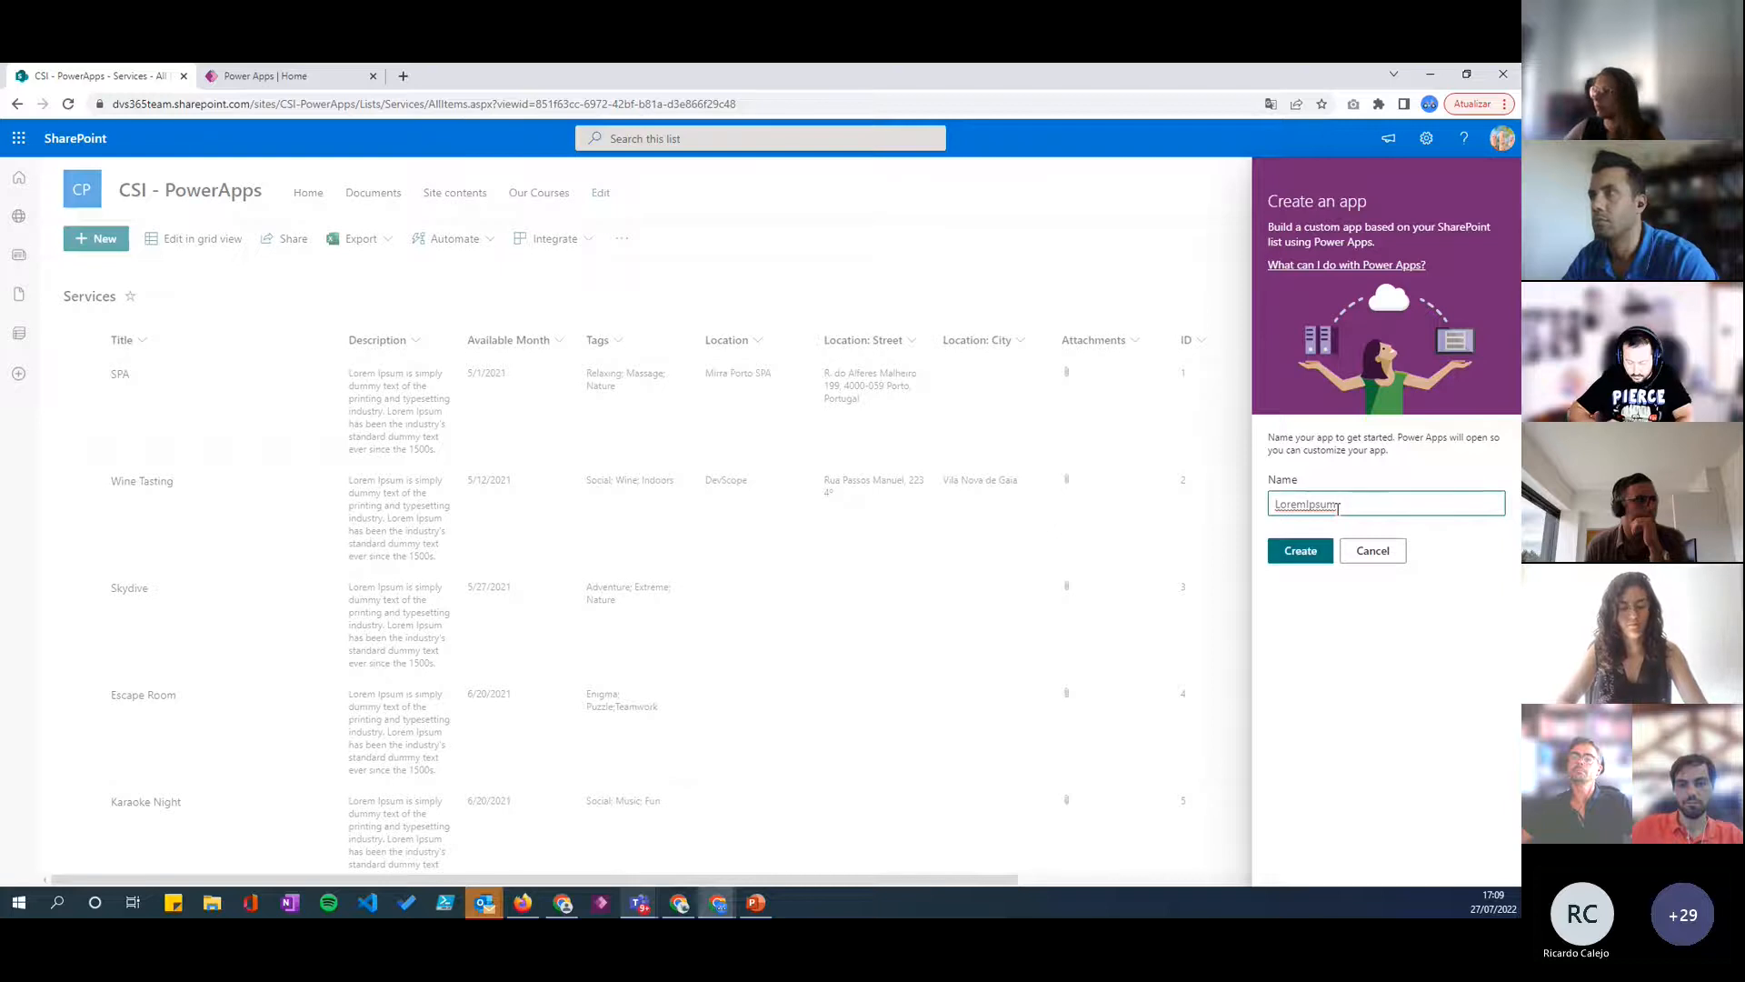
- Create a Power Apps app named LoremIpsum from the SharePoint Services list
left_click(1300, 551)
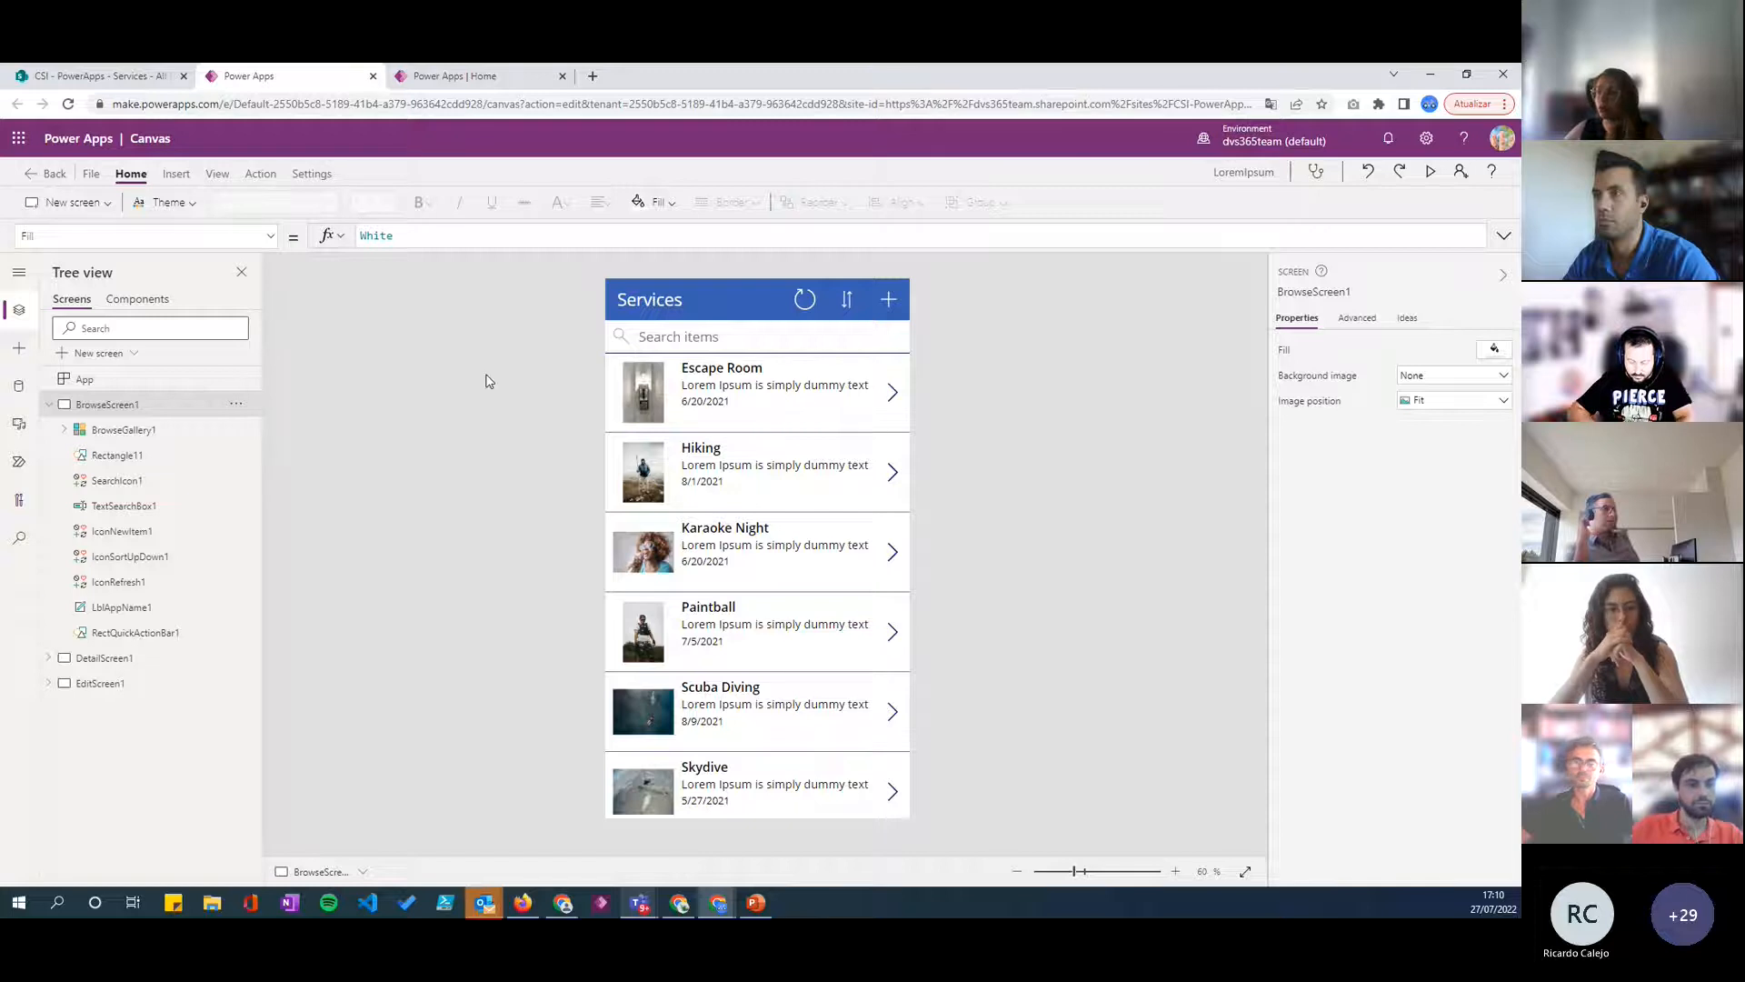
- Inspect the title label in the browse gallery, and view the Escape Room item's detail screen before returning to the browse screen
left_click(732, 385)
left_click(709, 369)
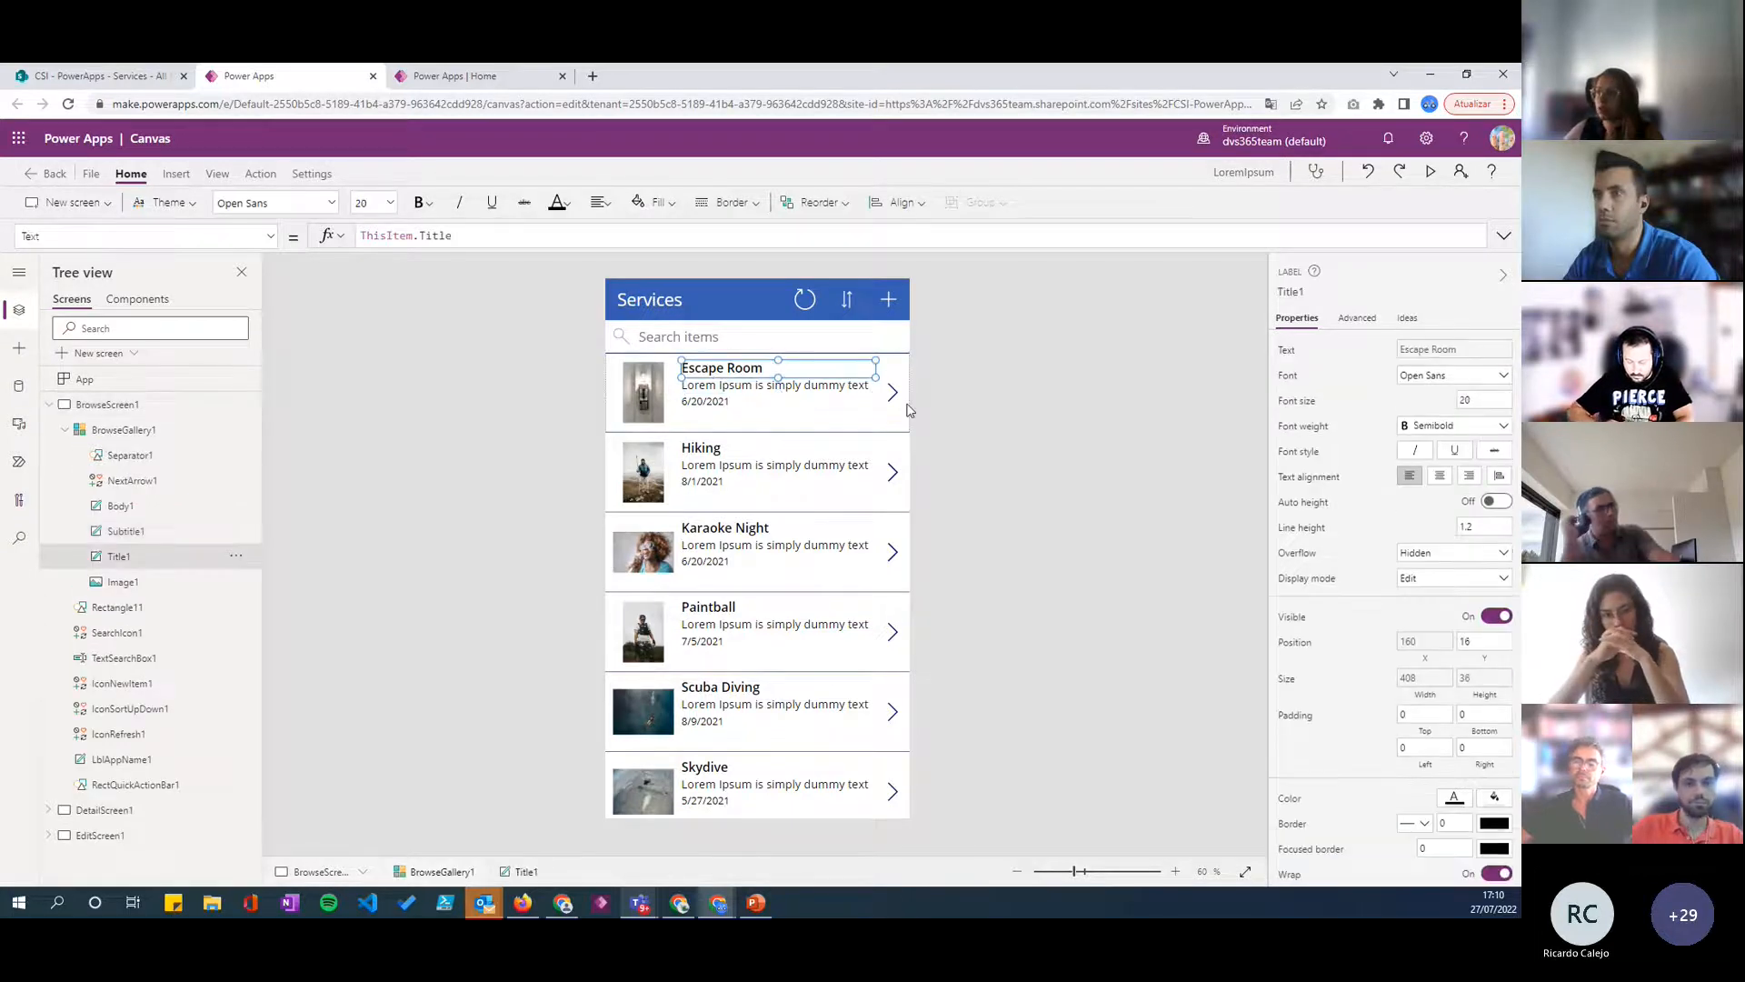
left_click(961, 419)
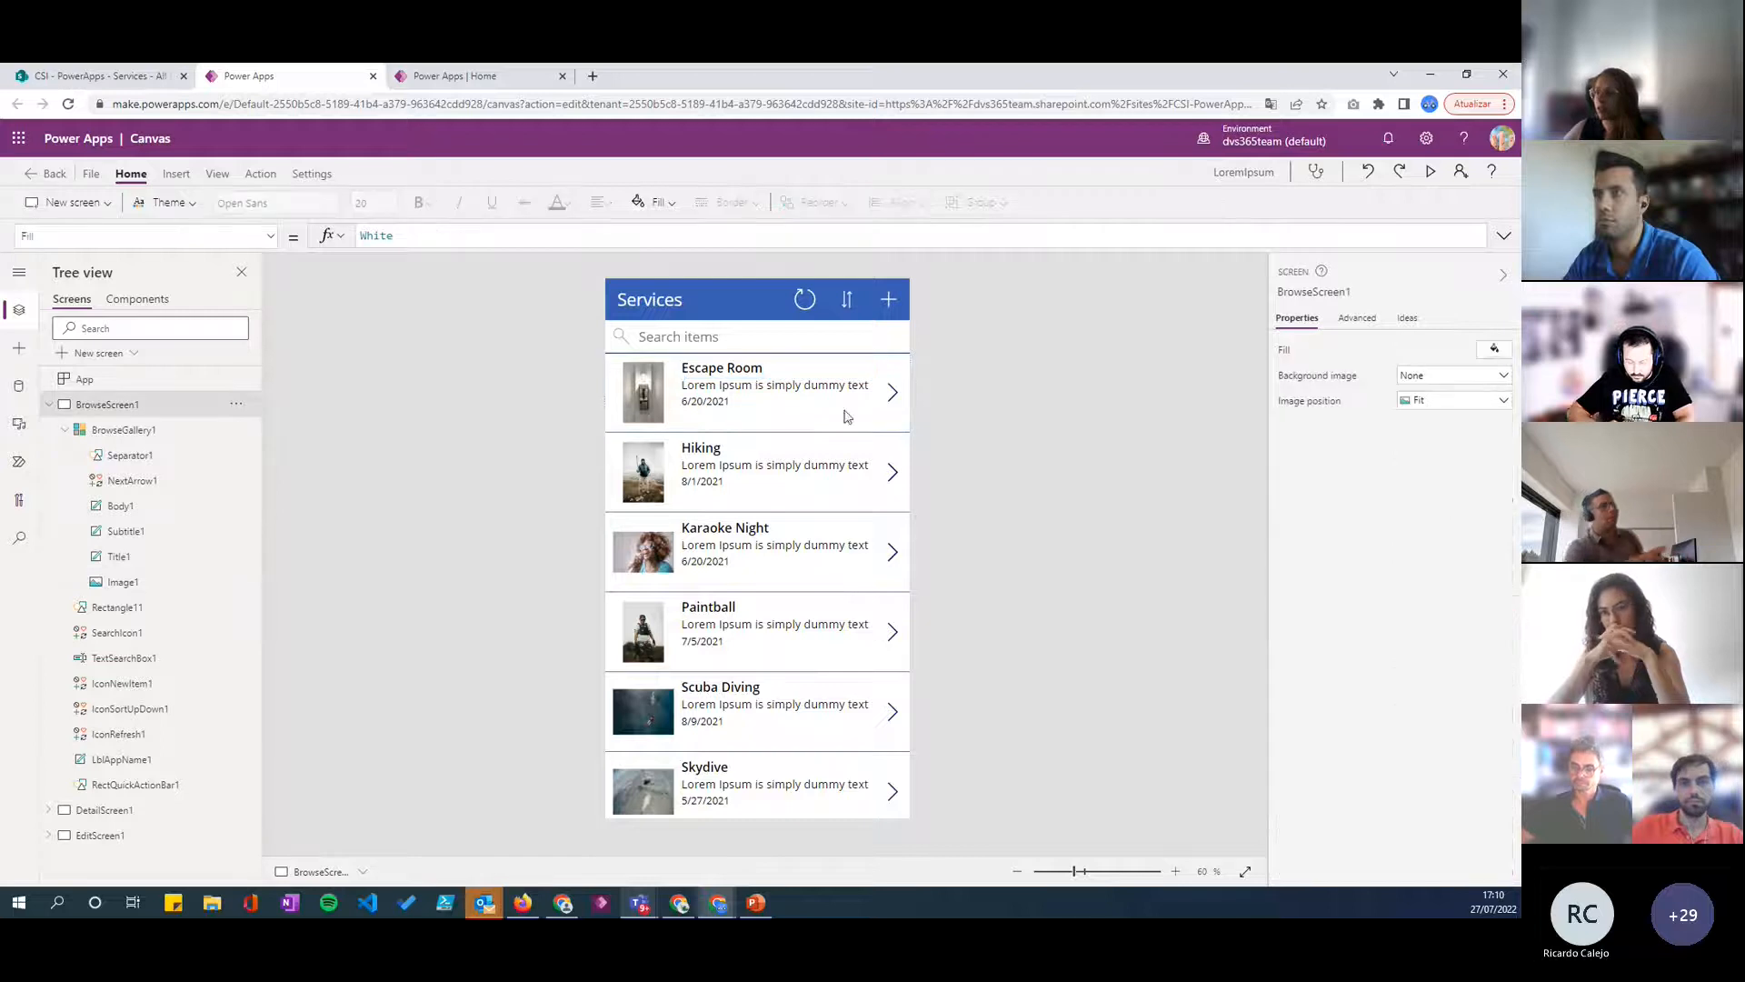
left_click(892, 393, "alt")
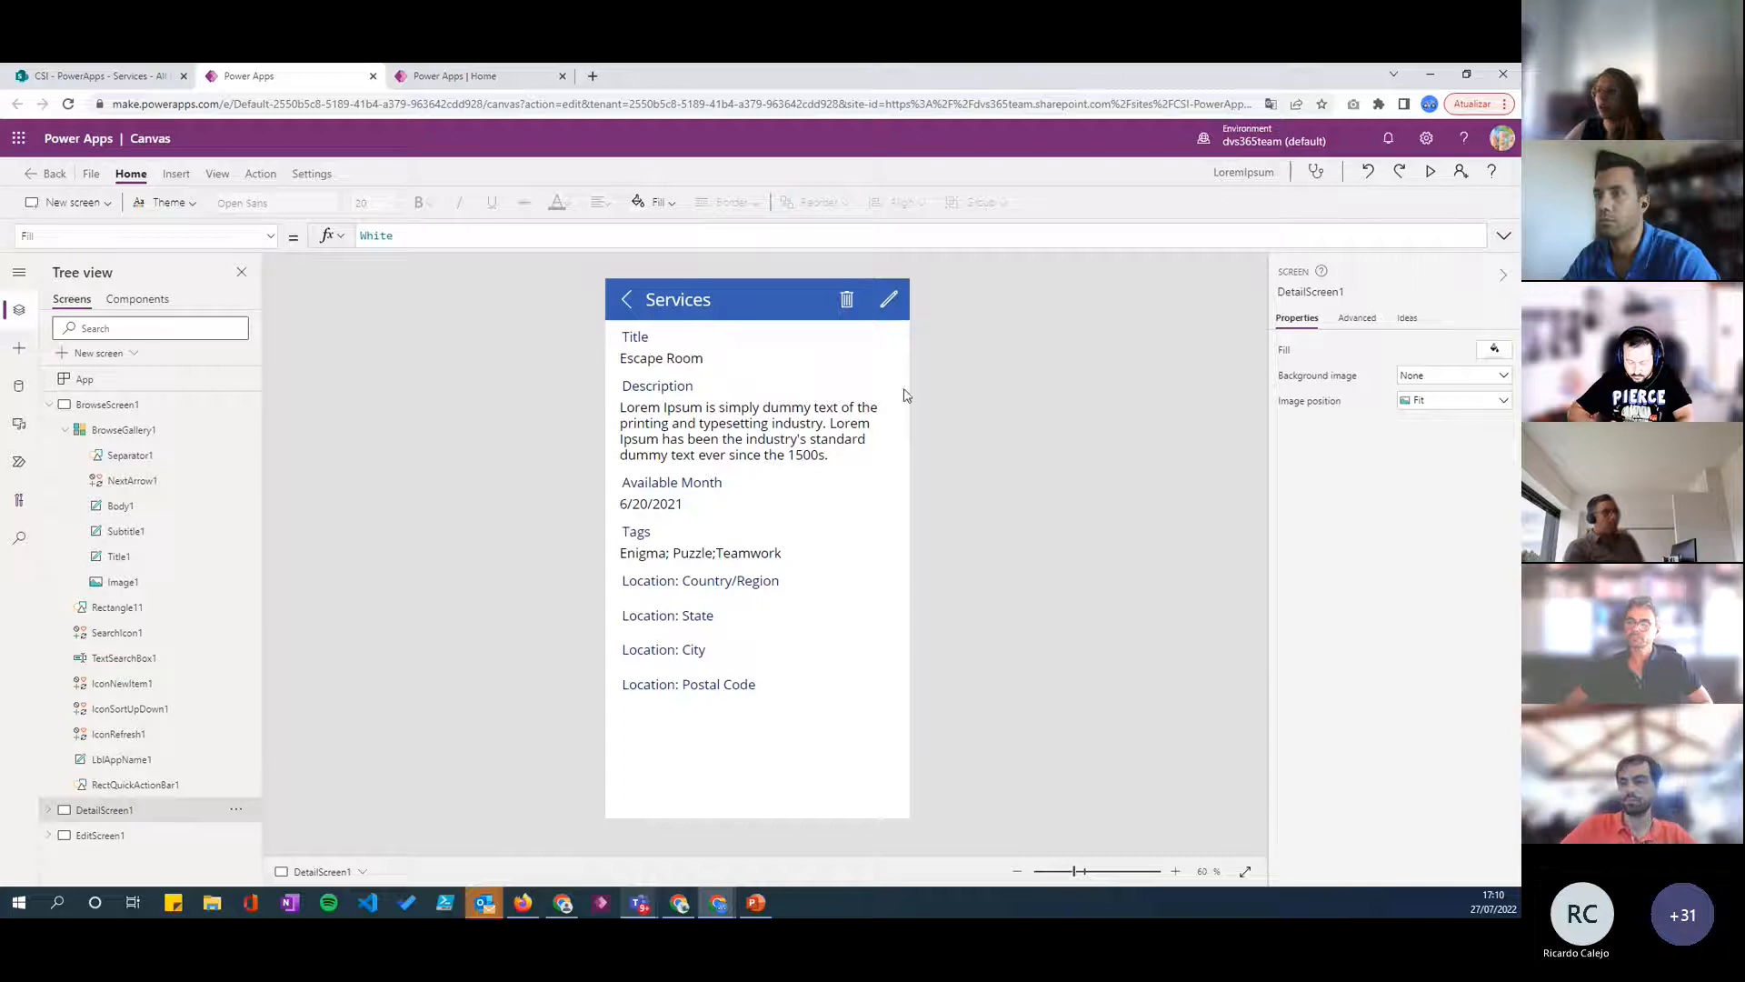
left_click(648, 308, "alt")
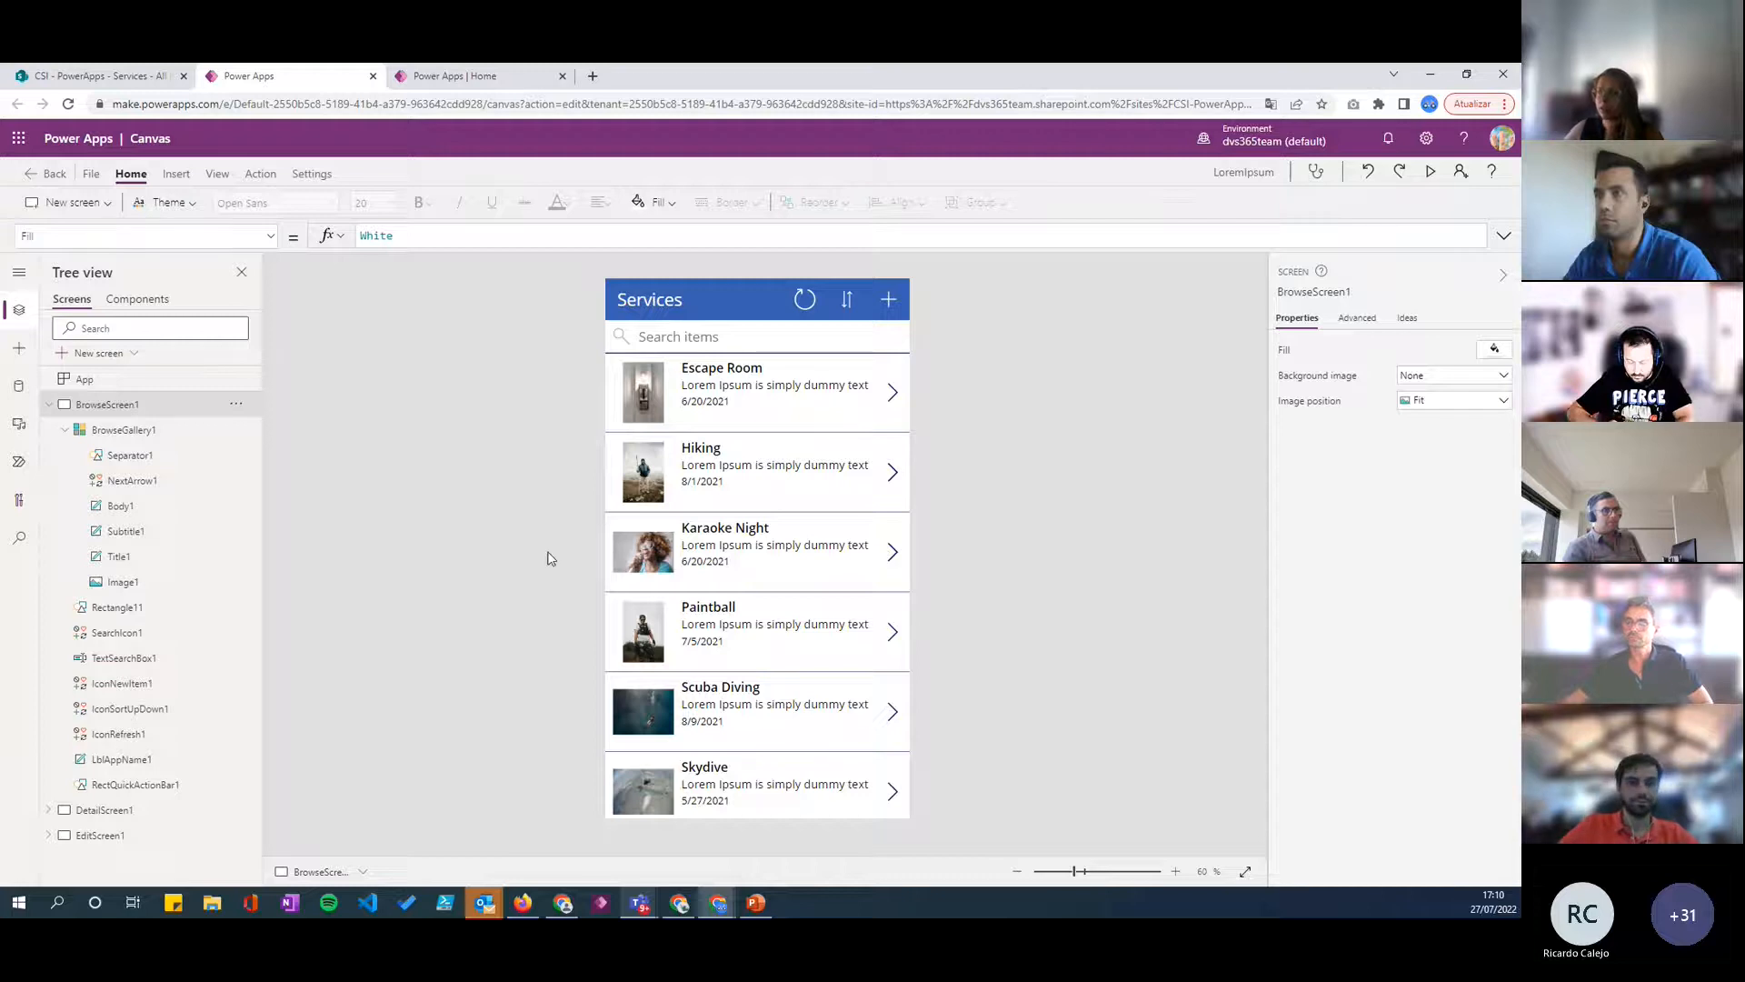
left_click(797, 436)
left_click(952, 482)
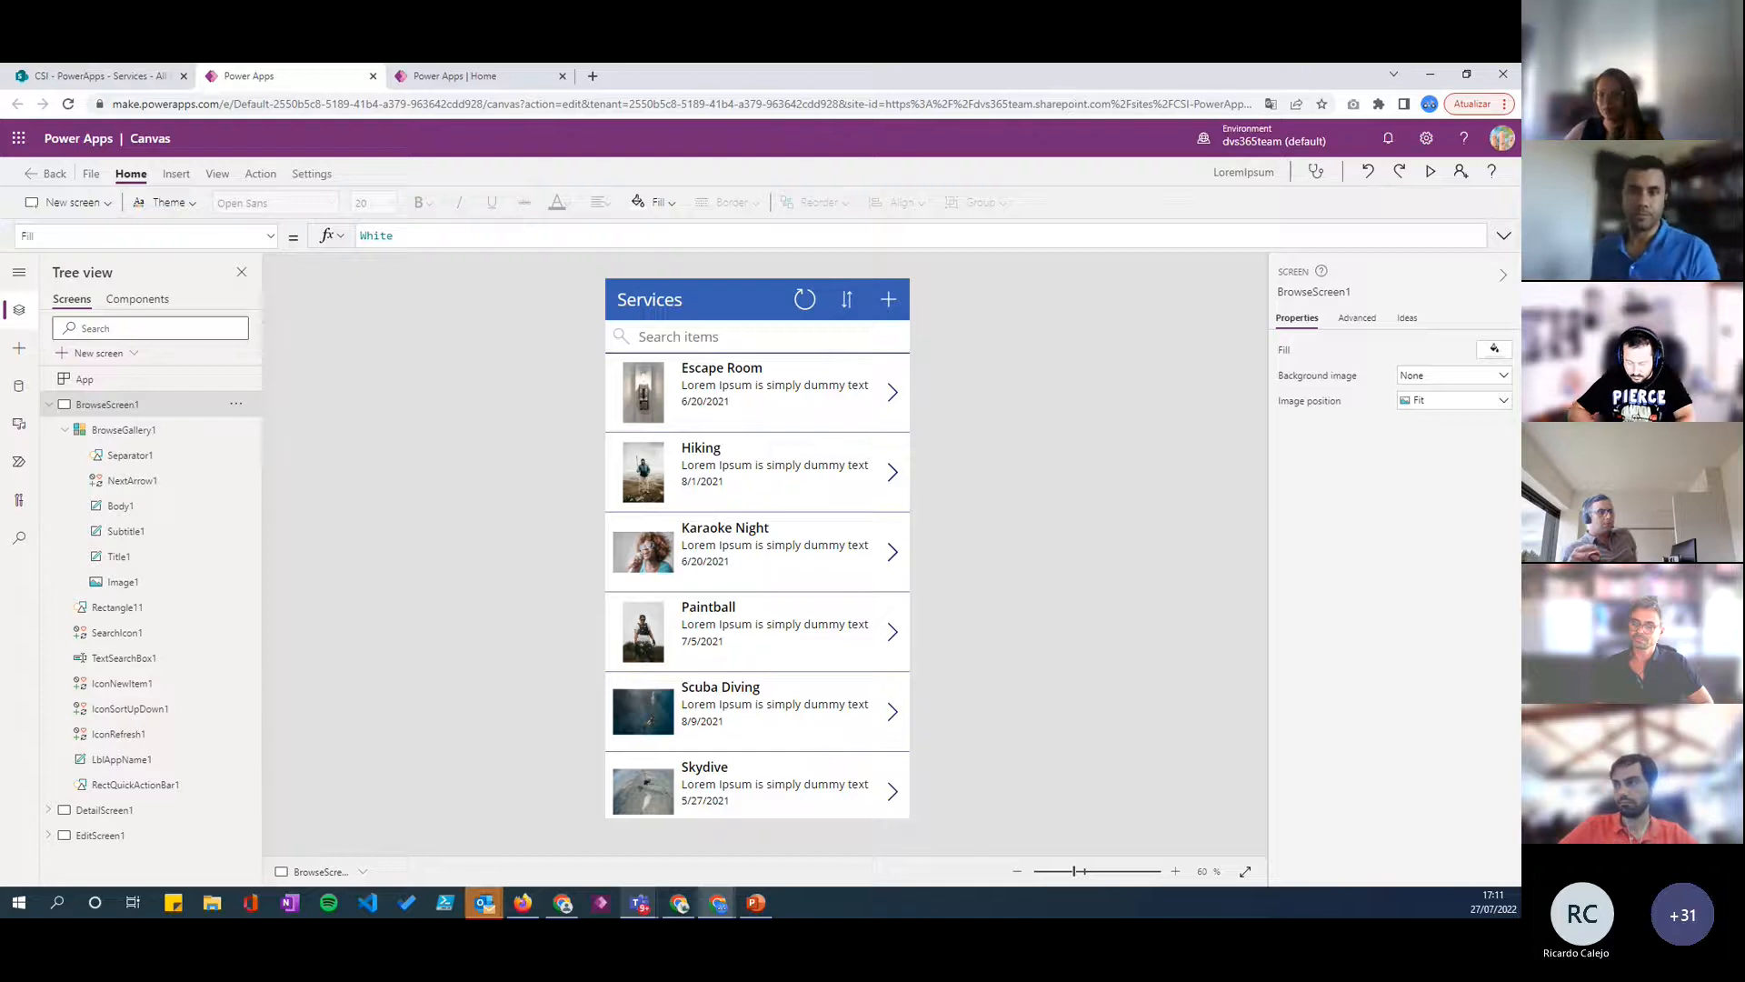
- Switch to PowerPoint and present the slideshow from the current slide
key("alt+Tab")
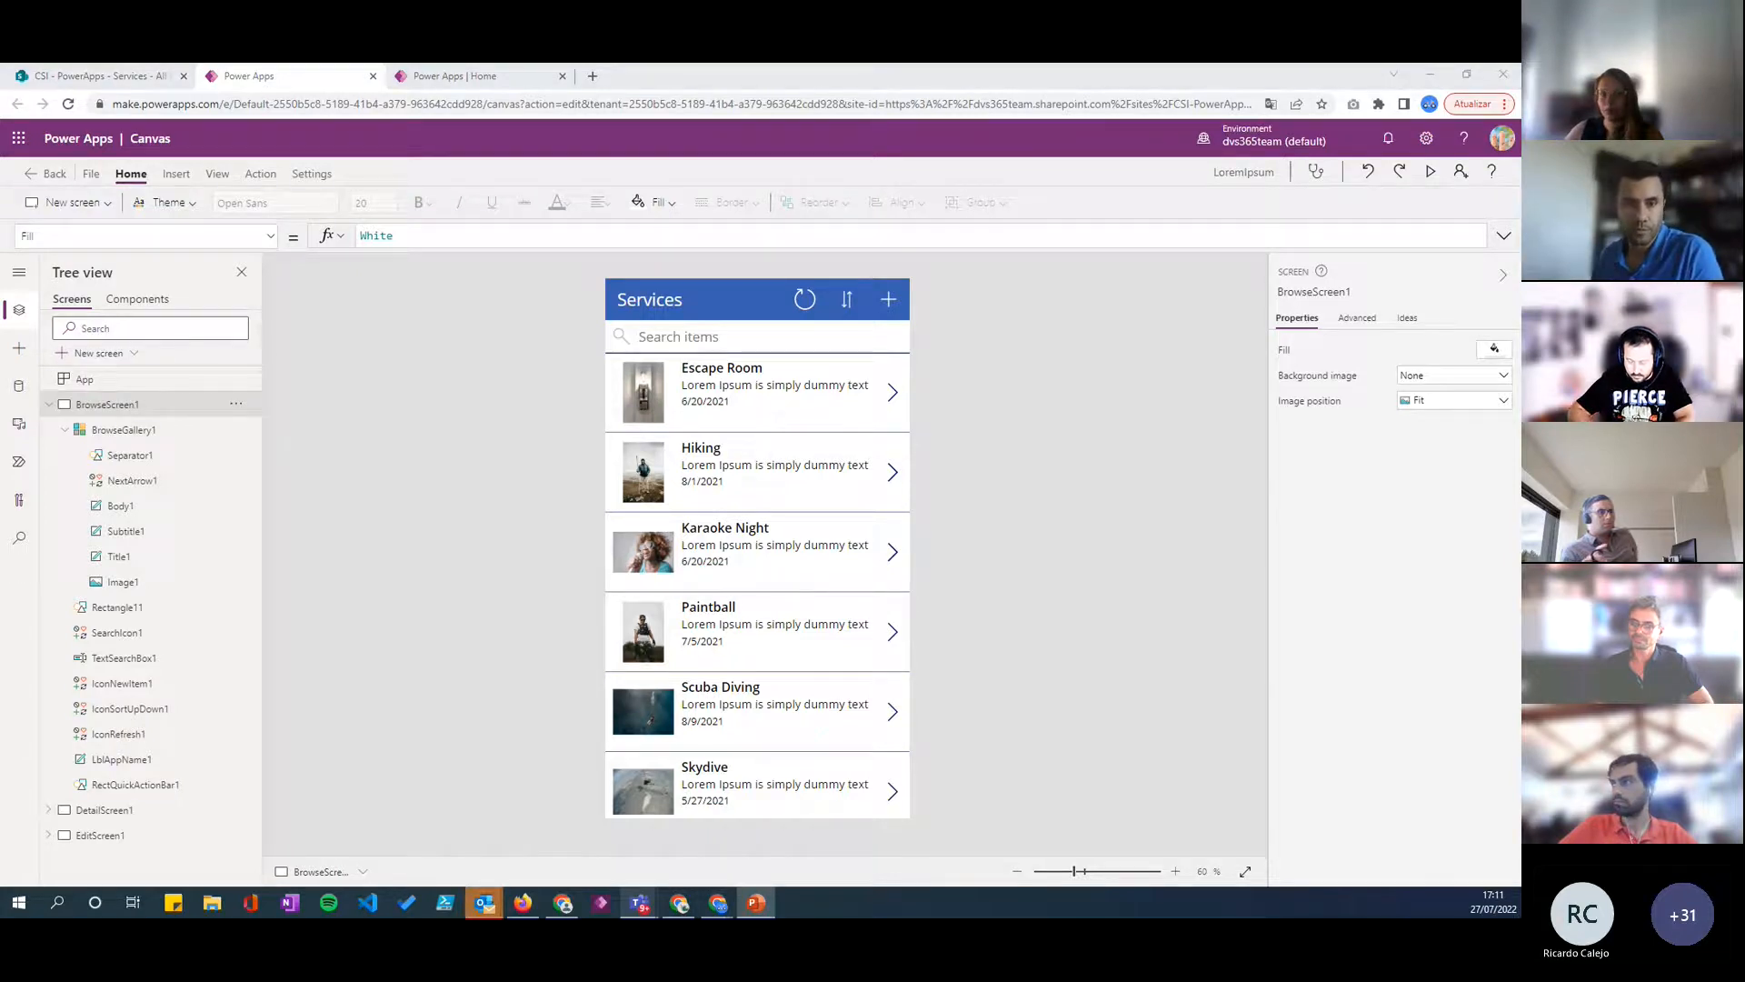
key("shift+F5")
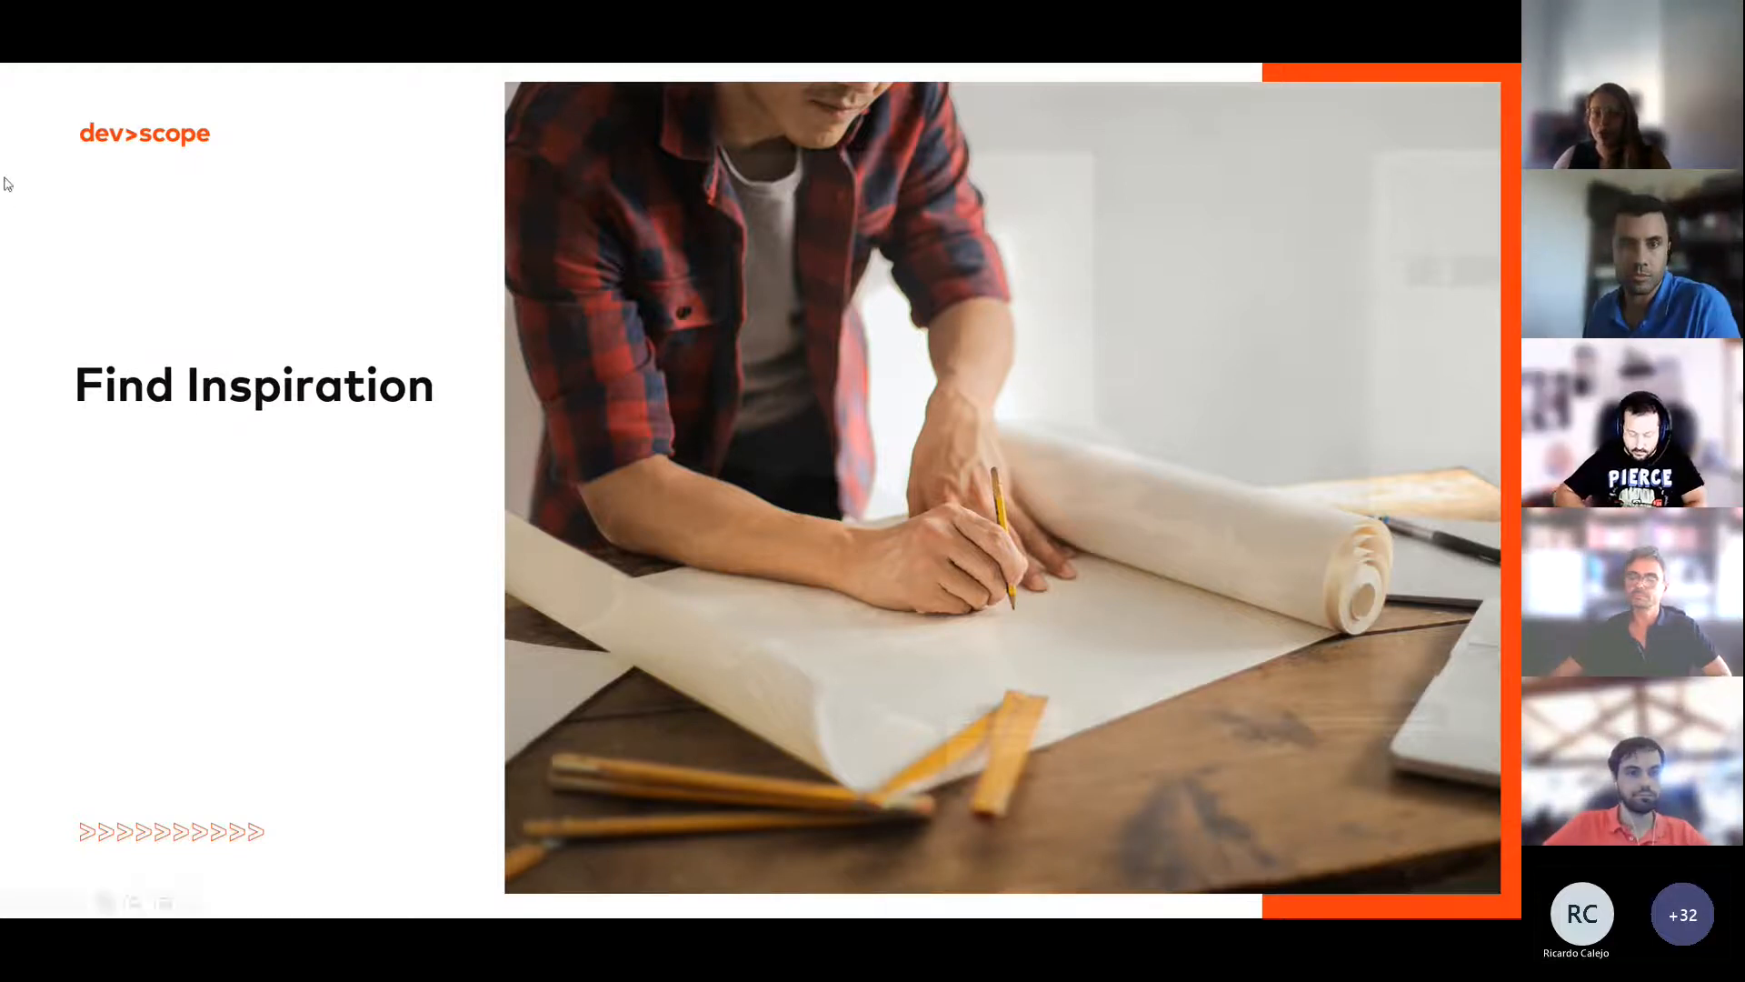
- Switch to Chrome and search Google Images for "canteen app" in a new tab
key("alt+Tab")
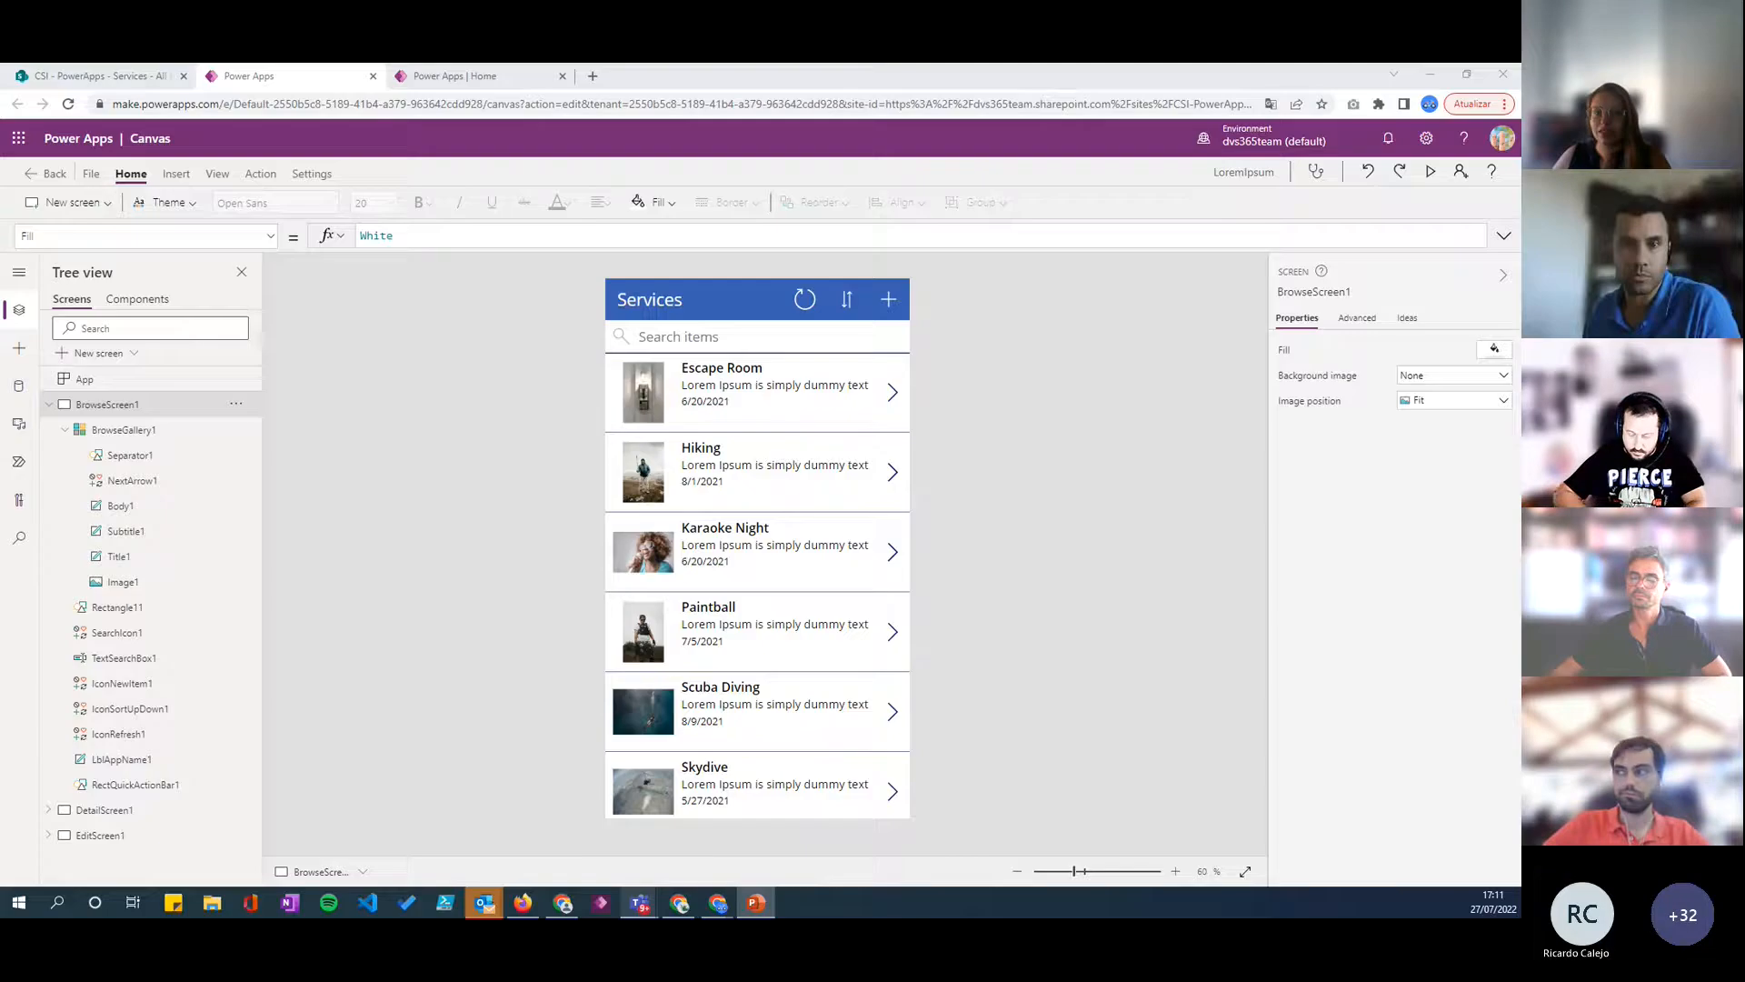
left_click(593, 76)
type("canteen")
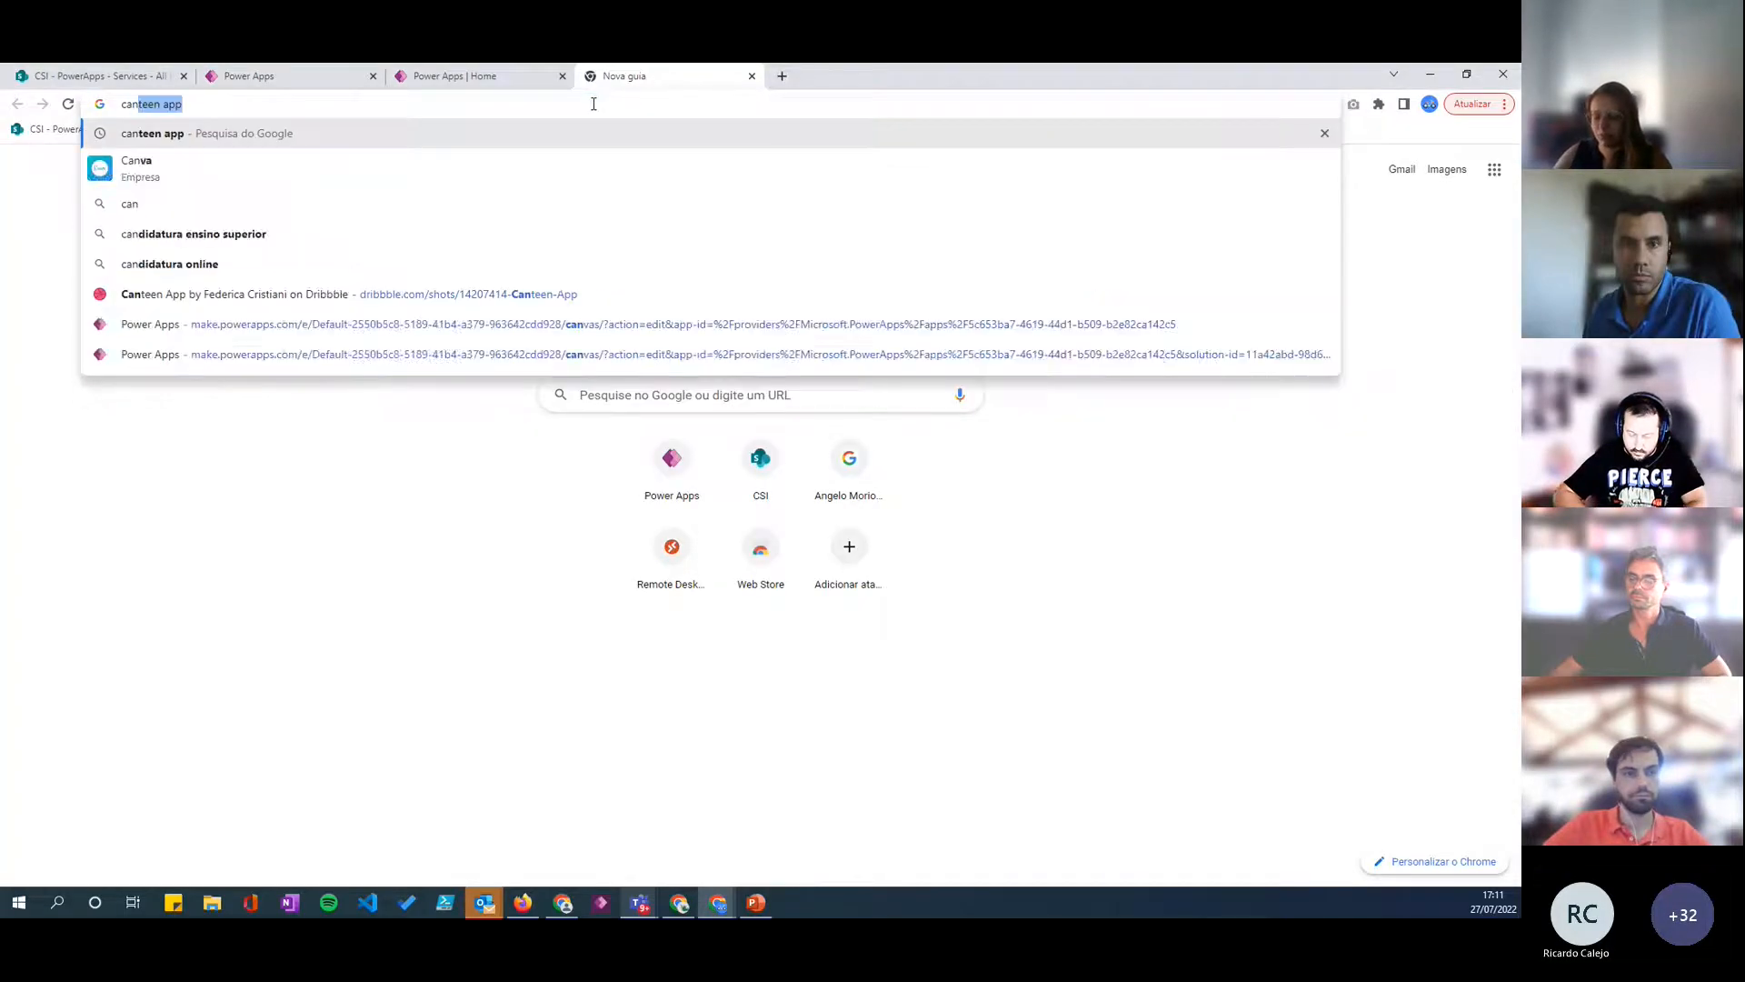
type(" app")
key("Return")
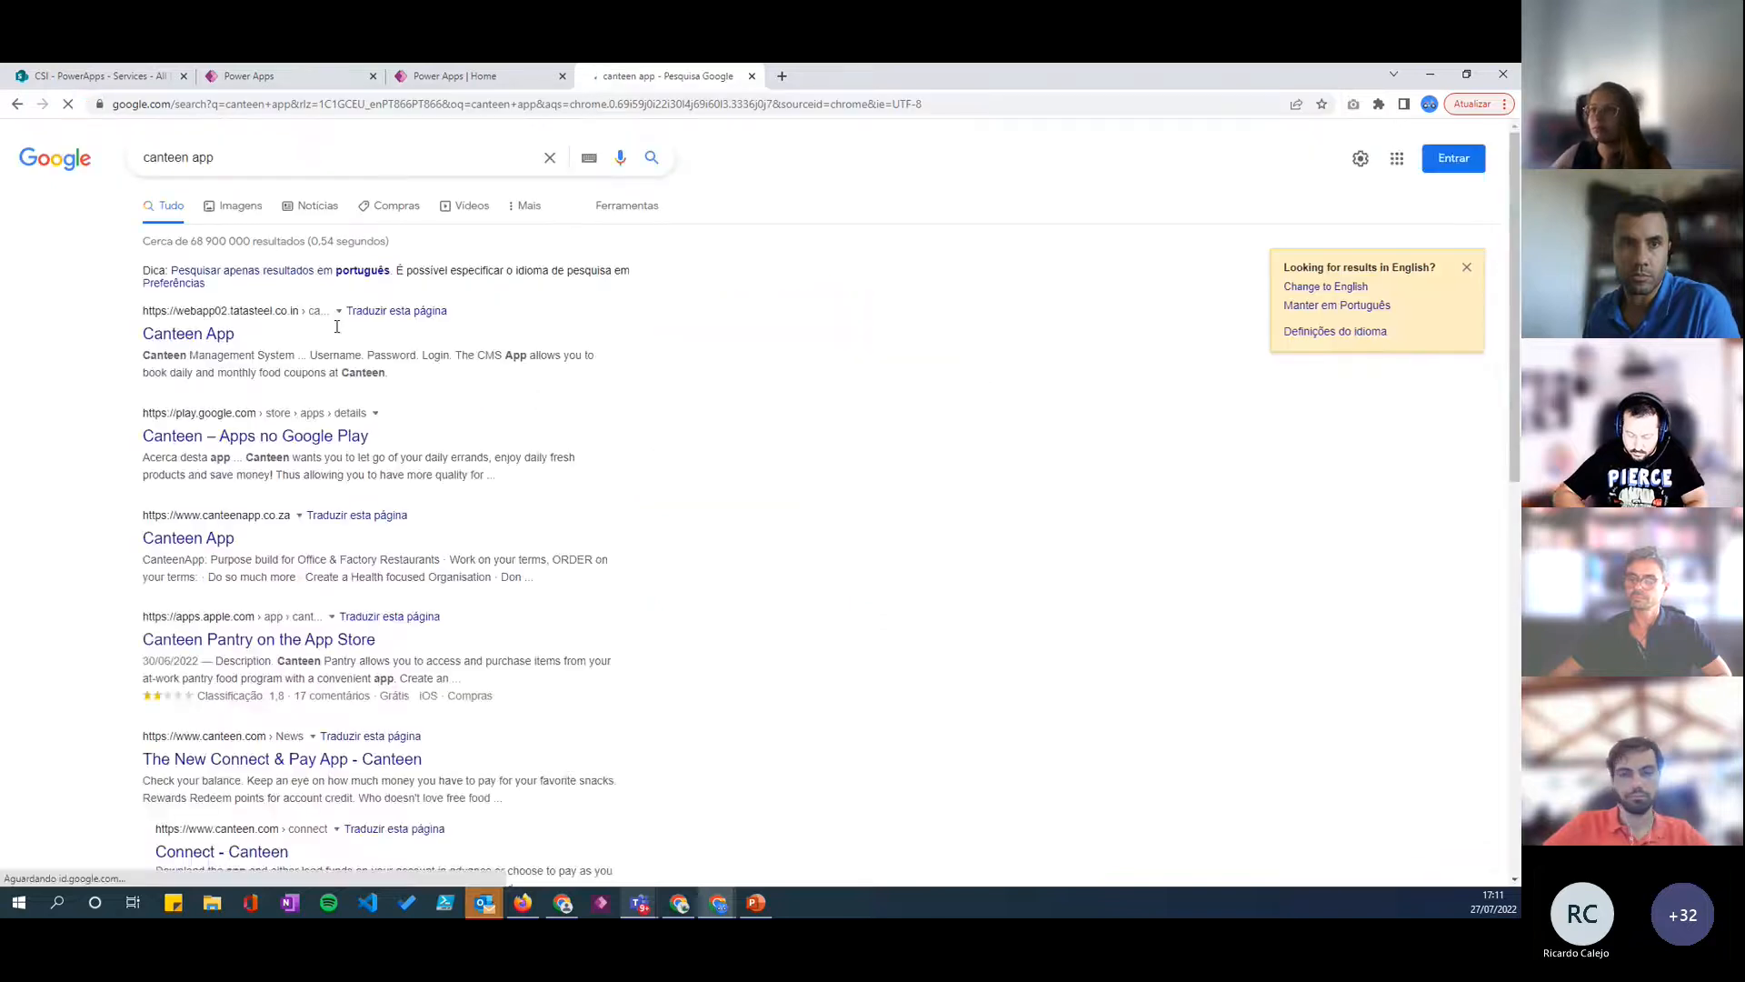
left_click(240, 210)
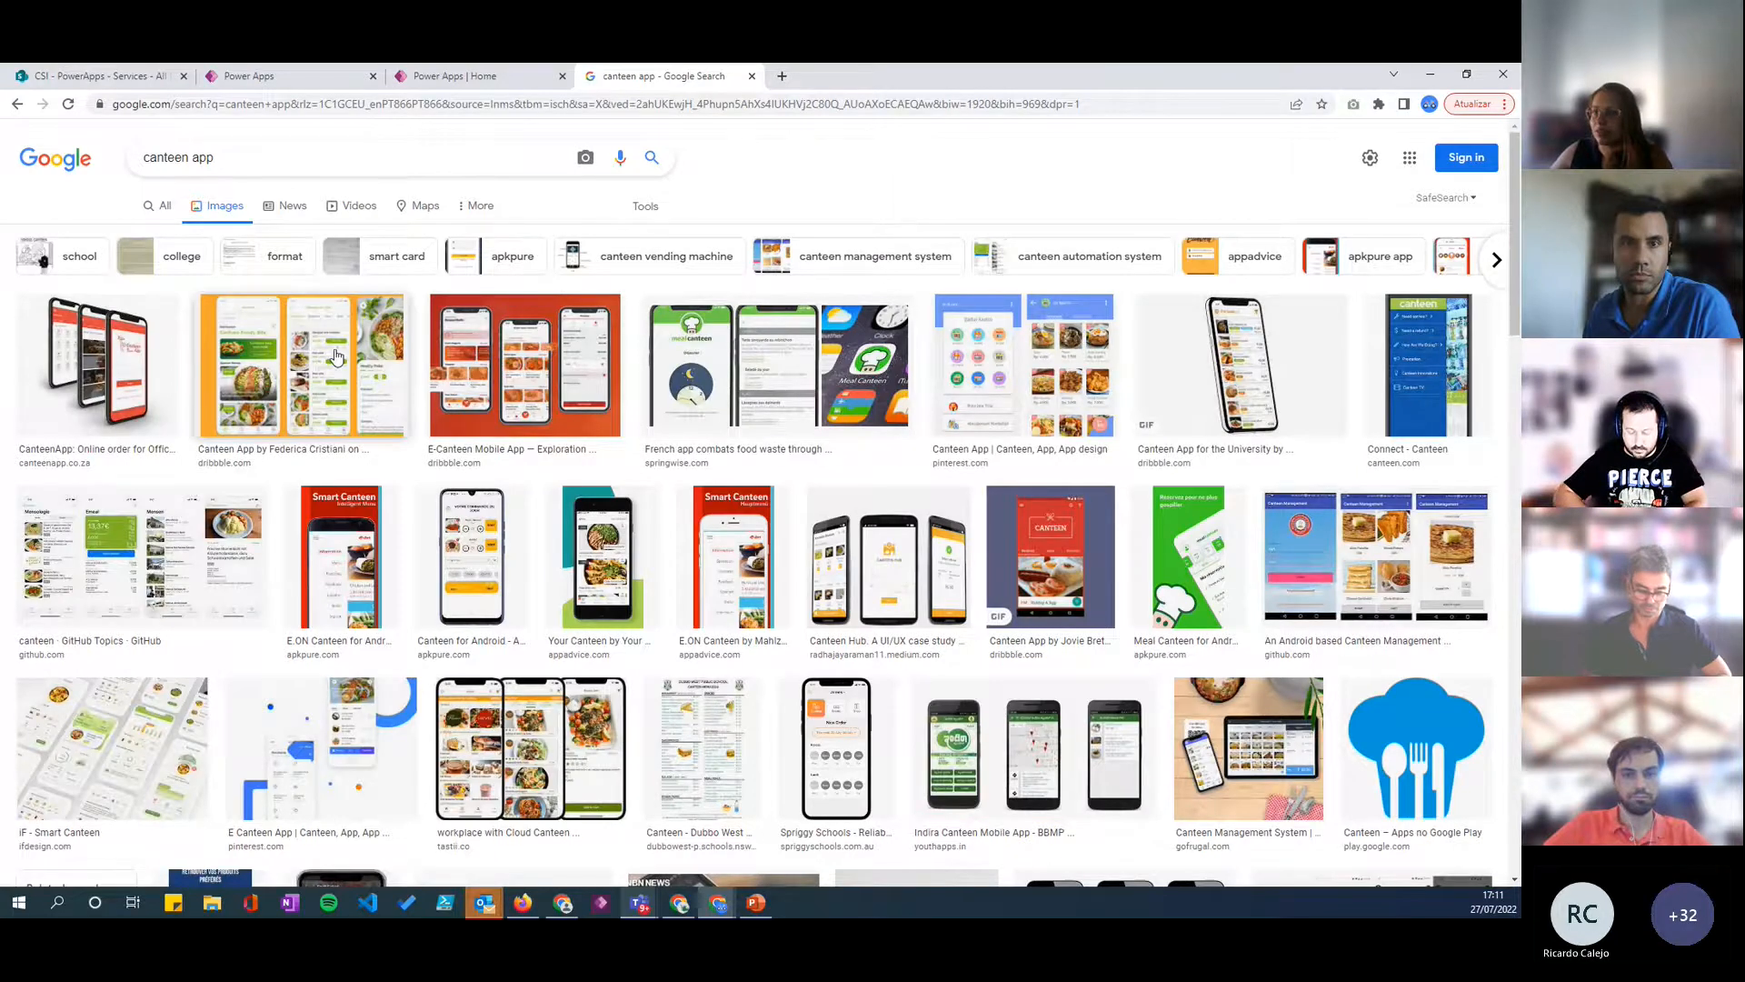
- Open the Canteen App design with the orange background on Dribbble and examine its dashboard, meal list and dish screens
left_click(300, 368)
left_click(1132, 322)
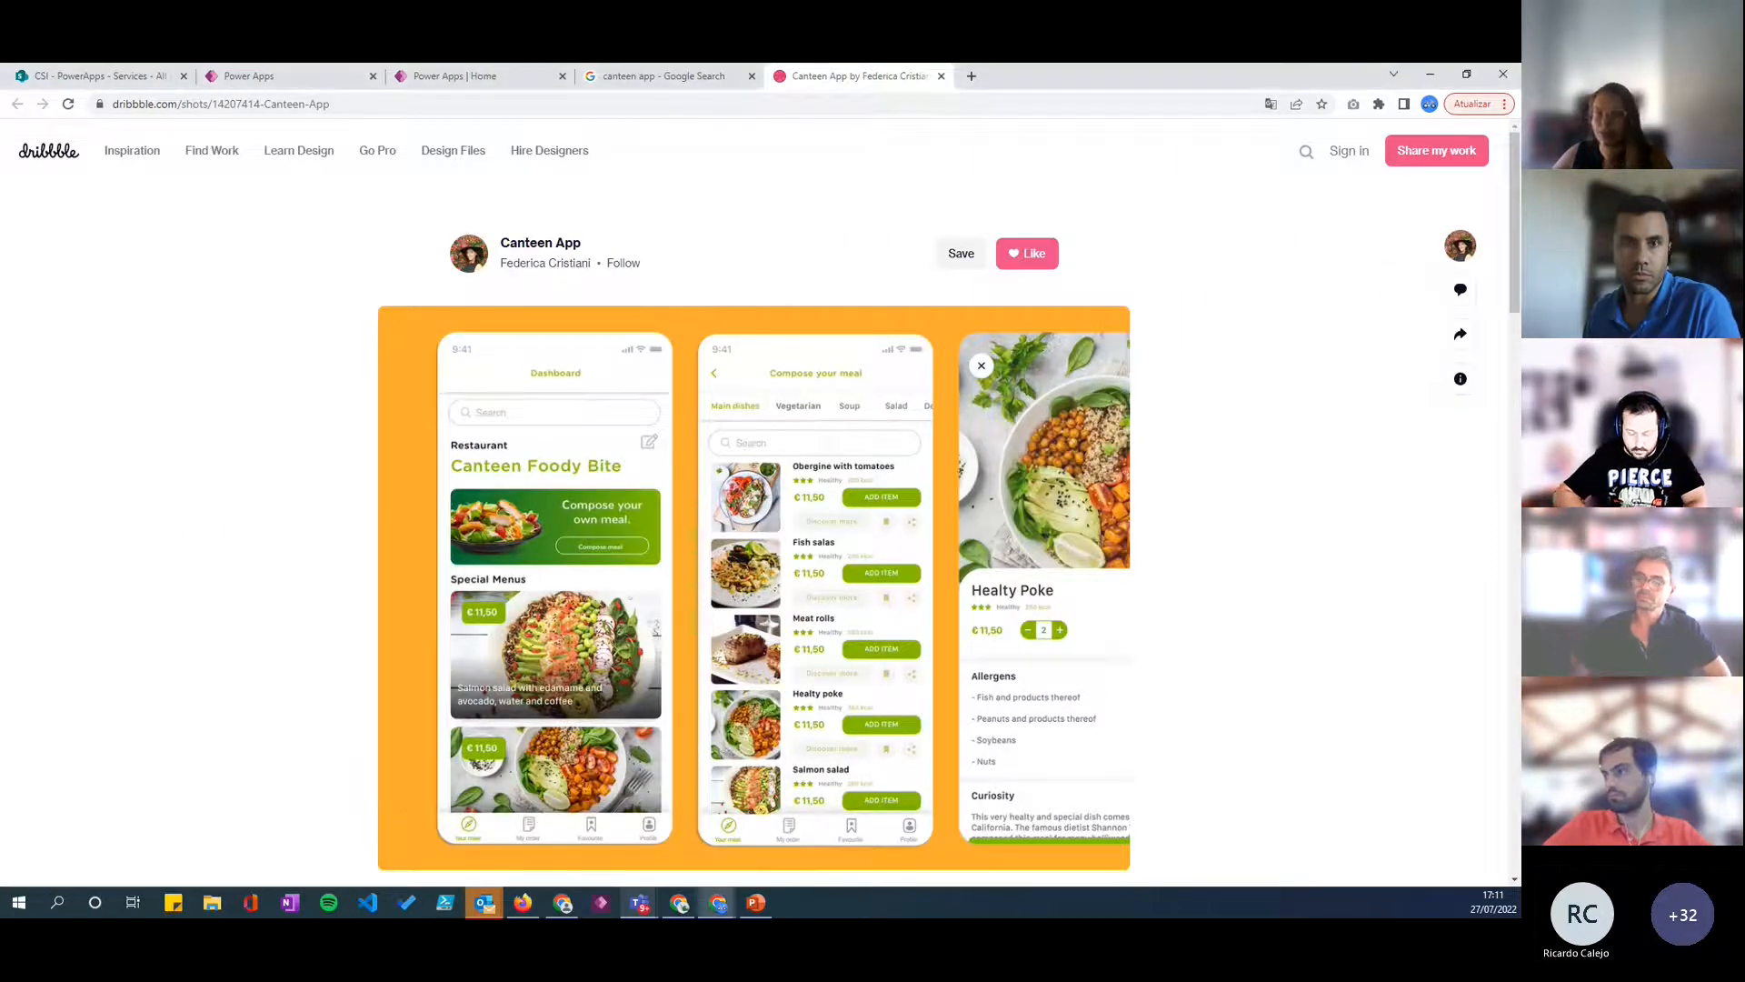
scroll(712, 501, "down", 1)
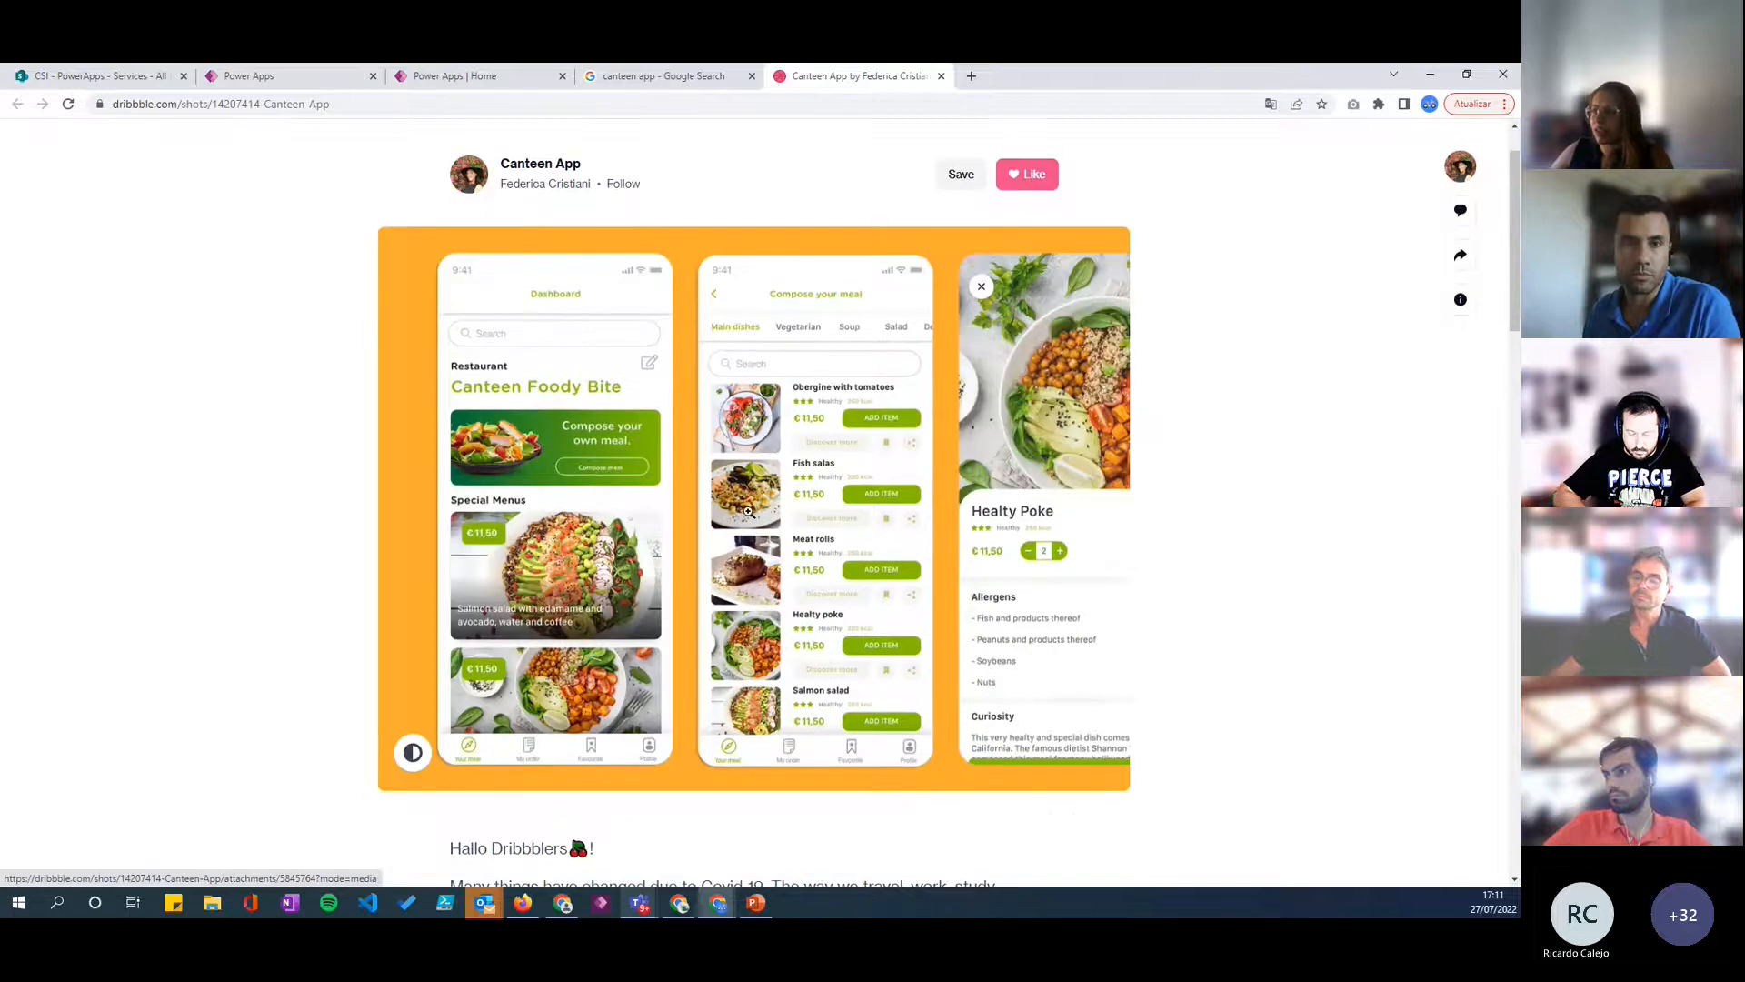
scroll(748, 511, "up", 1)
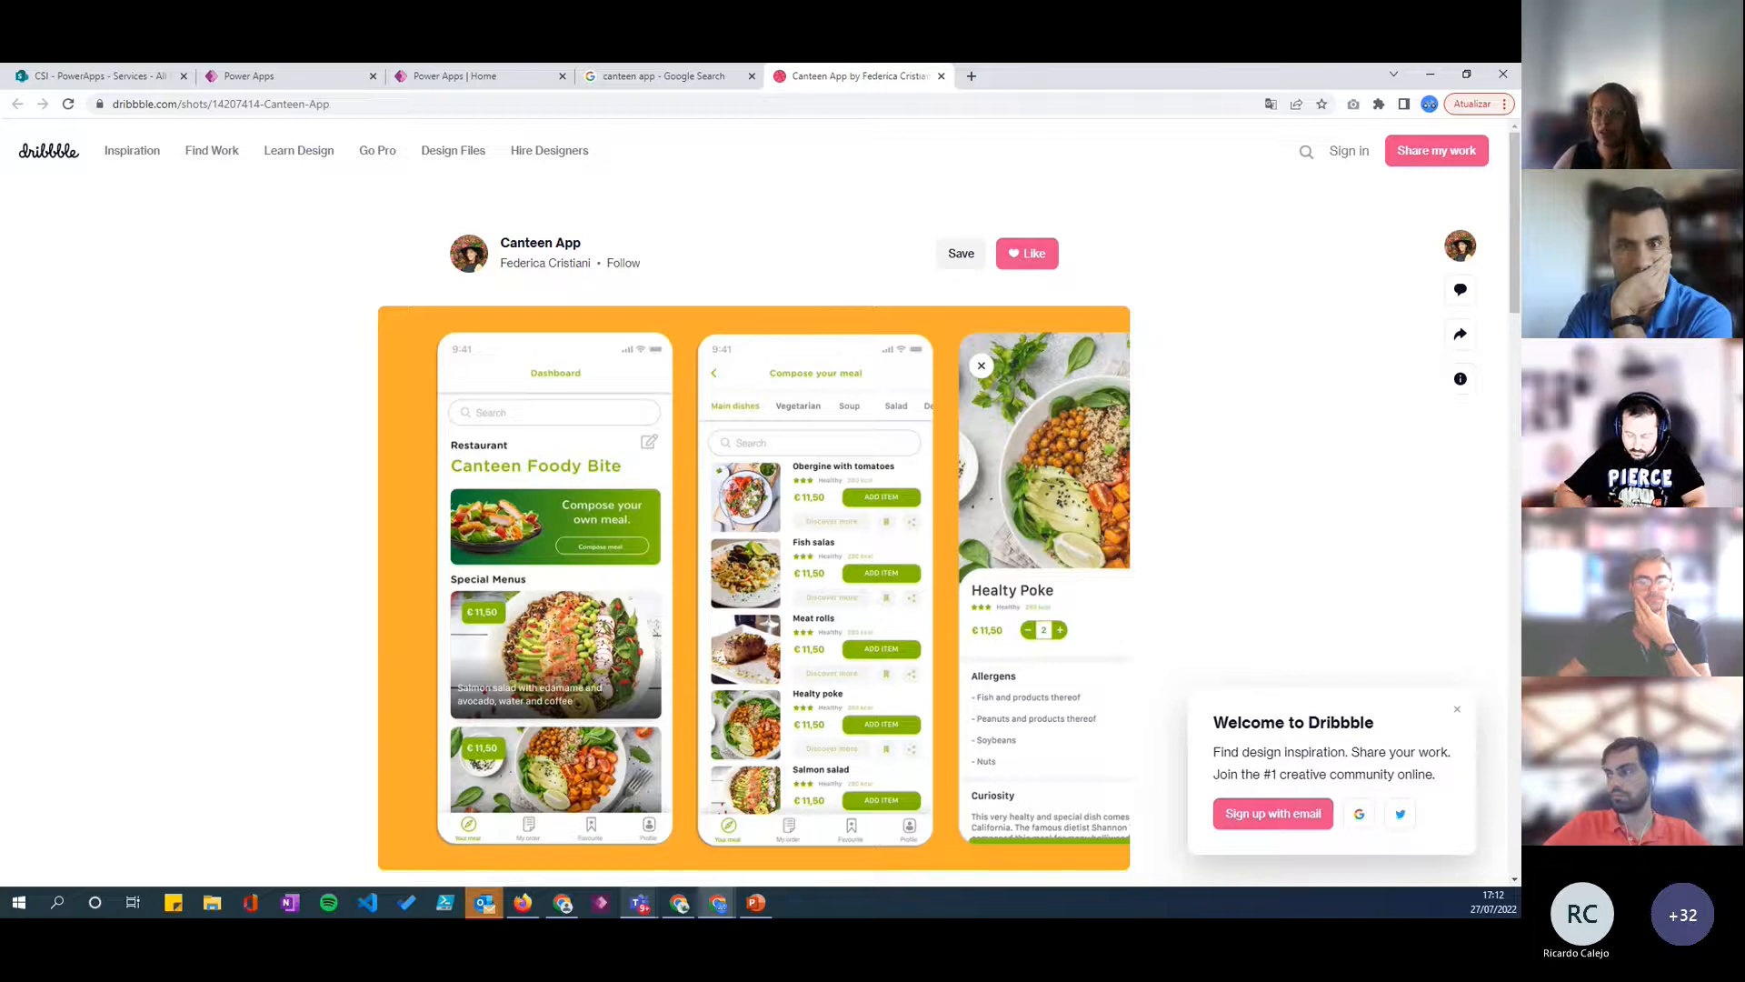
- Switch back to the PowerPoint slideshow at the Find Inspiration slide
key("alt+Tab")
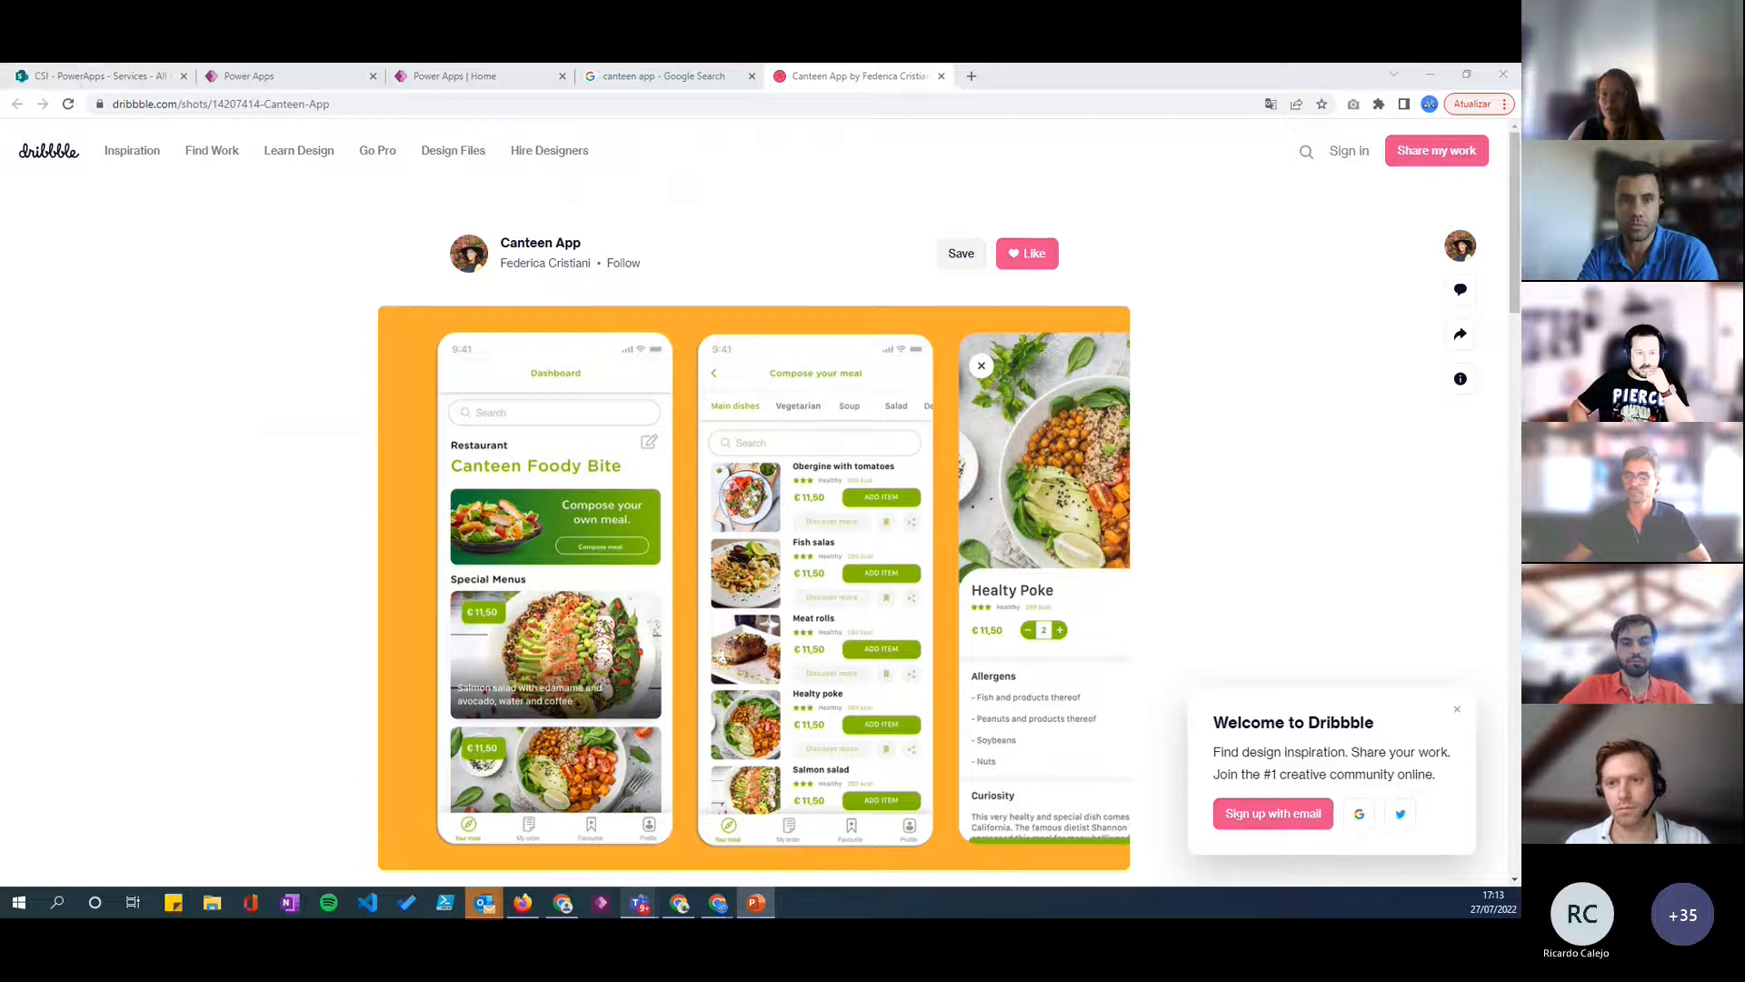
key("alt+Tab")
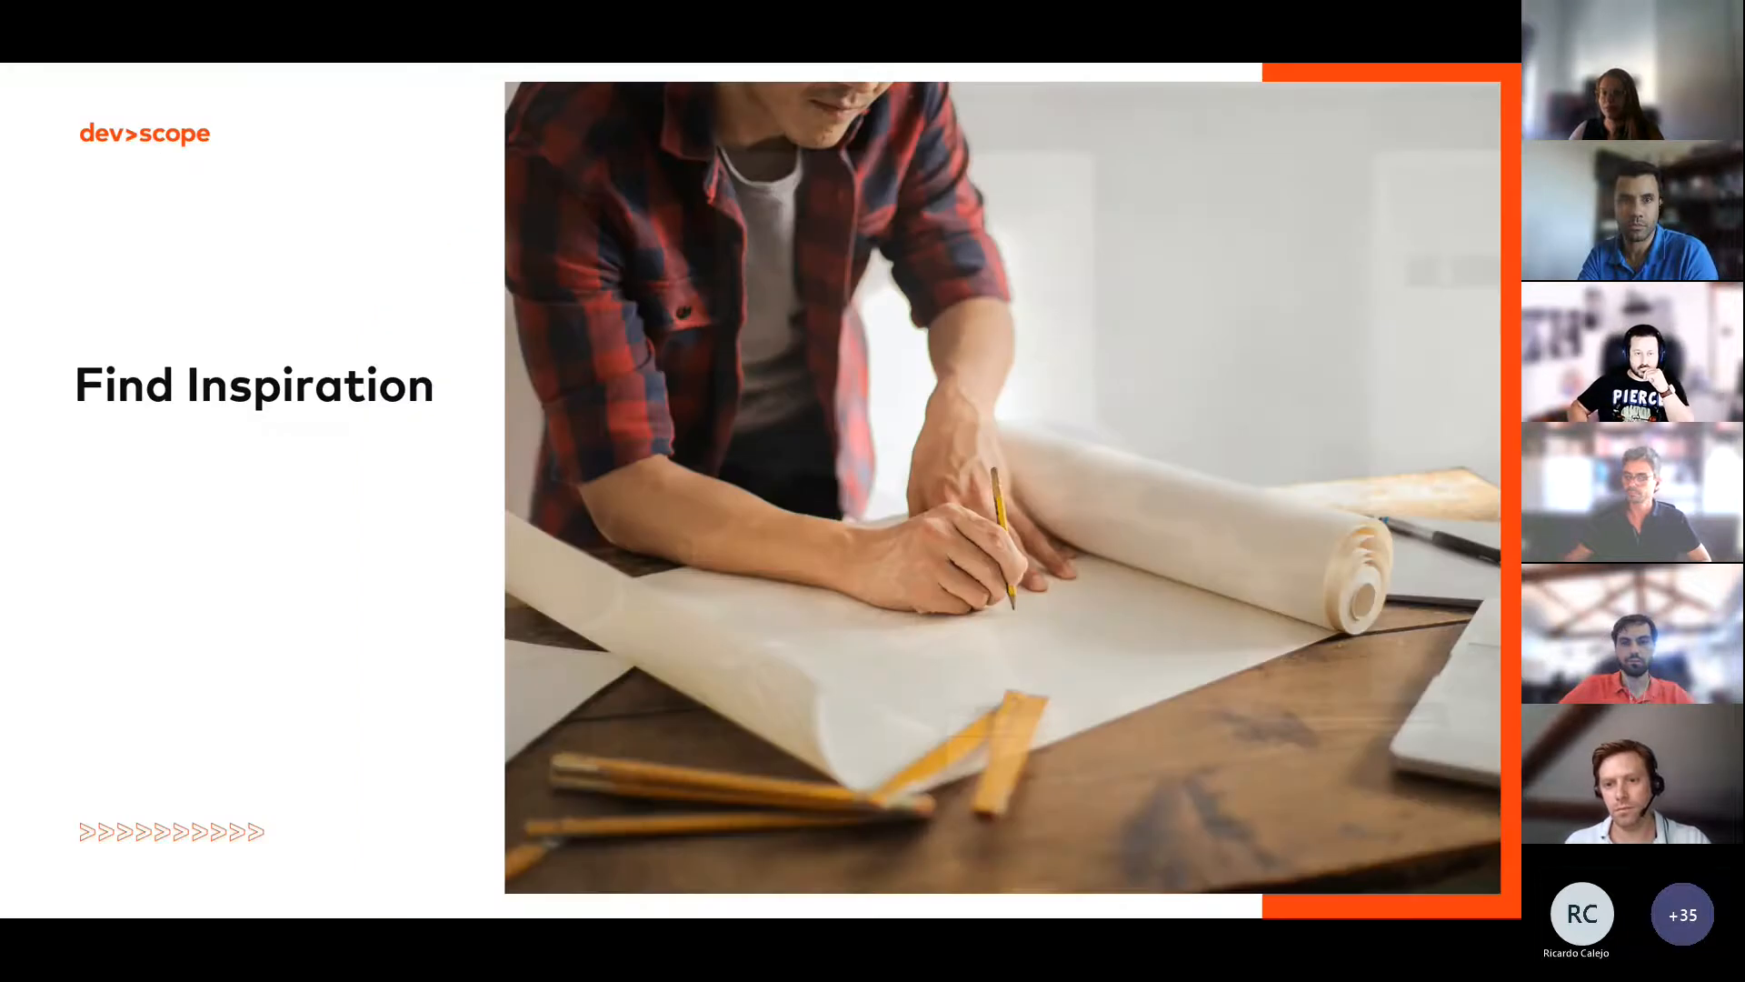
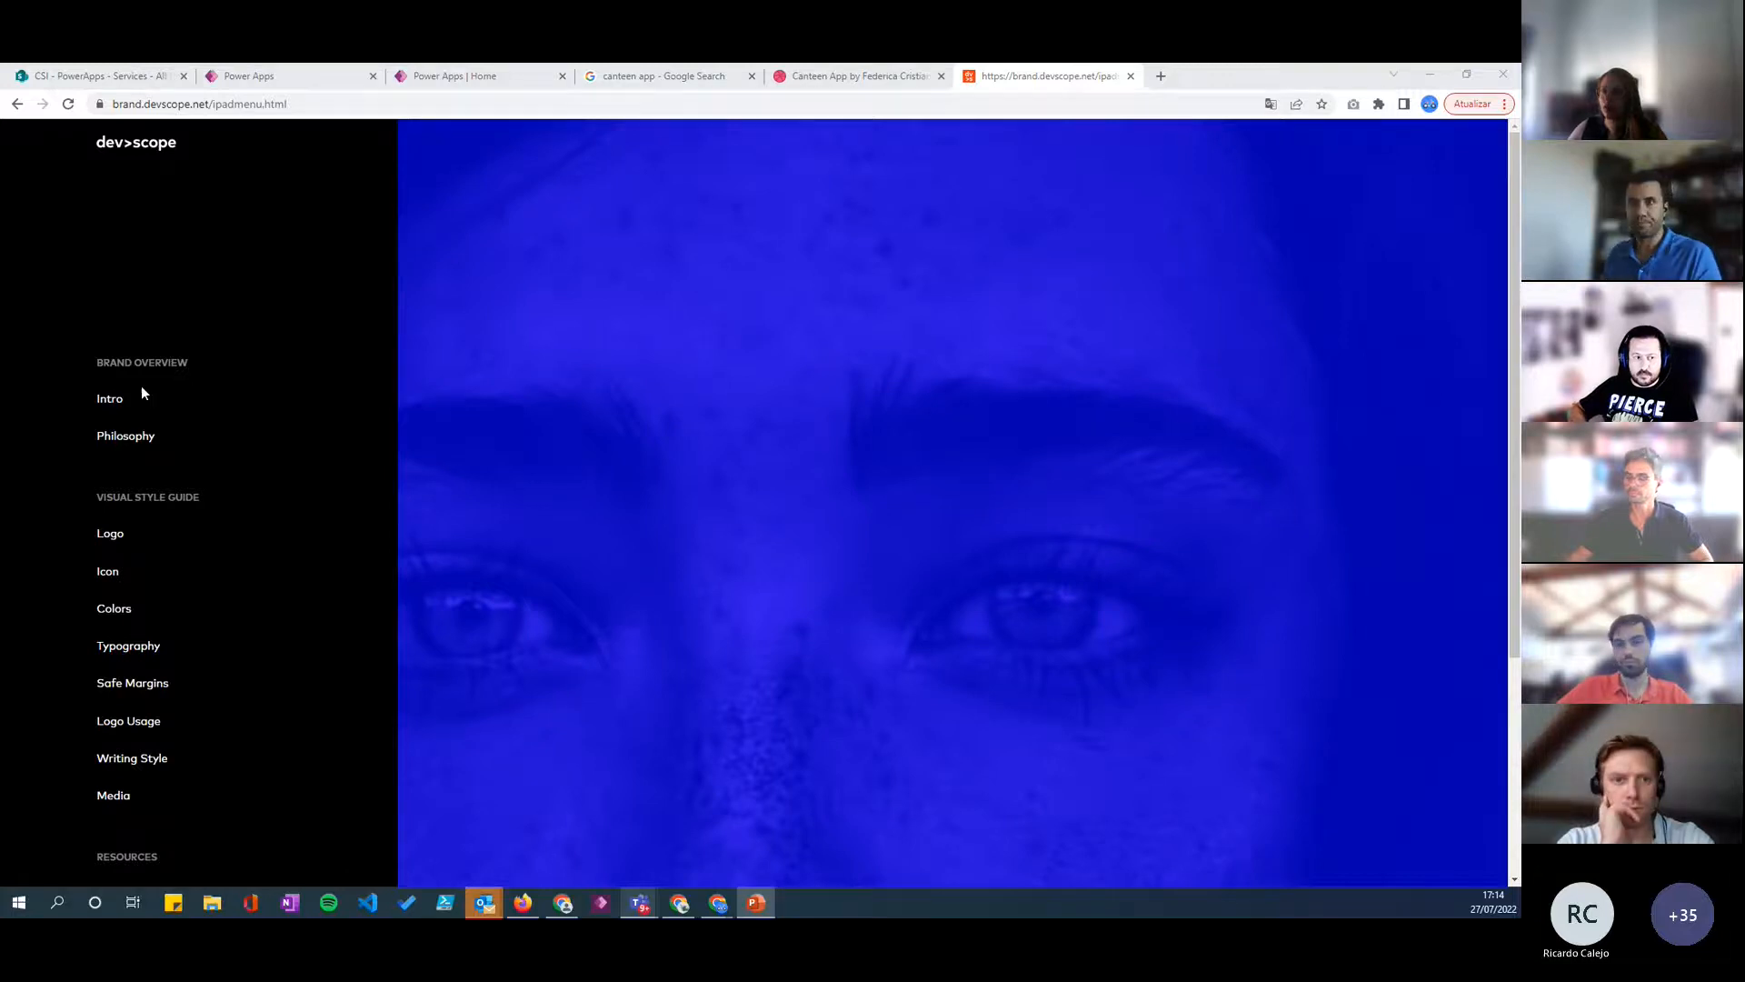
- Look through the Intro, Logo and Colors pages of the Devscope brand guide
left_click(116, 401)
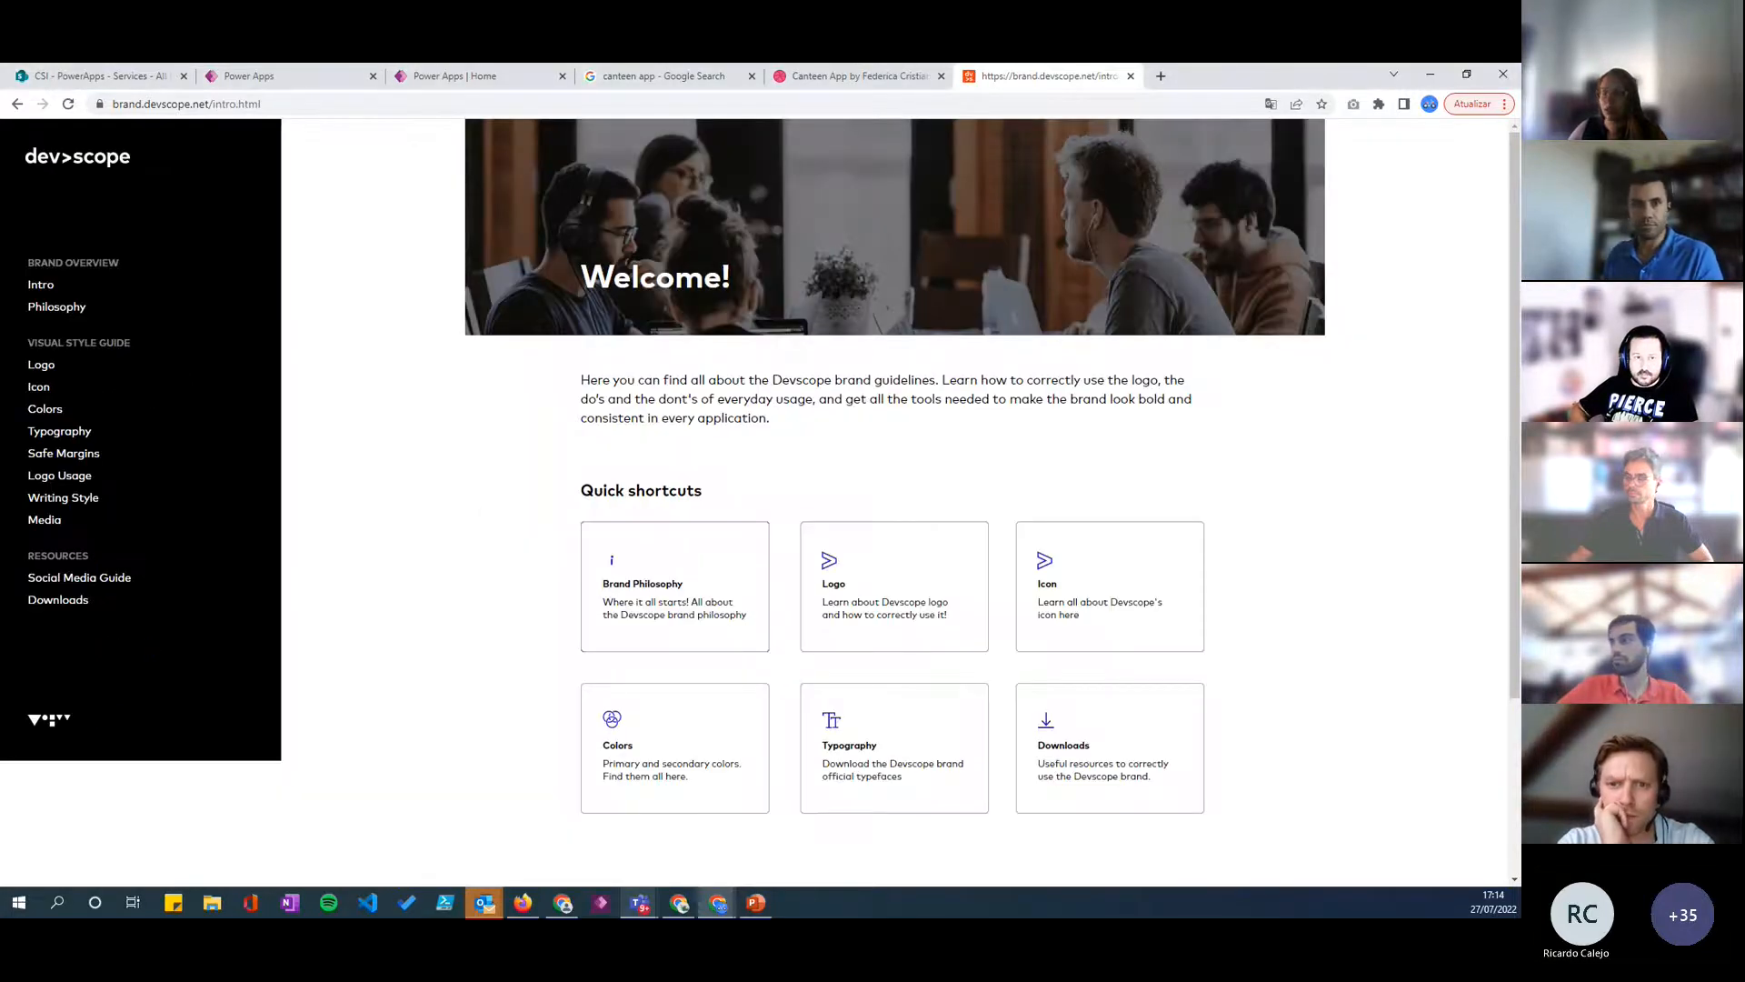
key("alt+Tab")
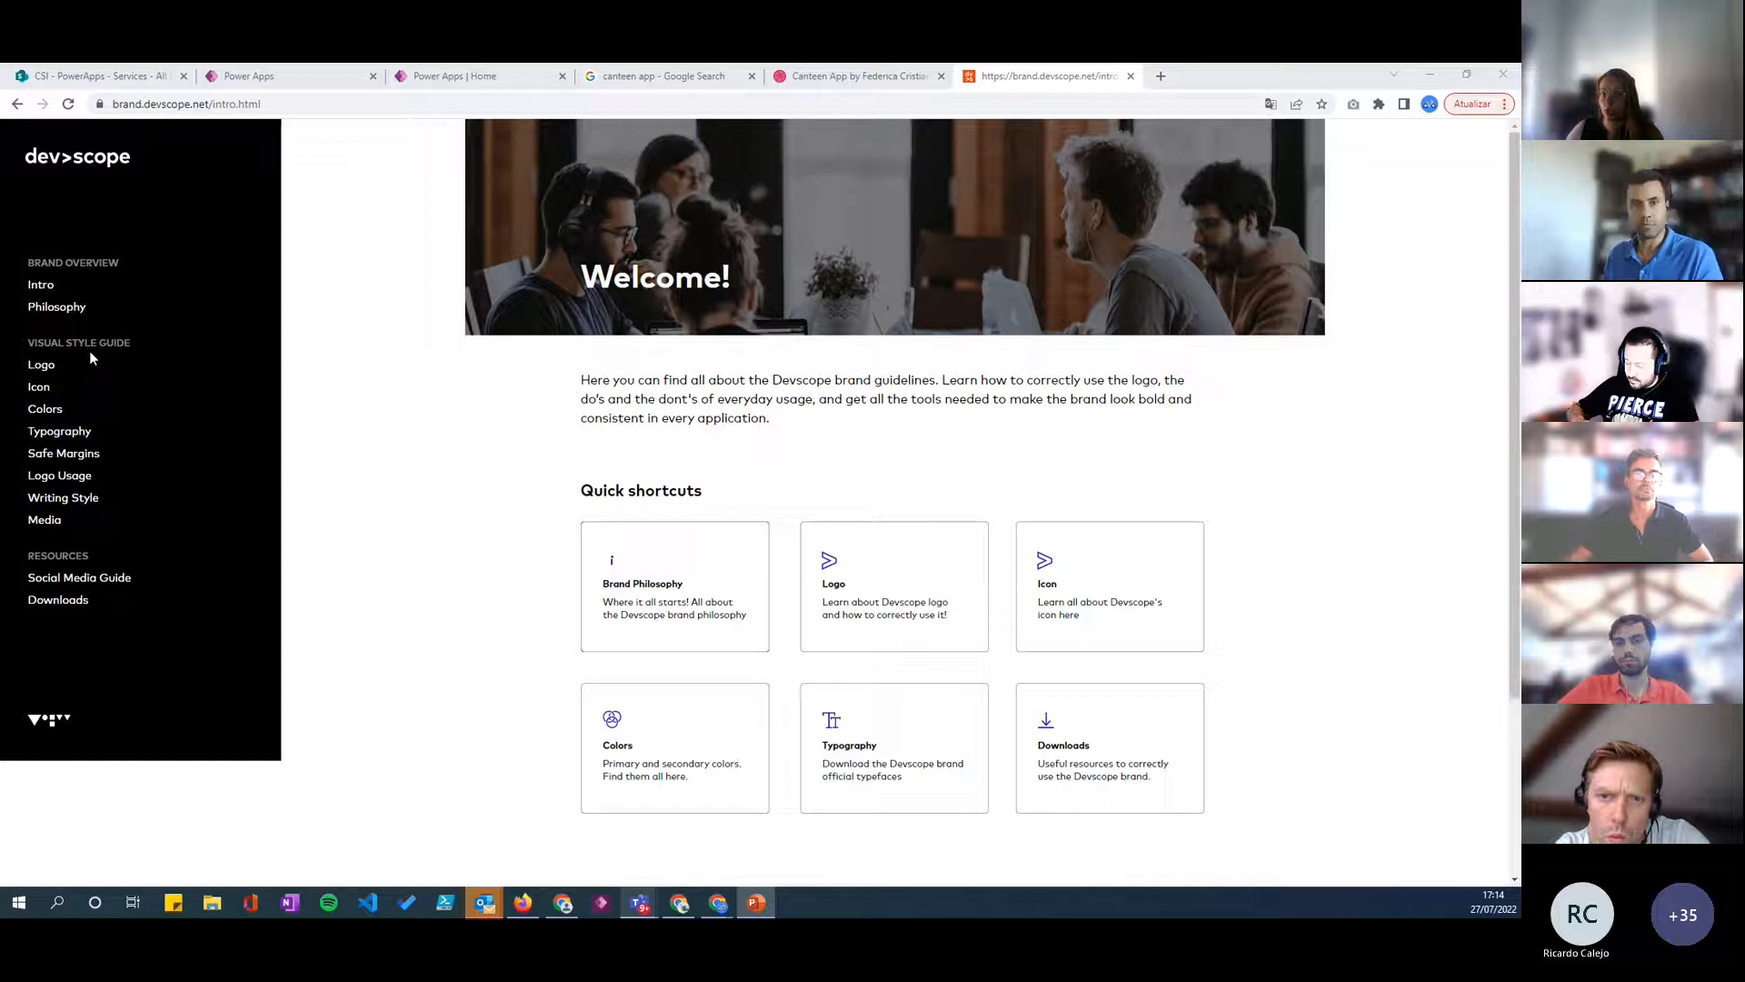
left_click(45, 365)
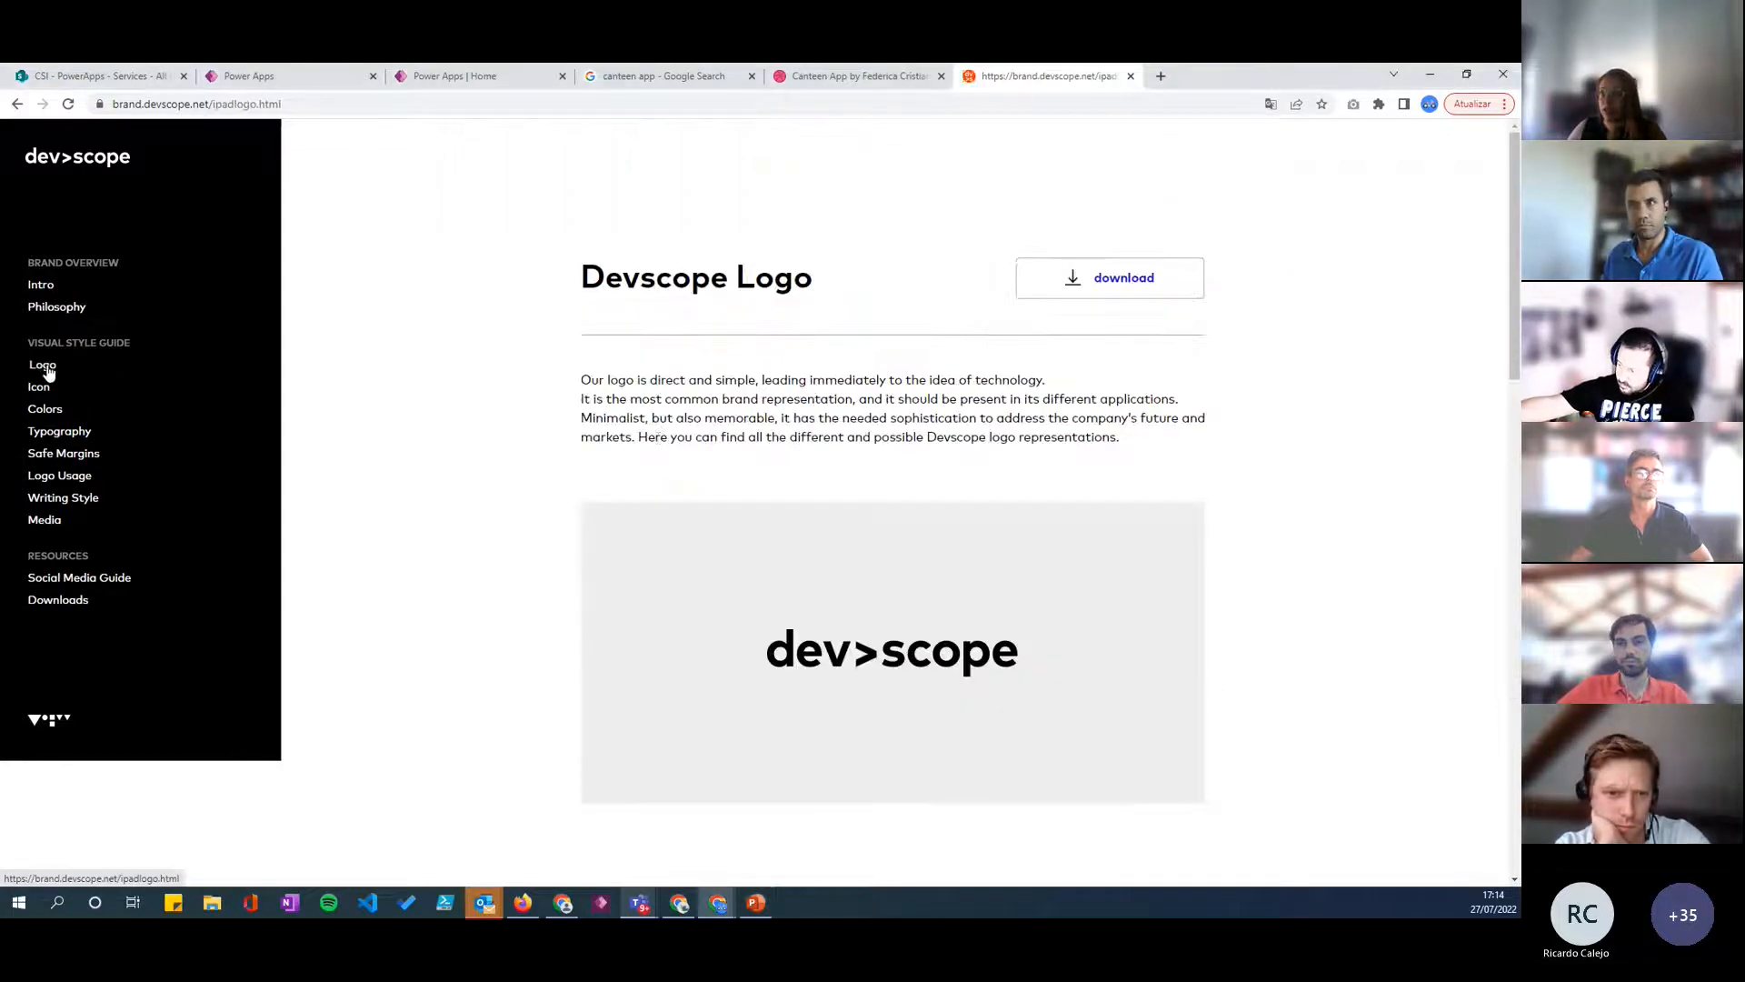
scroll(450, 462, "down", 2)
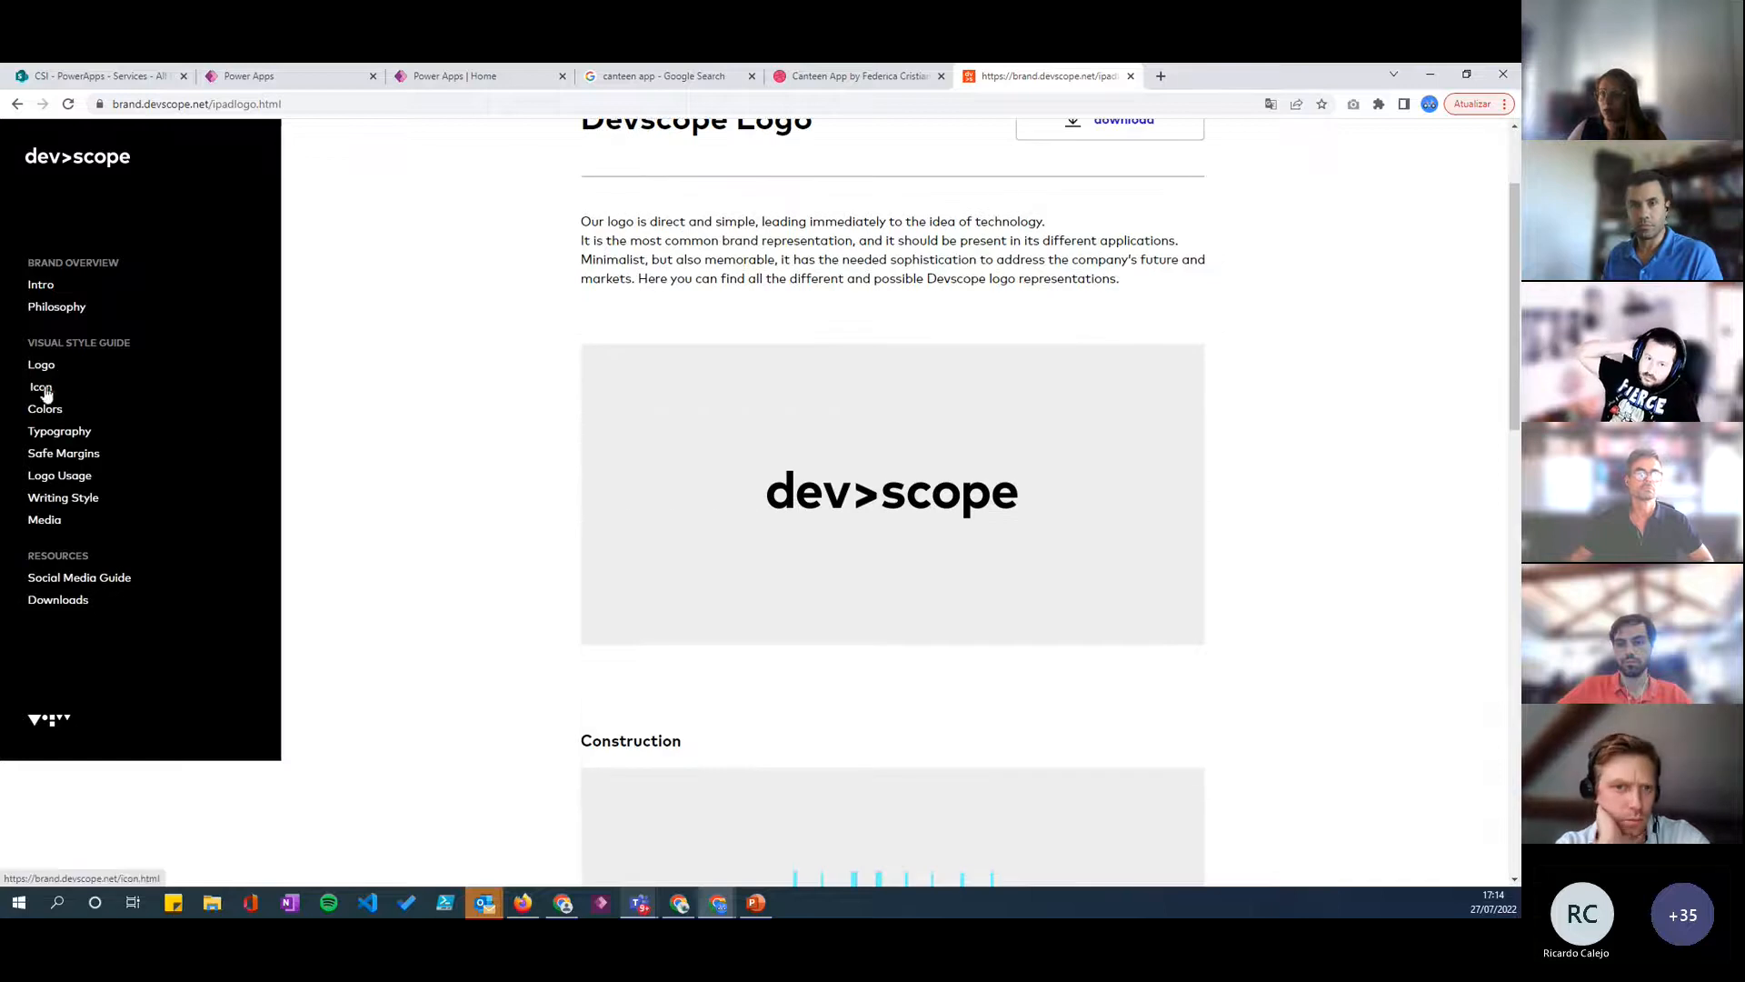
scroll(77, 396, "down", 1)
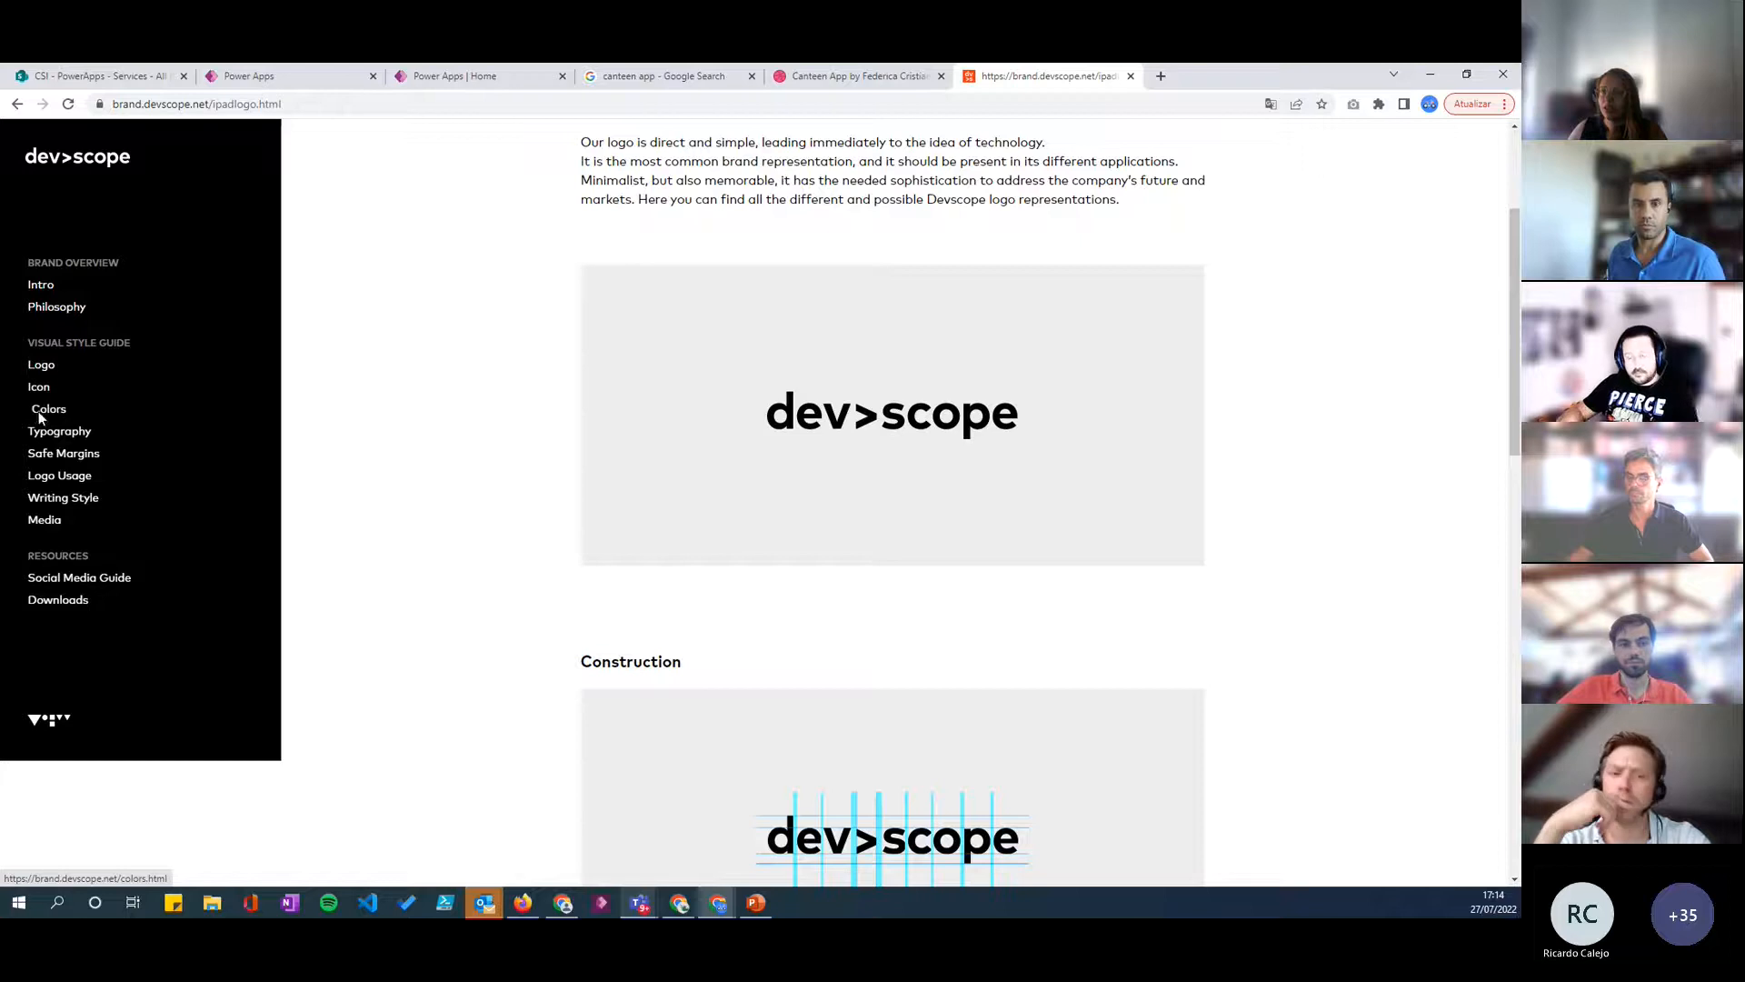
scroll(626, 423, "down", 1)
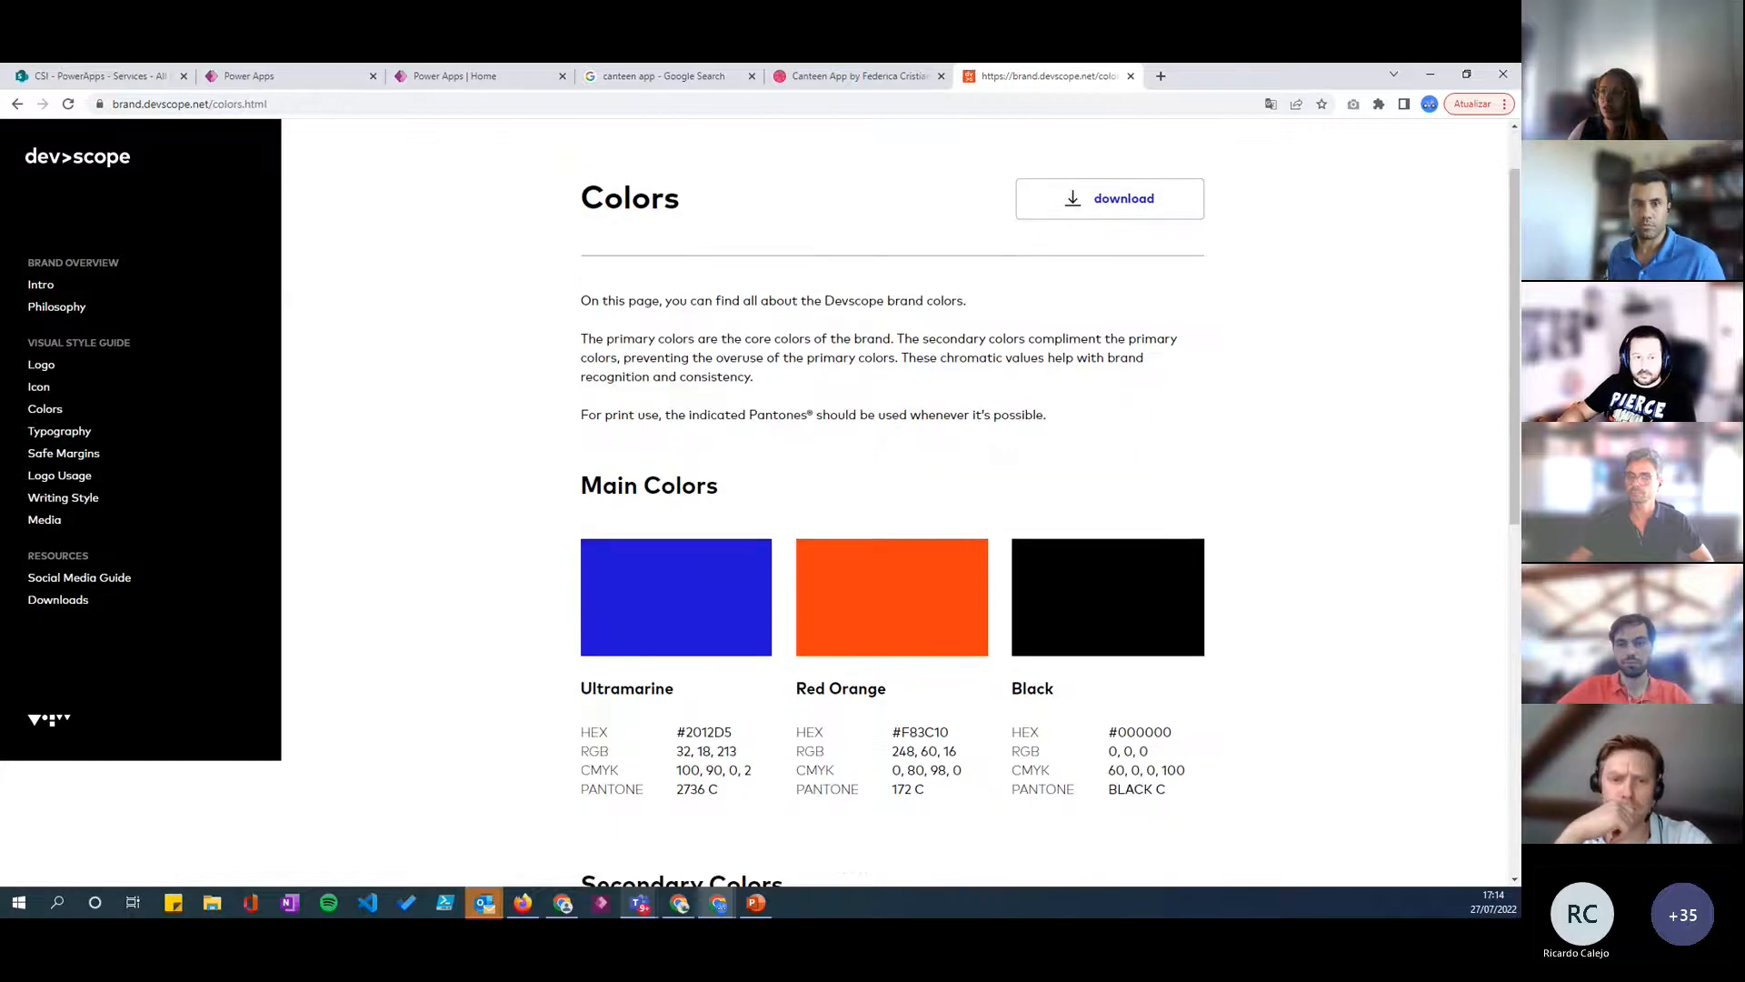
key("alt+Tab")
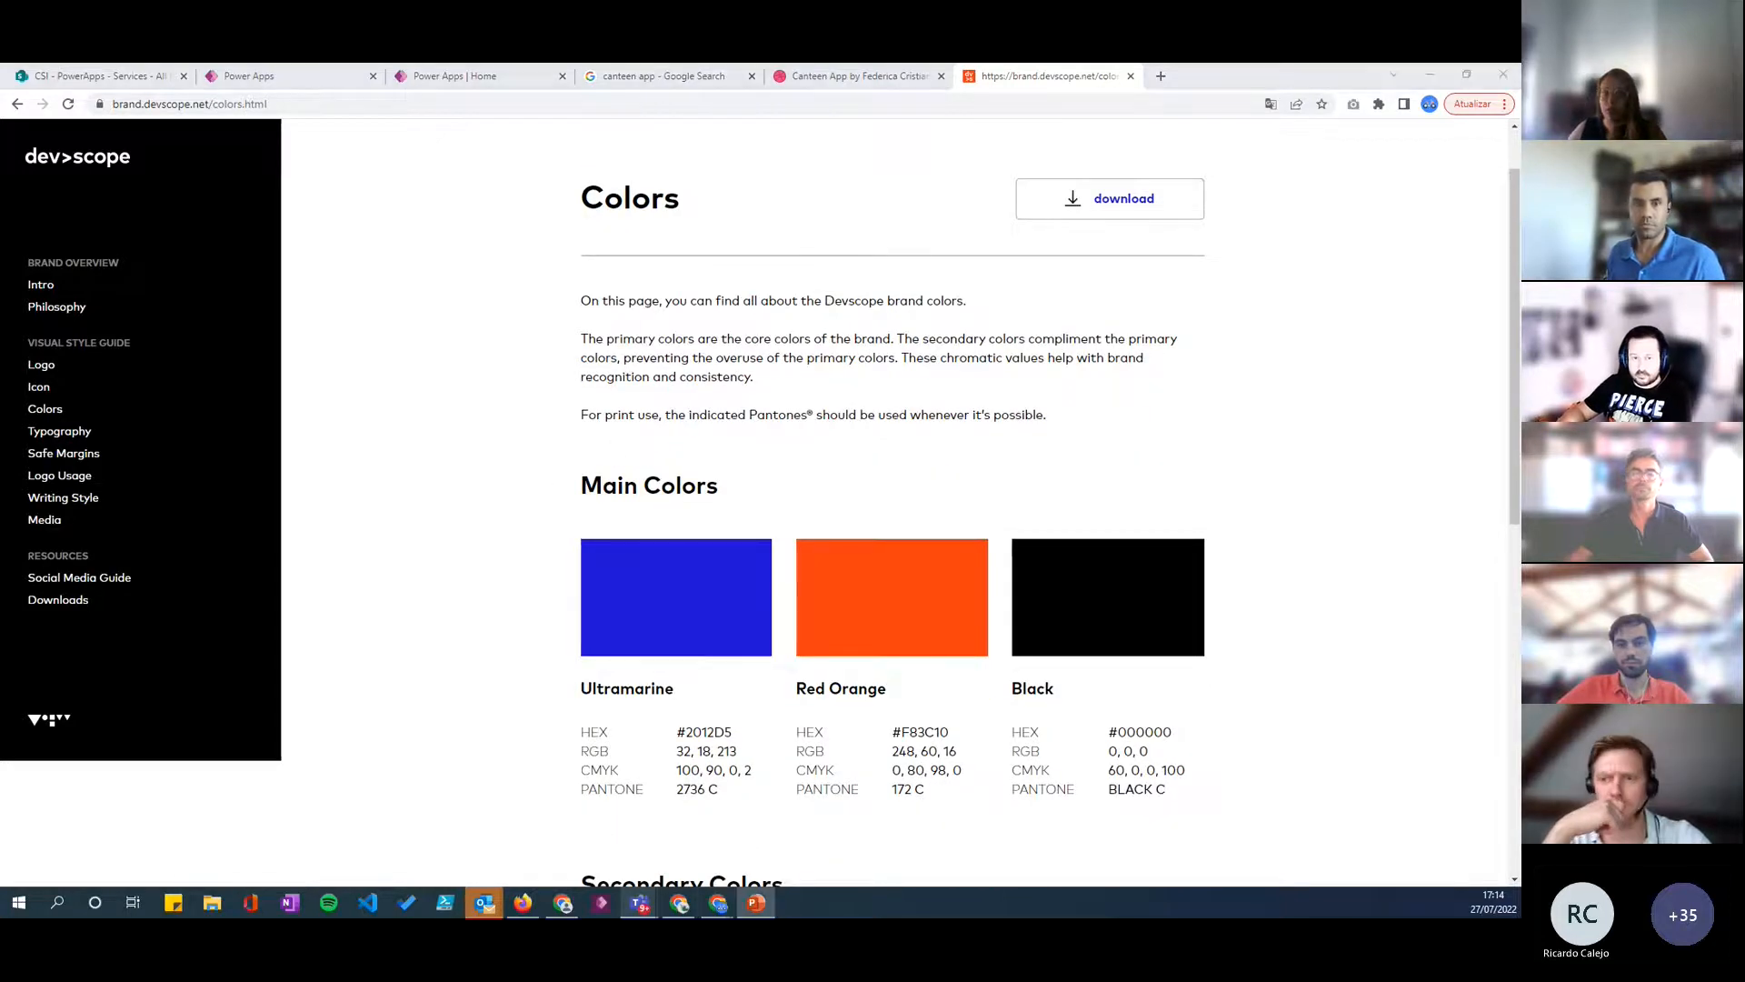
- Review the brand guide's Typography page, then its Logo Usage rules for photographic backgrounds and forbidden logo treatments
left_click(59, 433)
scroll(760, 440, "down", 7)
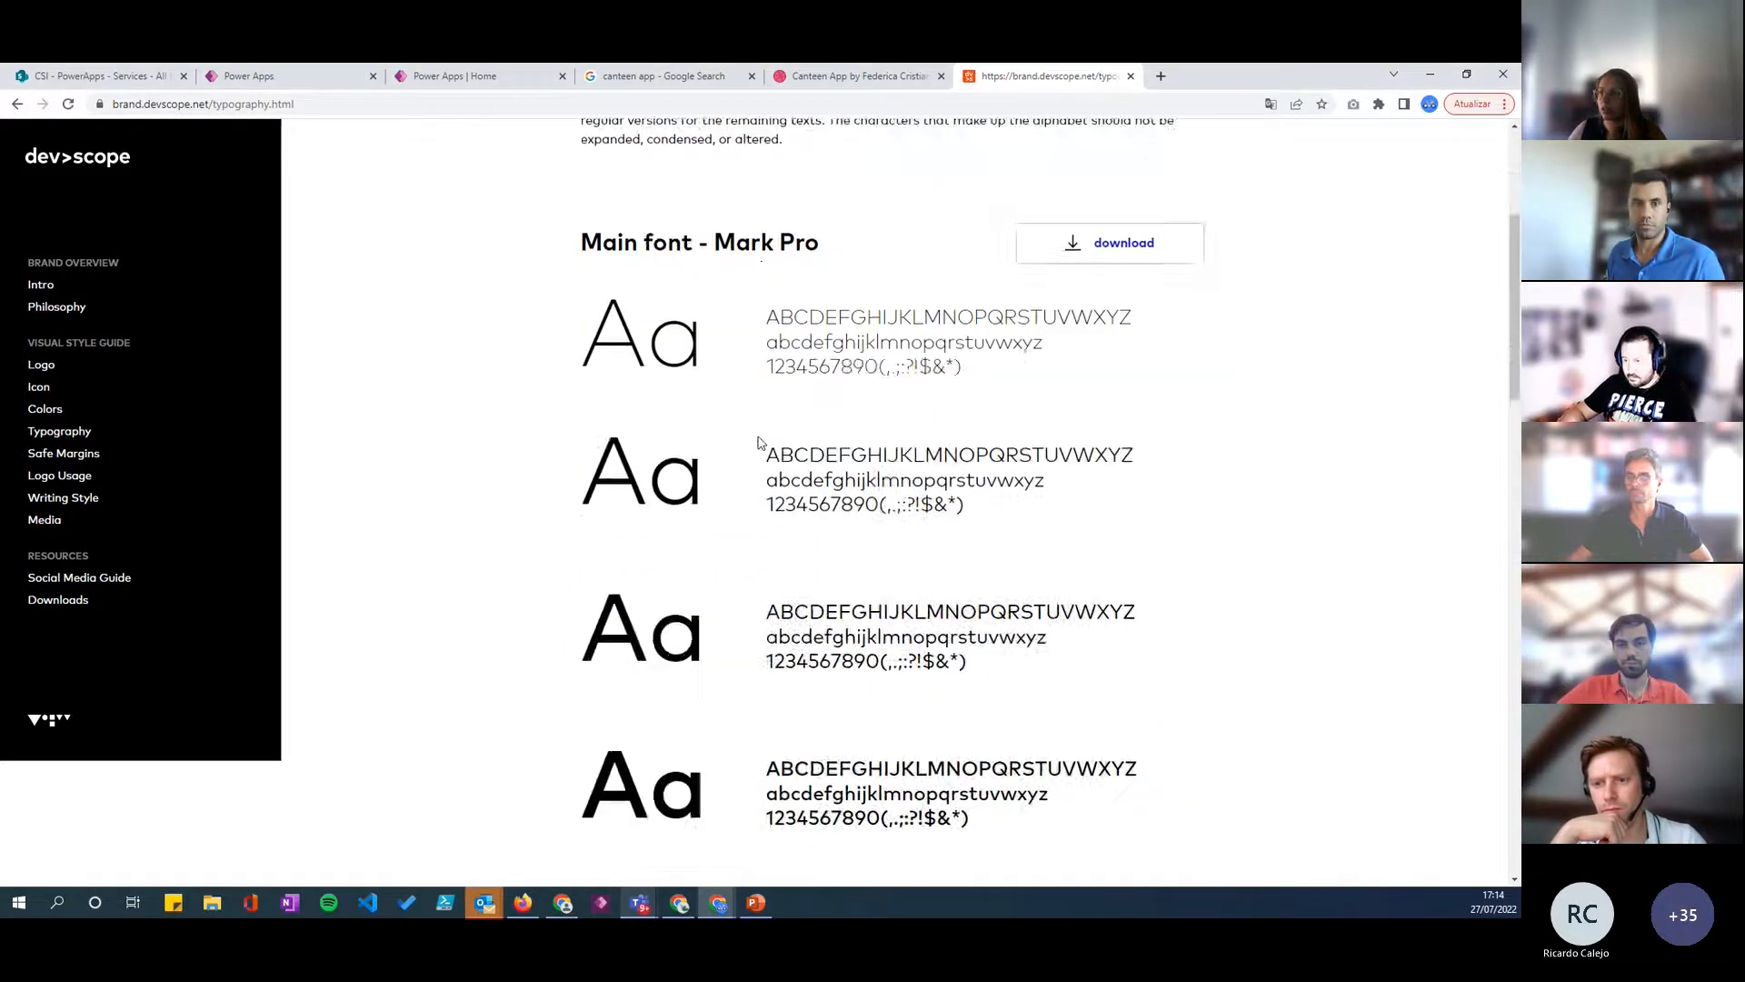
left_click(58, 475)
scroll(762, 494, "down", 15)
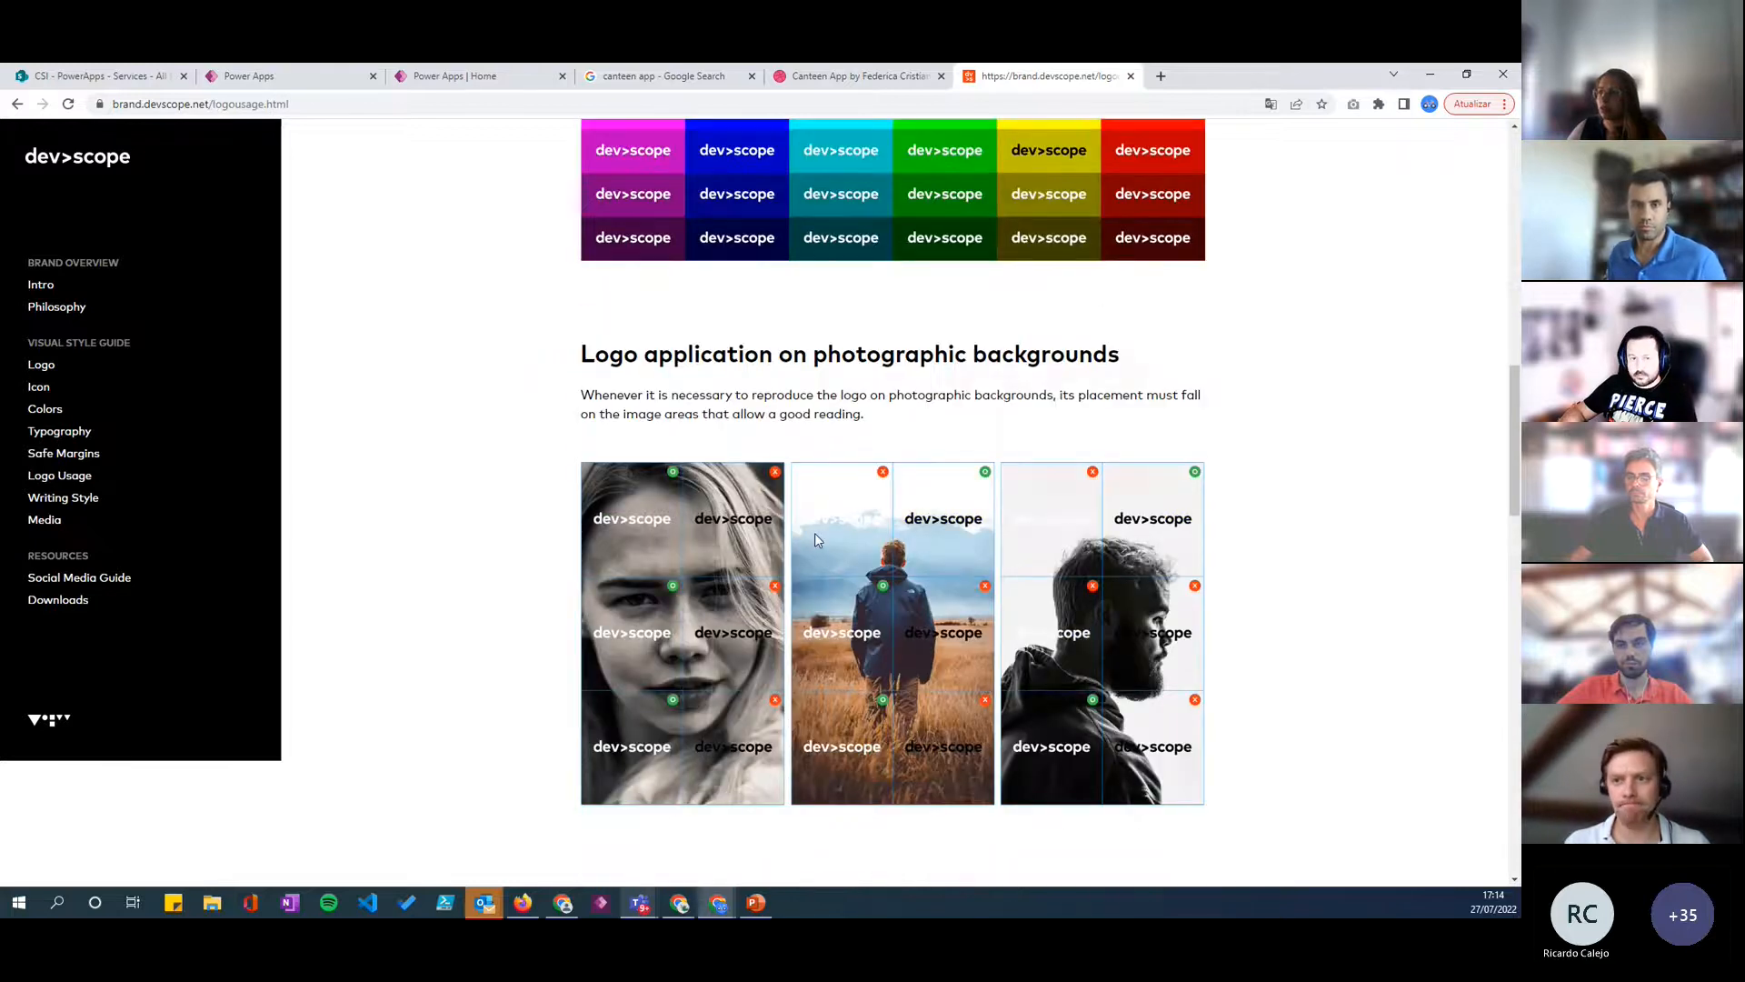
scroll(748, 605, "down", 5)
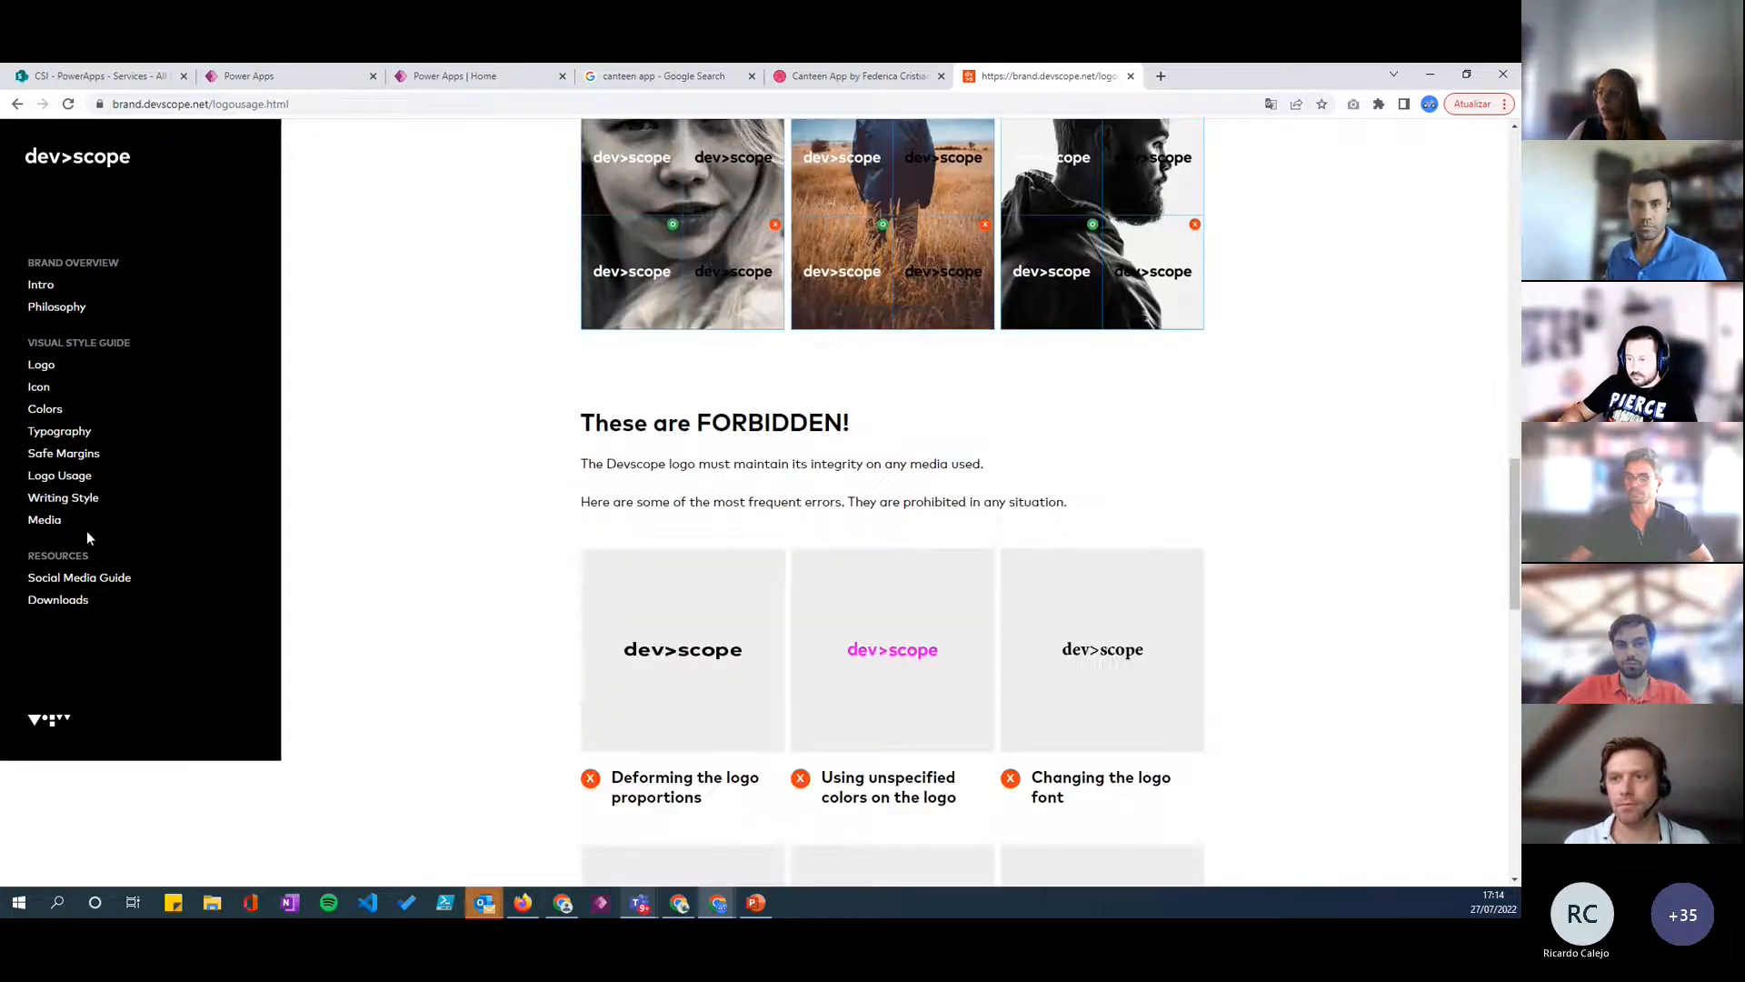
- Return to the brand guide's Colors page and examine the main and secondary colors with their HEX and RGB codes
left_click(50, 412)
scroll(945, 362, "down", 5)
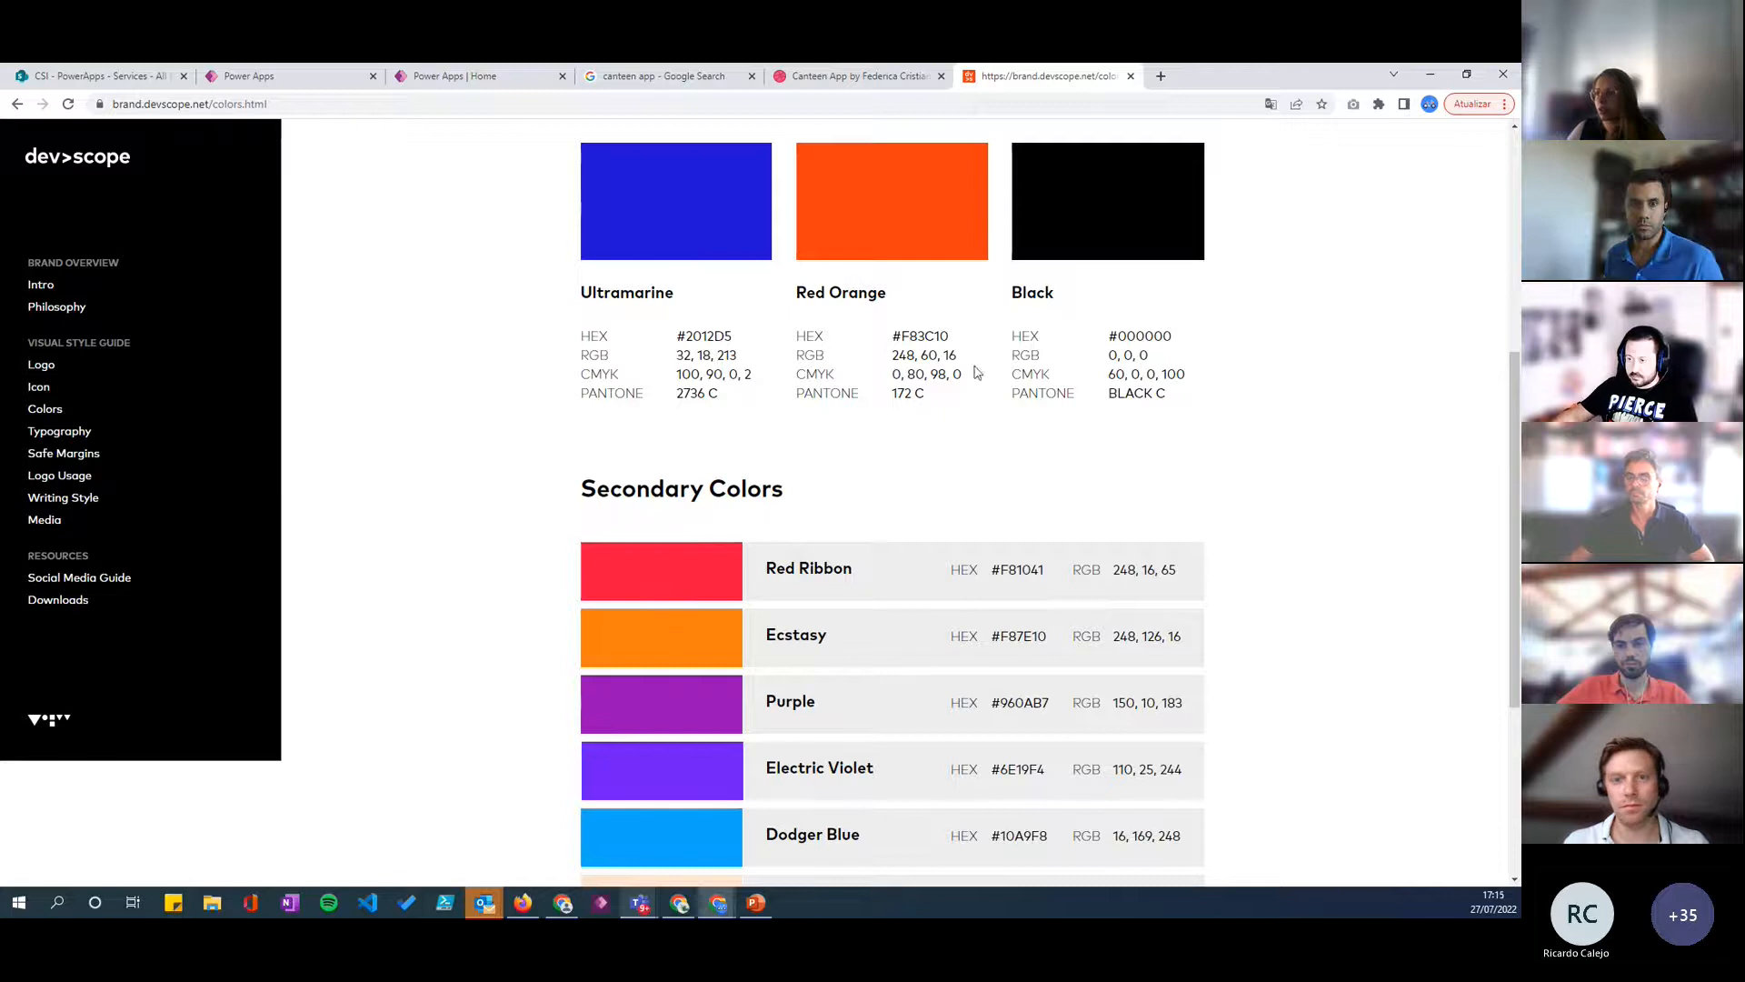
double_click(938, 336)
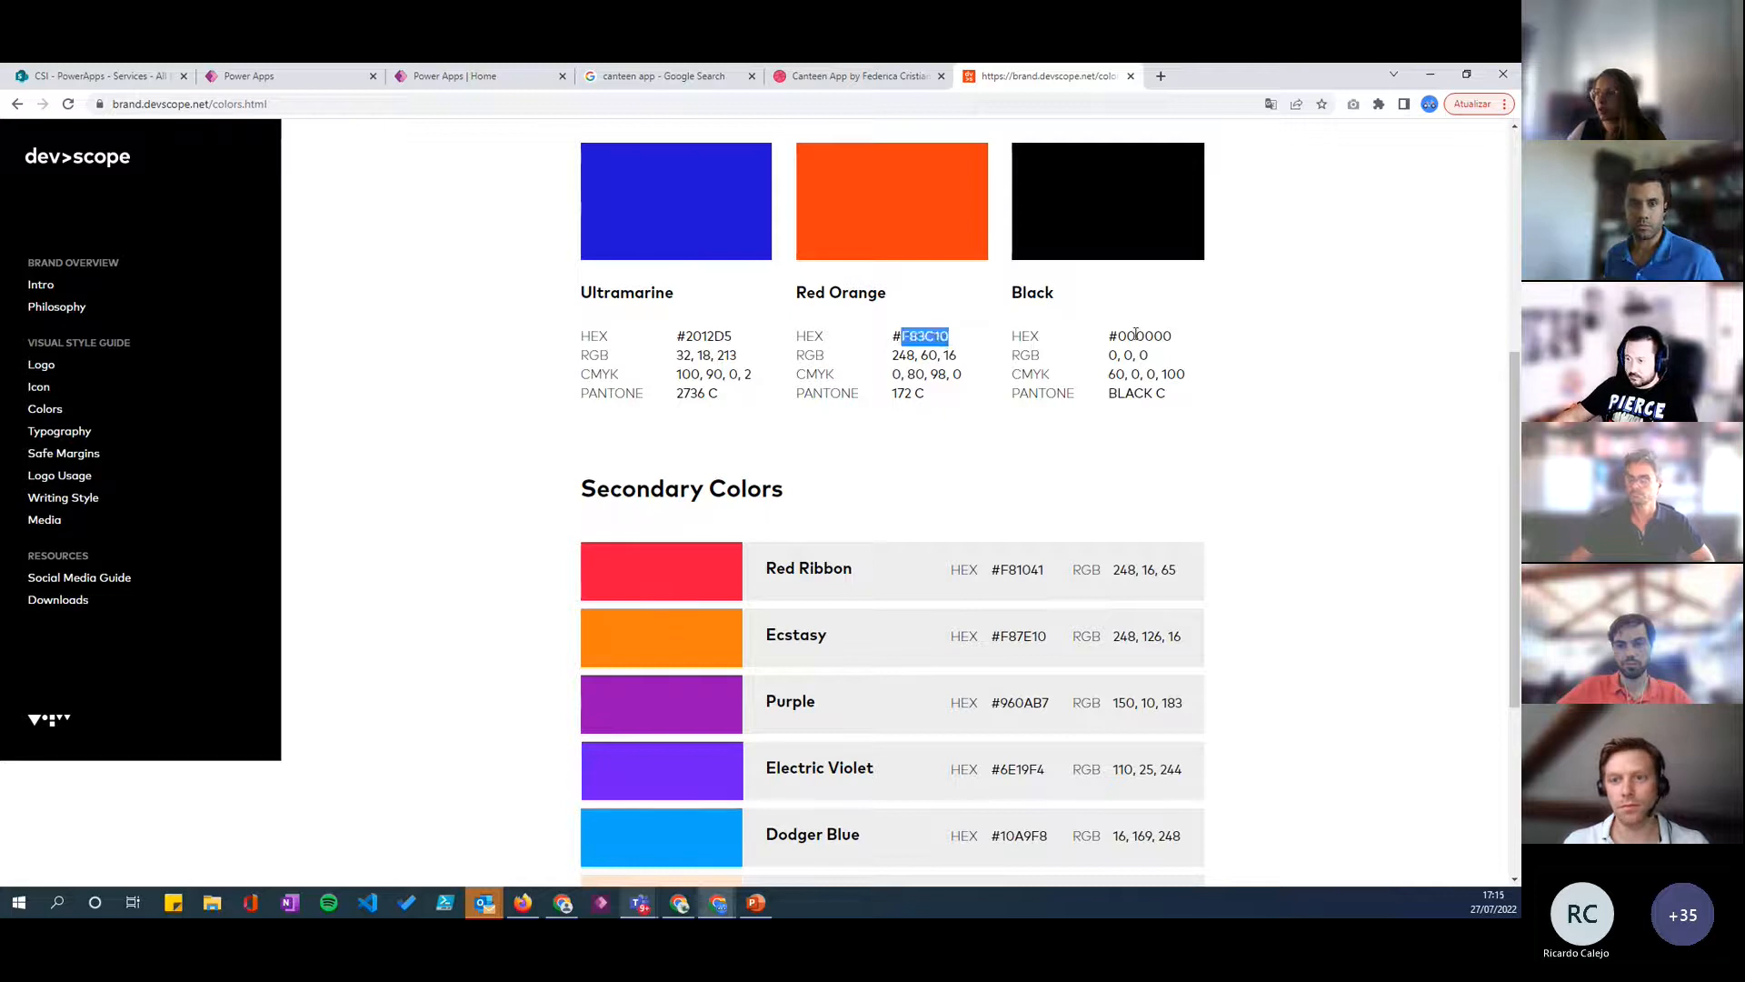
scroll(787, 599, "down", 4)
scroll(708, 336, "up", 4)
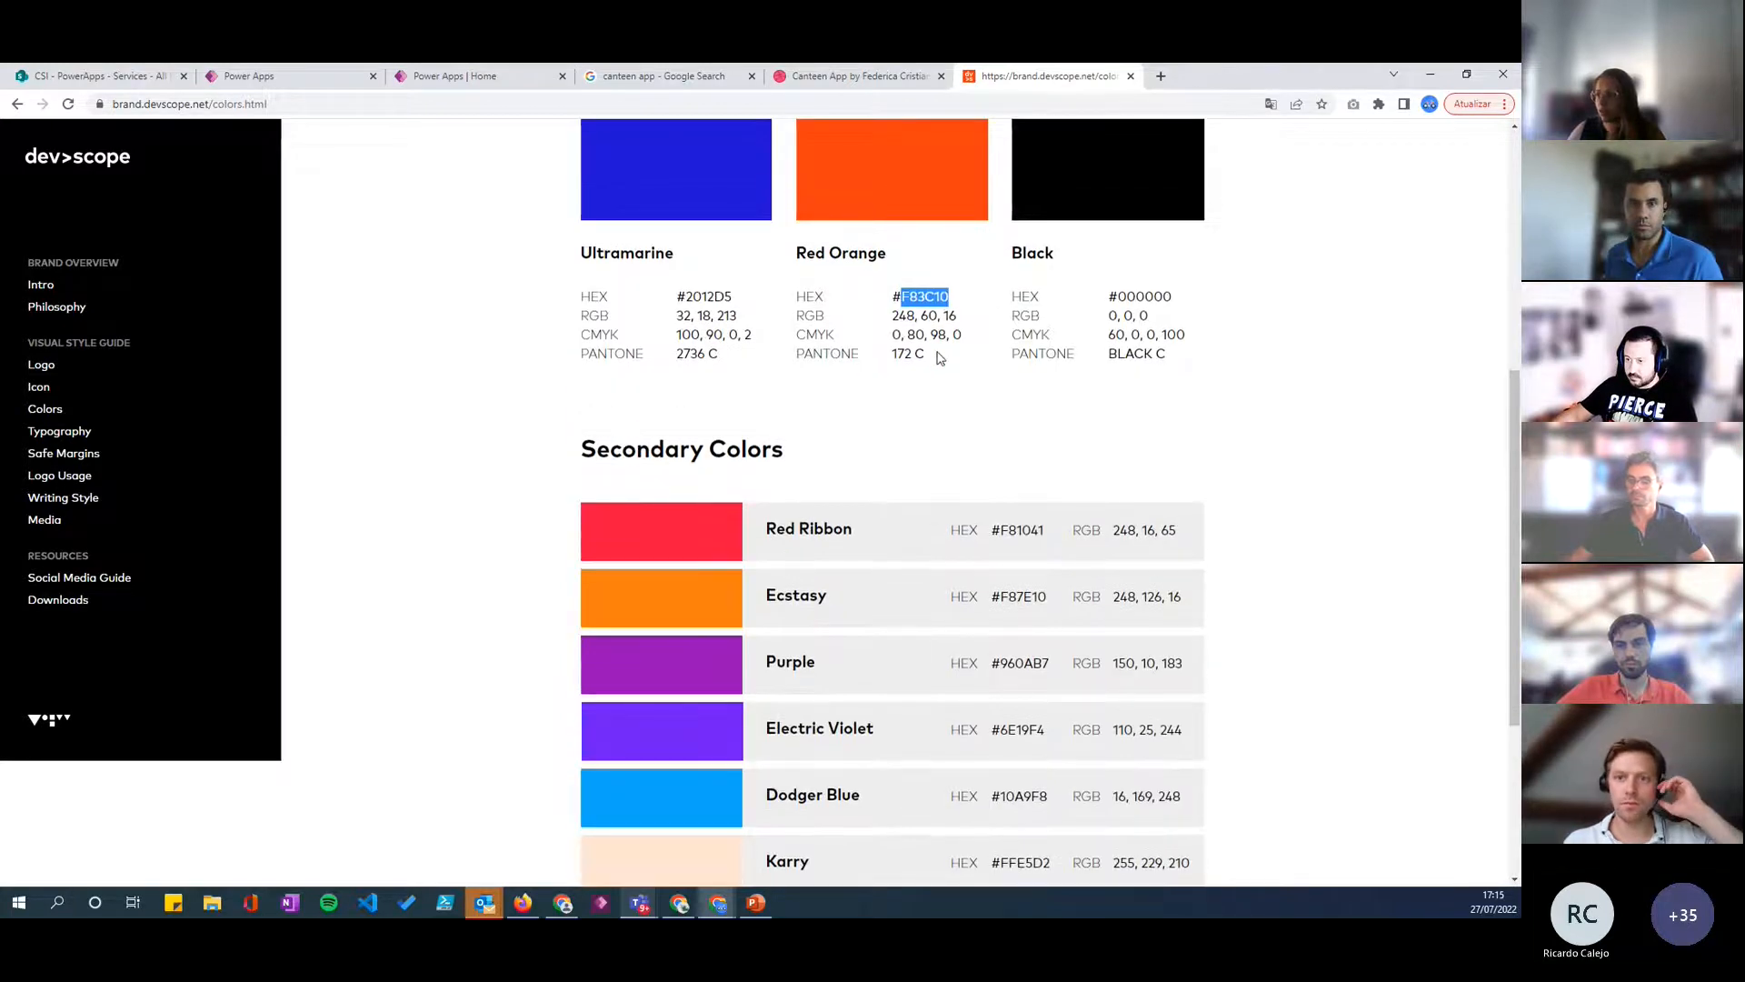
left_click(942, 411)
scroll(963, 427, "up", 1)
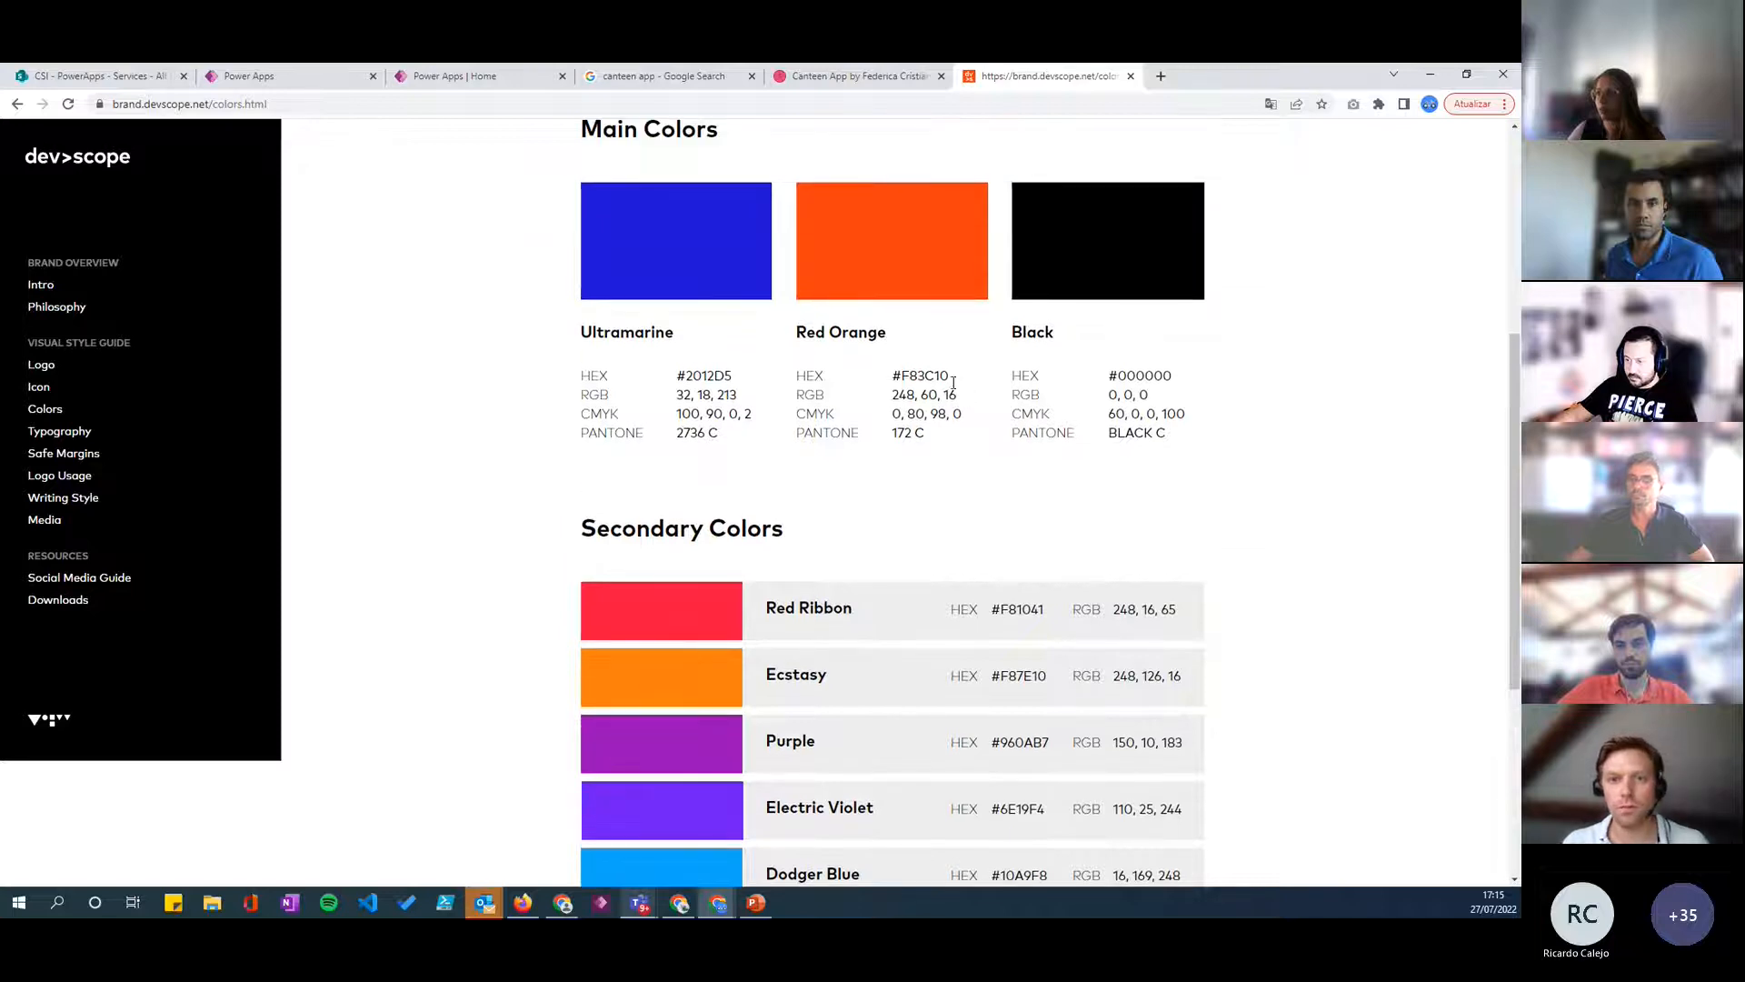
key("alt+Tab")
key("alt+Tab")
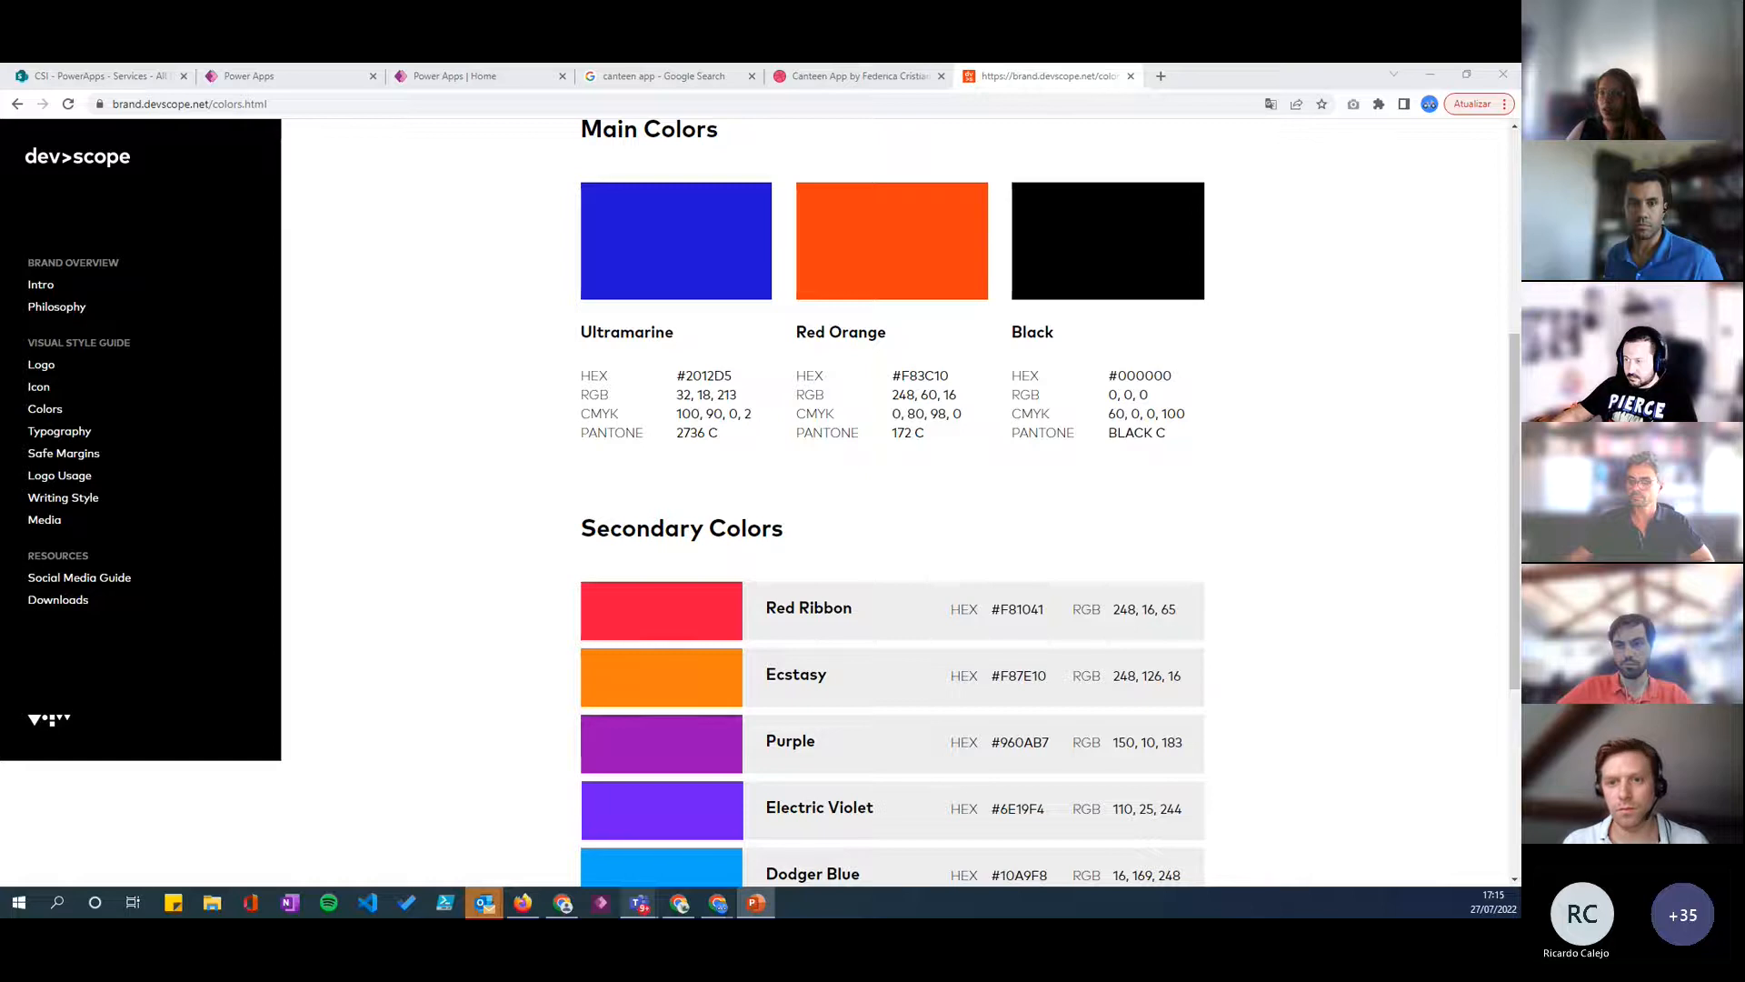
scroll(747, 460, "up", 1)
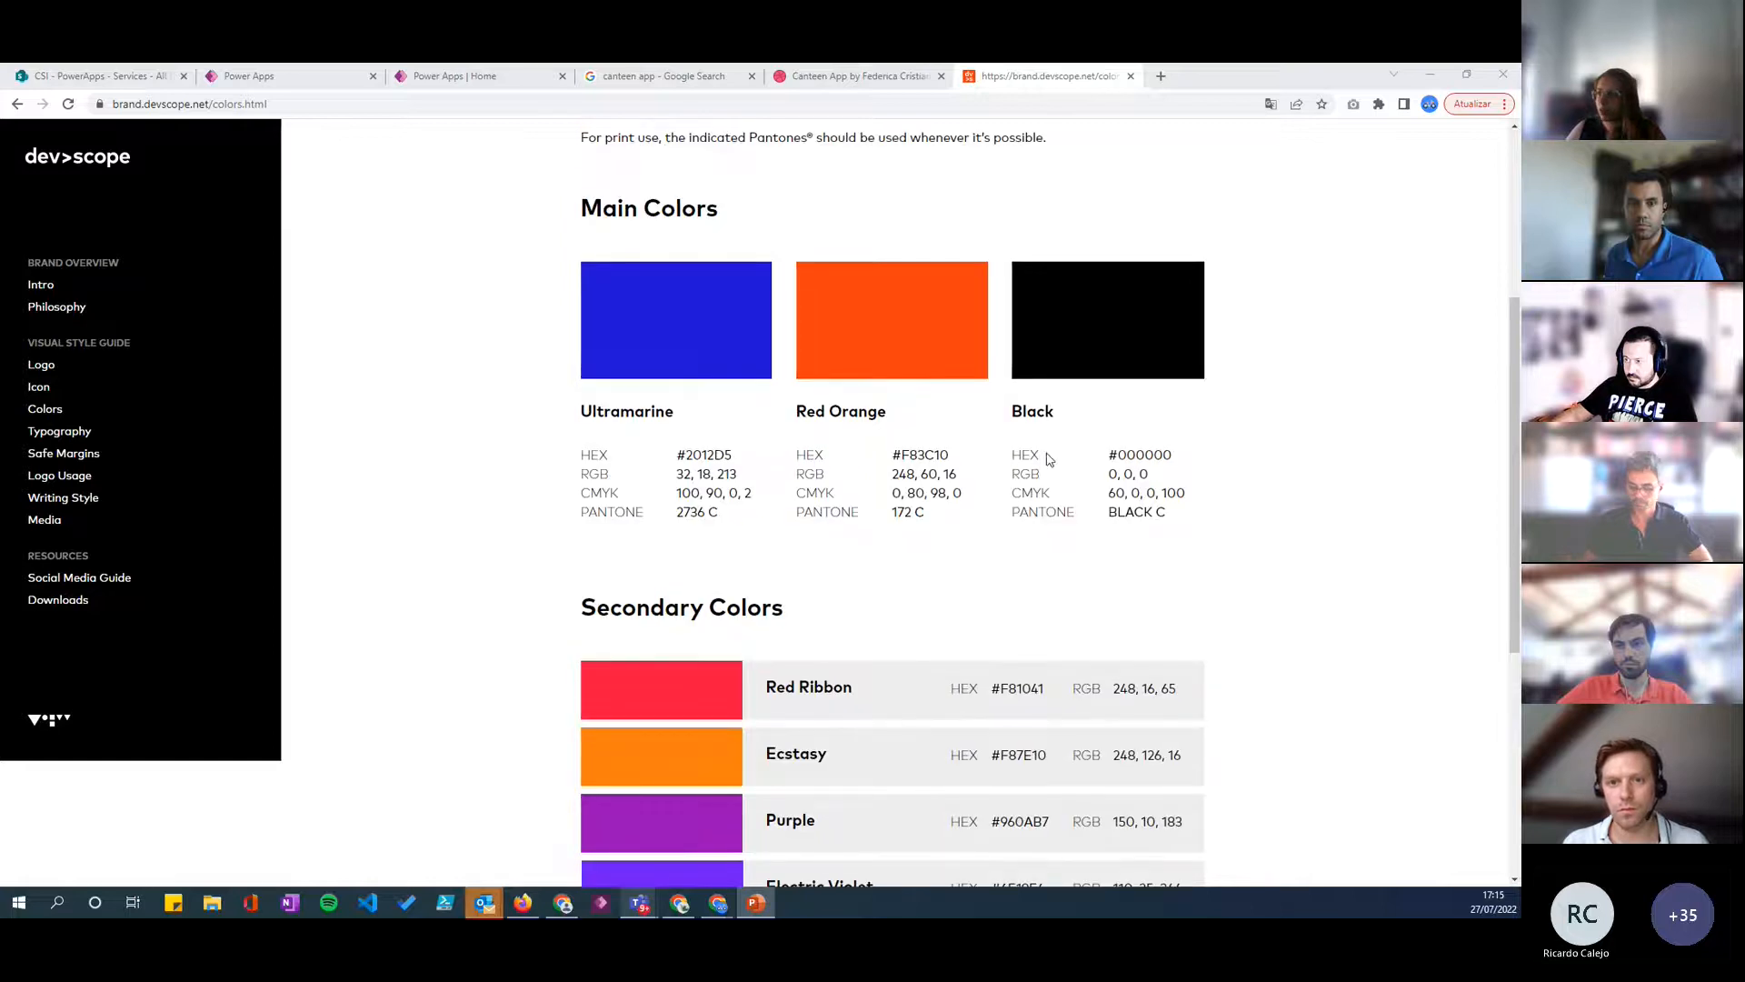
left_click(844, 340)
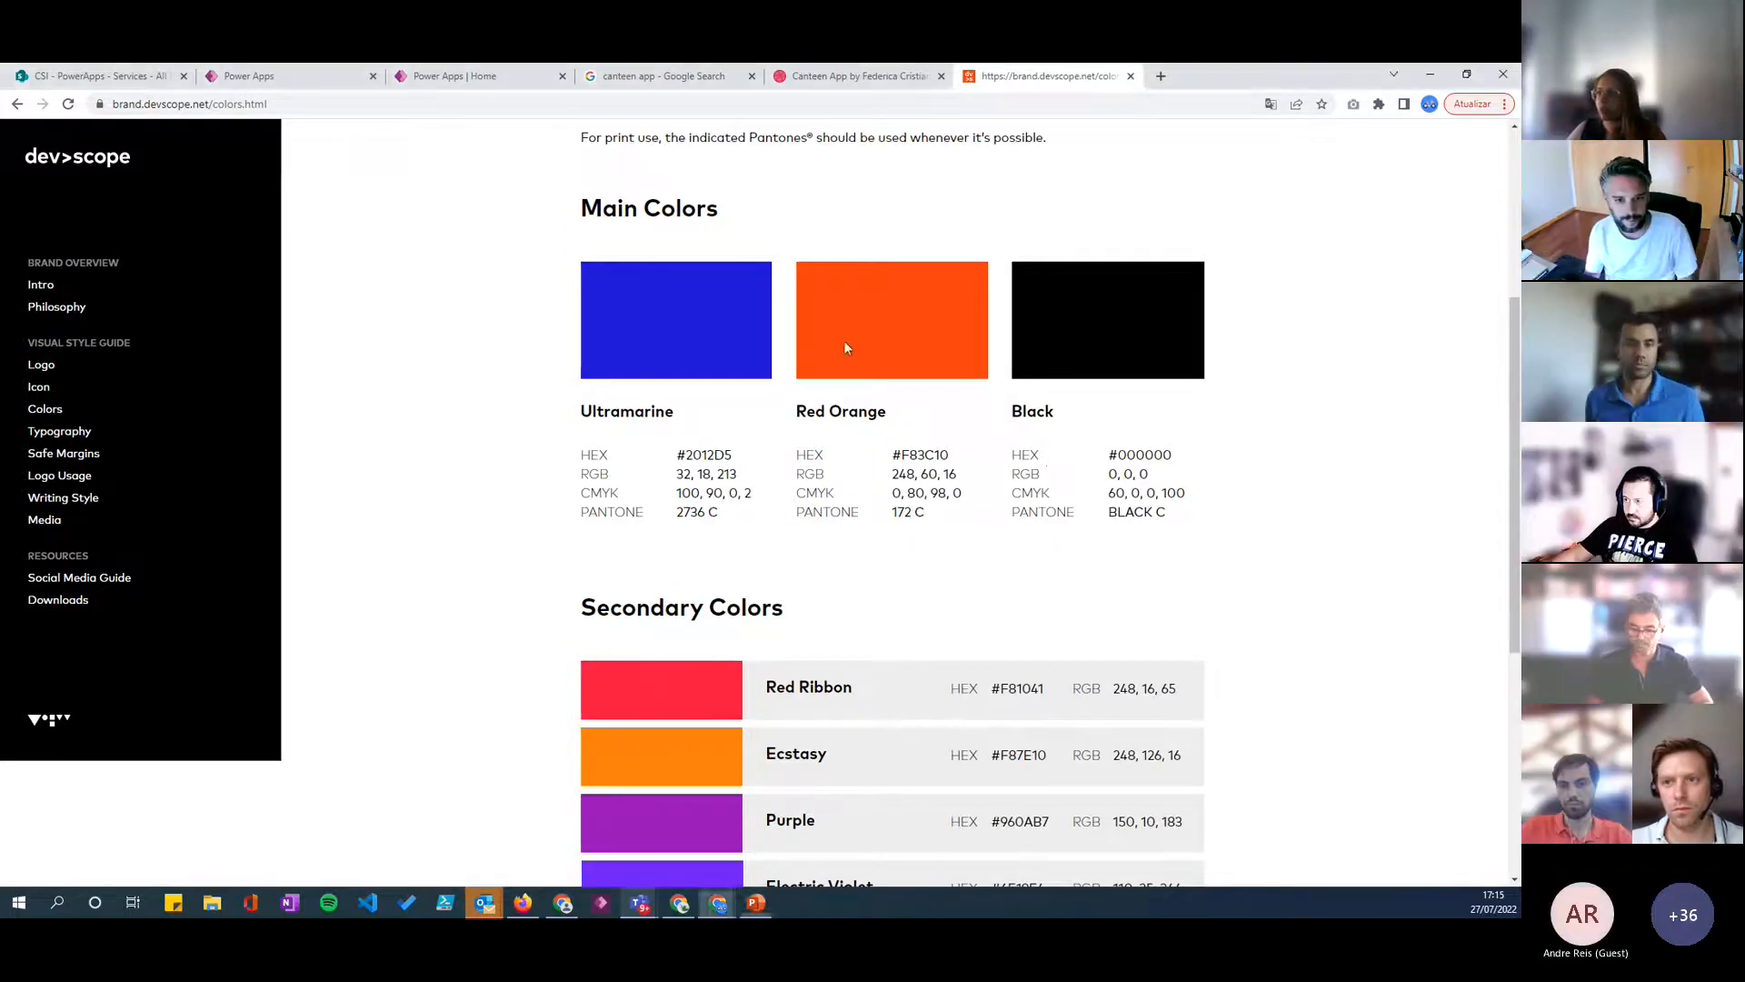
double_click(853, 412)
left_click(988, 407)
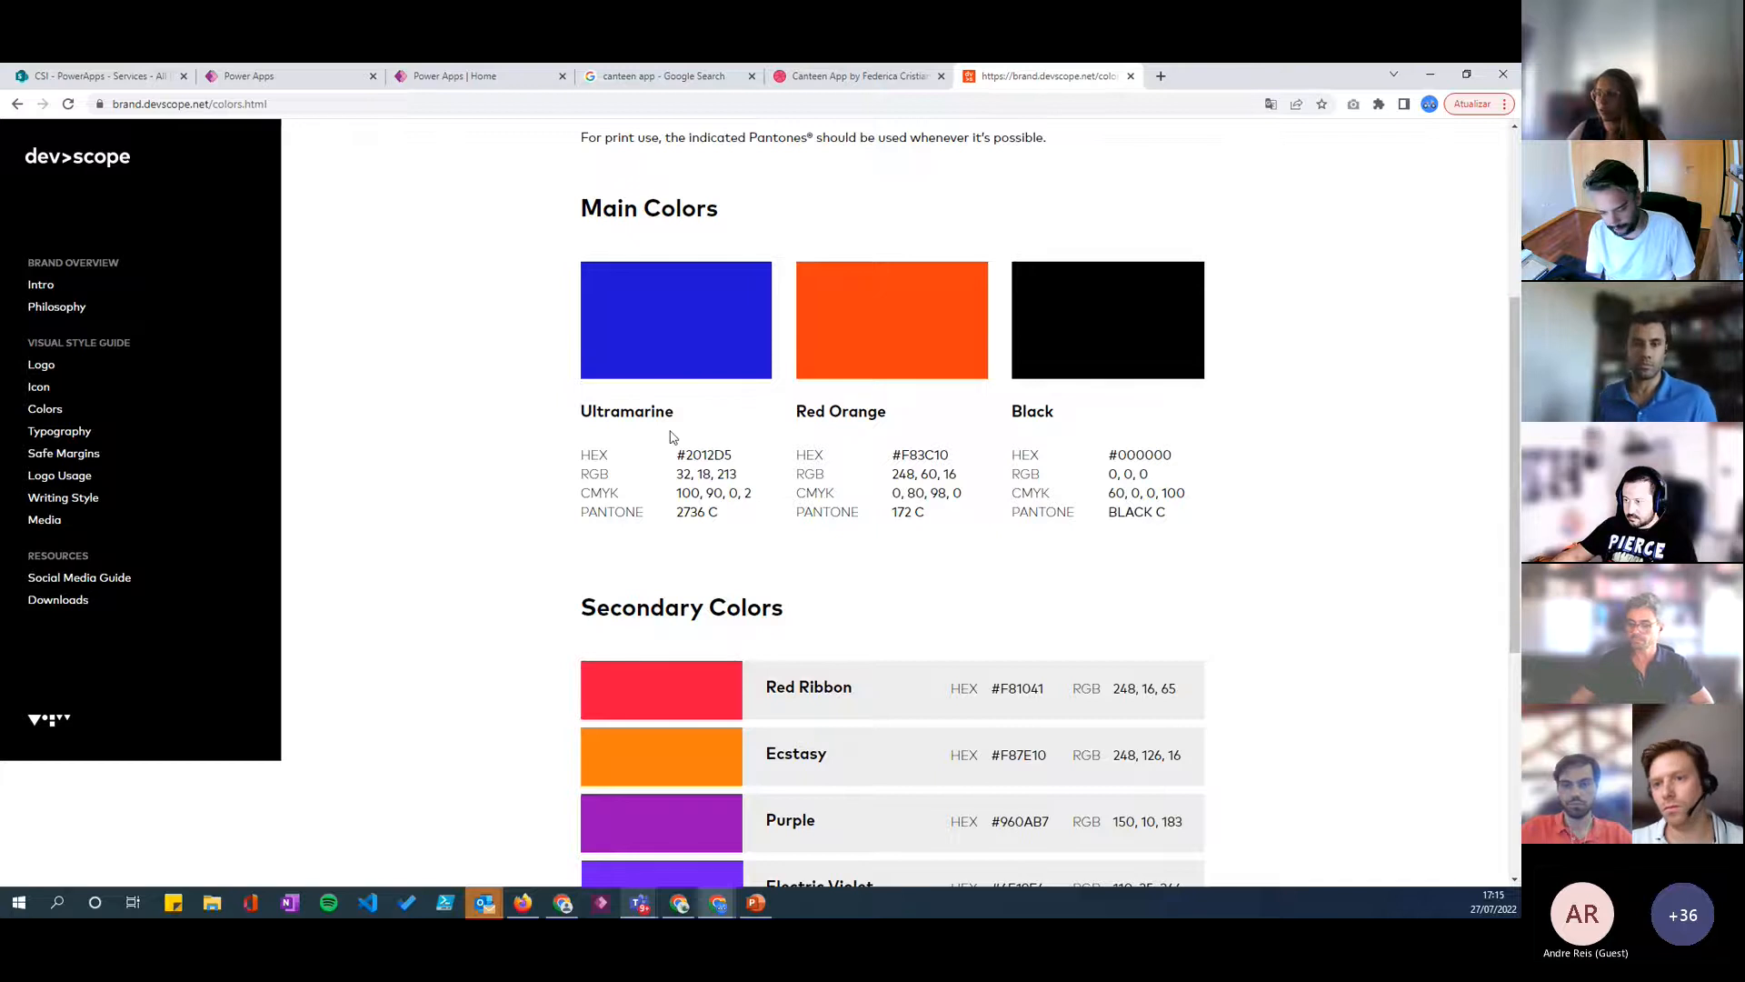
scroll(564, 355, "down", 1)
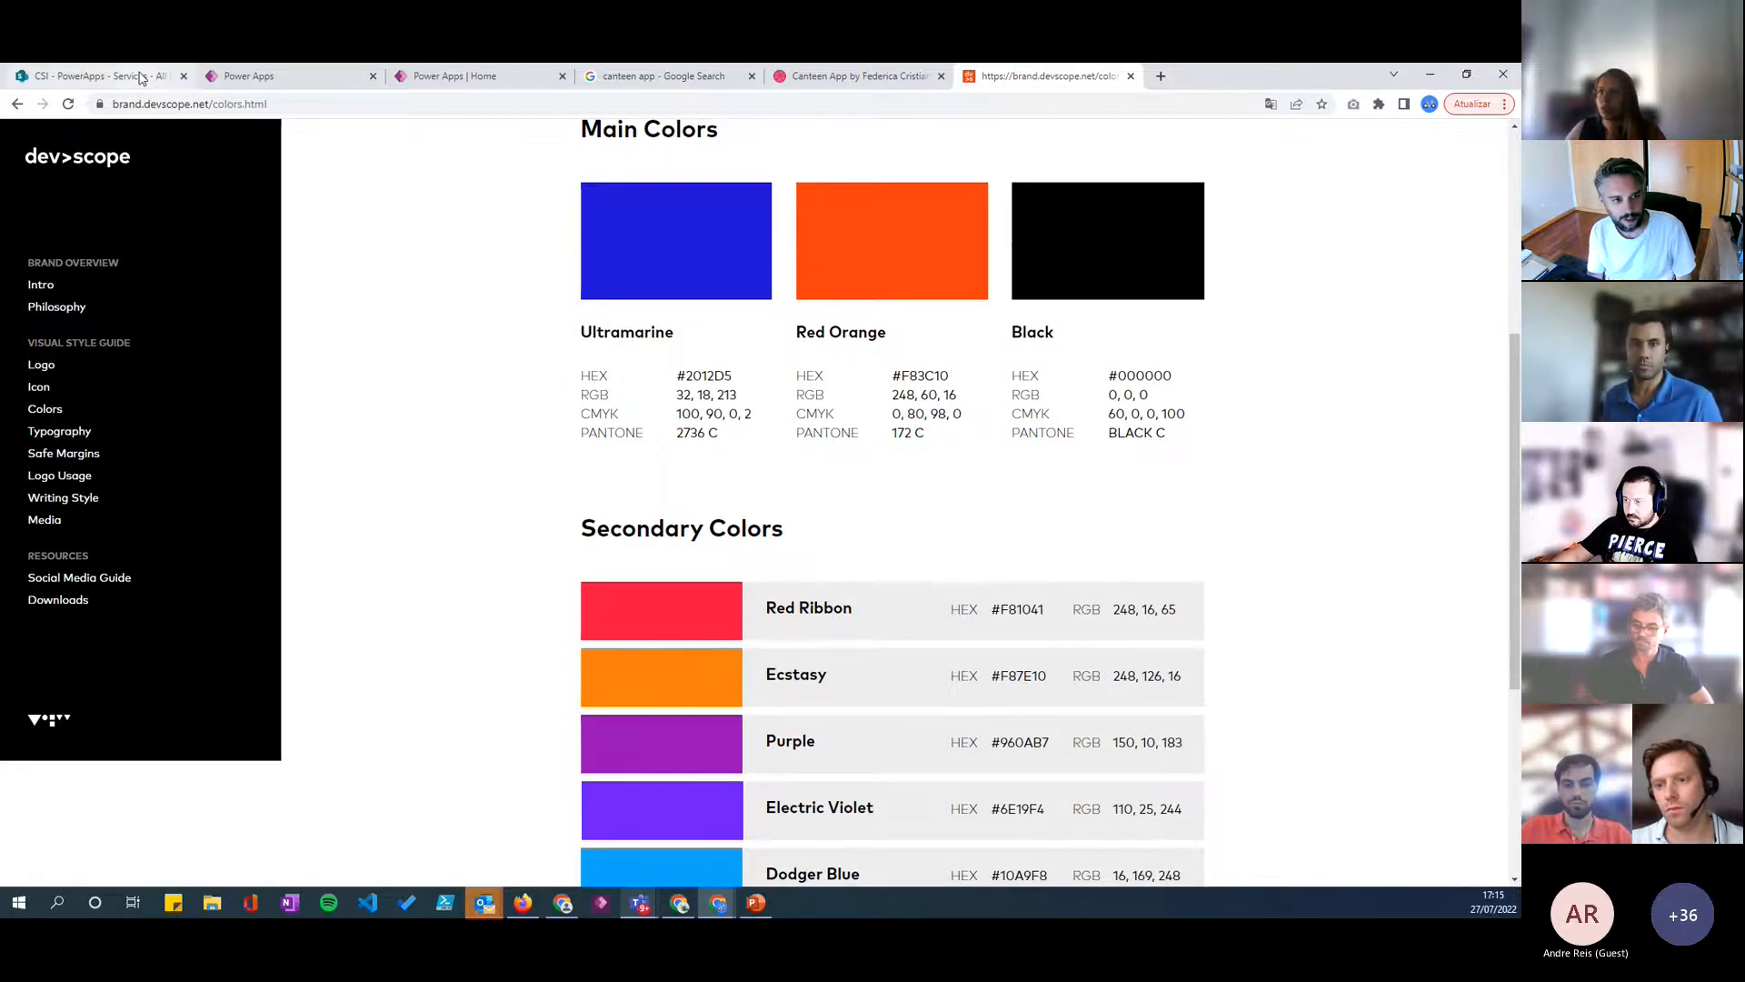
- Return to the Services app in the Power Apps canvas editor and collapse BrowseScreen1 in the tree view
left_click(454, 77)
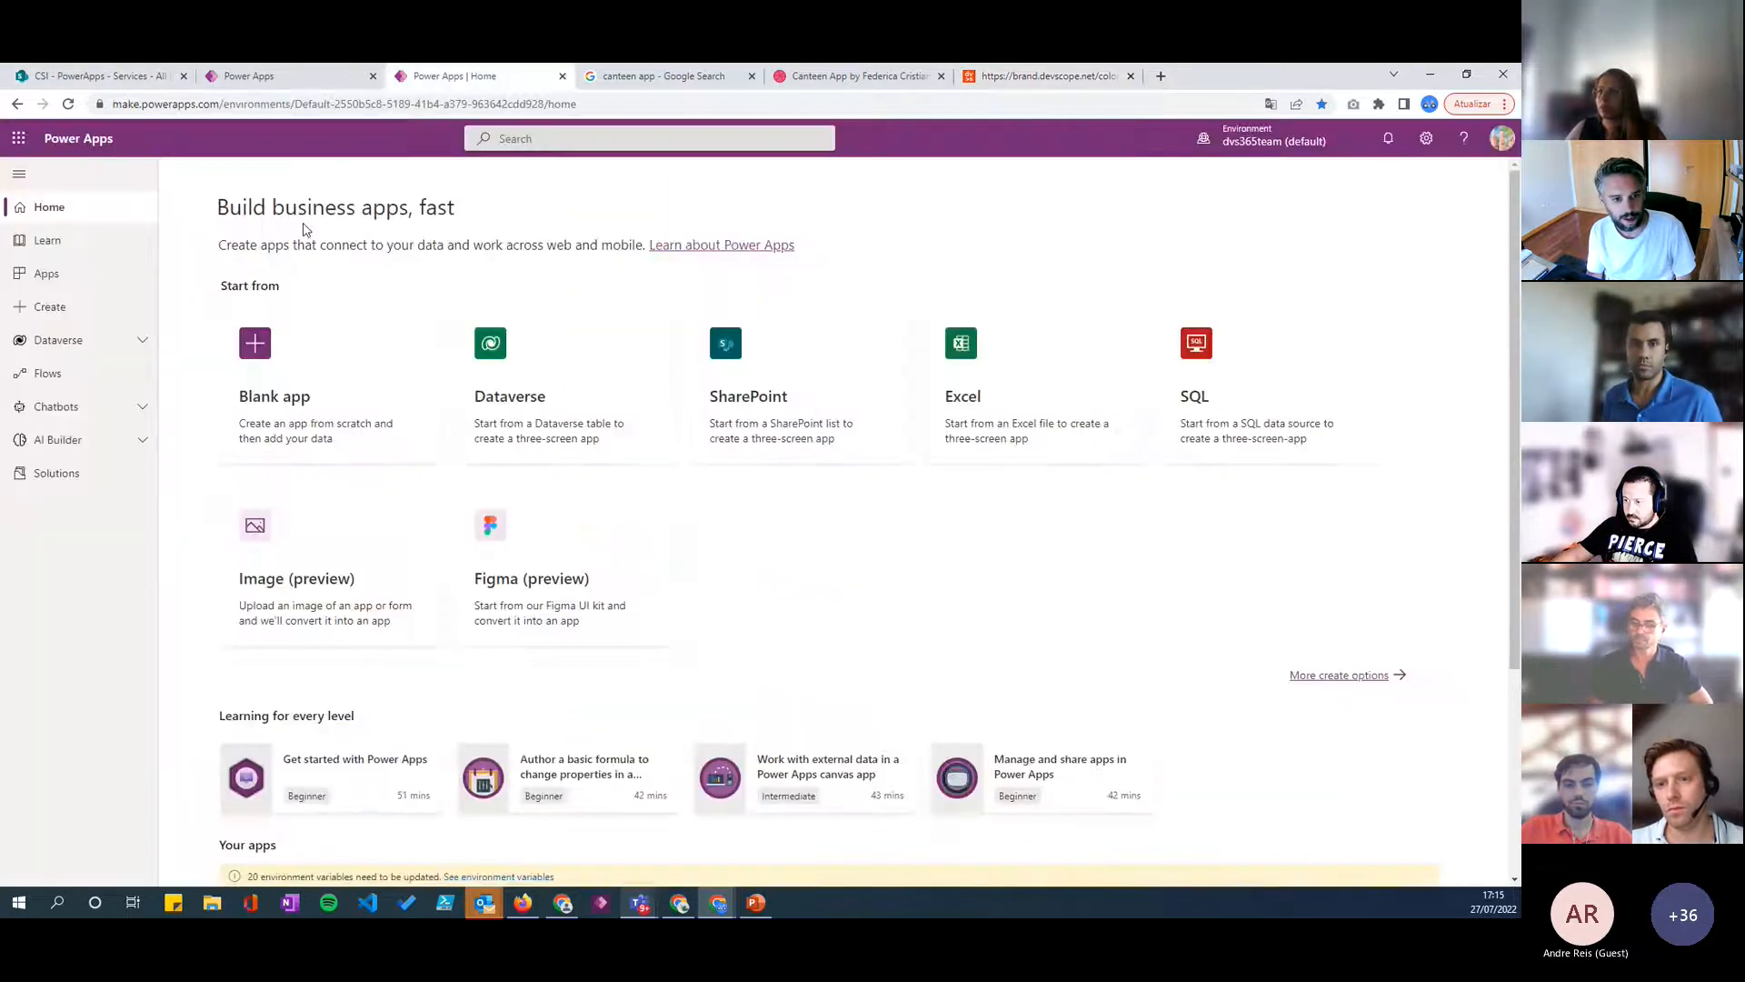
left_click(278, 78)
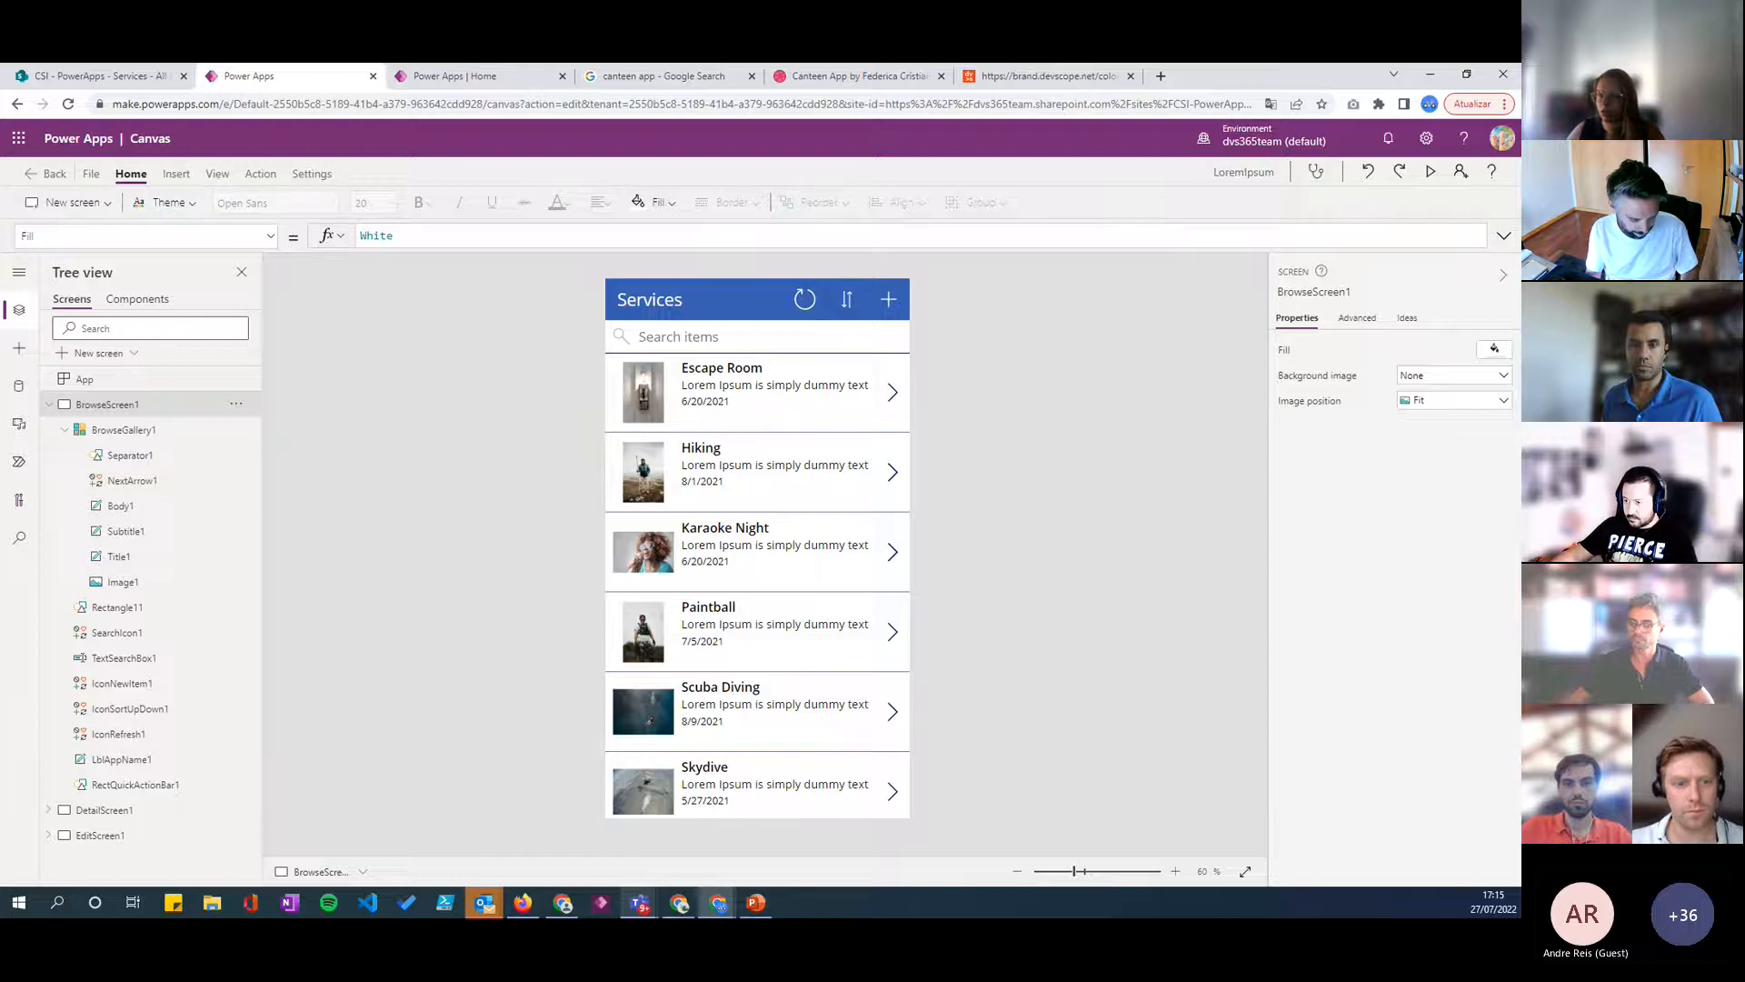
key("alt+Tab")
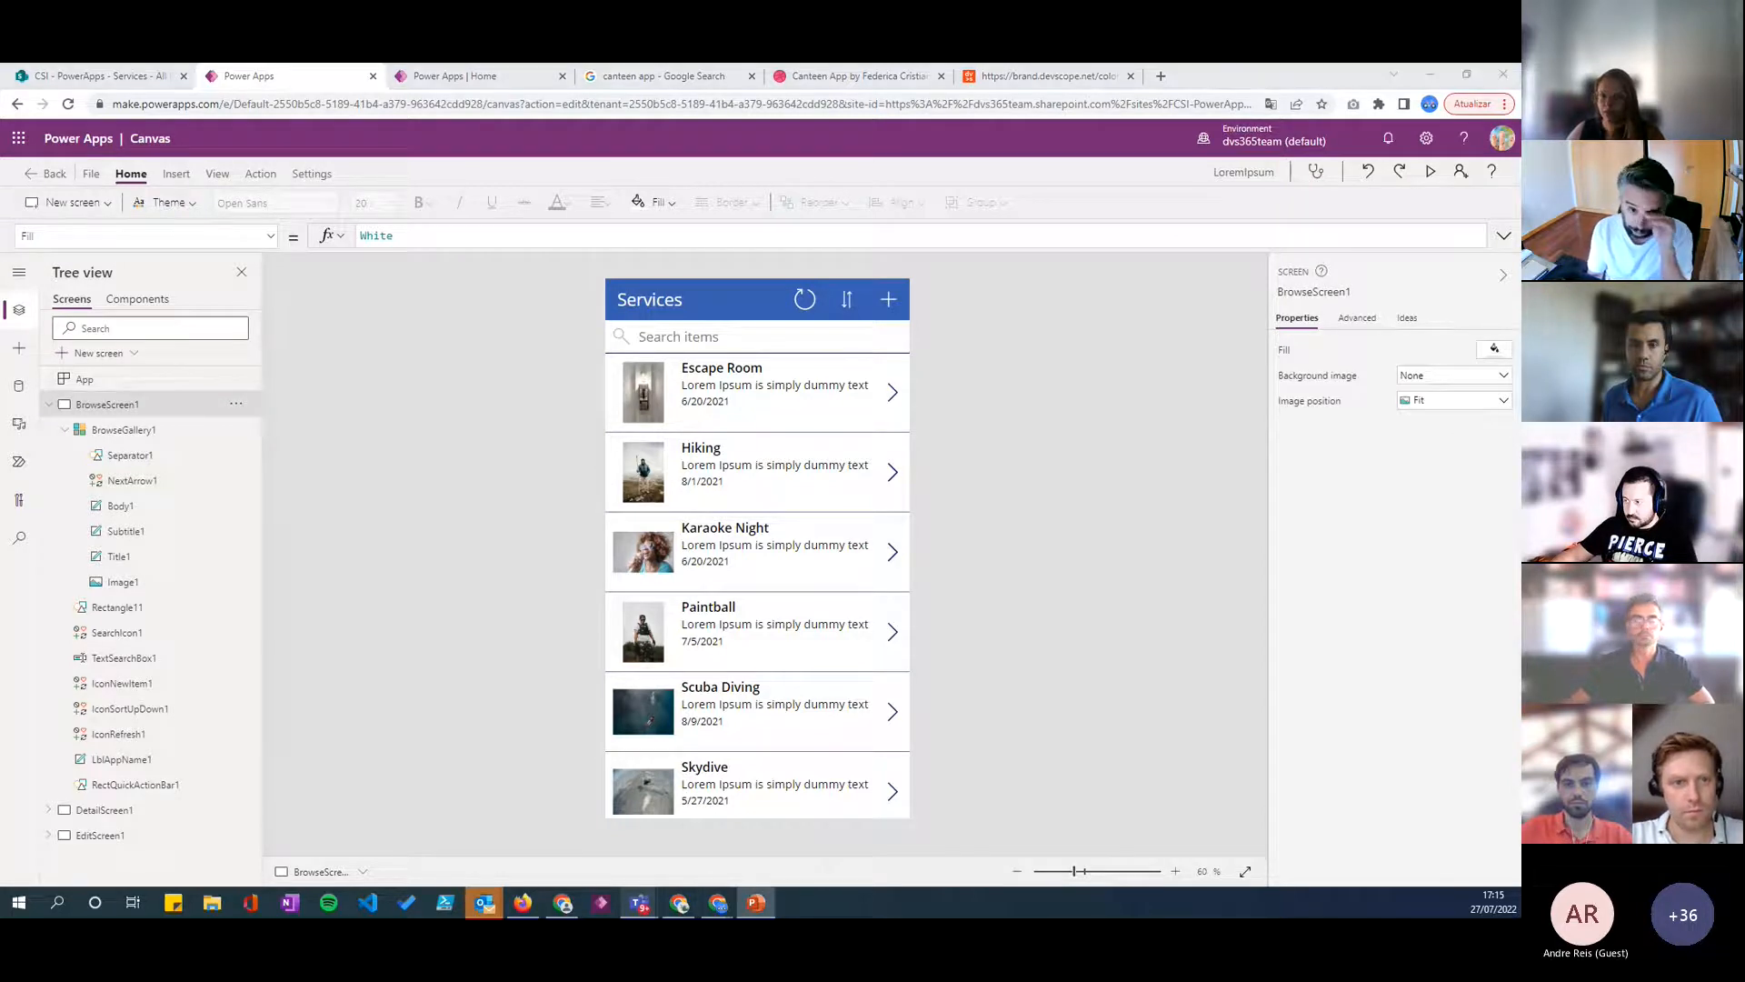
left_click(434, 456)
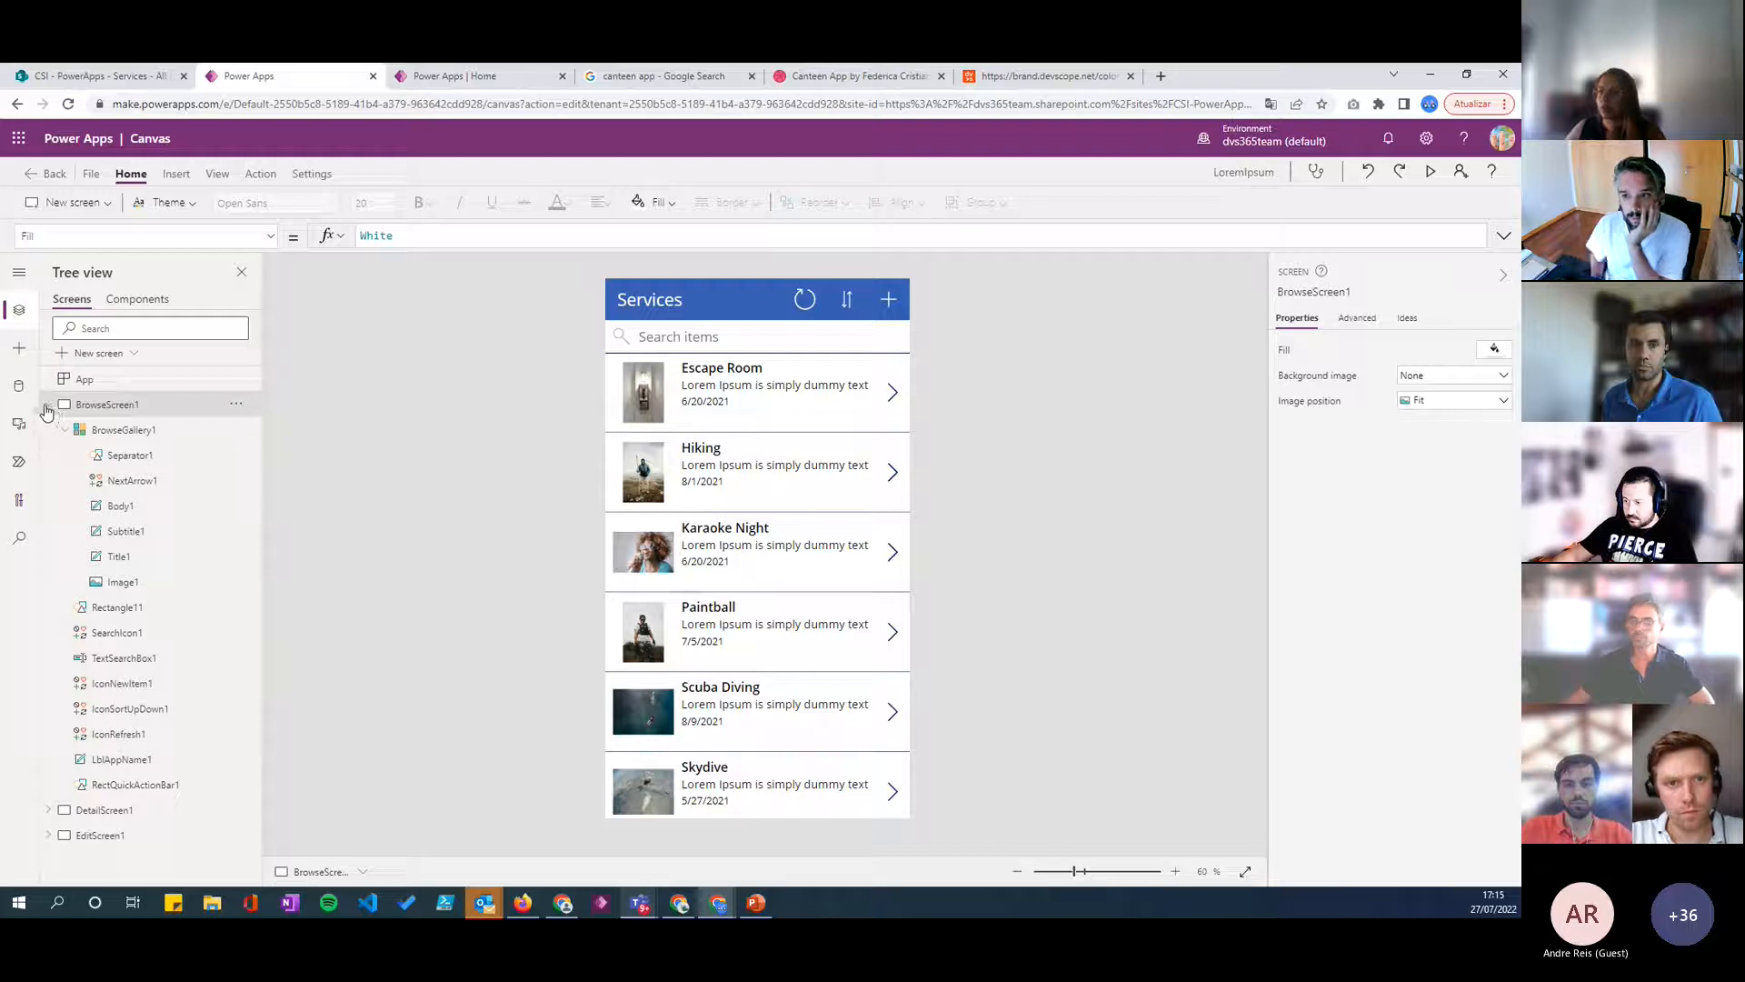
left_click(49, 406)
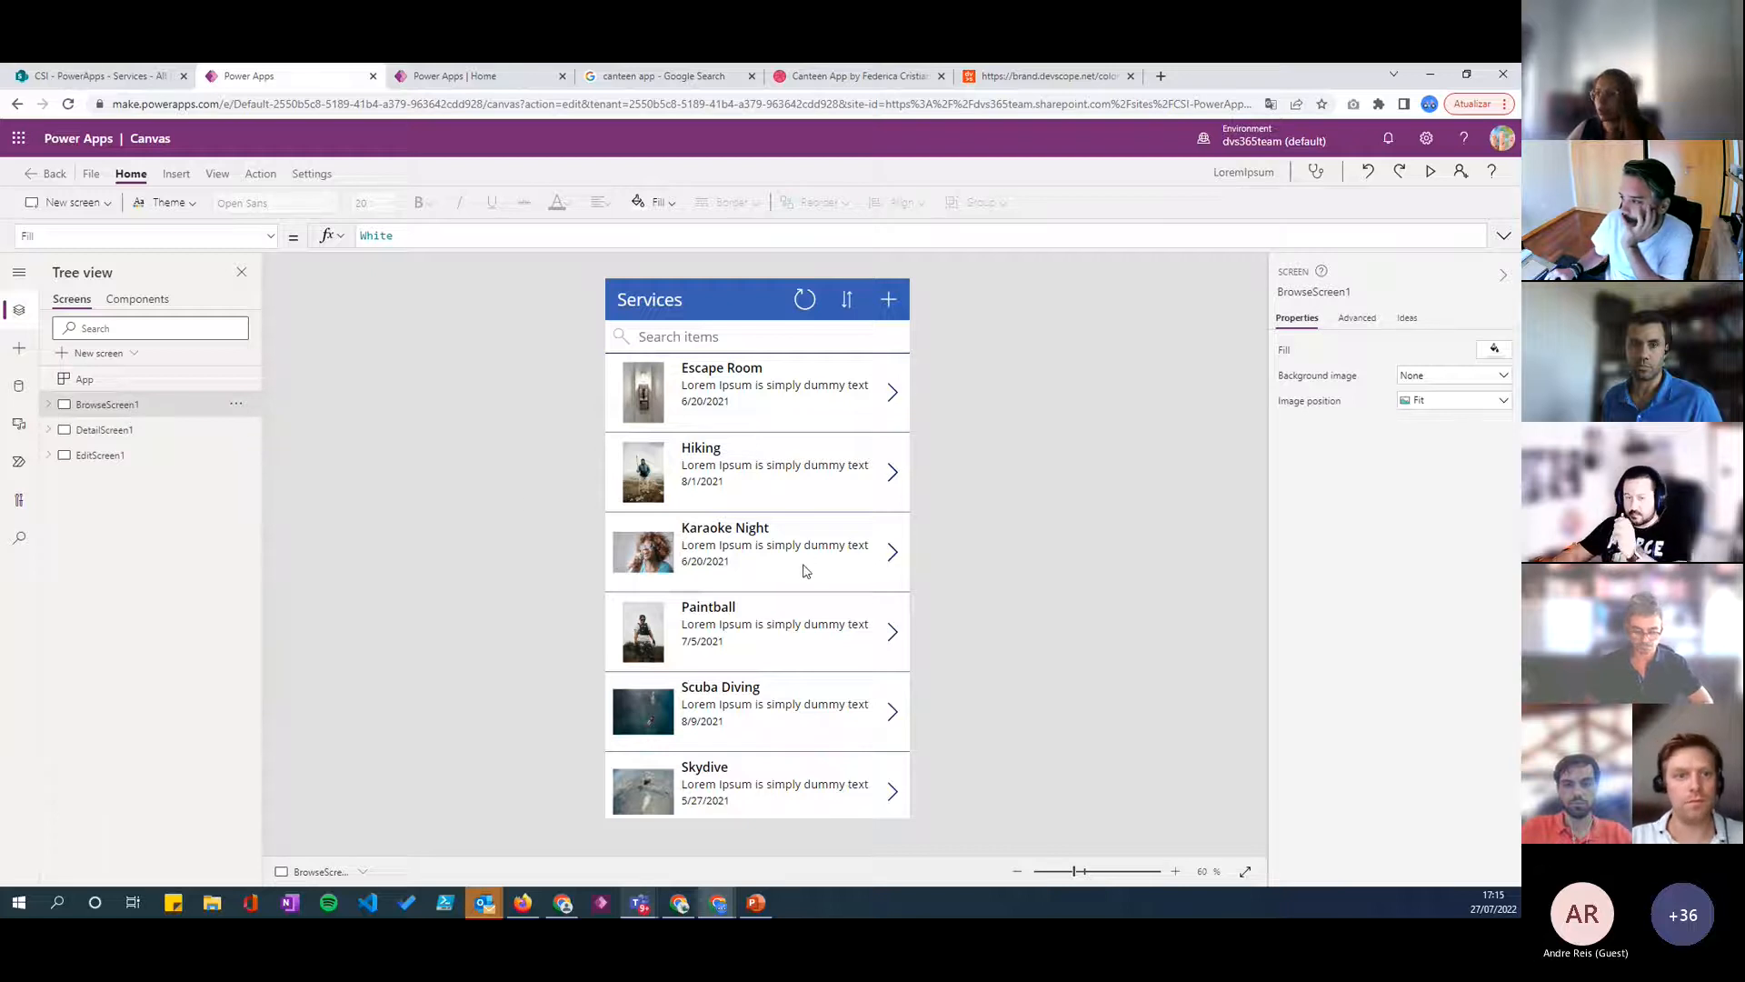
- Set the fill color of BrowseScreen1 to black
left_click(1493, 351)
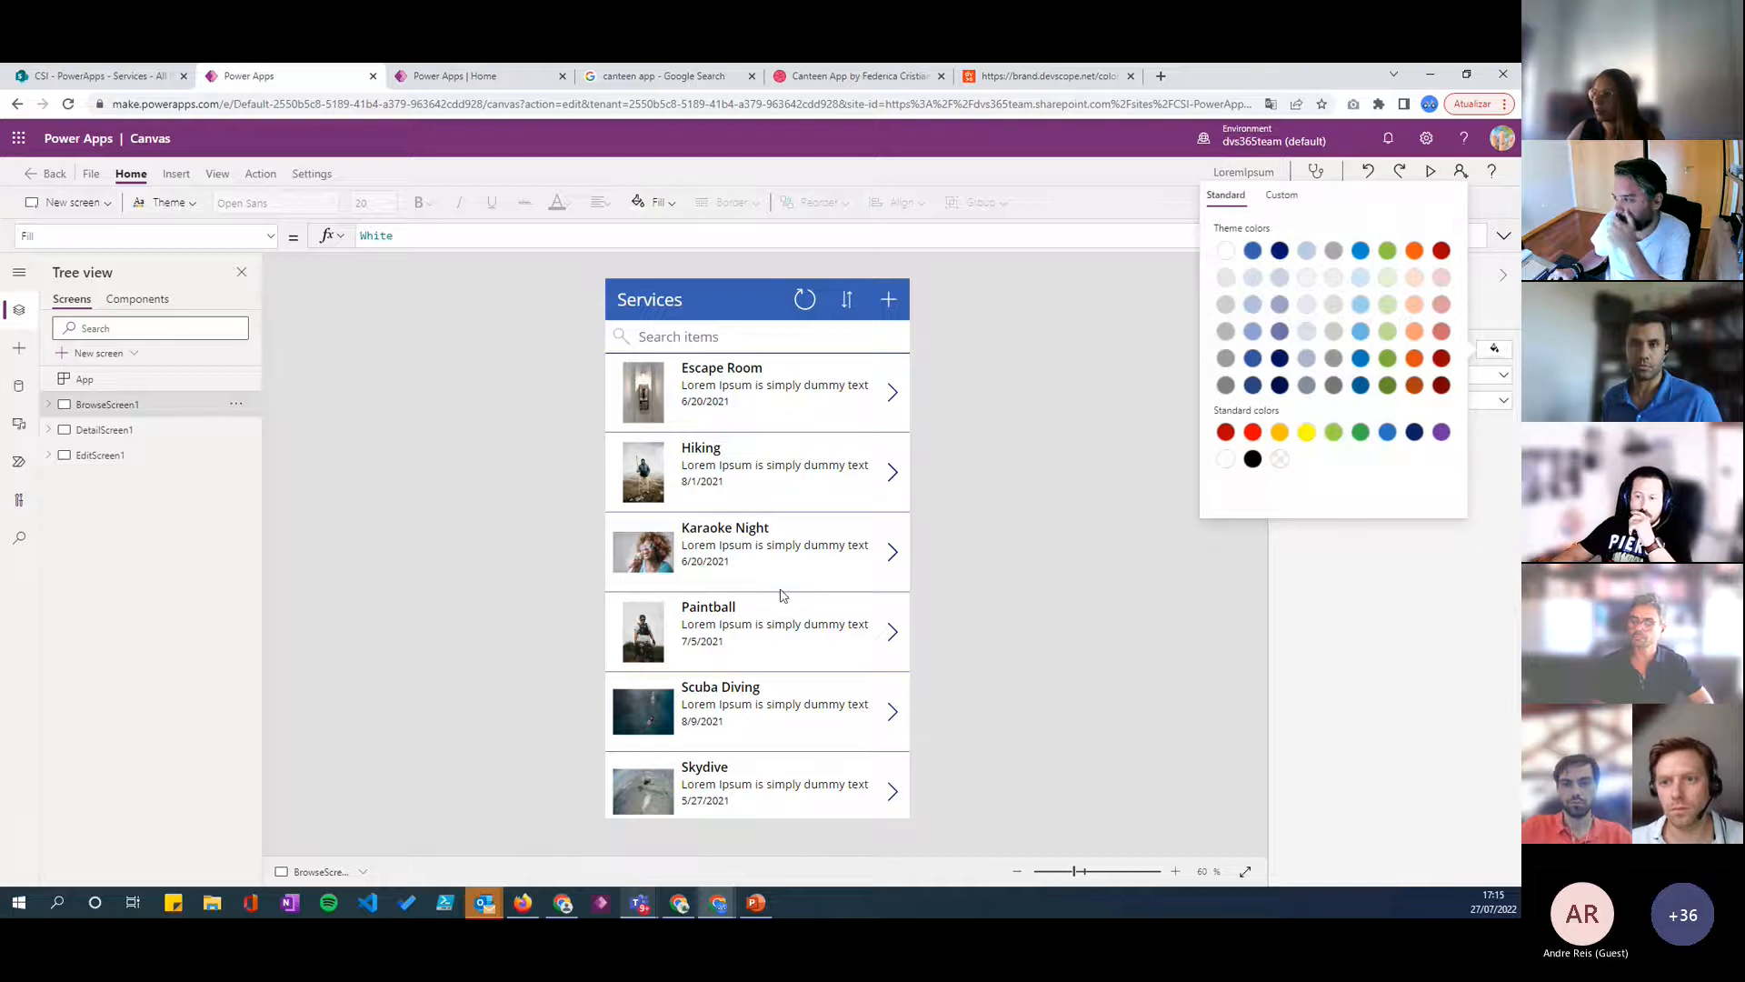
left_click(1252, 458)
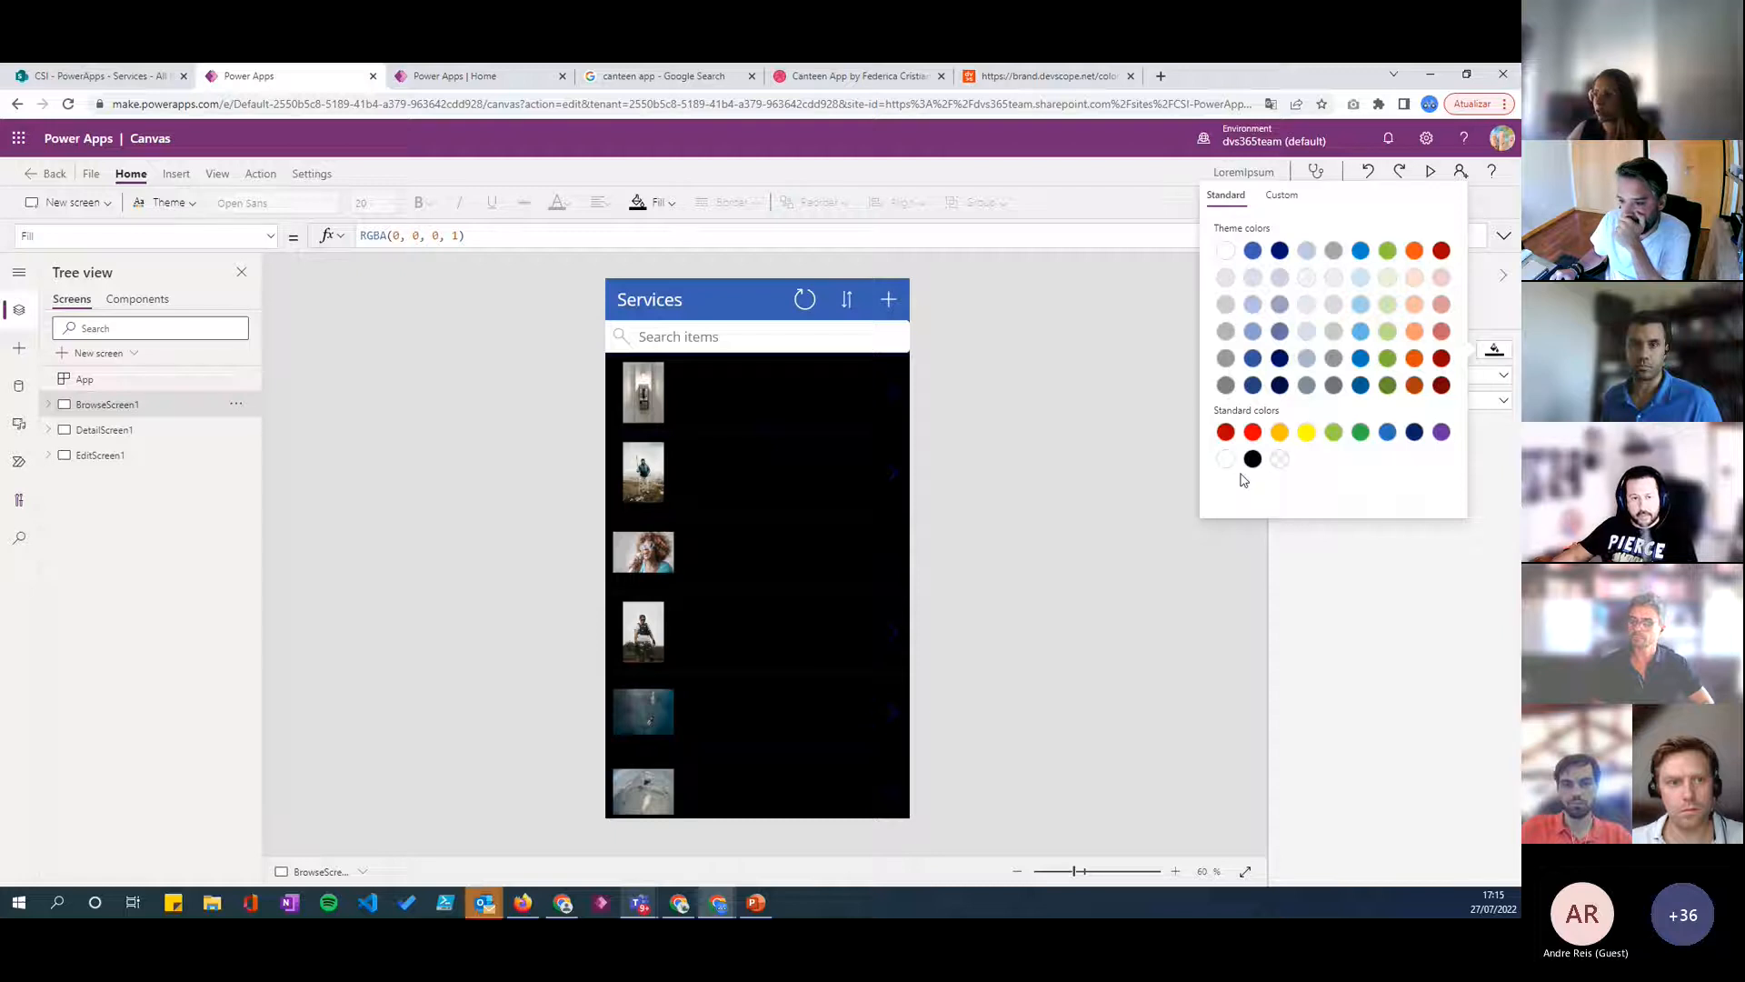
left_click(1033, 593)
- Set the text color of the gallery's title label and date label to white
left_click(854, 783)
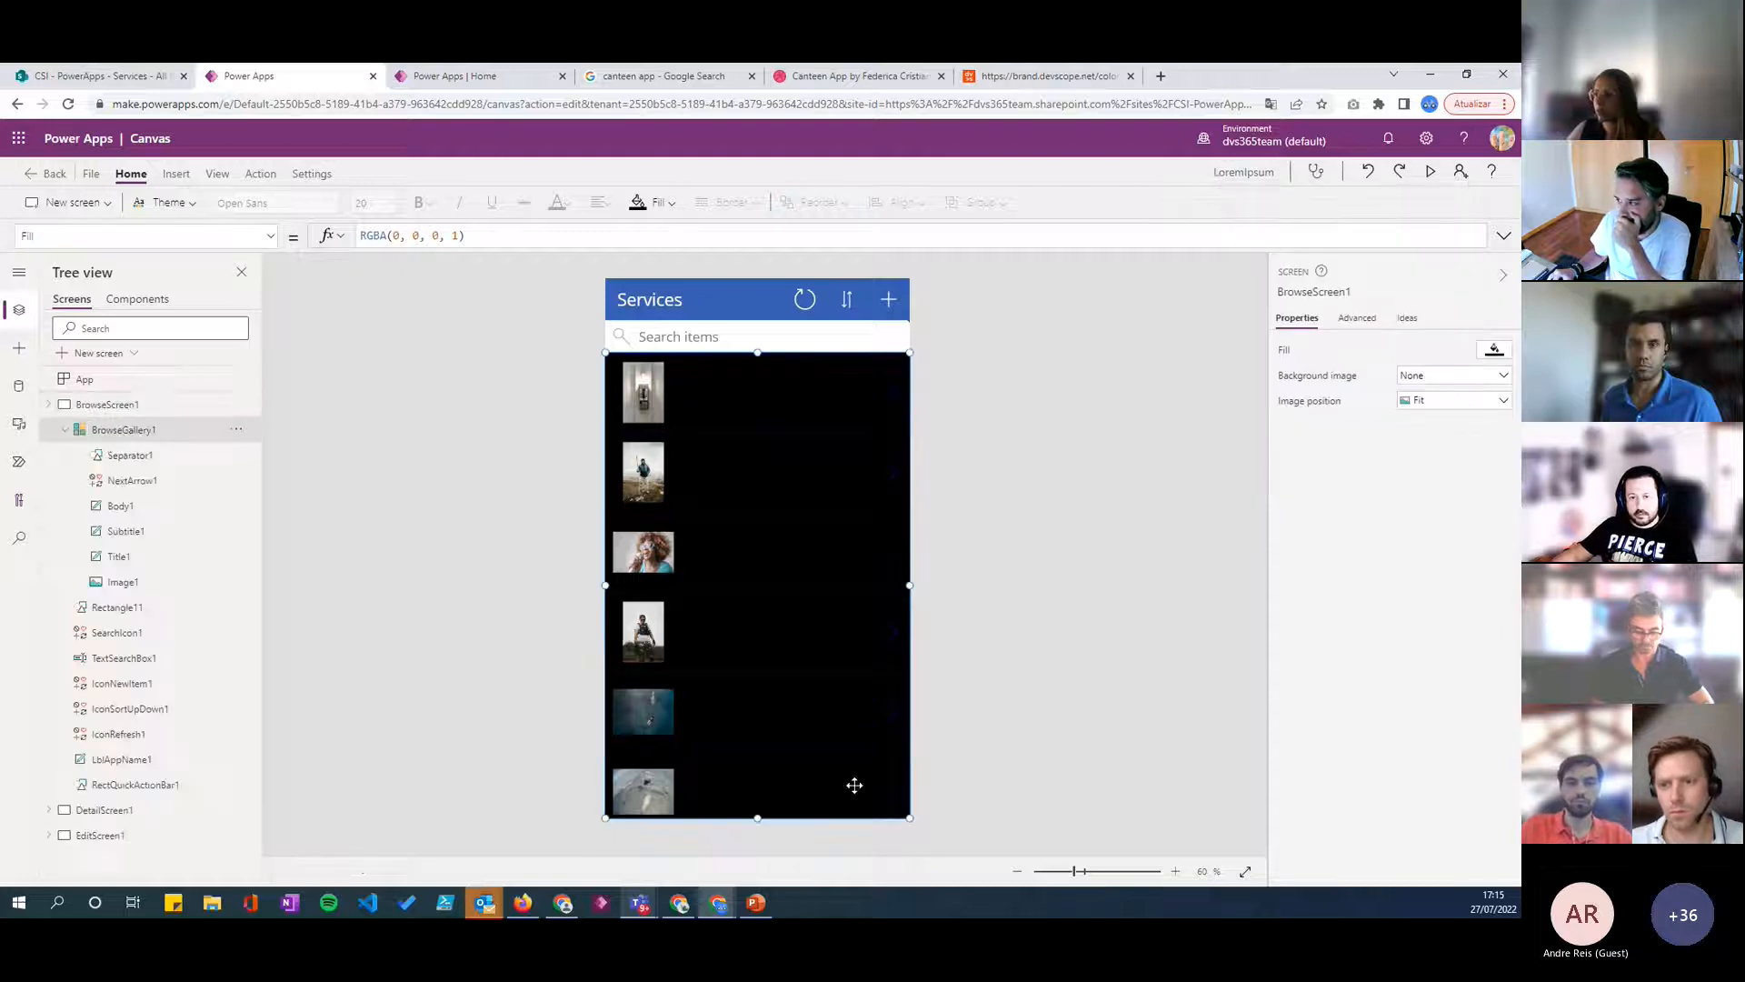
left_click(728, 407)
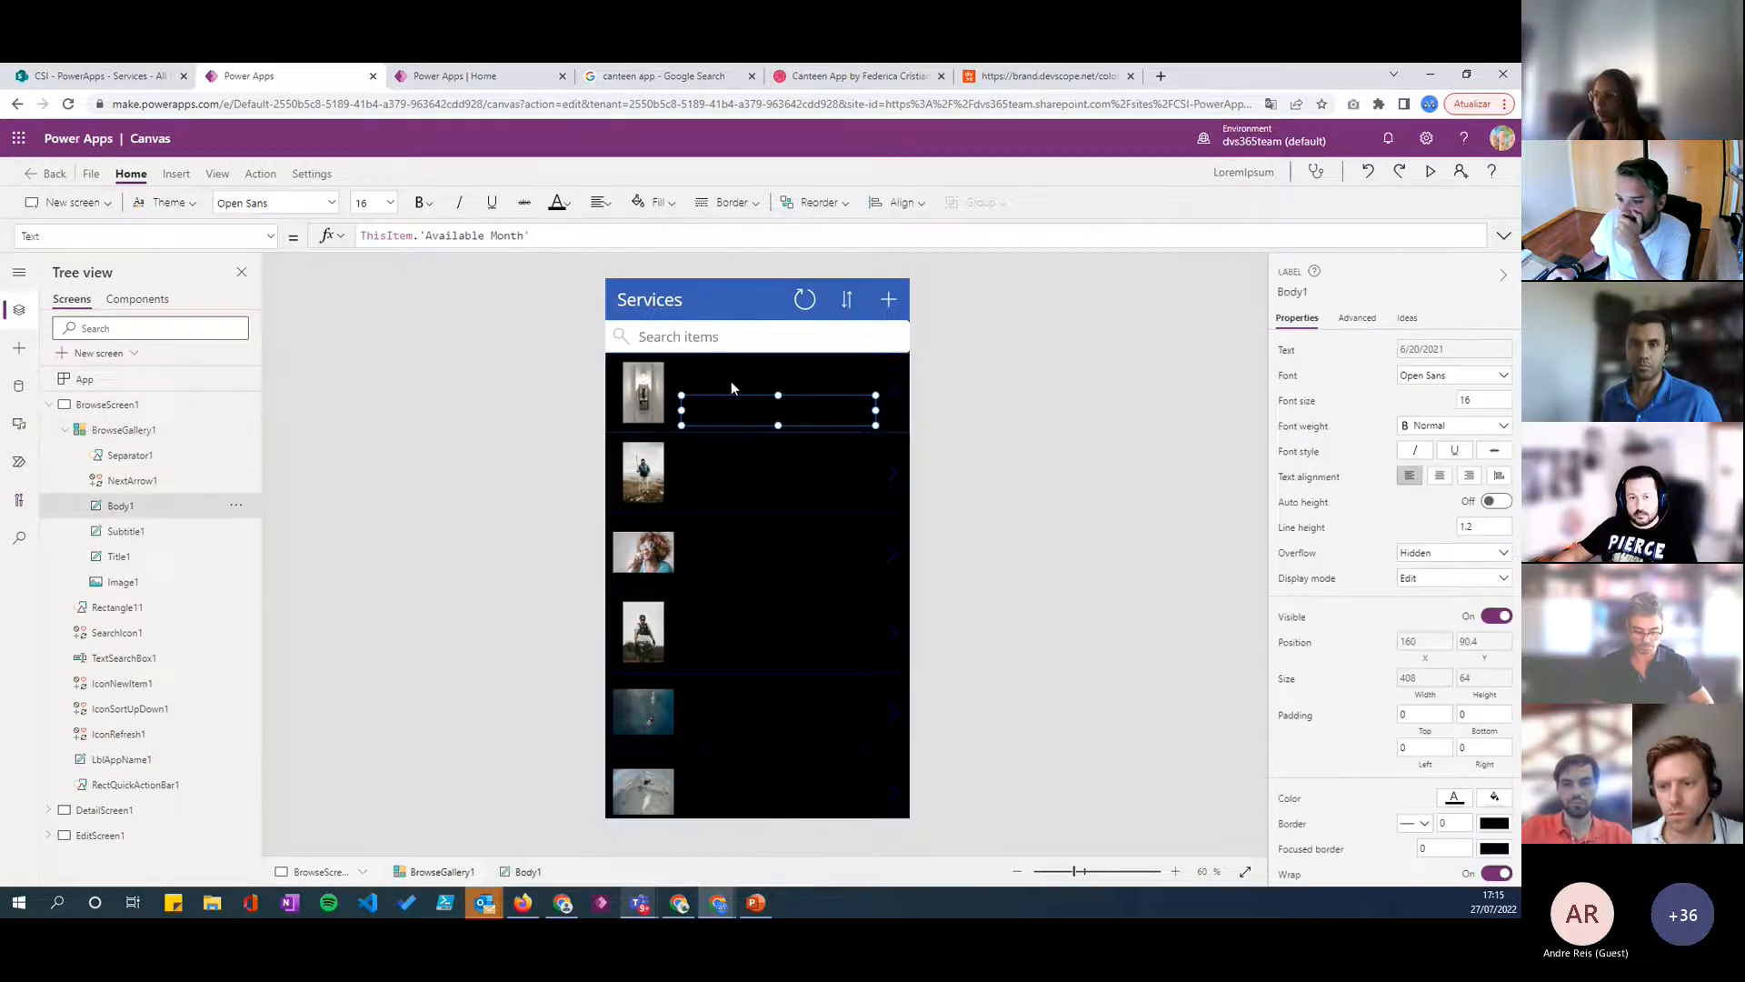
left_click(775, 373)
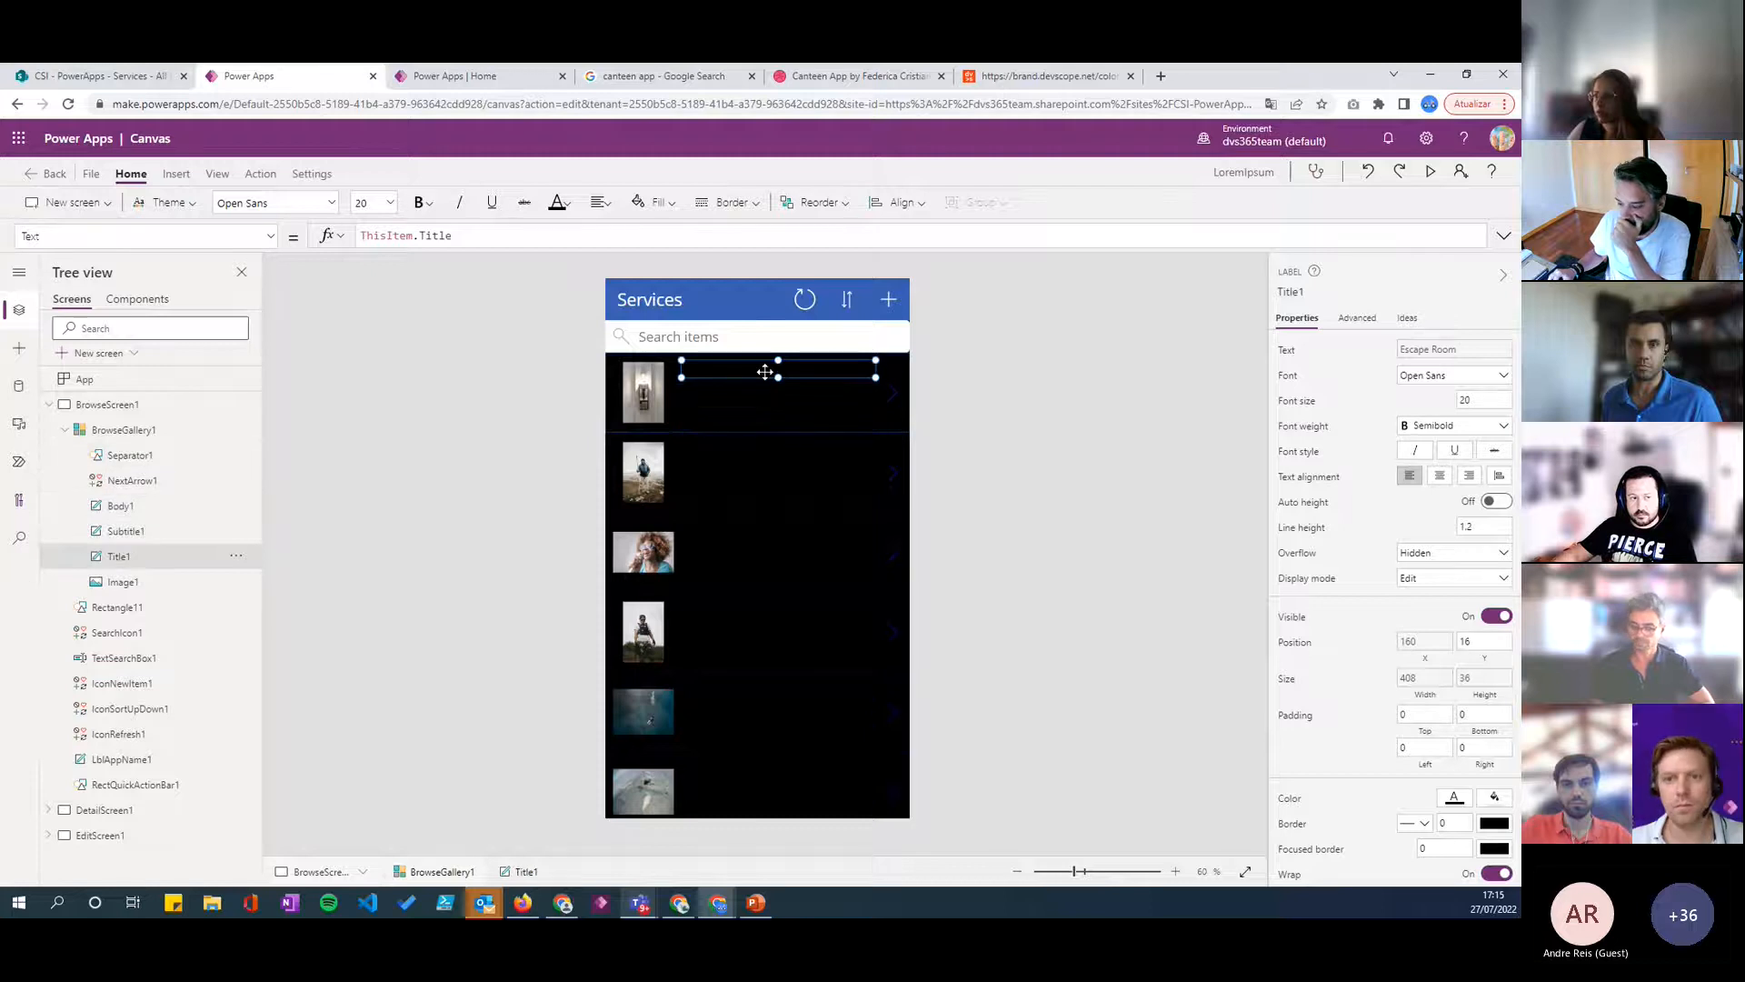
left_click(1454, 800)
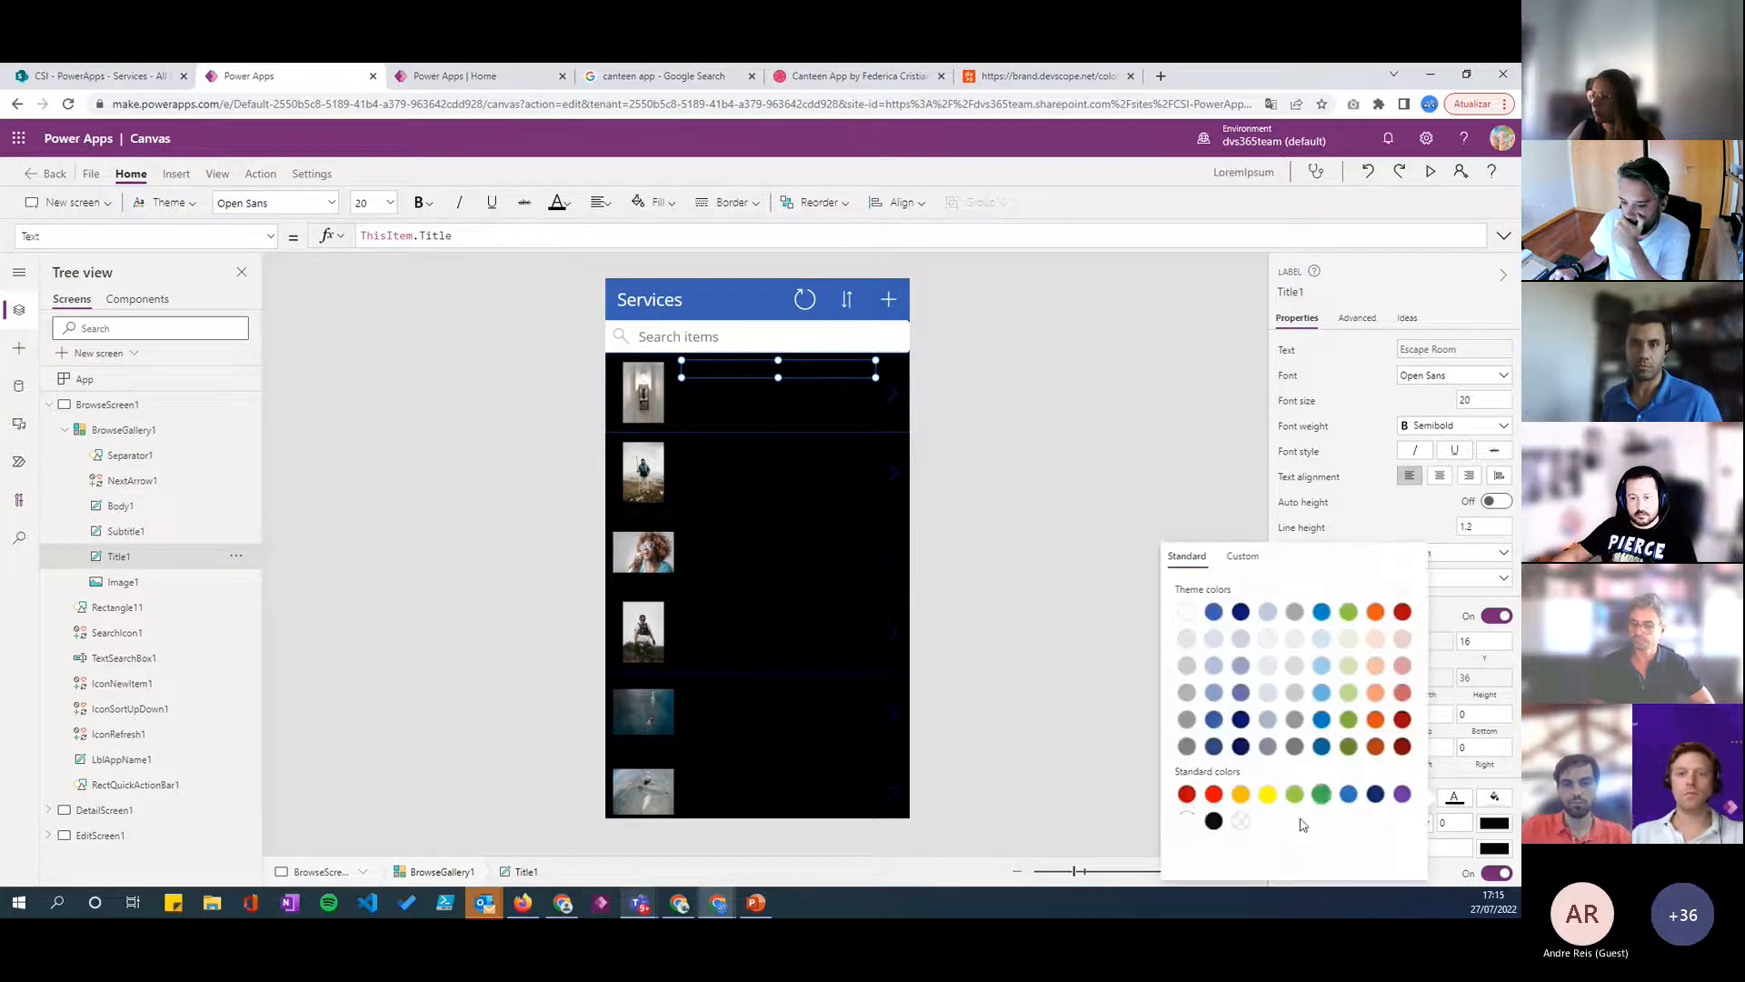
left_click(745, 399)
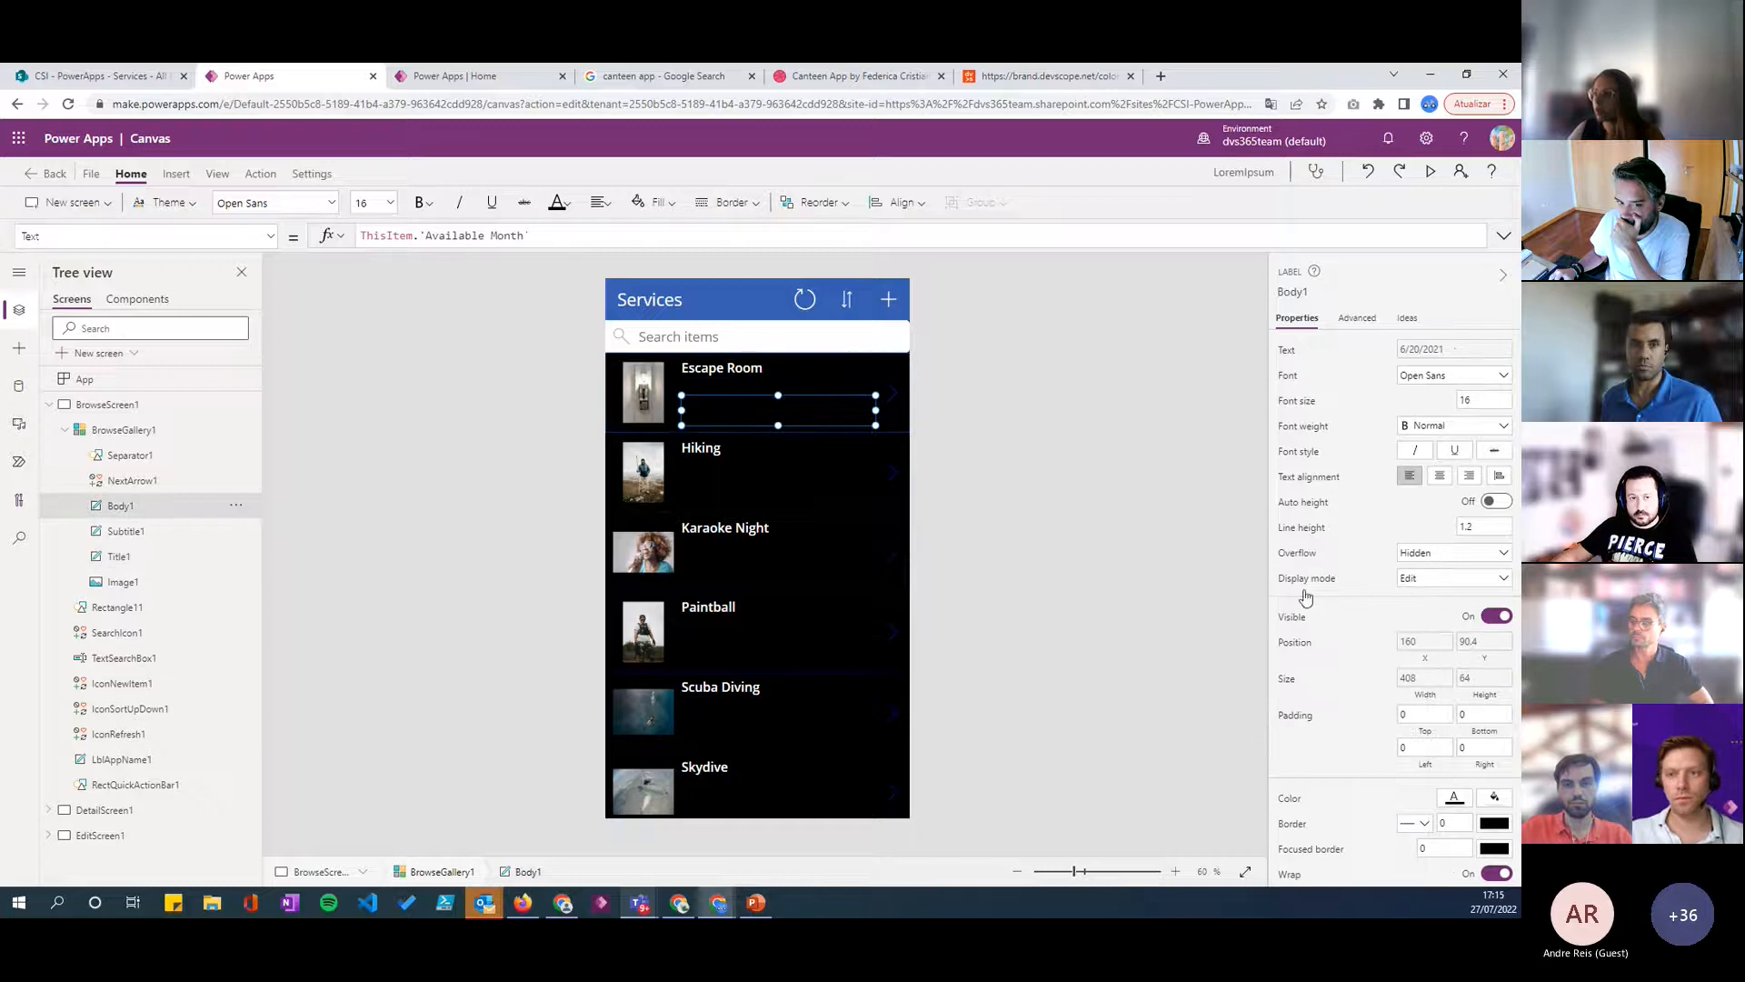
left_click(1453, 797)
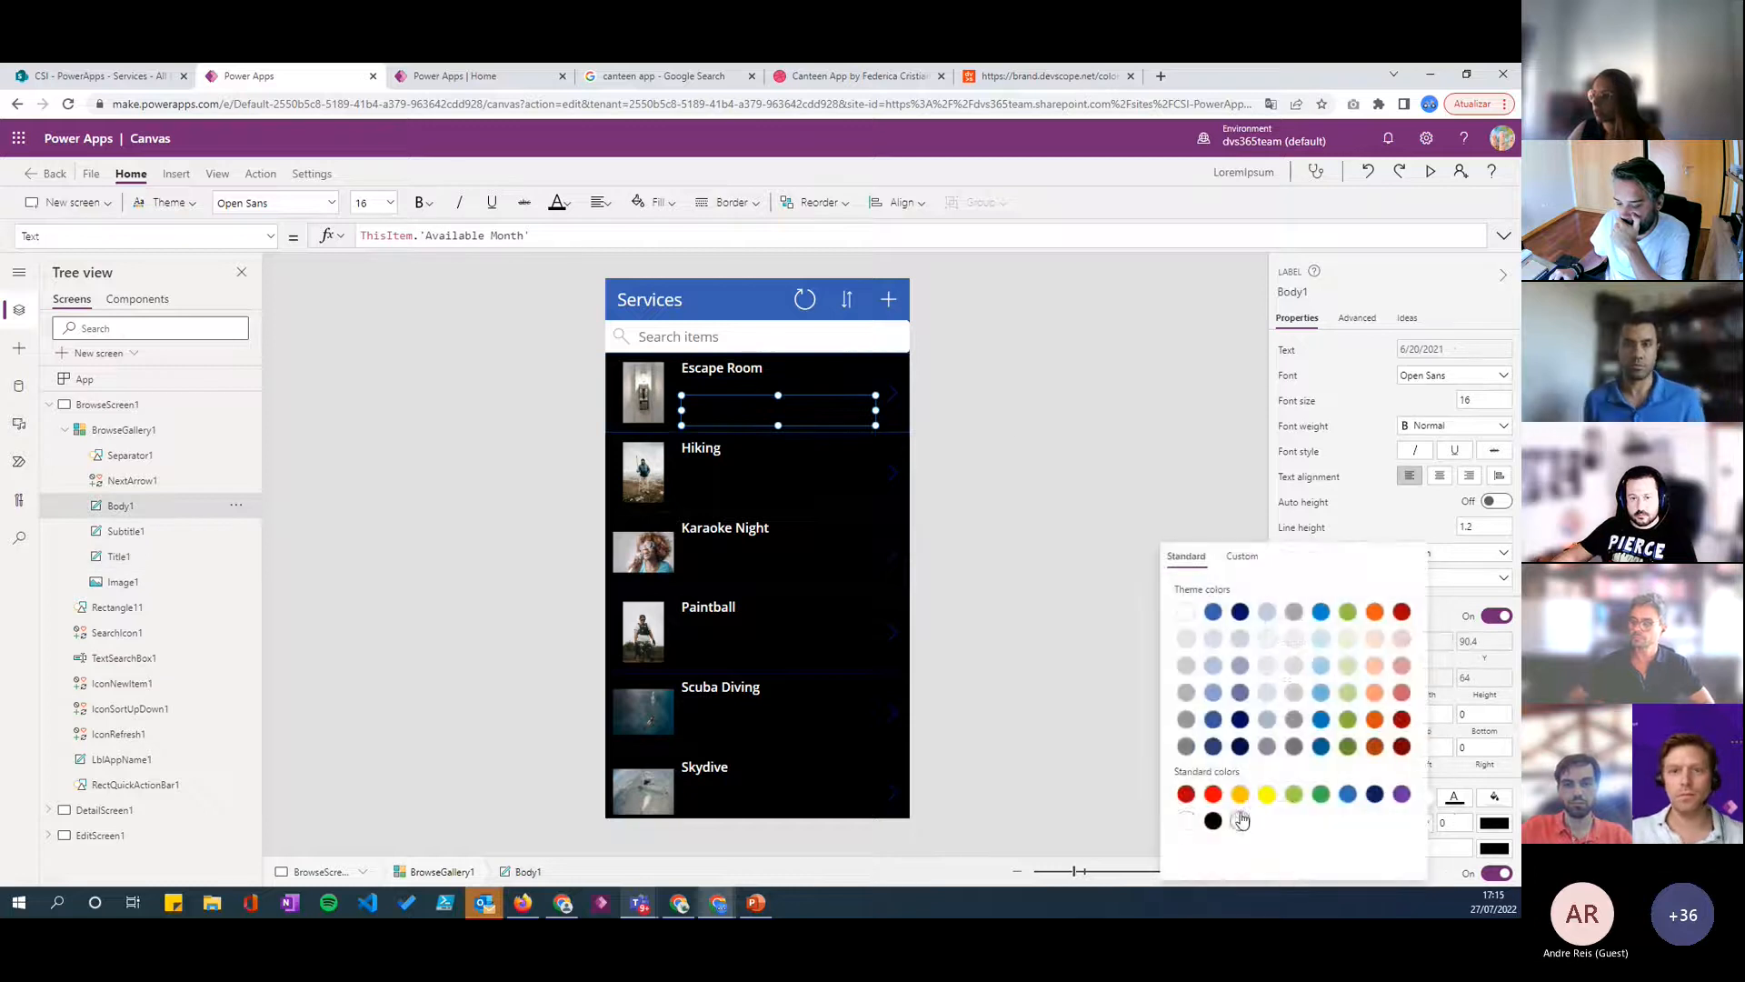
left_click(1187, 821)
left_click(1115, 495)
- Set the fill of the header rectangle RectQuickActionBar1 to the brand guide's Red Orange, using the copied hex code F83C10
left_click(709, 299)
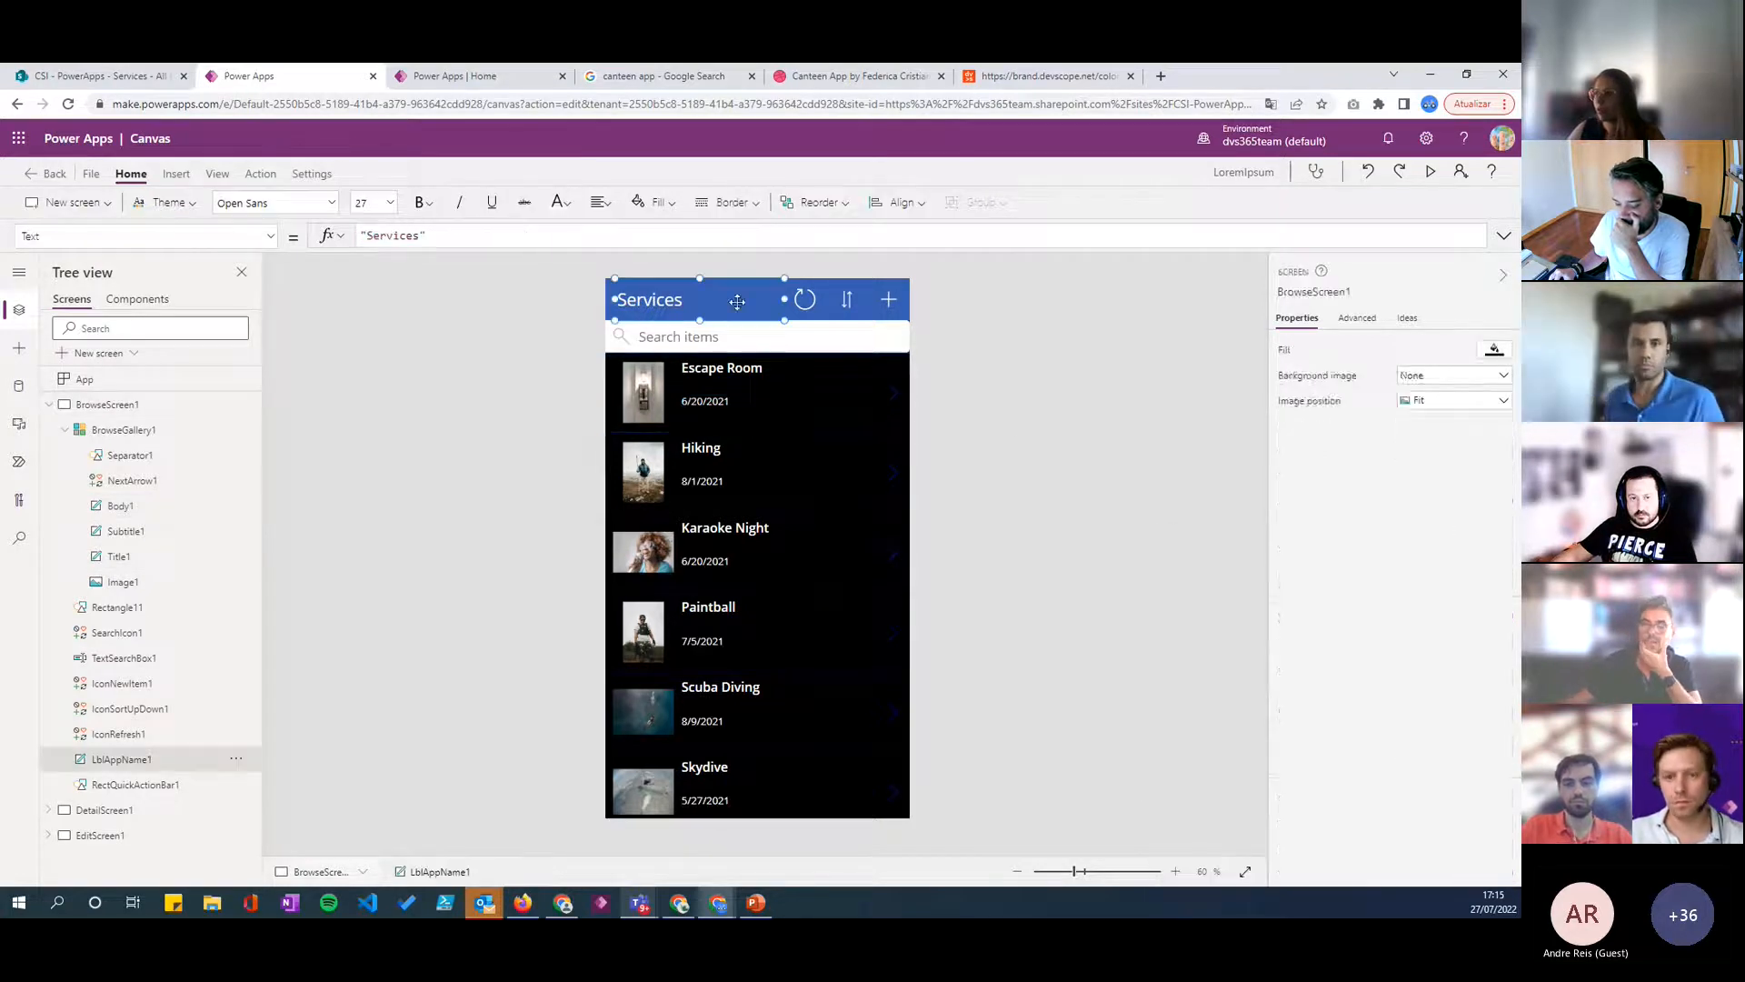
left_click(889, 300)
left_click(610, 302)
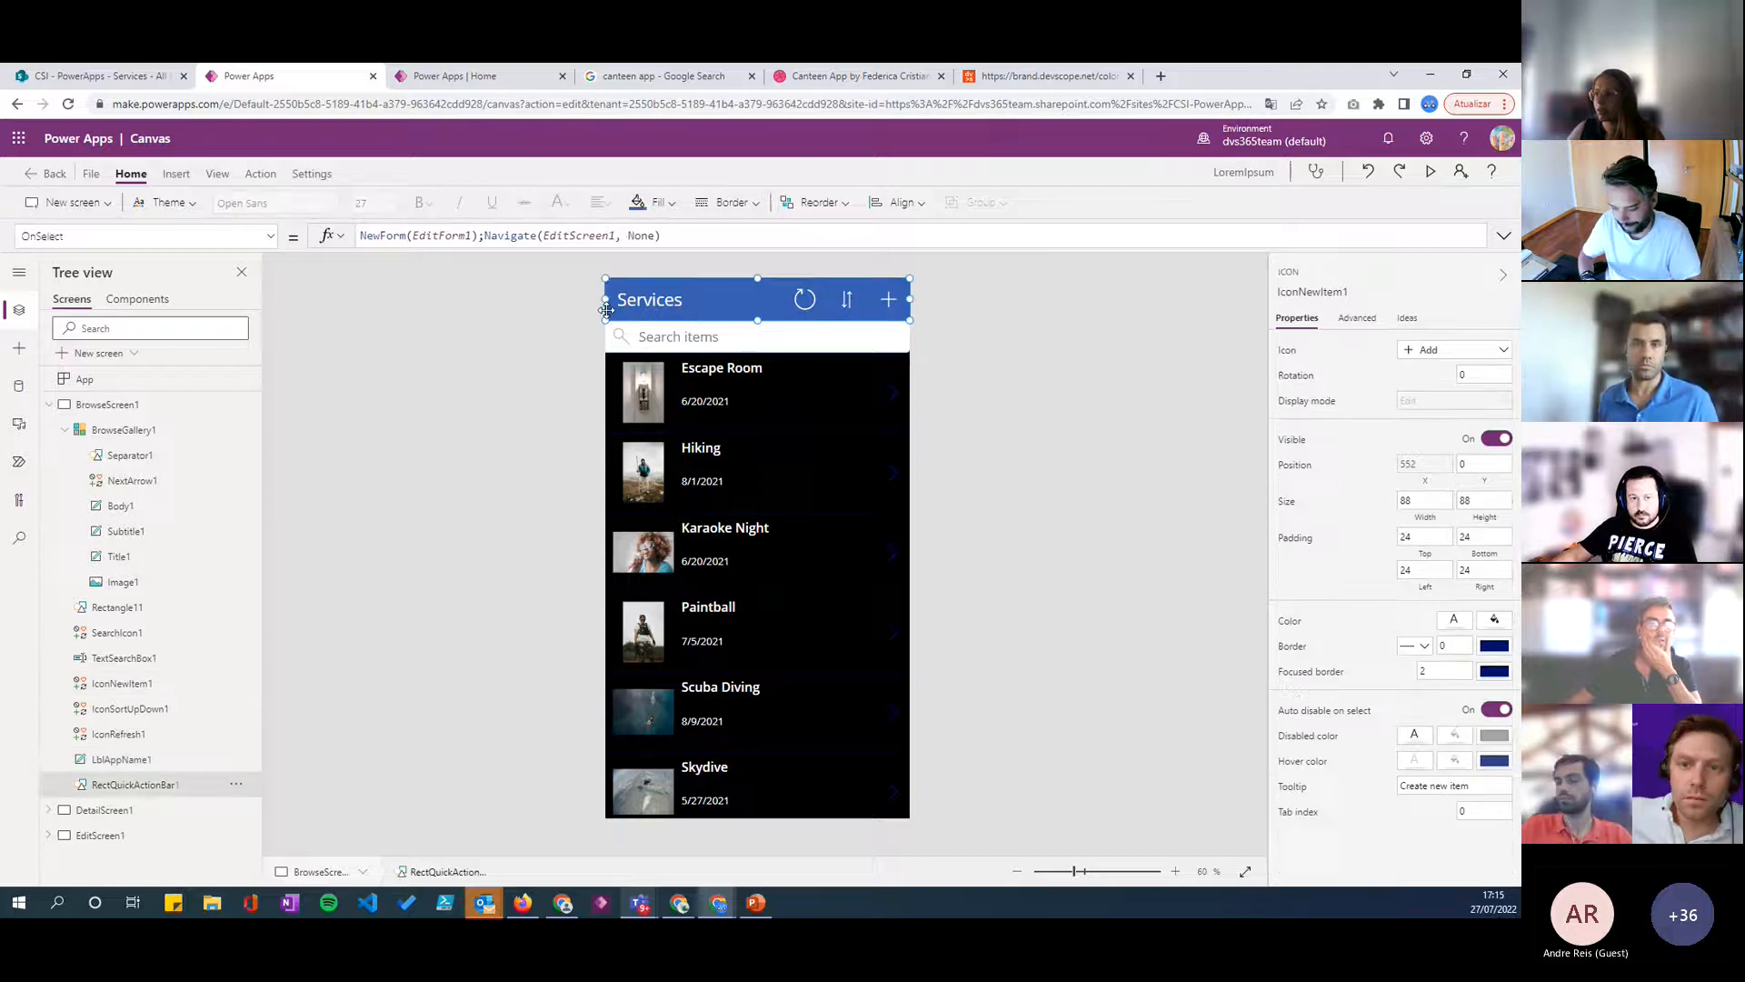
left_click(1496, 499)
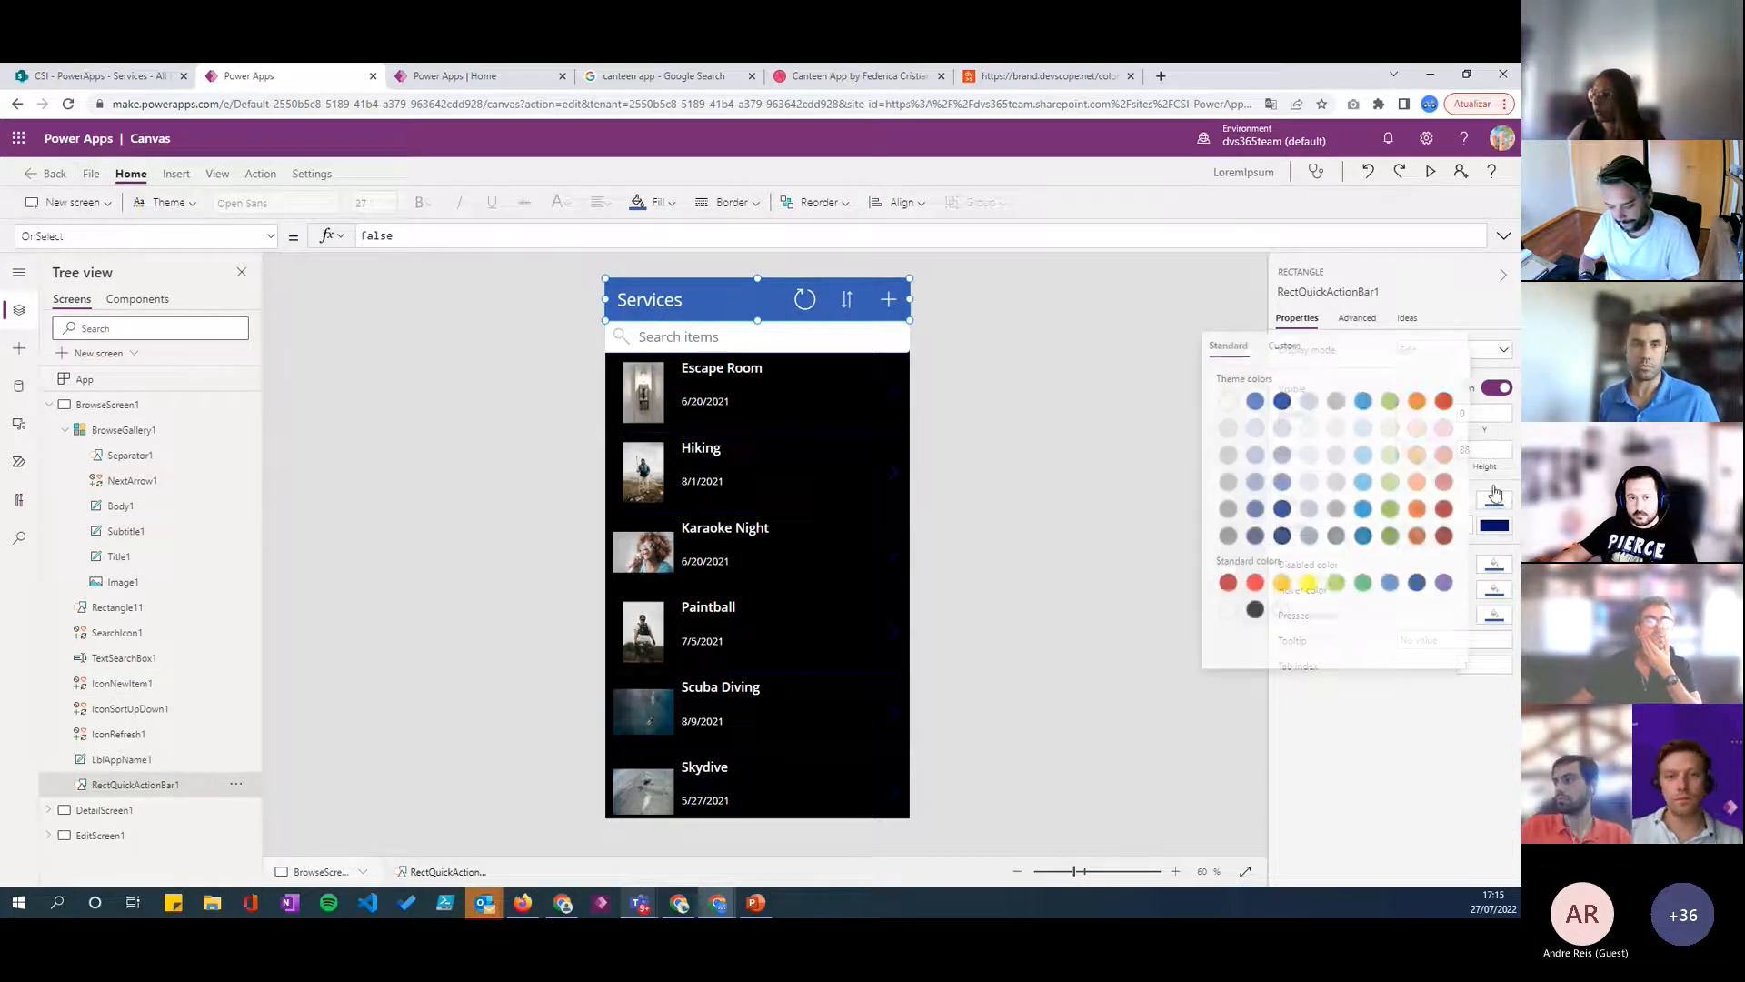
left_click(1282, 347)
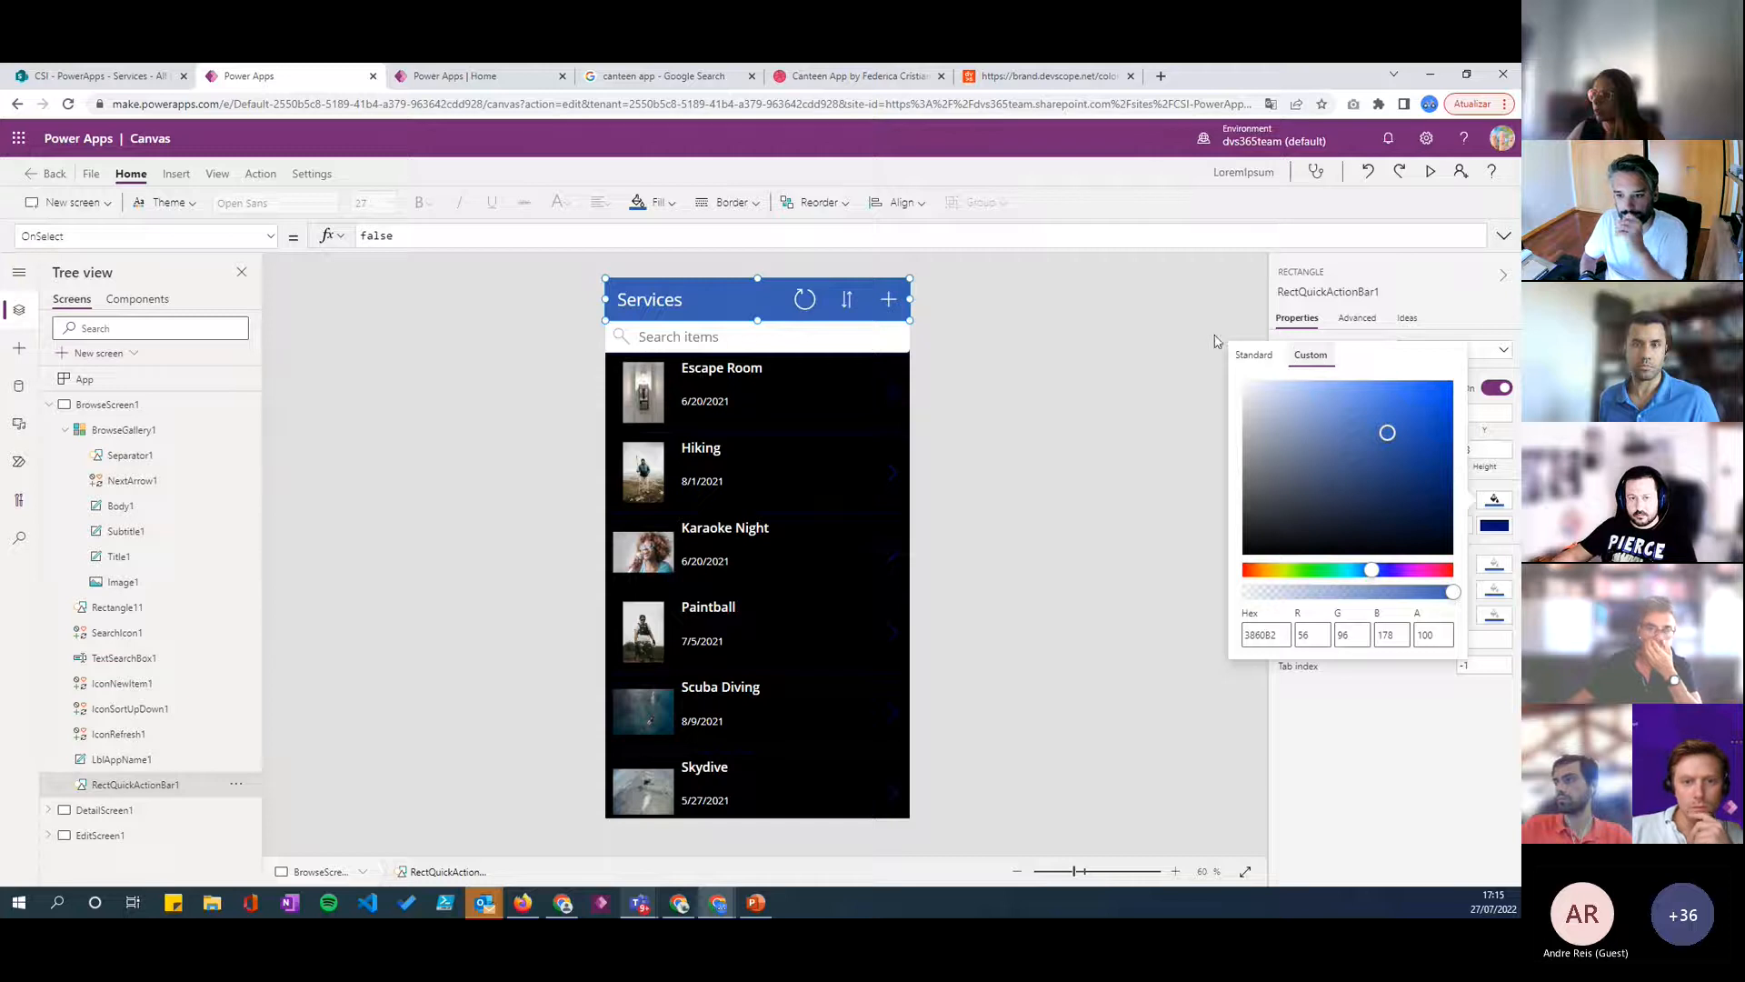
left_click(994, 77)
double_click(922, 375)
key("ctrl+c")
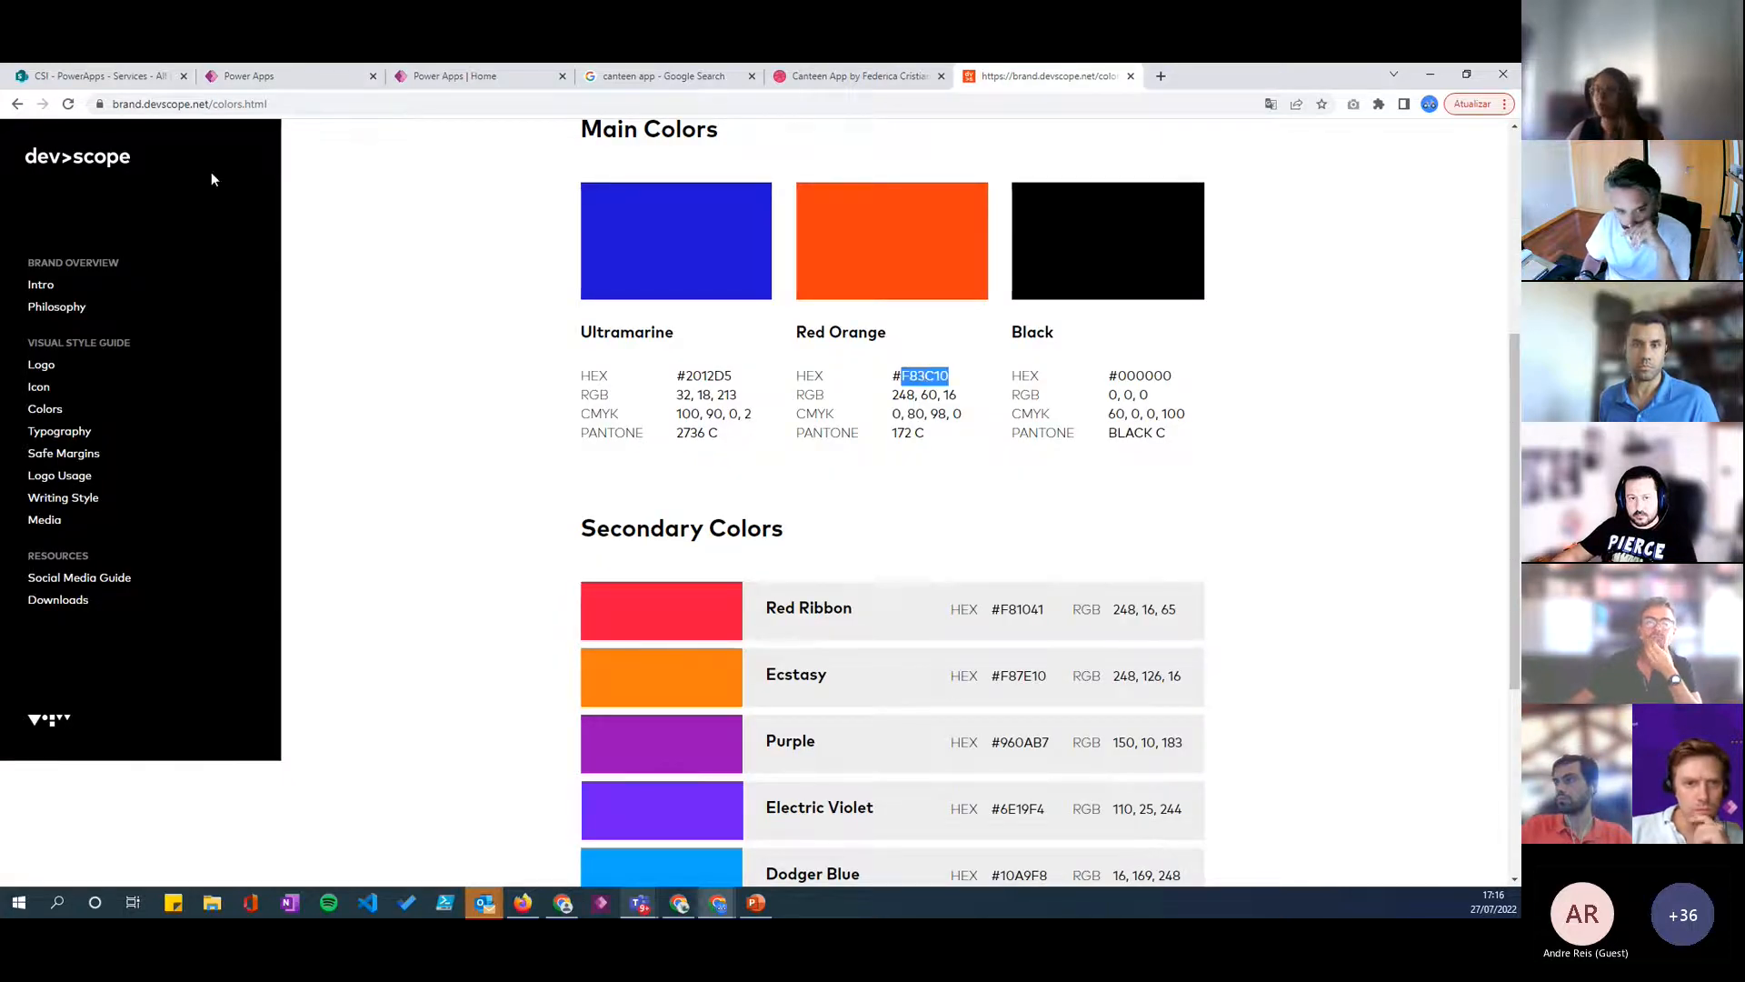
left_click(136, 77)
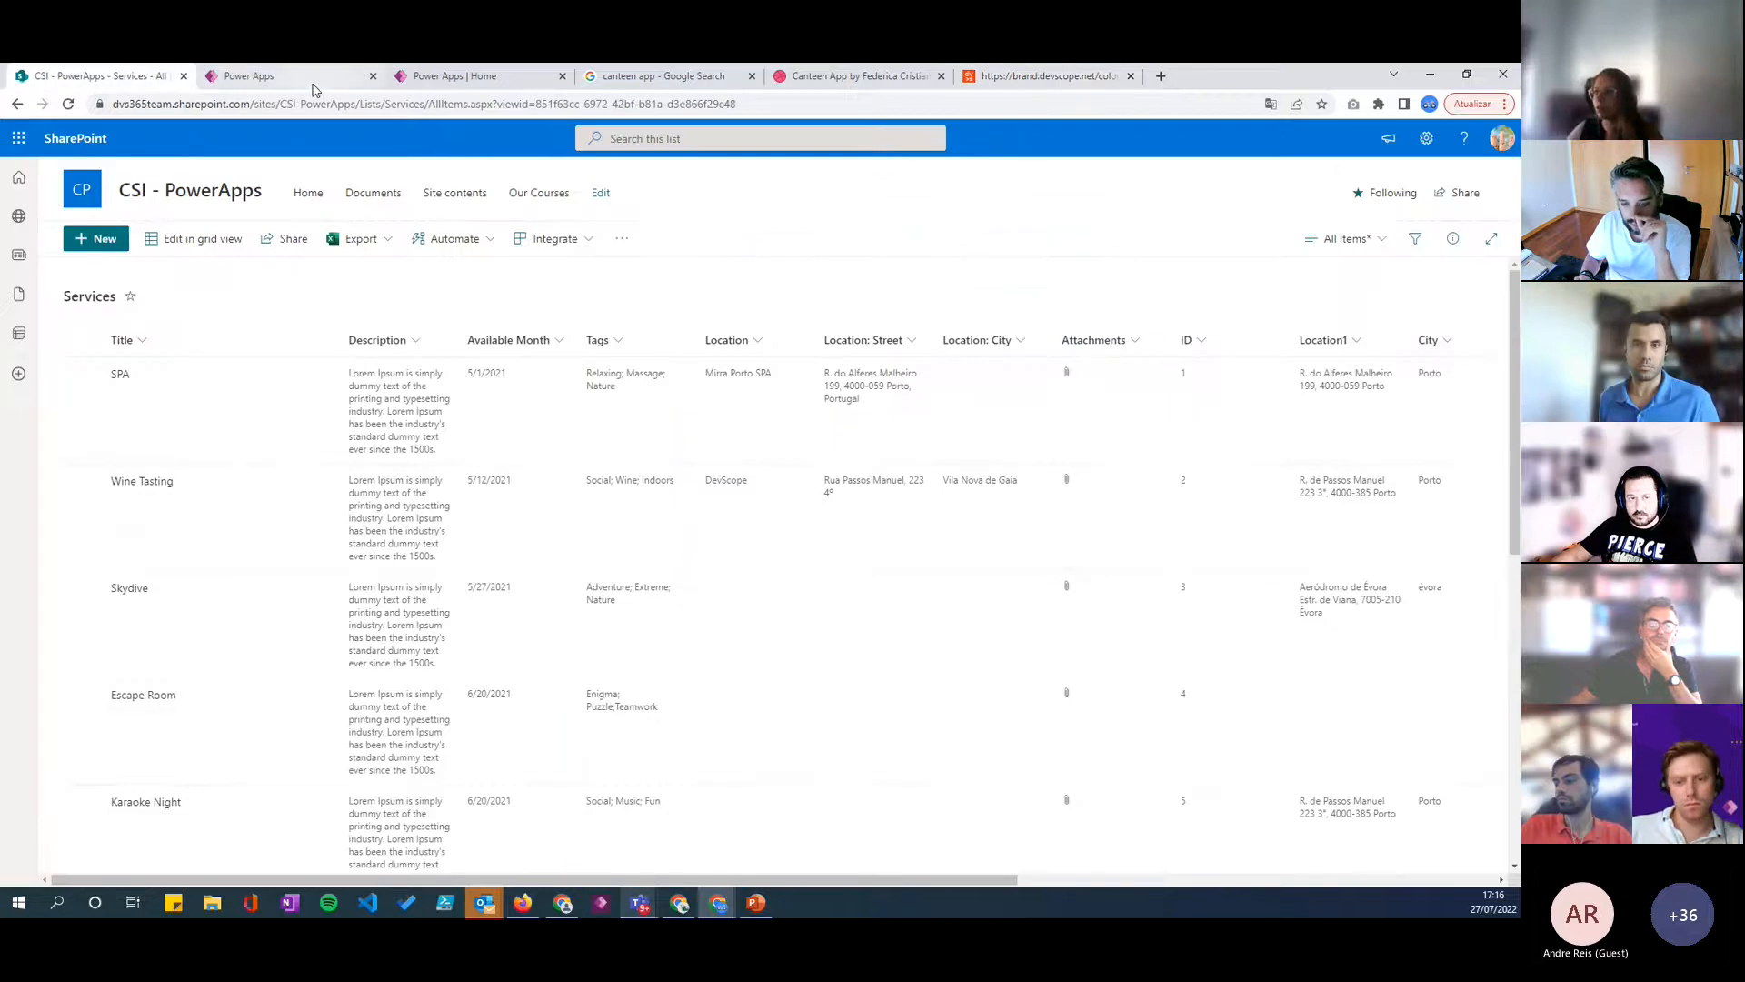
left_click(314, 76)
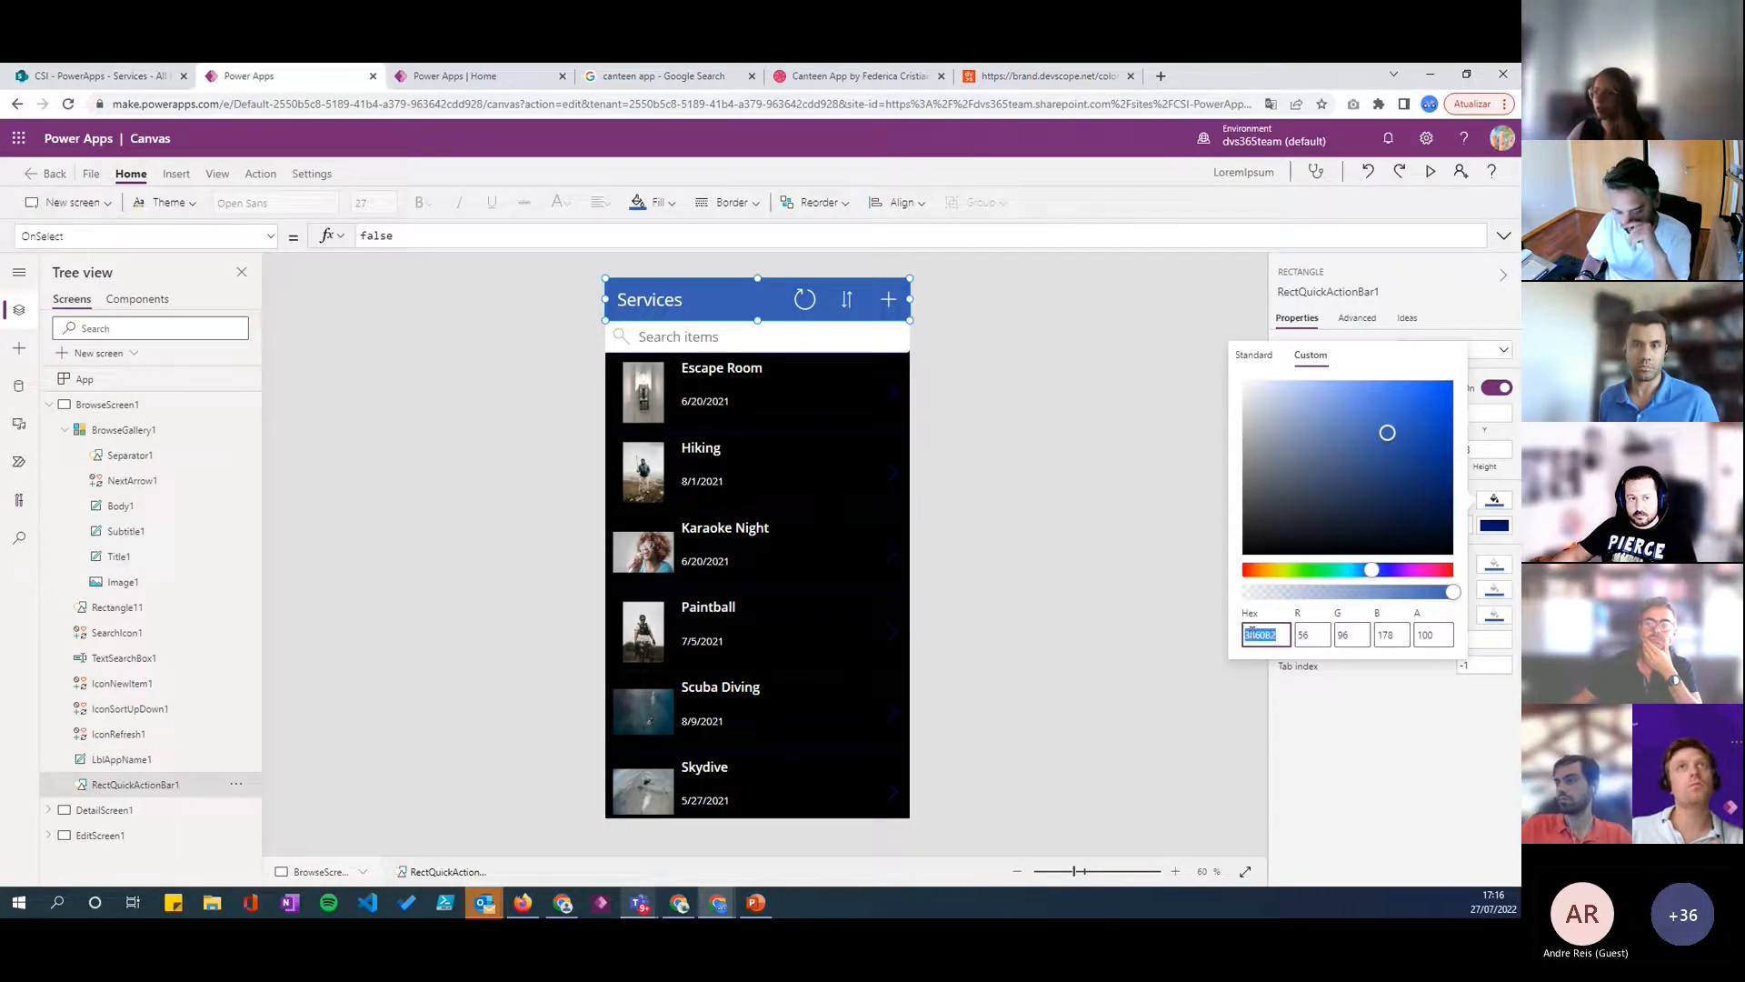
key("ctrl+v")
left_click(1020, 483)
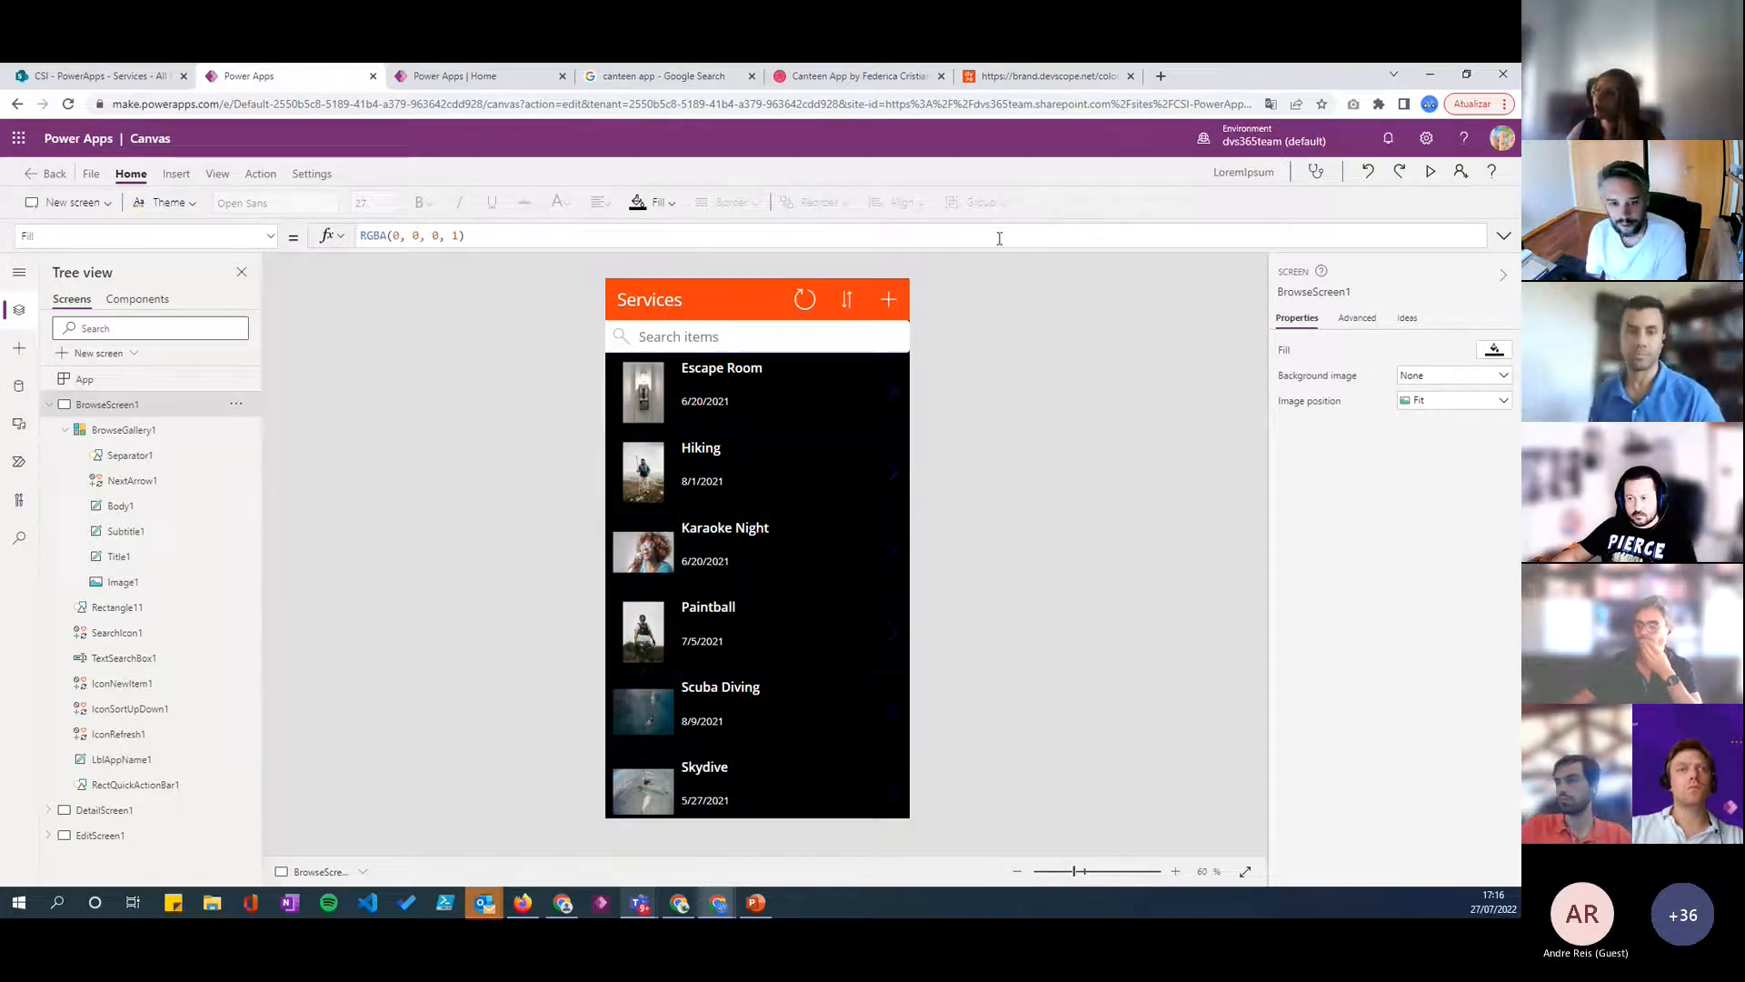
- Open the brand guide's Typography page and return to the Services app in the Power Apps canvas editor
left_click(1020, 77)
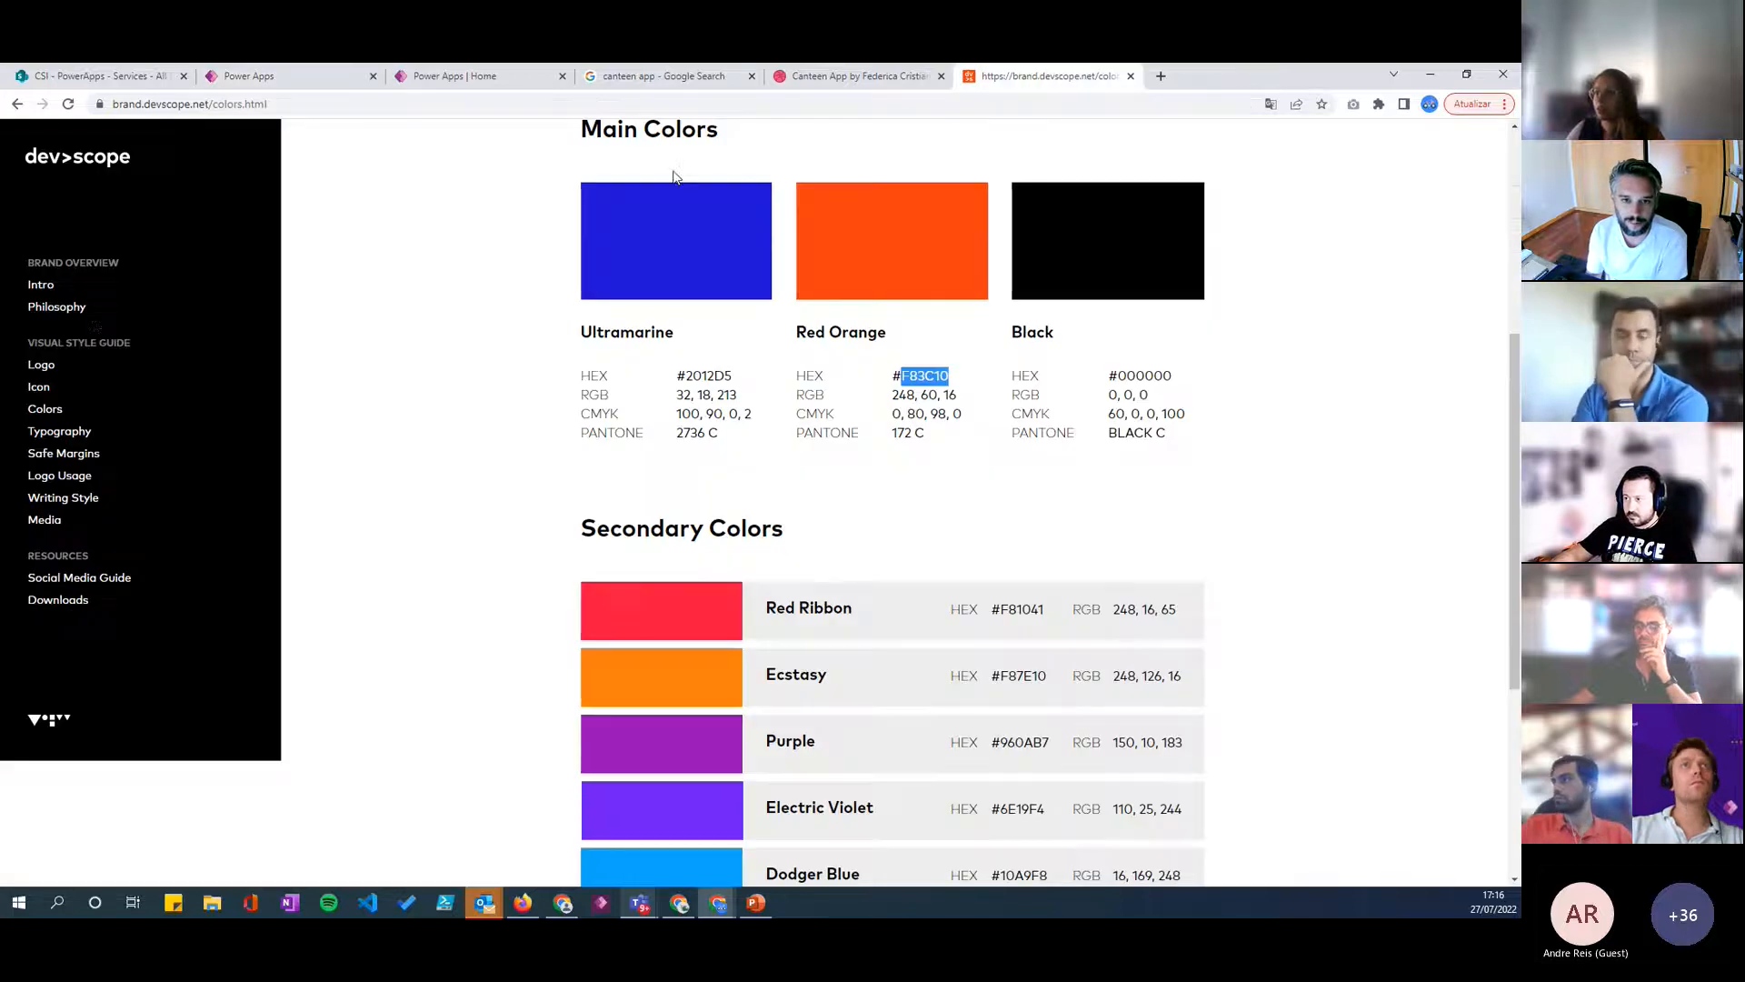
left_click(55, 430)
left_click(264, 77)
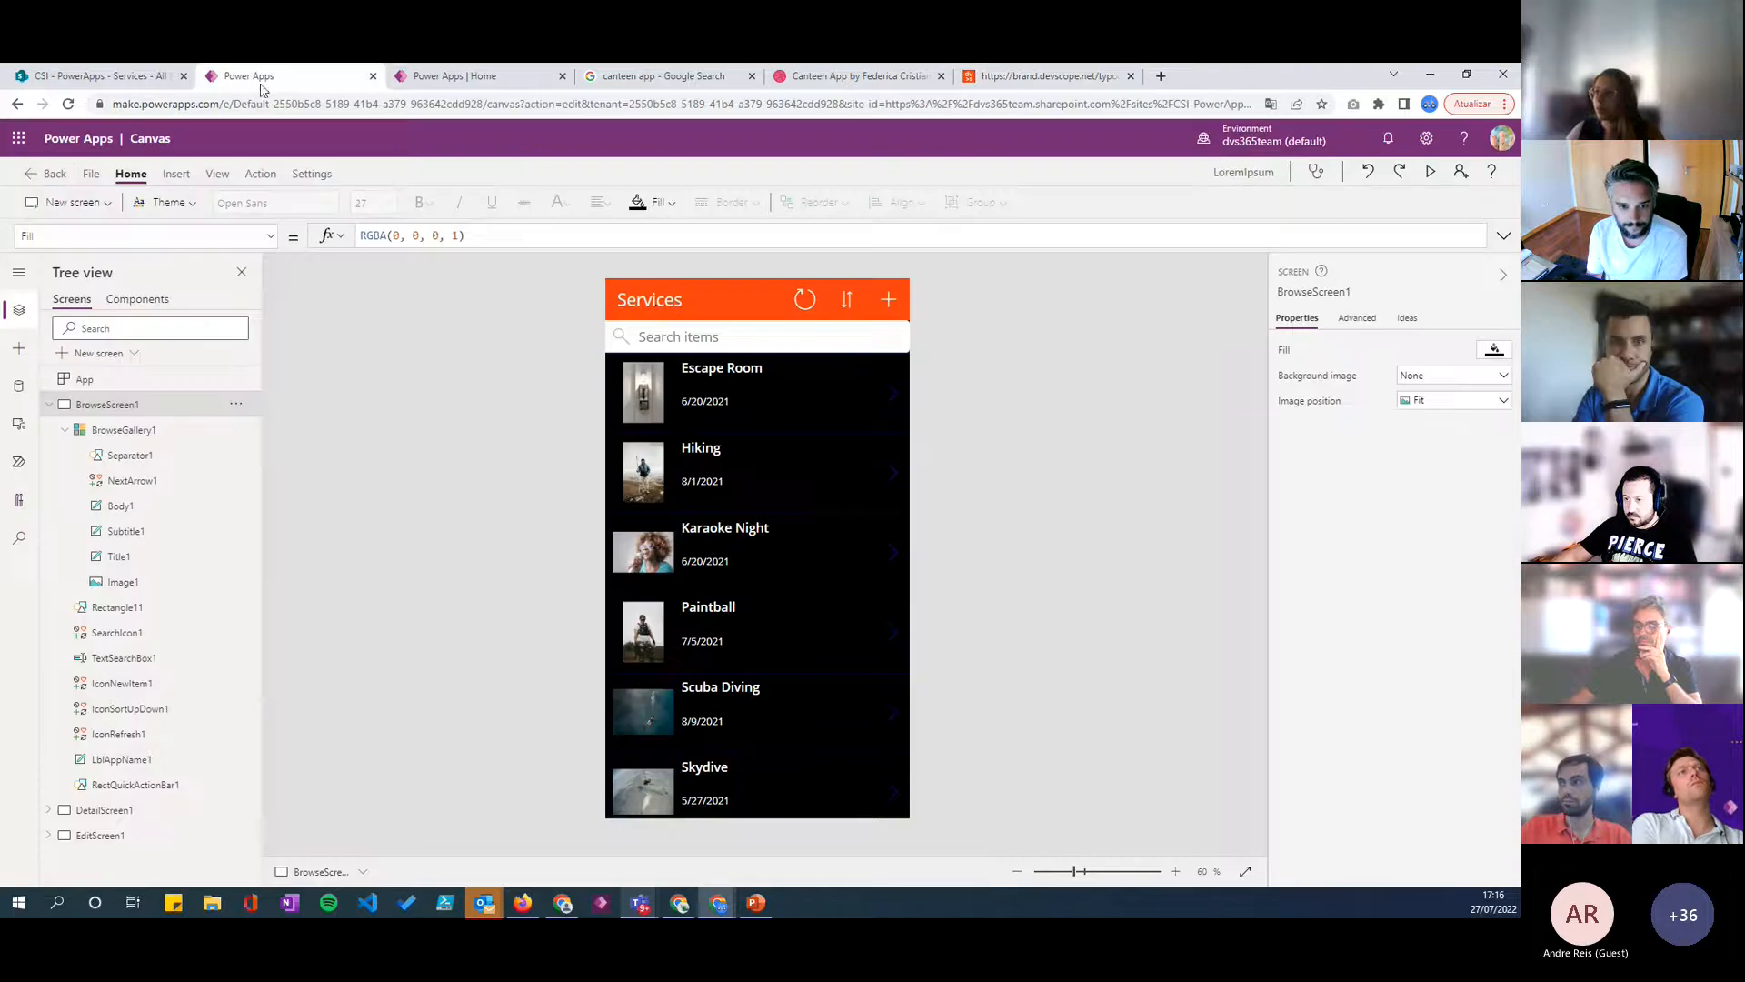
- Replace the Font formula of the header title label LblAppName1 with the text "Times News Roman"
left_click(658, 308)
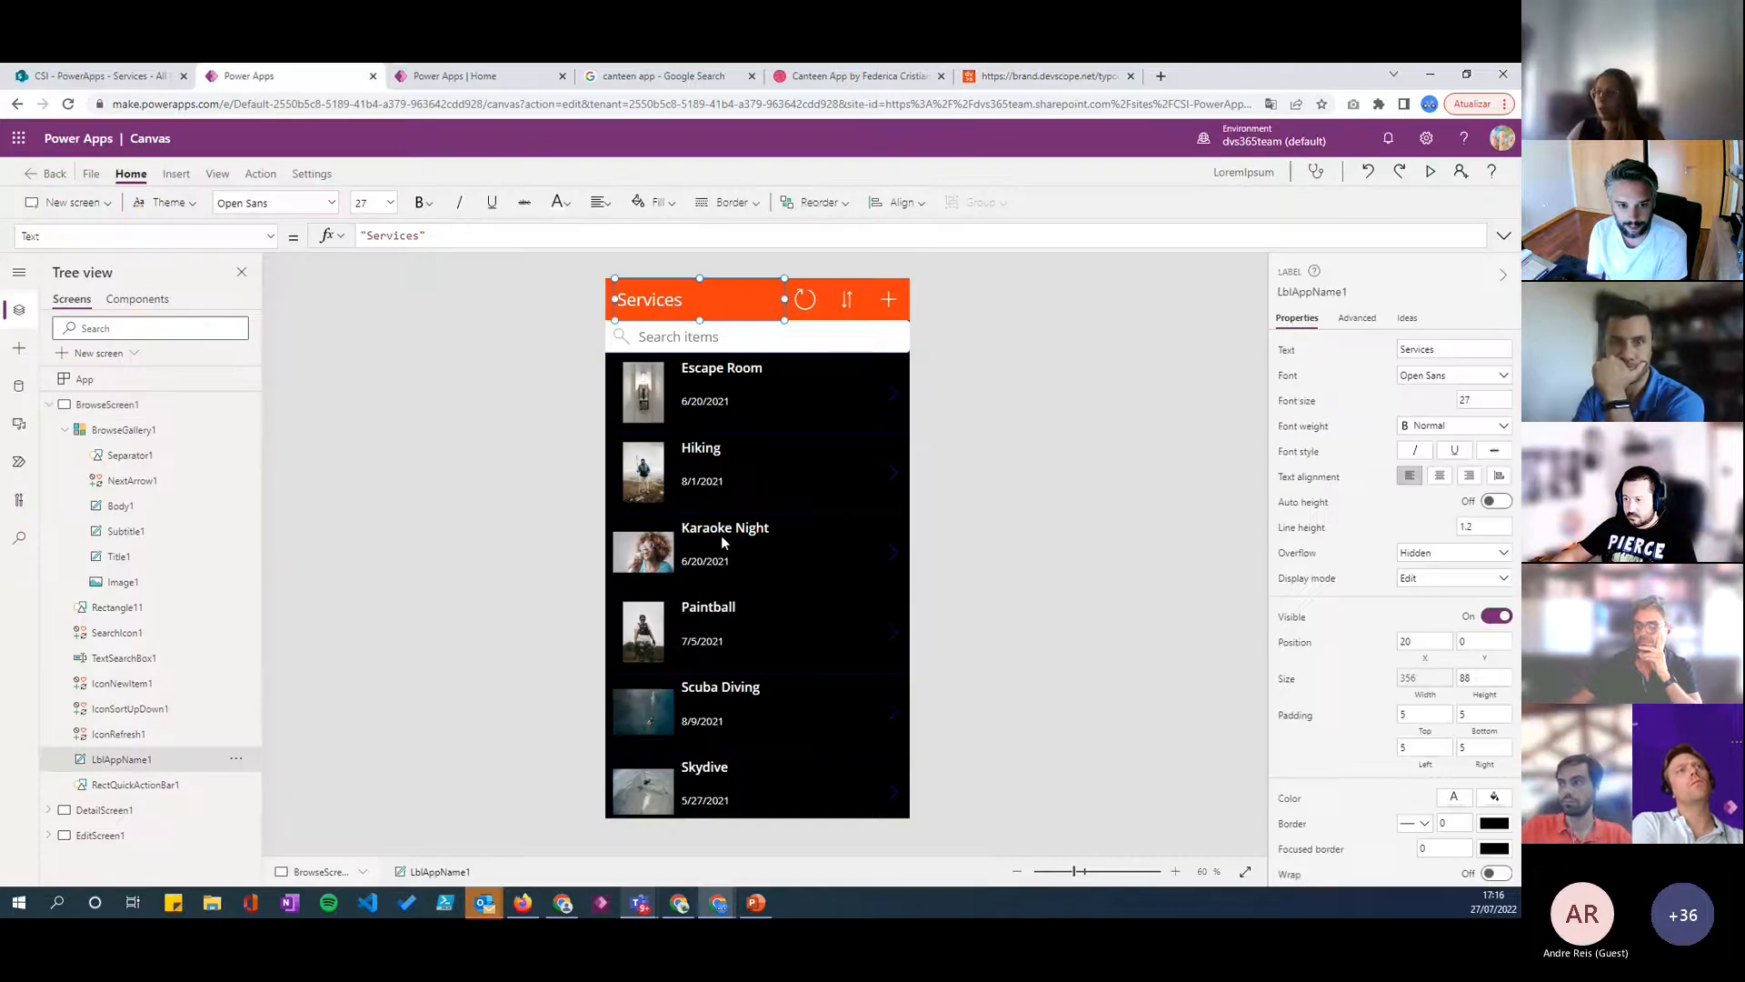
left_click(1448, 380)
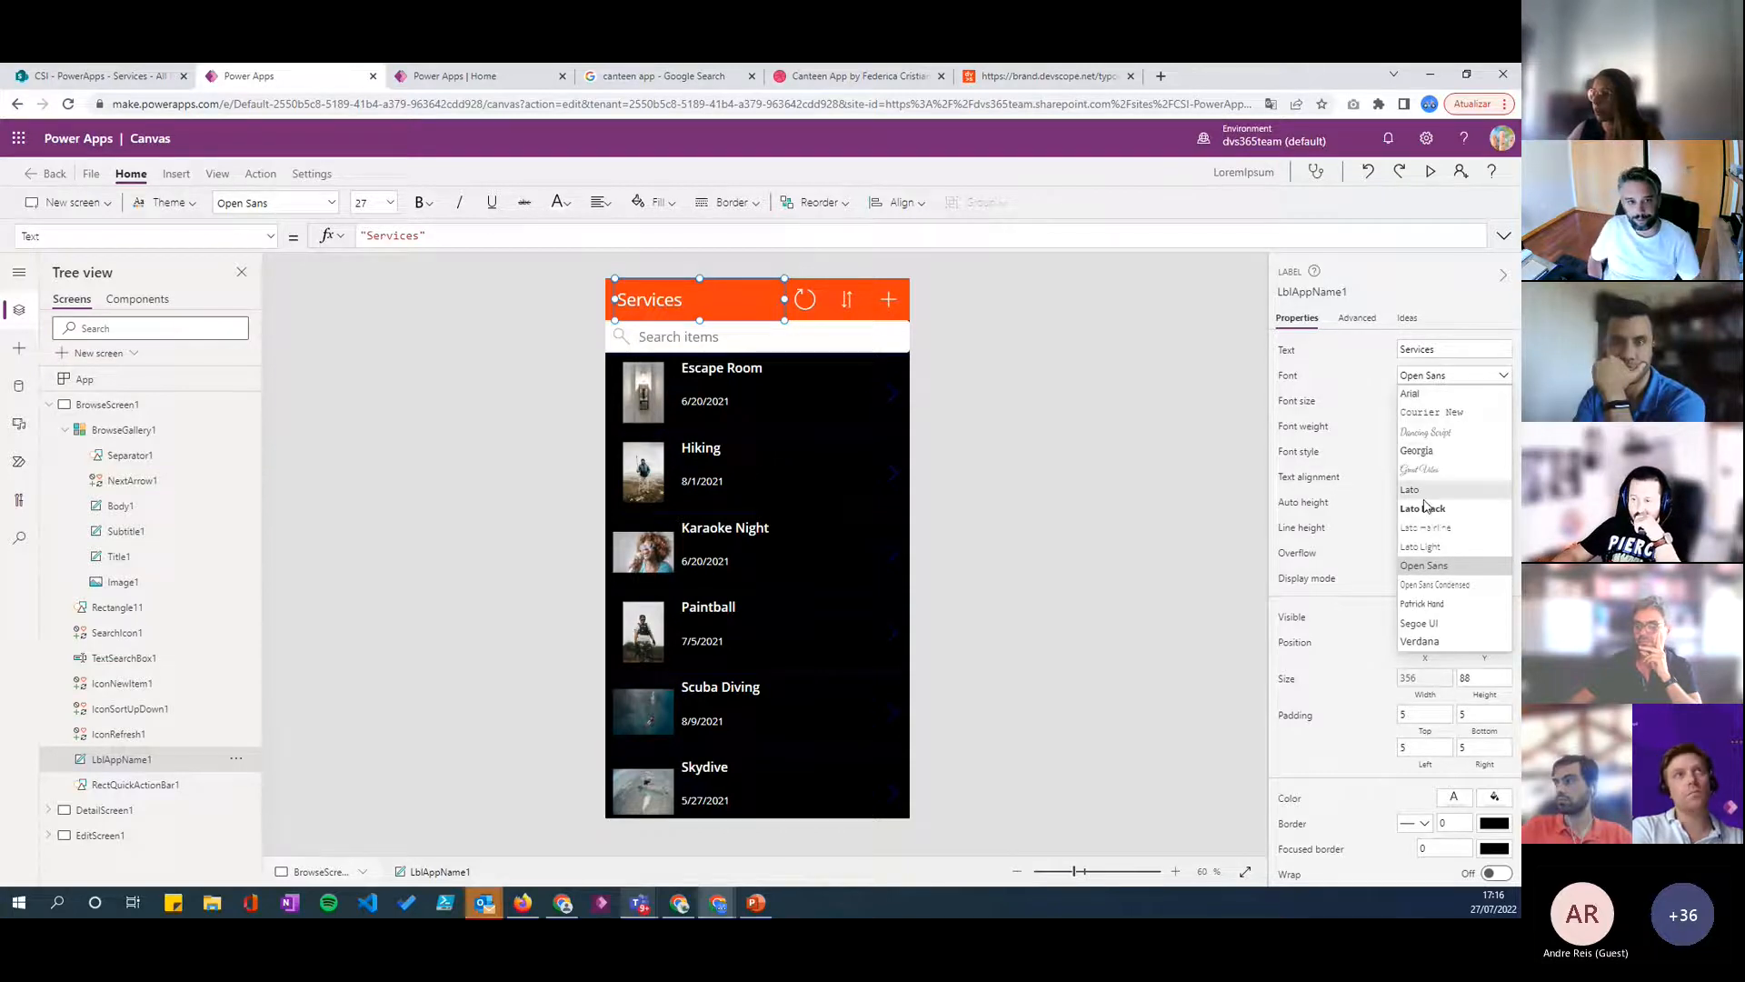
left_click(1288, 377)
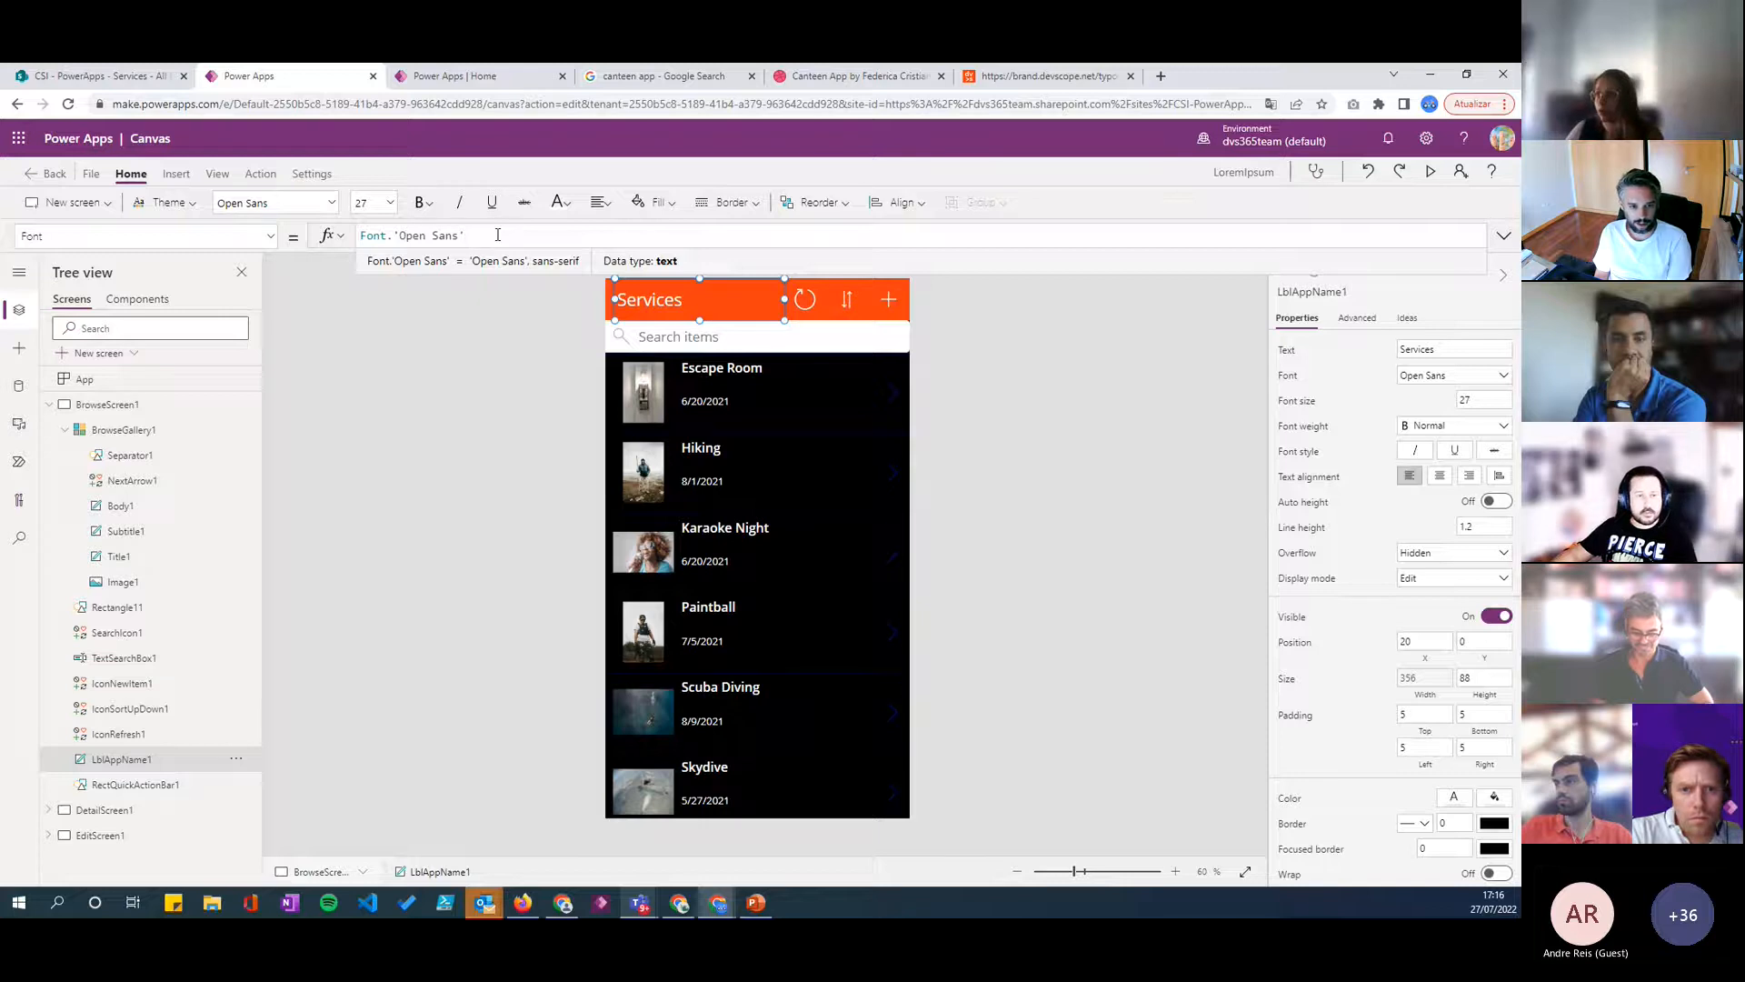
left_click_drag(491, 235, 282, 241)
key("BackSpace")
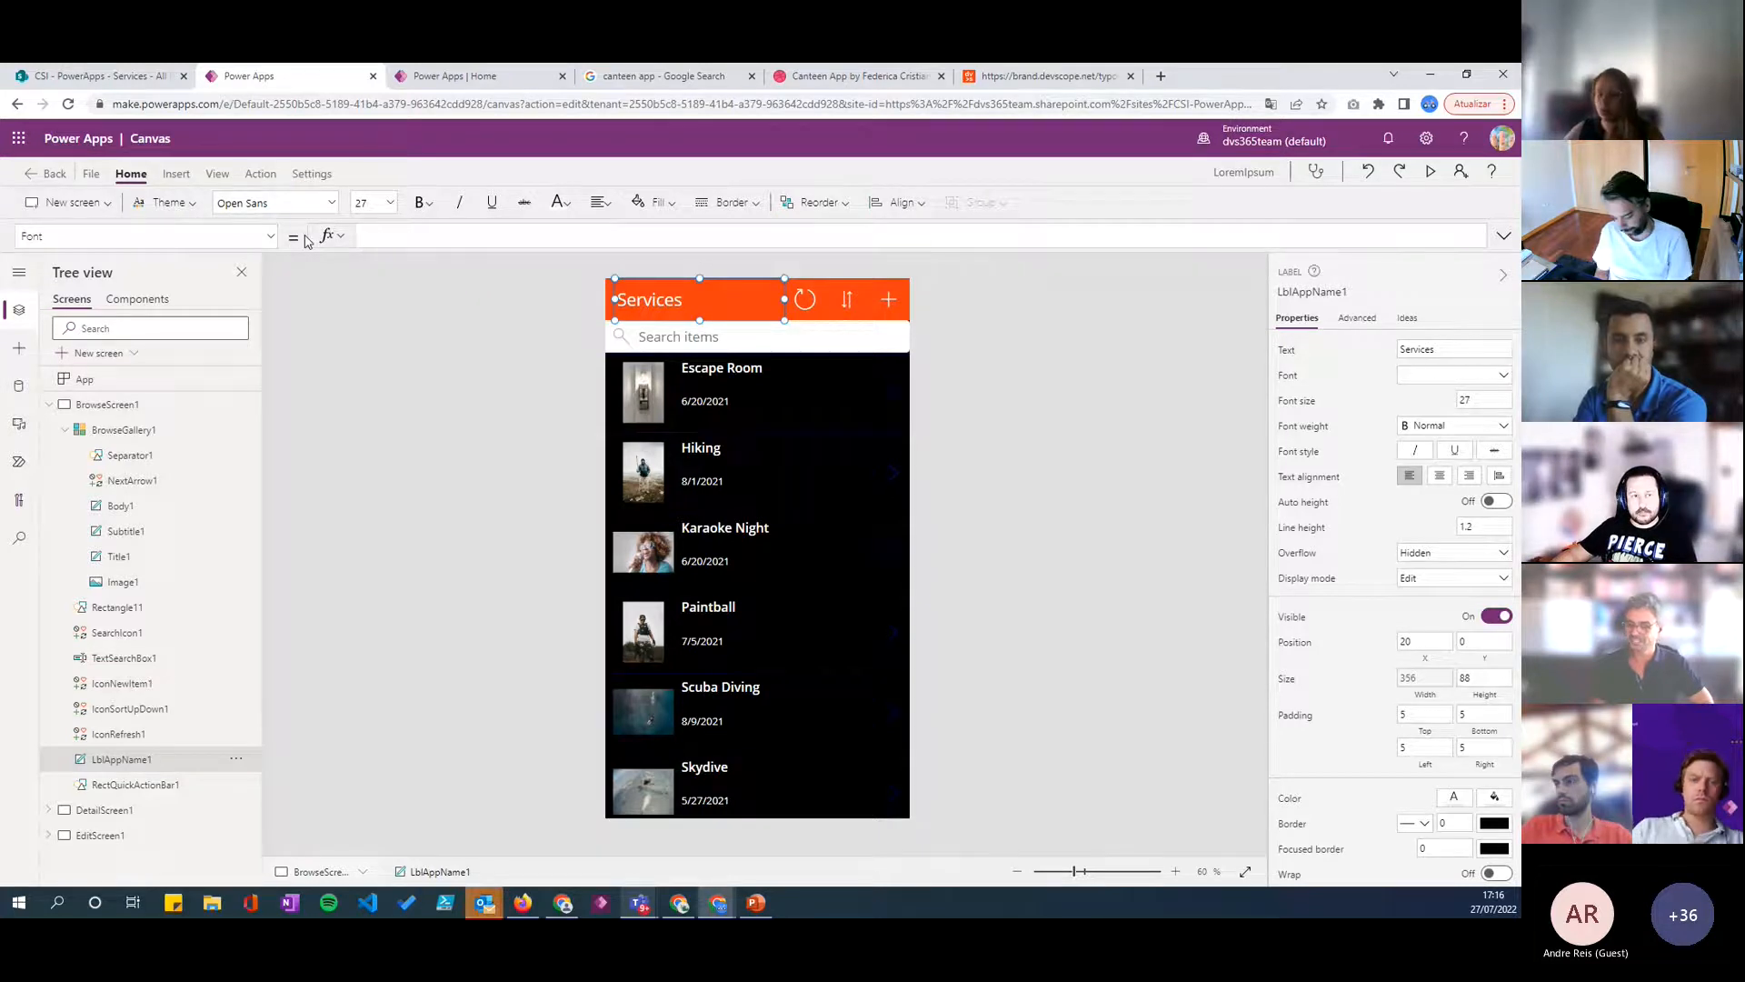
type("\"\"")
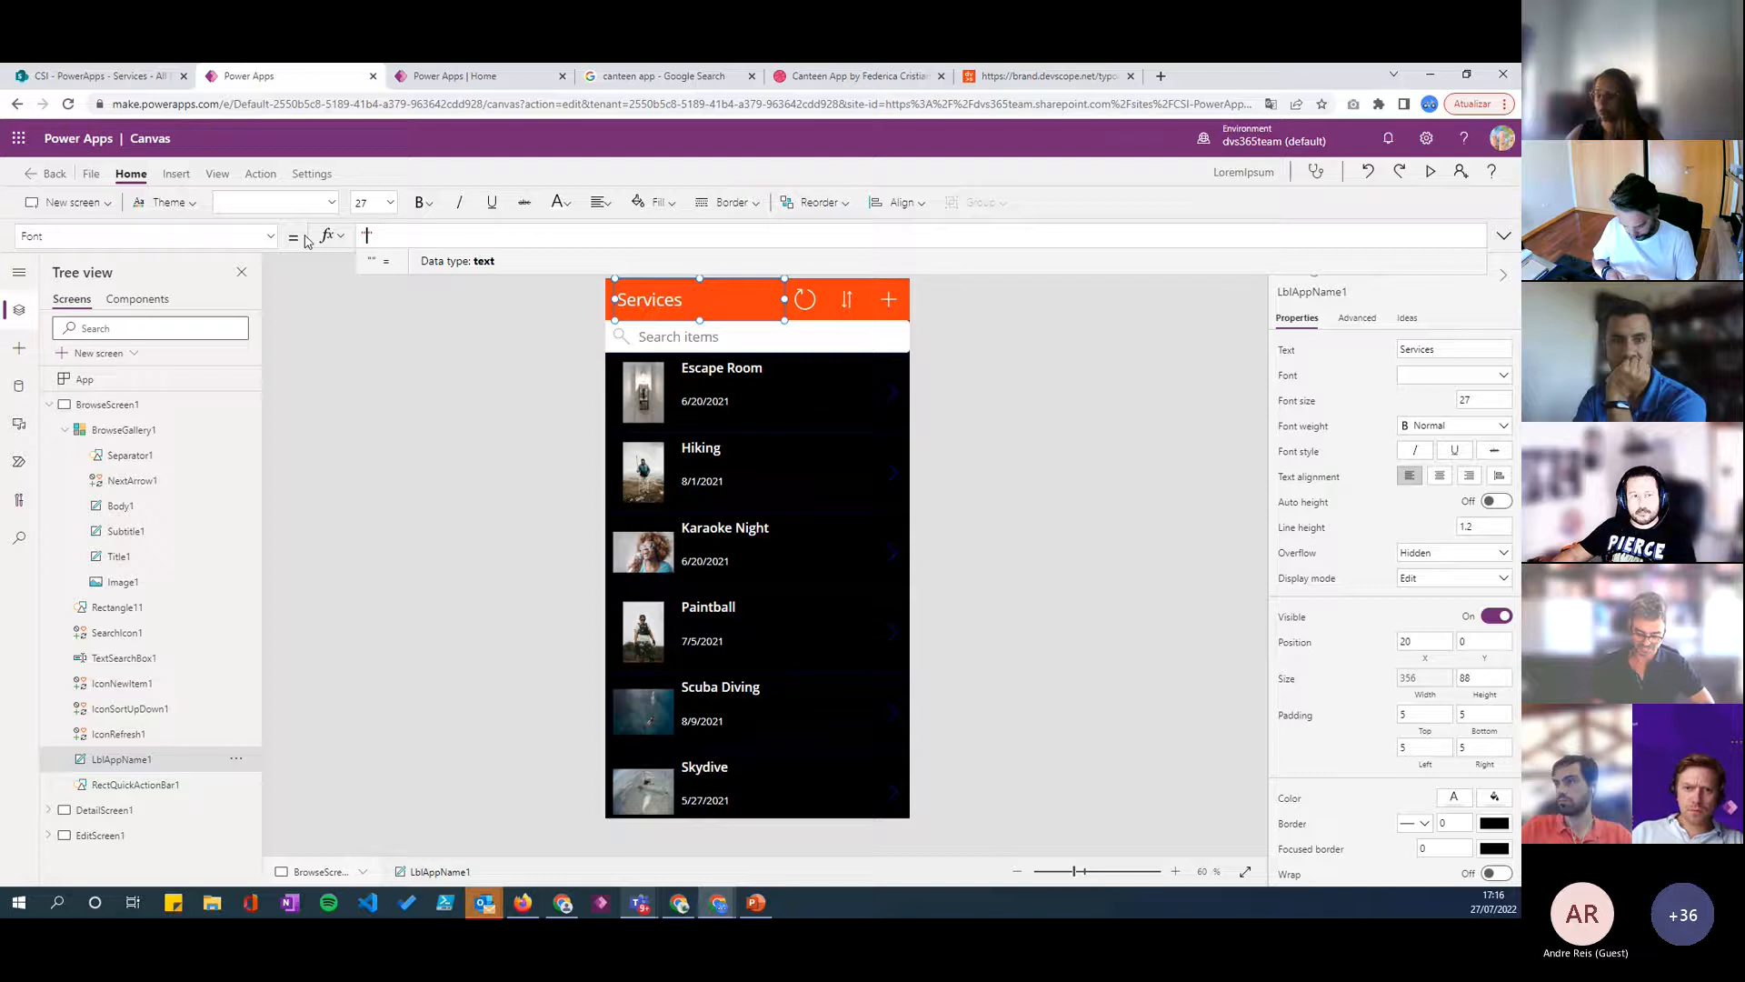
type("Times")
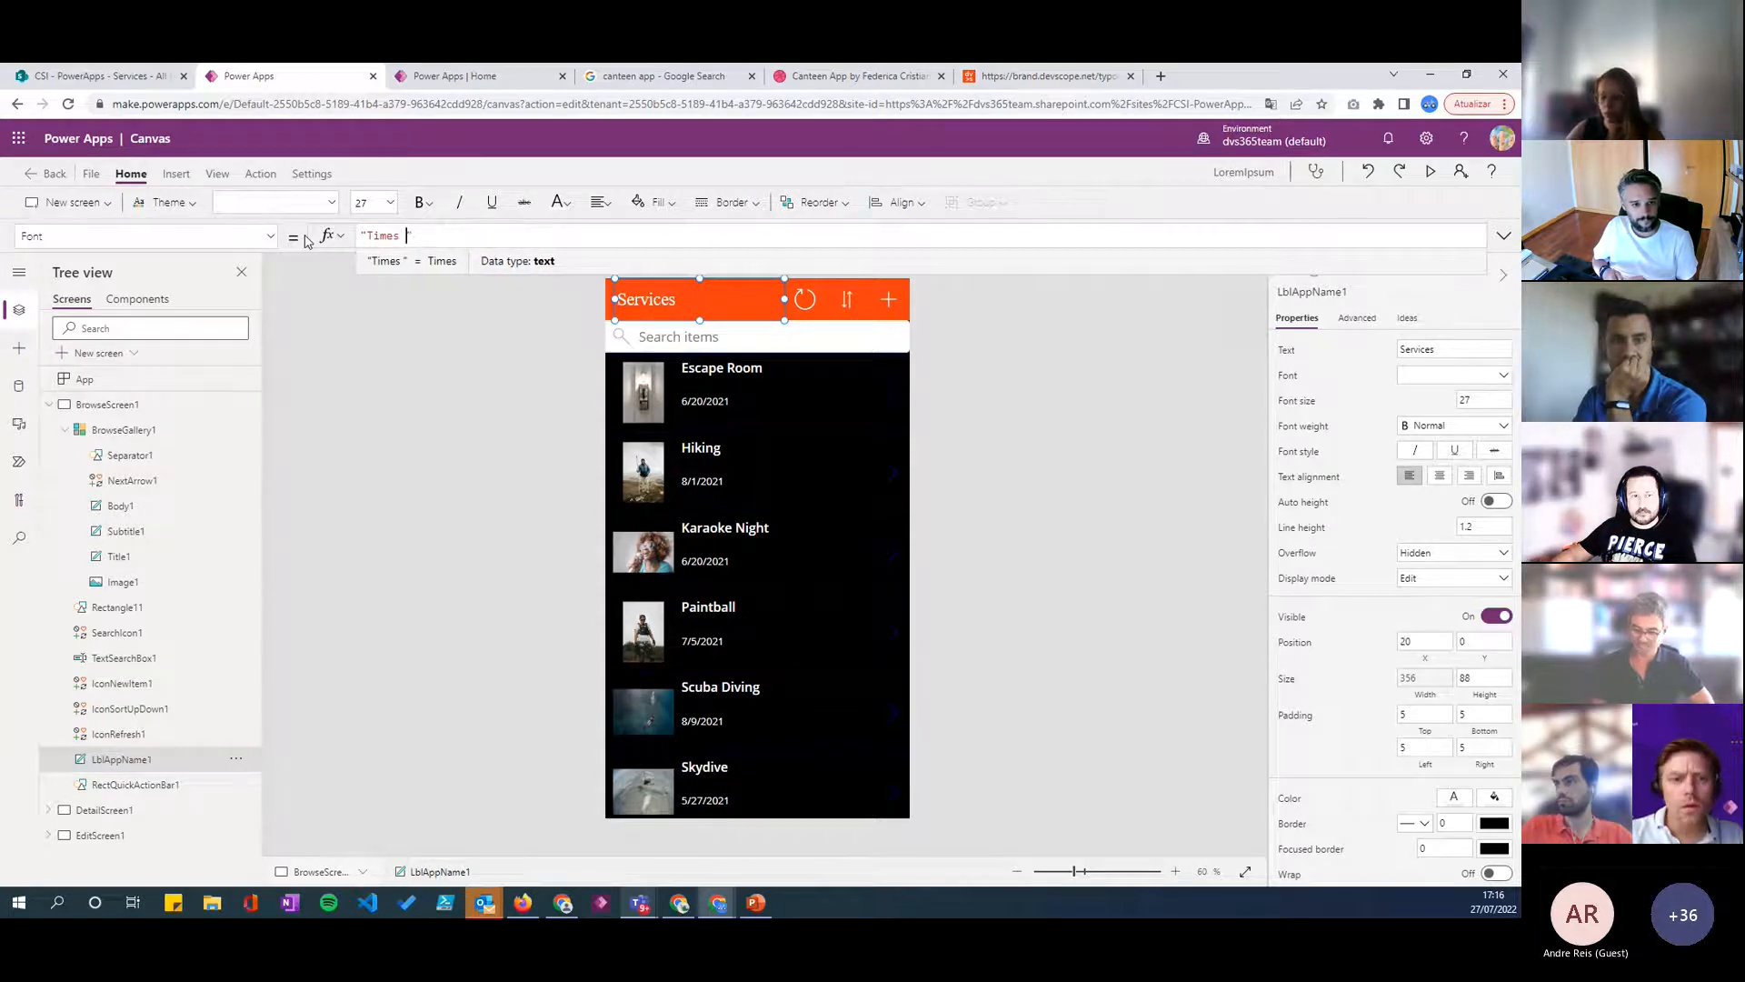
type(" News Roman")
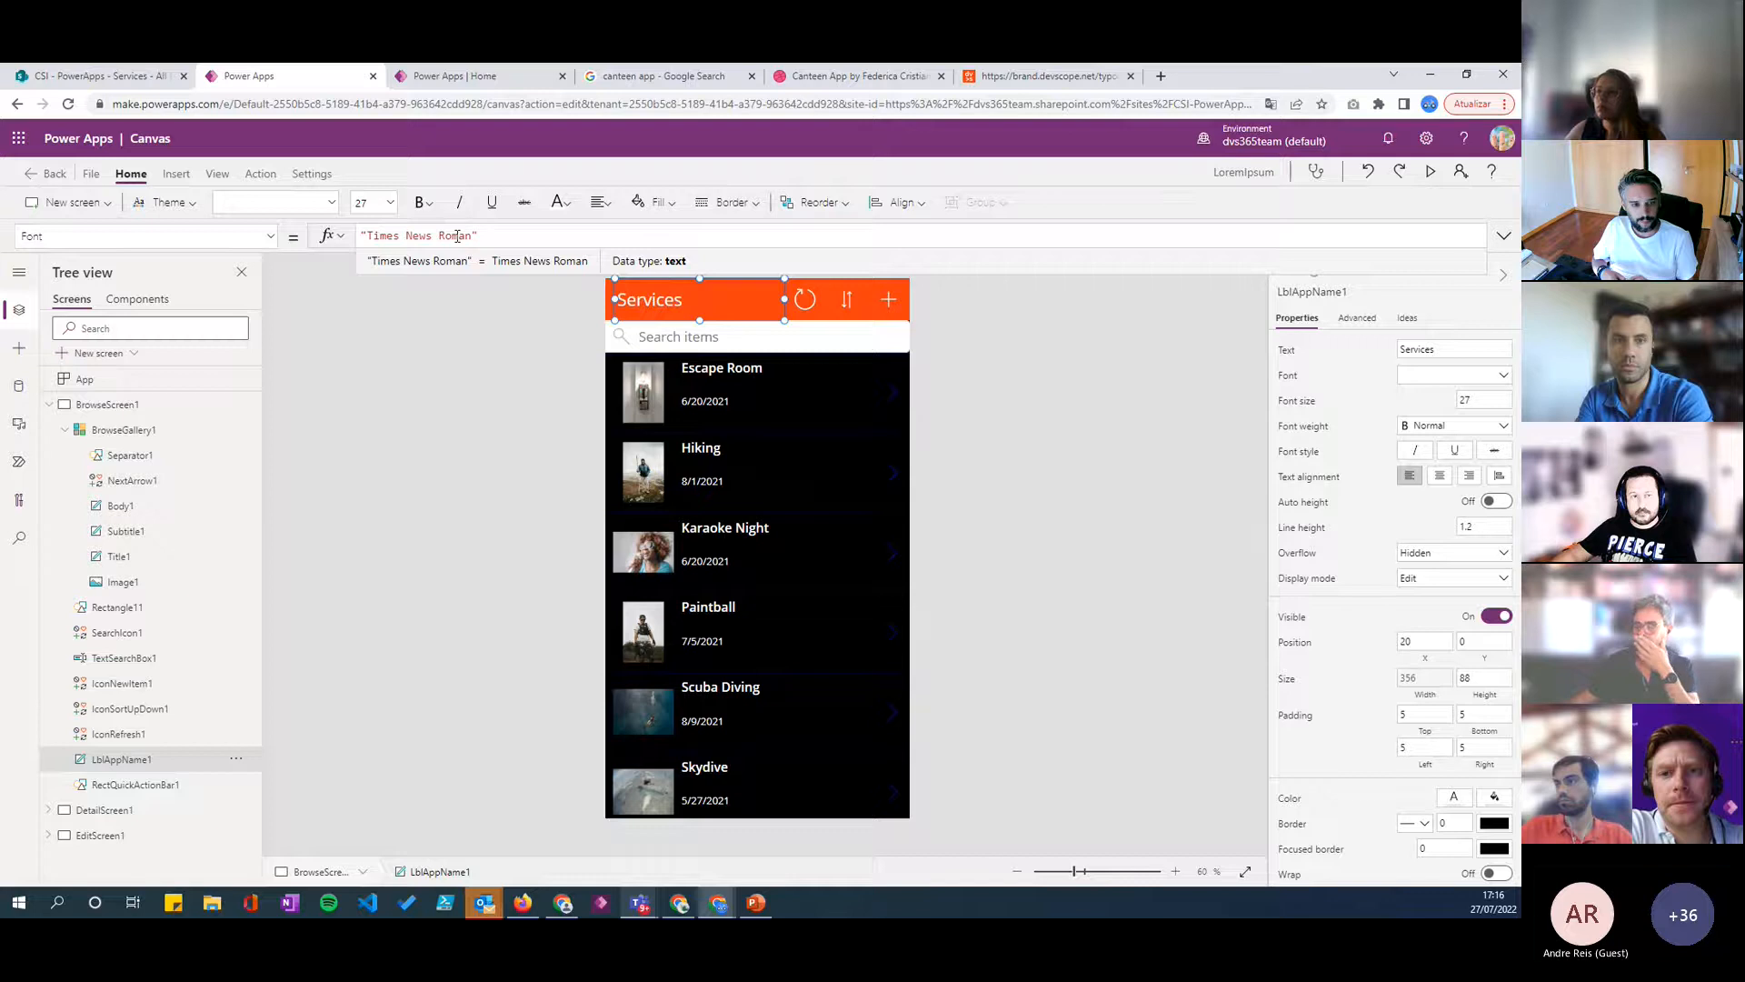
- Shorten the title label's Font formula to "Times" and open its list of available fonts
key("BackSpace")
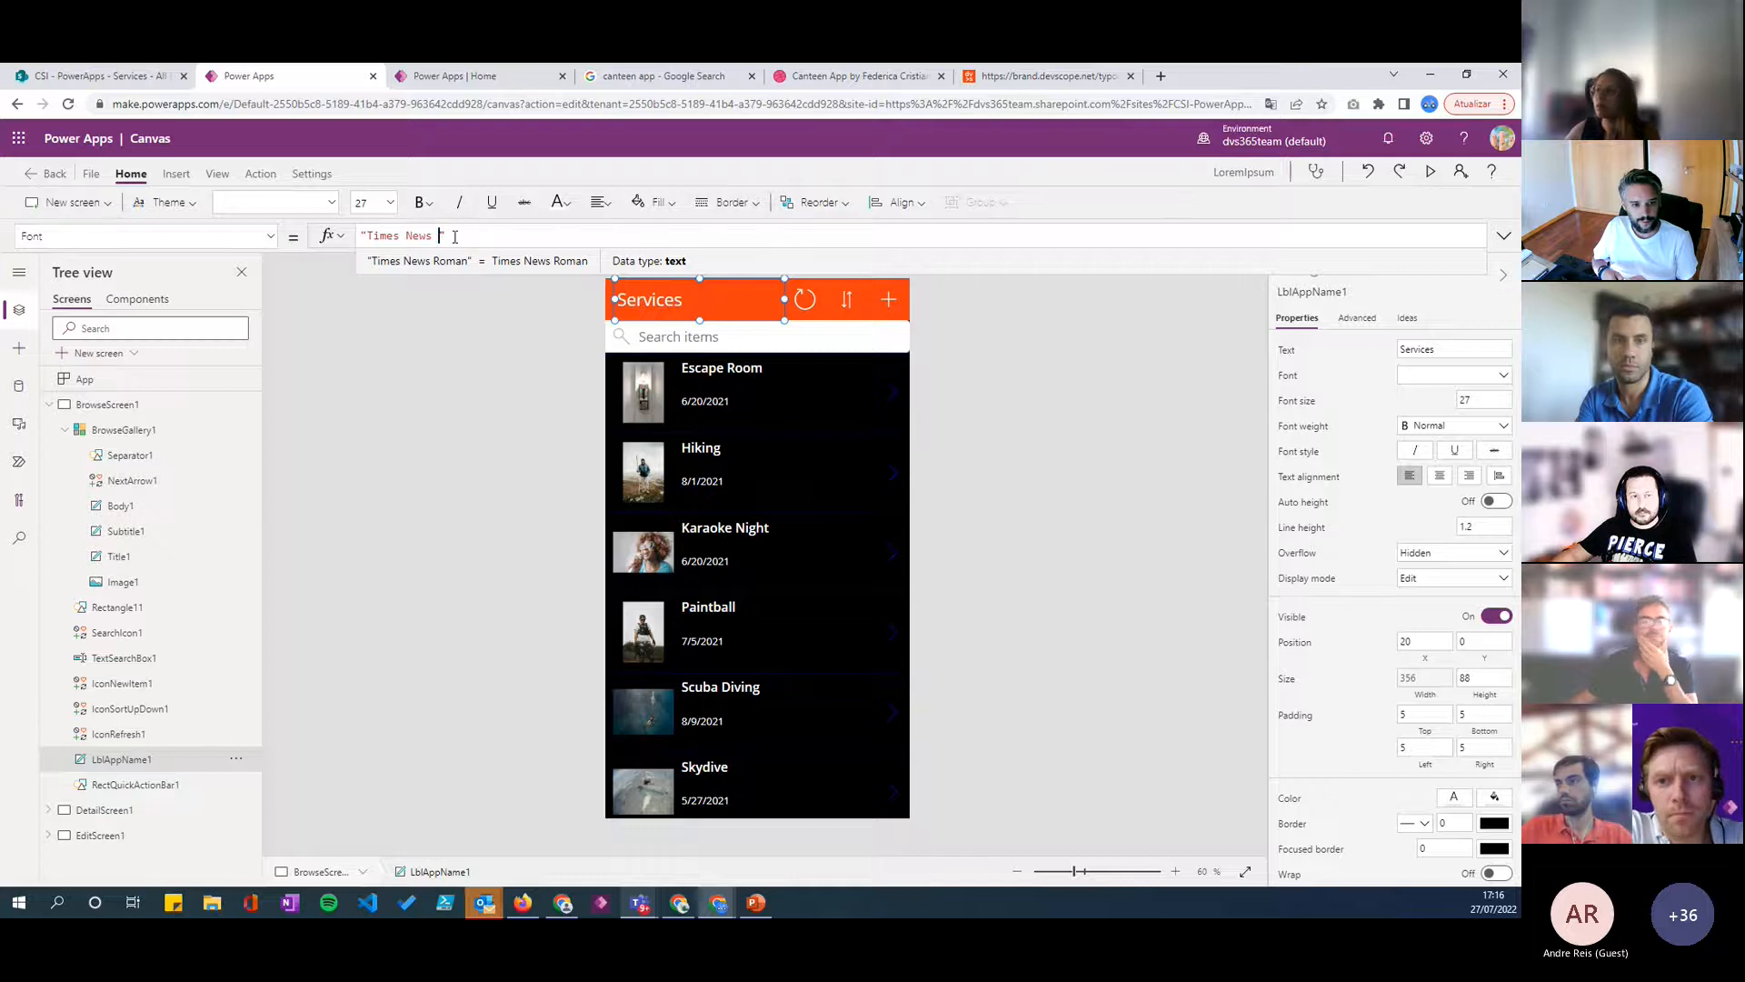
key("BackSpace")
double_click(419, 236)
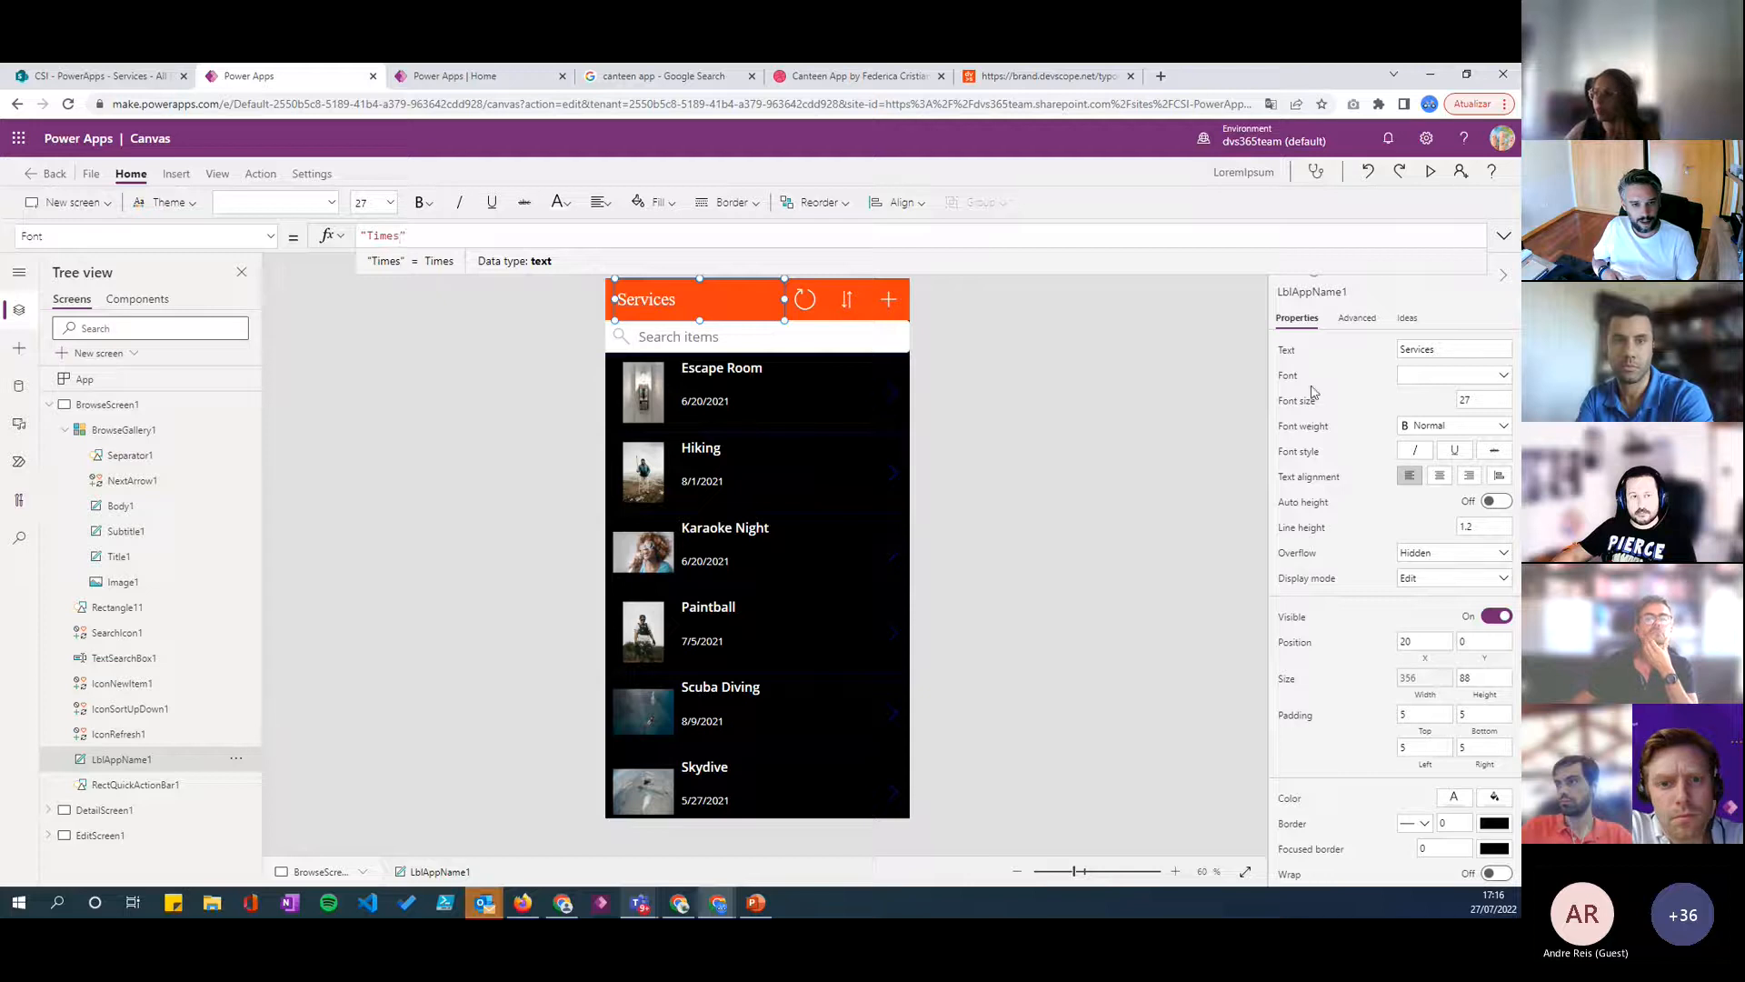
left_click(1446, 375)
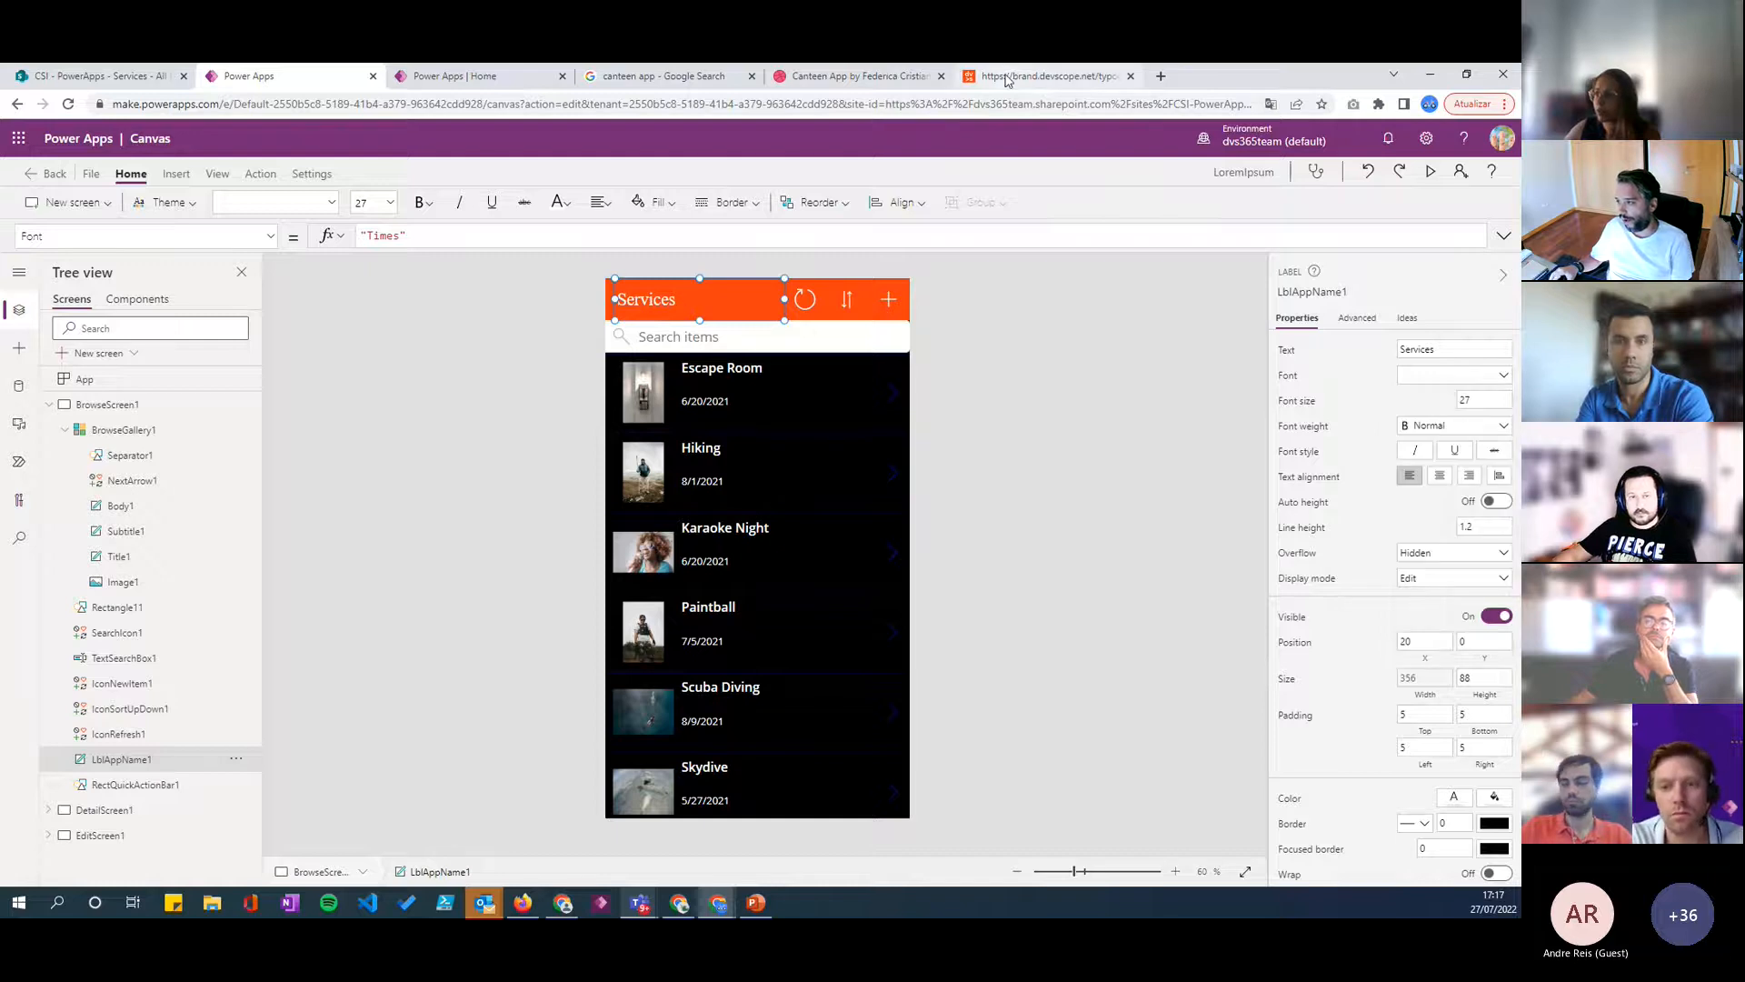
- Examine the main and alternate fonts on the brand guide's Typography page and the client name rules under Writing Style
left_click(1050, 76)
scroll(650, 339, "down", 14)
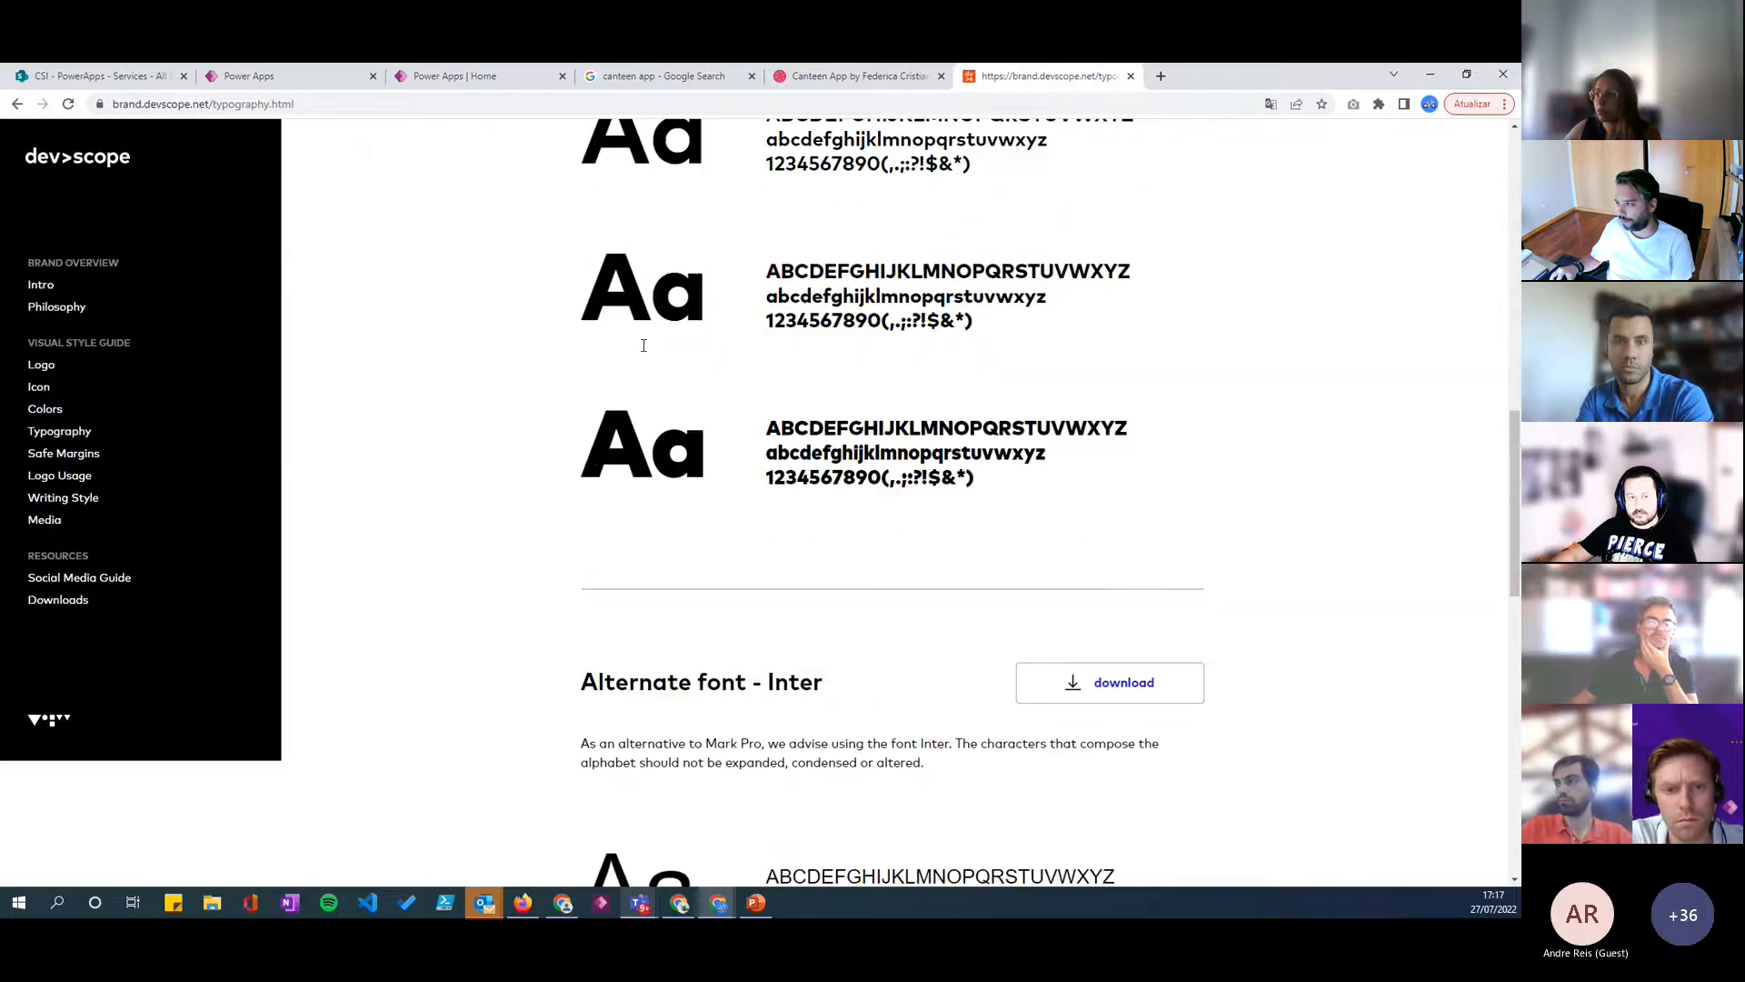
scroll(537, 382, "down", 3)
scroll(533, 382, "up", 4)
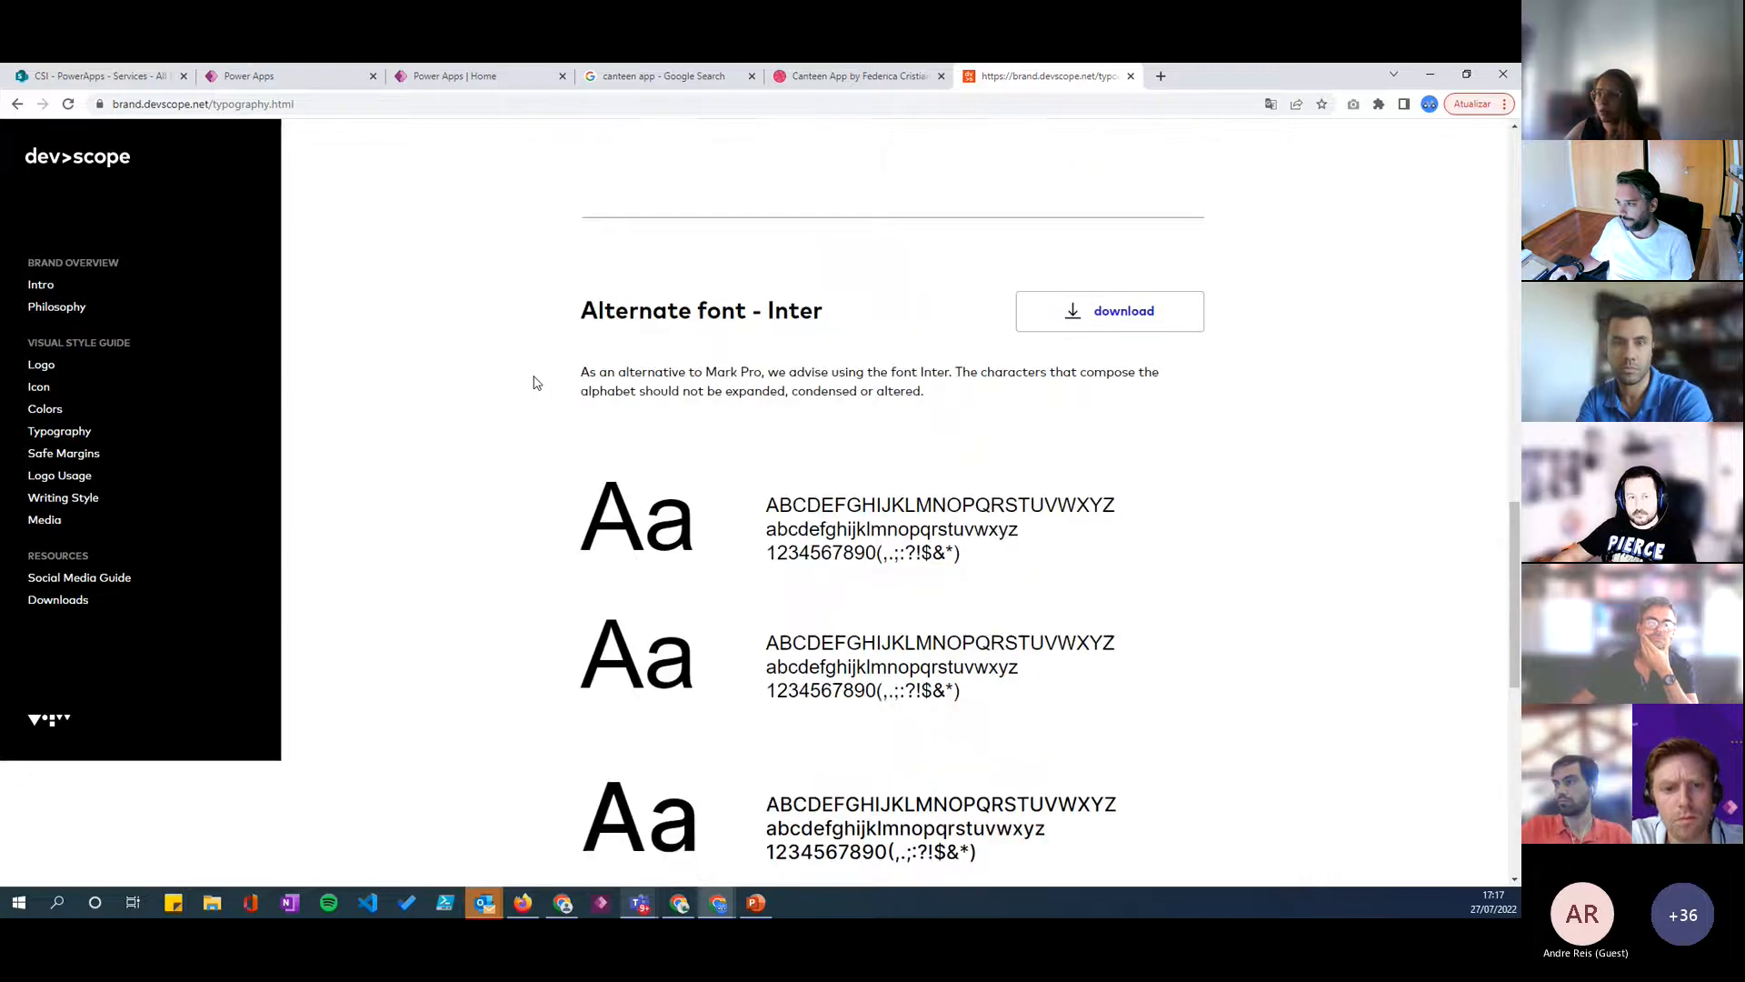
scroll(532, 382, "down", 3)
scroll(522, 382, "up", 14)
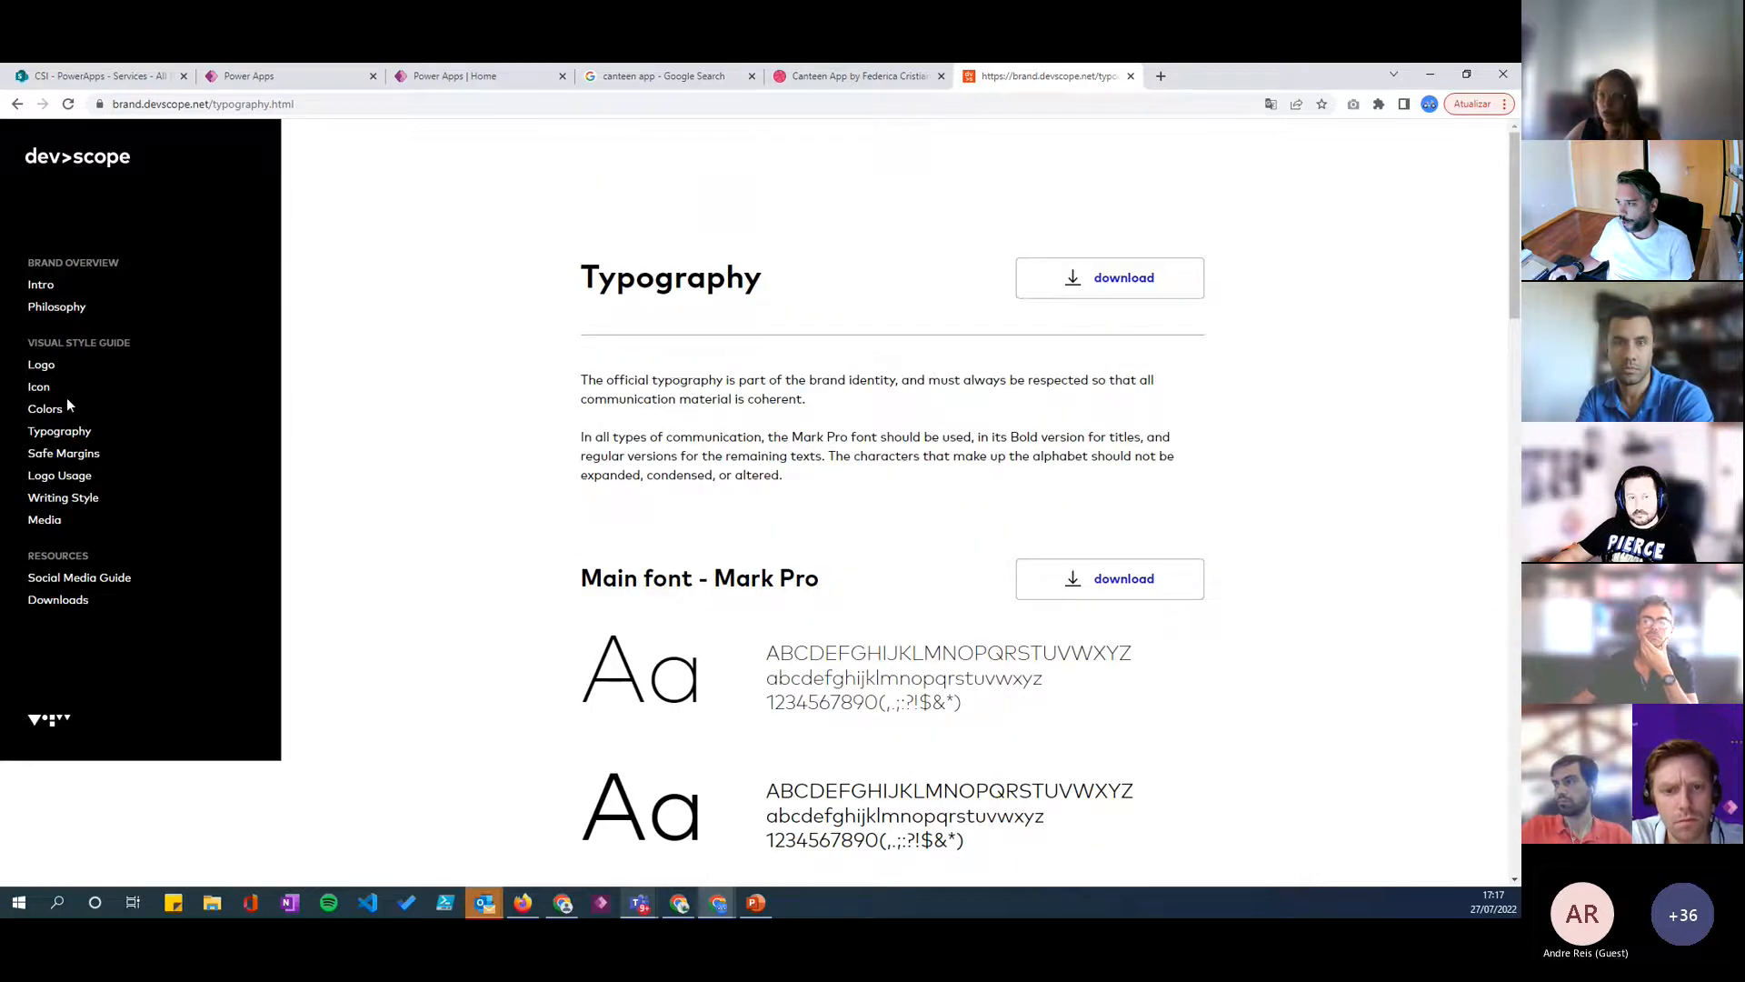
left_click(63, 501)
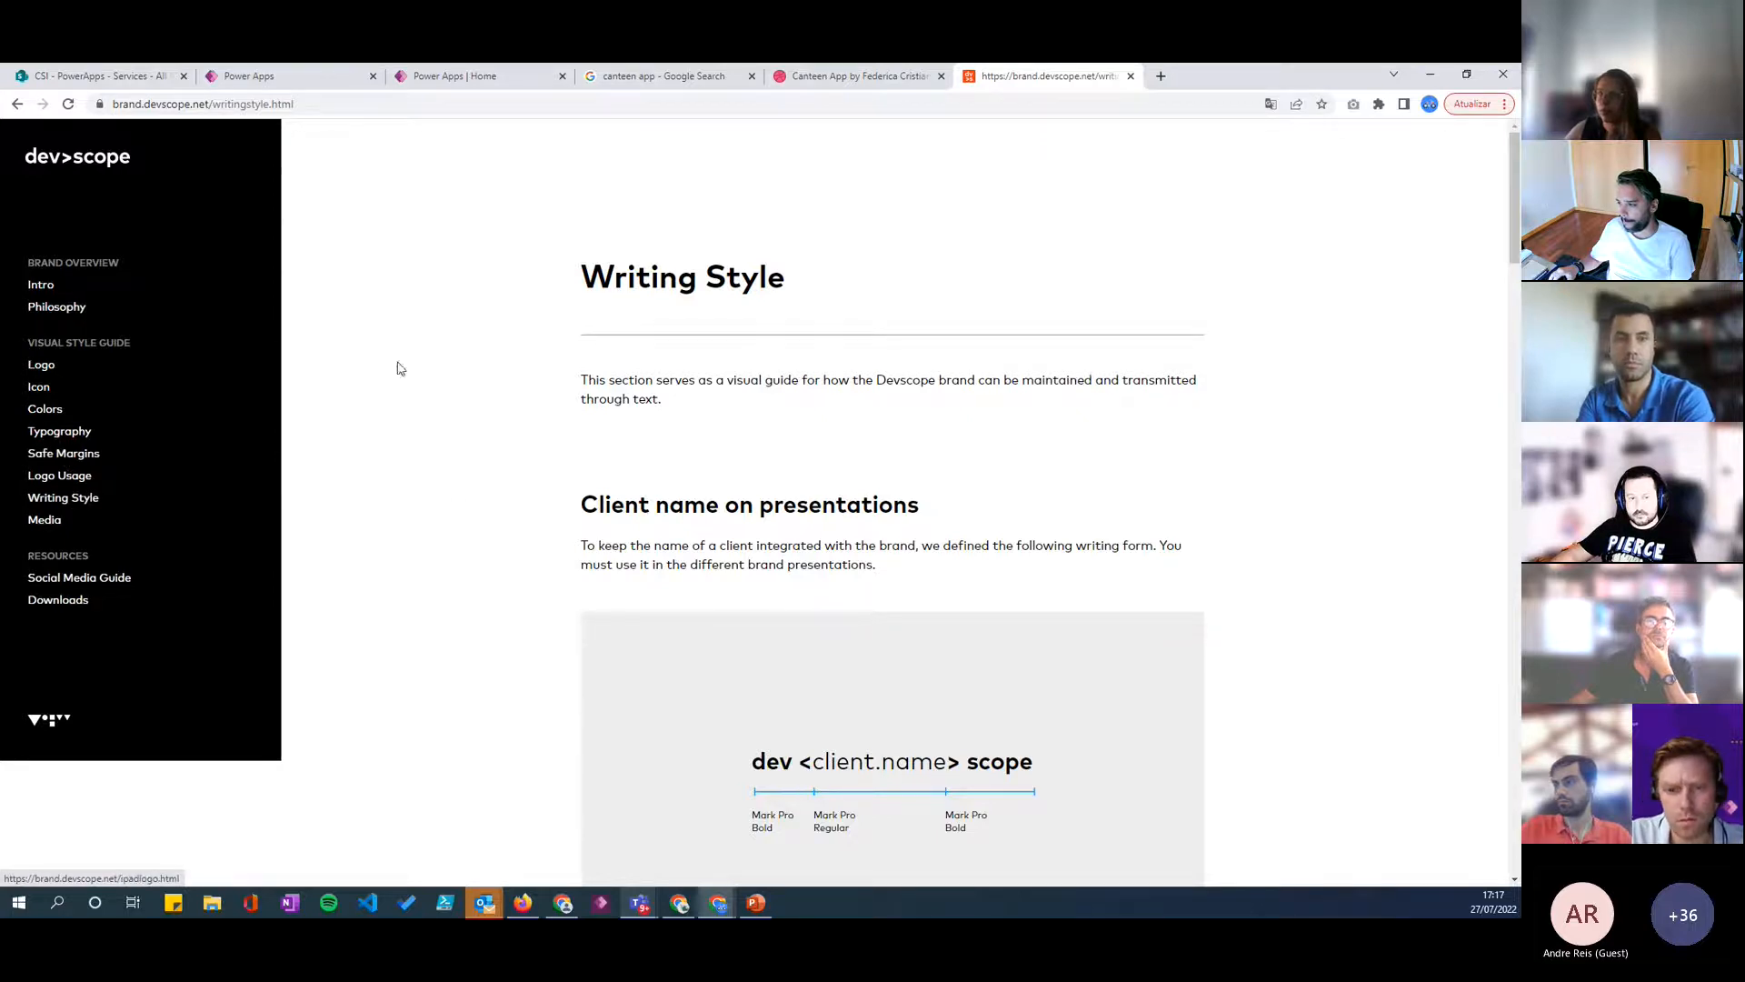
scroll(105, 452, "down", 2)
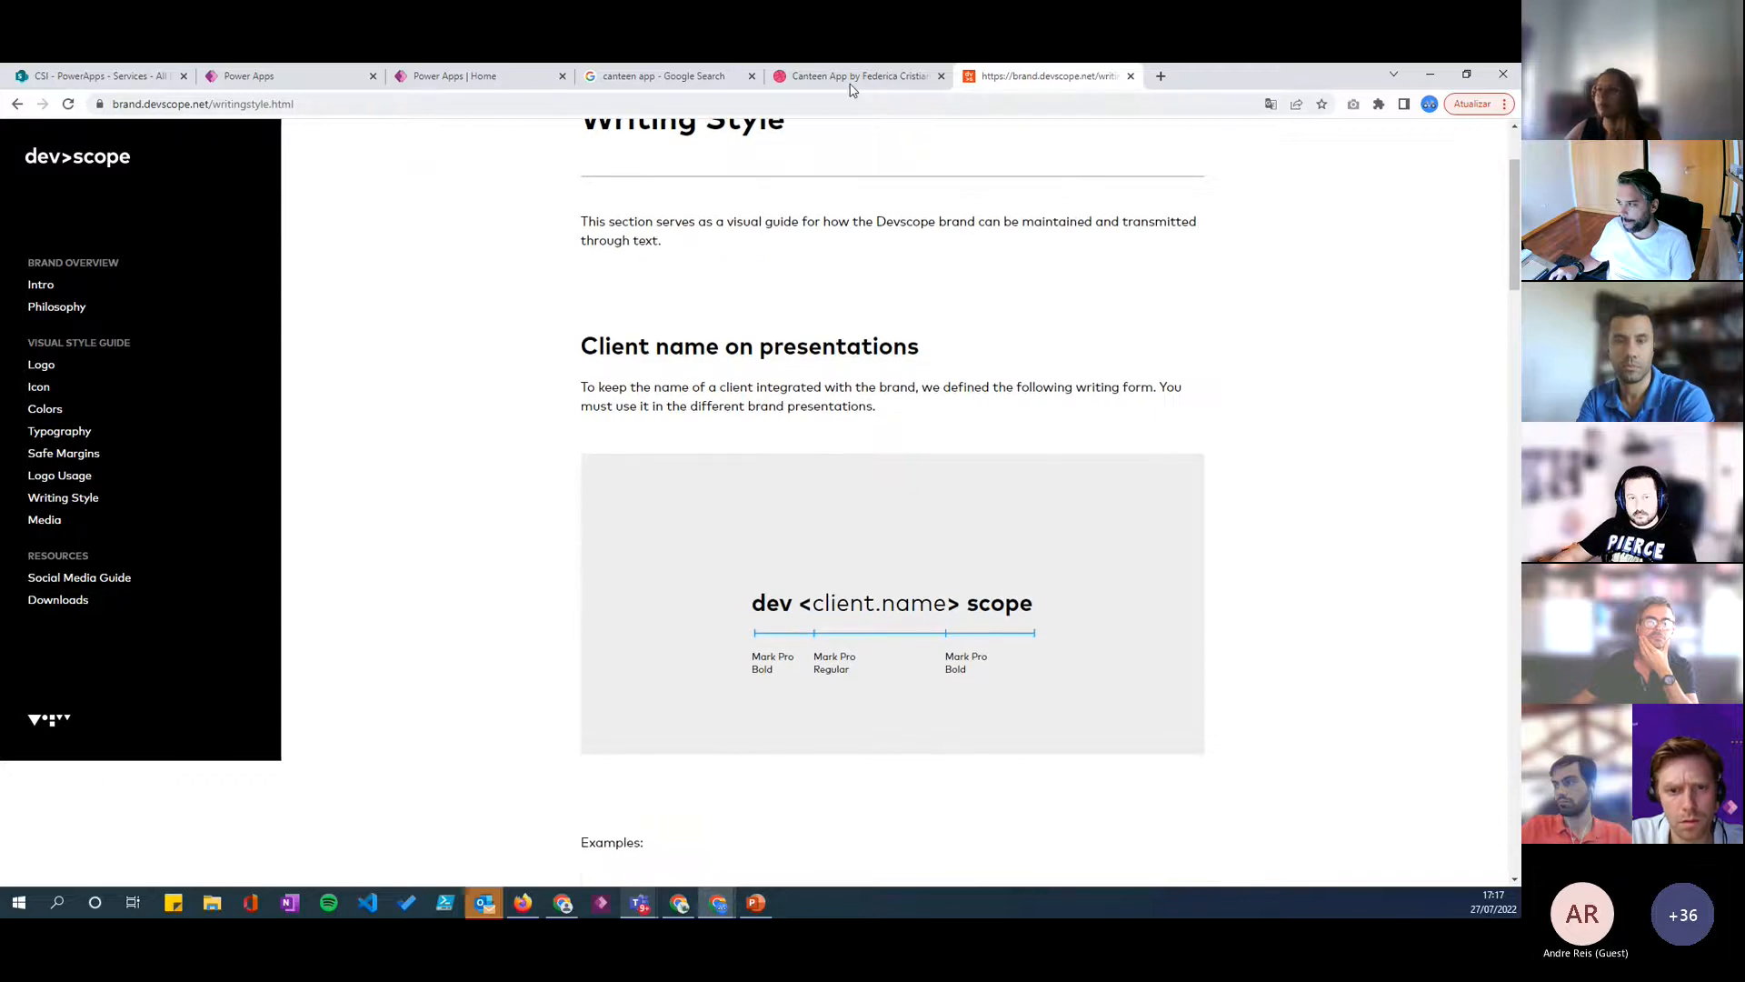
left_click(852, 80)
- Return to the Power Apps canvas editor and set the header title label's Font formula to "Helvitica"
left_click(264, 77)
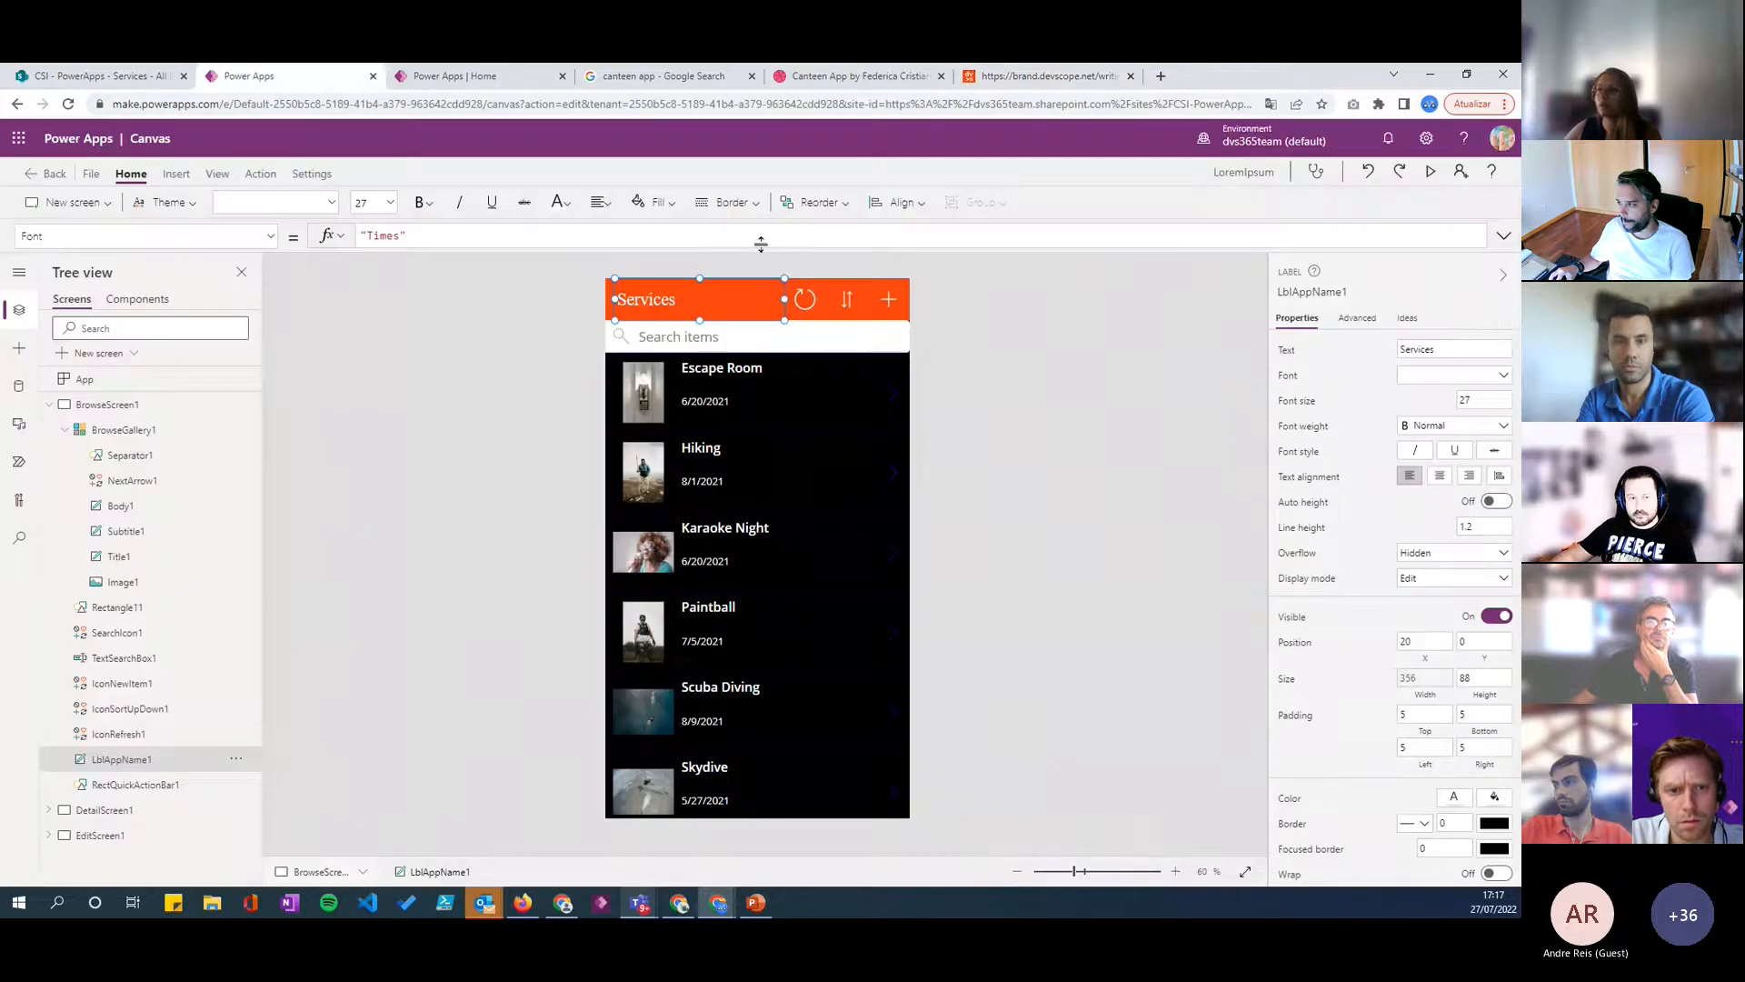
double_click(382, 234)
type("Helviti")
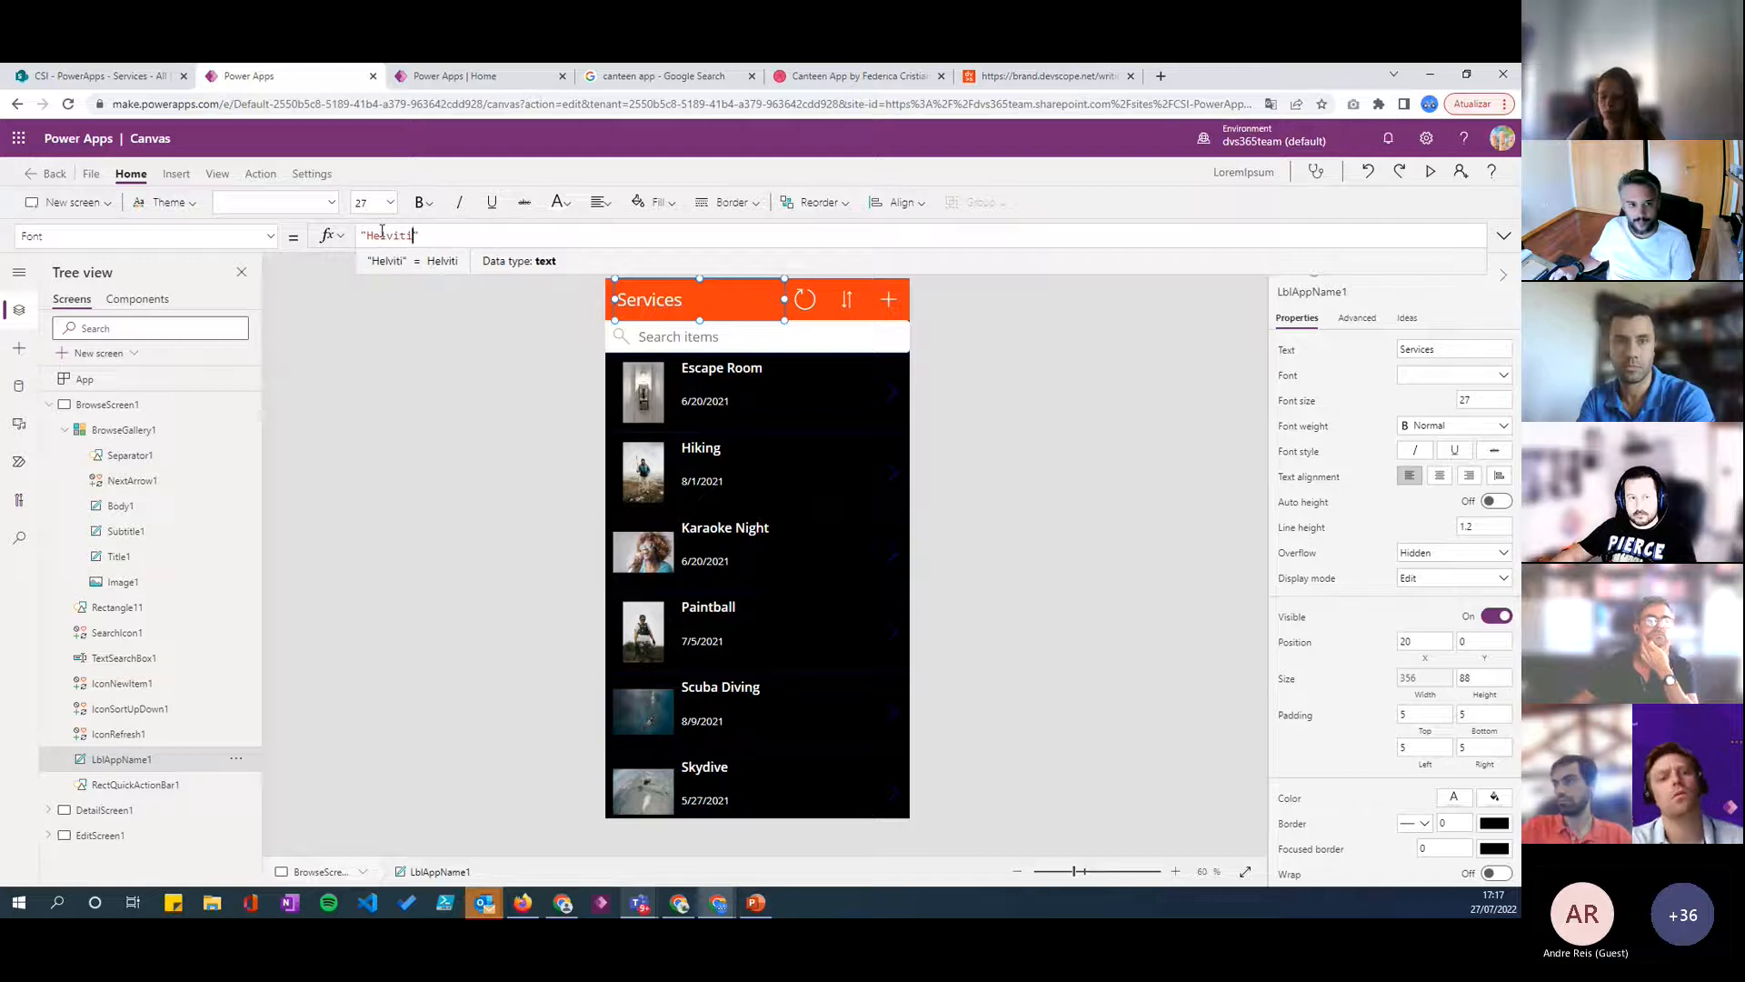
type("ca")
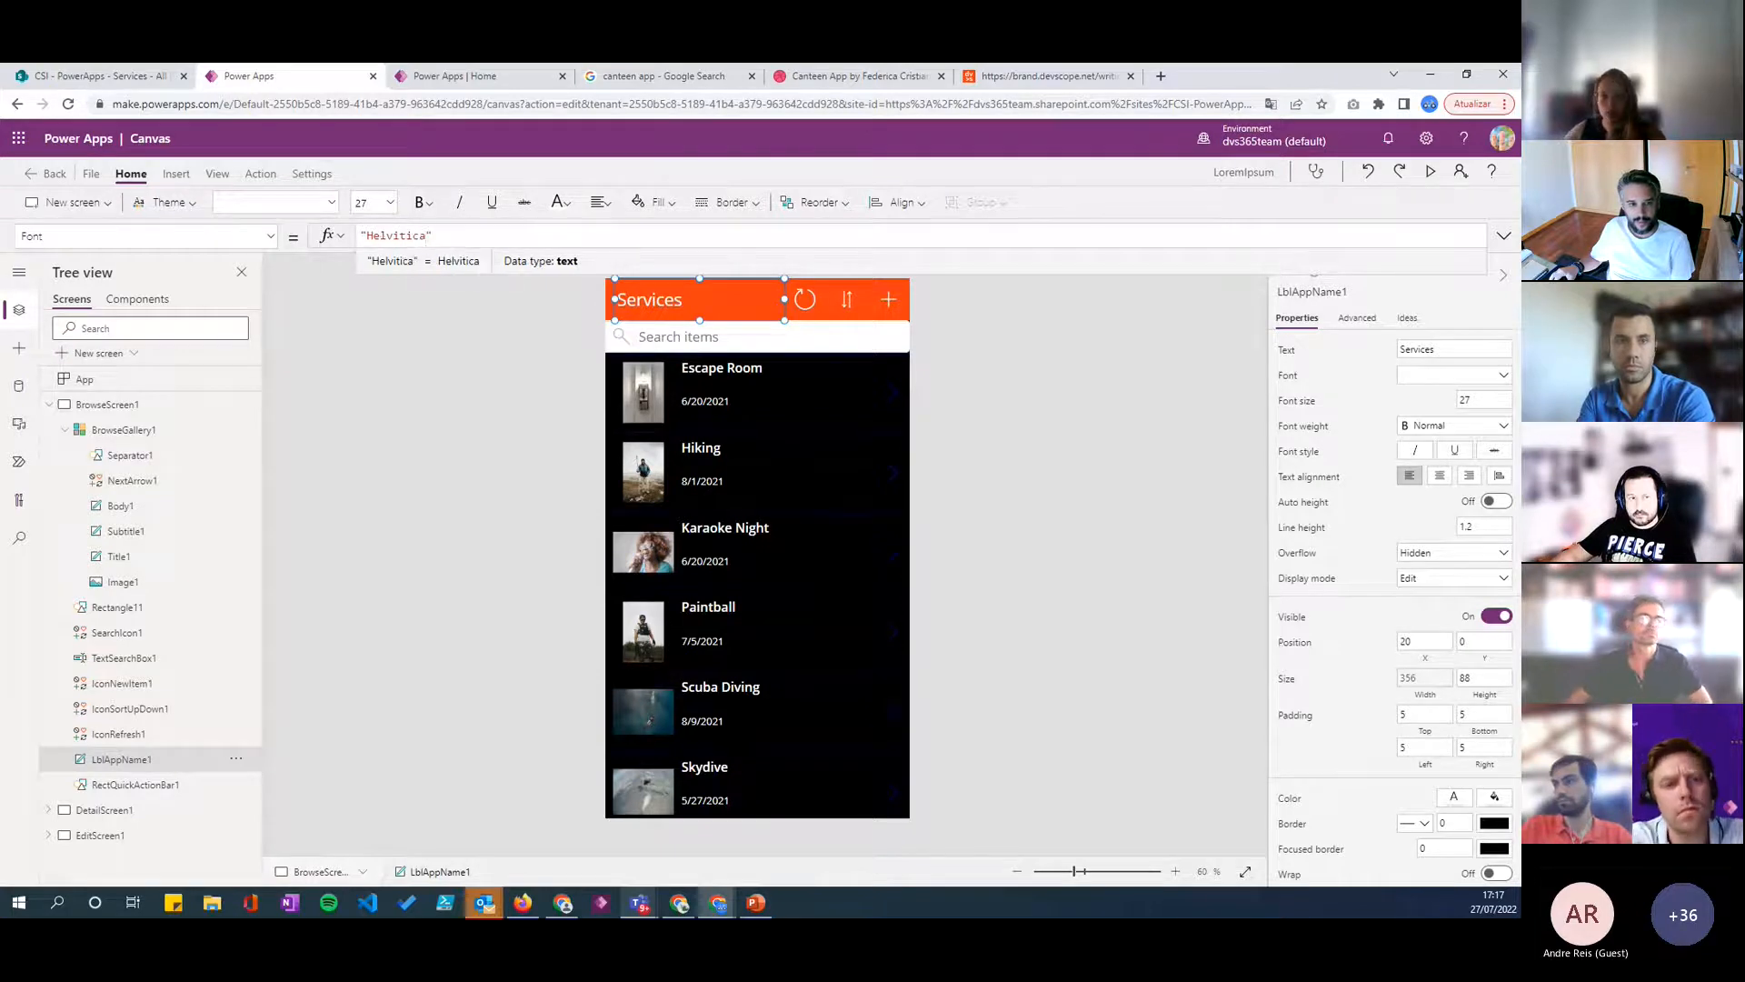
key("alt+Tab")
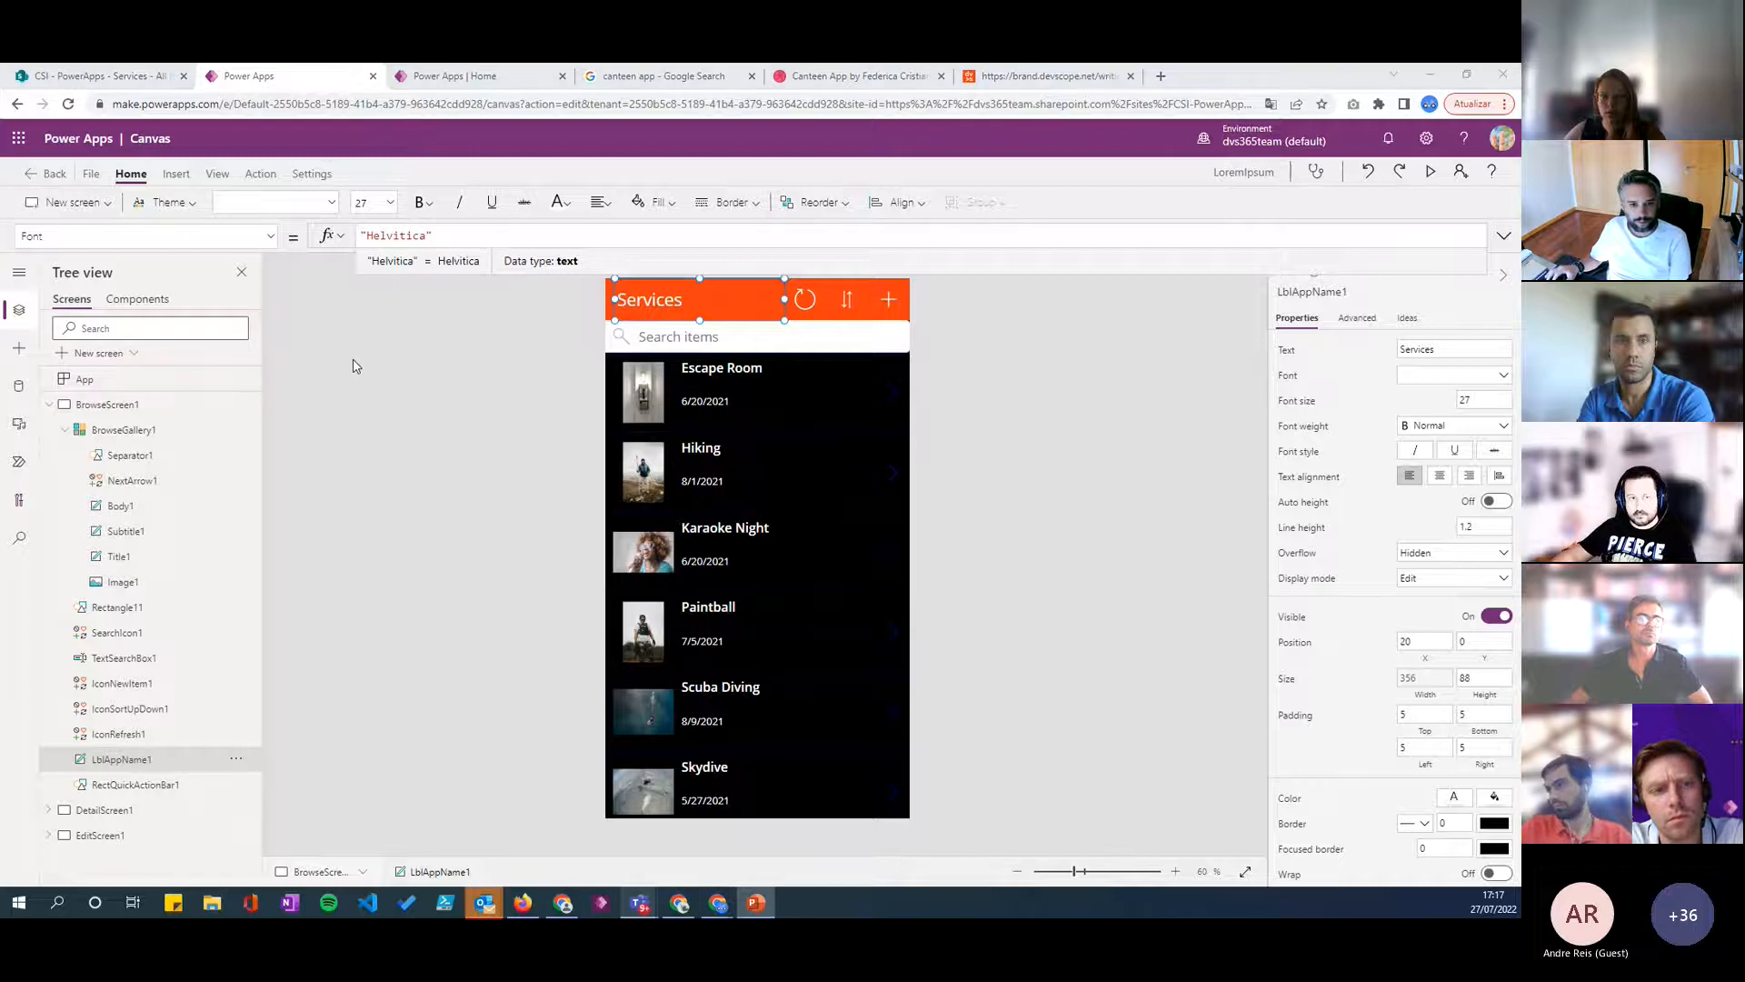
left_click(1443, 383)
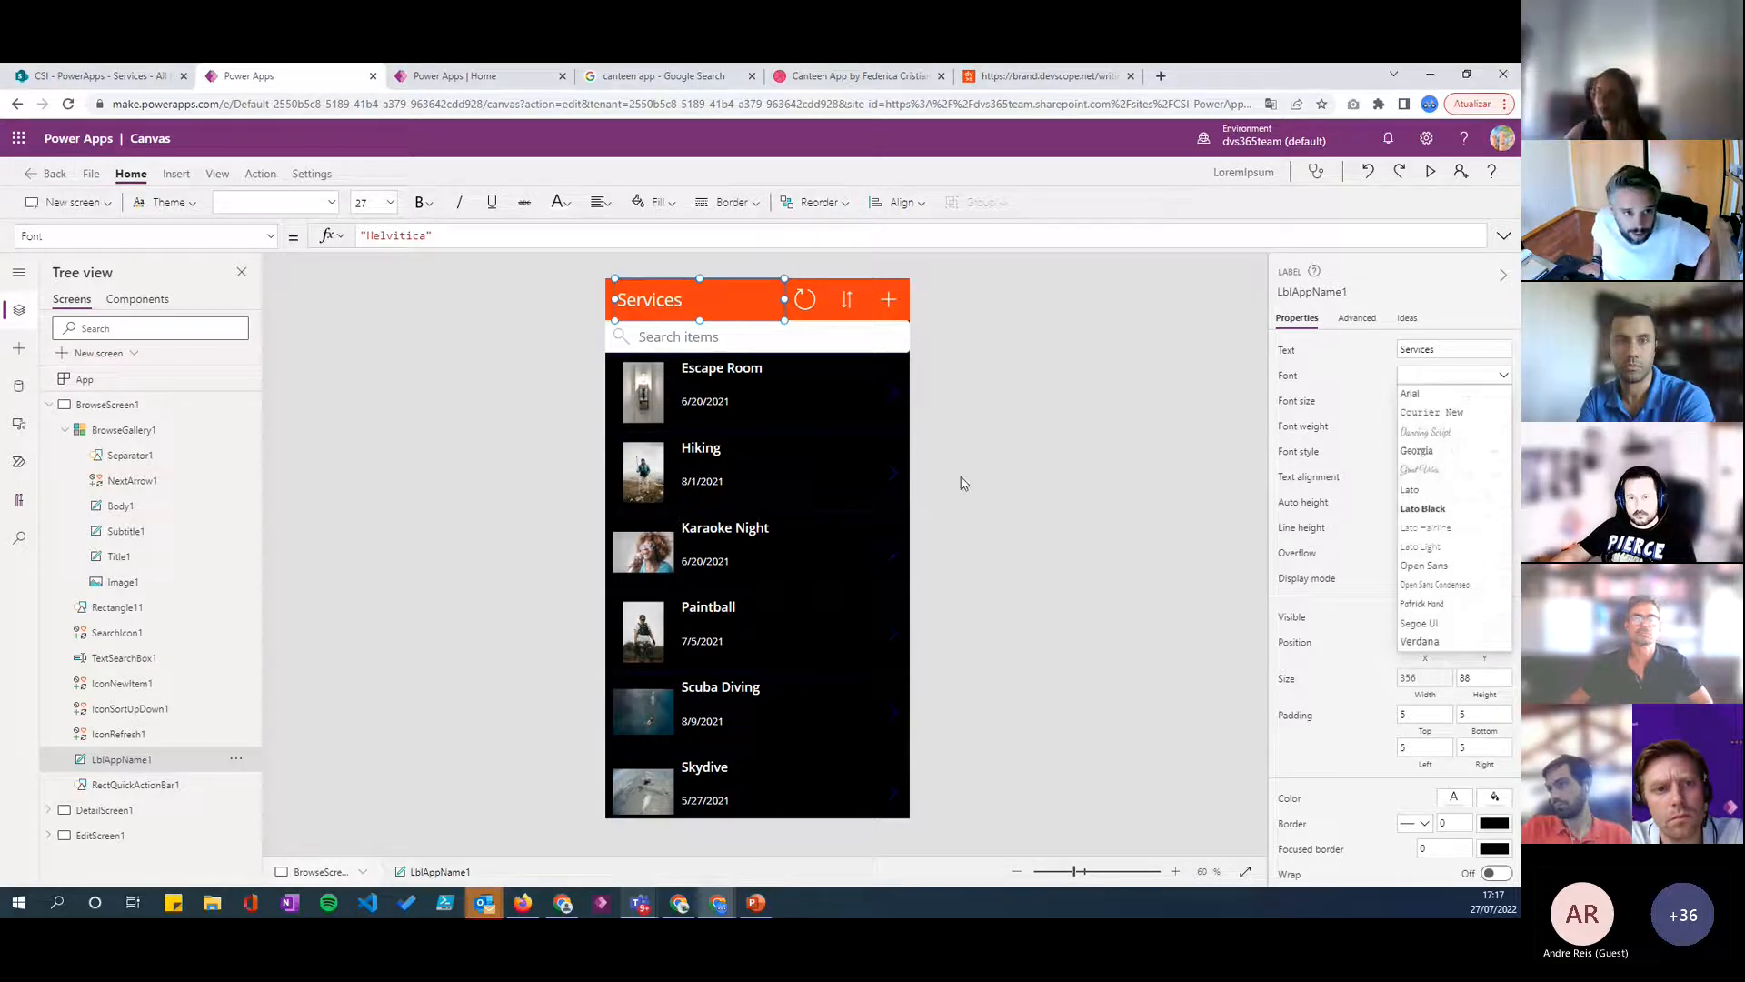
key("alt+Tab")
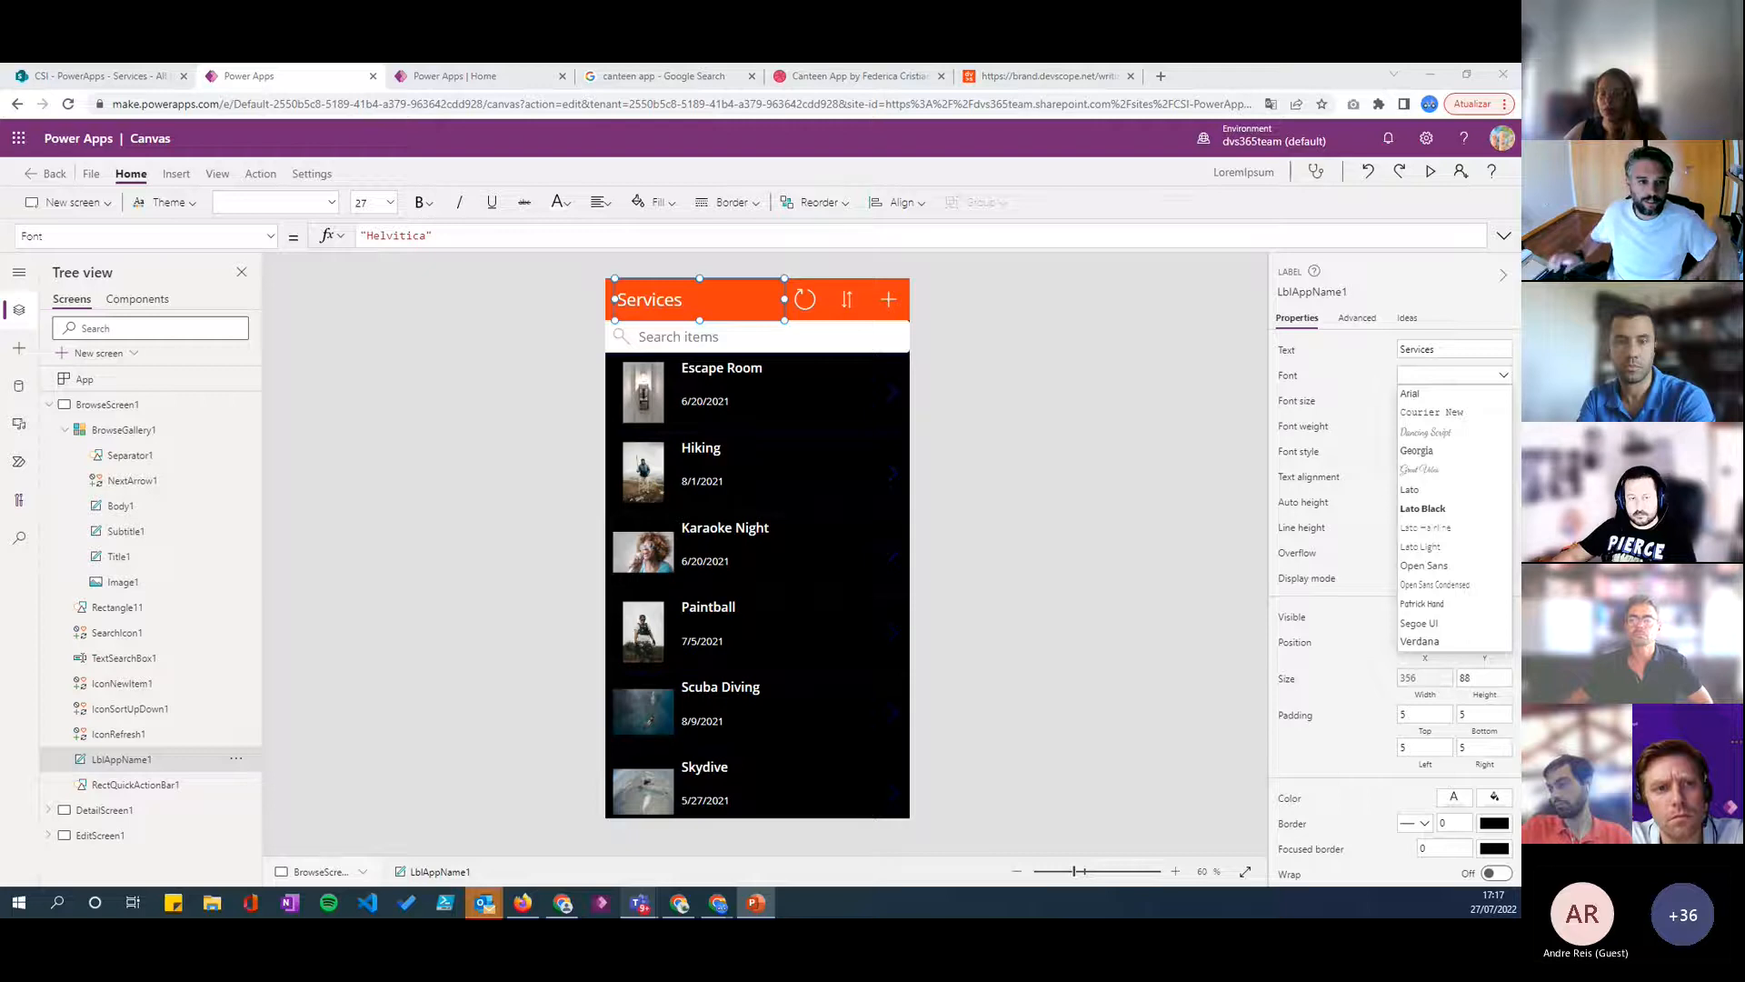
left_click(954, 542)
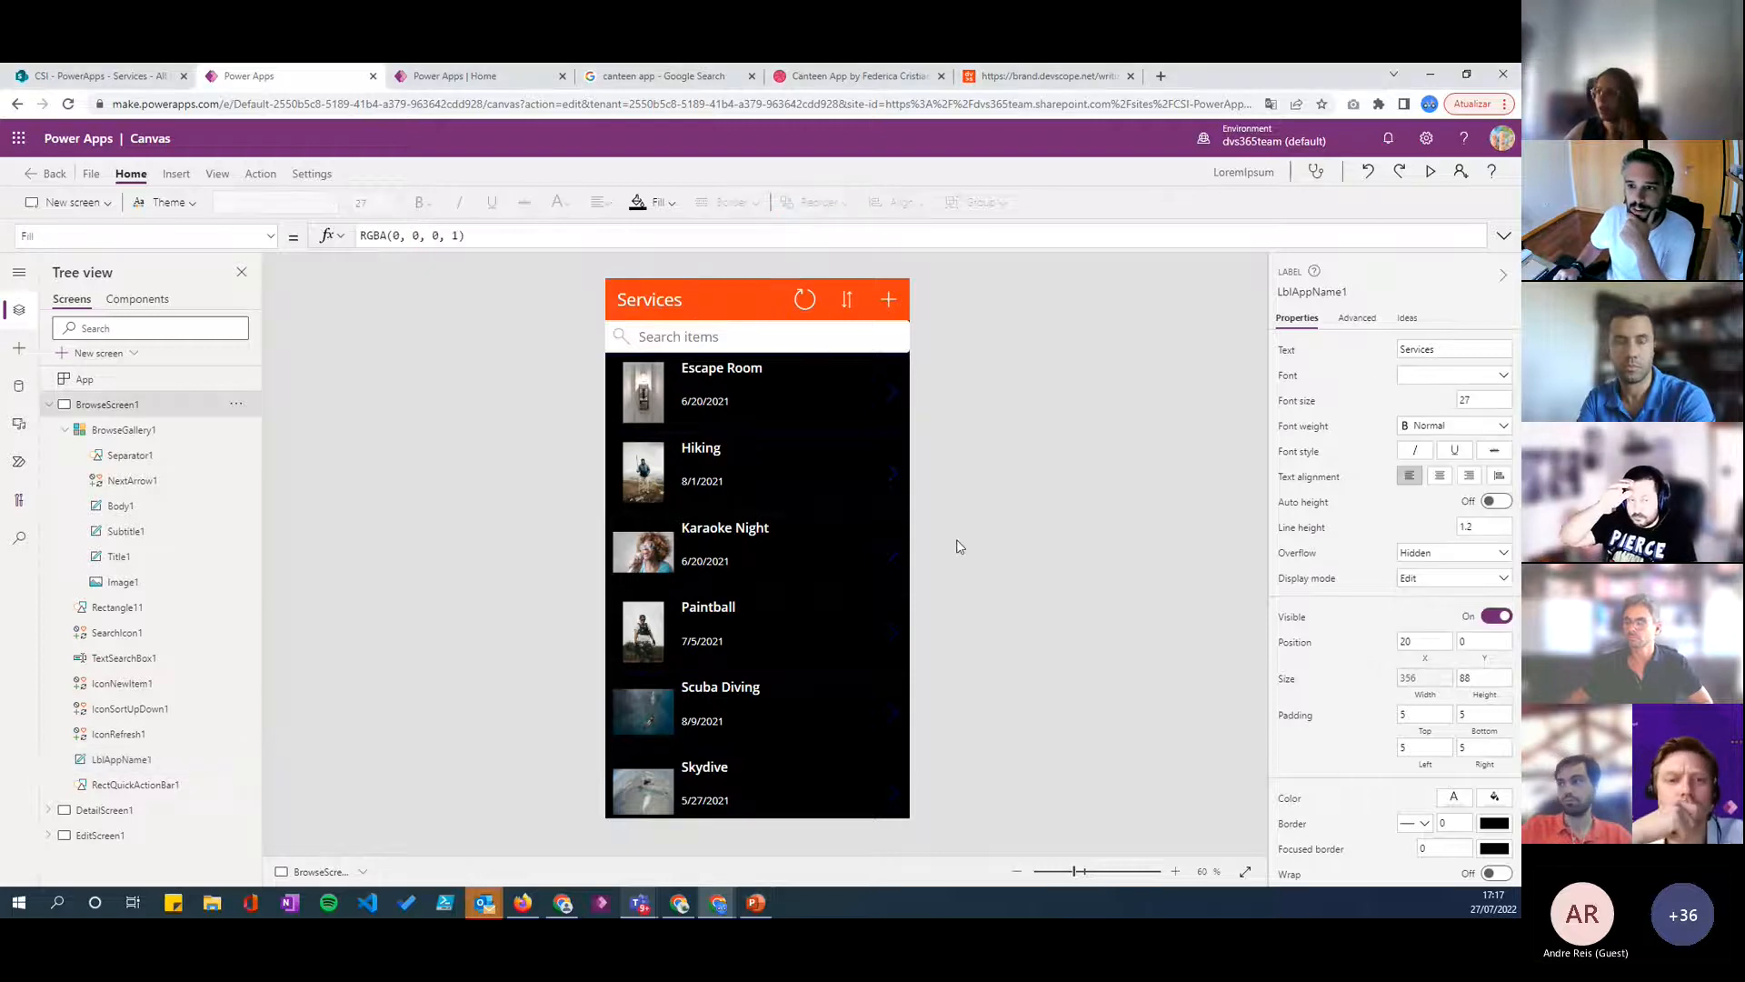
left_click(55, 435)
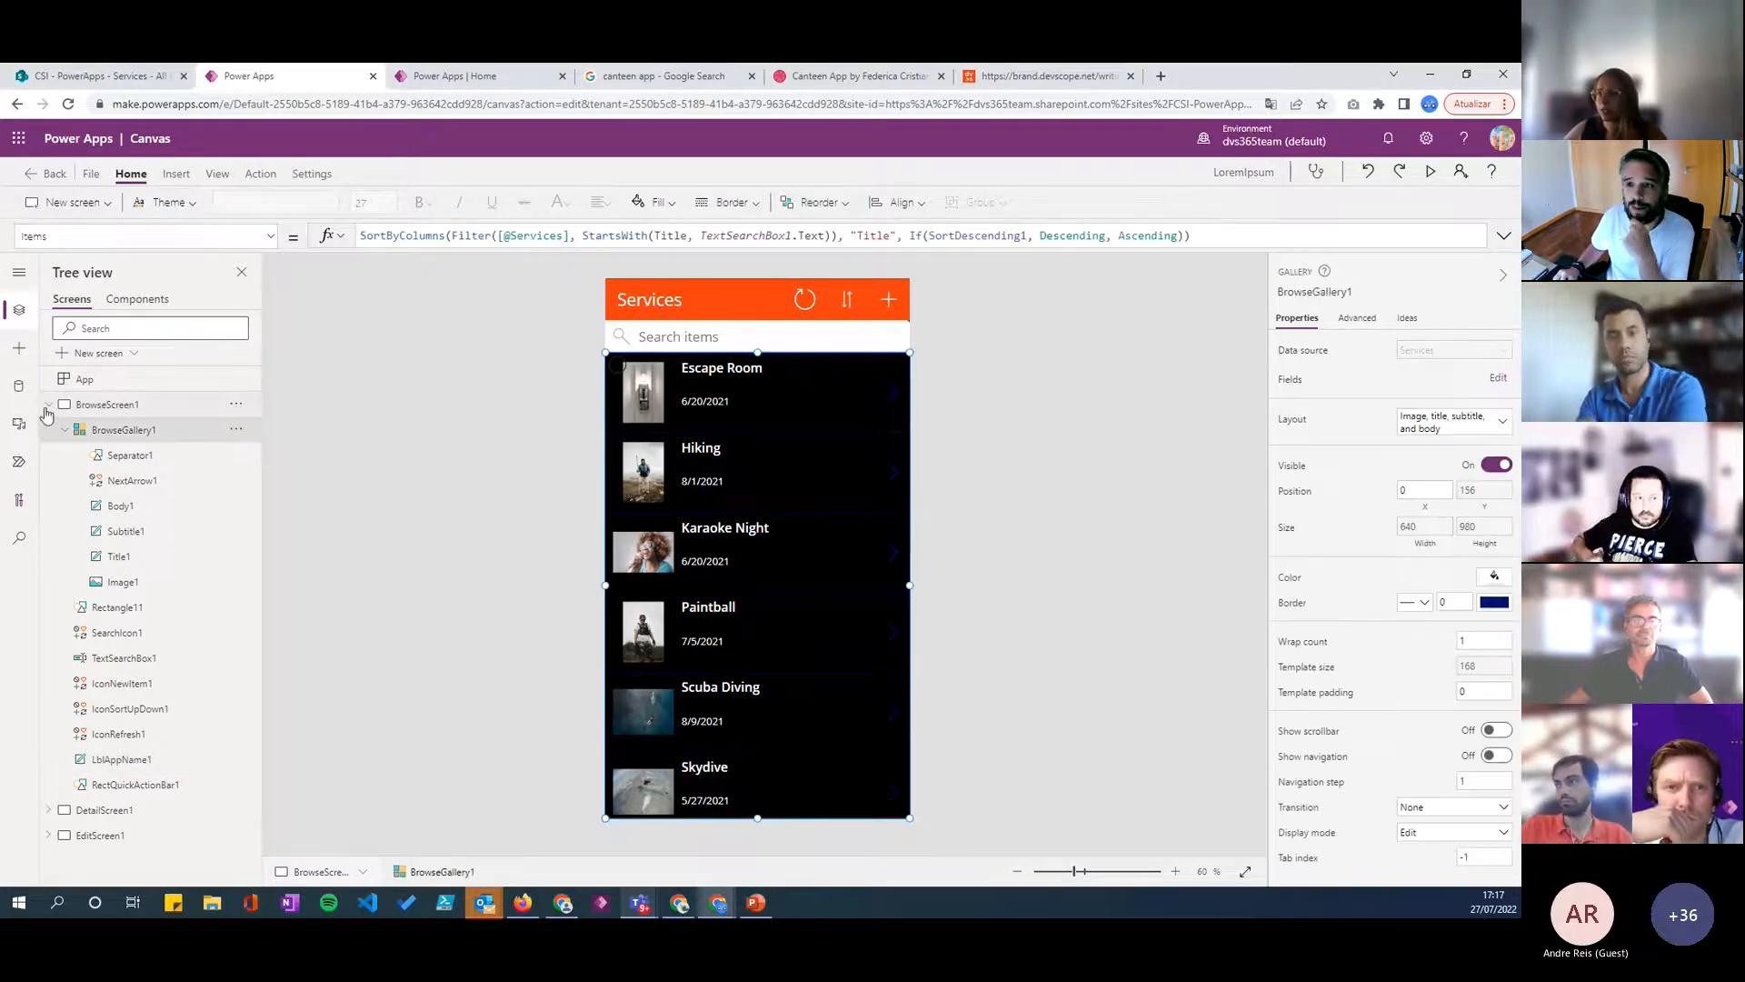
- Search Google for "helvetica" in a new browser tab and copy the correctly spelled font name
left_click(727, 300)
double_click(383, 237)
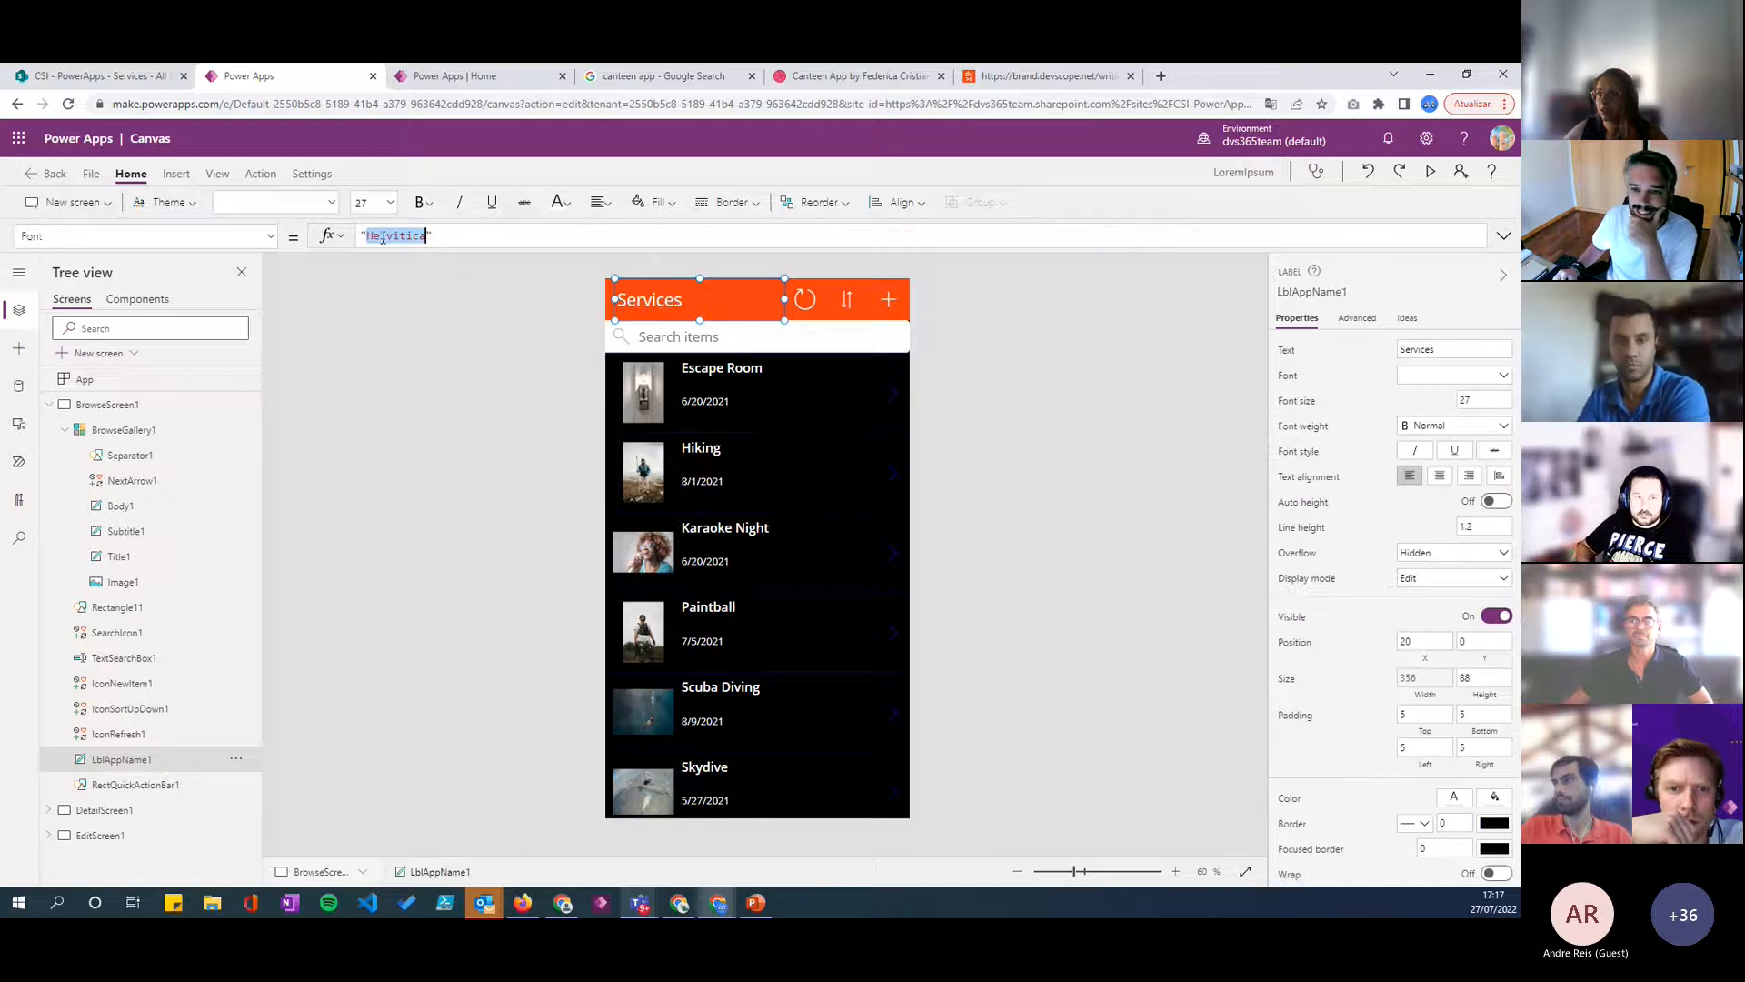
left_click(1163, 77)
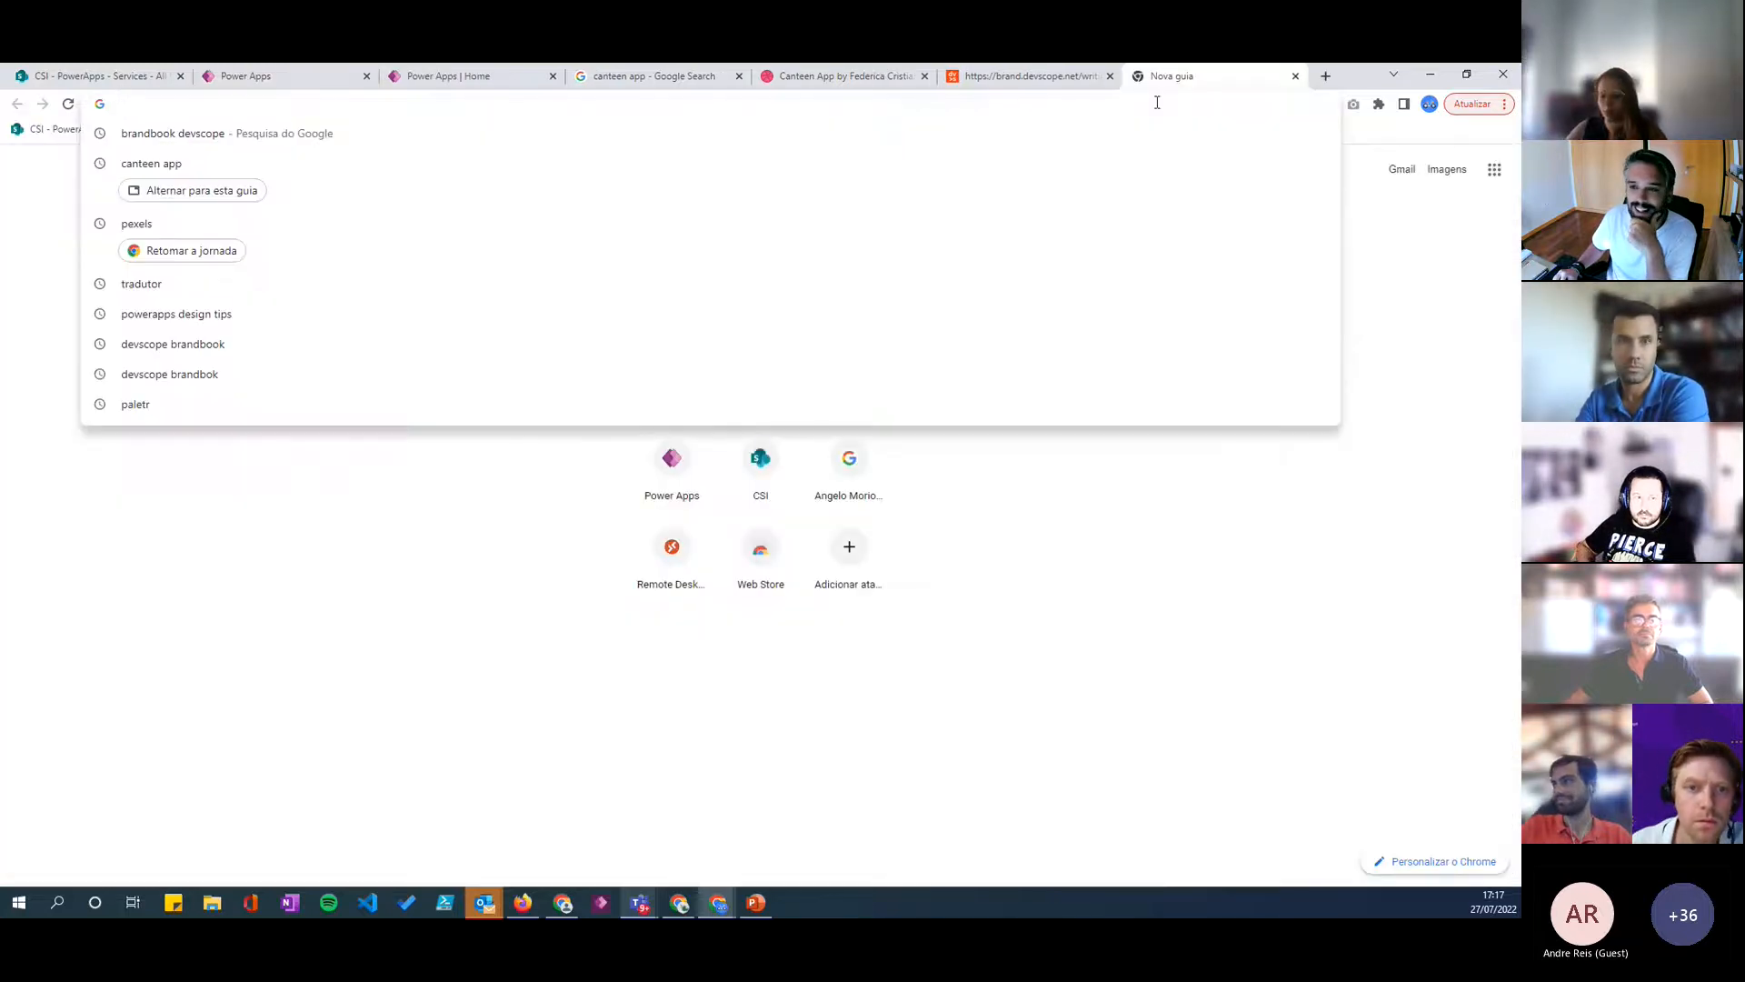
type("helv")
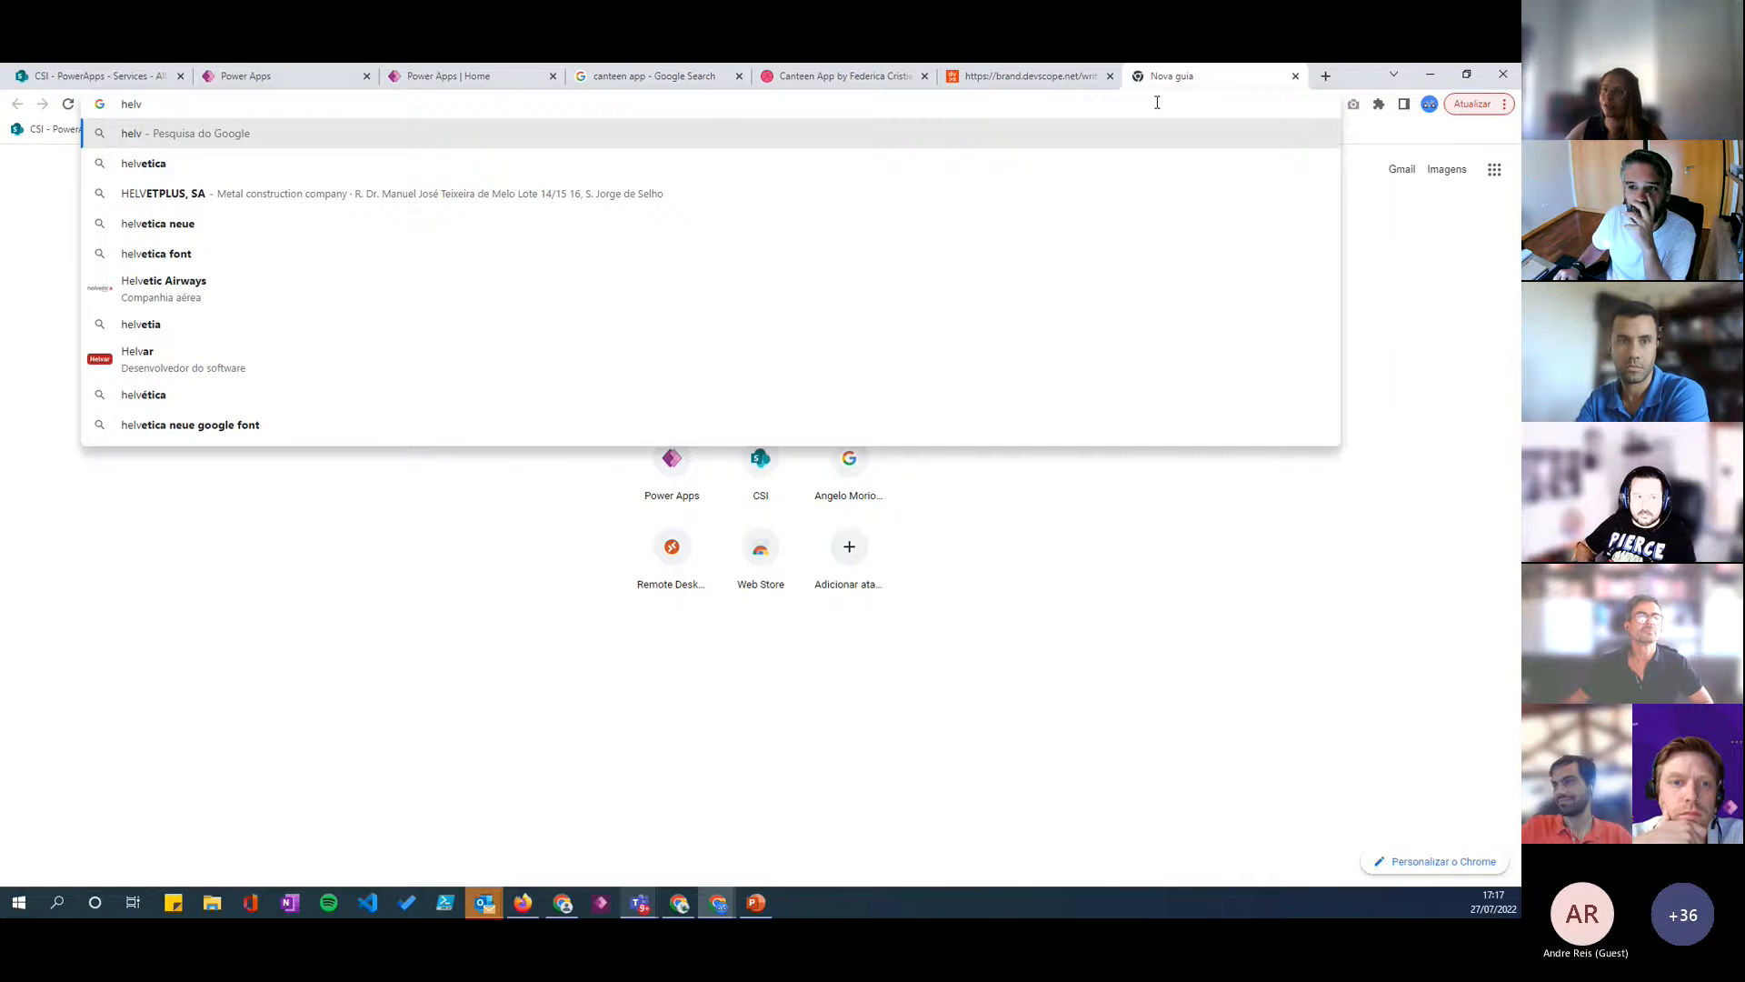
key("Down")
key("Return")
double_click(173, 159)
key("ctrl+c")
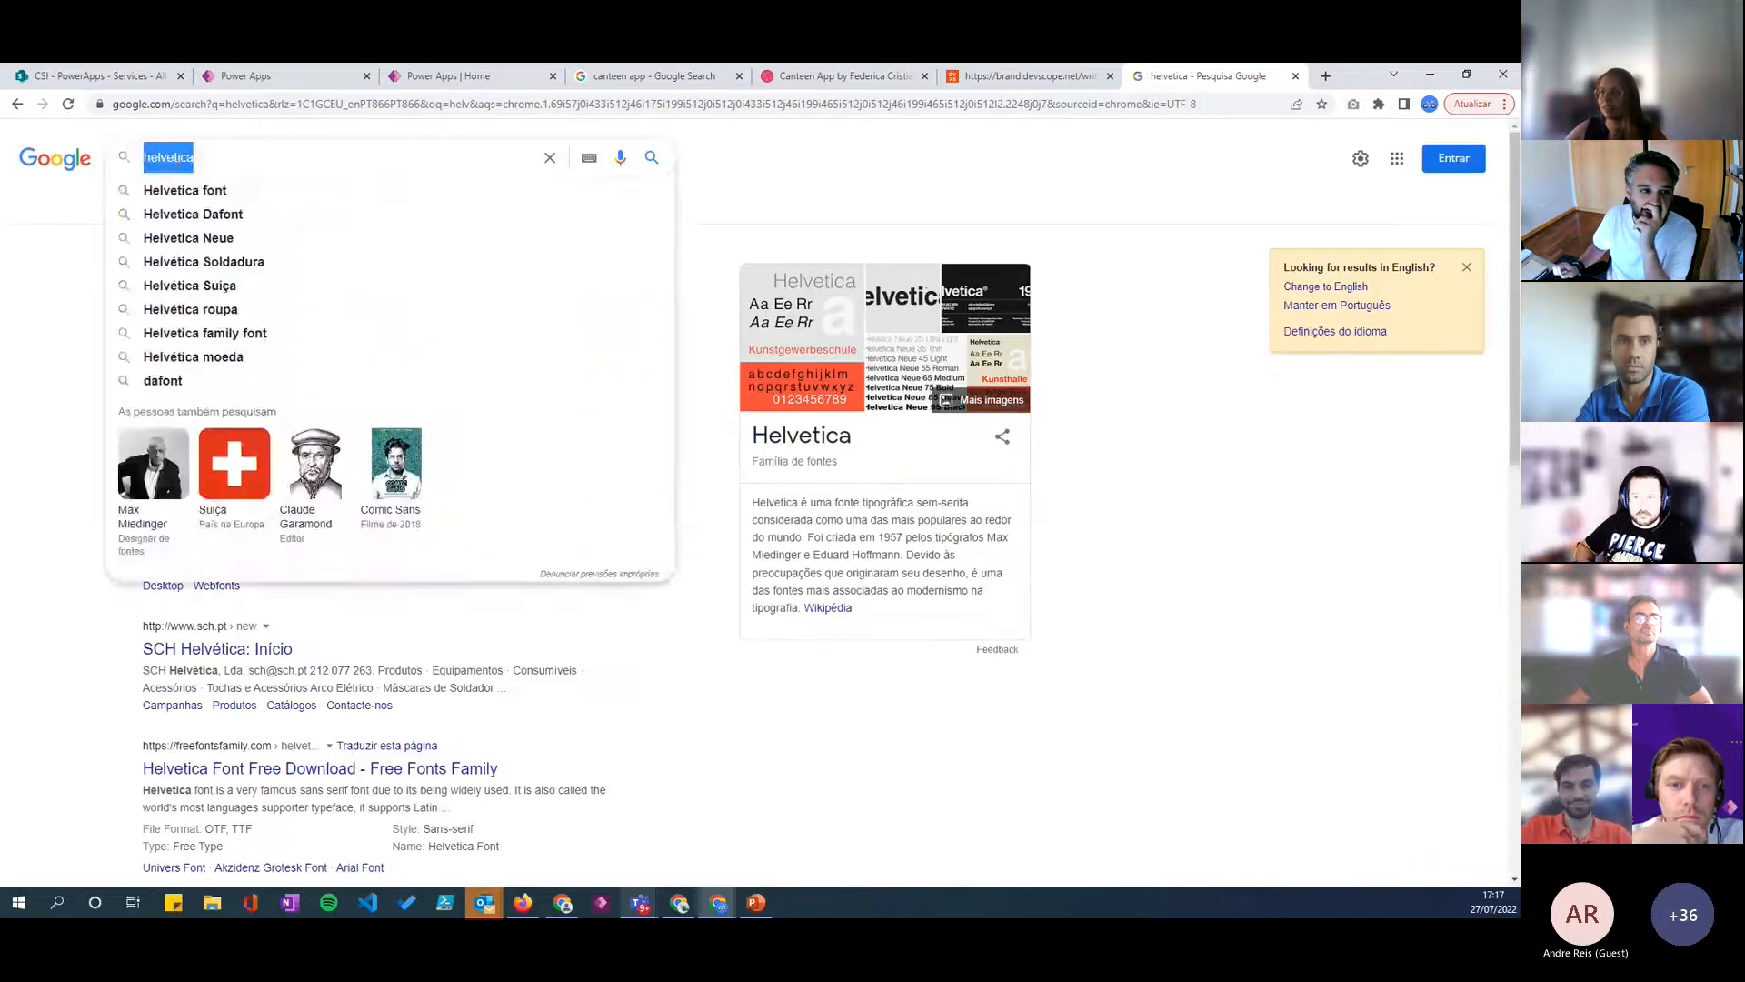
- Return to the Power Apps canvas editor and correct the header title label's Font formula to "Helvetica"
left_click(297, 75)
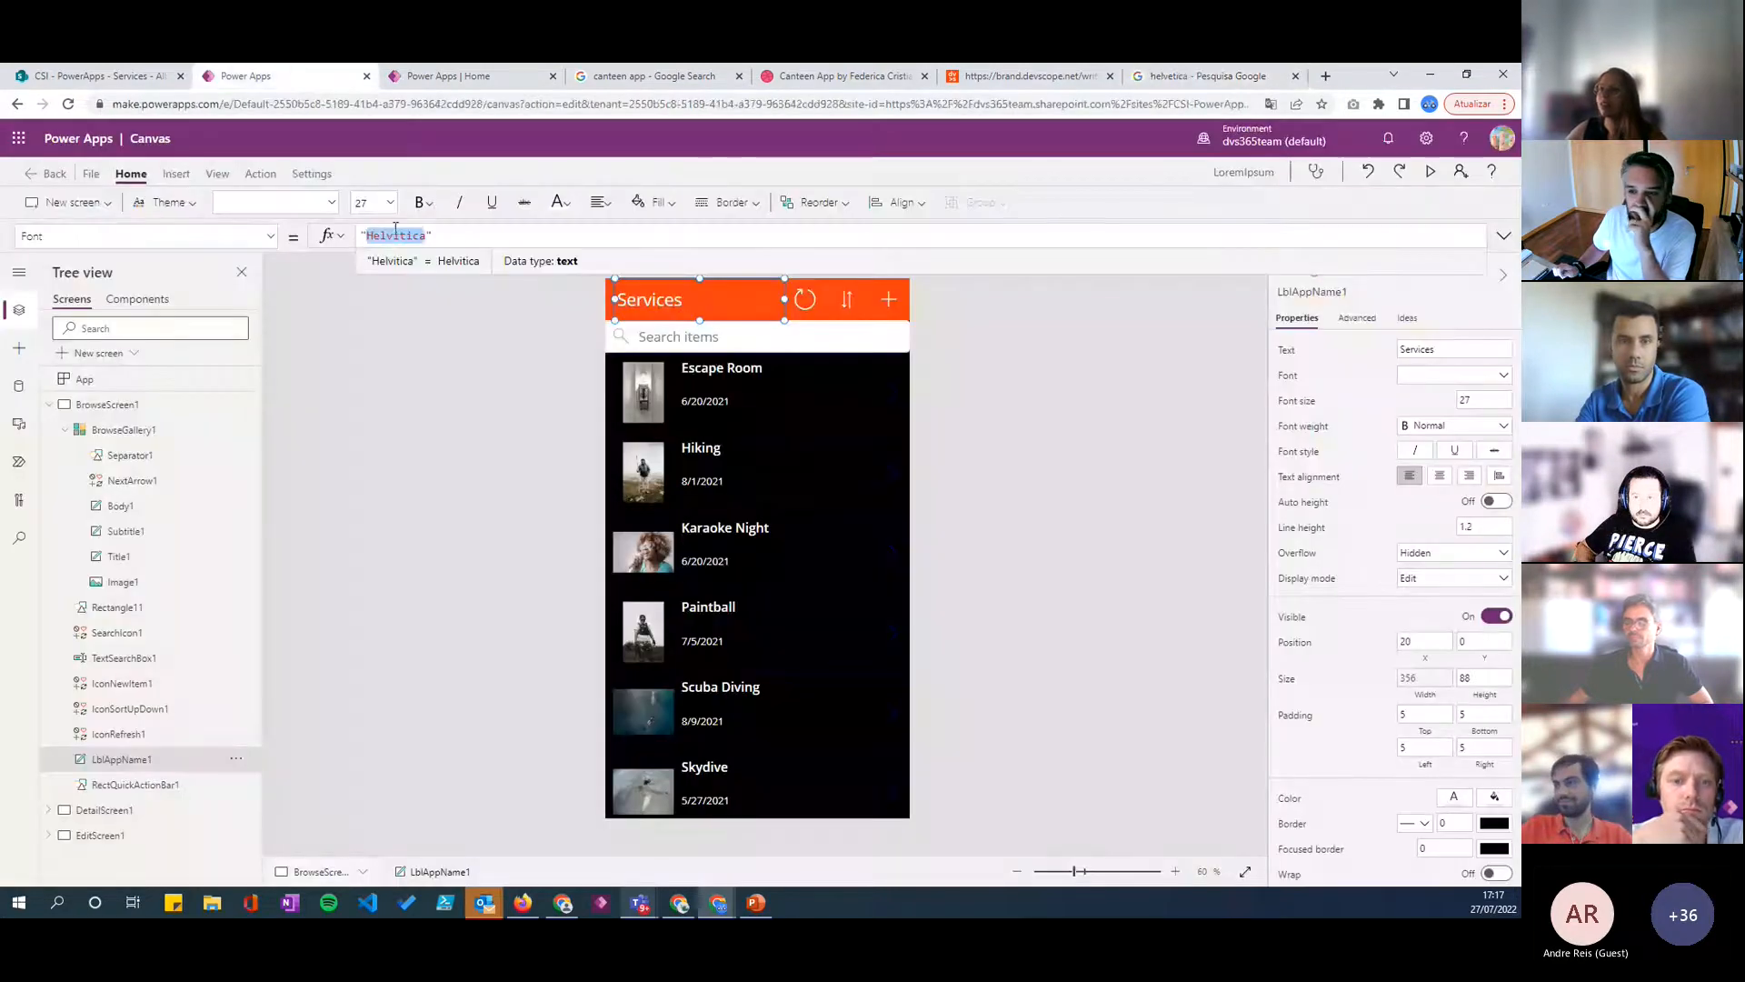
double_click(398, 234)
key("ctrl+v")
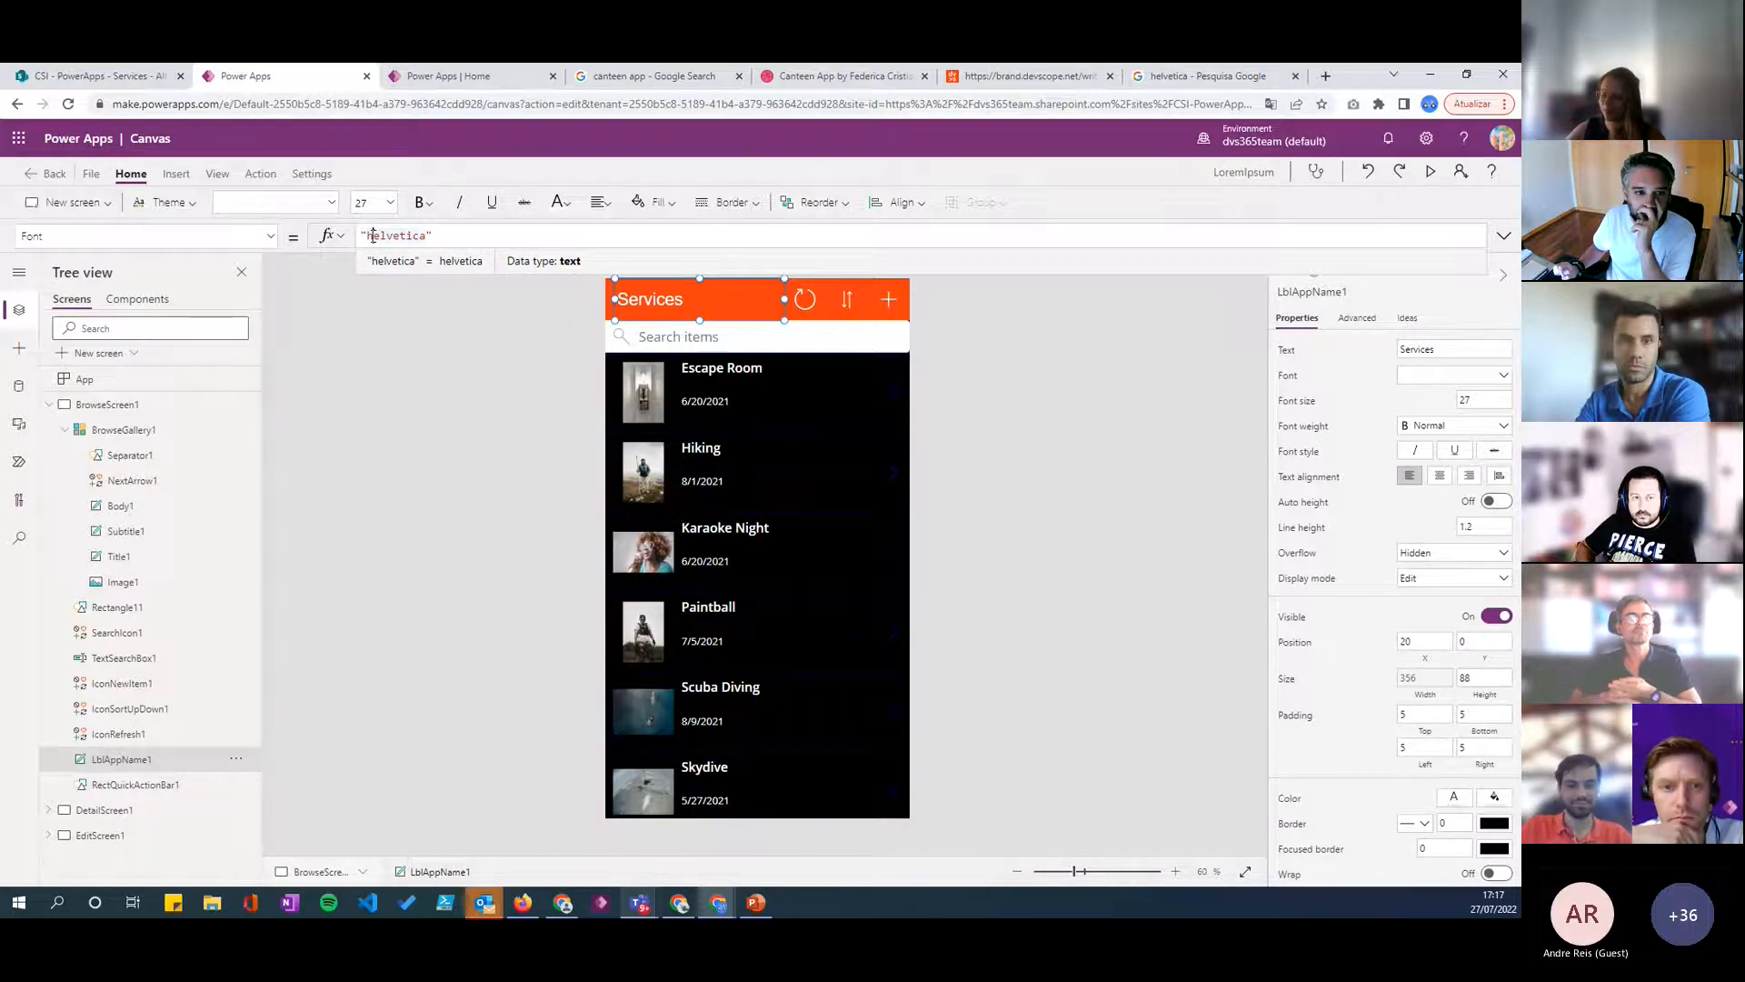
key("BackSpace")
type("H")
left_click(1230, 473)
left_click(772, 300)
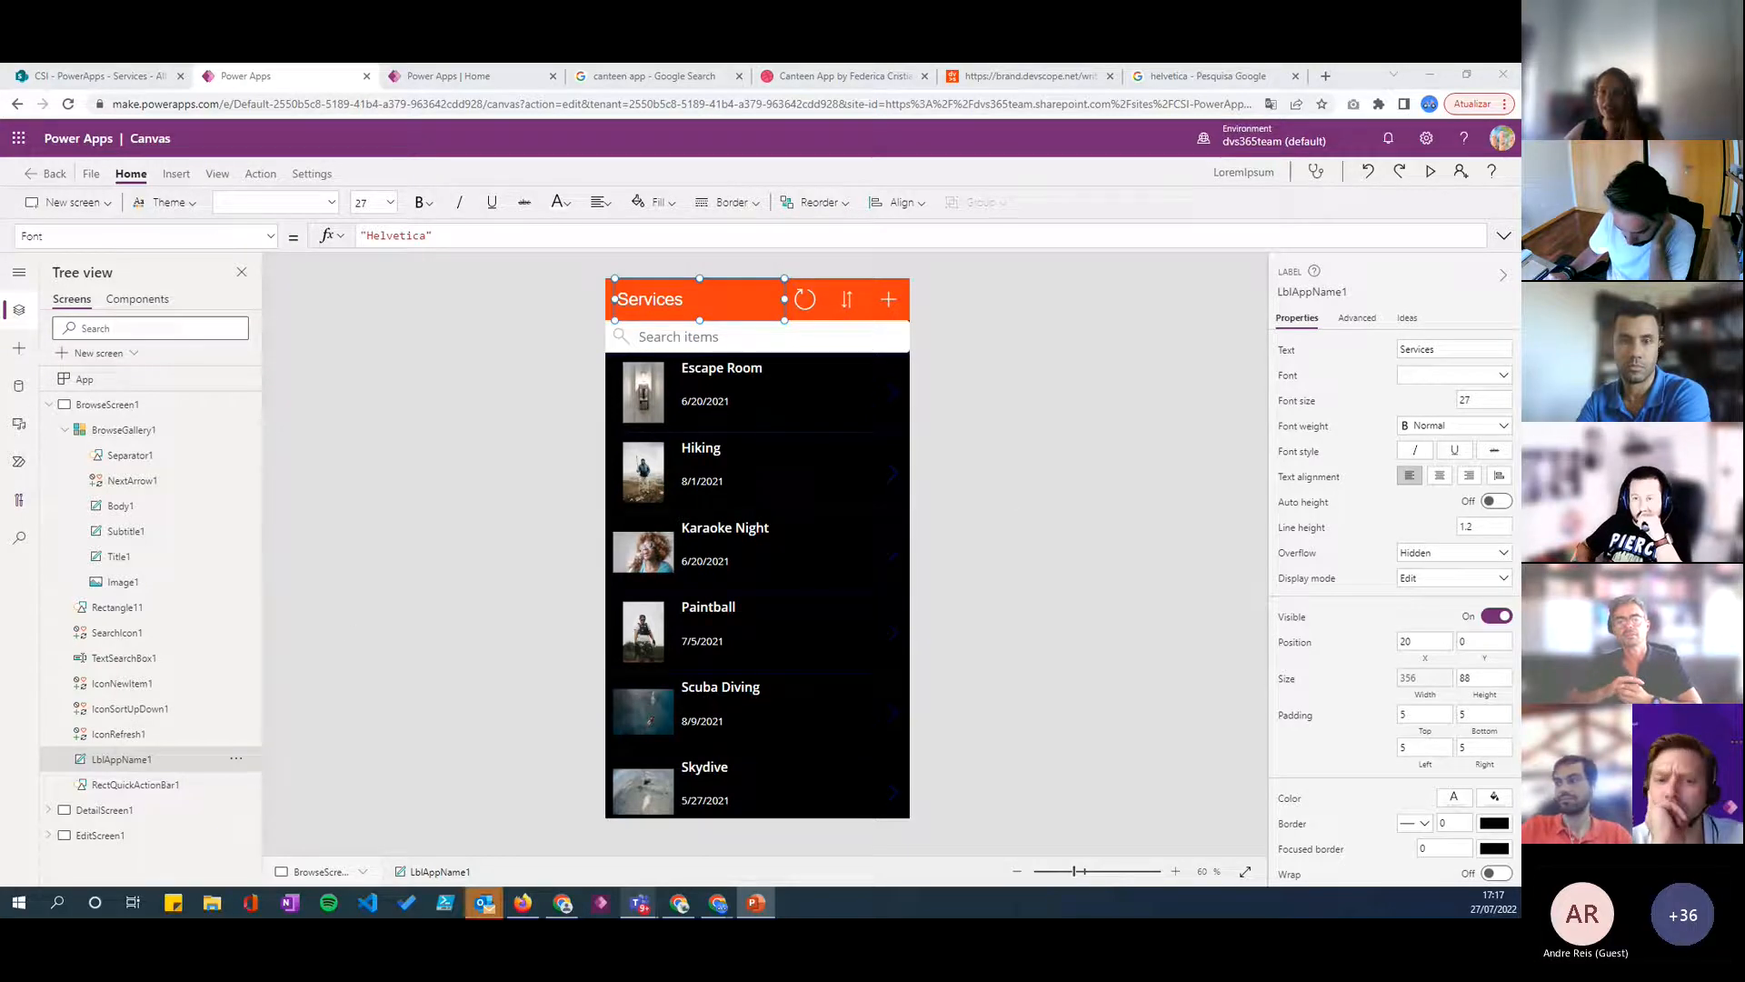
- Examine the controls inside BrowseGallery1, including its body and title labels and its image
left_click(785, 801)
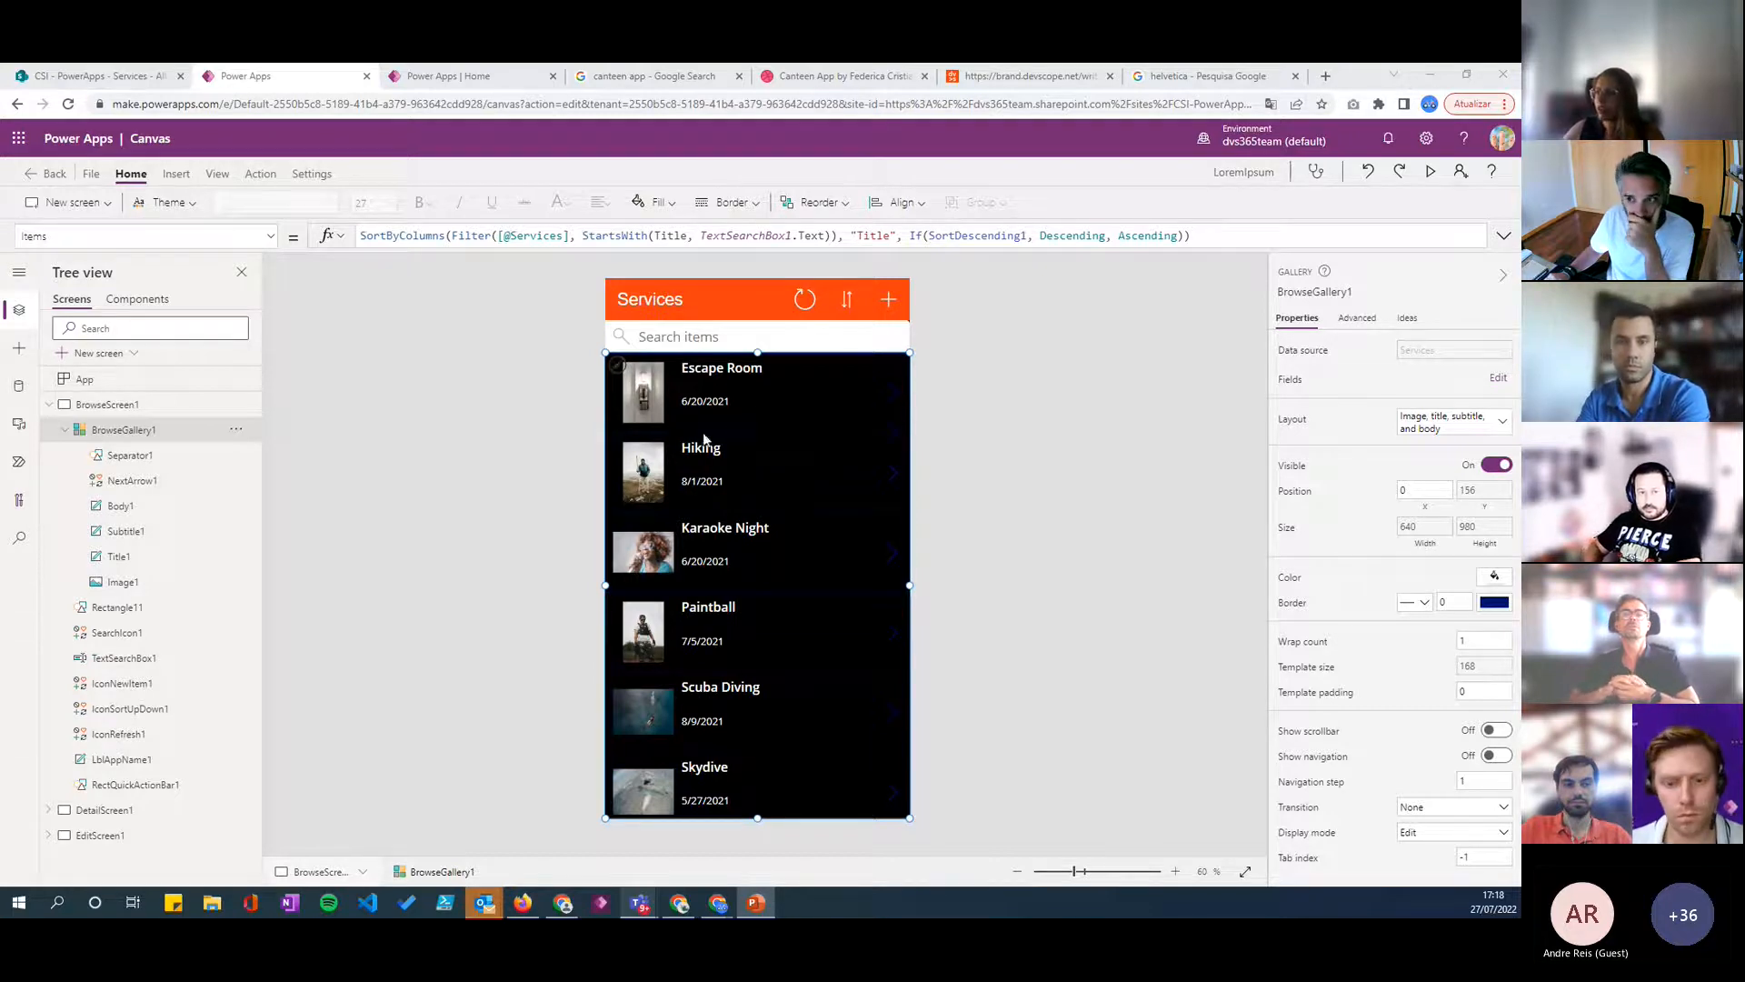
left_click(756, 411)
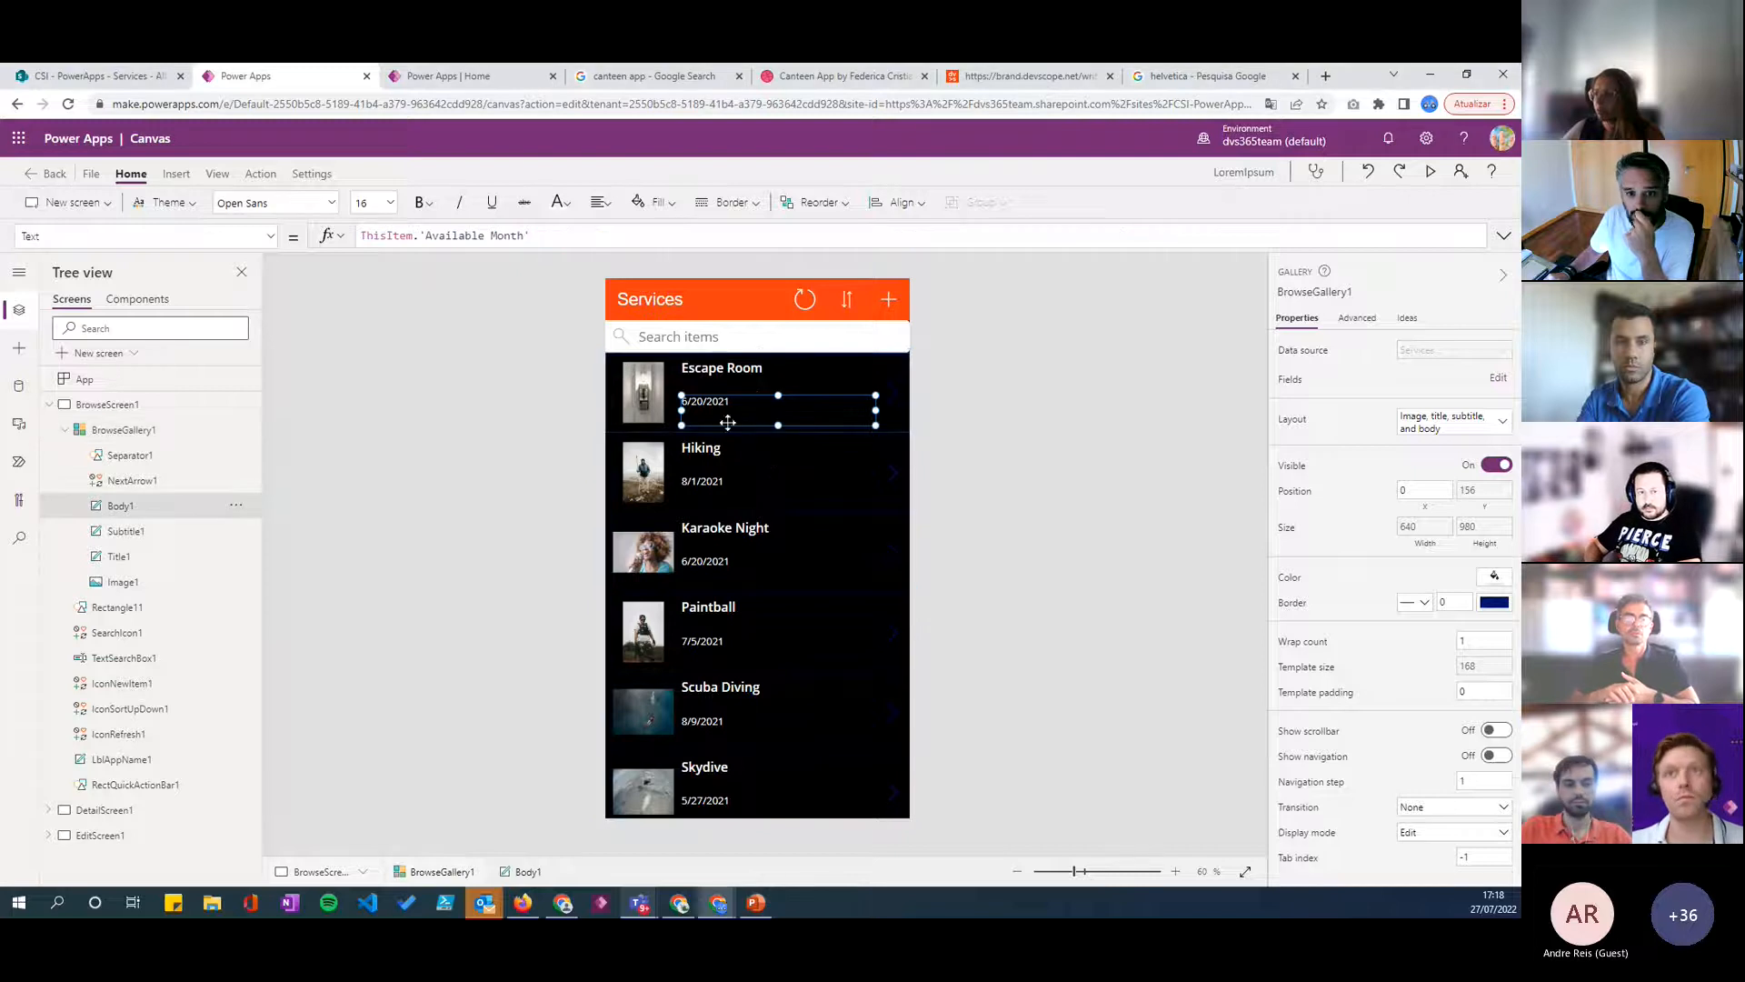
left_click(753, 386)
left_click(755, 370)
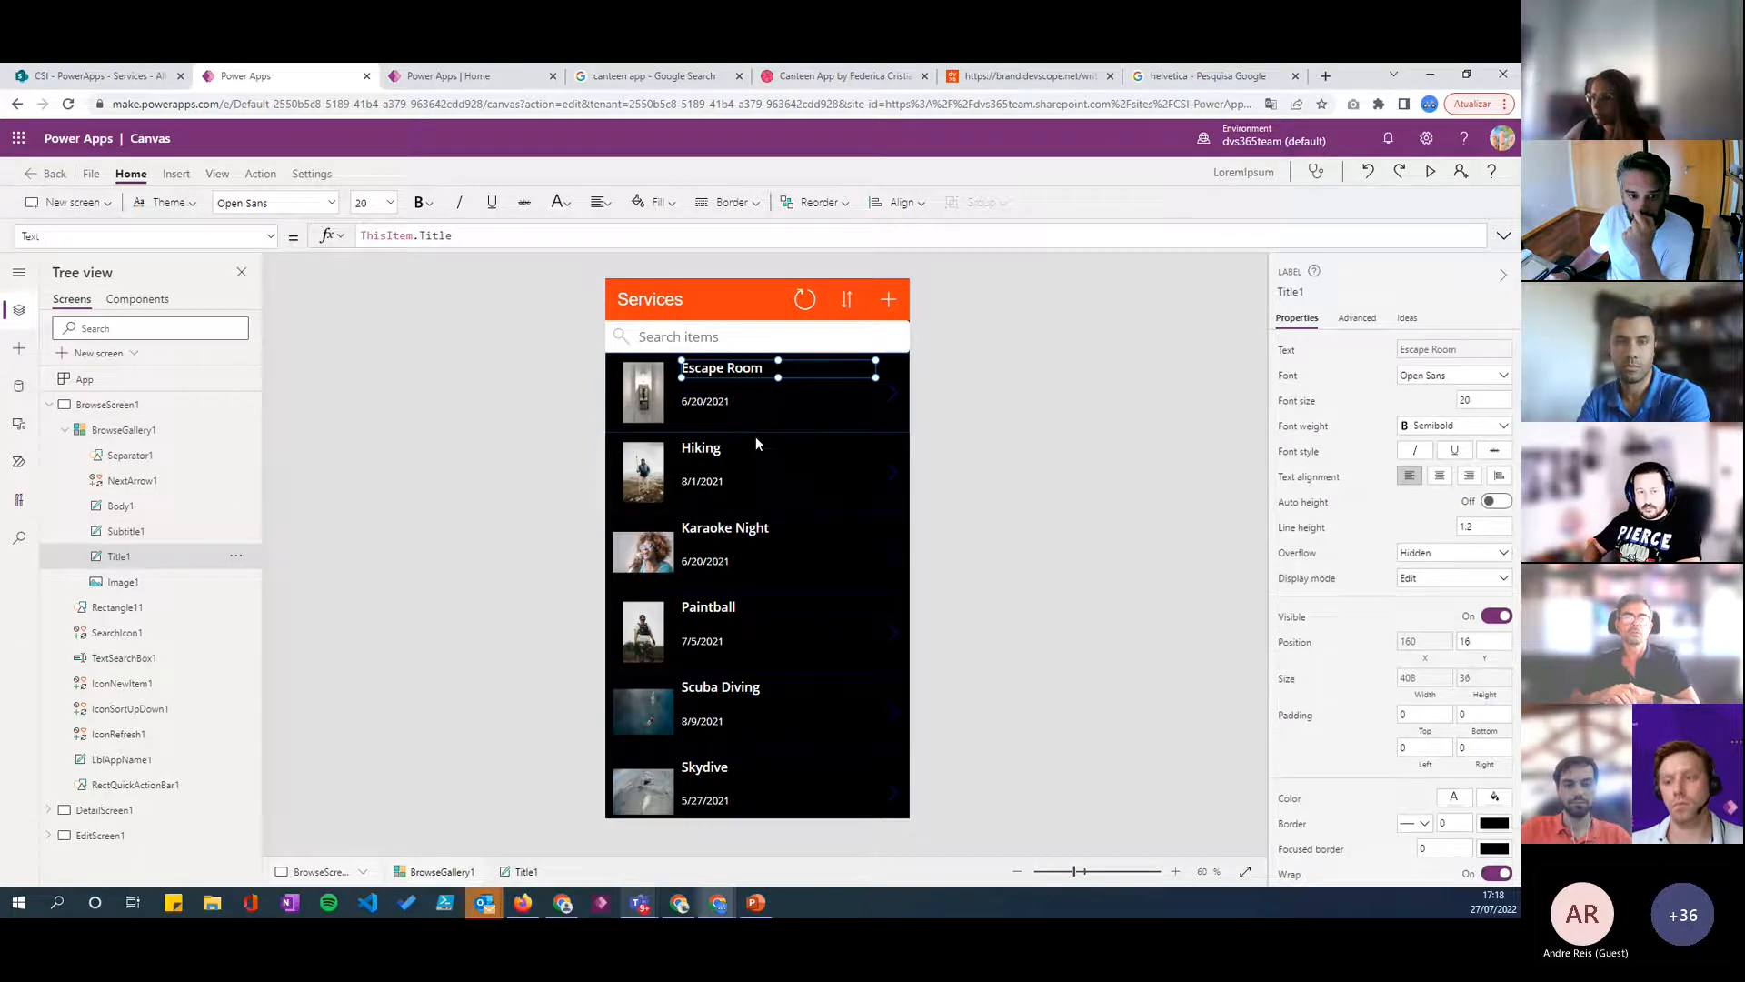
left_click(870, 800)
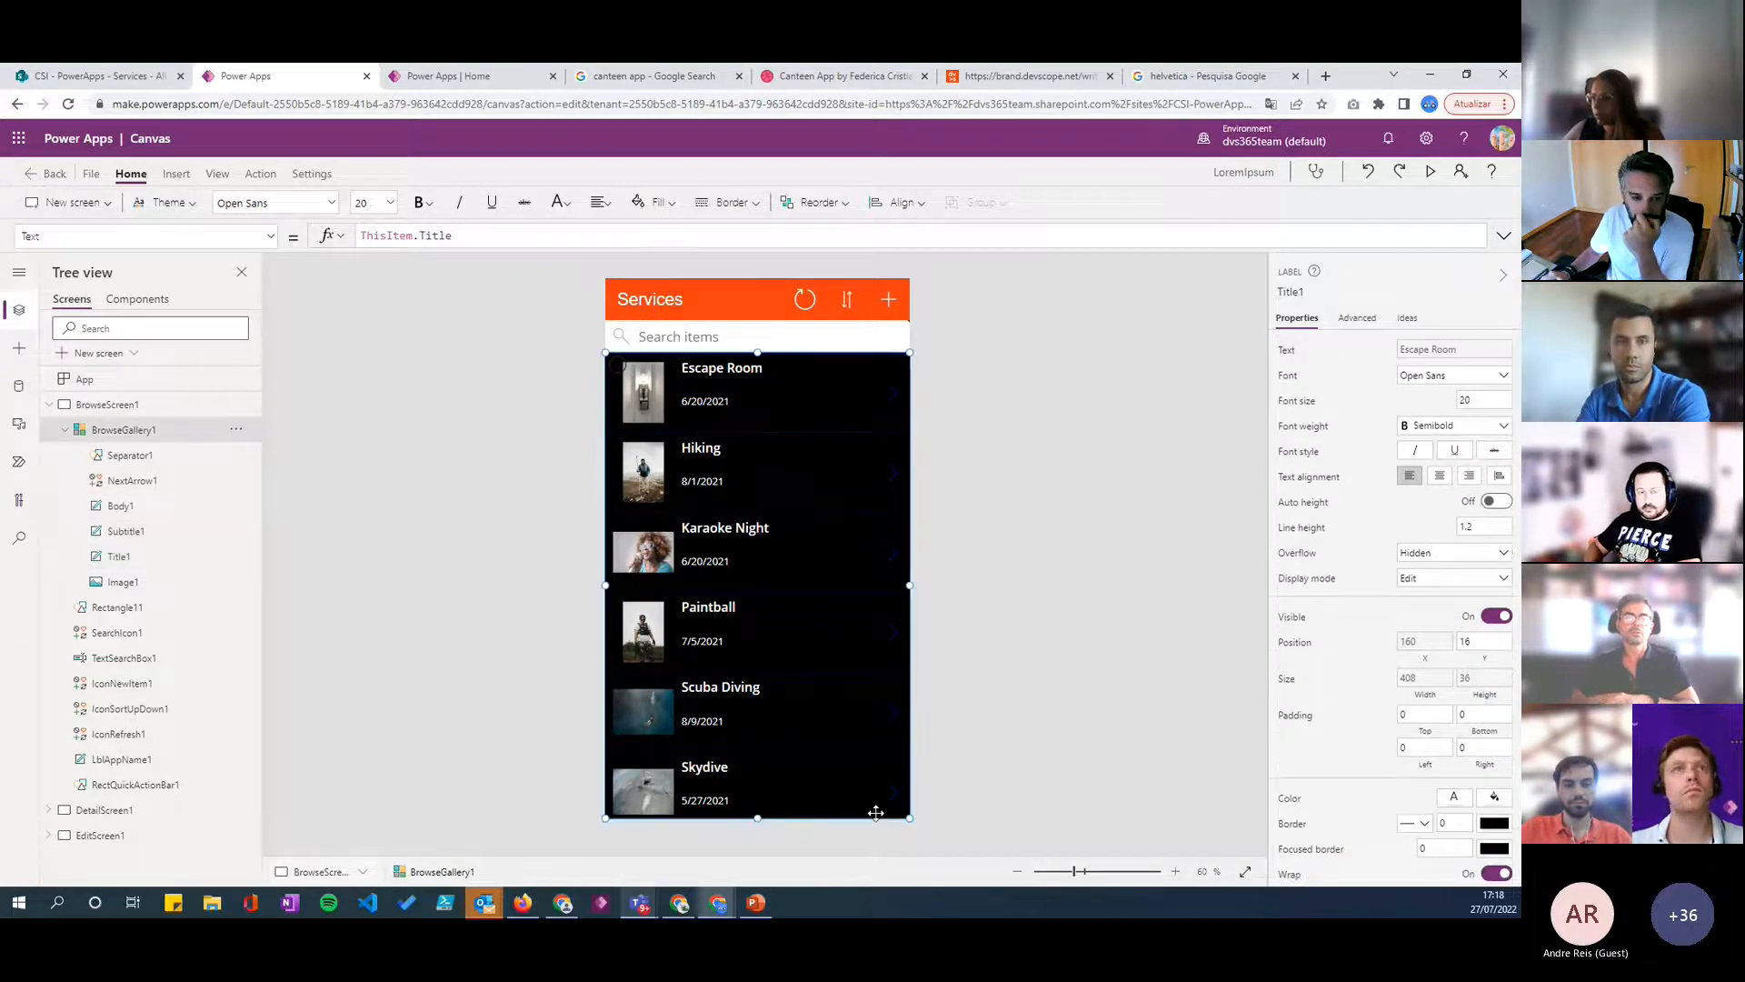
left_click(63, 430)
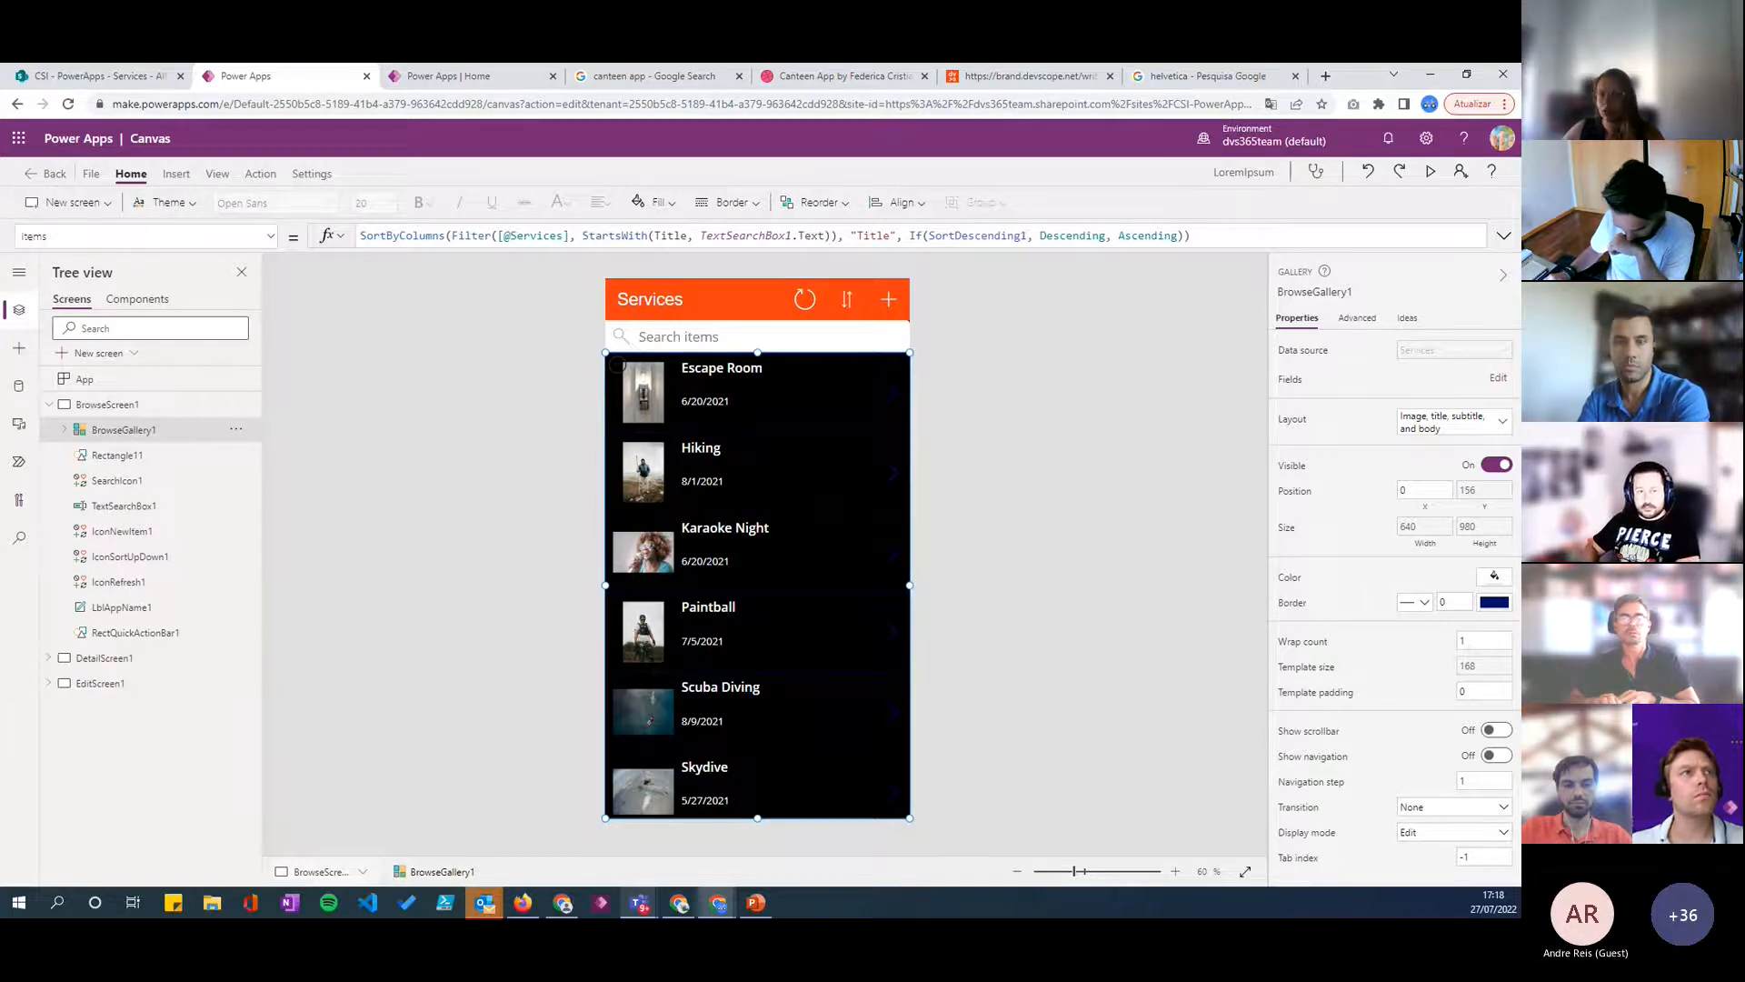
left_click(641, 403)
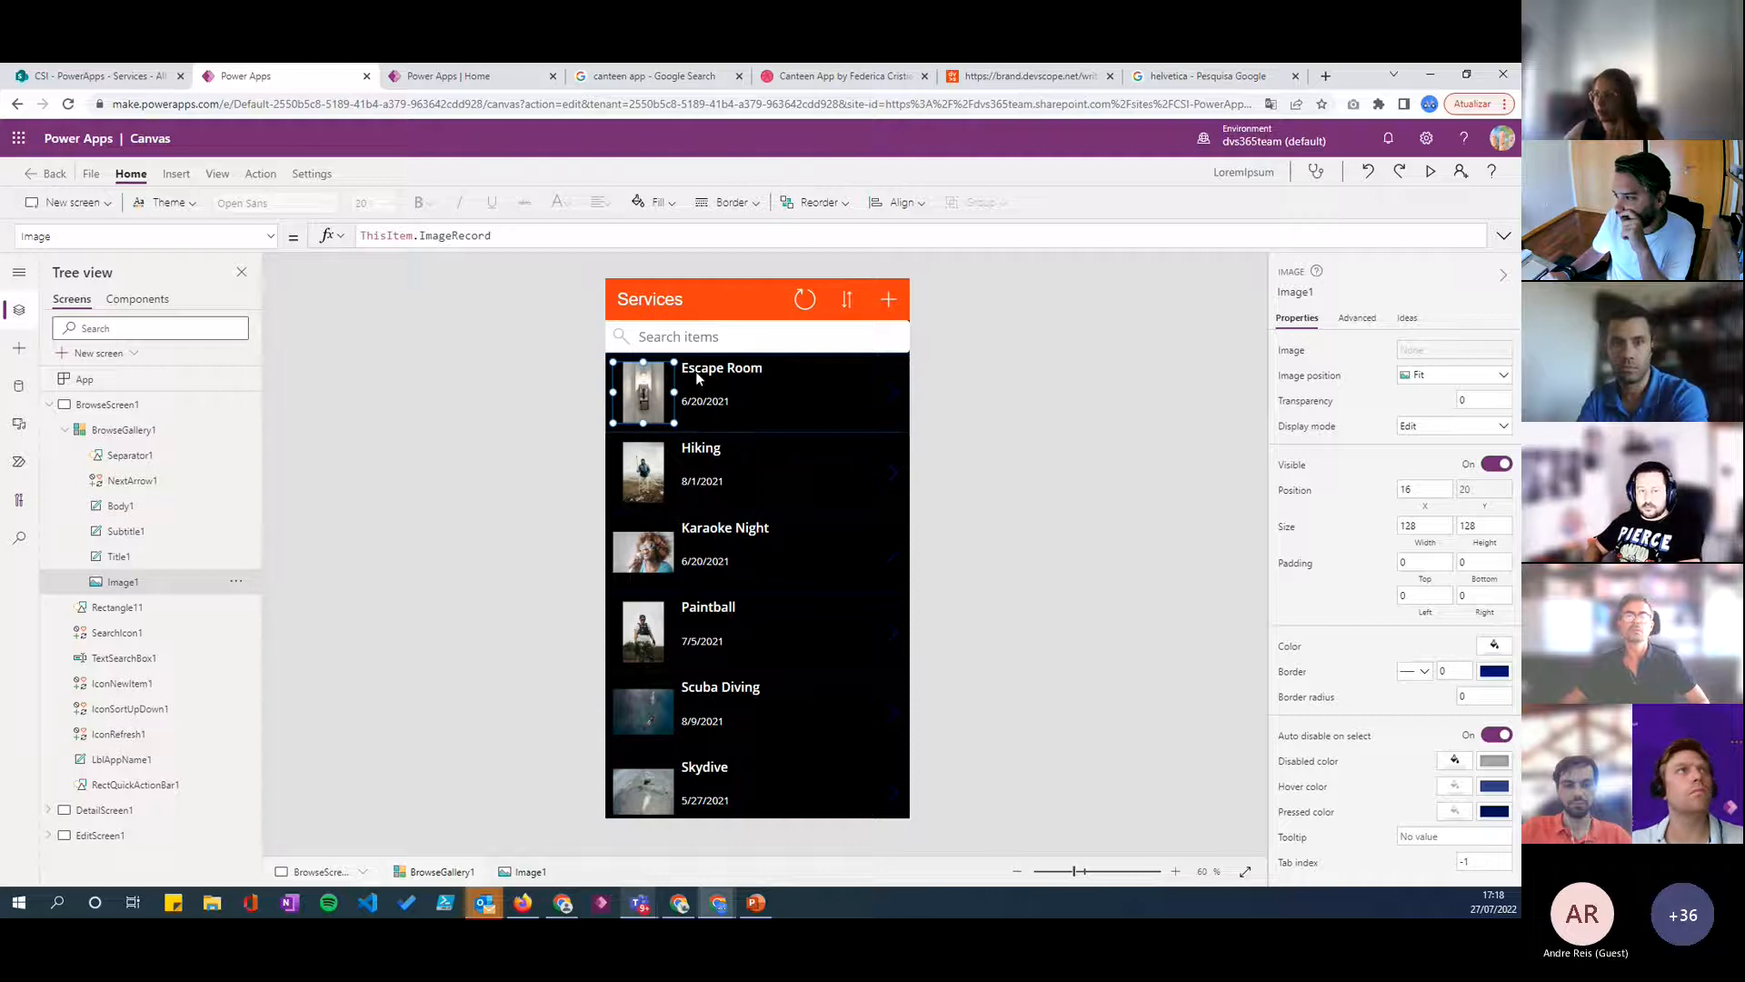
- Recolor the gallery's NextArrow1 icon white
left_click(893, 393)
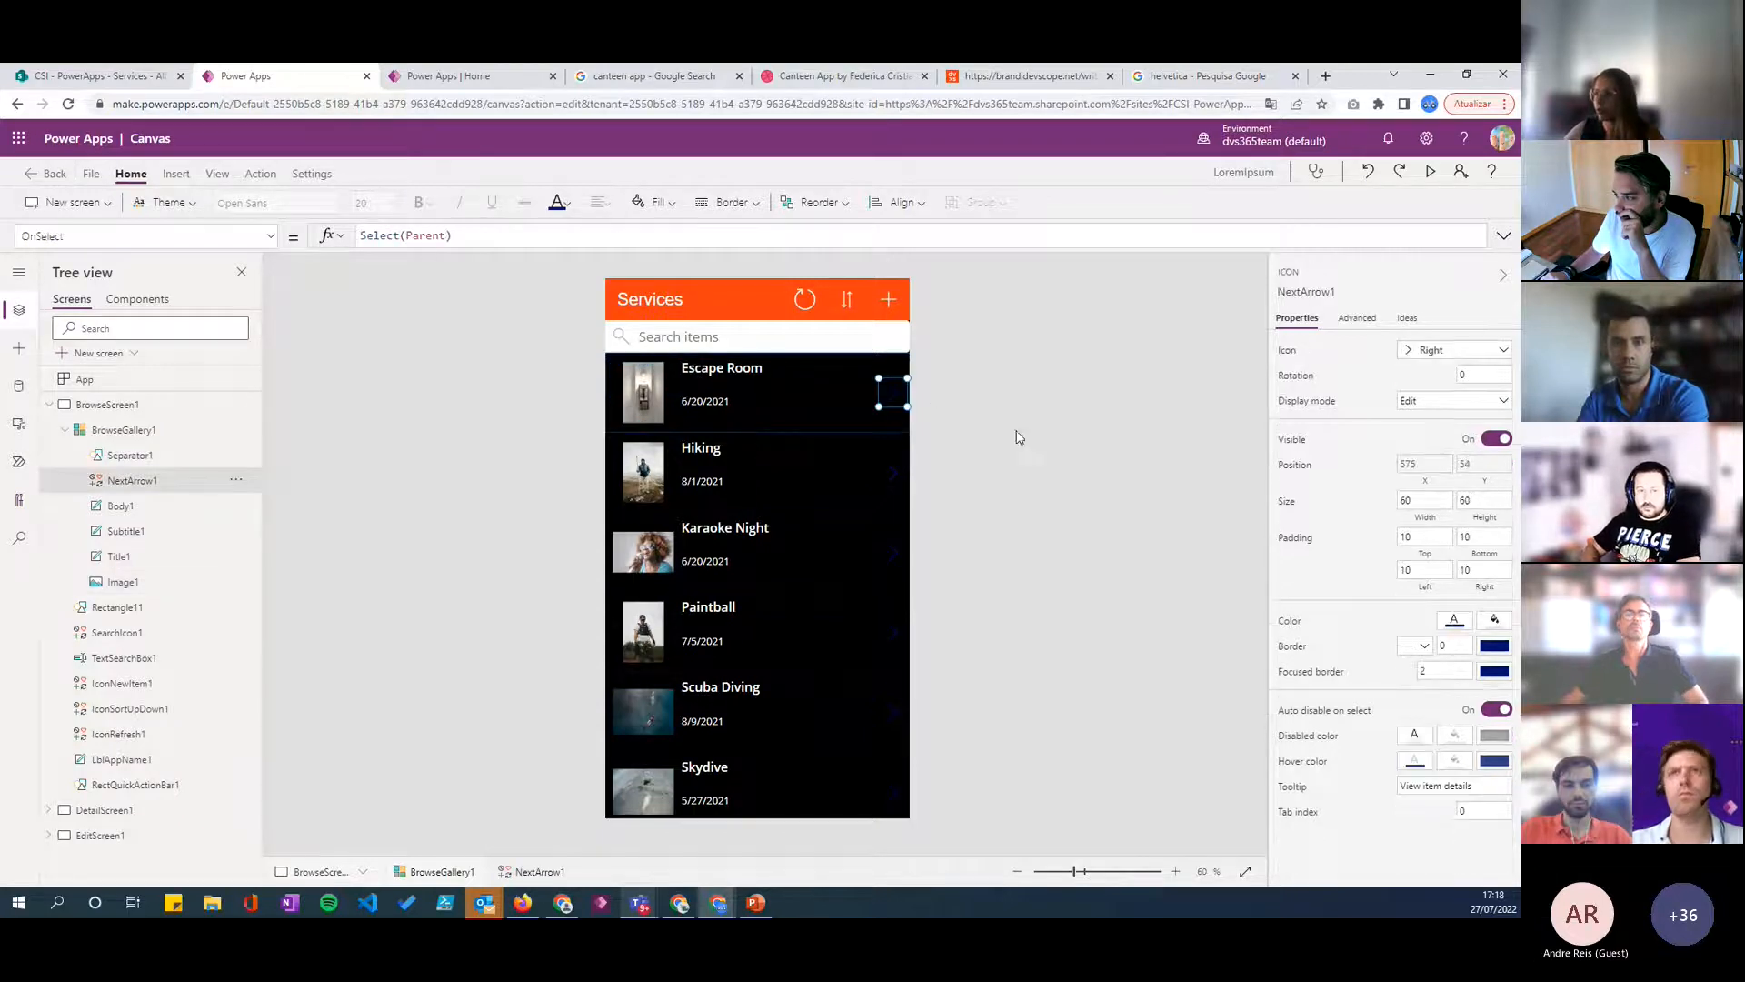
left_click(1454, 619)
left_click(1186, 730)
left_click(977, 445)
- Delete the next arrow and the title, subtitle and body labels from the gallery template, leaving the image and separator
left_click(893, 393)
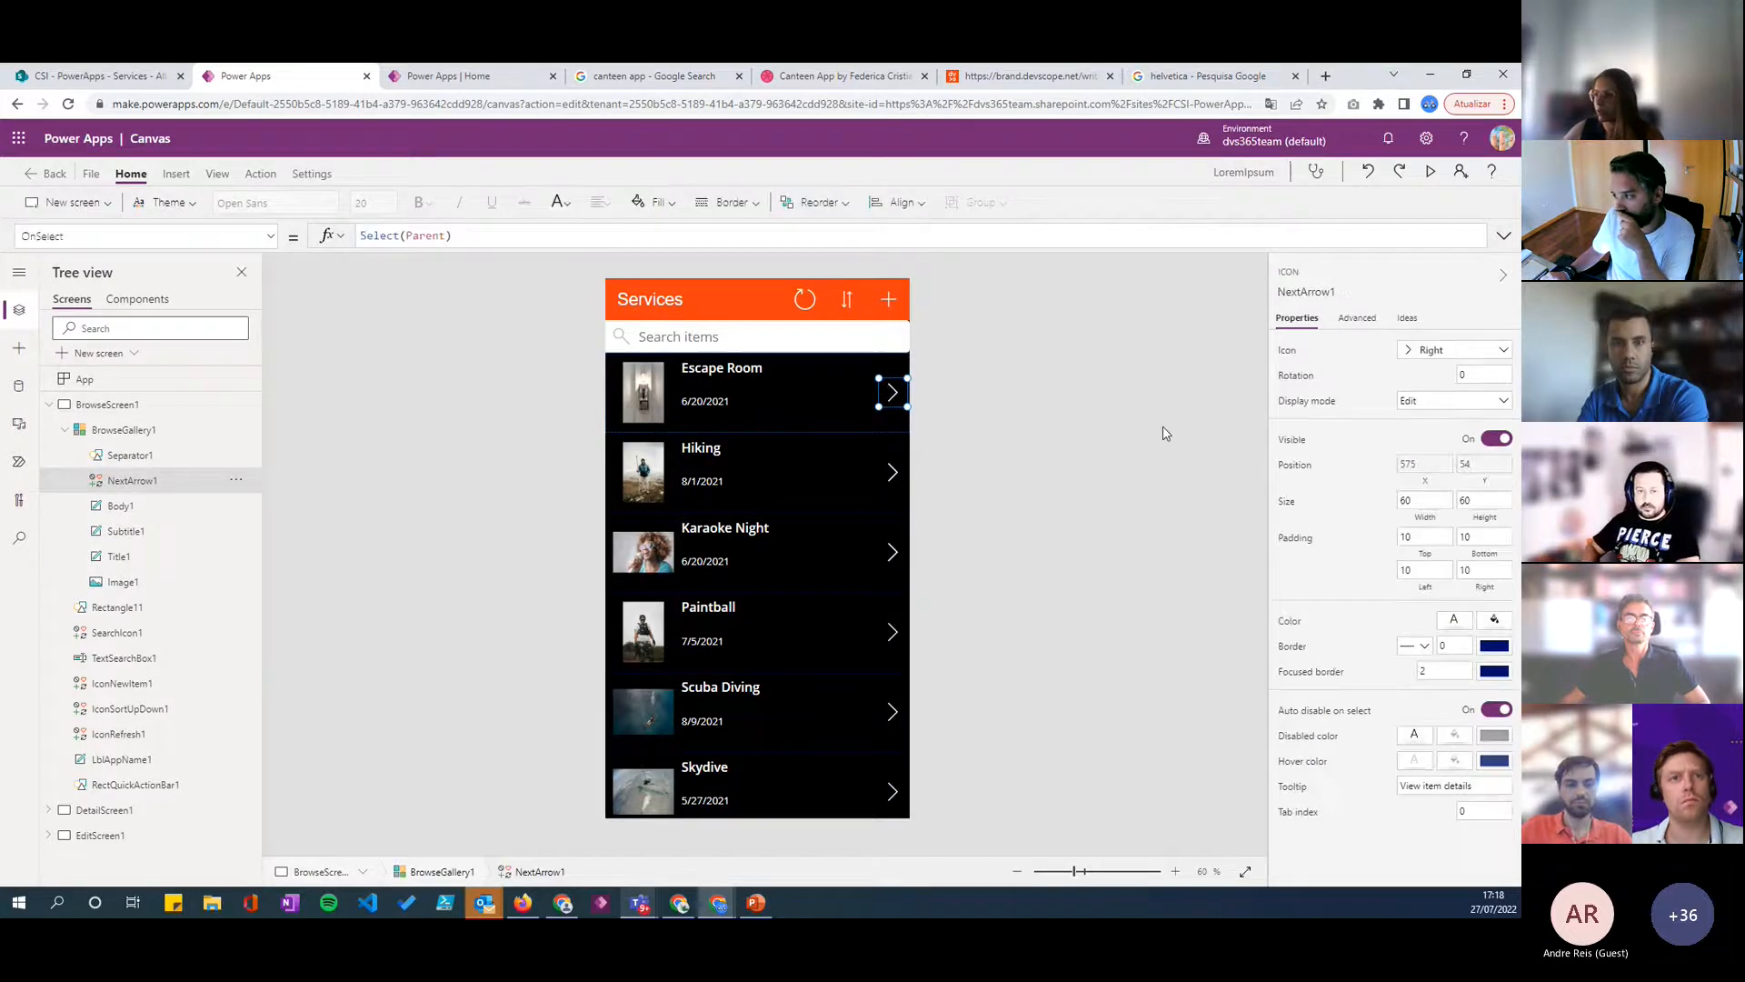
left_click(896, 406)
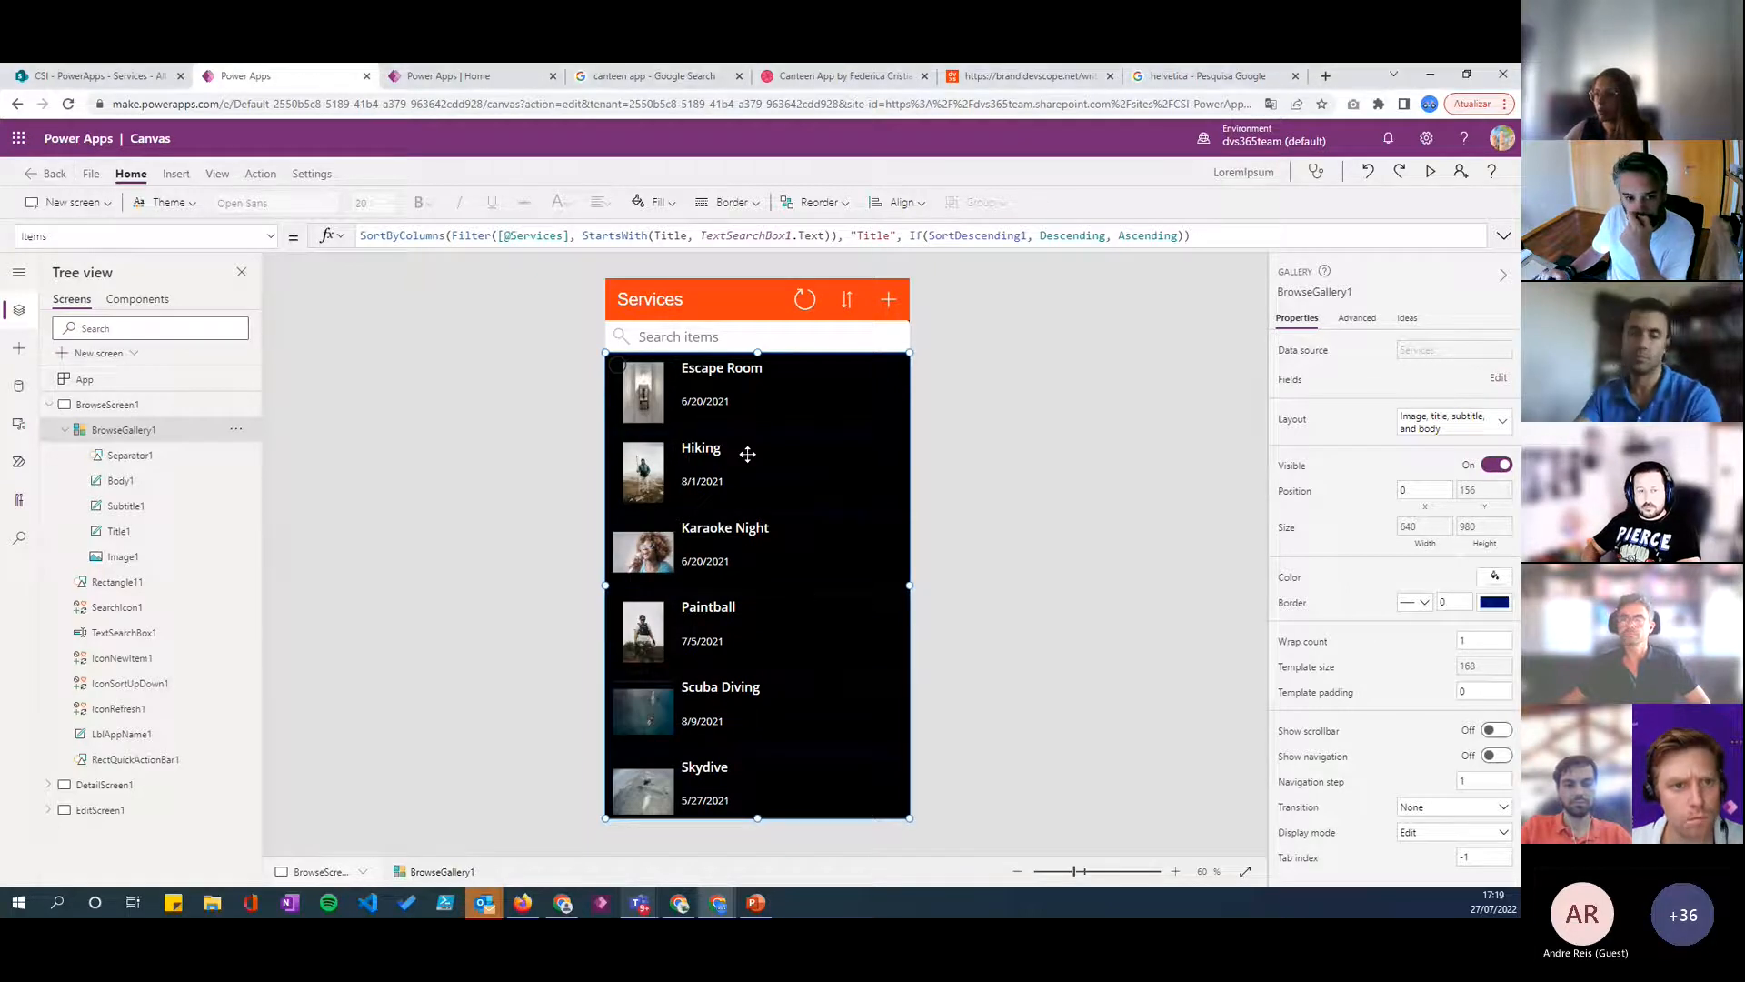
left_click(616, 369)
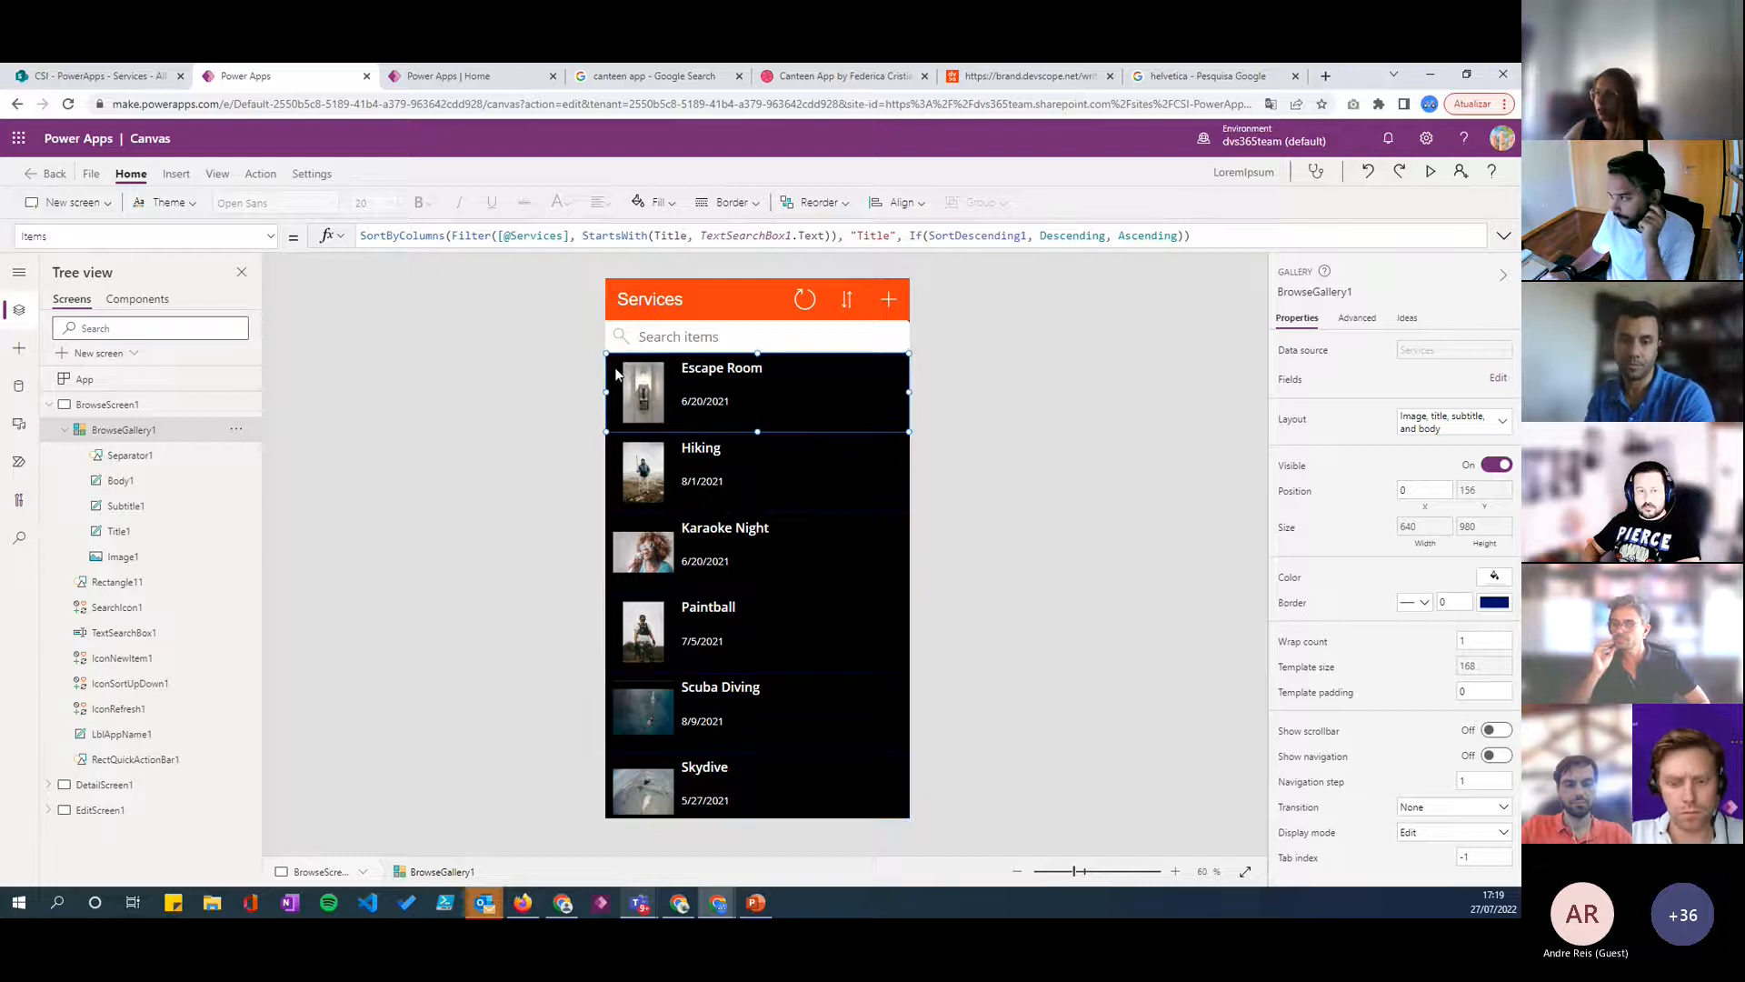
left_click(705, 396)
key("Delete")
key("Delete")
key("Delete")
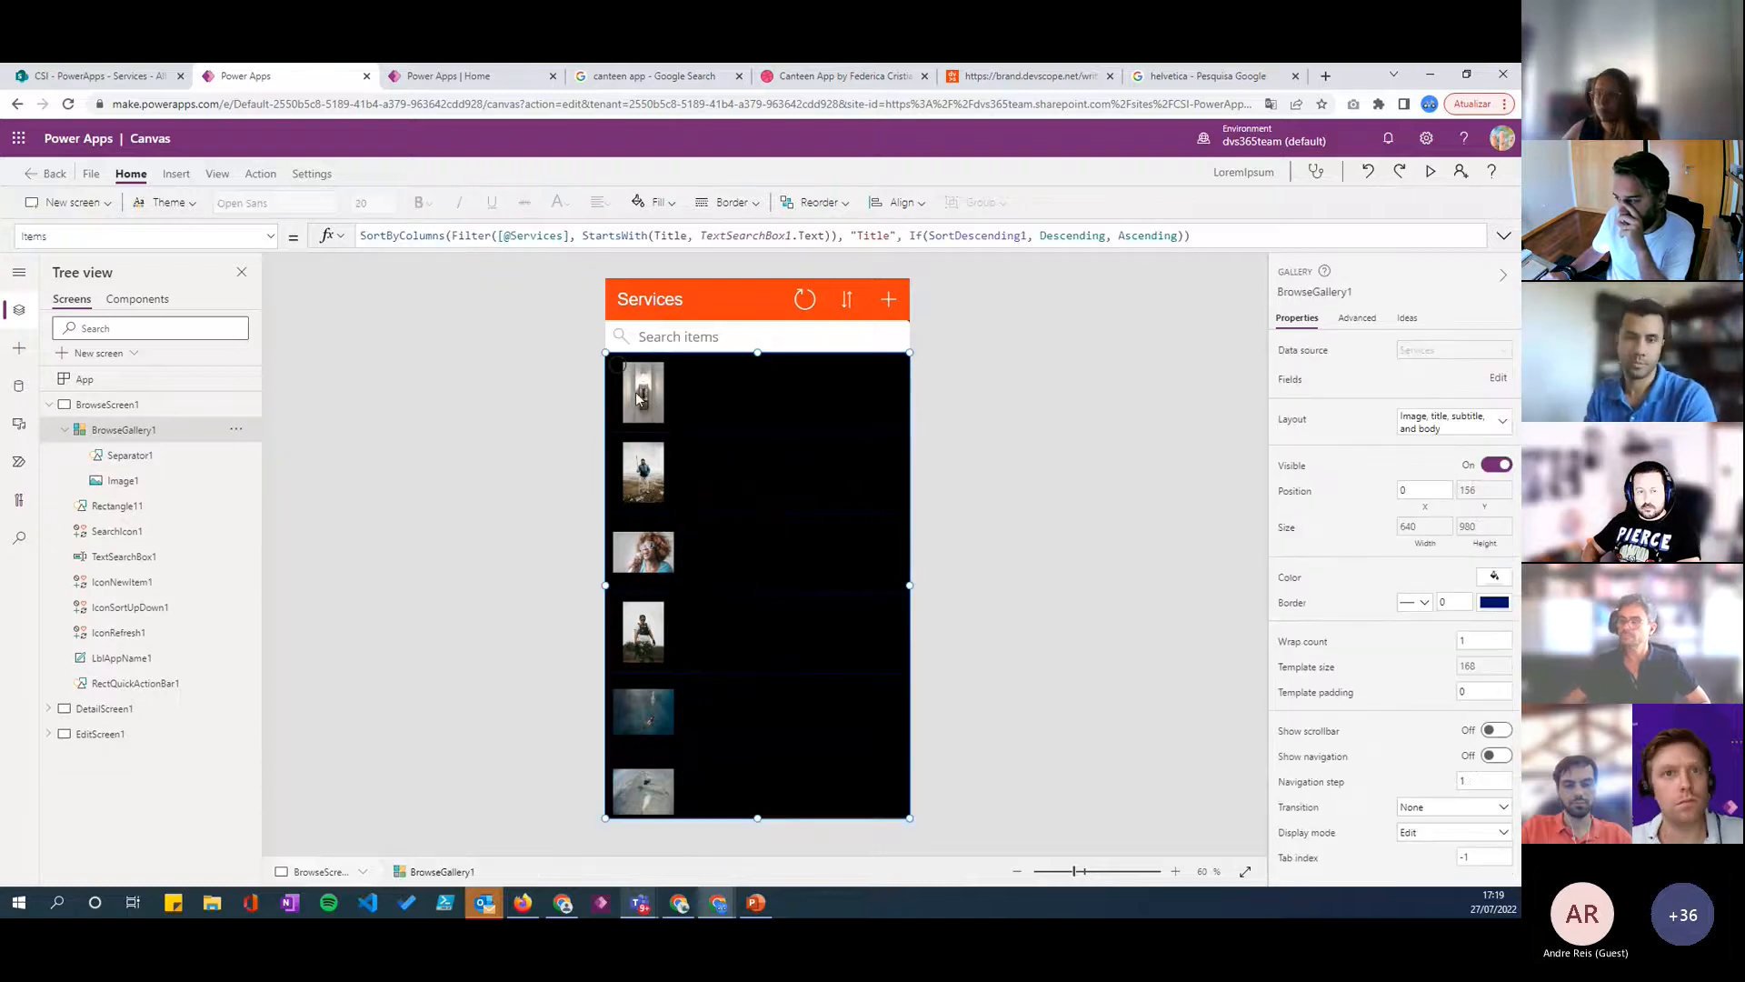
- Enlarge the gallery image to about 163 by 166 and set BrowseGallery1's wrap count to 2
left_click(640, 400)
left_click_drag(673, 423, 689, 440)
left_click(823, 789)
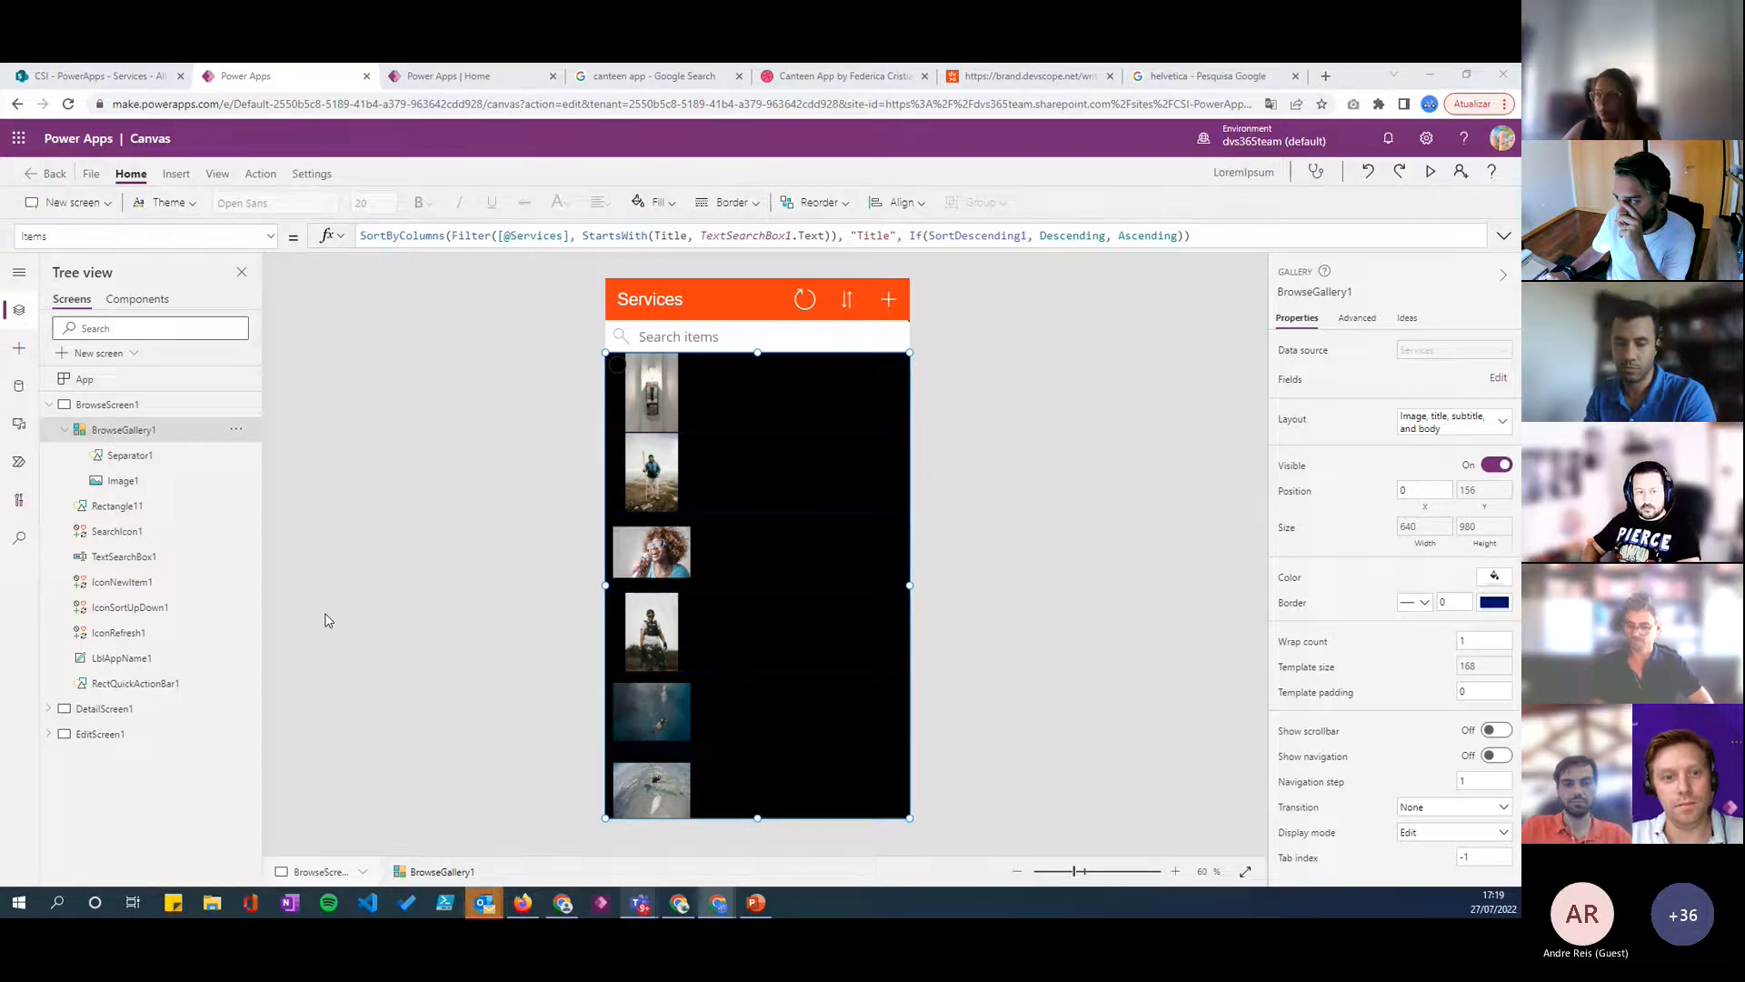
left_click(1477, 639)
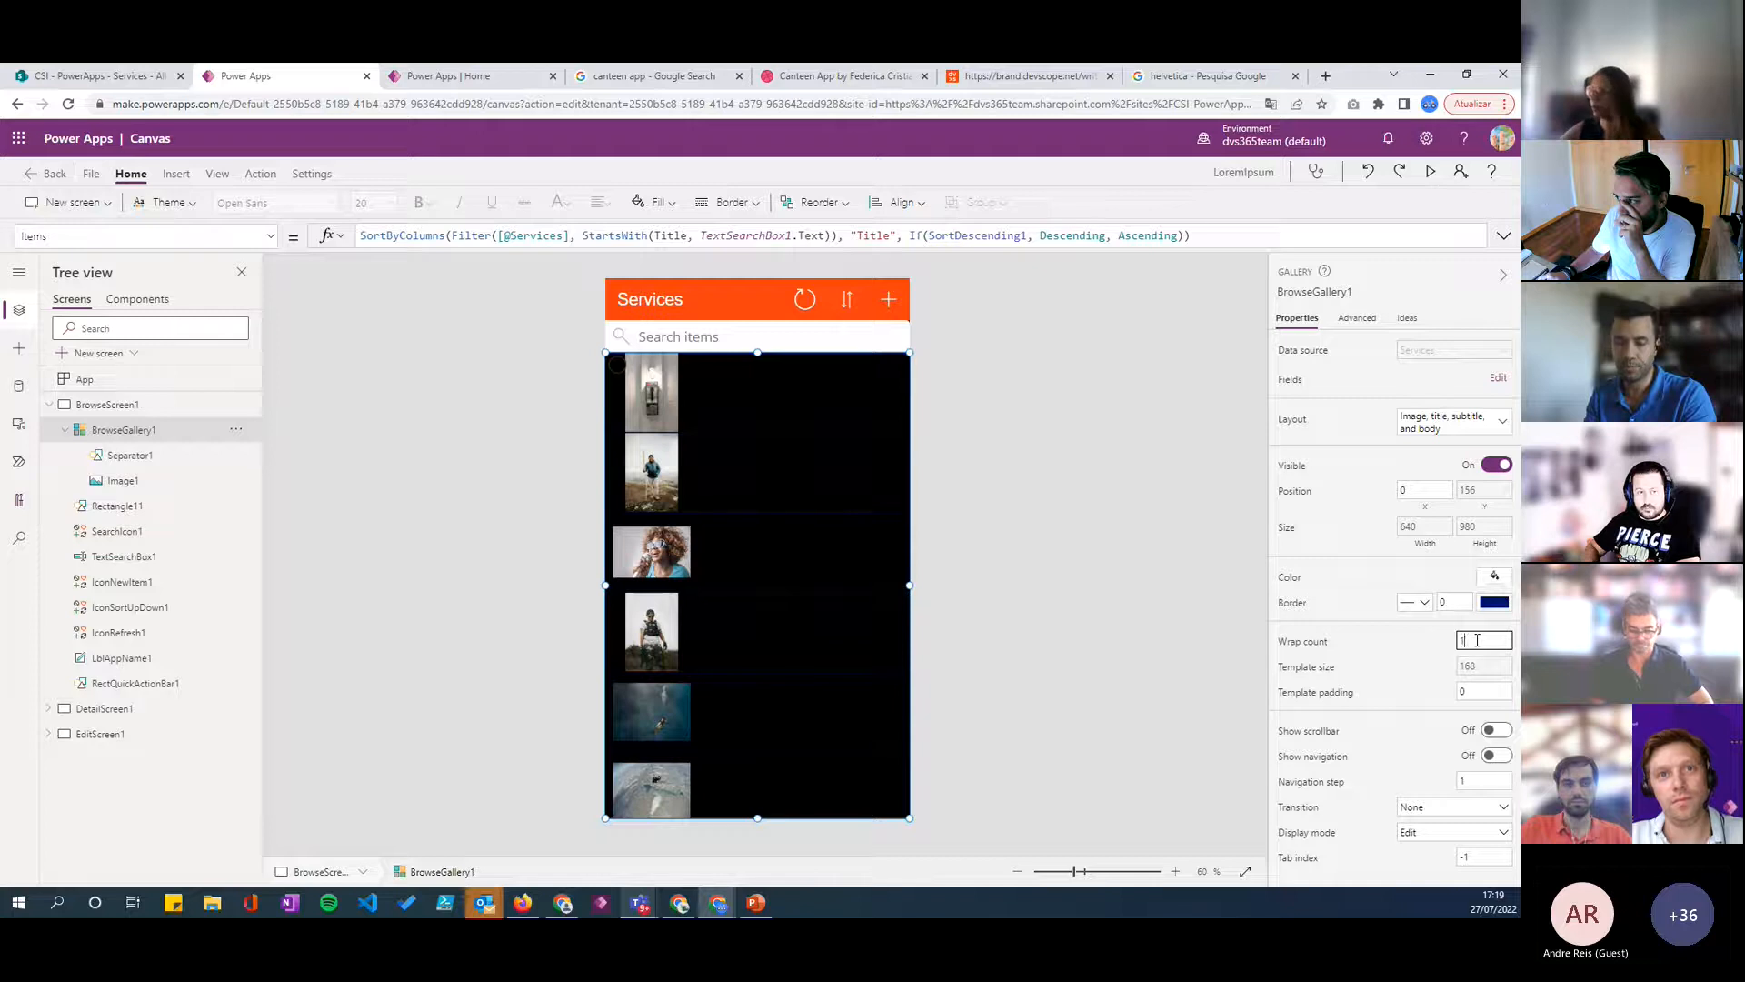
left_click(1430, 644)
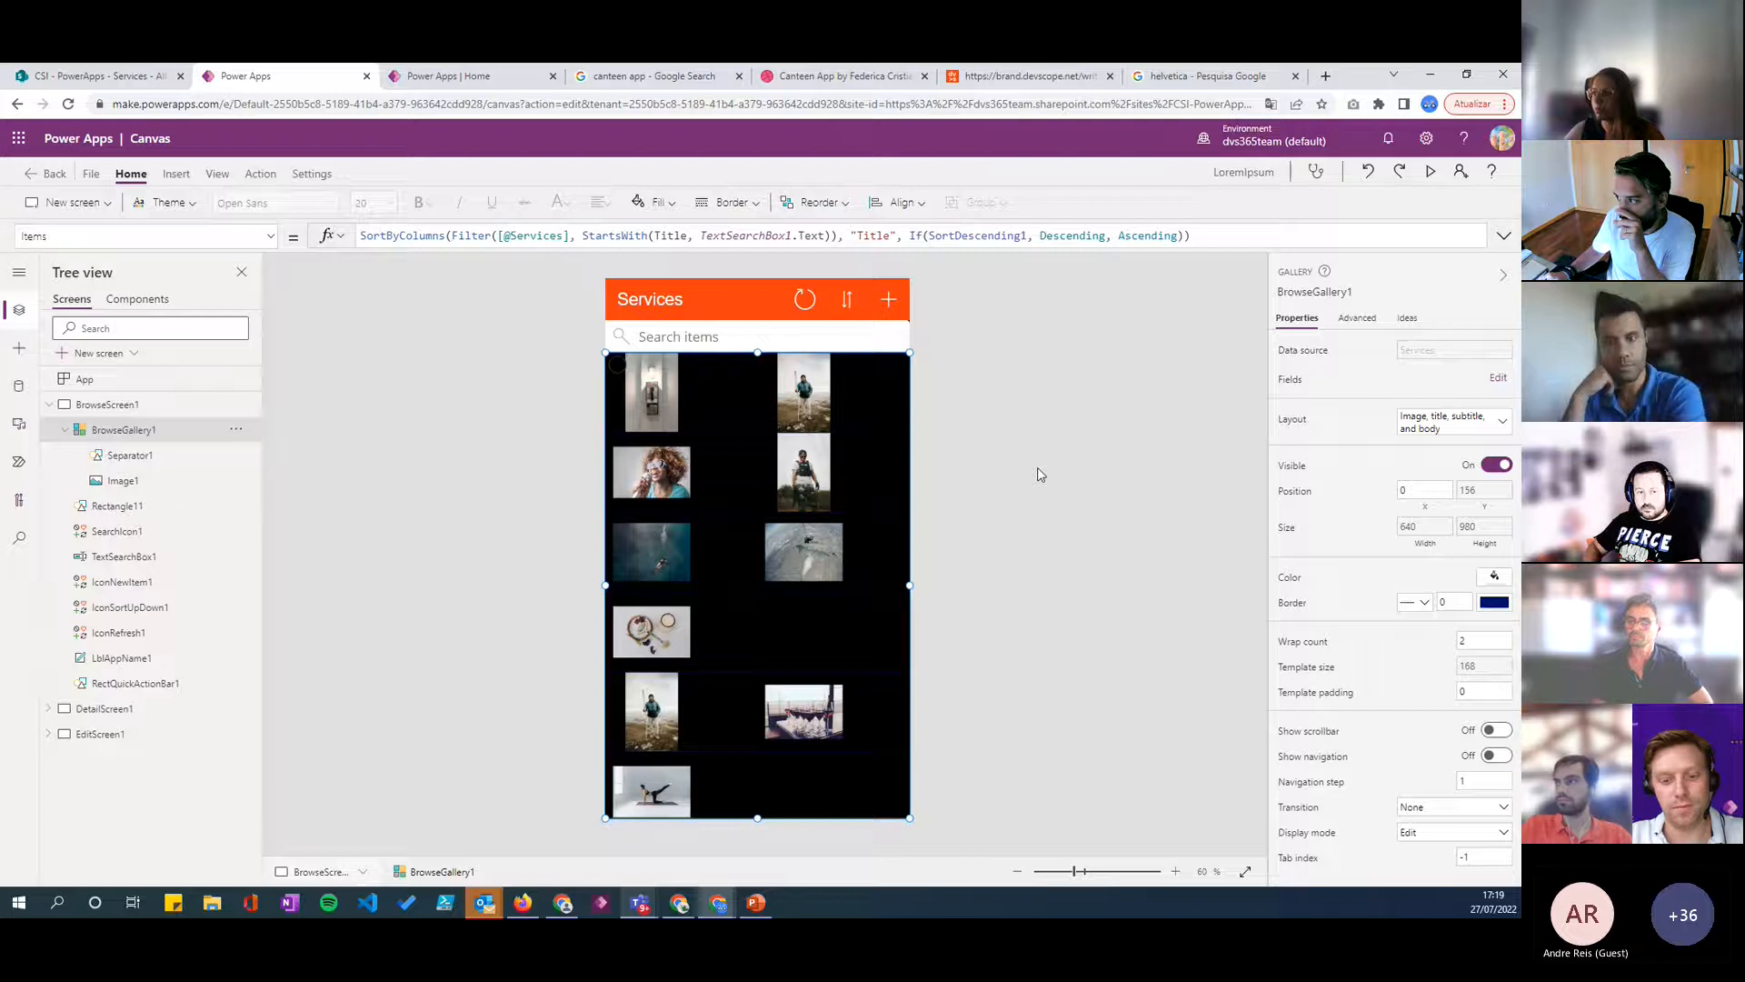
- Stretch the gallery's item template to a height of about 271
left_click(743, 422)
left_click(663, 413)
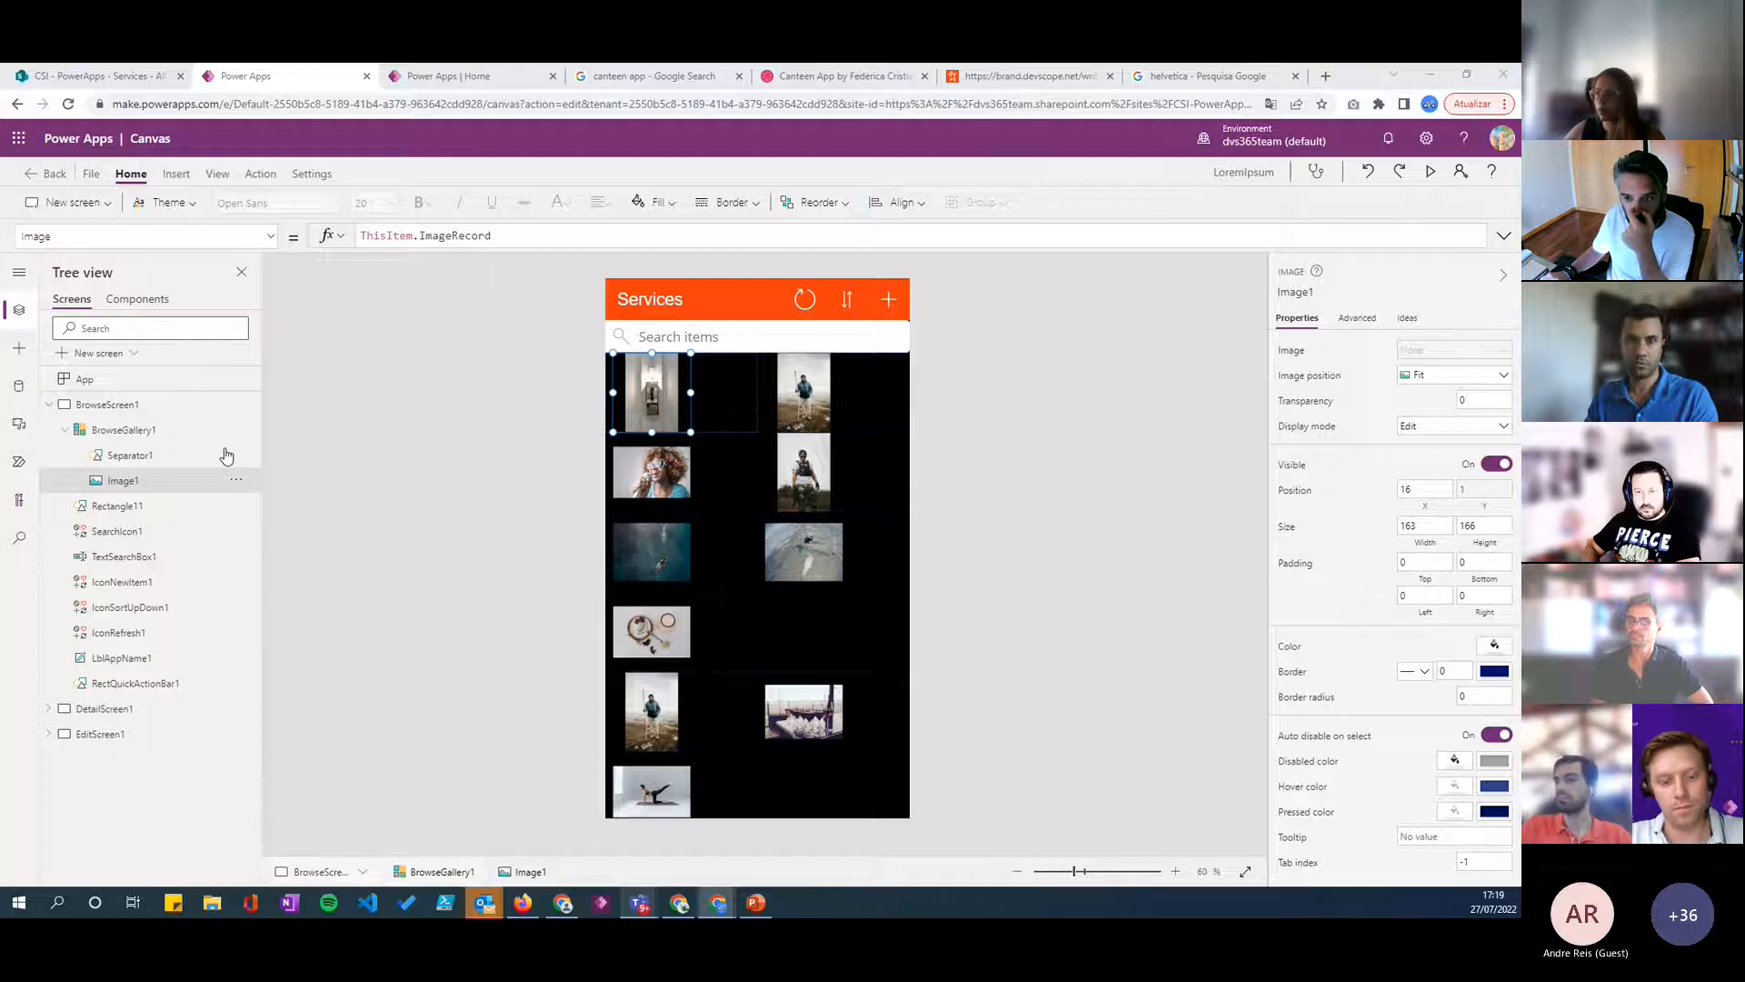
left_click(704, 409)
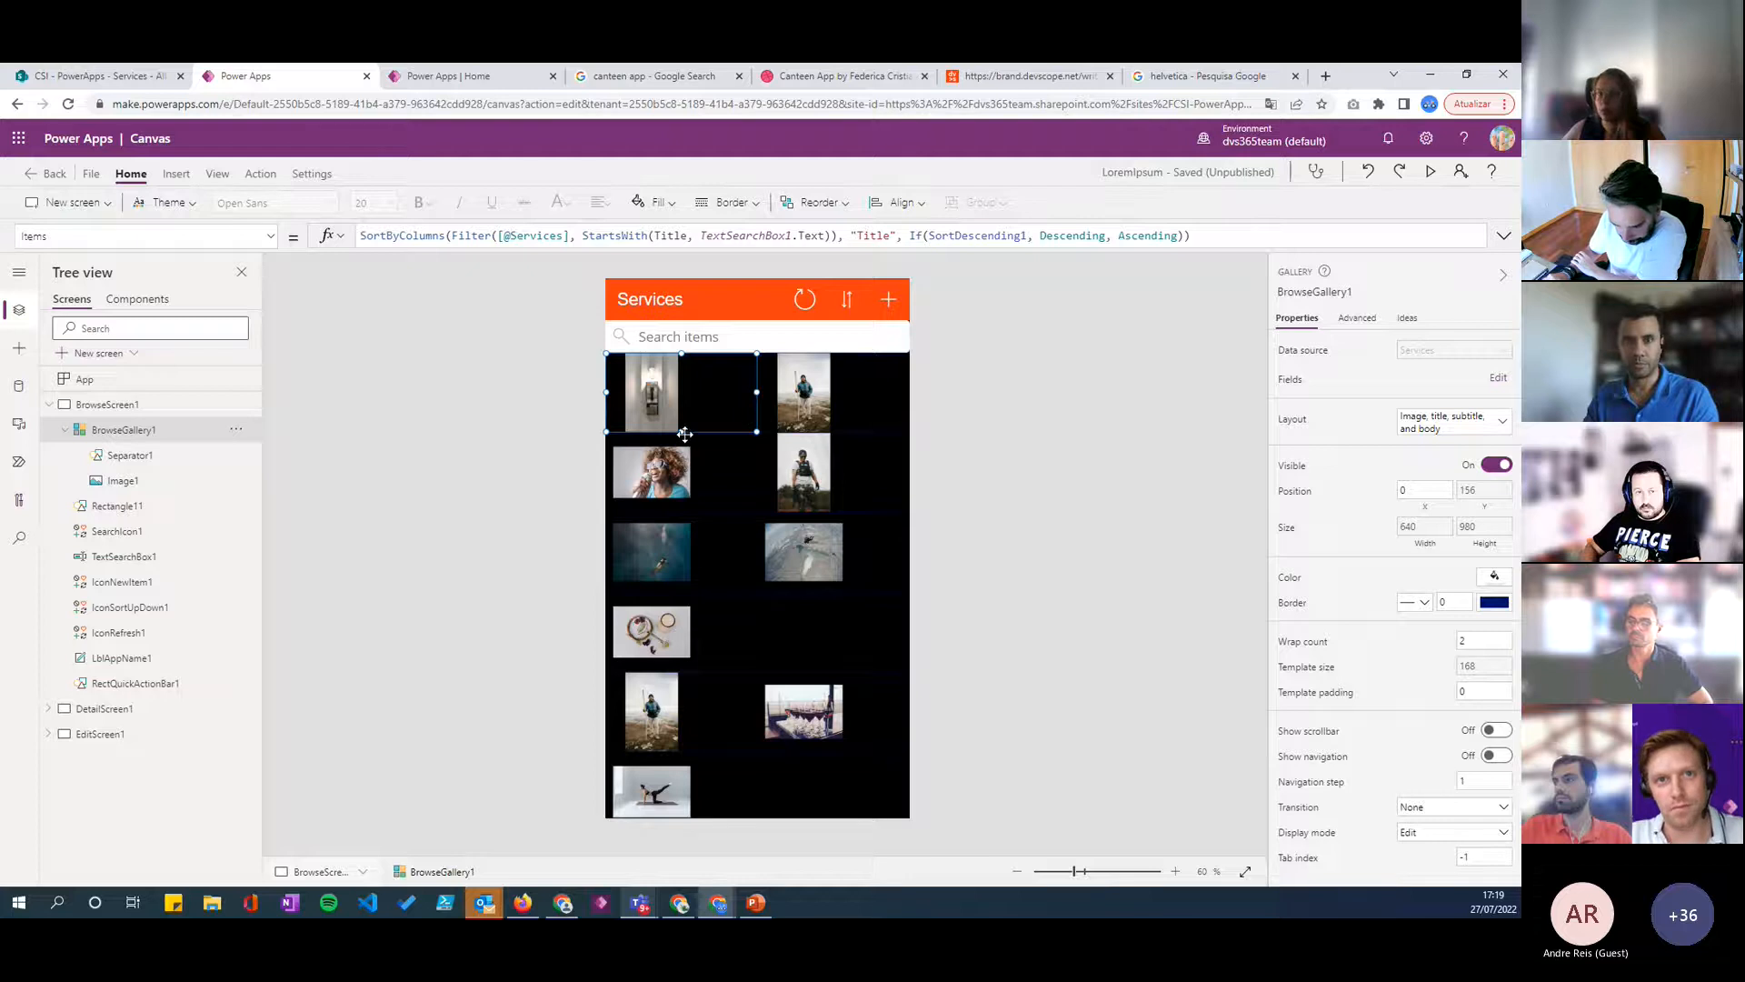
left_click(1484, 492)
left_click_drag(680, 430, 673, 477)
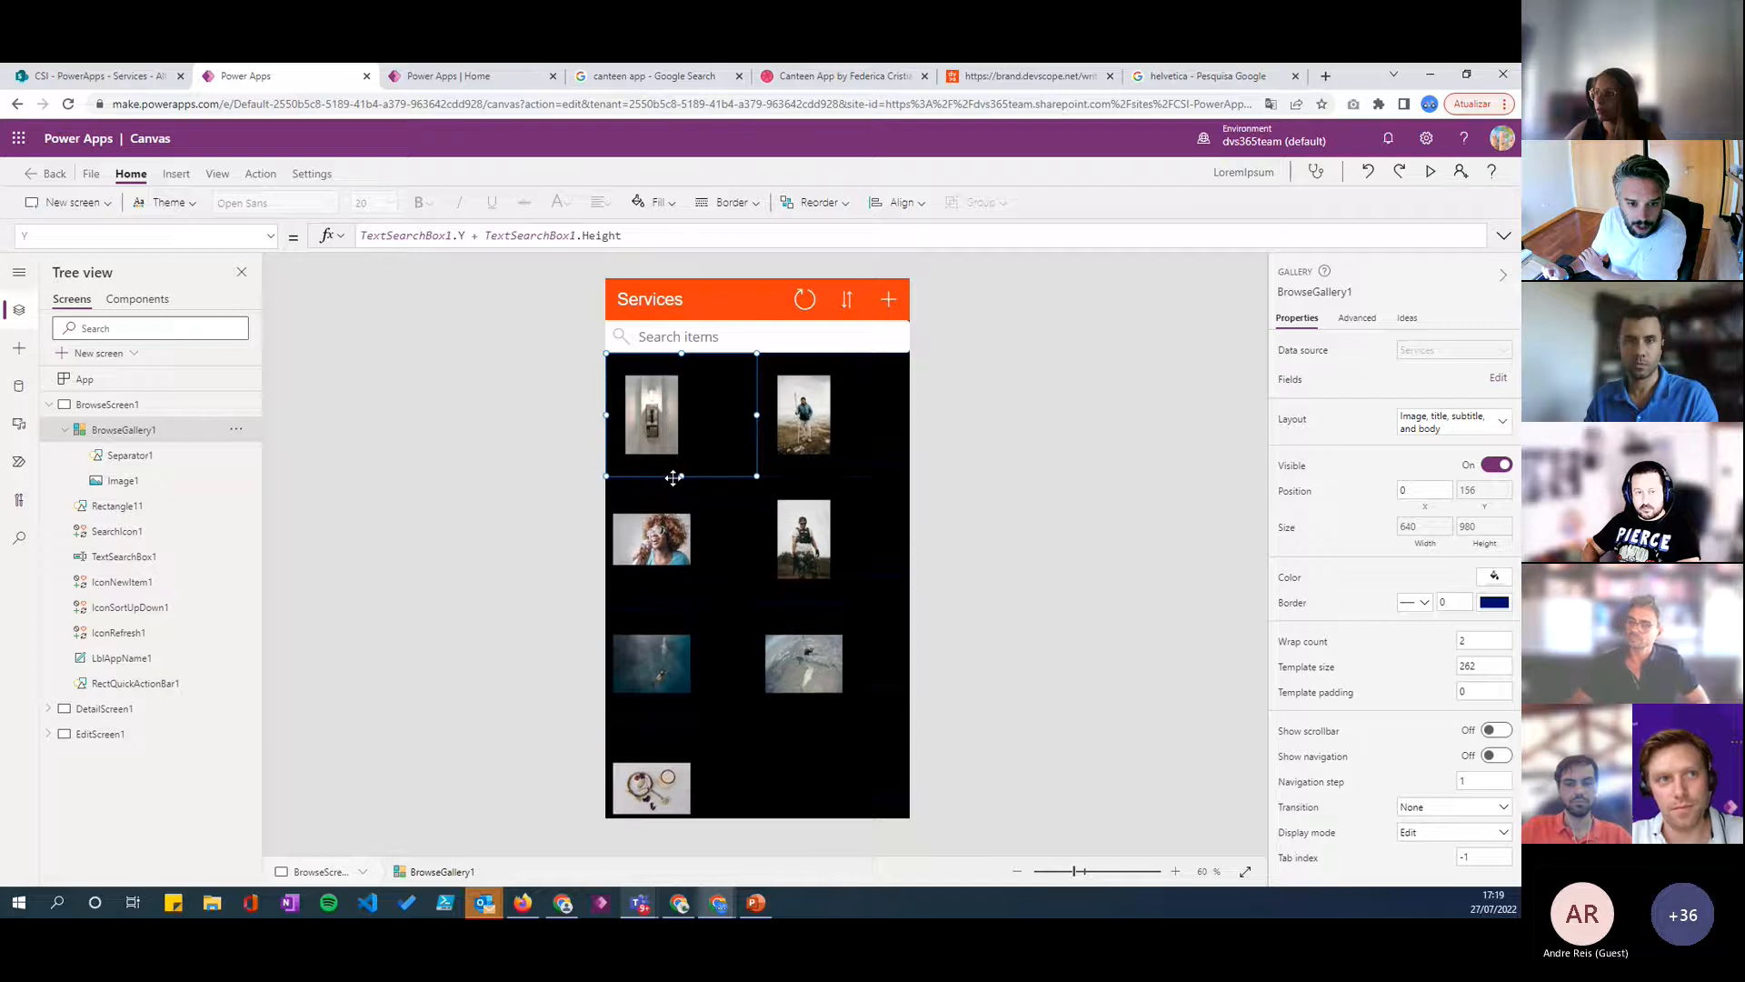
left_click(654, 344)
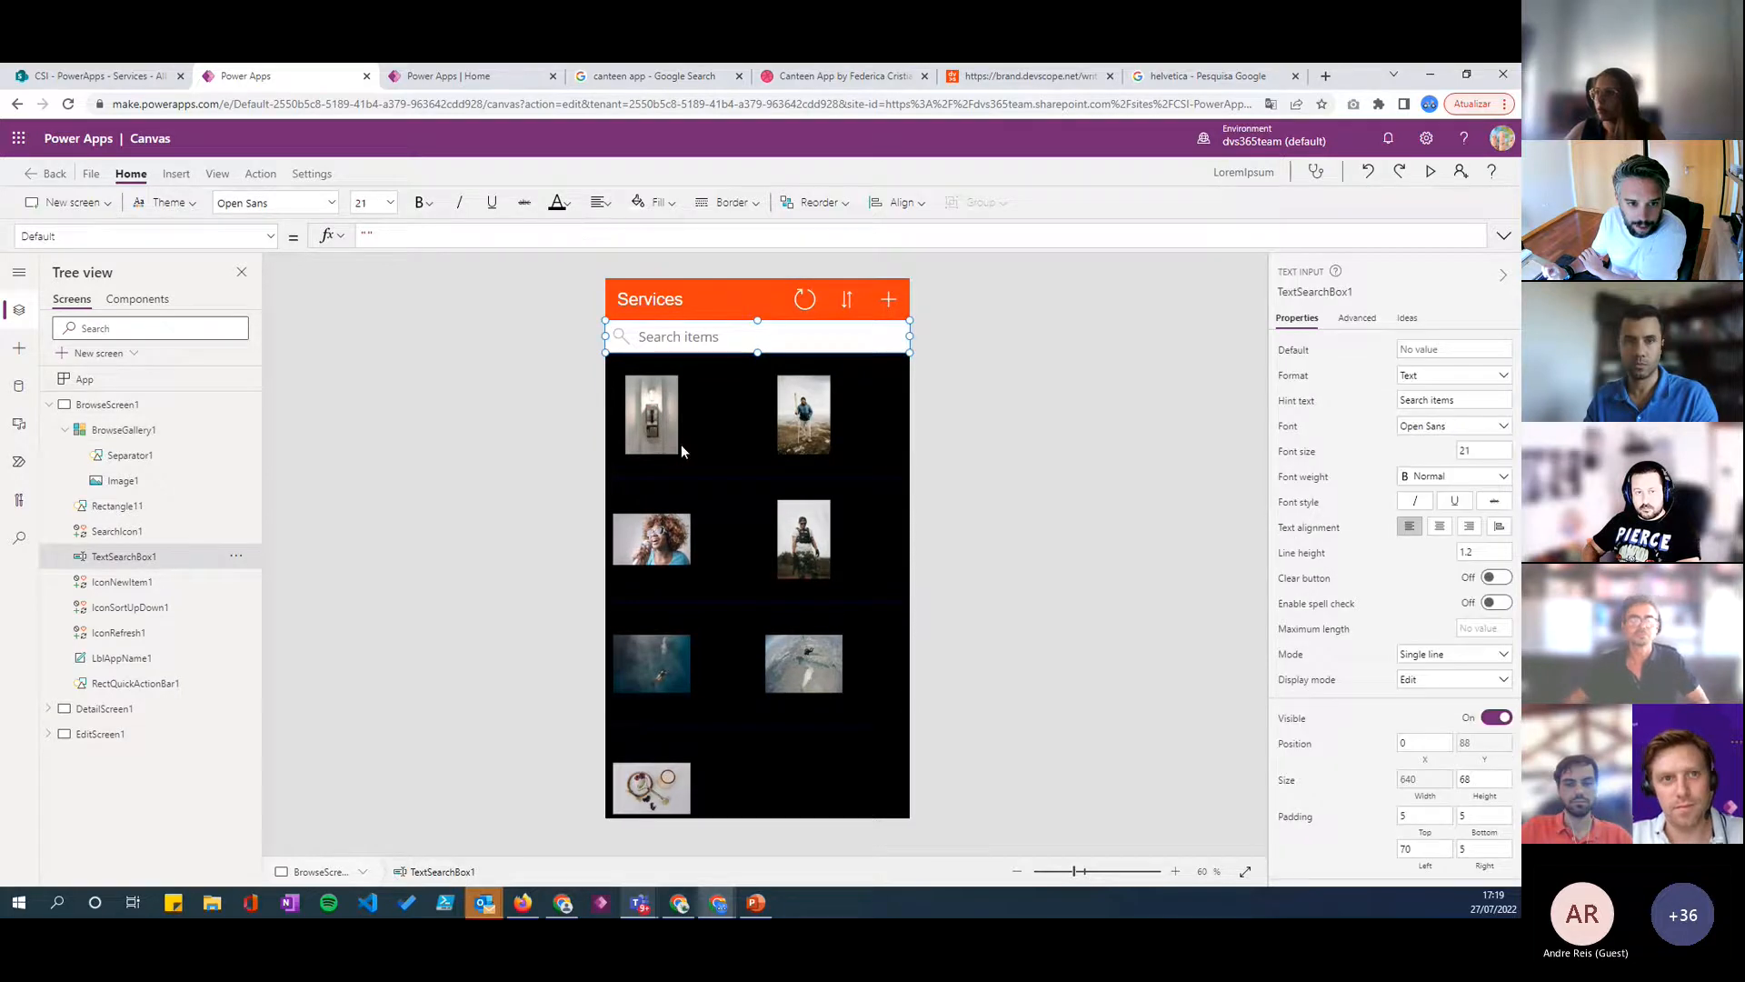
left_click(718, 453)
left_click(718, 455)
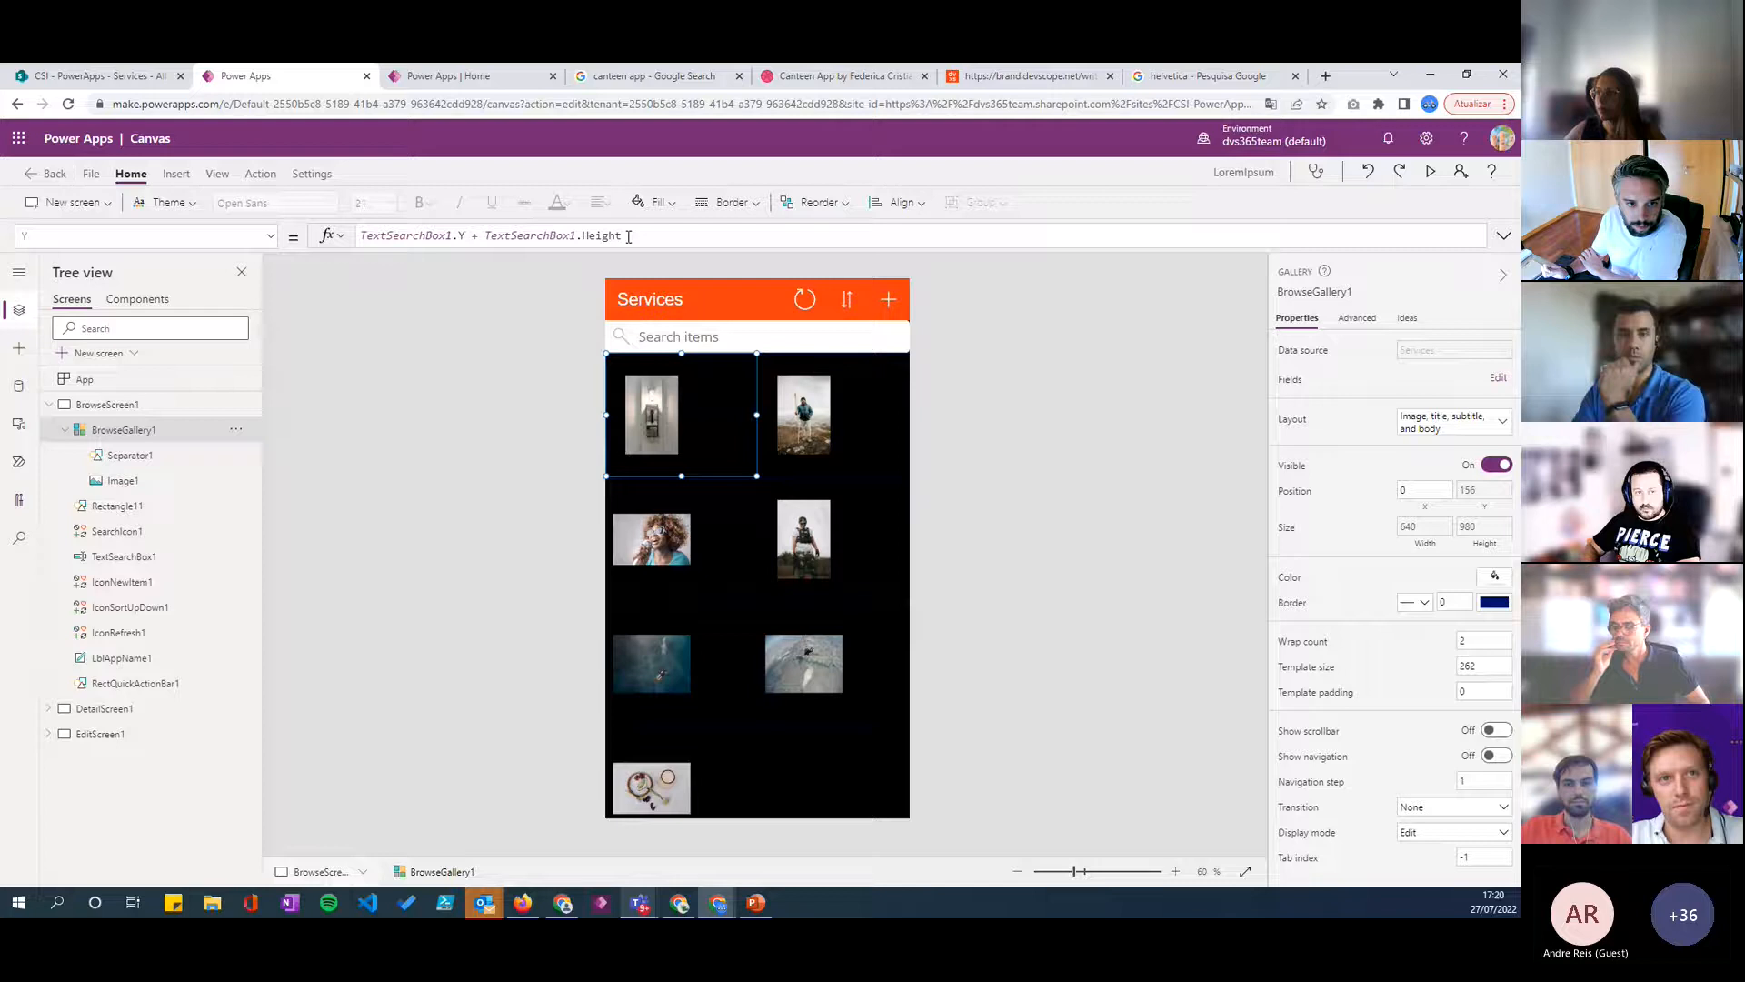
mouse_move(753, 414)
left_mouse_down()
mouse_move(738, 415)
mouse_move(760, 414)
left_mouse_up()
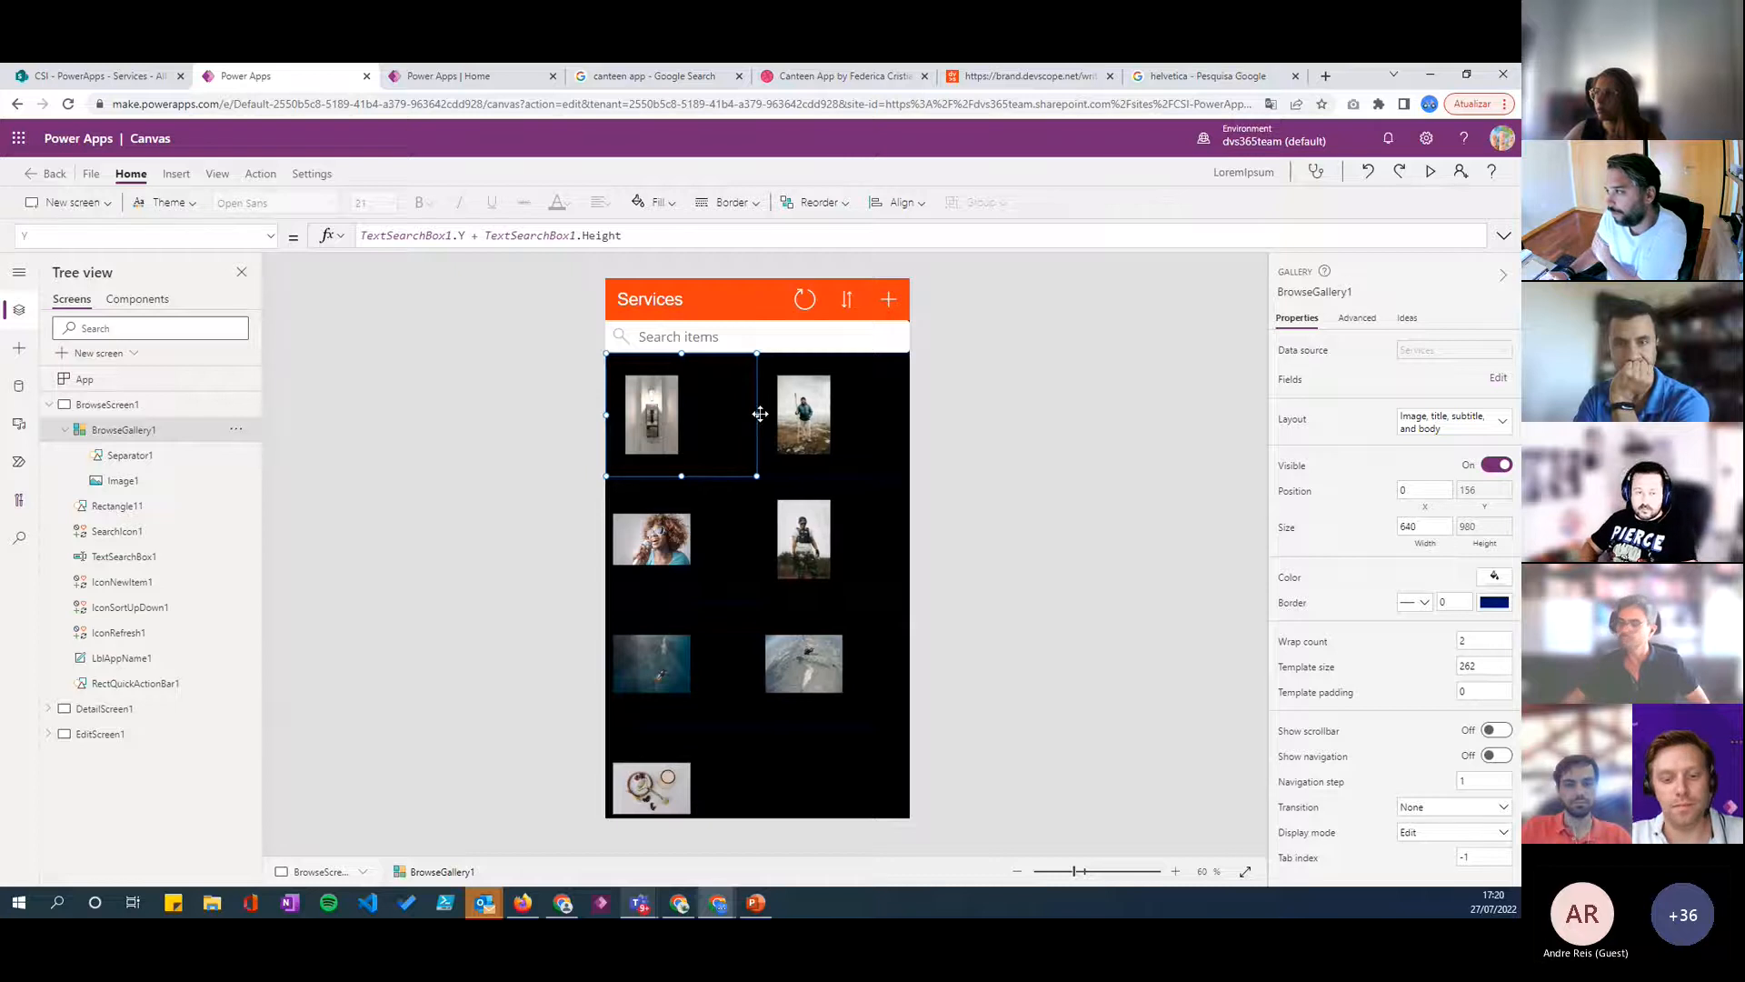
left_click_drag(680, 474, 682, 480)
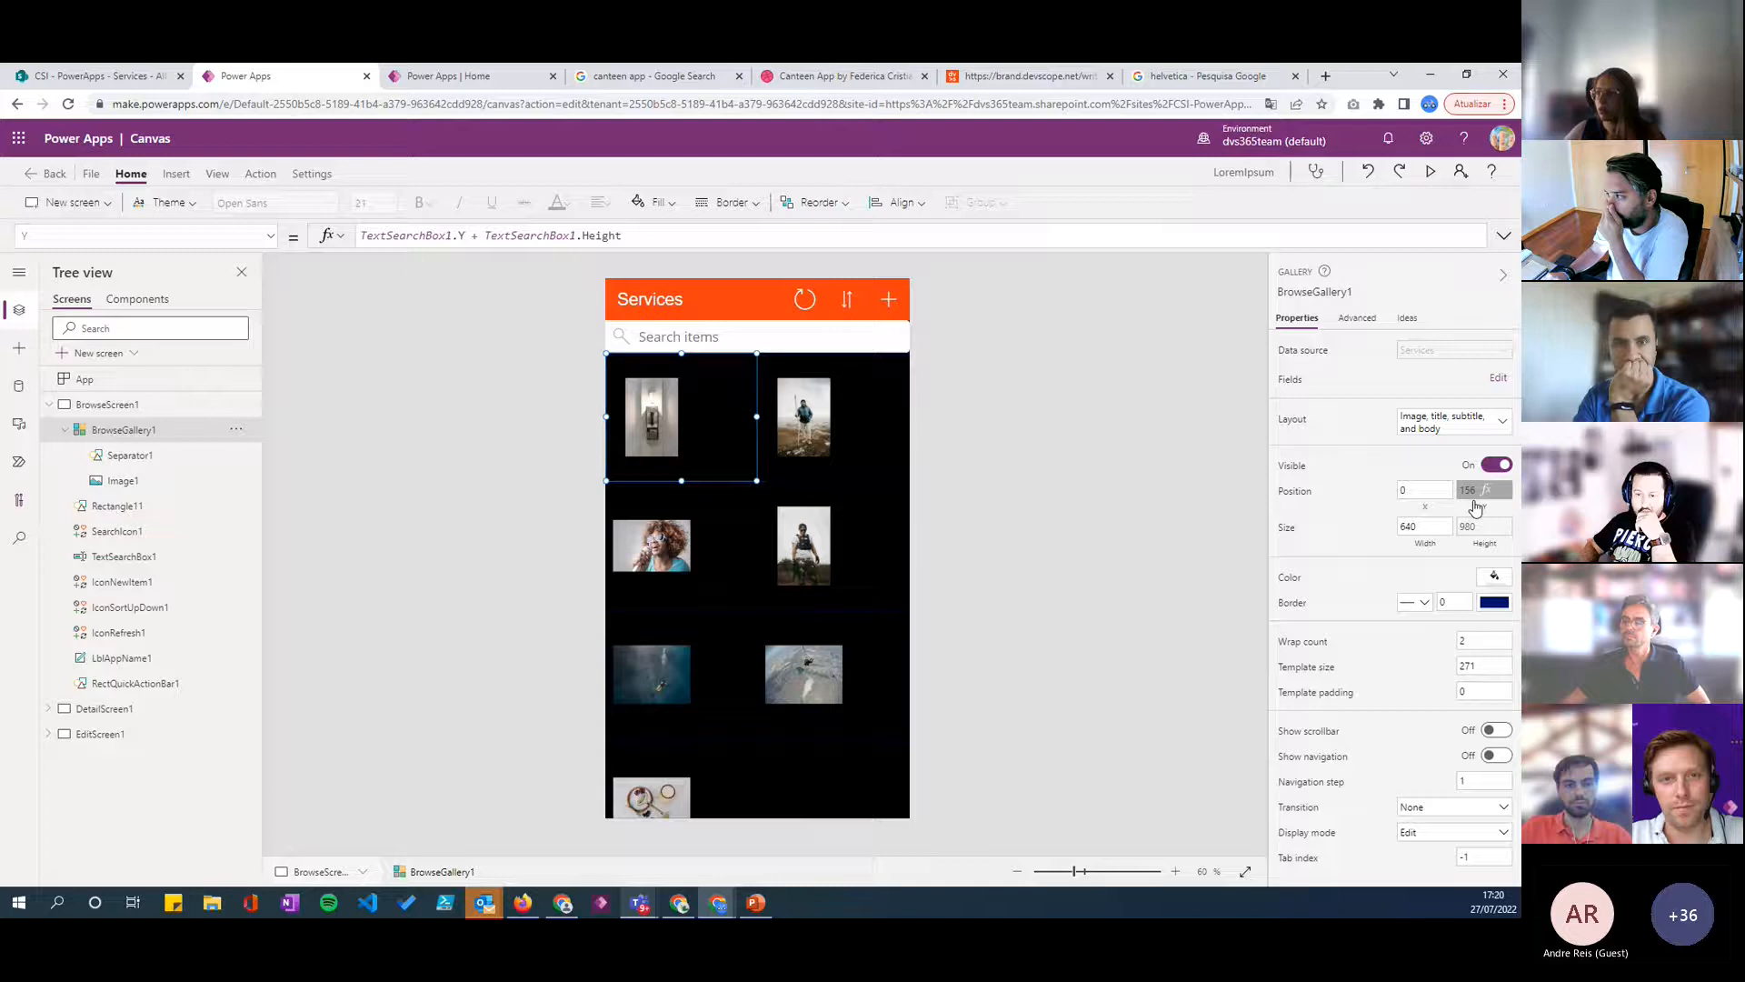
- Replace BrowseGallery1's Y position formula with 210
left_click(581, 235)
left_click_drag(623, 235, 351, 250)
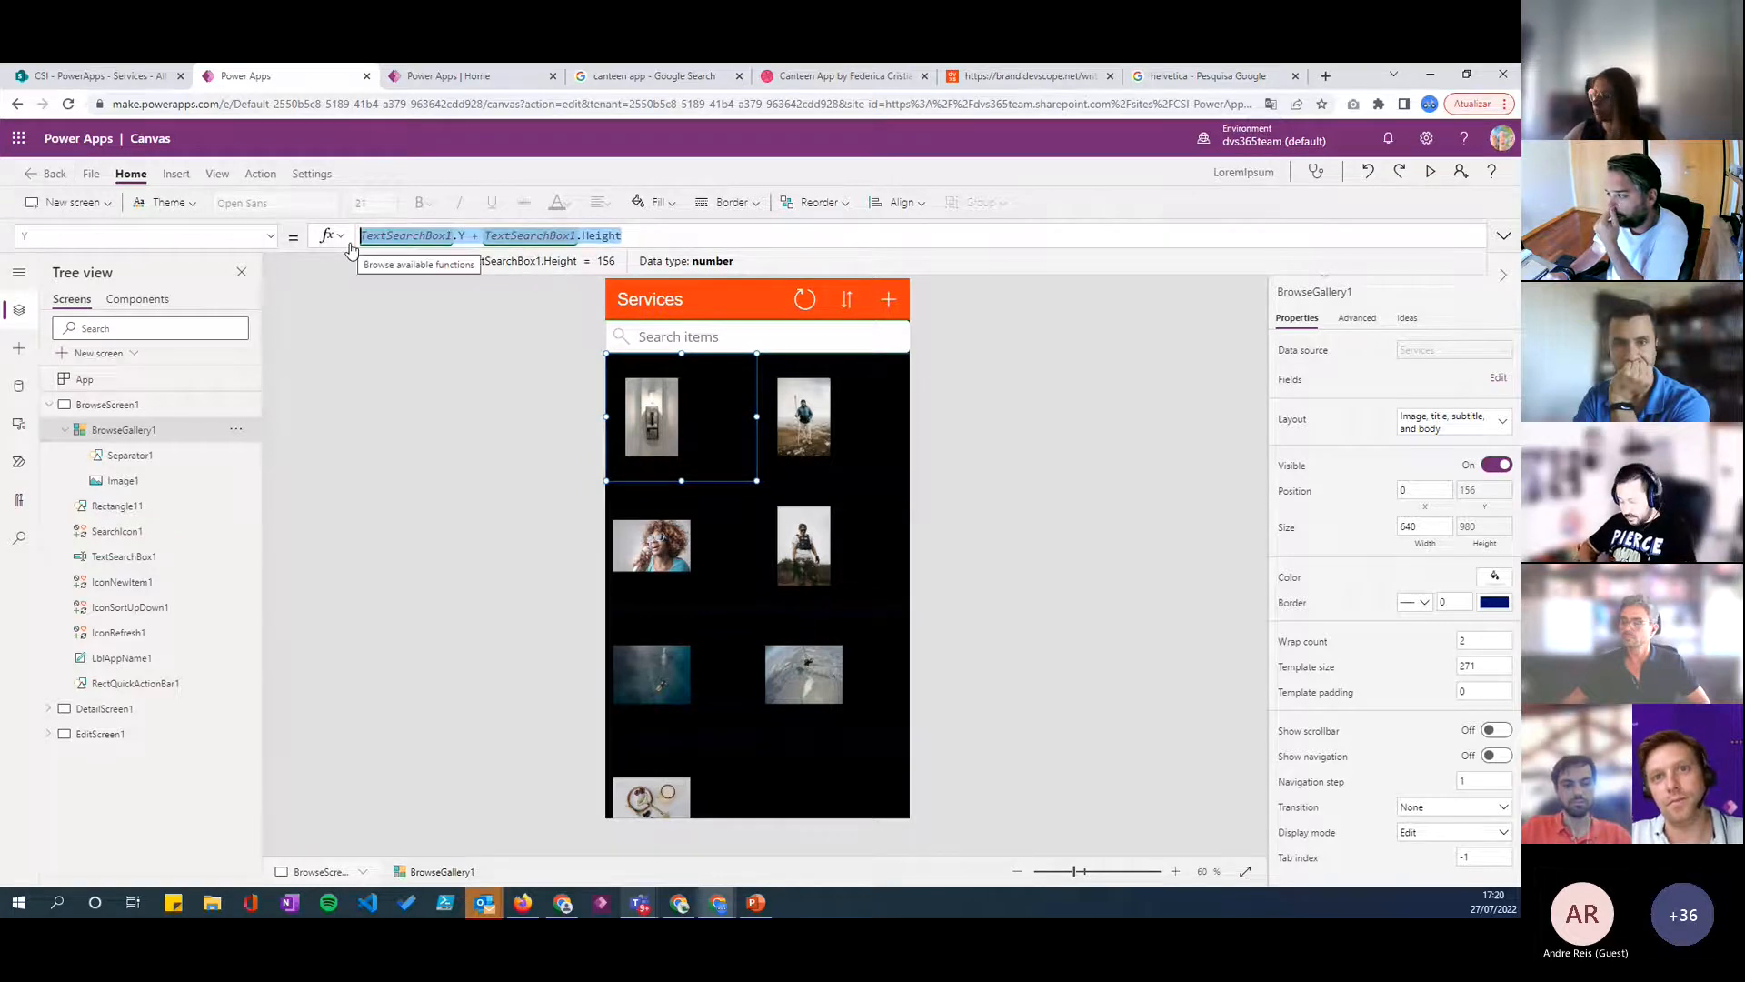
type("210")
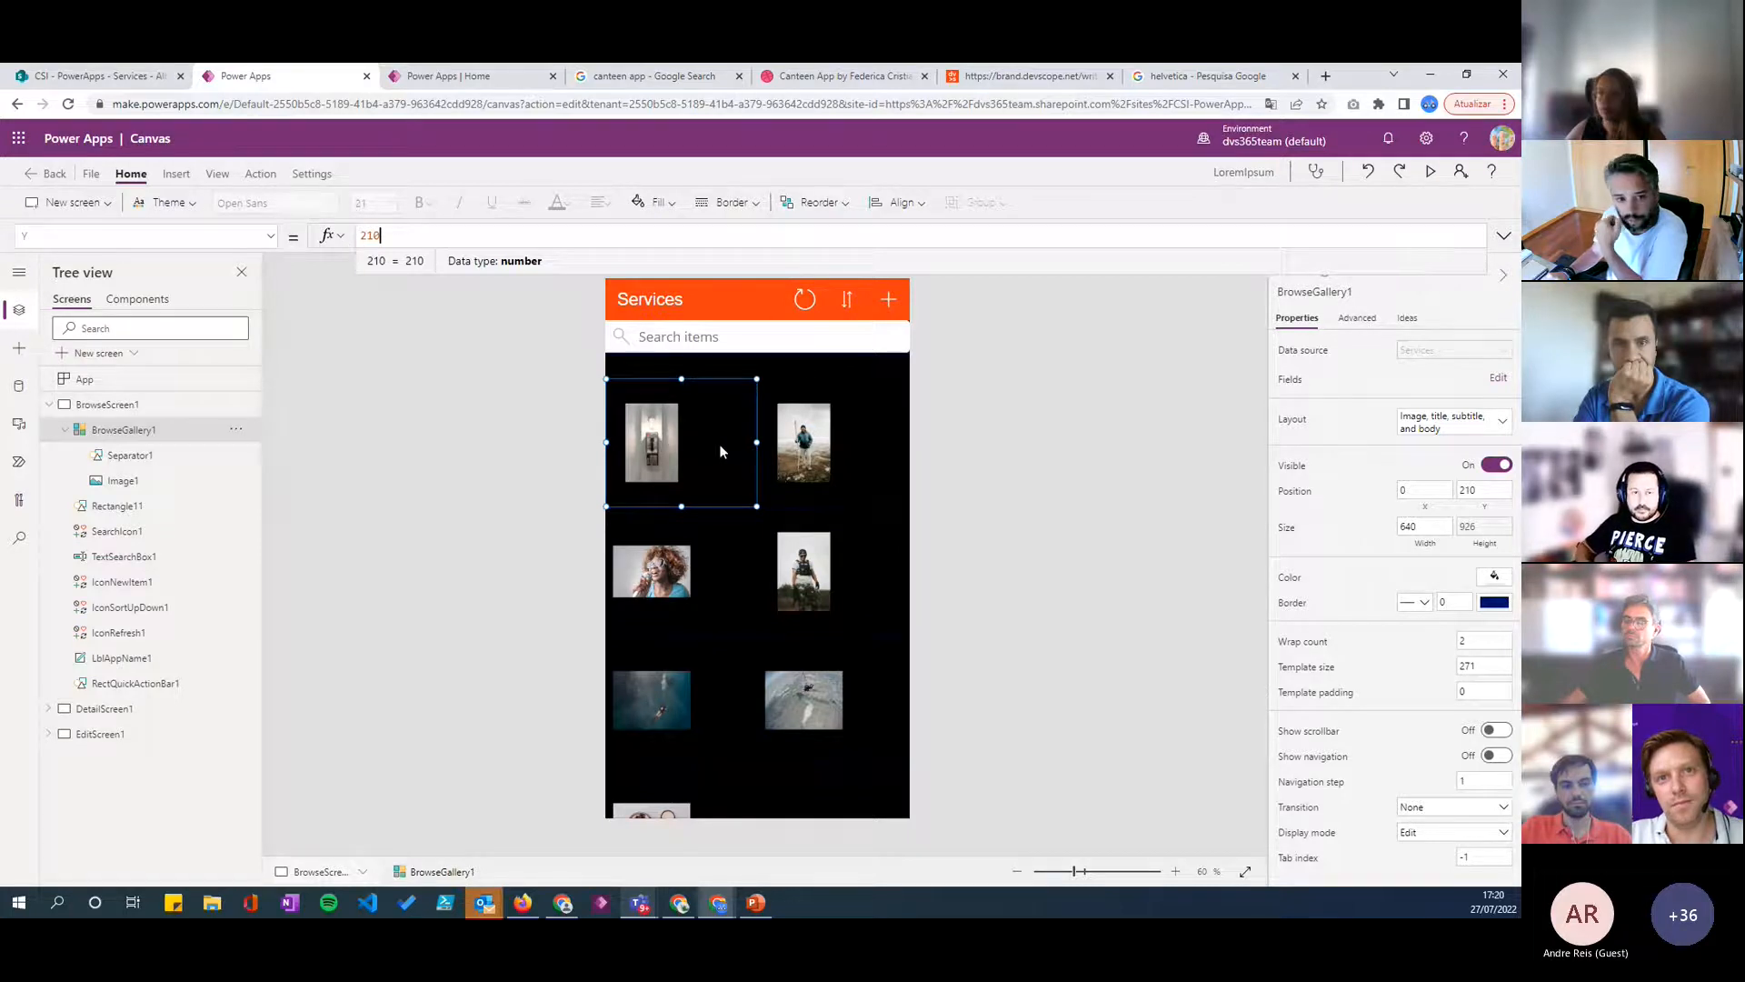
- Enlarge Image1 in the gallery template to about 258 wide by 229 high
left_click(668, 443)
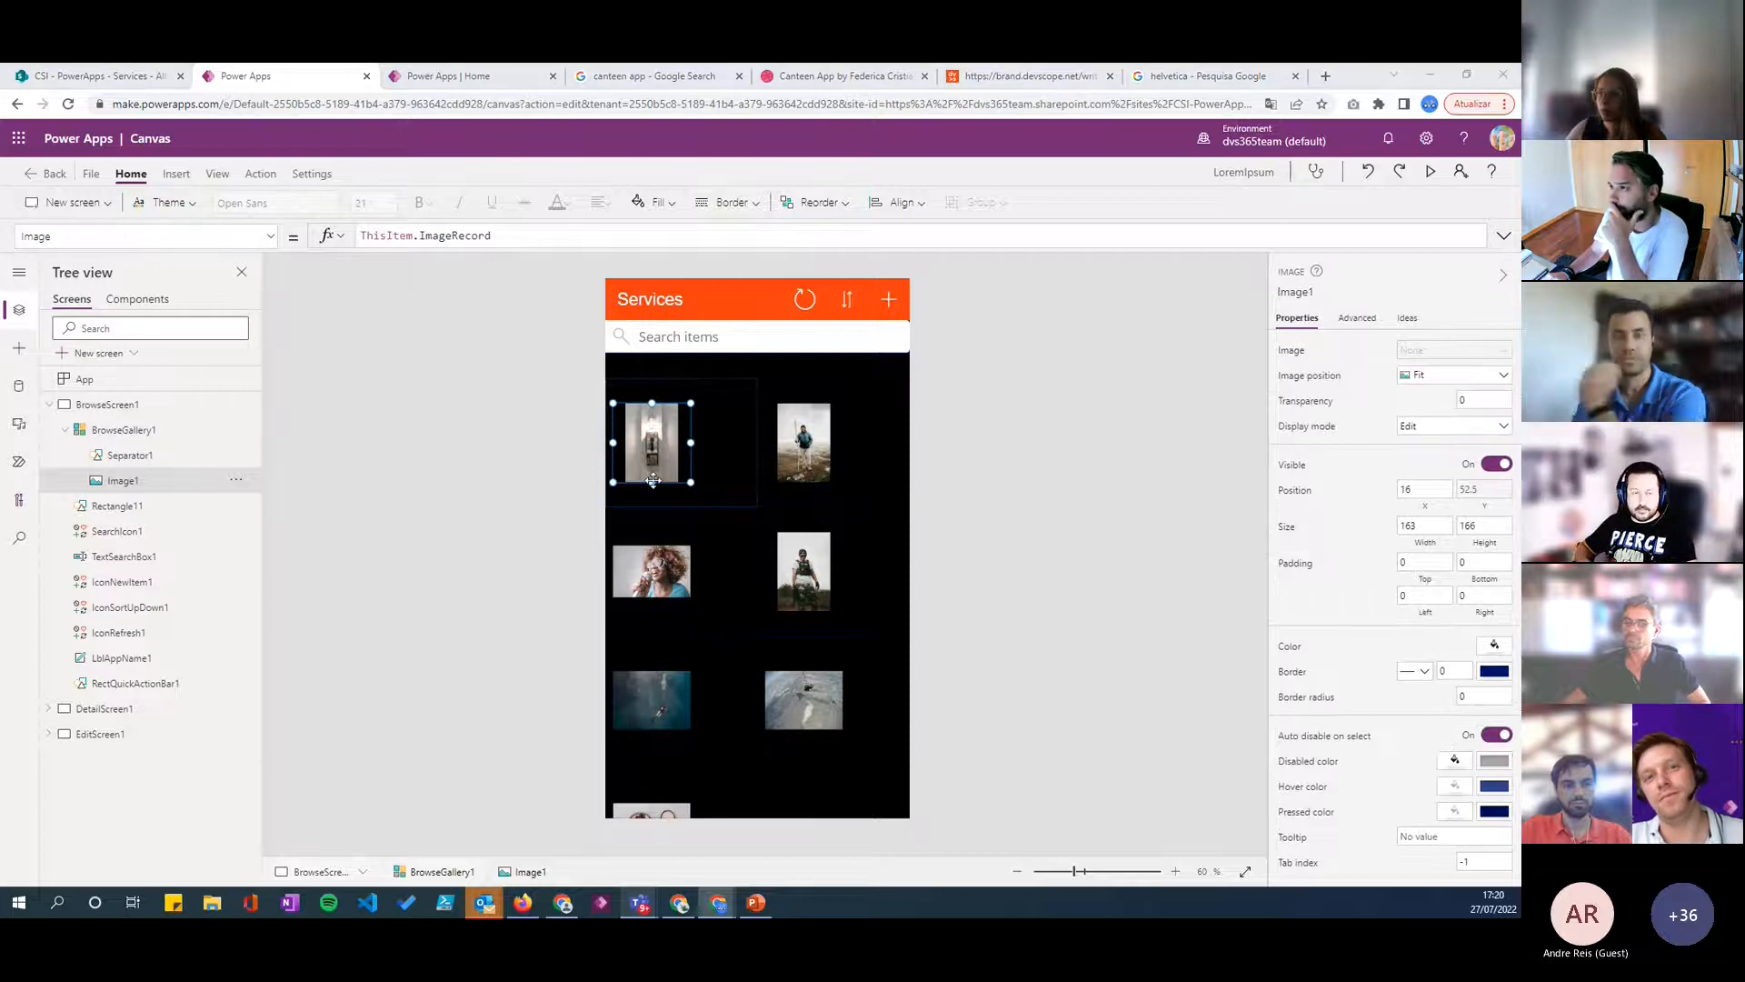
left_click_drag(691, 482, 735, 505)
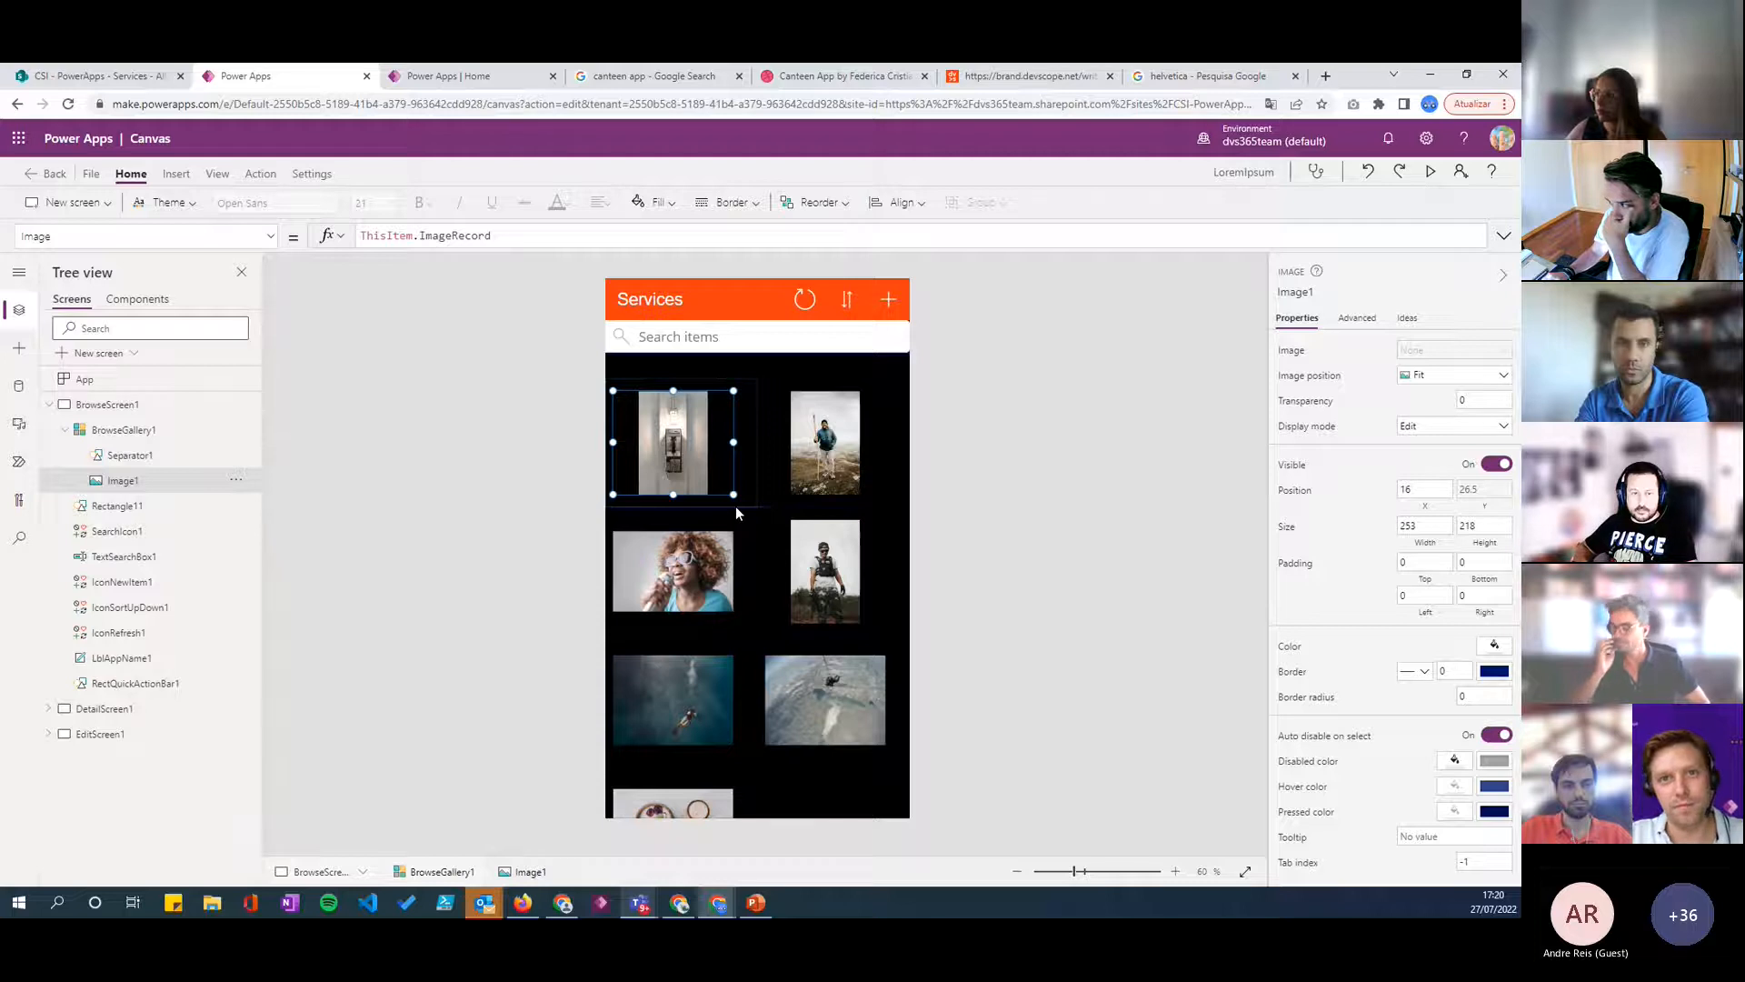
left_click_drag(735, 505, 738, 511)
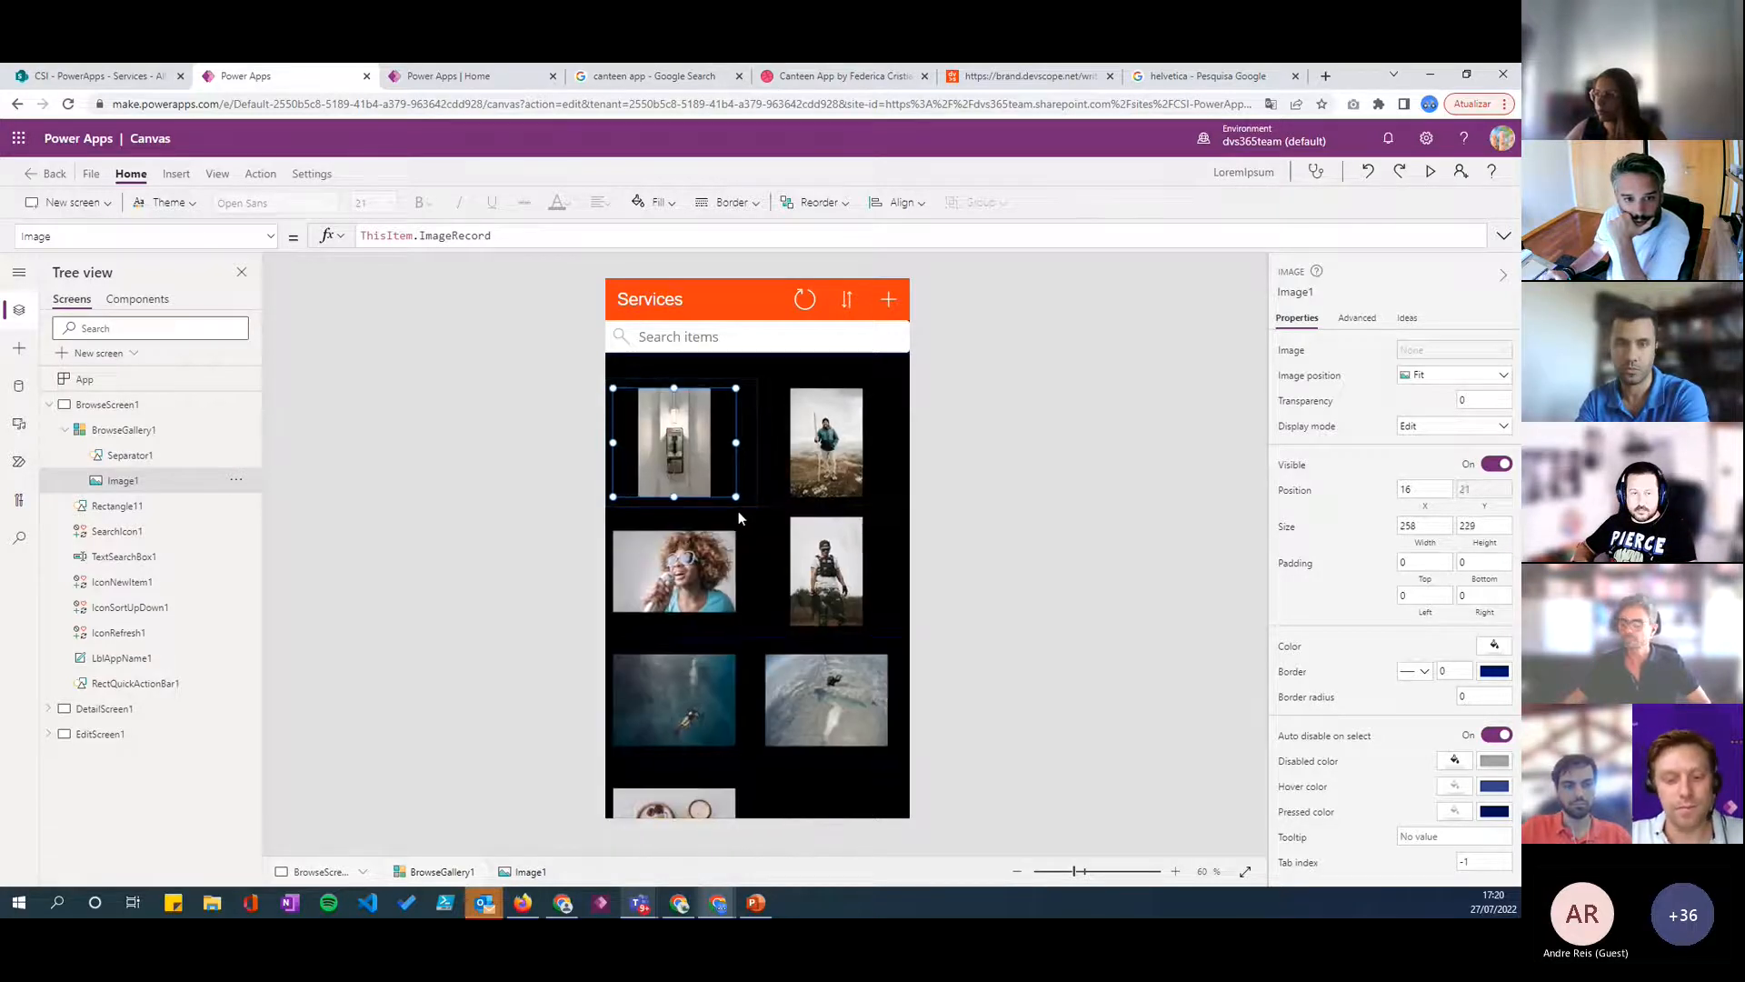
- Set the gallery image's width to 256 and its height to 300
left_click(1434, 525)
key("BackSpace")
type("6")
left_click(1423, 534)
double_click(1457, 525)
type("300")
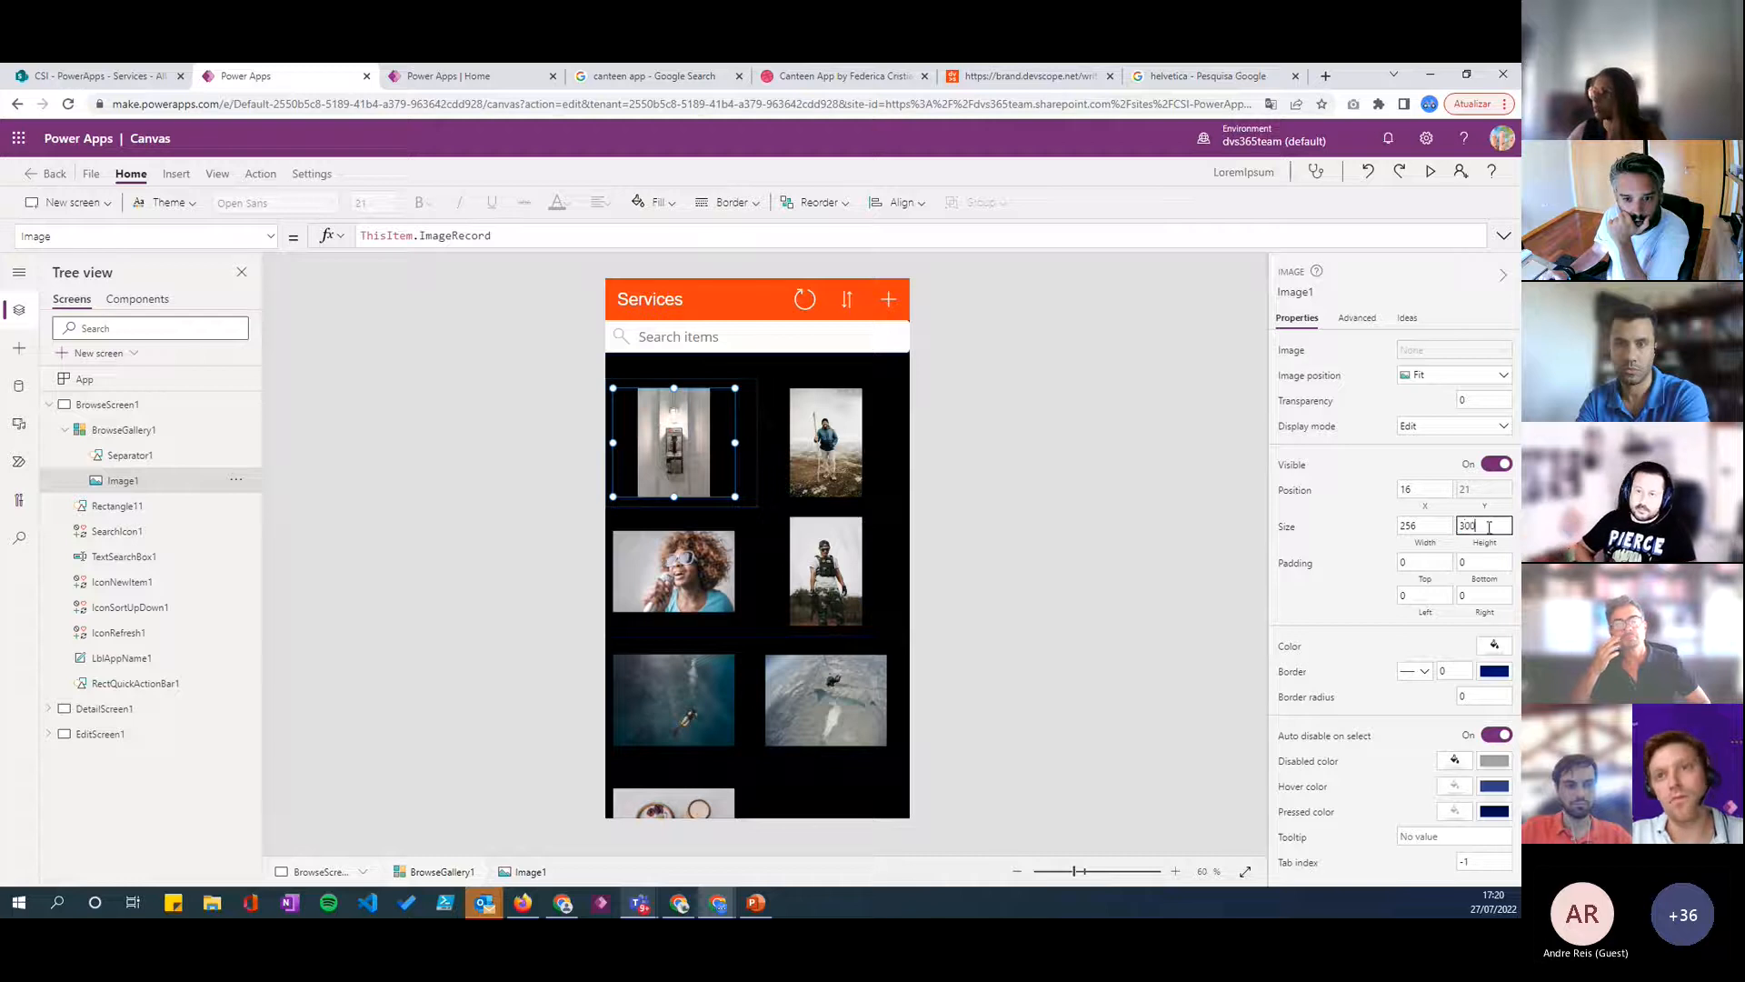
key("Return")
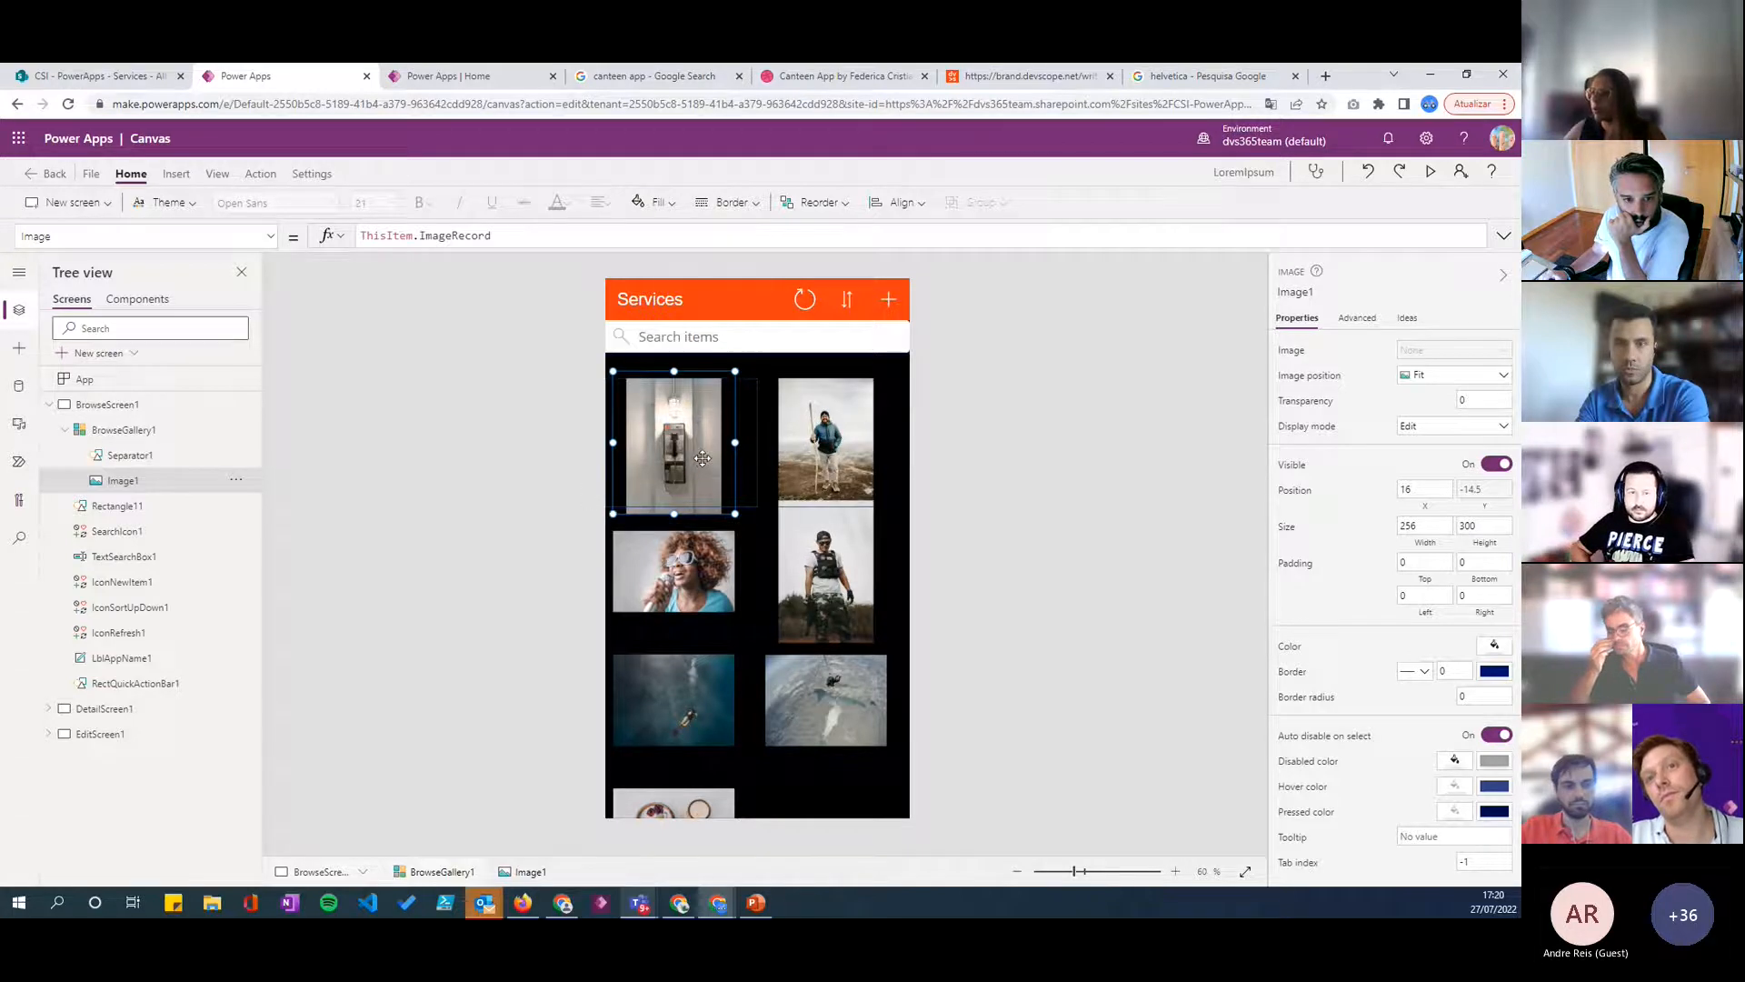
- Set the template size of BrowseGallery1 to 350
left_click(756, 502)
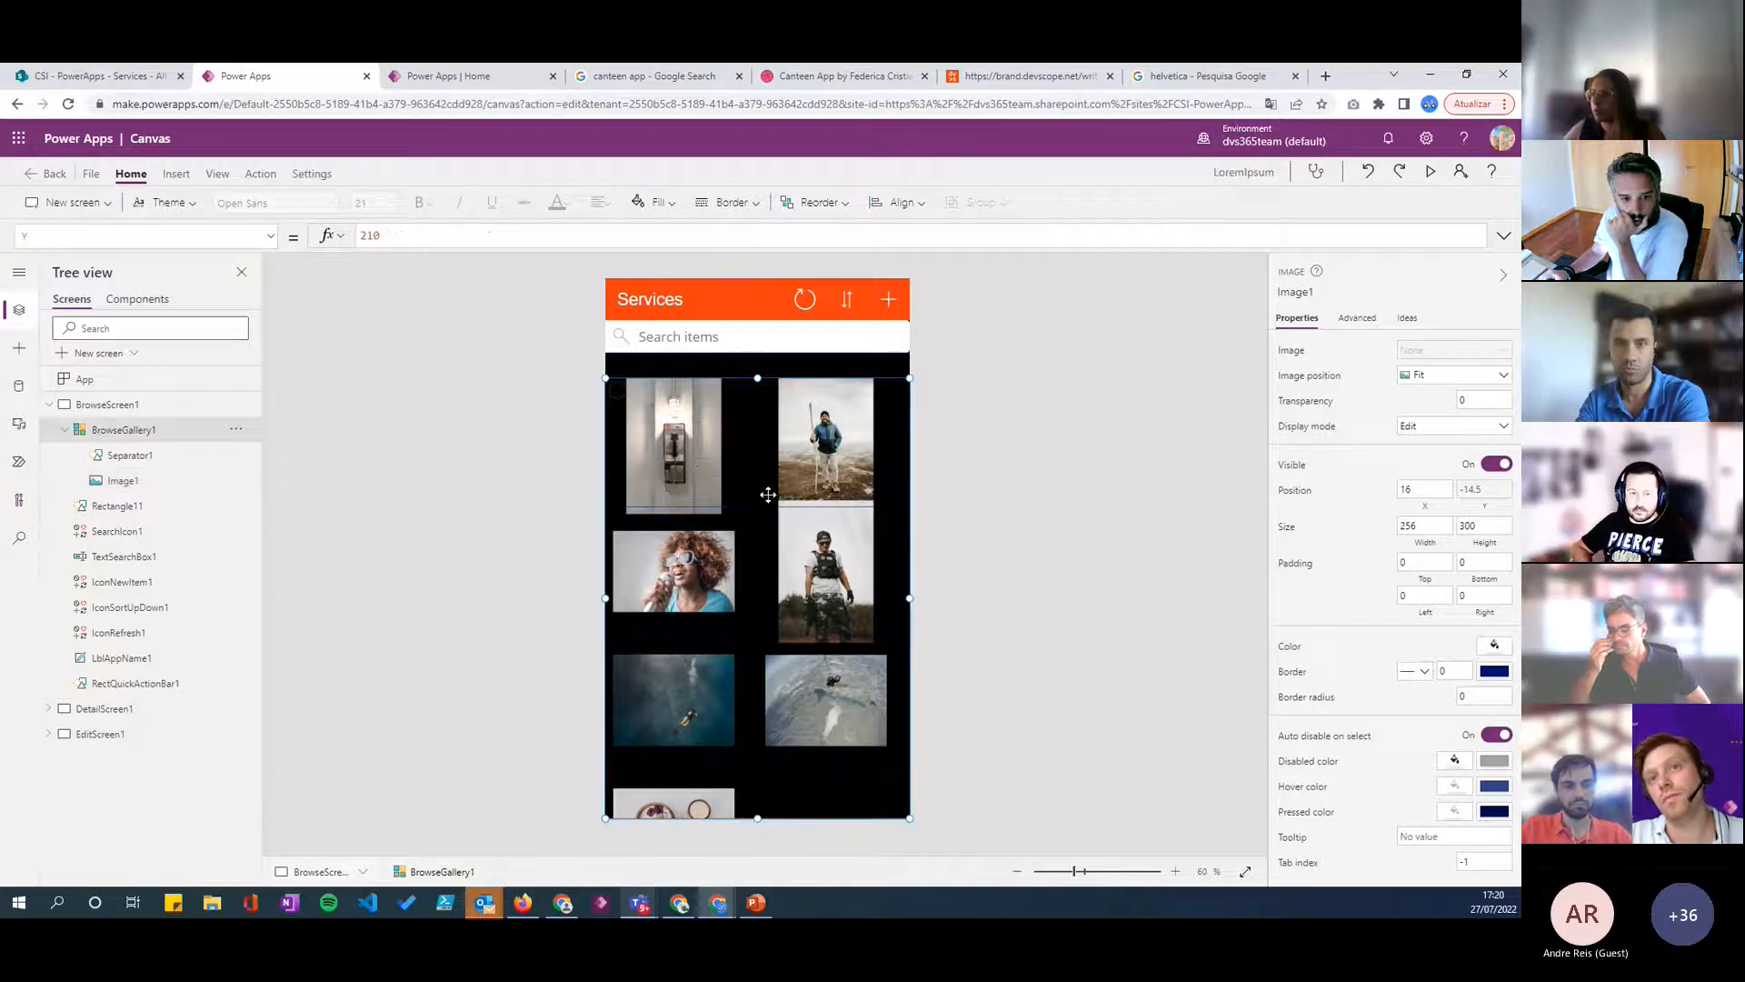
left_click(1030, 513)
left_click(736, 589)
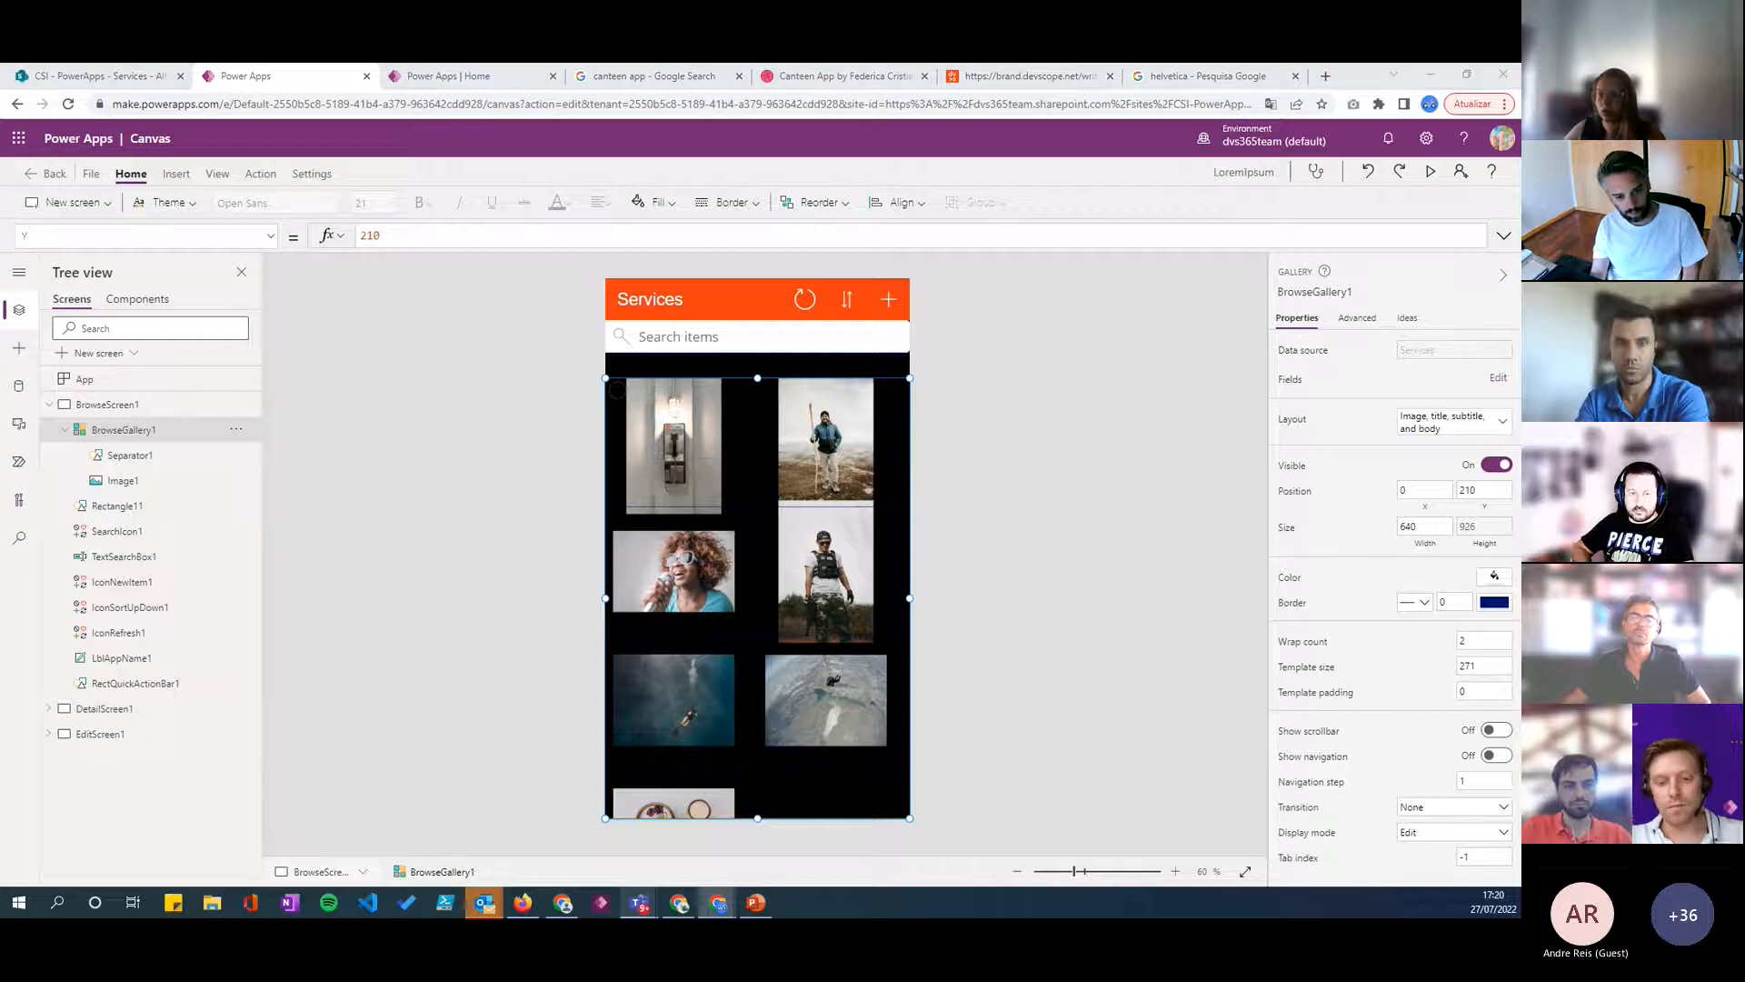
left_click(960, 618)
left_click(858, 801)
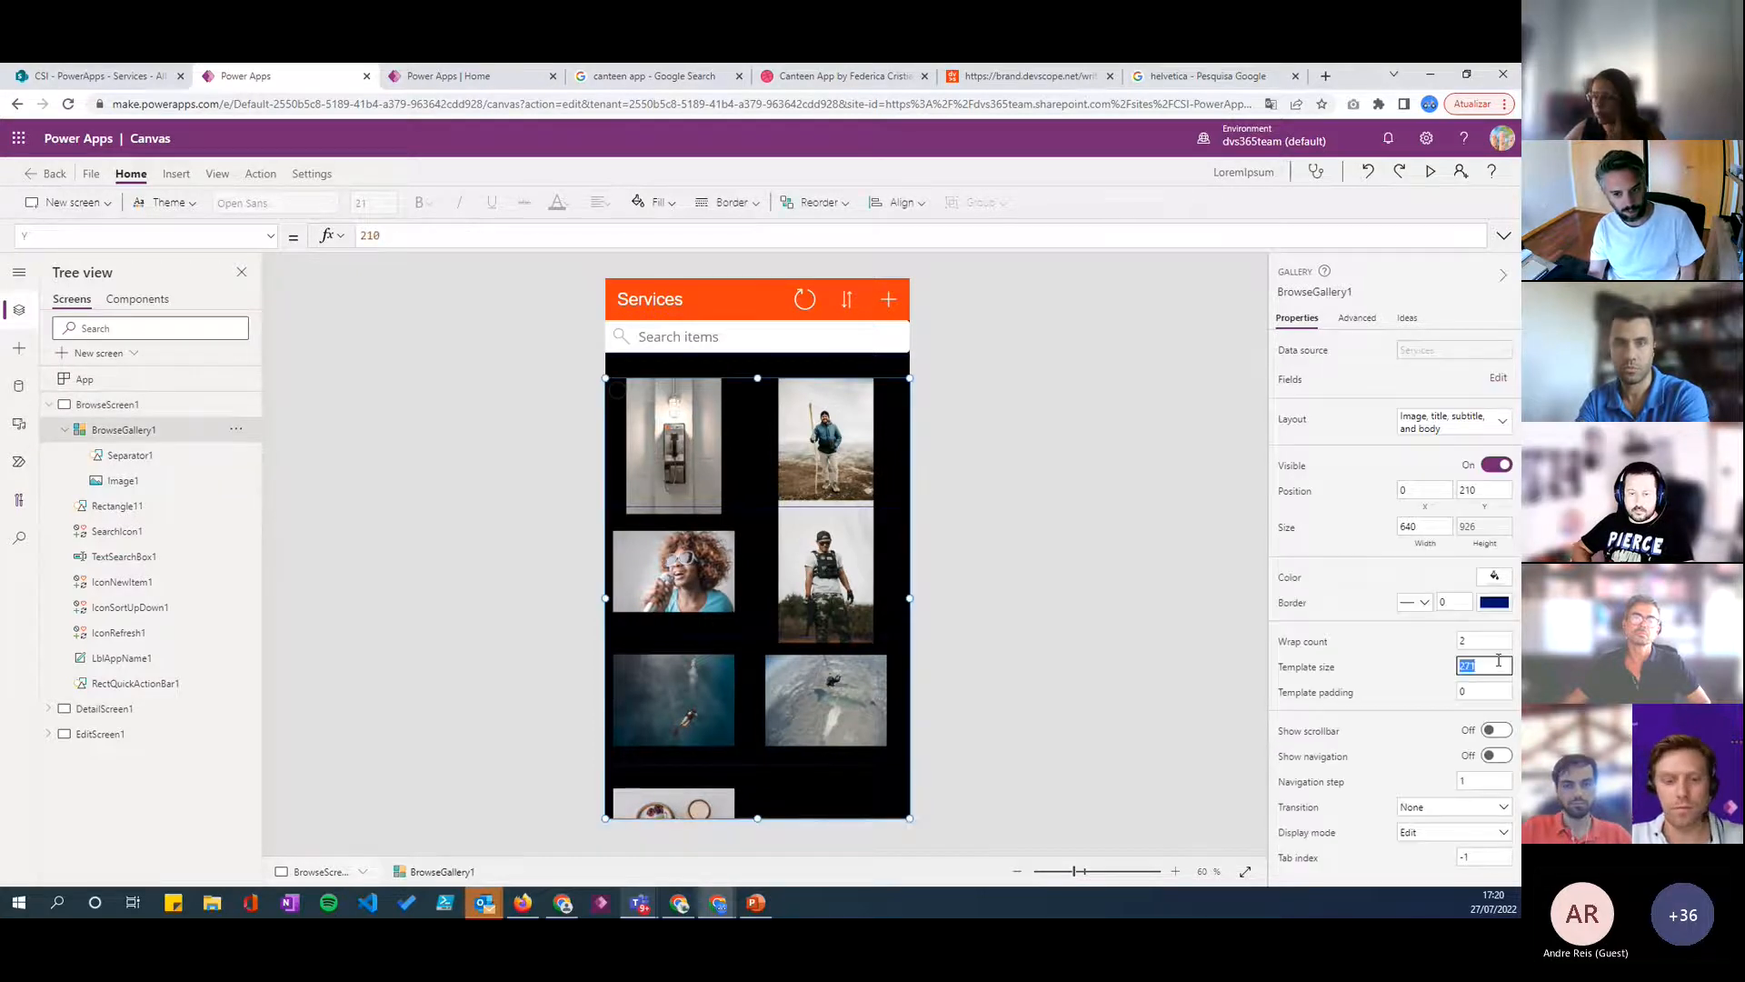
type("350")
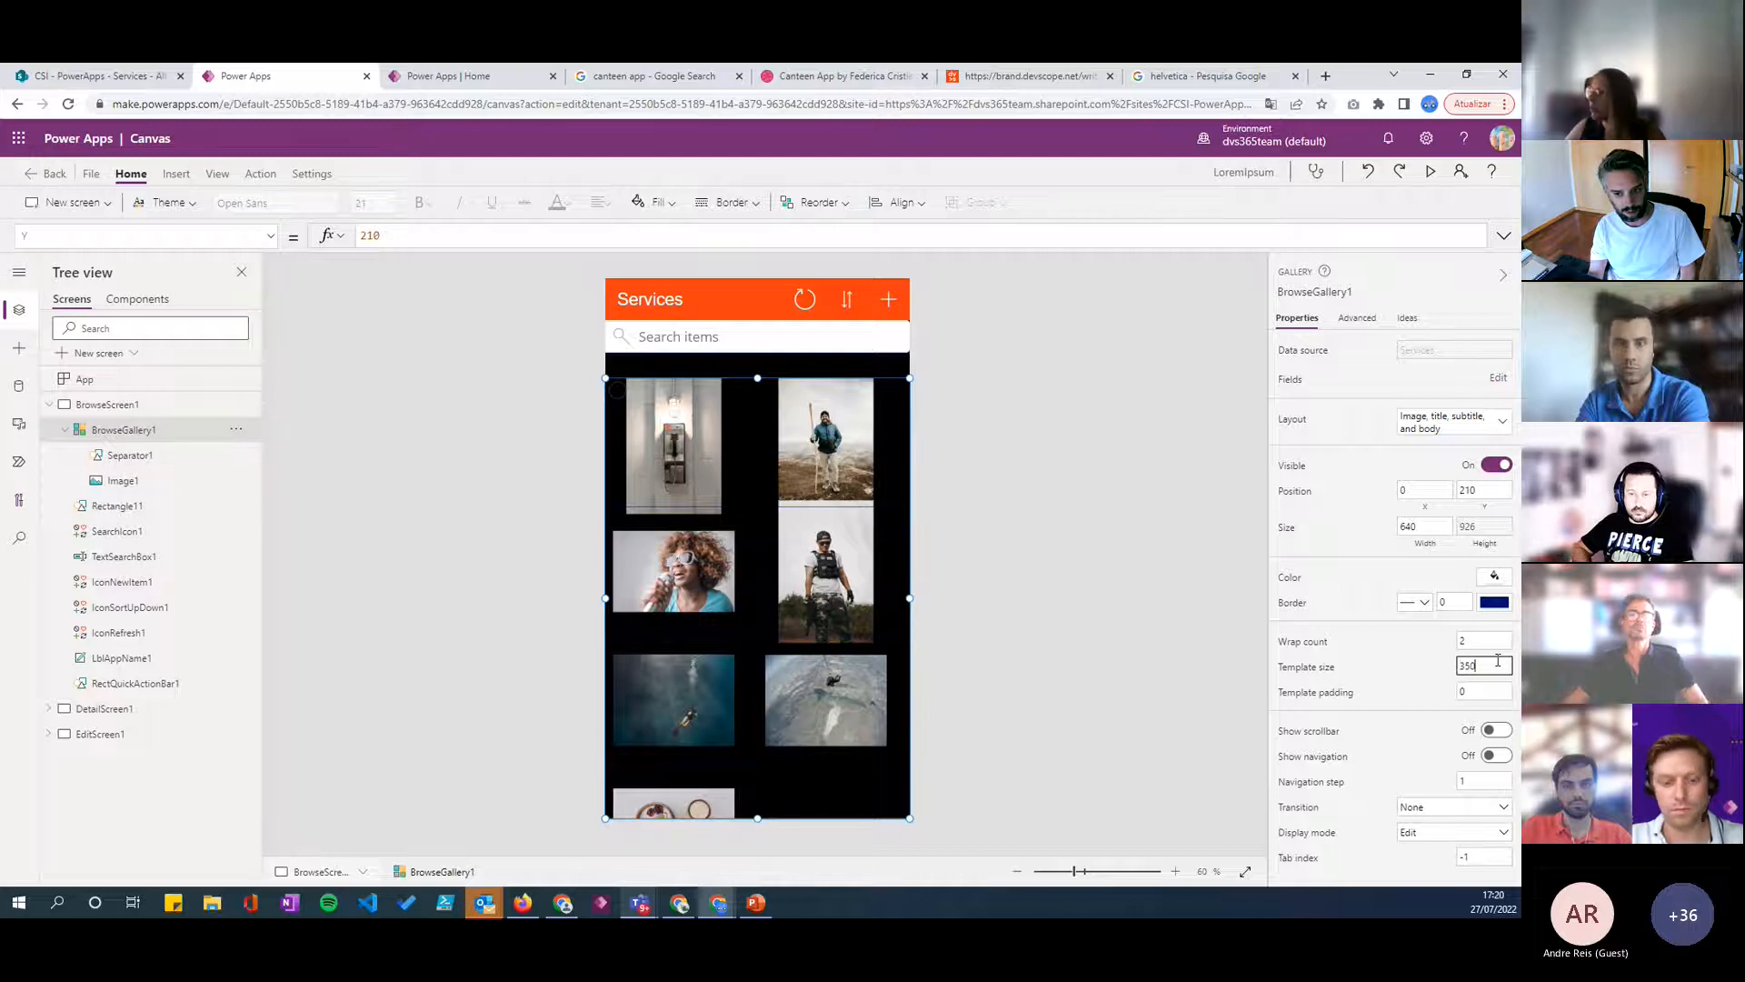
left_click(1408, 665)
left_click(1092, 552)
- Set the image position of Image1 in the gallery template to Fill
left_click(696, 482)
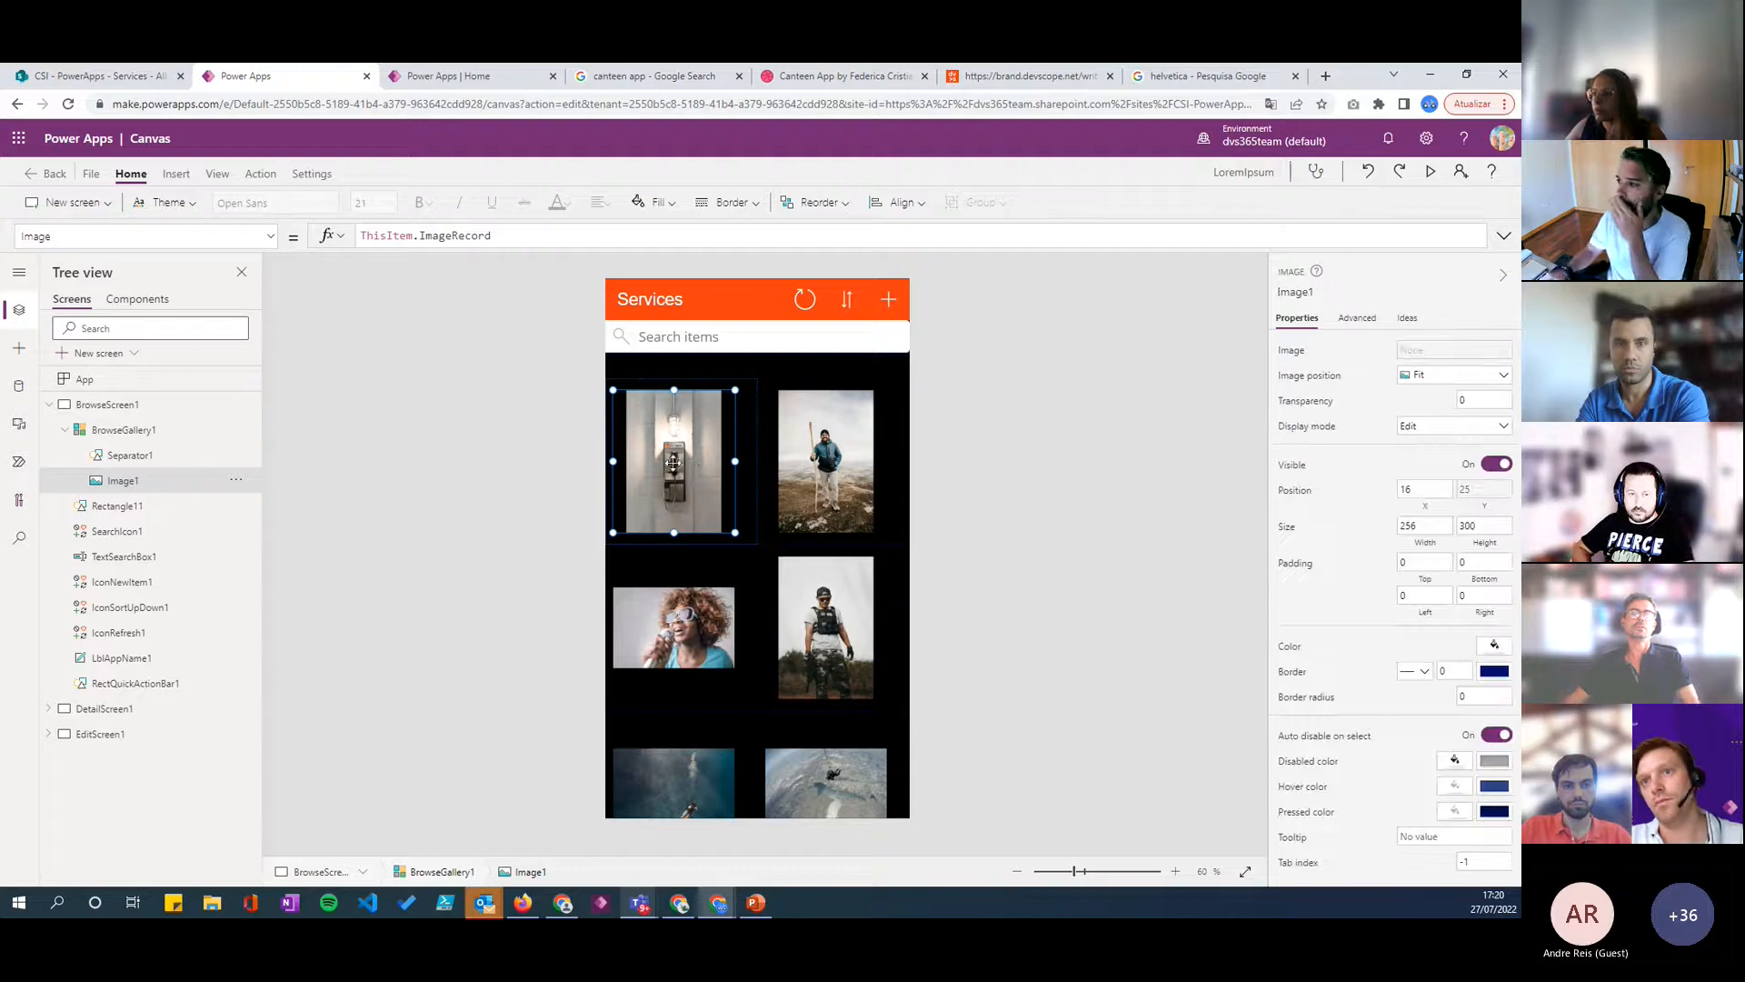
left_click(1412, 377)
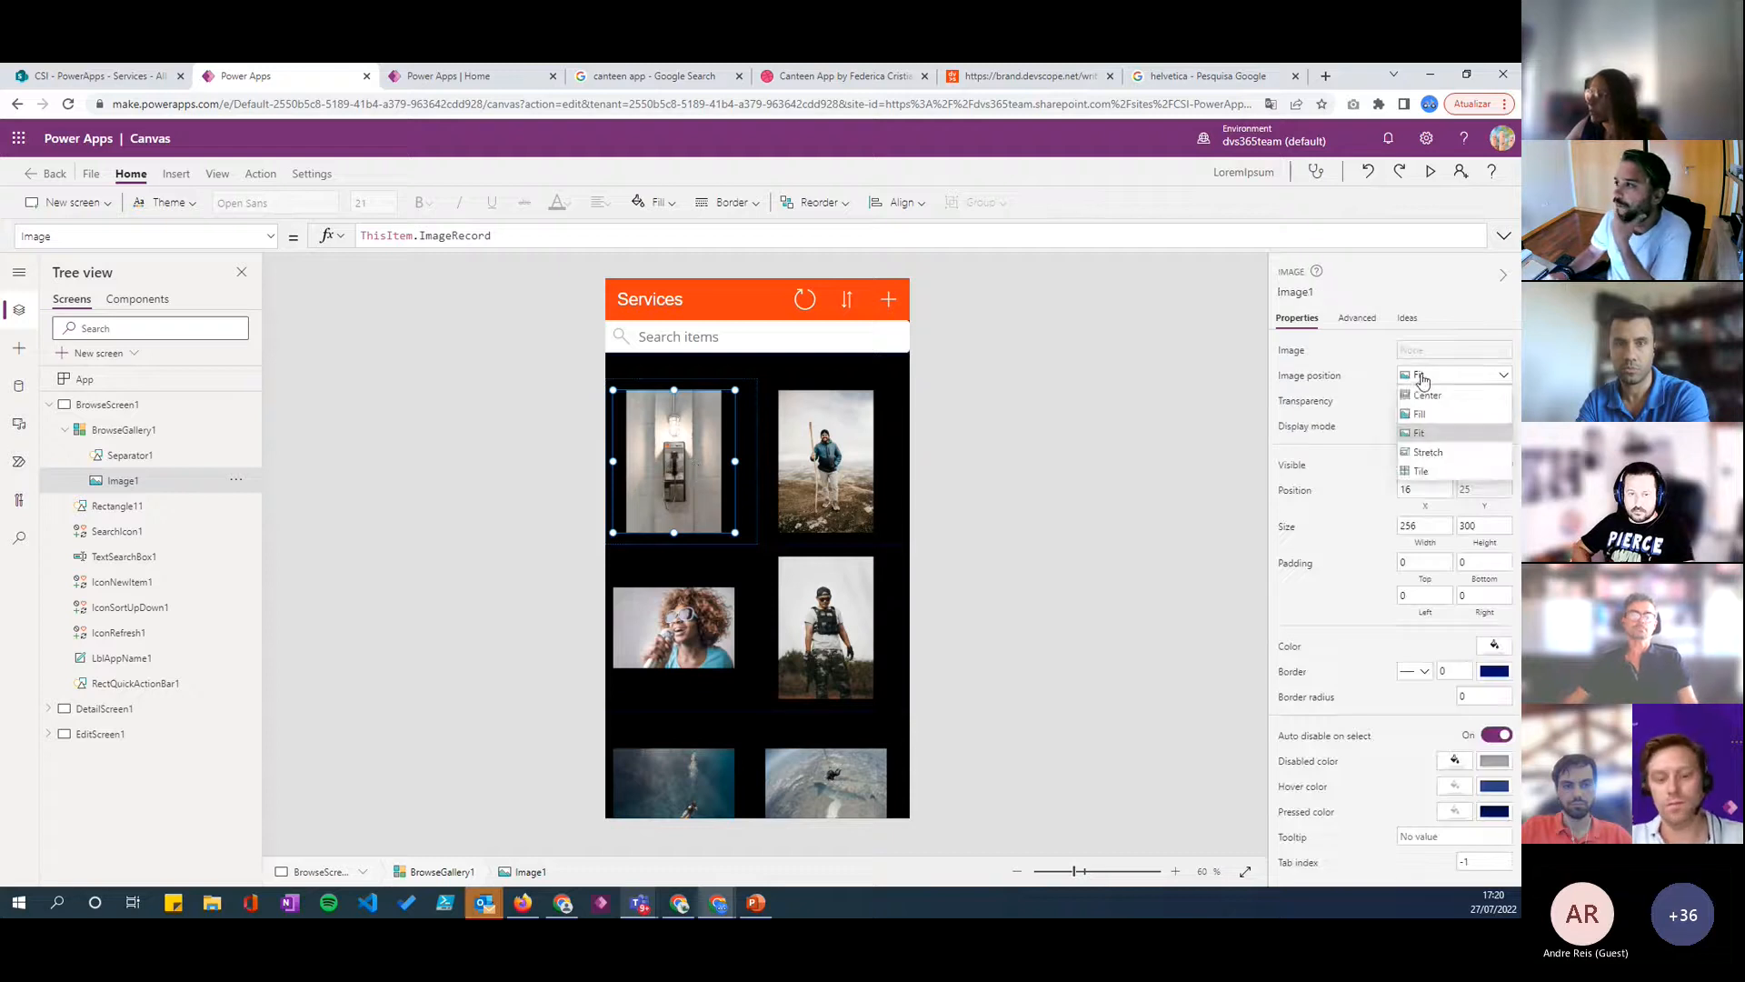
left_click(1437, 416)
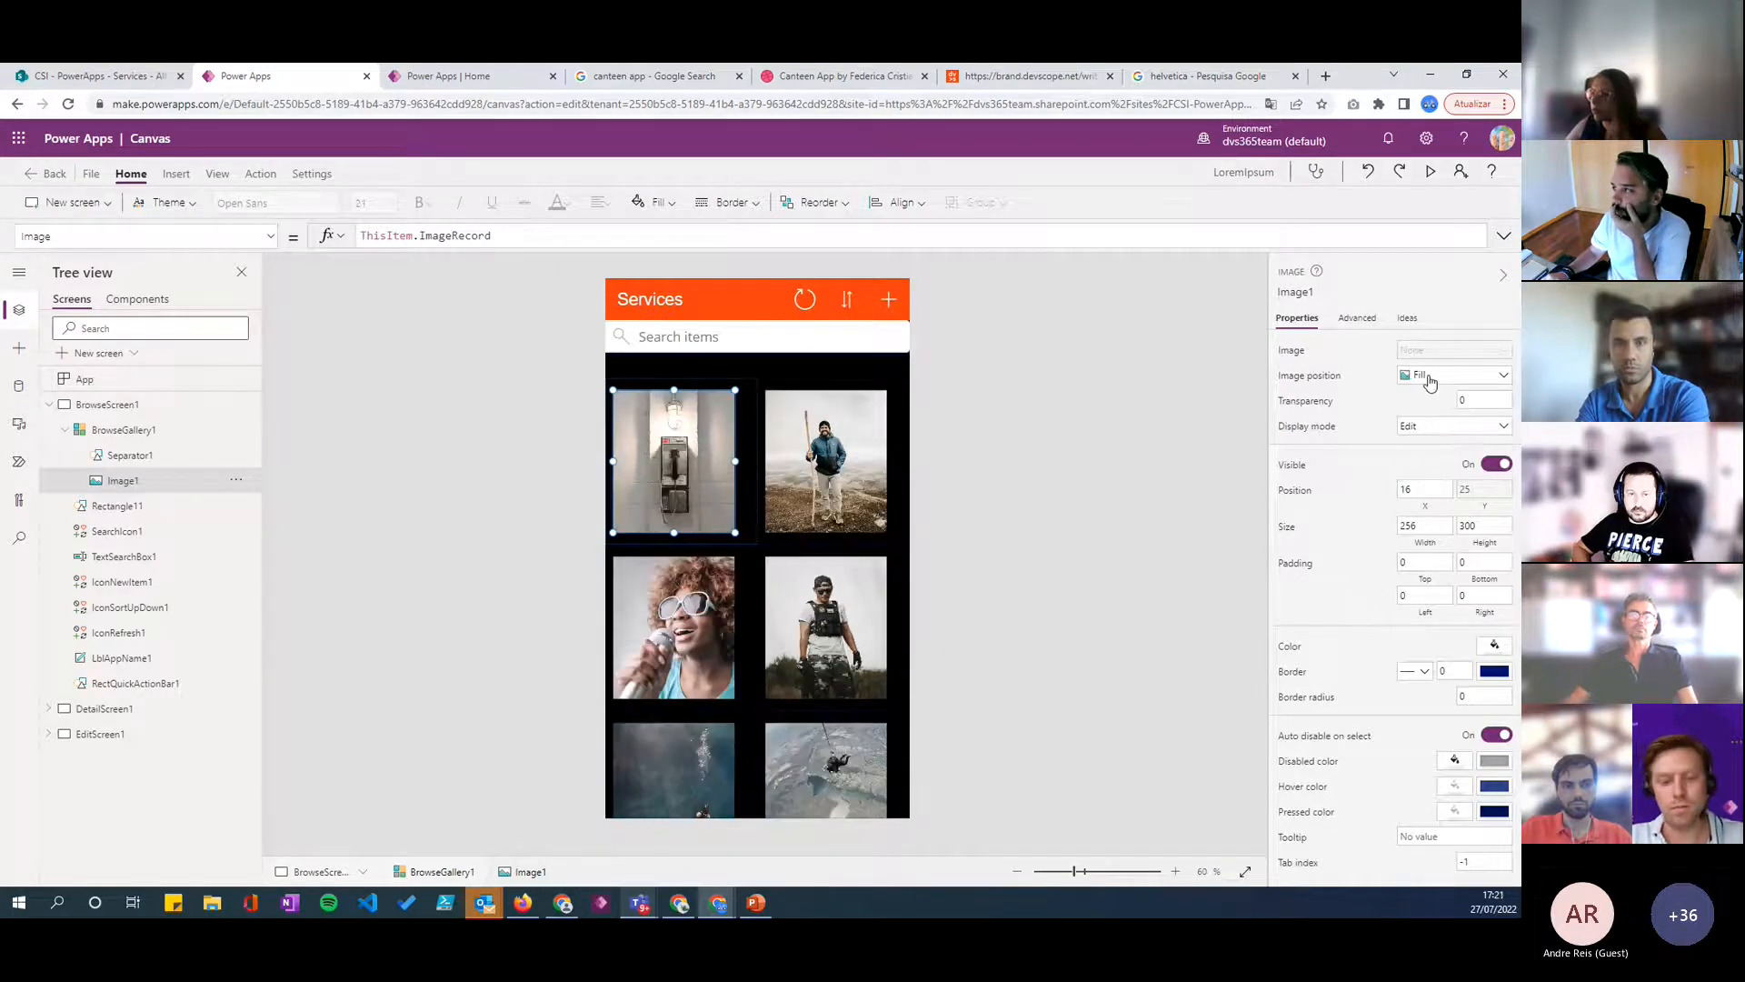
left_click(1431, 378)
left_click(1021, 460)
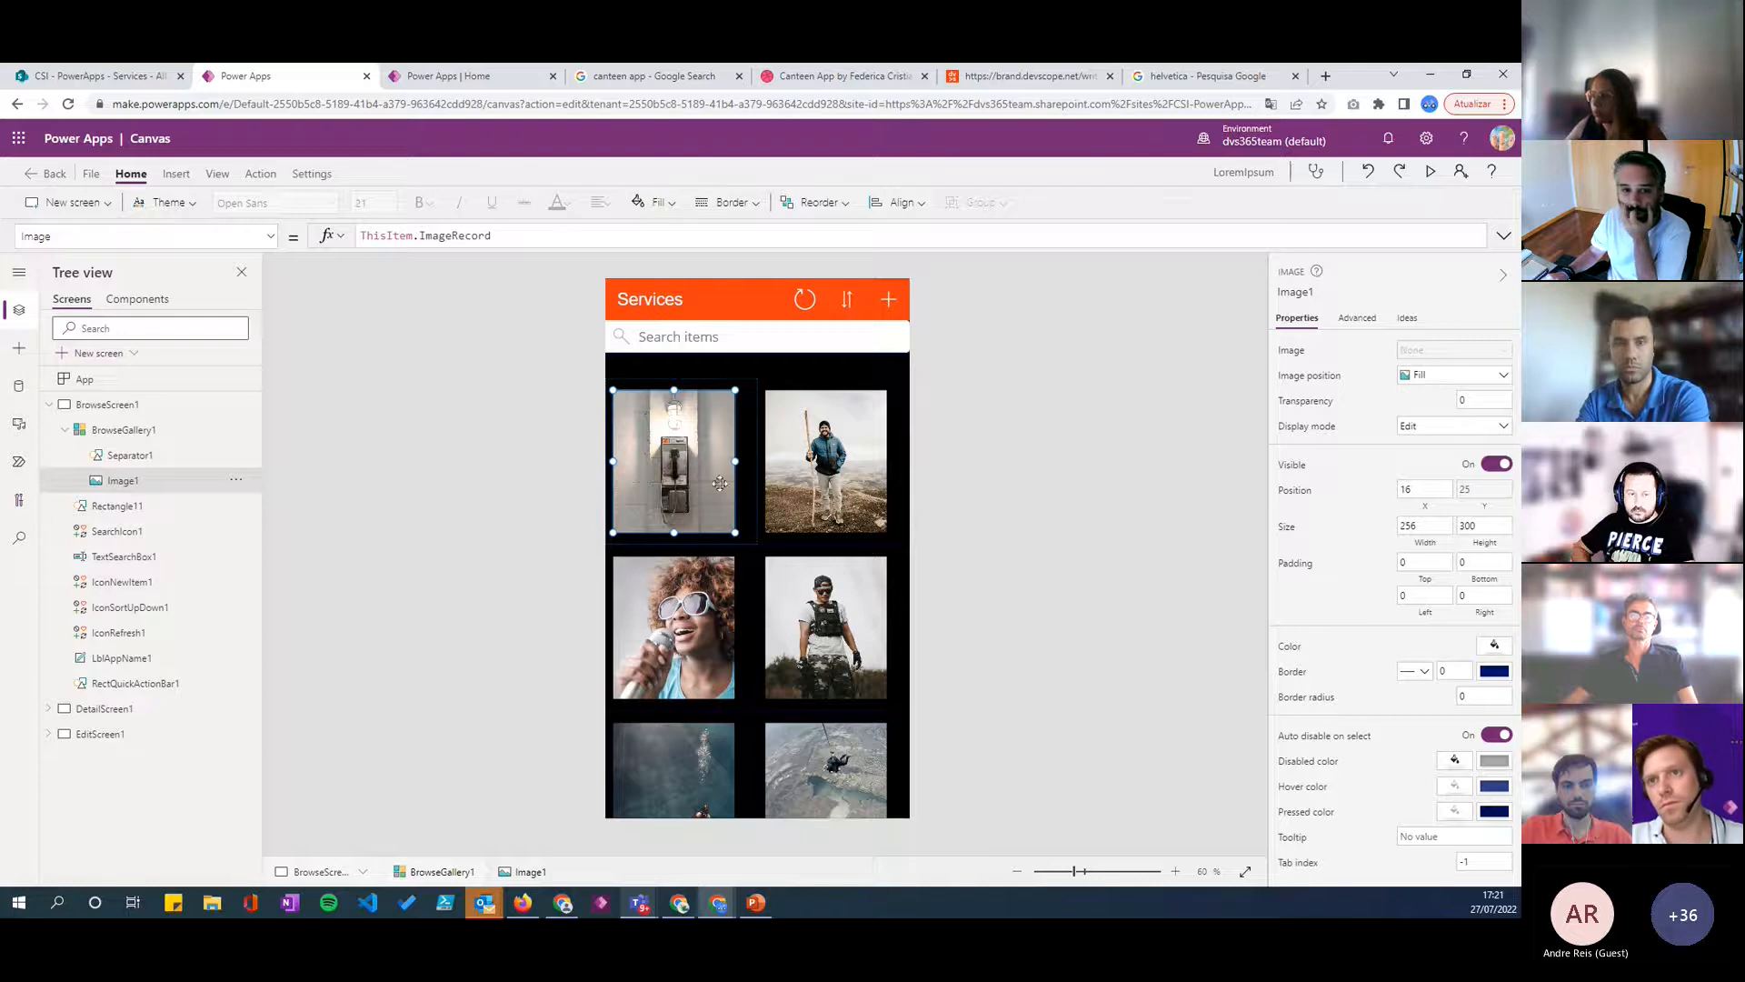
left_click(963, 526)
left_click(857, 516)
left_click(858, 517)
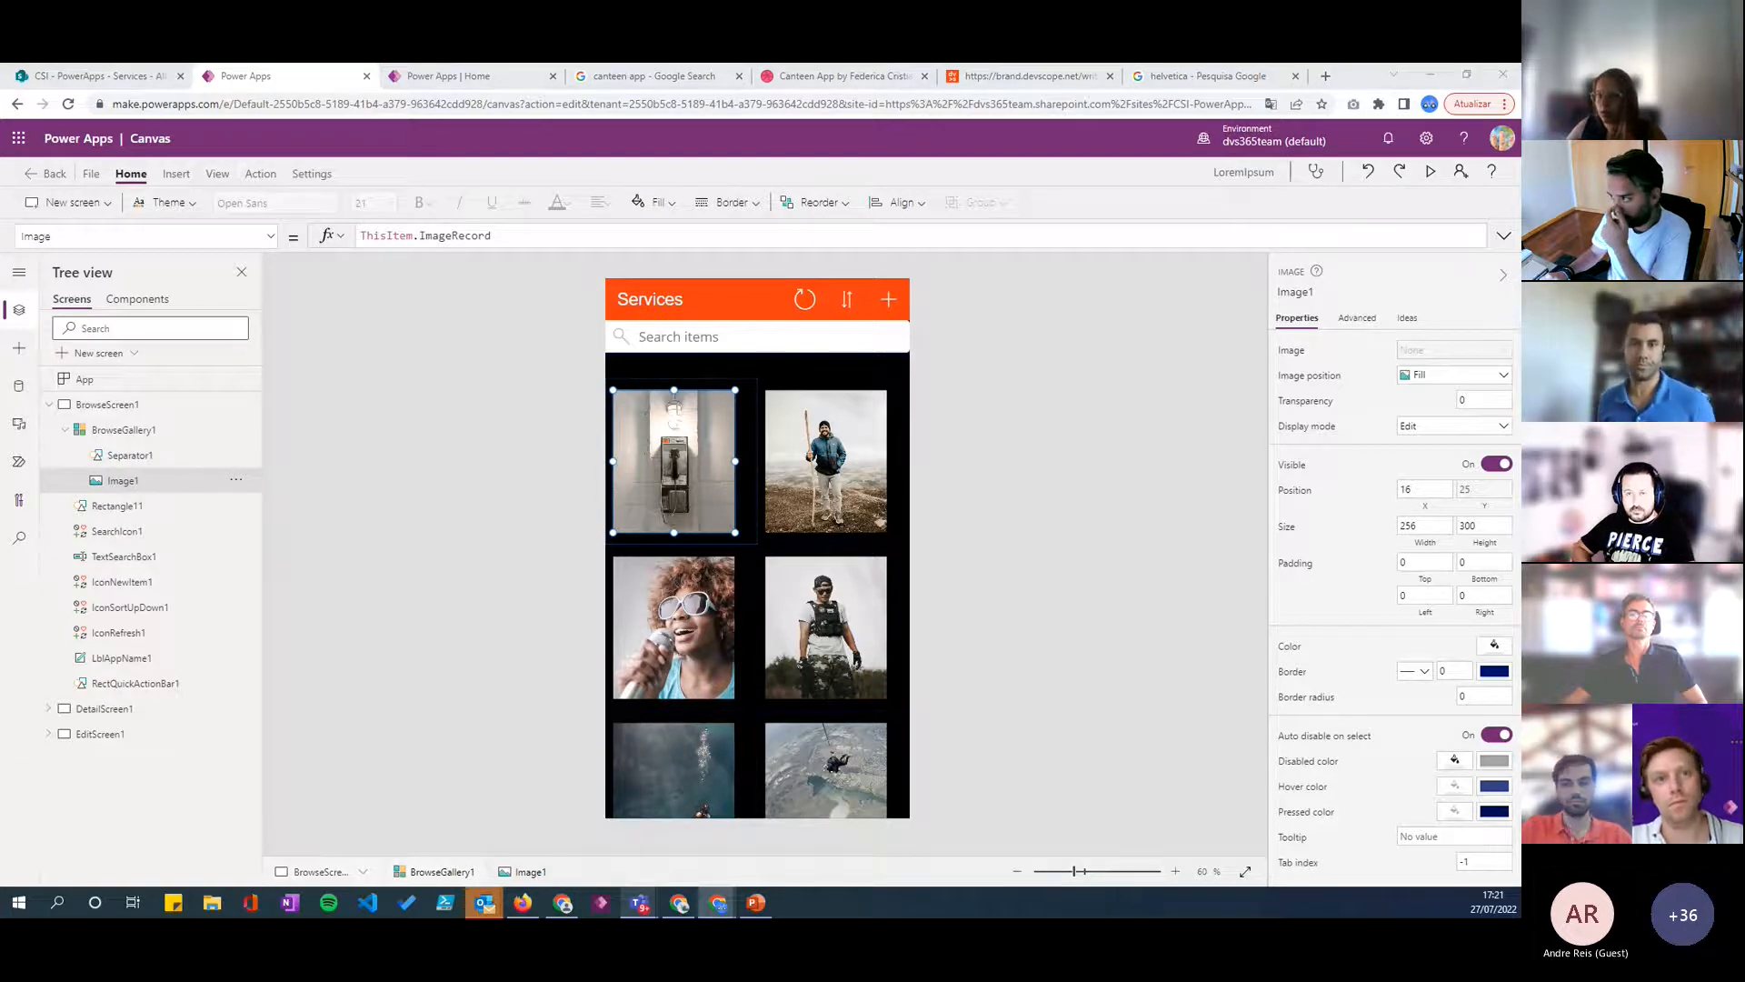
left_click(1083, 520)
- Round the corners of the gallery image with a border radius of 30
left_click(645, 417)
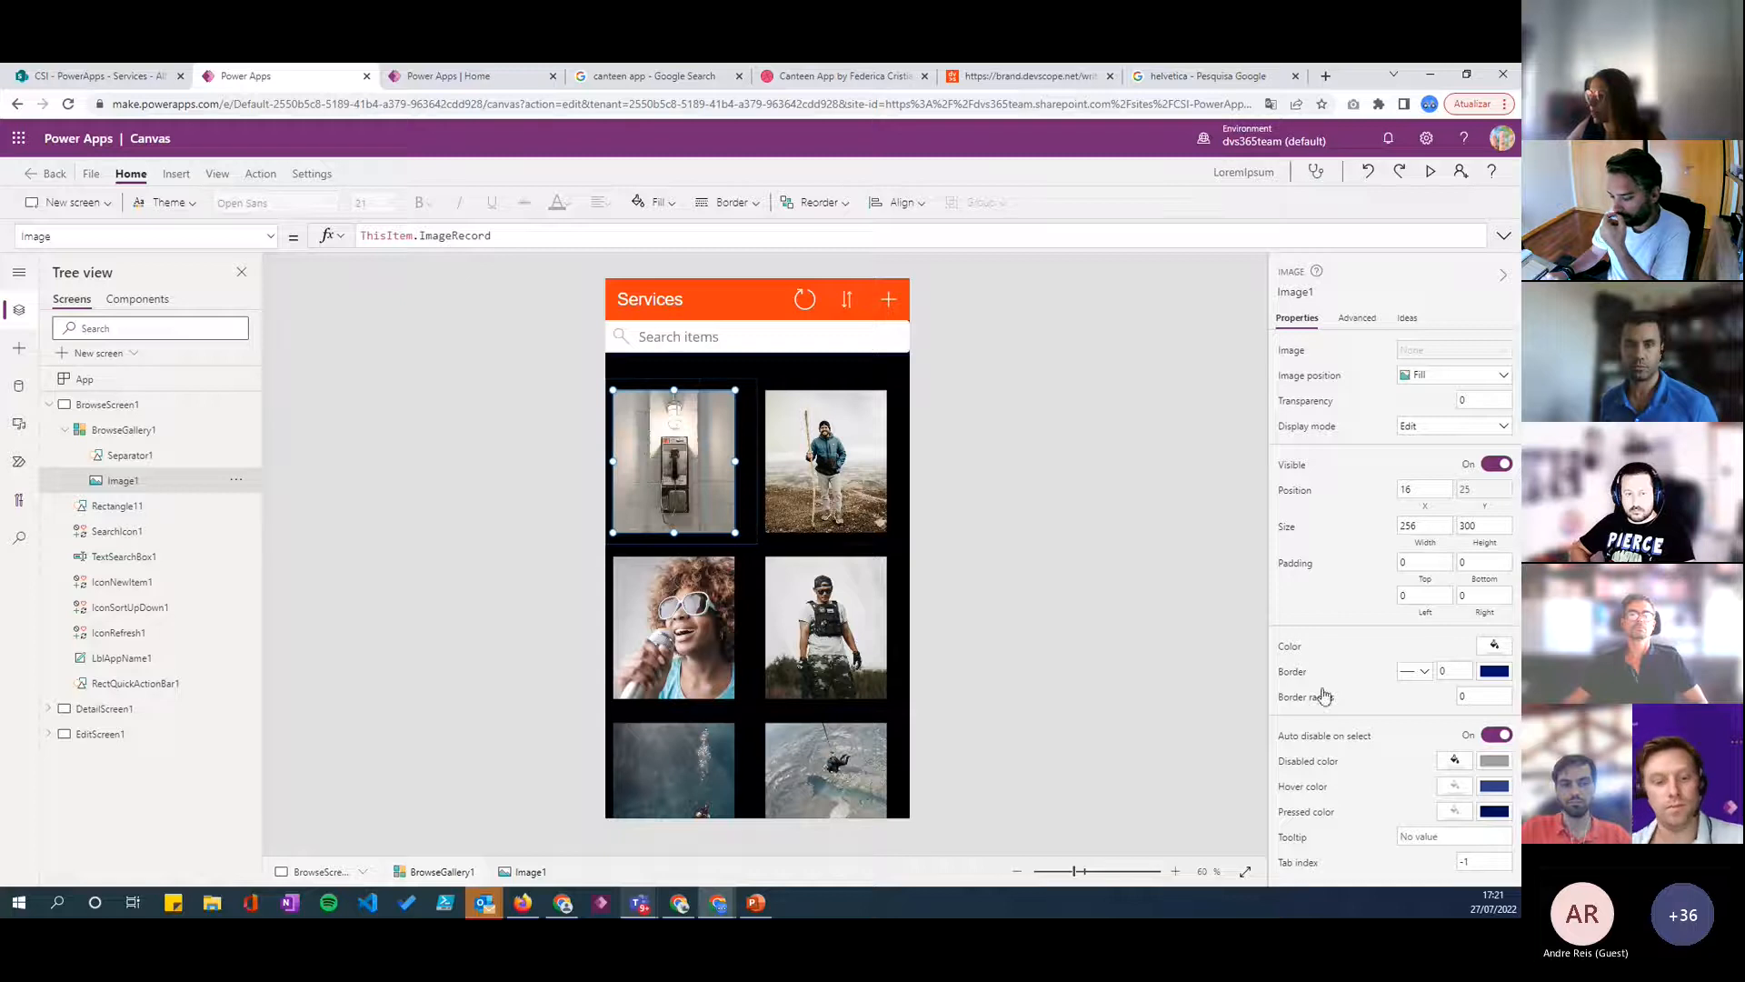
left_click(1482, 693)
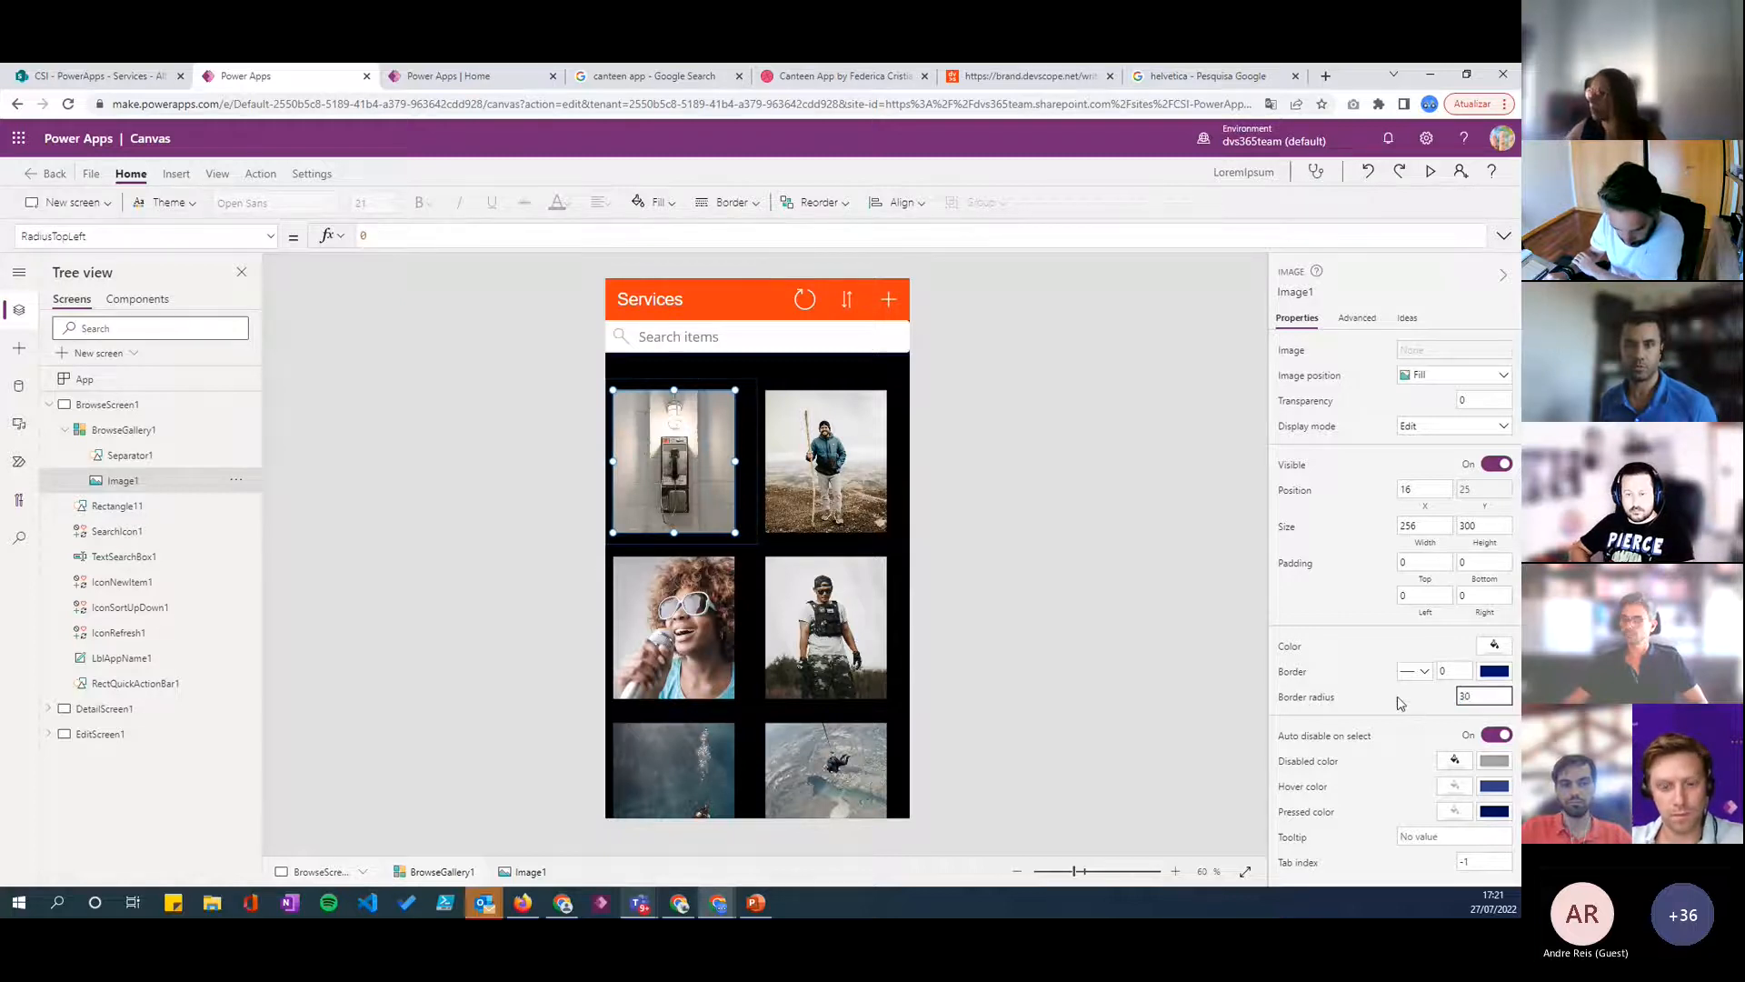
left_click(1014, 543)
left_click(704, 452)
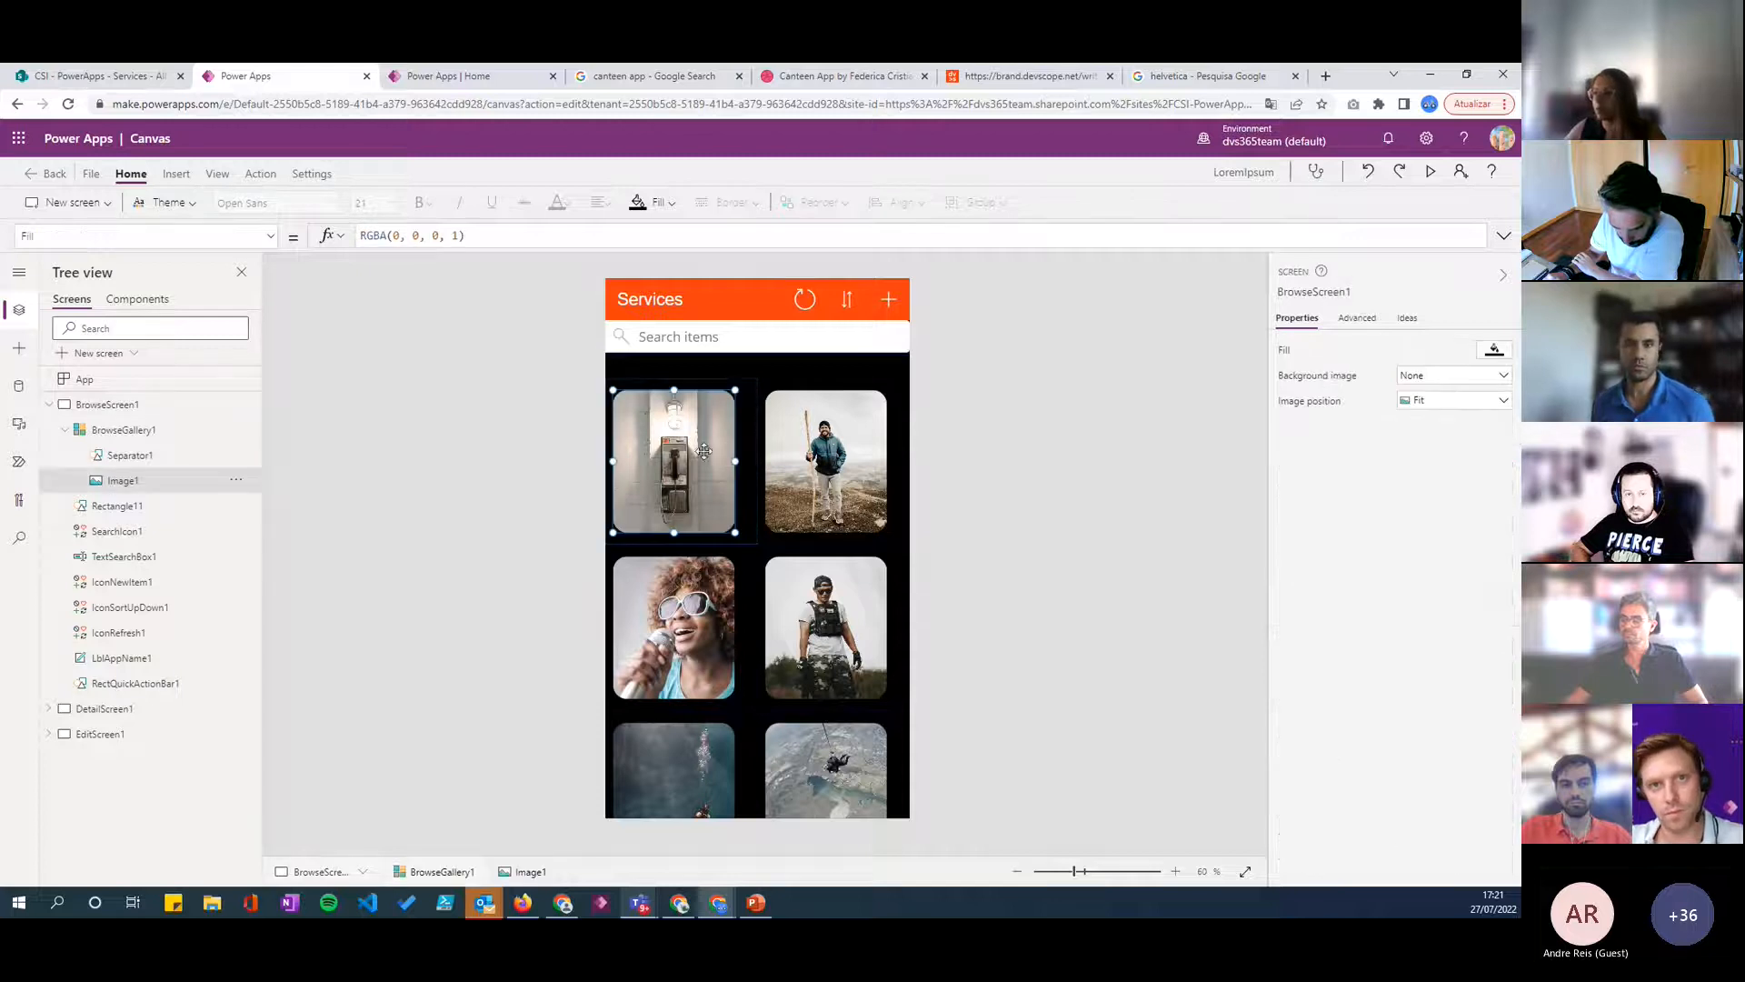
left_click(968, 431)
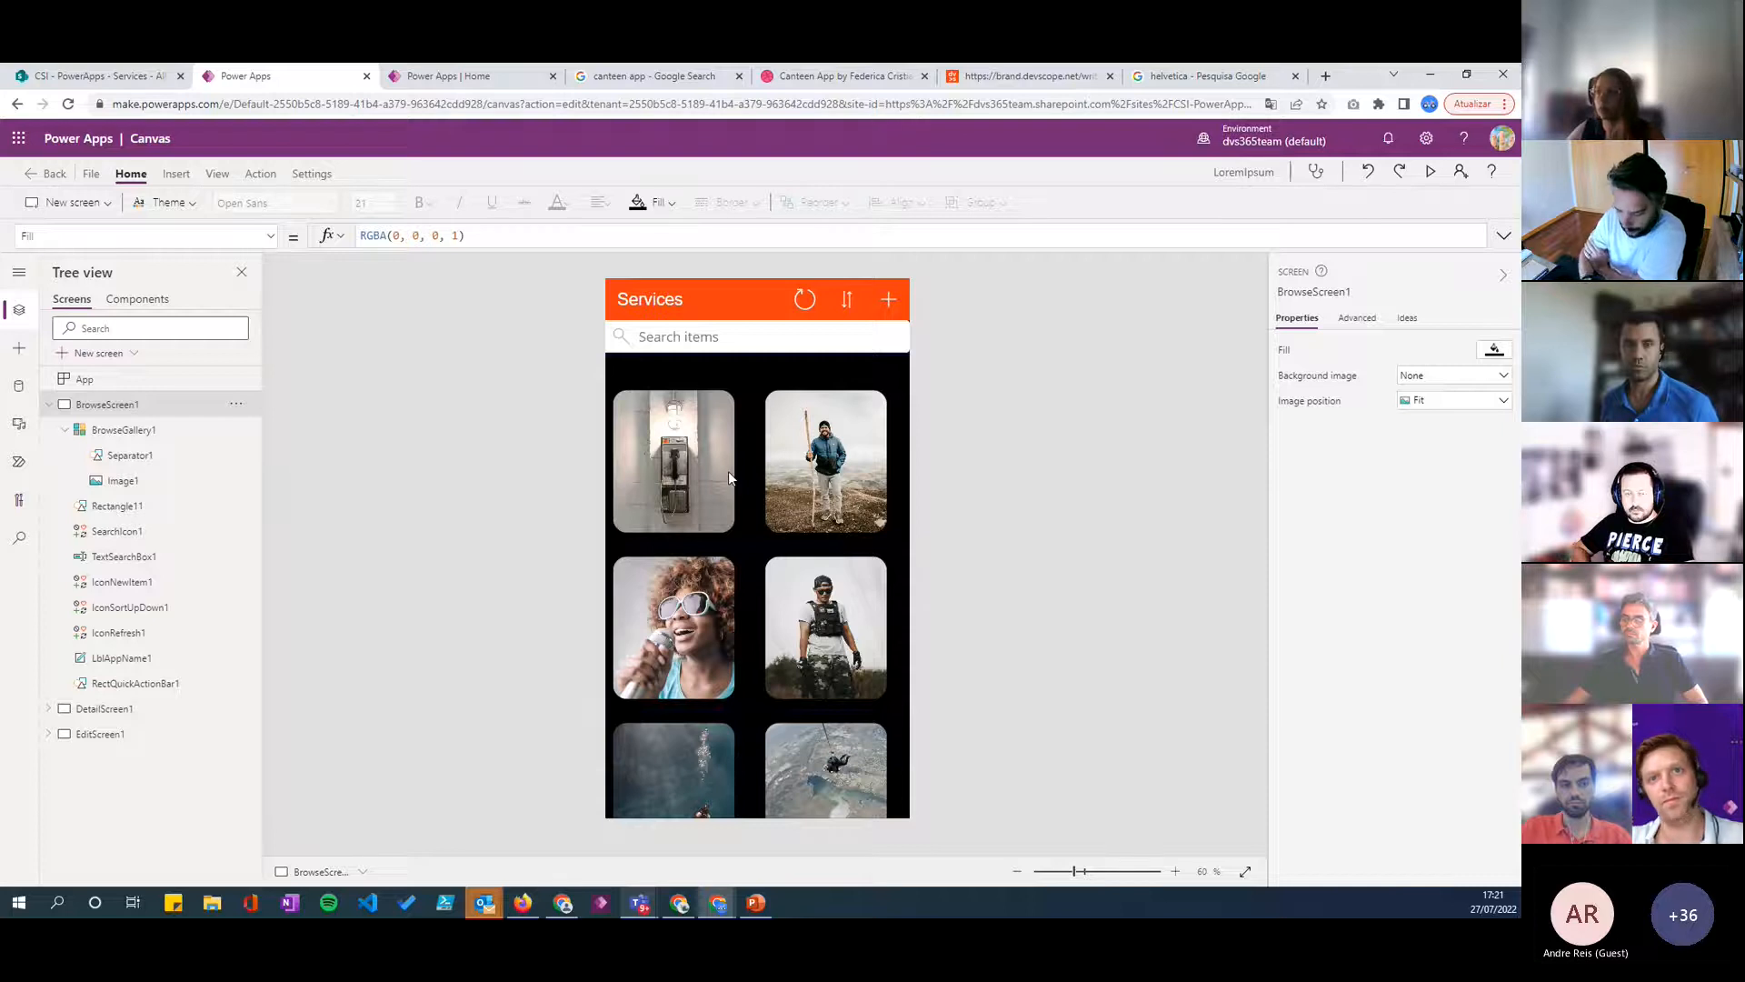
left_click(714, 426)
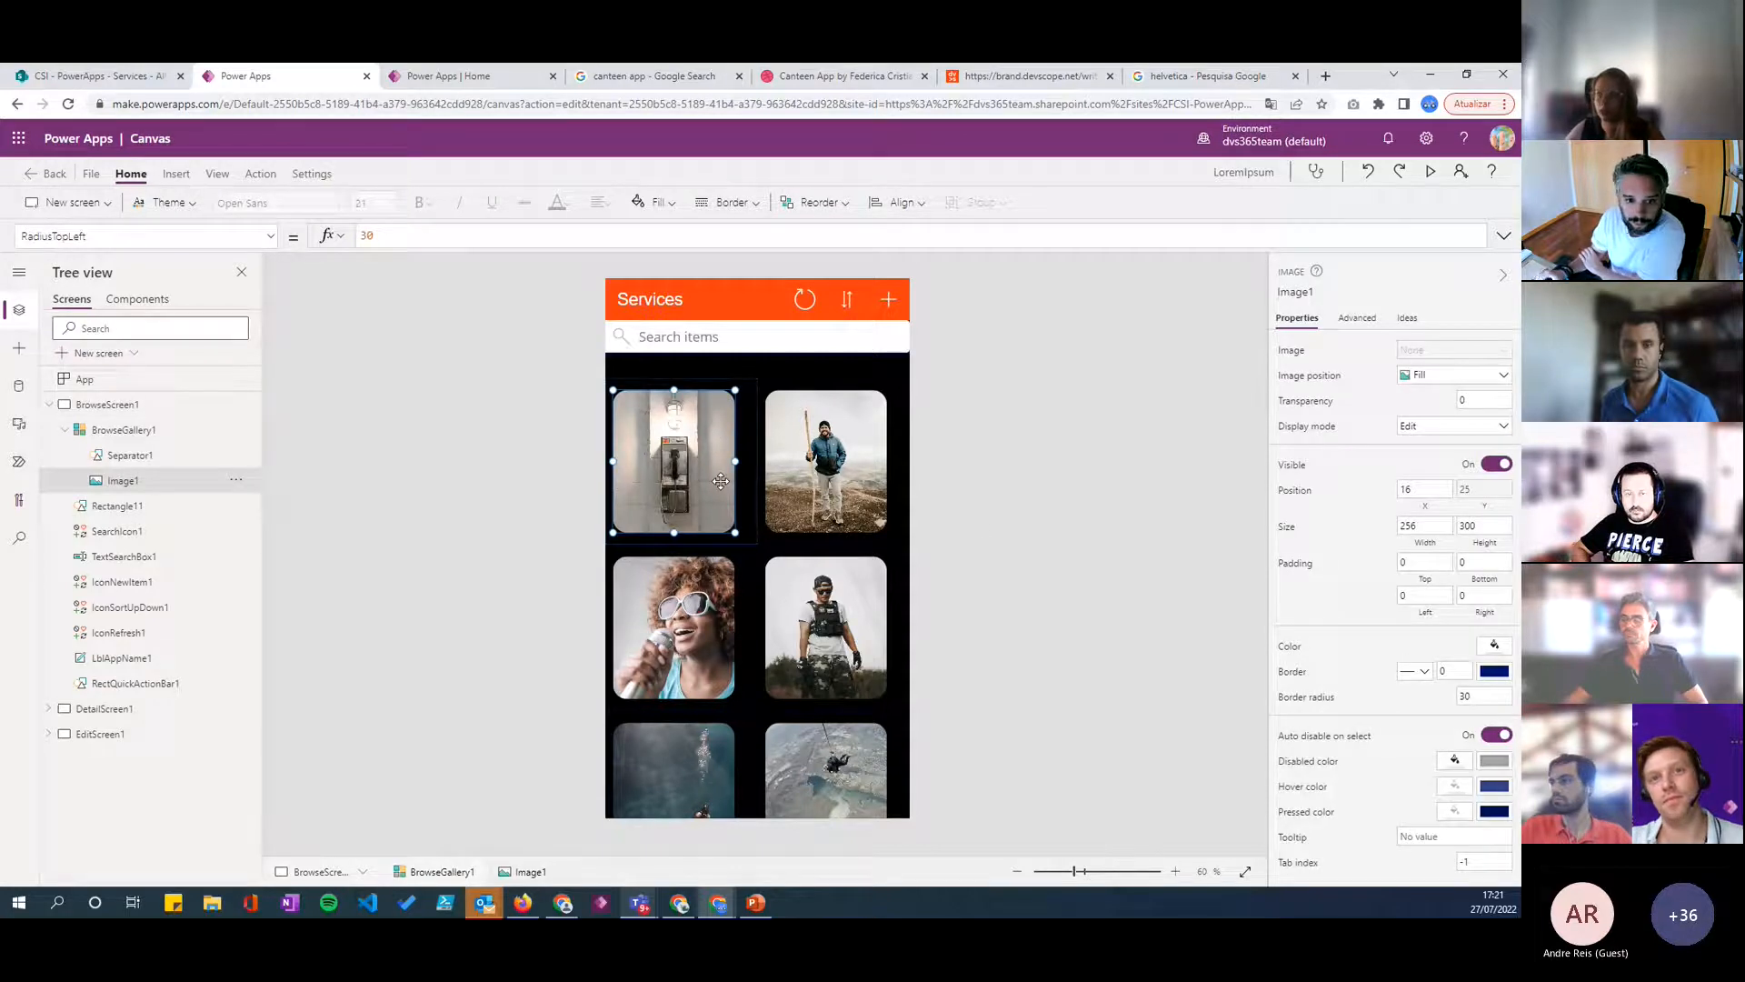
left_click(753, 504)
left_click(673, 484)
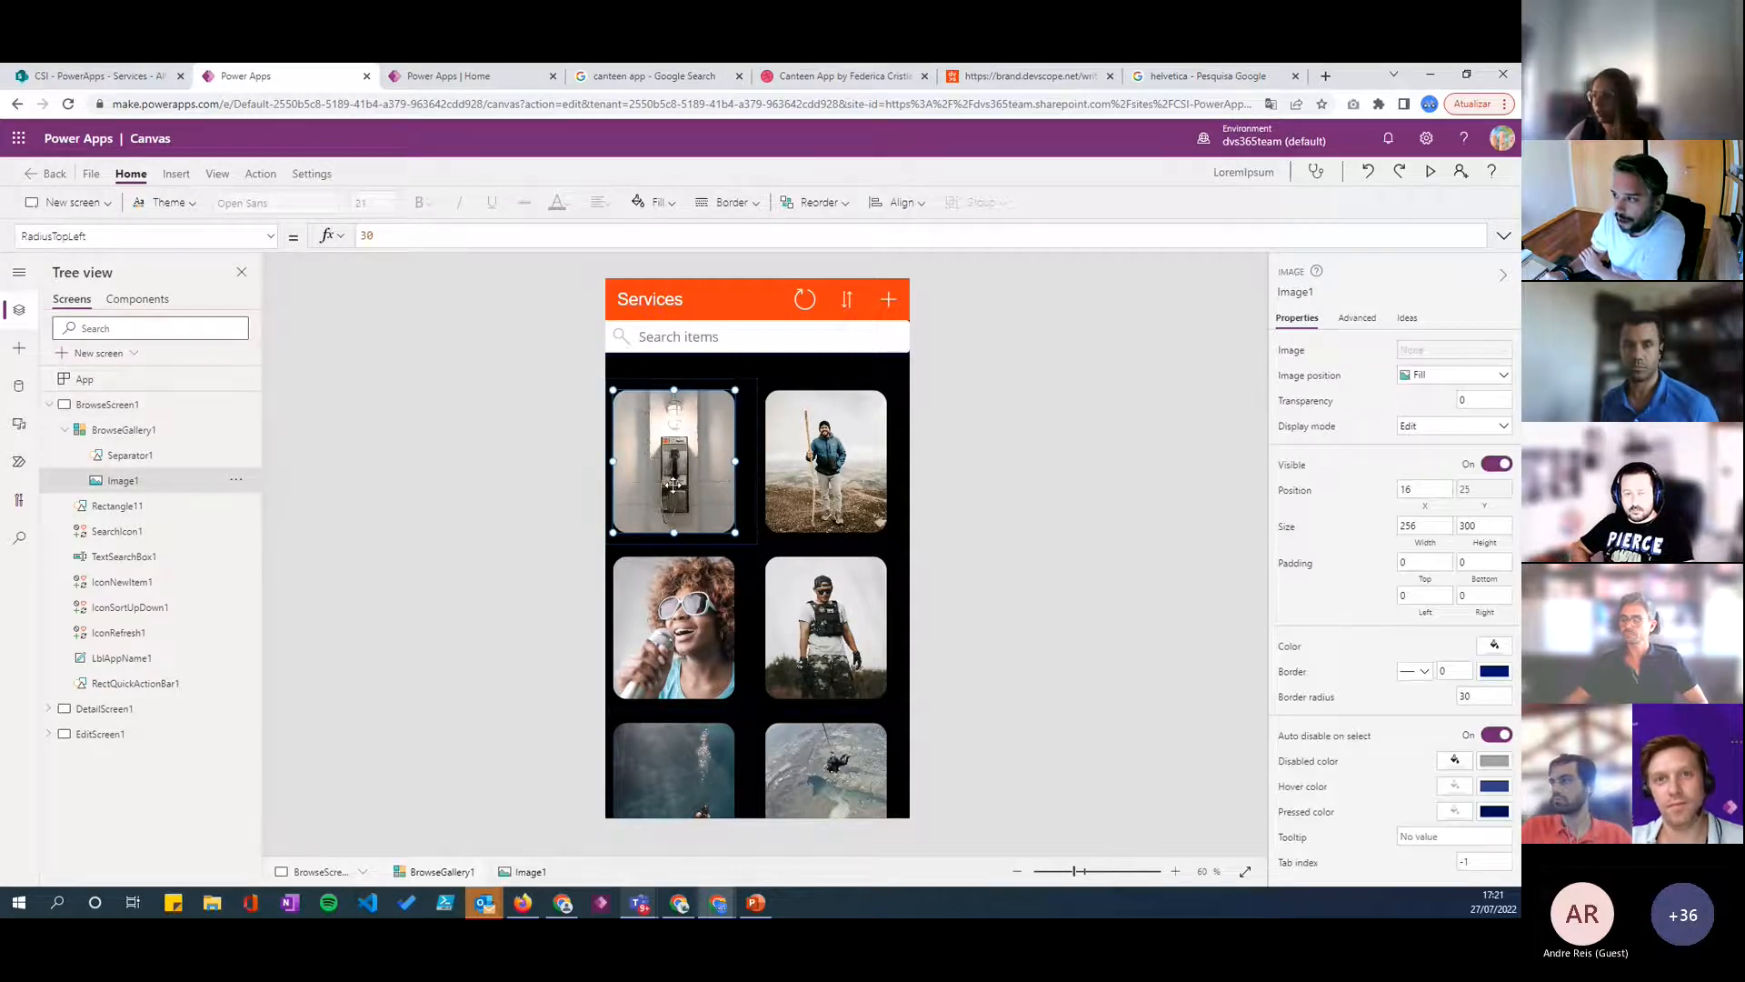
left_click(841, 468)
left_click(727, 470)
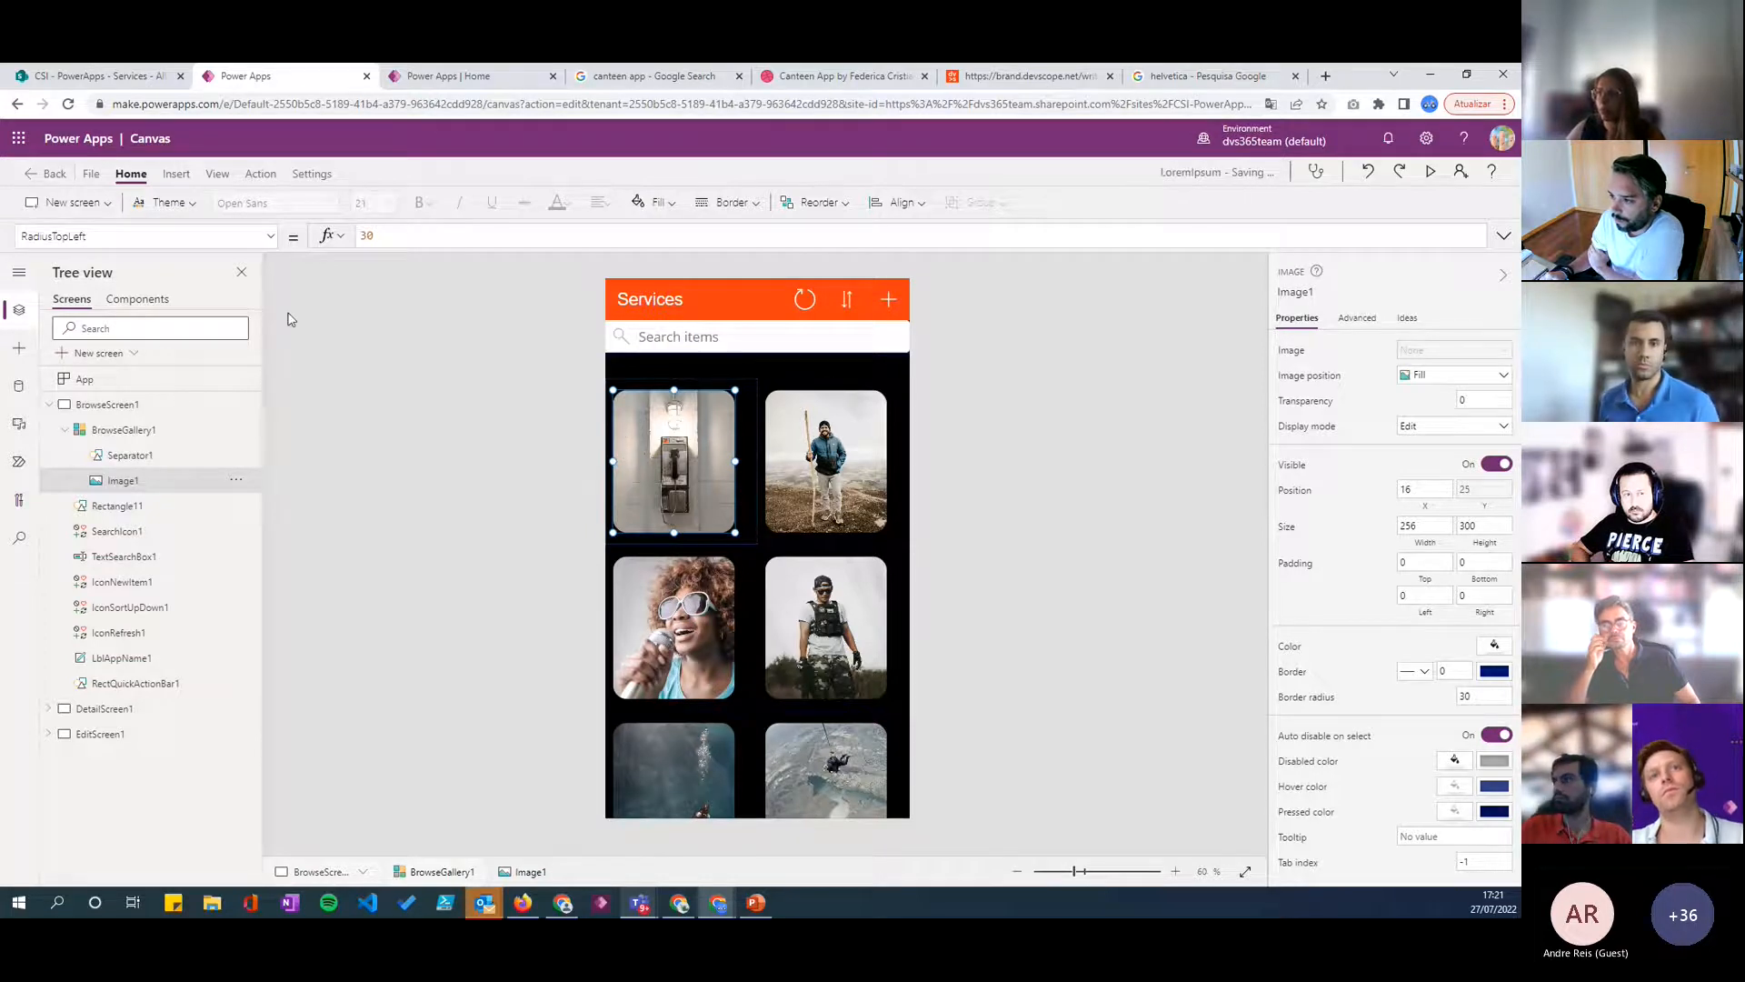
- Insert a label showing each item's title in the gallery template and pull its left edge in to about X 30
left_click(695, 453)
left_click(694, 453)
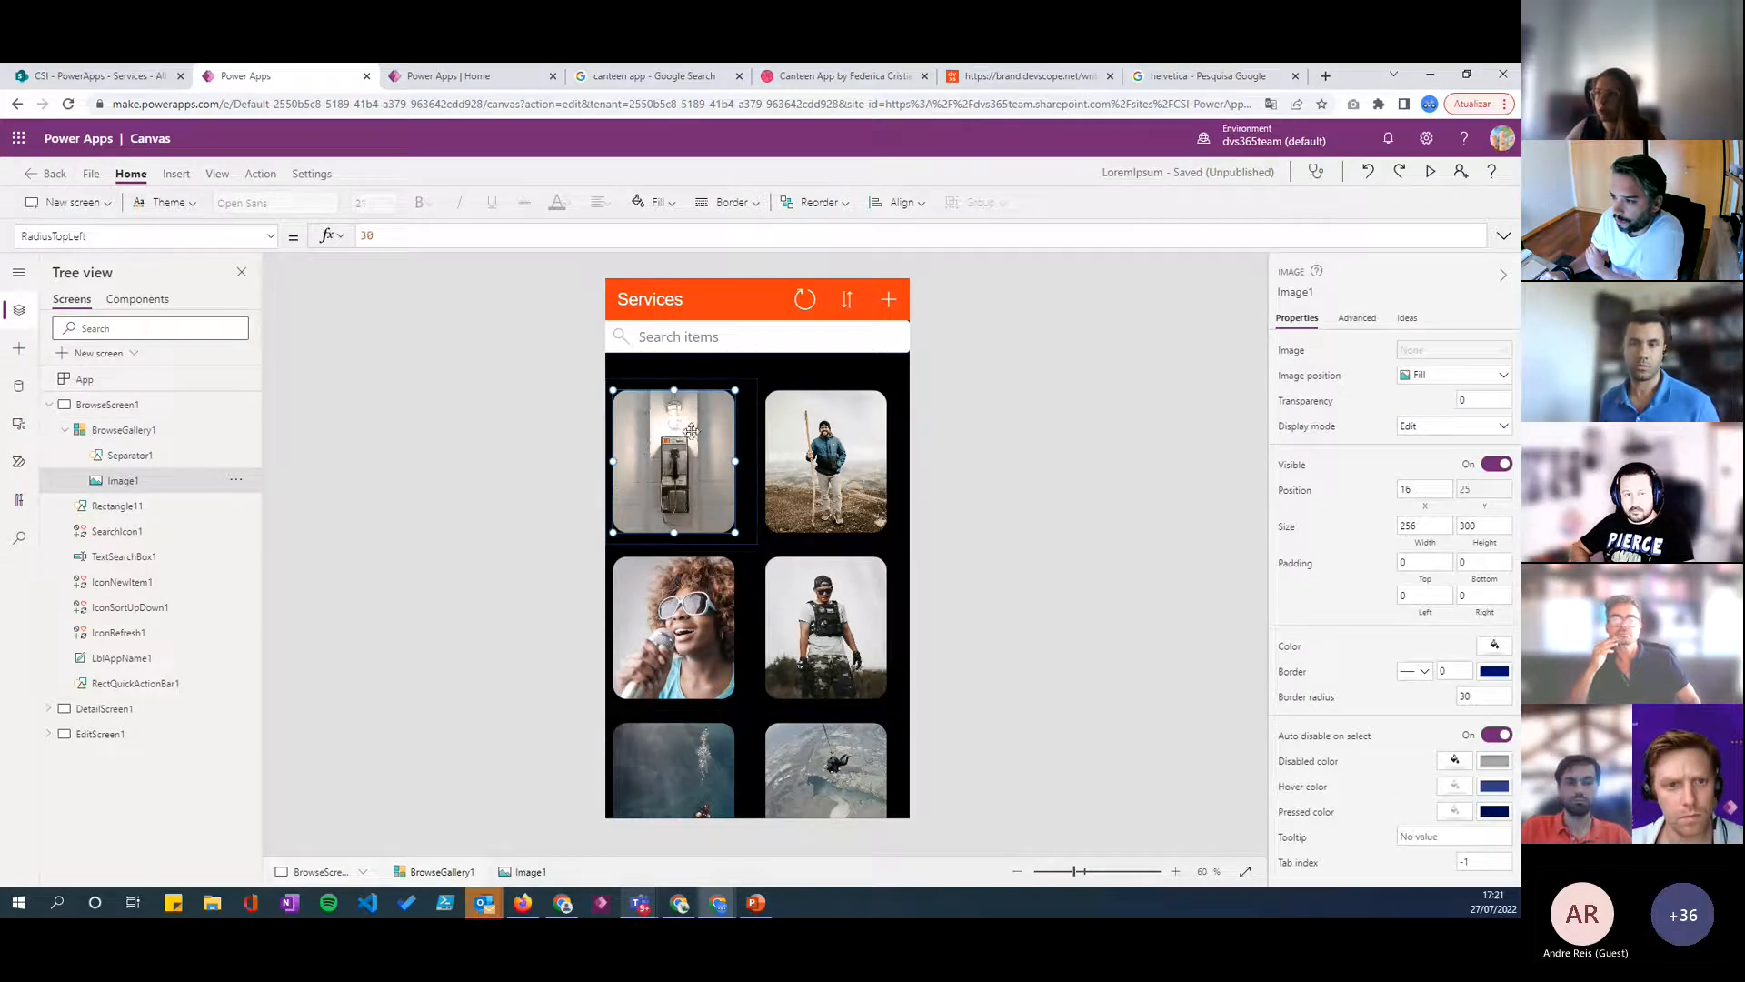
left_click(175, 174)
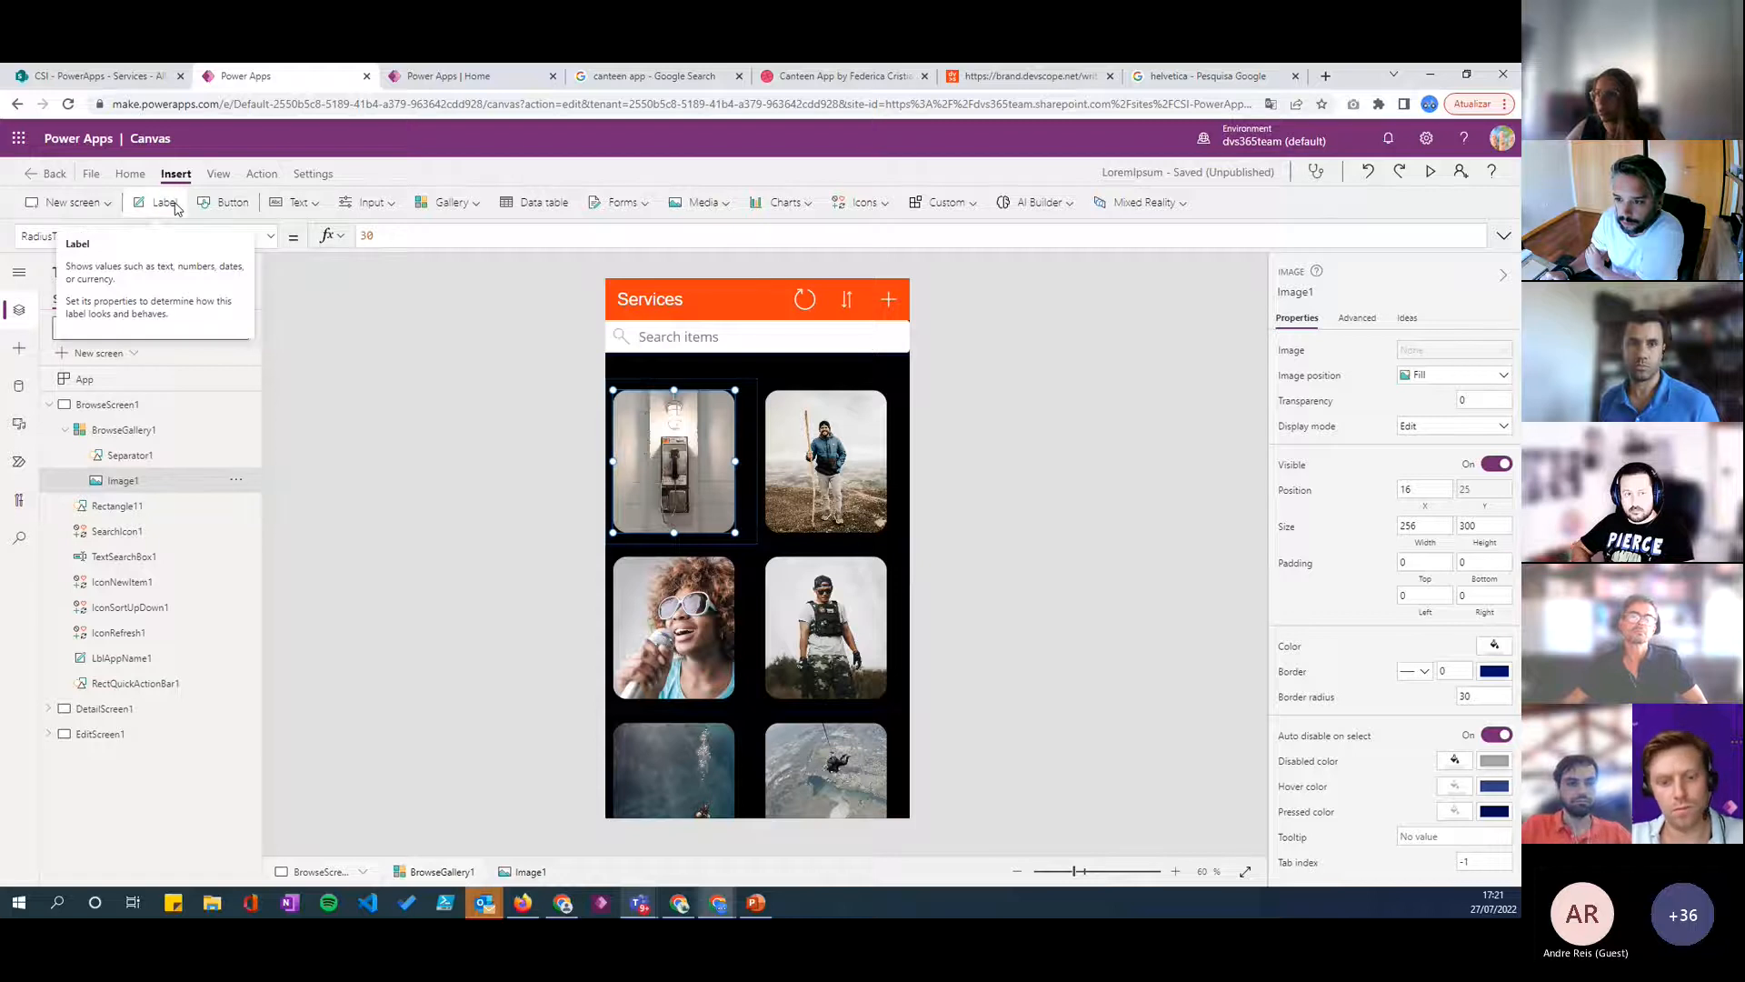
left_click(164, 202)
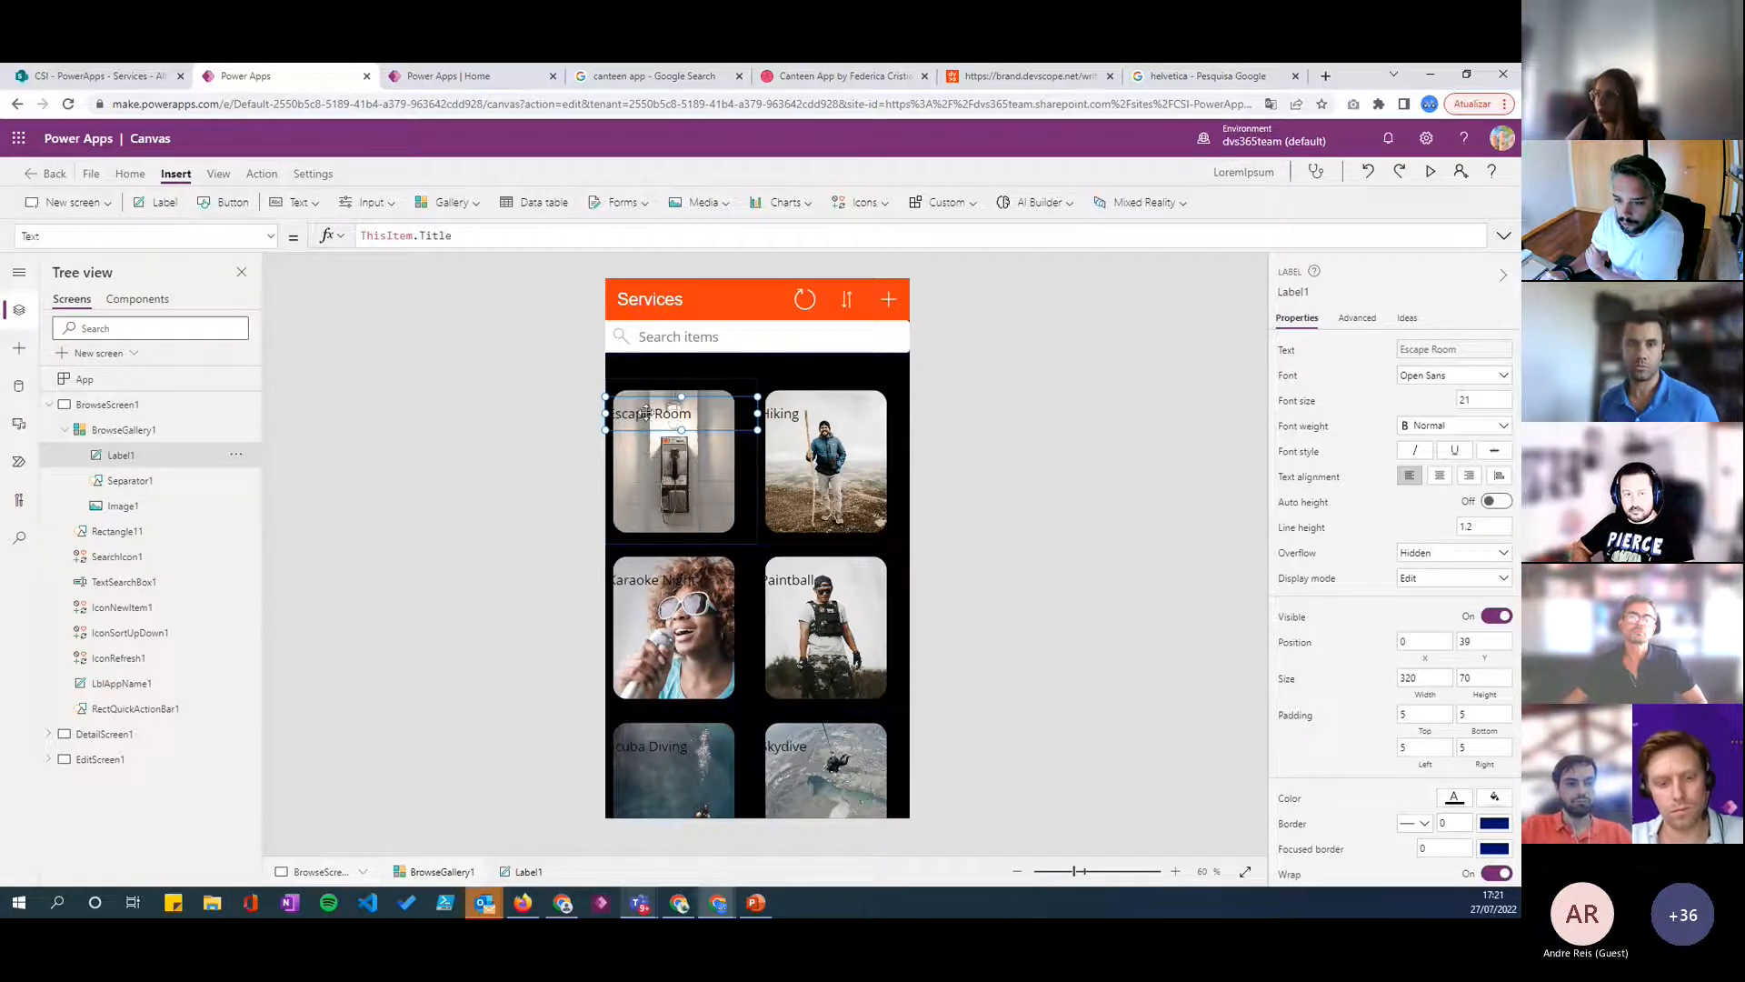
left_click_drag(607, 413, 619, 412)
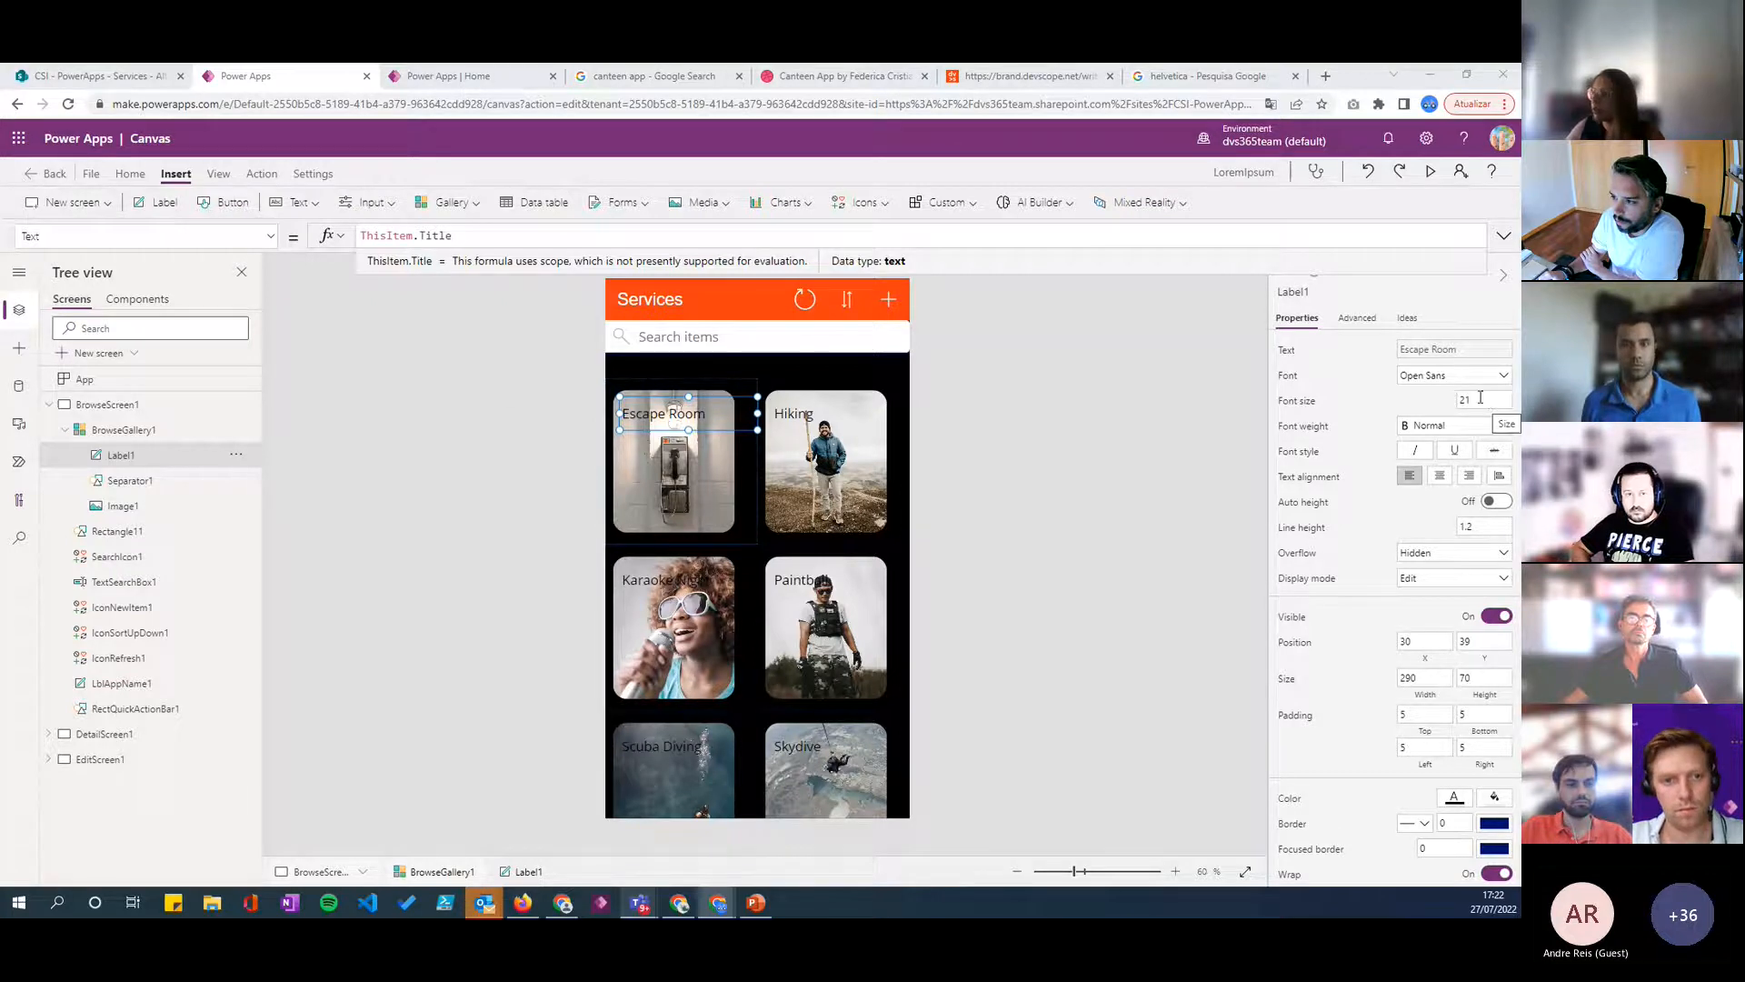
- Make the title label Semibold and resize it to about 121 wide by 91 high
left_click(1451, 425)
left_click(1444, 466)
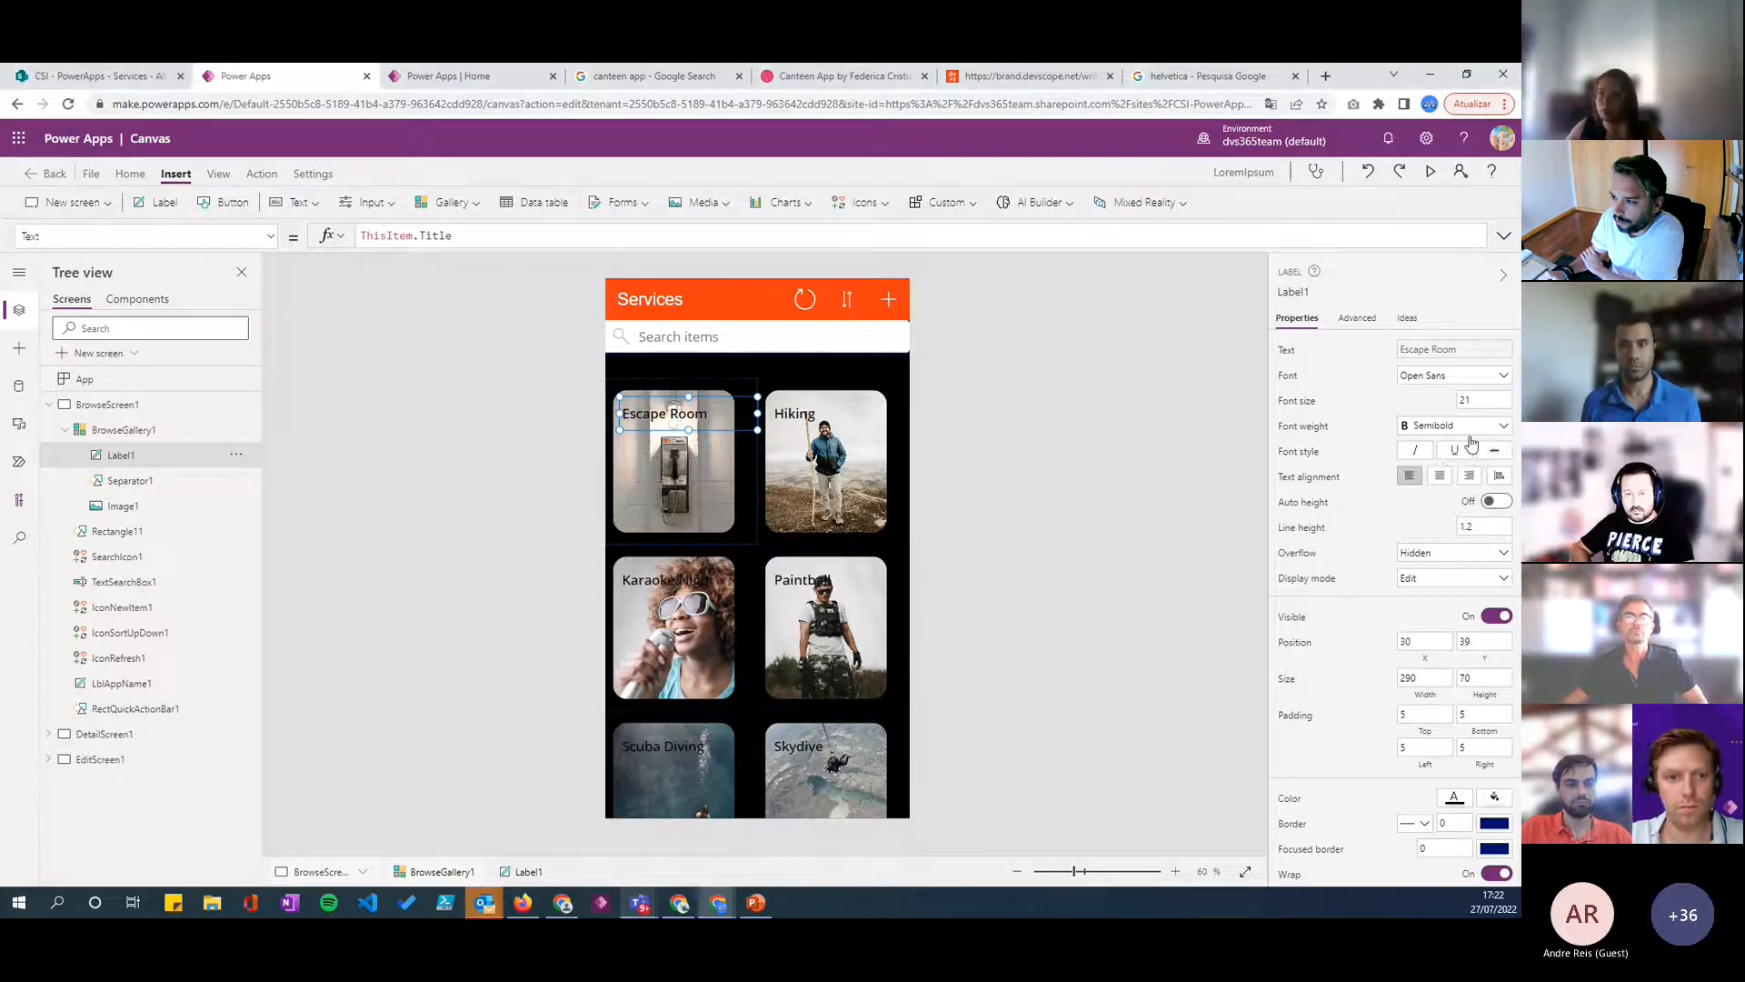
left_click_drag(758, 415, 680, 416)
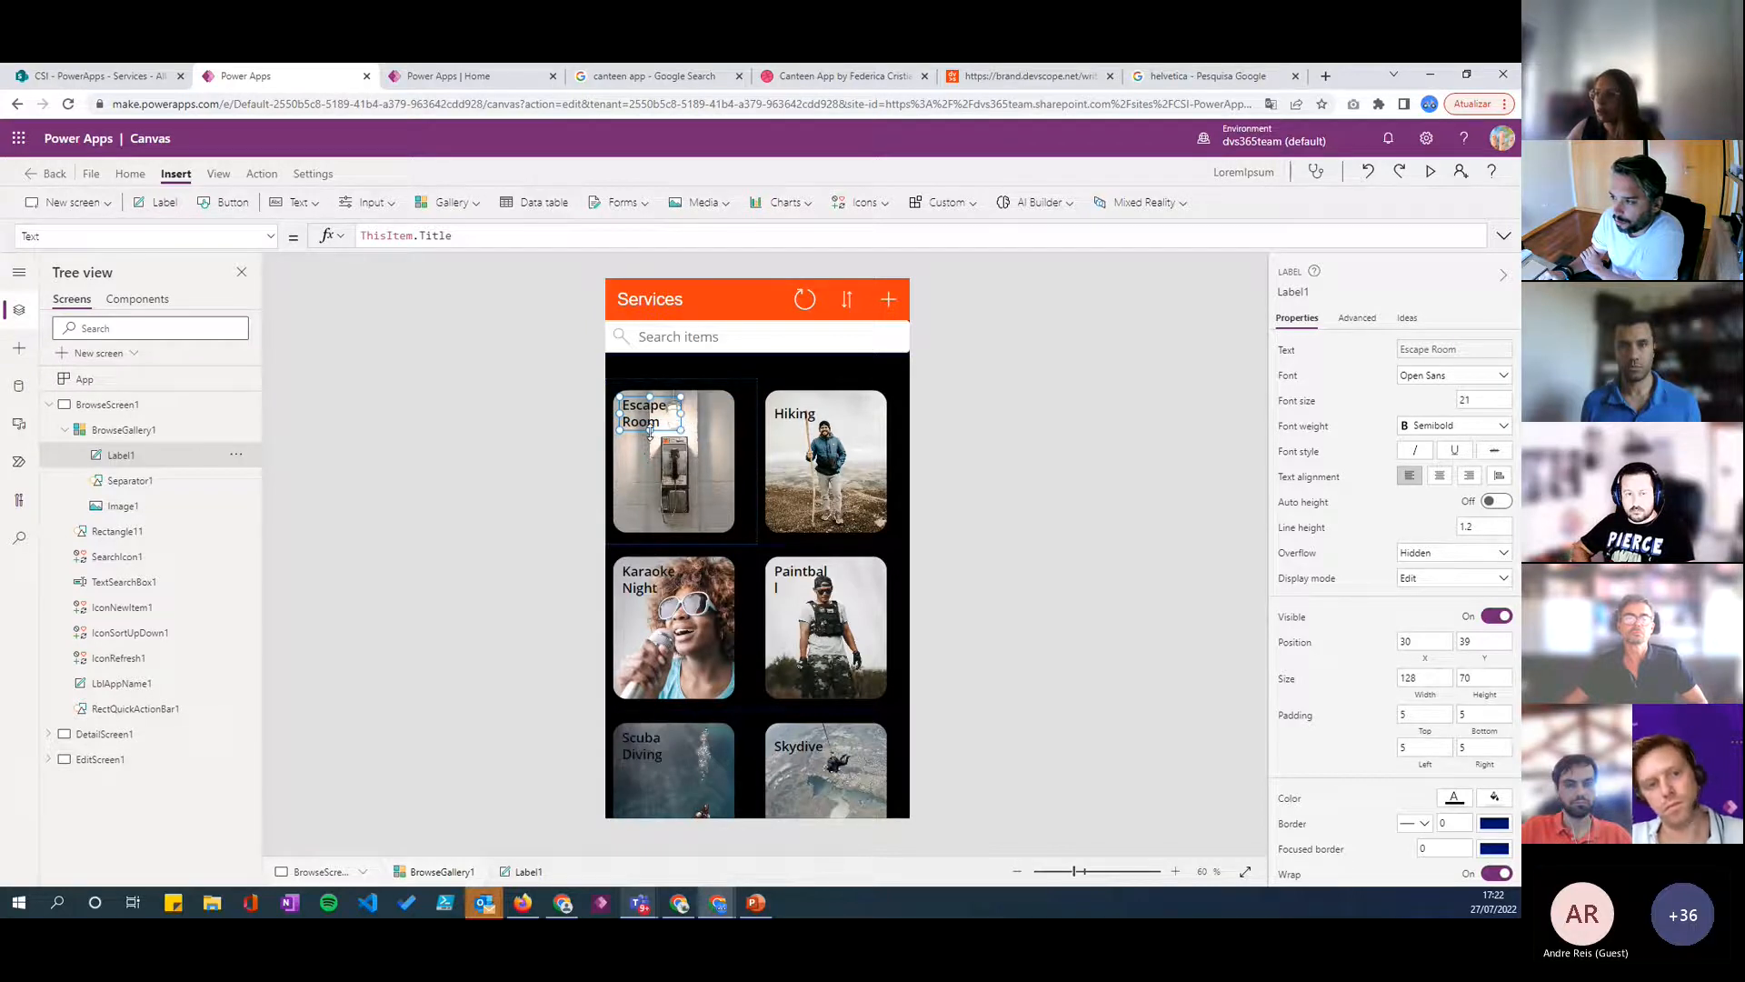
left_click_drag(649, 434, 649, 442)
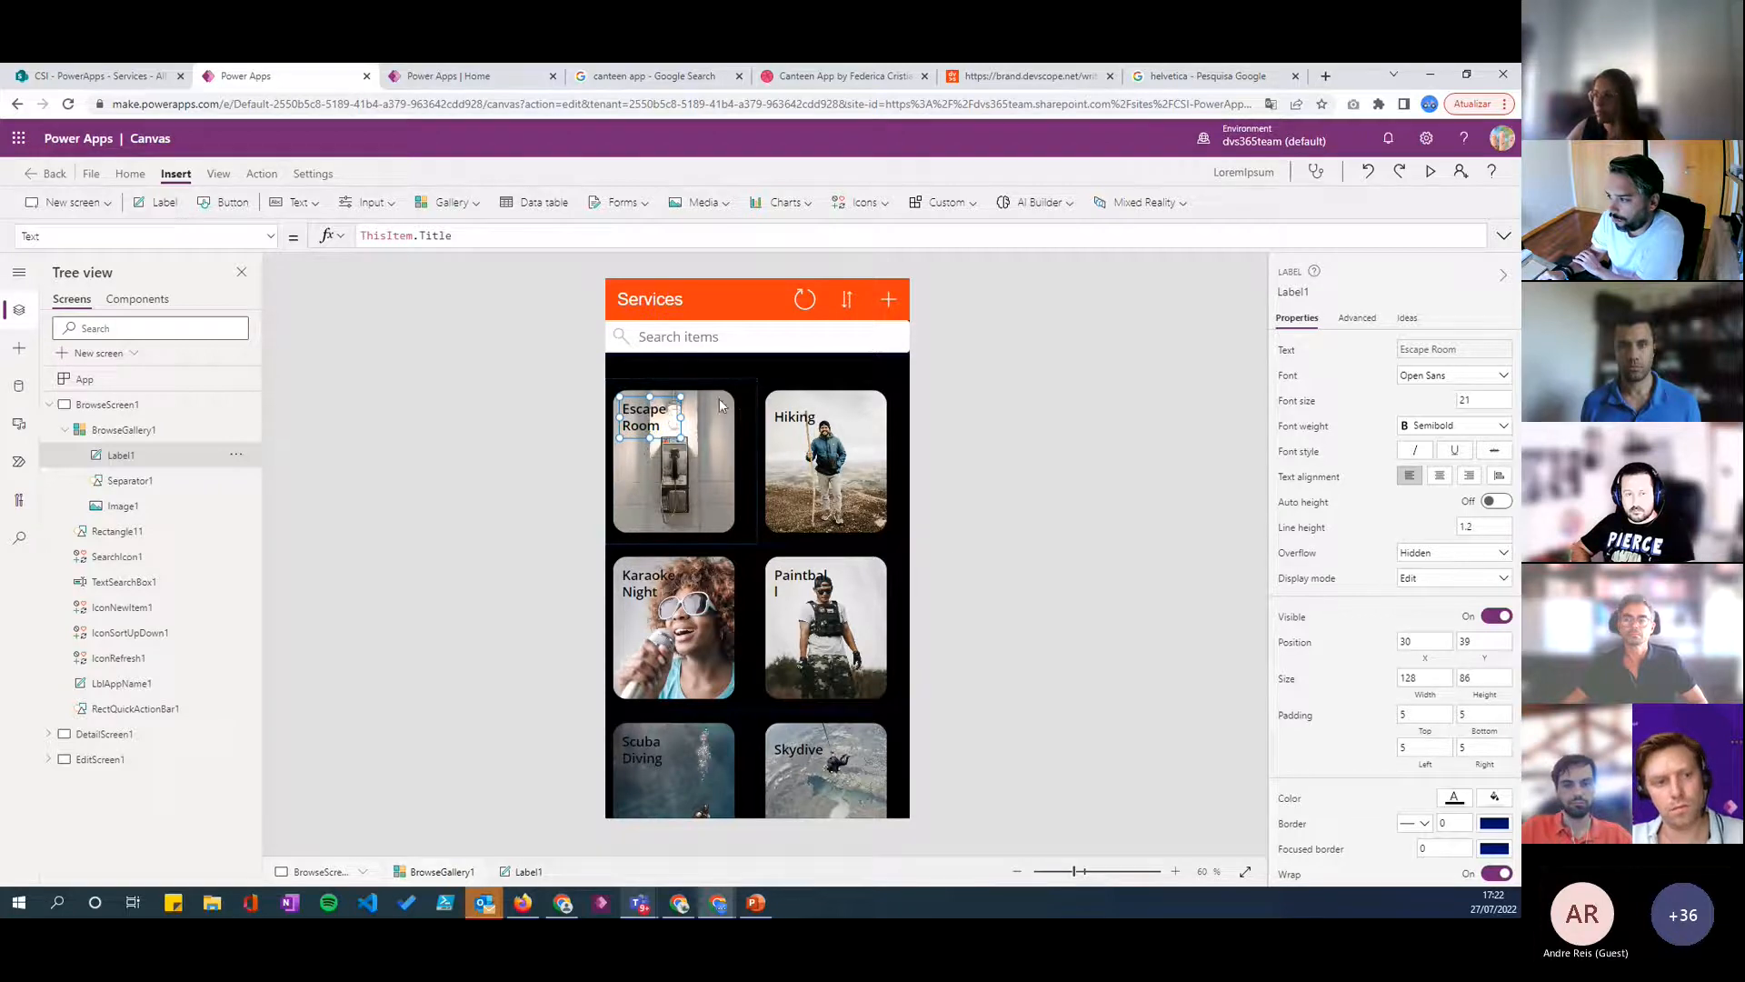
left_click_drag(681, 416, 689, 418)
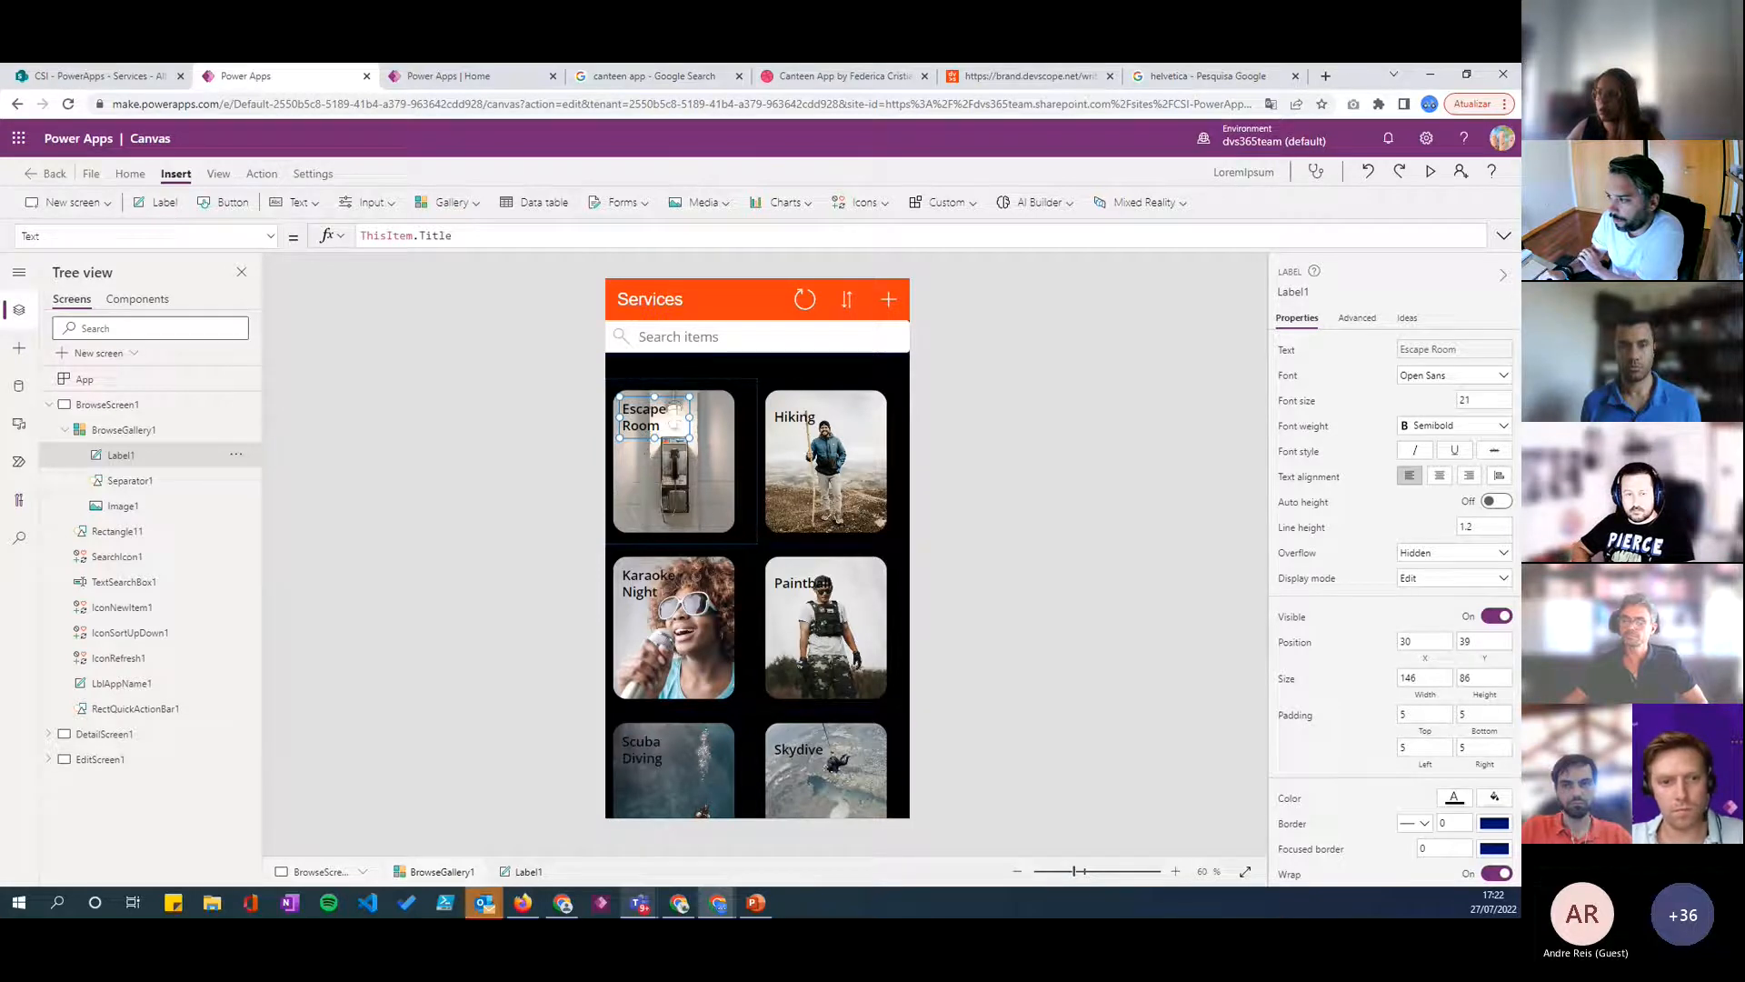
left_click_drag(688, 441, 679, 442)
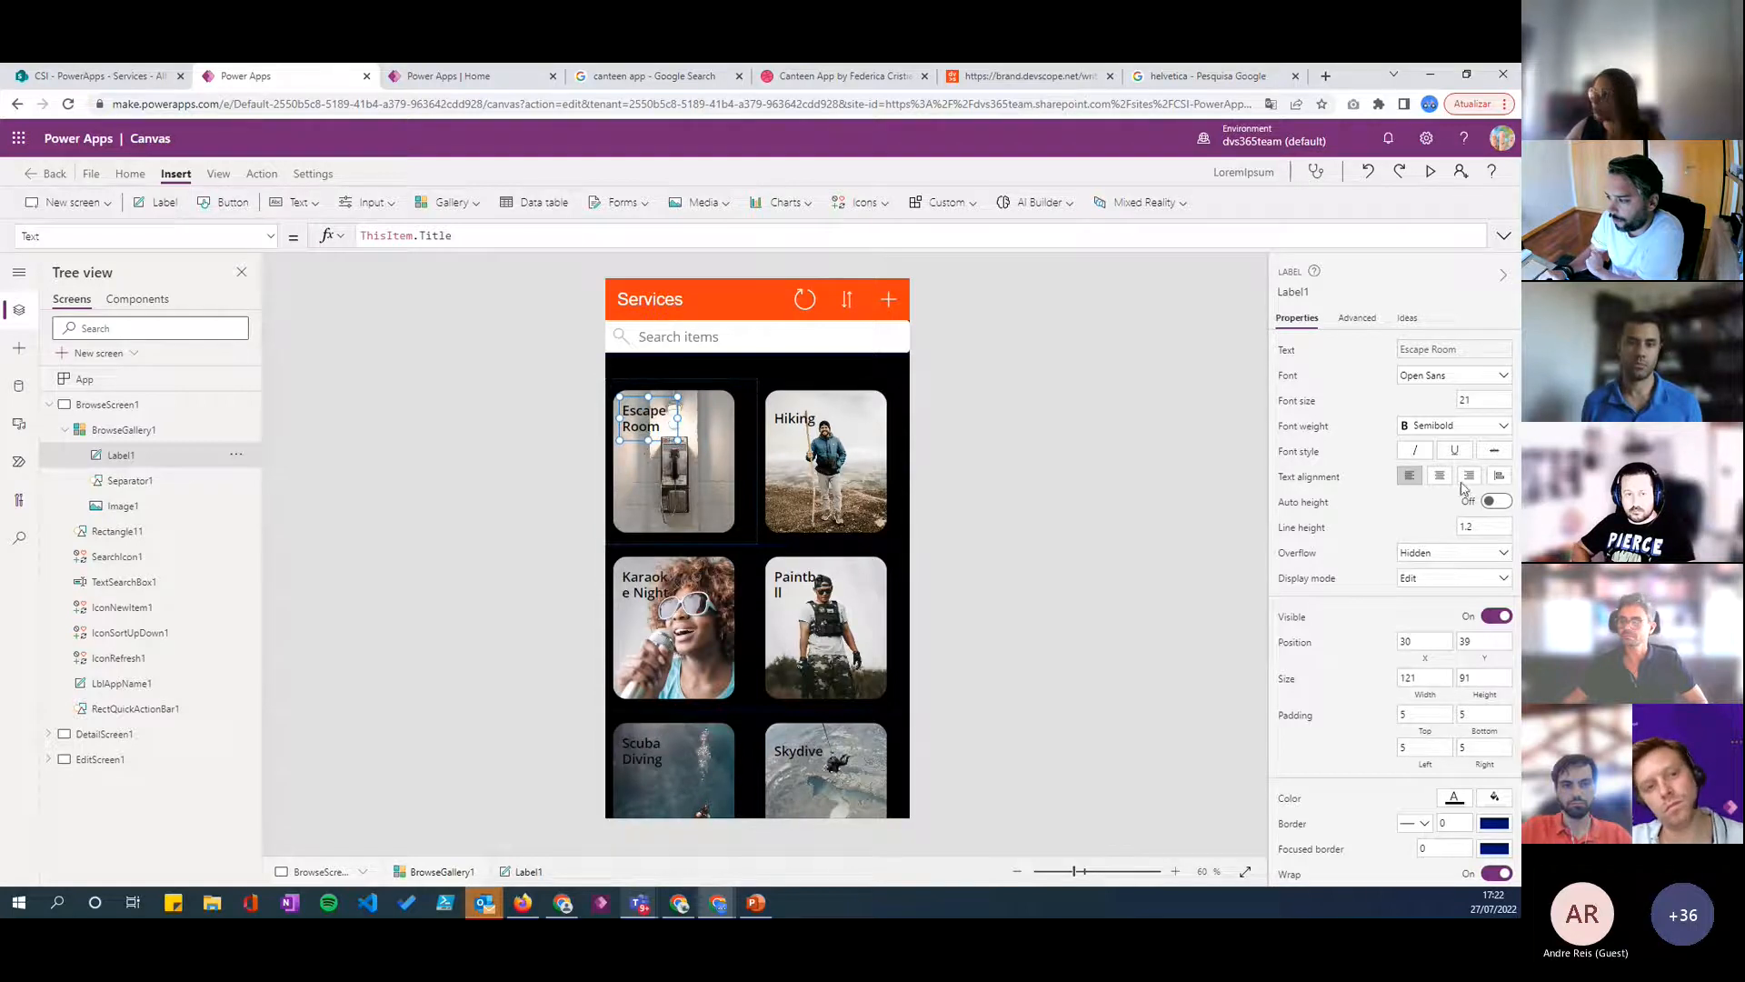
- Set the title label's font size to 18 and move it to about X 16, Y 40, flush with the image edge
left_click(1485, 399)
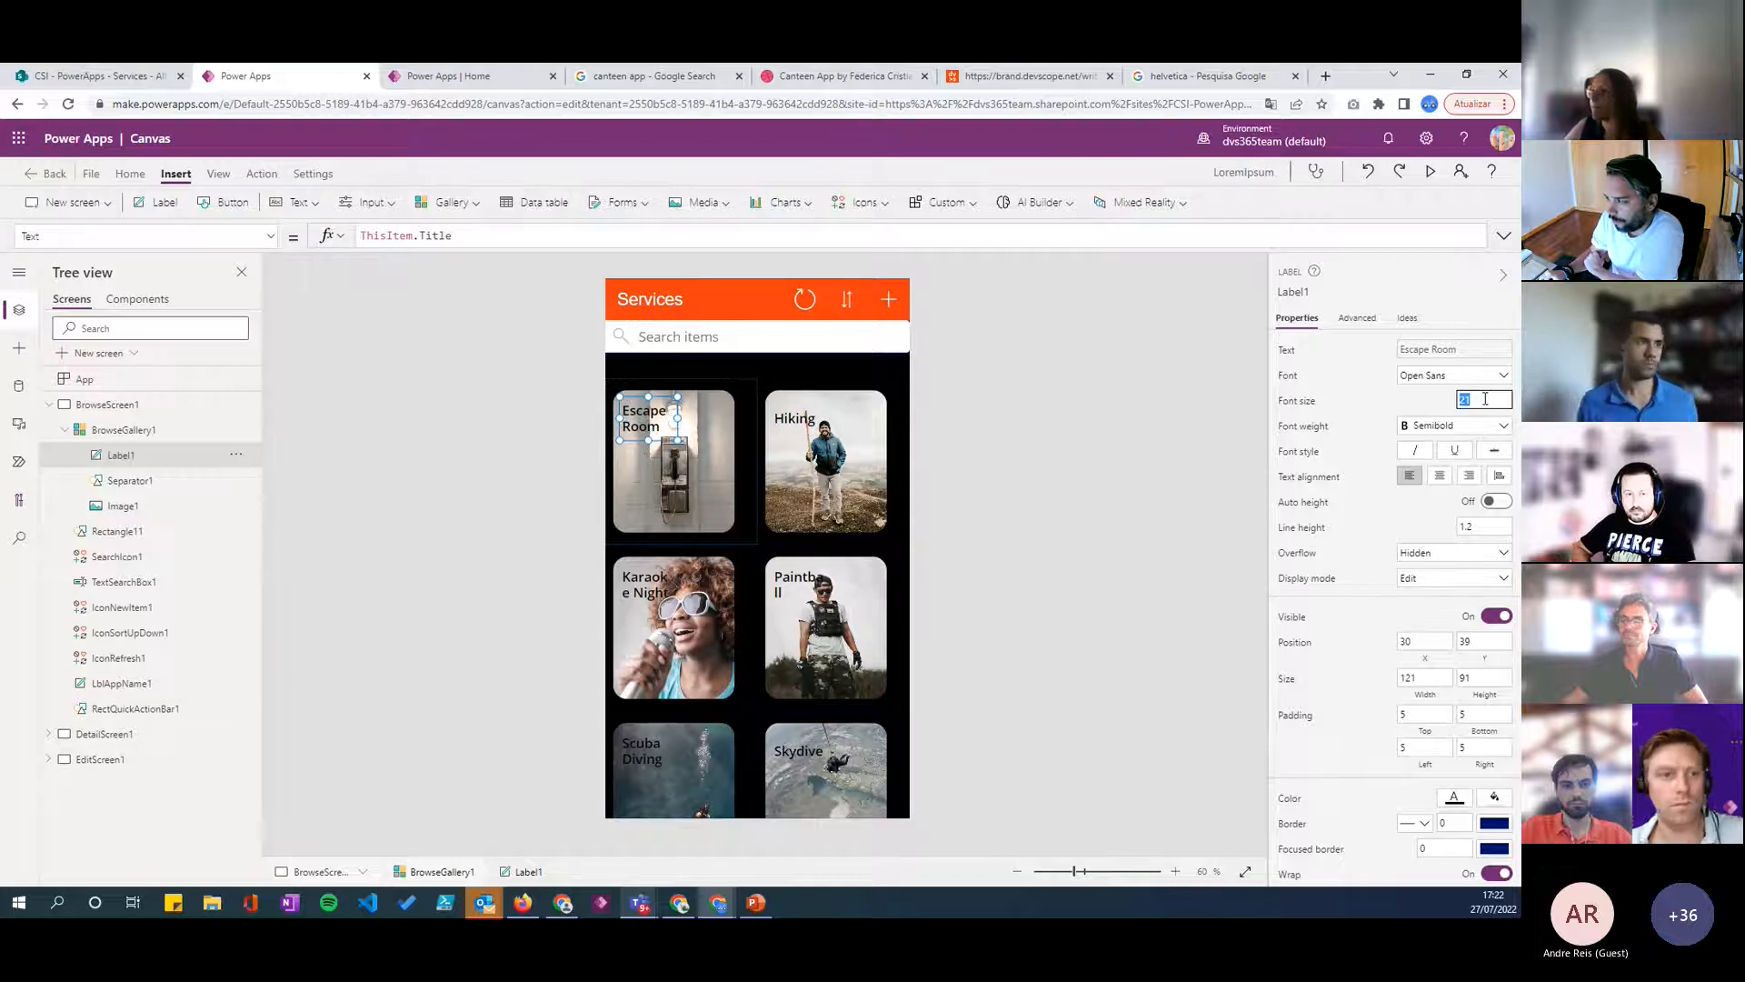
type("18")
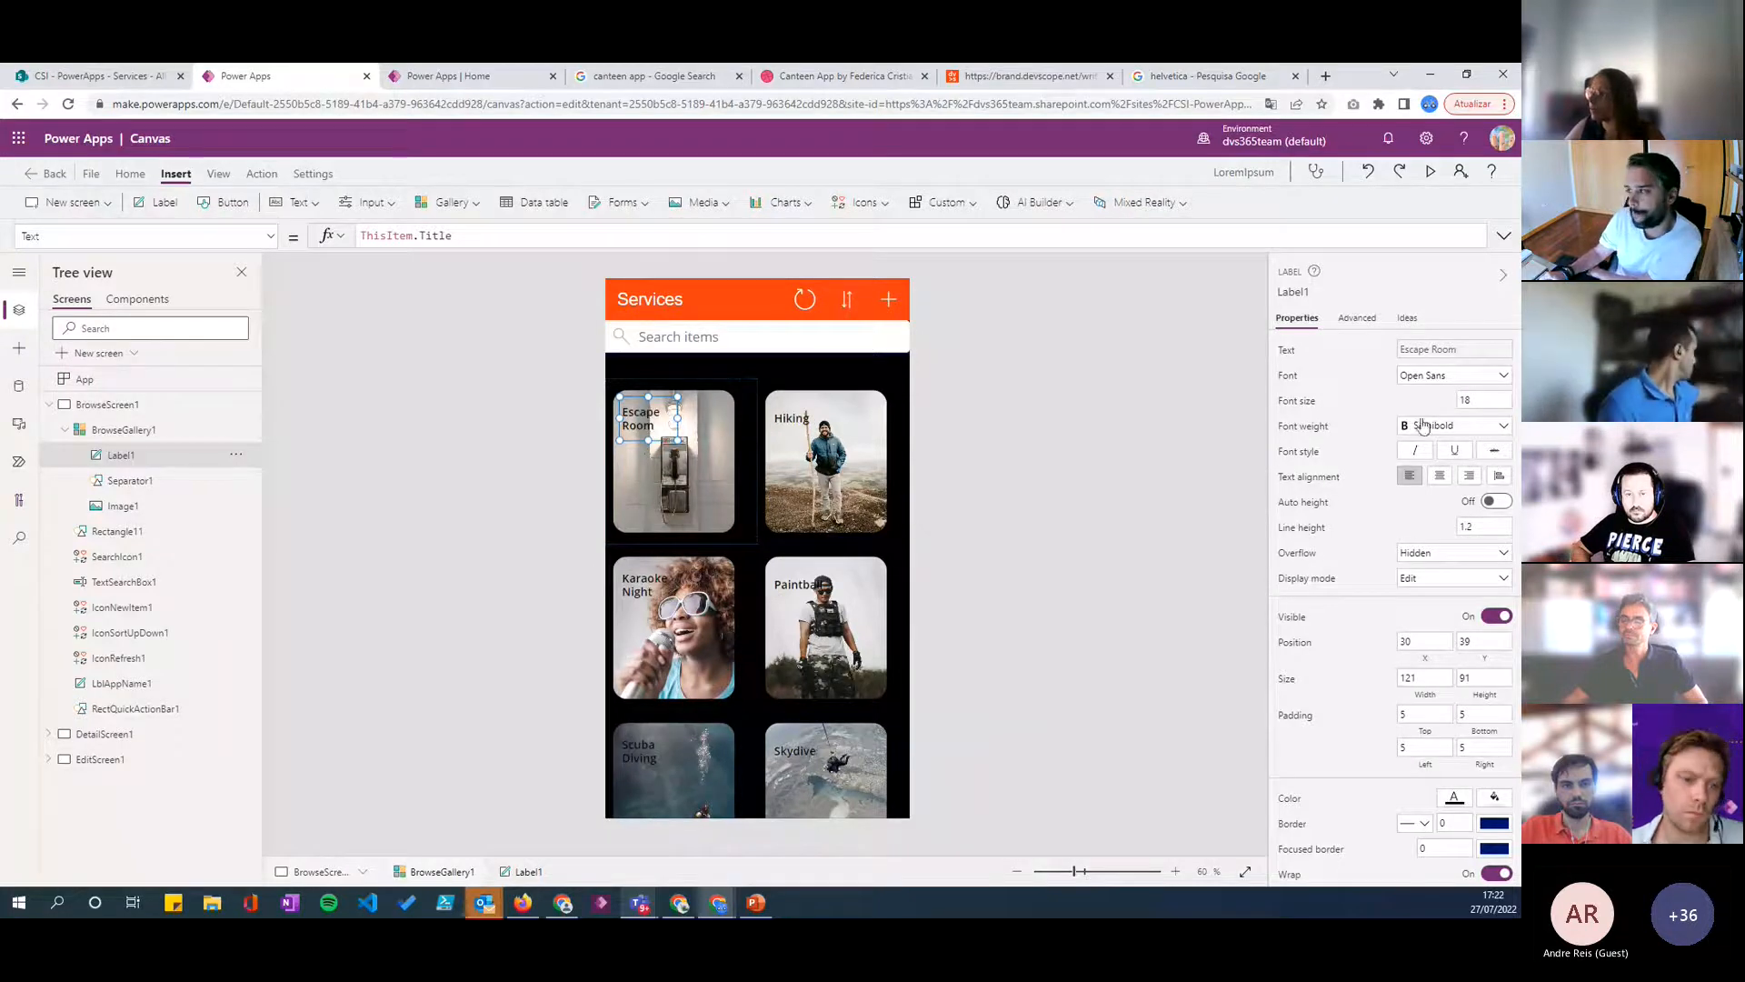
left_click_drag(651, 414, 645, 415)
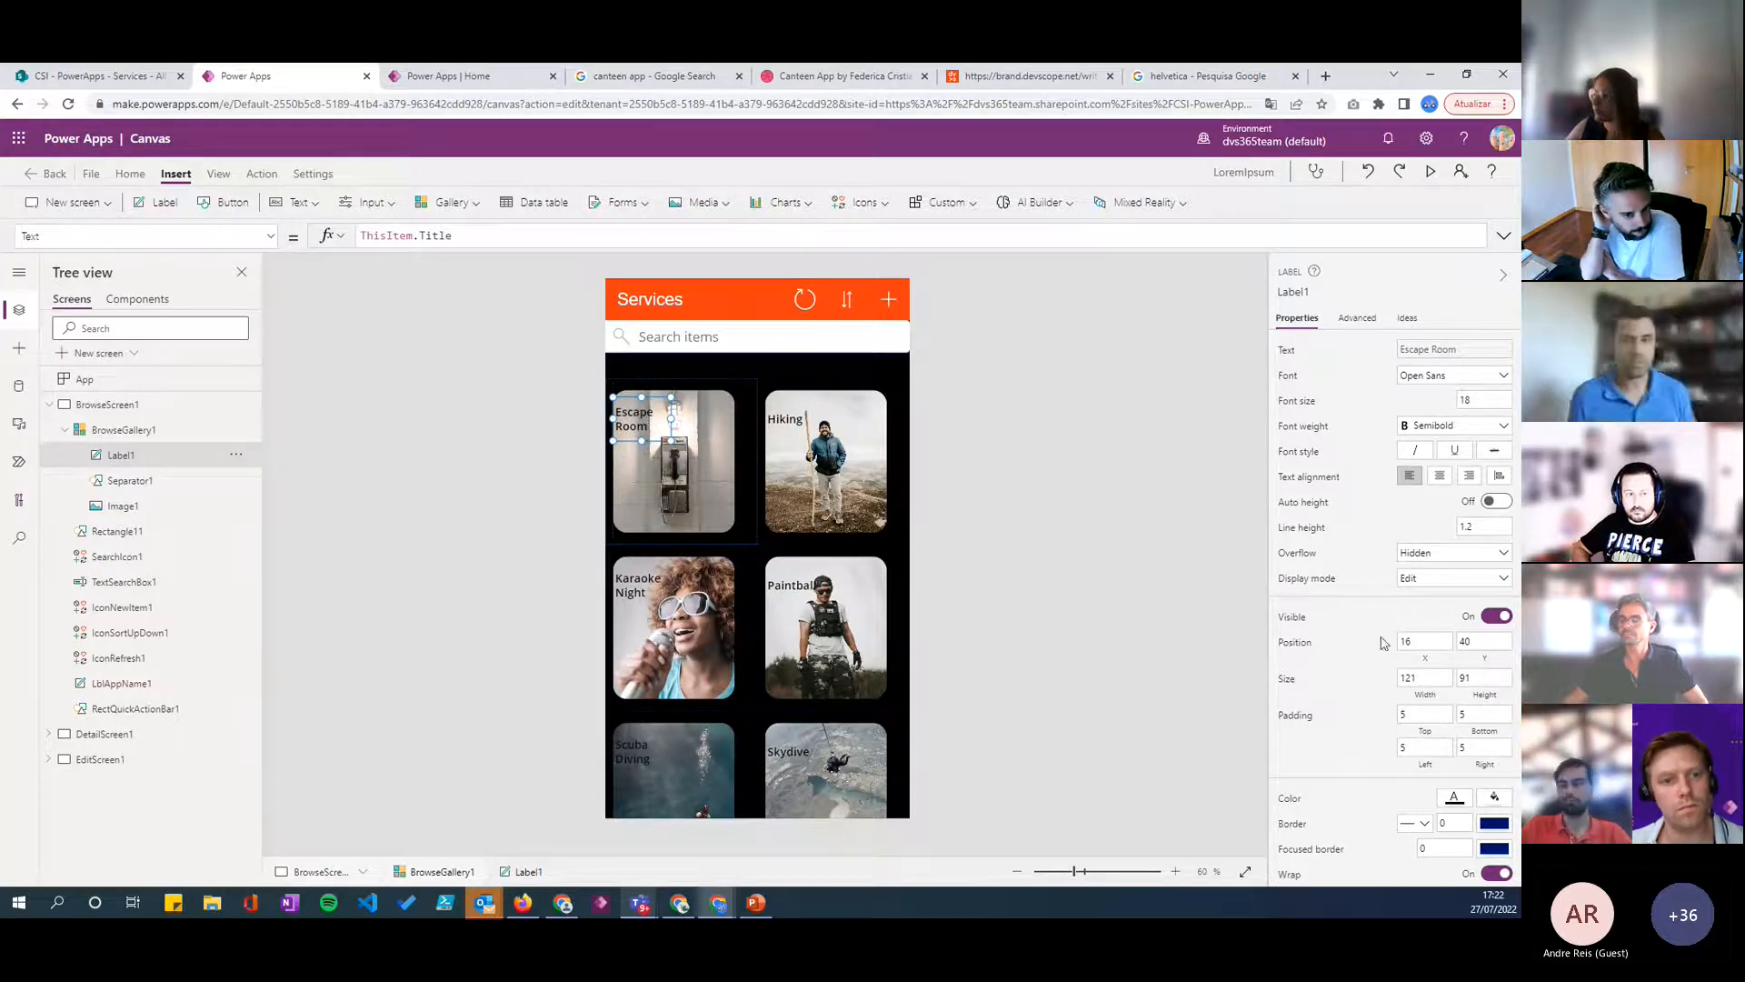
left_click(1455, 798)
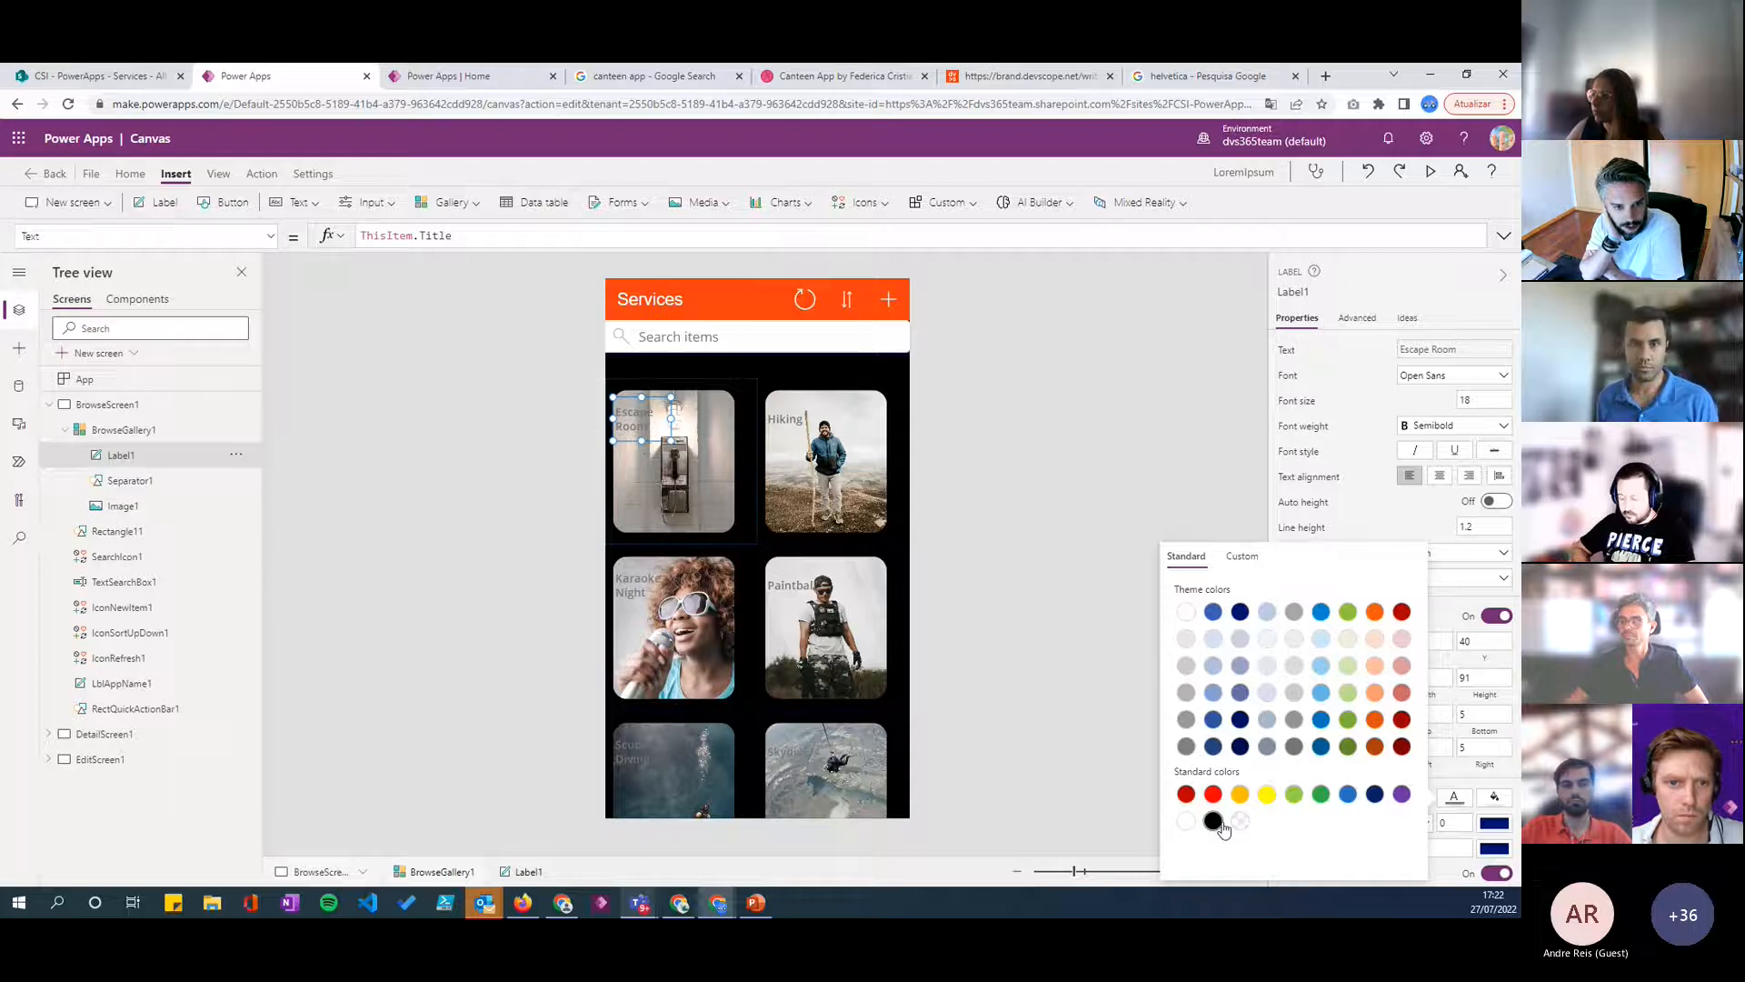
left_click(1242, 557)
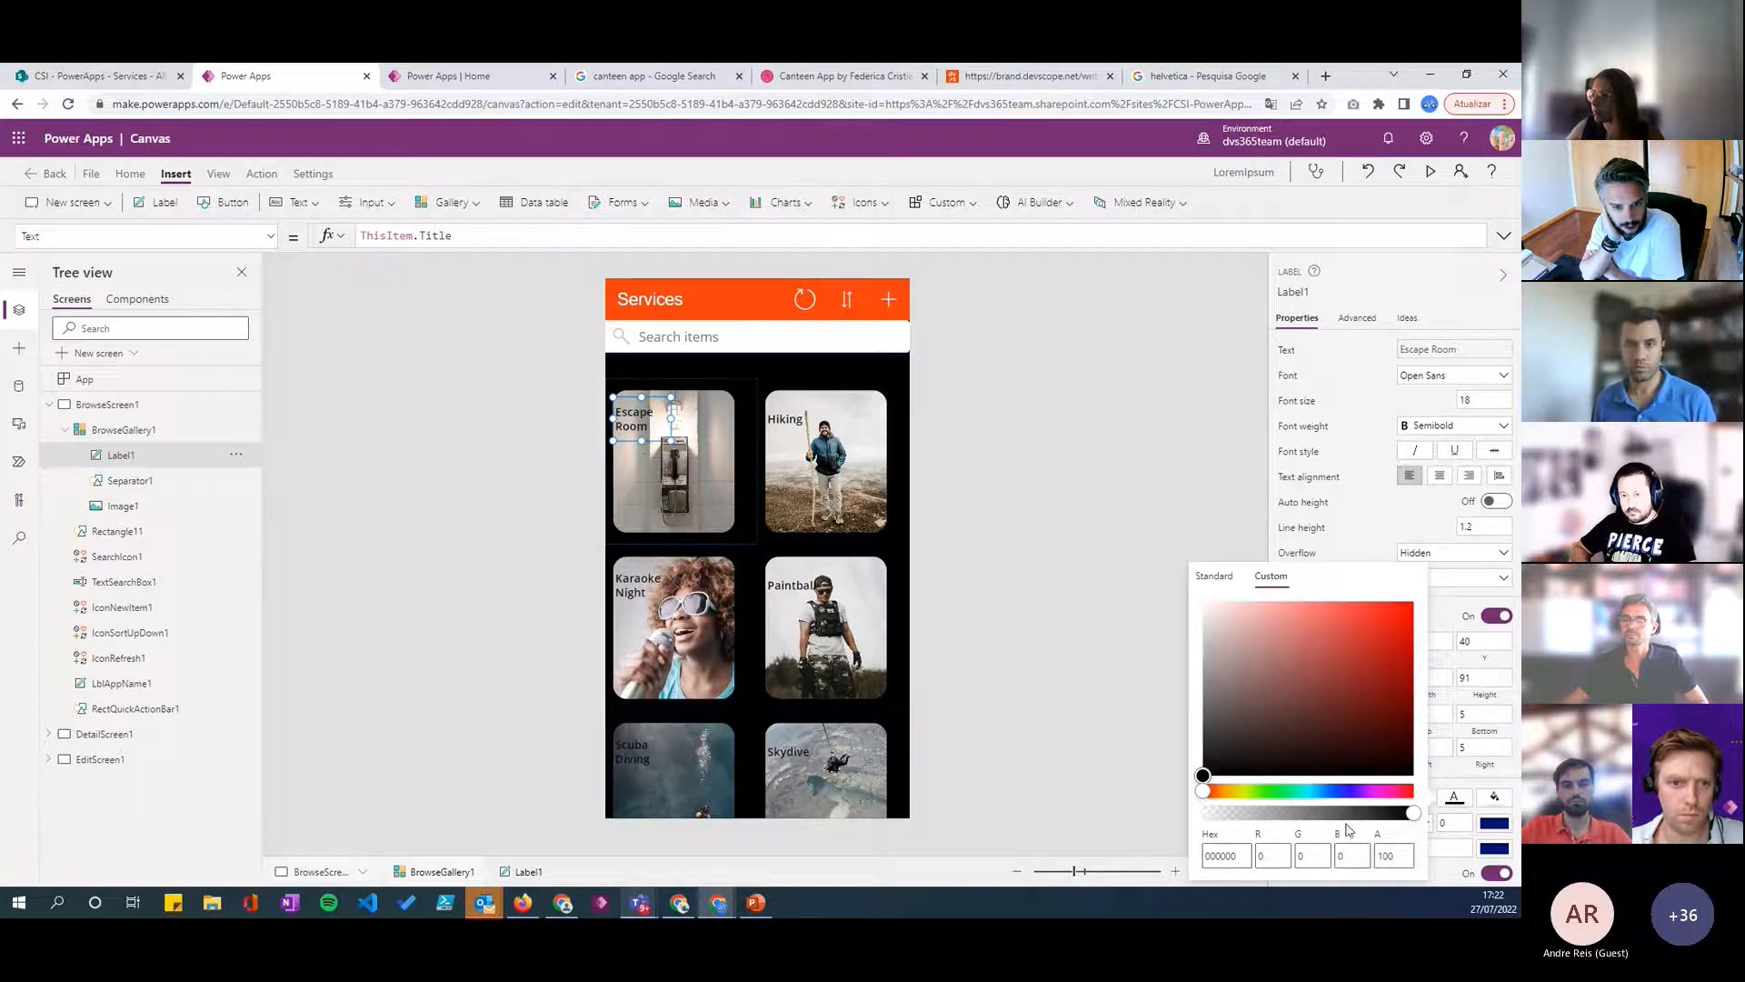
left_click(758, 369)
left_click(629, 415)
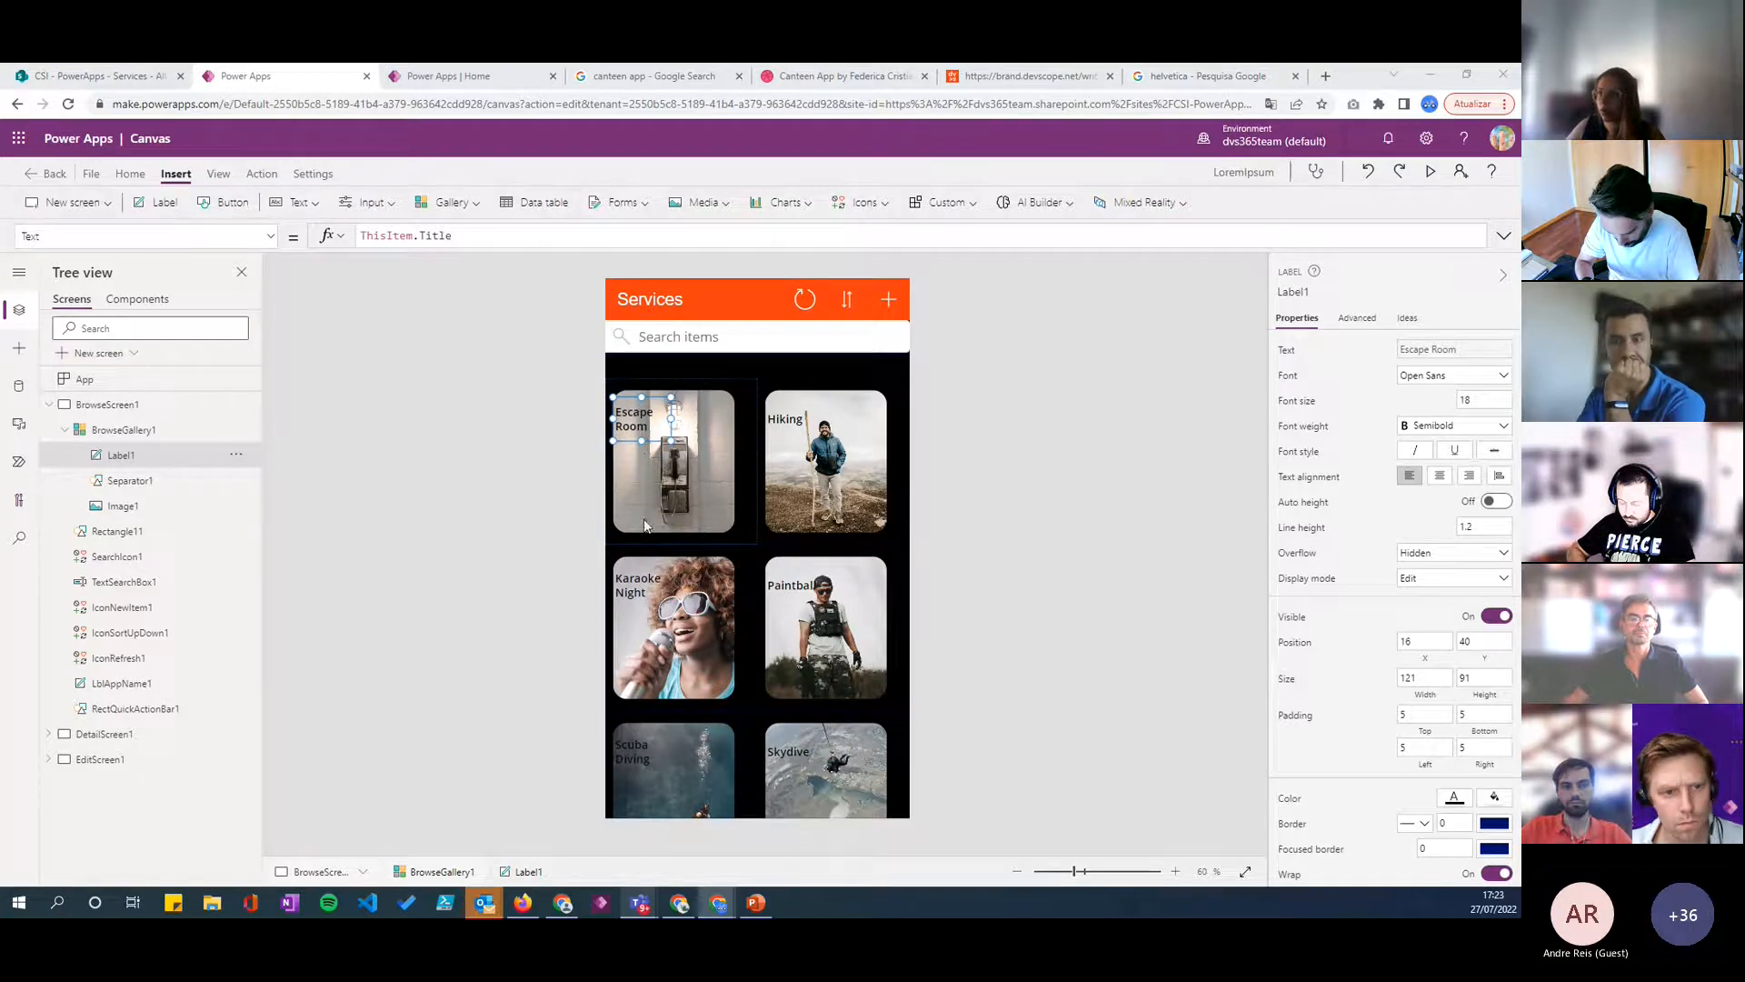
left_click(698, 495)
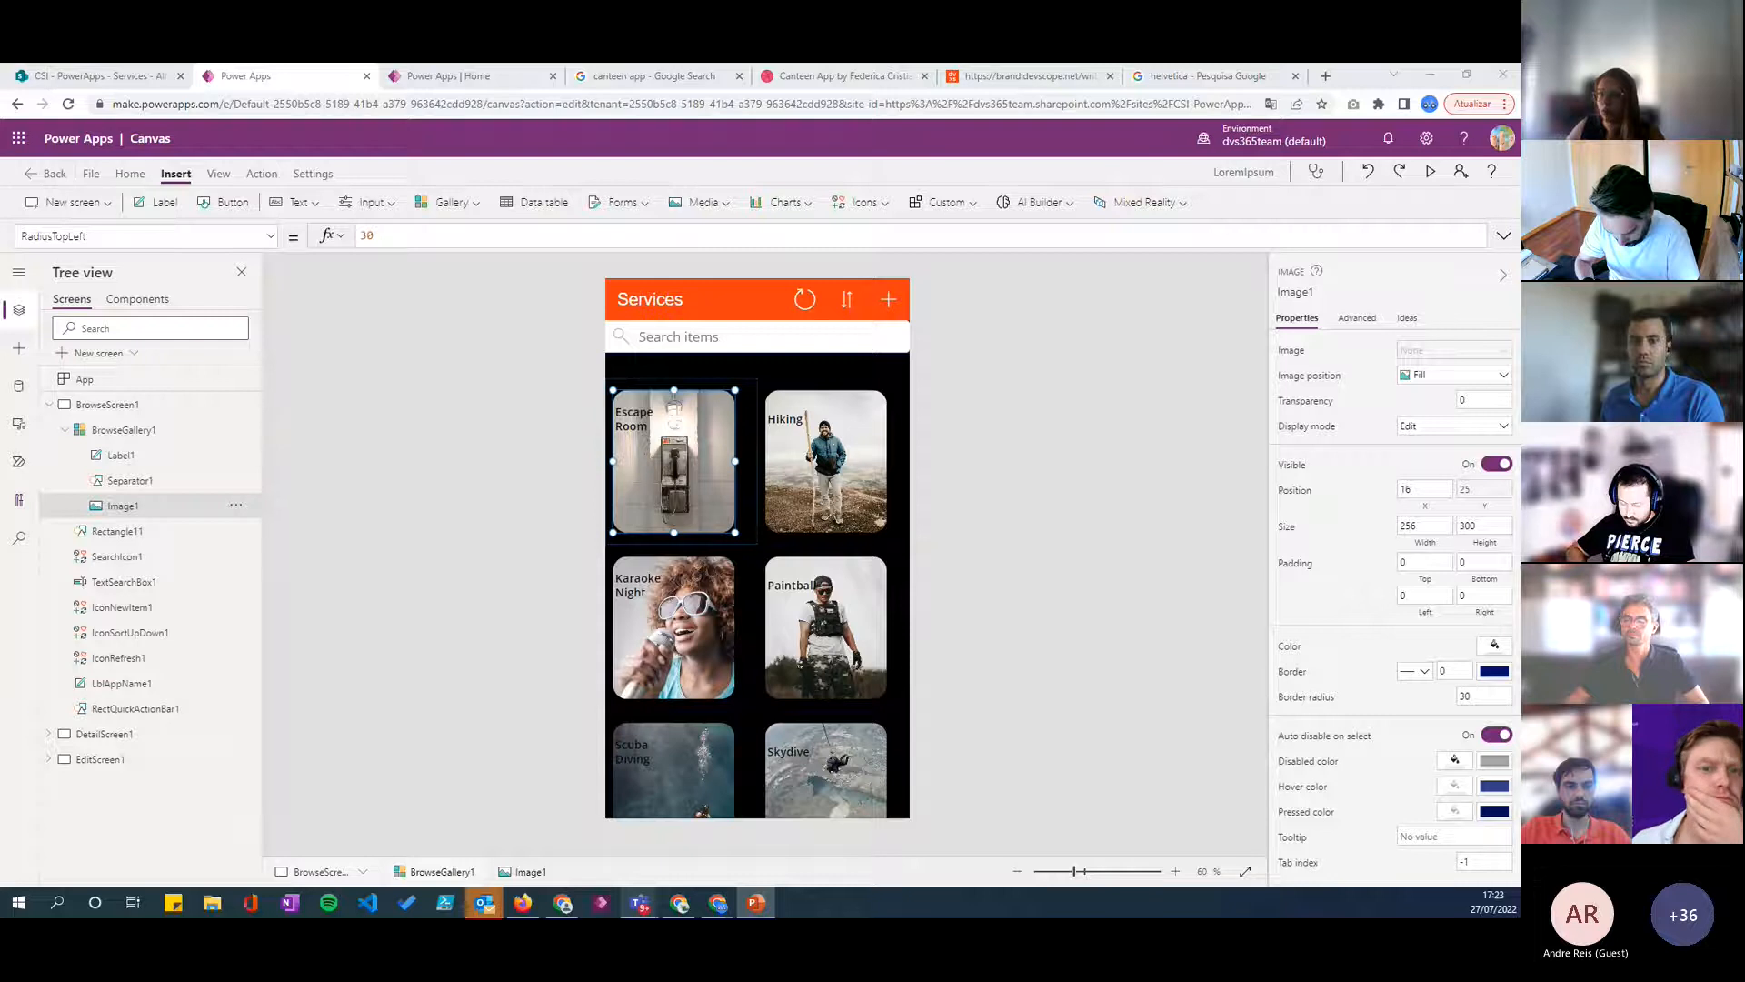
left_click(740, 729)
left_click(742, 728)
- Insert a label showing ThisItem.'Available Month' in the gallery template, narrow it to about 191 and place it around X 108, Y 50
left_click(661, 470)
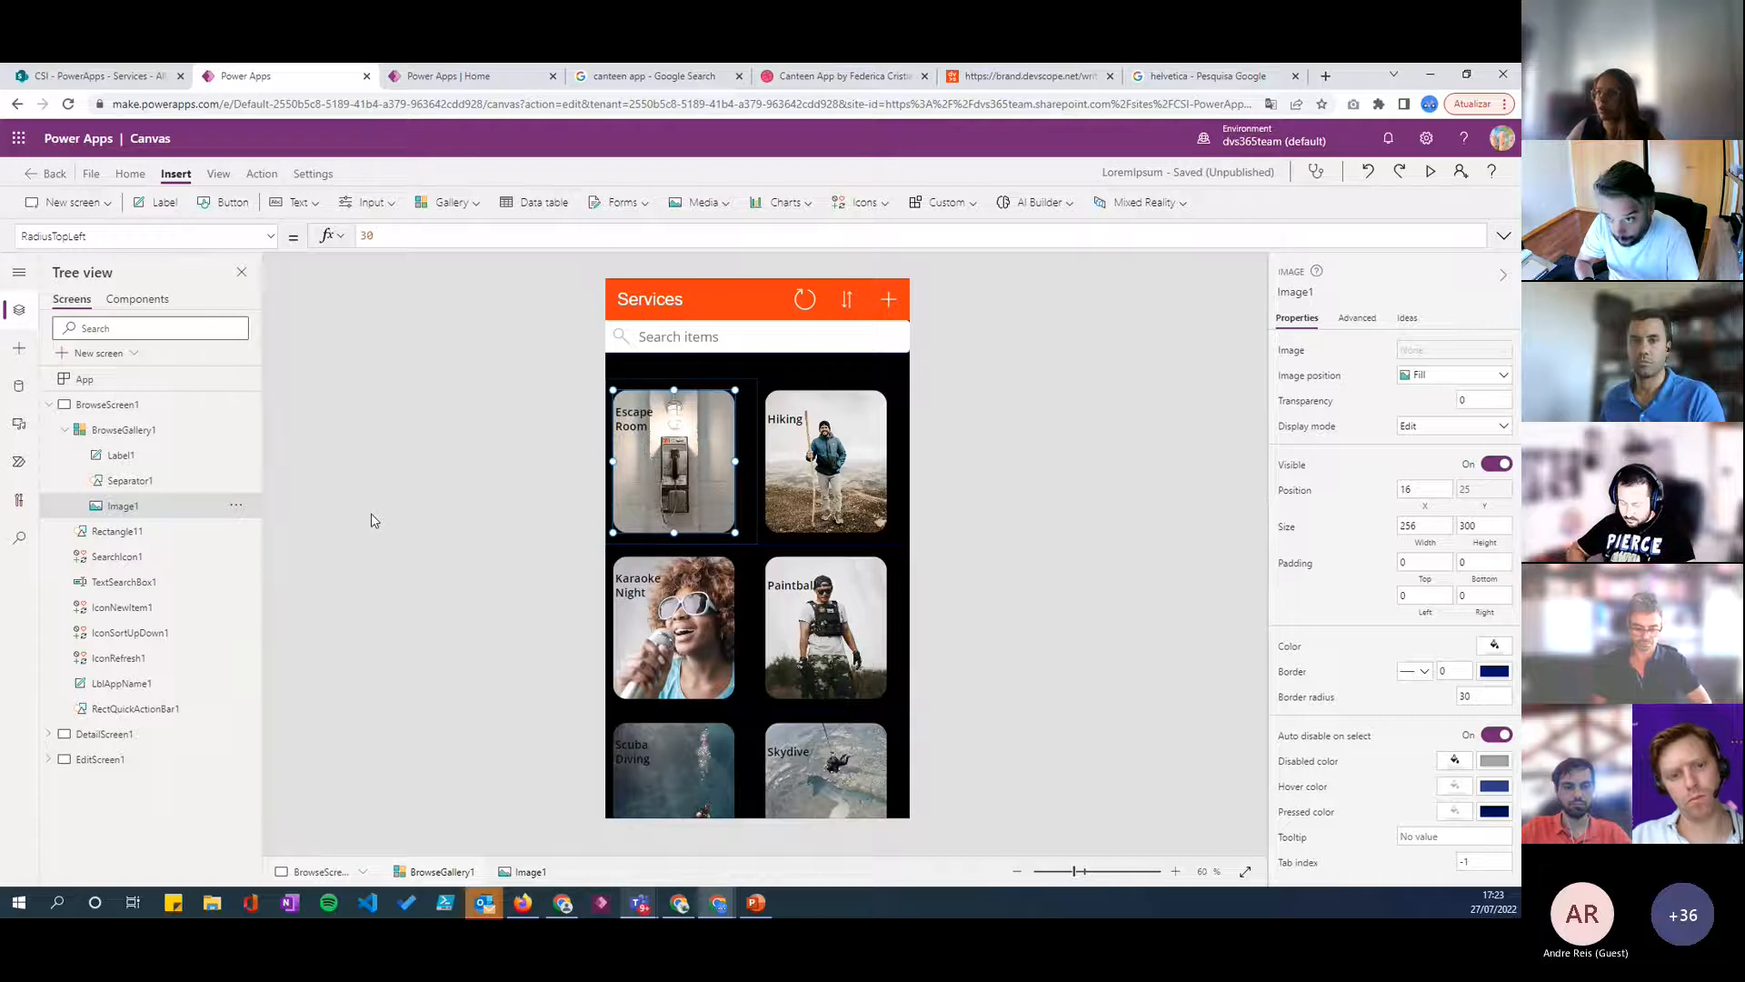
left_click(156, 202)
double_click(447, 236)
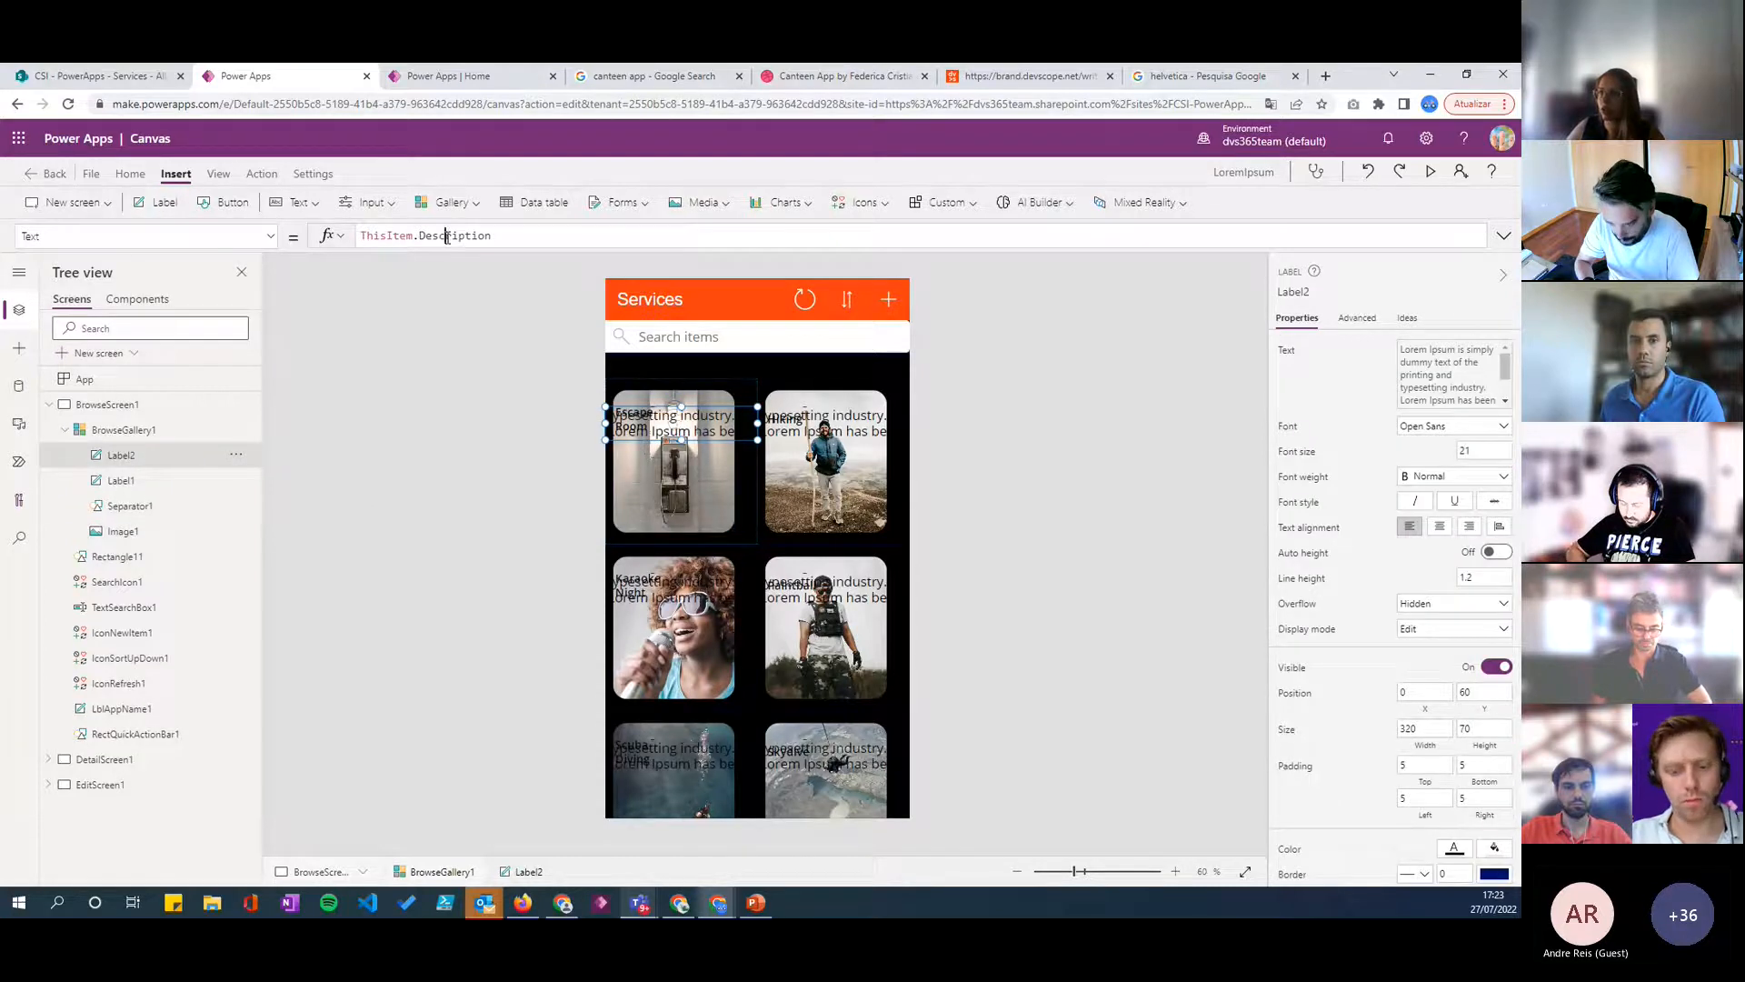
key("BackSpace")
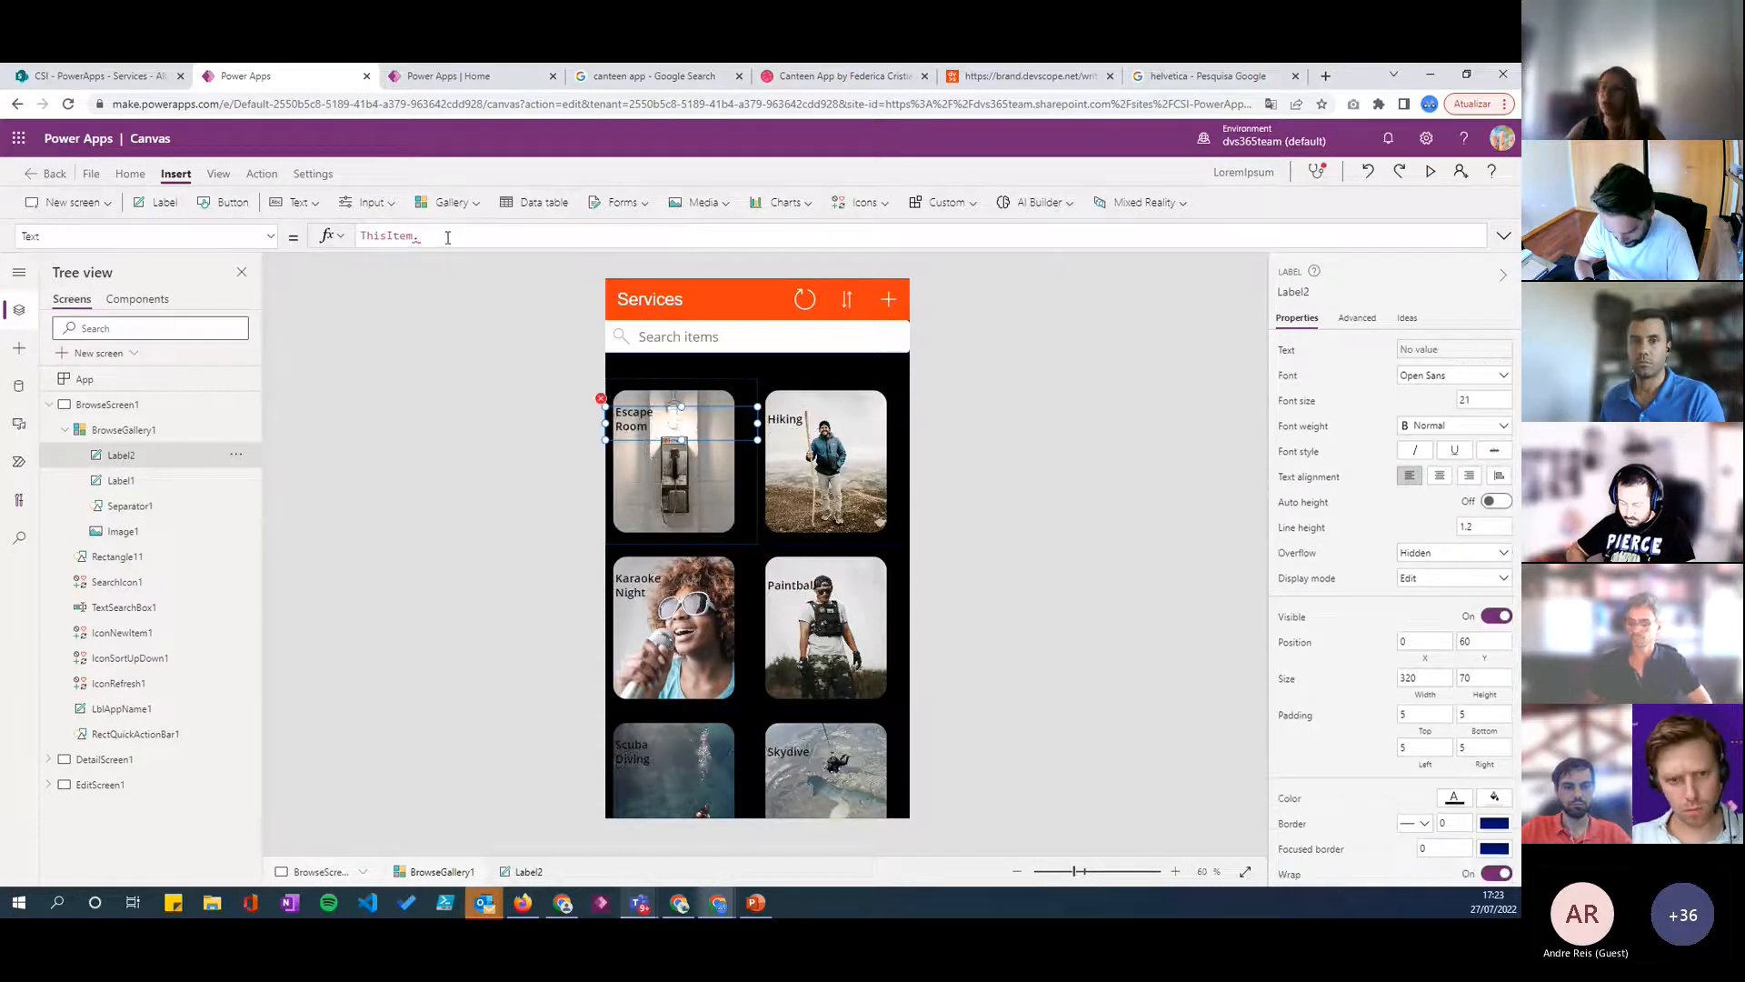
type("d")
key("BackSpace")
type("mo")
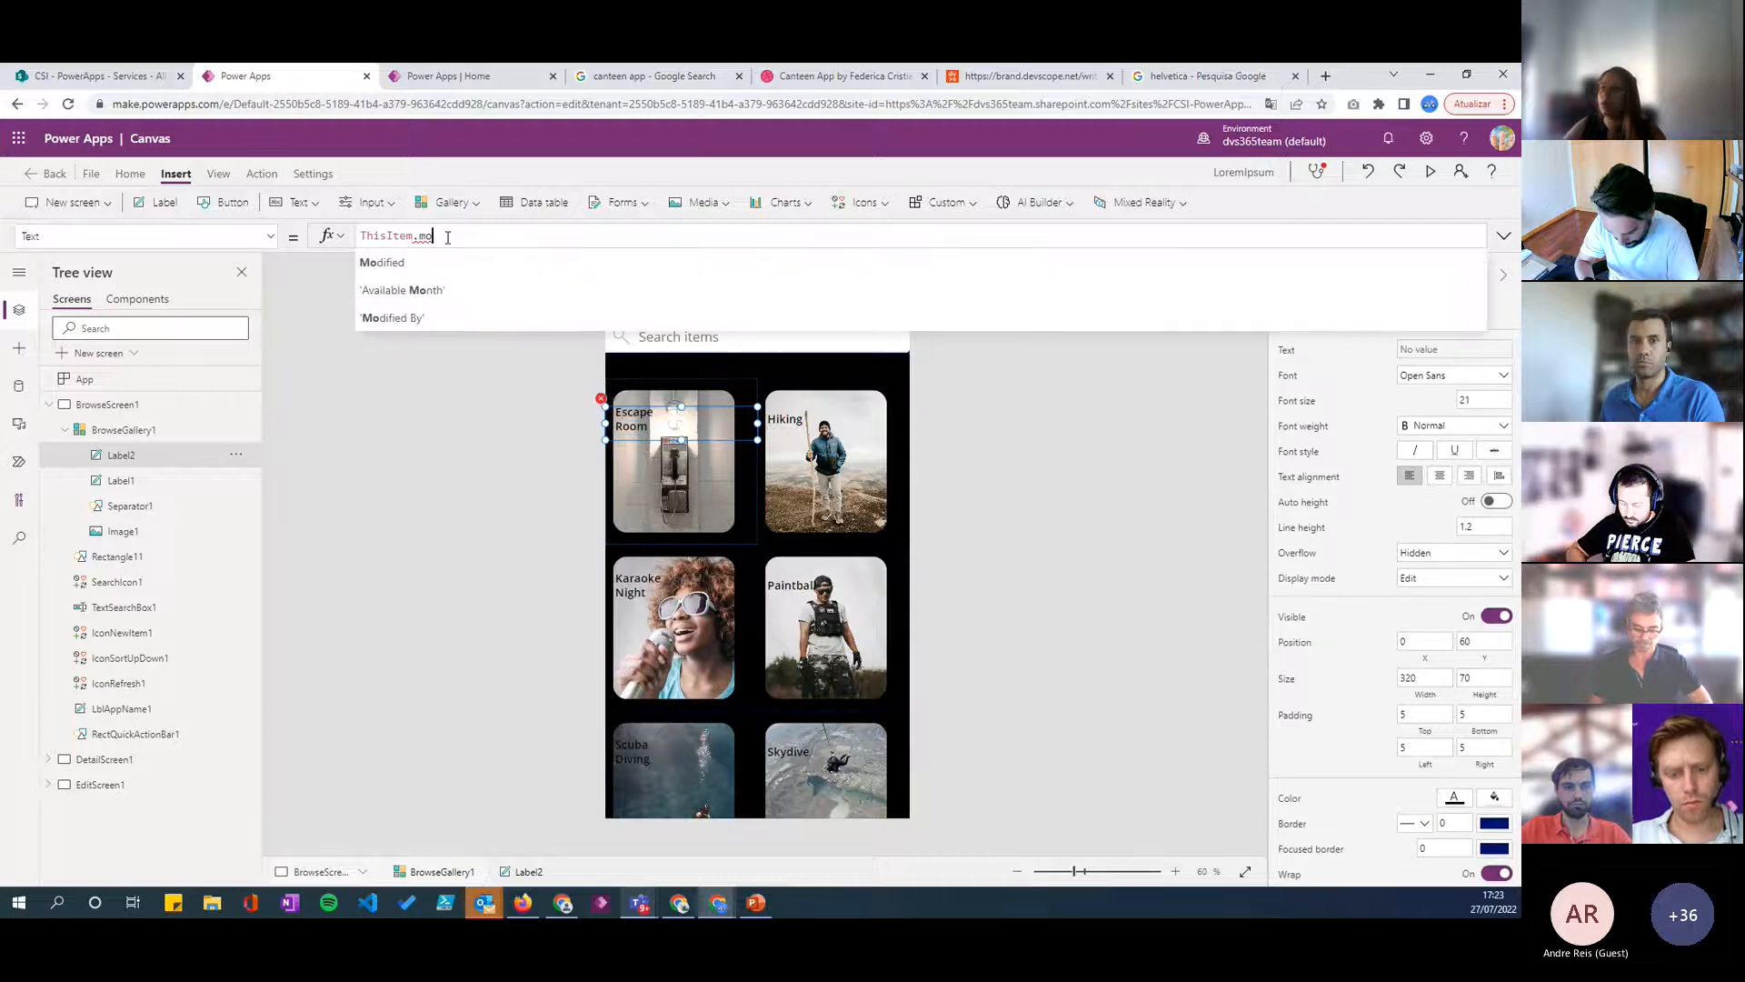
key("Down")
key("Tab")
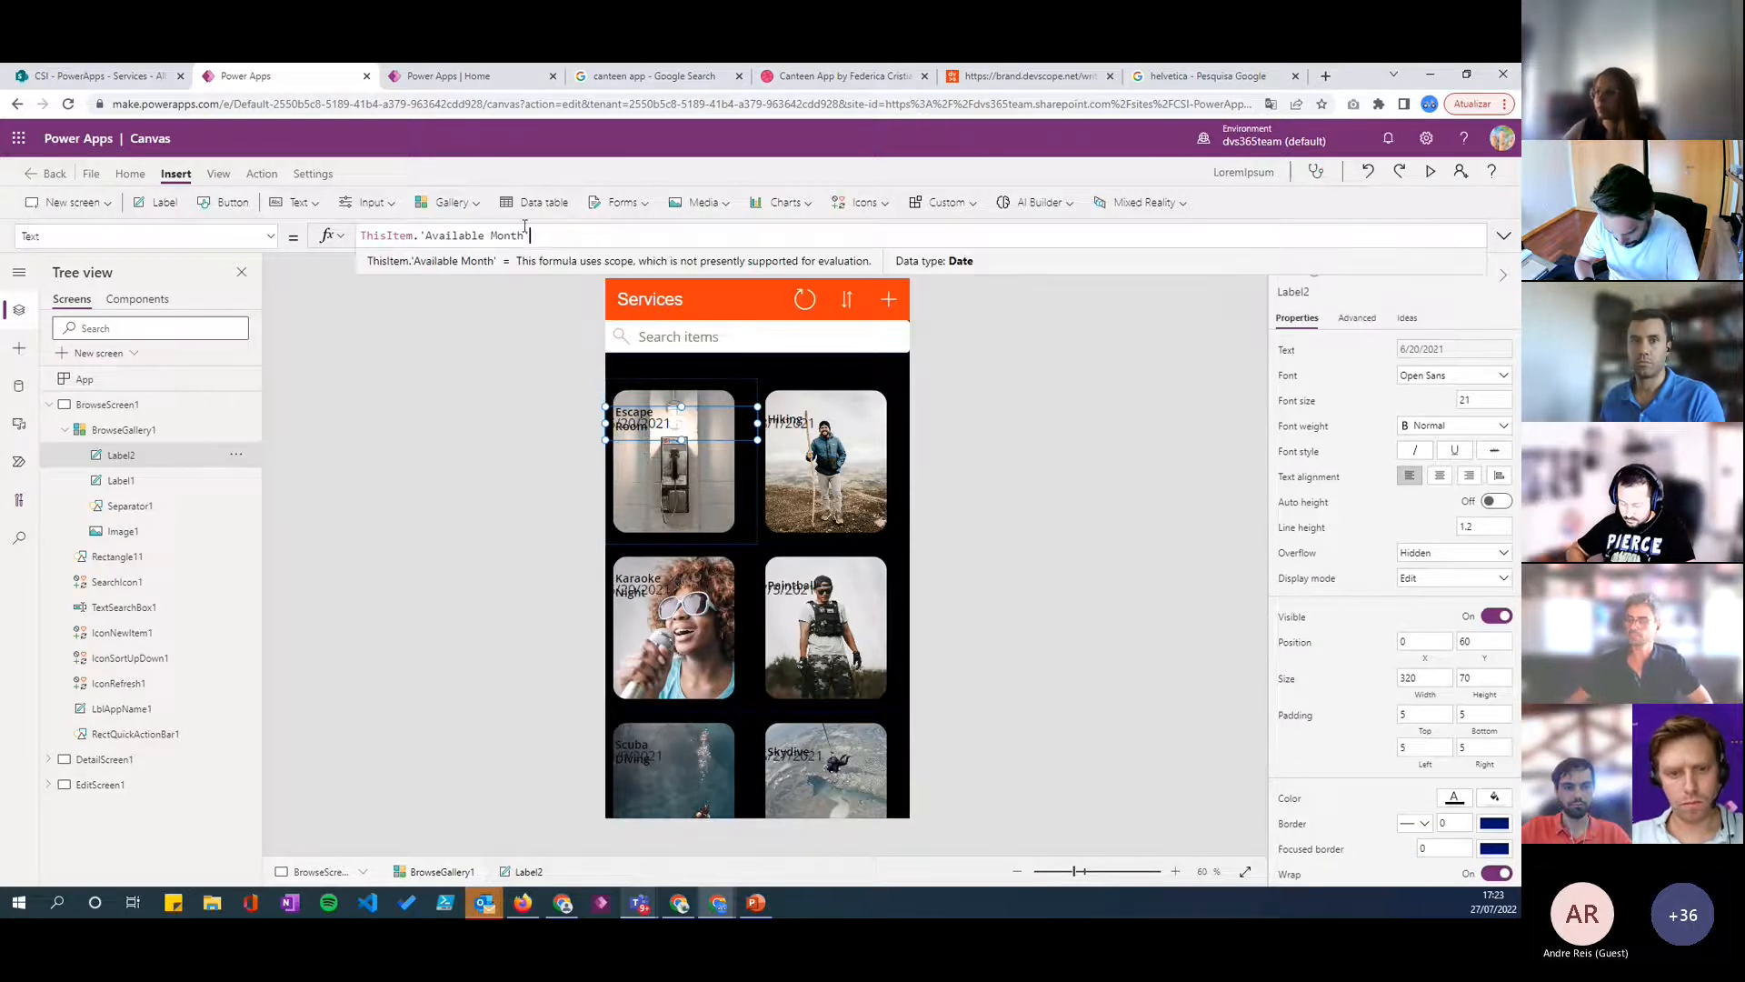
mouse_move(681, 422)
left_mouse_down()
mouse_move(680, 499)
mouse_move(726, 499)
mouse_move(697, 499)
mouse_move(703, 420)
left_mouse_up()
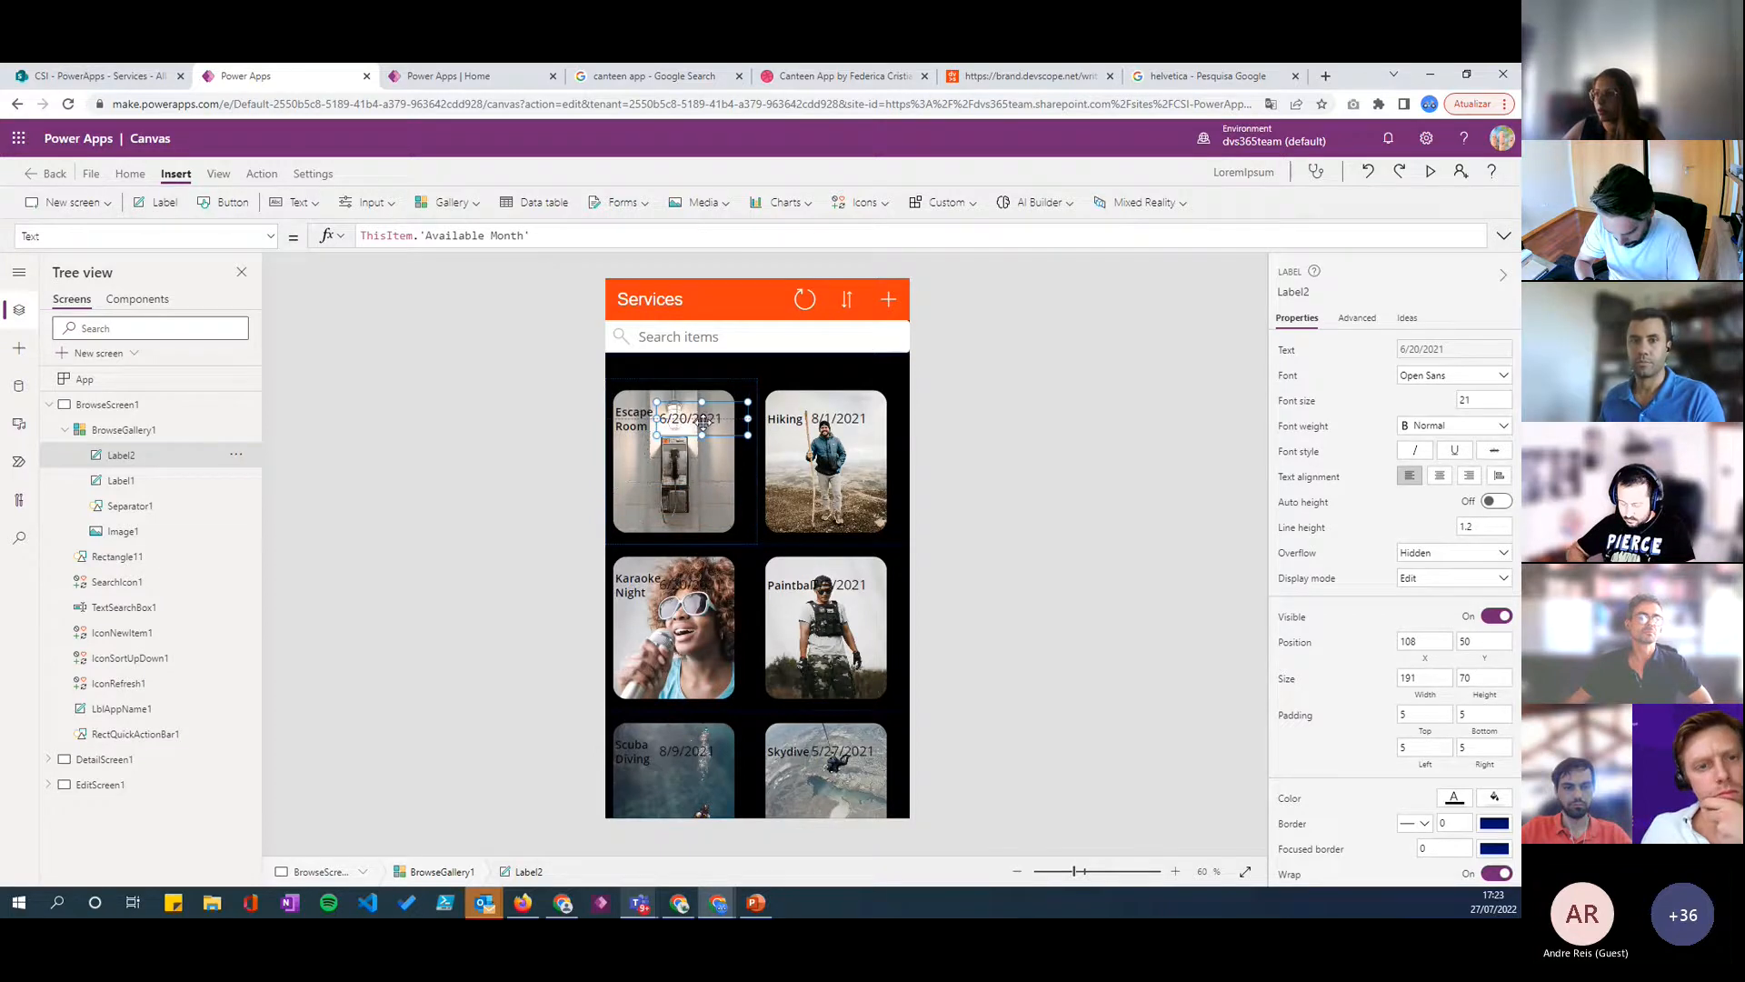
- Format the date label's value as abbreviated month and year with Text(ThisItem.'Available Month', "mmm yyyy")
left_click(364, 237)
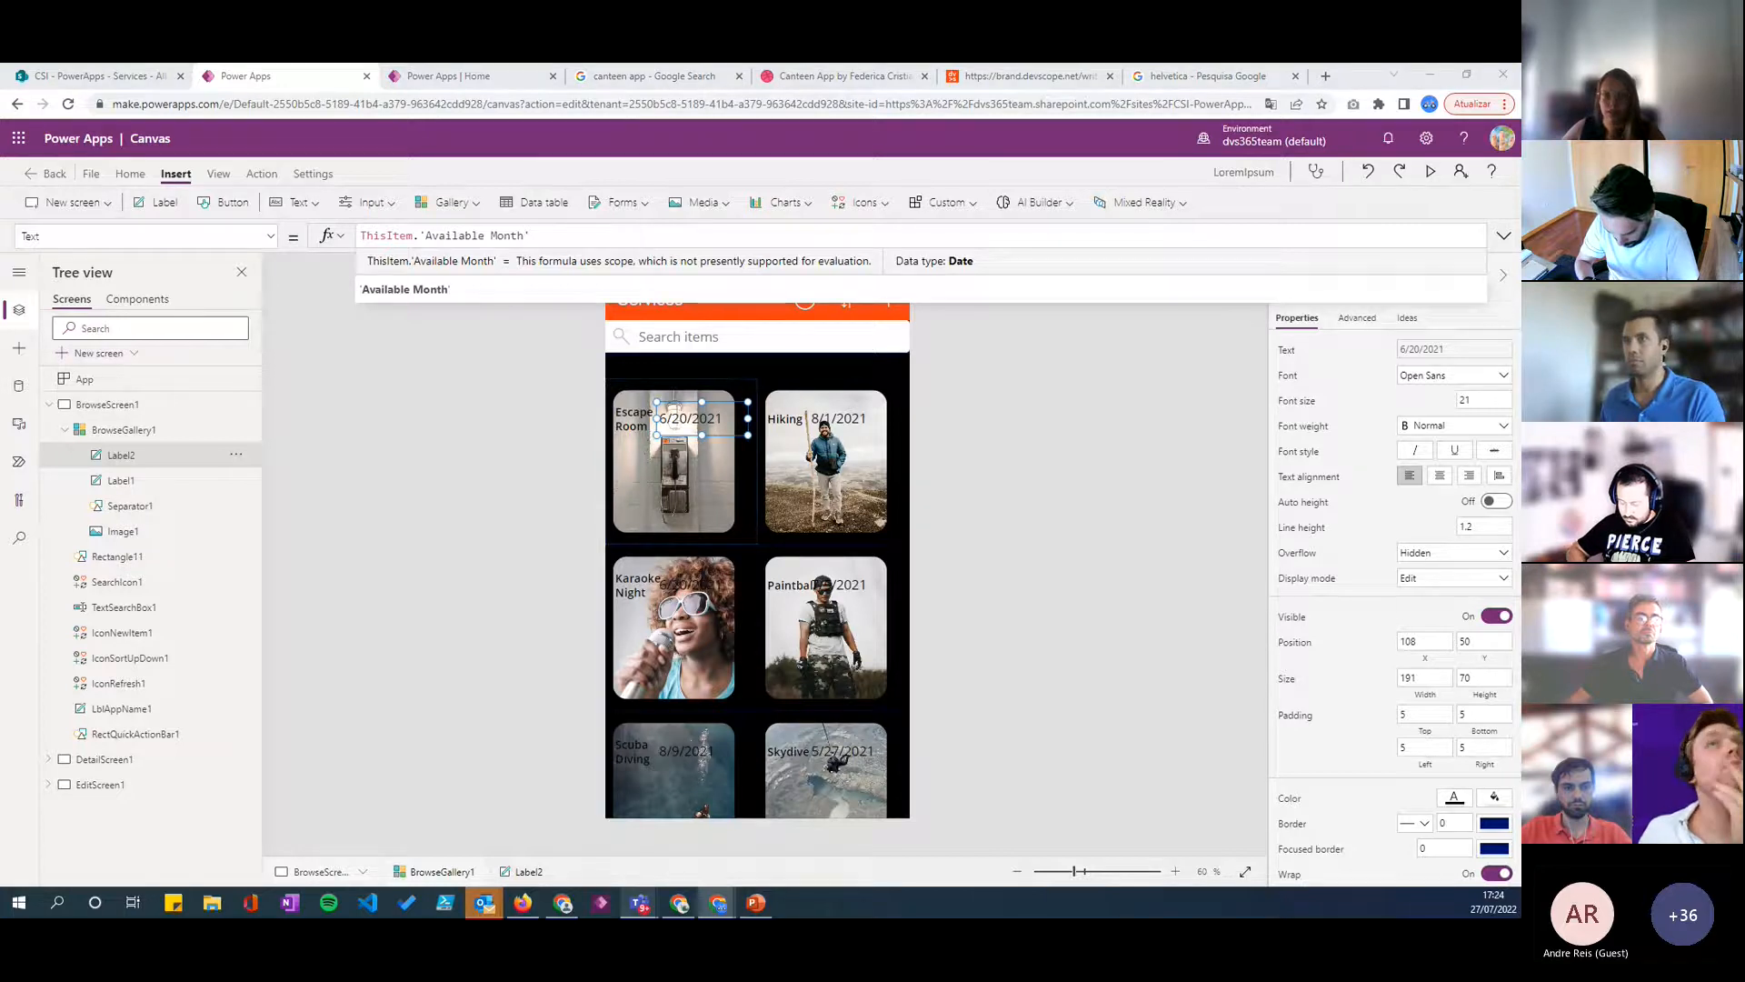
left_click(365, 236)
type("Text(")
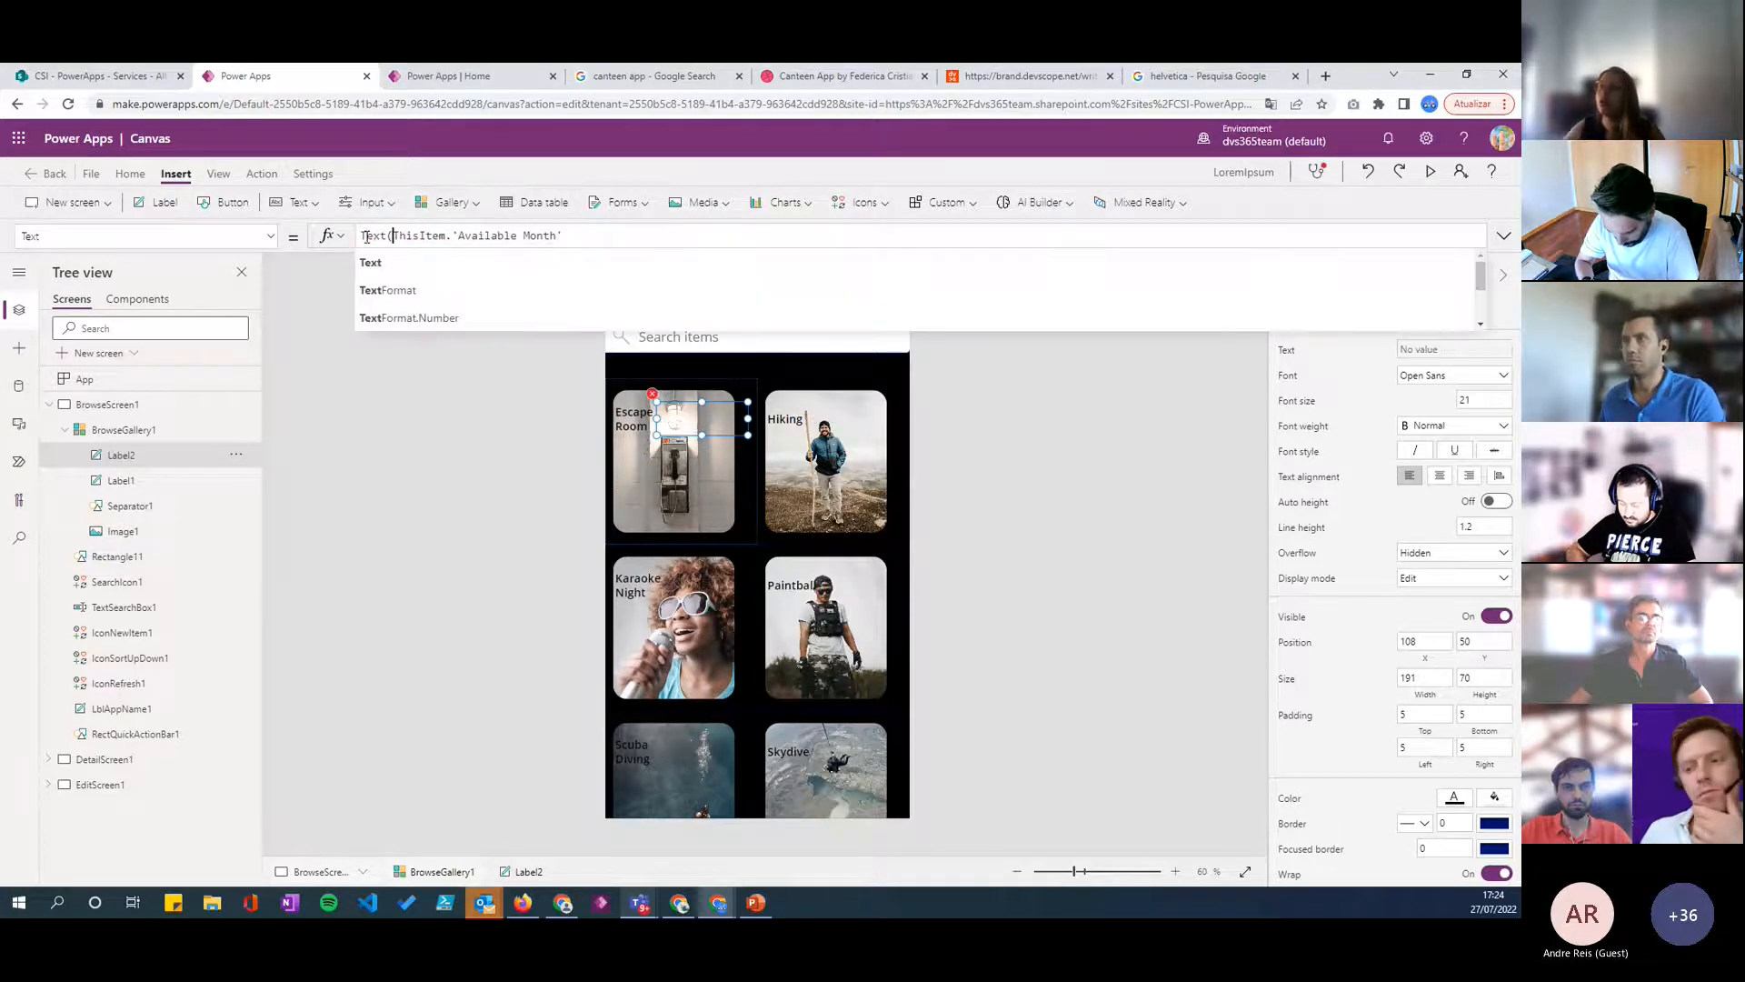
left_click(599, 234)
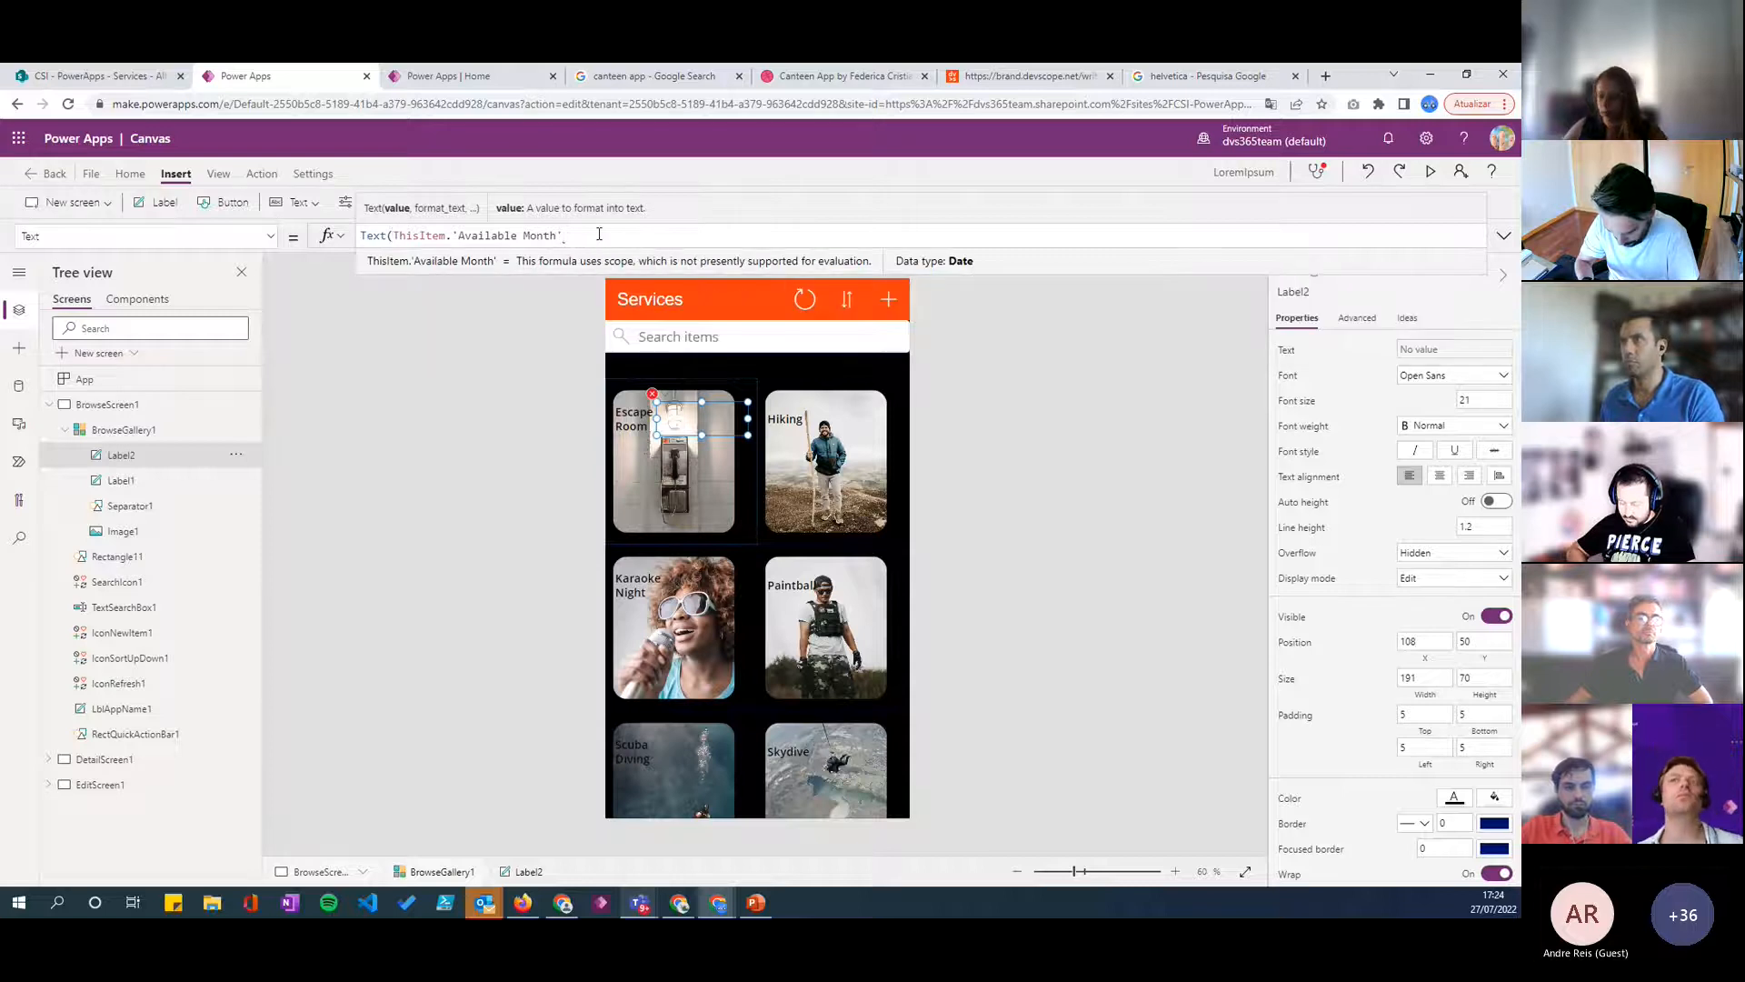
type(", \"\"")
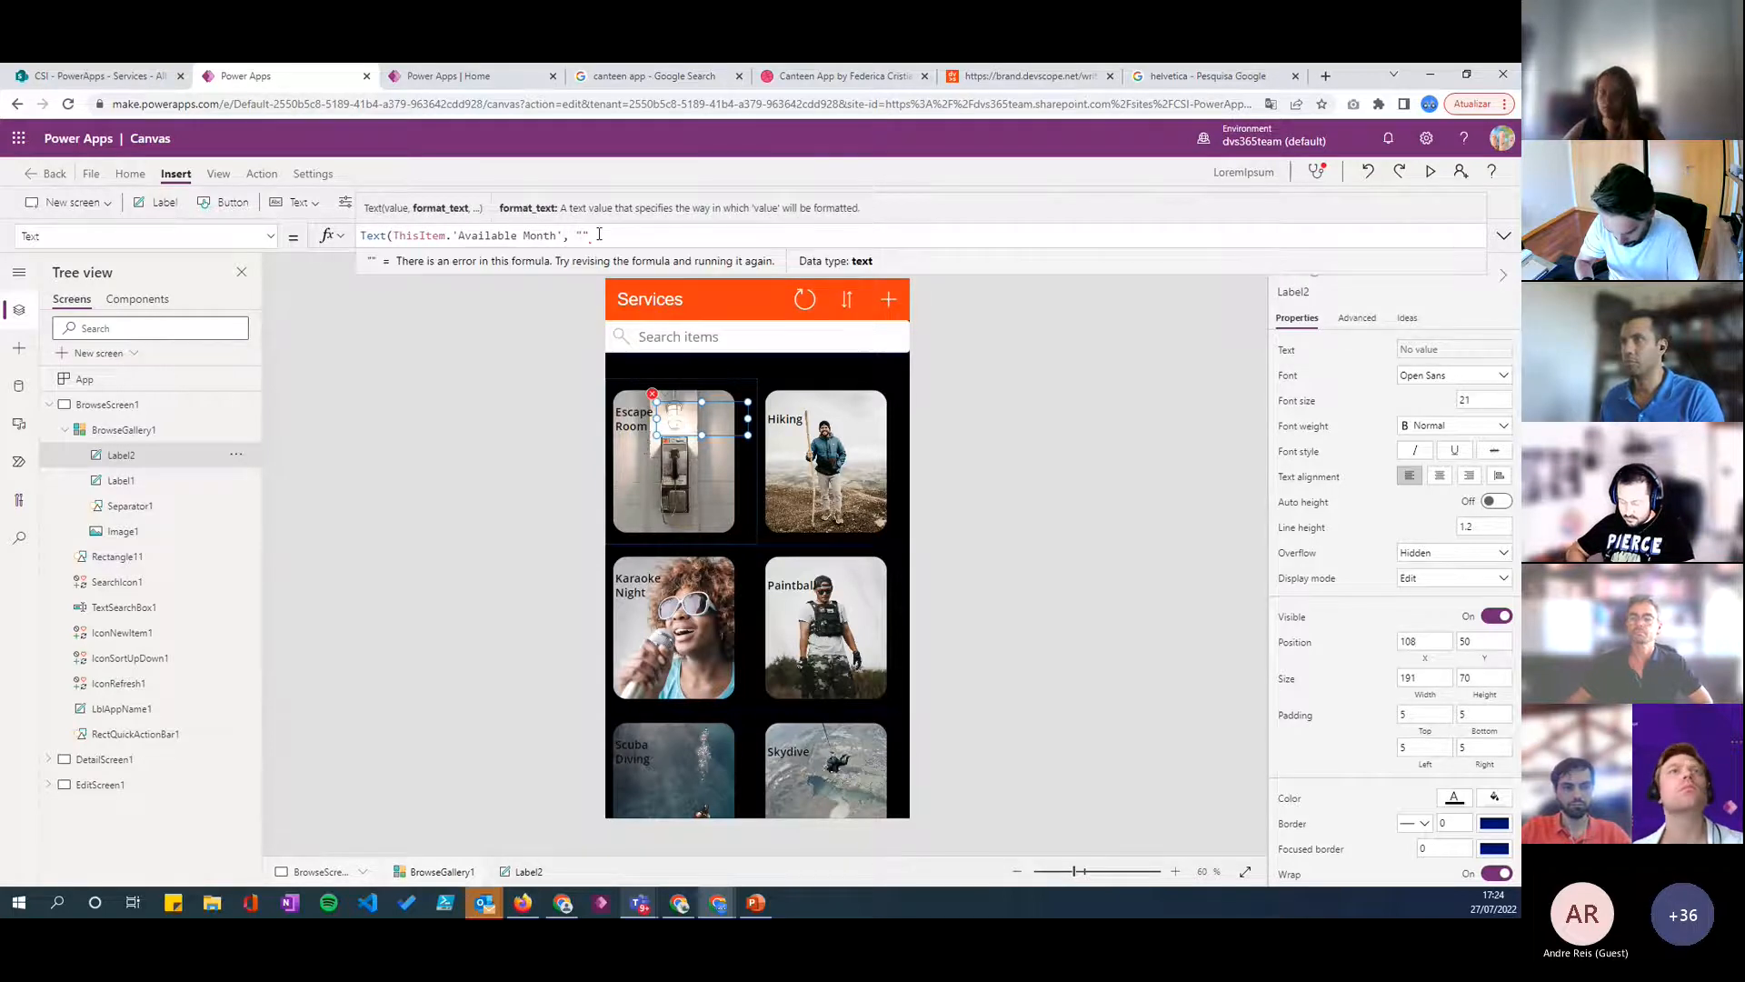
type("mmm yyyy")
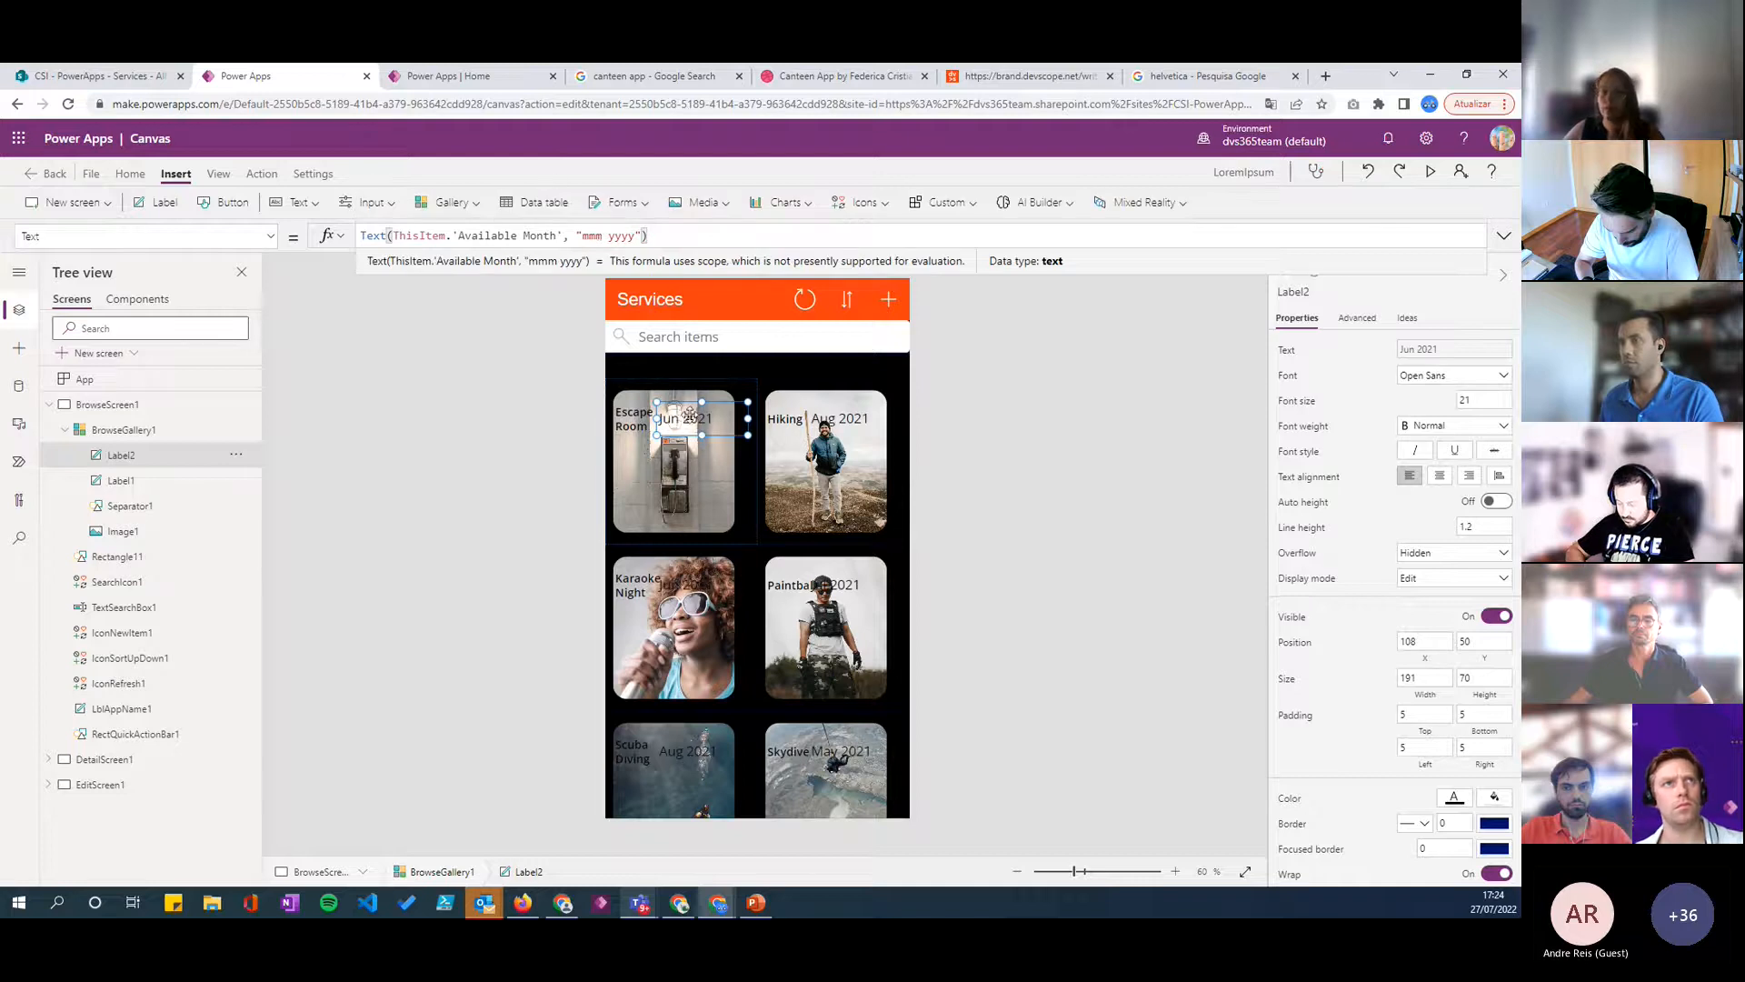
- Set the date label's font size to 14, make it Bold and align its text right
double_click(1488, 399)
type("14")
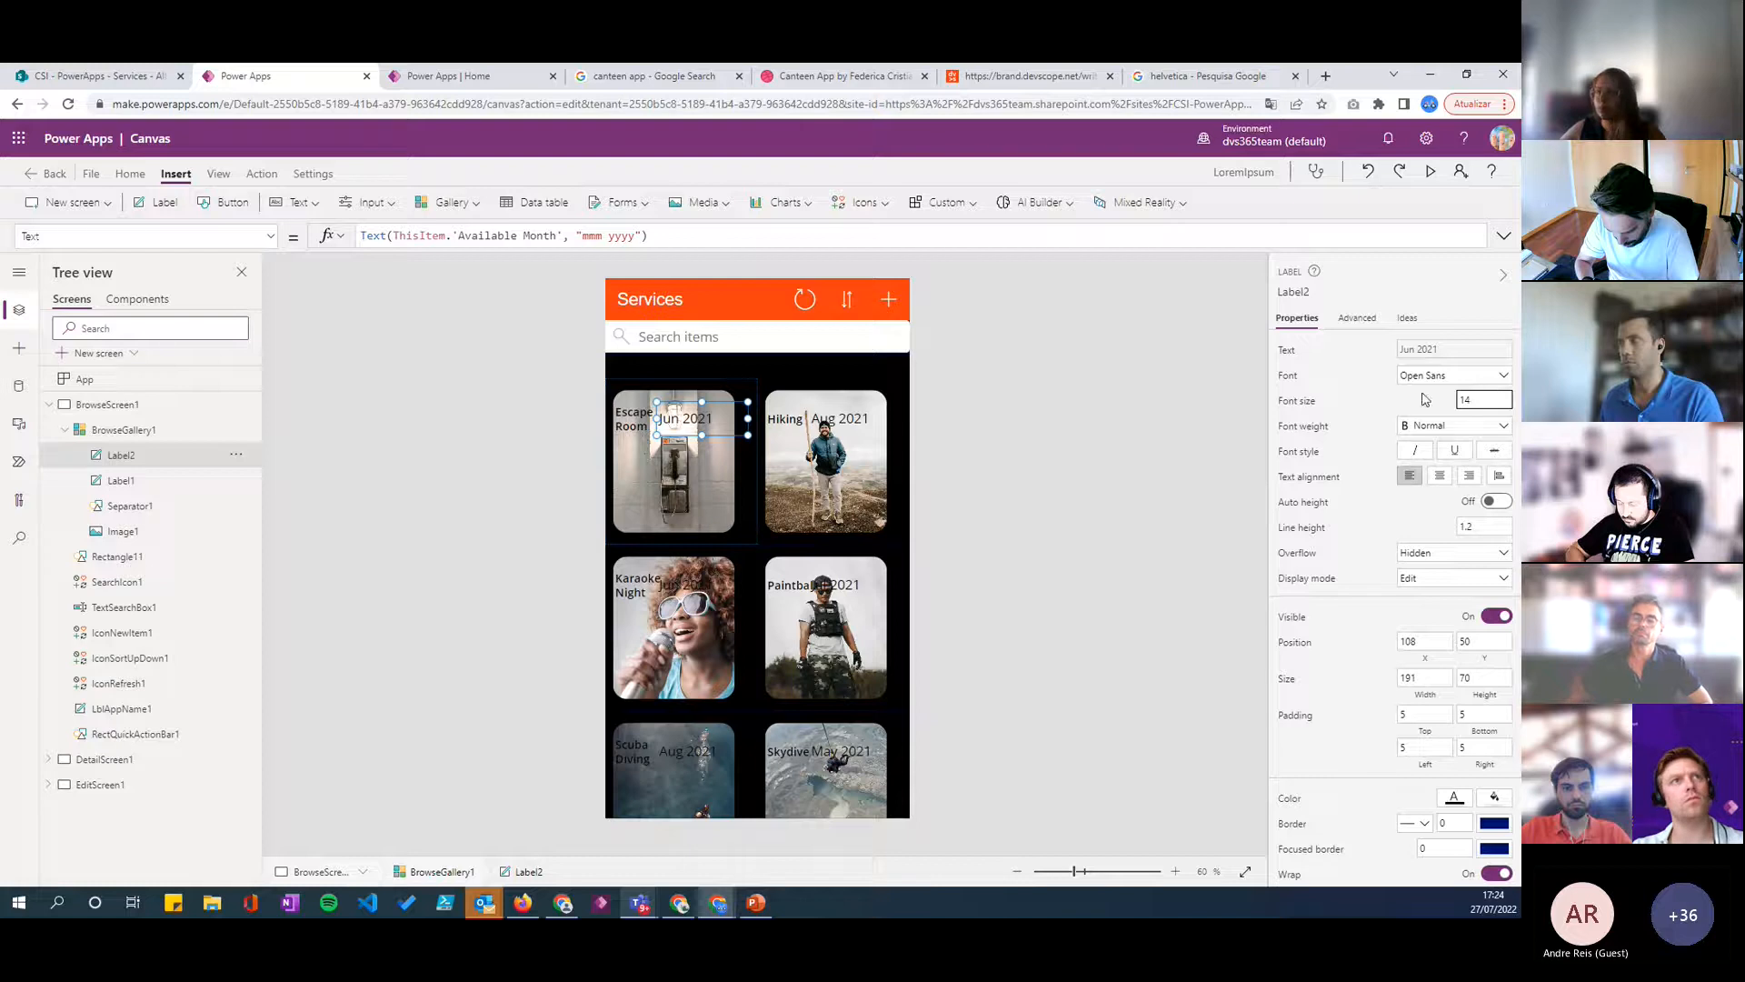
left_click(1423, 426)
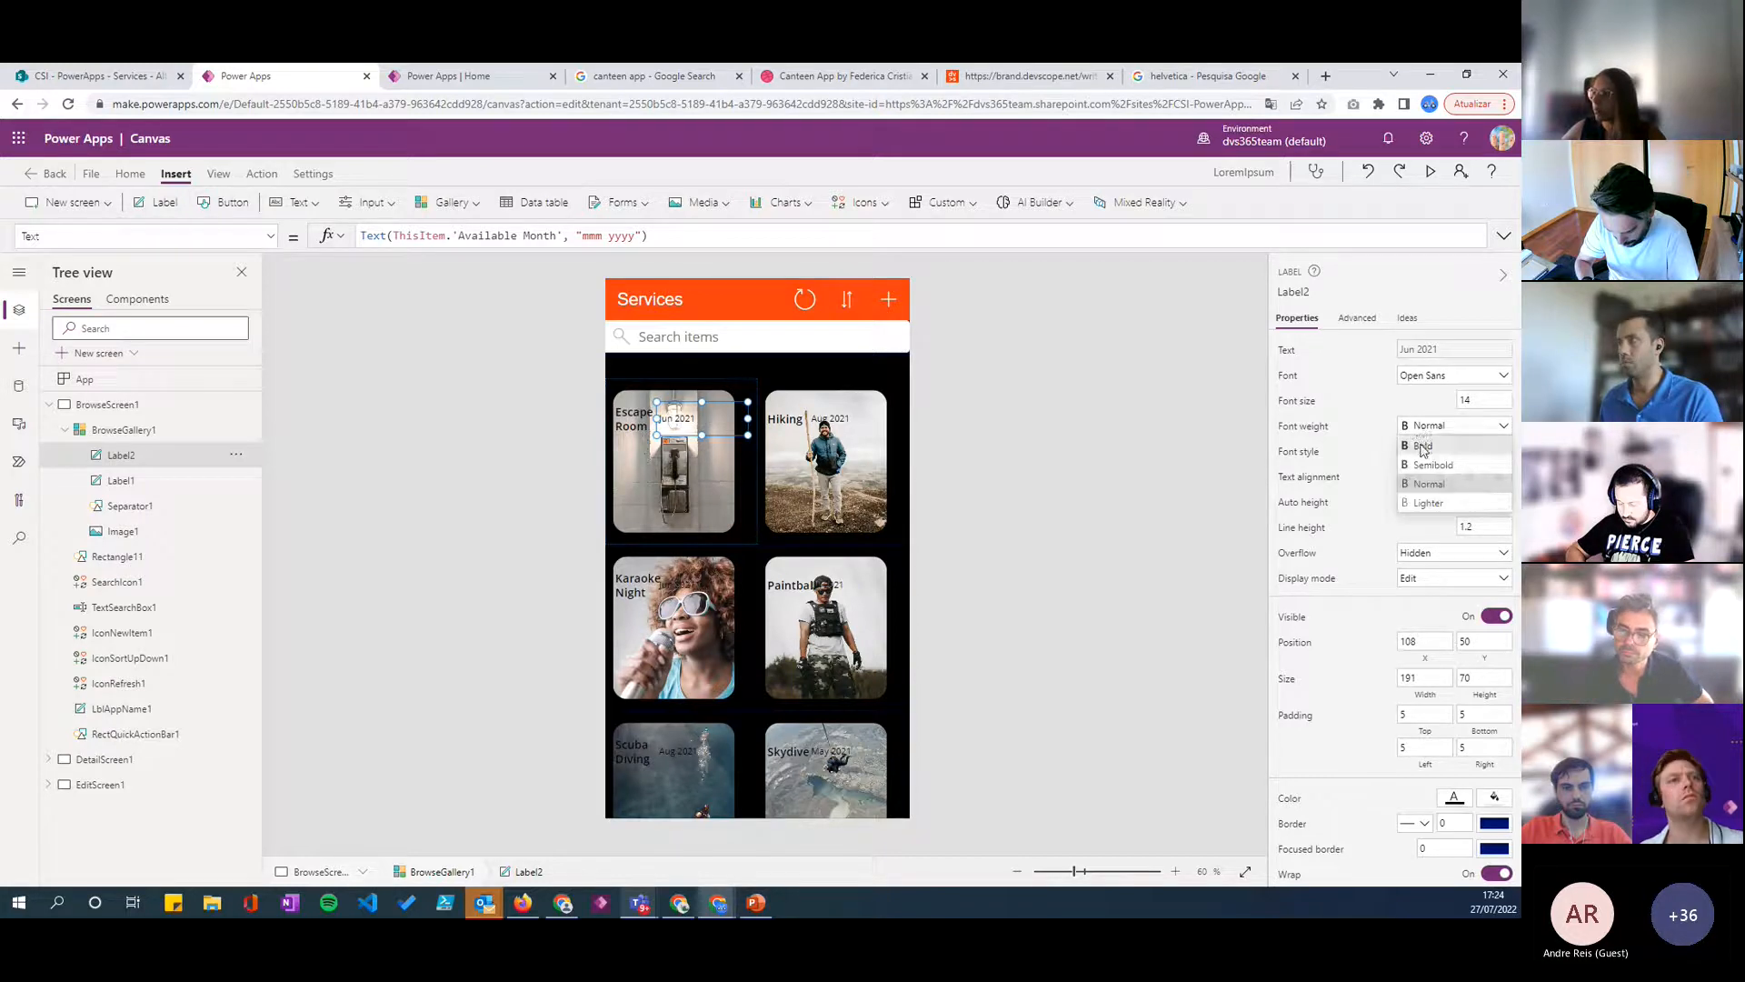
left_click(1424, 446)
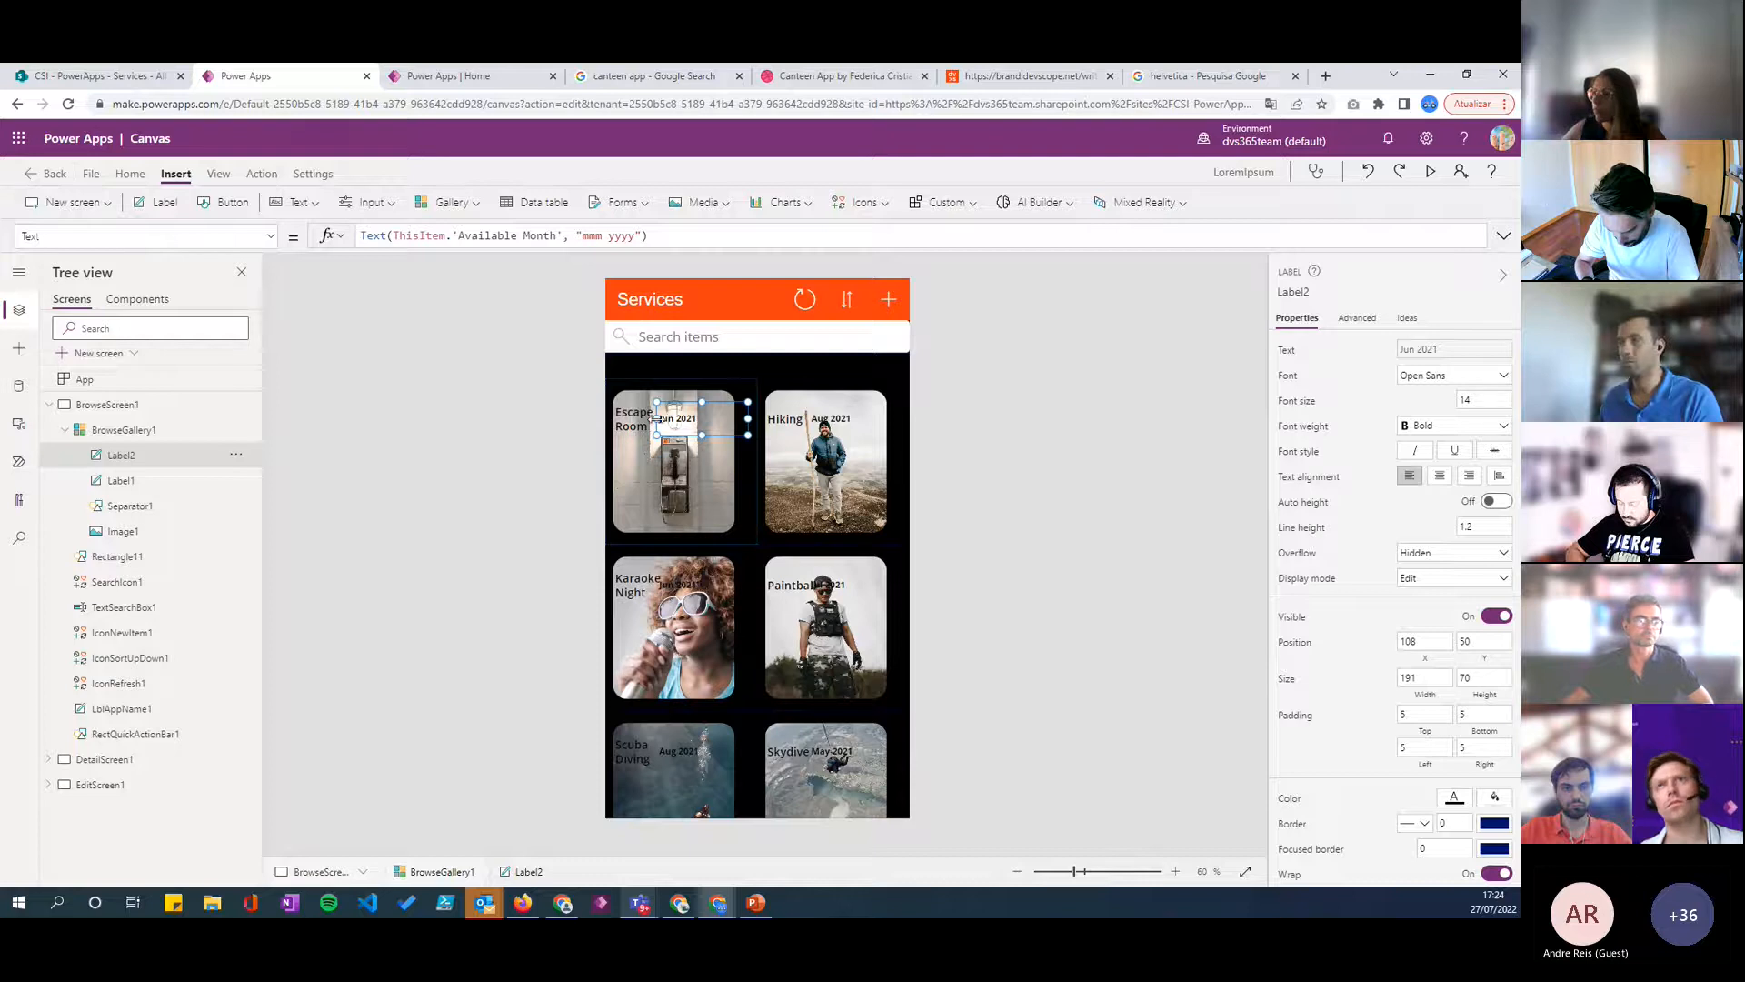
left_click(1468, 475)
- Narrow the date label to about 113 and move it near the image's right edge, at about X 148, Y 50
left_click_drag(706, 420, 694, 420)
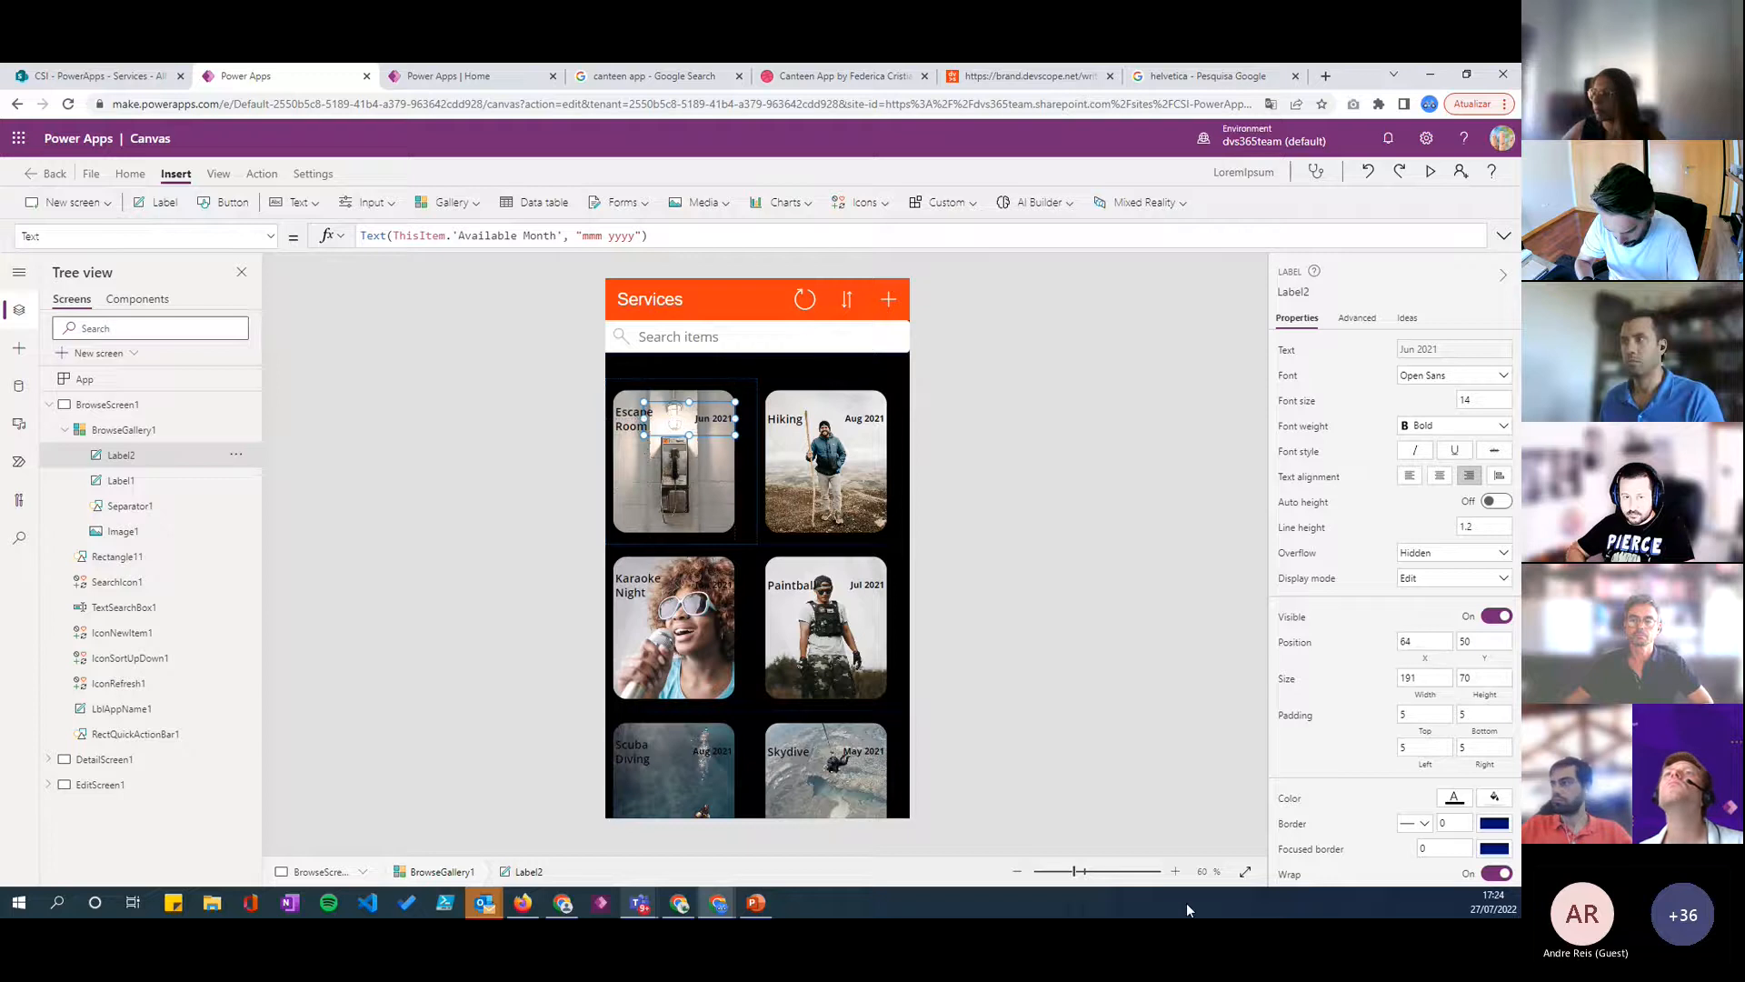
left_click(1176, 873)
left_click(1177, 873)
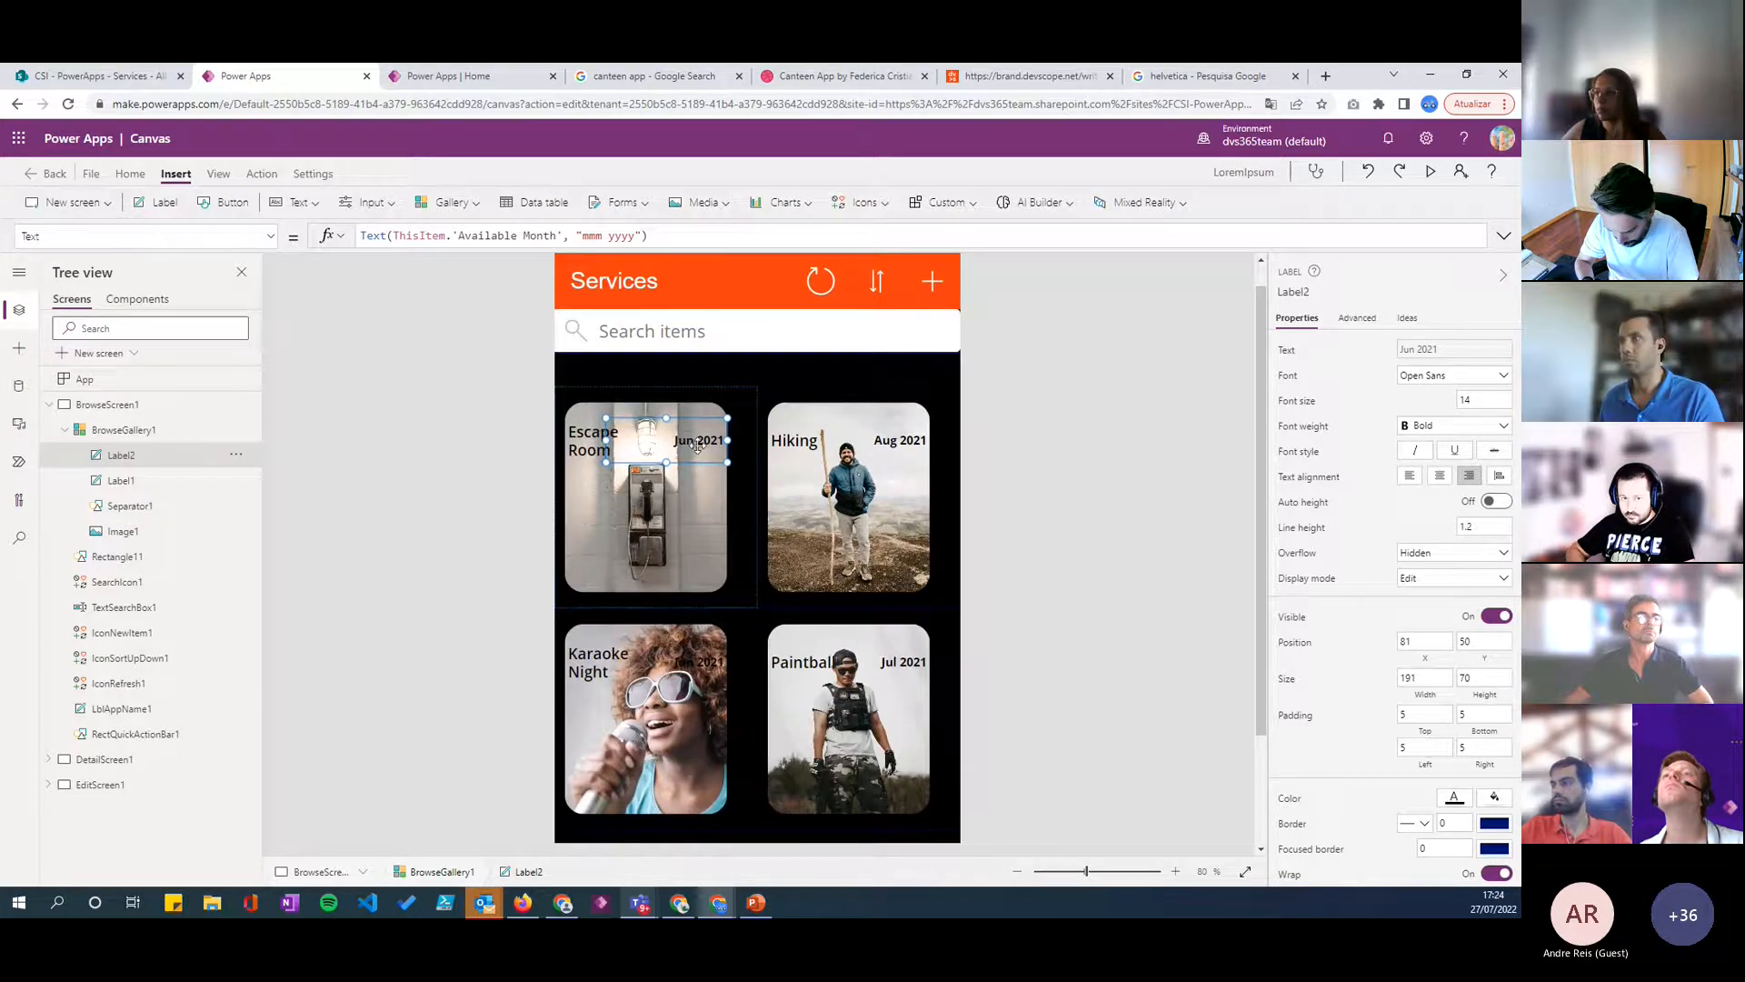
left_click_drag(629, 446, 694, 438)
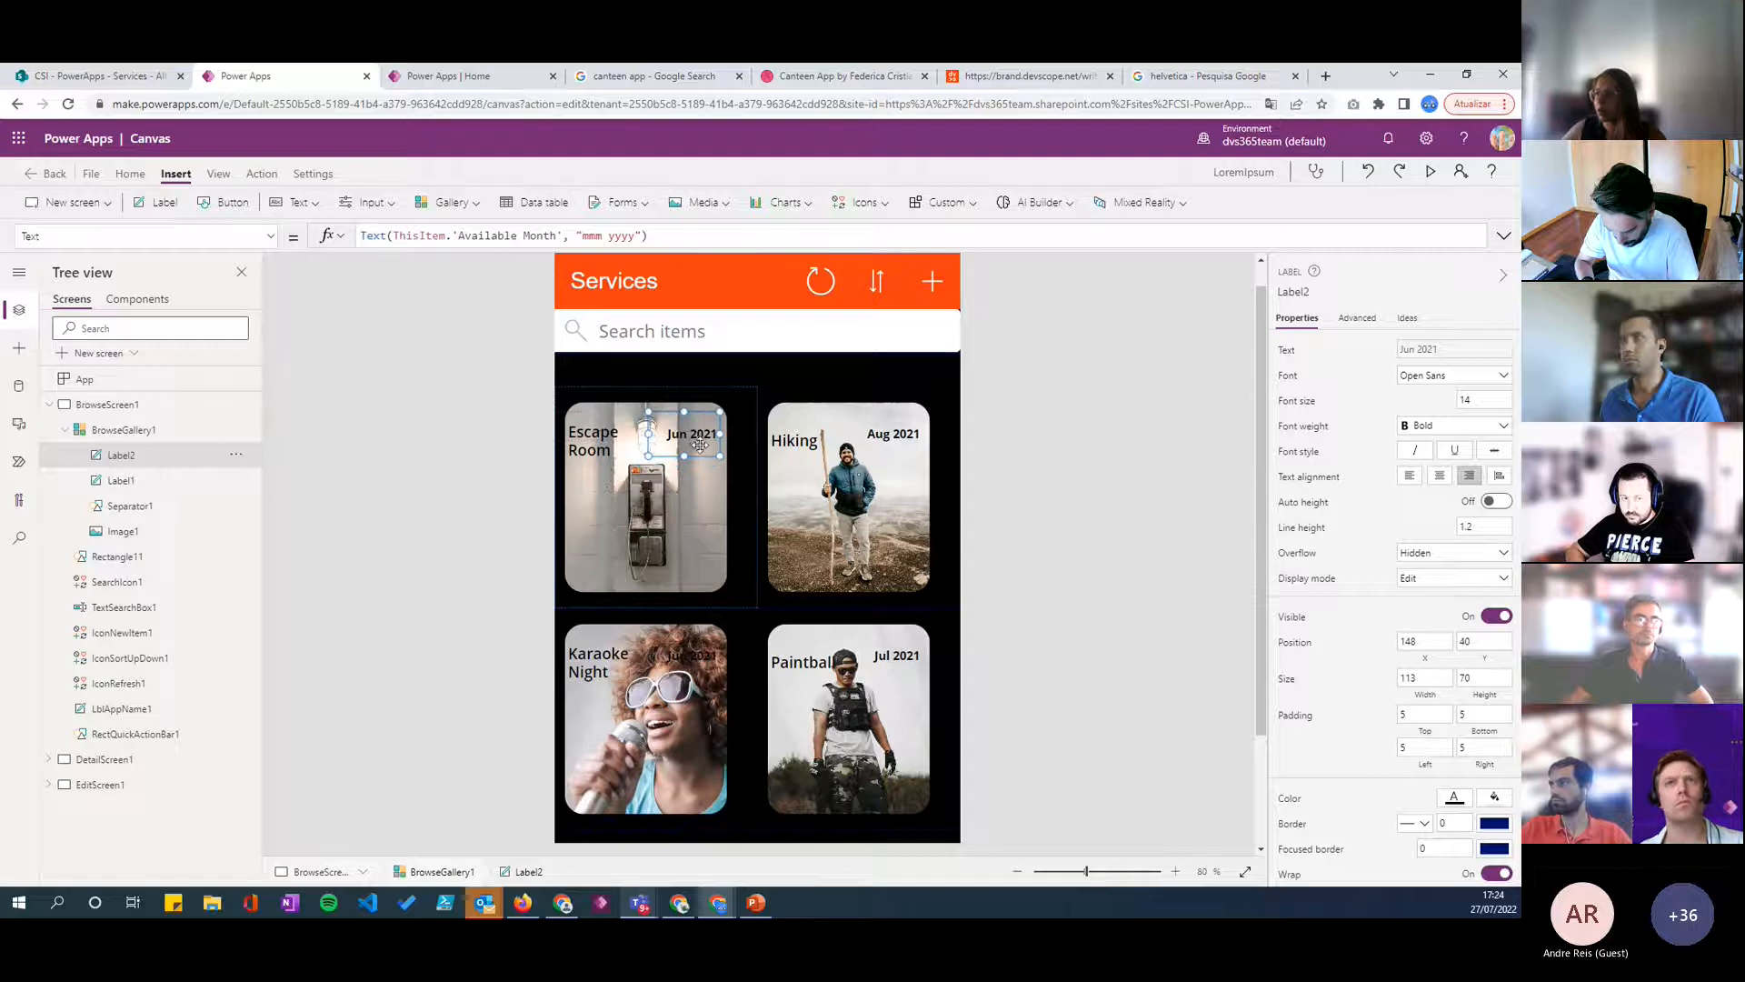
left_click_drag(694, 437, 694, 443)
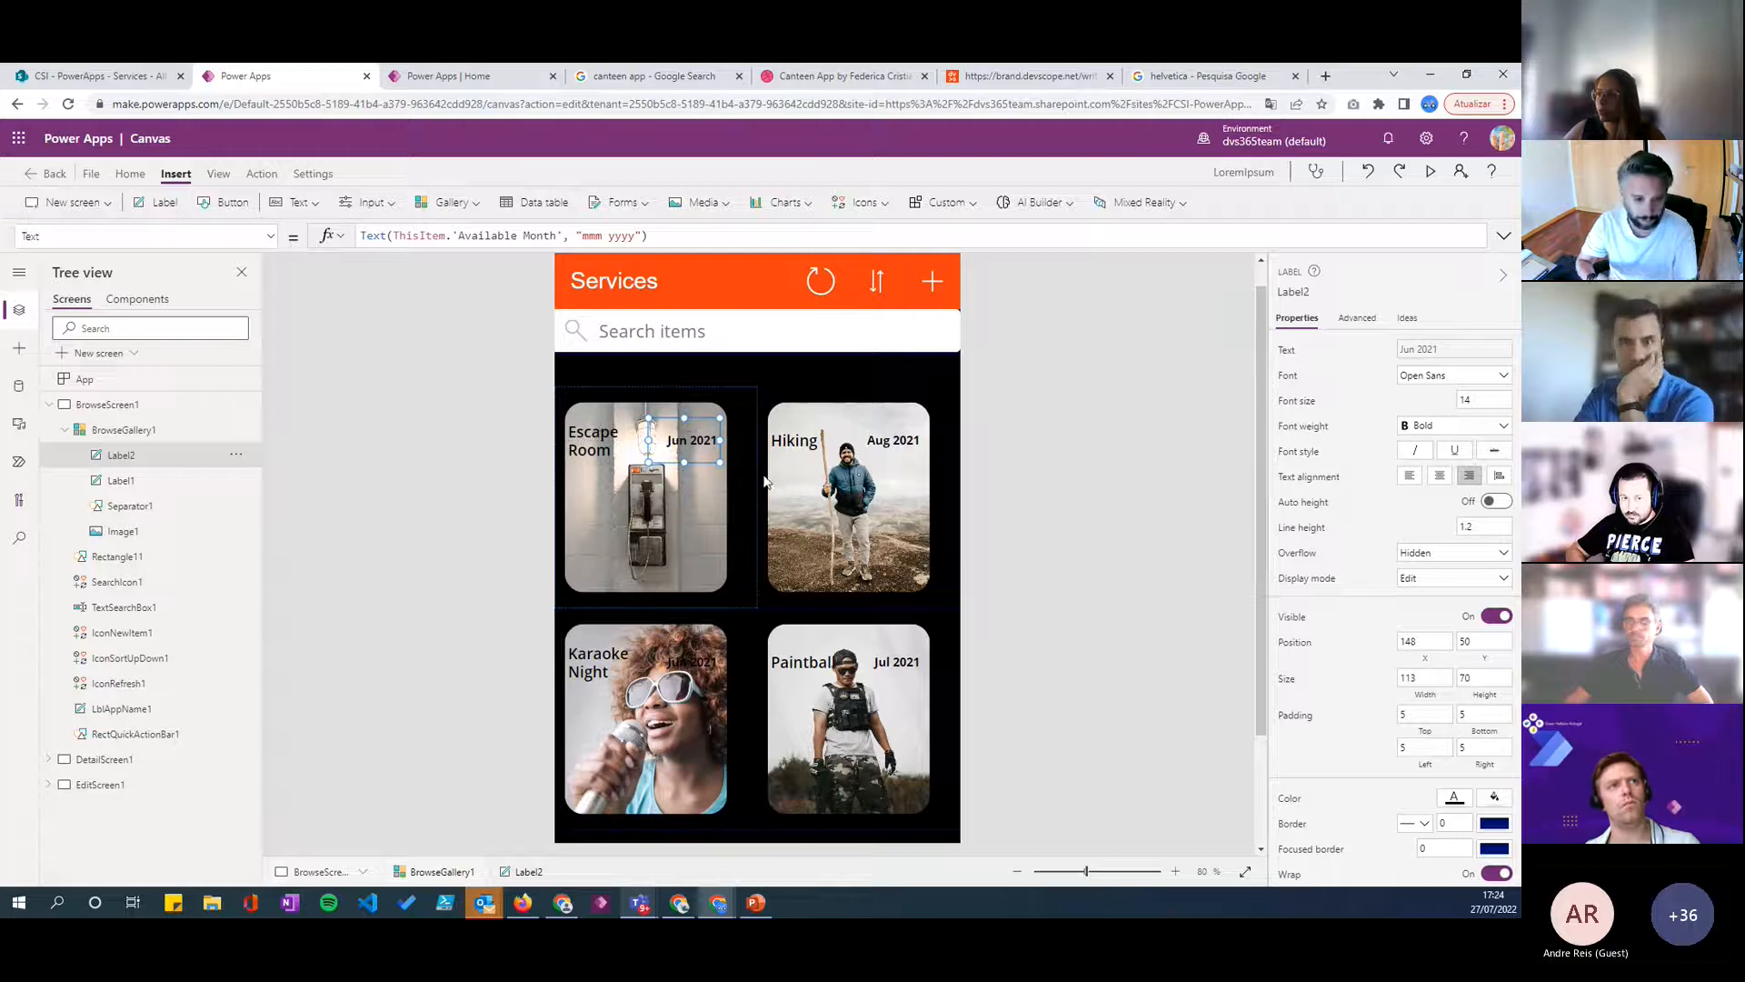
left_click(1018, 436)
left_click(707, 450)
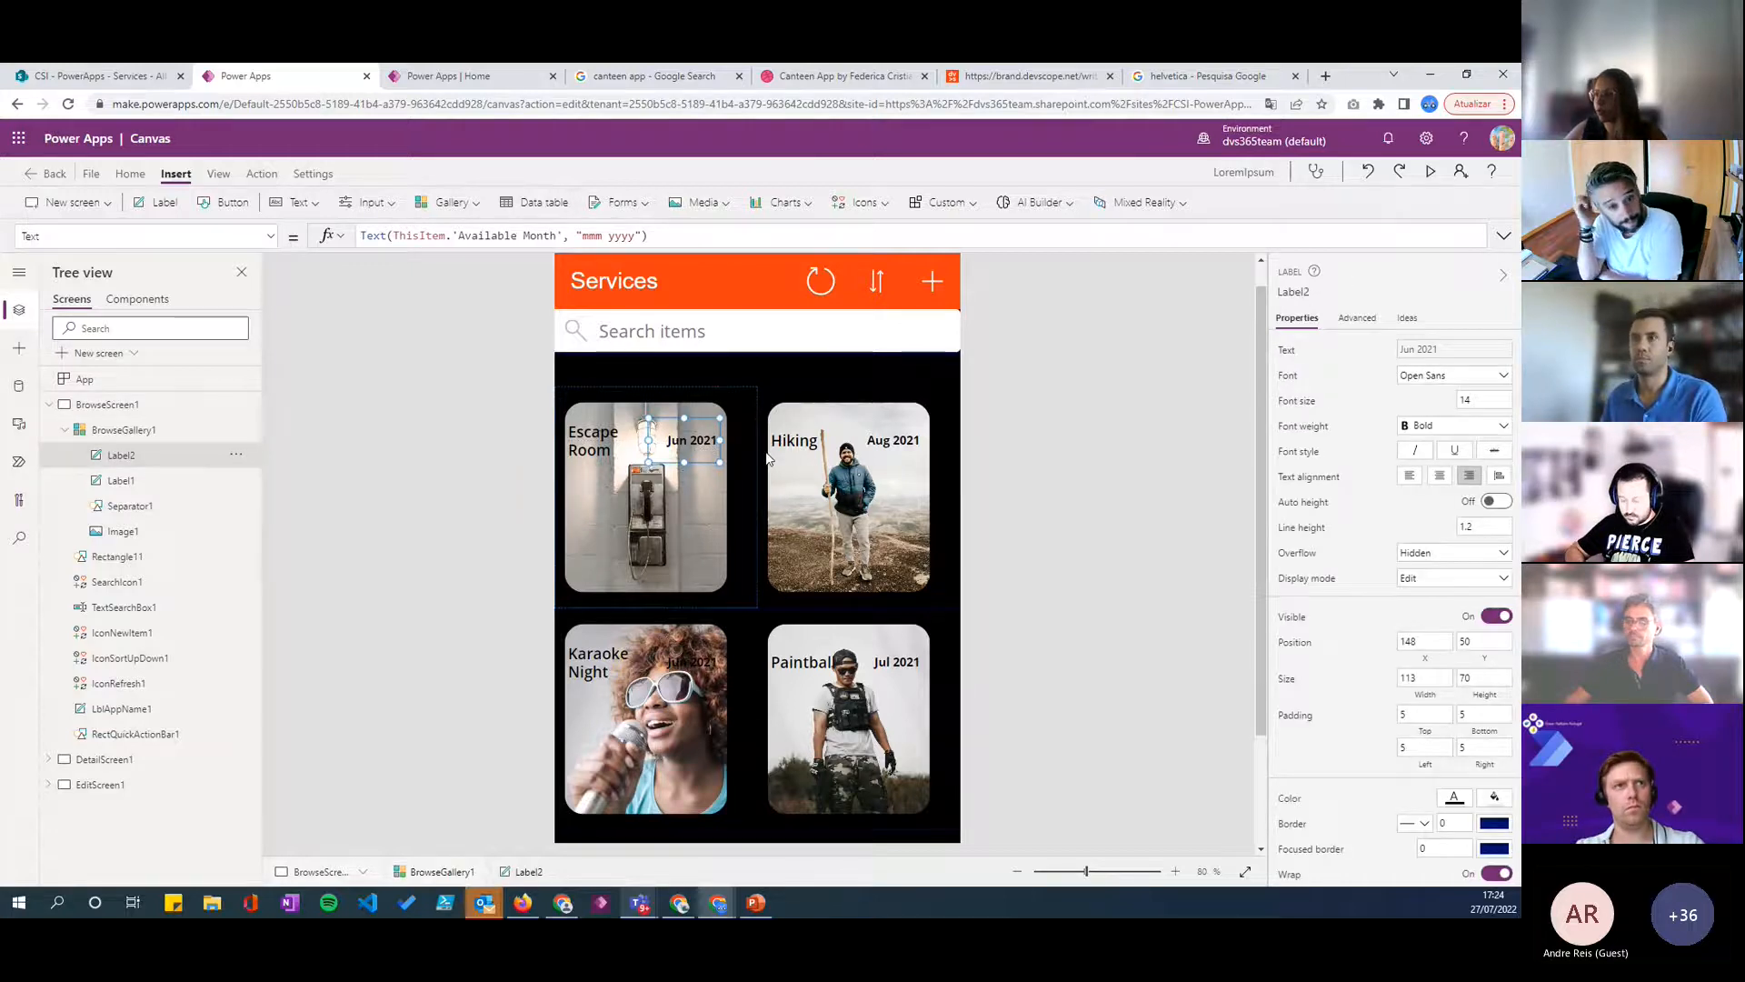
left_click(583, 447)
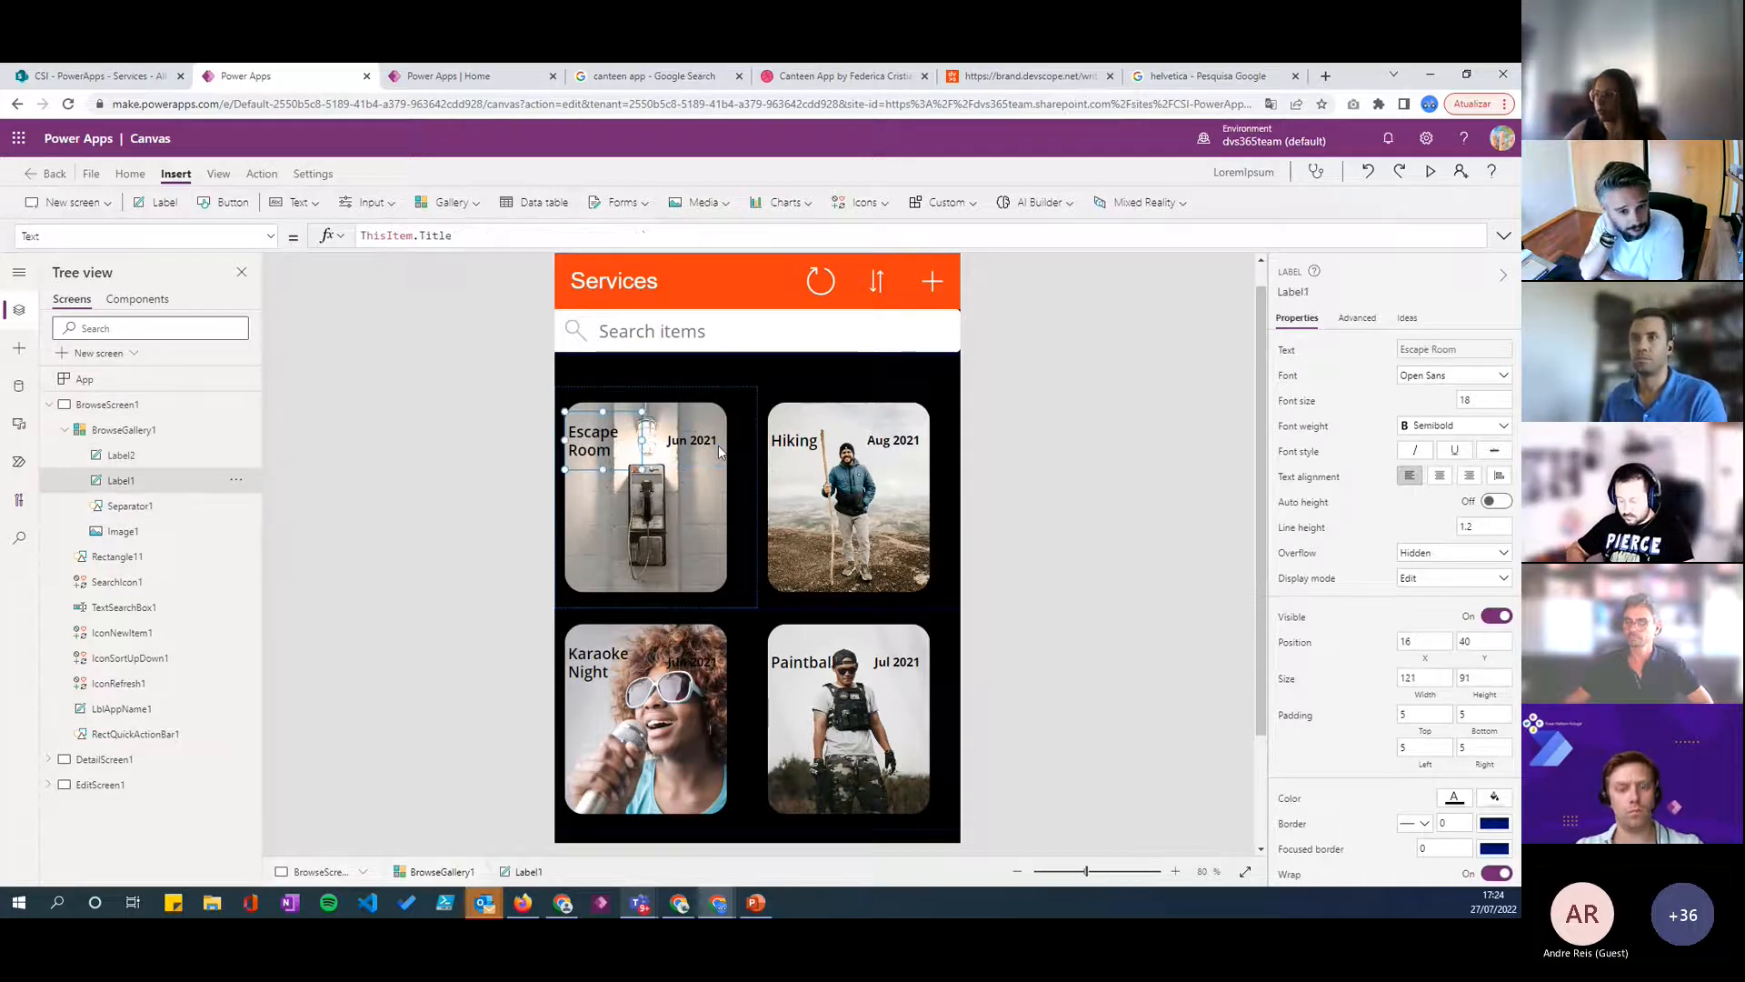
left_click(676, 419)
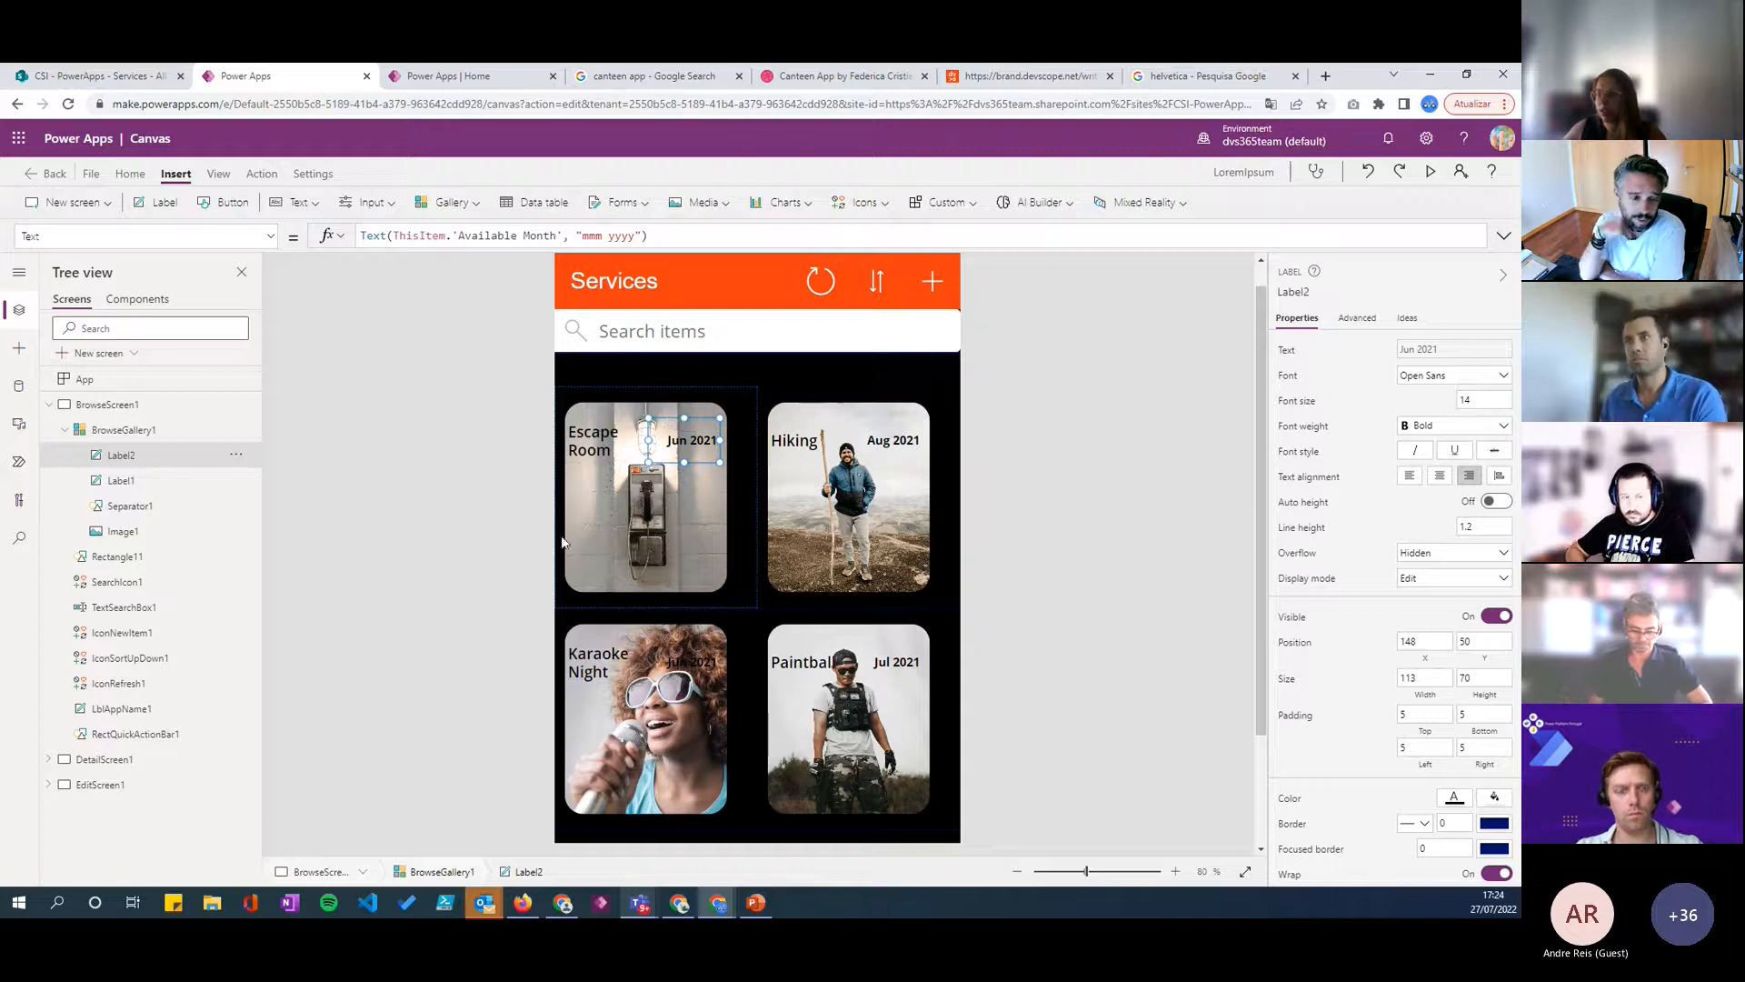
- Insert a button in the gallery template and place it at about X 16, Y 61, flush with the image's left edge
left_click(734, 601)
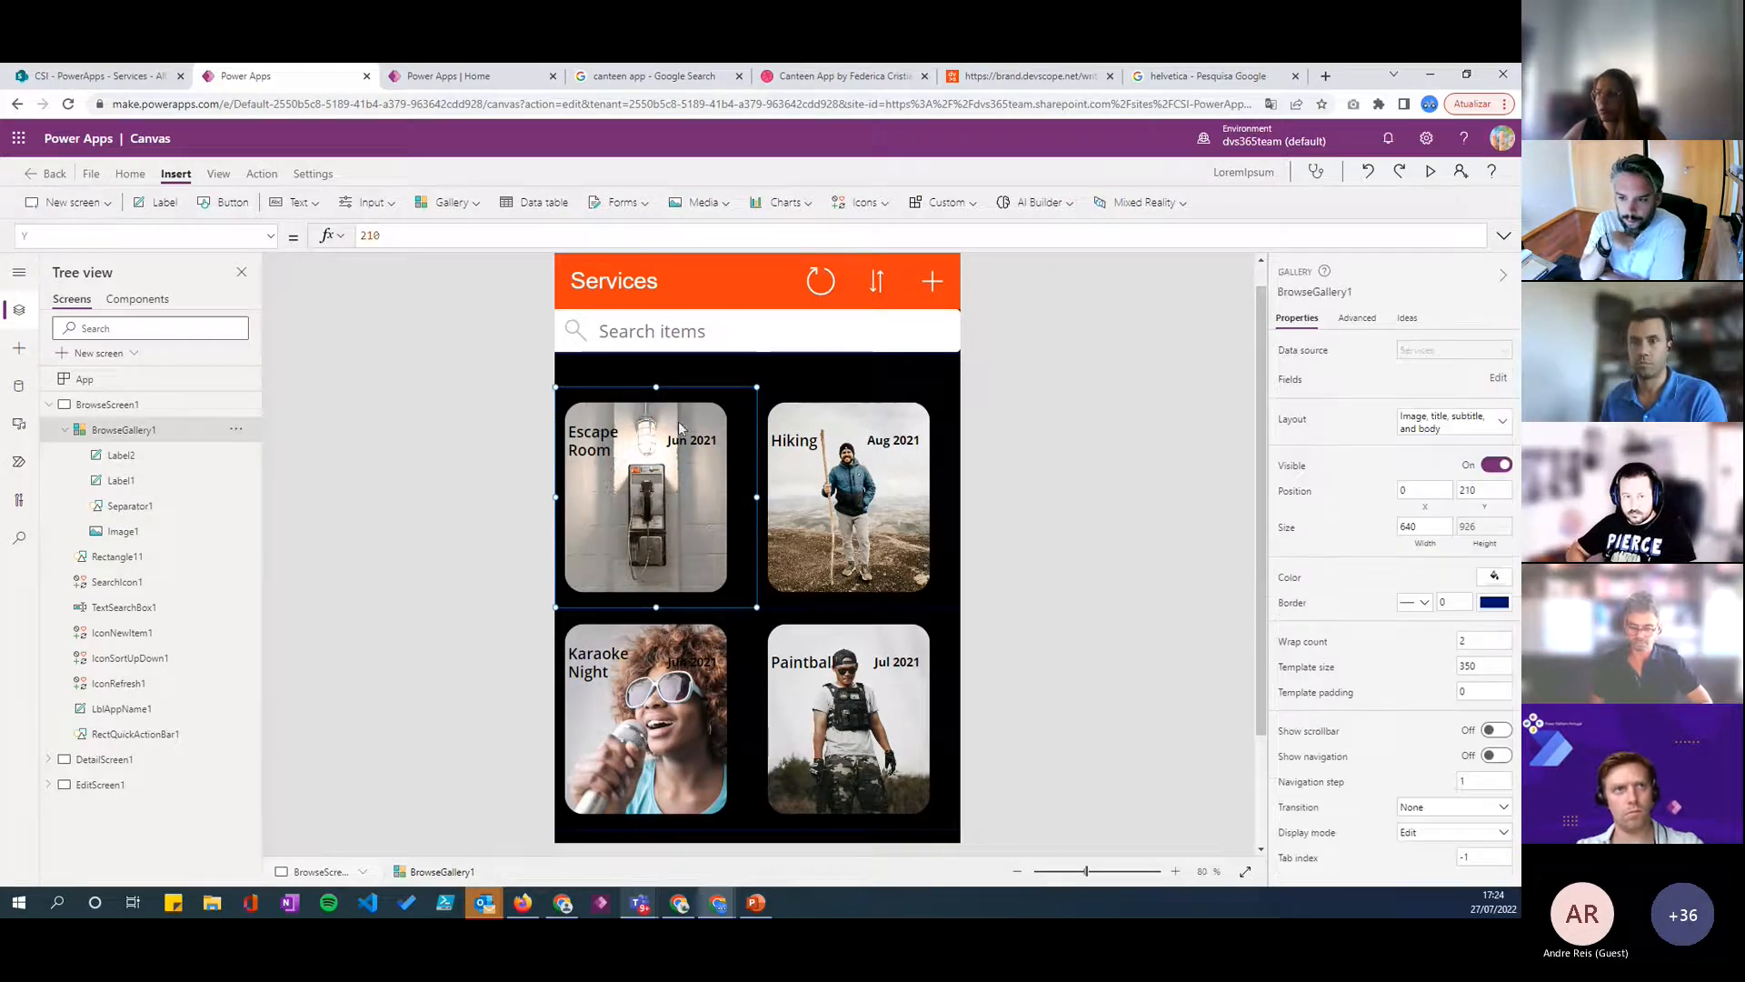
left_click(232, 202)
left_click_drag(686, 447, 670, 447)
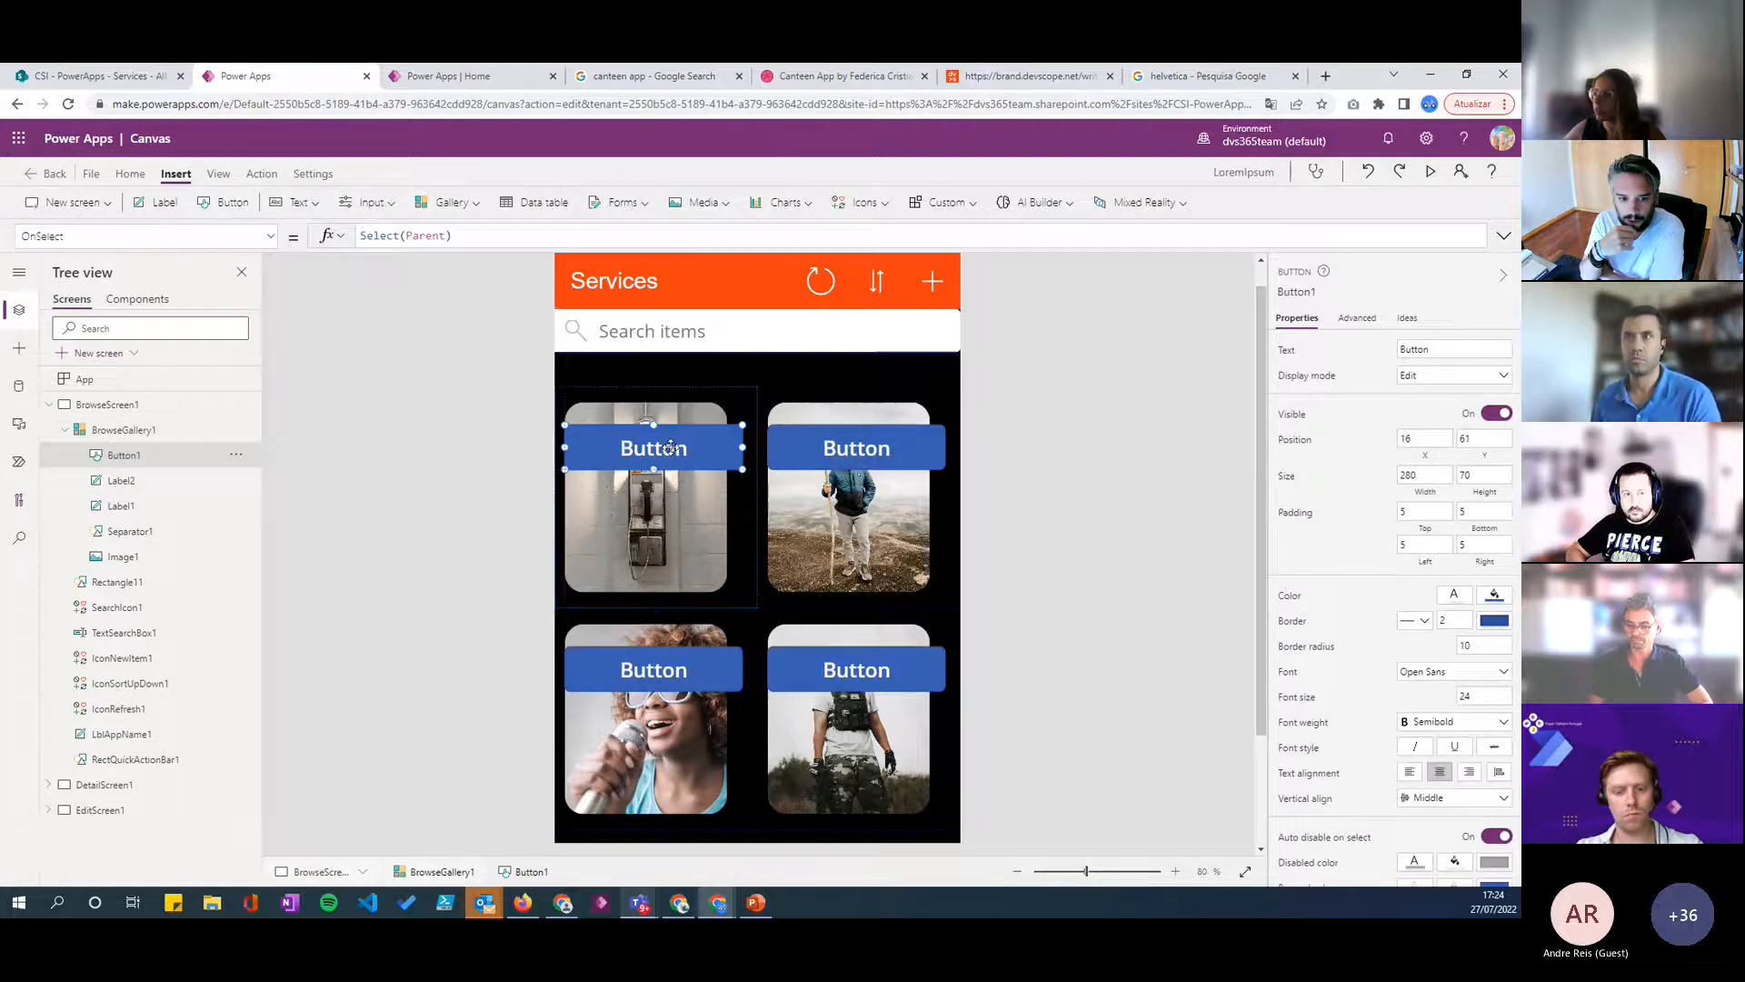
- Clear the button's OnSelect formula and set its display mode to View
left_click(1425, 375)
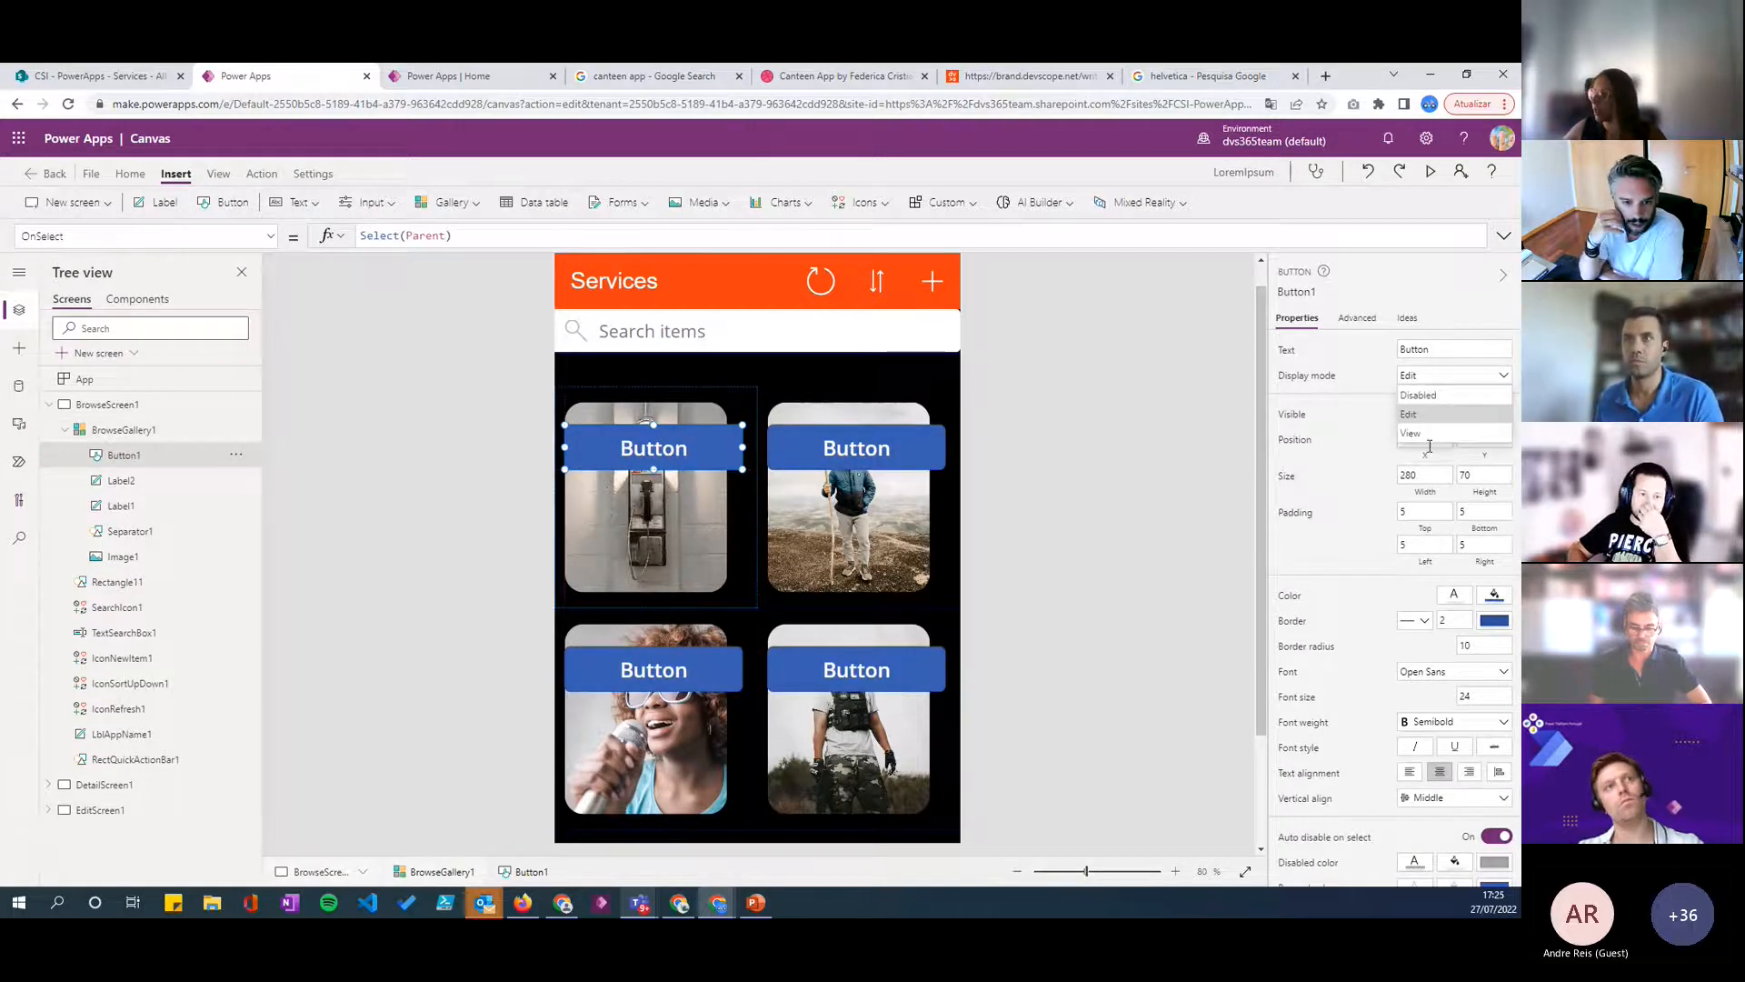
left_click(1429, 412)
triple_click(571, 244)
key("BackSpace")
left_click(1235, 527)
left_click(674, 460)
left_click(1438, 377)
left_click(1439, 436)
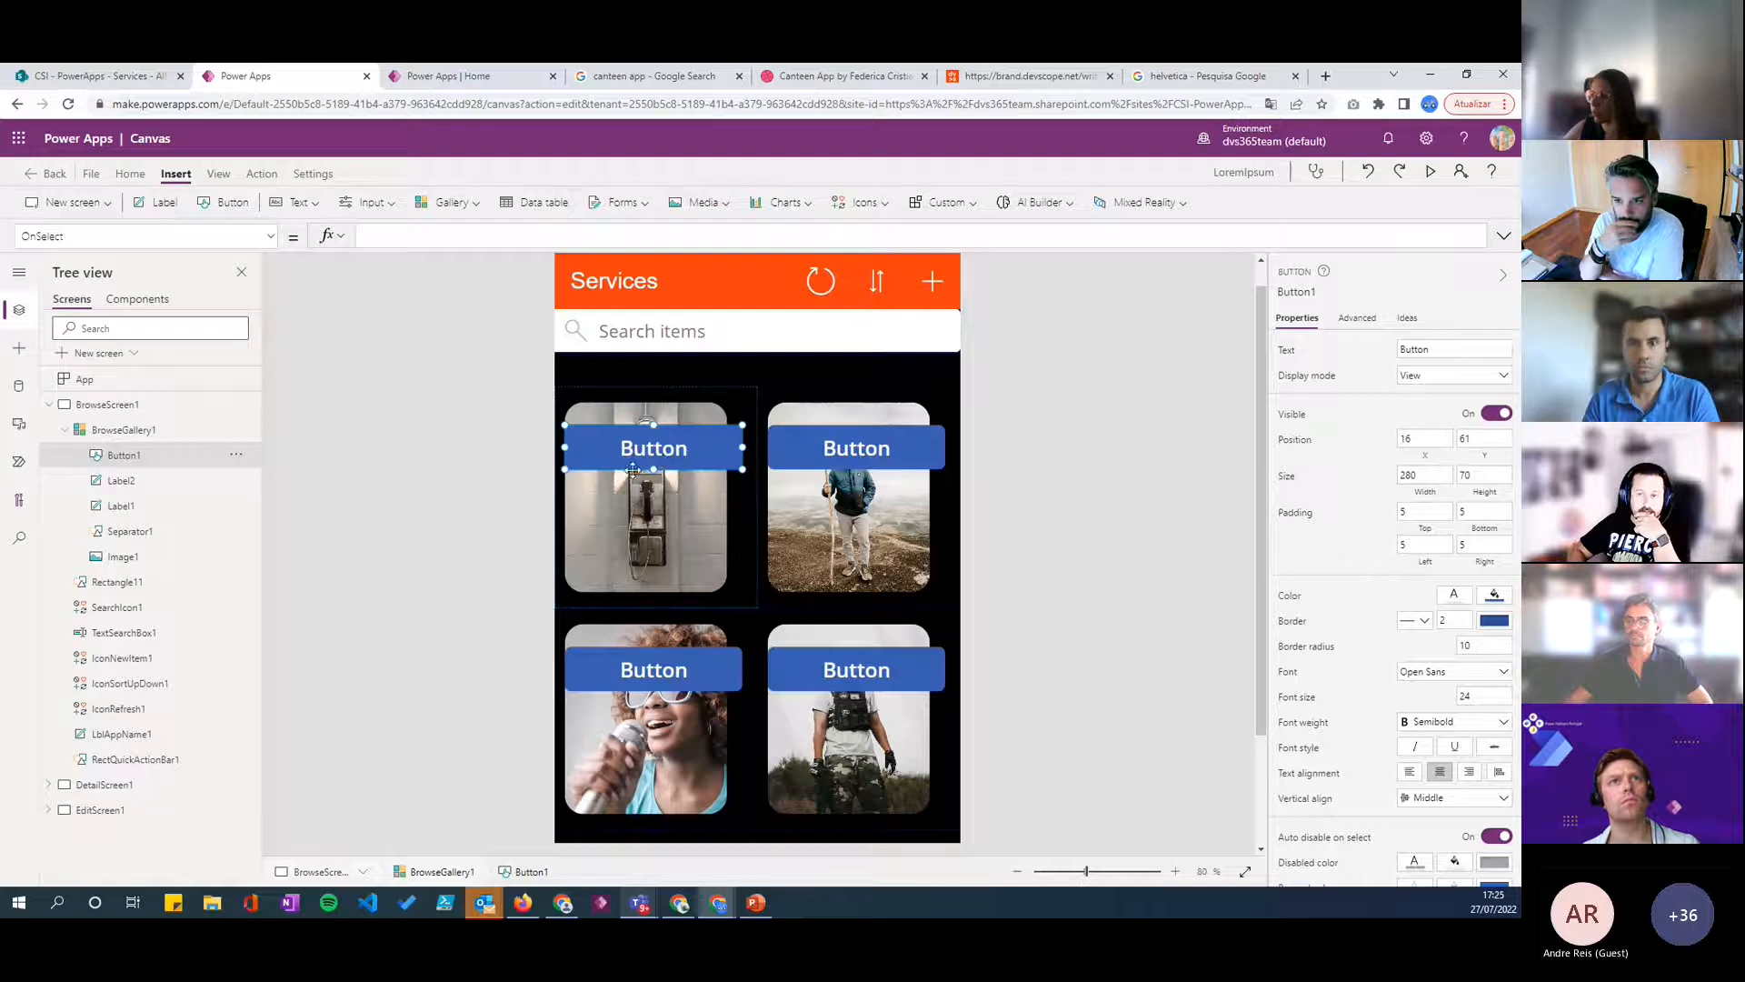
- Remove the button's text and fill it with white
double_click(1436, 349)
key("BackSpace")
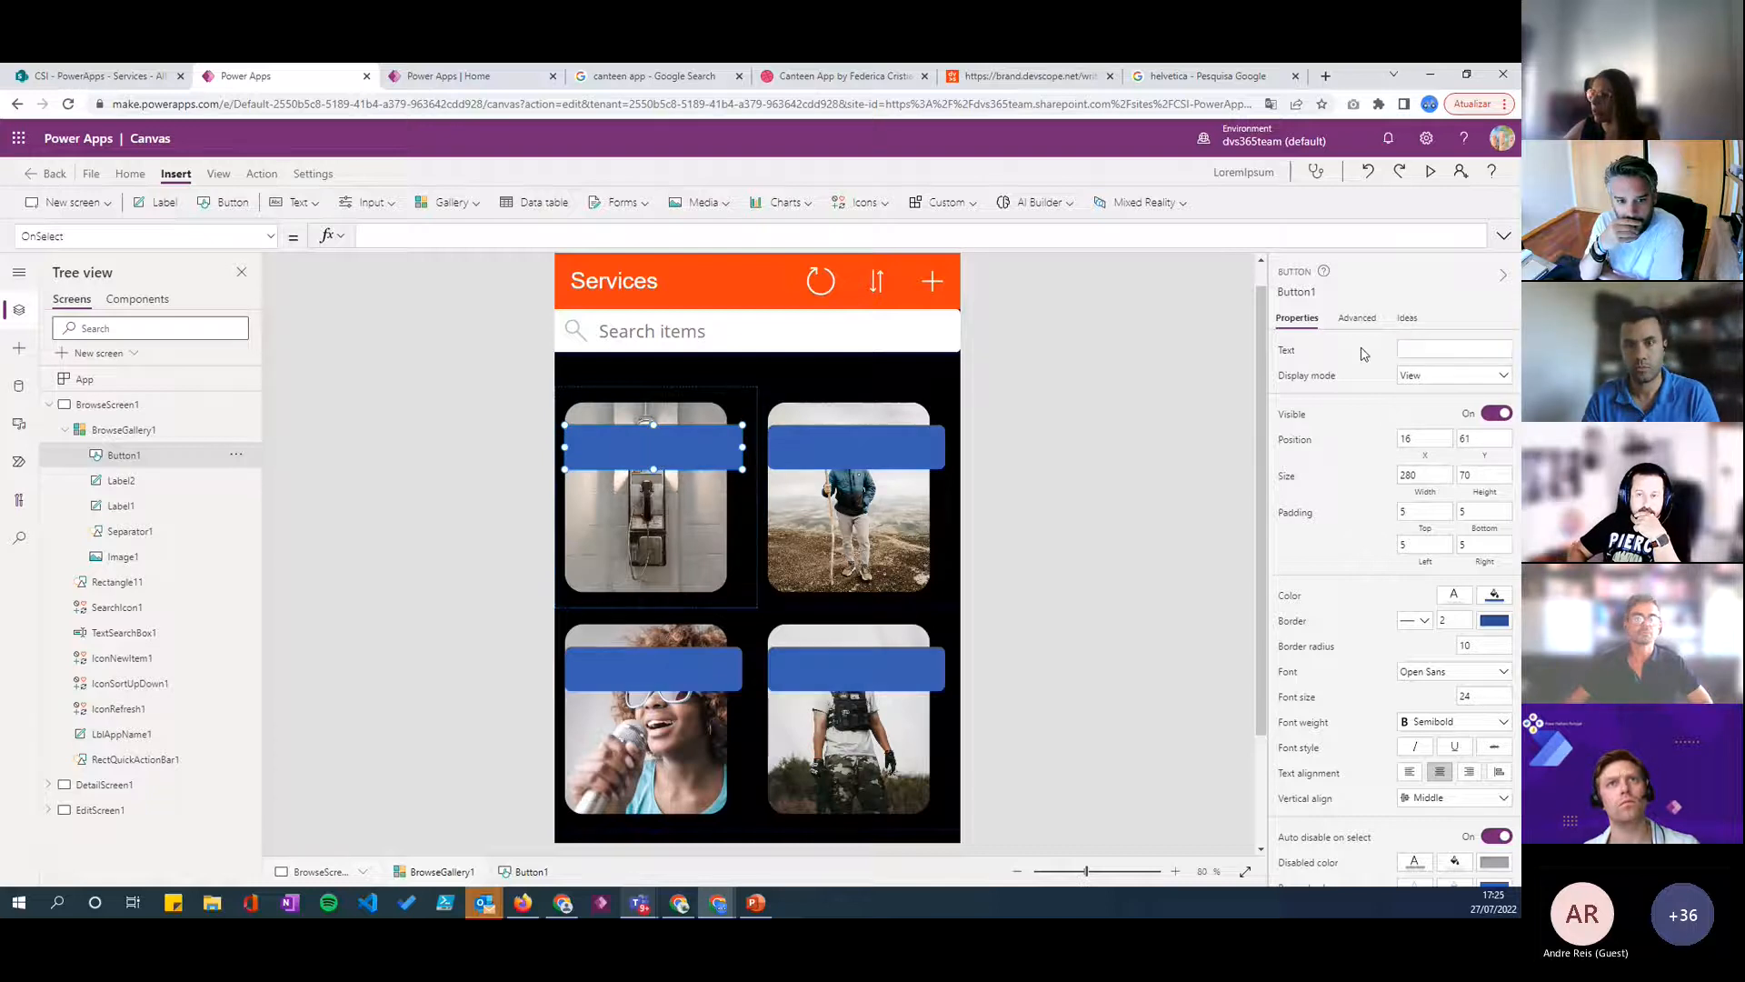
left_click(1493, 597)
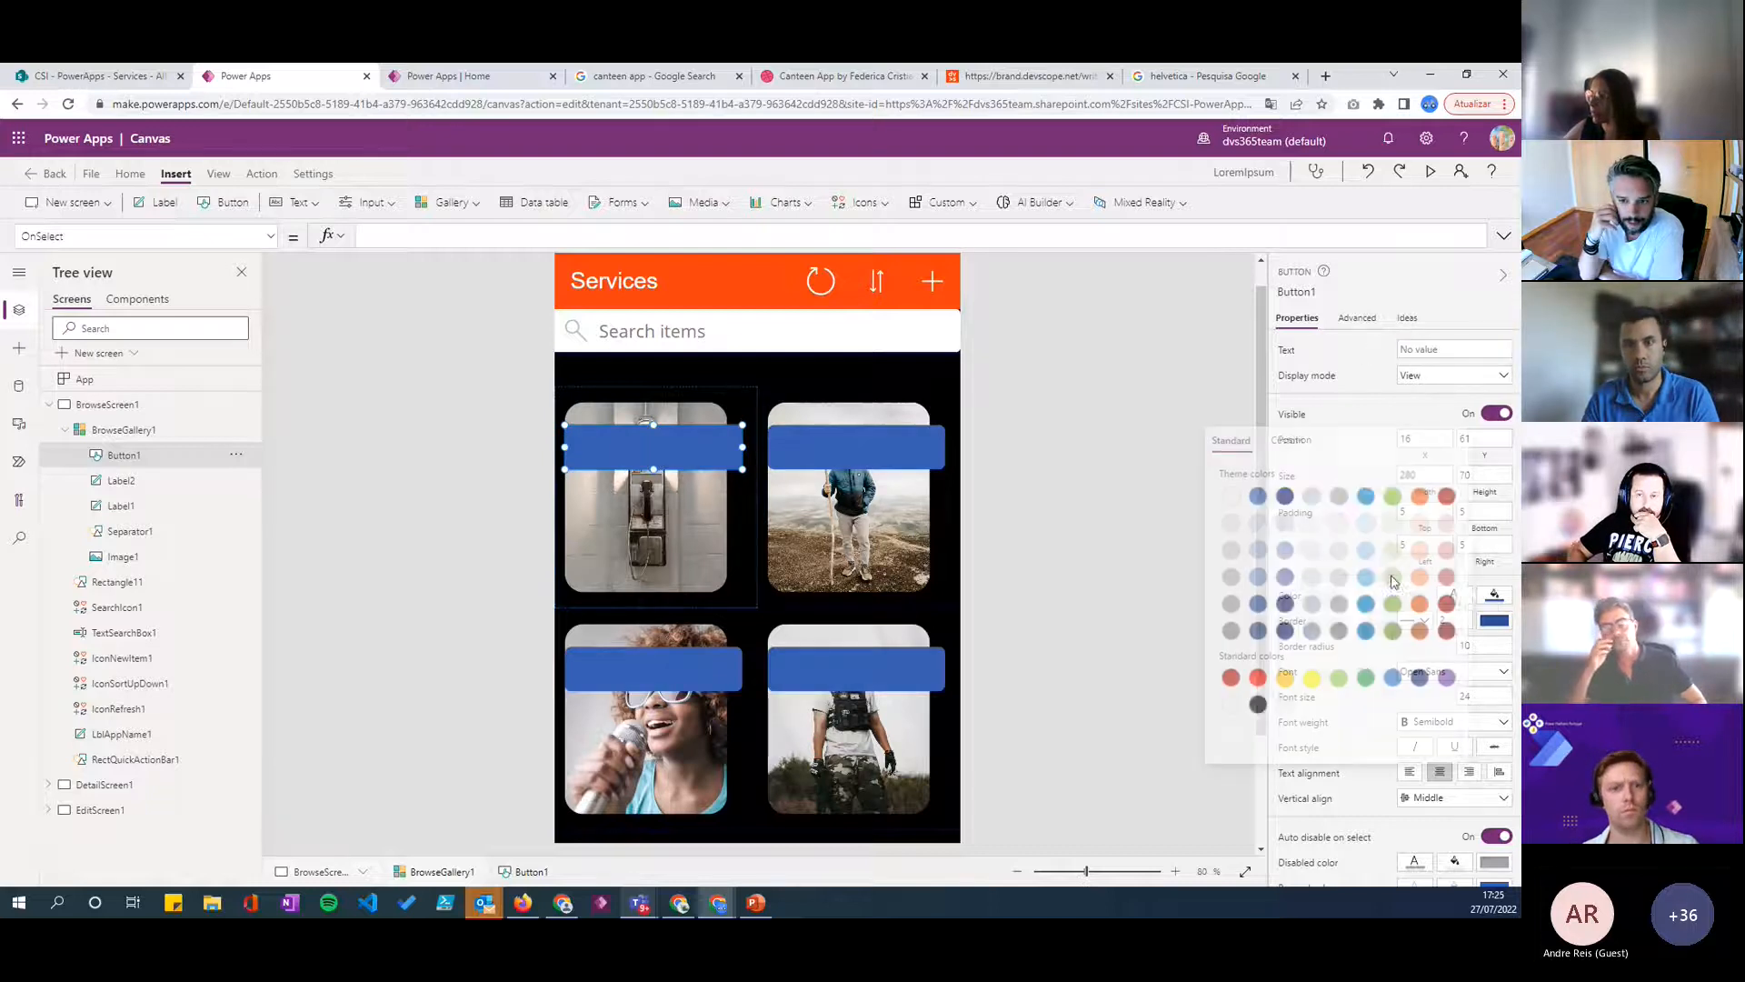
left_click(1226, 704)
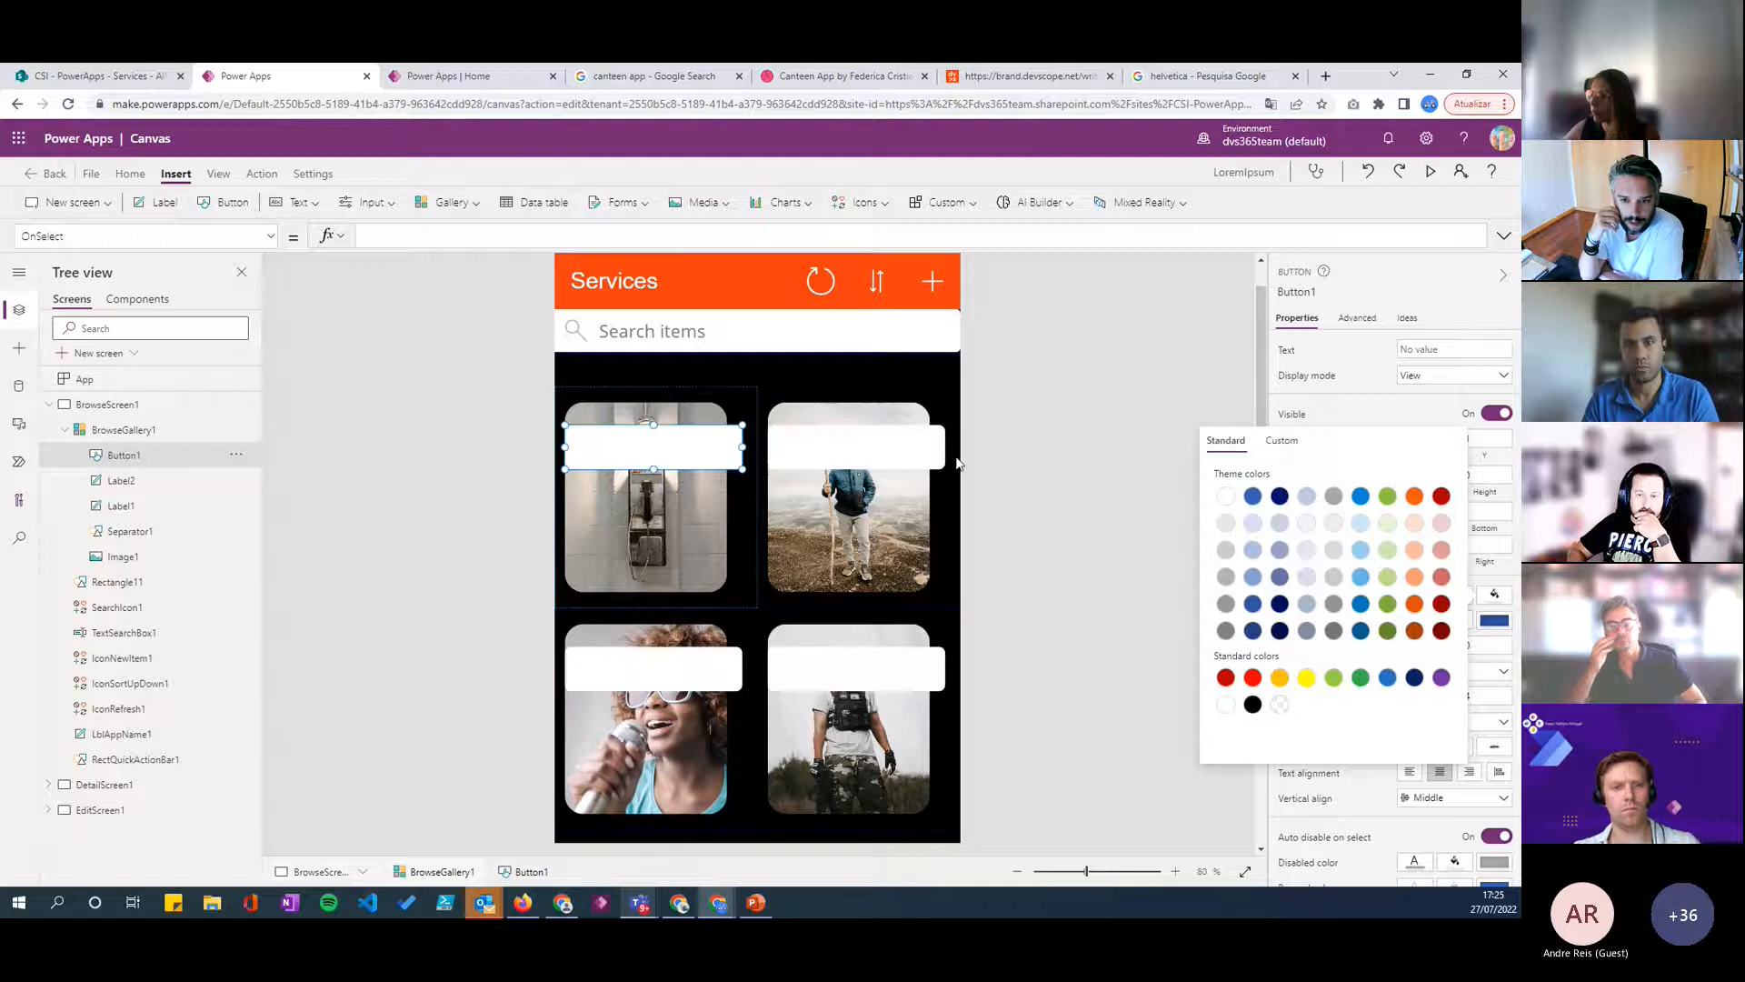
left_click(1497, 580)
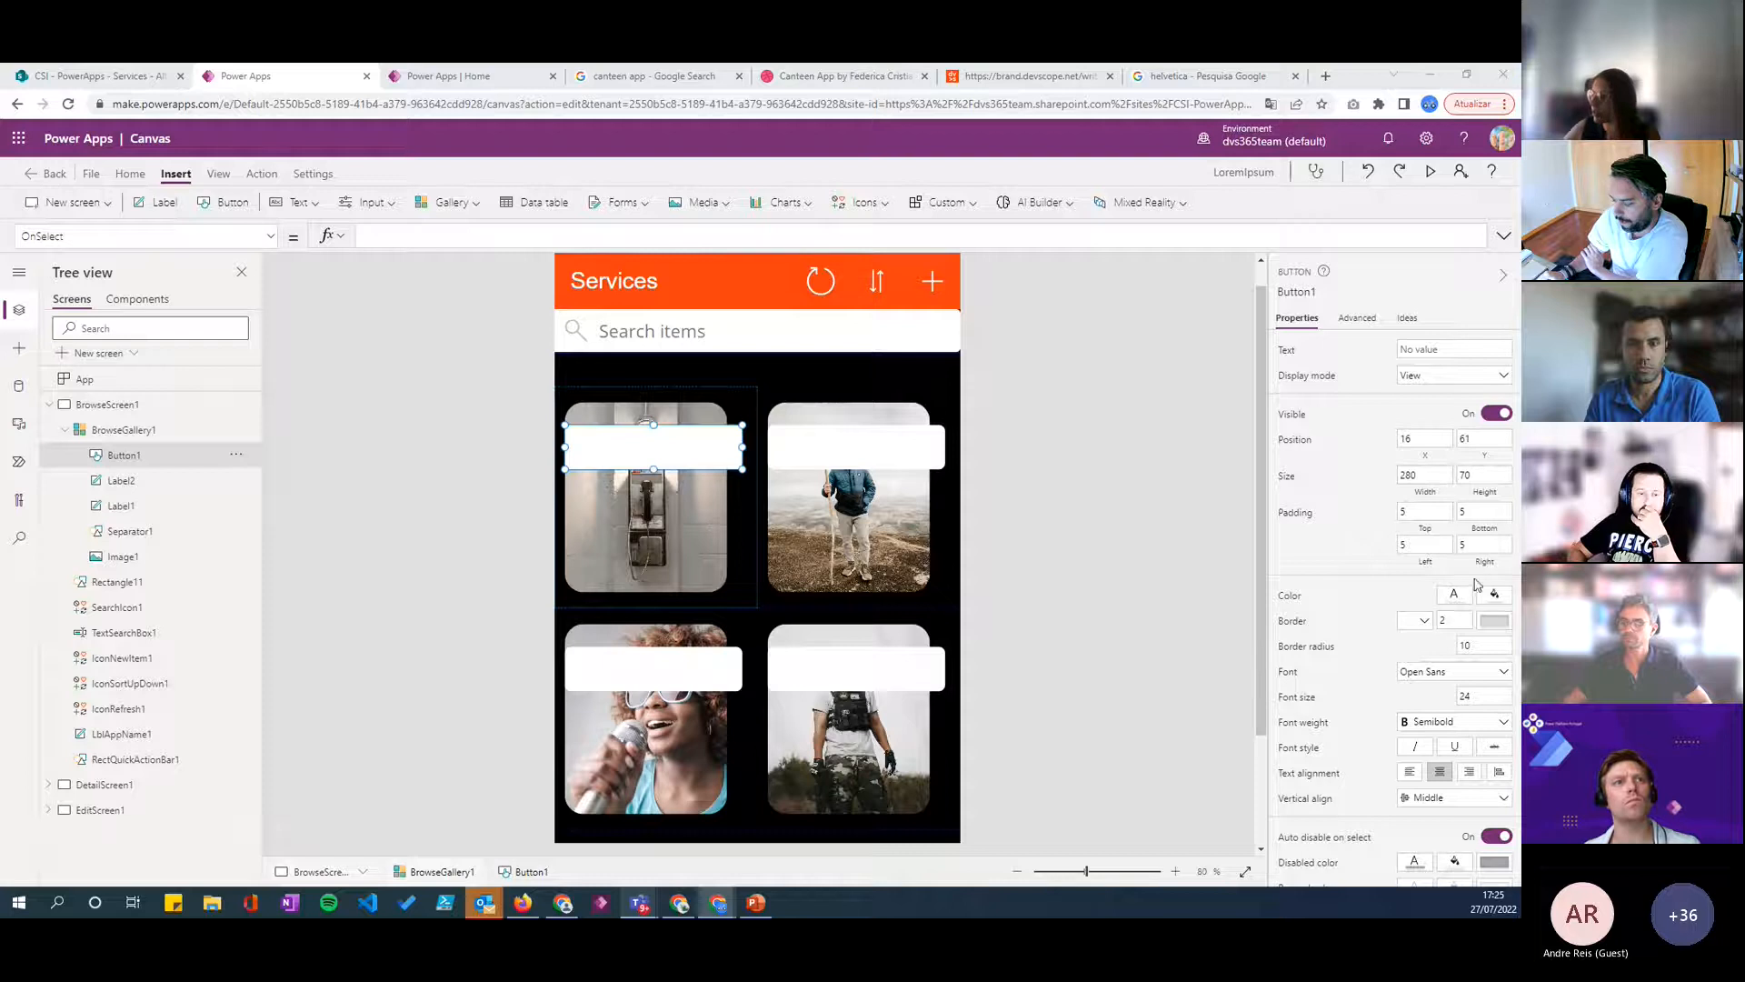
- Set the button's border radius to 100 and shrink it to about 191 by 48, at about X 48
left_click(1486, 647)
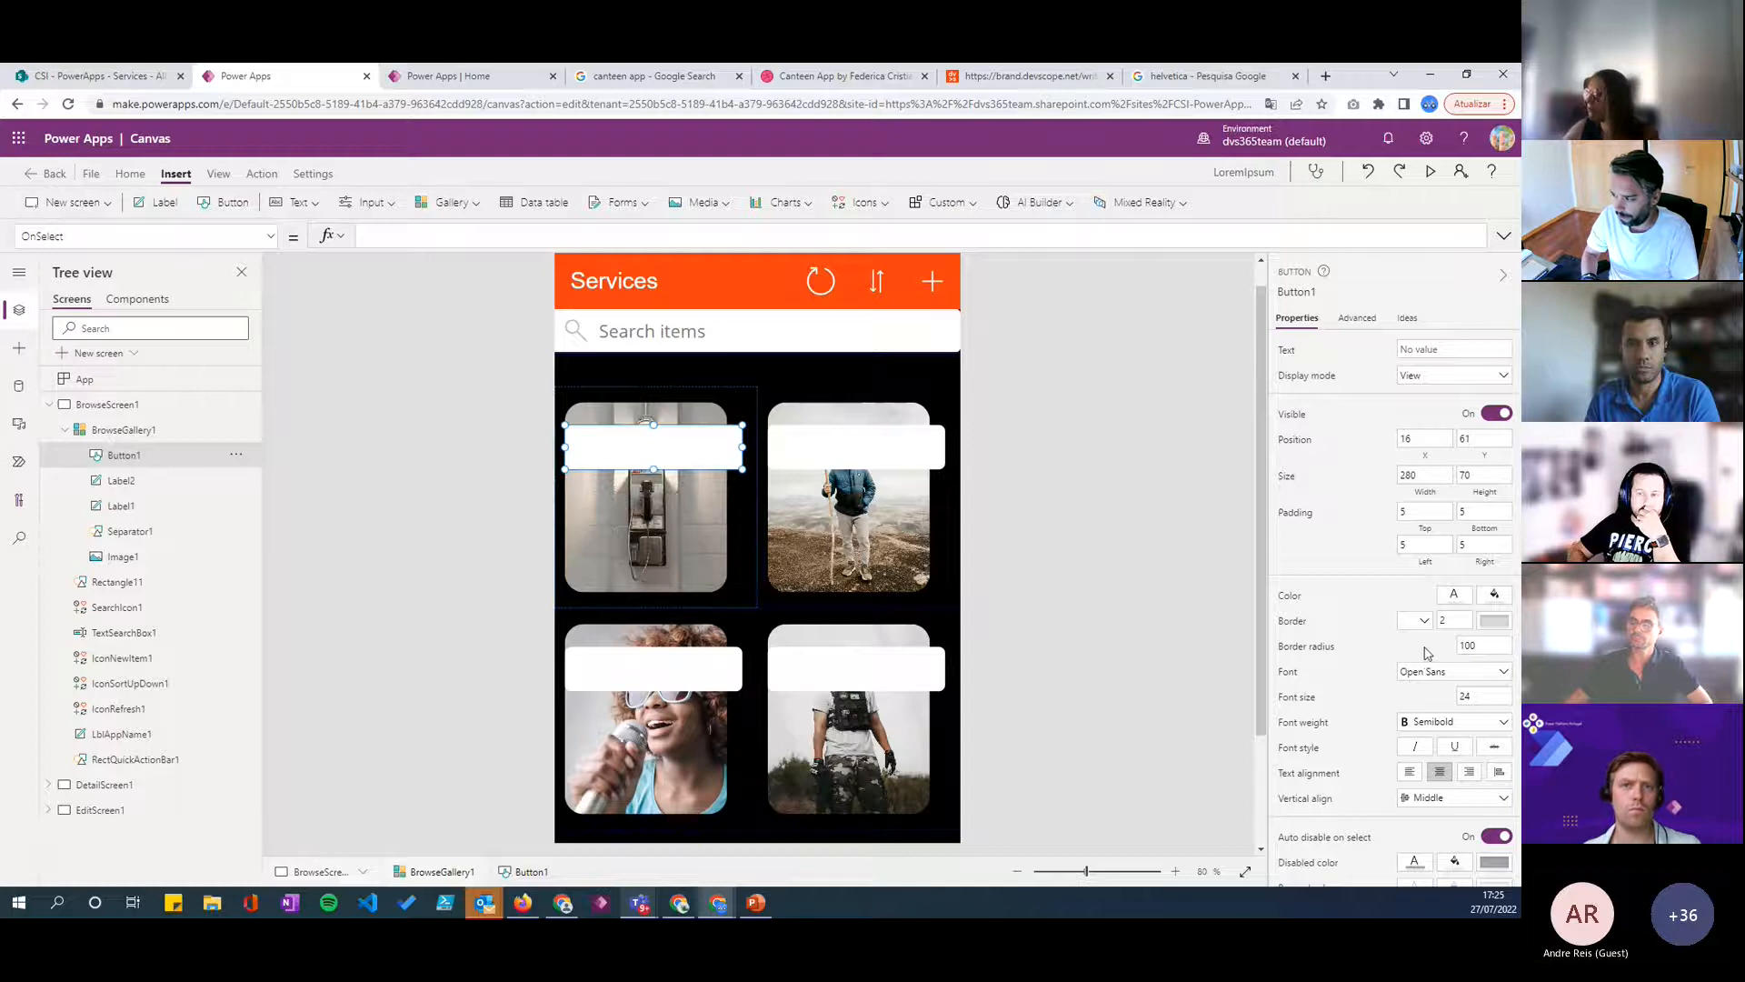
type("100")
key("Return")
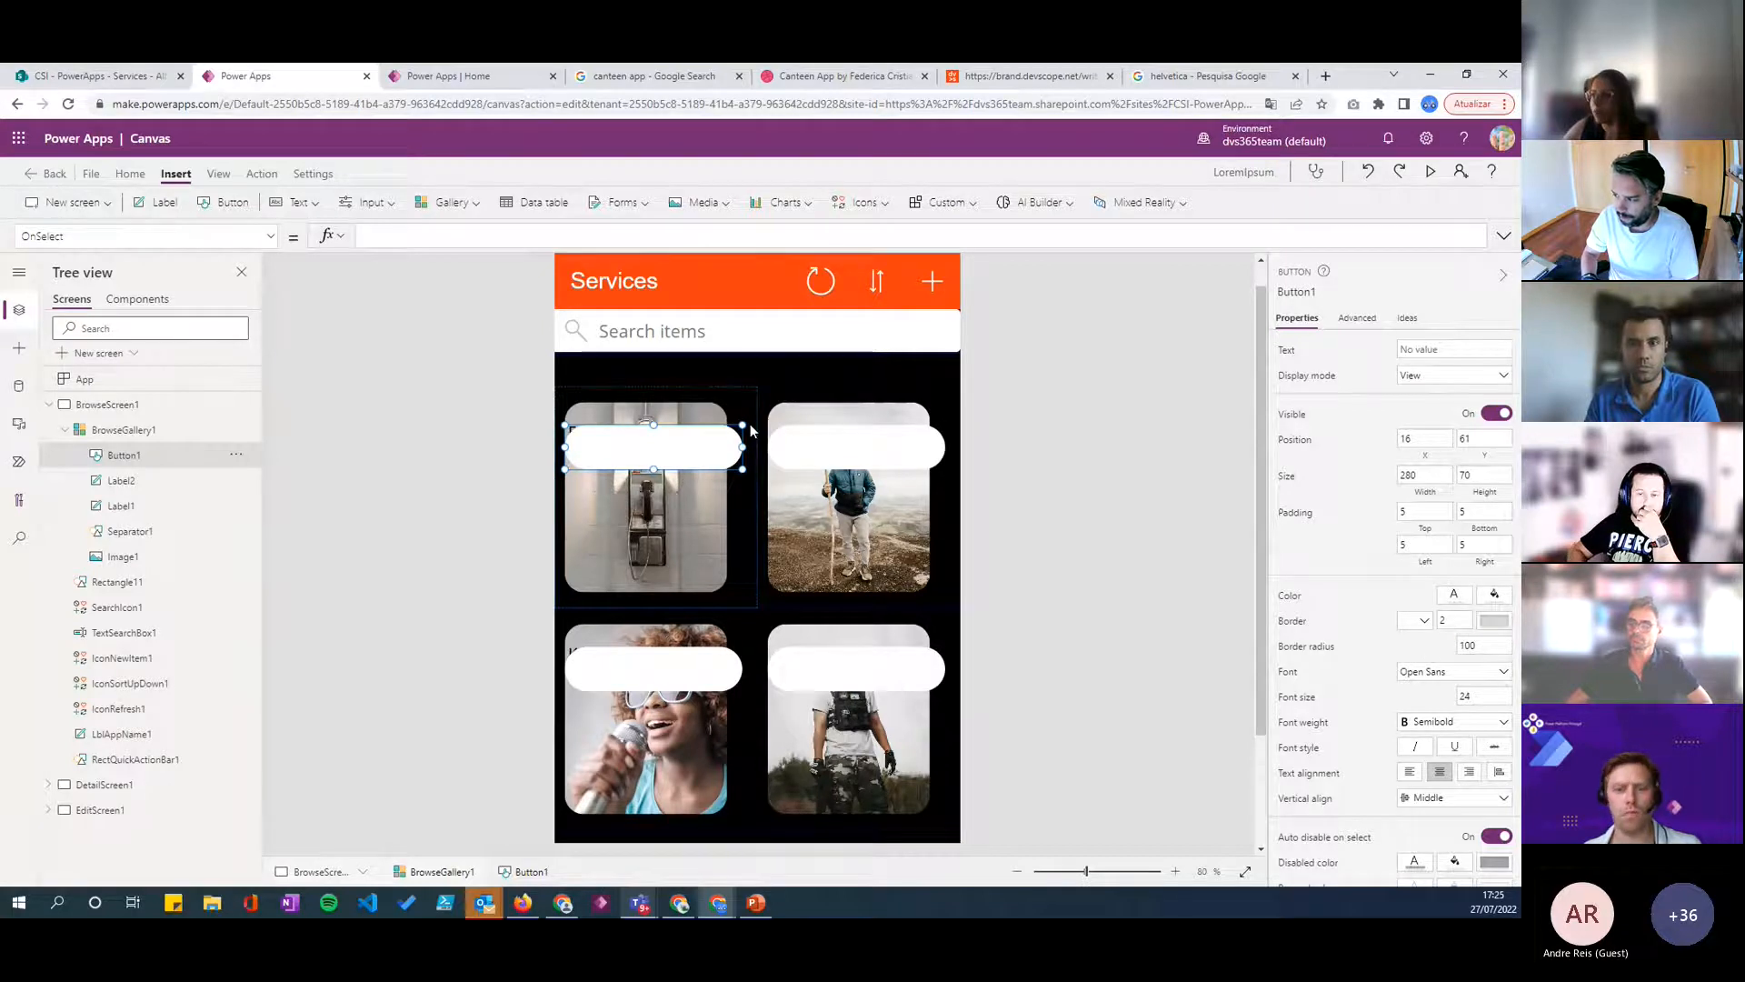
left_click_drag(742, 469, 671, 443)
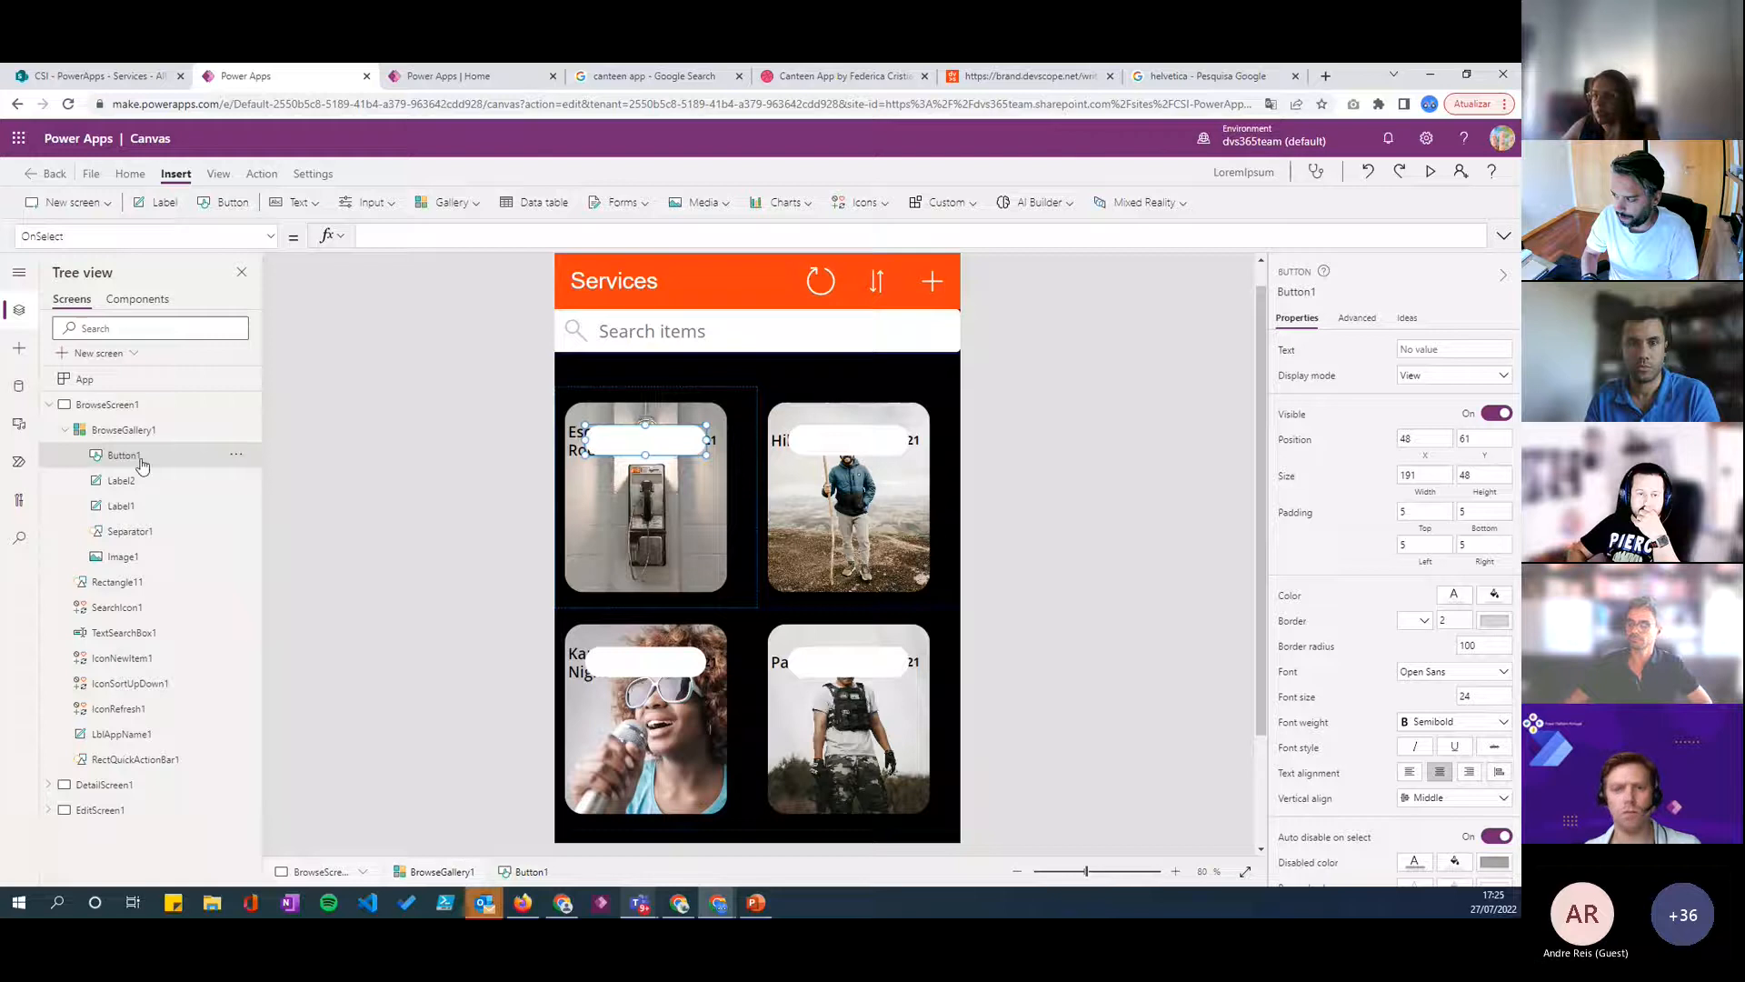
- Reorder the date label in front of the white button, and shift the button to about X 64, Y 61
left_click(716, 441)
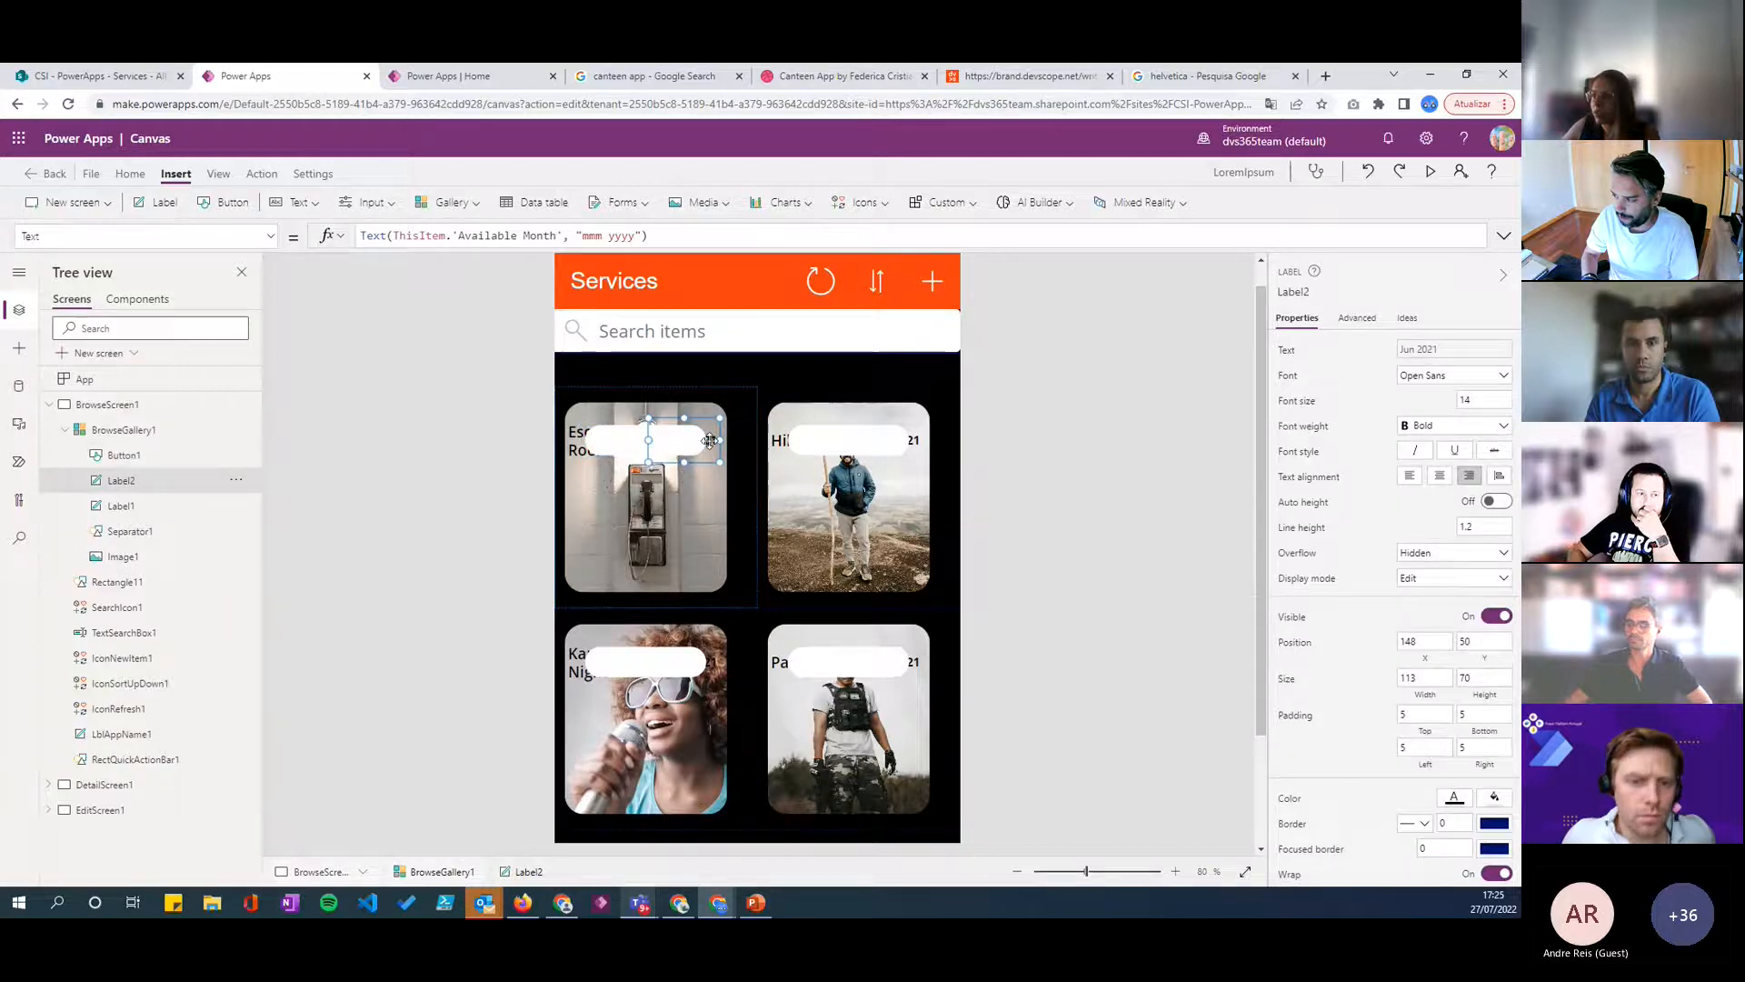
right_click(709, 441)
mouse_move(748, 510)
left_click(900, 515)
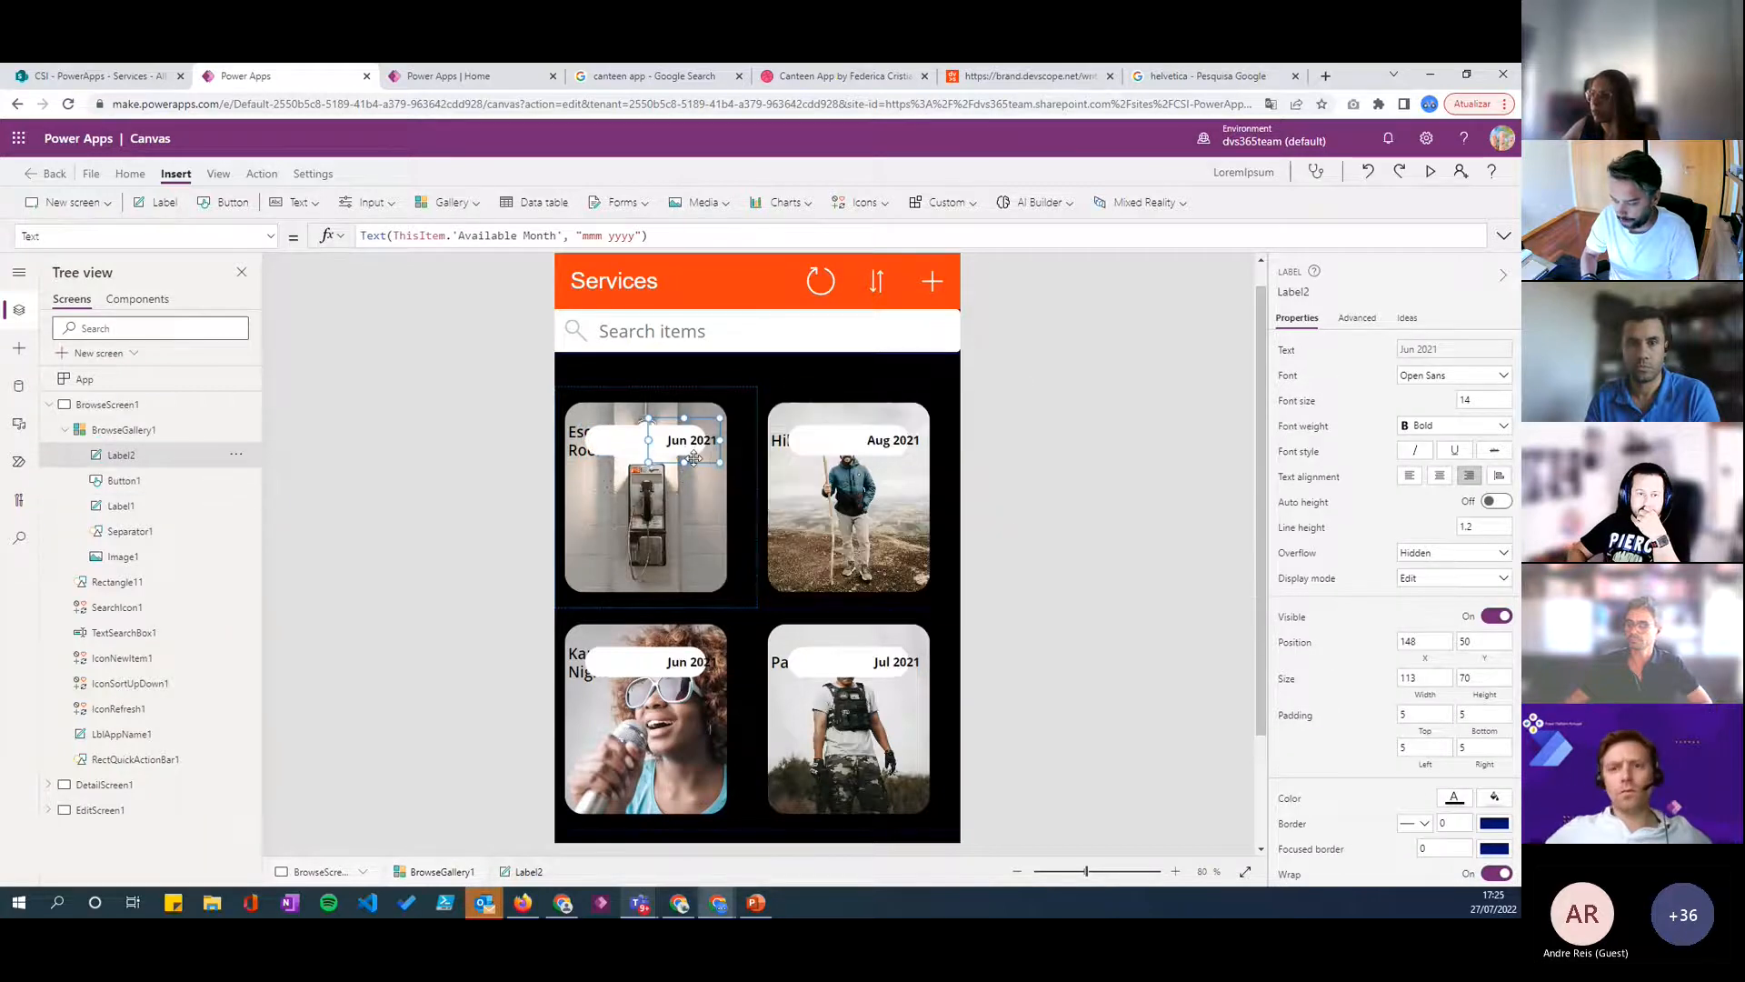
left_click(628, 444)
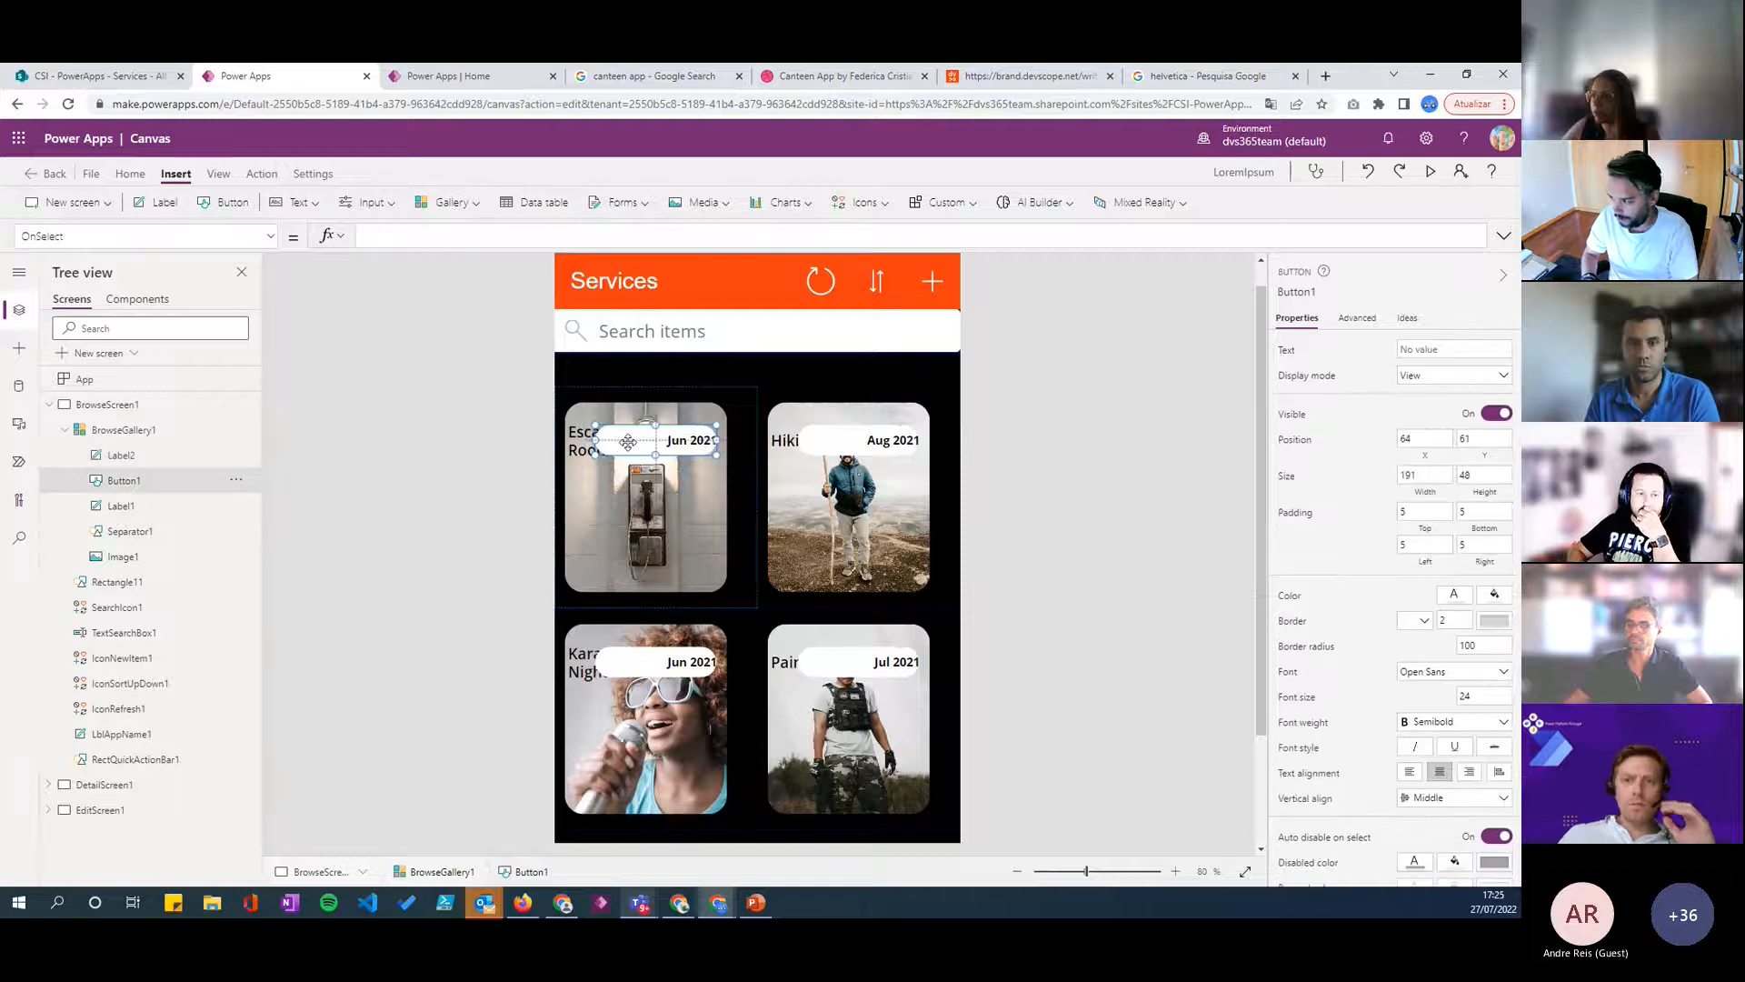
- Narrow the white badge button behind the date label to 118 wide, at X 154, Y 61
left_click_drag(597, 440, 673, 442)
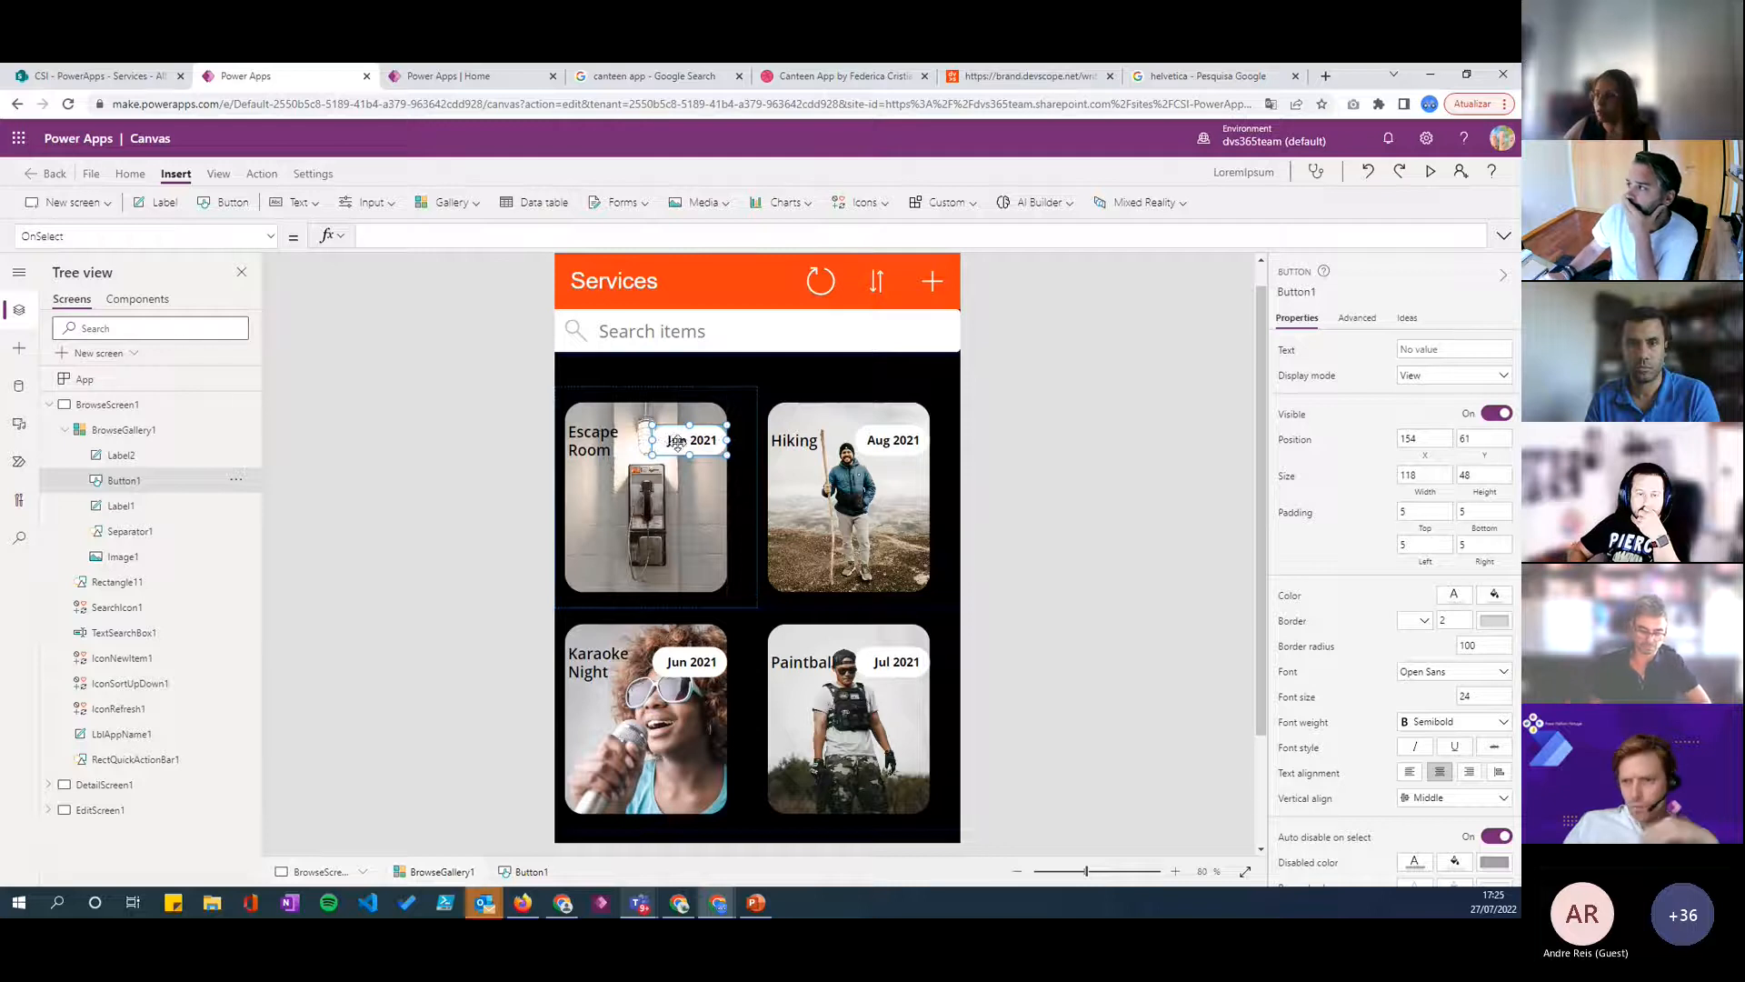
left_click(1076, 488)
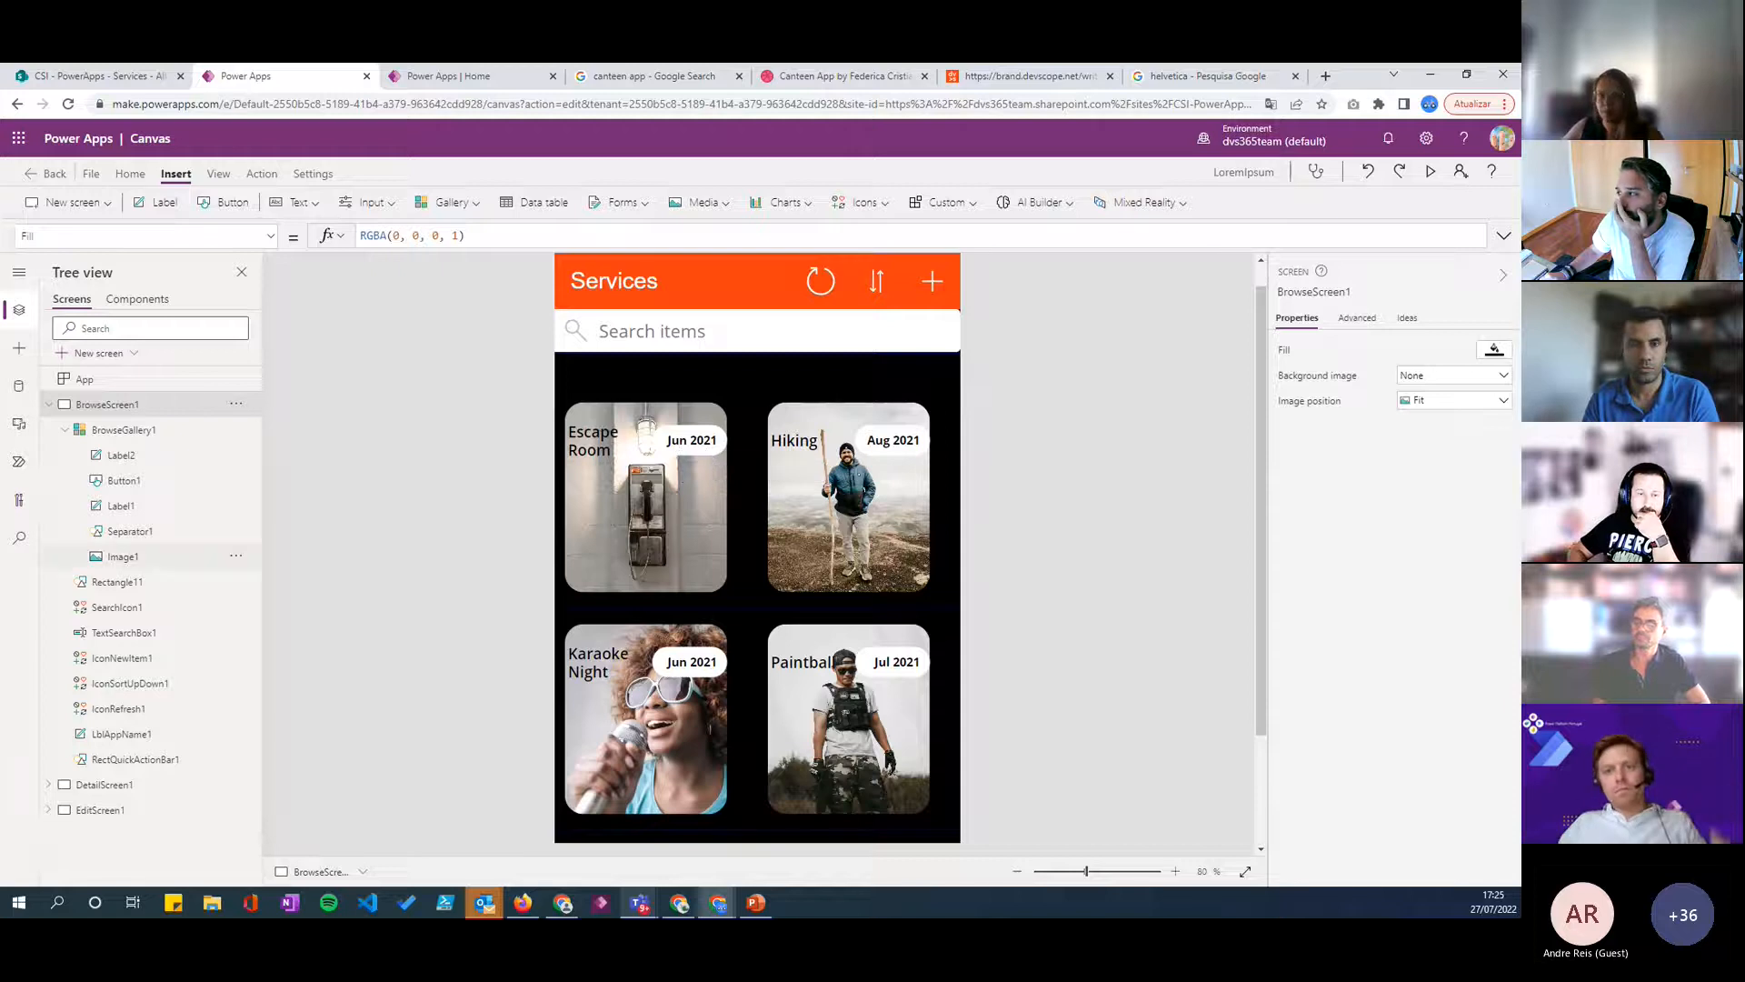
left_click(687, 520)
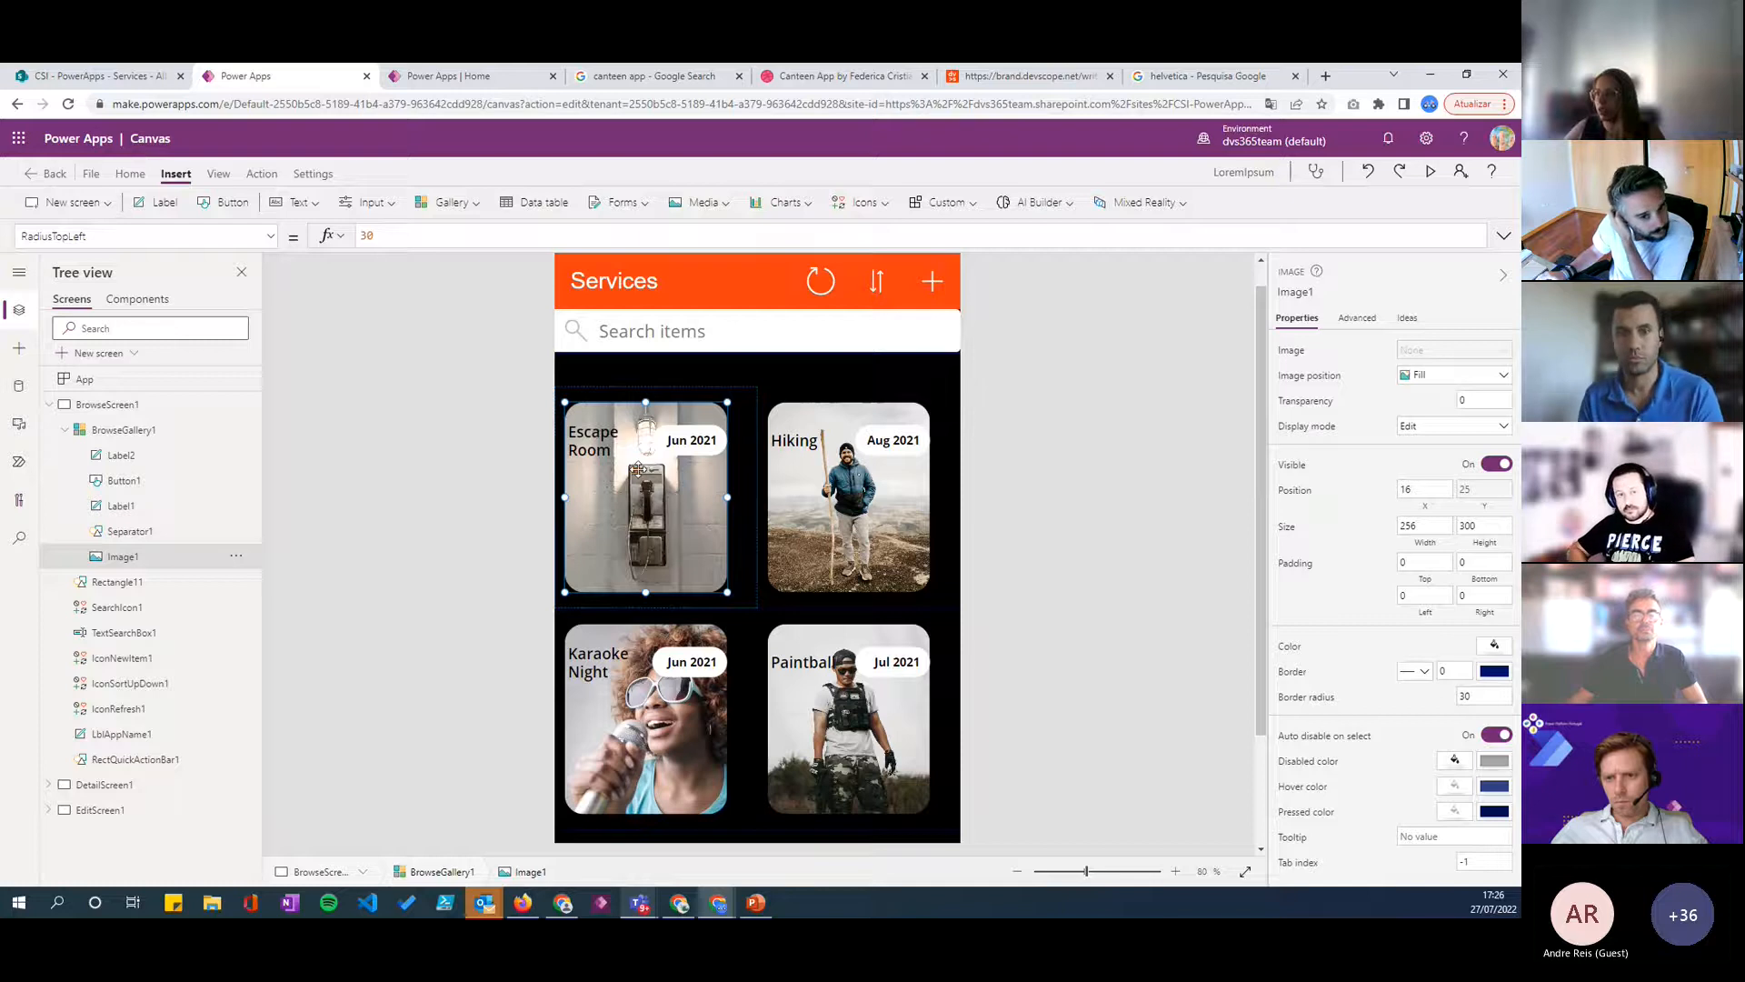
left_click(989, 504)
scroll(738, 532, "down", 2)
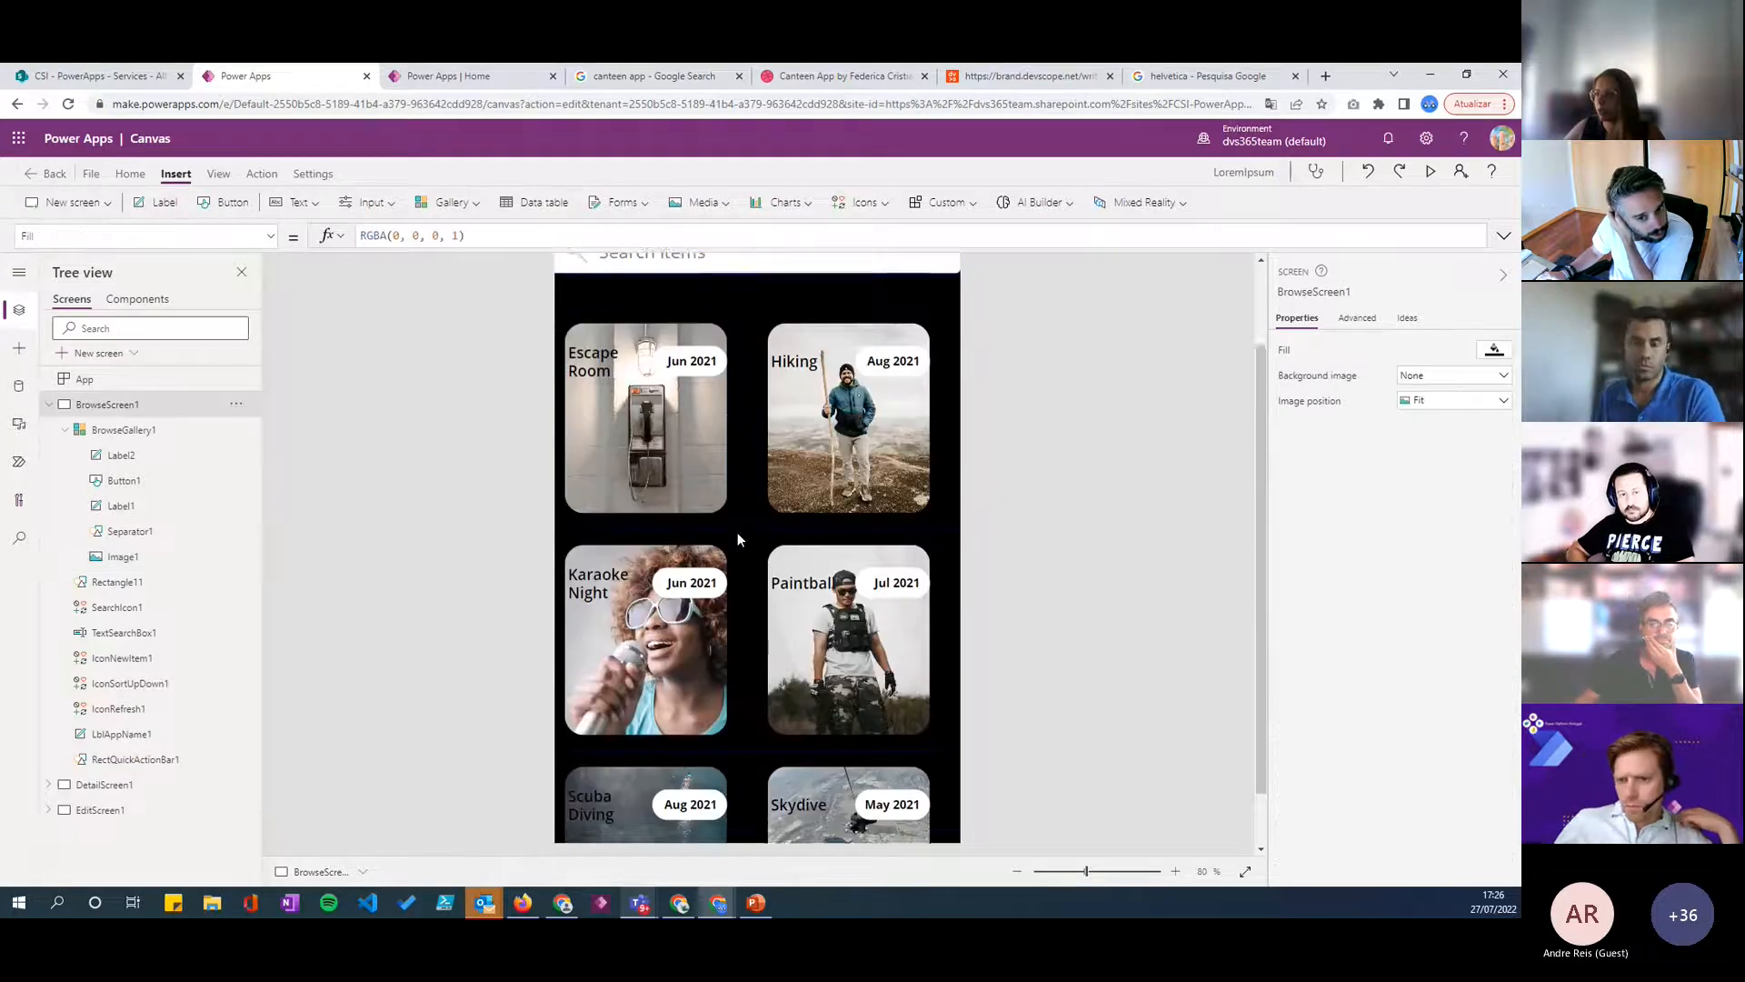
scroll(740, 548, "up", 3)
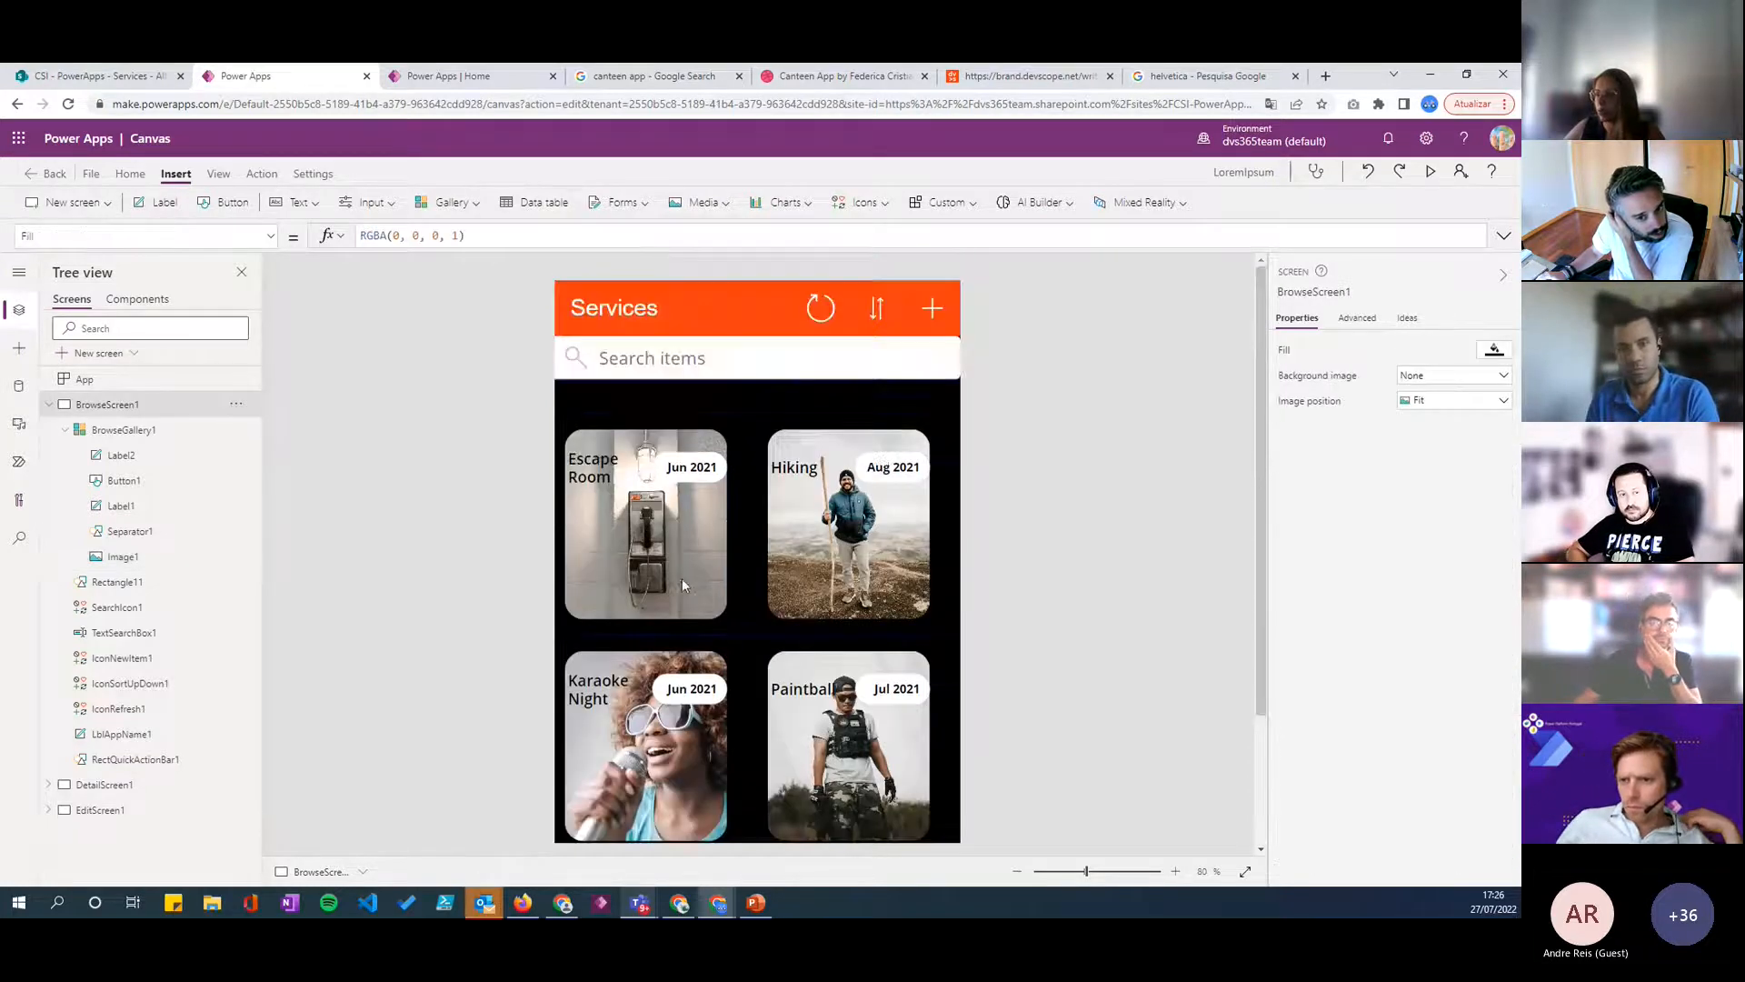
left_click(747, 626)
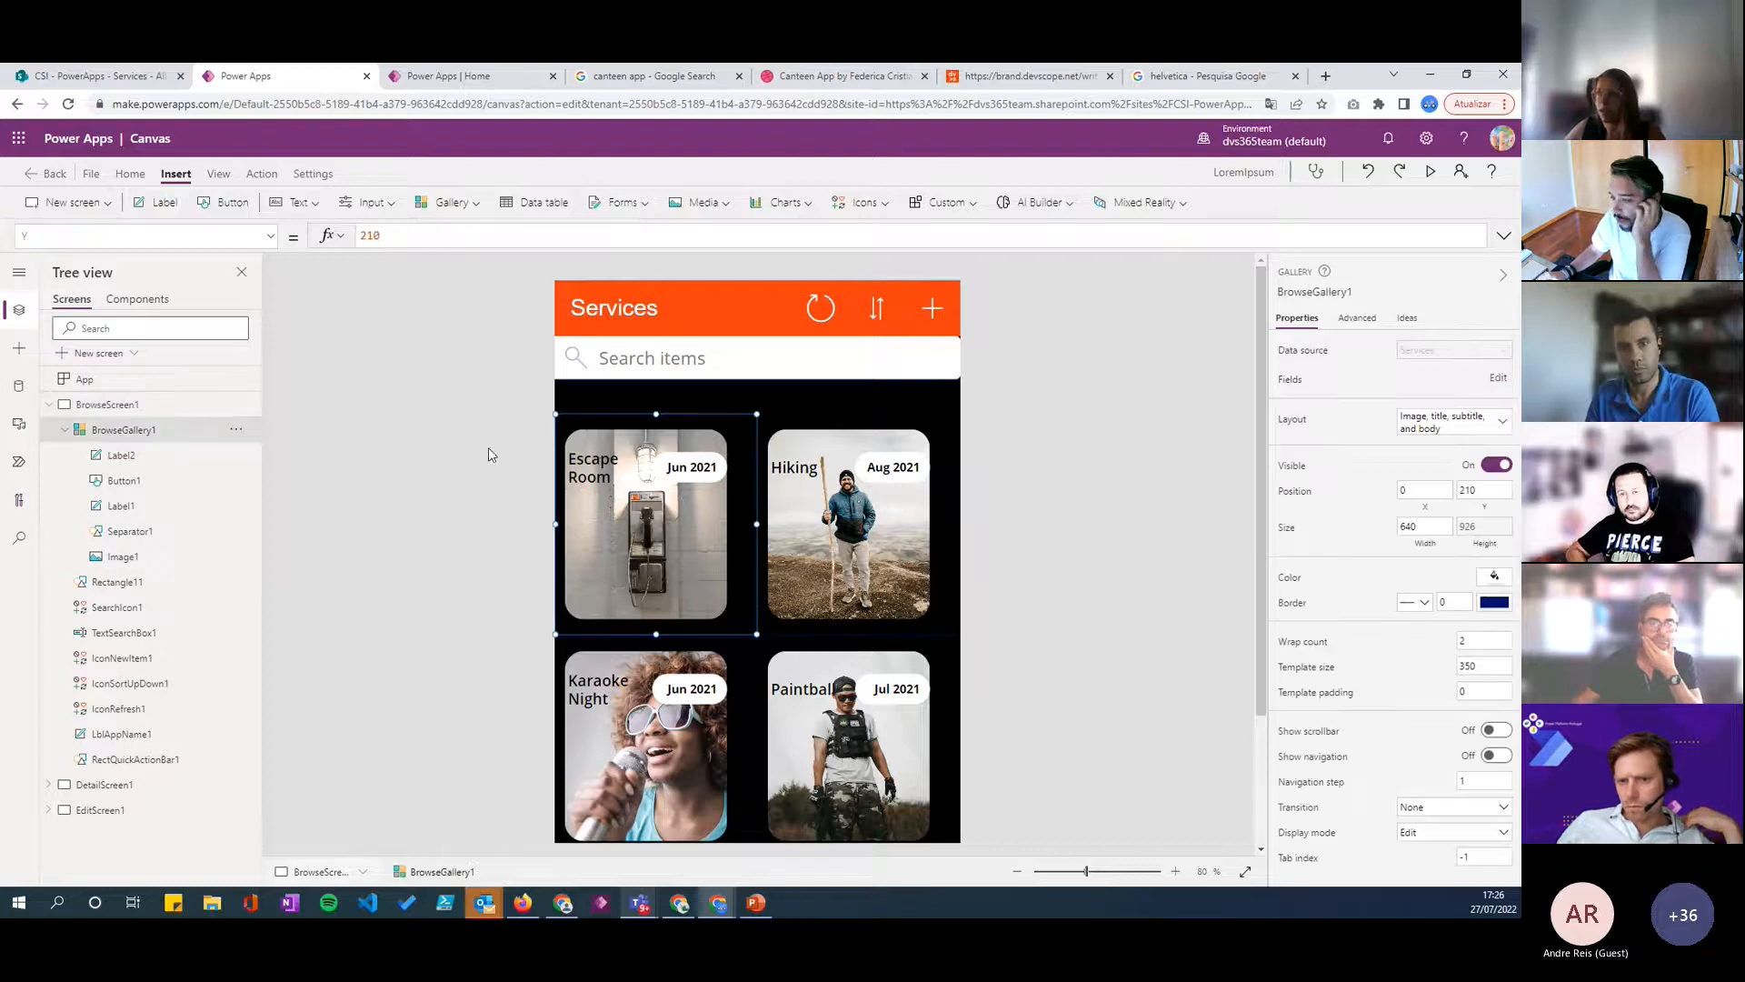
- Check the columns available in the SharePoint Services list and return to the canvas app editor
left_click(100, 75)
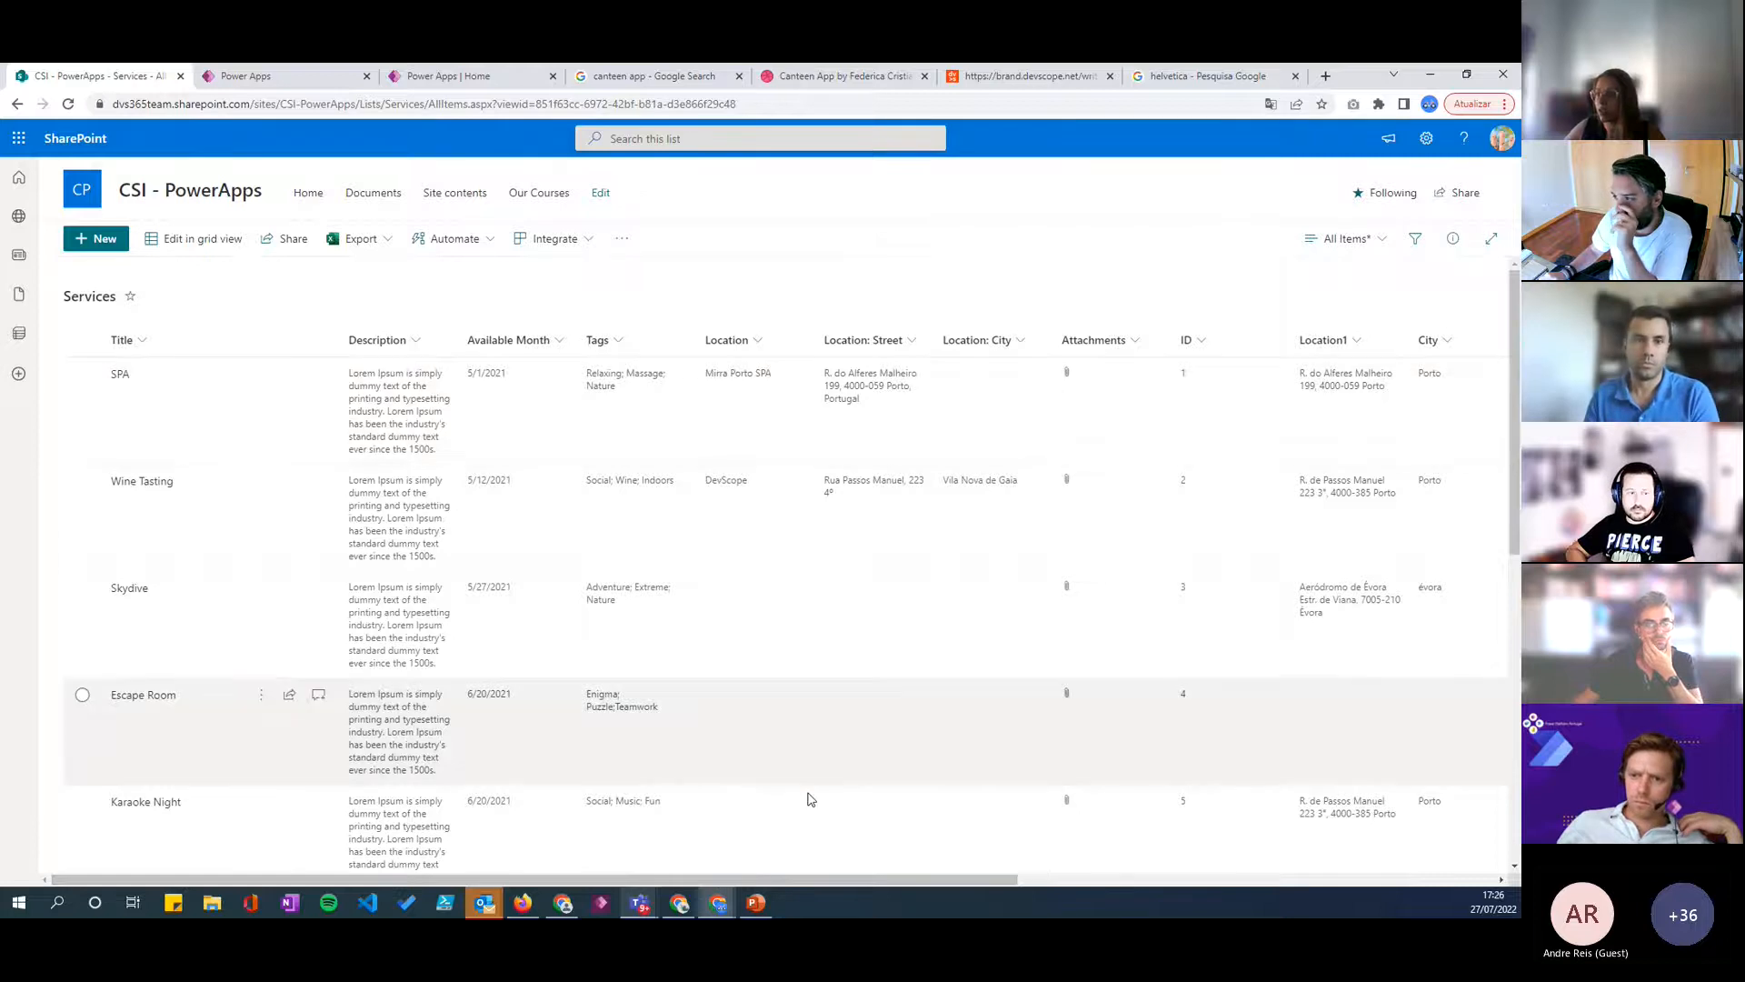
mouse_move(820, 877)
left_mouse_down()
mouse_move(1145, 904)
mouse_move(800, 891)
left_mouse_up()
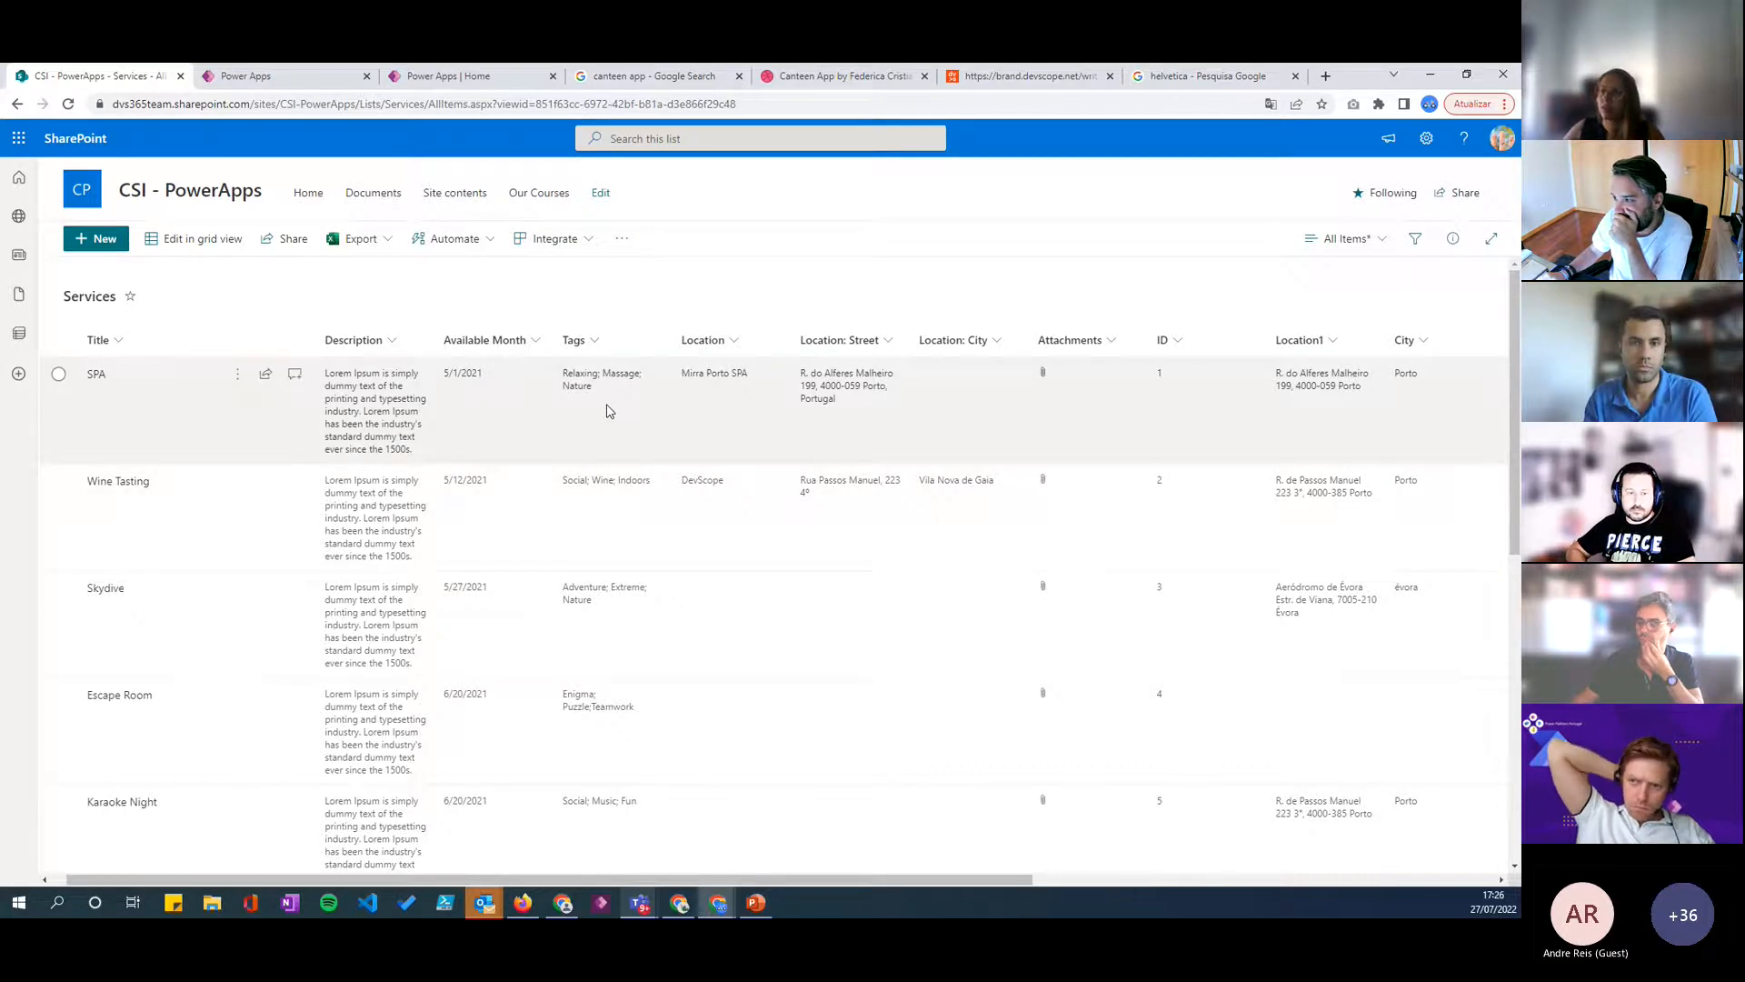
left_click(271, 81)
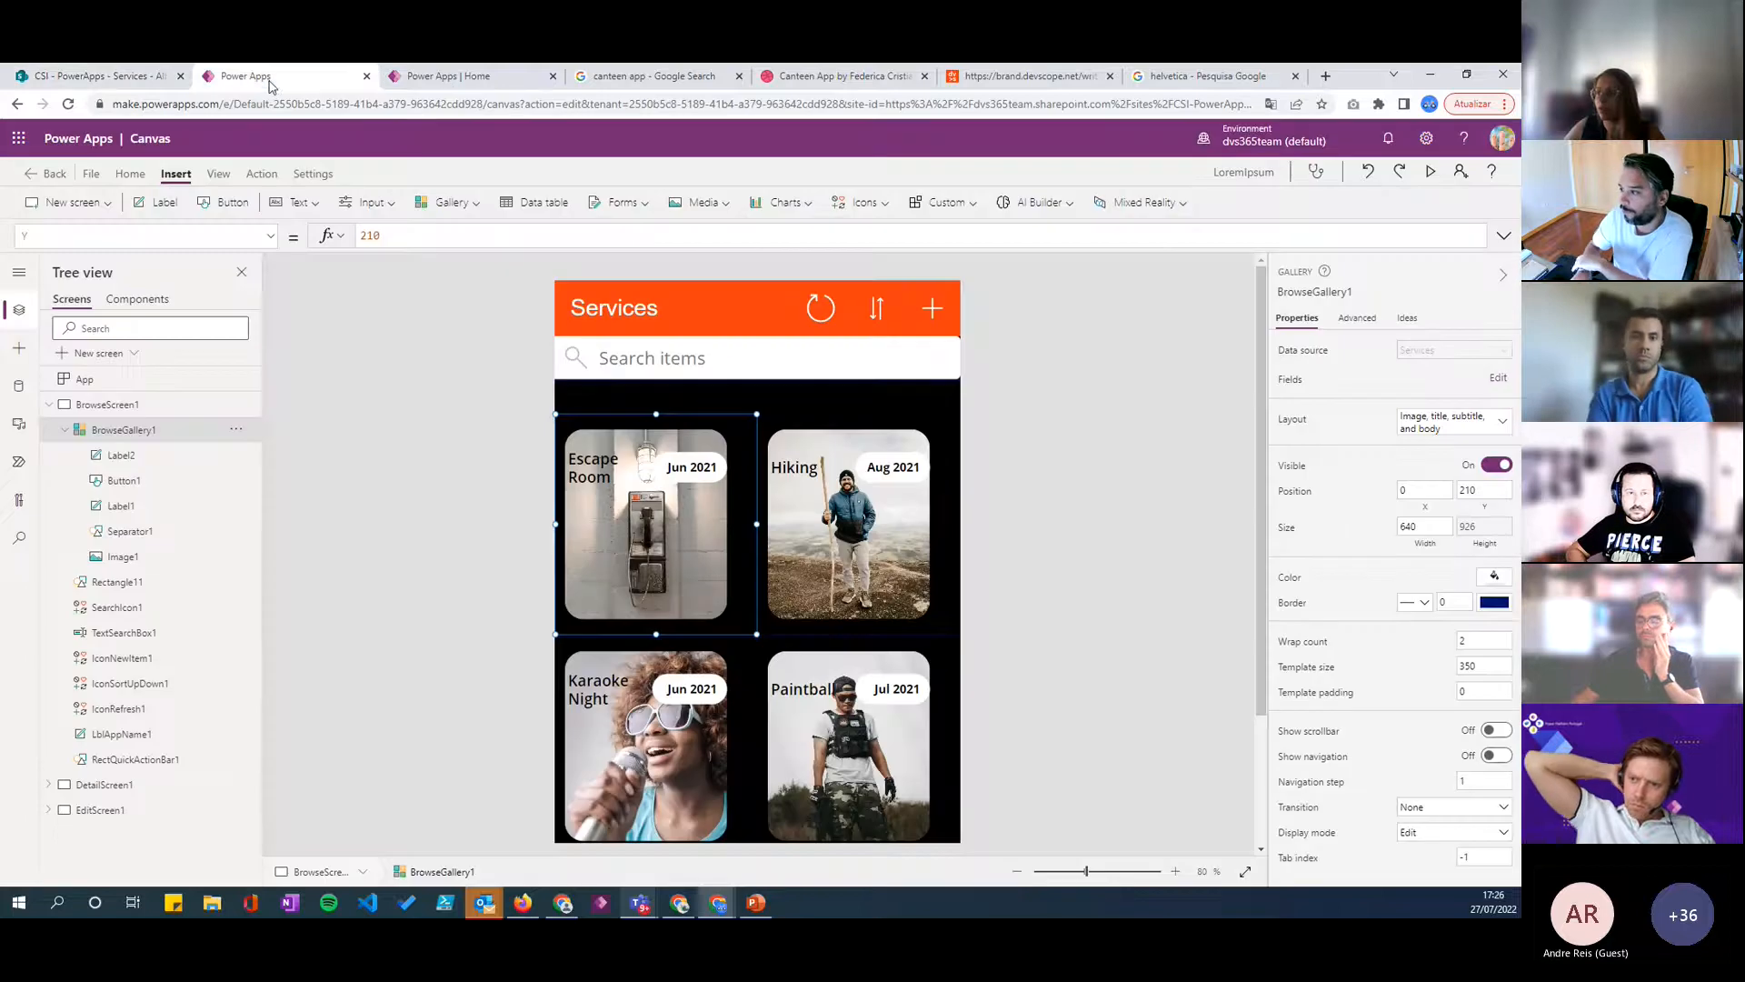
left_click(595, 569)
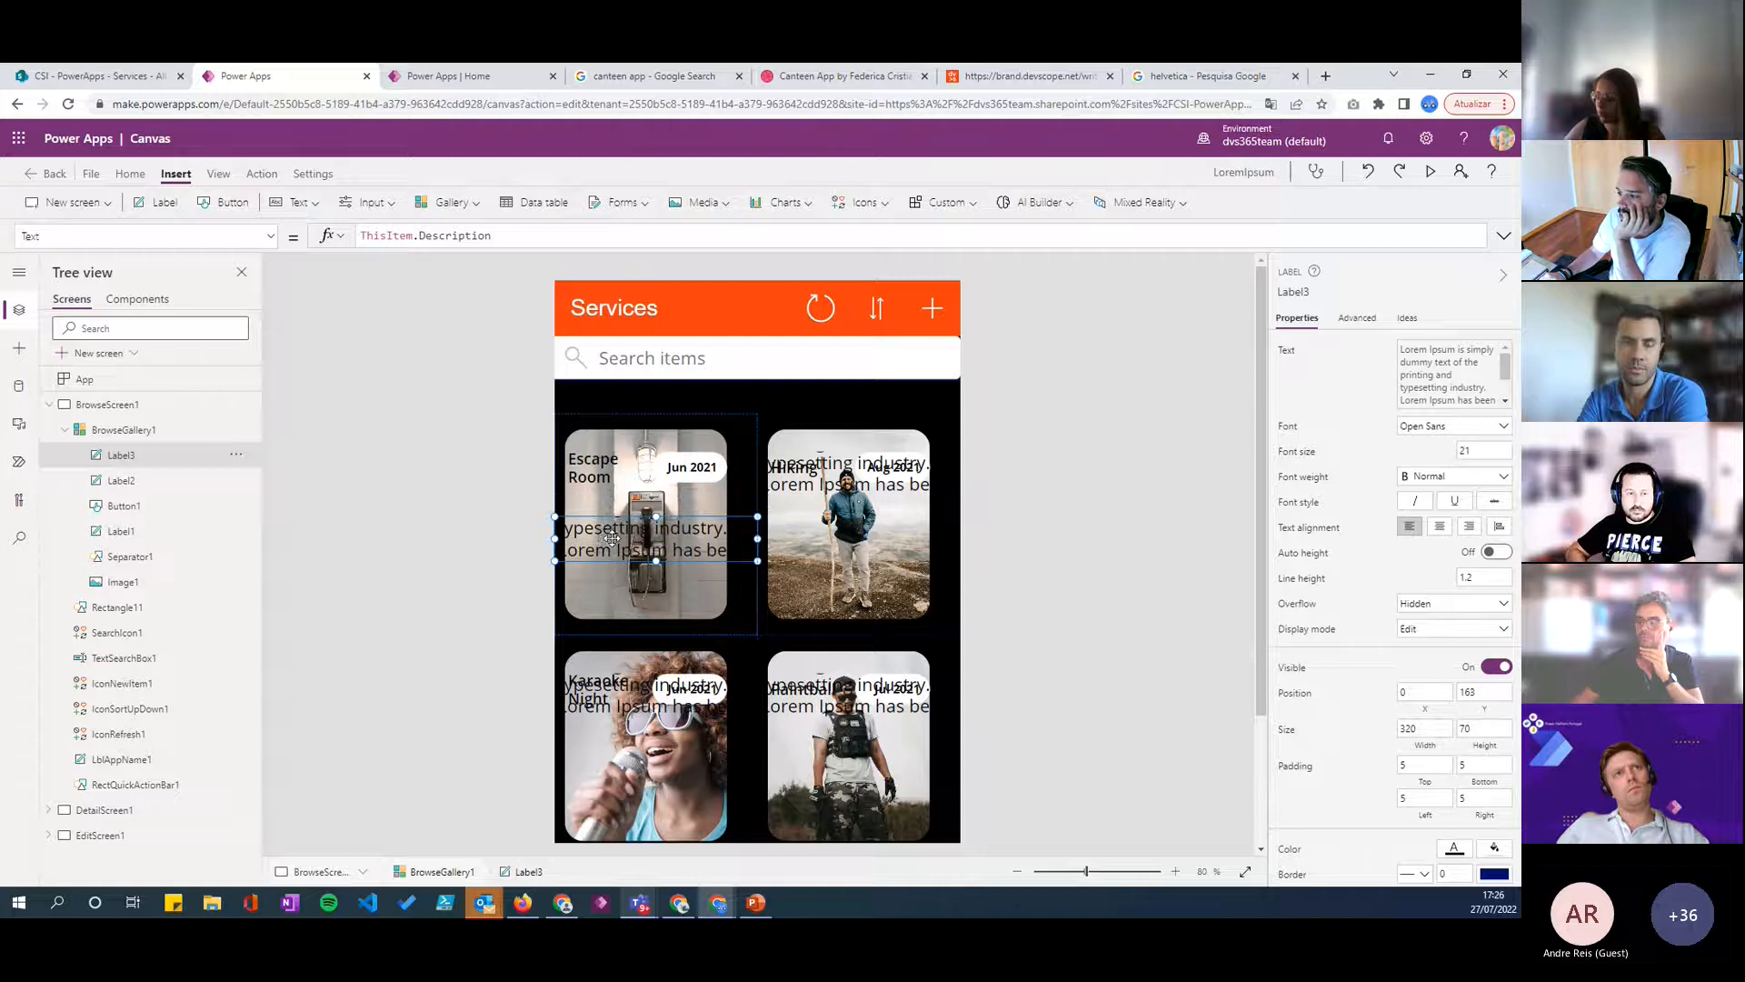
key("Delete")
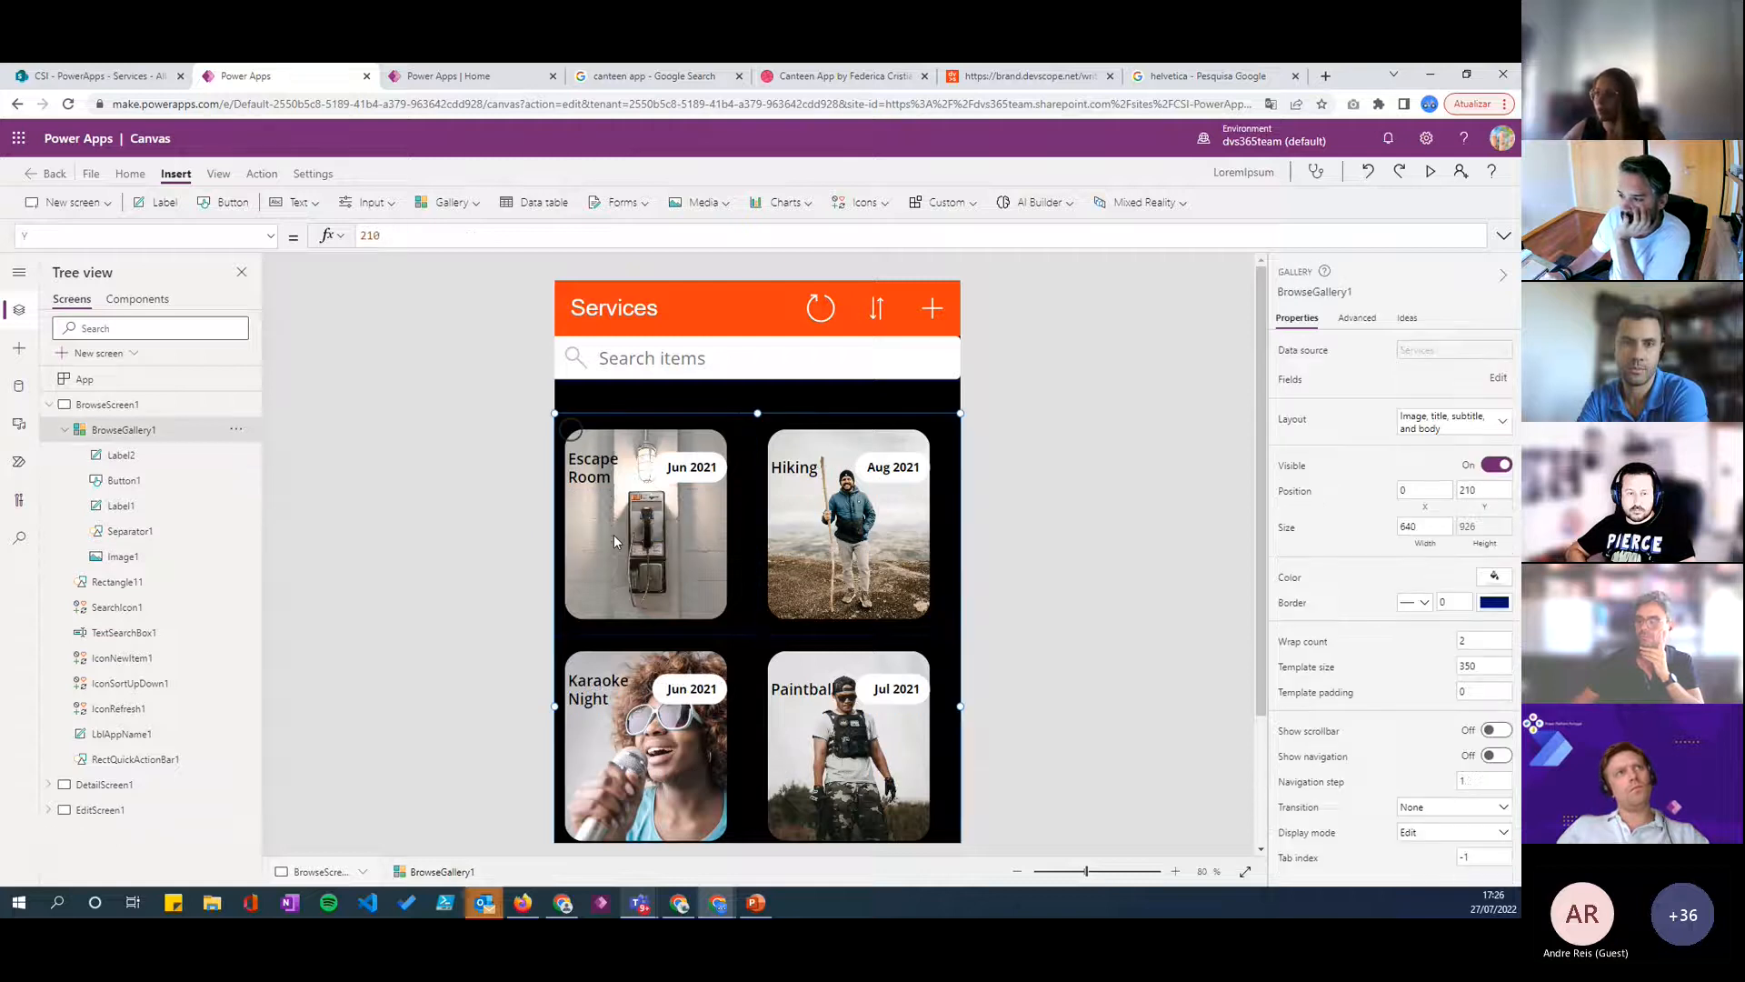
left_click(661, 468)
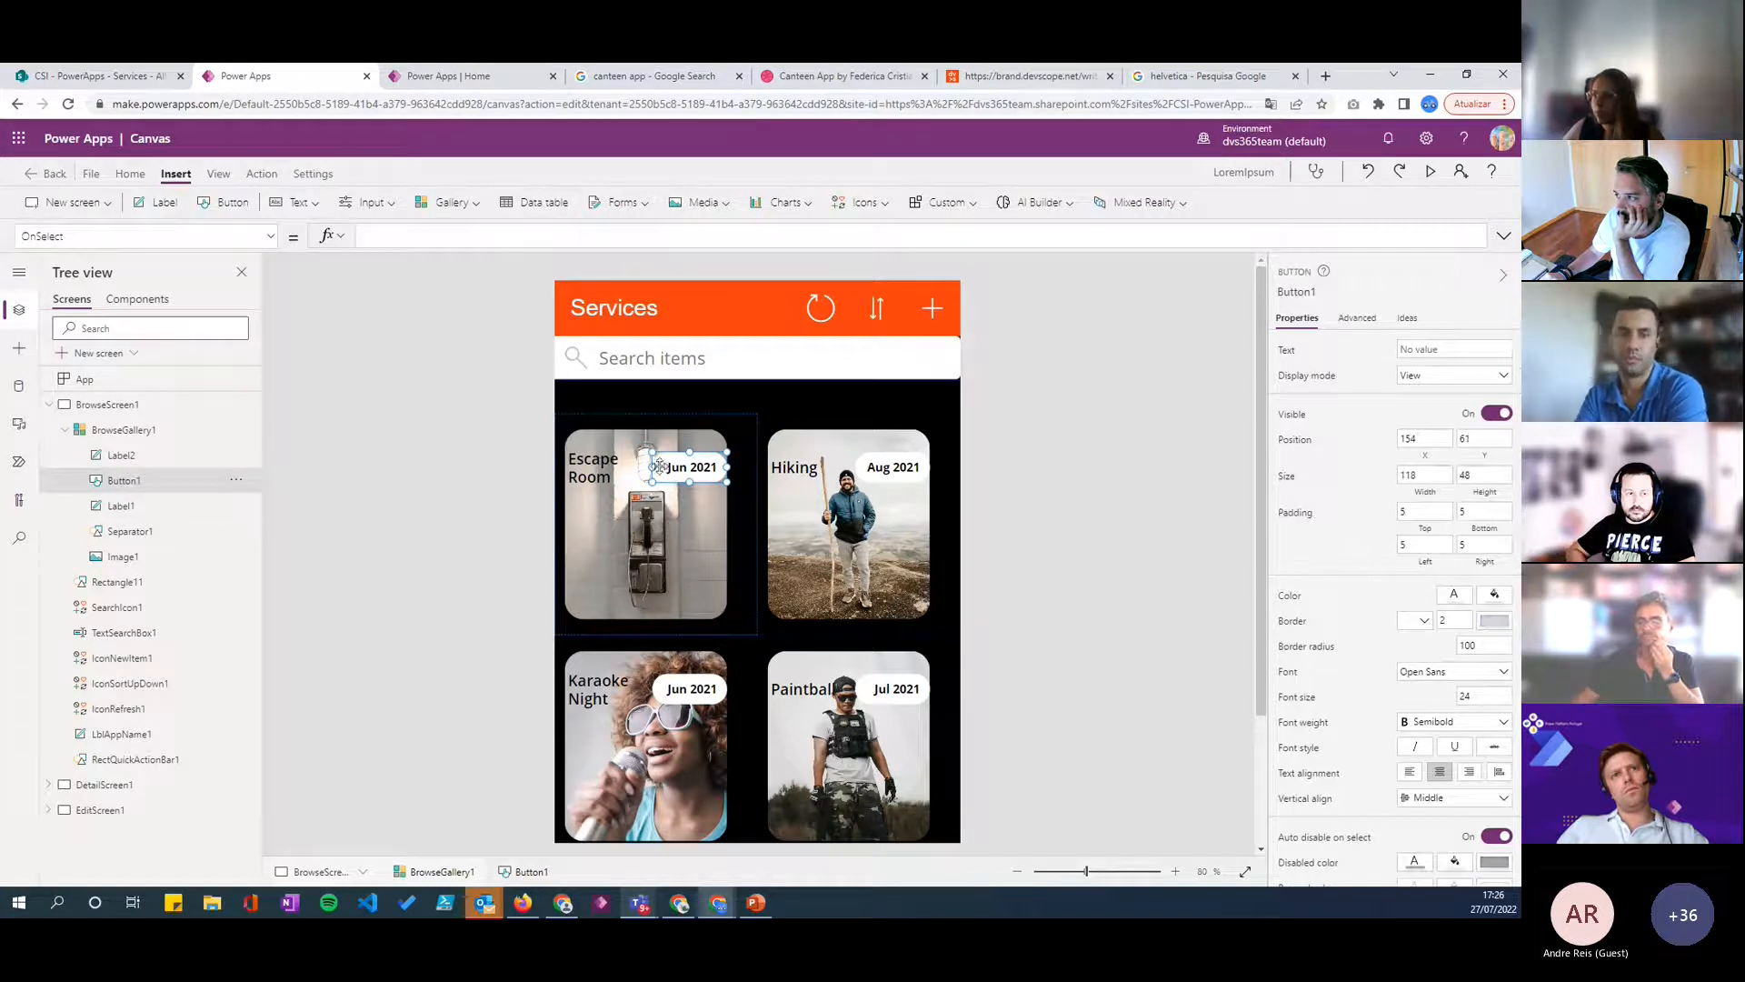
left_click(724, 467)
left_click(1013, 471)
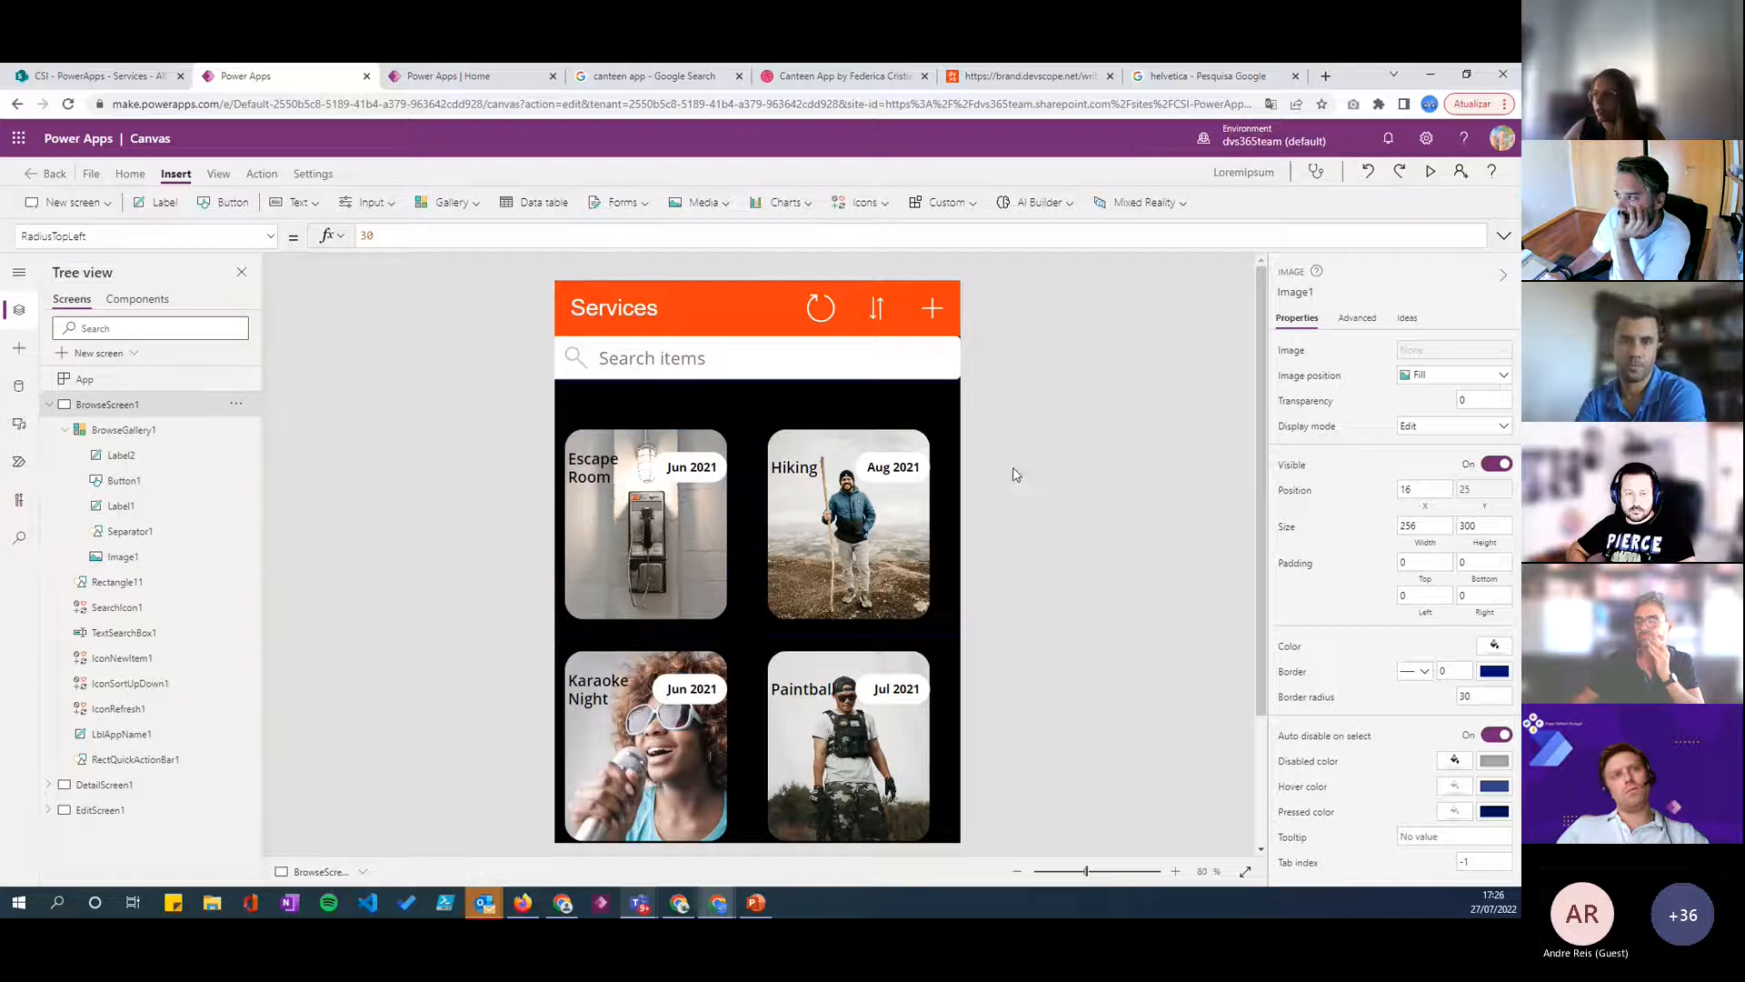
- Duplicate the white badge button inside the gallery template and place the copy on the lower part of the image, at X 19, Y 210
left_click(705, 467)
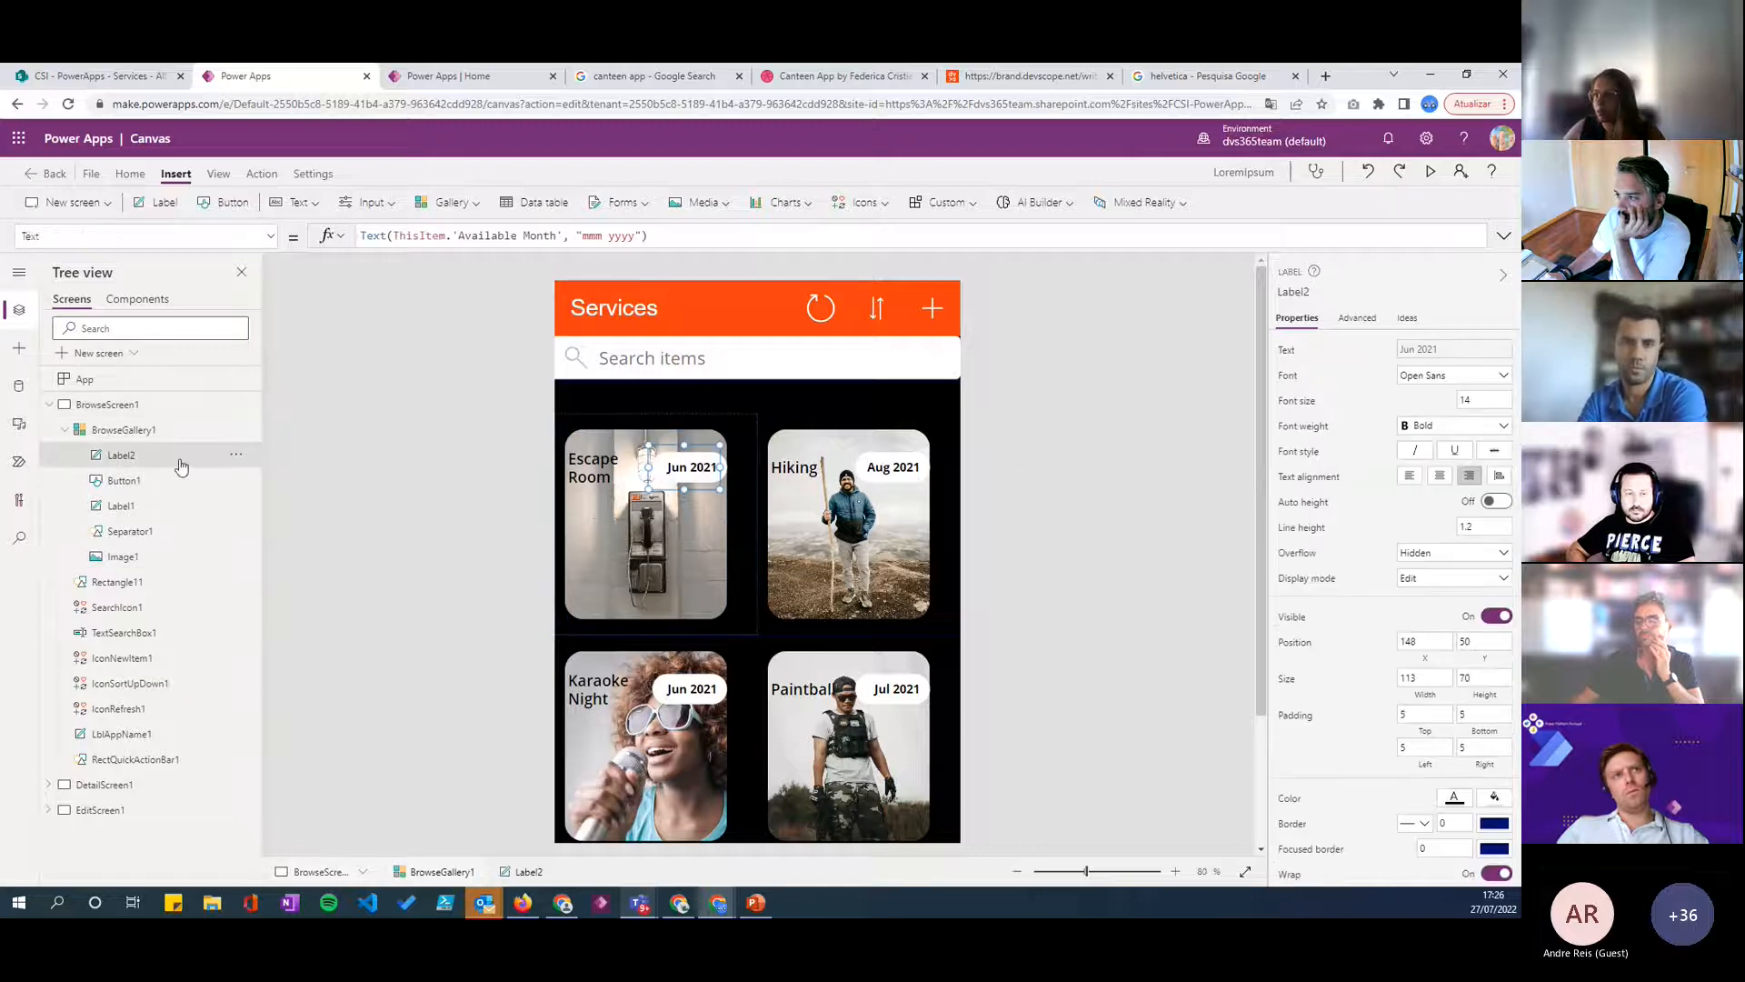
left_click(127, 480)
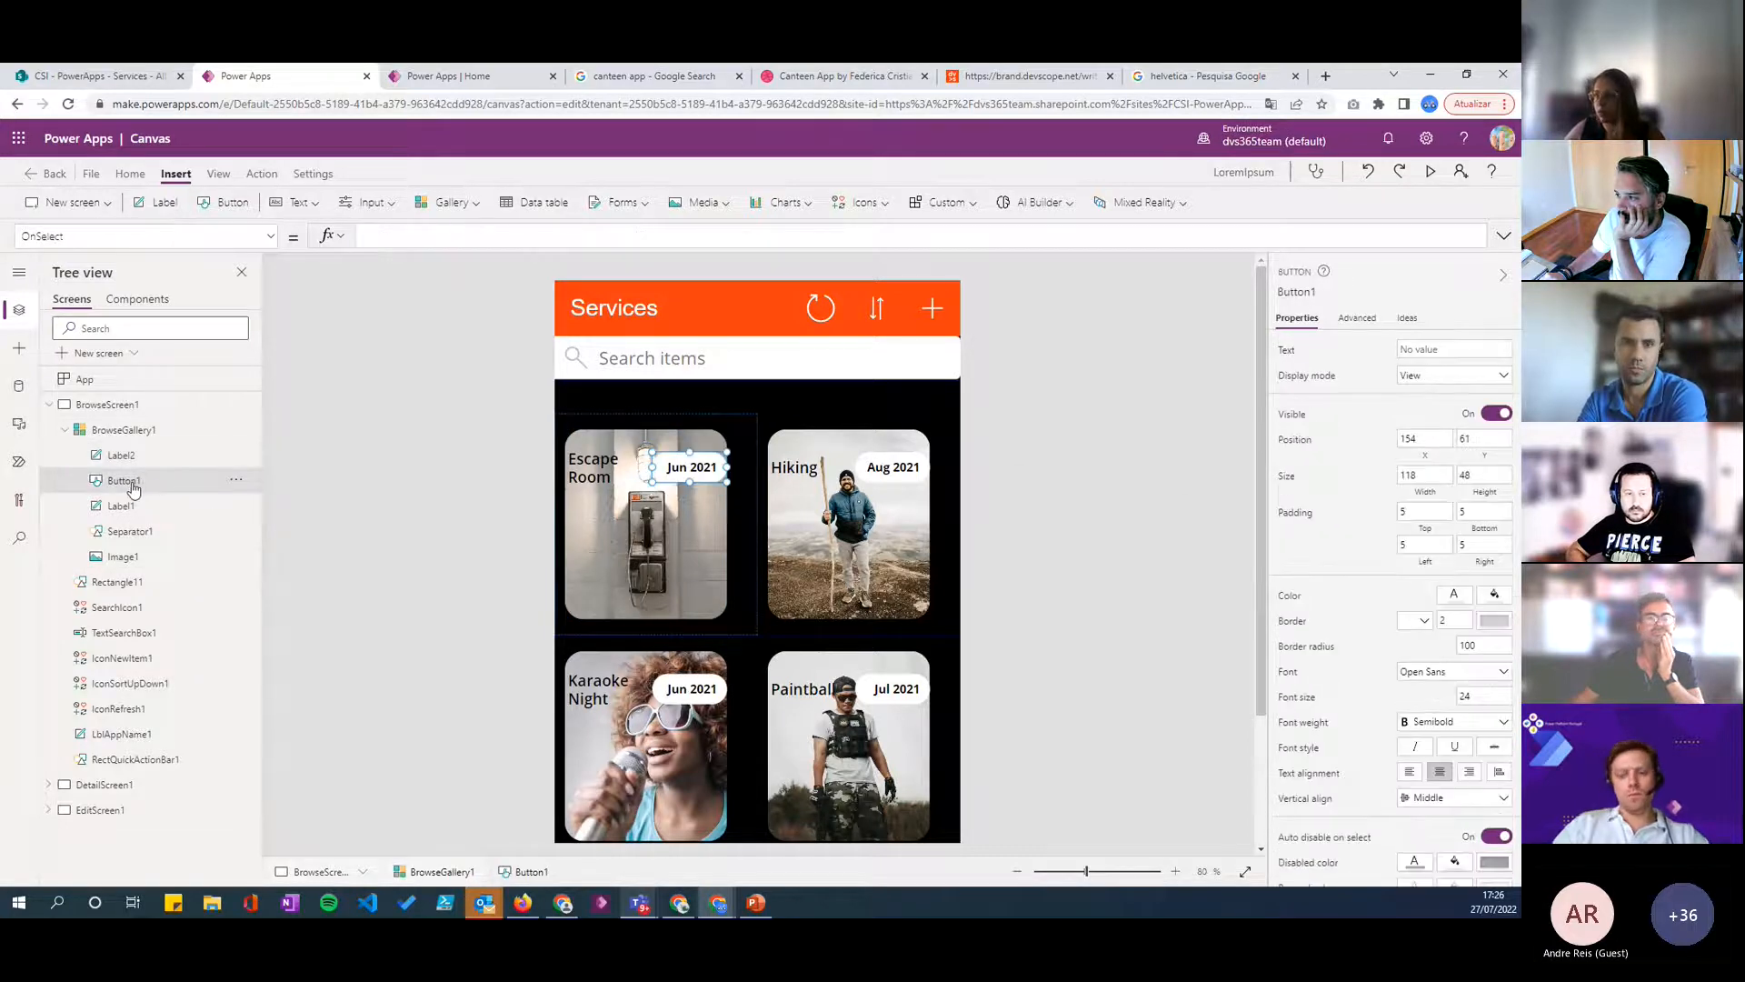
left_click(235, 481)
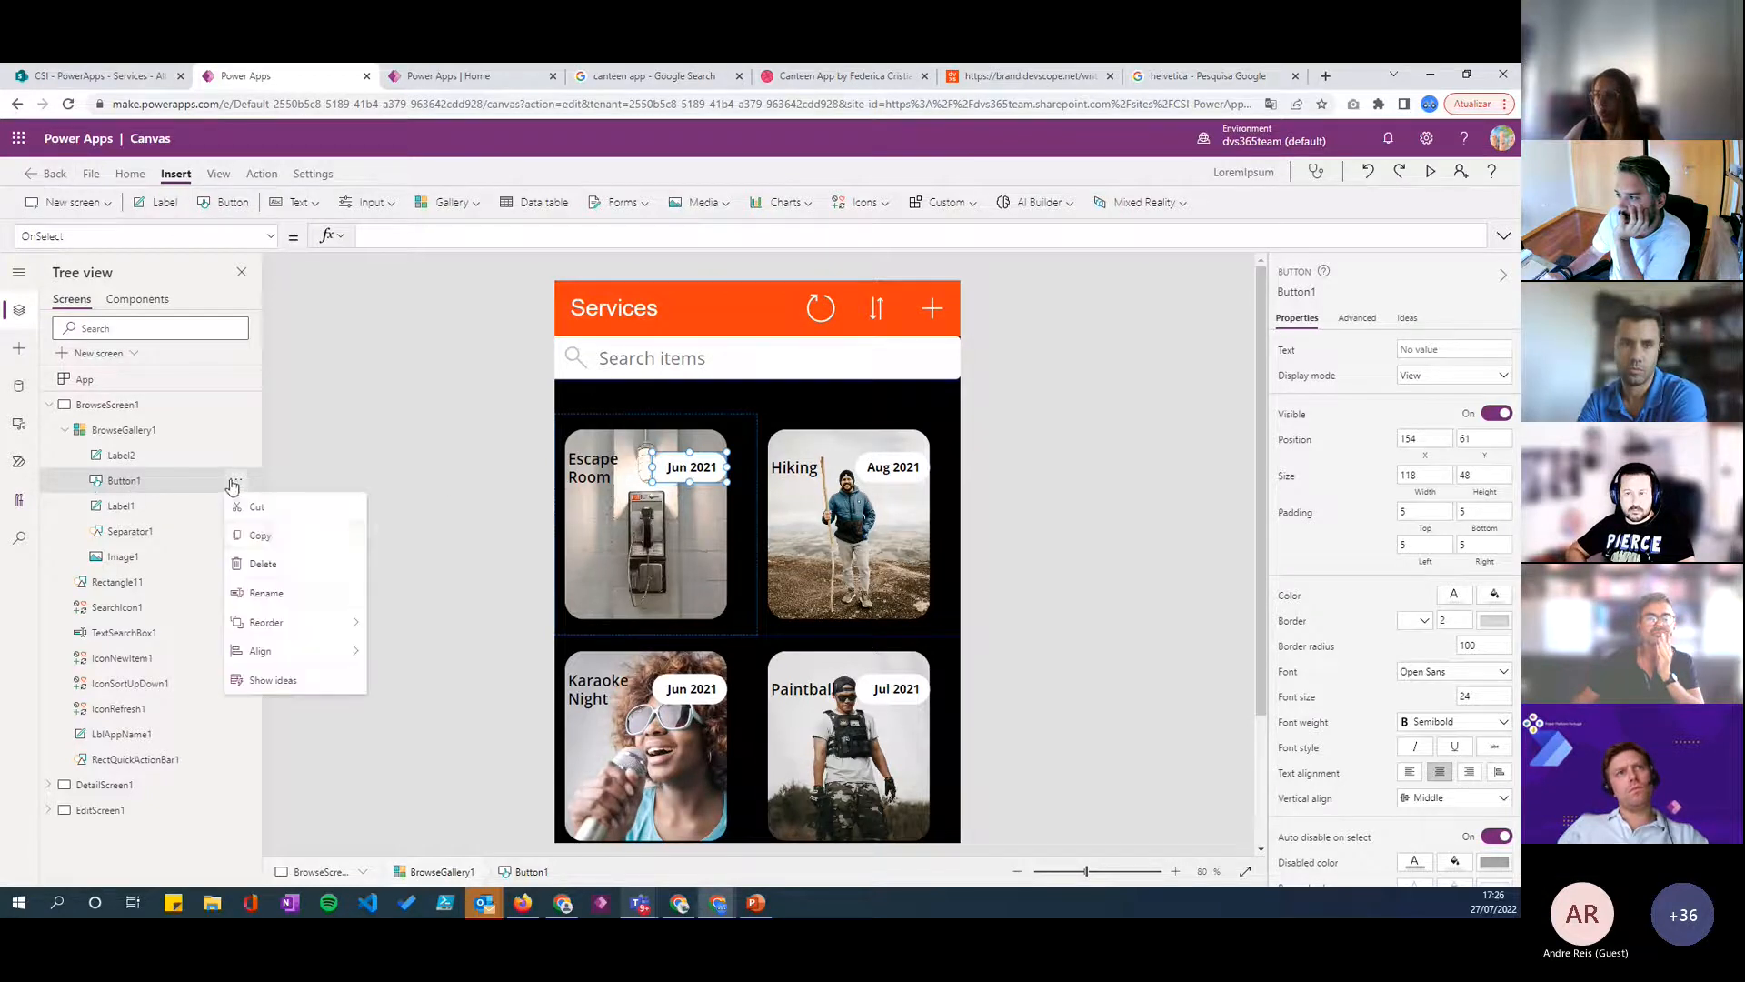
left_click(271, 537)
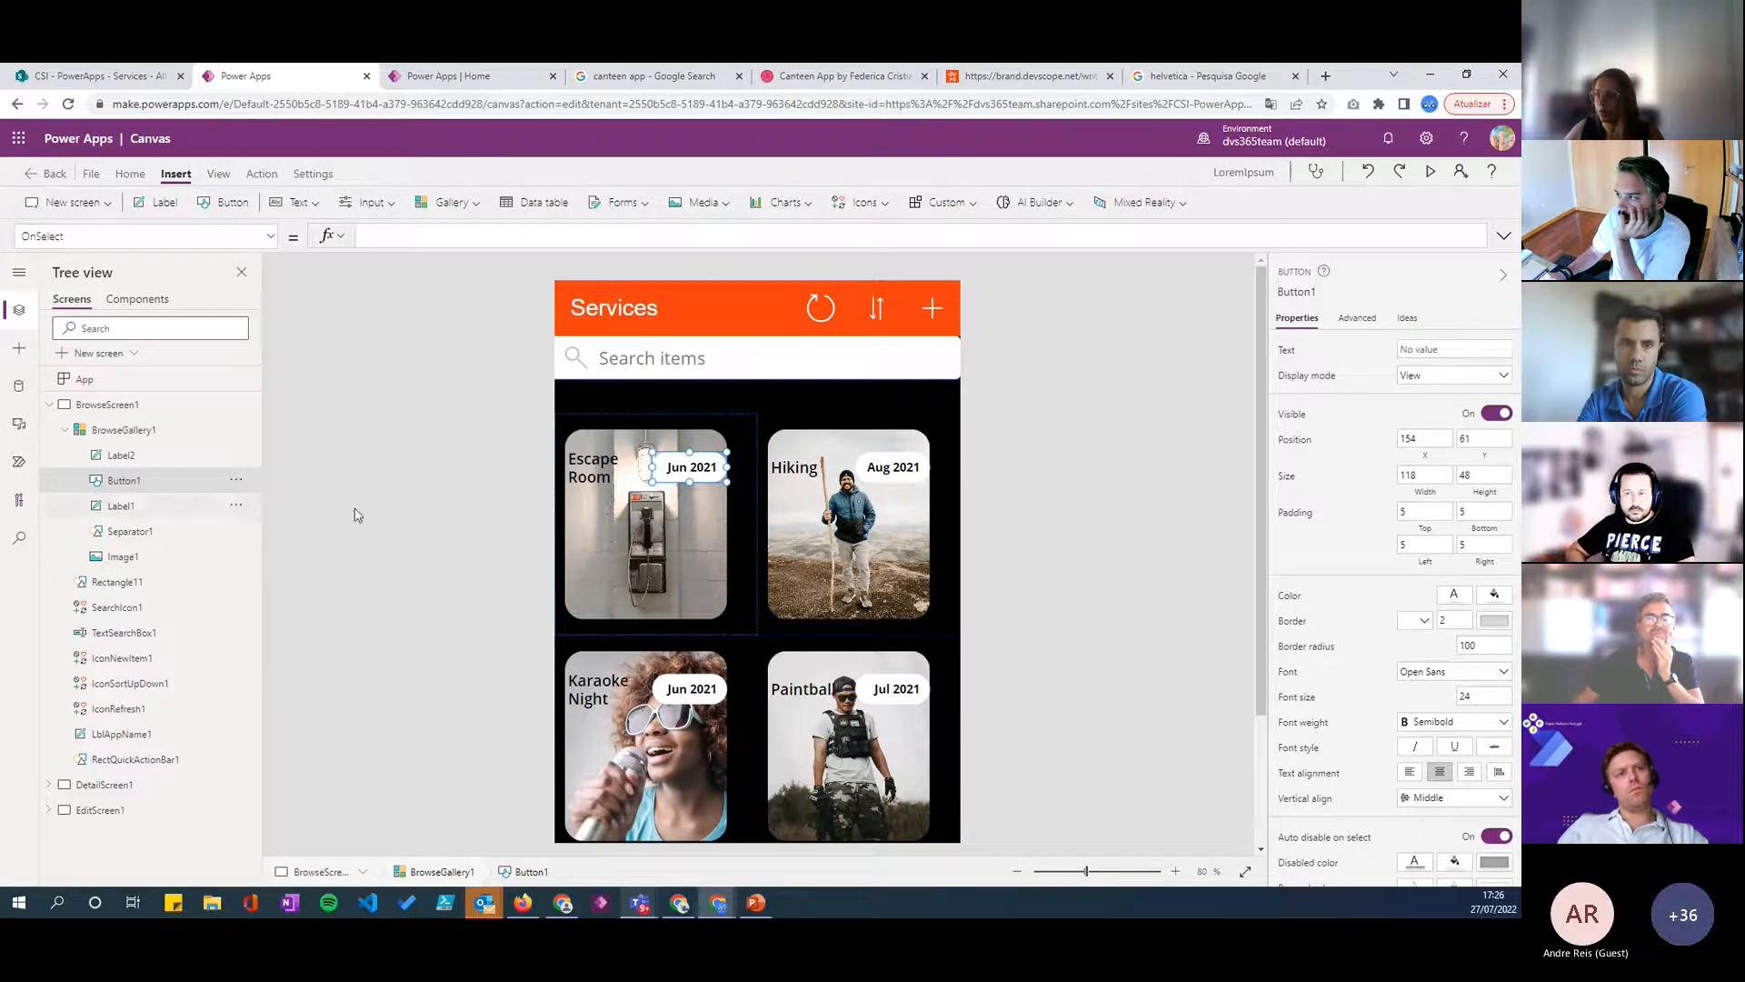
right_click(573, 556)
left_click(636, 627)
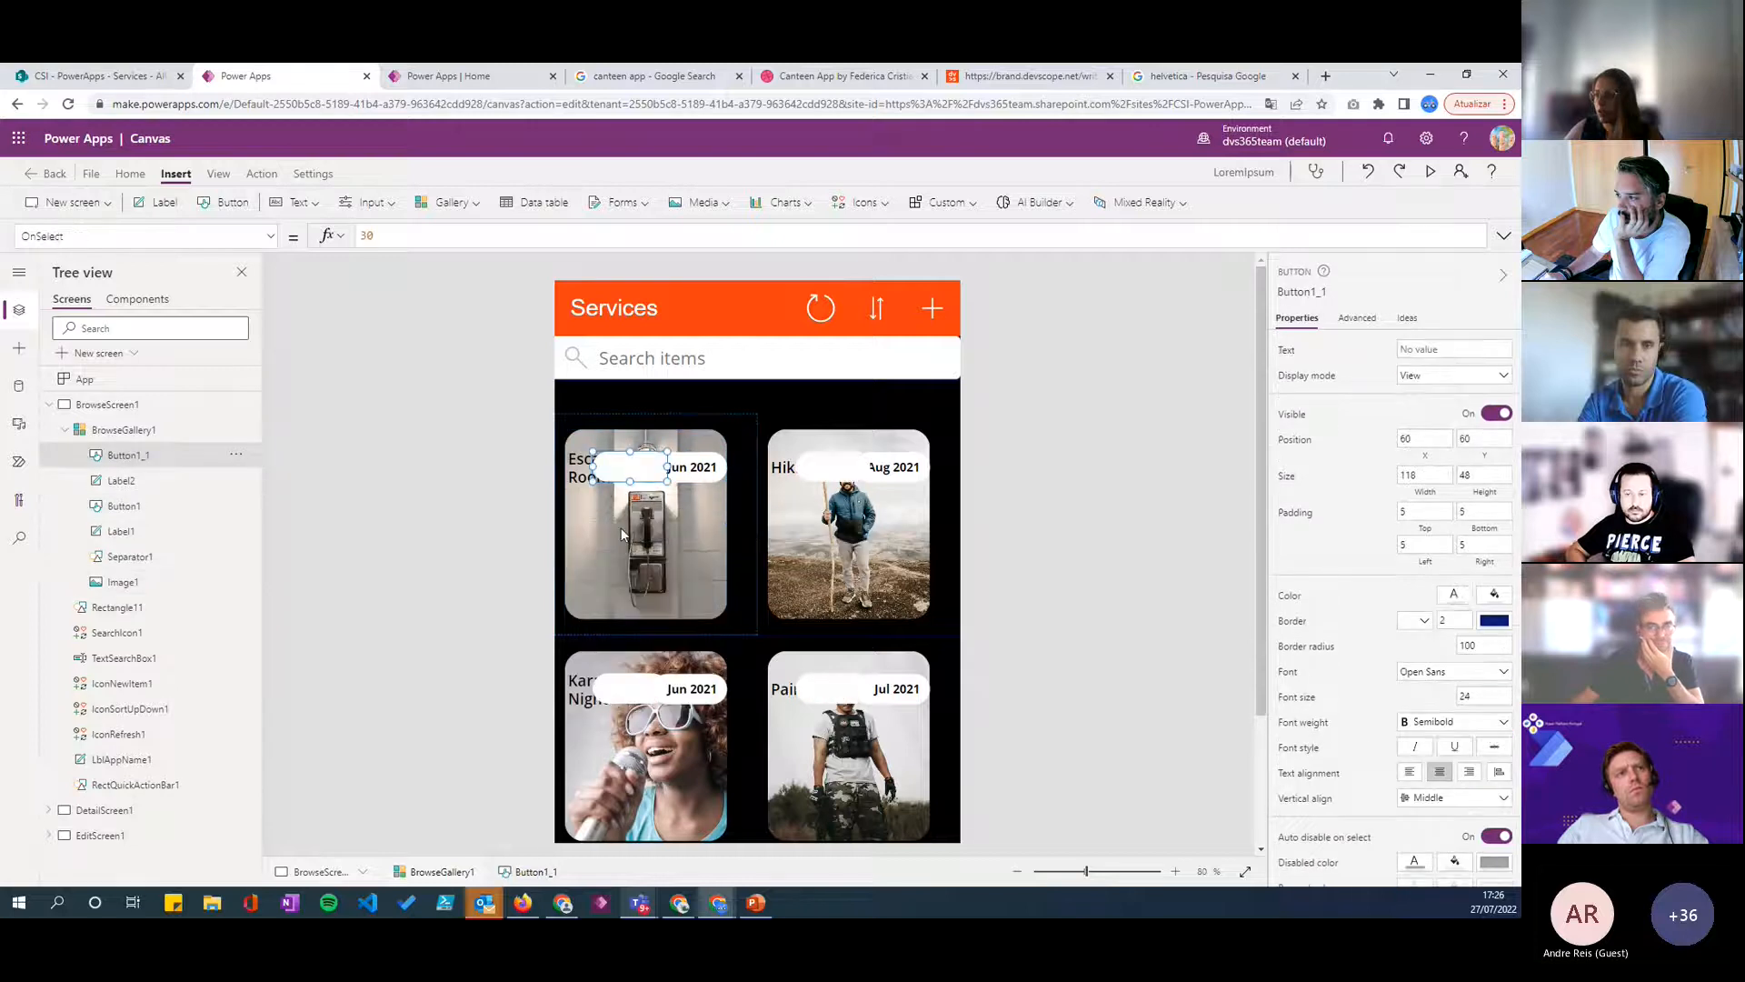
left_click_drag(628, 467, 605, 561)
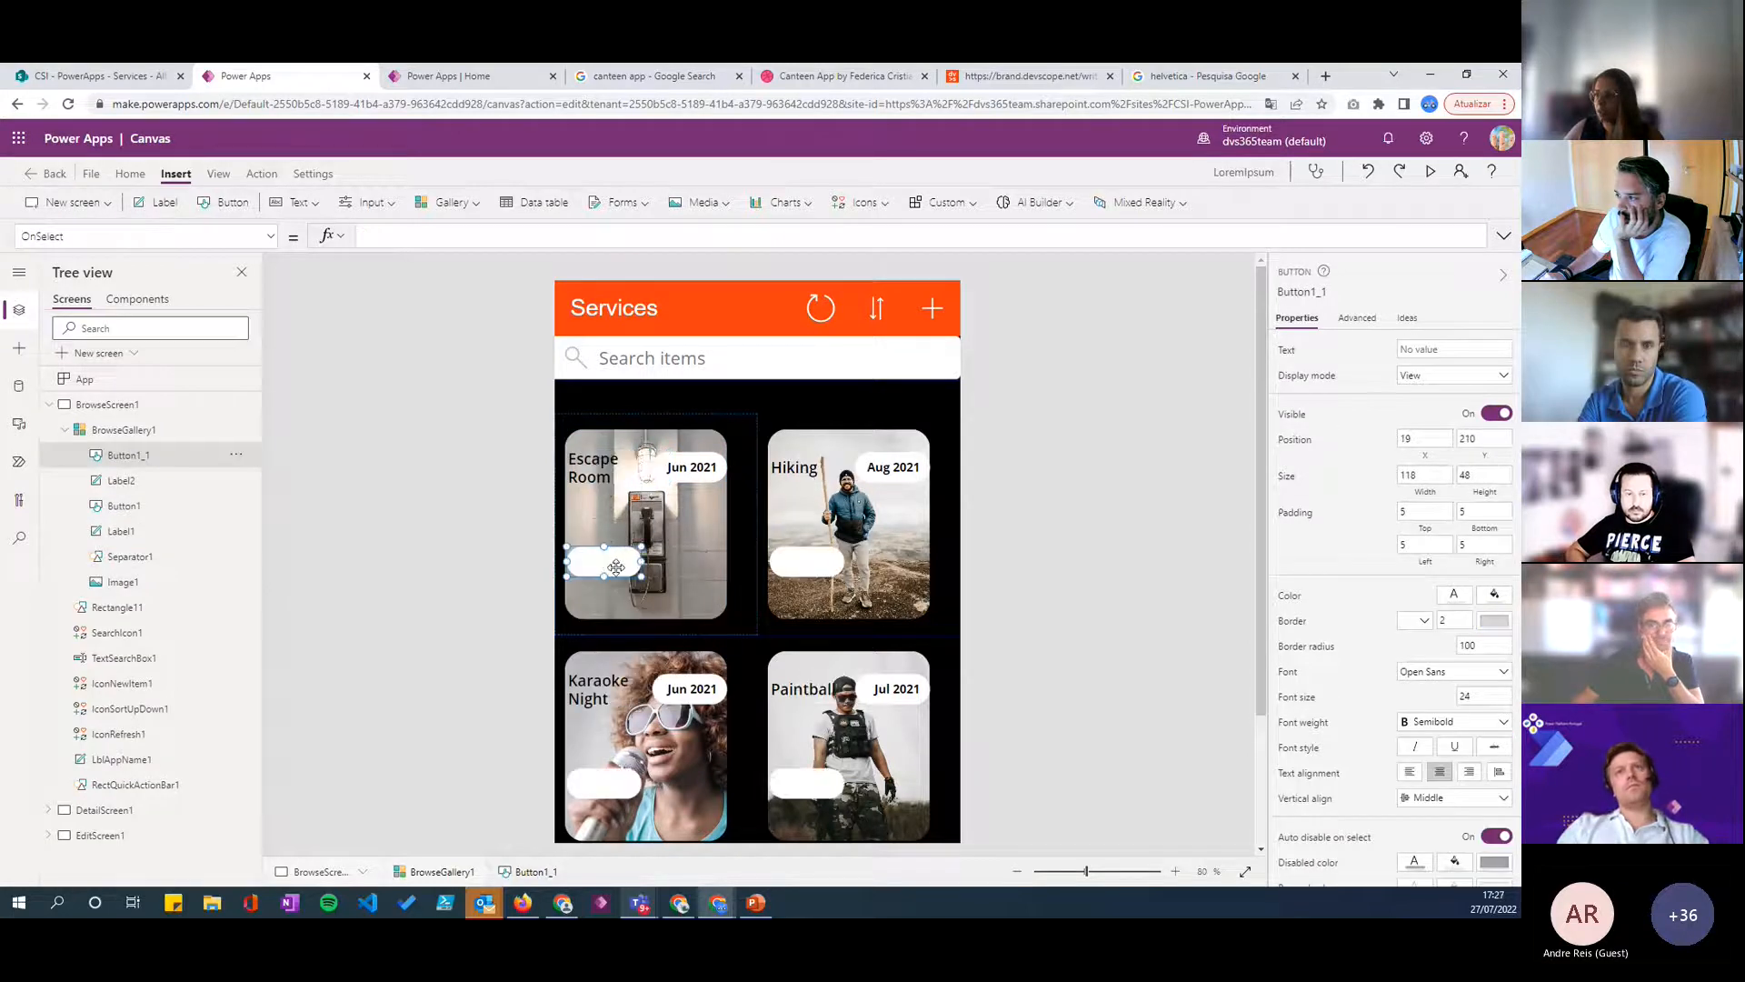
- Replace the copied button's empty text with the formula ThisItem.Tags
left_click(1305, 350)
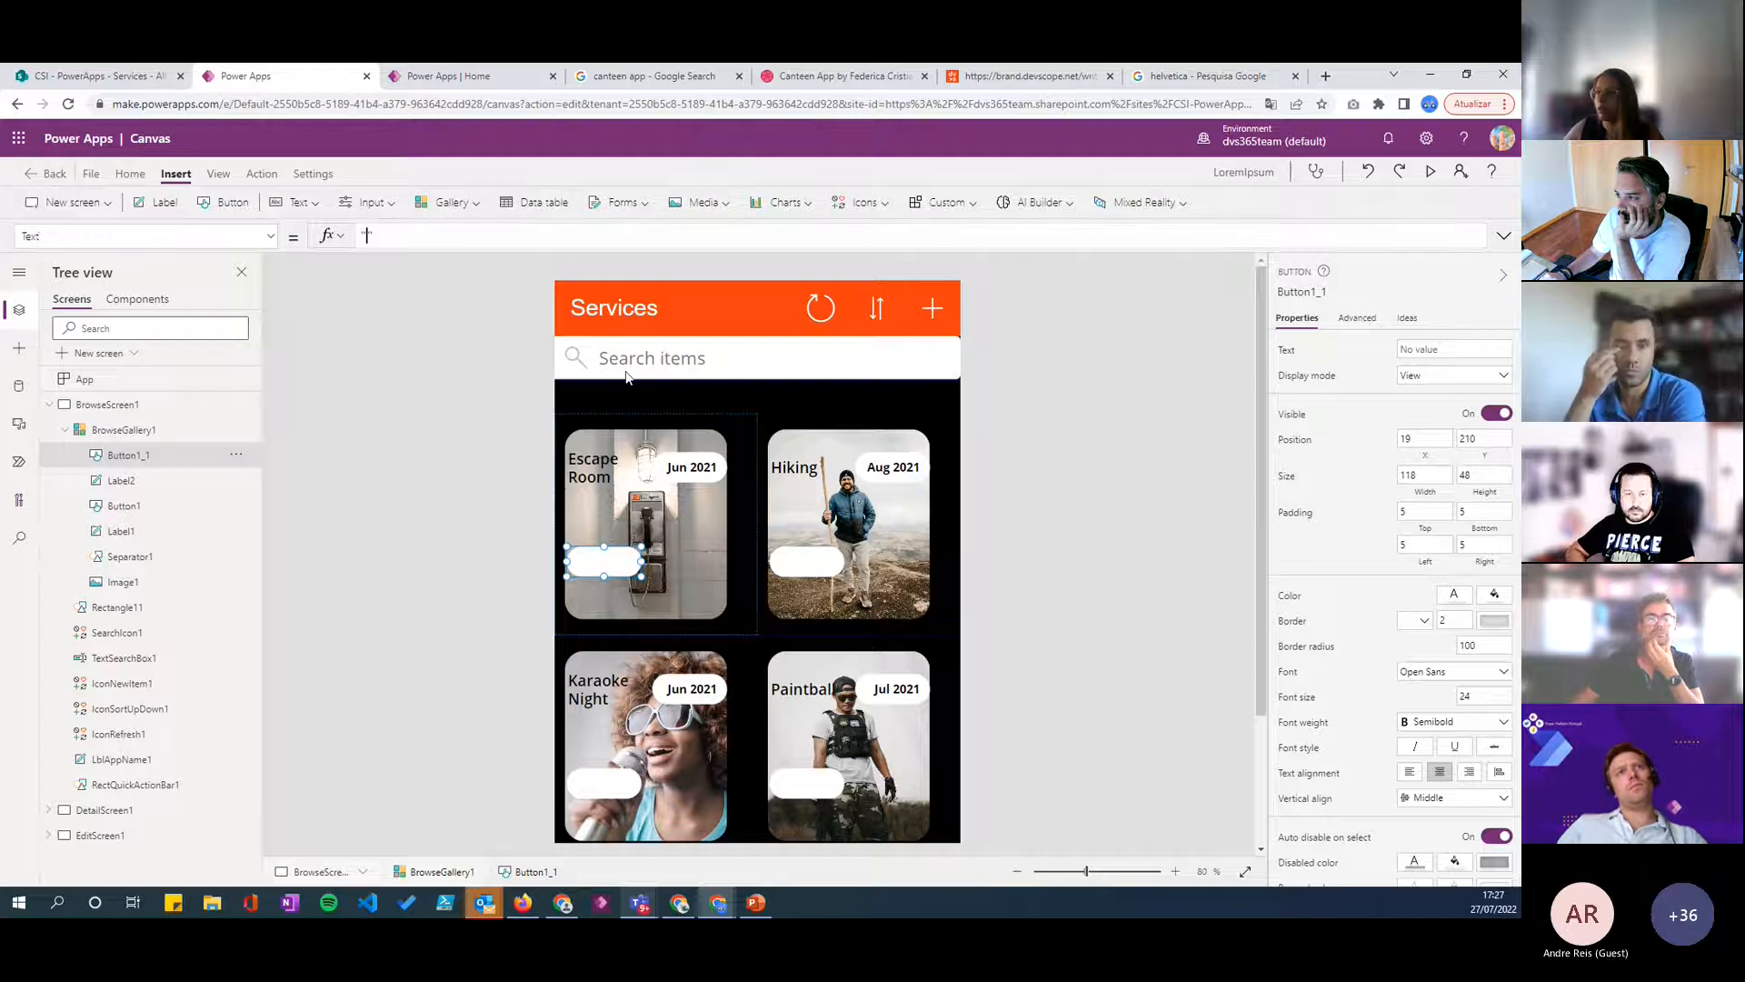
left_click(408, 239)
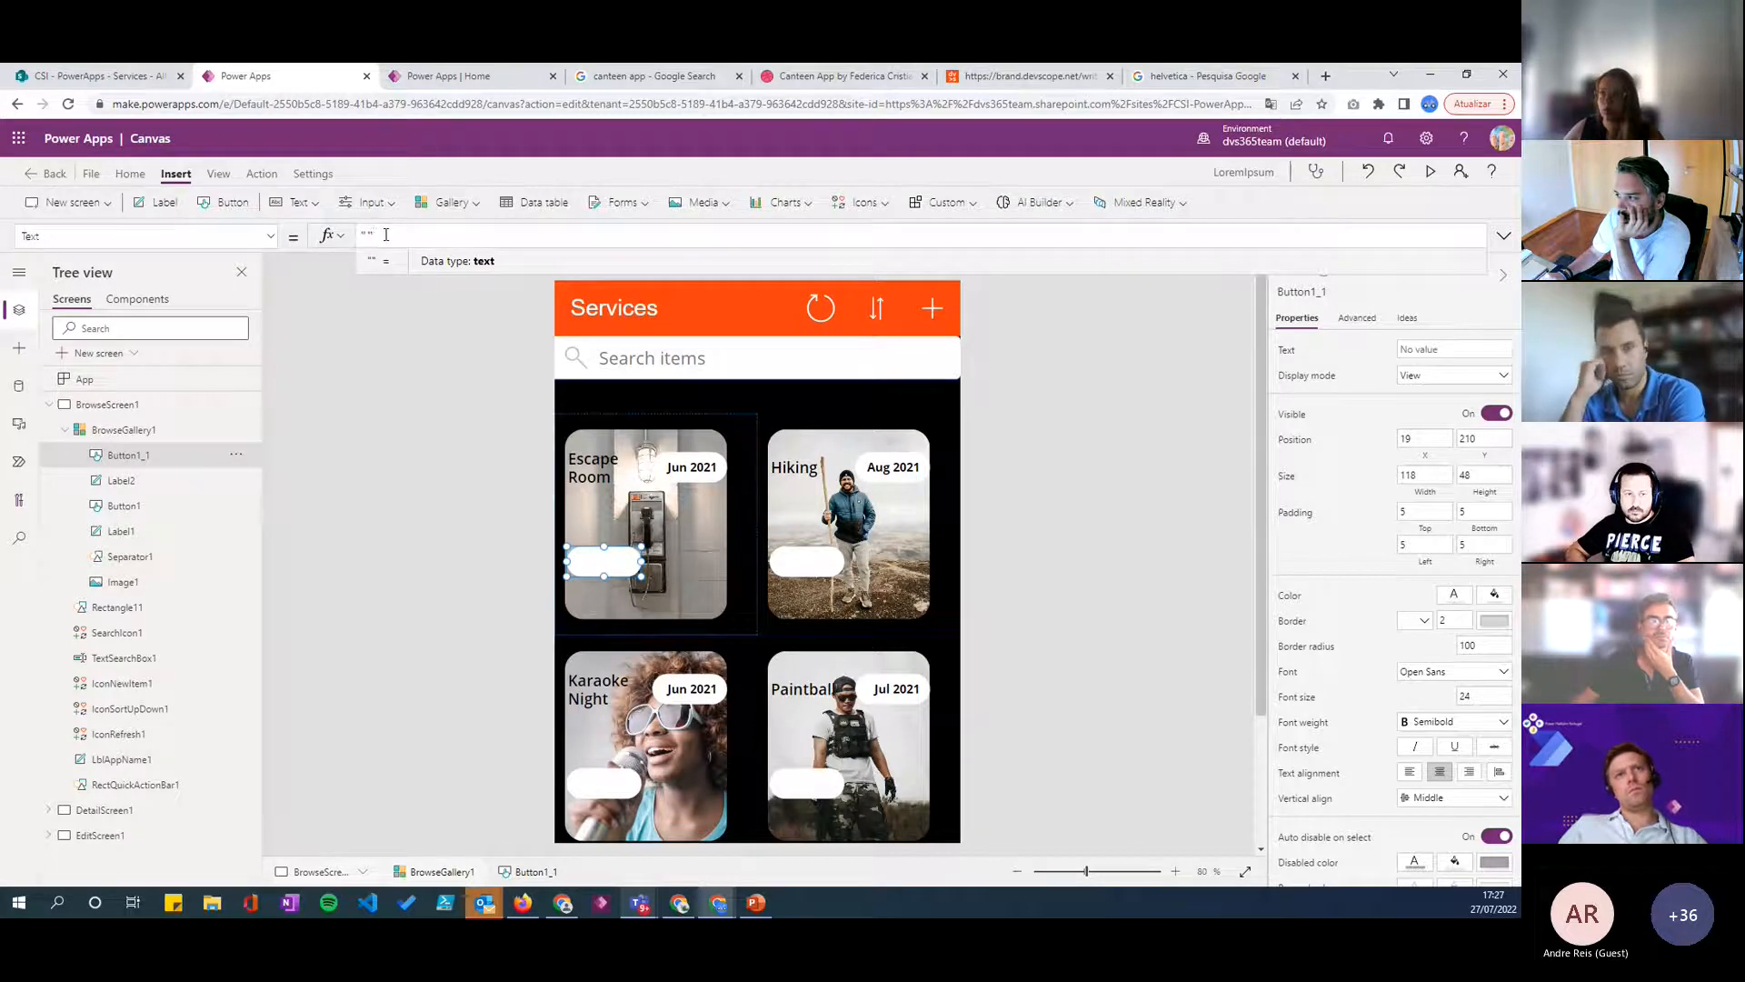
key("BackSpace")
key("BackSpace")
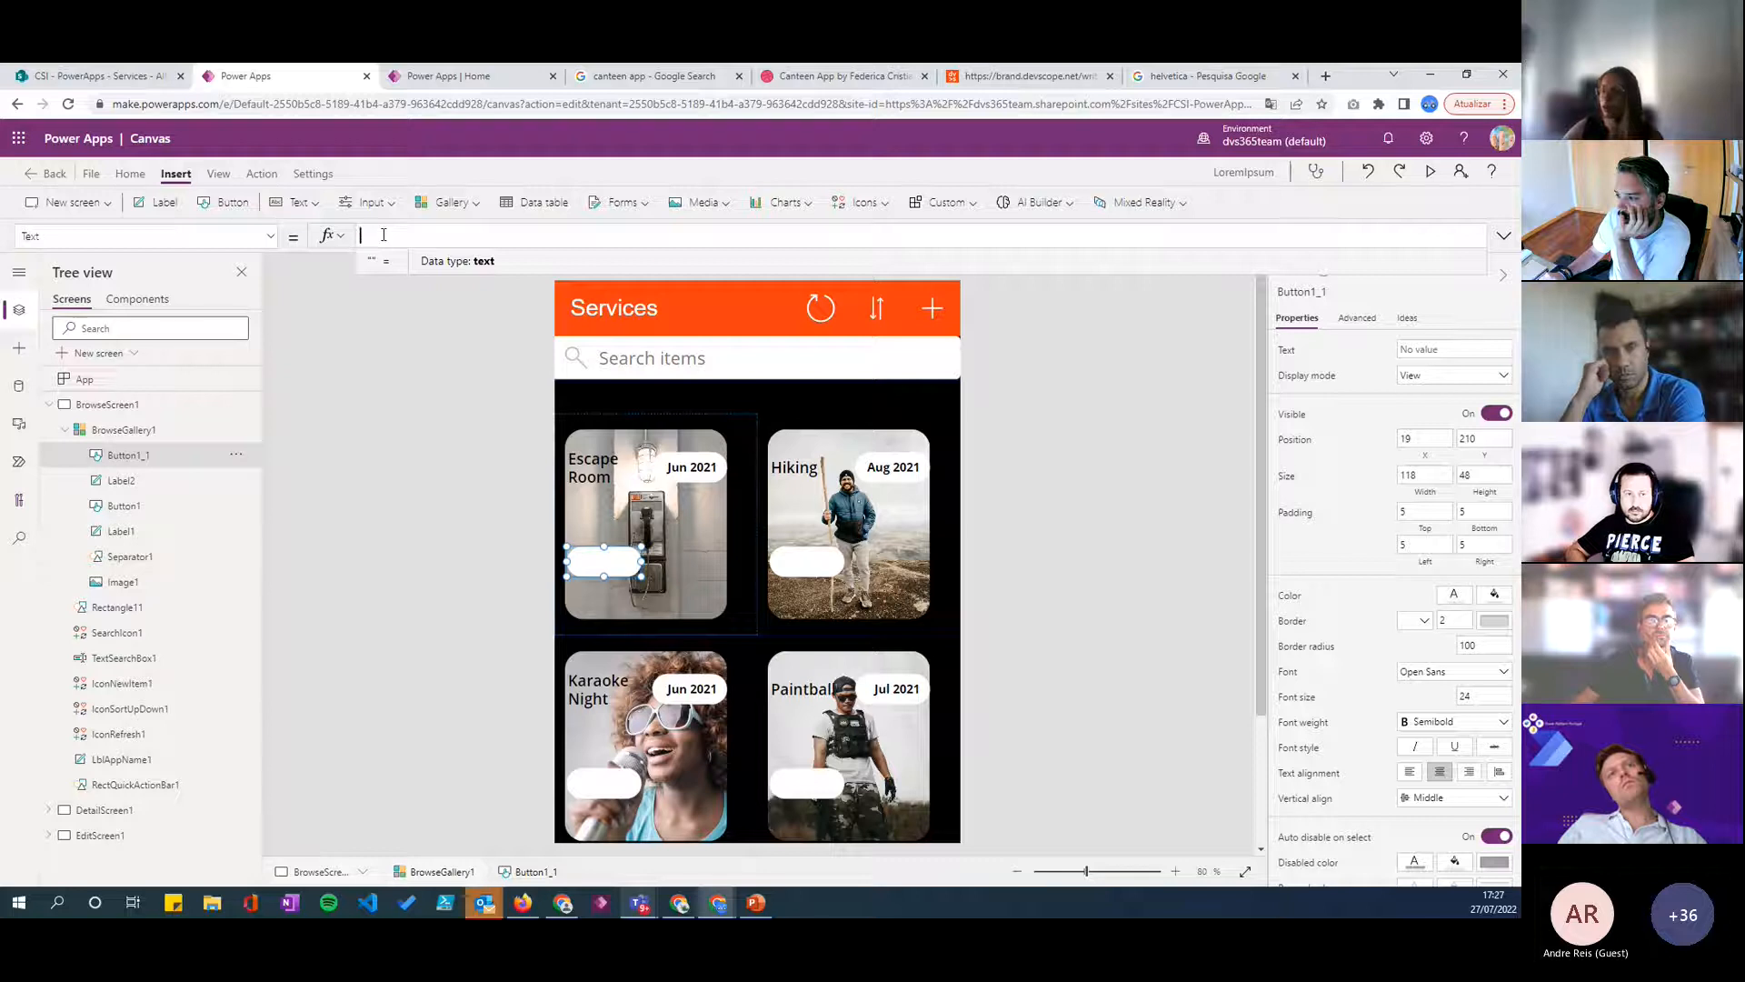
type("ThisI")
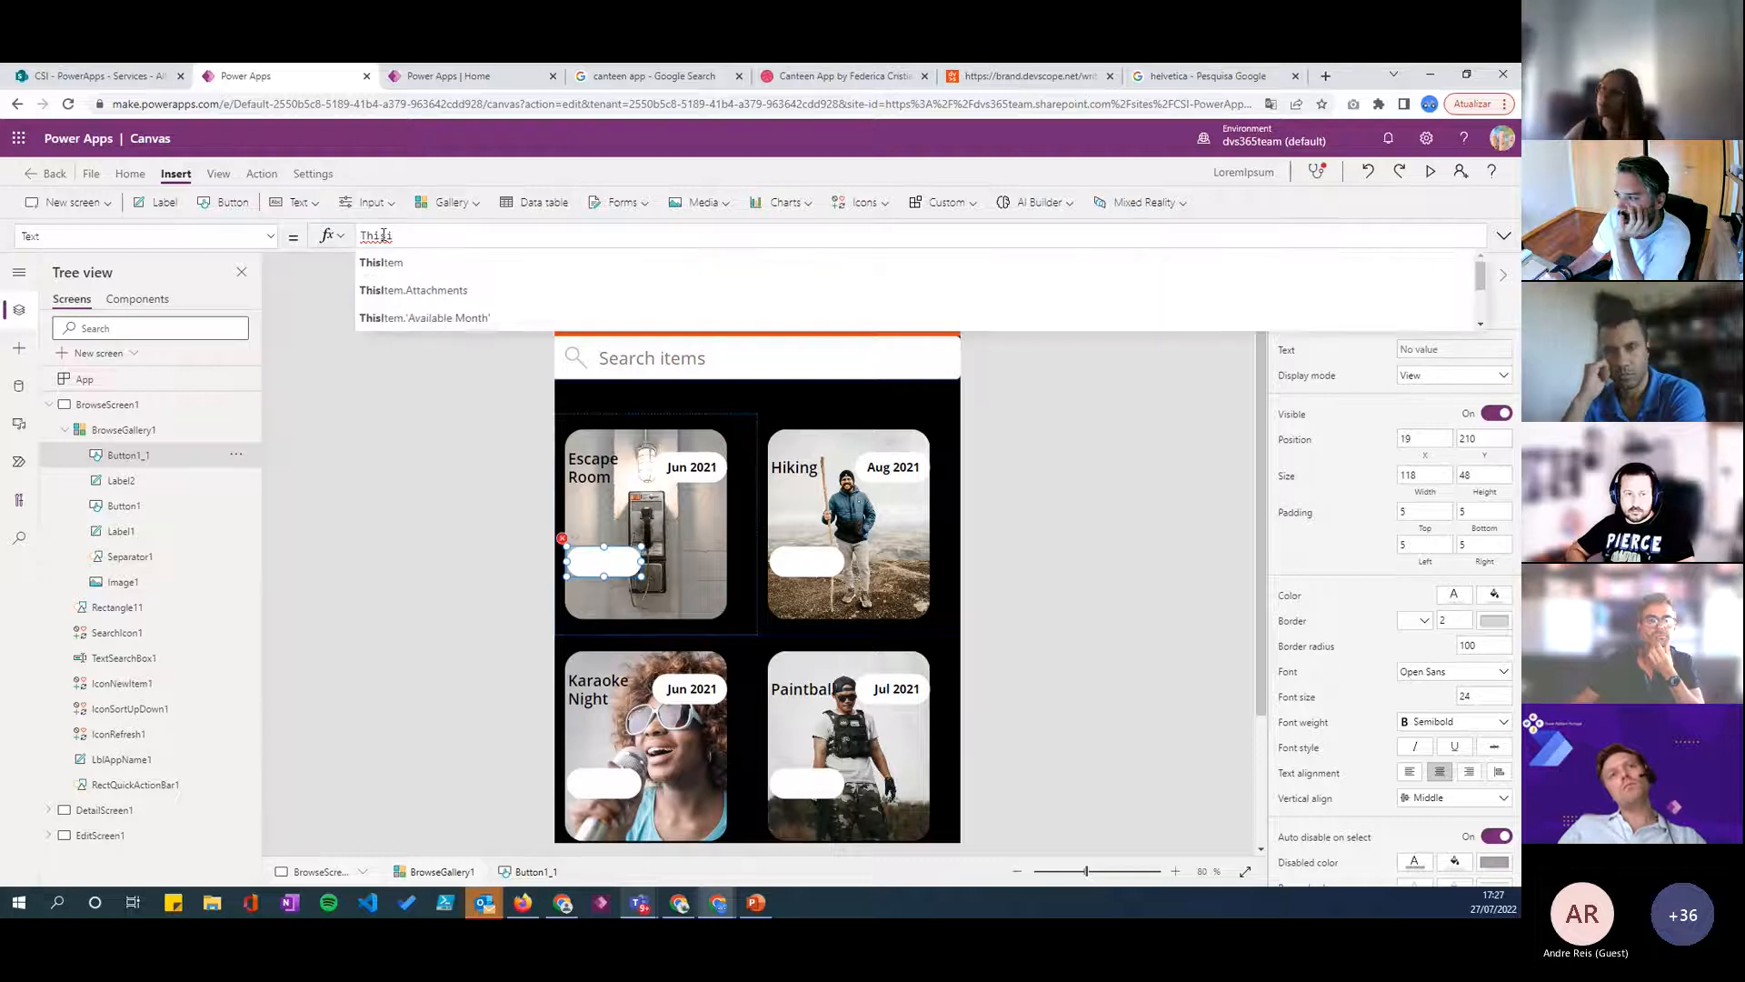
type("tem.t")
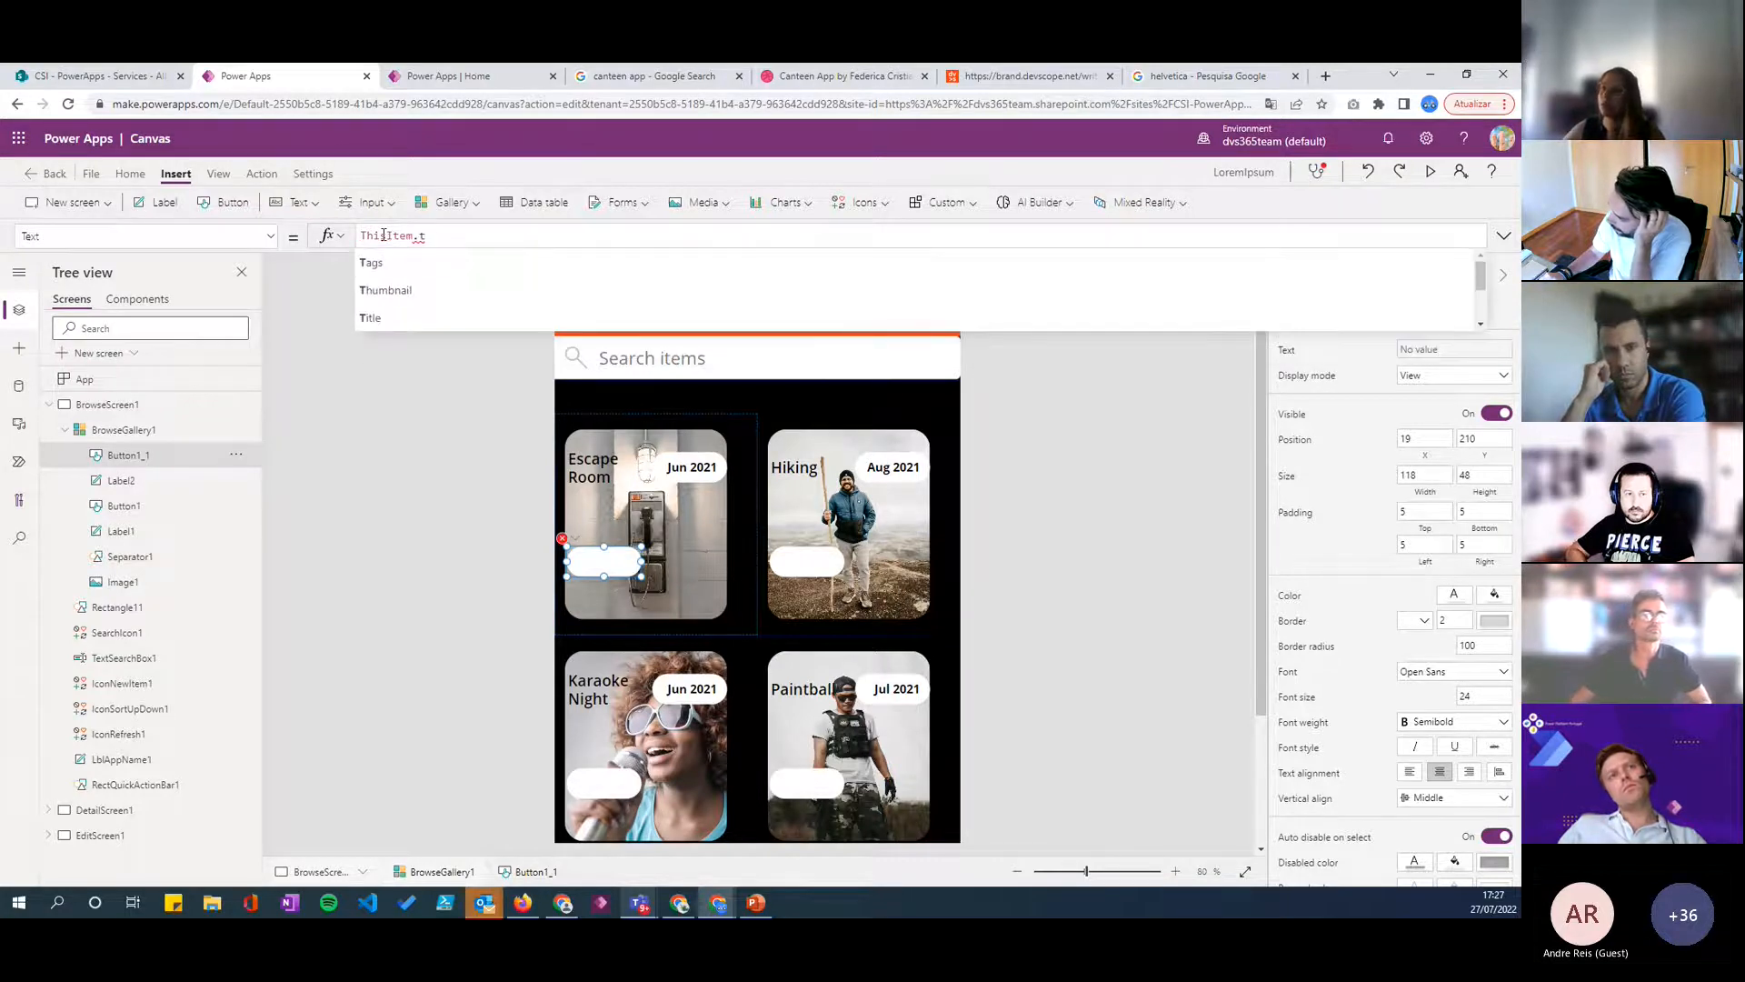
key("Tab")
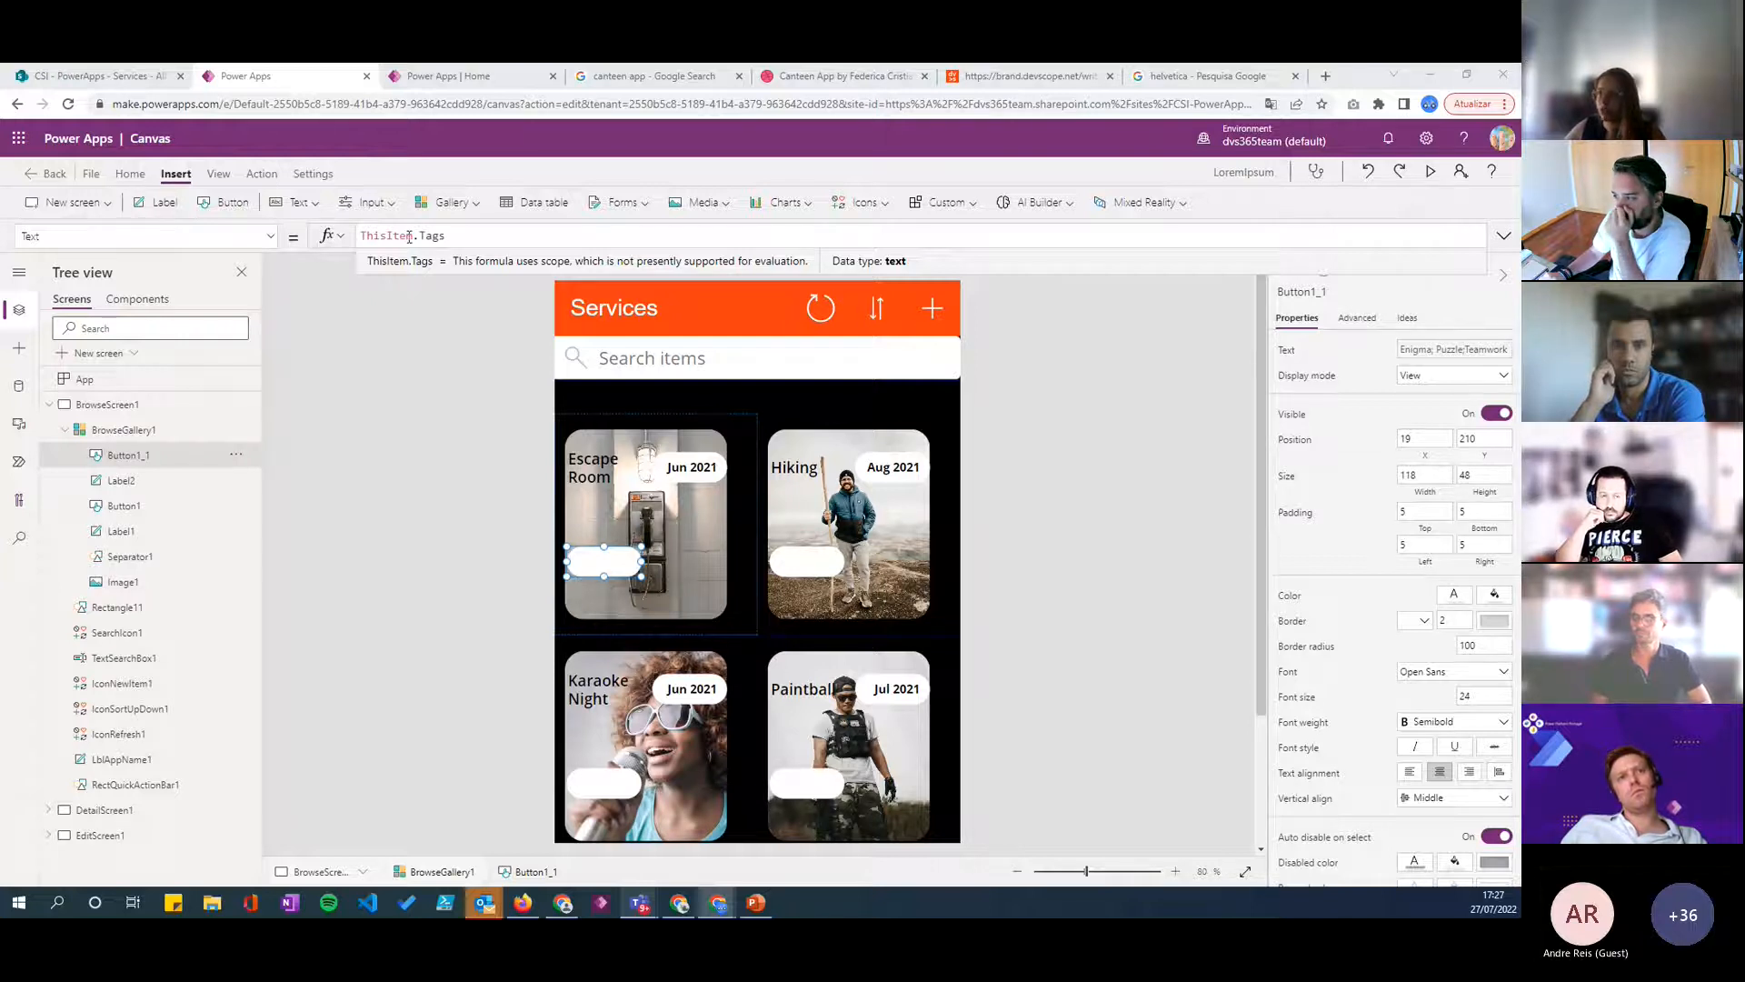
- Wrap the copied button's tags reference in Split with a semicolon separator: Split(ThisItem.Tags, ";")
left_click(366, 235)
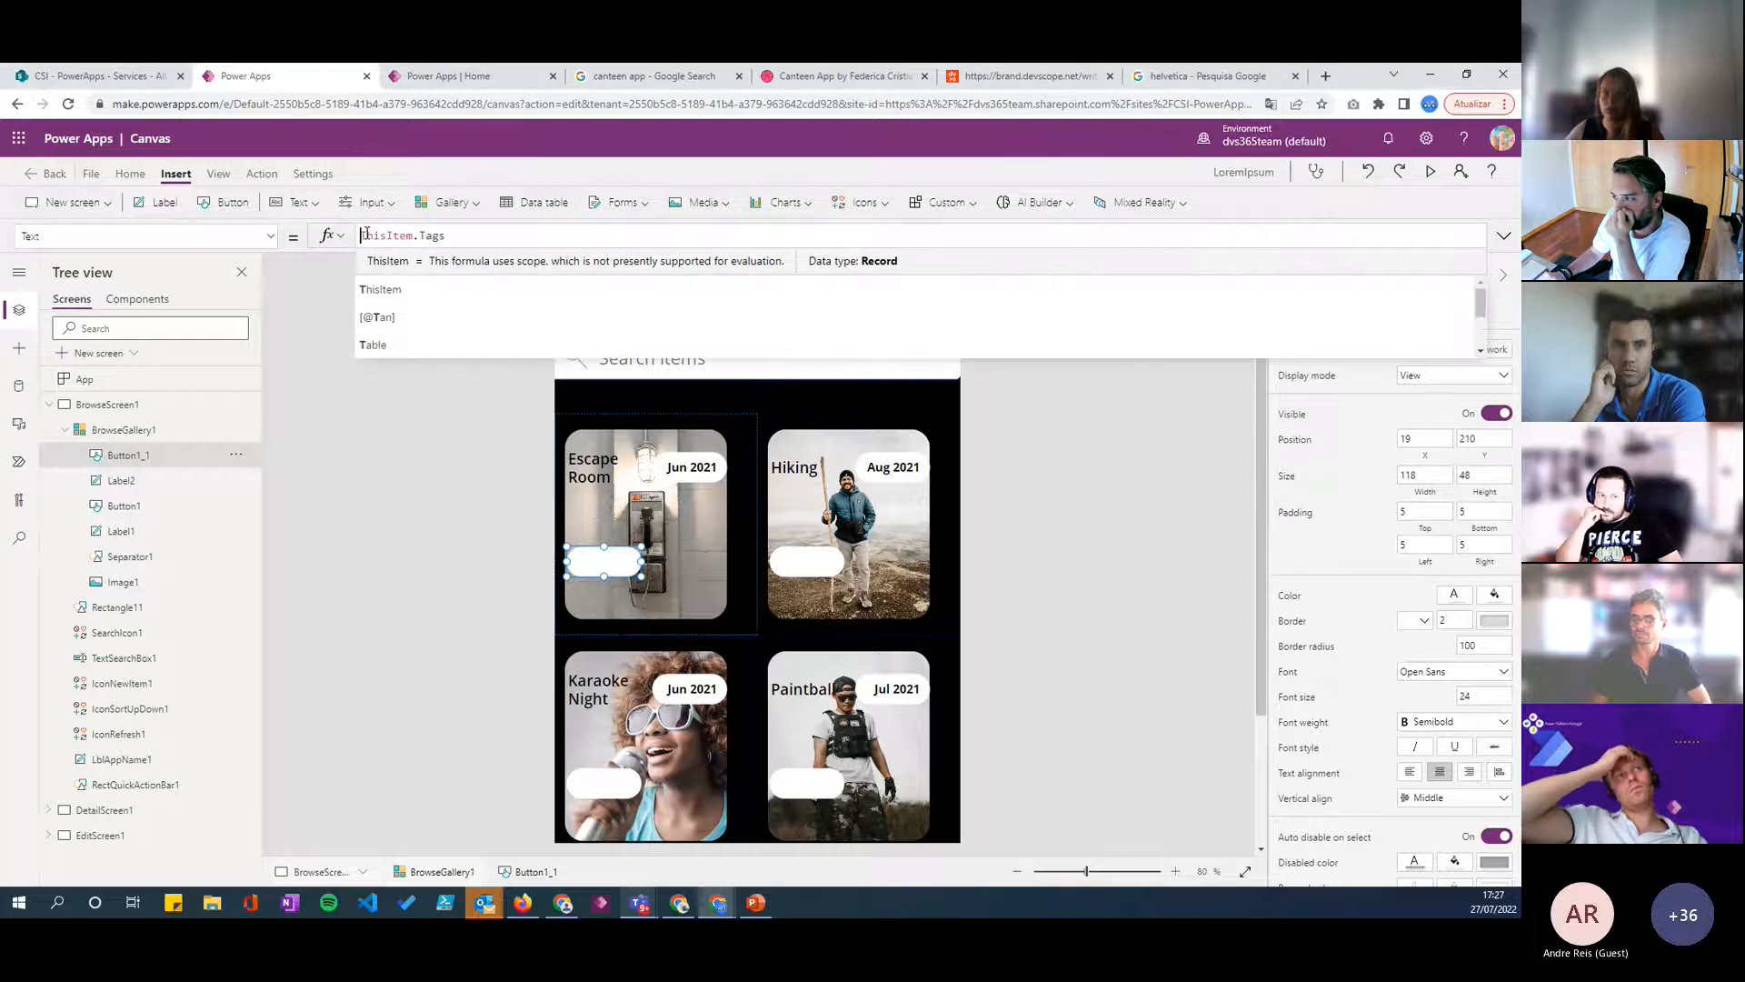
key("Left")
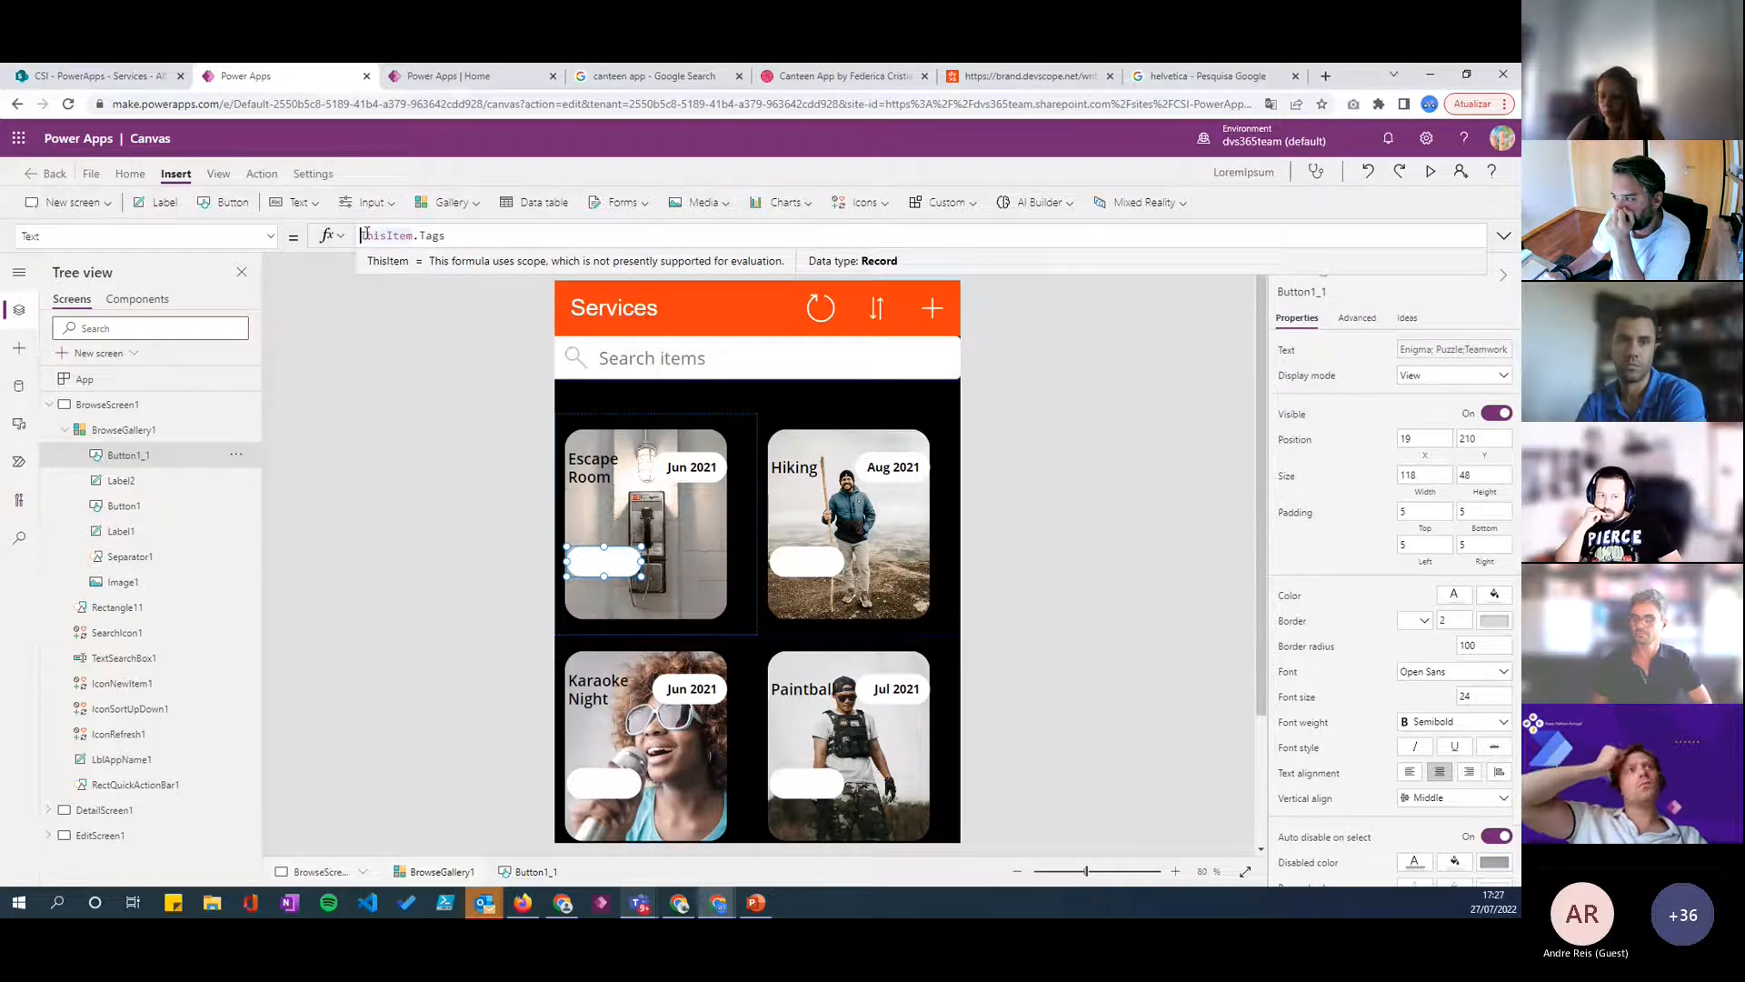
type("Split(")
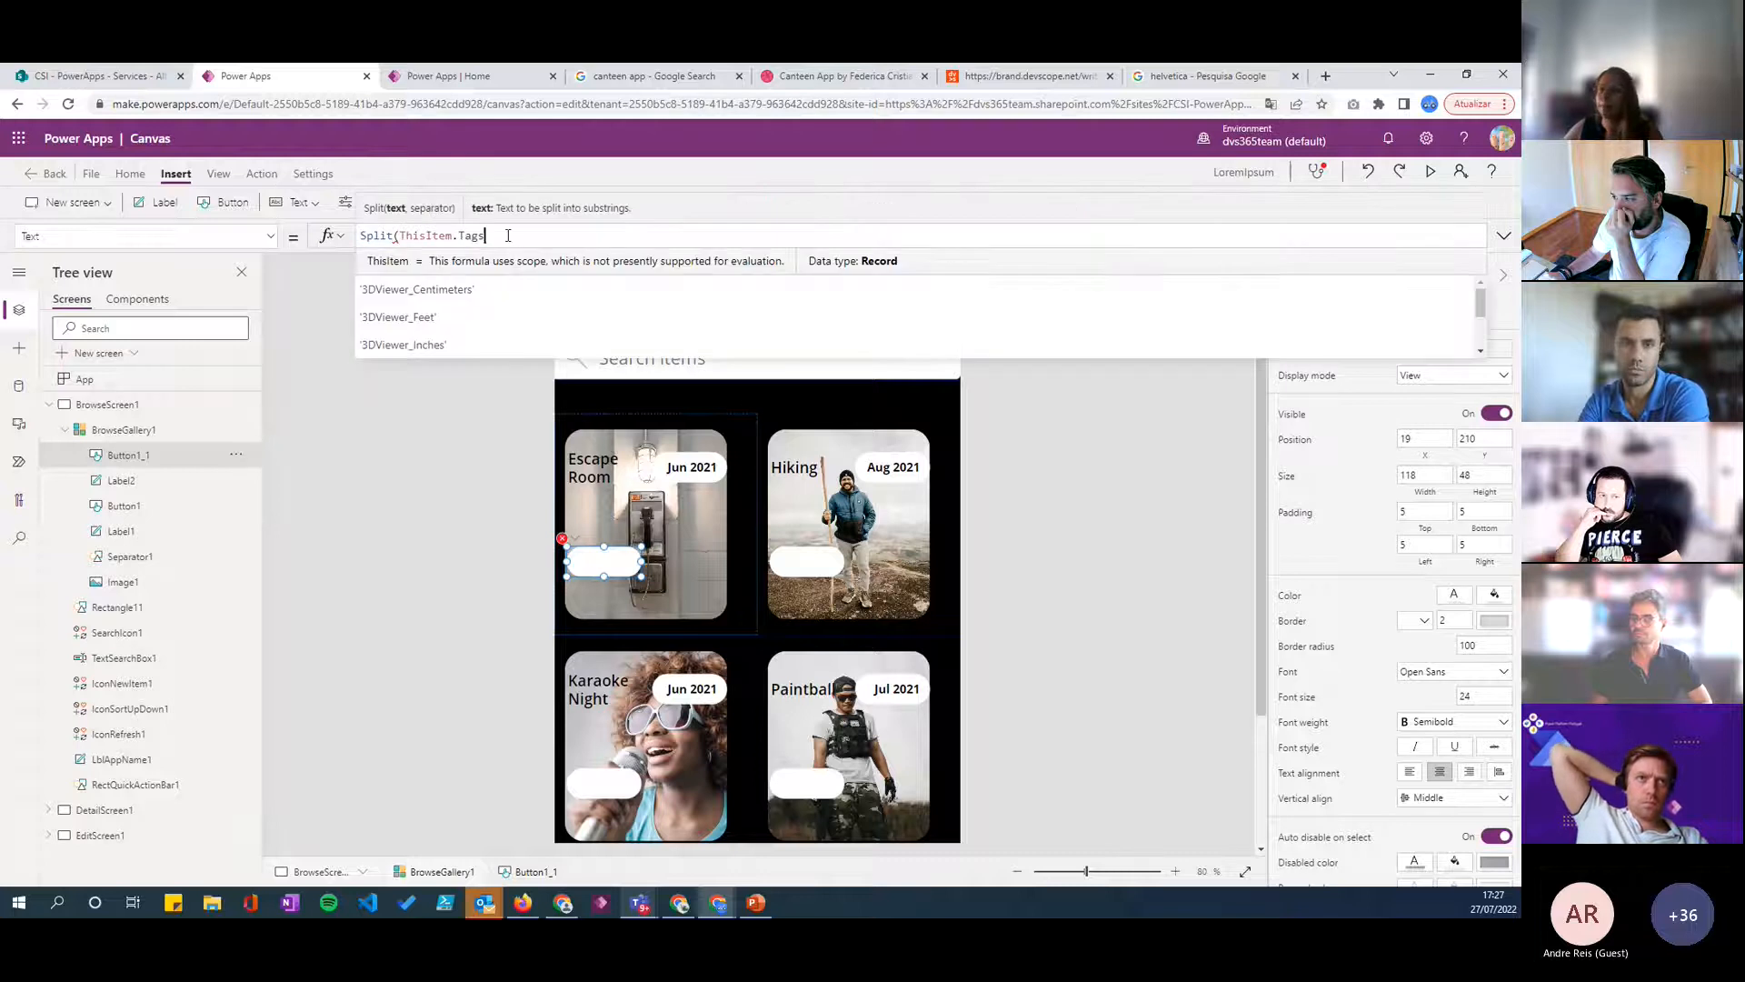
type(", \"")
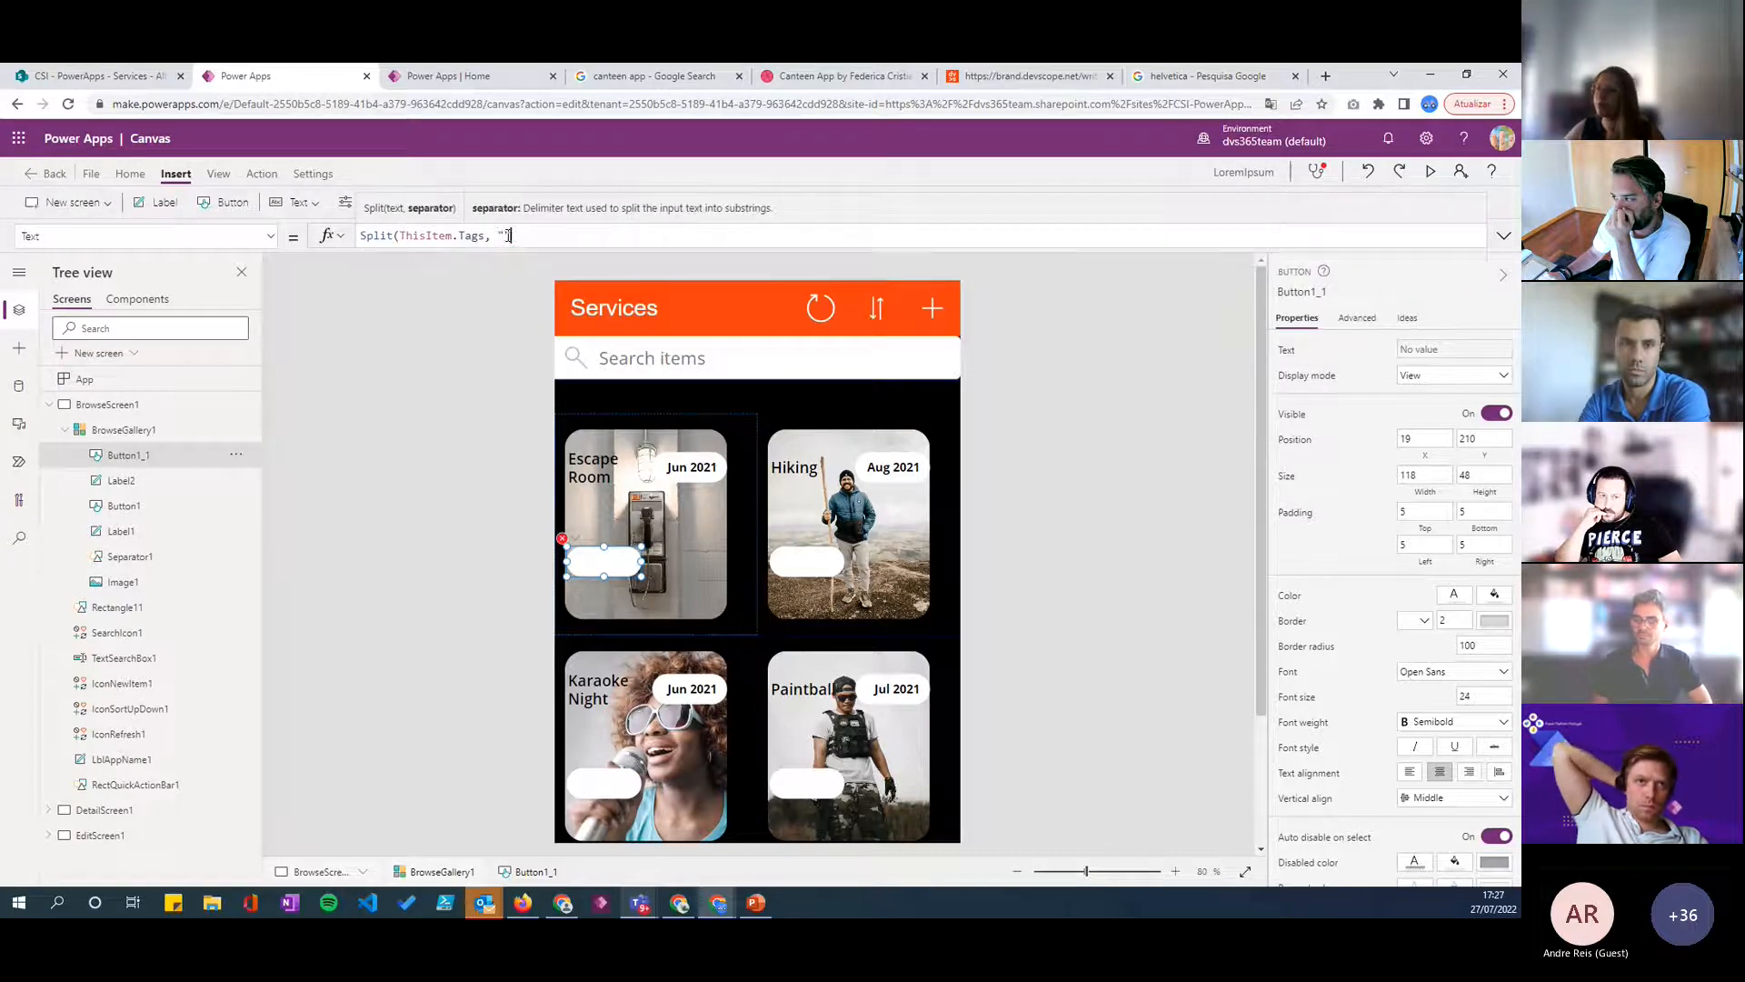
type(";")
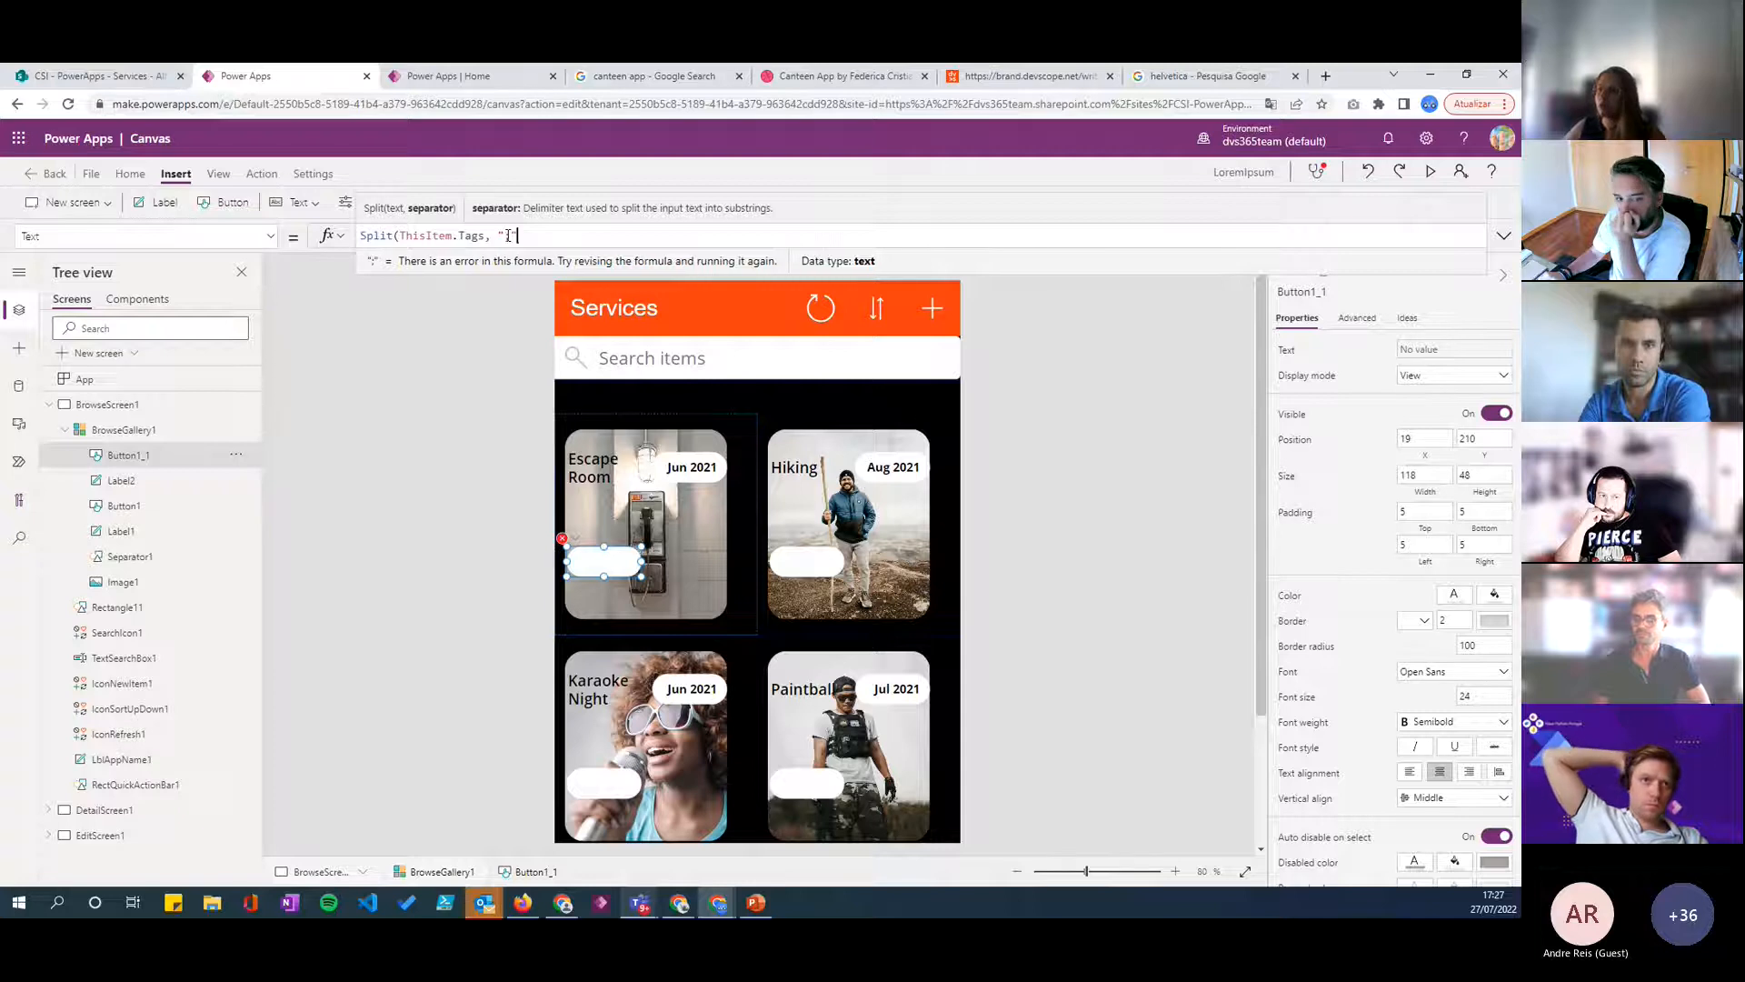
type(")")
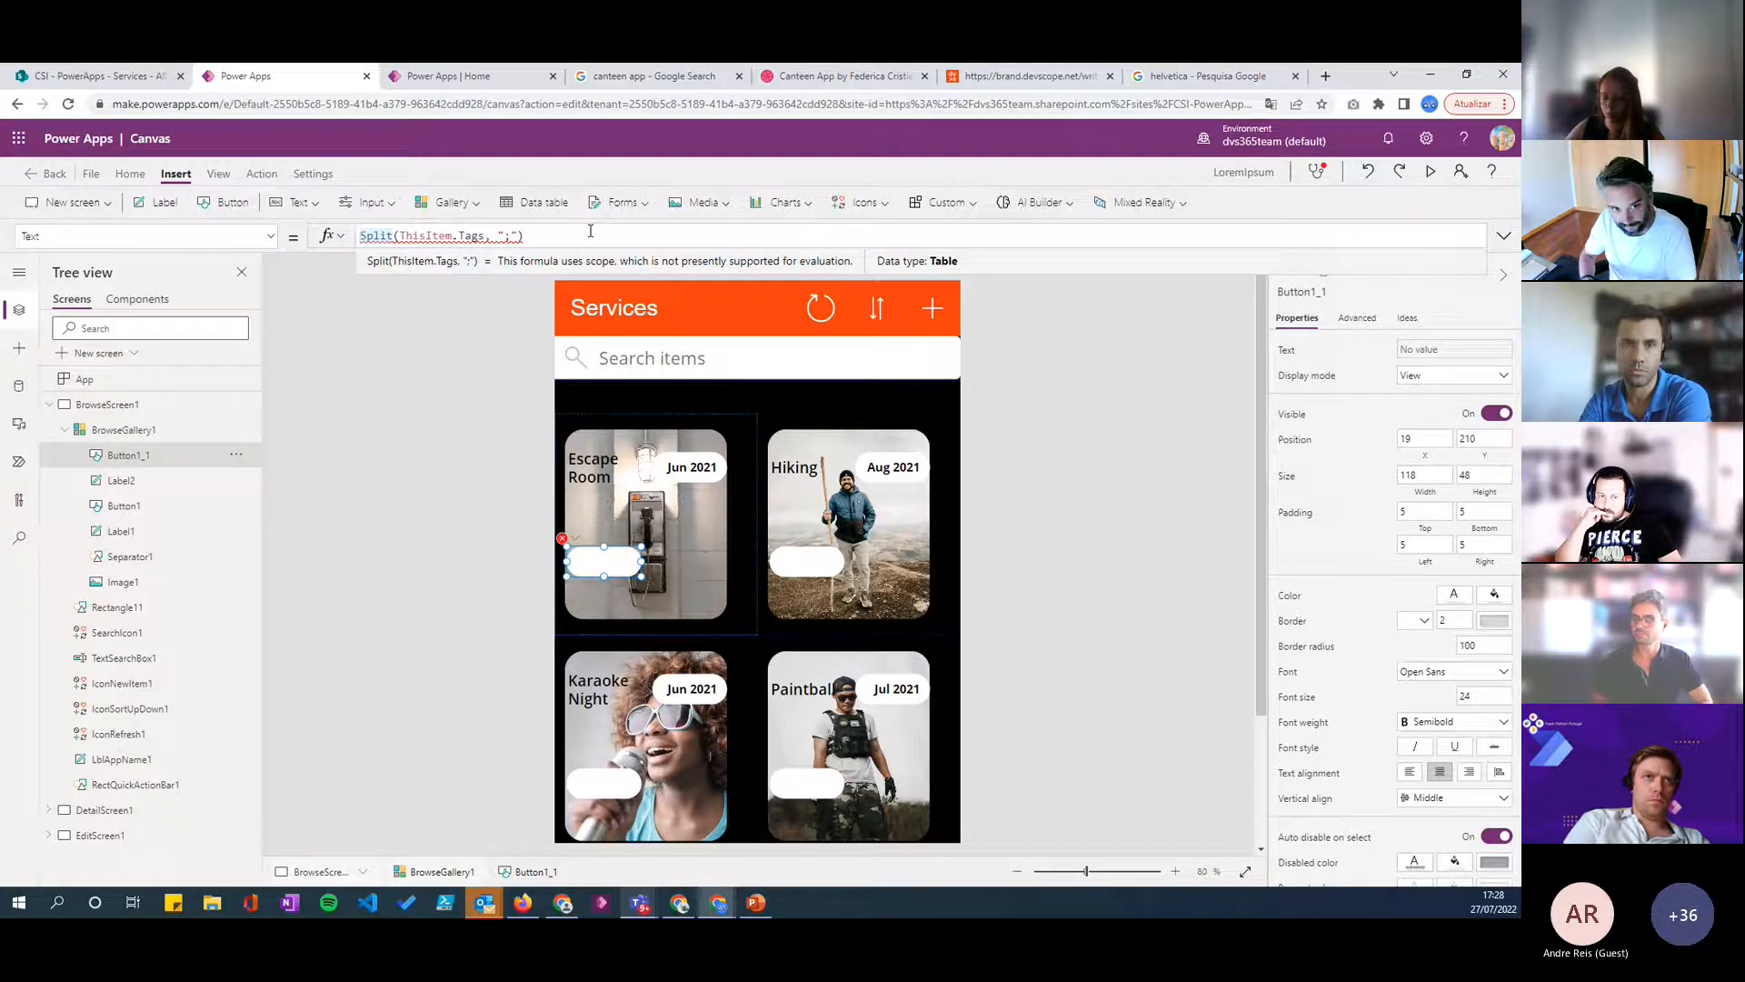
- Extend the copied button's text formula to return only the last tag: Last(Split(ThisItem.Tags, ";")).Result
type("Last(")
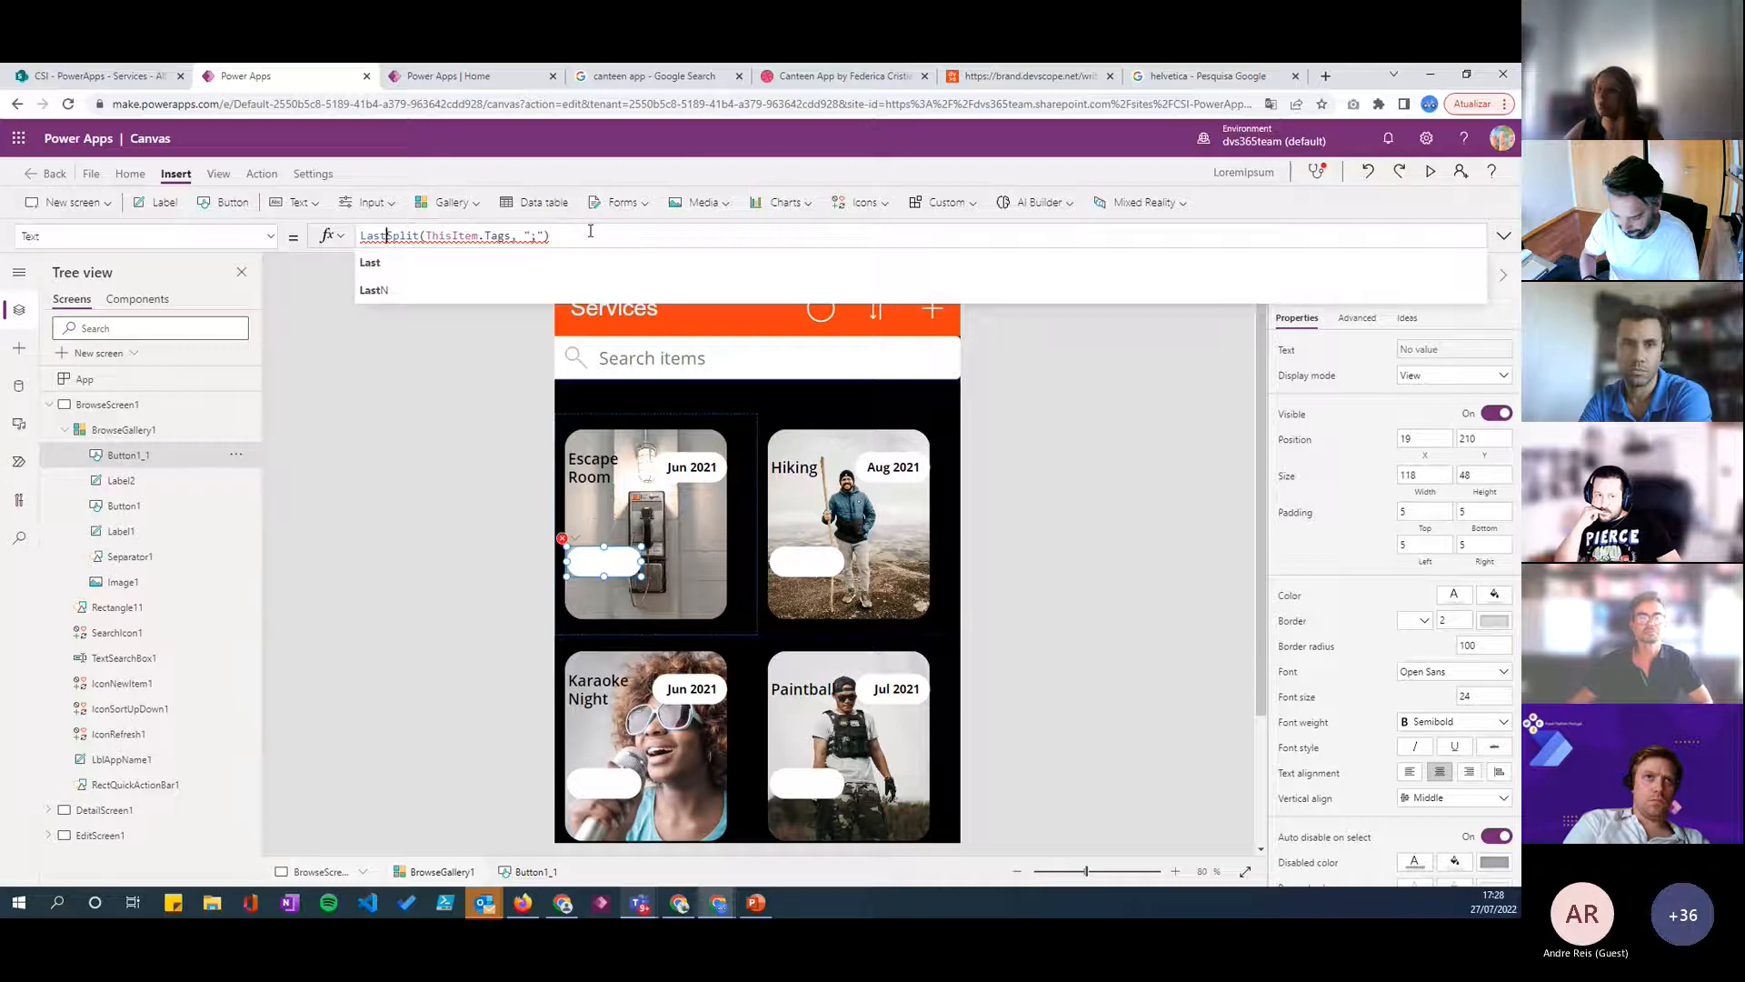
left_click(571, 238)
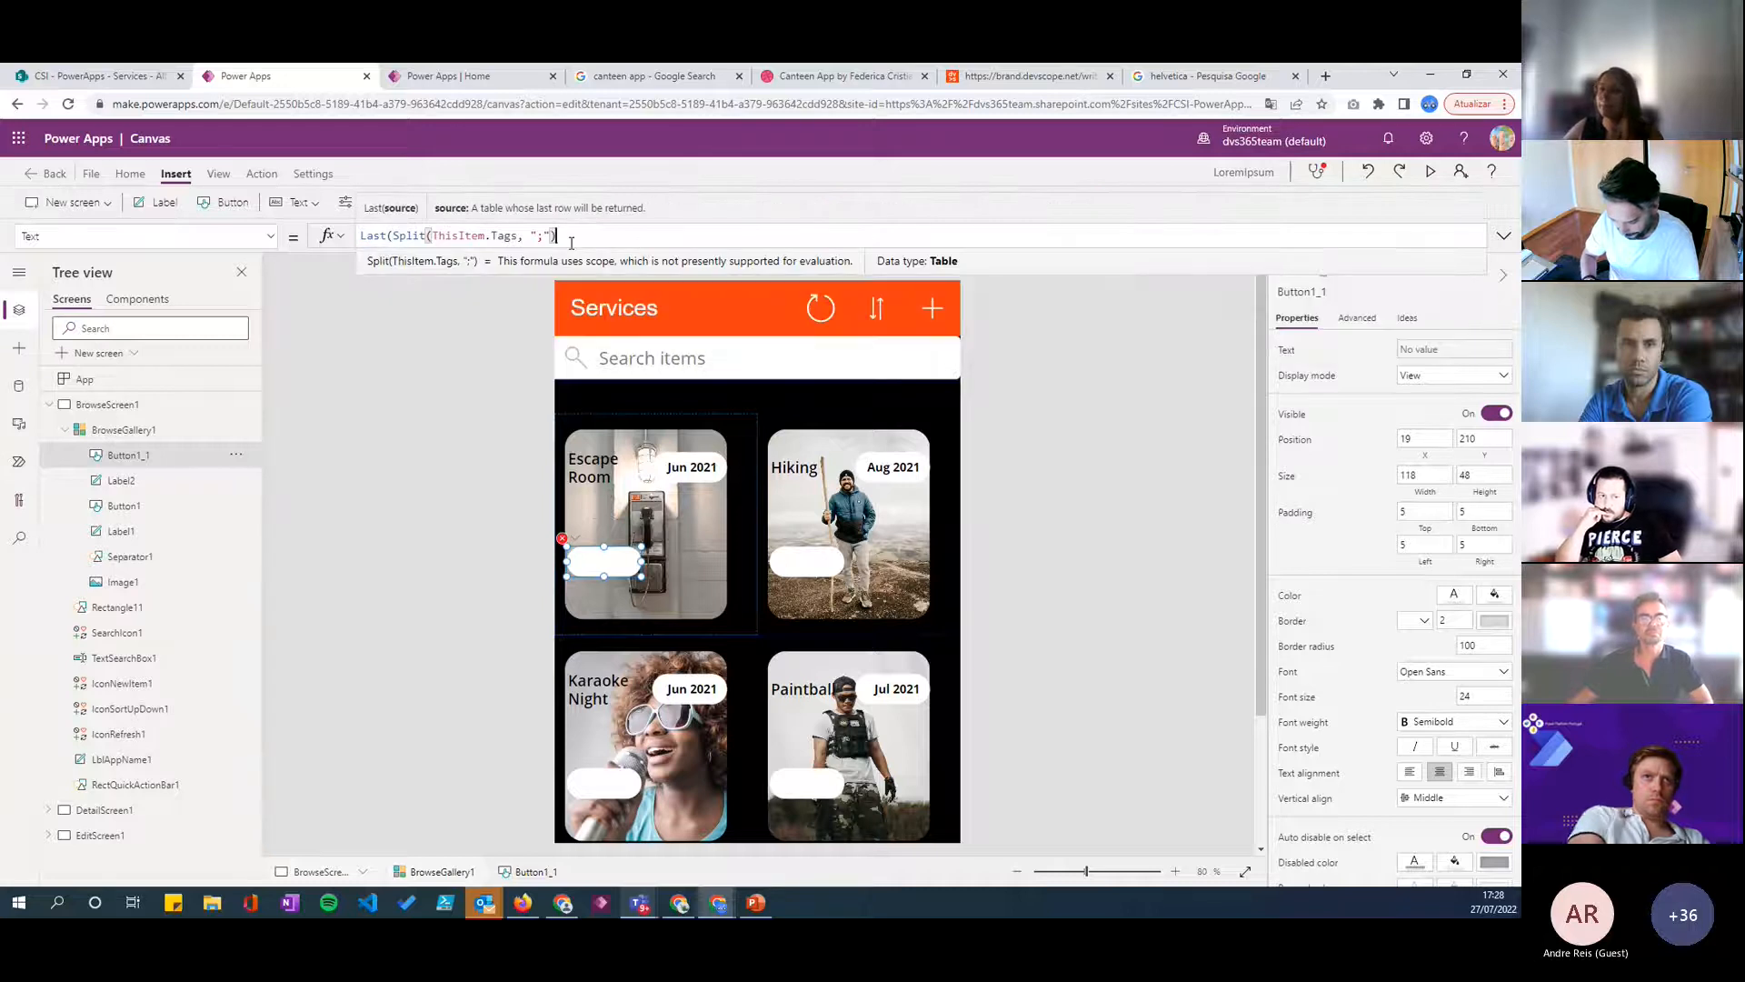
type(")")
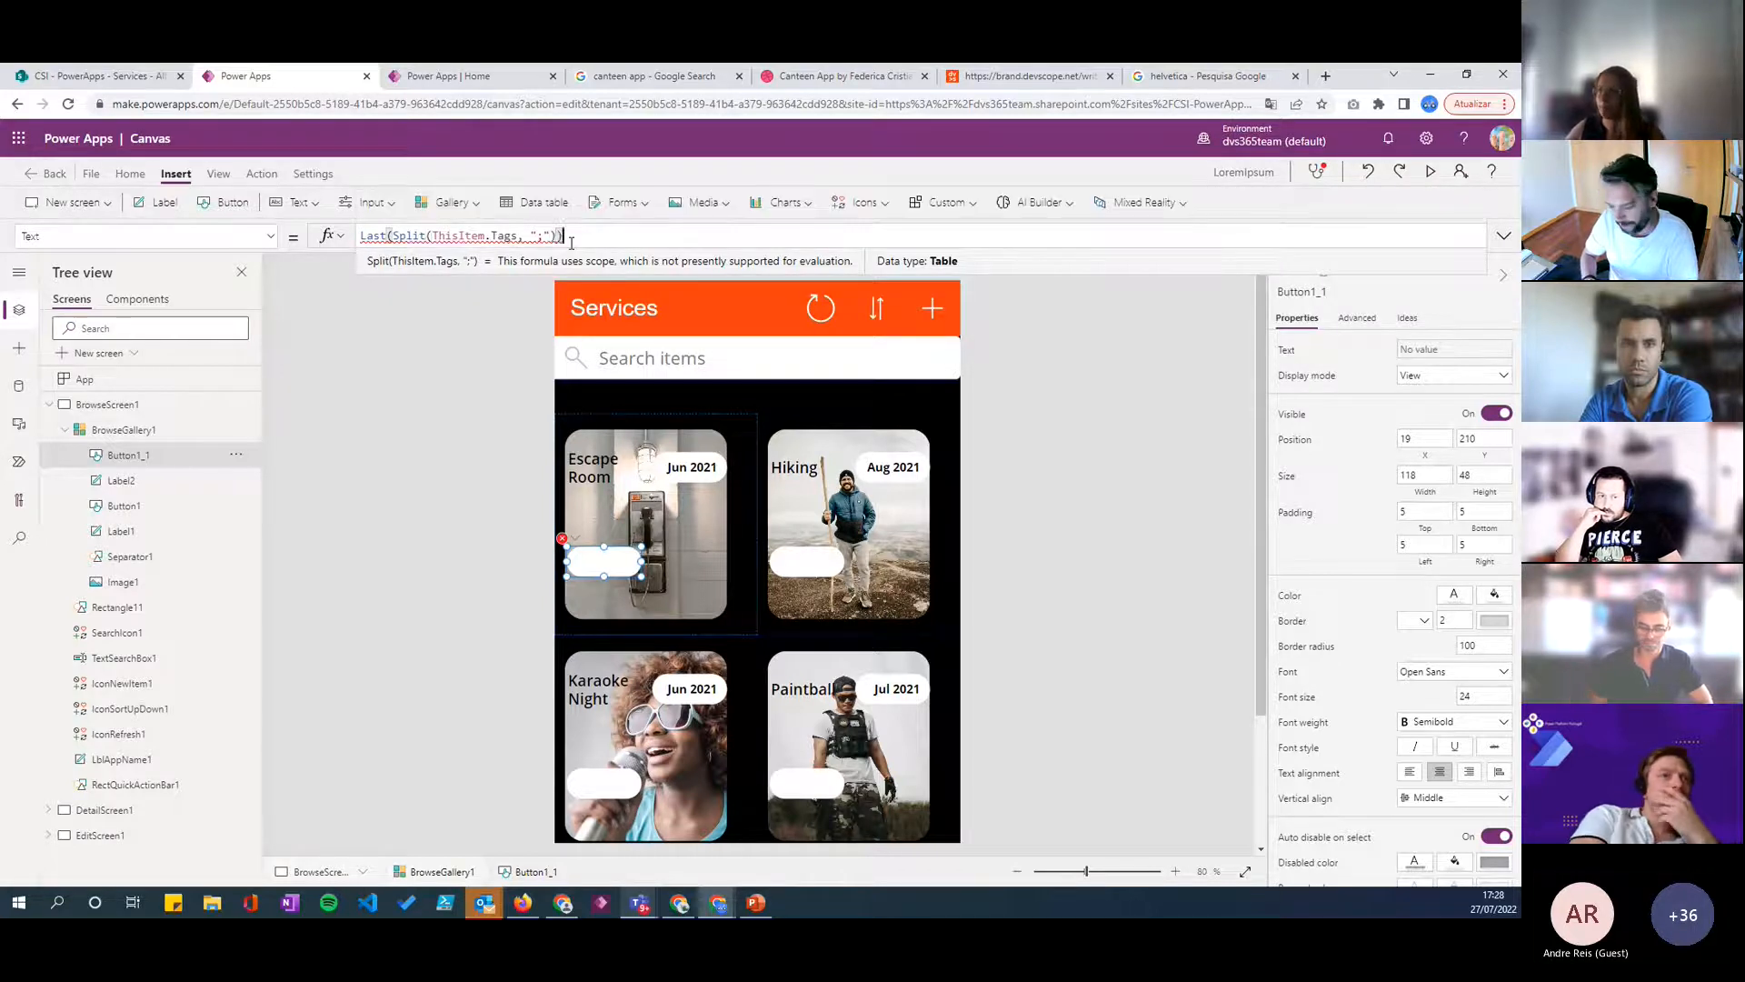
type(".Result")
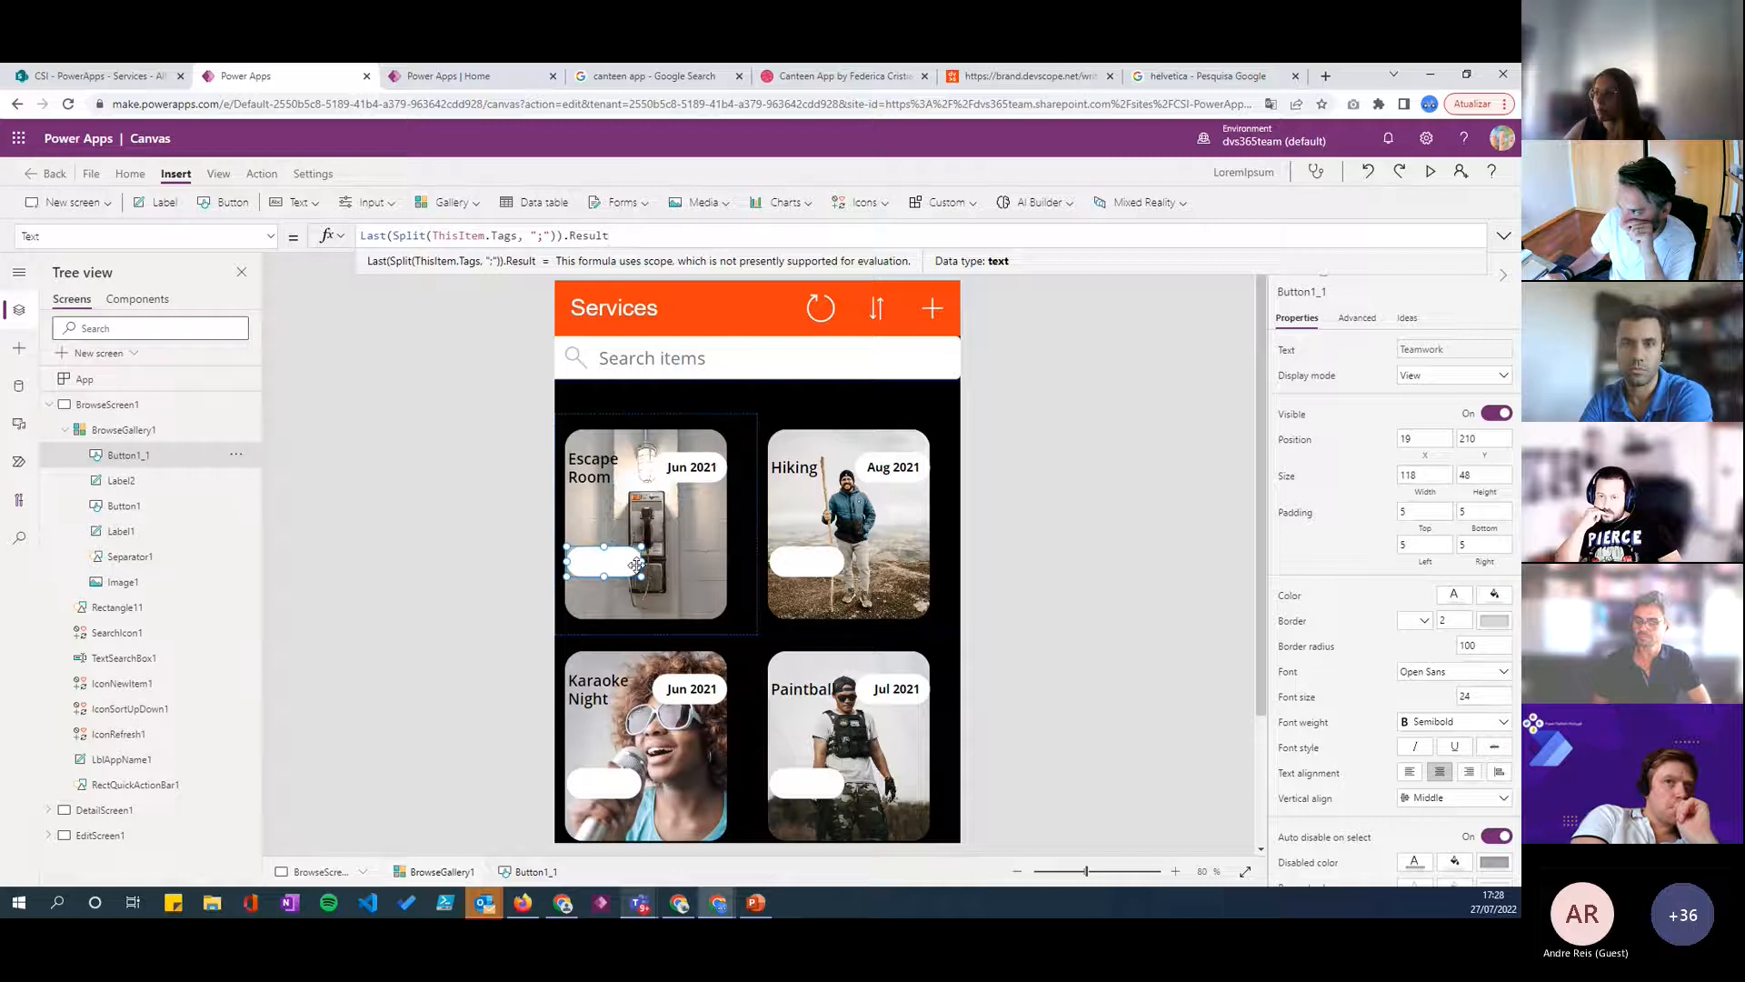
- Give the tag button dark grey text from the theme colors and set its font size to 12
left_click(1457, 599)
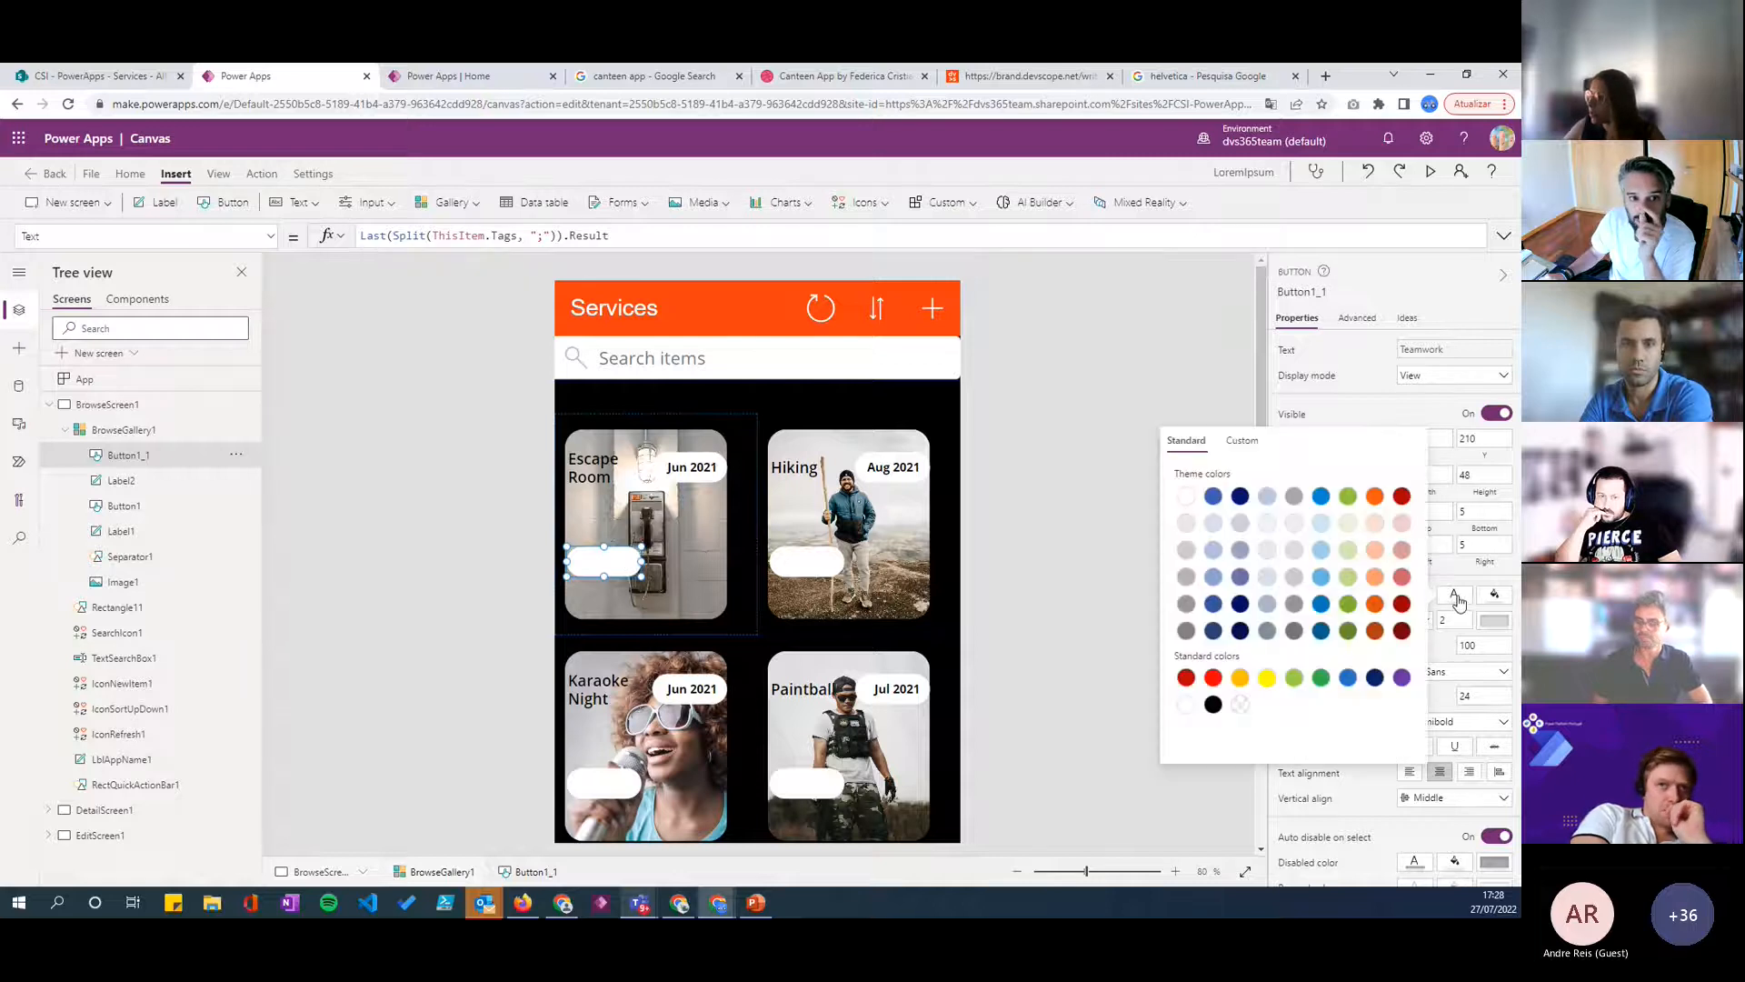
left_click(1291, 633)
left_click_drag(642, 563, 662, 563)
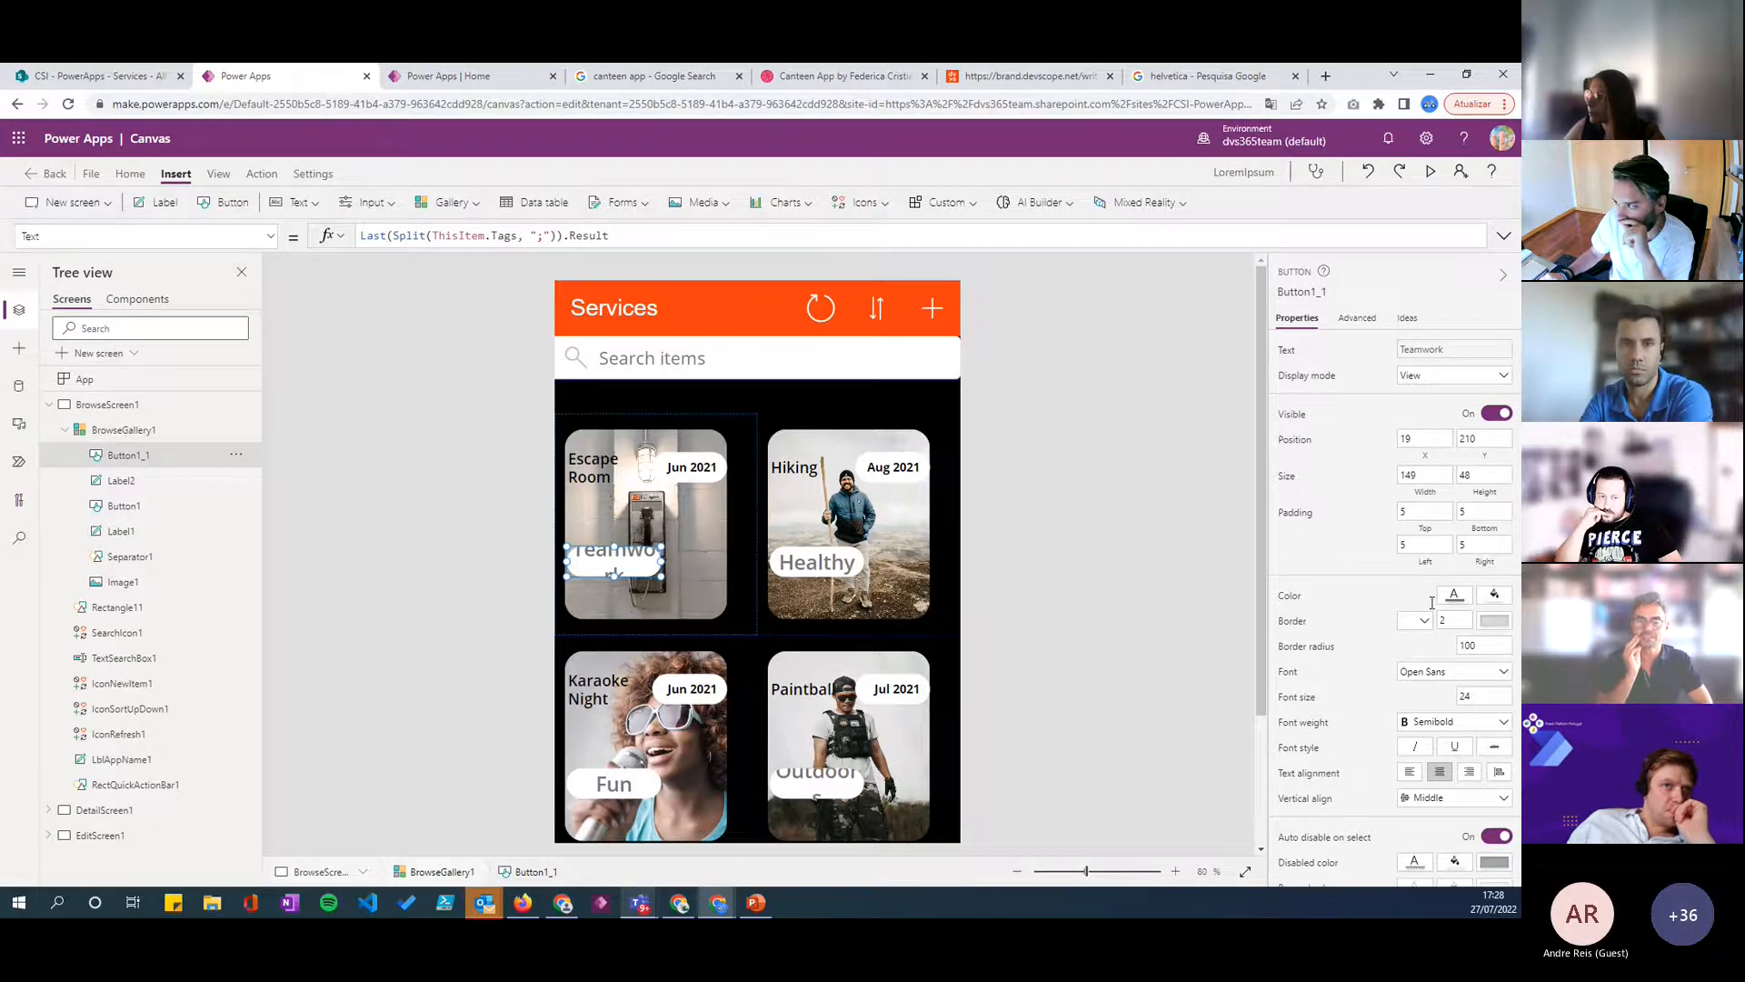
left_click(1484, 697)
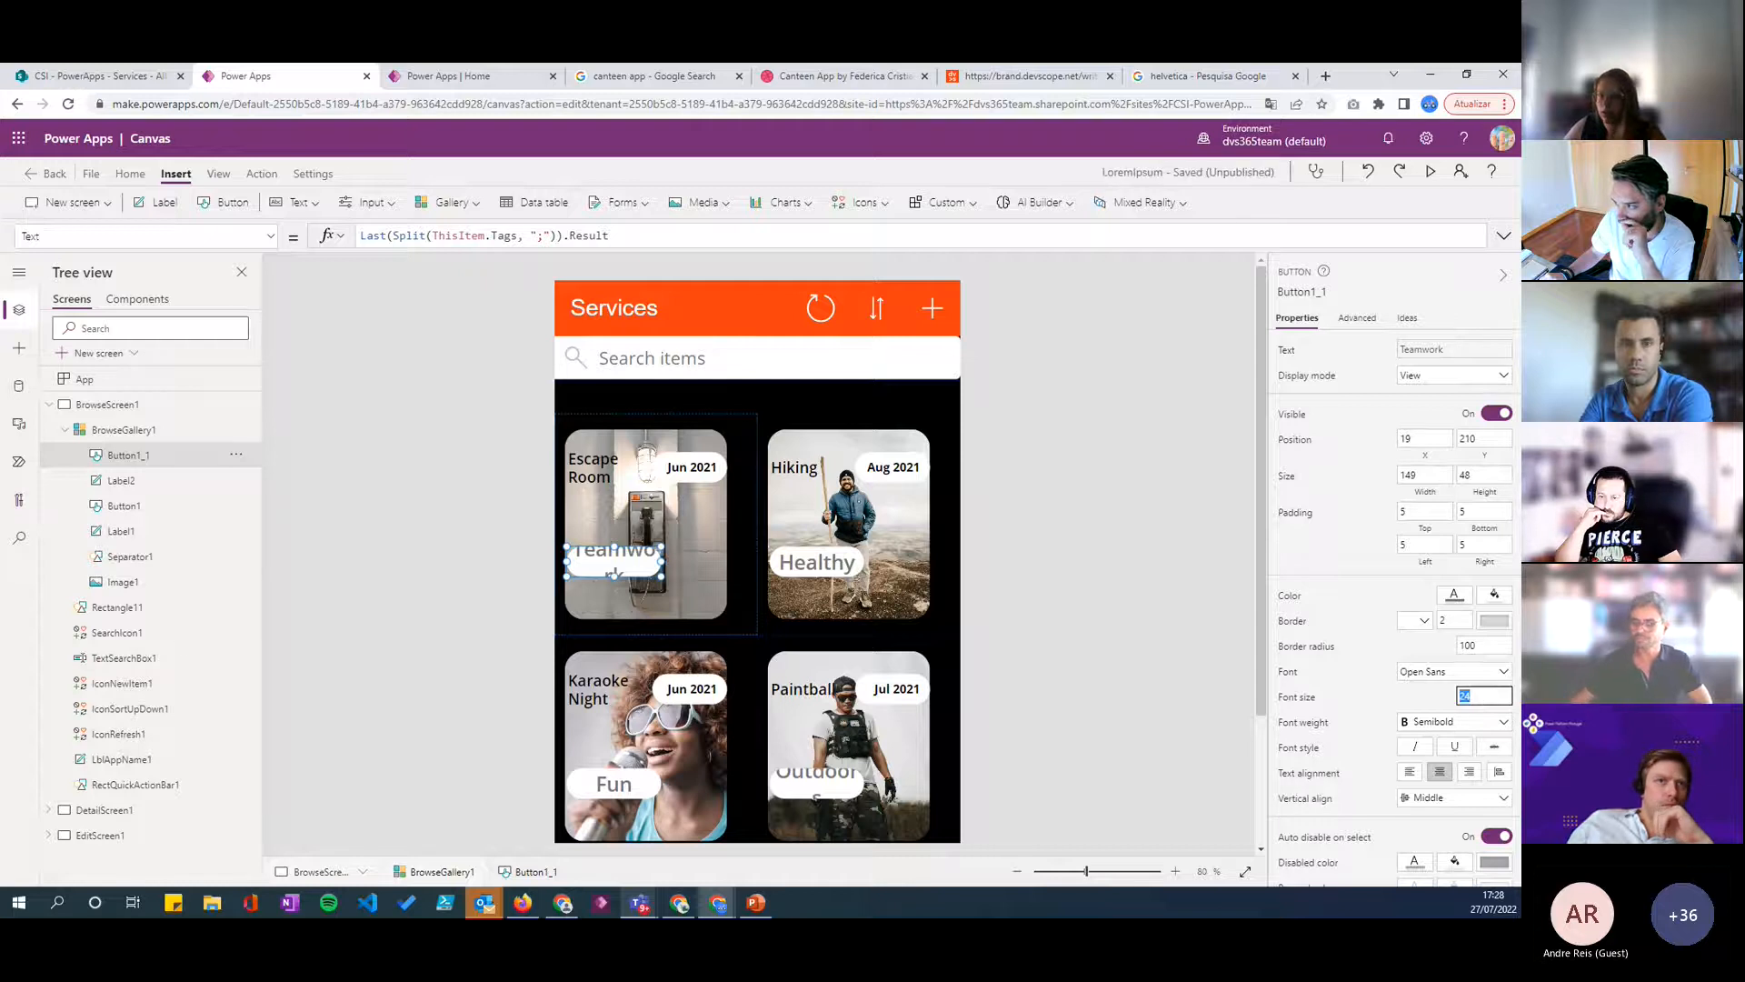
type("12")
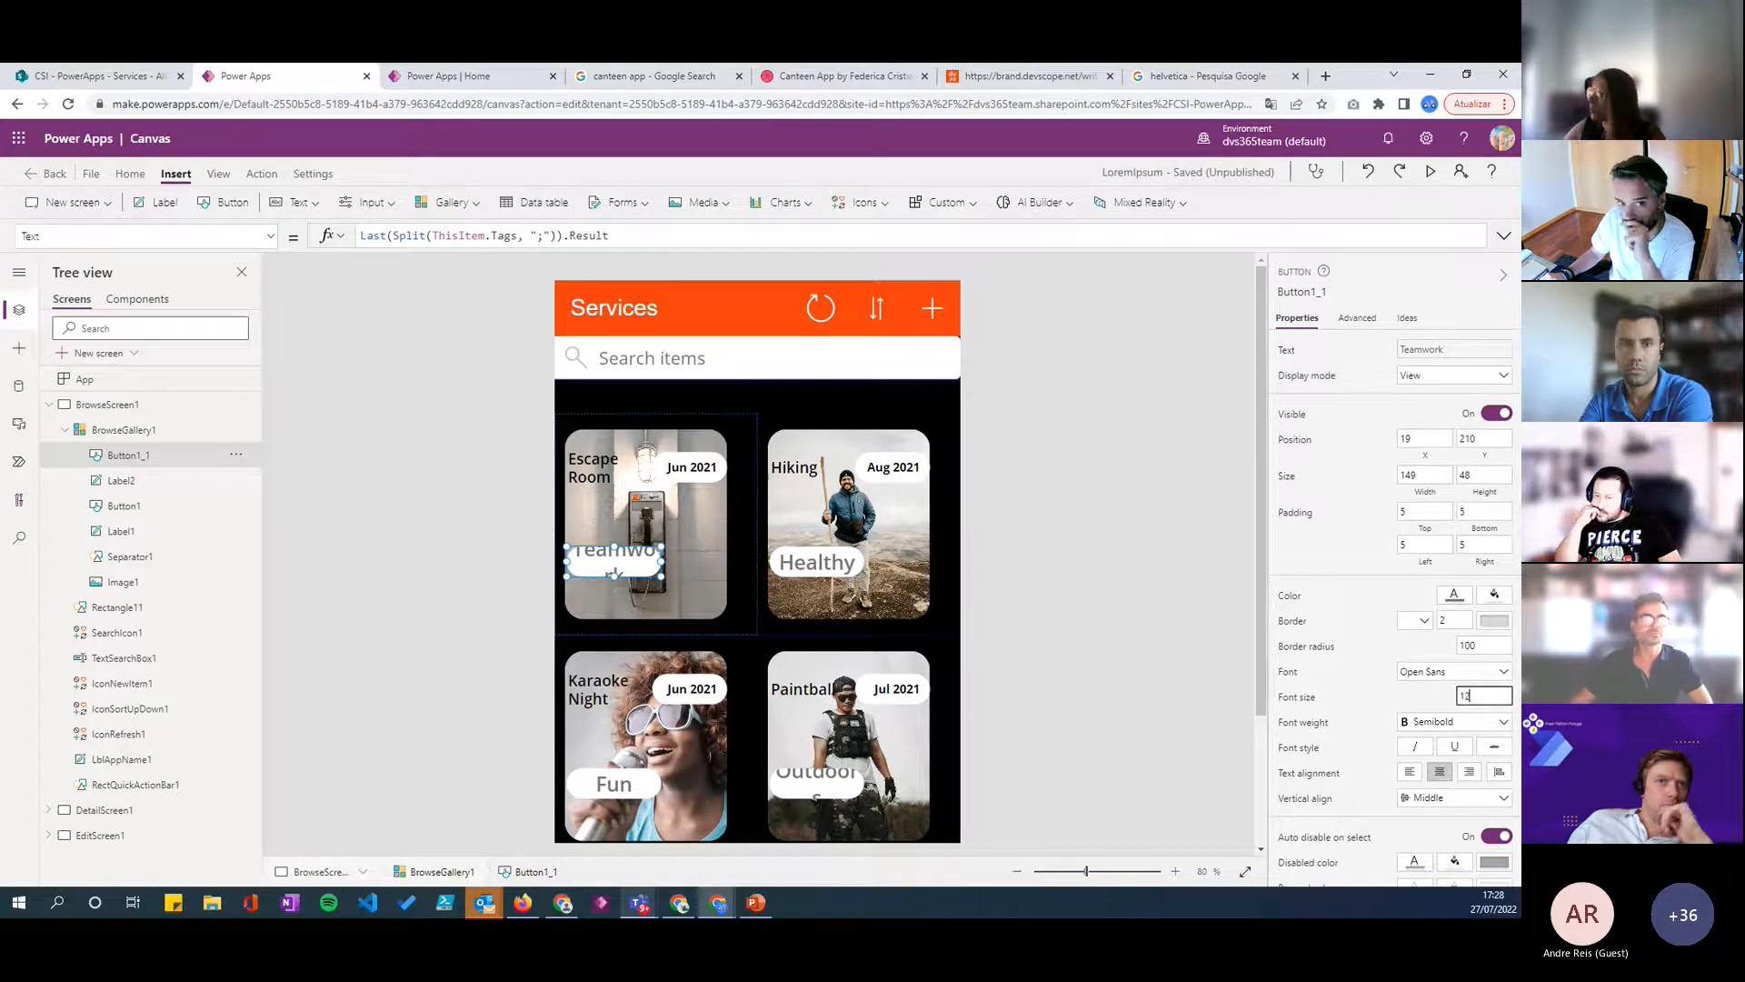
left_click(1370, 721)
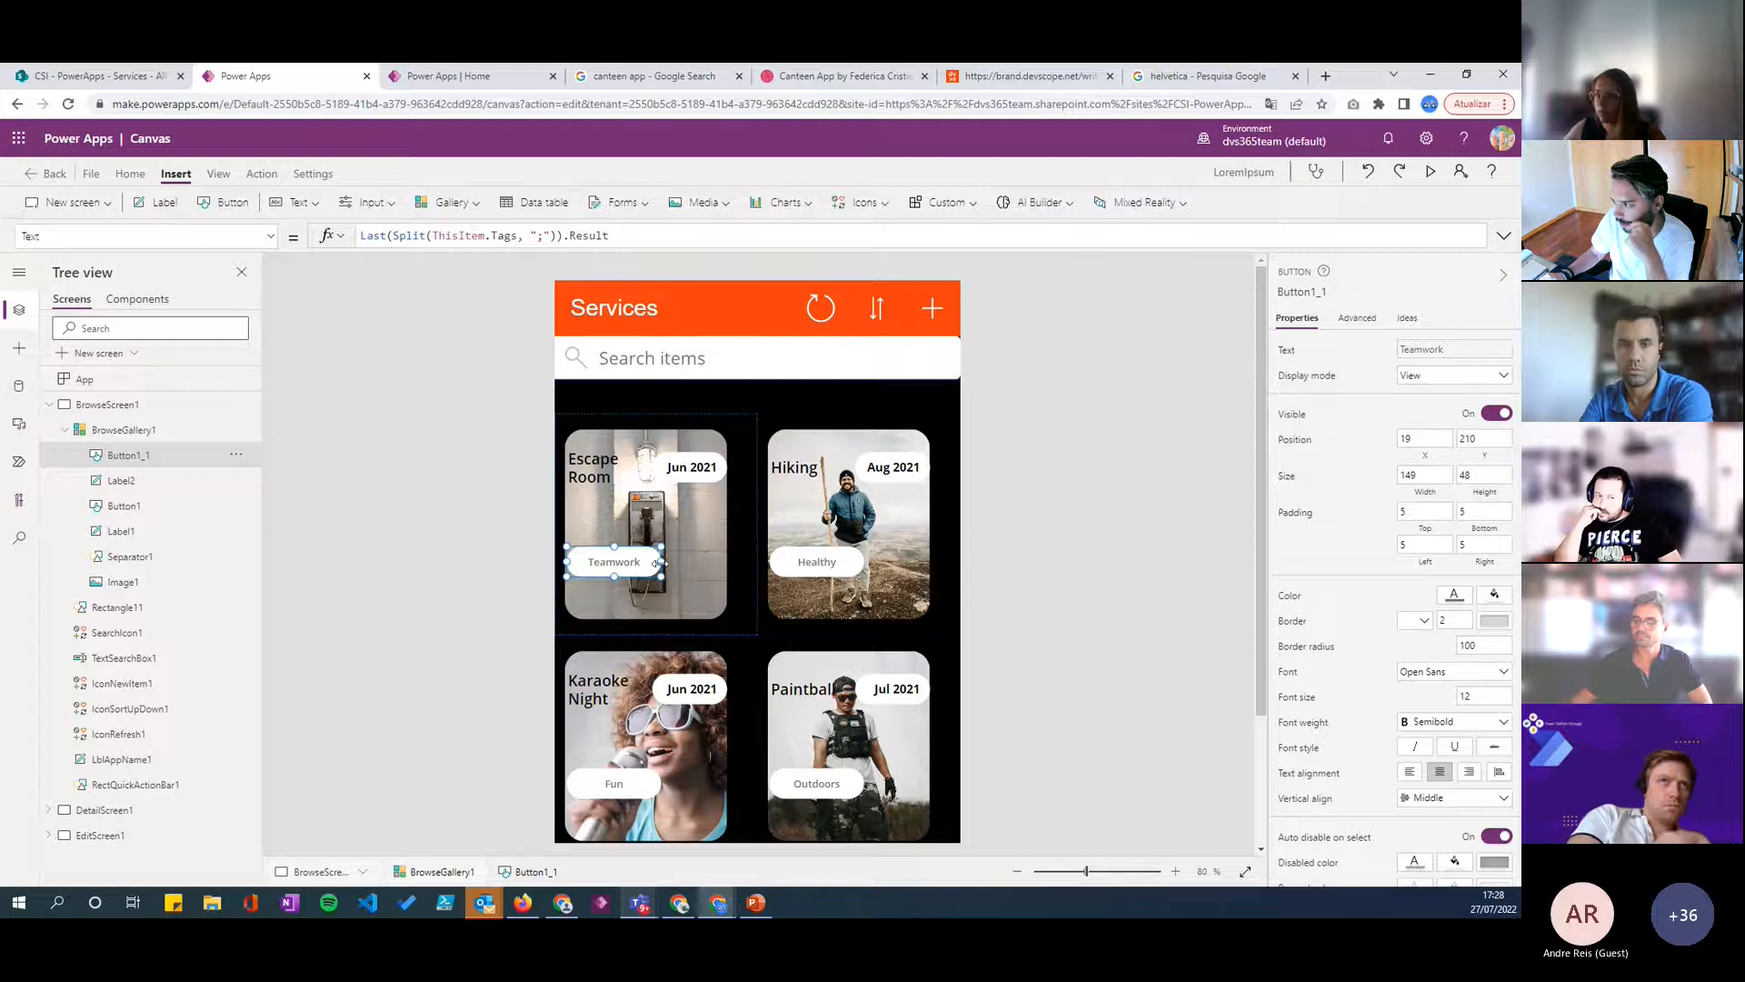
- Resize the tag button to 135 wide and 35 high
left_click_drag(658, 563, 651, 563)
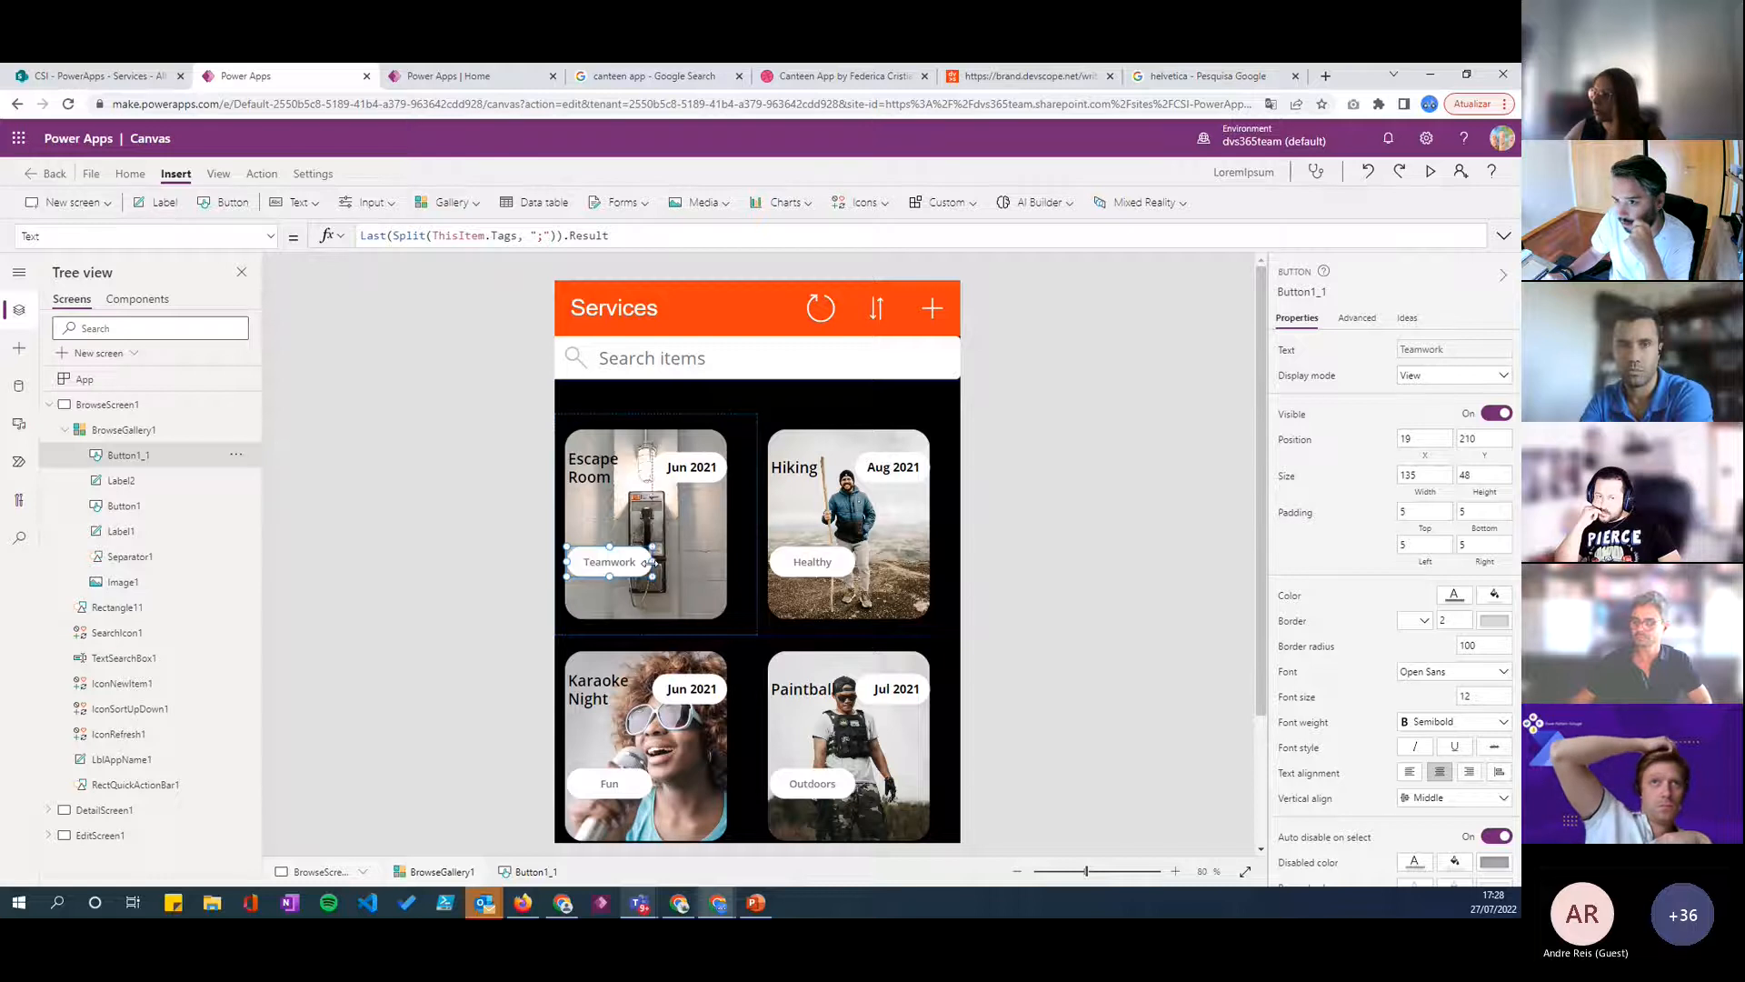
left_click(1483, 471)
key("BackSpace")
key("BackSpace")
type("35")
key("Return")
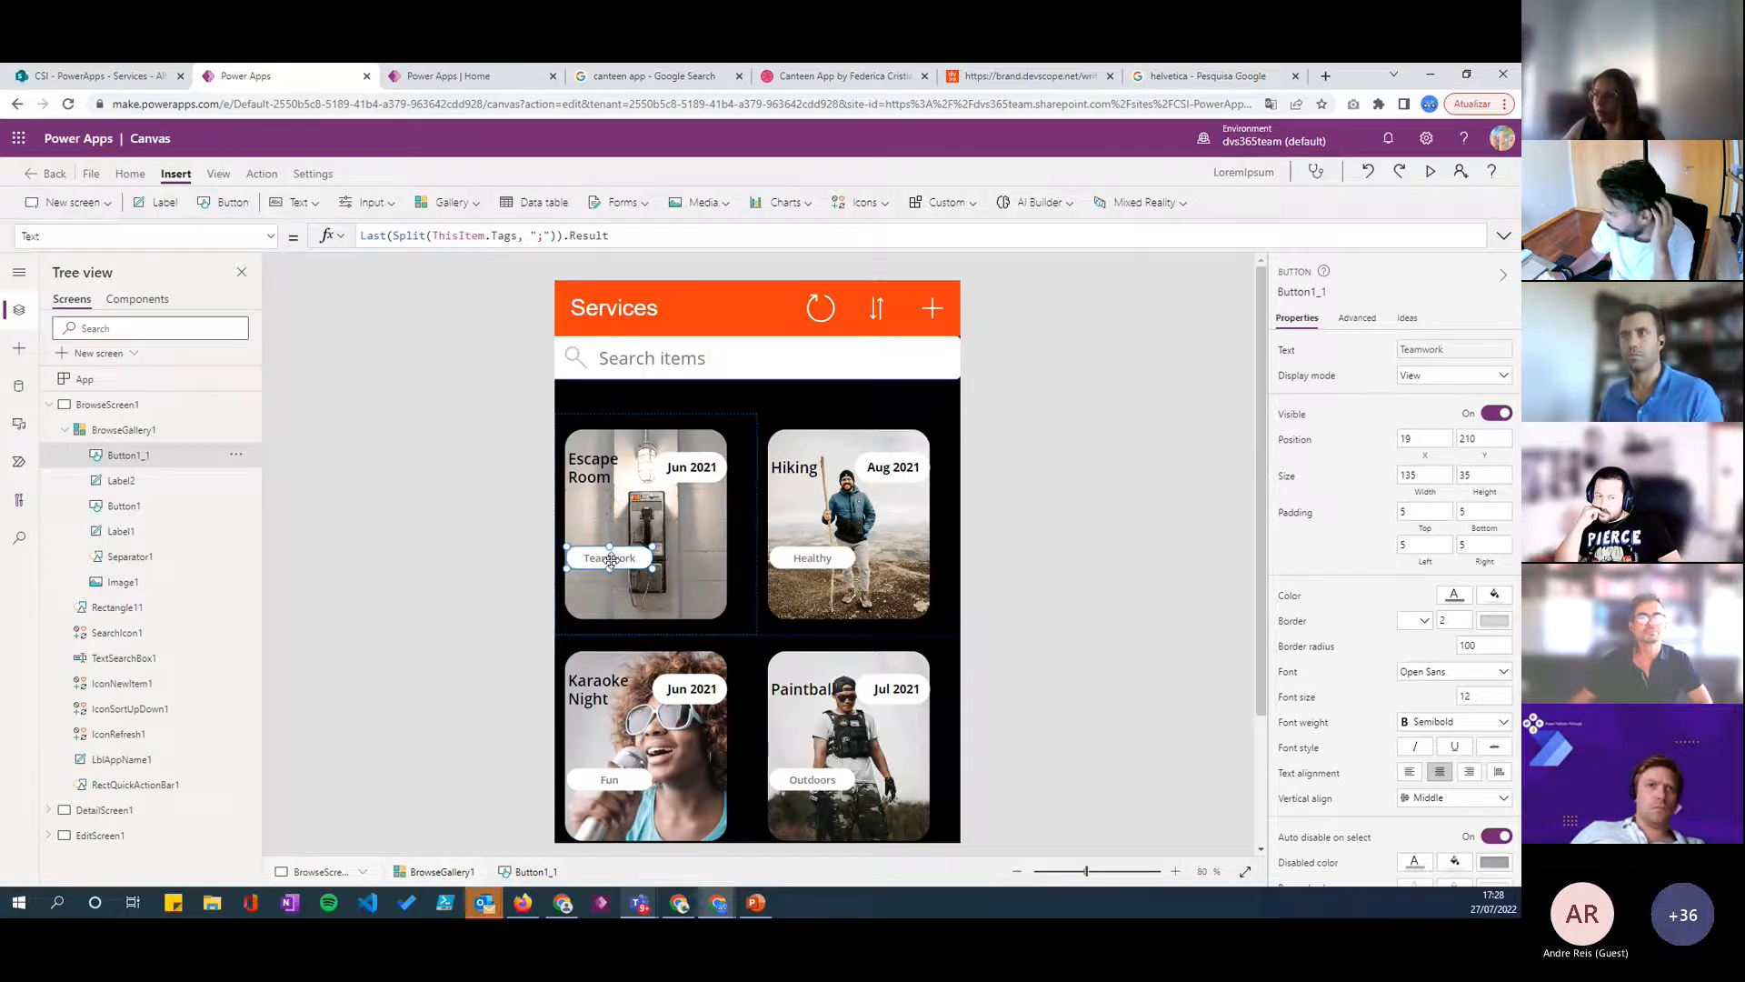
left_click(1452, 592)
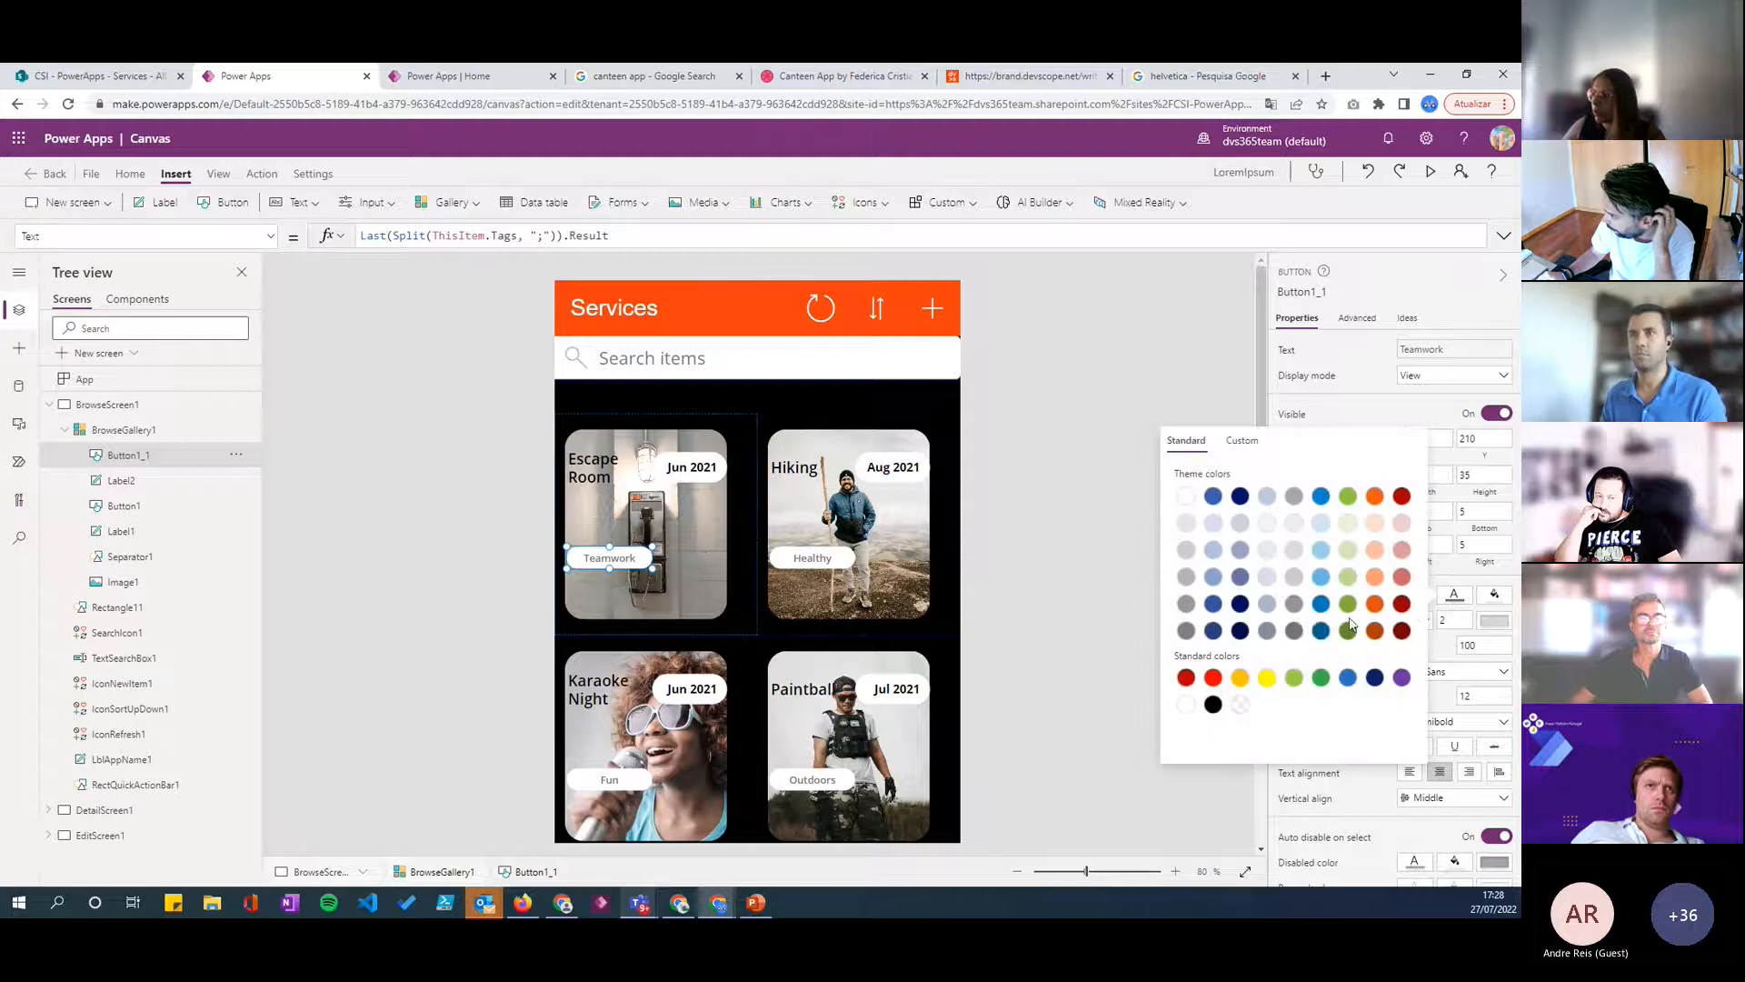
left_click(1057, 616)
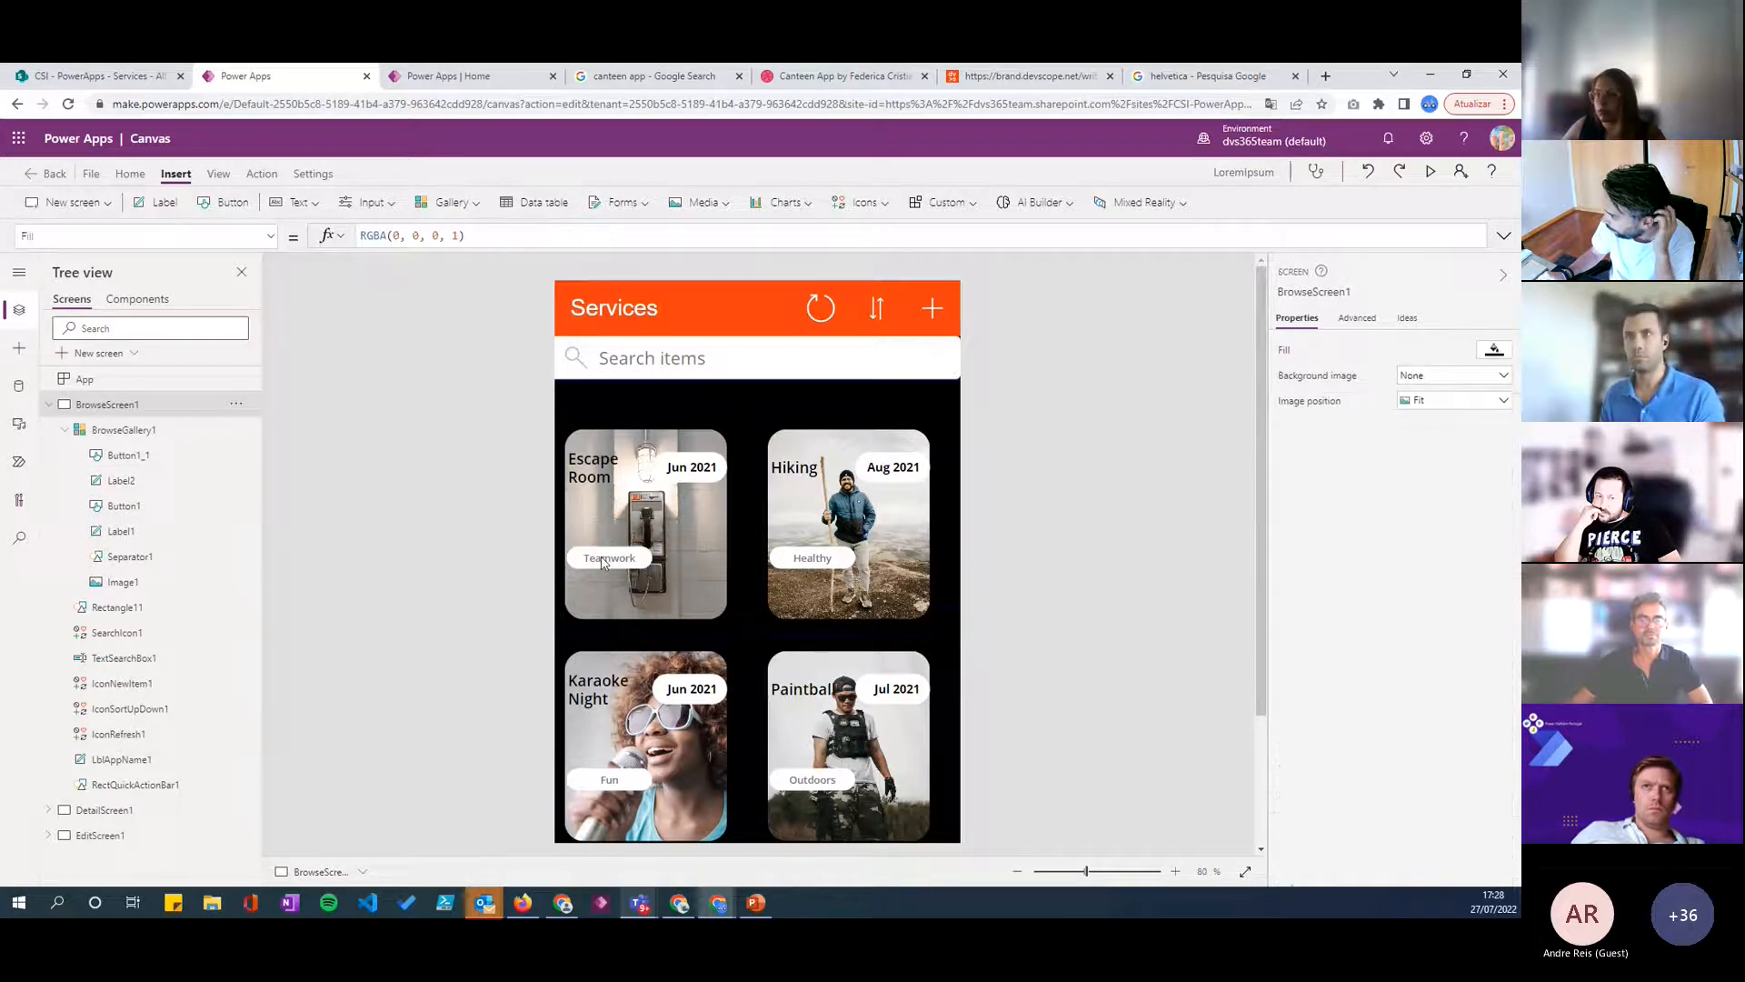
left_click(563, 561)
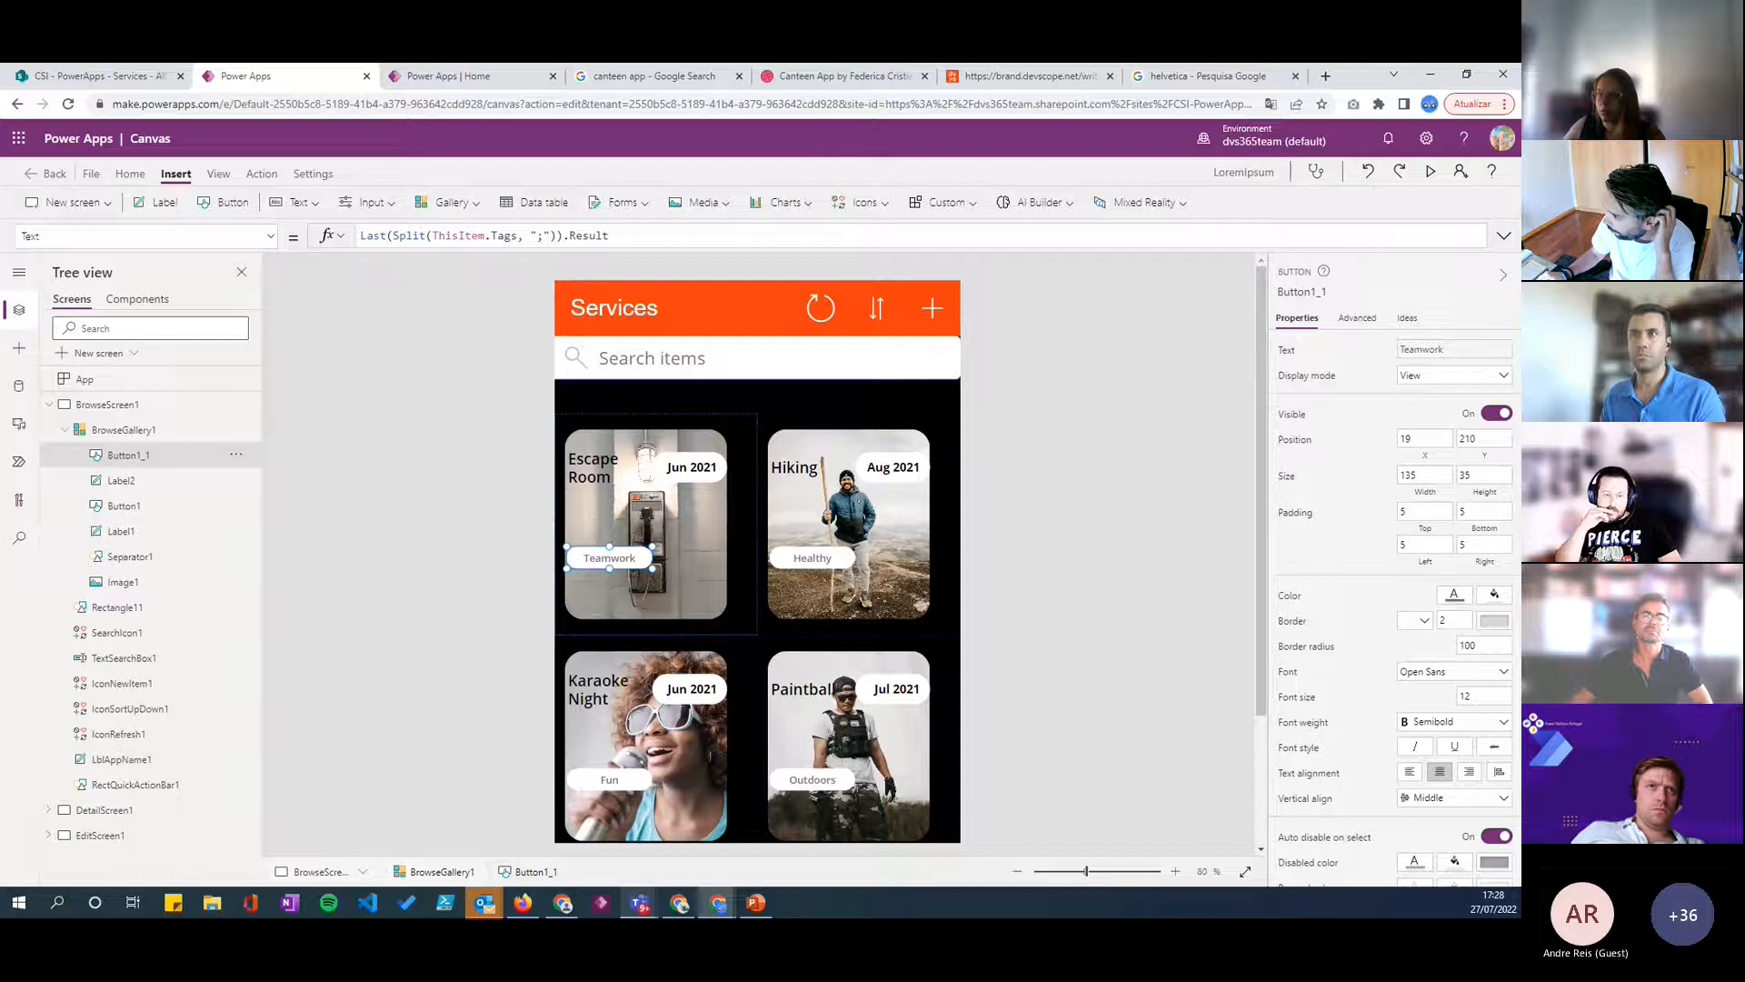
left_click(1457, 673)
left_click(1378, 685)
left_click(1429, 729)
left_click(1433, 762)
left_click(1122, 596)
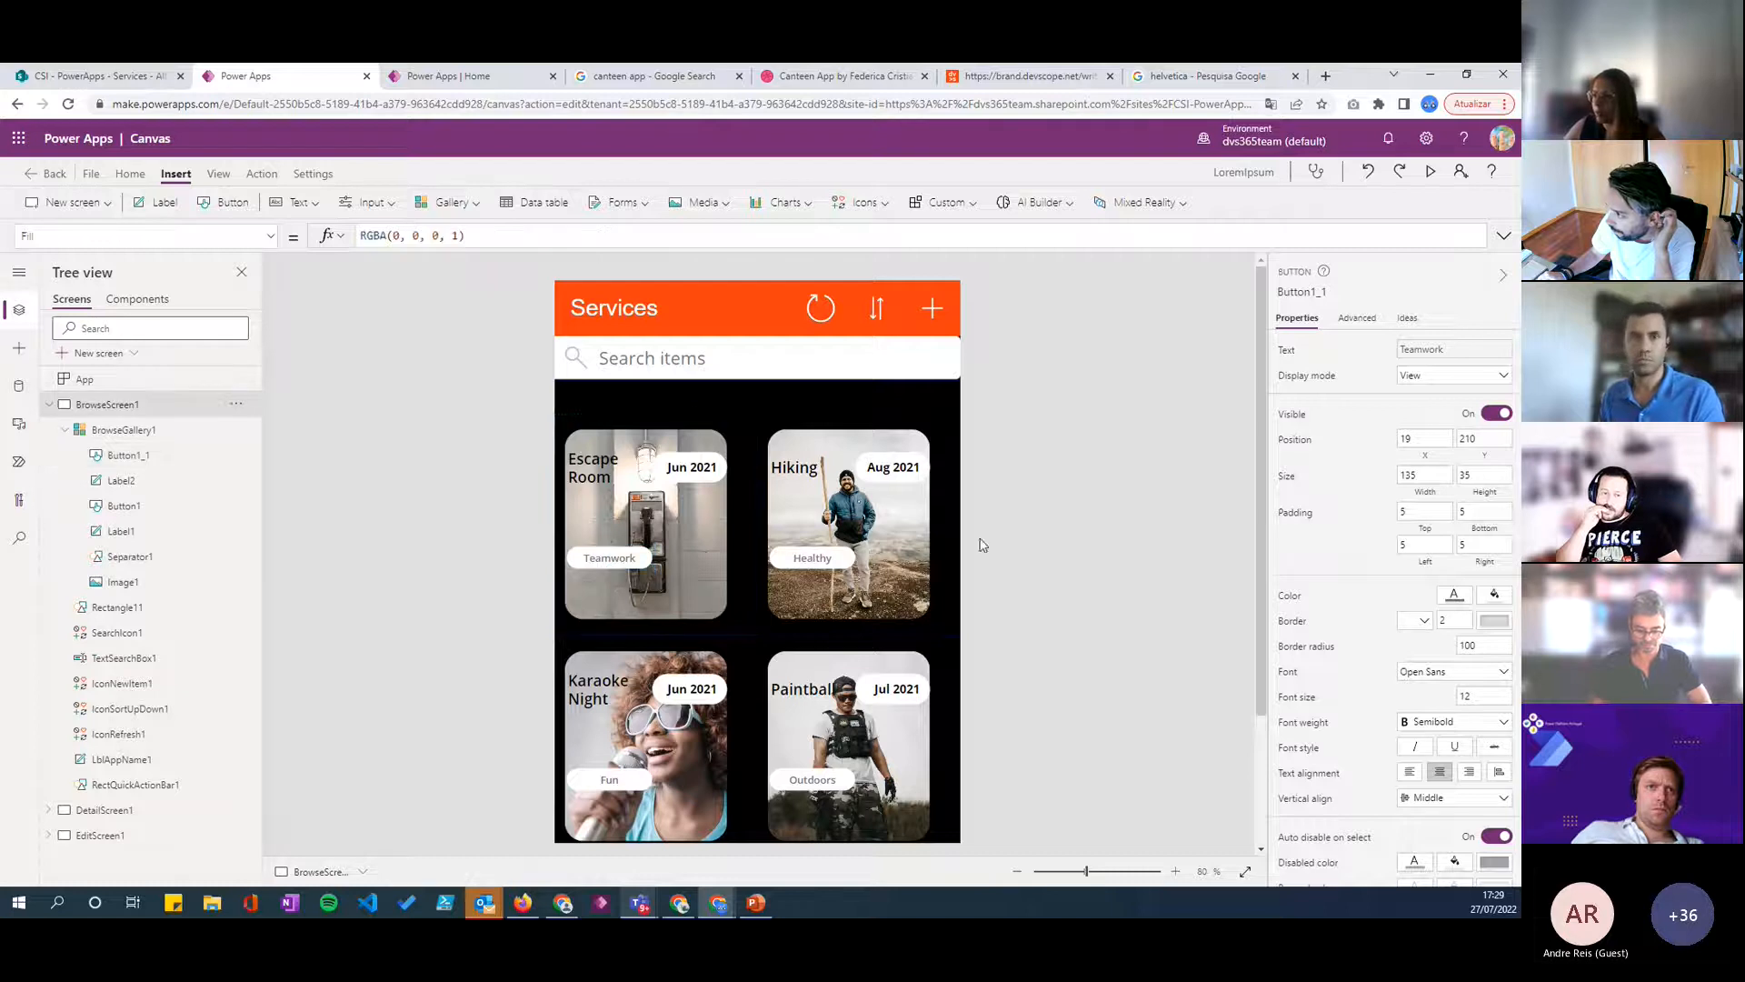
left_click(629, 561)
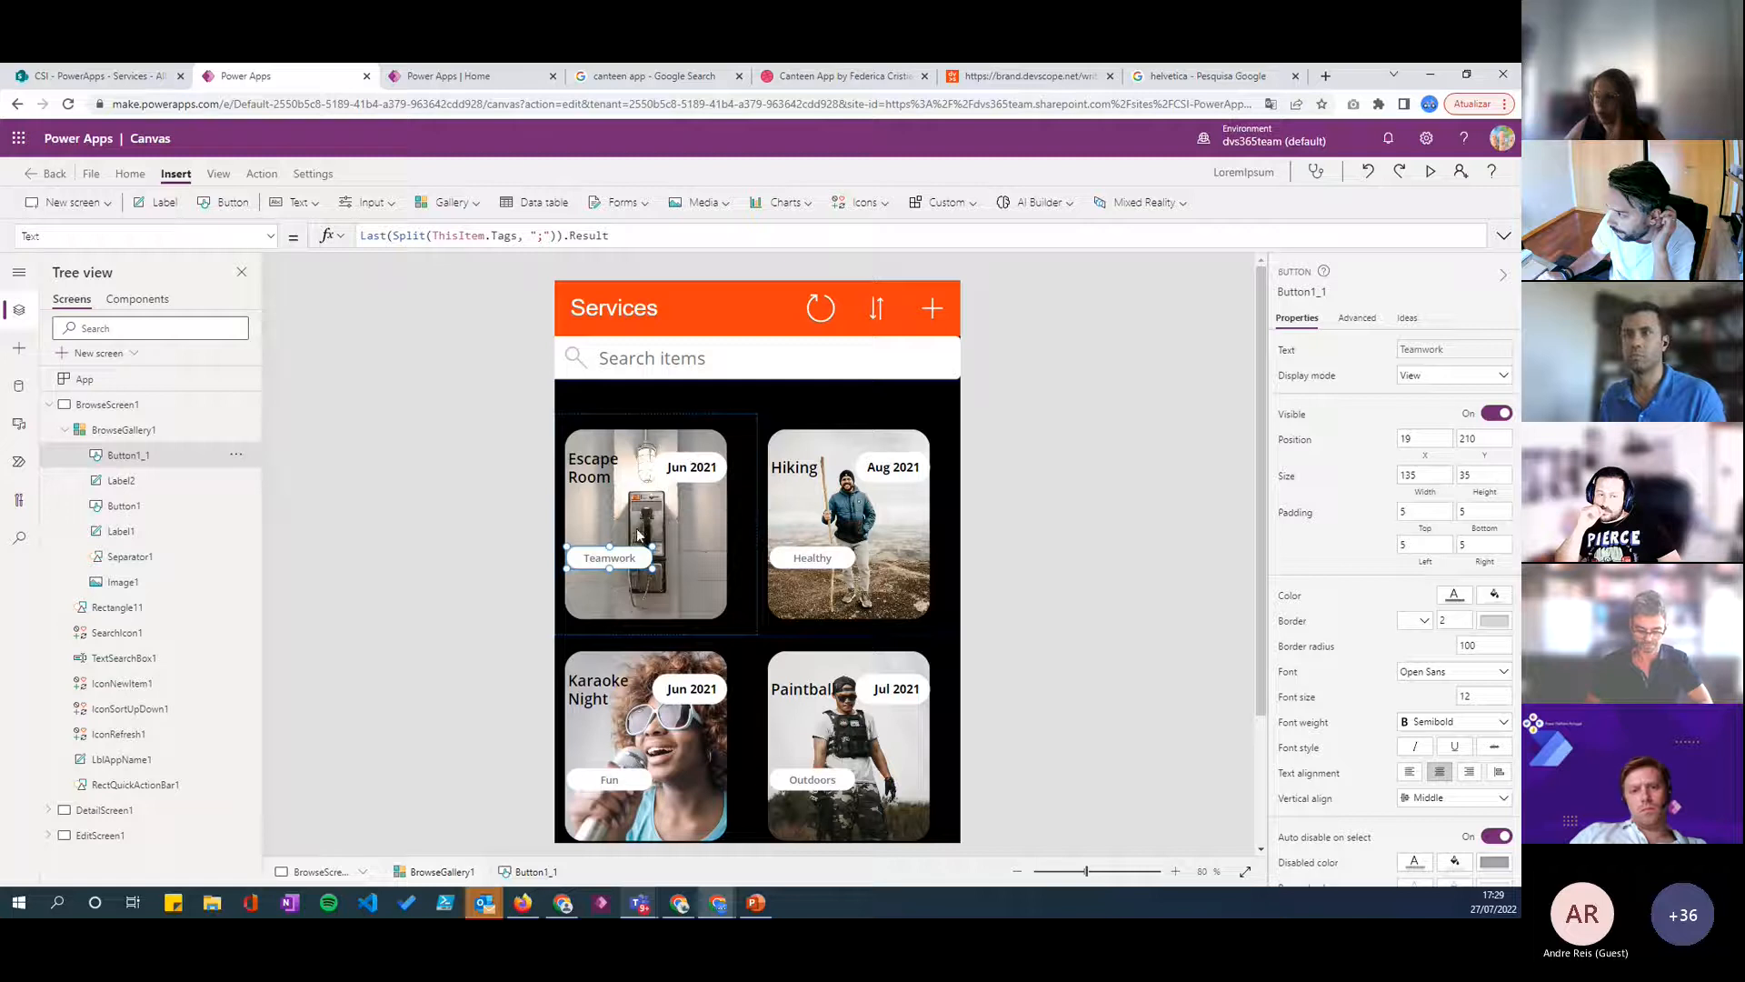
left_click(1090, 556)
- Make the tag button's white fill slightly transparent by lowering its custom color alpha to 80
left_click(639, 557)
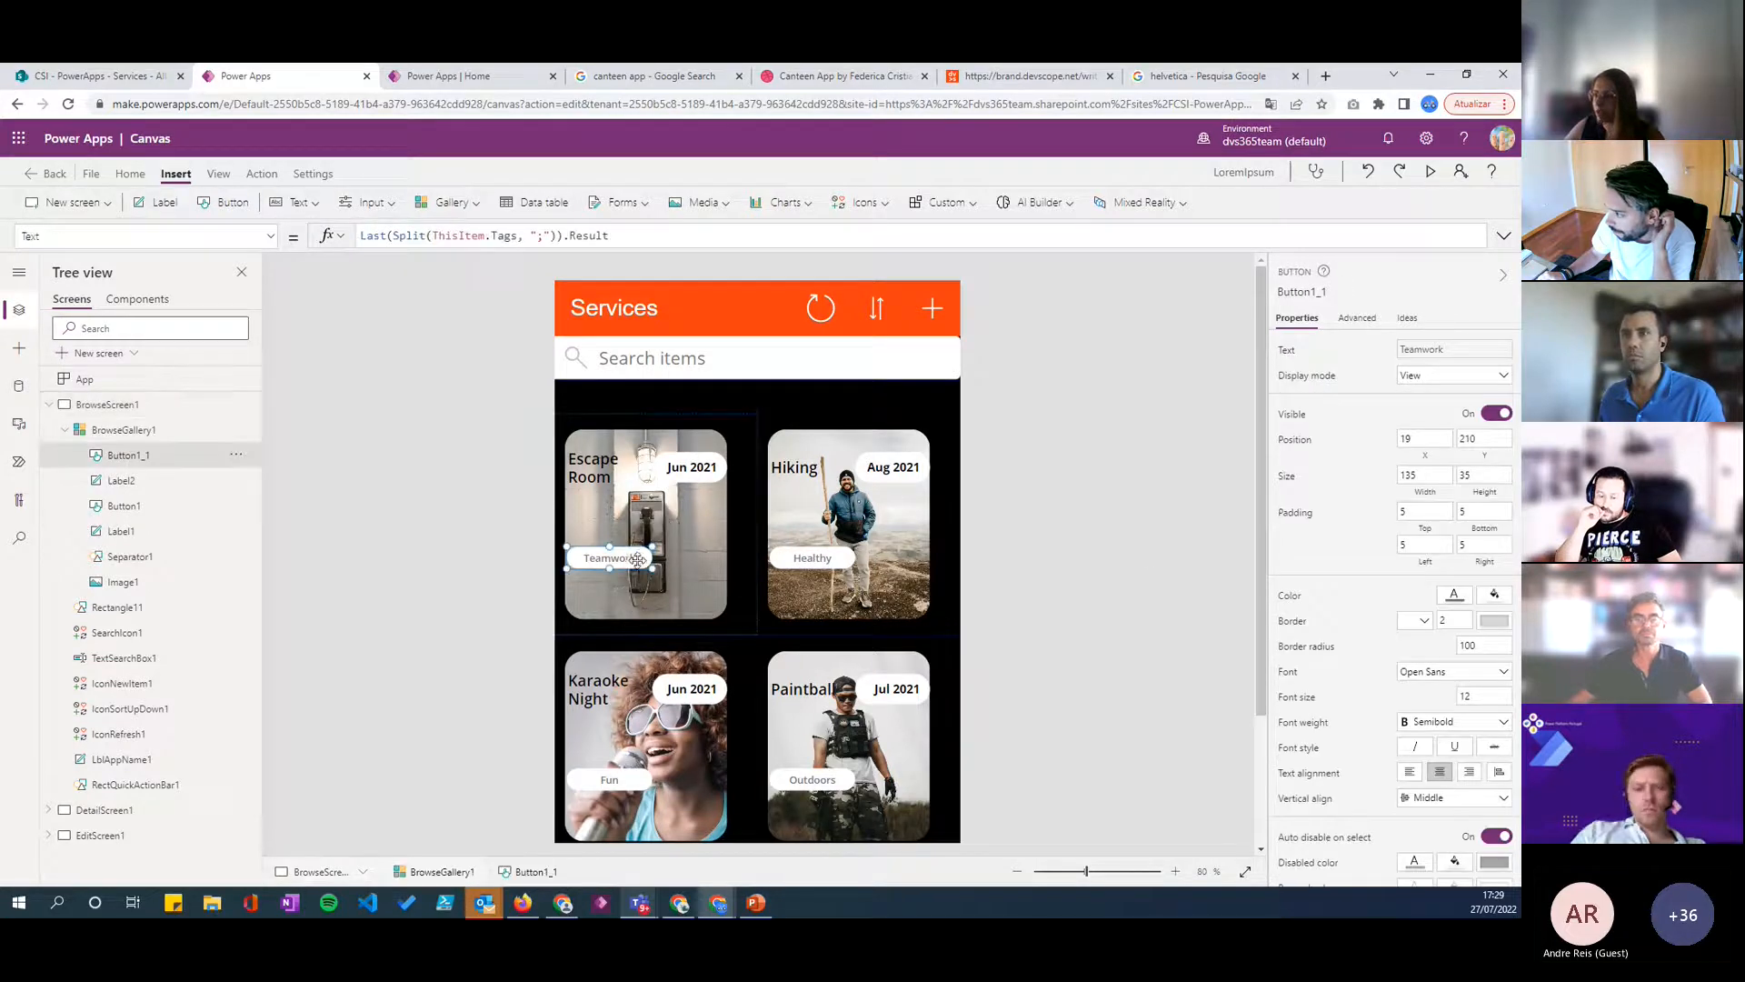
left_click(1495, 595)
left_click(1311, 449)
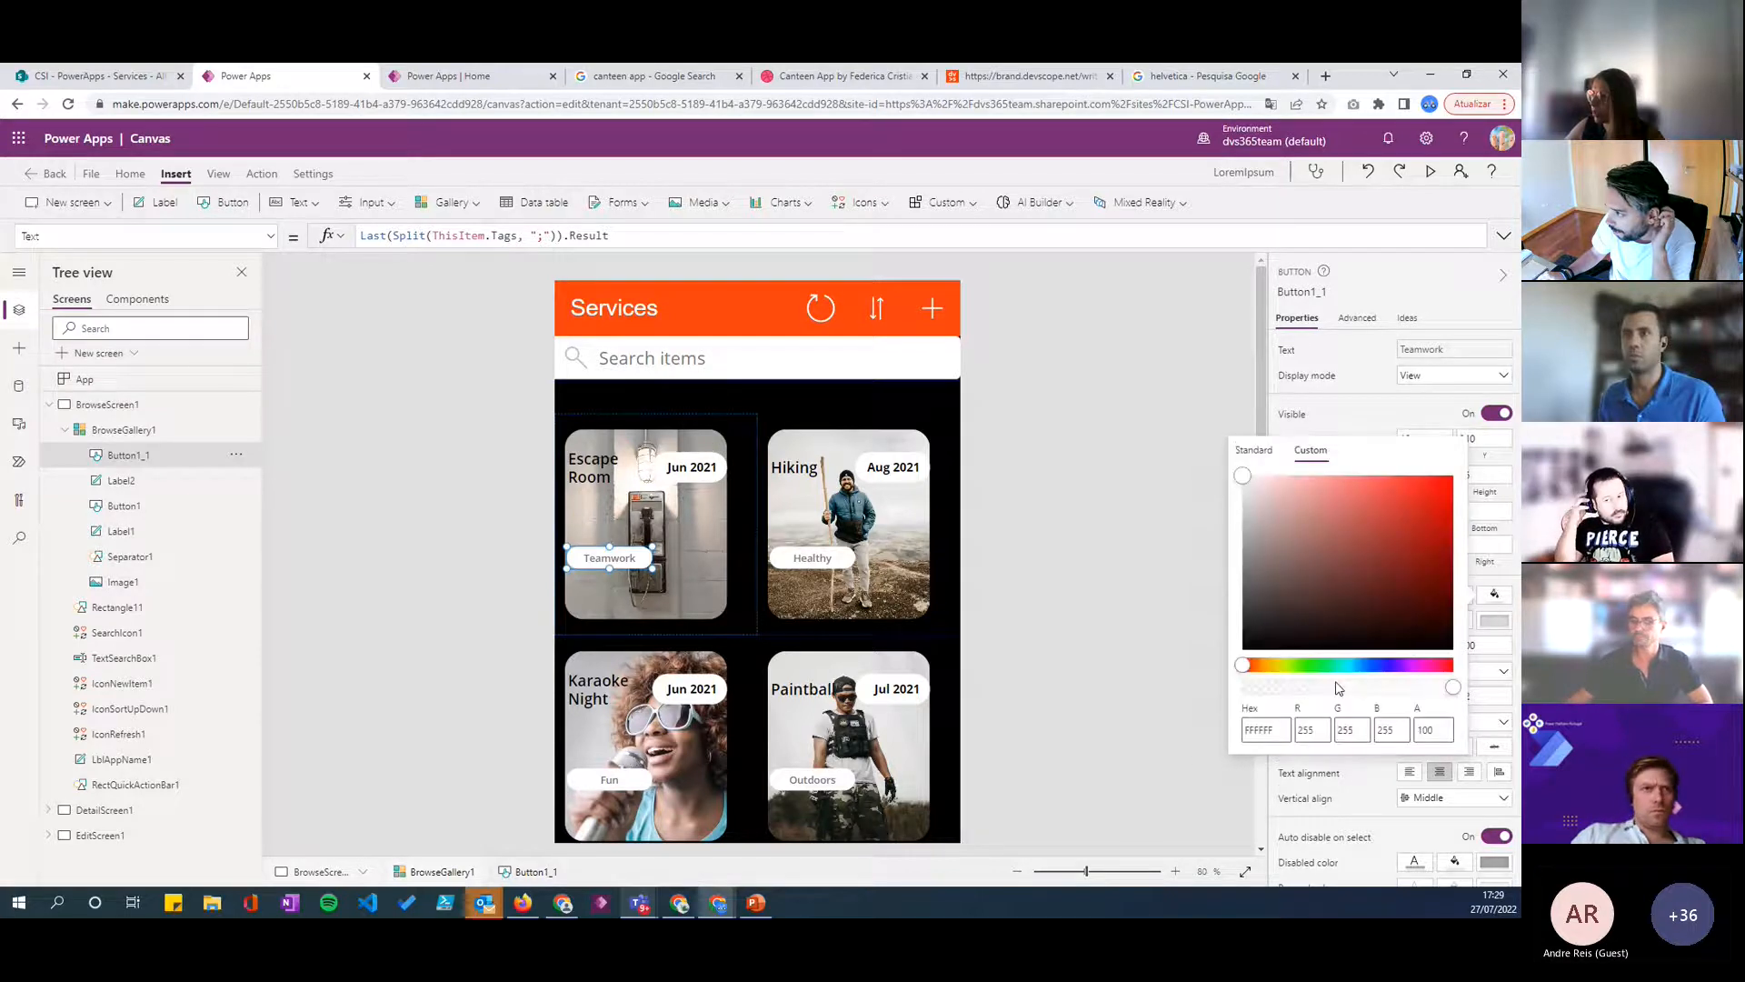
left_click(1331, 688)
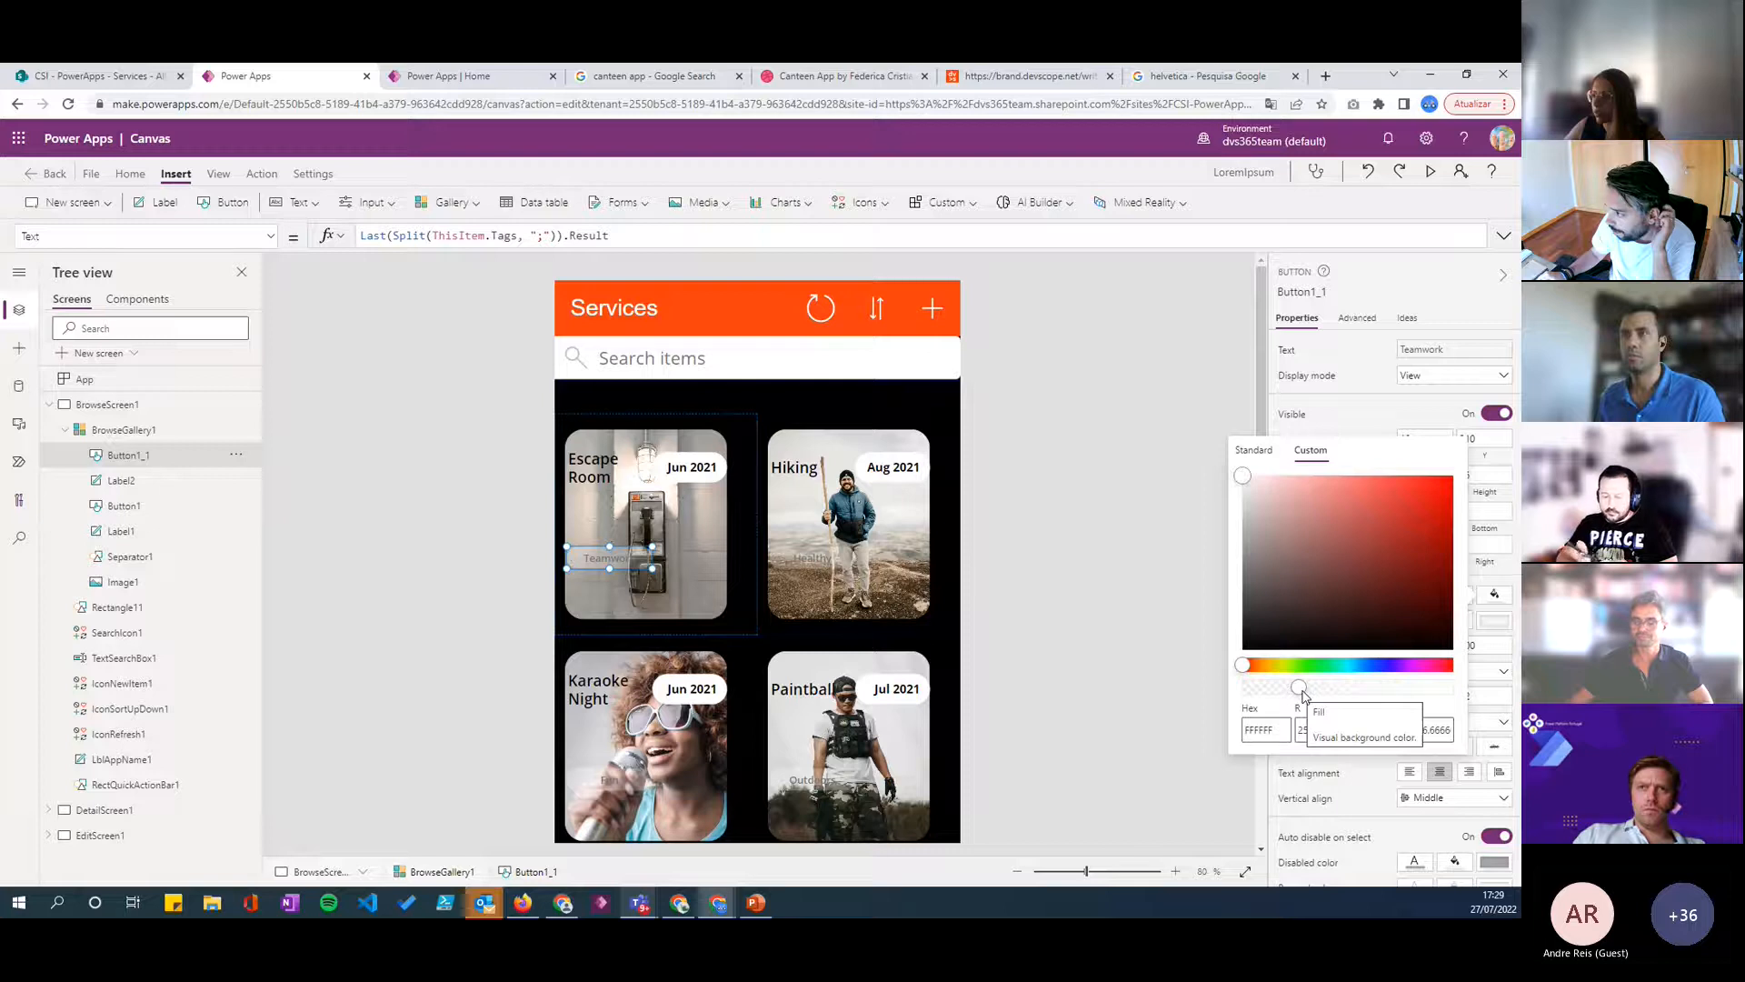
left_click_drag(1332, 688, 1407, 688)
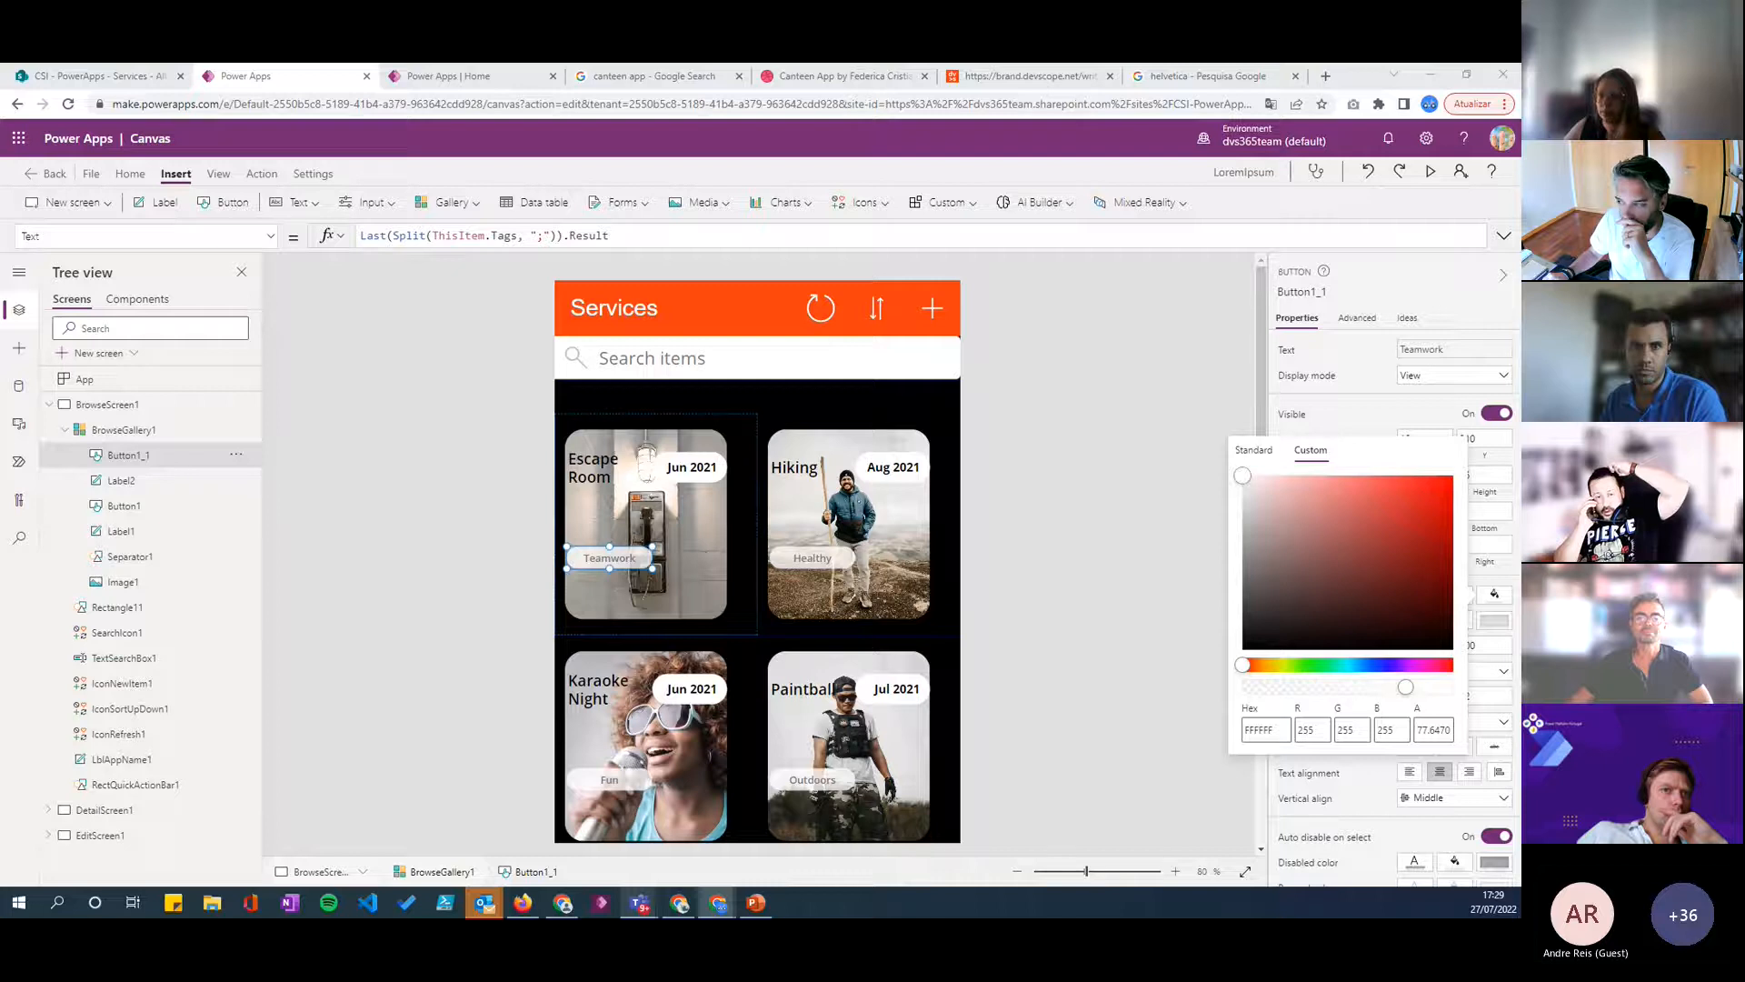
left_click_drag(1412, 694, 1413, 693)
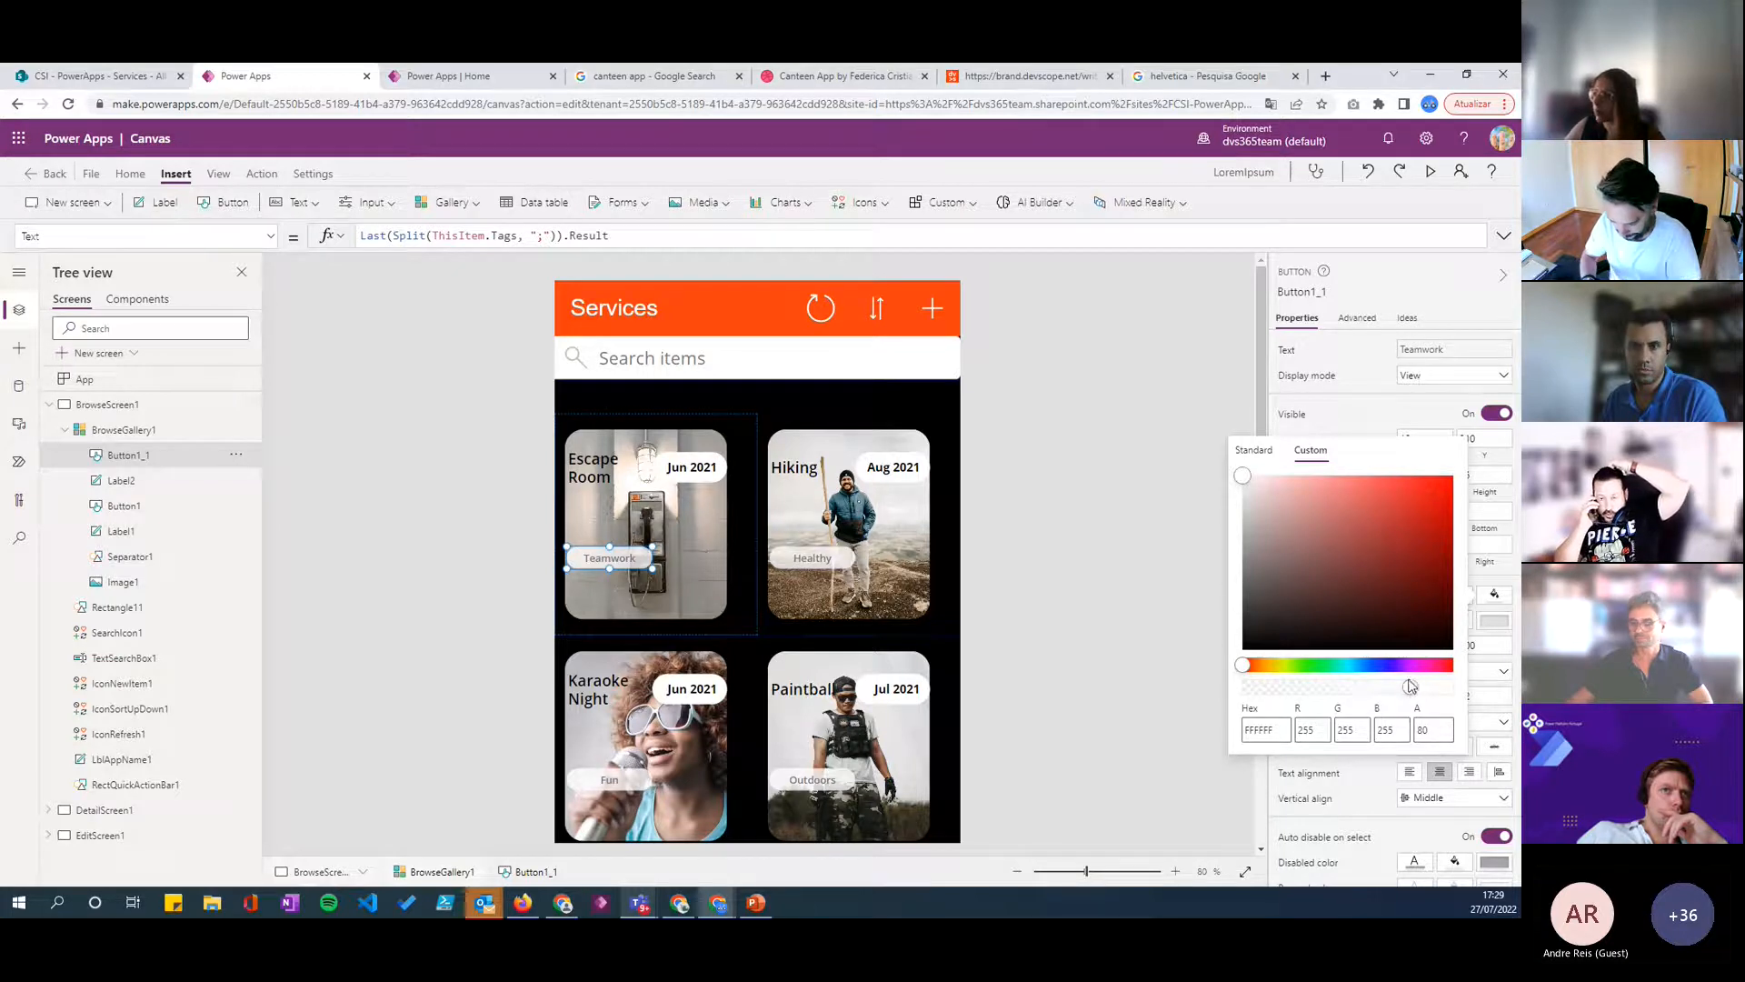
left_click(622, 561)
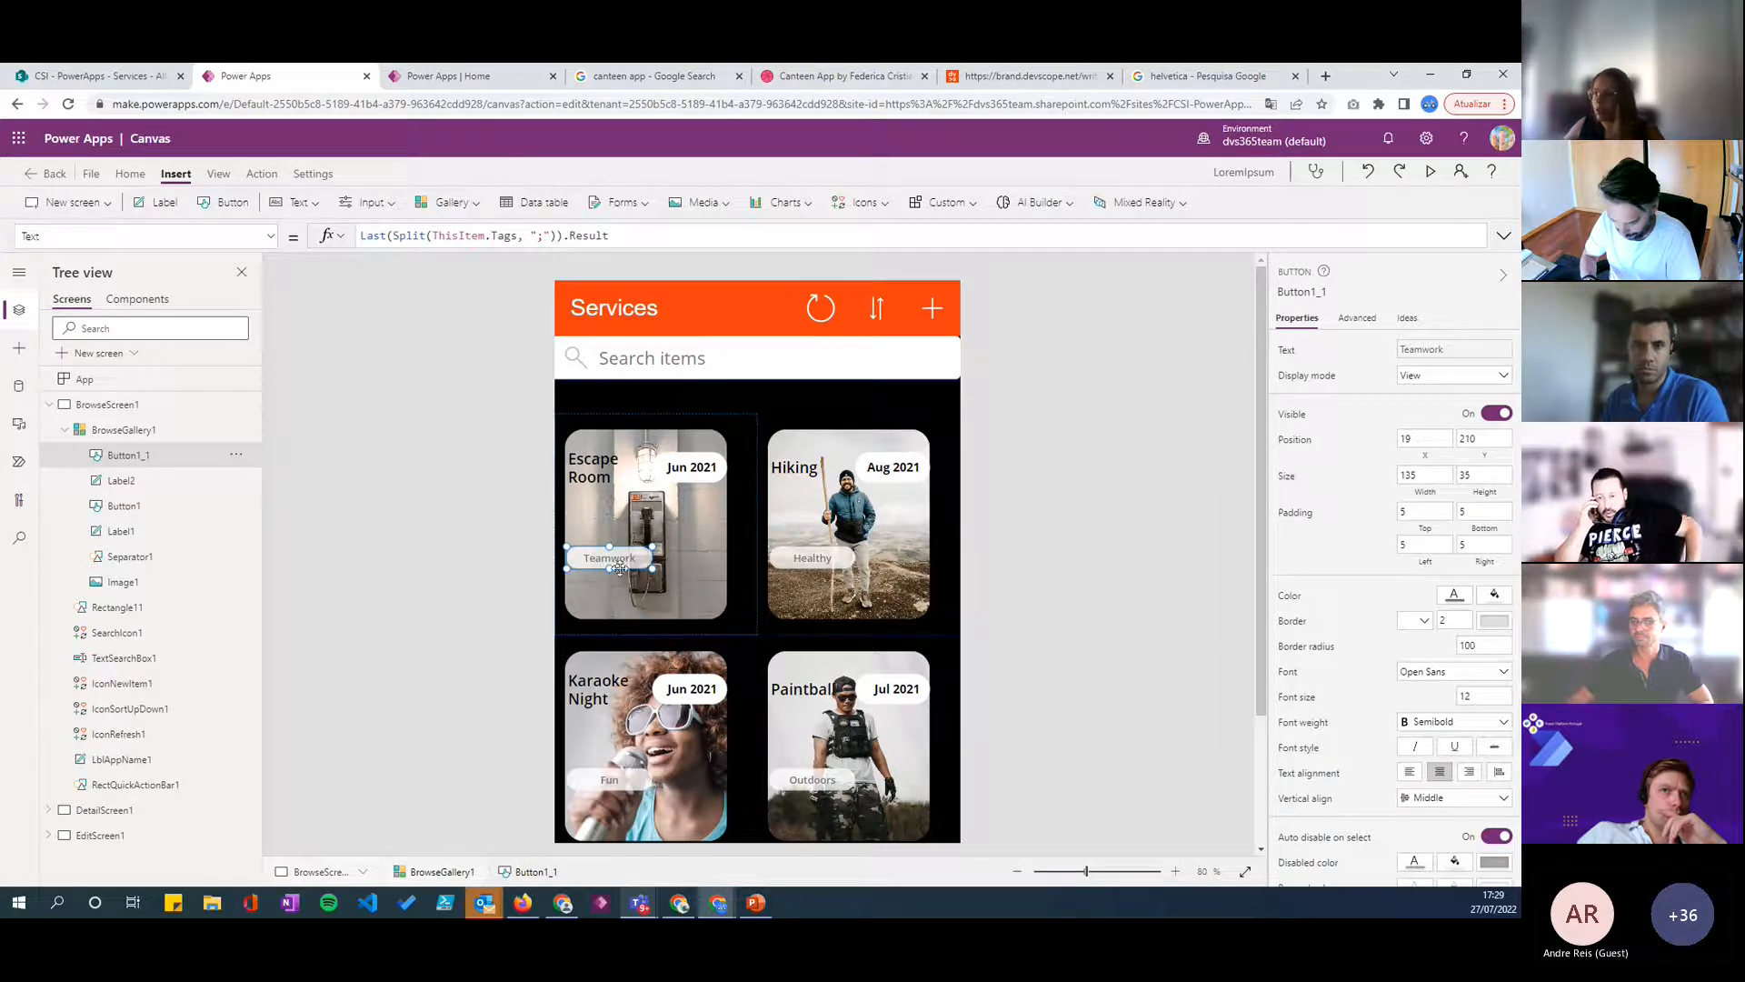
left_click(1025, 569)
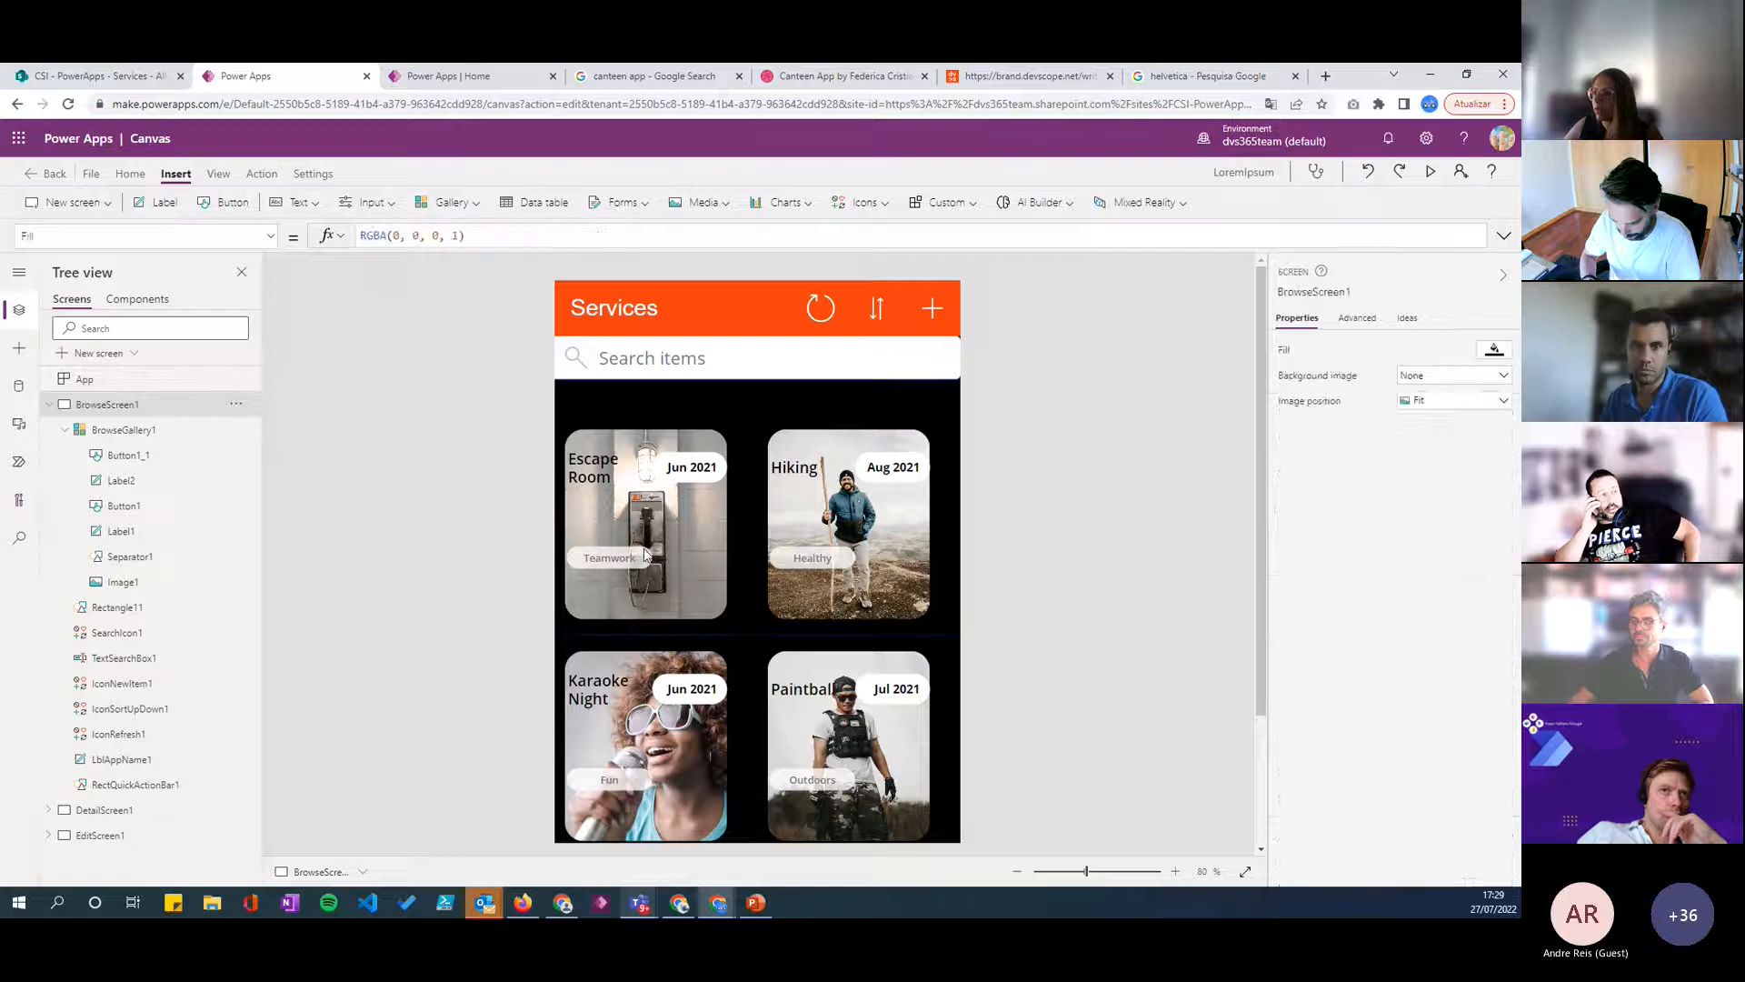
- Duplicate the tag button, place the copy directly beneath the original at Y 245, and check the Tags column in the SharePoint Services list
left_click(624, 560)
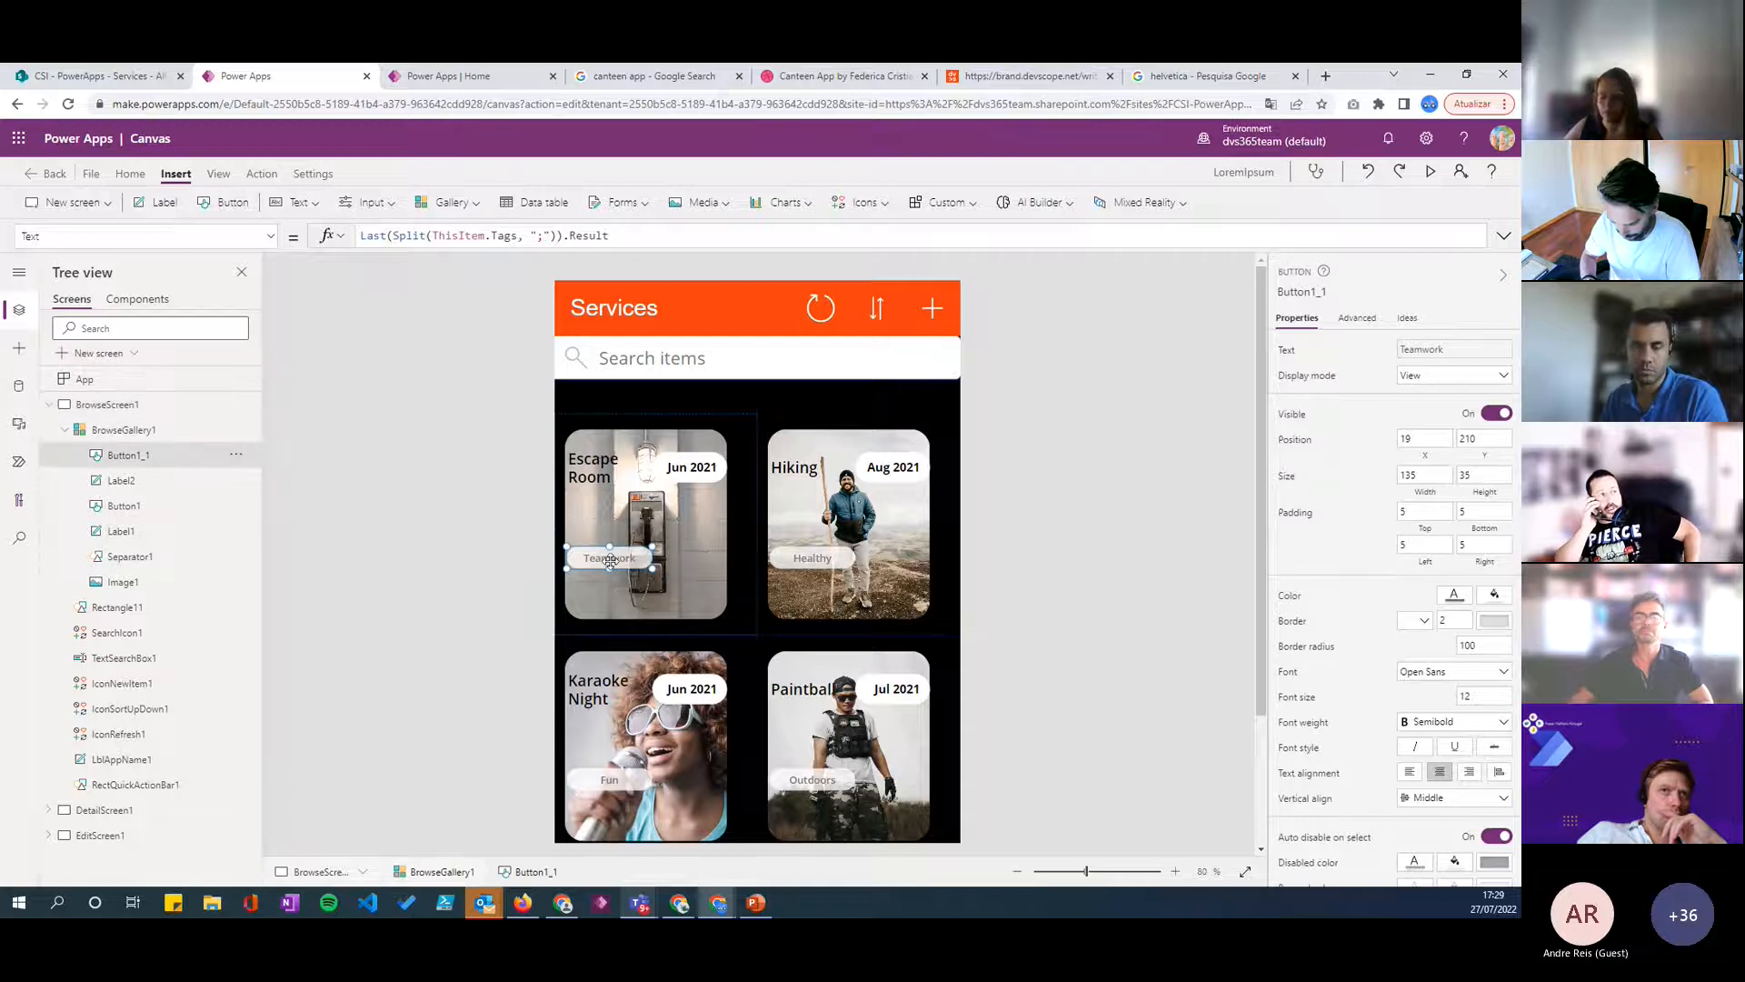
key("ctrl+v")
left_click_drag(637, 466, 609, 584)
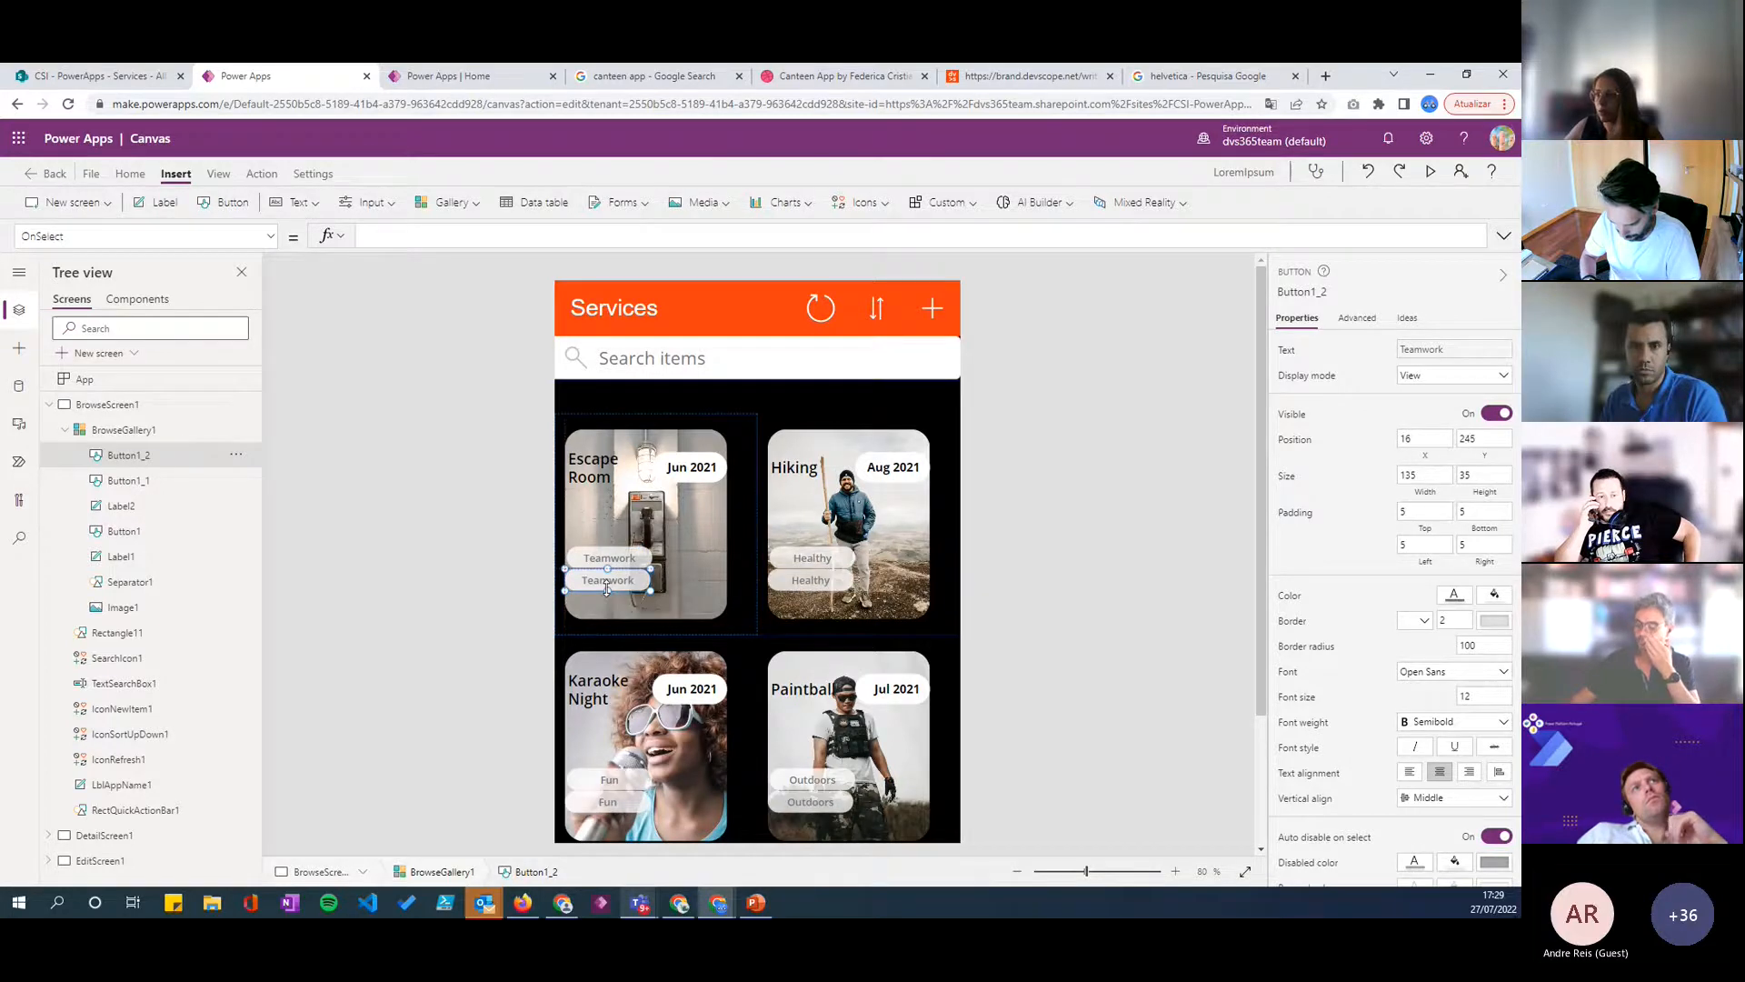
left_click(141, 80)
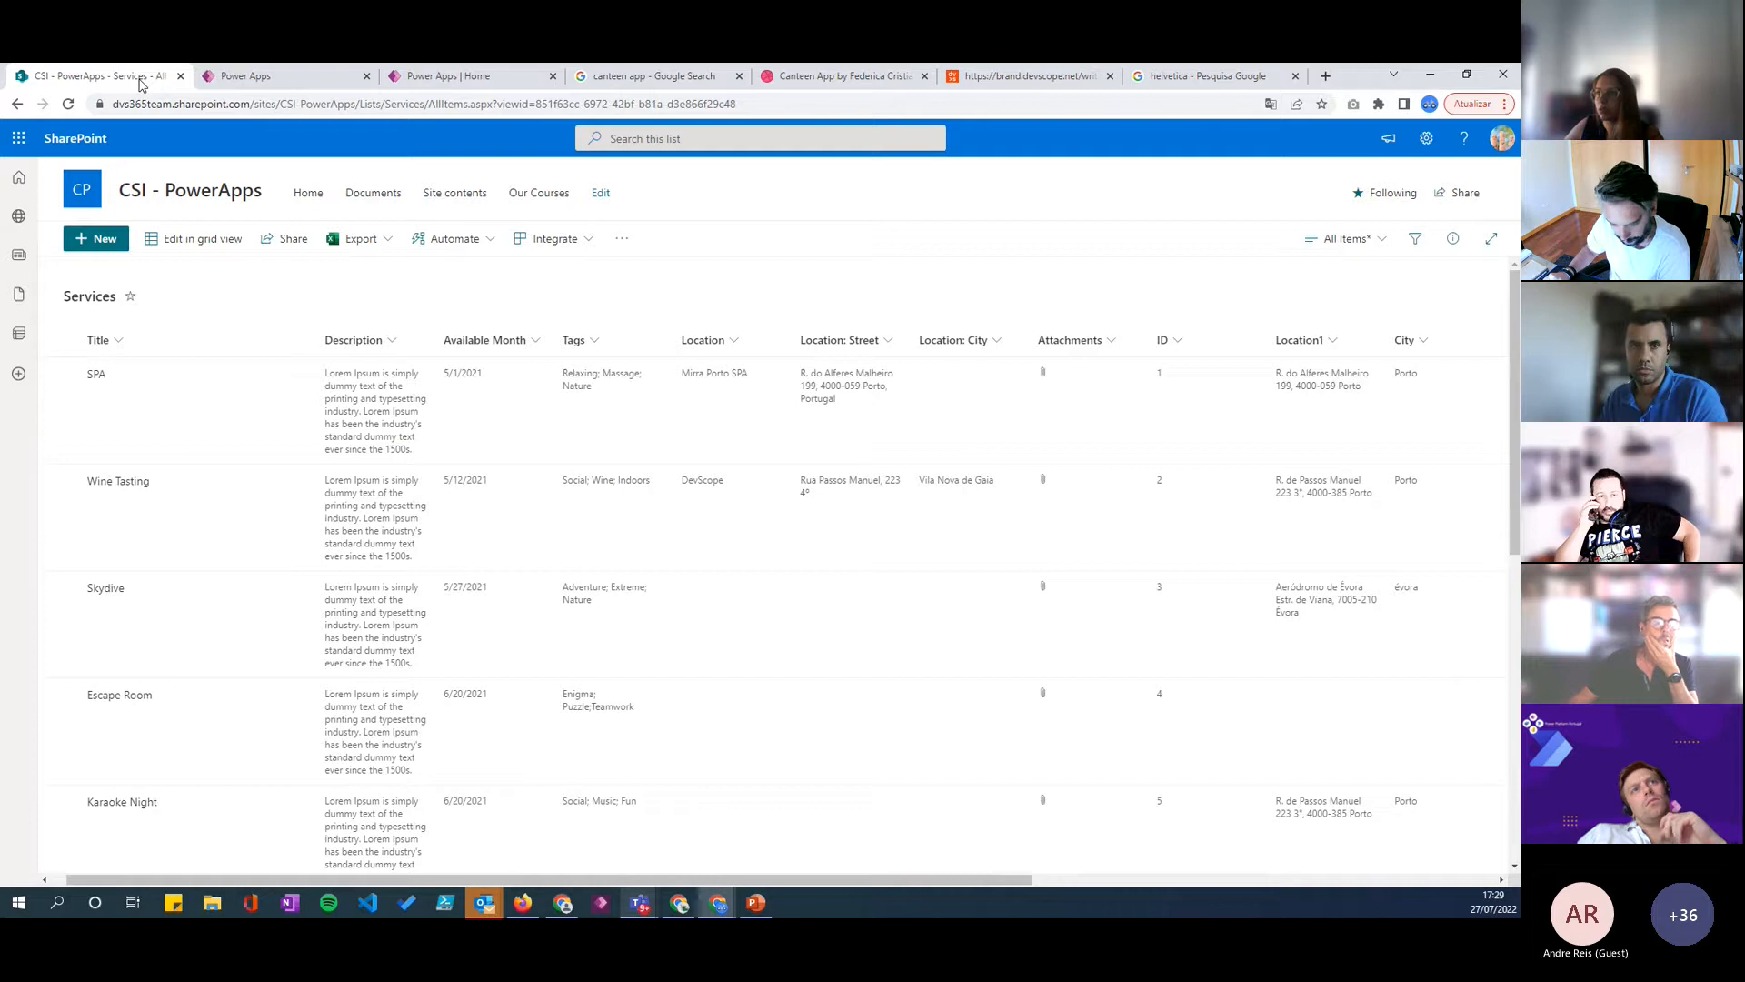
left_click(250, 77)
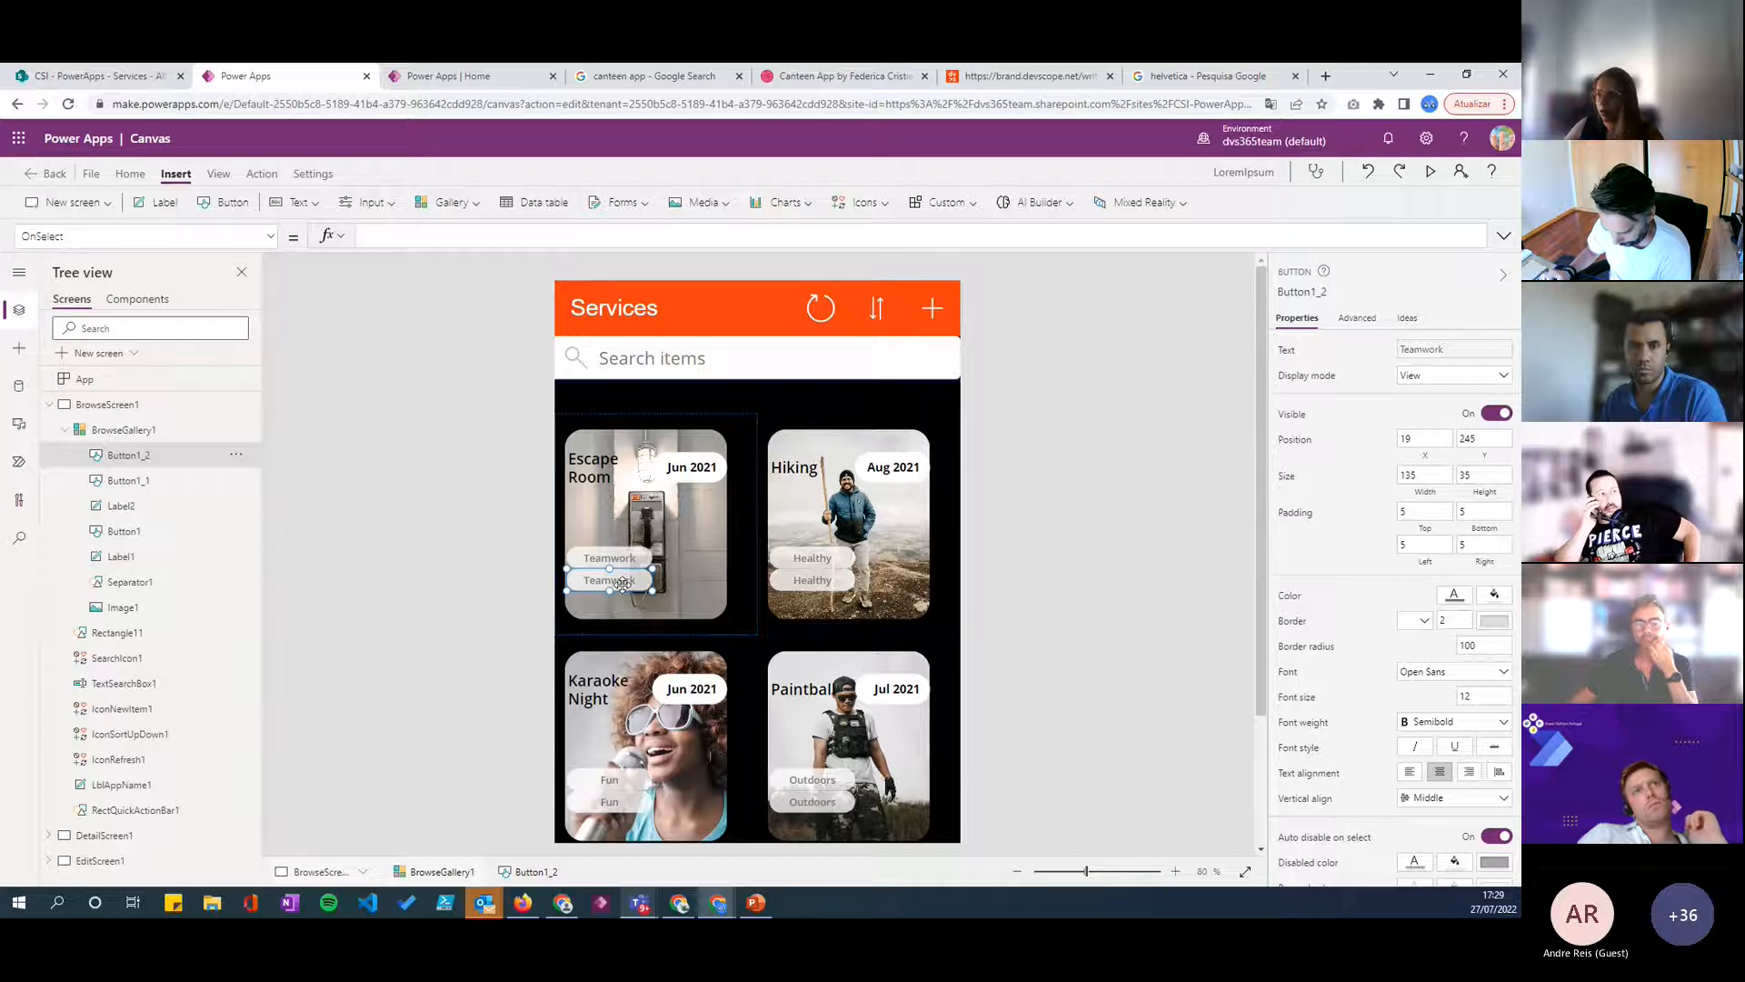
- Duplicate the second tag button and place the new copy below it at X 19, Y 290
left_click_drag(623, 580, 622, 585)
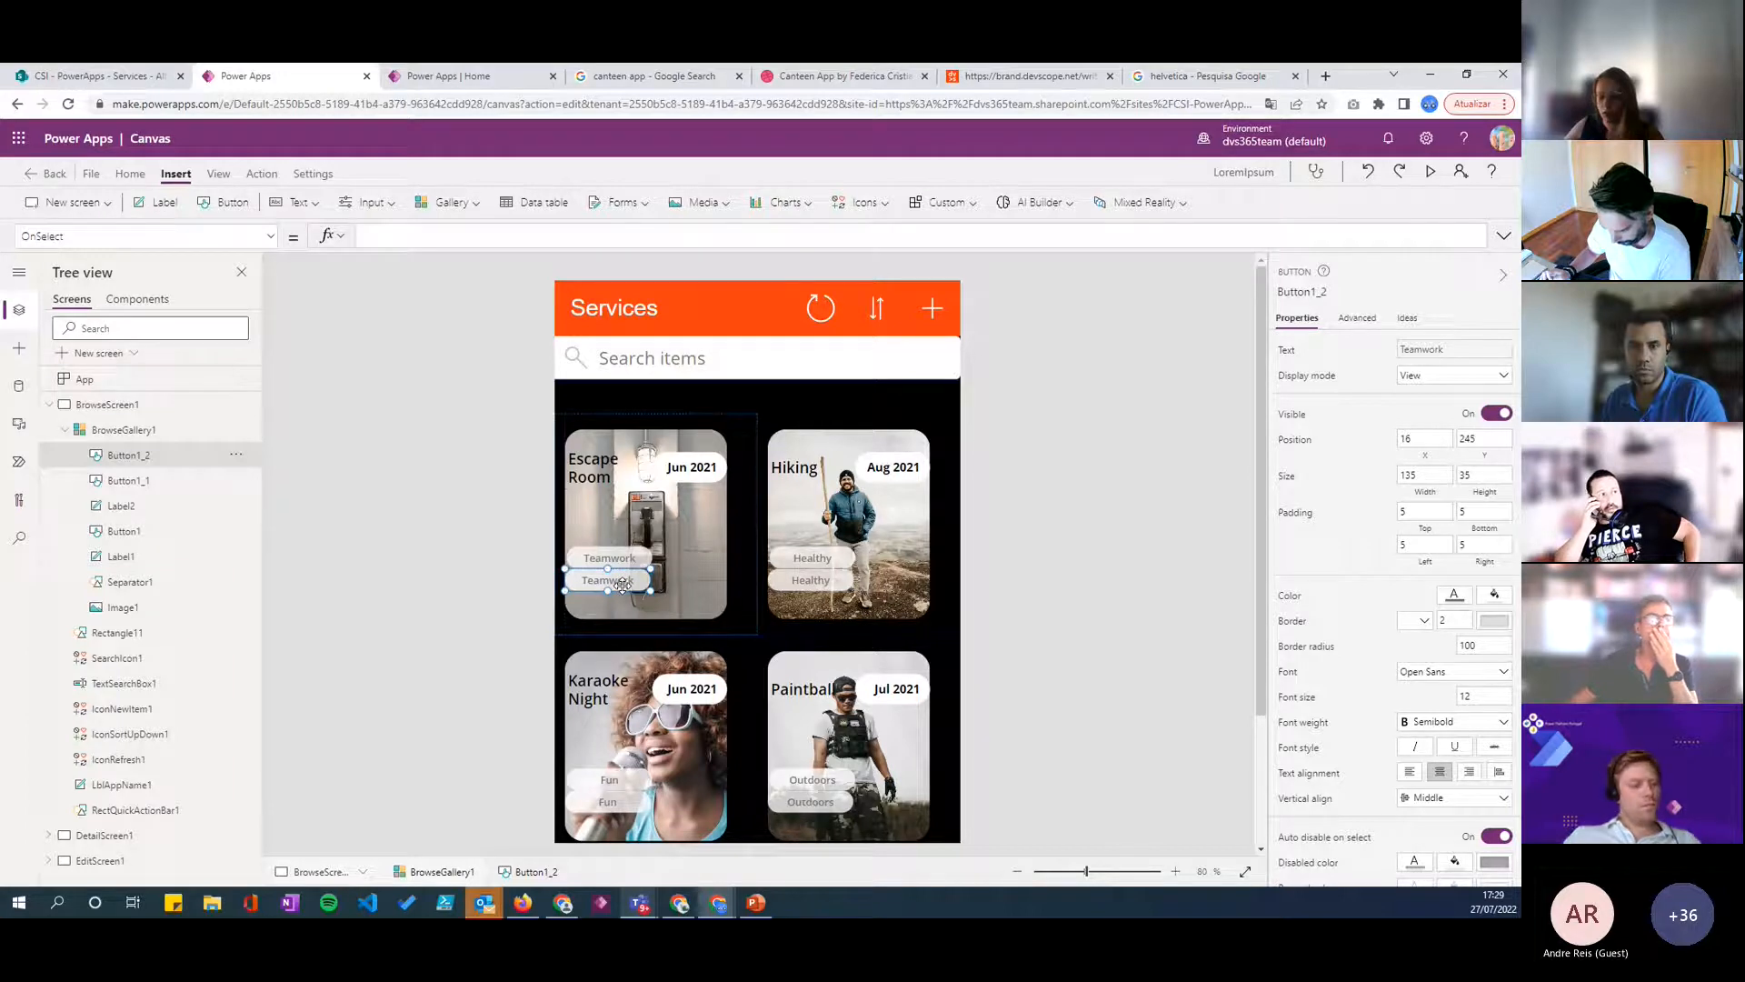
key("ctrl+c")
key("ctrl+v")
left_click_drag(652, 441, 622, 585)
left_click(621, 585)
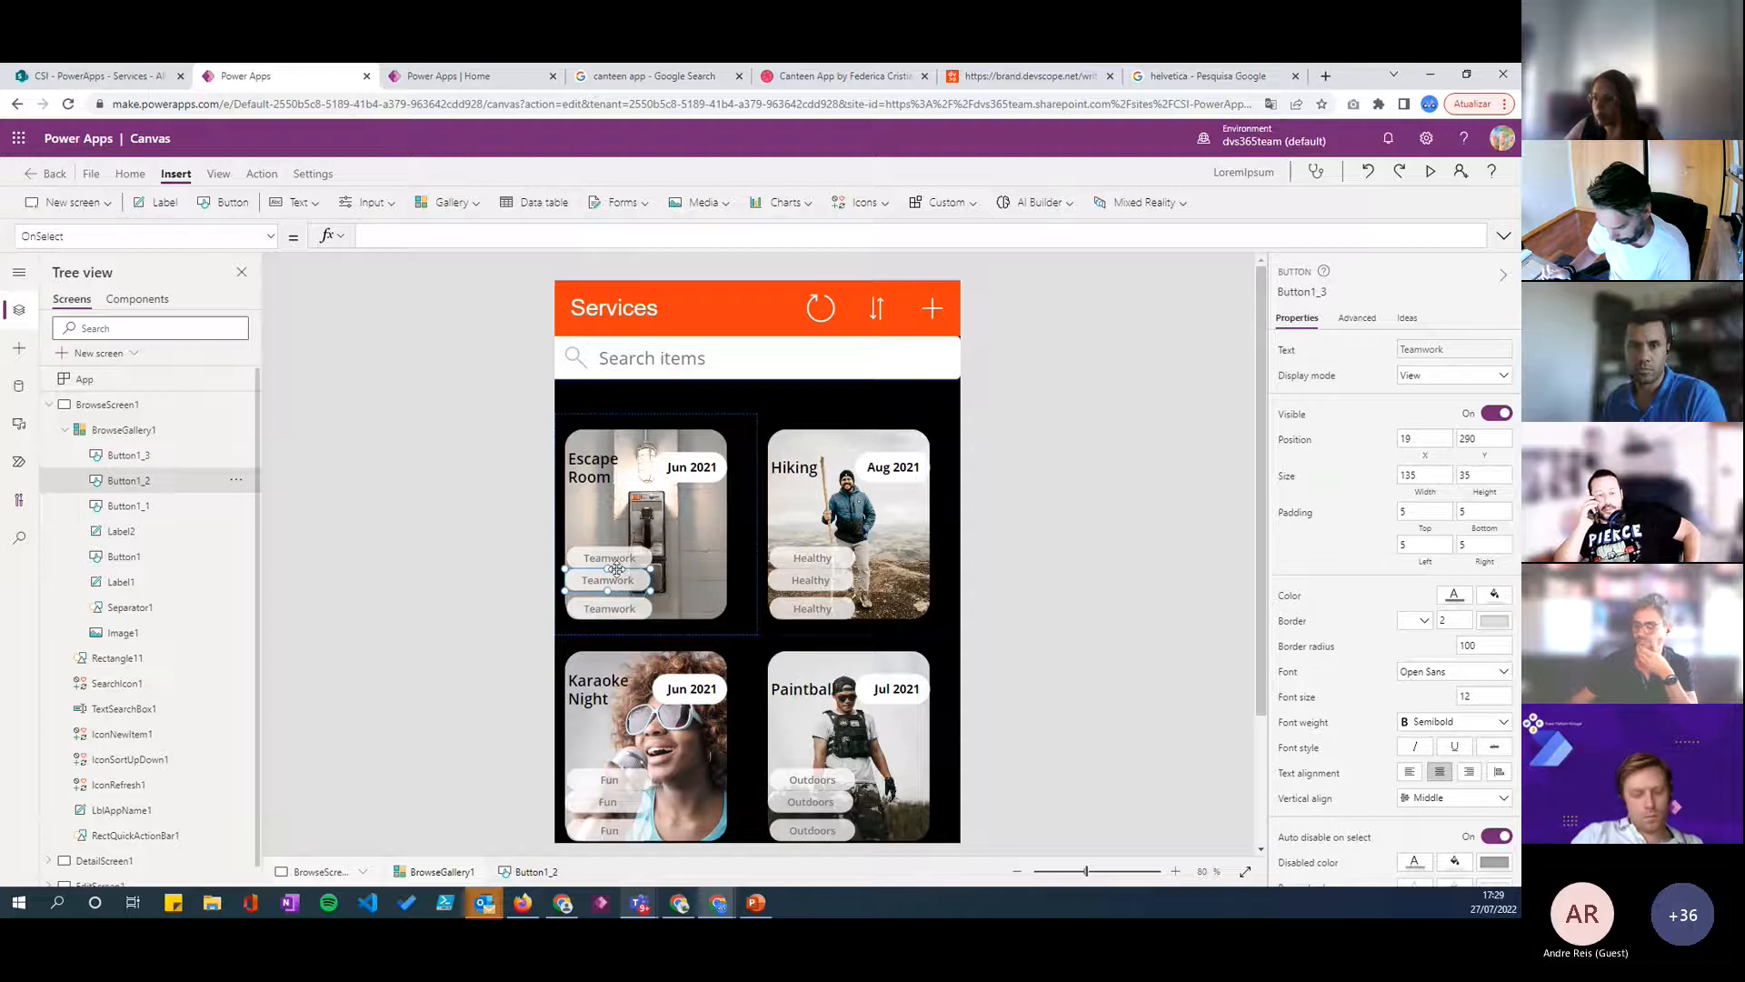
- Space the three tag buttons evenly by moving the upper one to Y 193 and the middle one to X 19, Y 241
left_click(616, 557)
left_click_drag(616, 557, 616, 547)
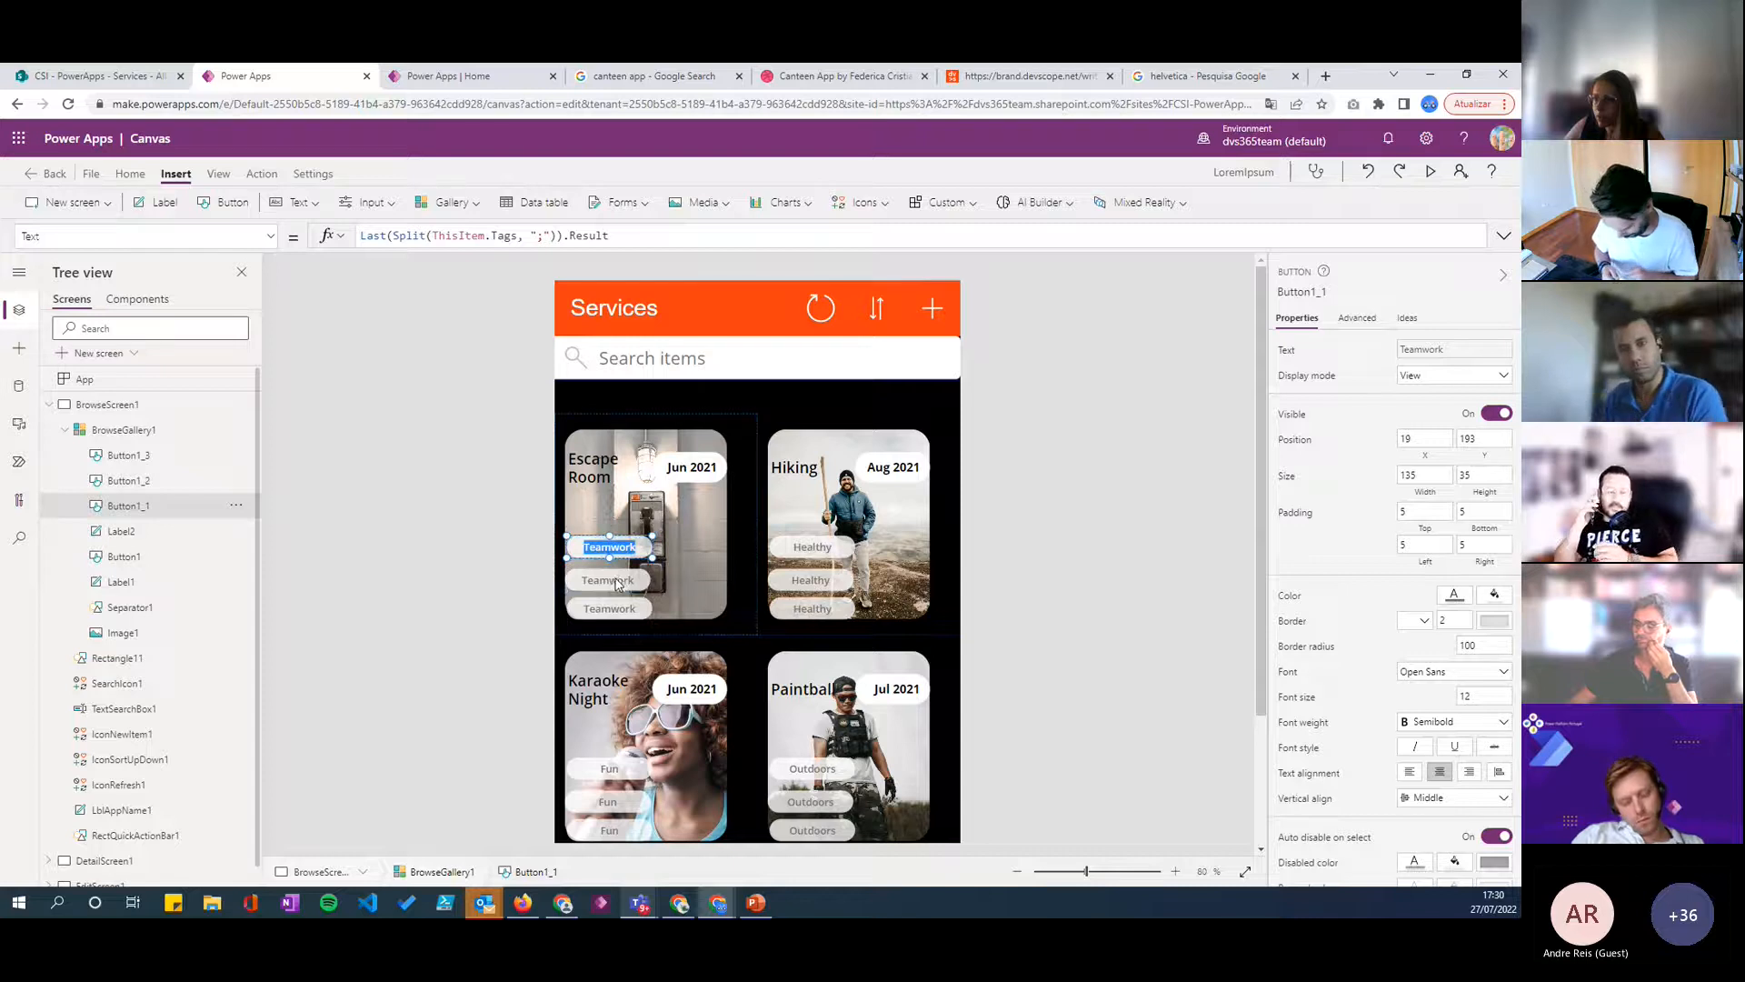
left_click(614, 580)
left_click_drag(612, 575, 615, 572)
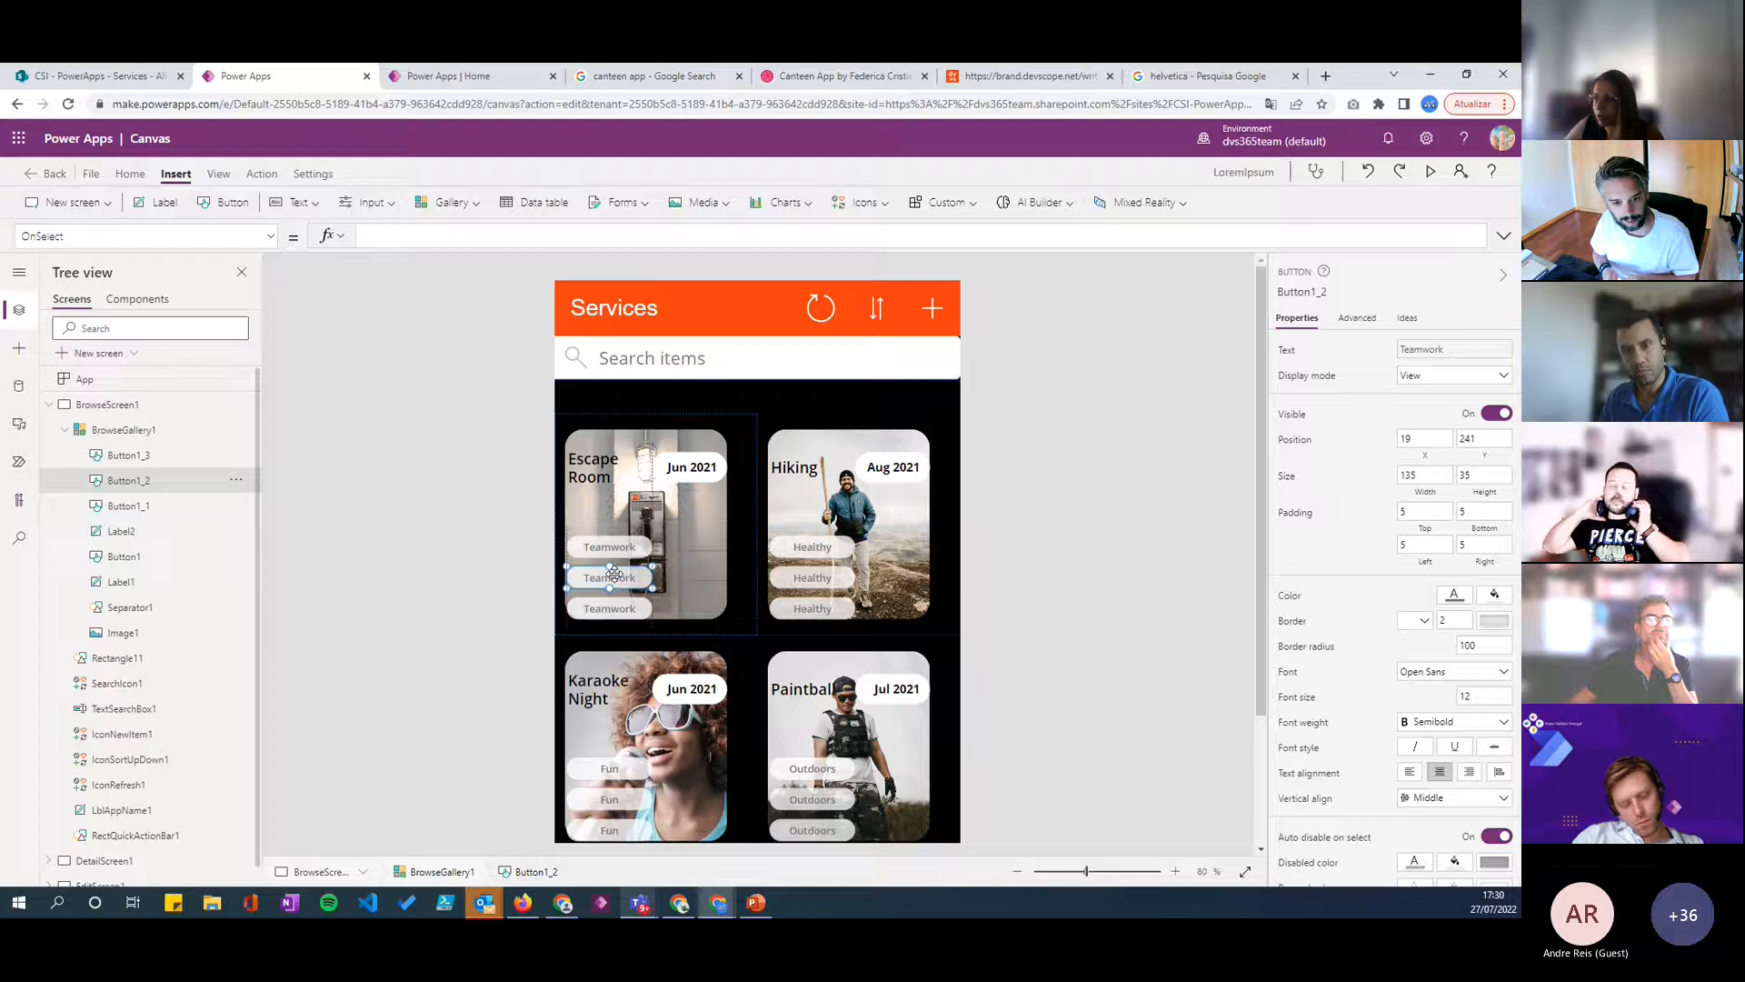
- Open the text formula of the middle tag button for editing
left_click(600, 614)
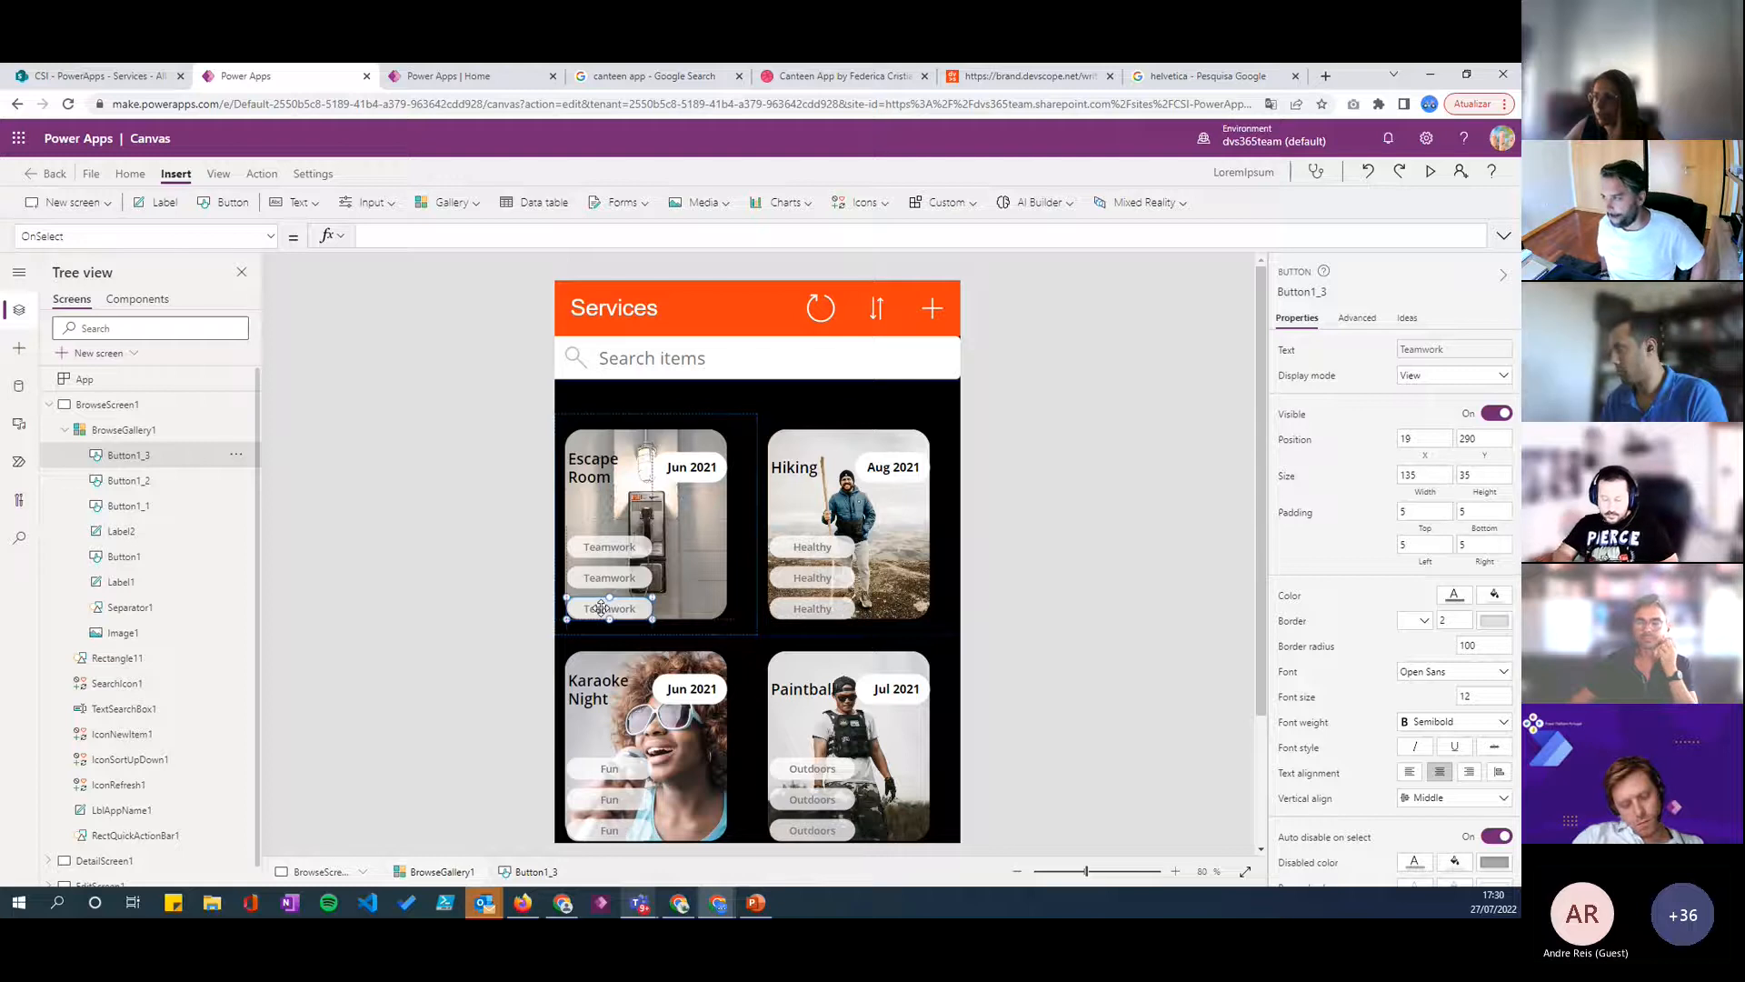
left_click(609, 578)
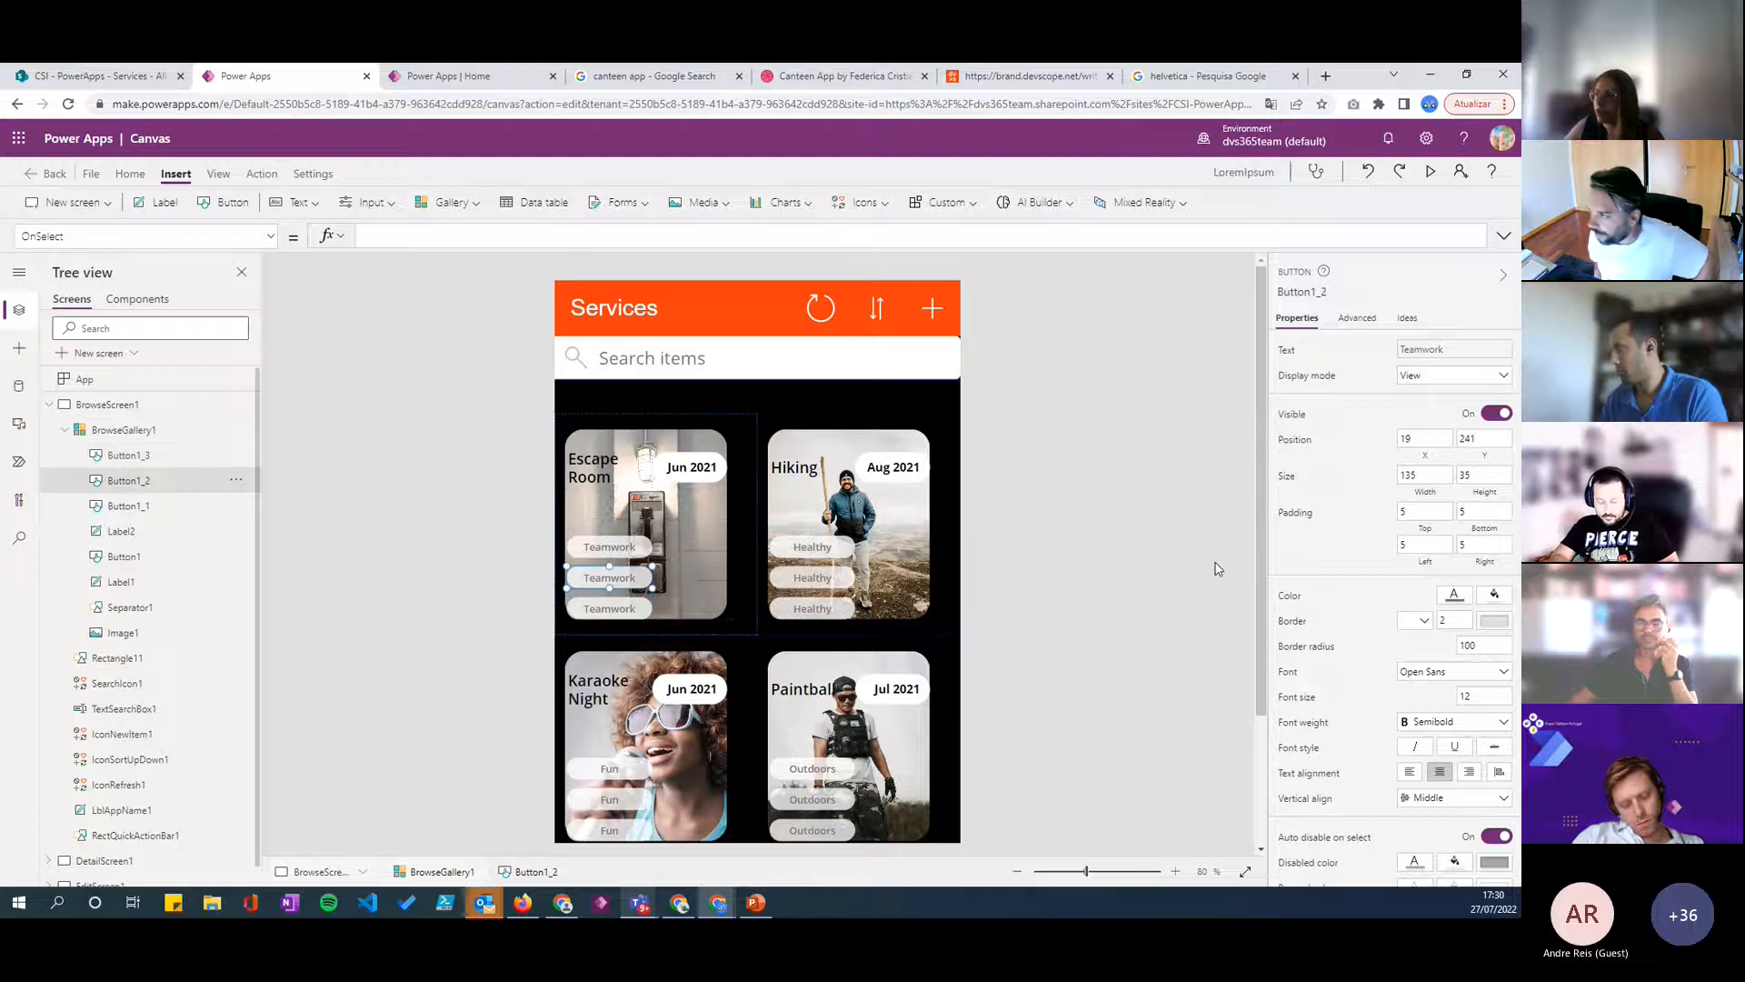
left_click(1289, 351)
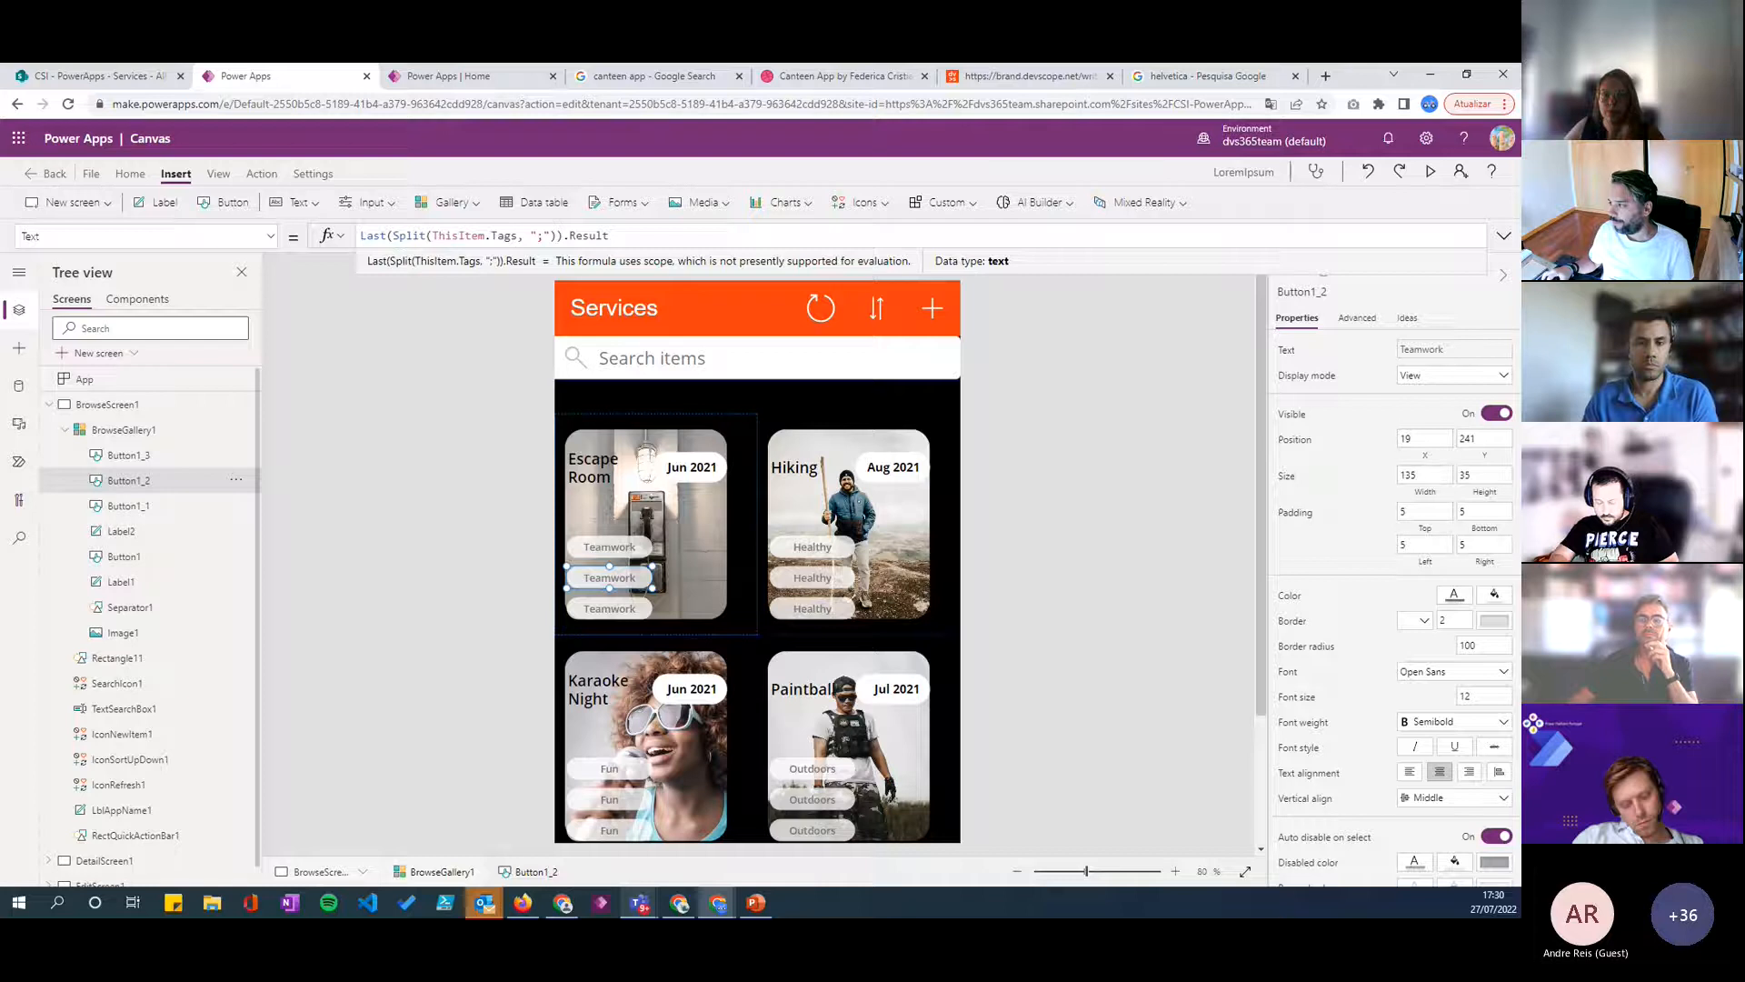
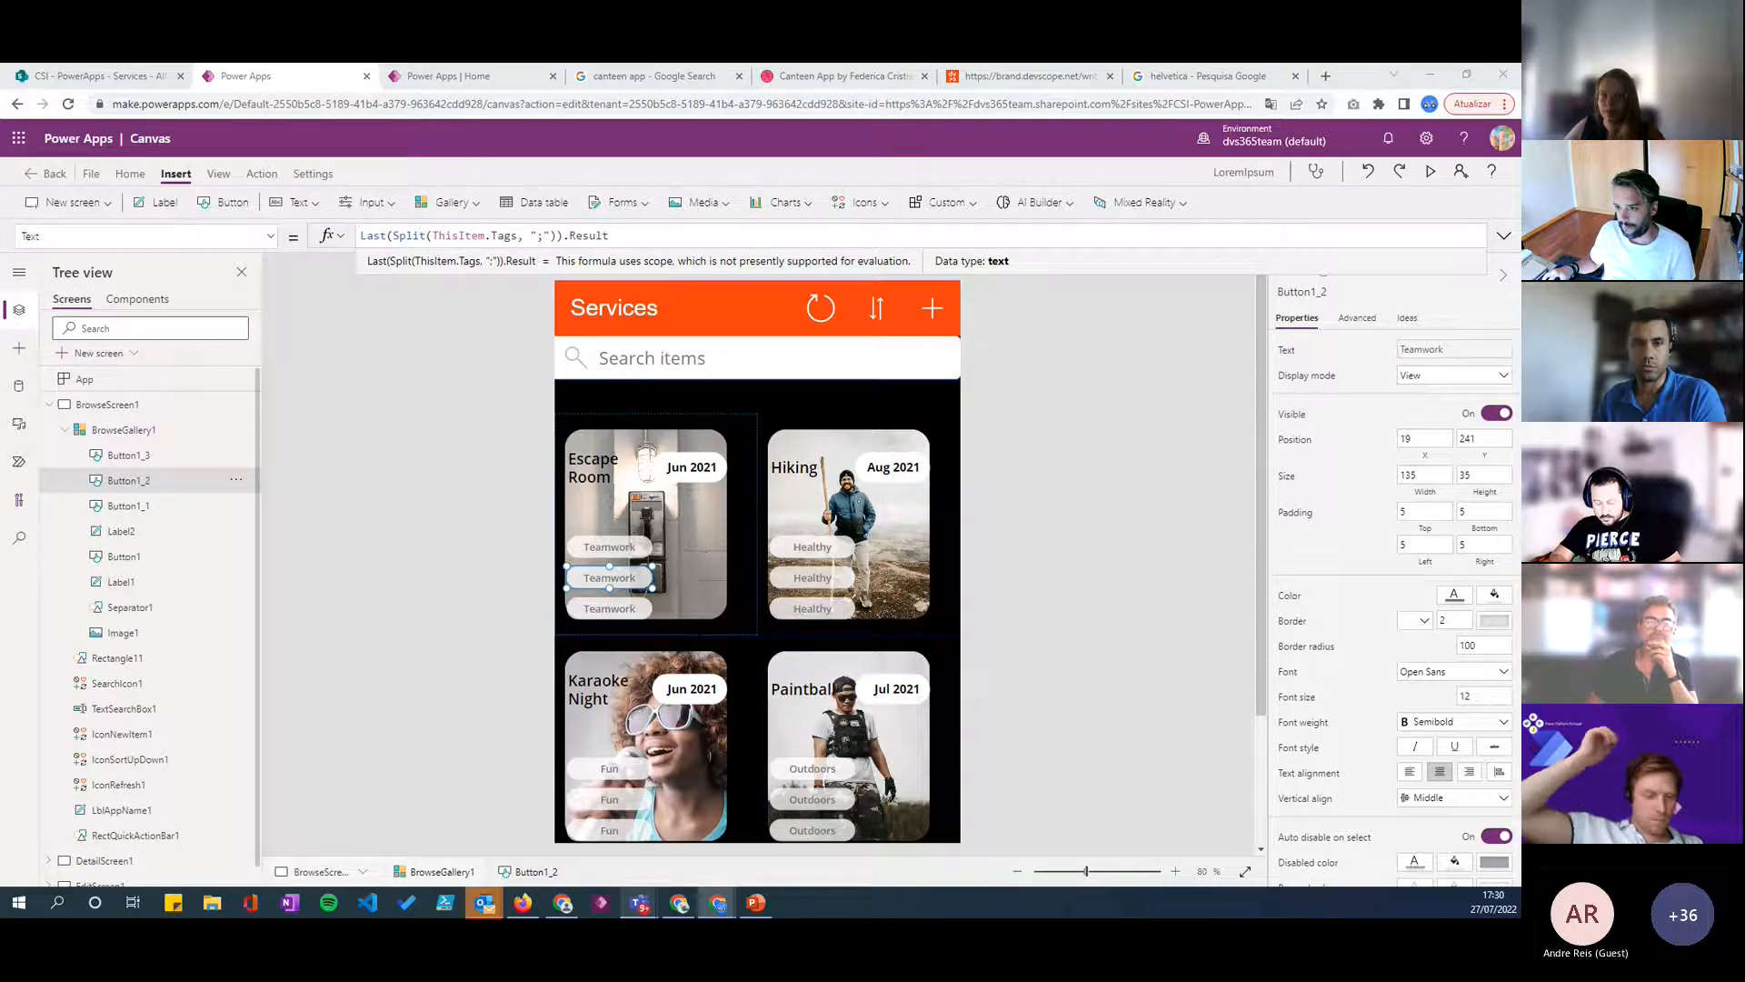
- Change the middle tag button's text formula to First(Split(ThisItem.Tags, ";")).Result
double_click(372, 235)
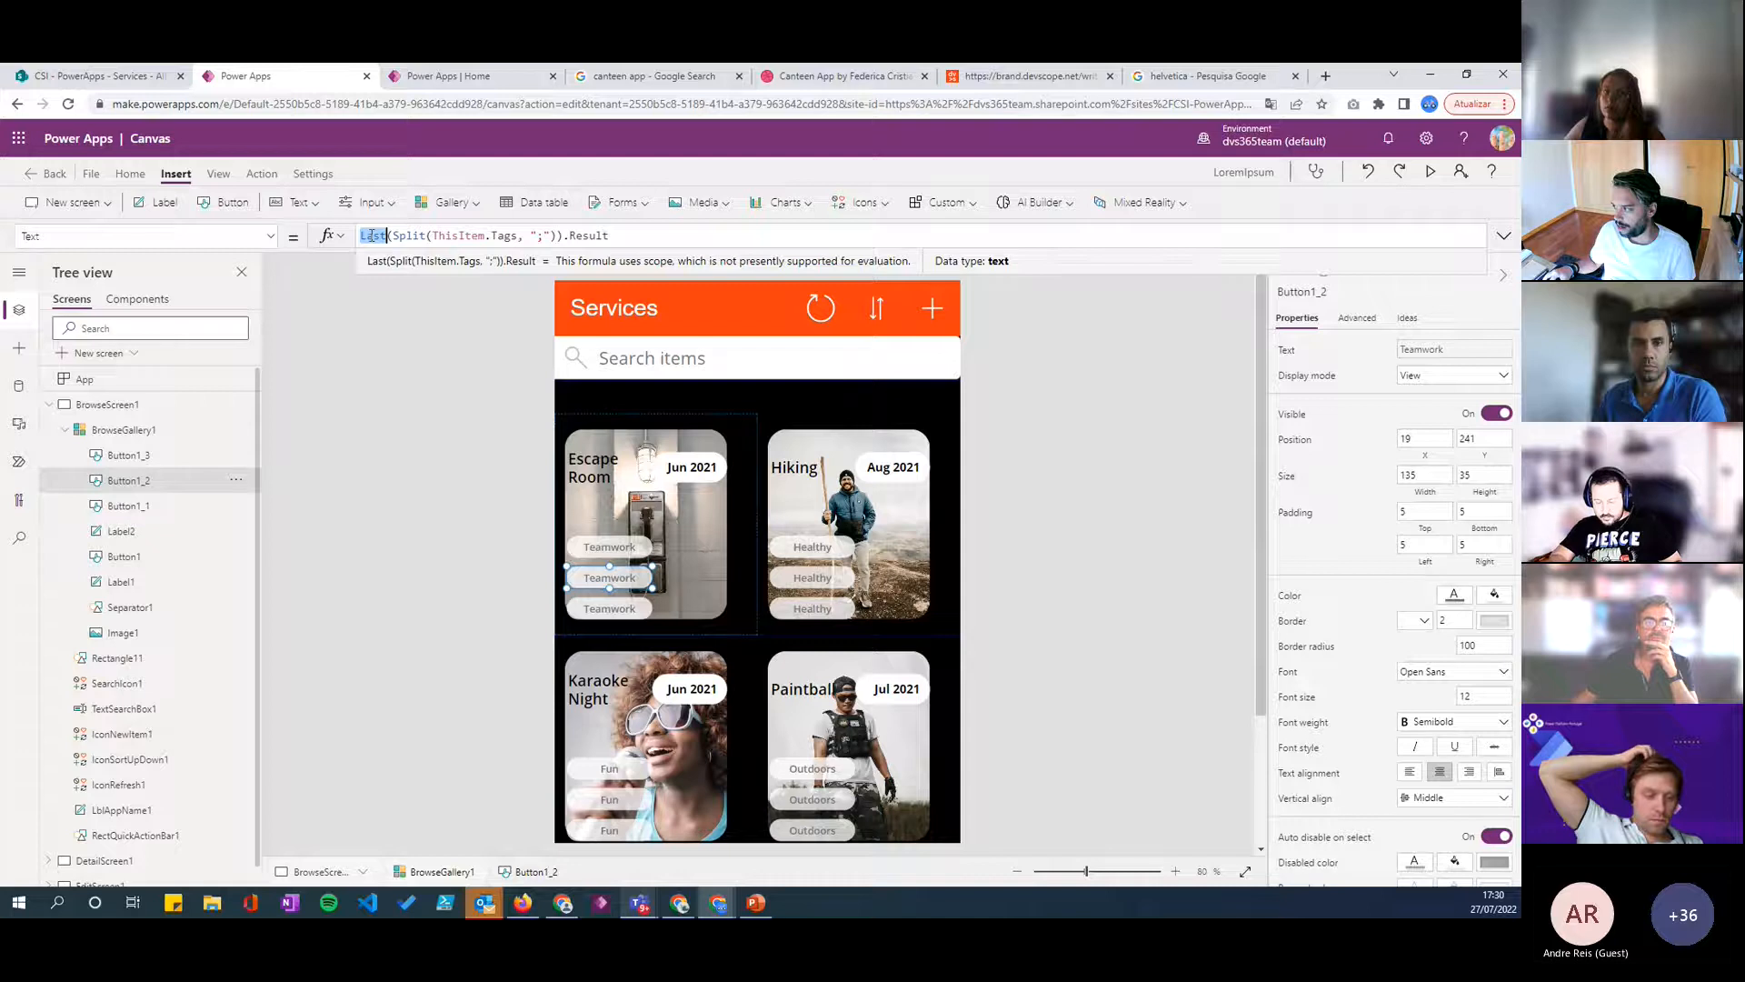
type("First")
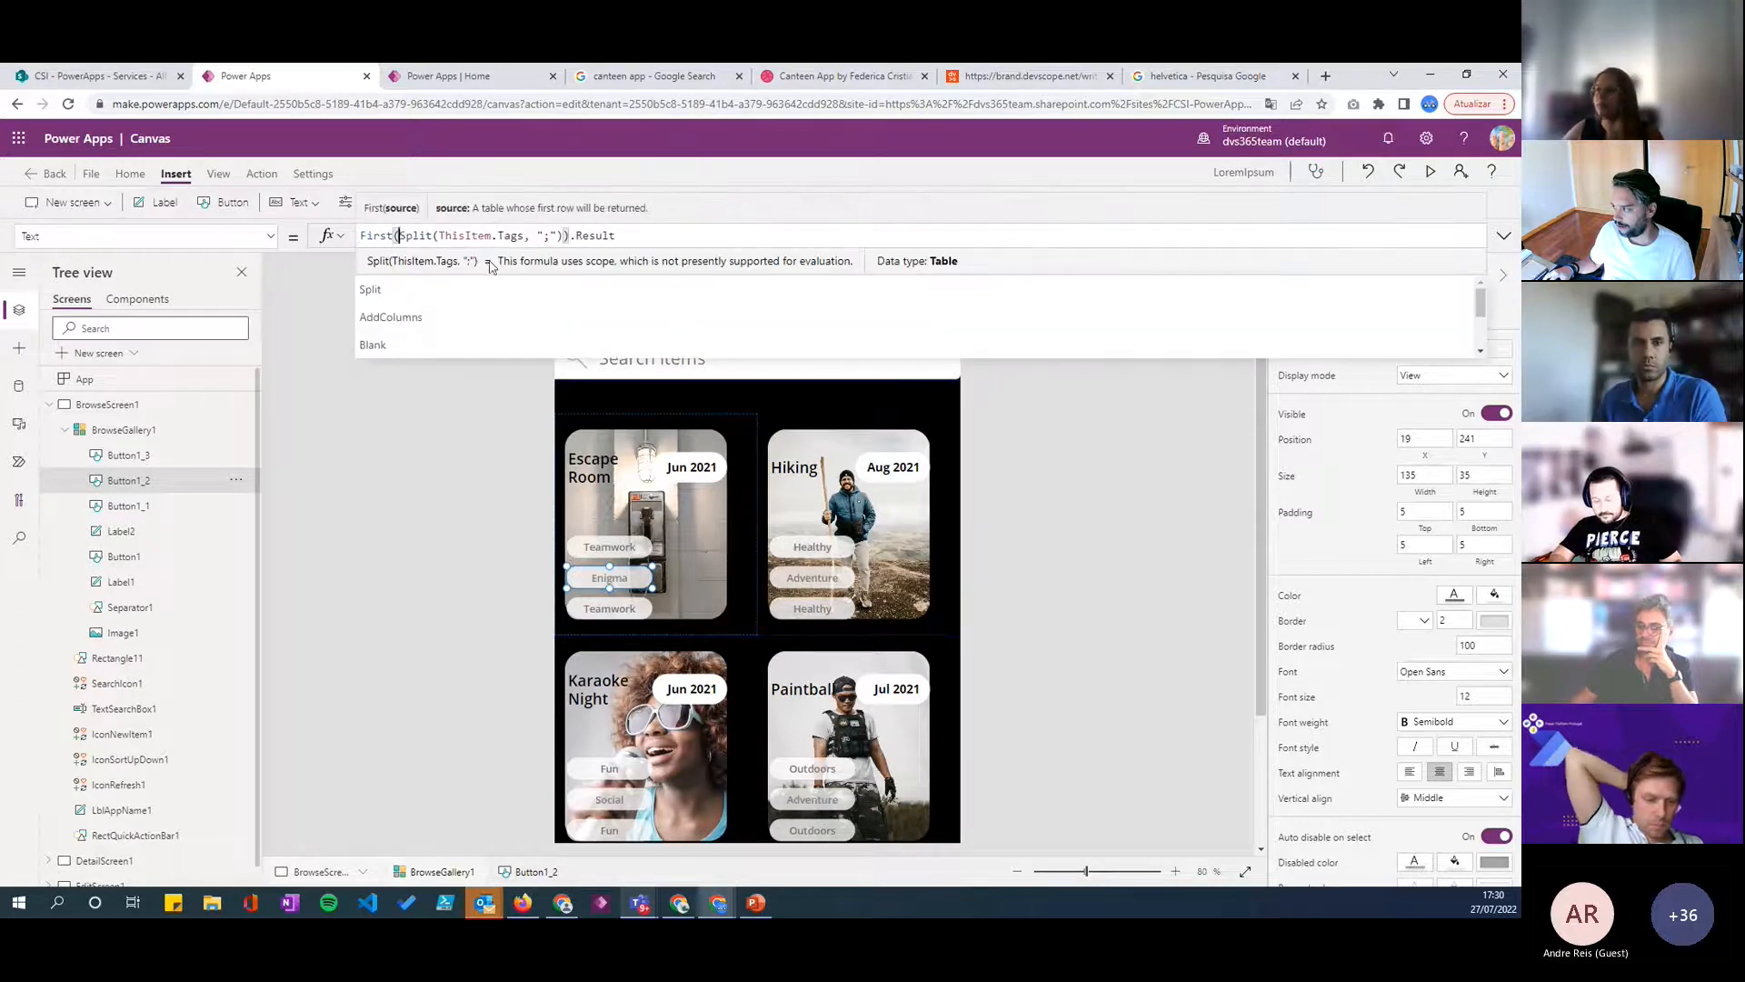
- Change the lowest tag button's text formula to Last(FirstN(Split(ThisItem.Tags, ";"), 2)).Result
left_click(598, 614)
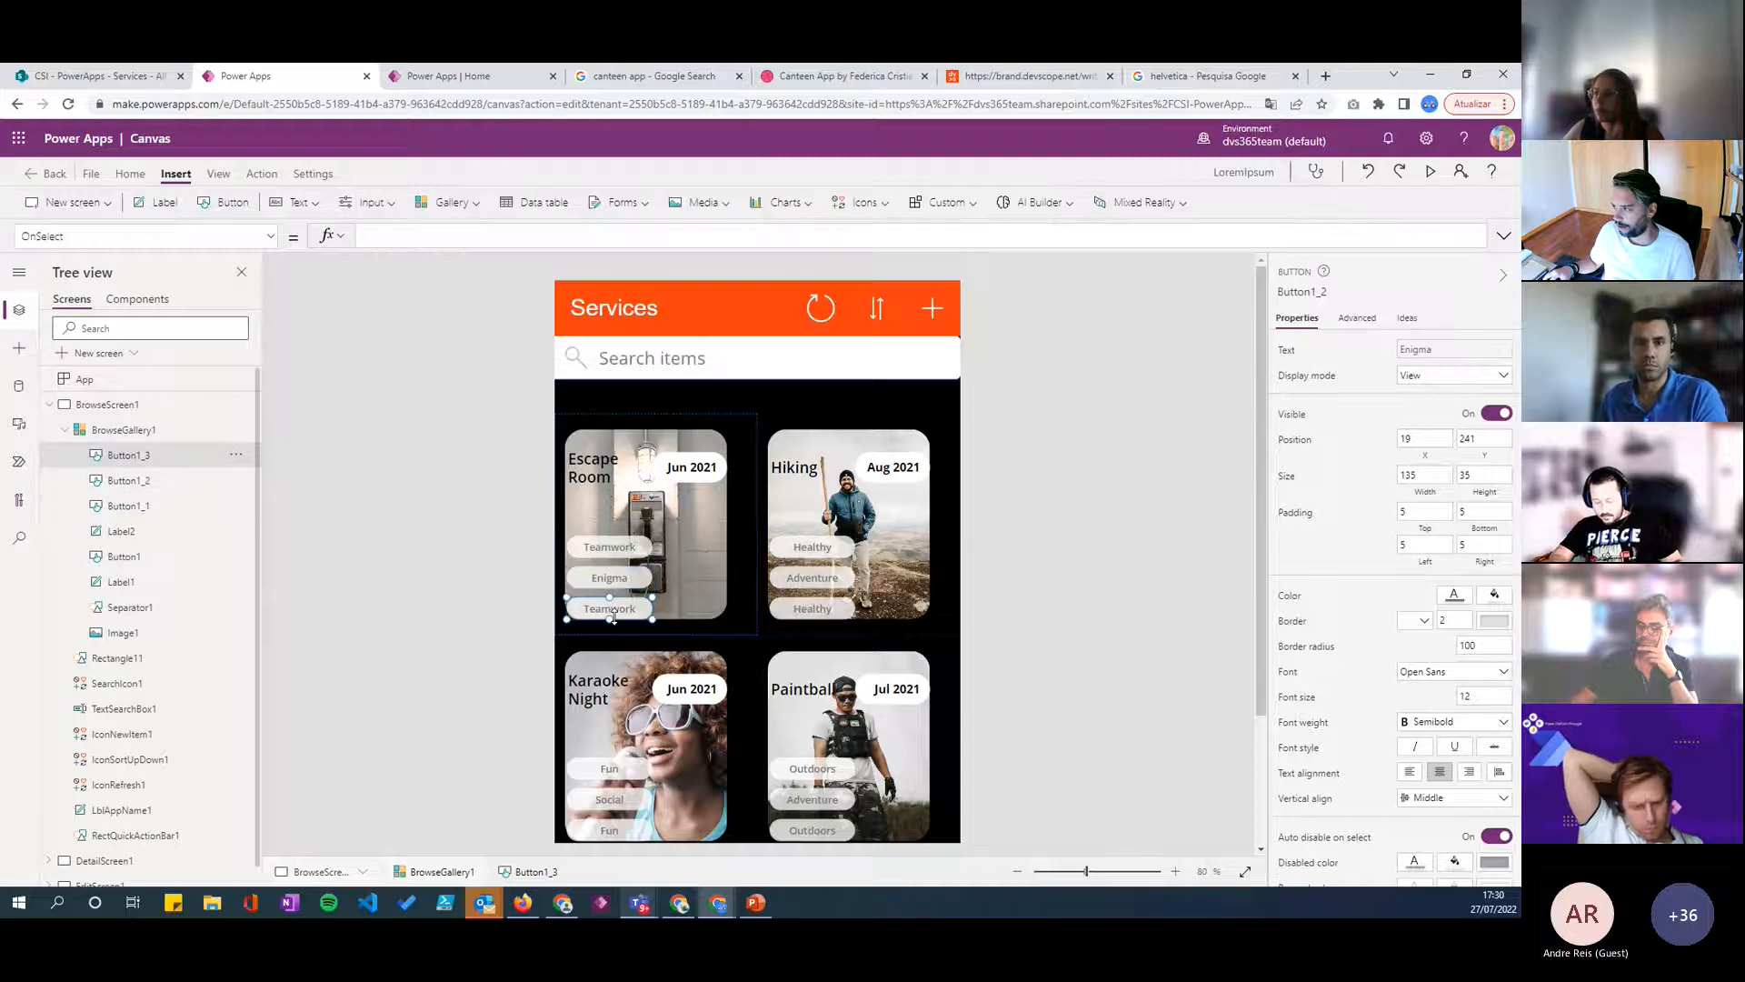
left_click(1291, 353)
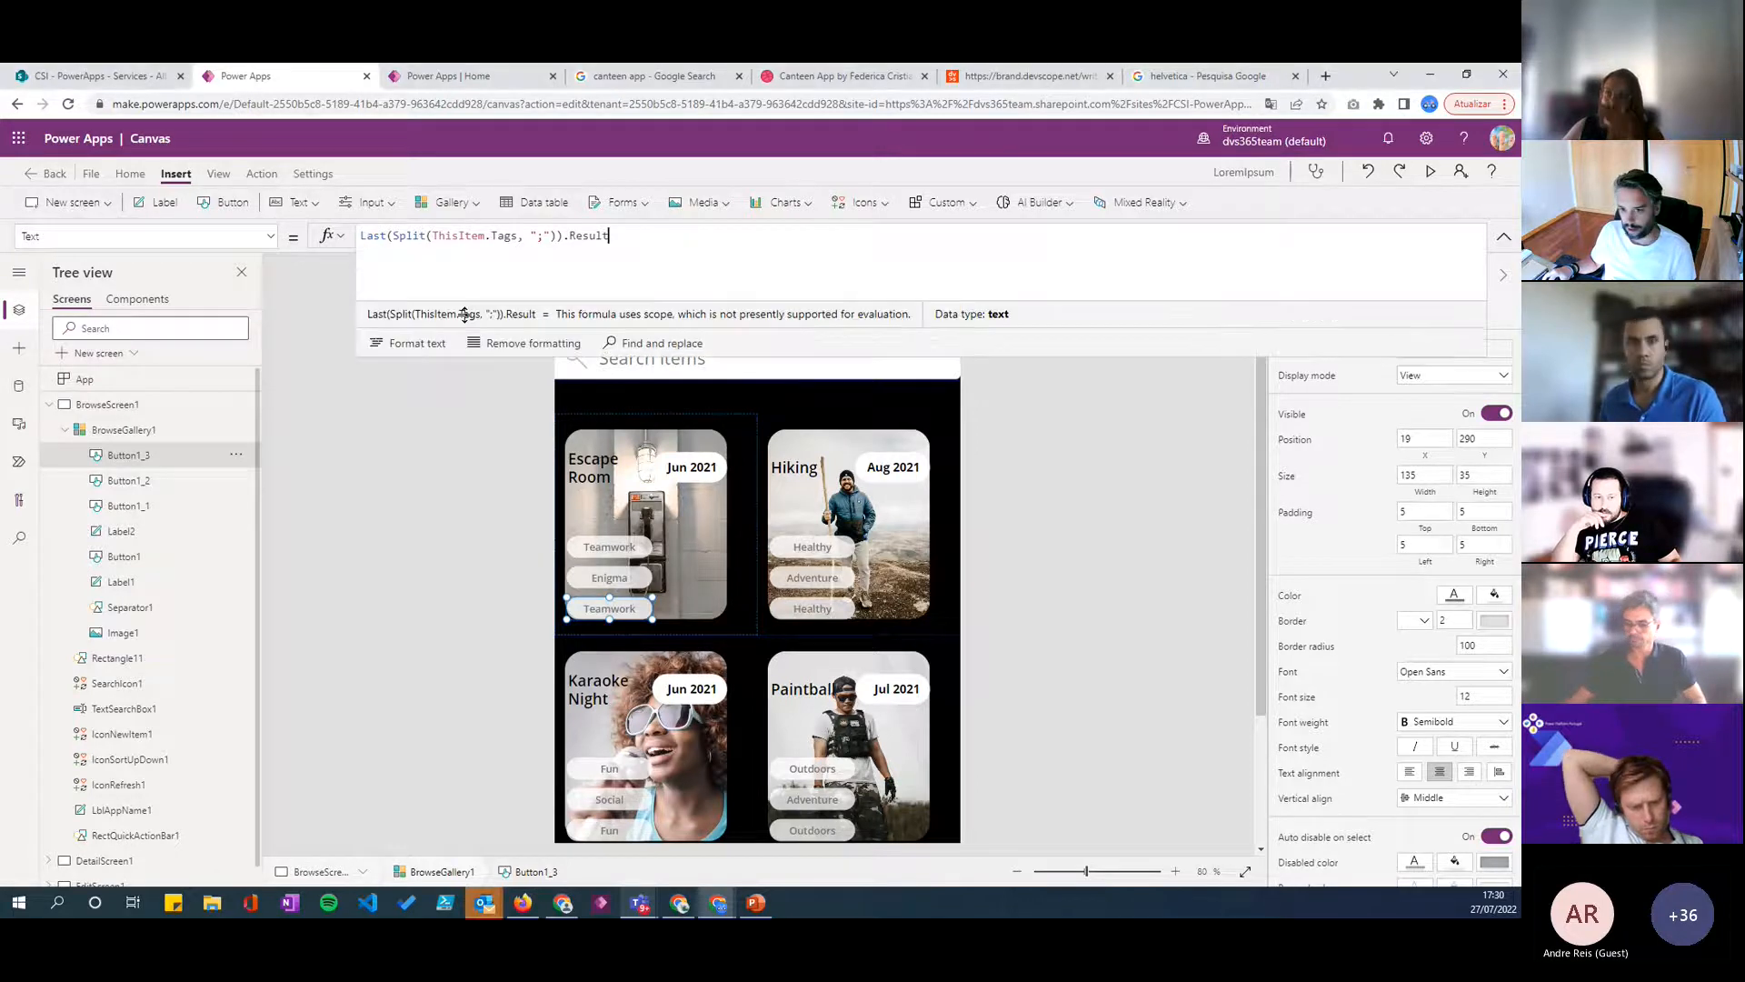
left_click(456, 264)
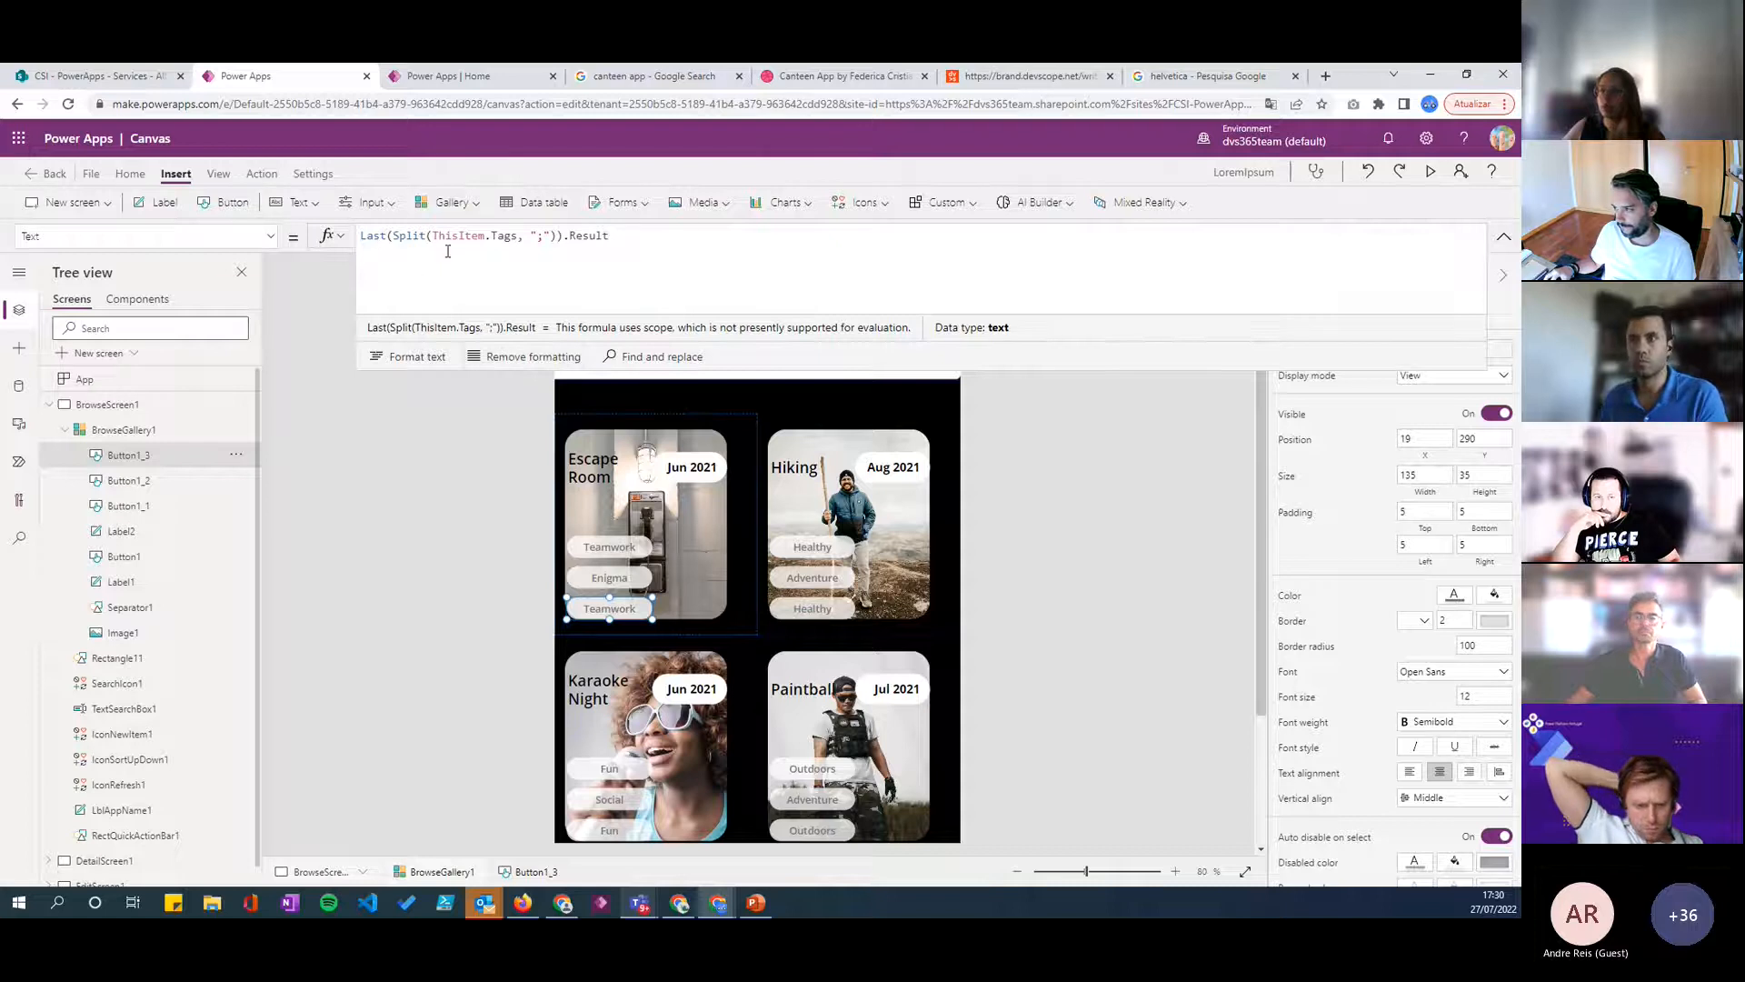
left_click(393, 235)
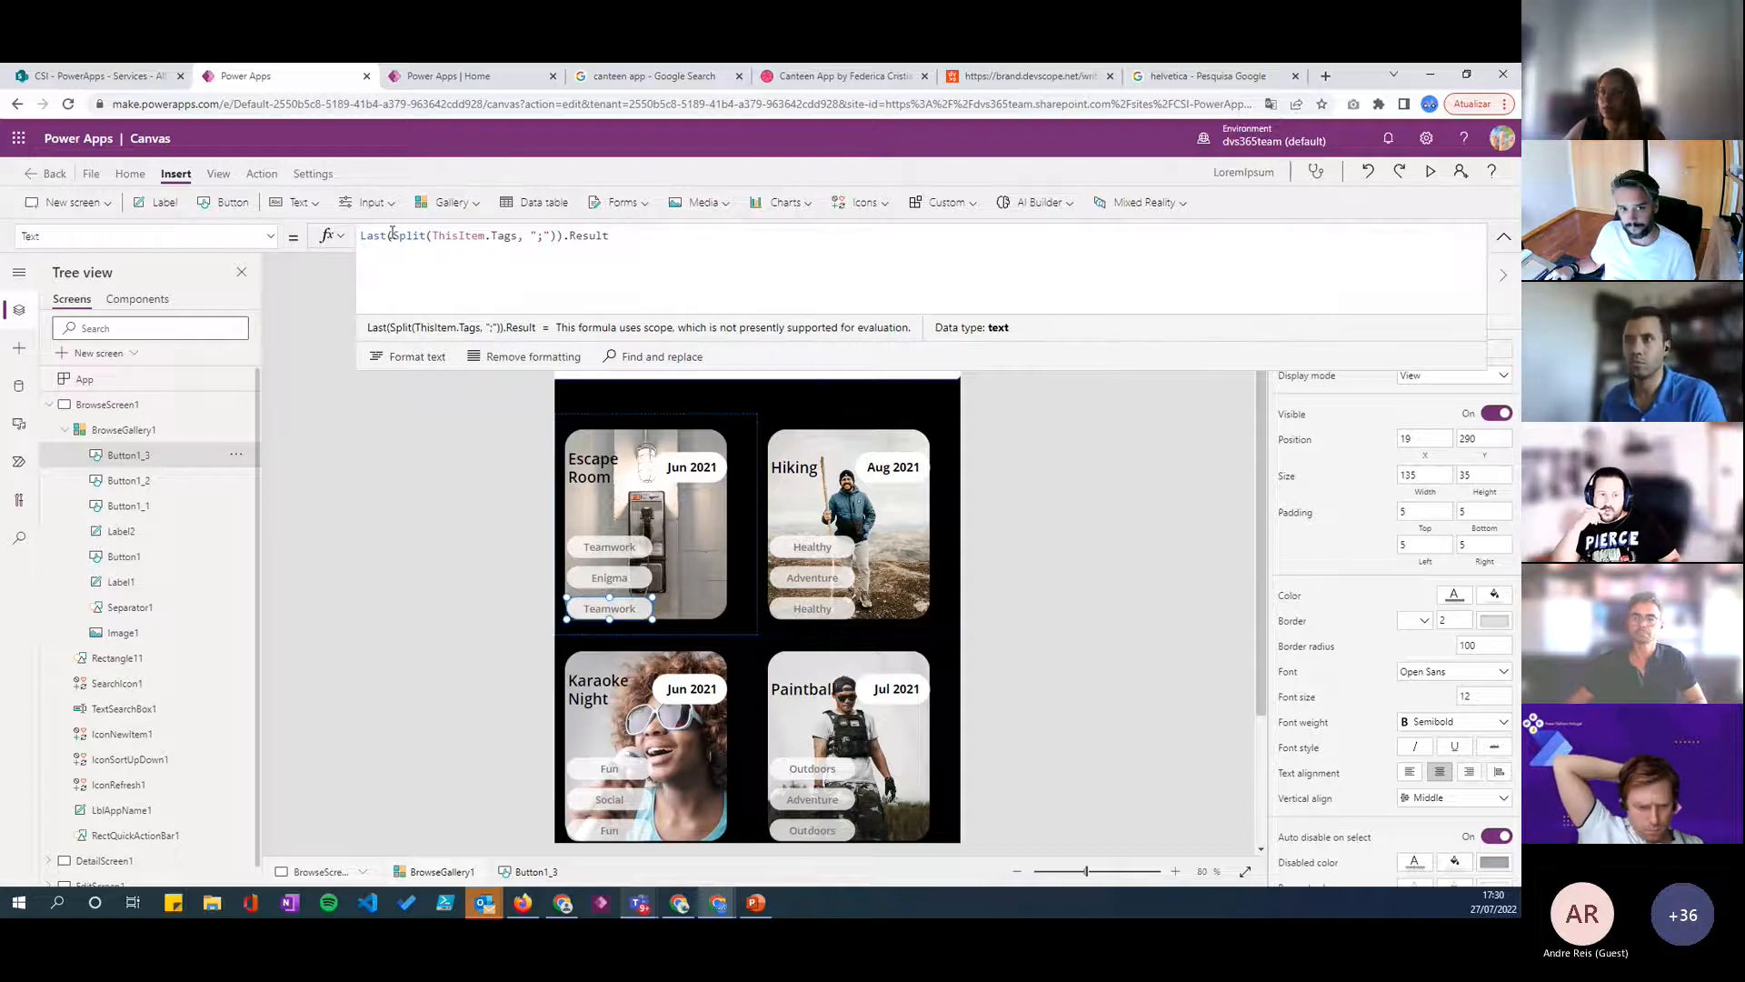
key("Left")
type("Firs")
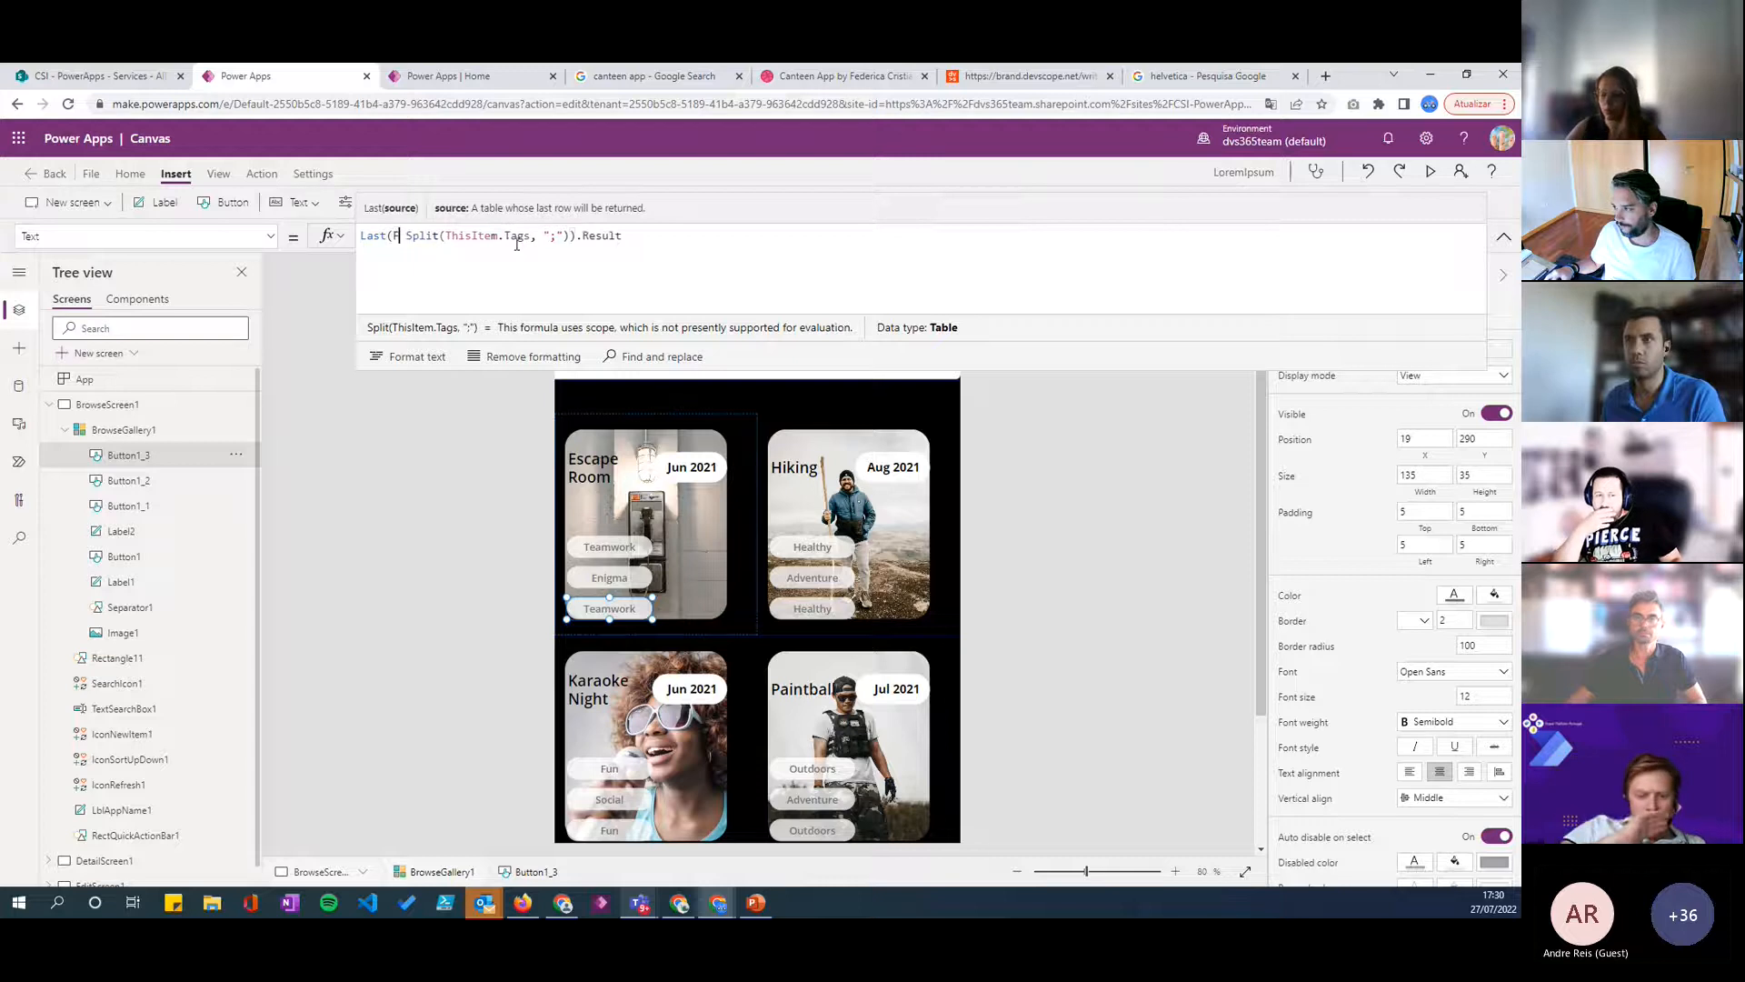
key("Down")
key("Down")
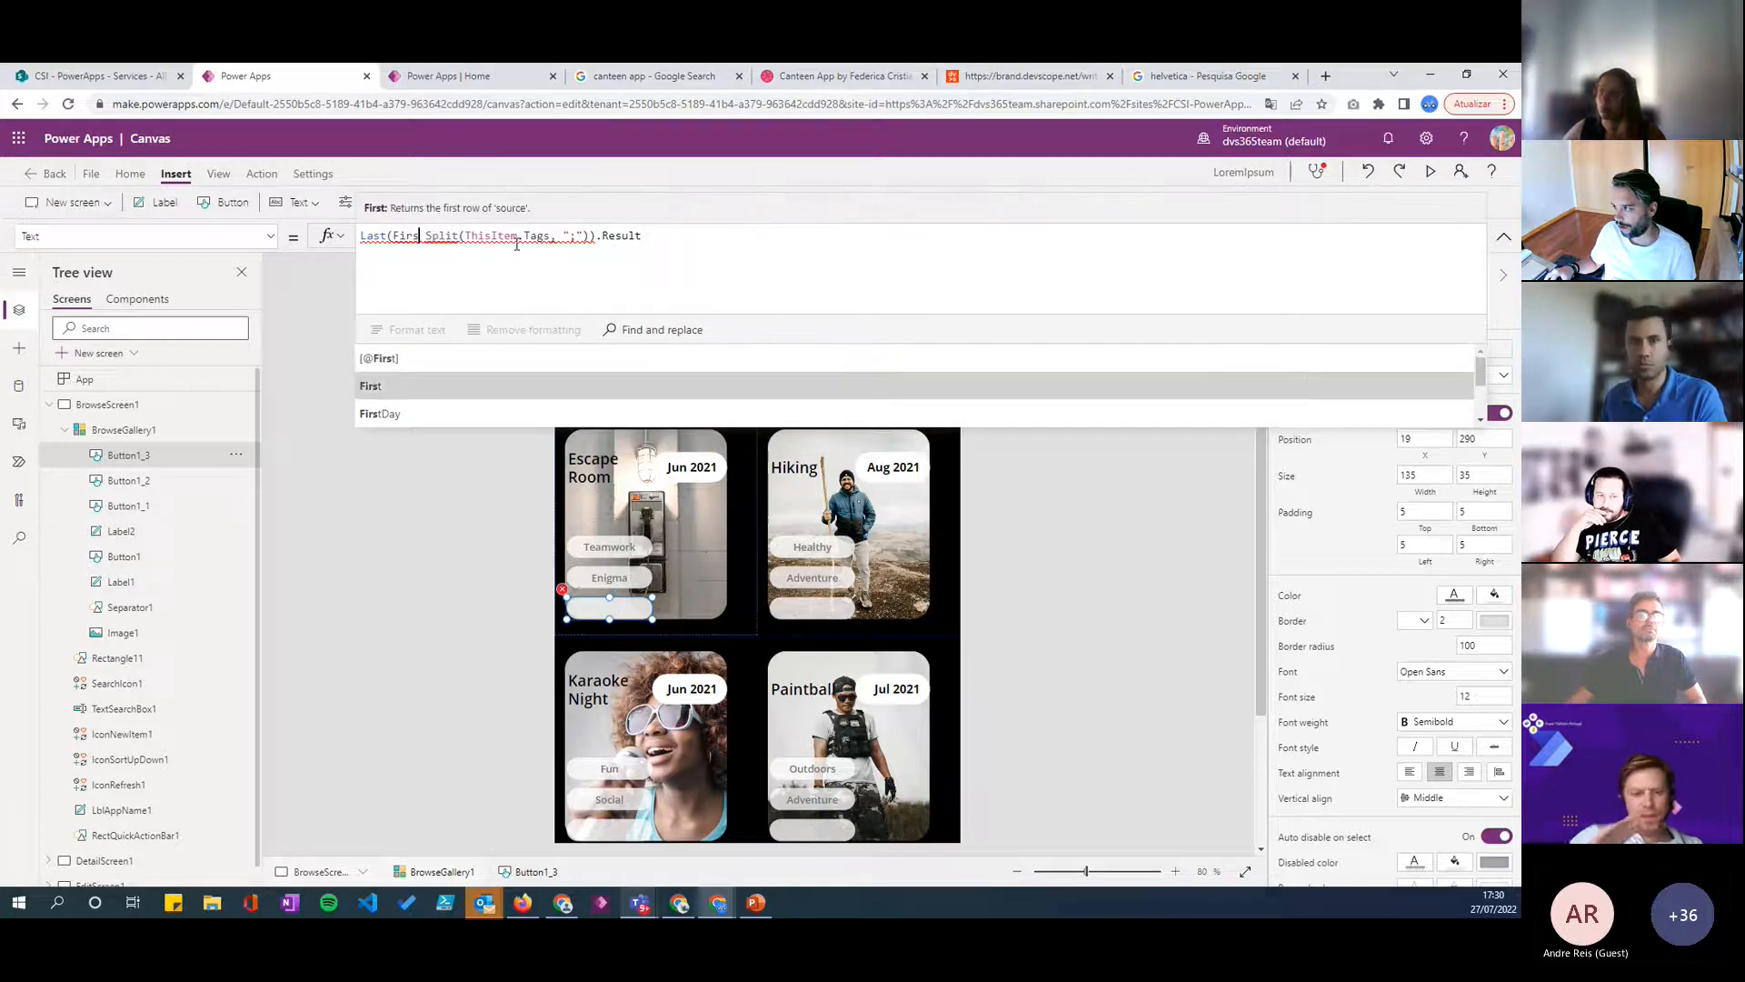
type("tN(")
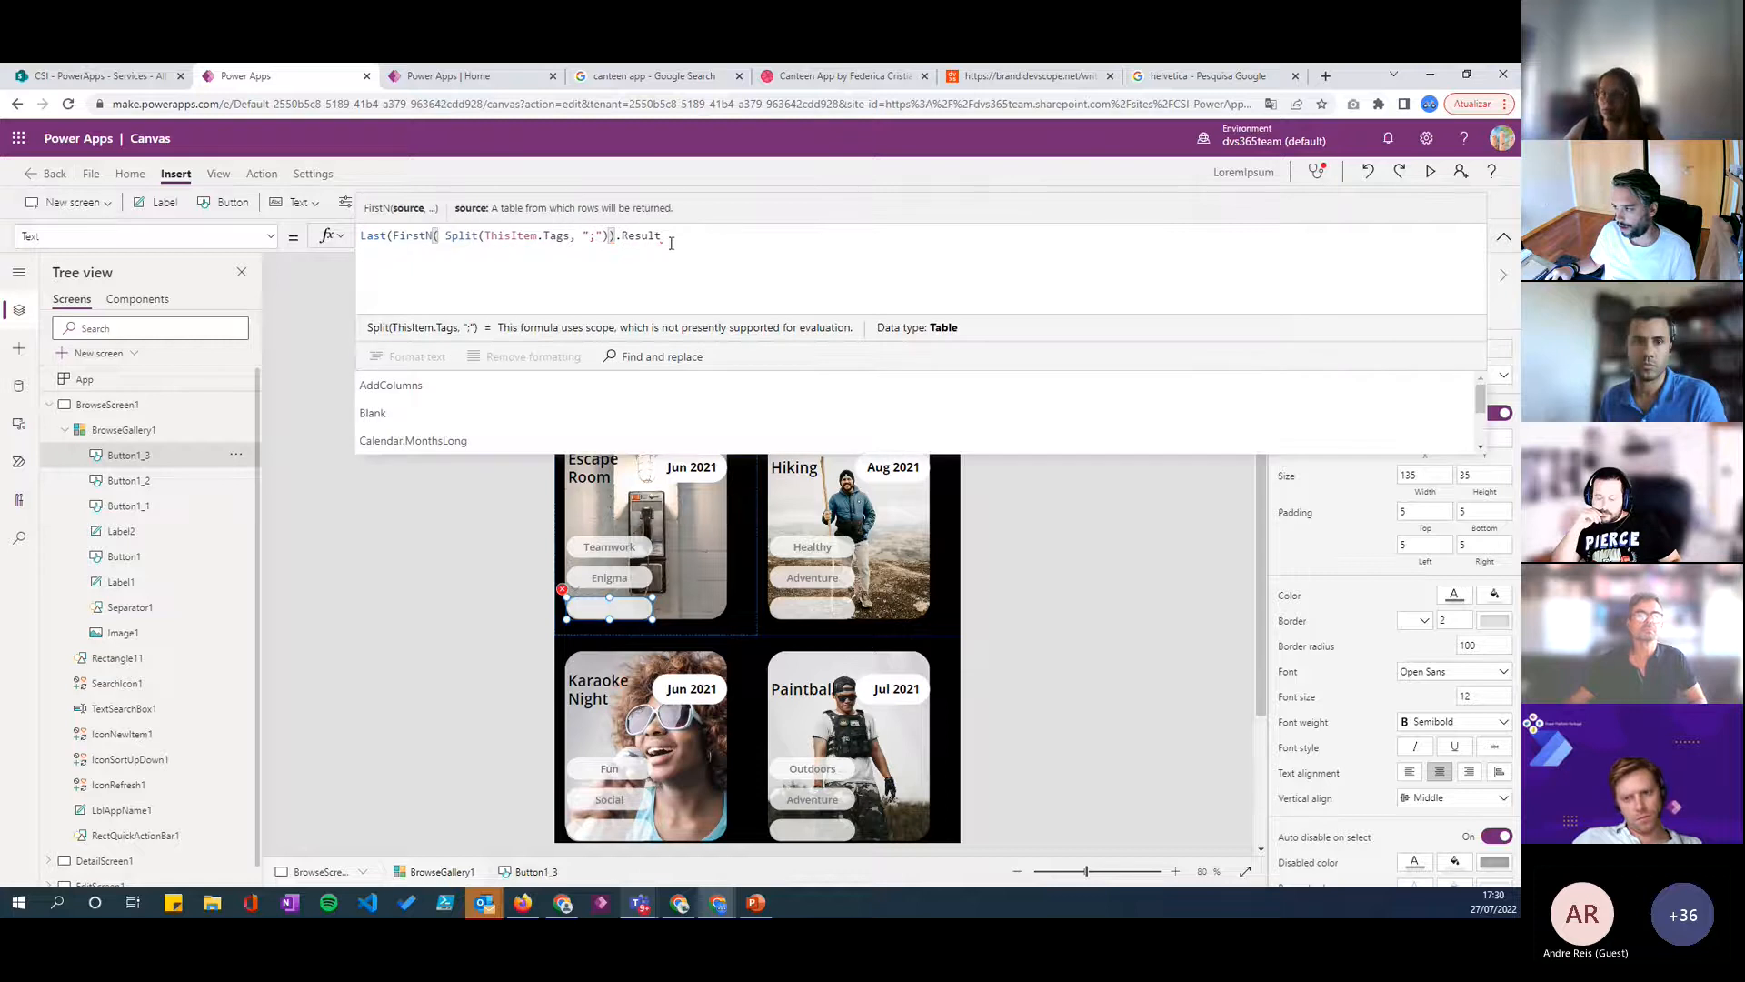
left_click(609, 236)
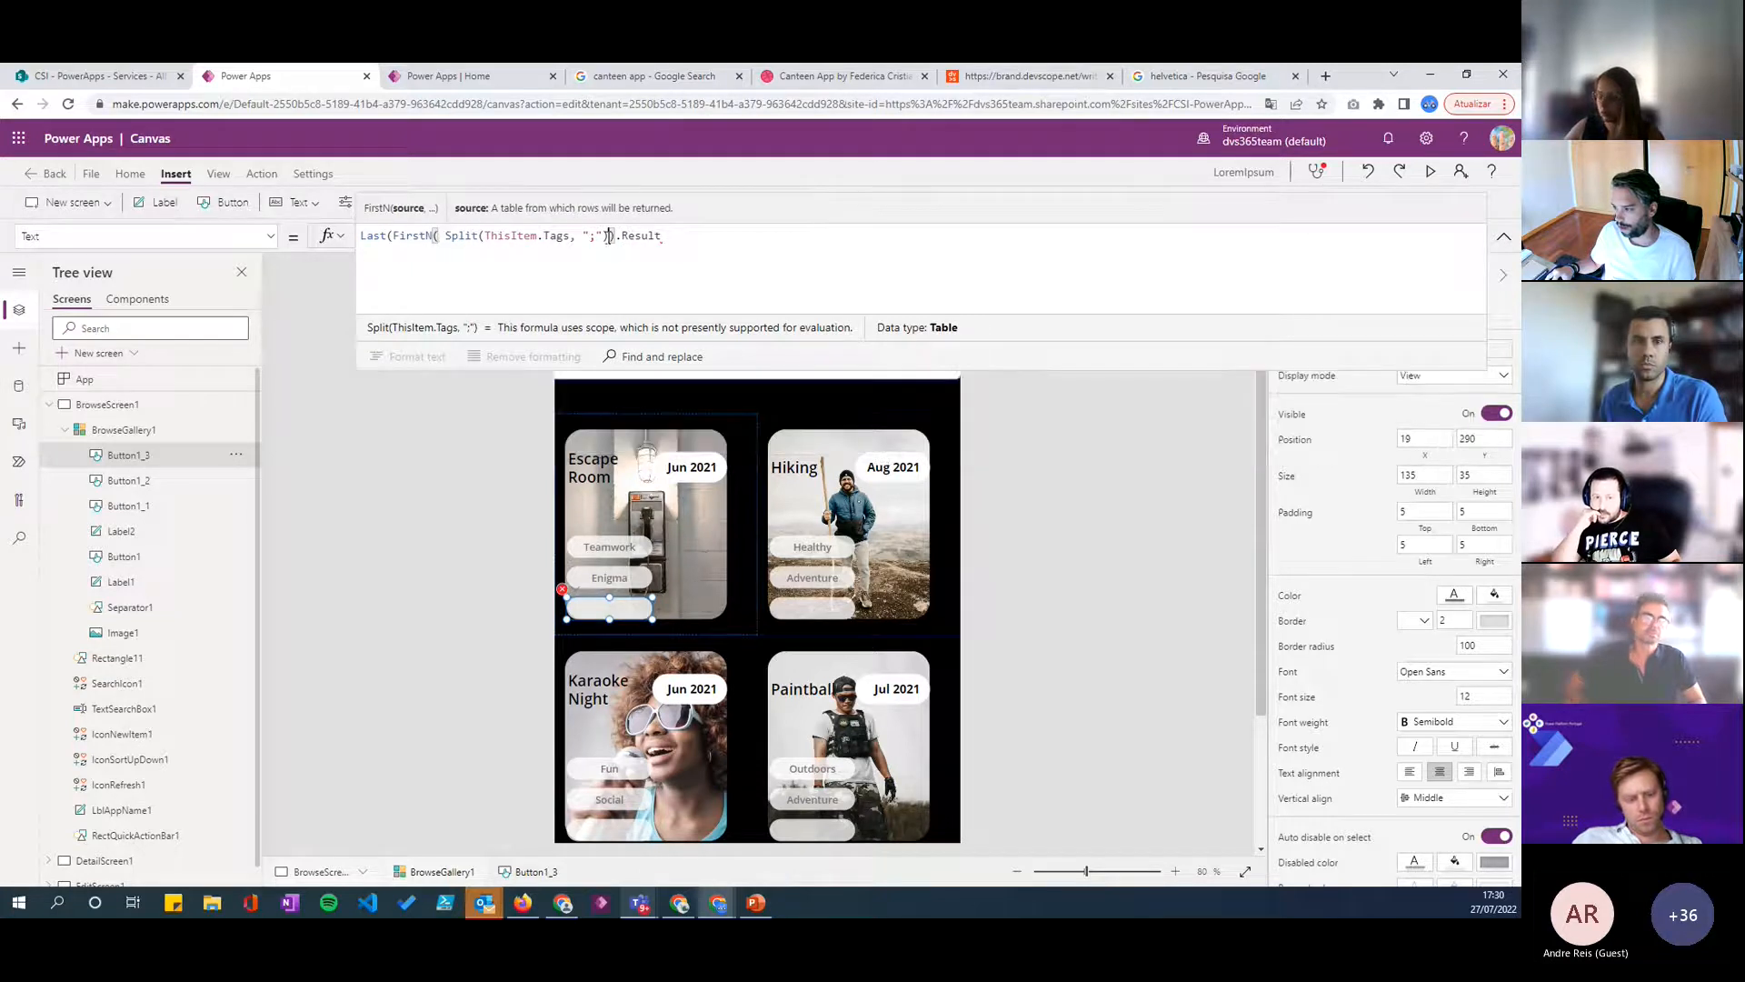
type(", 2")
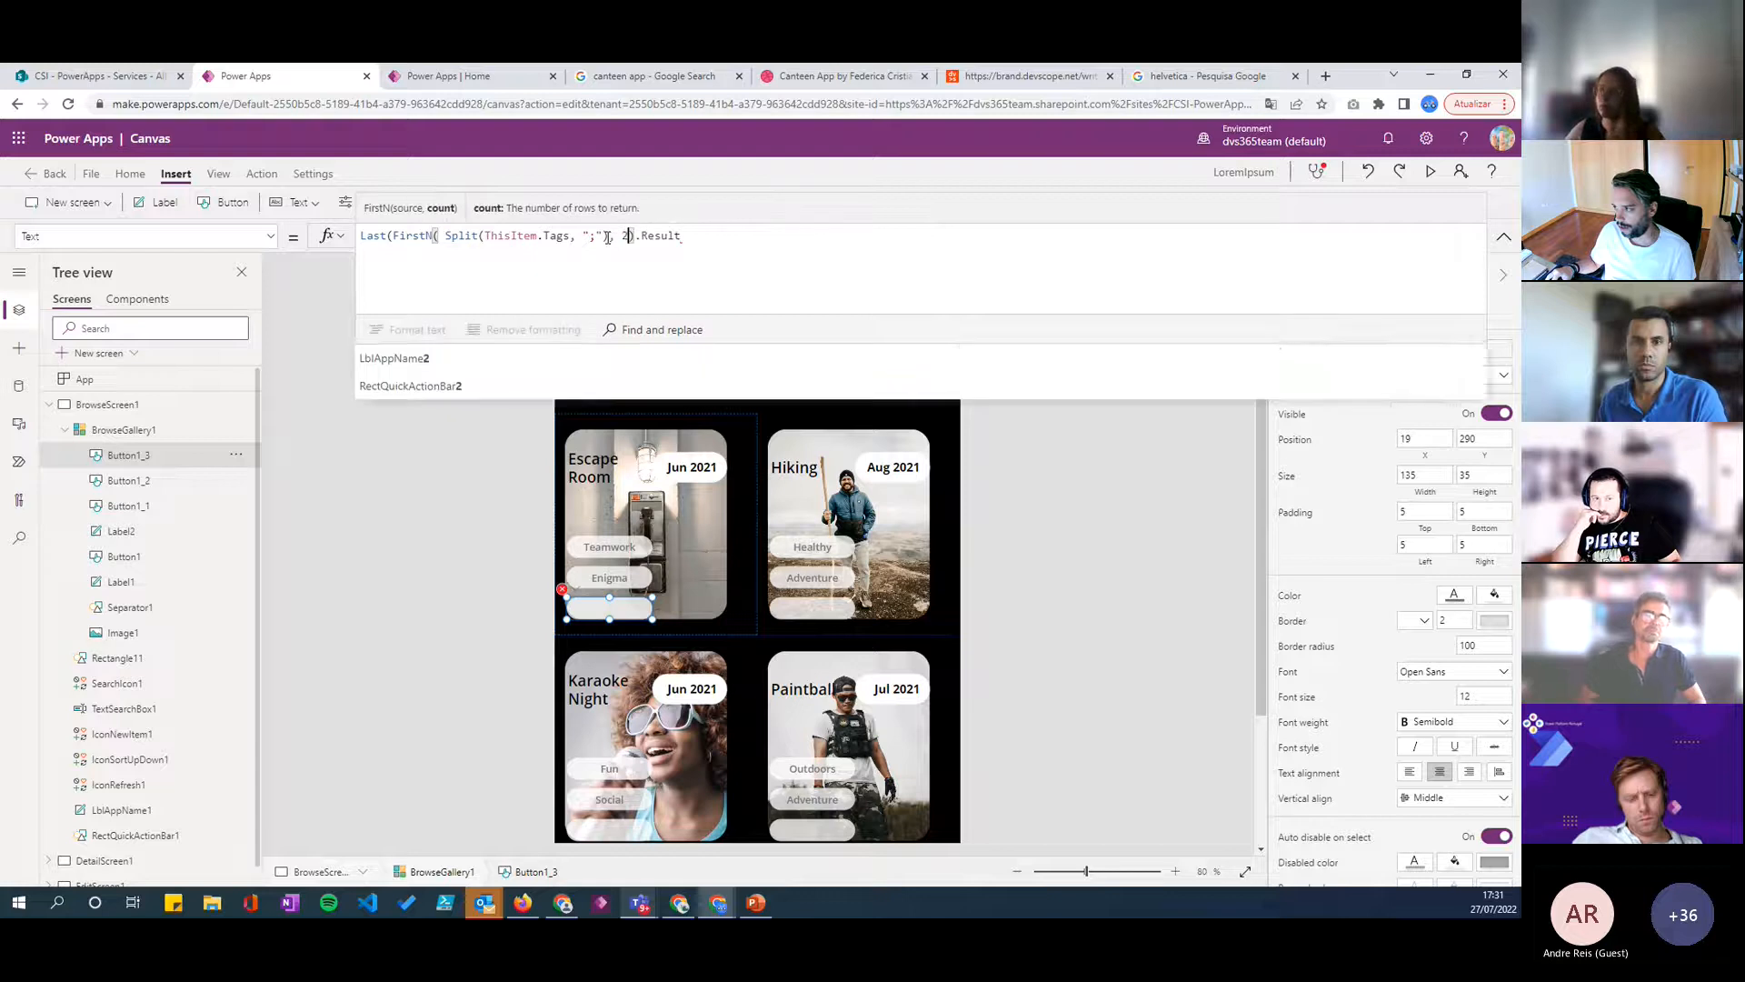
type(")")
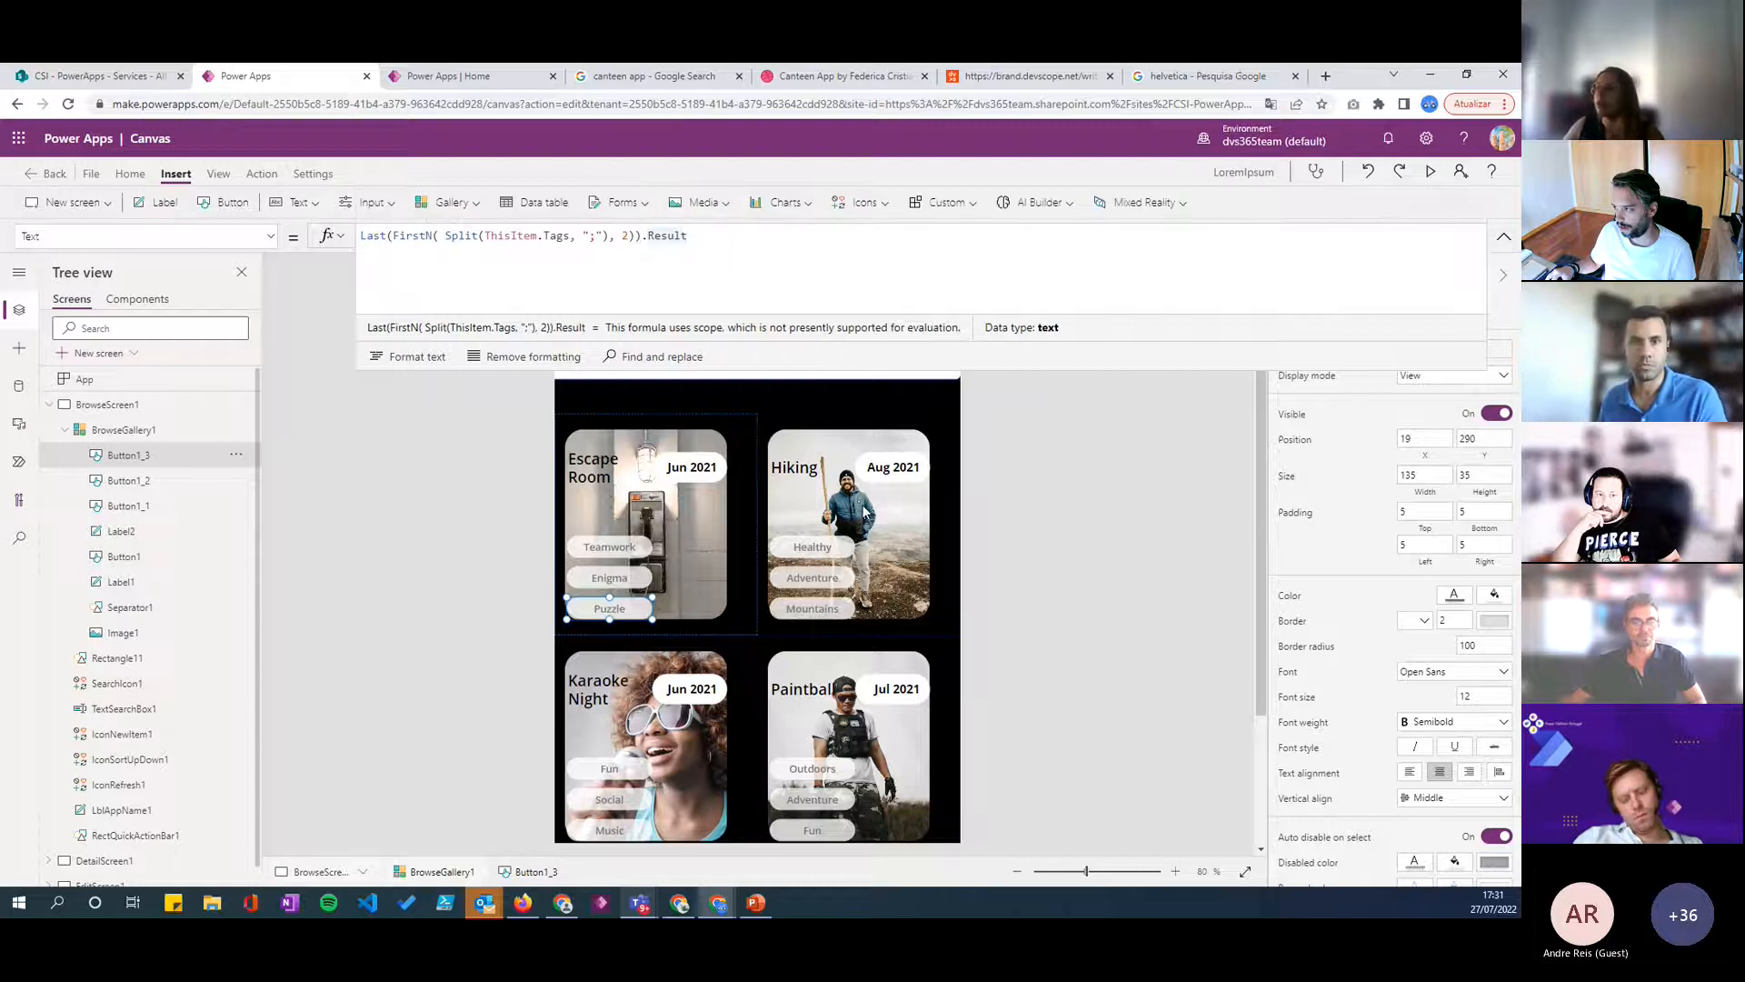
left_click(1505, 237)
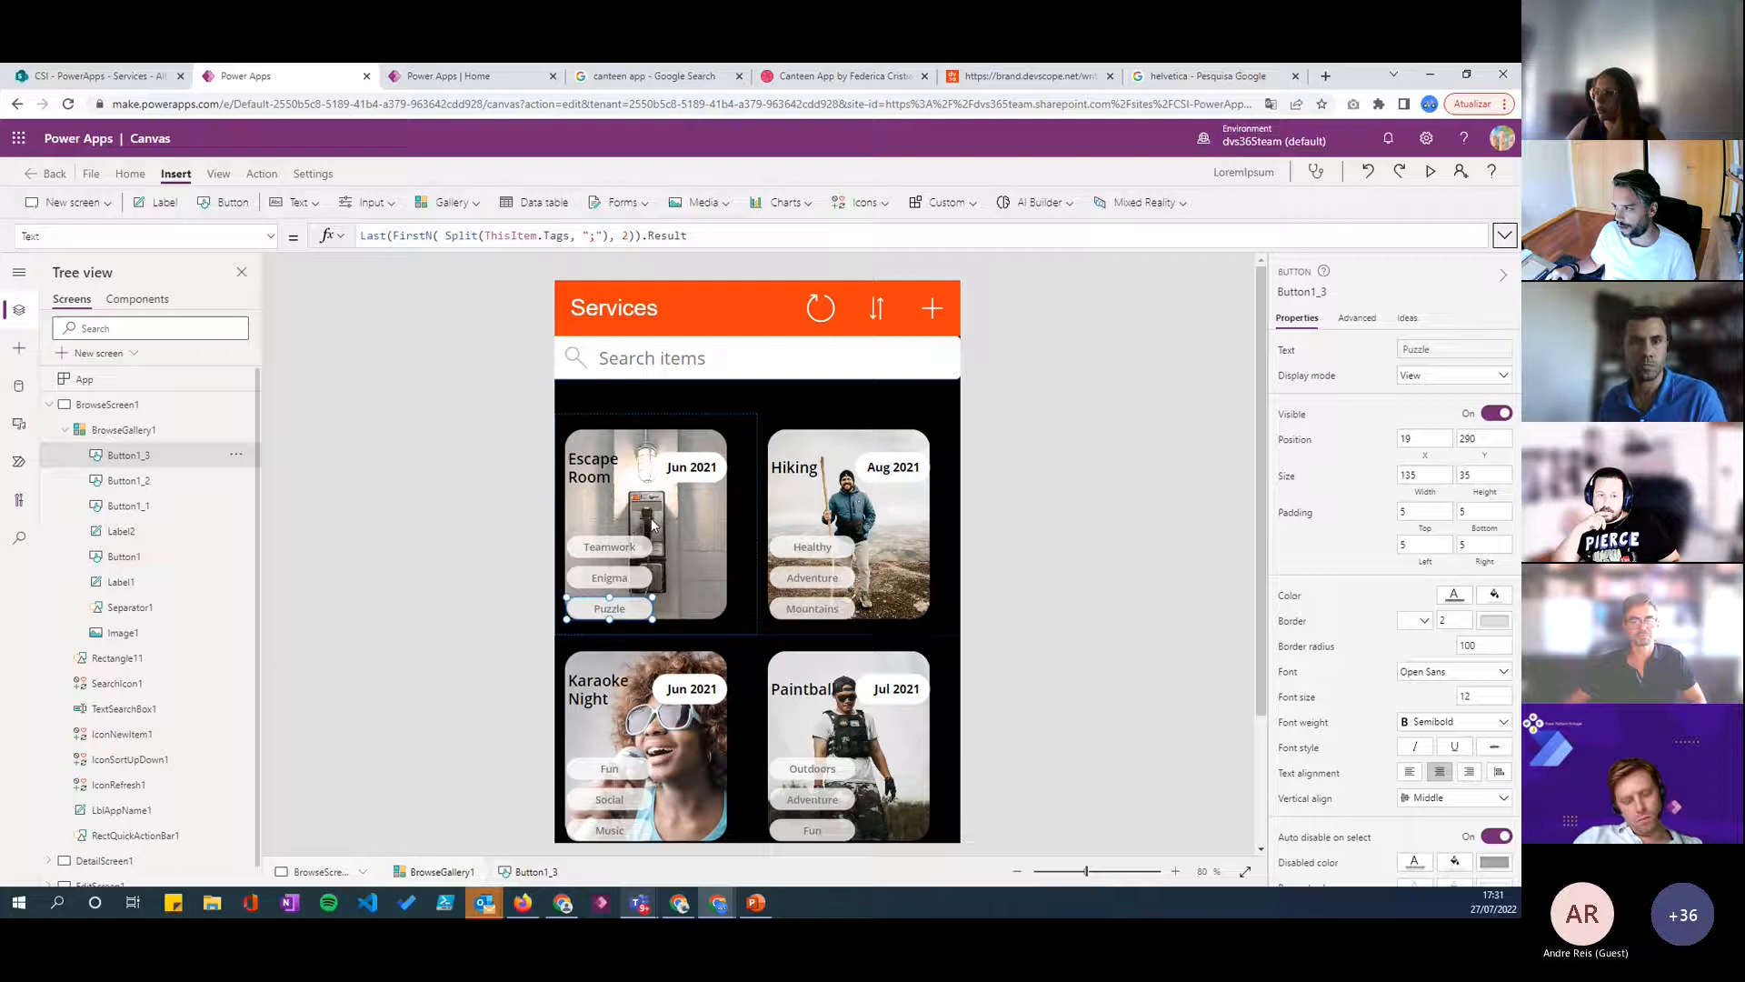
- Review the three stacked tag buttons across the gallery cards and compare their text formulas
scroll(653, 524, "down", 2)
scroll(658, 537, "up", 2)
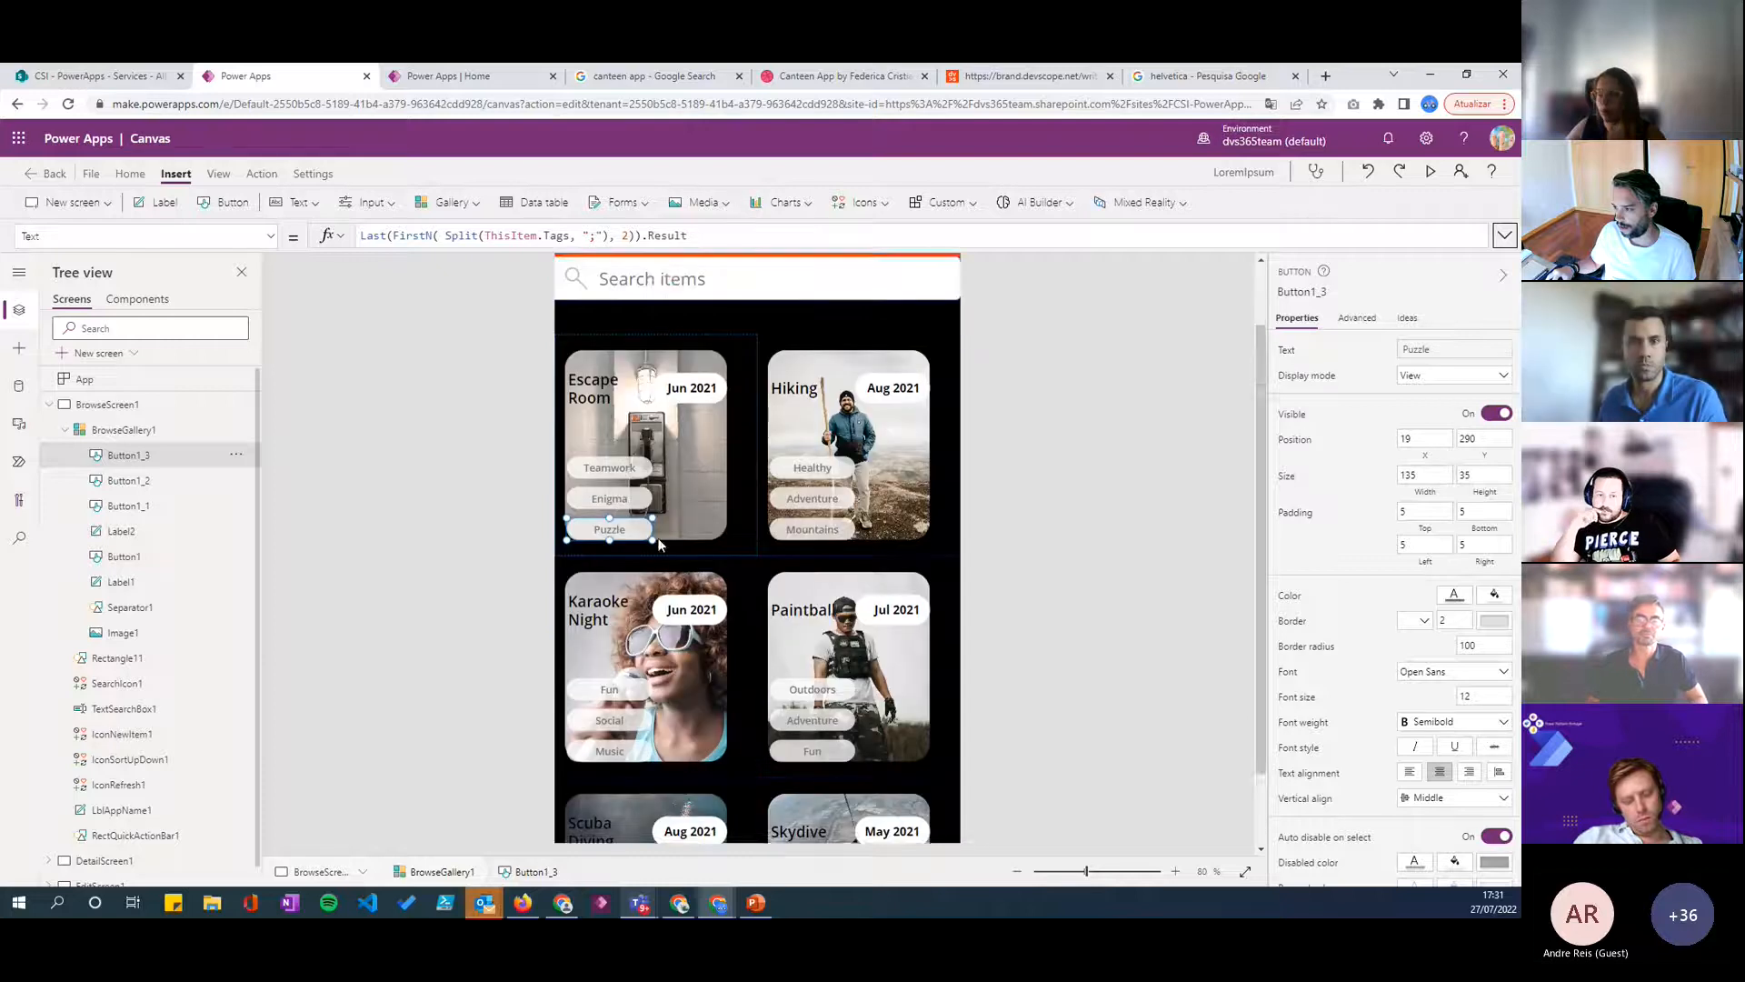
left_click(627, 574)
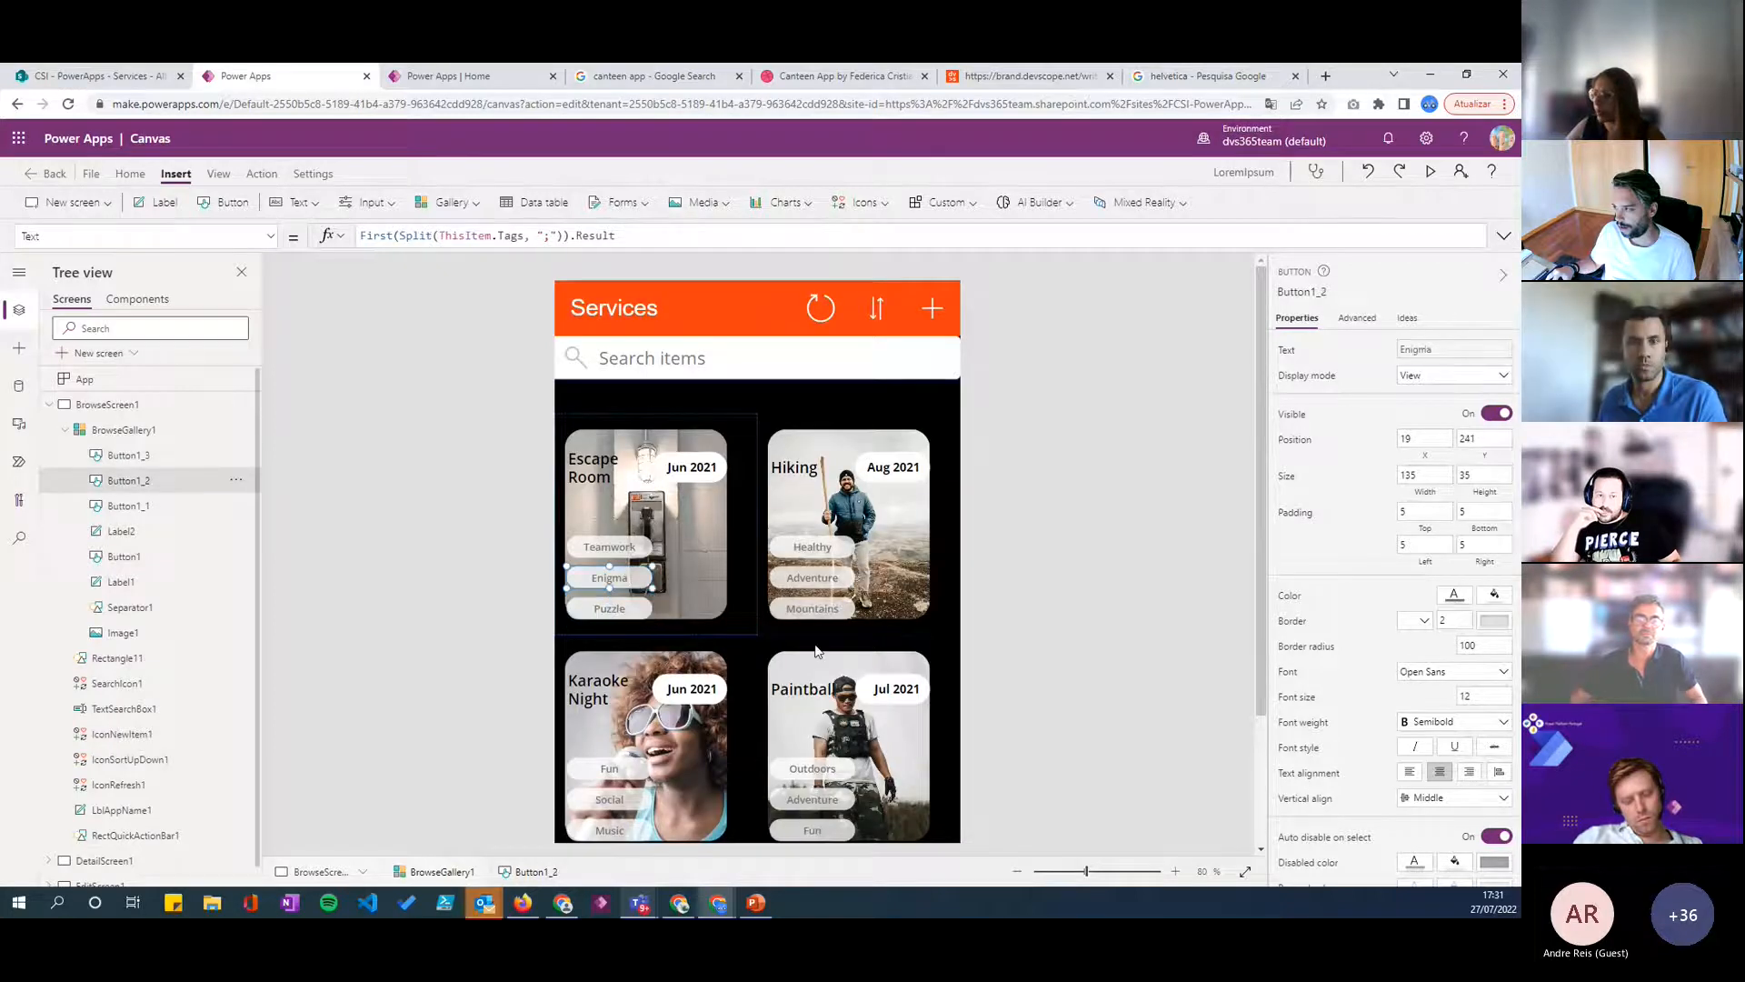
left_click(627, 607)
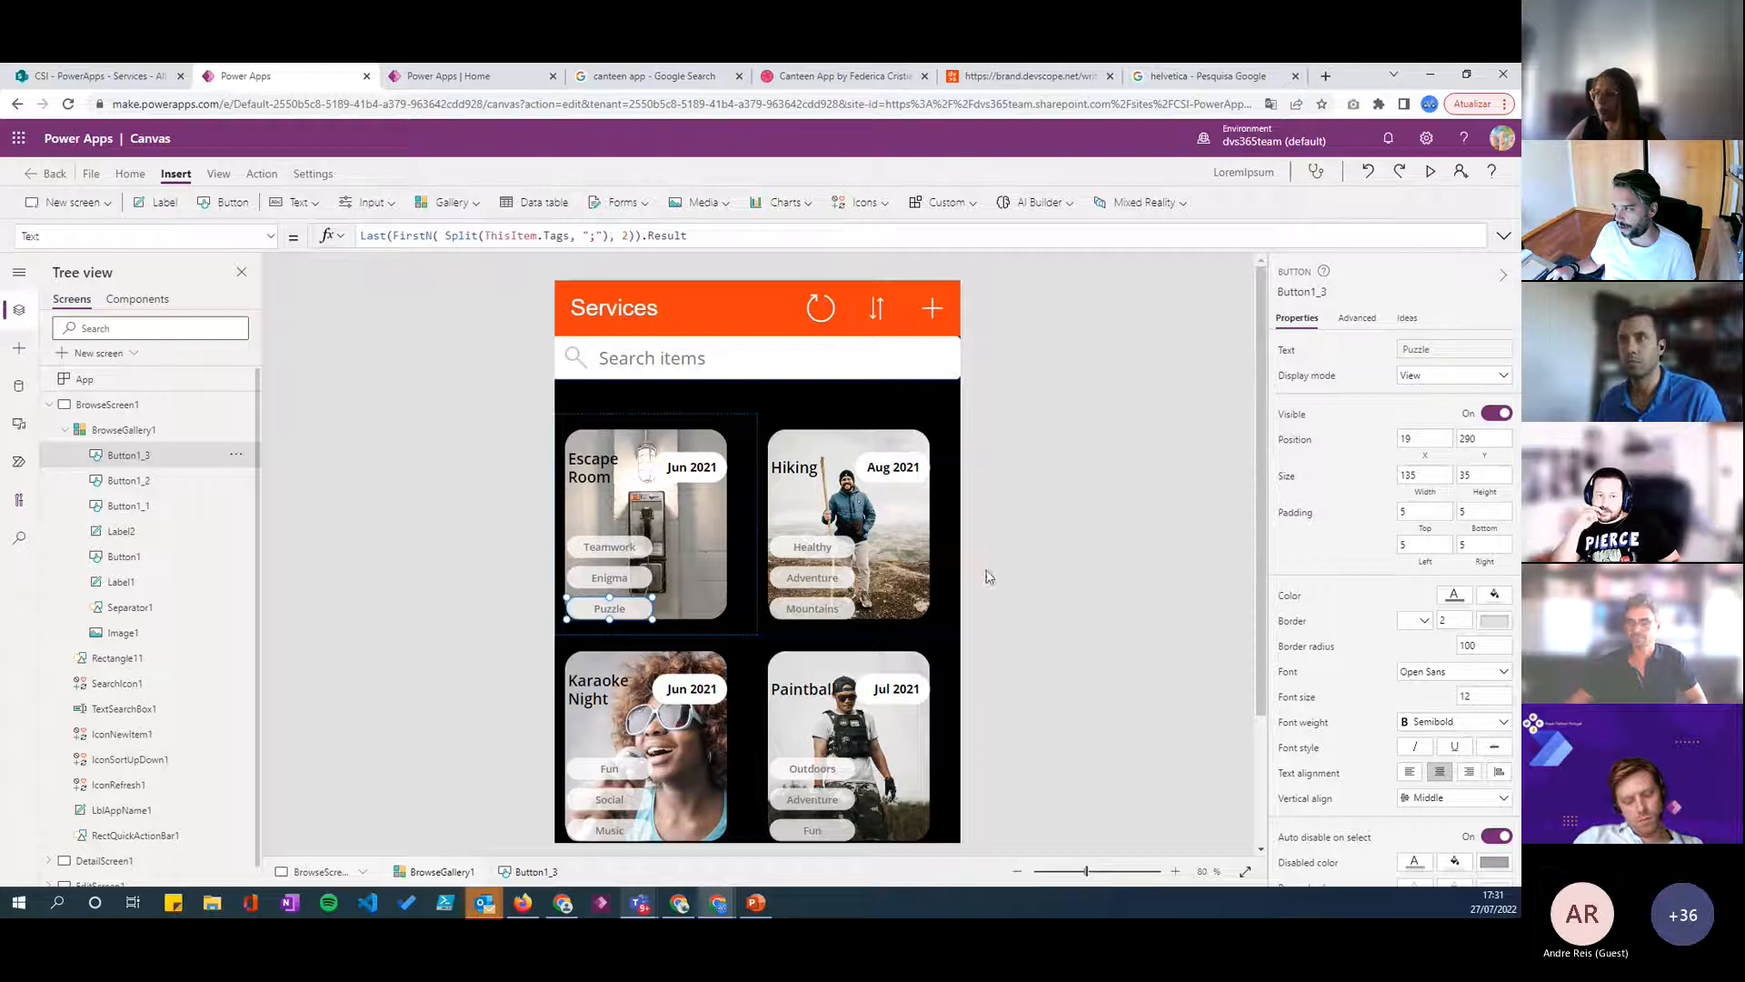
left_click(638, 574)
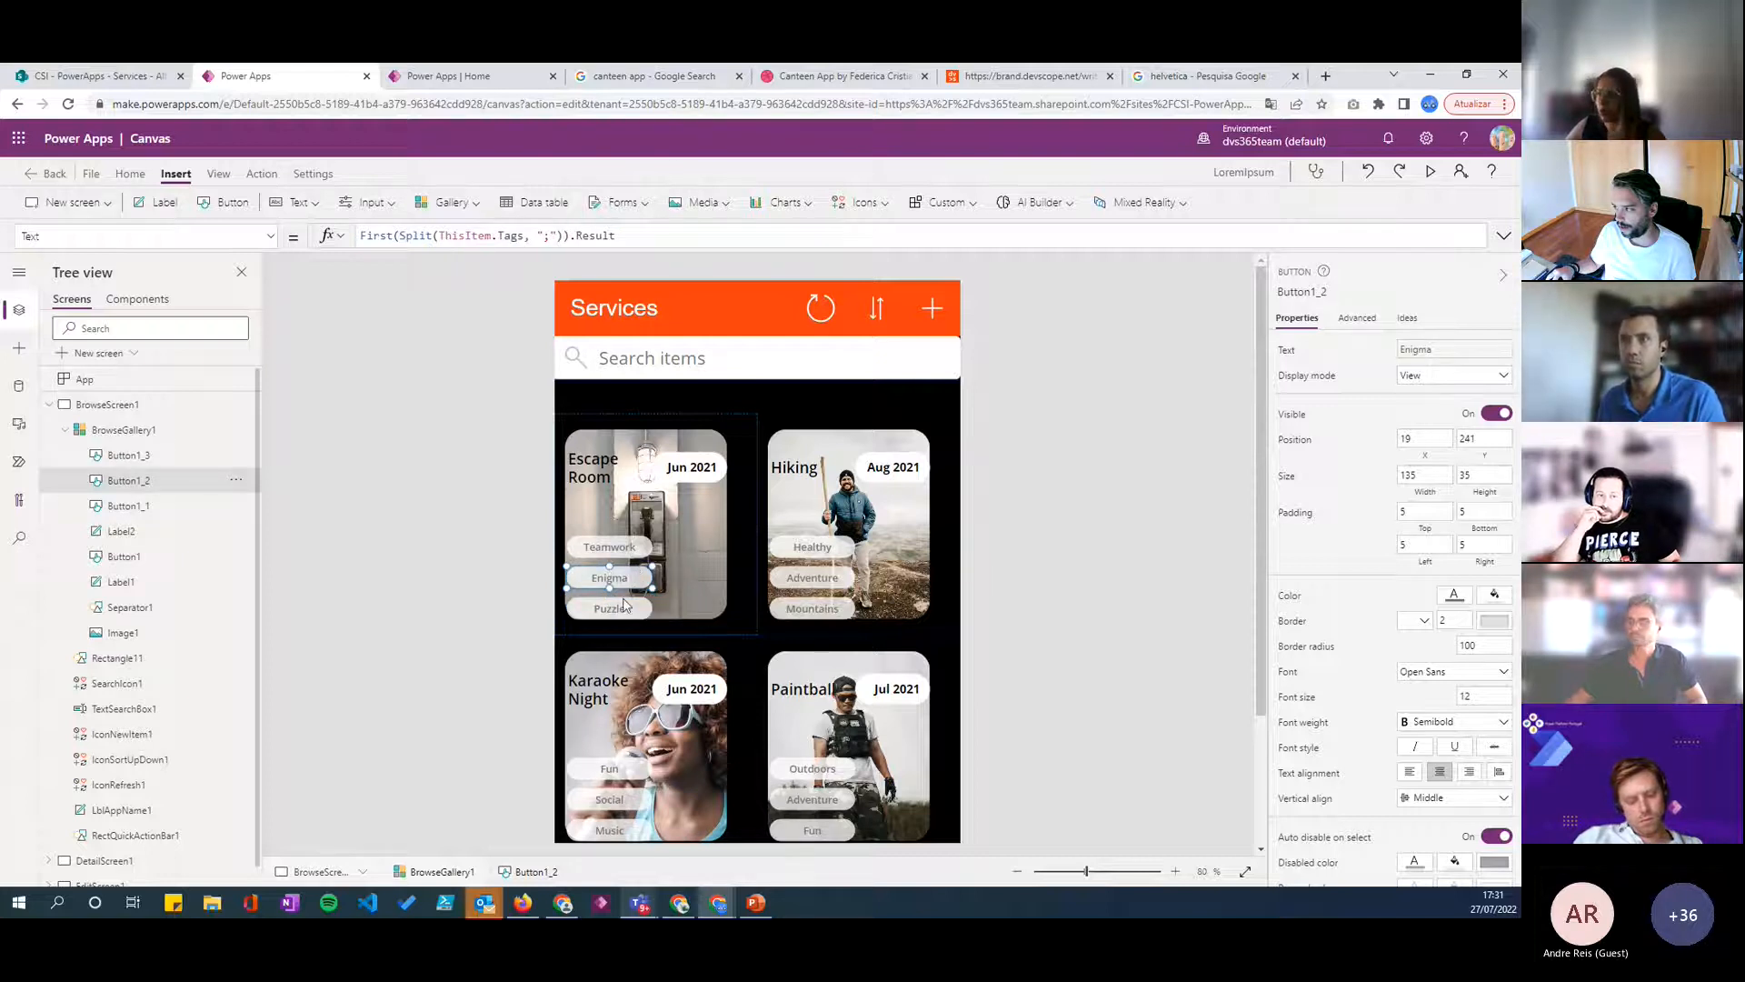
left_click(625, 607)
left_click(621, 580)
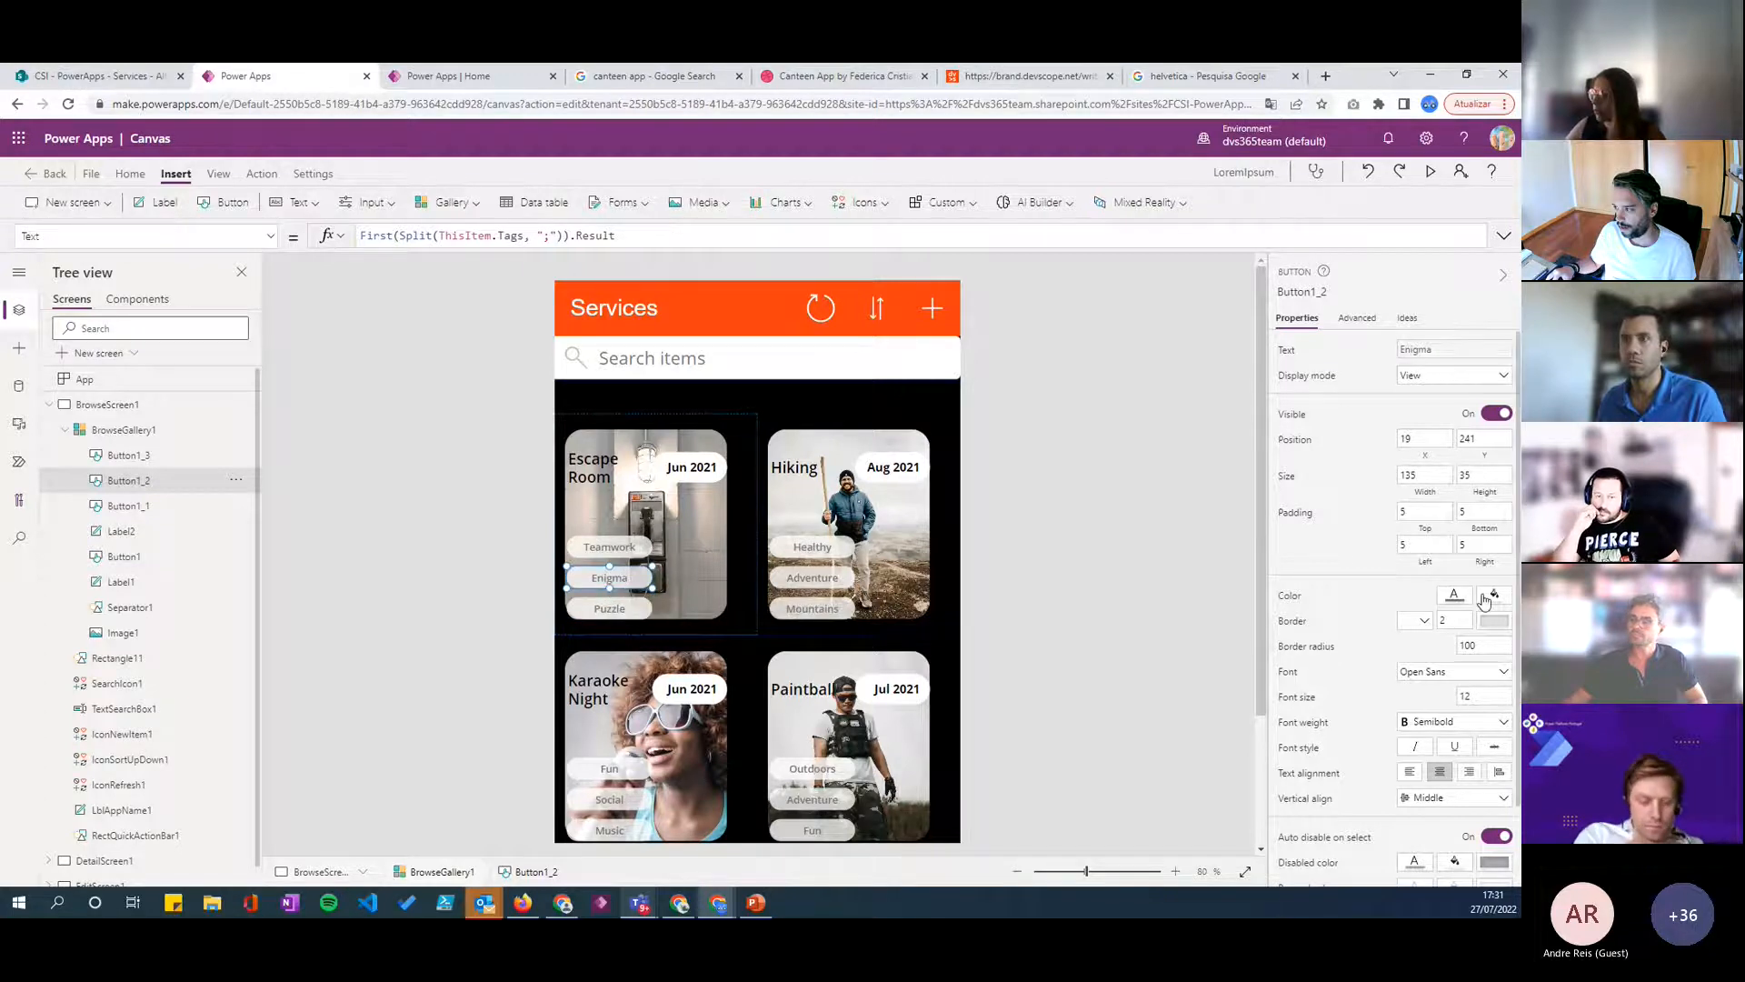
left_click(603, 547)
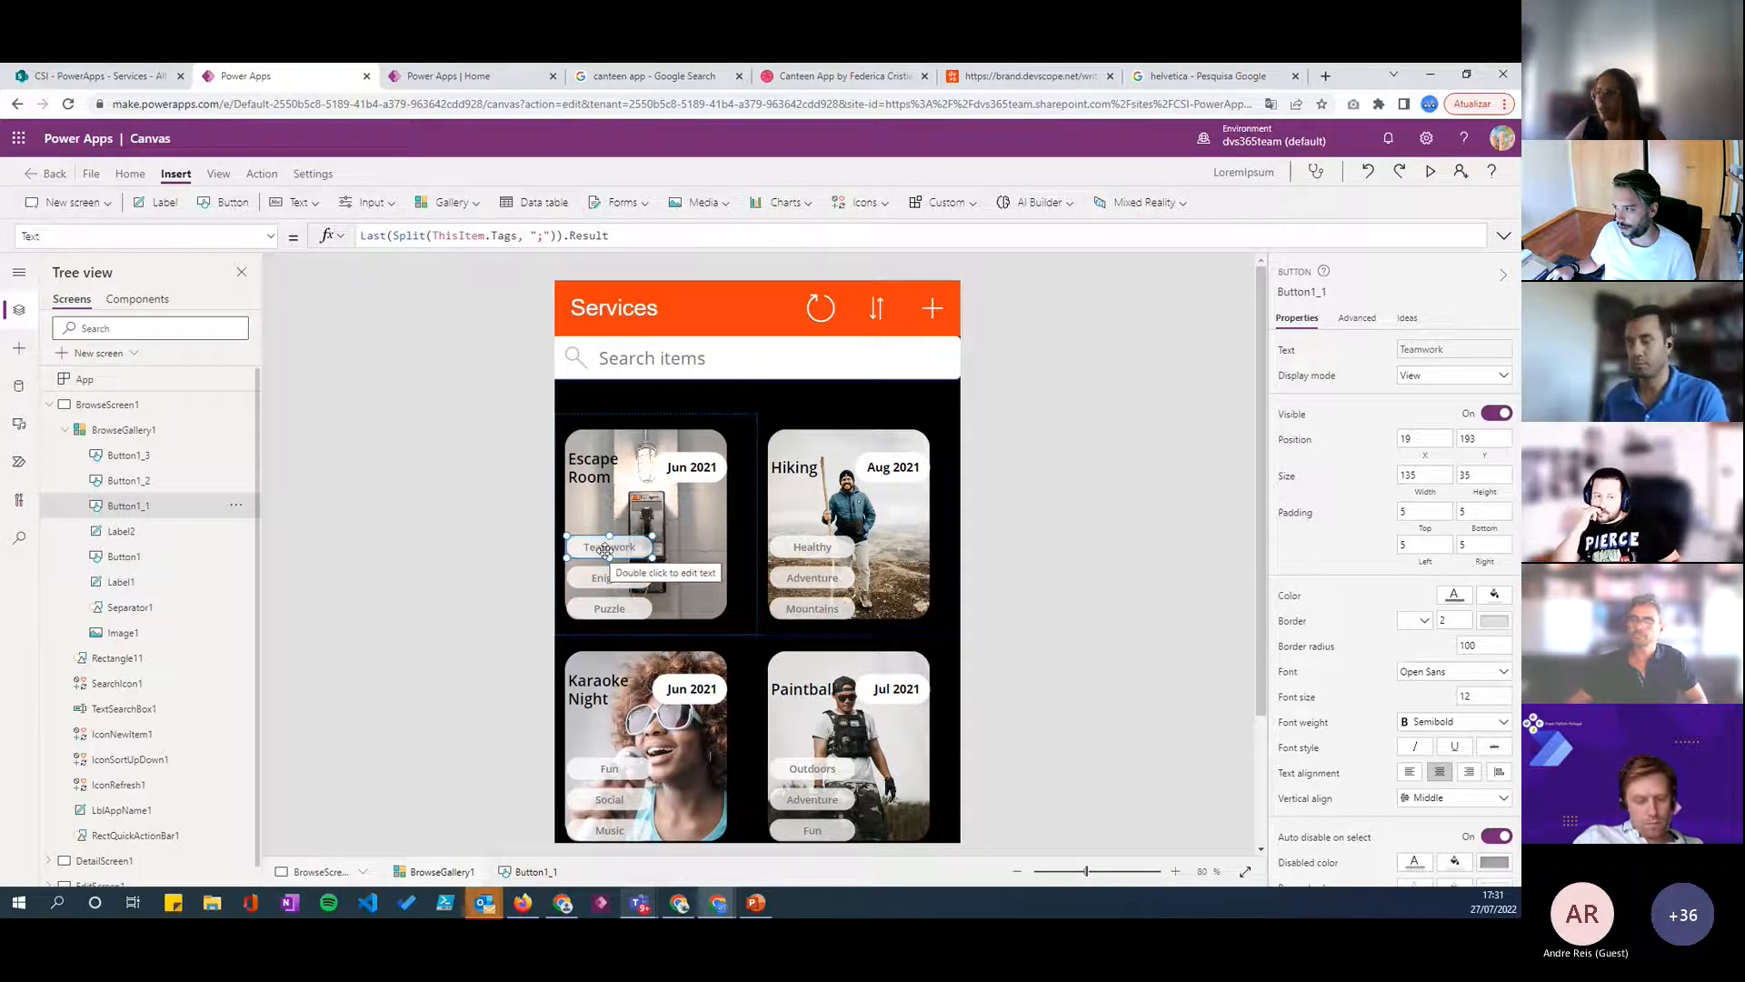
scroll(704, 545, "down", 3)
scroll(691, 550, "up", 3)
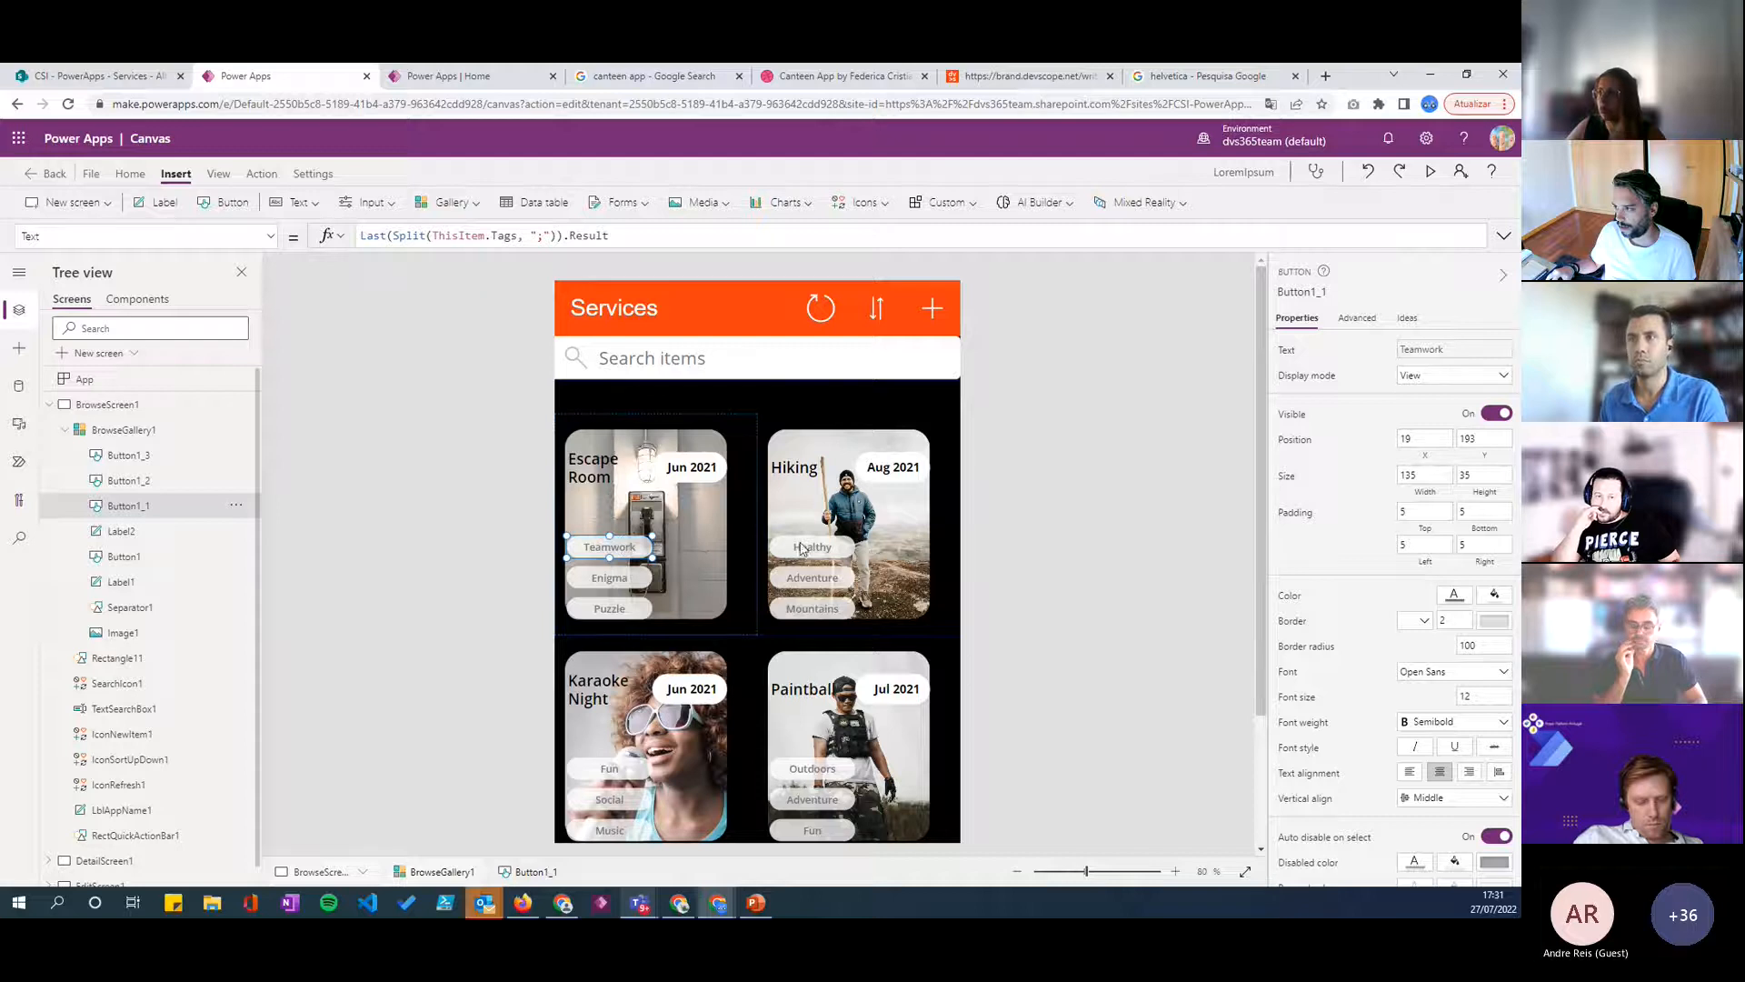
left_click(806, 706)
left_click(611, 549)
- Fill the middle tag button with light grey EDEDED at about 31% opacity
left_click(609, 575)
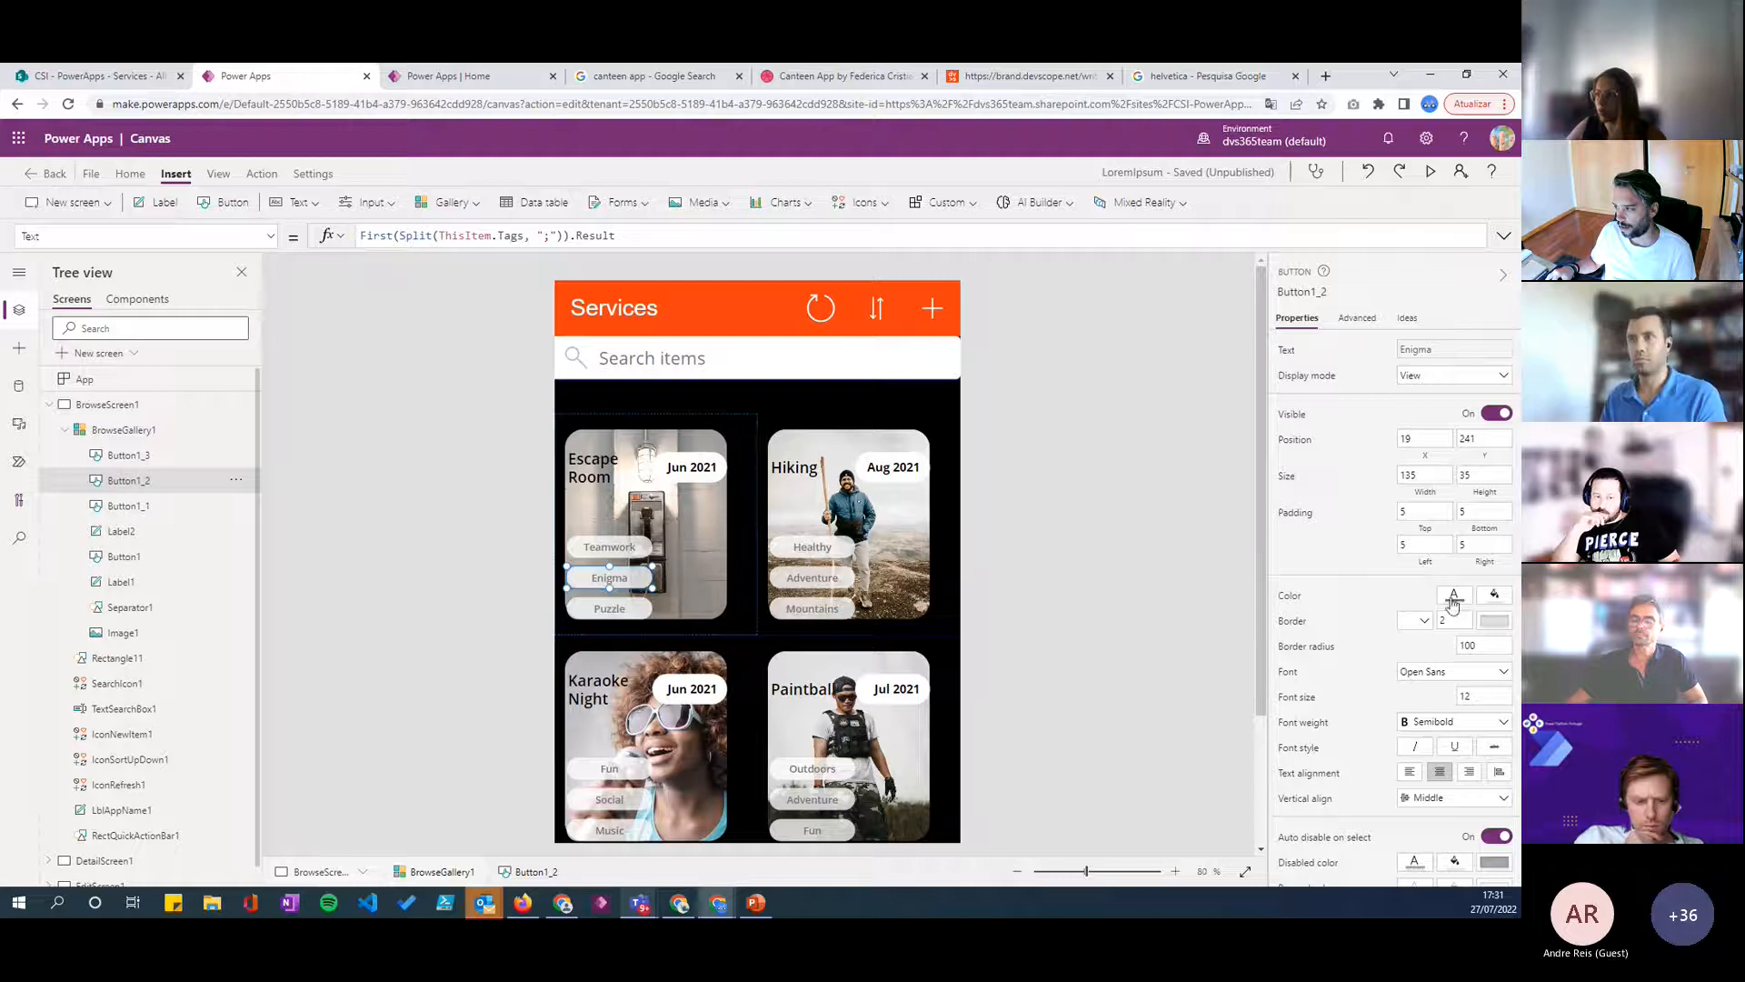
left_click(1493, 599)
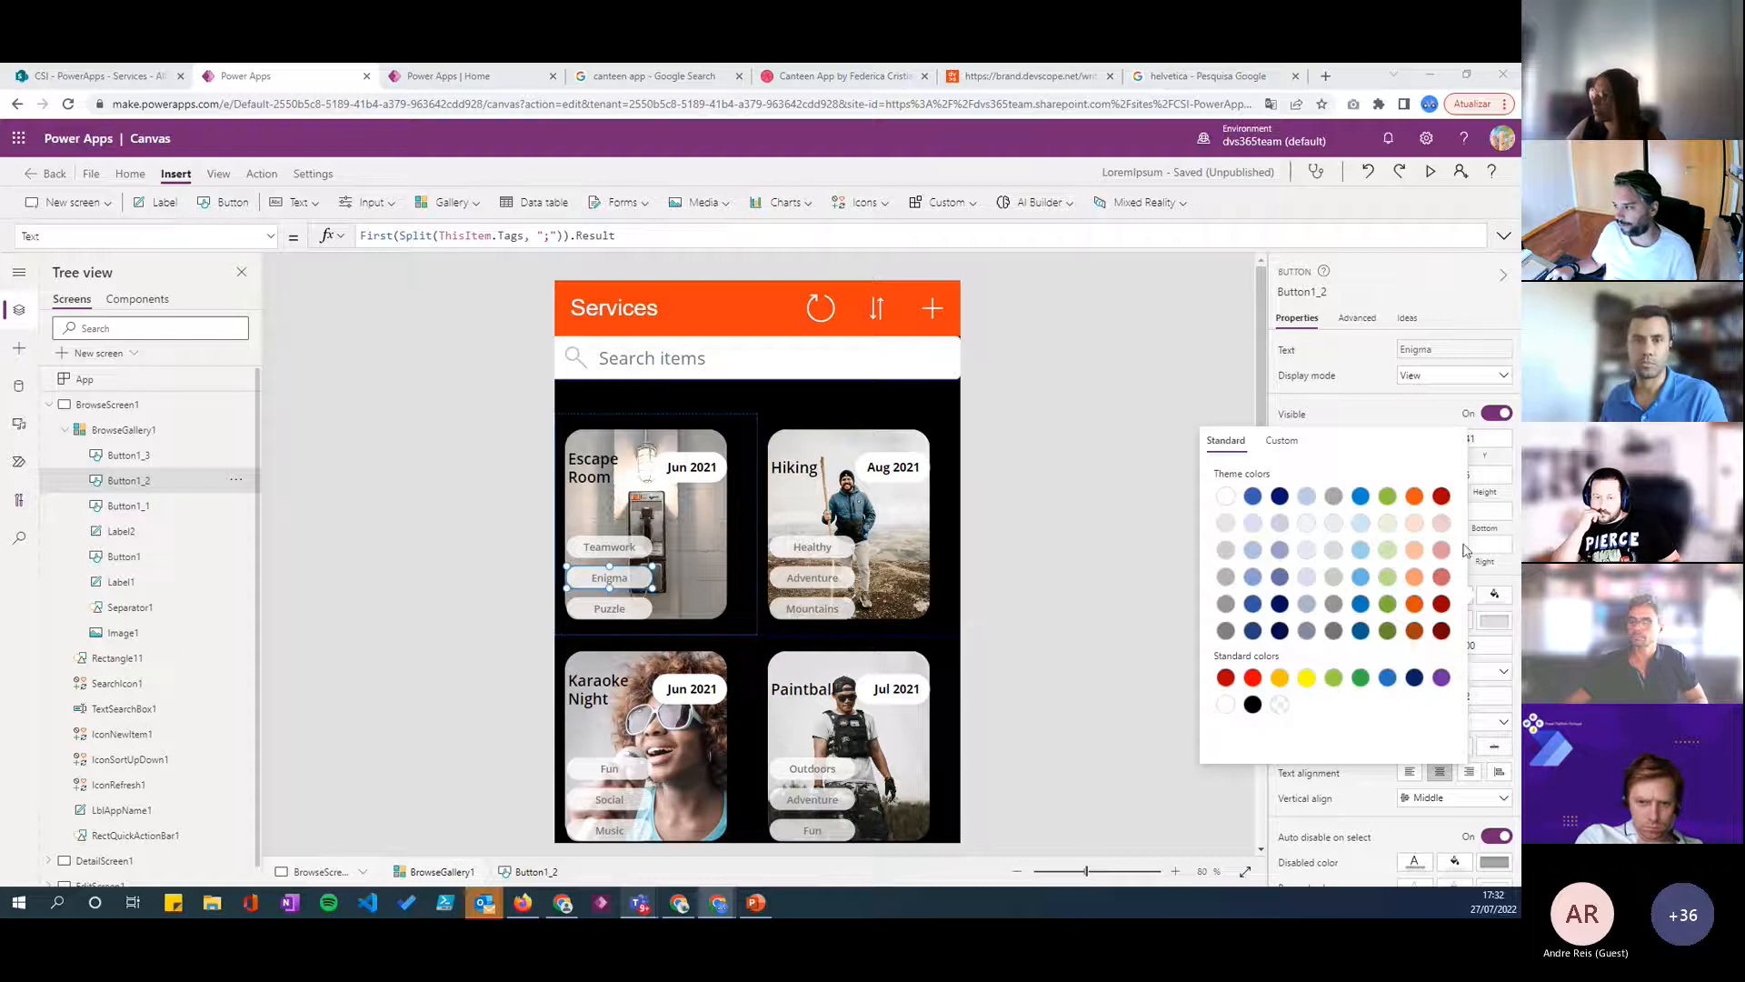
left_click(1337, 530)
left_click(1285, 441)
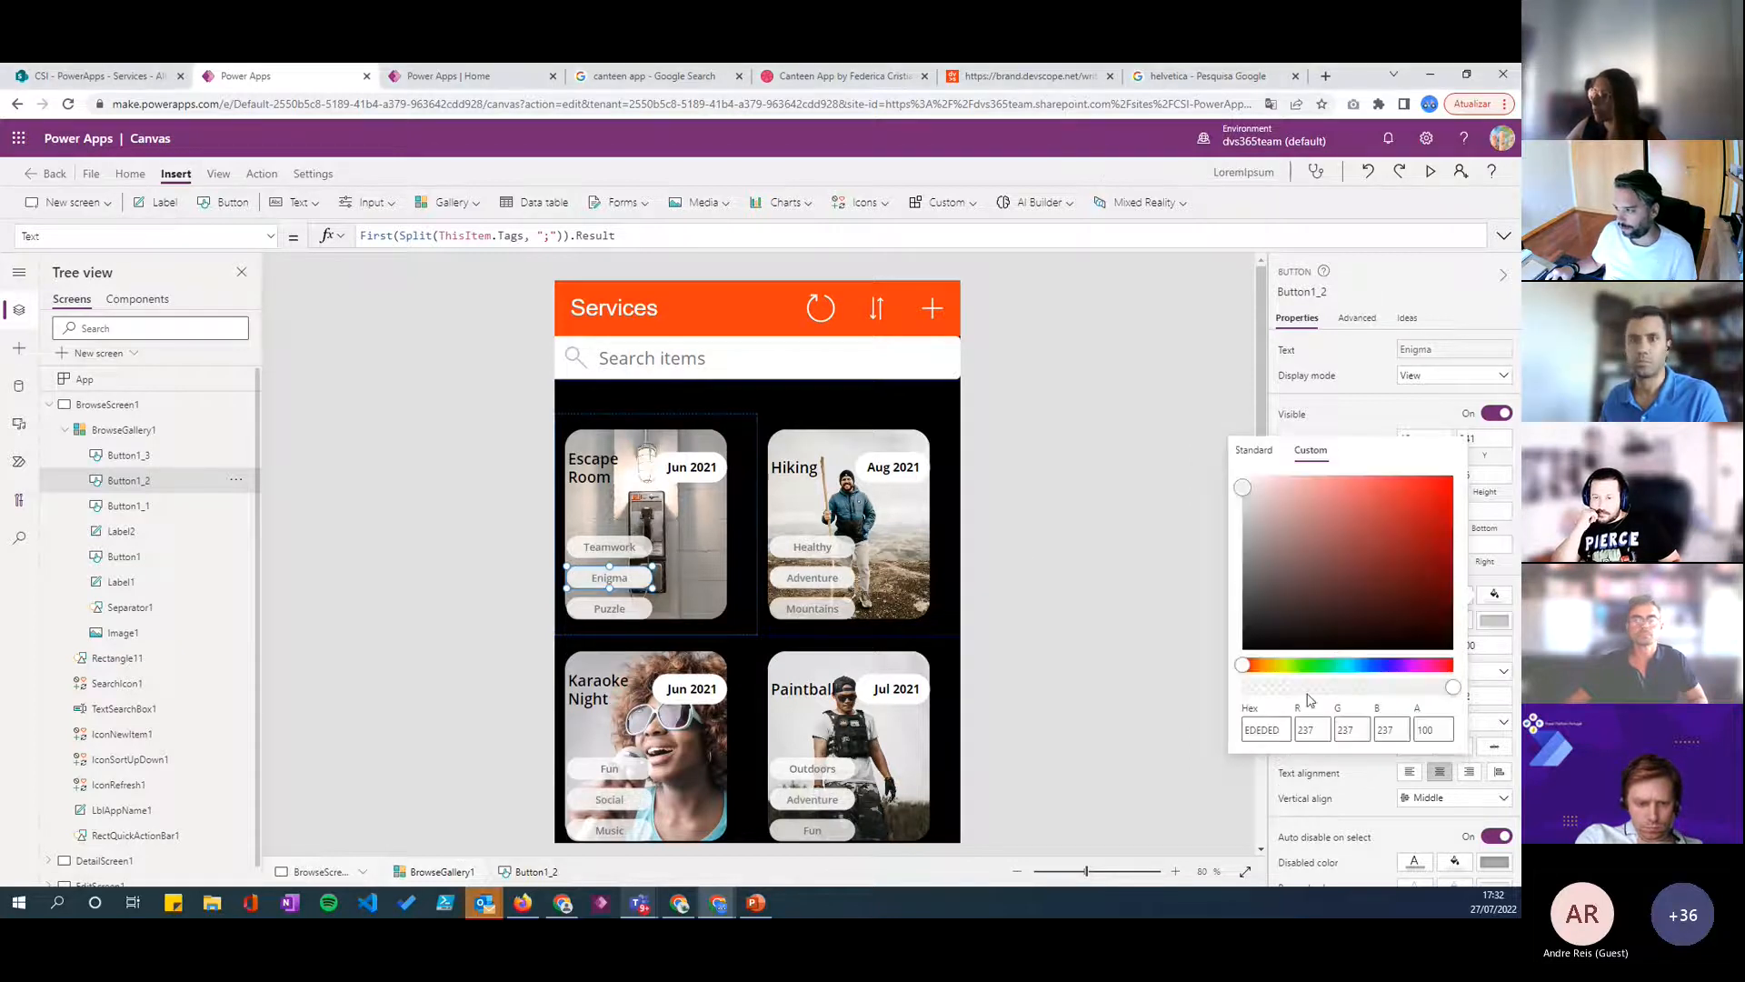
left_click_drag(1306, 695, 1304, 692)
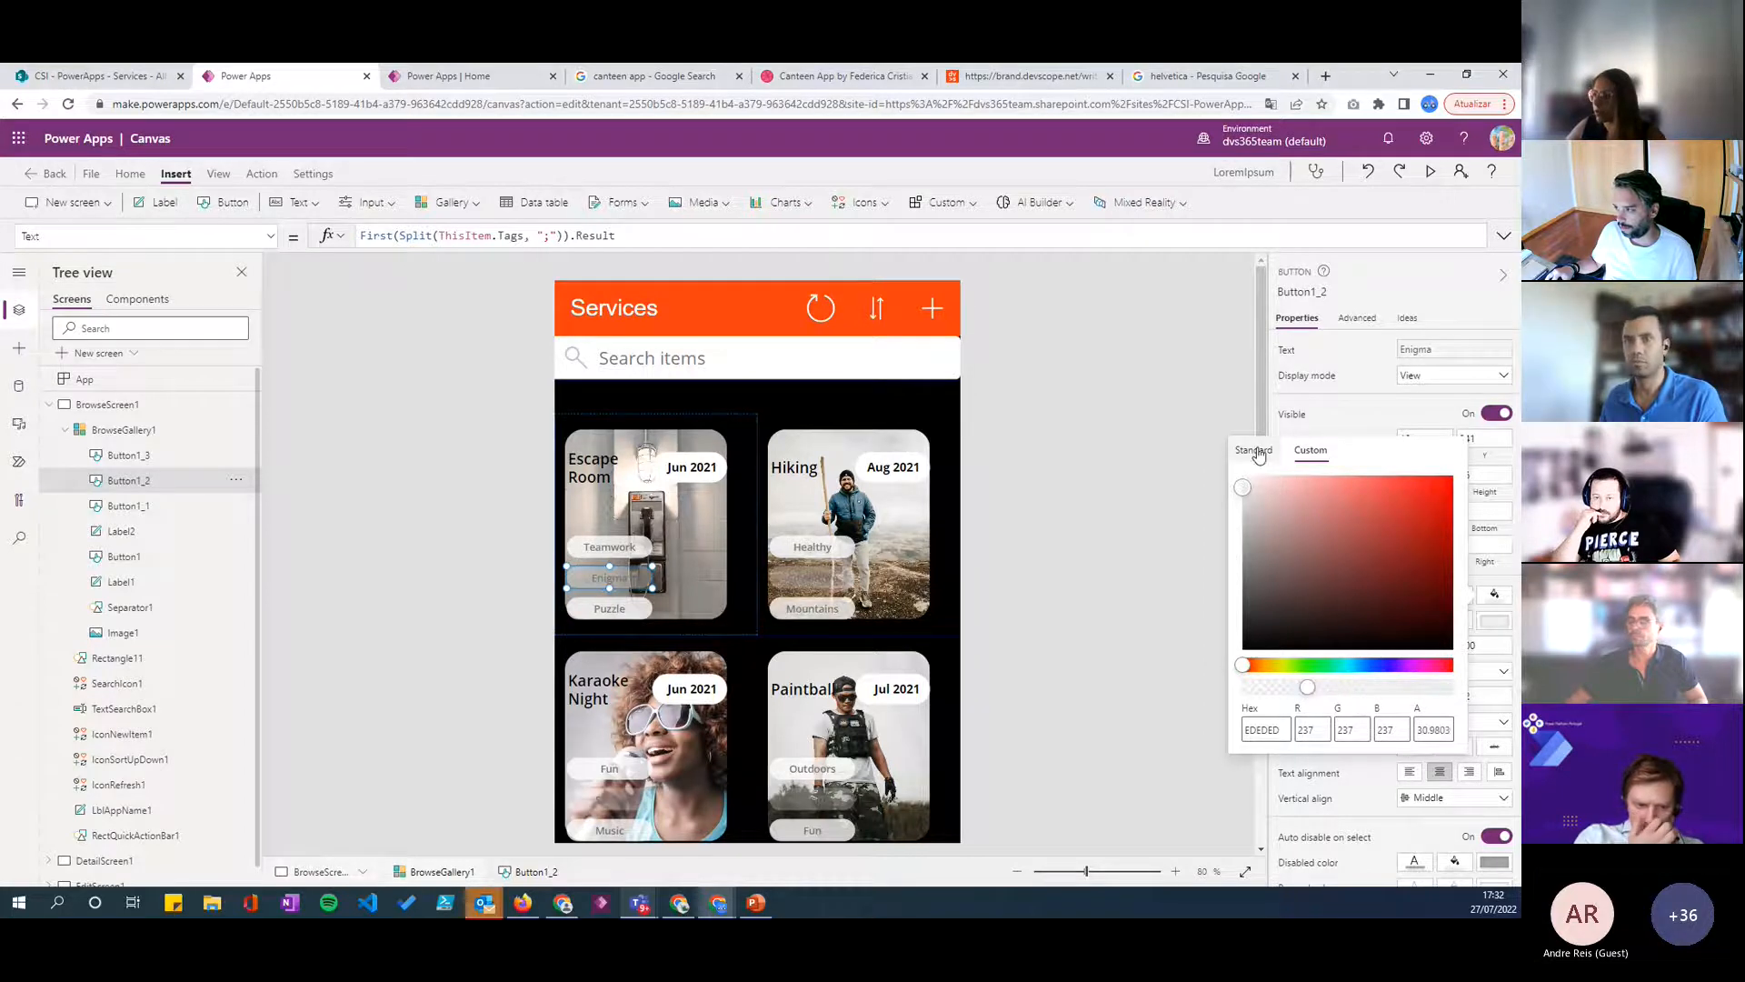
- Set the middle tag button's text colour to white
left_click(1462, 597)
left_click(1456, 597)
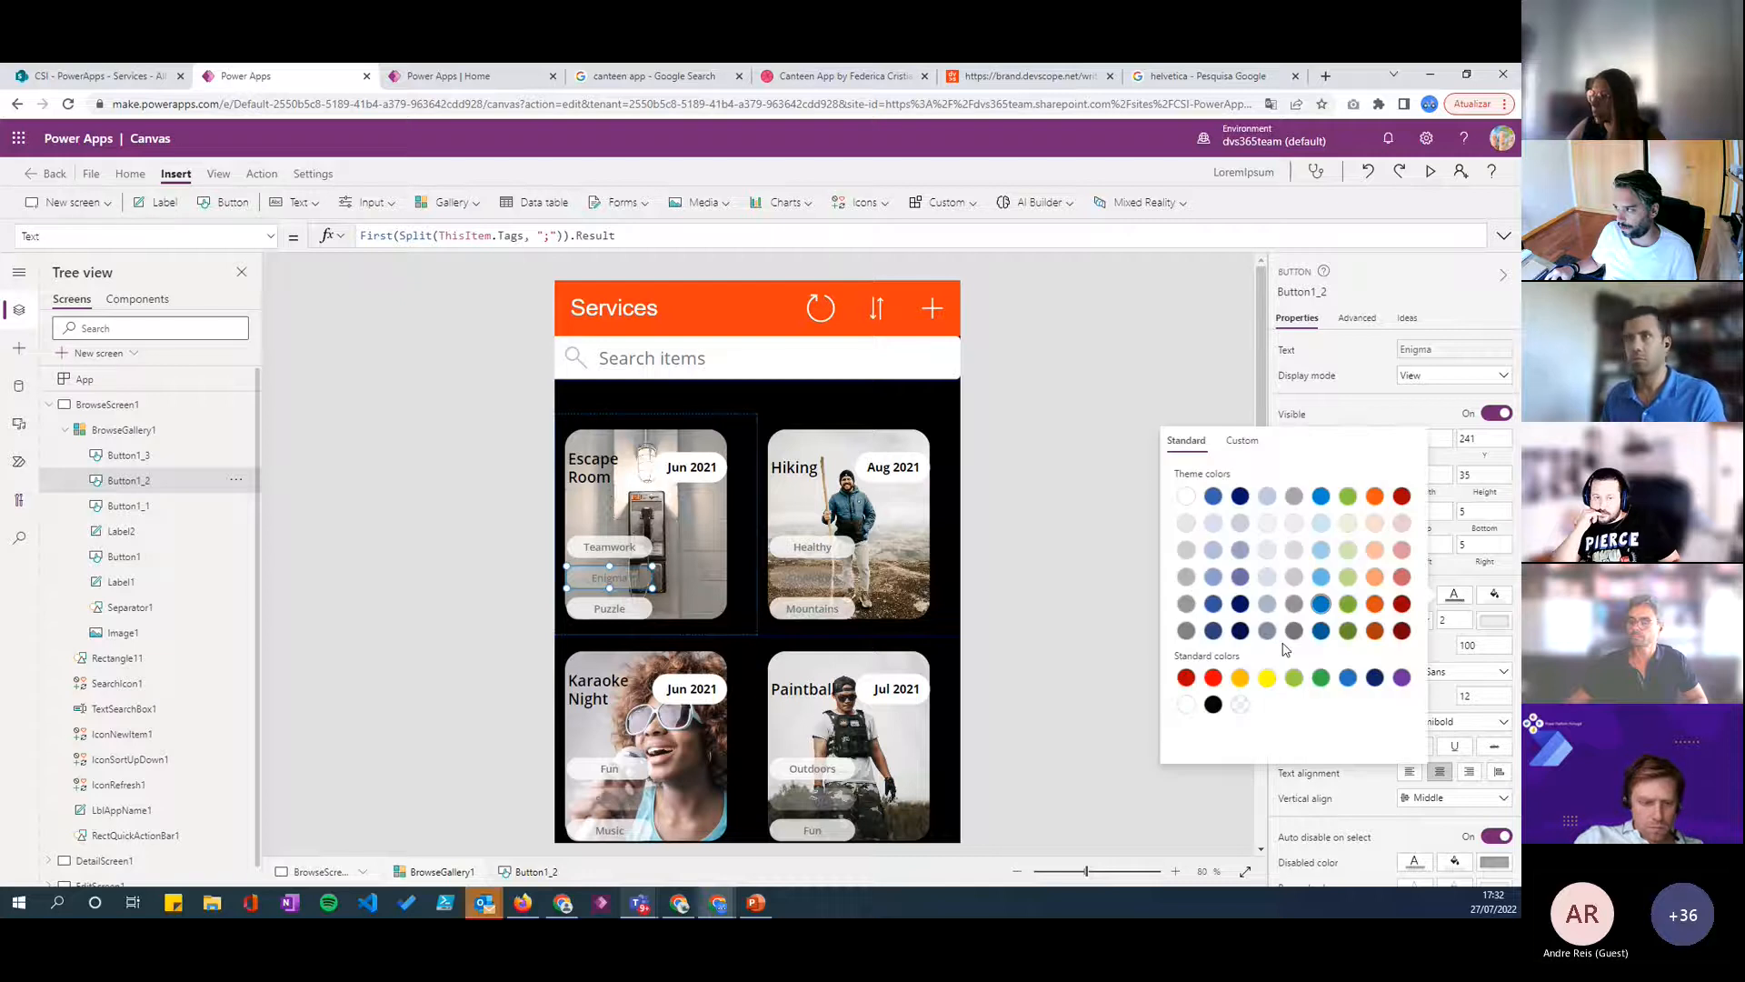
left_click(1188, 706)
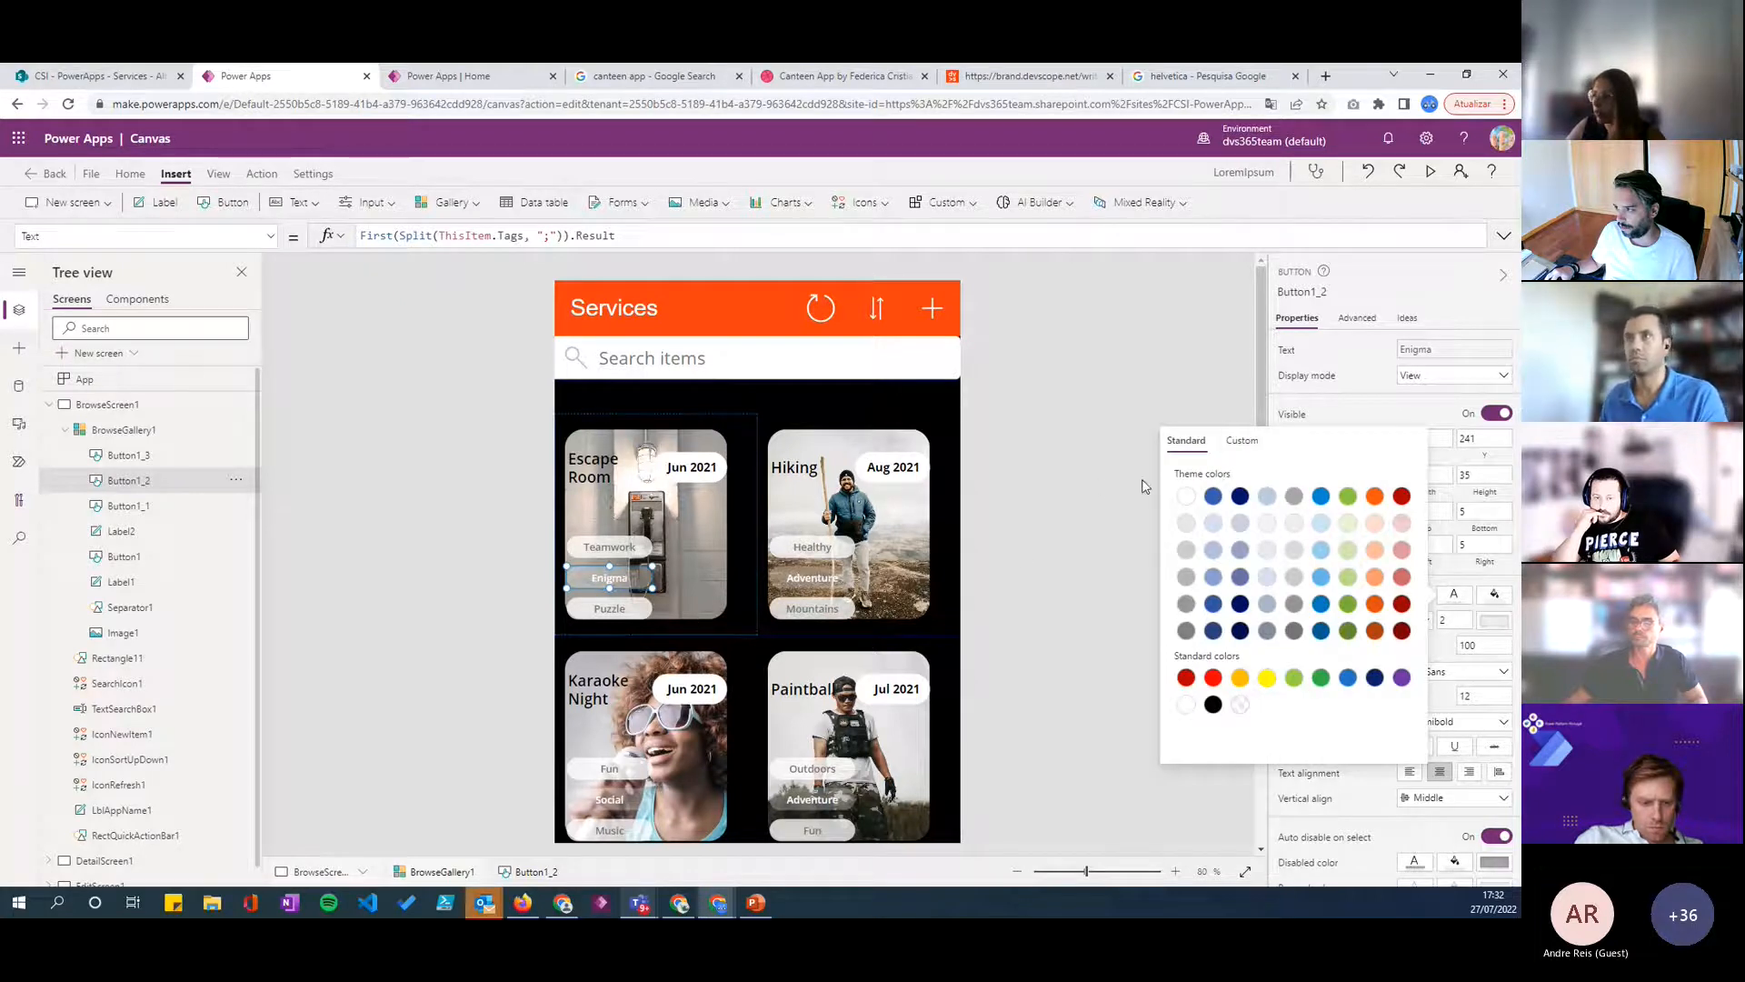
left_click(1244, 443)
- Raise the opacity of the middle tag button's fill to about 47%
left_click(1492, 596)
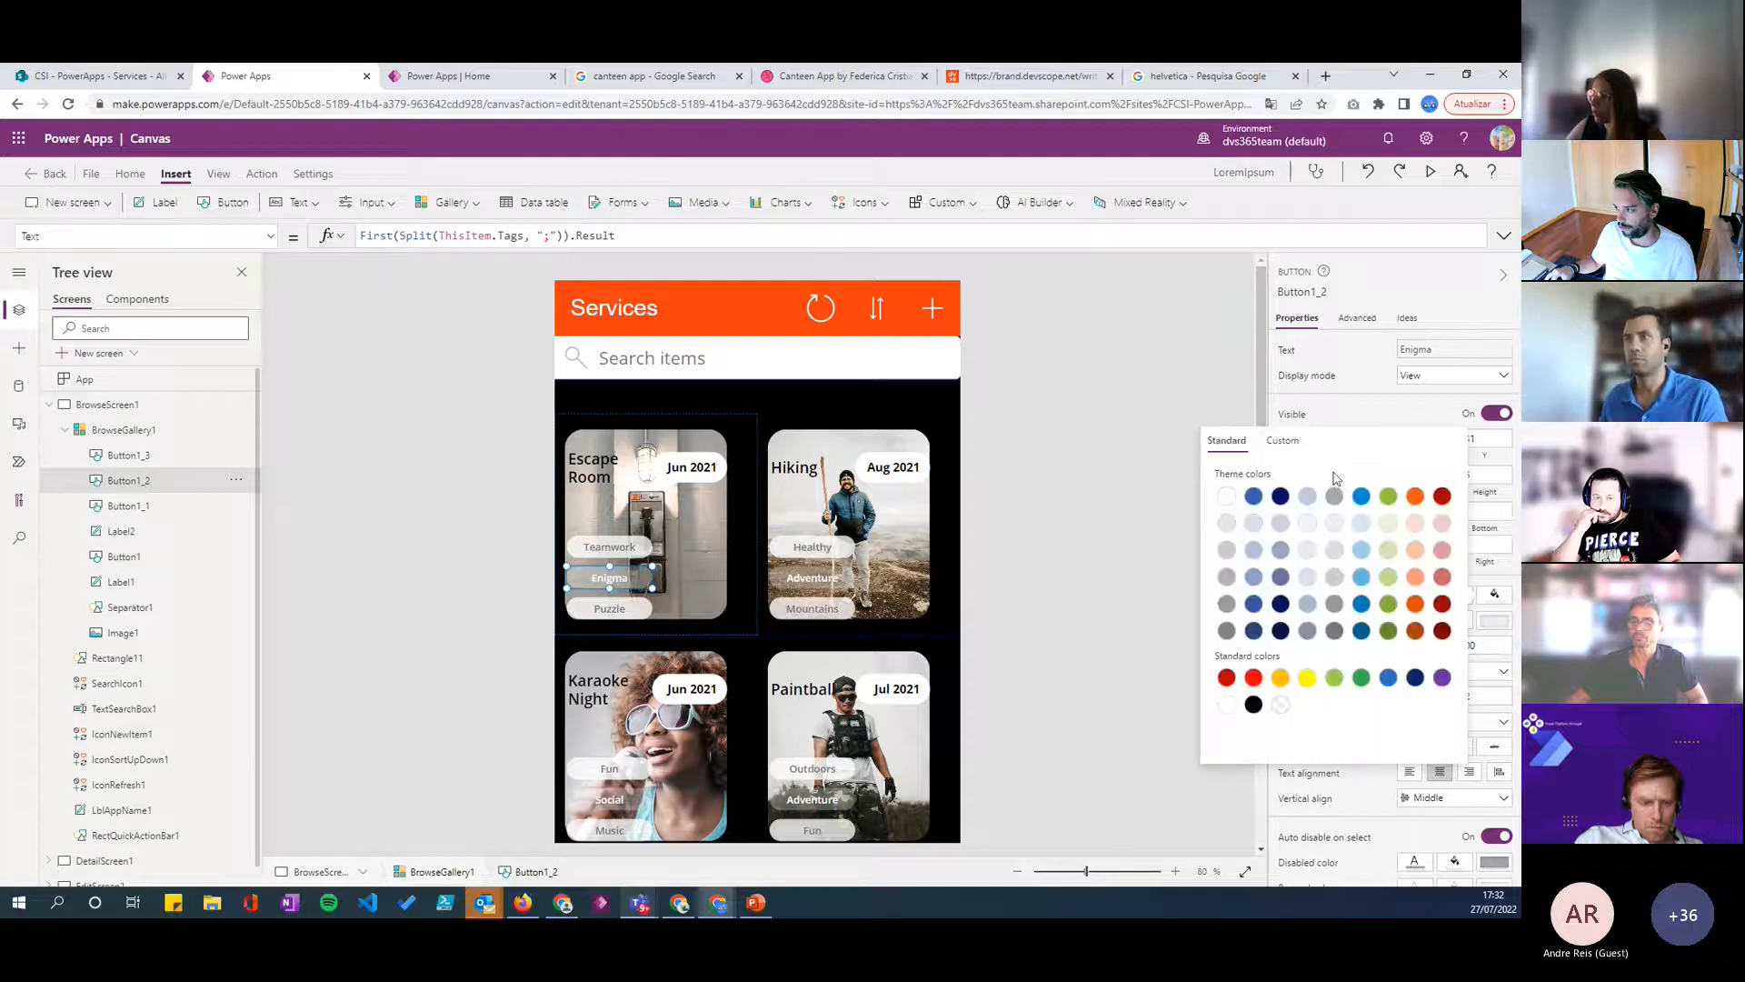
left_click(1269, 449)
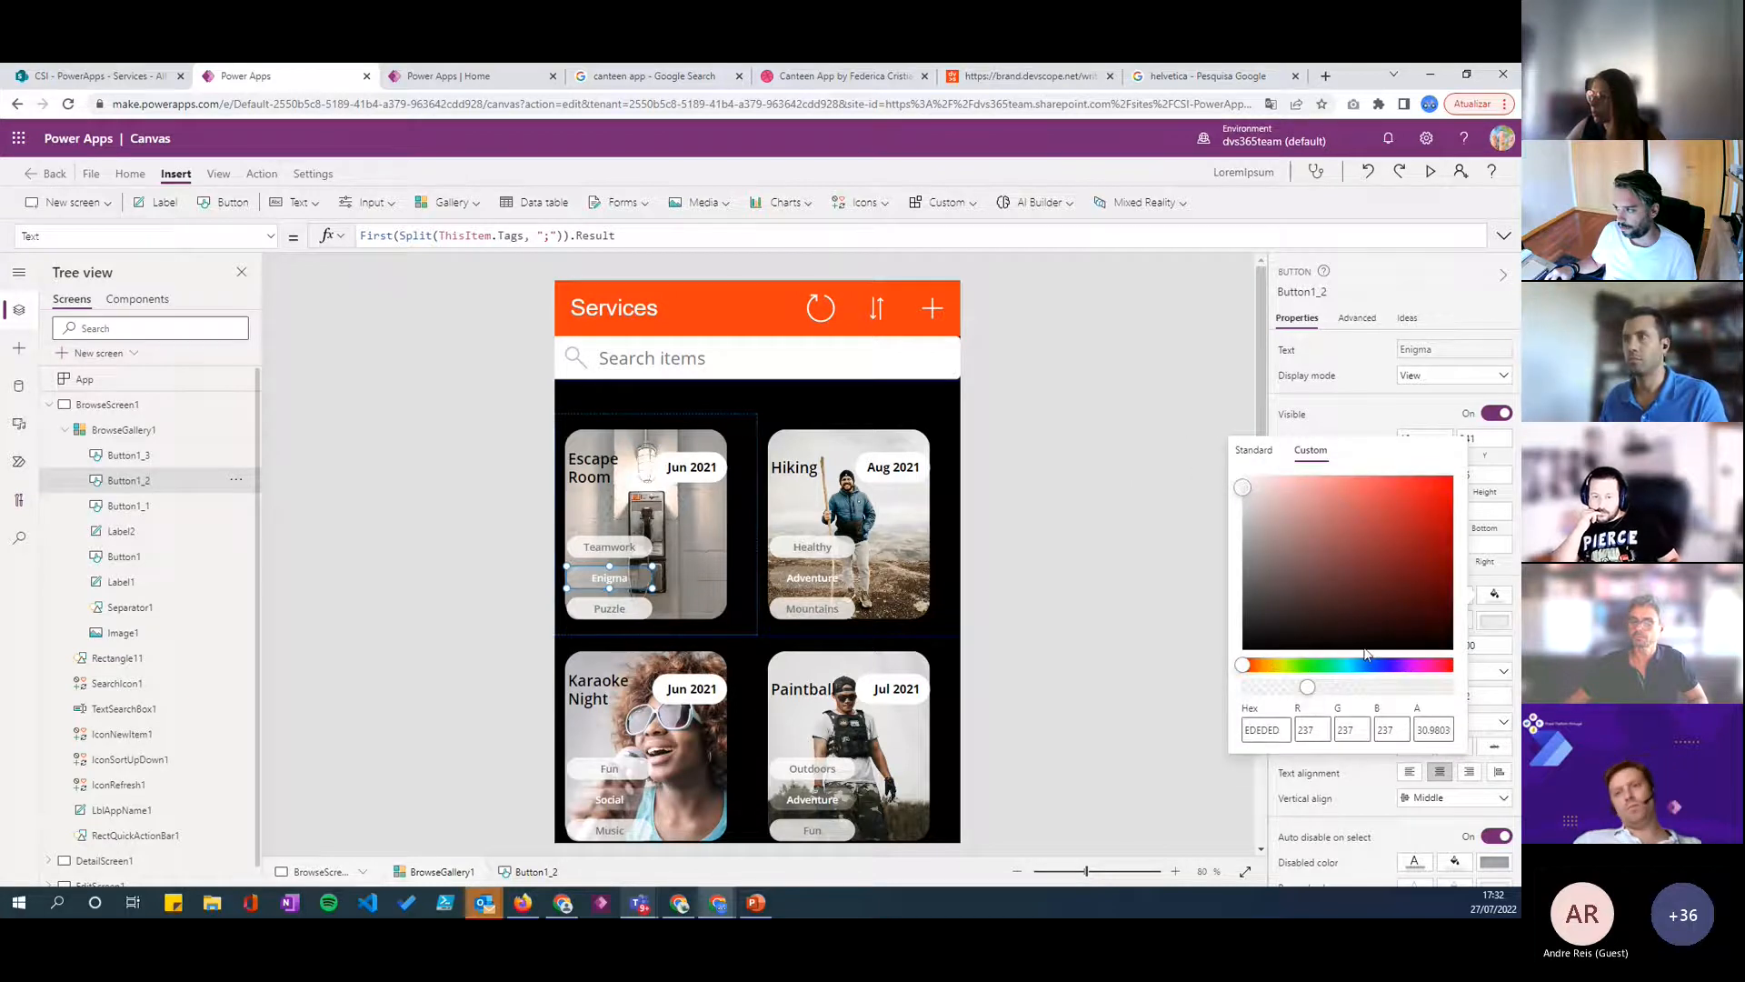
left_click(1336, 687)
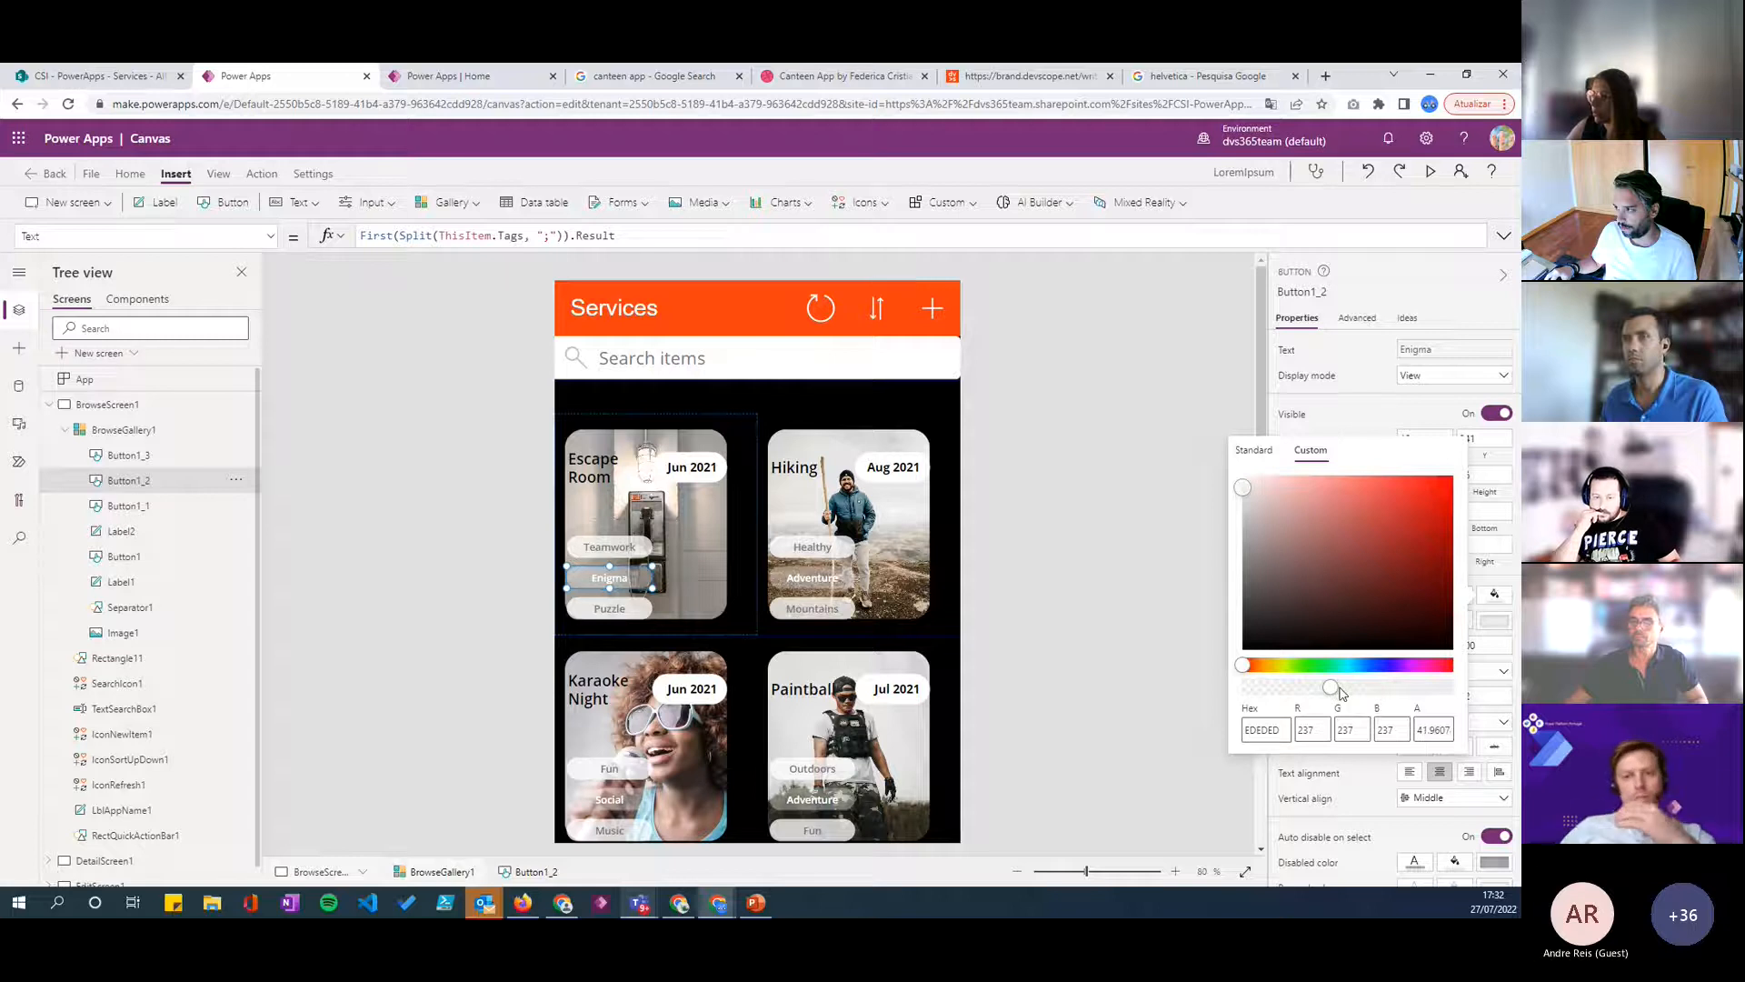
left_click(1343, 689)
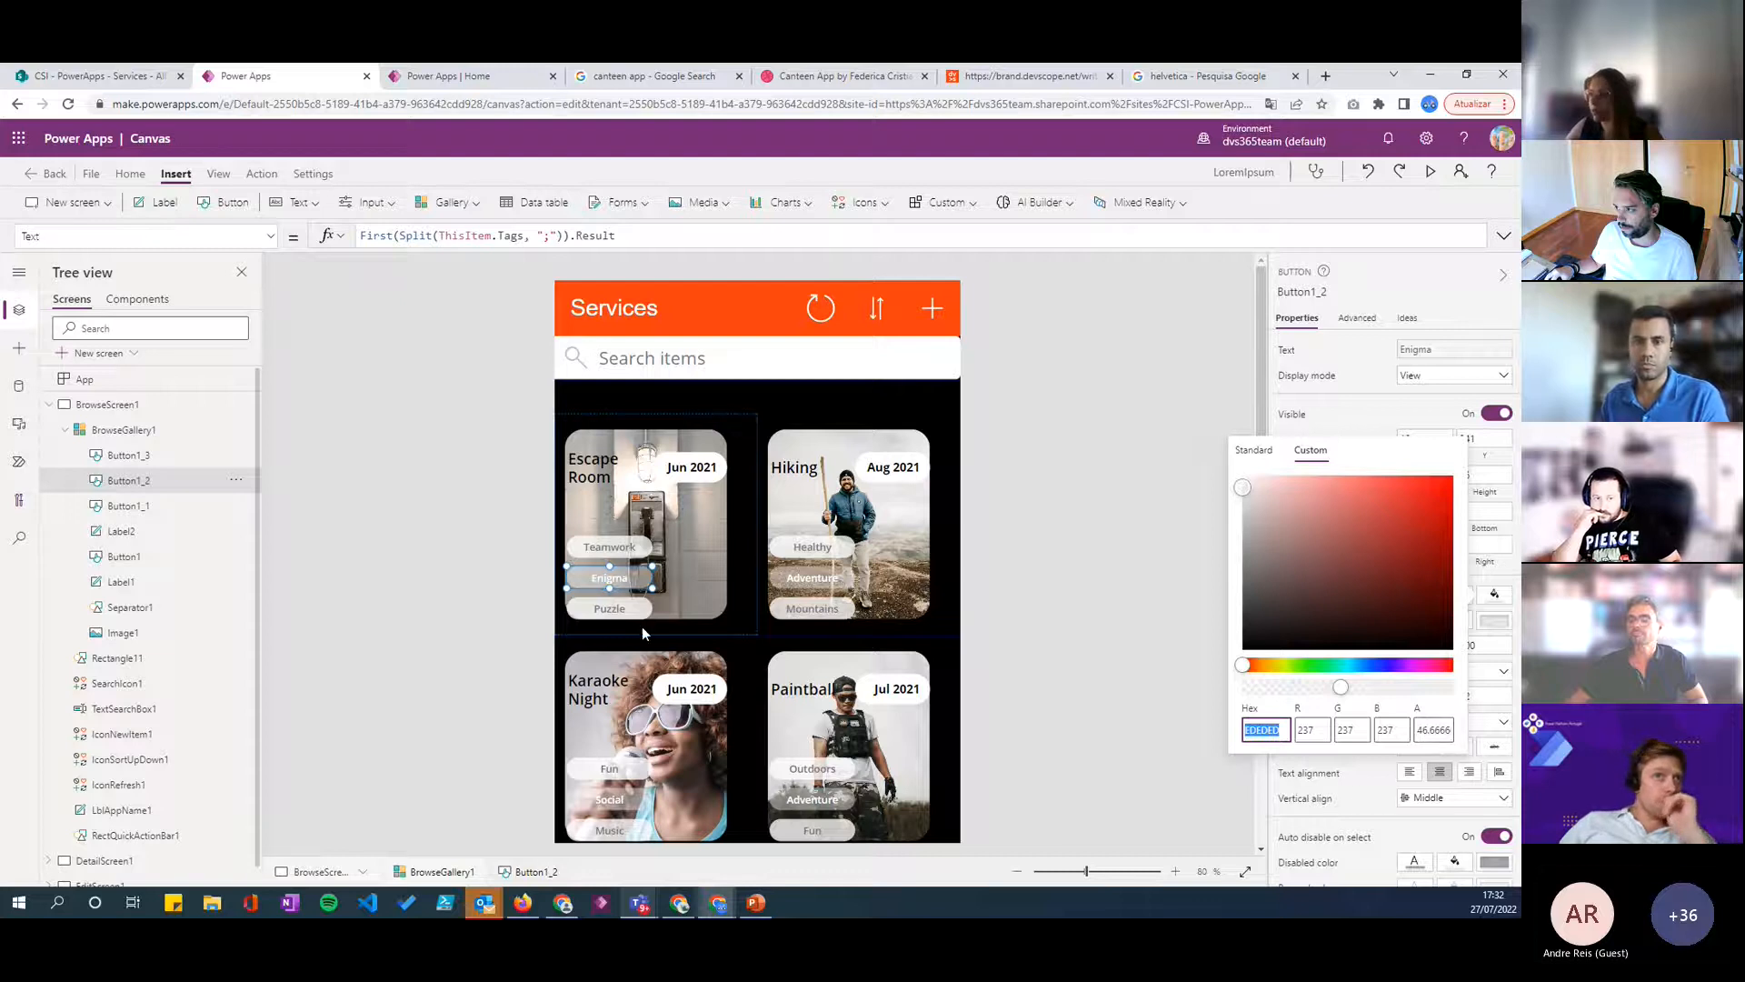
- Set the lowest tag button's text colour to white
left_click(609, 608)
left_click(1456, 596)
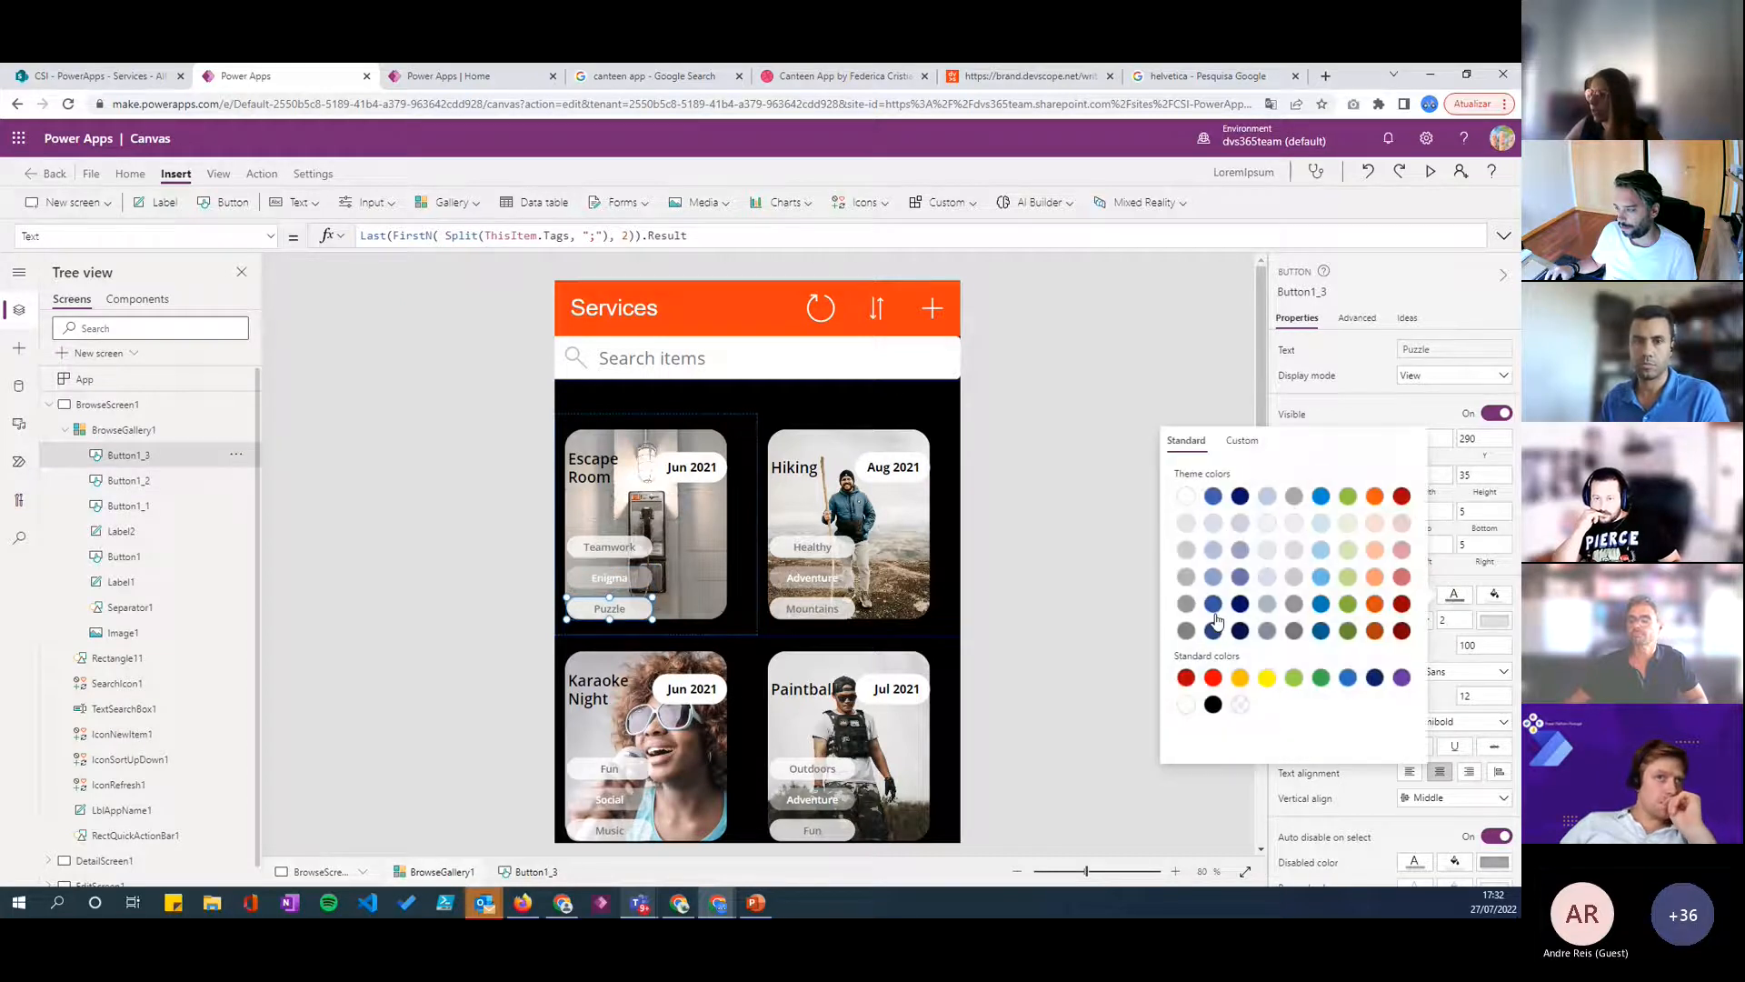
left_click(1186, 705)
- Give the lowest tag button a custom fill of EDEDED with an alpha of 46.6666
left_click(1494, 594)
left_click(1281, 440)
double_click(1266, 729)
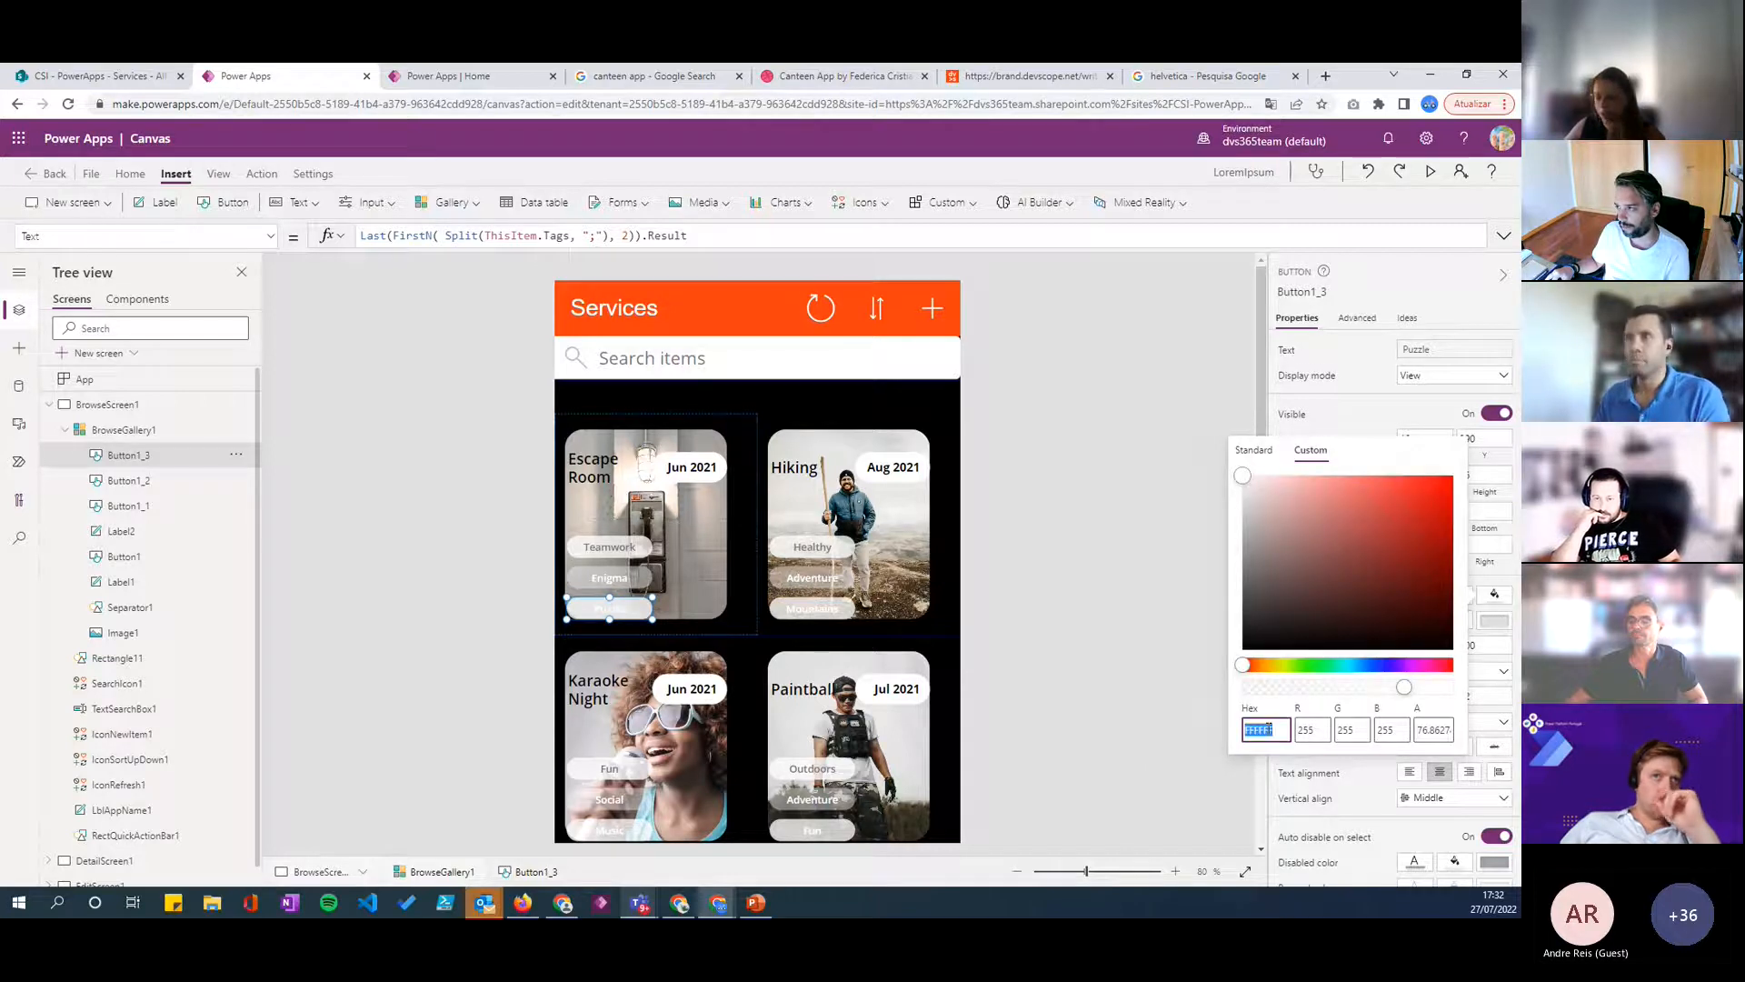
type("EDEDED")
double_click(1439, 731)
type("4")
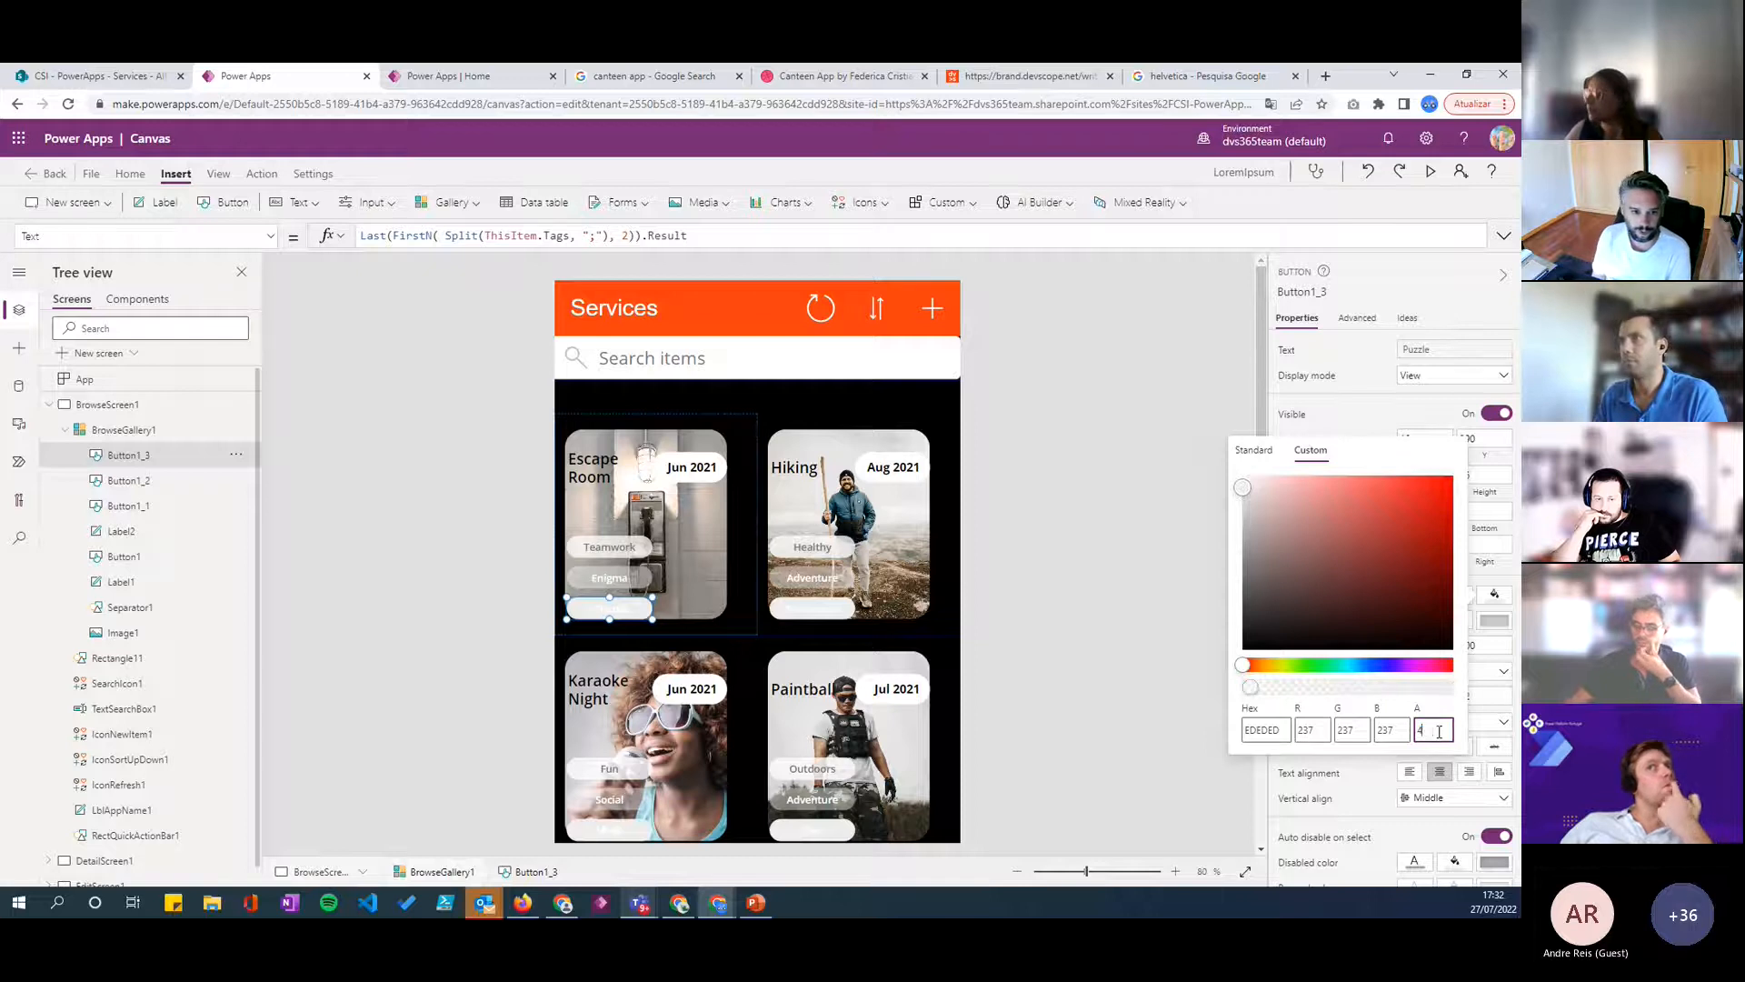
type("6.6666")
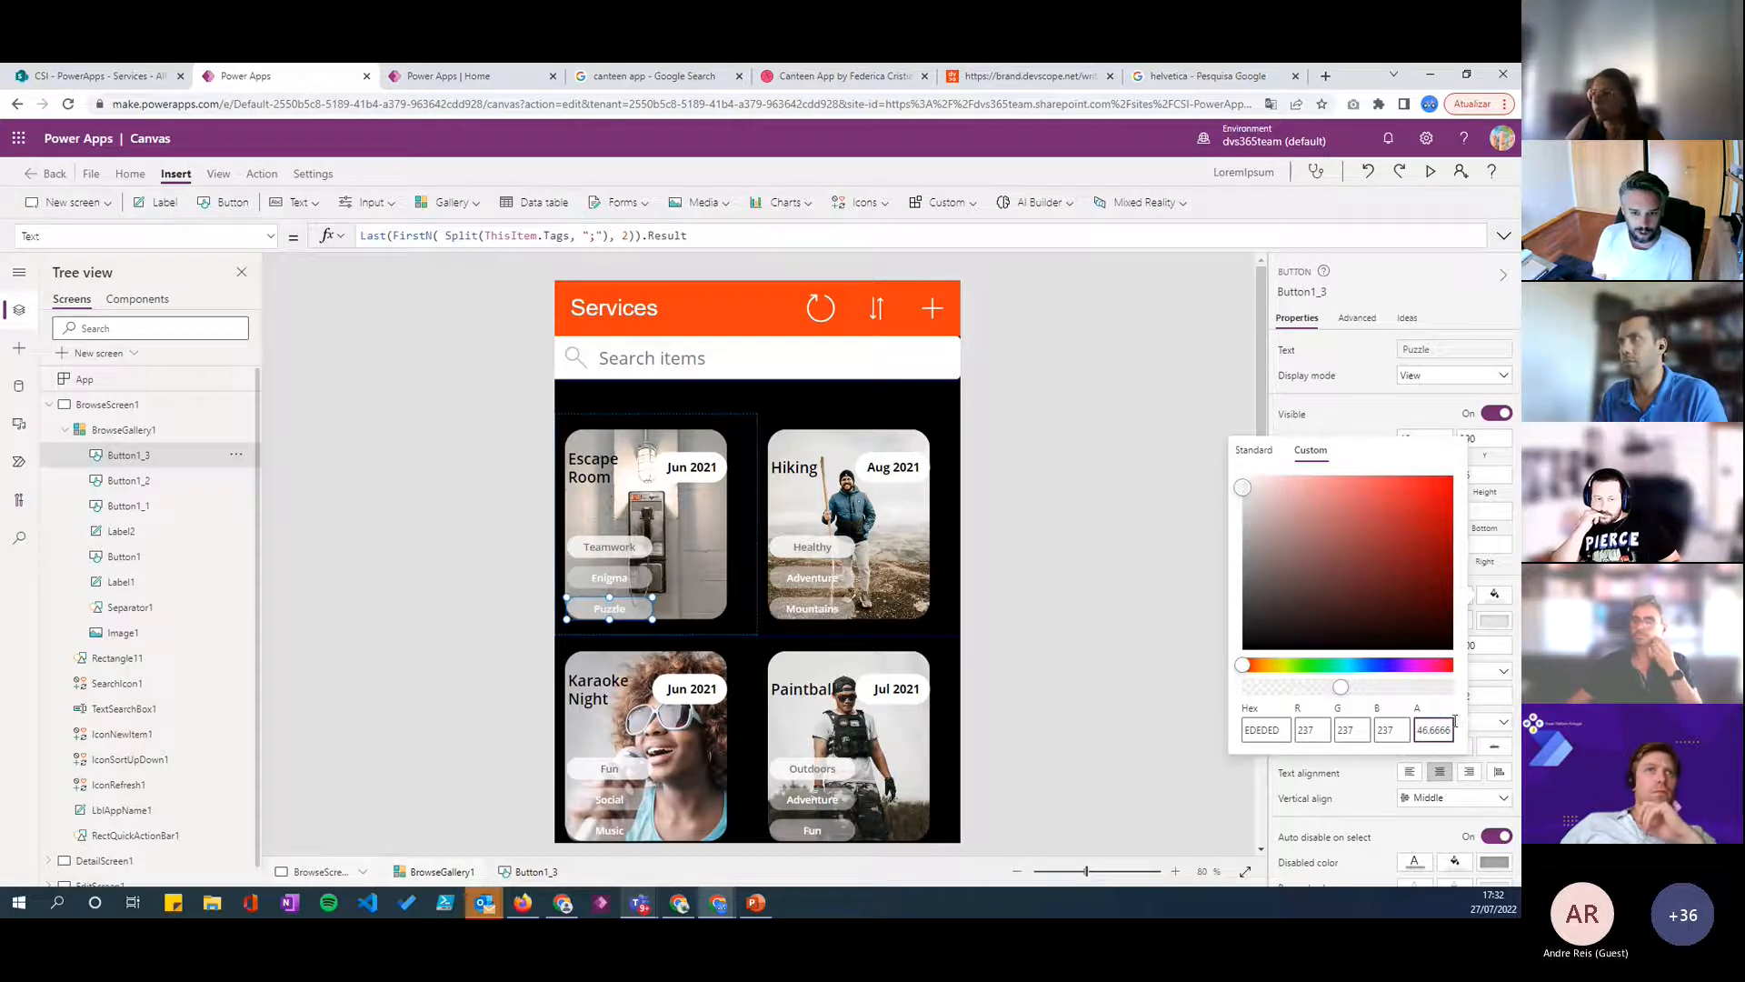
left_click(1097, 573)
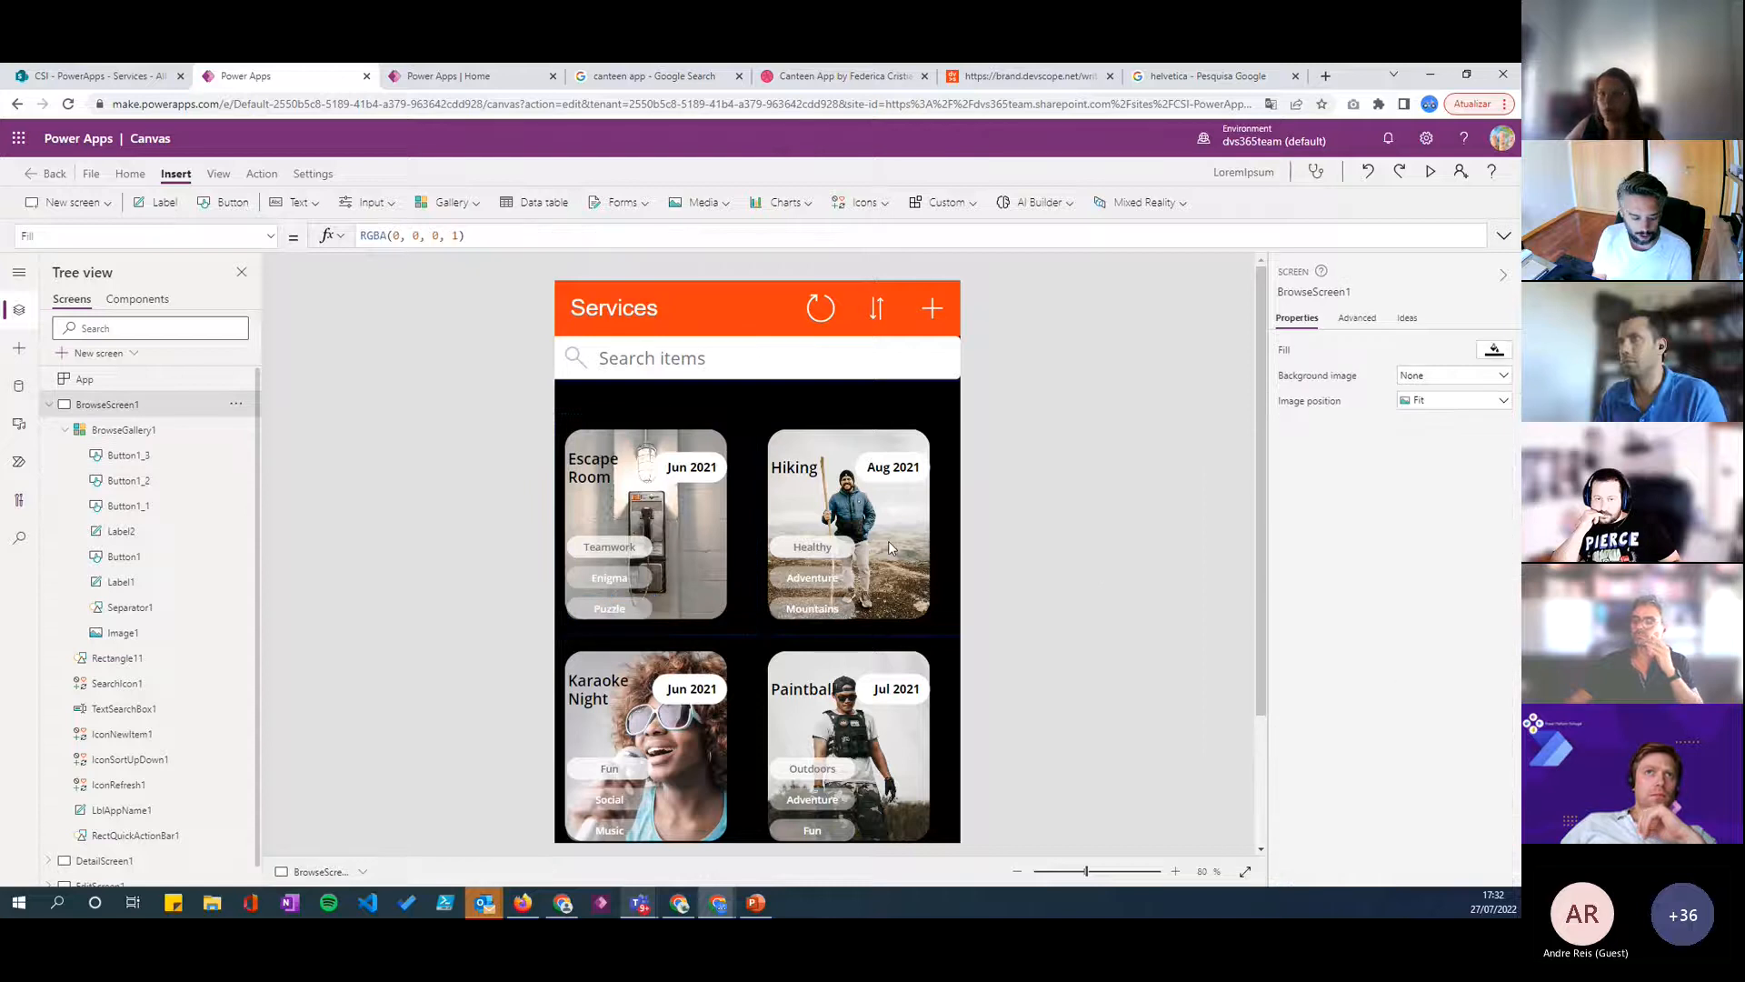
- Preview the app and look through the gallery cards to check the badges, then return to editing
scroll(895, 523, "down", 3)
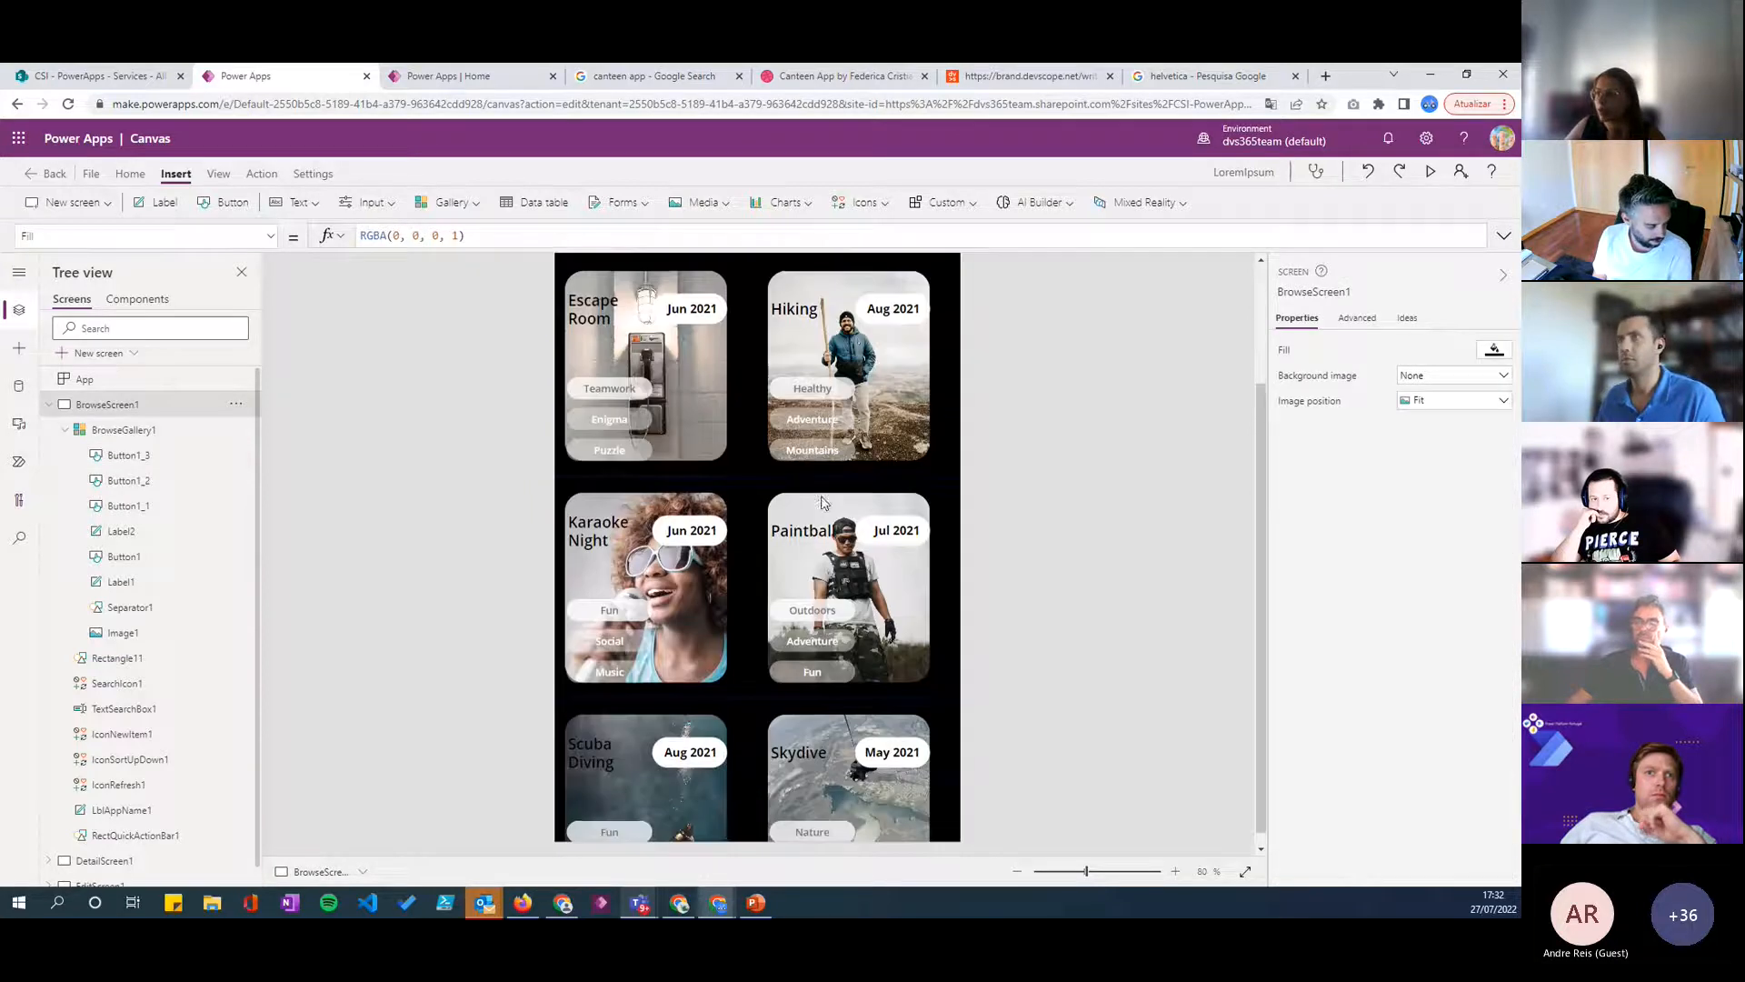
scroll(805, 597, "up", 3)
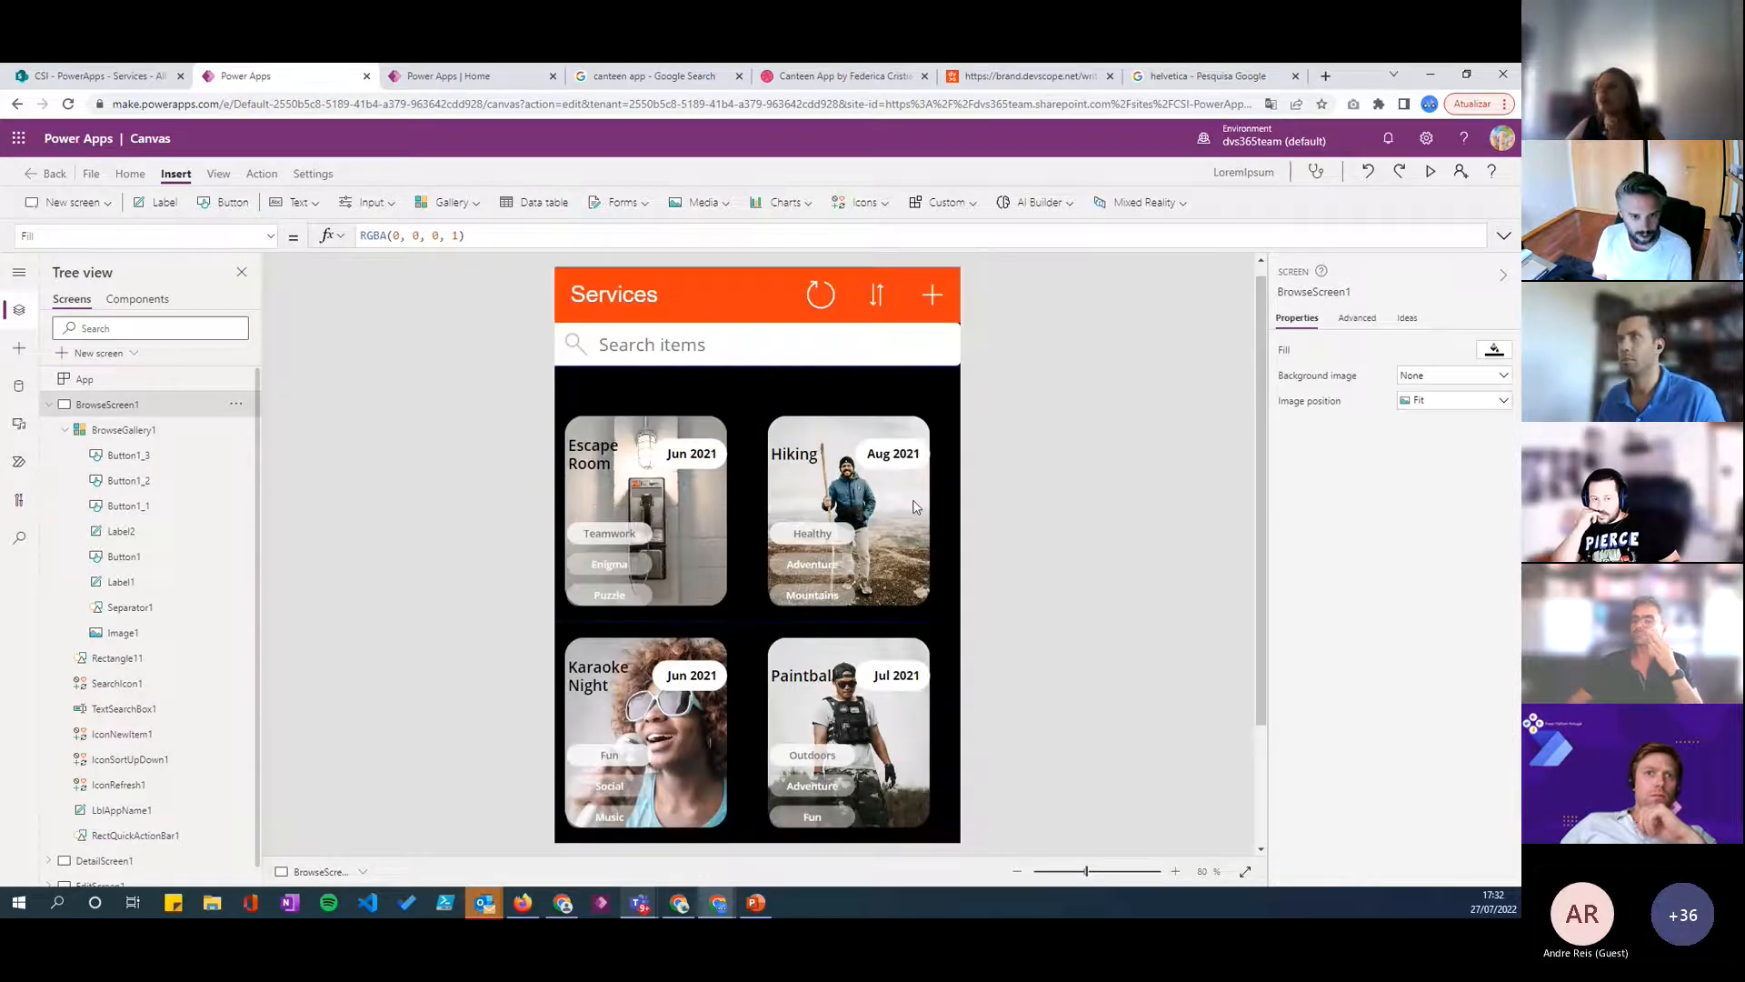
left_click(1430, 172)
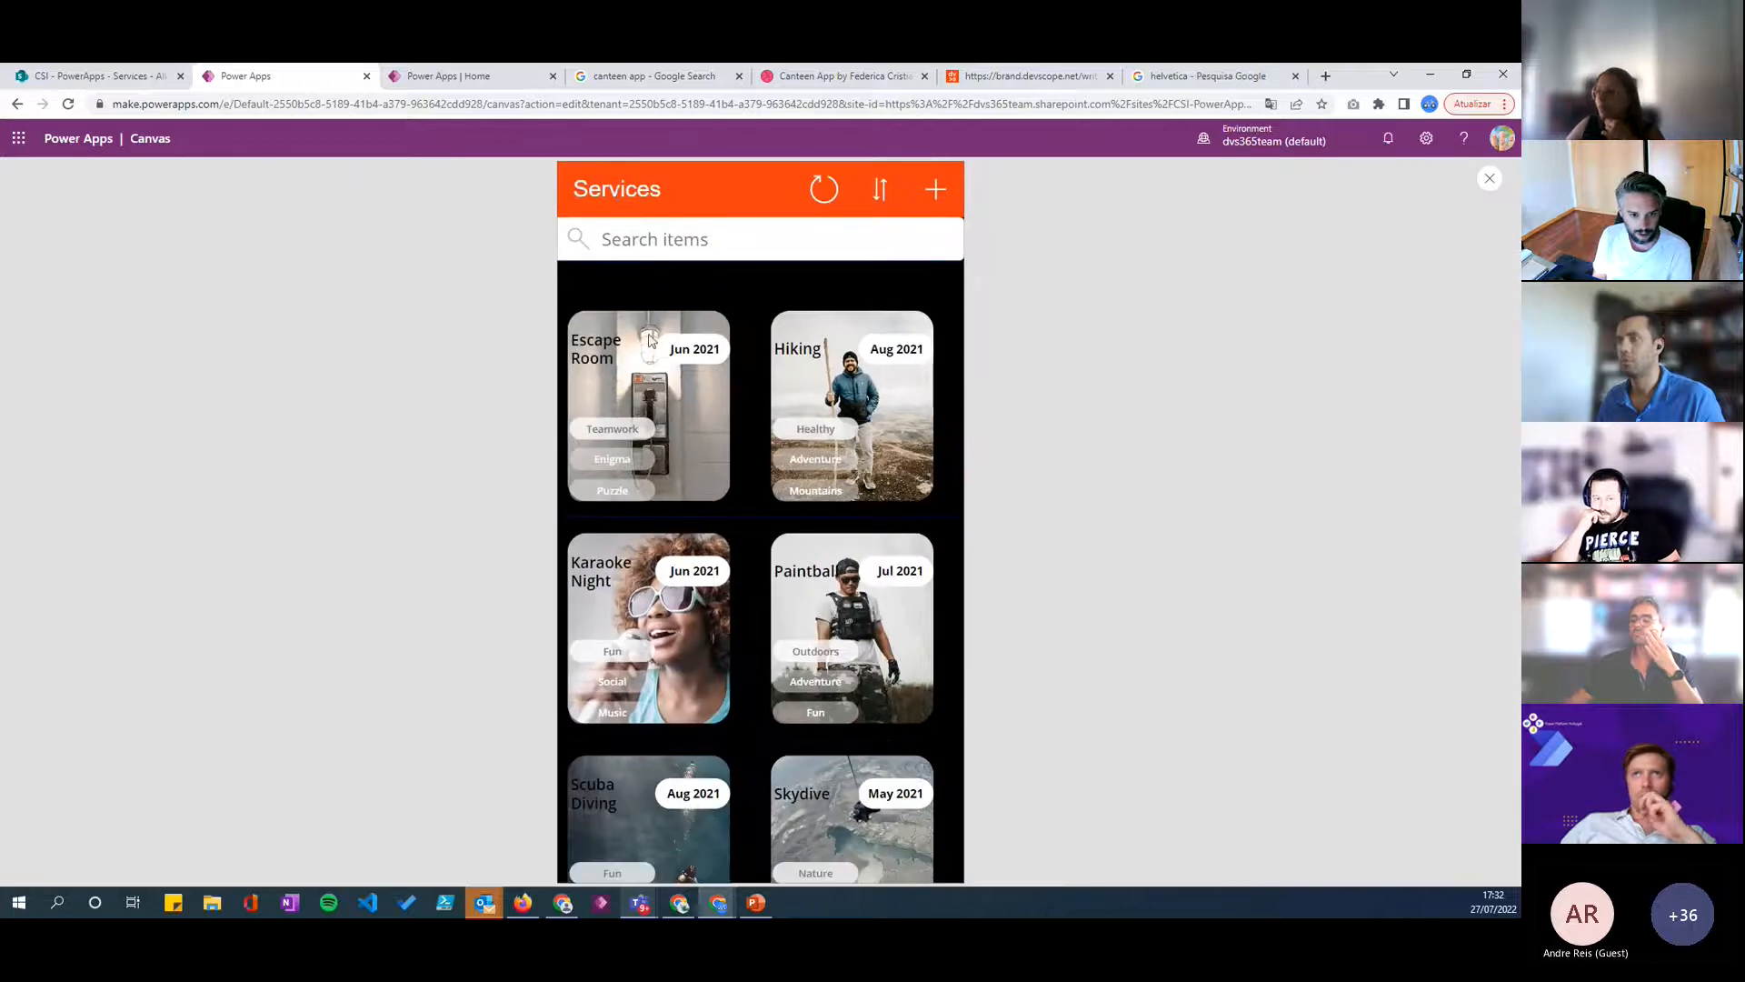
scroll(703, 609, "down", 3)
scroll(706, 618, "down", 5)
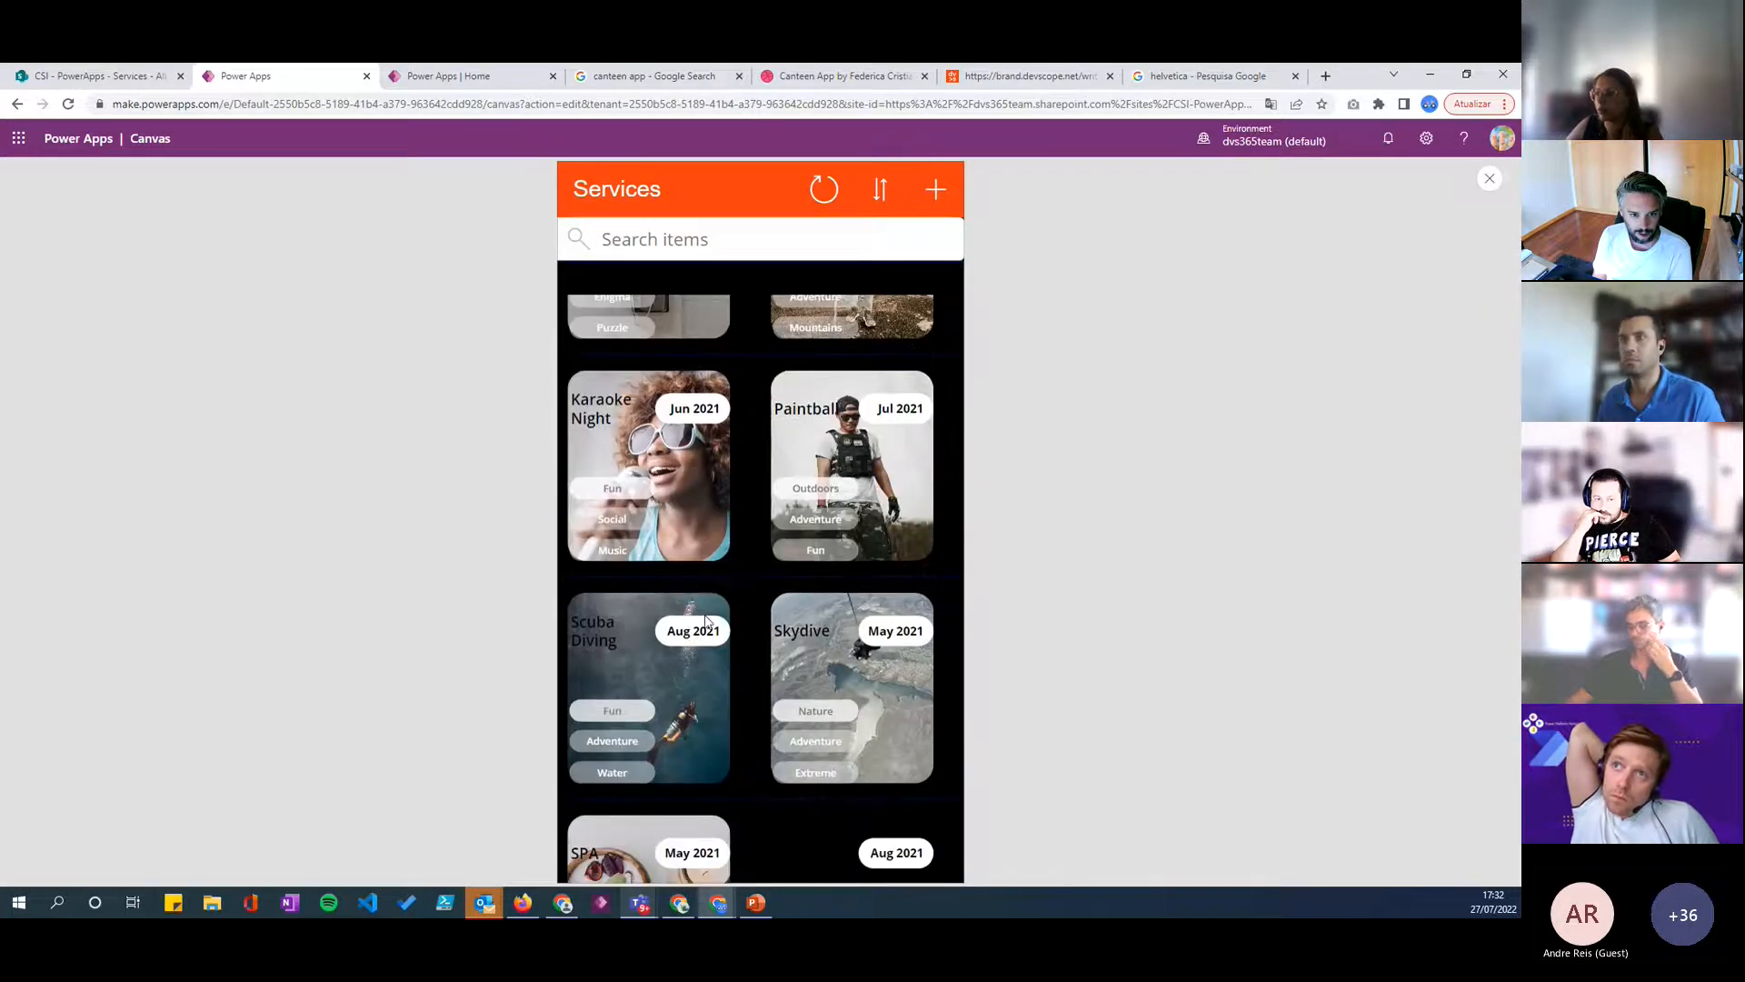
scroll(706, 619, "up", 8)
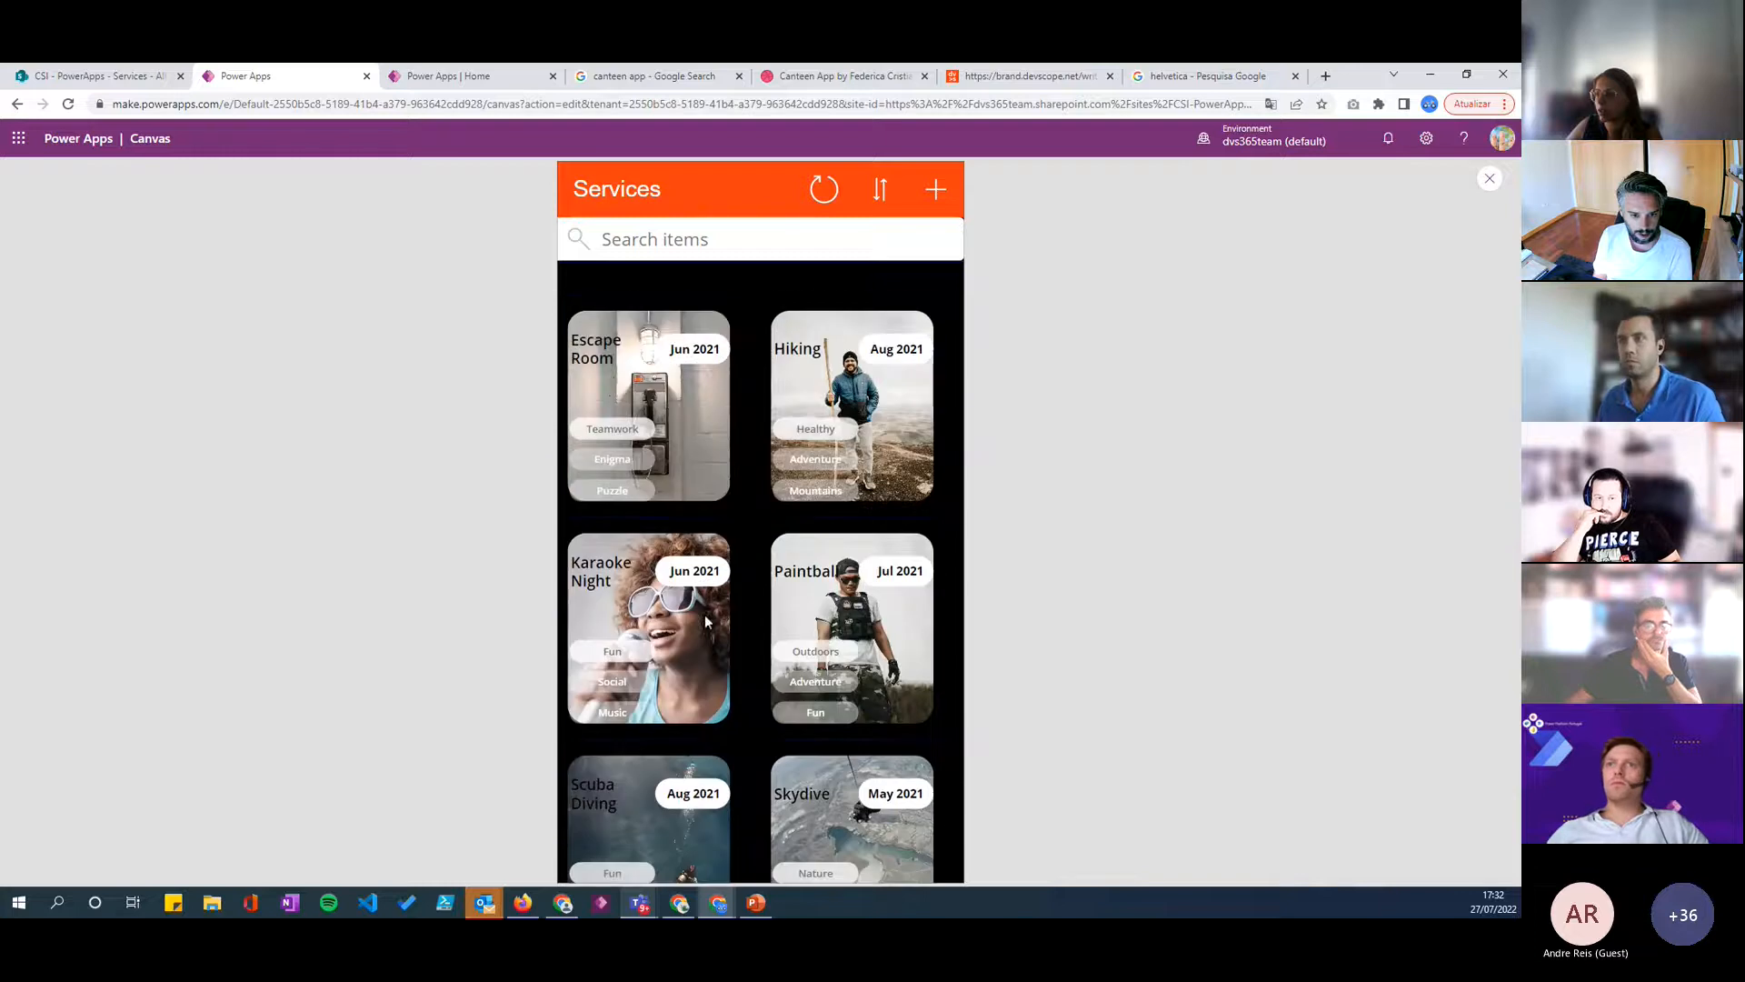
left_click(1488, 181)
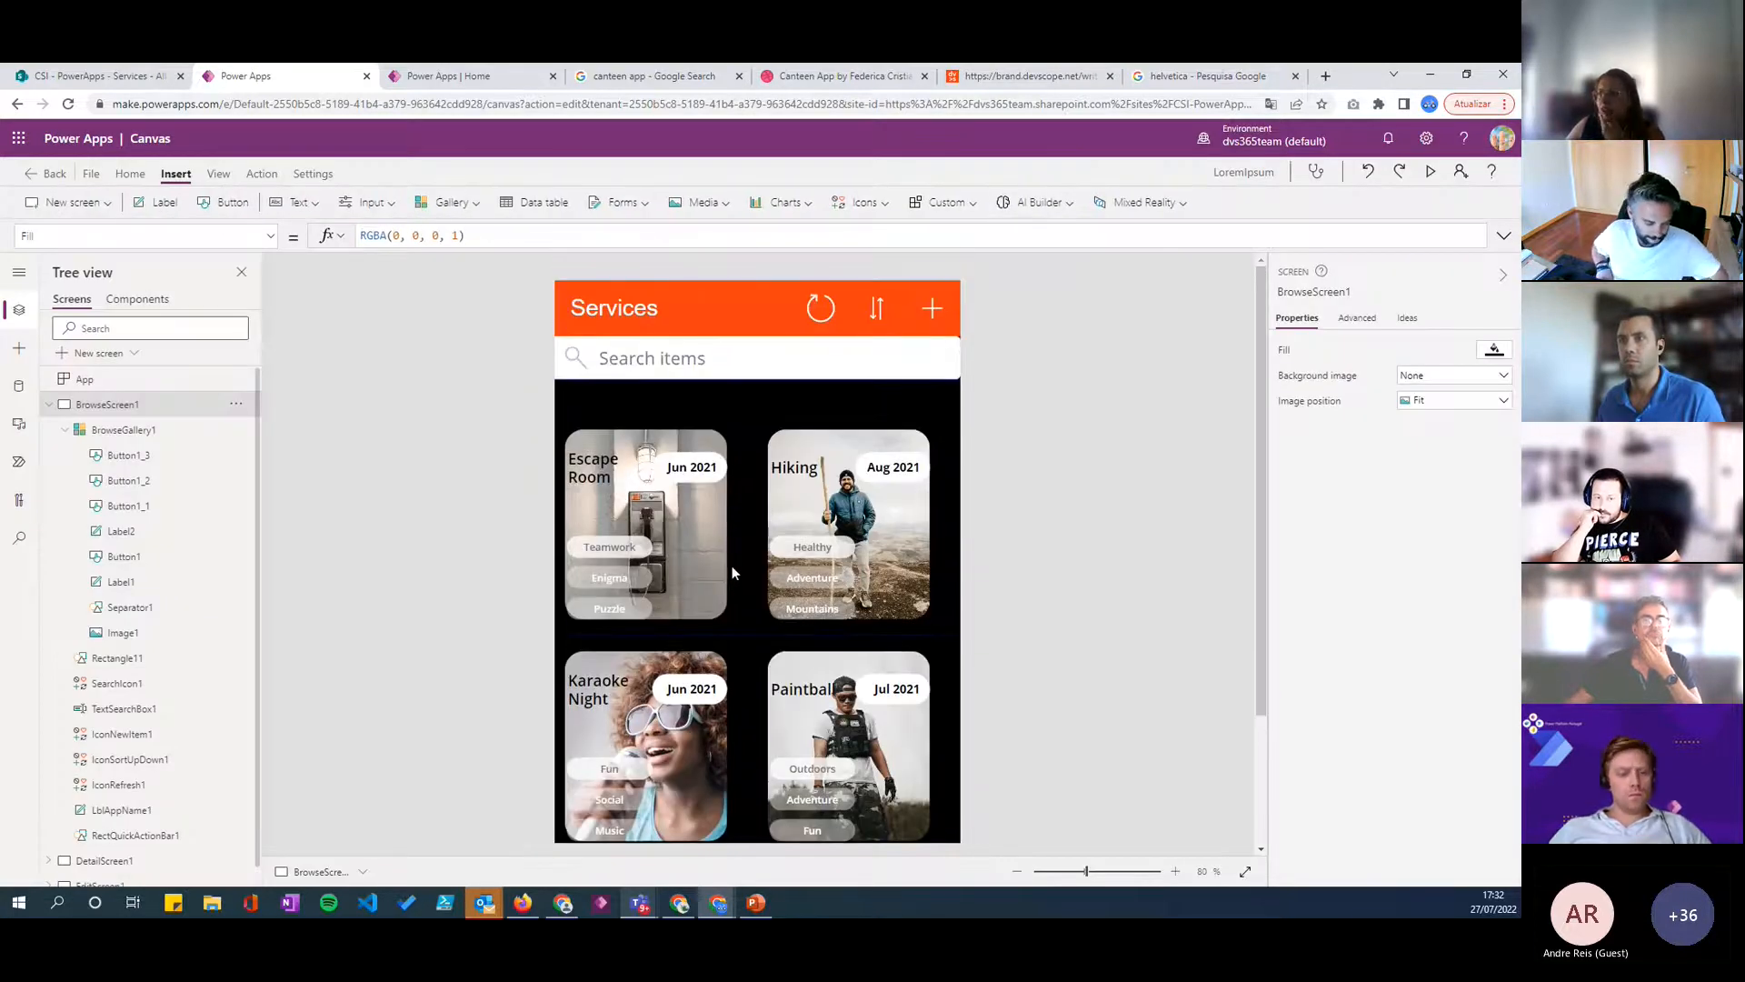
left_click(695, 314)
left_click(955, 329)
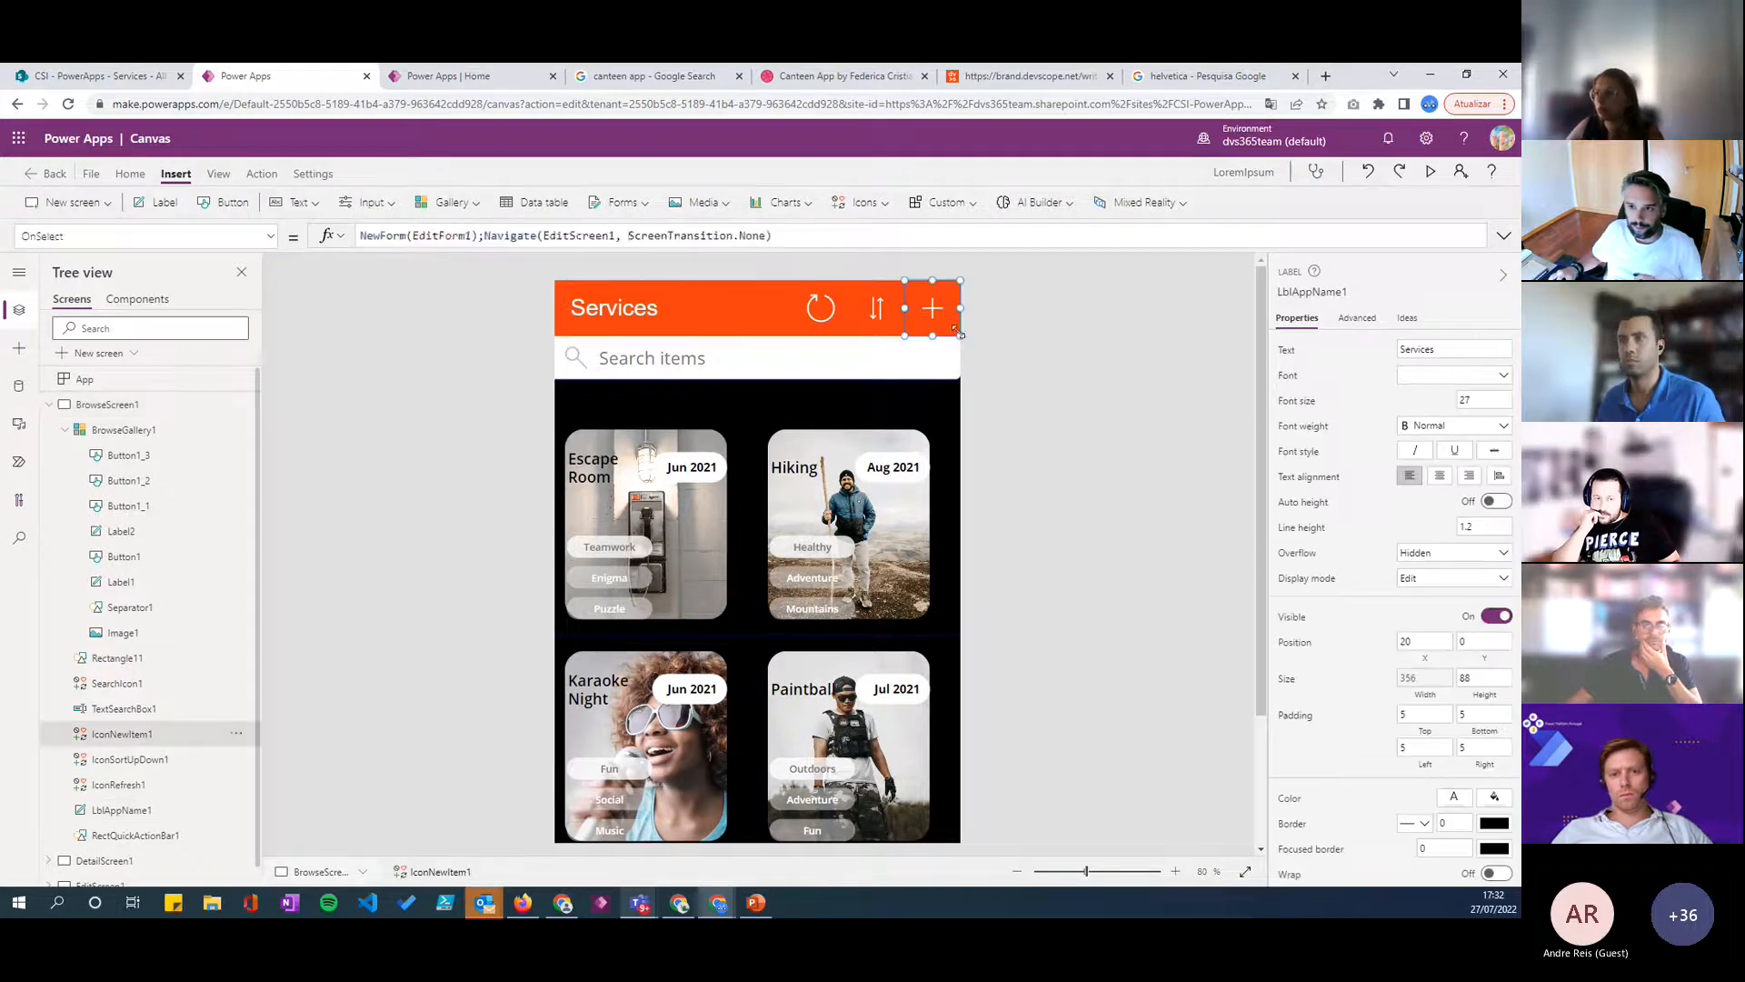
left_click(558, 328)
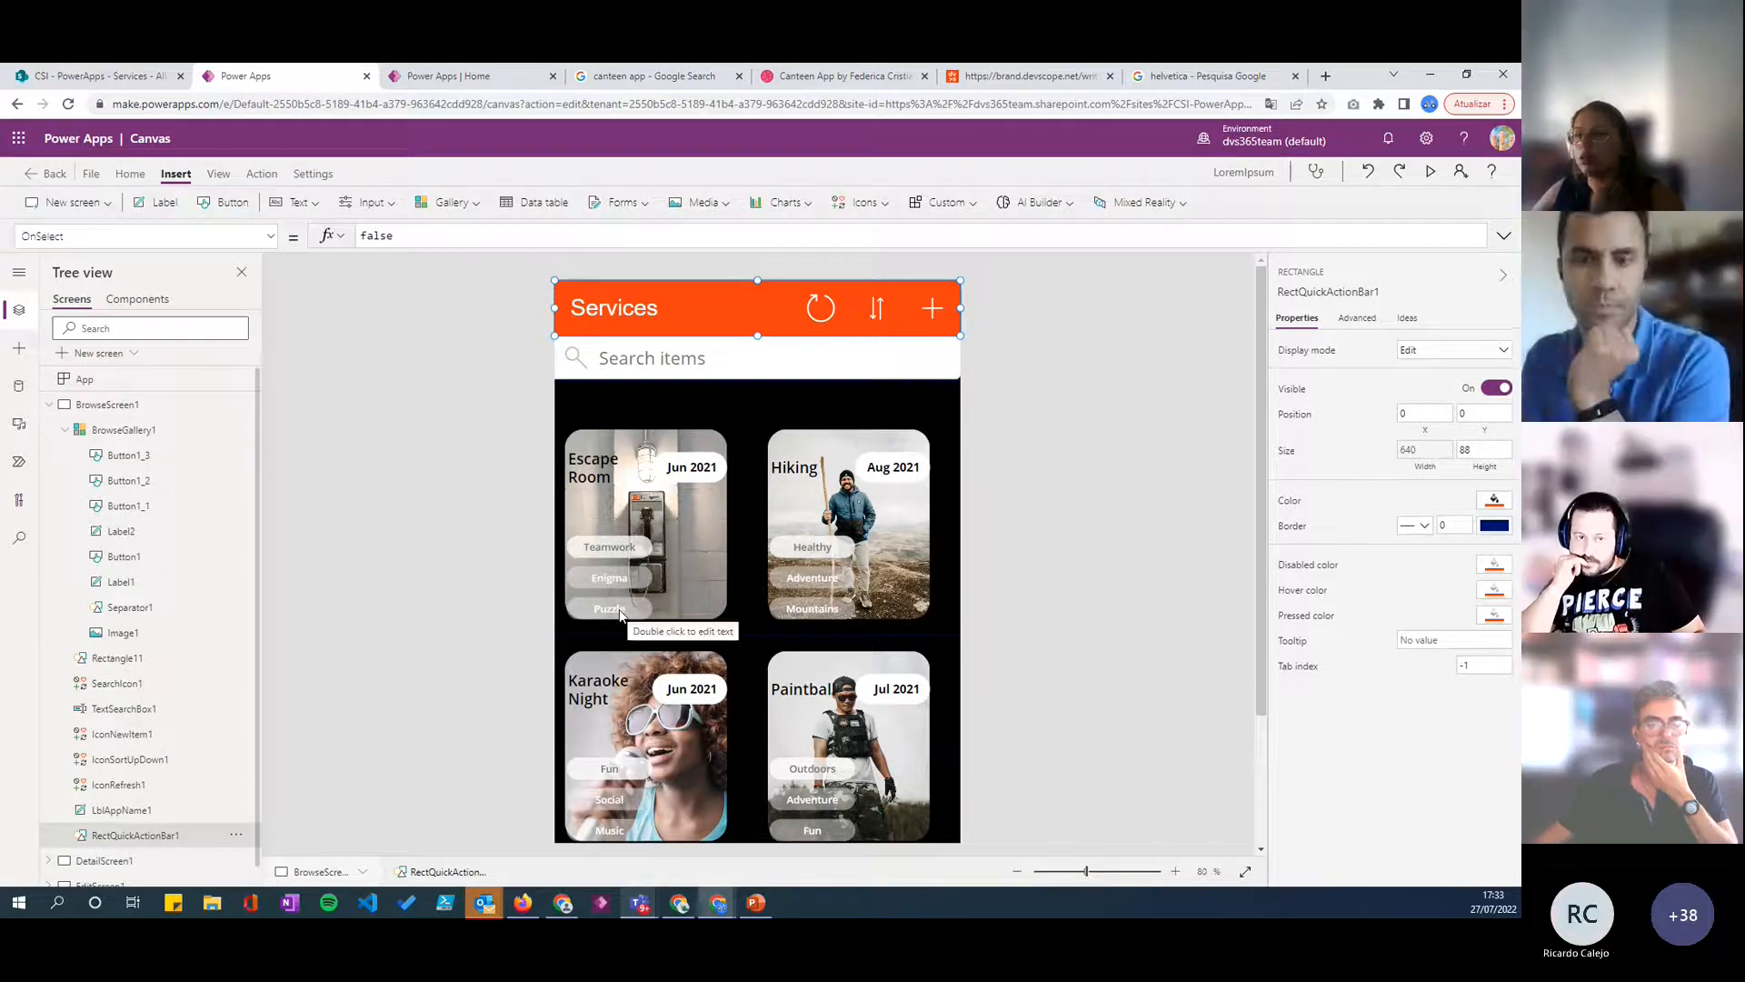
left_click(690, 592)
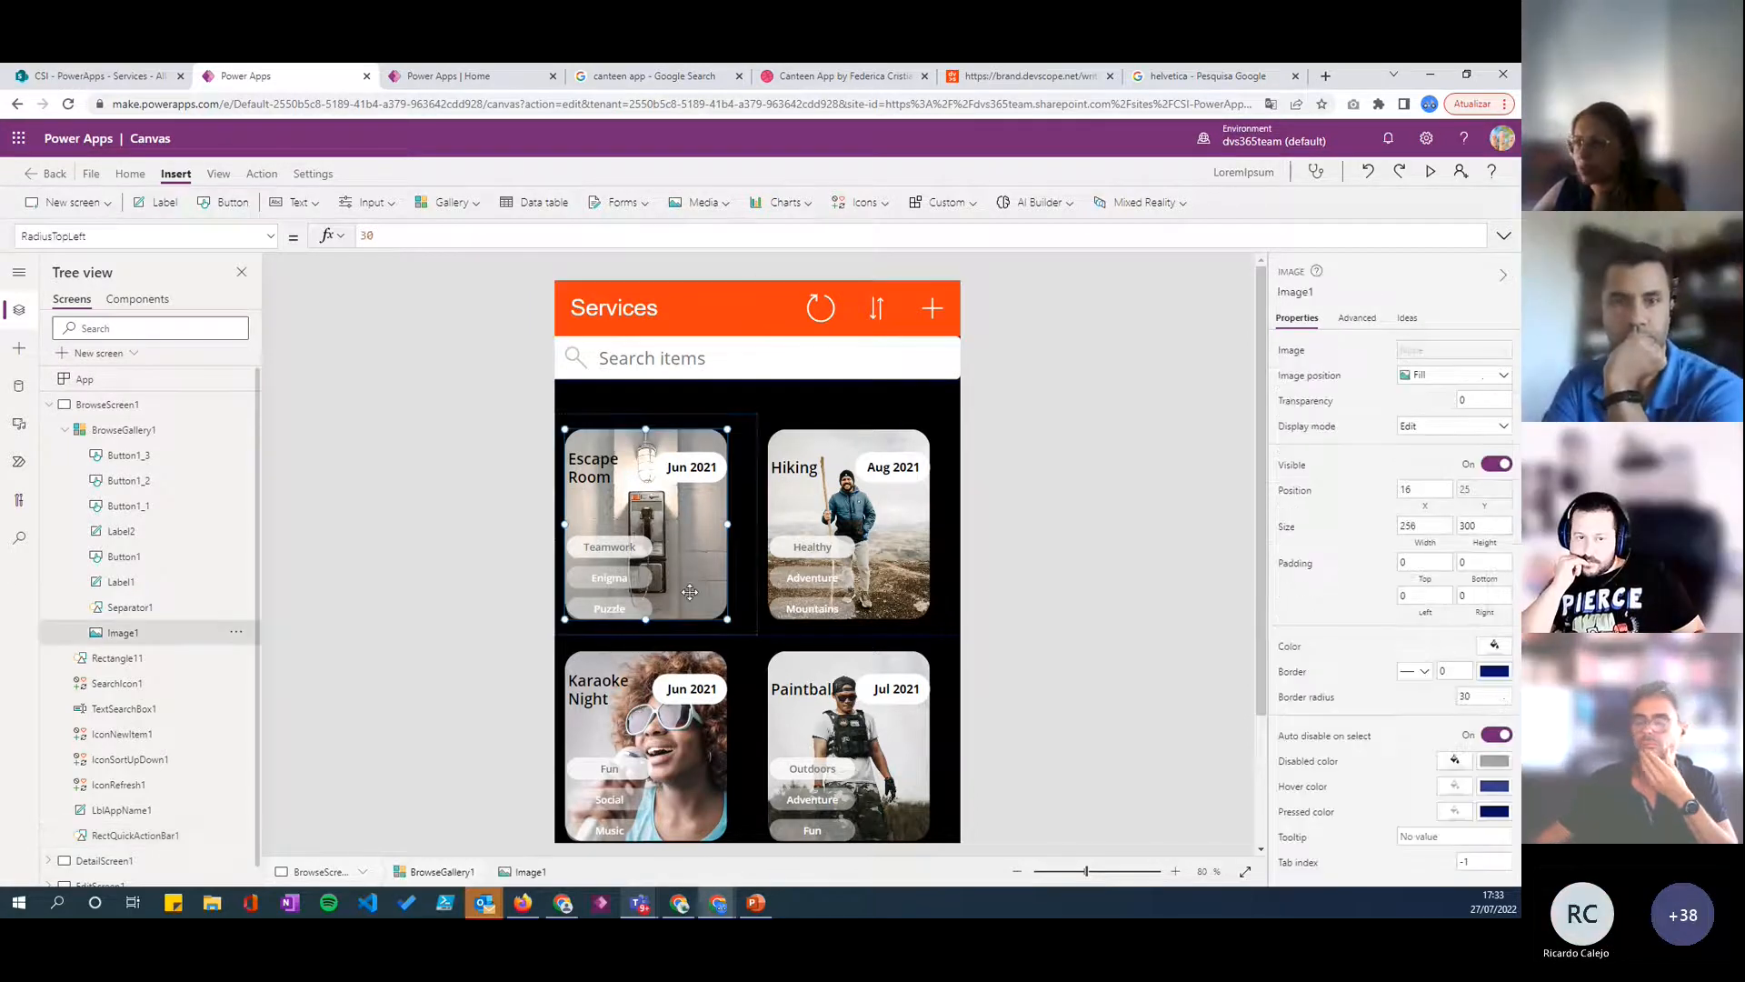
left_click(966, 501)
- Copy the Red Orange hex code F83C10 from the Colors page of the Devscope brand site
left_click(595, 473)
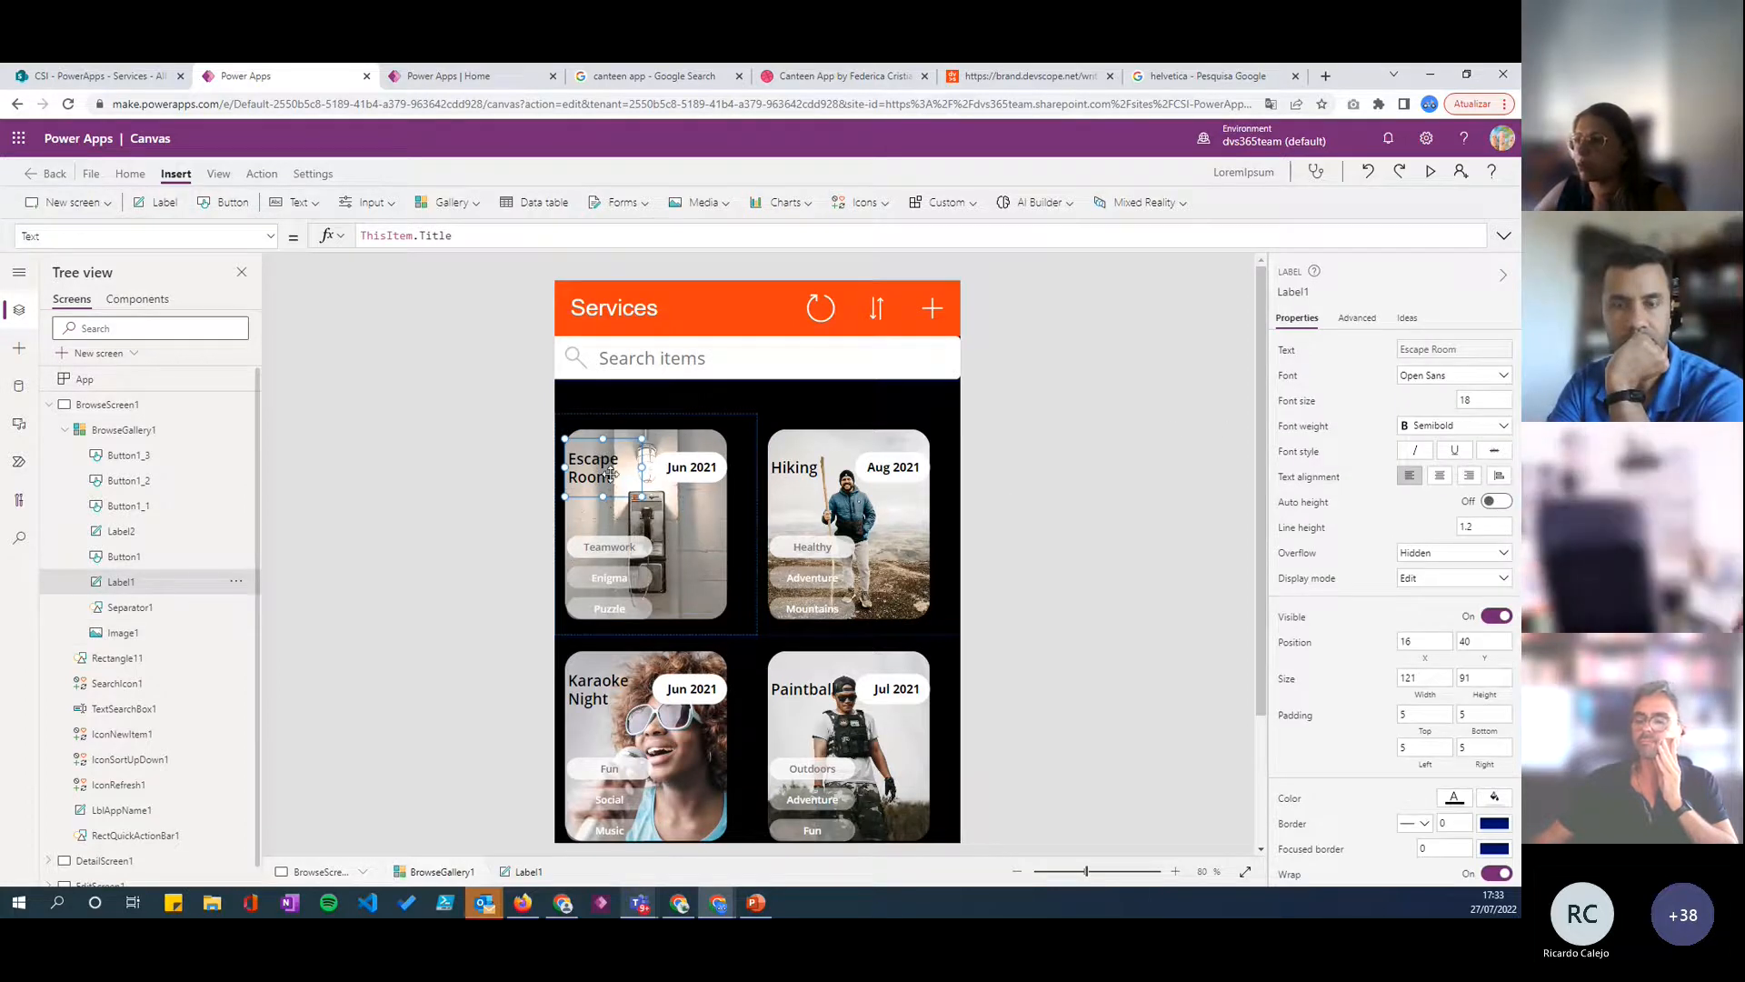
left_click(1030, 77)
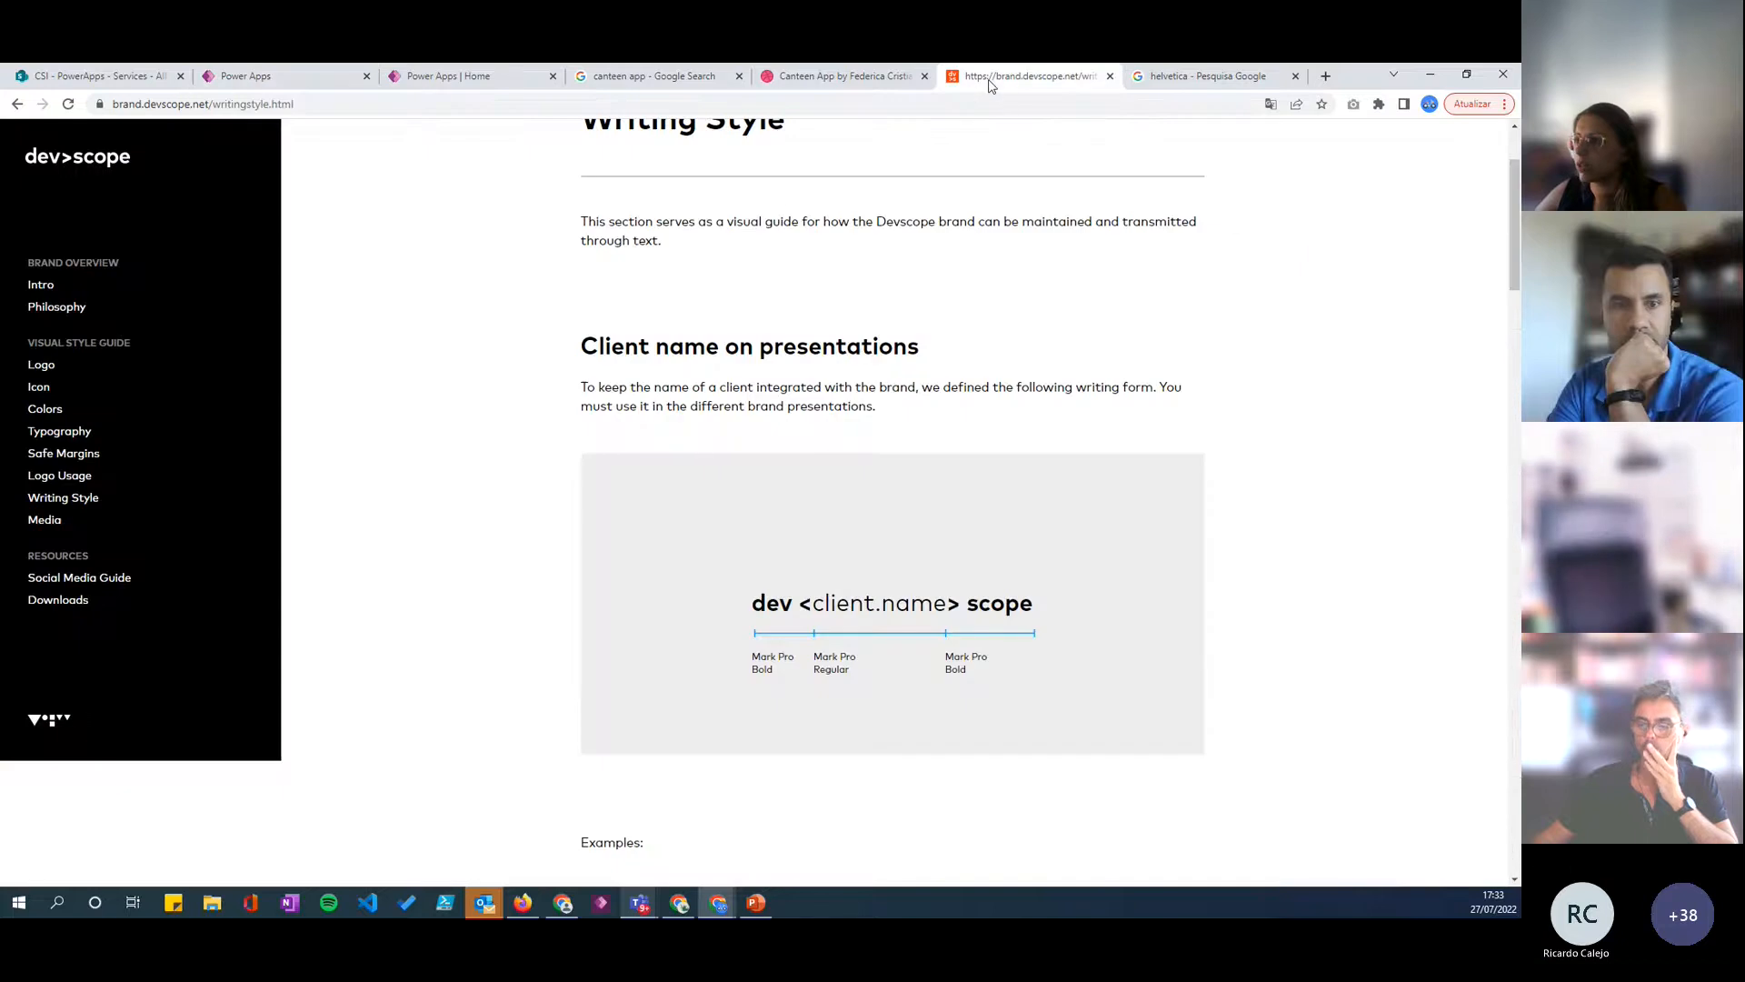
left_click(44, 409)
double_click(924, 811)
key("ctrl+c")
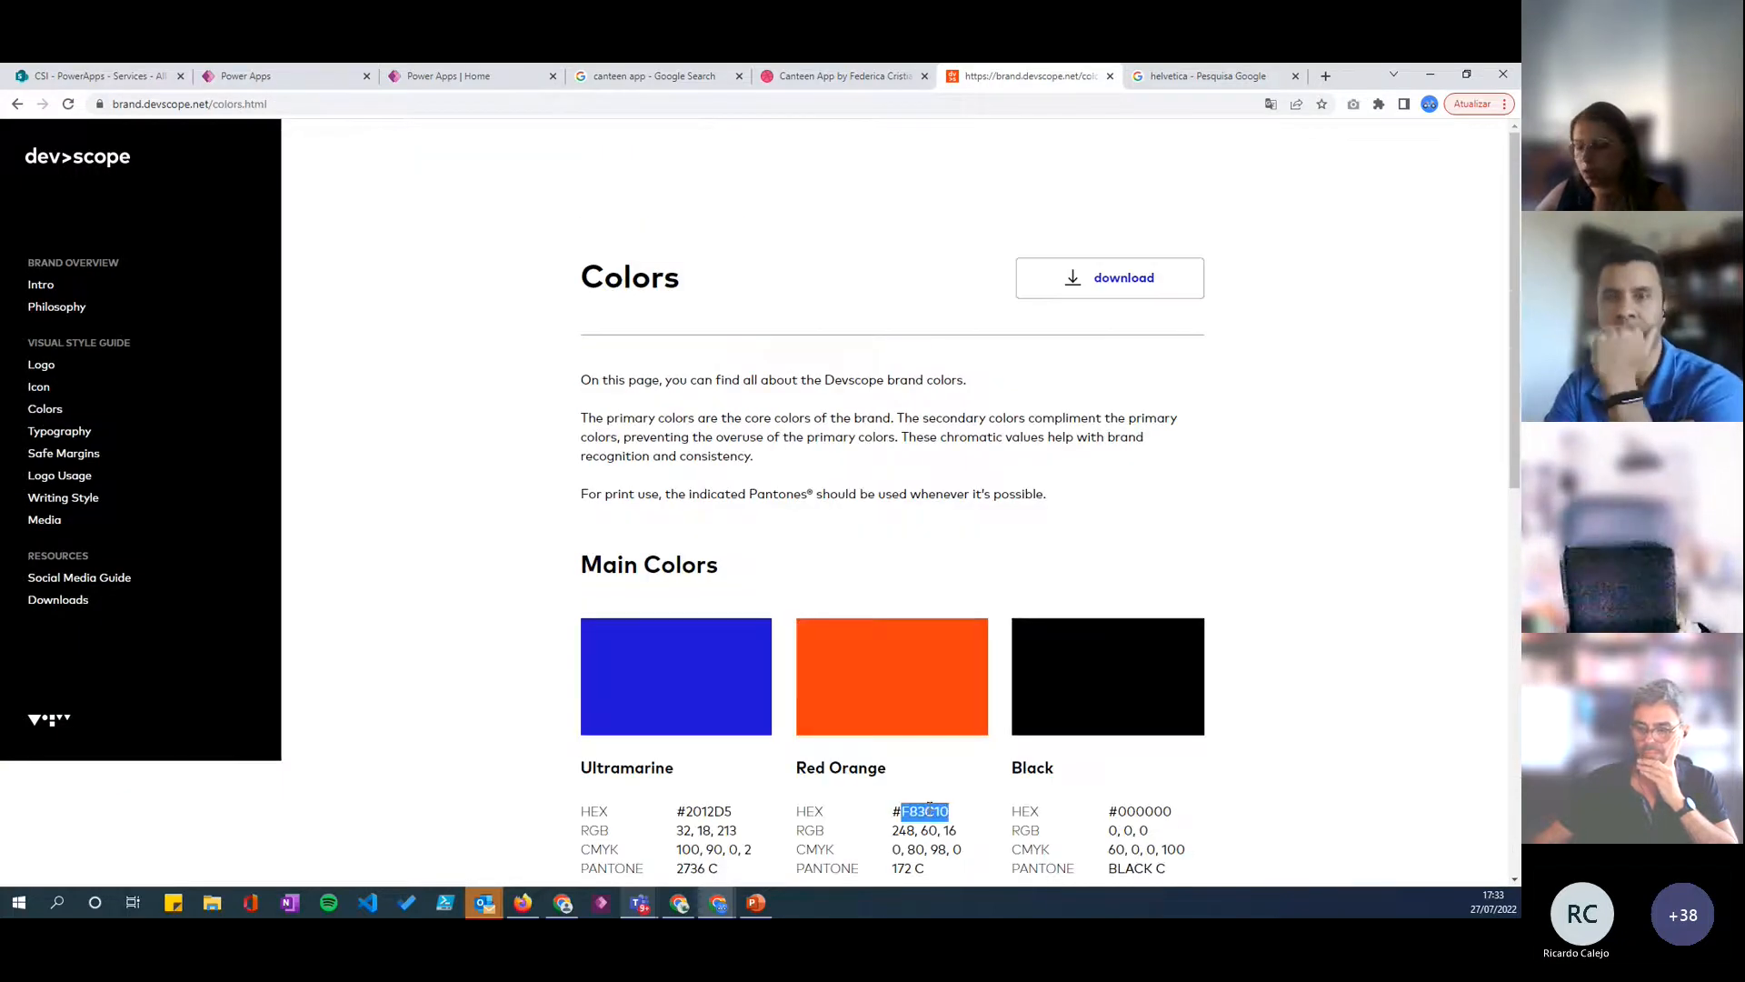
- Back in Power Apps, try the custom colour F83C10 on the gallery's title label text and undo it
left_click(258, 78)
scroll(1427, 715, "down", 1)
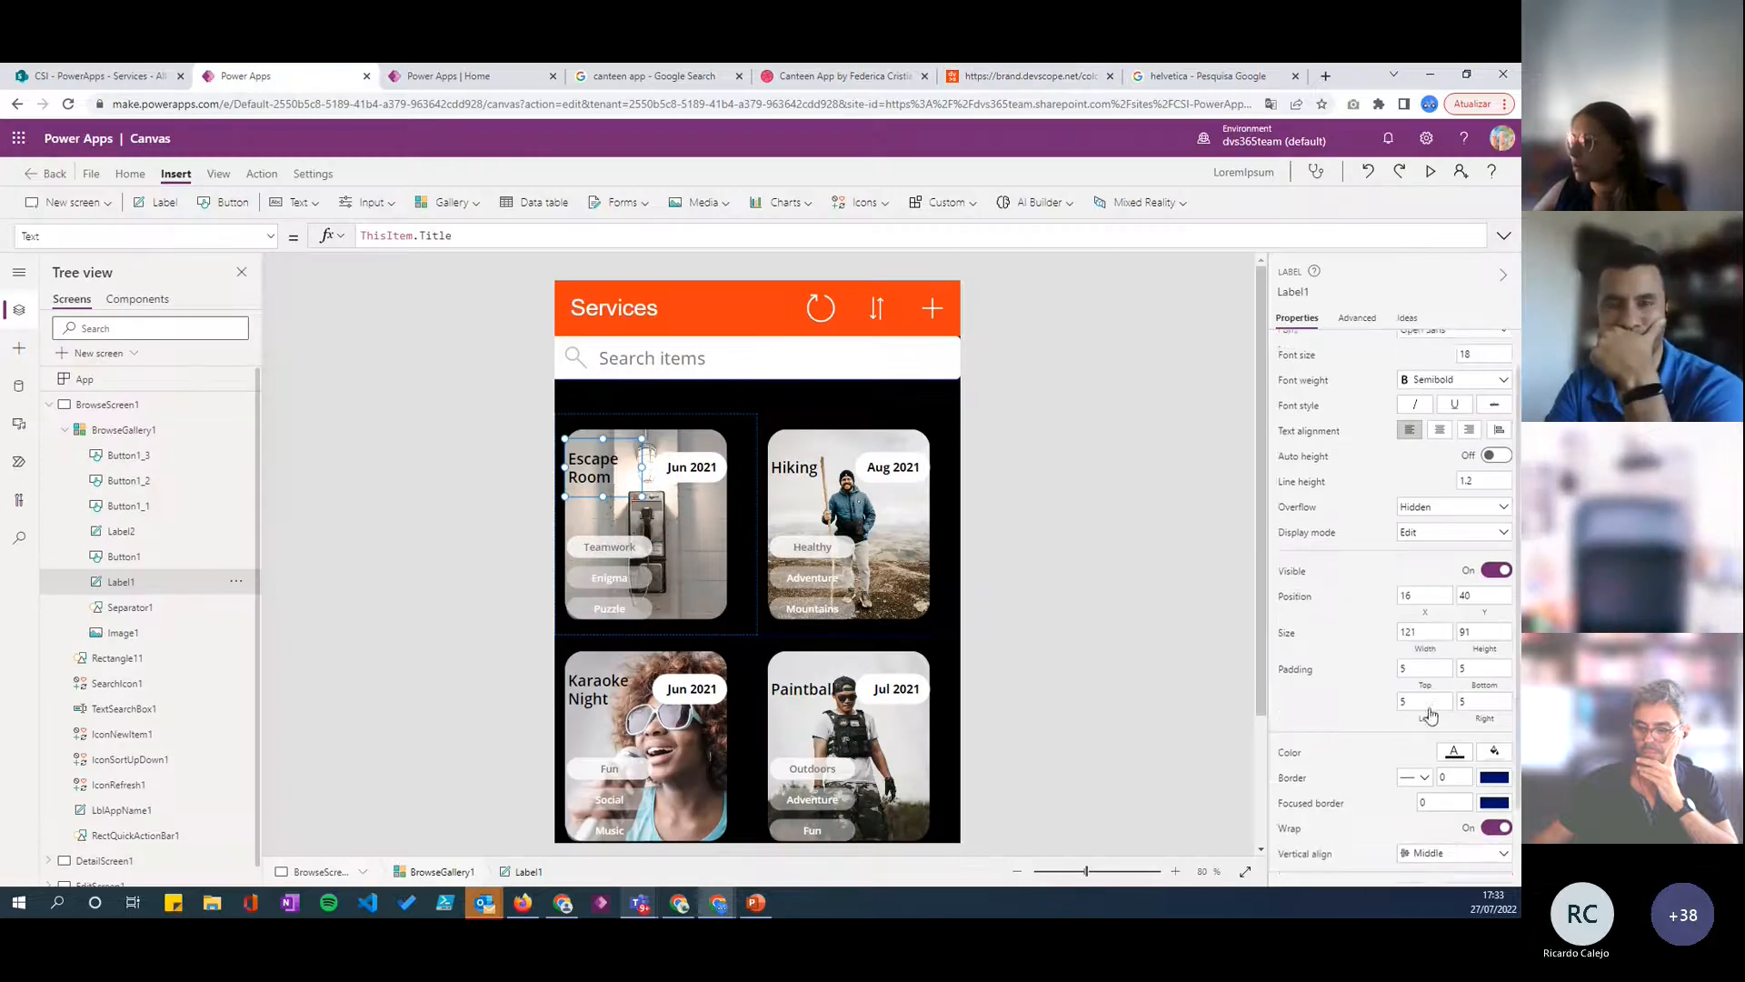
left_click(1456, 720)
left_click(1242, 555)
left_click(1227, 853)
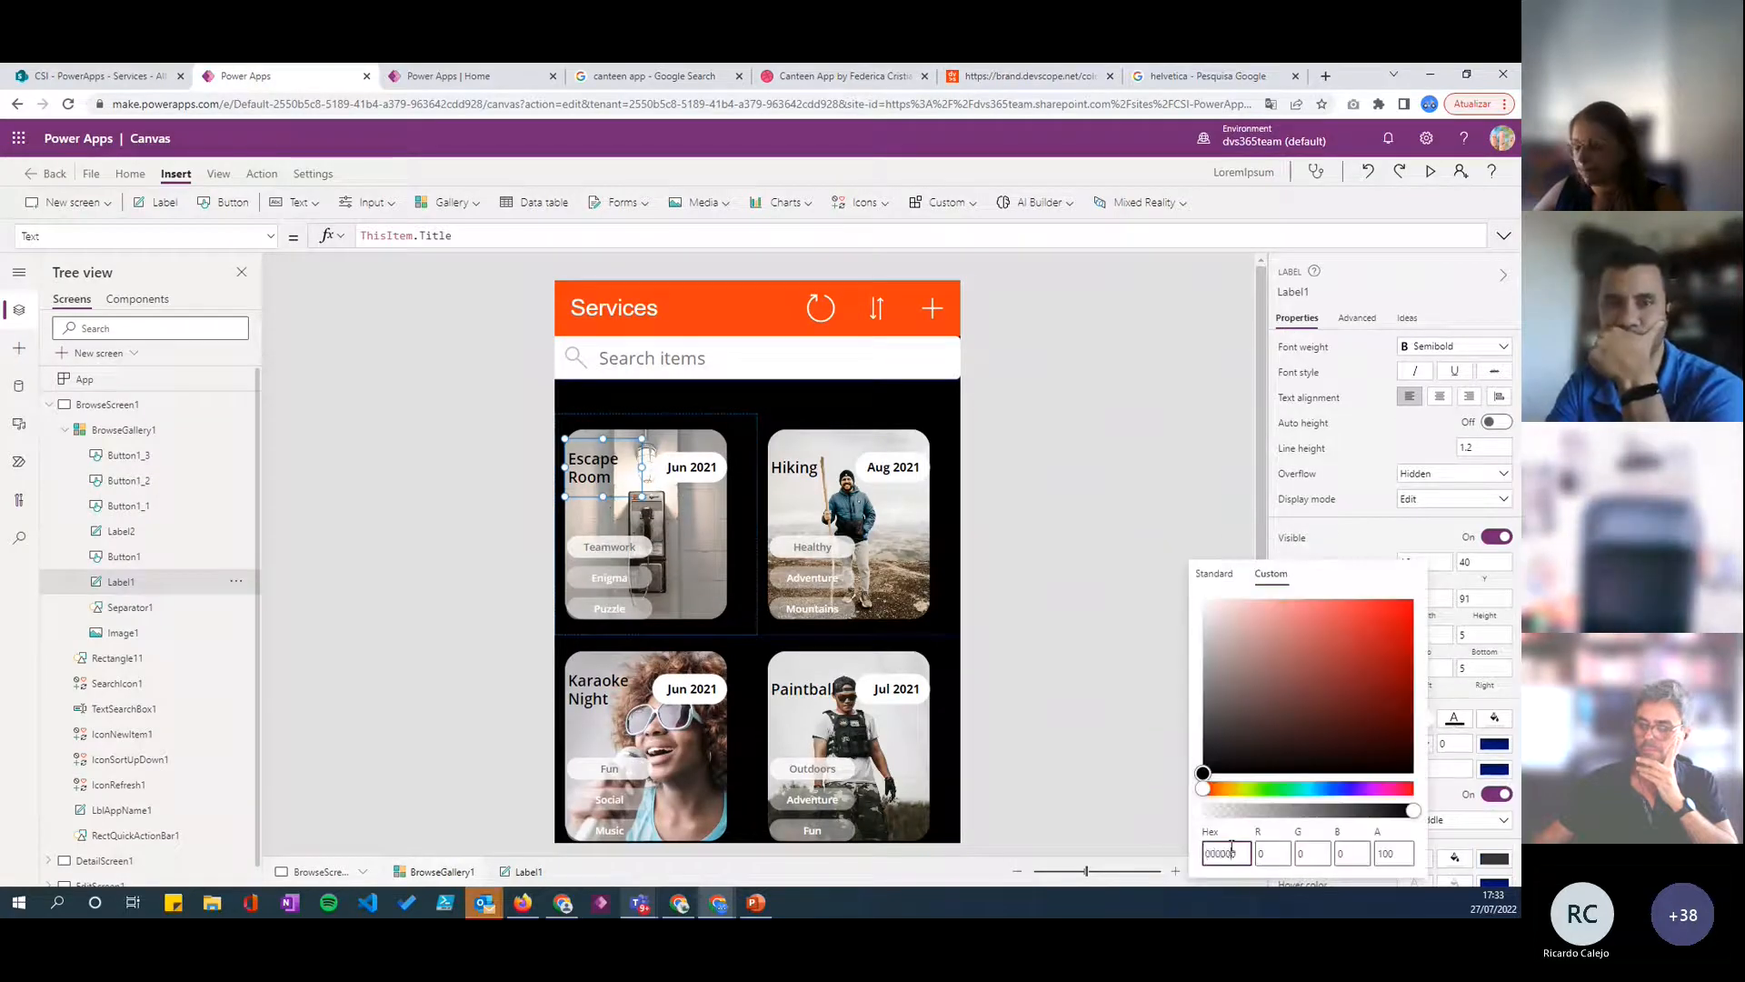
key("ctrl+v")
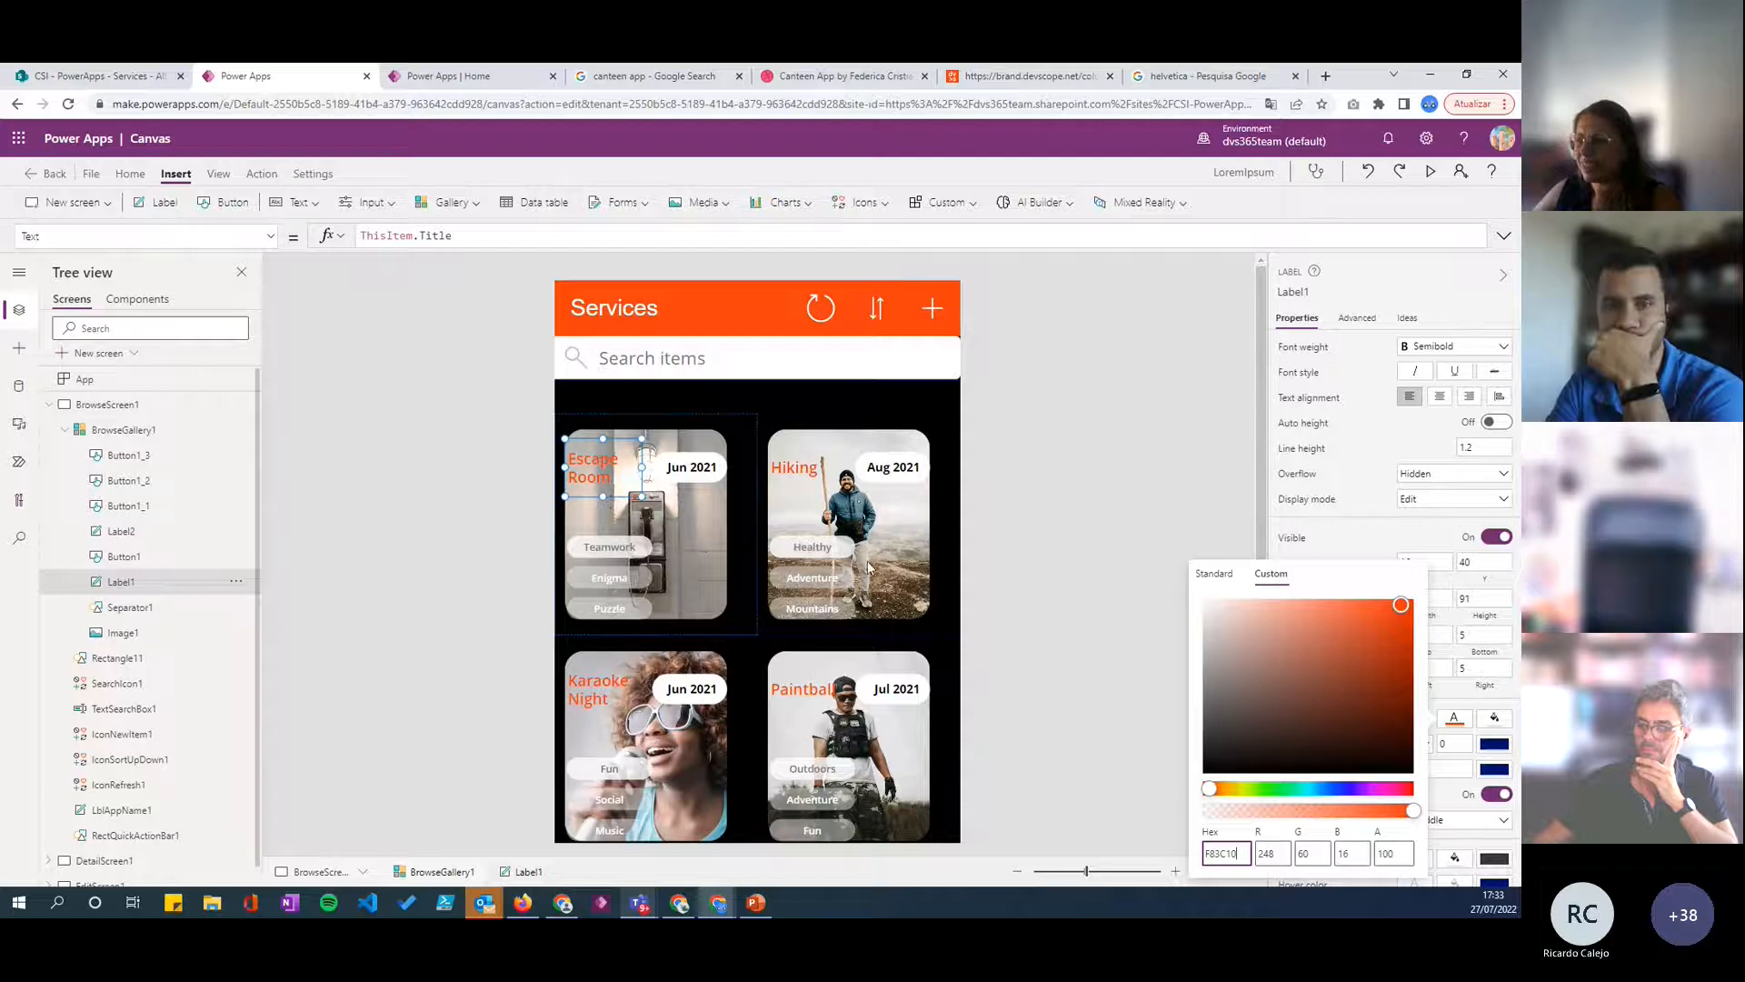
scroll(868, 568, "down", 3)
scroll(861, 647, "up", 3)
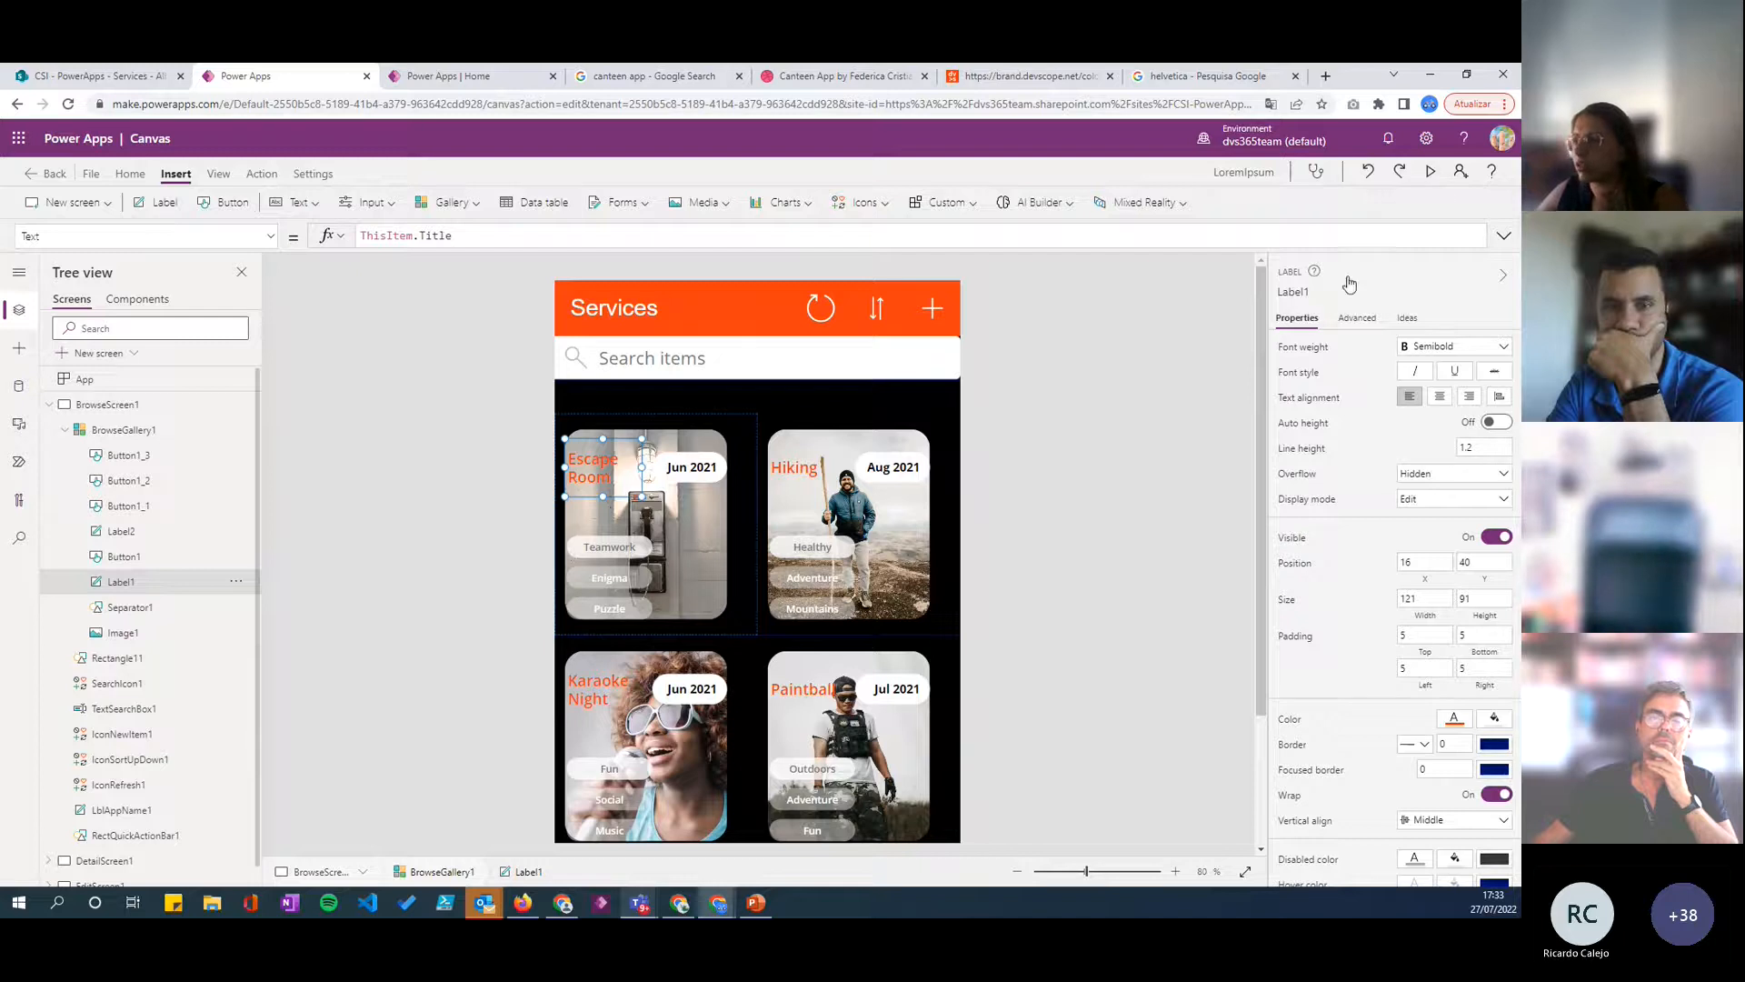
left_click(1369, 175)
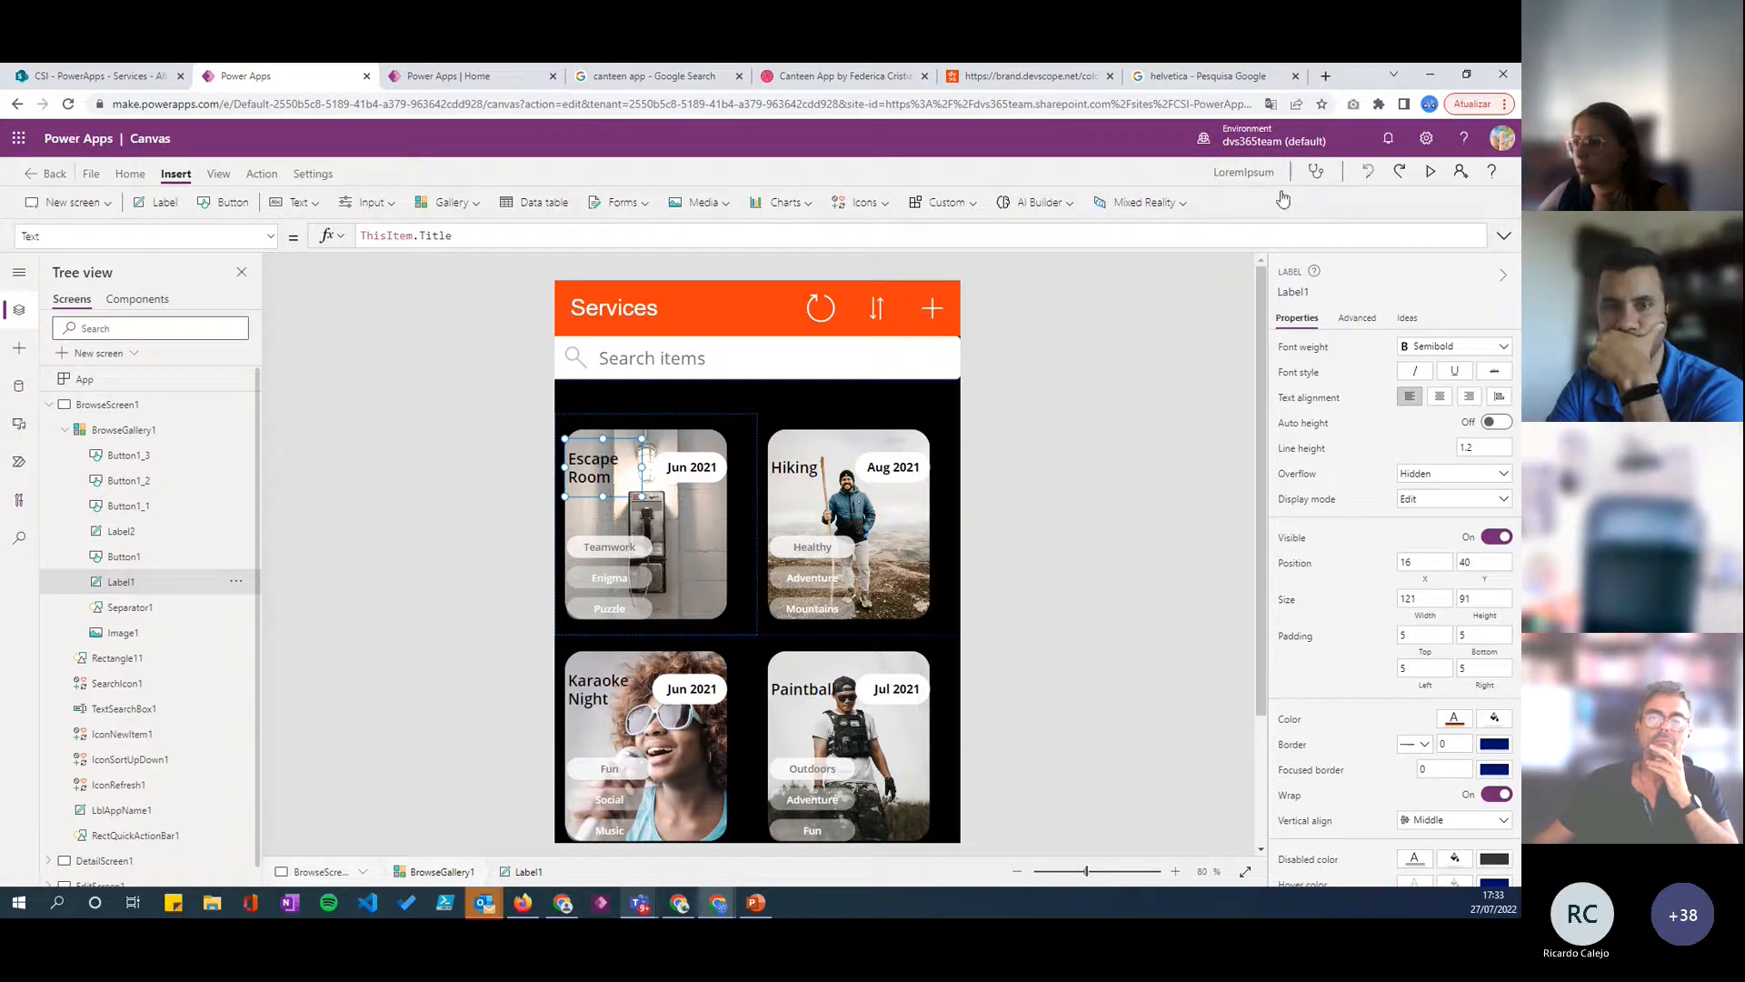
- Insert a right triangle into the gallery's card template and place it over the image at about X 66, Y 160
left_click(752, 638)
left_click(724, 605)
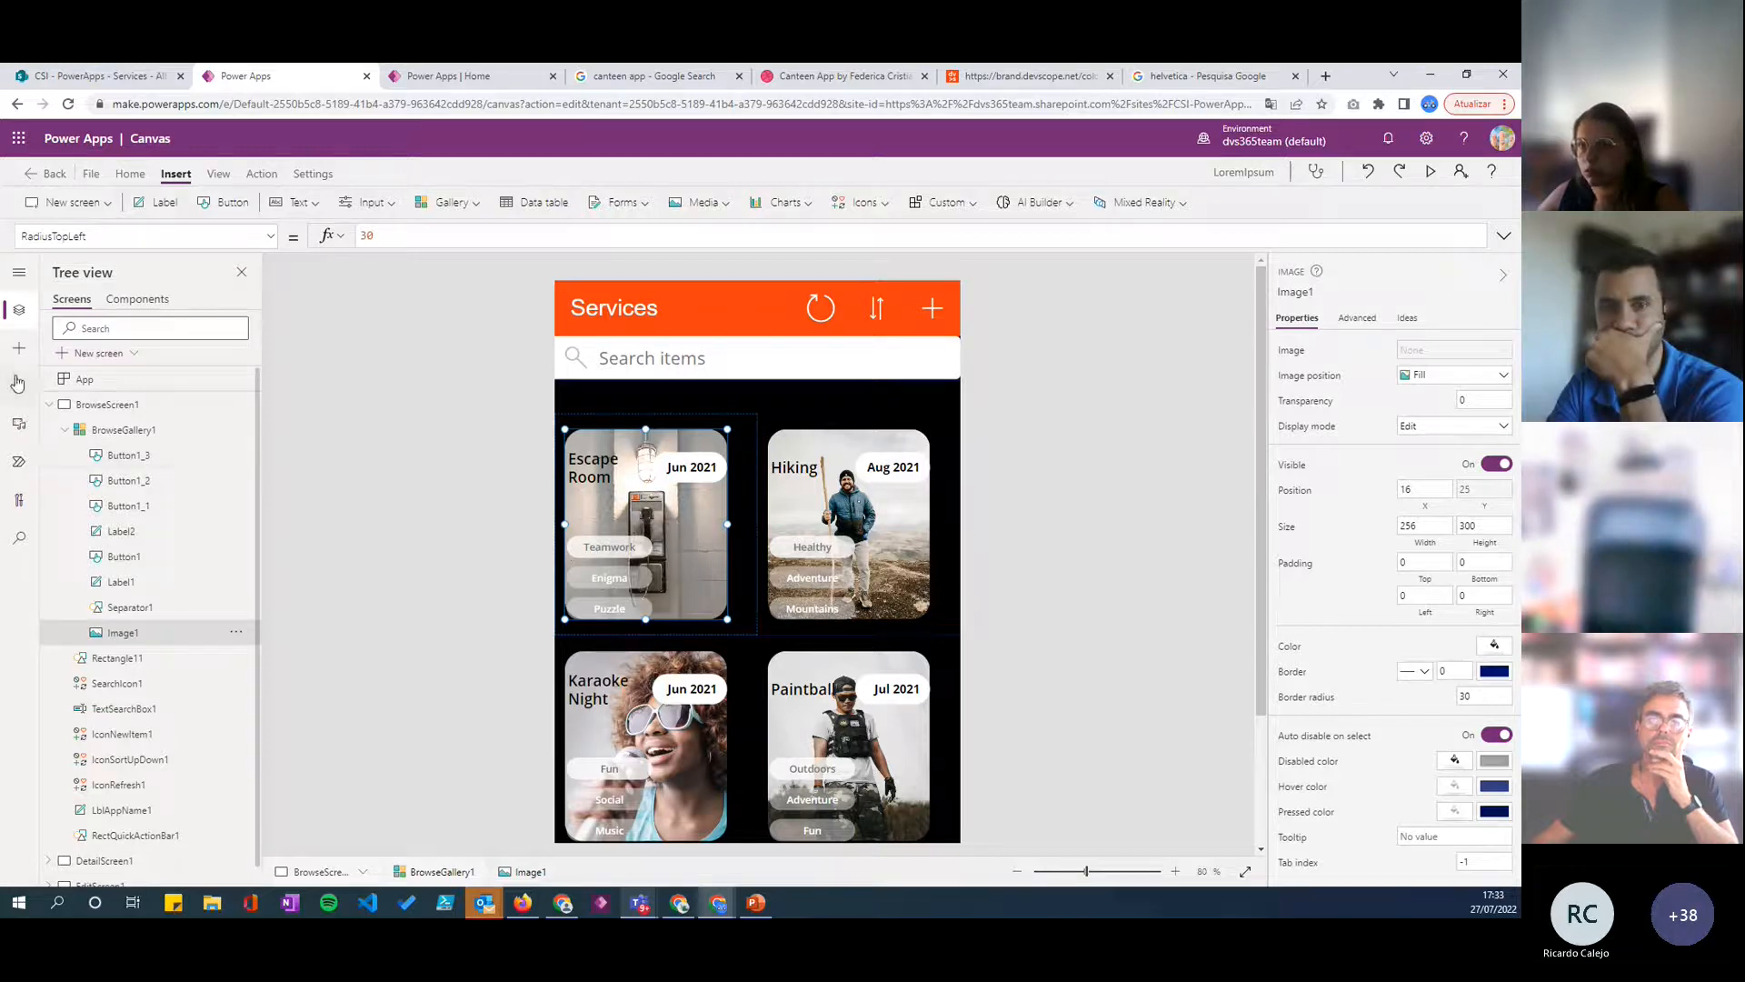
left_click(19, 348)
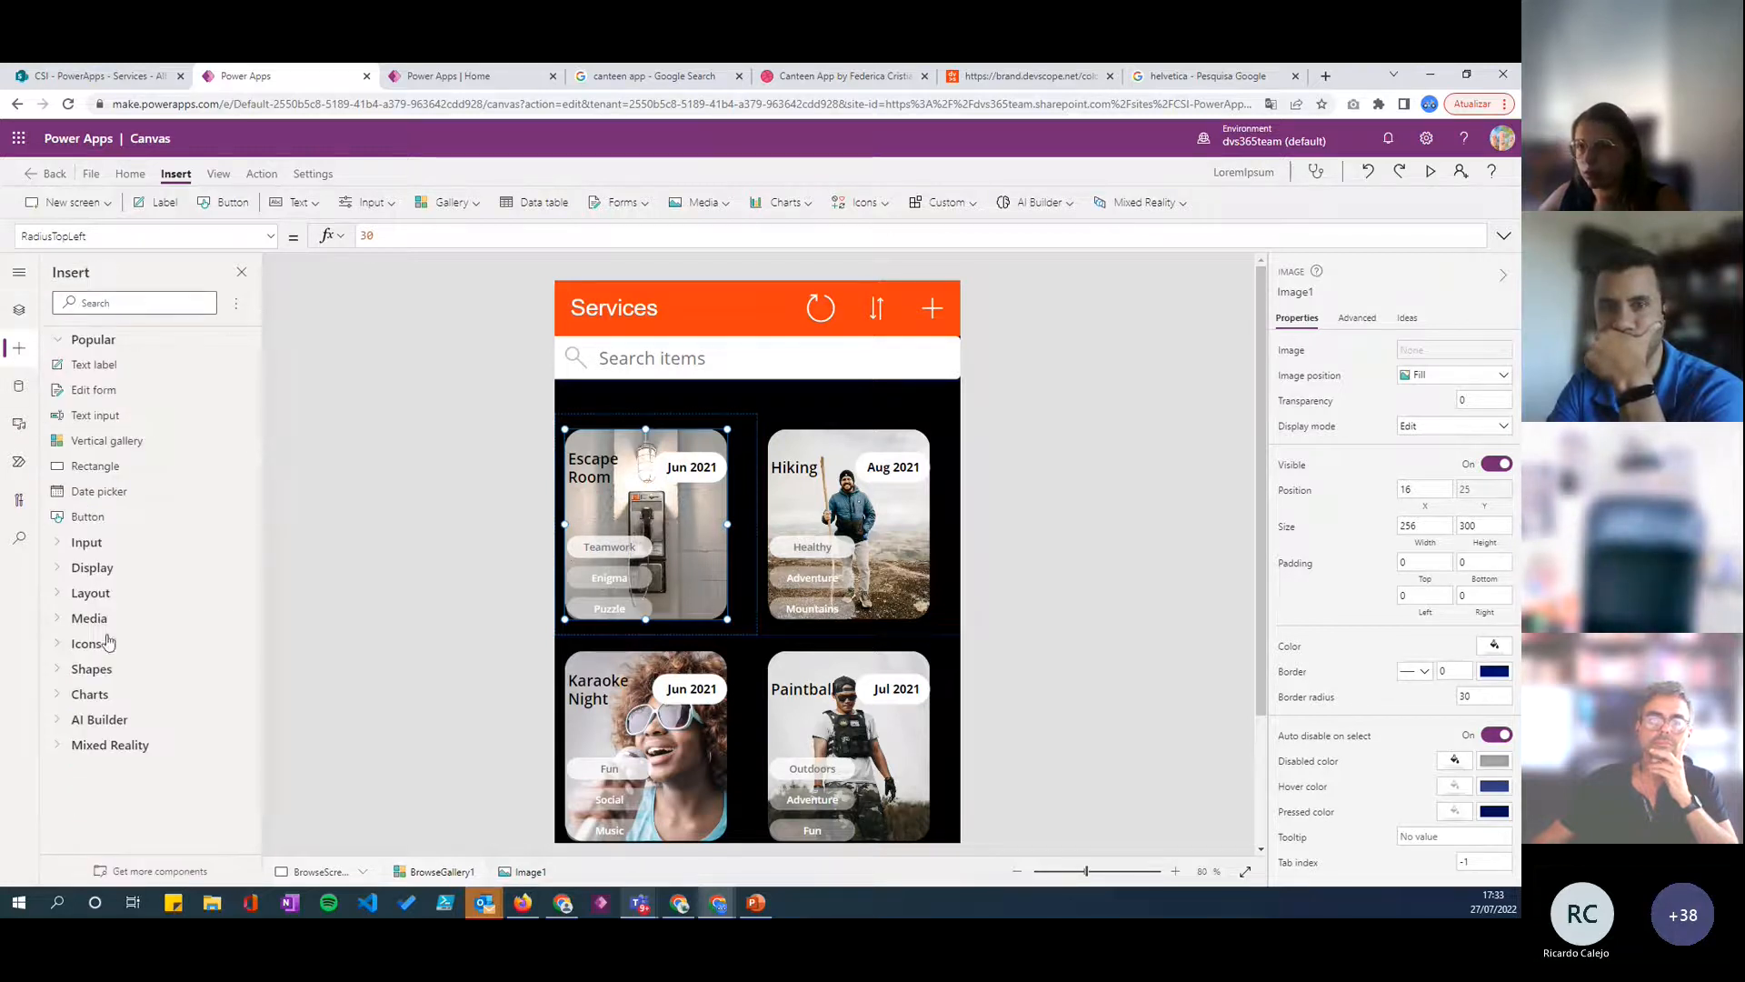
left_click(60, 670)
scroll(126, 612, "down", 4)
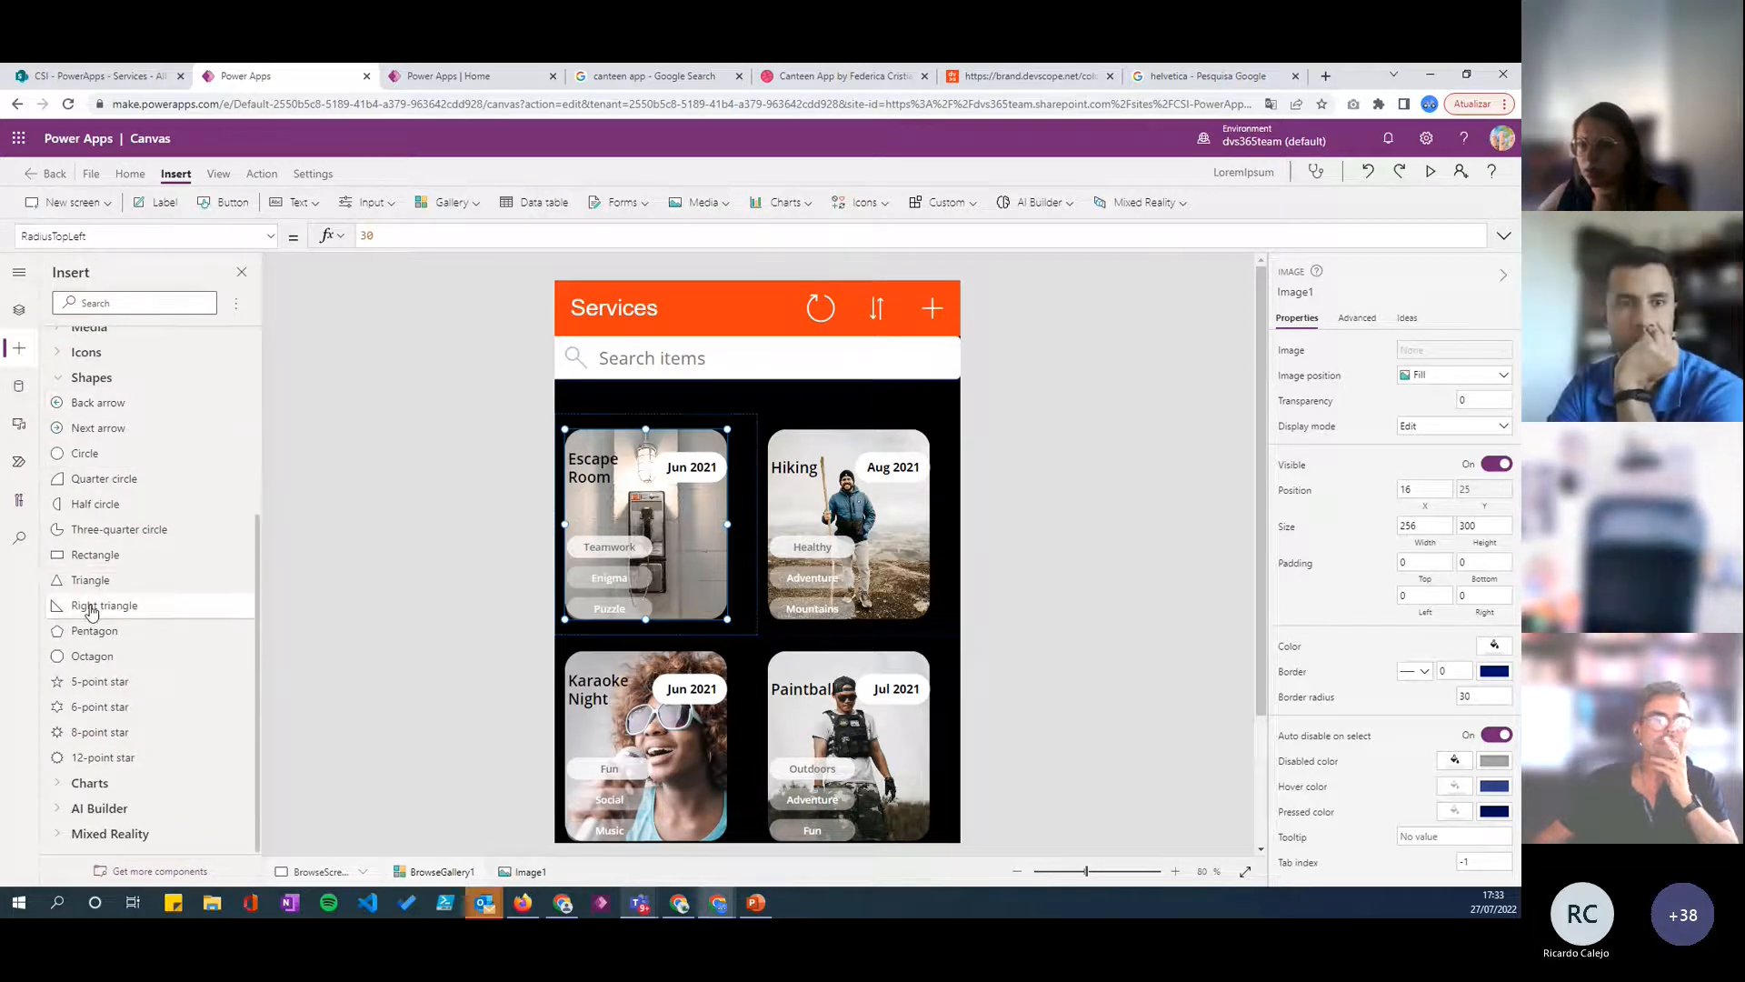
left_click(84, 606)
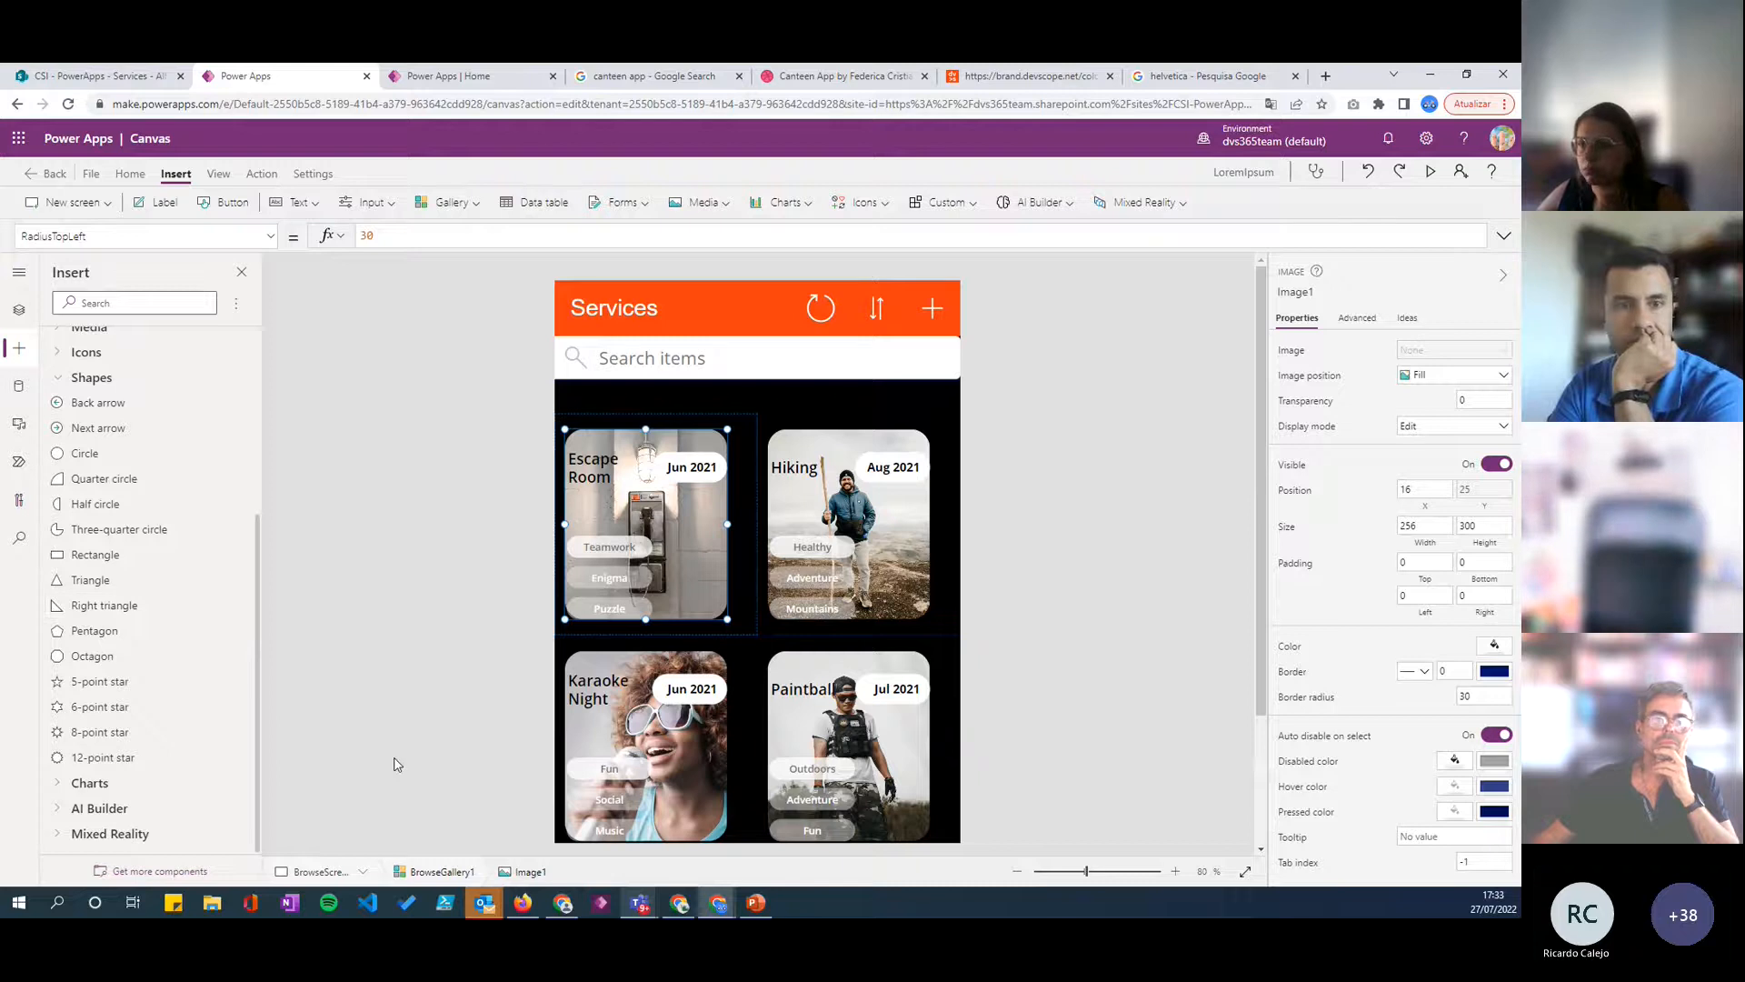
left_click_drag(611, 527, 615, 589)
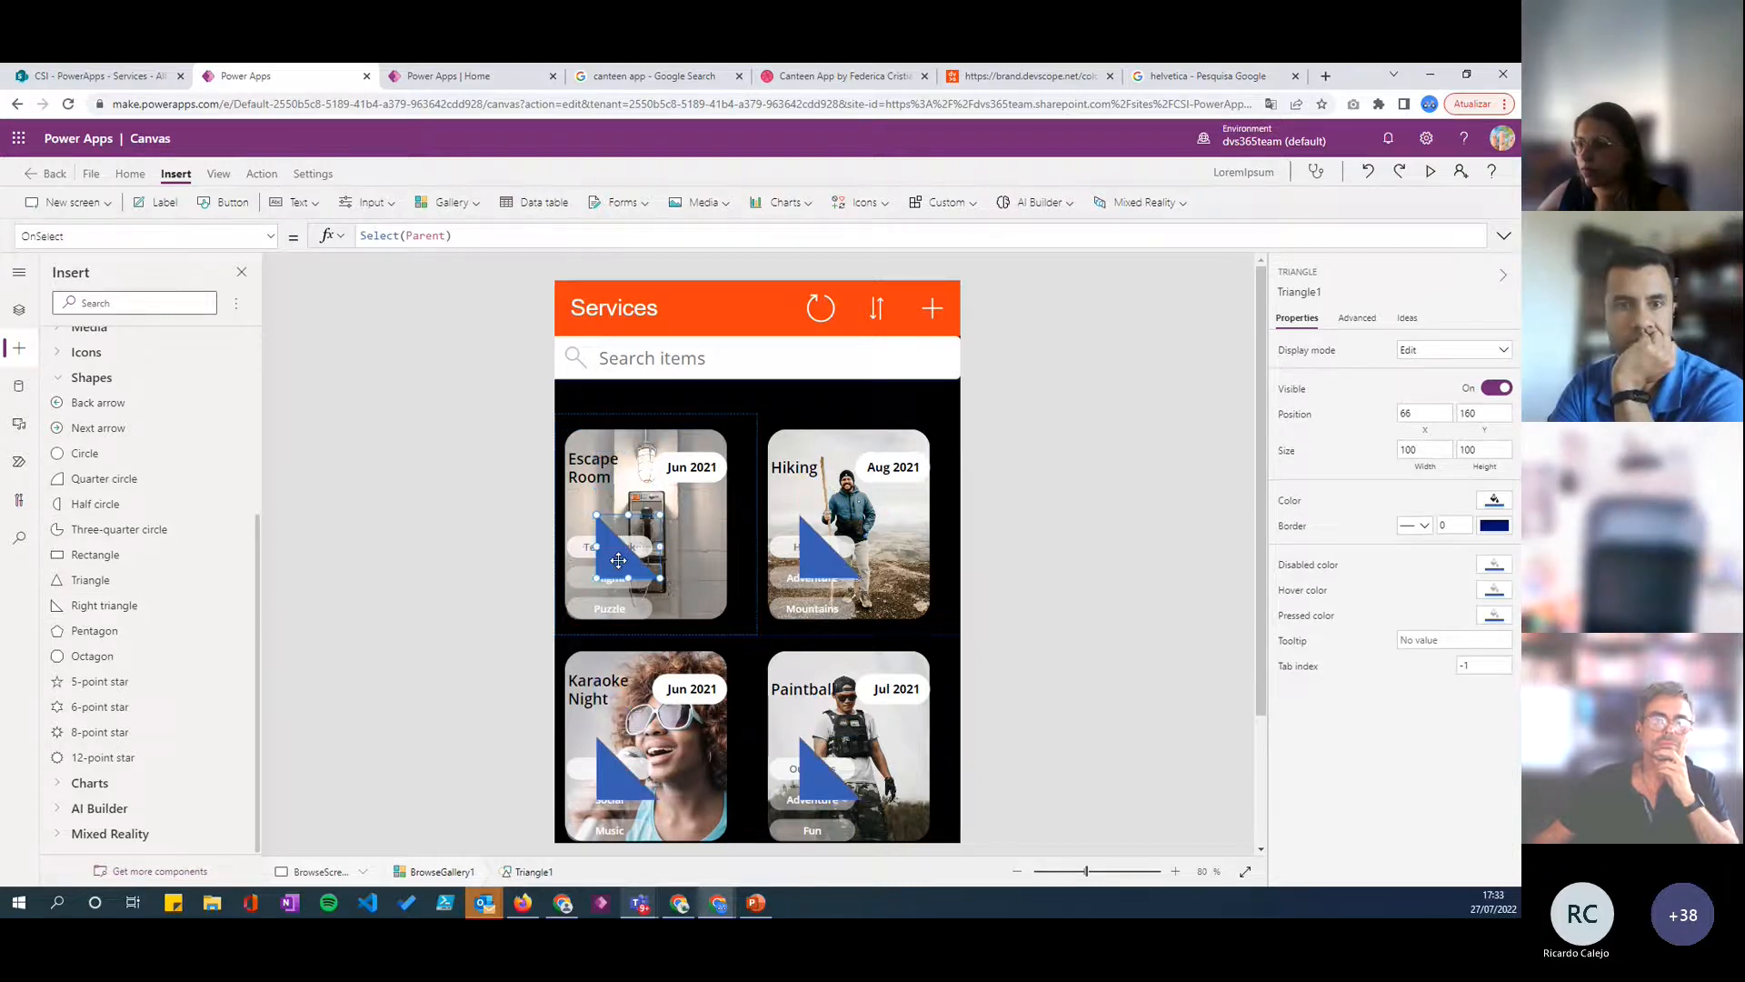
- Send the triangle to the back and bring it forward one level so it sits between the image and the tag buttons
right_click(618, 565)
mouse_move(691, 664)
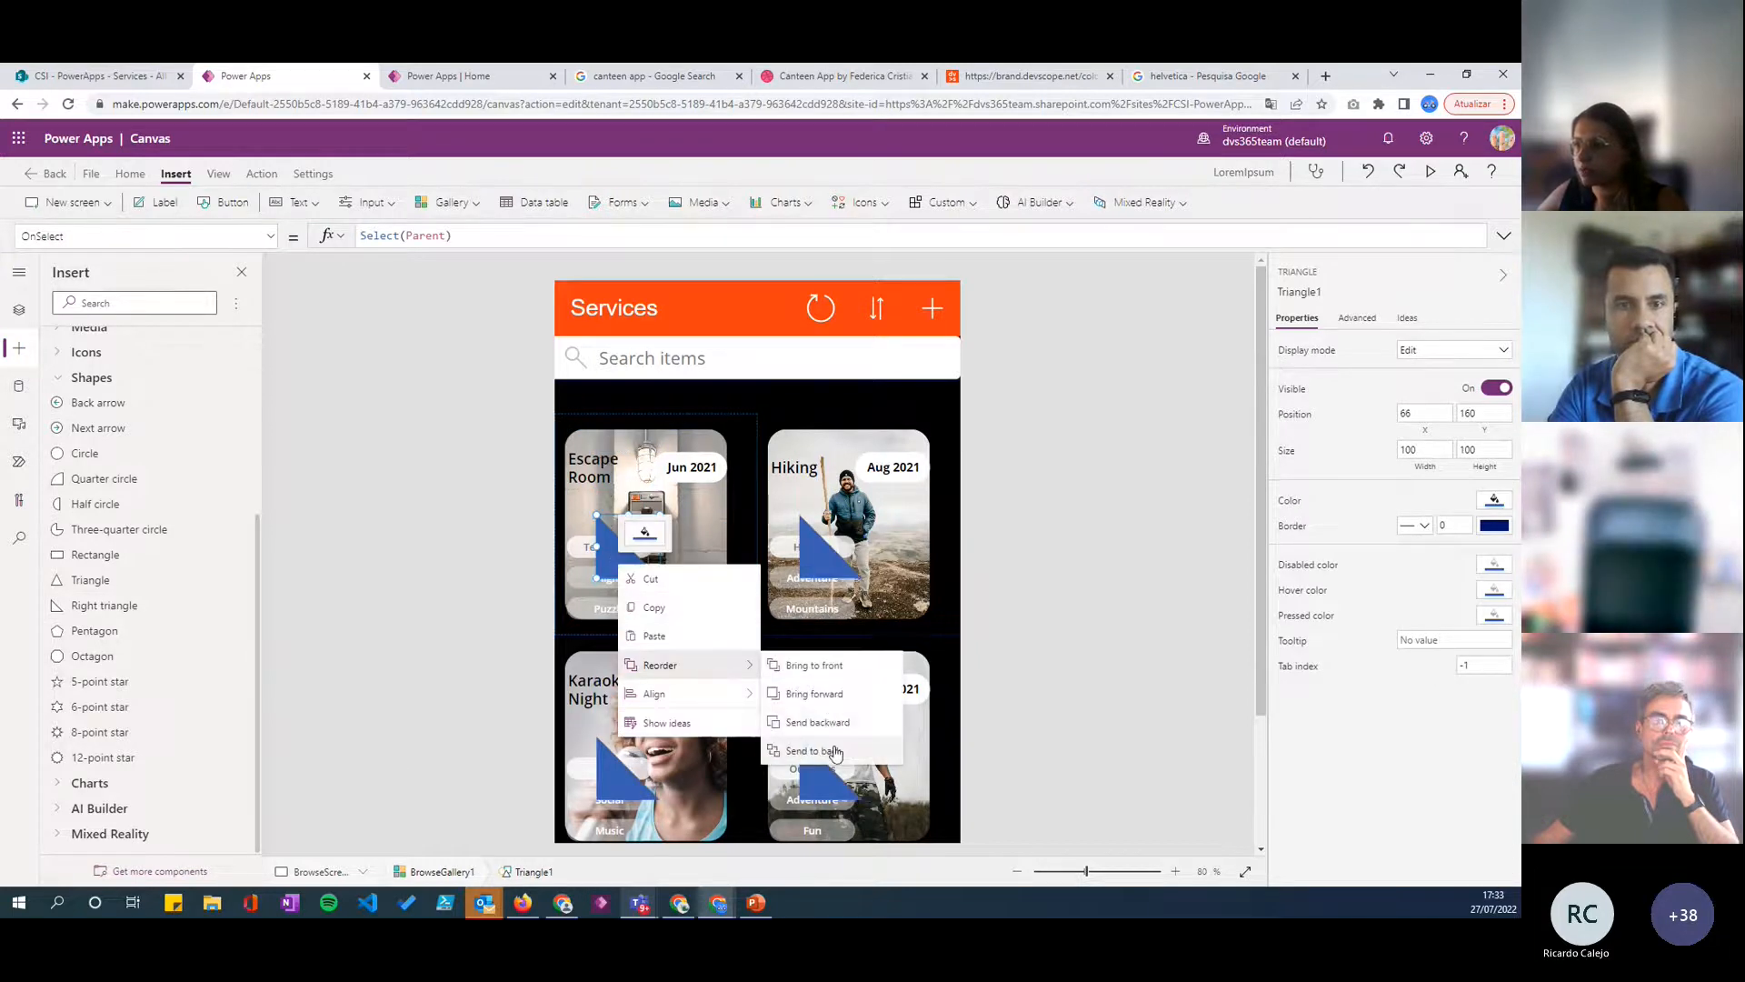
left_click(813, 751)
right_click(624, 564)
mouse_move(694, 669)
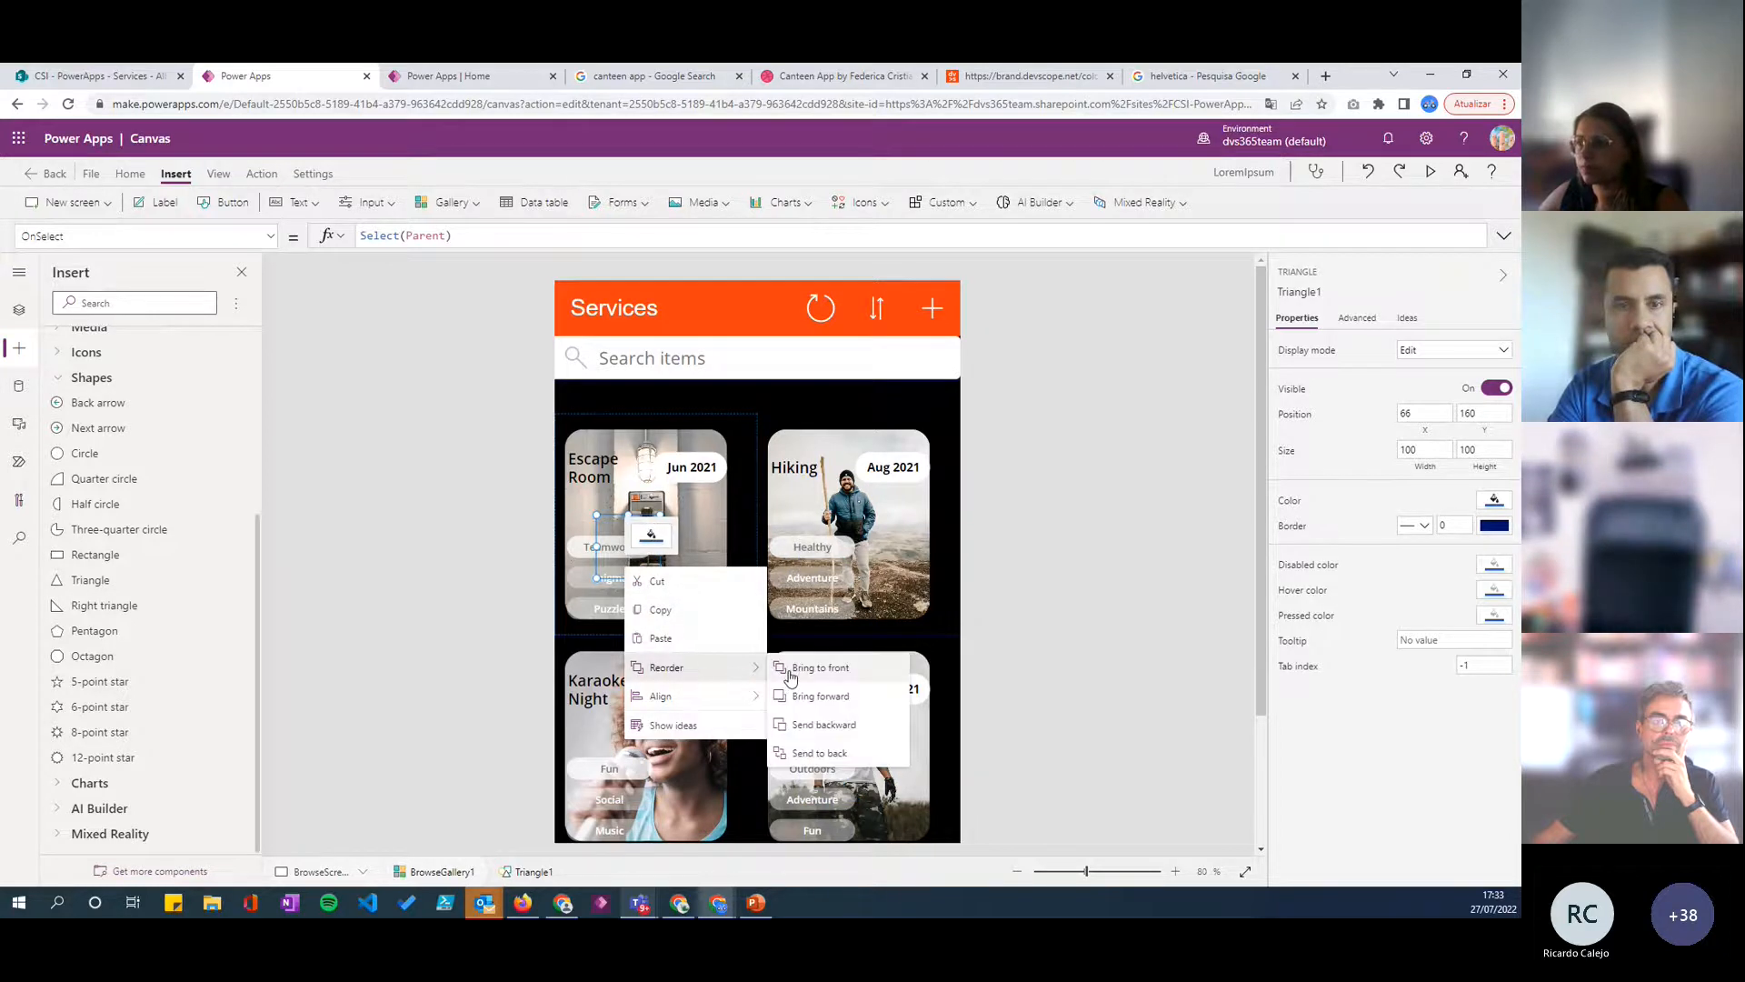
left_click(826, 725)
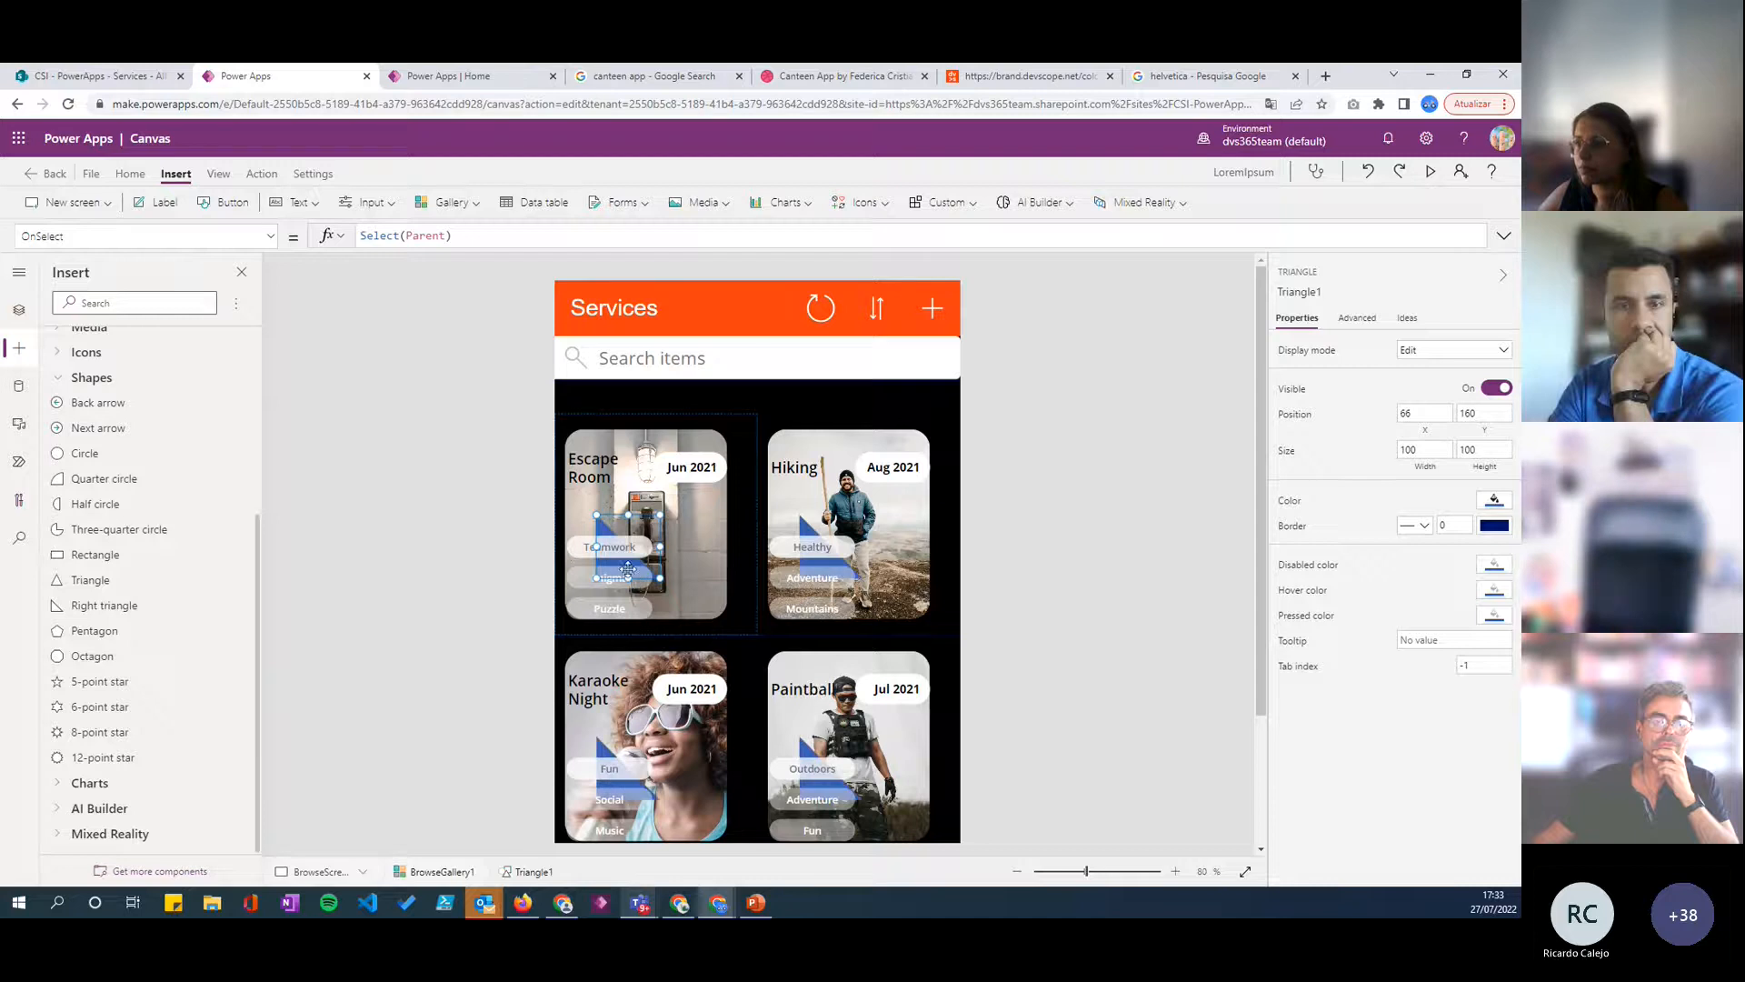
- Move the triangle to about X 148, Y 141 on the card and set its display mode to View
left_click_drag(619, 565, 671, 552)
left_click(1509, 501)
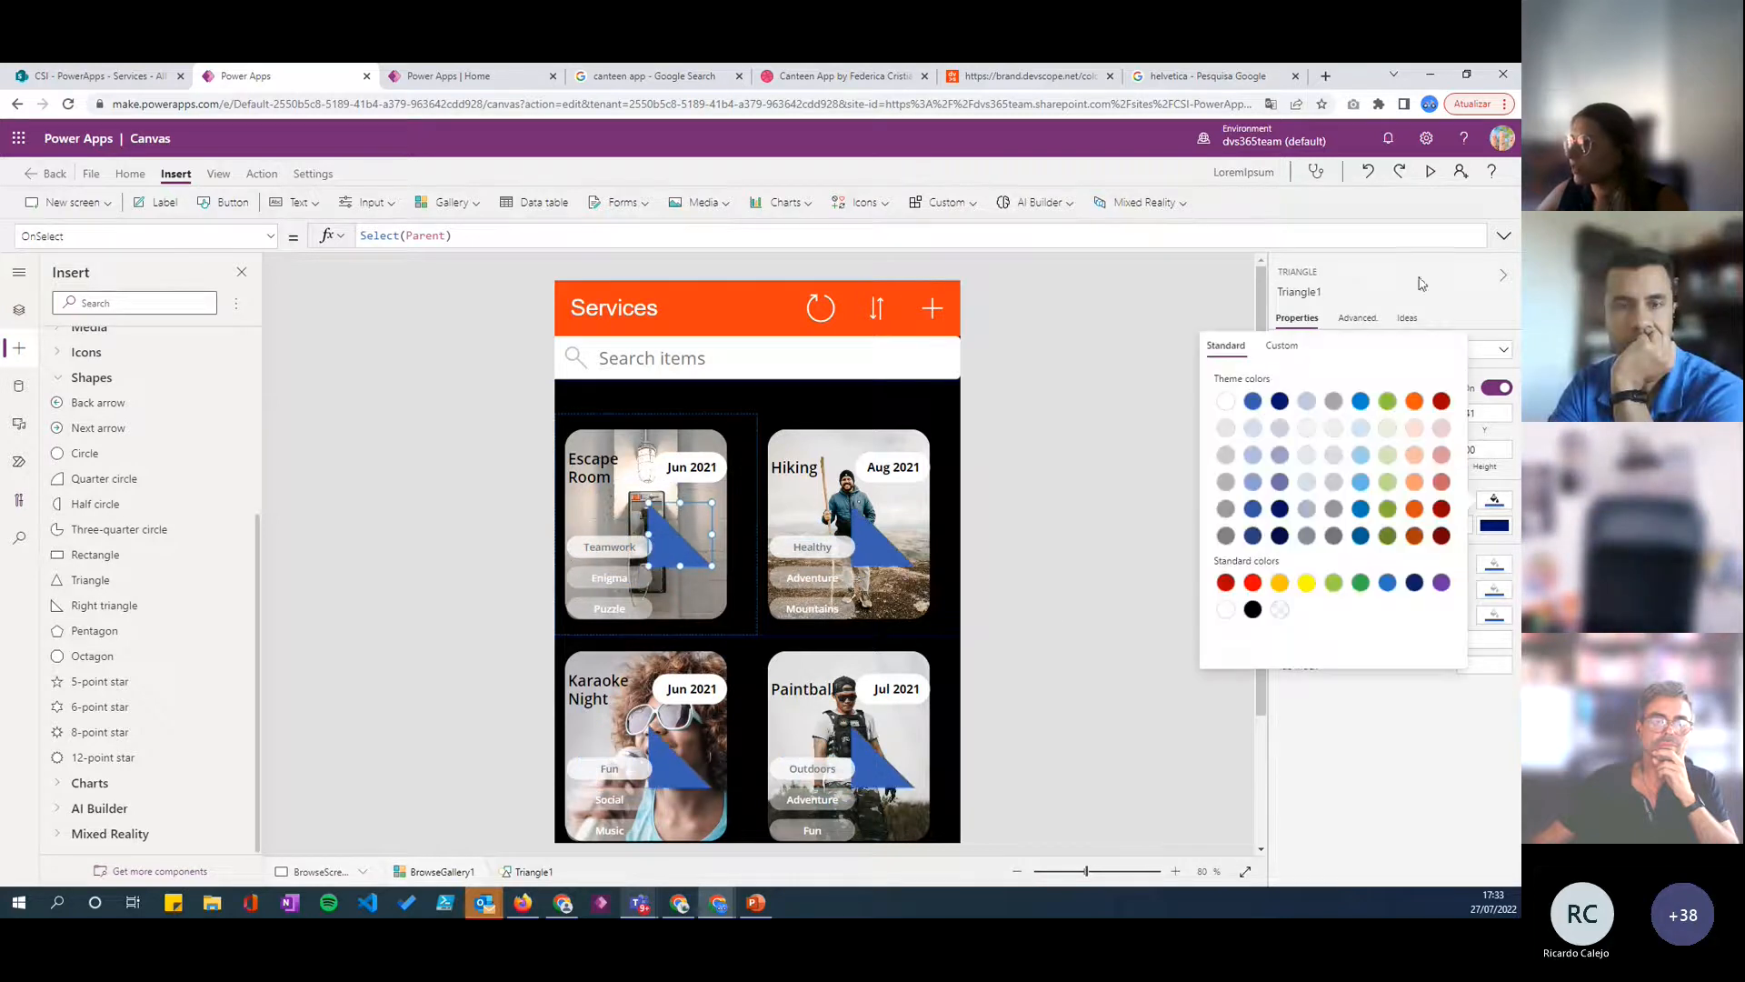
left_click(1422, 282)
left_click(1435, 356)
left_click(1422, 413)
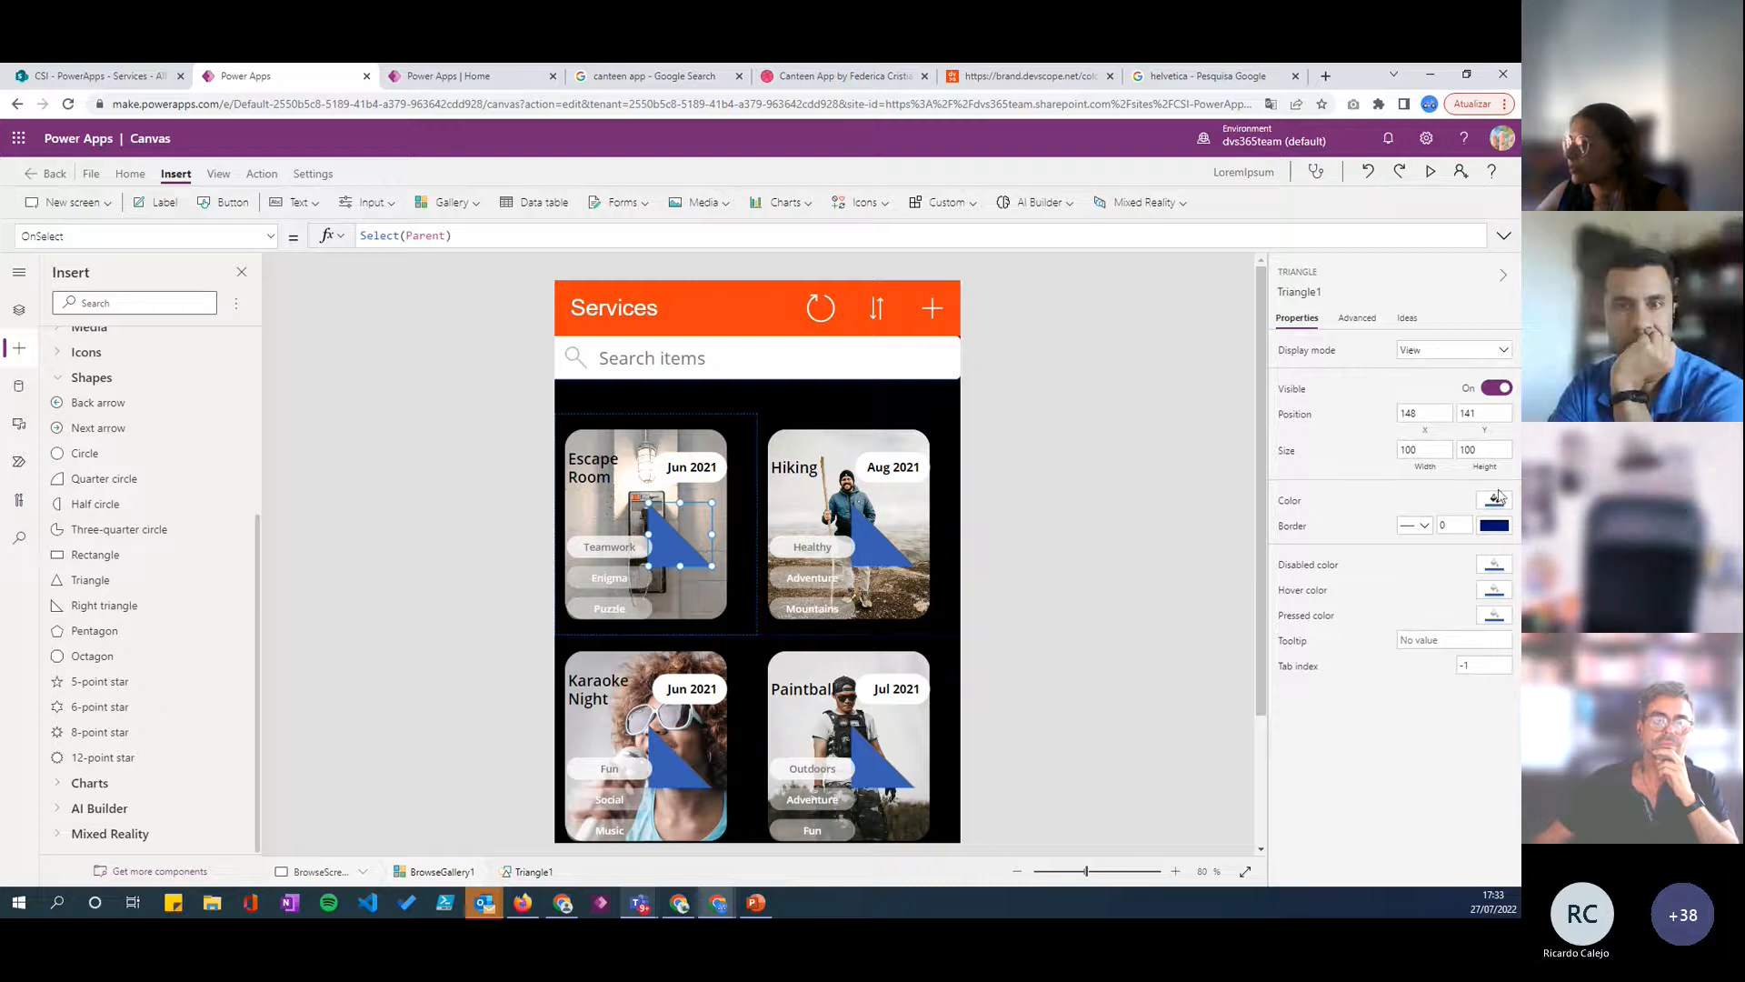
- Set the triangle's fill to the custom colour F83C10
left_click(1499, 500)
left_click(1297, 353)
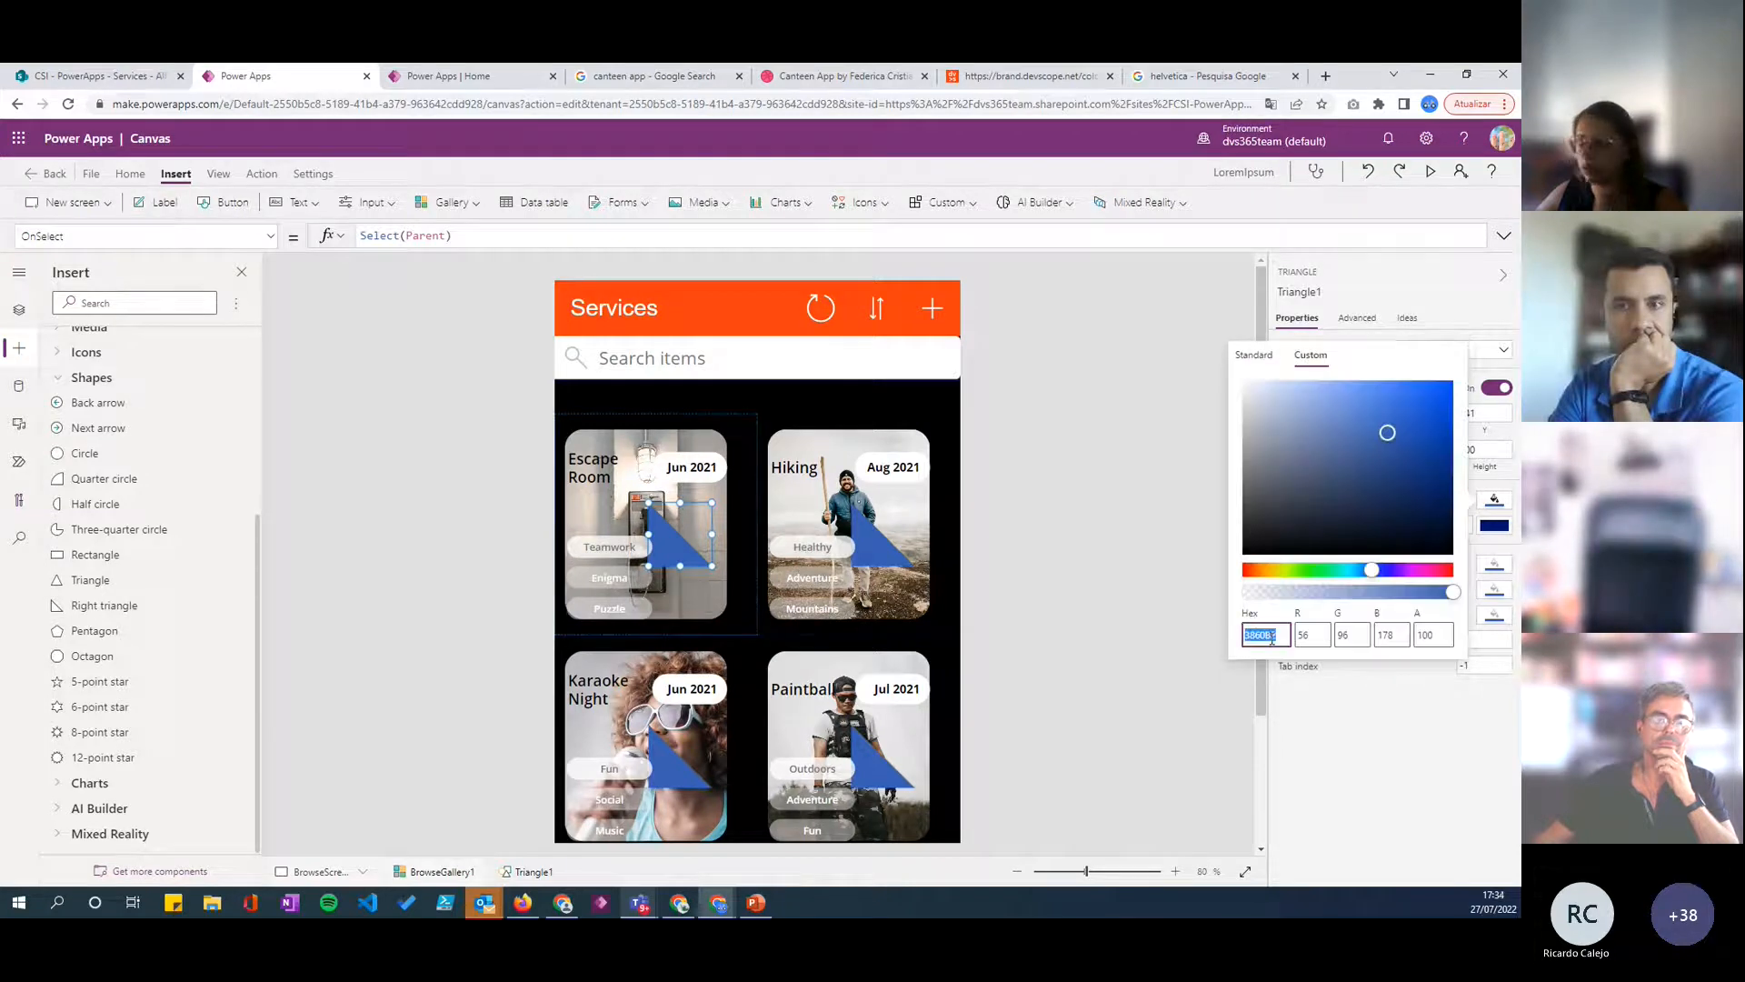
key("ctrl+v")
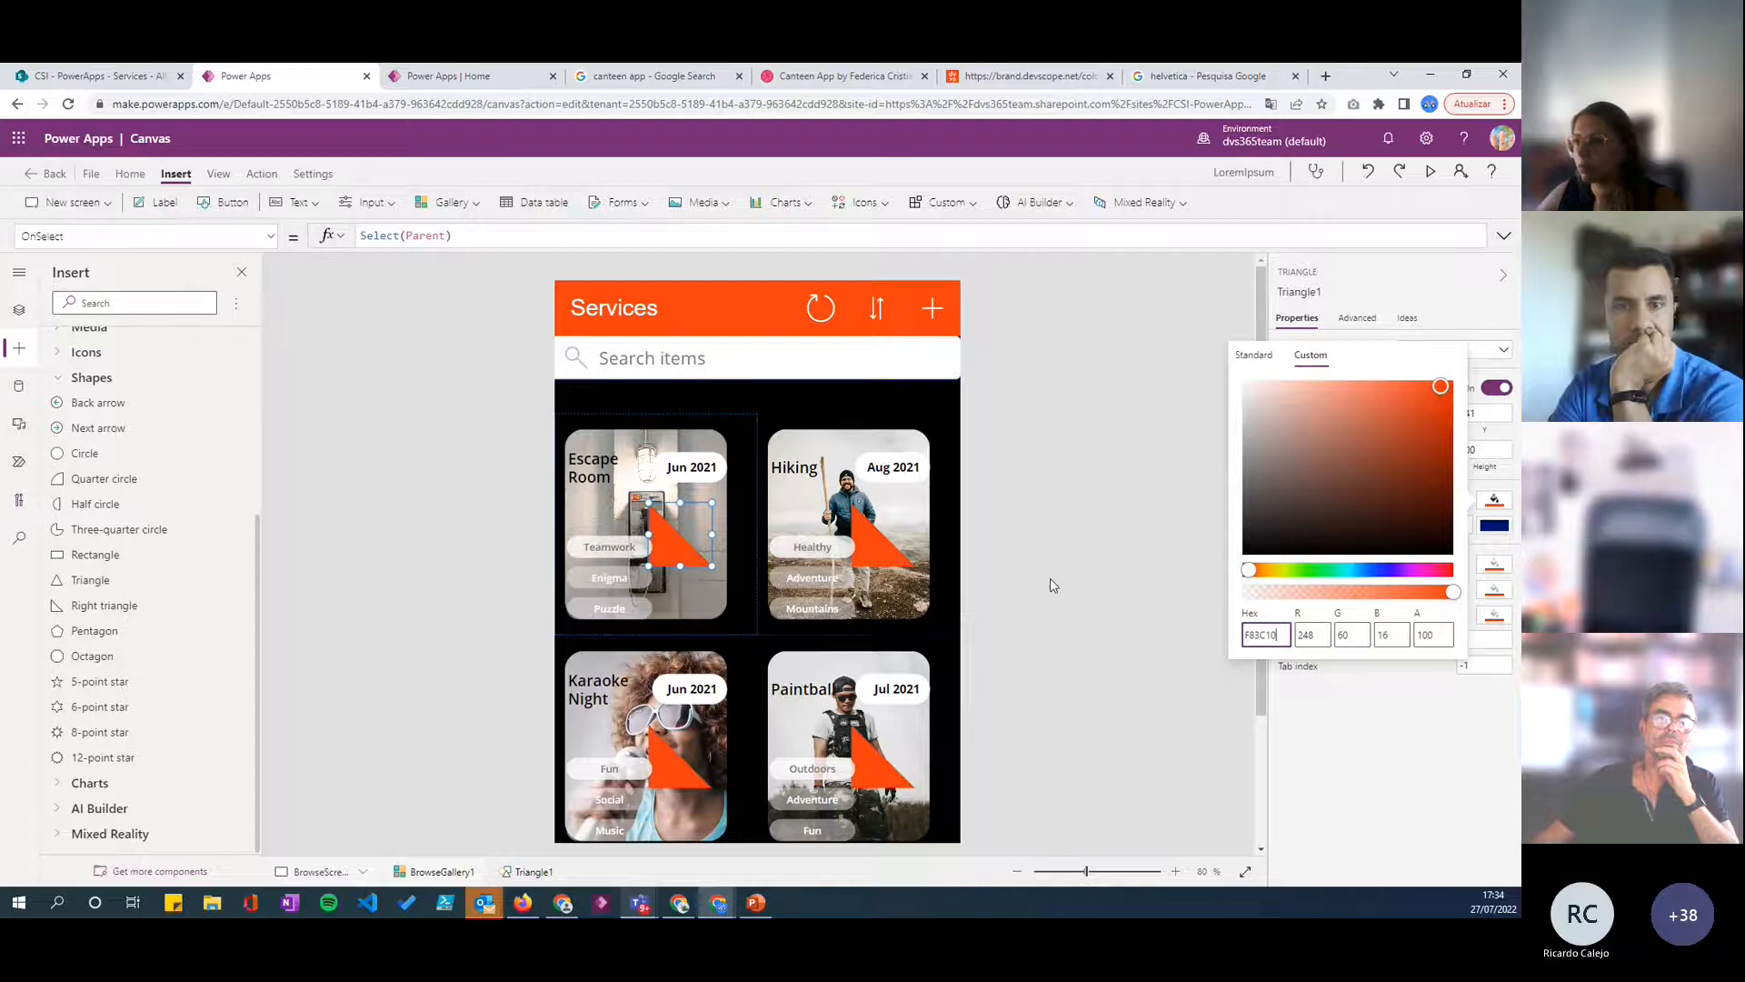
left_click(668, 548)
- Move the triangle into the card image's lower-left corner, at X 16, Y 225
left_click(14, 350)
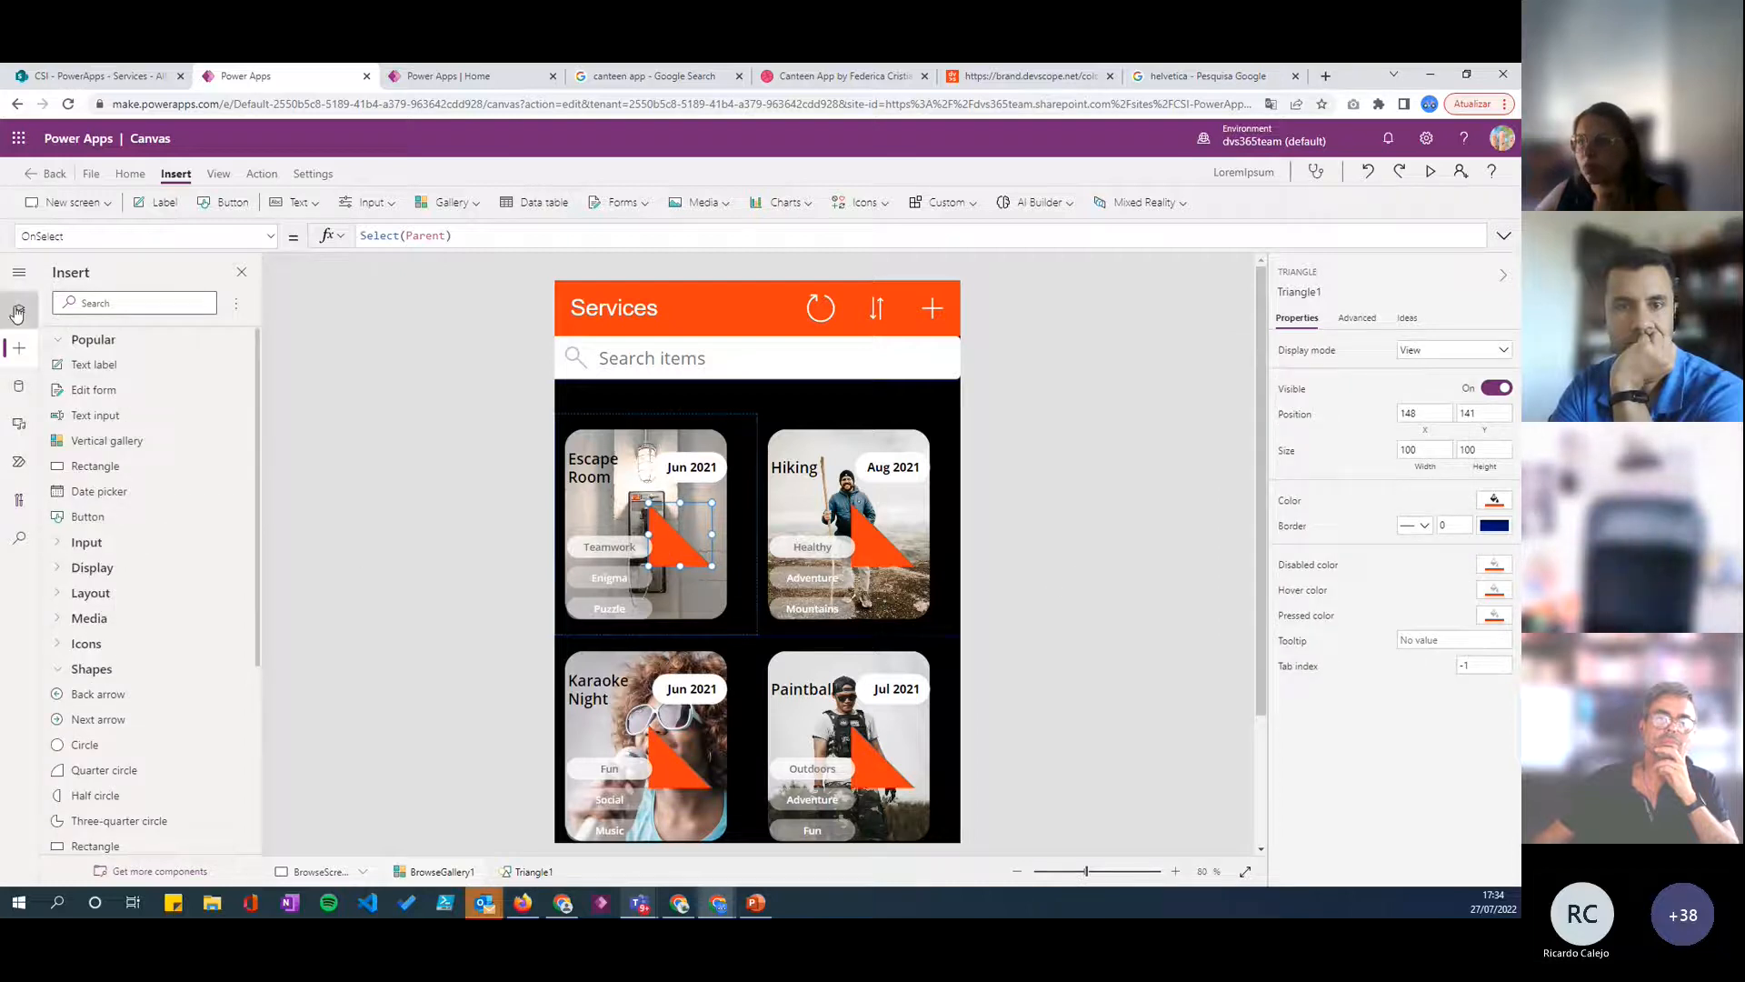
left_click(17, 311)
left_click_drag(677, 551, 598, 607)
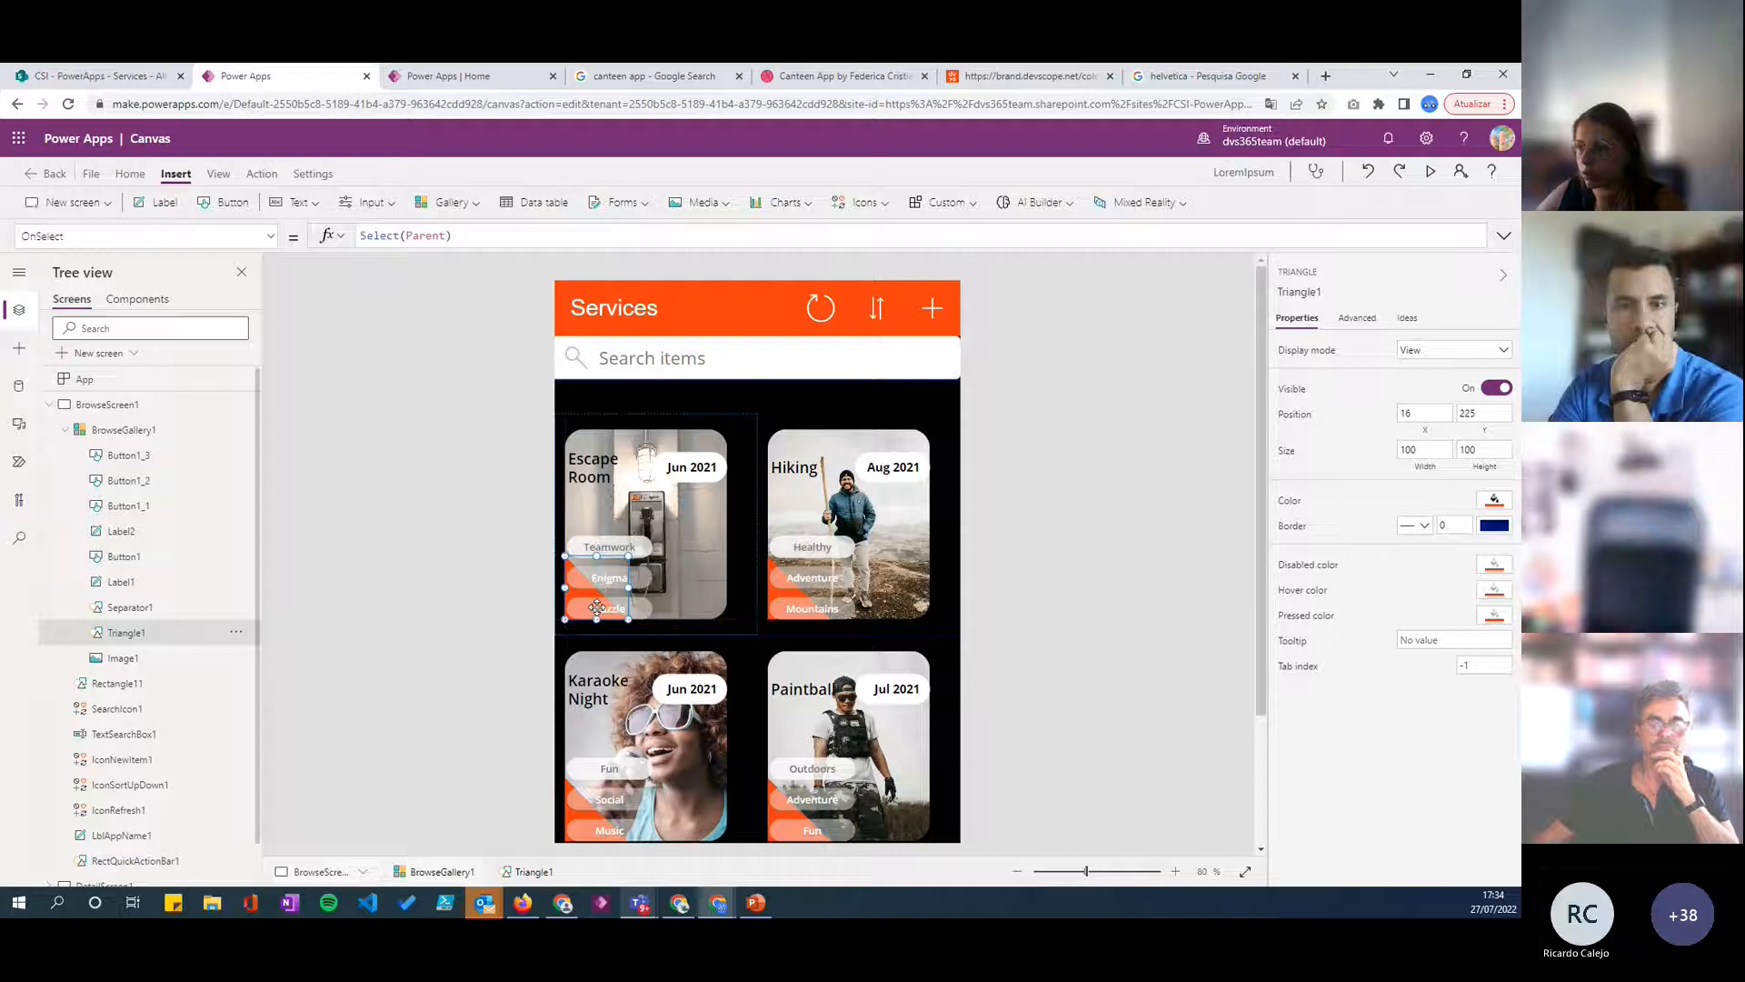
left_click(1133, 664)
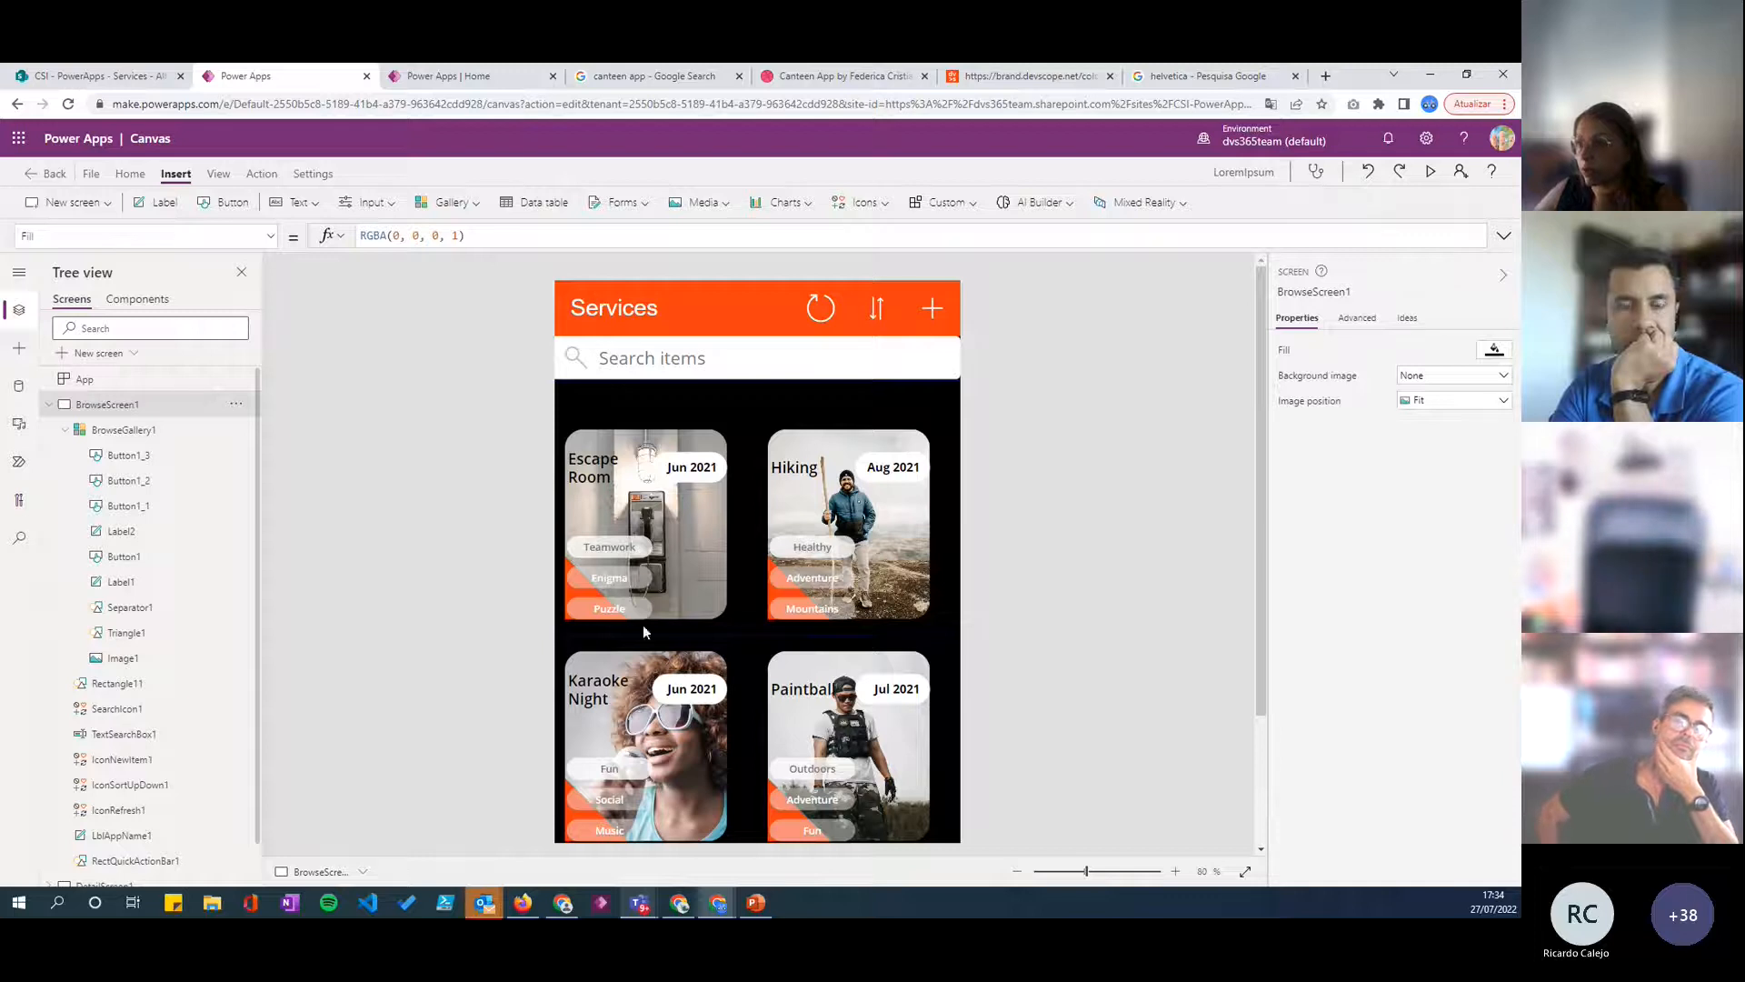
left_click(561, 619)
left_click(572, 603)
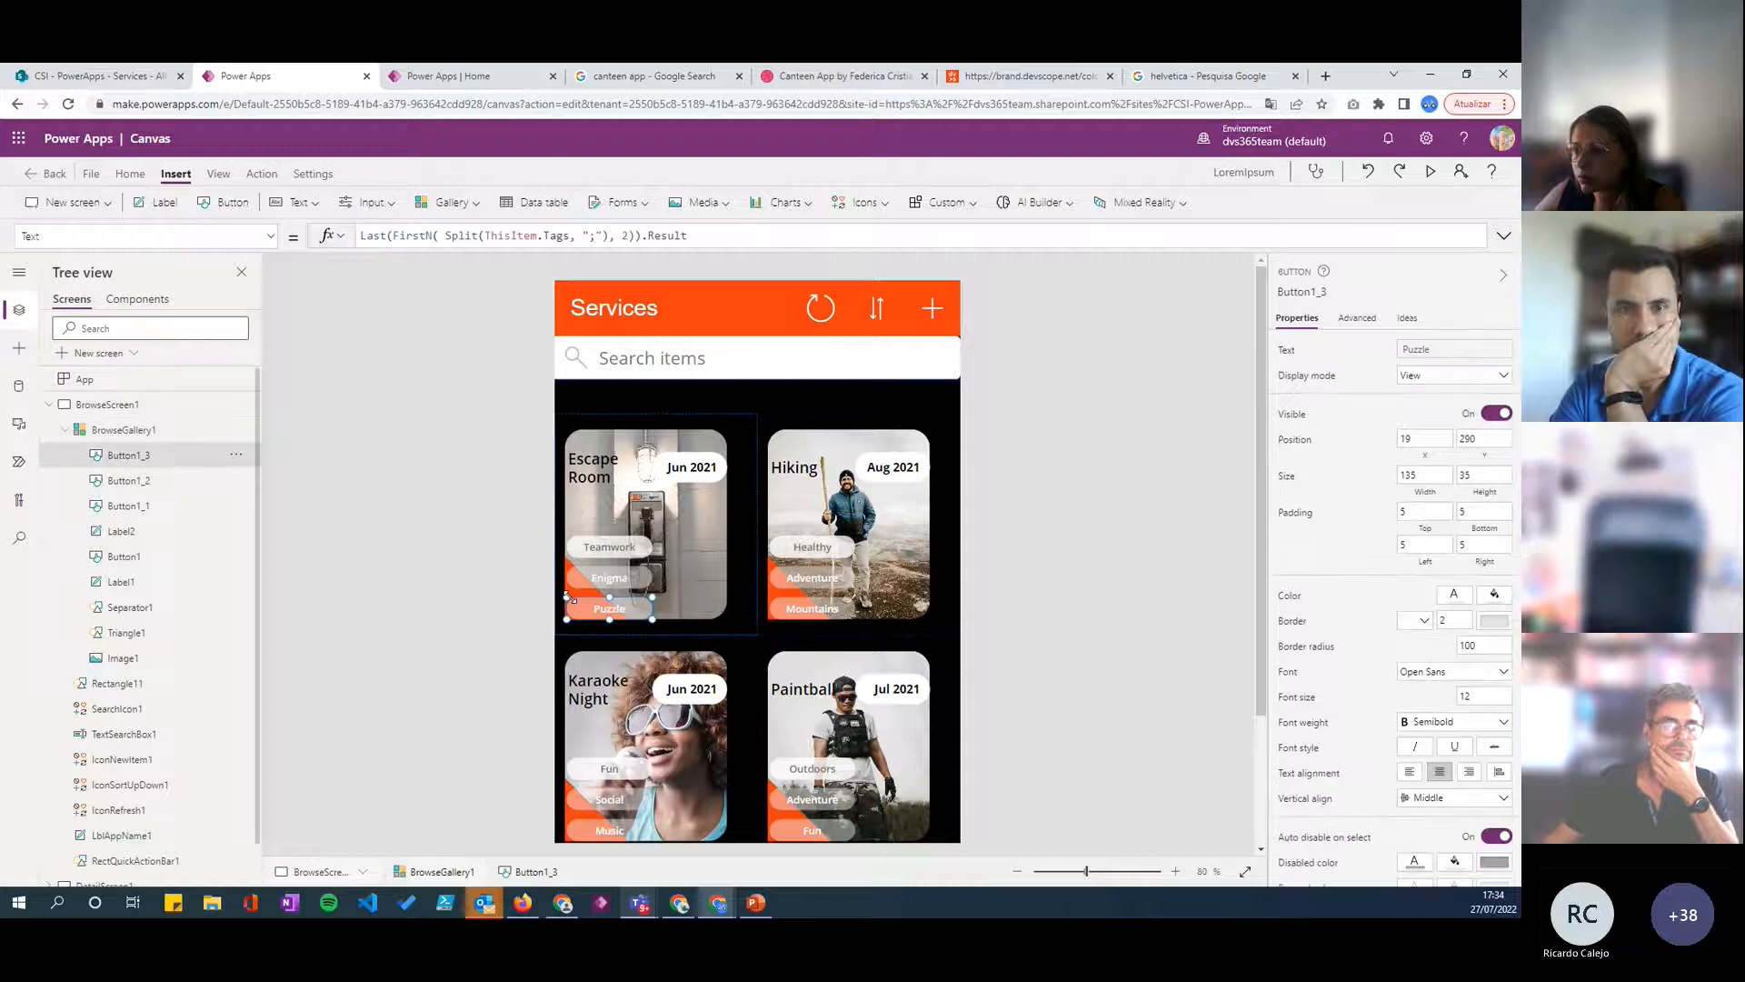
left_click(134, 607)
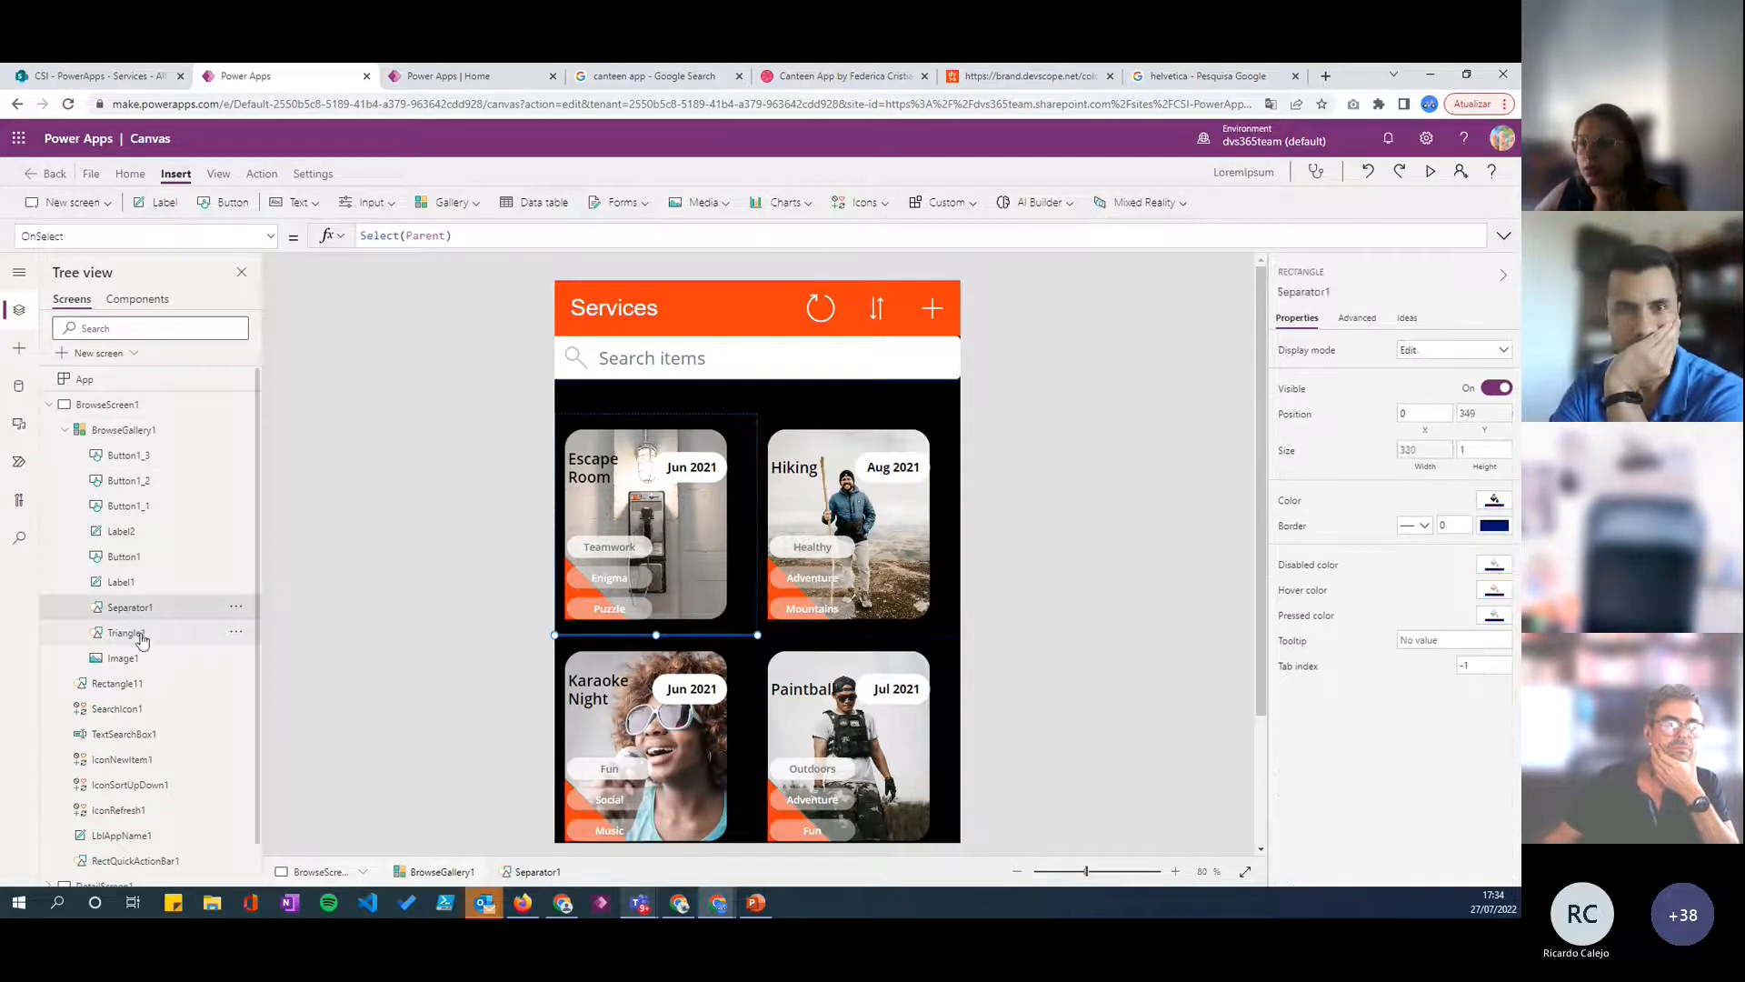
left_click(127, 632)
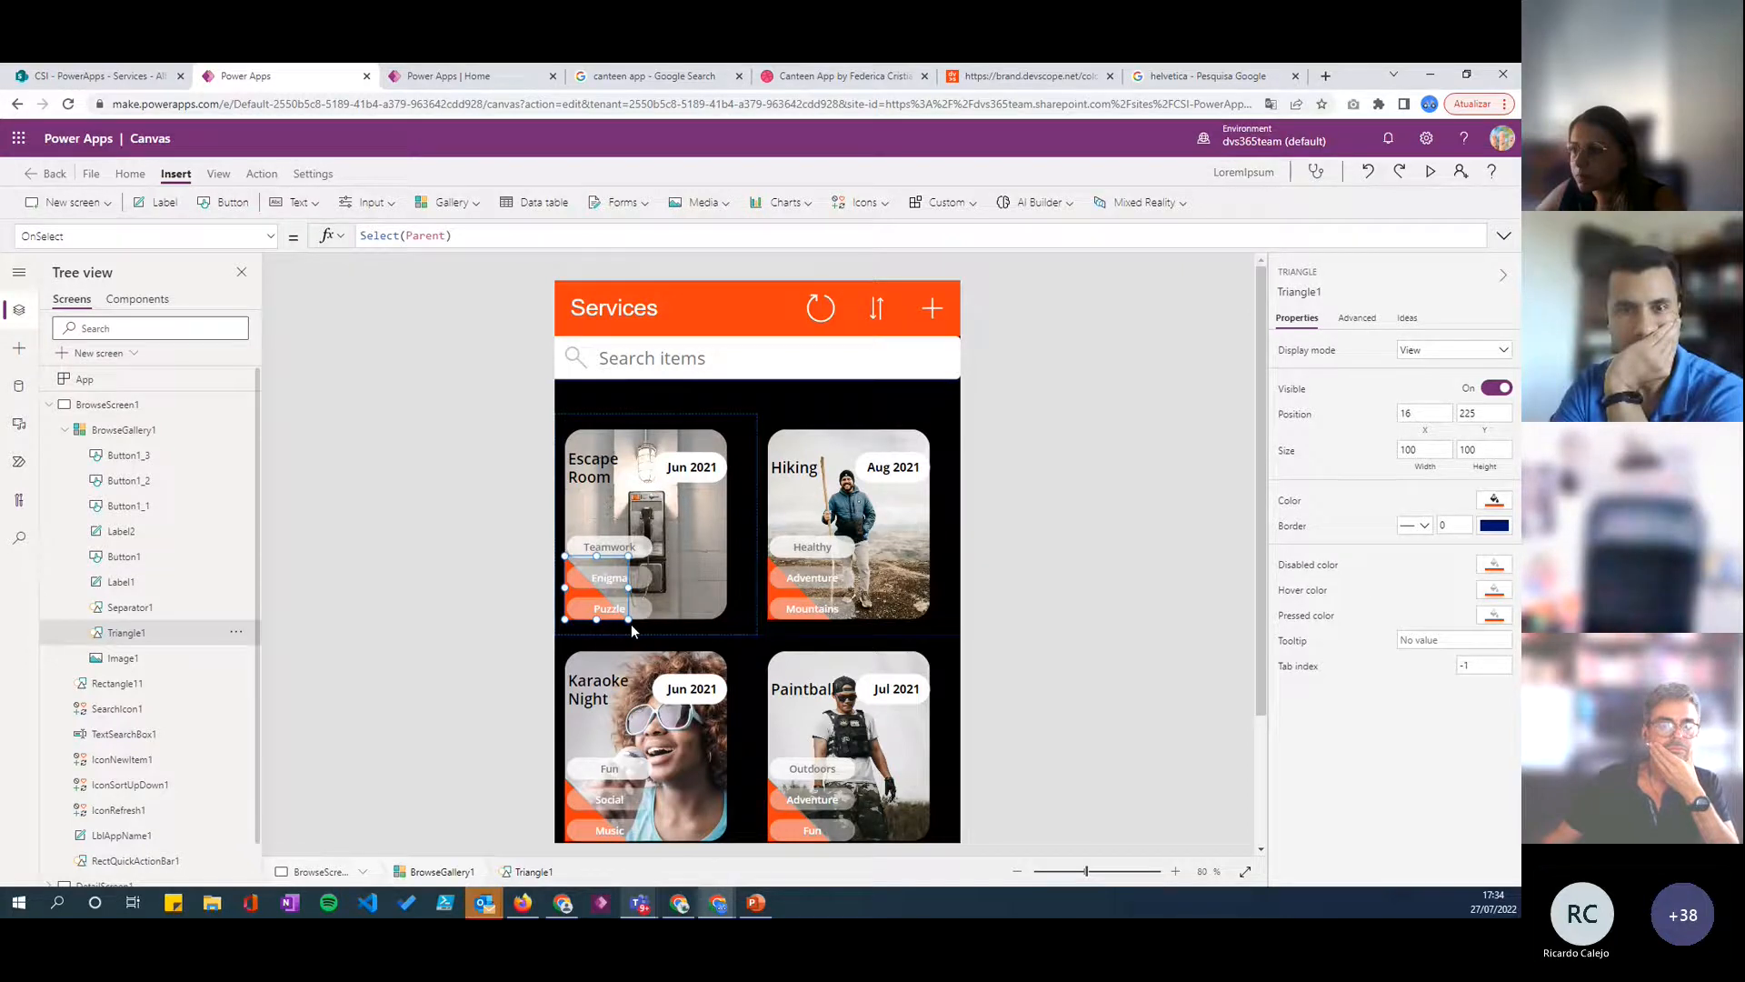
left_click(1089, 607)
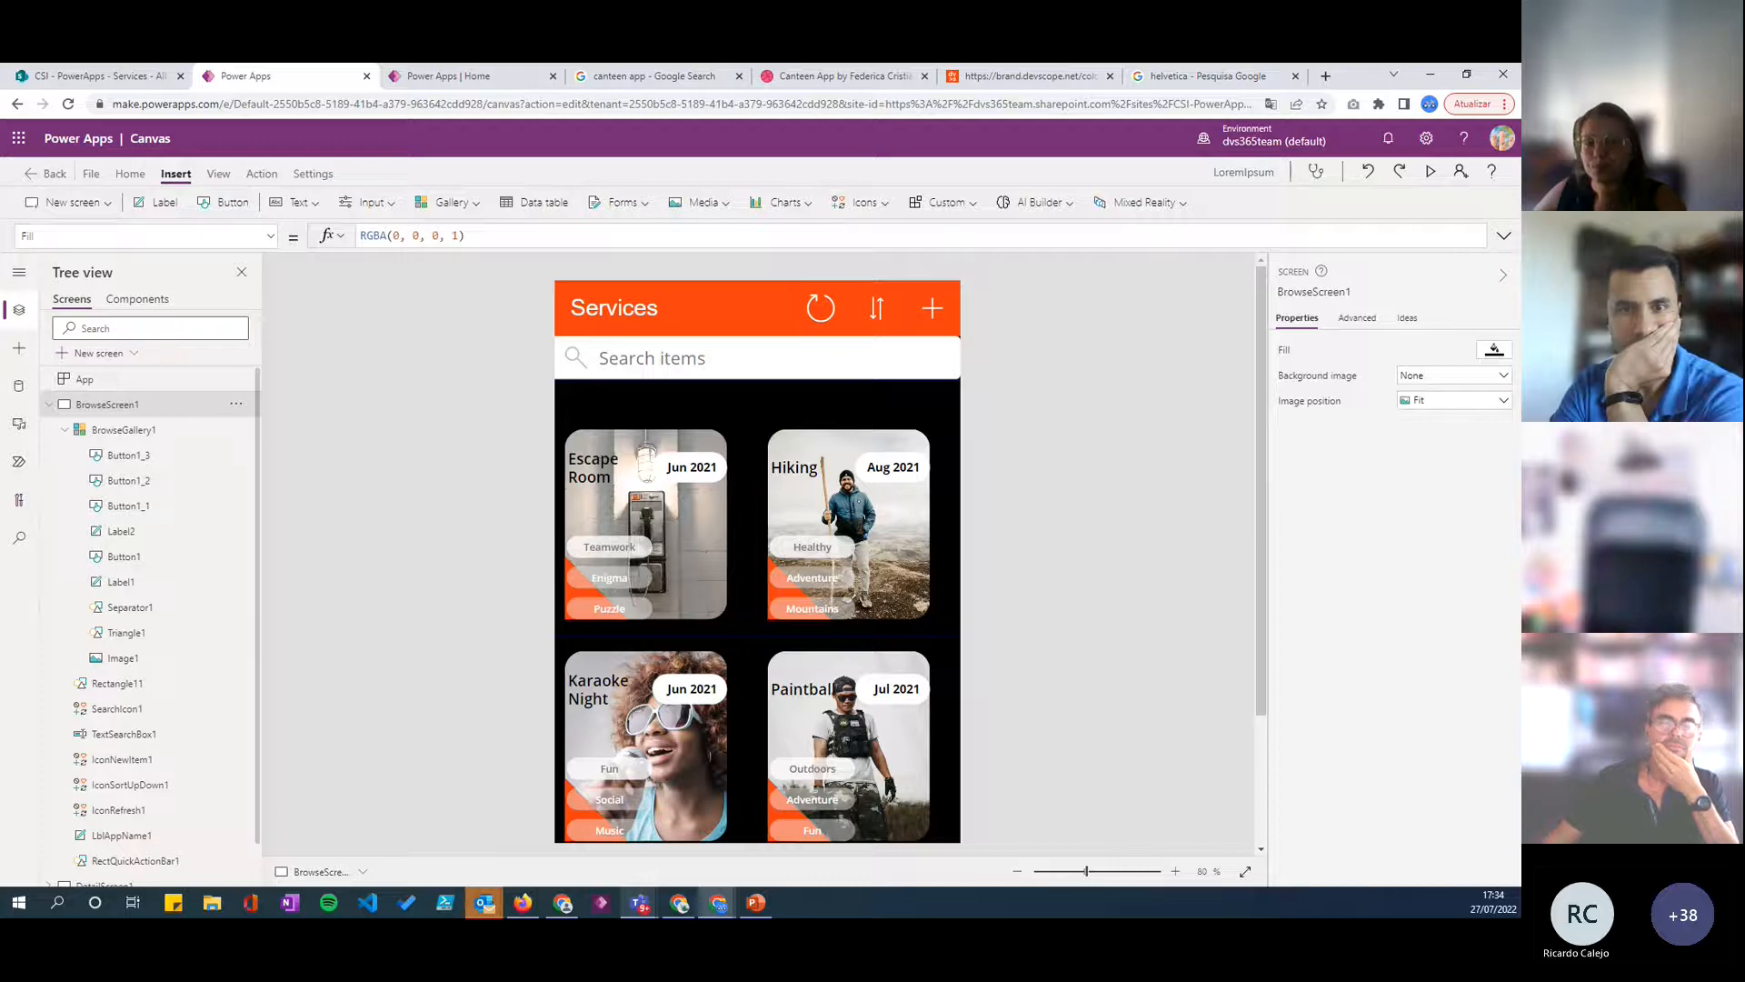
key("alt+Tab")
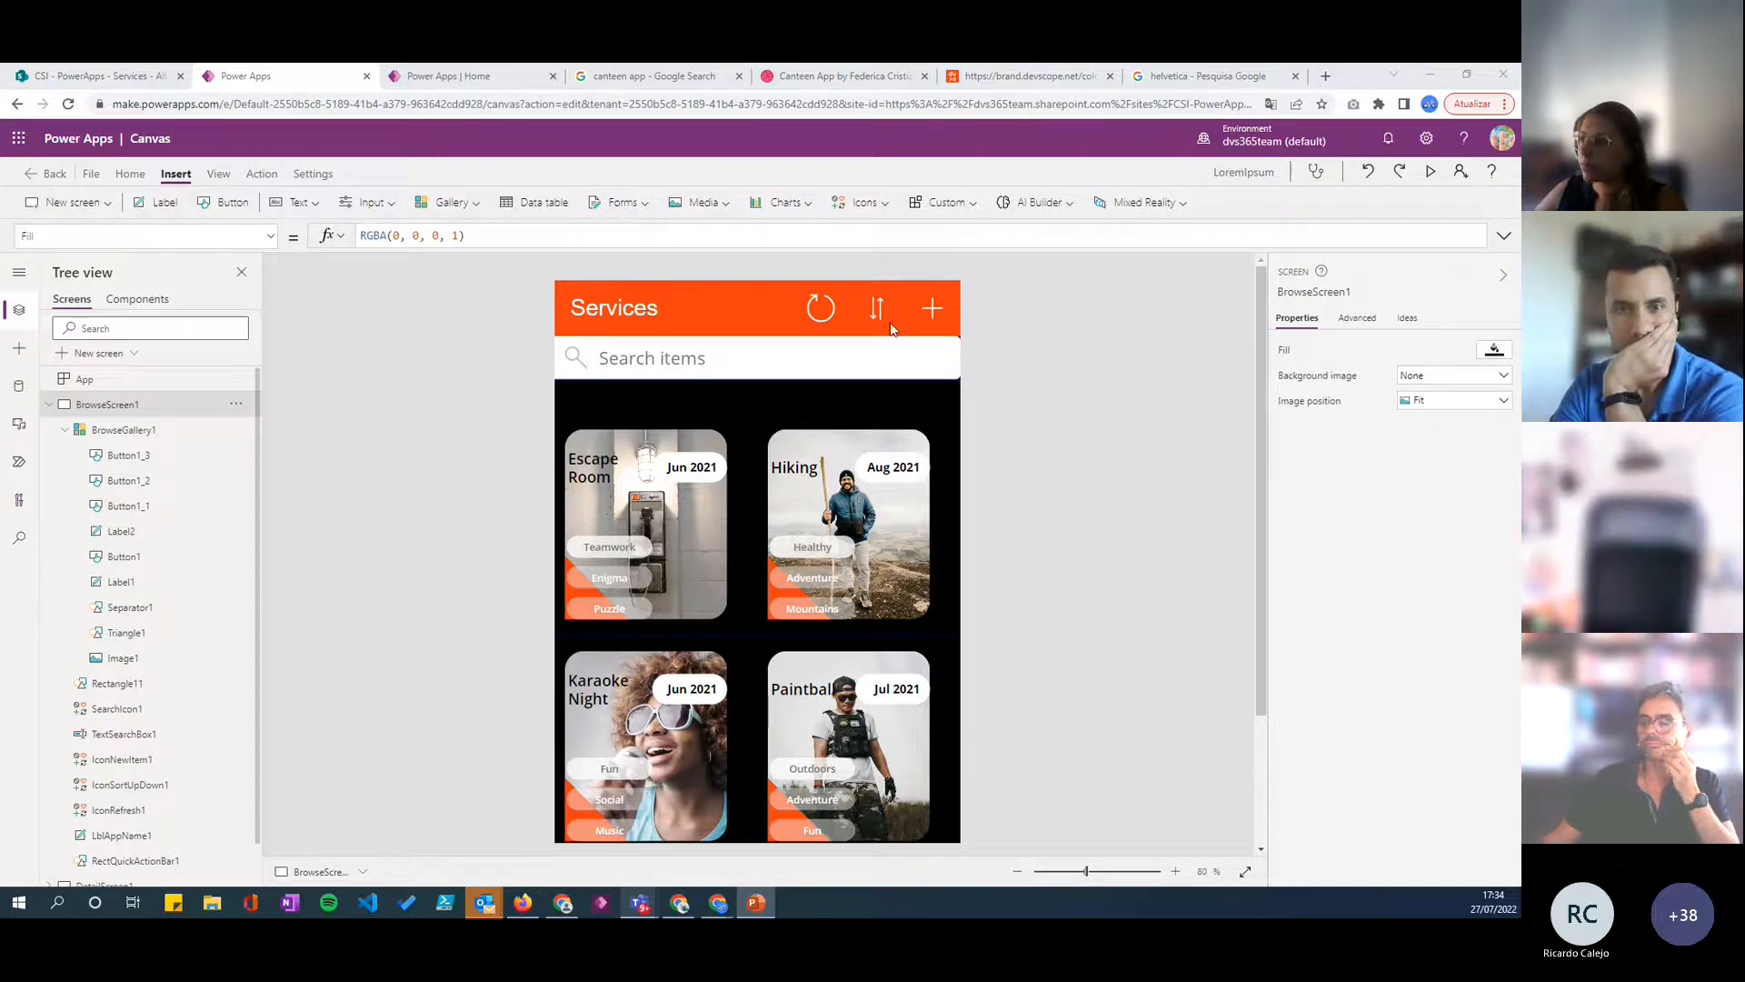
scroll(854, 391, "down", 2)
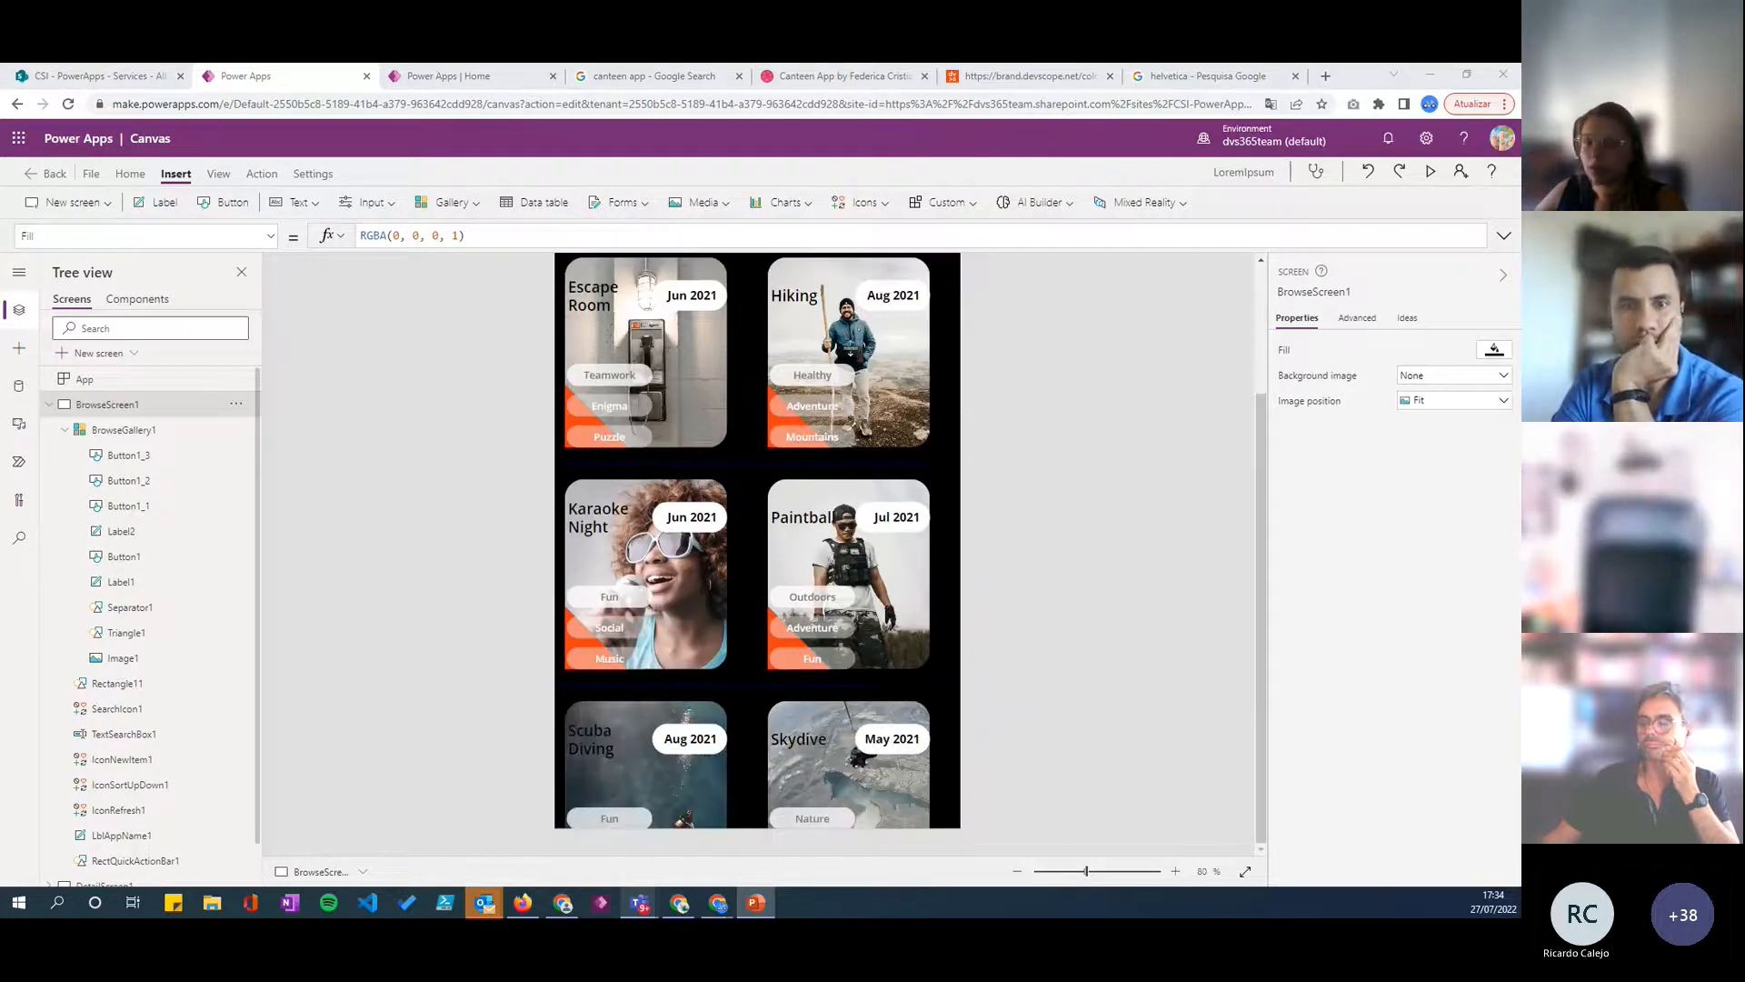
- Preview the app and browse through the gallery cards to check the corner triangles, badges and tags
left_click(1430, 170)
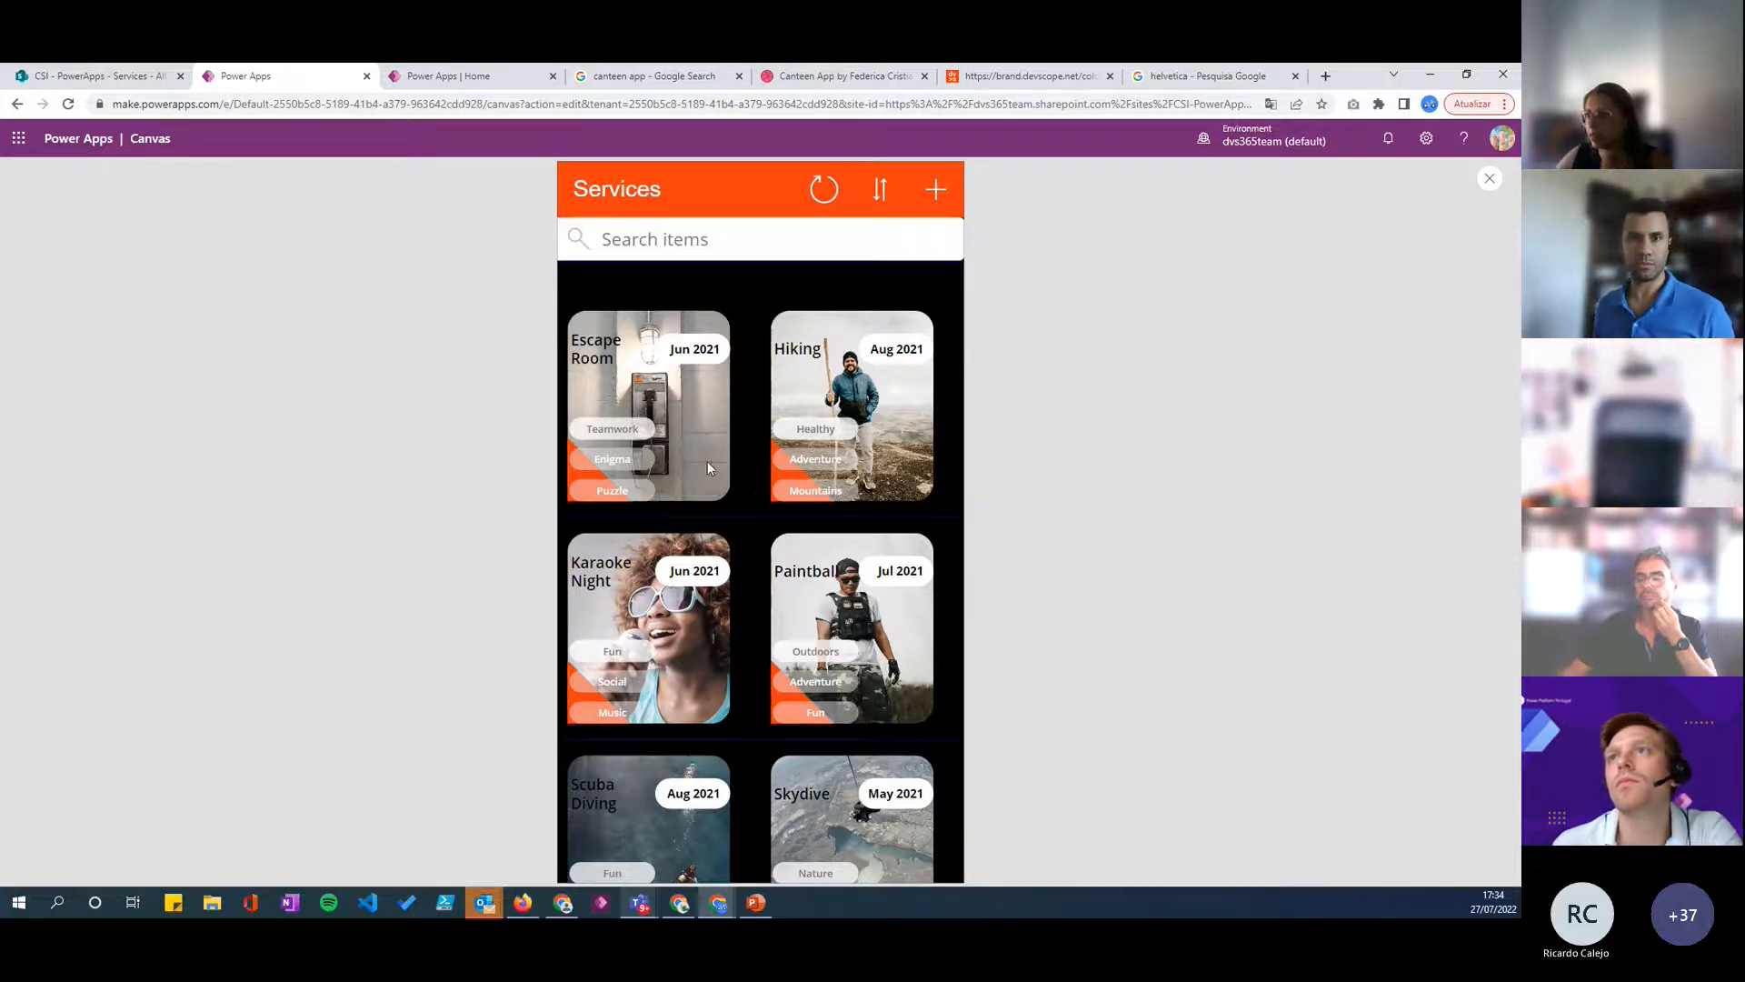
left_click(1491, 180)
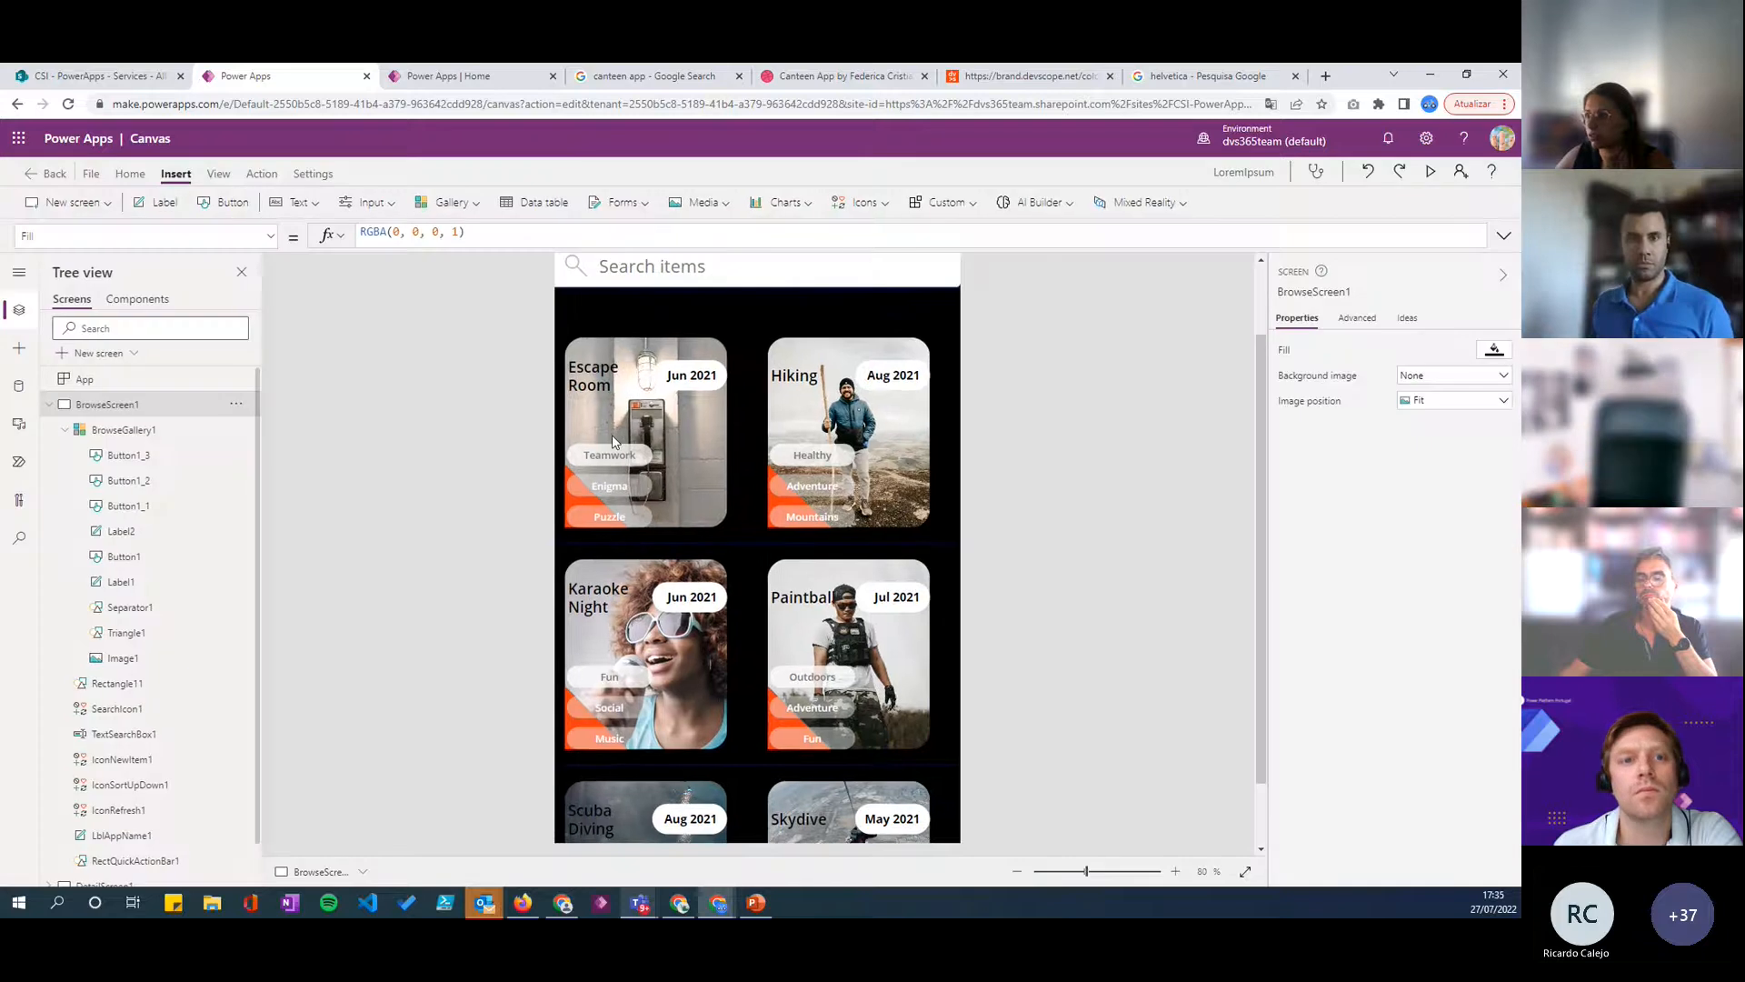
scroll(709, 536, "up", 1)
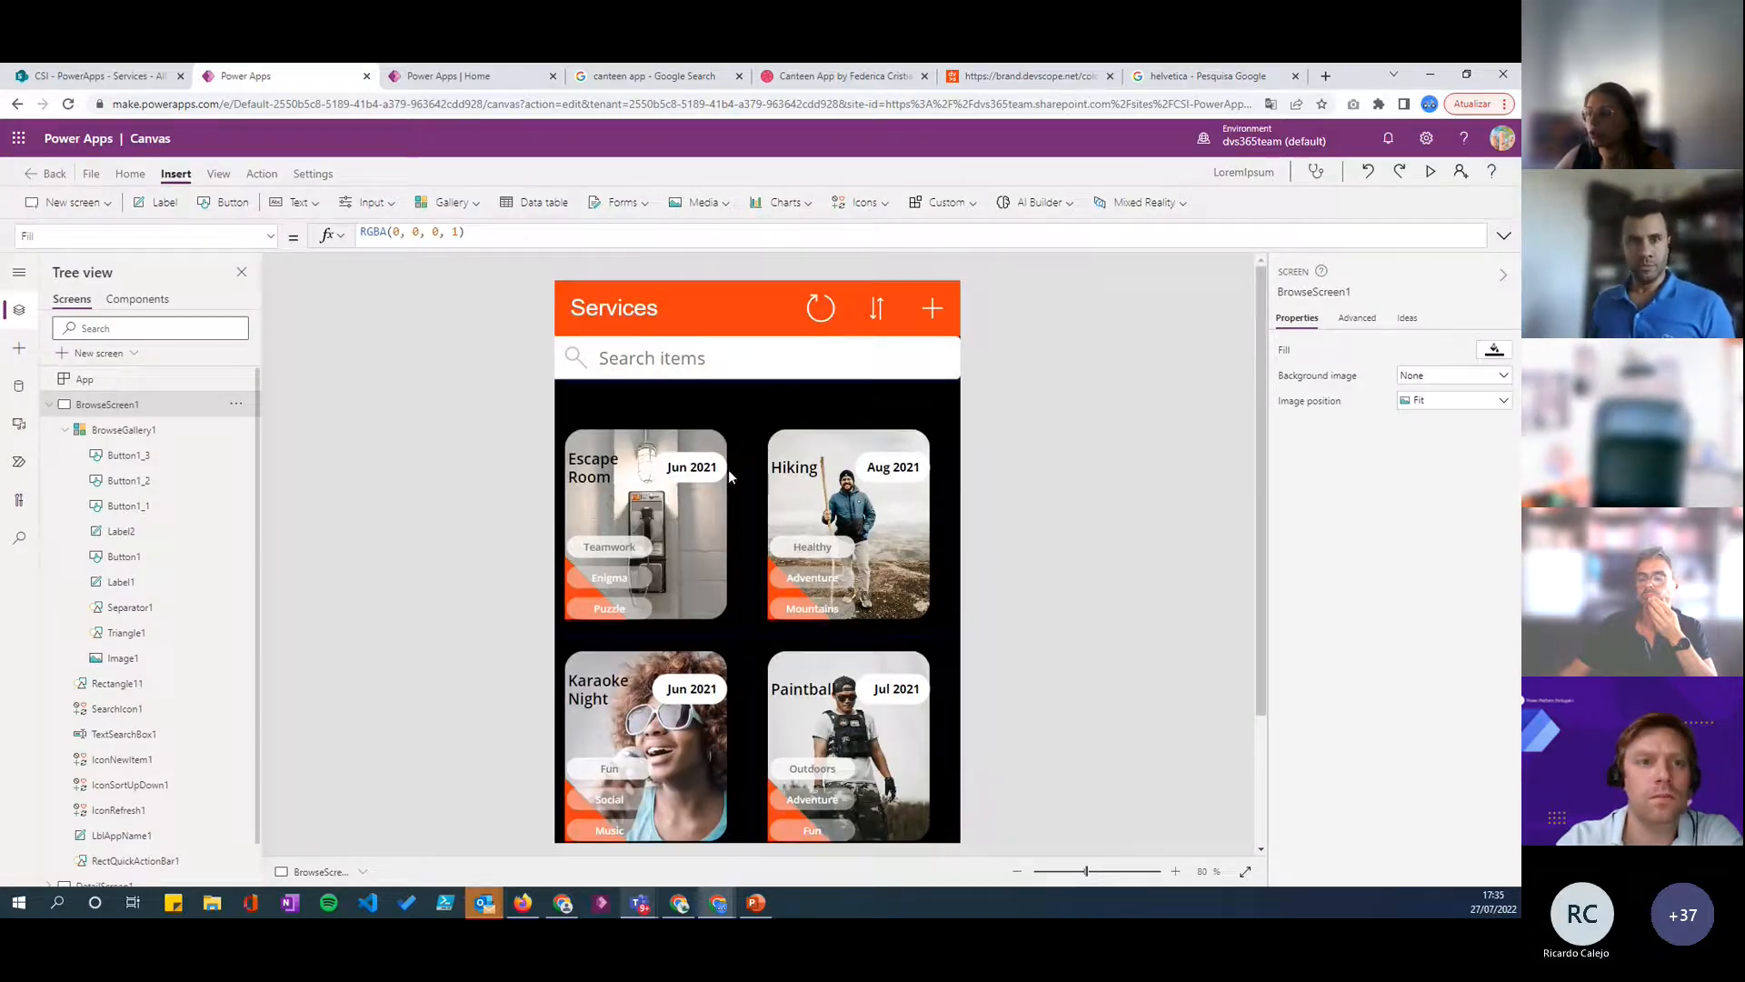
key("alt+Tab")
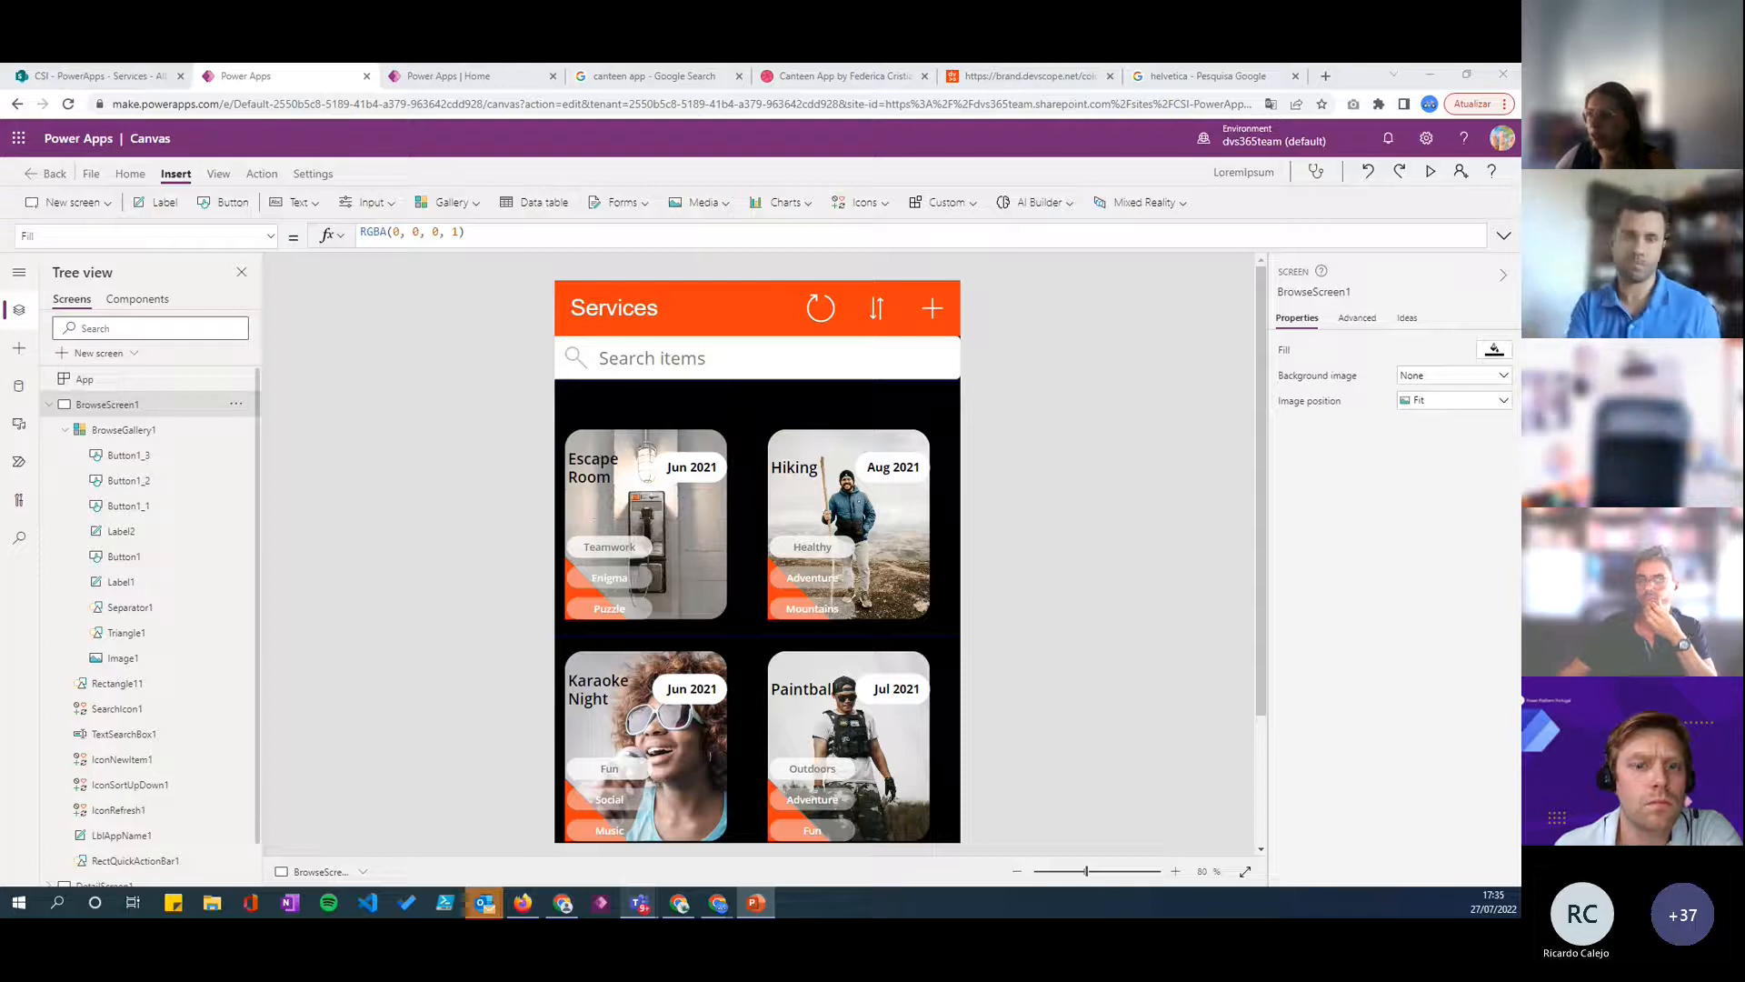
scroll(757, 561, "down", 2)
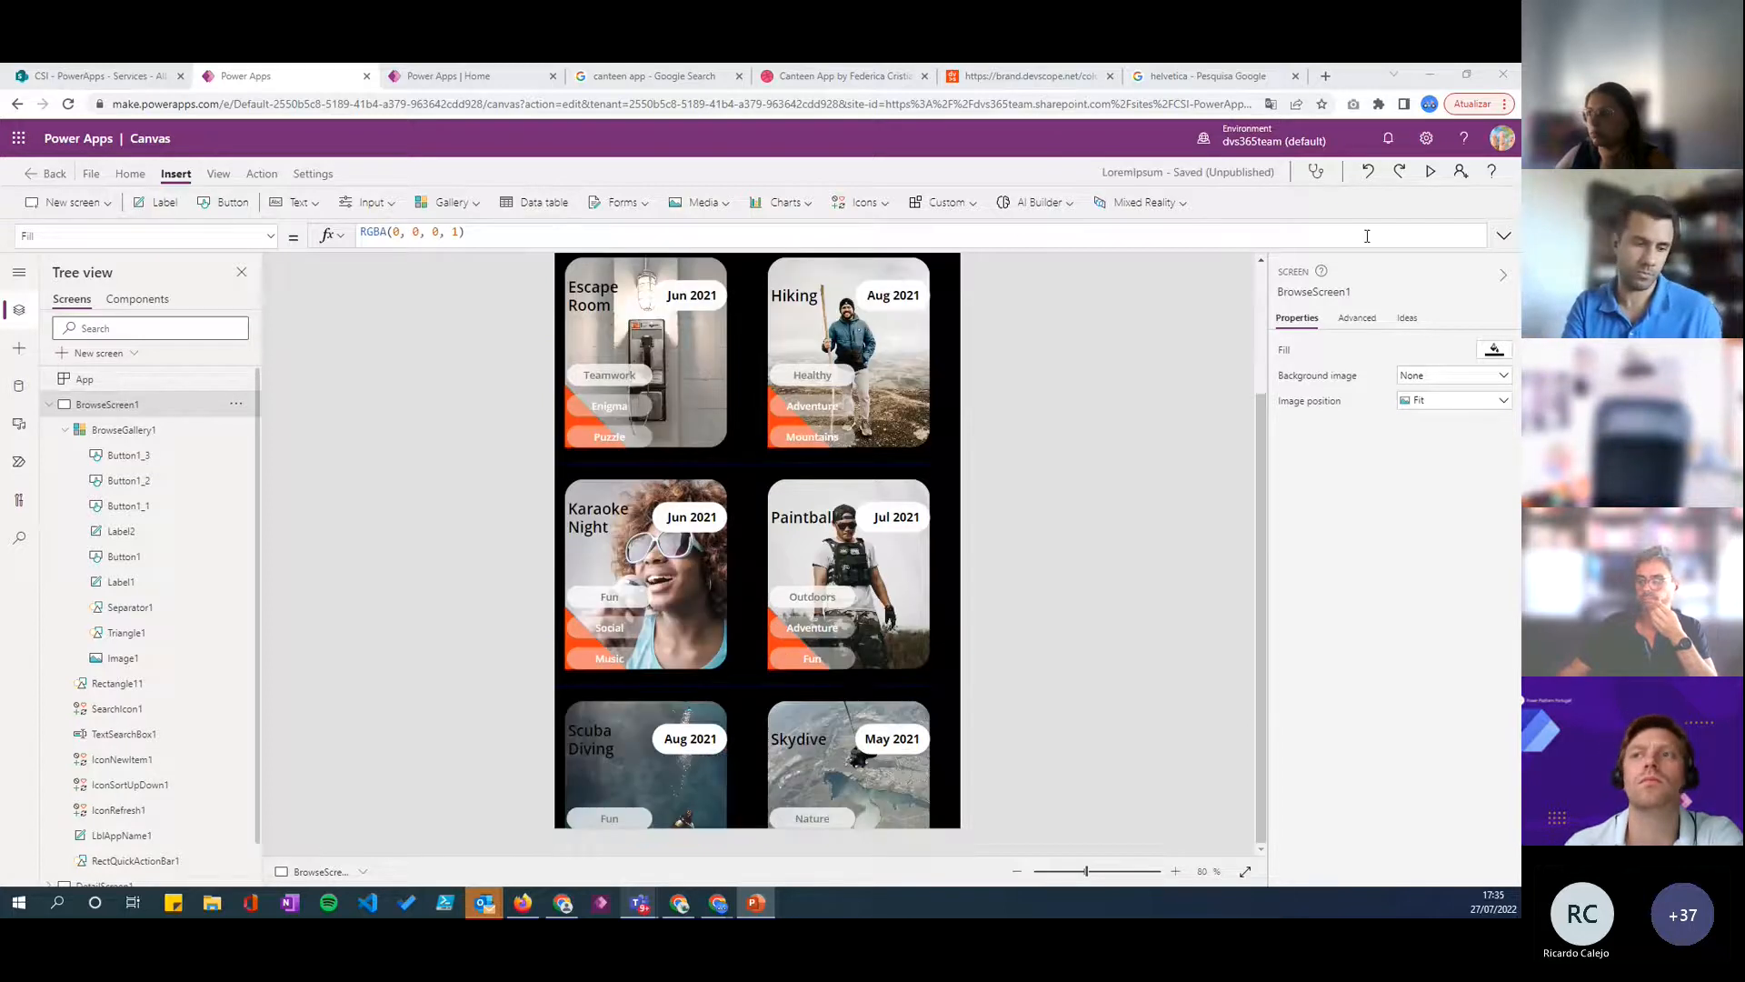
left_click(1430, 173)
scroll(738, 407, "down", 5)
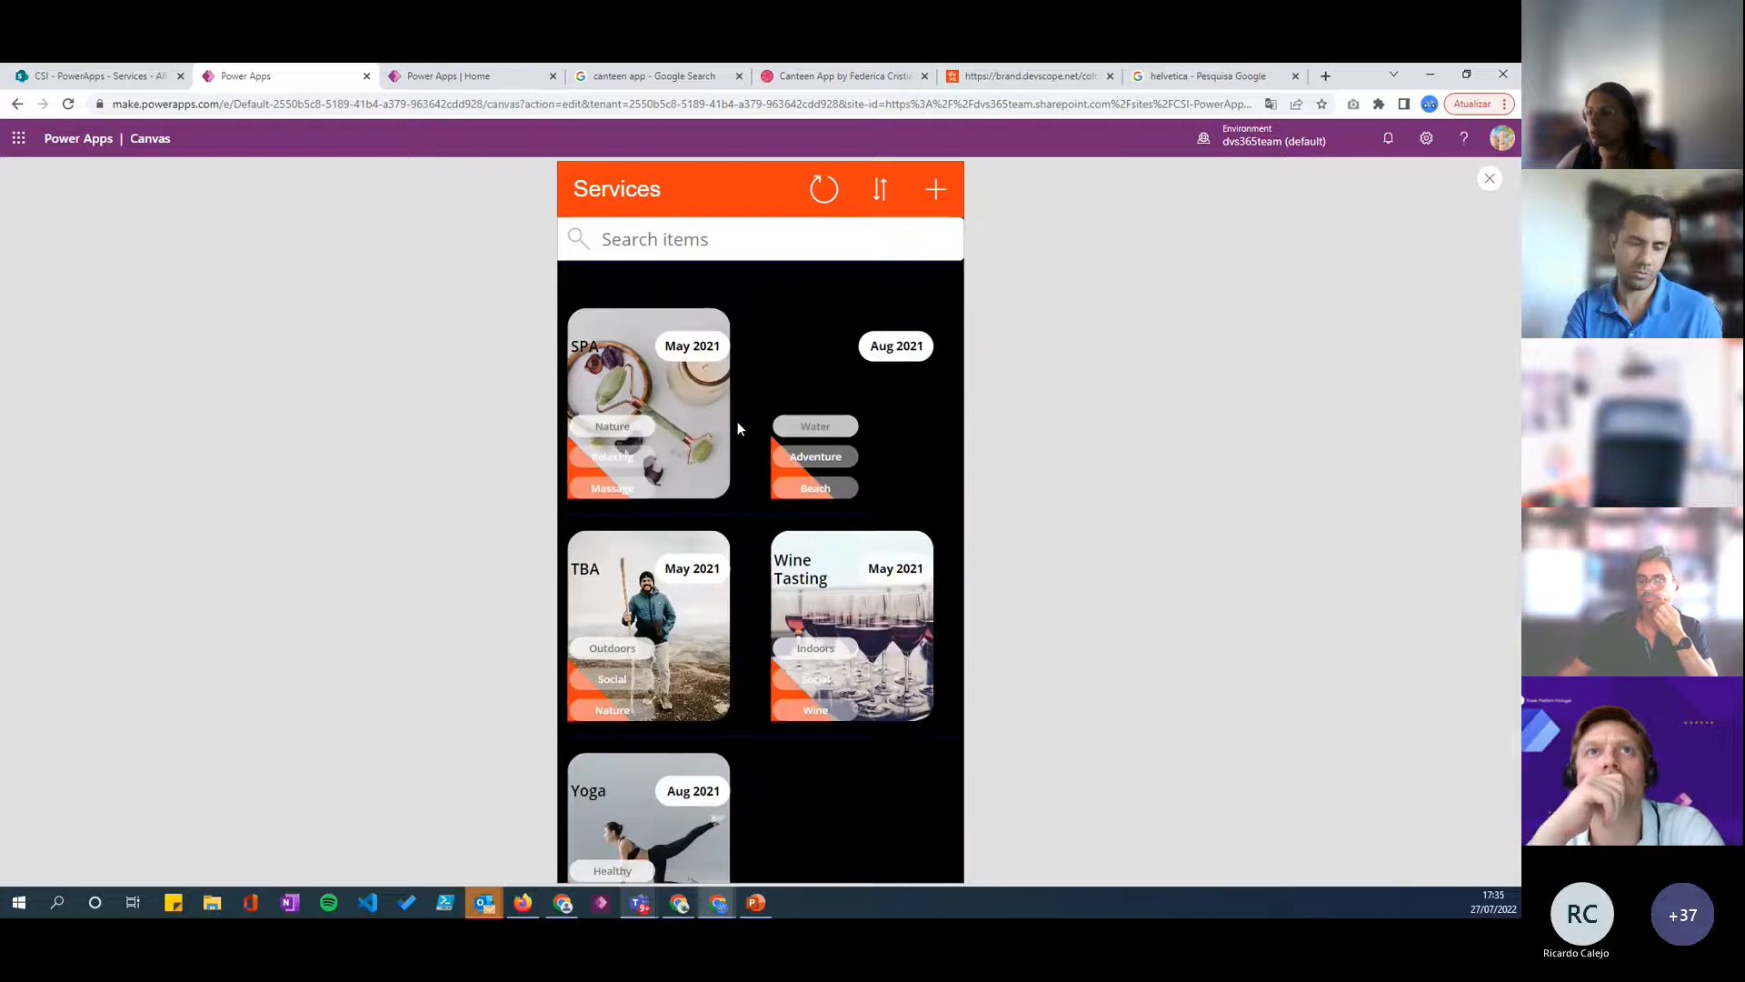
scroll(722, 517, "up", 6)
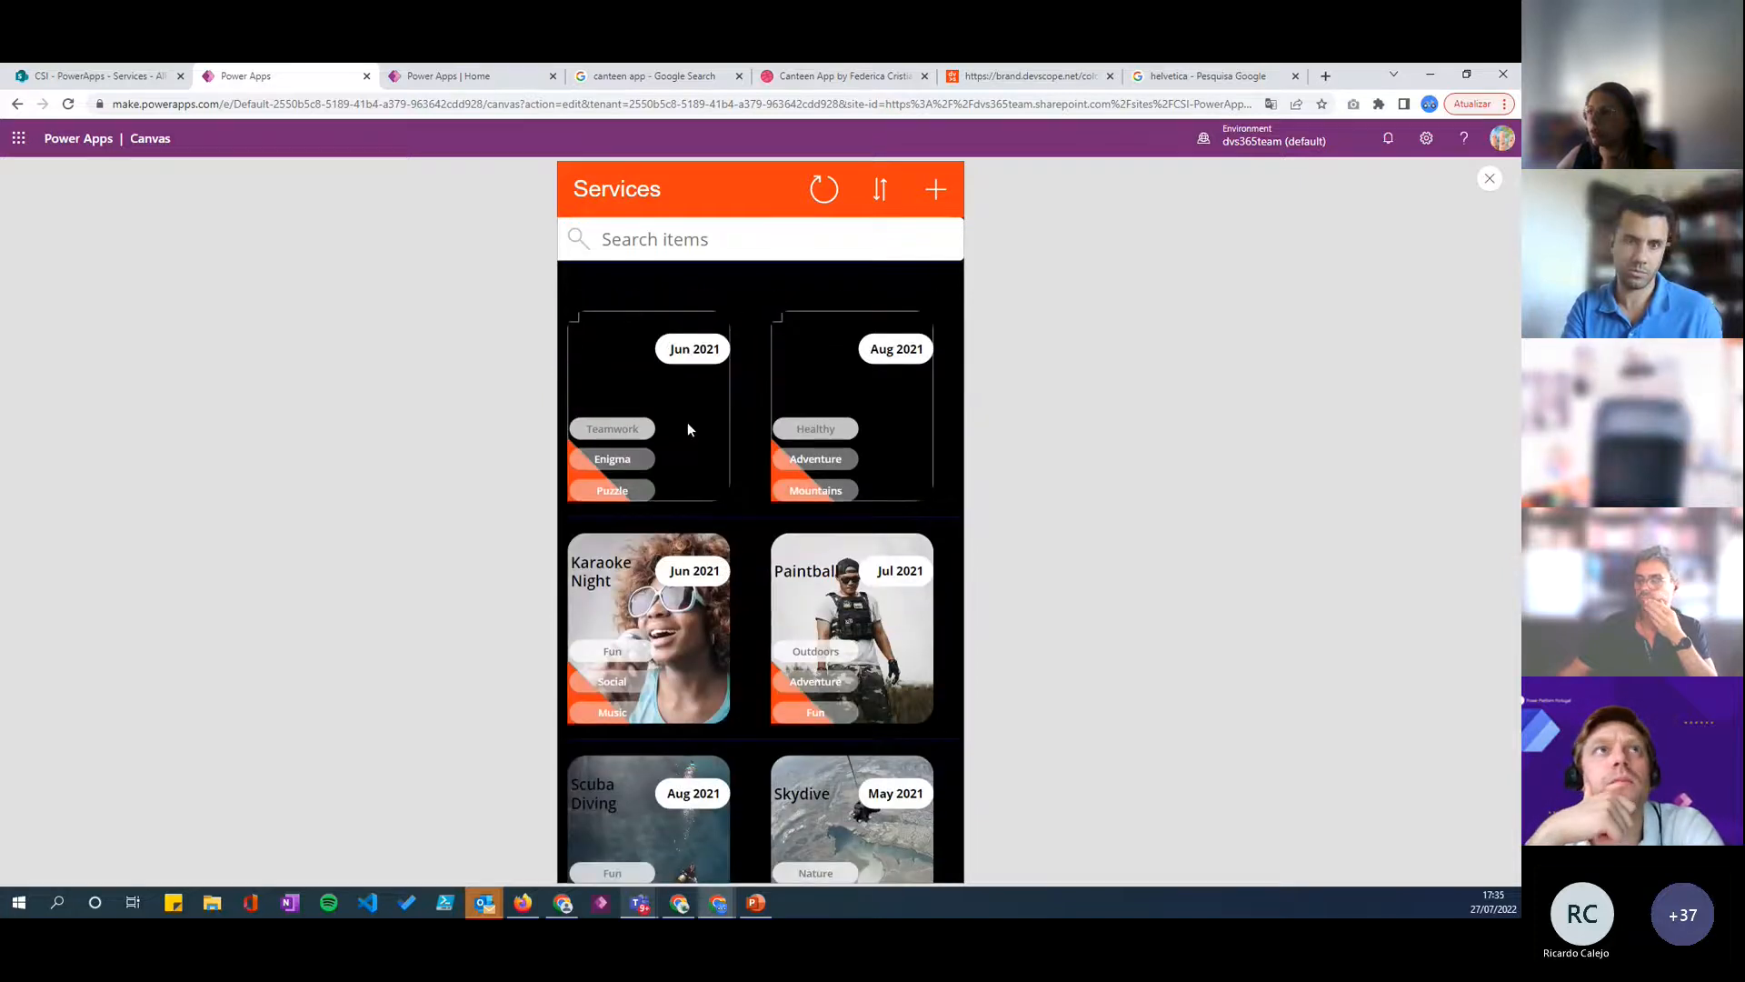
left_click(1490, 178)
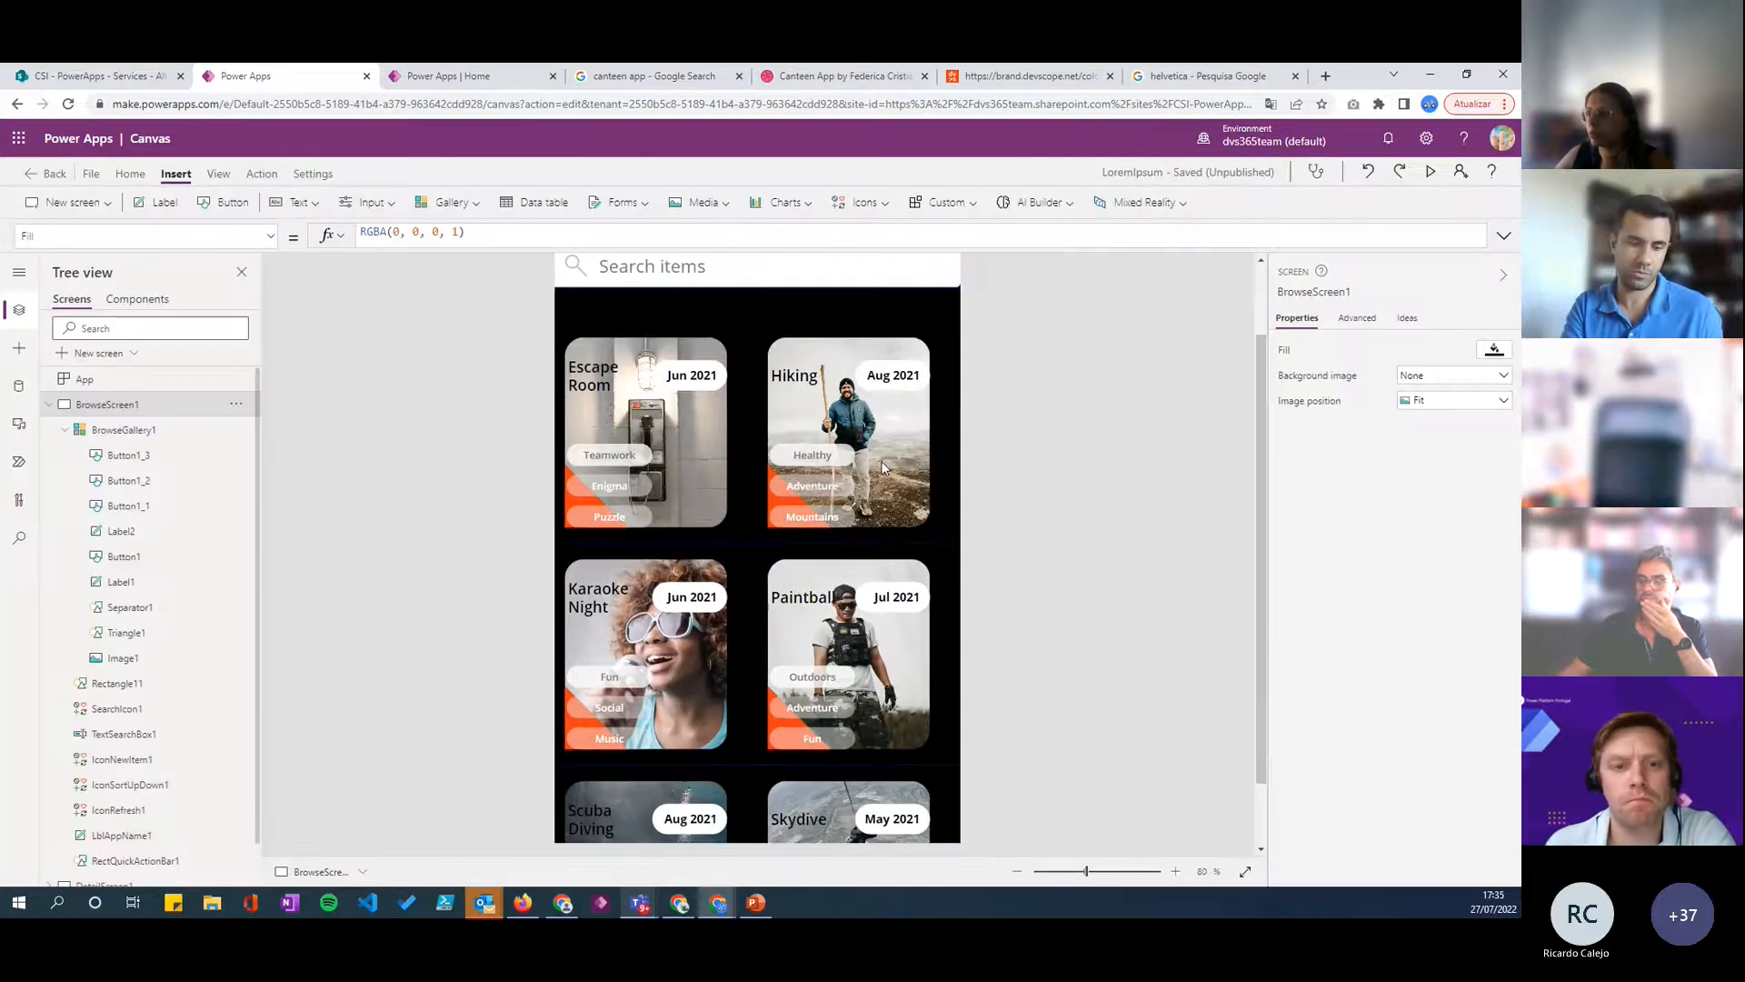
scroll(675, 445, "up", 2)
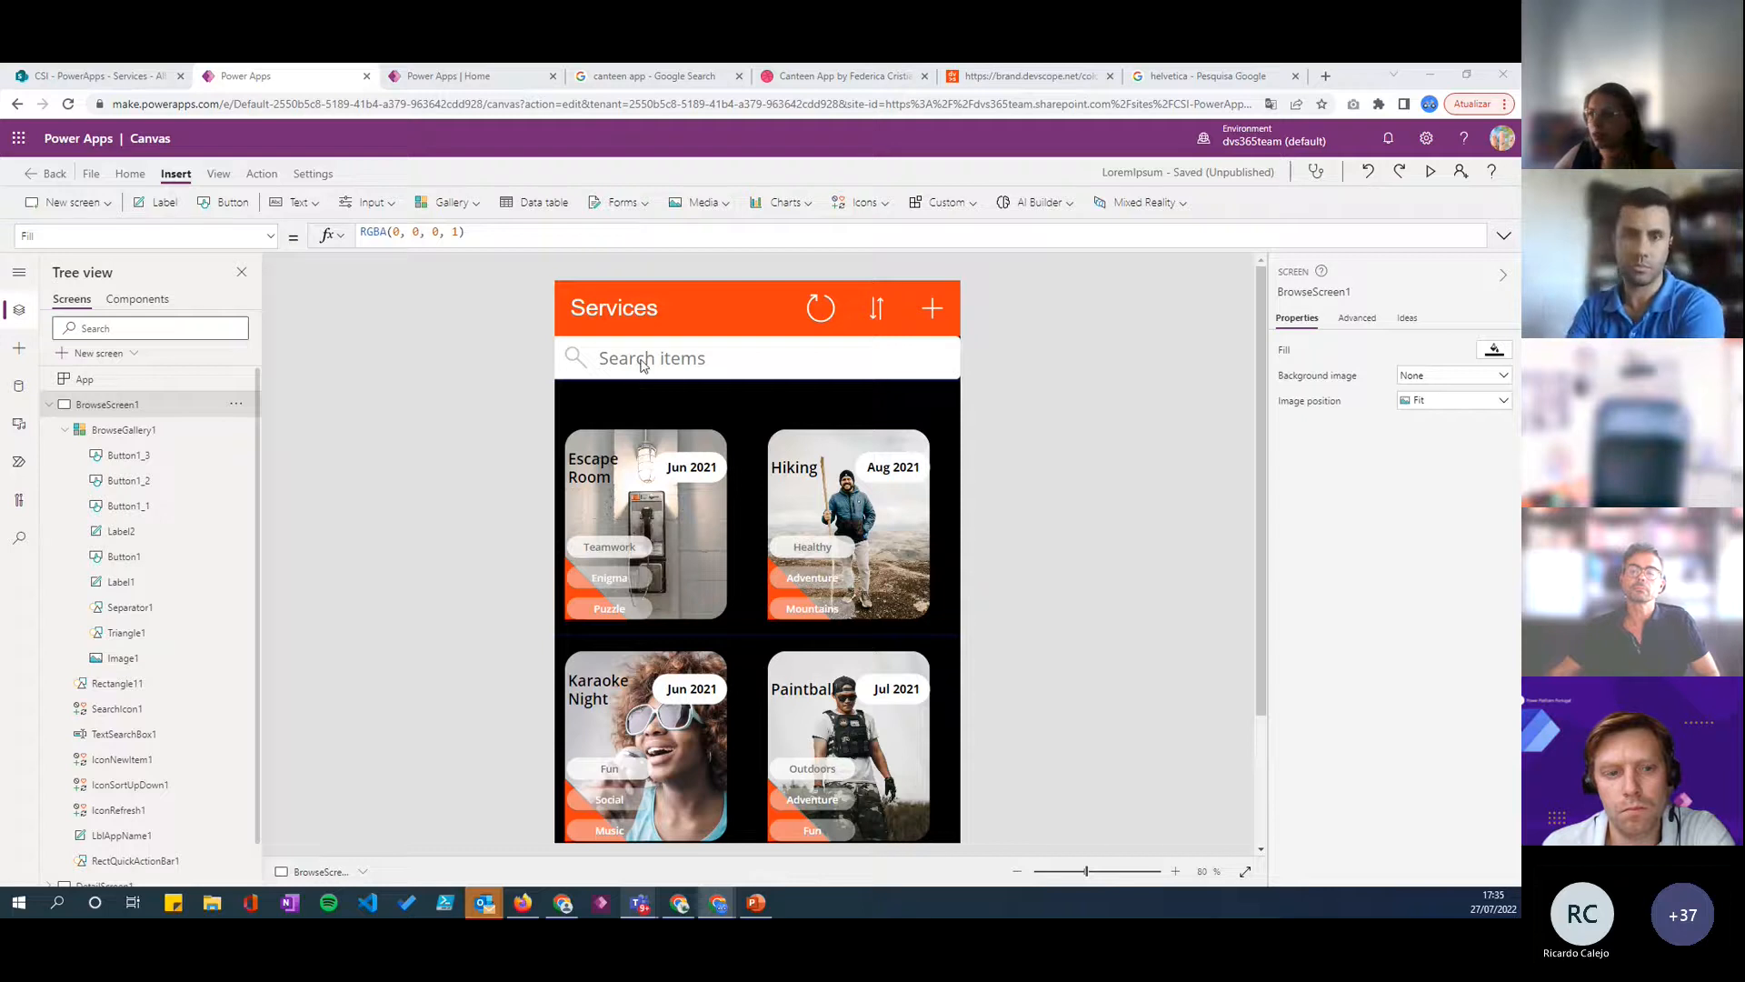
- Delete the Services title label and the orange header rectangle behind it from the browse screen
left_click(663, 341)
left_click(695, 325)
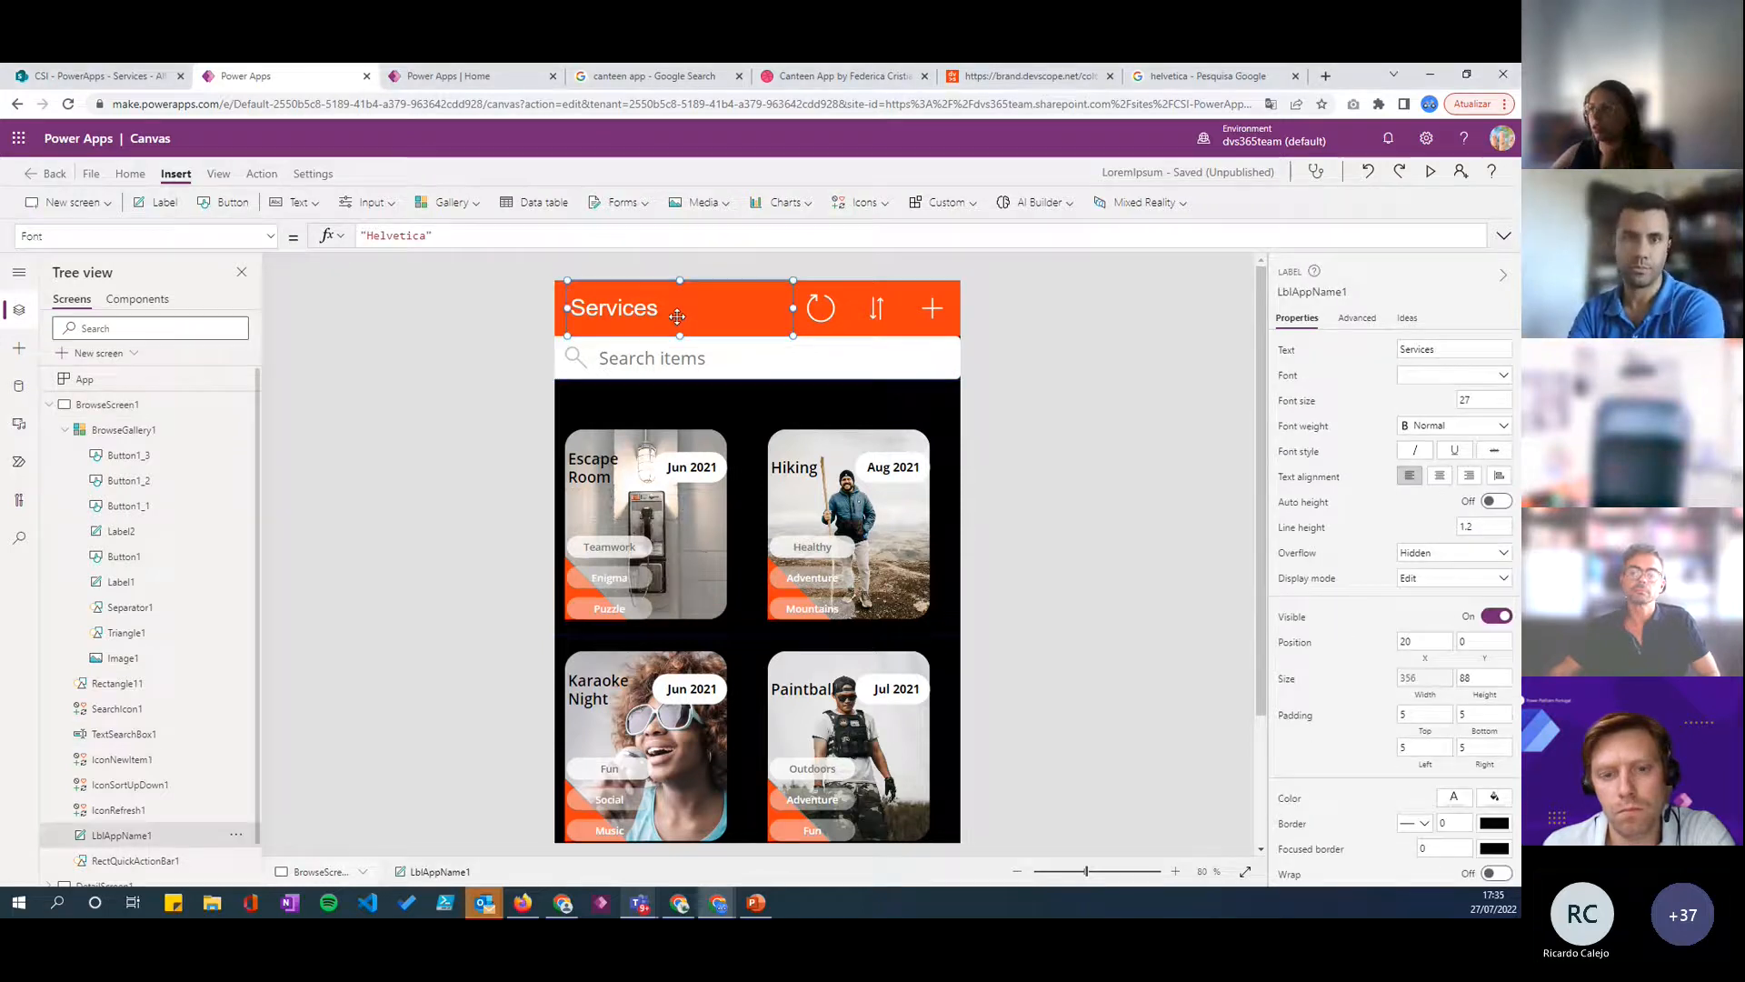
key("Delete")
key("Delete")
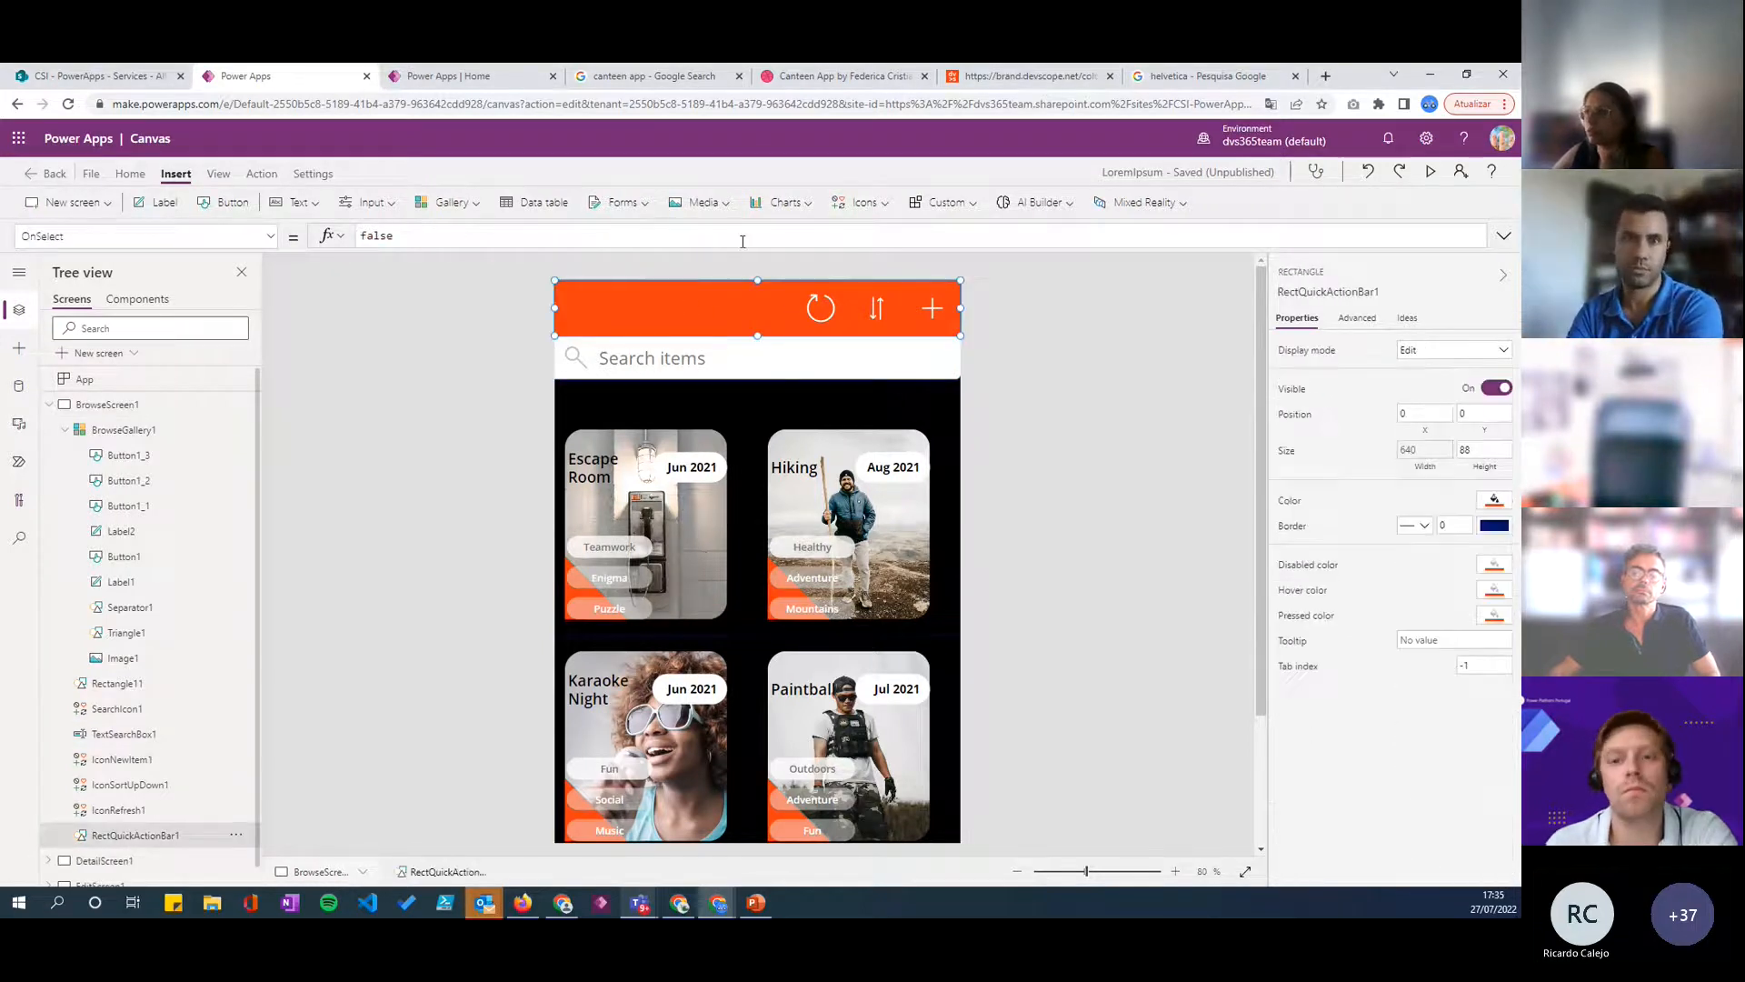
- Try the search box over the header icons at X 0, Y 10 and toggle its visibility off and on
left_click(828, 319)
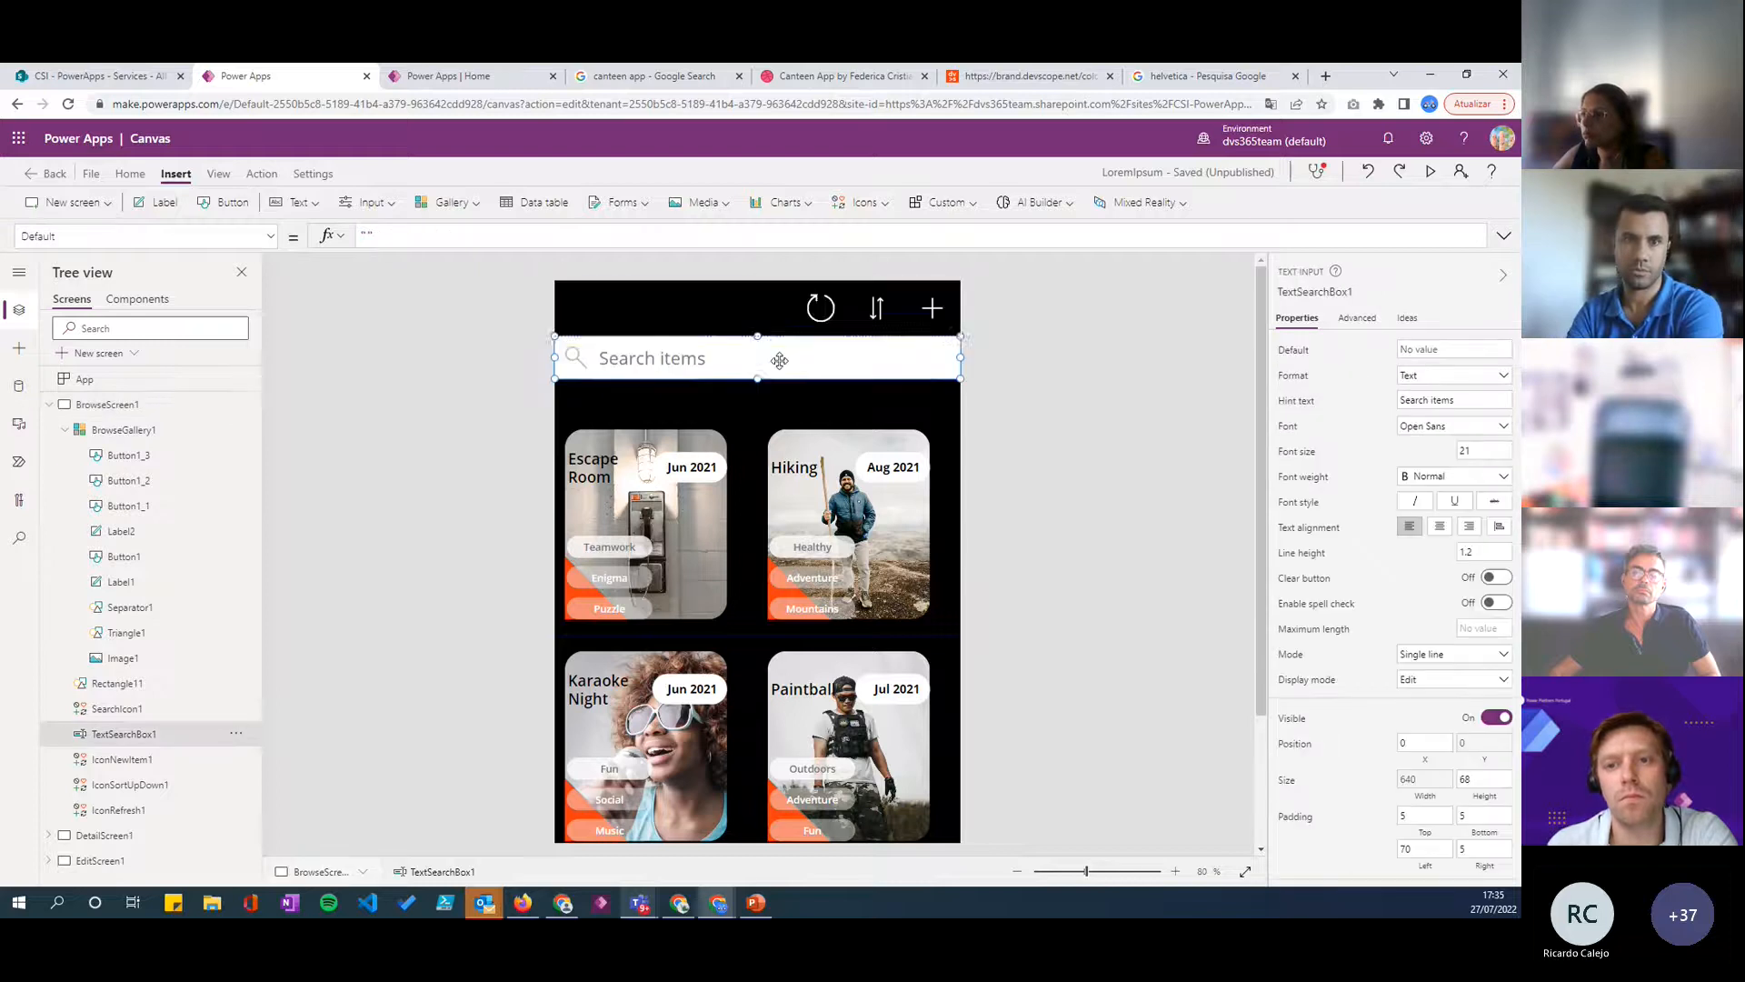
left_click(827, 314)
left_click(878, 311)
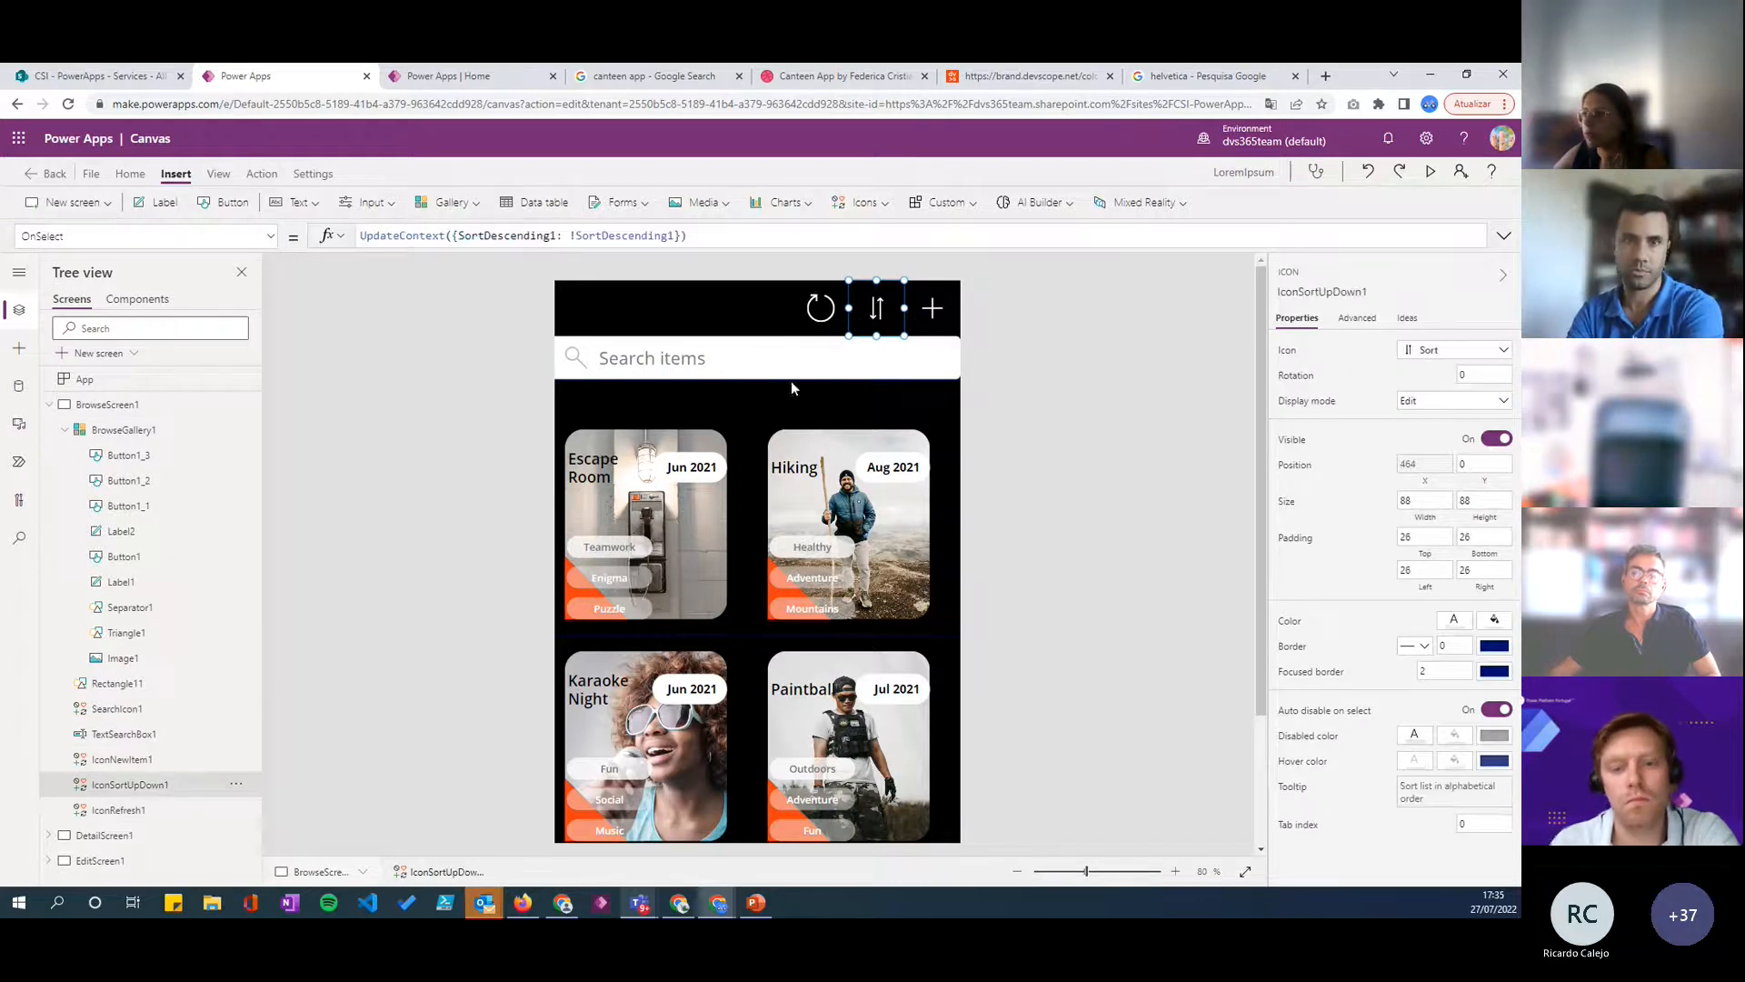
left_click(779, 362)
left_click_drag(792, 365, 785, 314)
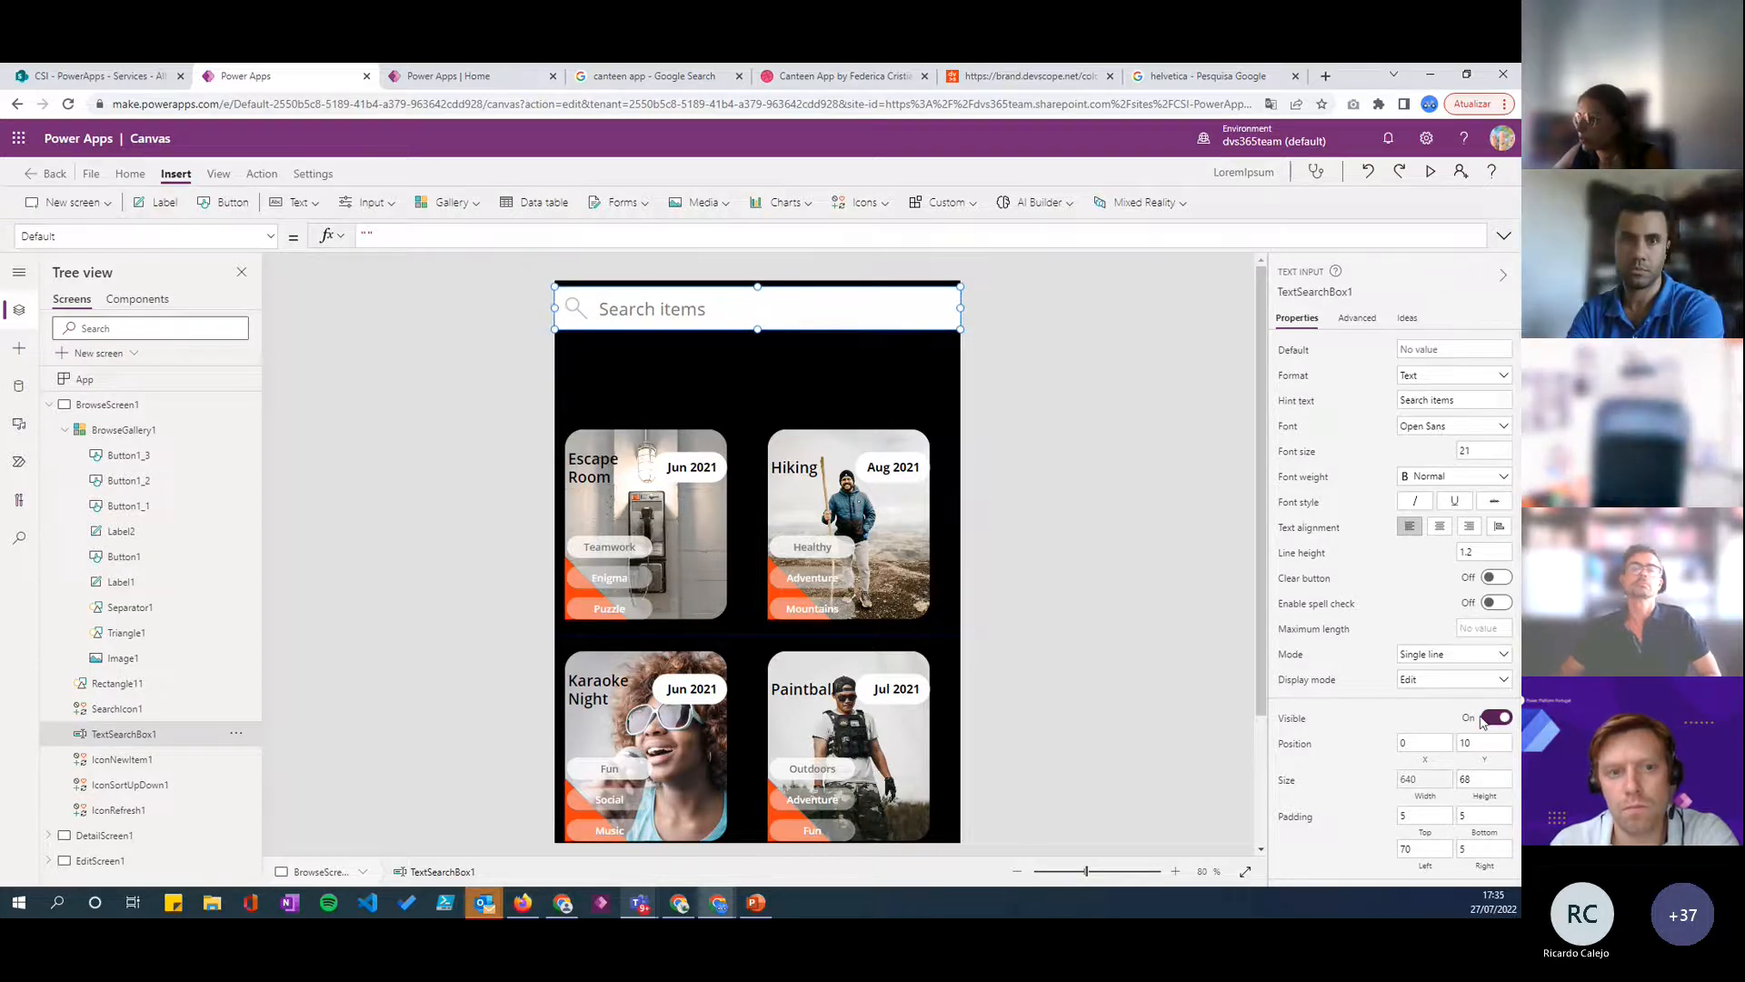
left_click(1494, 718)
left_click(1492, 718)
- Move the search box down to the lower edge of the browse screen, at X 0, Y 1068
left_click_drag(712, 314, 759, 886)
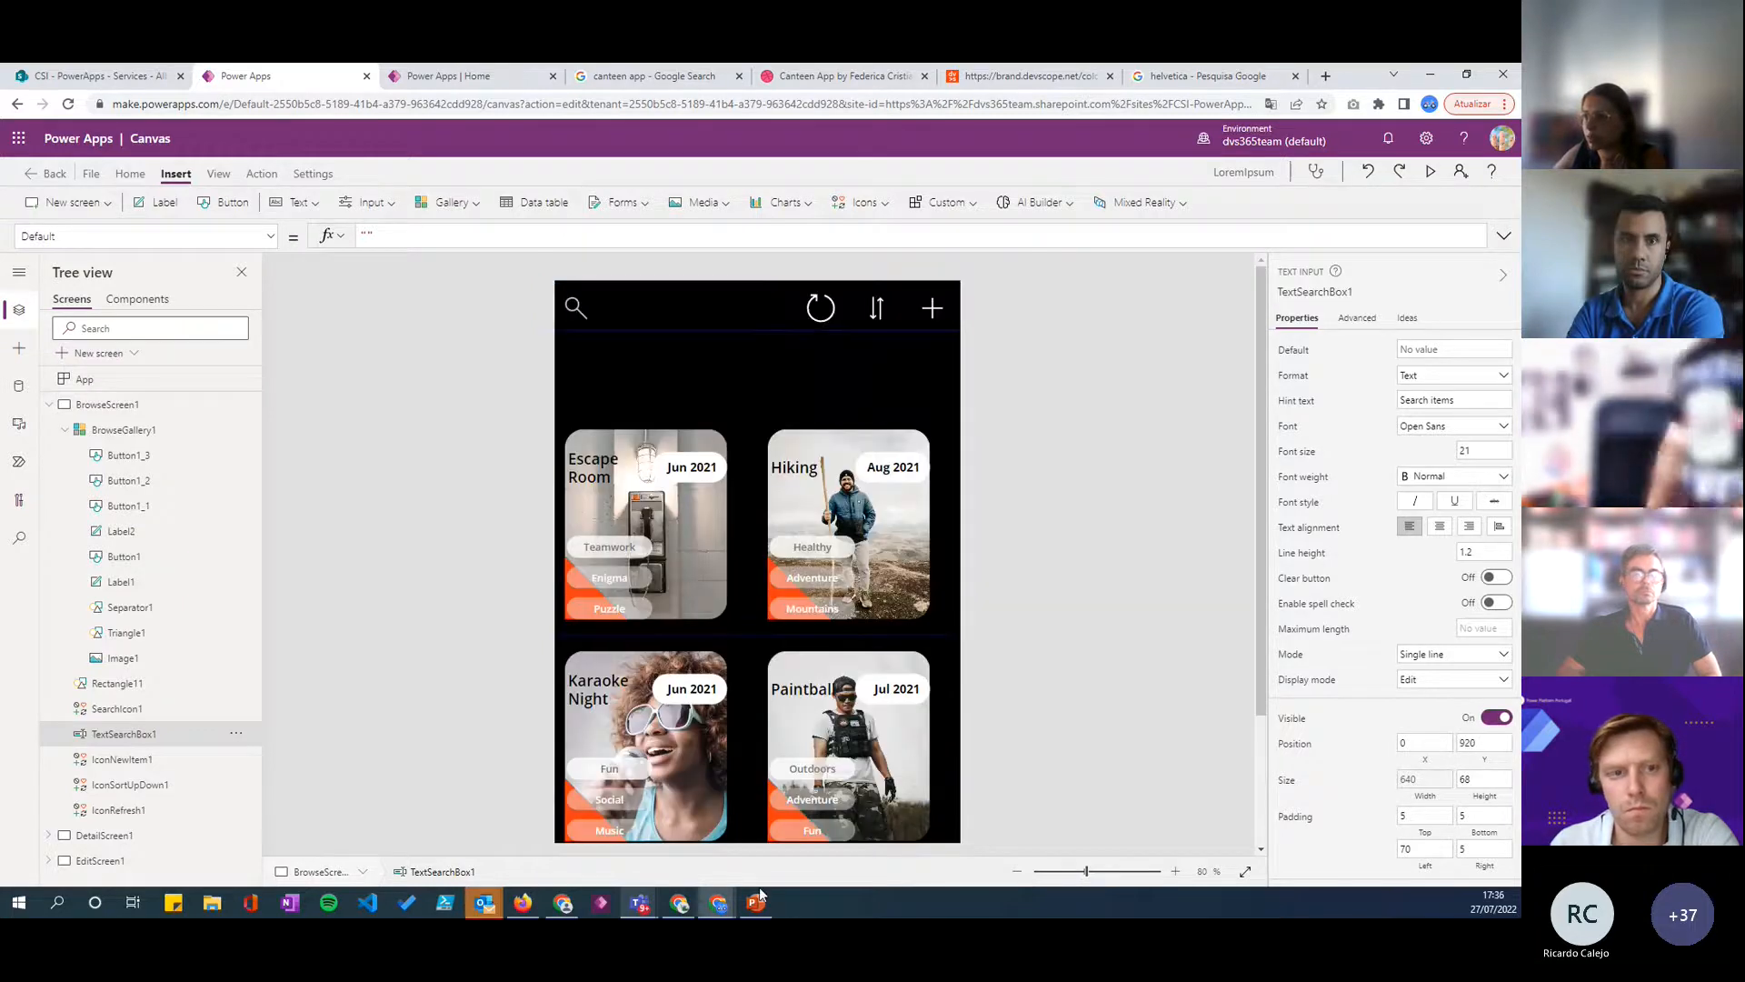
scroll(746, 727, "down", 2)
left_click_drag(734, 713, 737, 845)
scroll(738, 652, "up", 2)
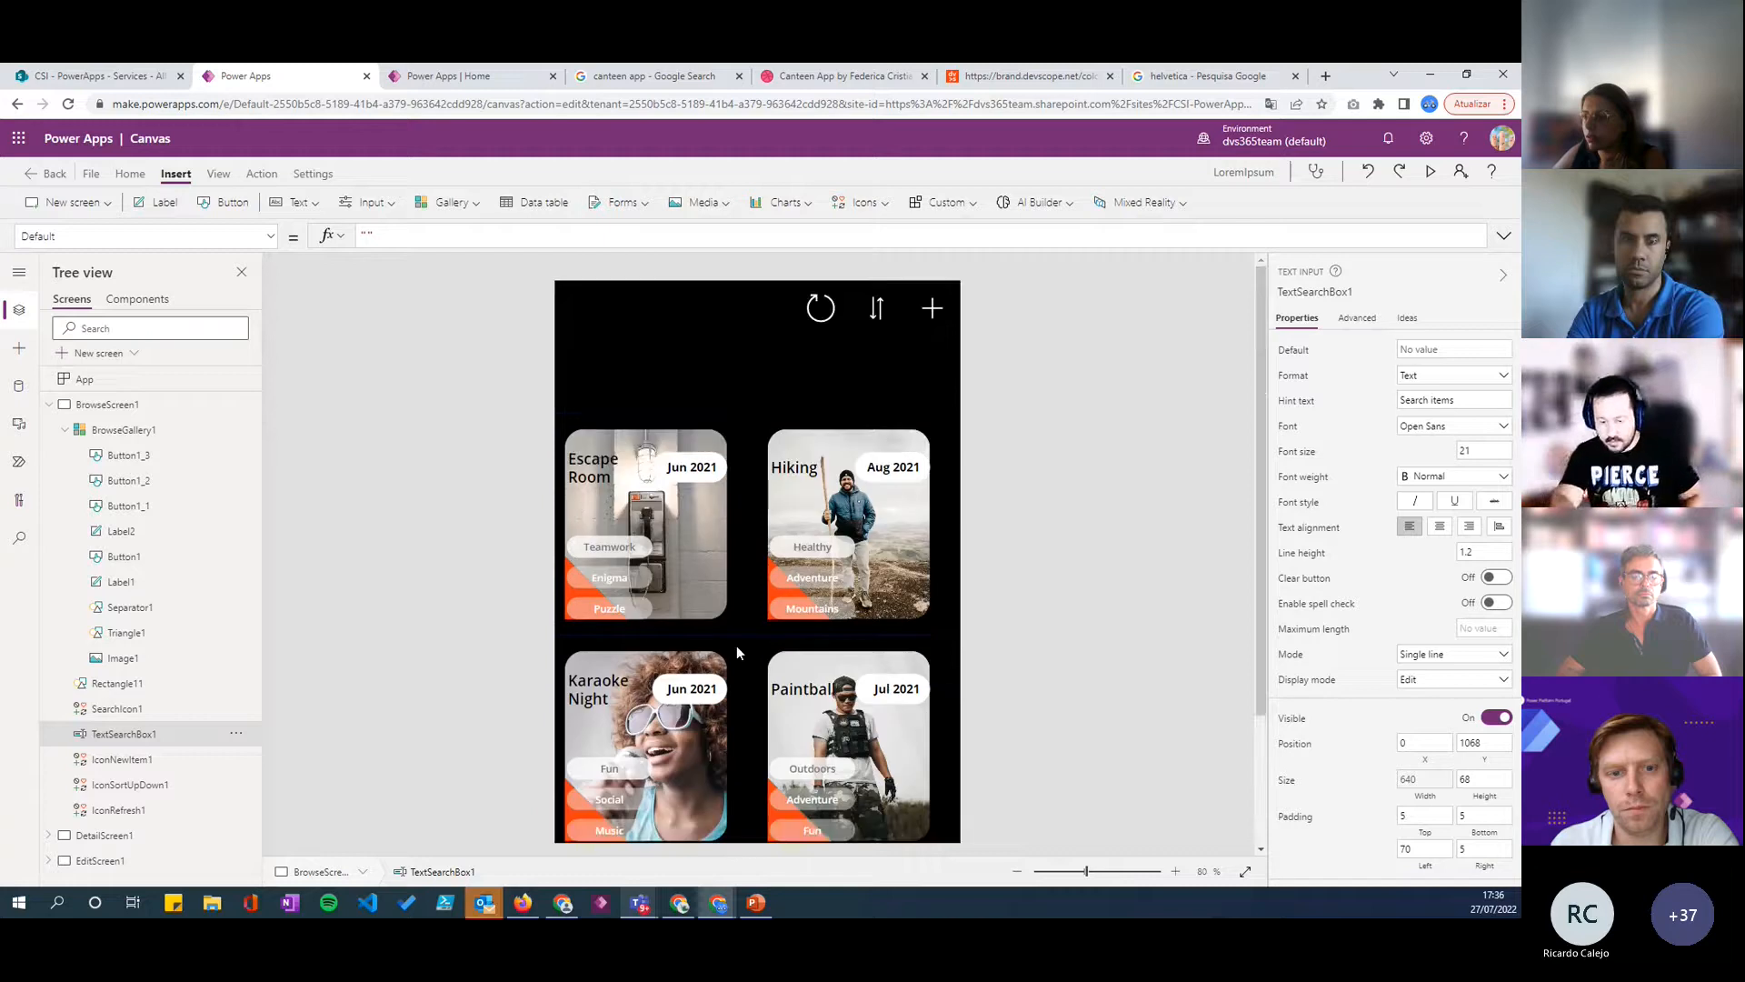
- Bring the search box to the front so it sits above the gallery, and review the whole screen layout
scroll(737, 646, "down", 2)
right_click(742, 804)
mouse_move(816, 747)
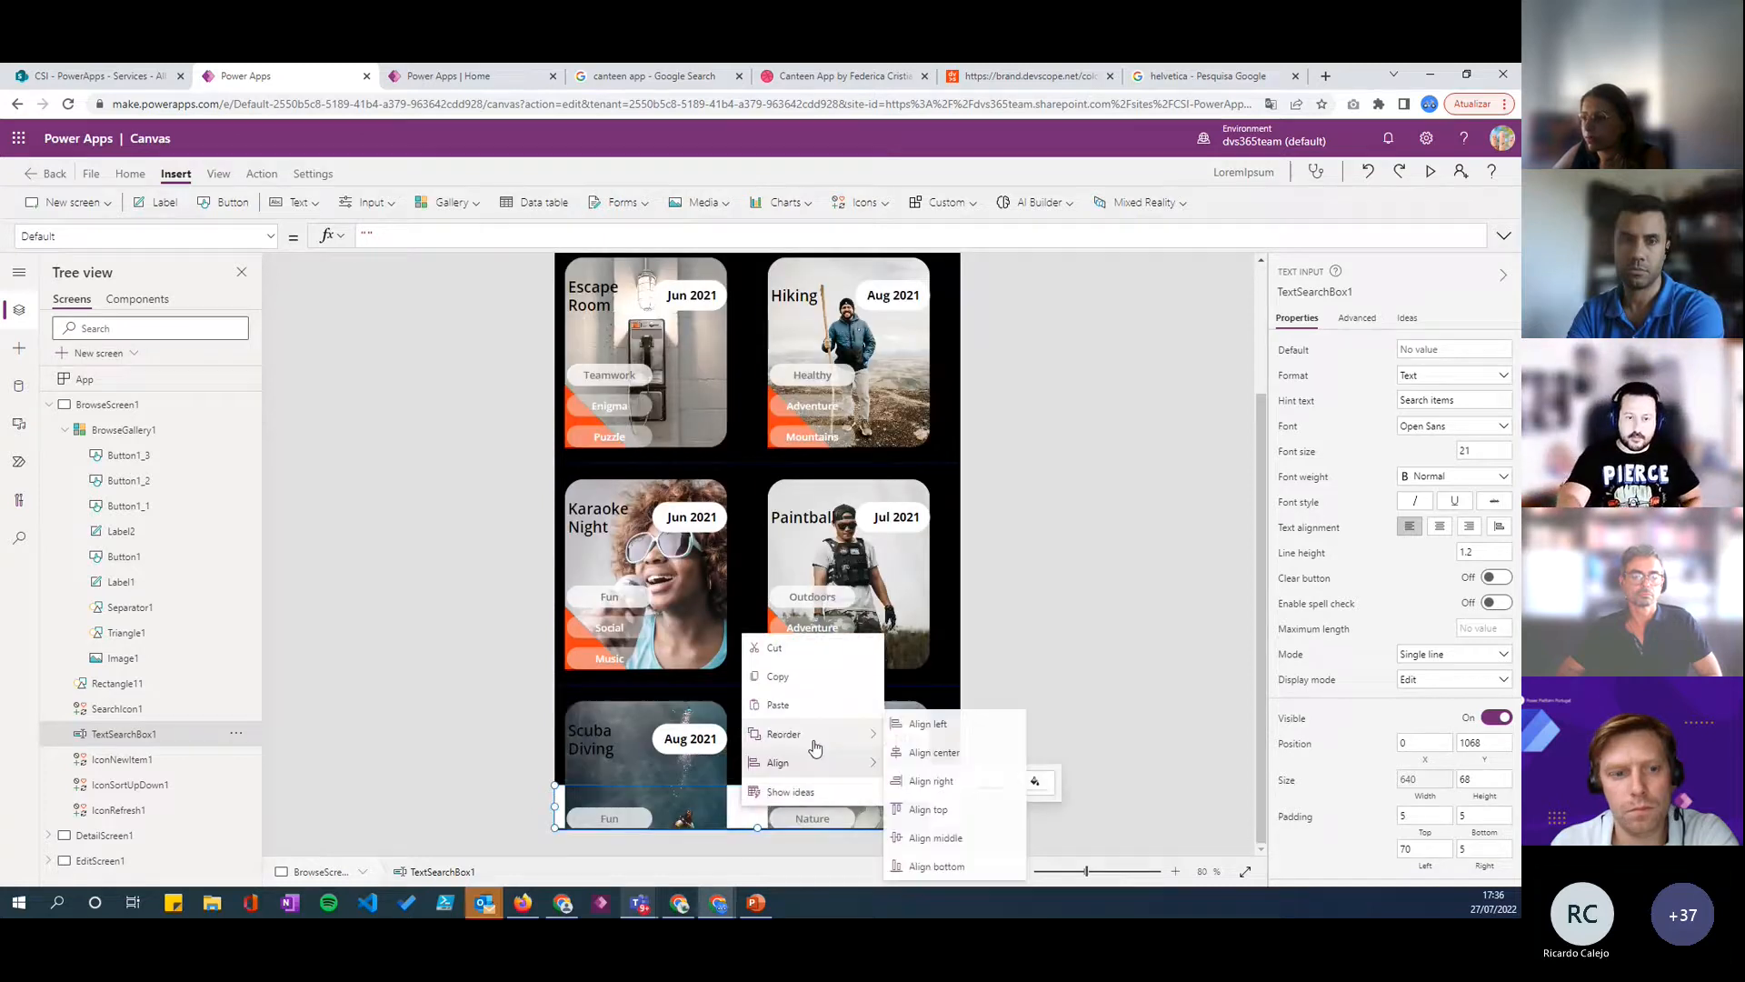
left_click(932, 725)
scroll(1034, 544, "up", 3)
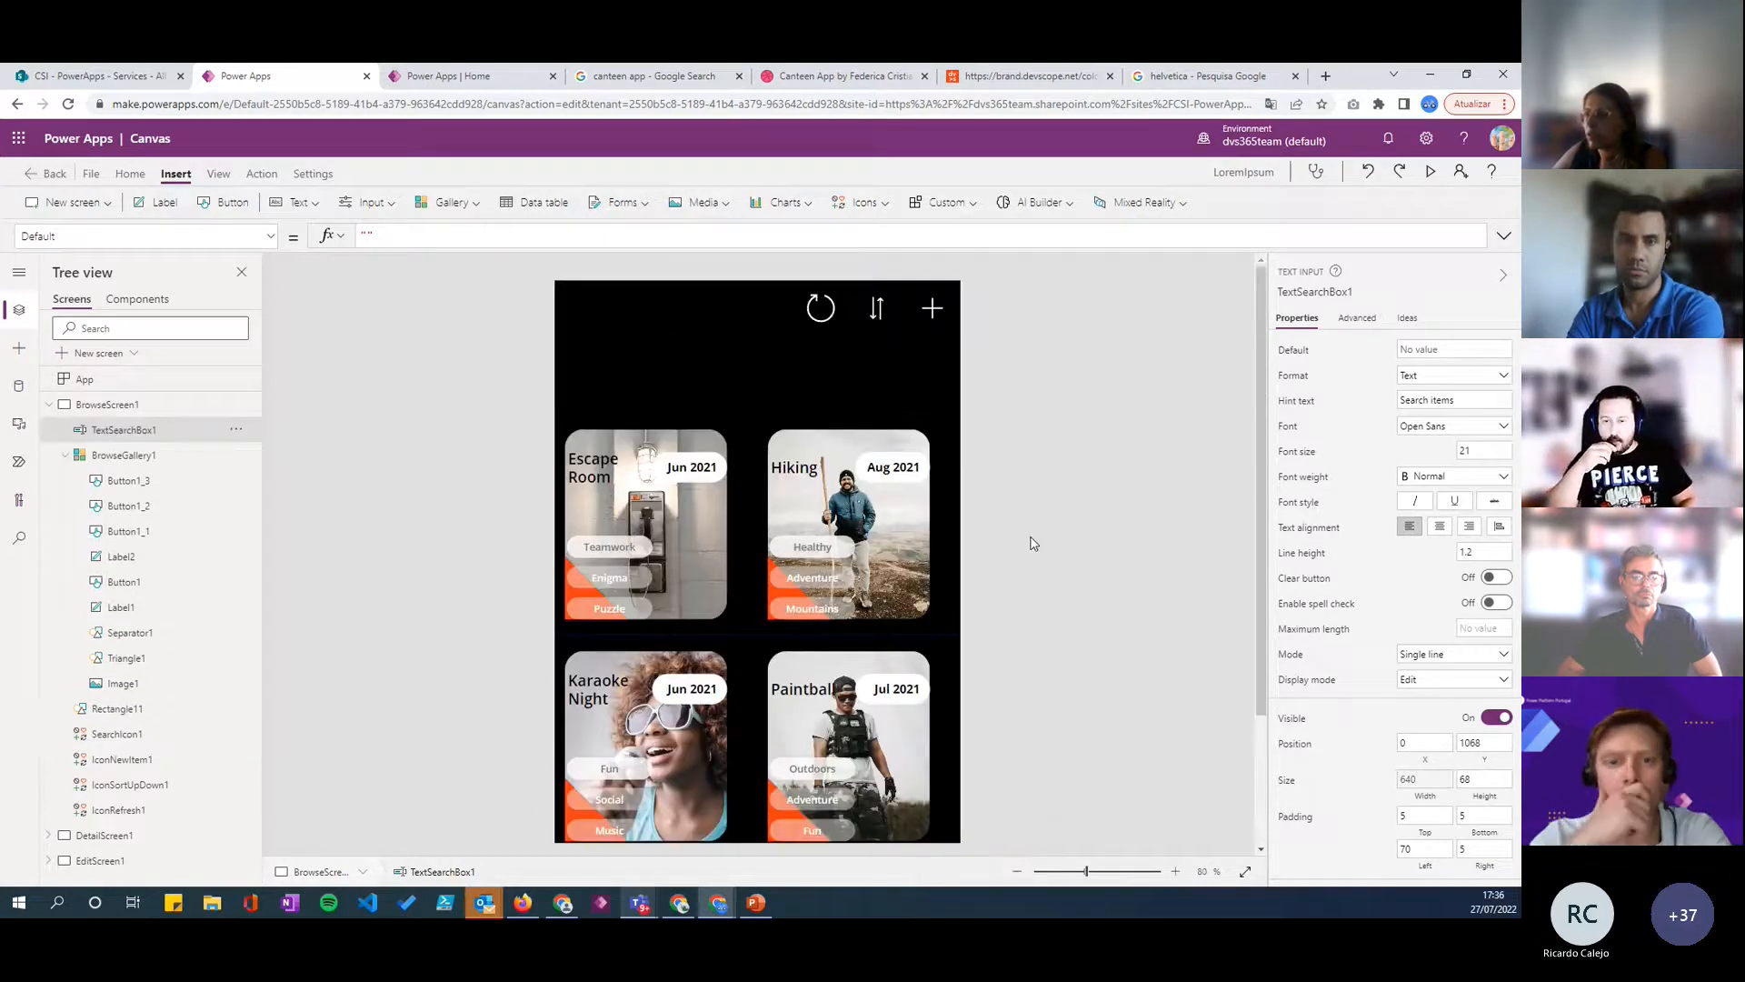
left_click(1034, 544)
scroll(821, 442, "down", 1)
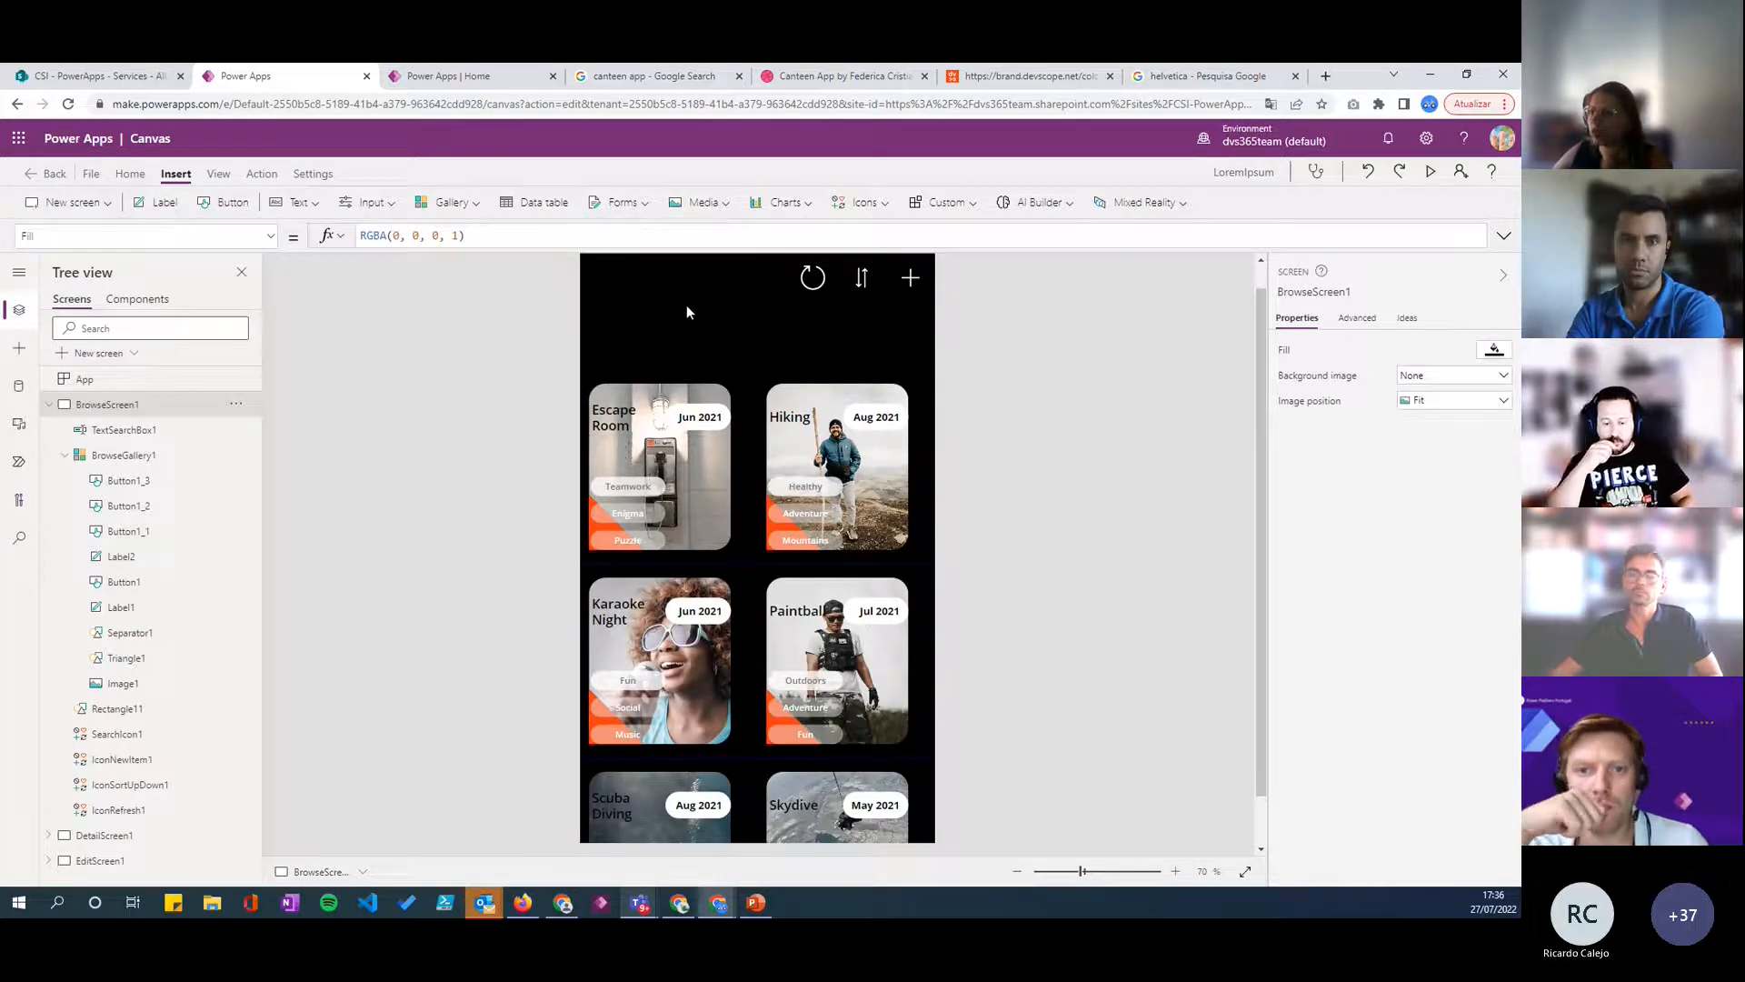
scroll(705, 479, "up", 1)
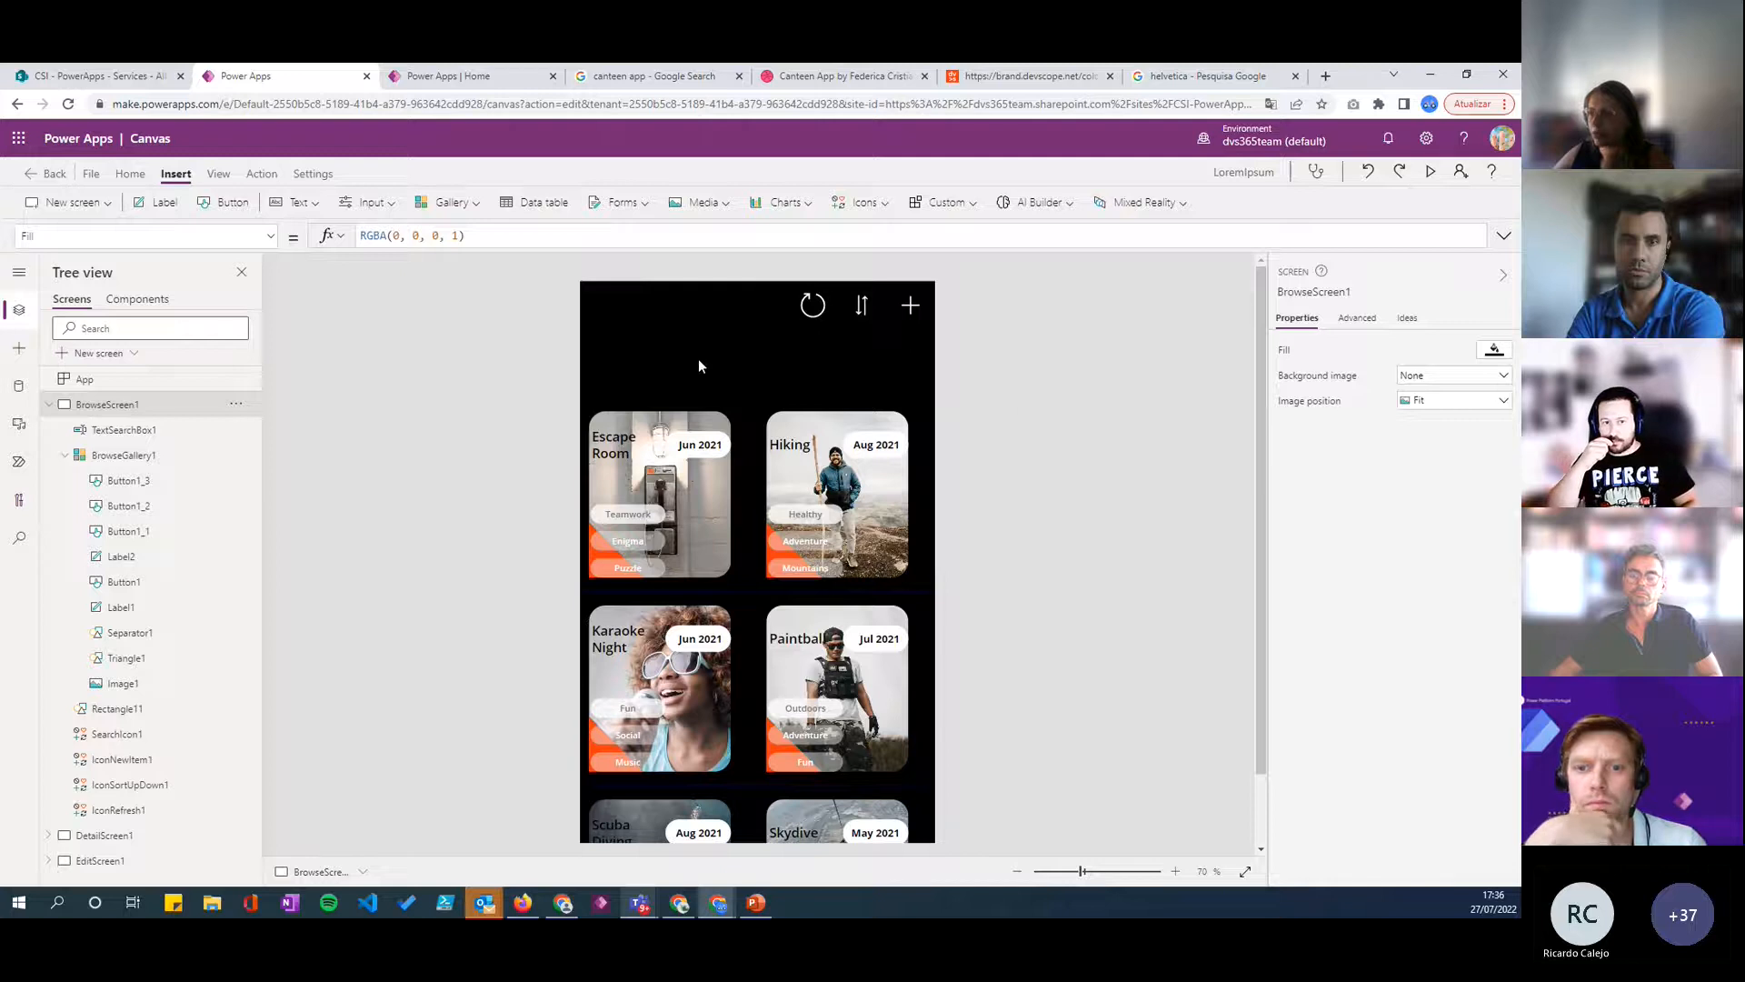
scroll(718, 495, "down", 3)
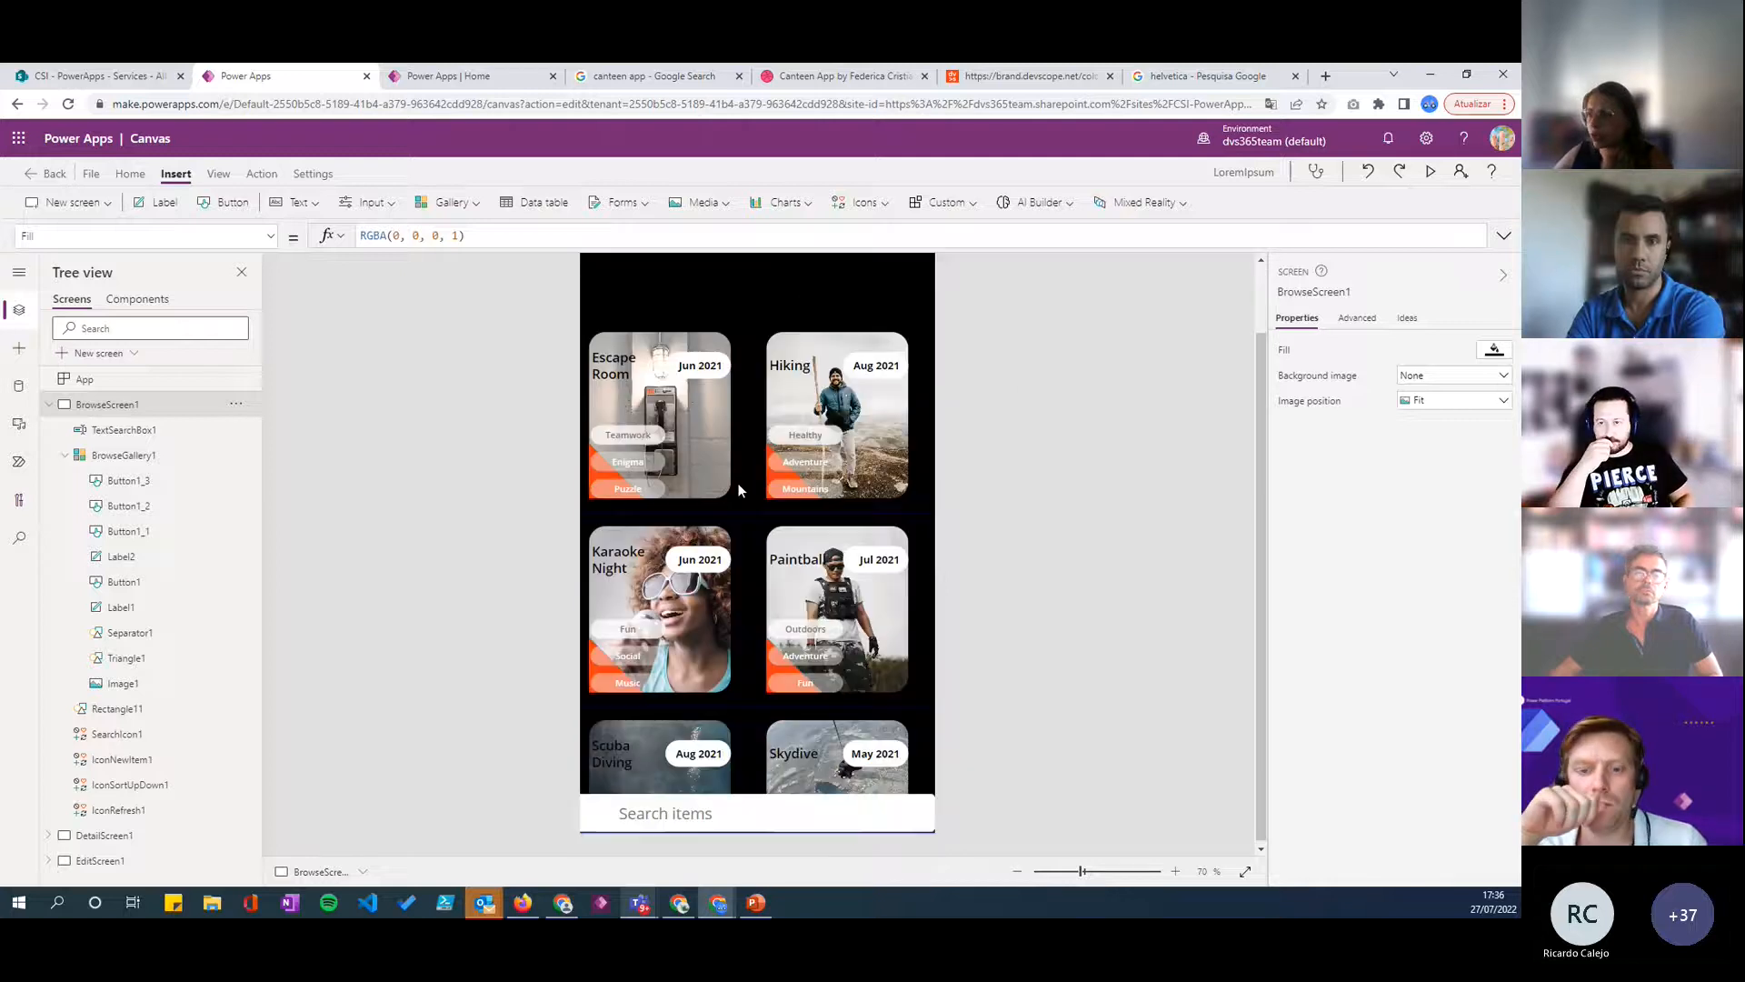
scroll(773, 507, "up", 3)
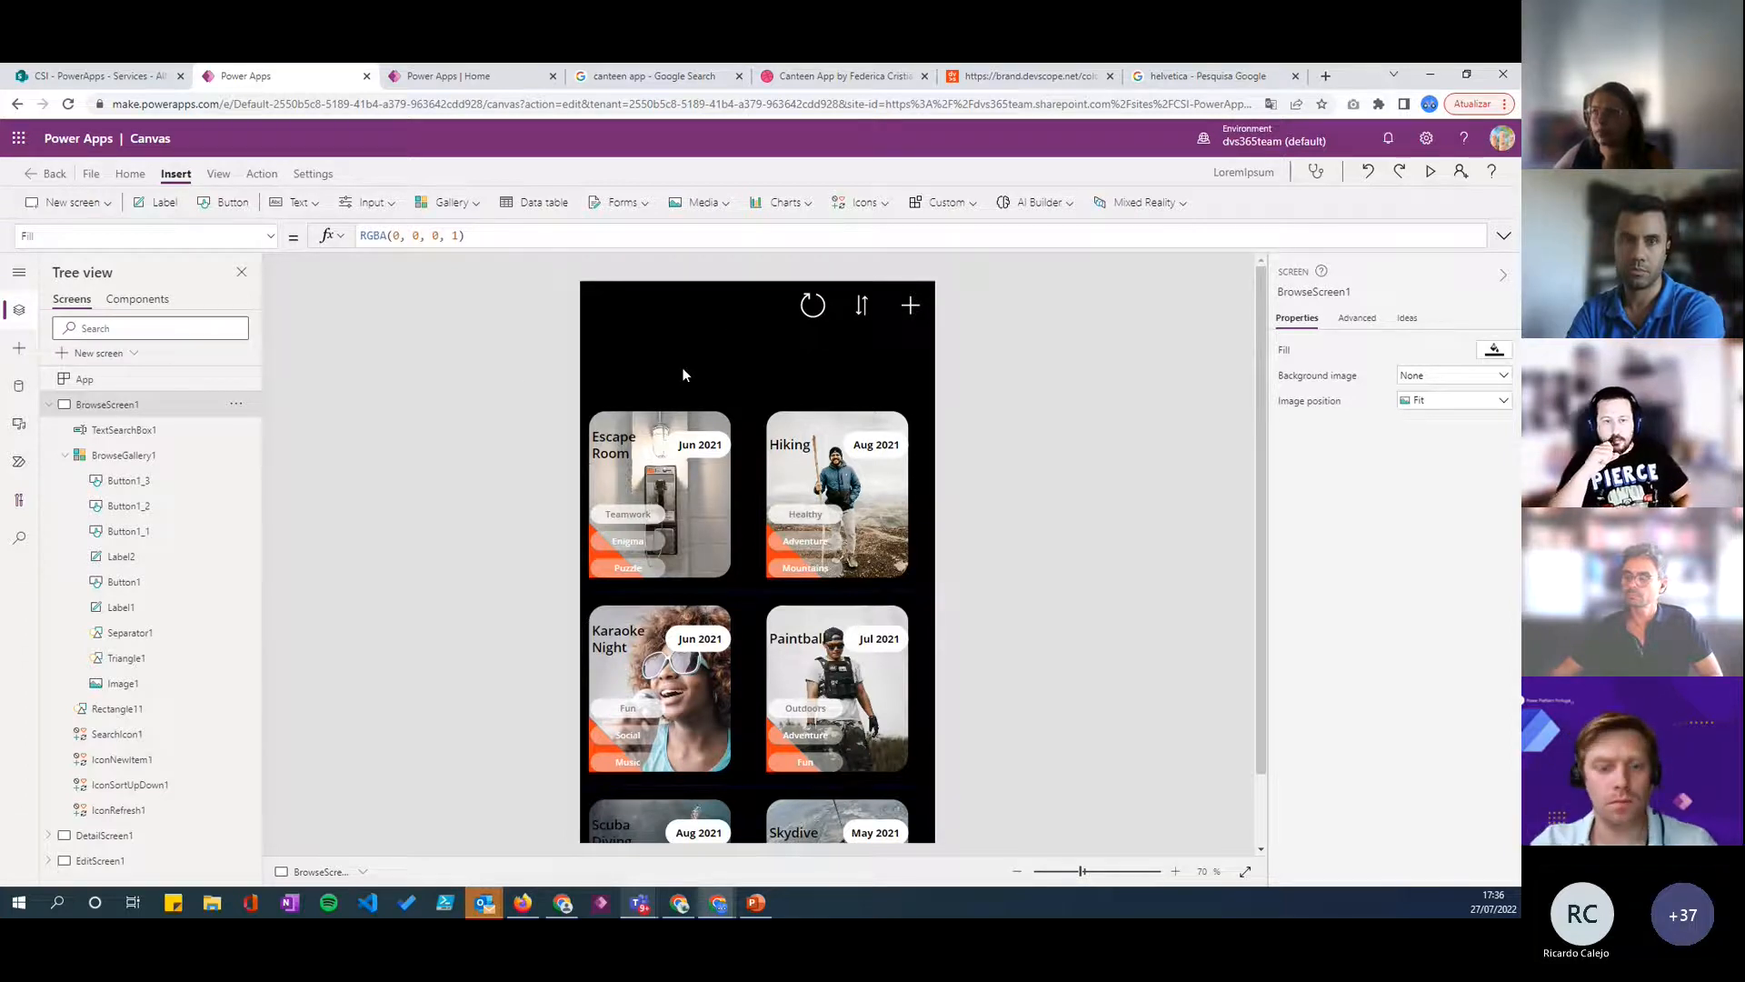
- Insert a label above the gallery at about X 17, Y 114 and set its text color to white
left_click(150, 201)
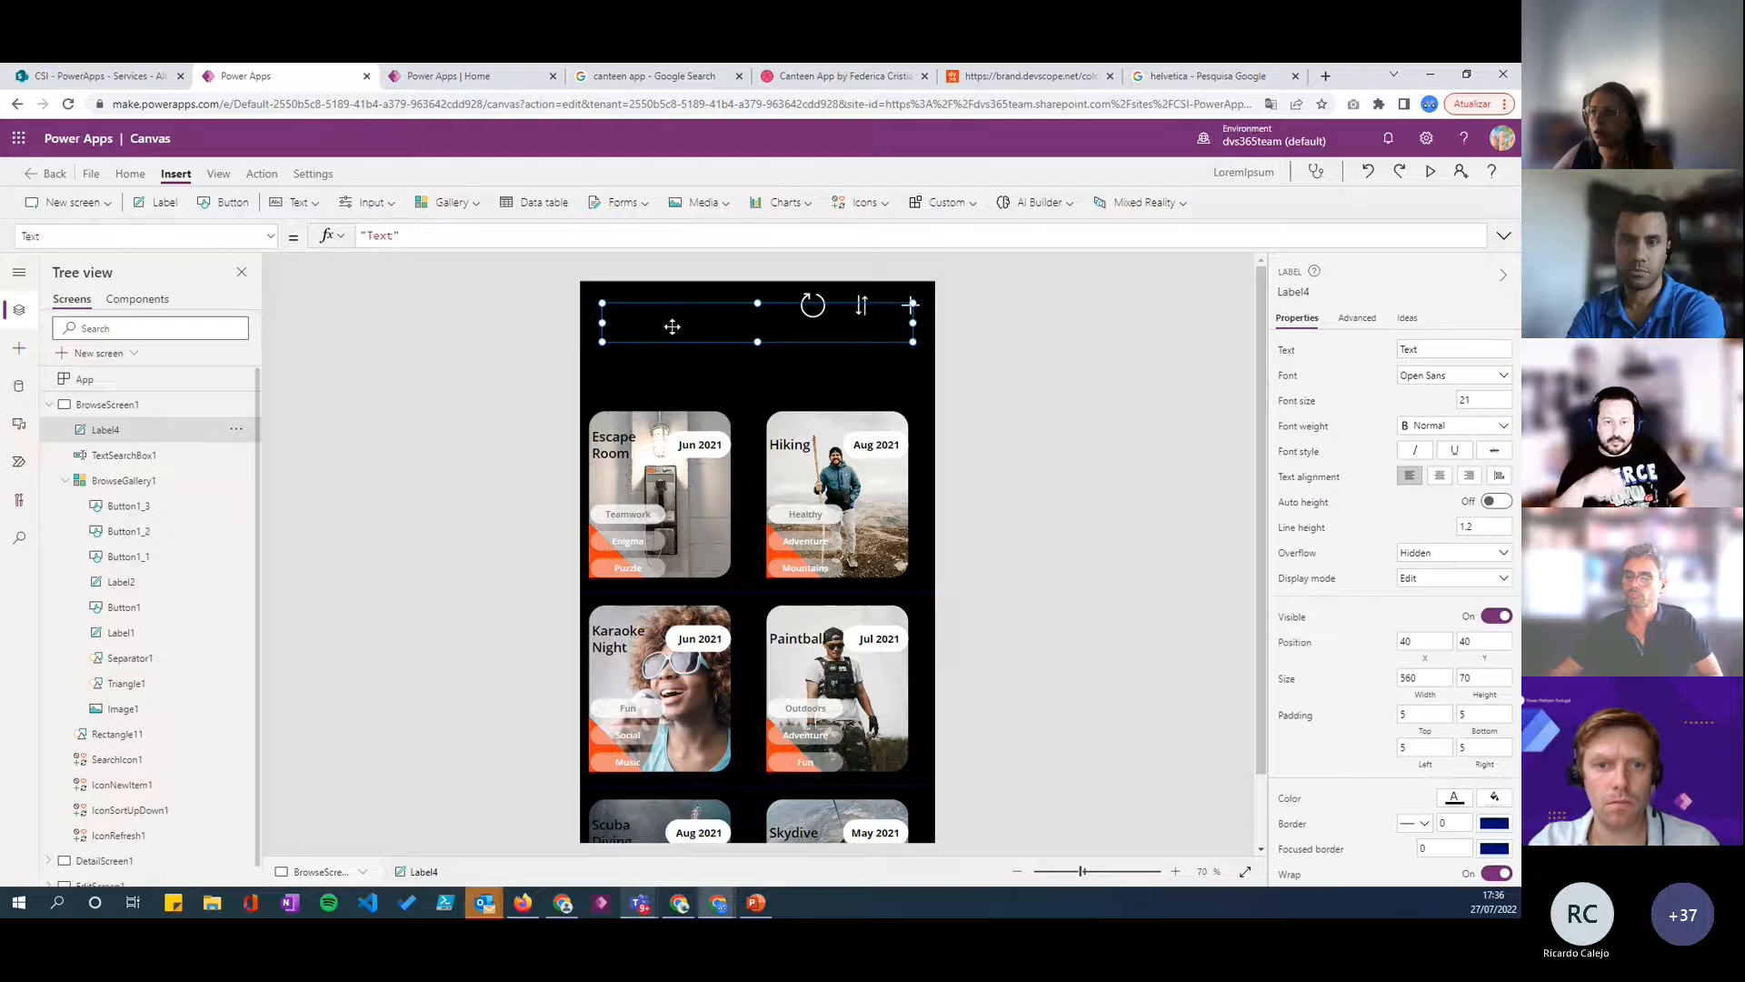
left_click_drag(671, 322, 660, 350)
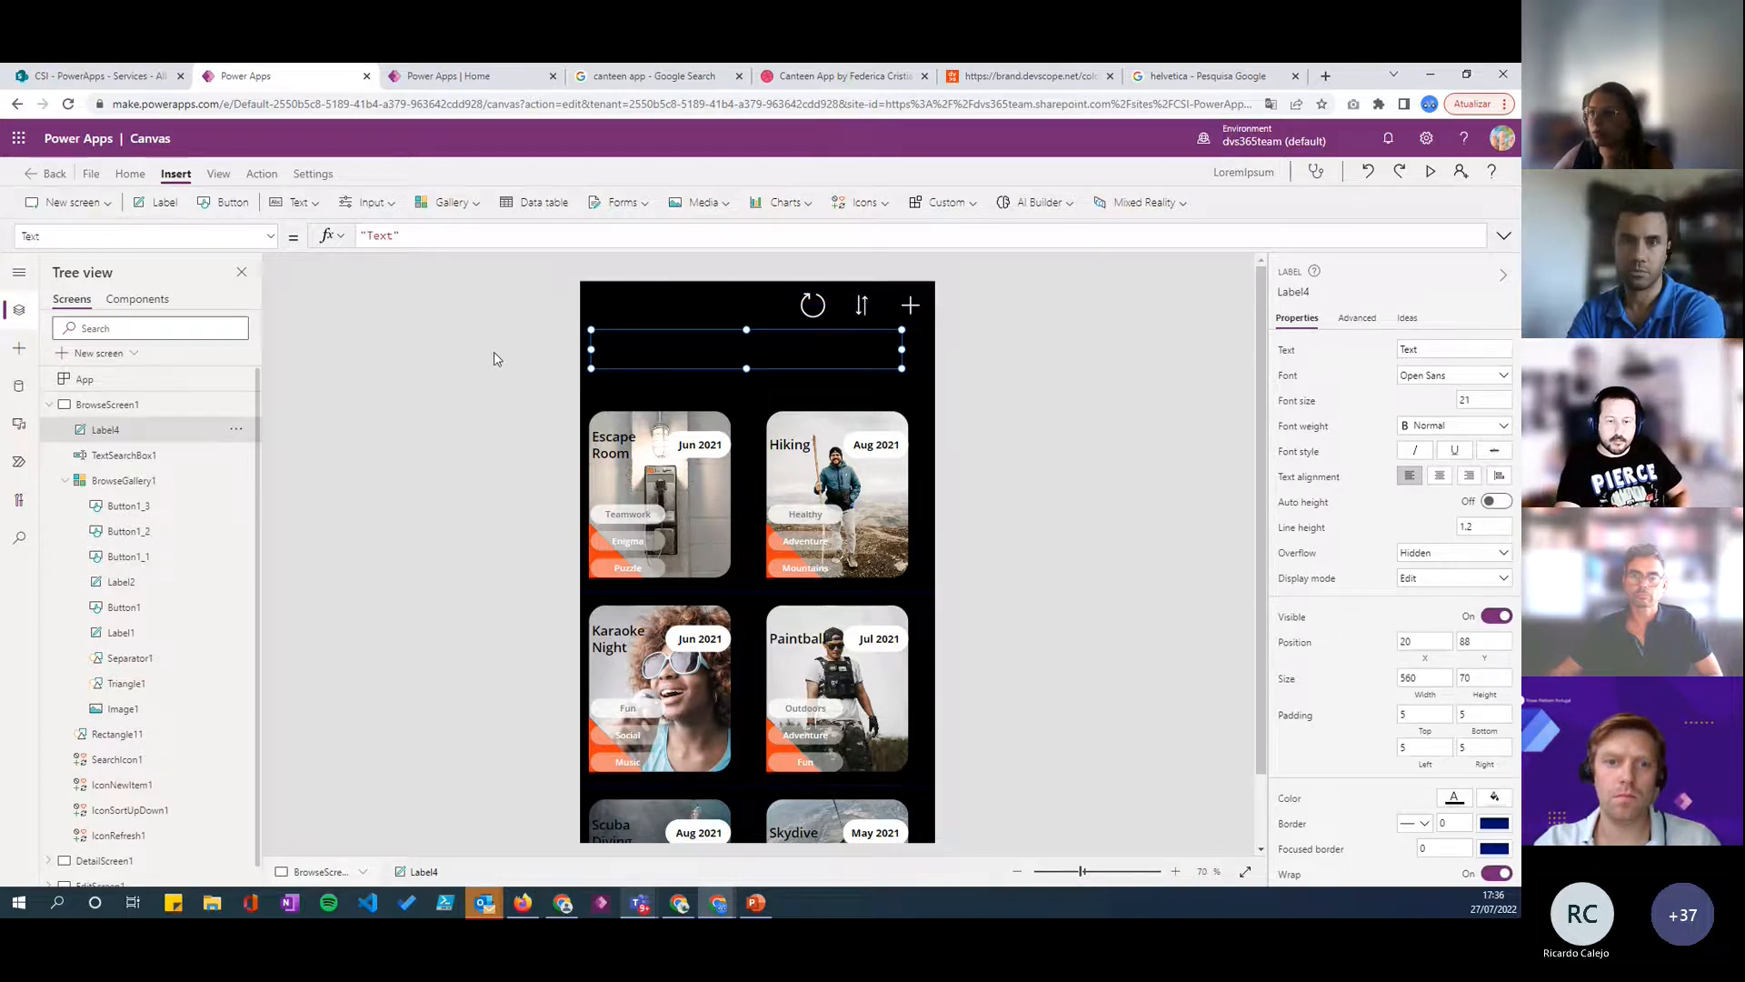
left_click(1451, 801)
left_click(1184, 821)
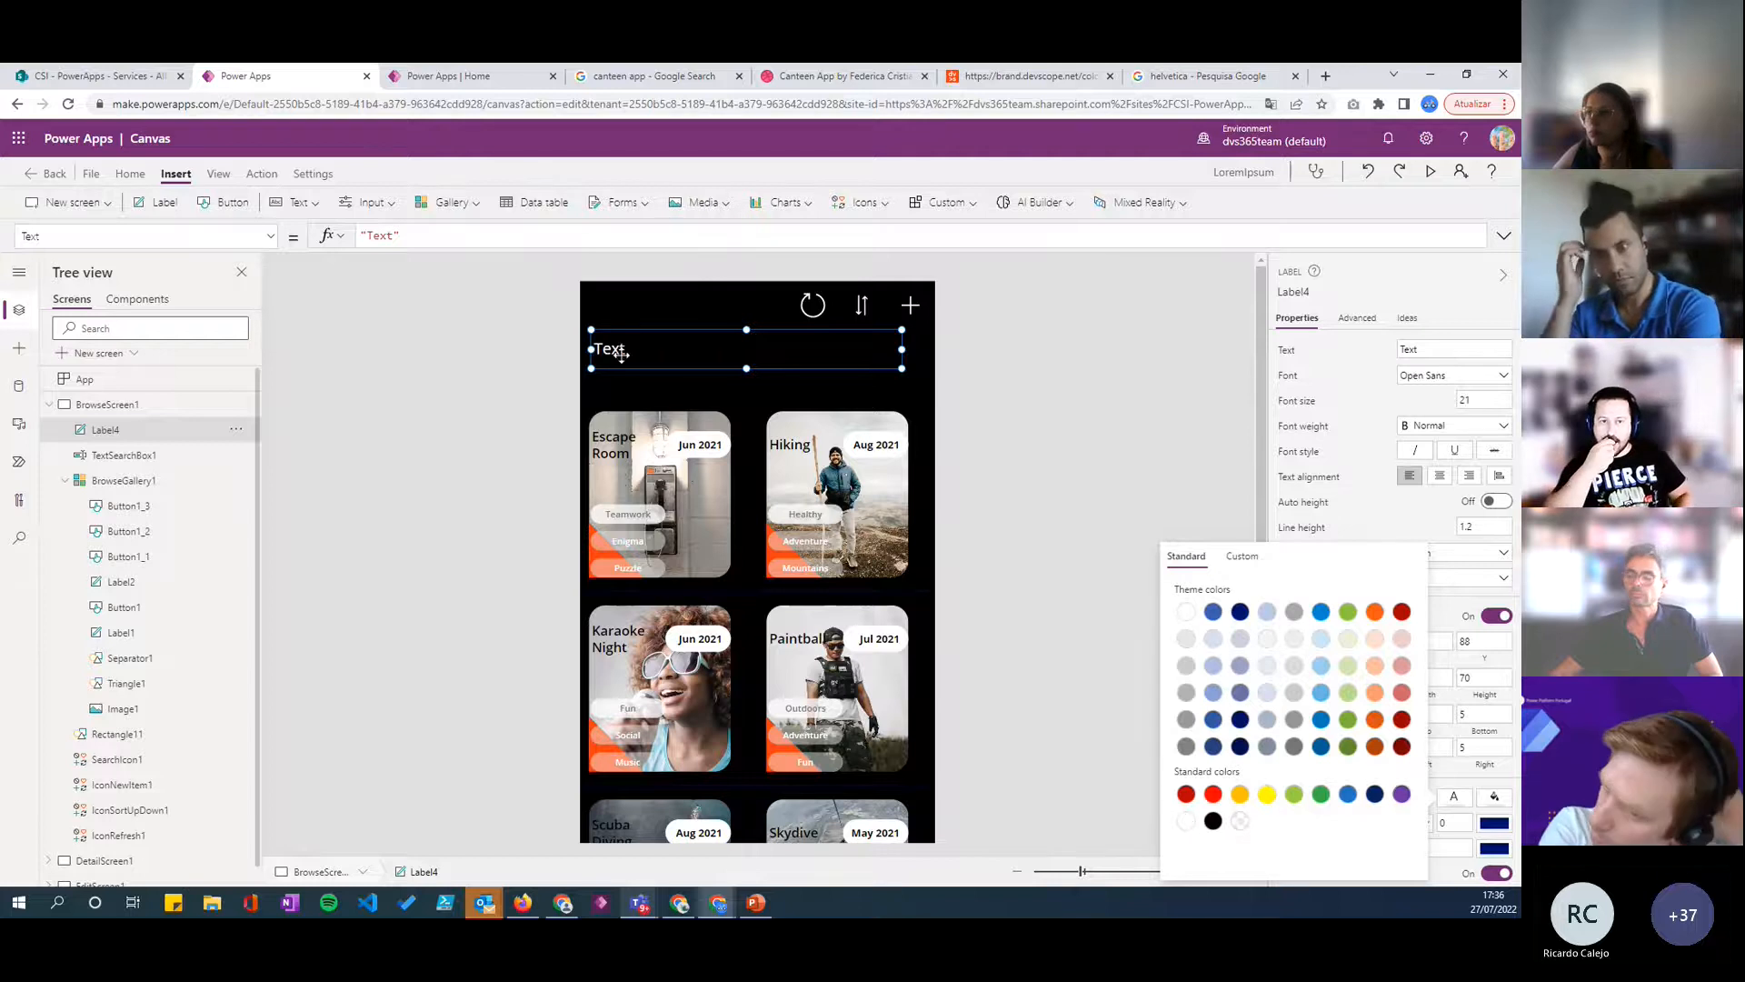
left_click_drag(621, 349, 619, 365)
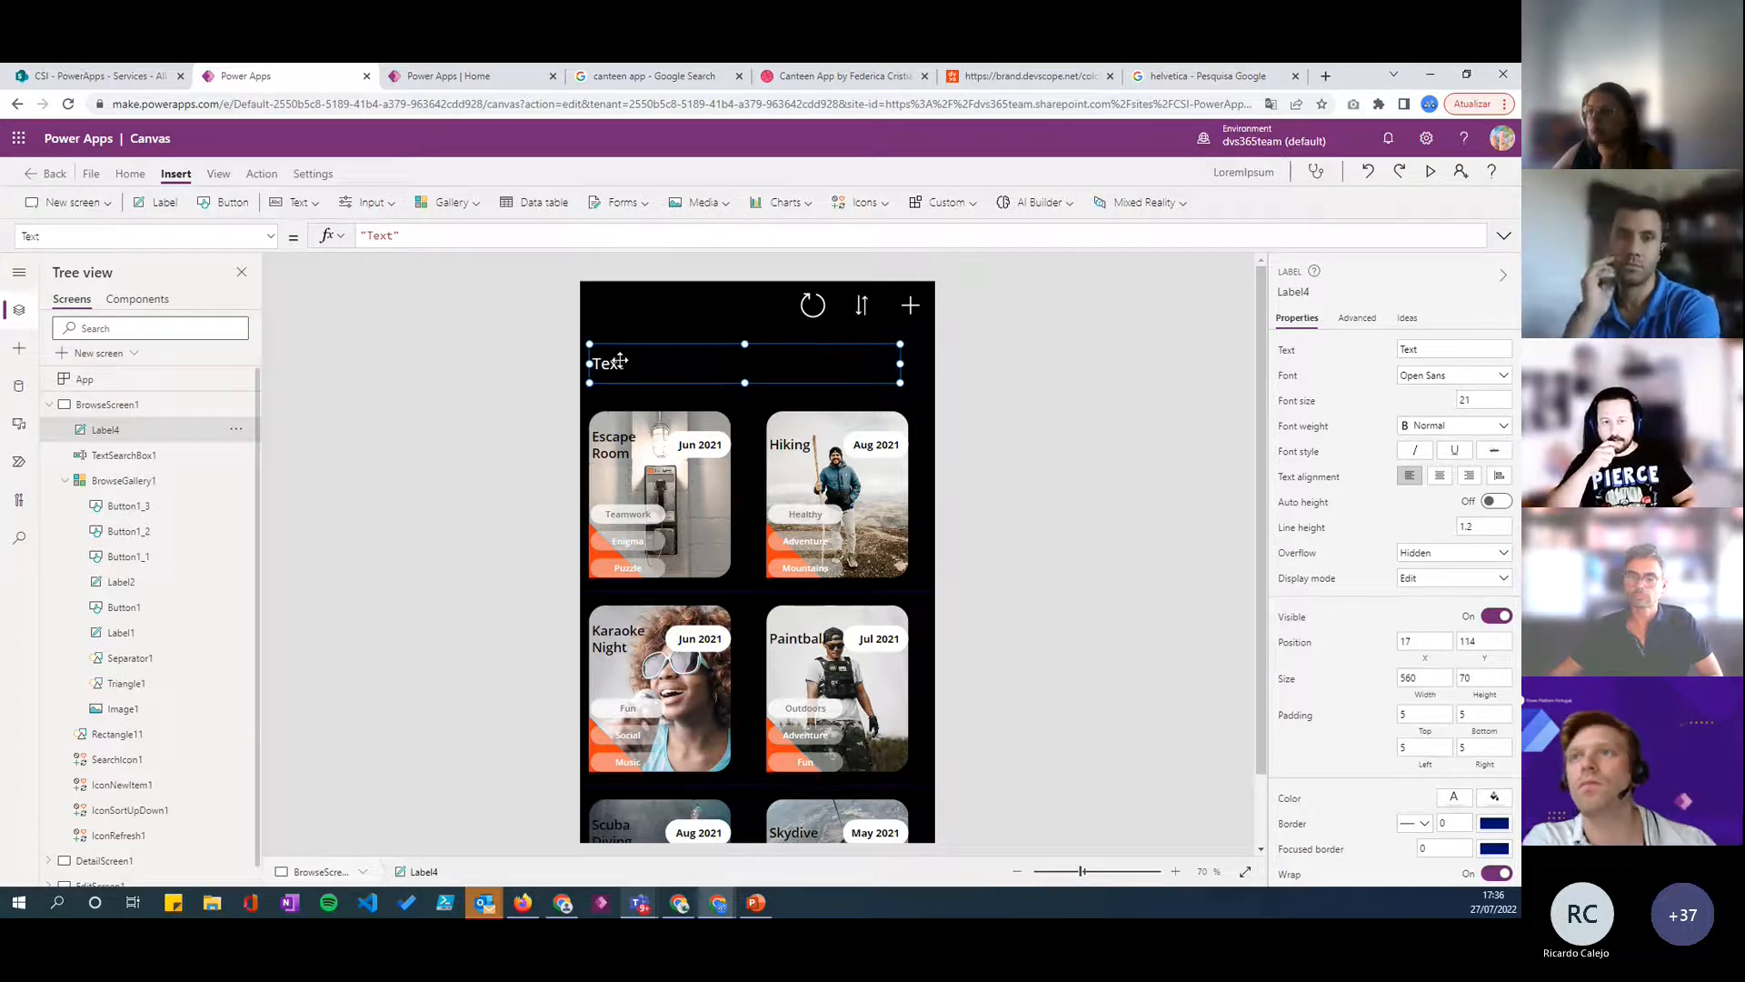
- Set the label's text to "New" and its font size to 20
double_click(383, 235)
type("New")
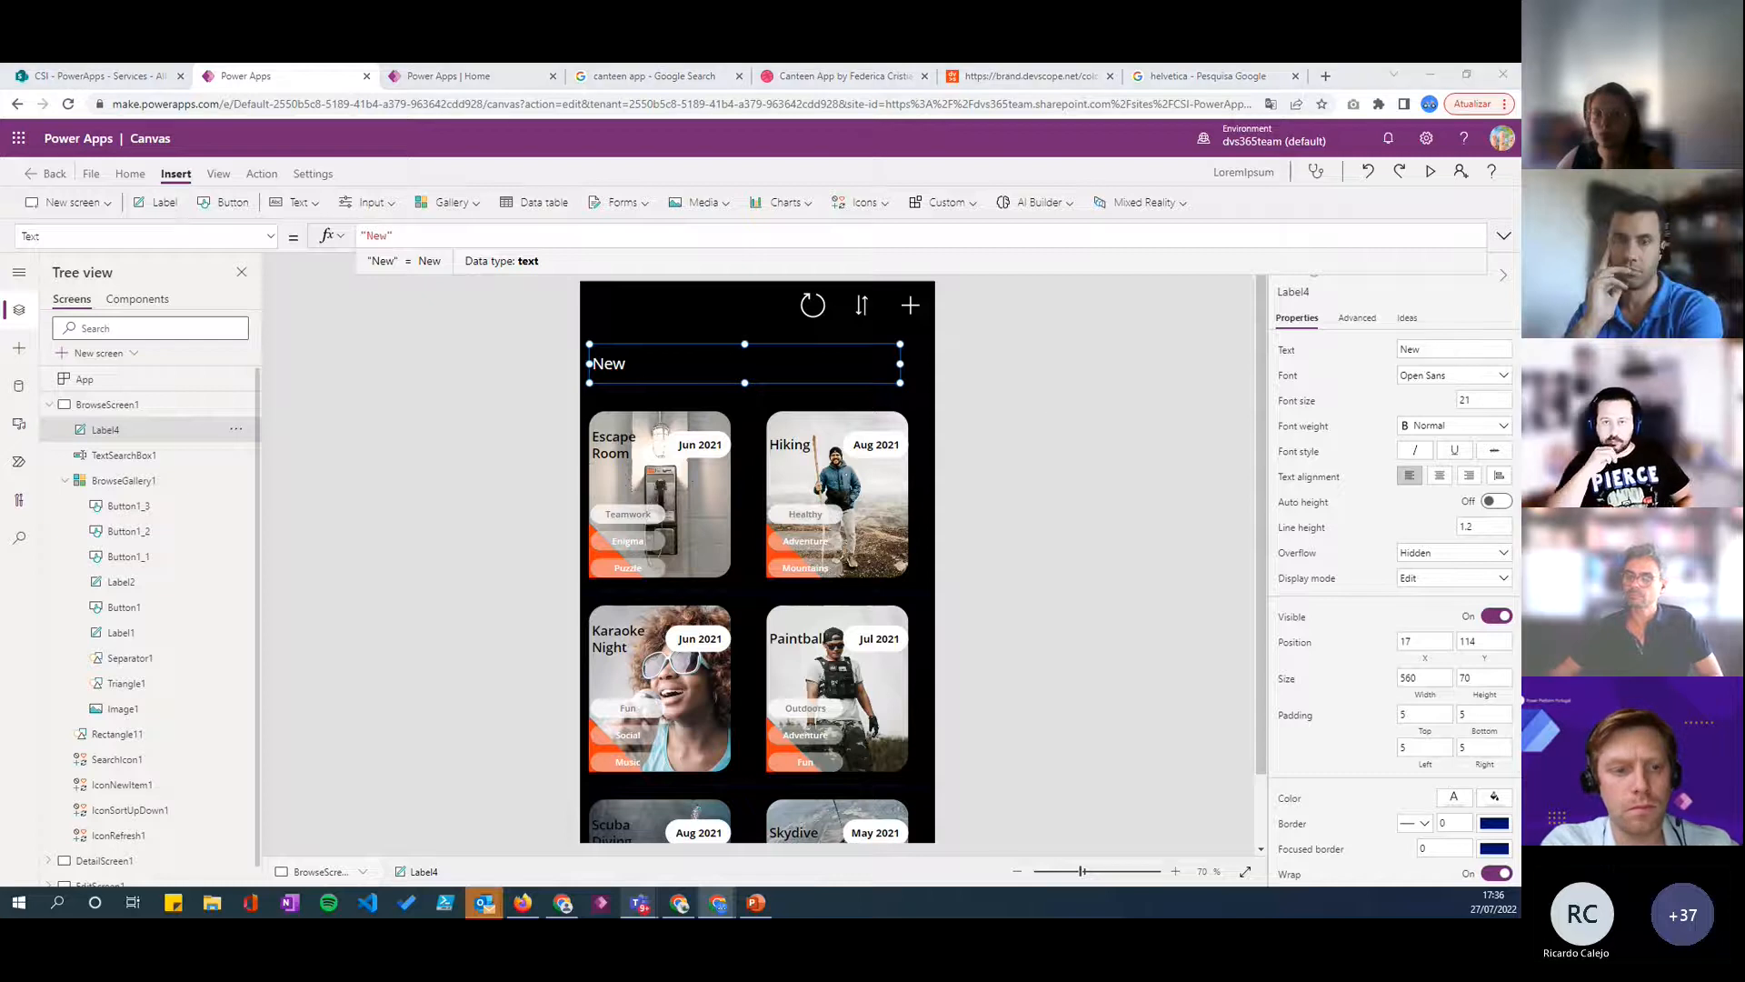
left_click(1483, 404)
key("BackSpace")
type("0")
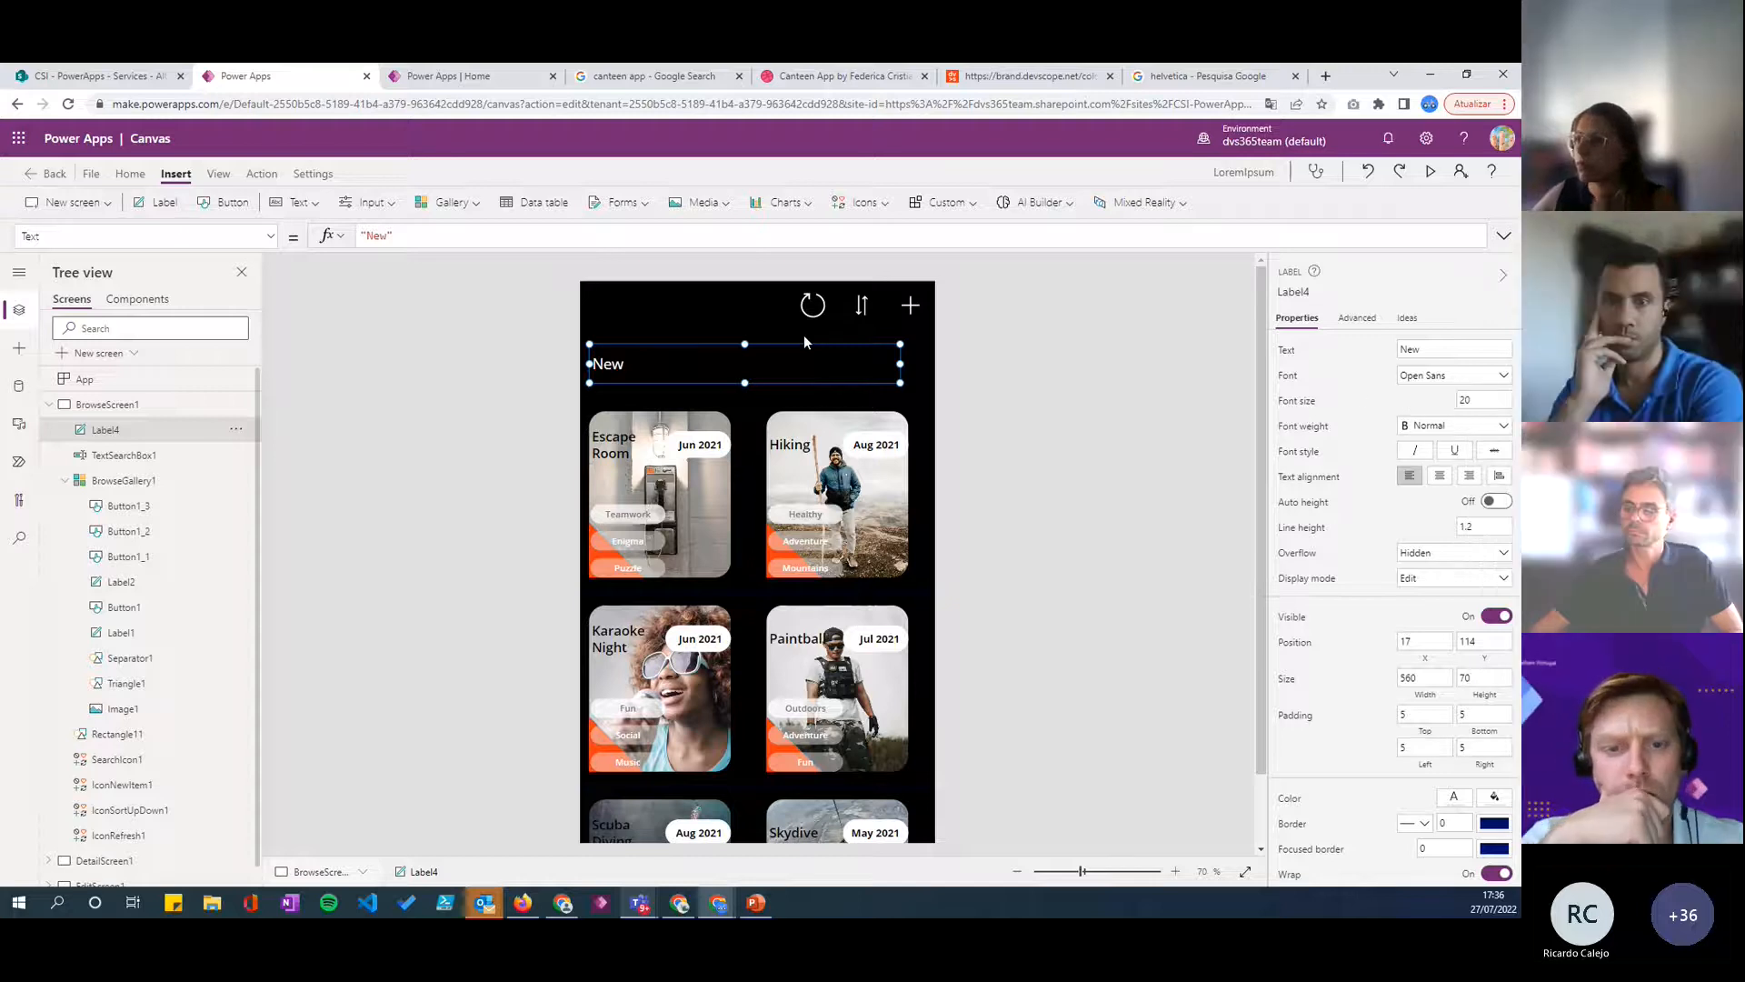
- Narrow the New label to about 130 wide and place it just above the first card, at about X 24, Y 140
left_click_drag(900, 364, 619, 373)
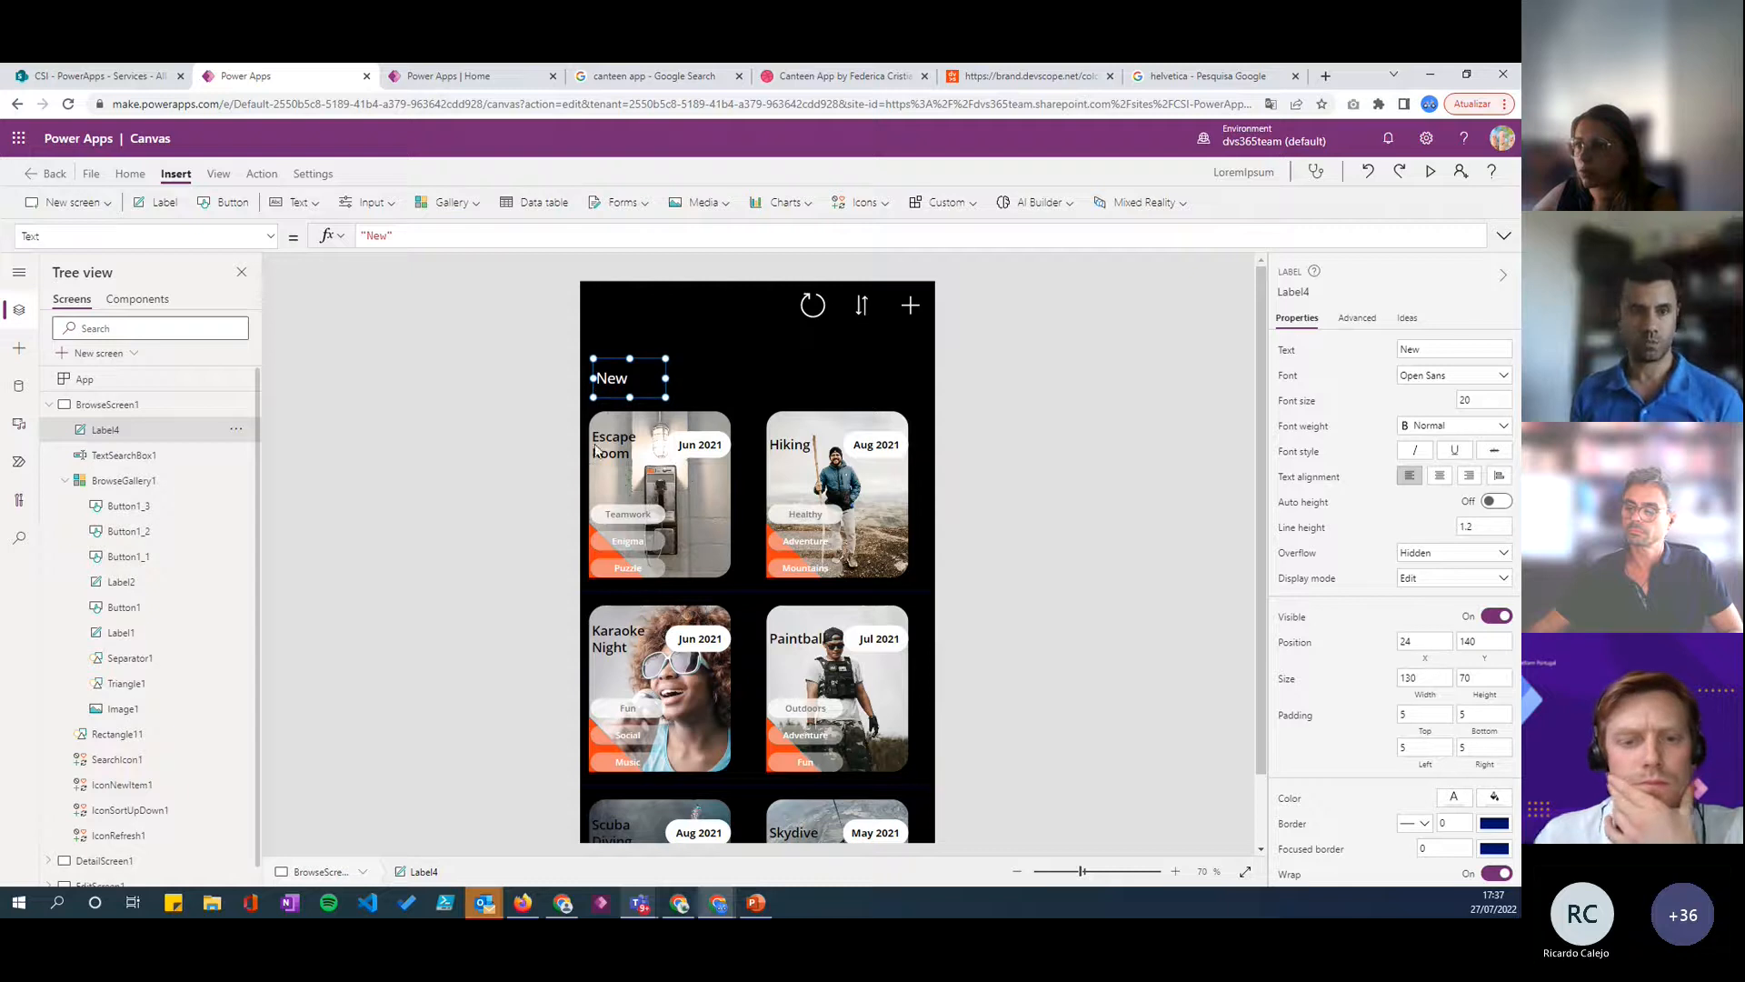
- Move the New label to about X 22, Y 114 and duplicate it, placing the copy beside it at about X 139, Y 114
left_click_drag(611, 381, 611, 367)
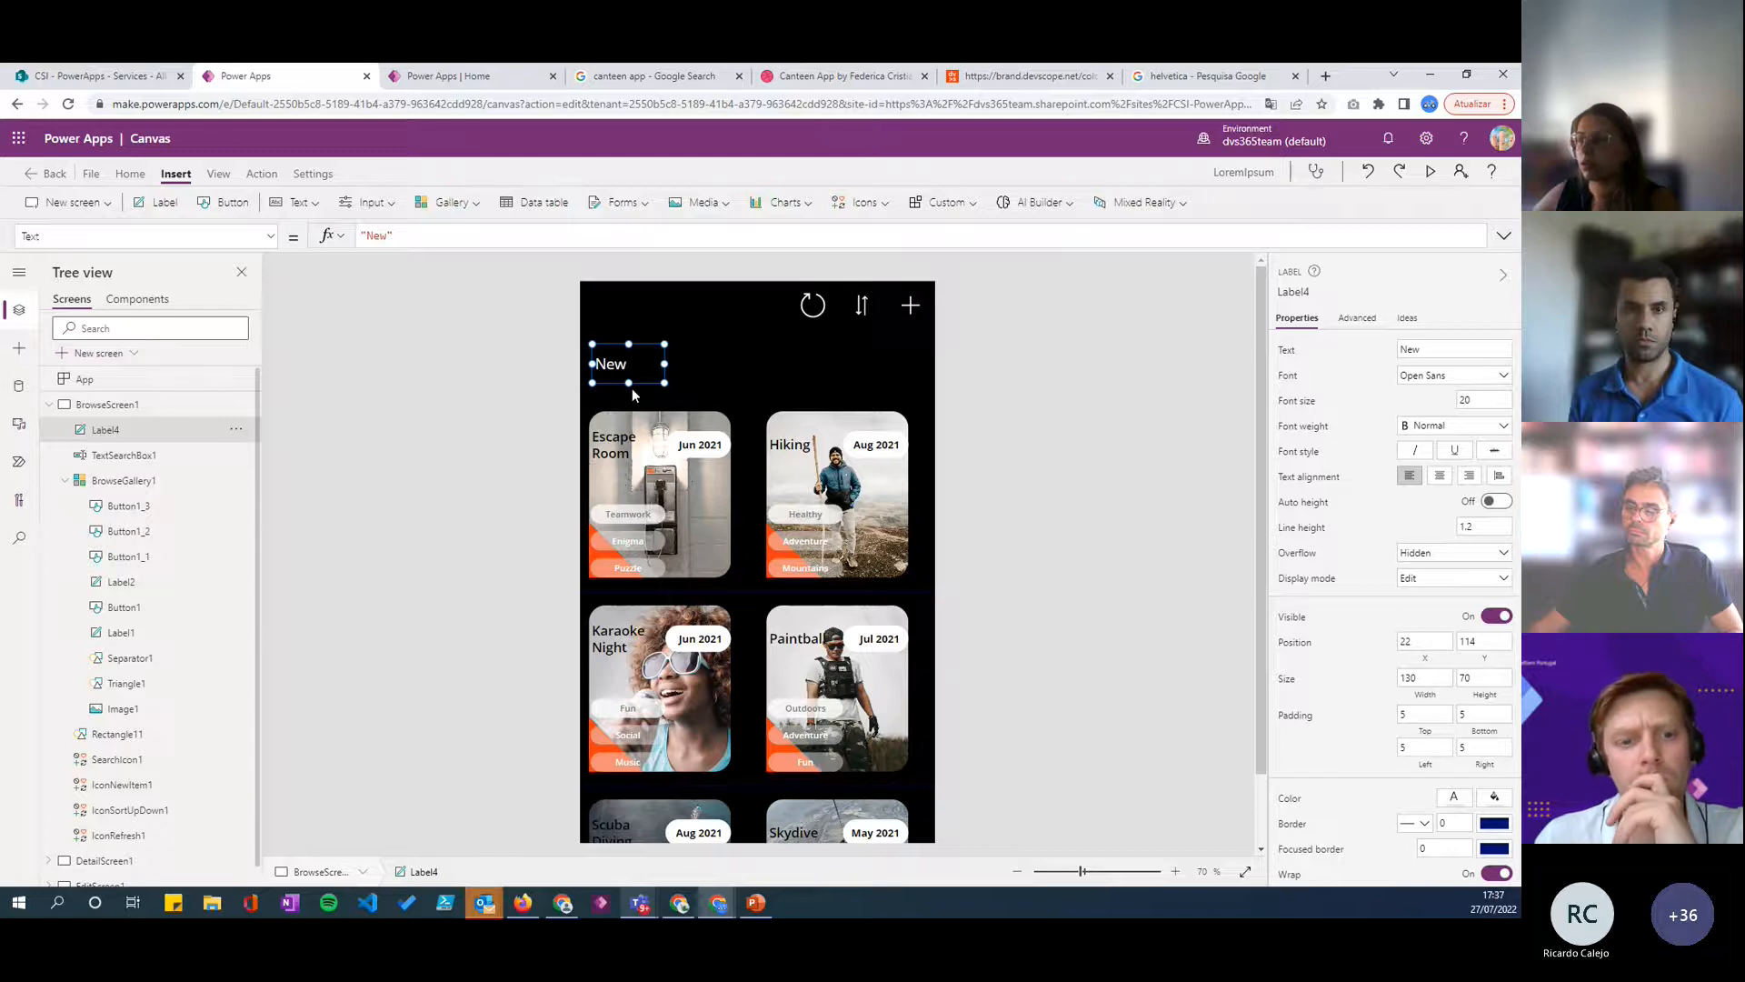
key("ctrl+c")
key("ctrl+v")
left_click_drag(619, 365, 678, 365)
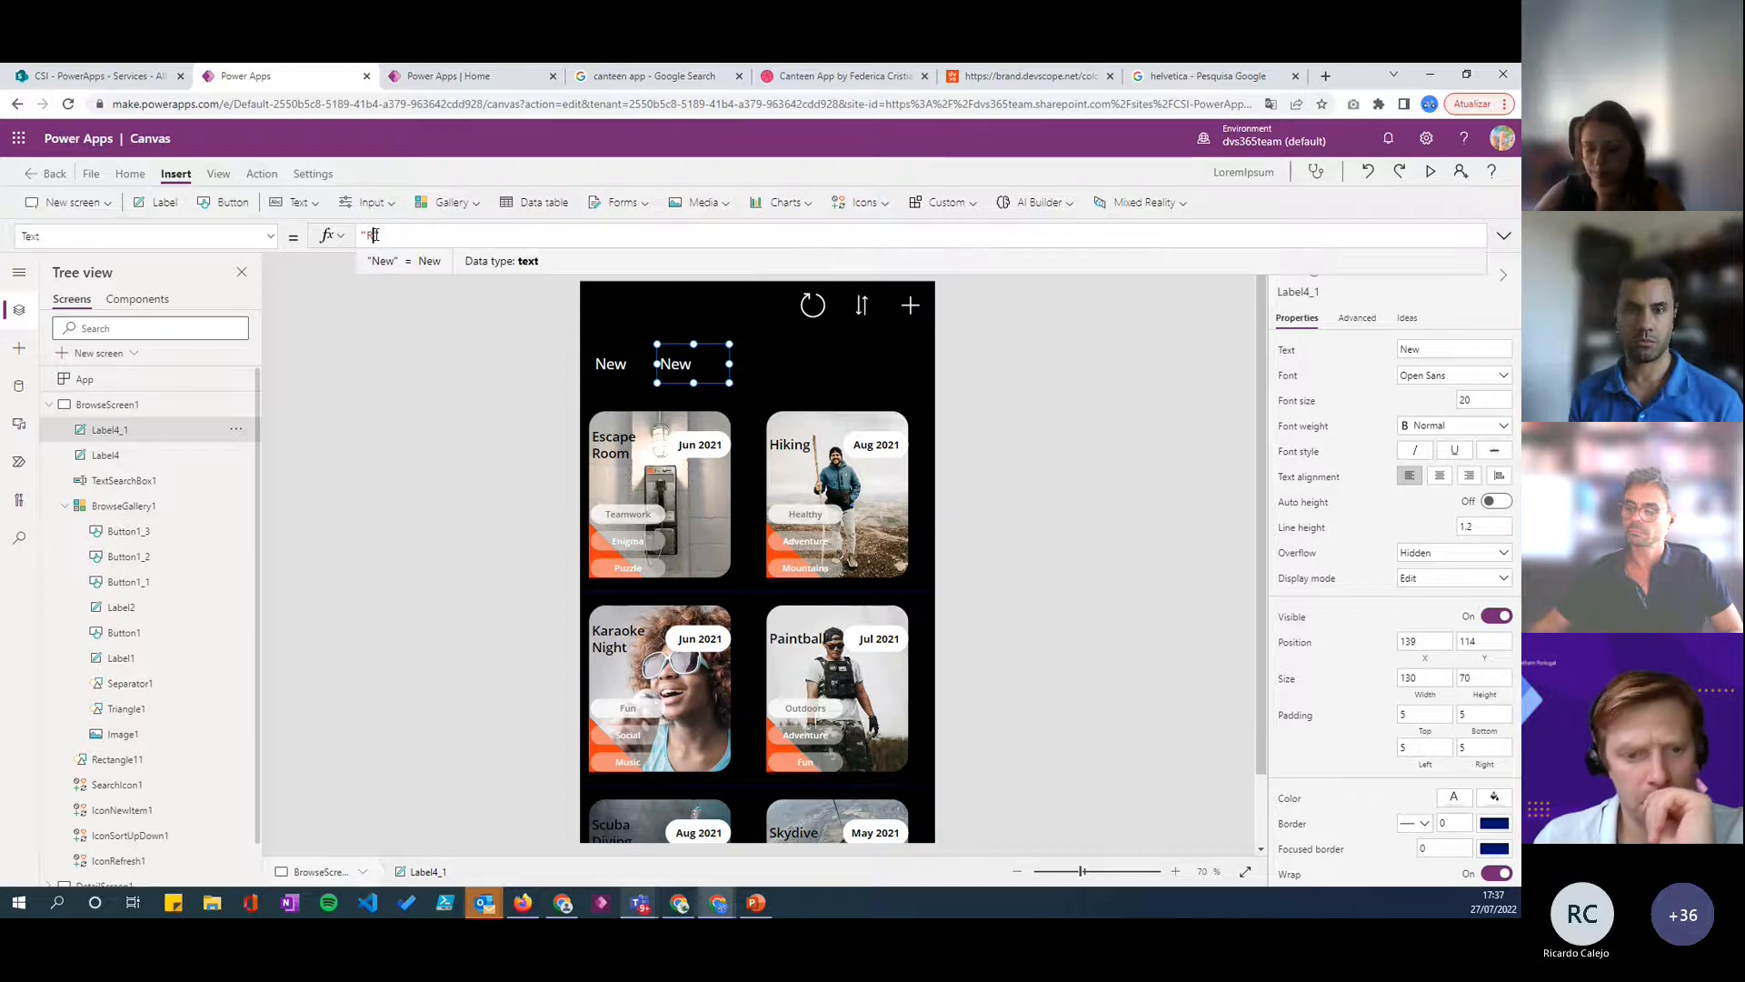
- Set the copied label's text to "Recomended" and widen it to about 184 so the text fits on one line
type("ecome")
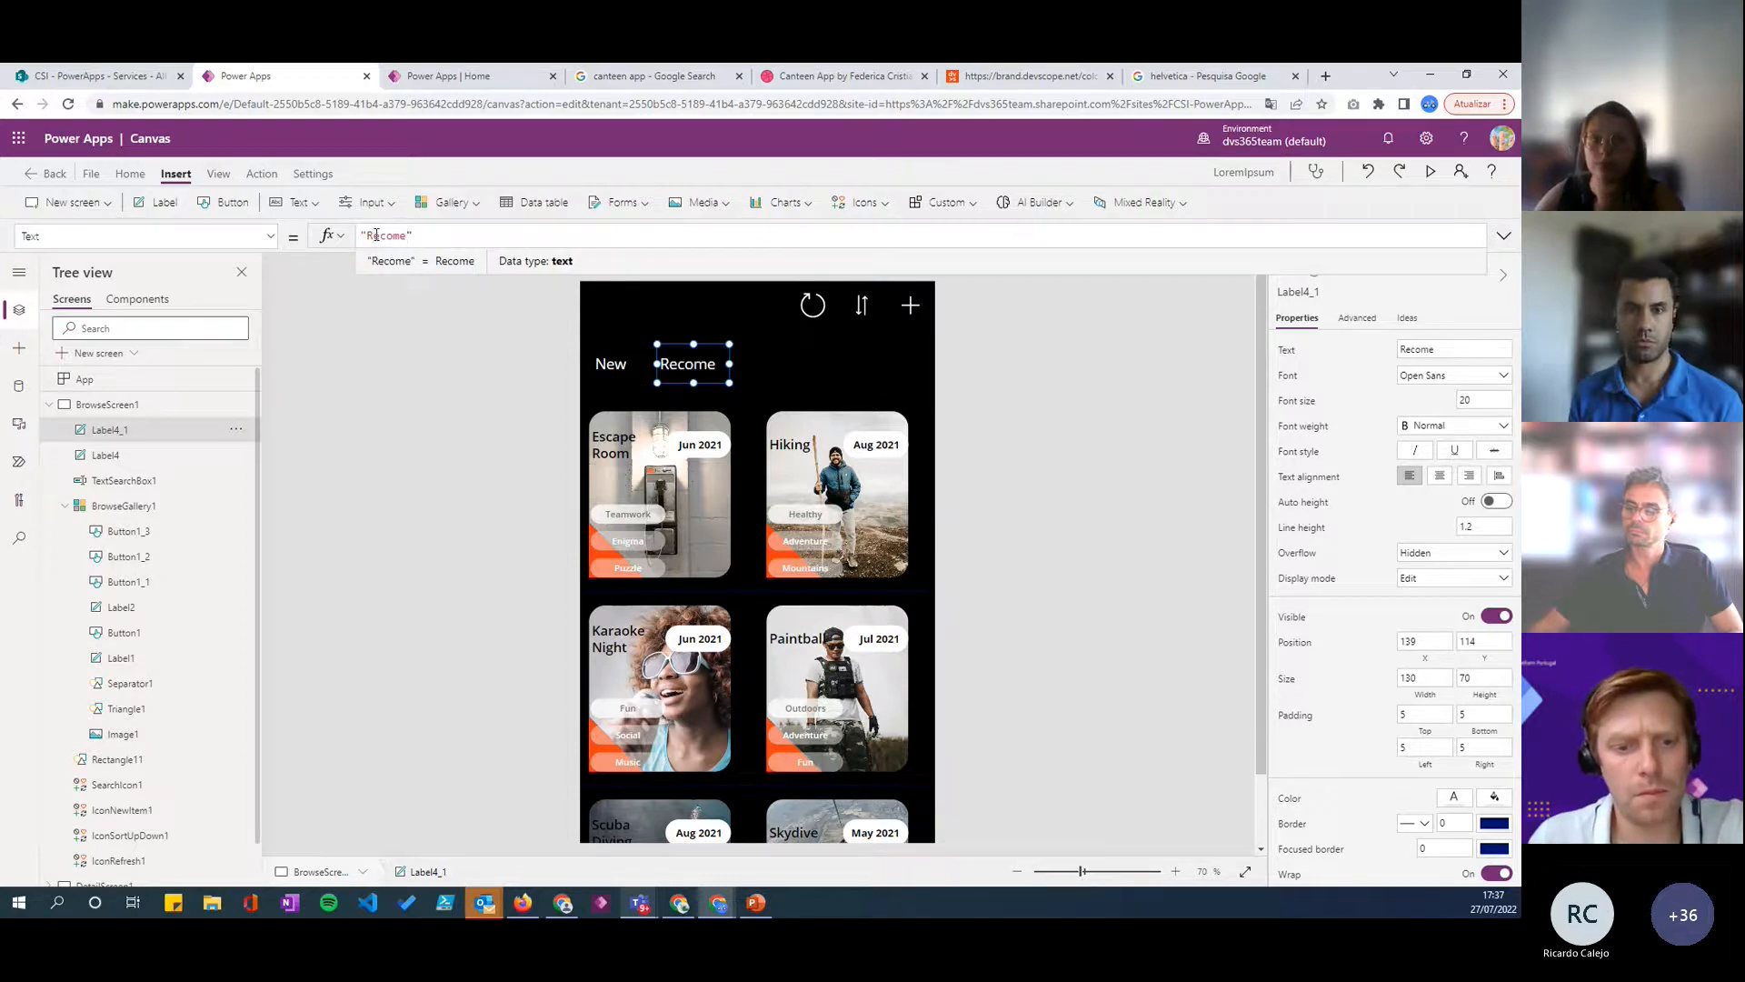
type("nded")
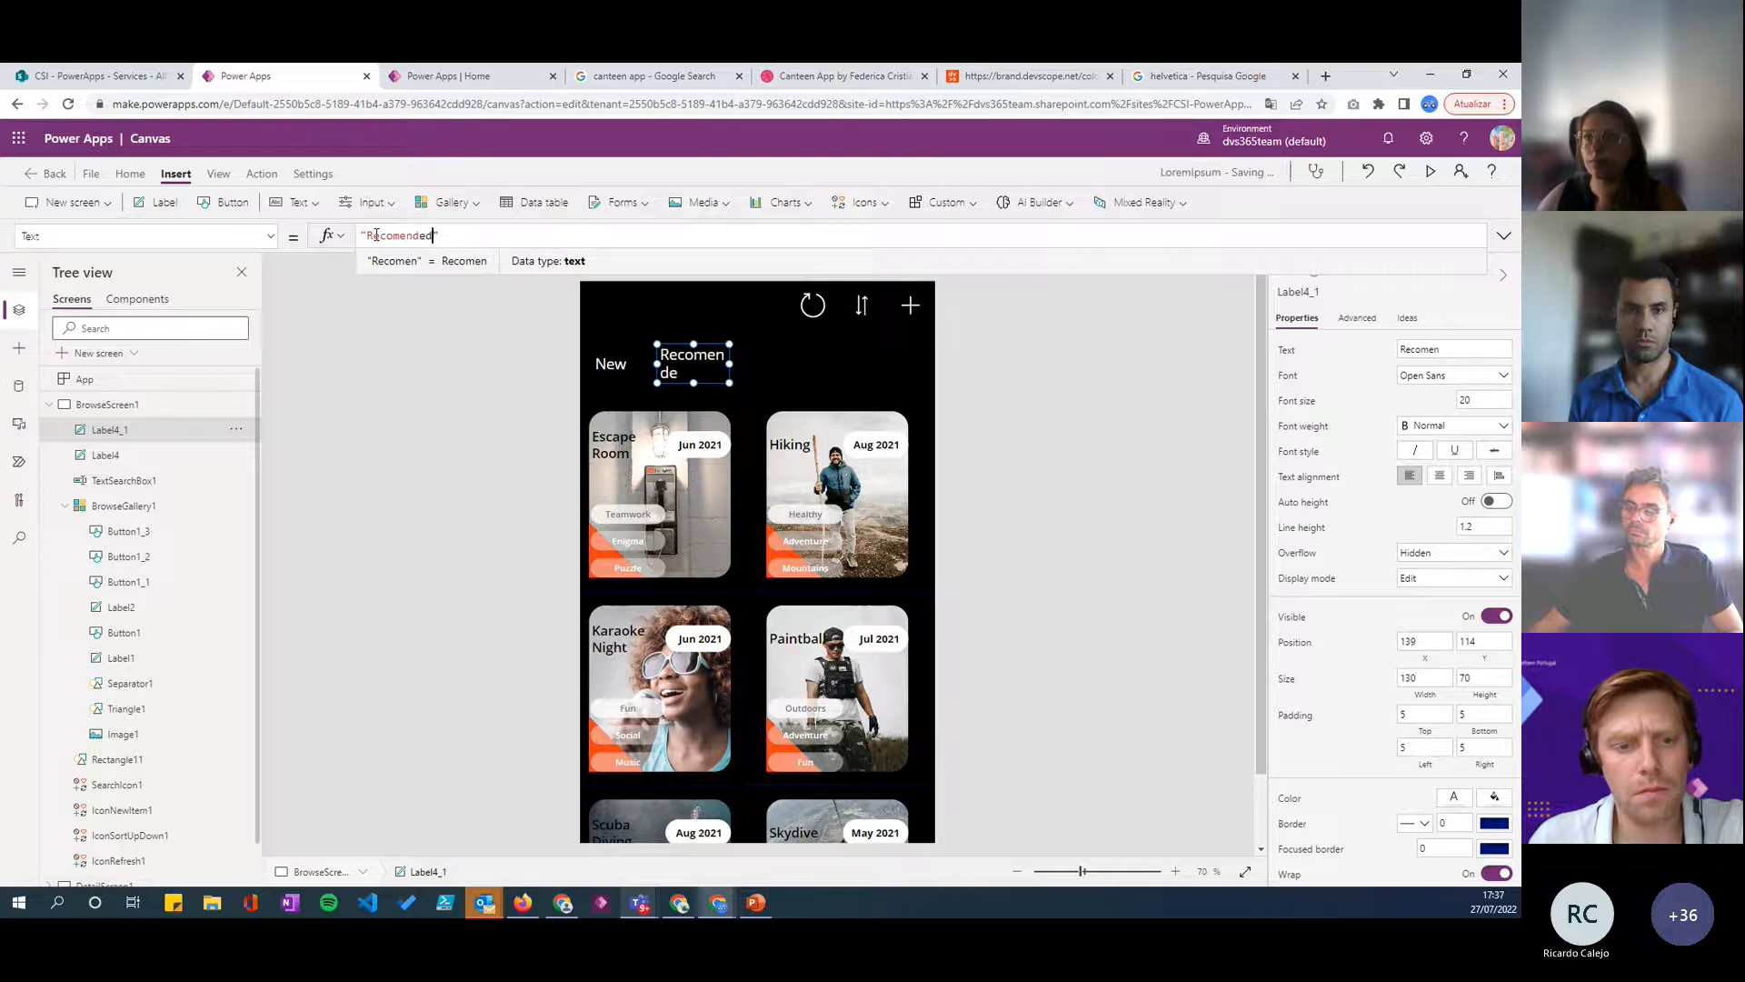
left_click_drag(730, 363, 762, 364)
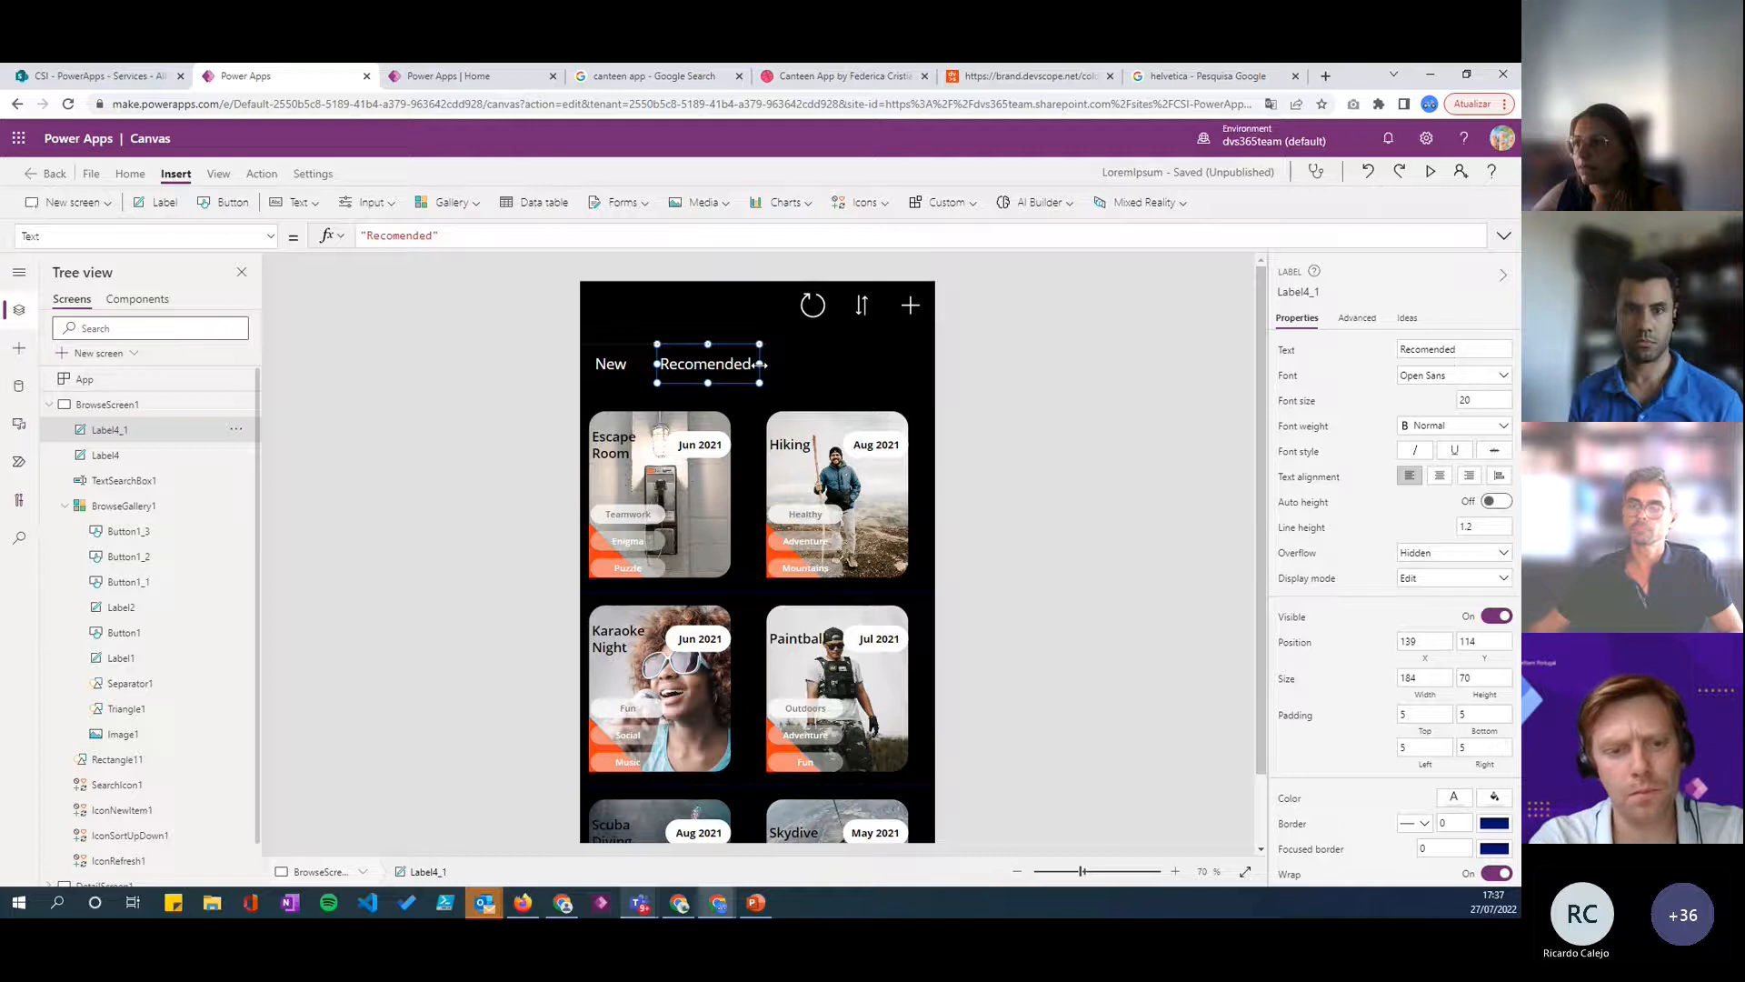
left_click(1052, 417)
left_click(732, 371)
left_click(626, 368)
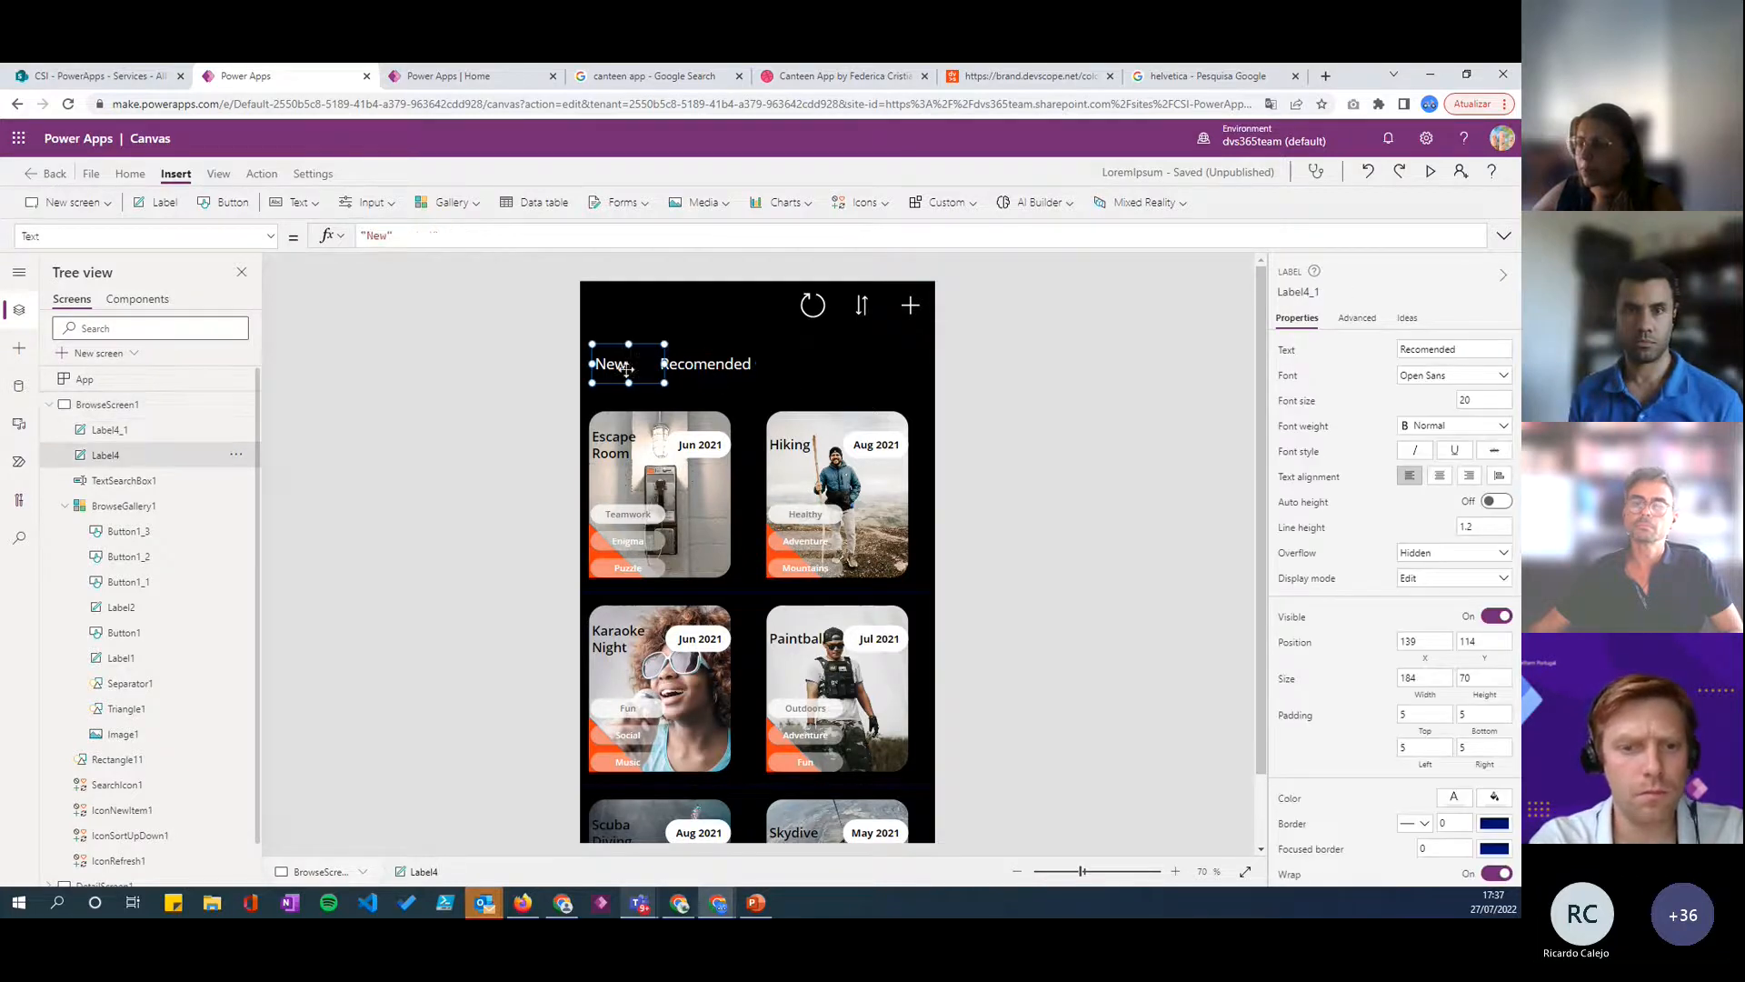
left_click(691, 370)
left_click(611, 365)
left_click(691, 368)
left_click(613, 367)
left_click(709, 366)
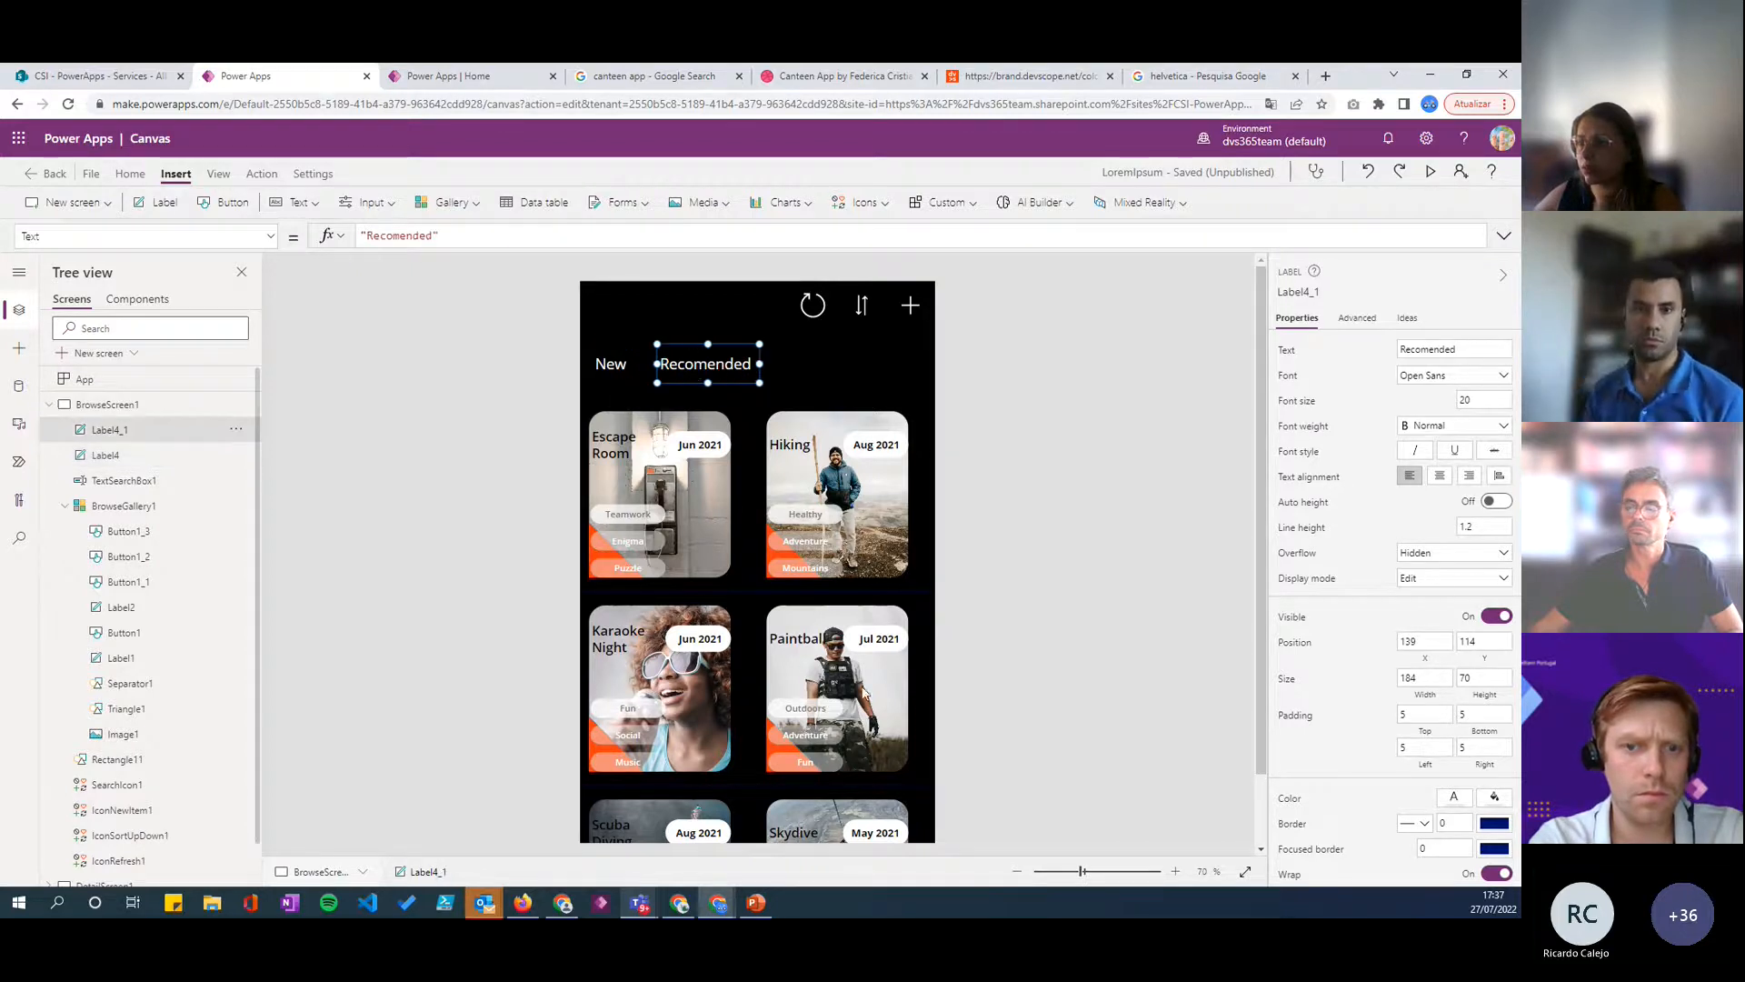
left_click(630, 369)
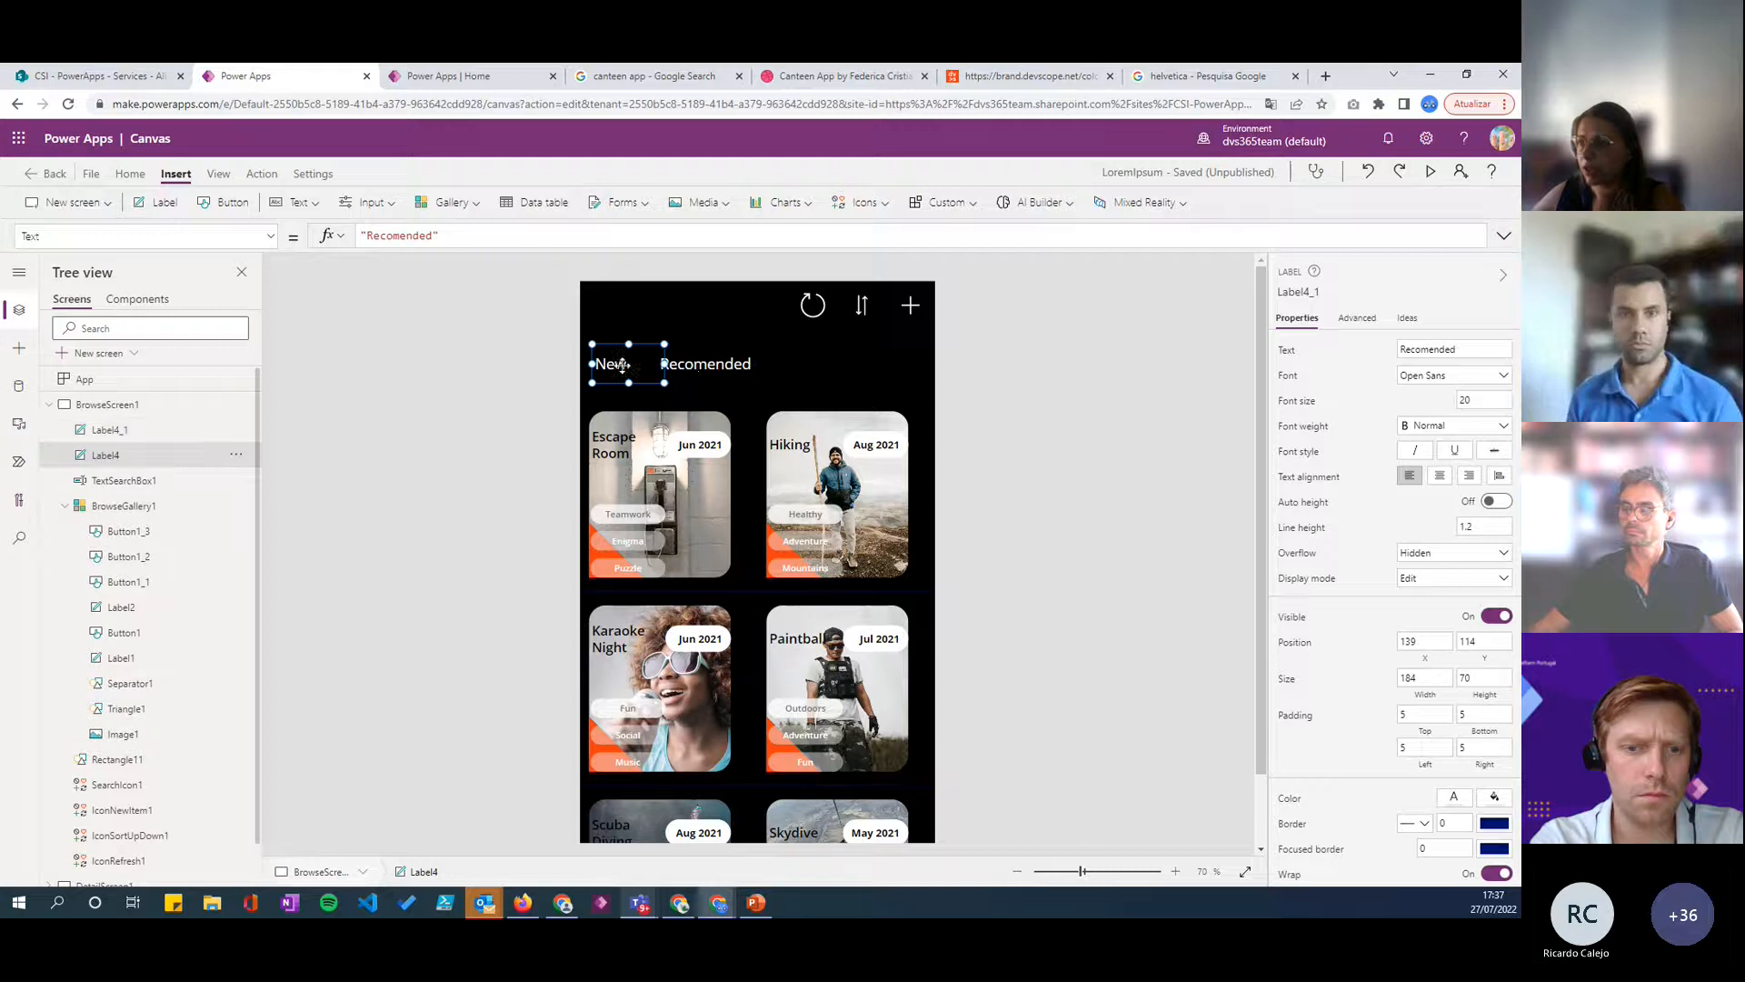
left_click(691, 368)
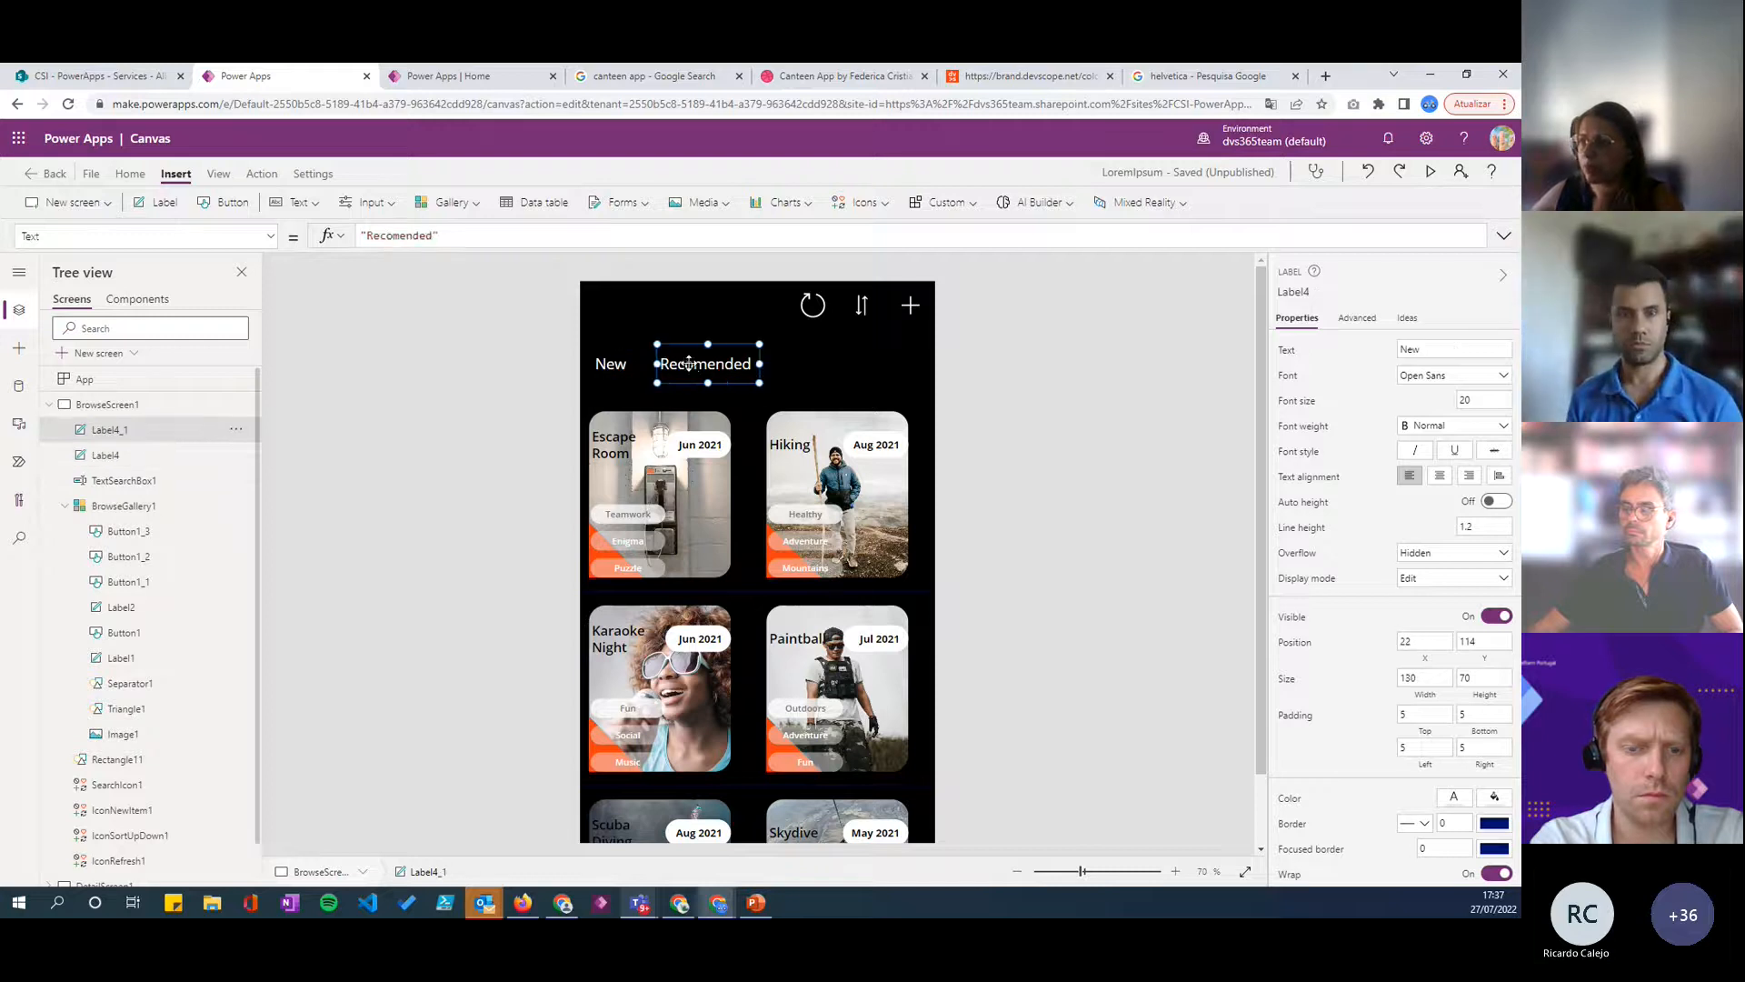
left_click(628, 363)
left_click(618, 363)
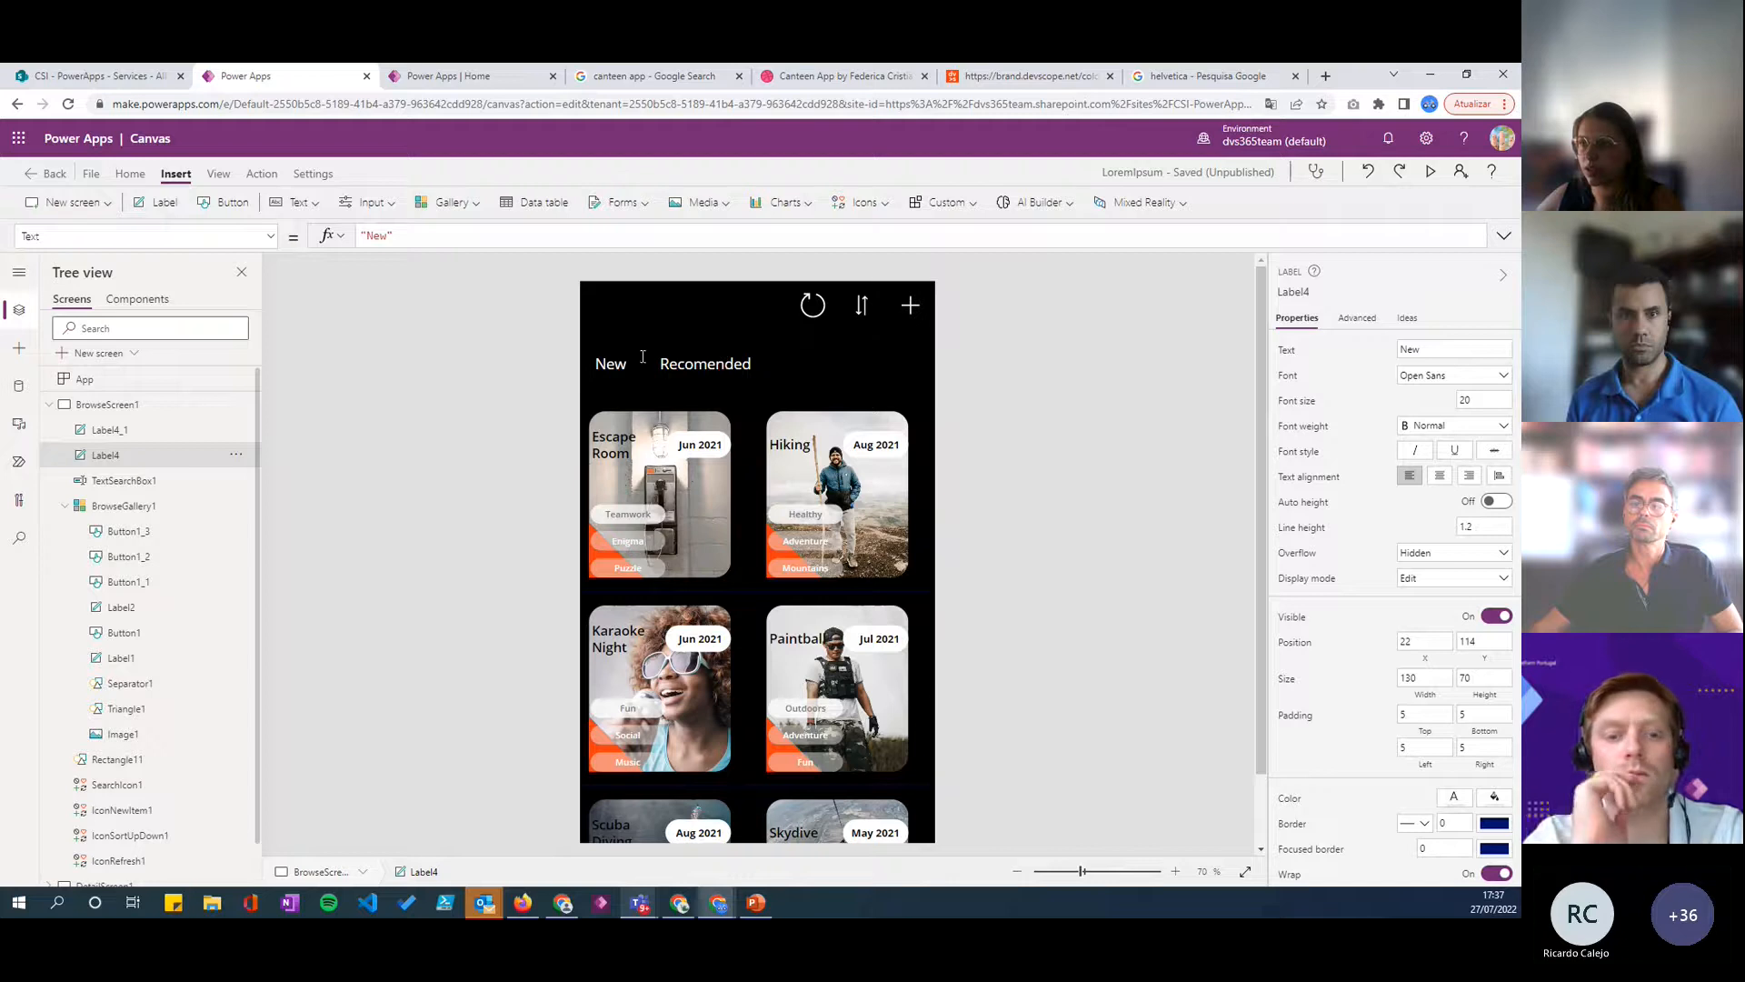
left_click(642, 357)
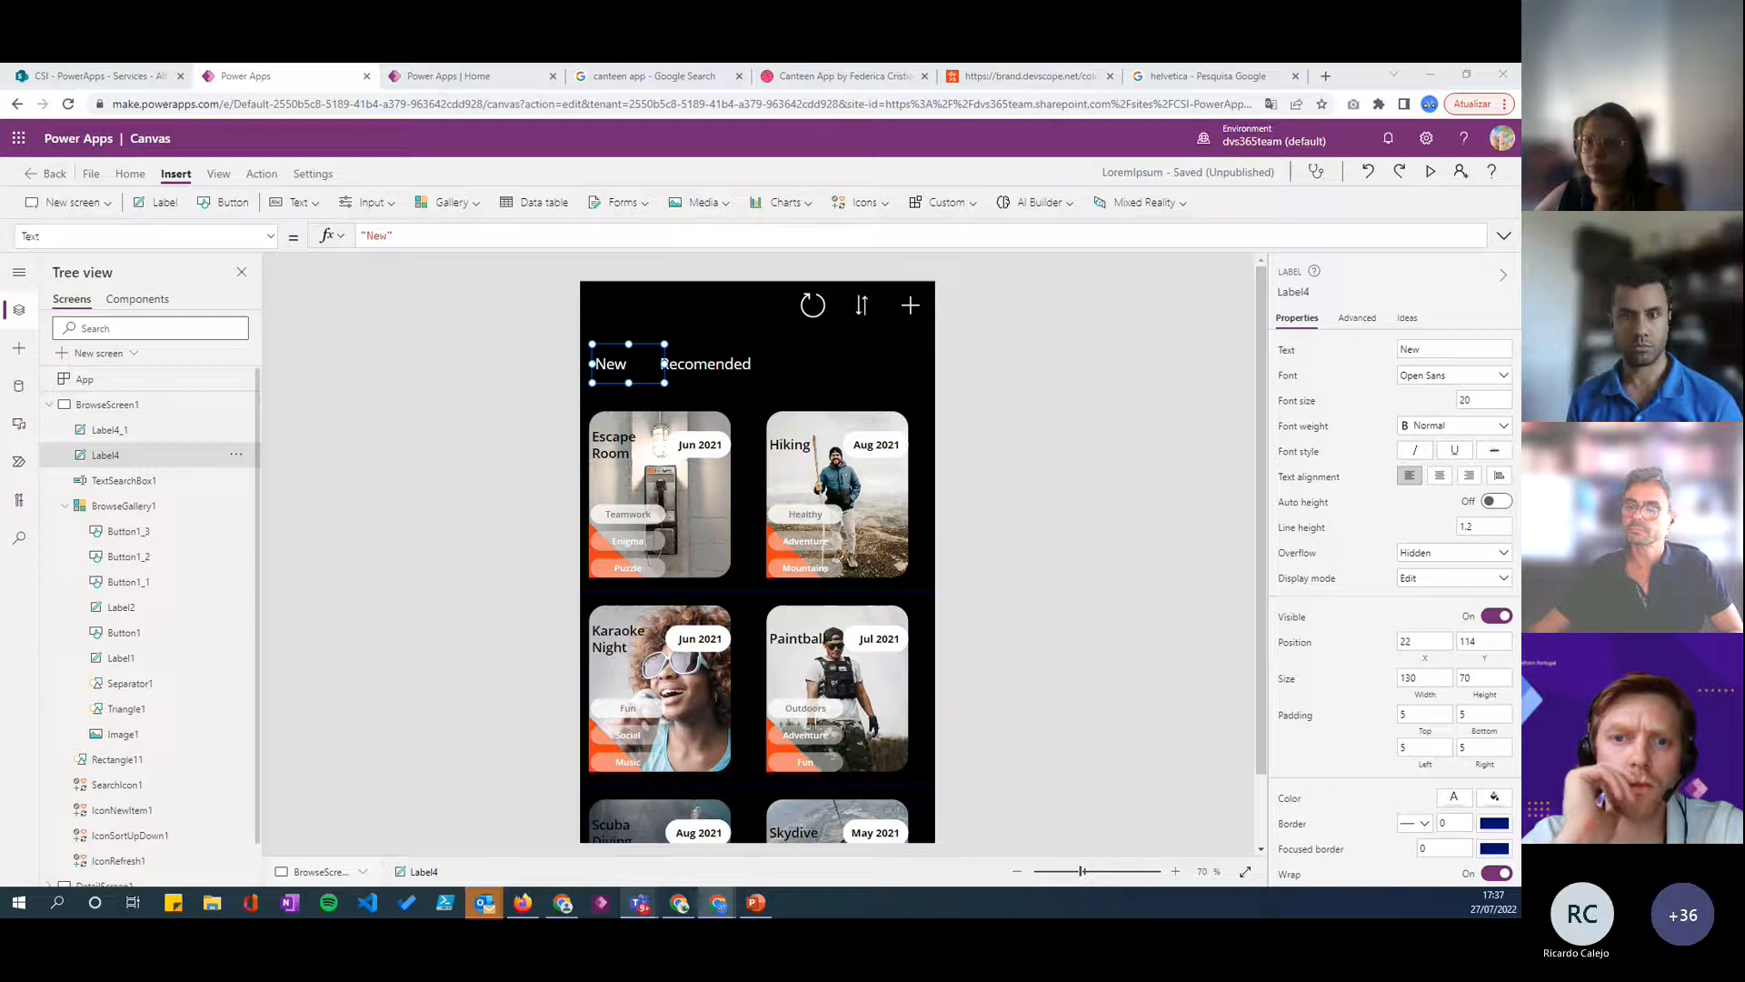
- Set the New label's OnSelect formula to Set(varNavegation, "New")
left_click(620, 365)
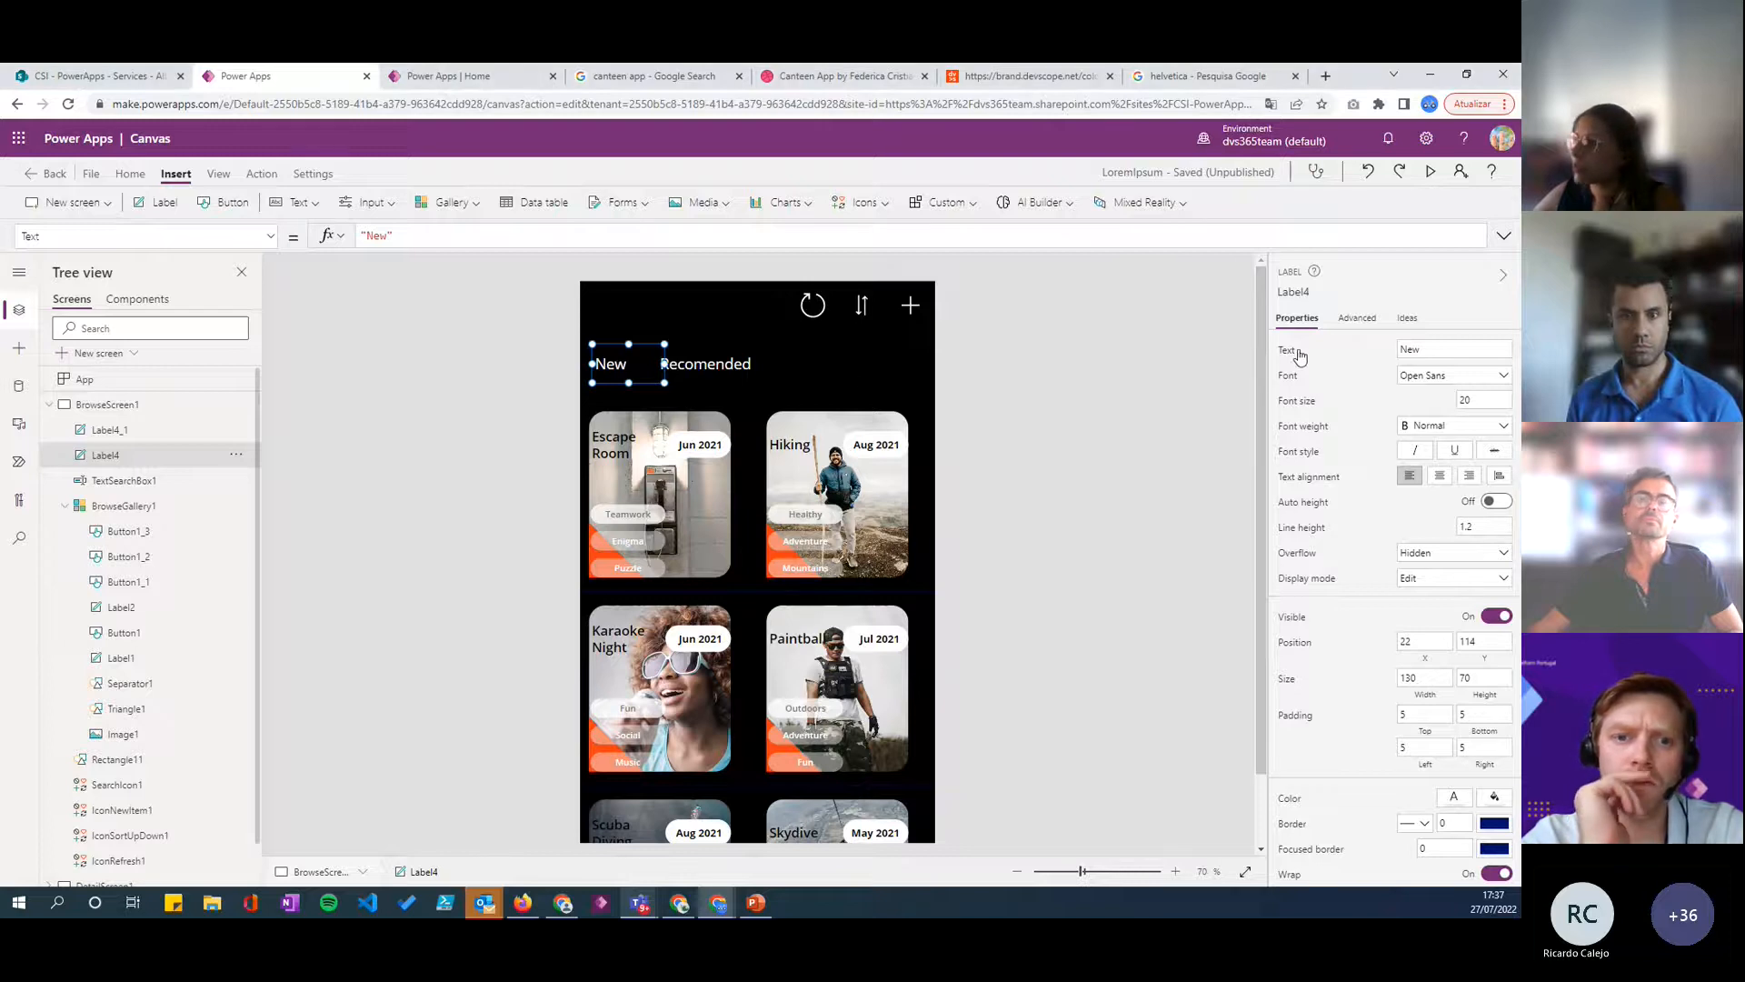
left_click(1371, 318)
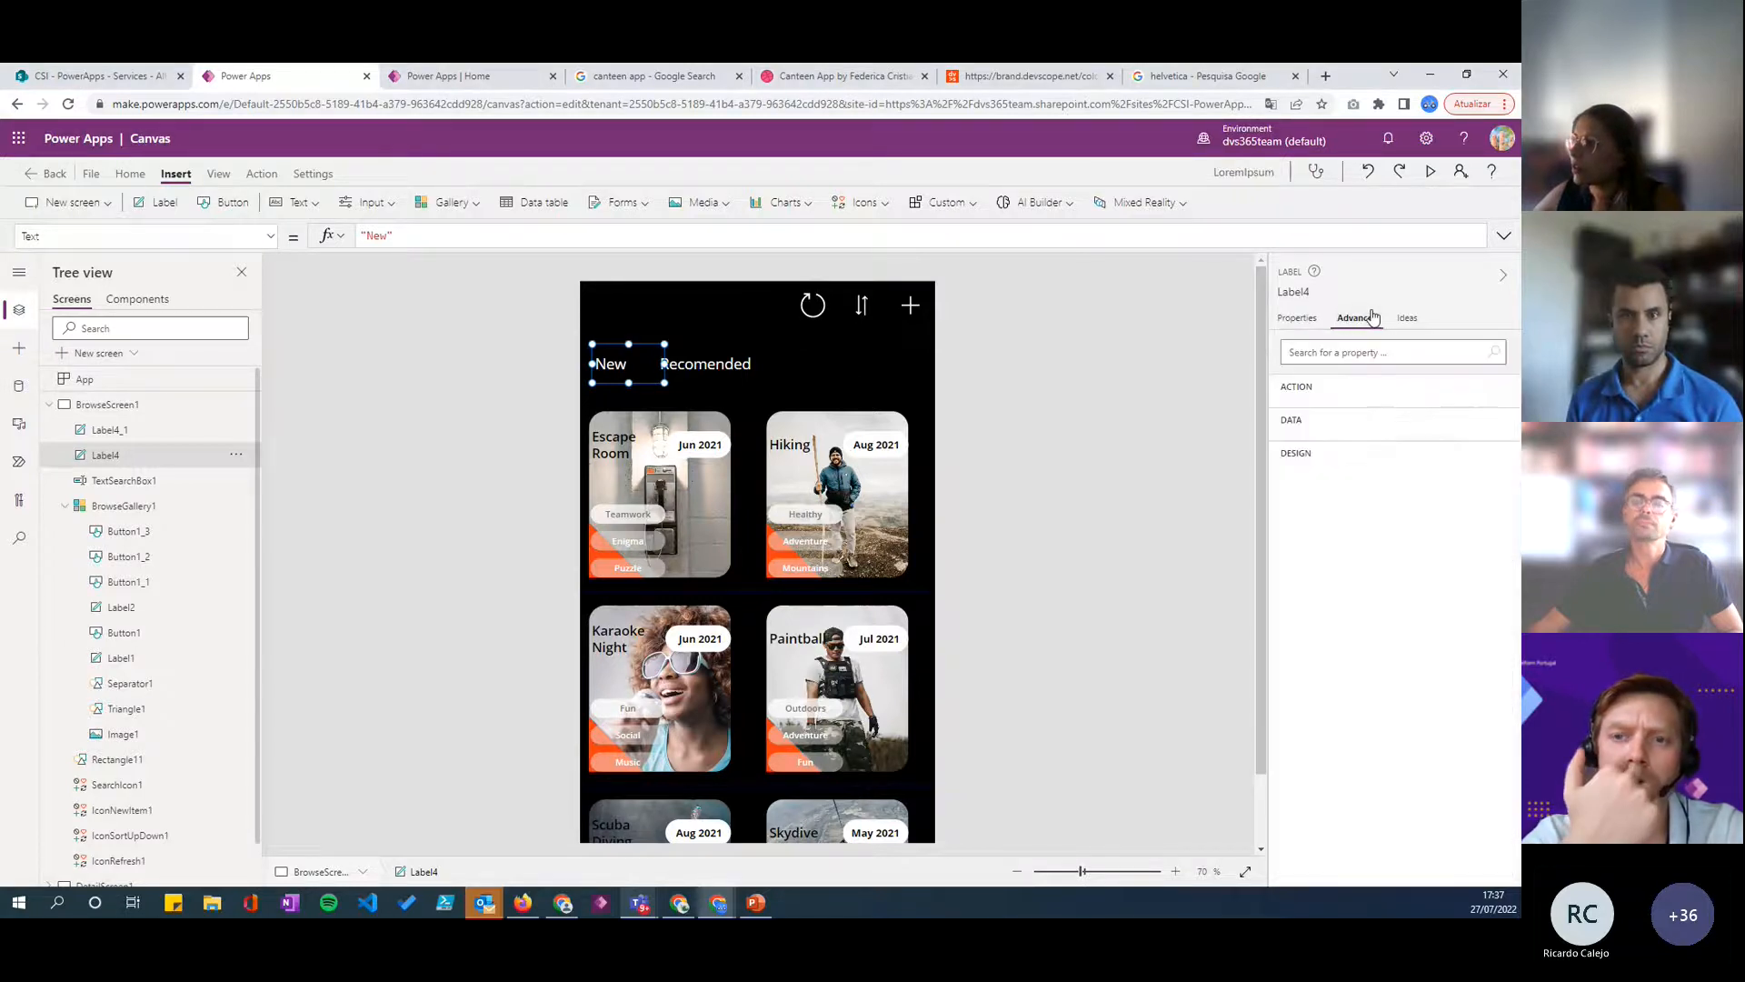
left_click(1300, 425)
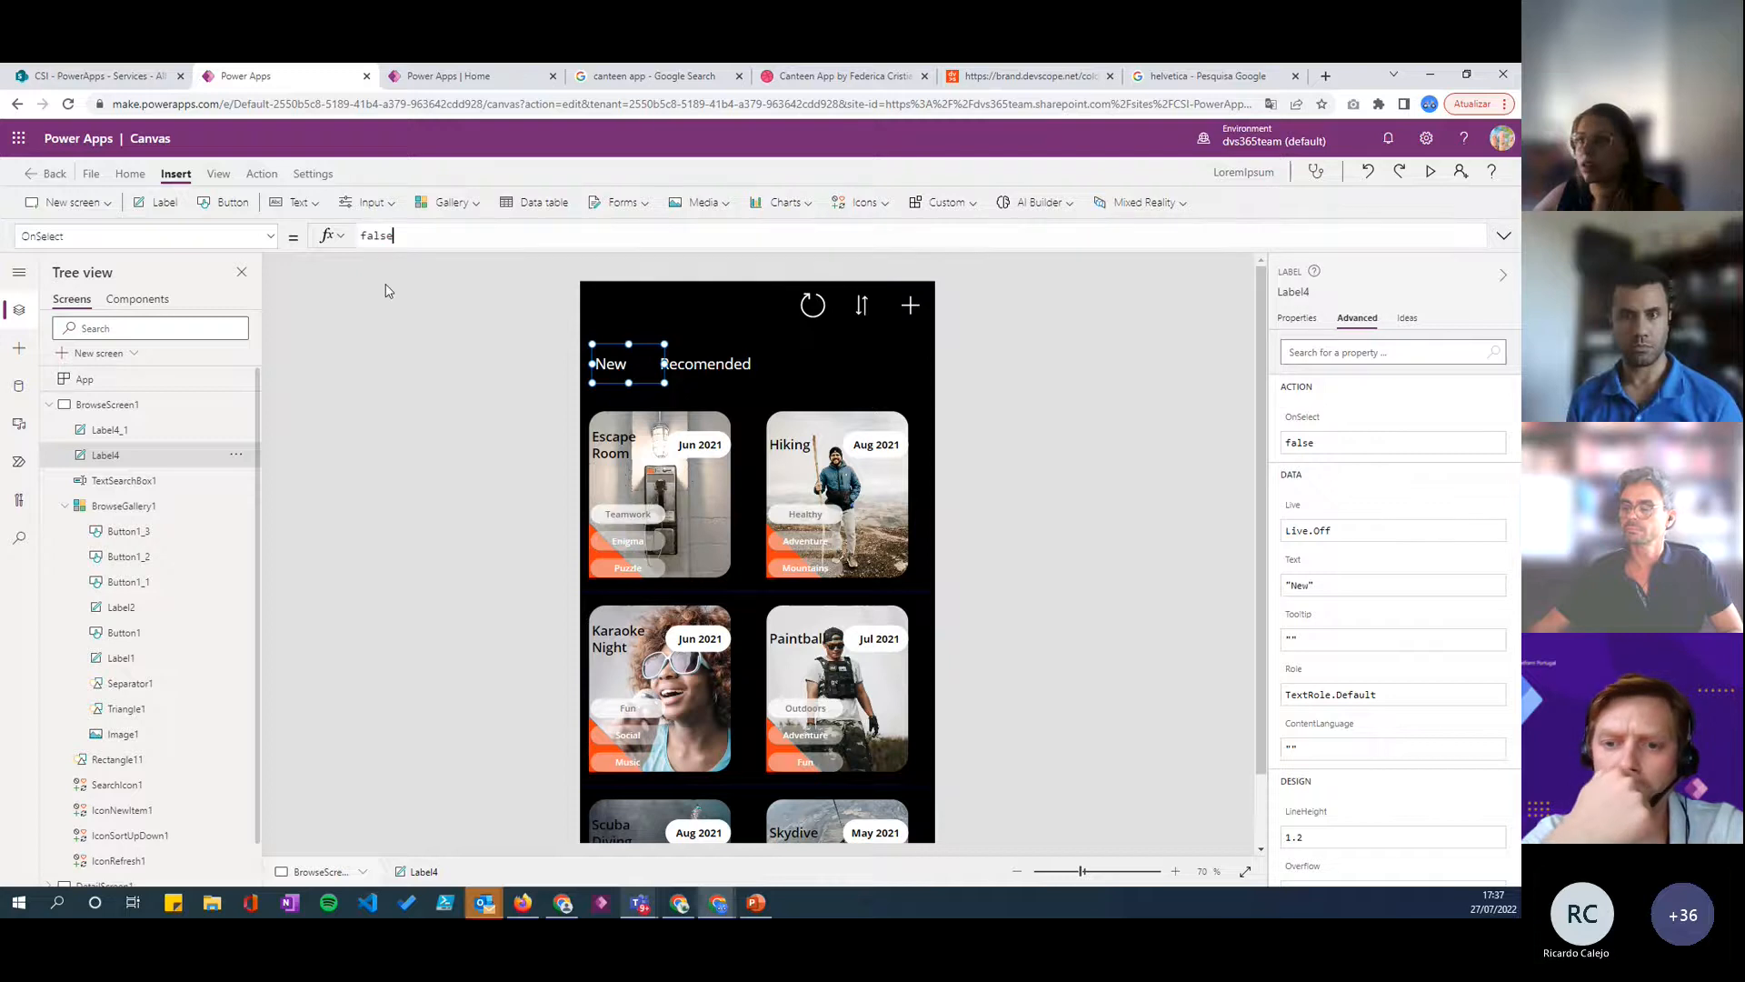
double_click(382, 236)
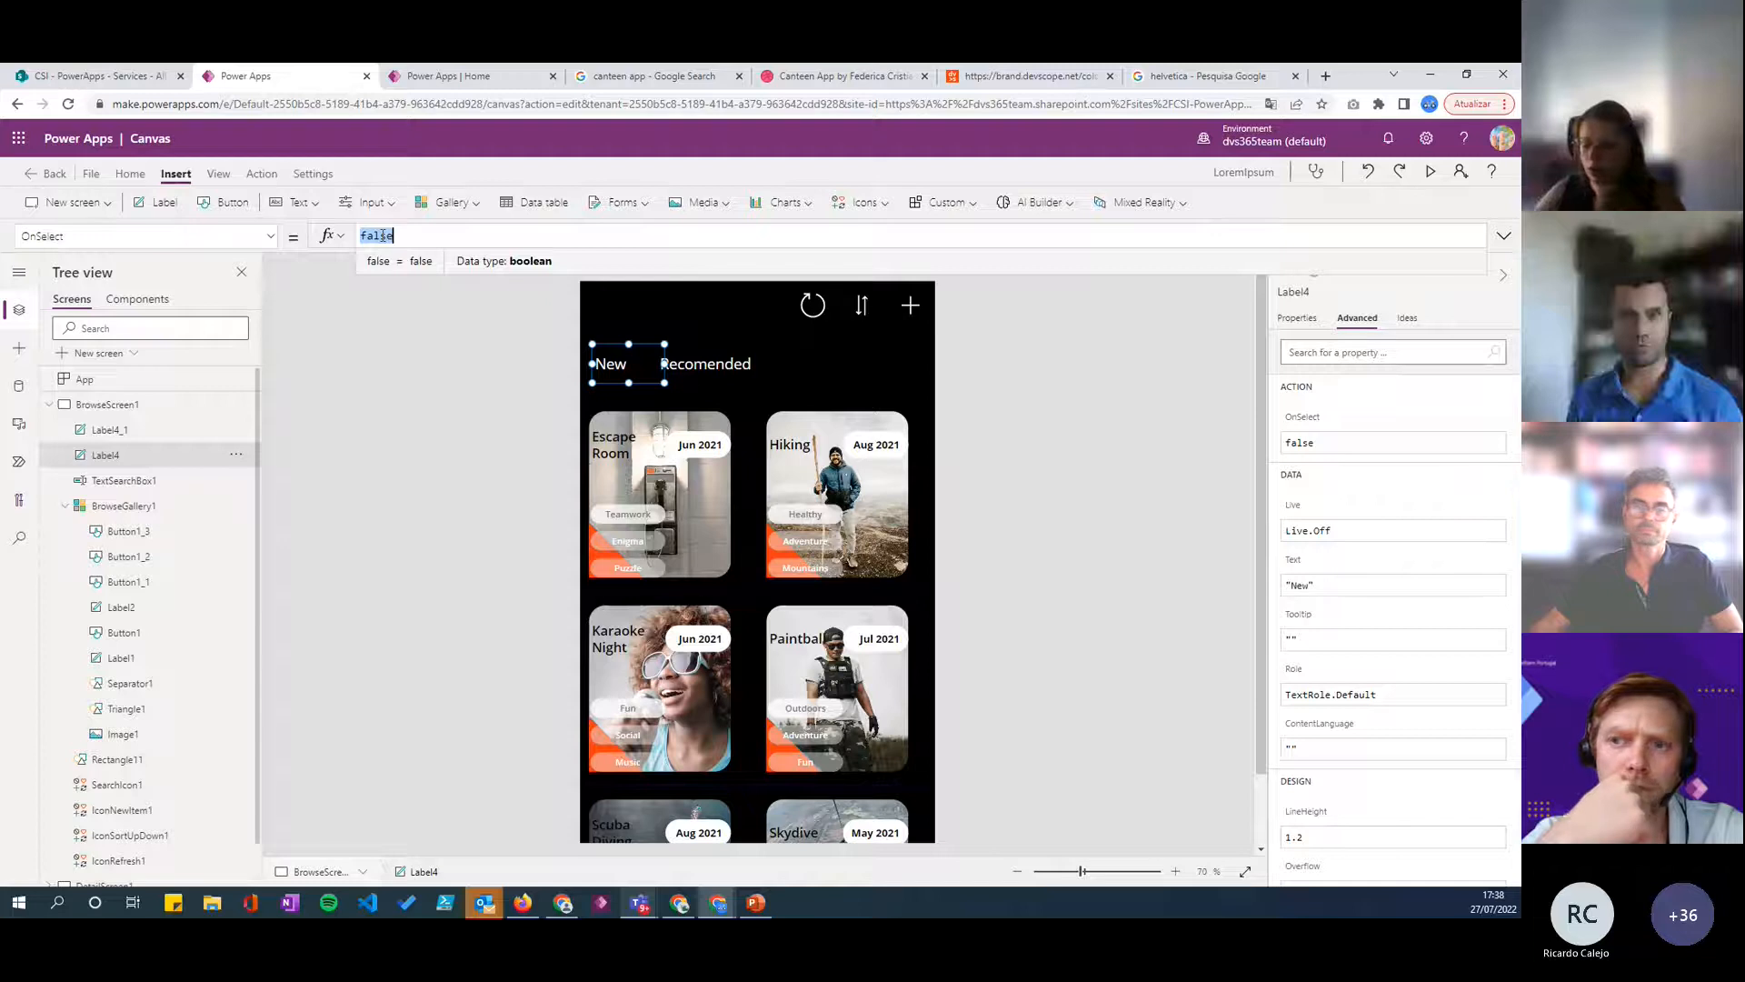
type("Set(")
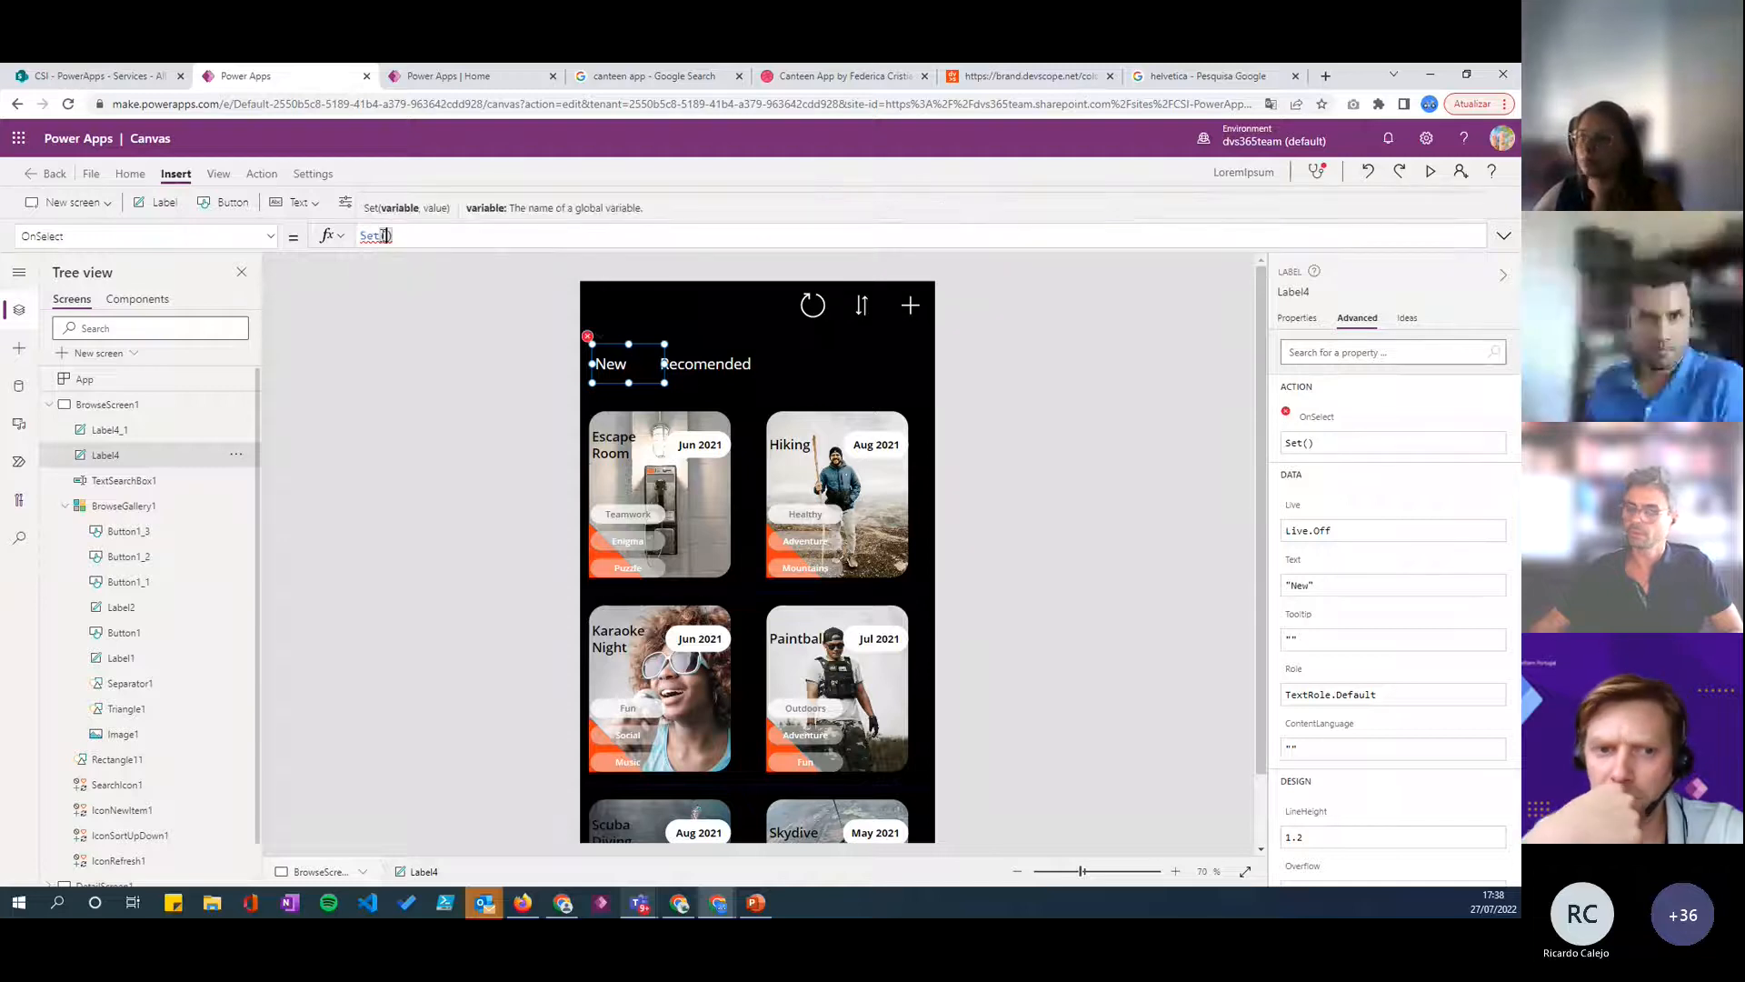
type("varNe")
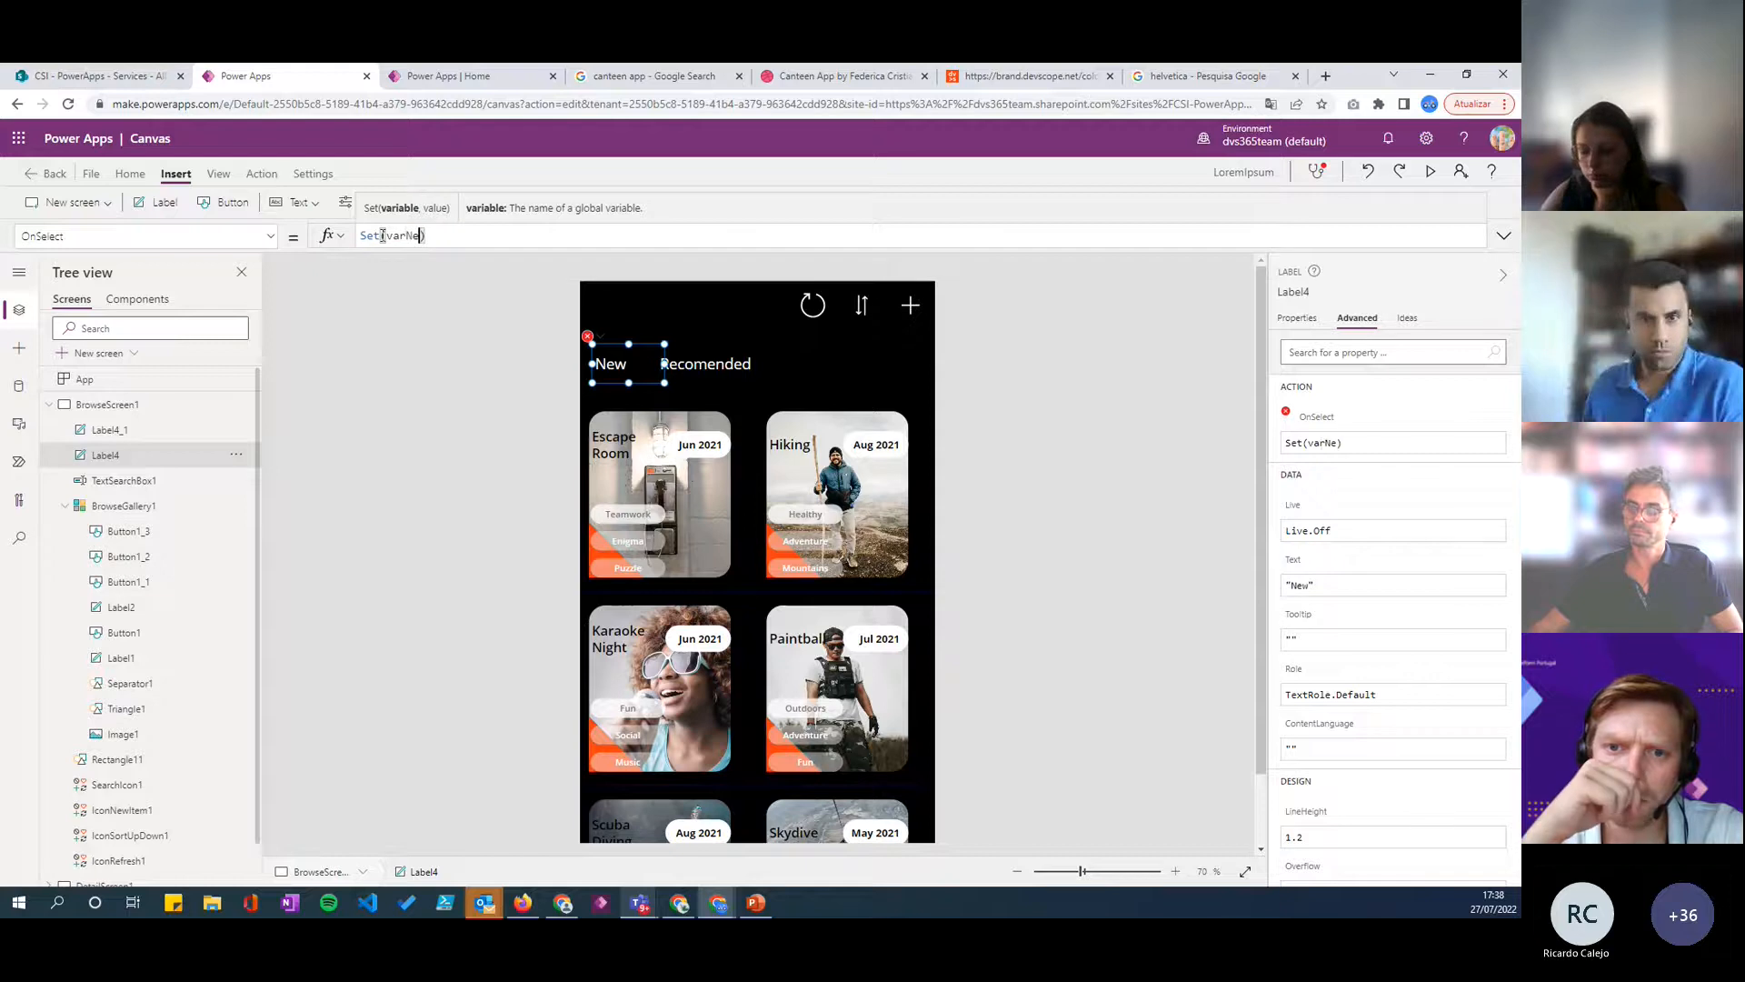
type("g")
key("BackSpace")
key("BackSpace")
type("a")
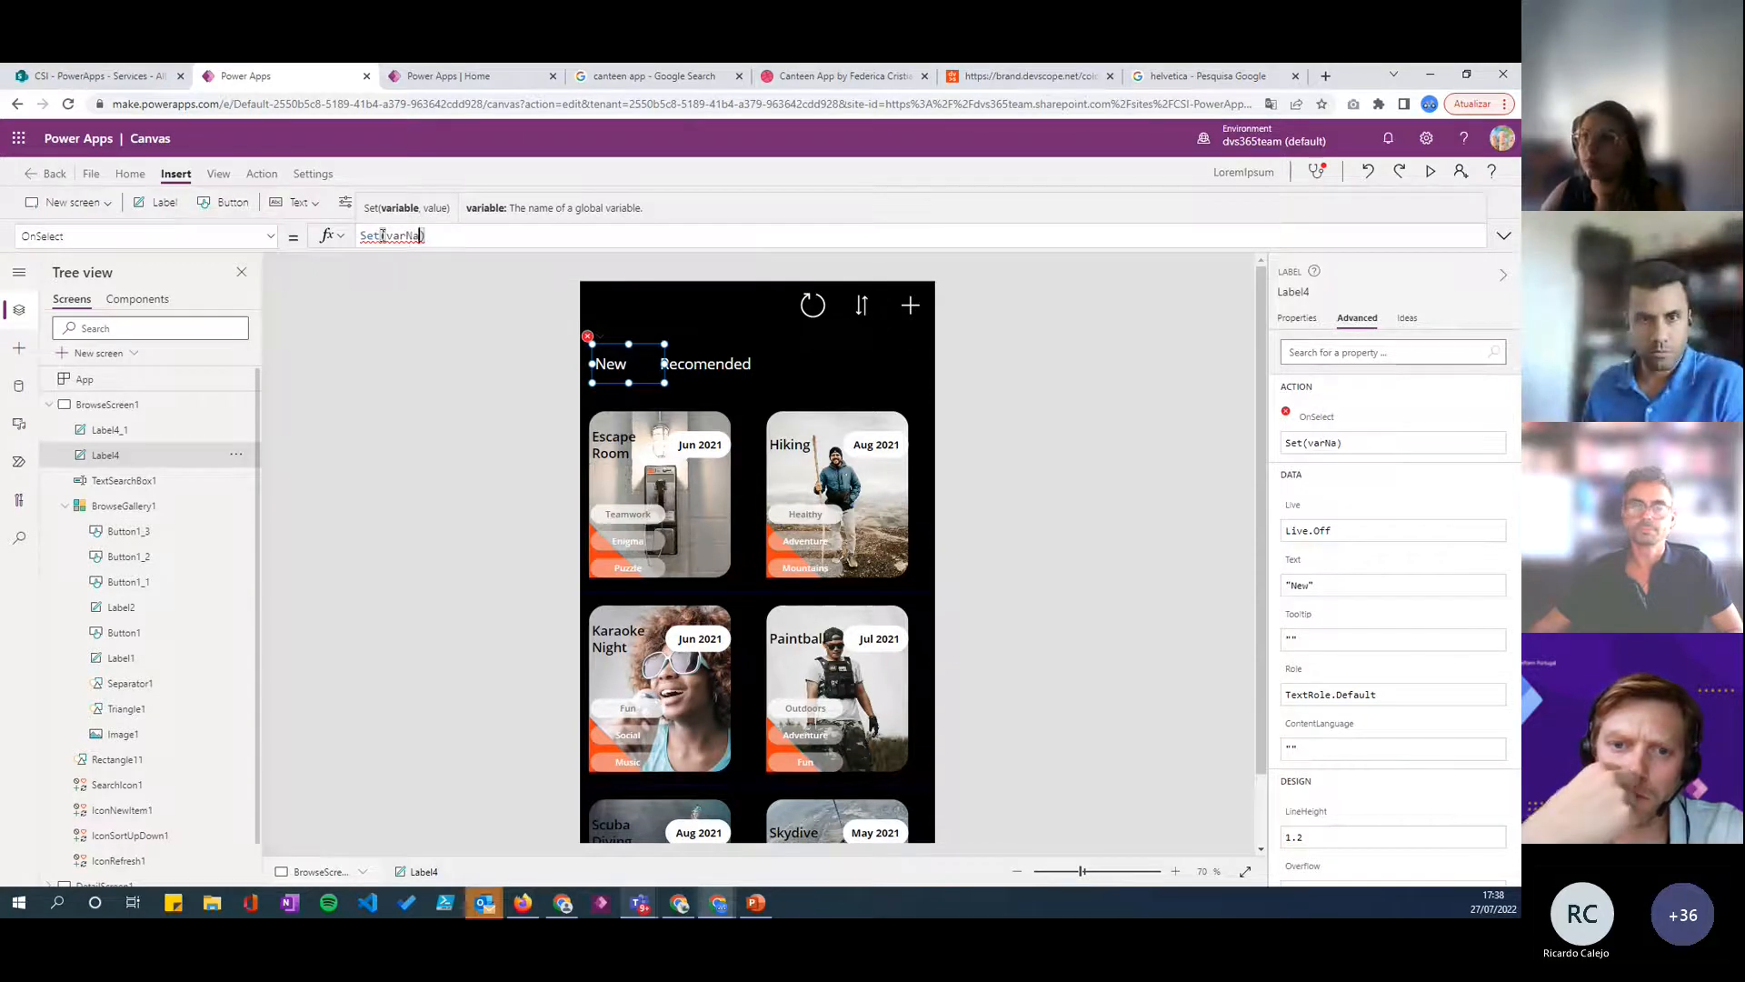
type("vegation")
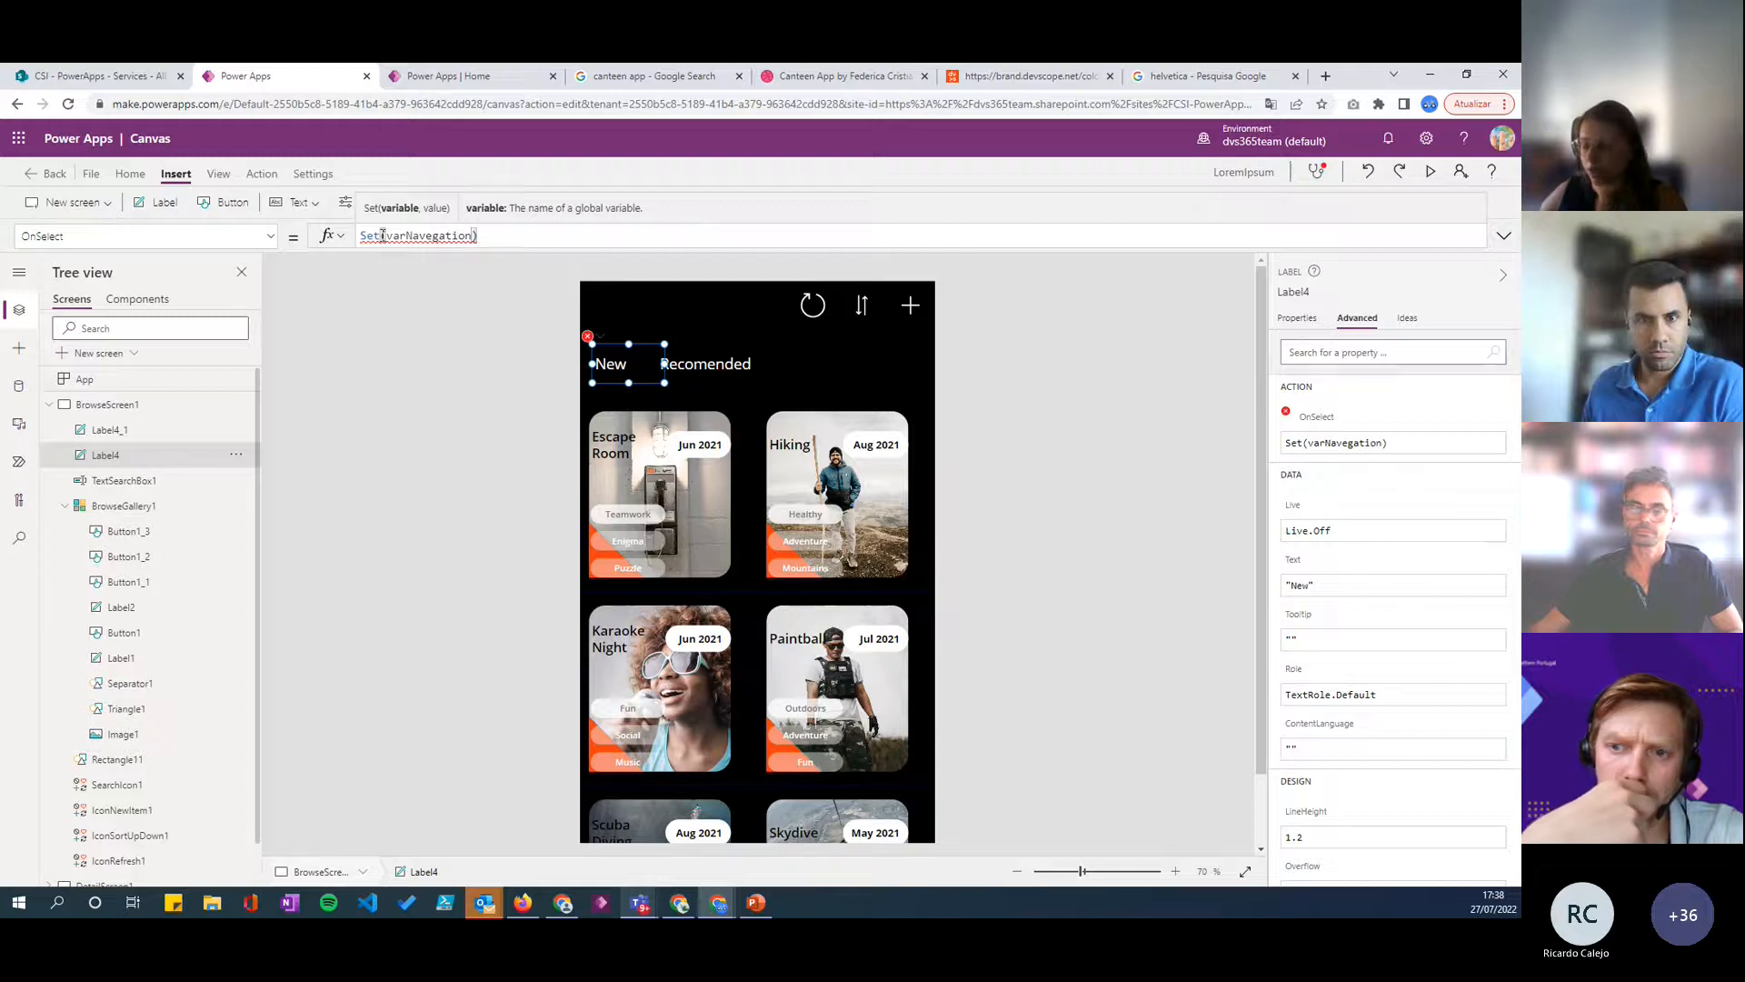
type(", ")
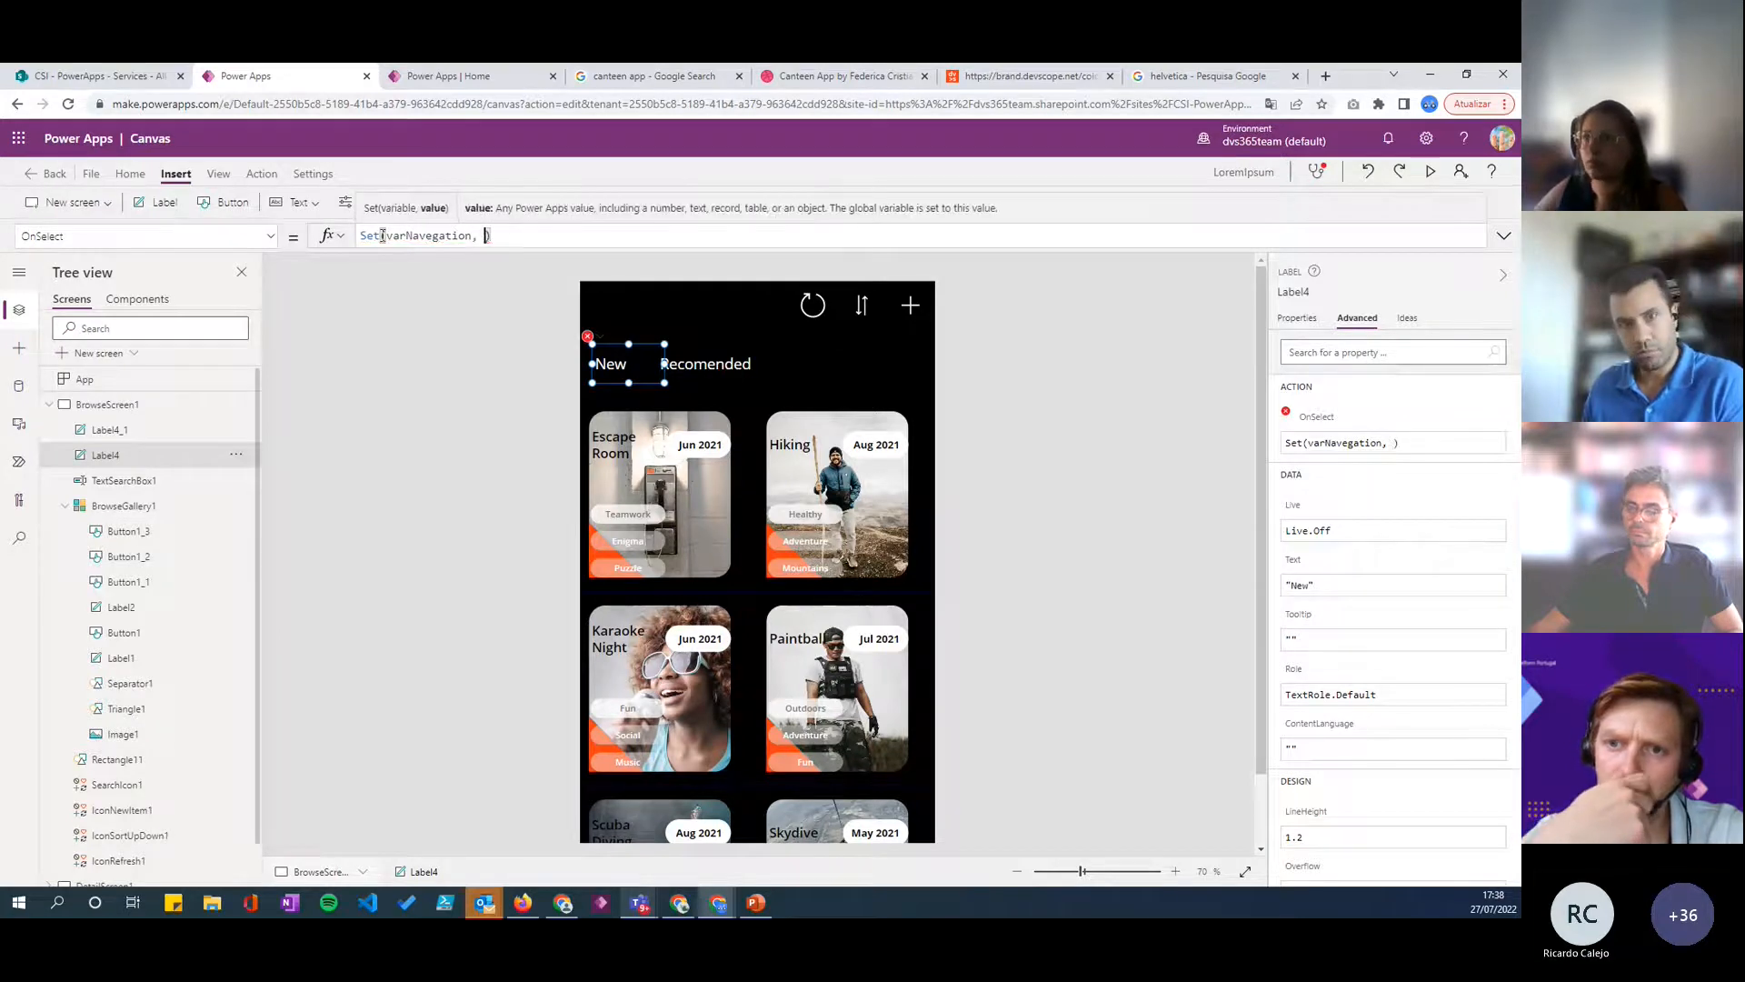
type("\"\"")
key("Left")
type("Nrw")
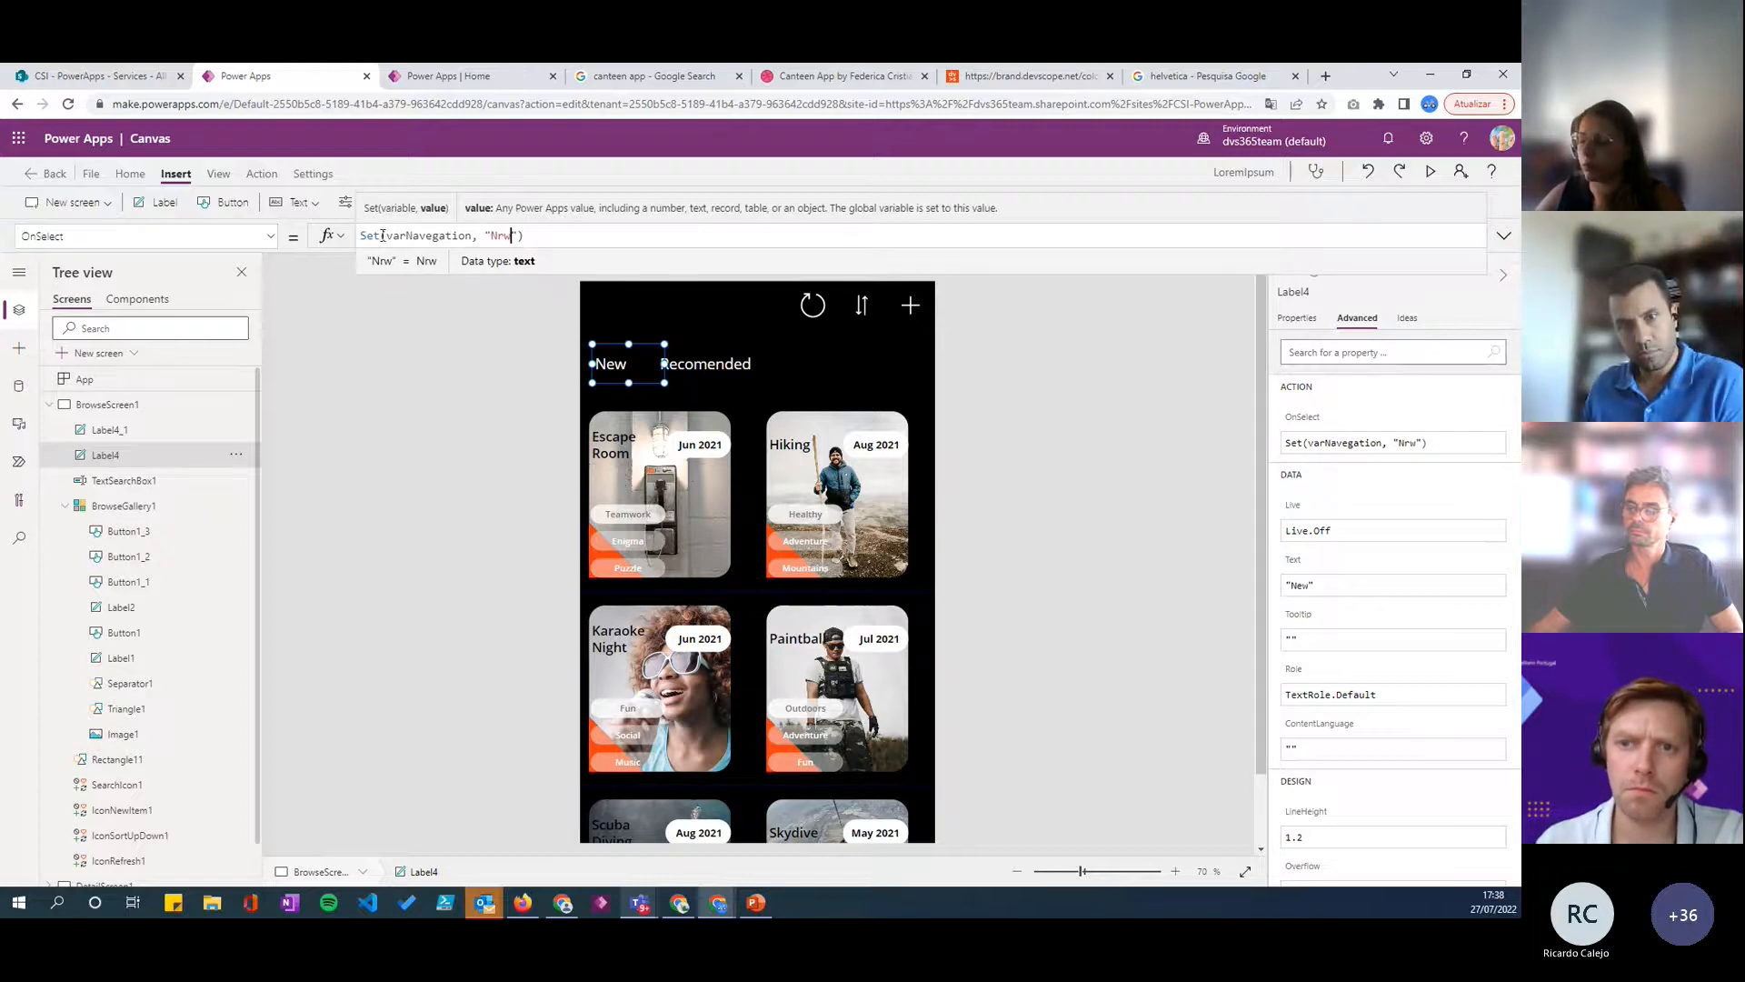
key("BackSpace")
type("ew")
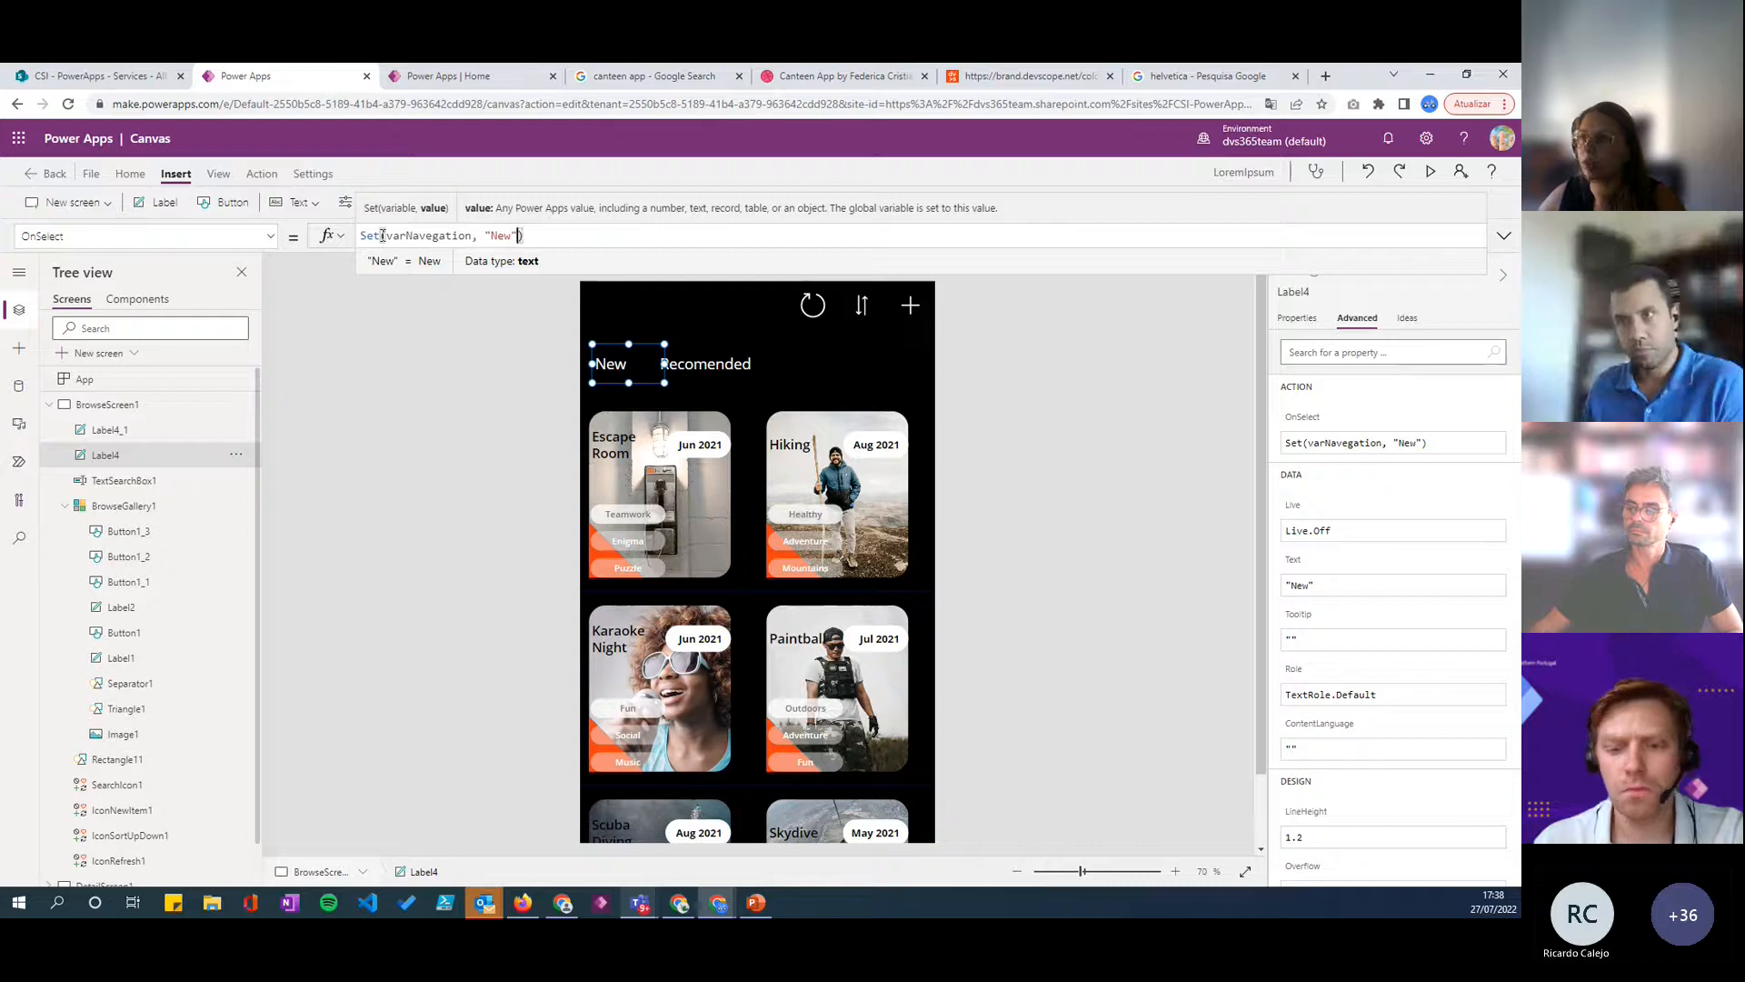
key("End")
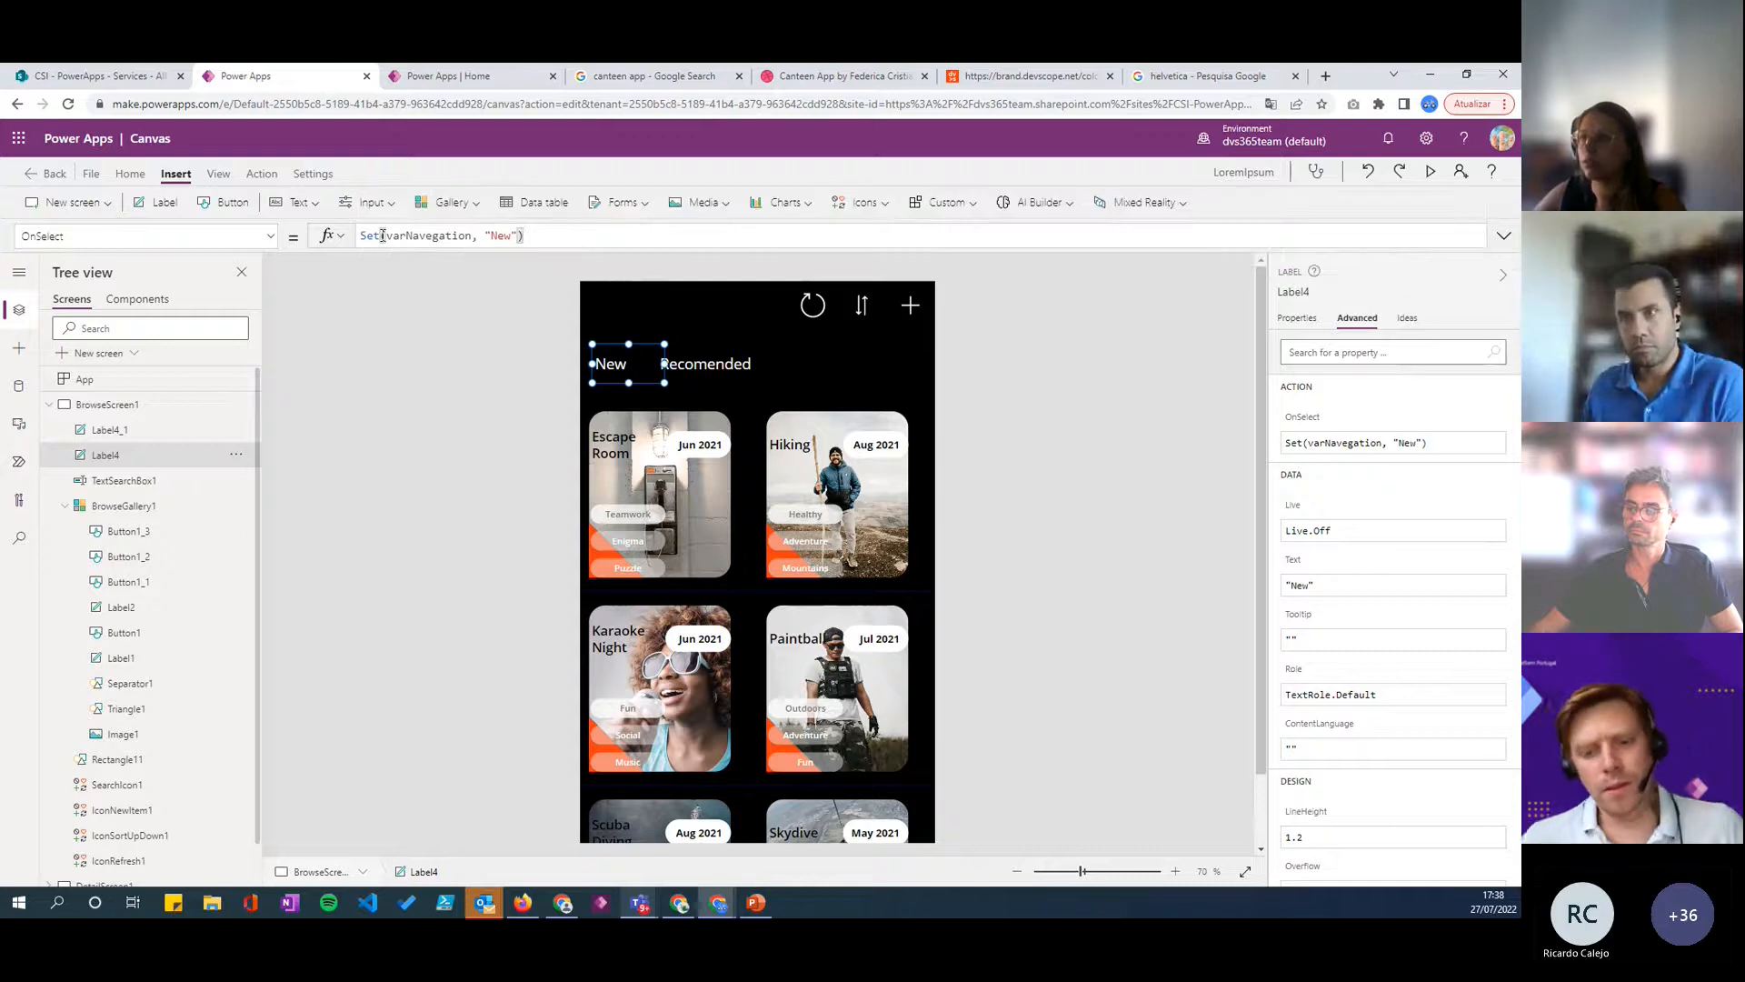
- Copy the New label's OnSelect formula and use it to replace the OnSelect value of the Recomended label
left_click(454, 233)
left_click(541, 236)
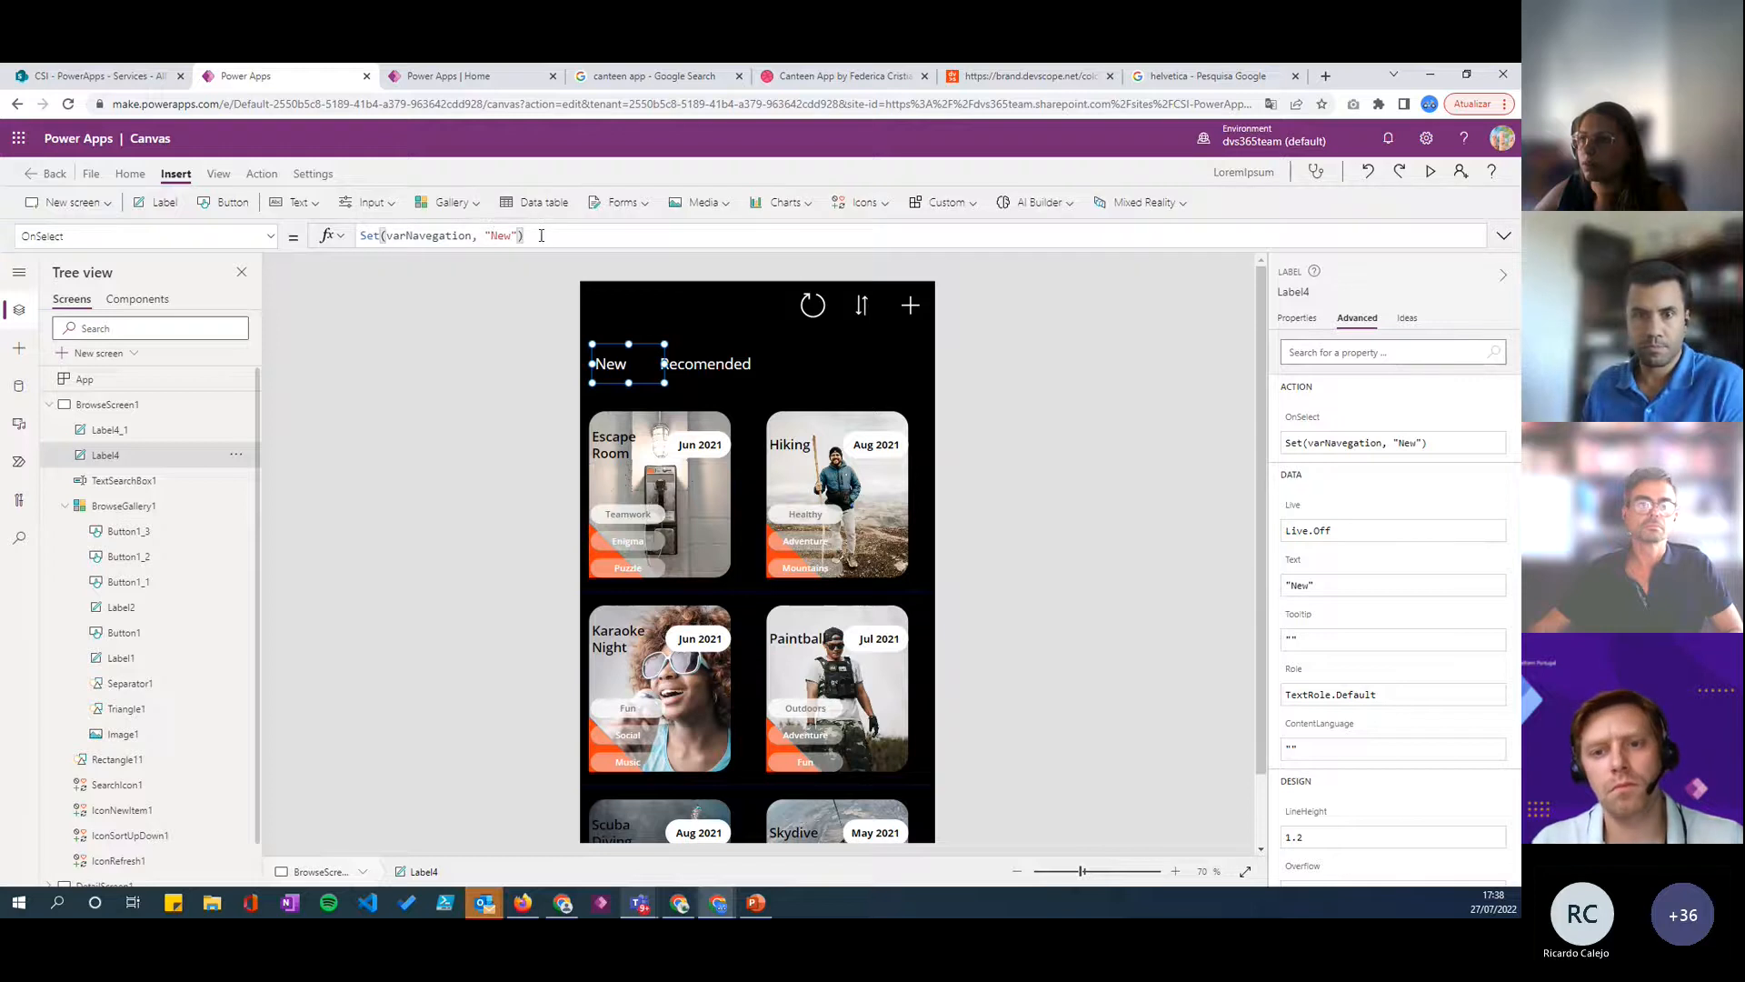
key("ctrl+a")
key("ctrl+c")
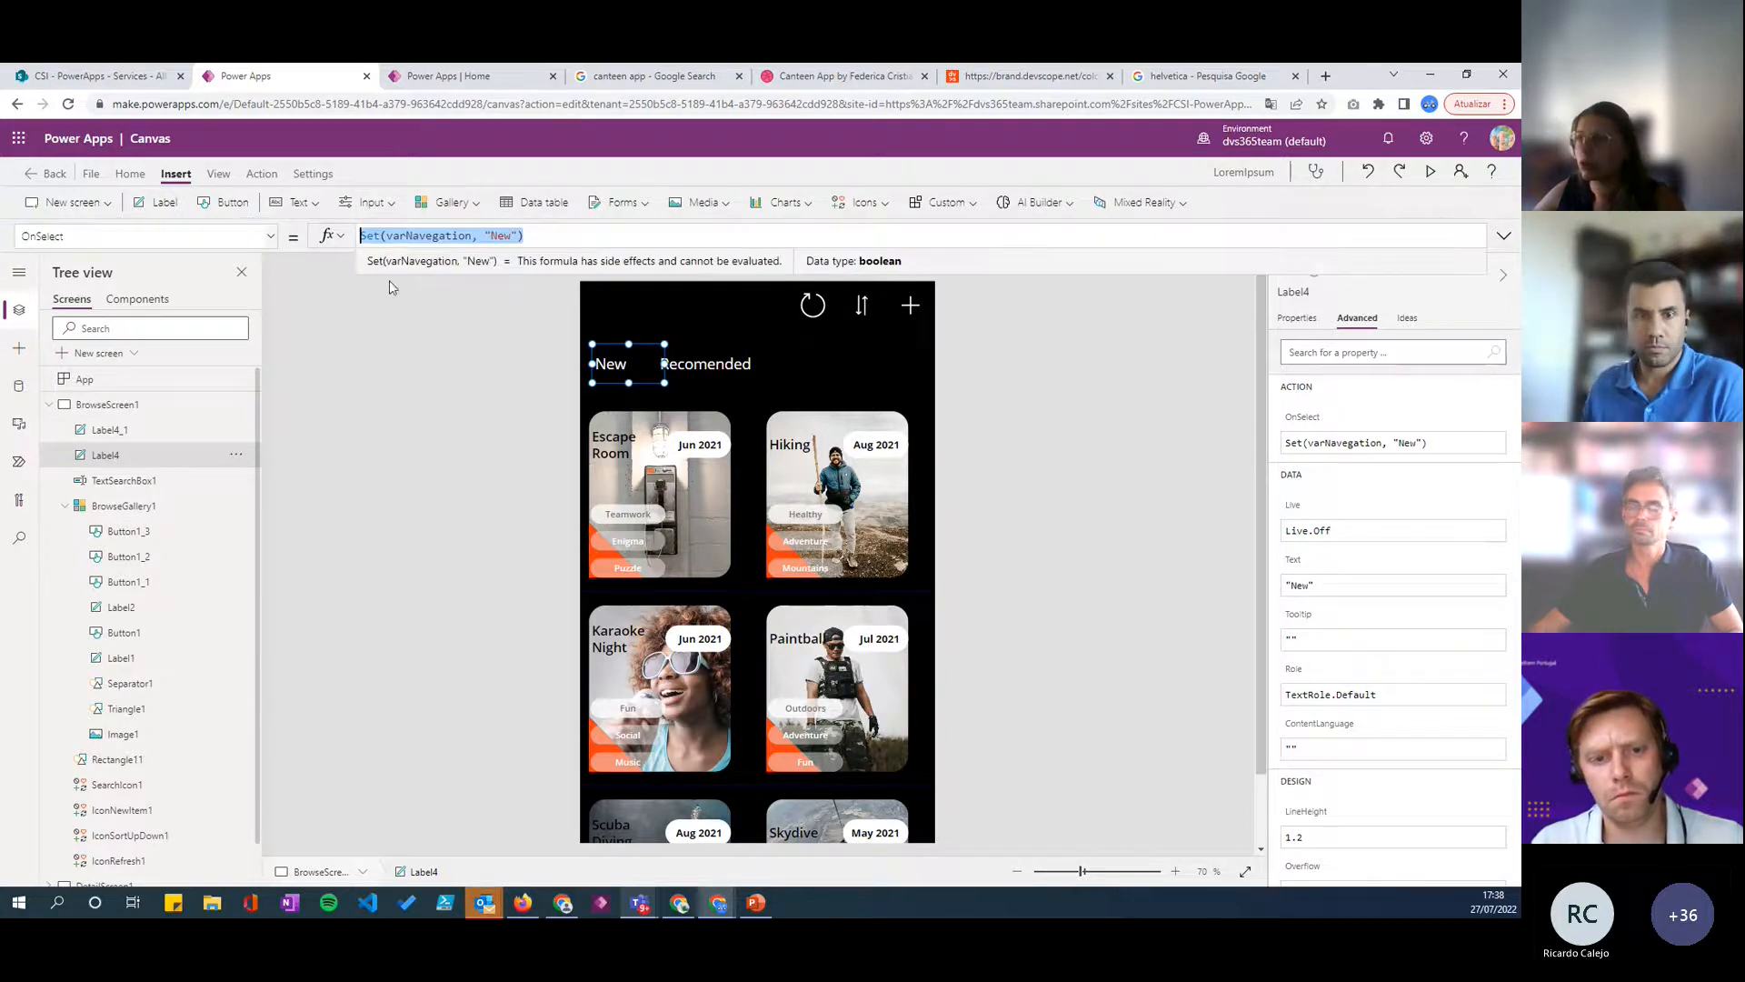
left_click(716, 367)
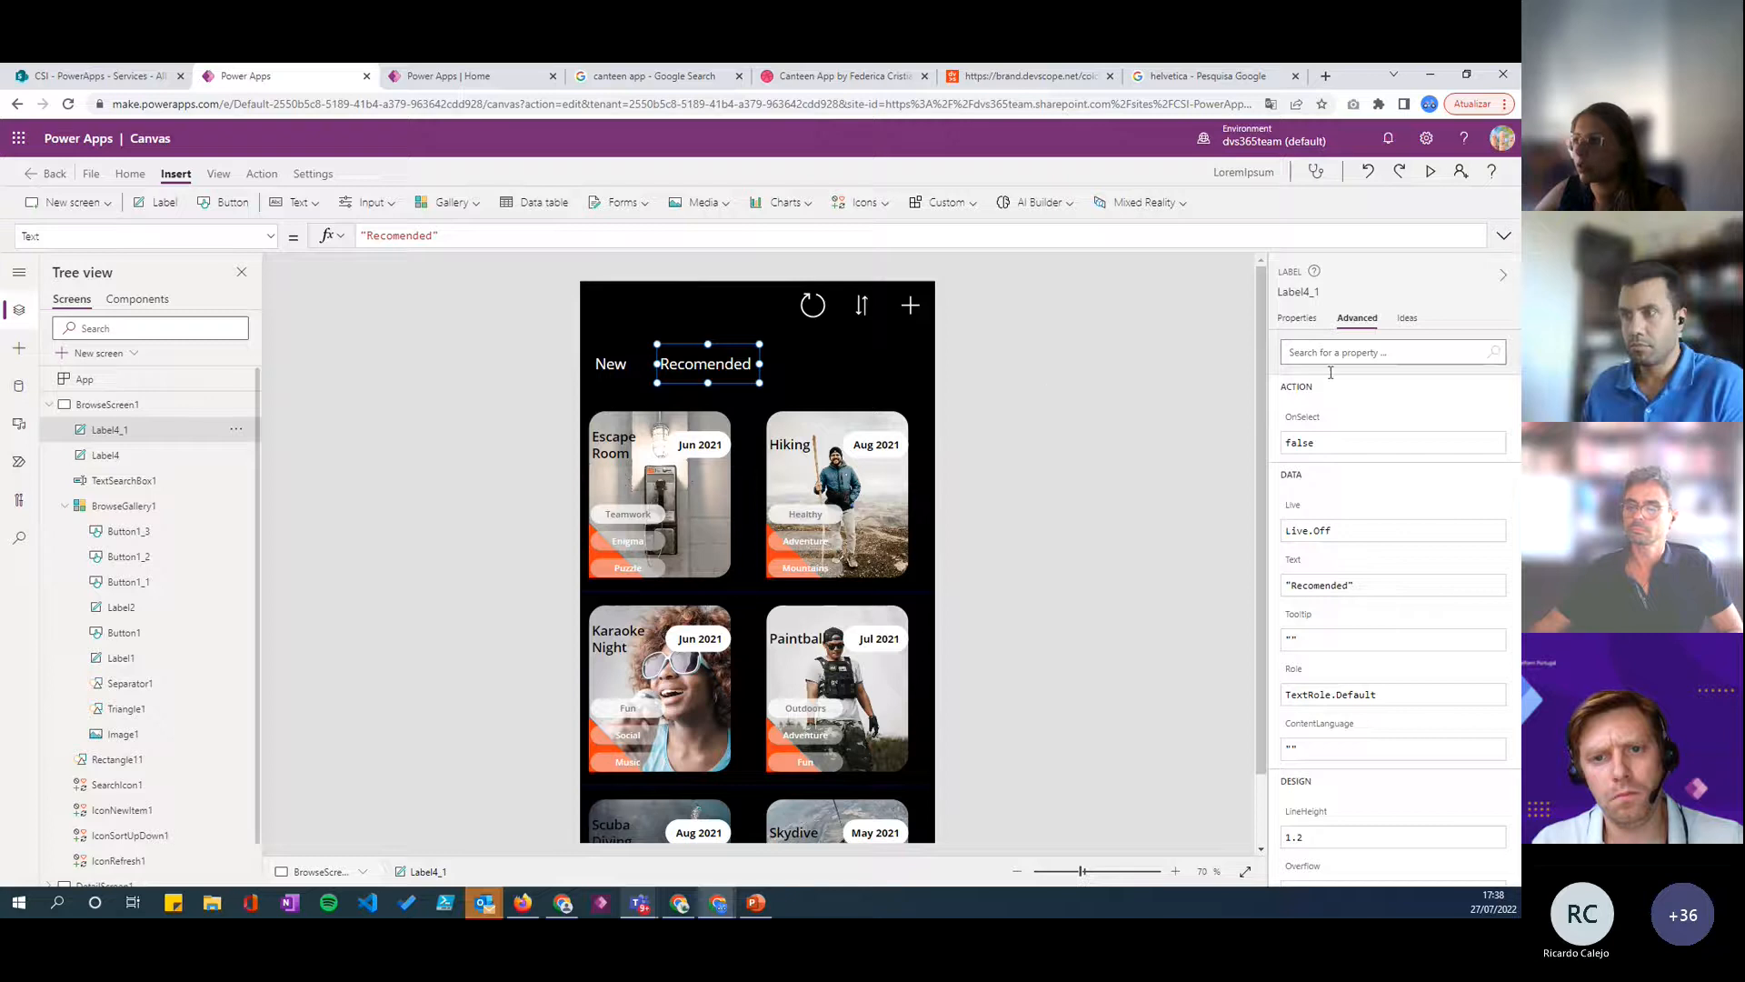
left_click(1313, 424)
left_click(440, 237)
key("ctrl+a")
key("ctrl+v")
- Change the value in the Recomended label's OnSelect formula so it reads Set(varNavegation, "Recomended")
double_click(500, 235)
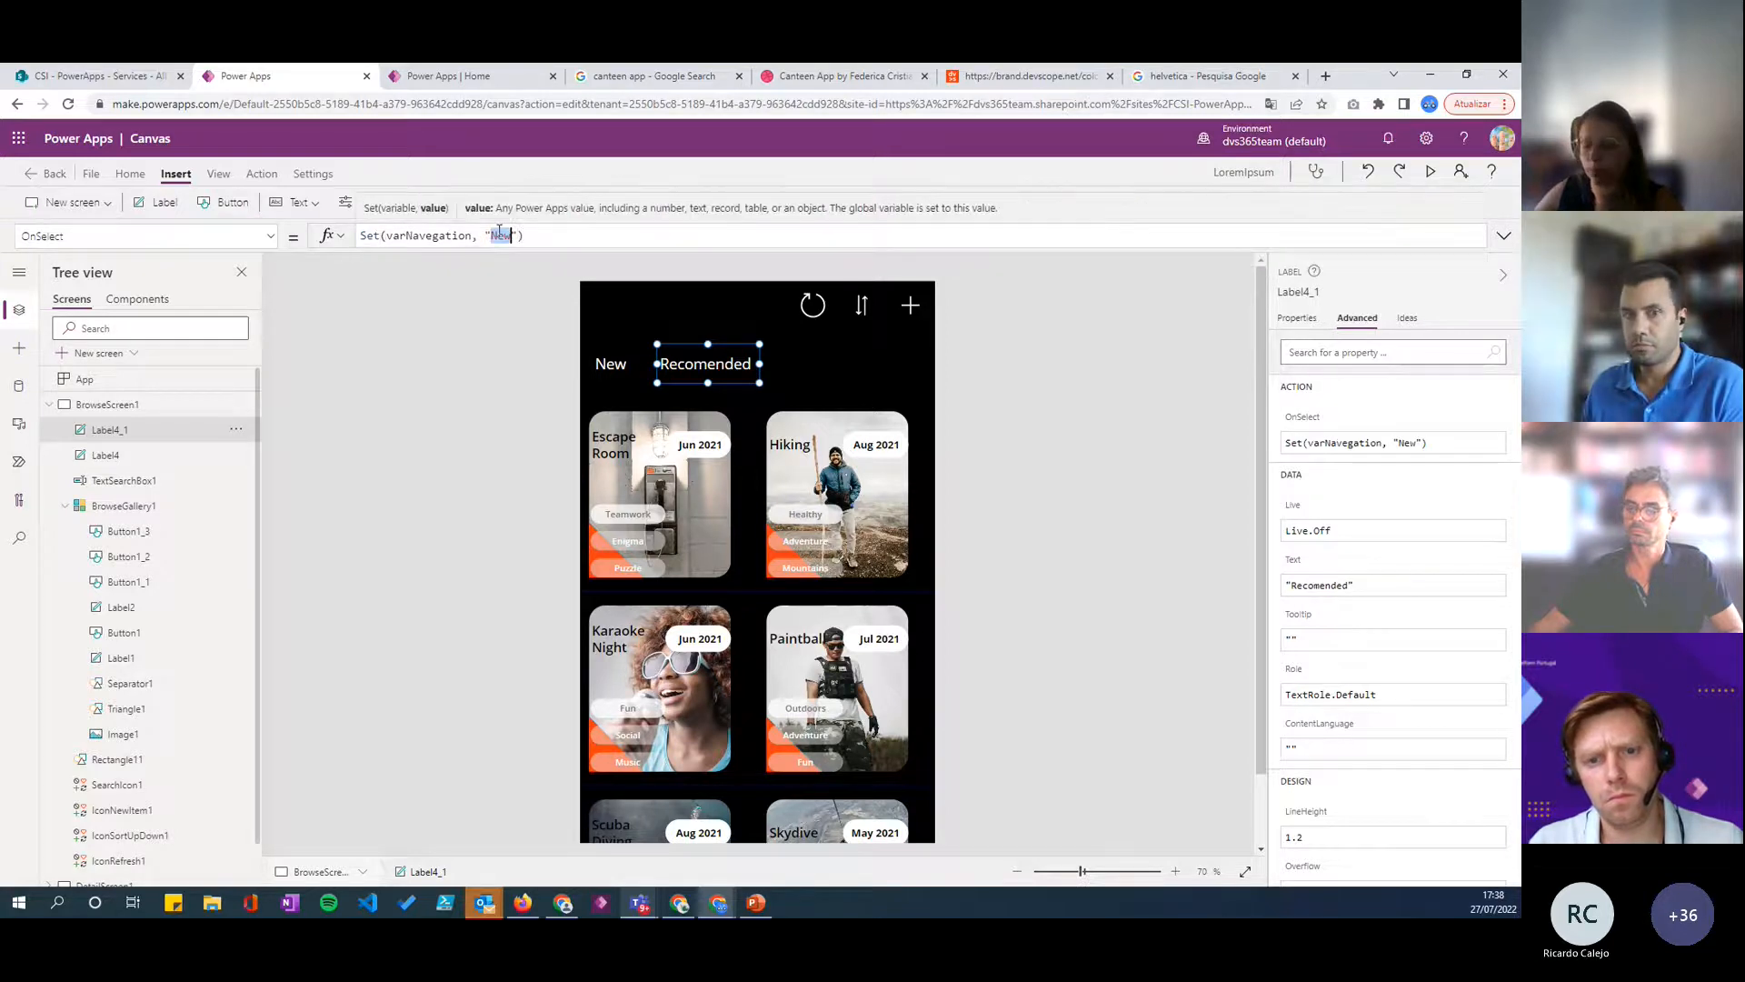
type("Recomen")
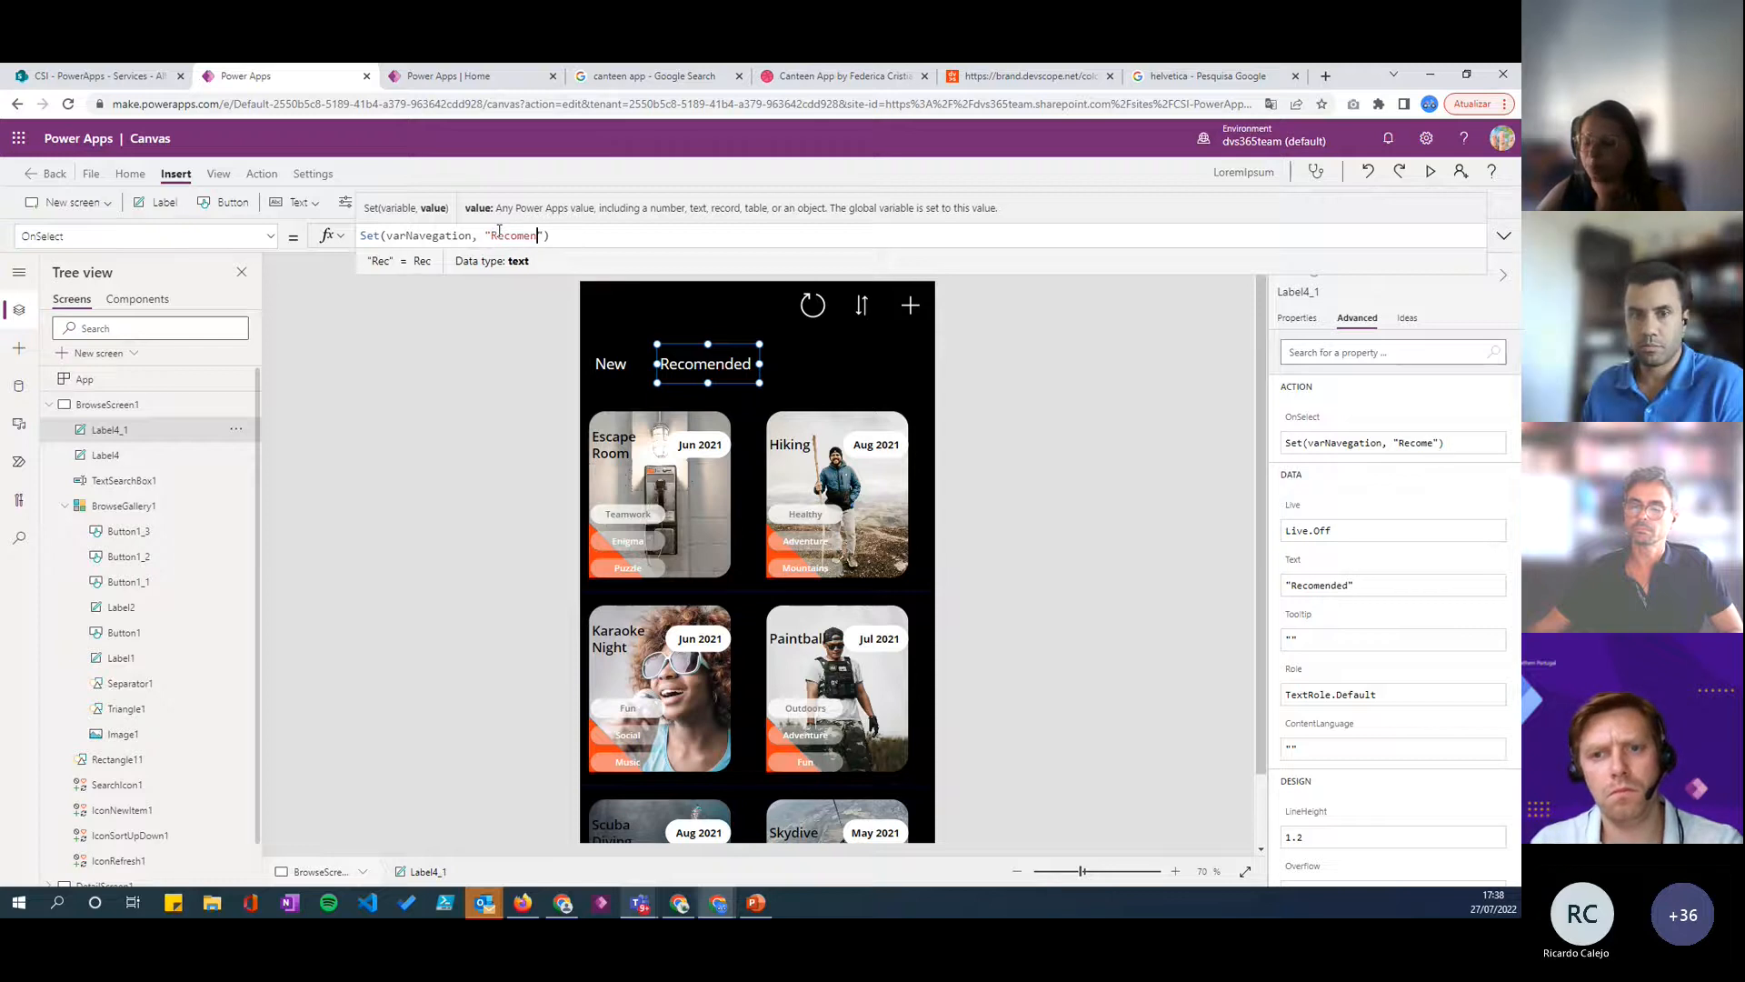
type("ded")
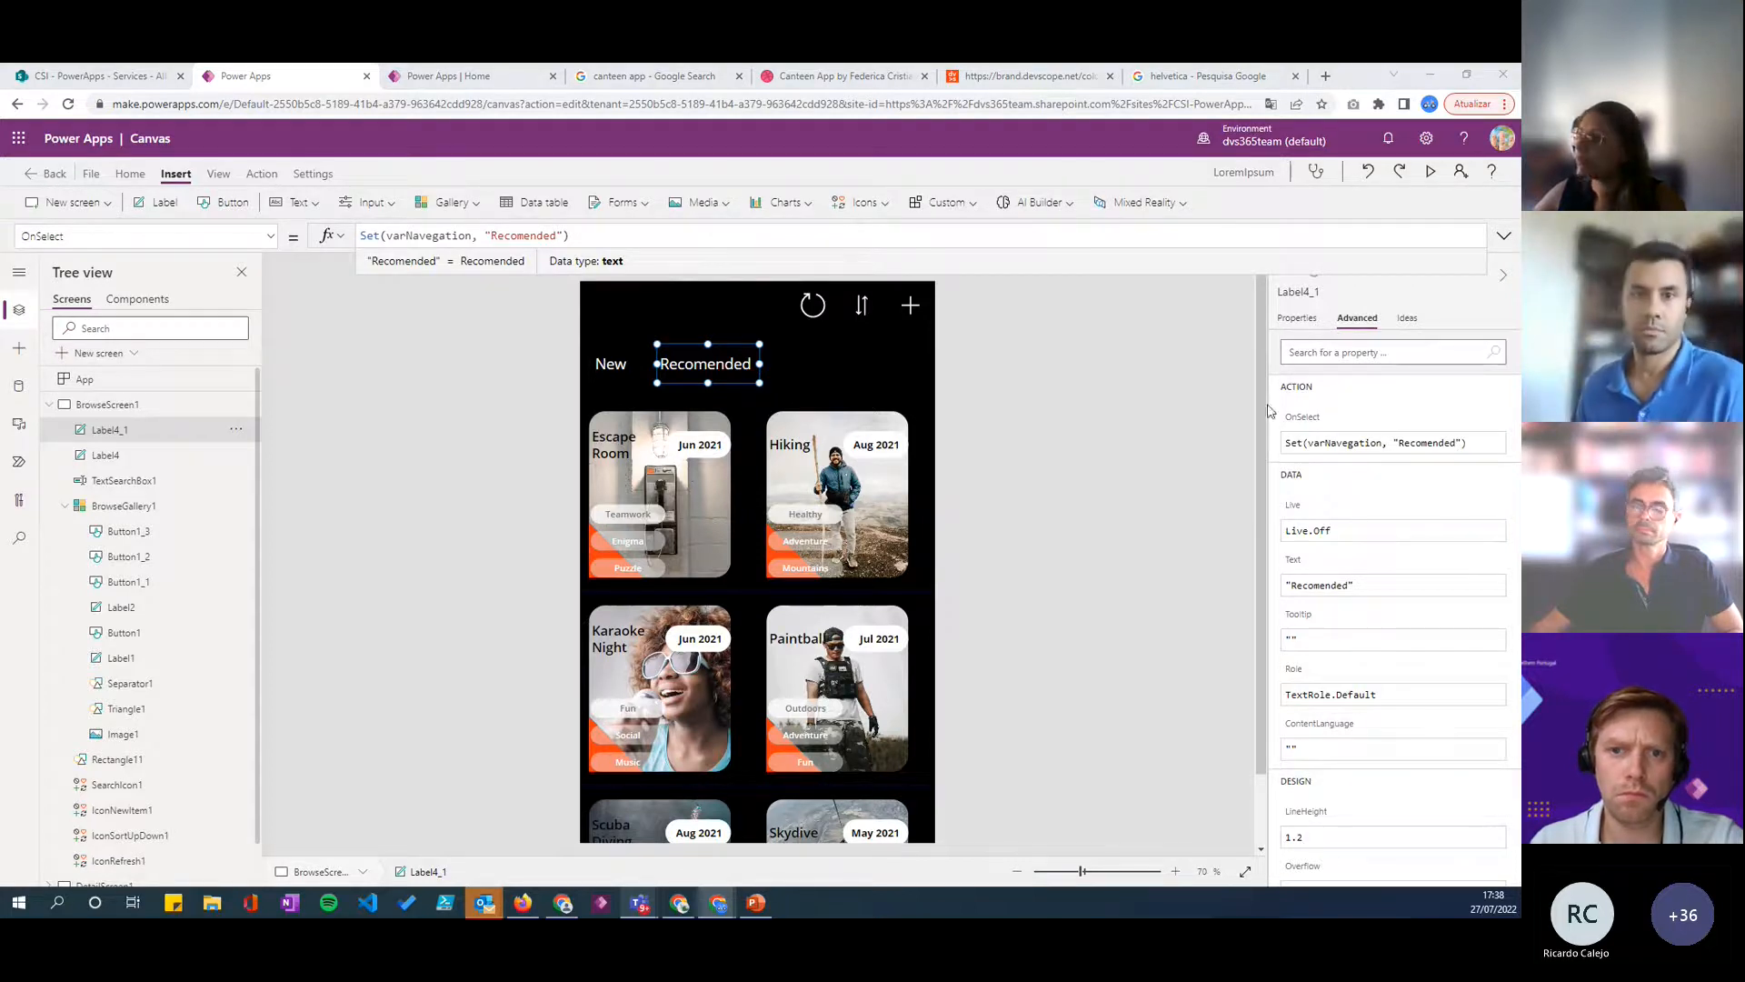
- Replace the Recomended label's fixed text color value with the beginning of an If function
left_click(1299, 319)
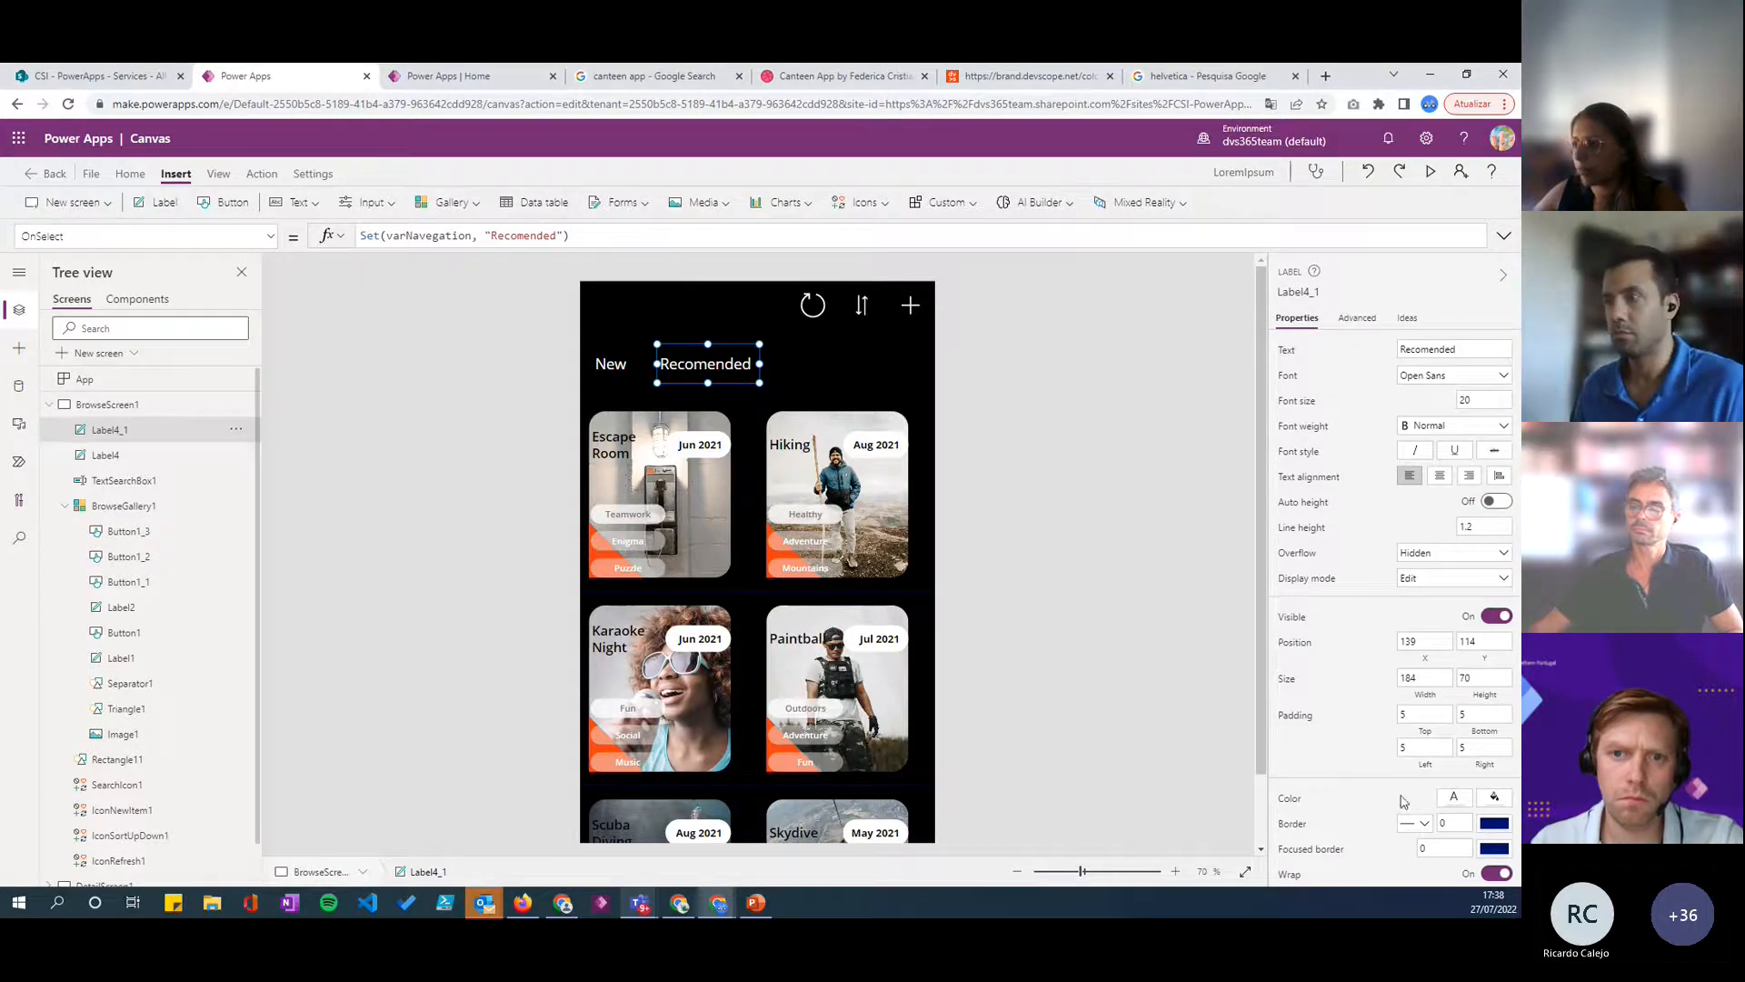
left_click(1457, 799)
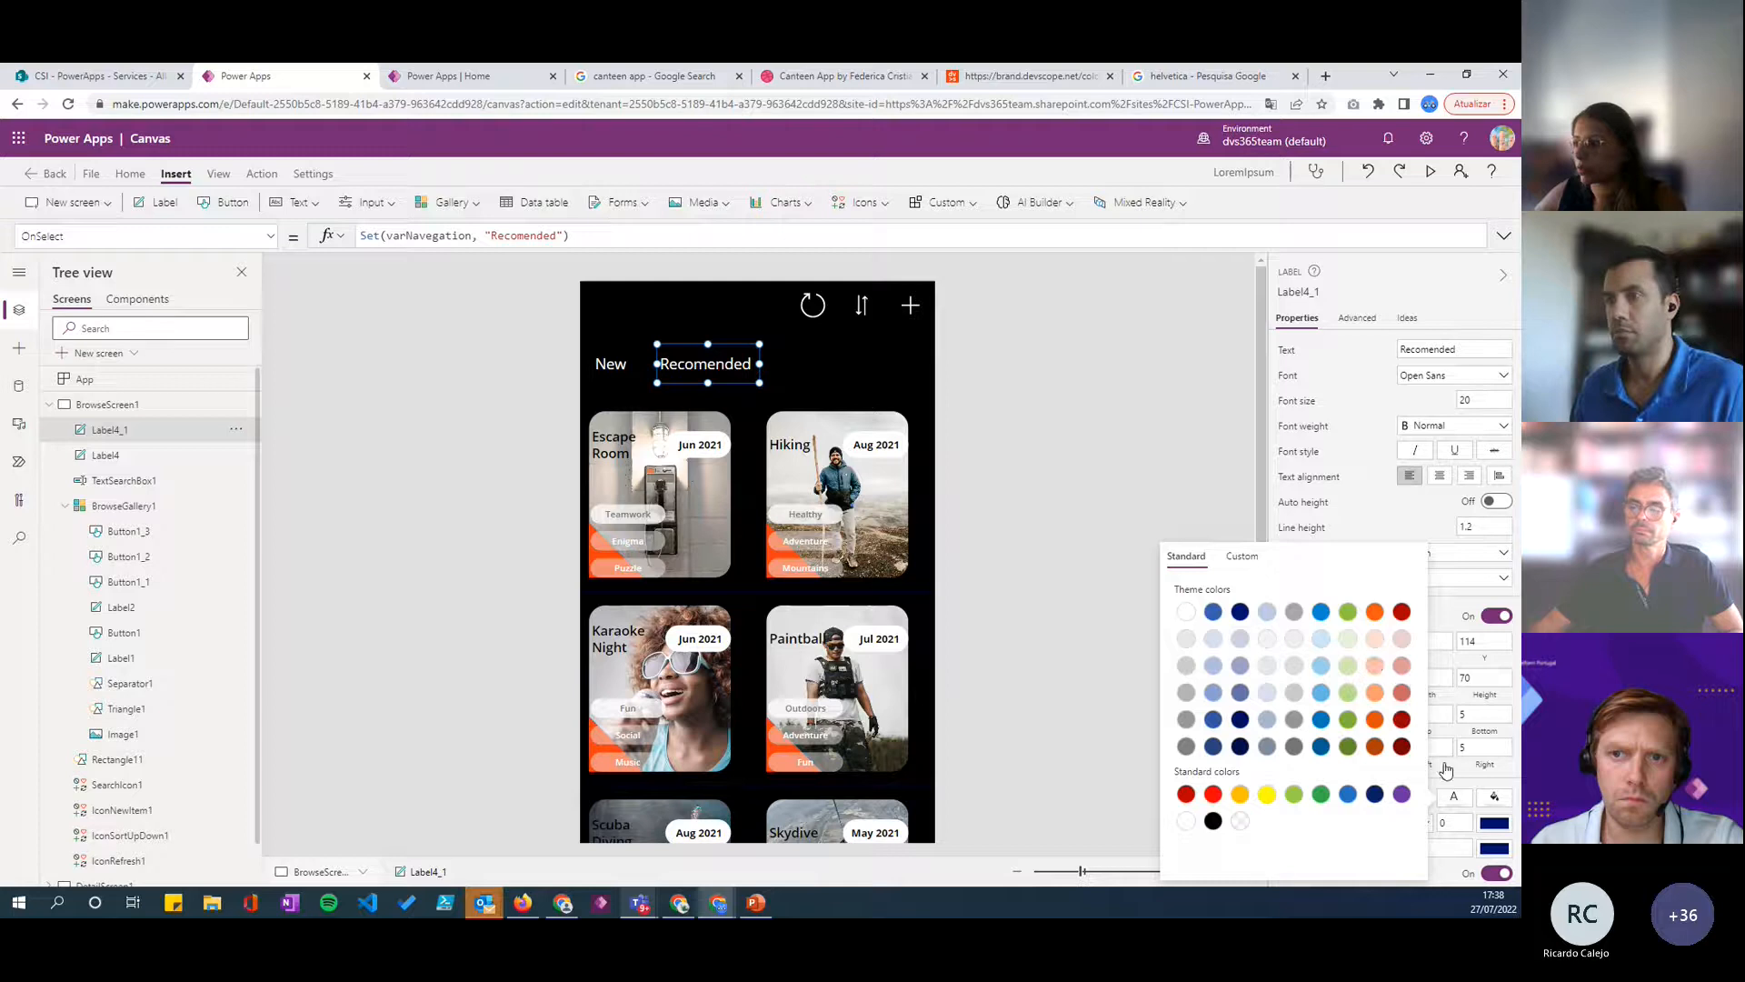
left_click(1443, 767)
left_click(1293, 800)
left_click(360, 238)
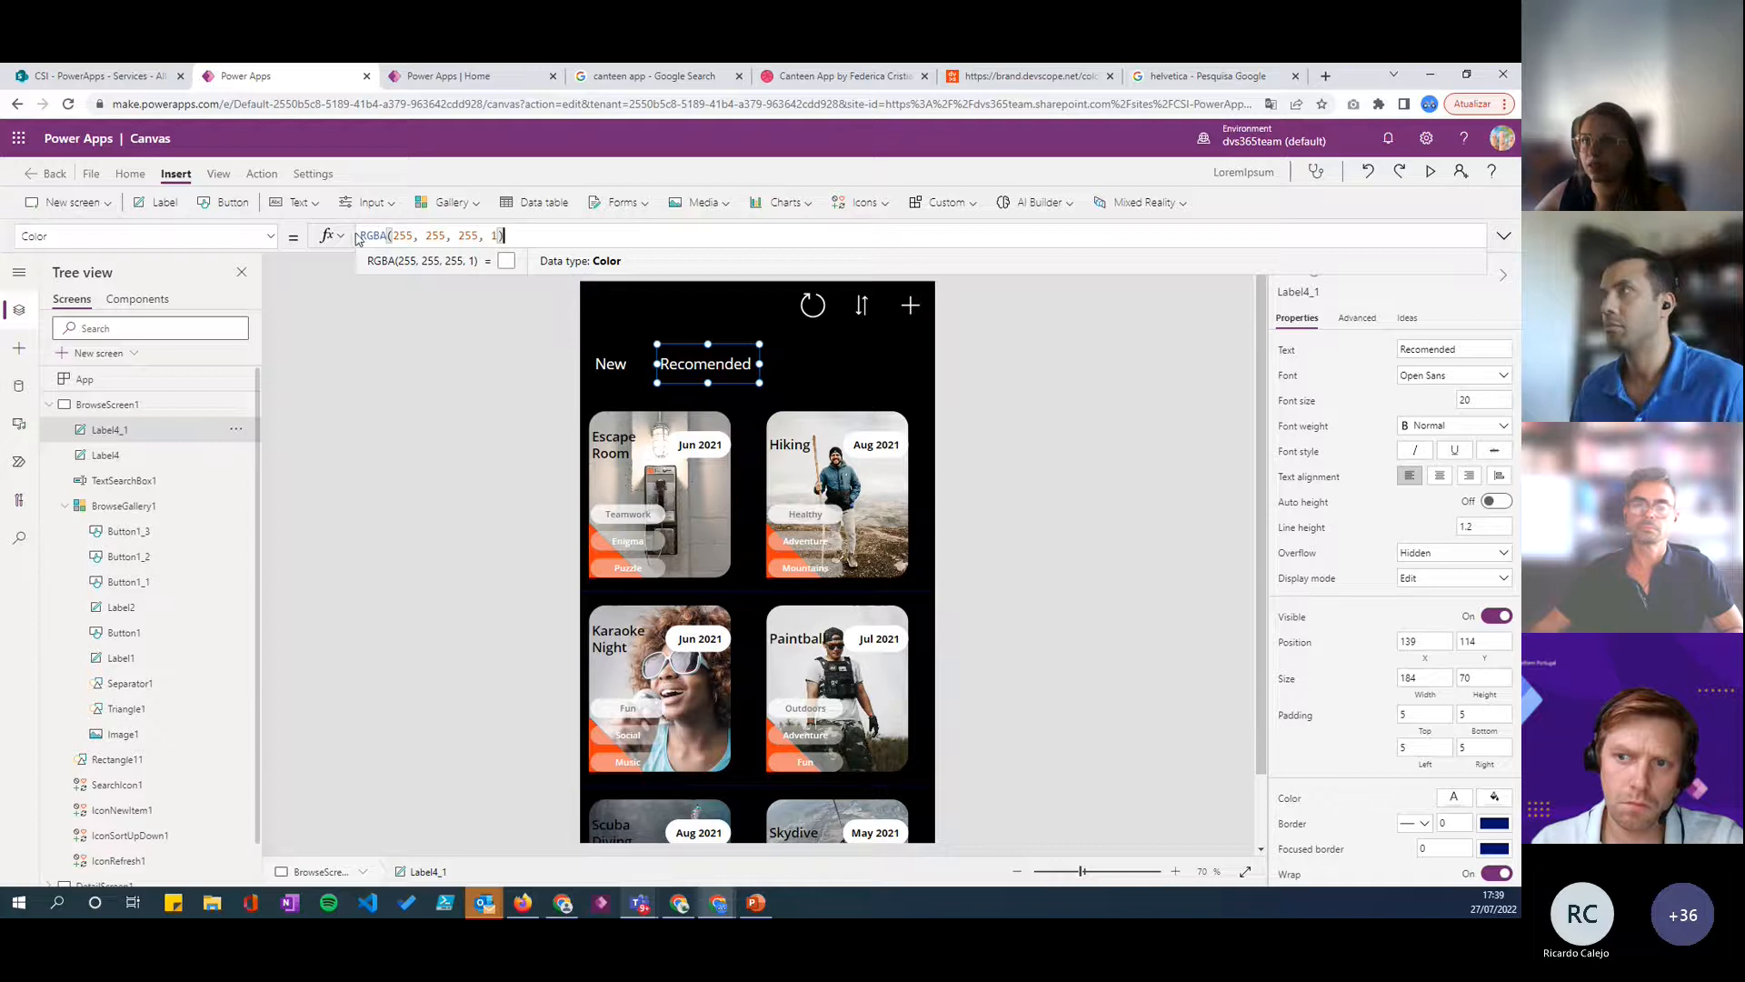
left_click_drag(537, 237, 322, 236)
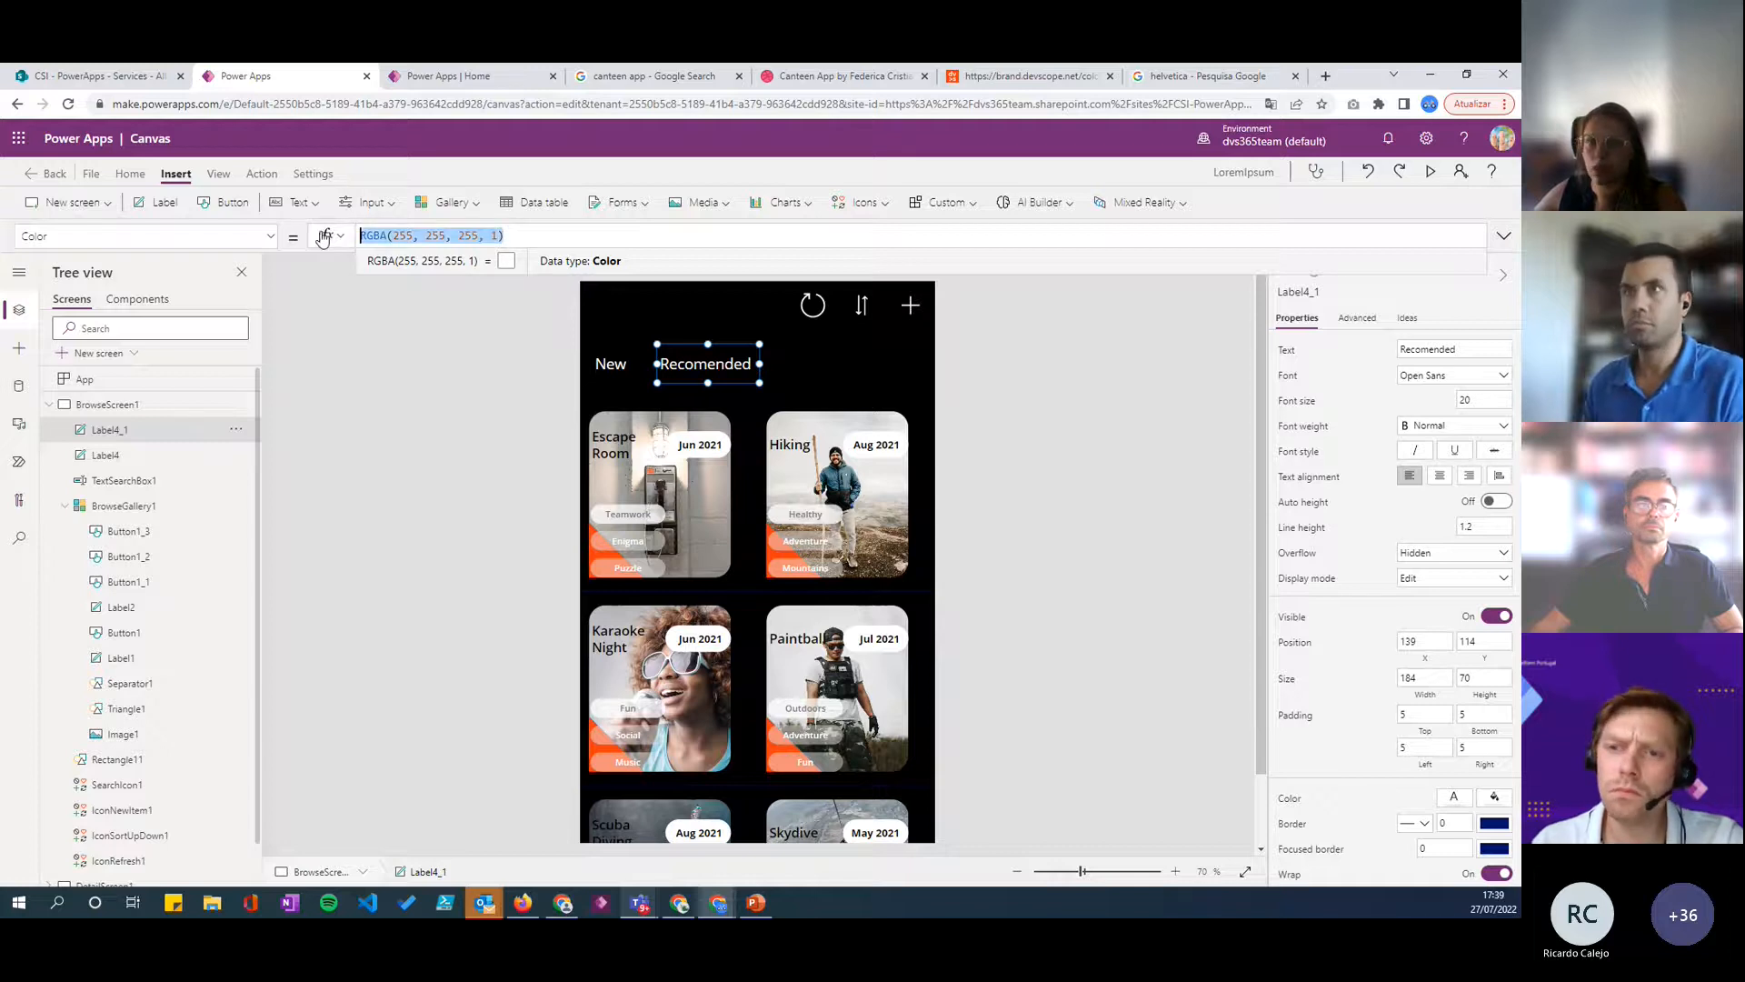
type("If(")
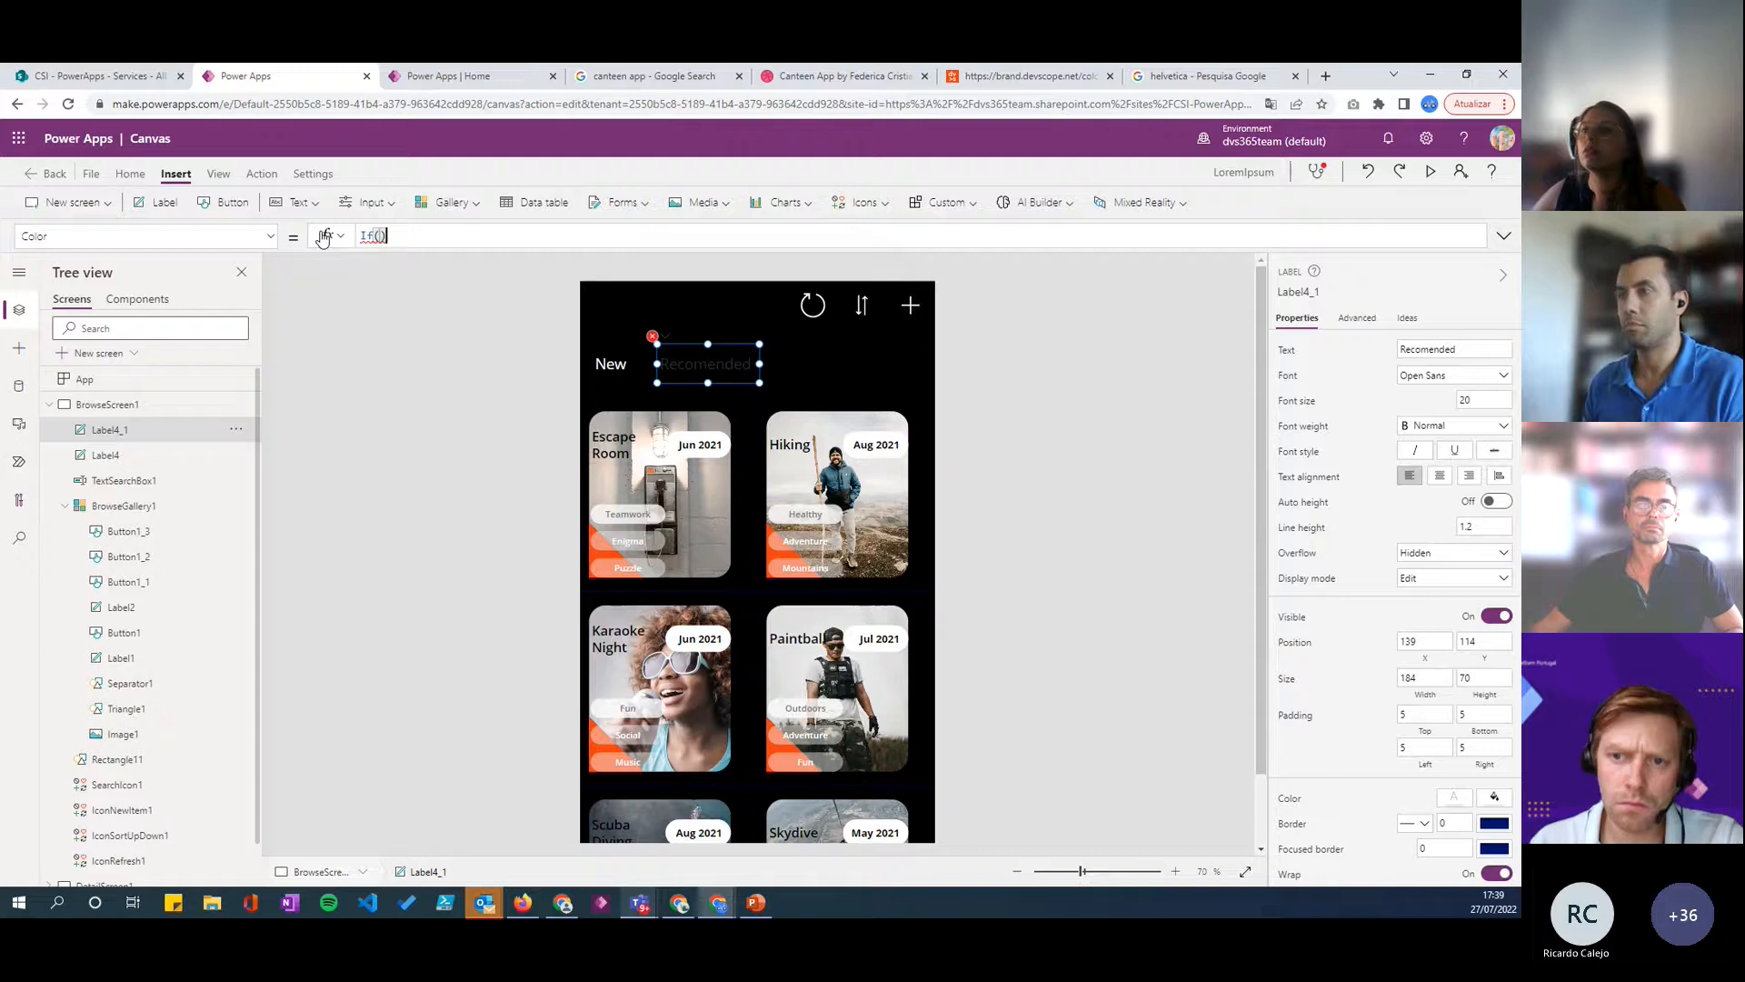
key("Left")
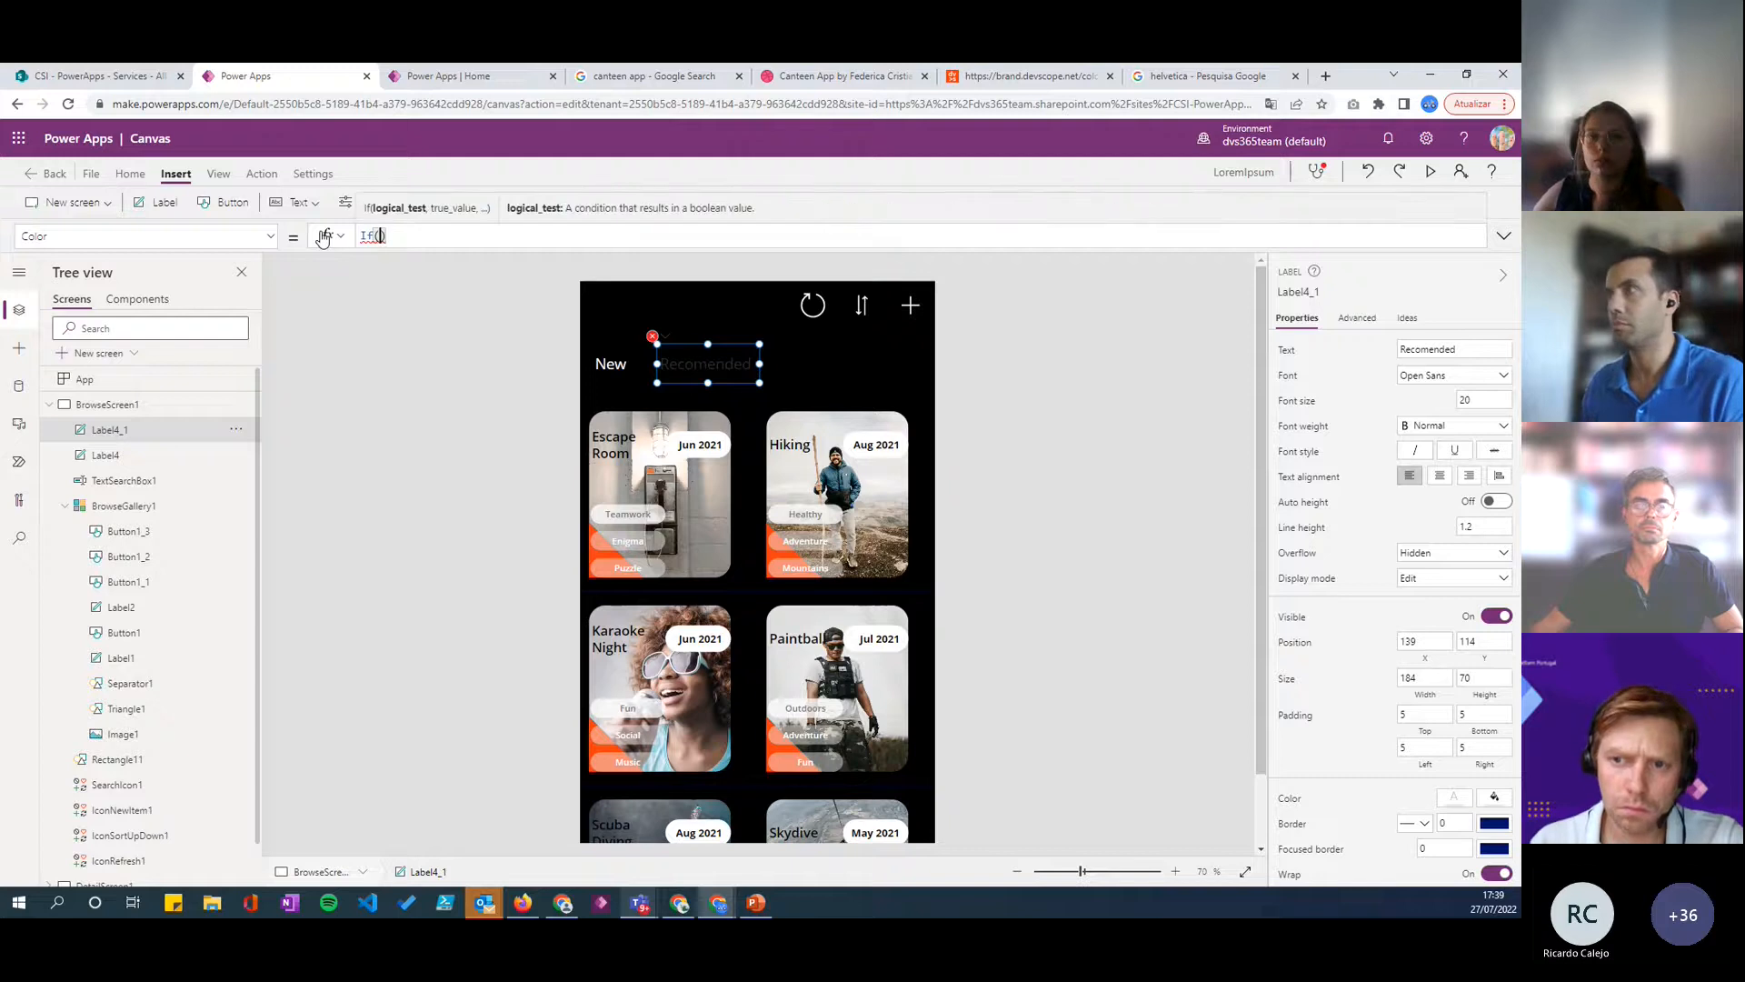
- Enter varNavegation="Recomended" as the If condition in the Recomended label's Color formula
type("verna")
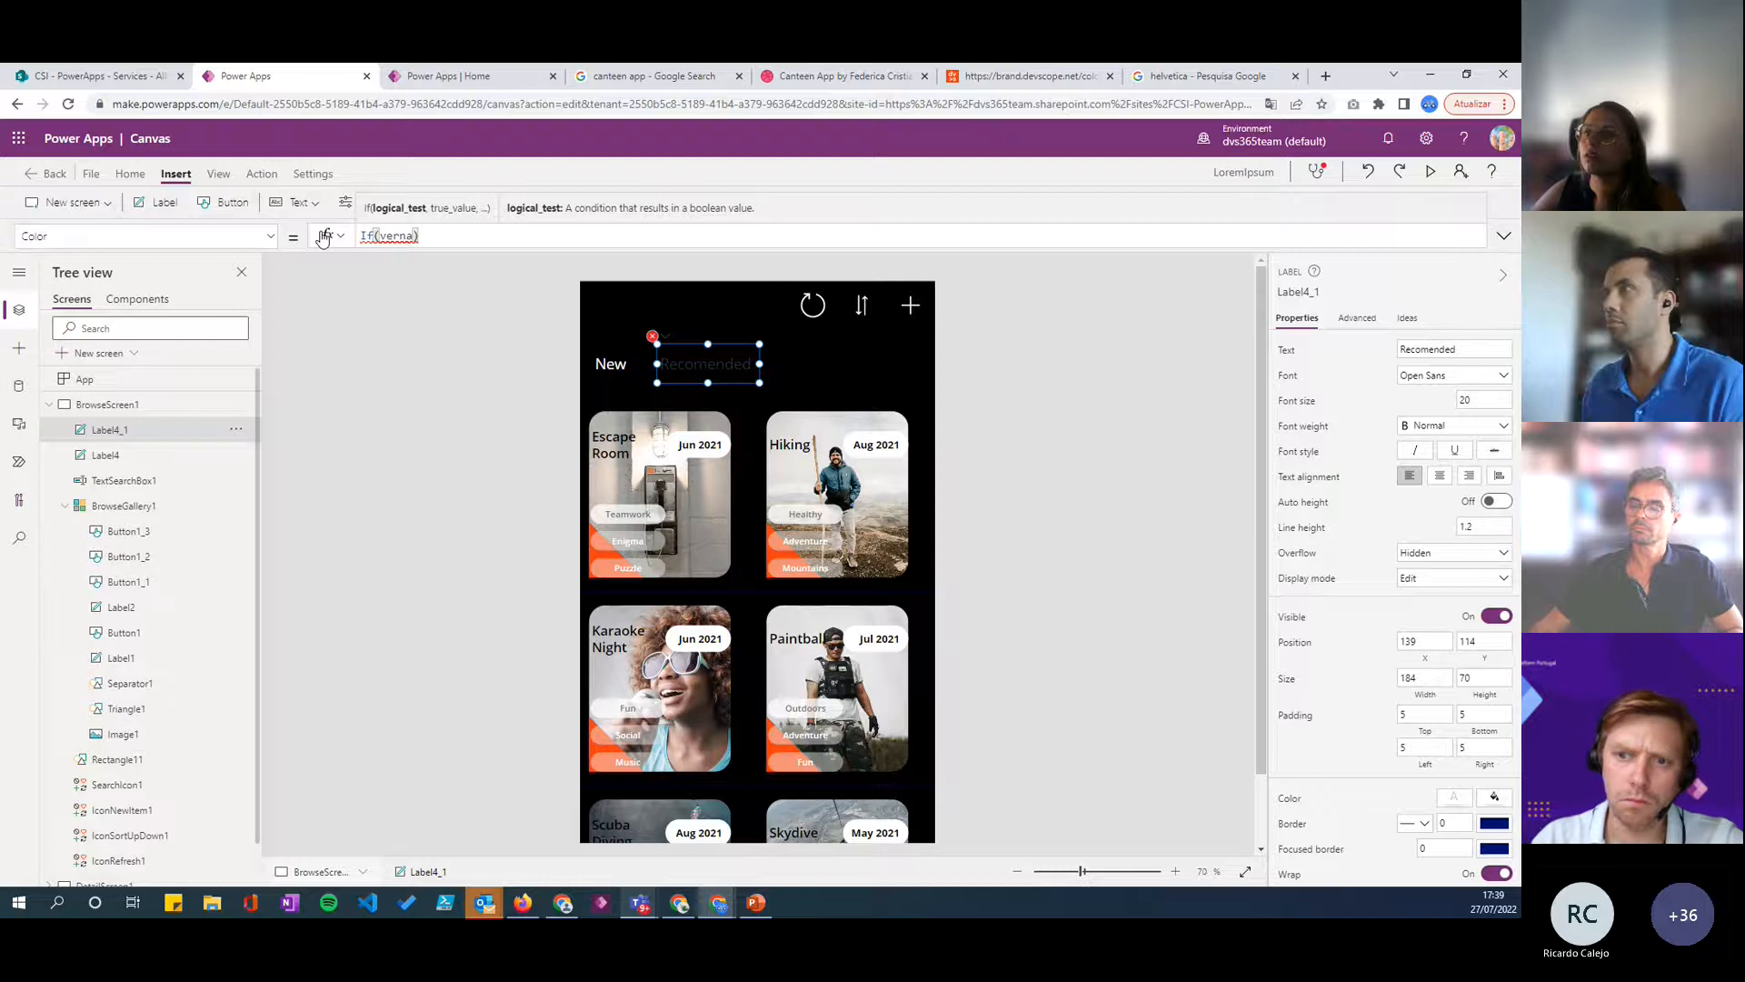
key("BackSpace")
type("arna")
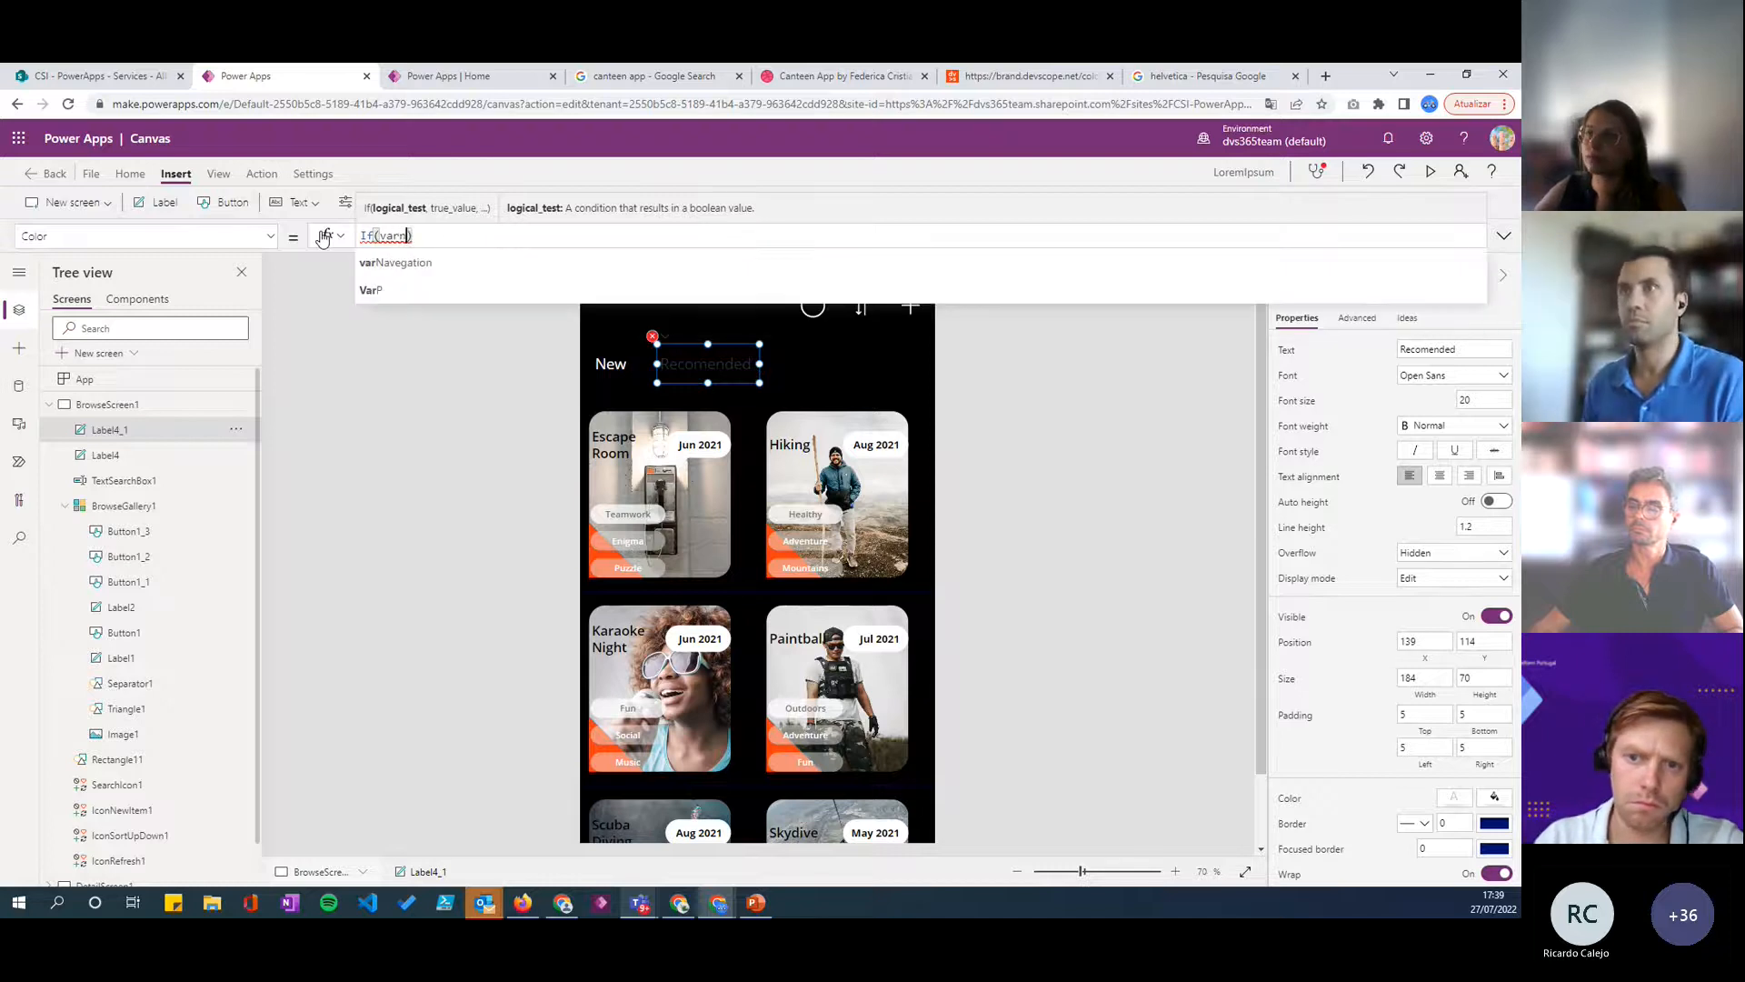
key("Tab")
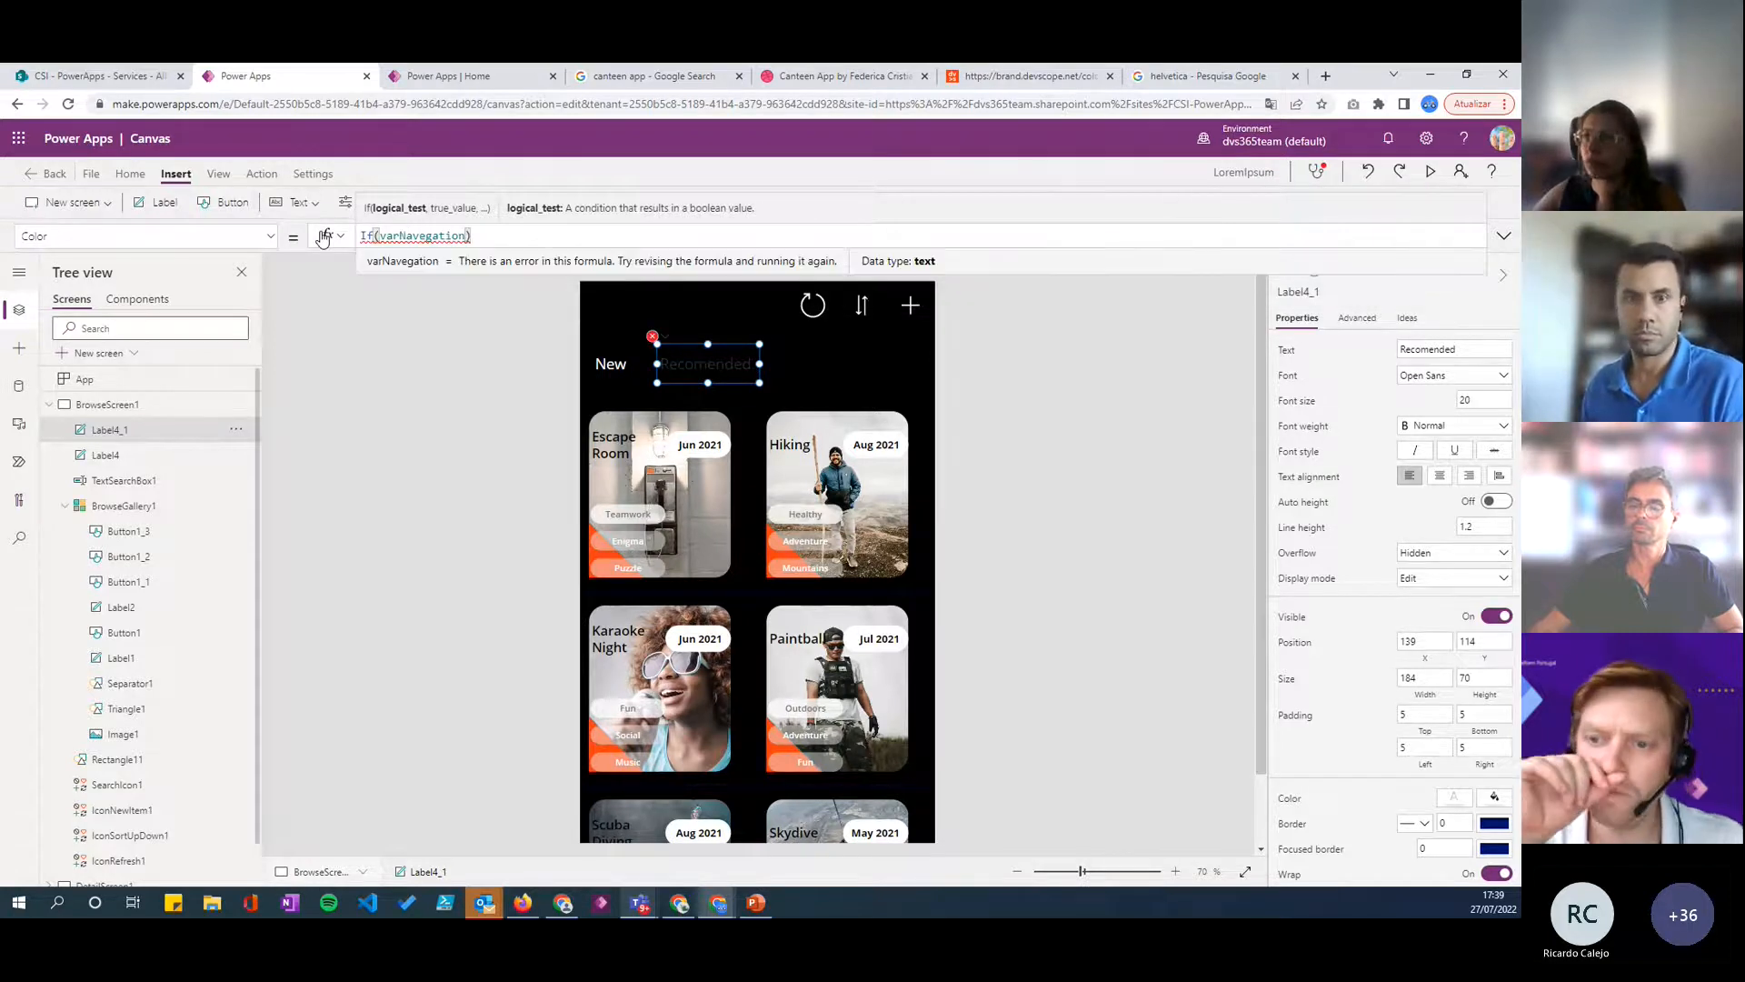
type("=")
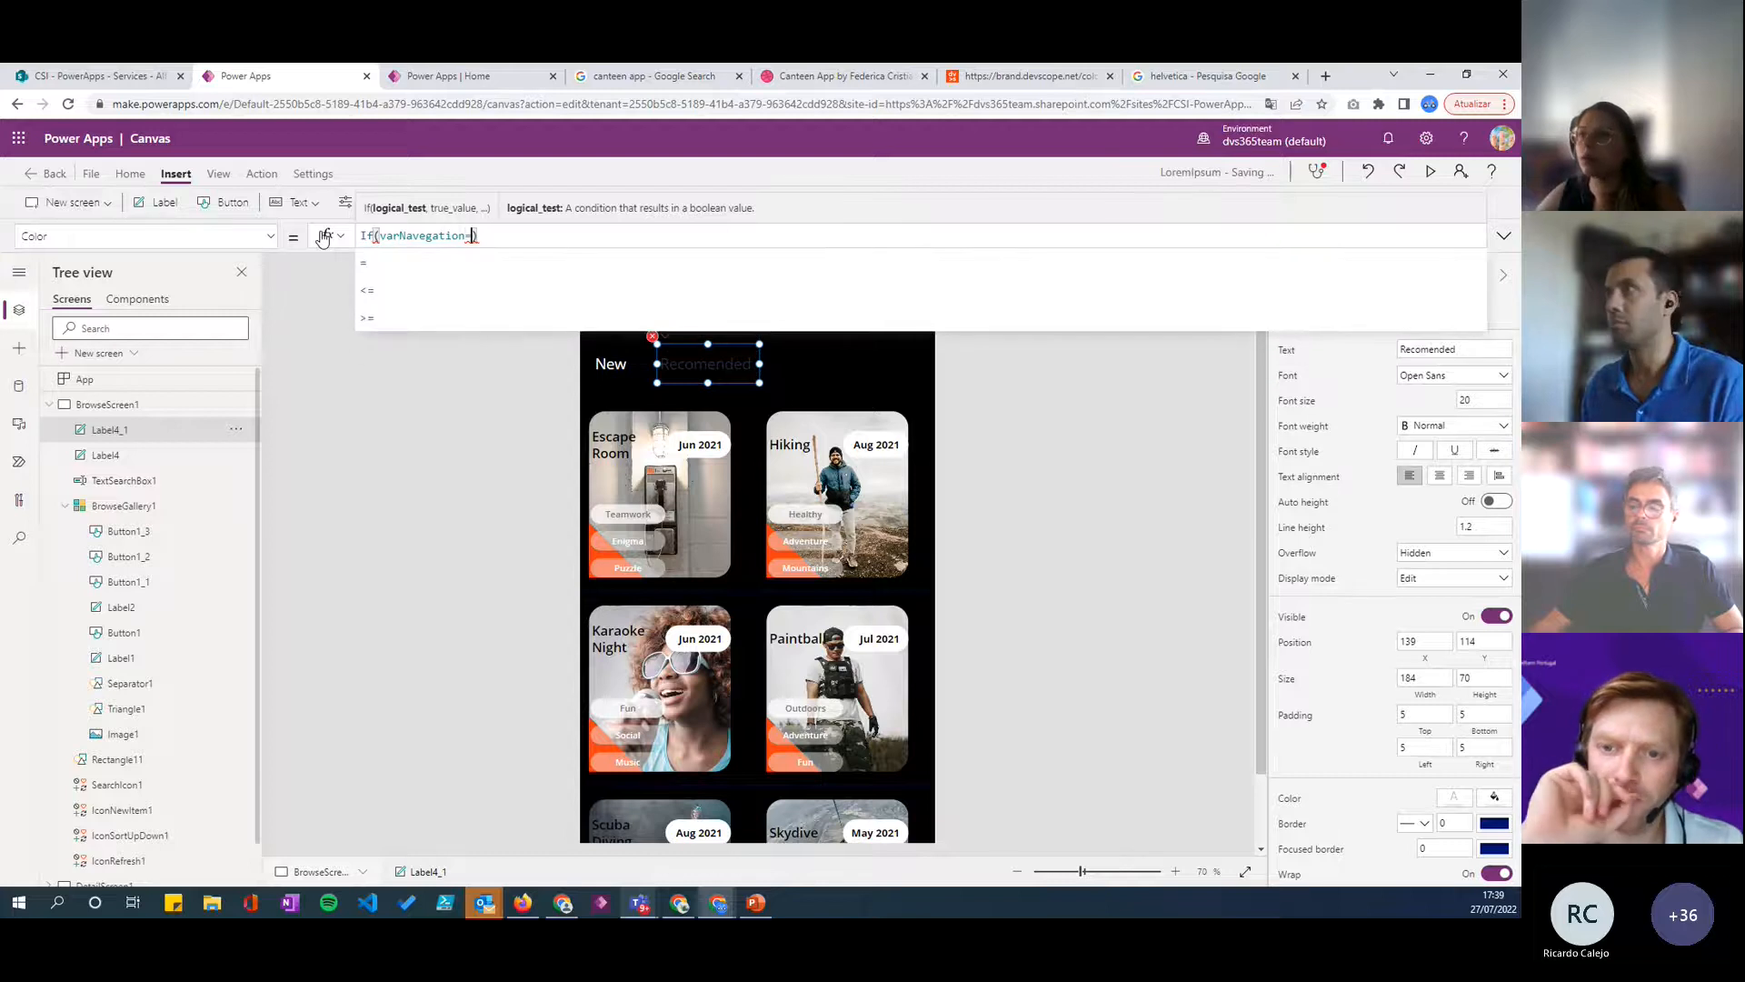
type("\"R")
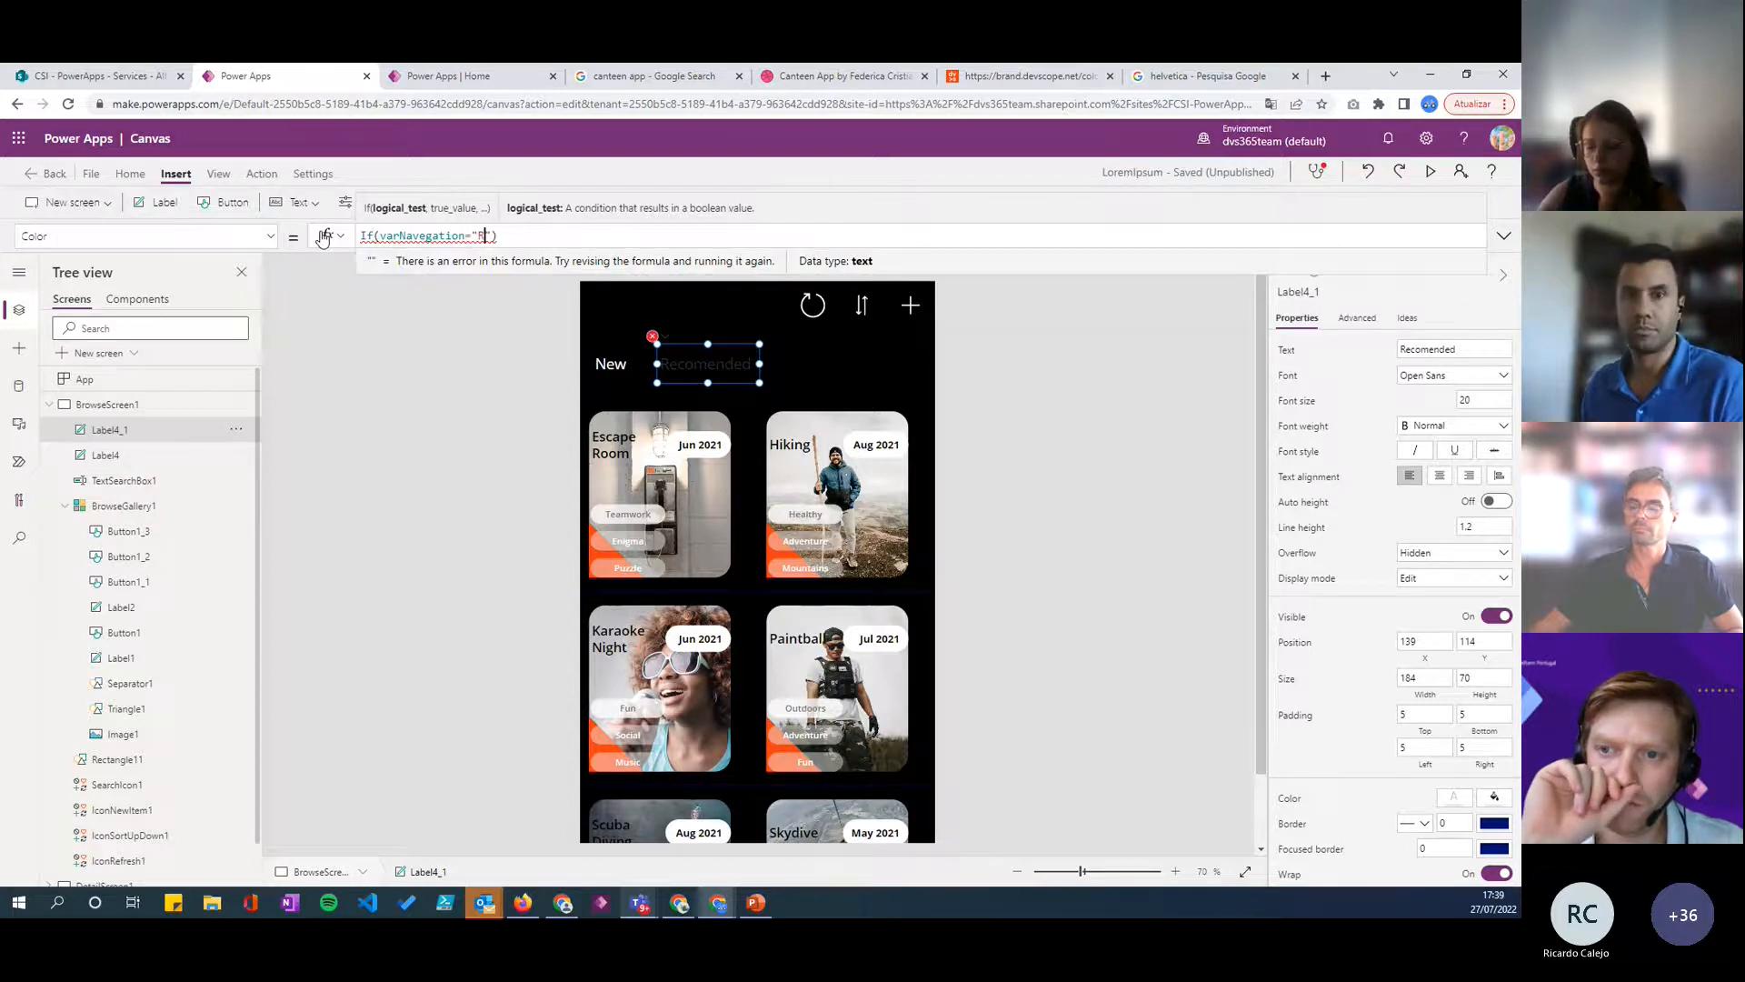
type("ecomended\"")
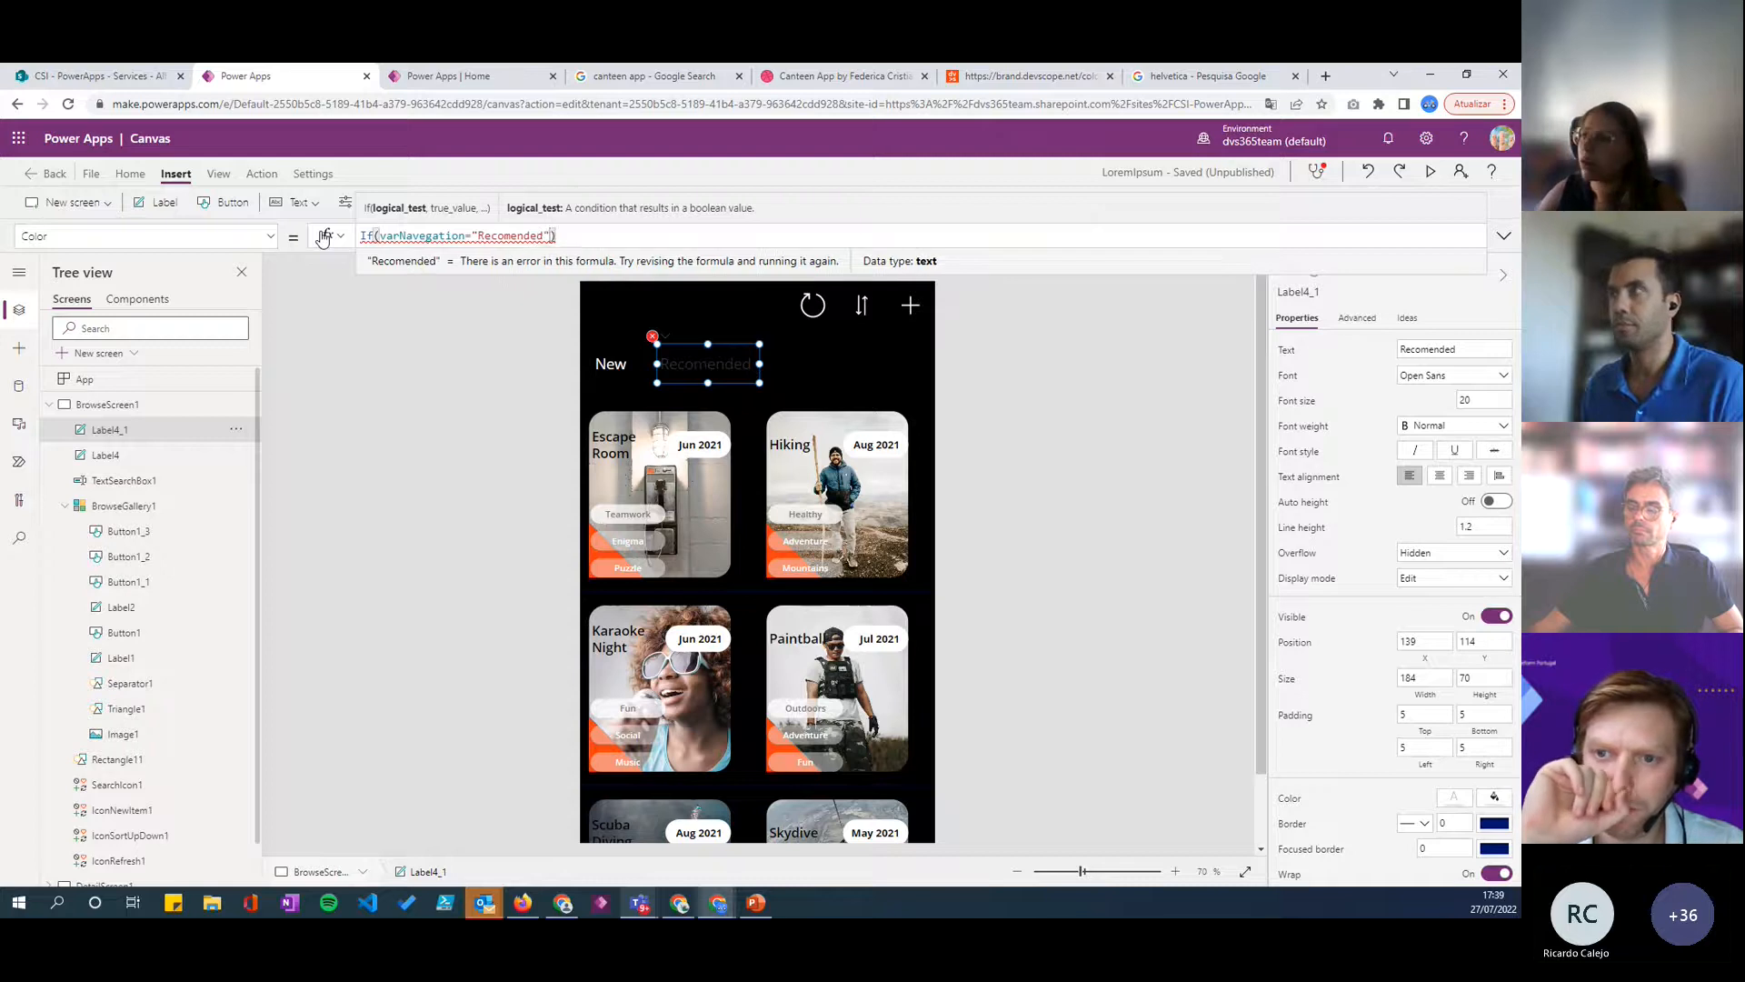
type(",")
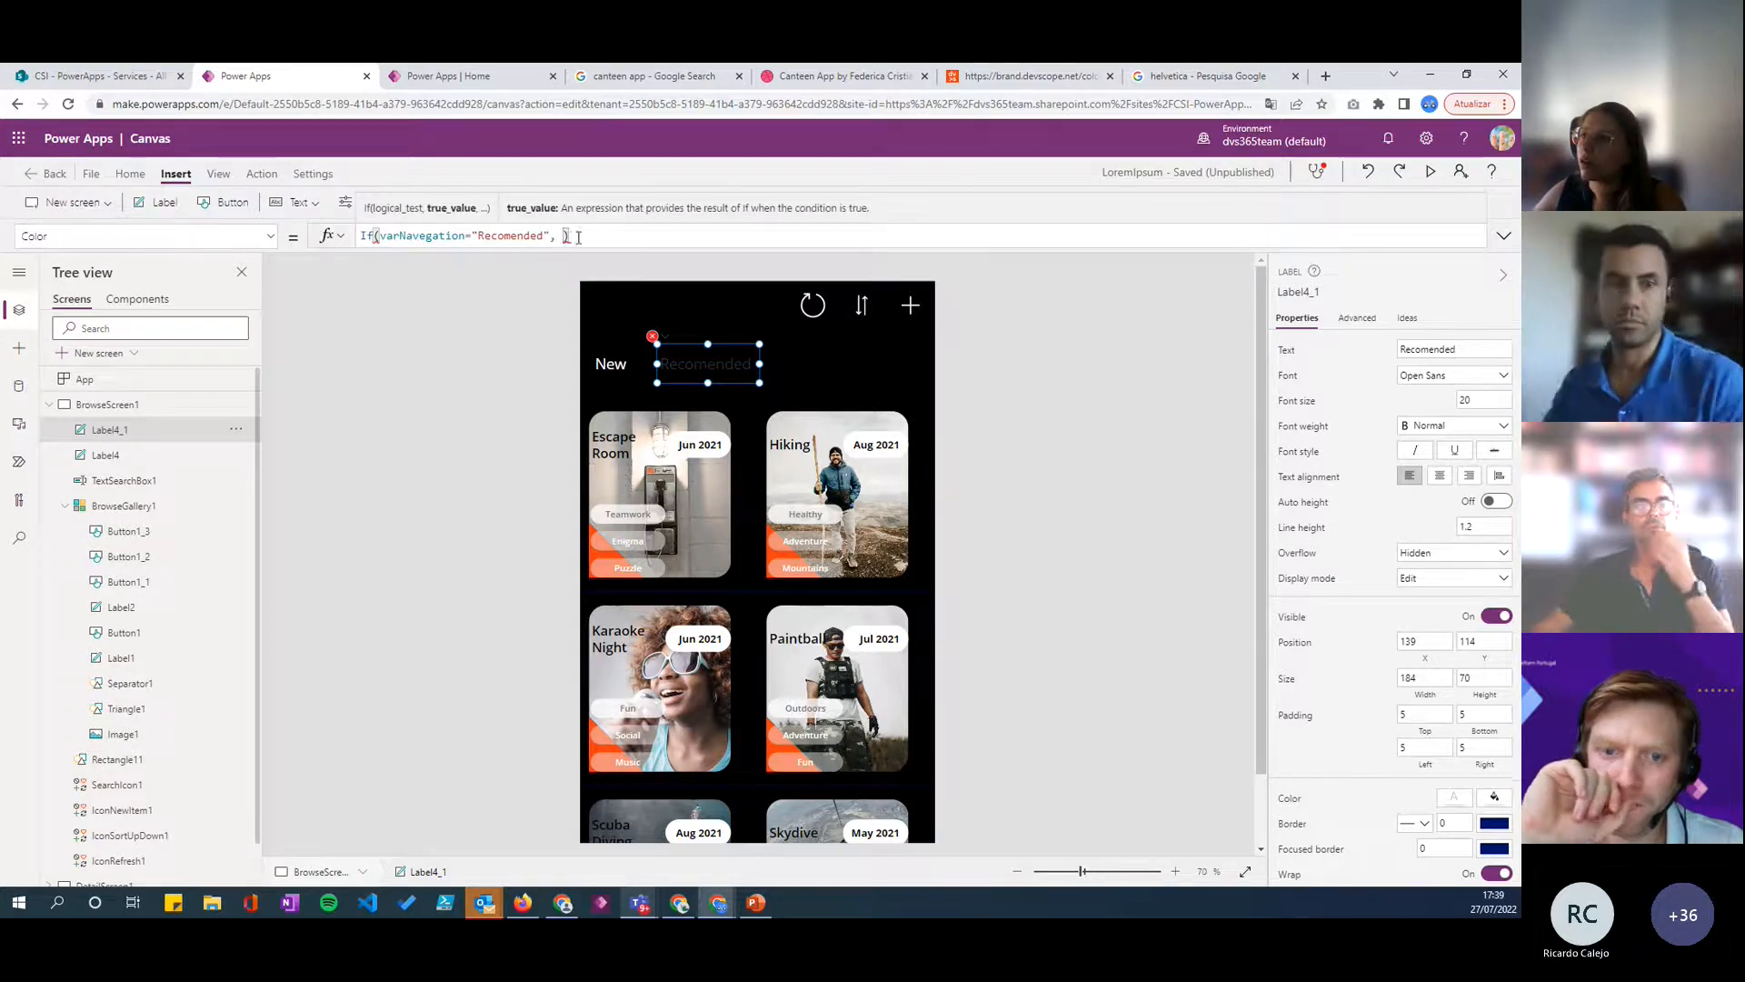
- Copy the Red Orange RGB value 248, 60, 16 from the Devscope brand colors page and return to the app editor
left_click(983, 78)
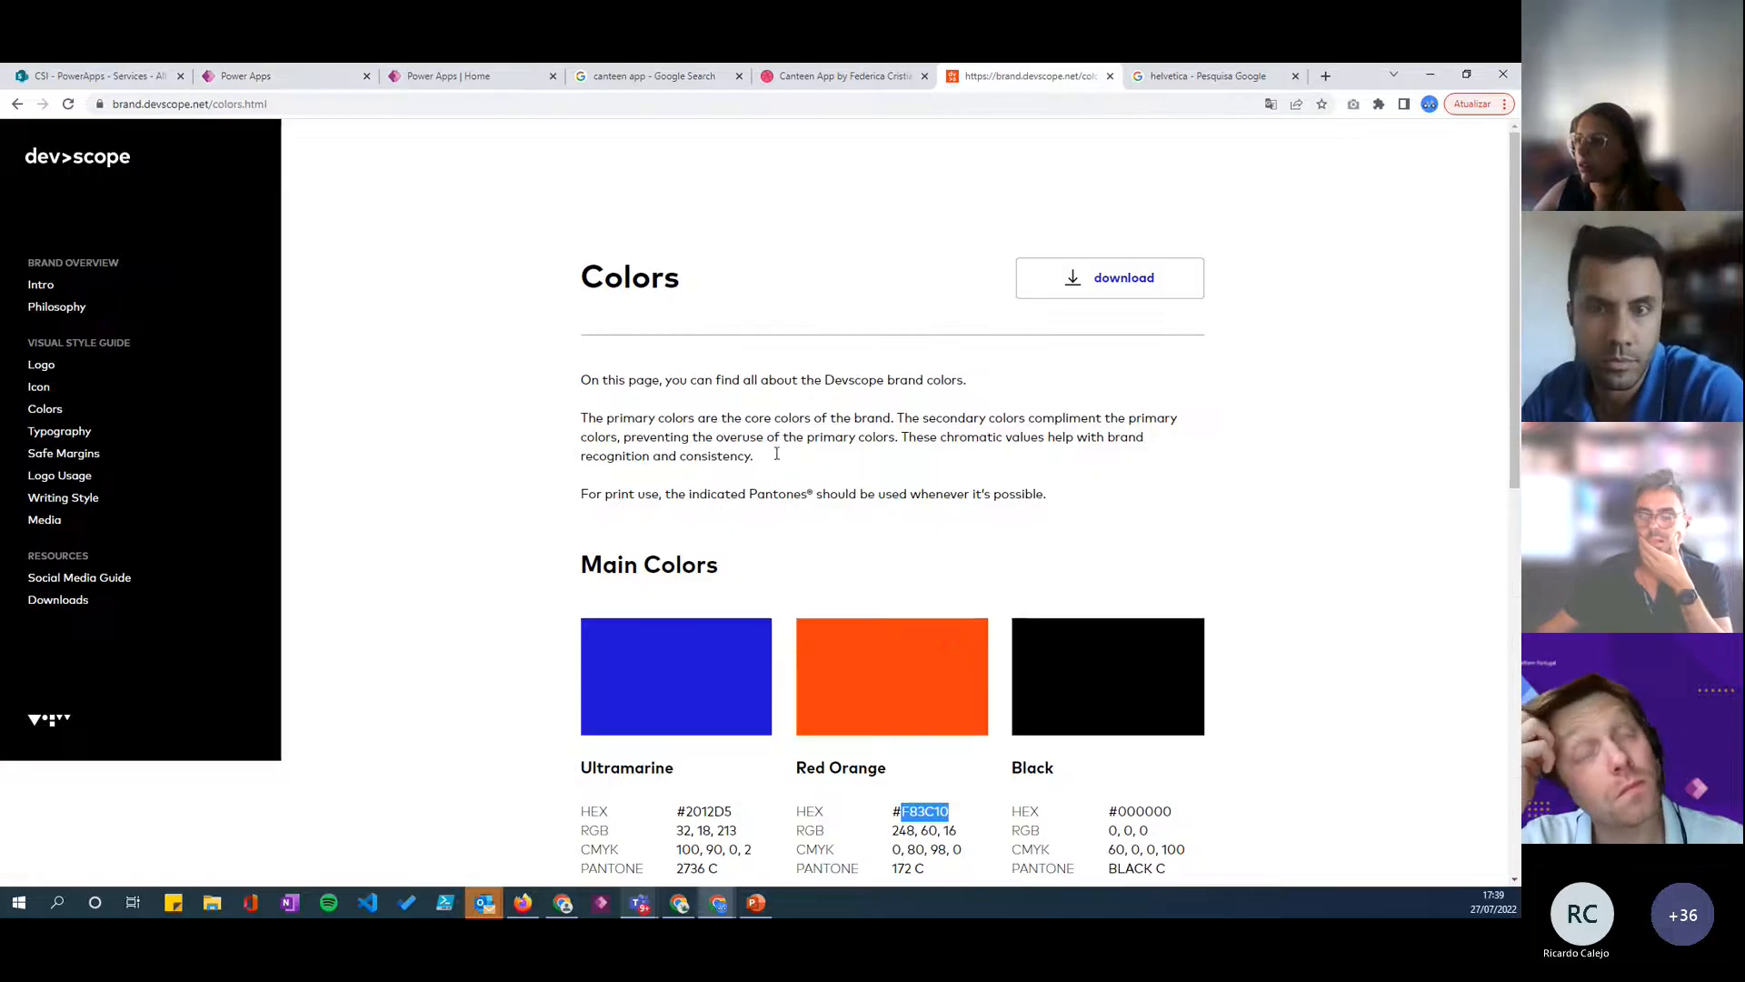
scroll(939, 678, "down", 1)
left_click_drag(989, 748, 884, 757)
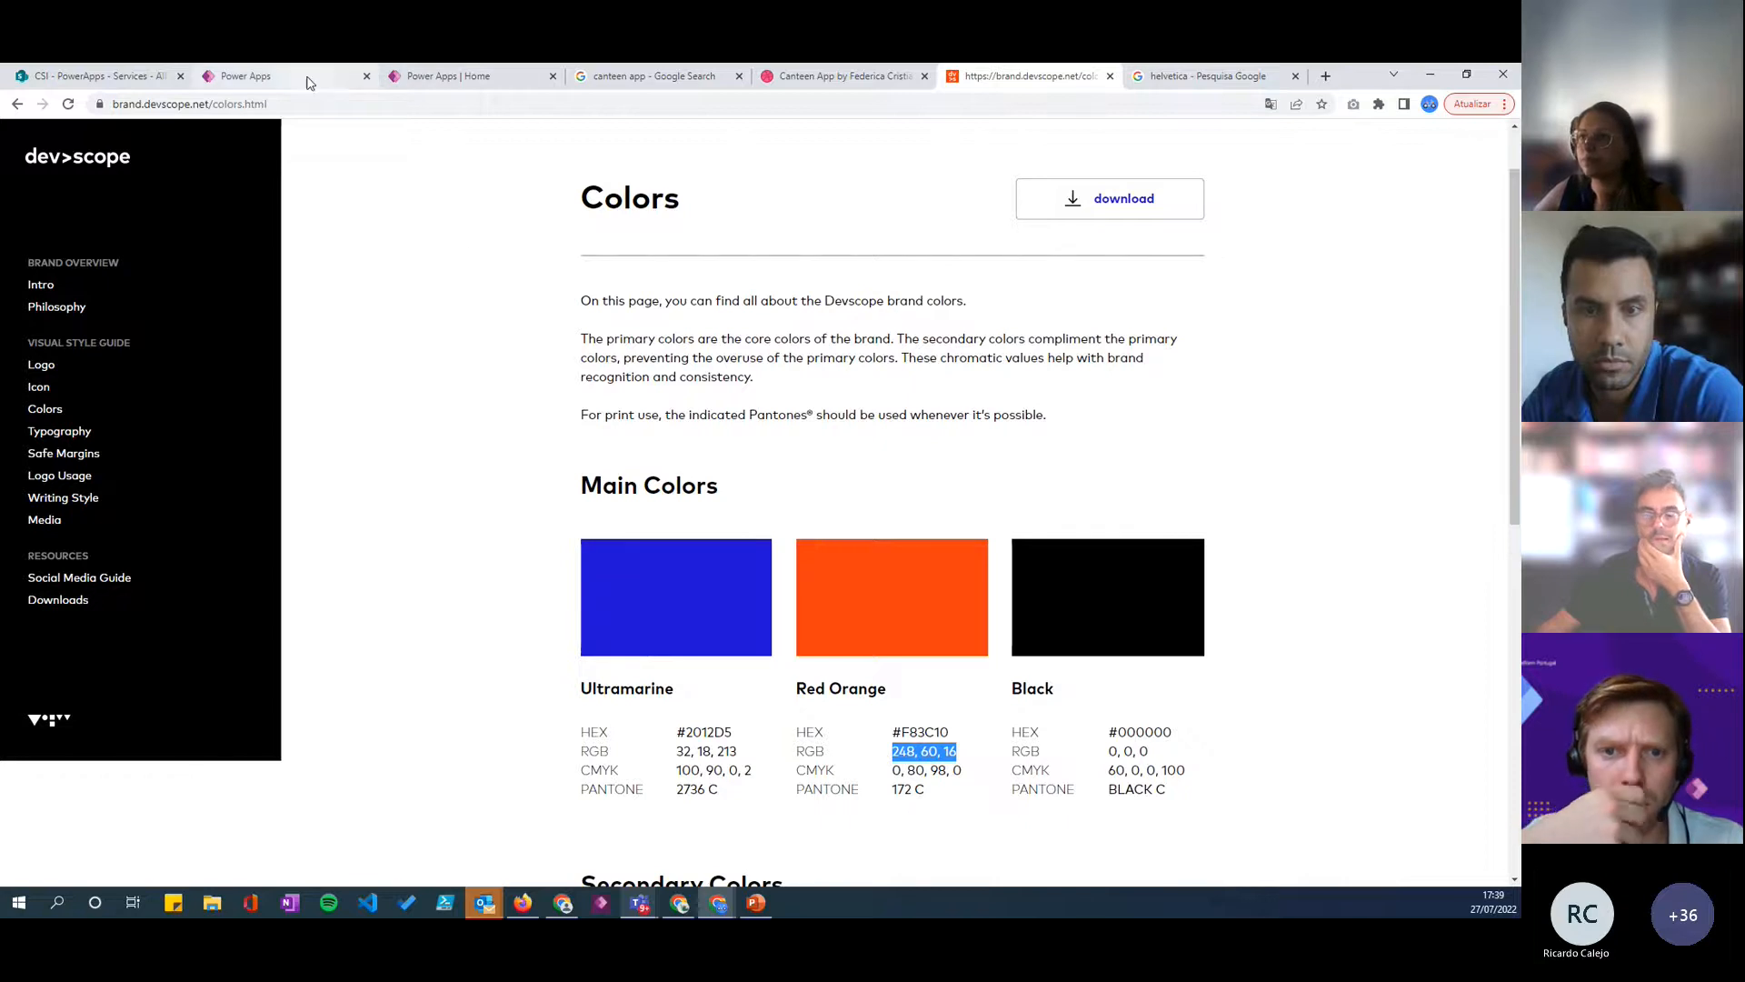
left_click(272, 76)
- Set the true result of the Recomended label's Color formula to RGBA(248, 60, 16,1)
type("RG")
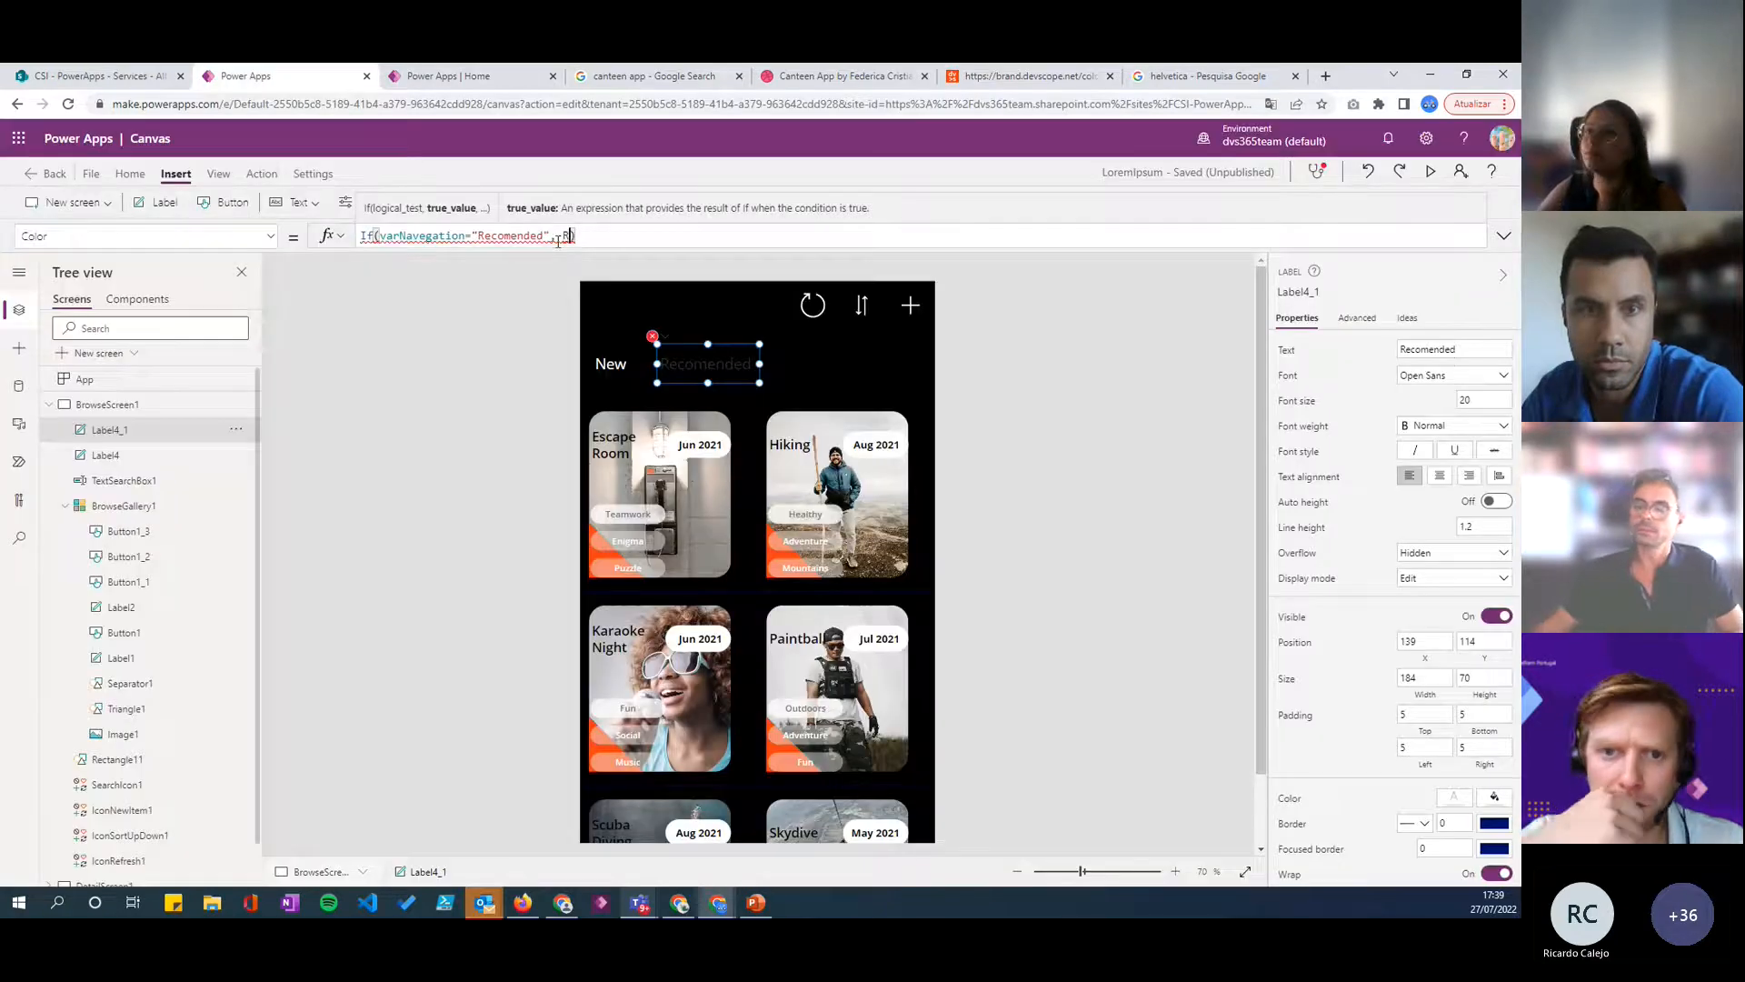
key("Tab")
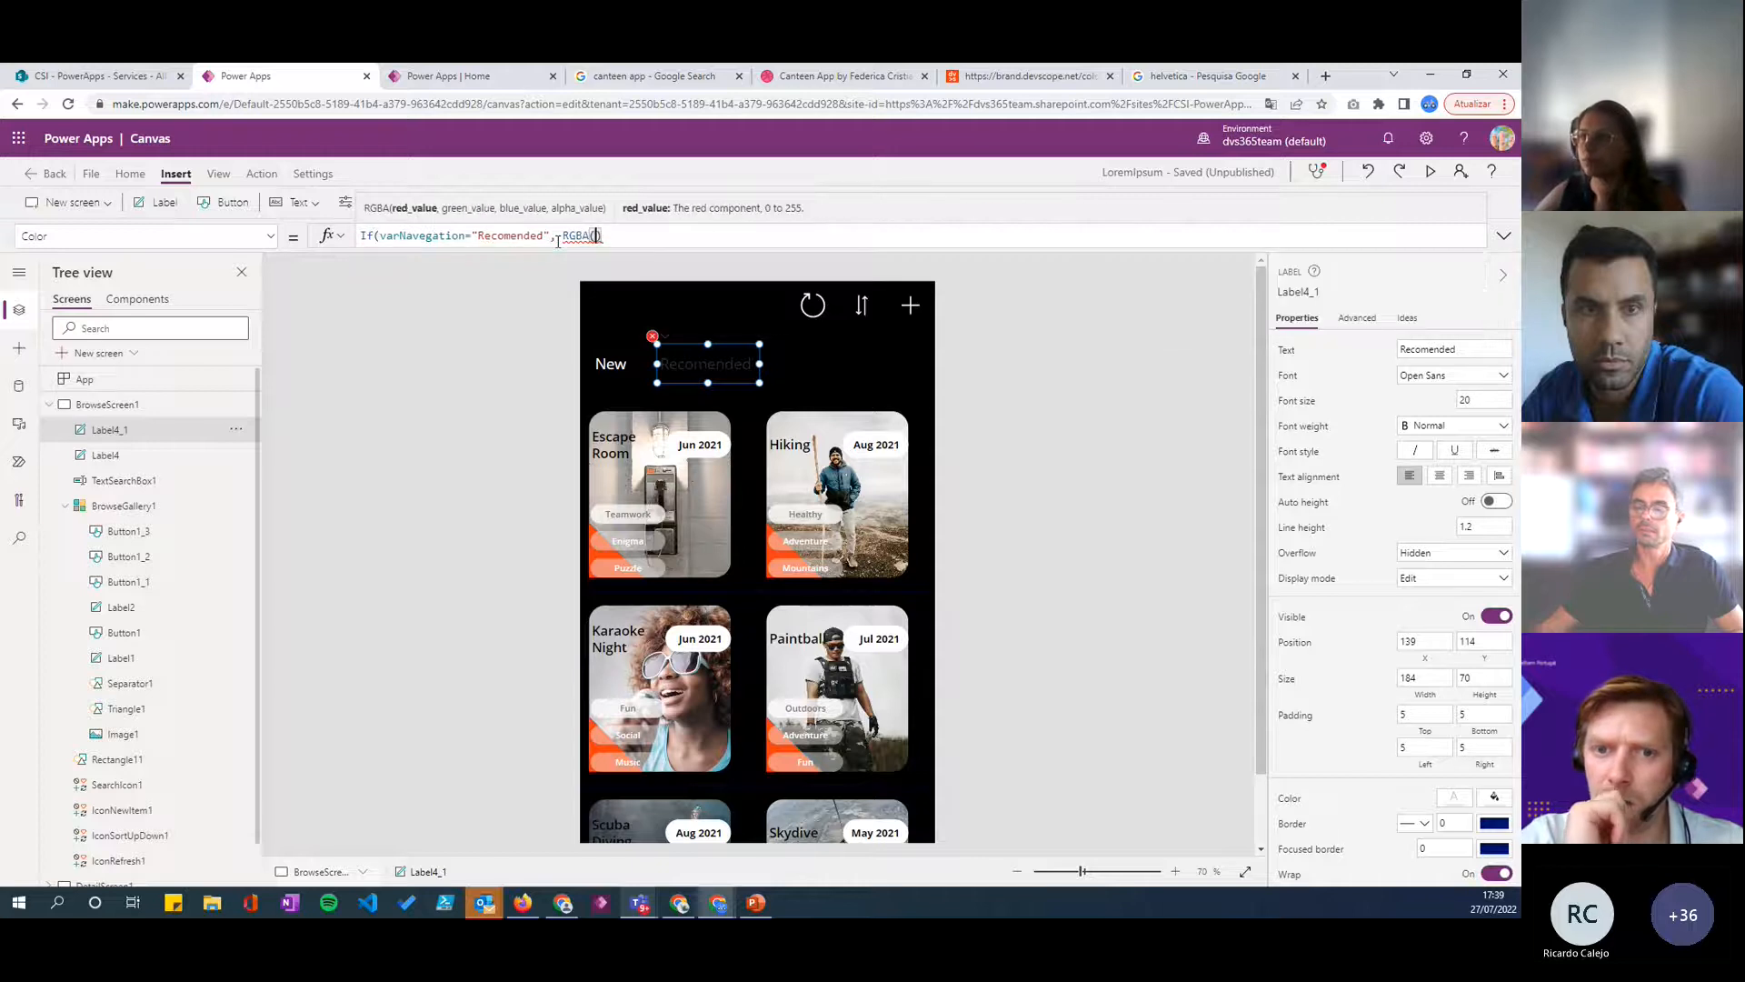
type("248, 60, 16")
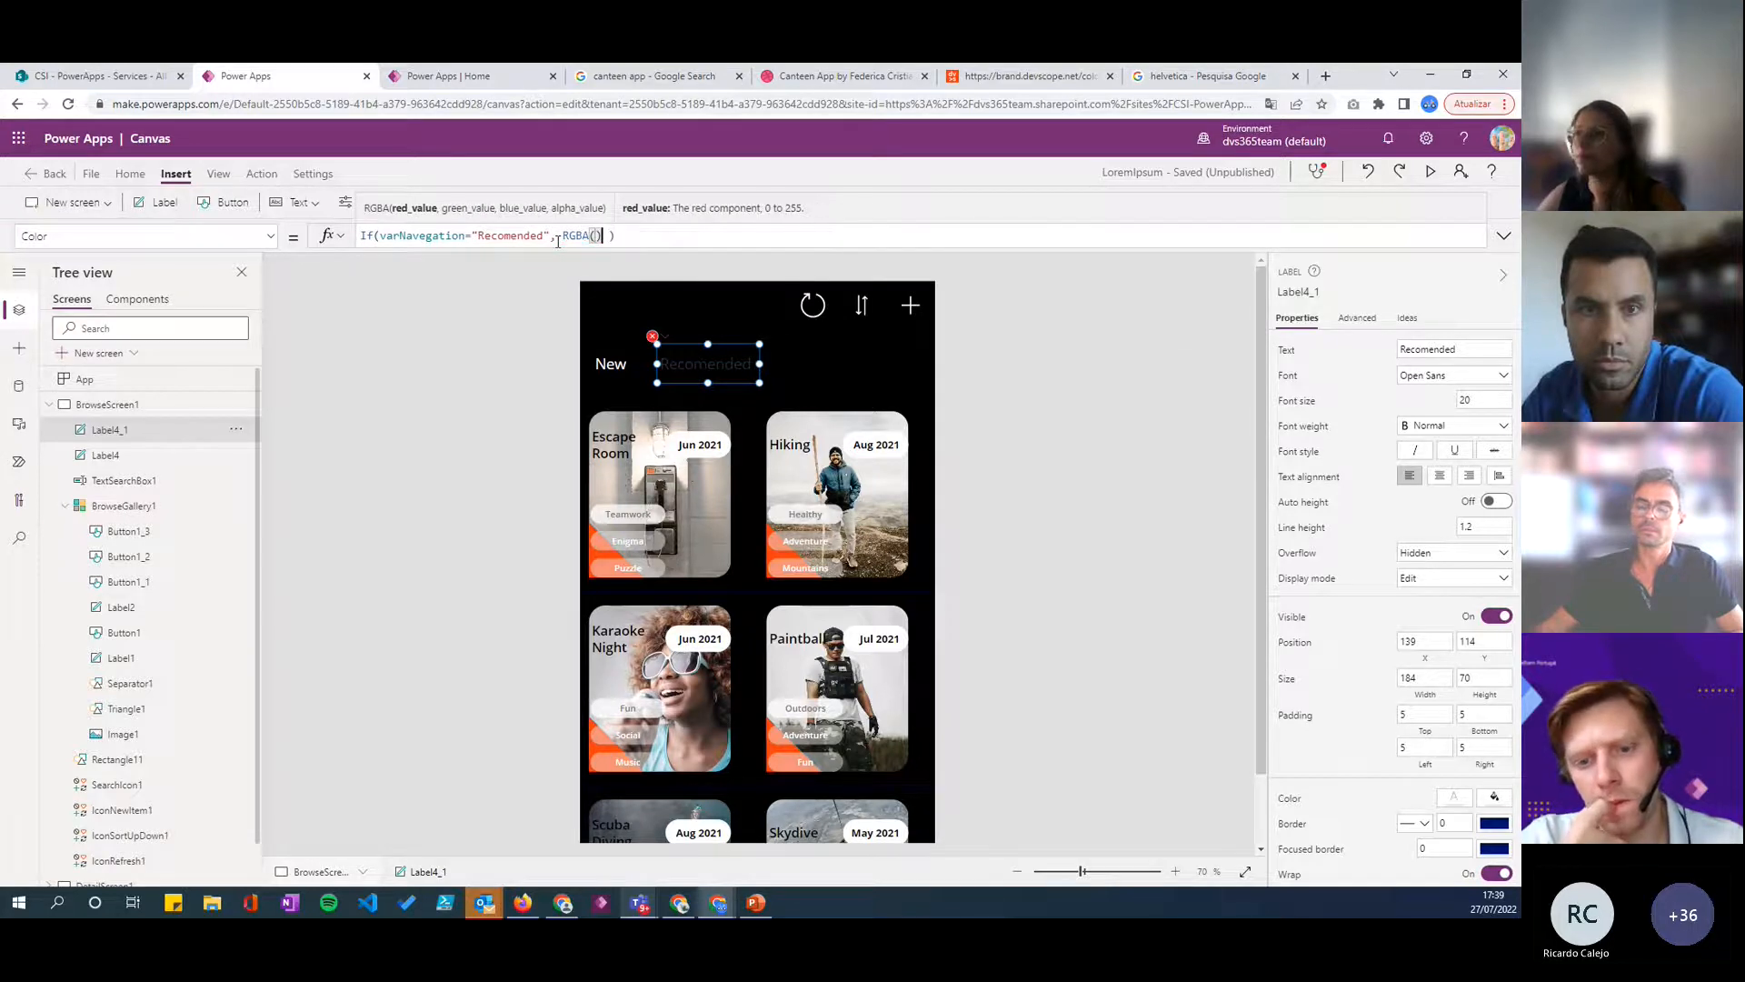
type(",1")
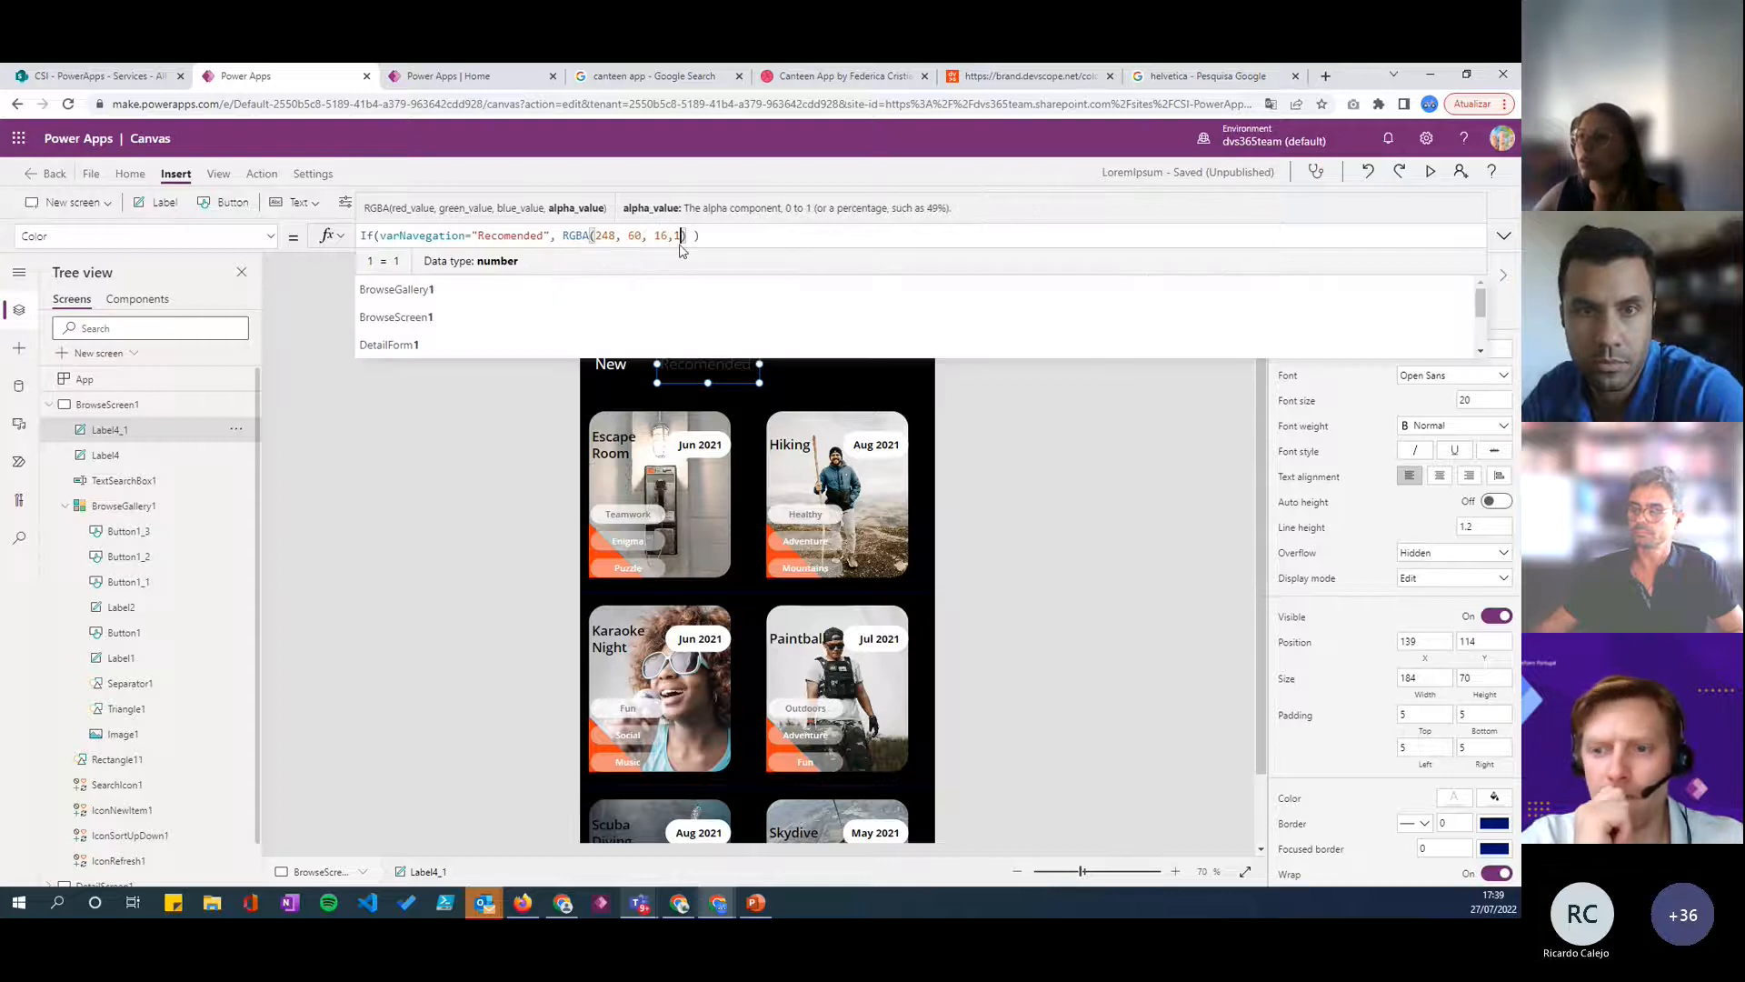
- Set White as the else value of the Recomended label's Color formula and activate the label on the canvas to test it
left_click(695, 237)
type(", WHI")
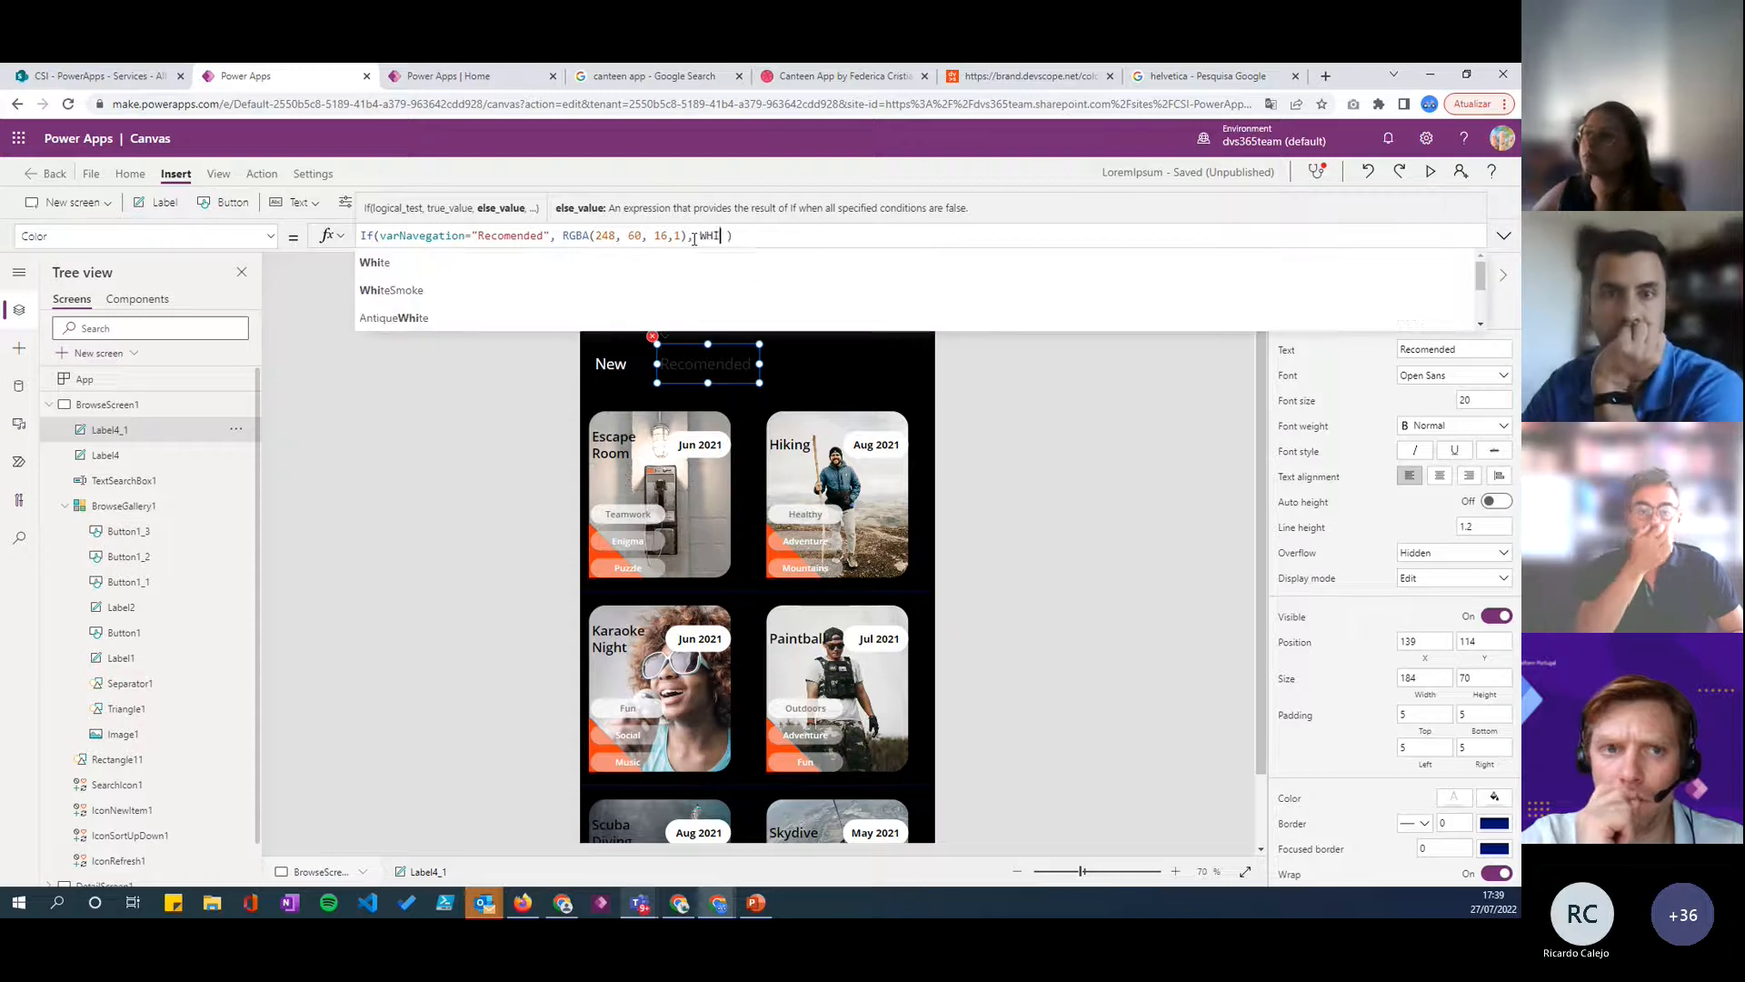
key("Tab")
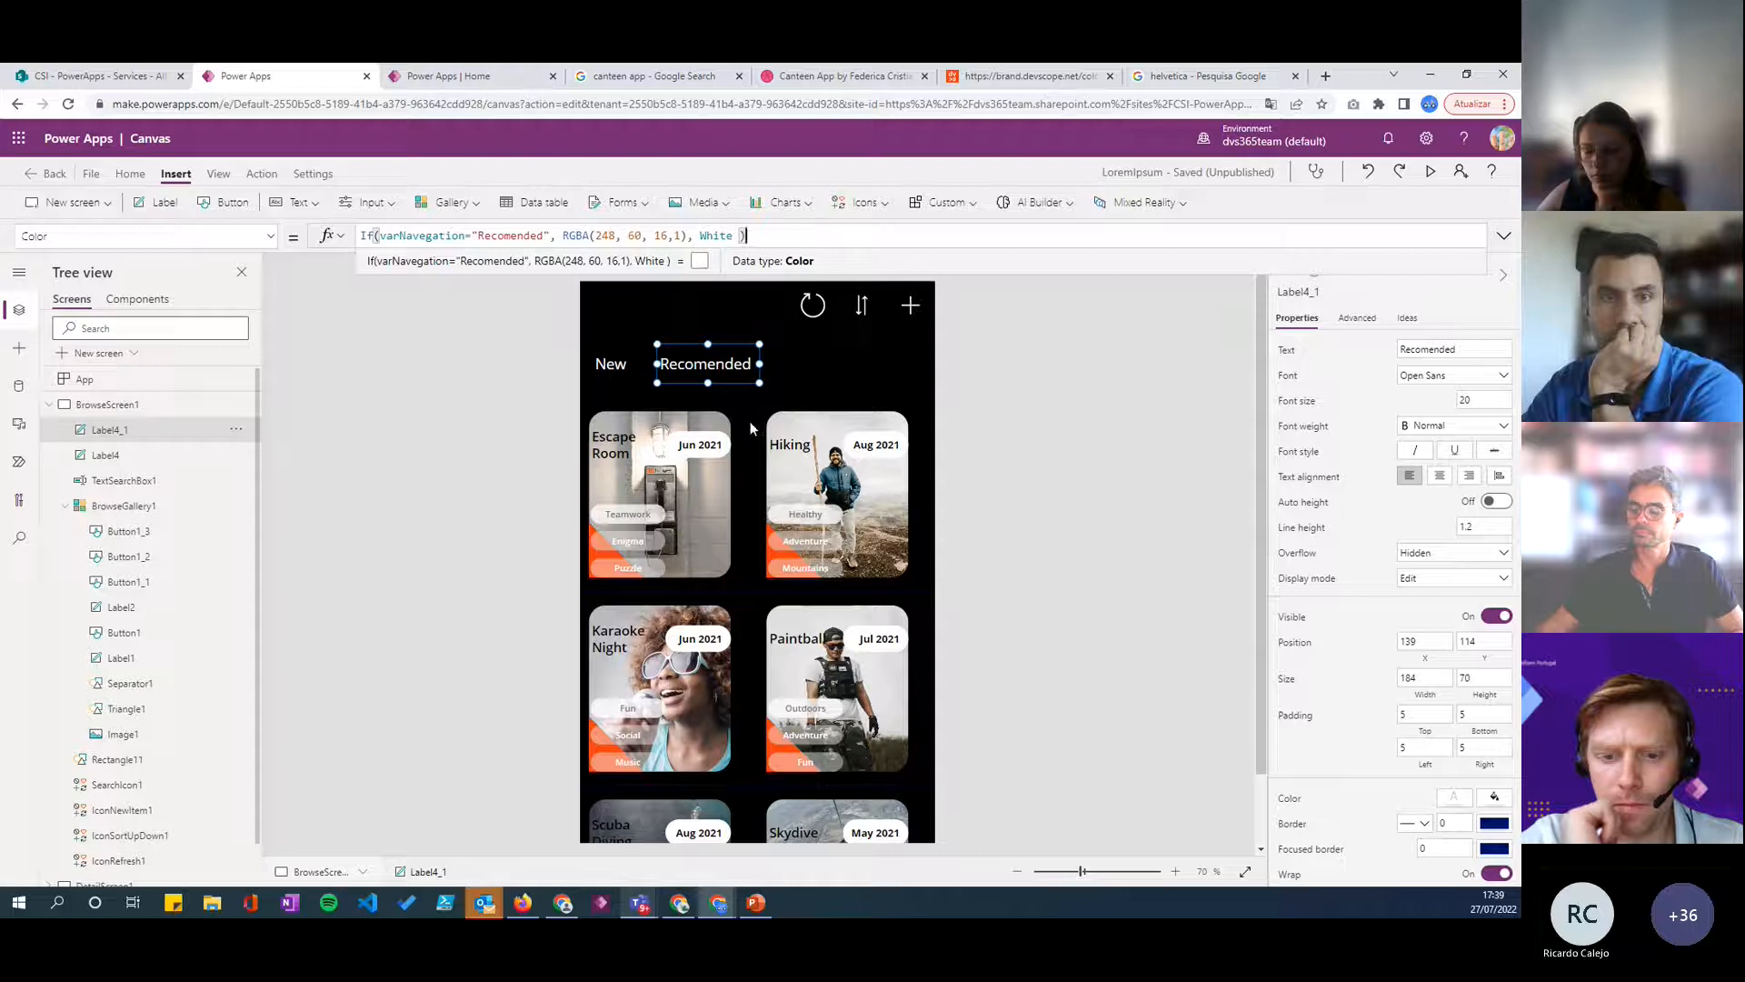
key("alt")
left_click(696, 365, "alt")
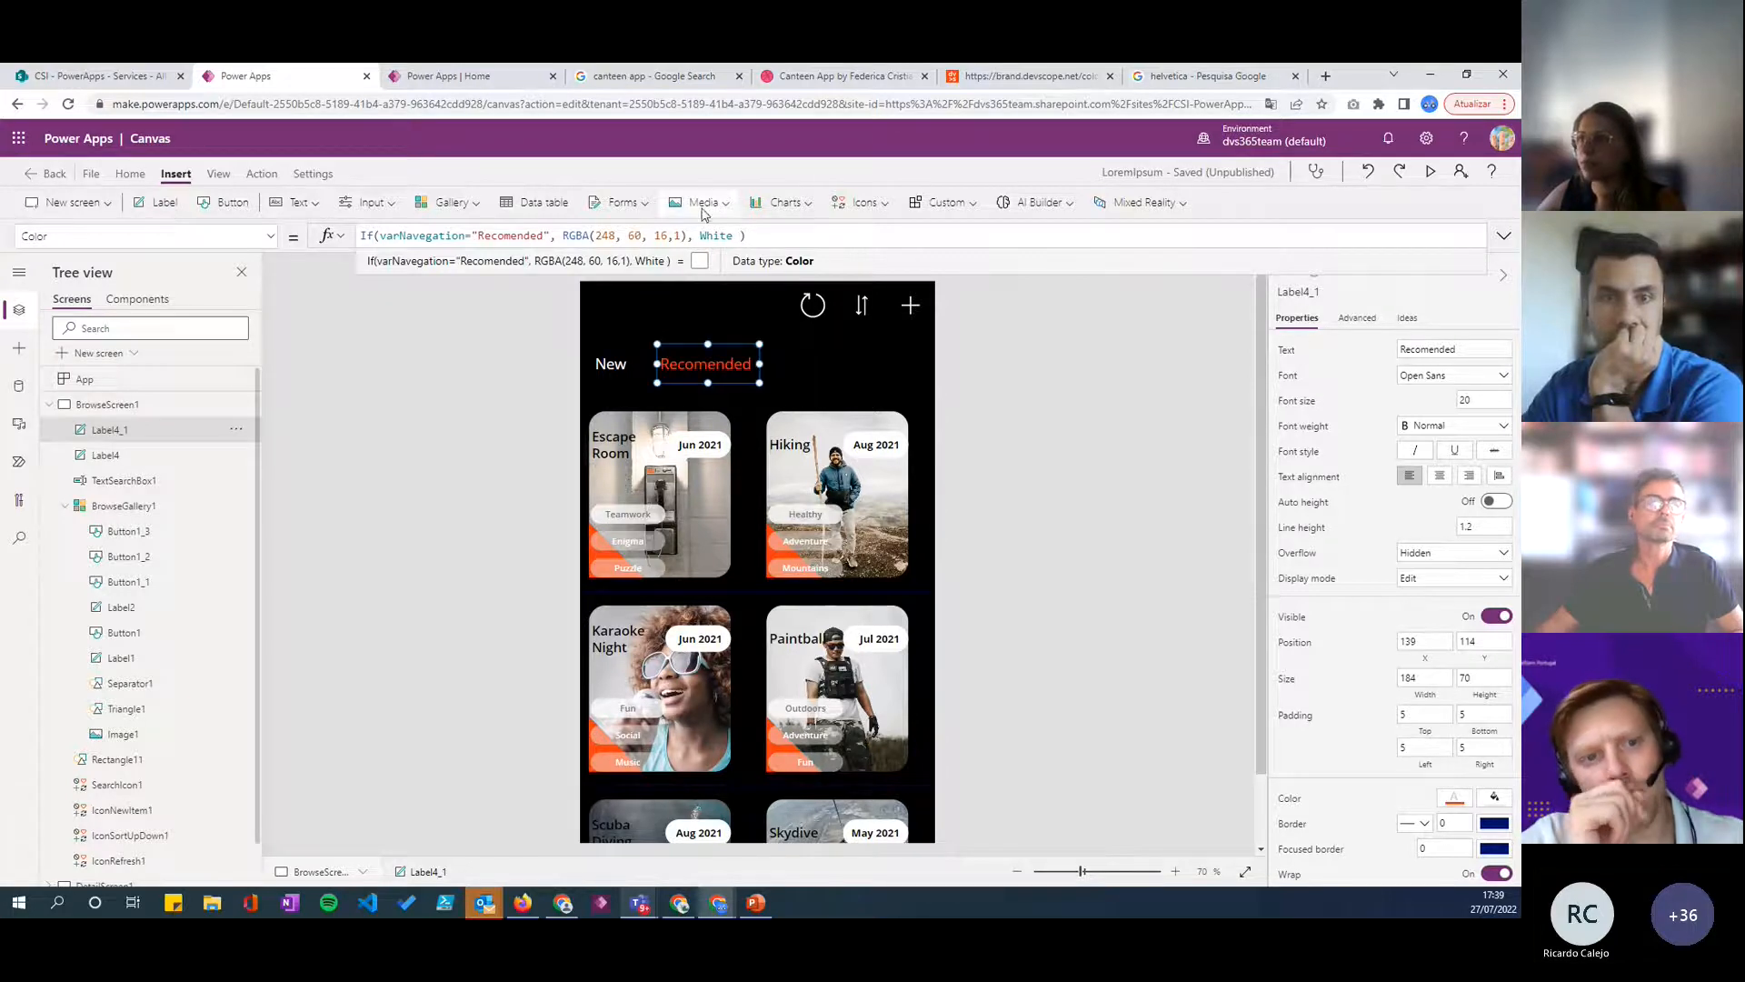
- Copy the Recomended label's Color formula and use it to replace the New label's Color value
left_click(777, 238)
left_click_drag(825, 237, 359, 238)
key("ctrl+c")
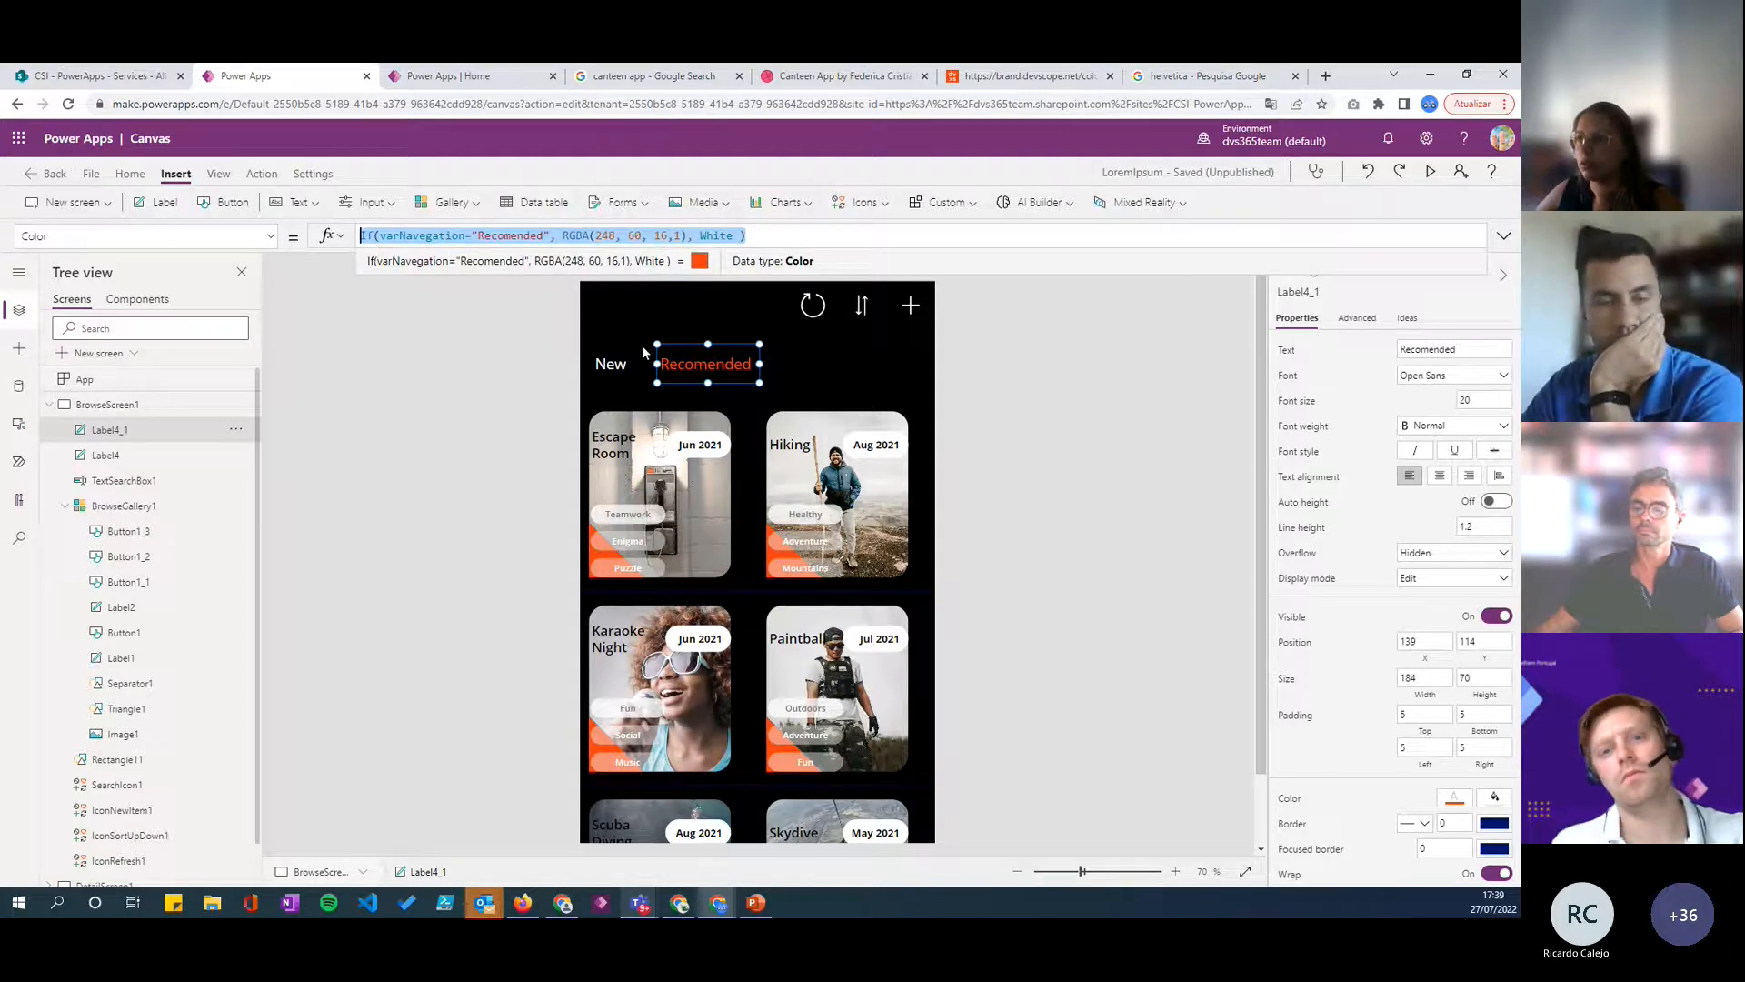
left_click(614, 362)
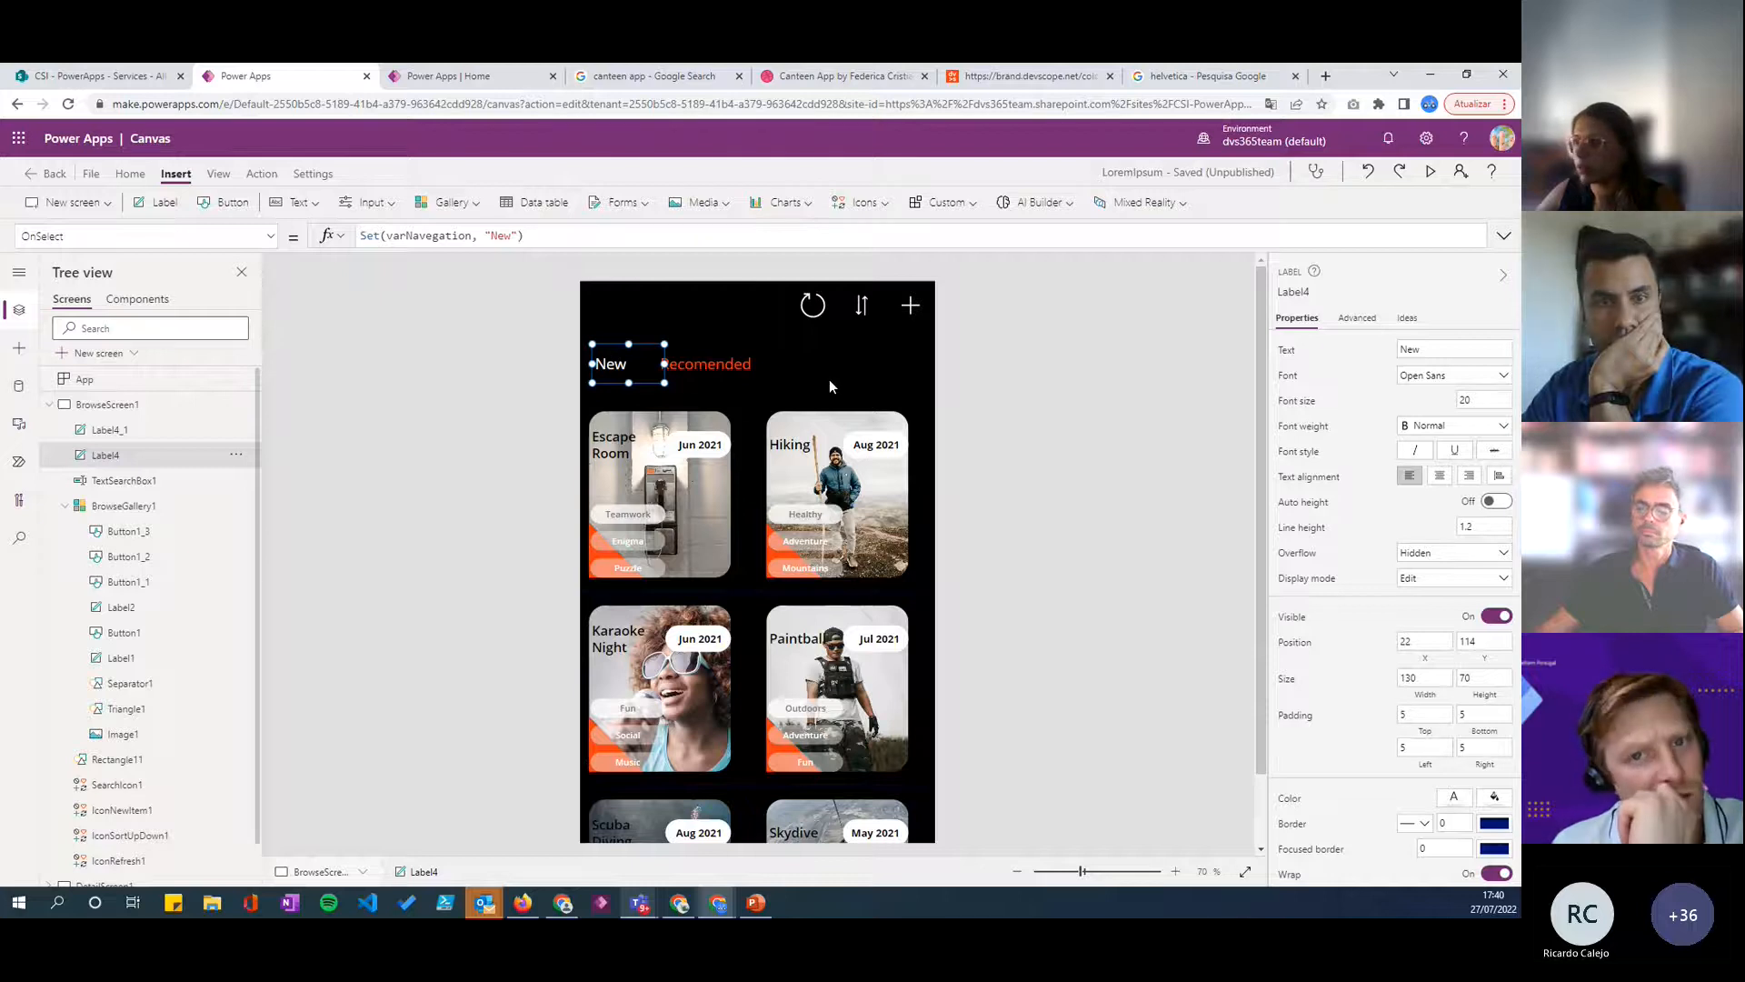
left_click(1453, 798)
left_click(1374, 794)
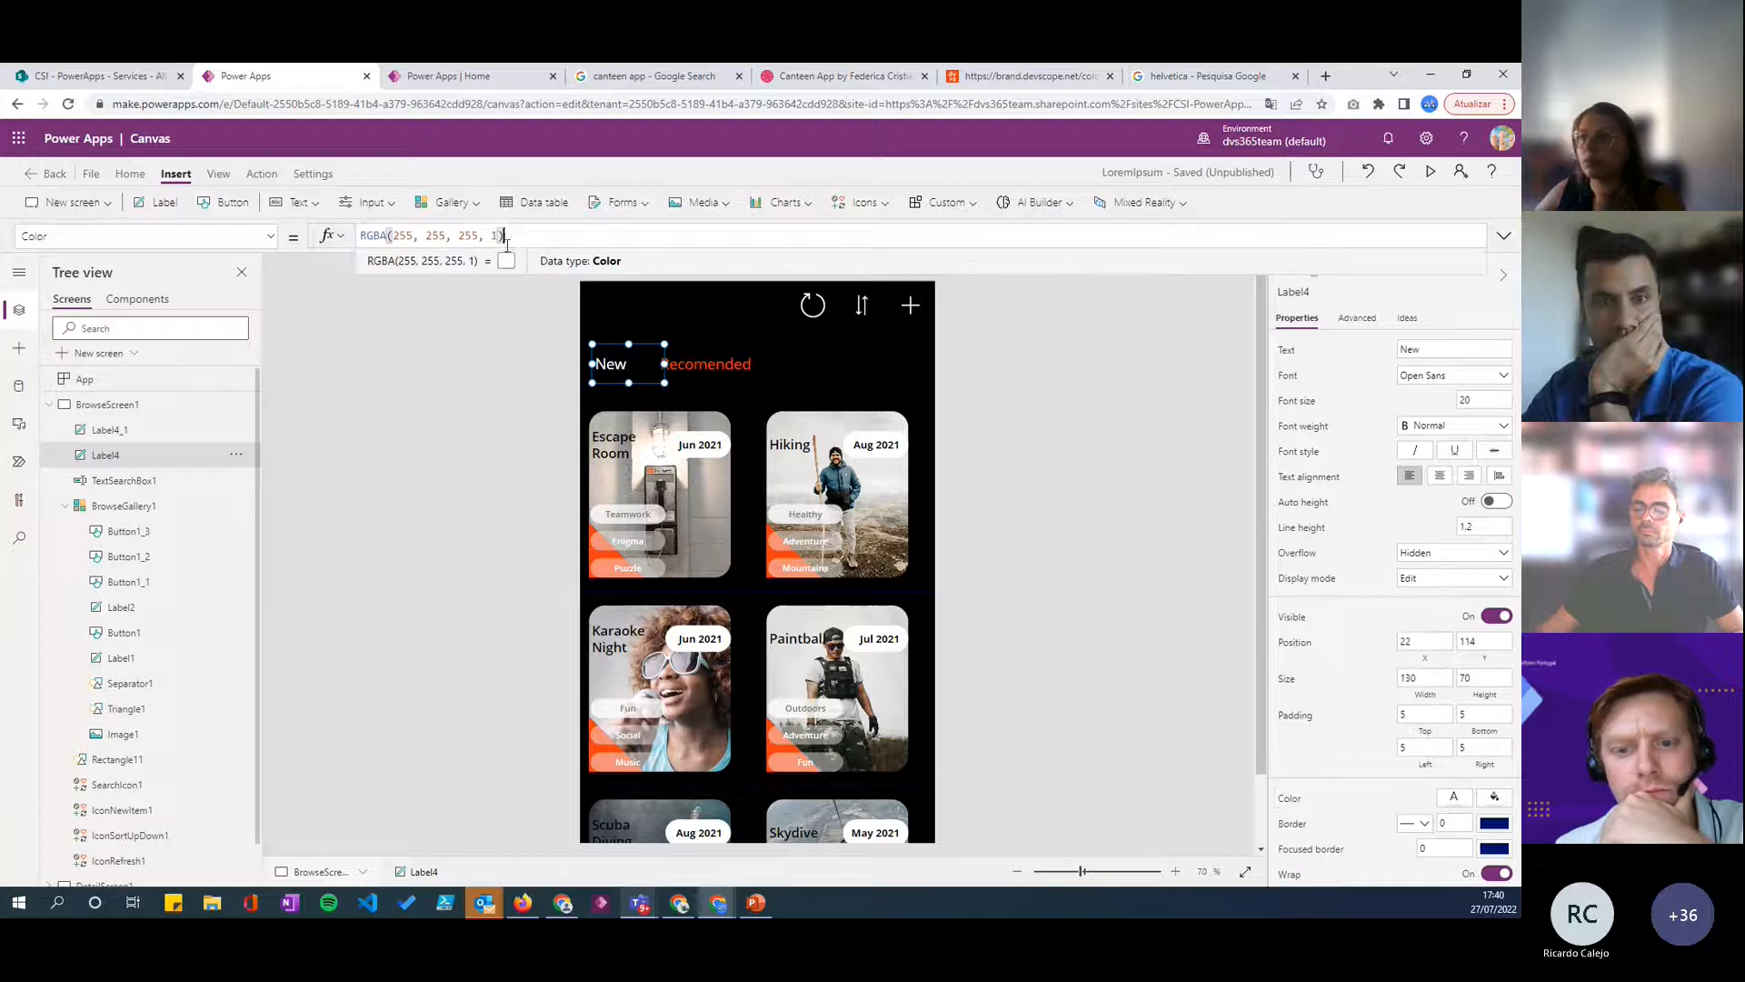
key("ctrl+a")
key("ctrl+v")
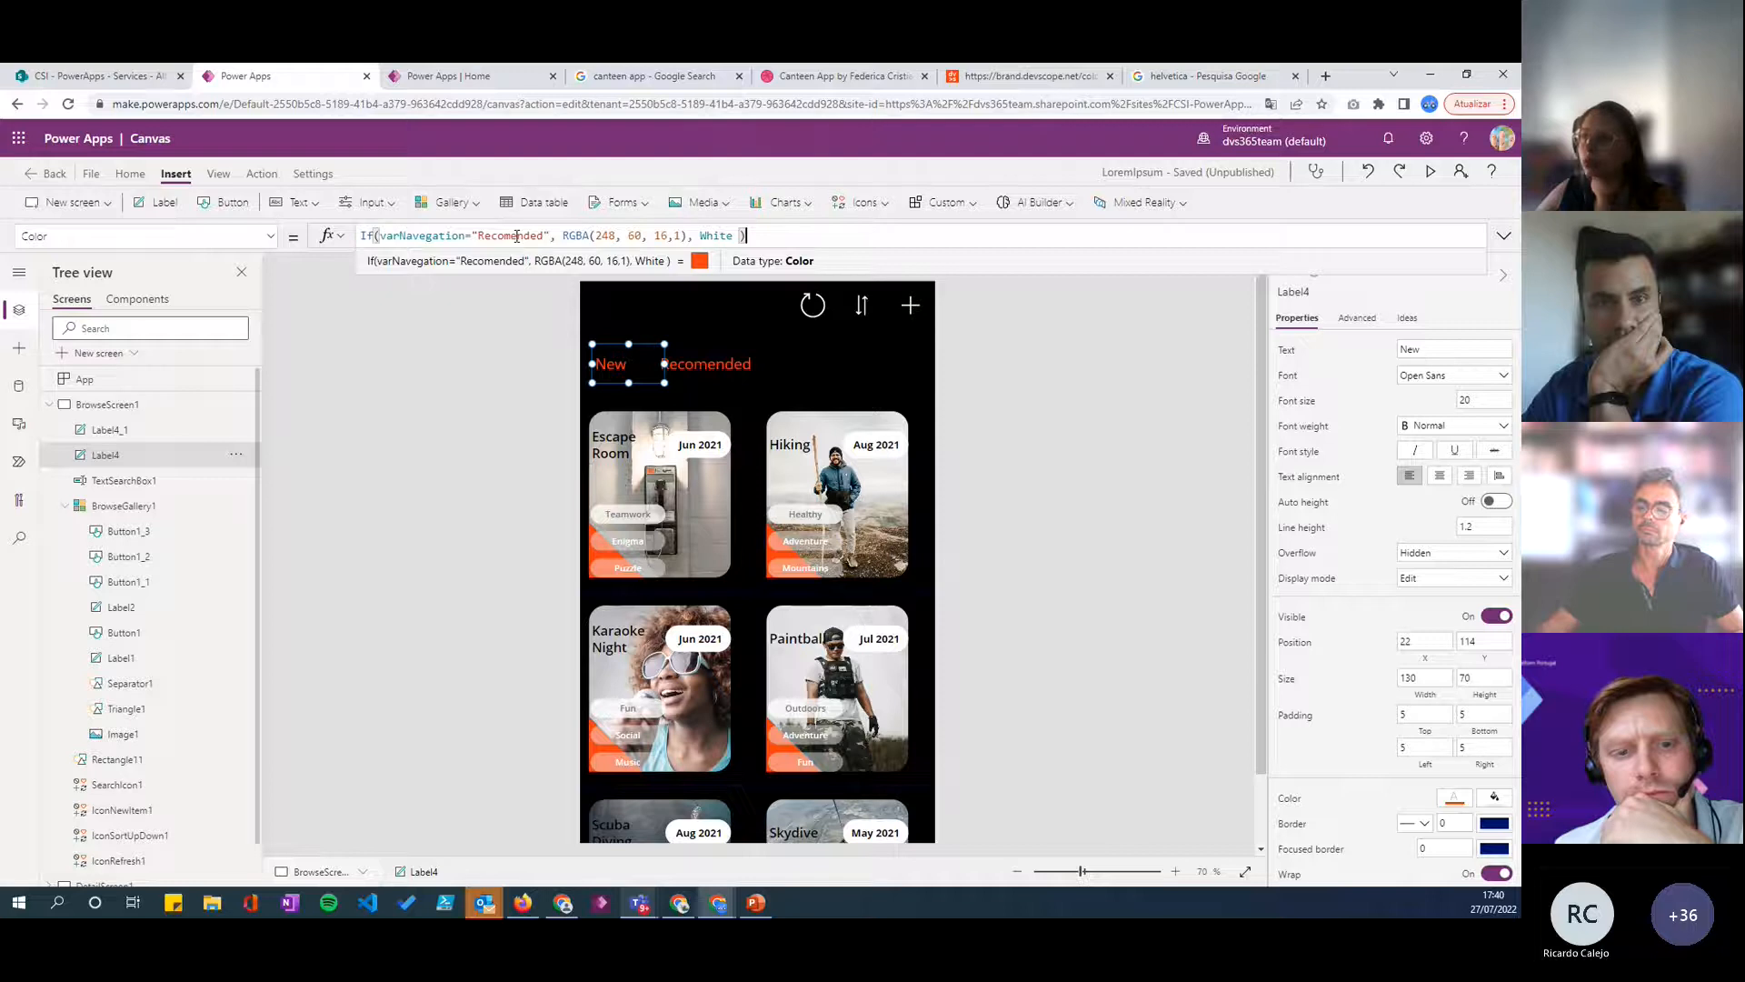
- Change the compared value in the New label's Color formula so the condition reads varNavegation="New"
double_click(502, 236)
type("nEW")
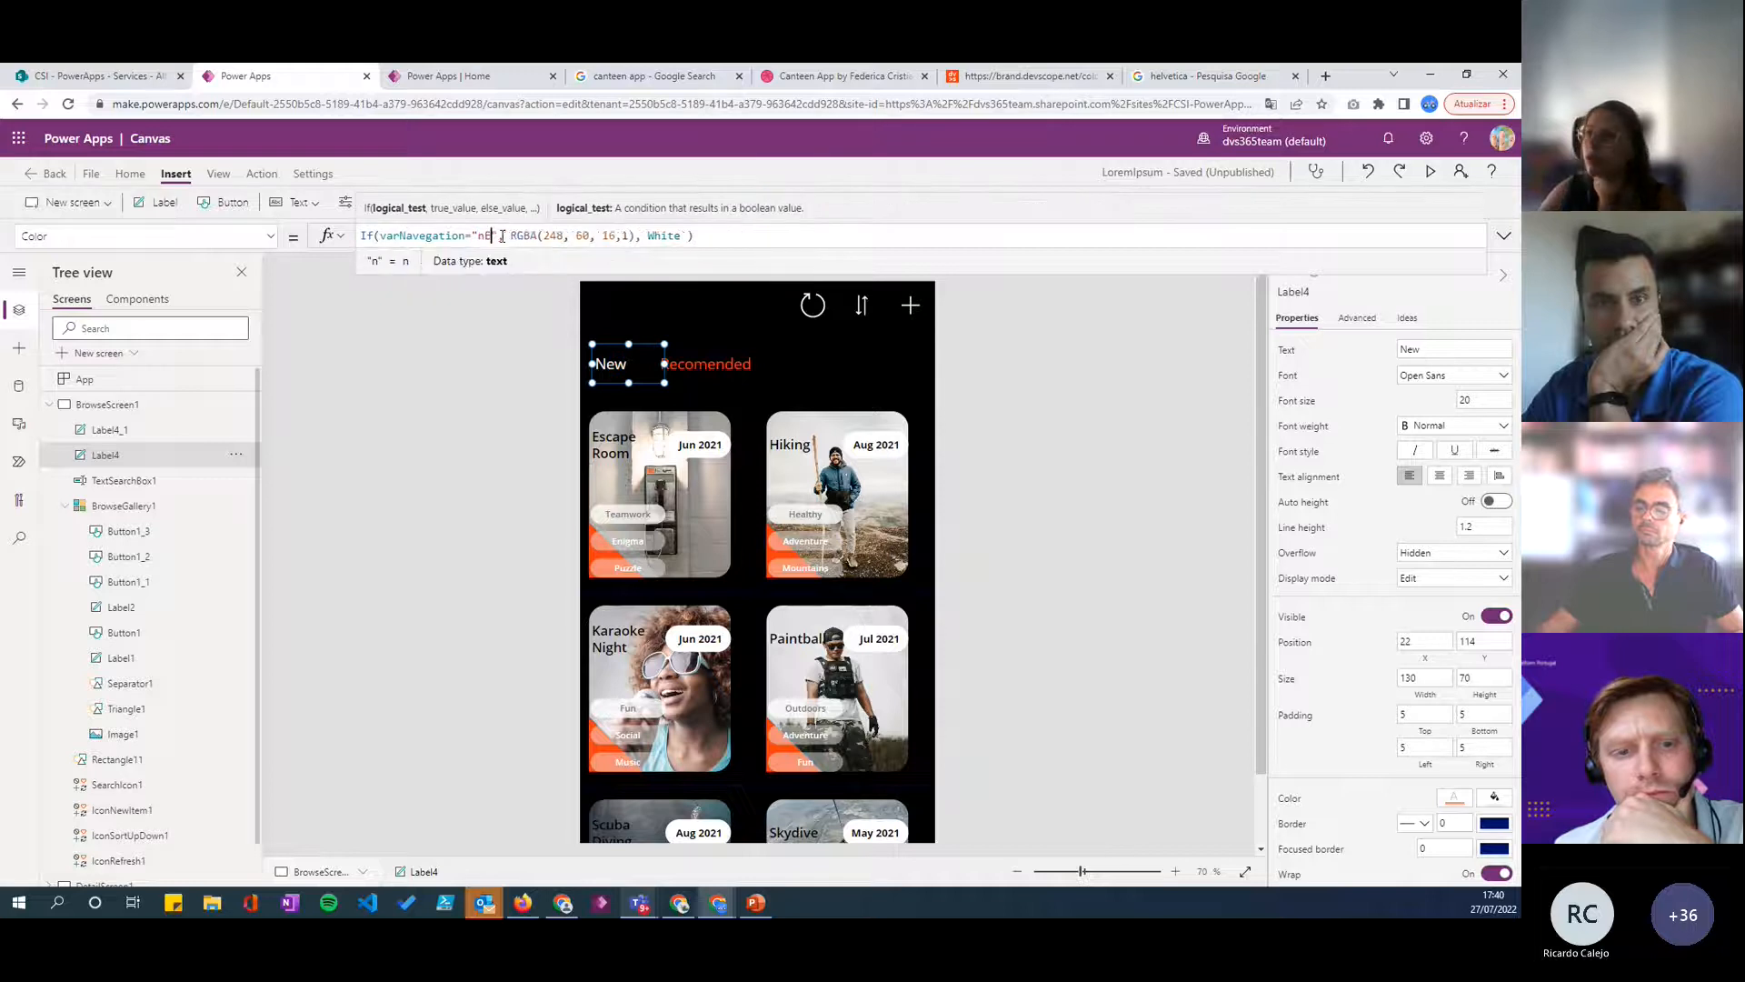
key("BackSpace")
key("BackSpace")
key("BackSpace")
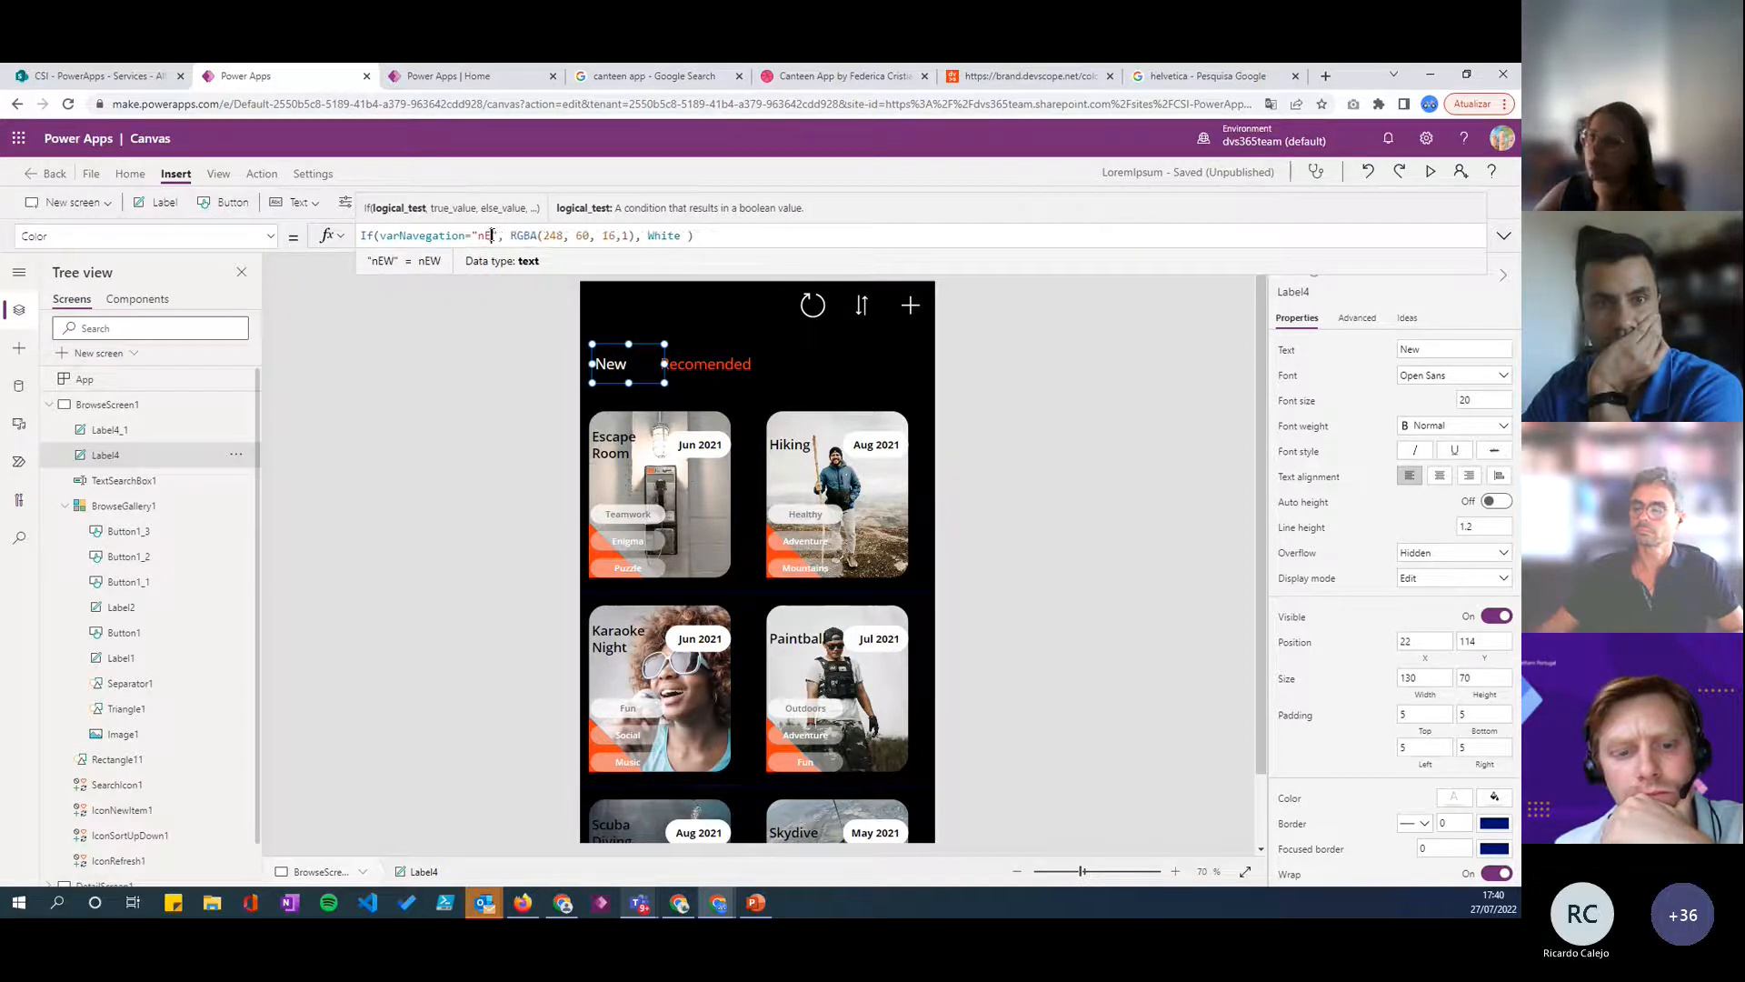
type("New")
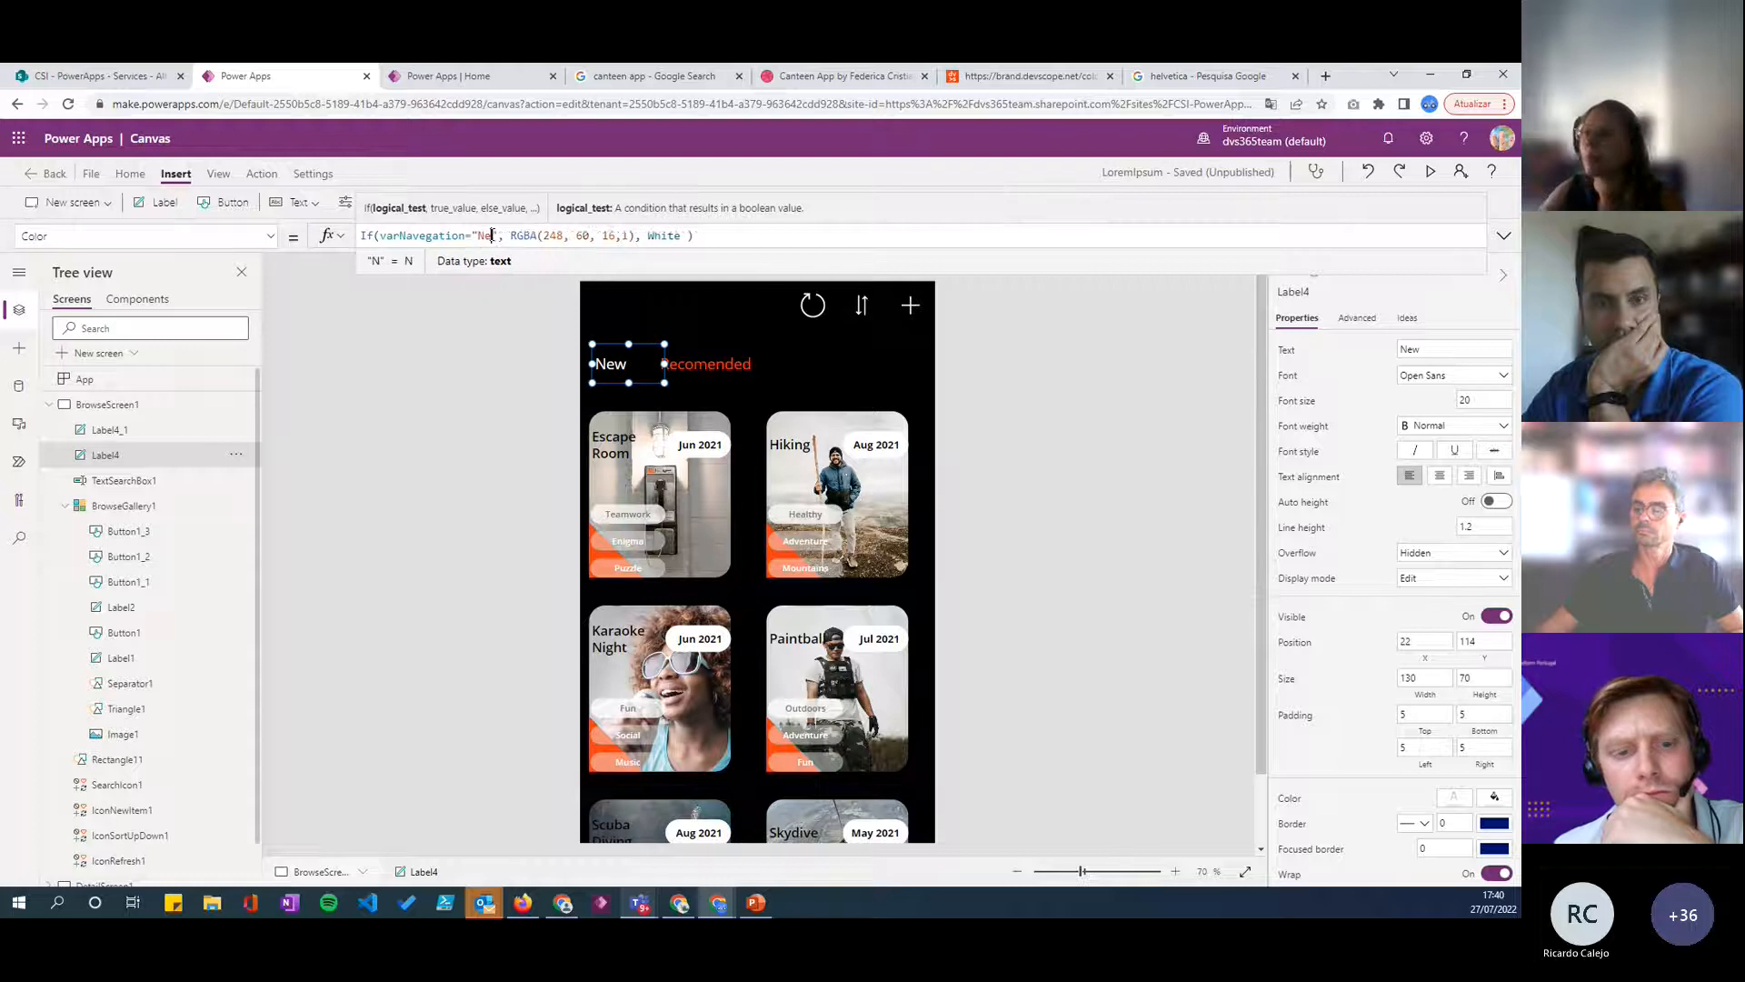
- Preview the app, switch repeatedly between the New and Recomended labels to test their colors, and close the preview
left_click(1431, 172)
left_click(602, 255)
left_click(677, 255)
left_click(600, 255)
left_click(699, 251)
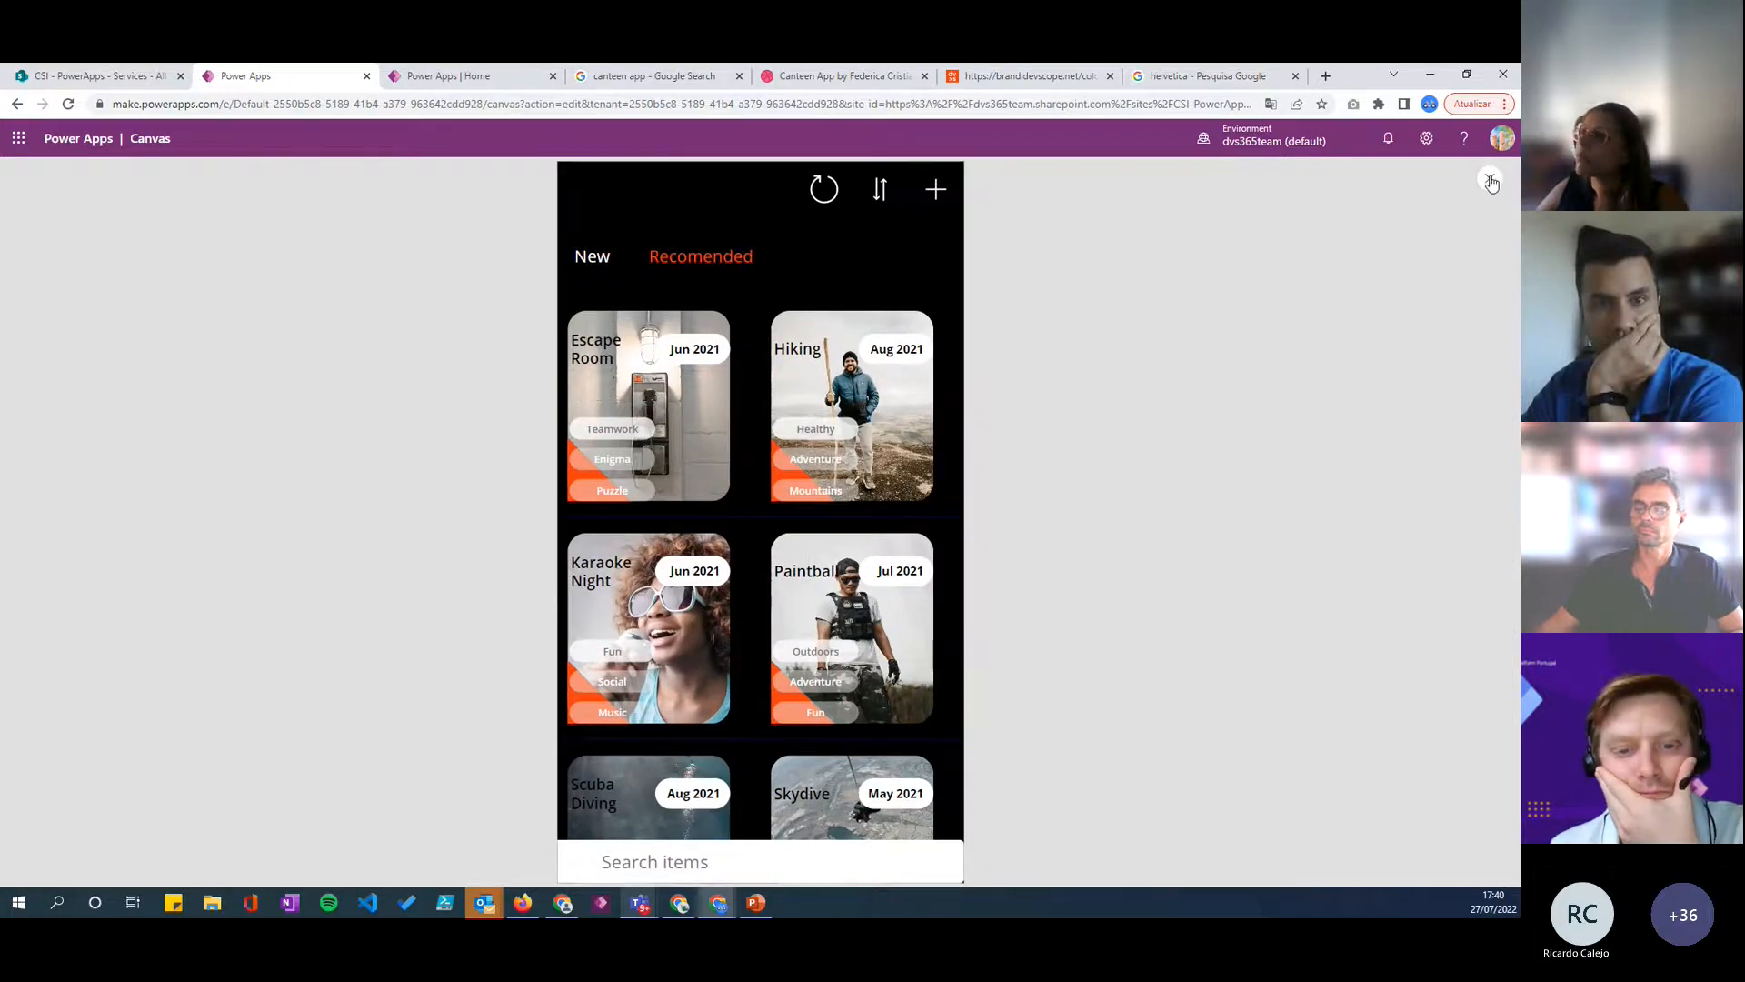
left_click(1492, 181)
left_click(609, 316)
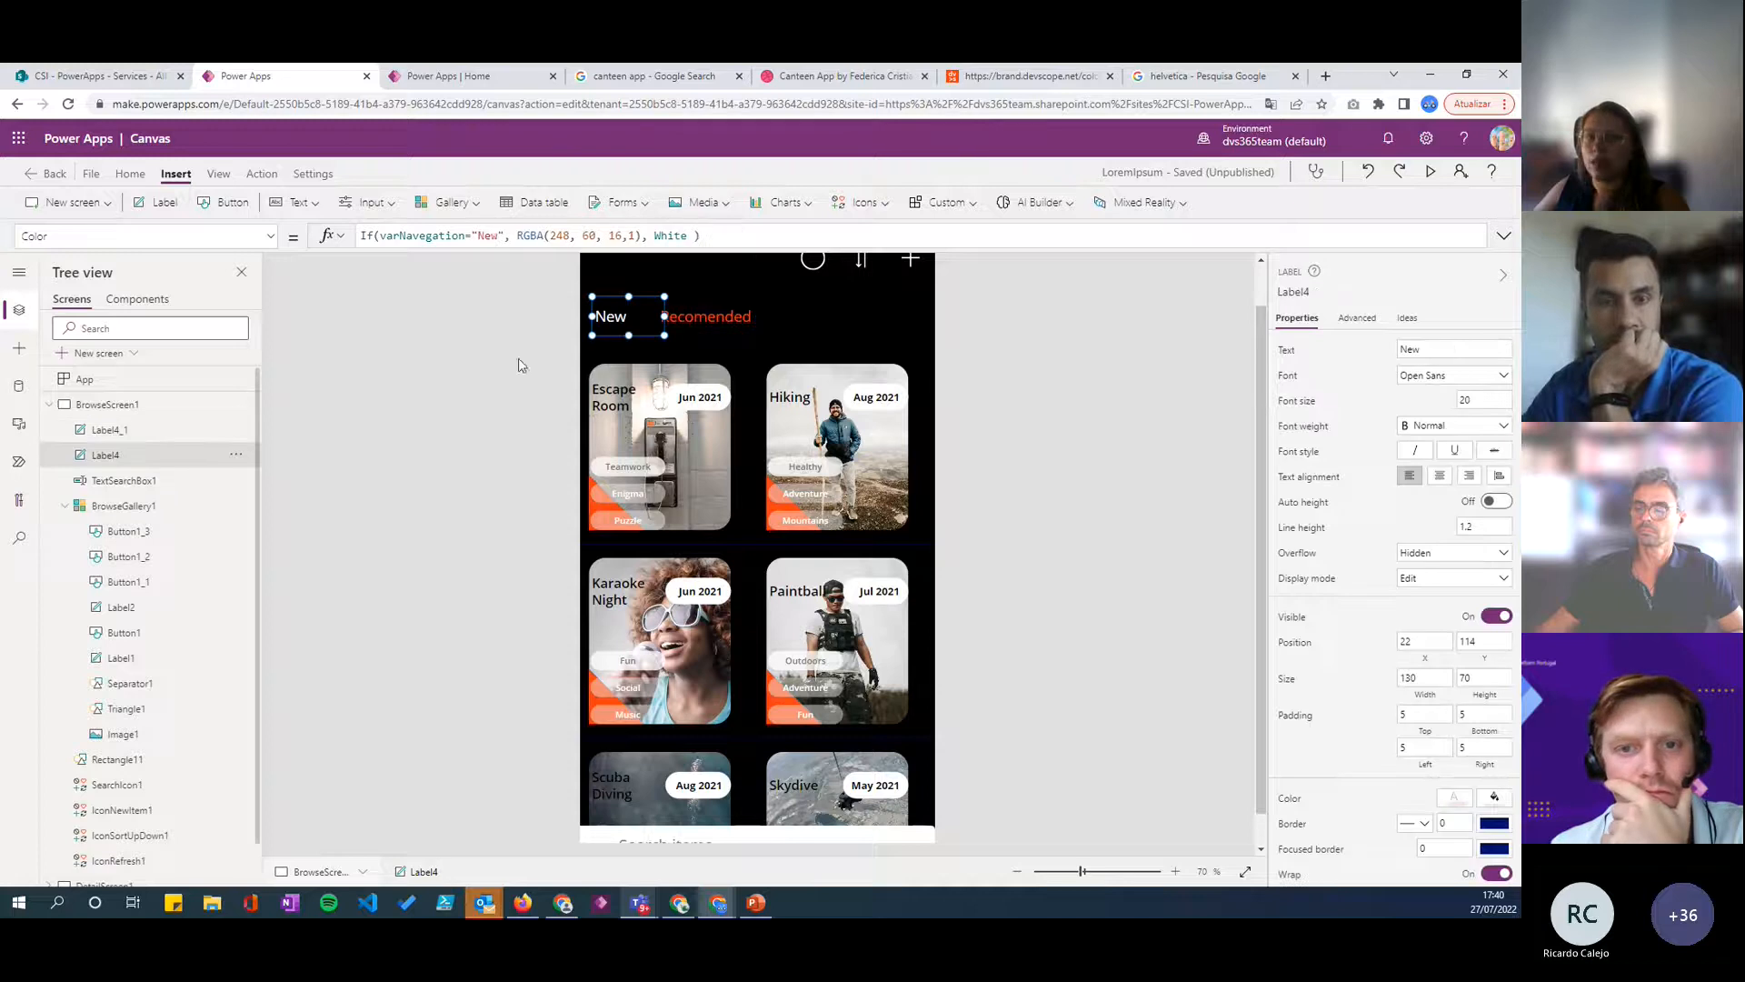
left_click(695, 326)
left_click(620, 324)
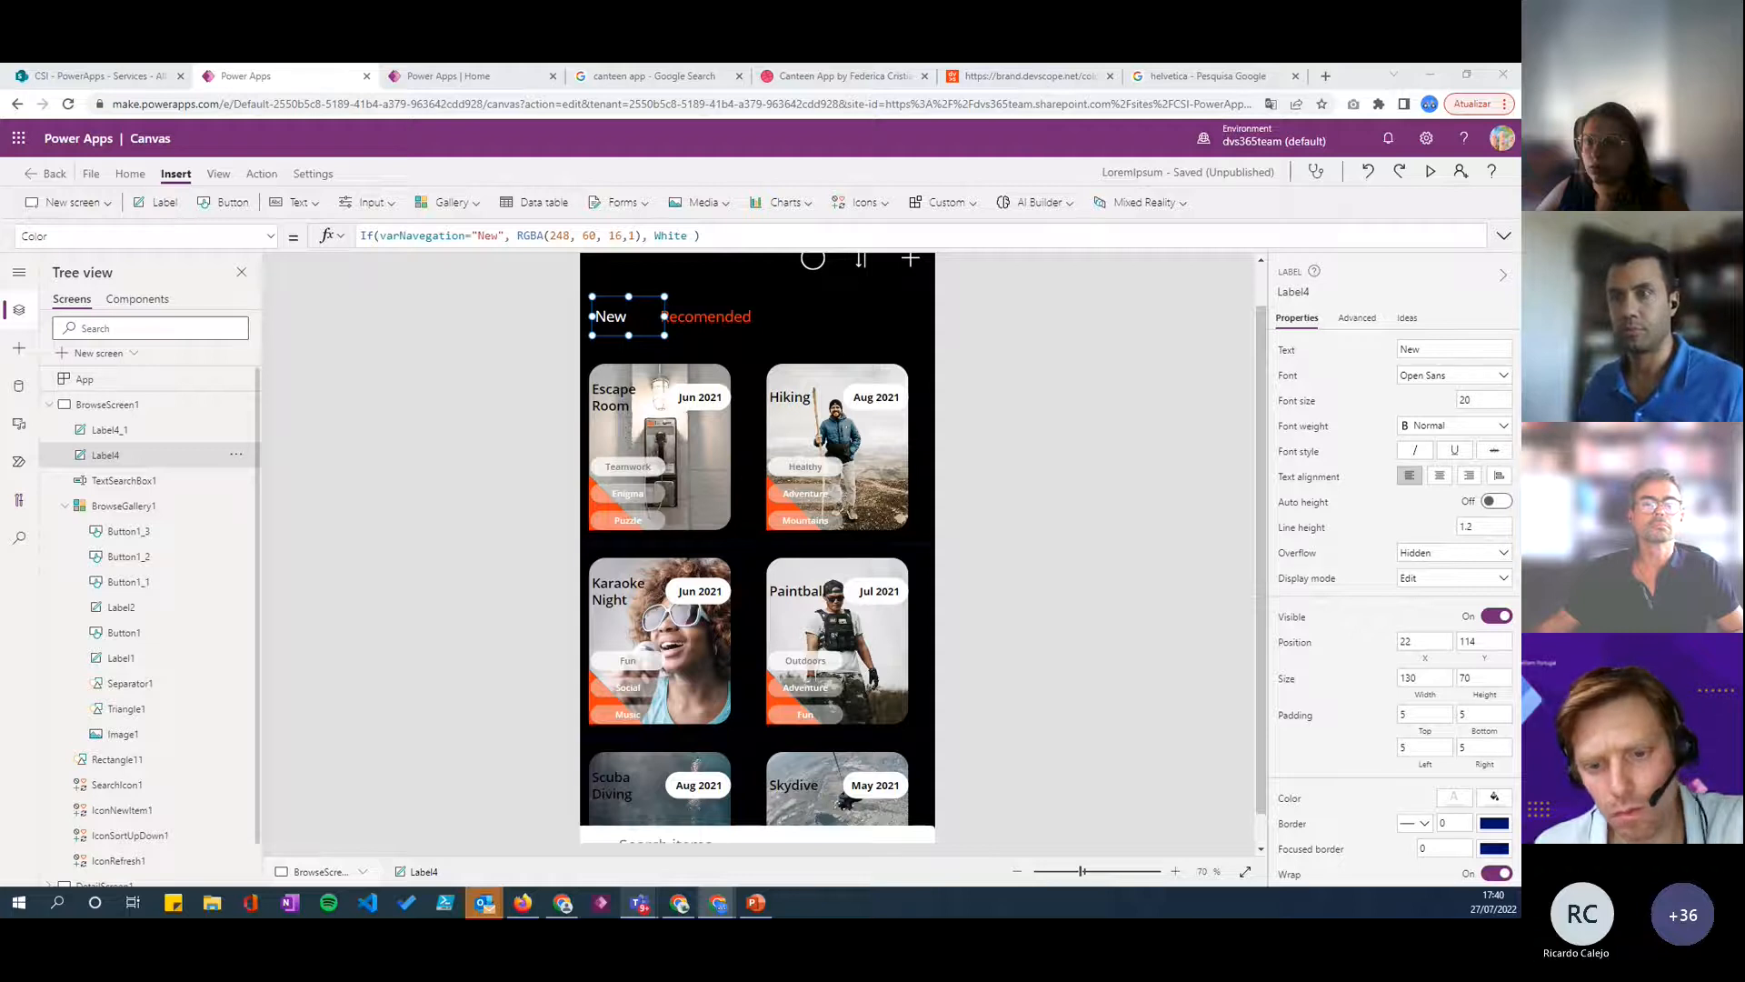
left_click(695, 324)
left_click(620, 314)
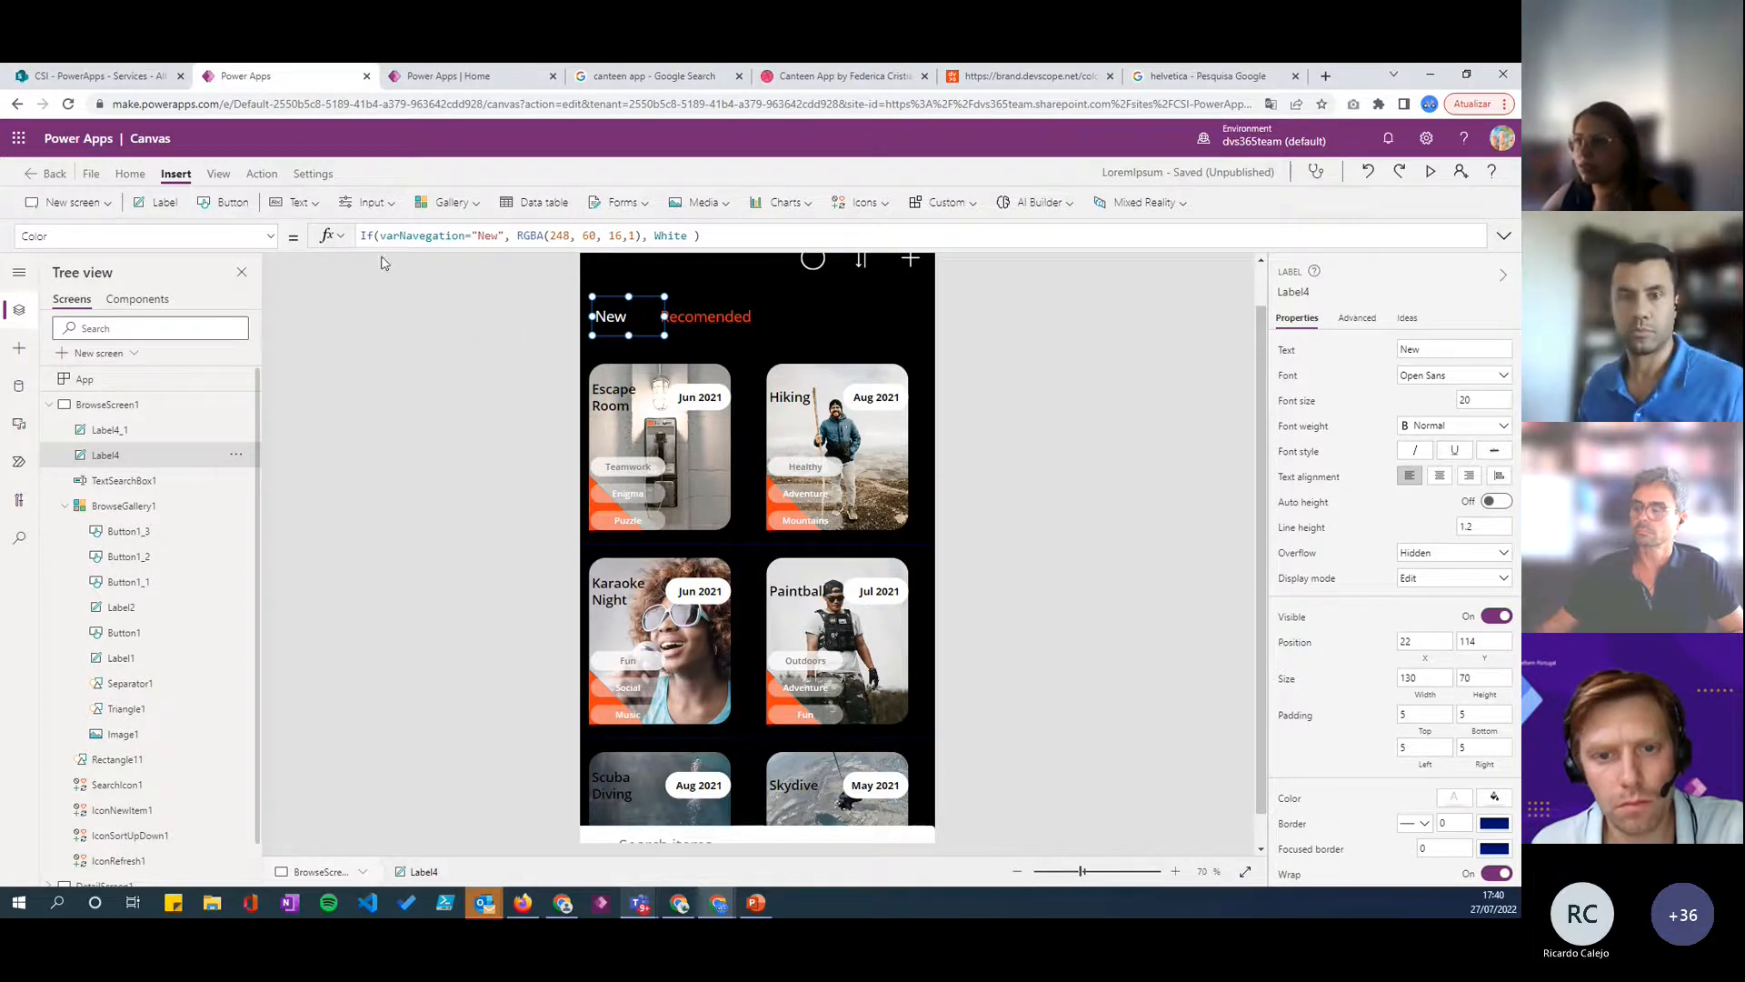
left_click(703, 315)
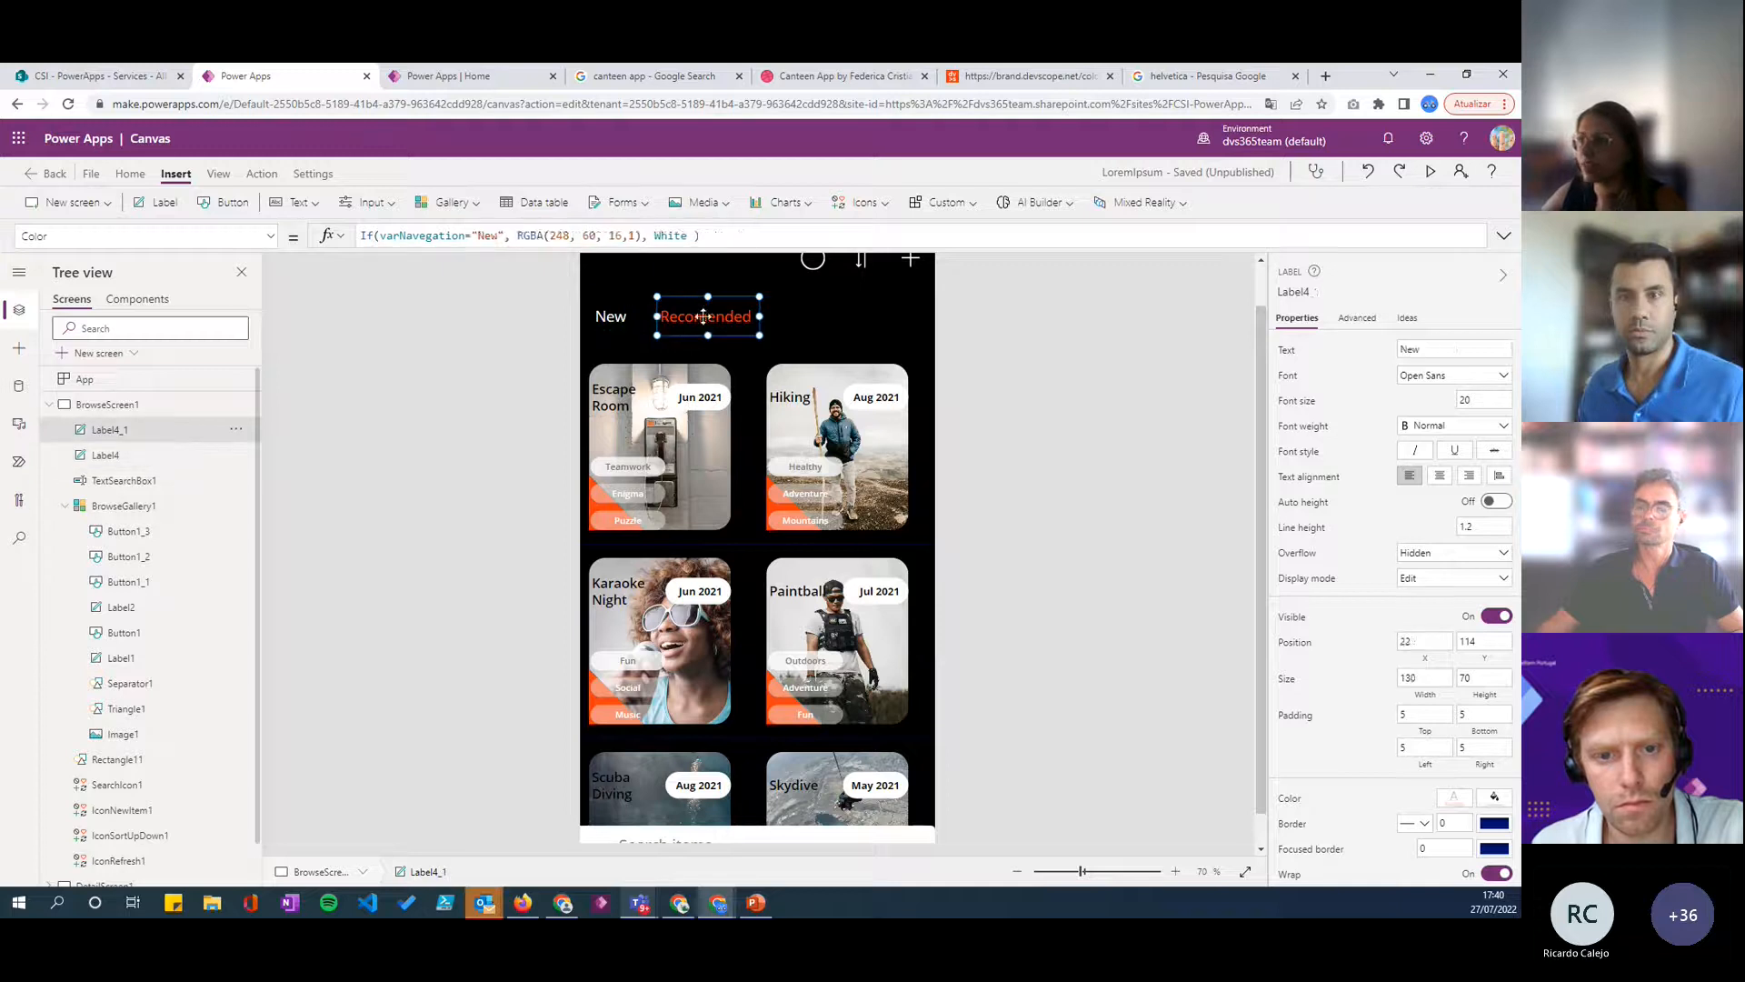
left_click(609, 316)
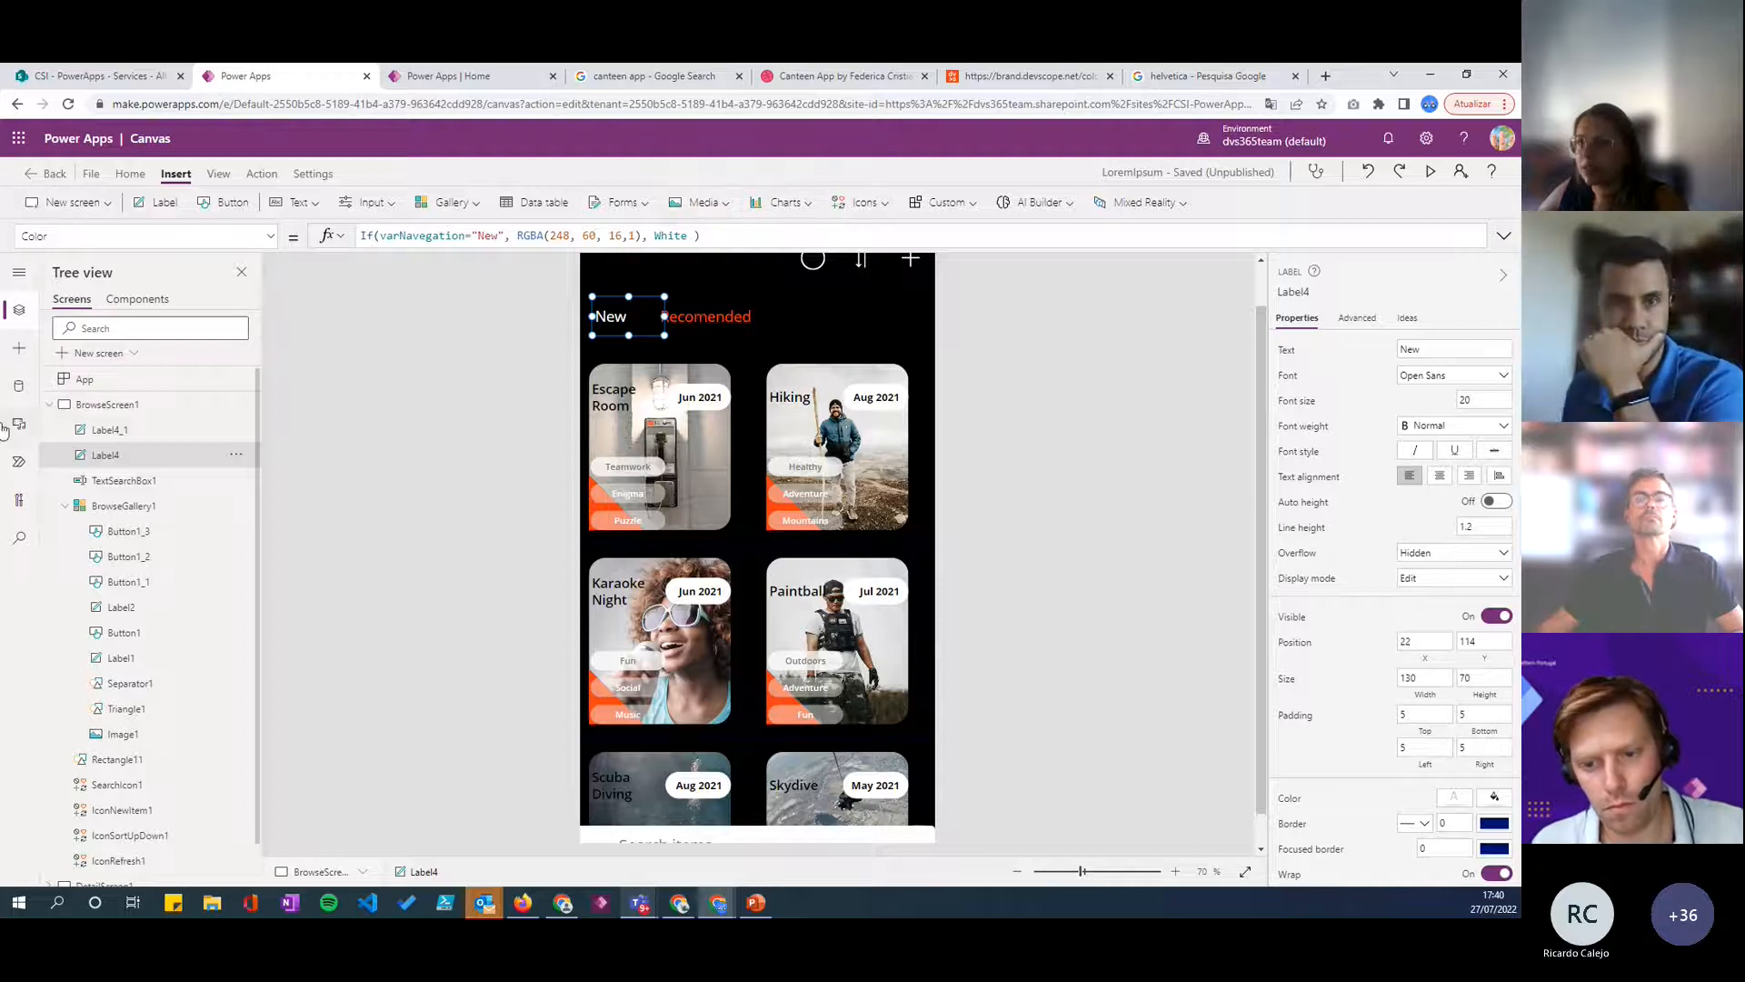
- Insert a rectangle and shape it into a thin bar about 150 wide and 7 high just beneath the New label
left_click(19, 386)
left_click(22, 351)
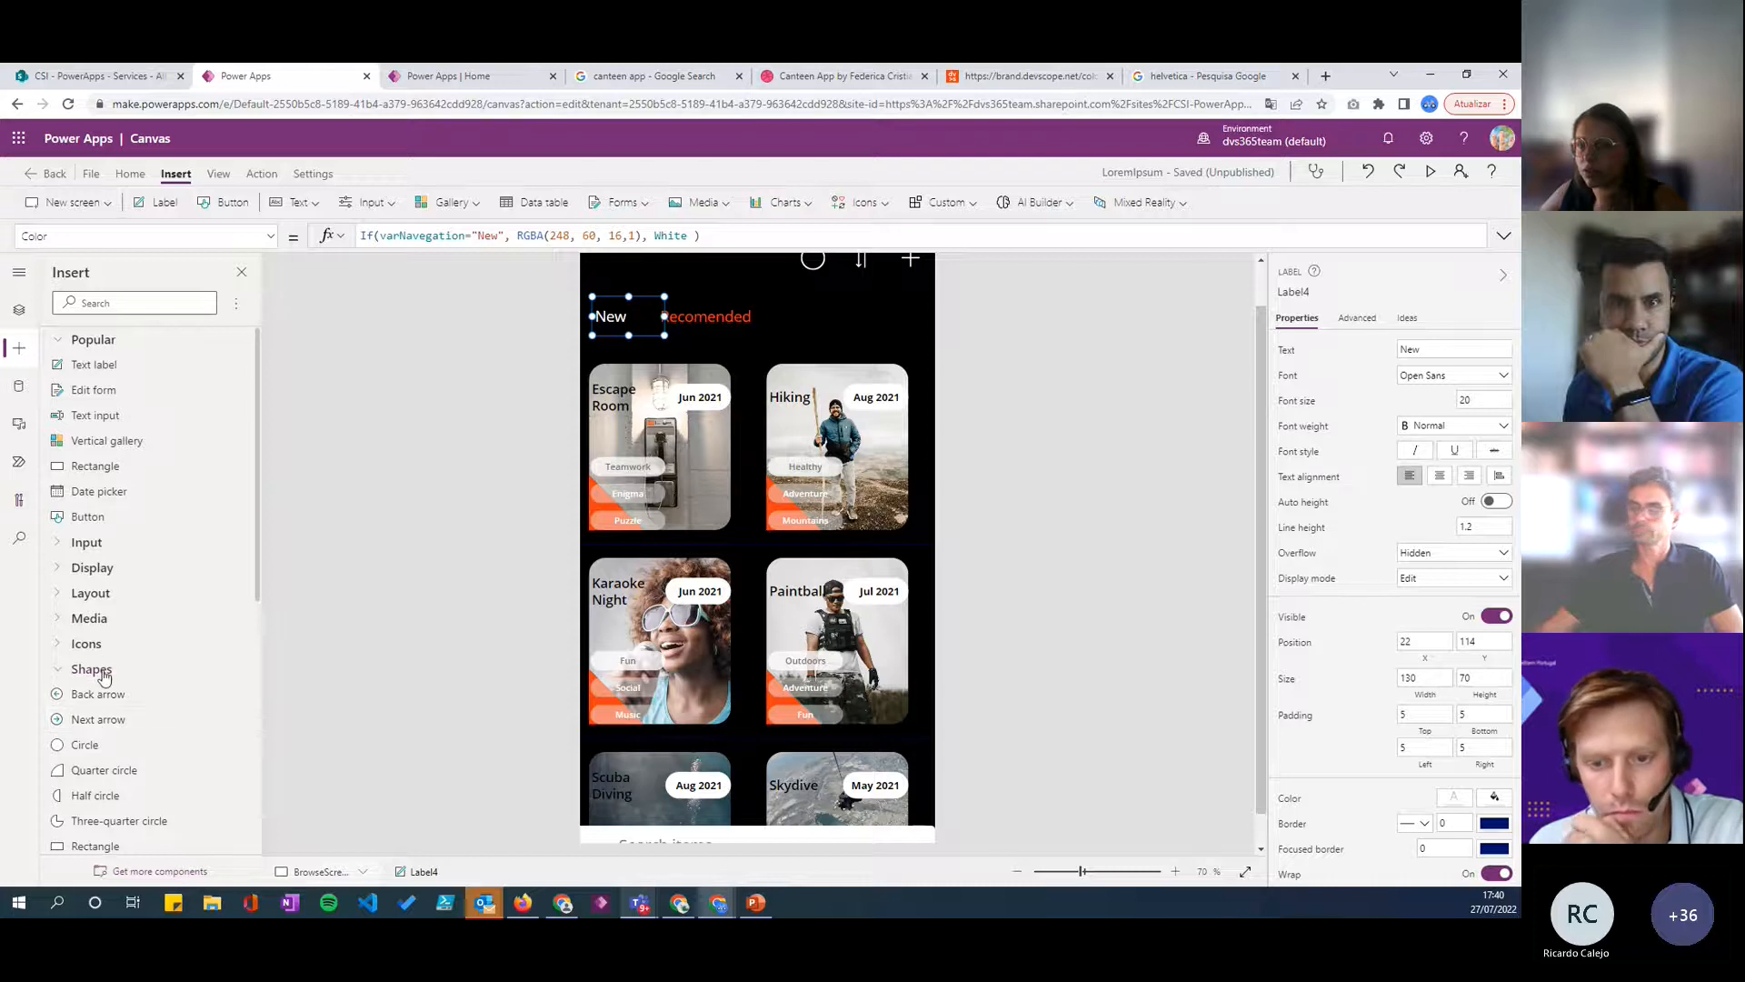
scroll(121, 720, "down", 1)
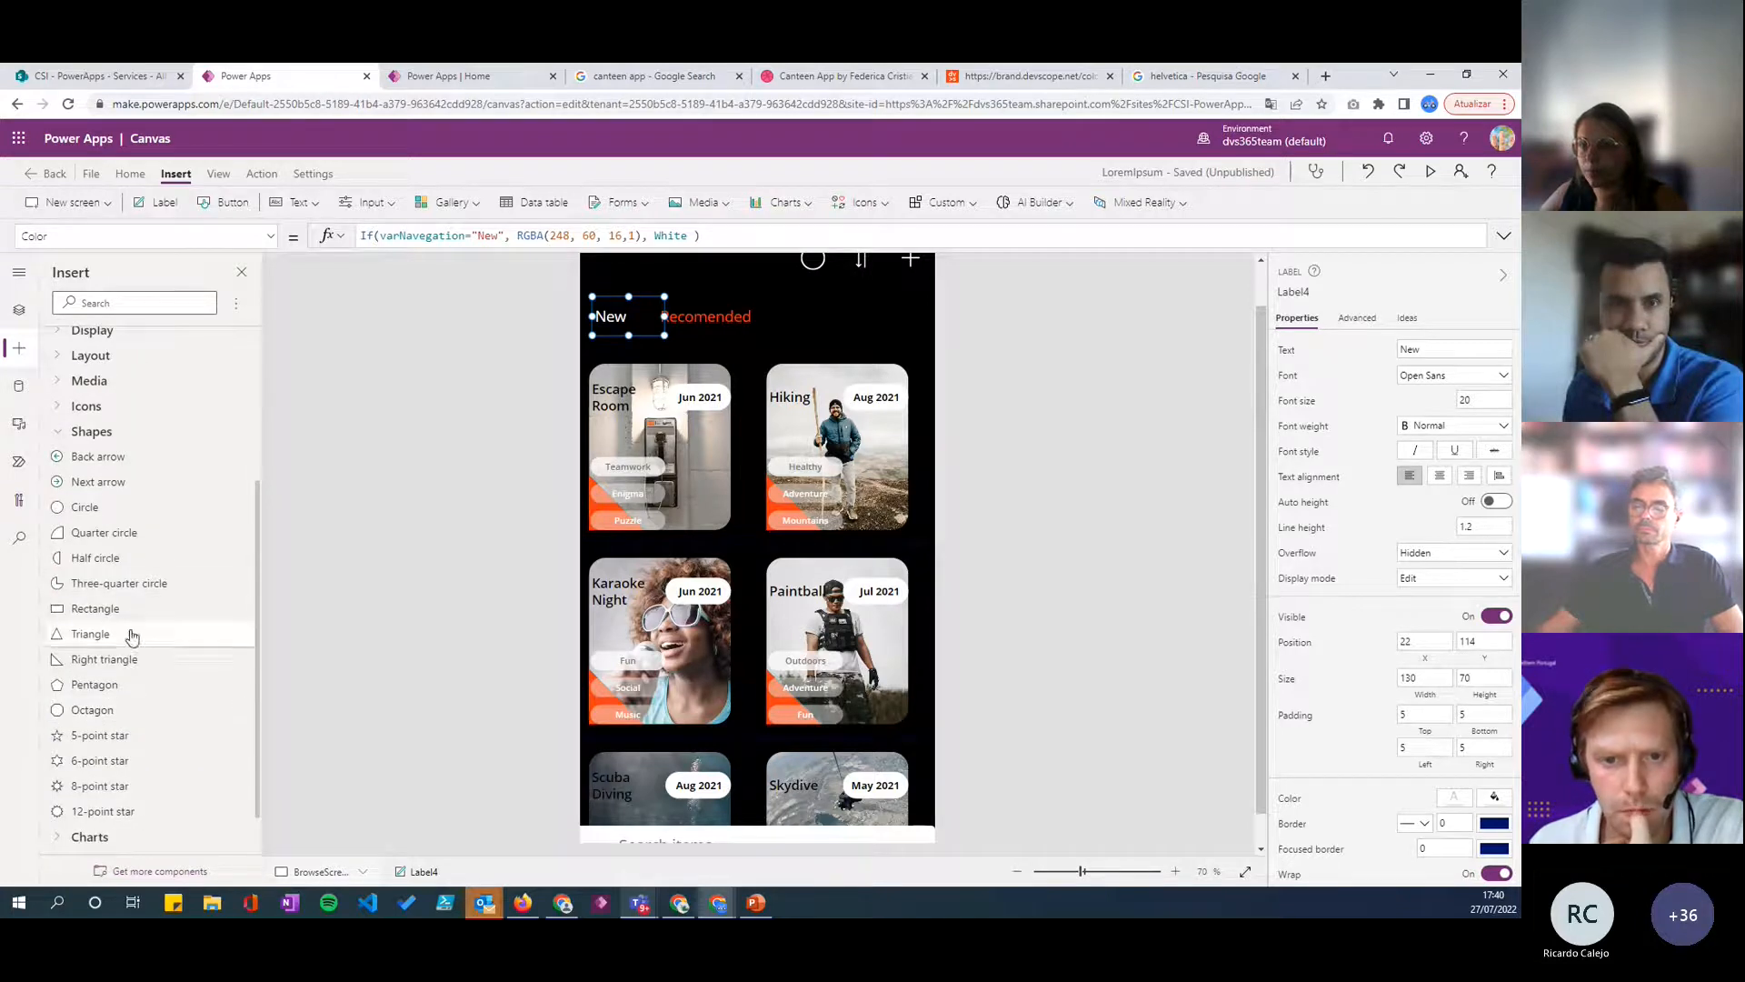
left_click(94, 609)
scroll(747, 351, "up", 1)
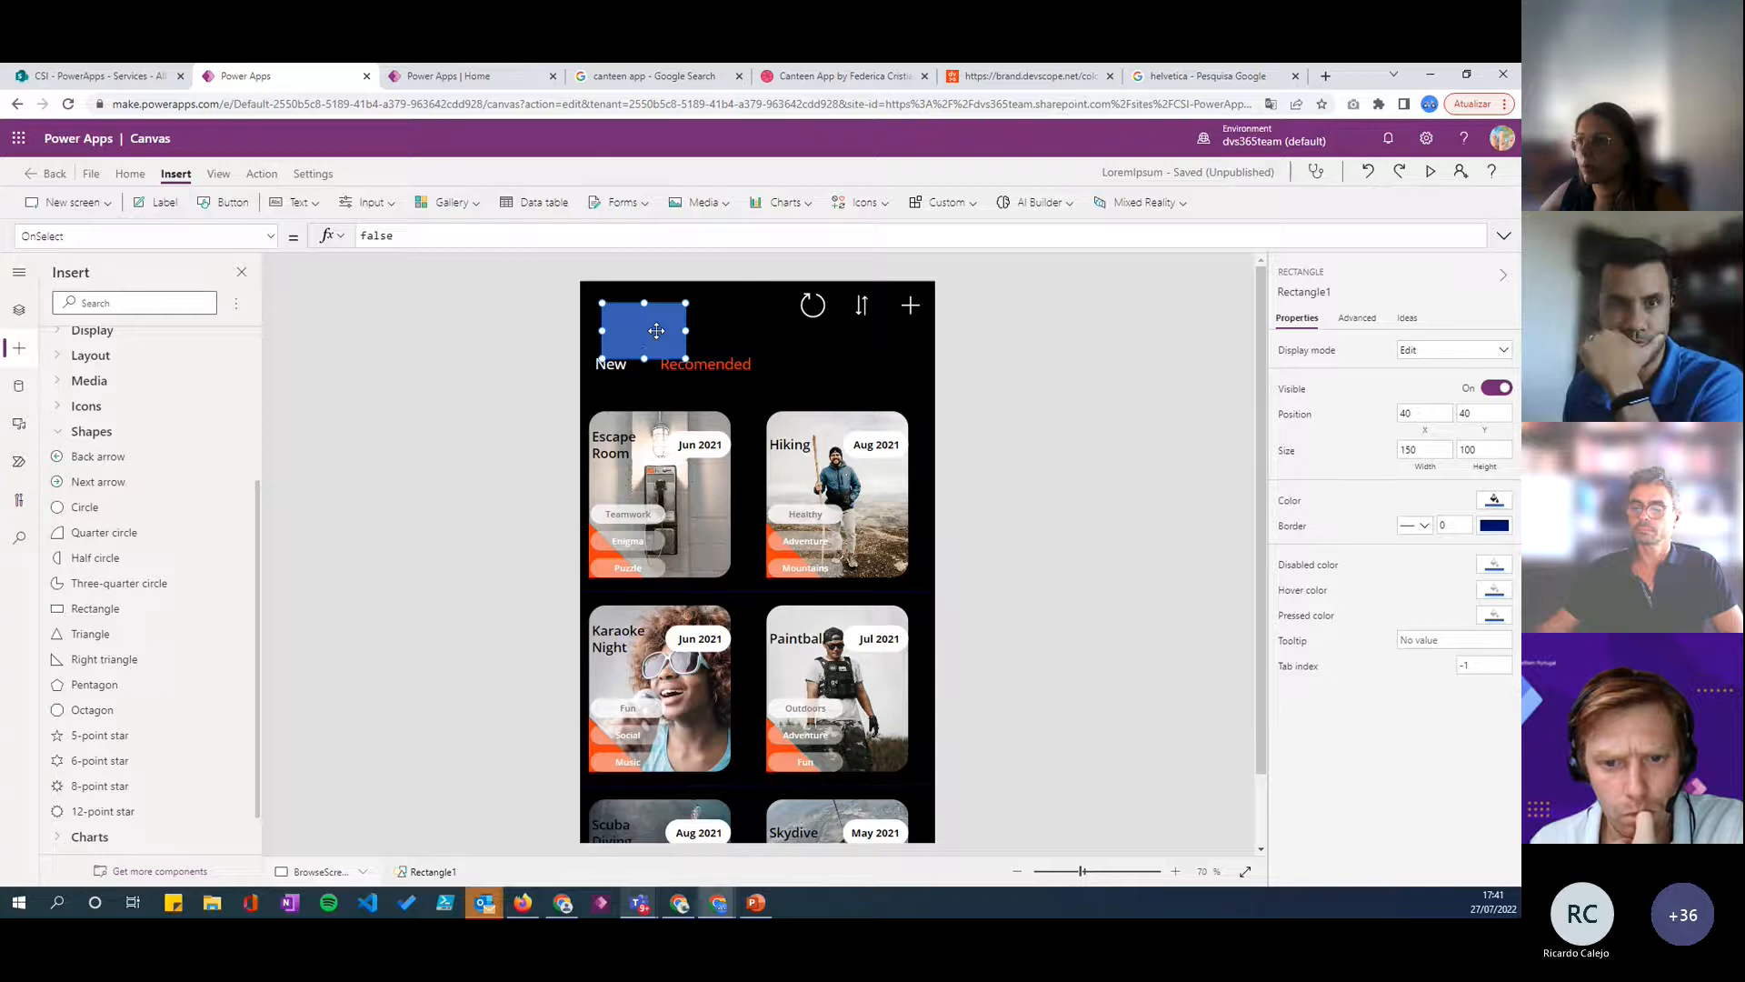
mouse_move(644, 358)
left_mouse_down()
mouse_move(646, 304)
mouse_move(641, 379)
left_mouse_up()
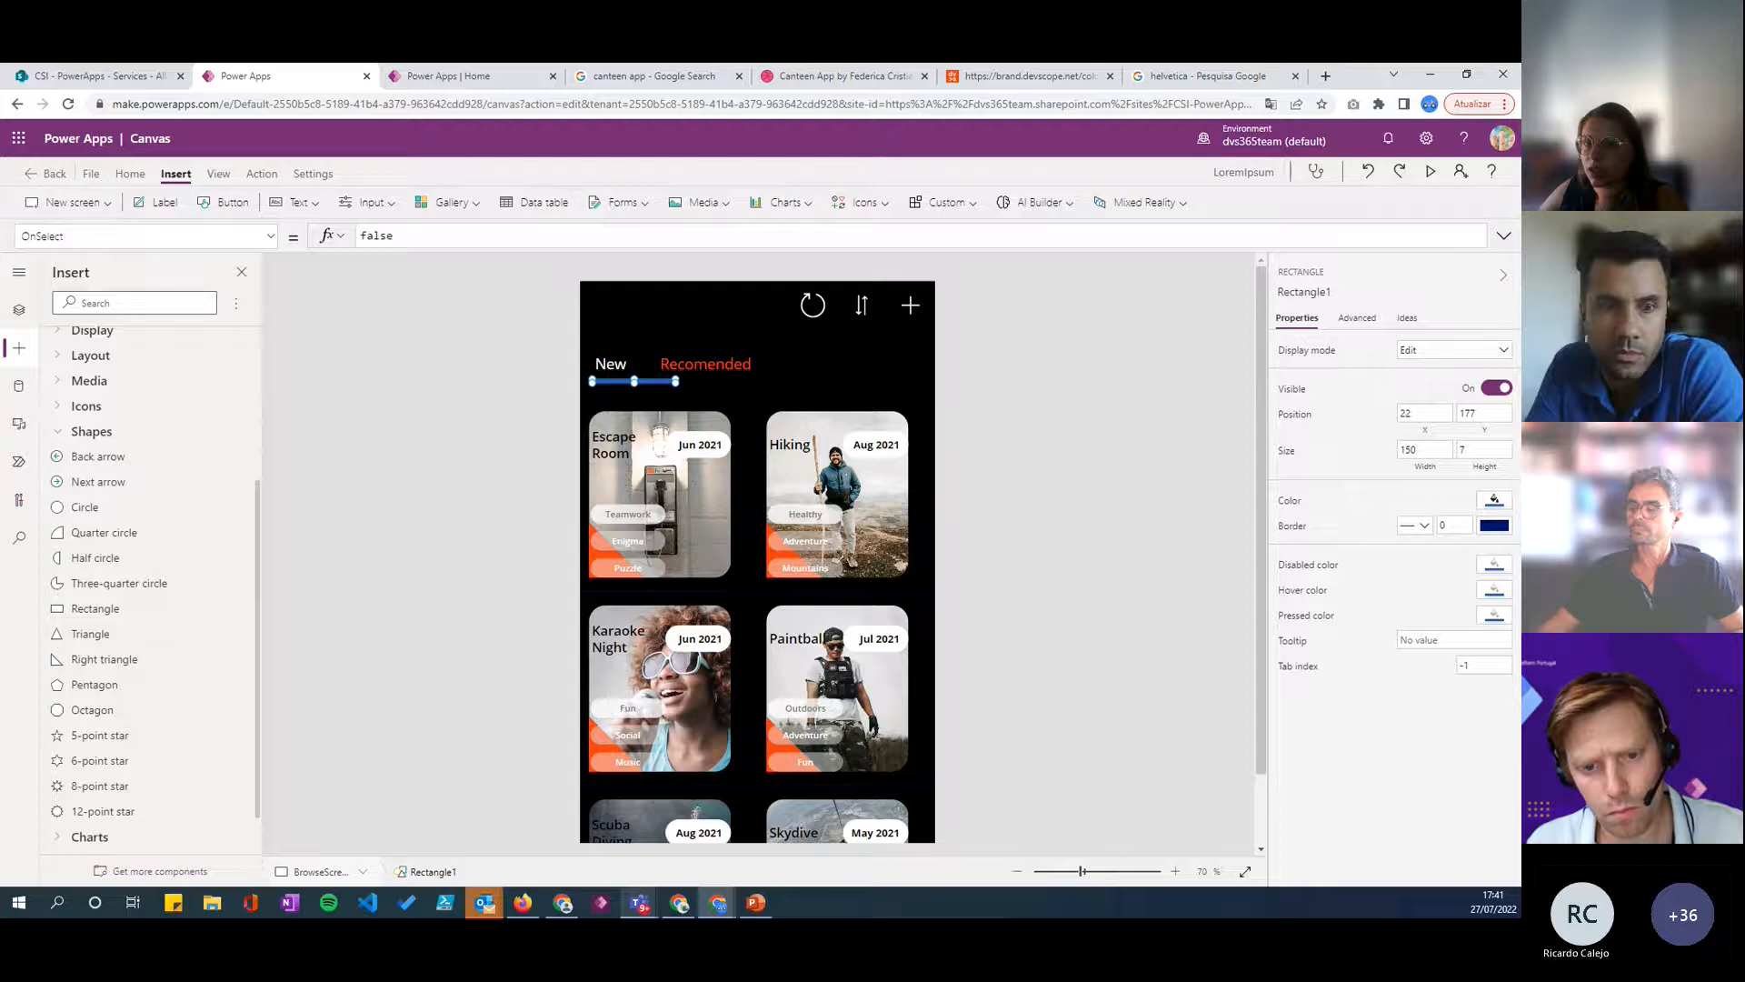
- Set the rectangle's width and height both to 64
left_click(1420, 449)
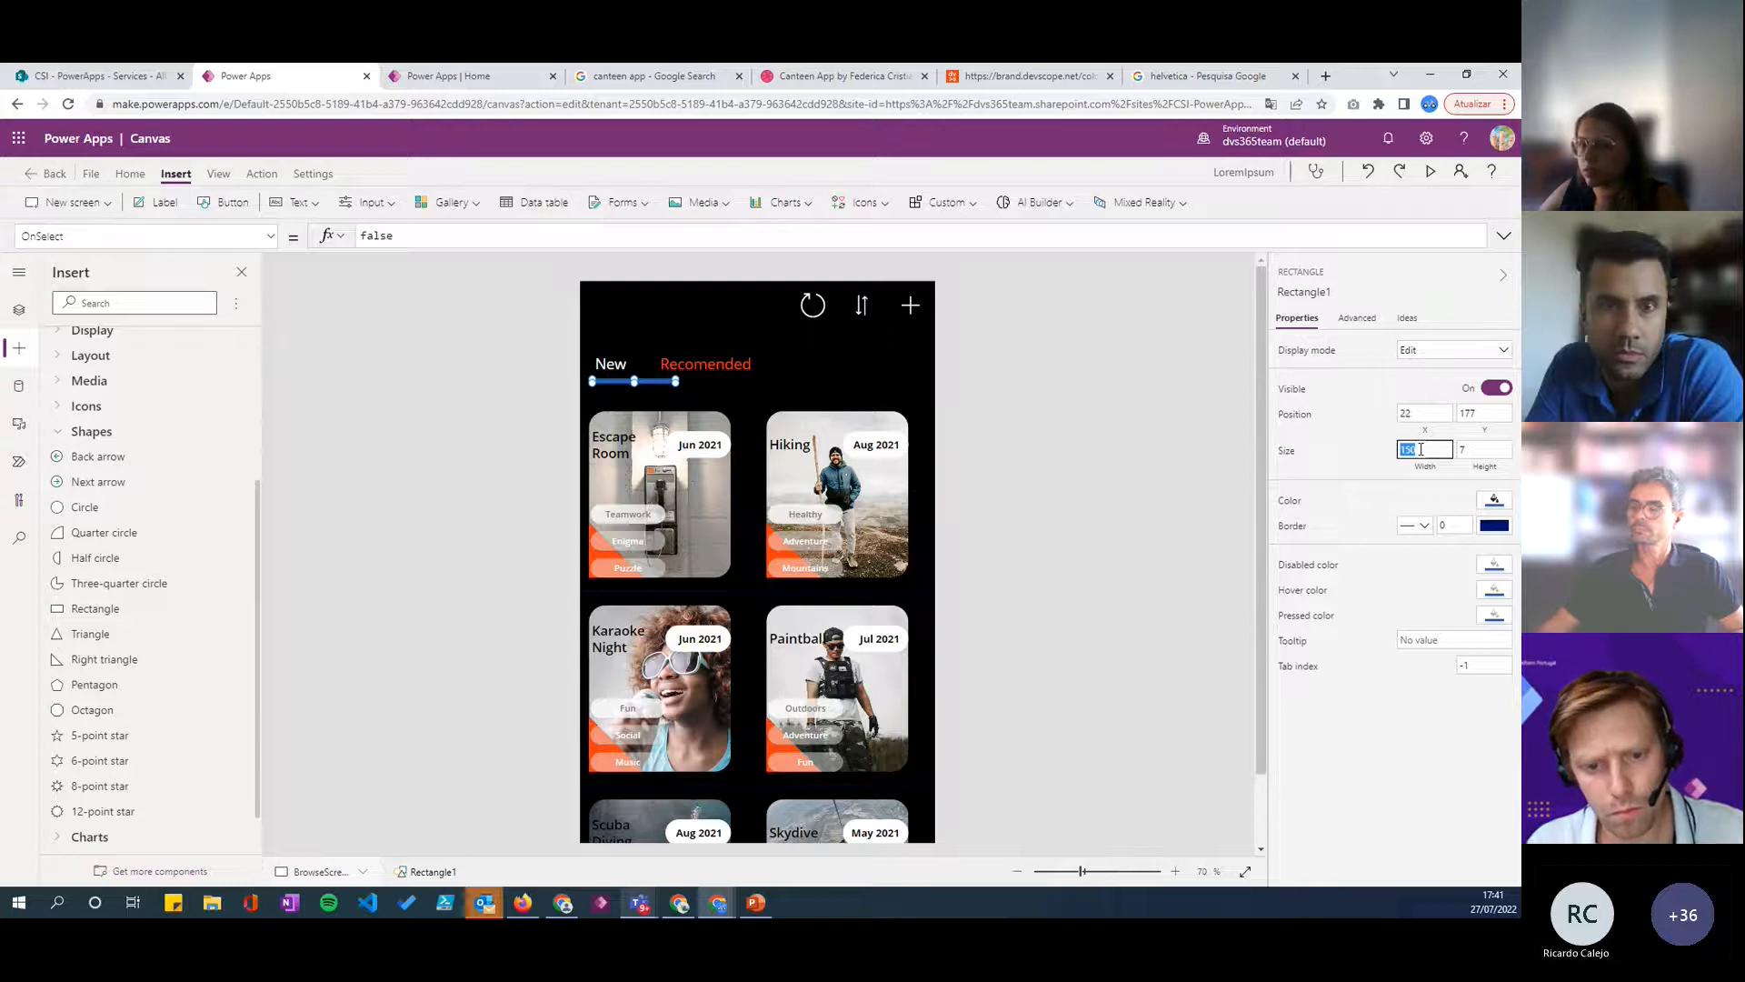
type("64")
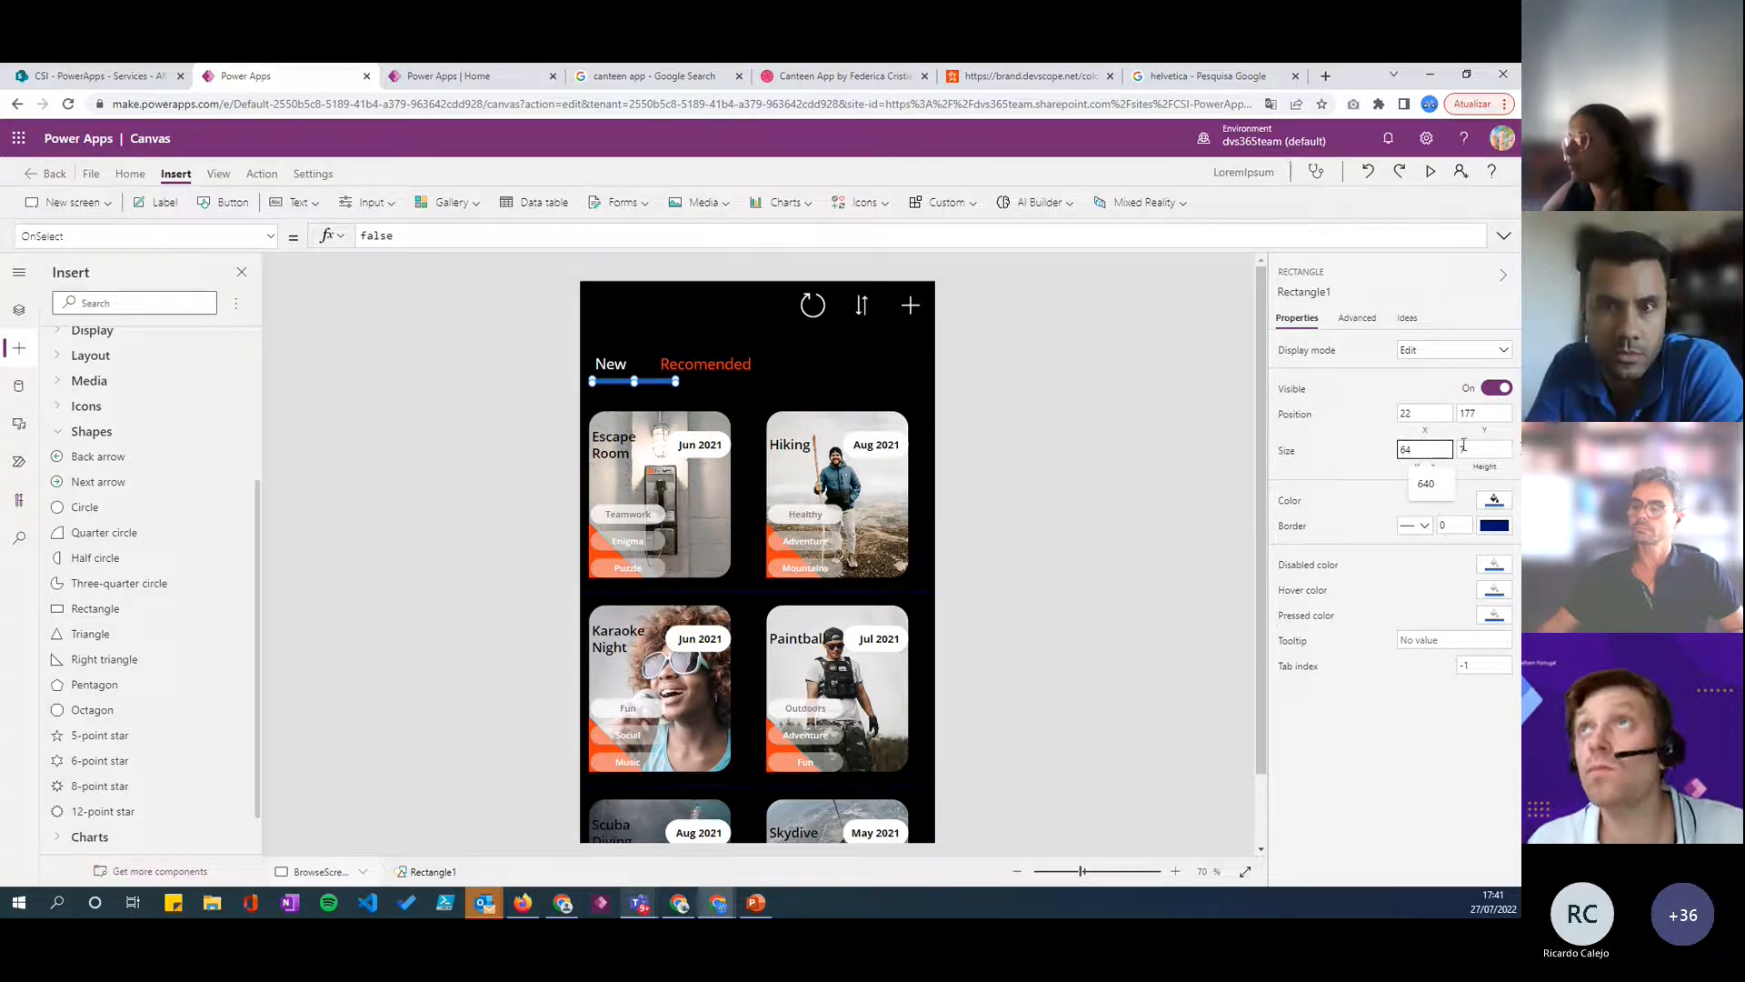
left_click(1465, 447)
type("64")
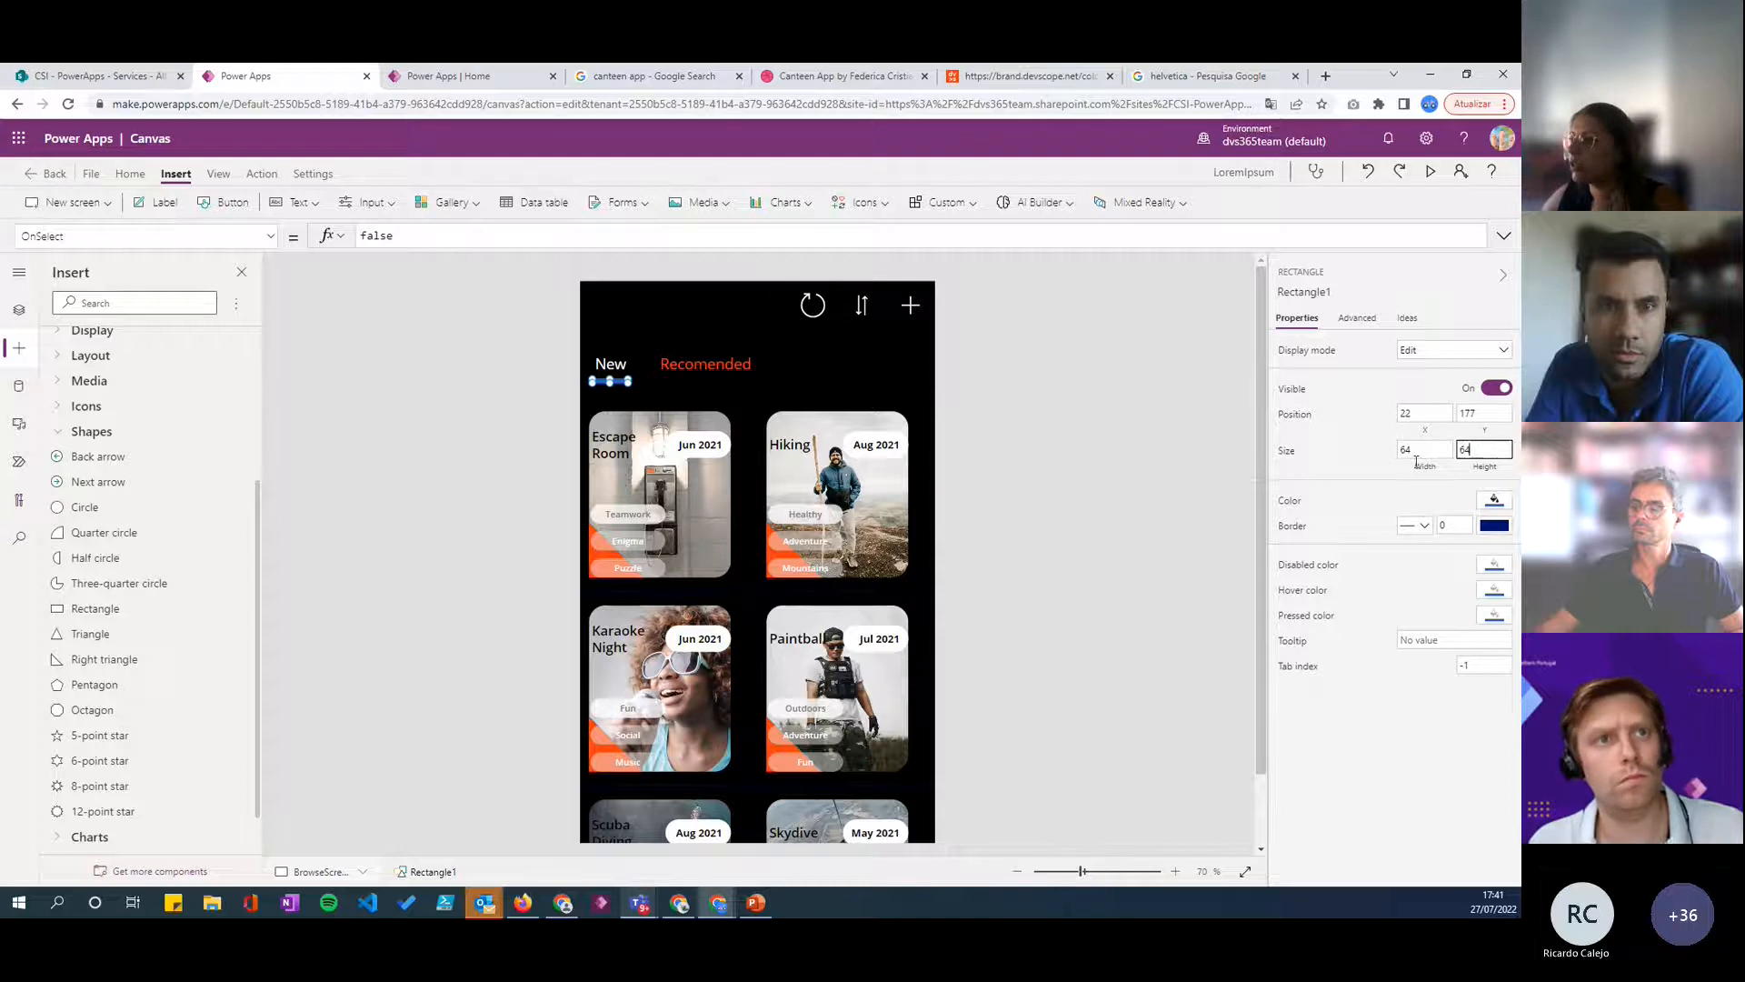
left_click(1349, 462)
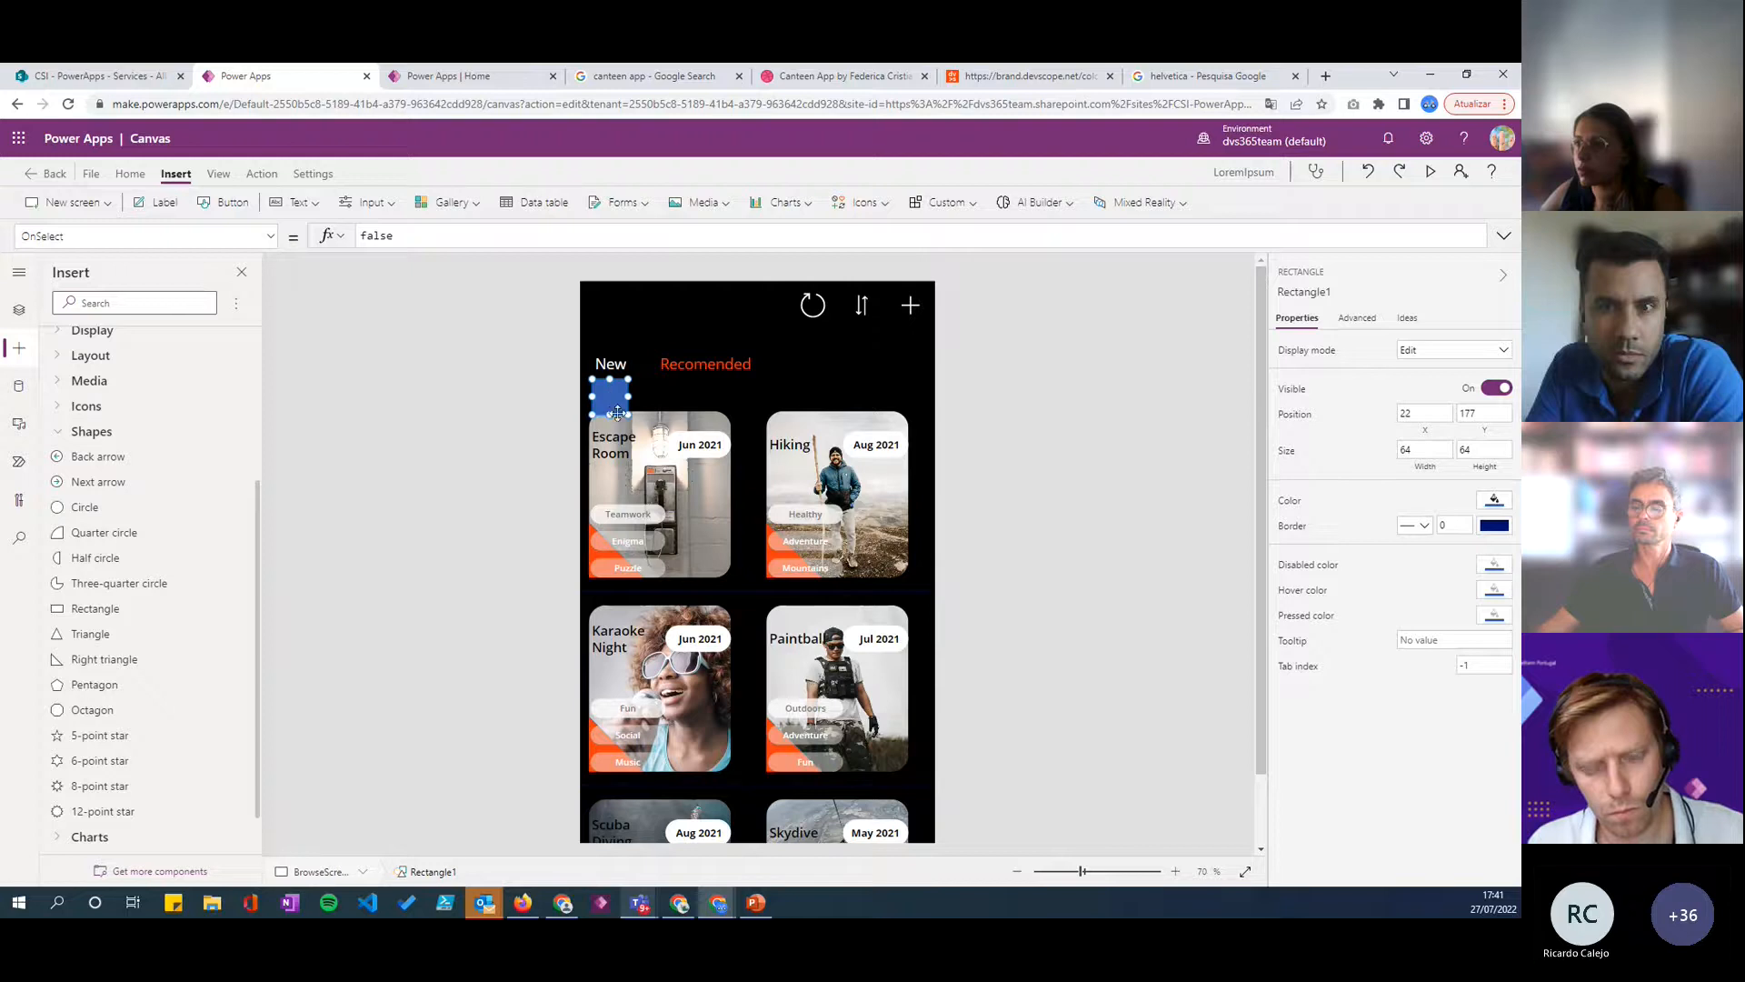
- Reshape the rectangle into an underline about 117 wide below the New label and set its height to 6
left_click_drag(610, 415, 656, 383)
left_click(1038, 428)
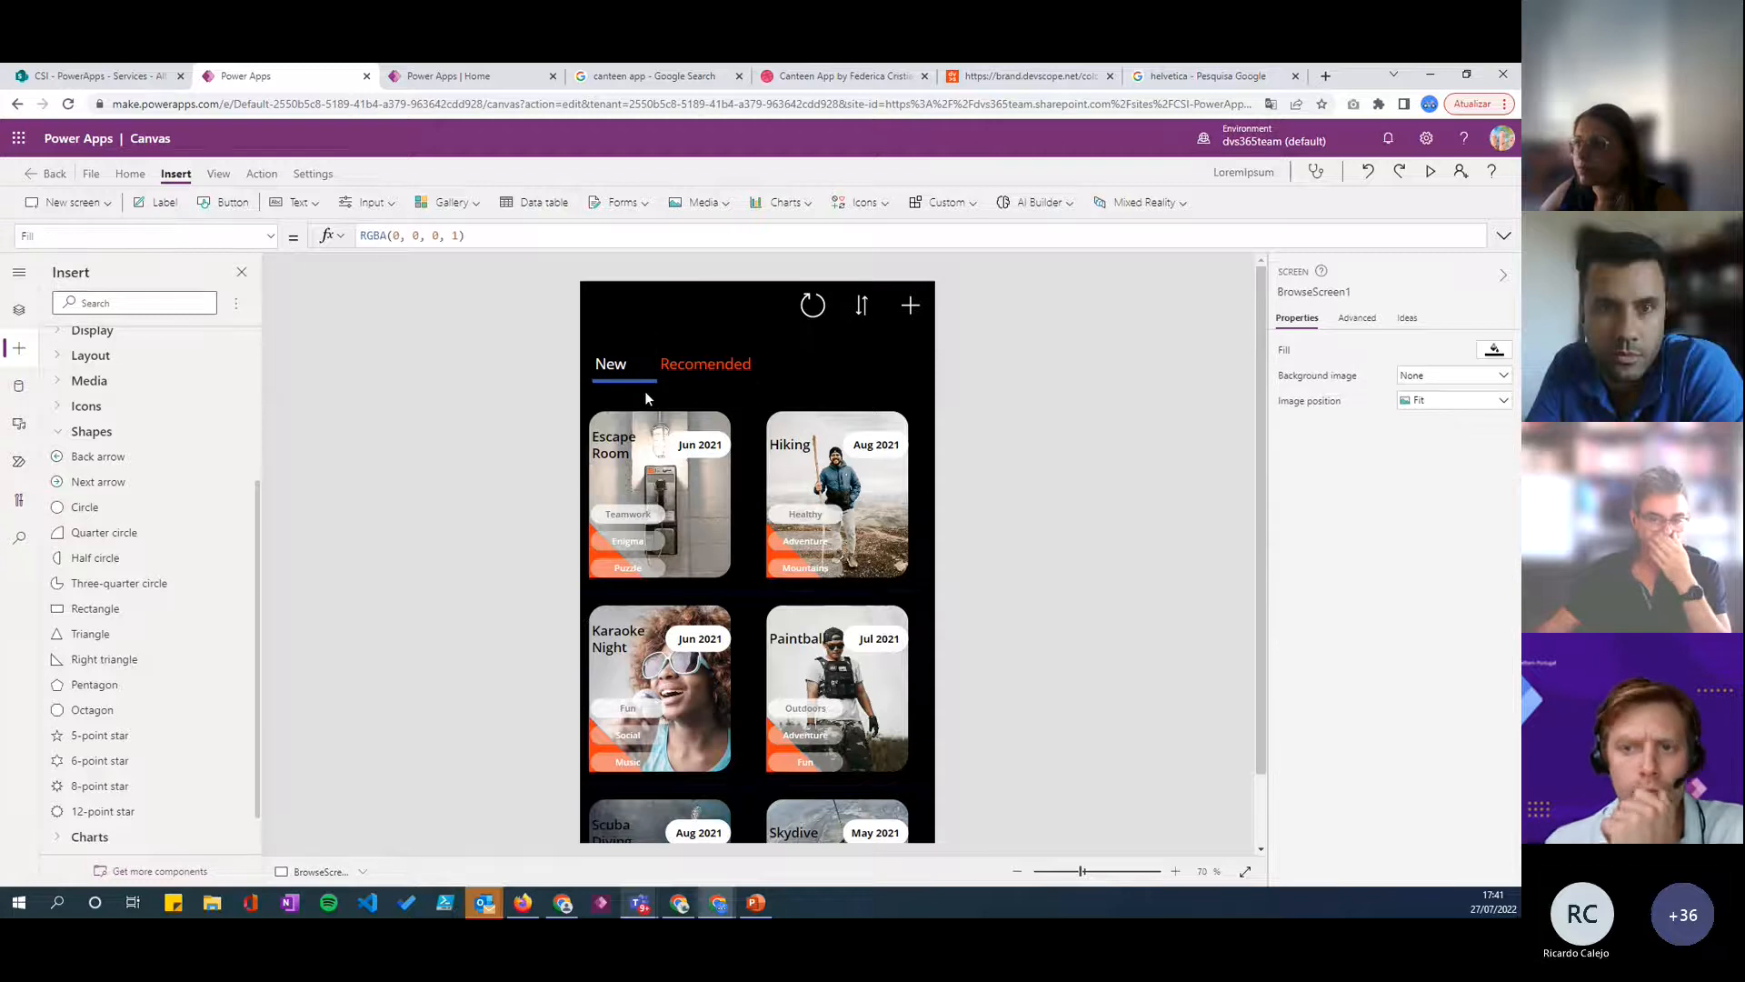
left_click(630, 381)
left_click(1475, 449)
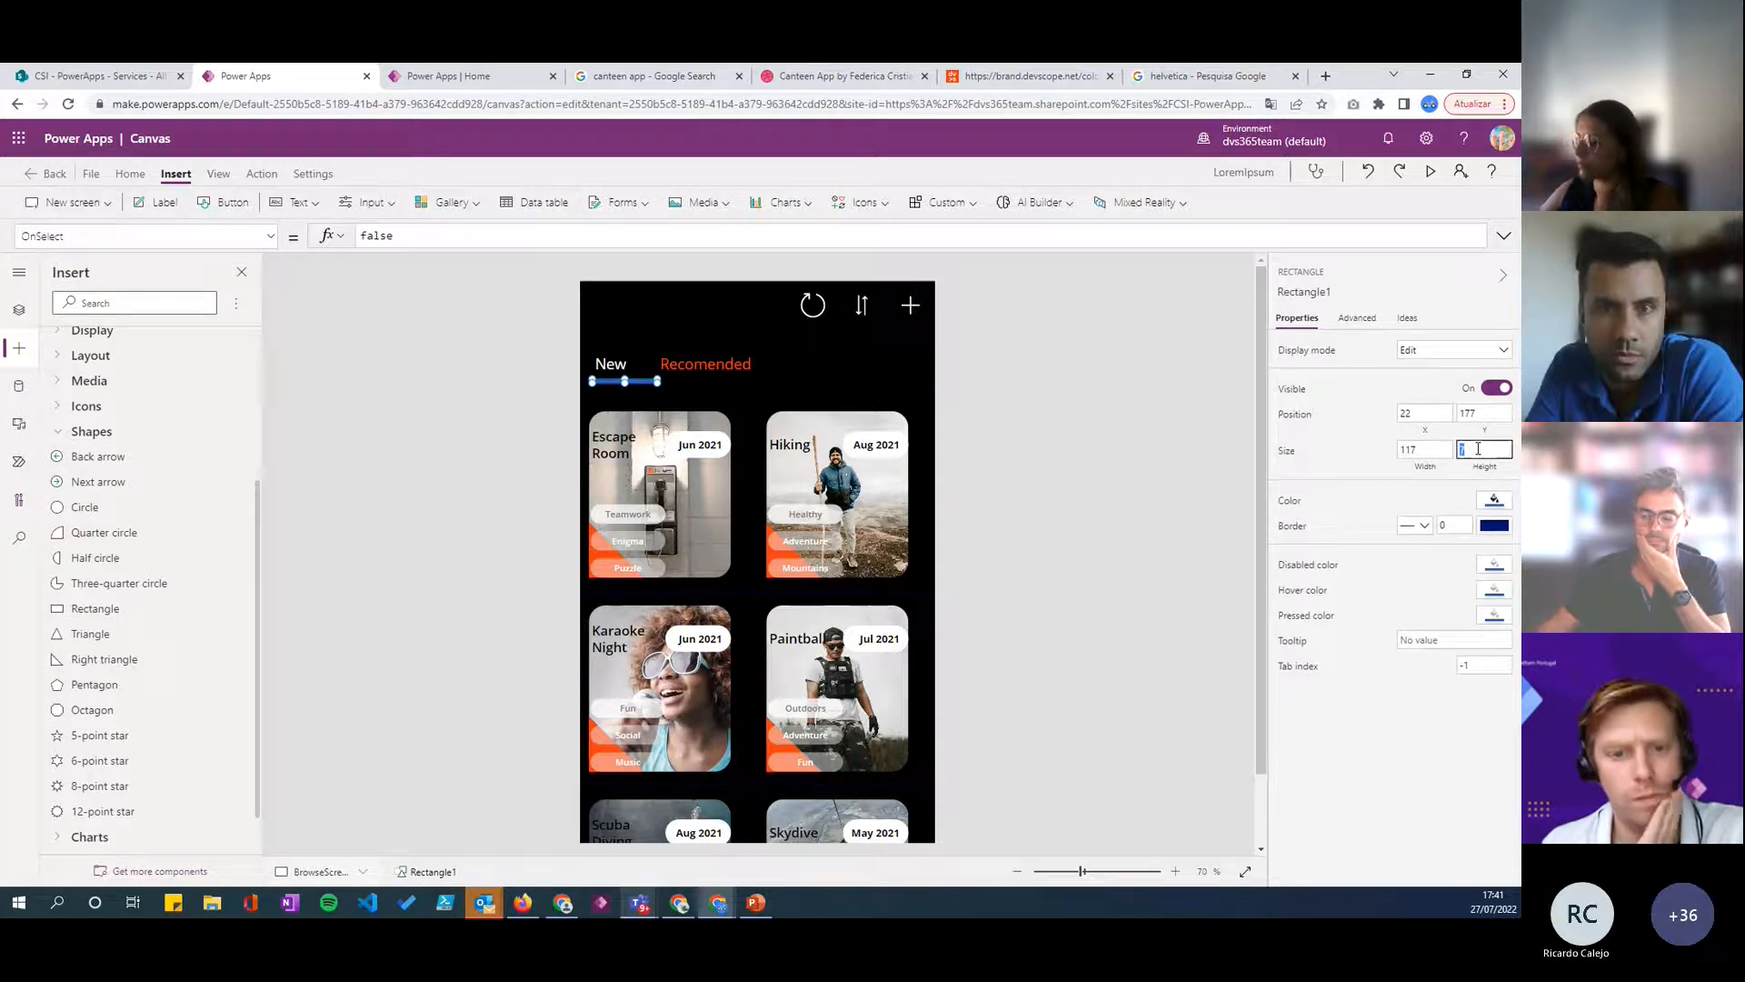
type("6")
left_click(1339, 456)
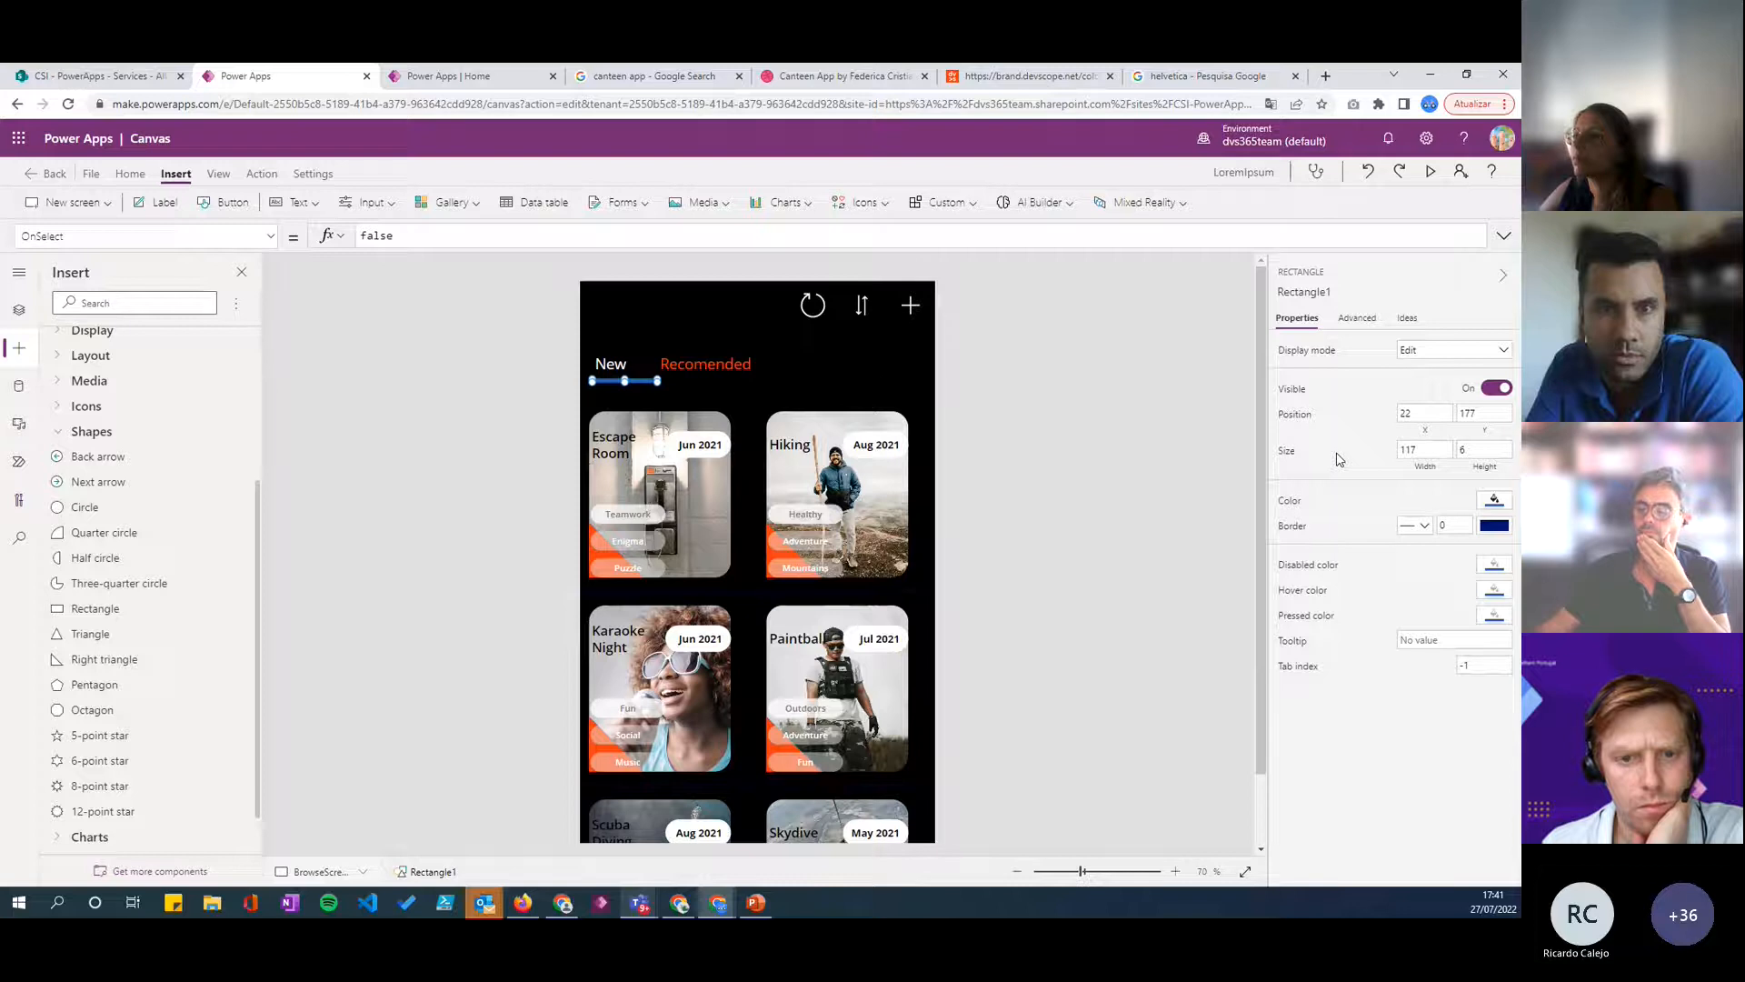
left_click(889, 387)
- Open the custom fill color settings for the underline rectangle and copy the Red Orange hex code from the Devscope brand colors page
left_click(645, 380)
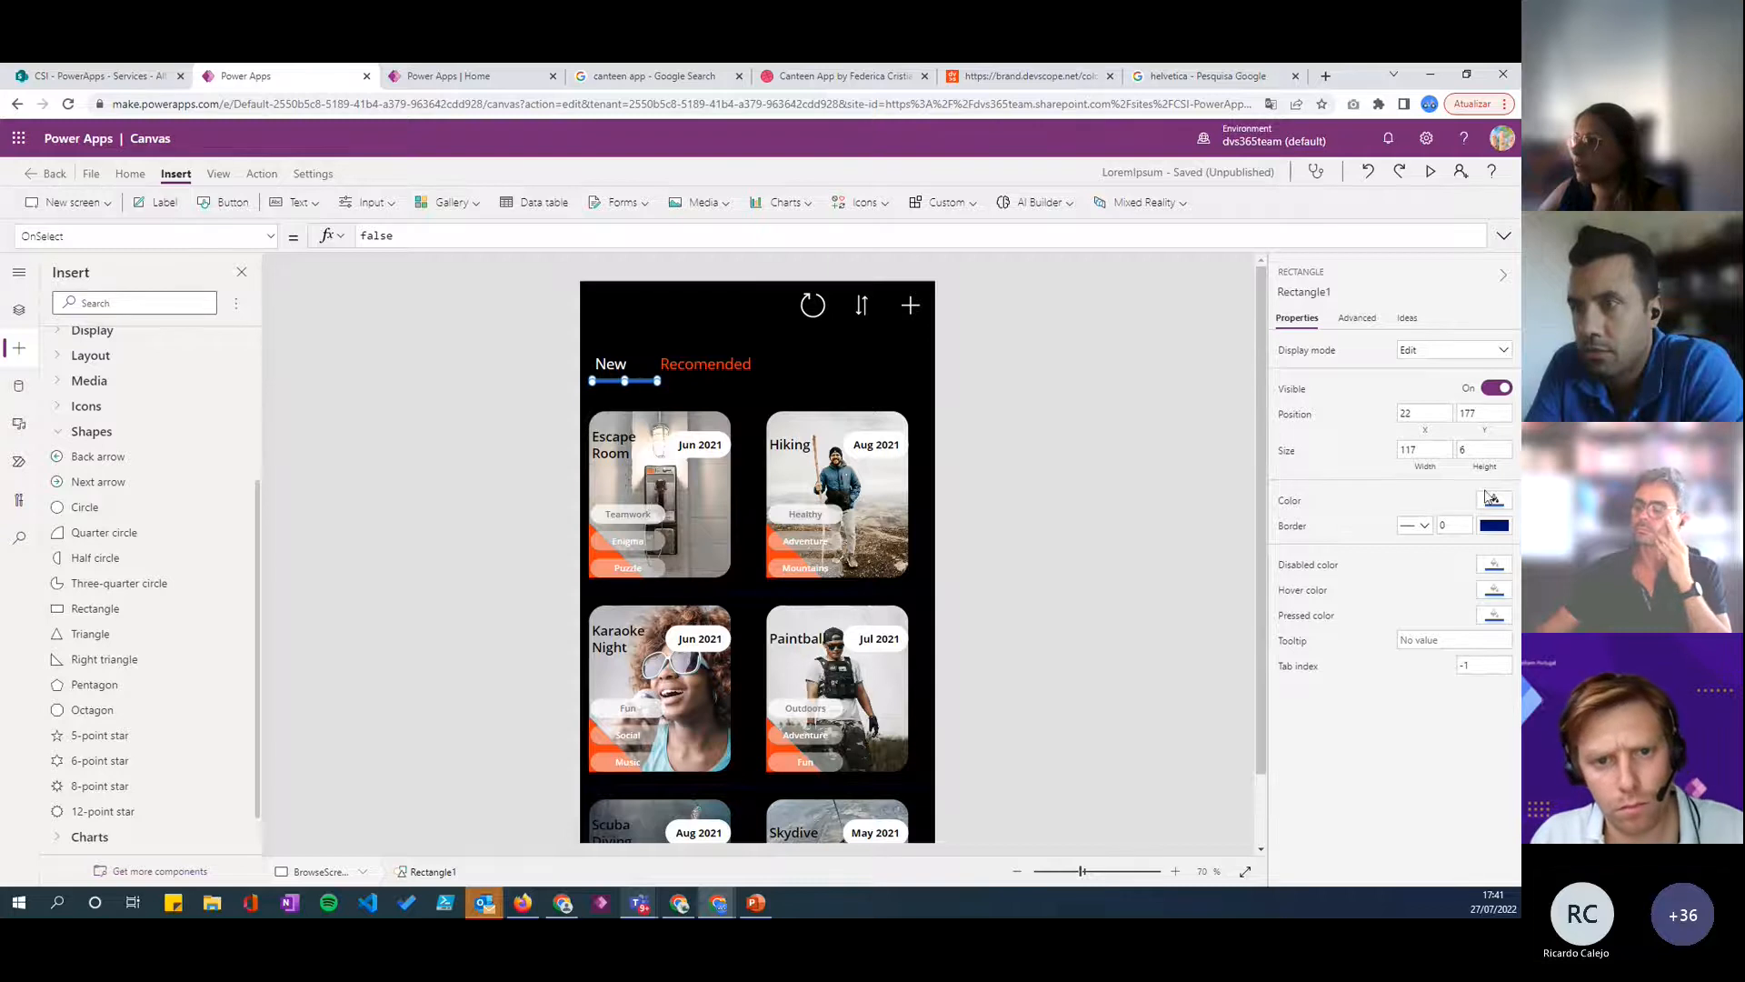
left_click(1282, 504)
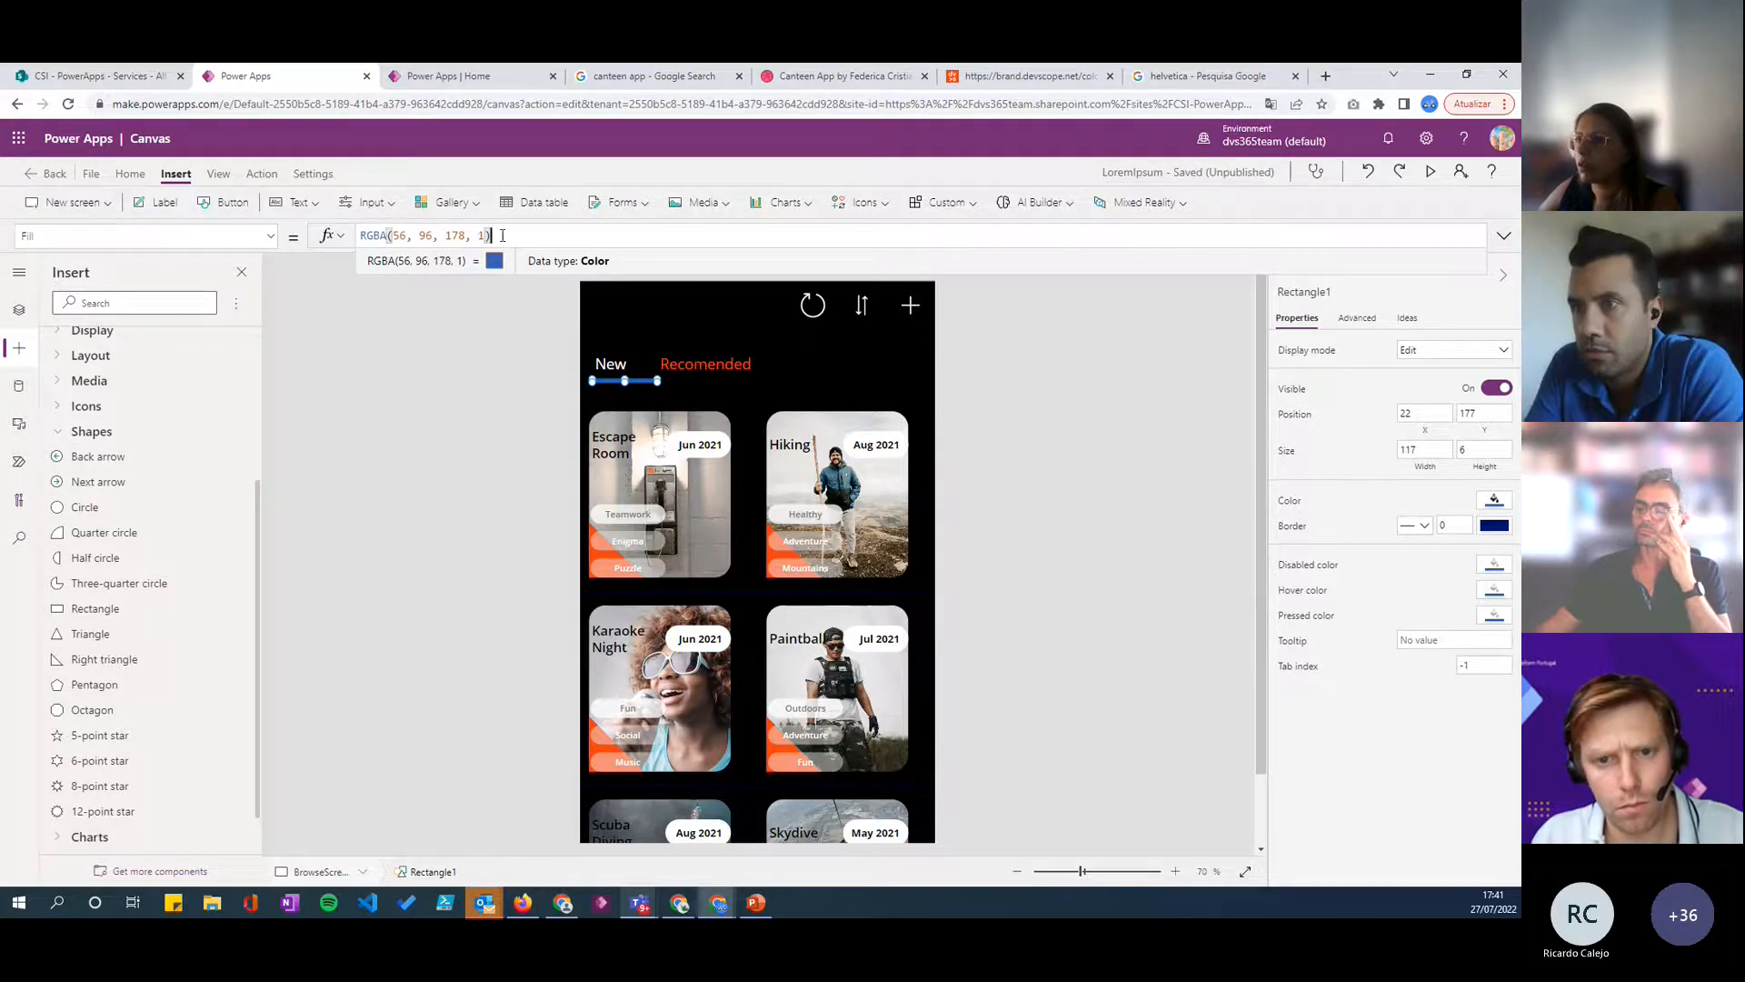
left_click(1495, 500)
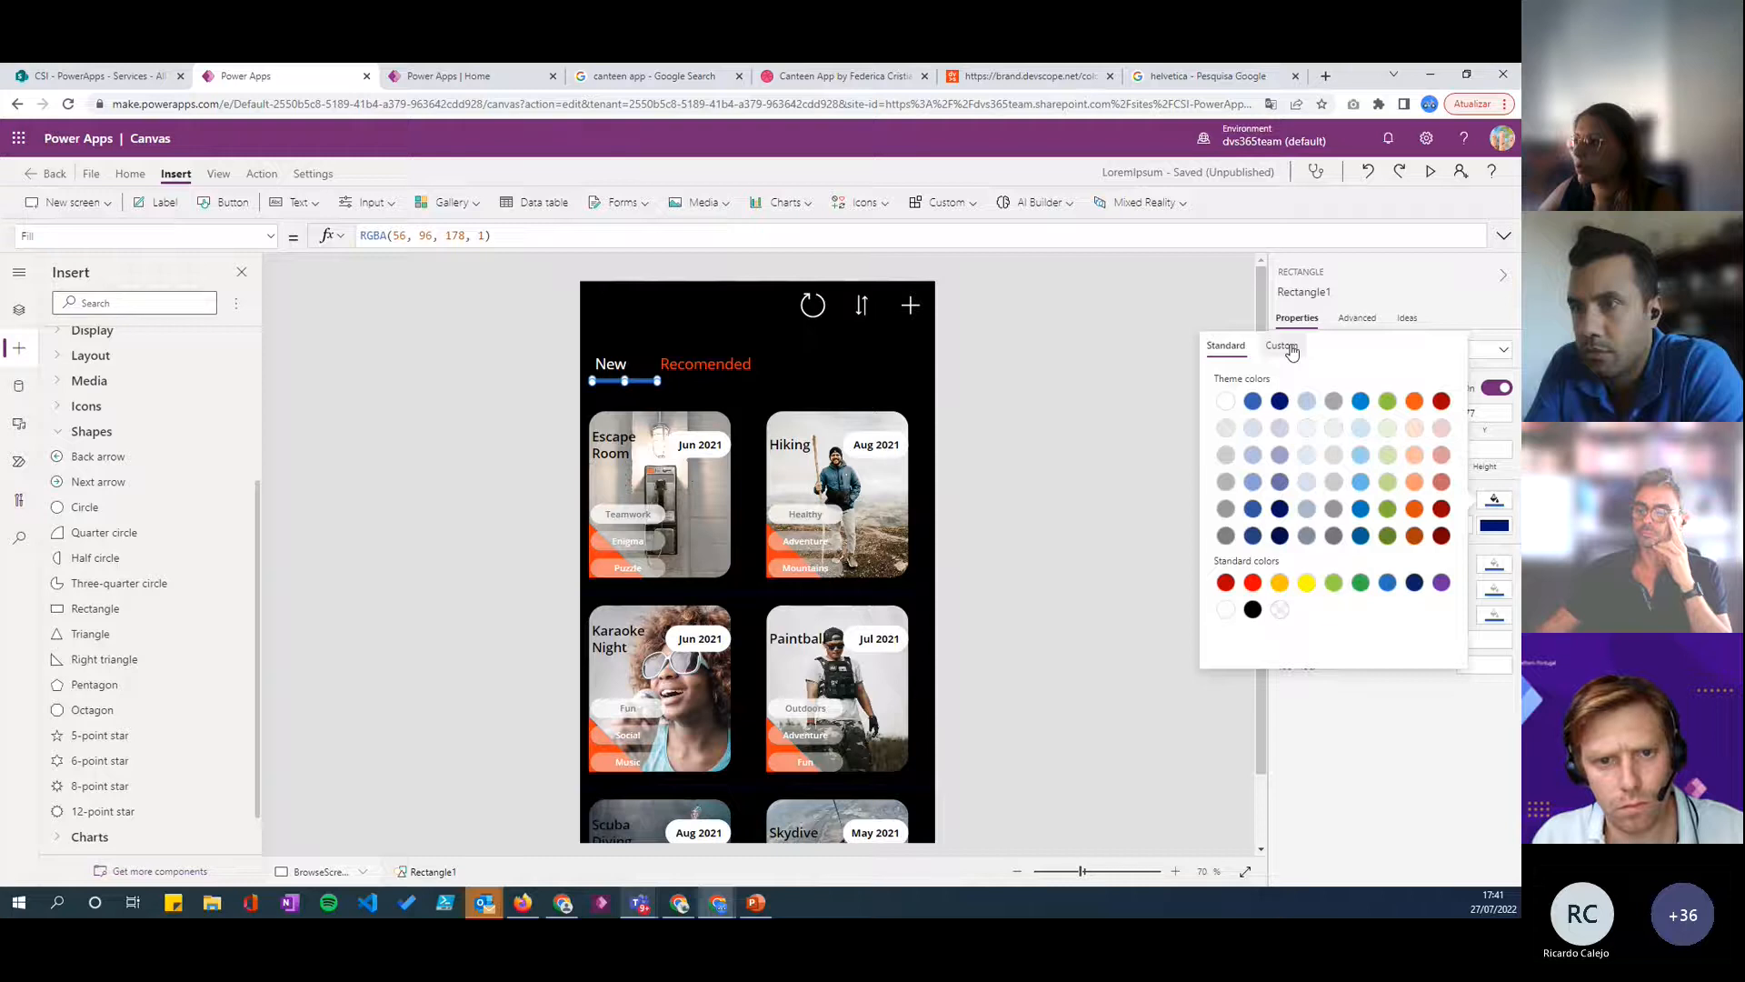
left_click(1311, 355)
left_click(956, 80)
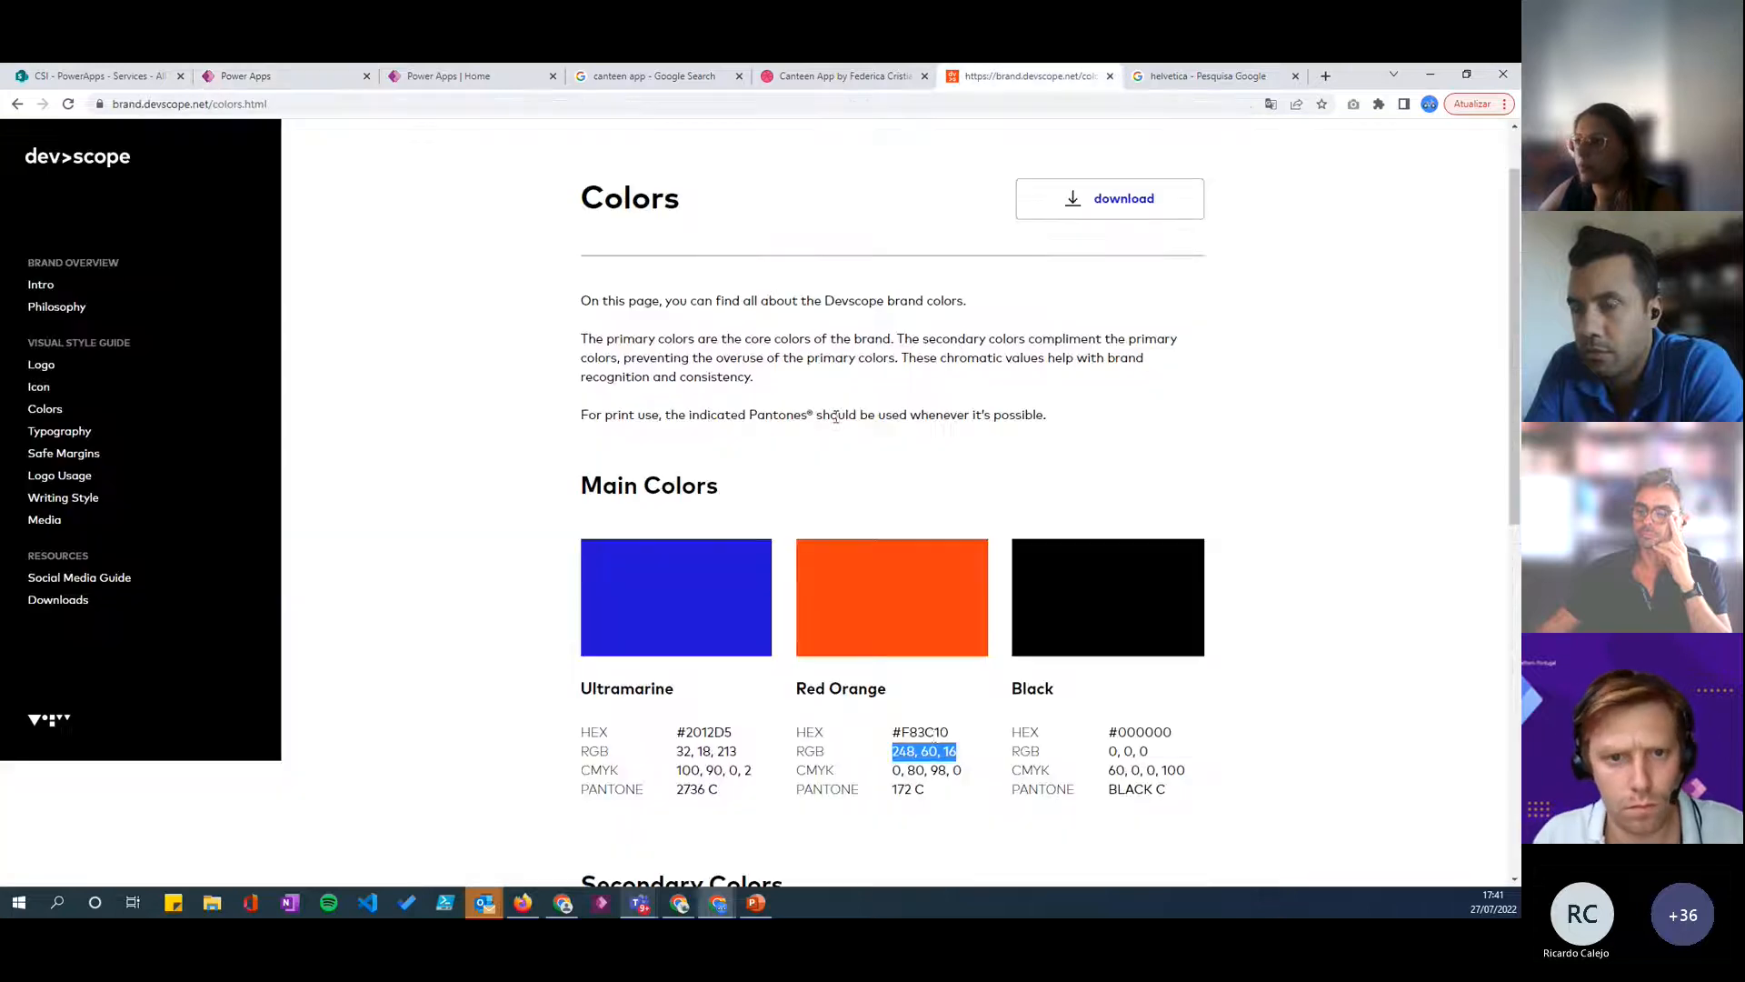
double_click(932, 732)
right_click(936, 733)
left_click(956, 746)
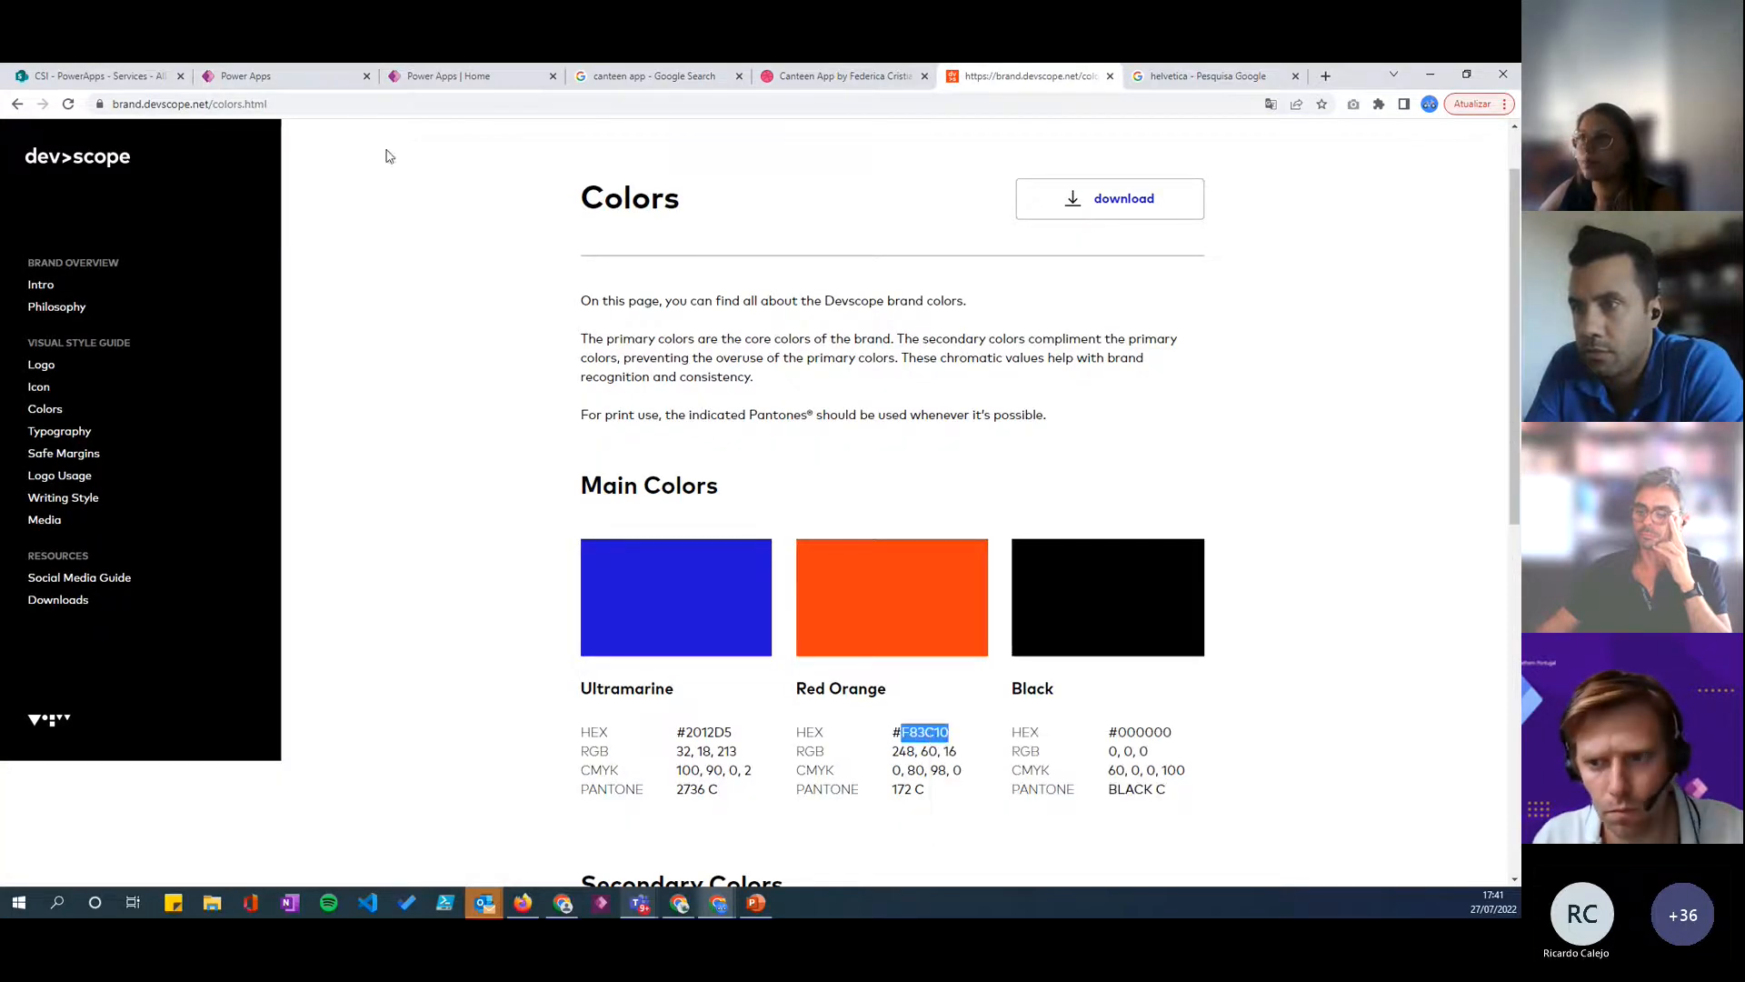
- Back in the app editor, set the underline's fill to hex F83C10 and activate the New label on the canvas
left_click(273, 76)
double_click(1269, 633)
key("ctrl+v")
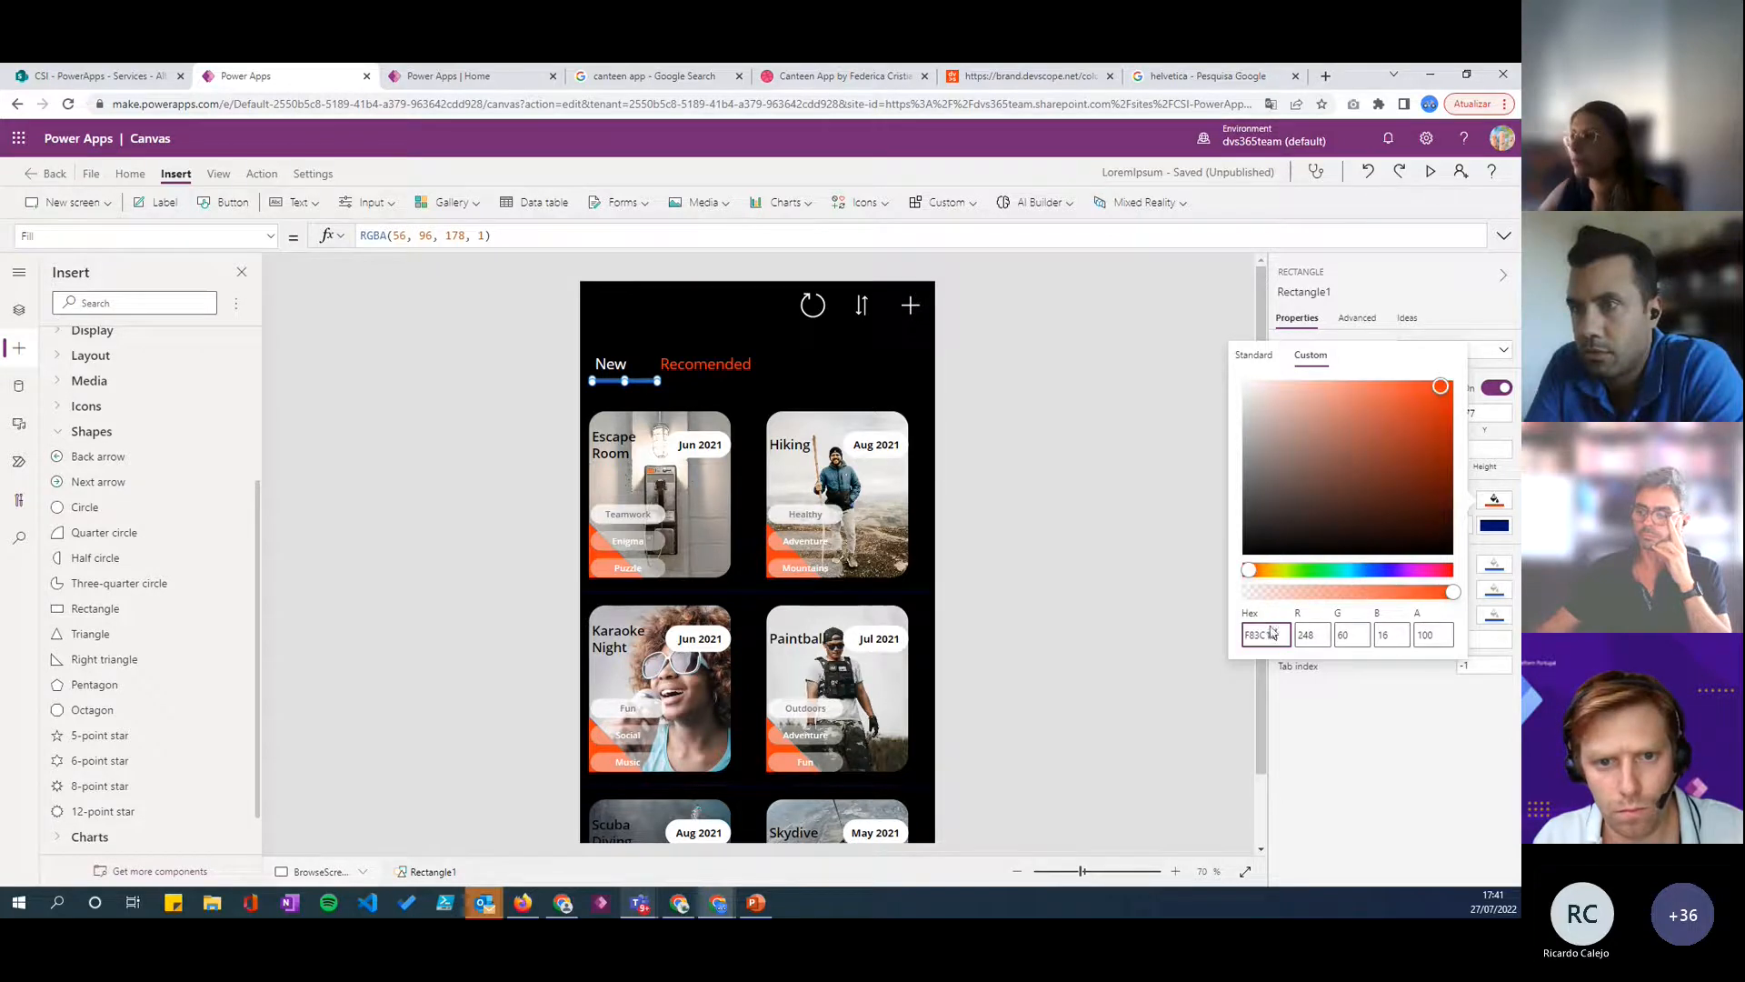
left_click(700, 395)
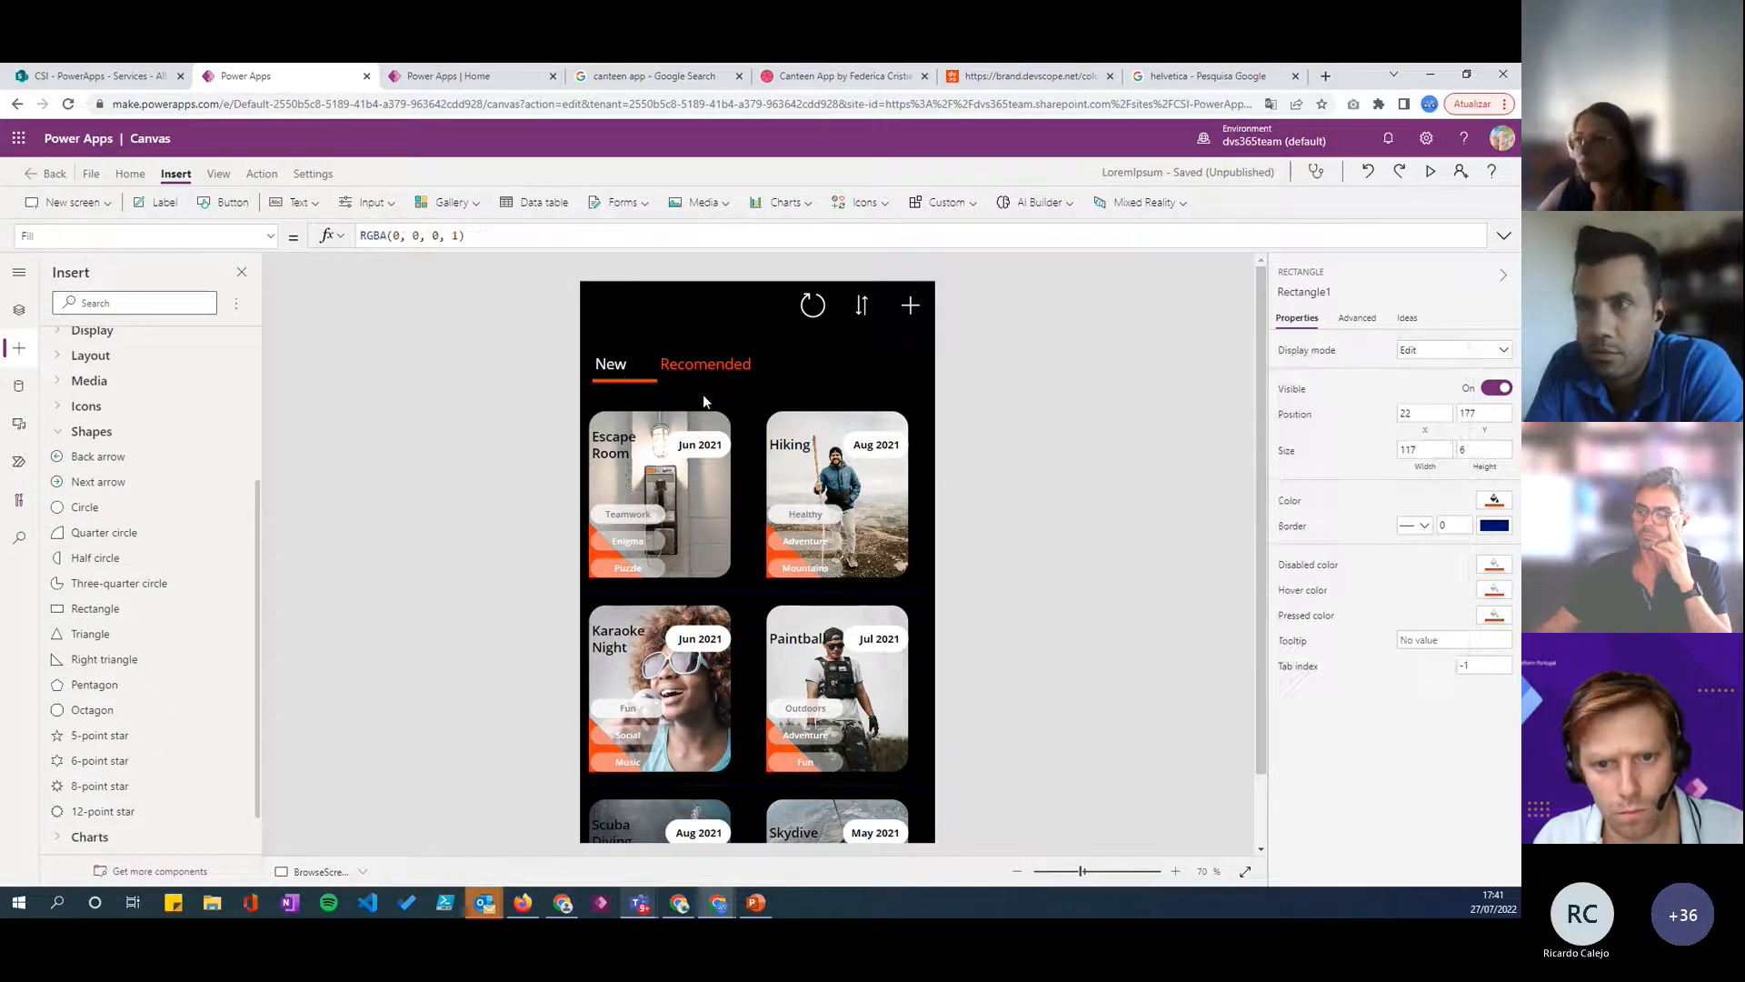
left_click(623, 379)
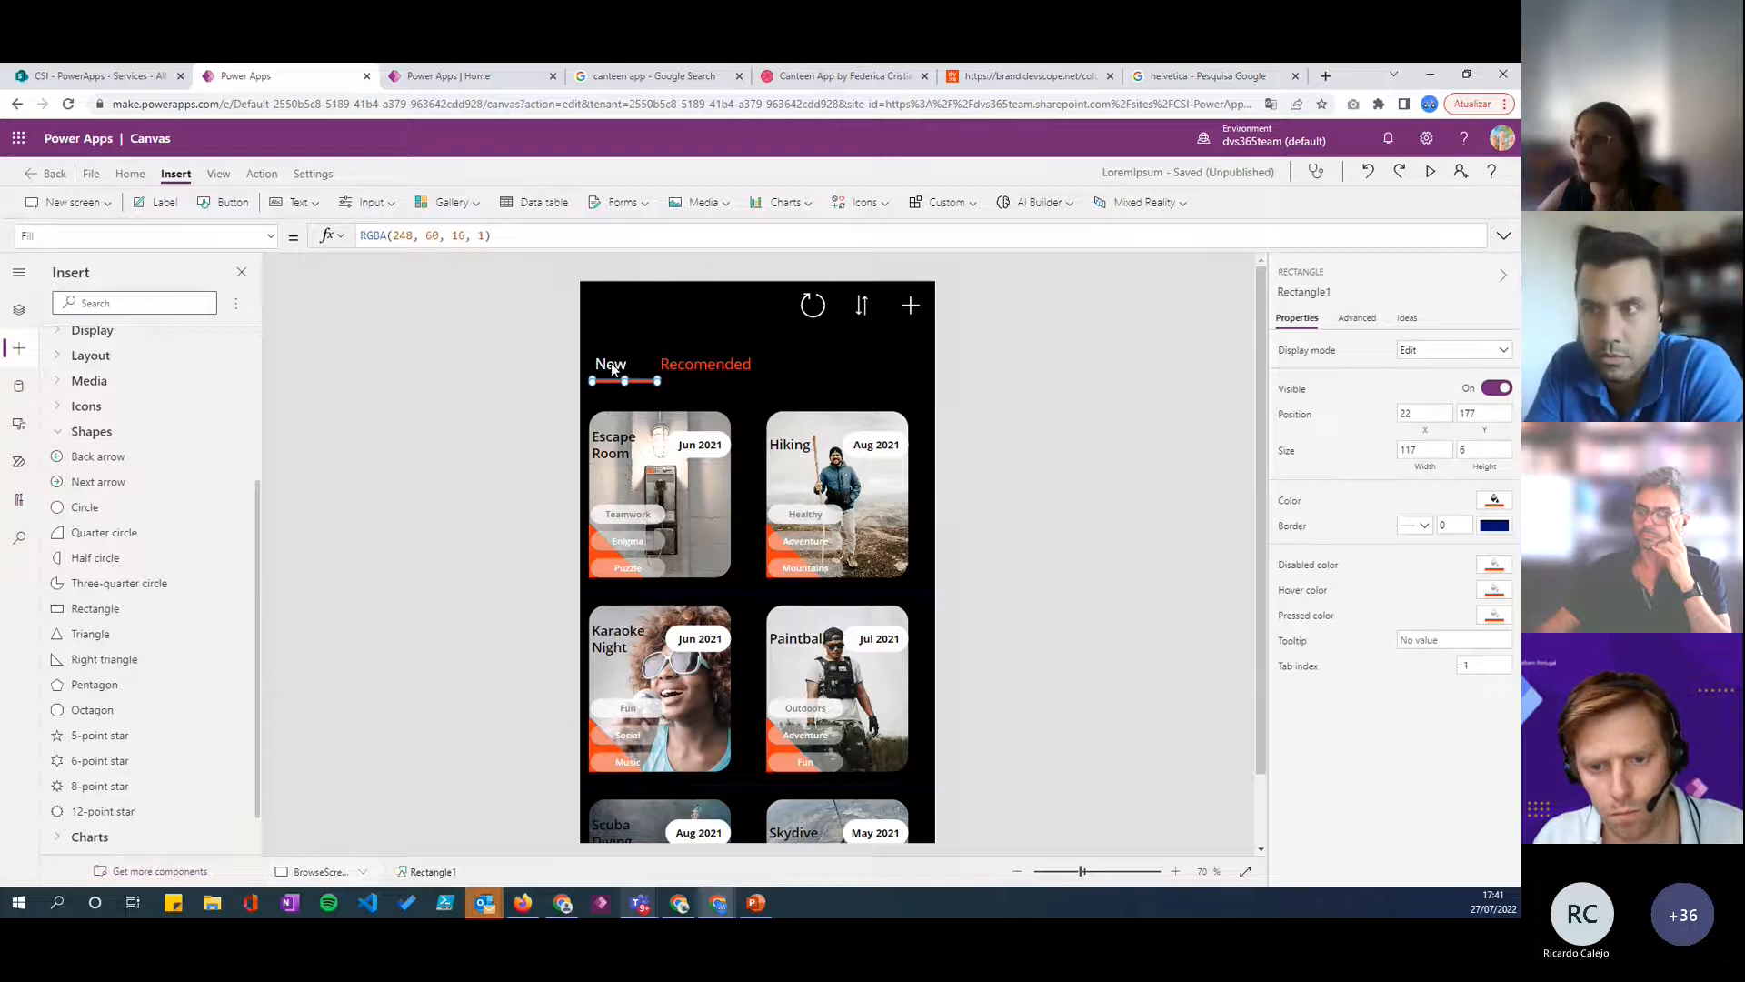
left_click(611, 363, "alt")
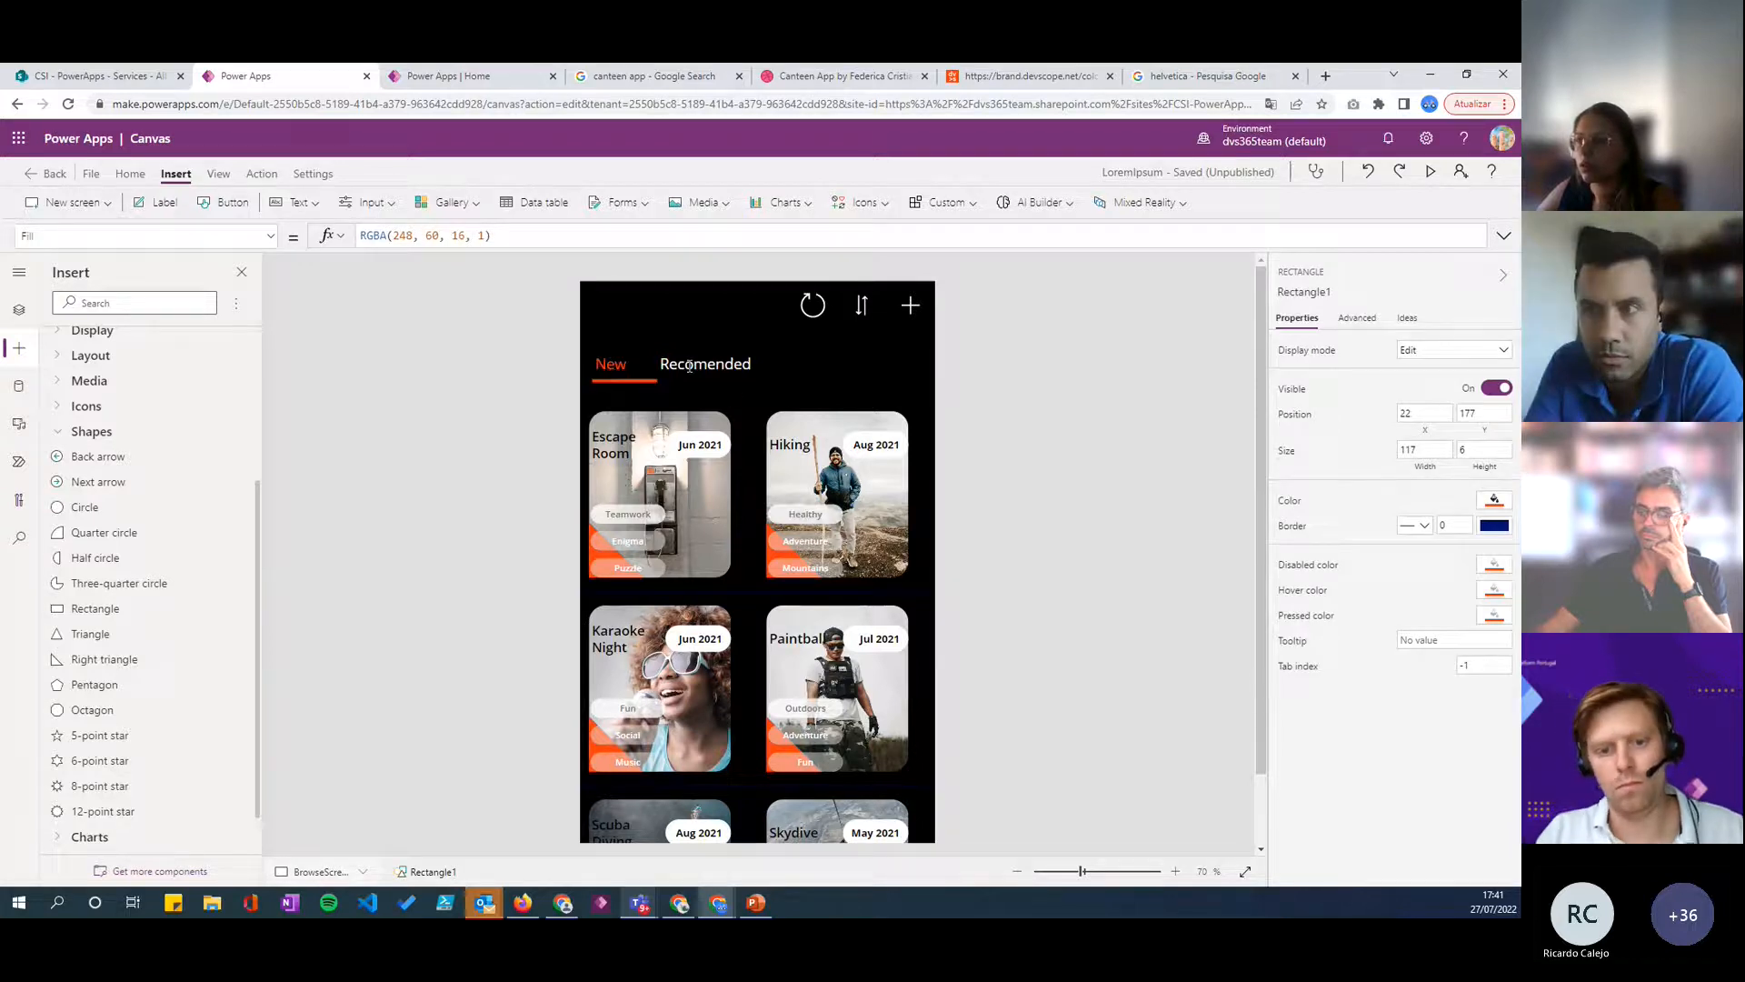
- Resize the underline rectangle to about 97 wide and set its height to 4
left_click(633, 382)
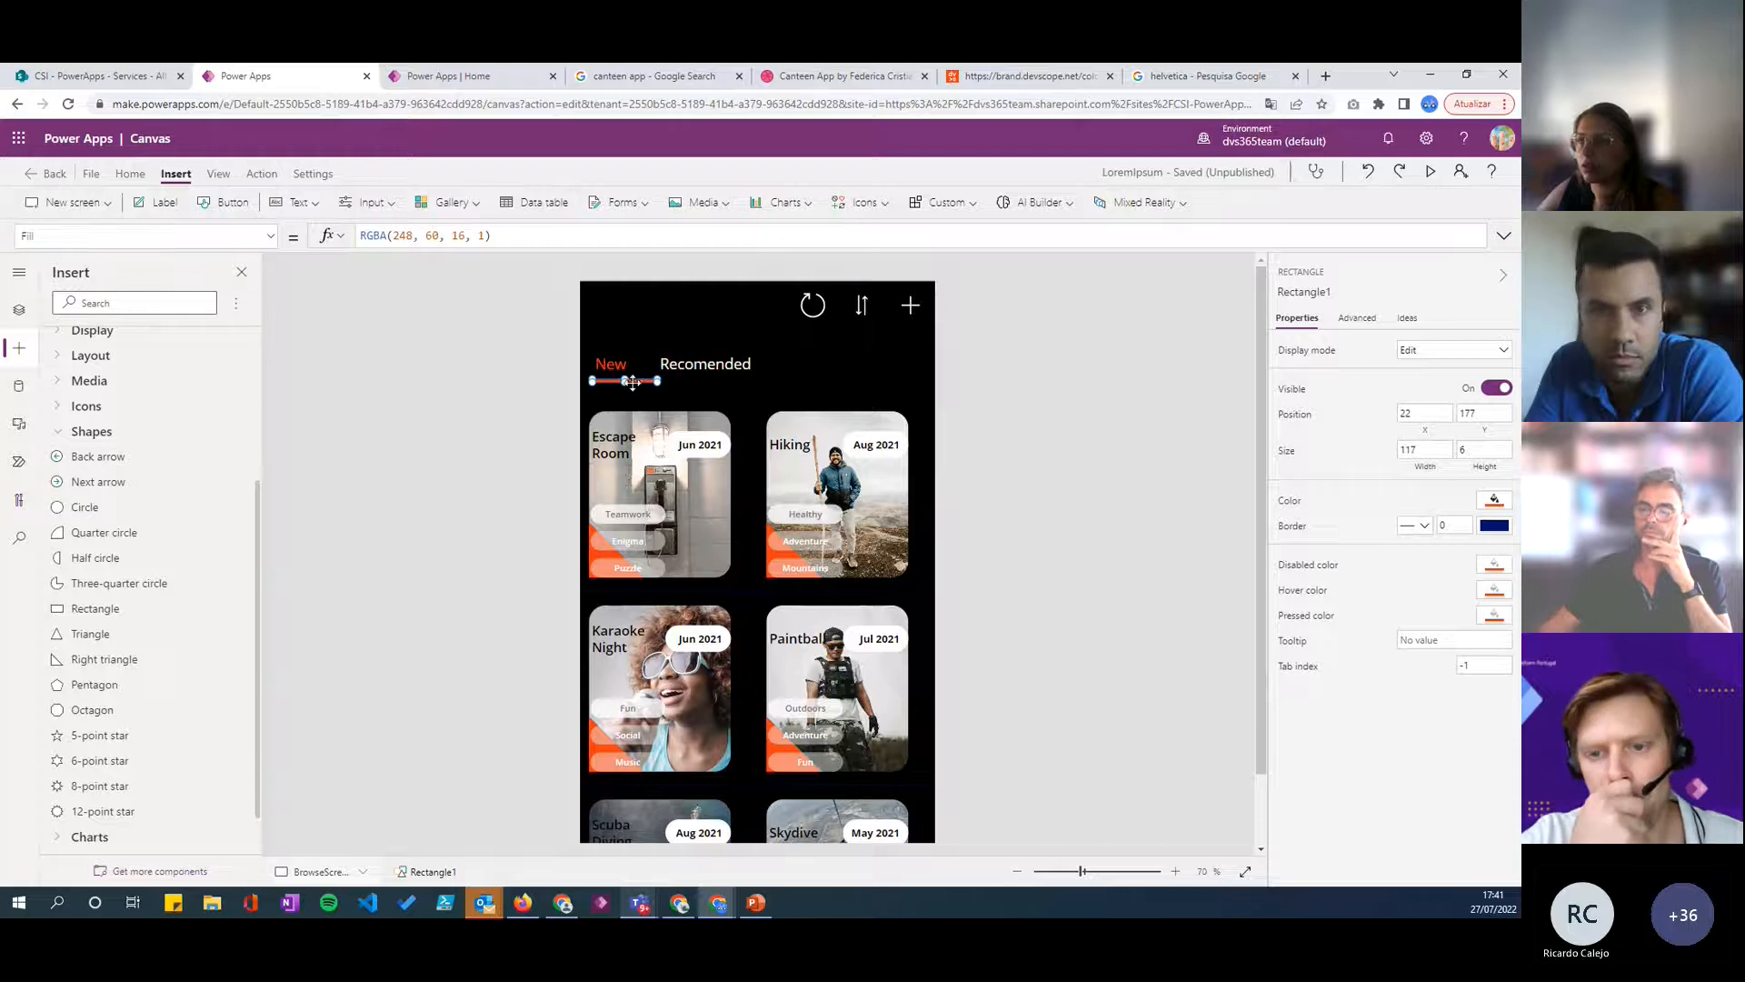
left_click(1491, 448)
key("BackSpace")
type("4")
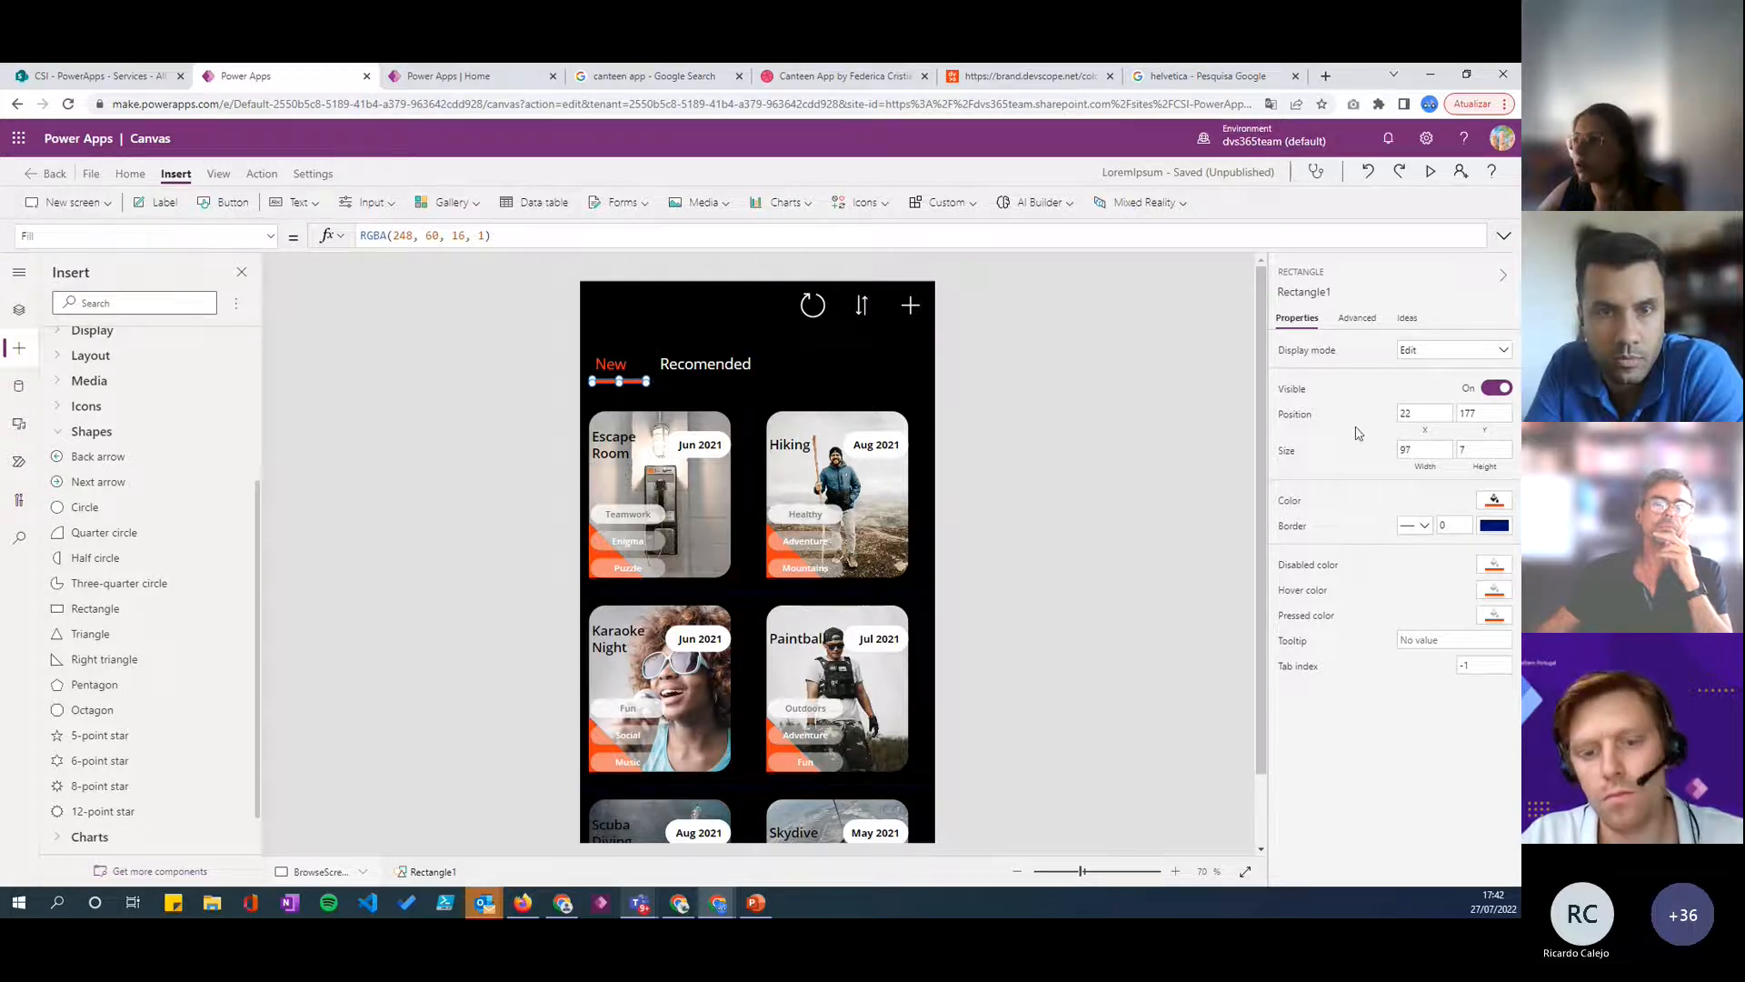
left_click(1483, 455)
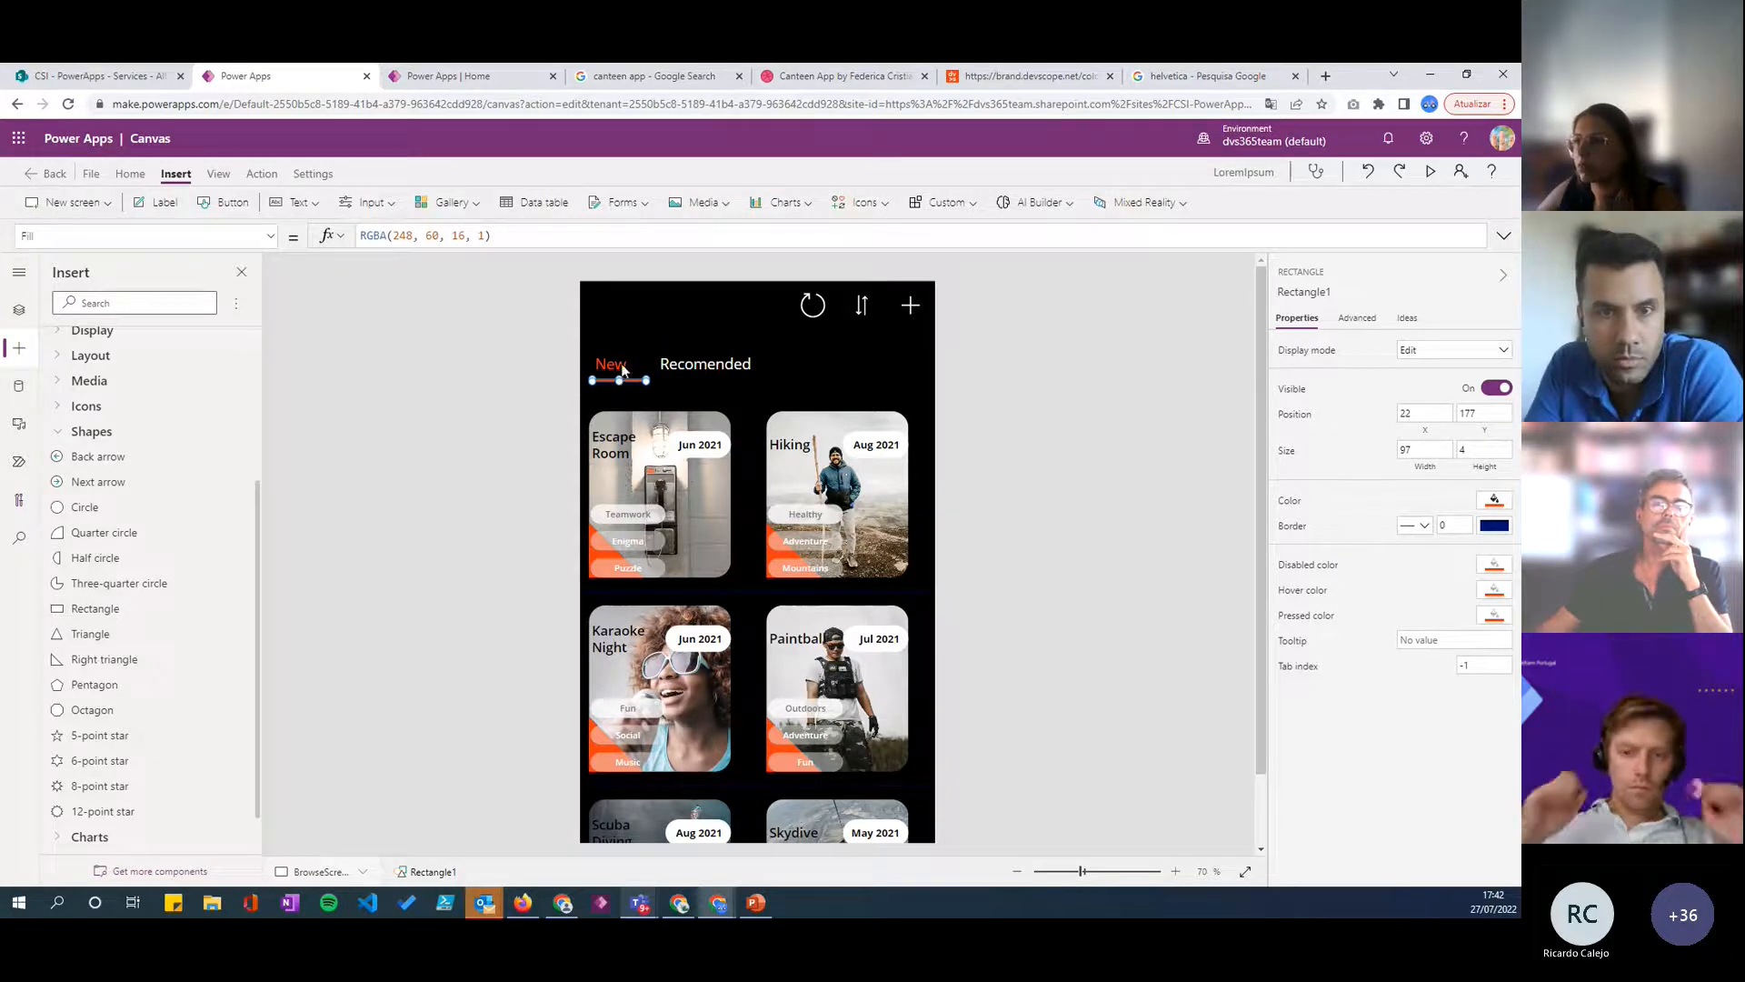
- Replace the underline rectangle's X position with an If formula whose condition is varNavegation = "New"
left_click(621, 362)
double_click(624, 364)
left_click(632, 384)
left_click(631, 380)
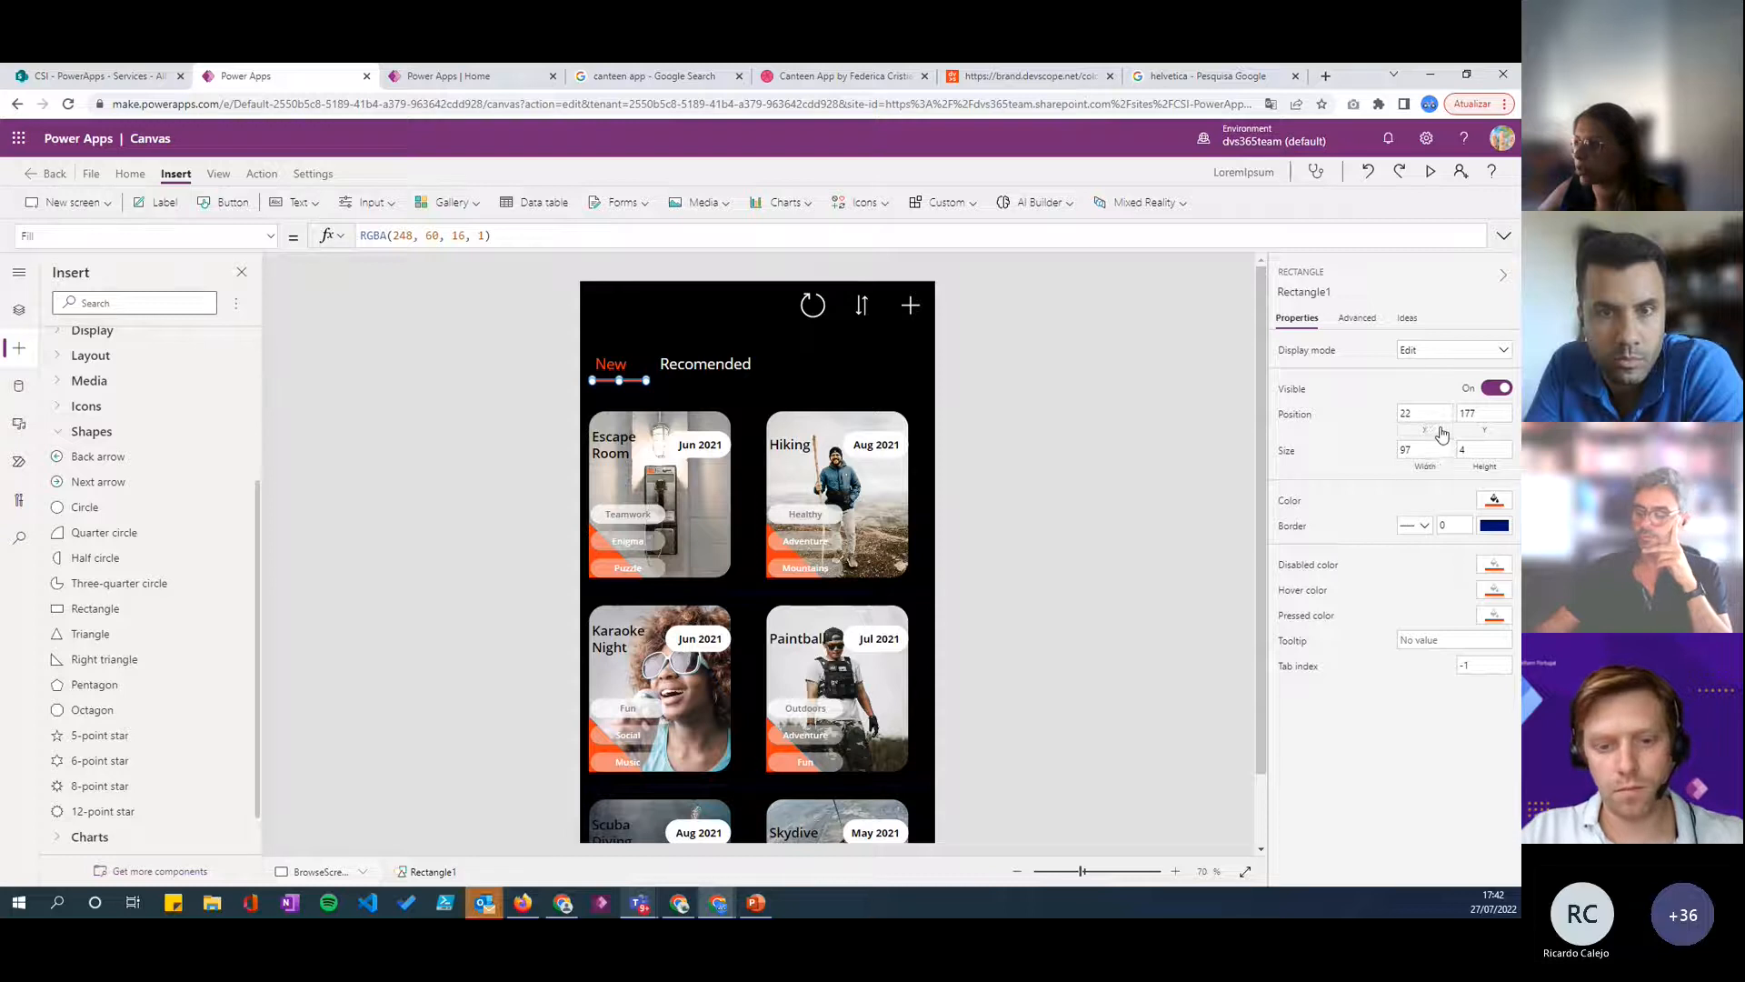
left_click(1427, 415)
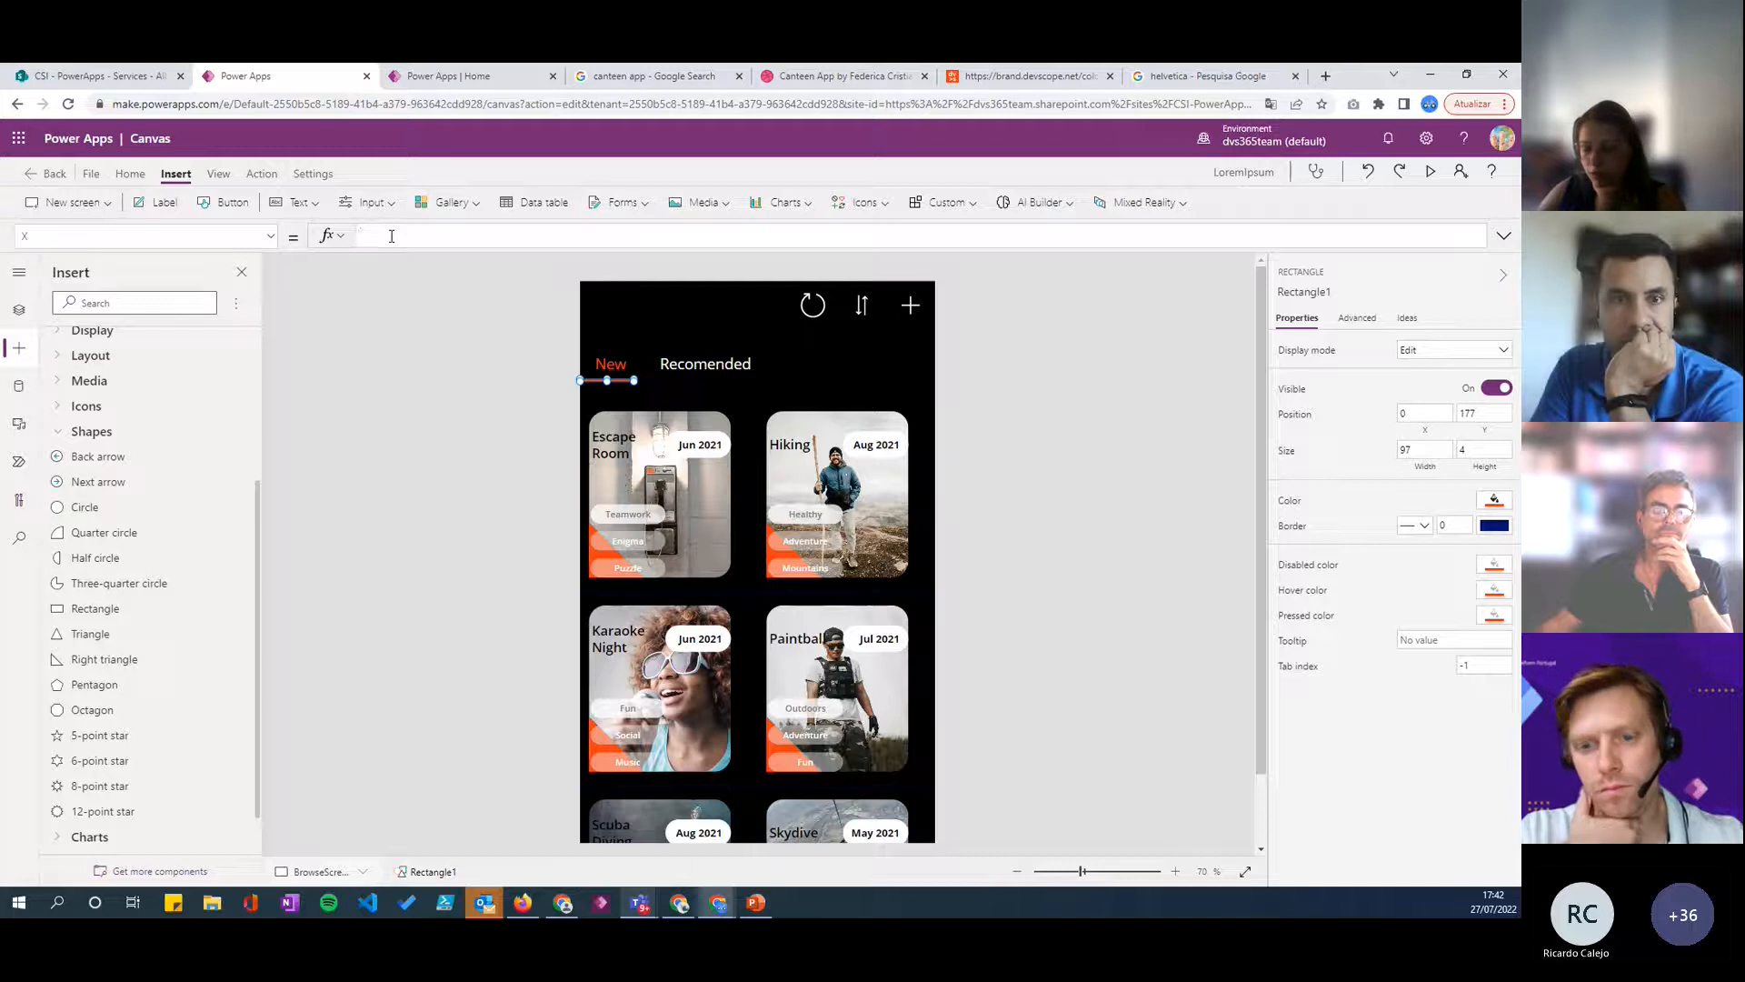
type("If(")
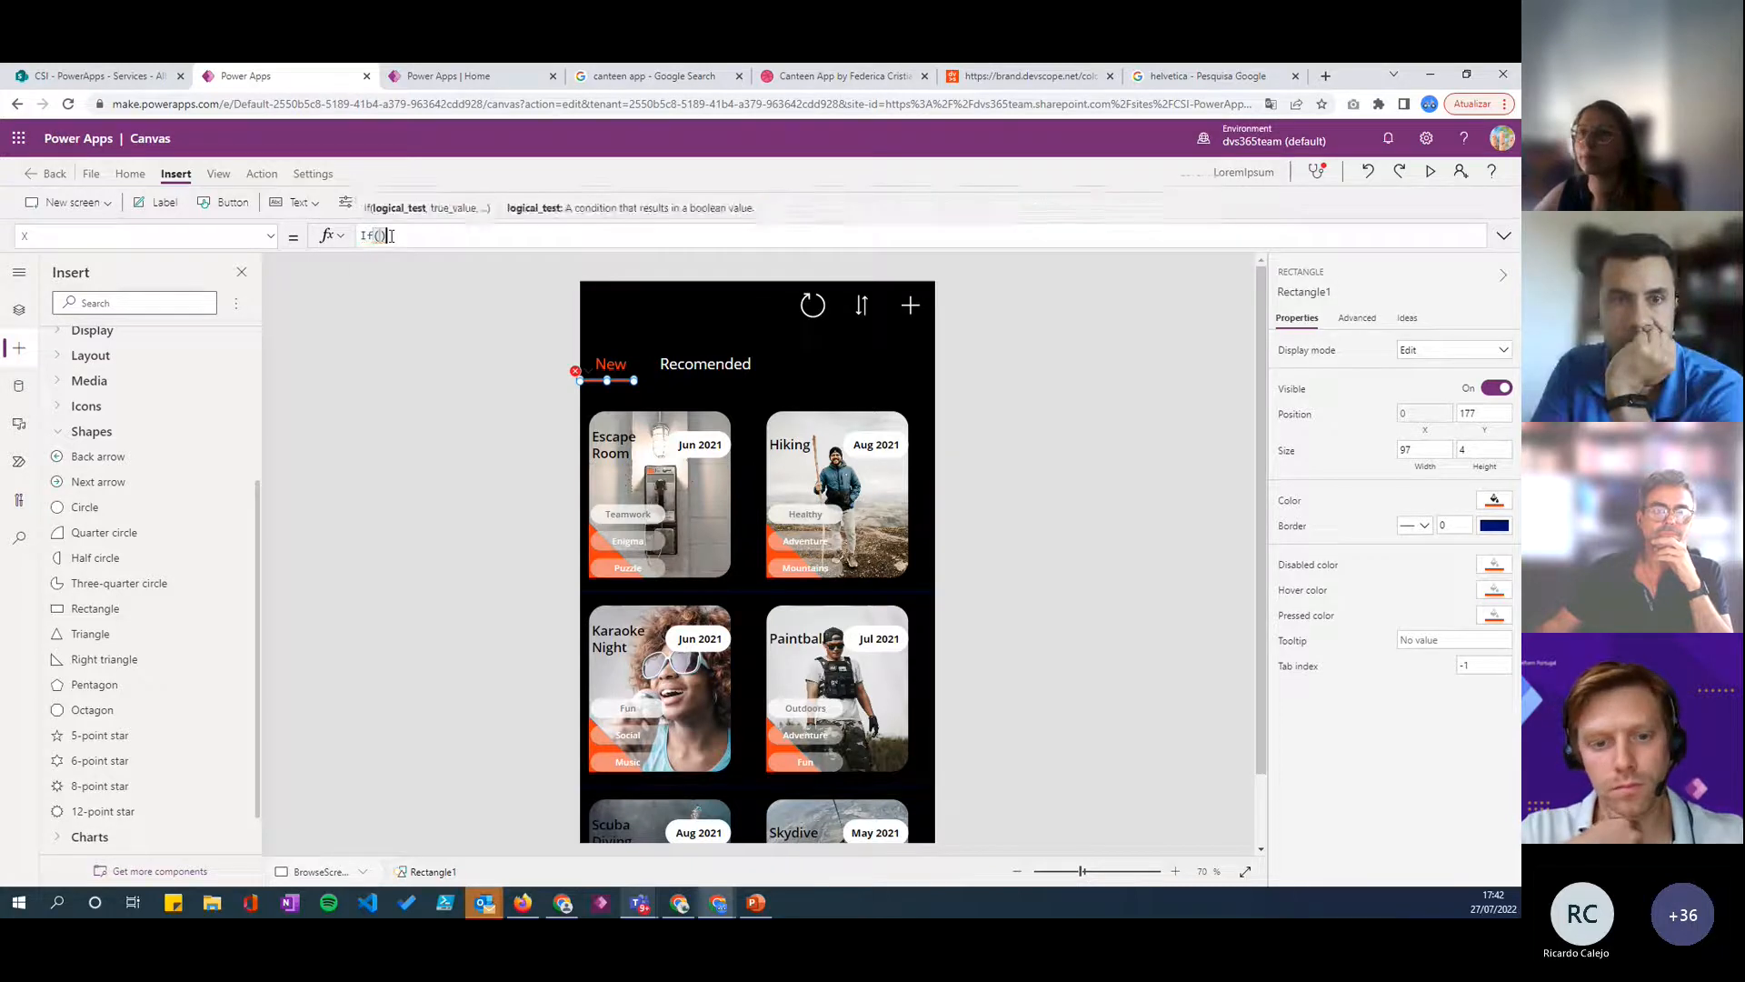
type("v")
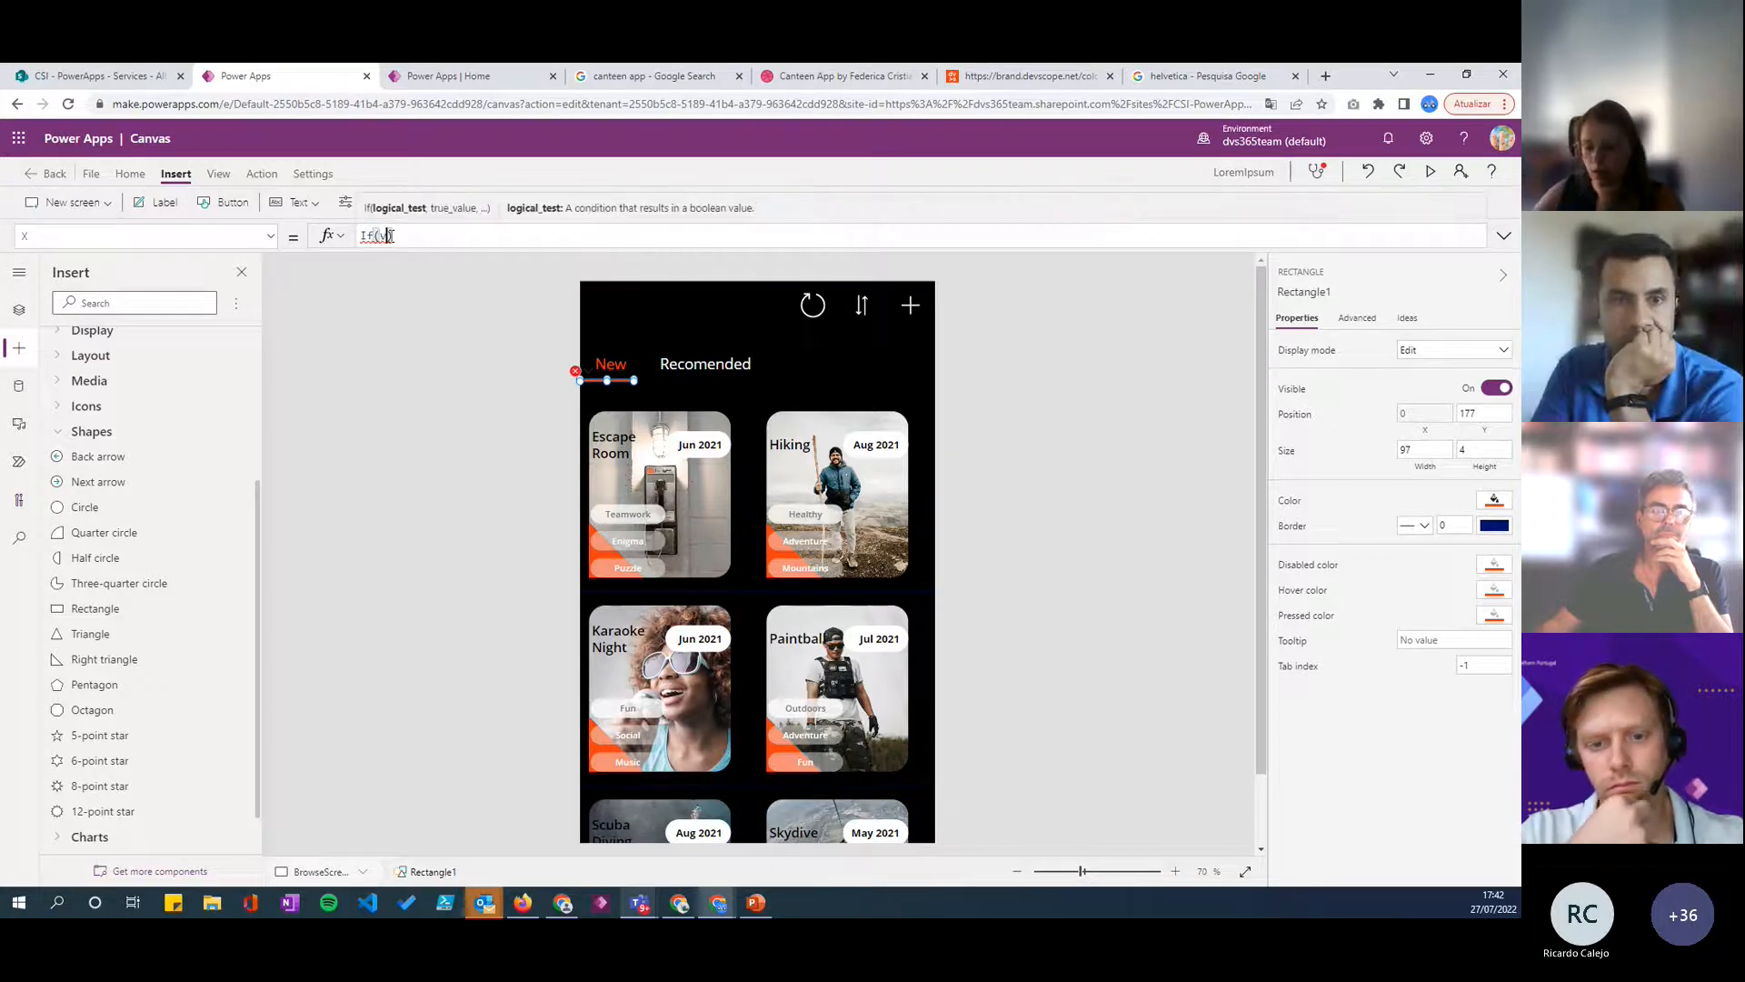
type("ar")
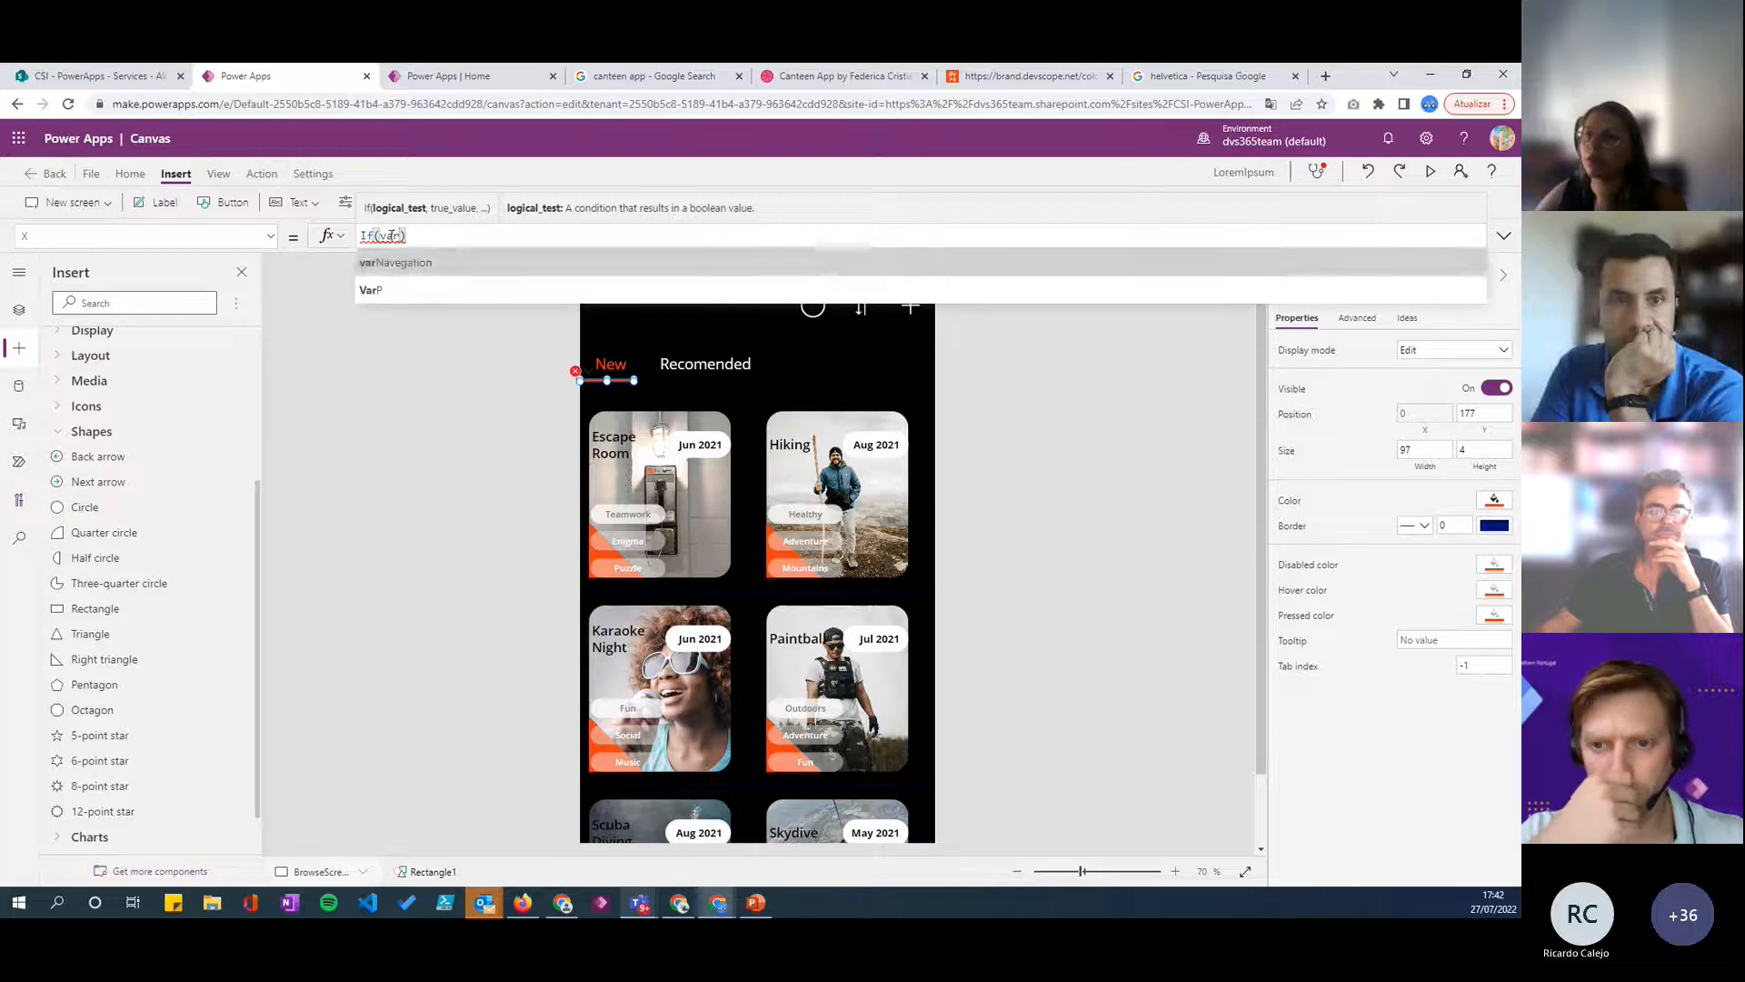
key("Tab")
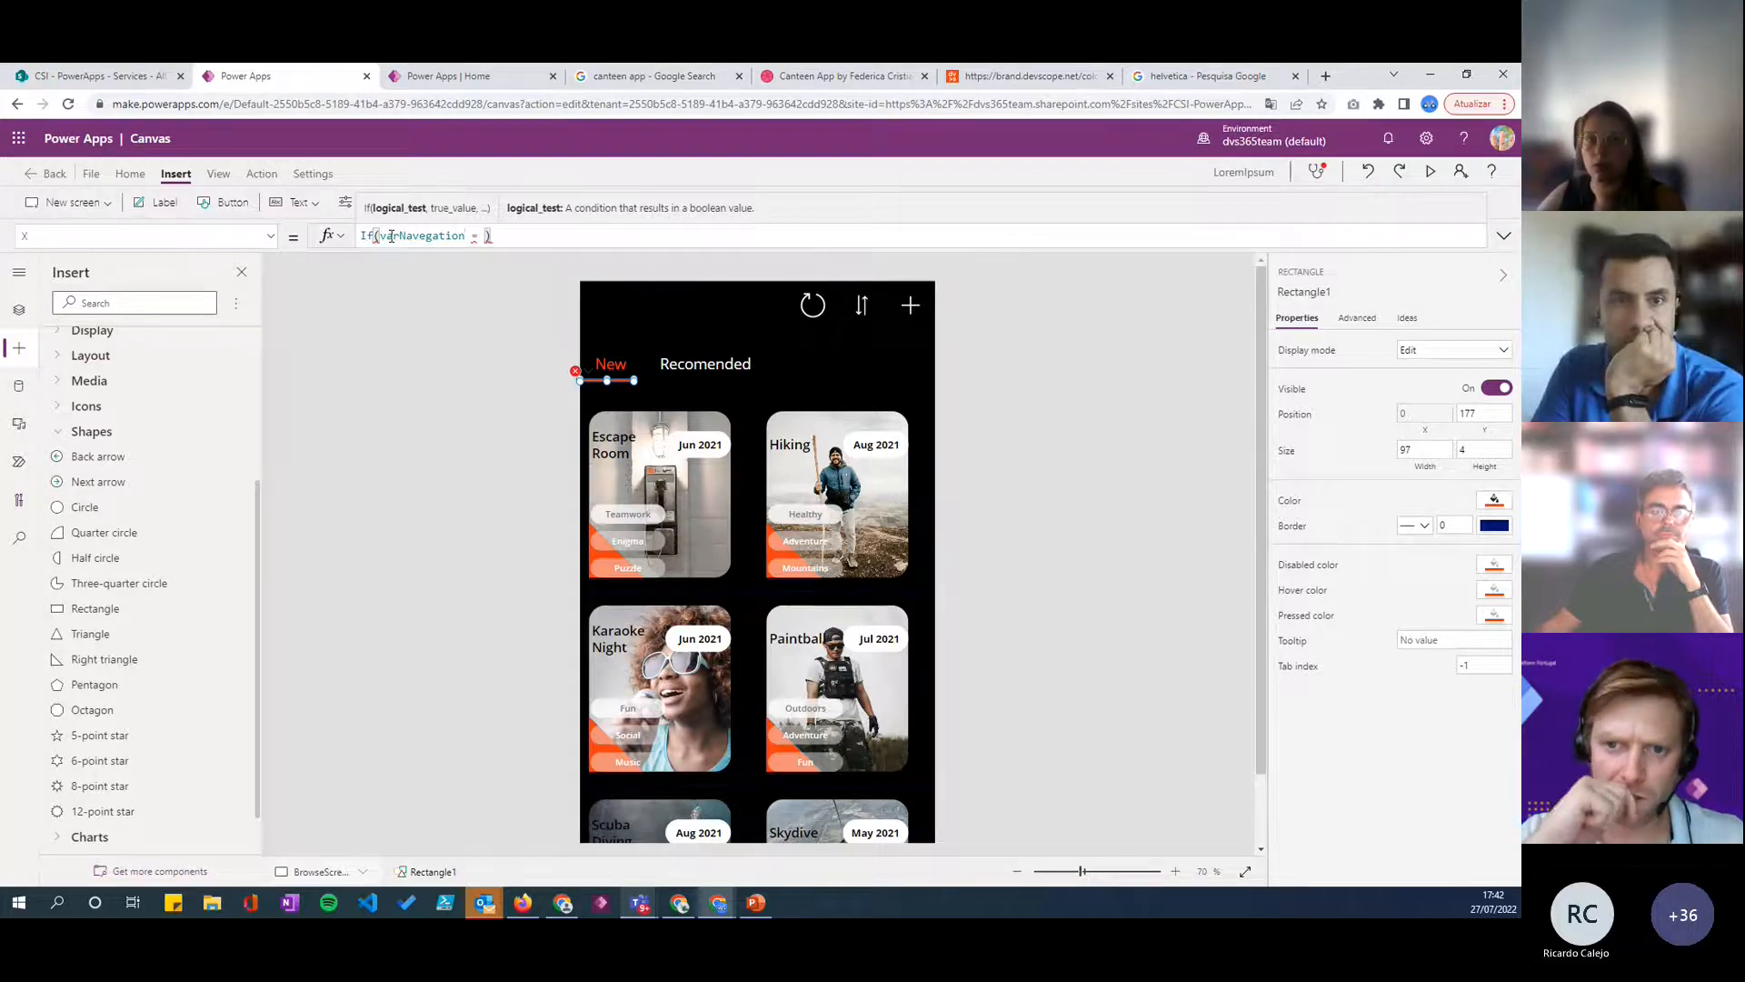
type("= \"\"")
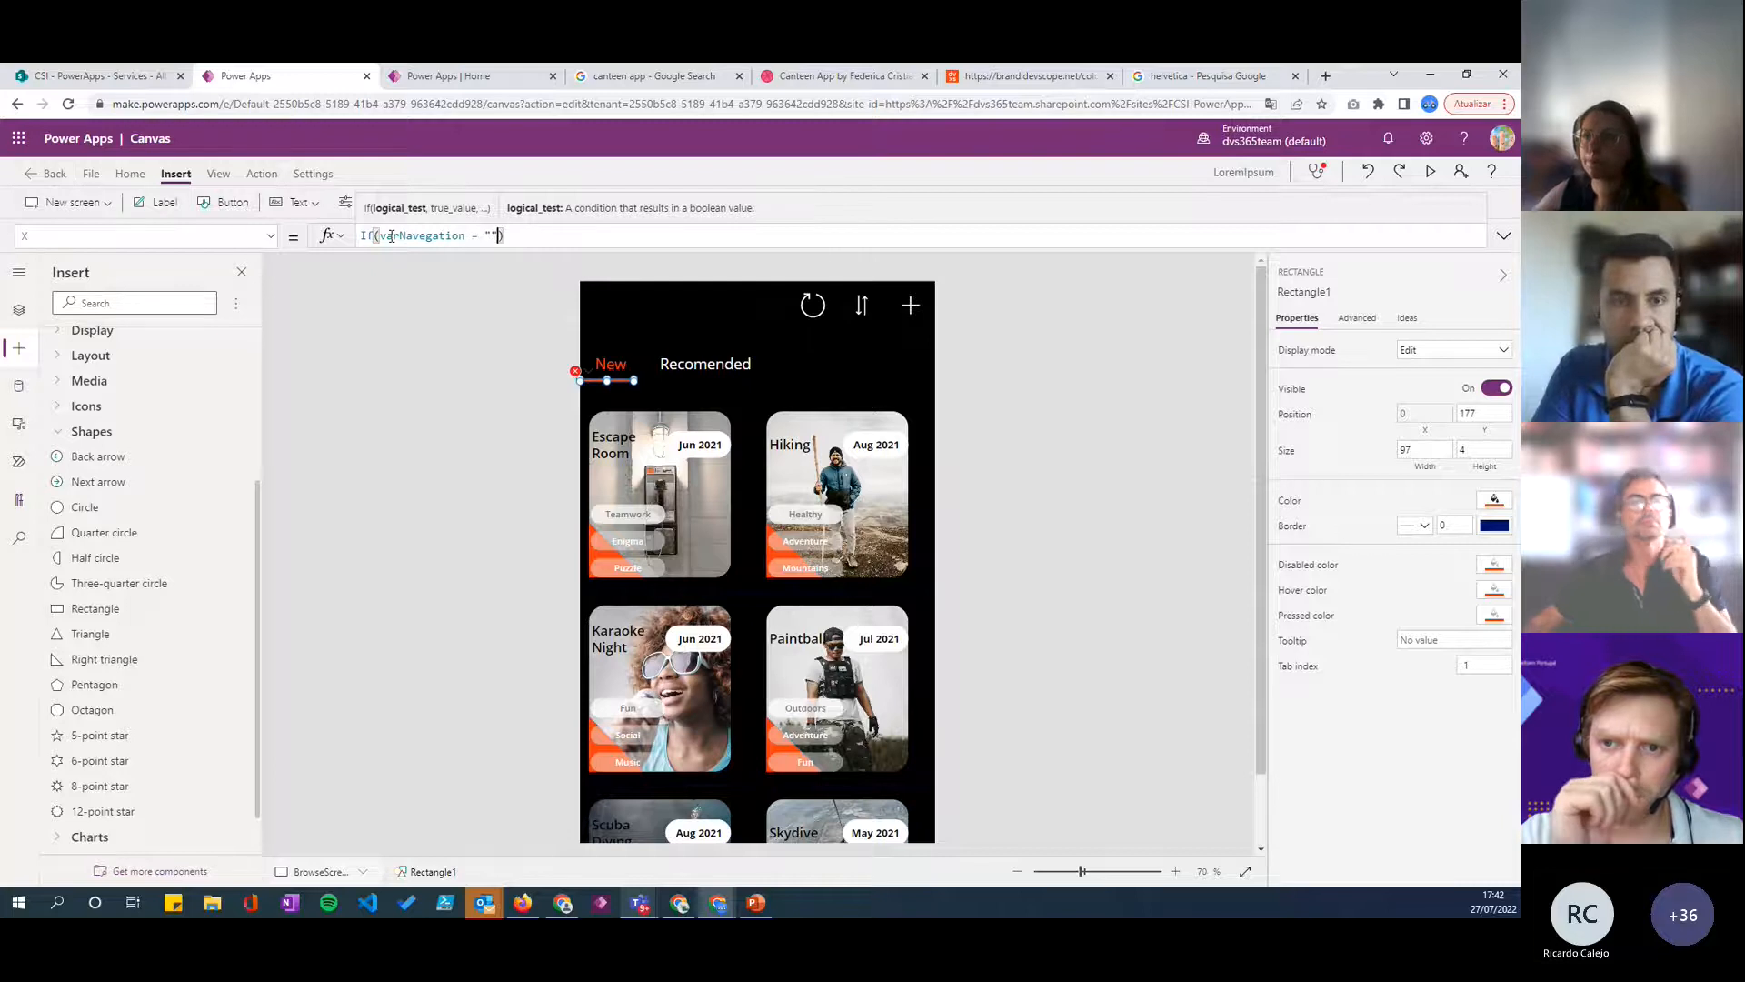
type("New")
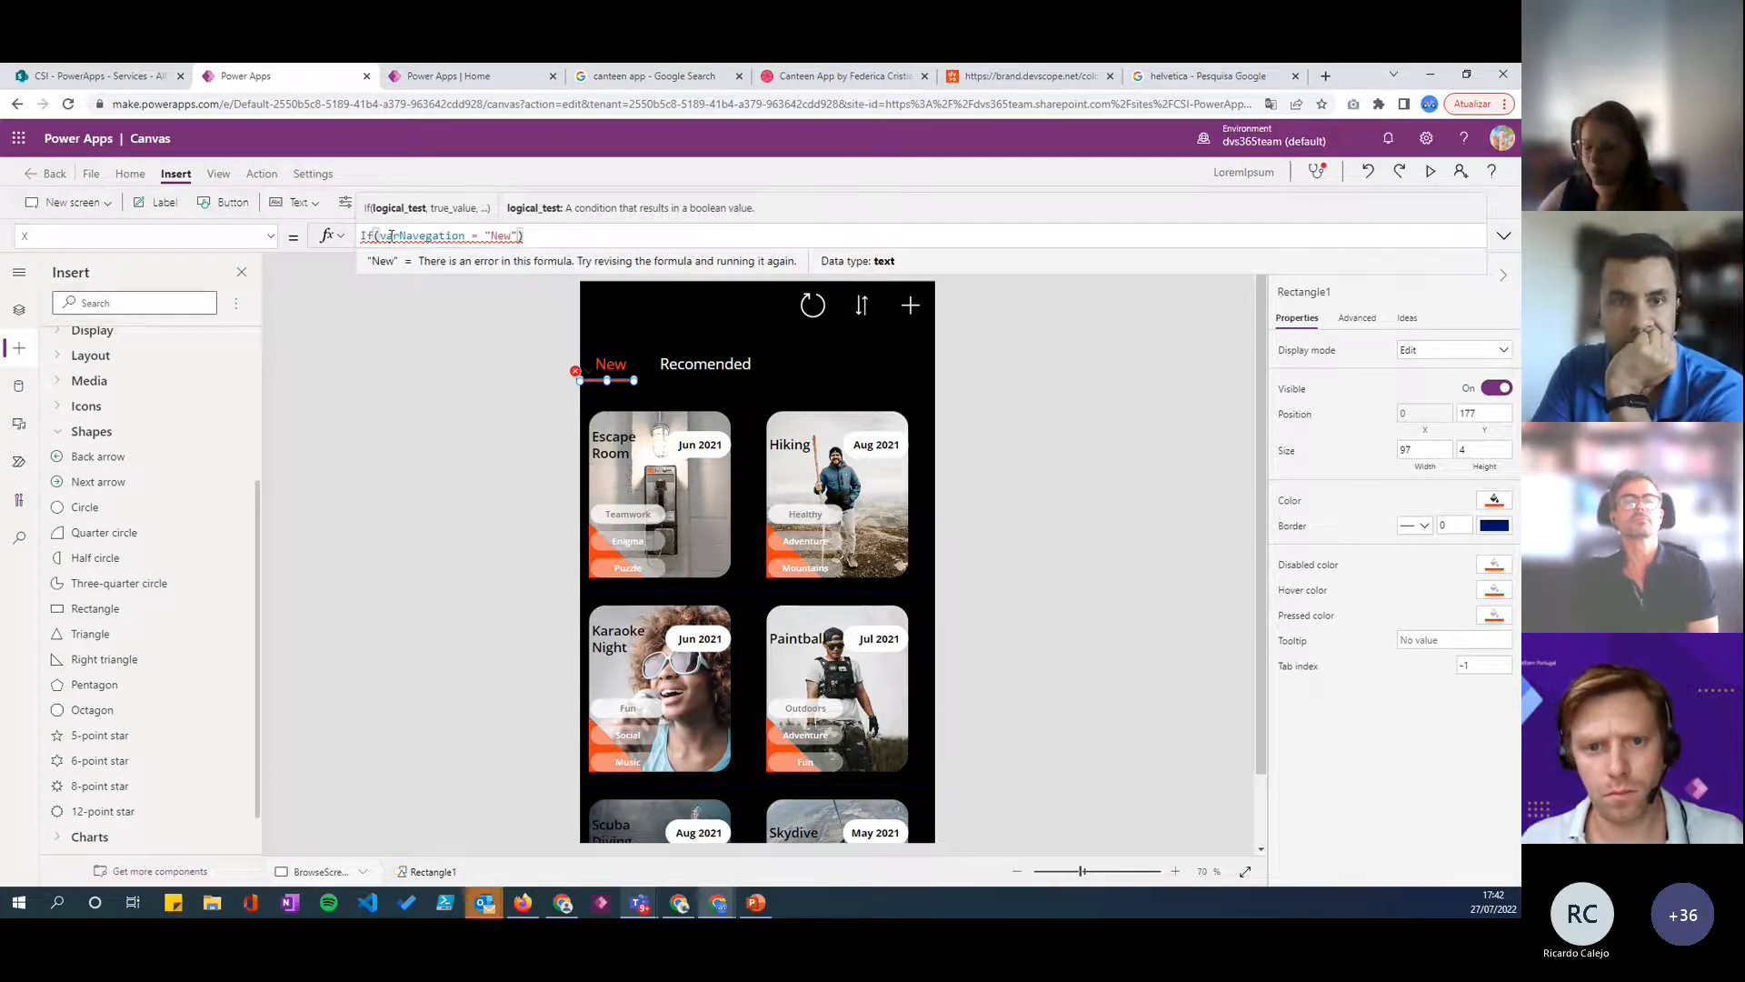
type(", ")
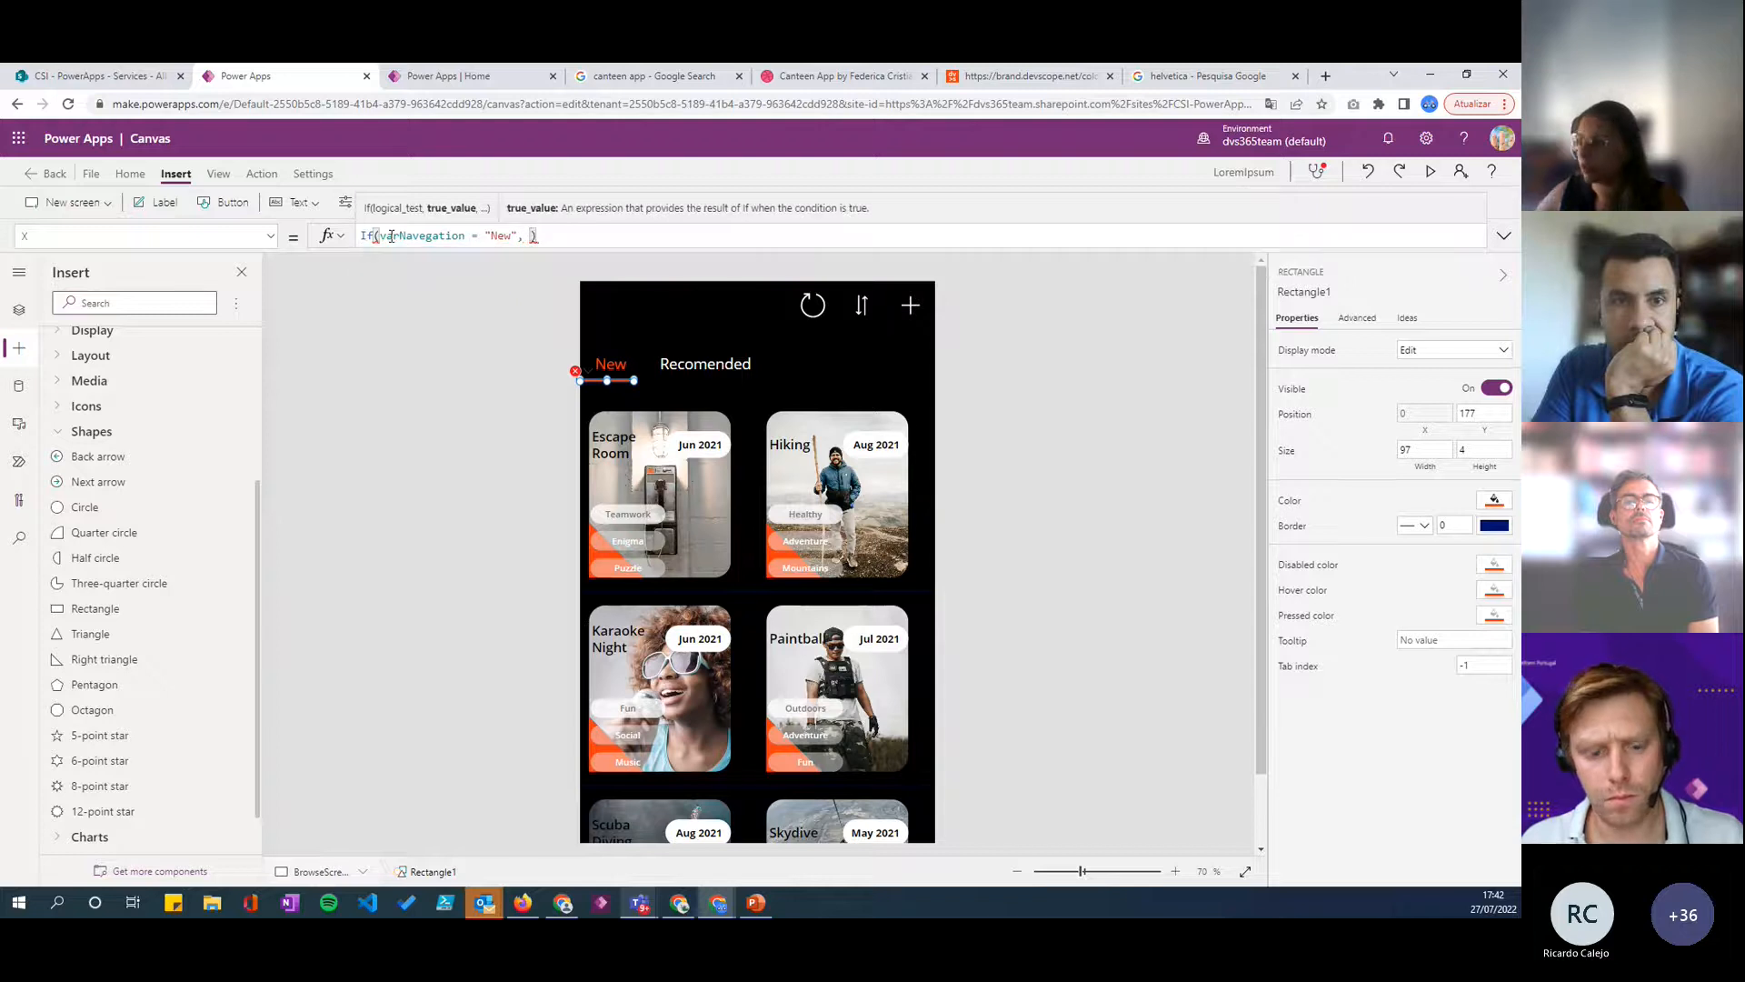
type("22")
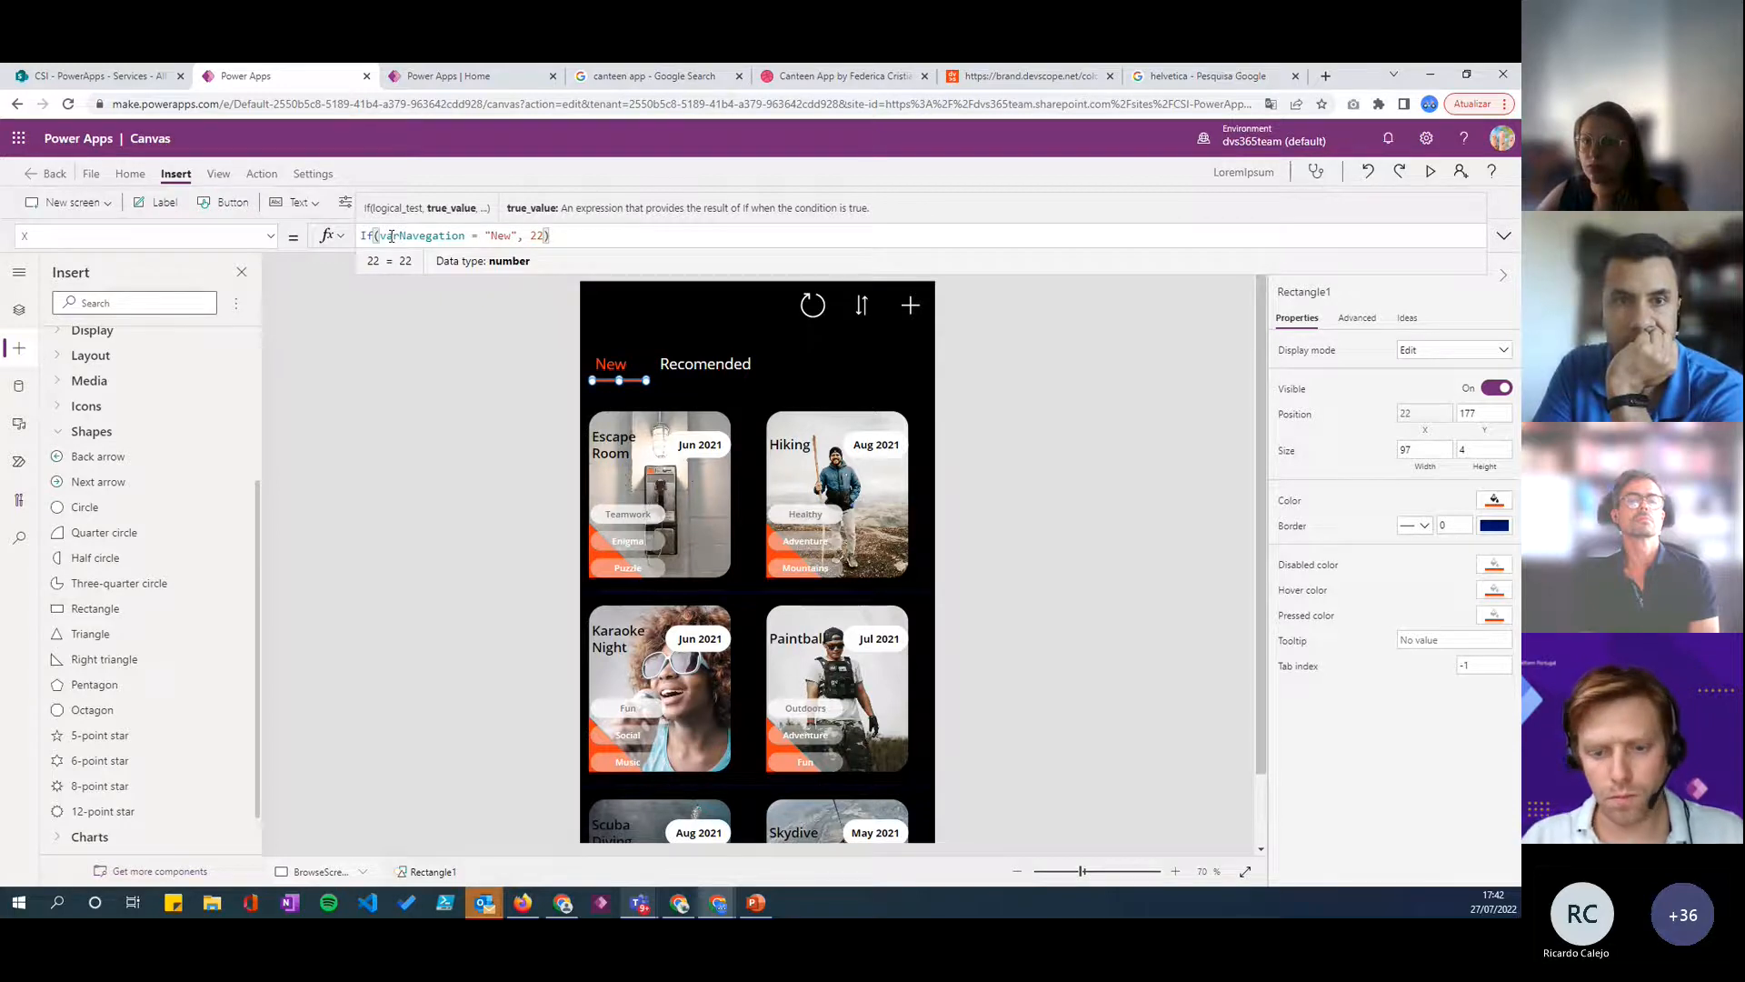
- Enter 22 as the true value of the underline's X formula and add the separator for the else value
type(",")
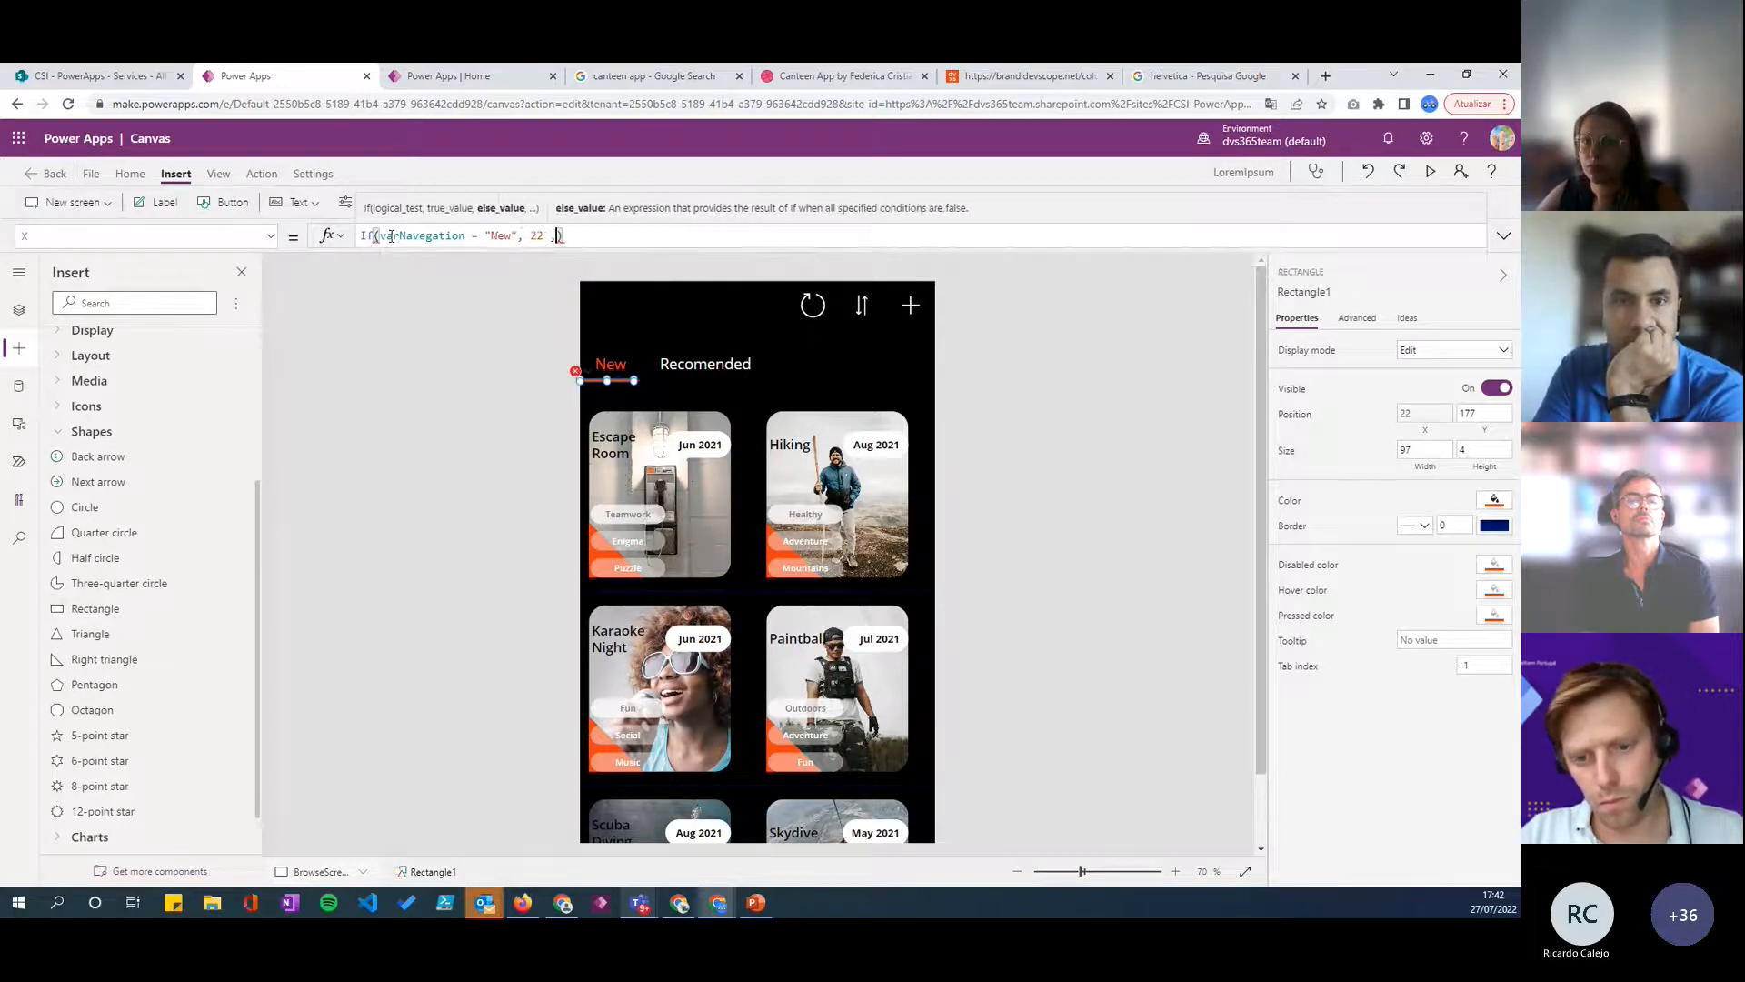
- Select the Recomended label and show the tree view to check its X position for the underline's else value
left_click(698, 368)
scroll(152, 604, "up", 3)
left_click(19, 309)
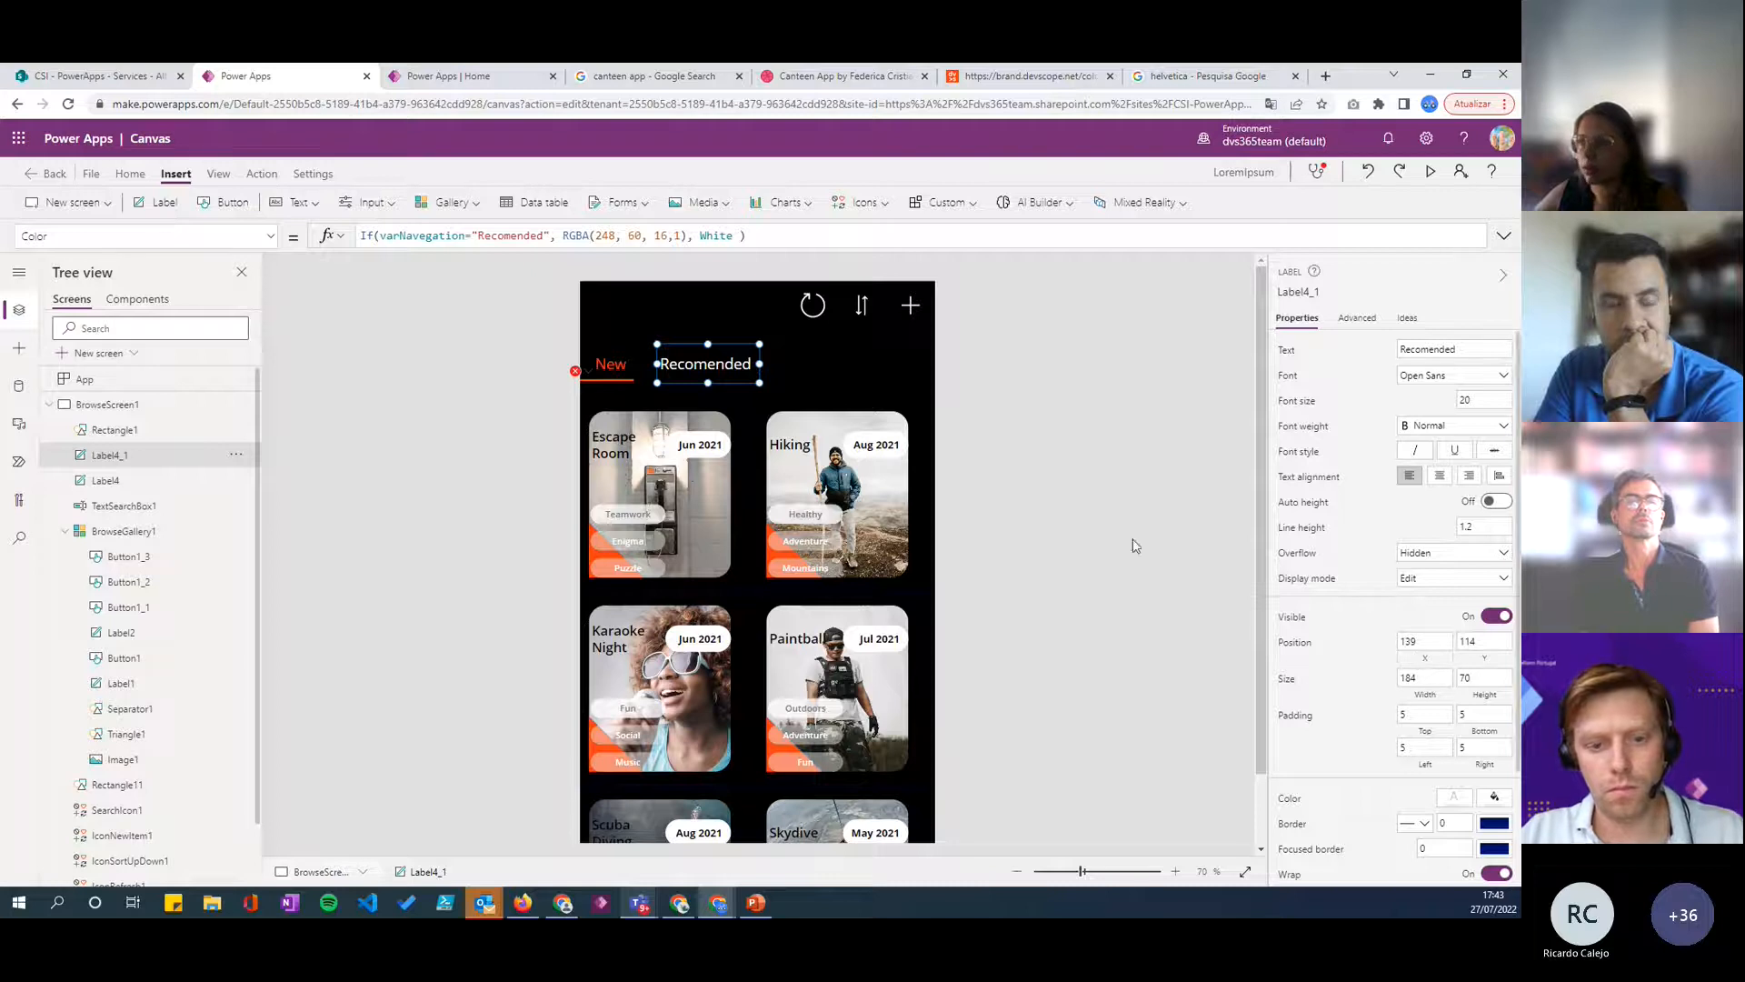
- Complete the underline rectangle's X formula with 139 as the else value
left_click(611, 365)
left_click(577, 372)
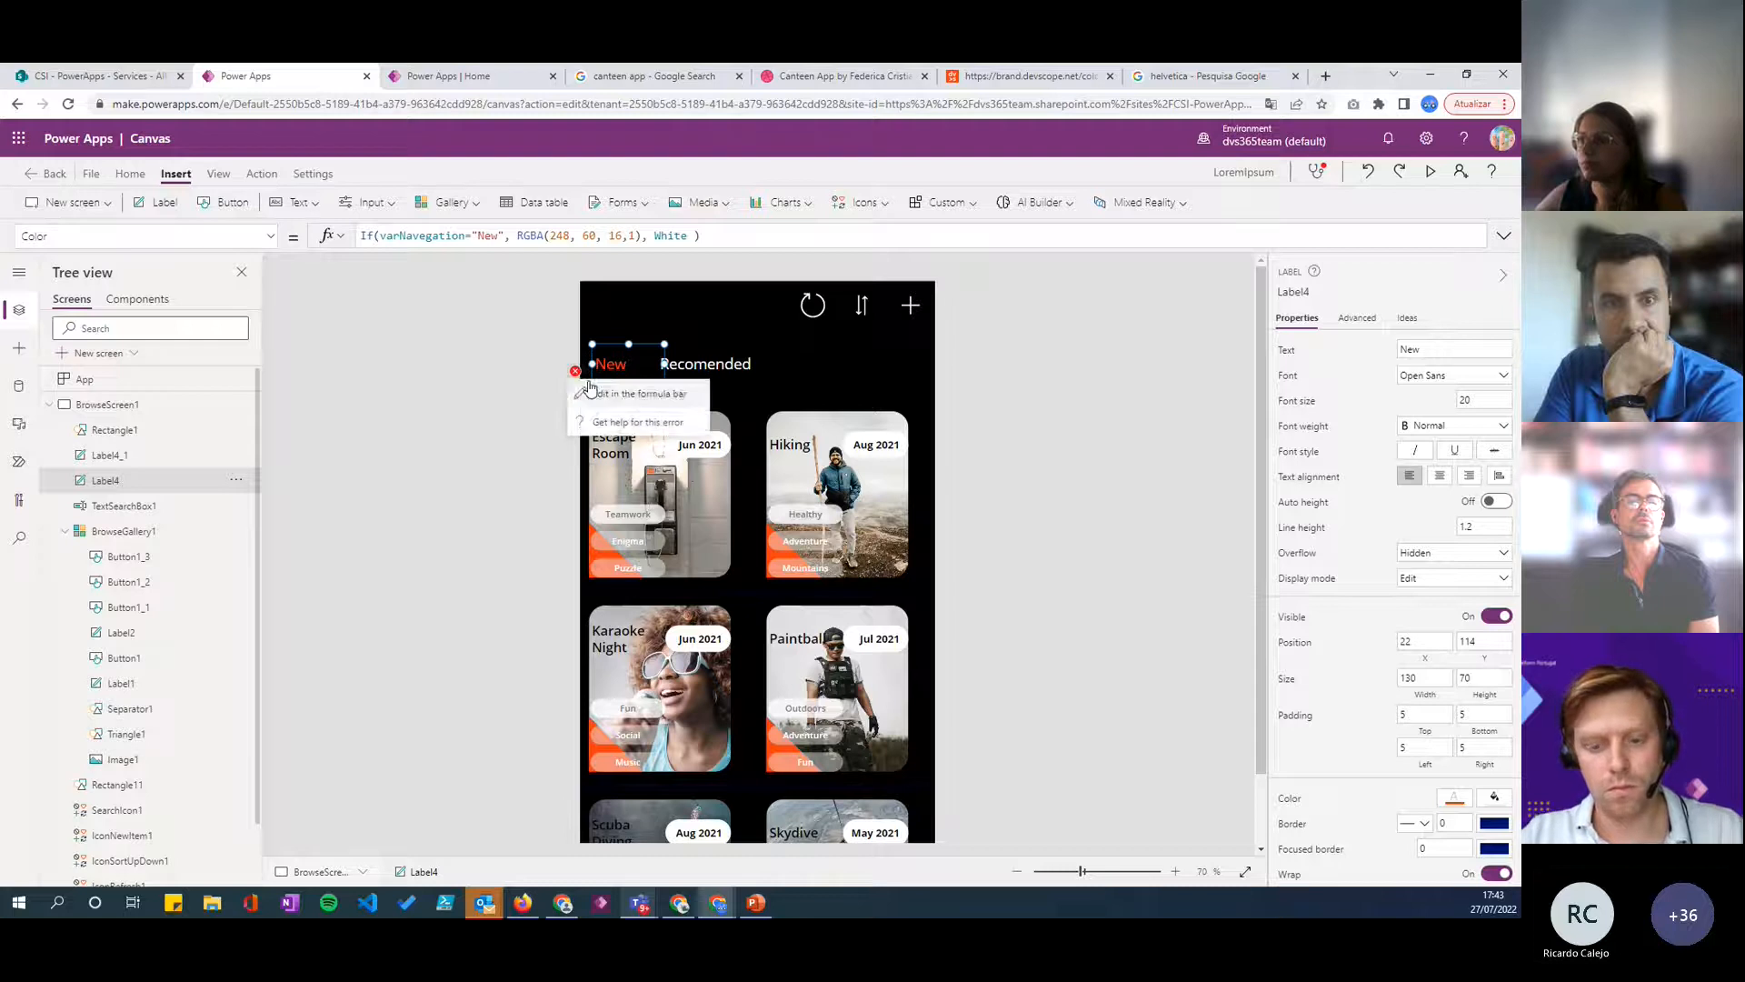
left_click(596, 391)
type("139")
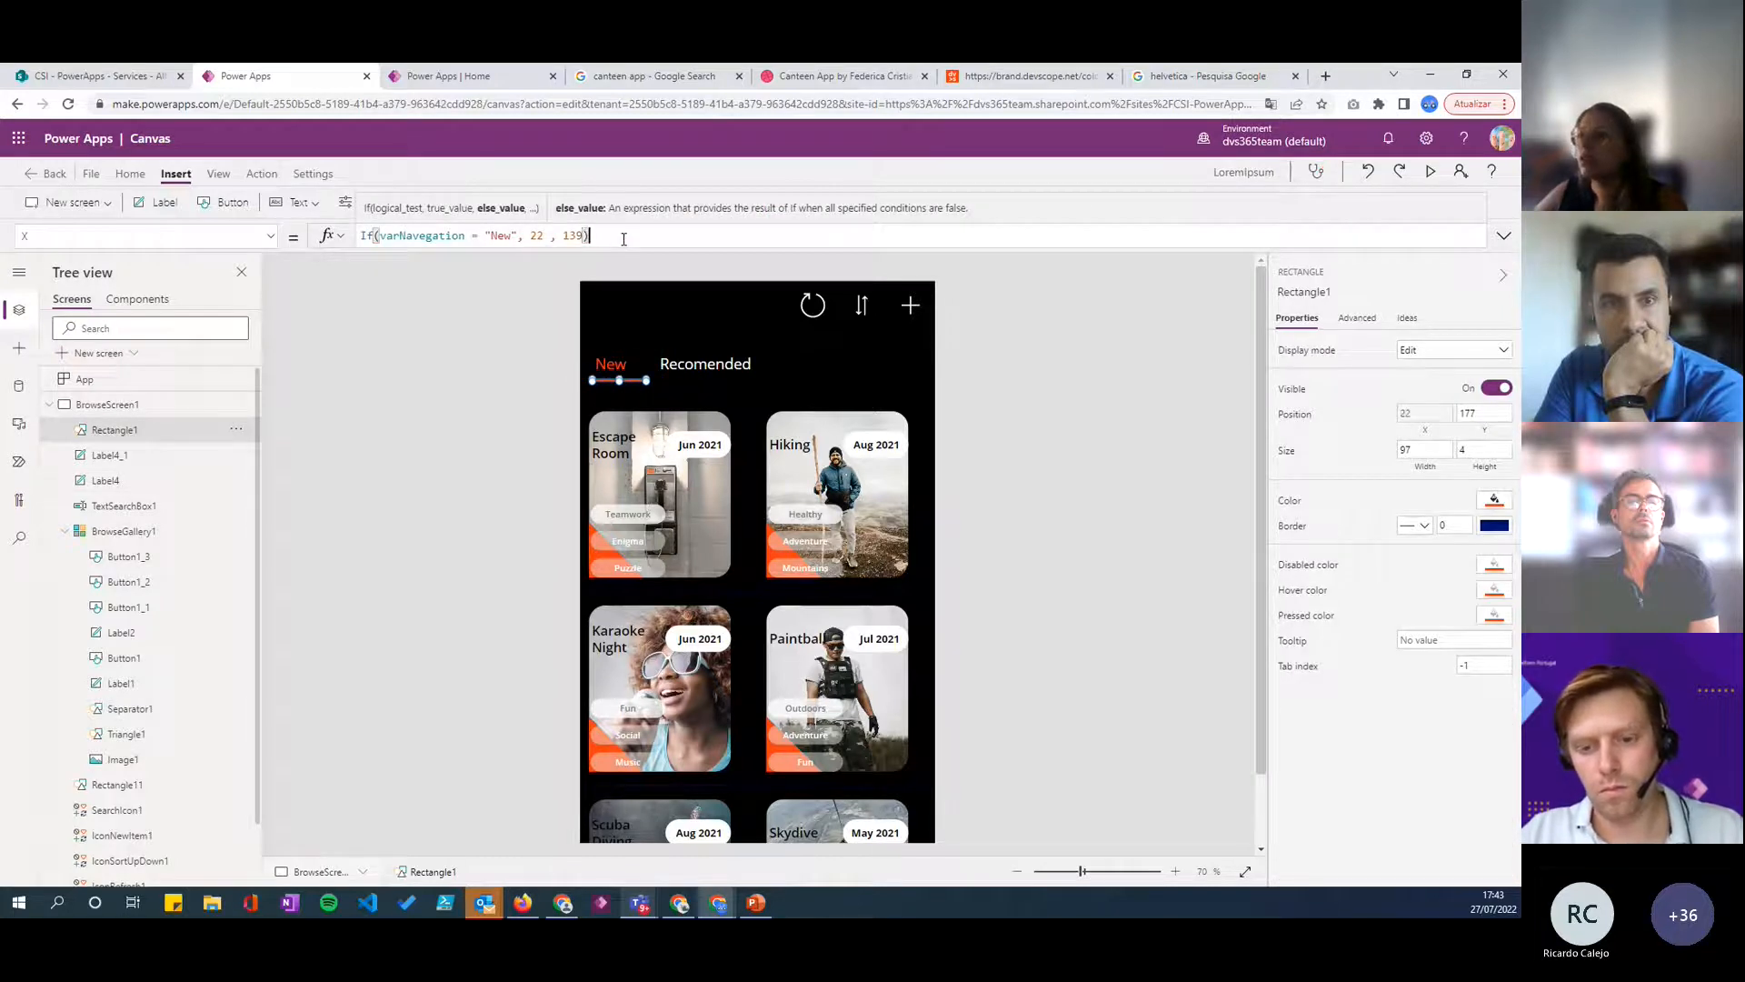
- Preview the app and switch repeatedly between New and Recomended to check that the underline follows the active label
left_click(1430, 174)
left_click(701, 256)
left_click(609, 261)
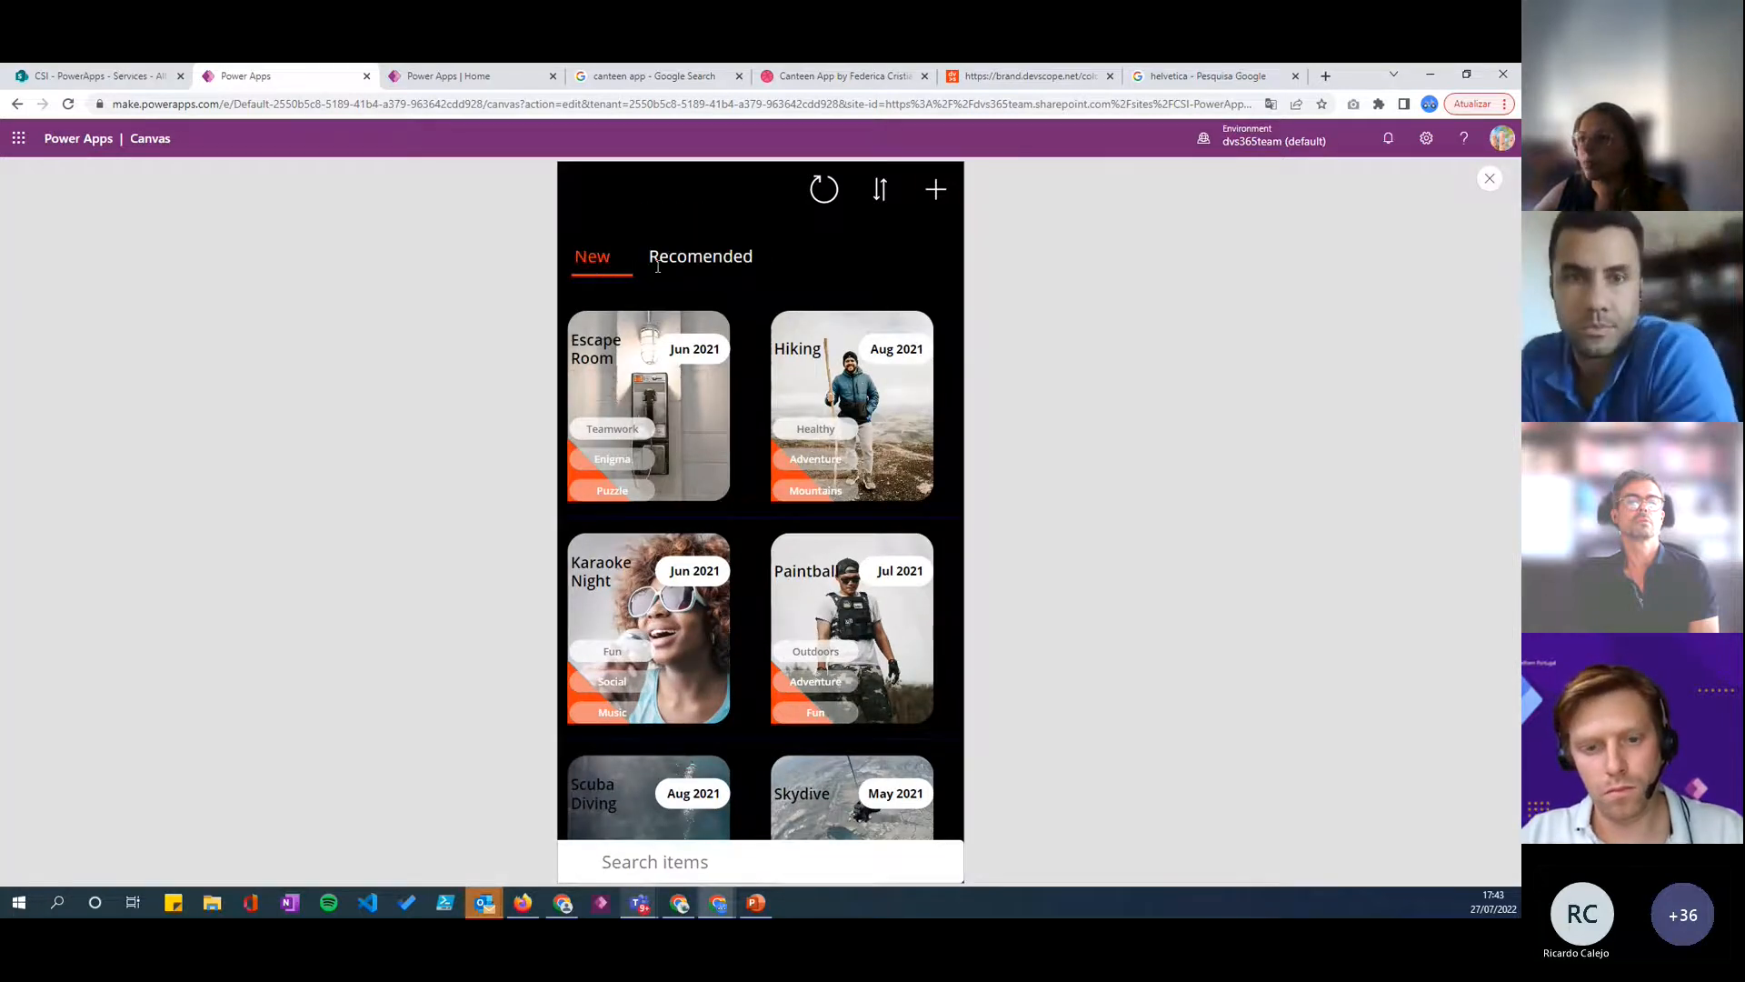
left_click(675, 258)
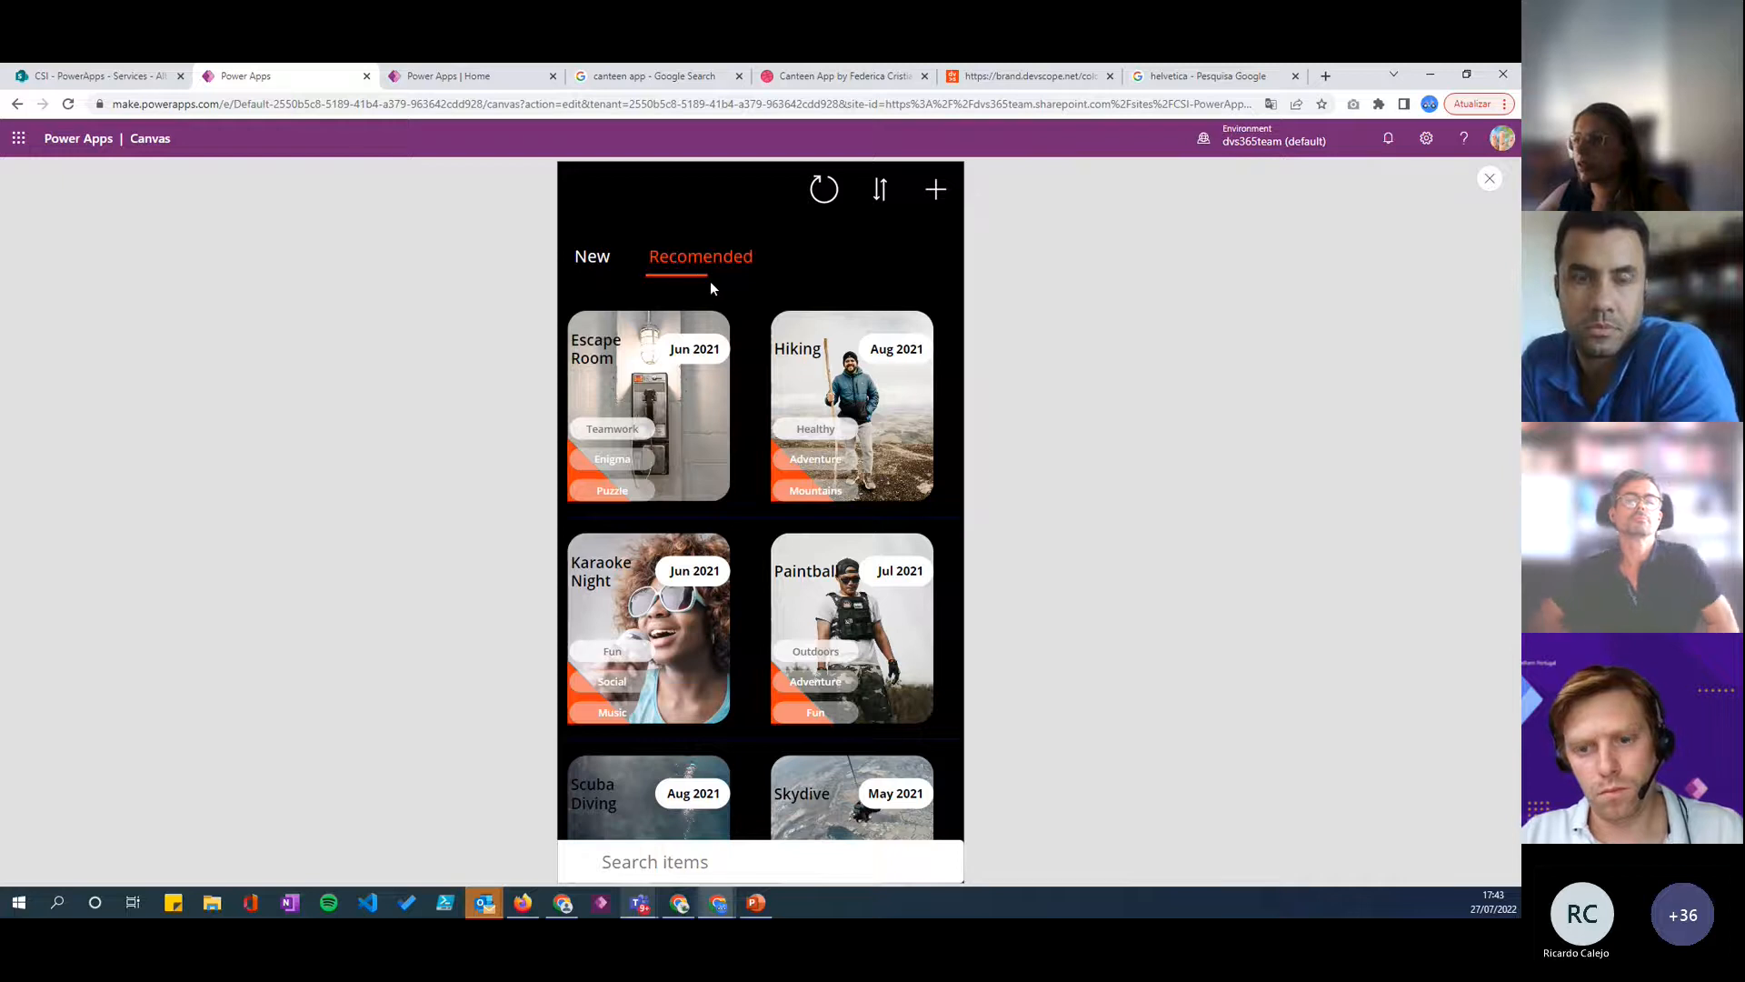
left_click(591, 260)
left_click(644, 263)
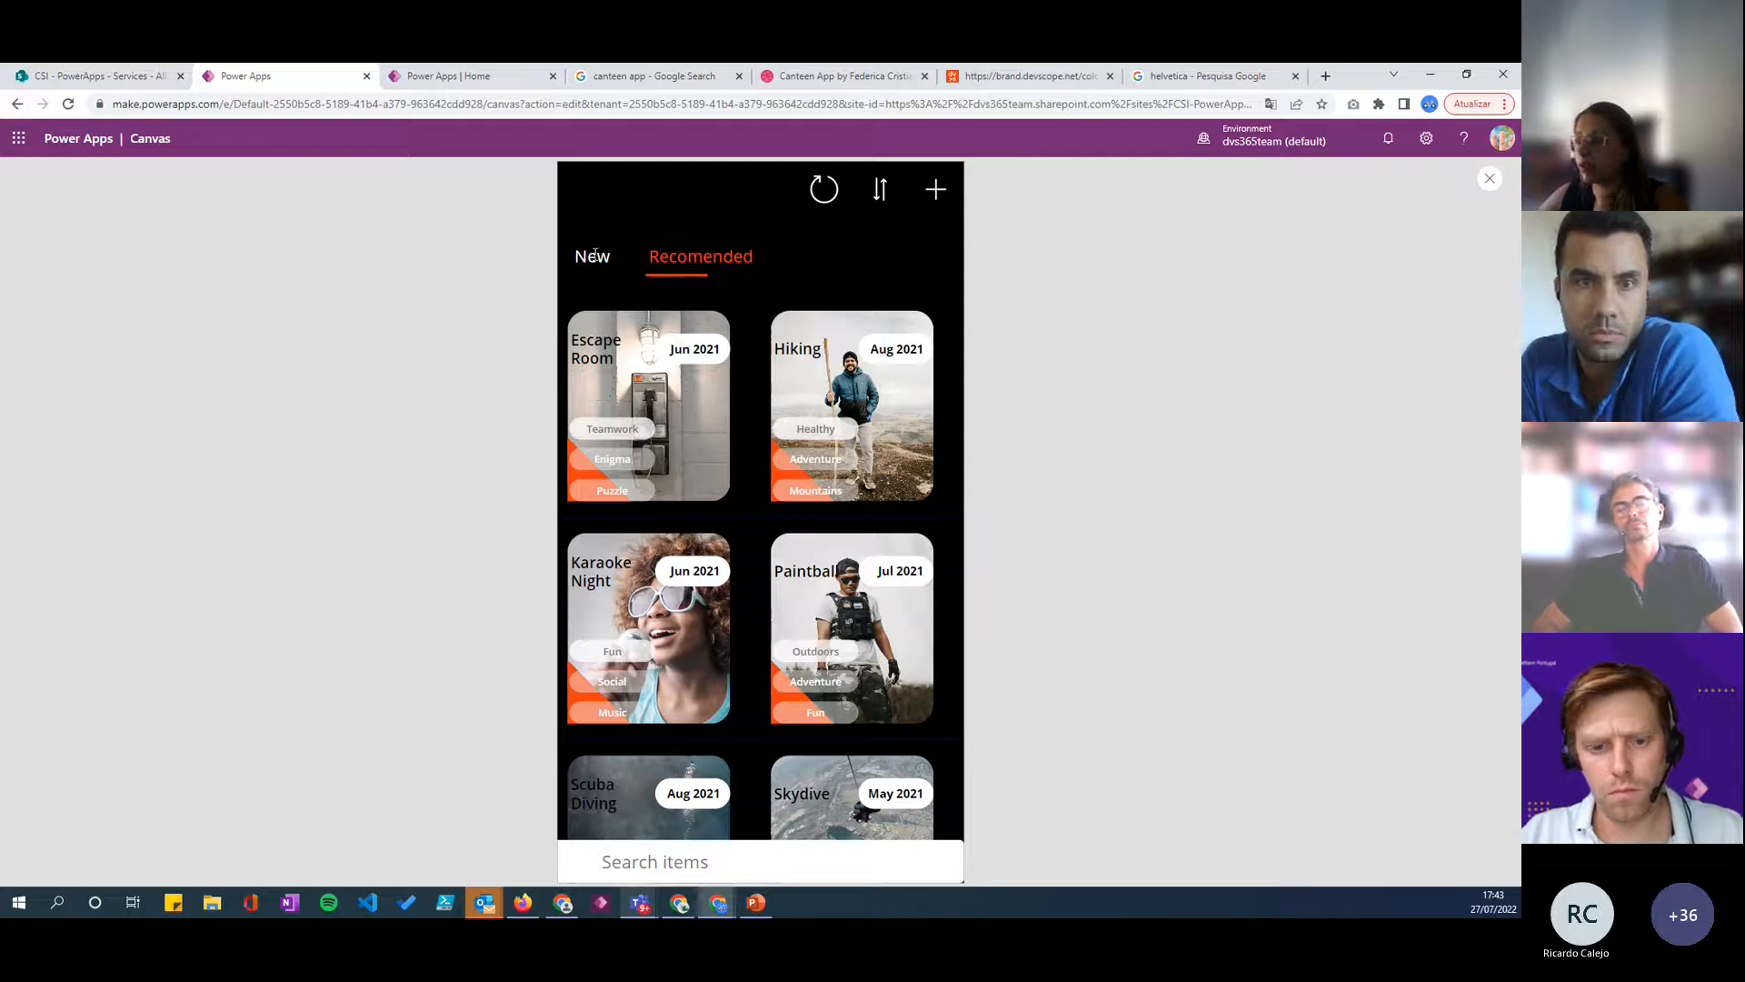
left_click(594, 261)
left_click(675, 264)
left_click(611, 259)
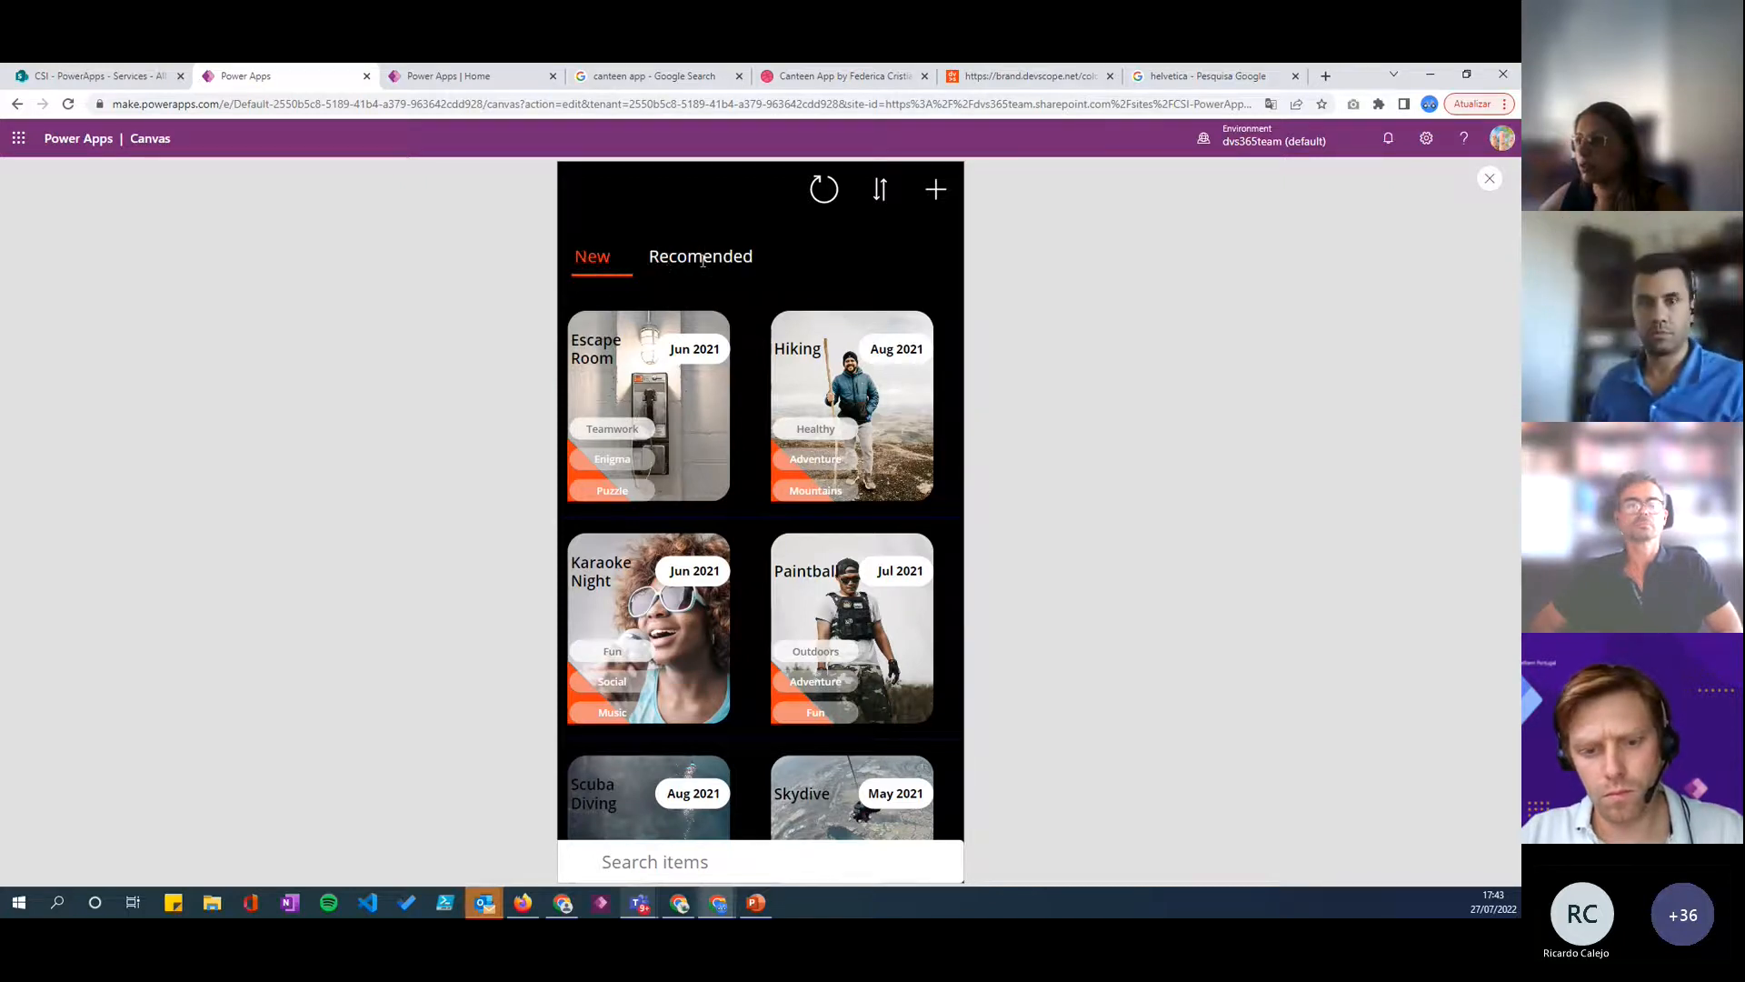
left_click(669, 260)
left_click(601, 259)
left_click(701, 254)
left_click(600, 260)
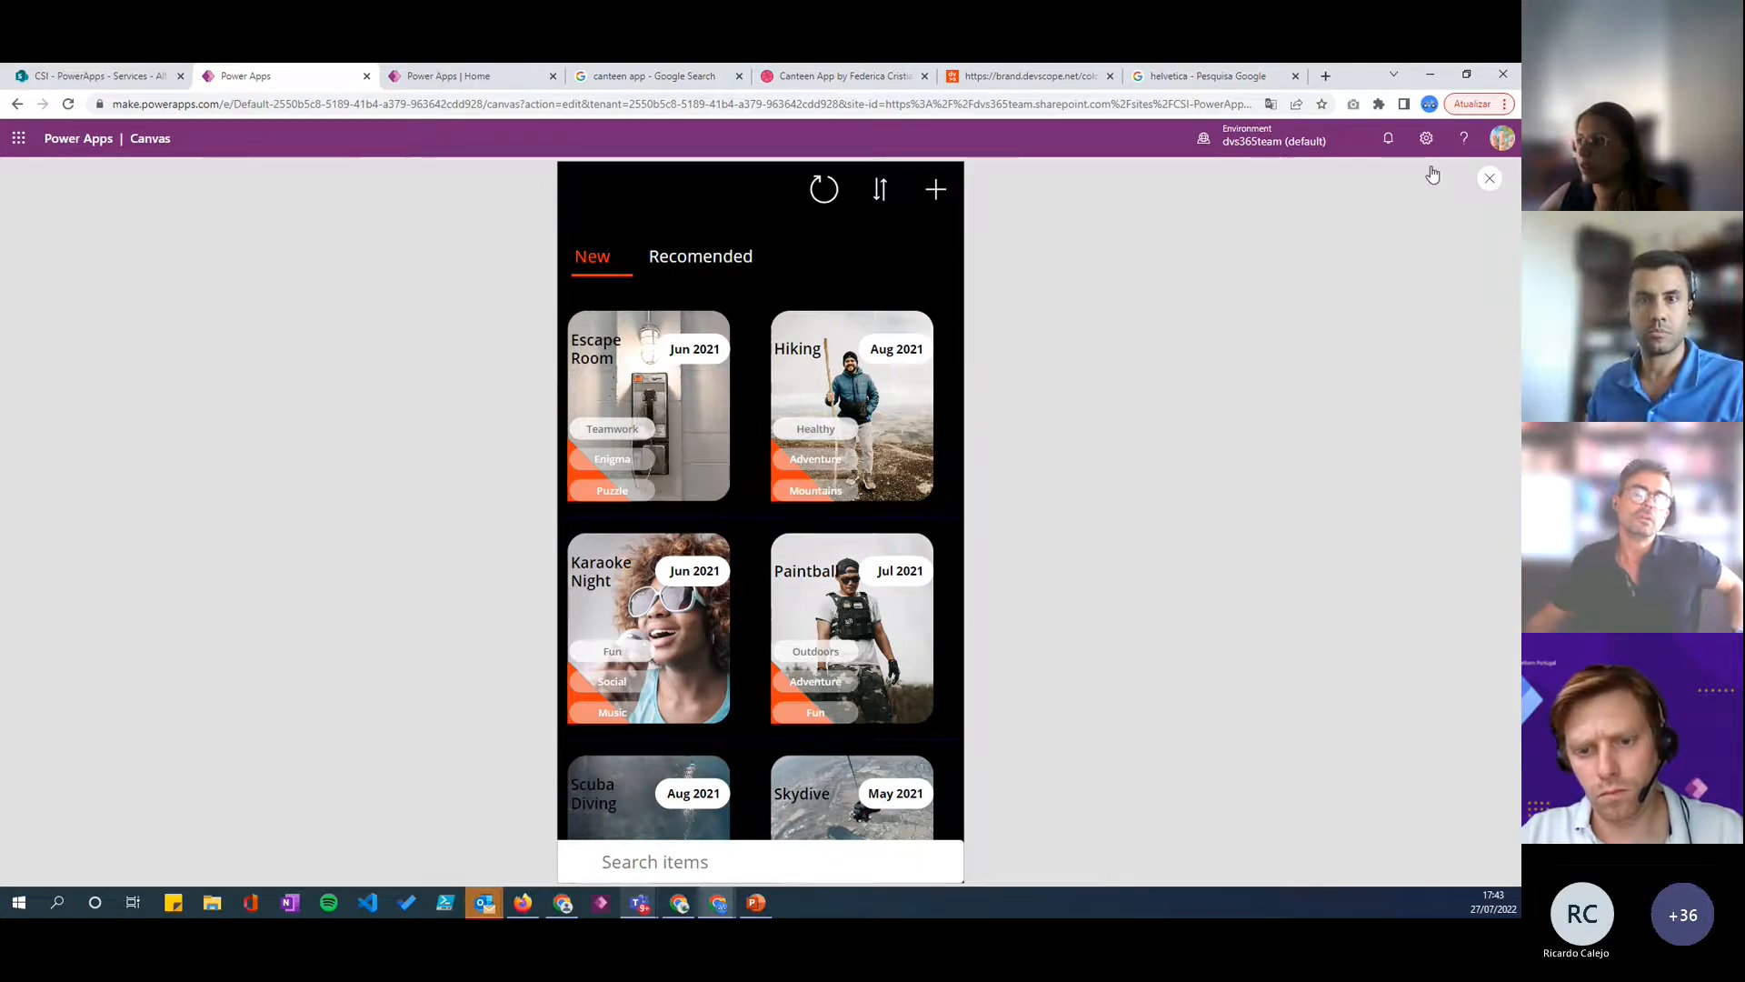
left_click(1490, 178)
- Open the services gallery's Items formula for editing and enlarge the formula bar
left_click(685, 324)
left_click(611, 317)
left_click(705, 316)
left_click(762, 807)
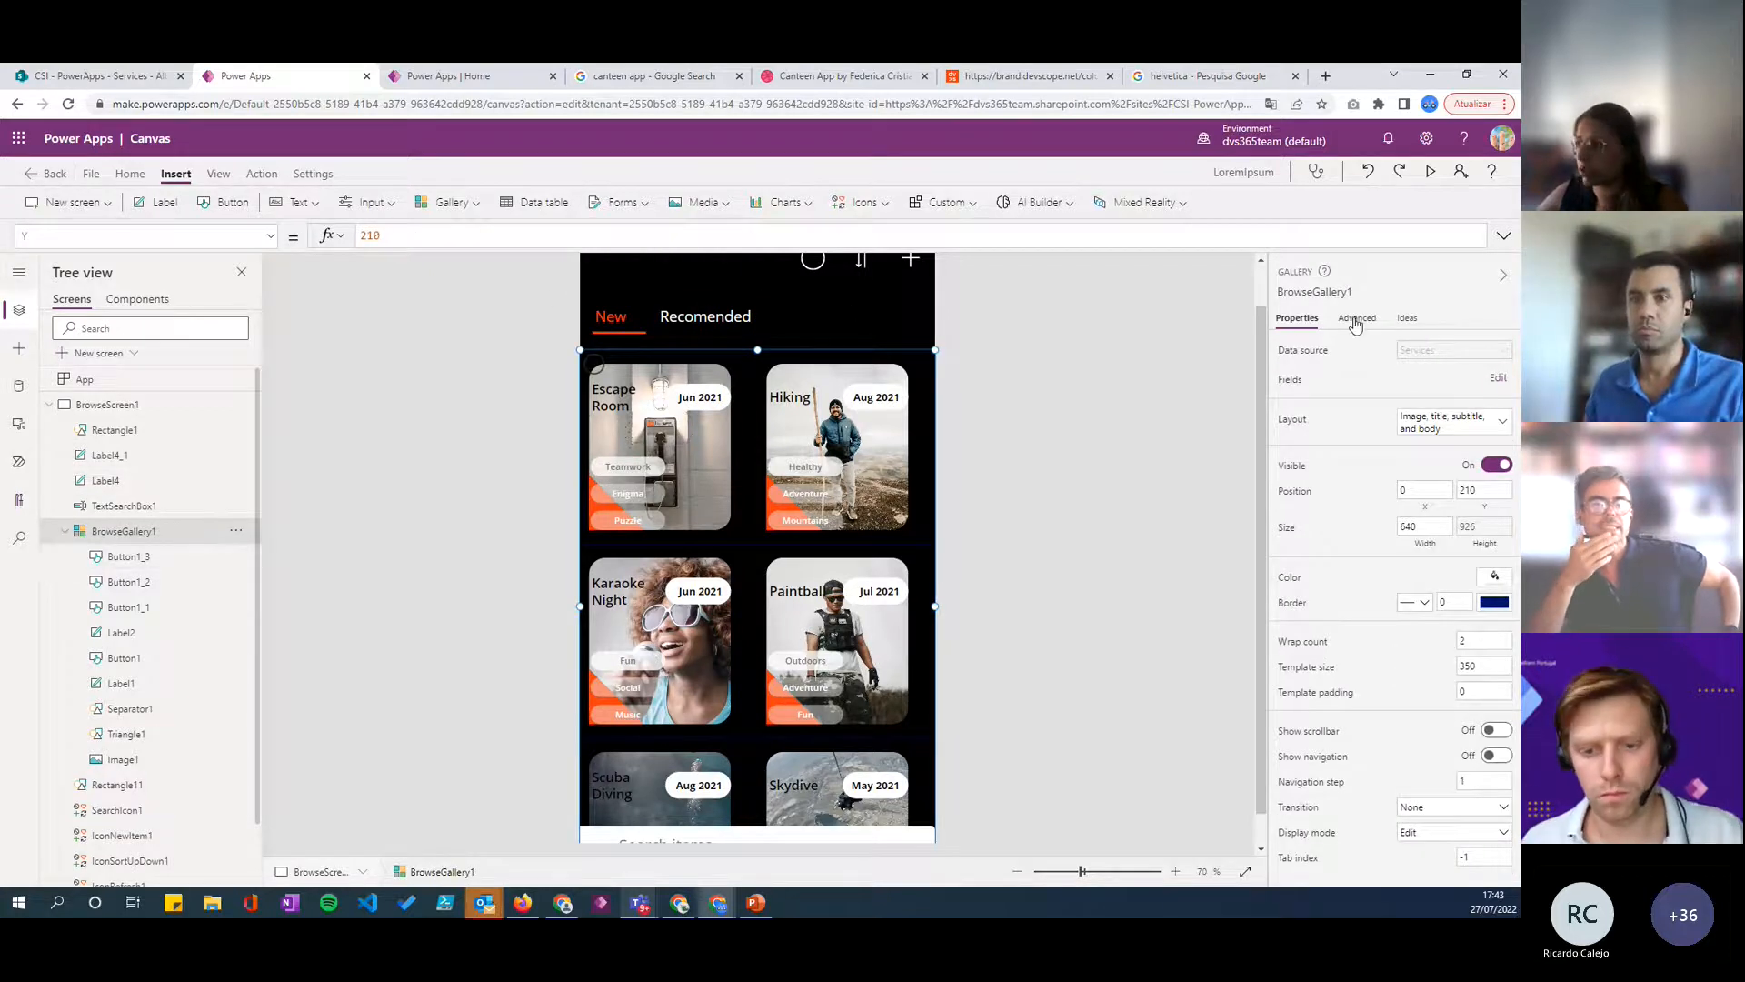
left_click(1357, 320)
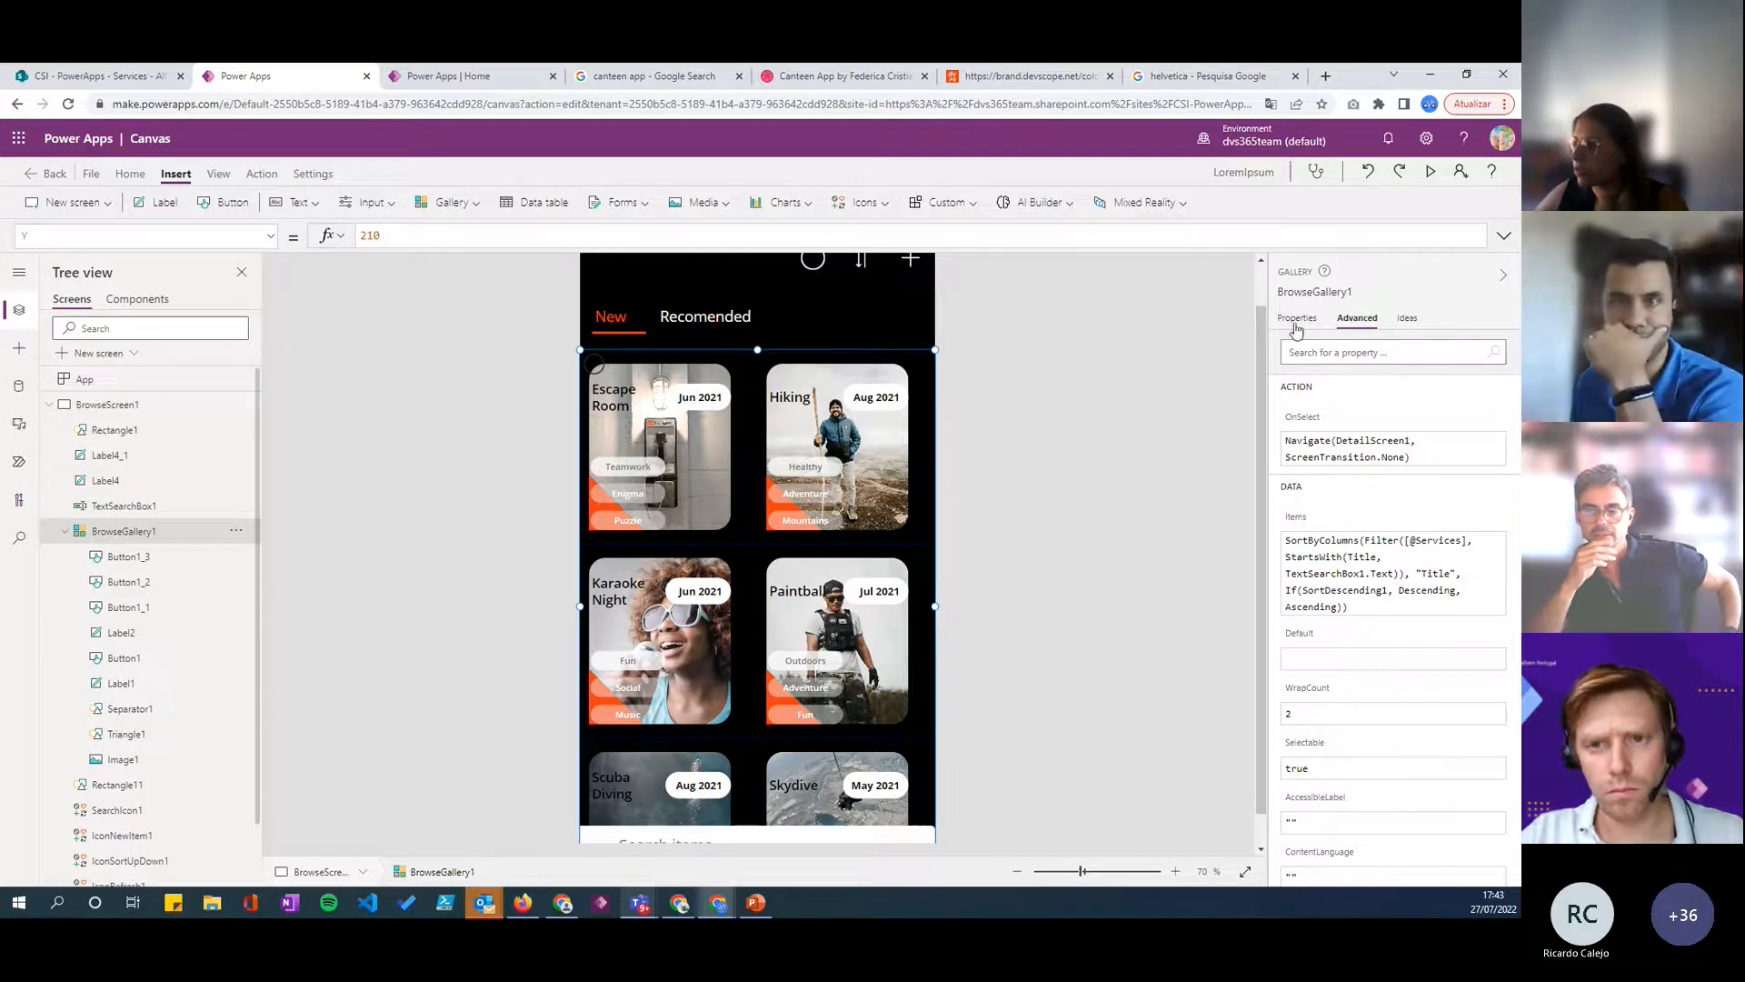
left_click(1296, 500)
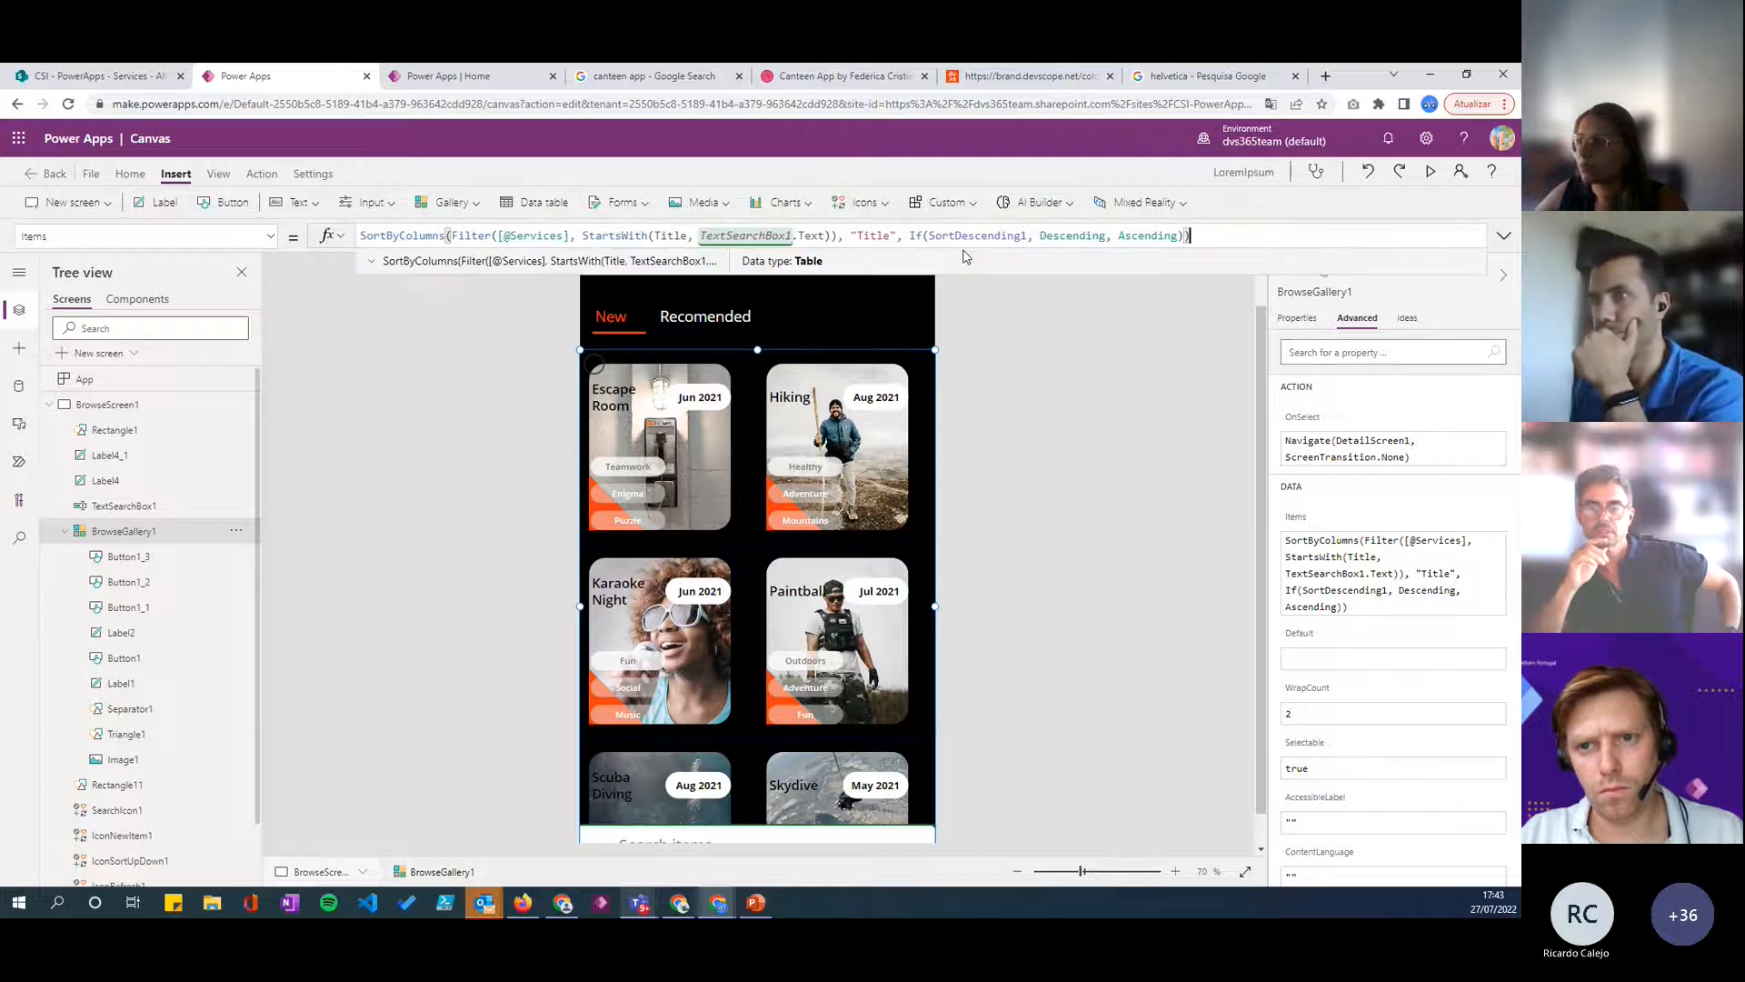
left_click_drag(971, 271, 968, 296)
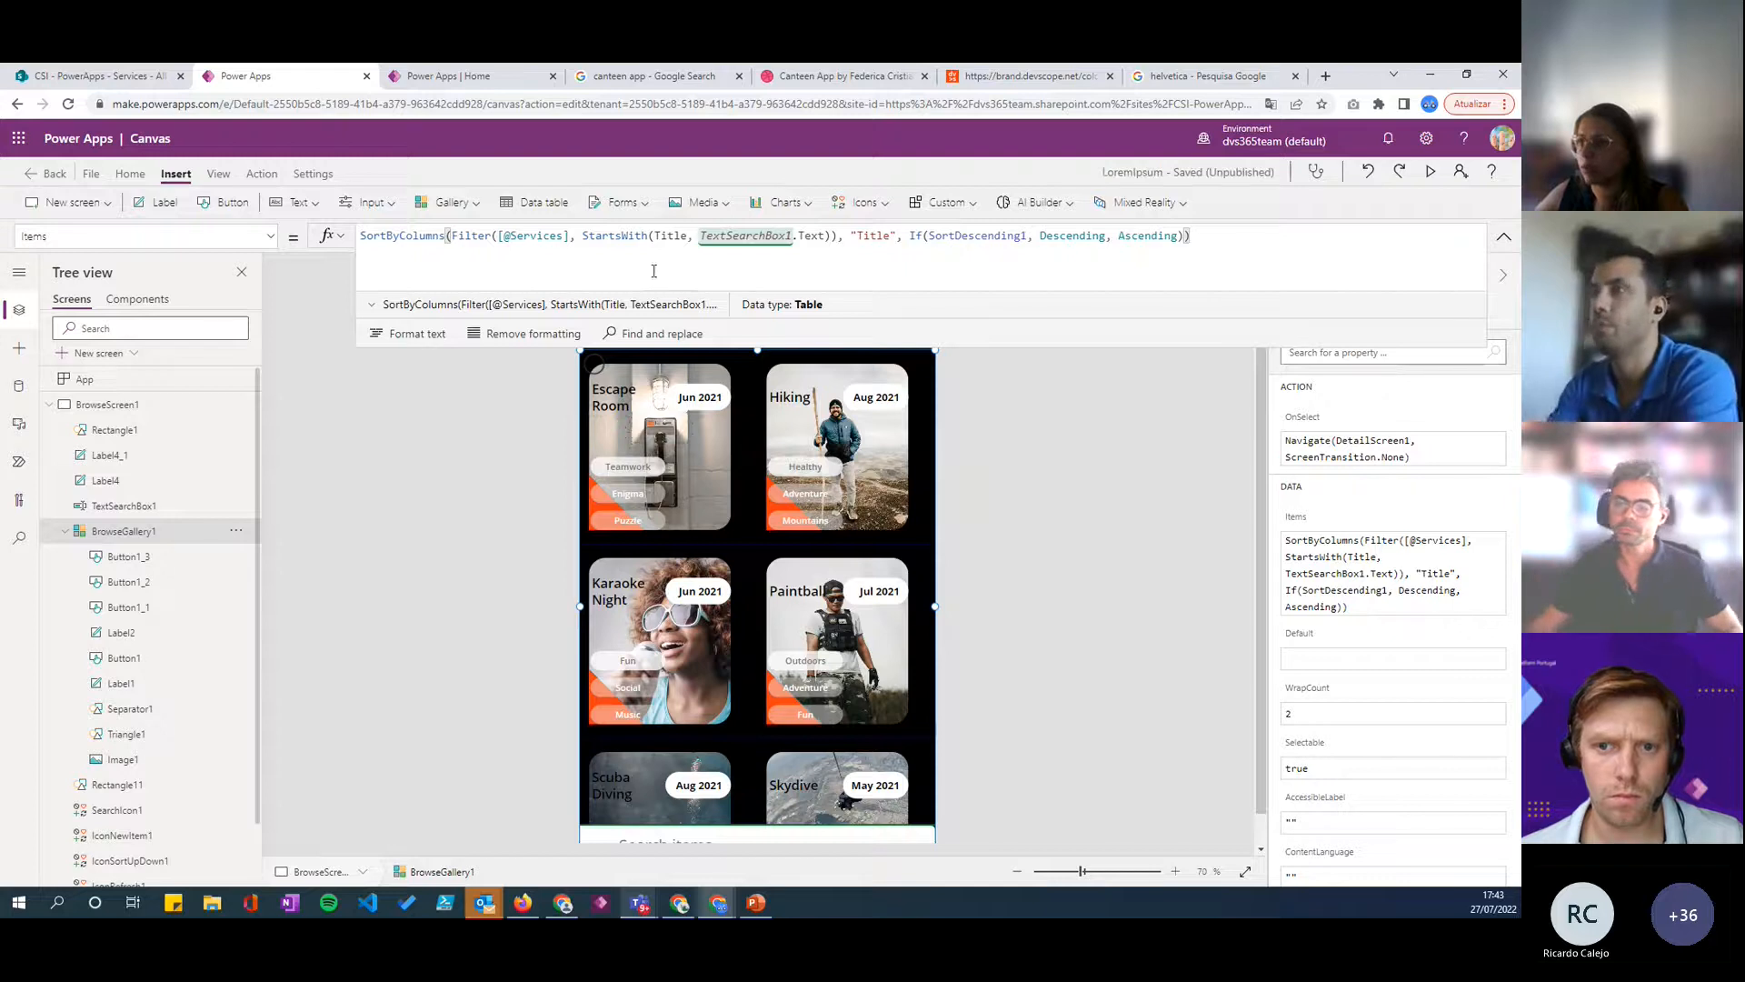
mouse_move(1038, 292)
left_mouse_down()
mouse_move(1033, 312)
mouse_move(1025, 293)
left_mouse_up()
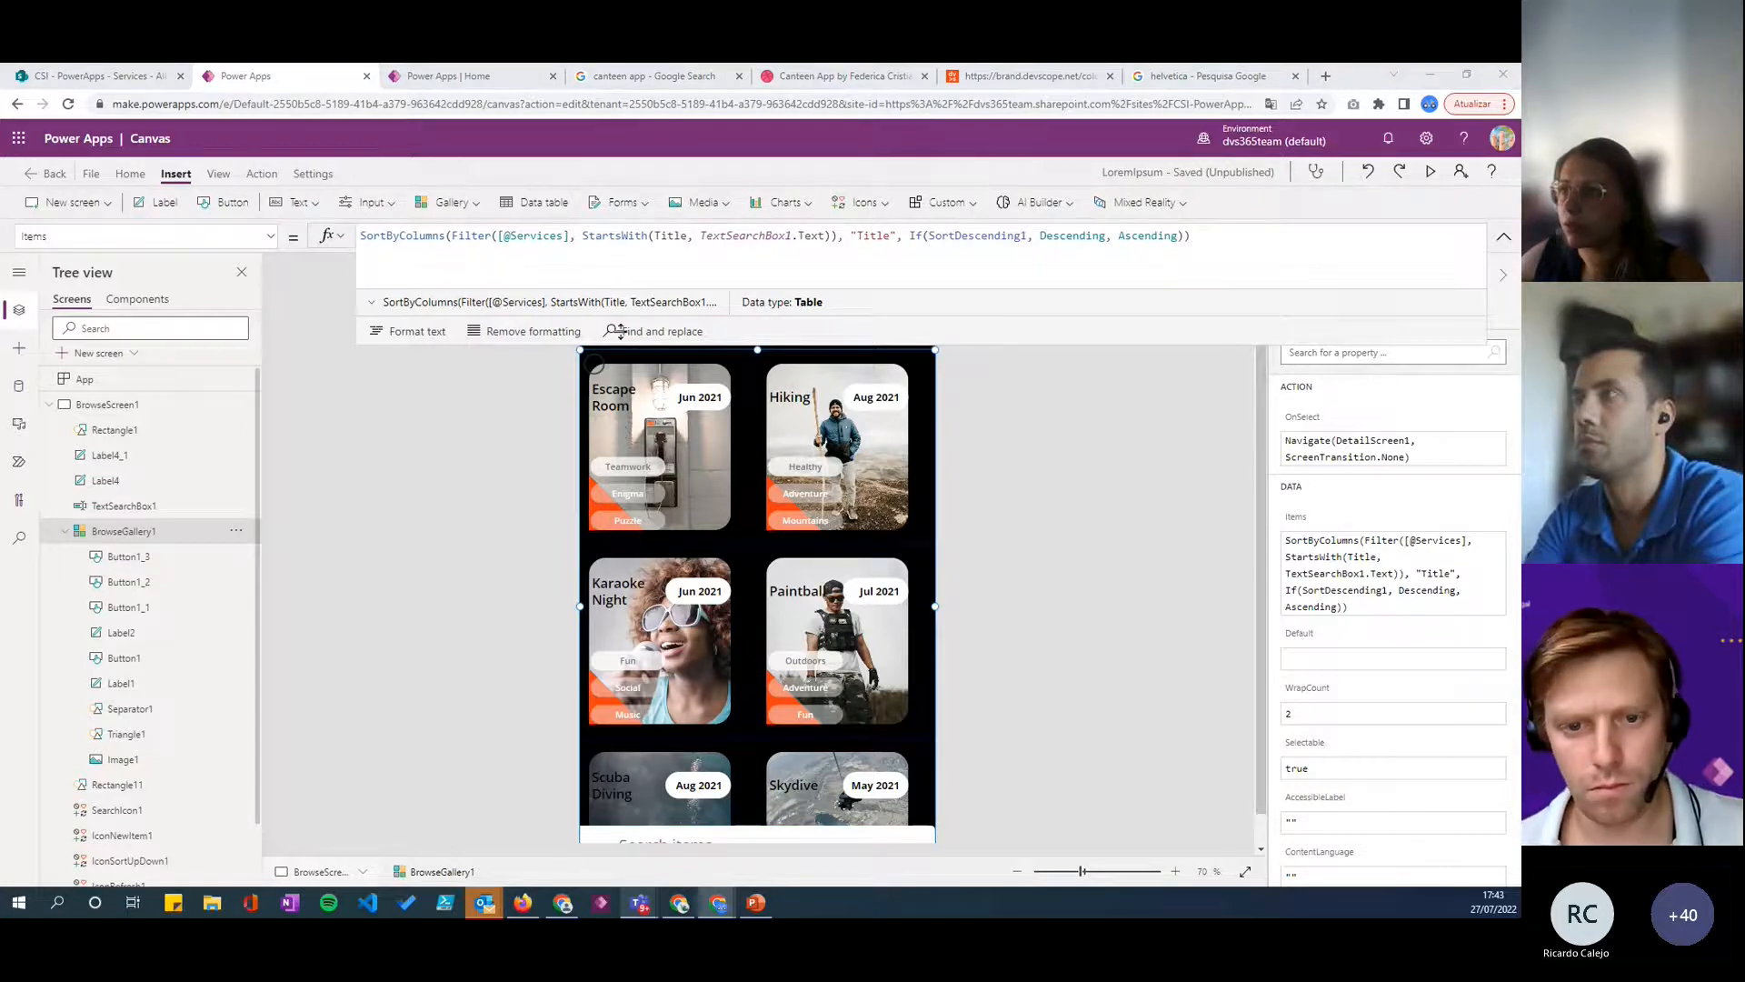
- Try to add a Navigation condition before StartsWith in the gallery's Filter formula
left_click(576, 237)
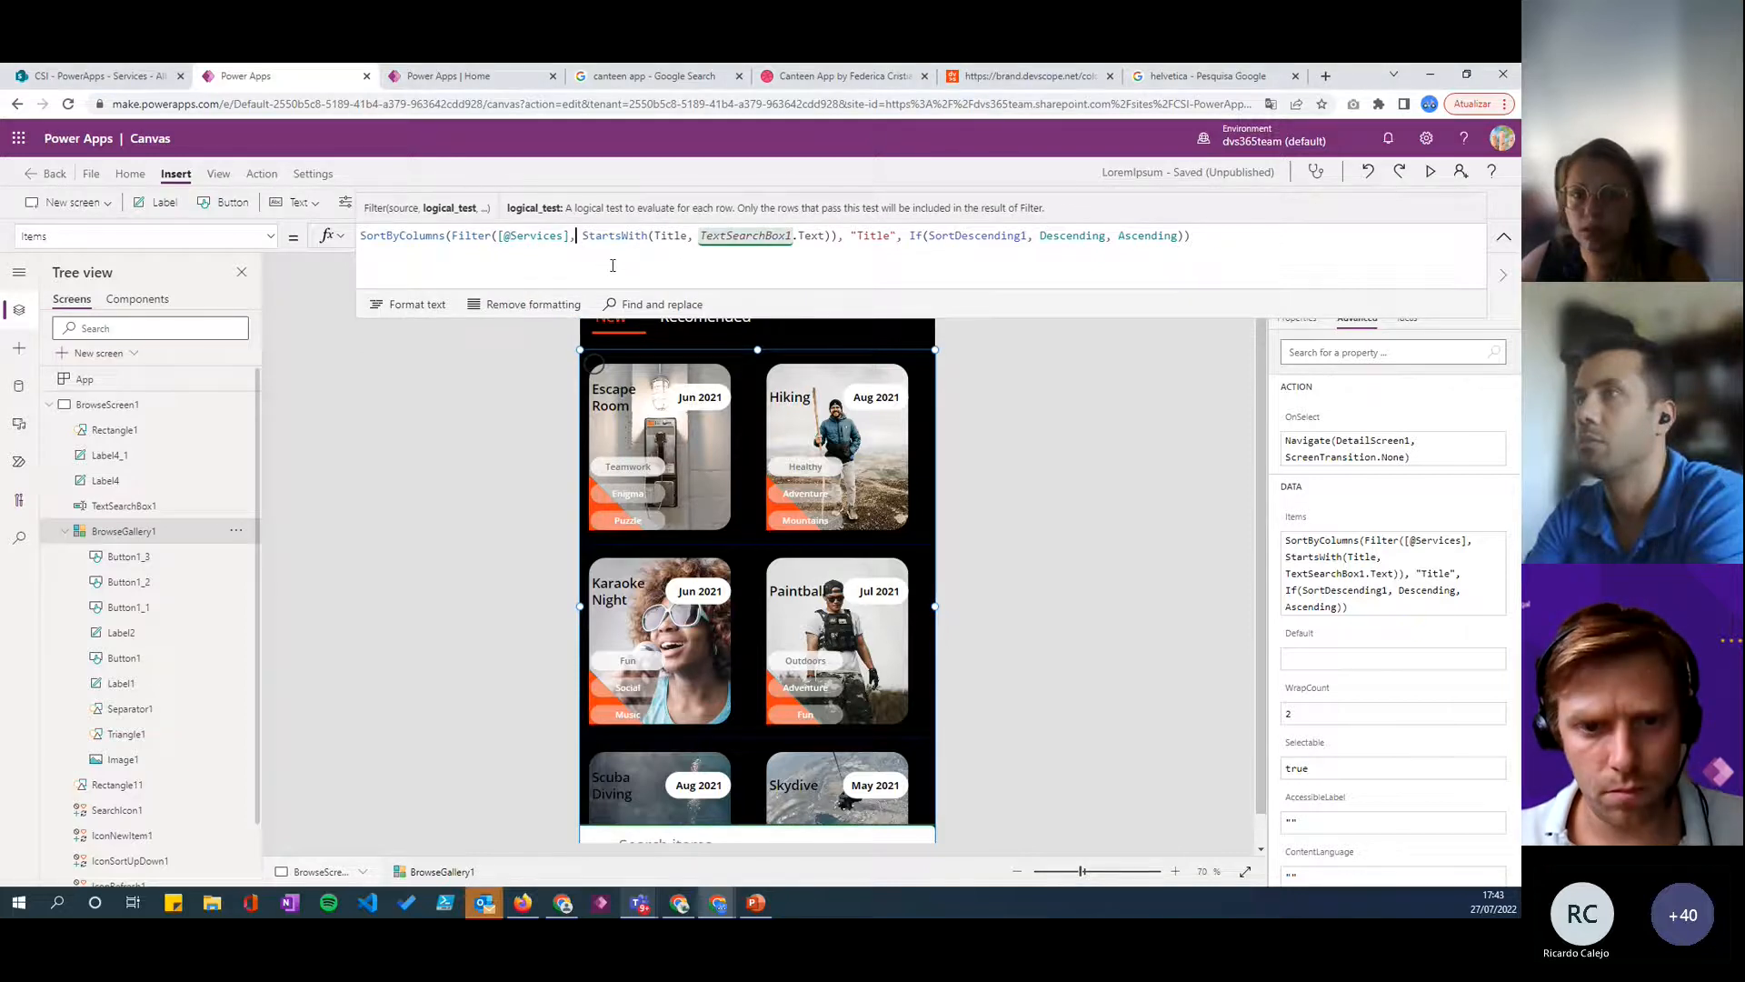
type("var")
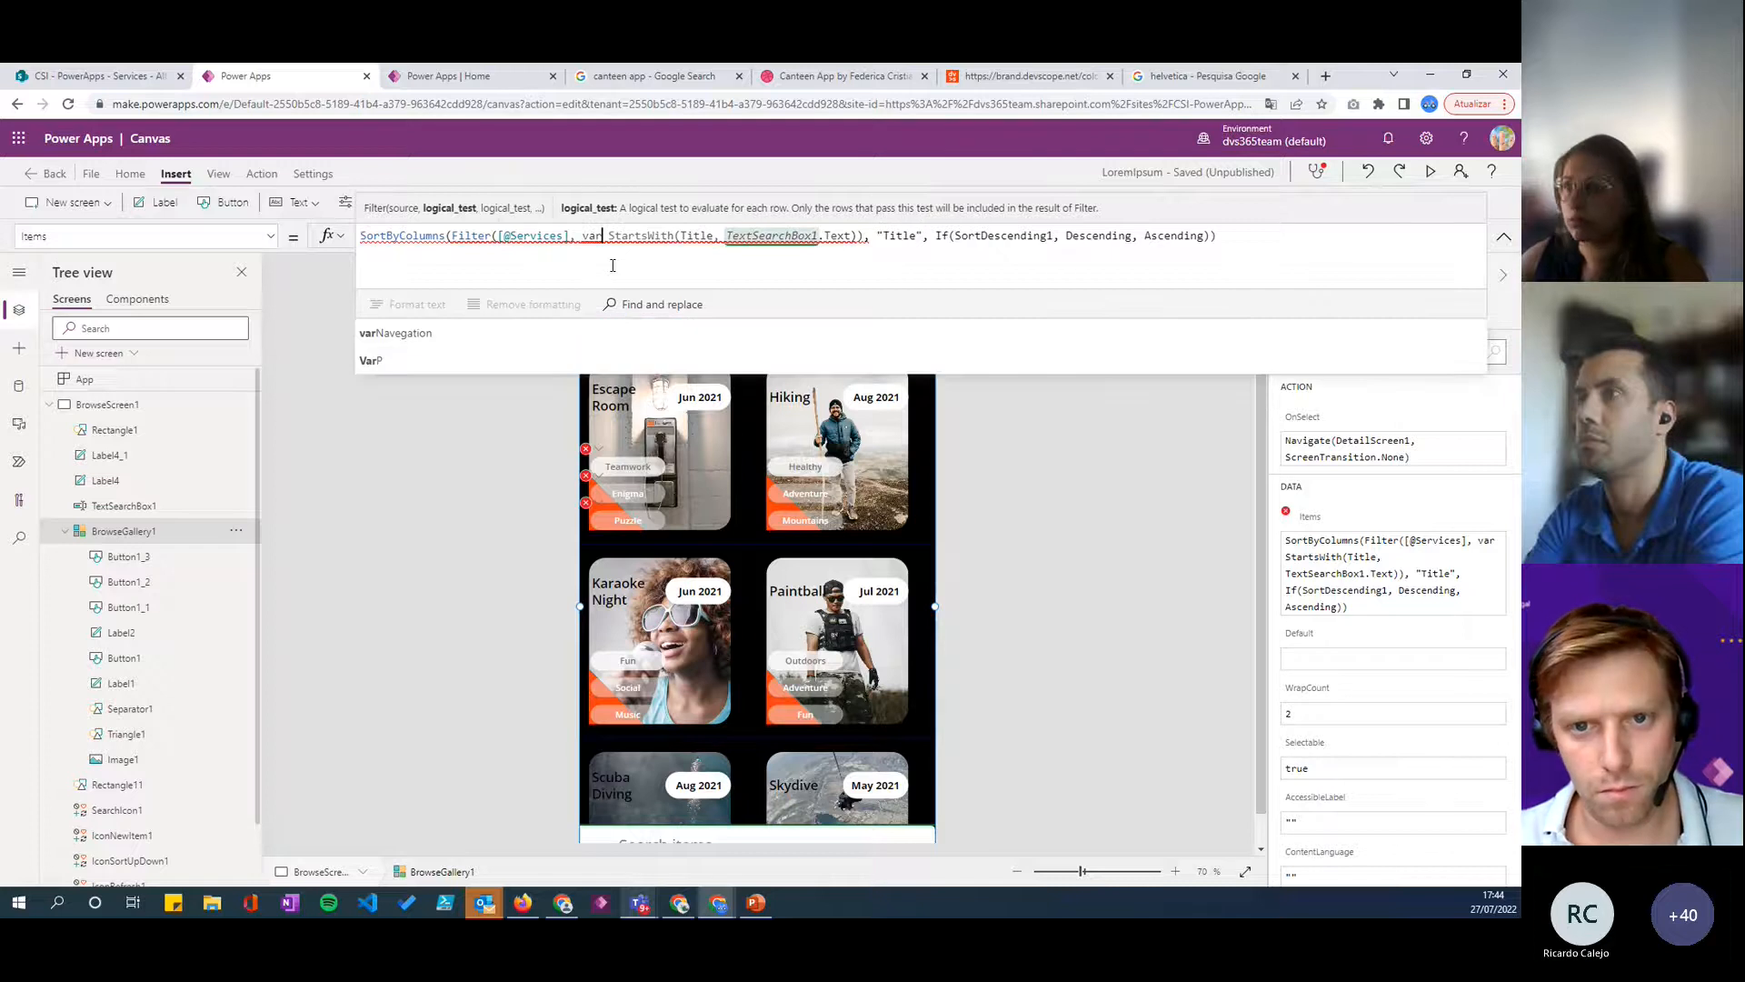
key("BackSpace")
key("BackSpace")
key("BackSpace")
type(", ")
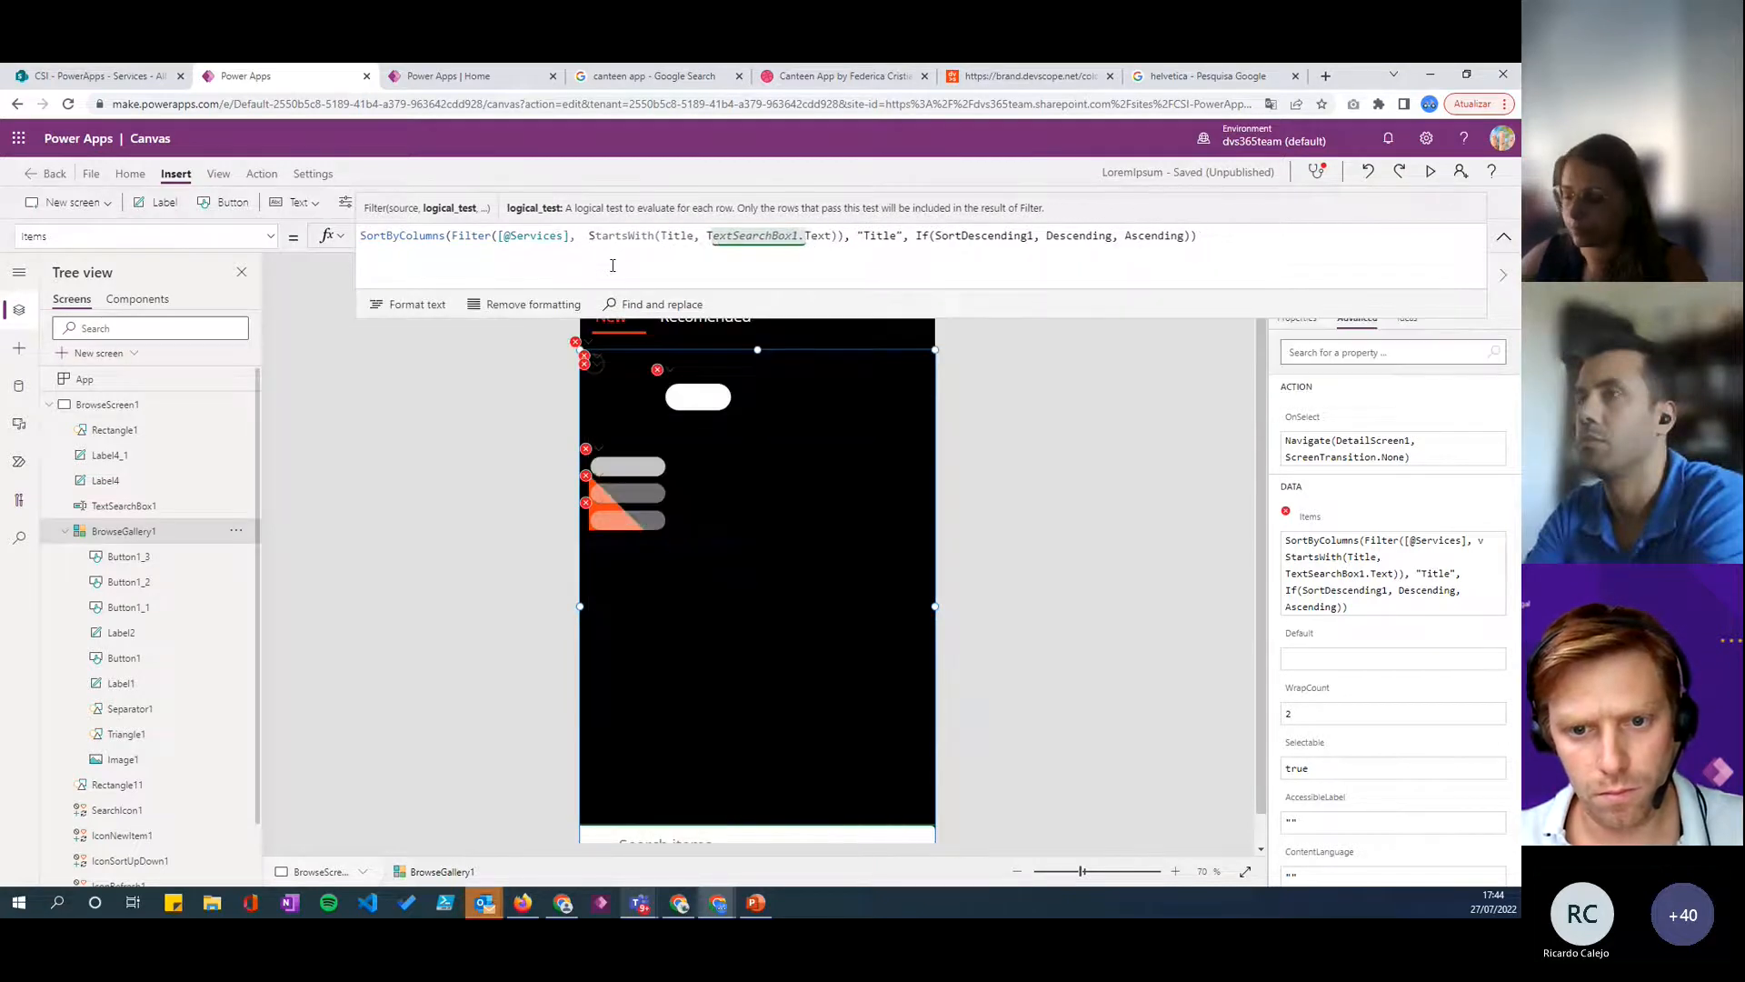
type("Navi")
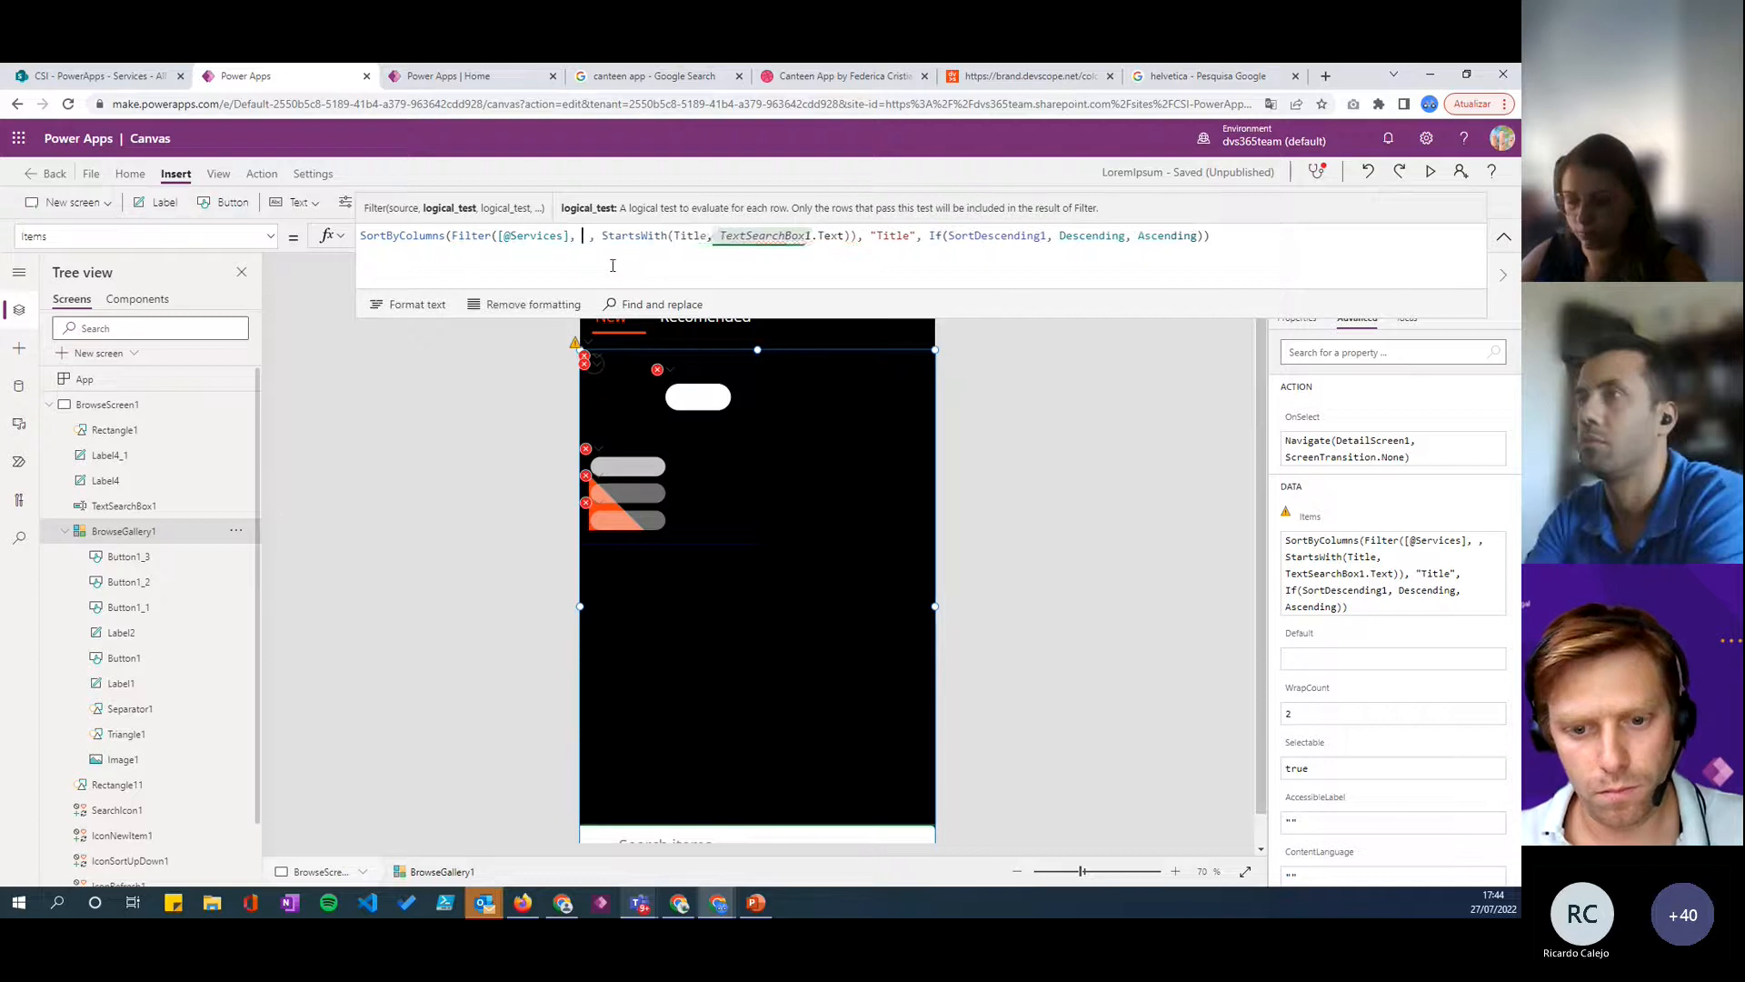
type("gation")
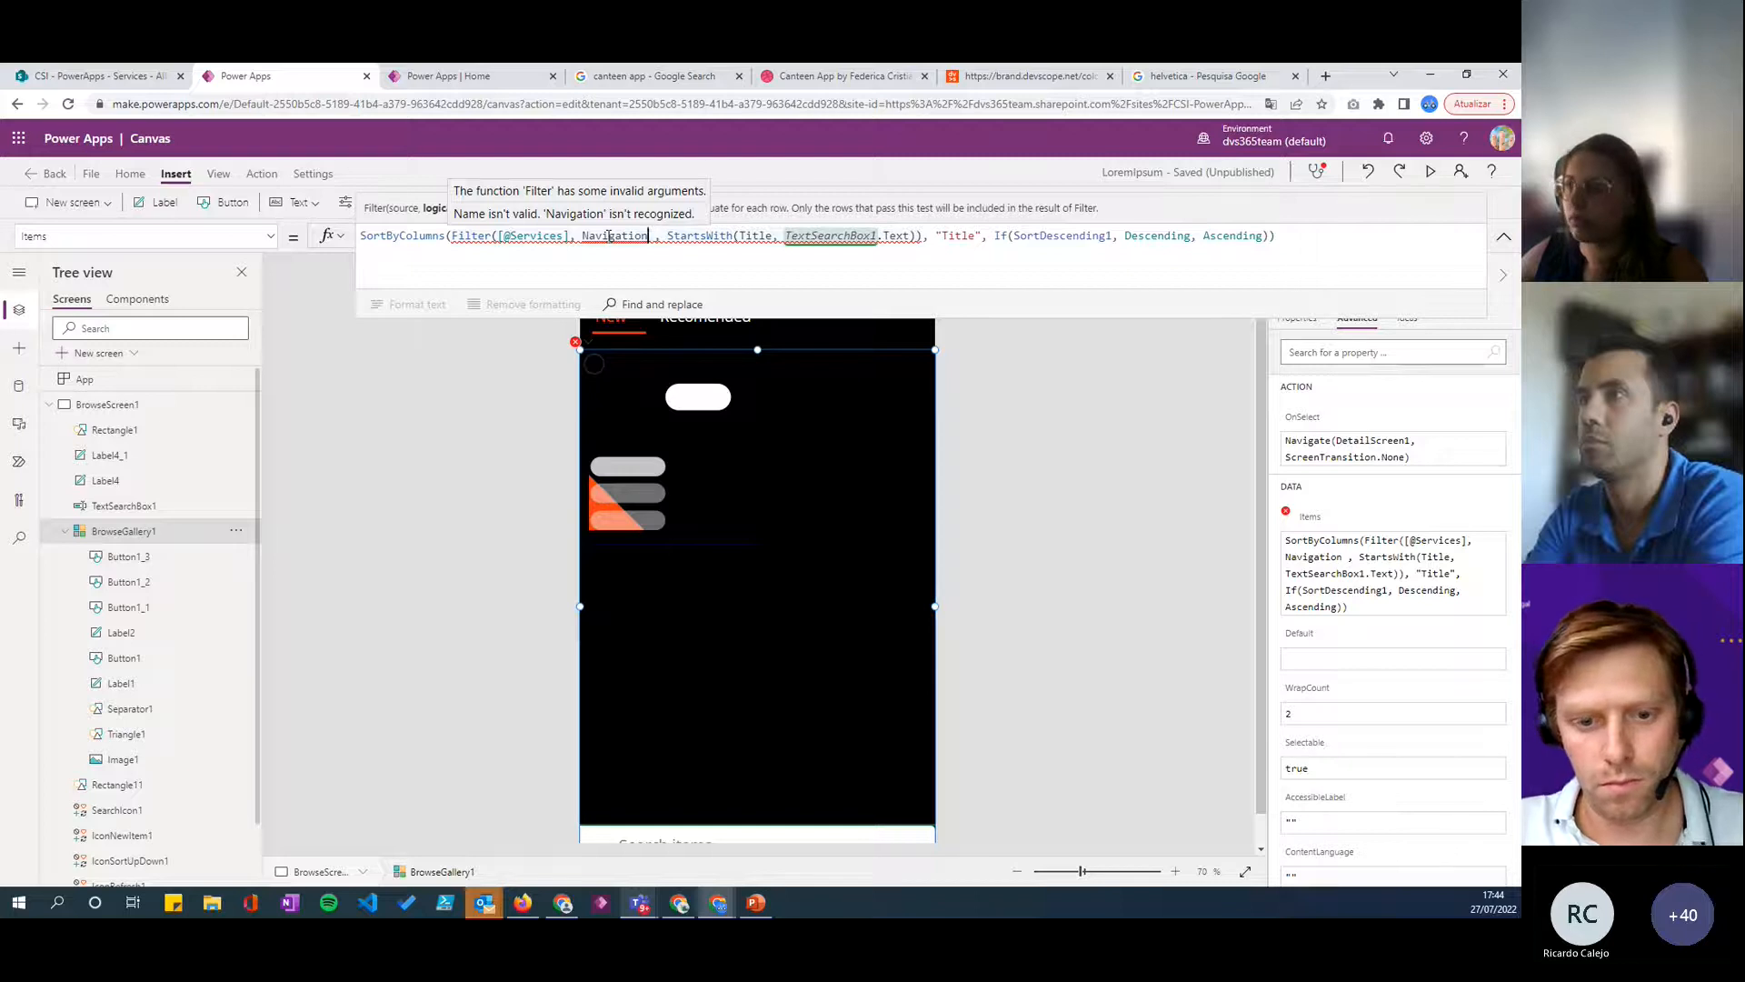
double_click(609, 237)
key("BackSpace")
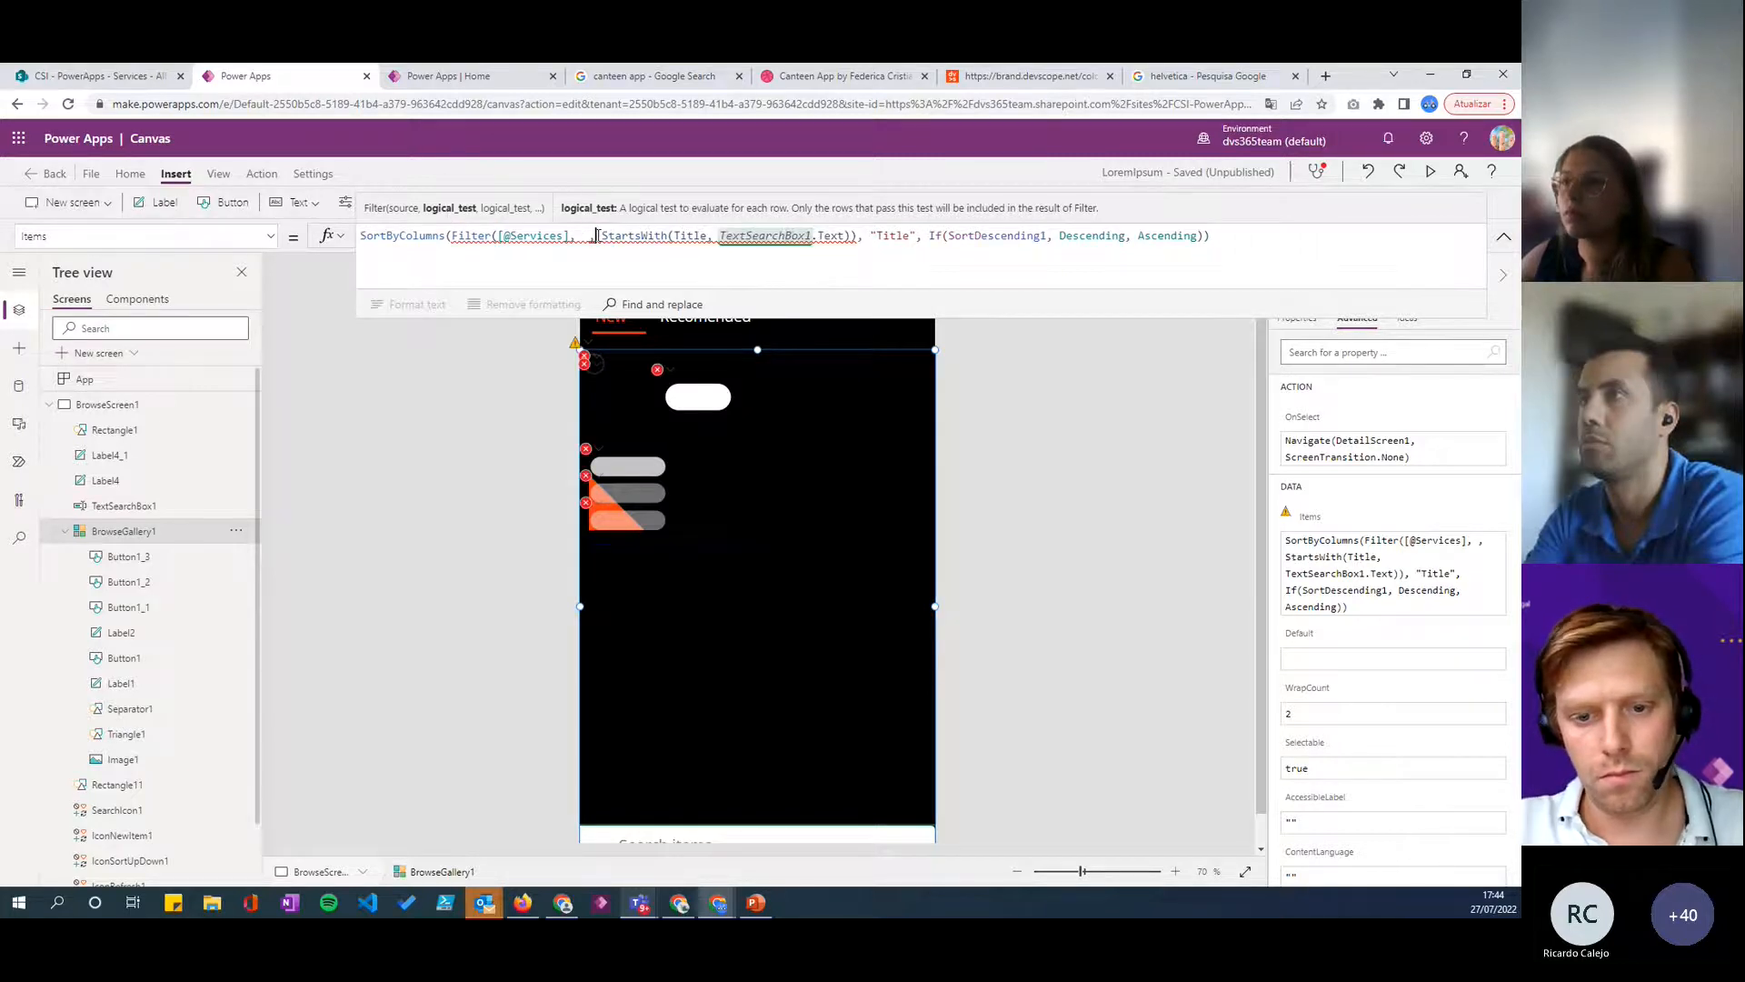
- Switch to the SharePoint Services list and examine the Navigation column's name, values and options
left_click(100, 75)
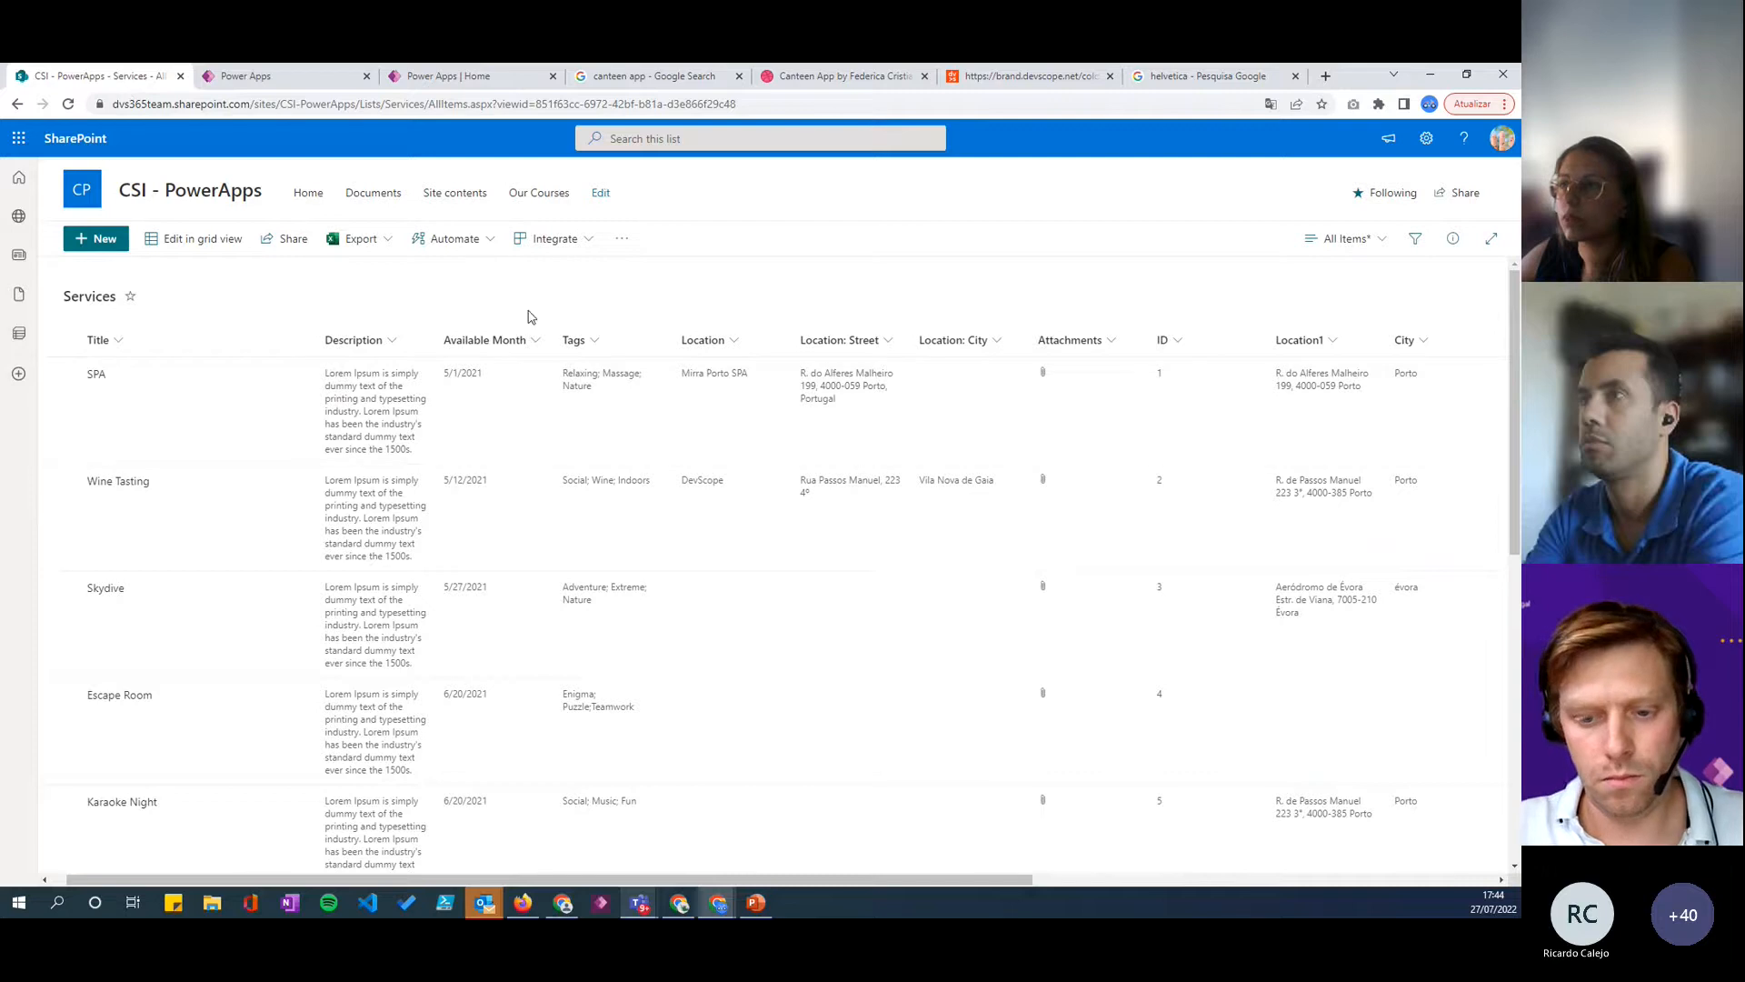
left_click_drag(950, 880, 1380, 882)
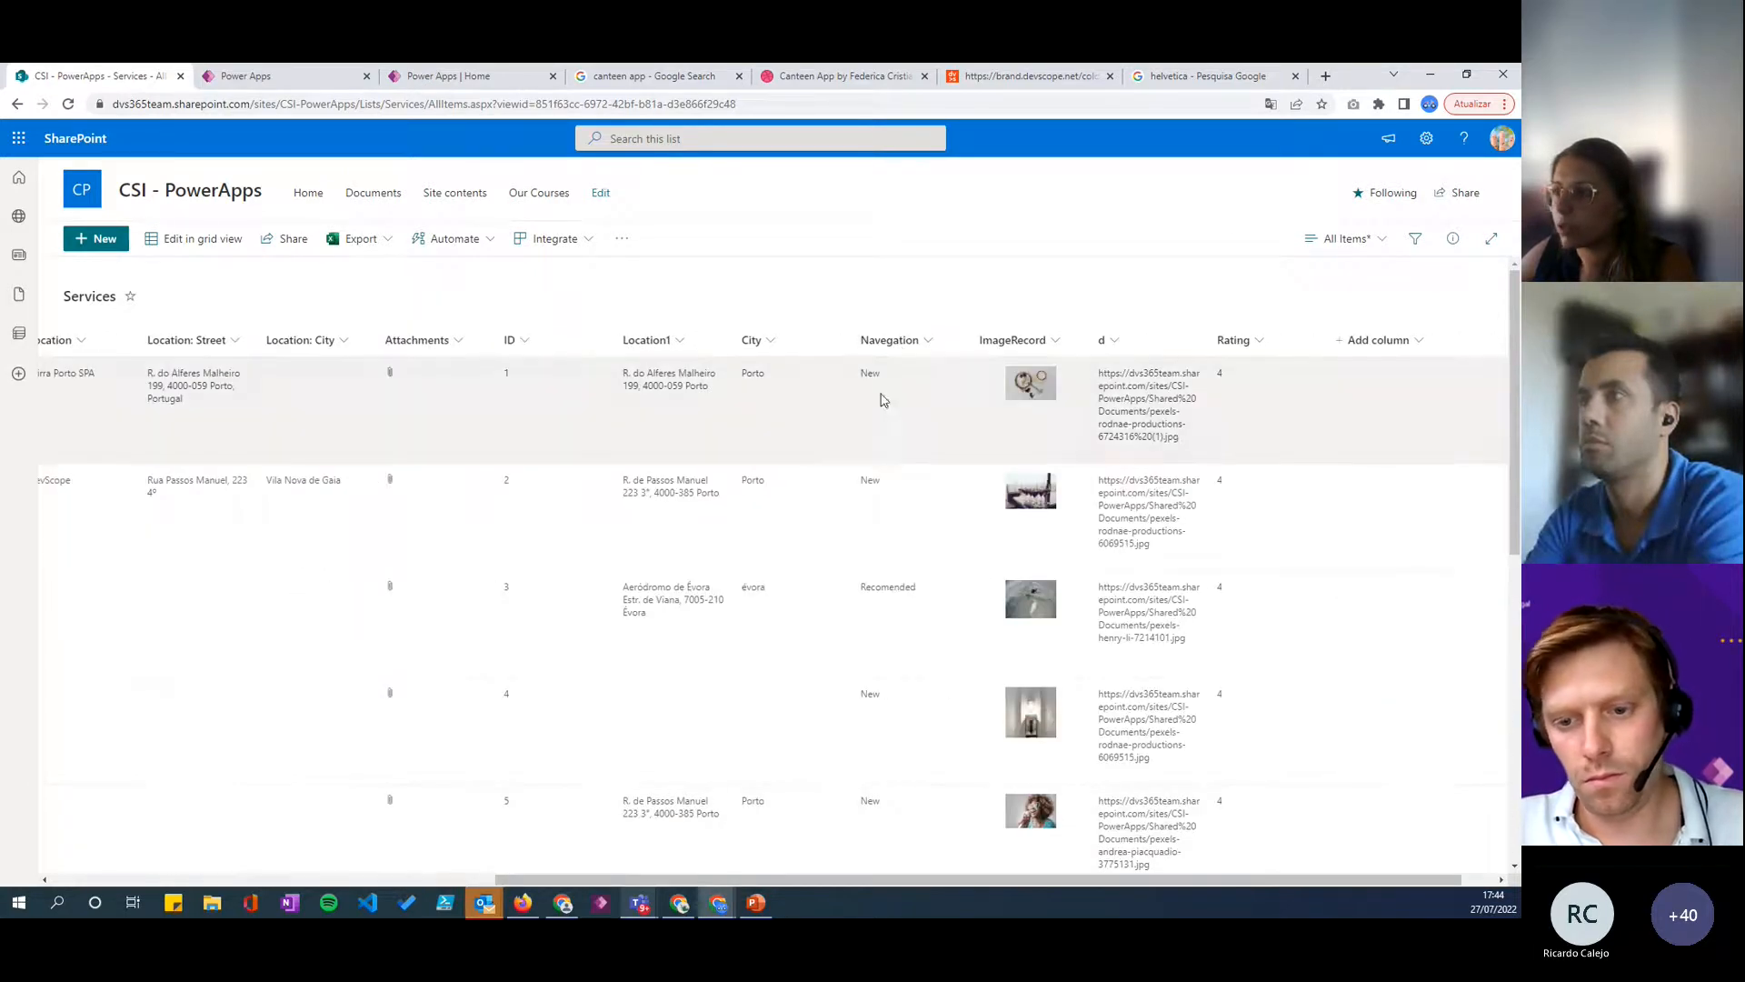
left_click(877, 389)
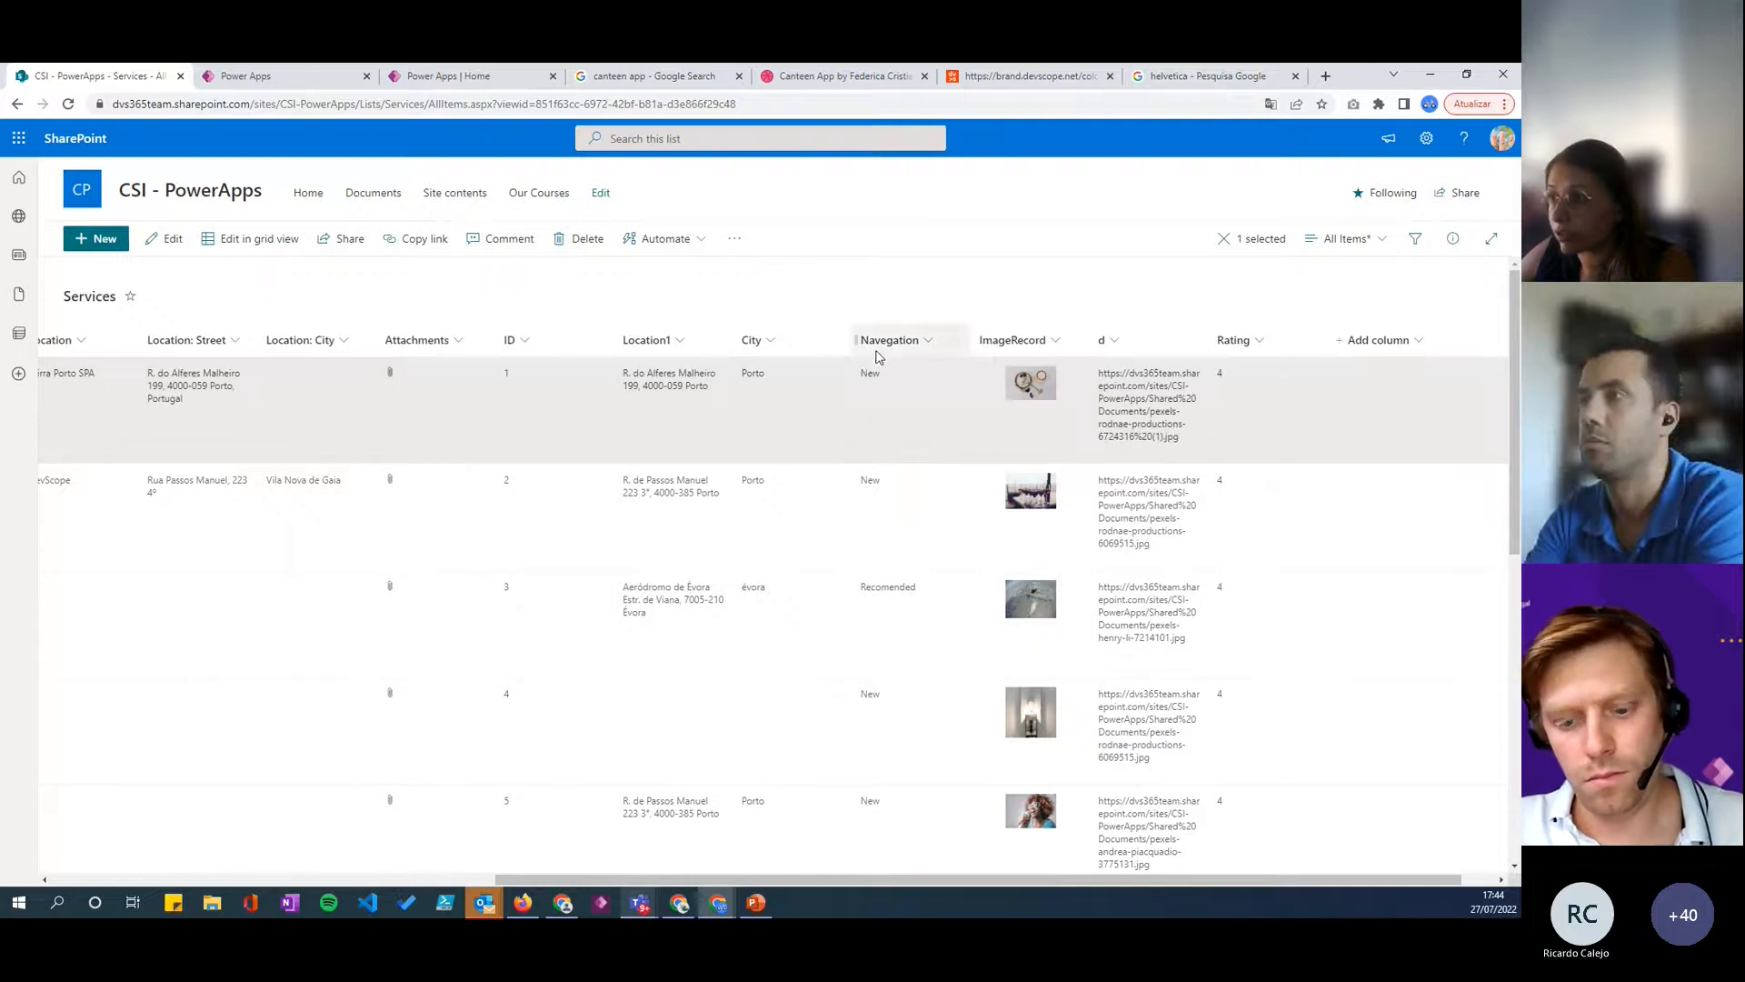
left_click(883, 344)
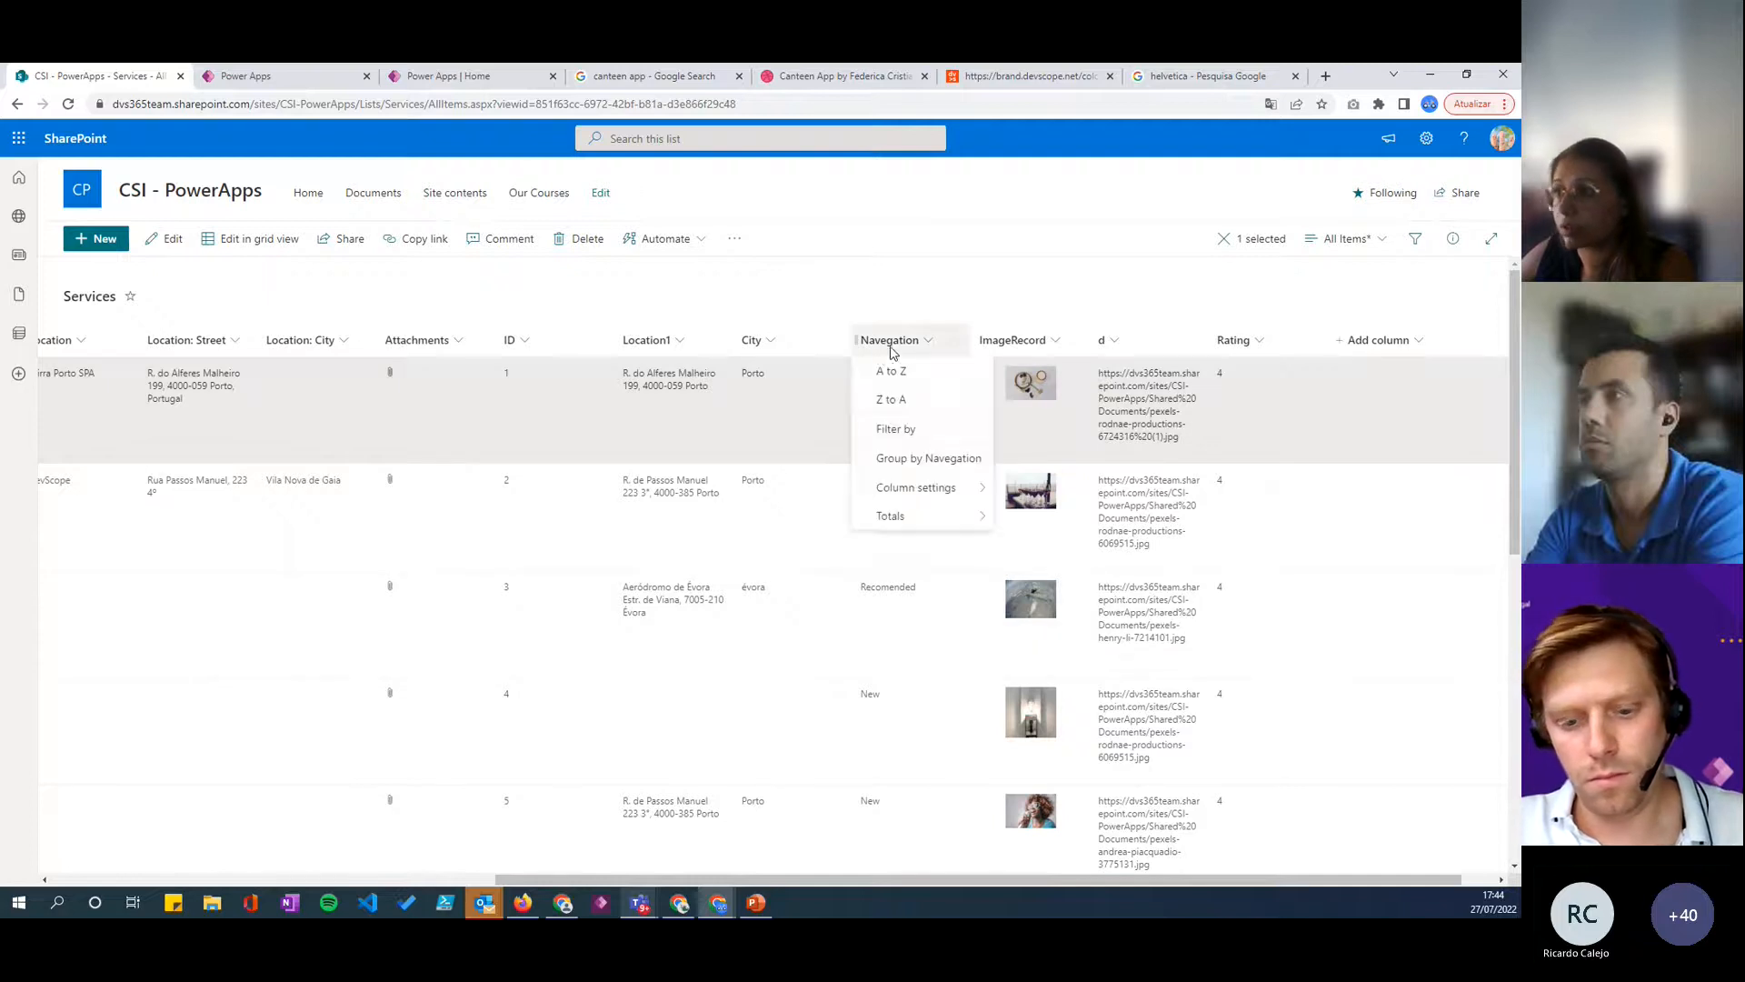
- Switch back to Power Apps and add the condition Navegation = varNavegation && before StartsWith in the gallery's Items filter
left_click(324, 81)
type("Nave")
key("Tab")
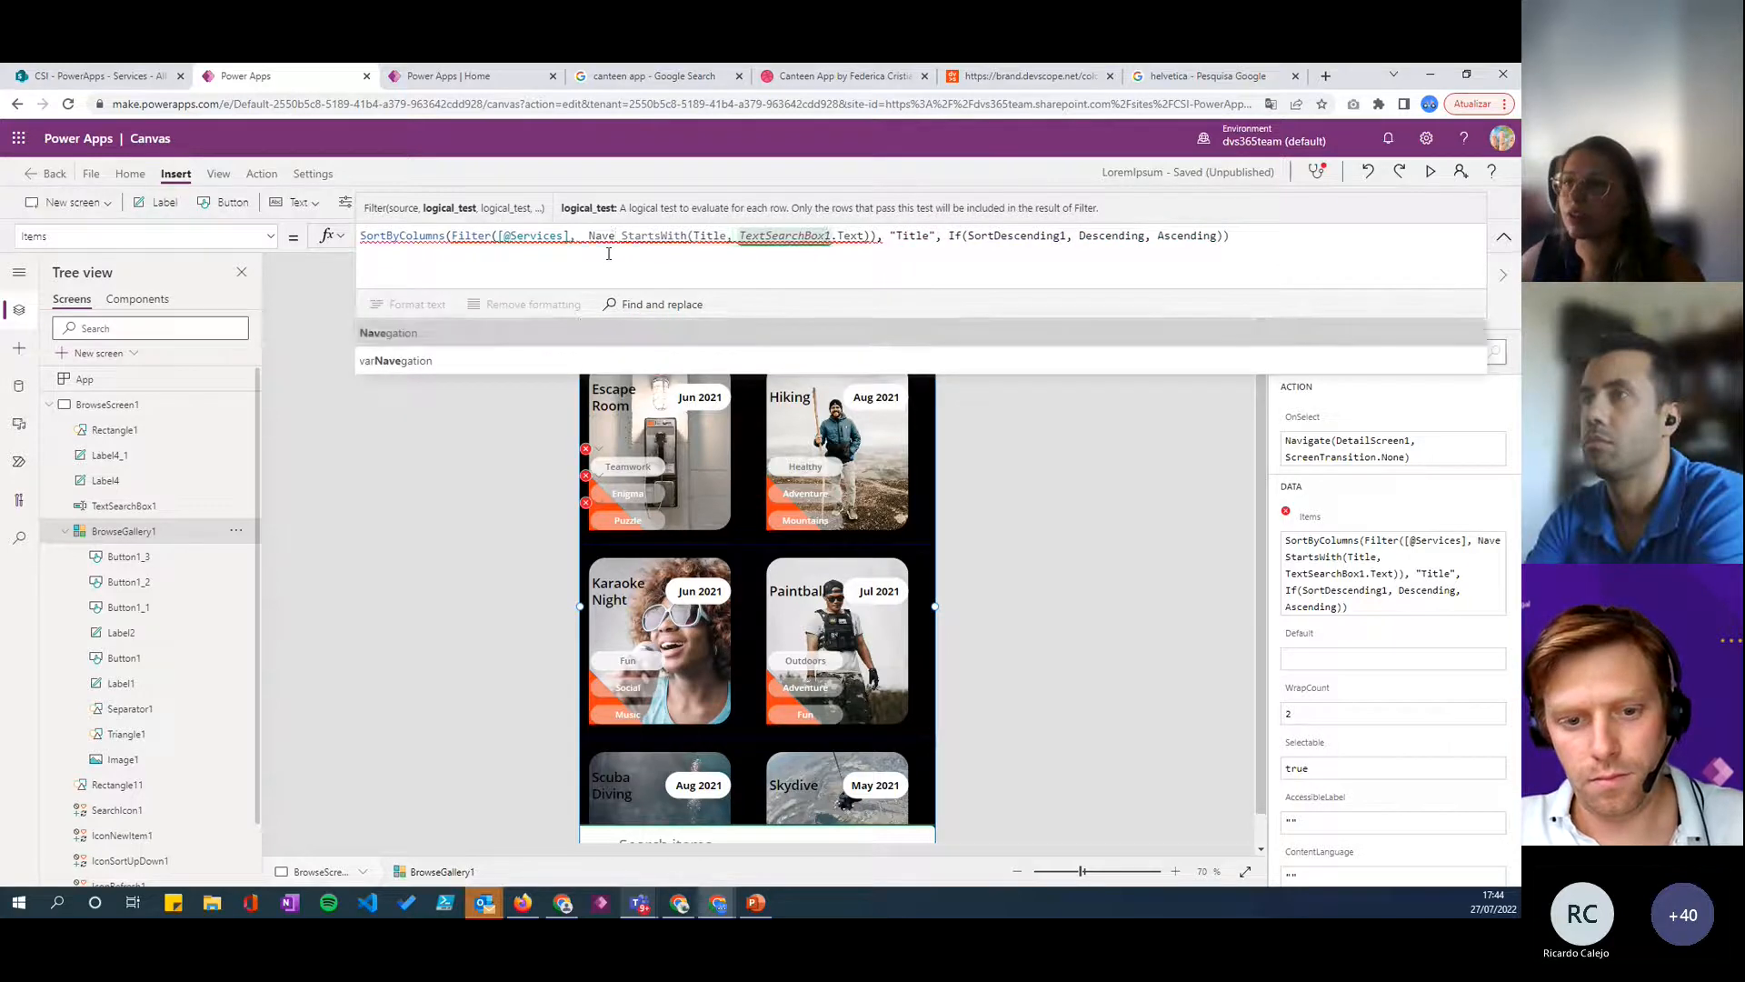
type("= var")
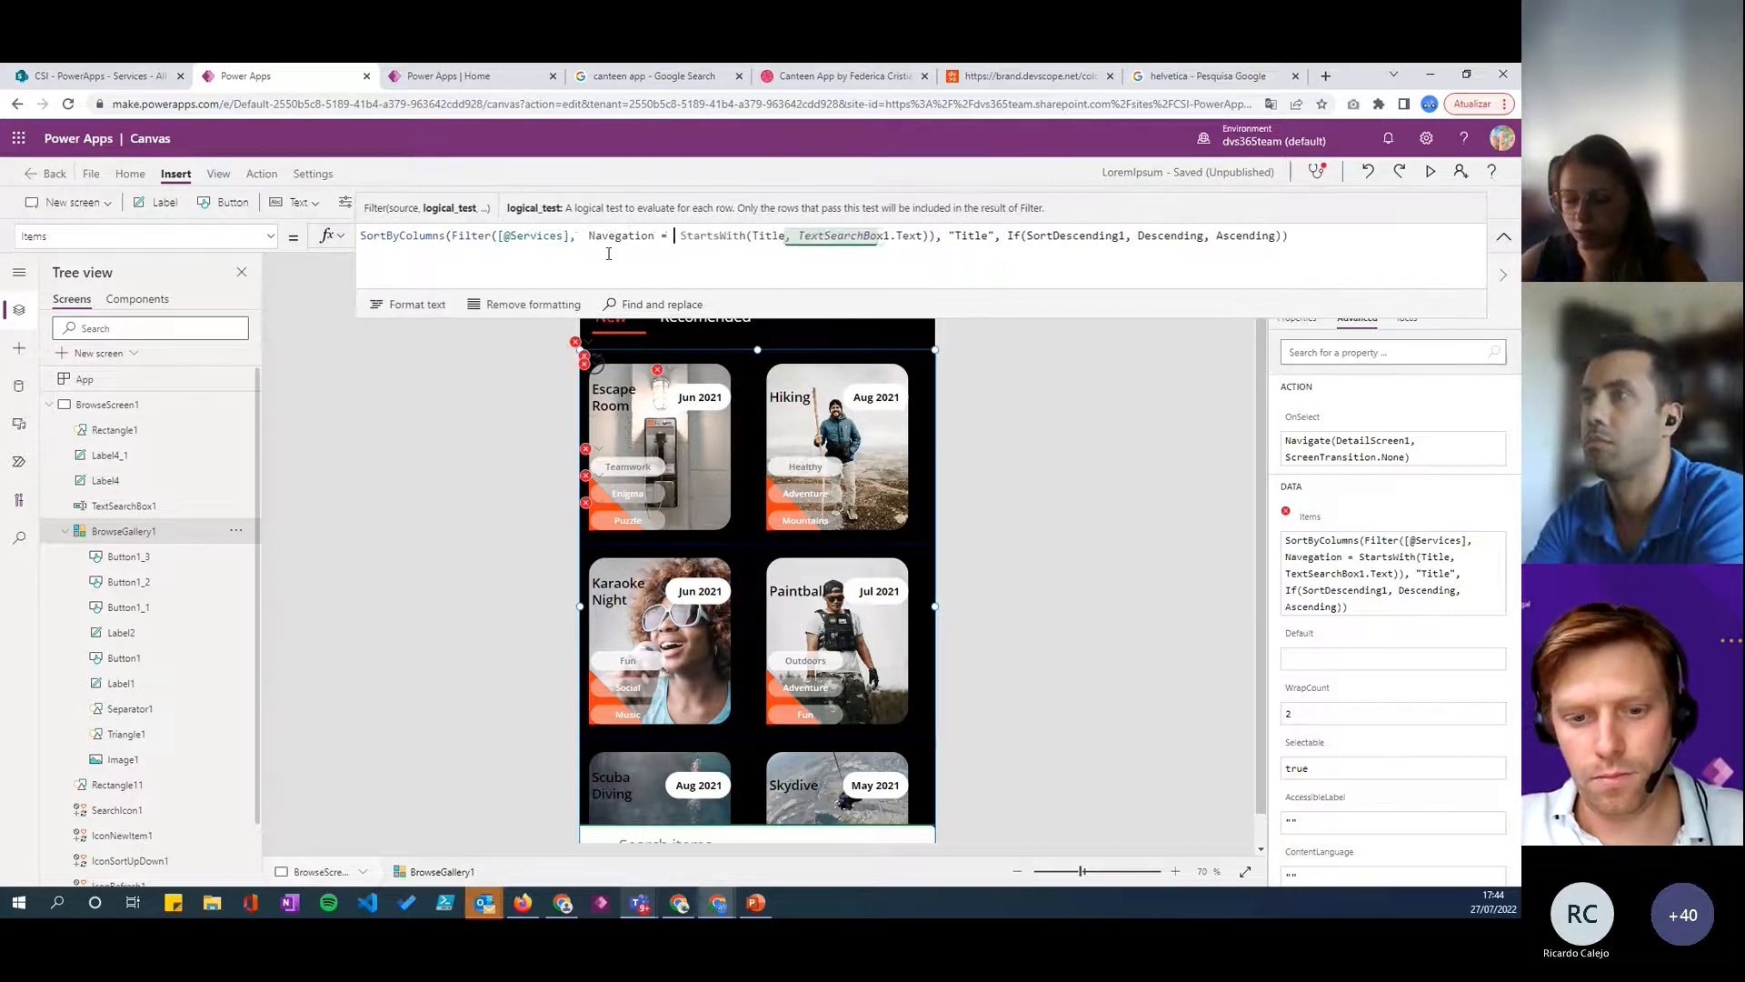
key("Tab")
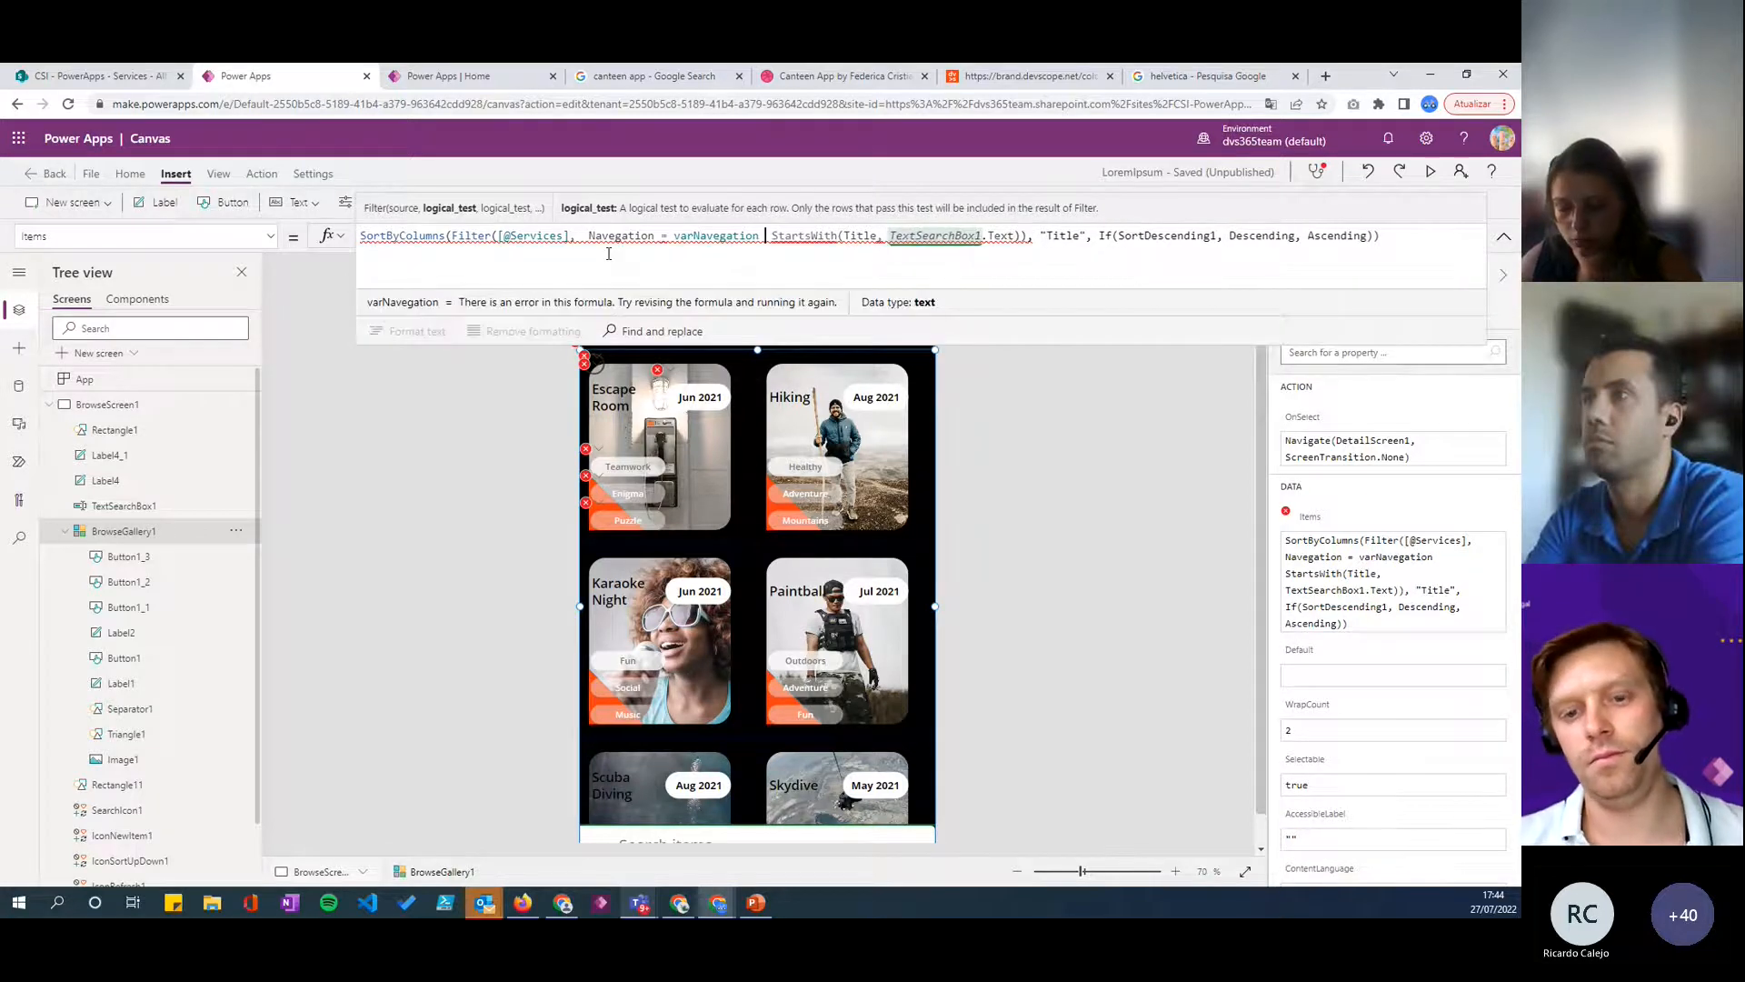
type("&&")
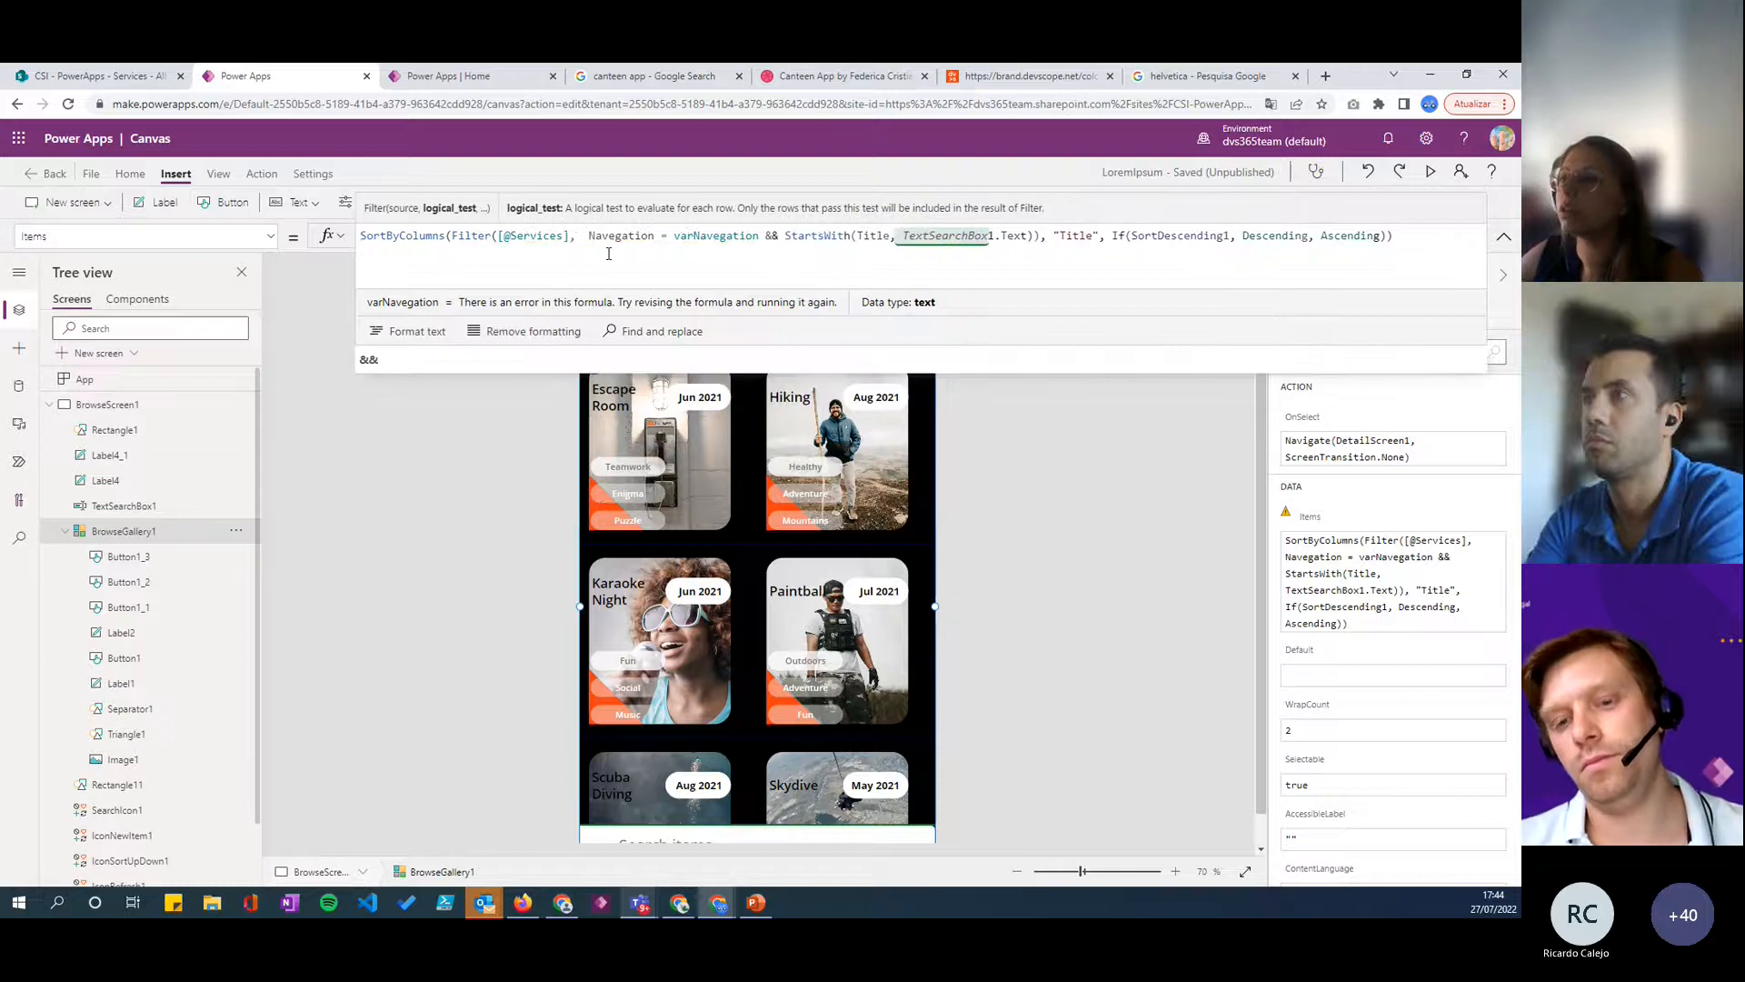
left_click(1378, 263)
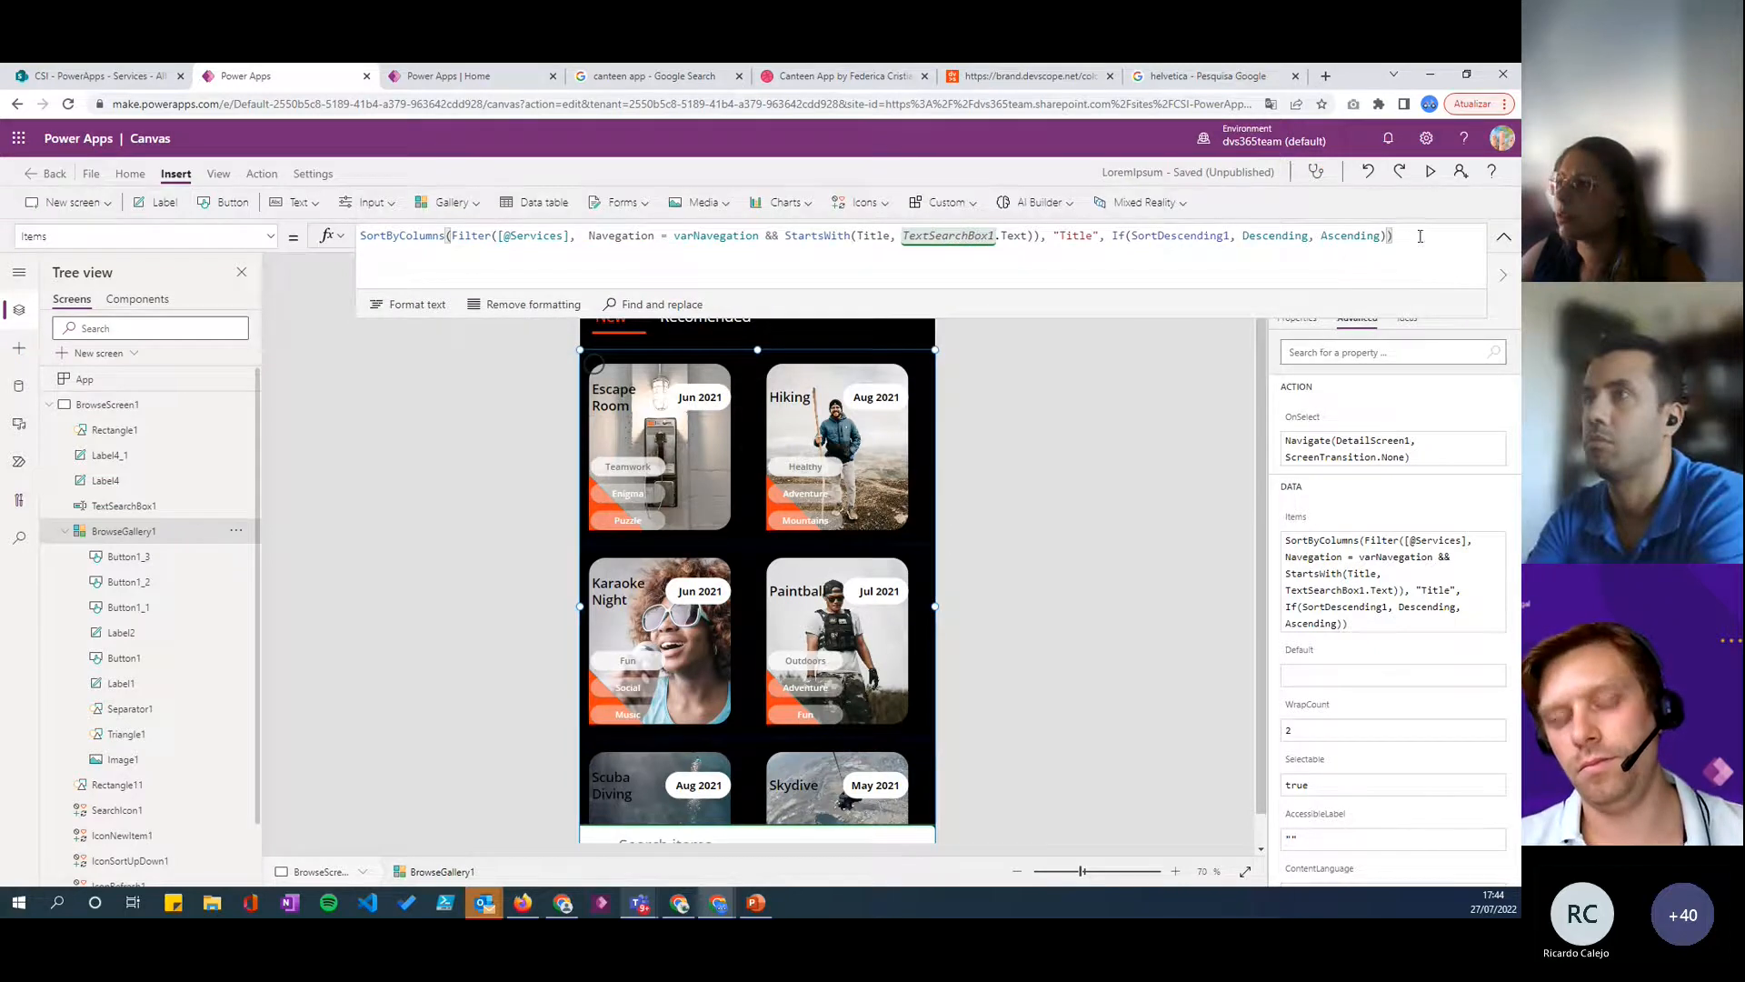
- Preview the app and alternate between Recomended and New to test the gallery's filtering by category
left_click(1431, 173)
left_click(670, 253)
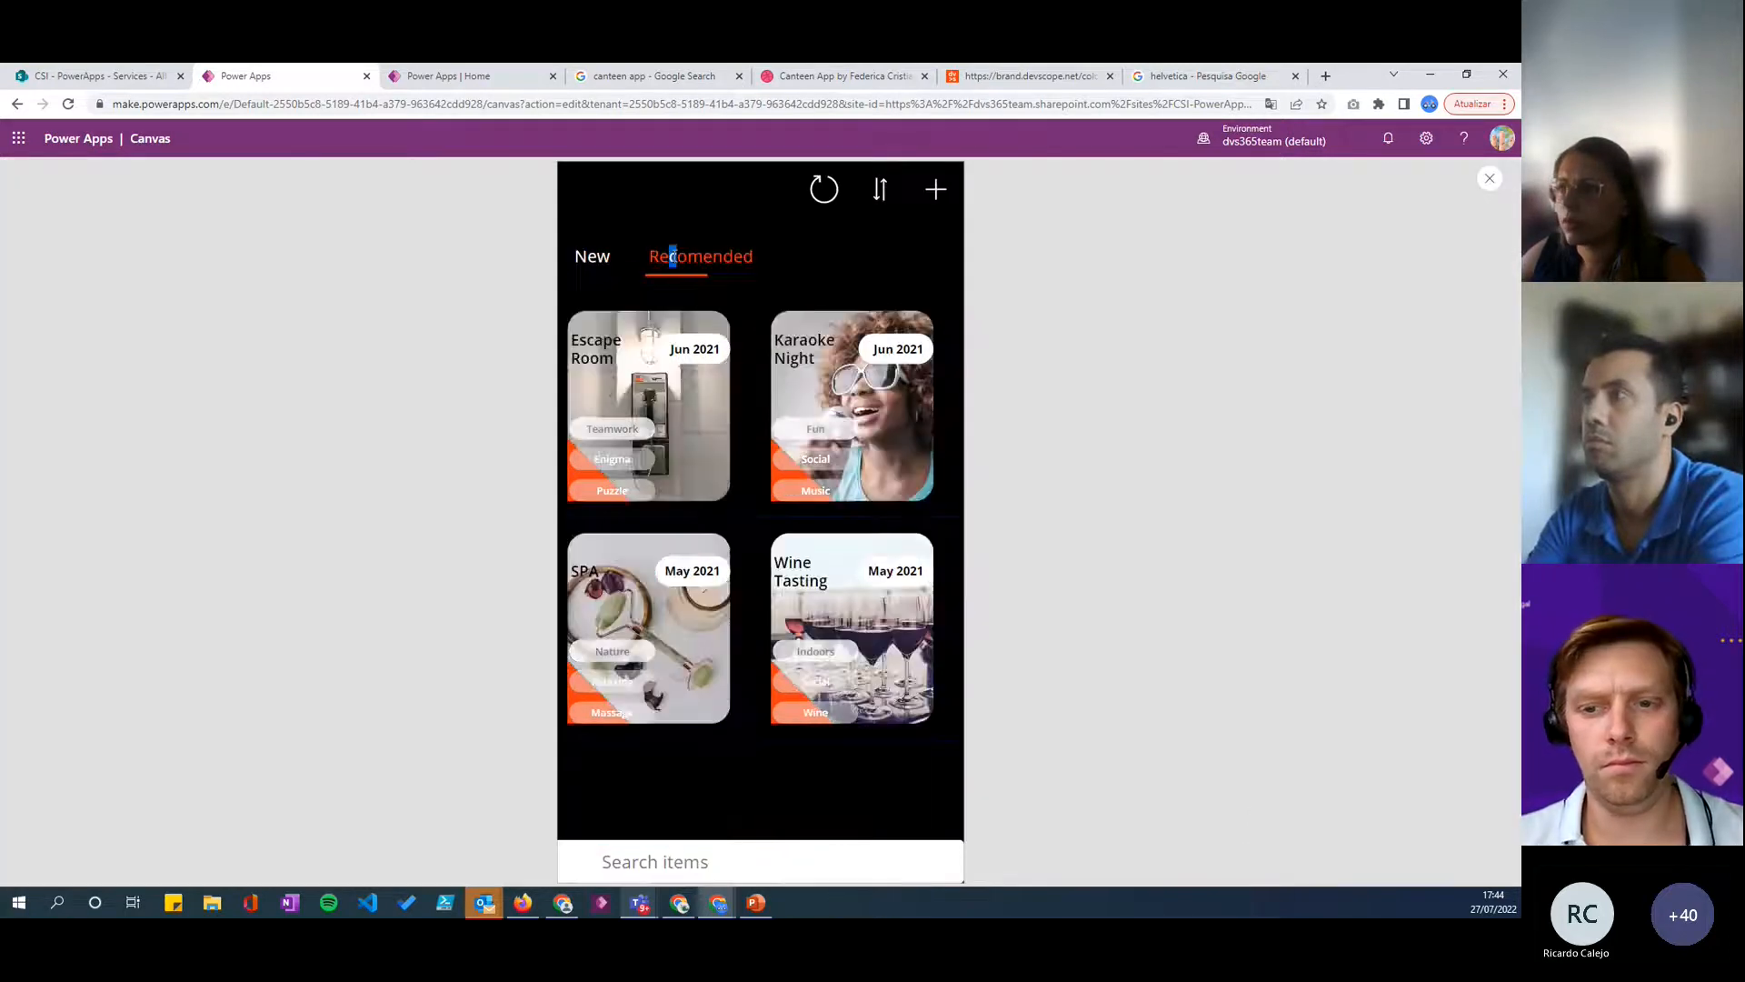
left_click(597, 258)
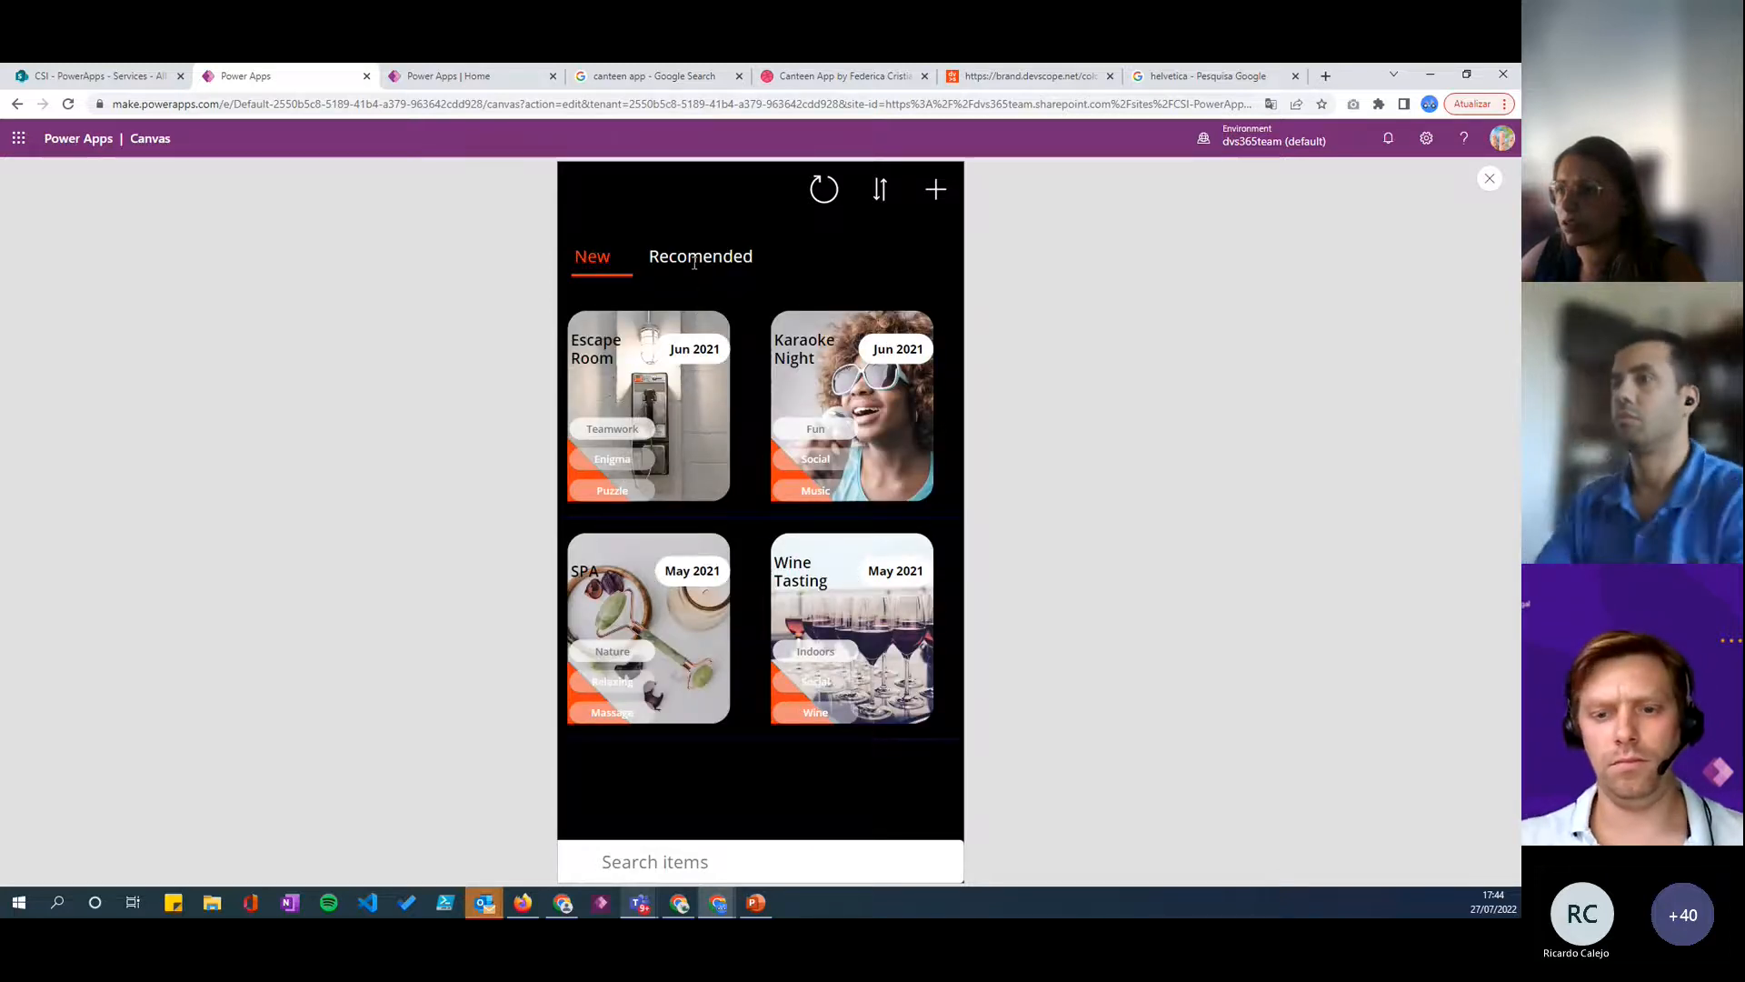
left_click(695, 272)
left_click(612, 269)
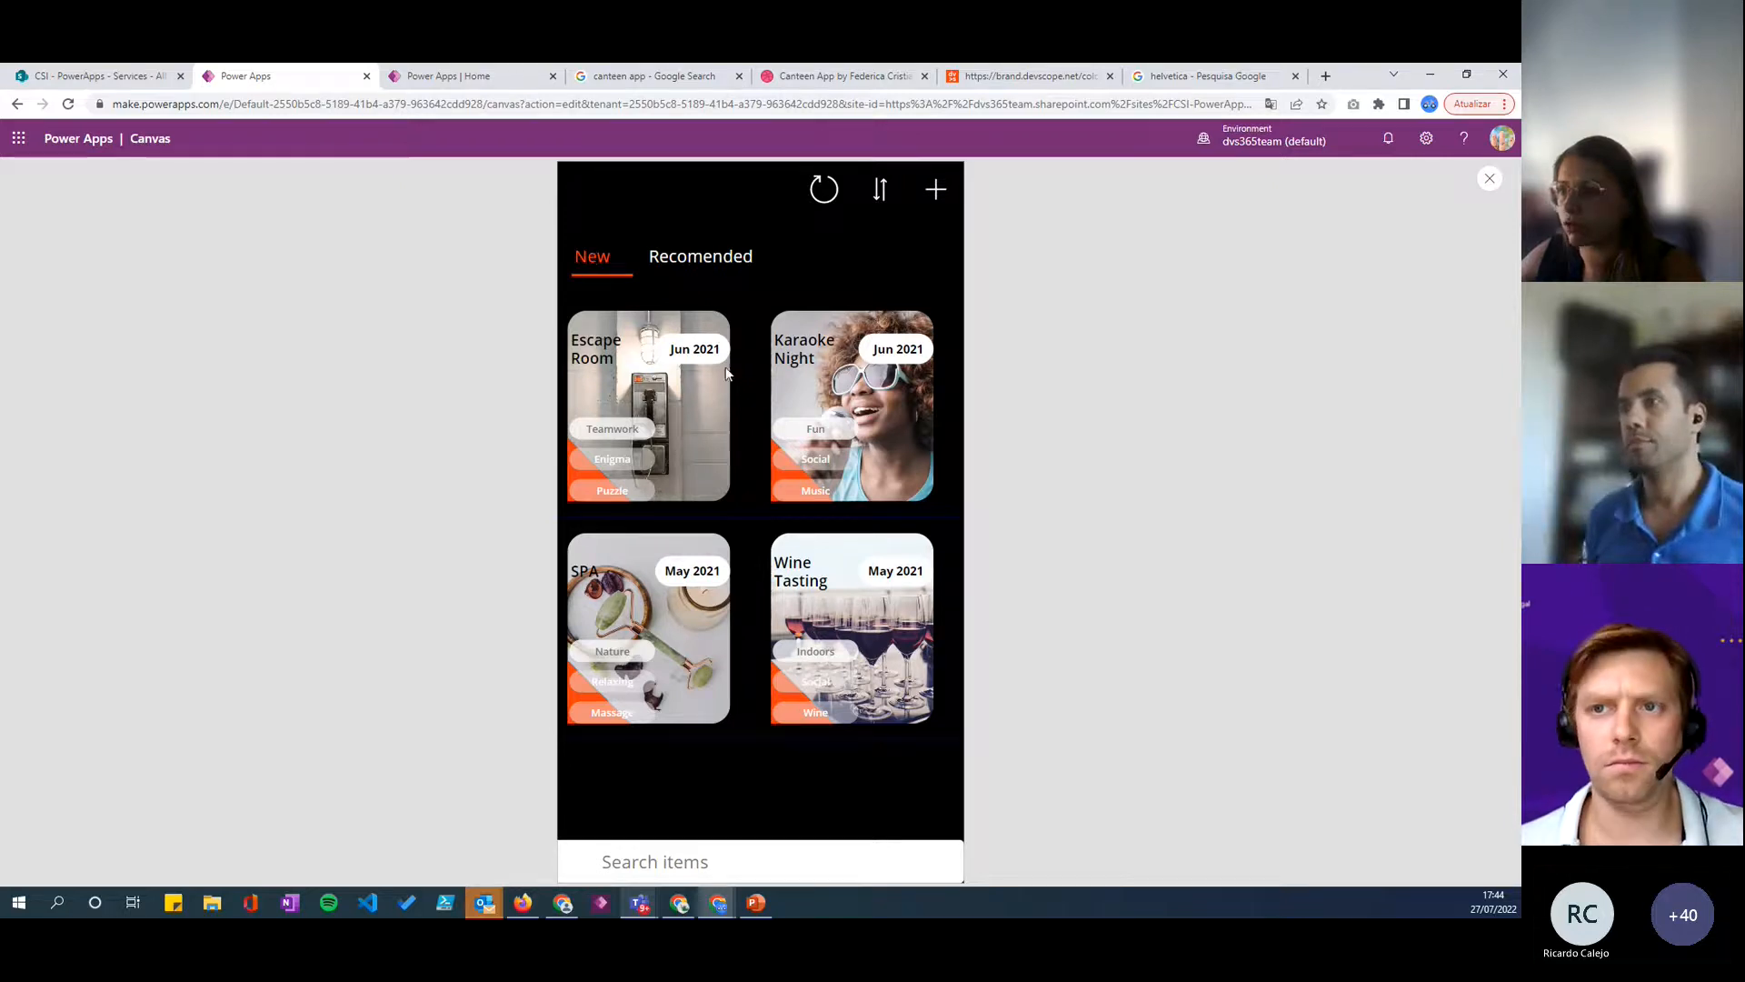
left_click(694, 259)
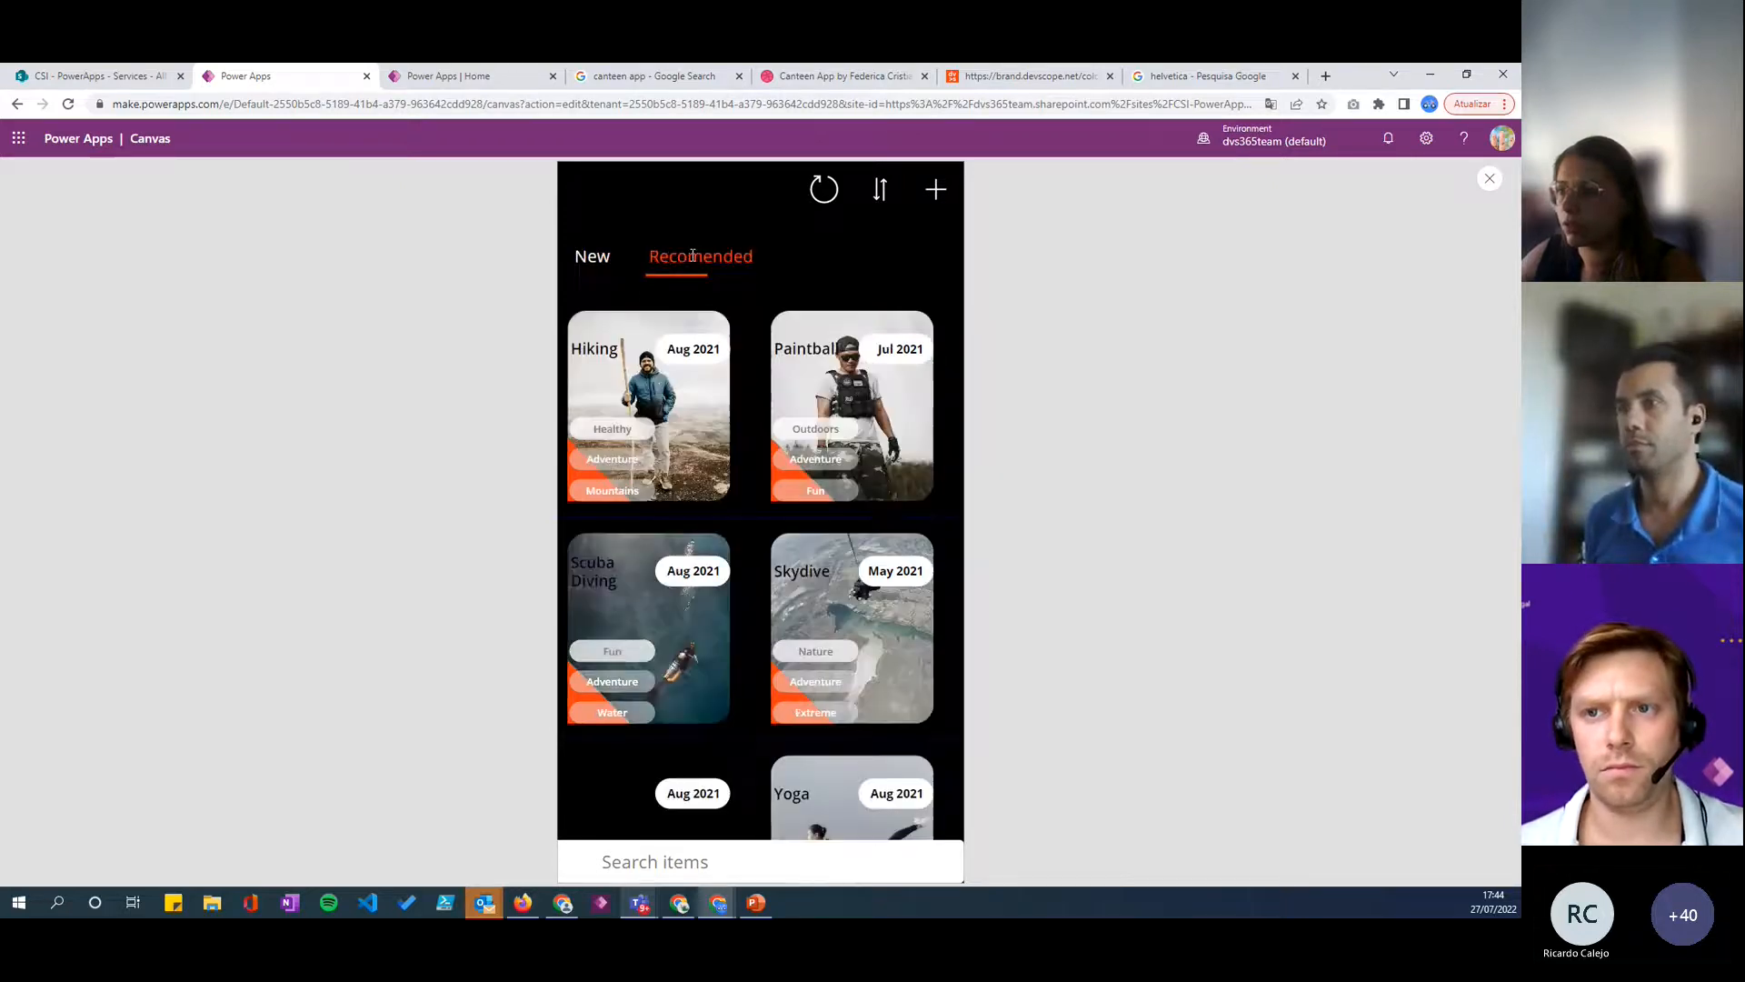
left_click(589, 255)
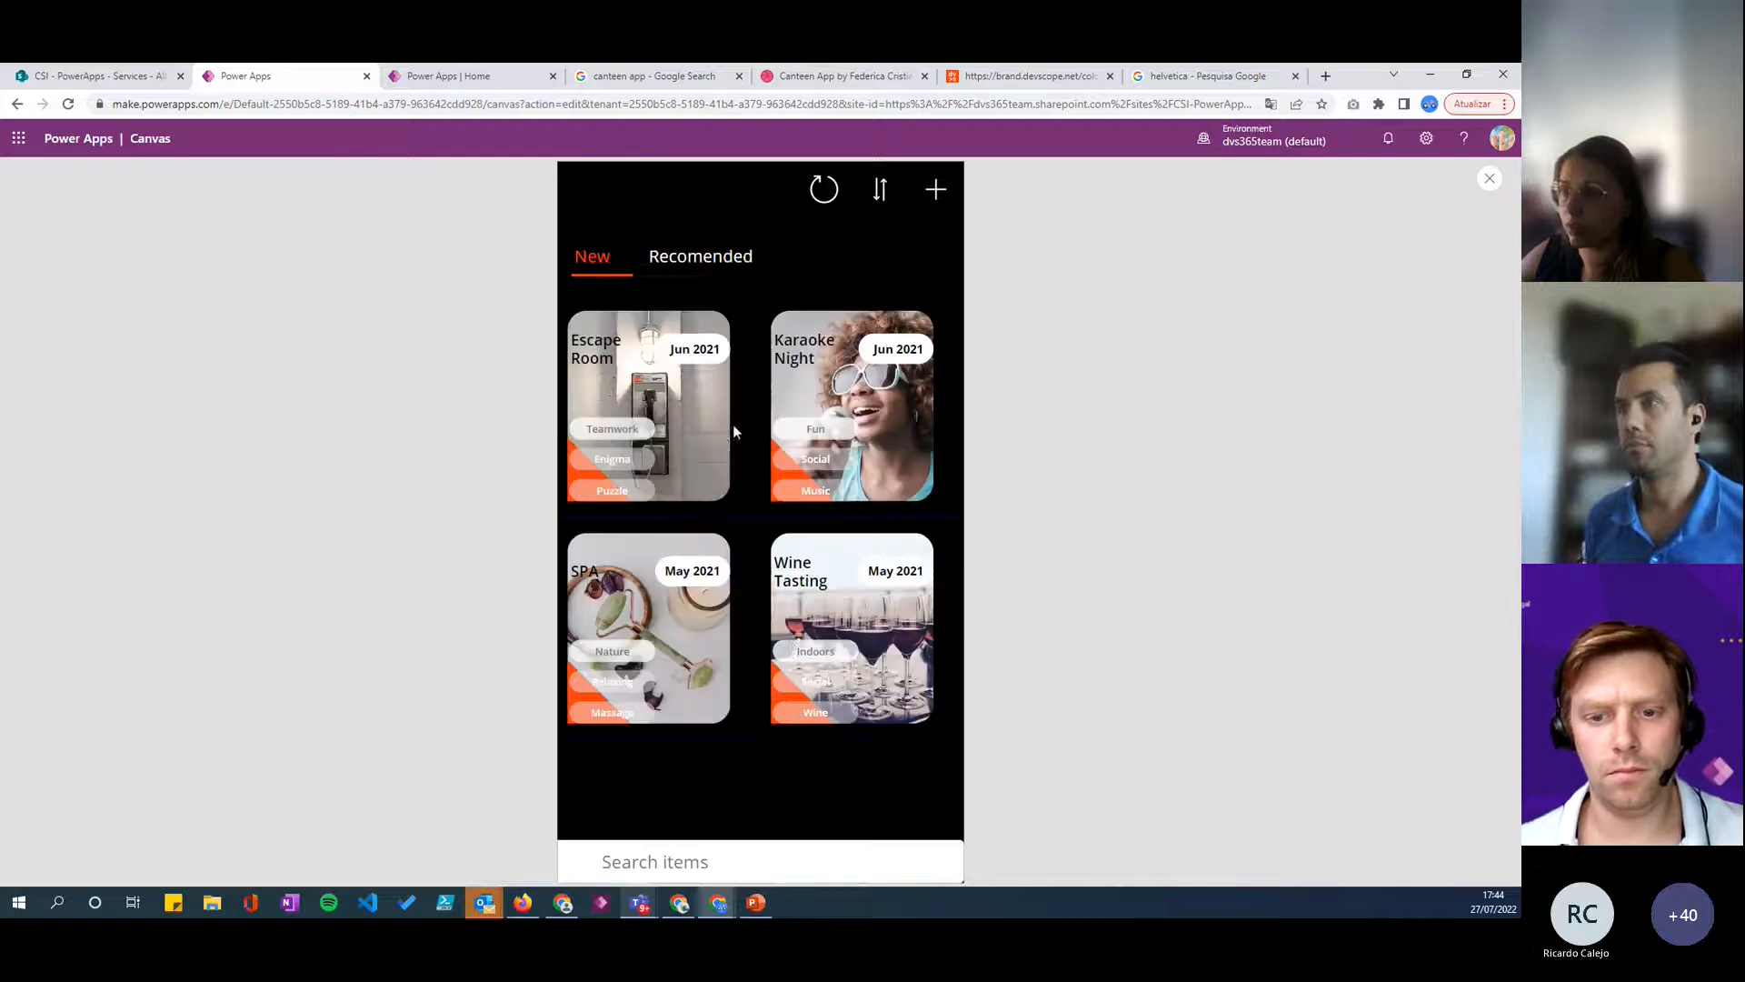
left_click(703, 269)
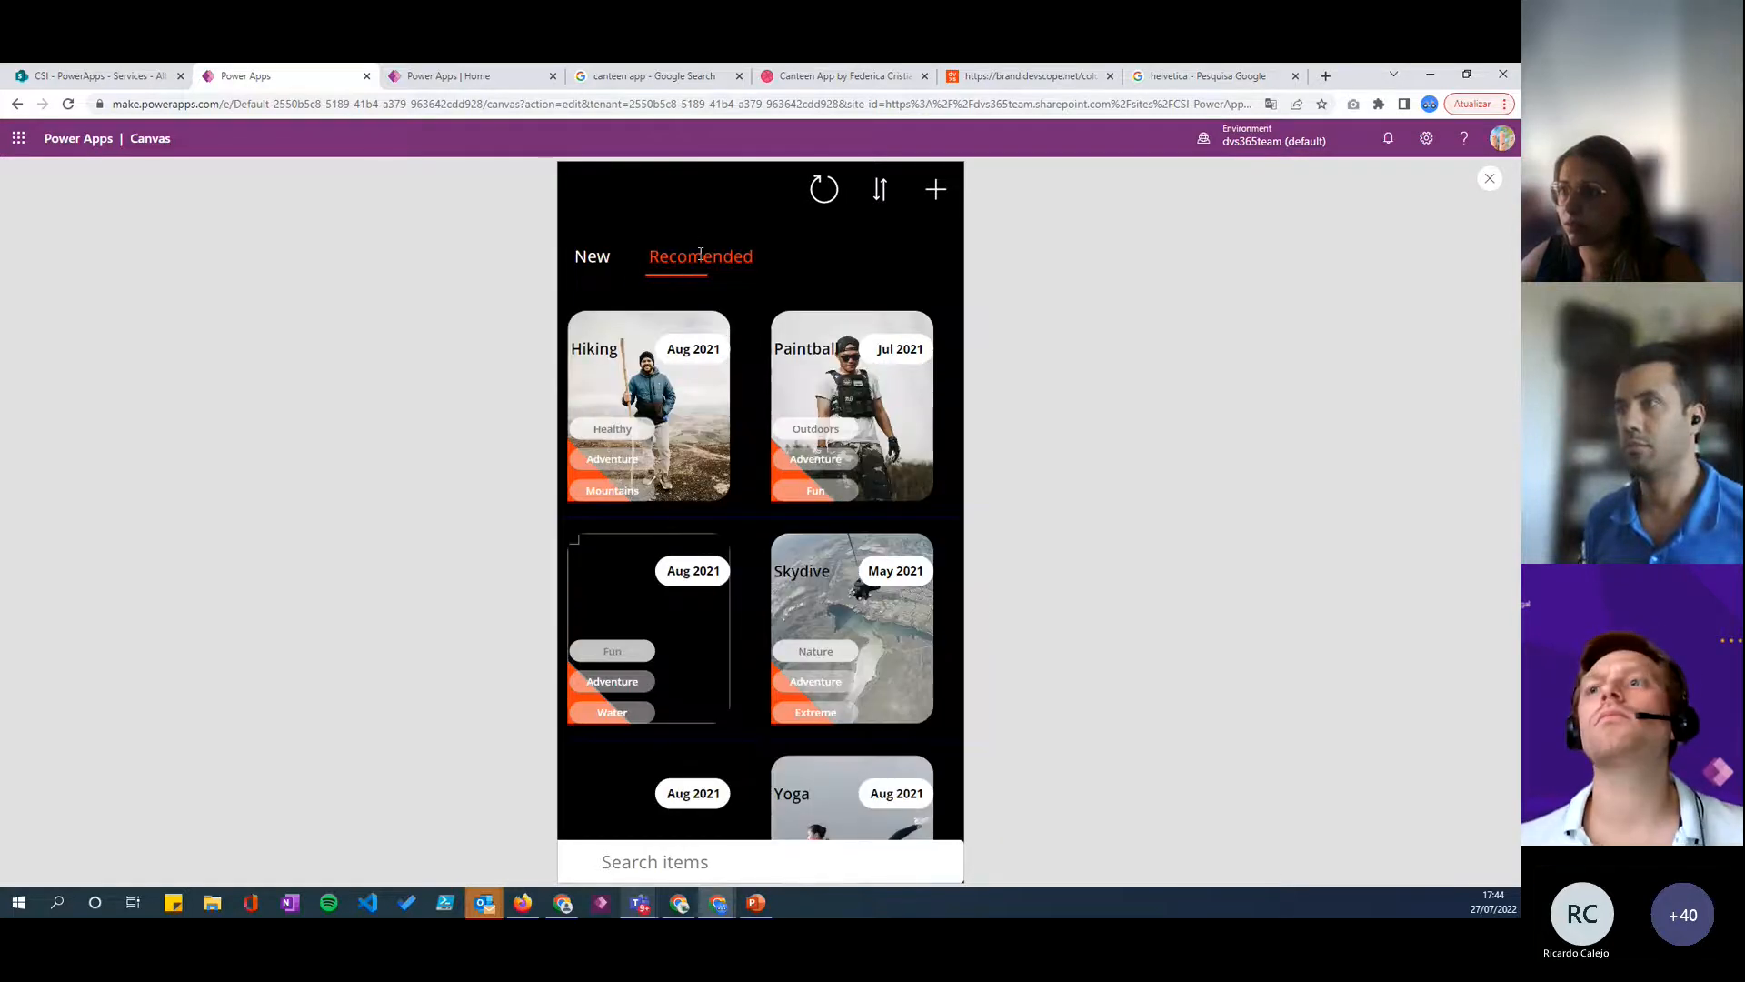
left_click(595, 258)
left_click(680, 258)
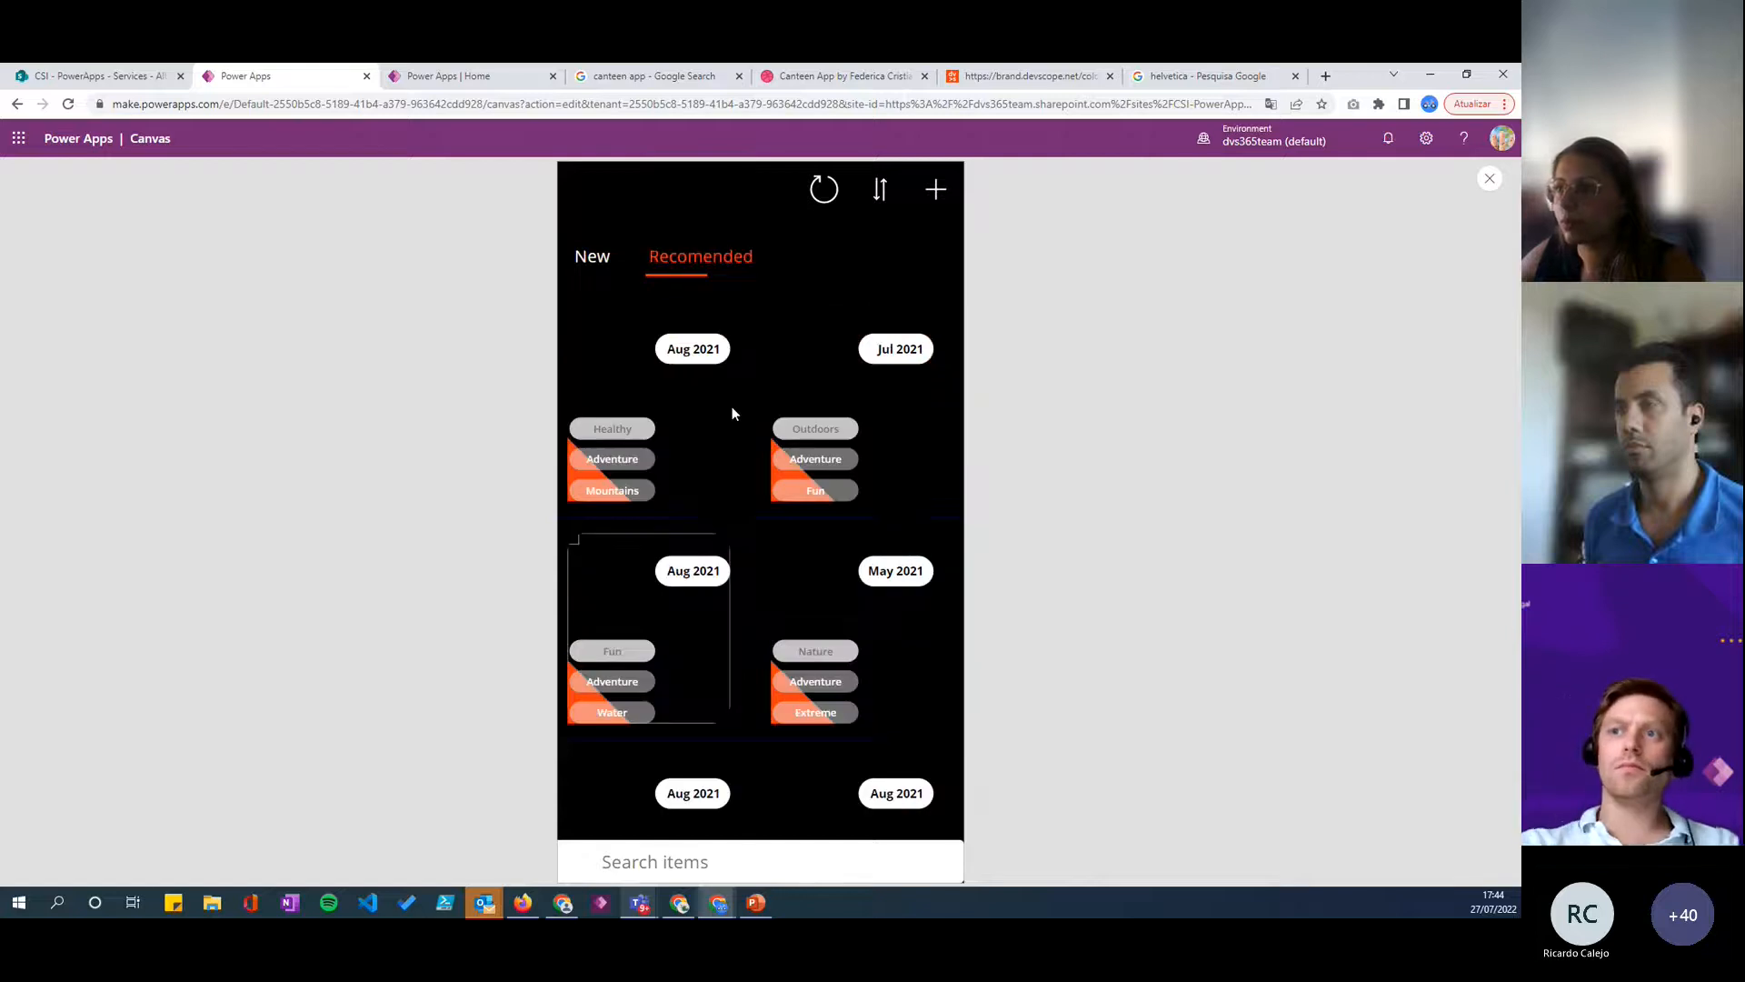
left_click(604, 259)
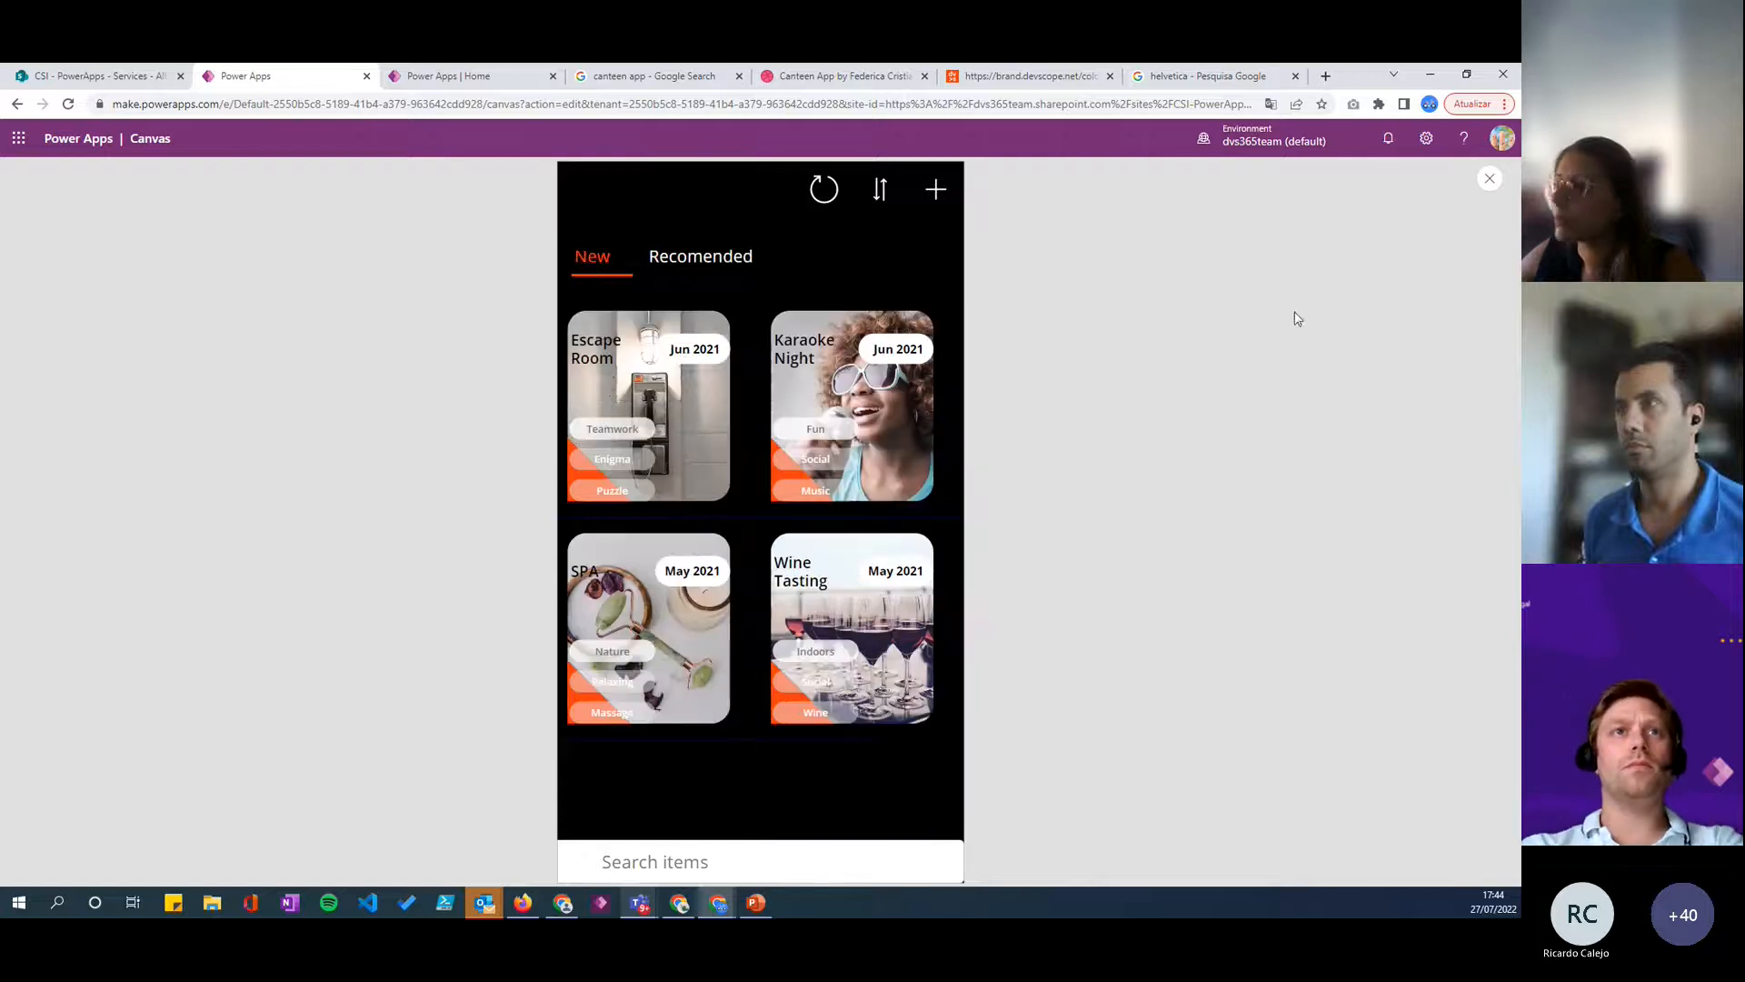
left_click(1488, 182)
- Reduce the formula bar's height to uncover the upper part of the browse screen
key("alt+Tab")
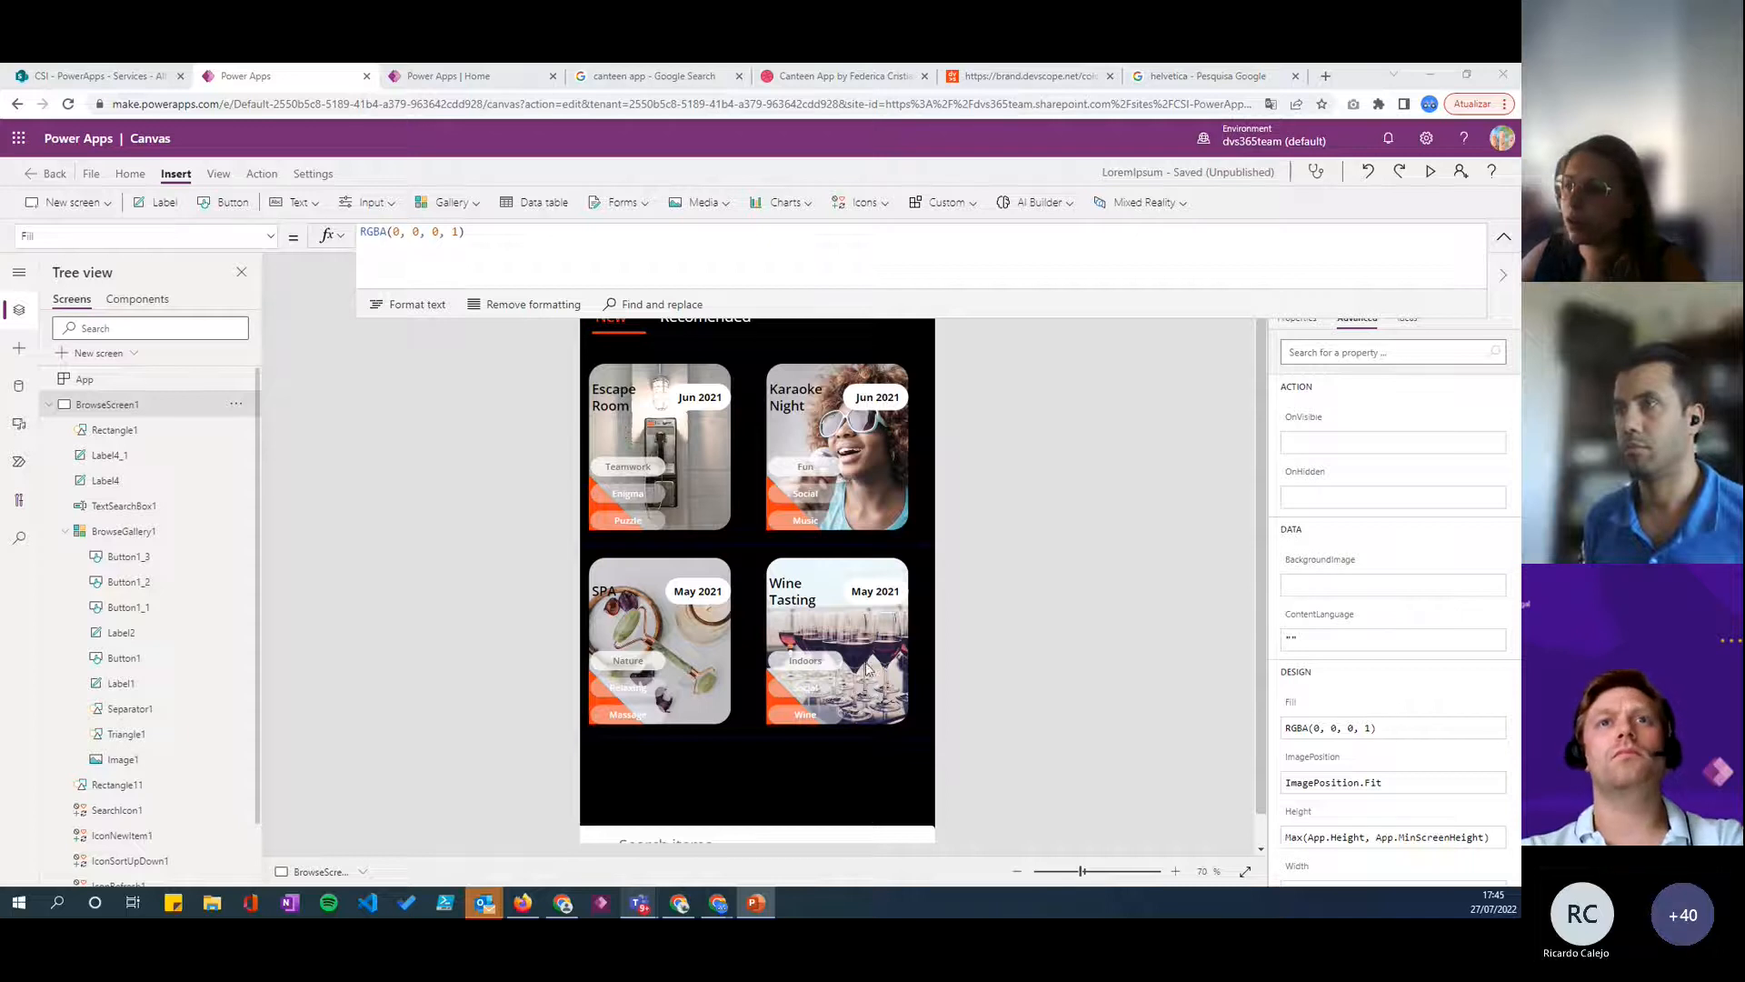
scroll(818, 419, "up", 1)
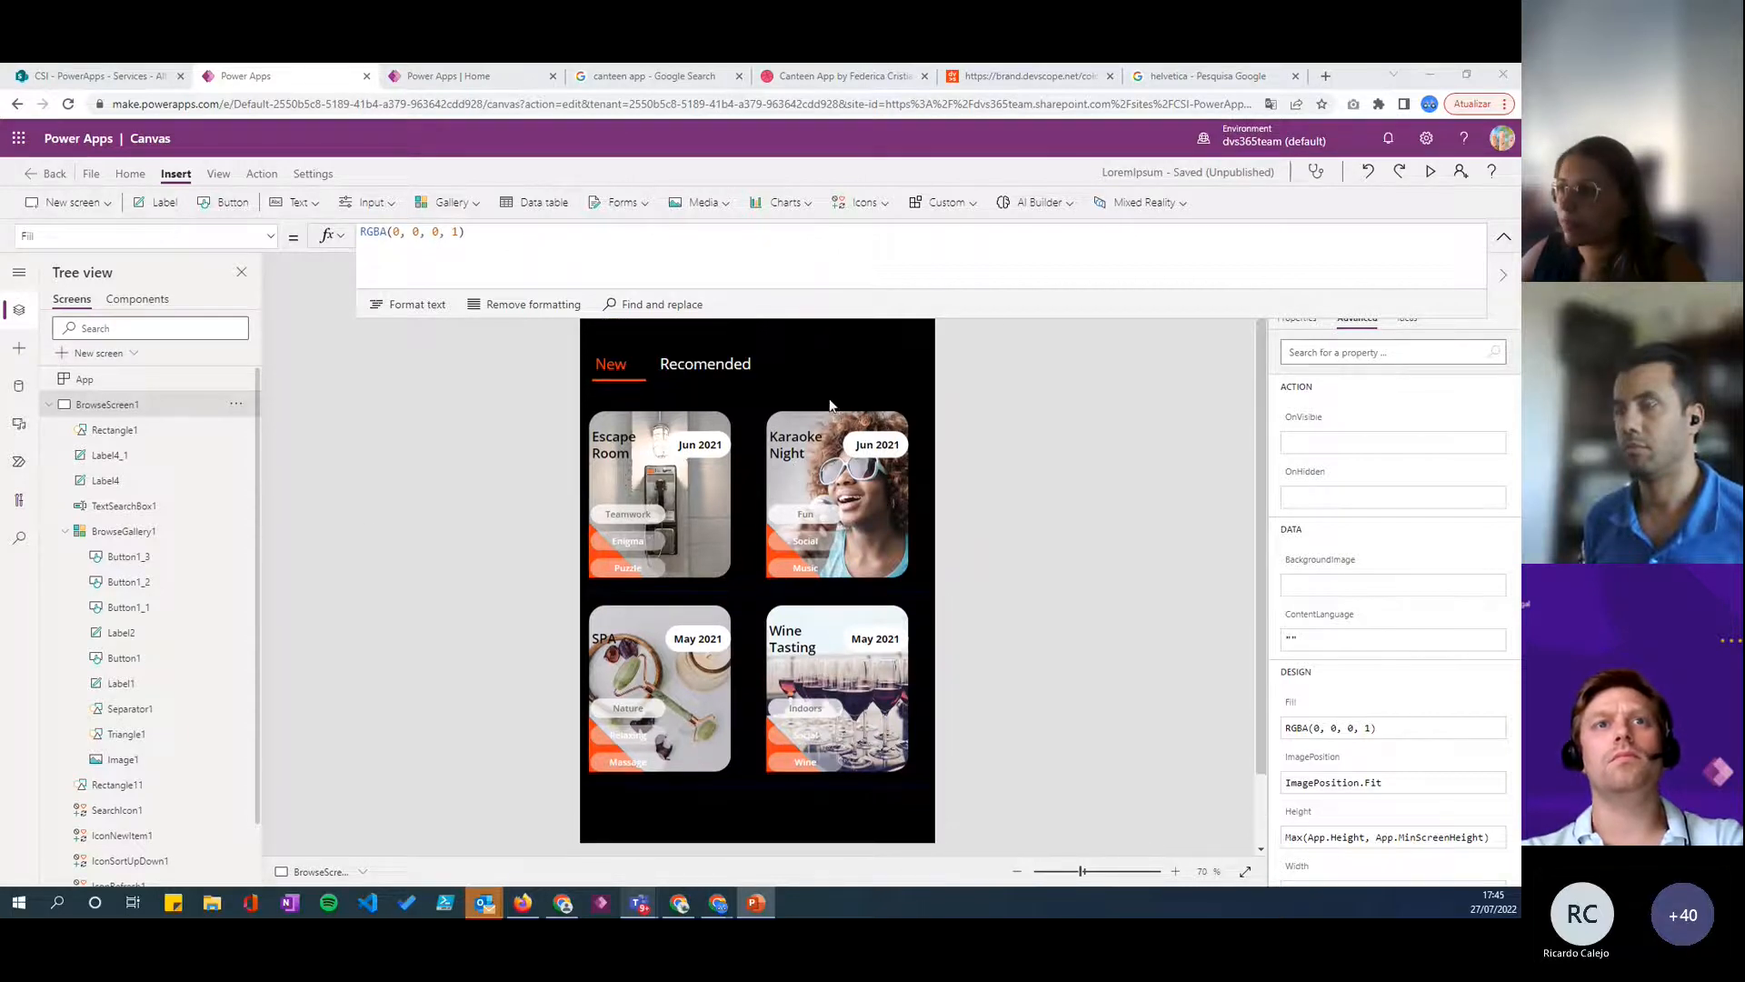
left_click_drag(995, 318, 973, 259)
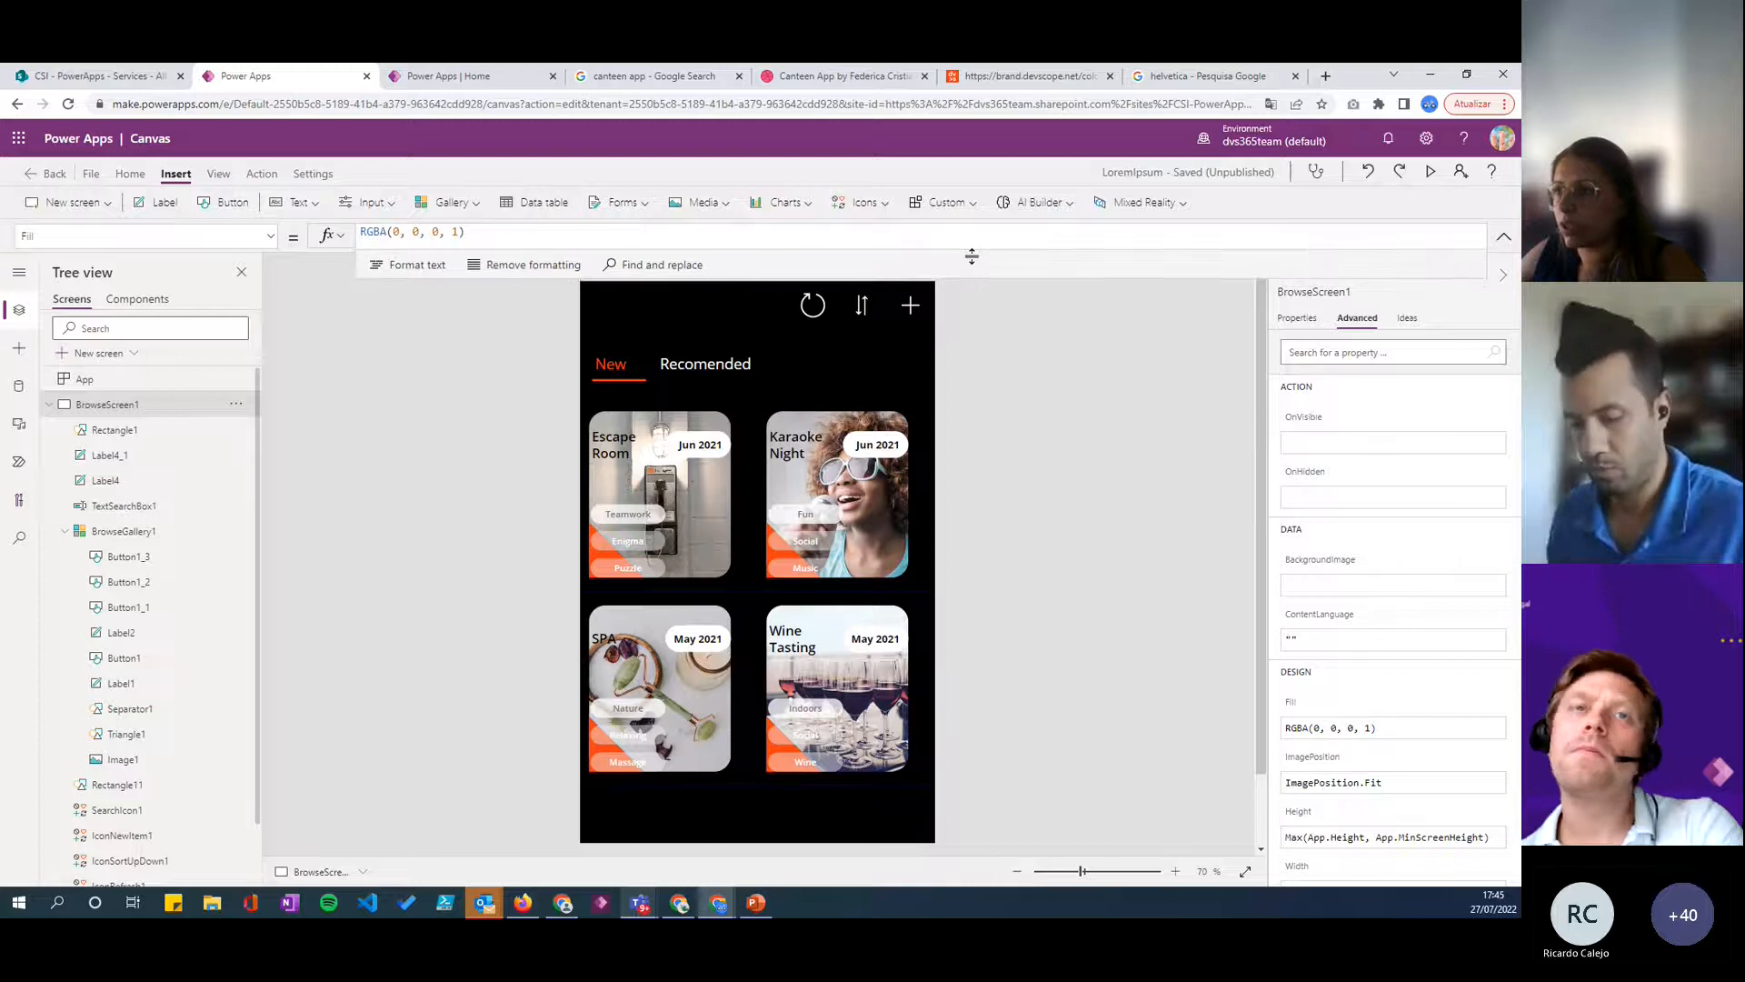
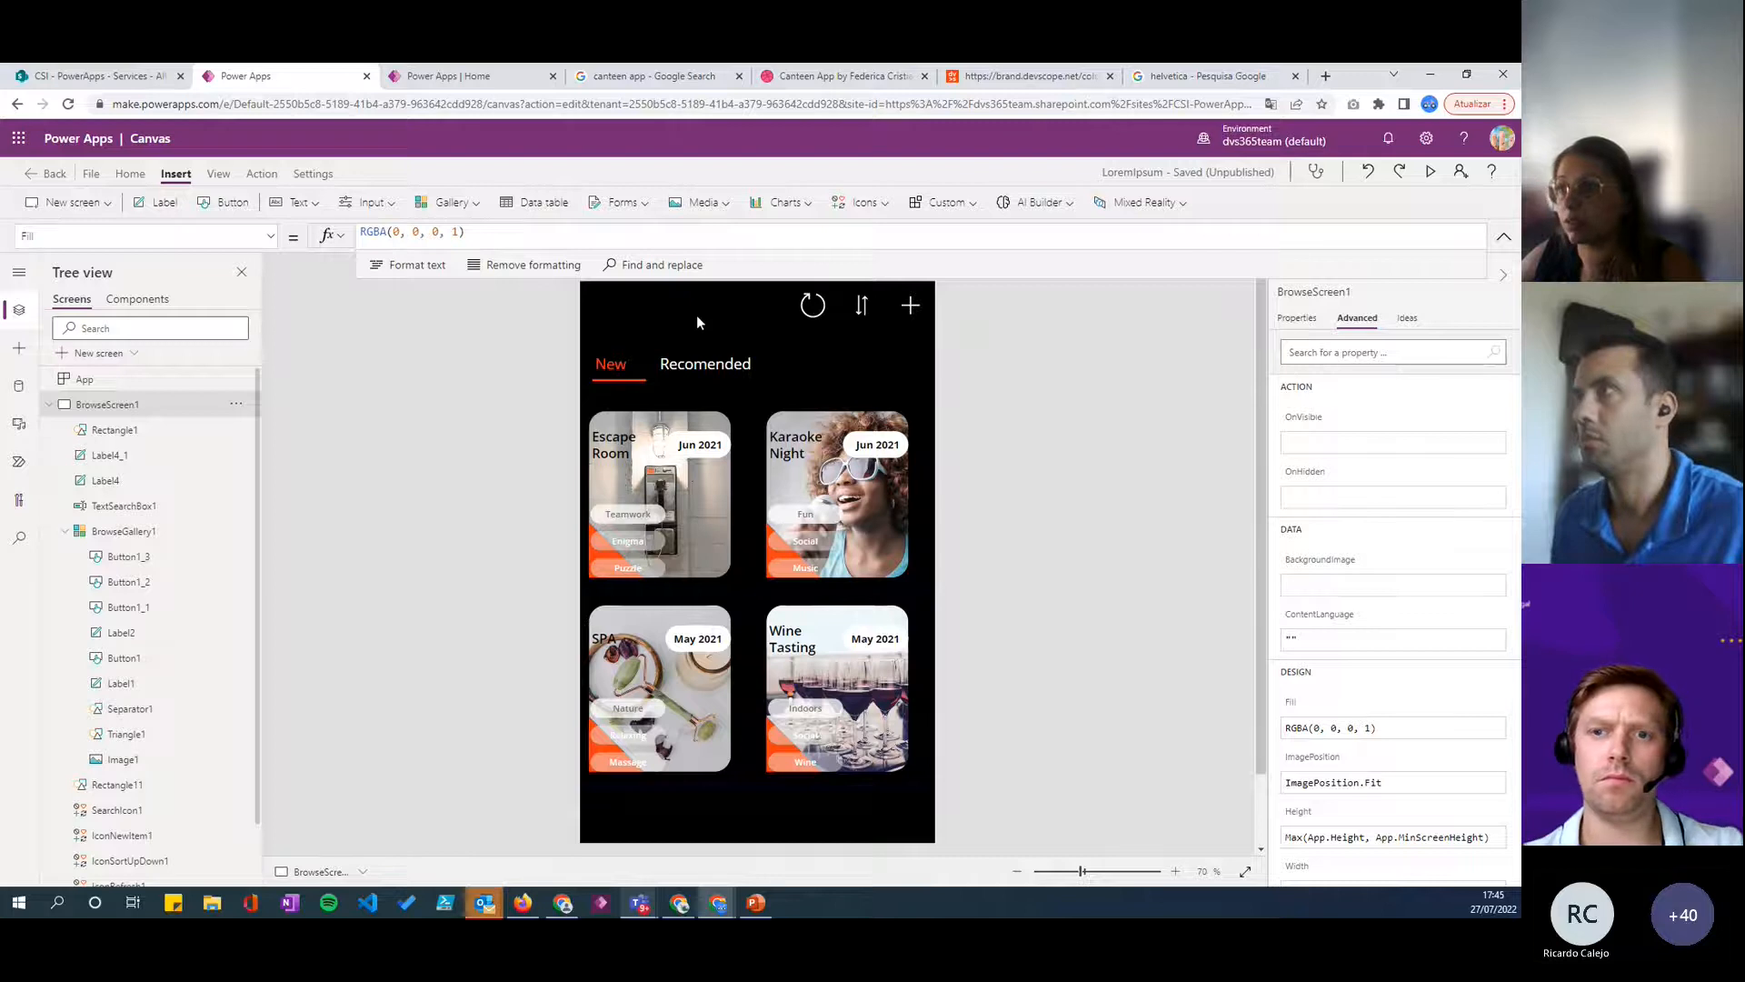
- Delete the new-item and sort icons from the header of BrowseScreen1
left_click_drag(863, 277, 856, 246)
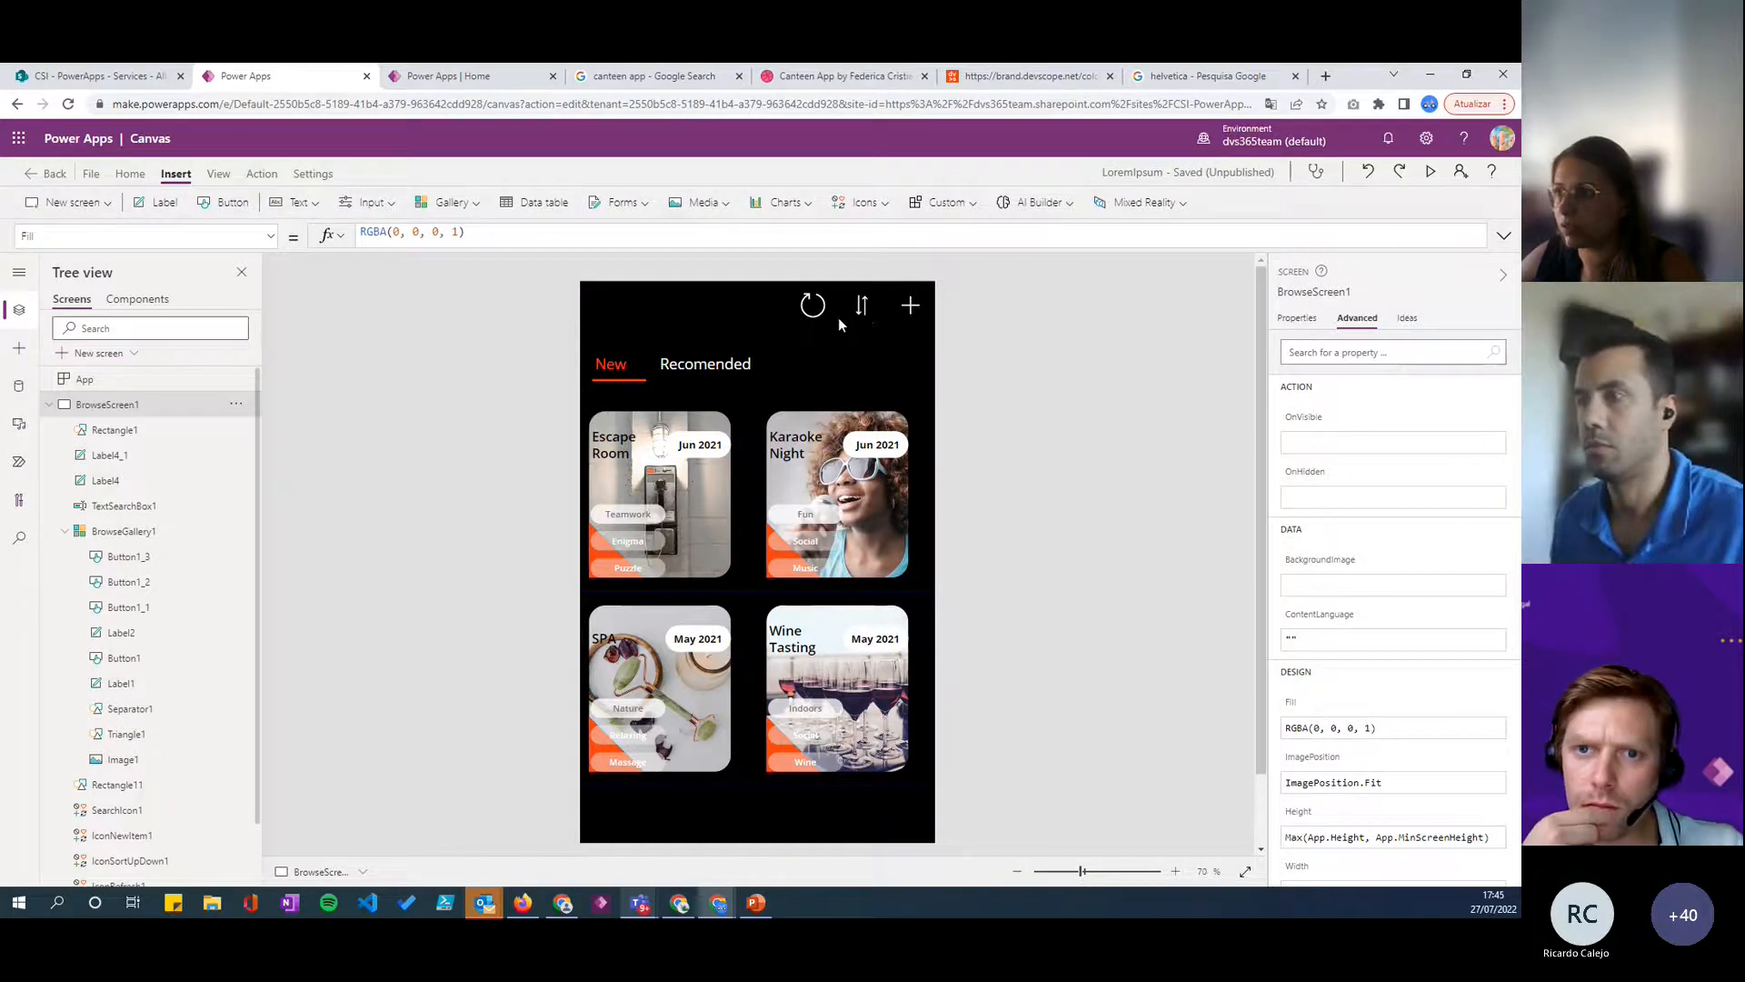
left_click(864, 314)
left_click(909, 309)
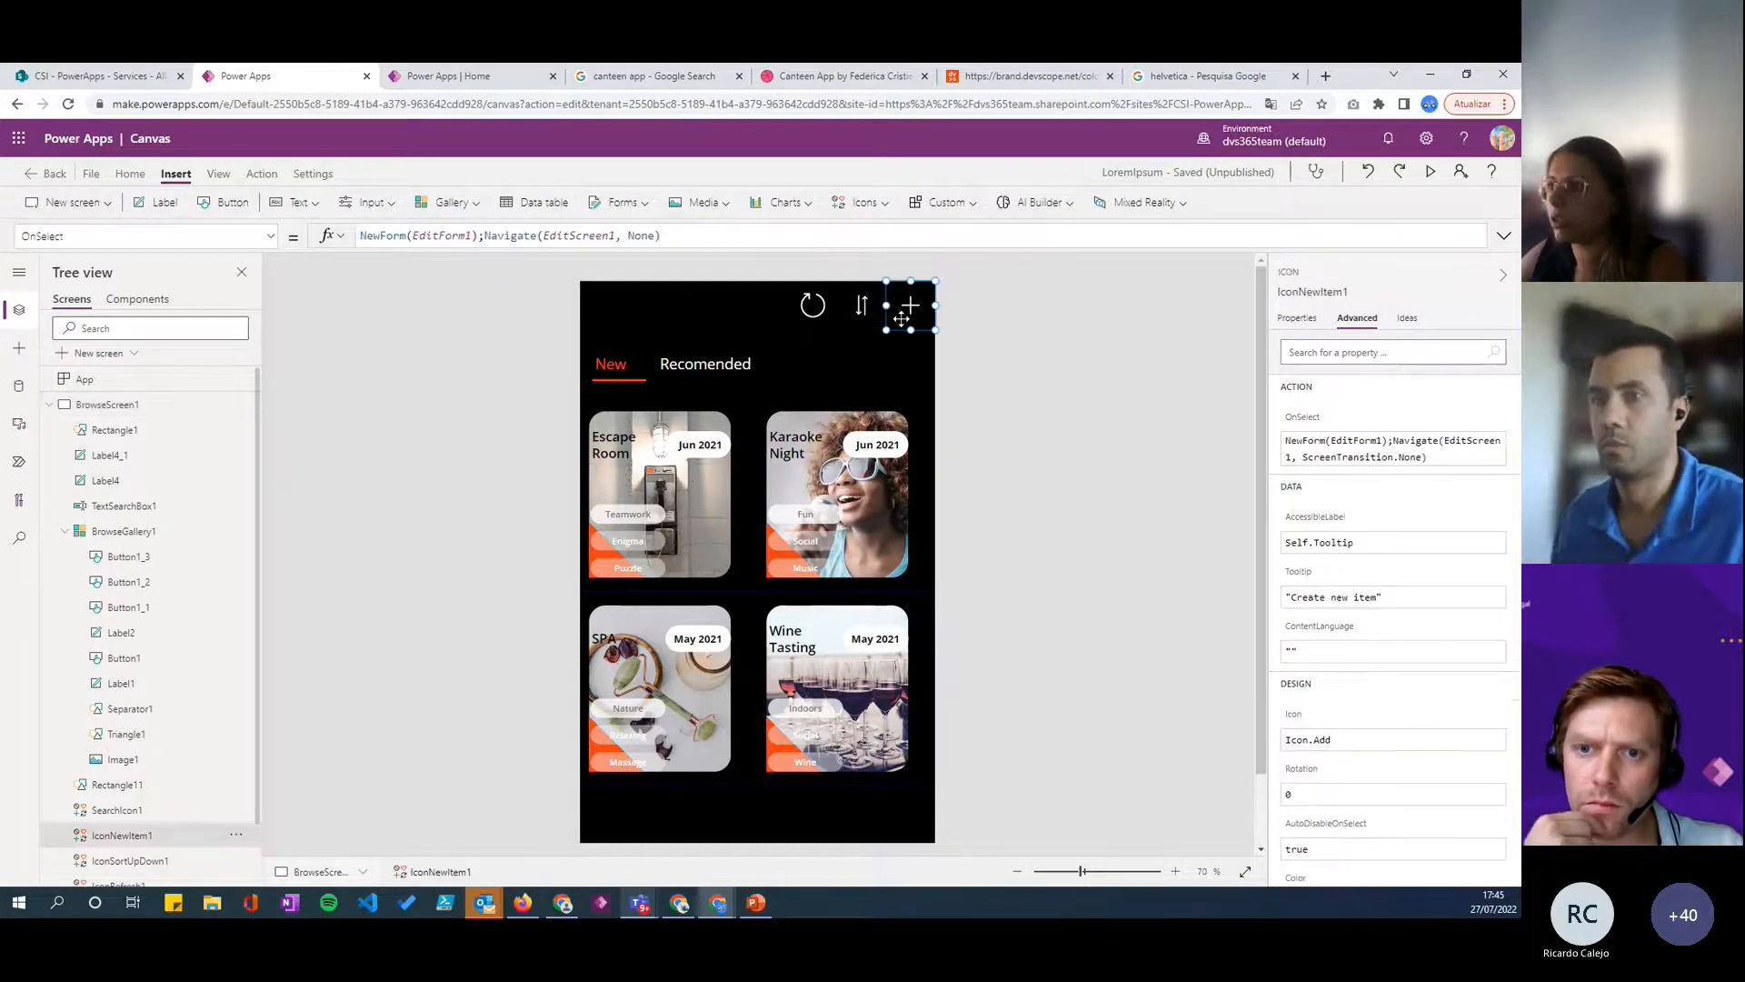
key("Delete")
left_click(693, 312)
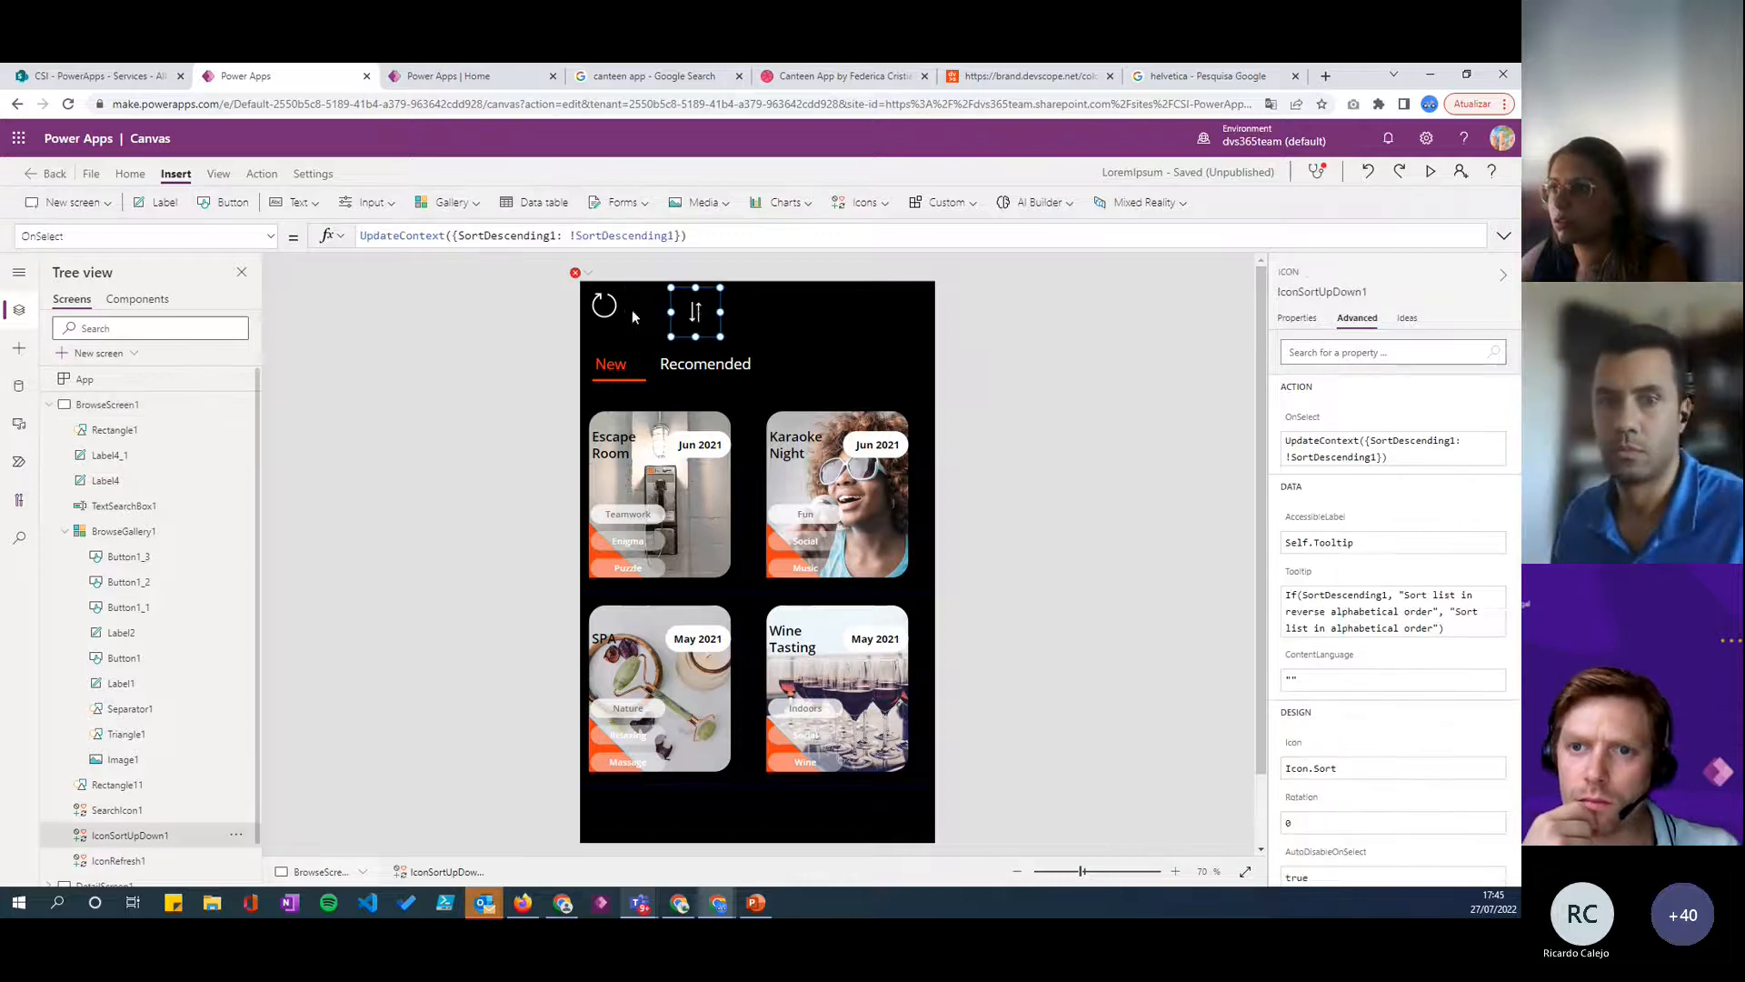
key("Delete")
left_click(602, 305)
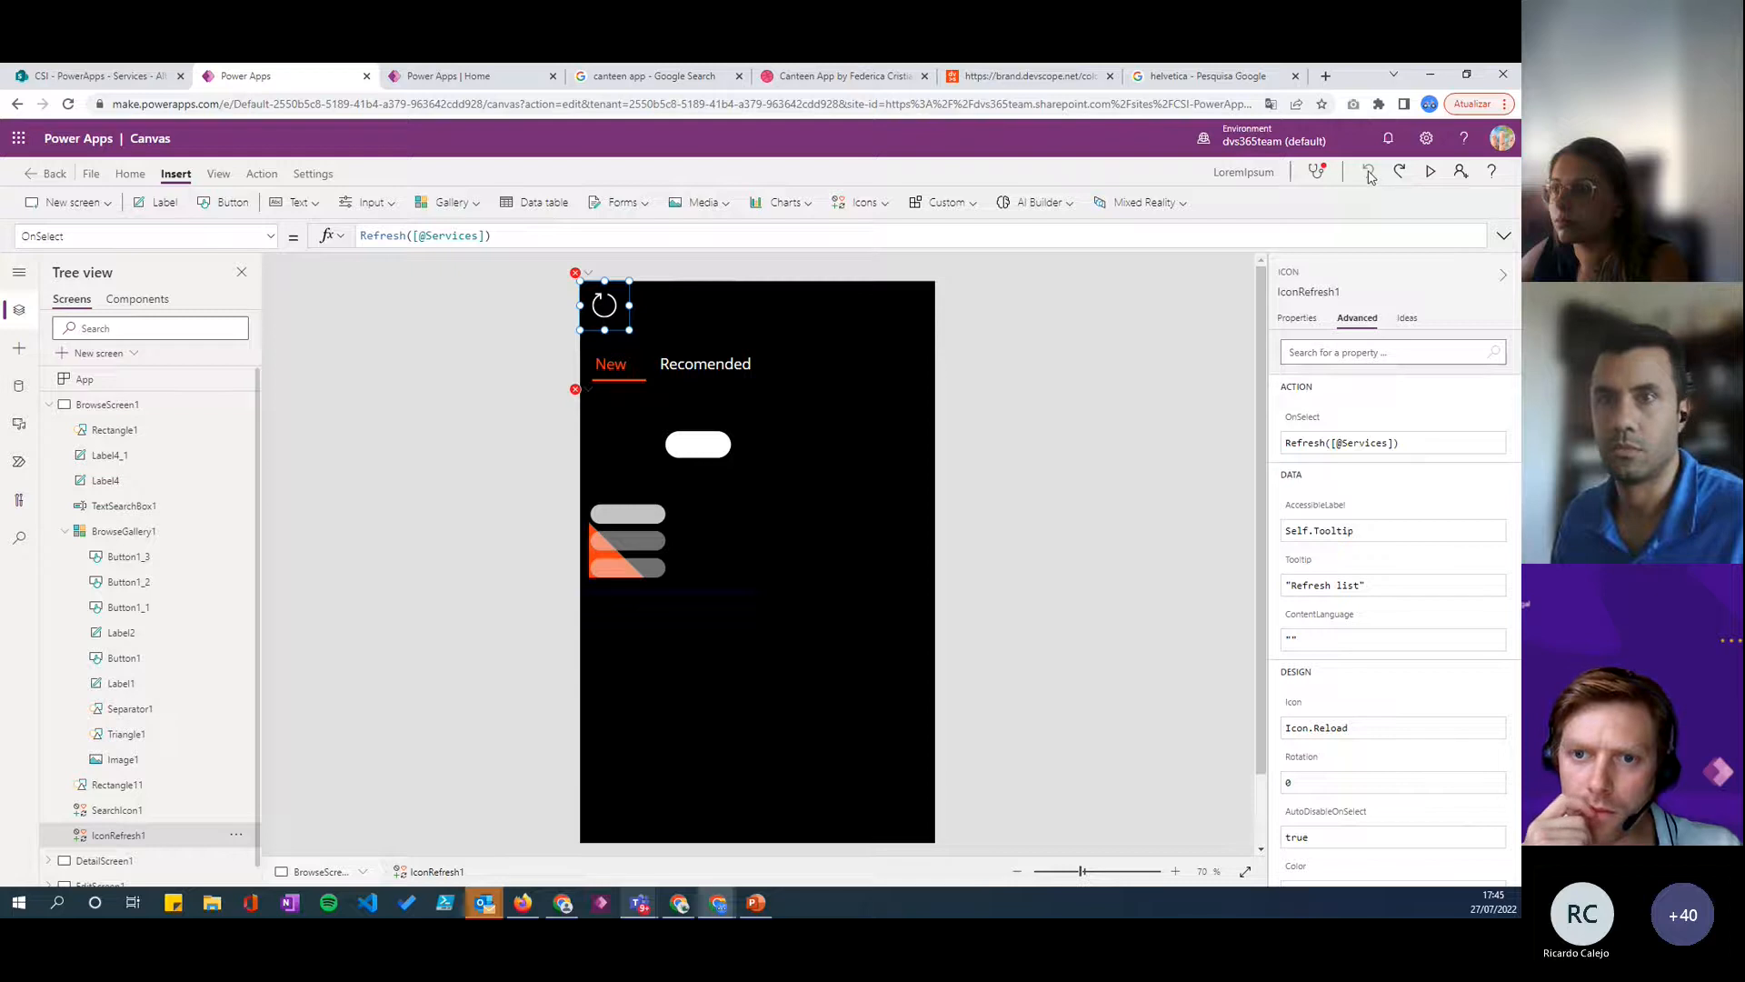
left_click(870, 392)
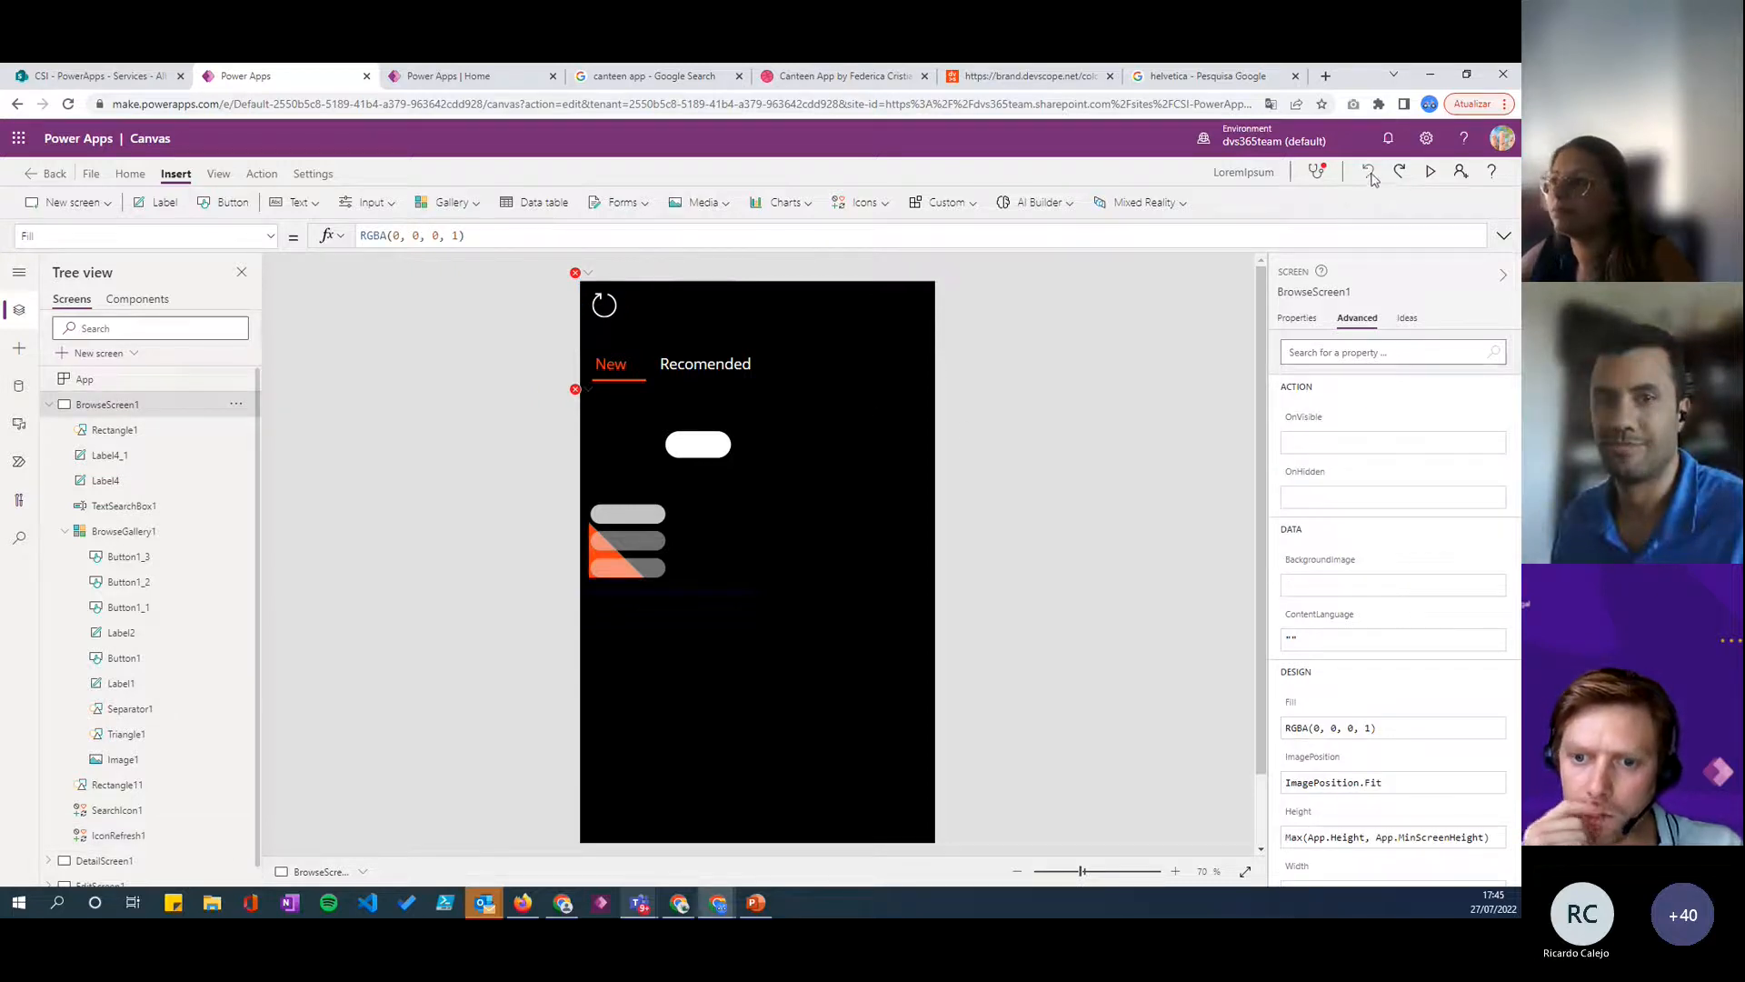
left_click(591, 410)
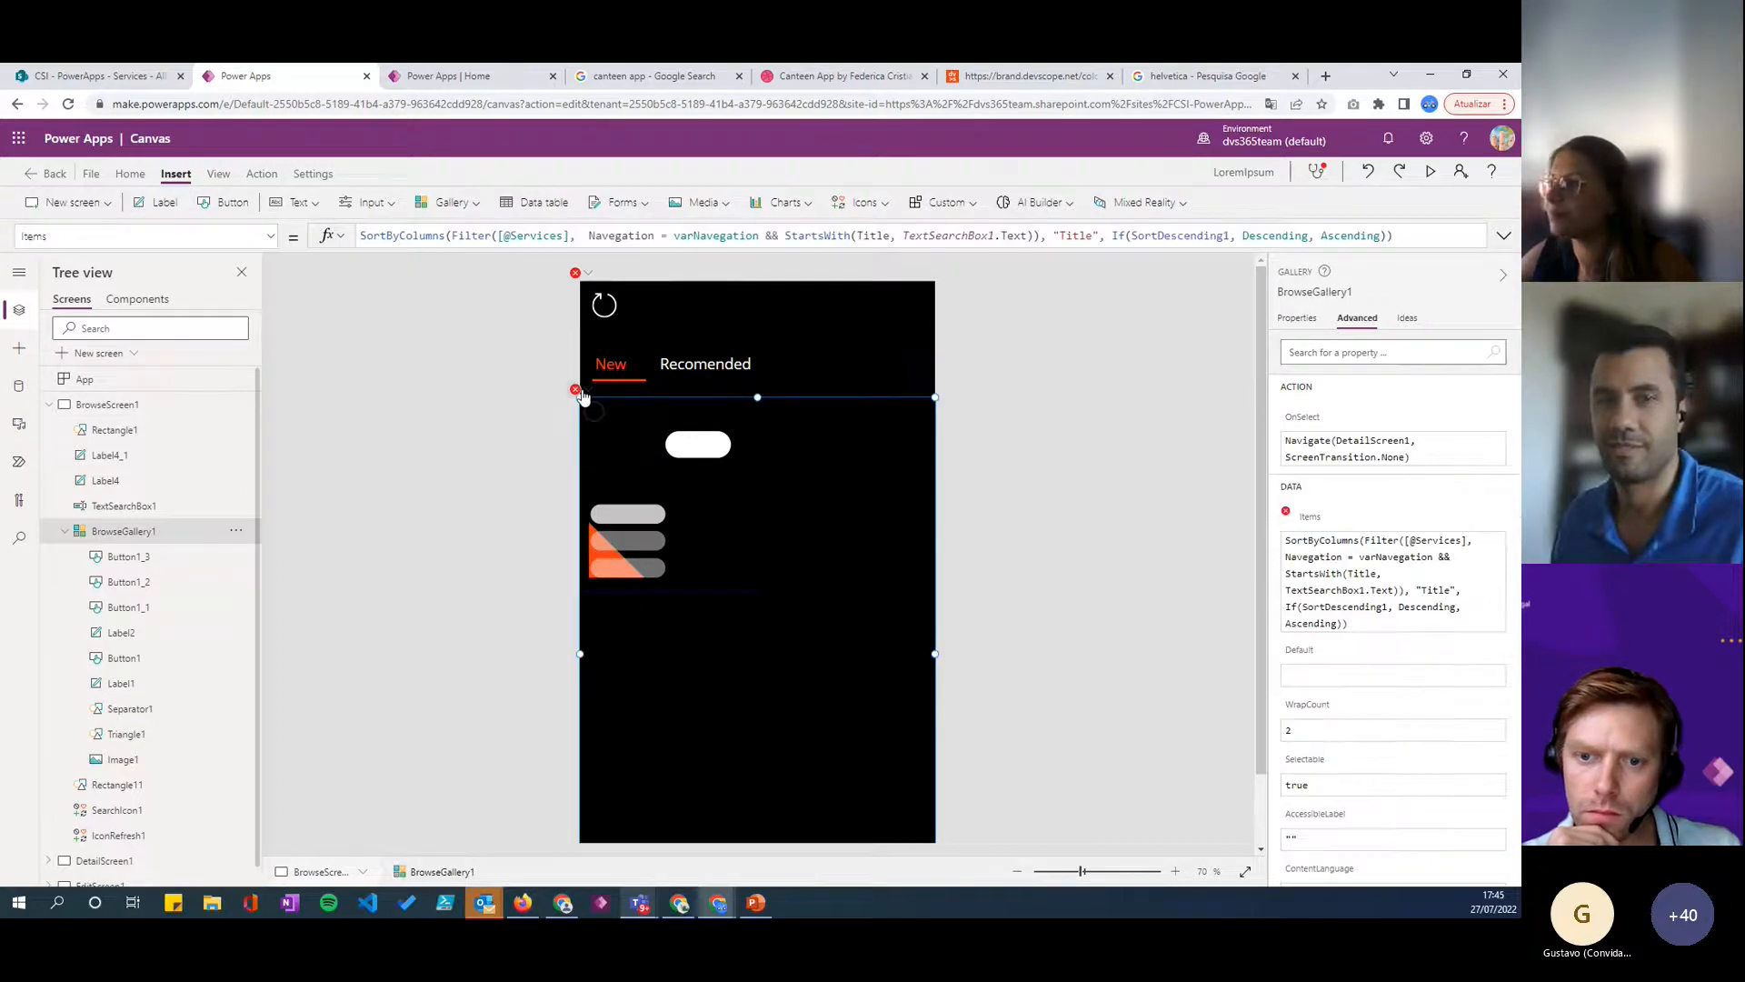
left_click(1173, 236)
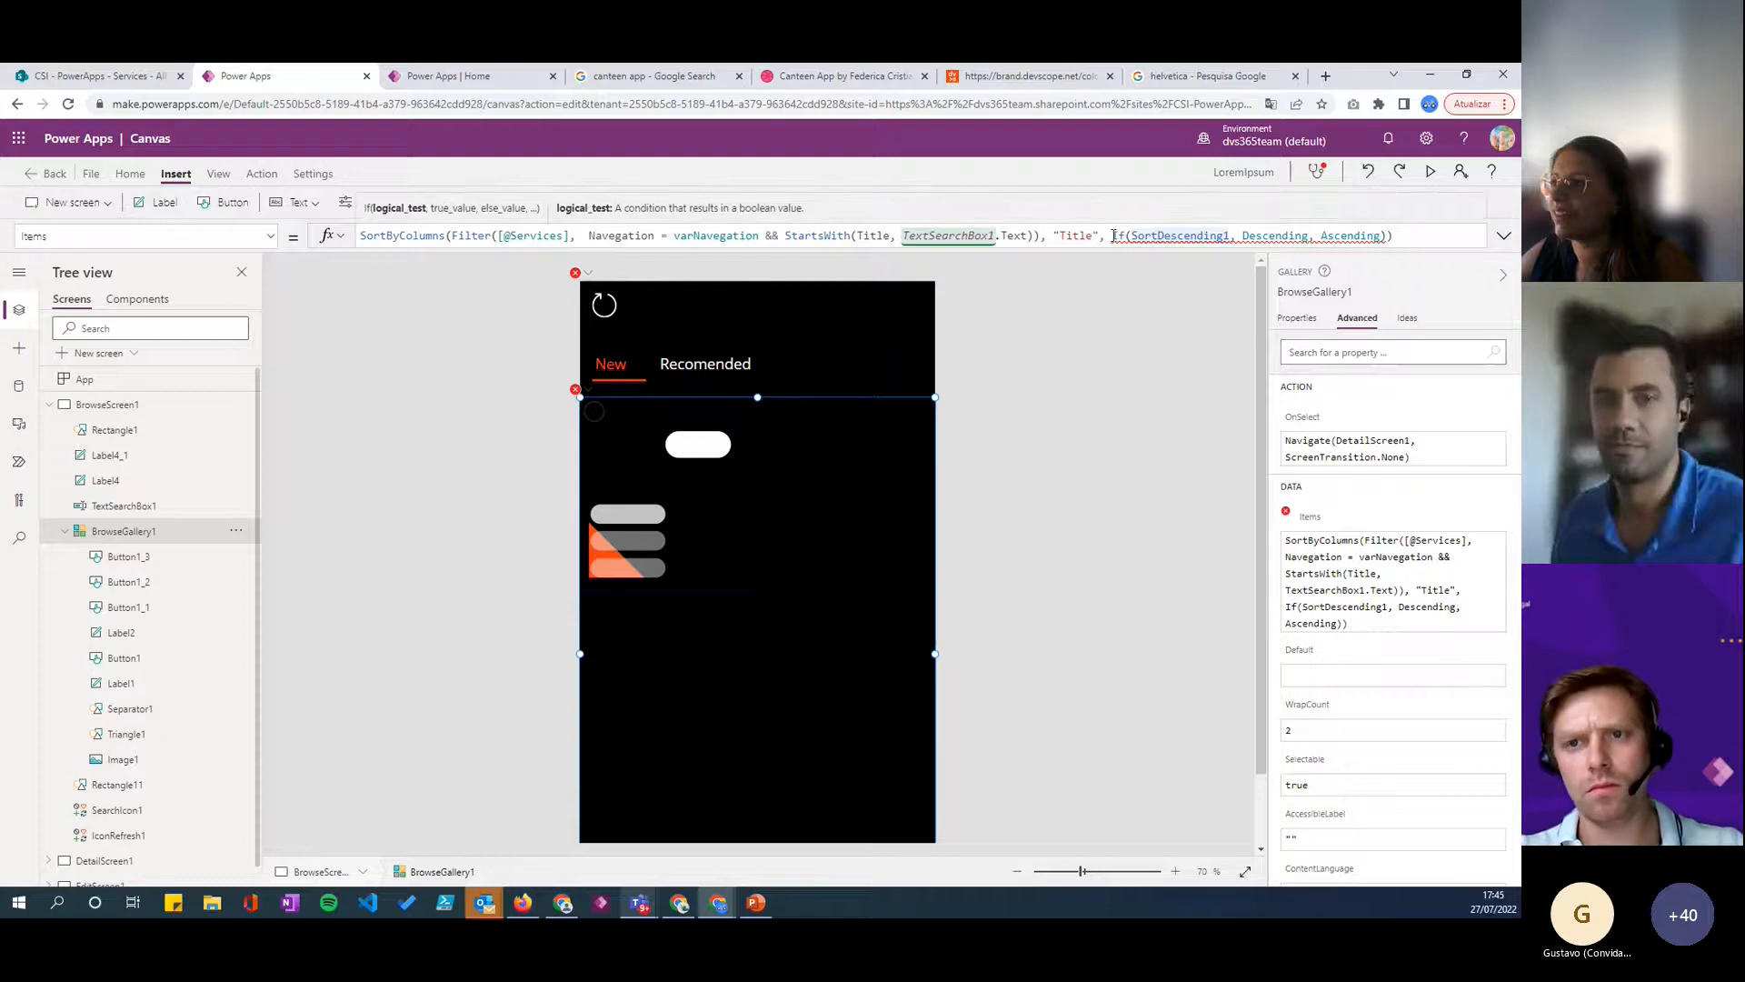
left_click(1369, 173)
left_click(1405, 237)
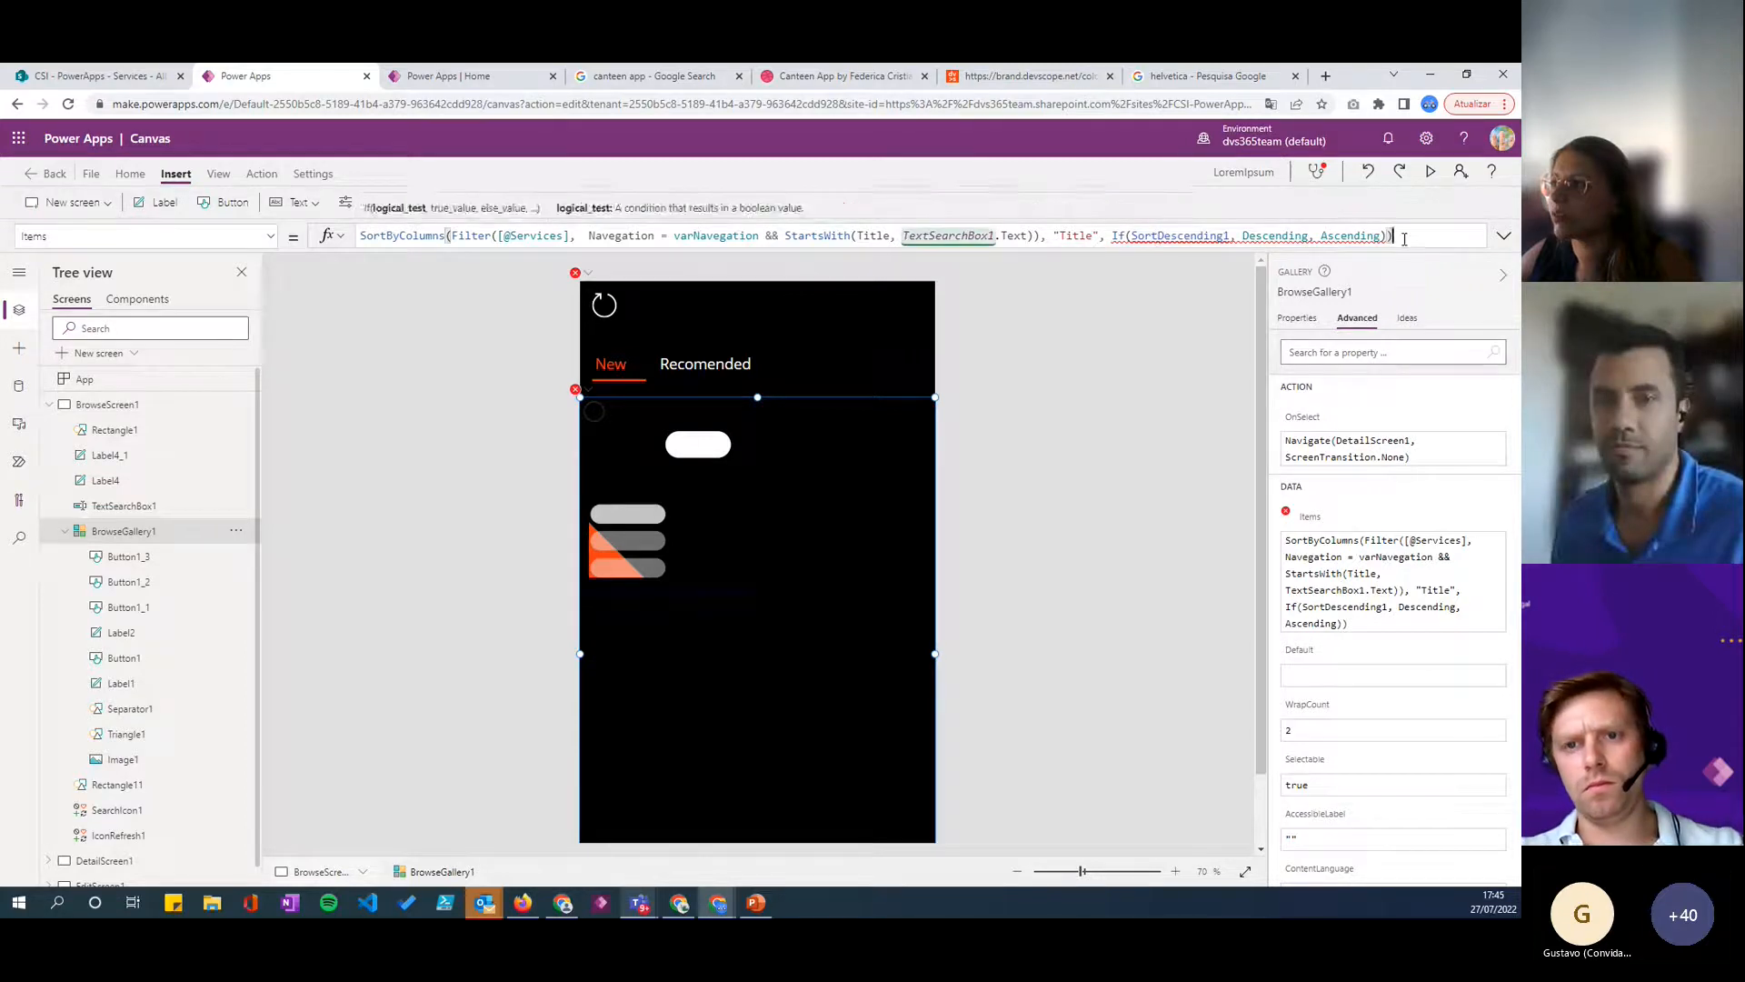
left_click_drag(1112, 236, 1387, 236)
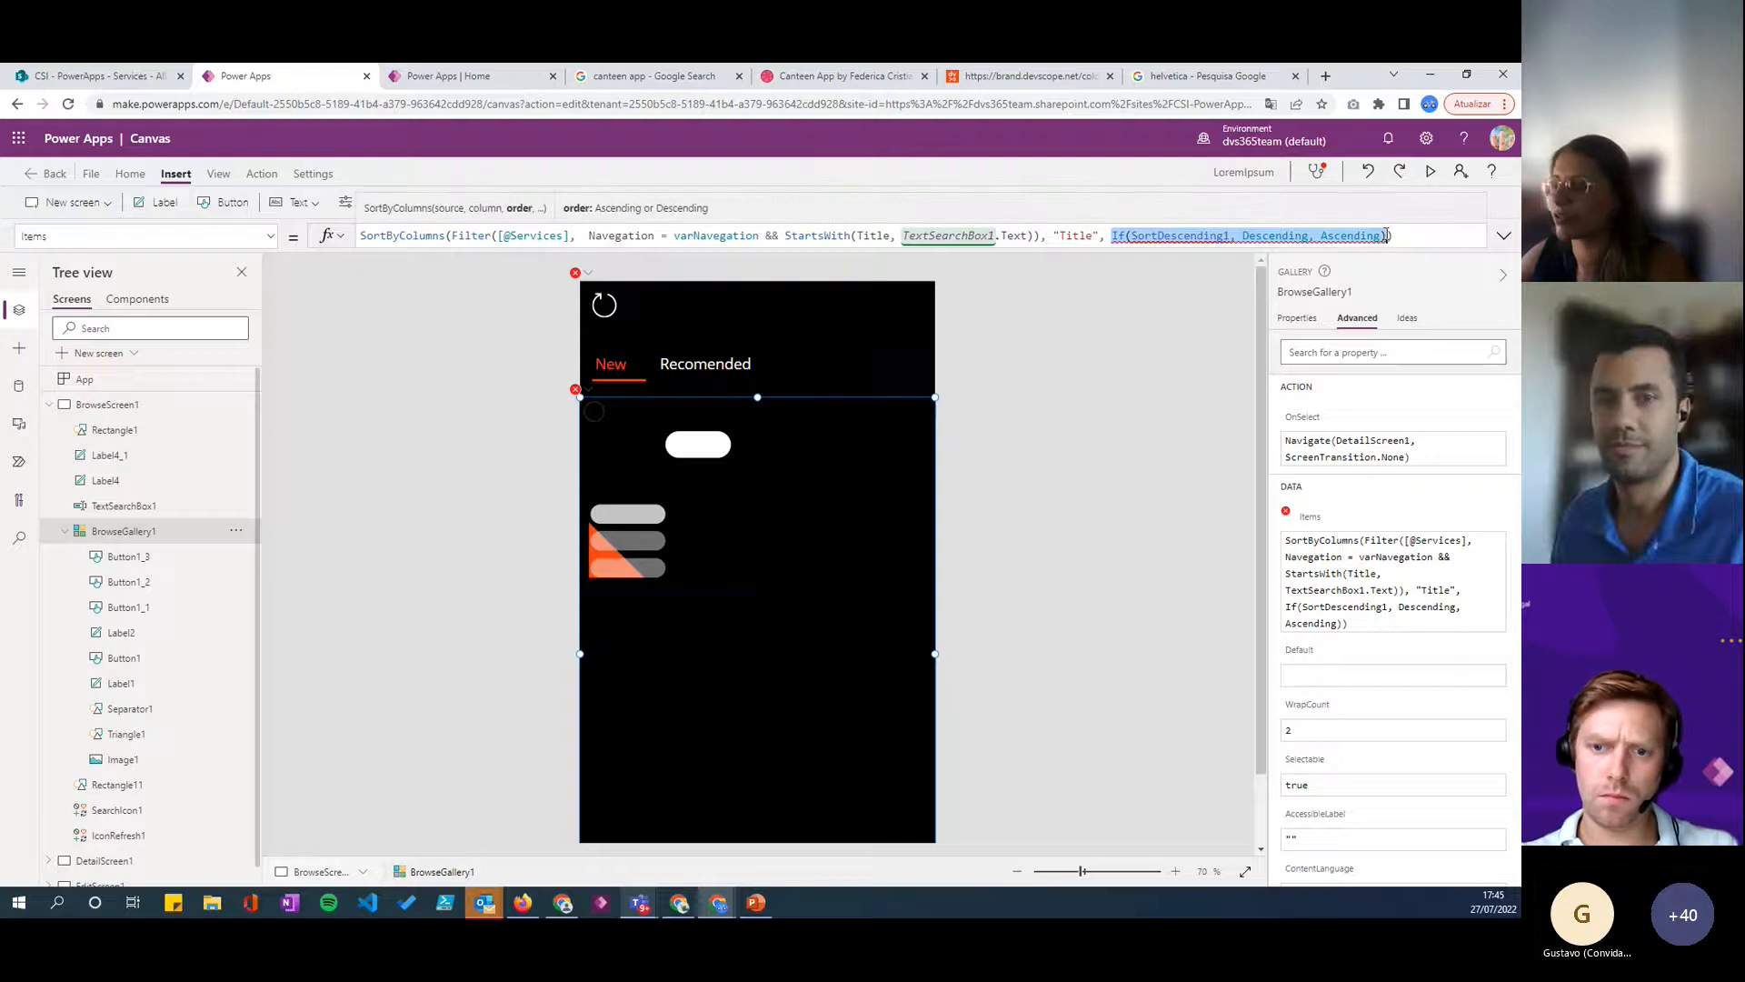
key("BackSpace")
left_click_drag(455, 236, 328, 237)
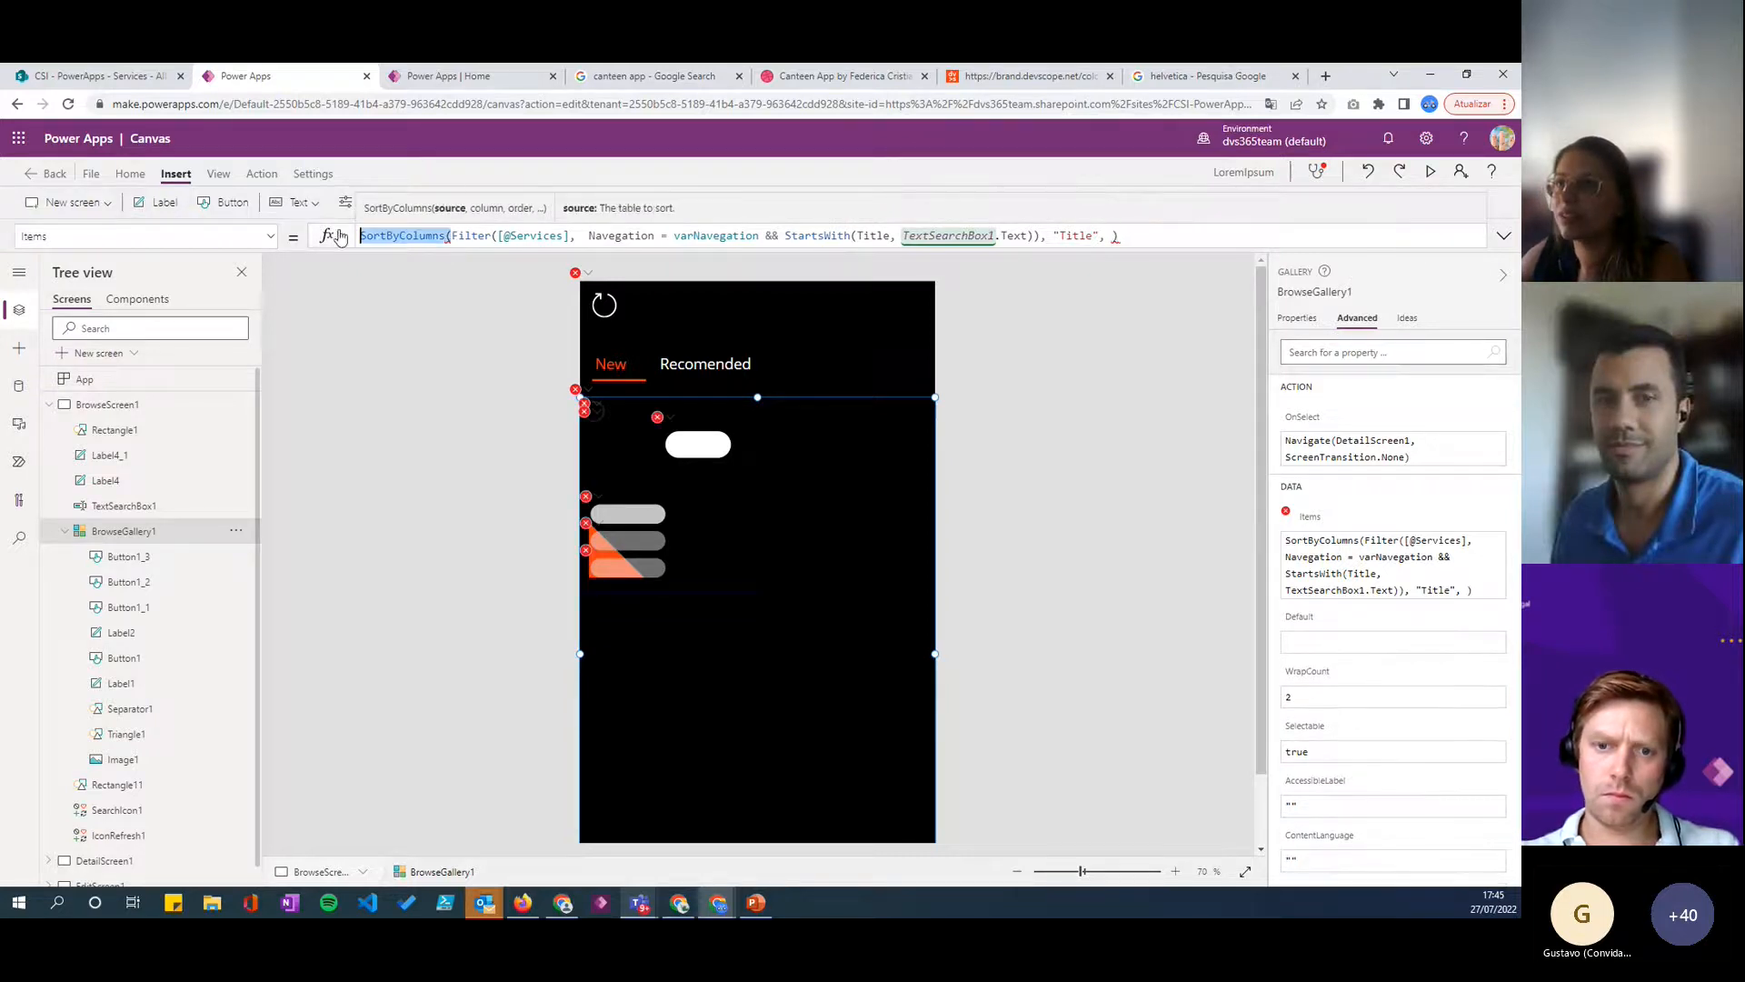
key("BackSpace")
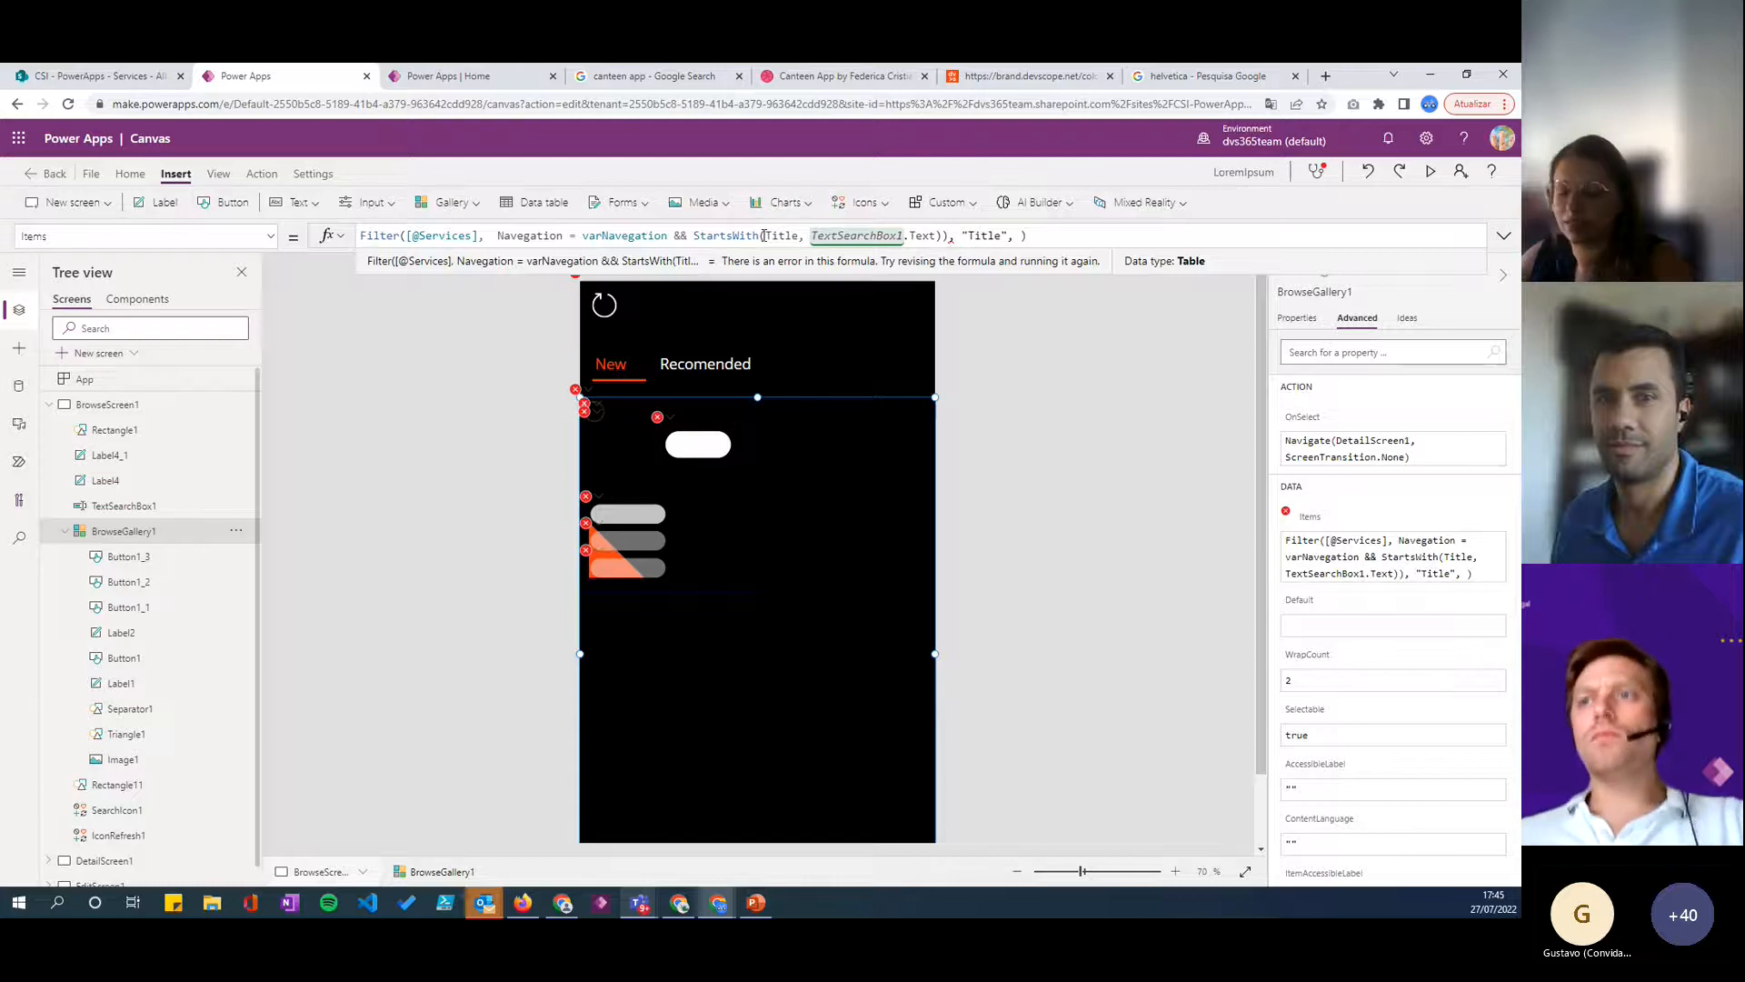
key("ctrl+z")
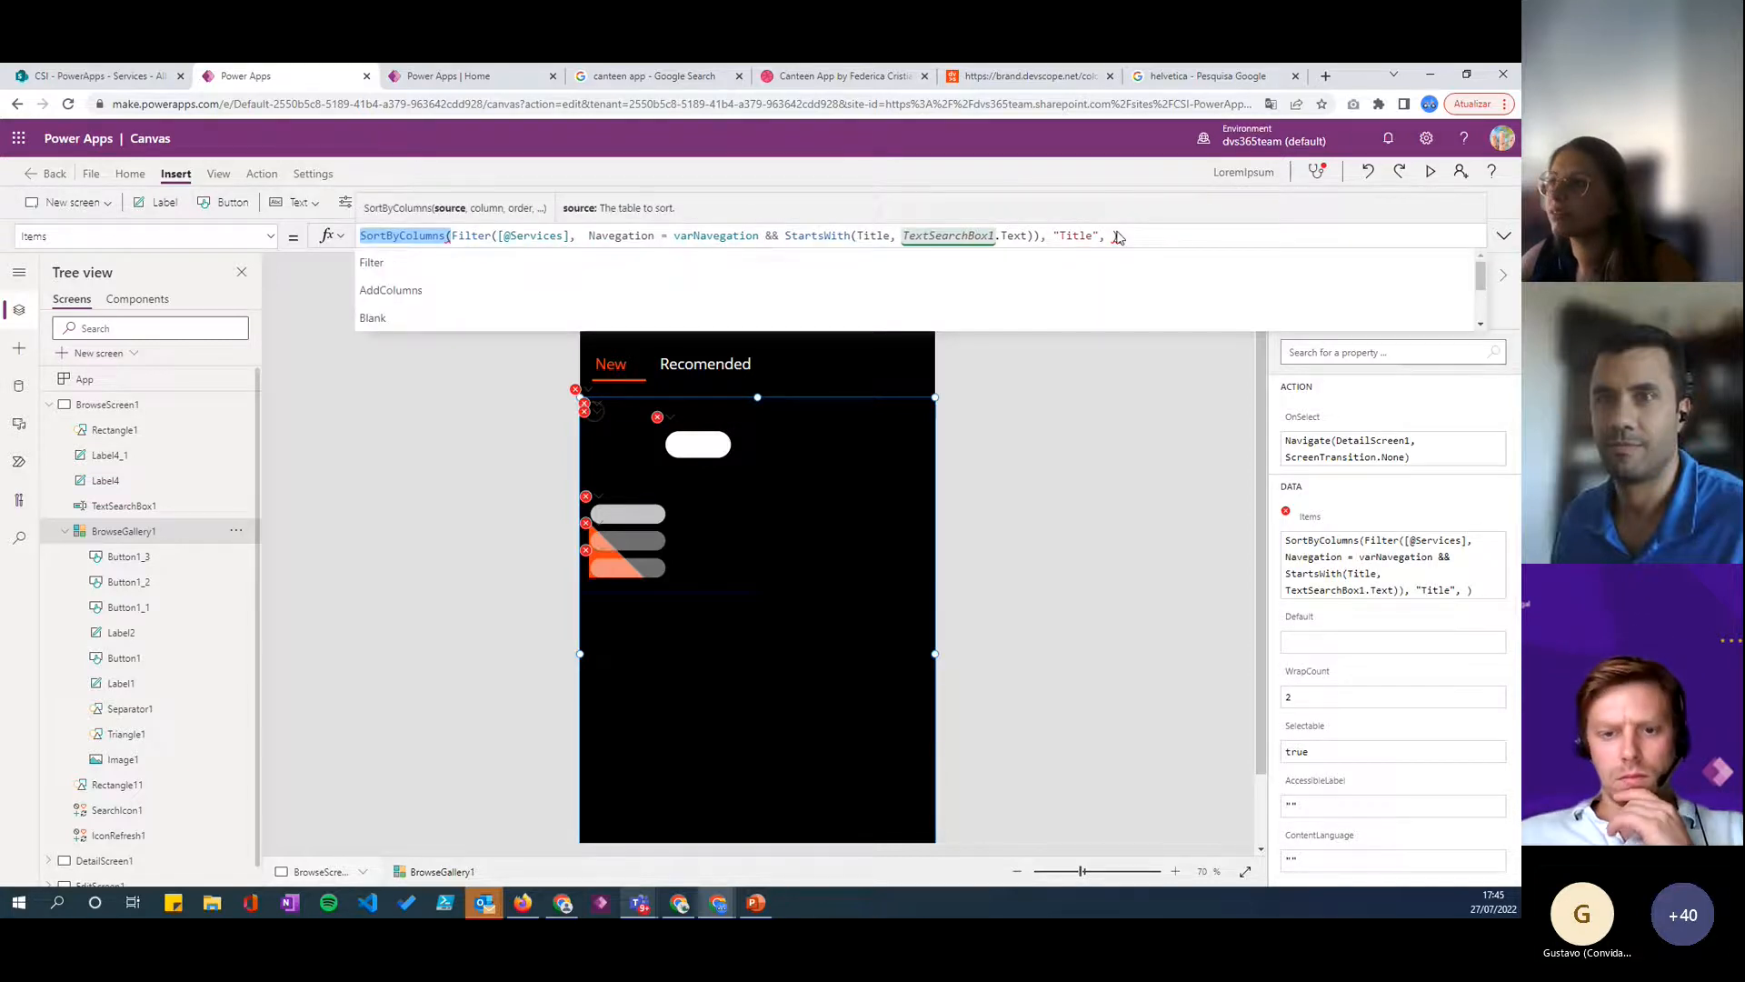
key("ctrl+z")
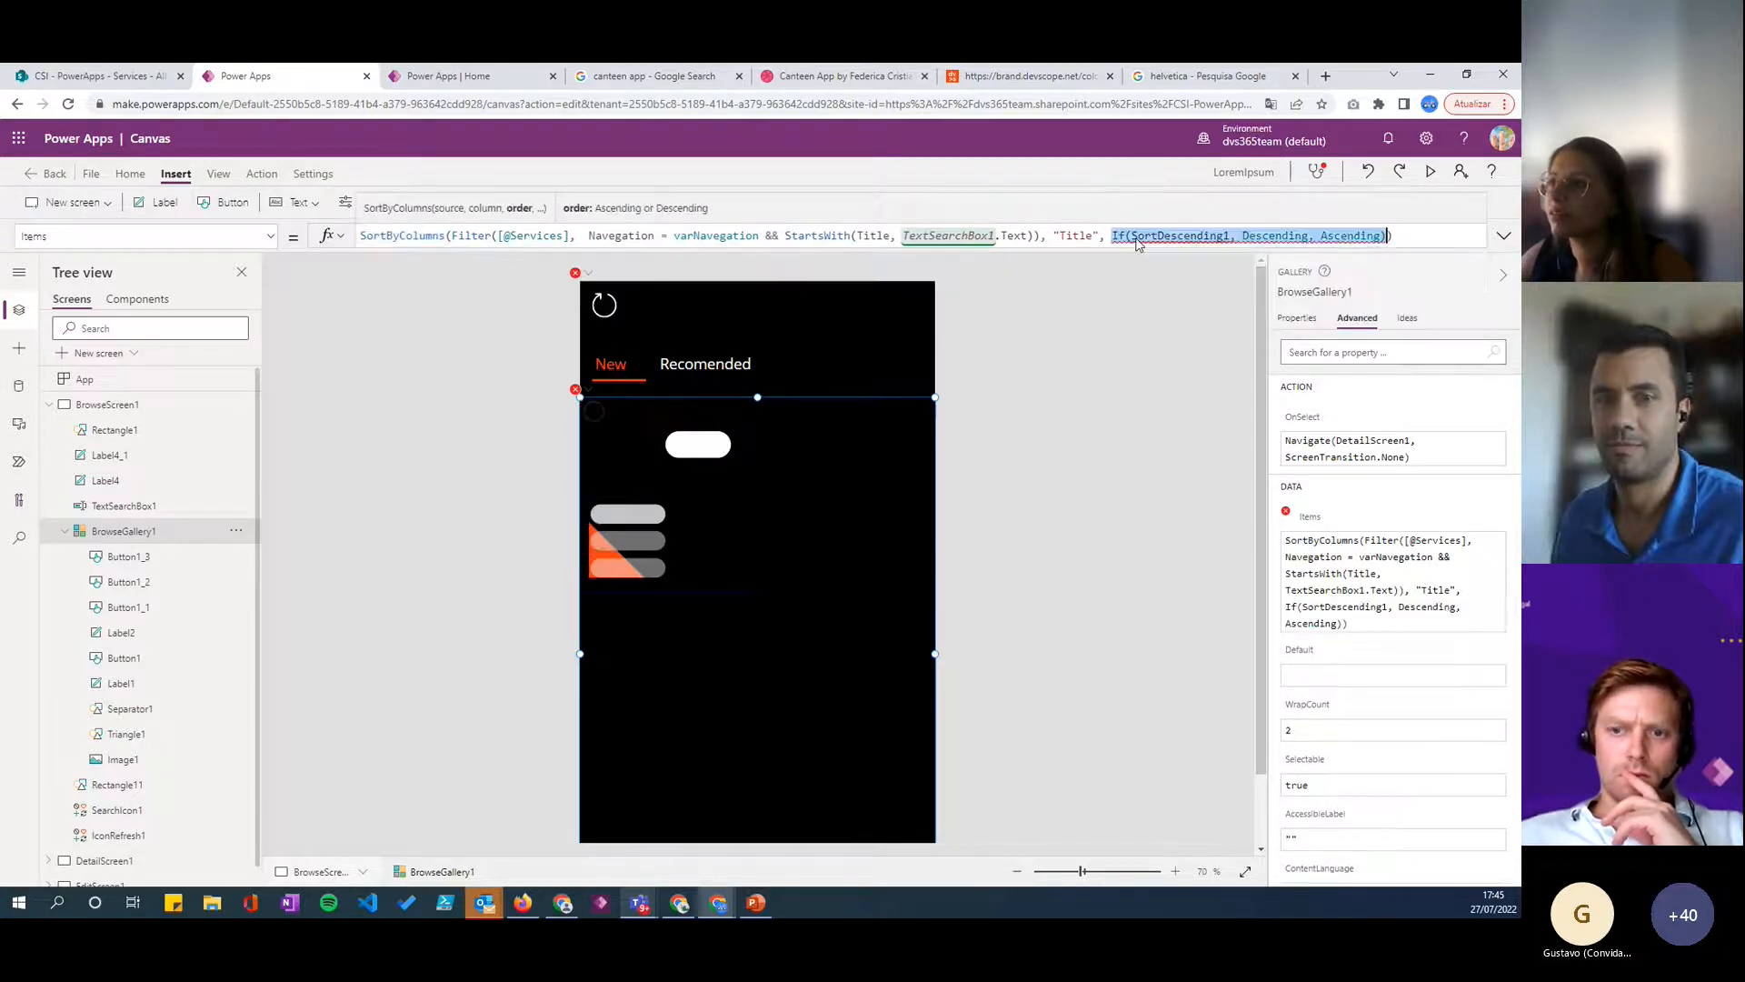
left_click(1370, 182)
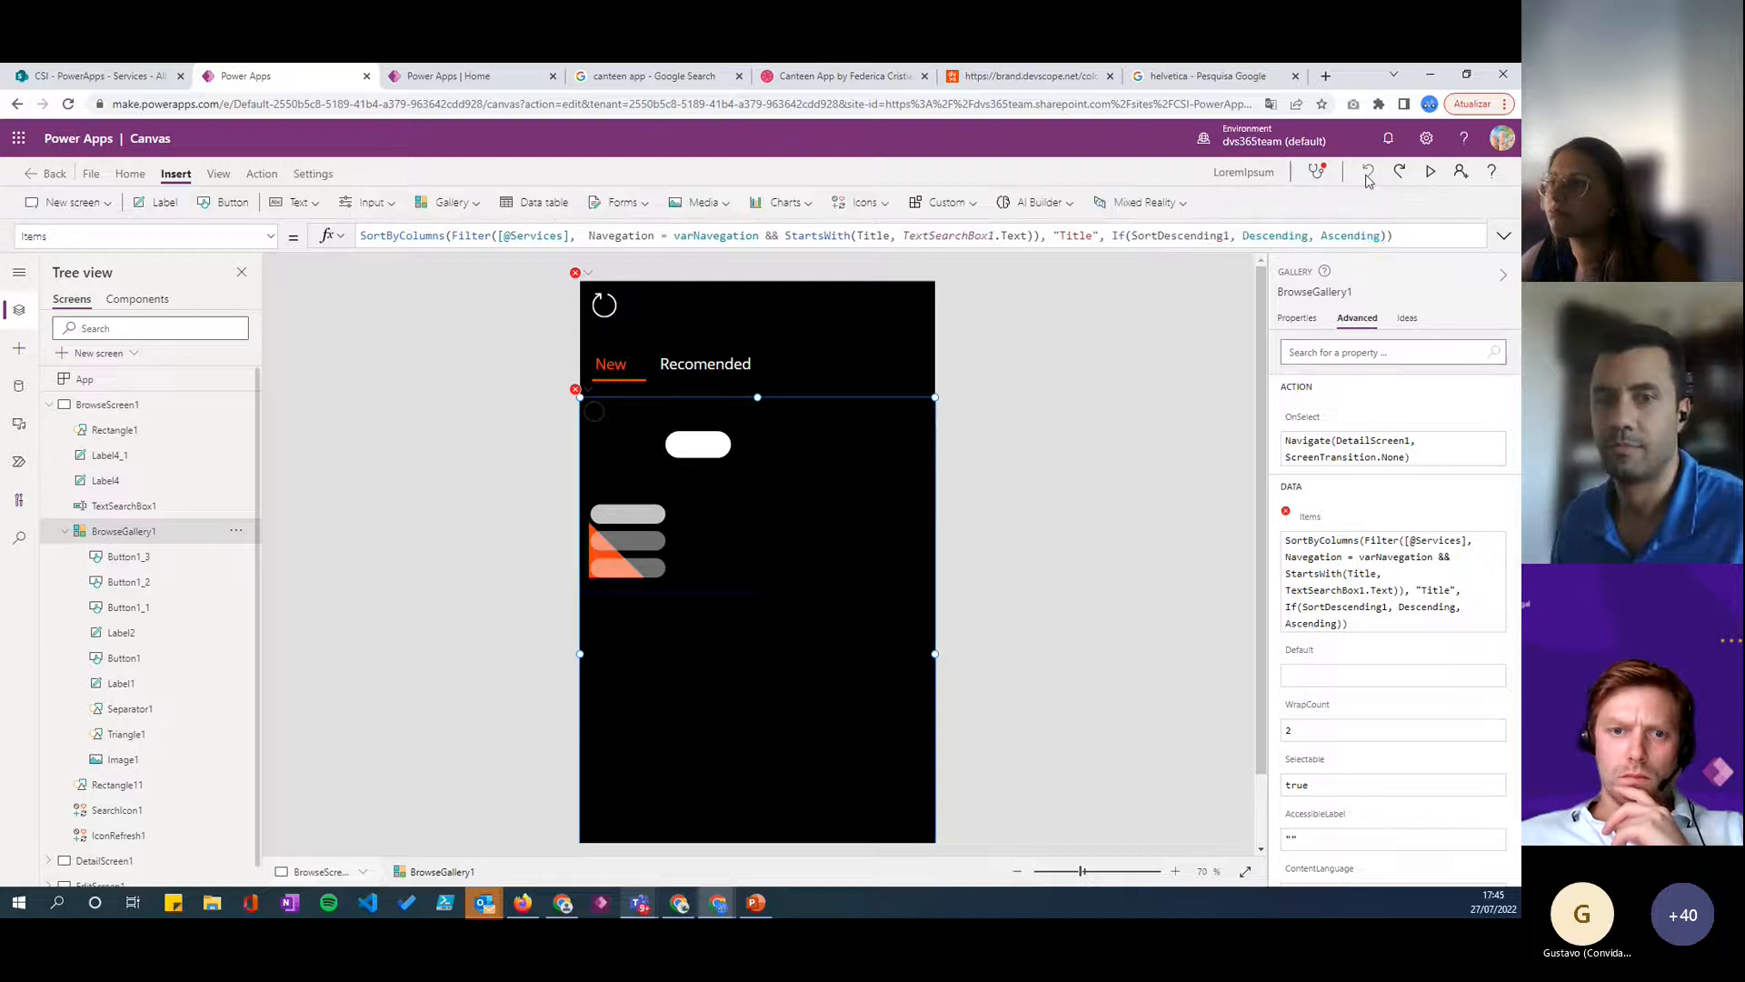
left_click(1426, 242)
- Move the refresh icon in the browse screen's header to X 100
left_click(583, 392)
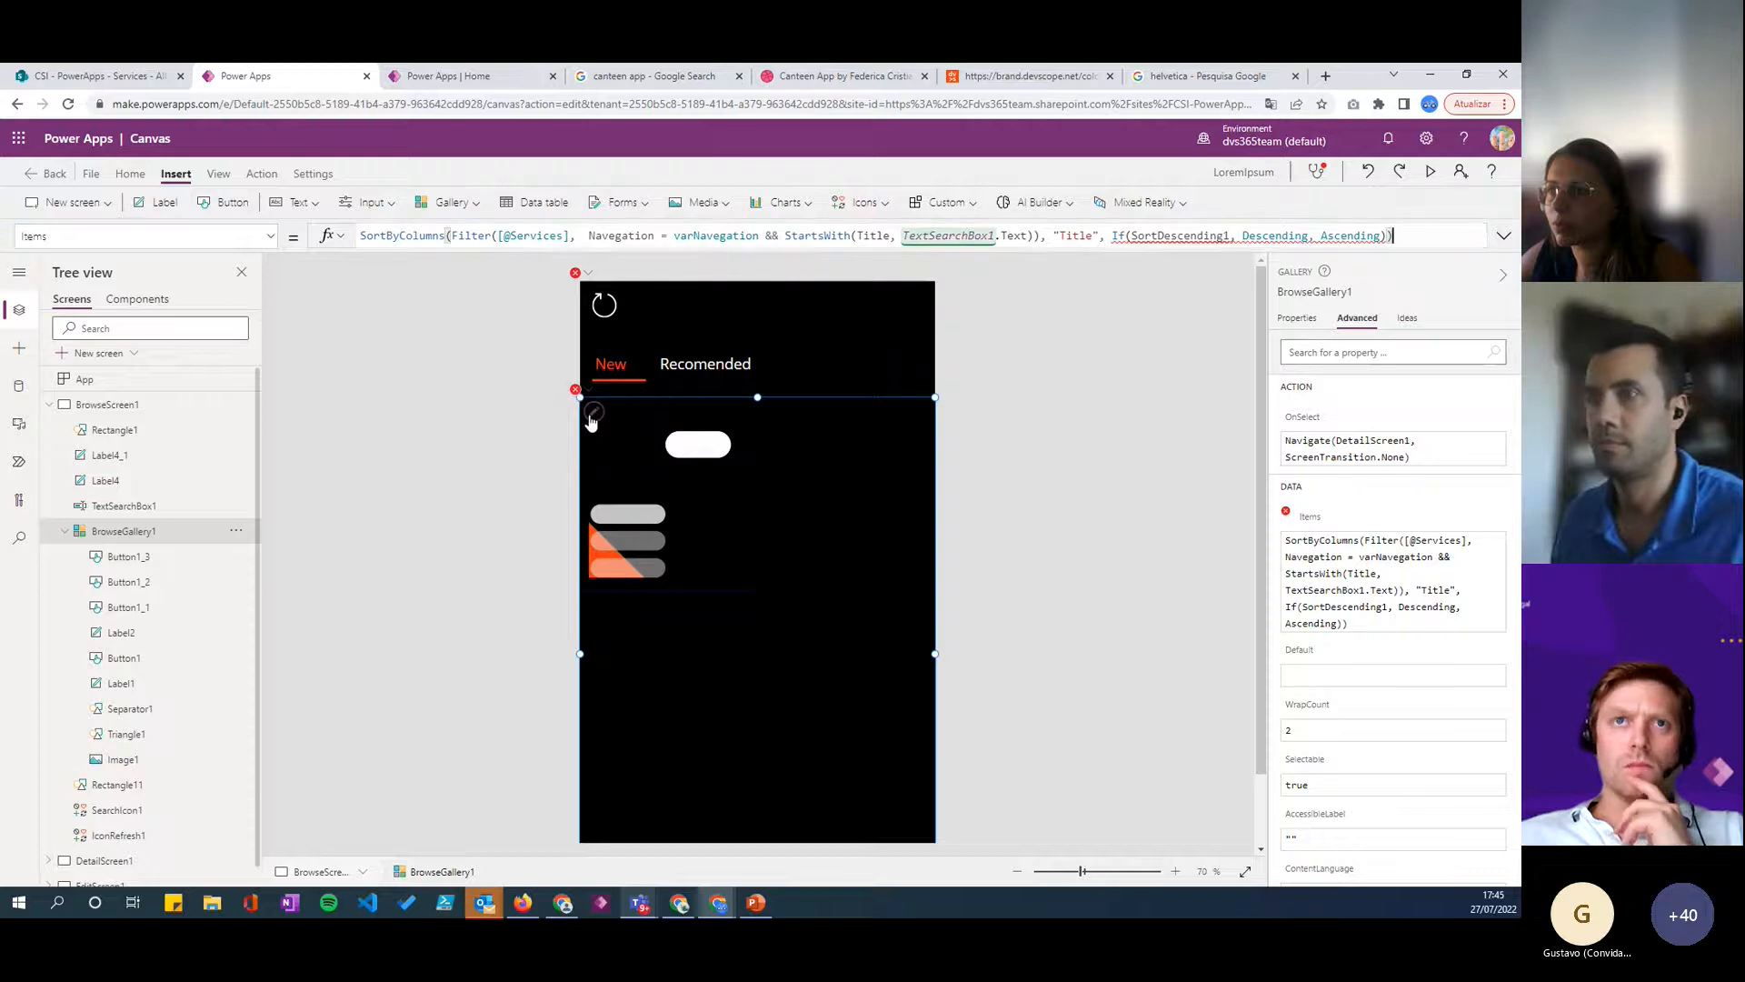
left_click(587, 292)
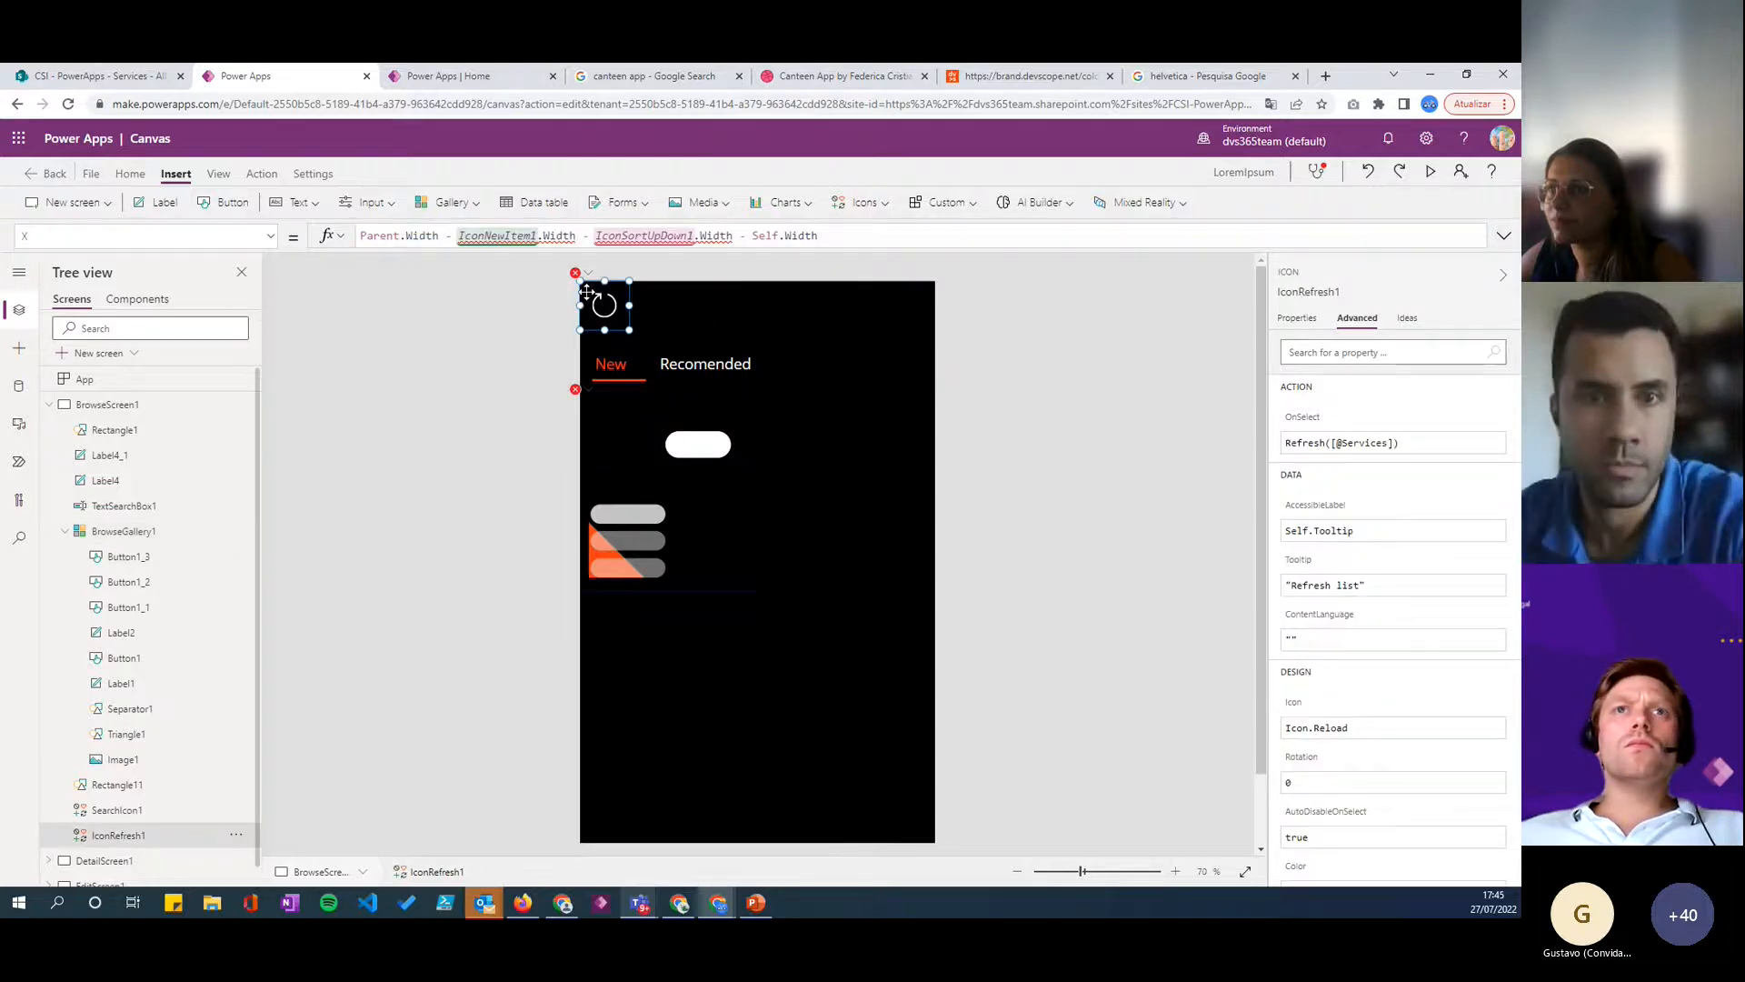
left_click_drag(587, 293, 642, 296)
left_click(577, 398)
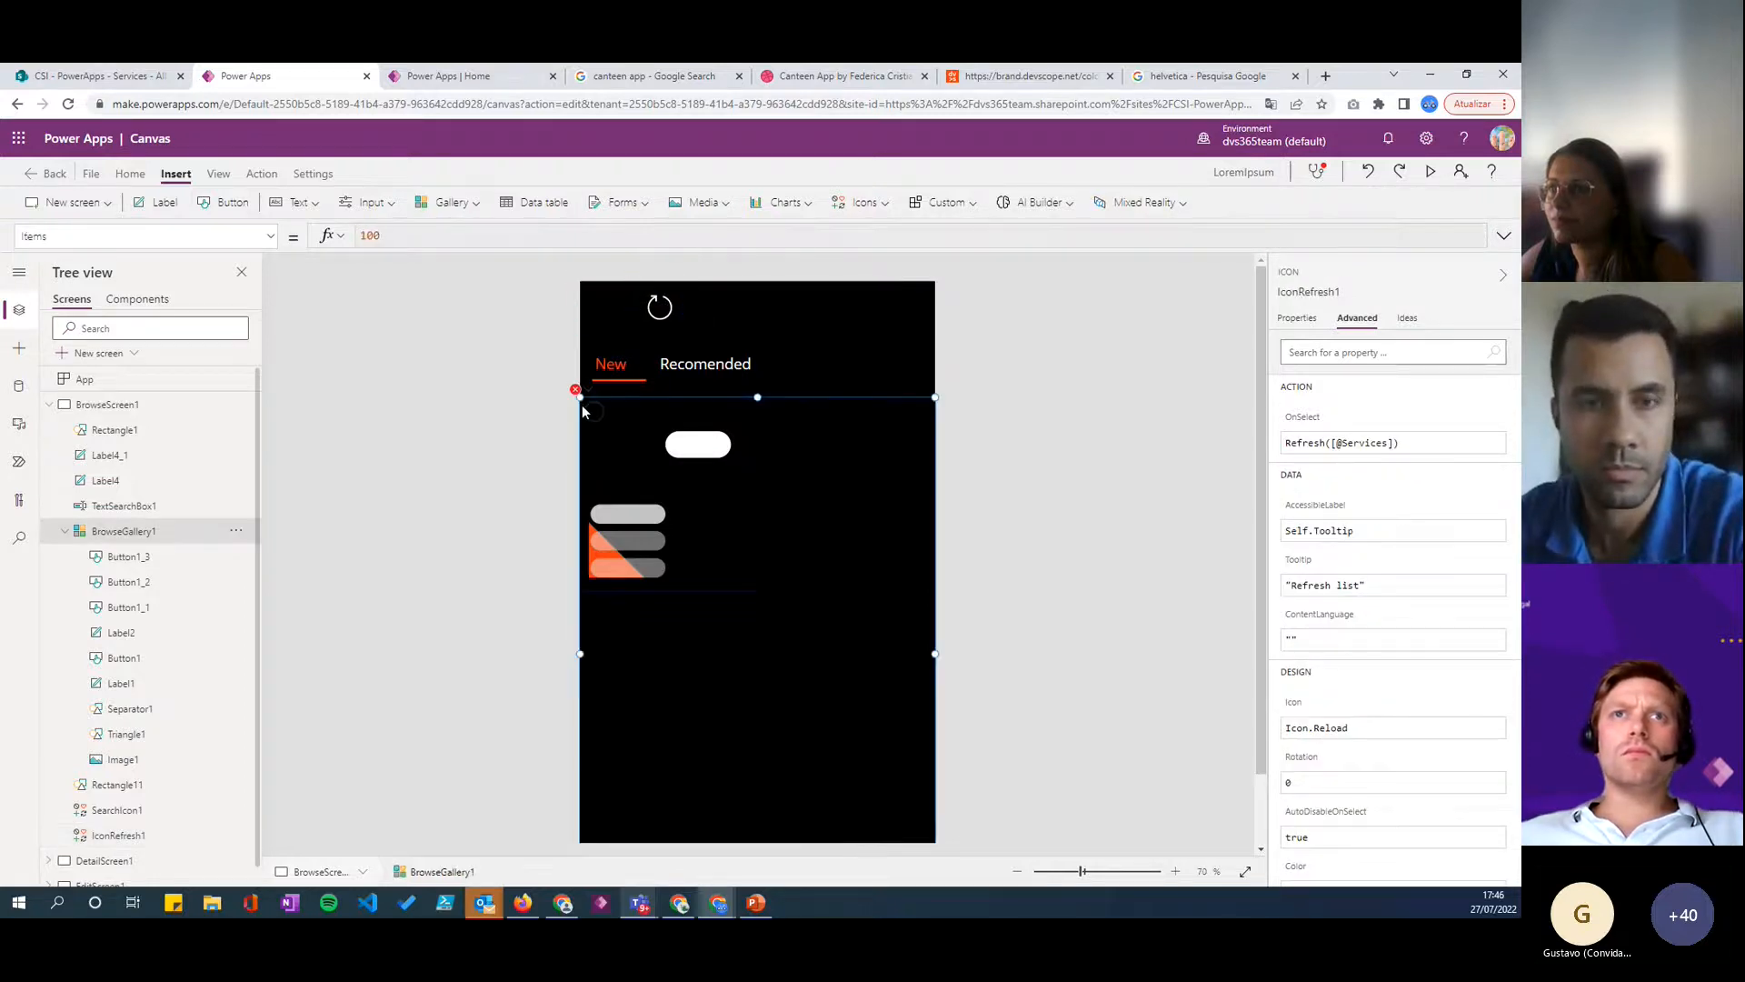
left_click(498, 238)
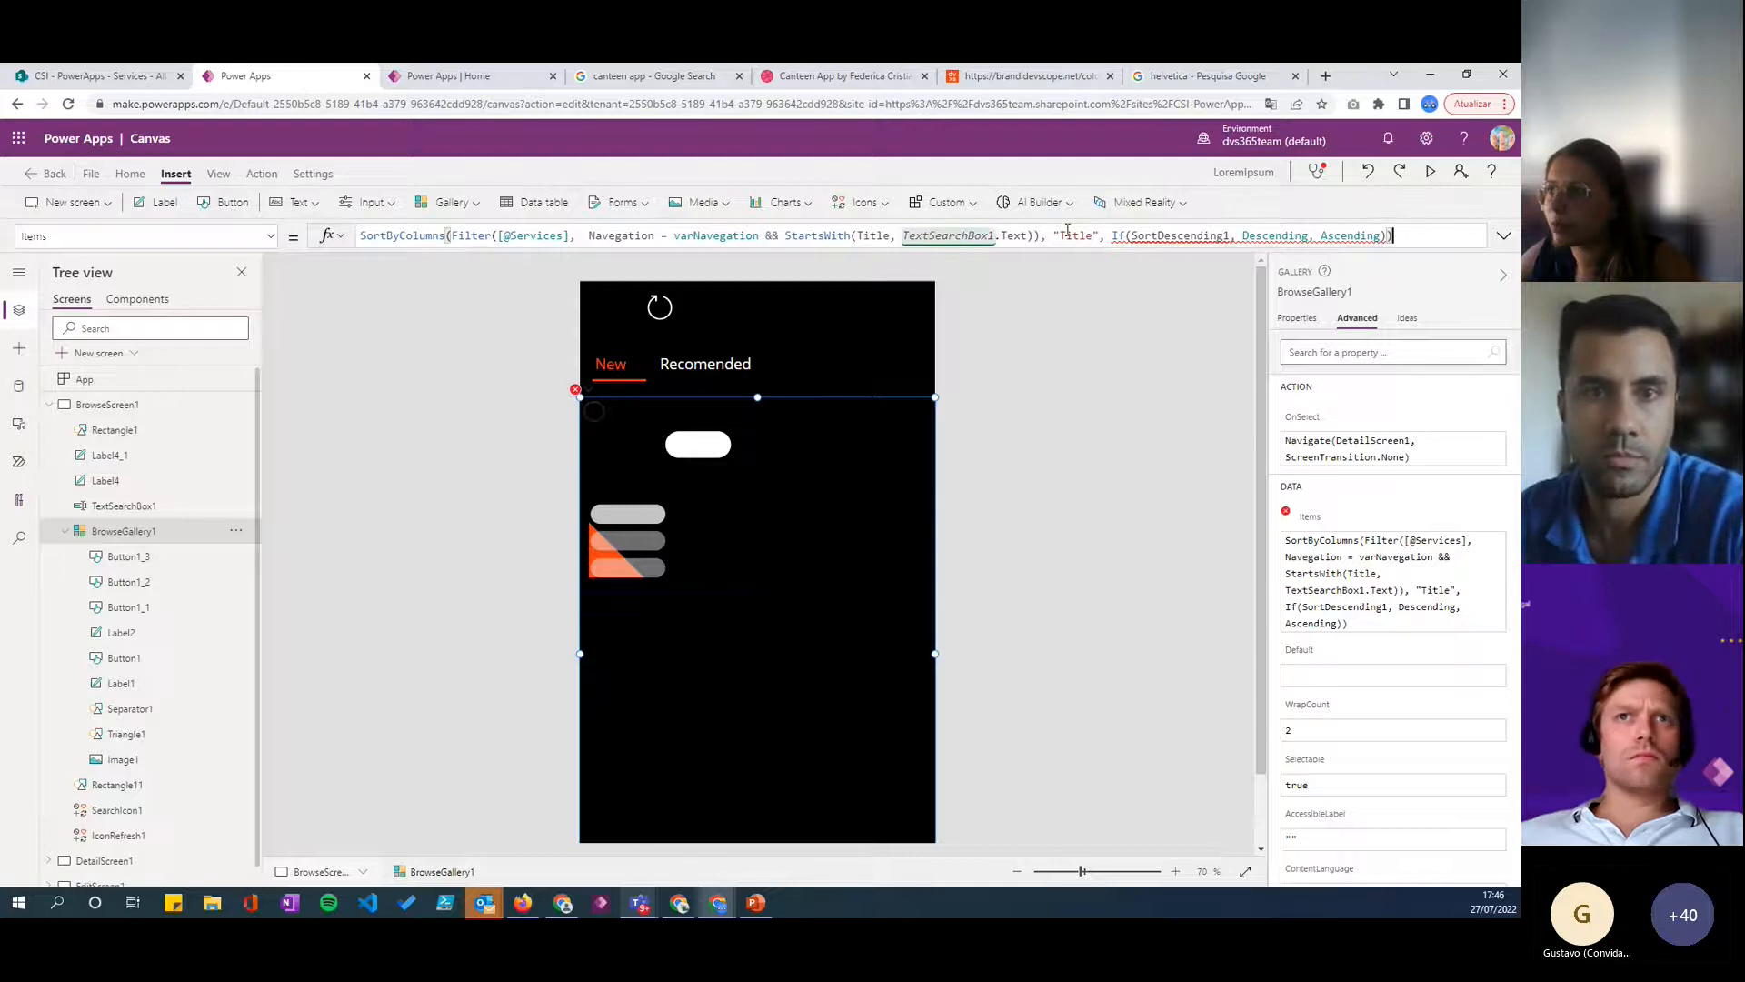
left_click_drag(763, 234, 1383, 235)
key("BackSpace")
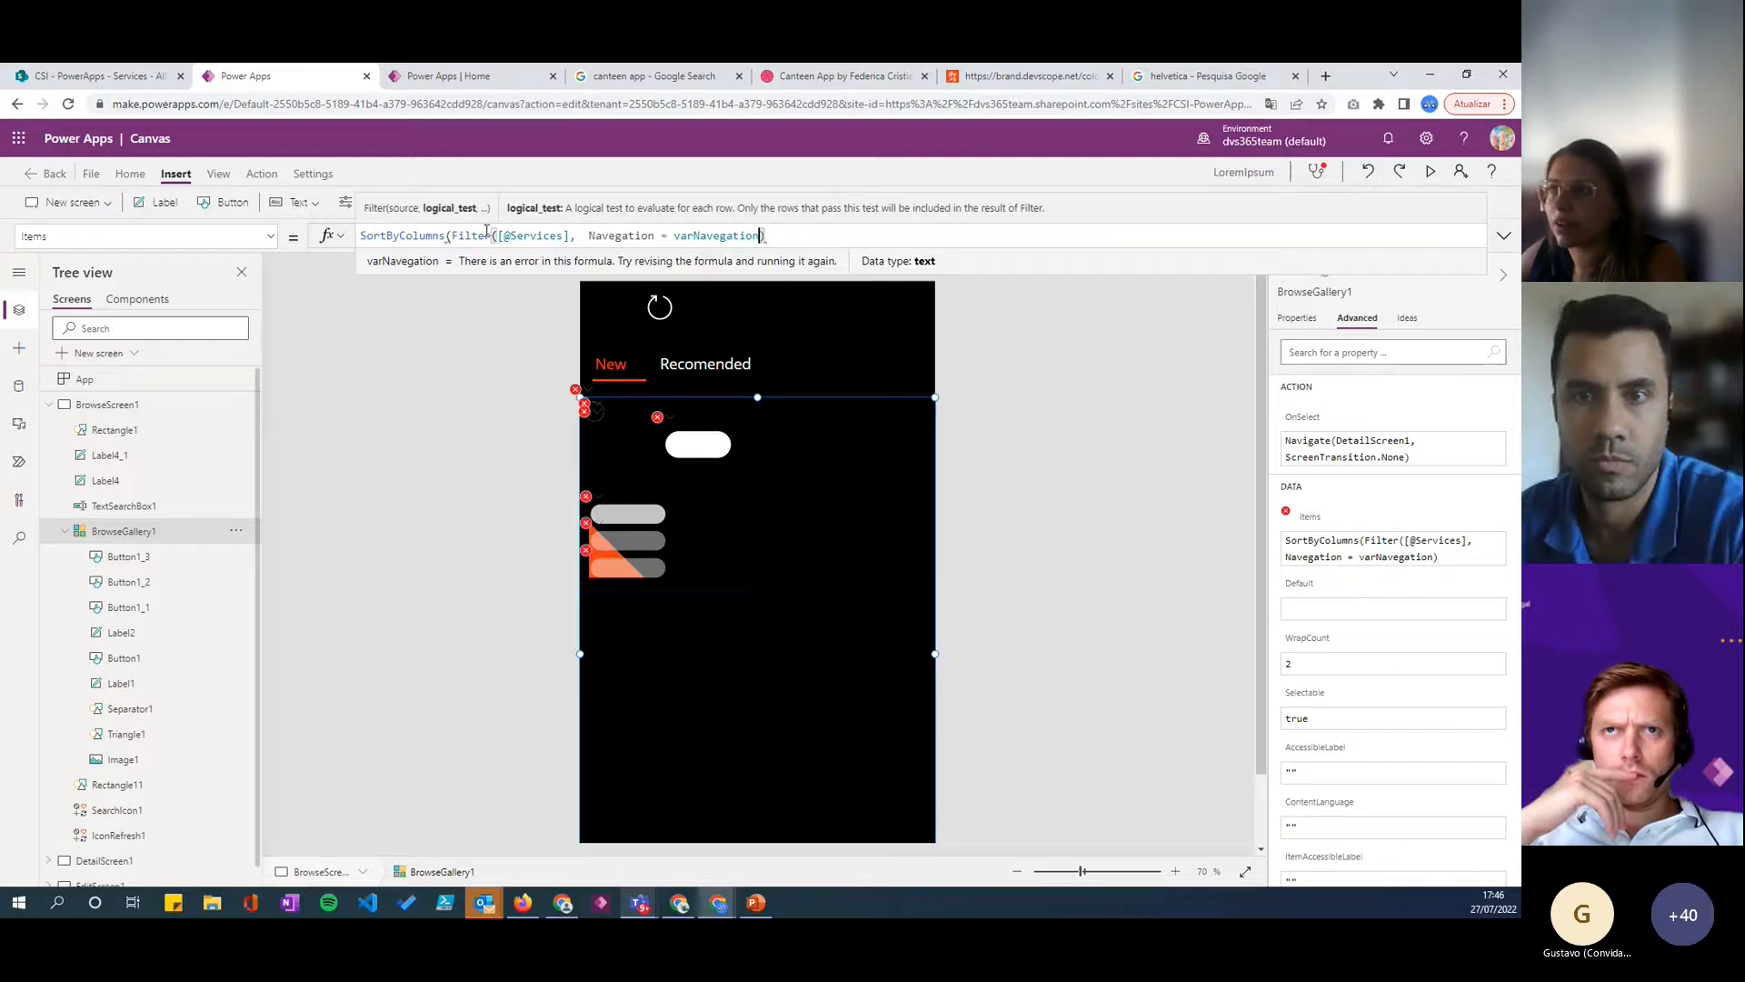
left_click_drag(453, 235, 360, 235)
key("BackSpace")
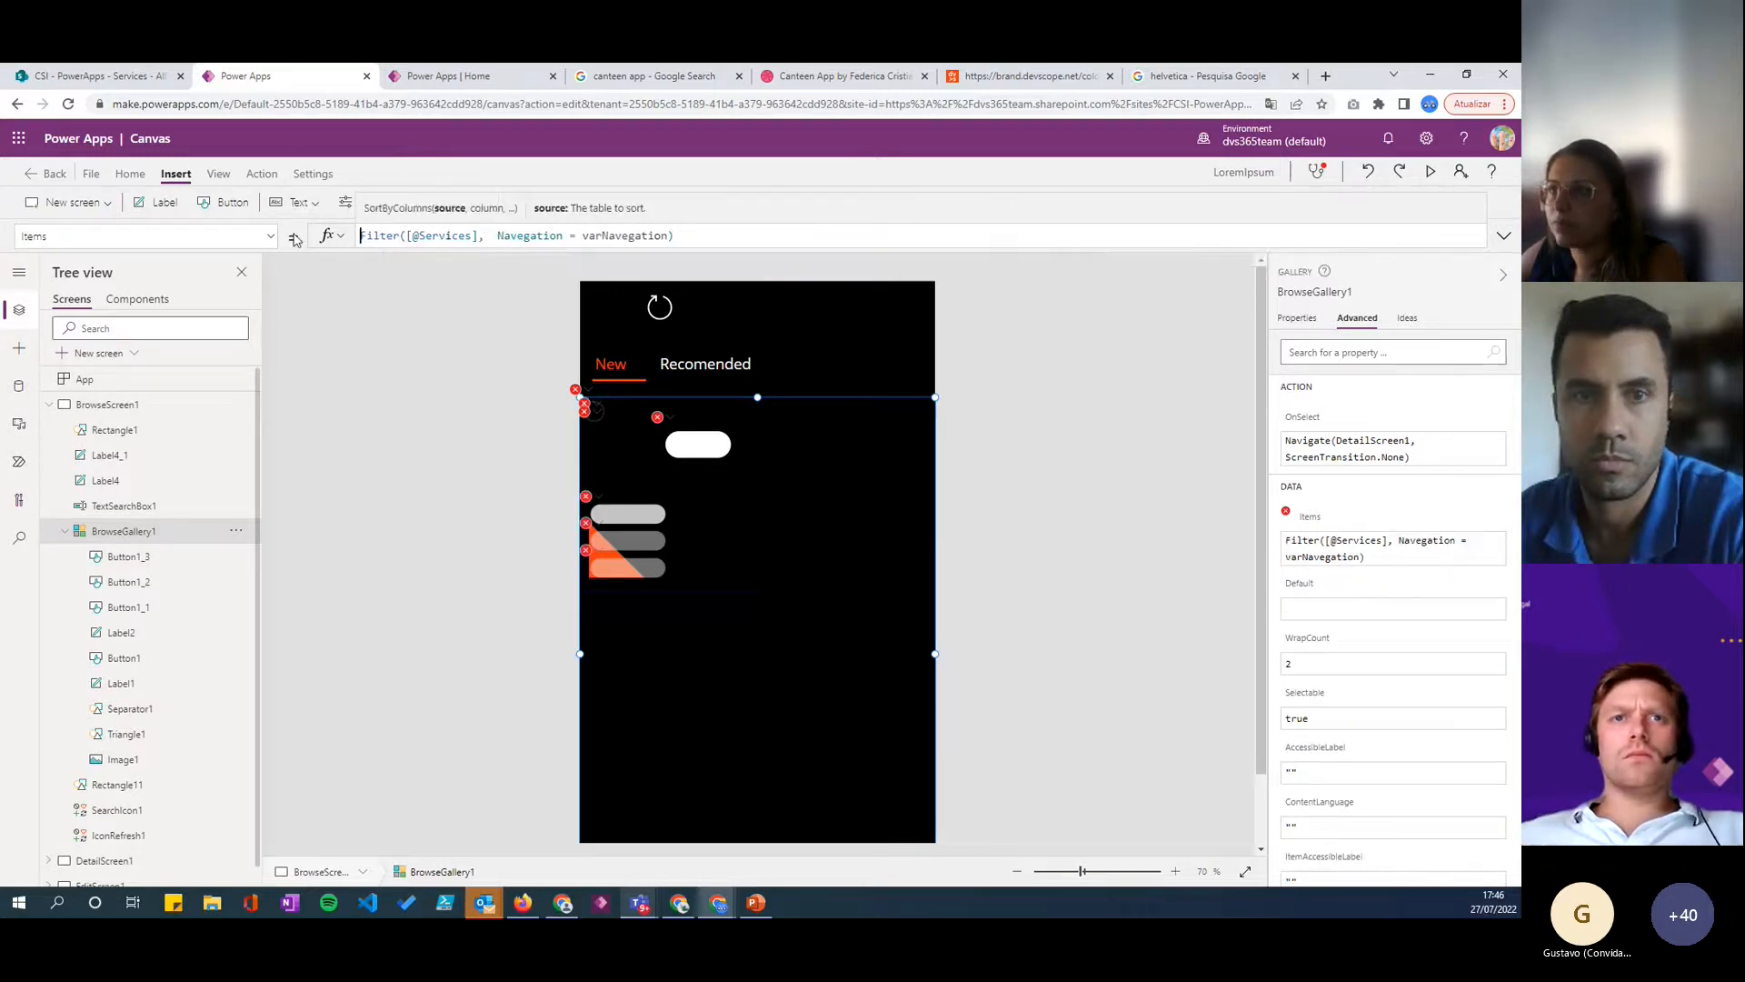
left_click(691, 235)
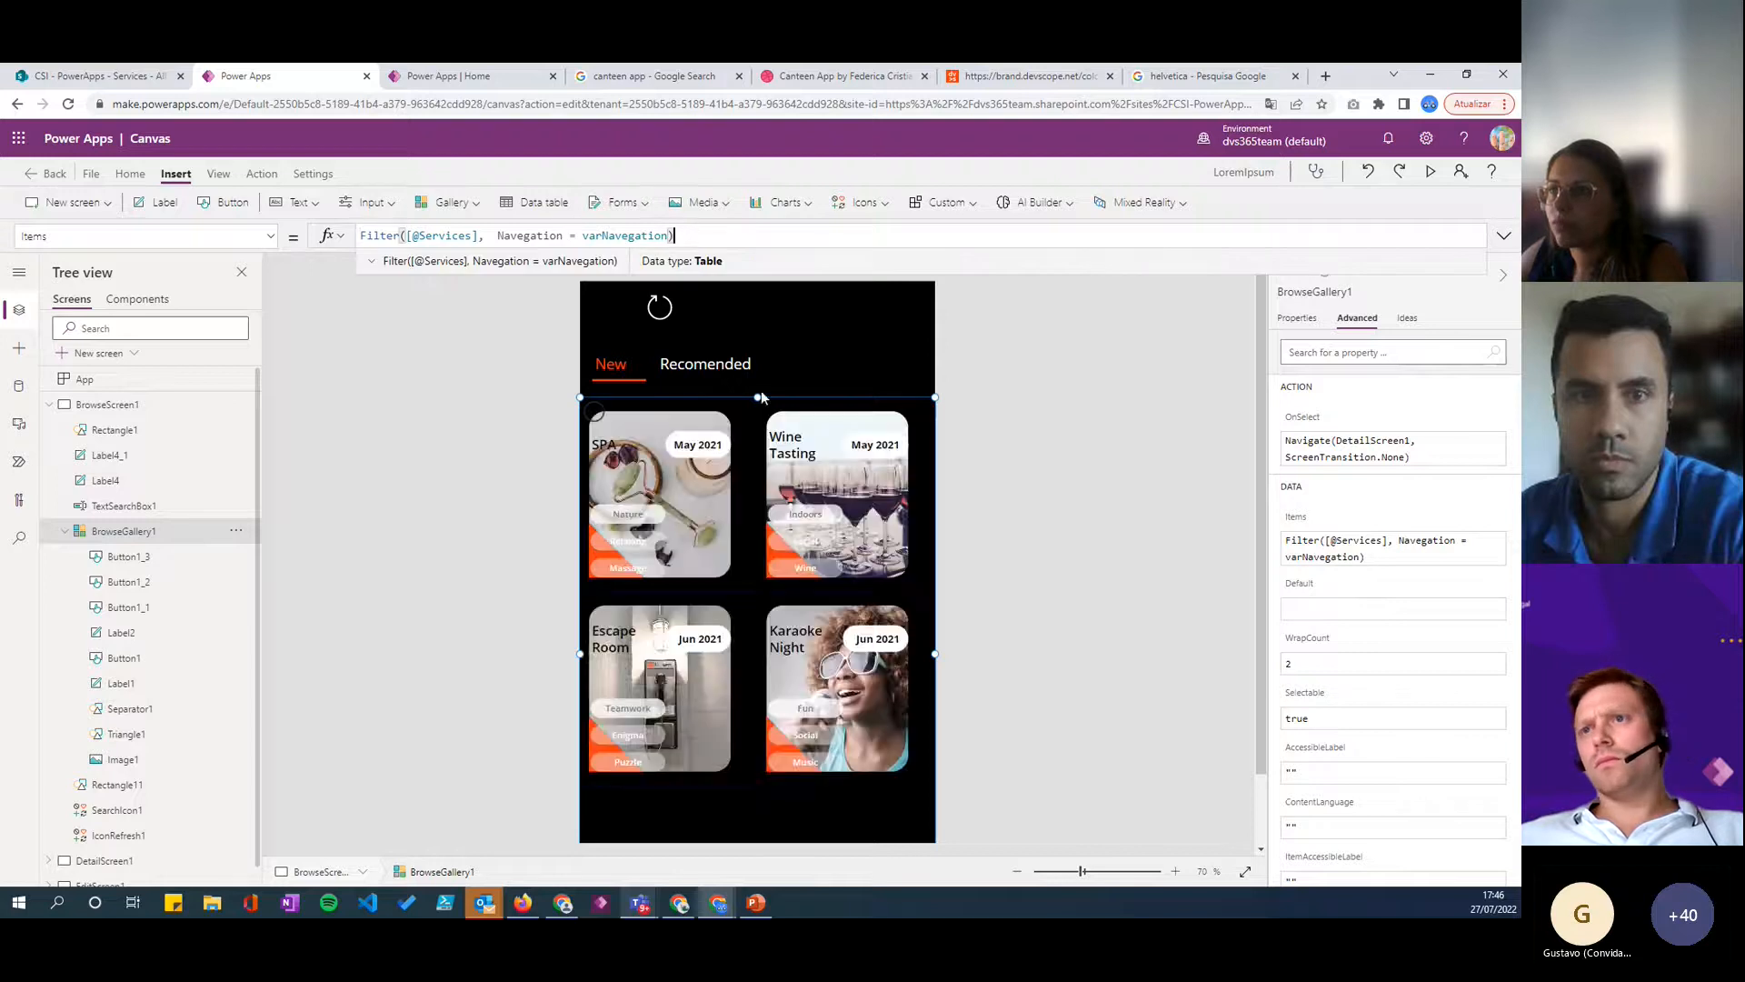
- Move the refresh icon into the upper right corner of the browse screen, at X 552
left_click(659, 308)
left_click_drag(659, 305, 909, 292)
left_click(948, 336)
left_click(912, 306)
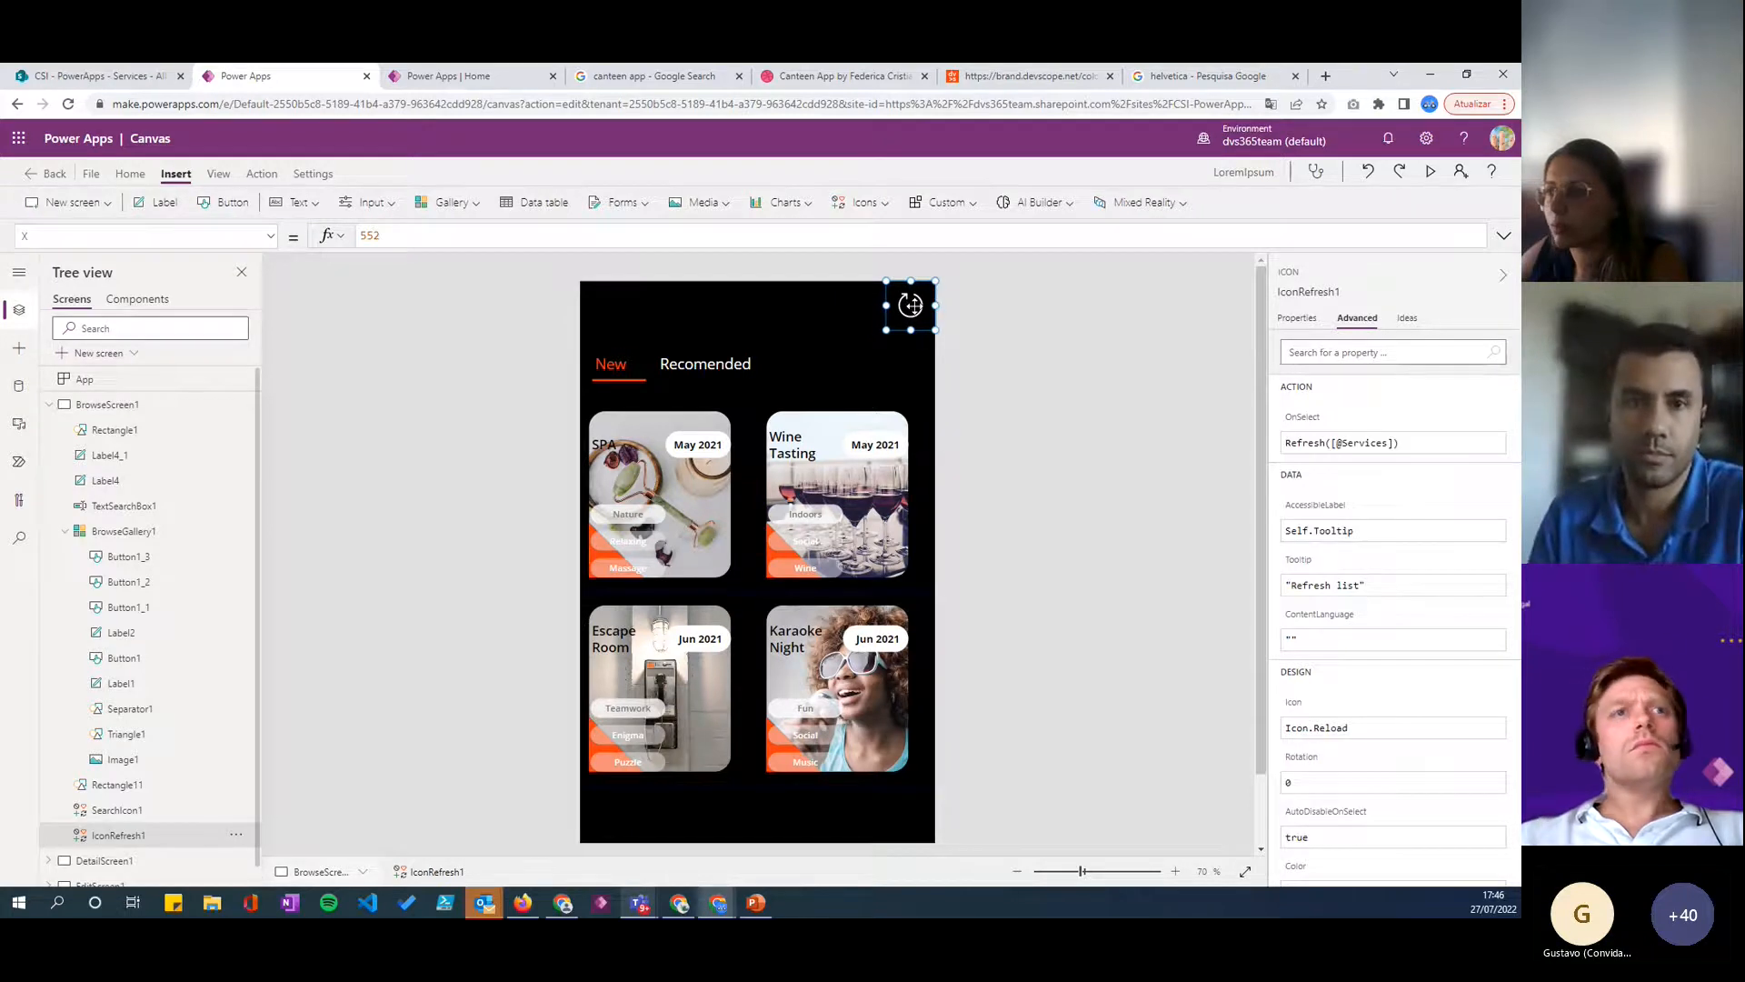
left_click(946, 340)
left_click(911, 306)
left_click(970, 393)
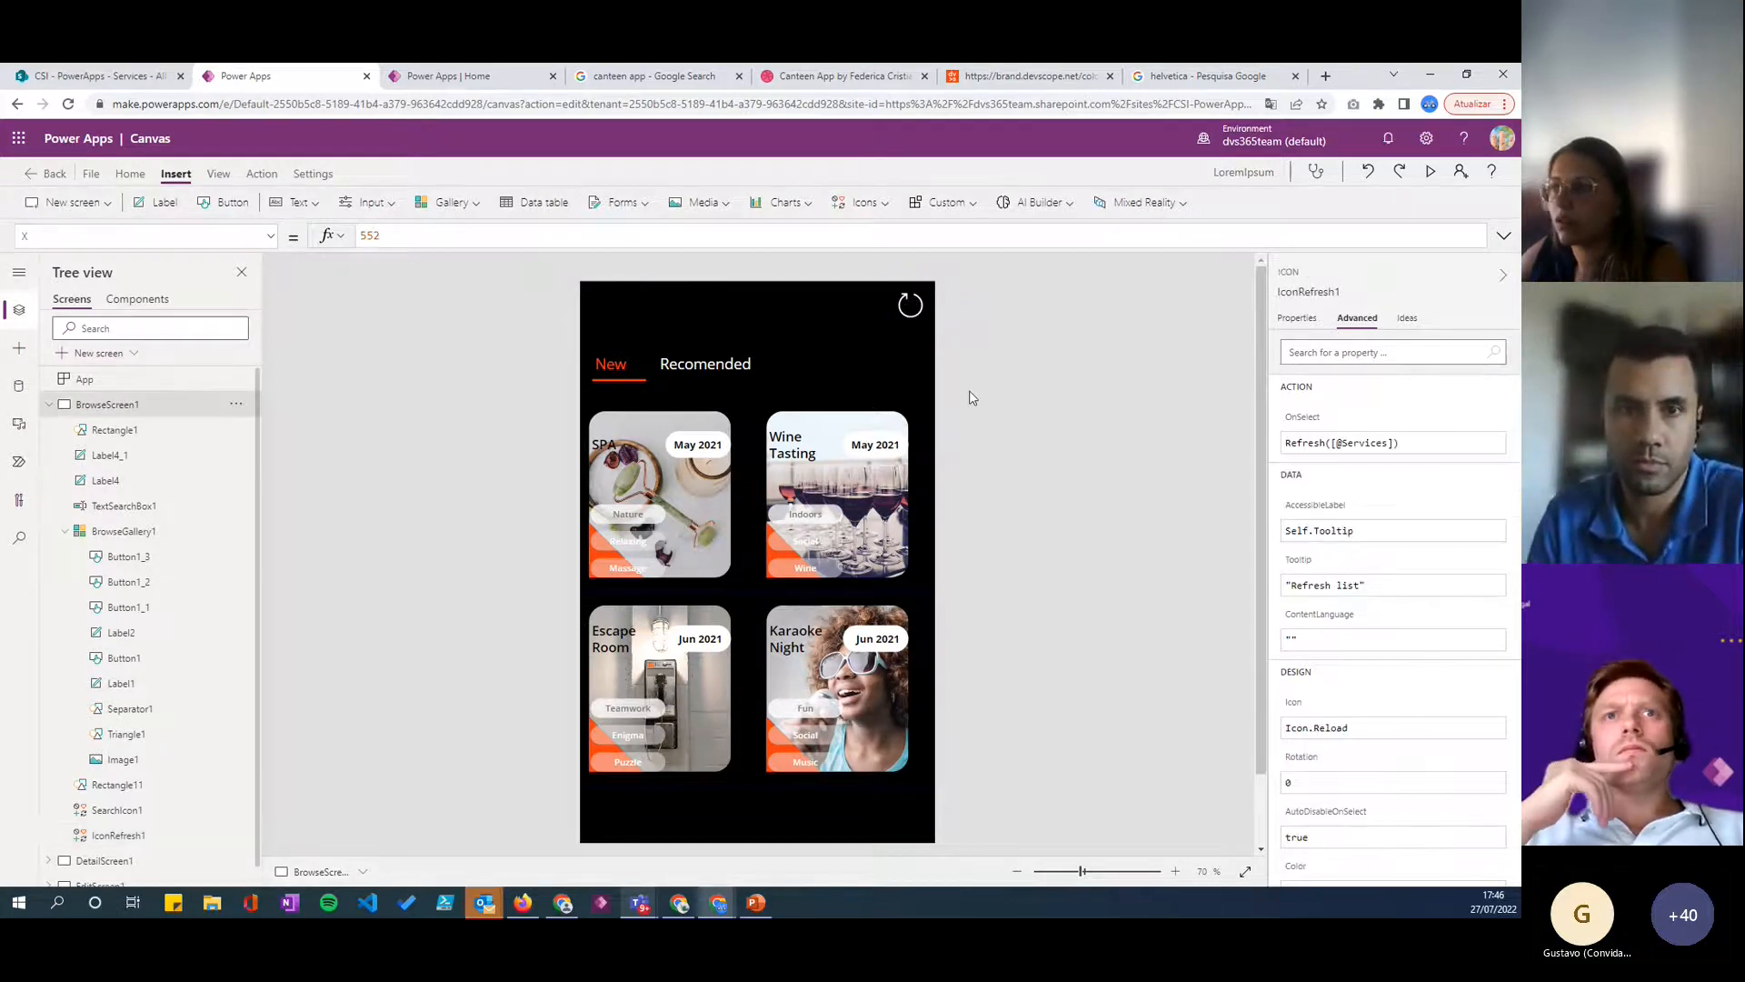
left_click(301, 202)
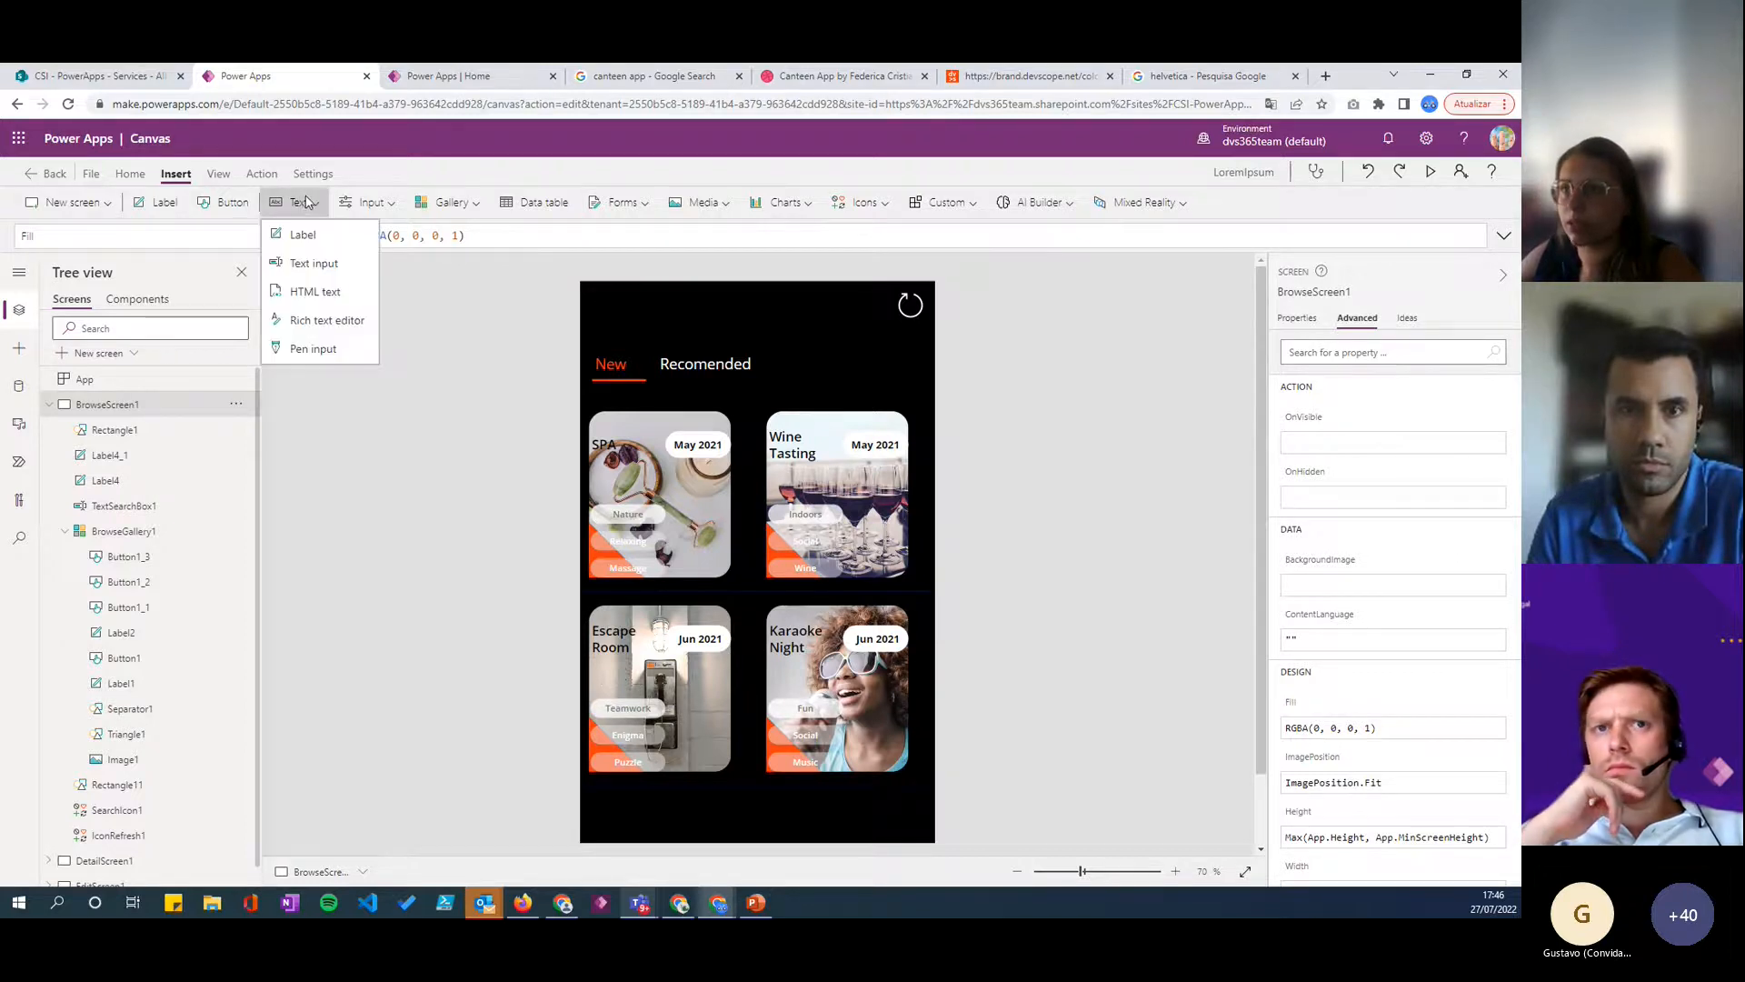
left_click(312, 264)
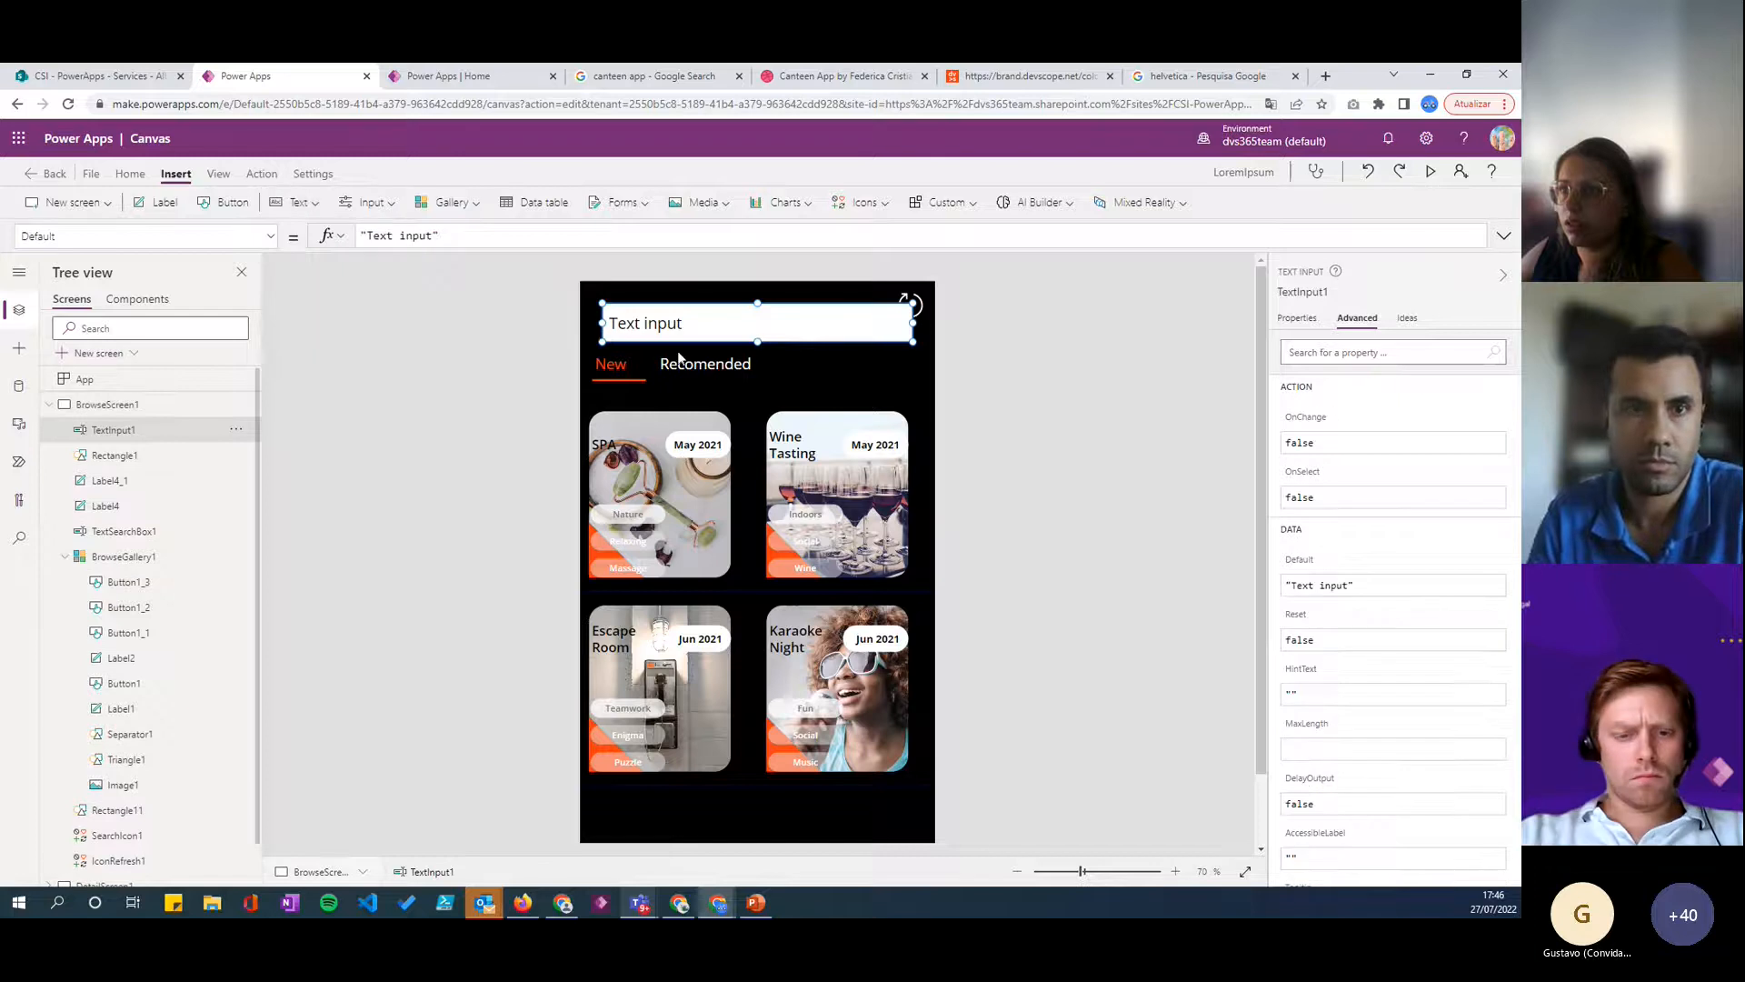
key("Delete")
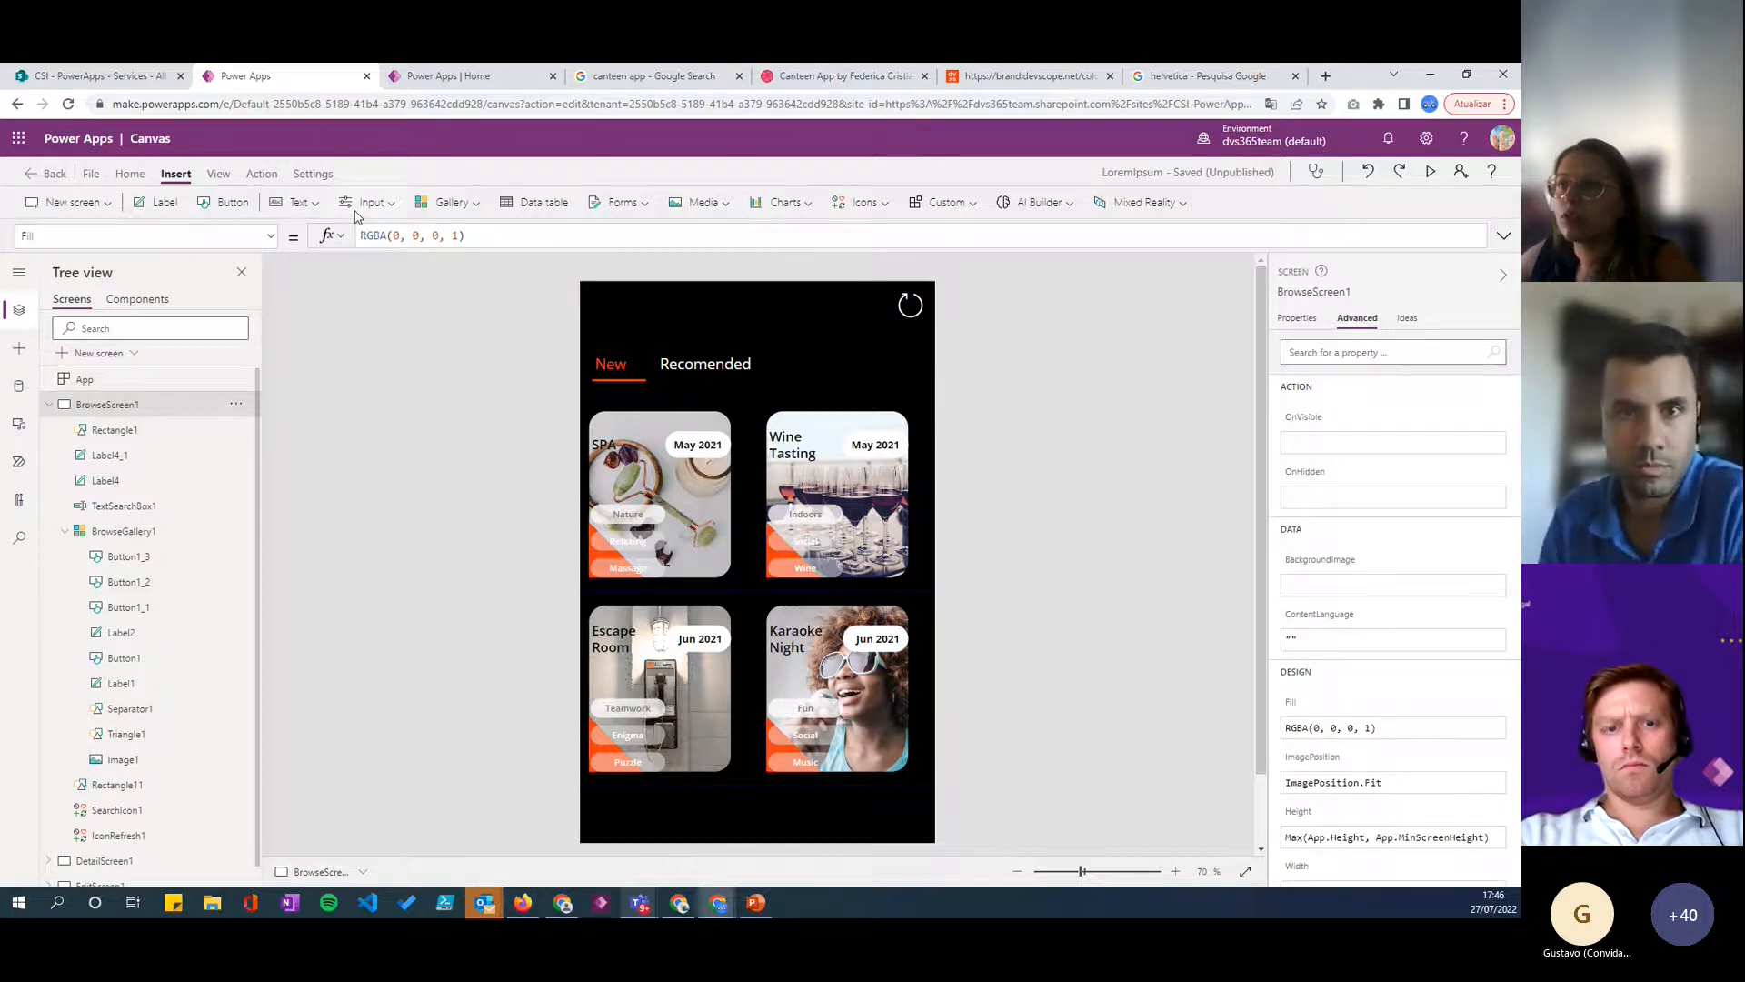
- Insert a label above New and Recomended with the text "Team" and white text colour
left_click(304, 203)
left_click(324, 241)
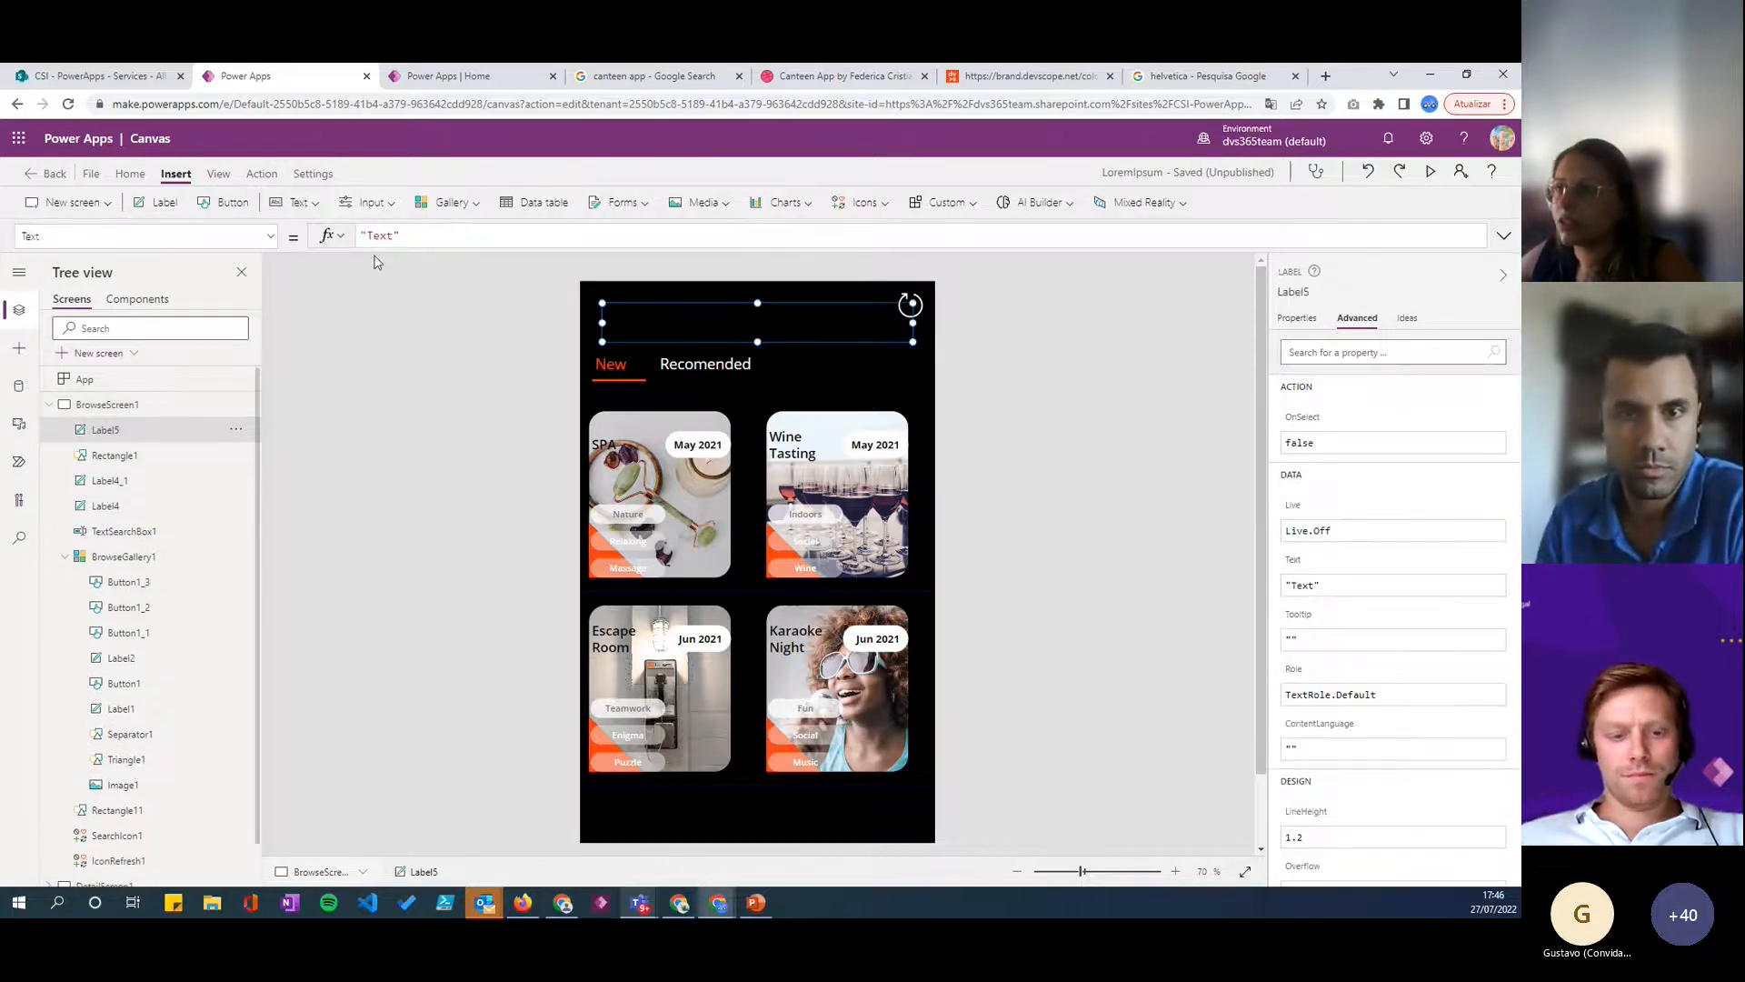
double_click(375, 236)
type("Team")
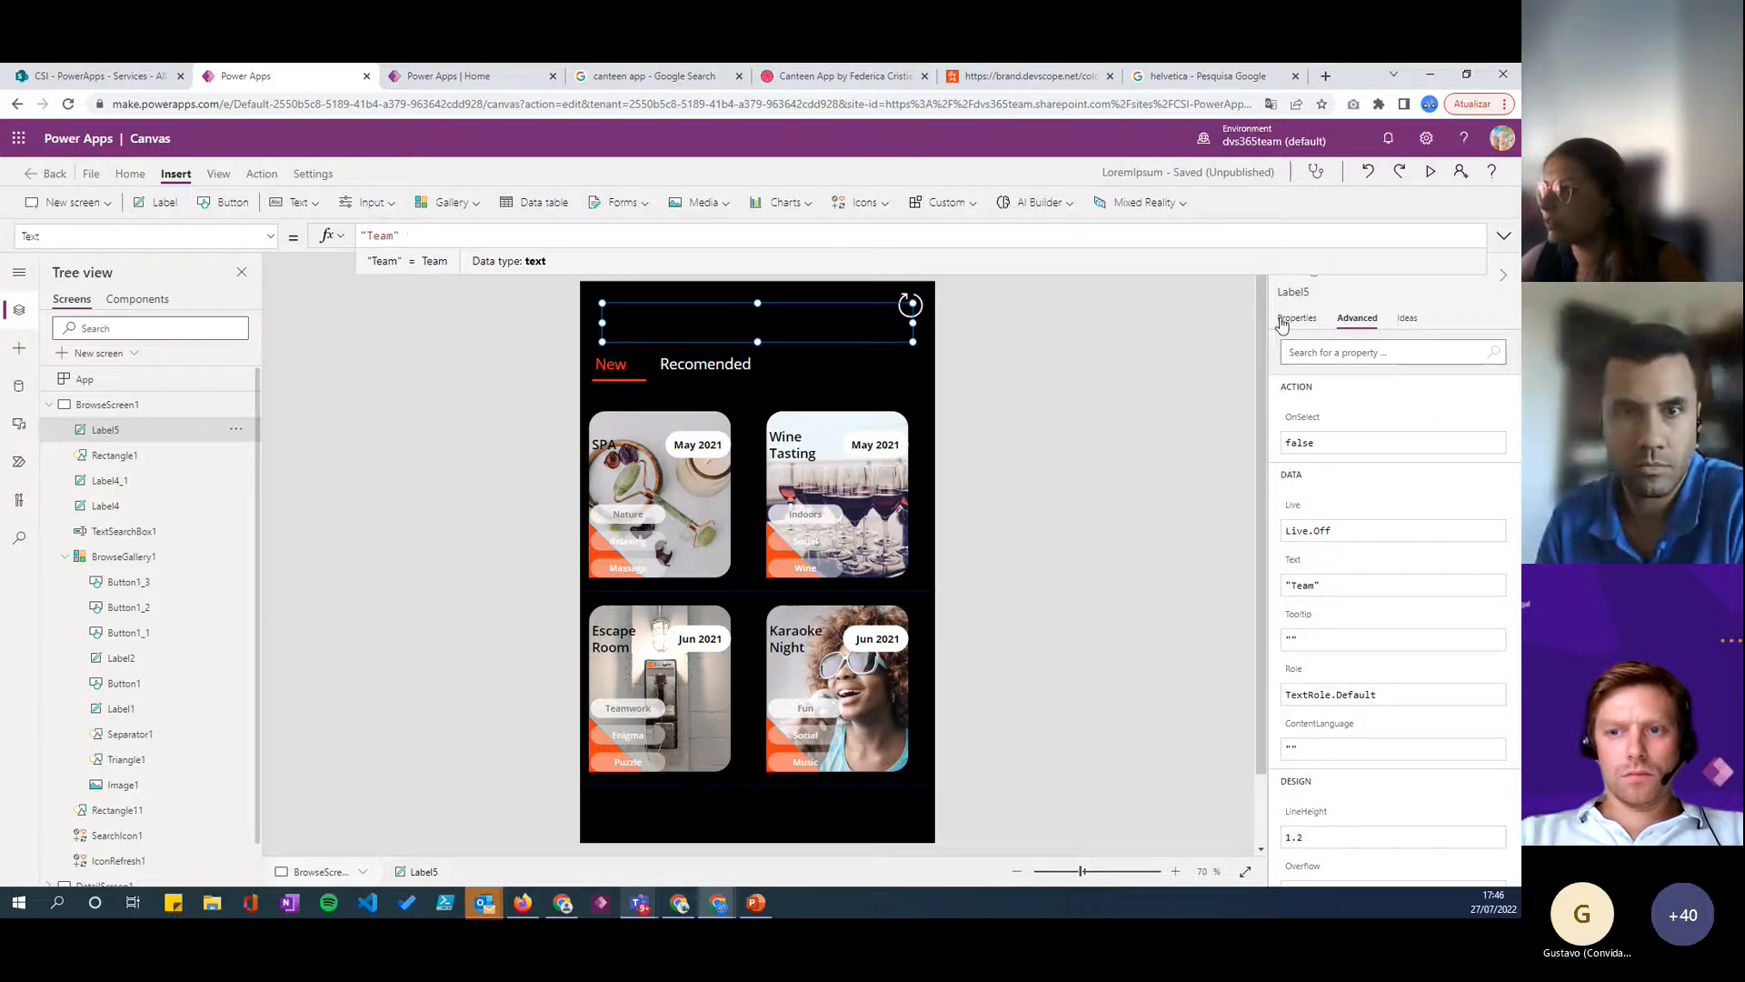
left_click(1296, 318)
left_click(1454, 799)
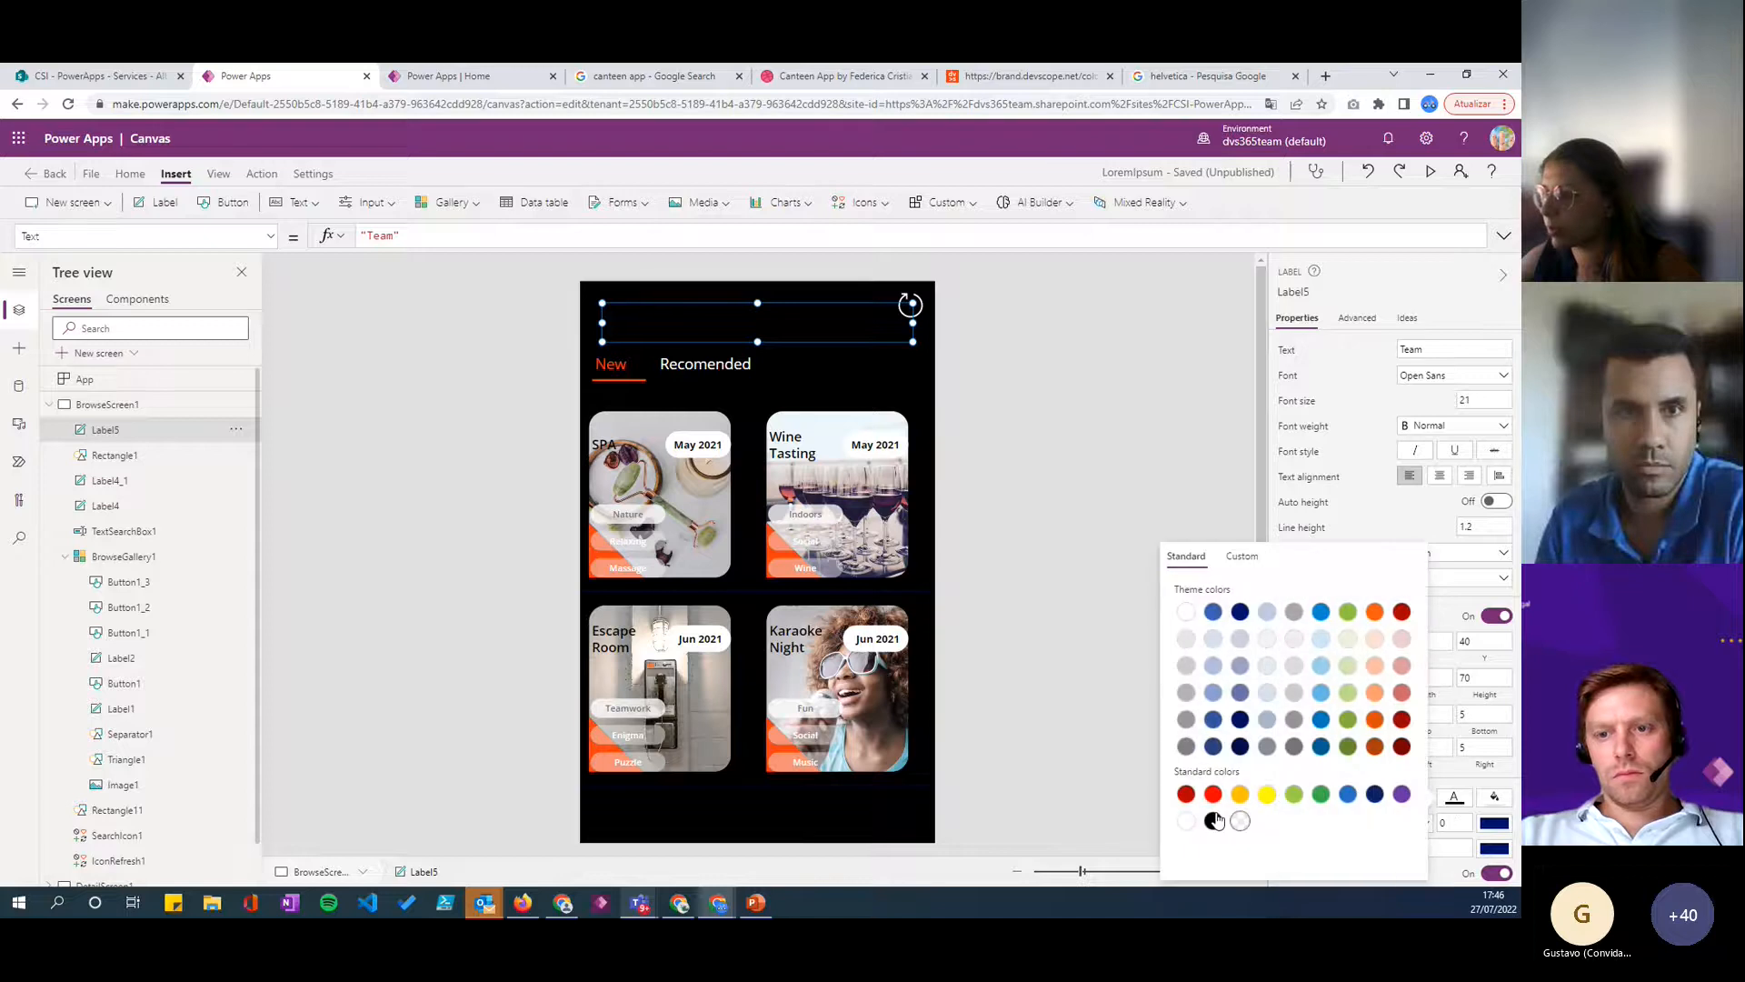
left_click(1186, 821)
- Extend the header label's text to "Team Building Activities" and move the label to about X 22, Y 44
left_click(393, 233)
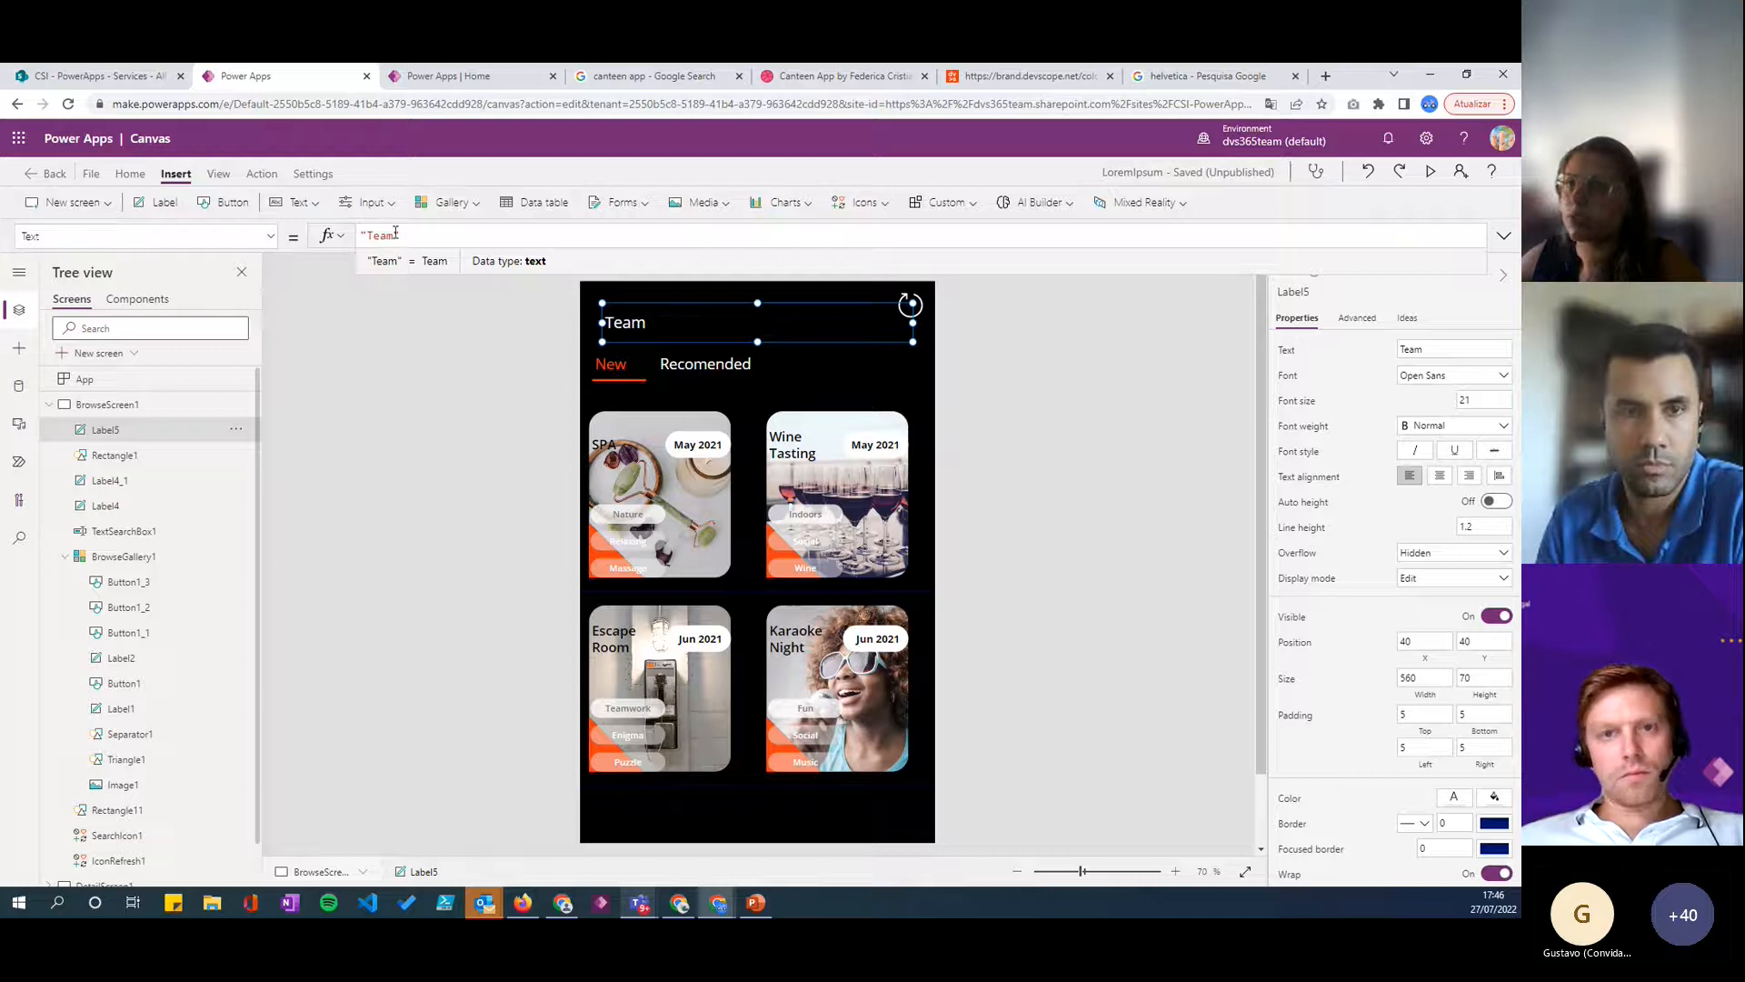
type("Building ")
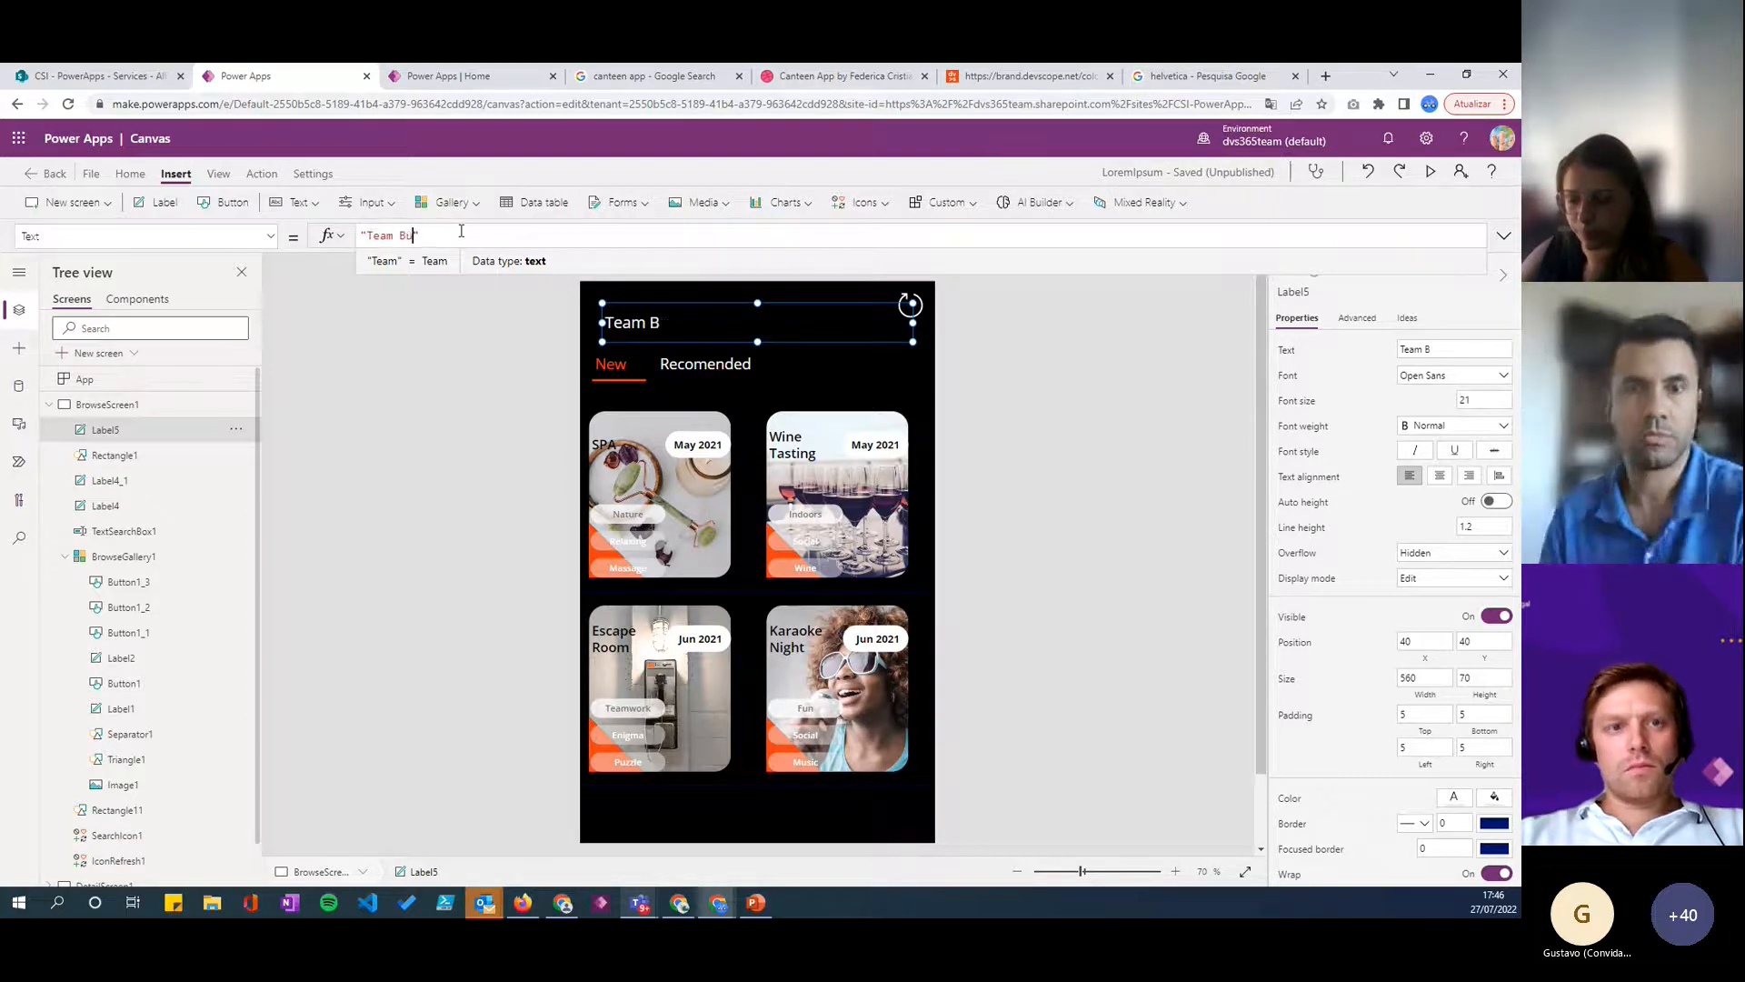
type("Activit")
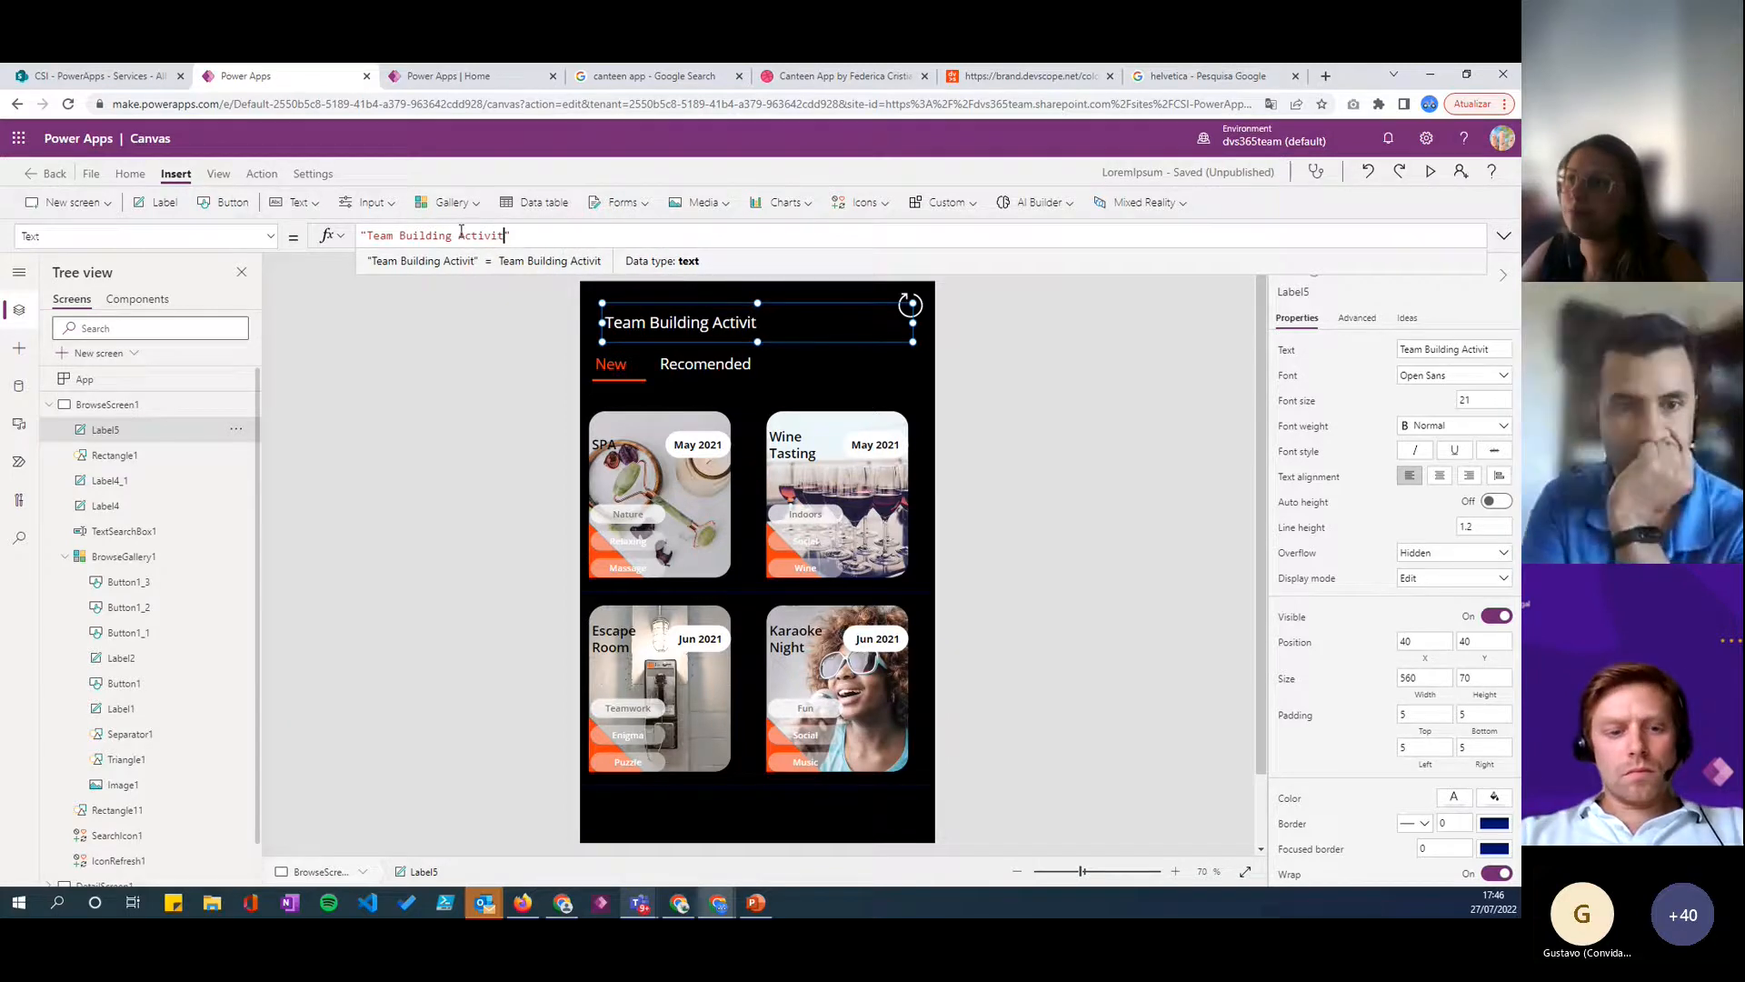
type("ies")
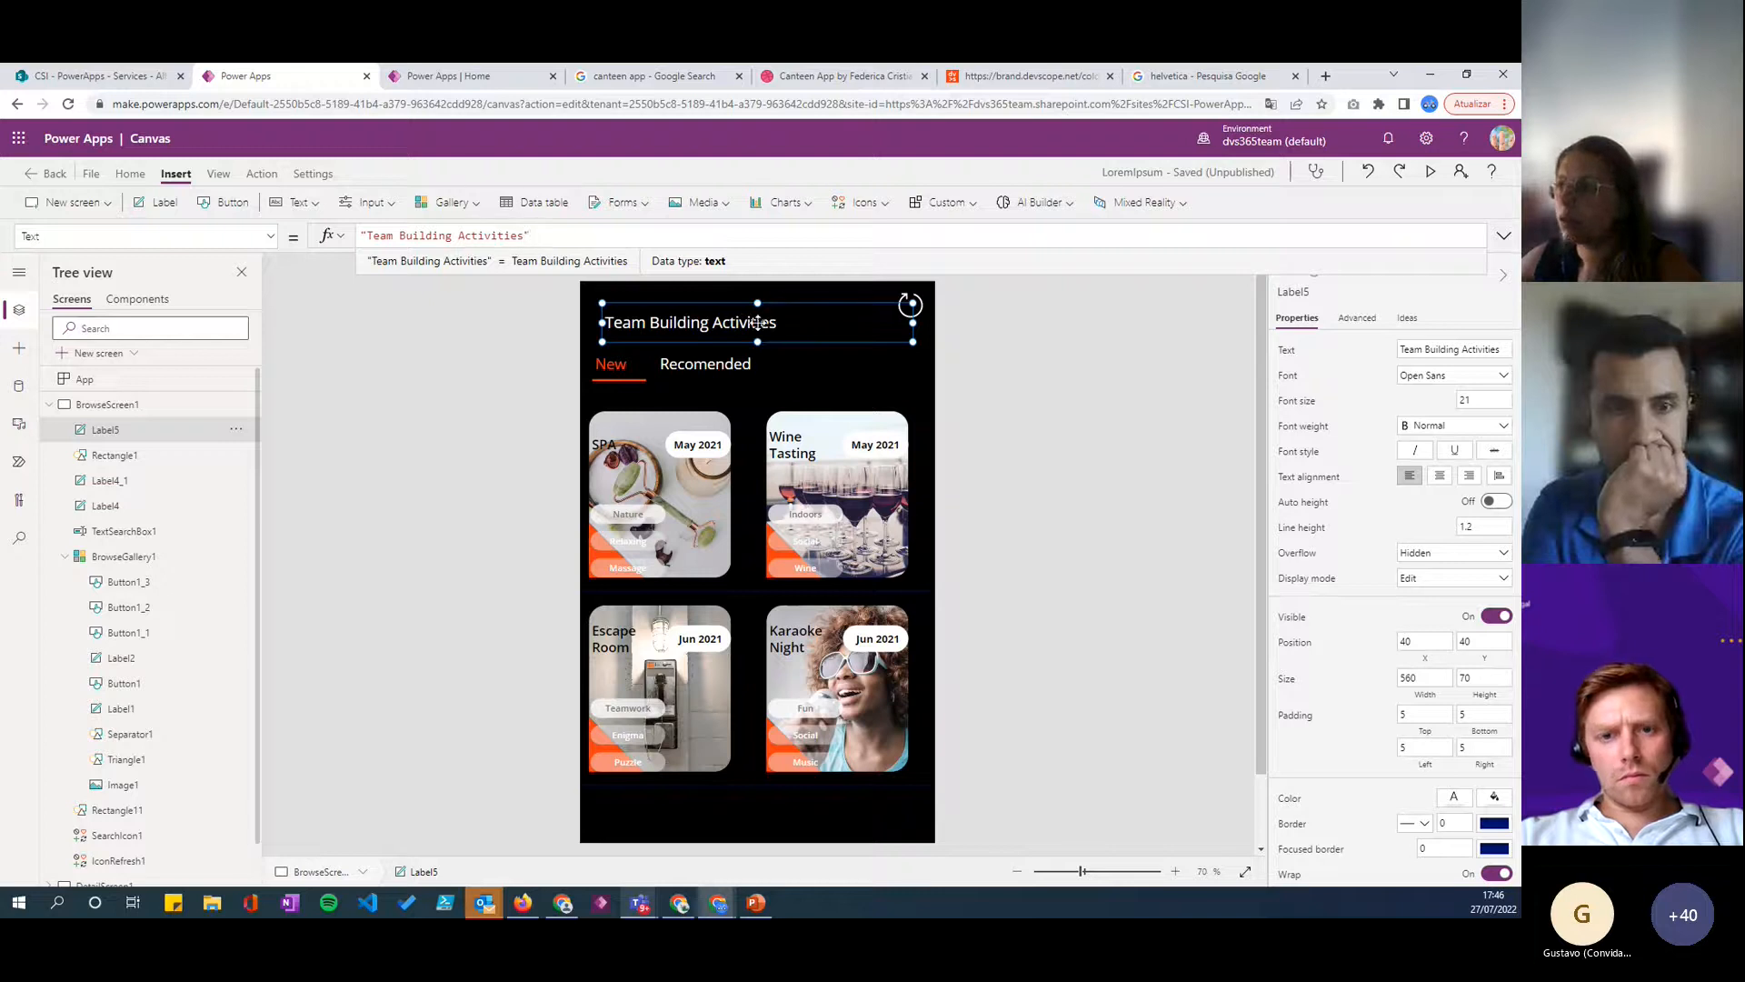
left_click(1136, 393)
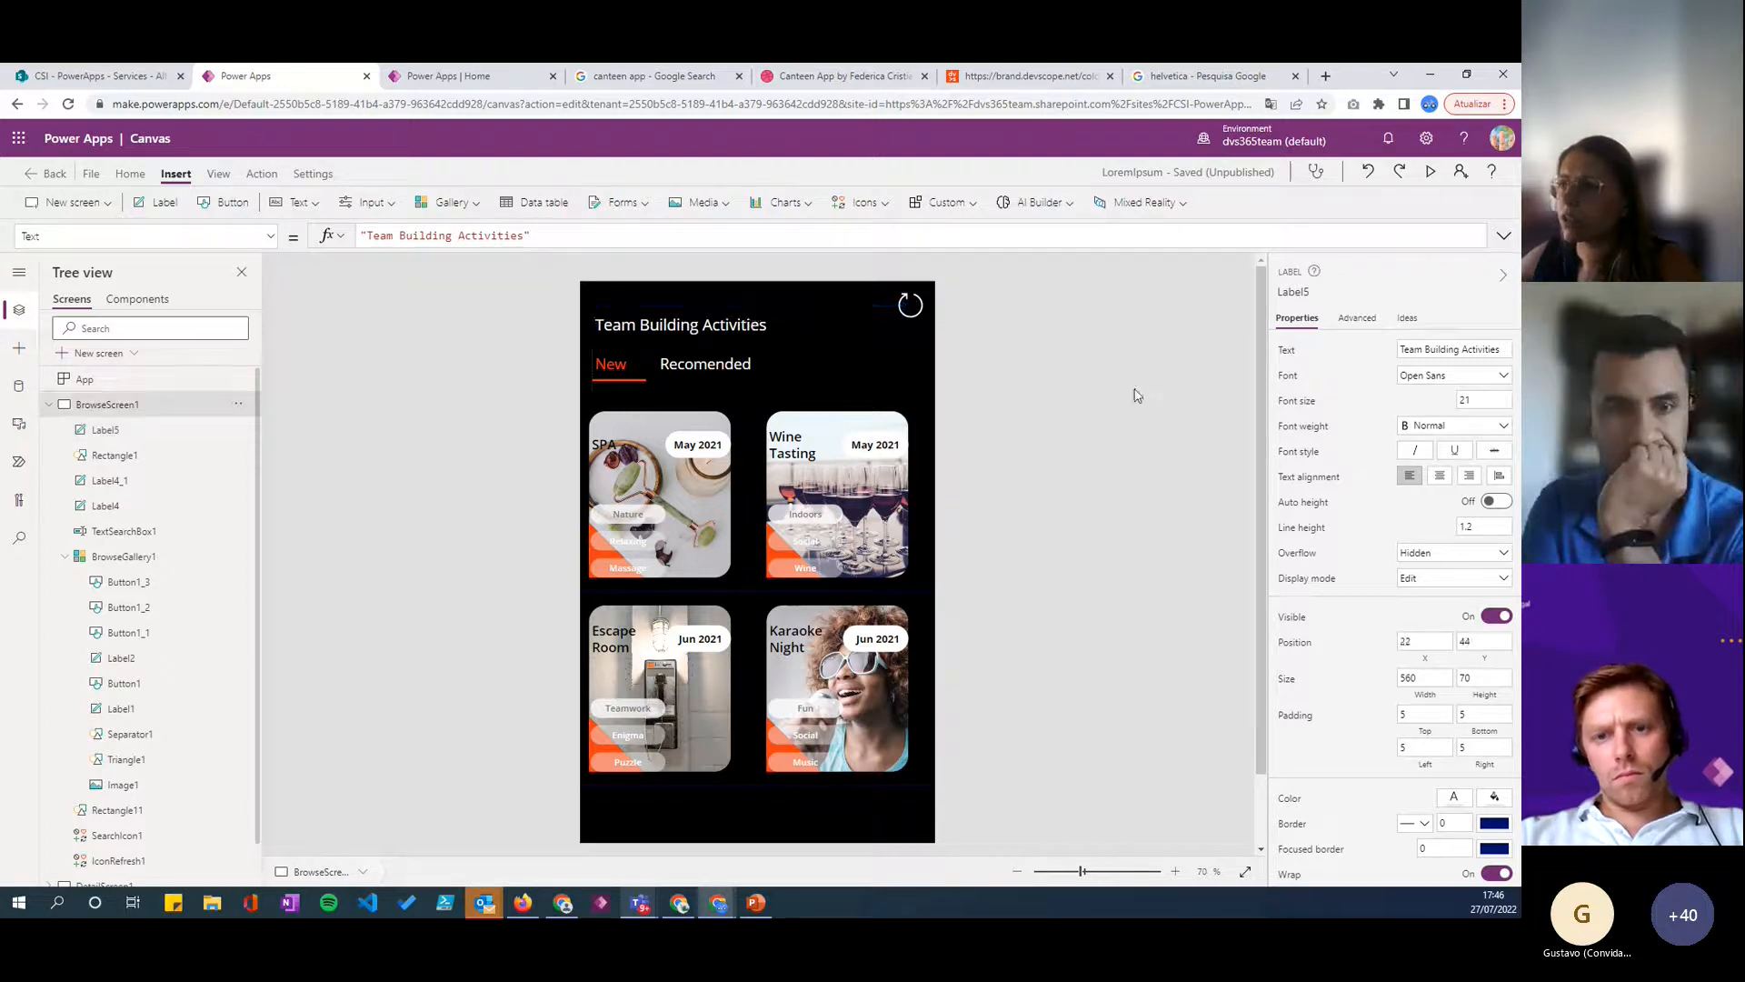
left_click(768, 311)
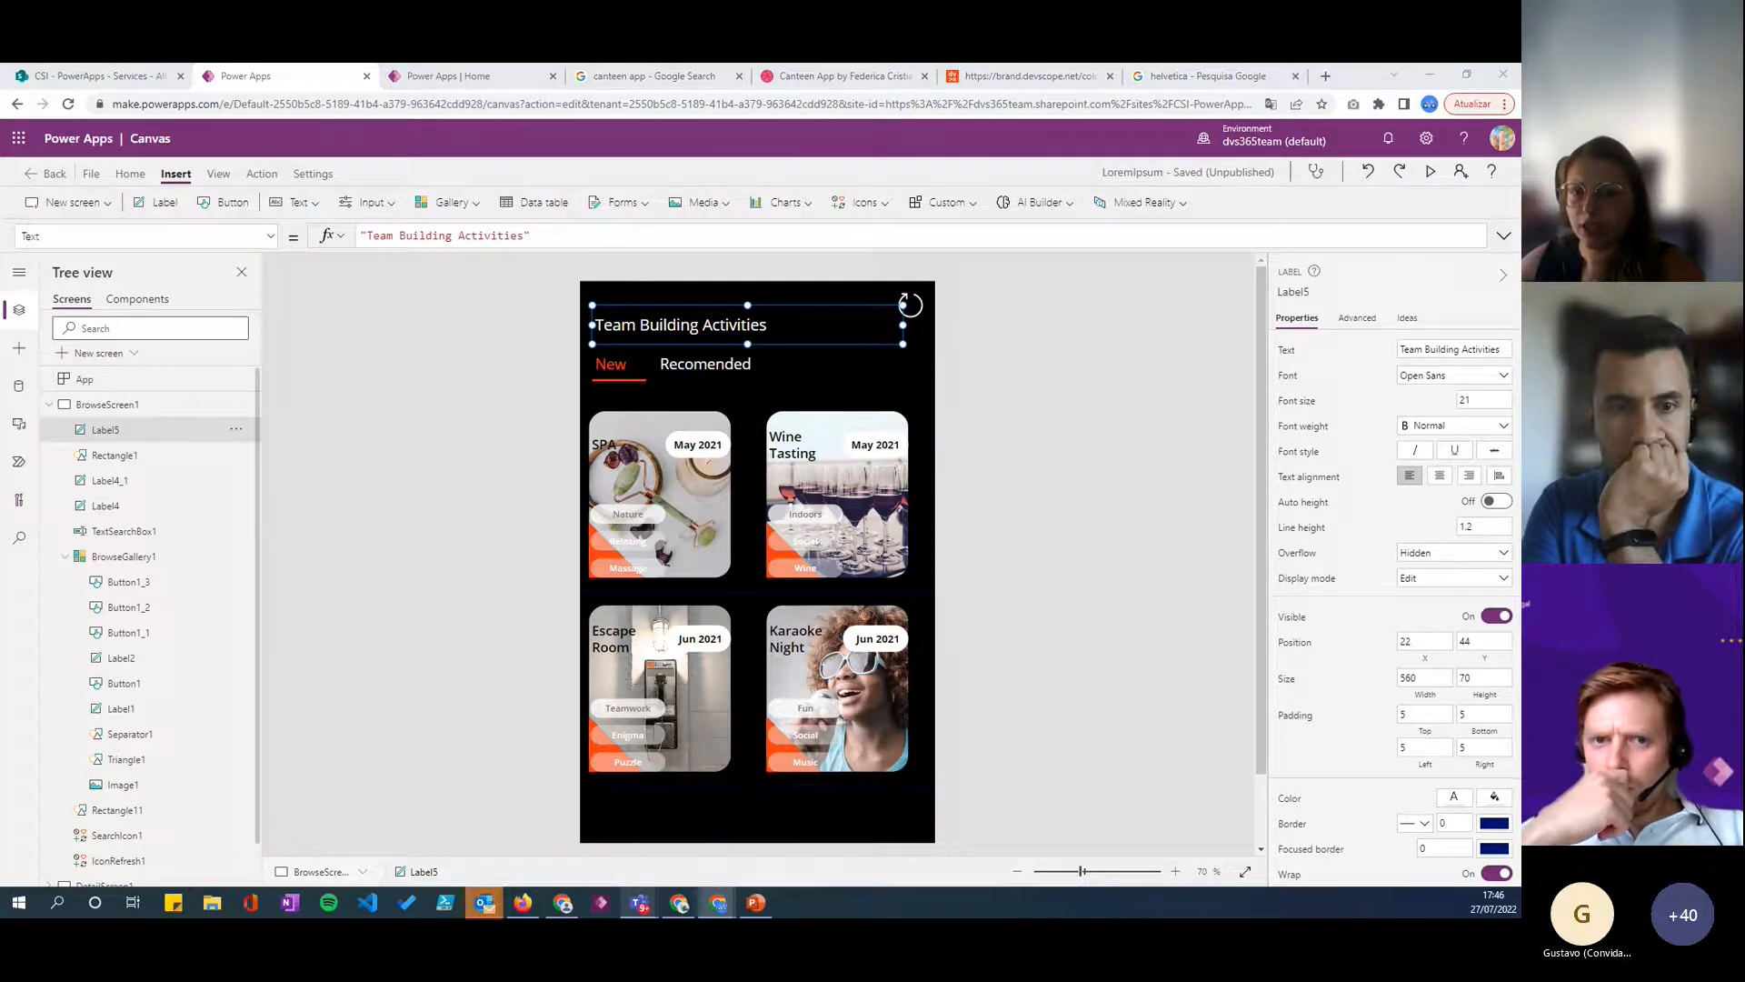
- Set the Team Building Activities header label's font size to 25 and its font weight to Semibold
left_click(1475, 397)
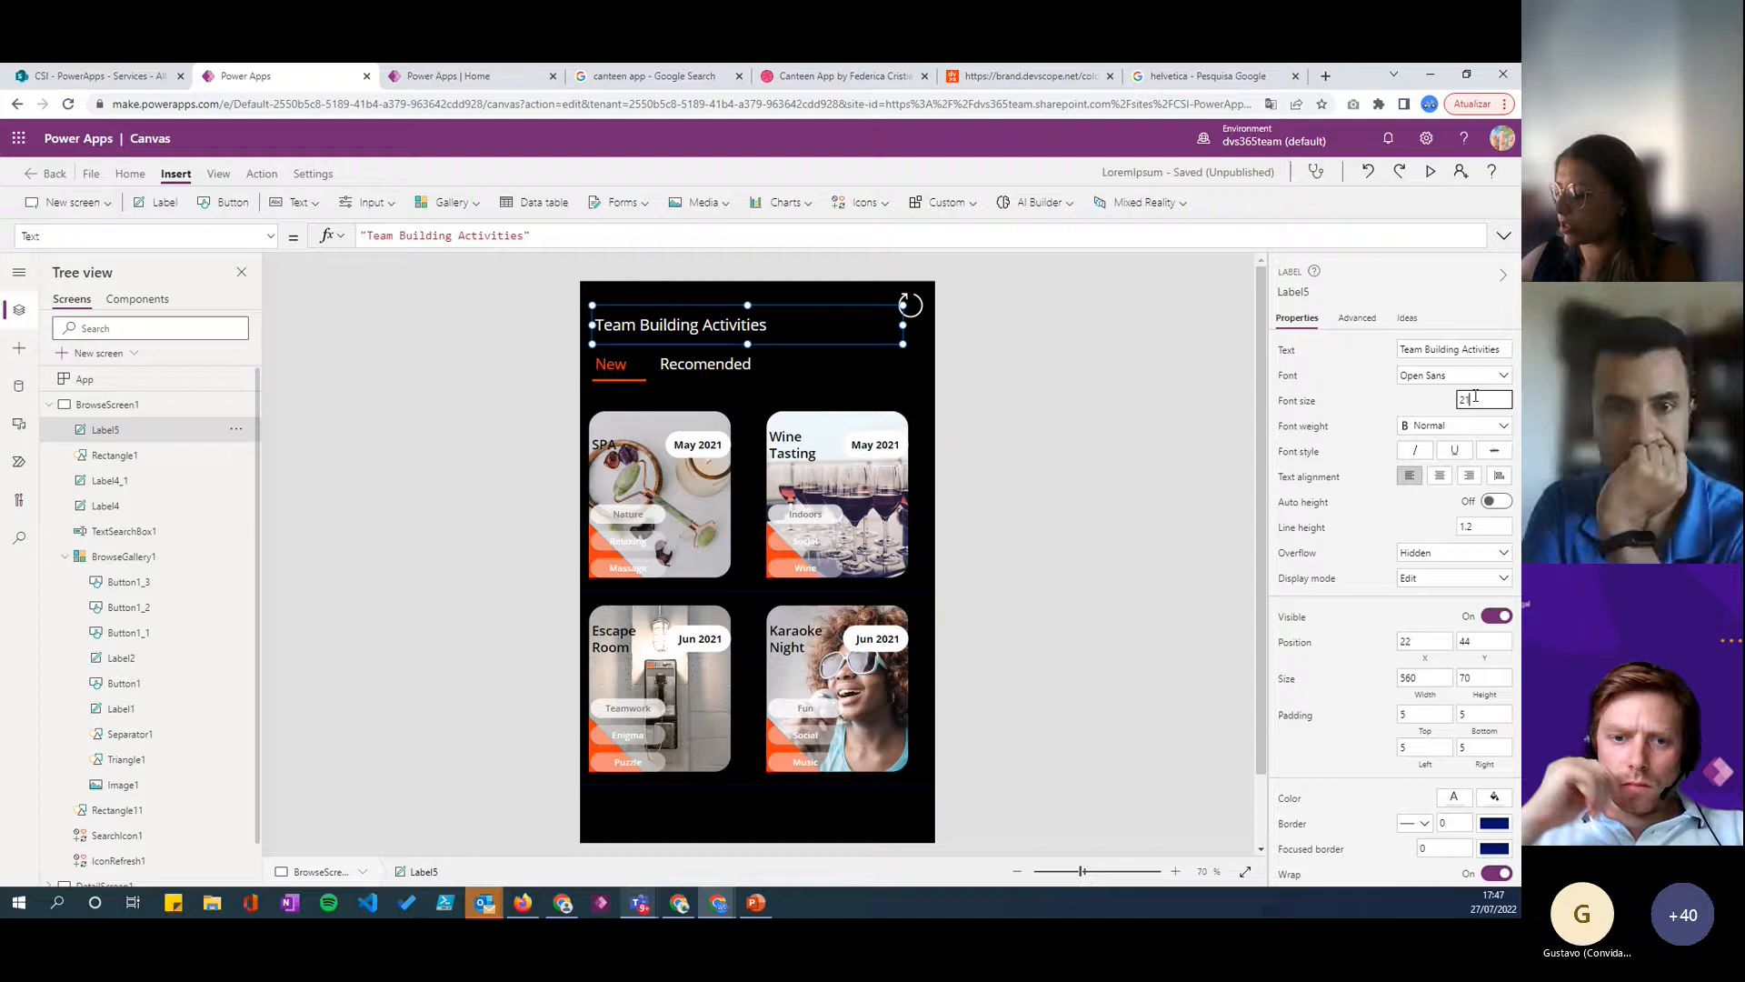
left_click(1428, 426)
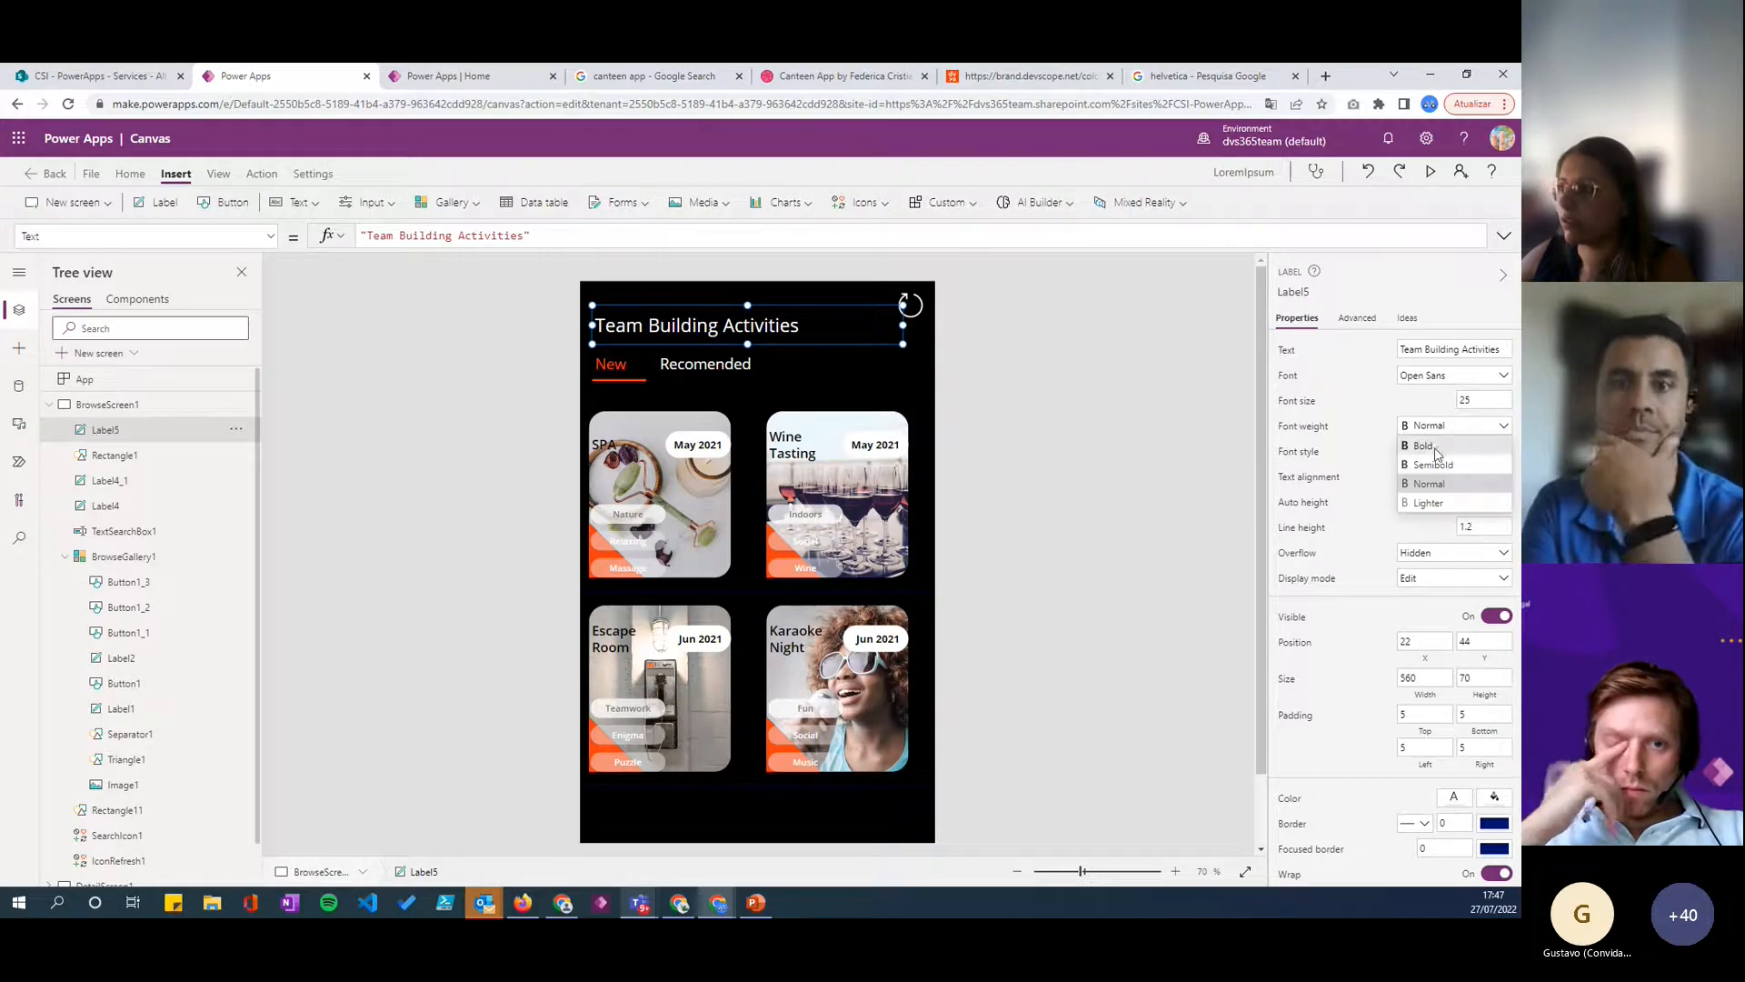
left_click(1433, 463)
left_click(1045, 364)
left_click(779, 326)
left_click(869, 363)
left_click(608, 326)
left_click(628, 326)
left_click(633, 326)
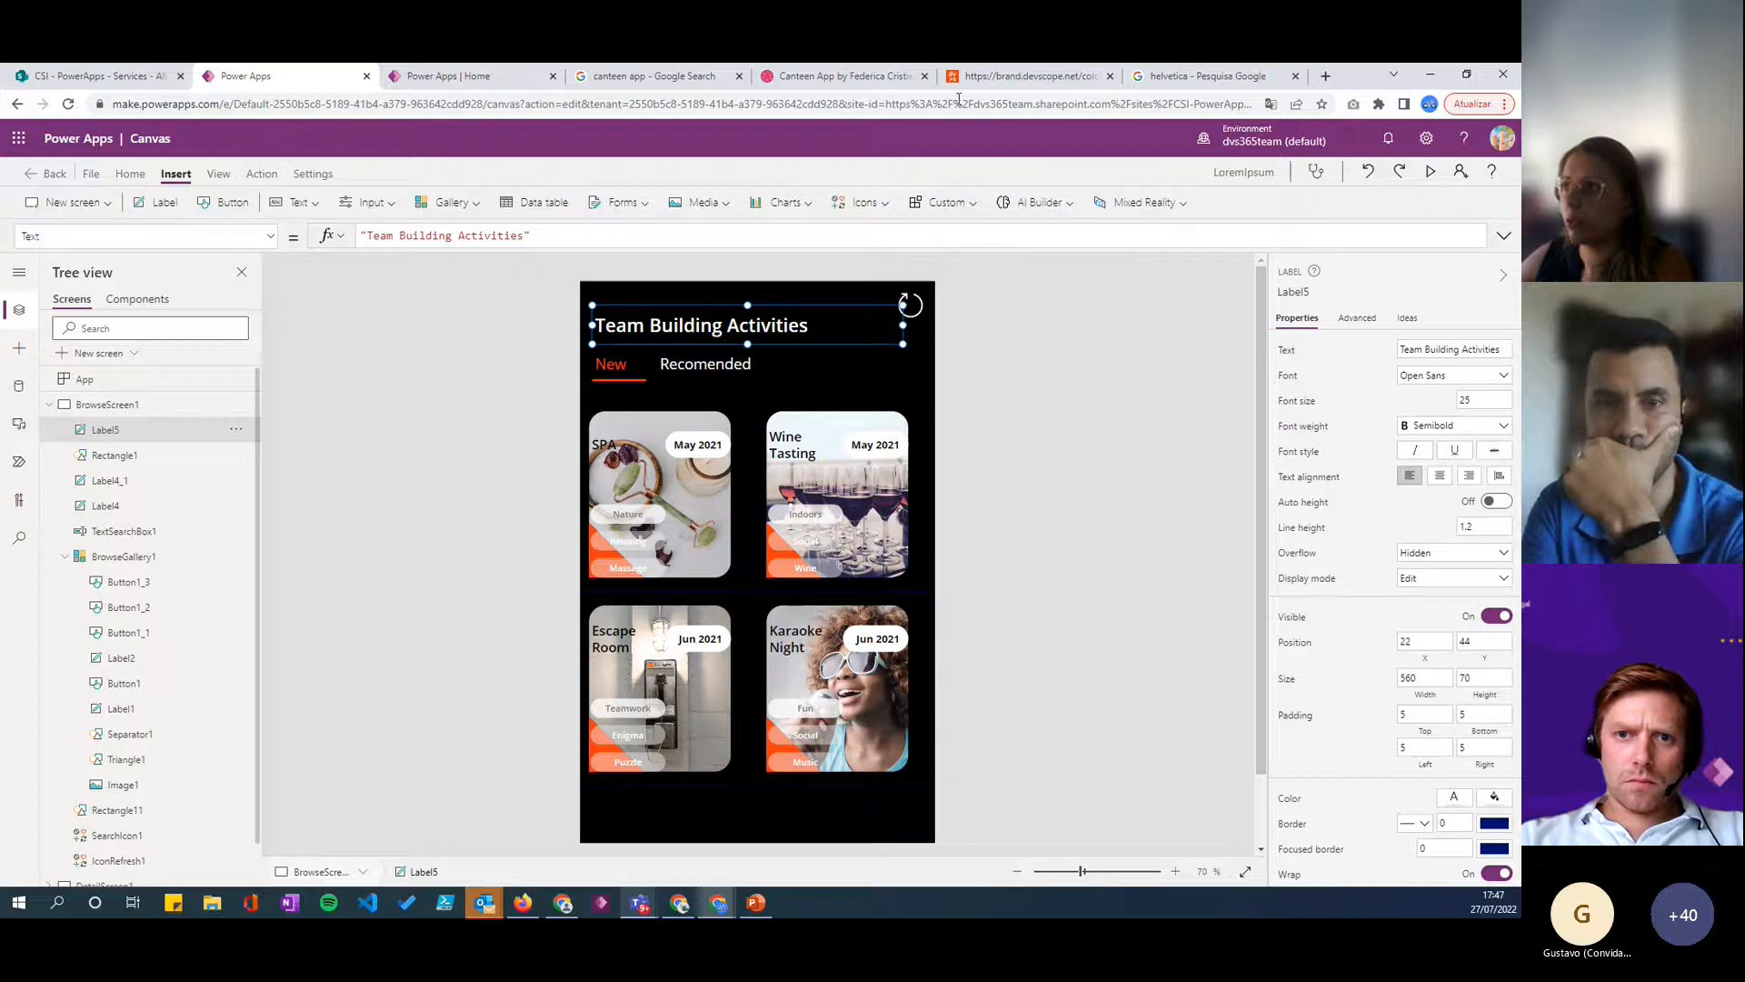
- Switch to the Devscope brand guide in the browser and view its Typography and Logo Usage pages
left_click(986, 76)
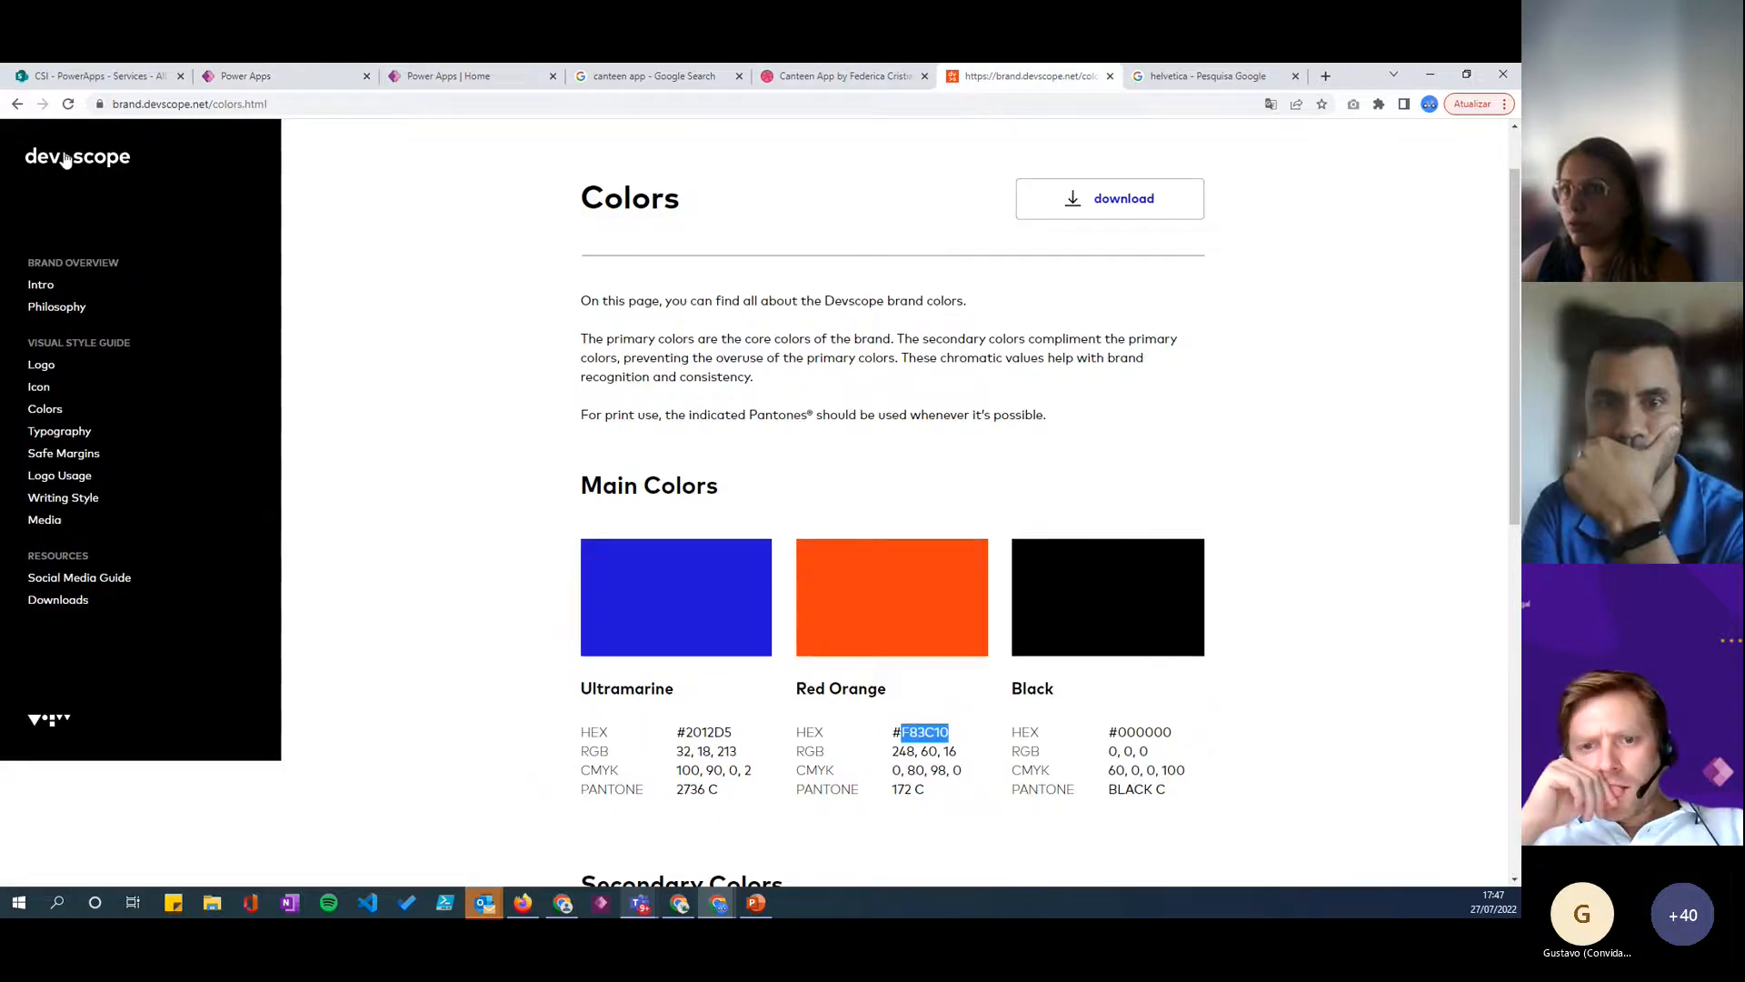
left_click(59, 431)
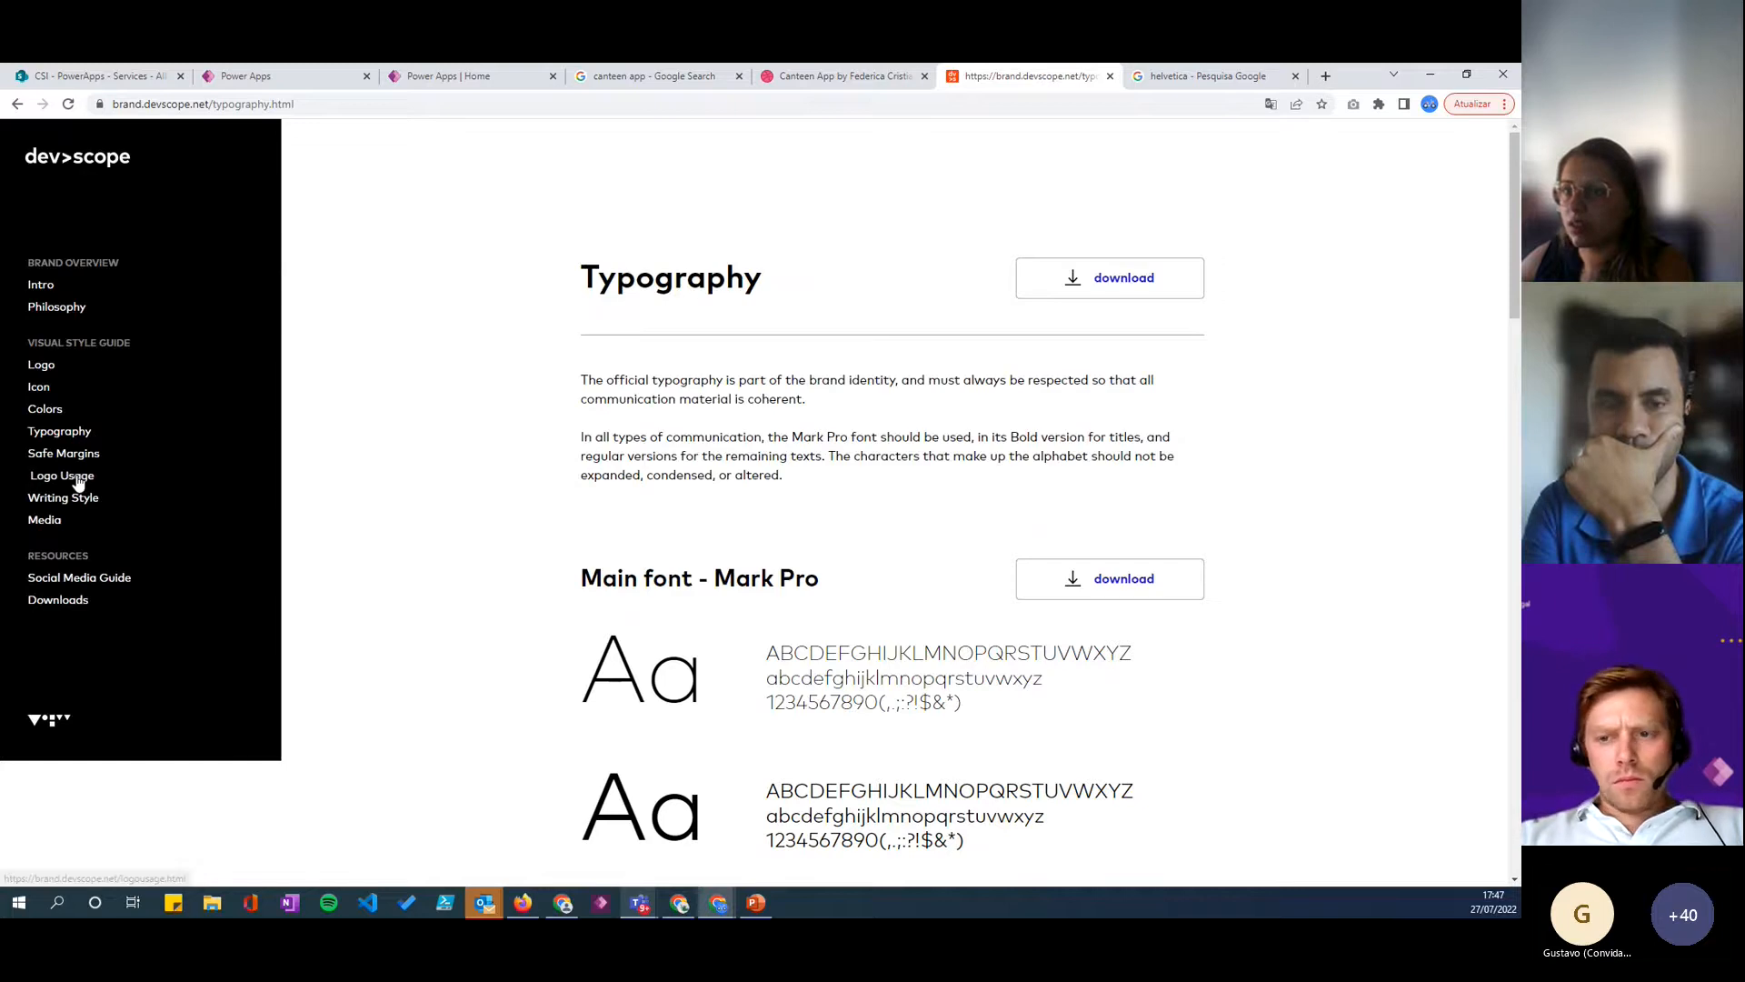
left_click(79, 479)
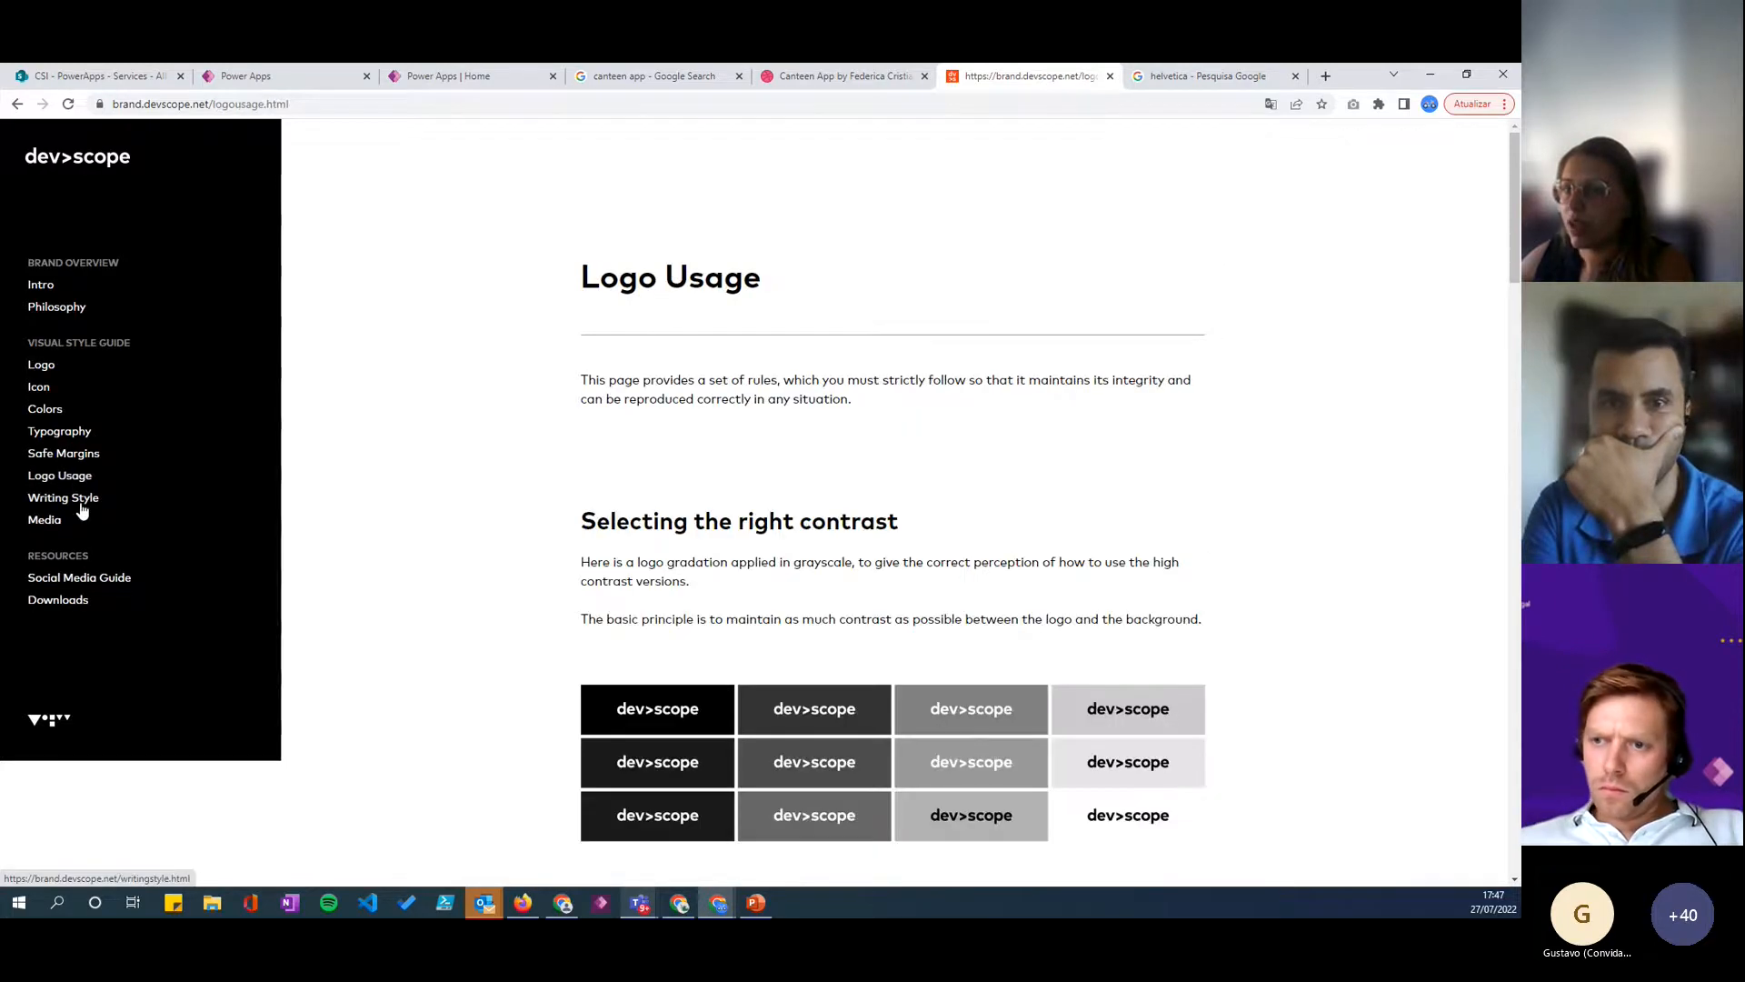
- Examine the brand guide's Writing Style page, checking how the ">" sign is used in client names and bold statements
left_click(77, 501)
scroll(798, 582, "down", 5)
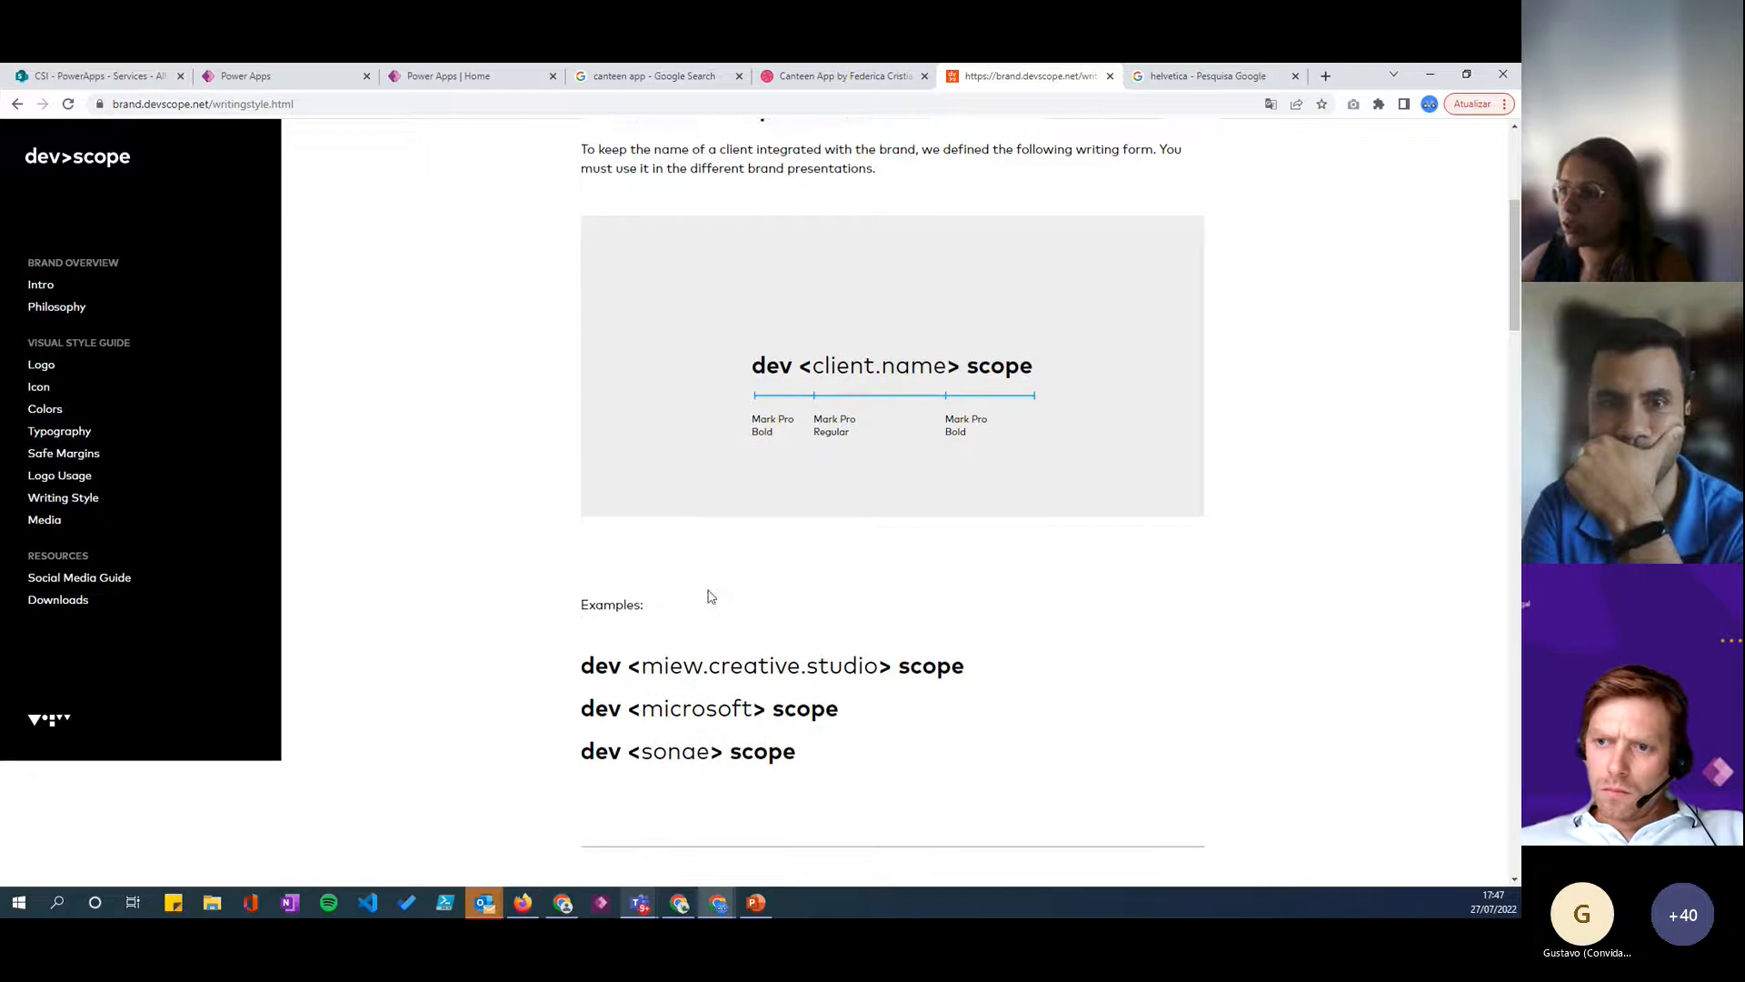
left_click_drag(579, 588, 771, 589)
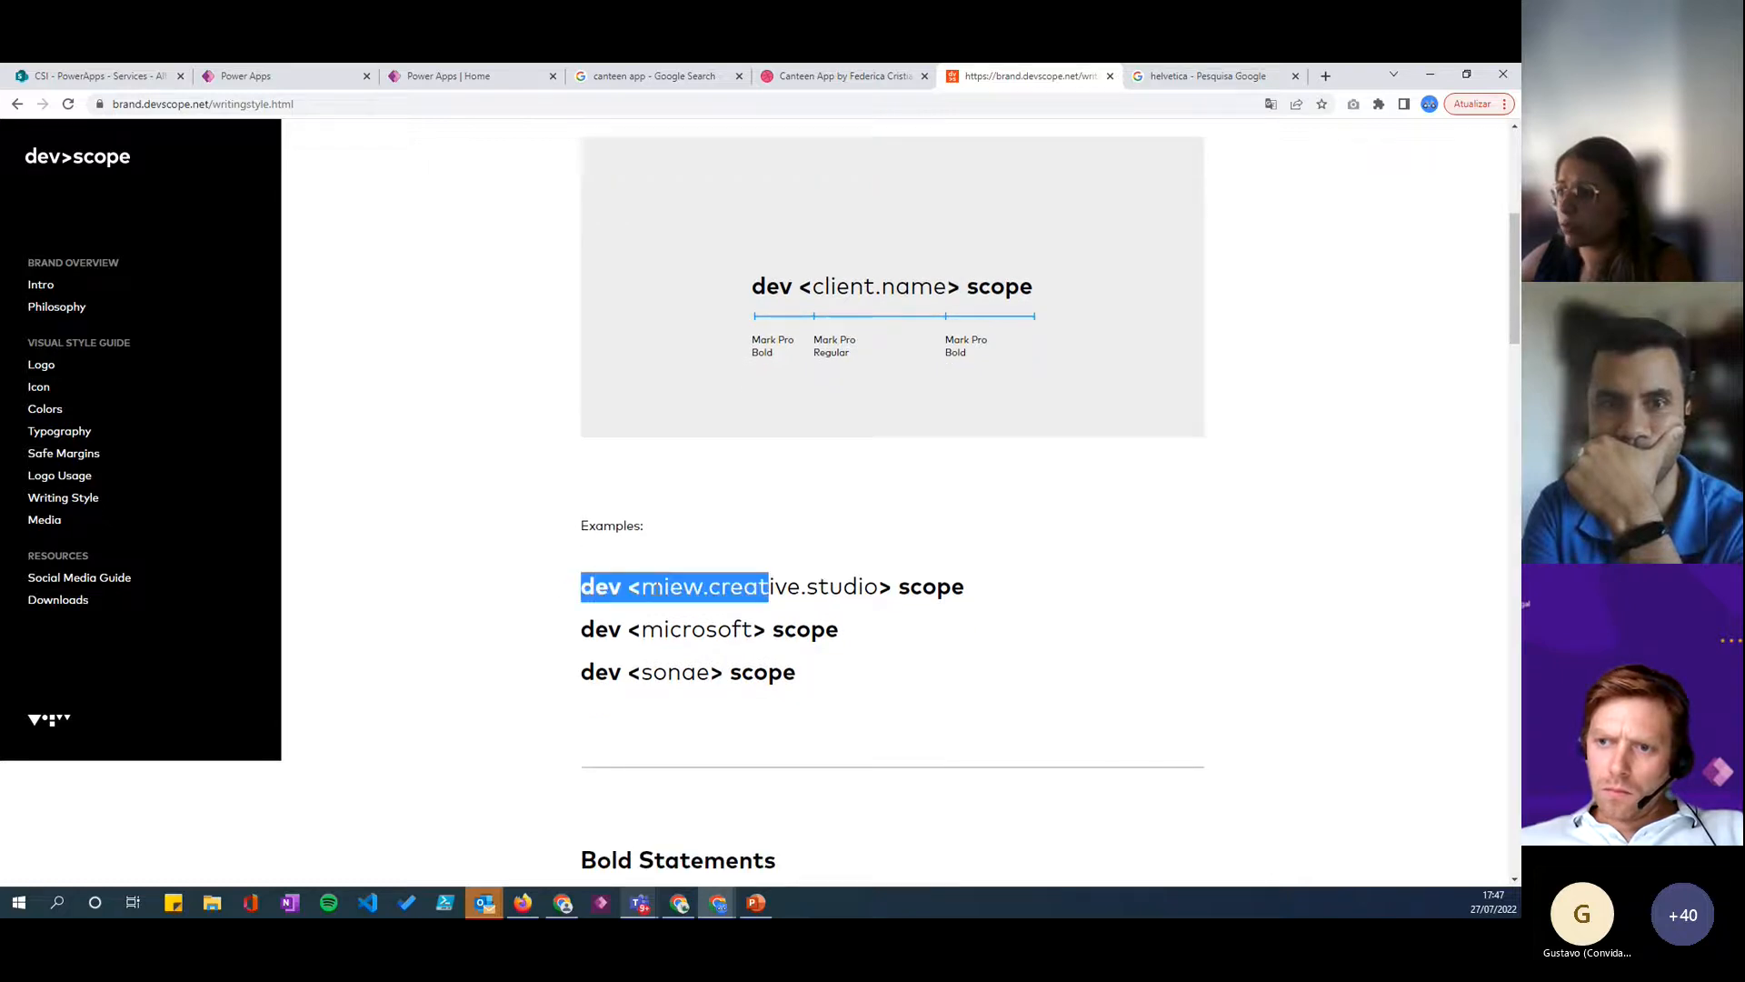
left_click(646, 589)
left_click_drag(642, 589, 619, 588)
scroll(929, 629, "down", 7)
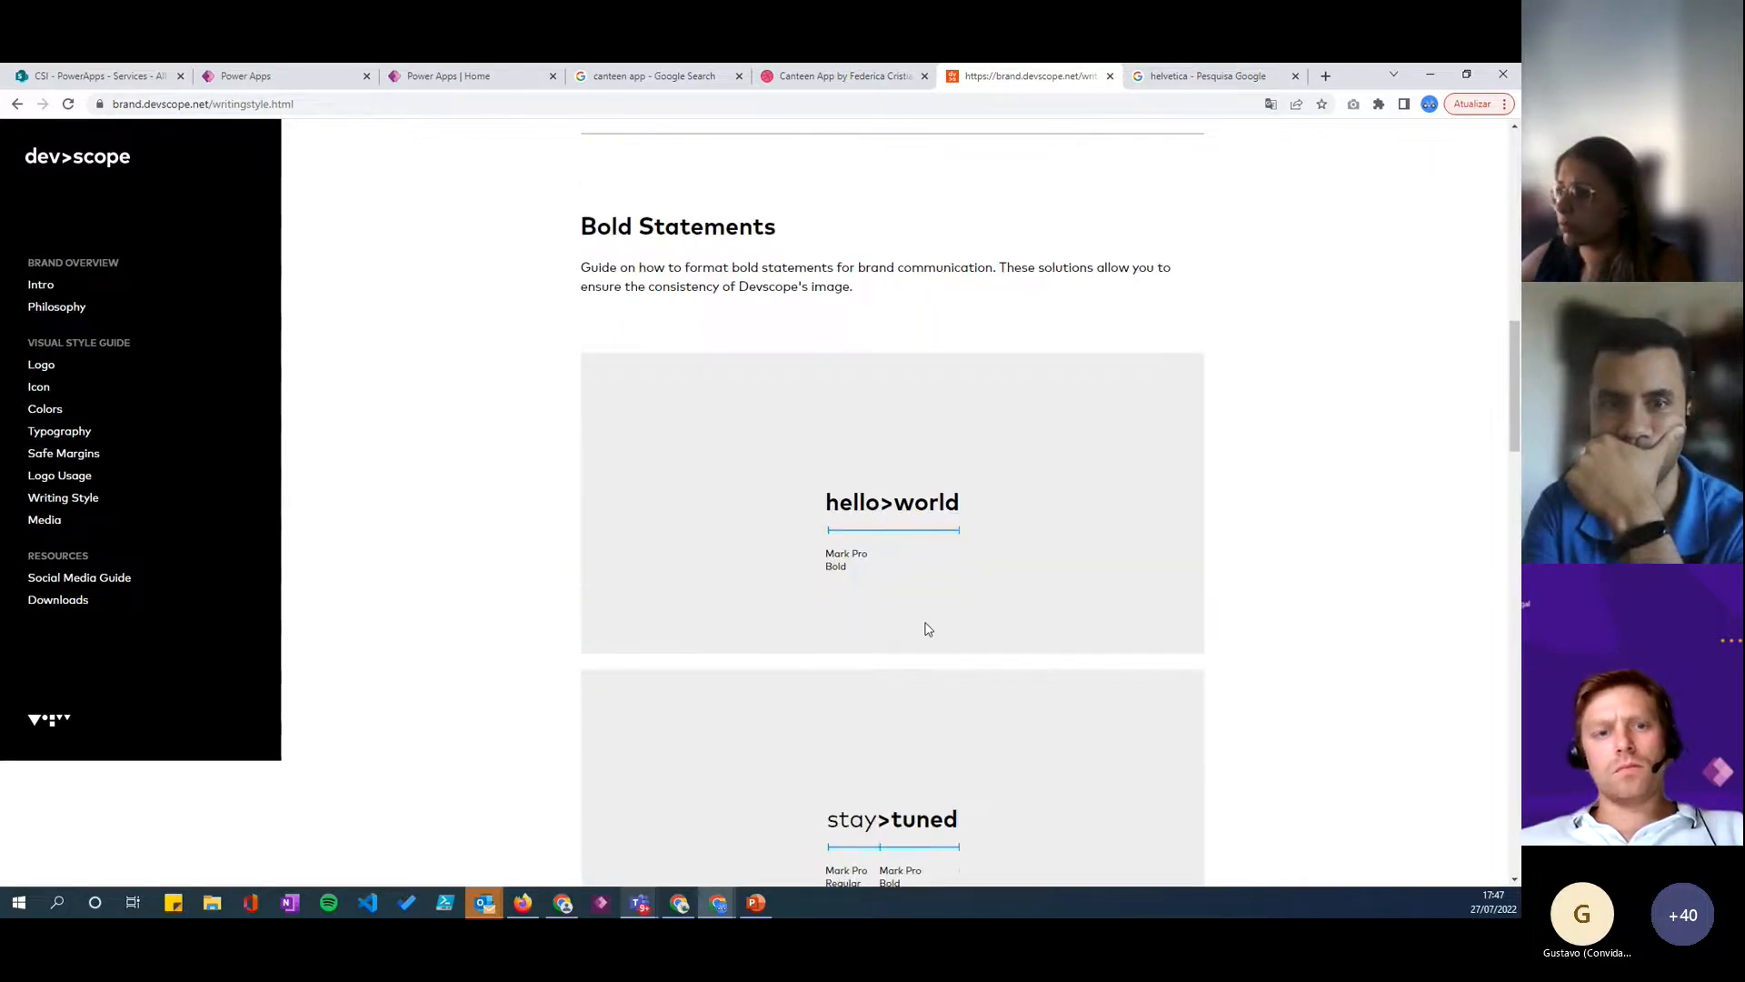
double_click(886, 503)
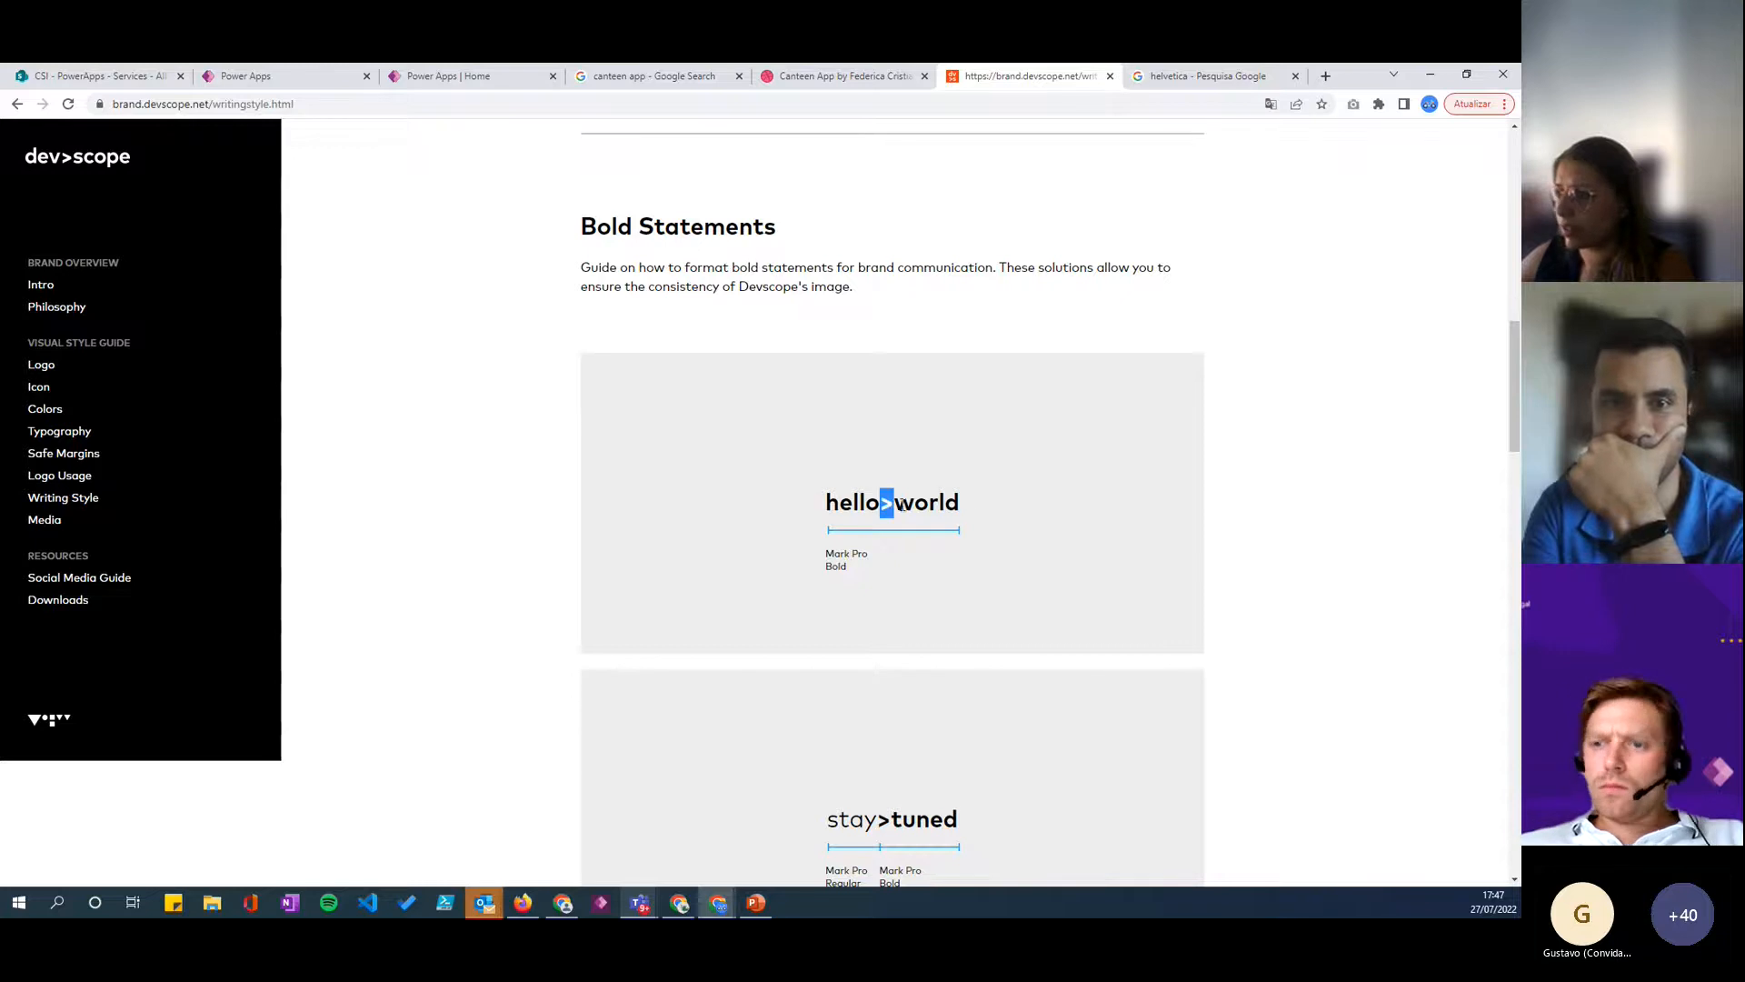
scroll(922, 589, "down", 3)
scroll(902, 578, "down", 3)
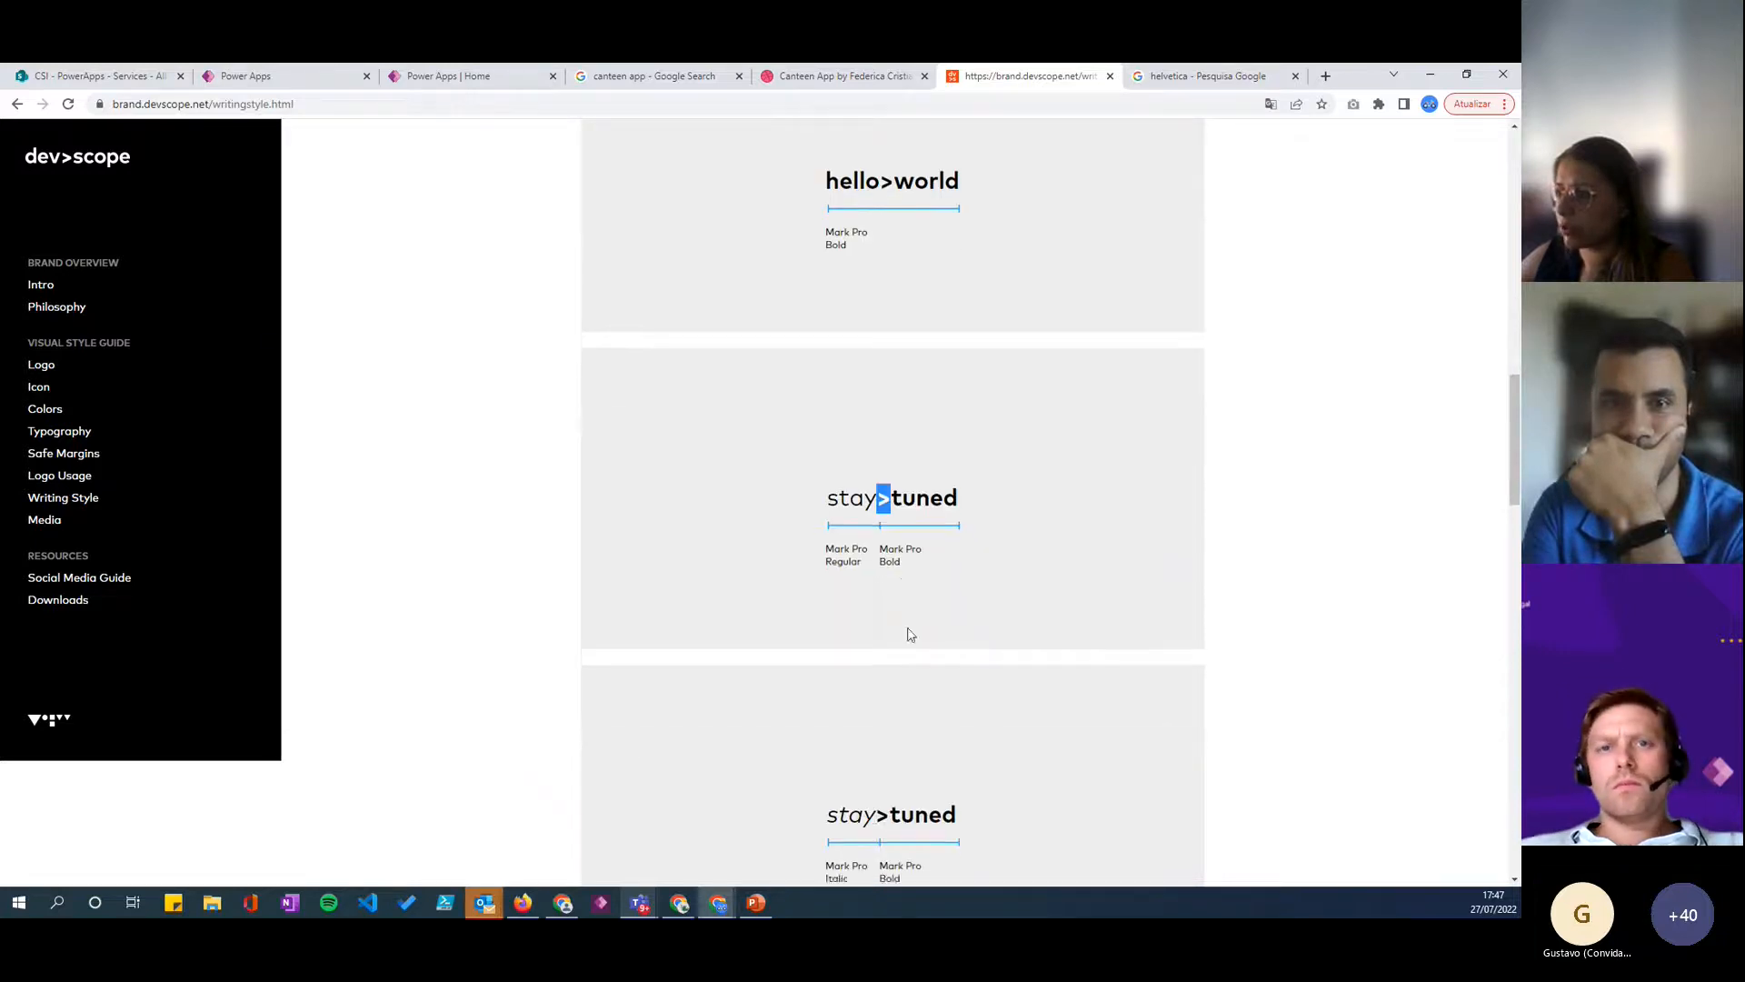
double_click(884, 658)
scroll(854, 600, "down", 1)
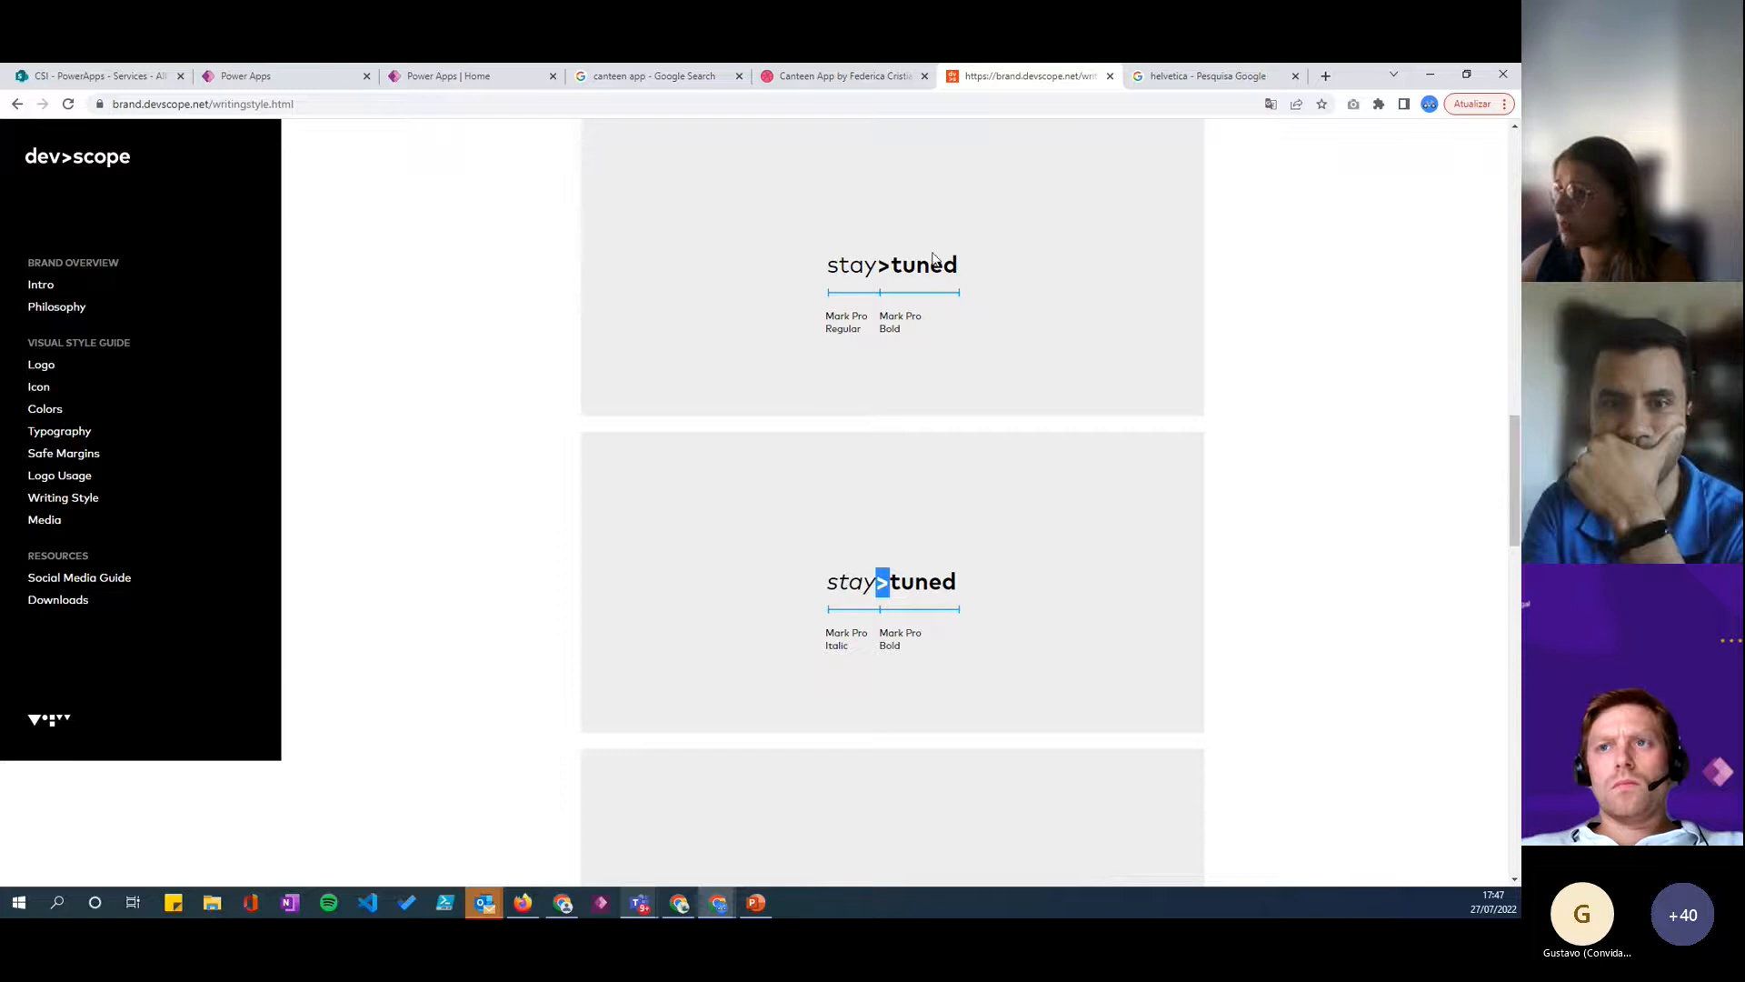
left_click(934, 259)
- Back in Power Apps, shorten the header label's text to "Team" and narrow the label to about 142 wide
left_click(303, 78)
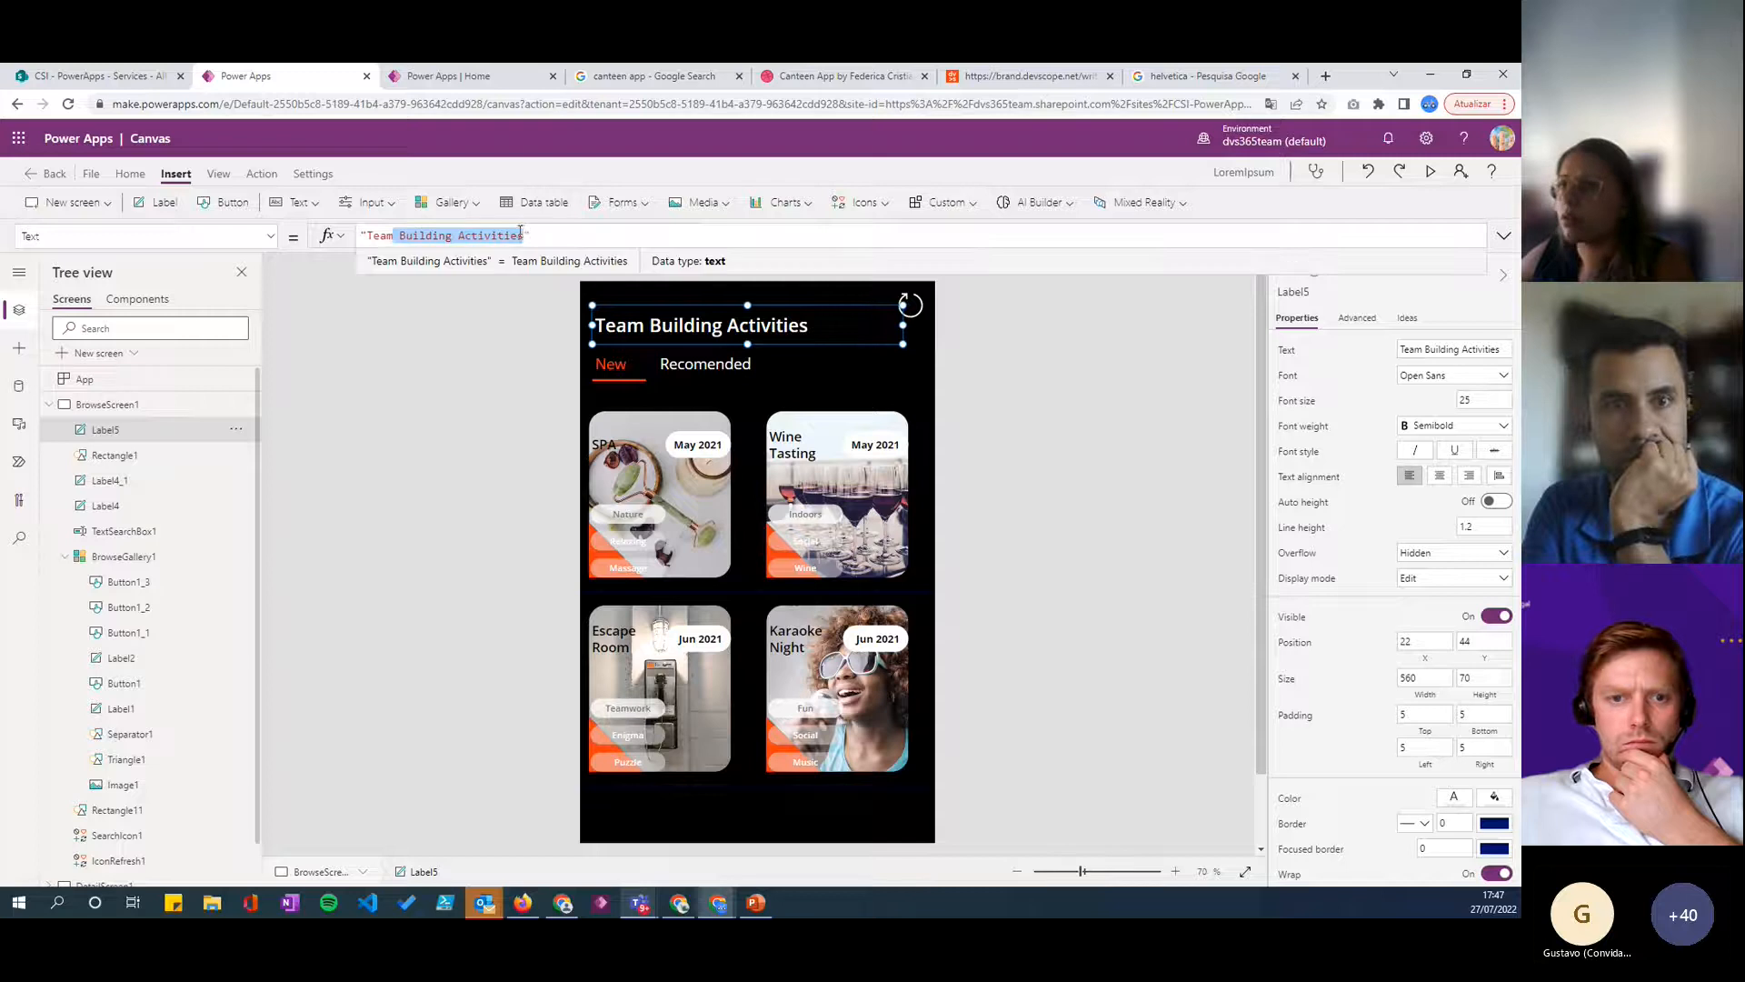
key("BackSpace")
left_click_drag(903, 324, 679, 326)
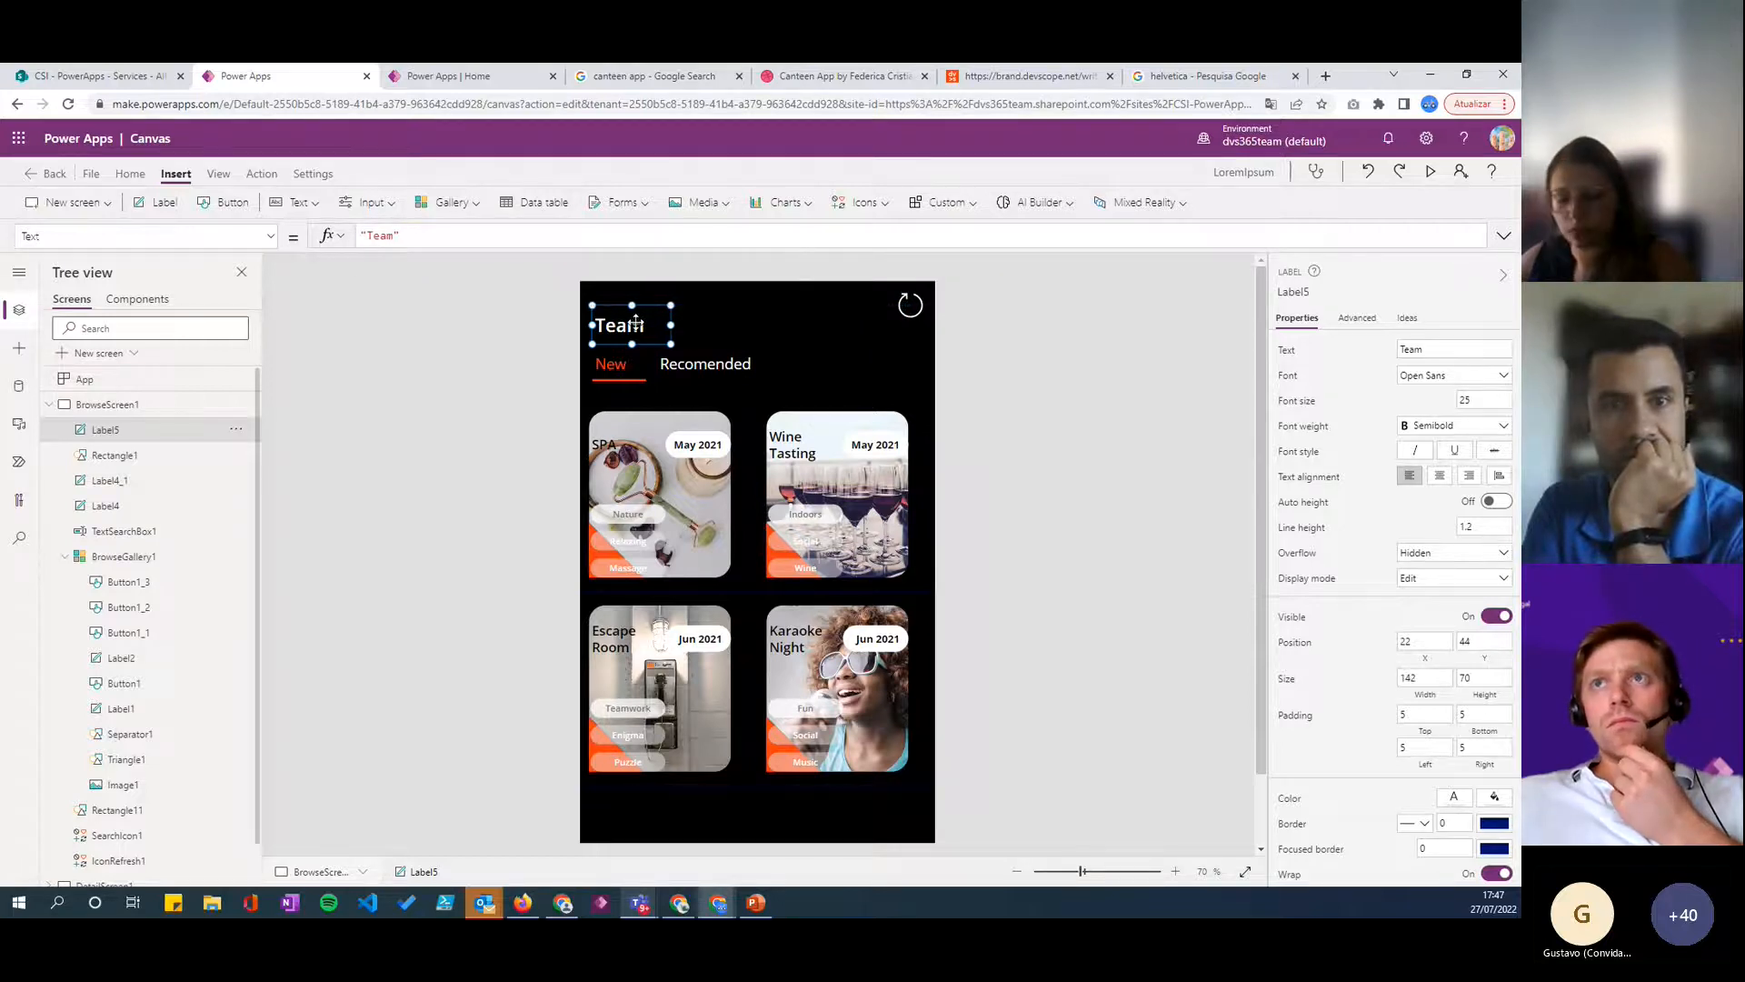
- Duplicate the Team label beside the original, set the copy's text to "Building Activities" and widen it to about 340
key("ctrl+v")
left_click_drag(636, 320, 725, 329)
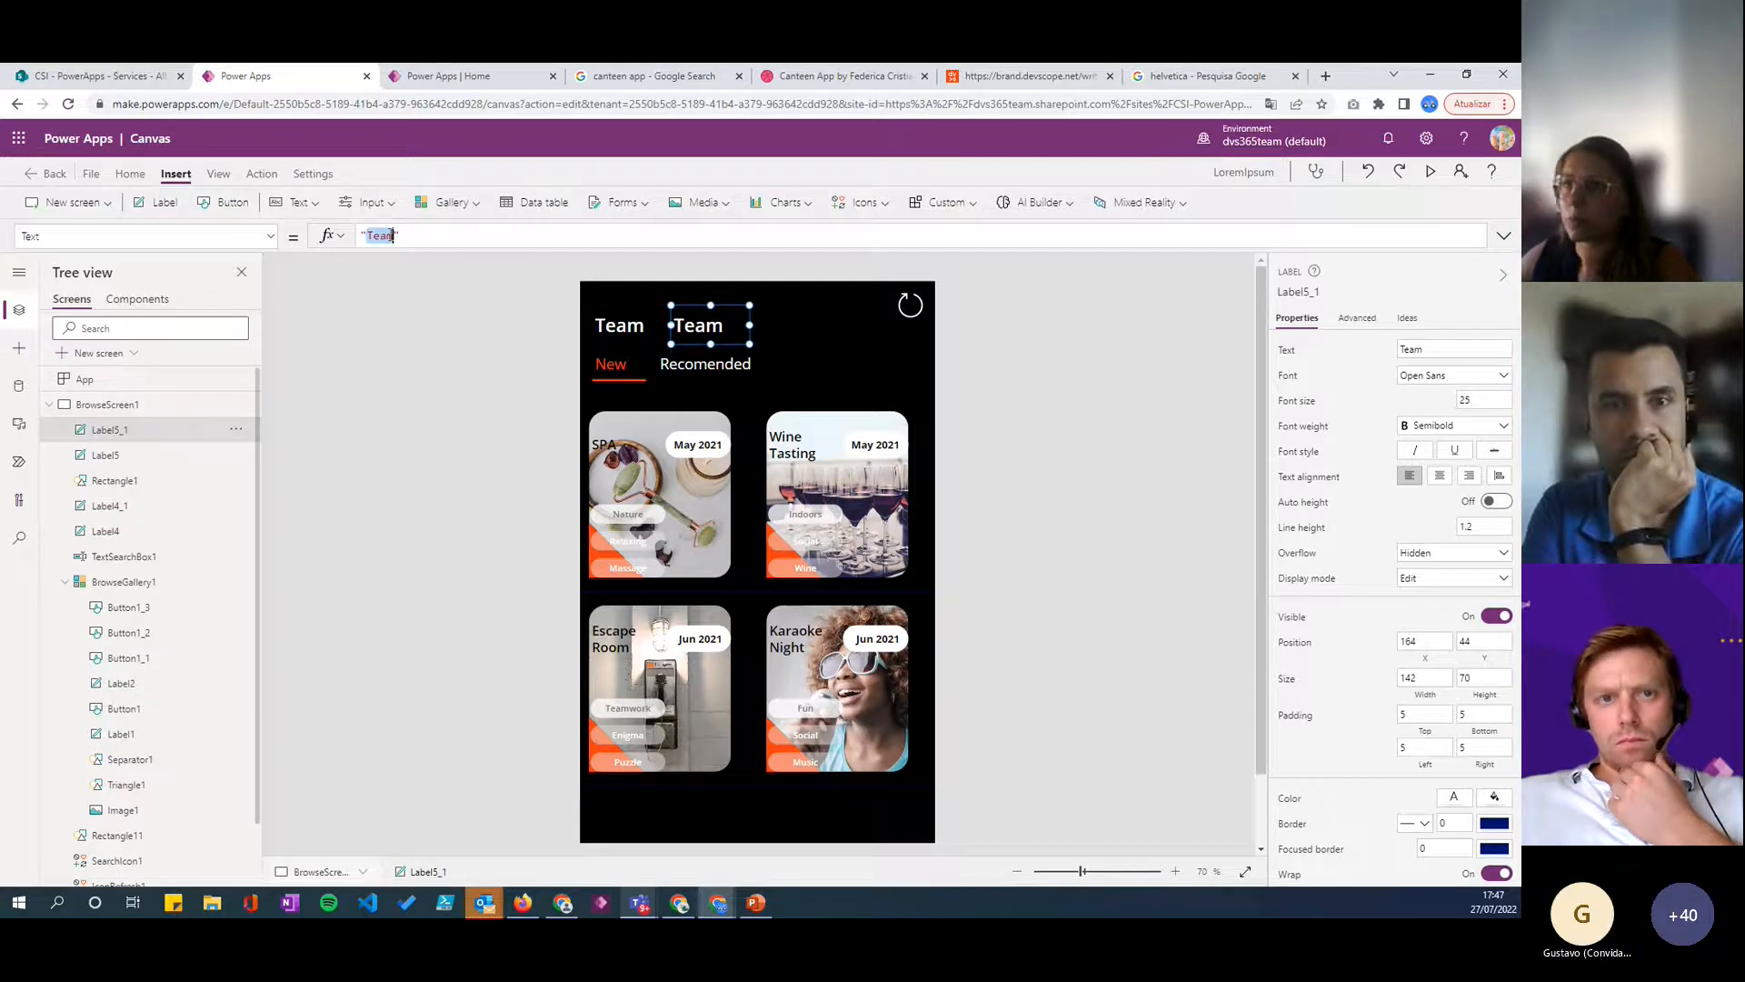
type("Bu")
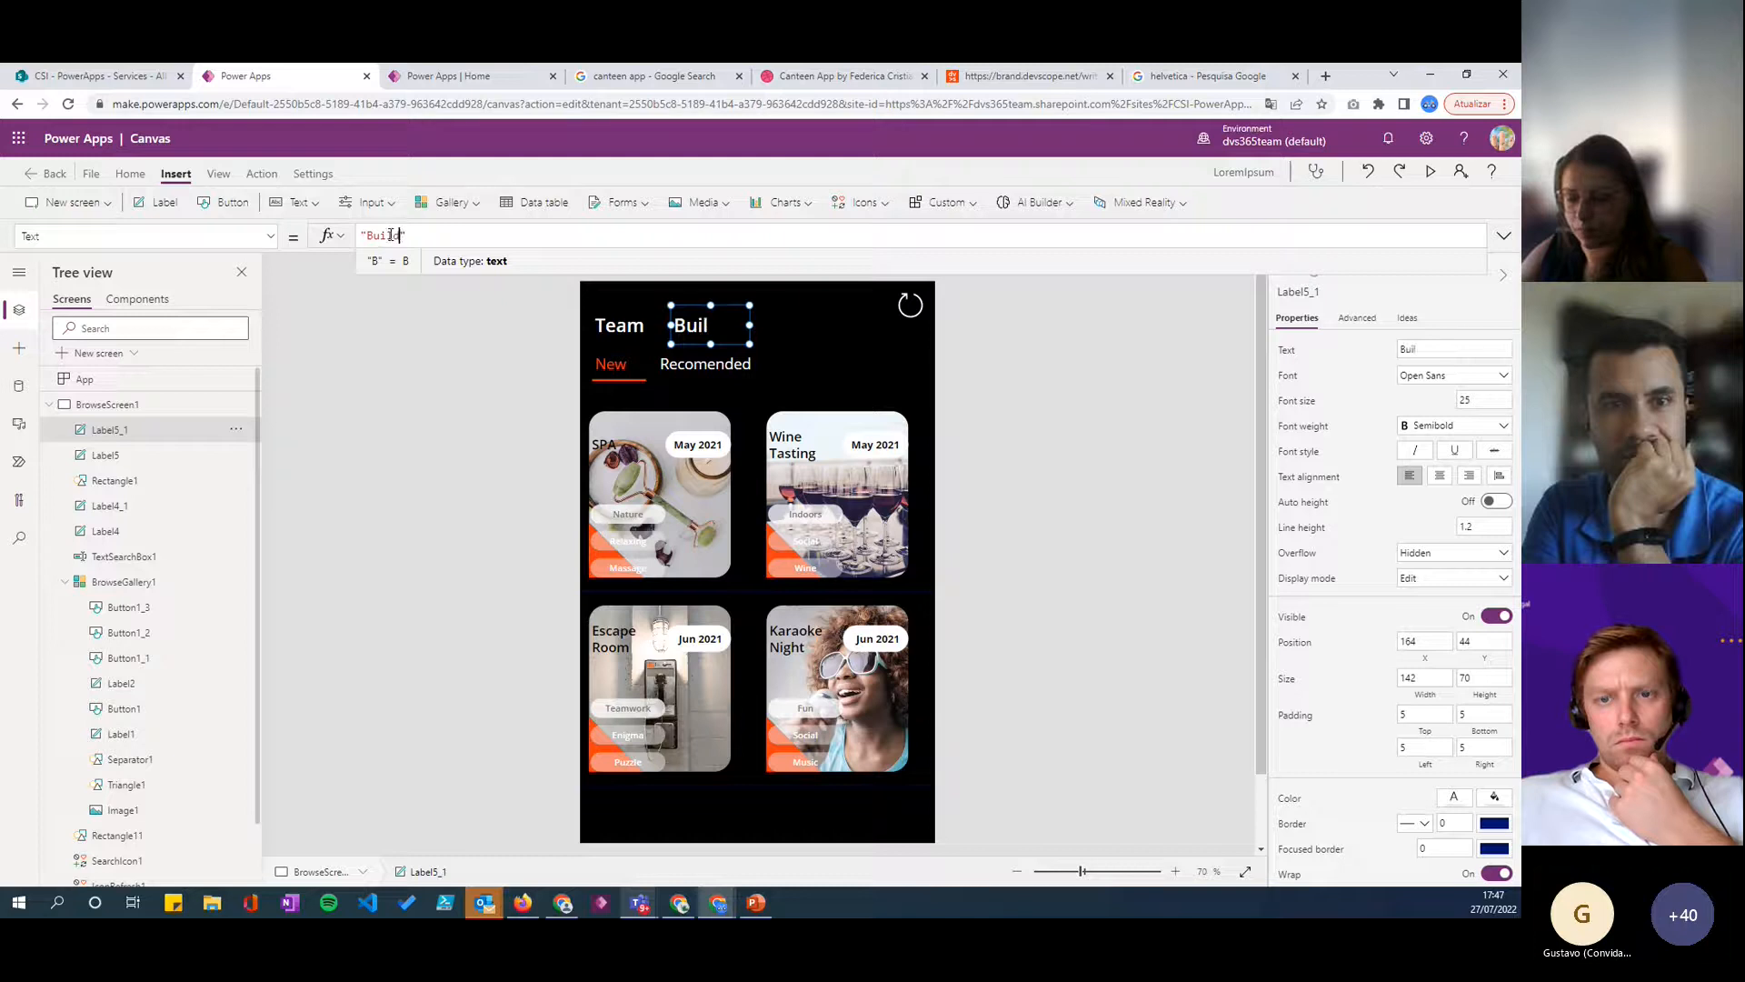
type("ilding Activiti")
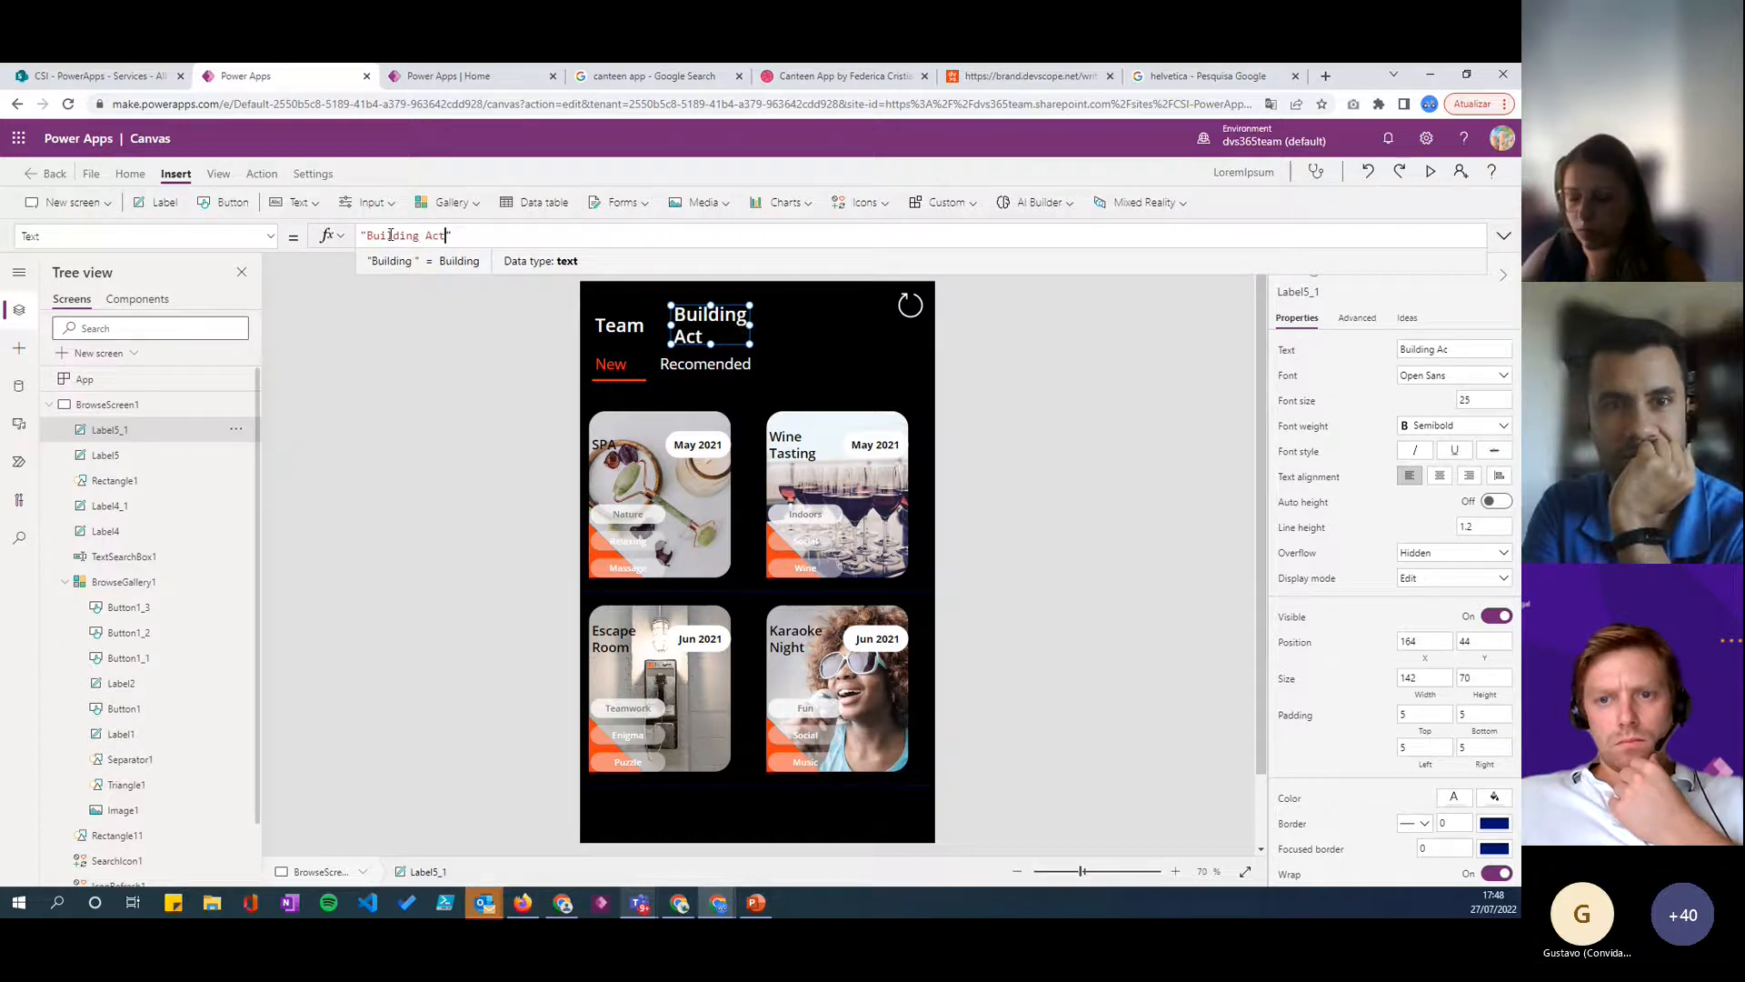
type("es")
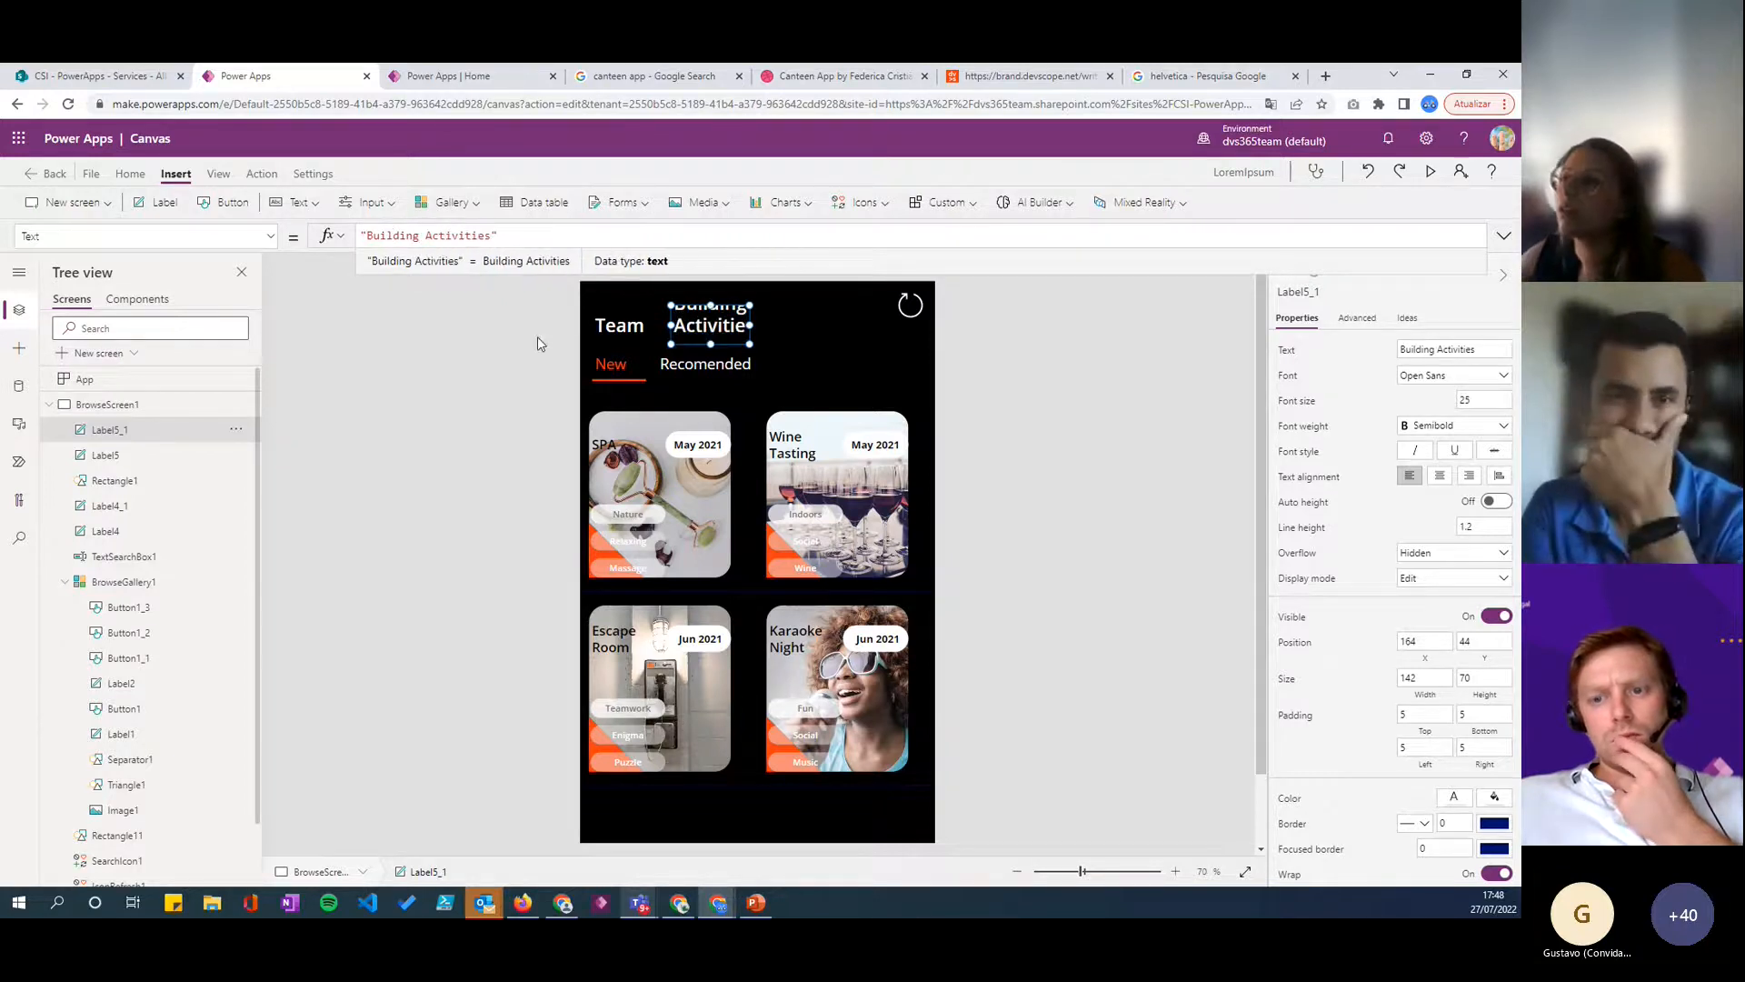
left_click_drag(751, 324, 857, 338)
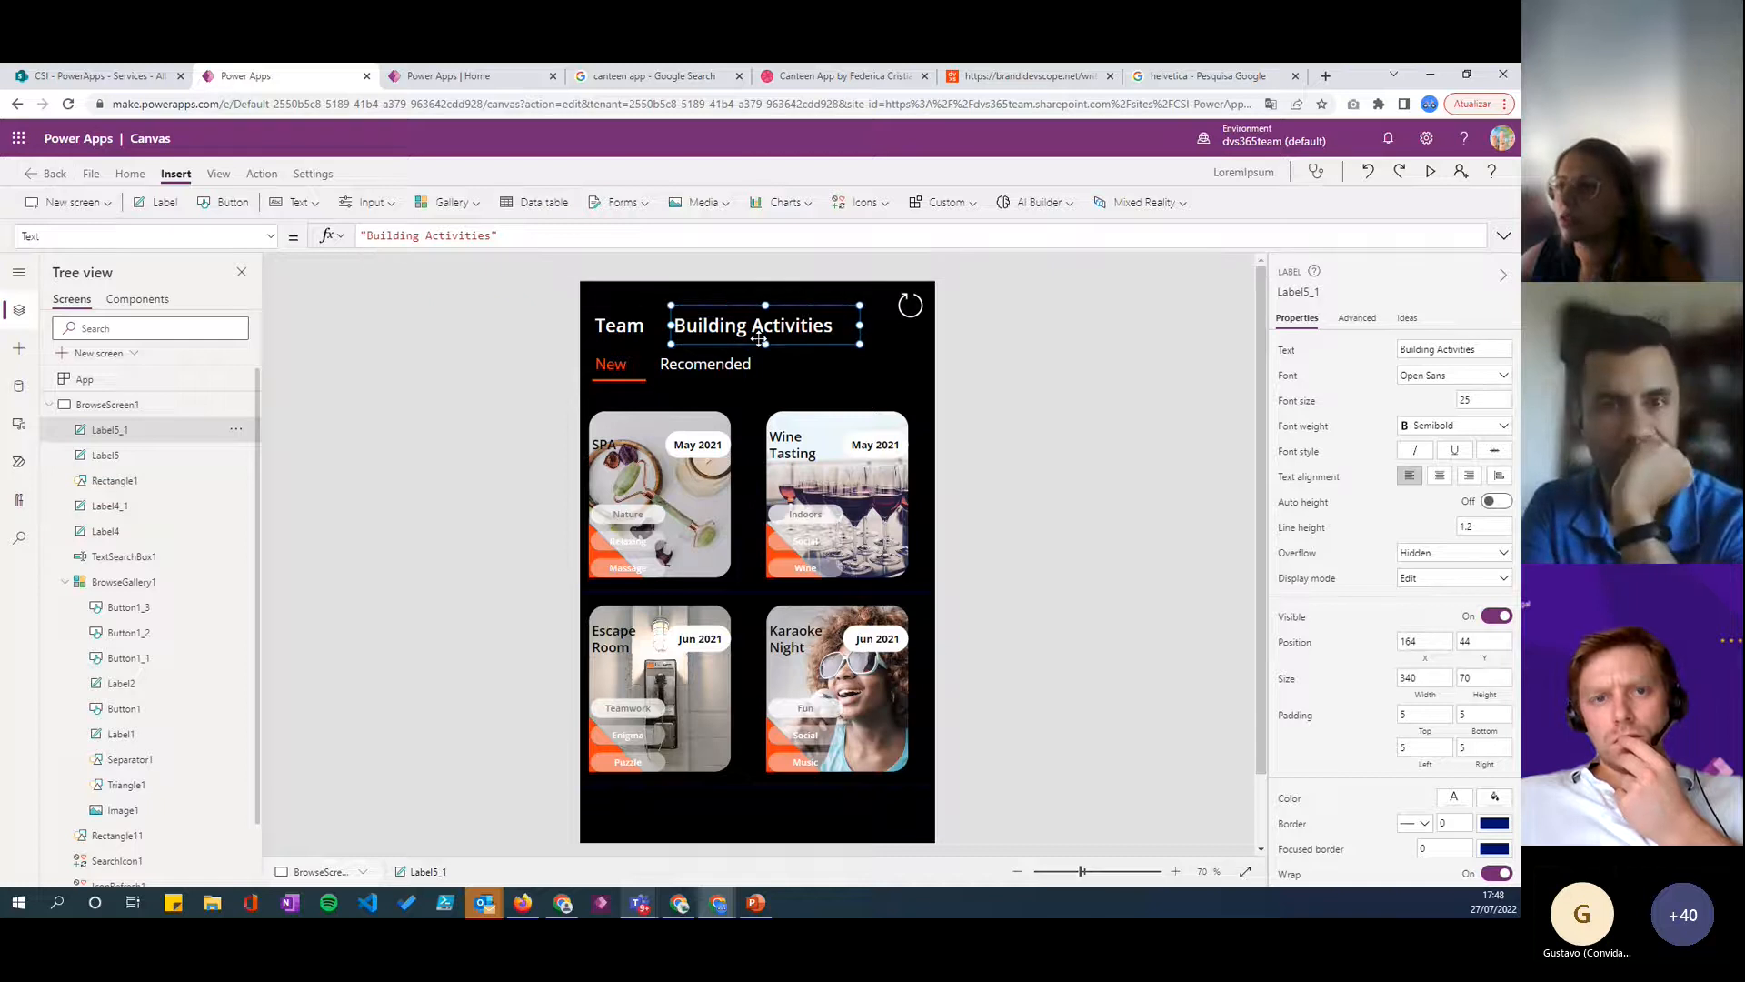
left_click_drag(718, 329, 711, 328)
- Set the Team label's text colour to the brand Red Orange, hex F83C10
left_click(627, 343)
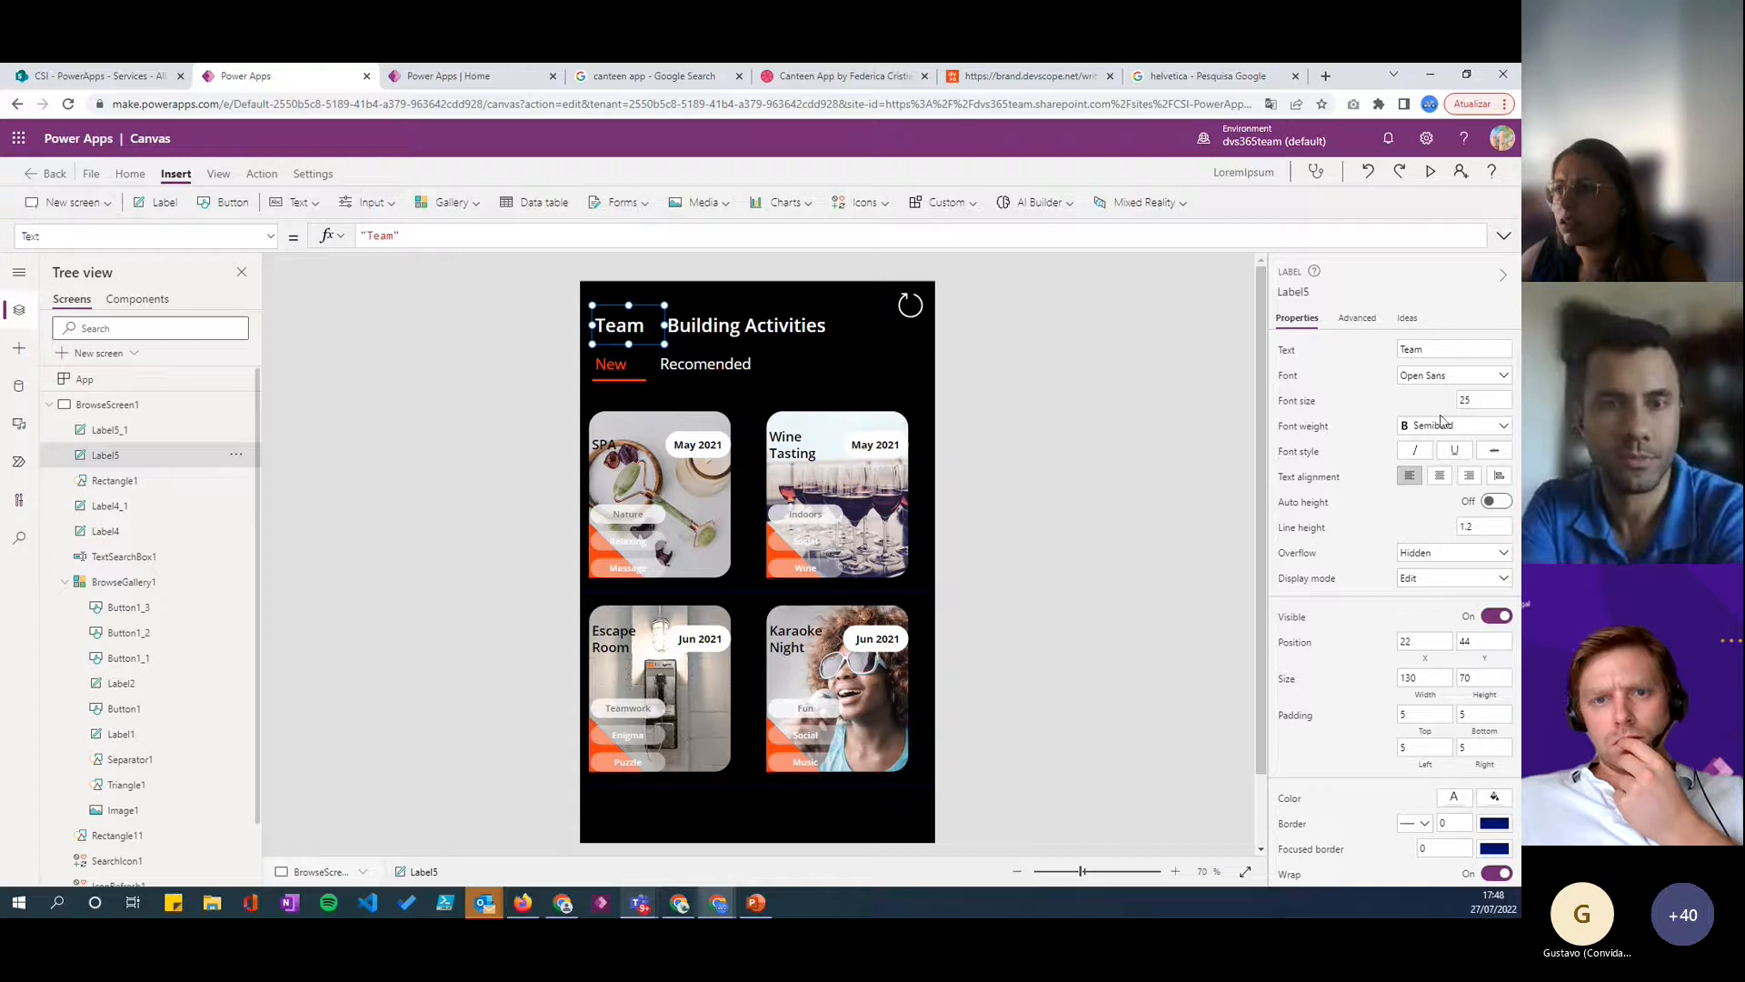
left_click(1454, 797)
left_click(1271, 575)
left_click(1225, 852)
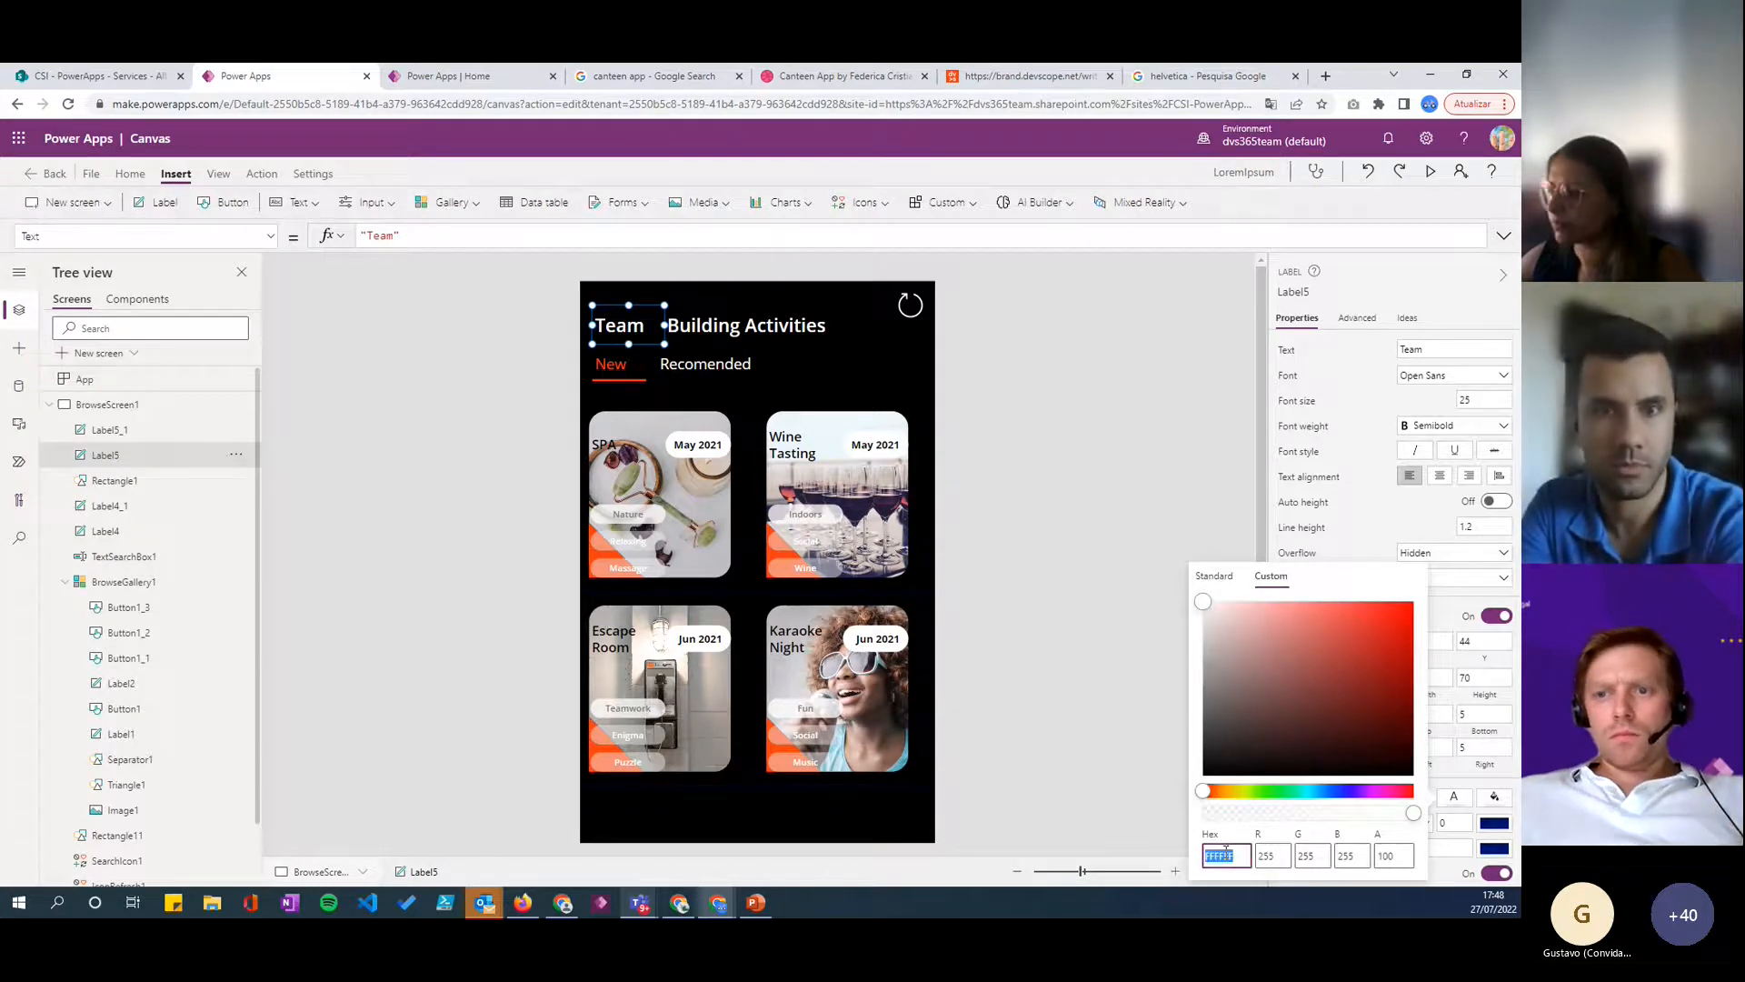
key("super+v")
left_click(1271, 650)
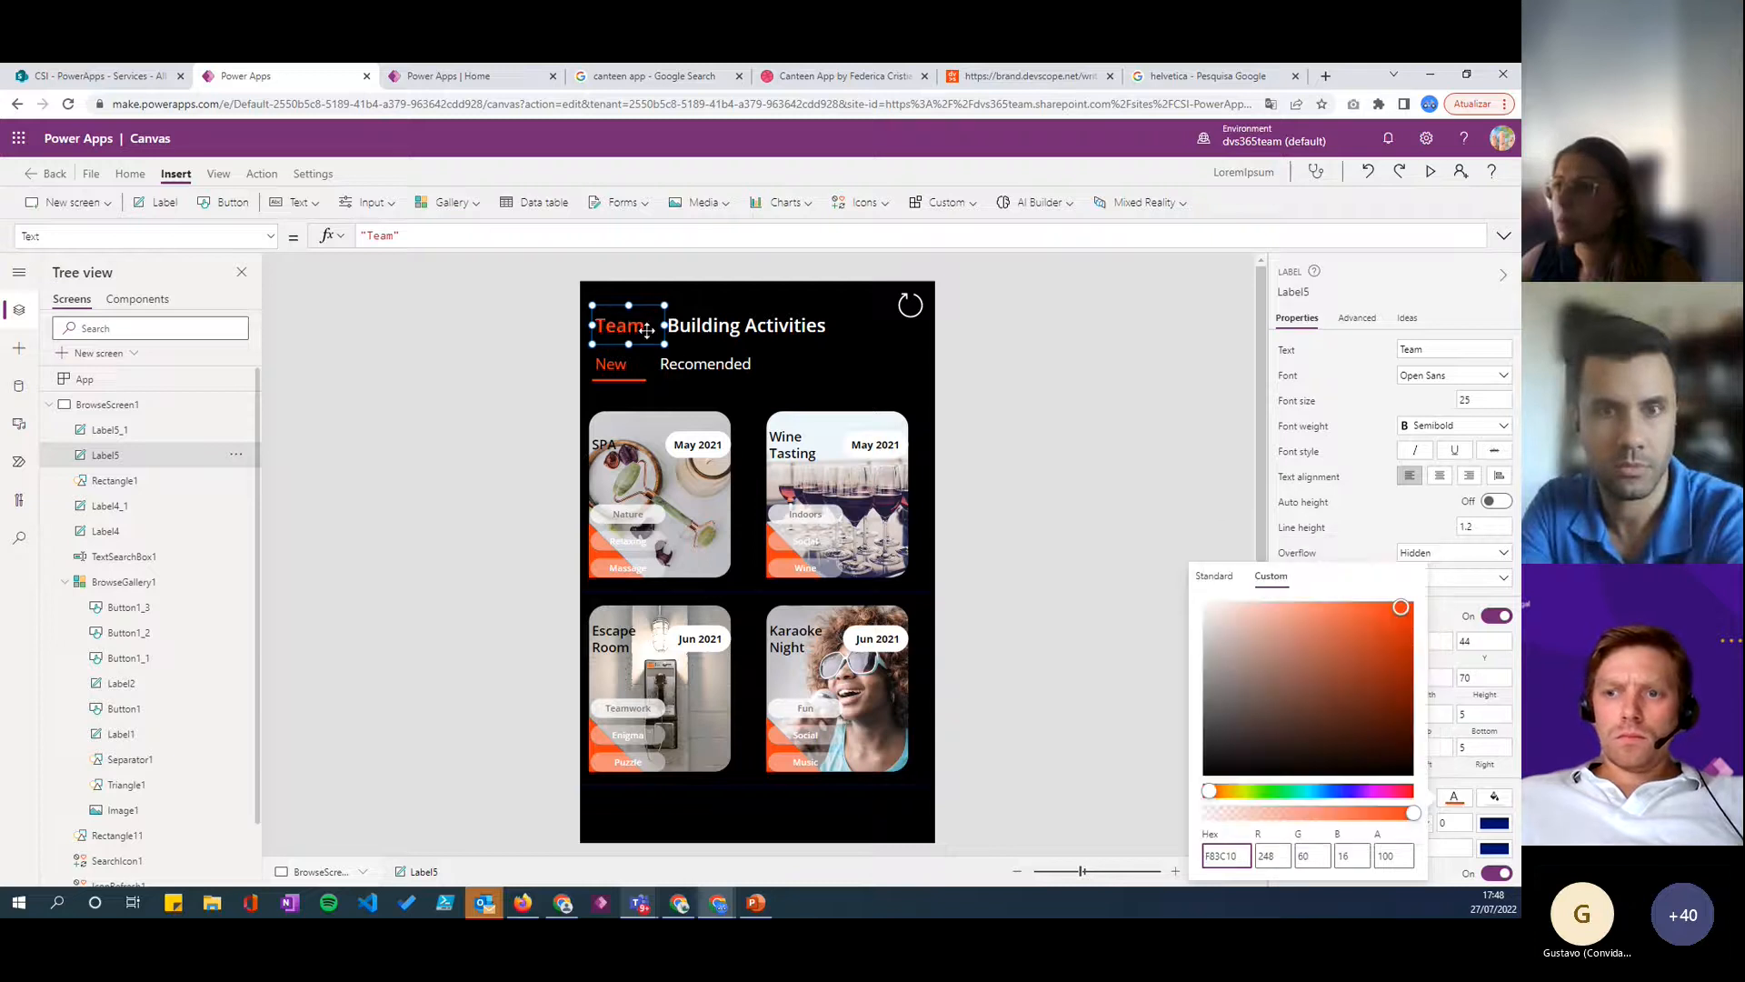
- Duplicate the Team label as a ">" label between Team and Building Activities, about 97 wide at X 139, Y 44
left_click(709, 326)
left_click_drag(709, 325, 670, 333)
left_click(630, 325)
key("ctrl+c")
key("ctrl+v")
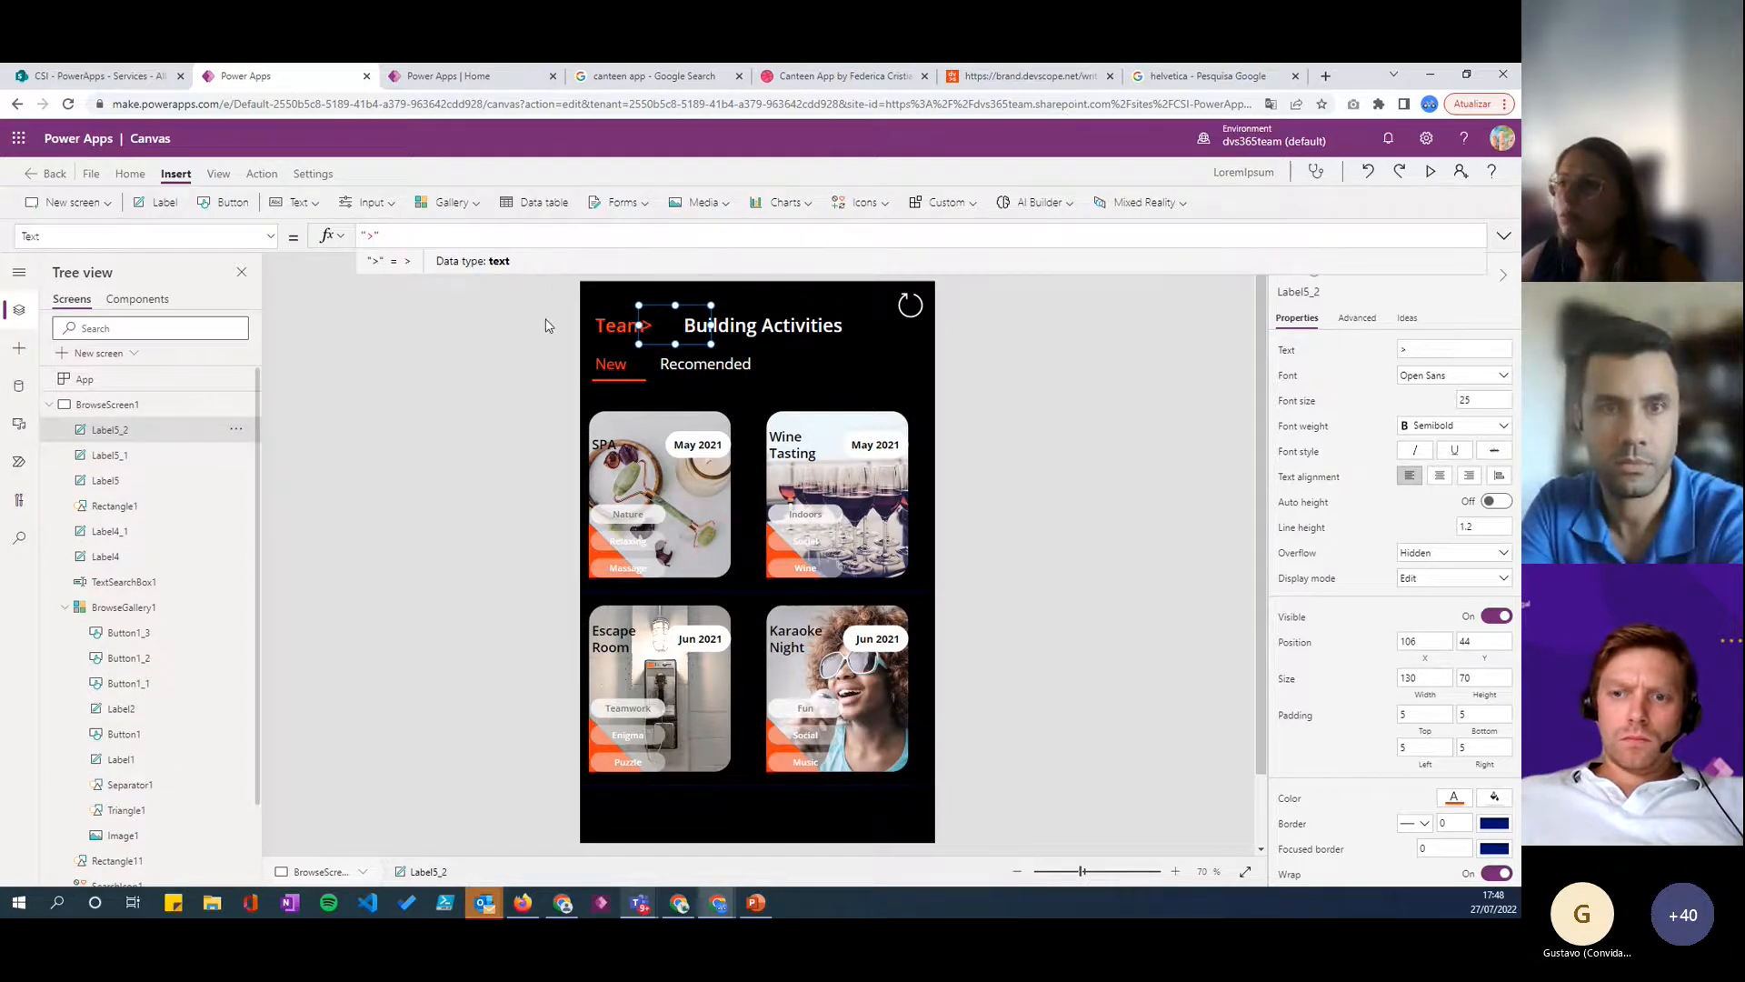
left_click(701, 325)
left_click_drag(658, 322, 672, 328)
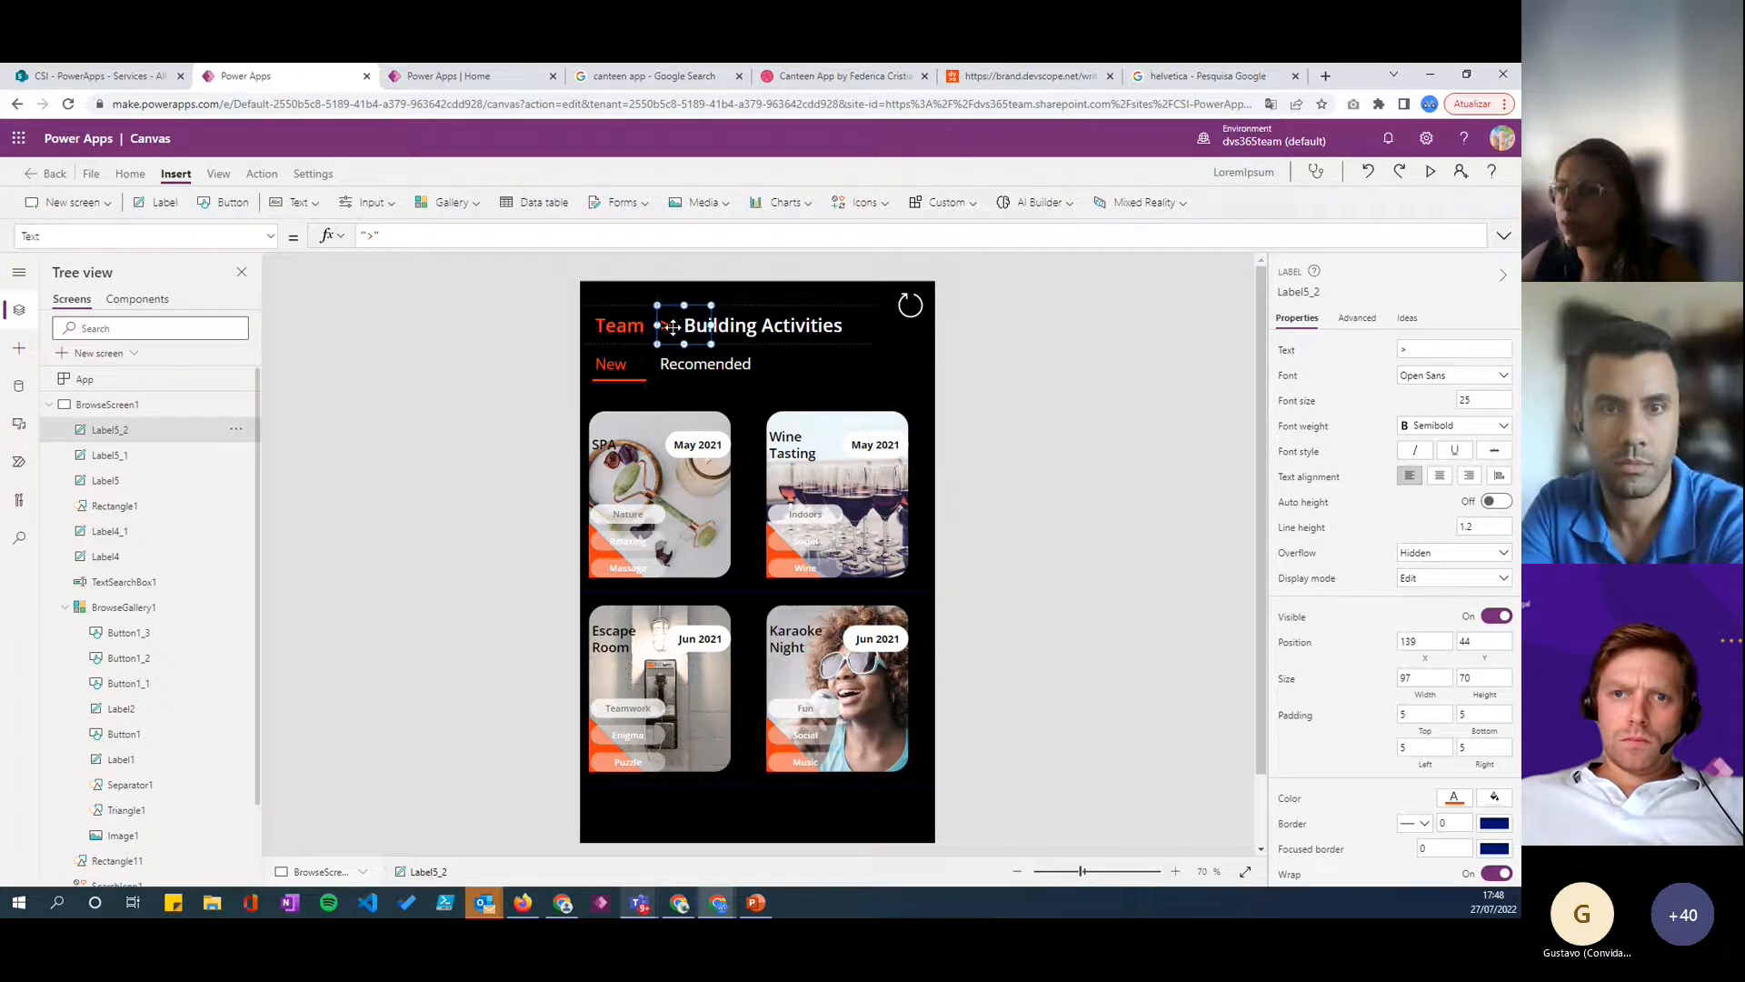
left_click(989, 406)
left_click(665, 324)
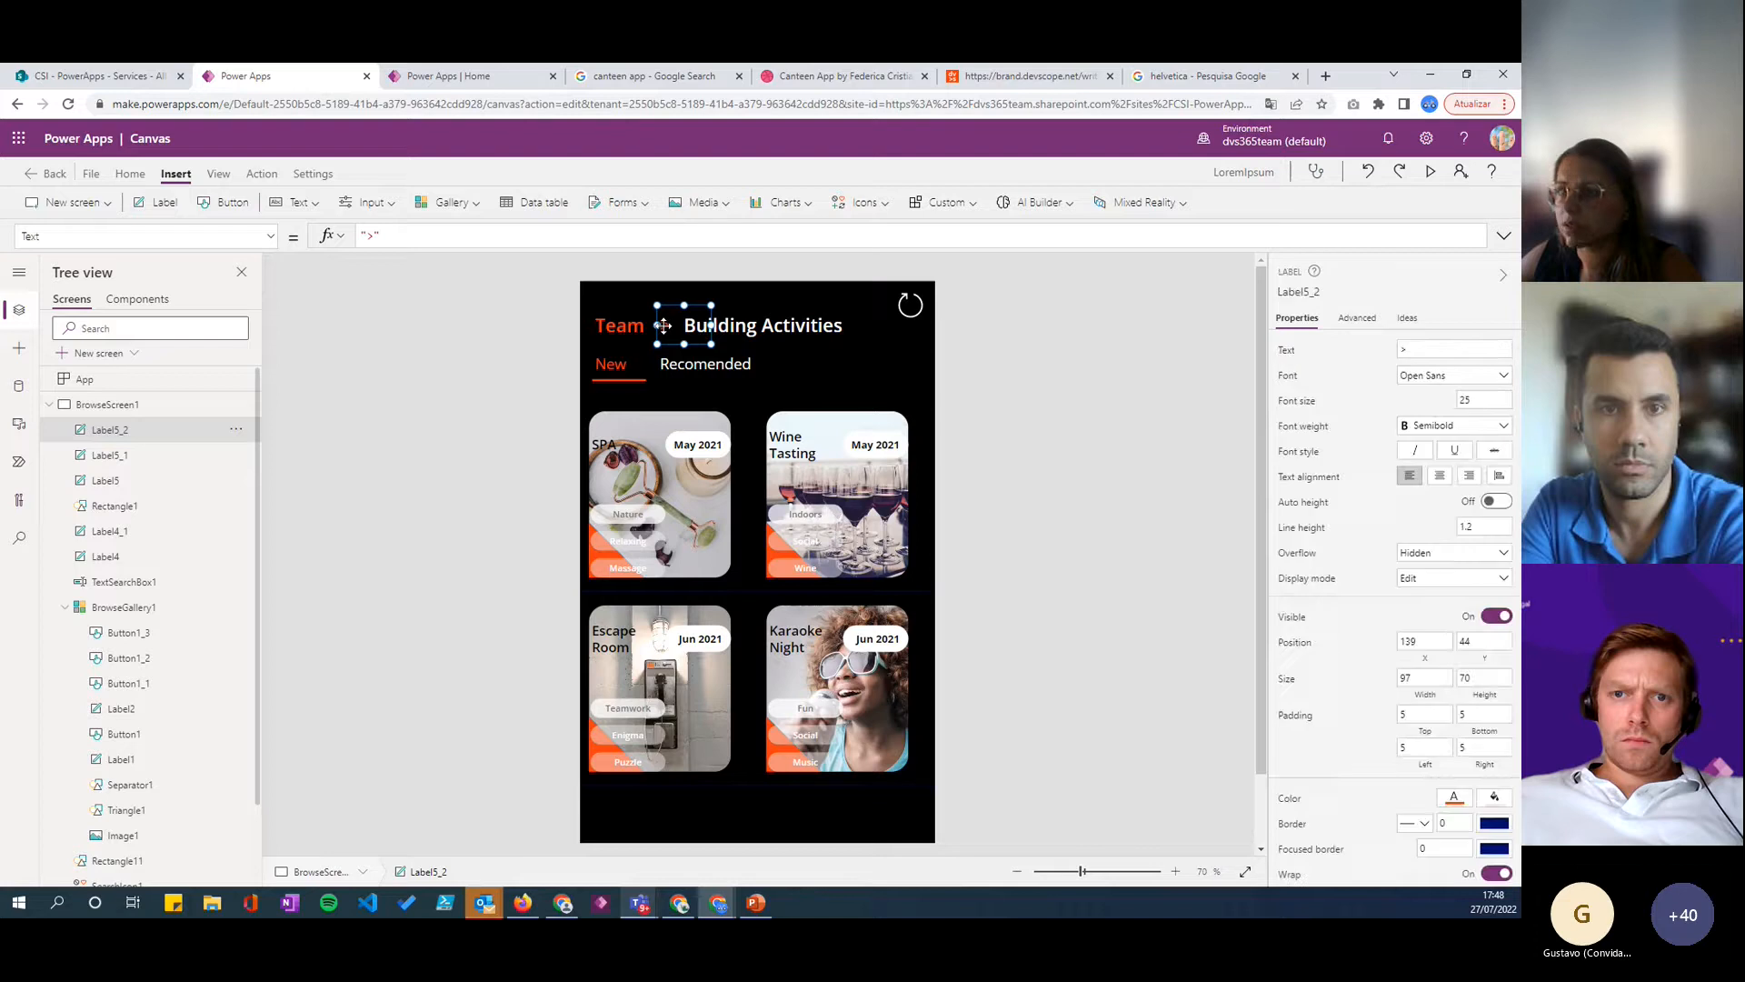
- Set the ">" label's font size to 28 and weight to Bold, and resize it to about 57 by 81
left_click(1492, 427)
left_click(1482, 402)
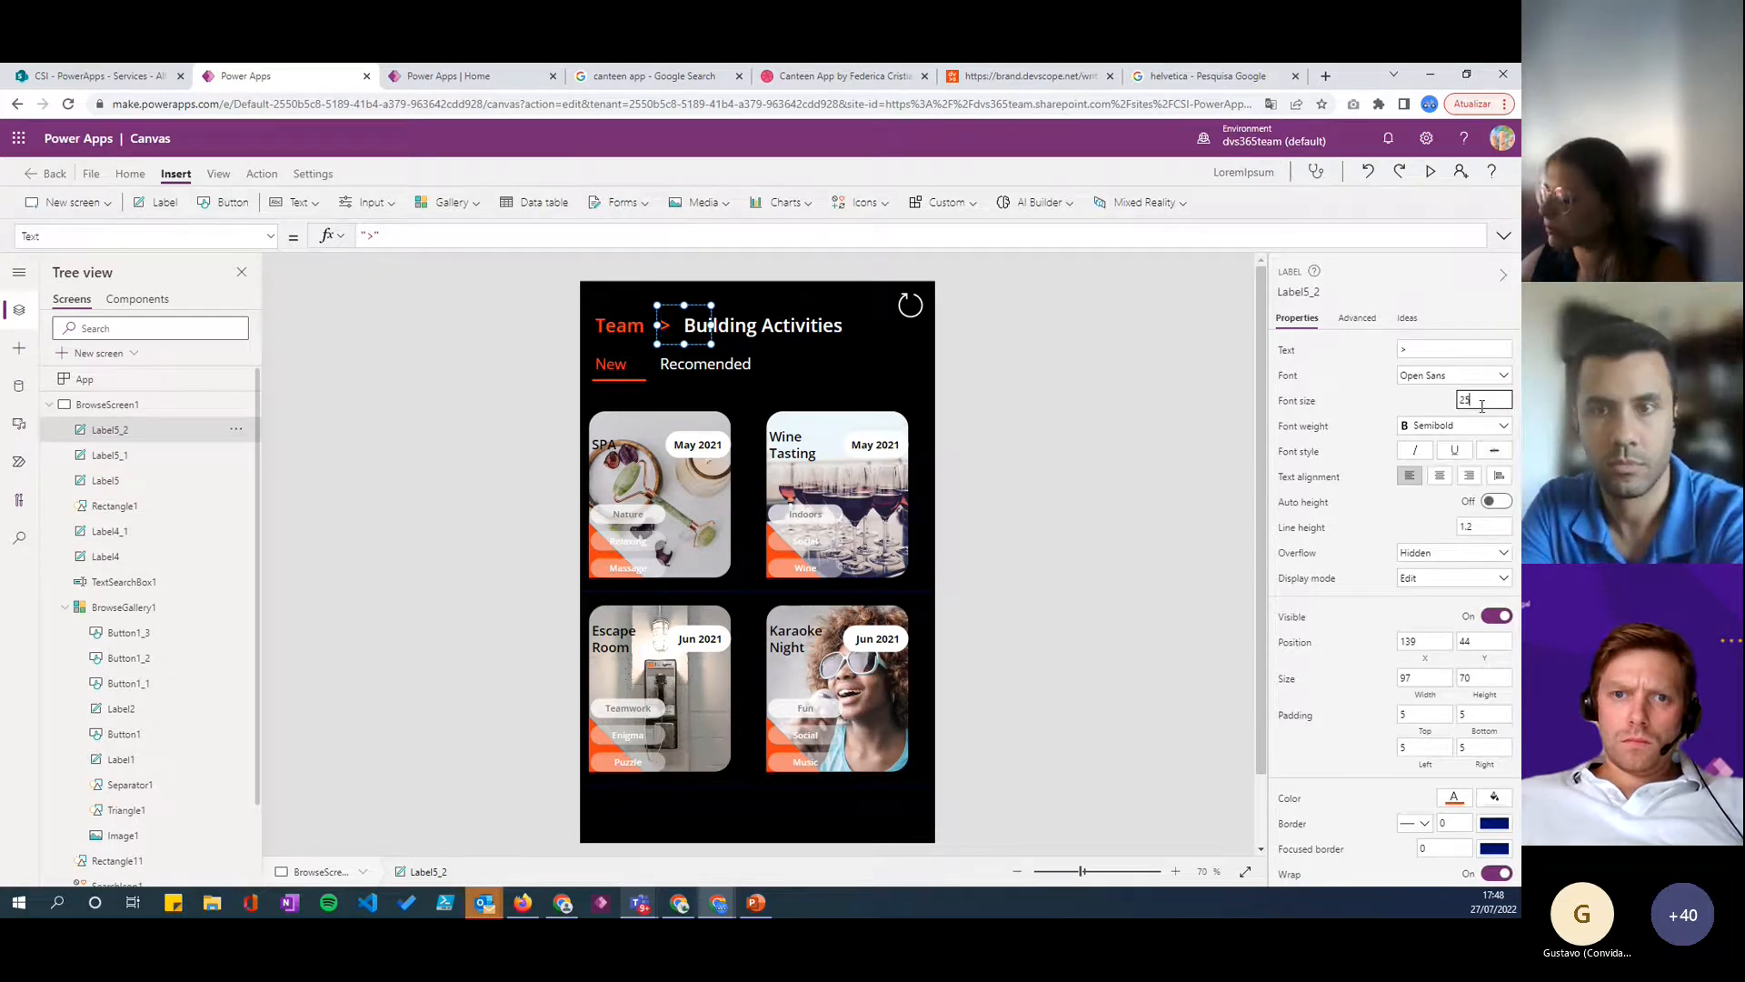
key("BackSpace")
type("8")
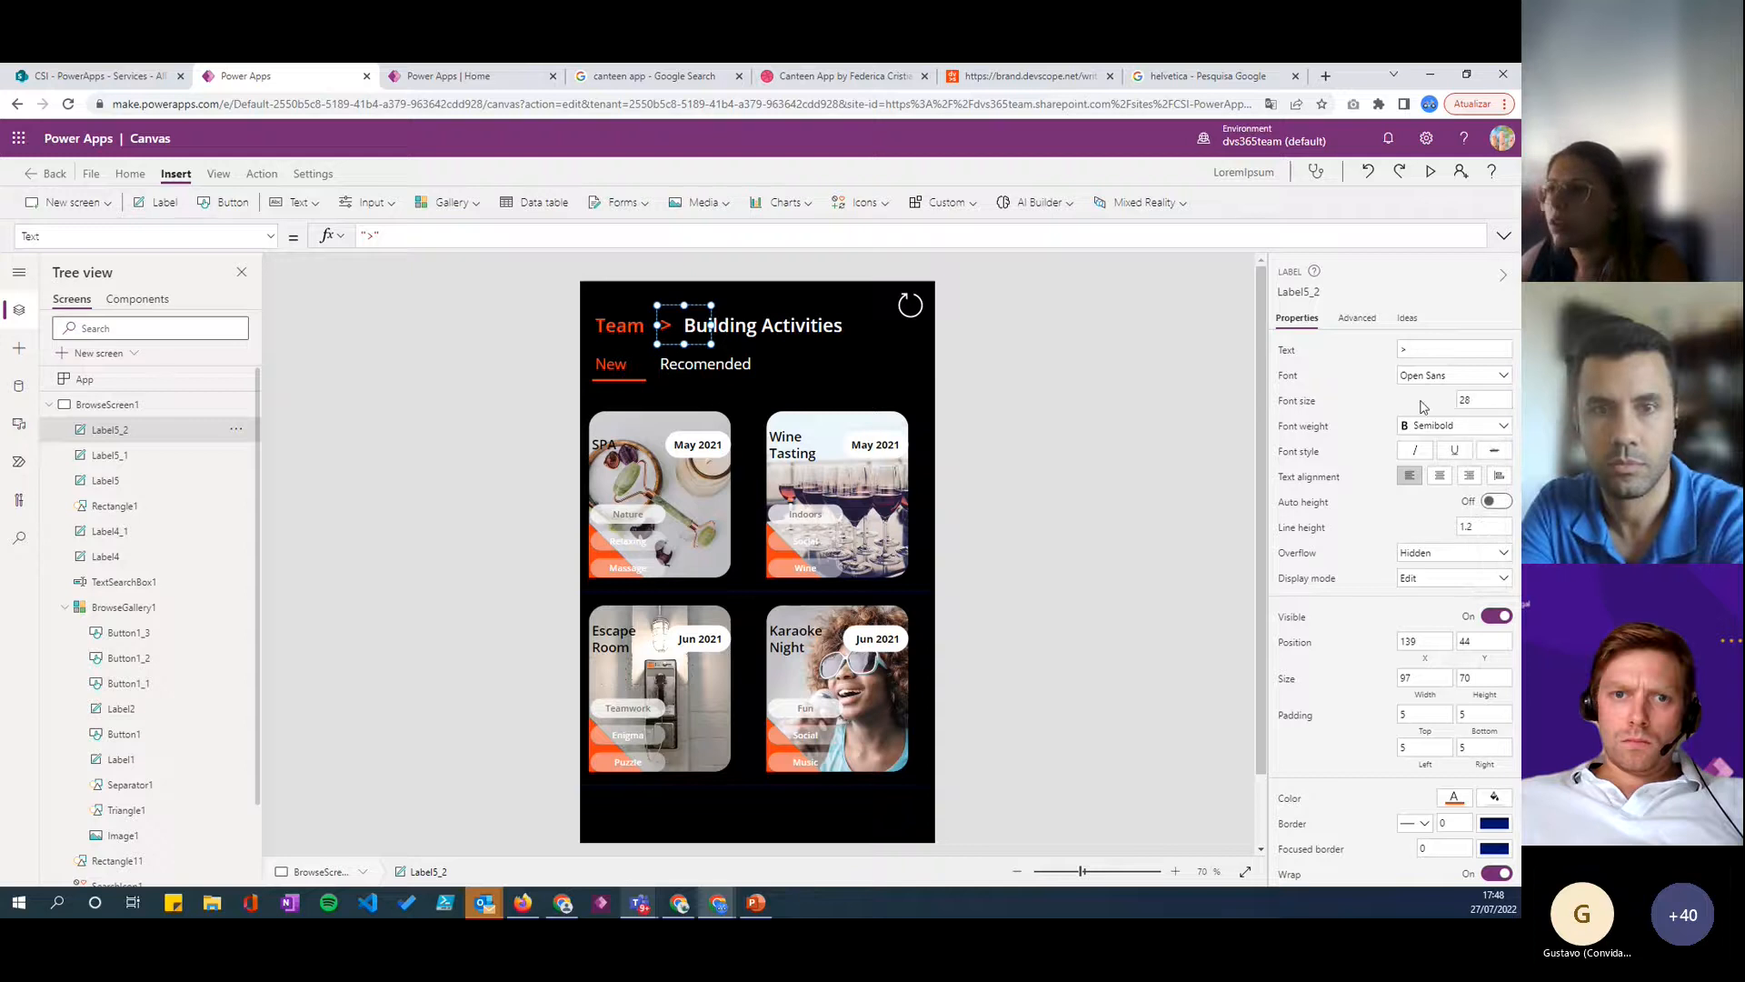
left_click(1452, 426)
left_click(1424, 448)
left_click_drag(708, 342, 686, 348)
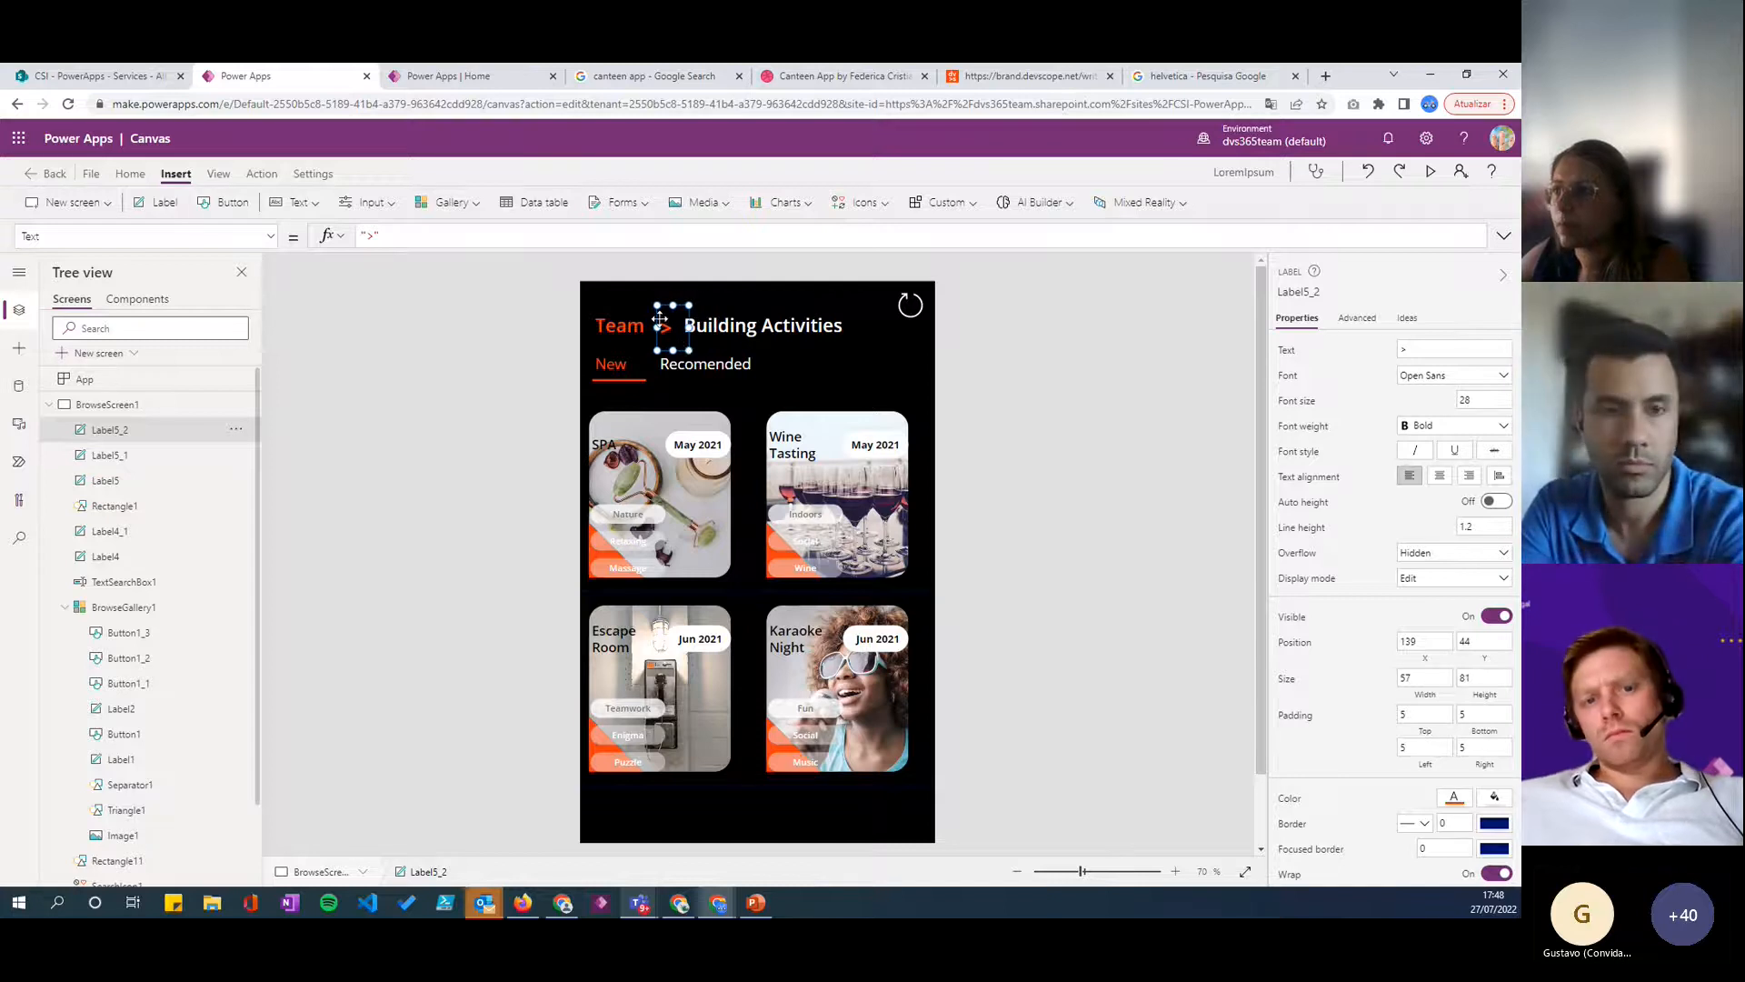
- Line up the three header labels in one row, with Team at about X 45, Y 43 and Building Activities at X 232, Y 44
left_click(850, 359)
left_click(745, 327)
left_click_drag(745, 327, 788, 341)
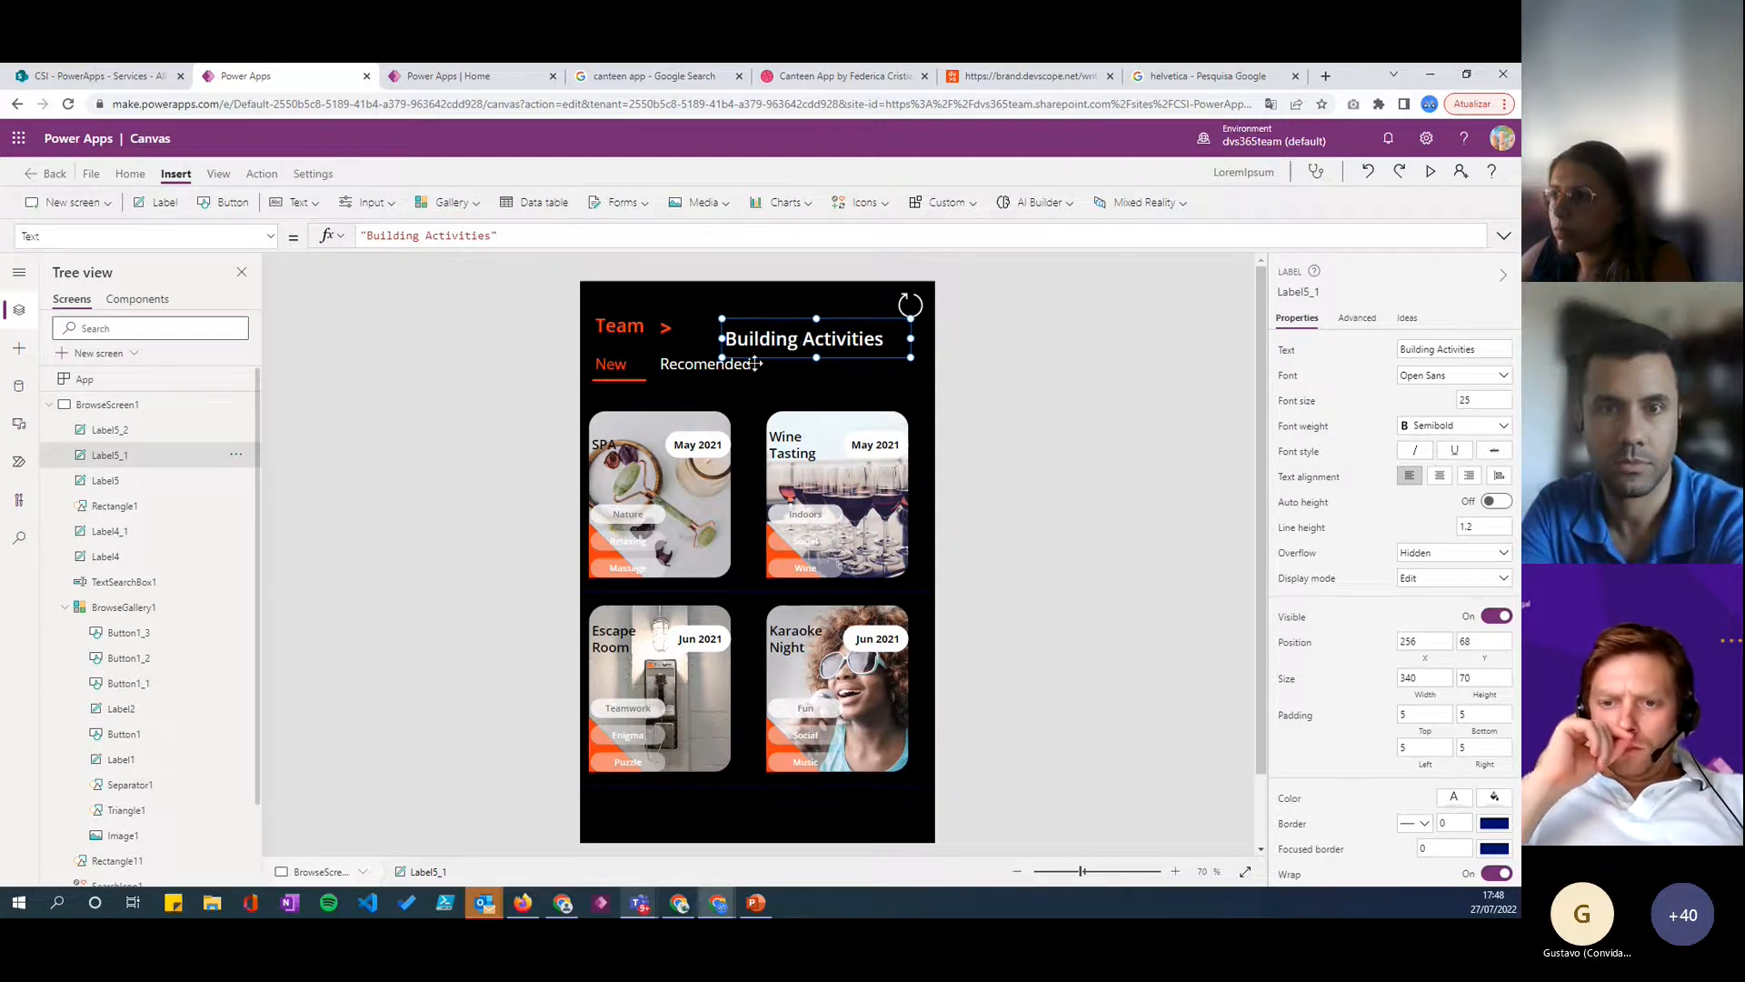
left_click(665, 325)
left_click_drag(665, 326, 699, 338)
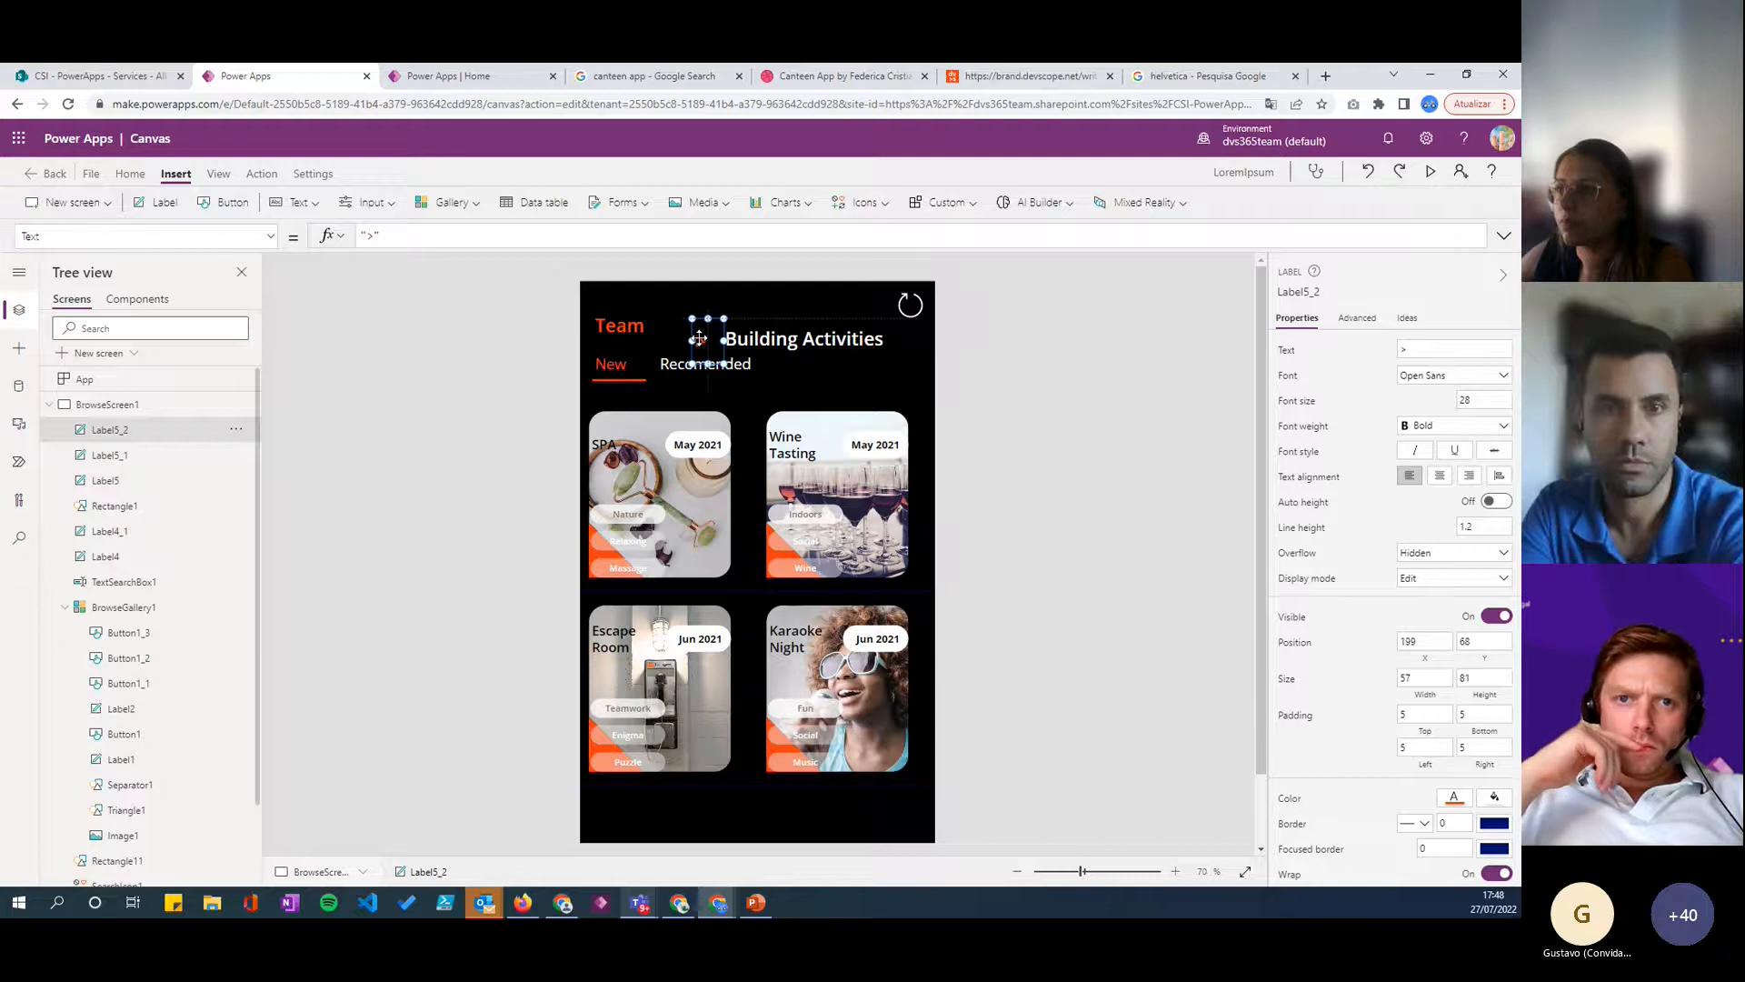
left_click(619, 330)
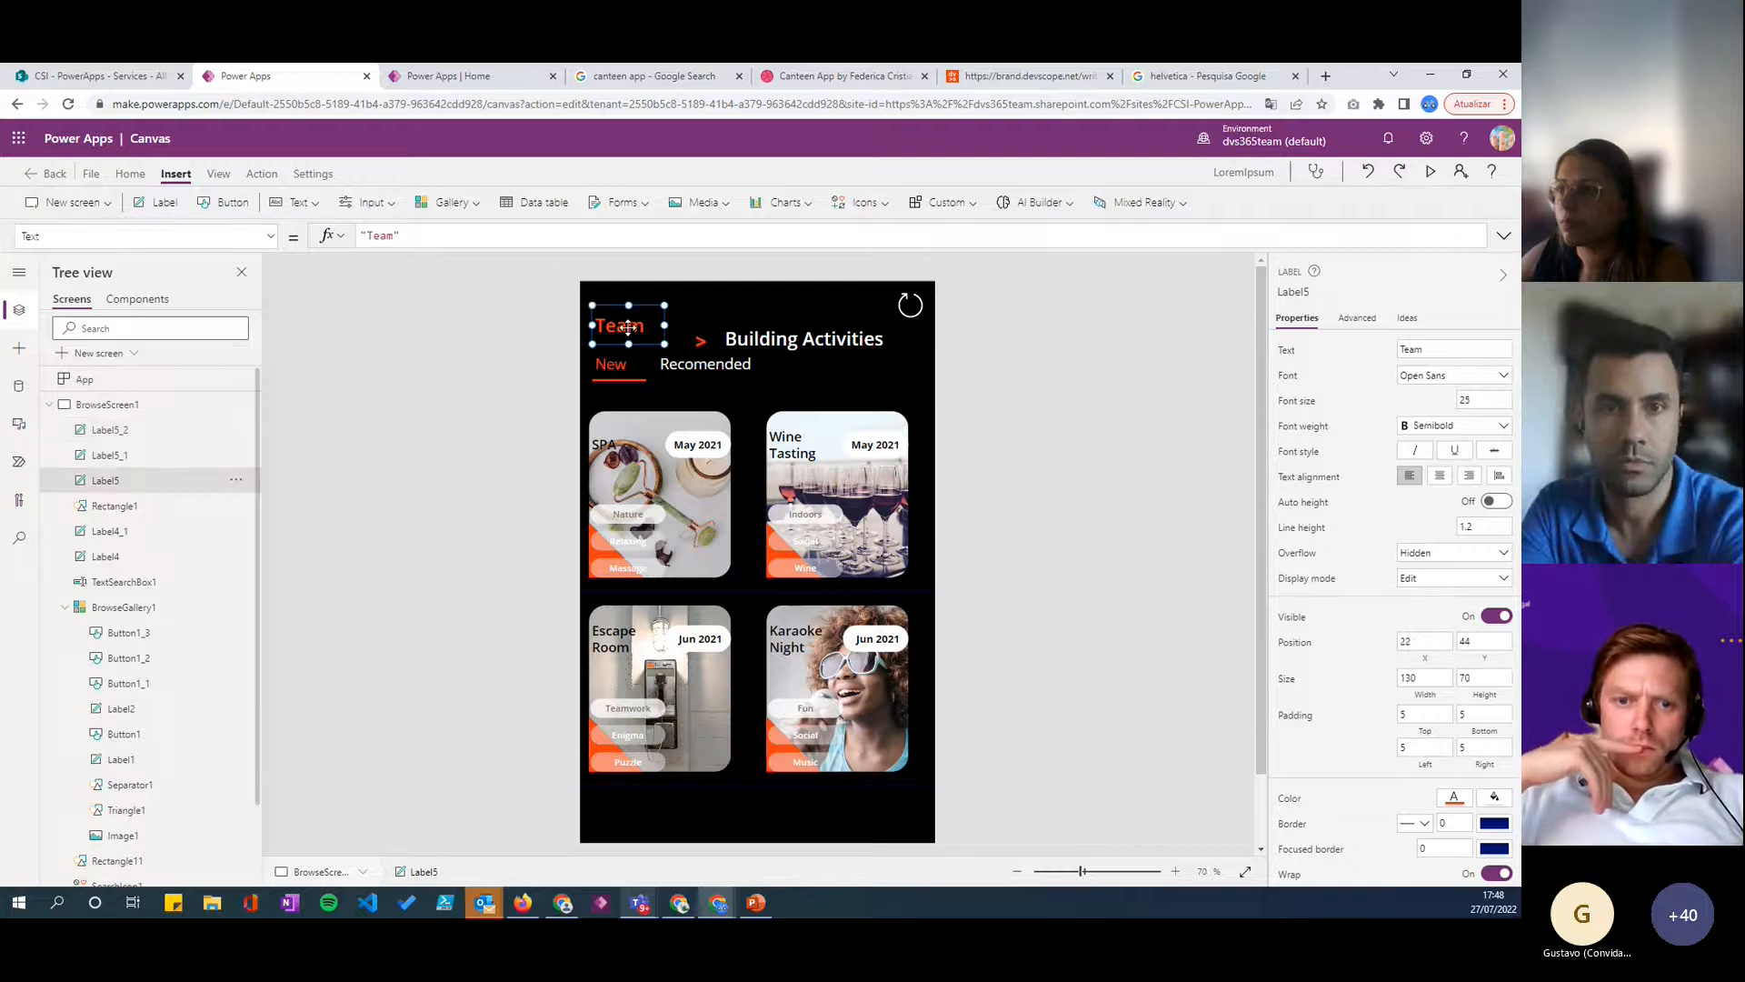
left_click_drag(701, 349, 646, 324)
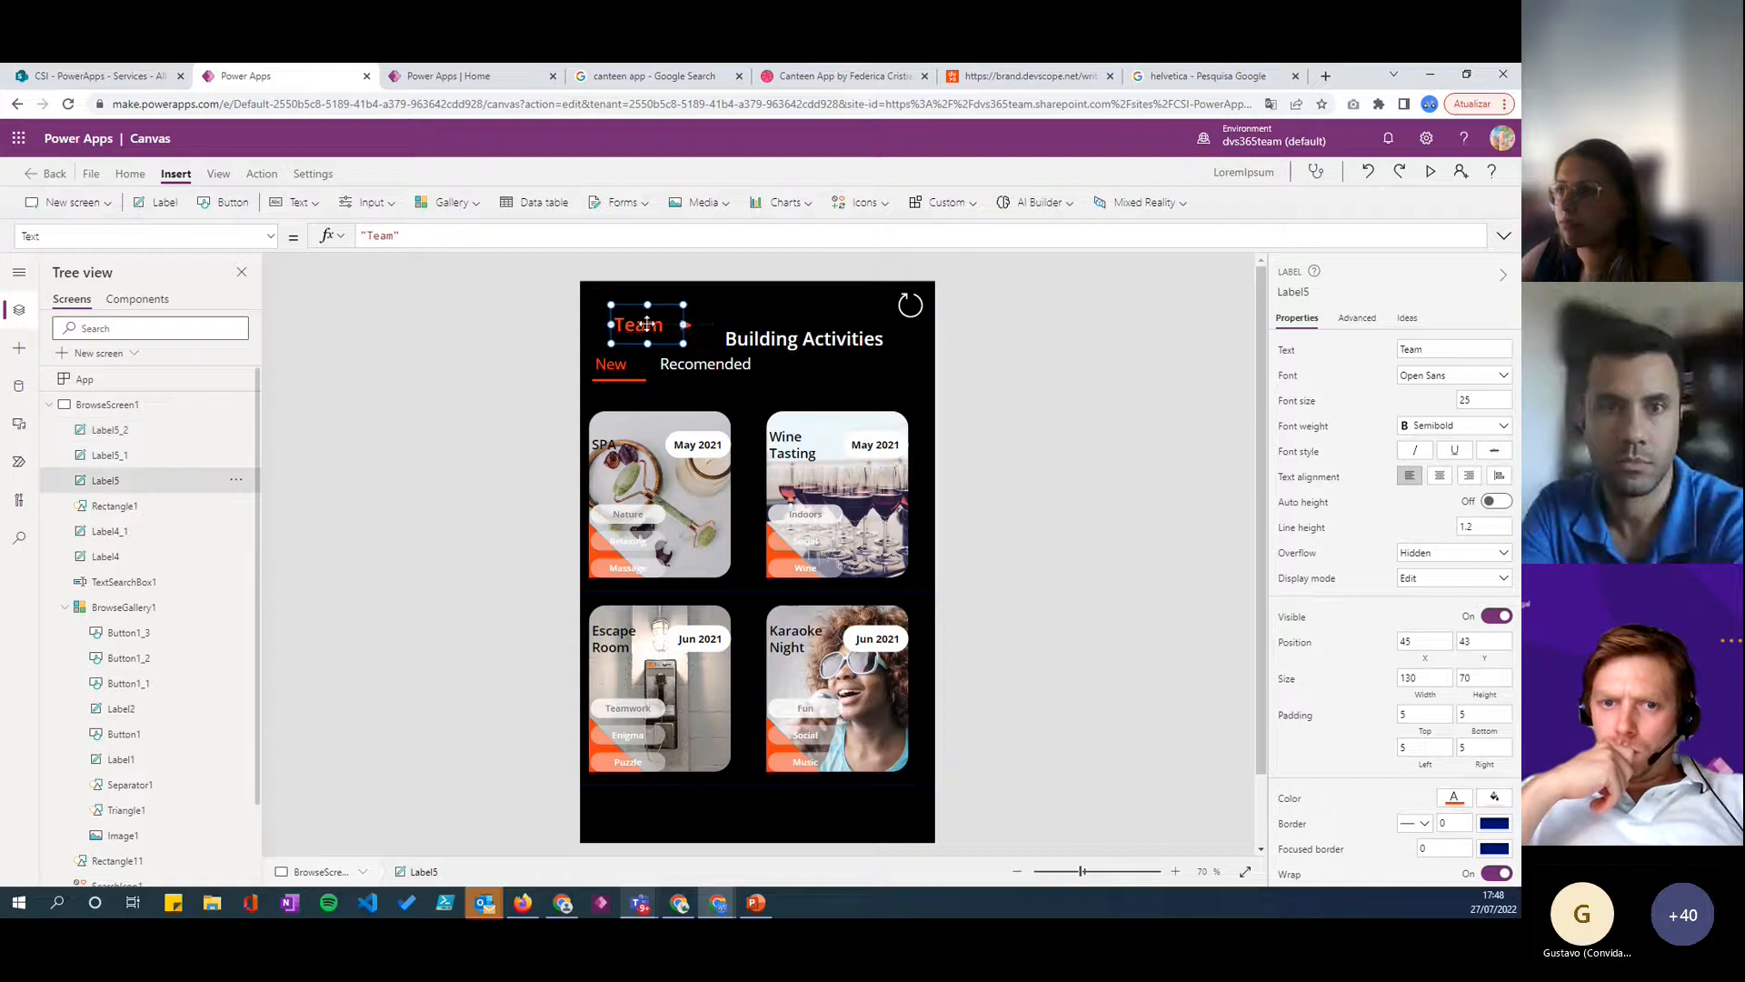
left_click_drag(791, 343, 776, 332)
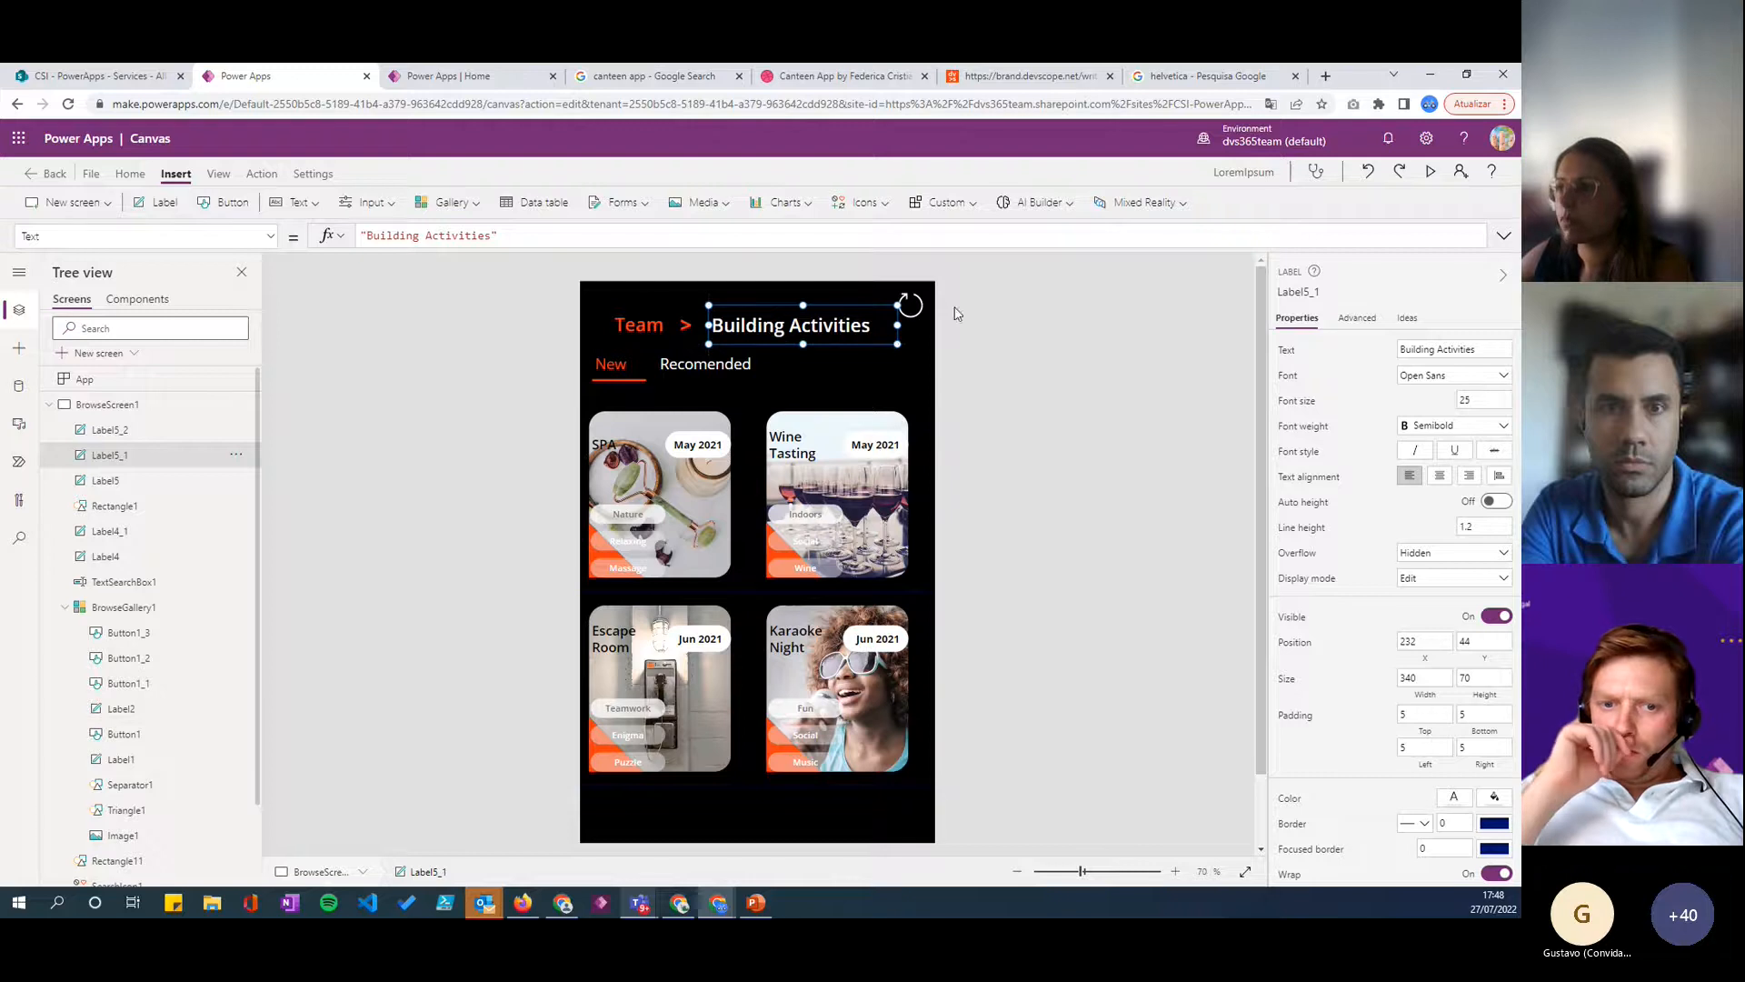
- Shrink the refresh icon to 88 by 68 and place it in the browse screen's upper corner at X 552, Y 0
left_click_drag(905, 312, 929, 316)
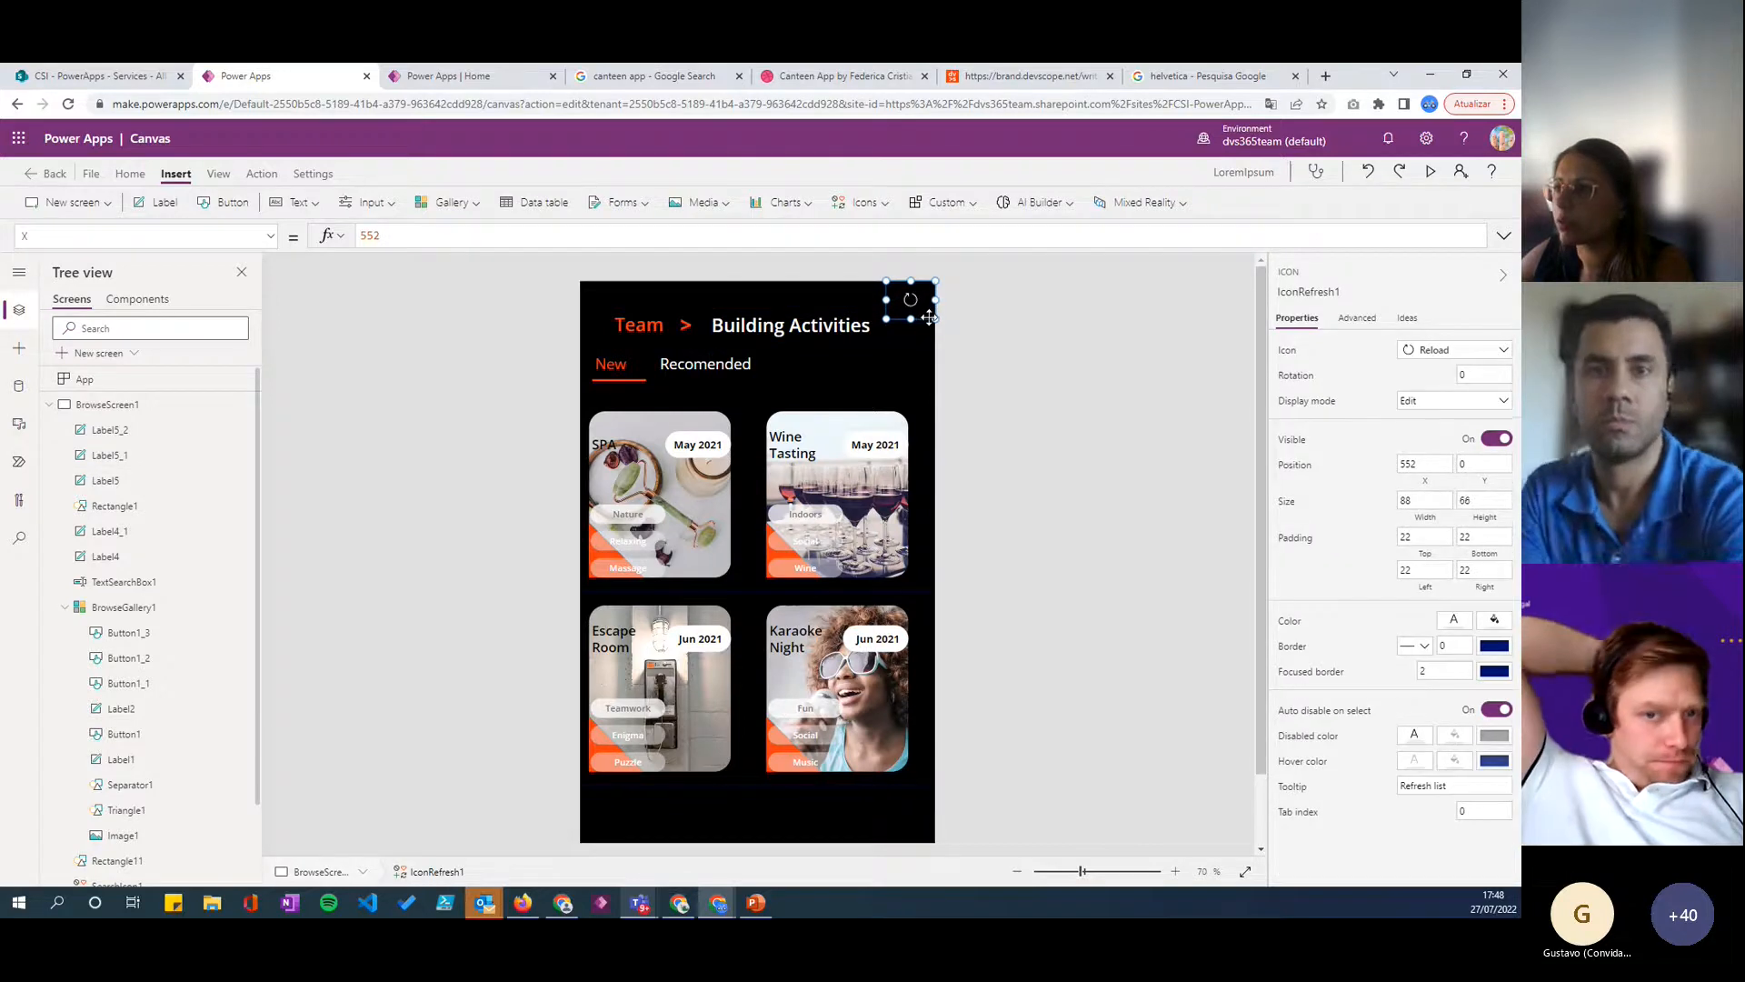
left_click(1130, 433)
left_click(773, 334)
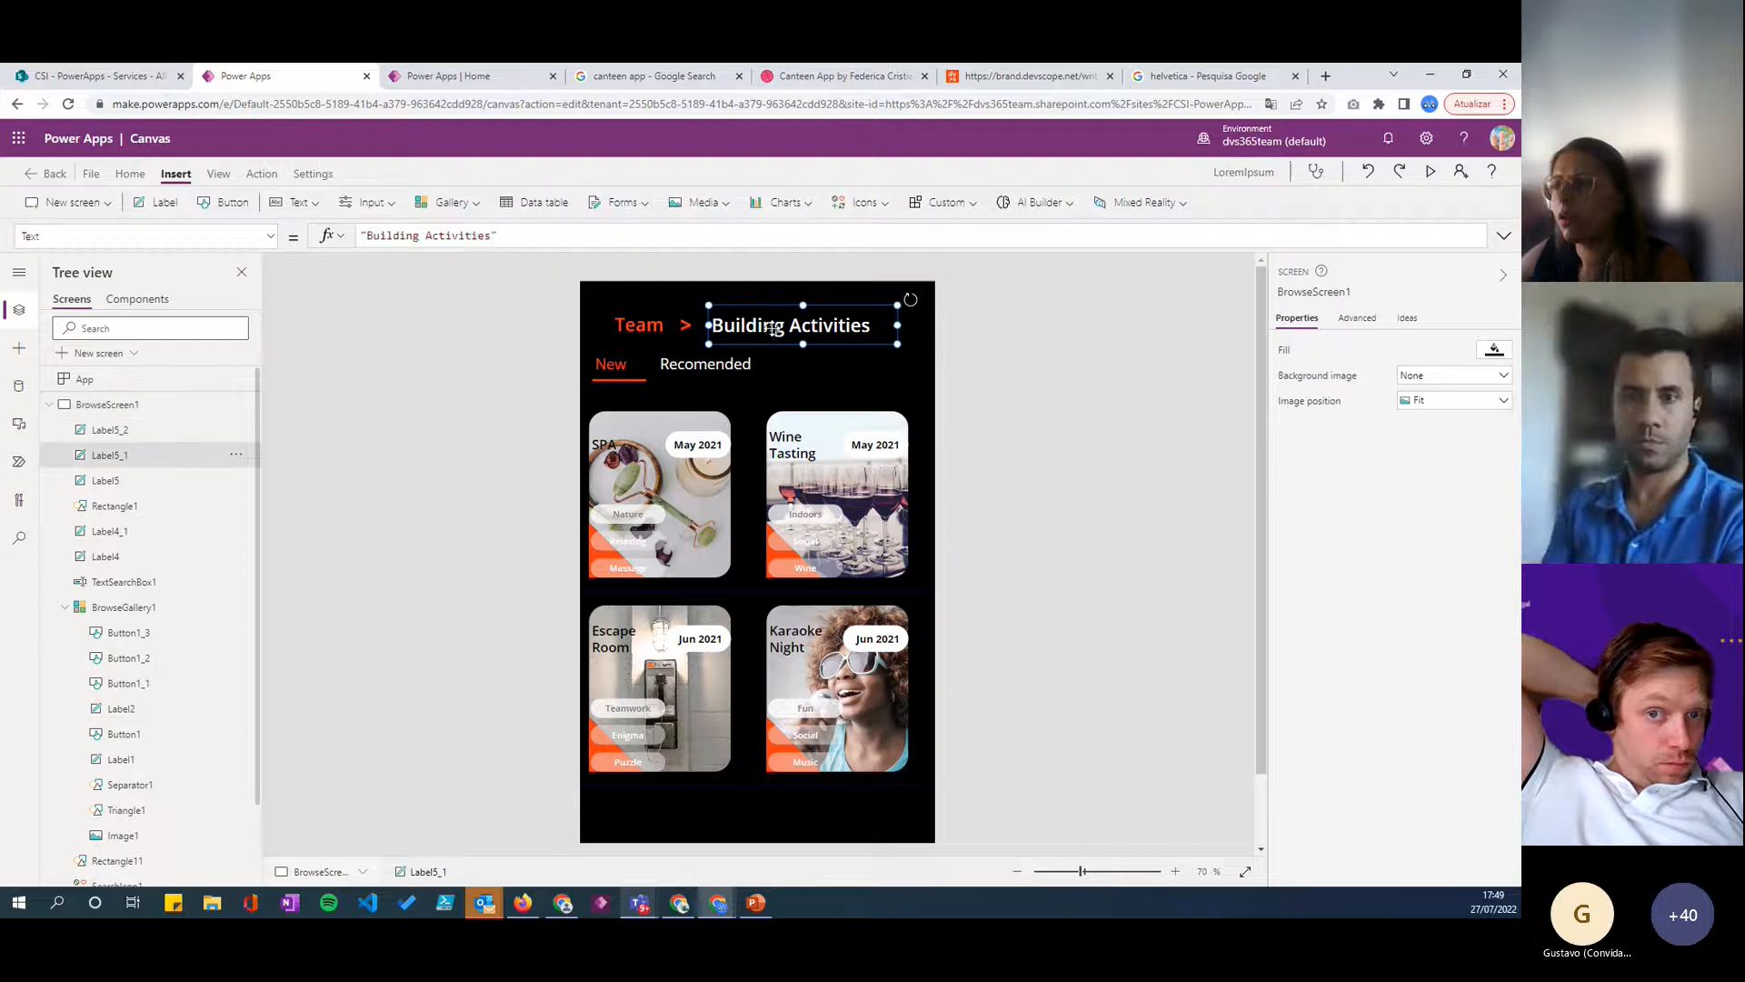
- Try shifting the header labels toward the screen's left edge, with Team at X 22, Y 44 and Building Activities at X 209, Y 43
left_click(738, 369)
left_click(637, 328)
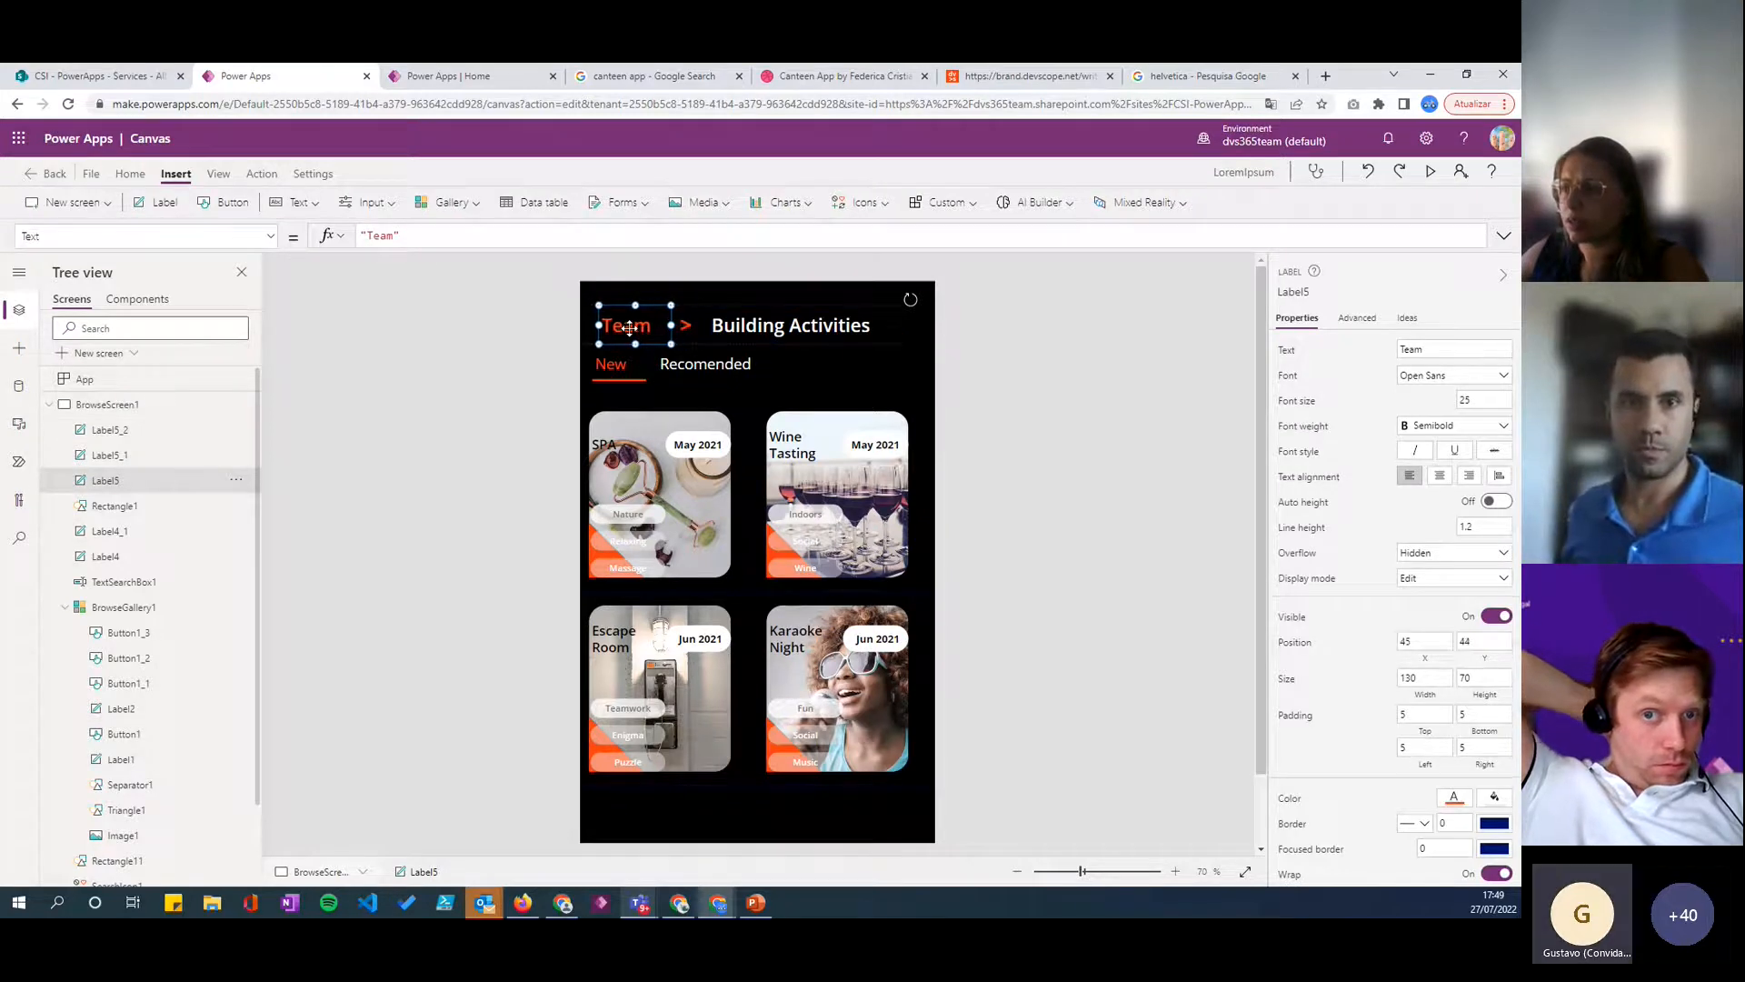
left_click(673, 326)
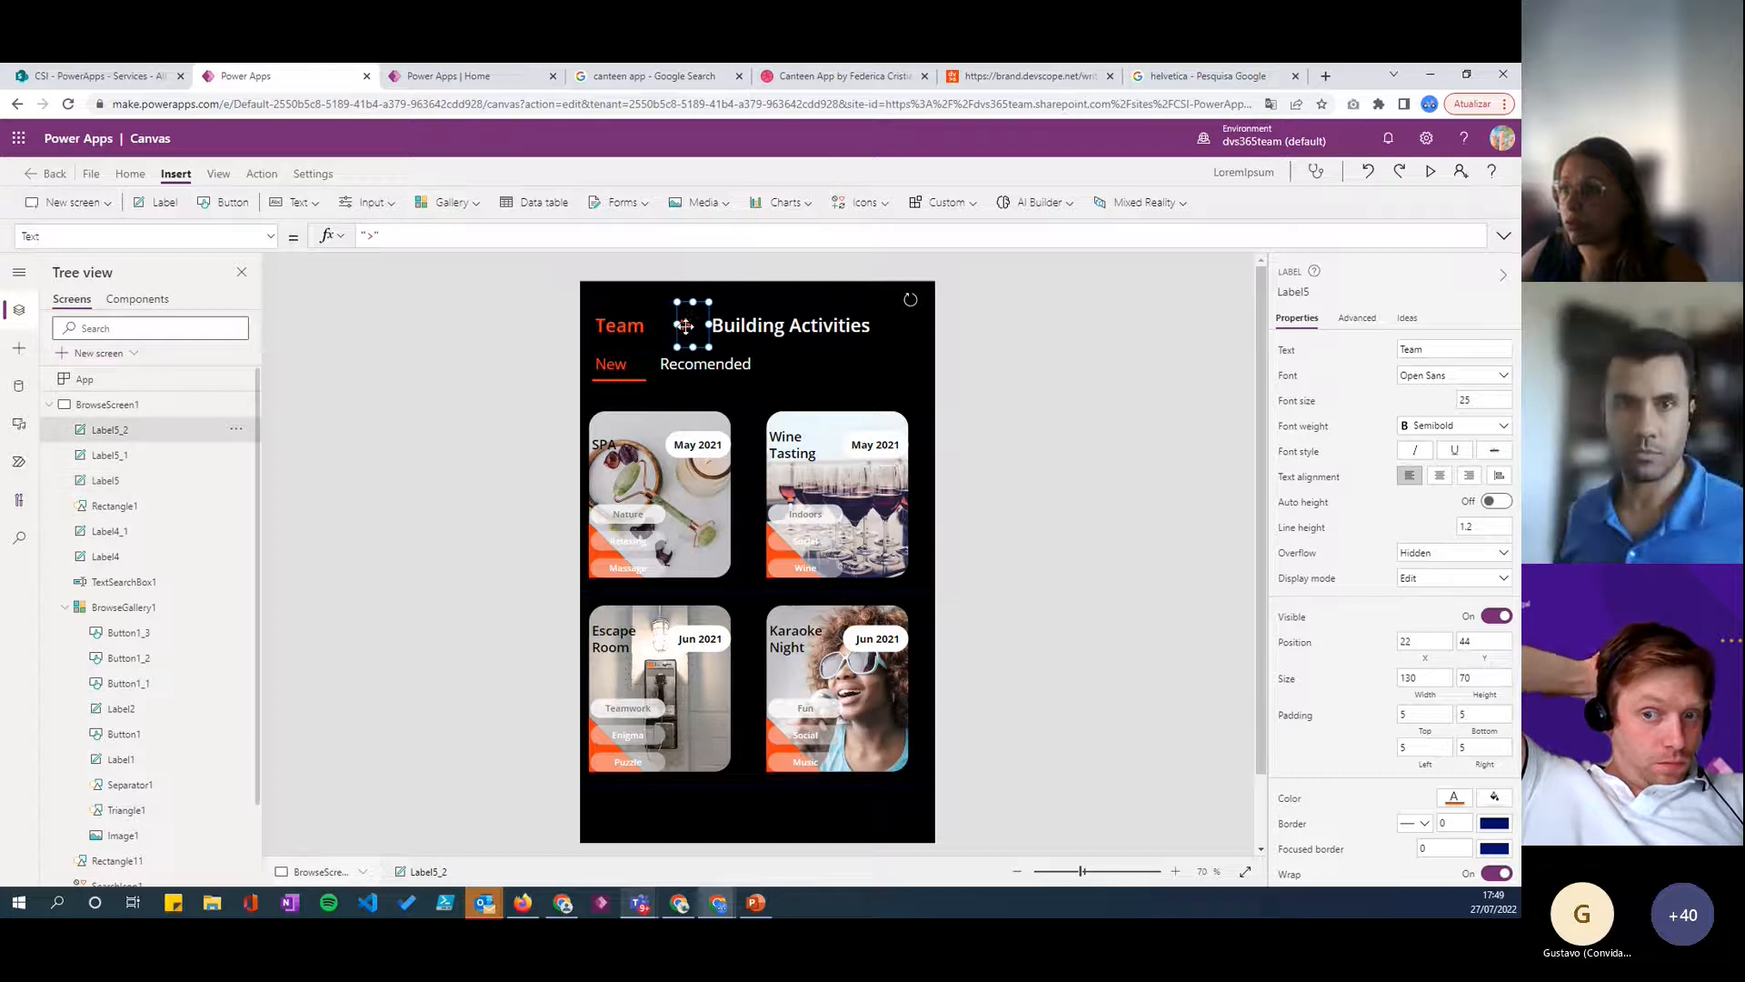
left_click_drag(760, 325, 747, 326)
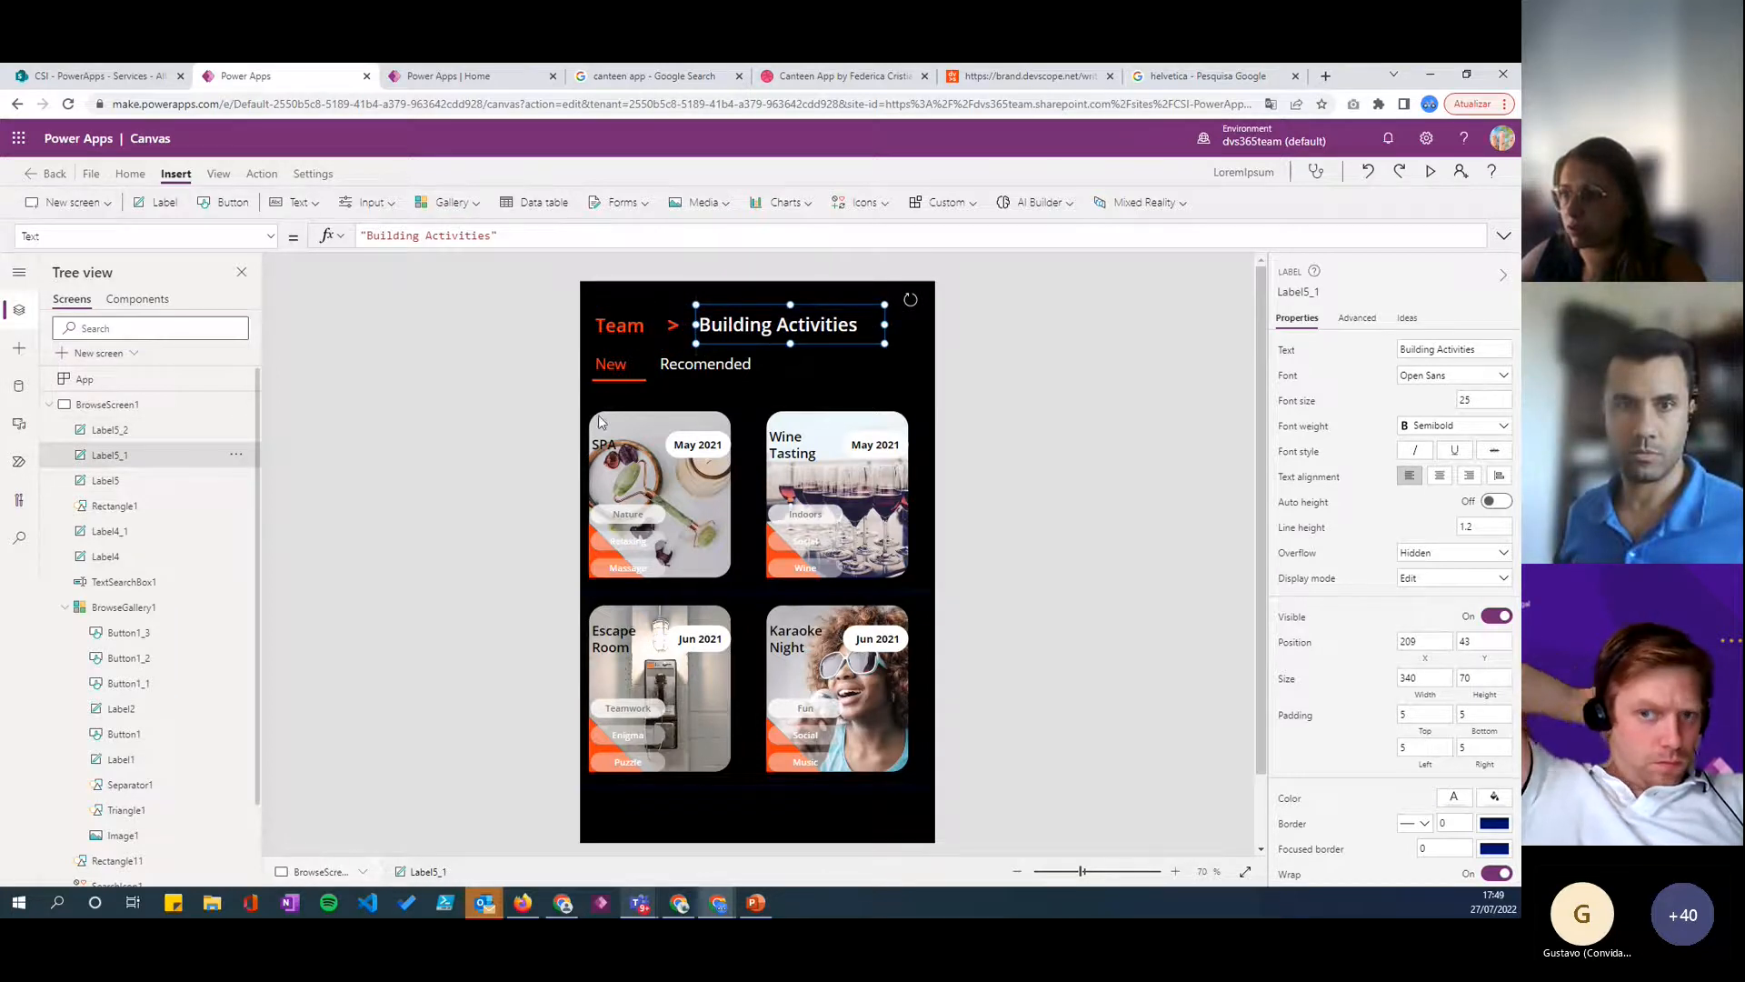
left_click(609, 349)
- Center-align the Building Activities text and shift the header right, with Team at X 166, ">" at X 281 and Building Activities at X 300
left_click_drag(757, 332, 802, 348)
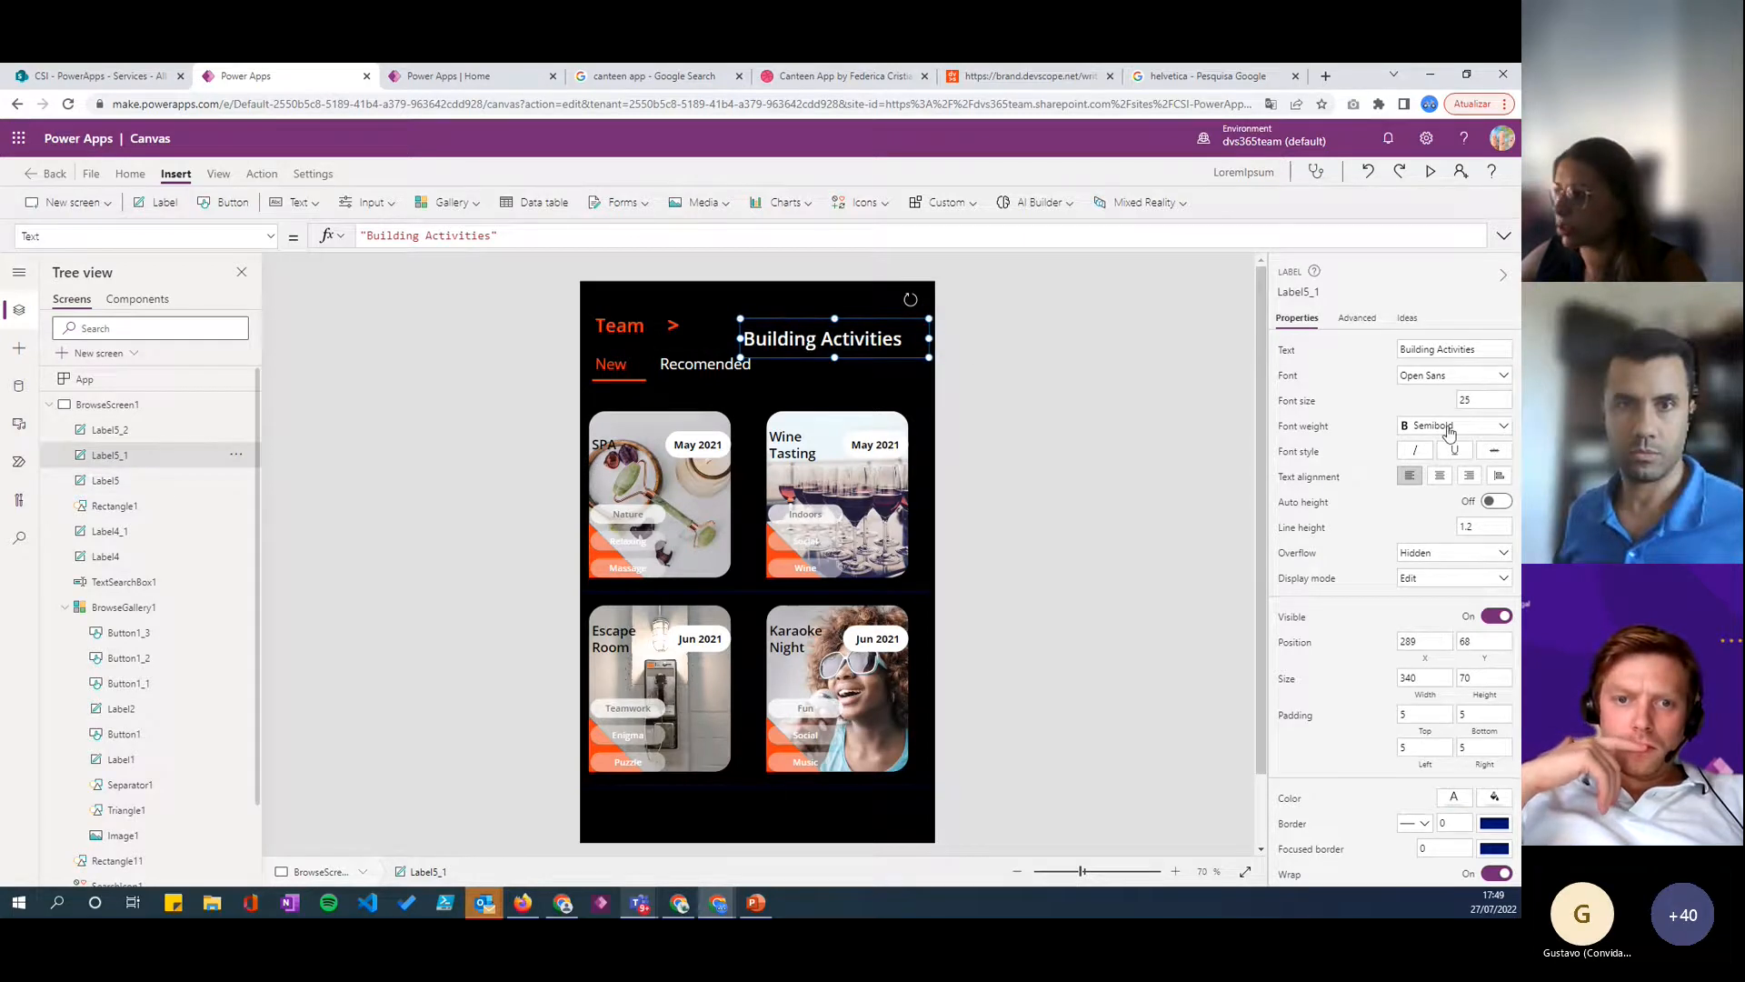
left_click(1445, 475)
left_click_drag(818, 340, 824, 334)
left_click_drag(672, 325, 742, 328)
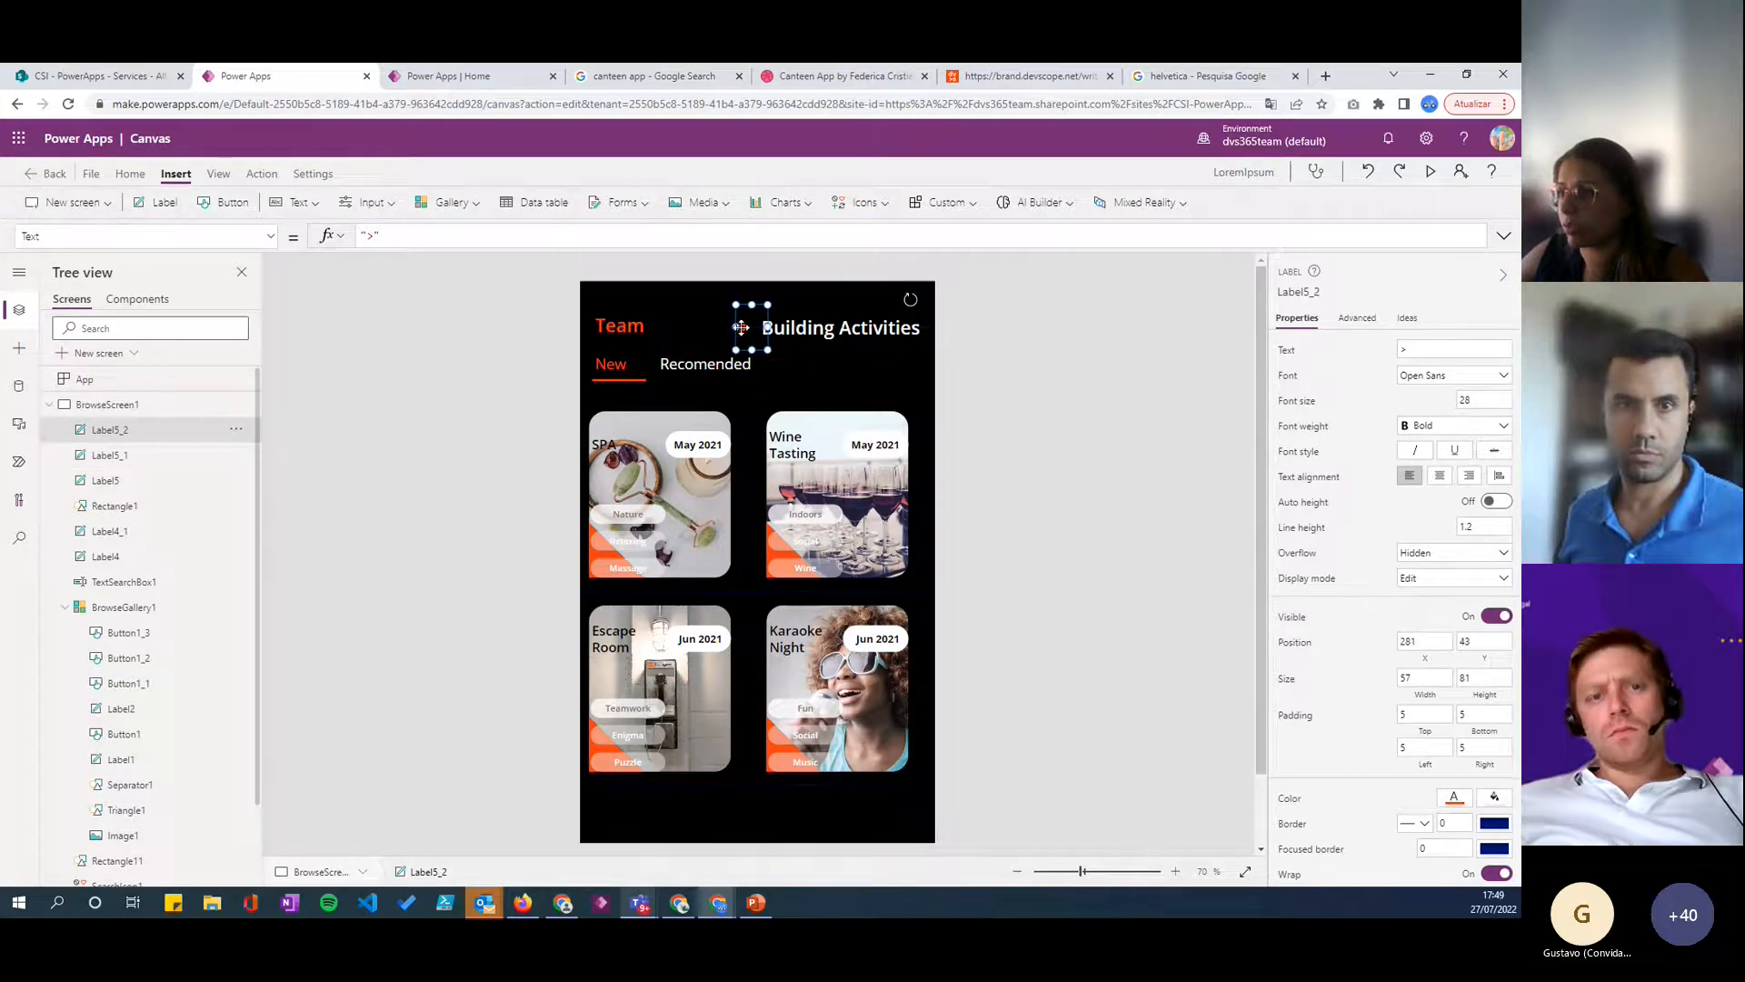
left_click_drag(593, 329, 695, 332)
left_click(1216, 375)
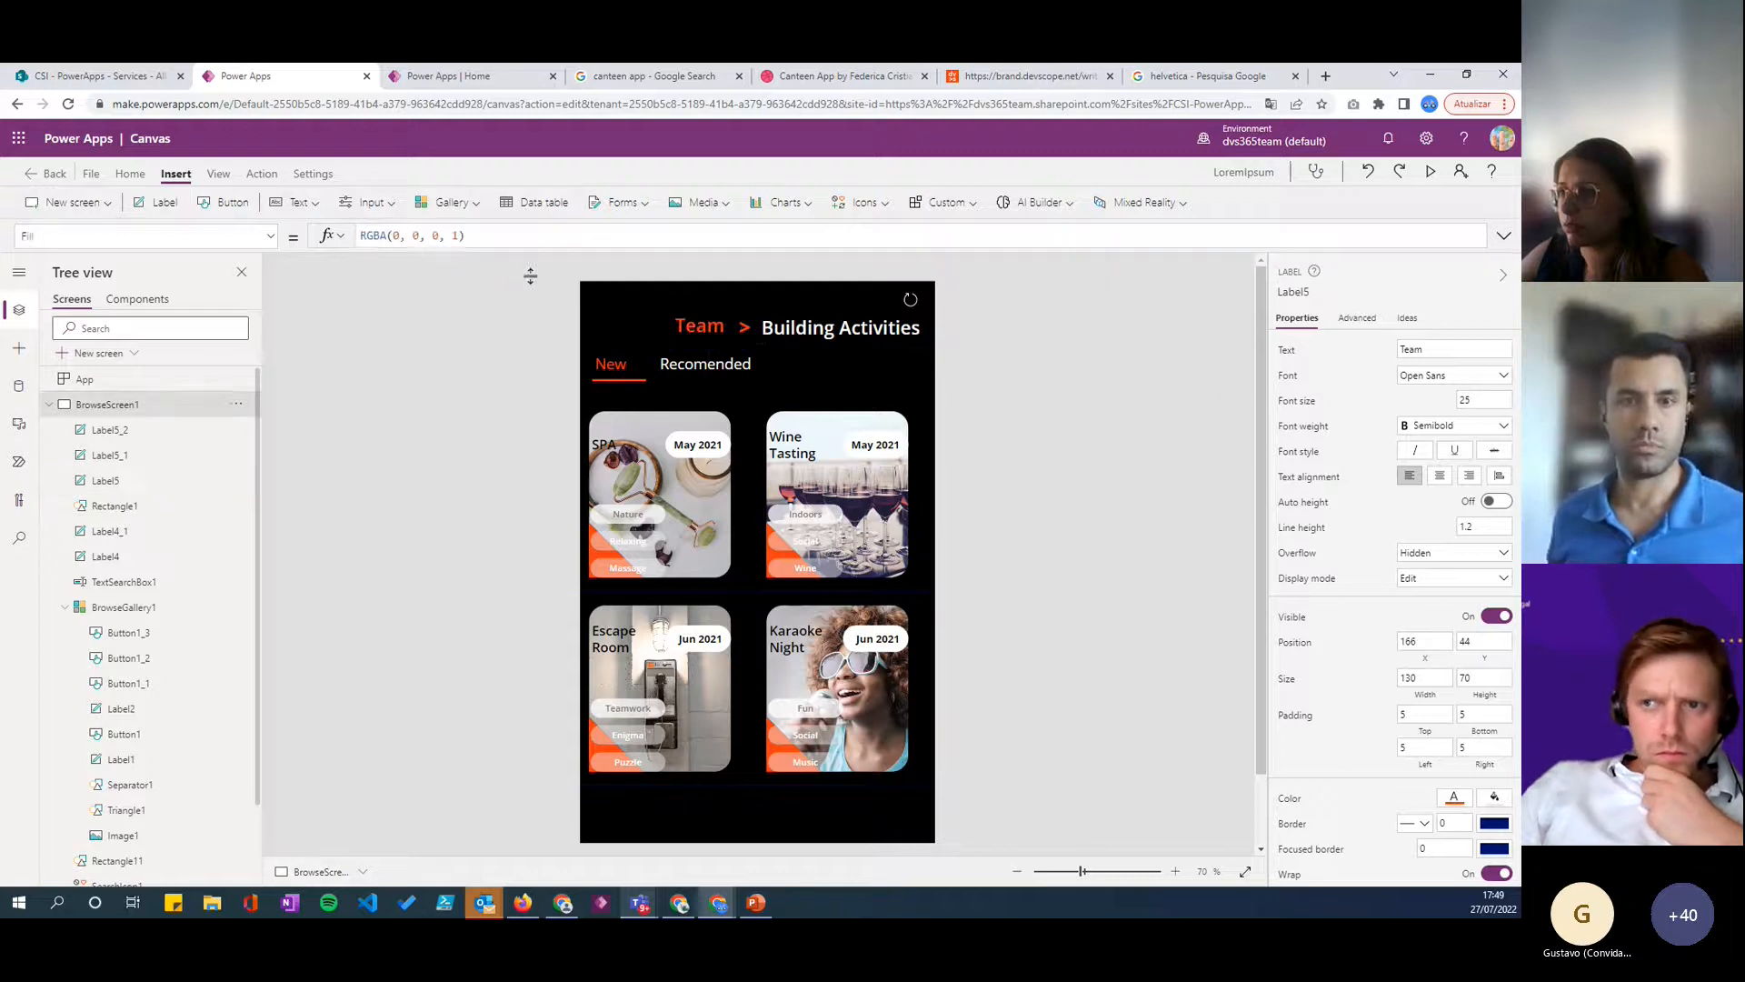
left_click(718, 331)
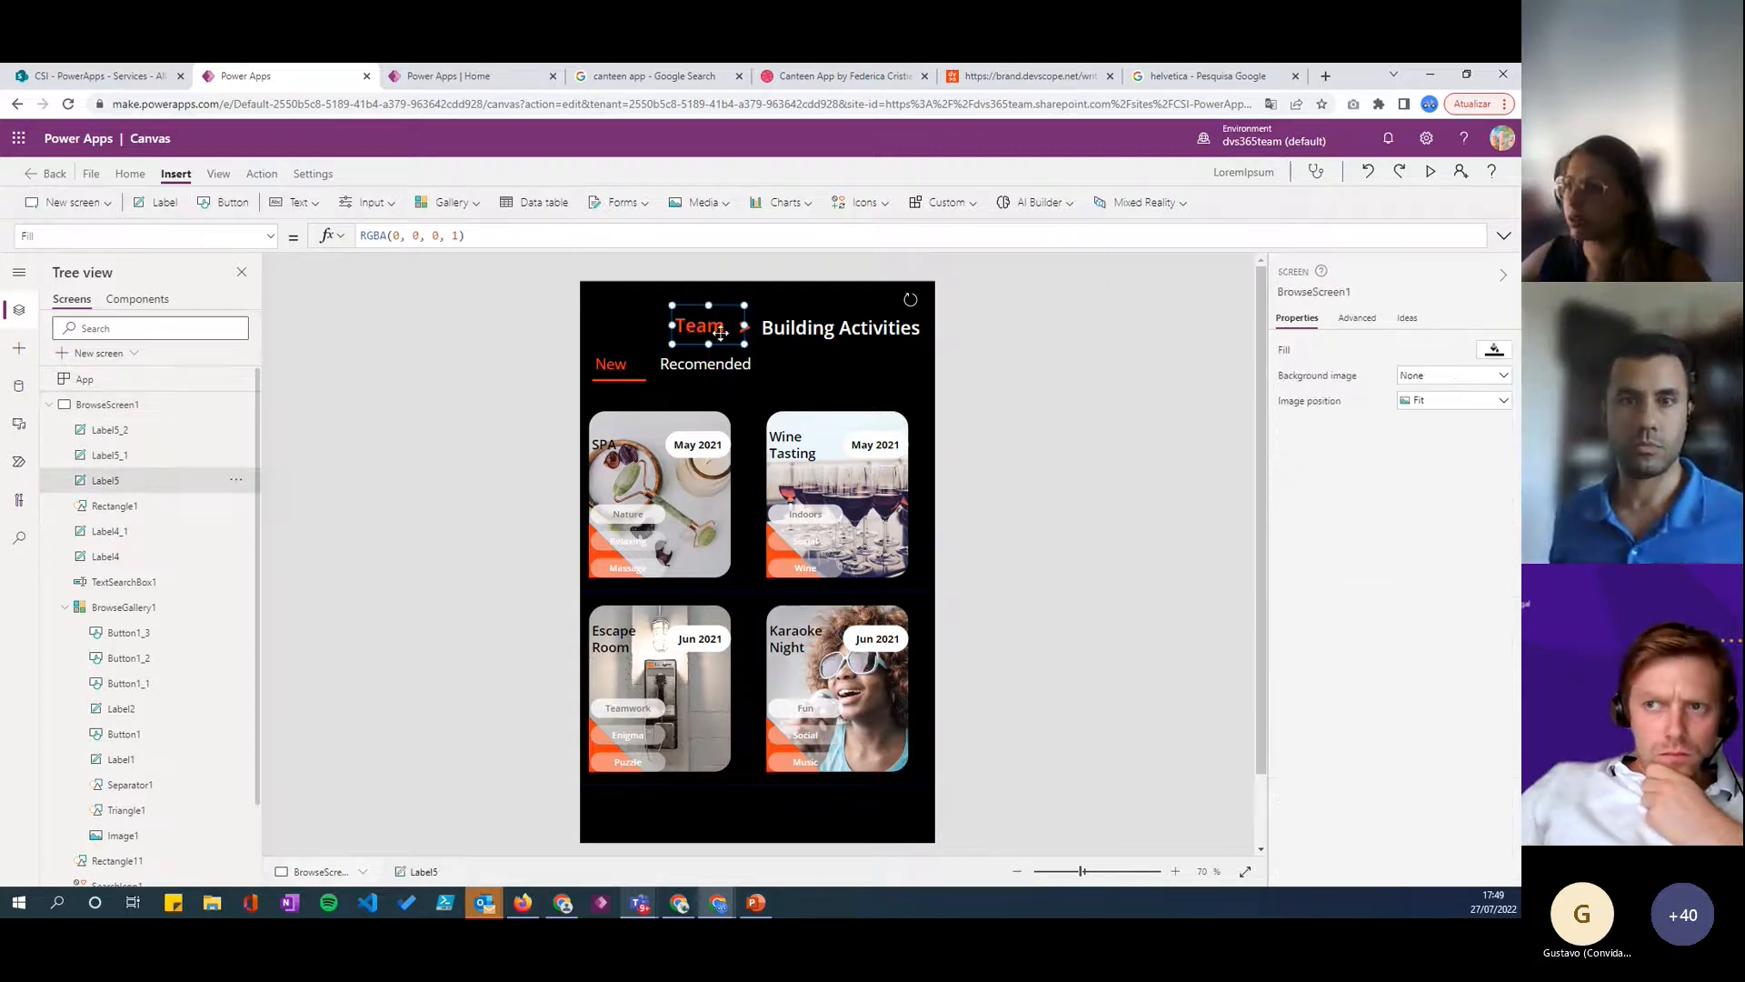
left_click(768, 328)
left_click(732, 327)
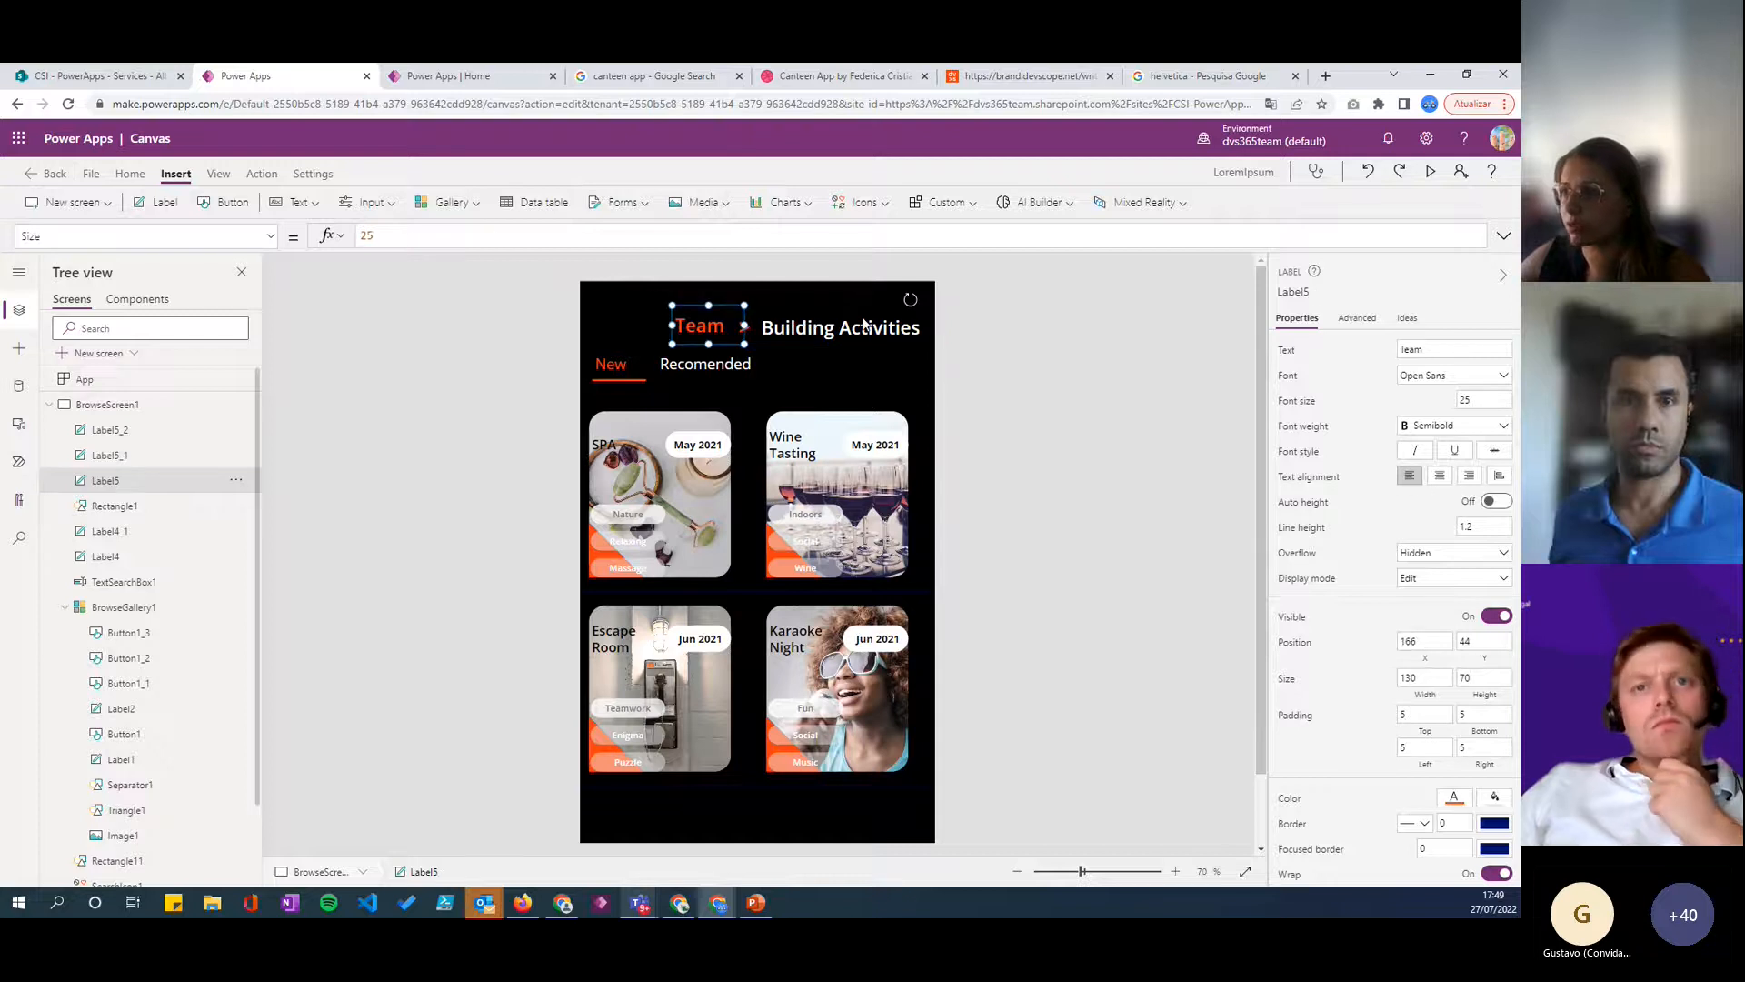
left_click(963, 339)
left_click(745, 328)
left_click(740, 328)
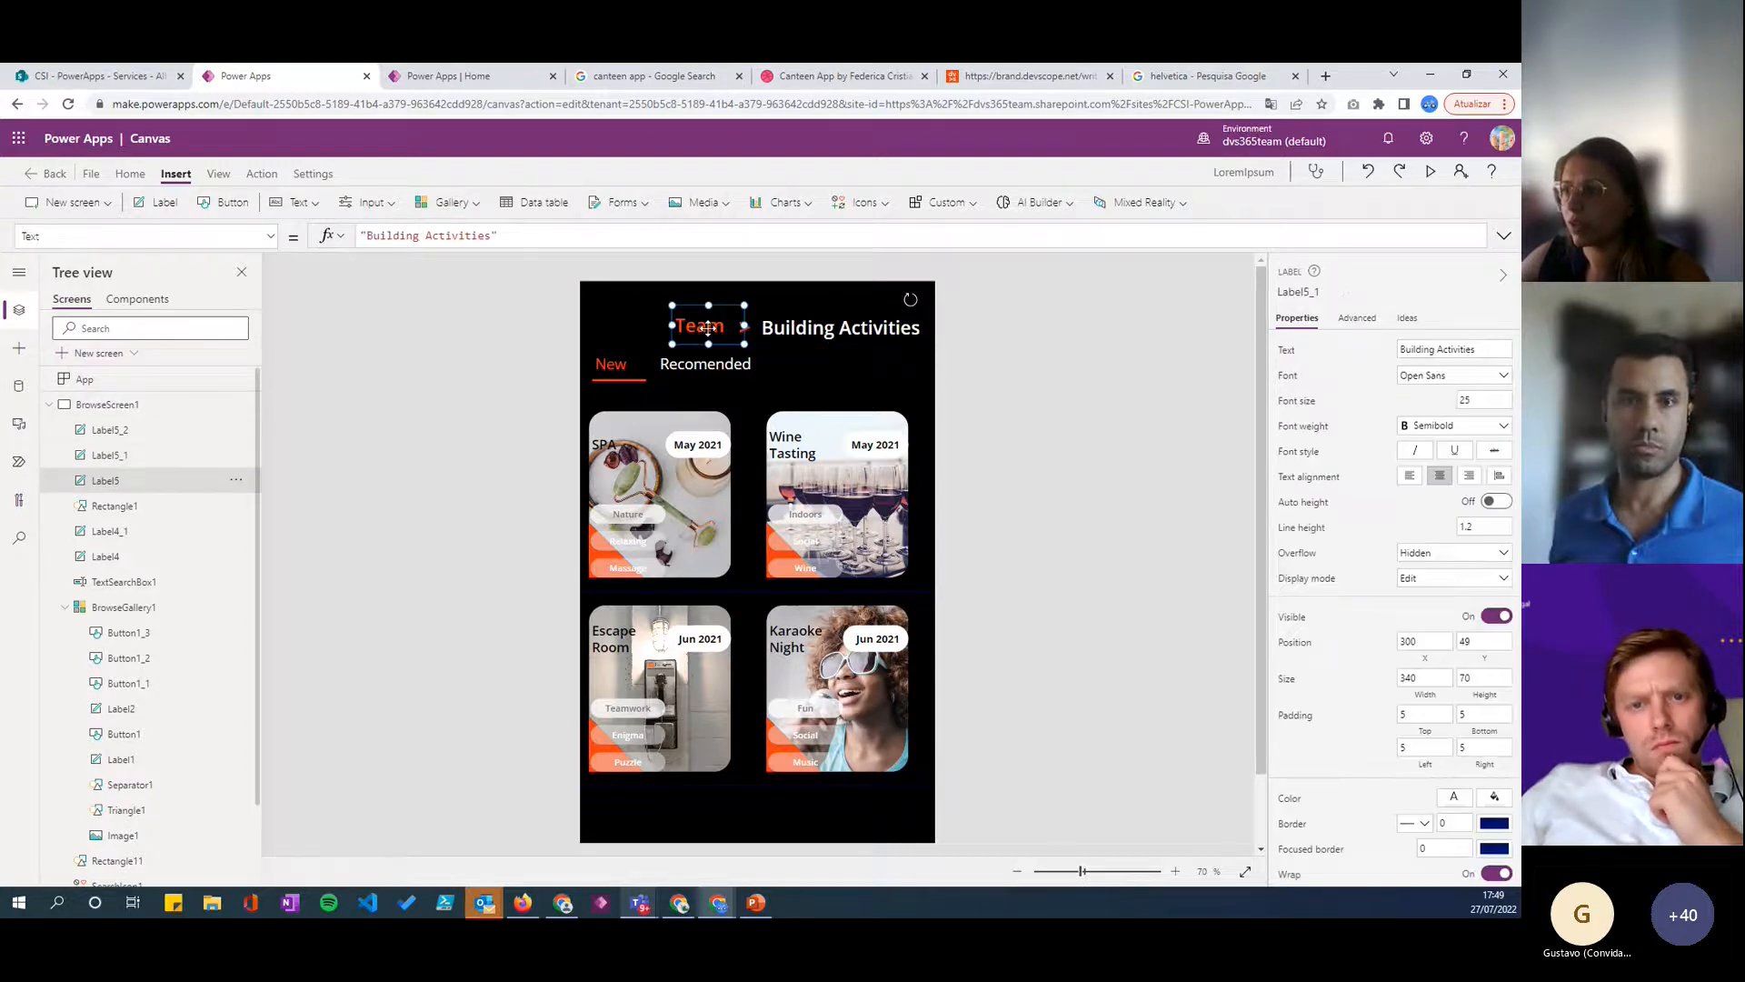
left_click(735, 364)
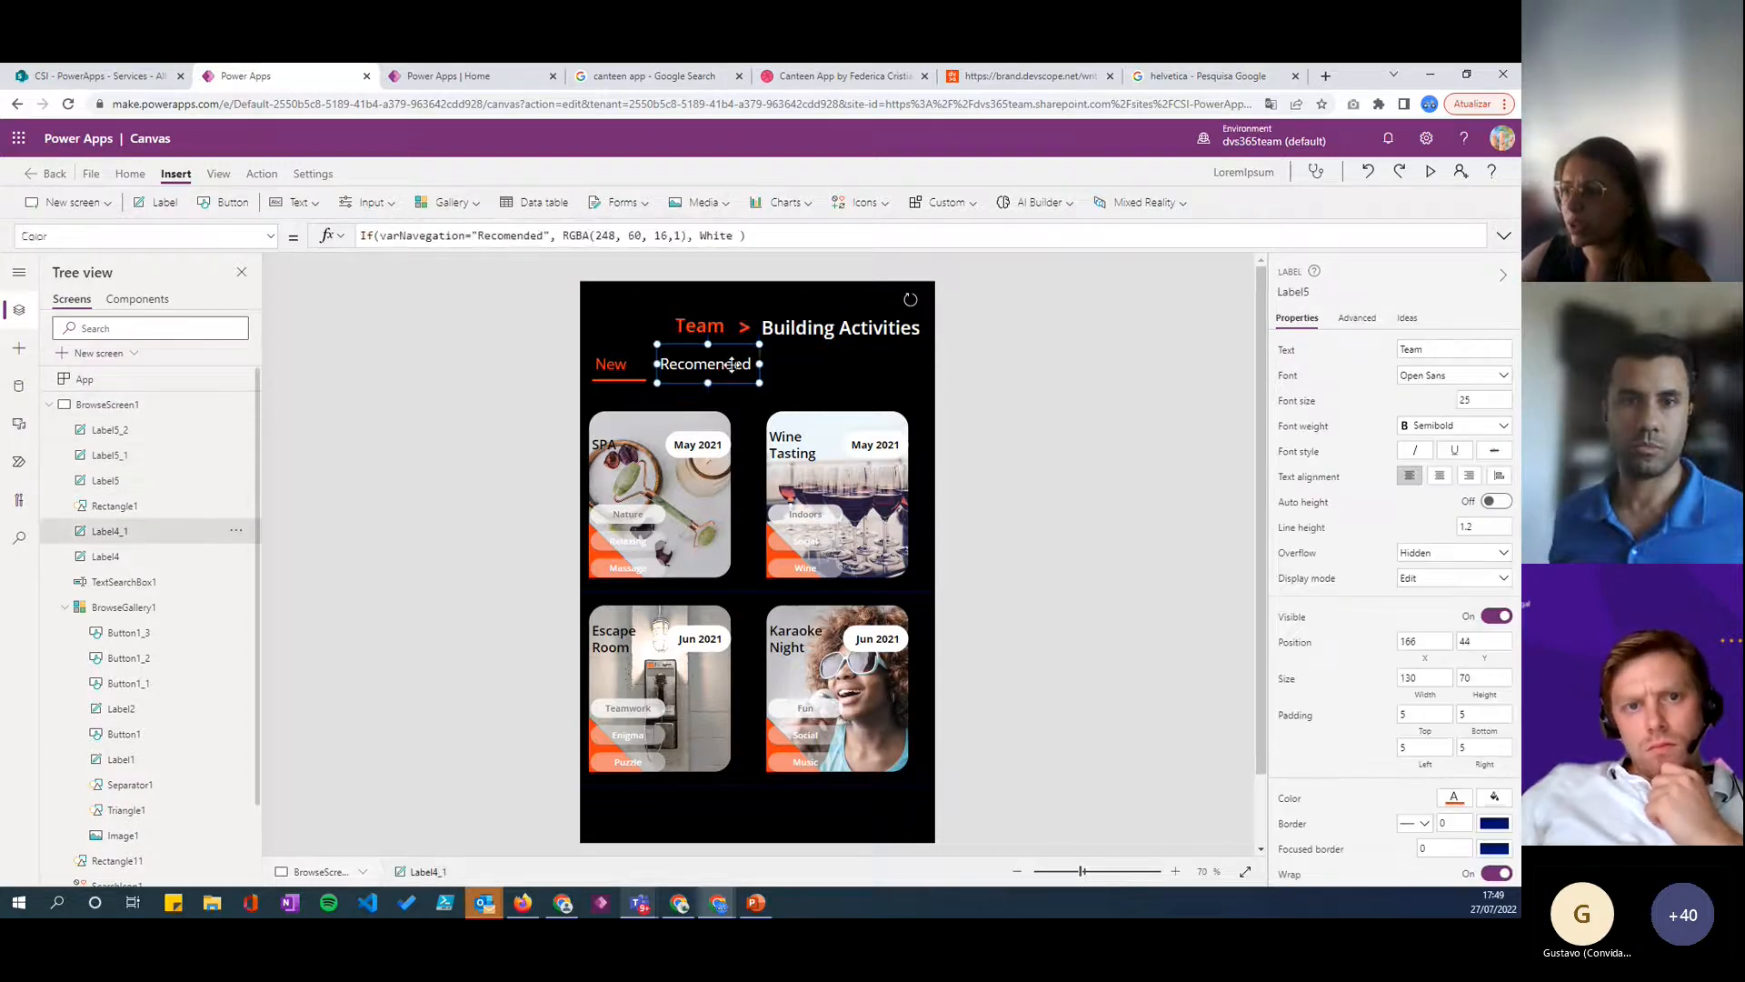
left_click(806, 404)
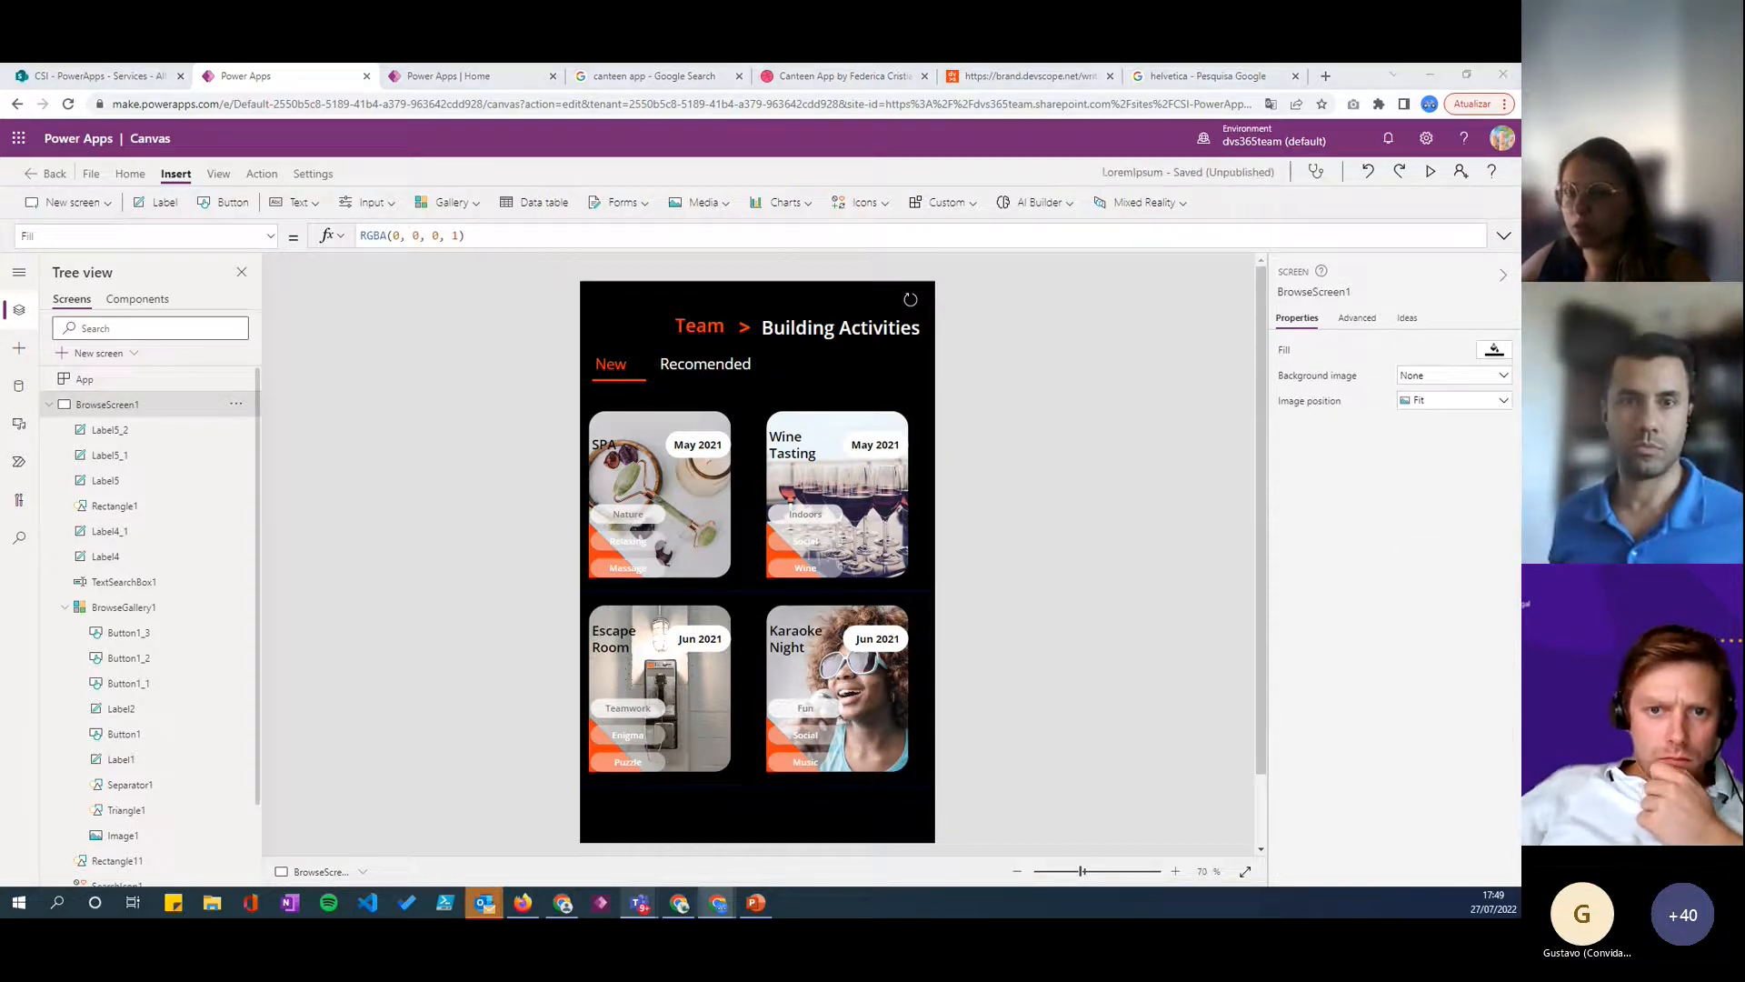
- Insert an image control and shrink it to about 139 by 68 at X 0, Y 0 on the browse screen
left_click(703, 202)
left_click(718, 235)
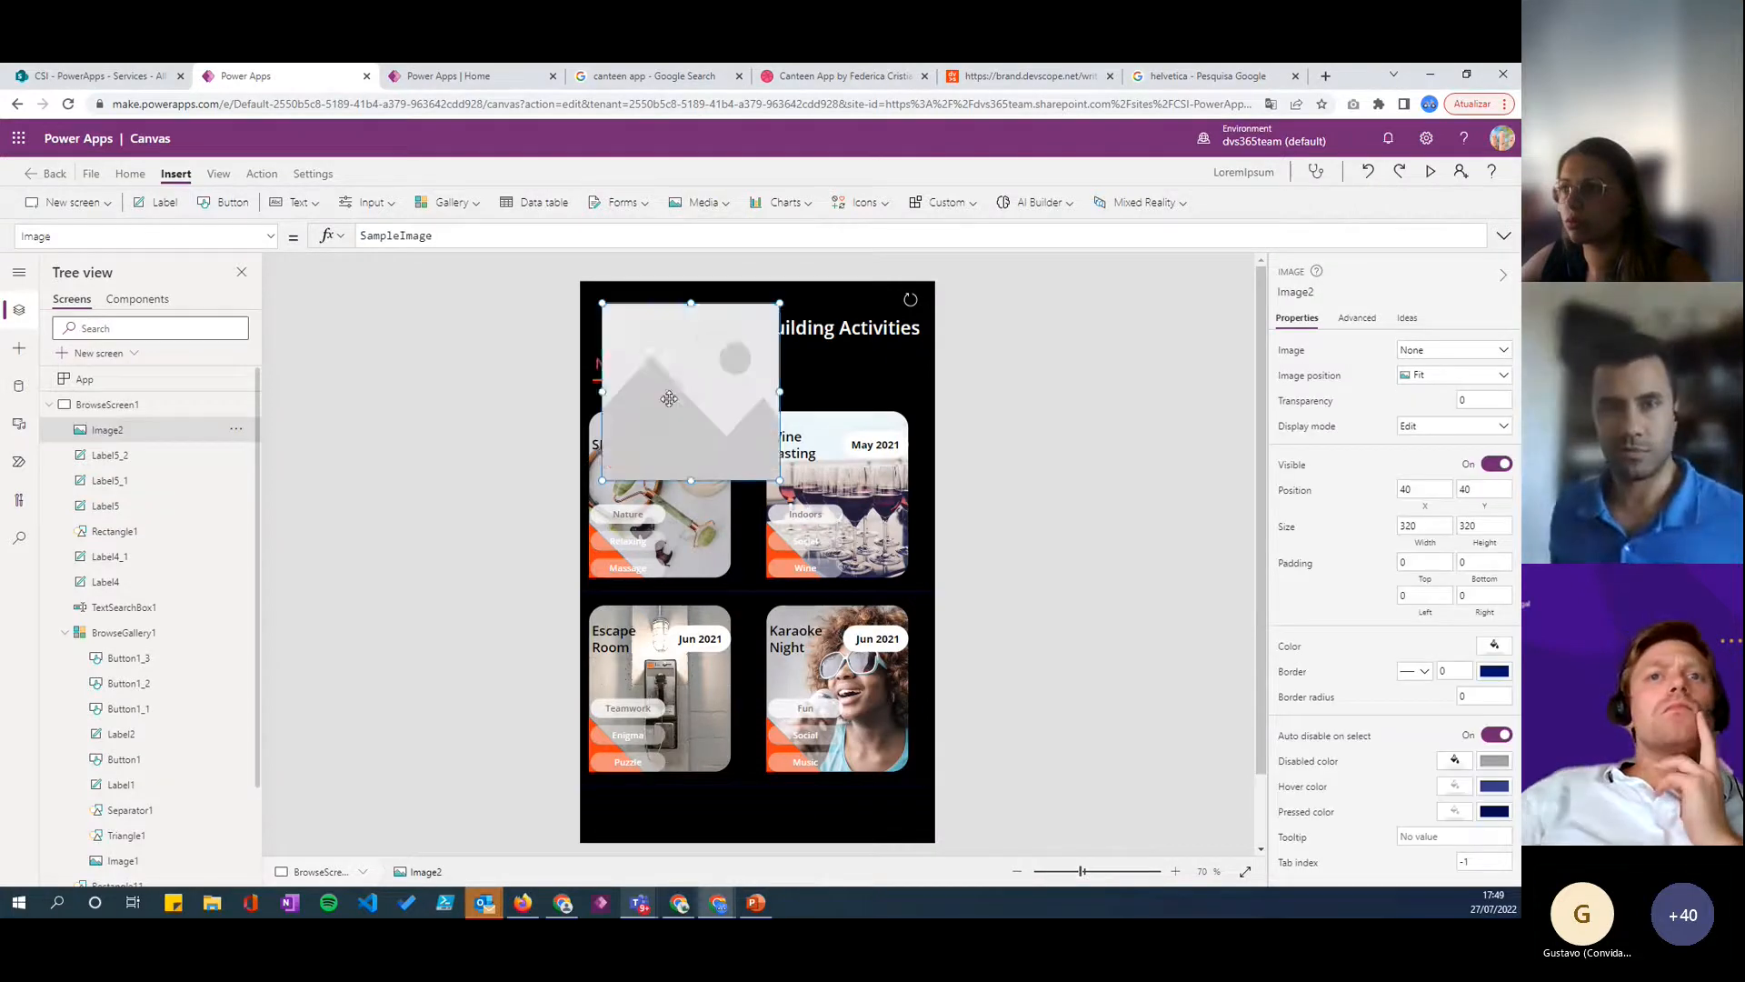
left_click_drag(665, 341, 643, 319)
left_click_drag(757, 458, 659, 321)
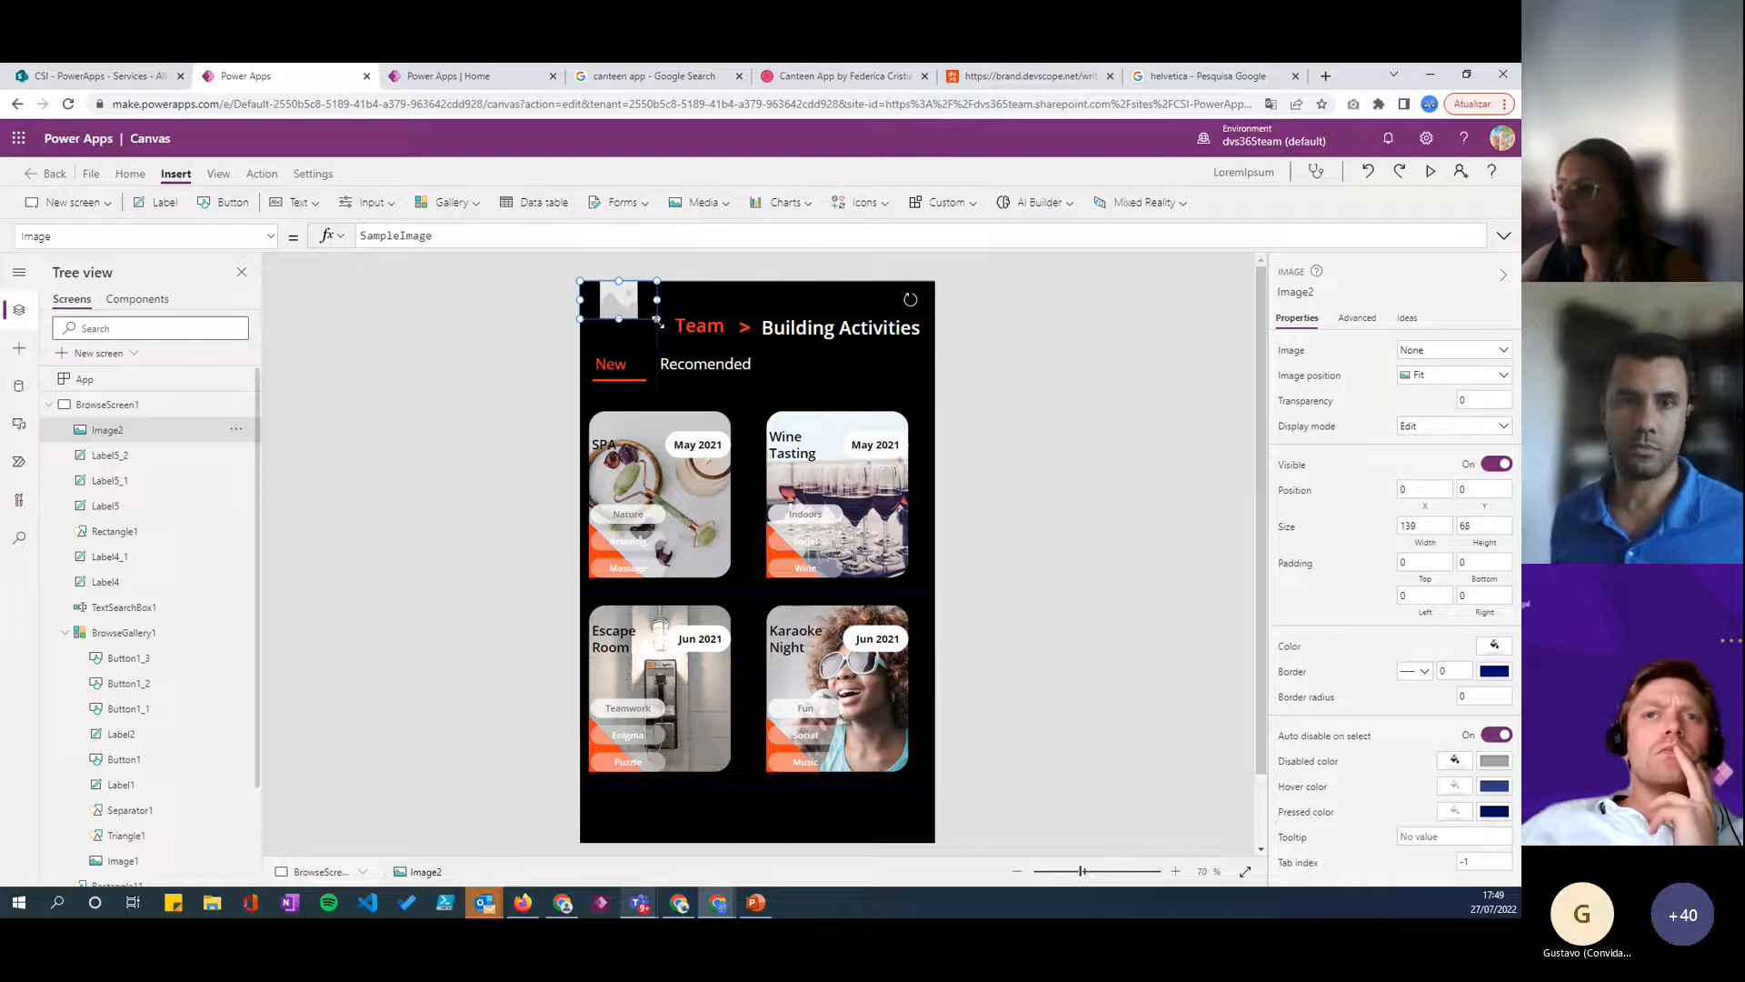
- Set the new image's Image property to User().Image so it displays the signed-in user's photo
double_click(454, 229)
type("User")
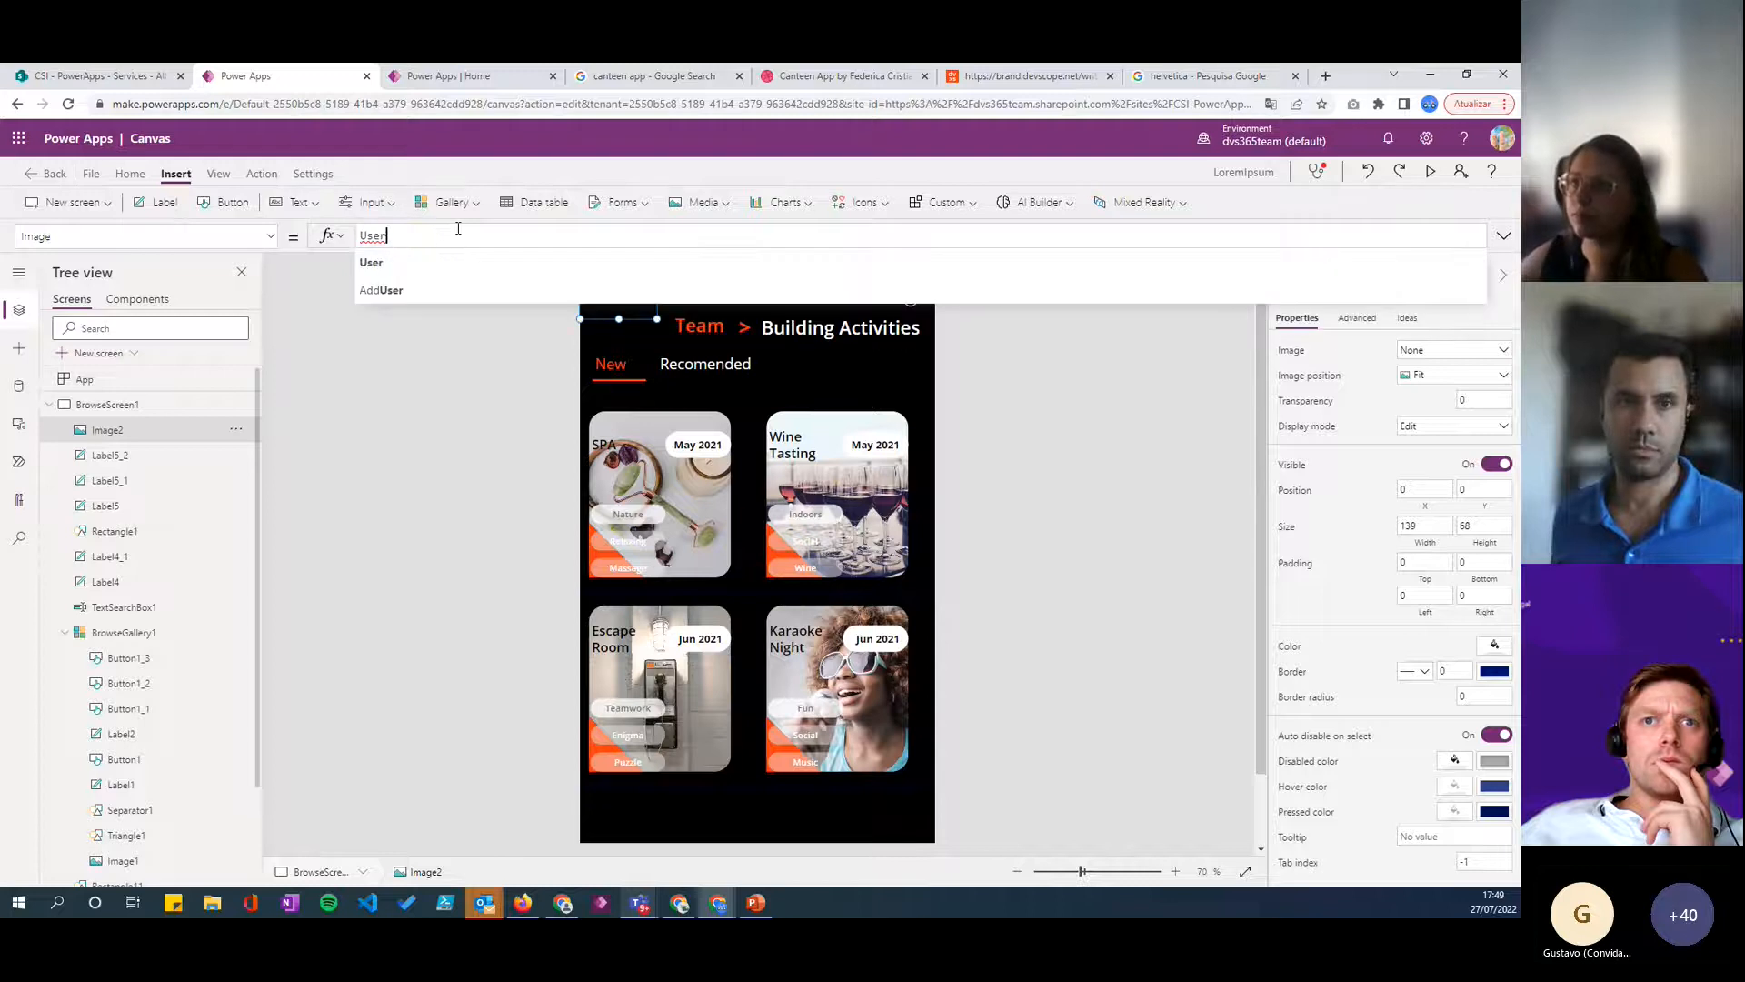
type("()")
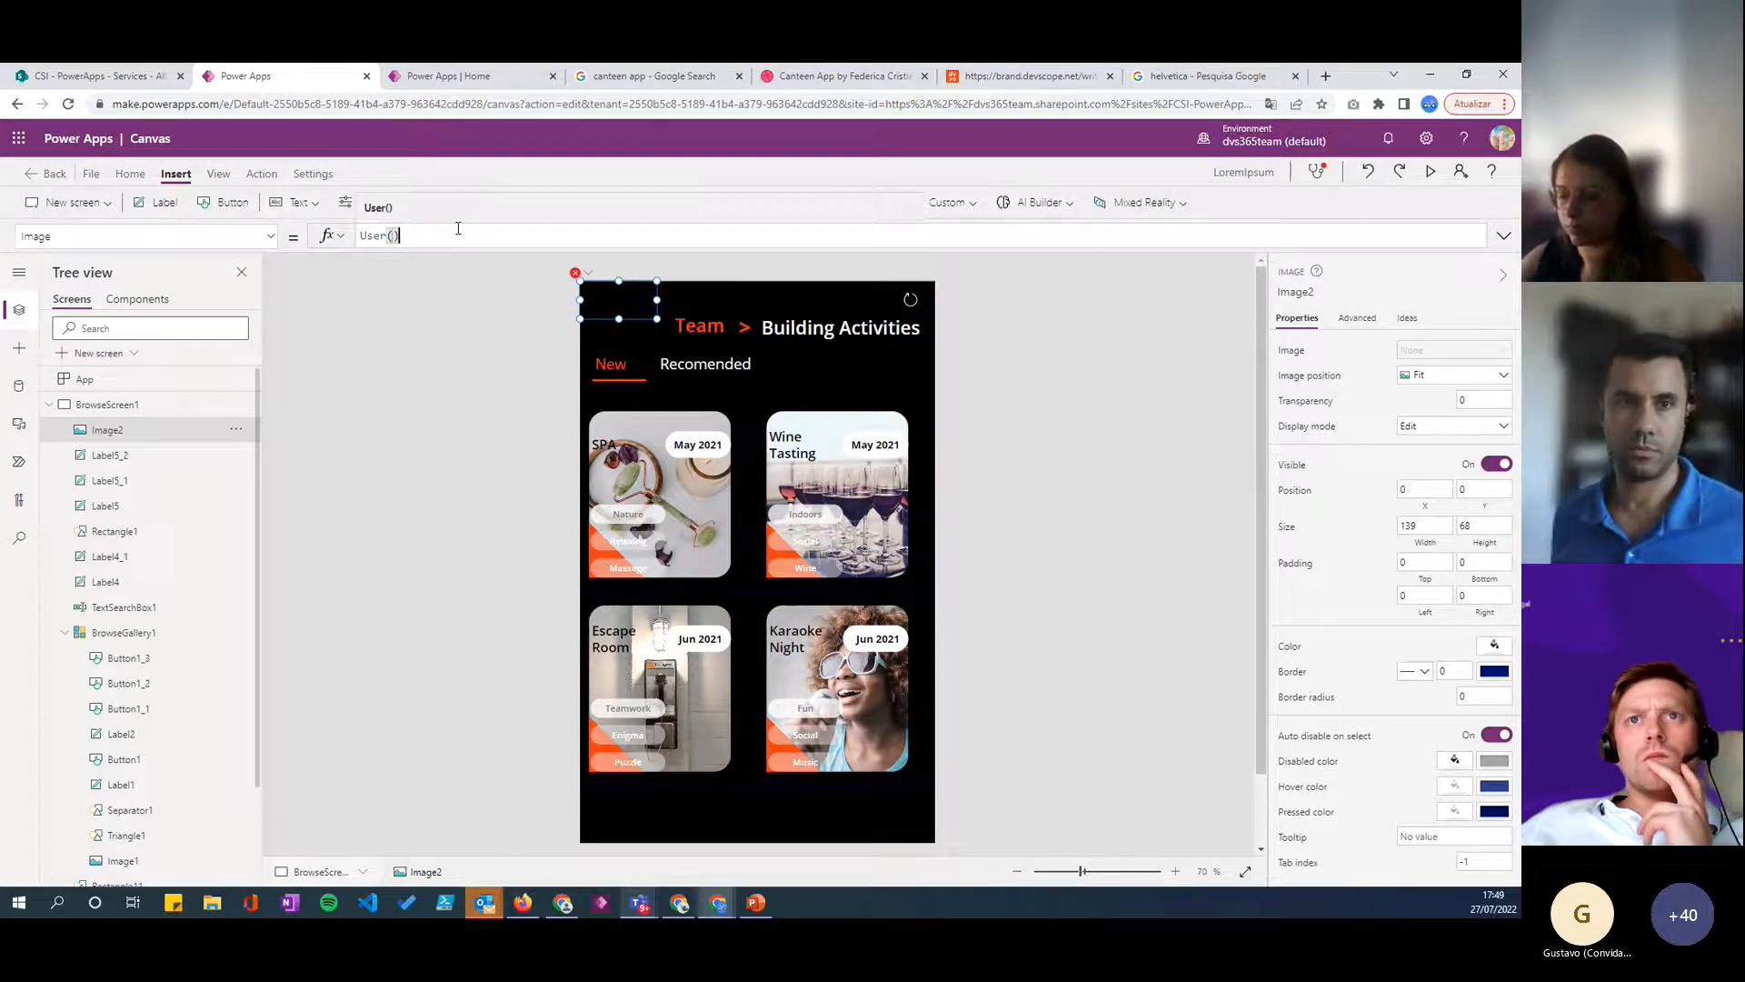
type(".")
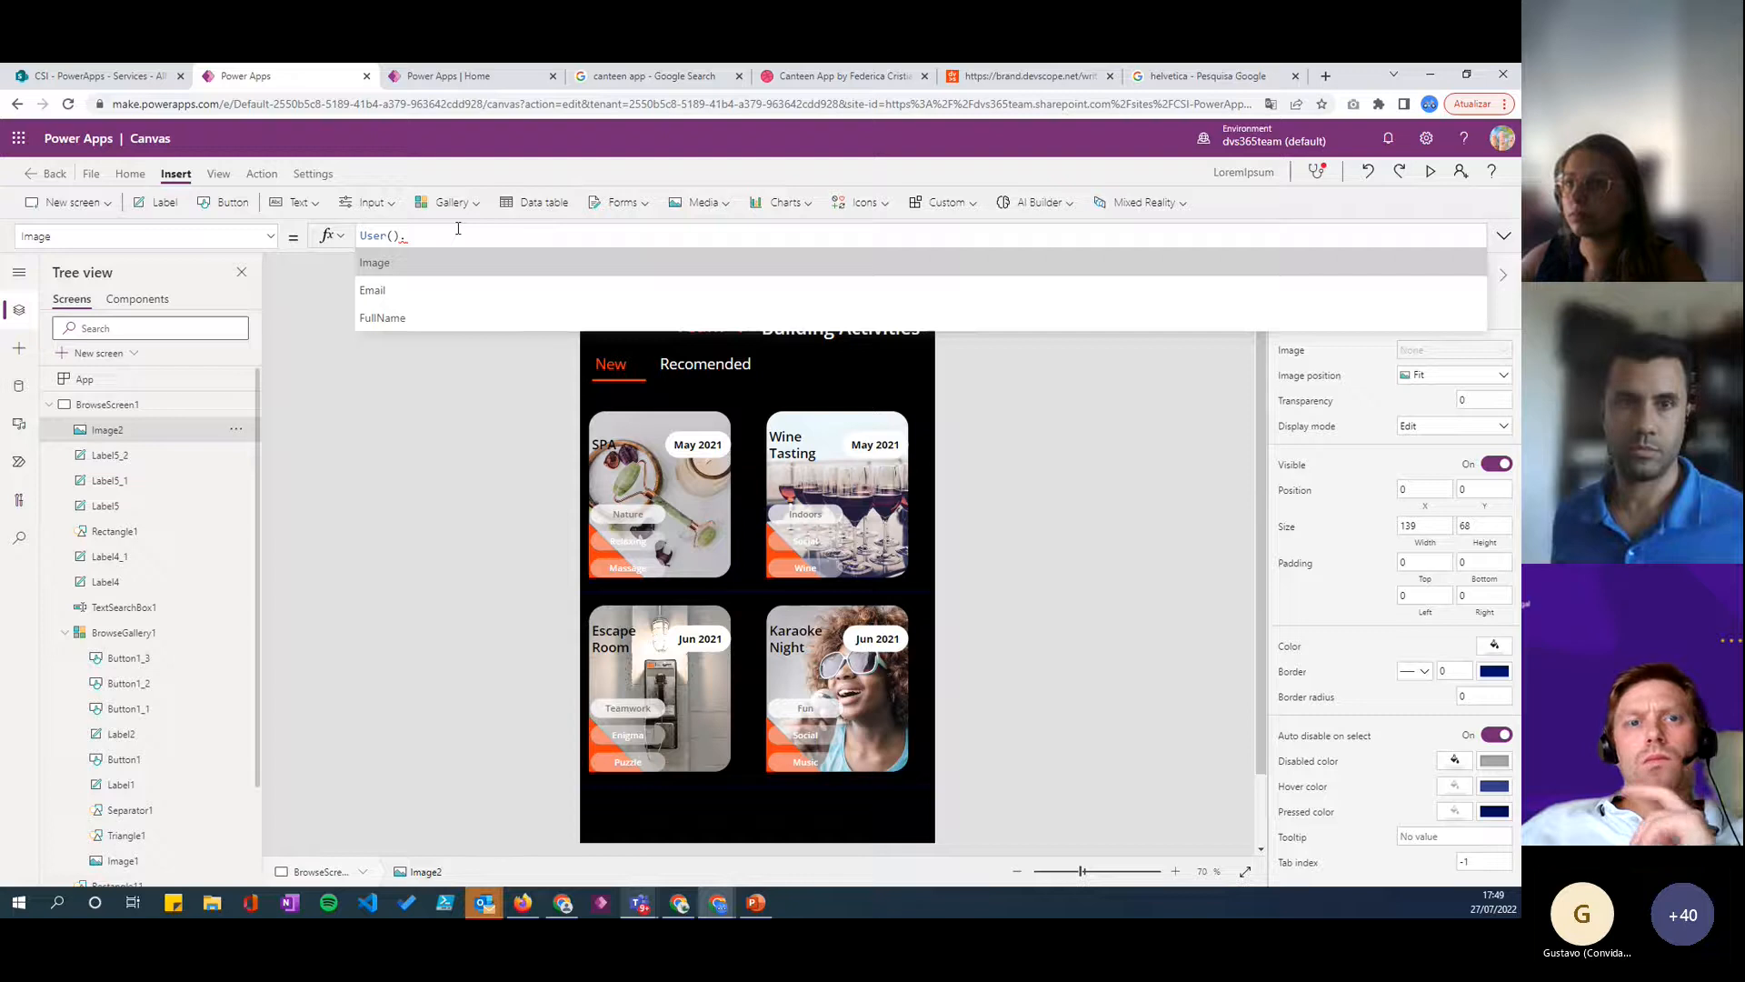
key("Tab")
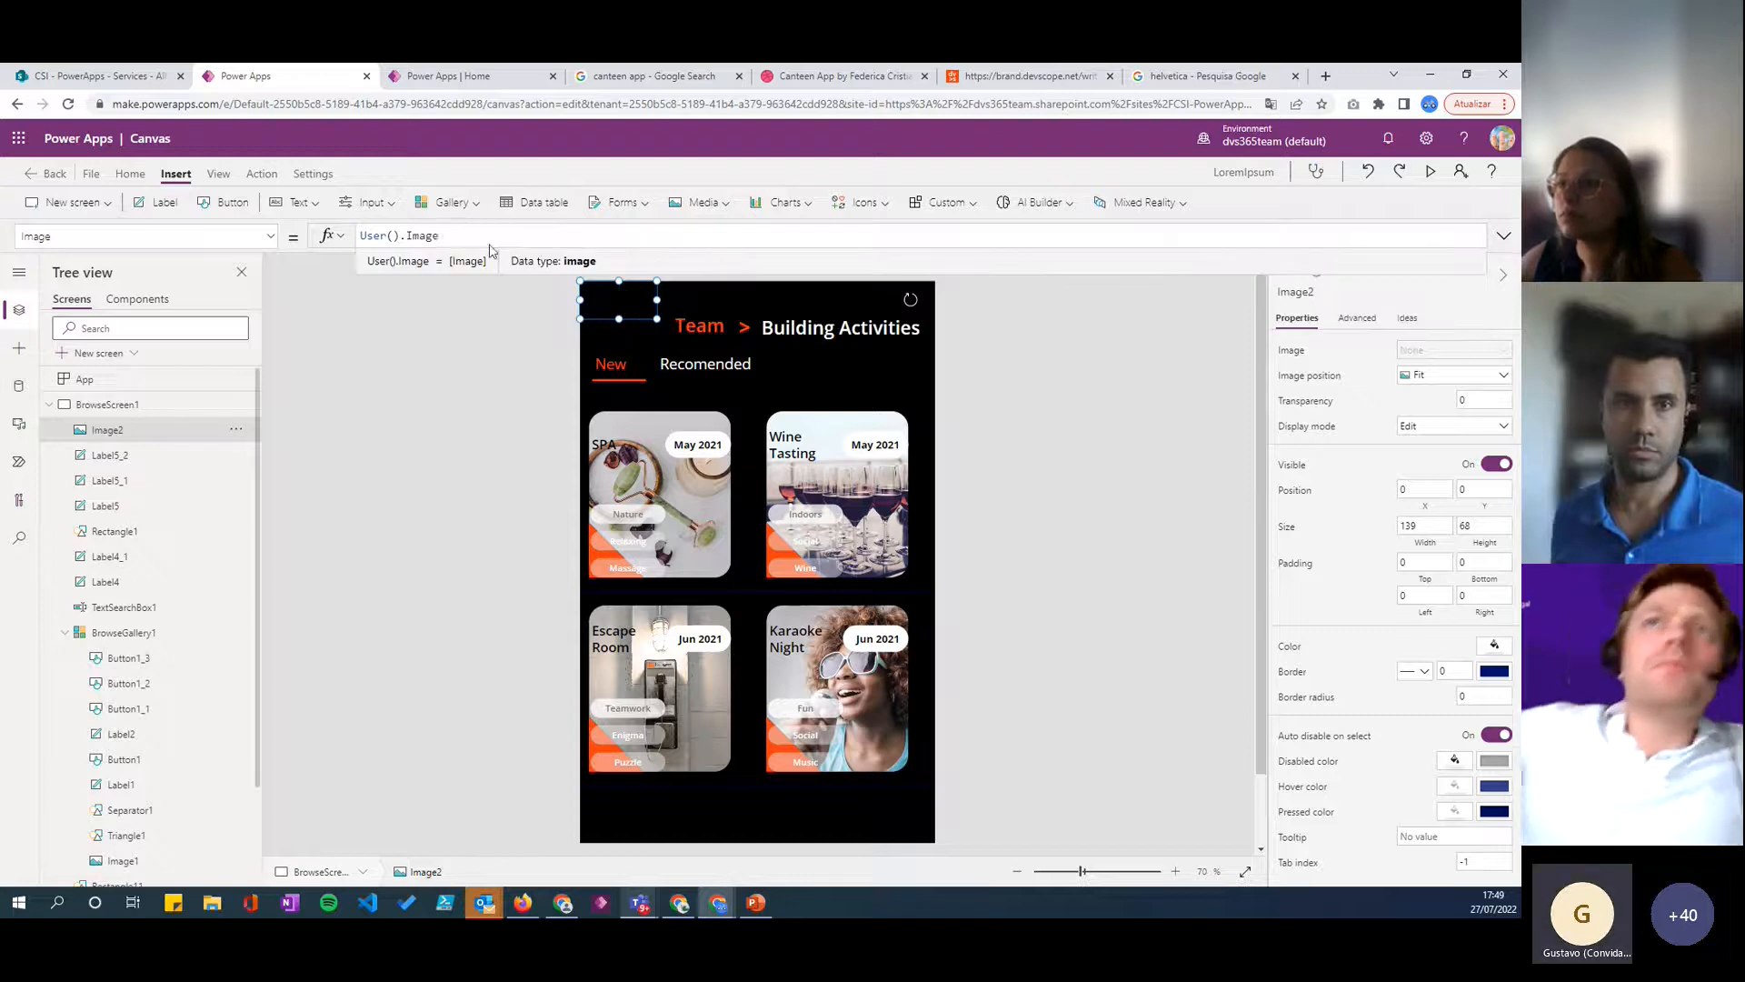
left_click(618, 365)
left_click(630, 305)
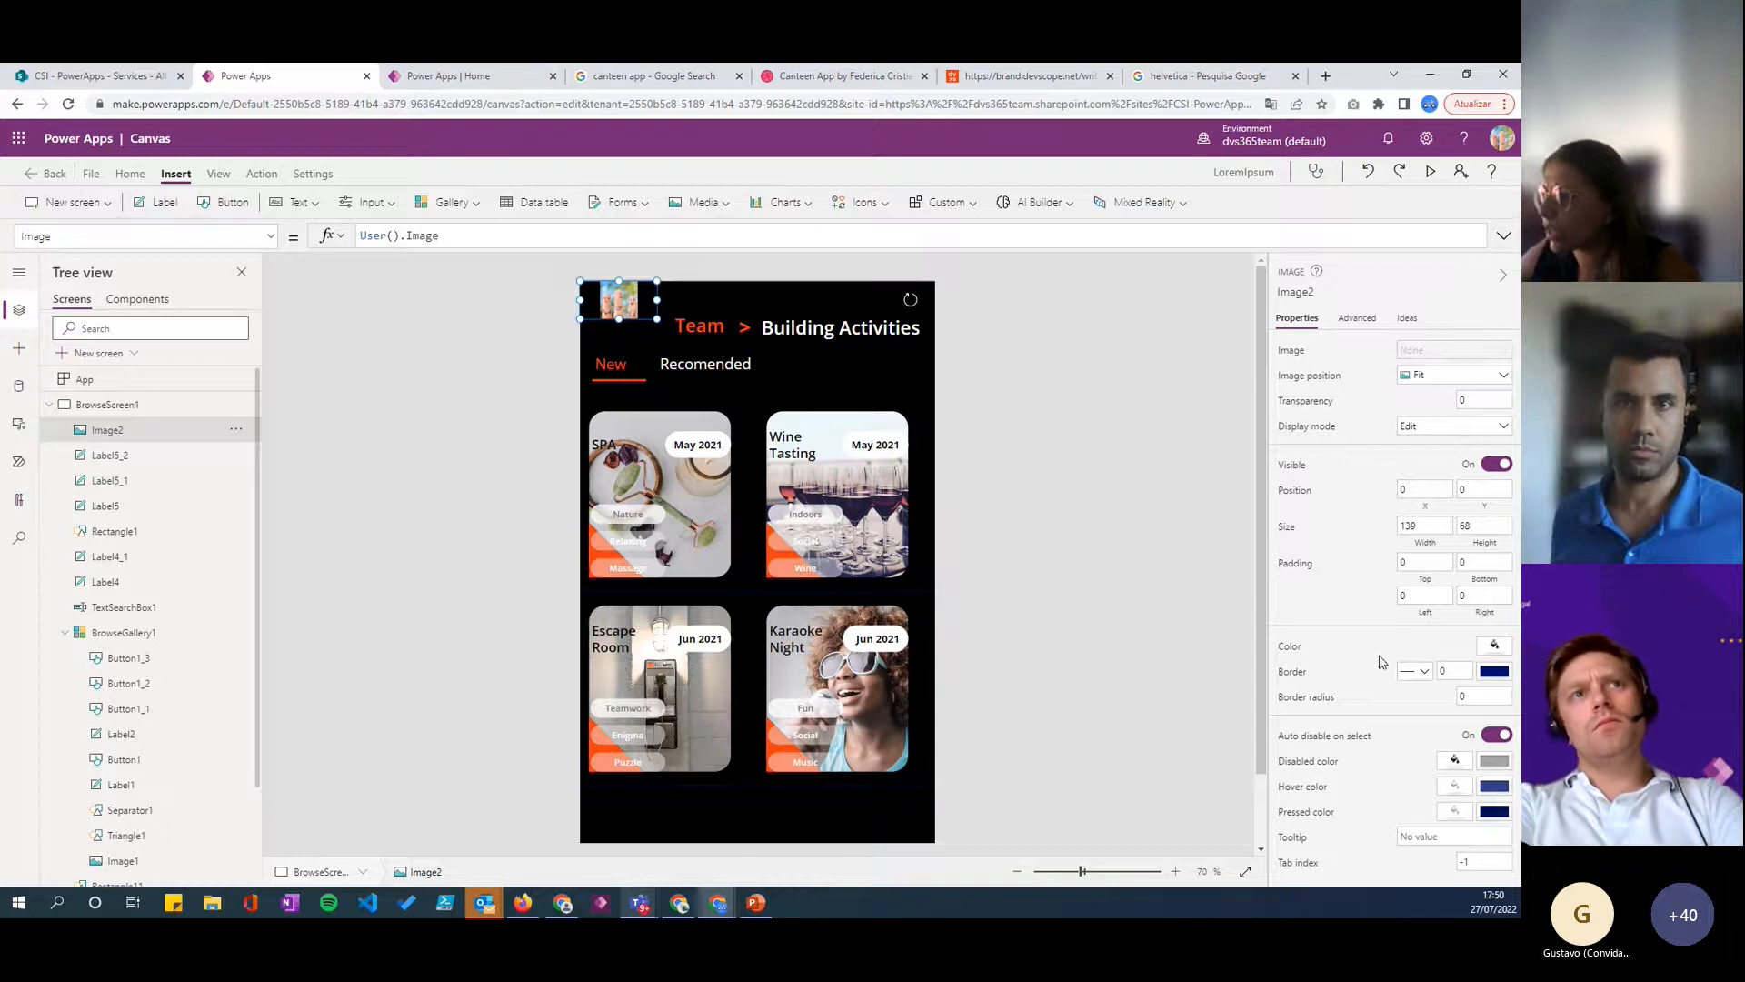
- Make the profile image round with border radius 100, size it 75 by 75, and place it at X 22, Y 12
left_click(1477, 697)
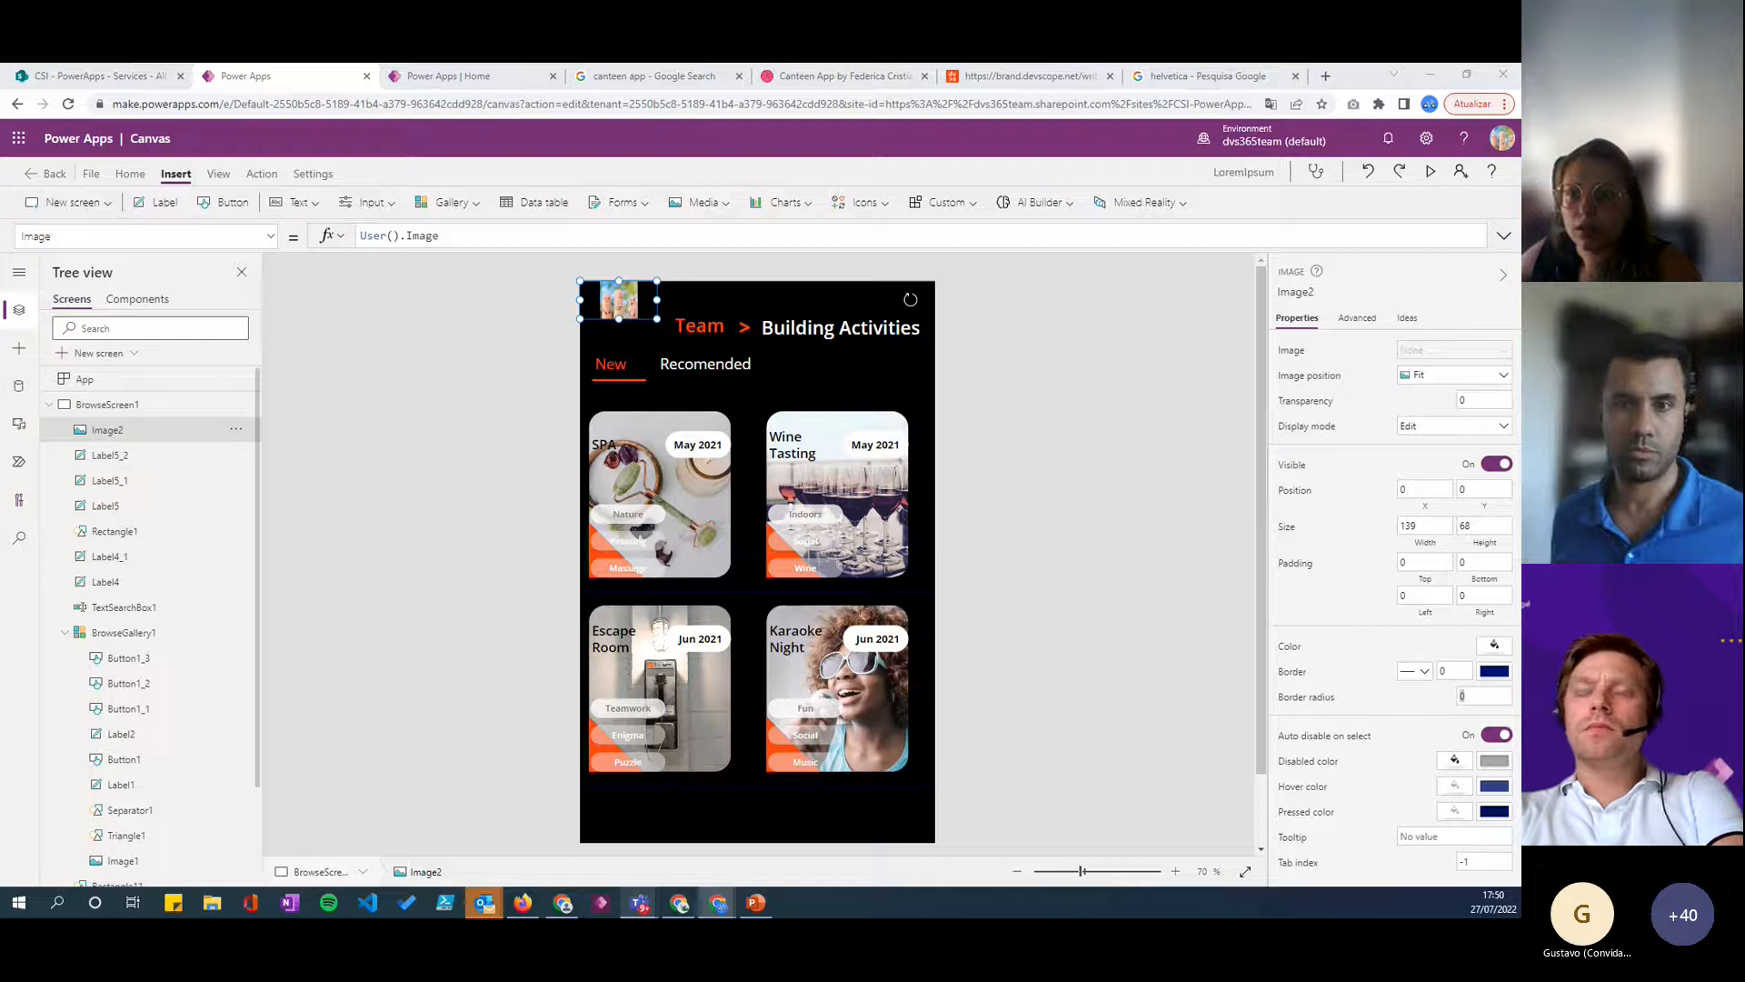
left_click(1424, 523)
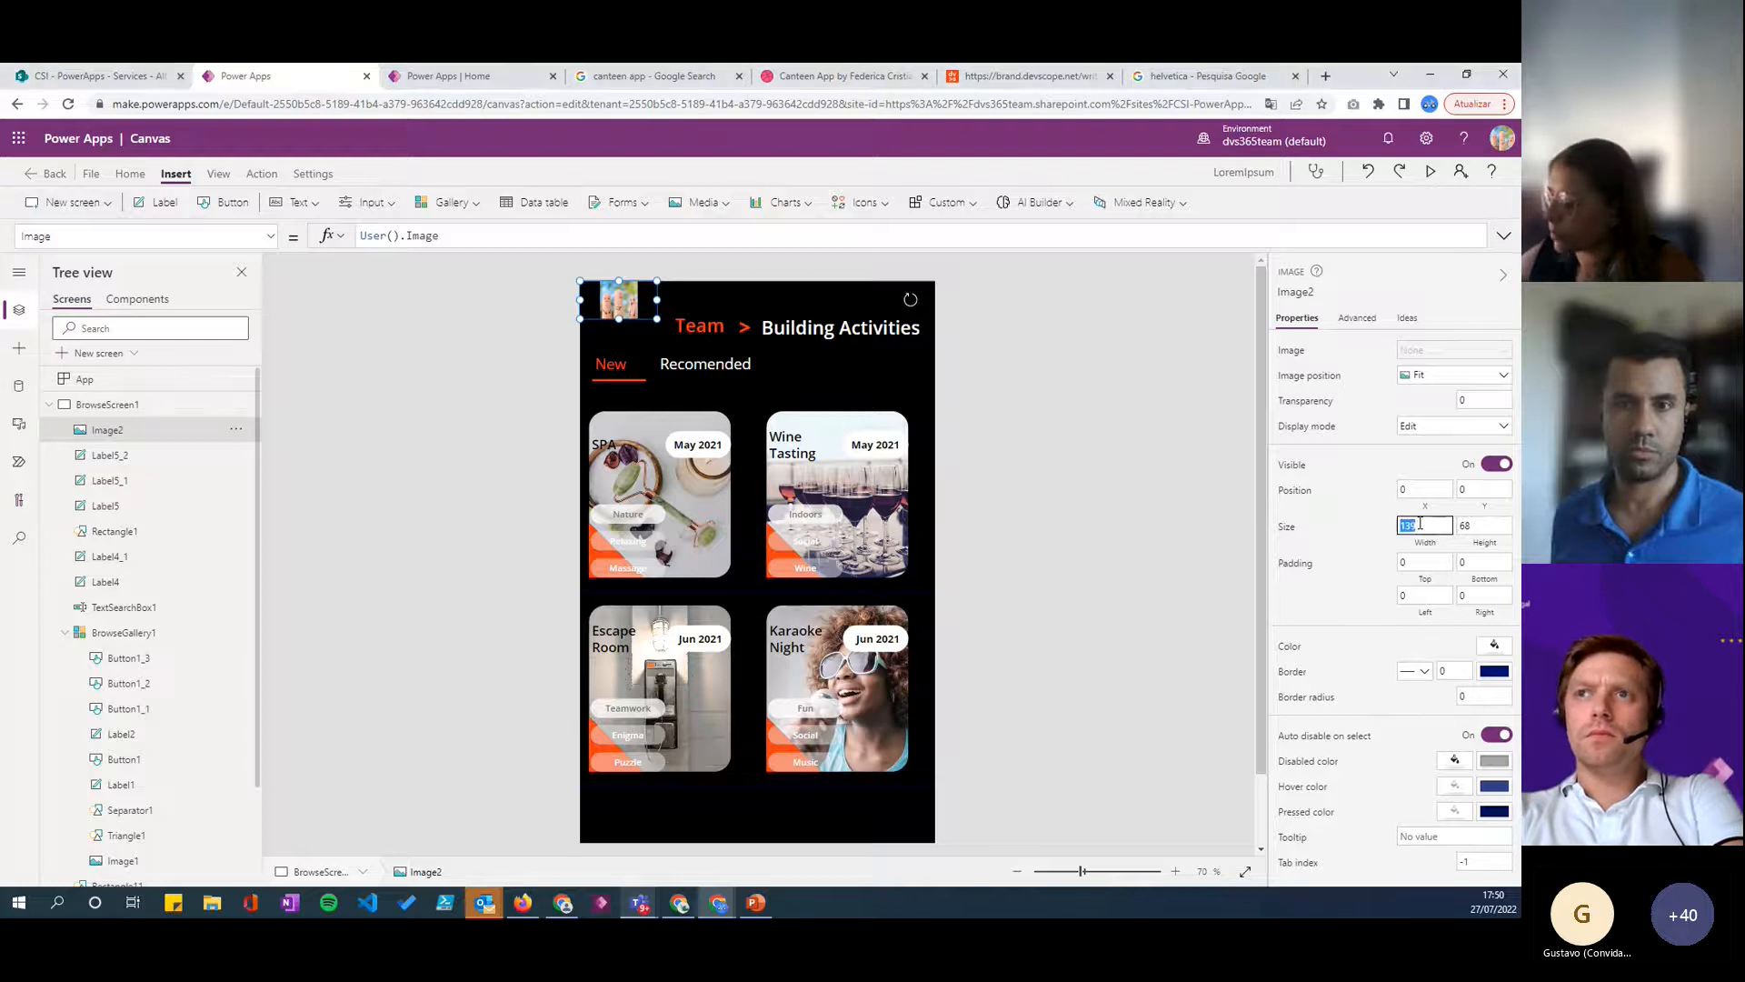
double_click(1484, 526)
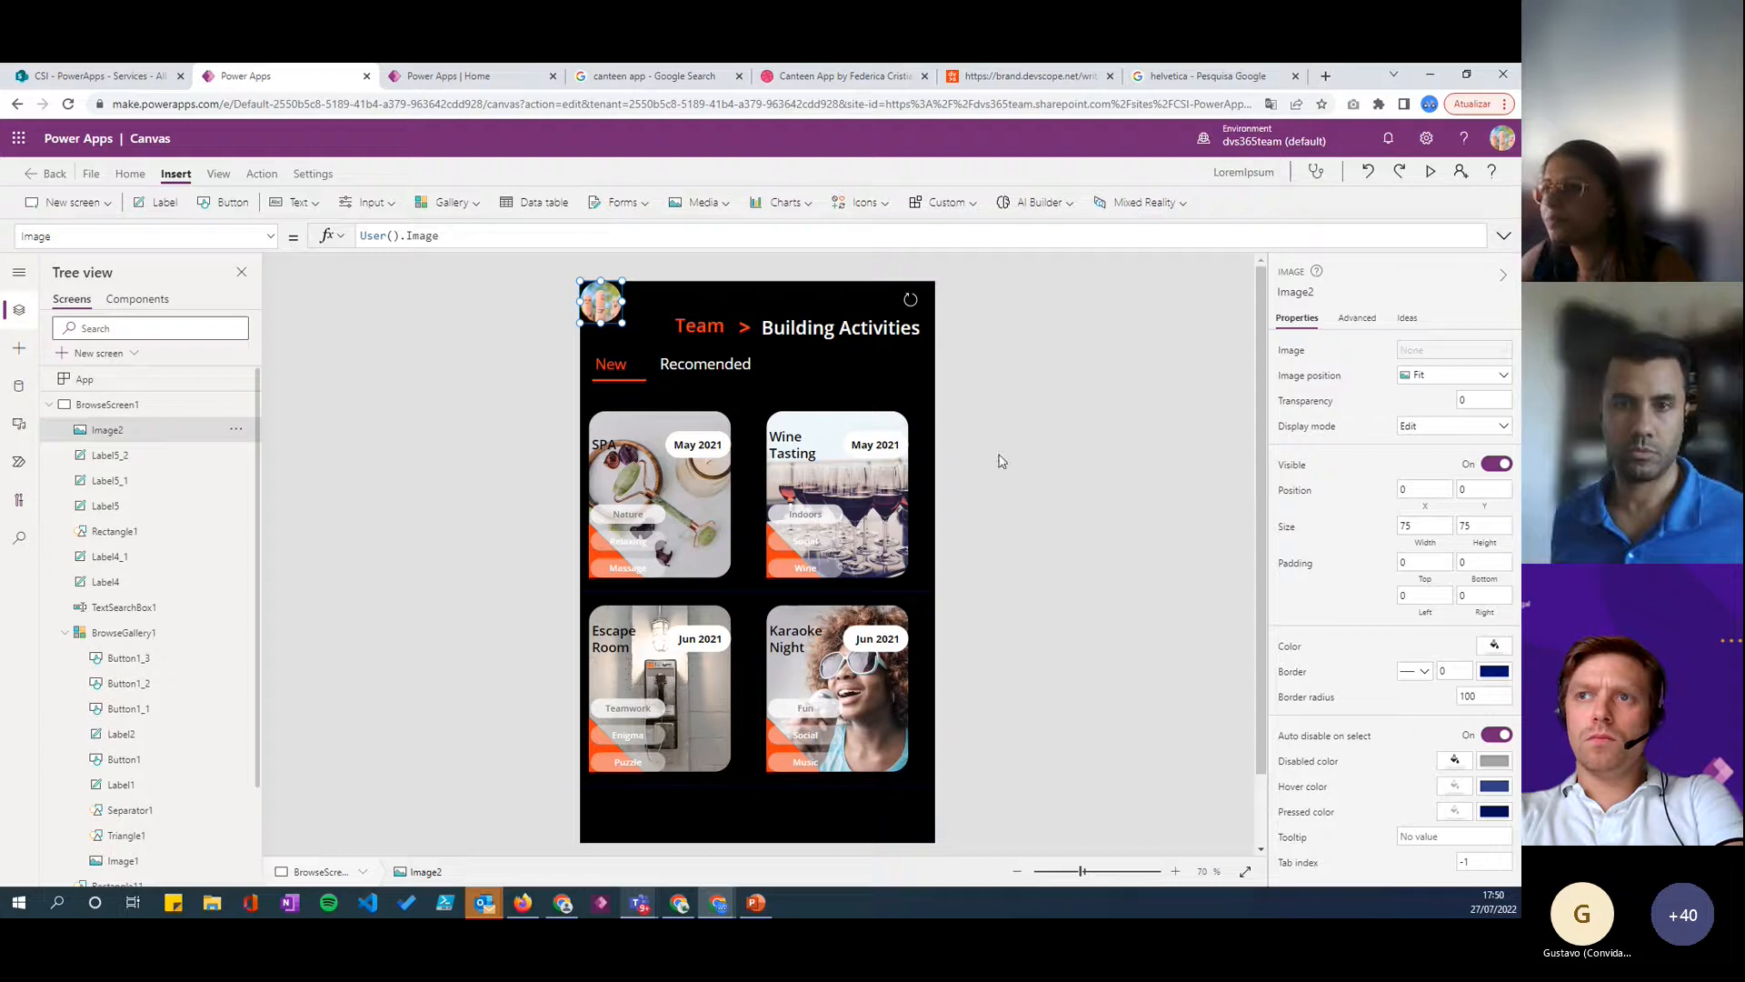
left_click_drag(598, 304, 610, 315)
left_click(542, 323)
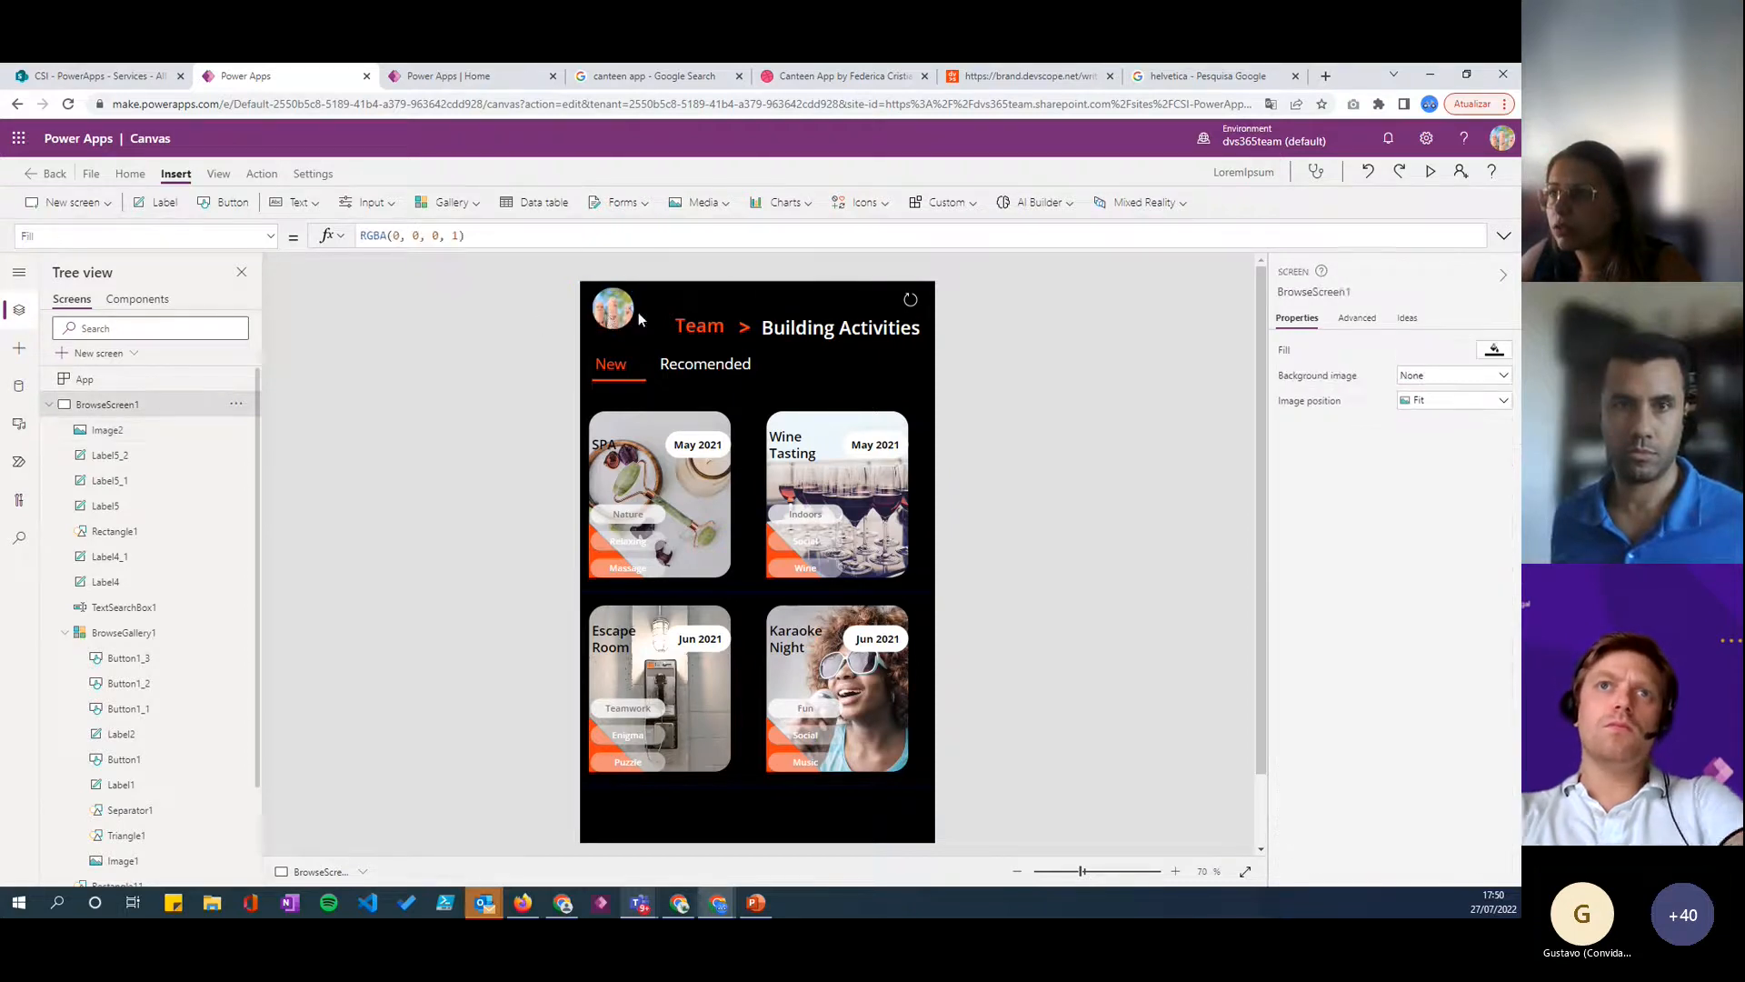
left_click(609, 317)
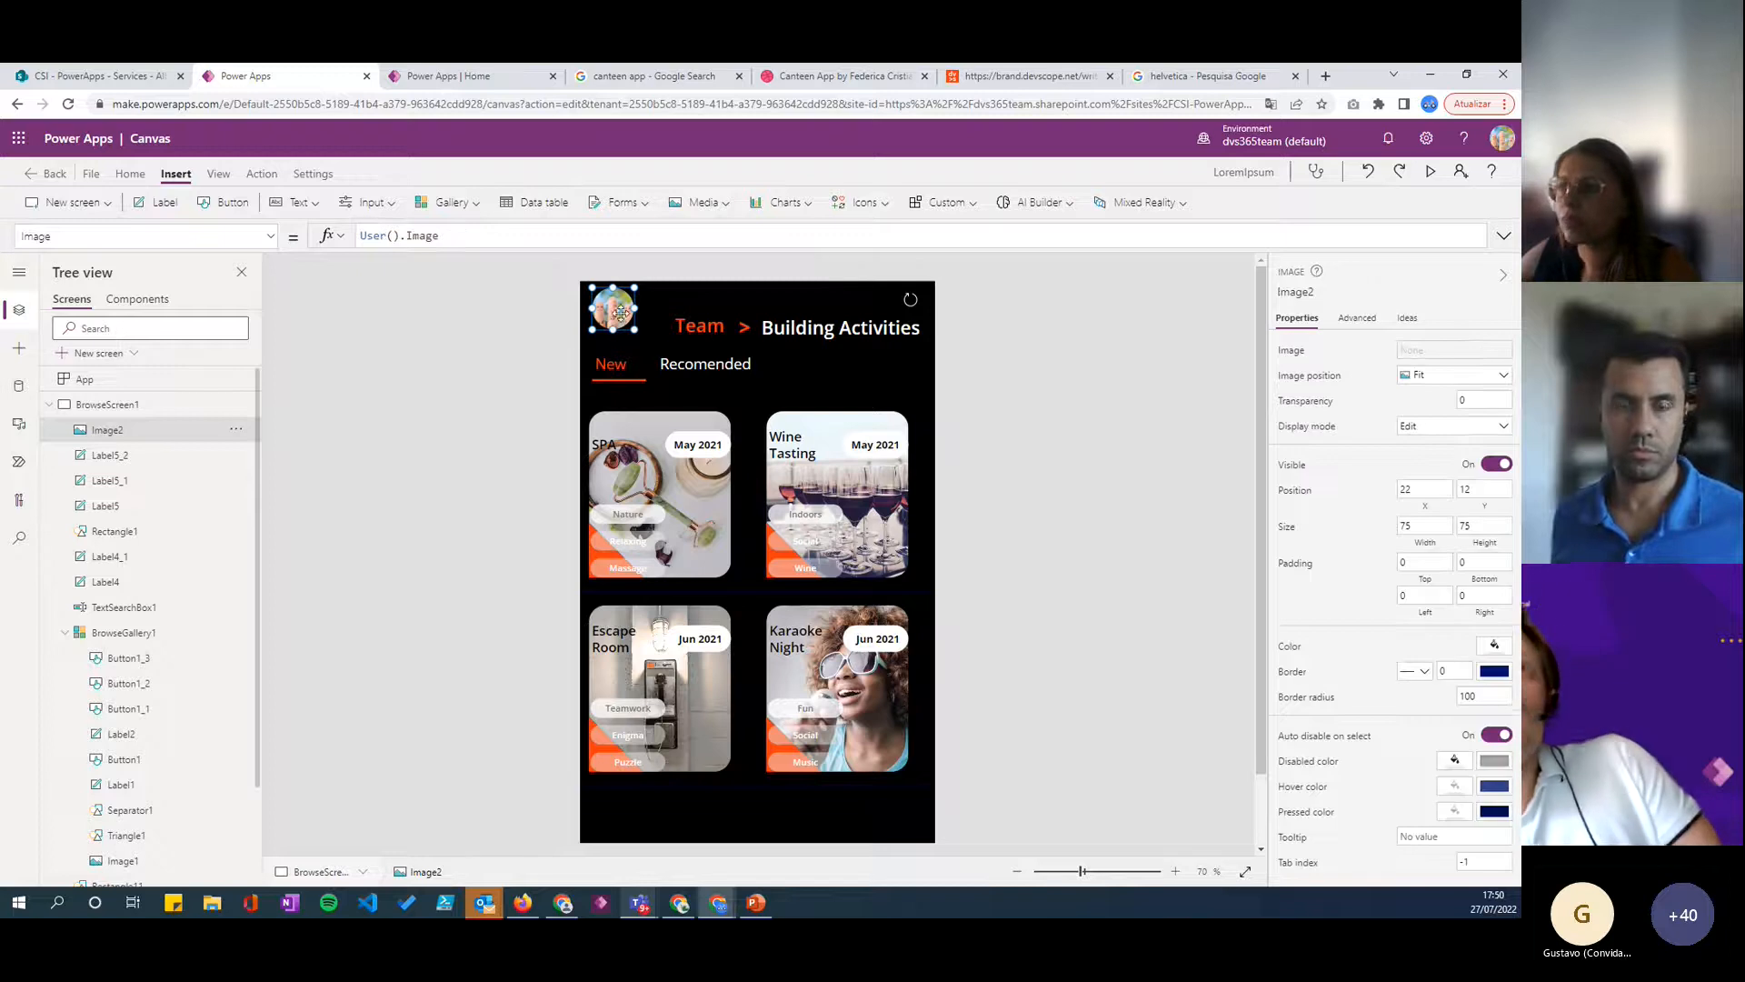
left_click(608, 312)
left_click(552, 336)
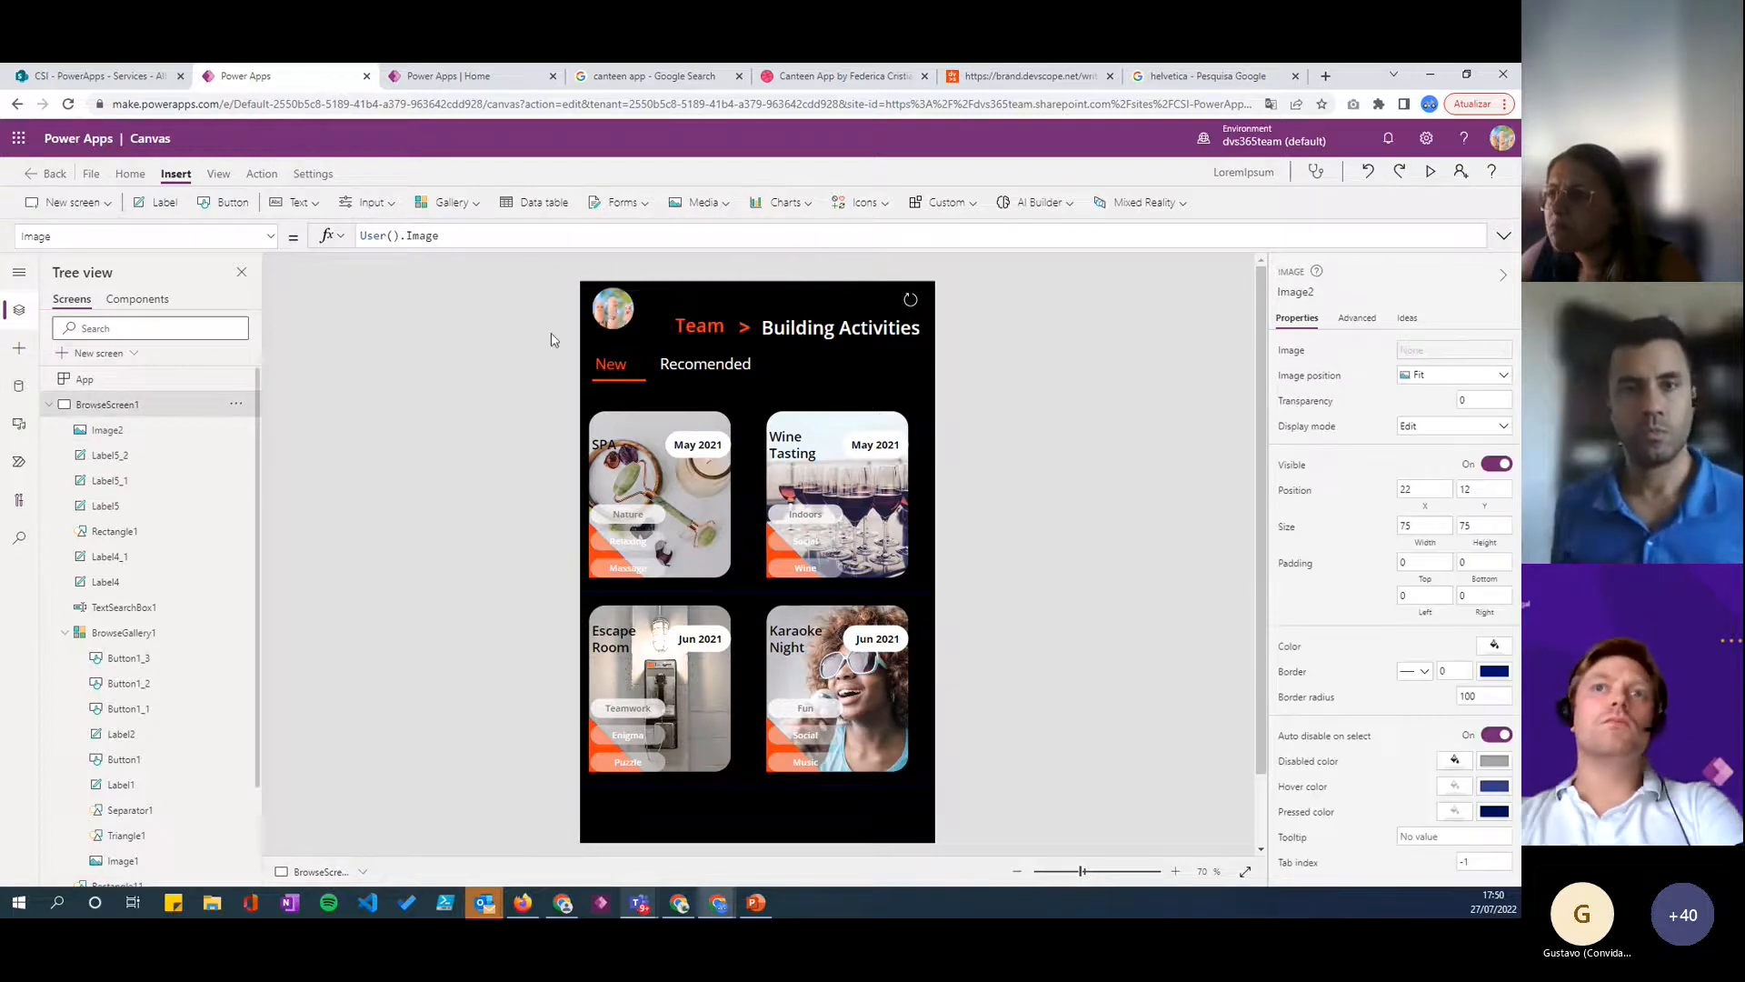
left_click(598, 321)
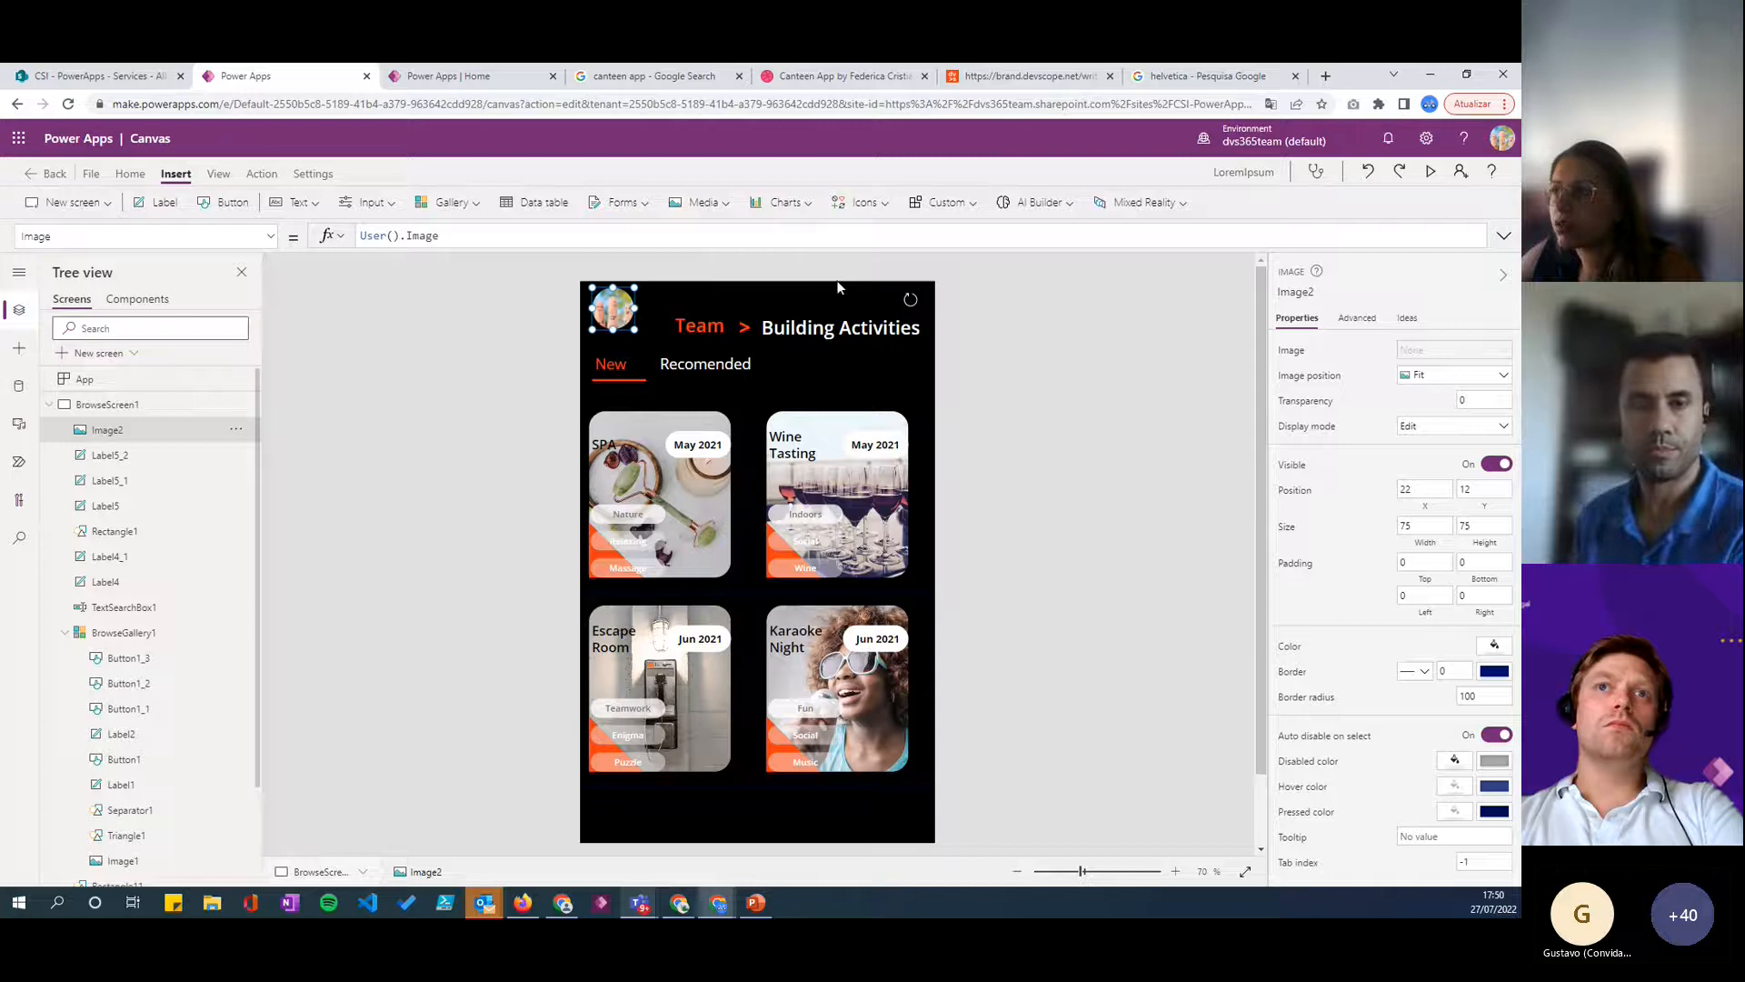
- Insert a circle centered behind the profile image and shrink it to about 88 by 87 at X 15, Y 6
left_click(19, 348)
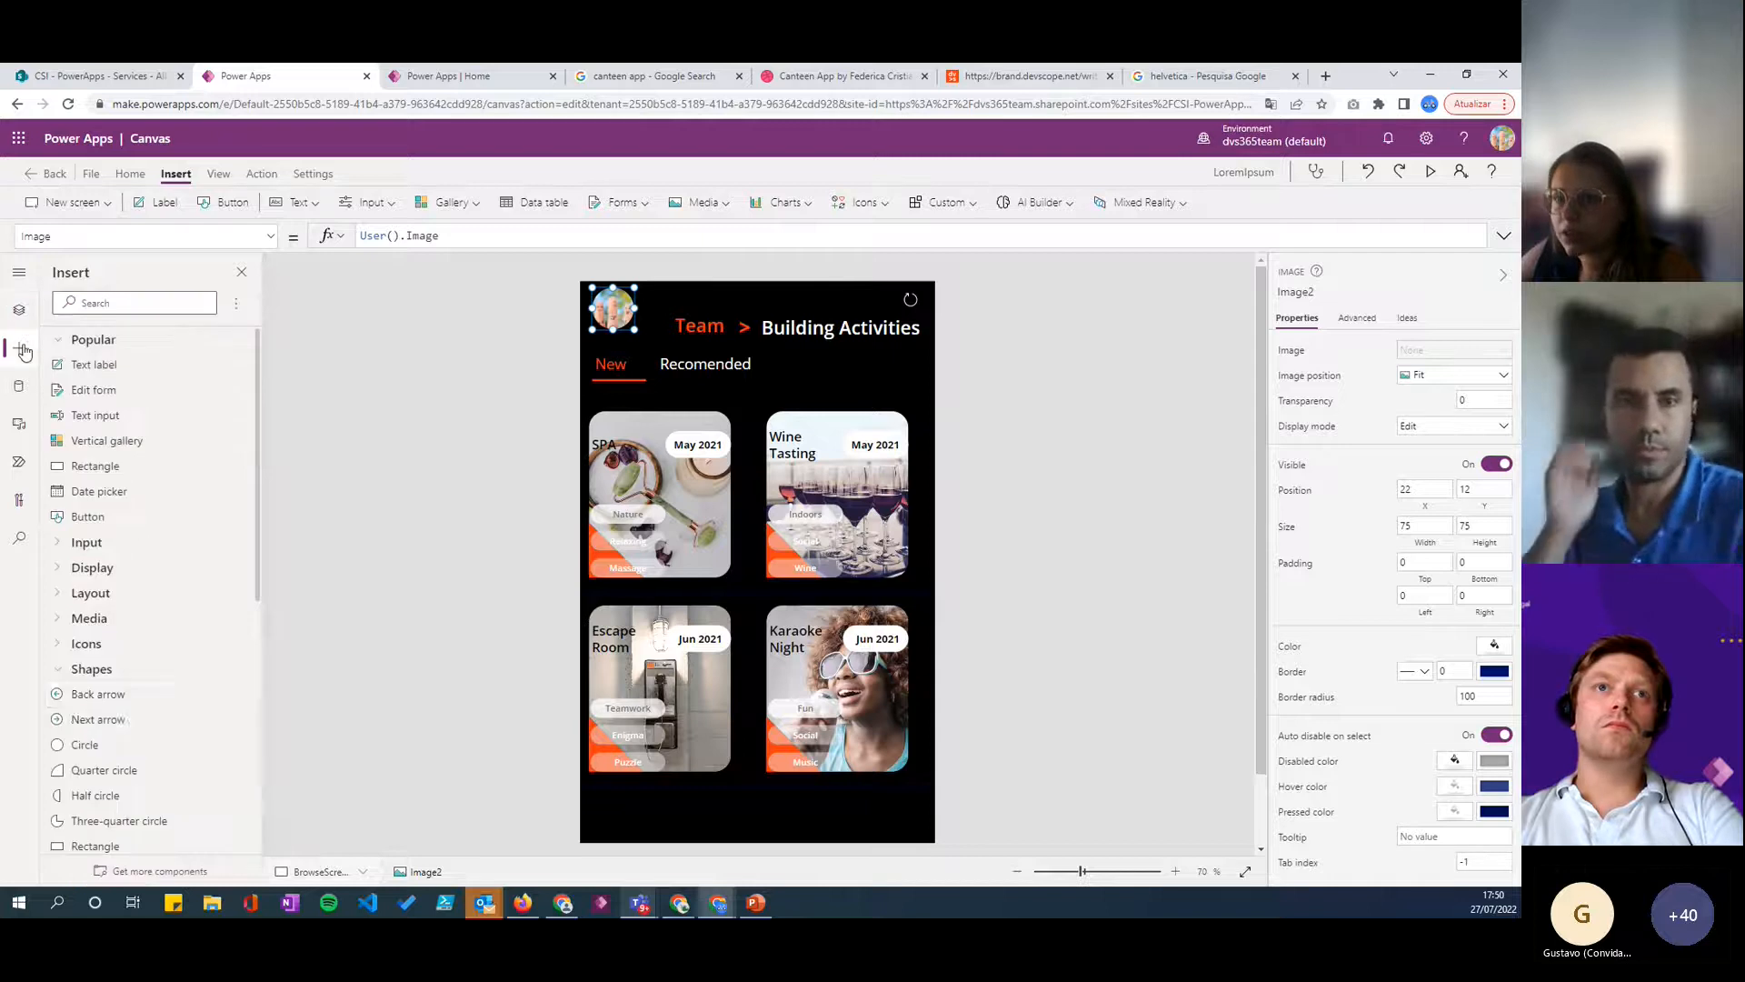
left_click(77, 744)
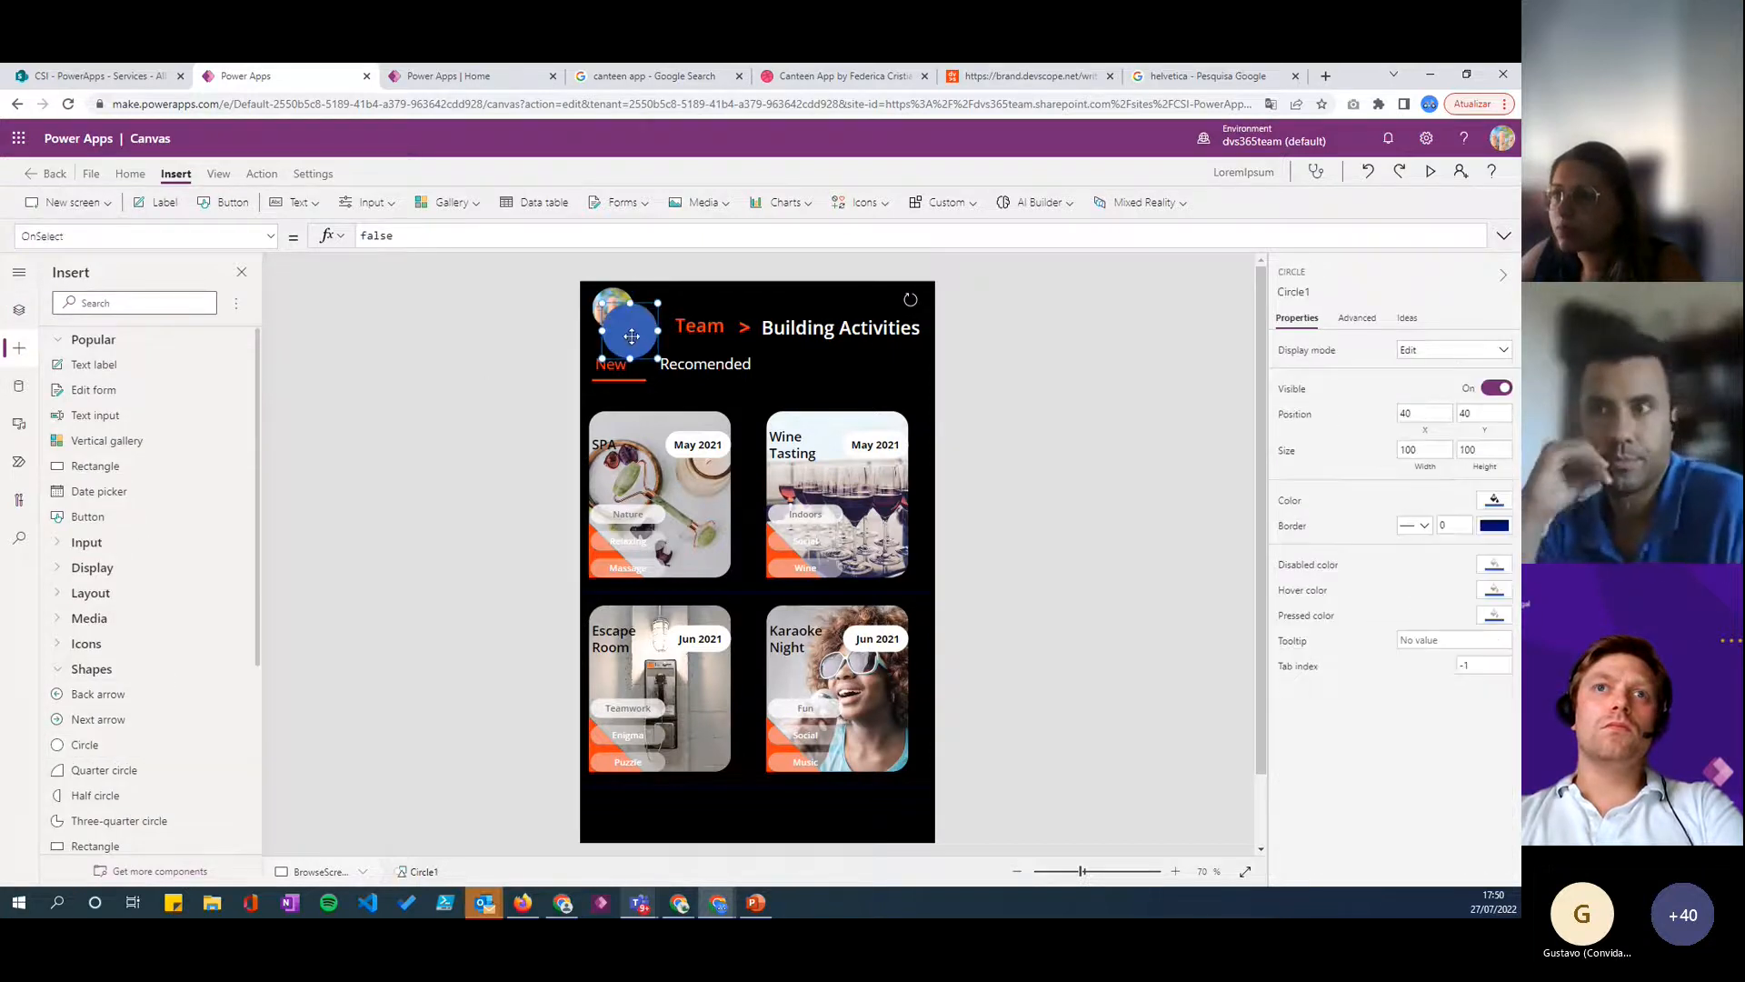
left_click_drag(618, 322, 614, 309)
right_click(613, 309)
mouse_move(681, 414)
left_click(831, 499)
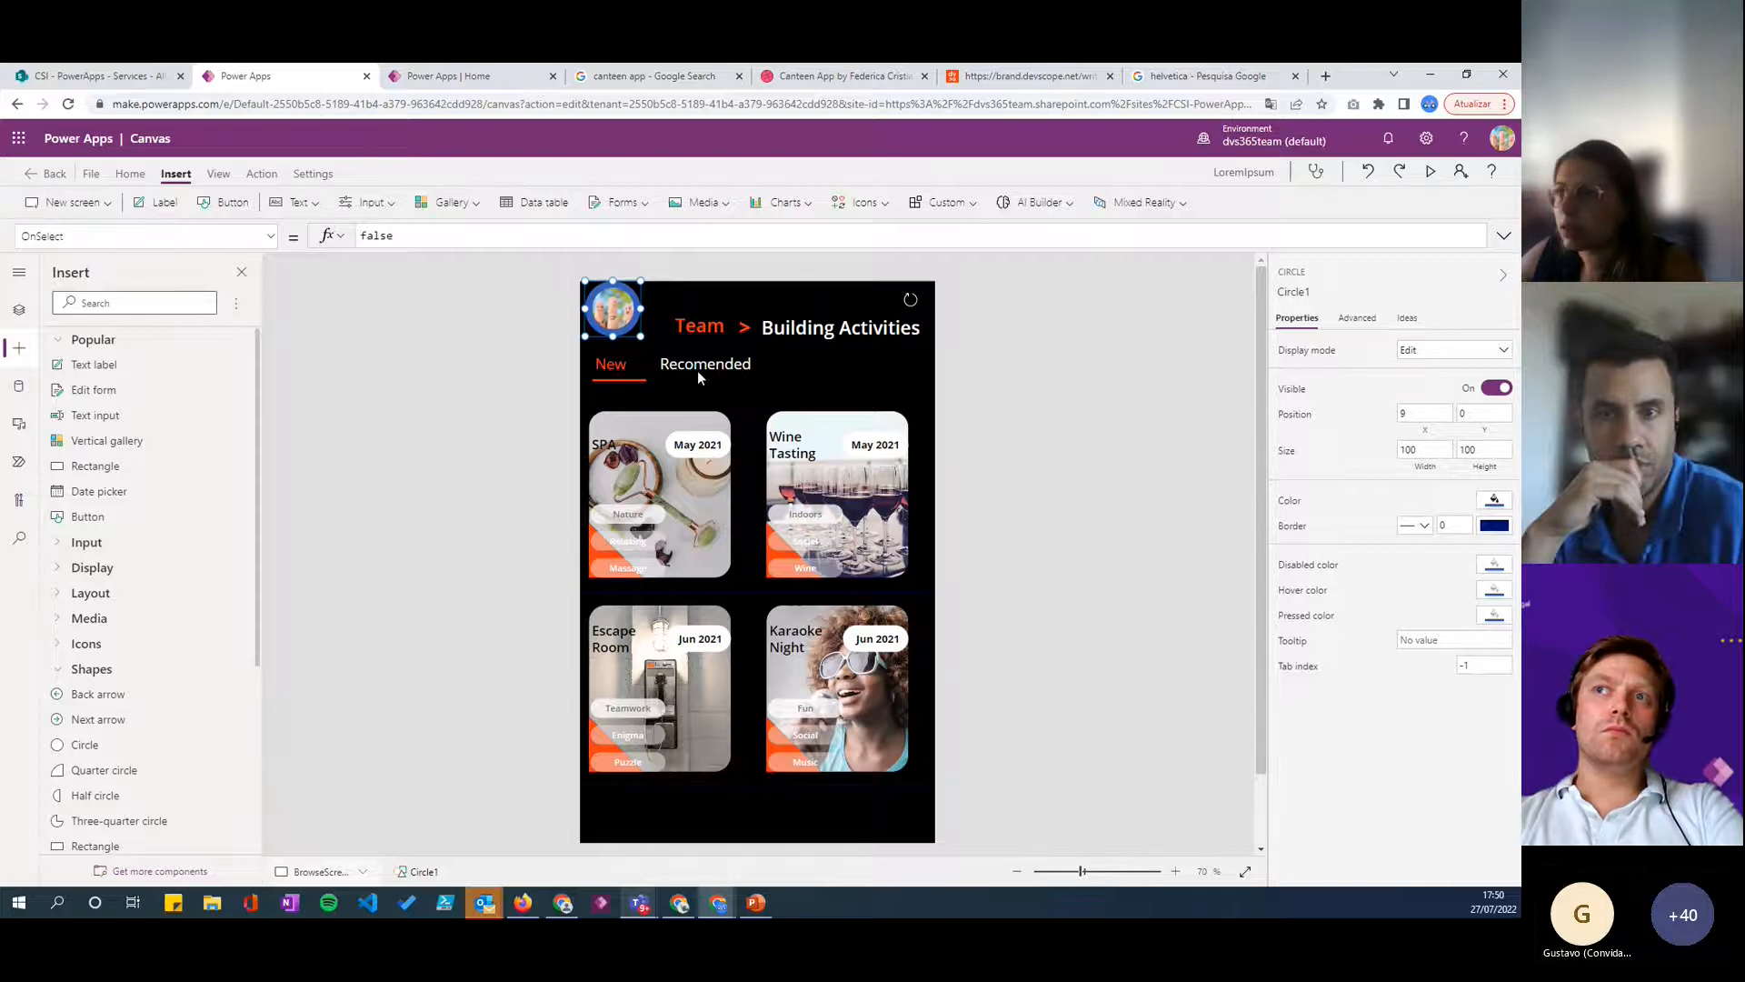
left_click_drag(640, 335, 608, 298)
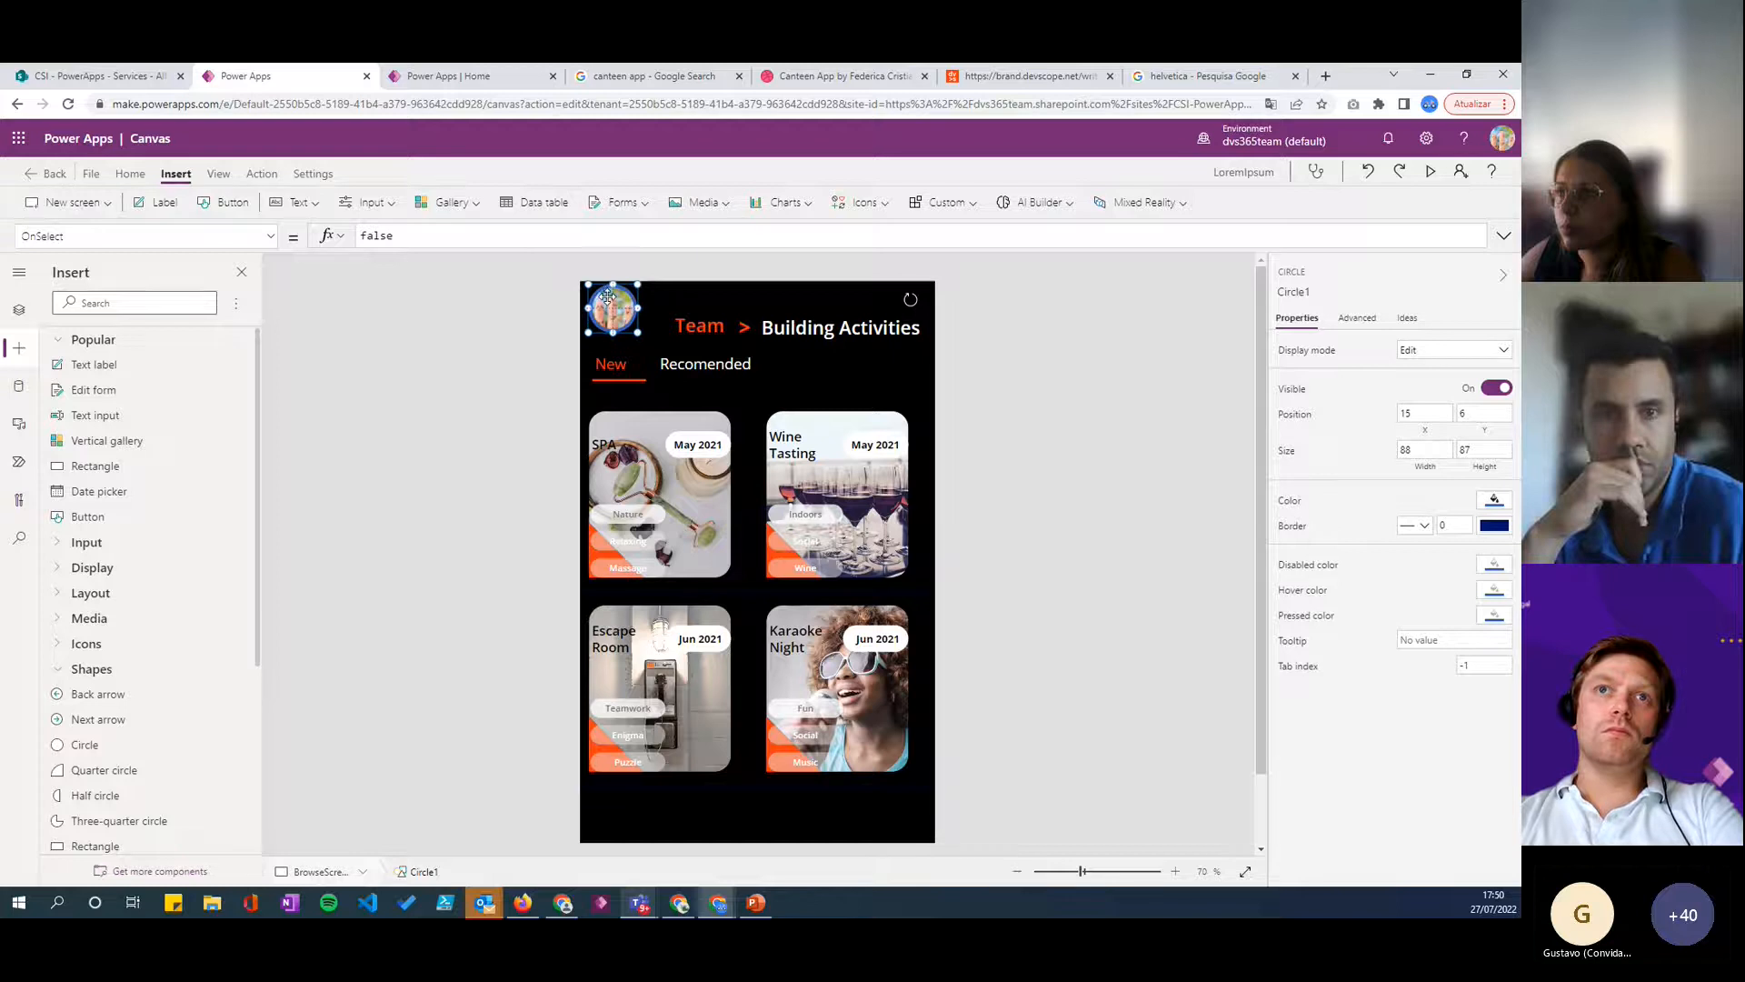
- Set the circle's display mode to View and its fill color to white
left_click(1455, 350)
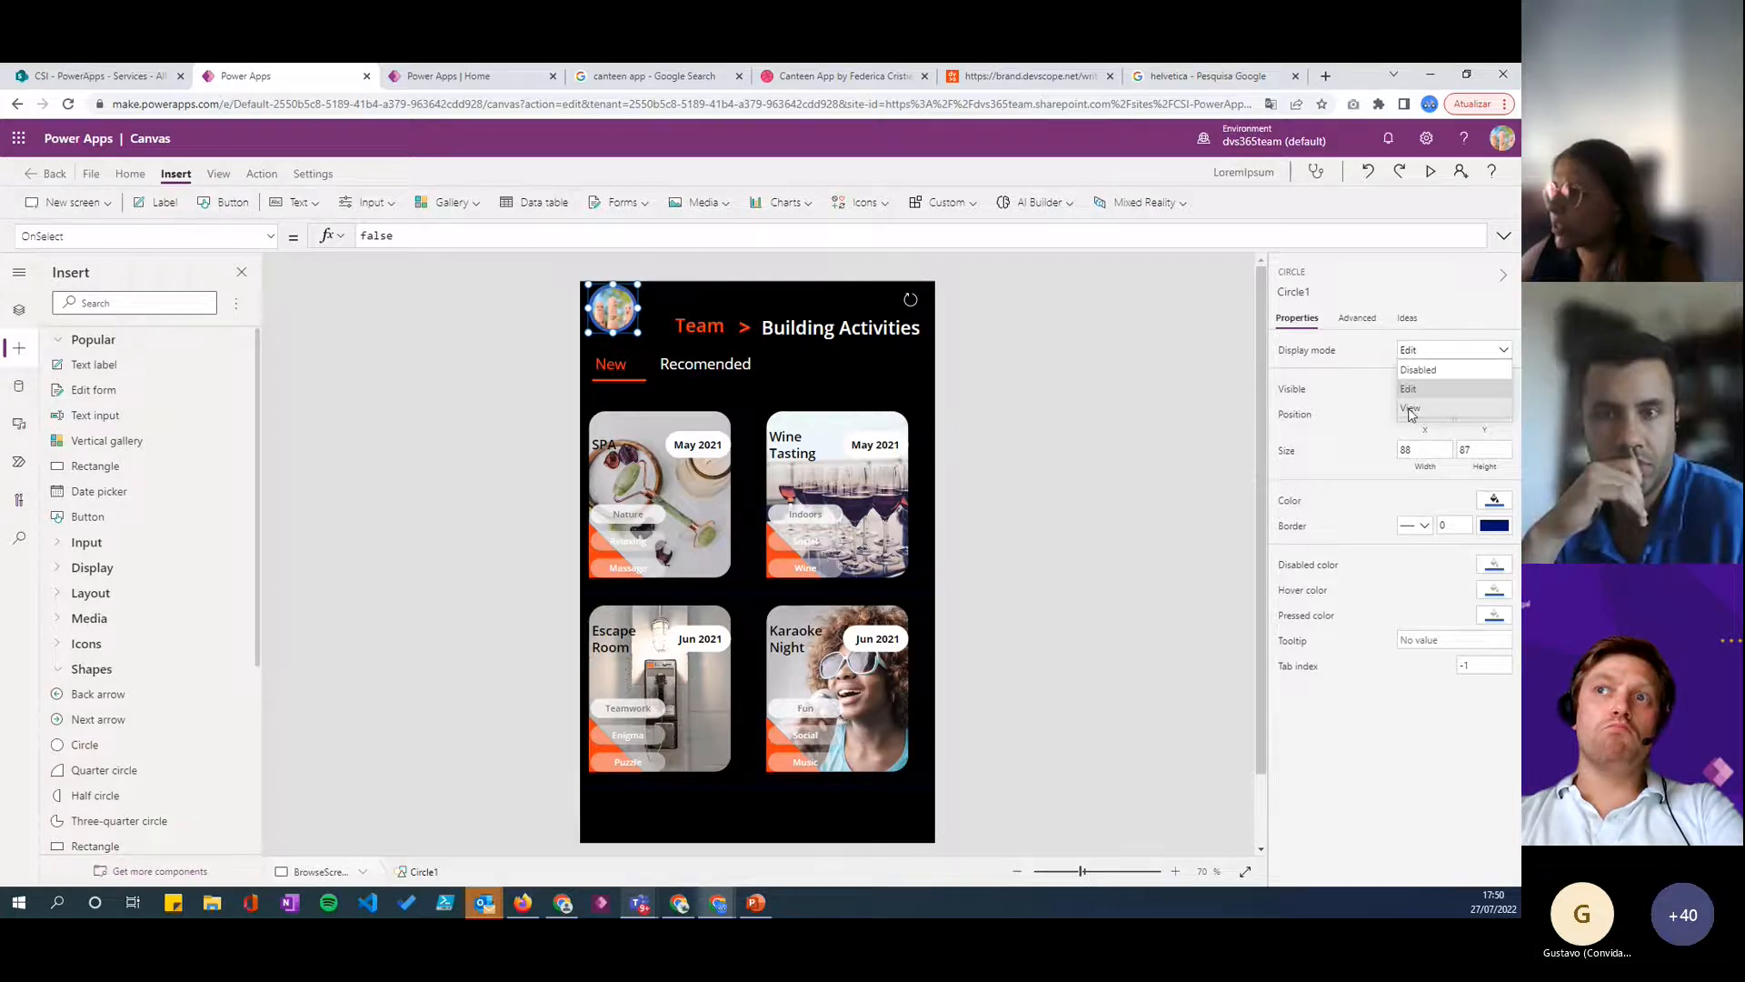
left_click(1436, 420)
left_click(1495, 501)
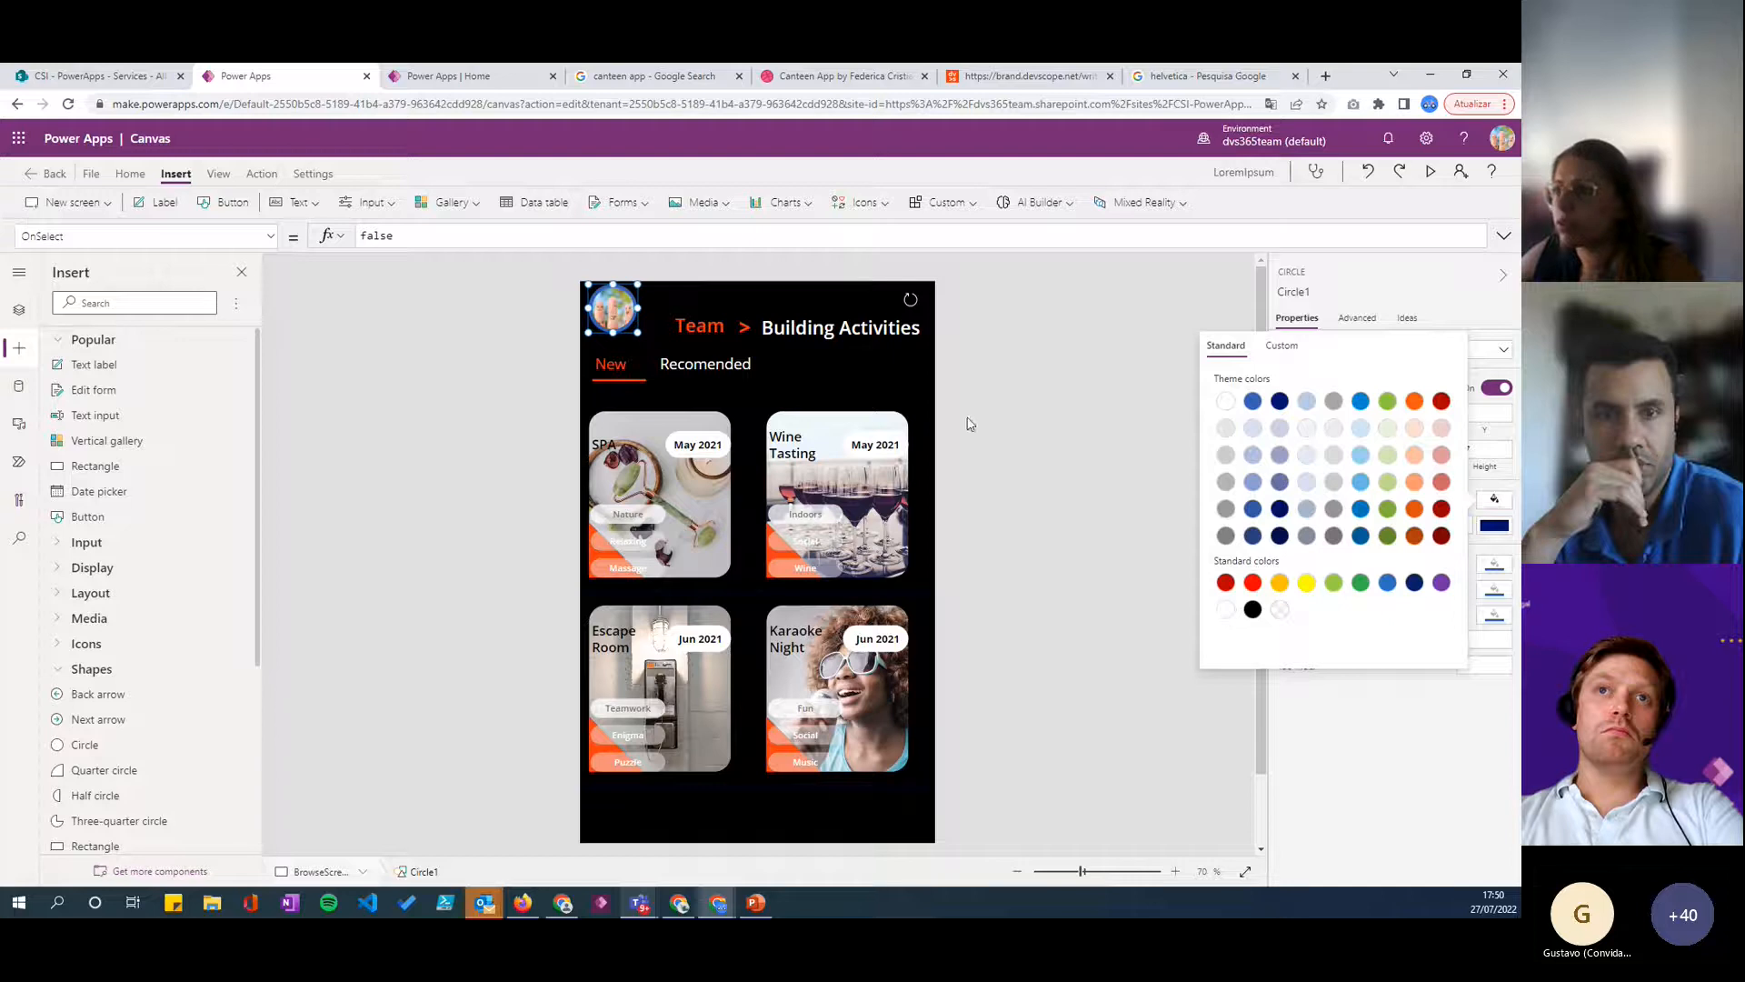
- Move the circle to about X 29, Y 12 and set its size to 80 by 80
left_click(637, 333)
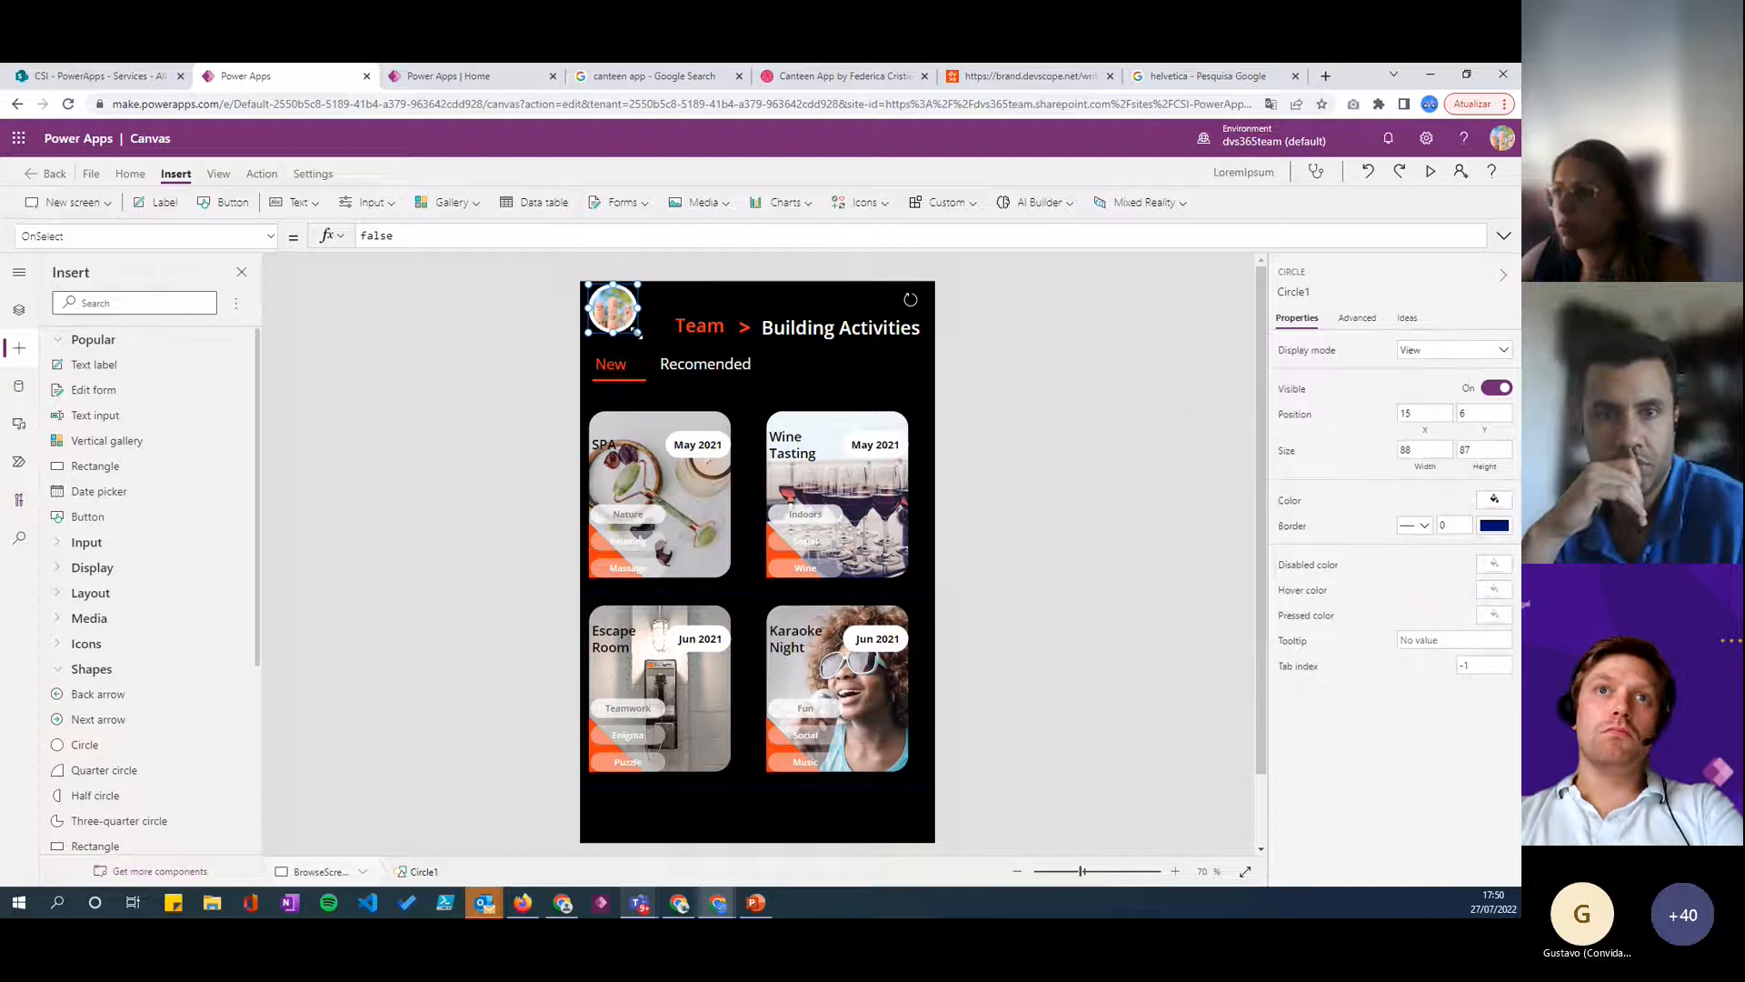
left_click_drag(611, 311, 612, 305)
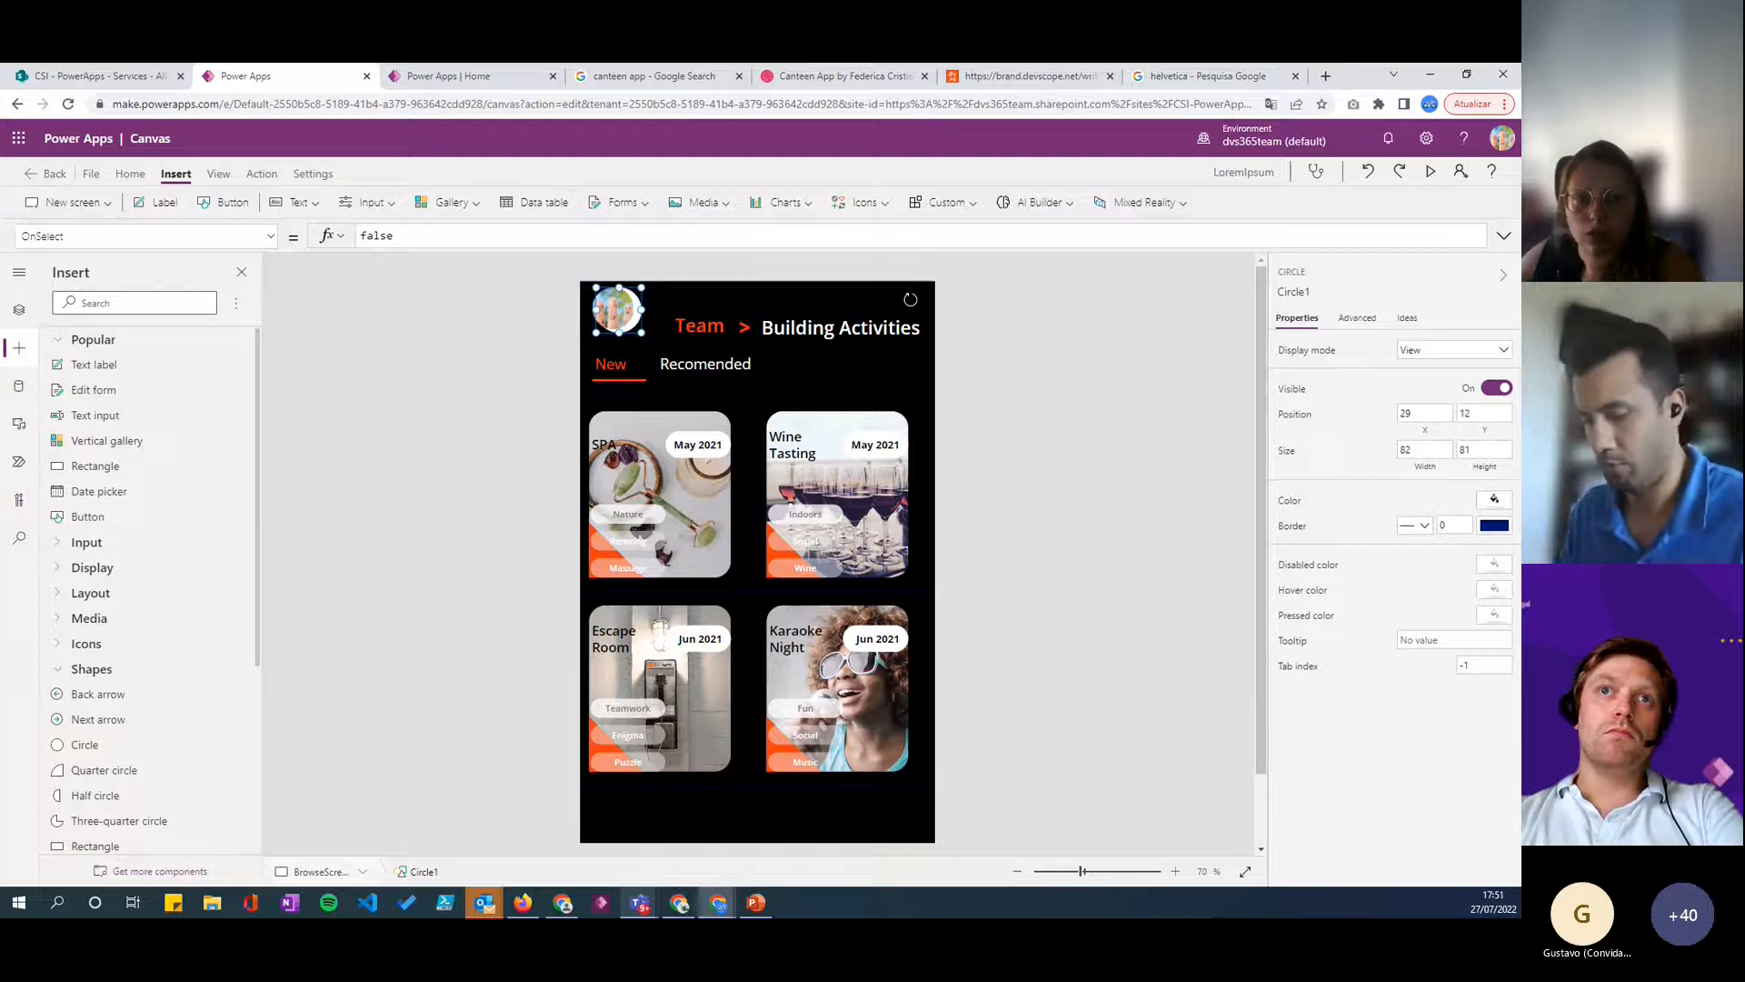
left_click(1431, 451)
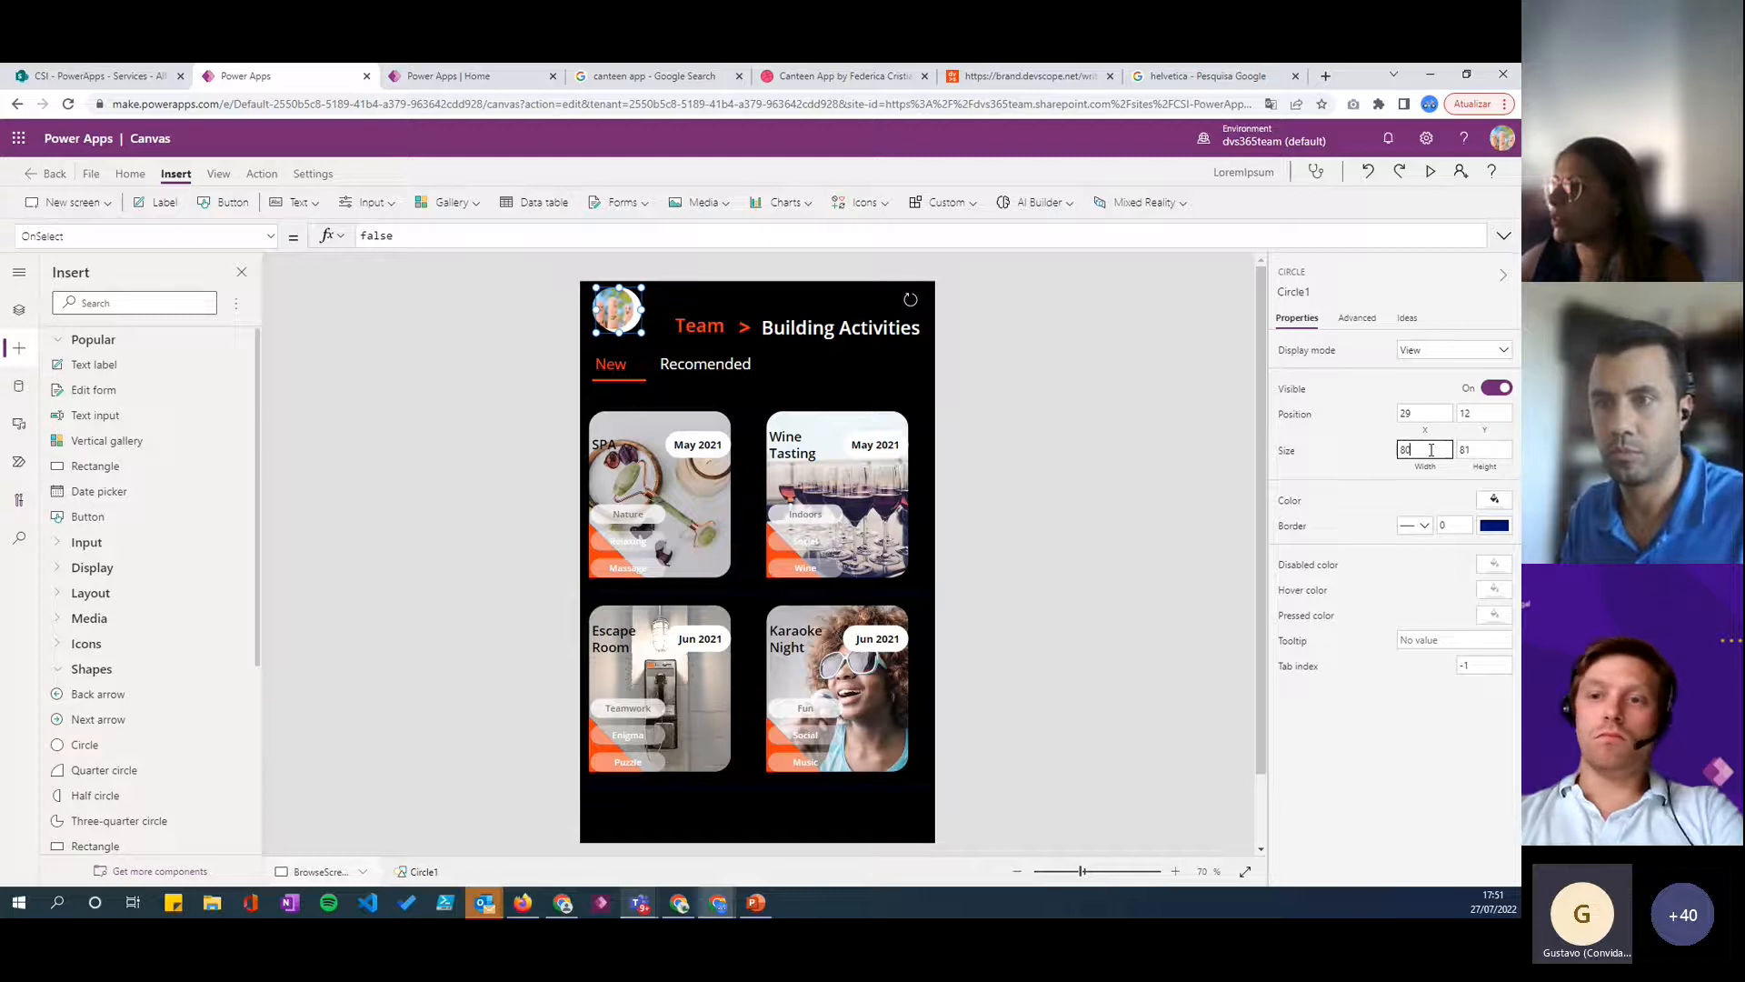
left_click(1470, 450)
type("80")
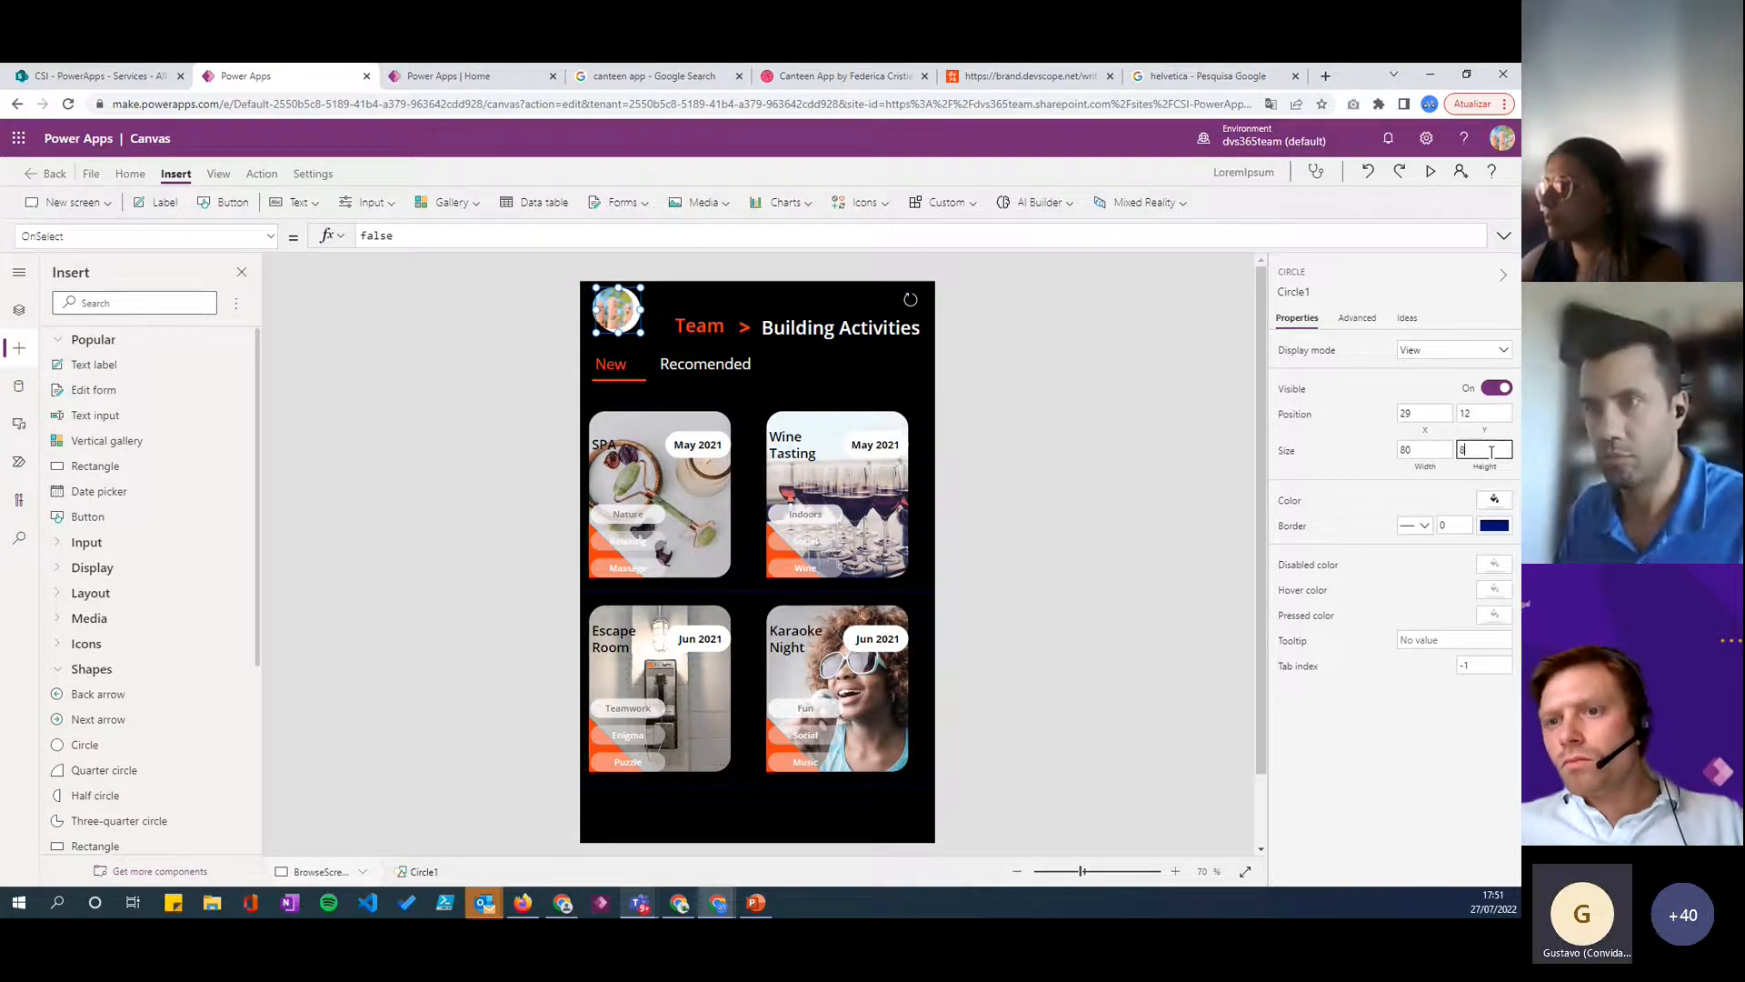
- Centre the white circle behind the profile image by moving it to X 19, Y 9
left_click(1370, 469)
left_click_drag(617, 312, 611, 310)
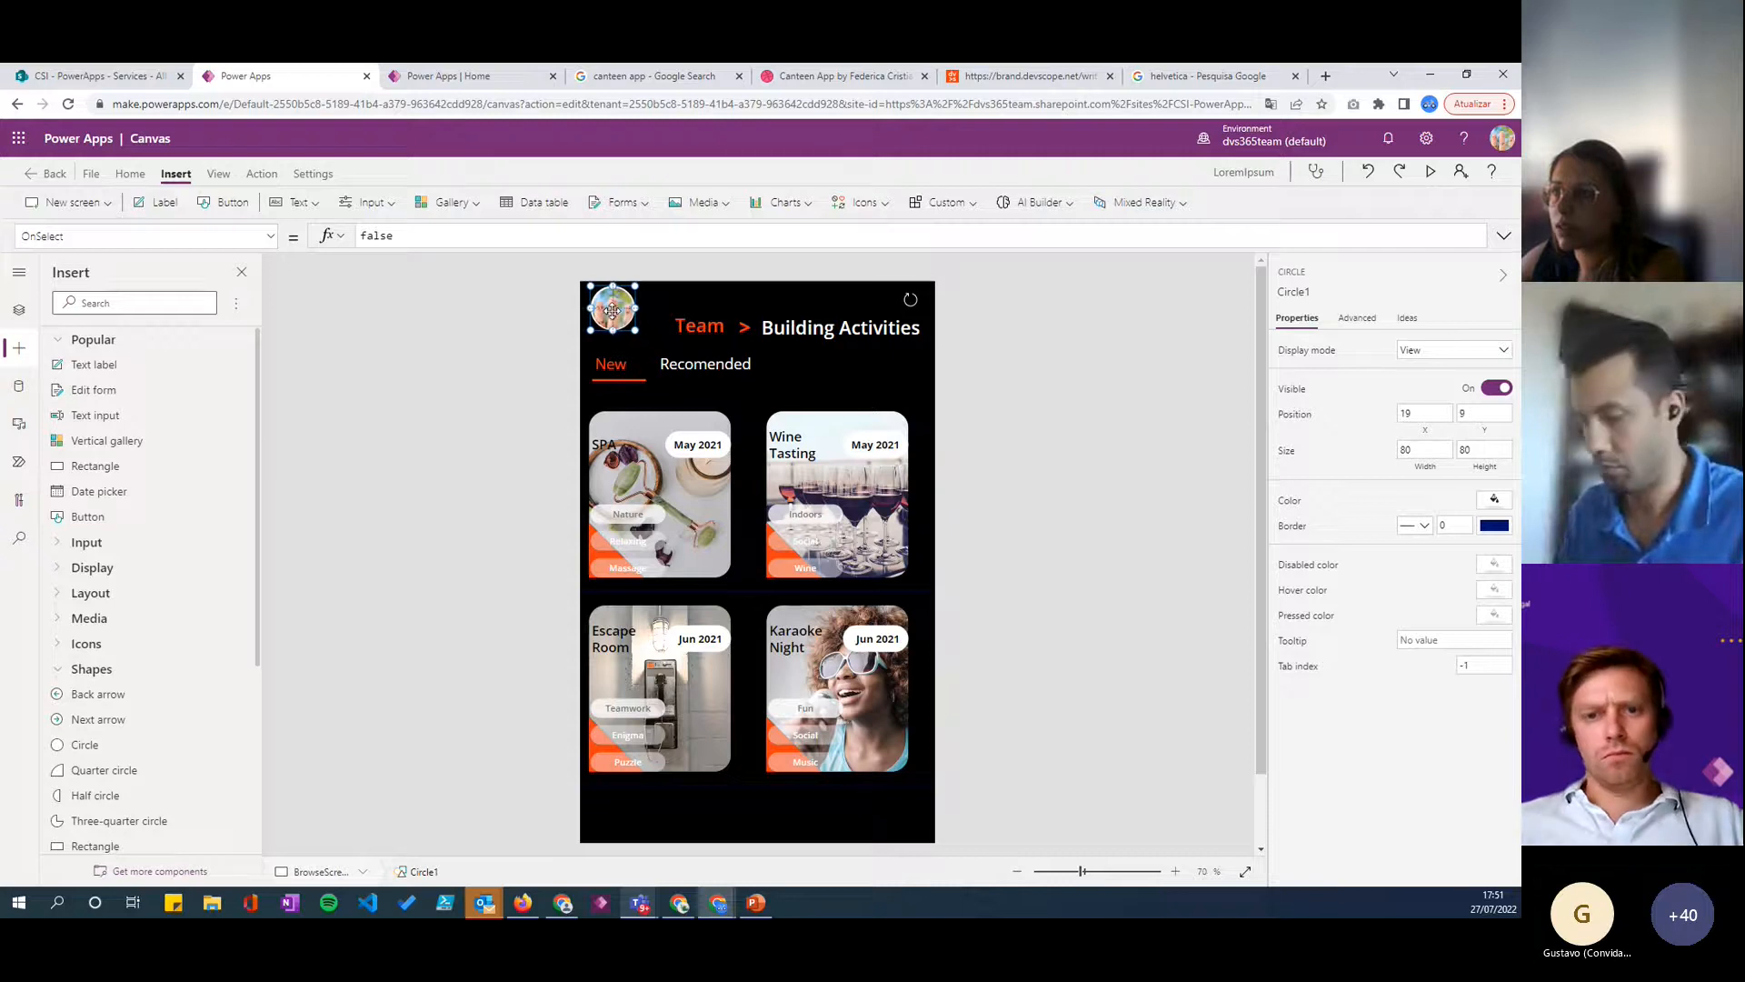
left_click(1029, 431)
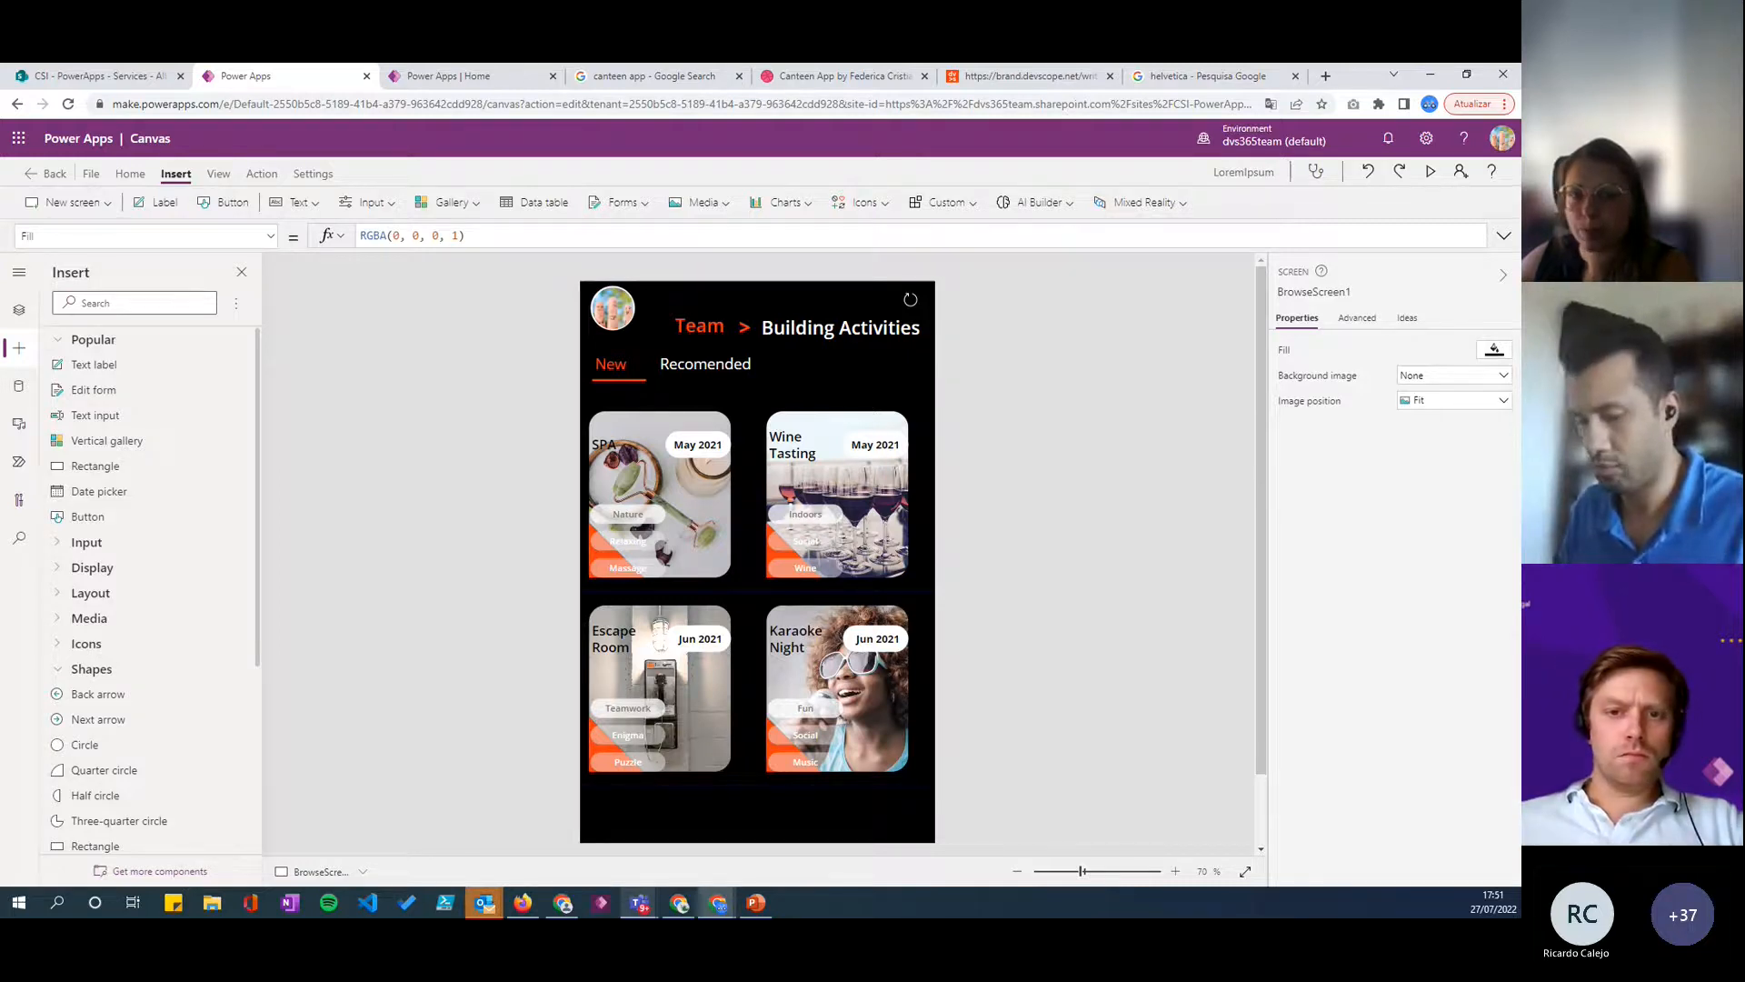
- Preview the app, switch to the Recomended activities, scroll through them and close the preview
key("alt+Tab")
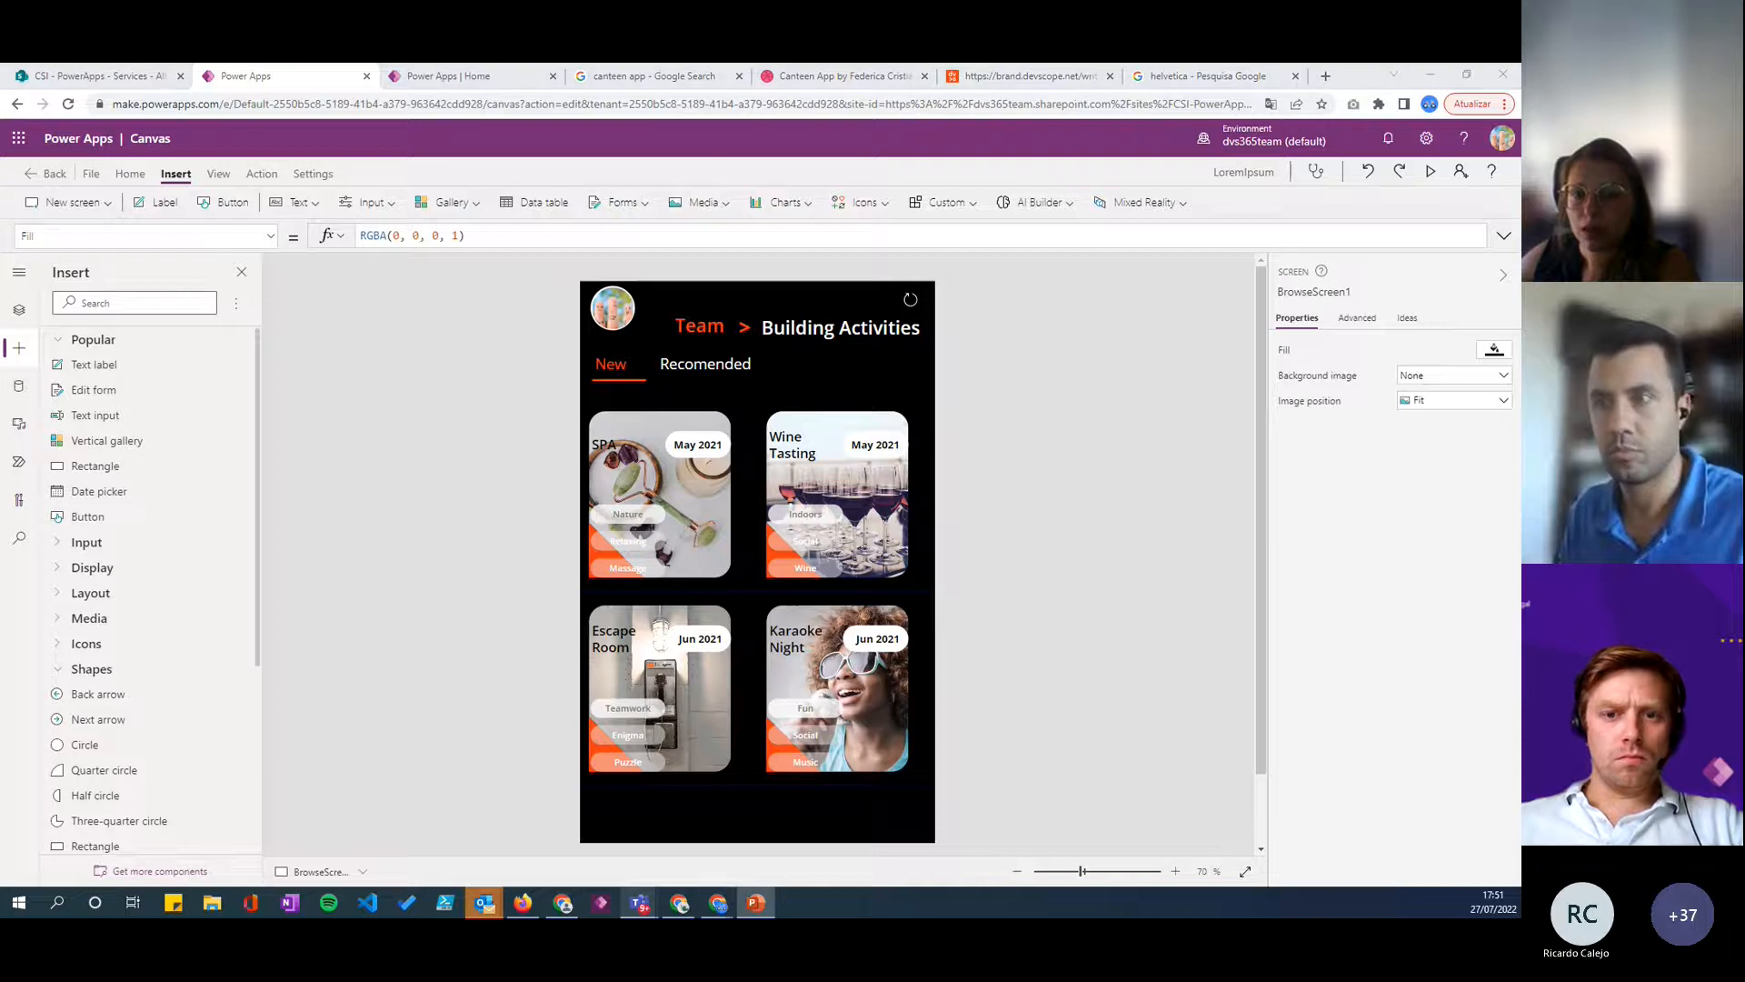
left_click(1433, 173)
left_click(727, 263)
left_click(674, 265)
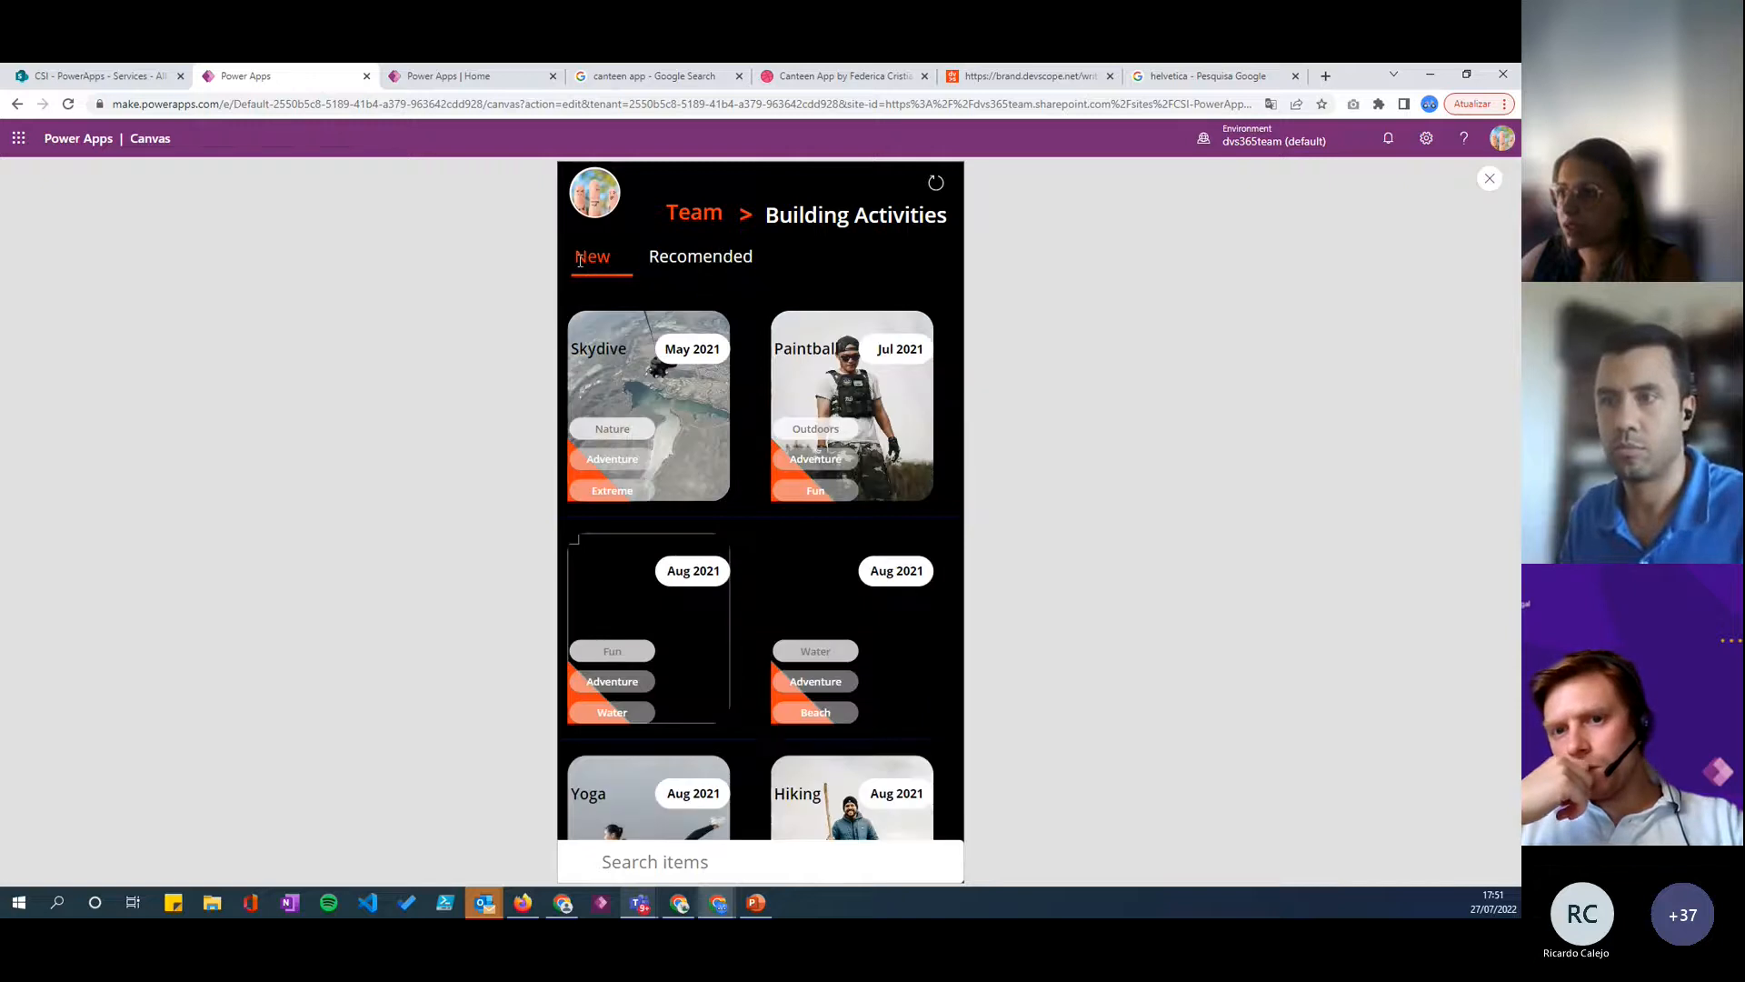
left_click(675, 264)
scroll(749, 694, "down", 1)
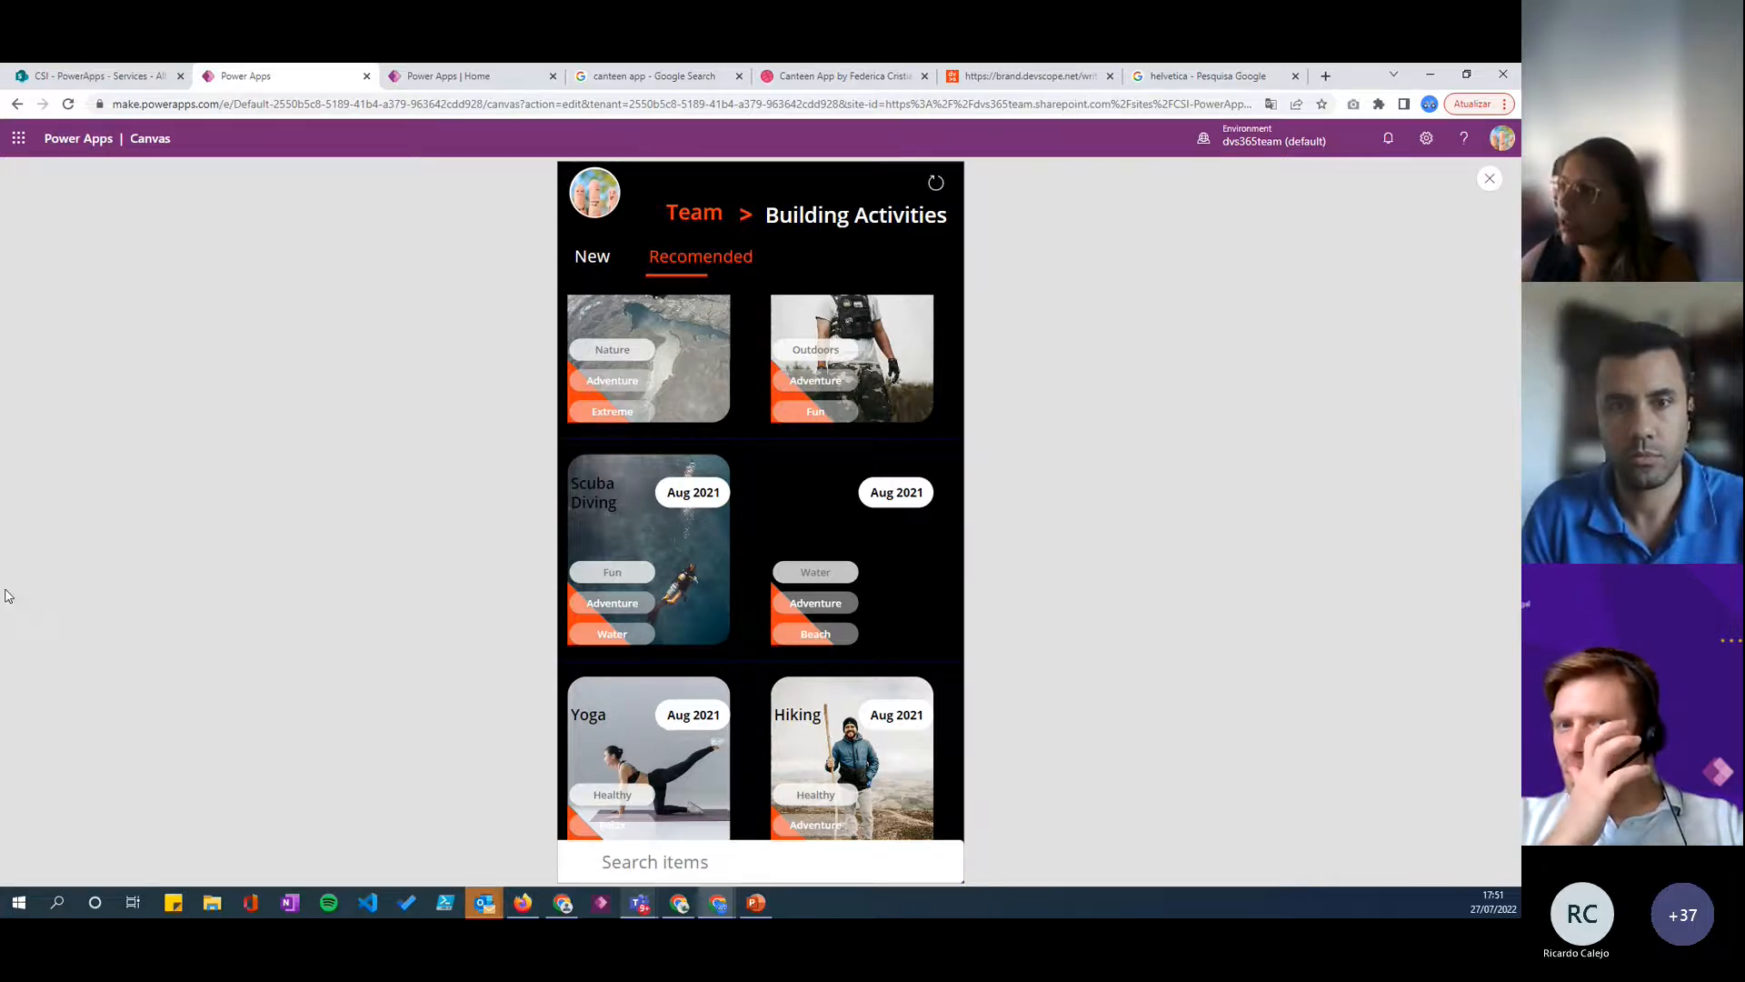
left_click(1490, 178)
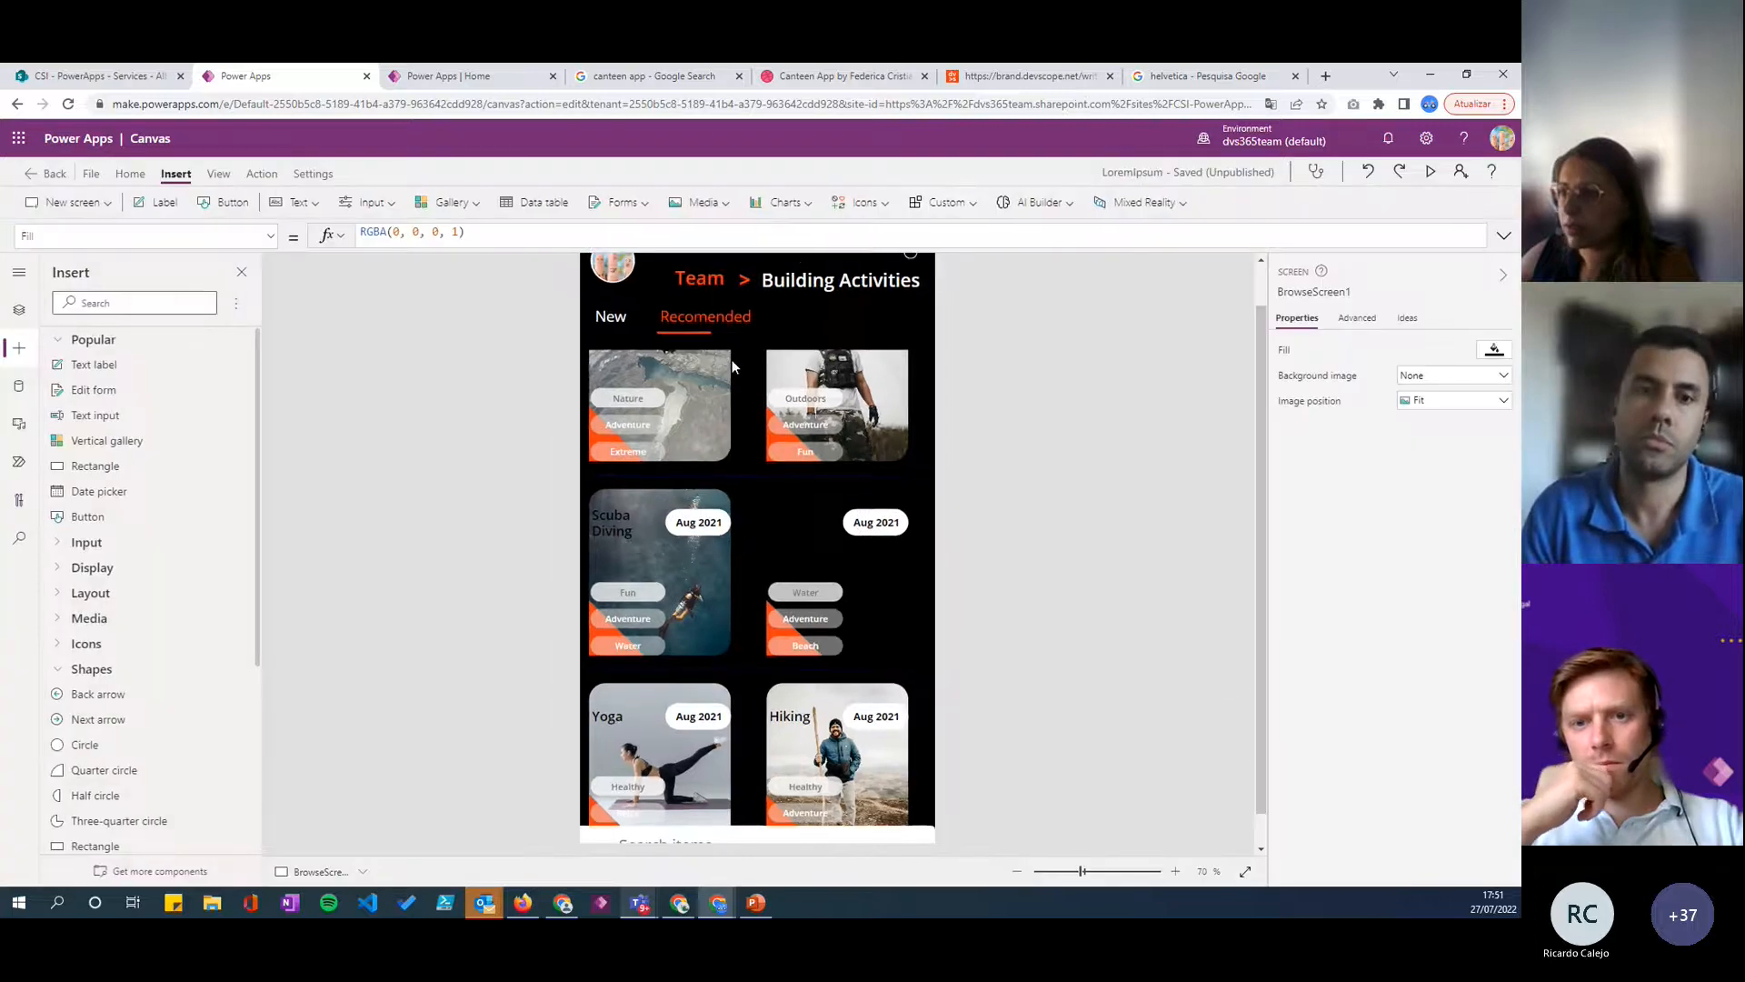
- Move the search box beside the Recomended label at about X 323, Y 113 and narrow it to about 299 wide
left_click(741, 810)
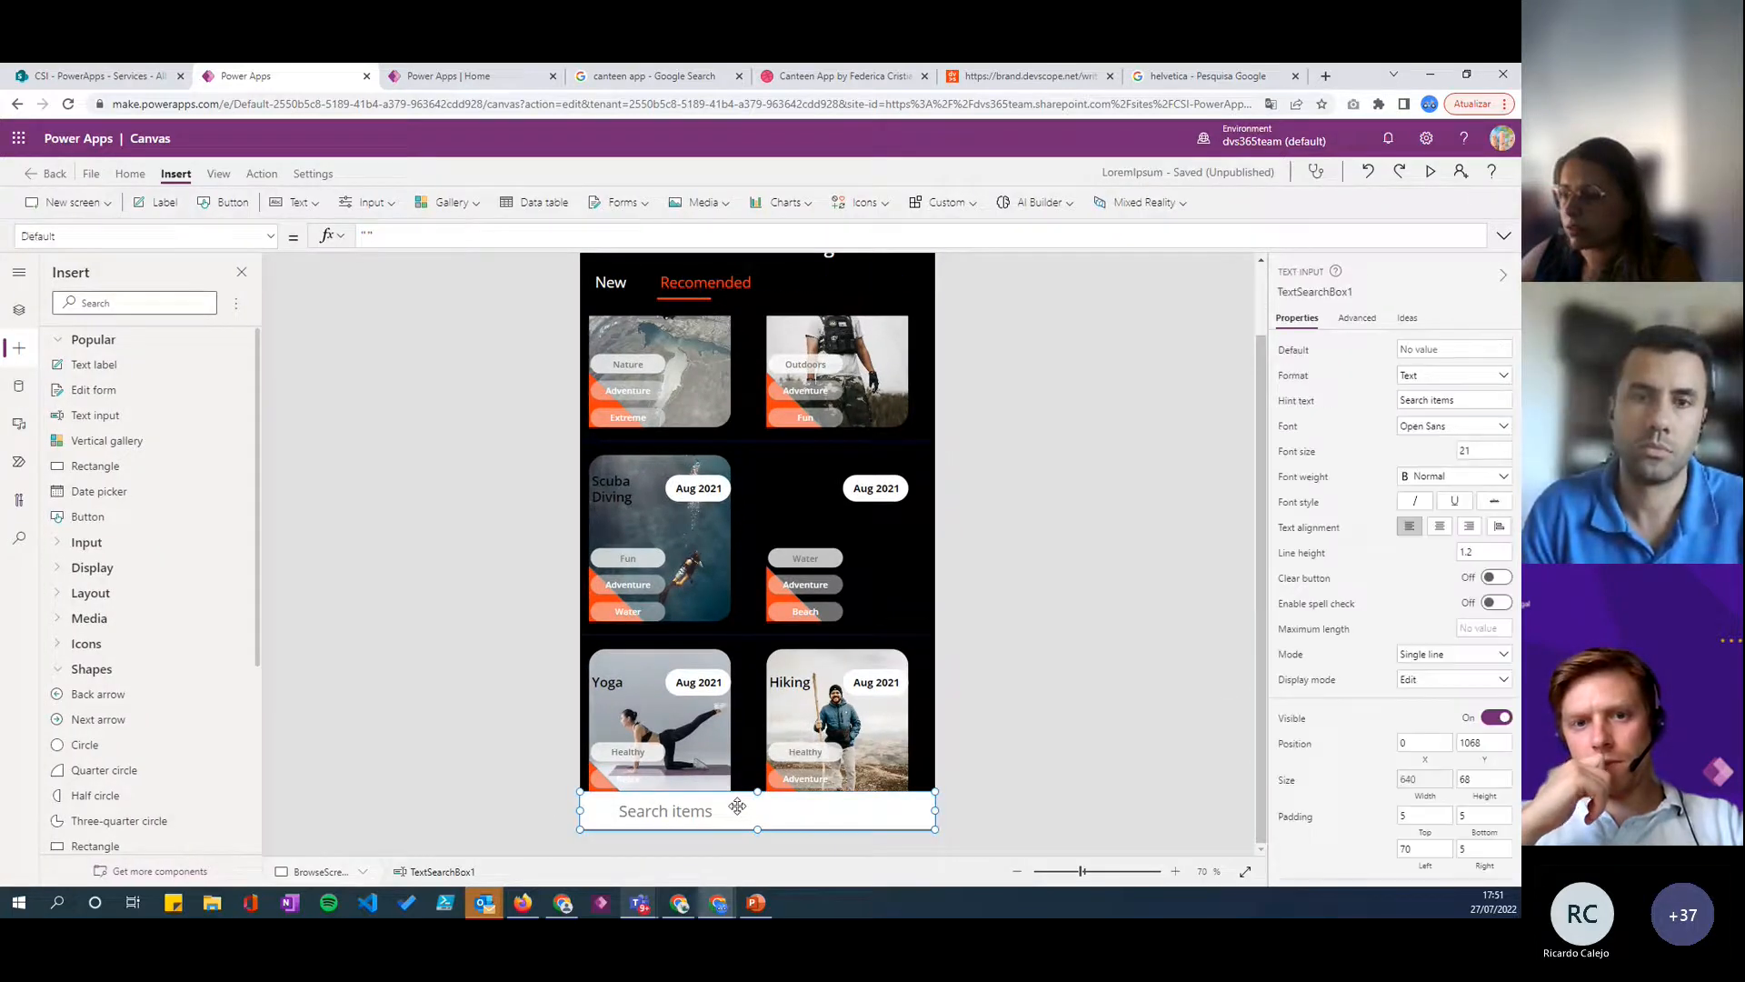
left_click(884, 572)
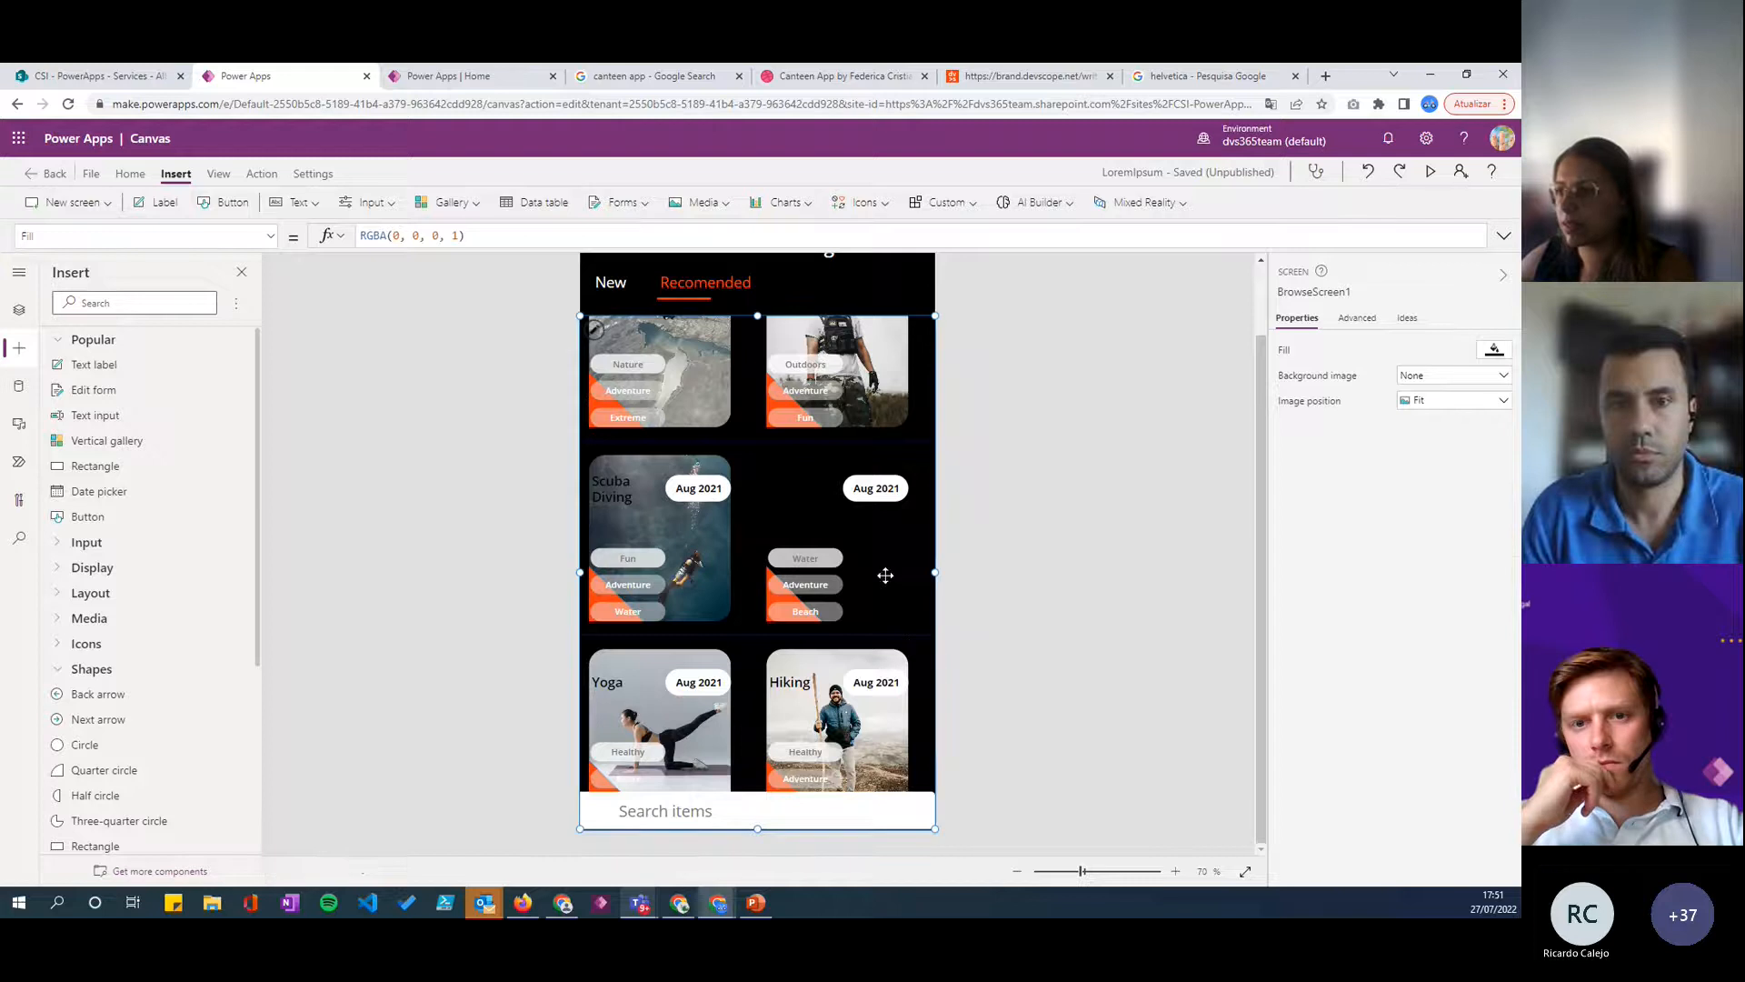
left_click(1018, 779)
scroll(756, 558, "up", 1)
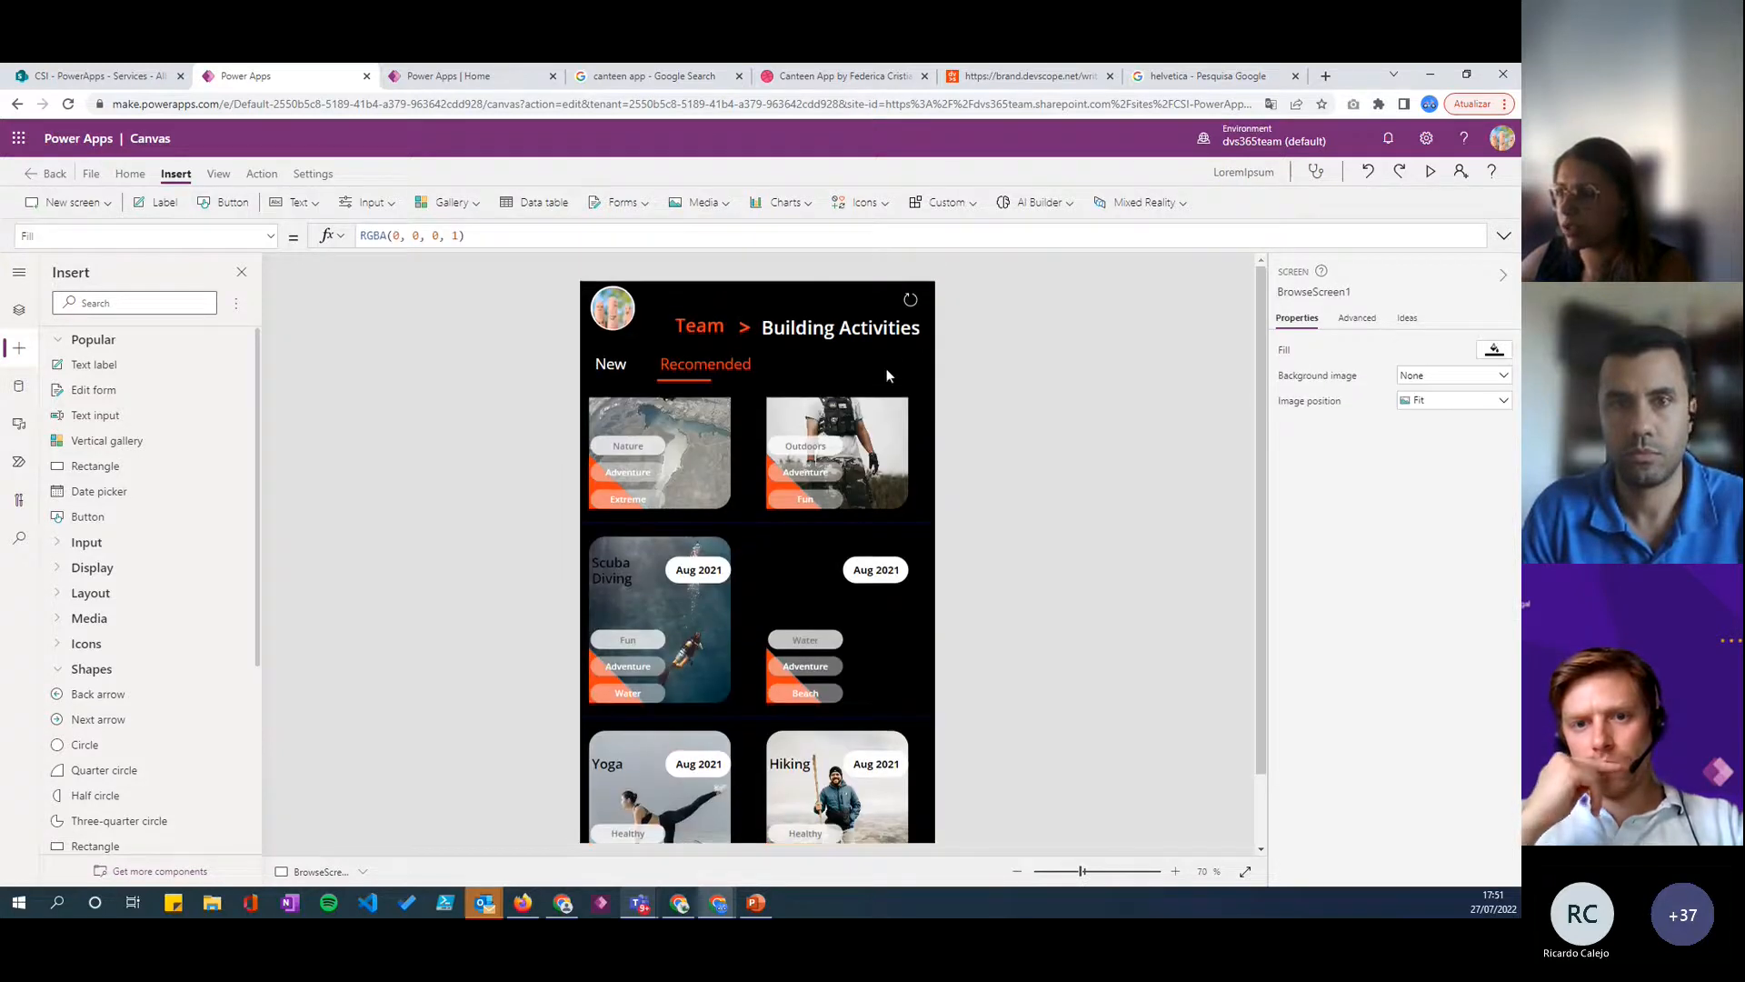
scroll(876, 373, "down", 1)
left_click(816, 809)
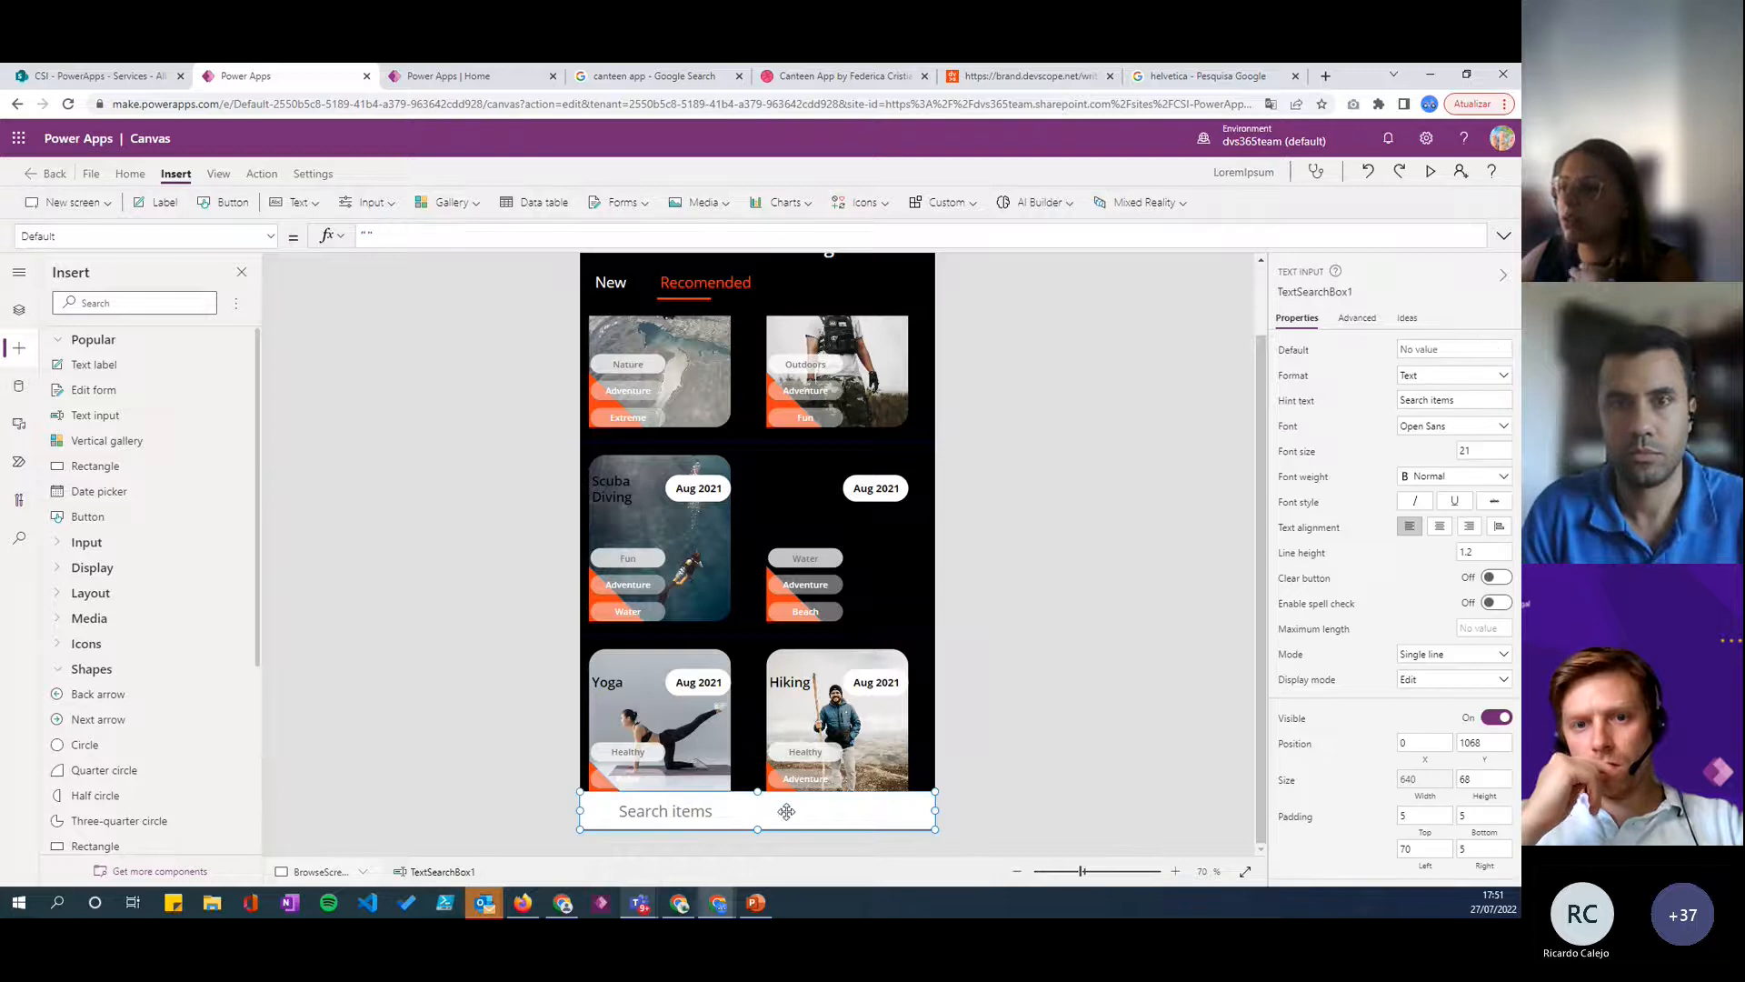
left_click_drag(794, 809, 791, 414)
scroll(782, 532, "up", 1)
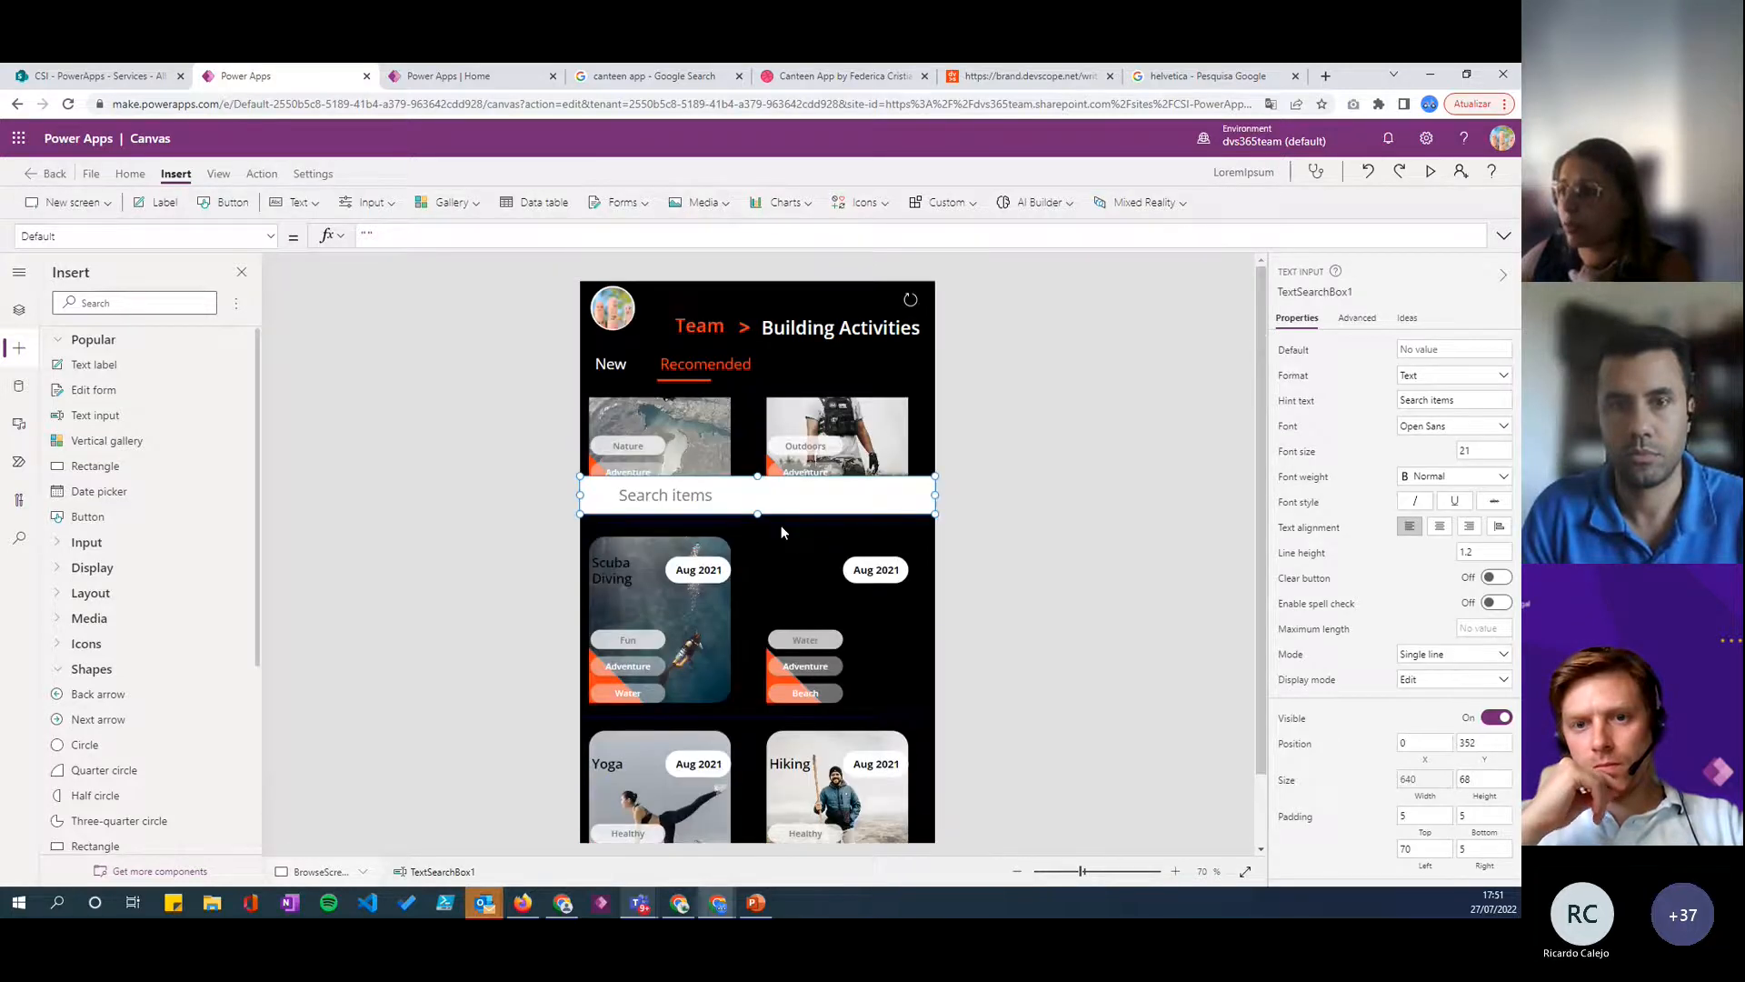
left_click_drag(779, 507, 774, 364)
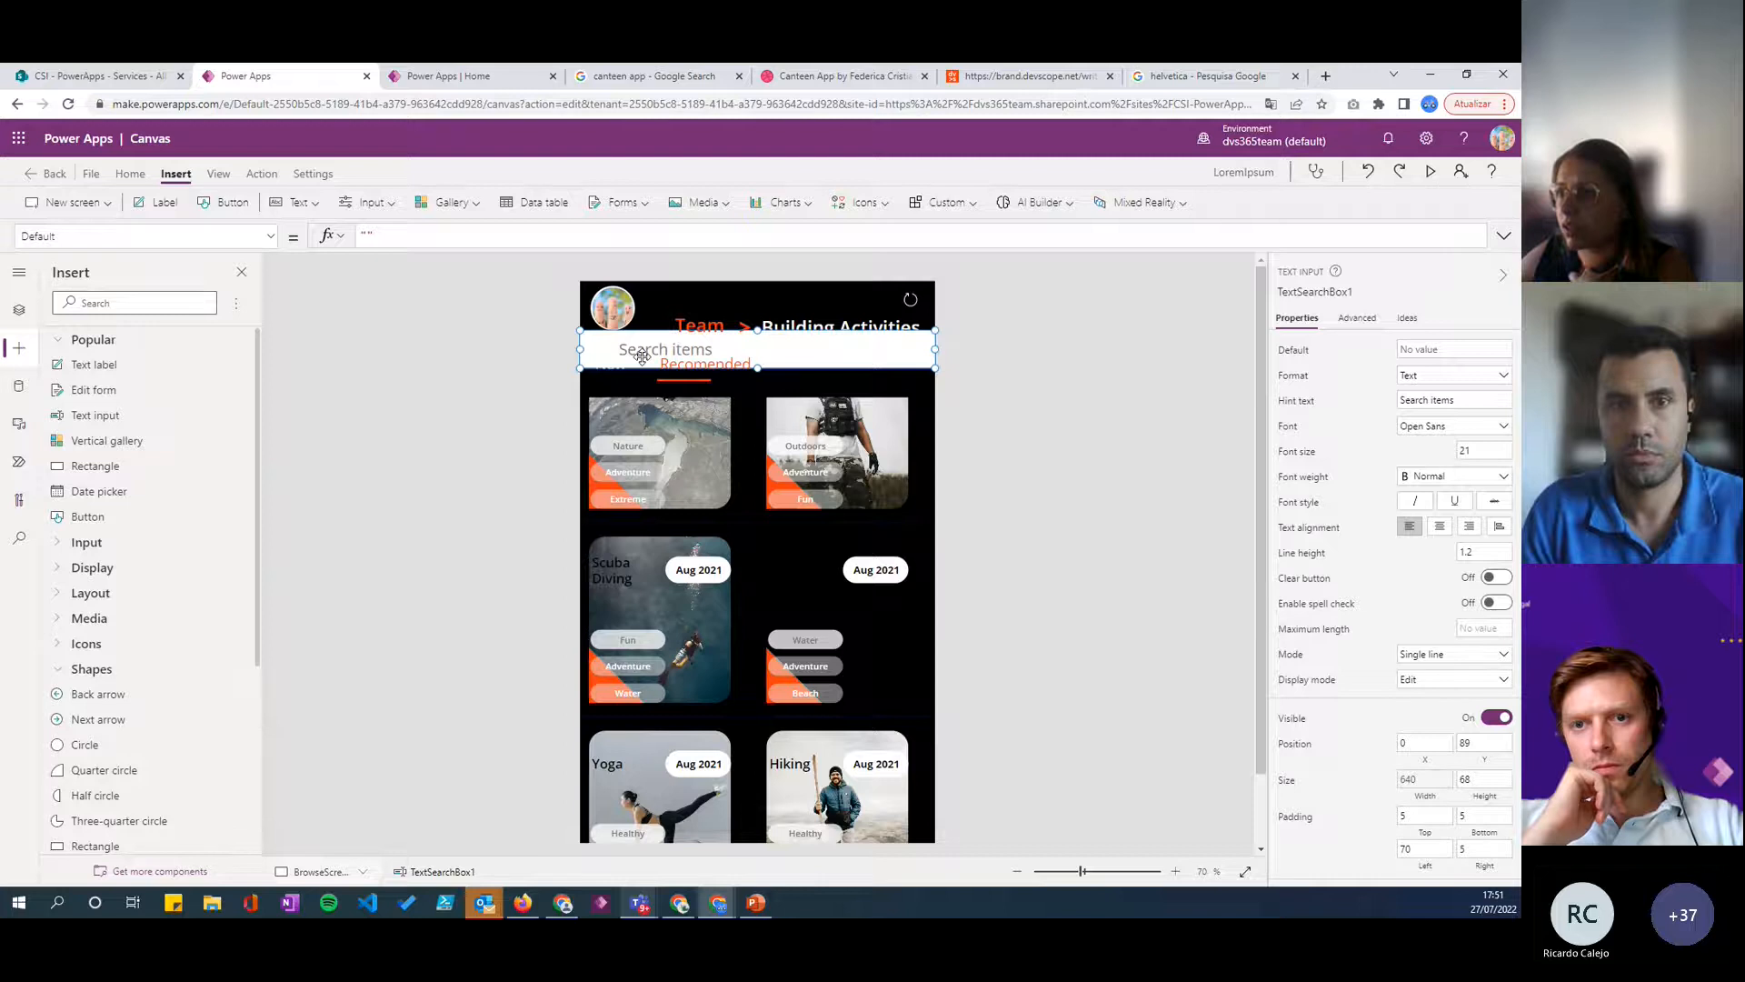
left_click_drag(581, 349, 760, 349)
left_click_drag(905, 356, 925, 363)
scroll(913, 811, "down", 1)
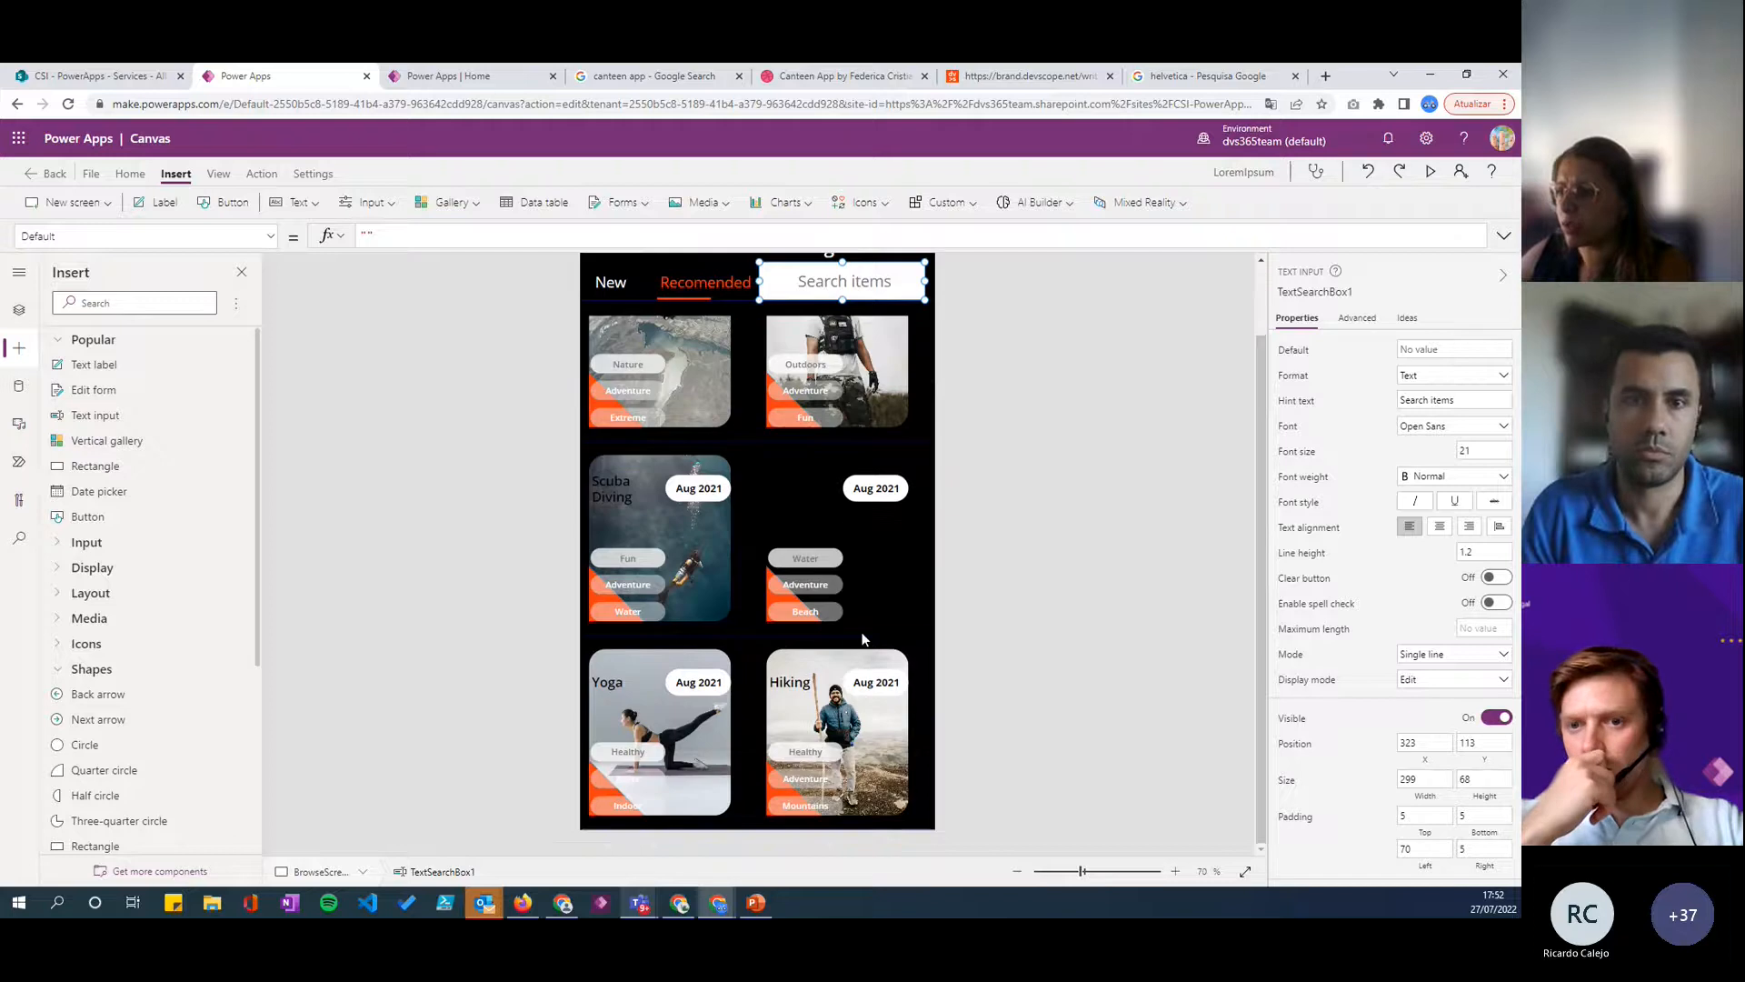
left_click(912, 809)
scroll(756, 496, "up", 1)
left_click(848, 368)
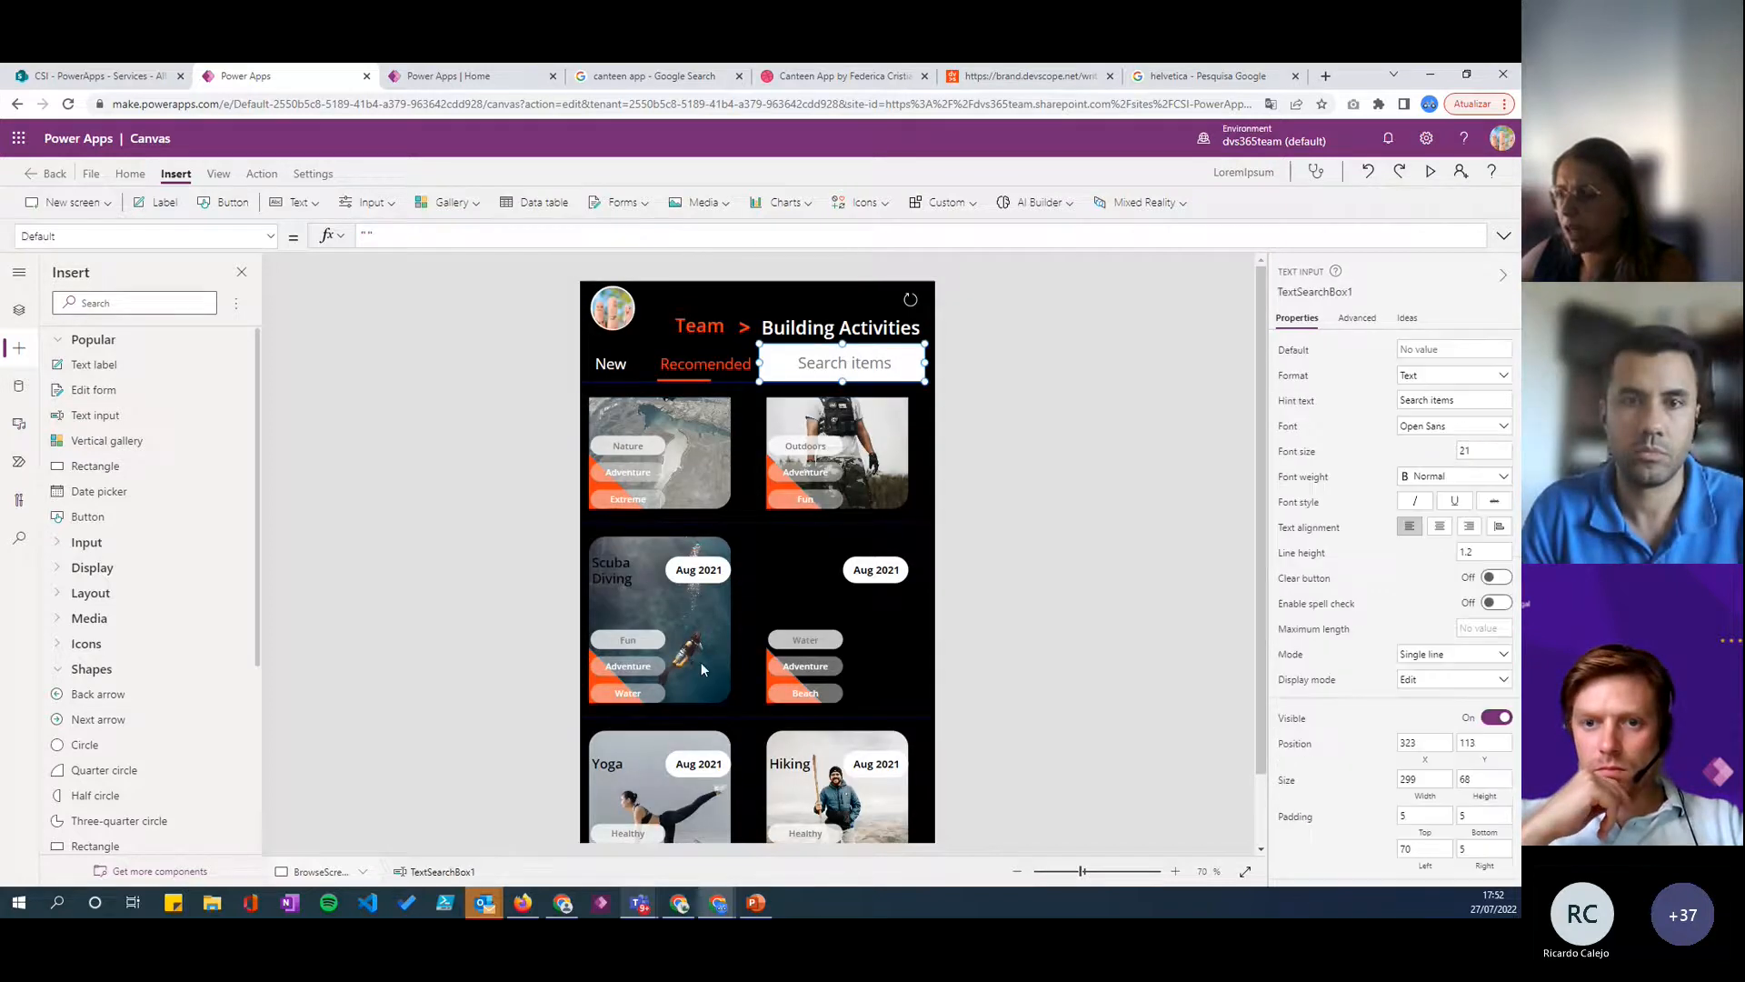
scroll(863, 757, "down", 1)
left_click(922, 820)
left_click(401, 312)
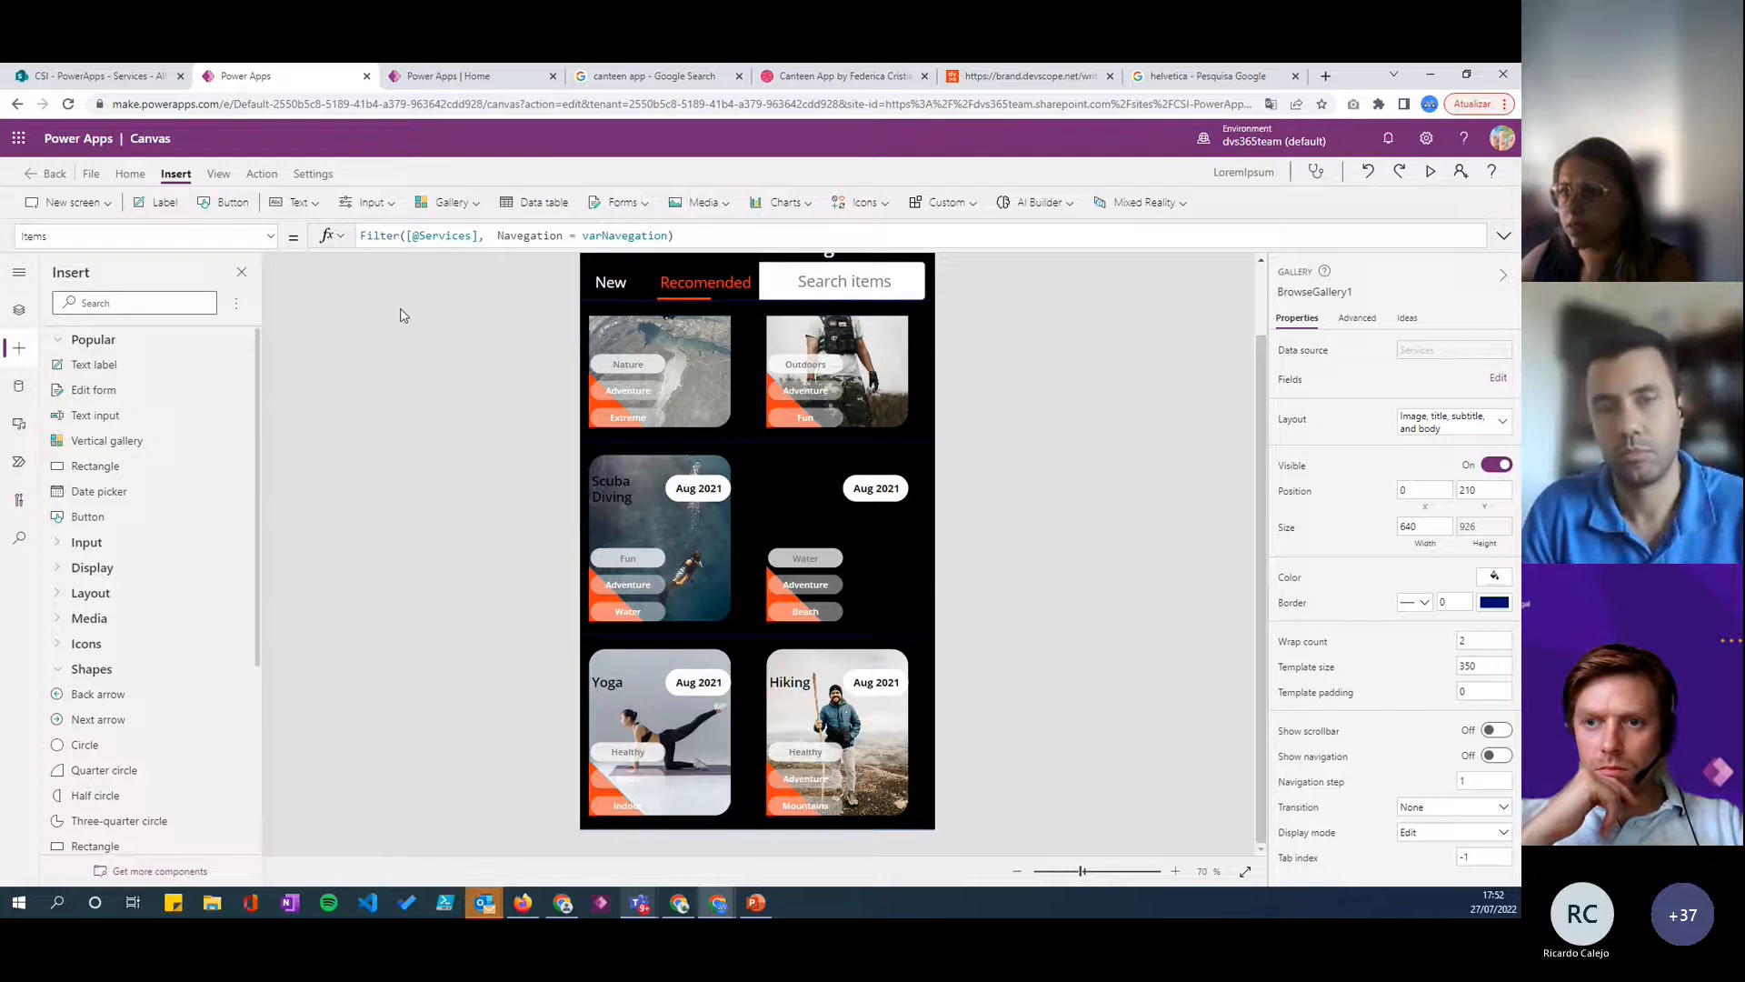
- Insert a button over the gallery at about X 0, Y 436, clear its text and set its display mode to View
left_click(234, 200)
left_click_drag(678, 284, 679, 458)
left_click(1463, 353)
key("BackSpace")
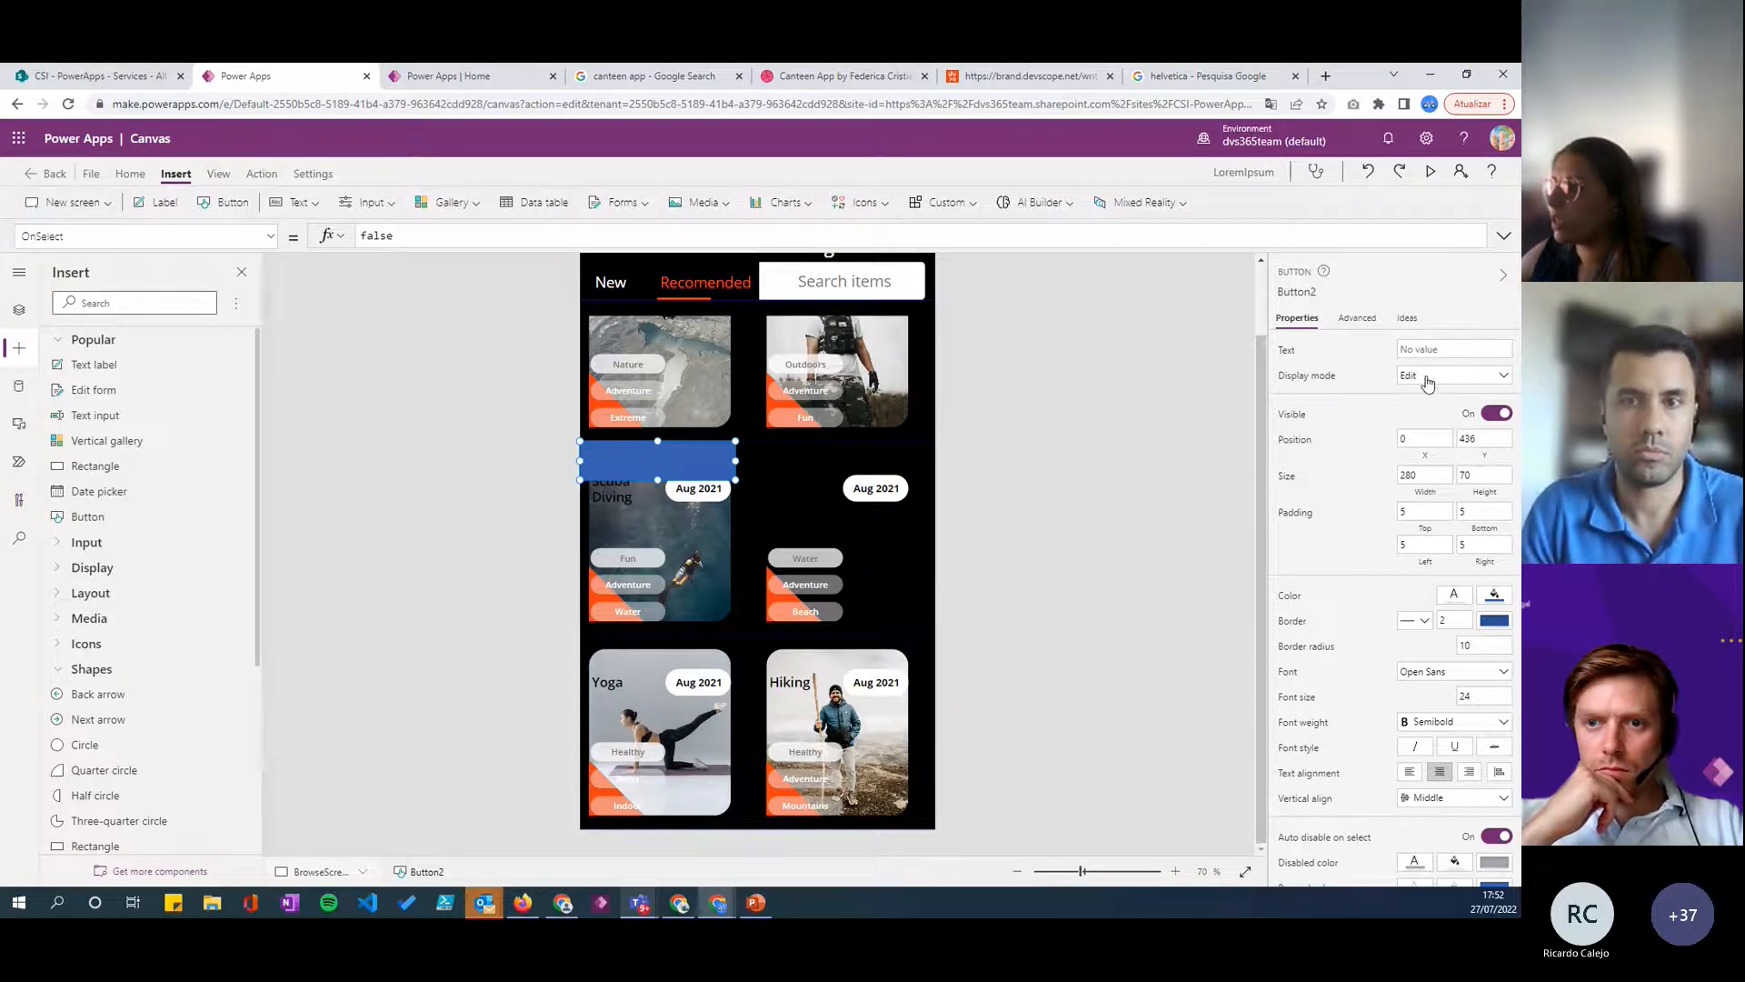
left_click(1423, 376)
left_click(1416, 440)
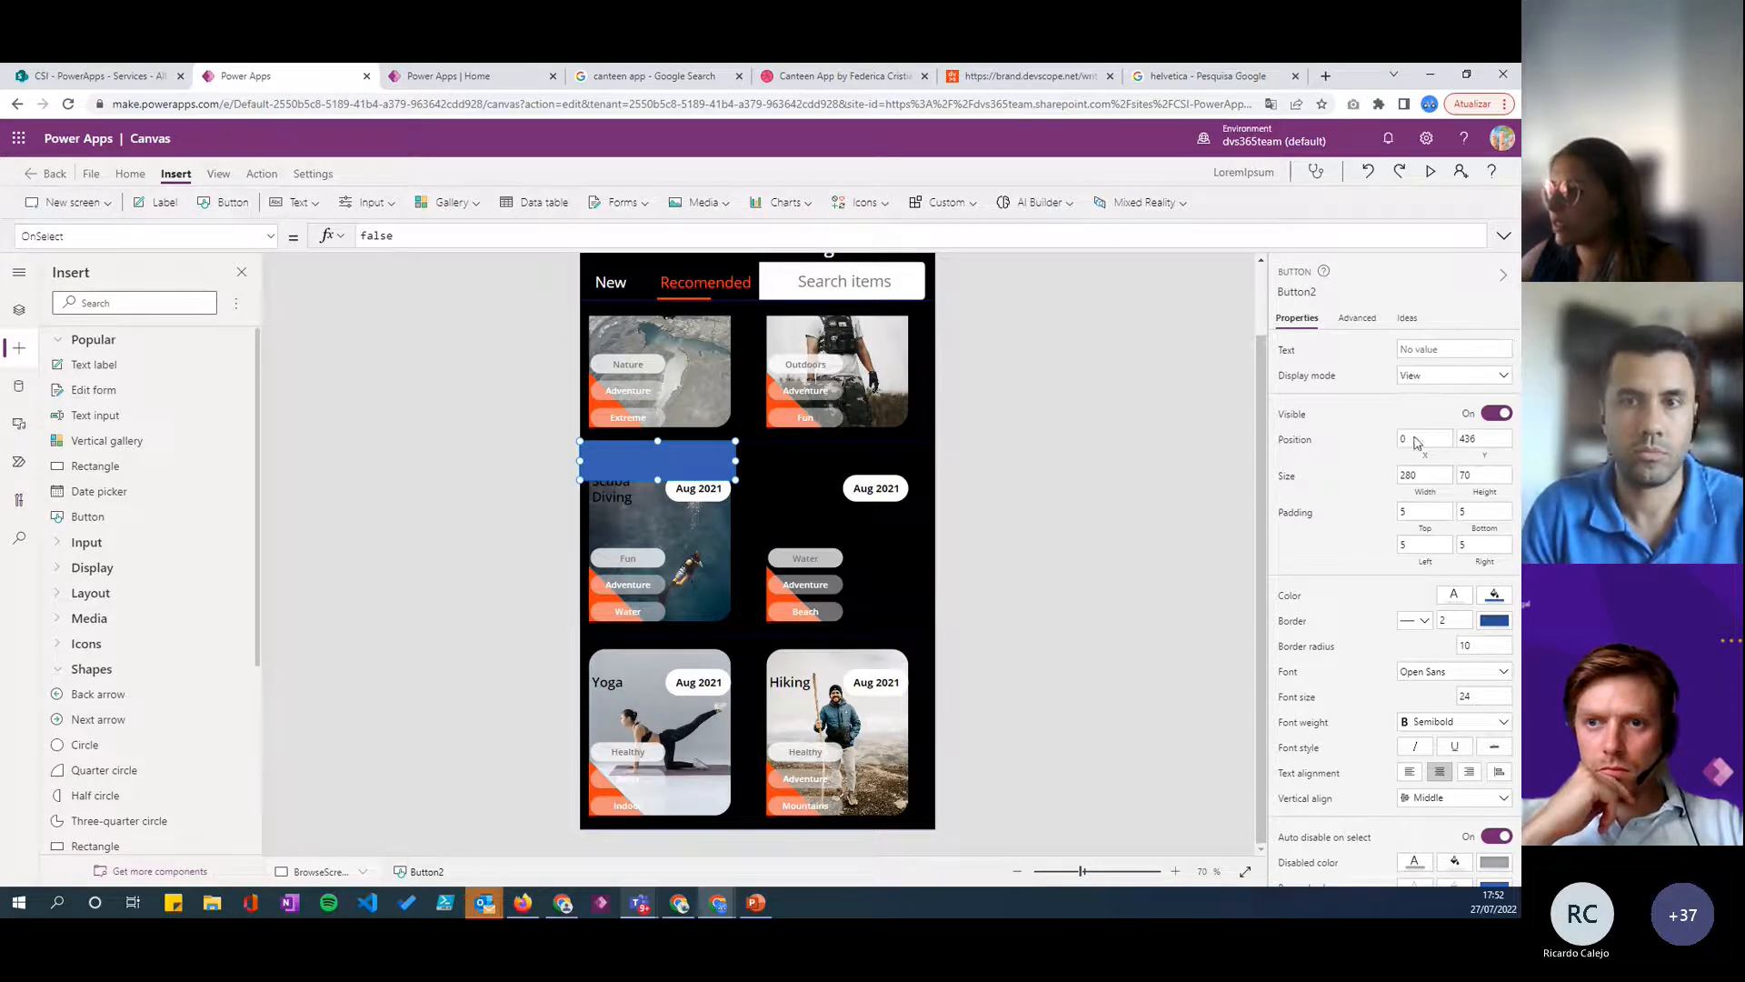
- Set the new button's fill color to white and its border radius to 0
left_click(1494, 598)
left_click(1218, 709)
left_click(961, 548)
left_click(649, 449)
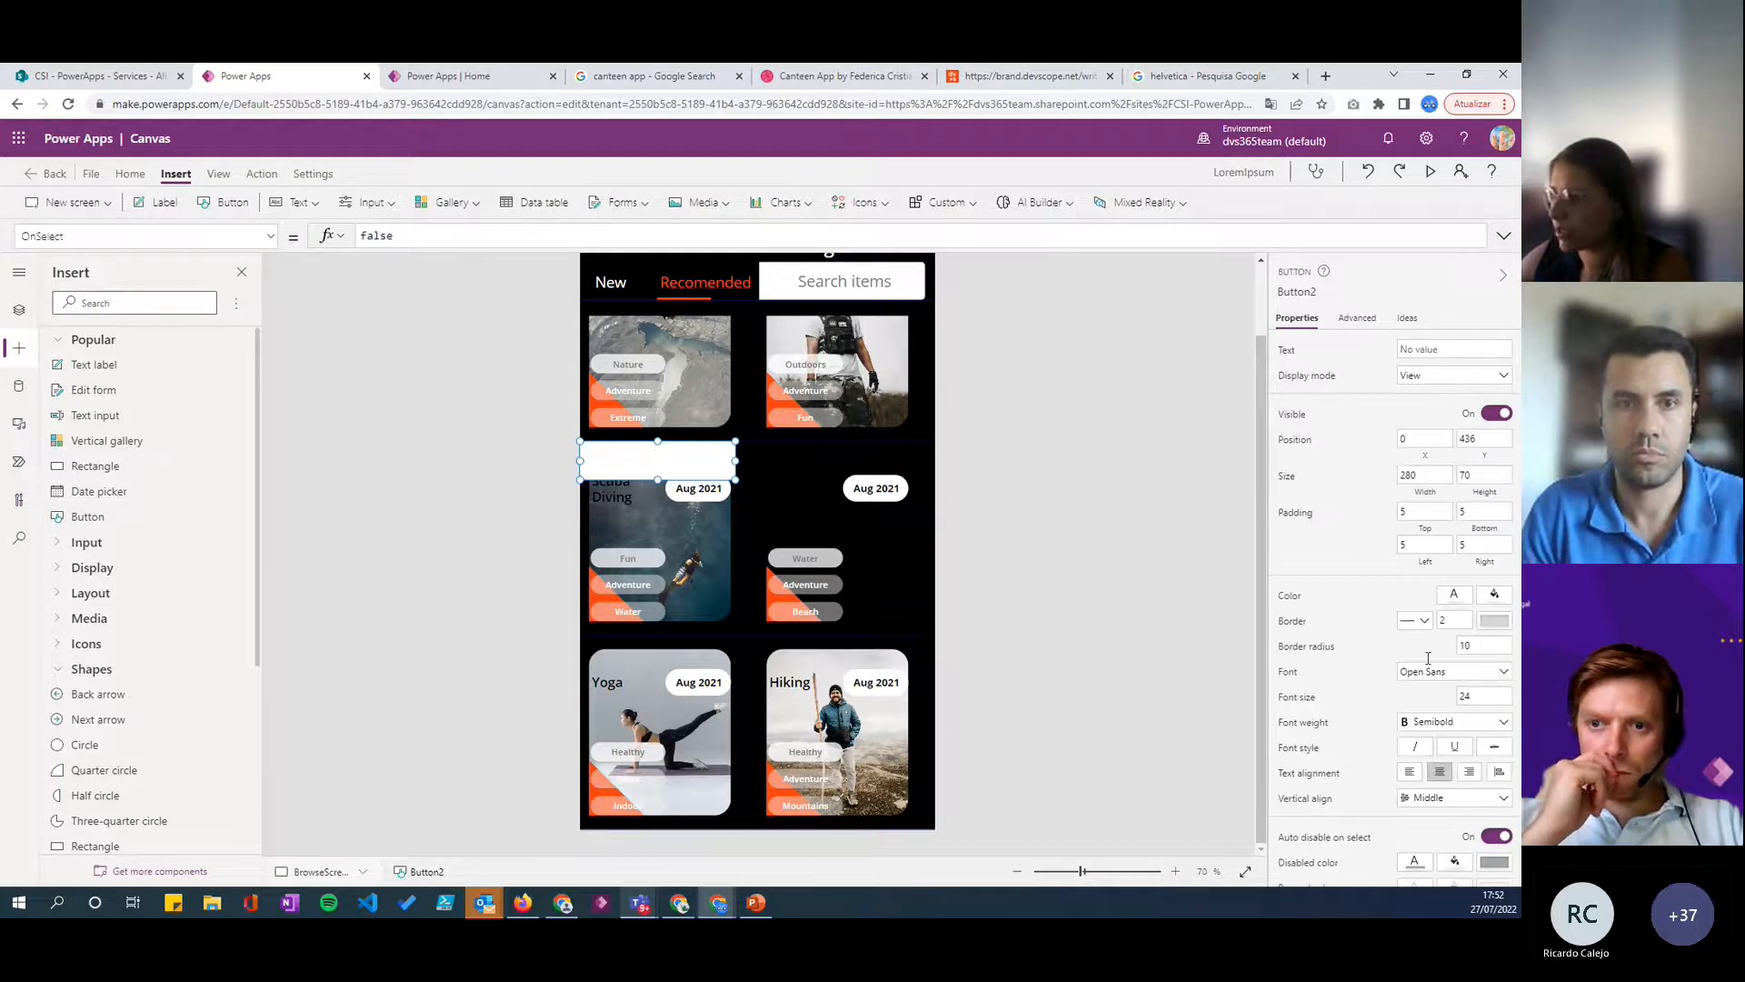
double_click(1473, 646)
type("0")
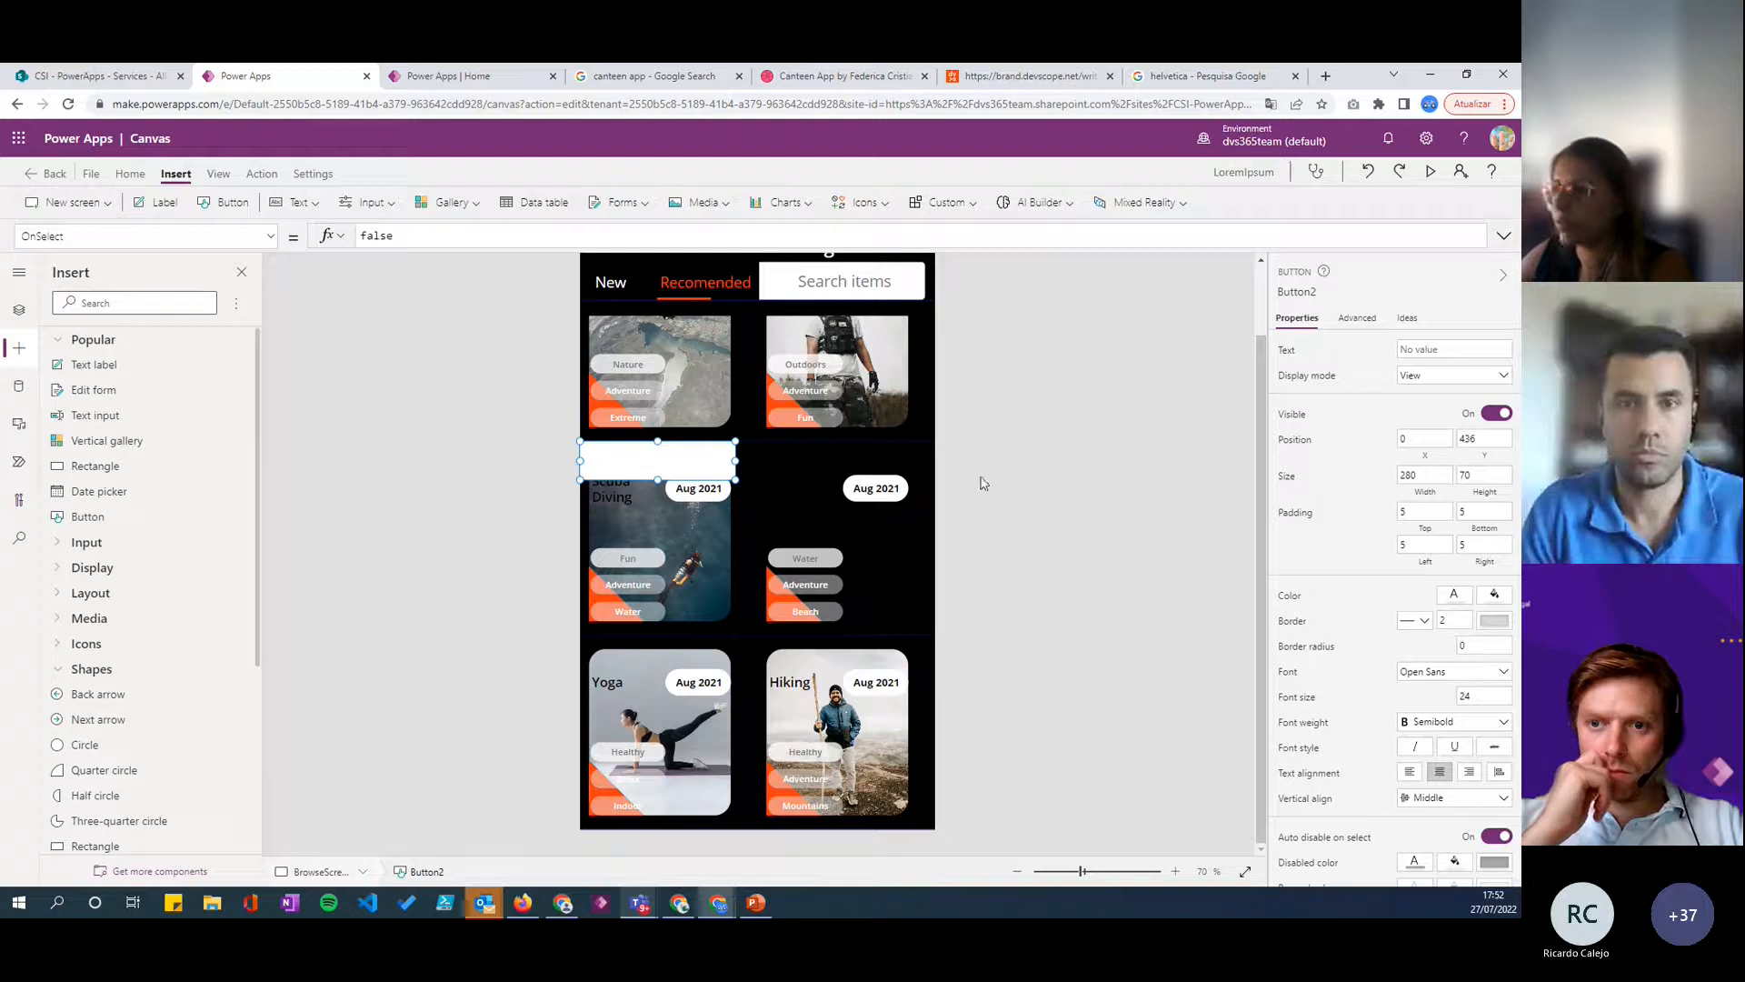
- Place the white button across the bottom of the phone screen at Y 1034, sized about 640 by 102
left_click_drag(682, 466, 1069, 854)
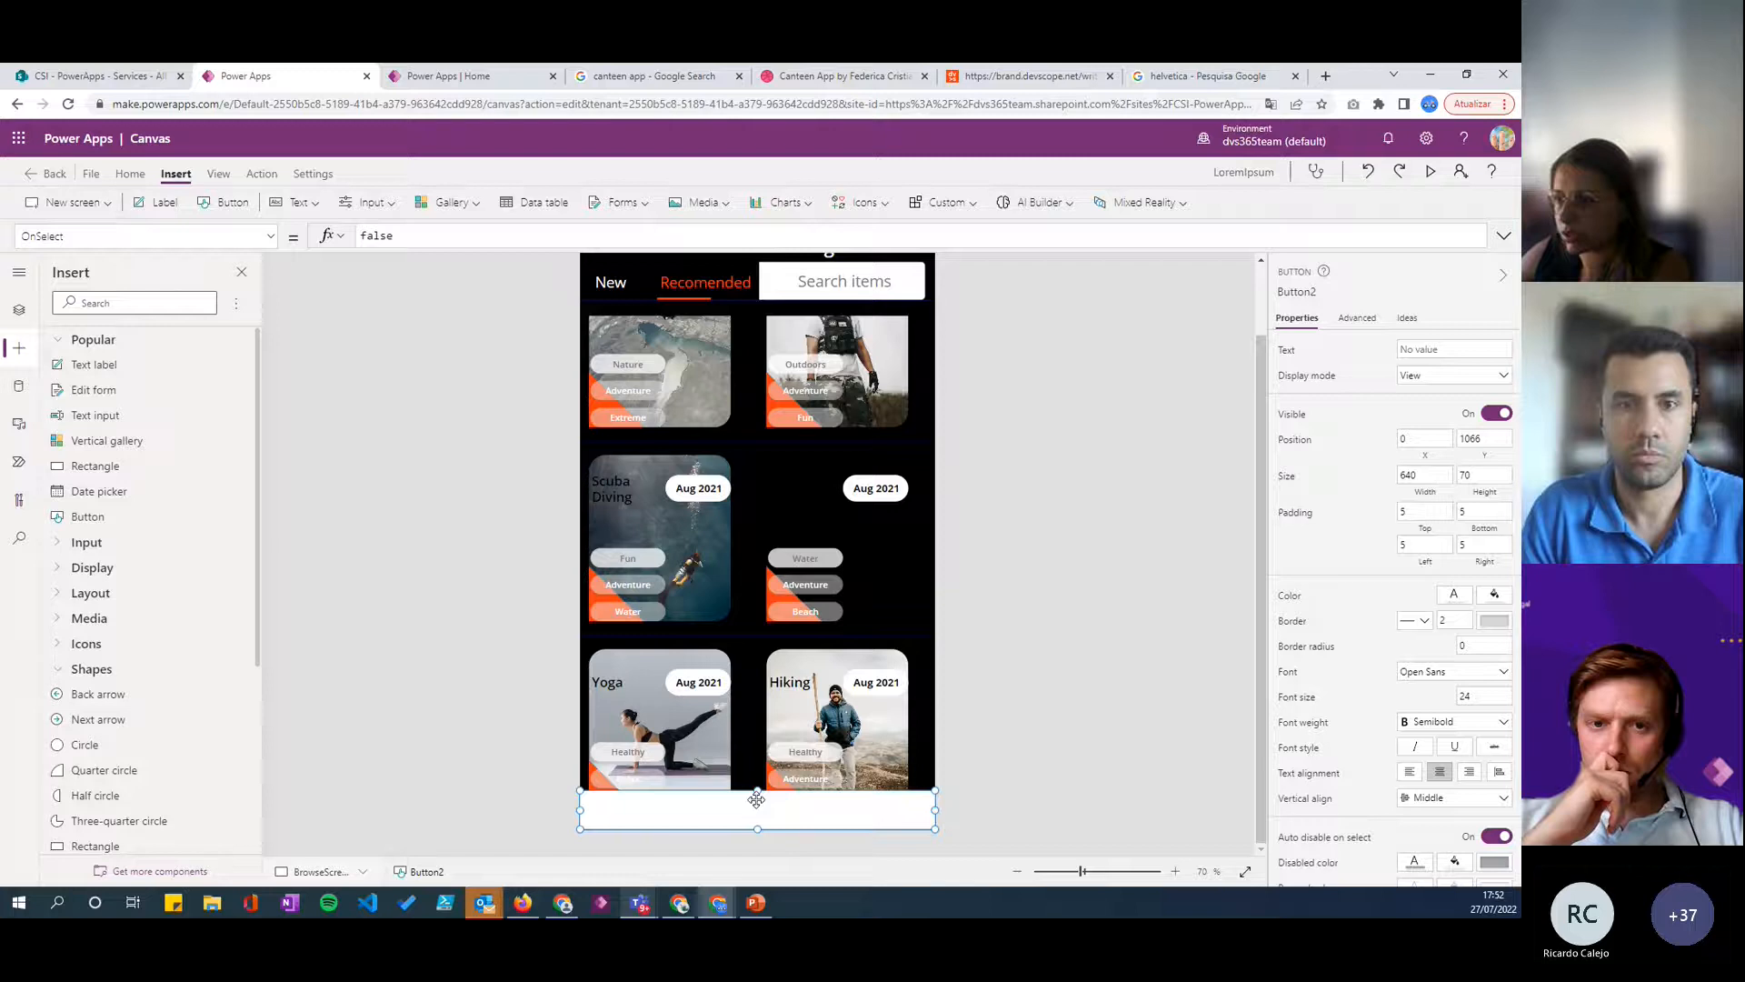
left_click_drag(757, 790, 757, 772)
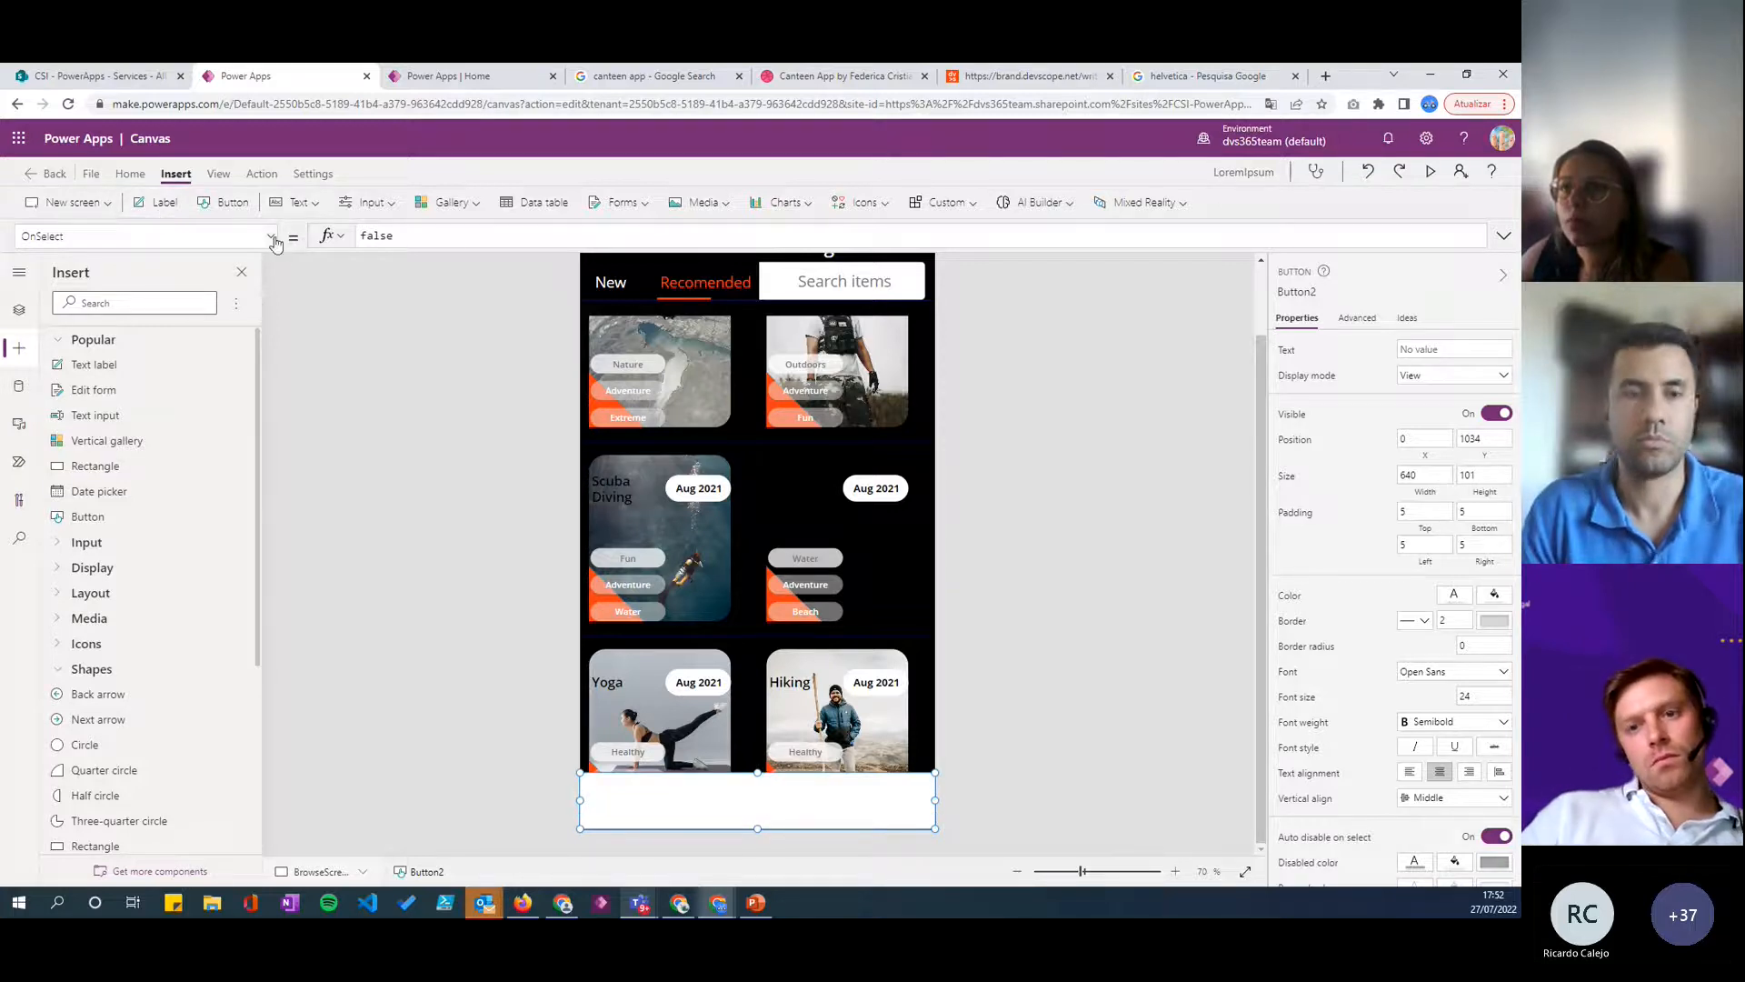
left_click_drag(759, 831, 761, 841)
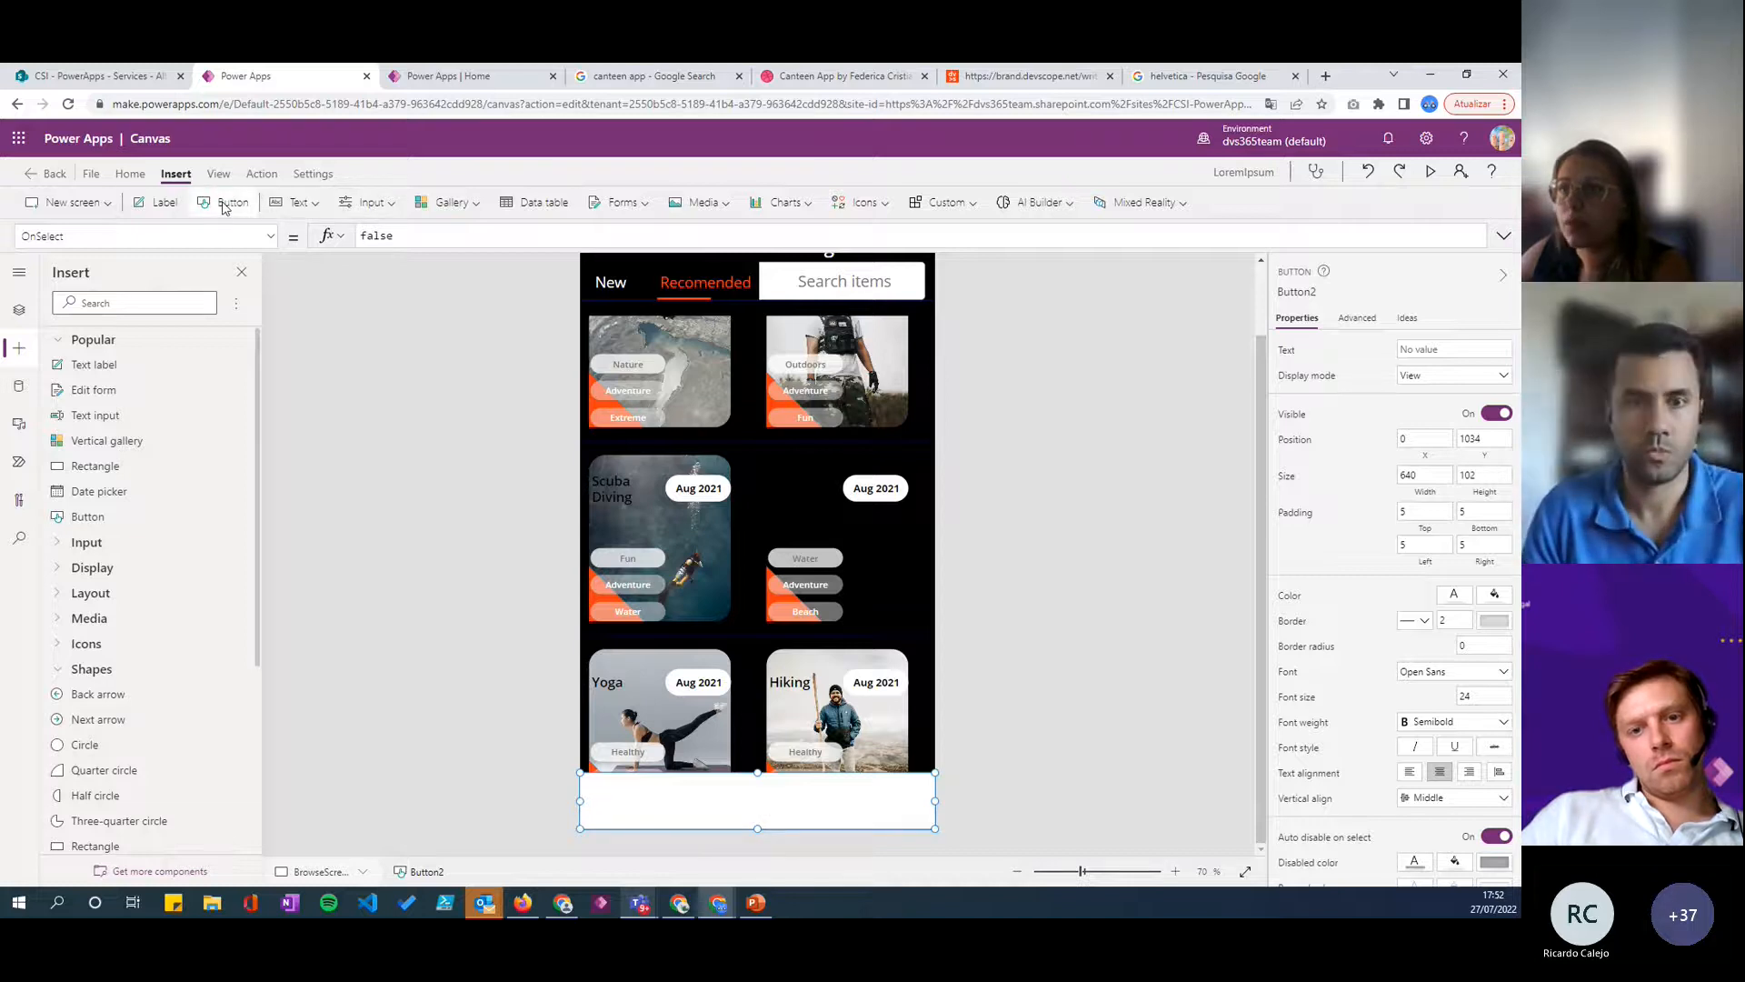
- Set the white bottom button's RadiusTopLeft property to 30
left_click(271, 241)
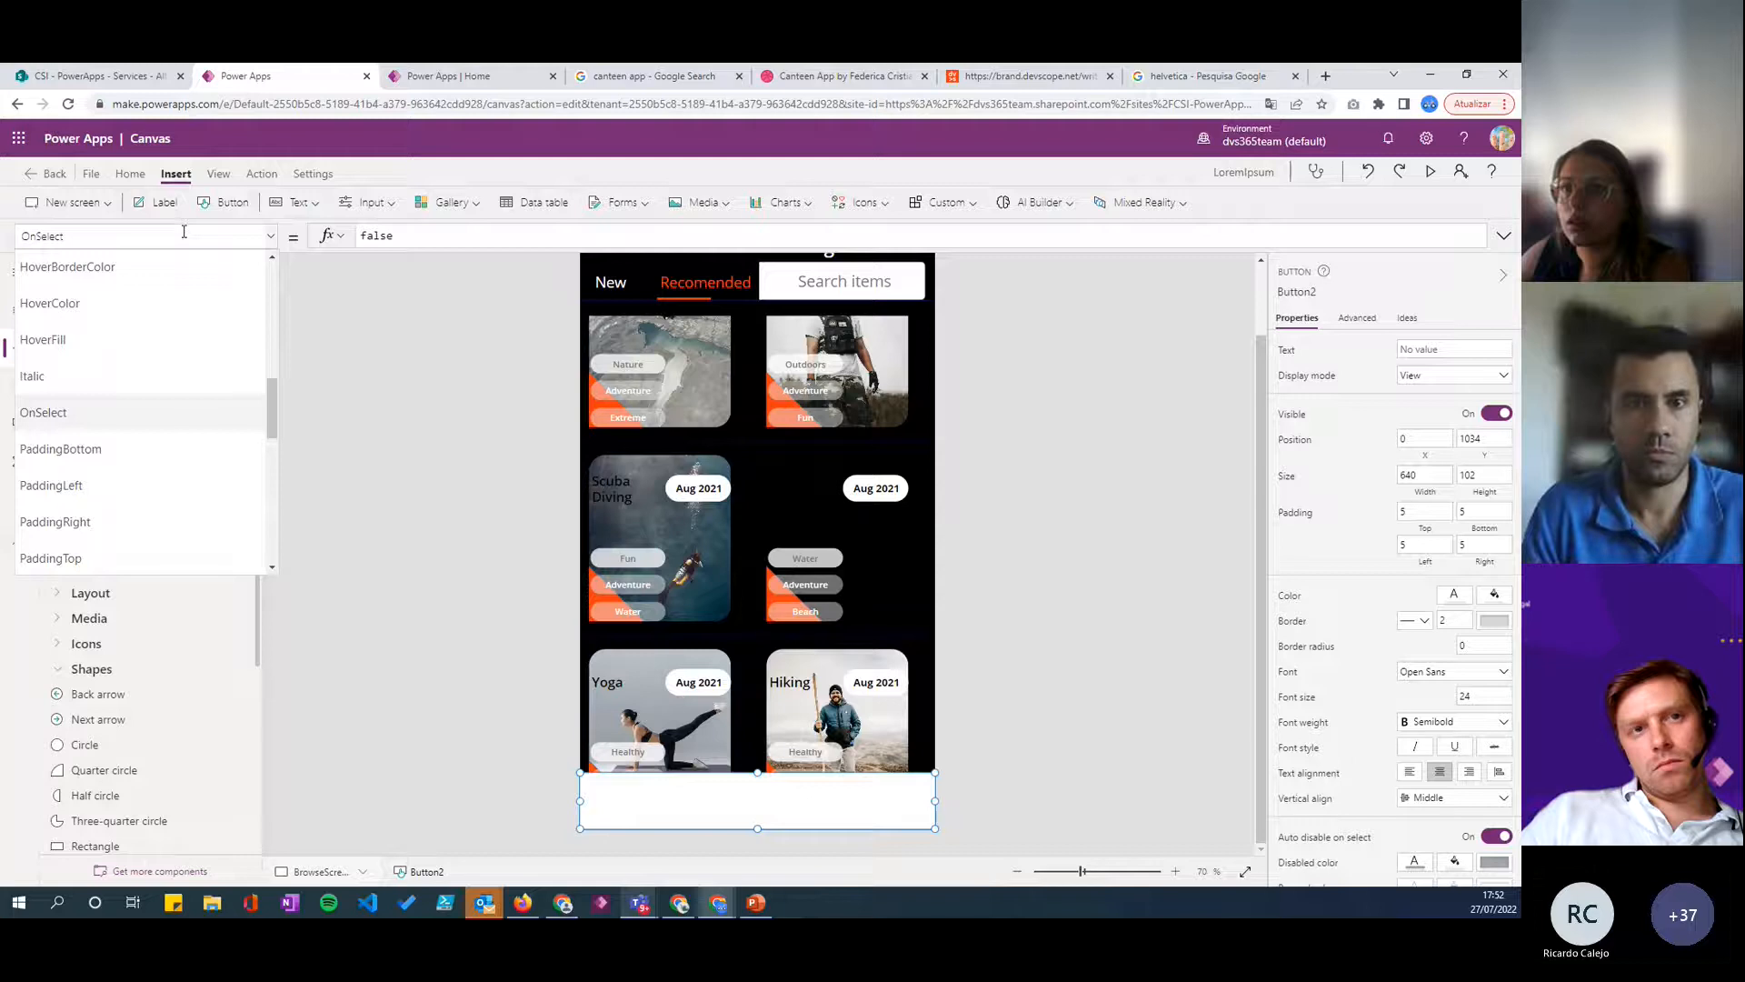
left_click(183, 232)
type("bo")
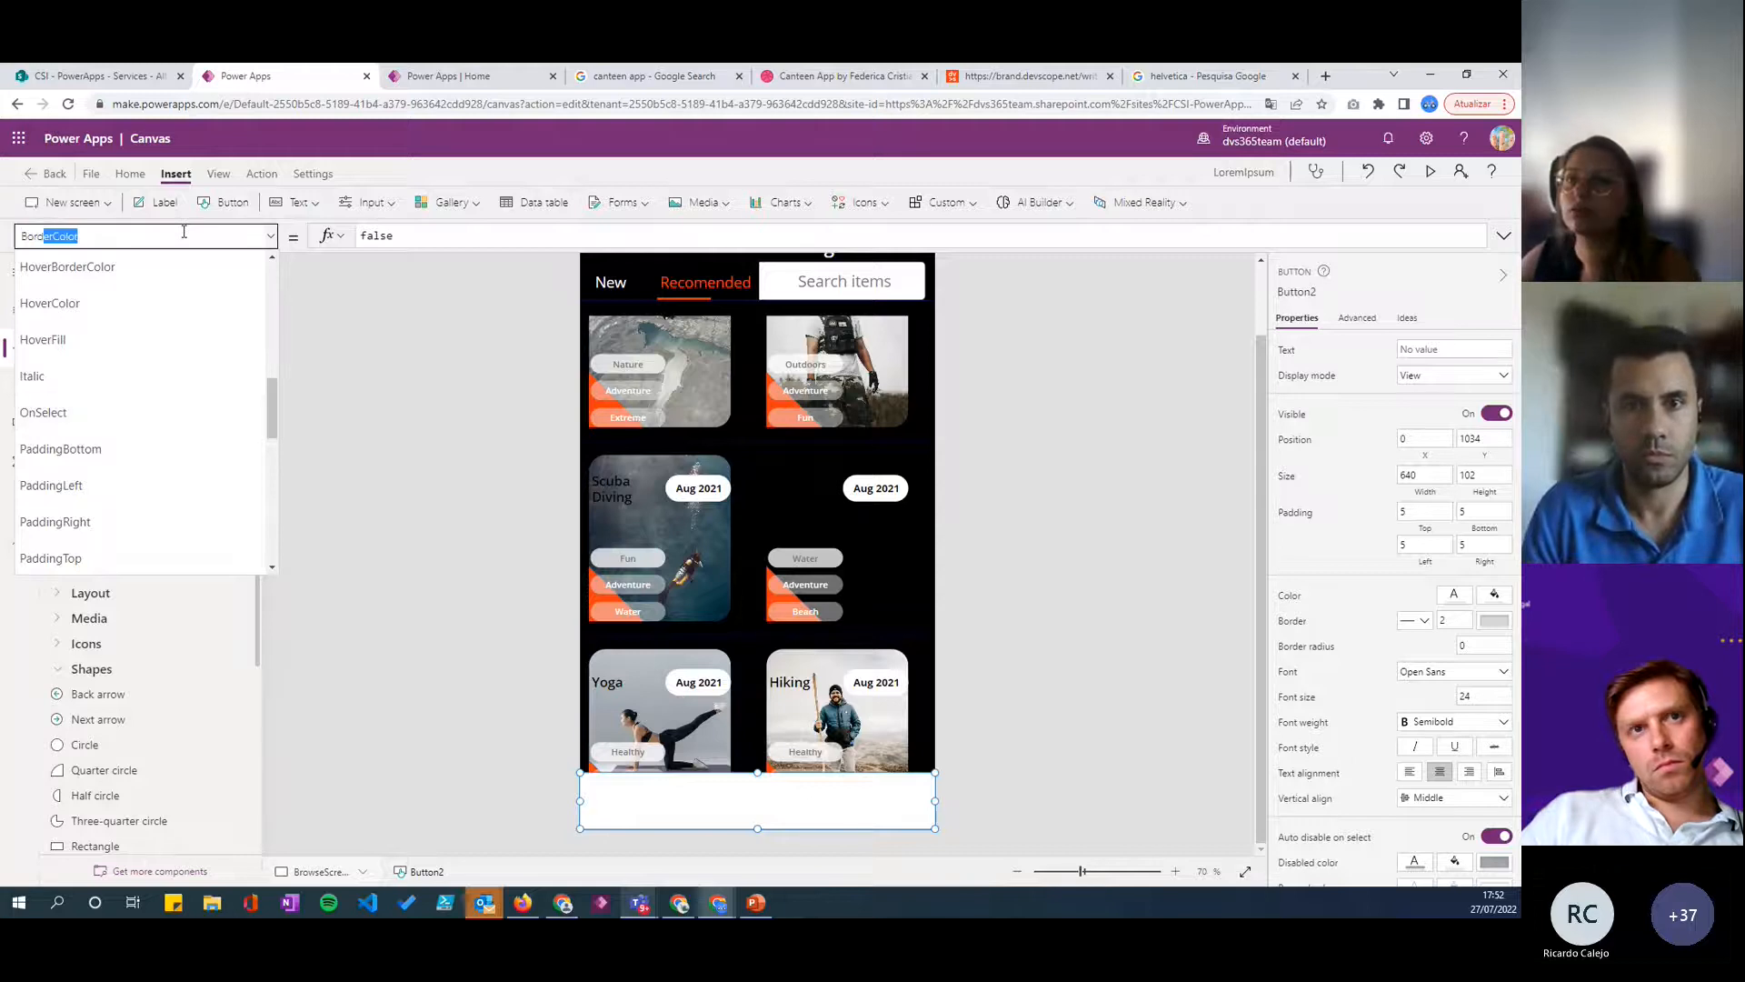
scroll(146, 382, "down", 3)
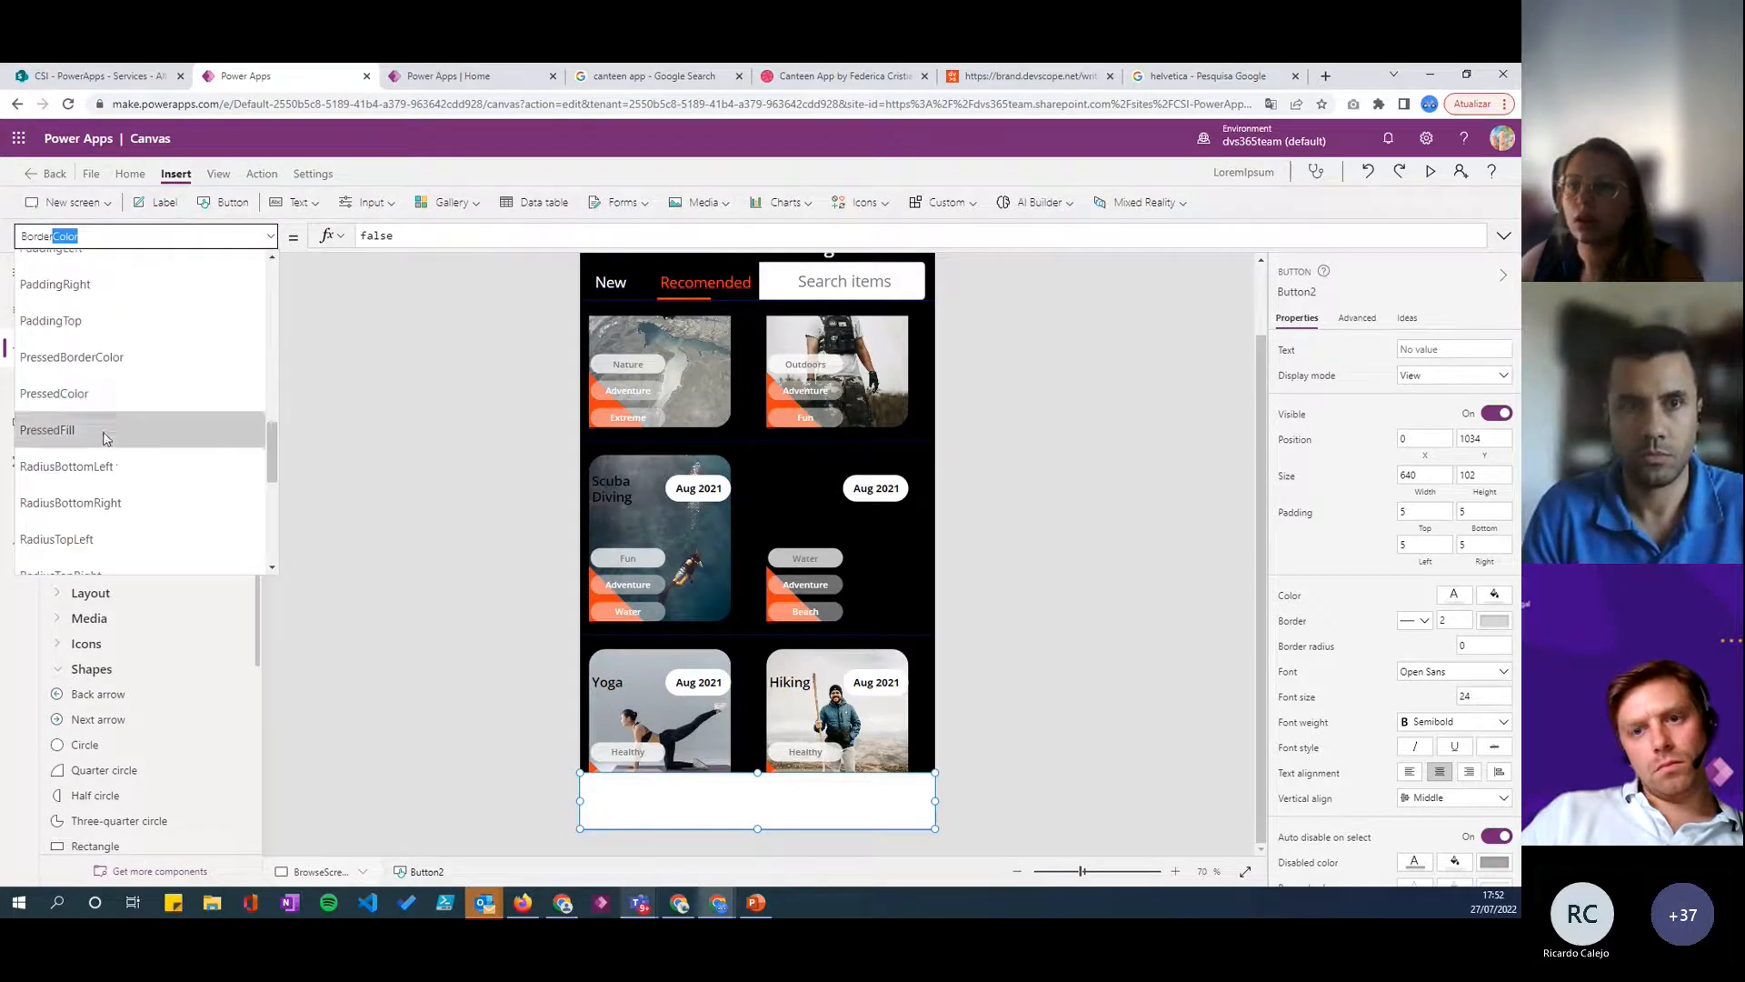
left_click(73, 539)
left_click(376, 235)
type("30")
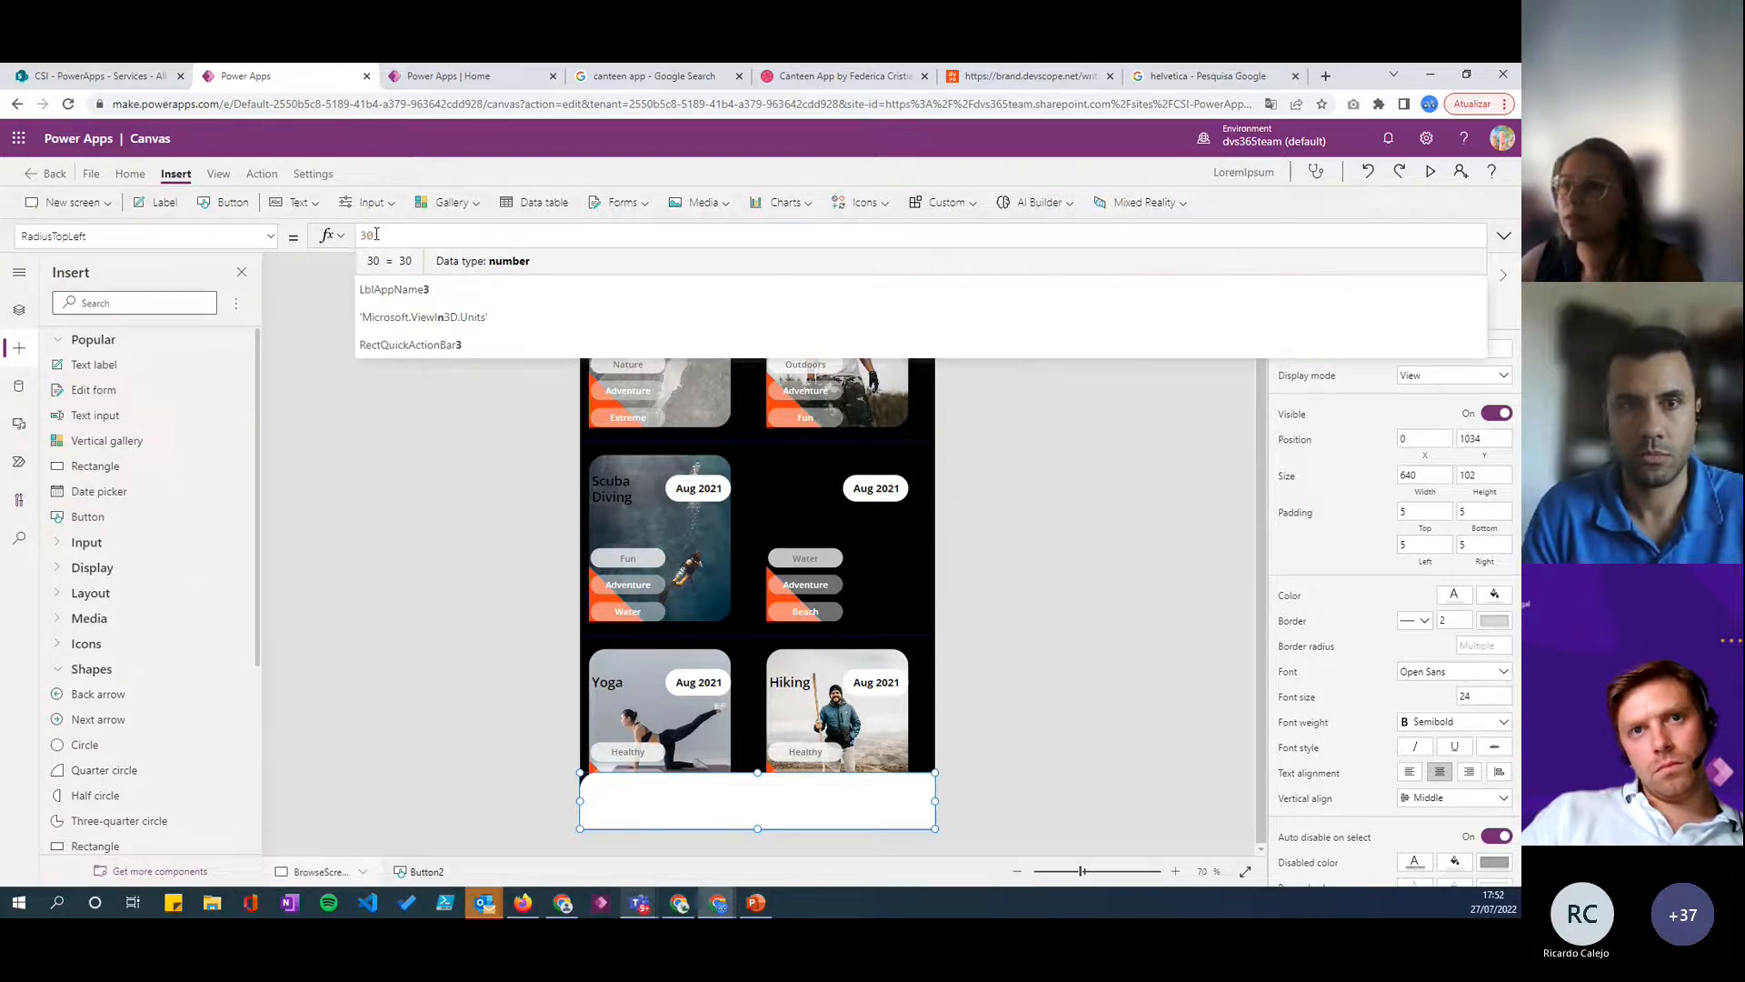
- Set the white bottom button's RadiusTopRight property to 30
left_click(182, 235)
scroll(154, 462, "down", 1)
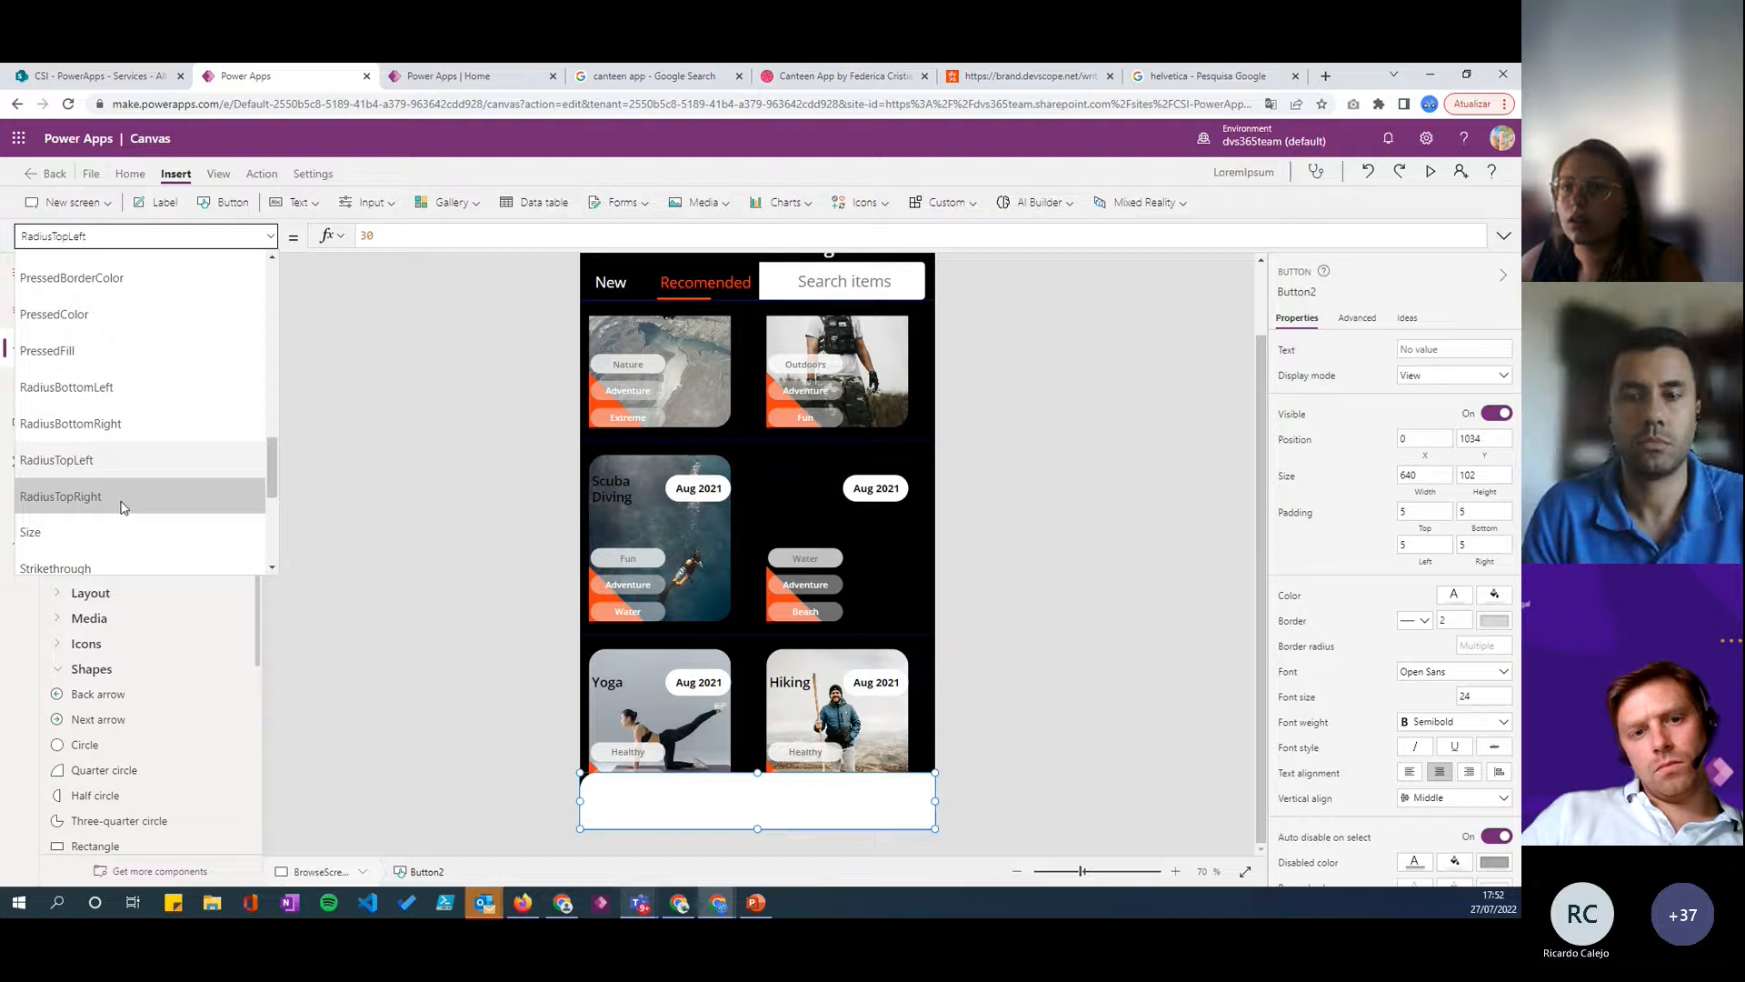
left_click(155, 494)
left_click(434, 238)
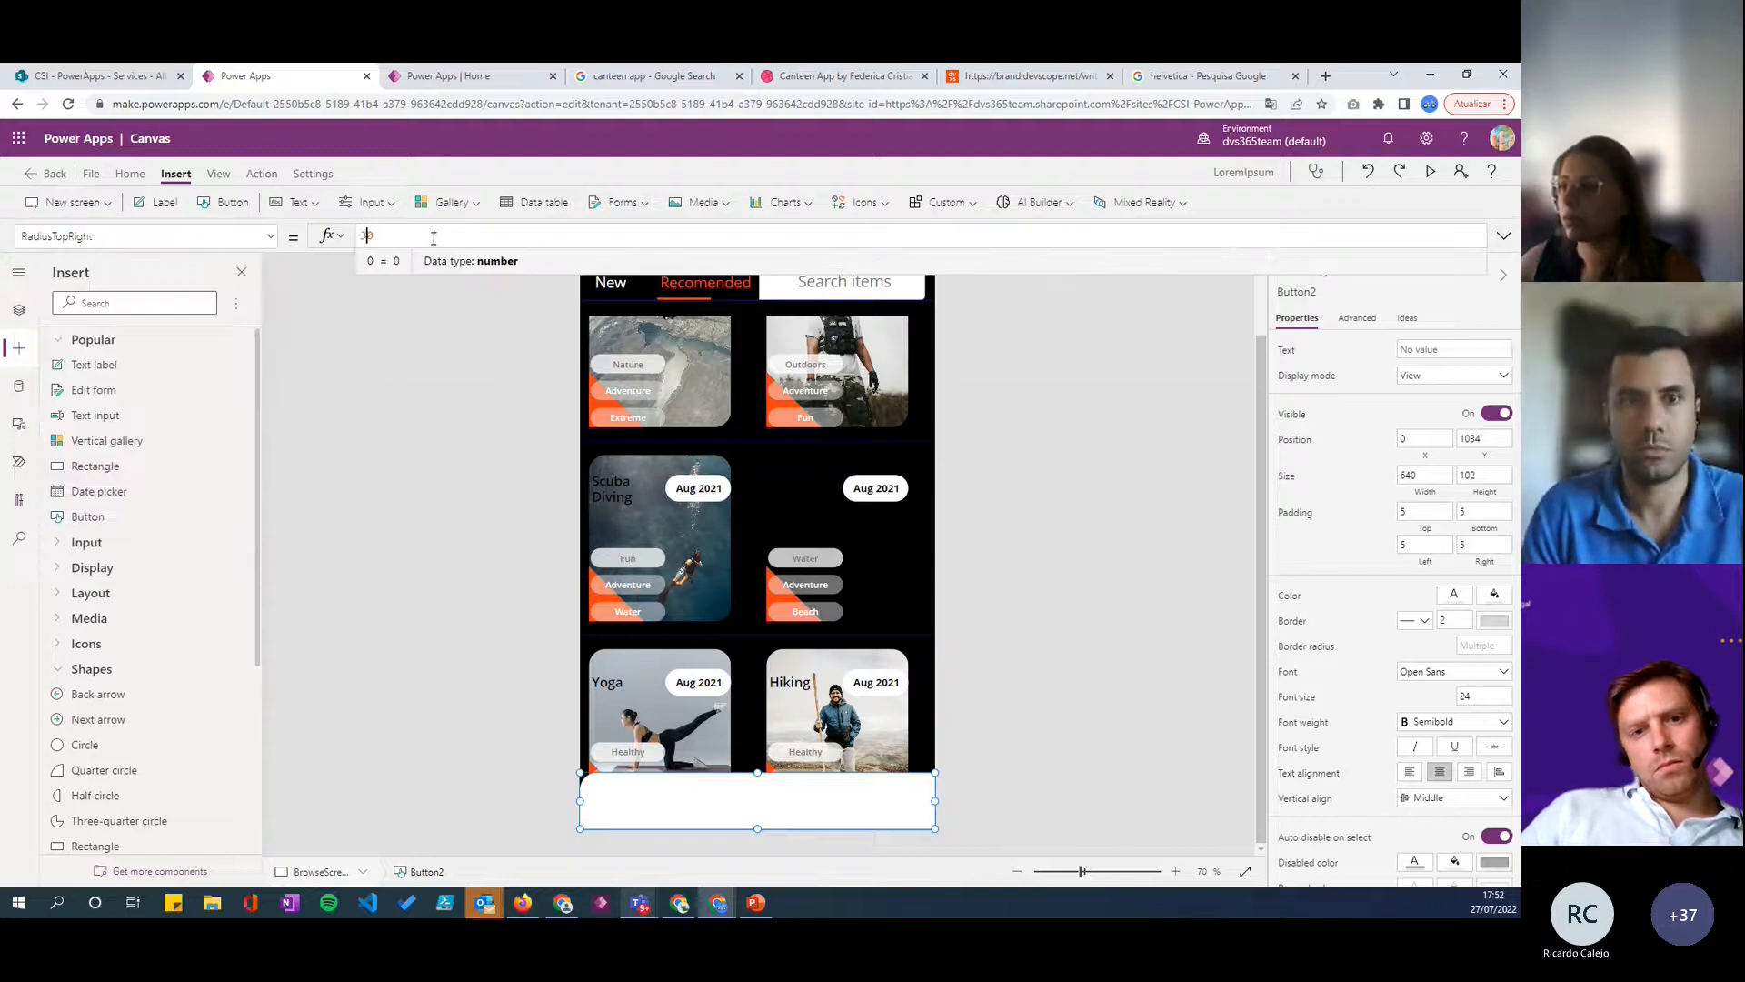
type("30")
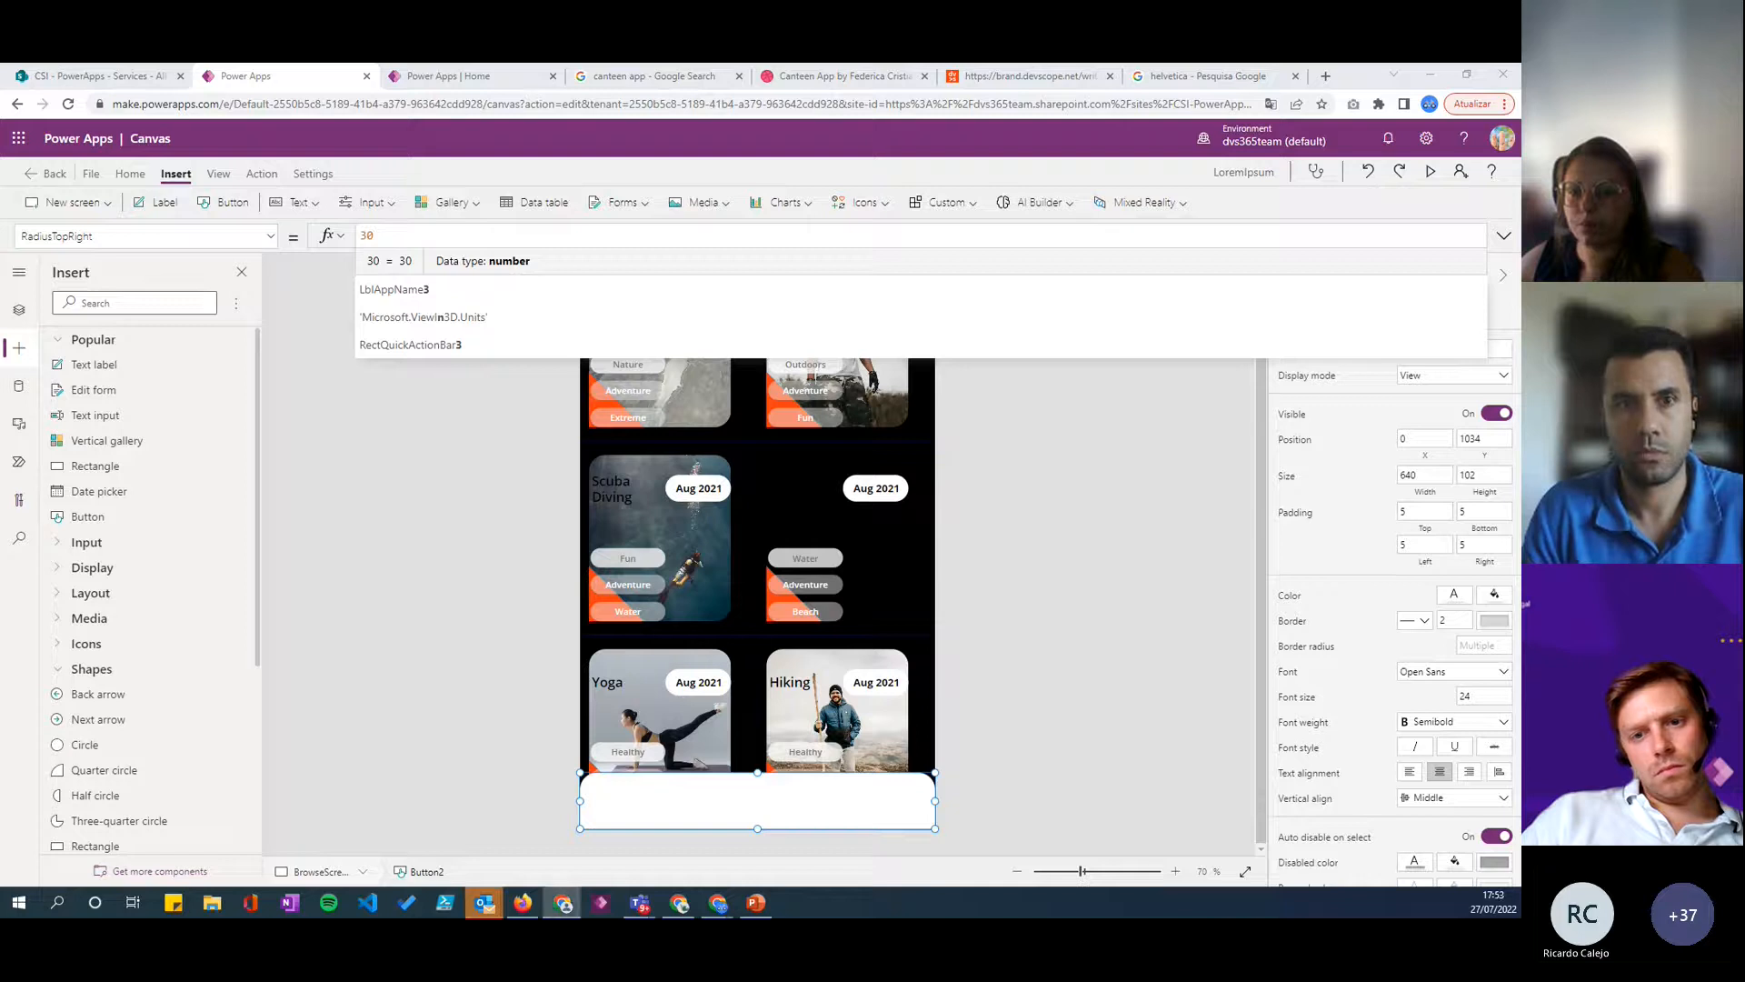
- Extend the white bottom bar upward to a height of about 132, starting at Y 1004
key("alt+Tab")
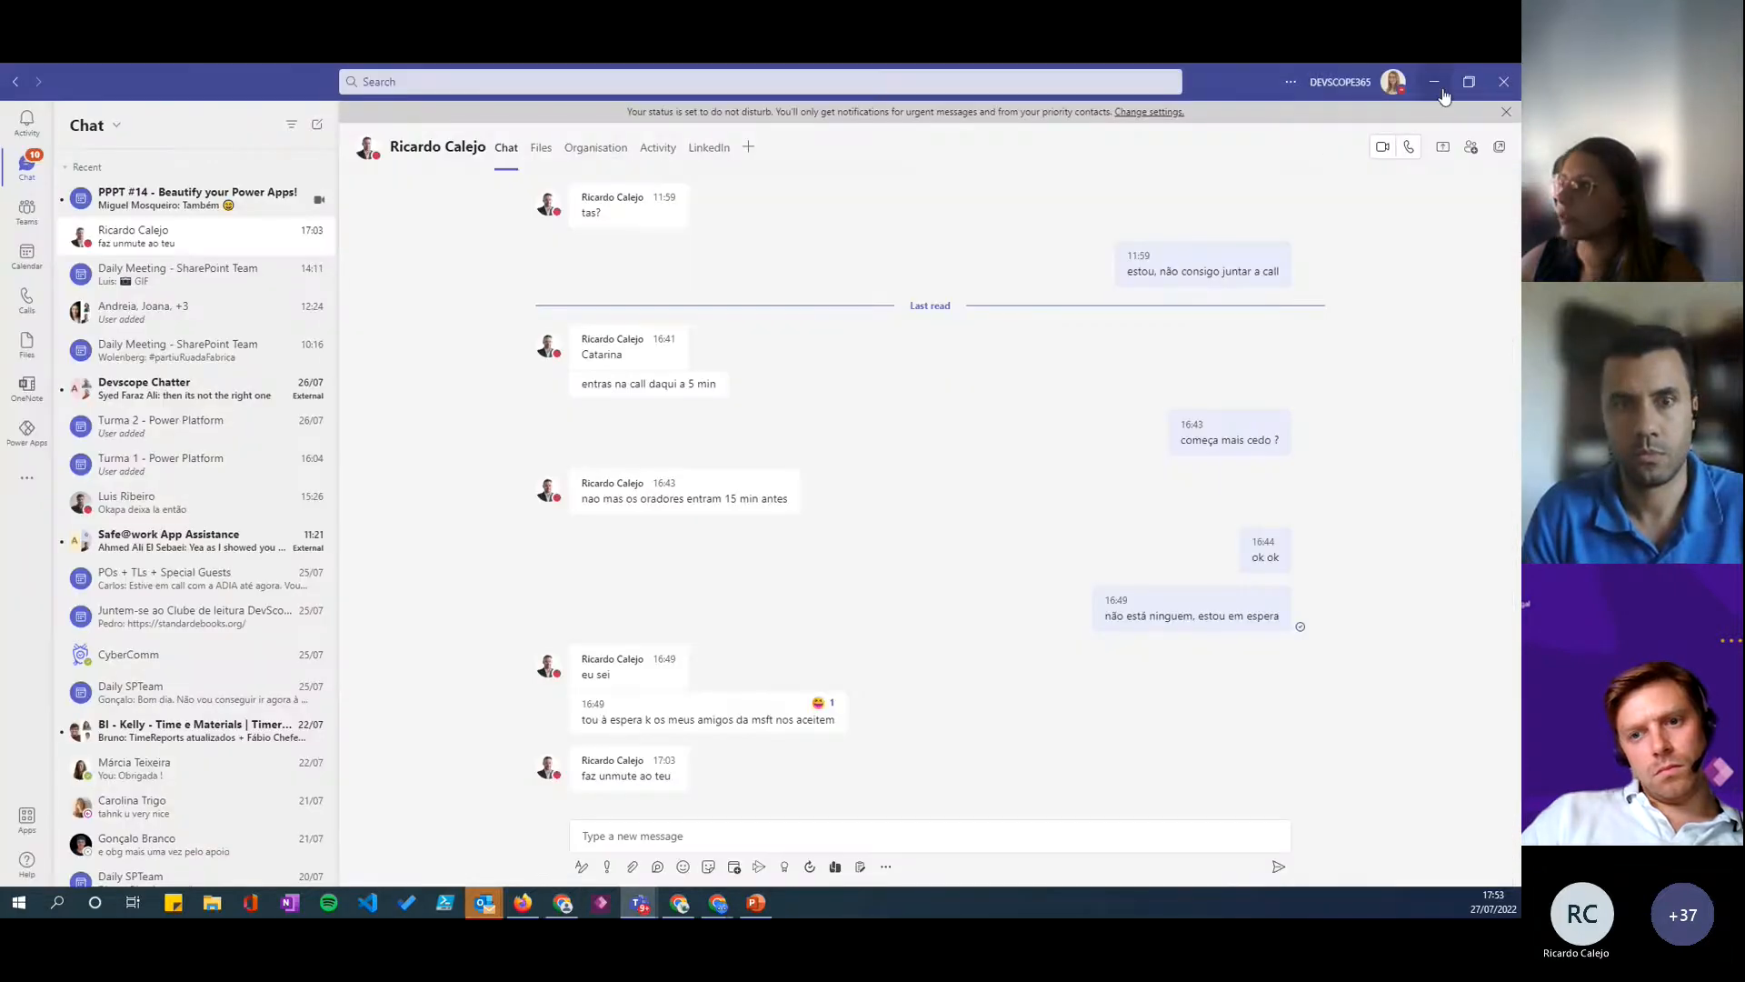
left_click(1442, 85)
left_click_drag(761, 768, 759, 751)
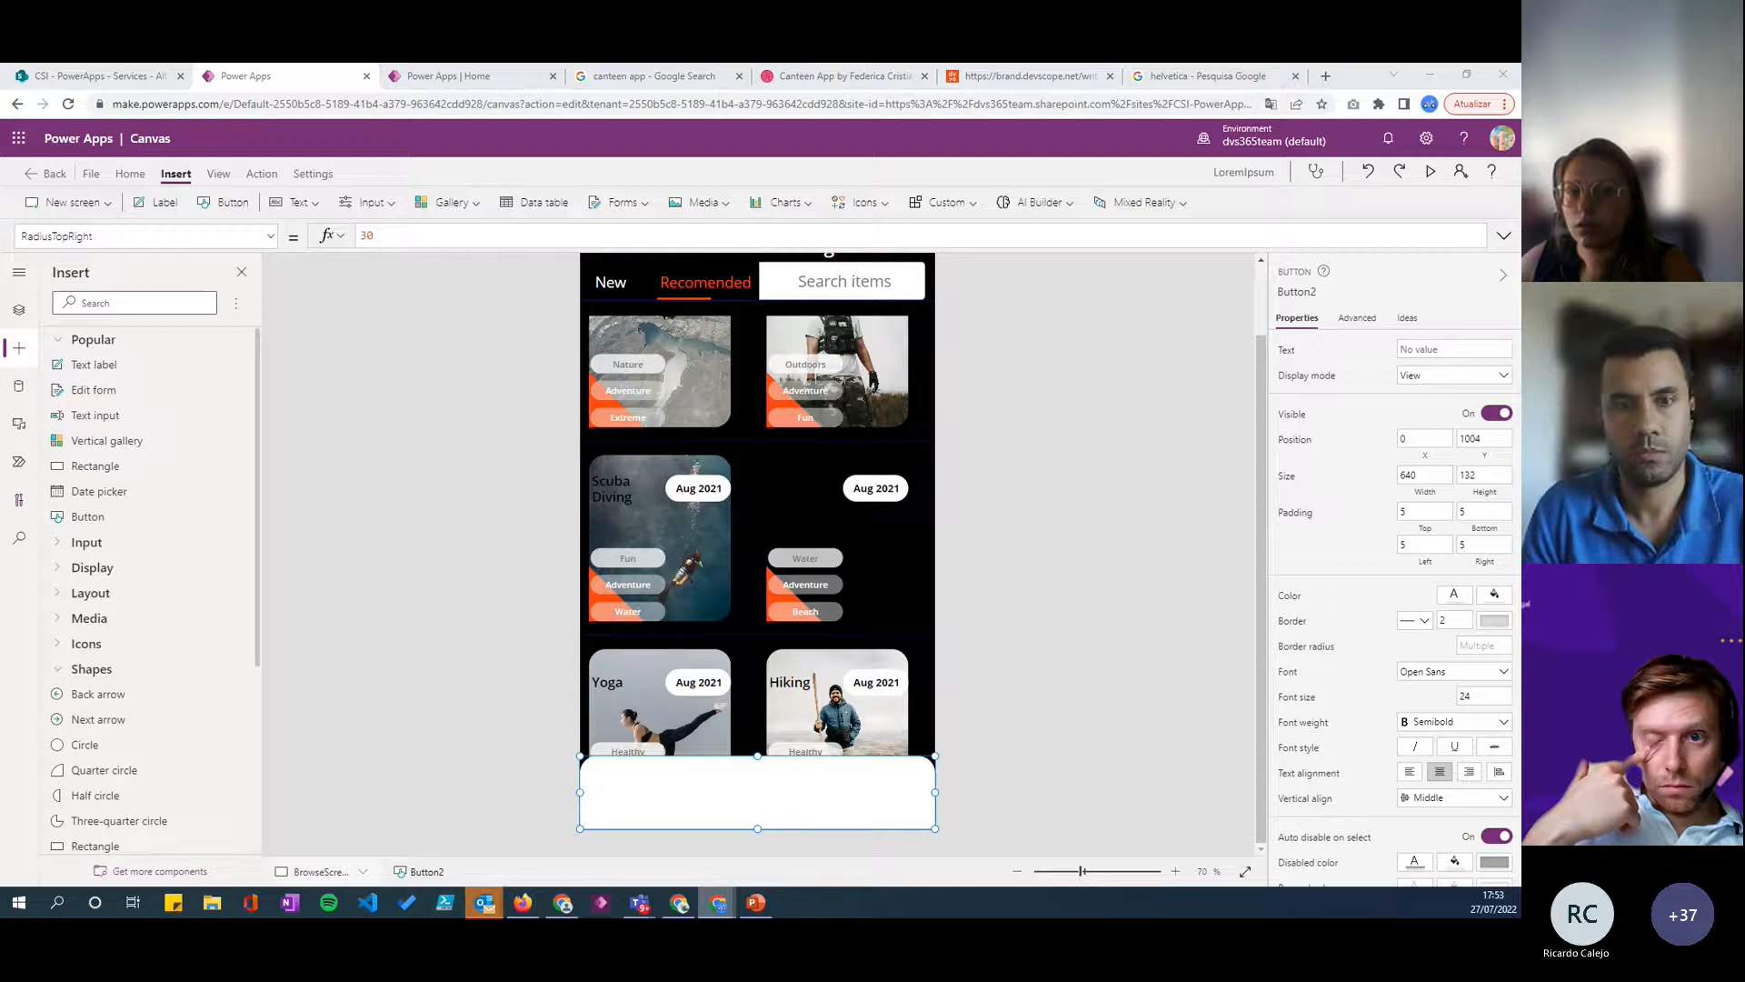
- Shorten the activities gallery to a height of about 781 so it ends just above the white bottom bar
left_click(855, 627)
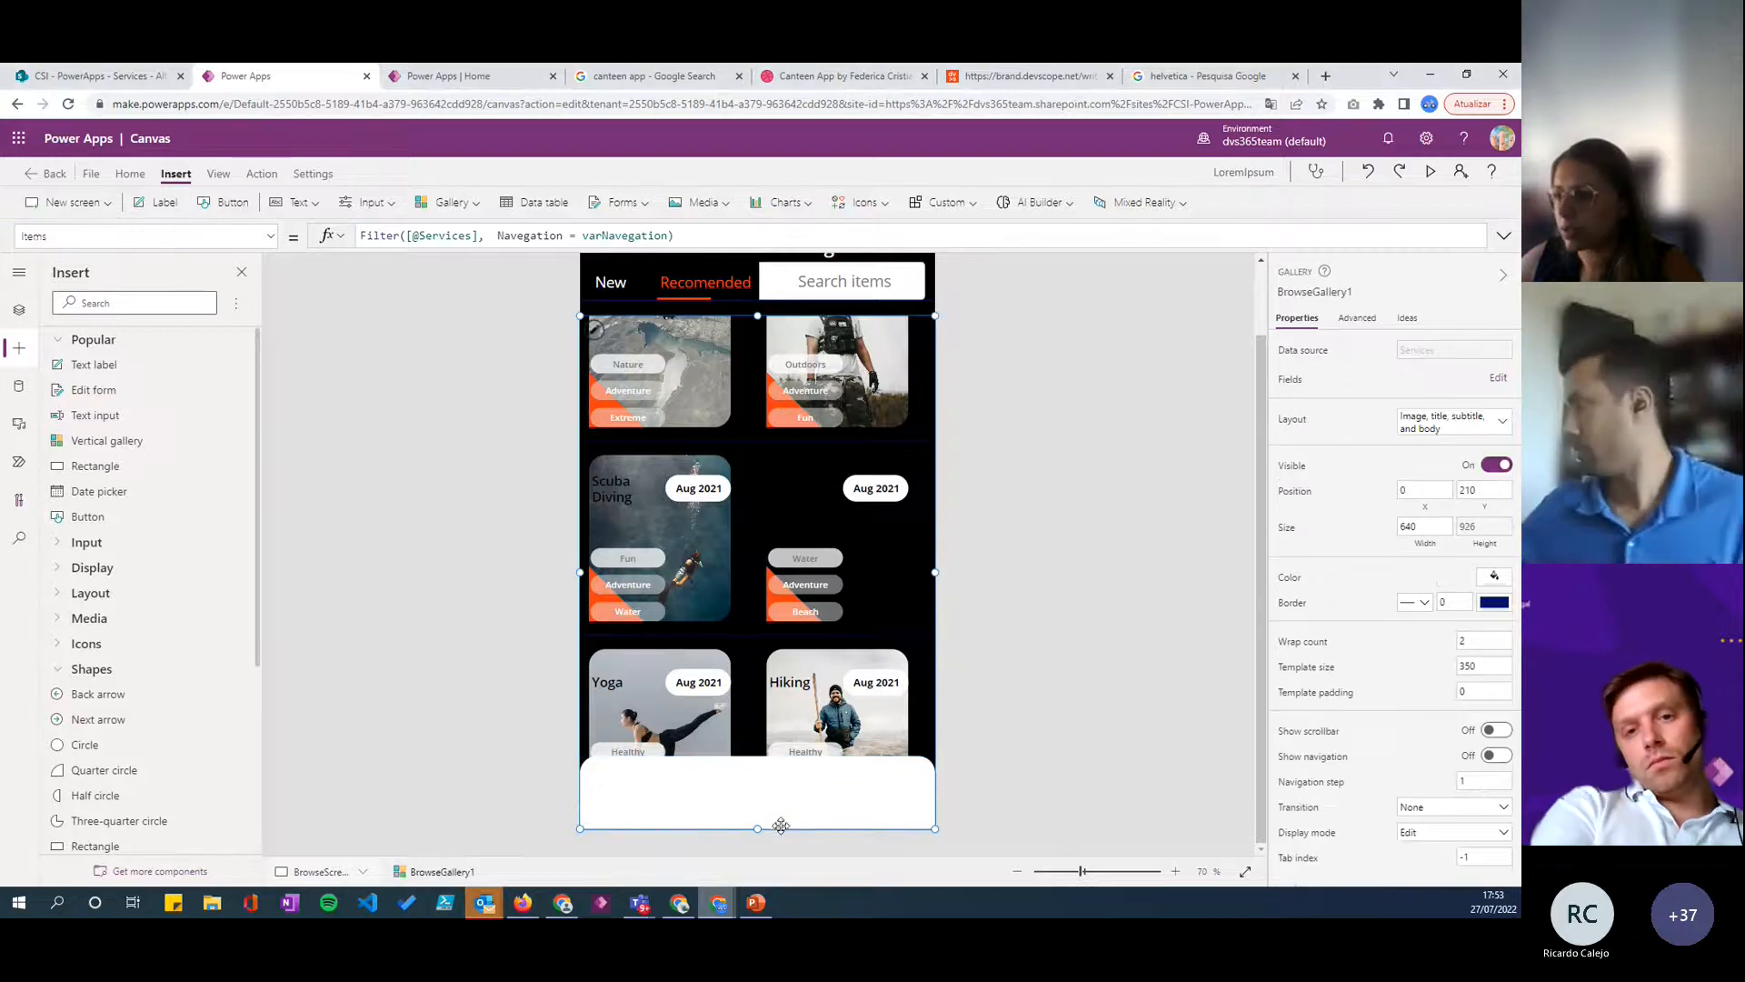
left_click_drag(759, 829, 749, 756)
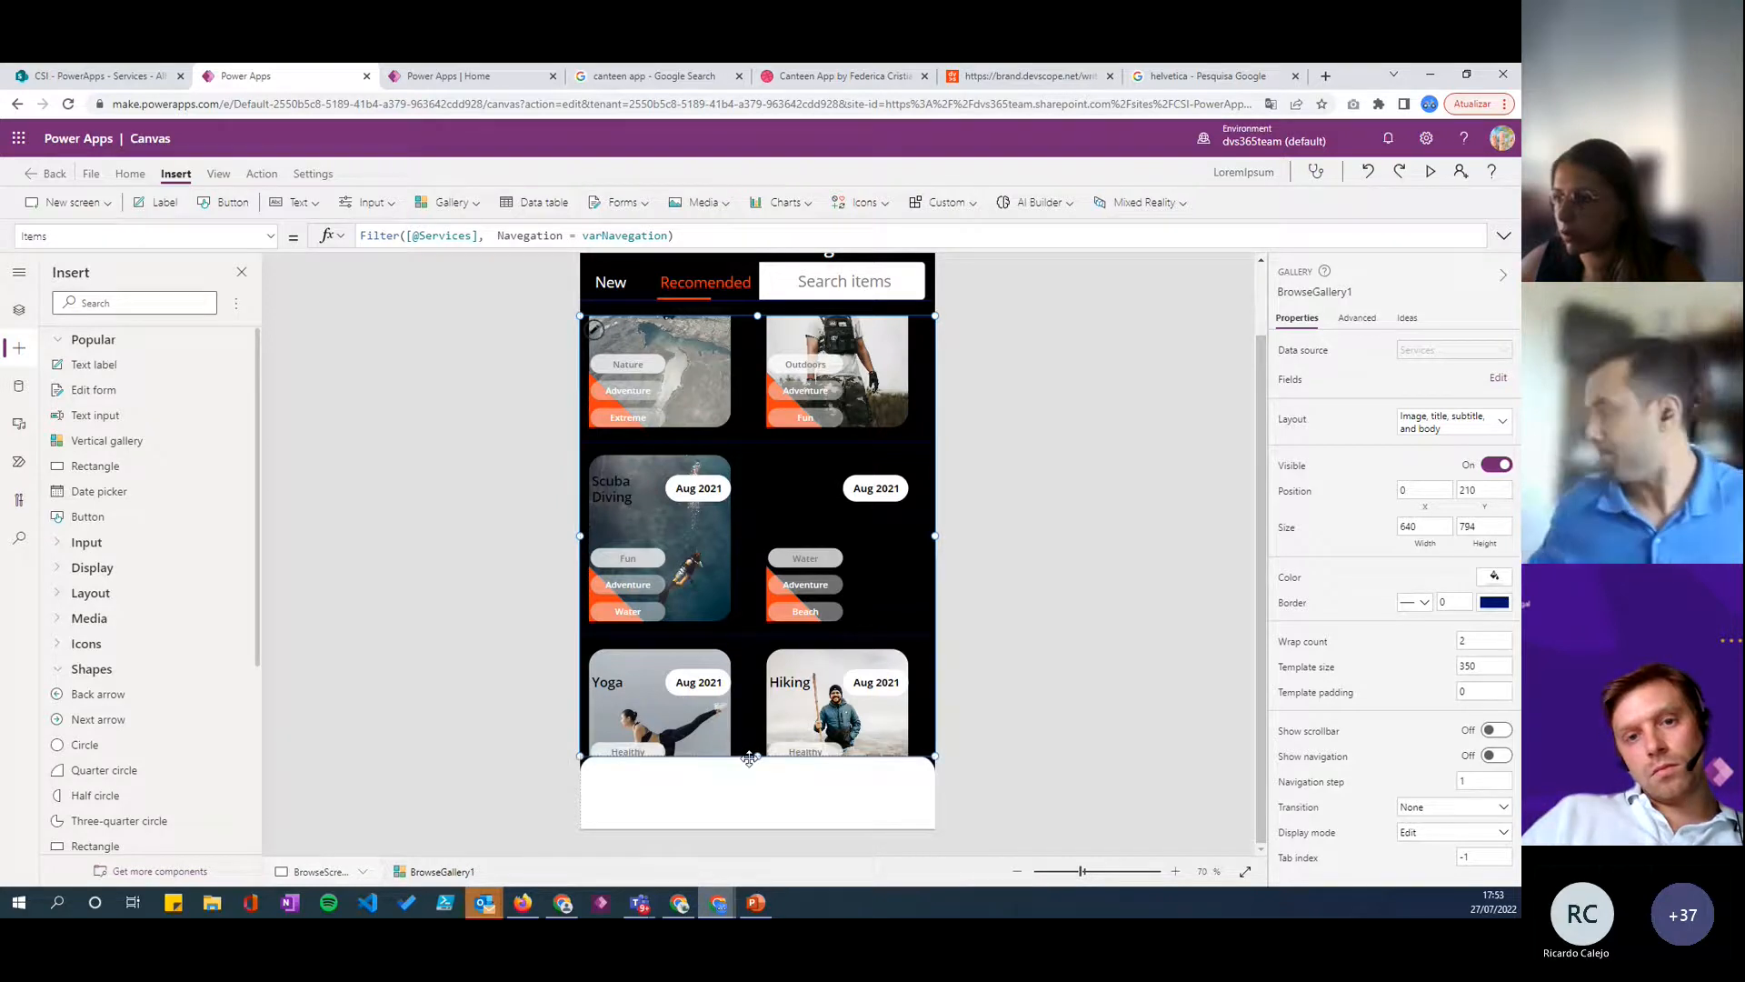
left_click_drag(749, 756, 749, 751)
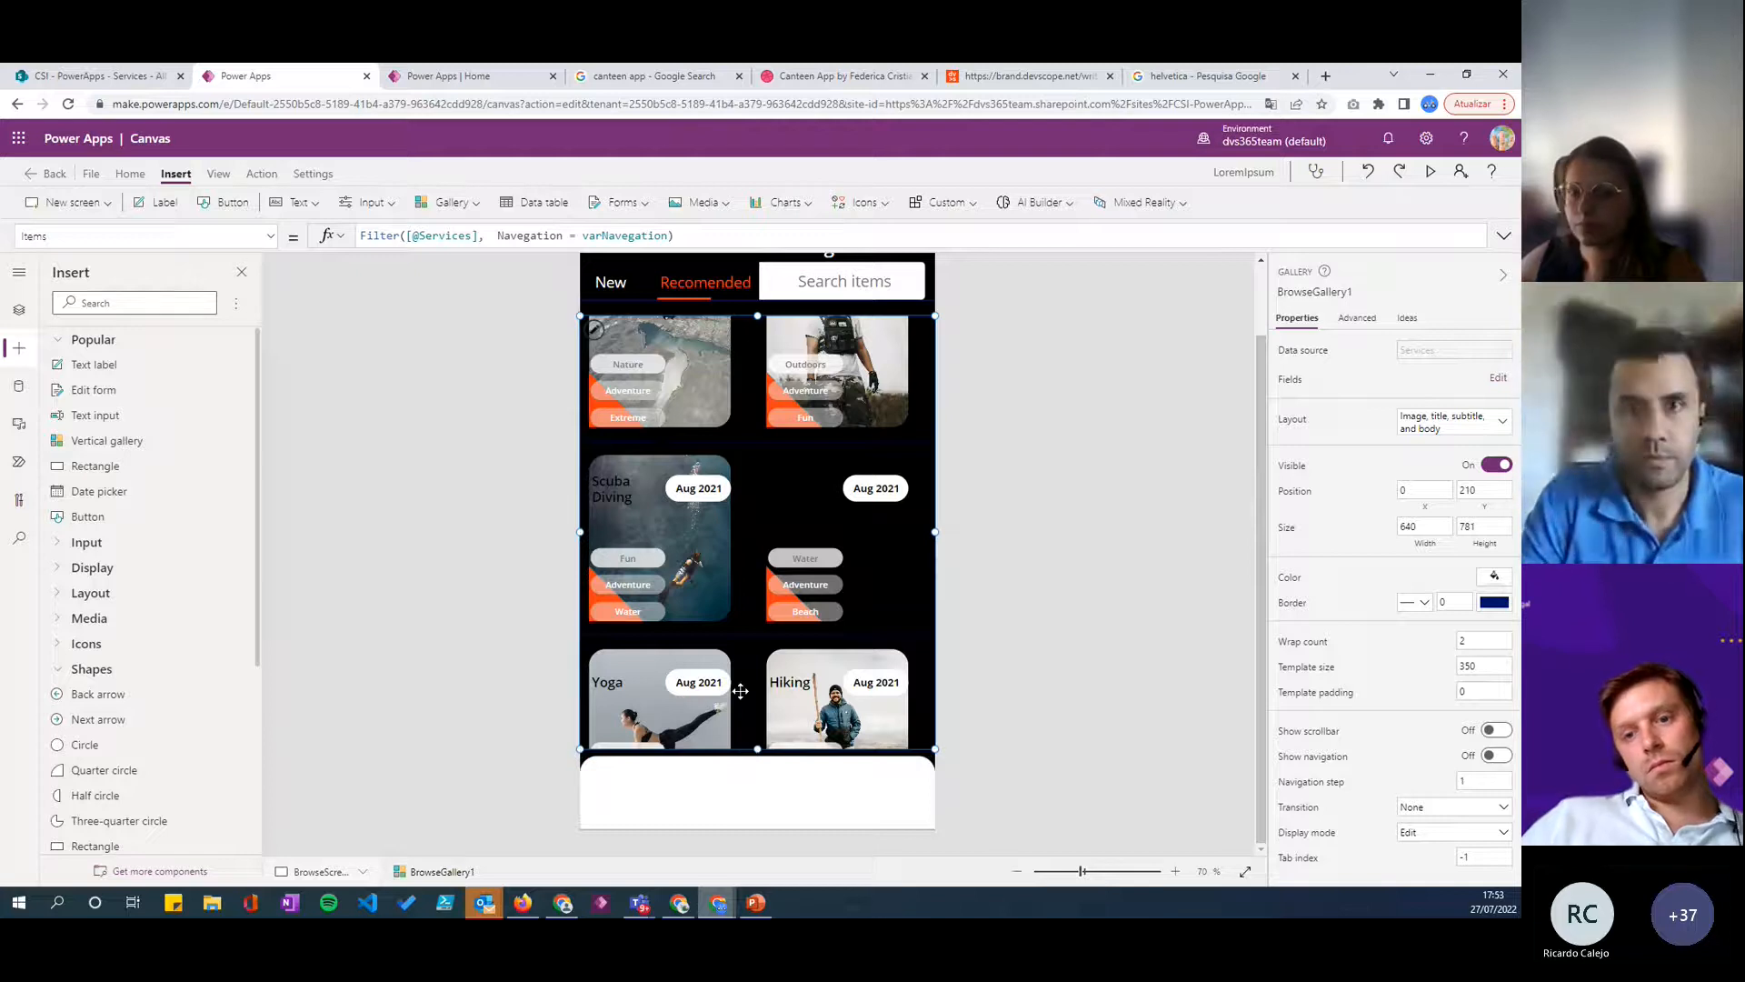
left_click(696, 812)
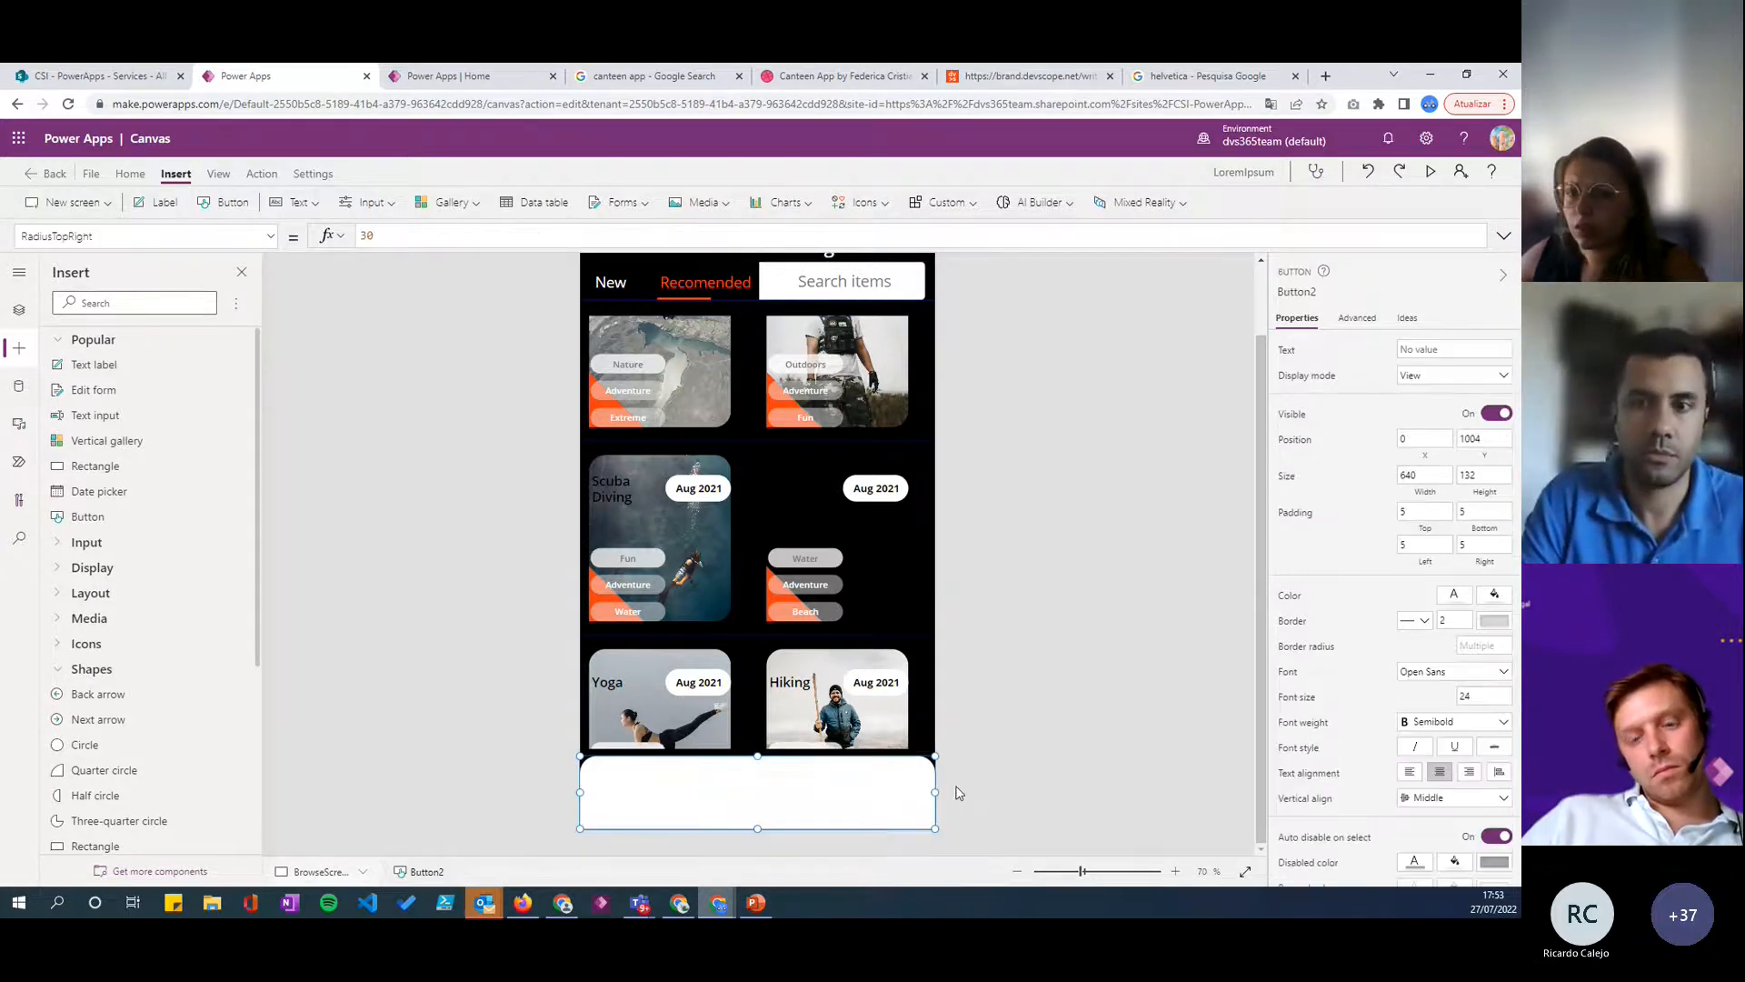
- Move the search box slightly down and right in the header, to about X 341, Y 128
left_click(845, 805)
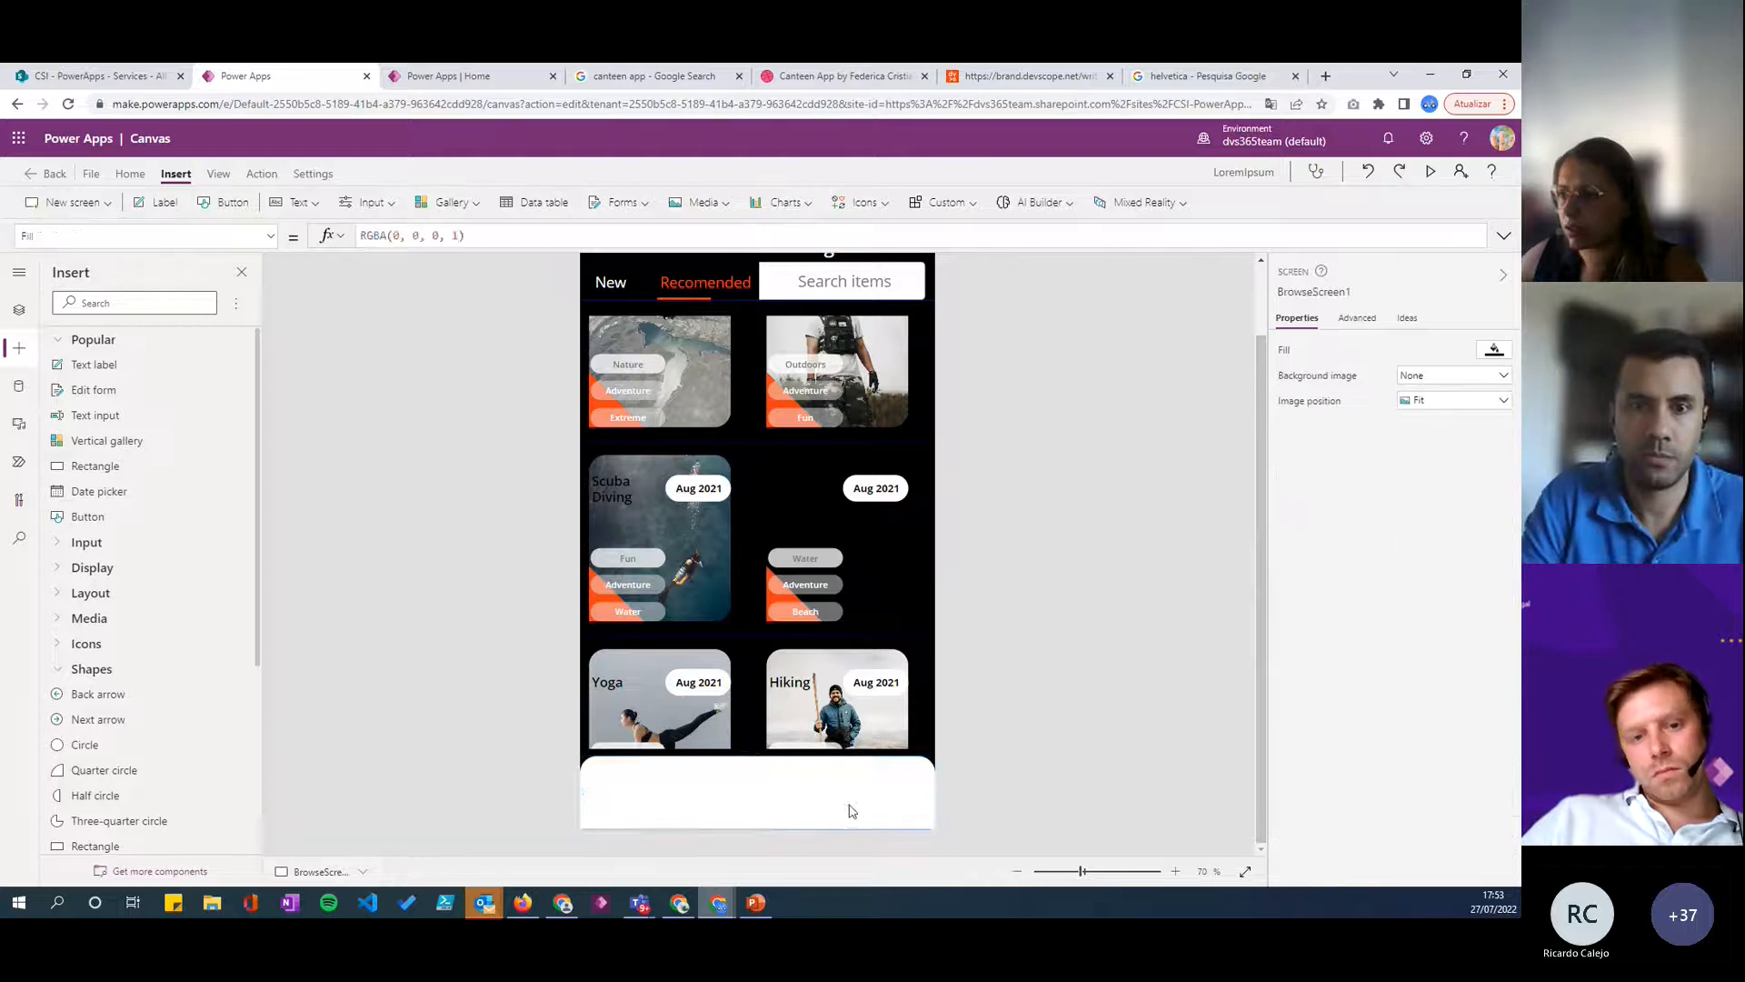
left_click(1054, 780)
left_click(807, 793)
left_click(820, 287)
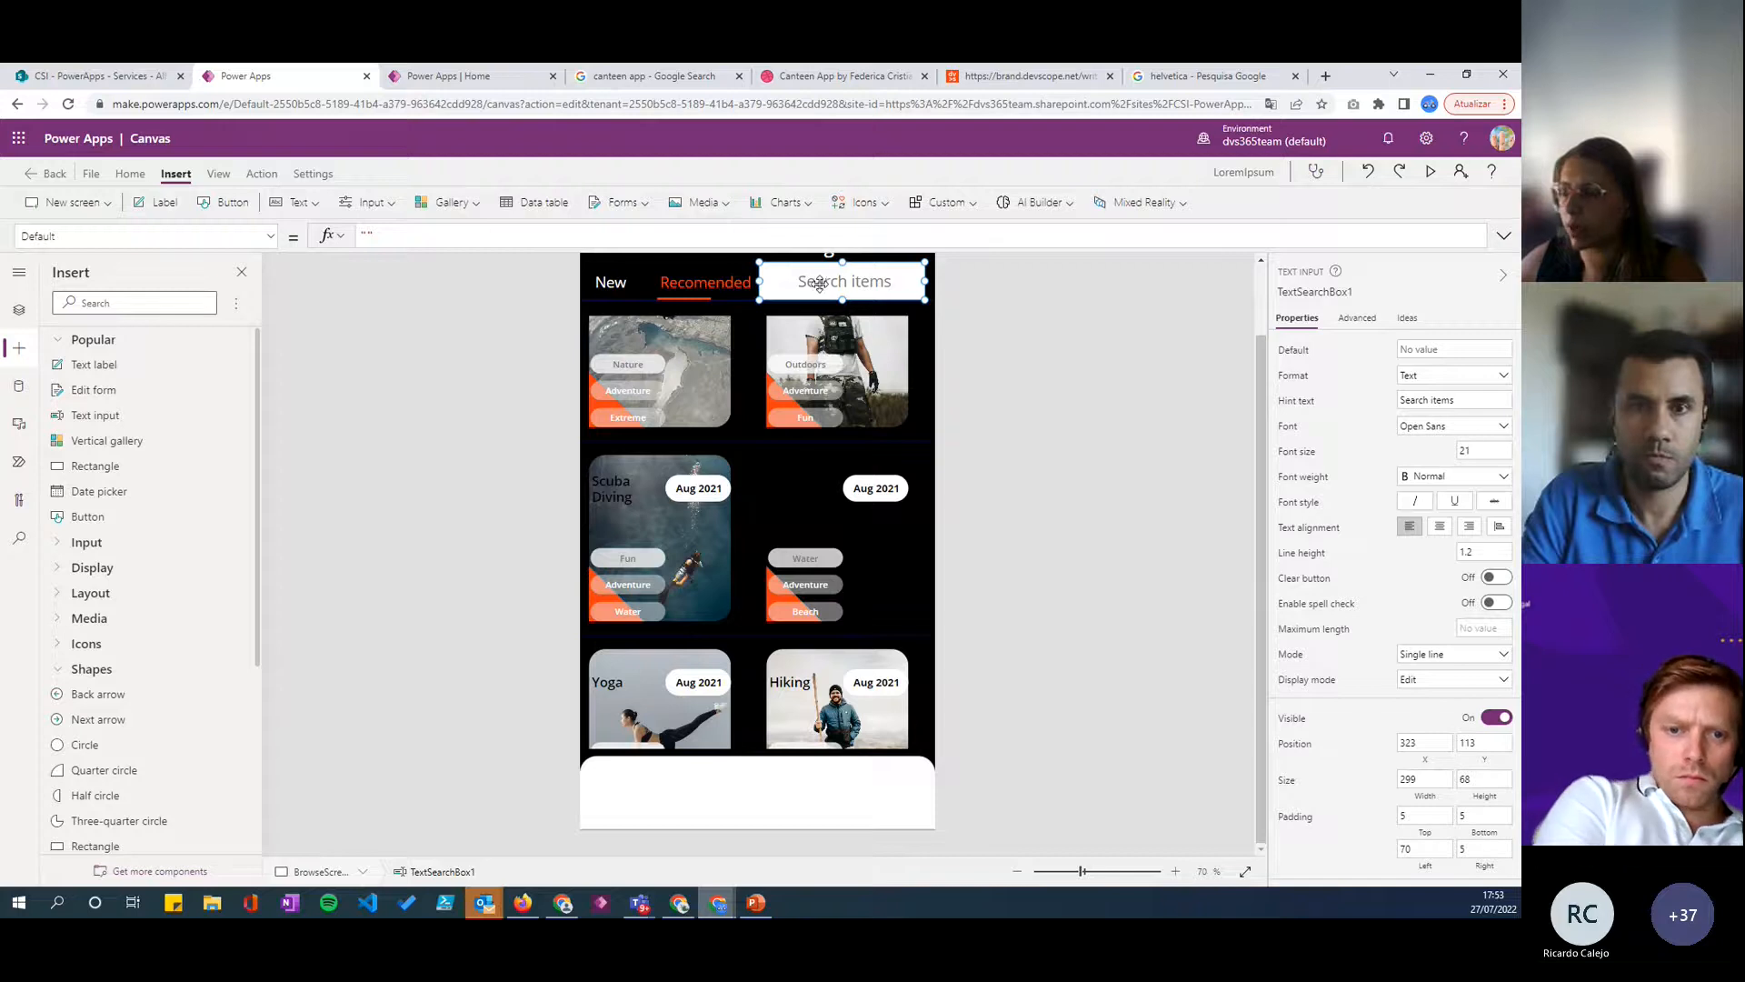
mouse_move(820, 285)
left_mouse_down()
mouse_move(812, 817)
mouse_move(792, 805)
mouse_move(796, 348)
mouse_move(804, 262)
mouse_move(832, 260)
left_mouse_up()
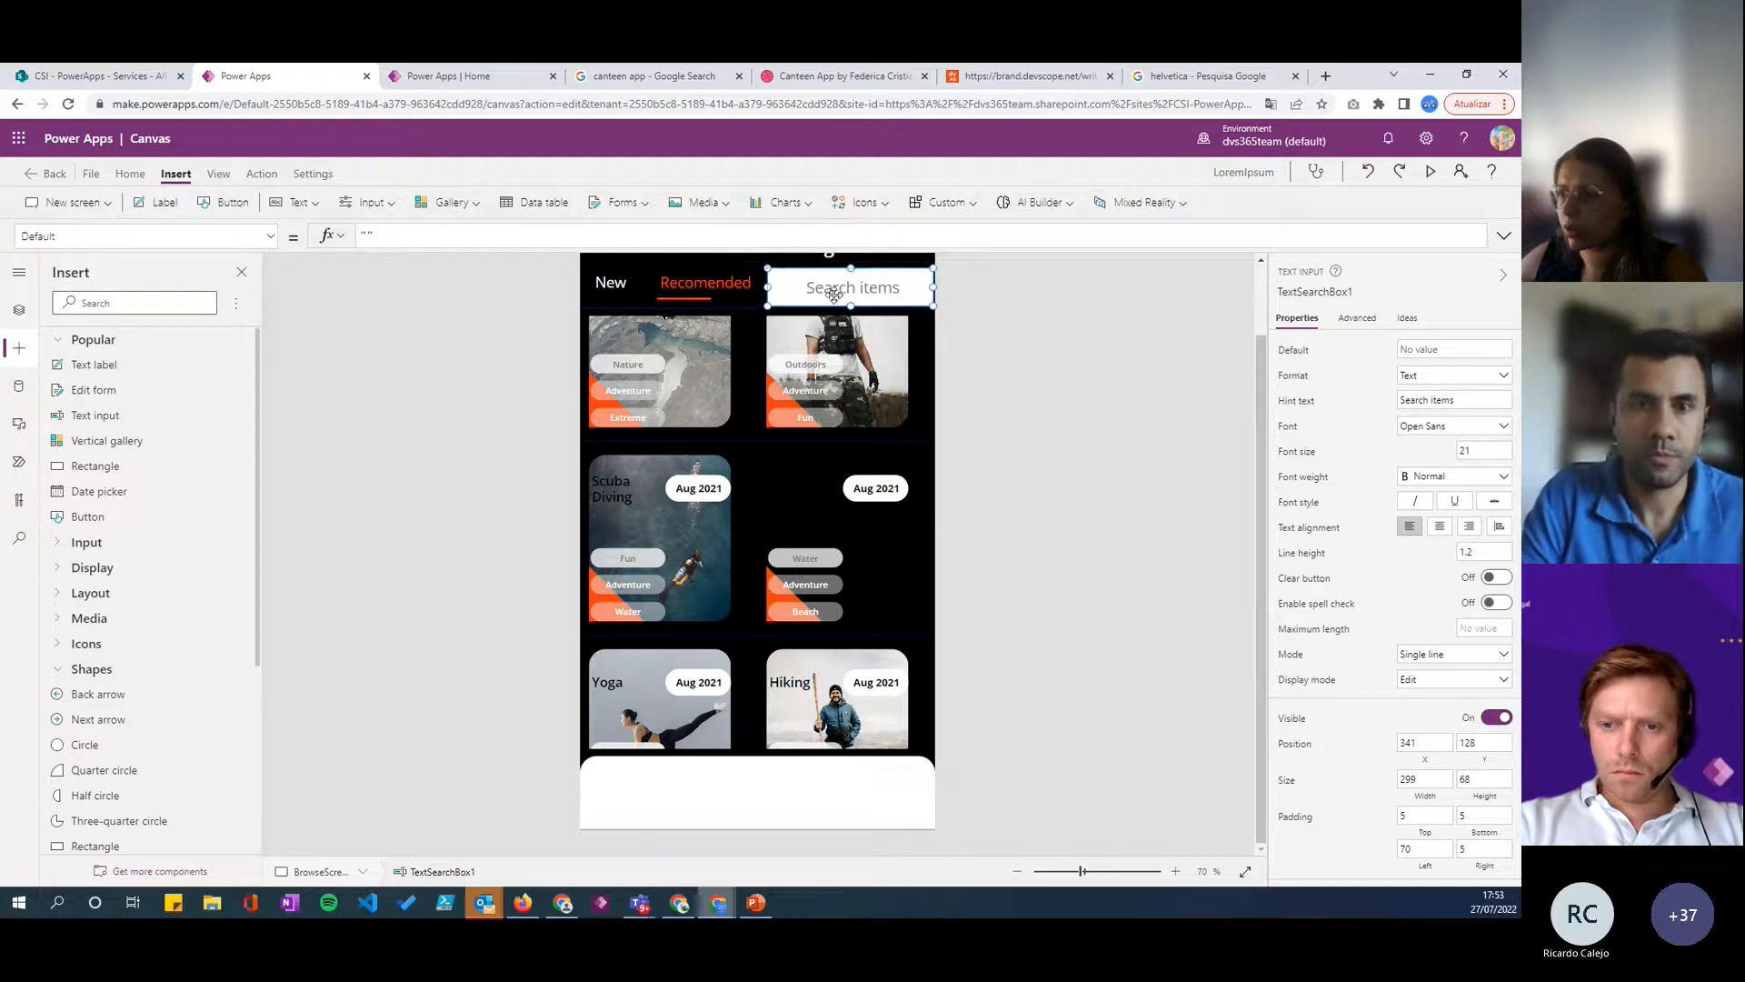
- Insert a Home icon about 44 by 59 in the white bottom bar, at about X 65, Y 1040
left_click(766, 797)
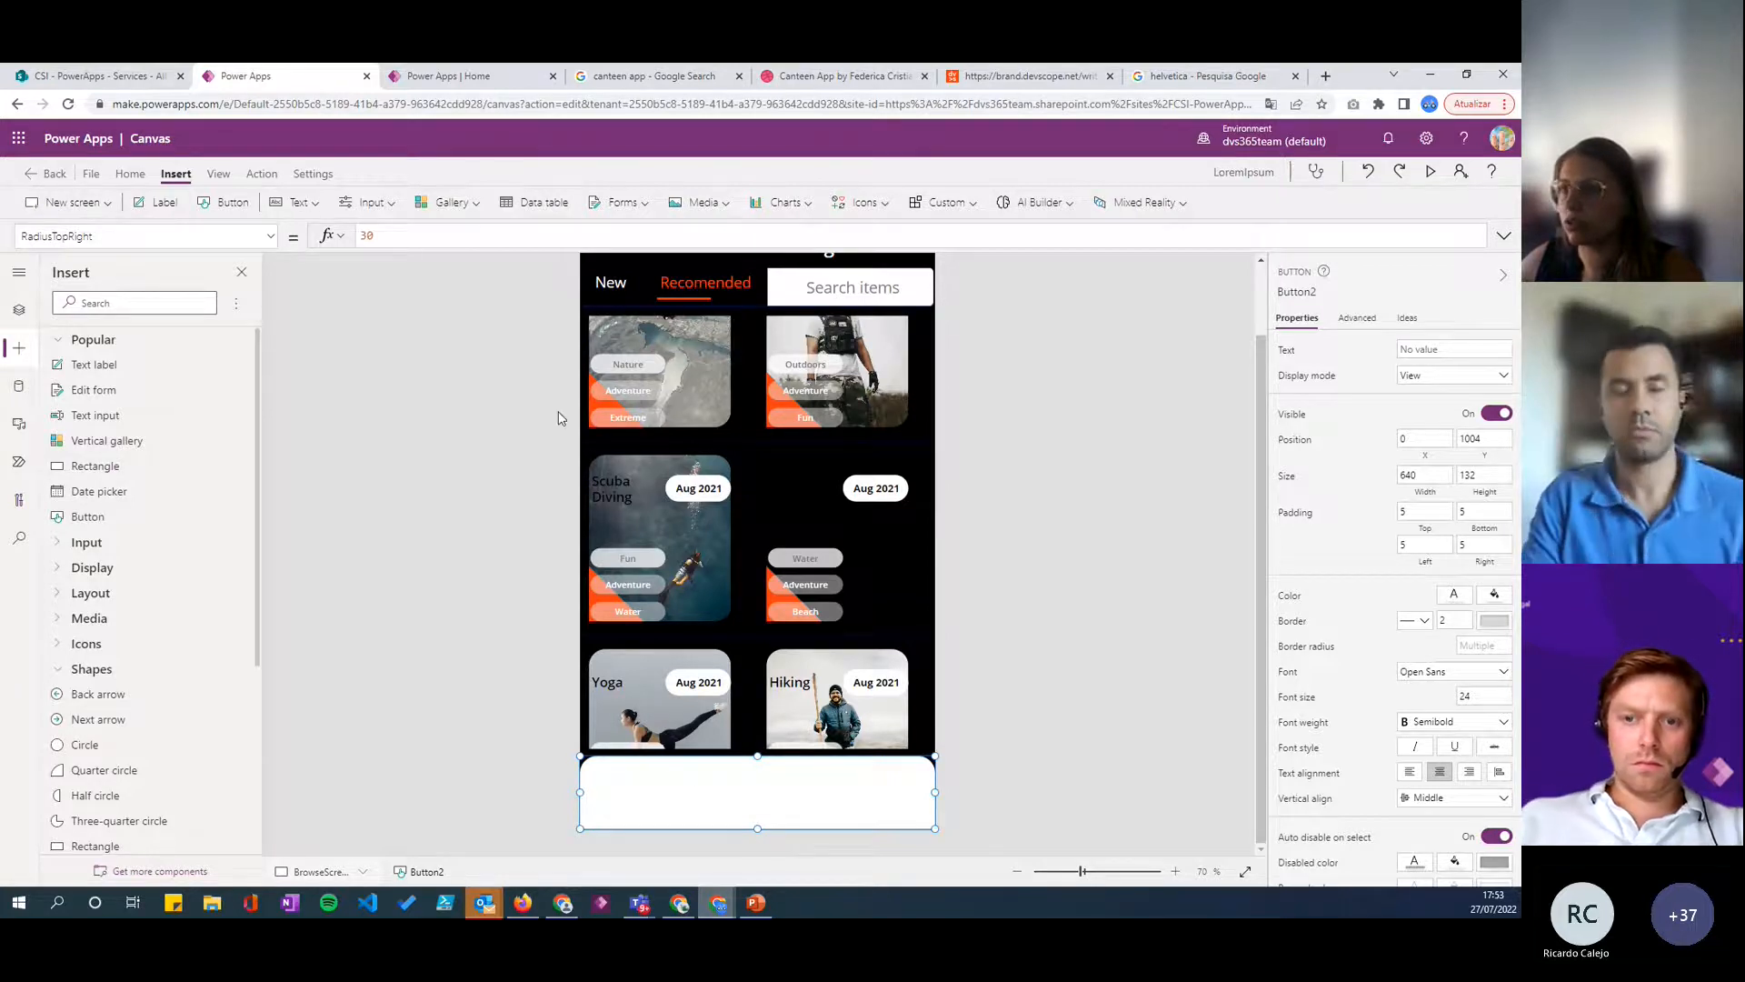
left_click(857, 202)
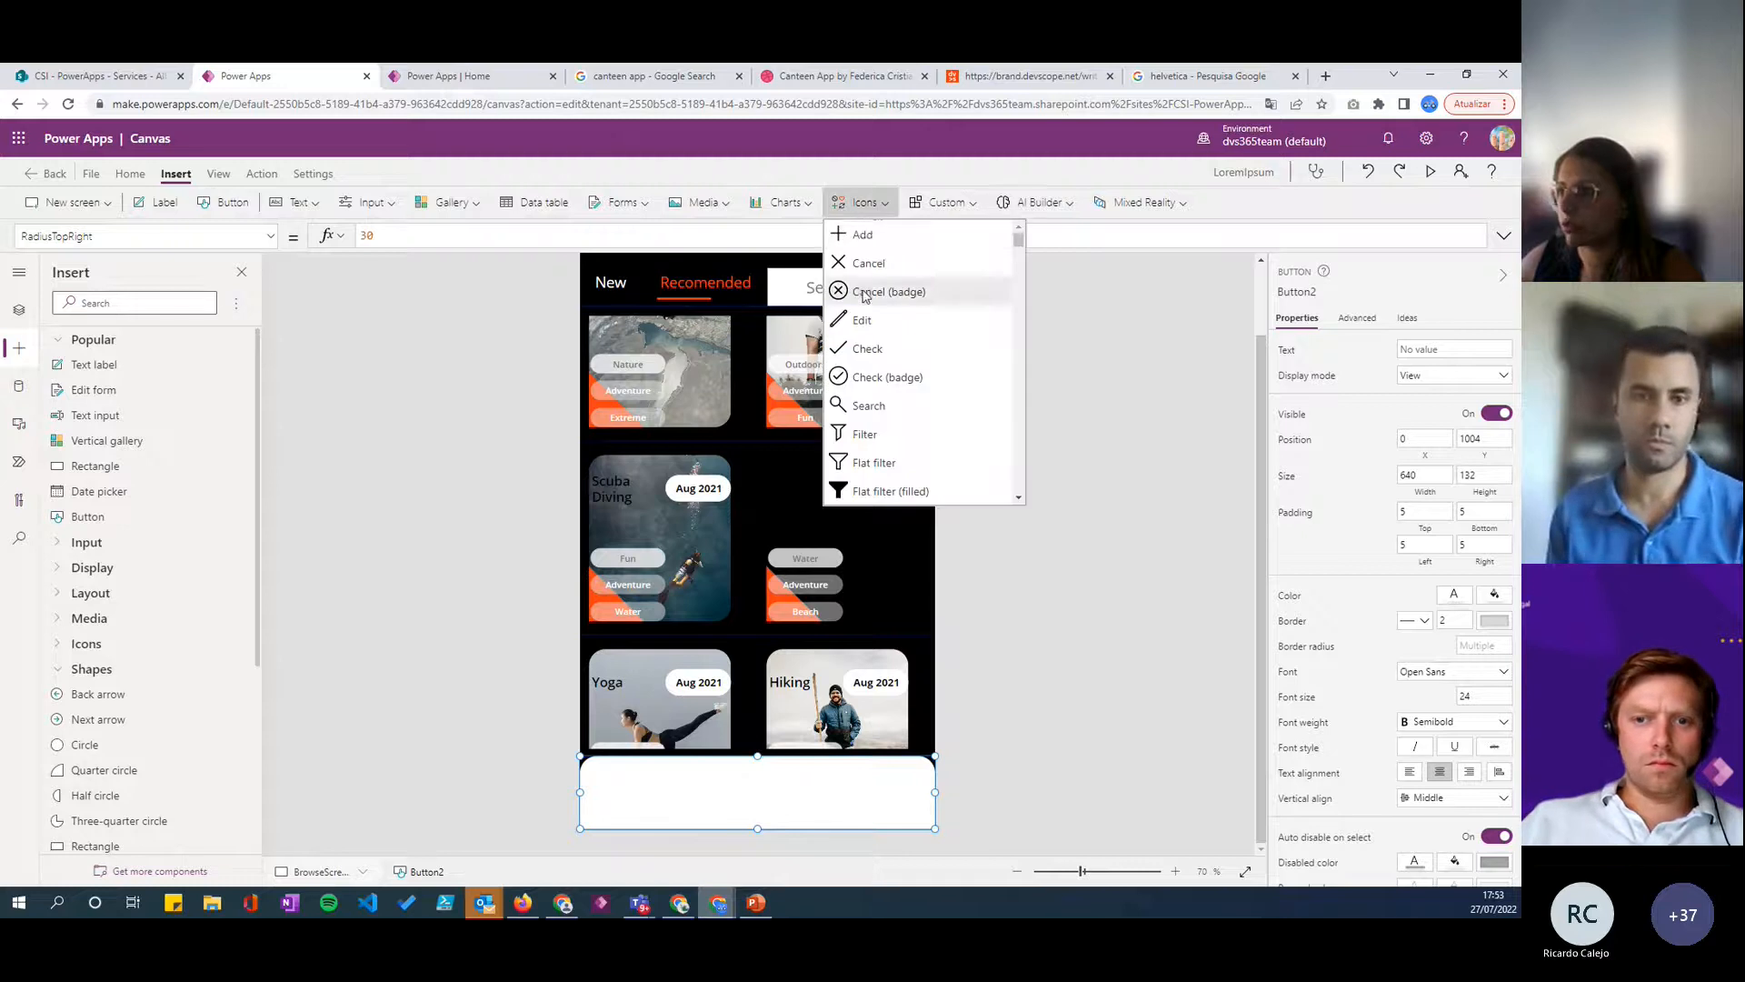
scroll(879, 338, "down", 2)
scroll(879, 338, "down", 8)
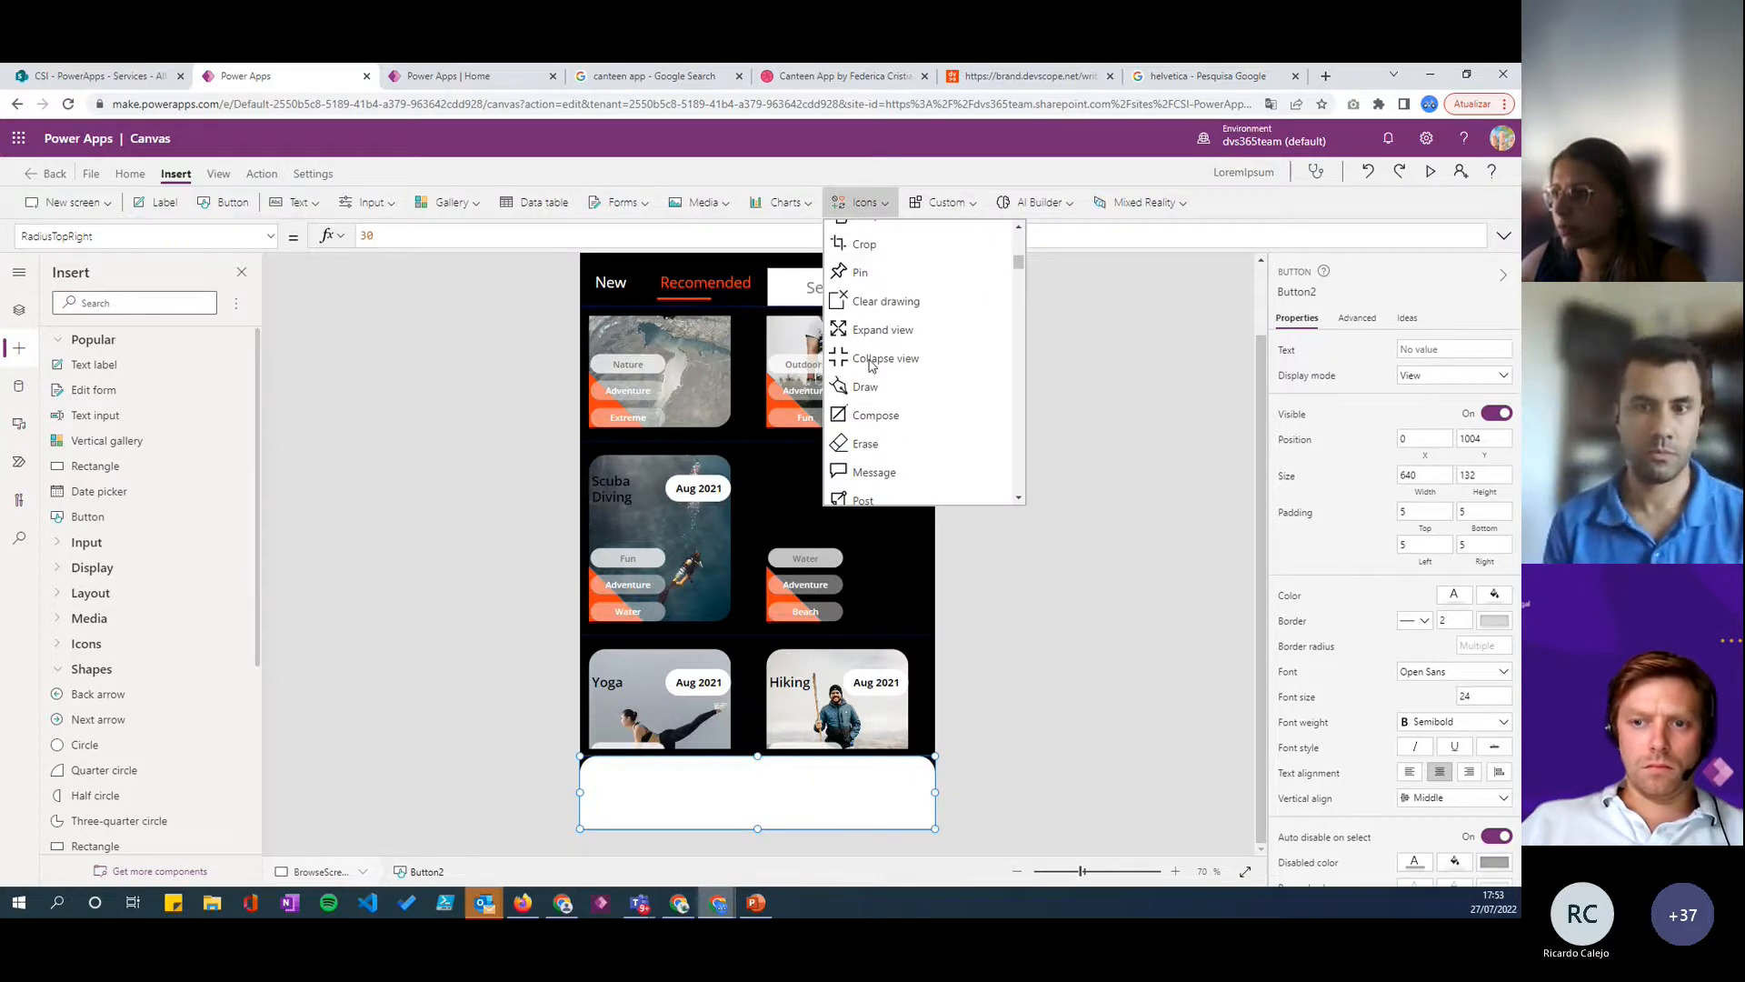
scroll(859, 359, "down", 3)
left_click(864, 346)
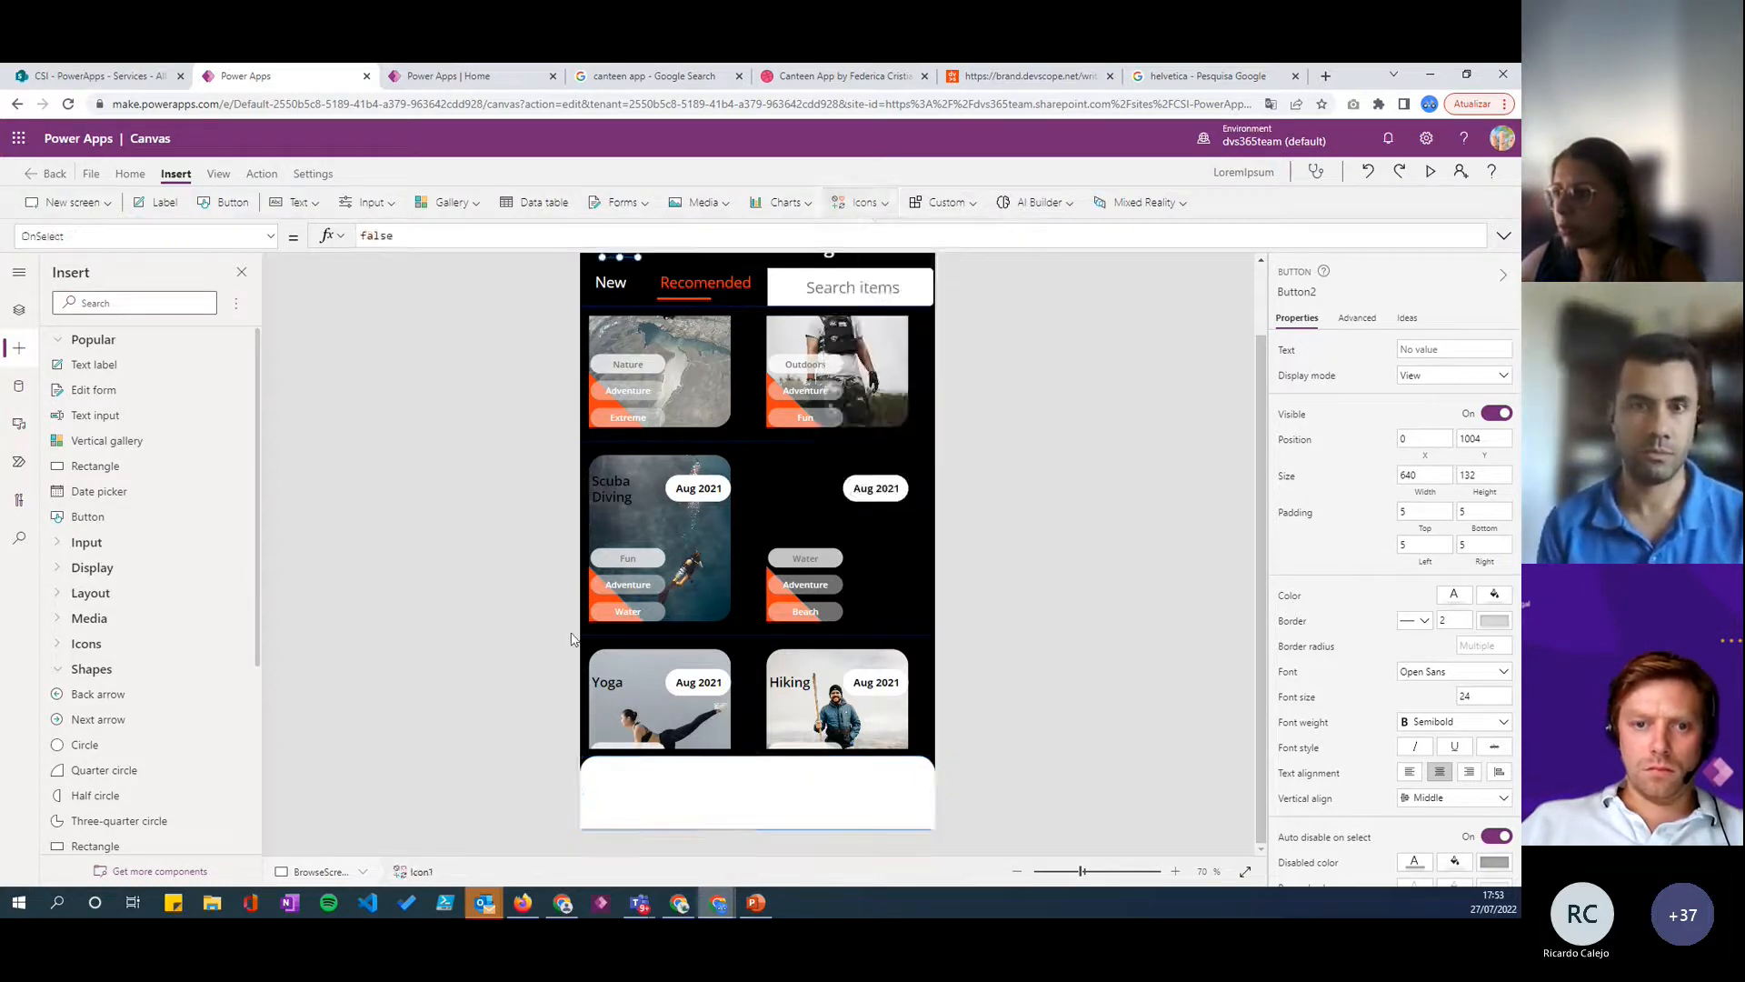
scroll(653, 574, "up", 2)
left_click_drag(620, 324, 632, 800)
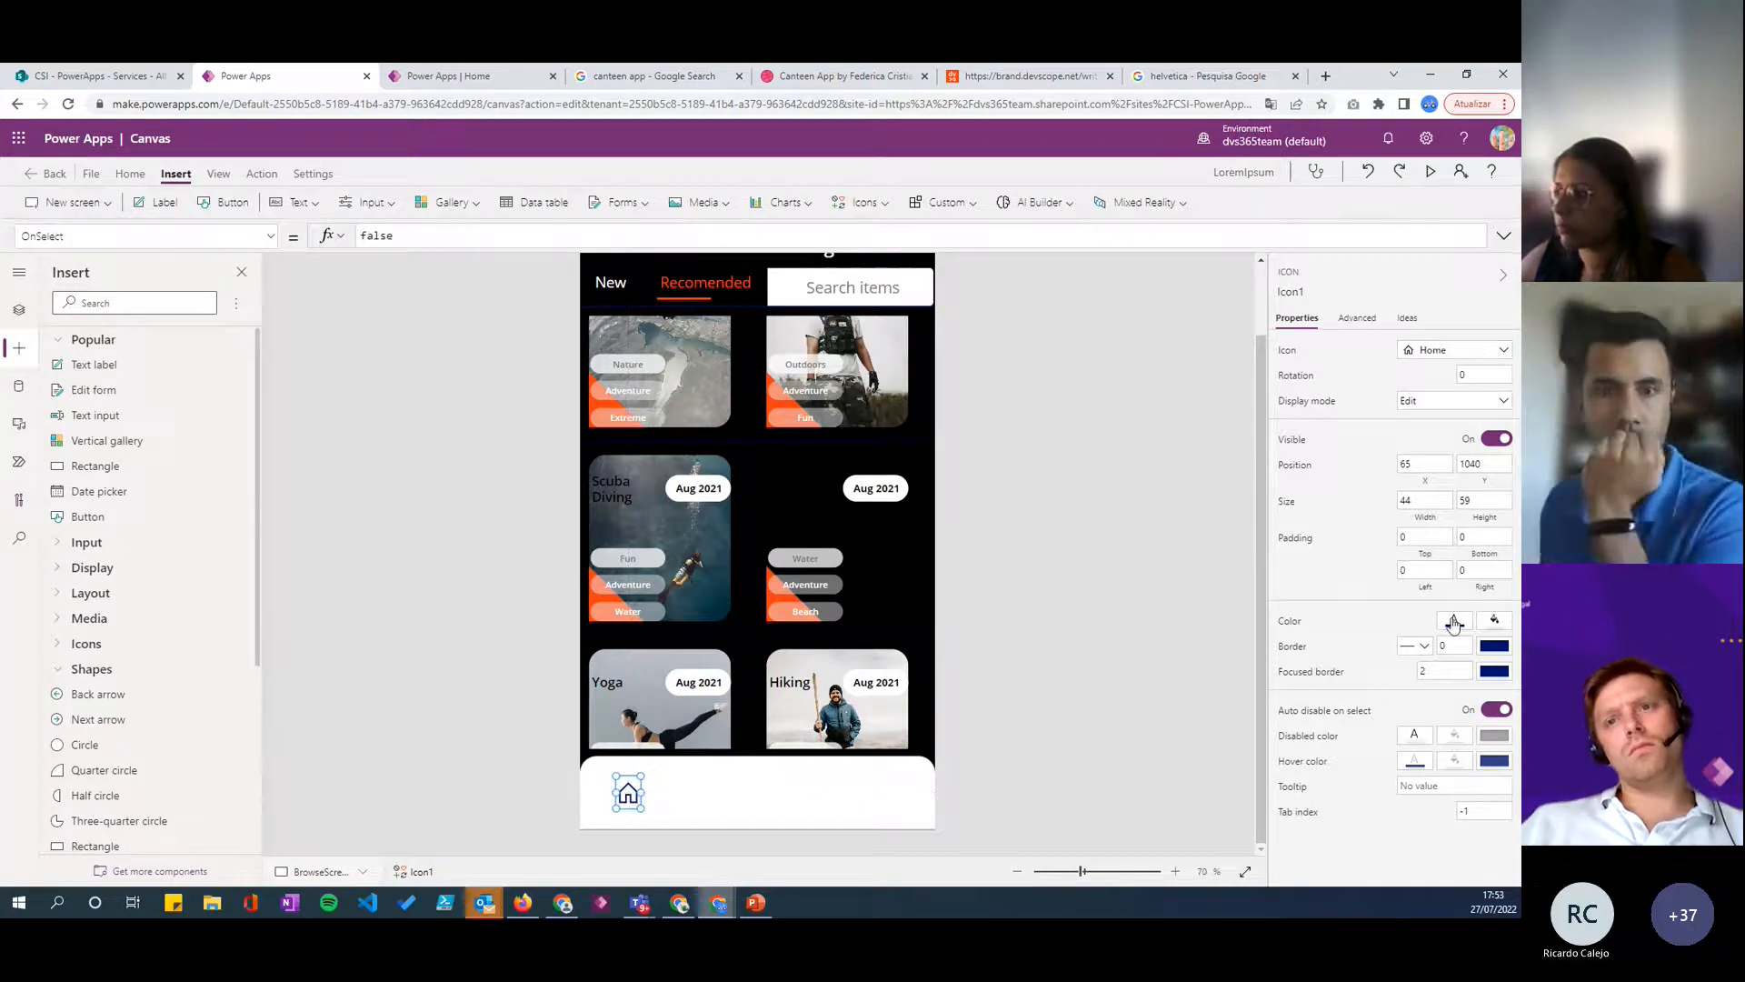
- Set the Home icon's color to black
left_click(1493, 618)
left_click(1210, 732)
left_click(1457, 624)
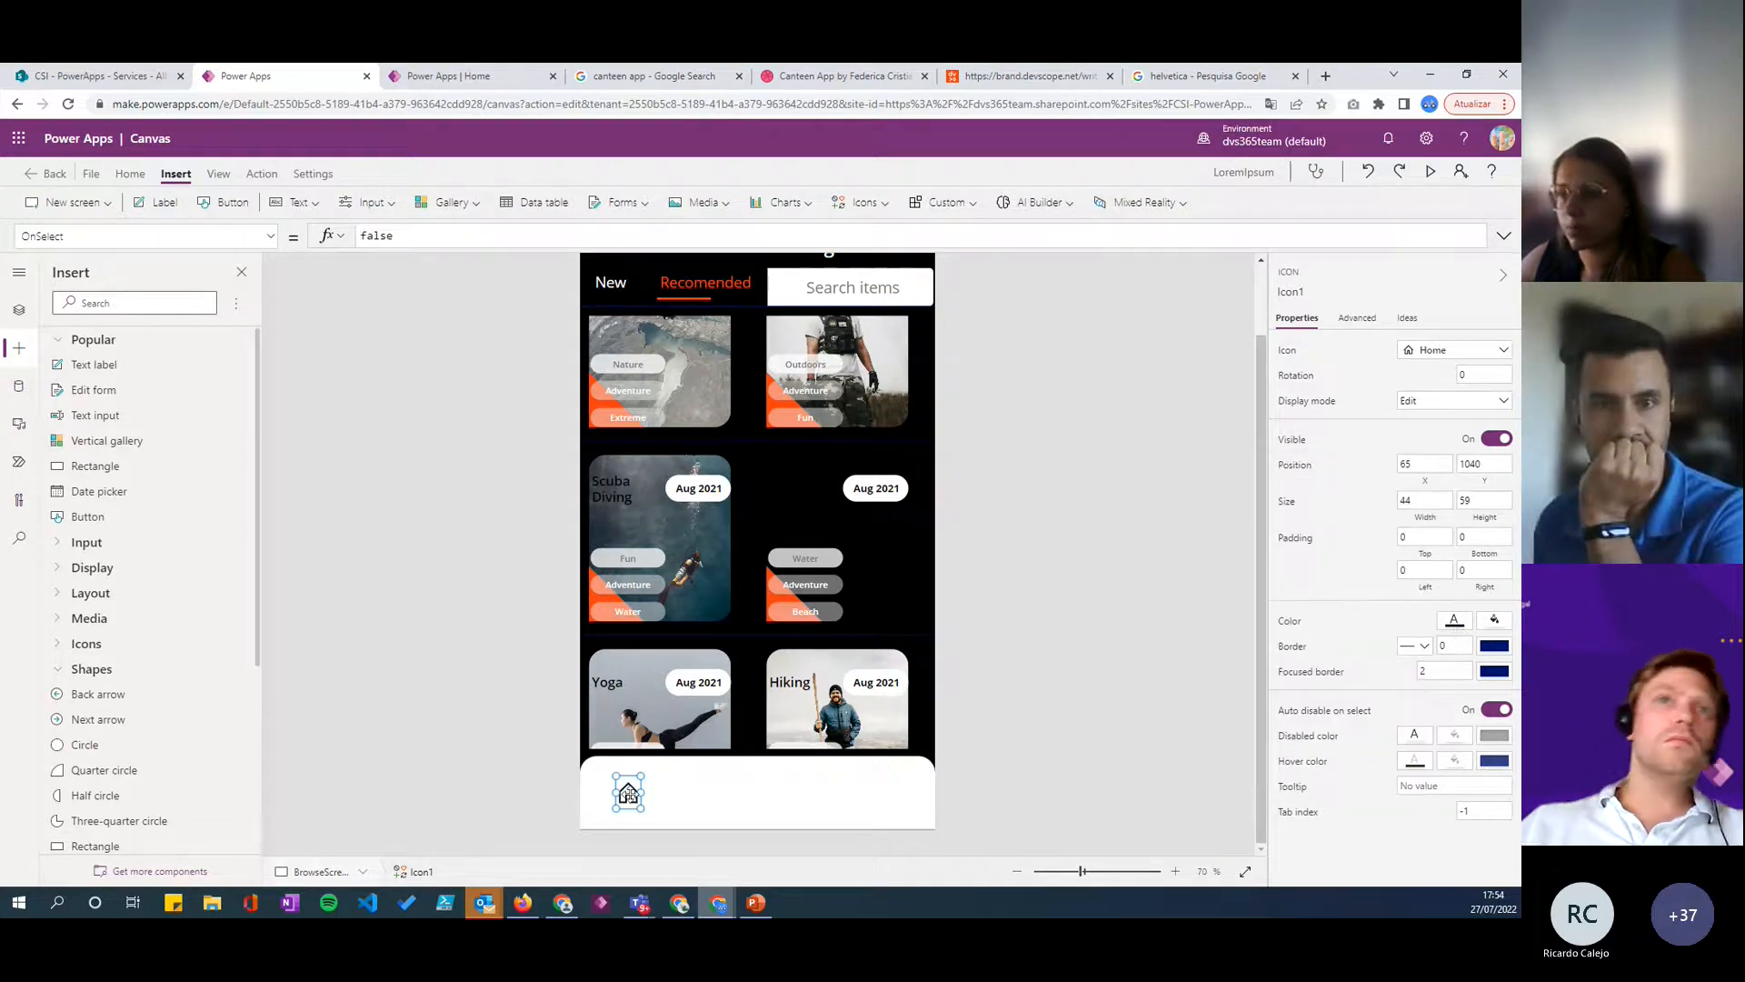
- Duplicate the Home icon and place the copy to its right on the white bottom bar
key("ctrl+c")
key("ctrl+v")
left_click_drag(640, 806, 694, 796)
- Change the copied Home icon to the Search icon and nudge it to about X 194
left_click(1429, 355)
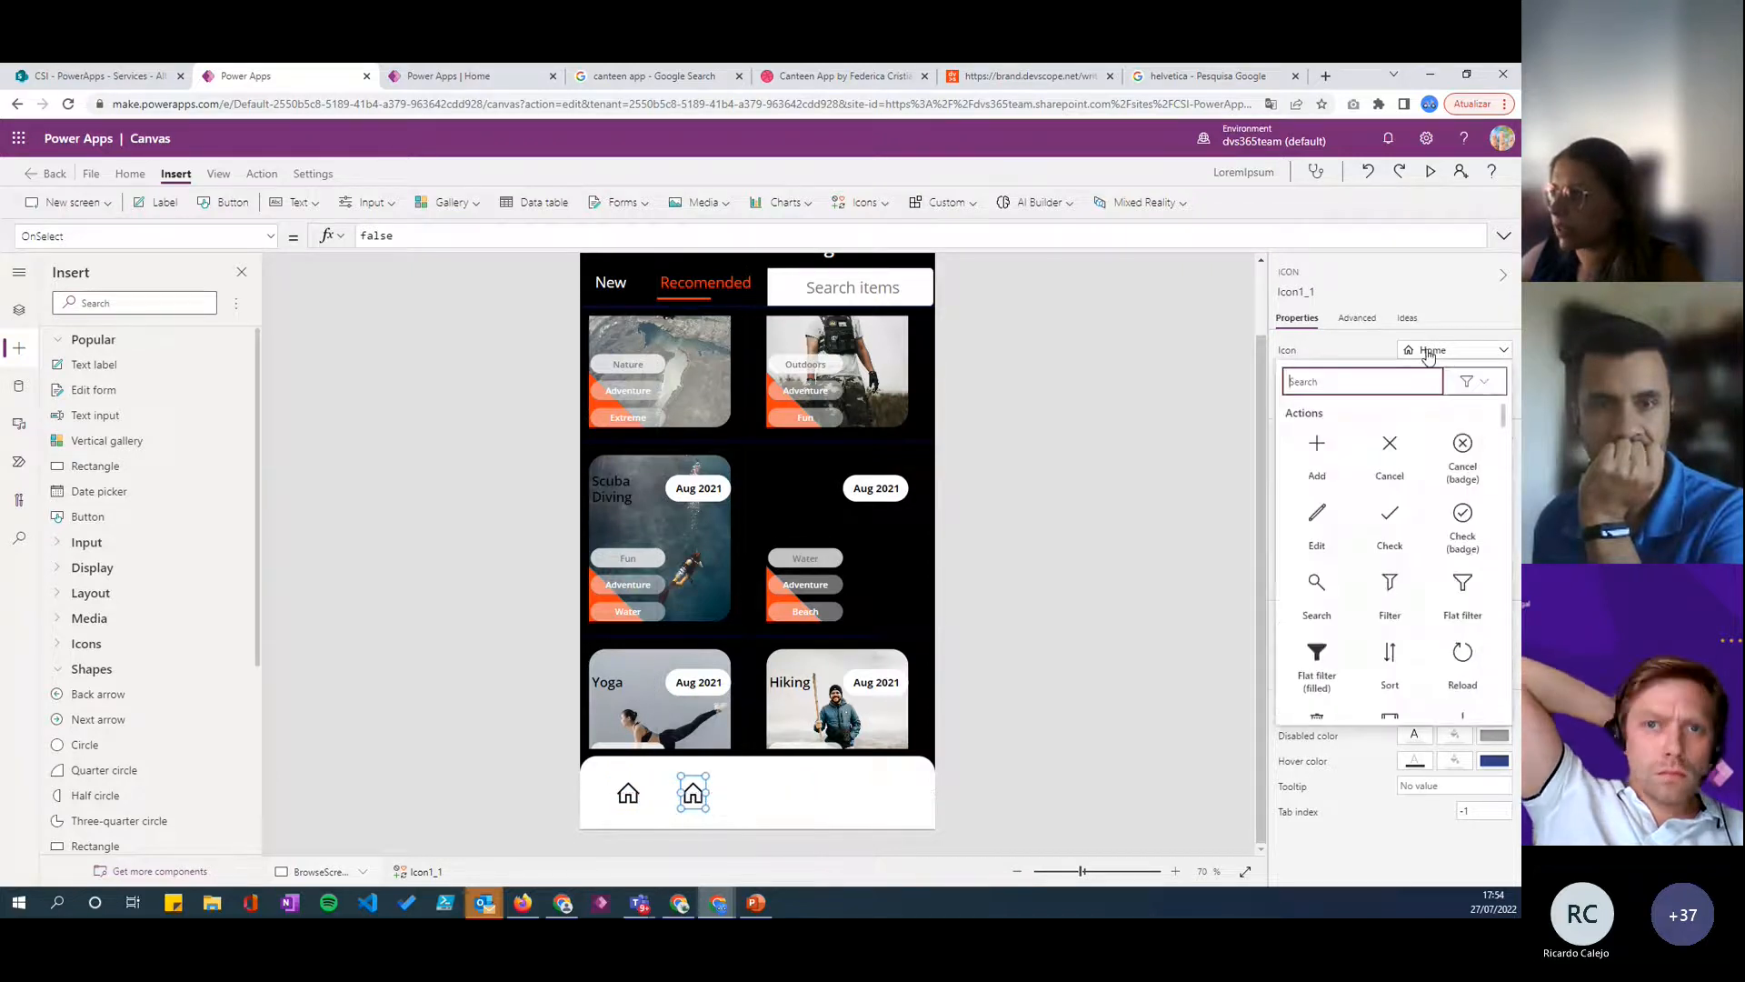
type("pes")
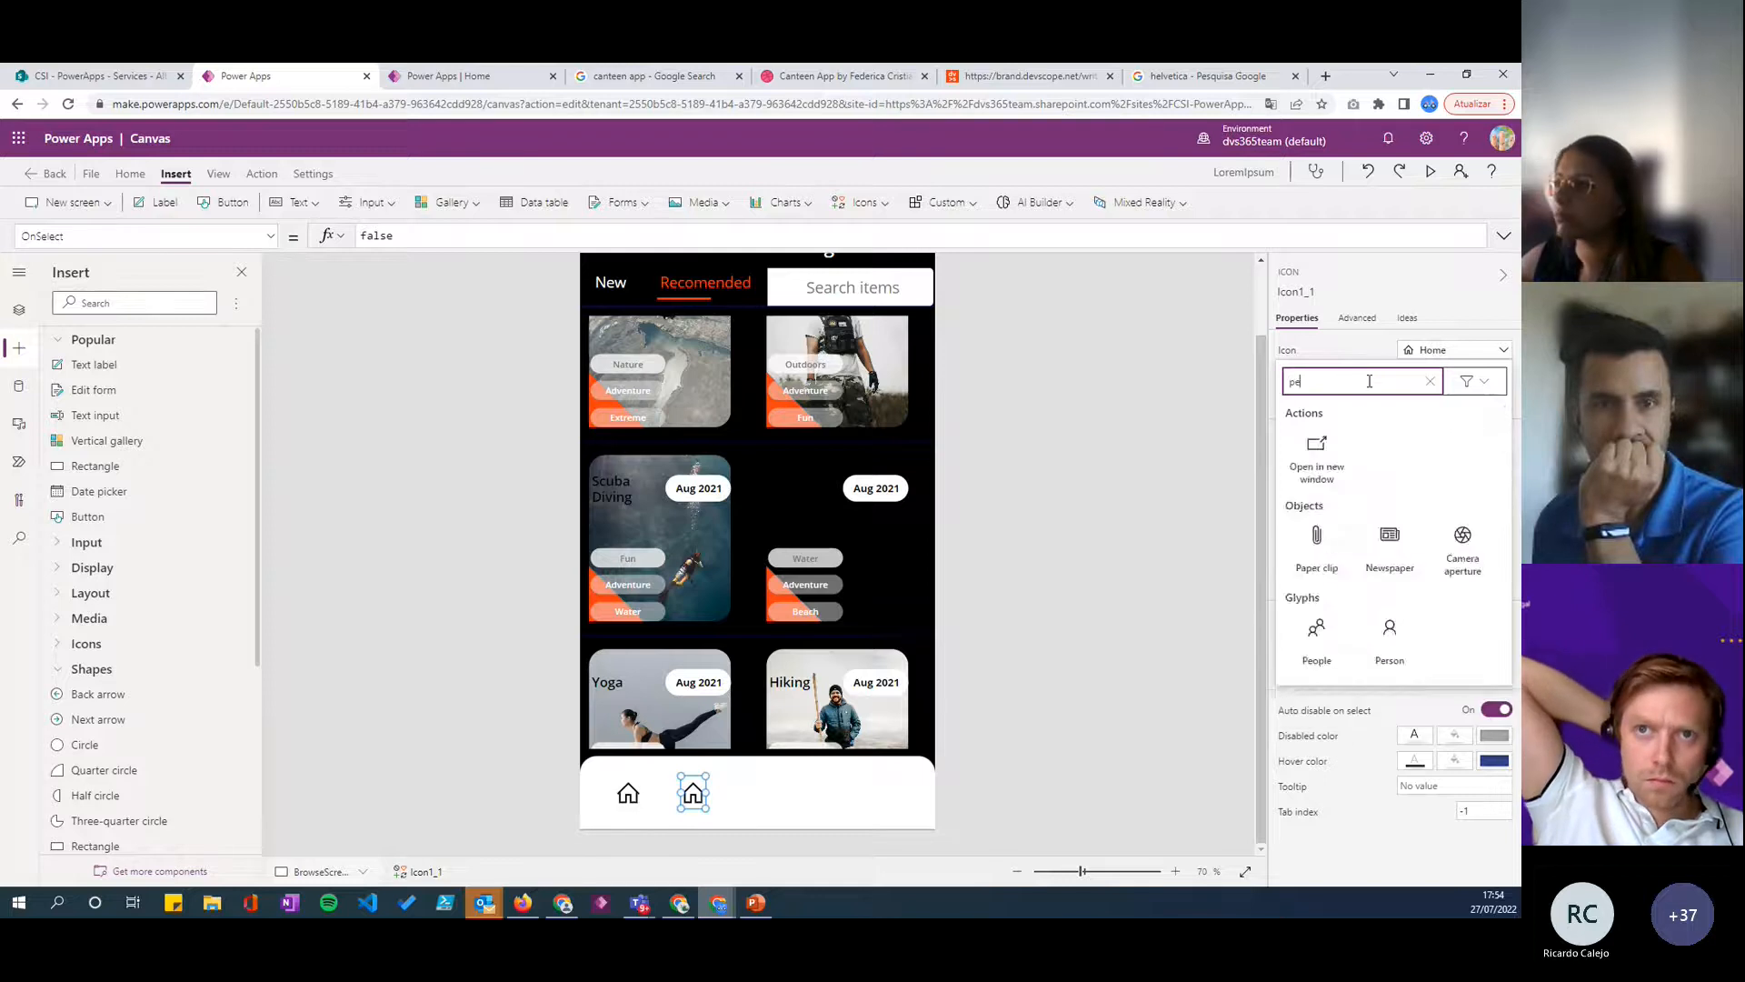
key("BackSpace")
key("BackSpace")
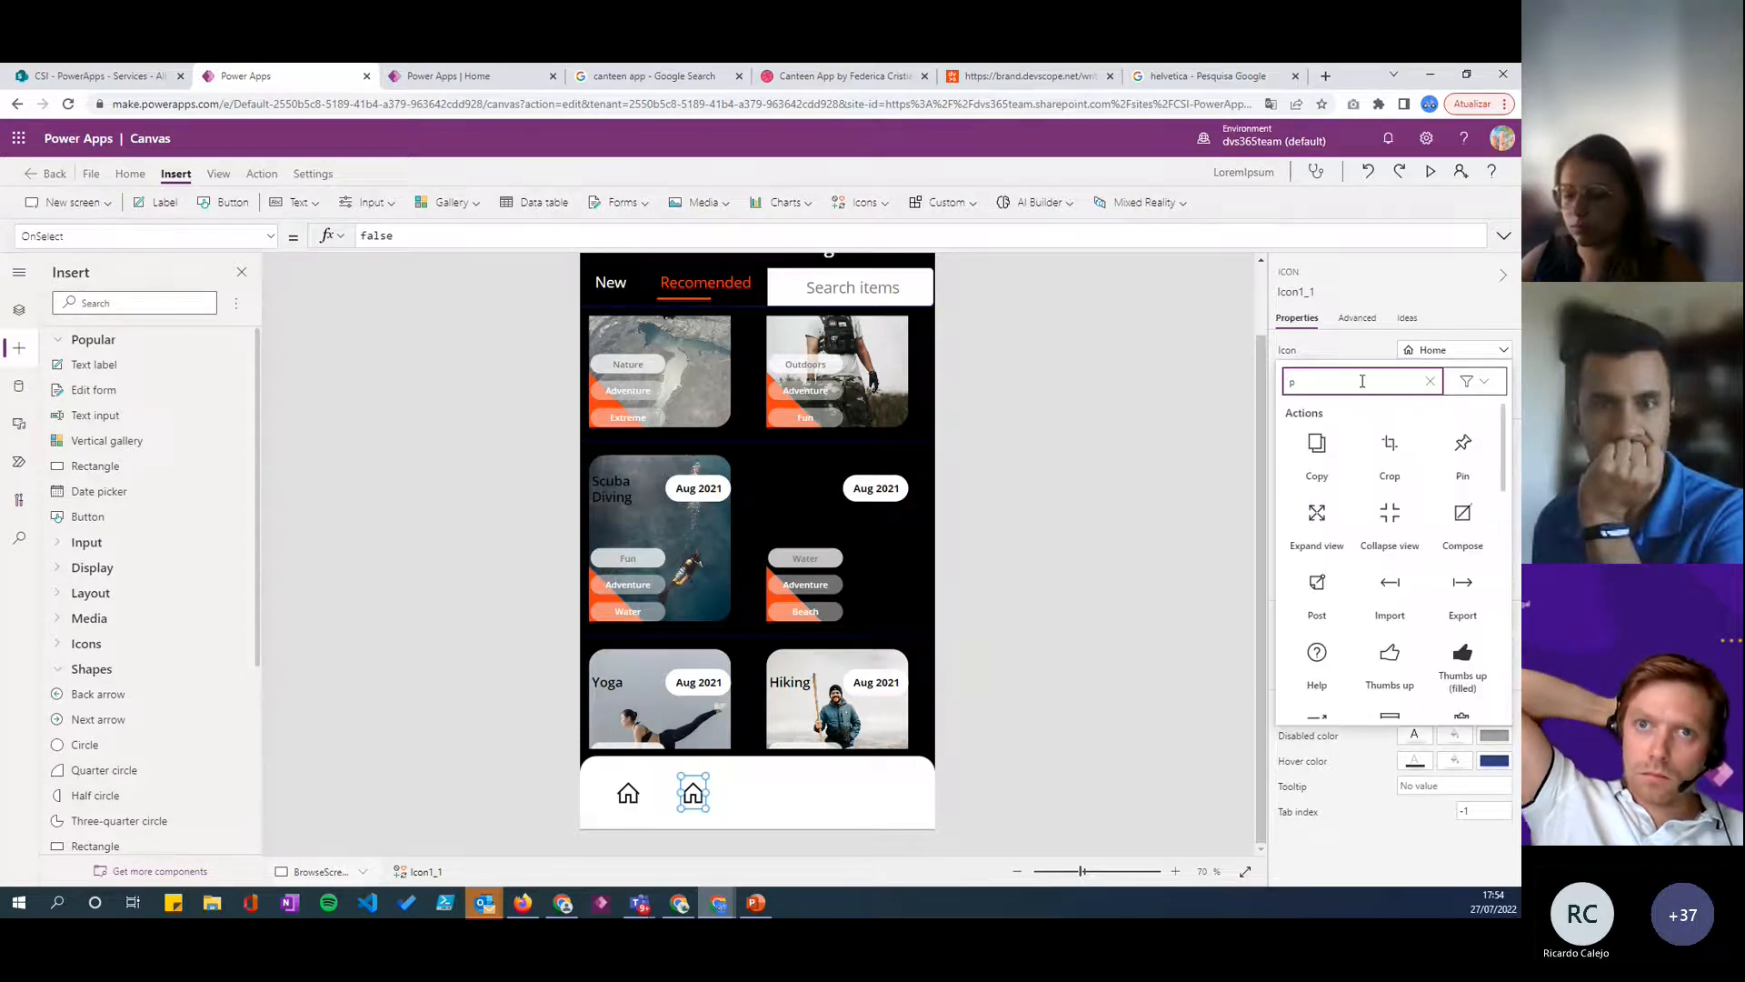
type("s")
key("BackSpace")
key("BackSpace")
type("sea")
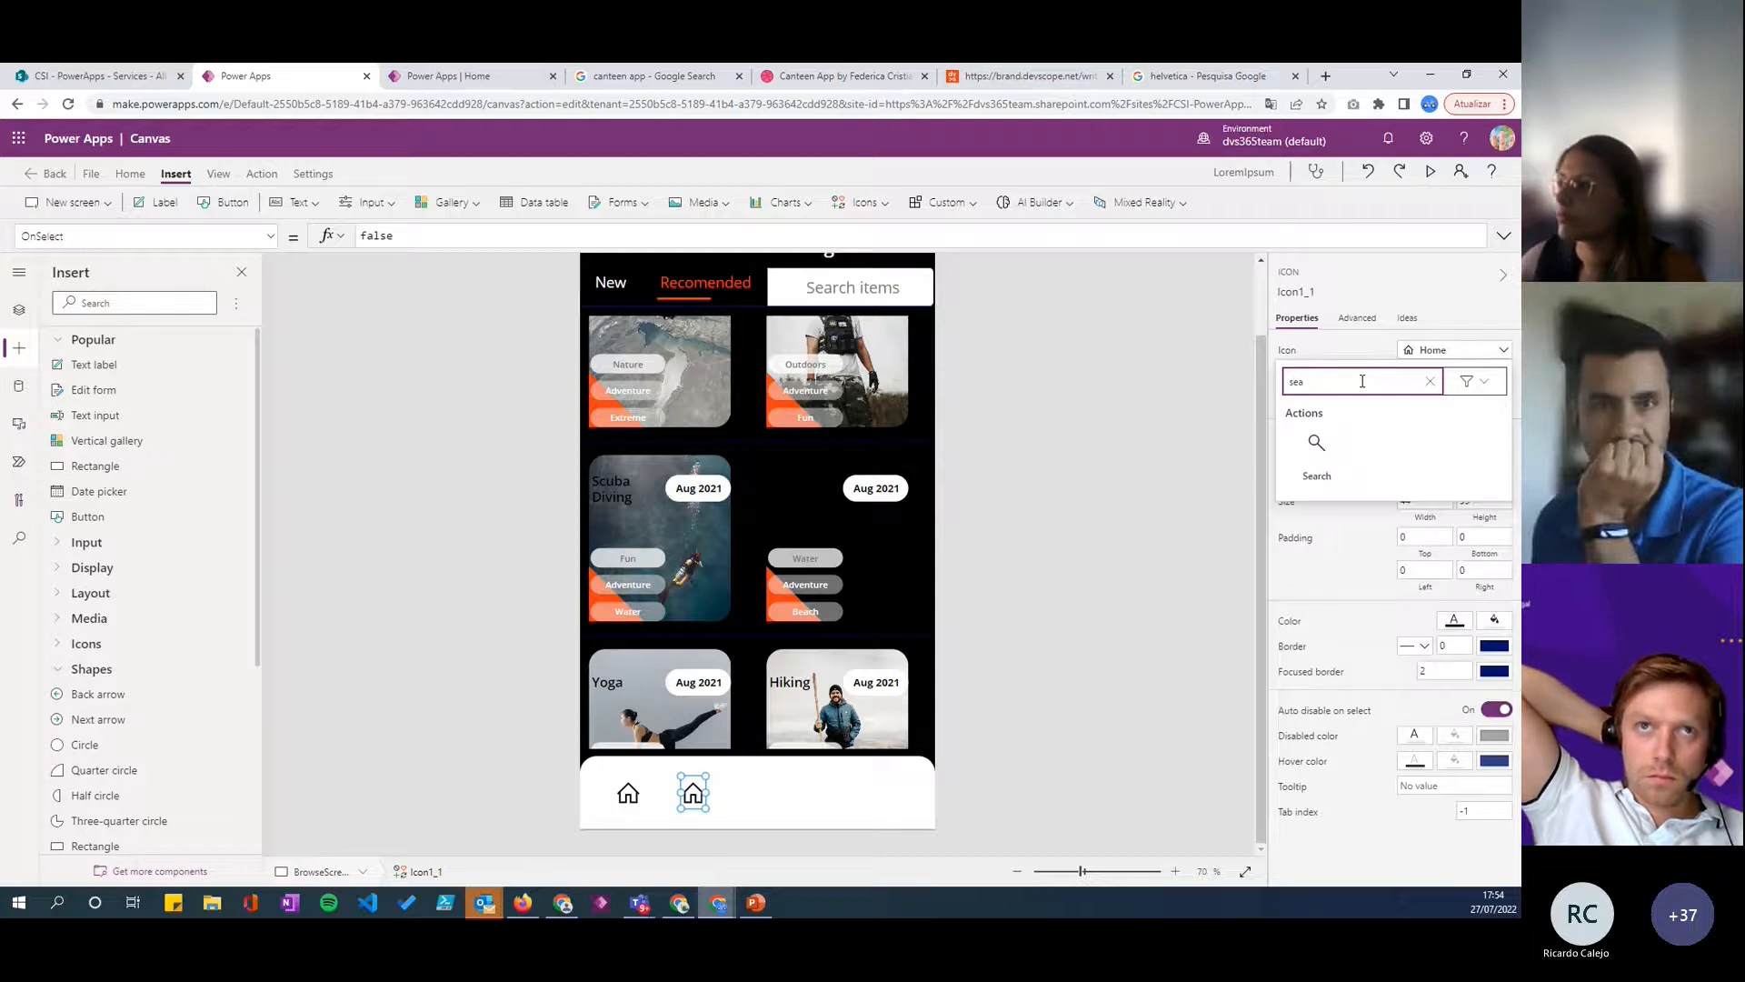
left_click(1317, 445)
left_click_drag(693, 793, 698, 793)
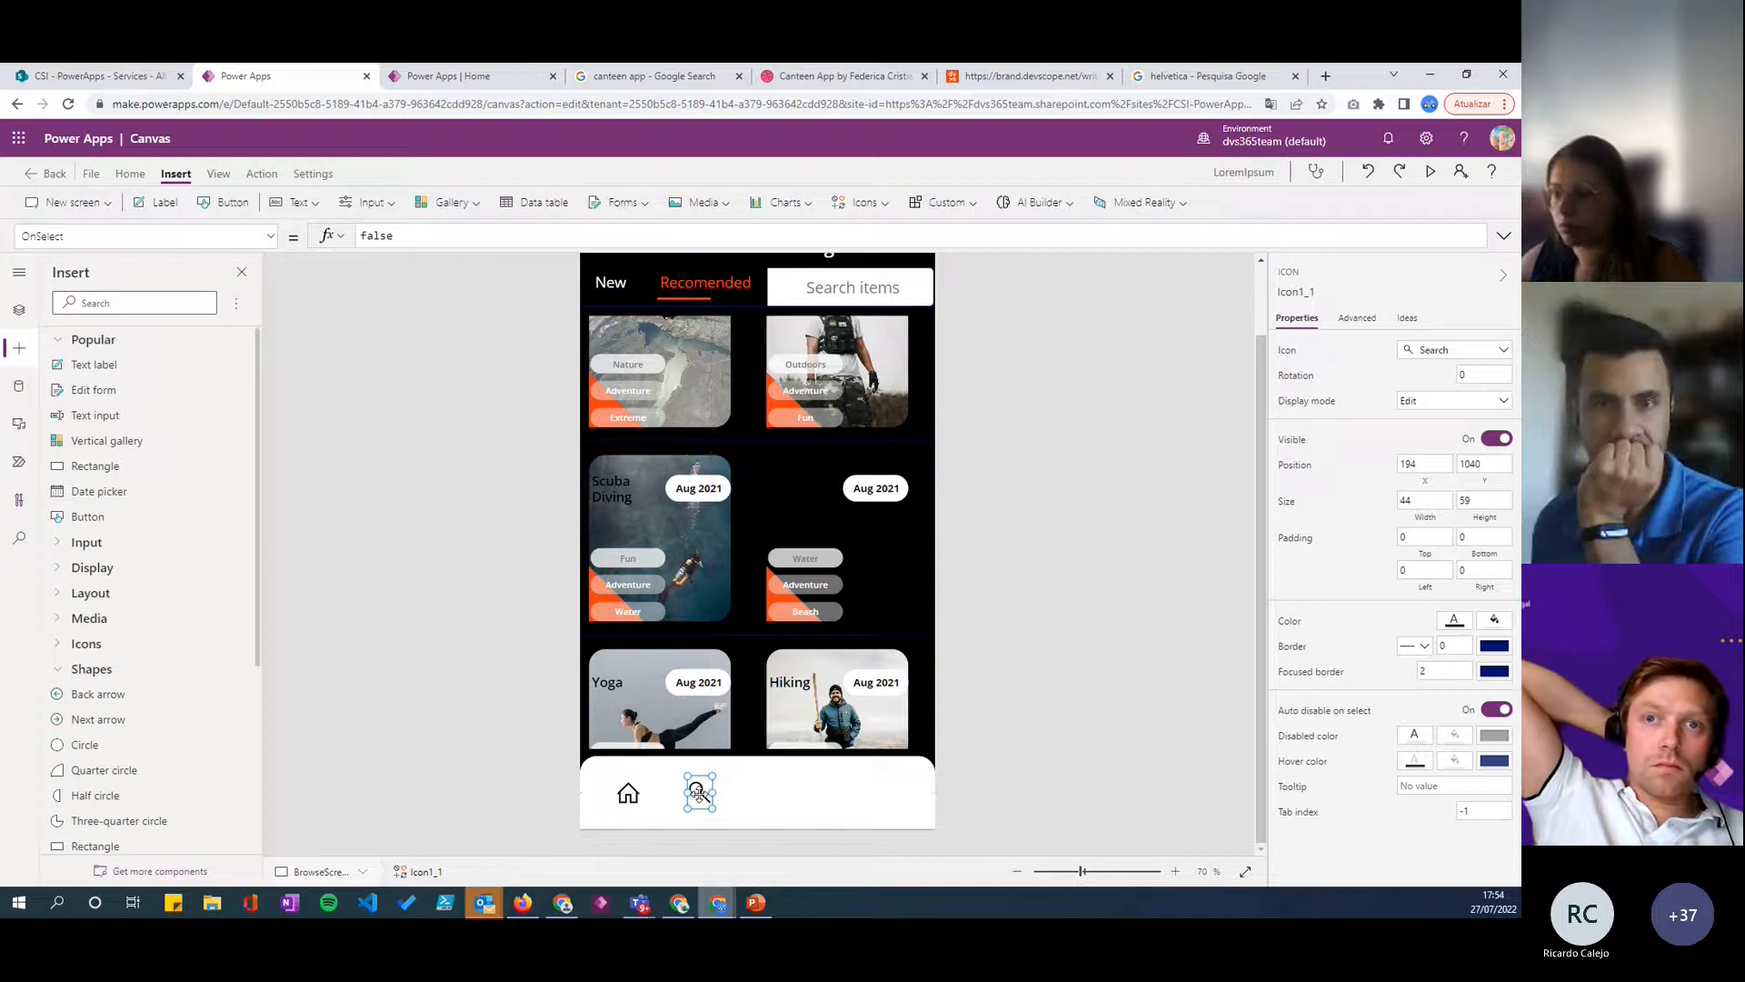
- Duplicate the Search icon to about X 308 on the bottom bar and change the copy to the Bookmark icon
key("ctrl+c")
key("ctrl+v")
left_click_drag(699, 795, 769, 796)
left_click(1446, 356)
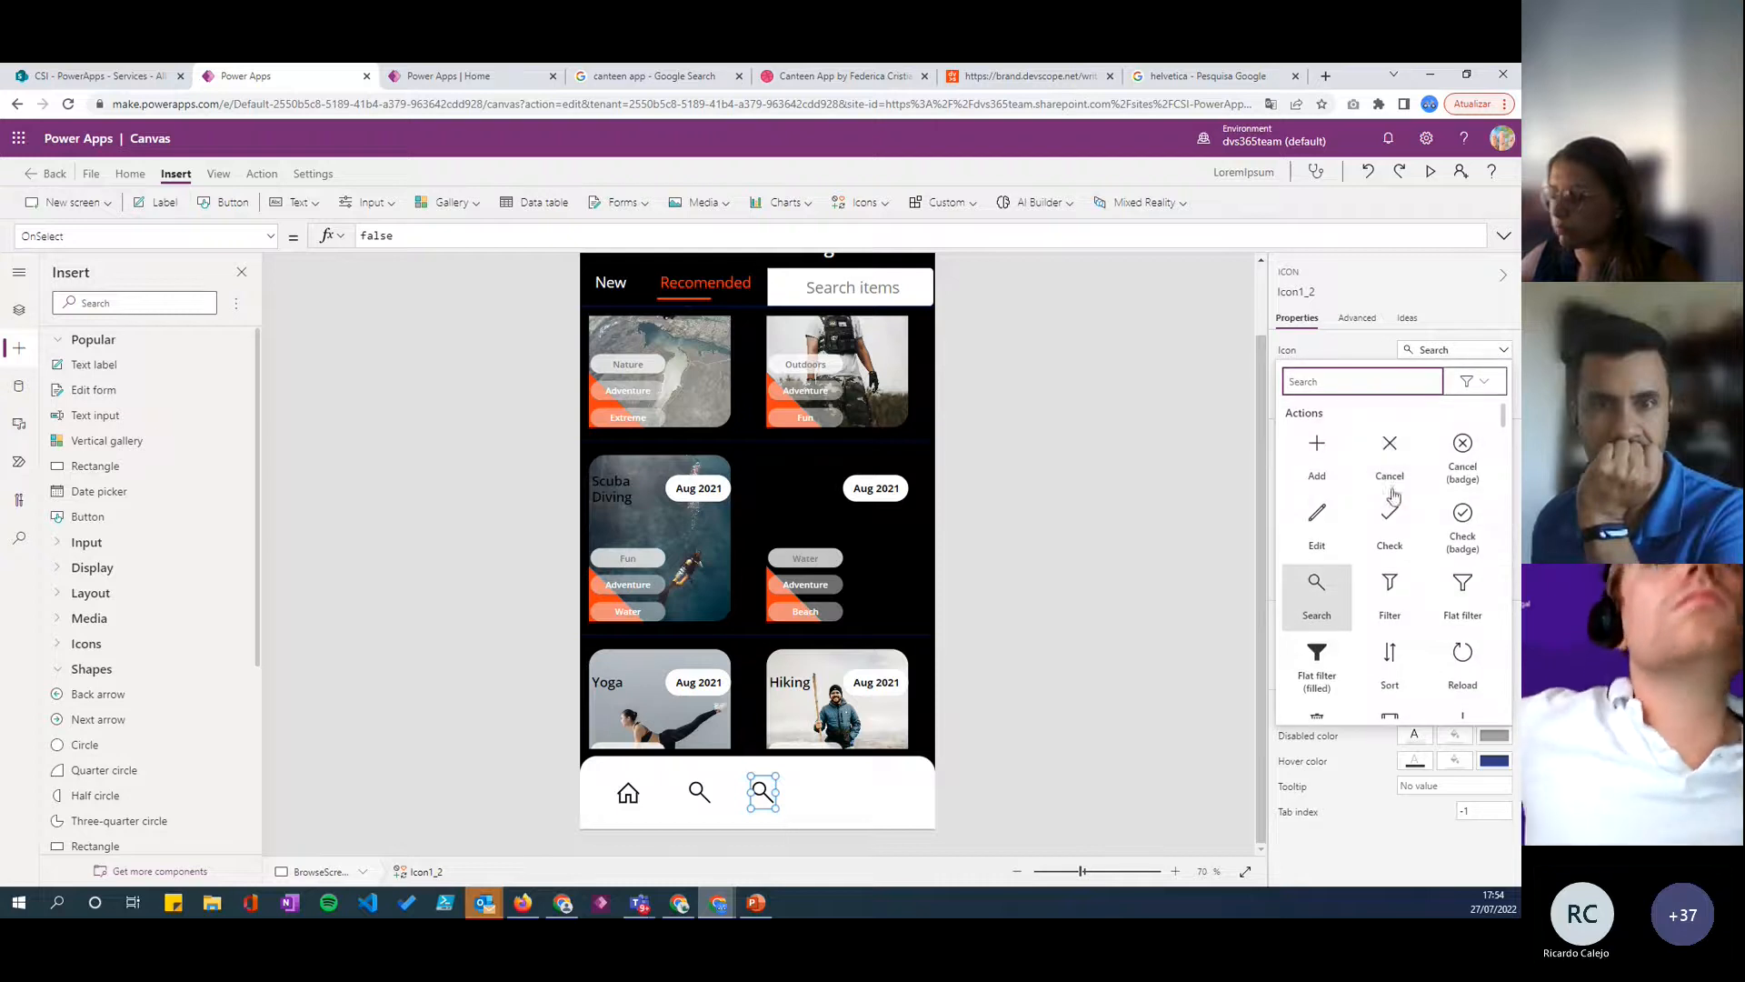
left_click(1323, 380)
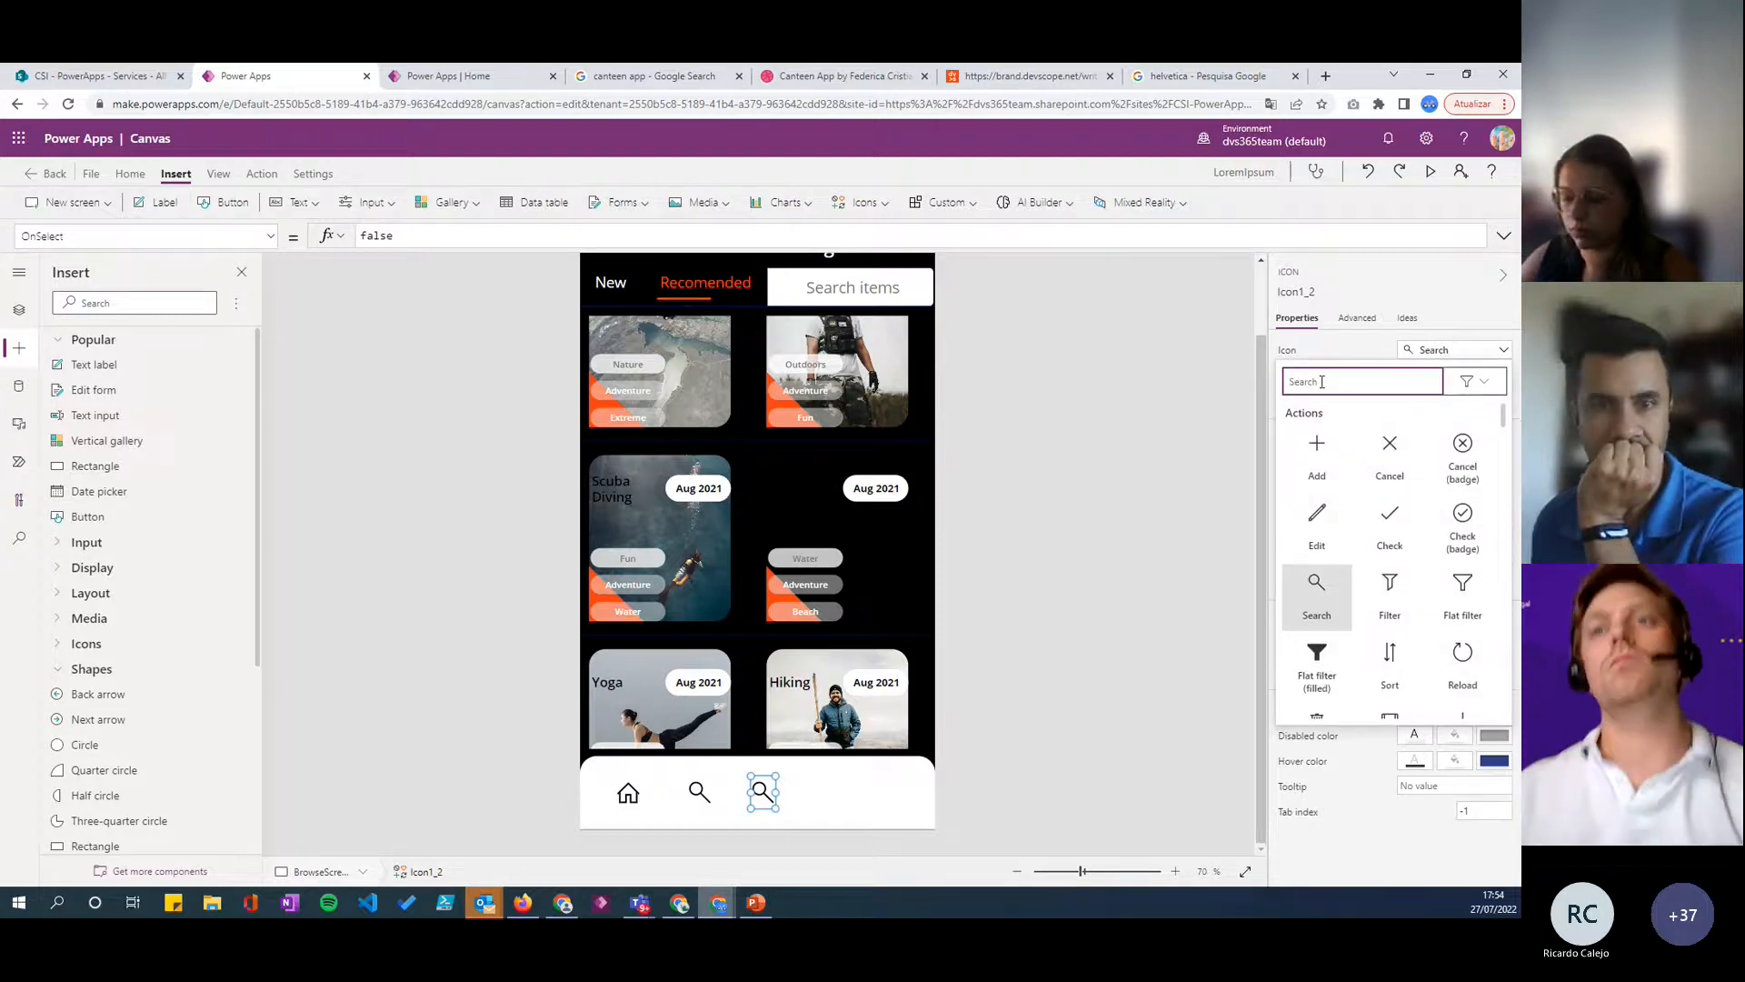
type("boo")
left_click(1317, 447)
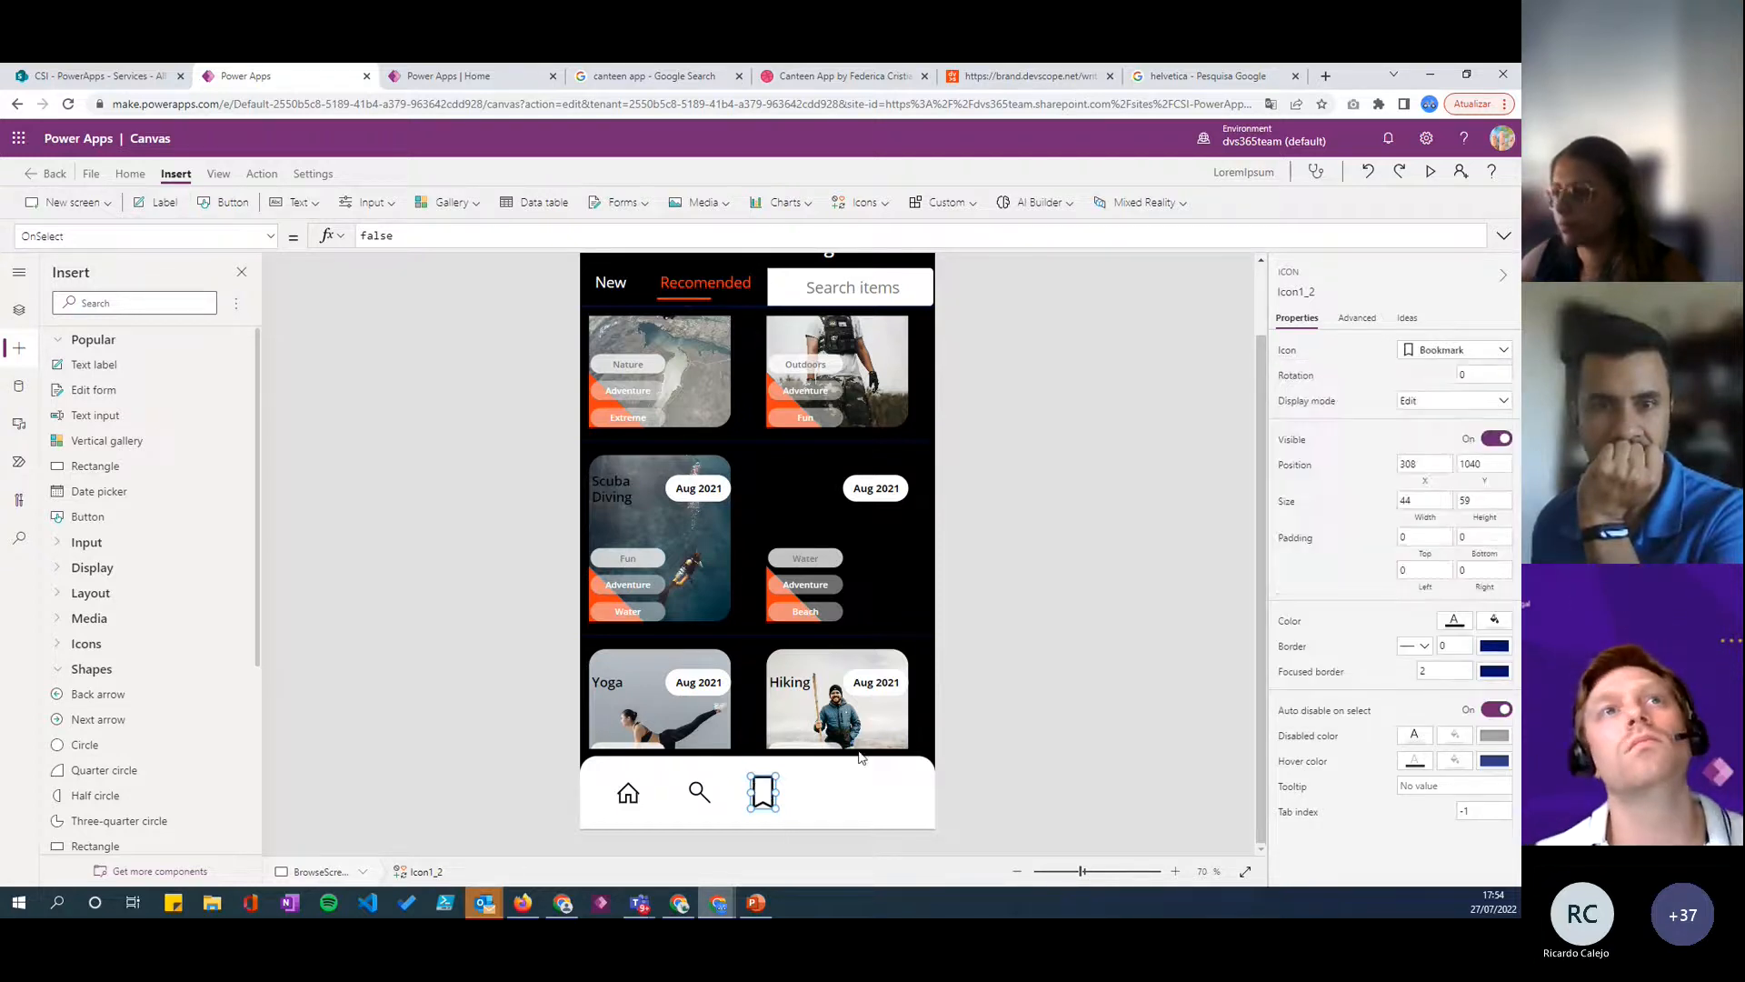
- Resize the Bookmark icon to 45 by 44 and move it to about X 323, Y 1047
left_click(1425, 500)
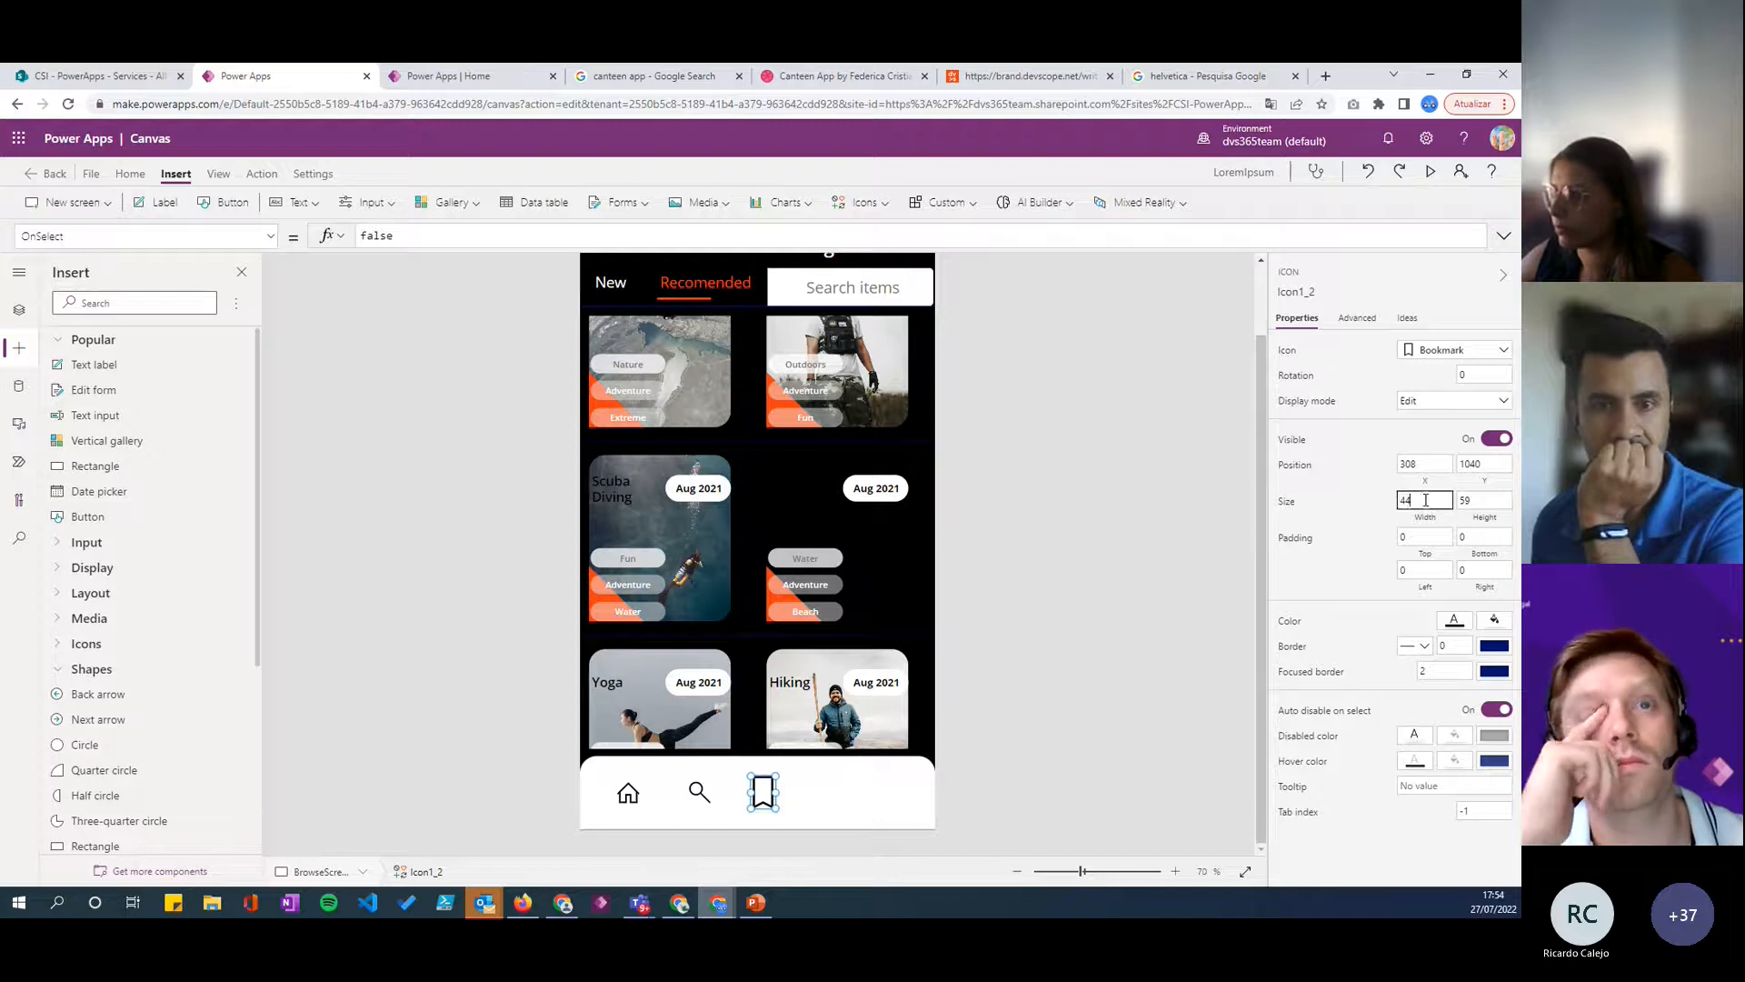
left_click(1502, 500)
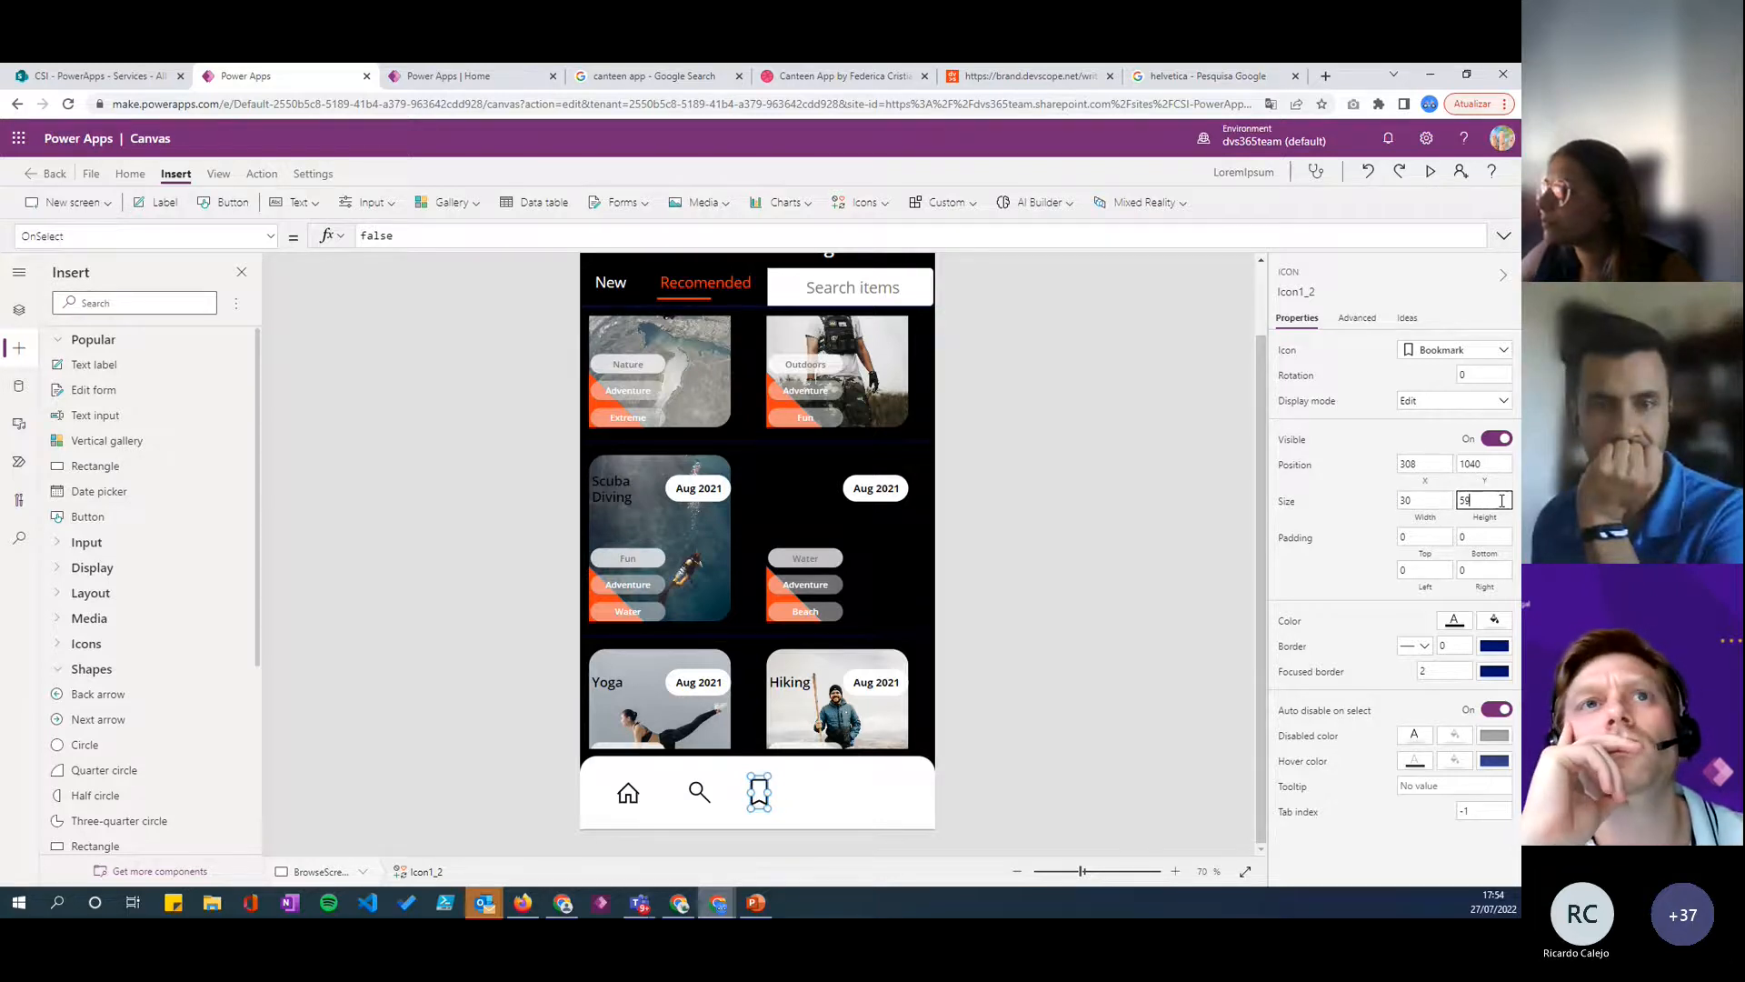
key("Return")
mouse_move(759, 785)
left_mouse_down()
mouse_move(789, 816)
mouse_move(771, 793)
left_mouse_up()
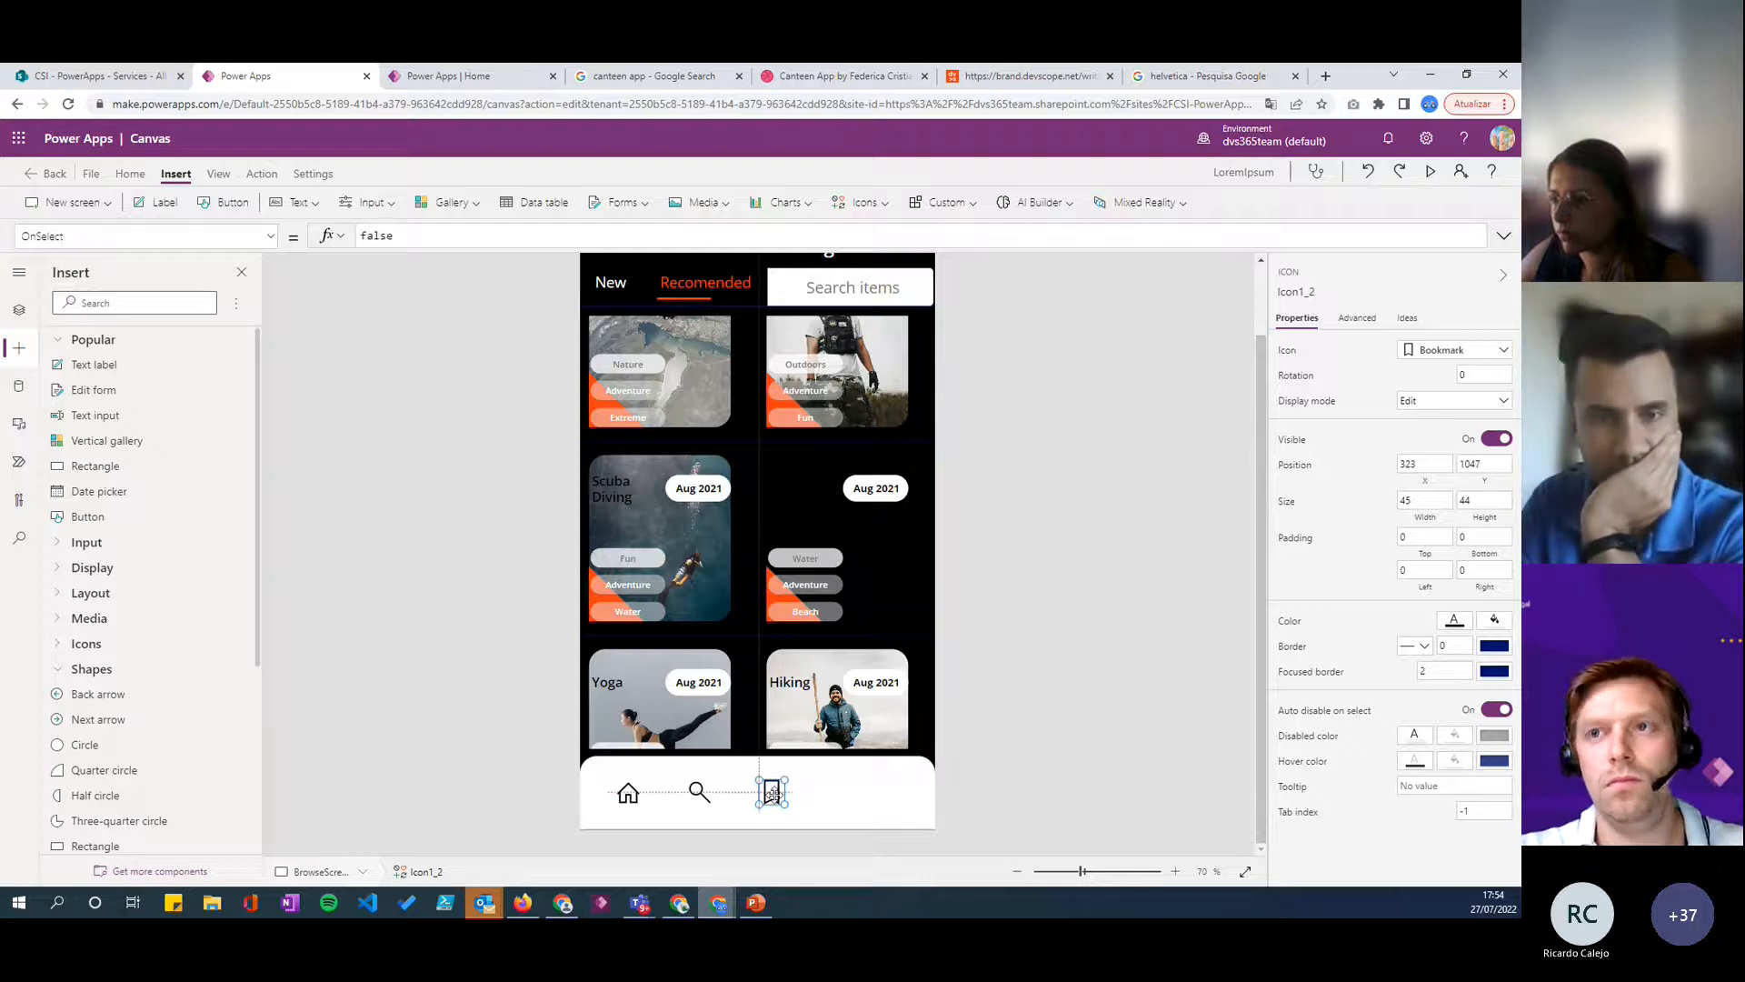
- Duplicate the Bookmark icon and place the copy near the bottom bar's right end, at about X 507, Y 1047
key("ctrl+c")
key("ctrl+v")
left_click_drag(784, 798, 873, 792)
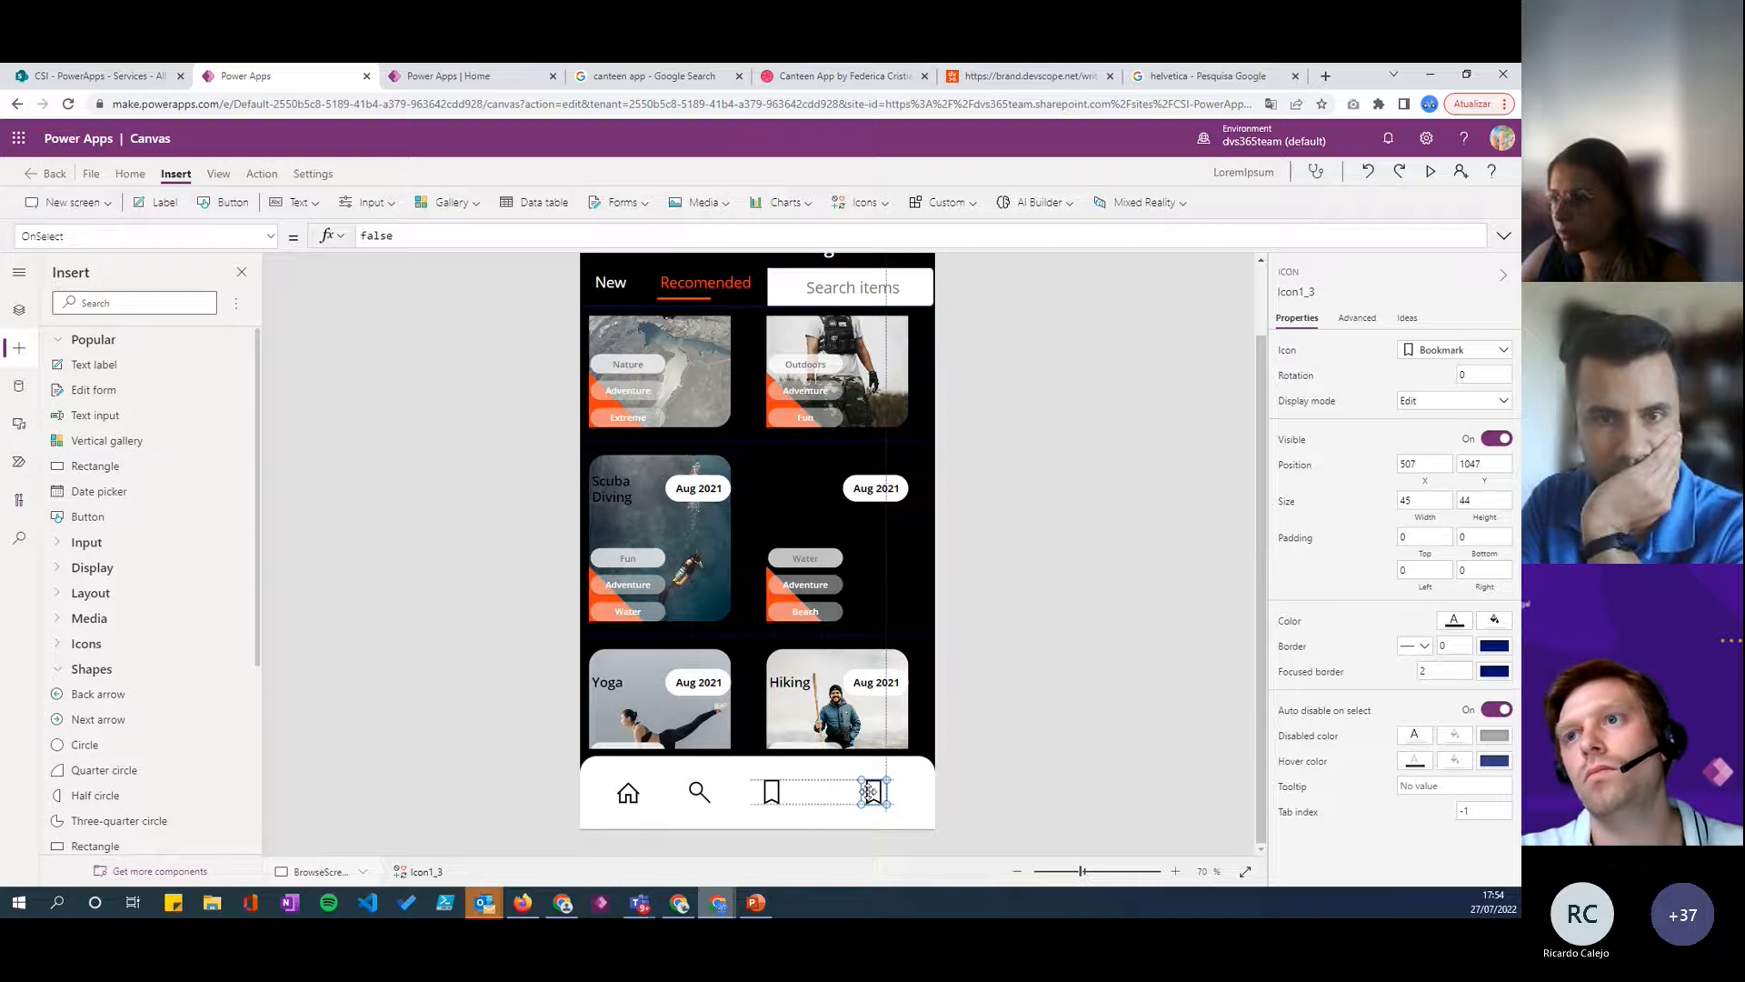
- Change the rightmost bottom-bar icon to the People icon
left_click(1449, 353)
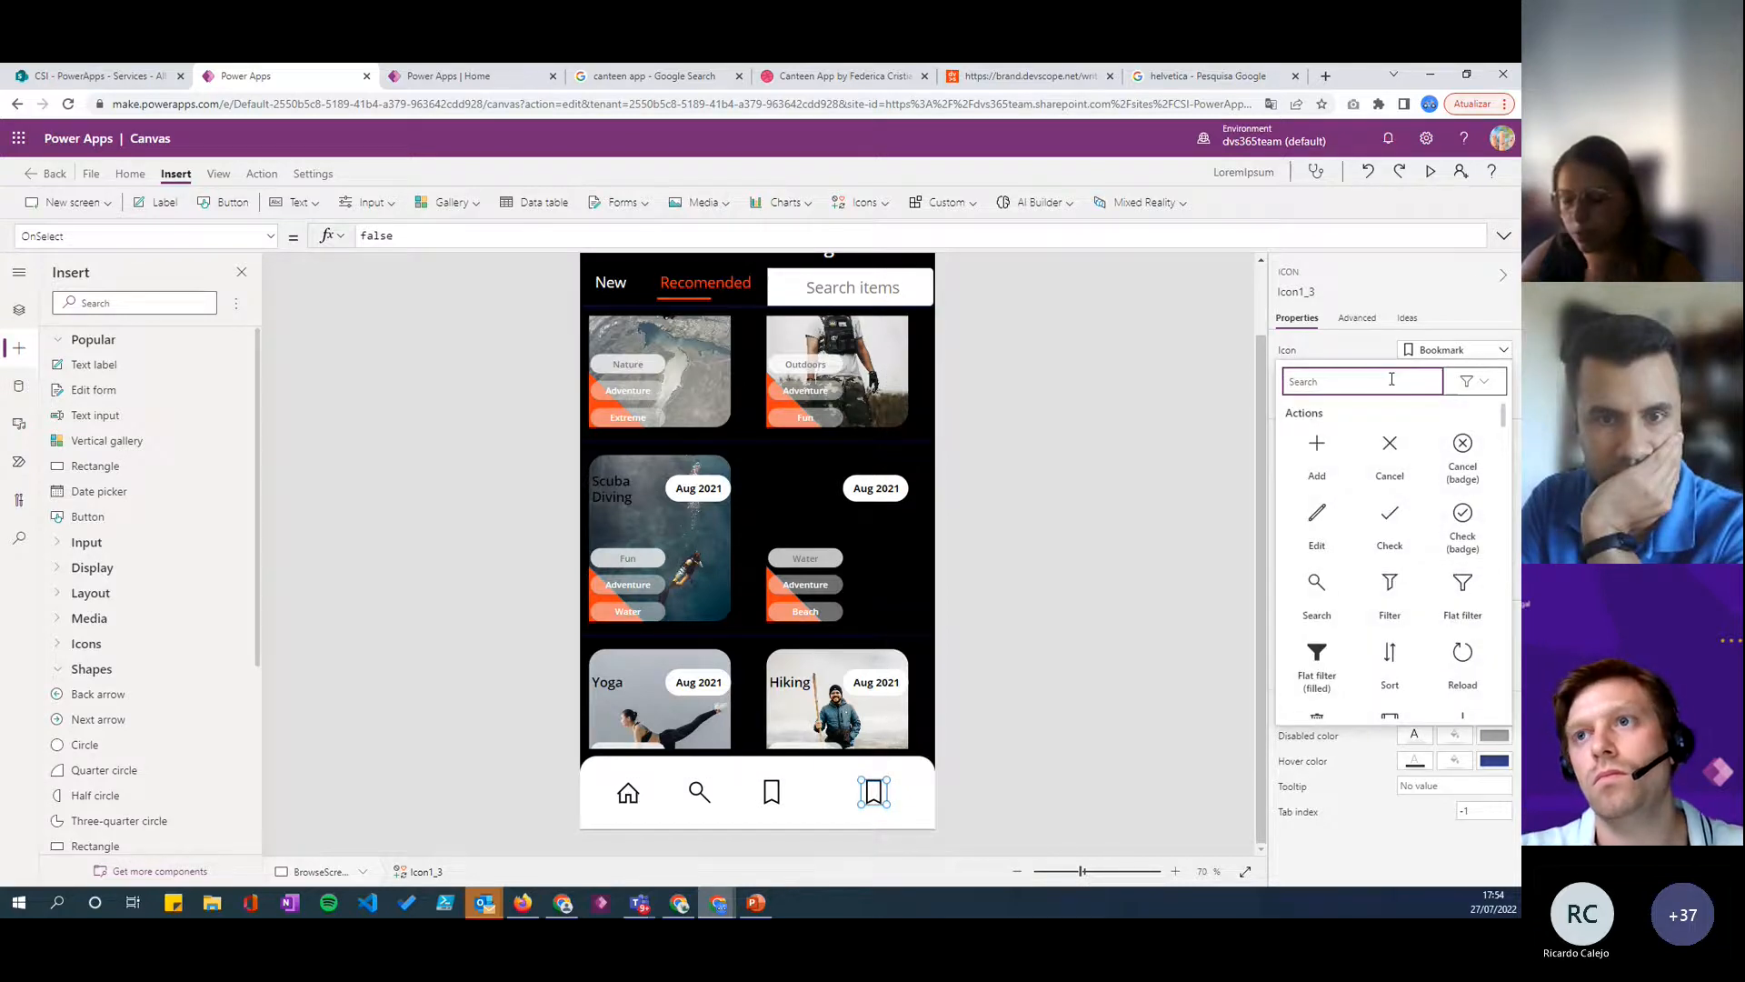
type("user")
left_click(1316, 445)
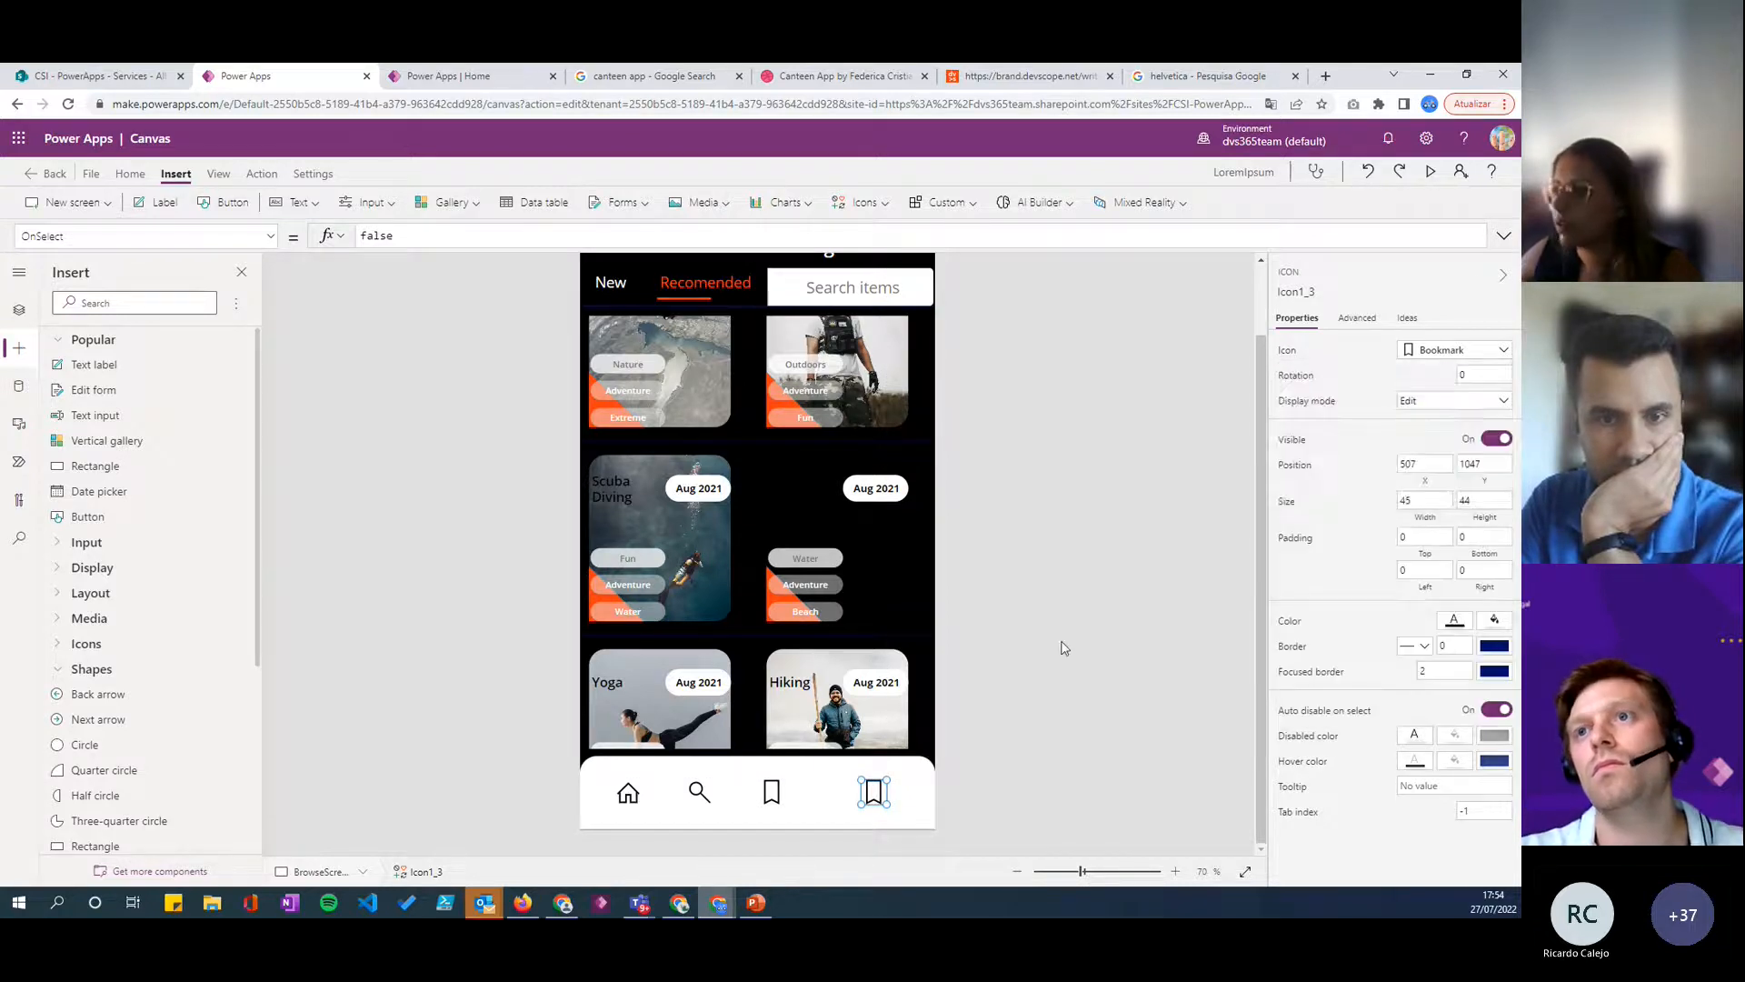
left_click(1465, 355)
type("peo")
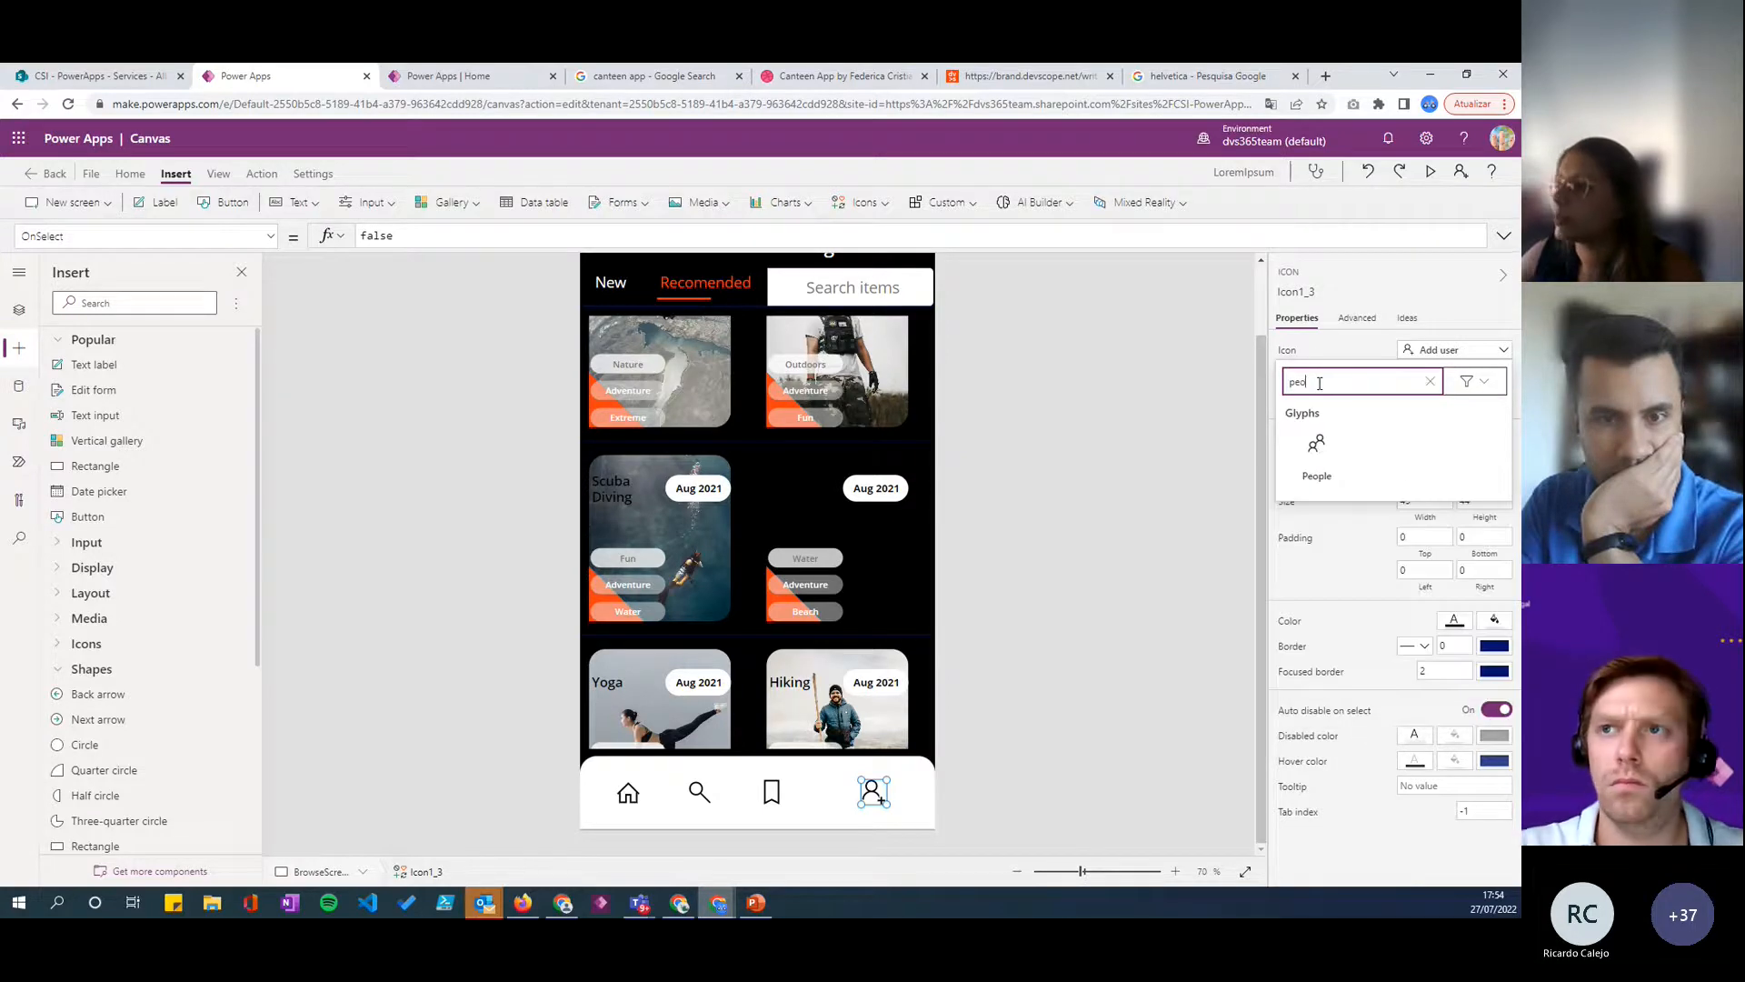
left_click(1317, 445)
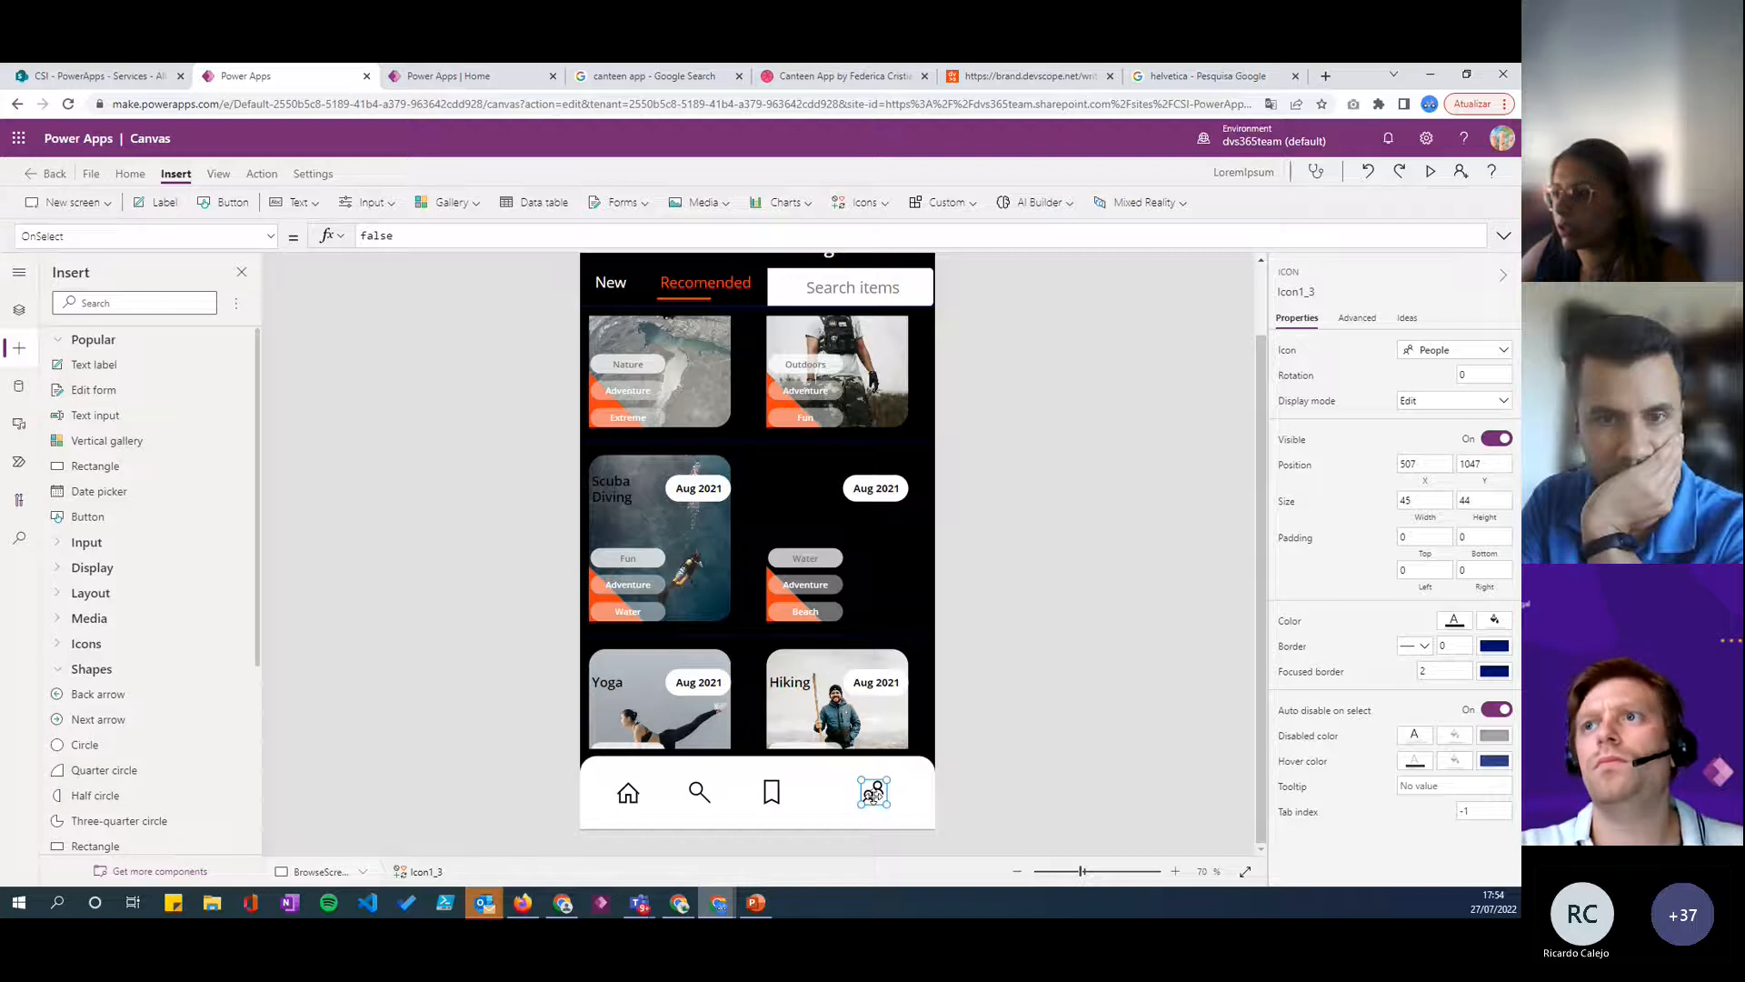
- Space the Search and Bookmark icons evenly between Home and People, with Search at about X 212
left_click_drag(772, 793, 710, 793)
left_click(1044, 764)
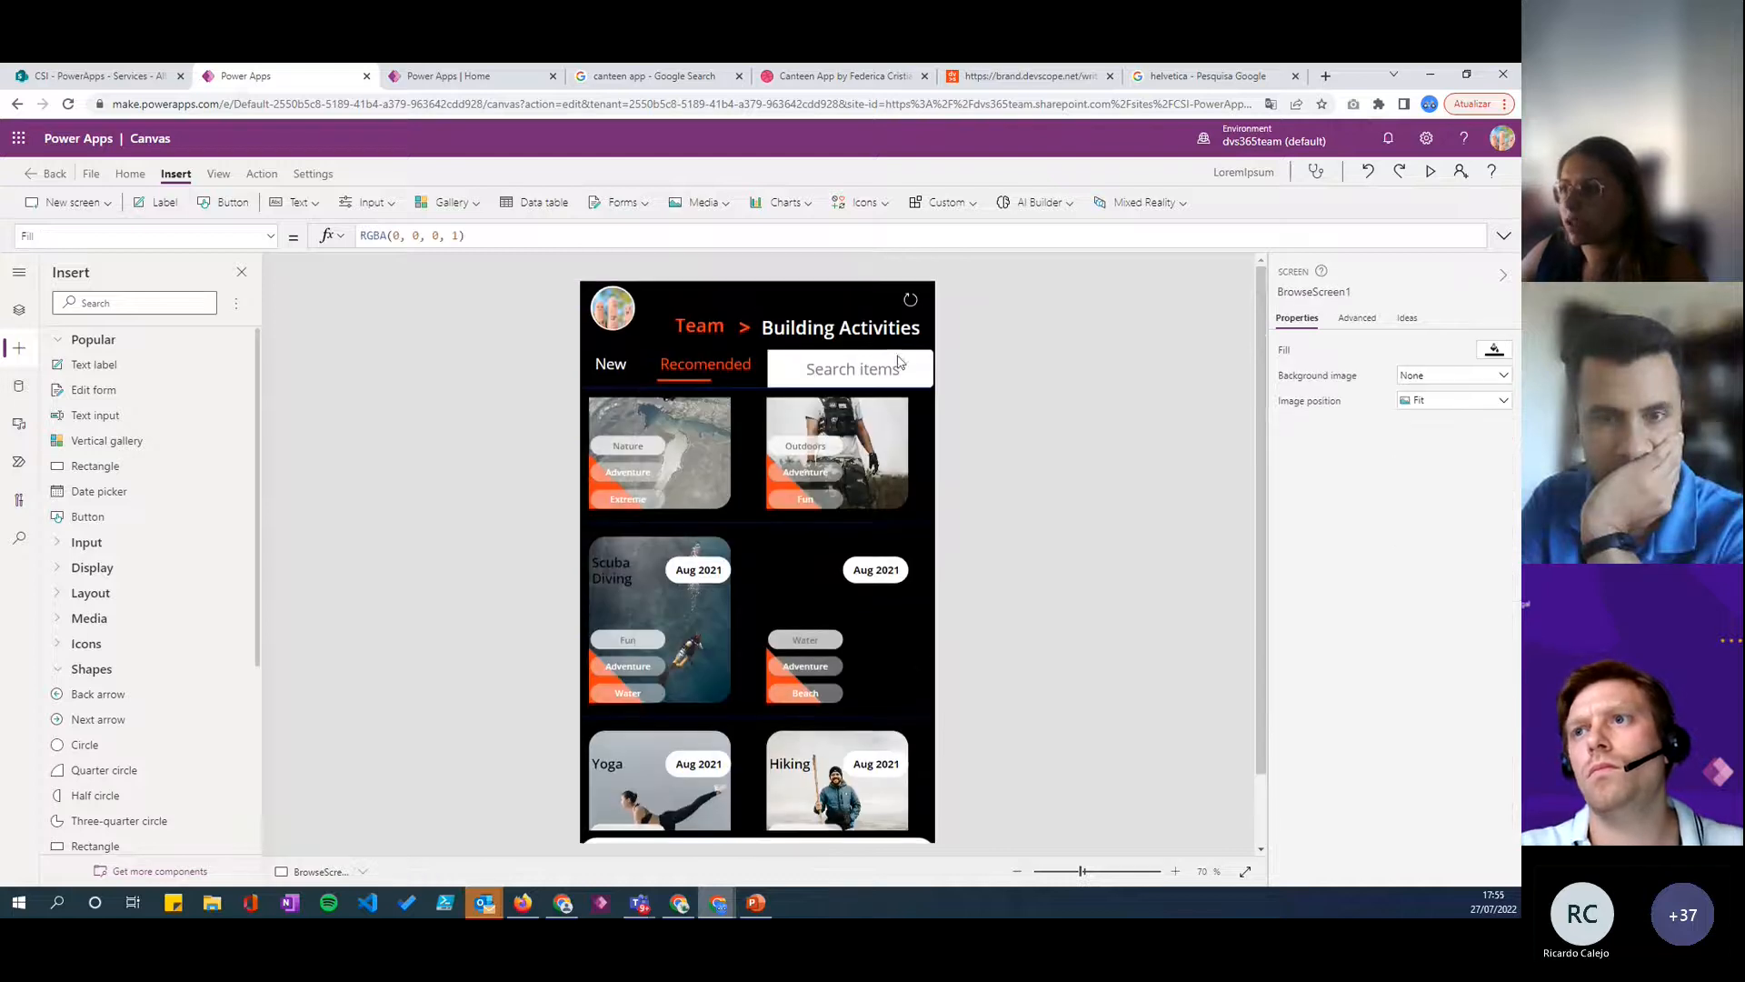
- Move the search box out of the header down over the gallery, to about X 341, Y 551
left_click(898, 360)
scroll(858, 488, "down", 1)
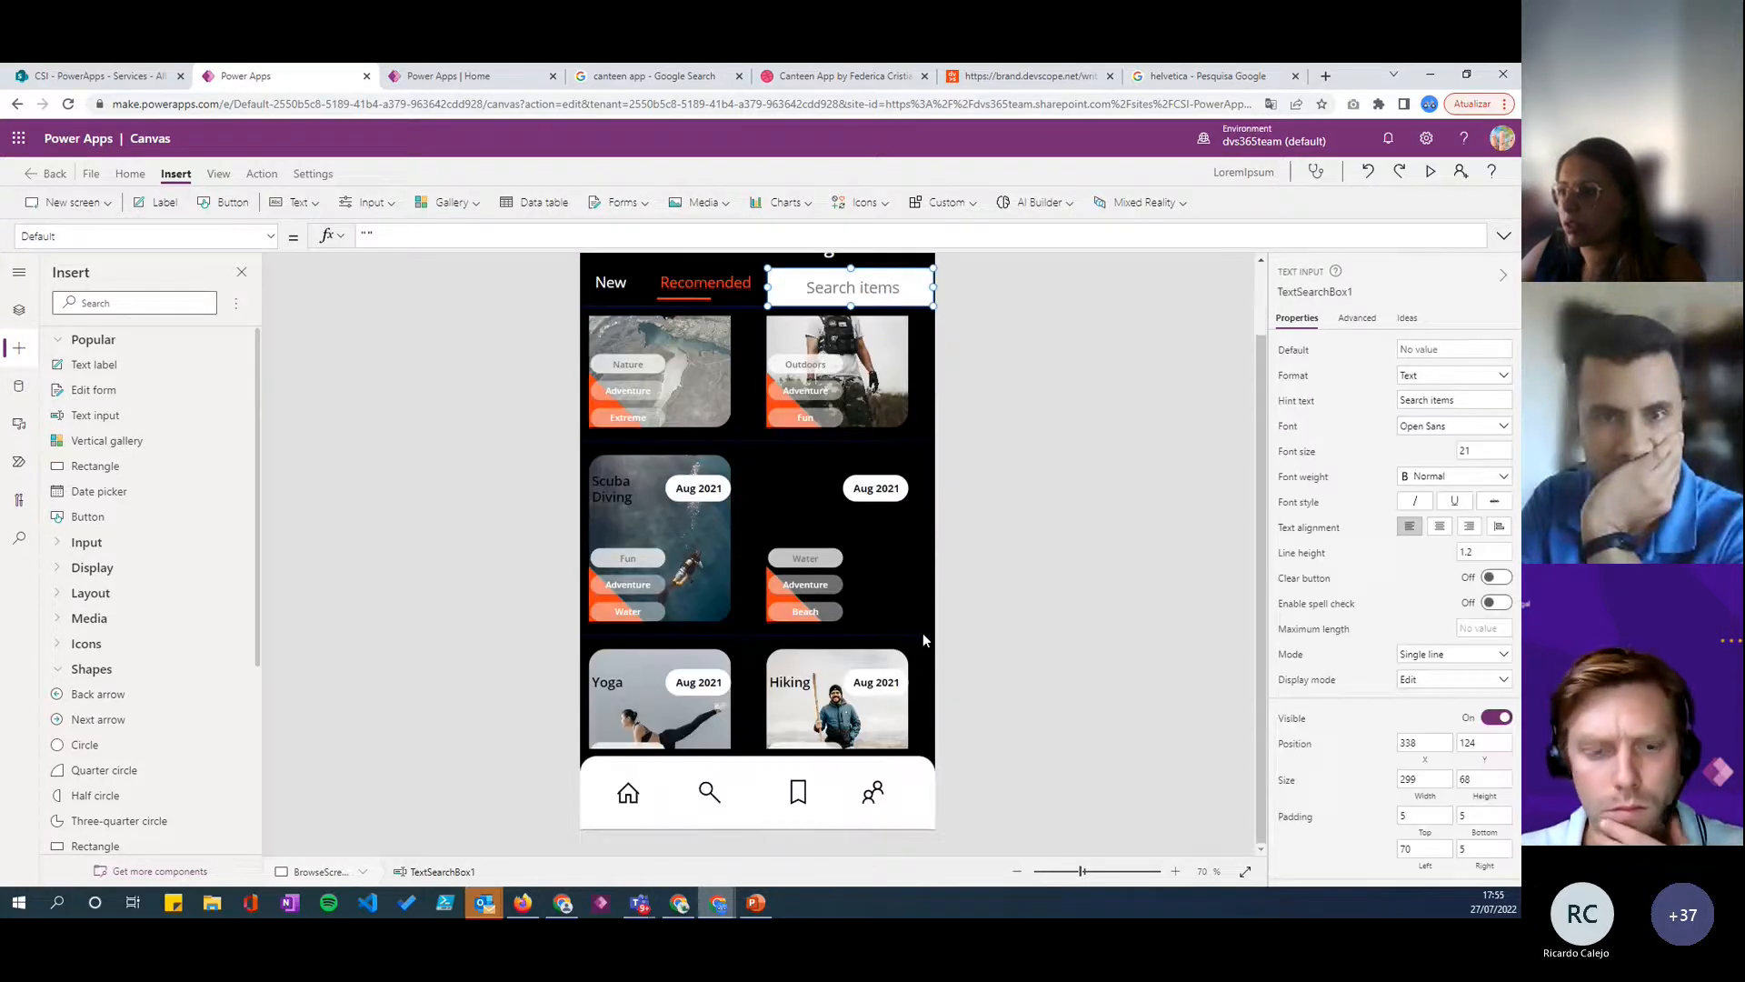
scroll(821, 609, "up", 1)
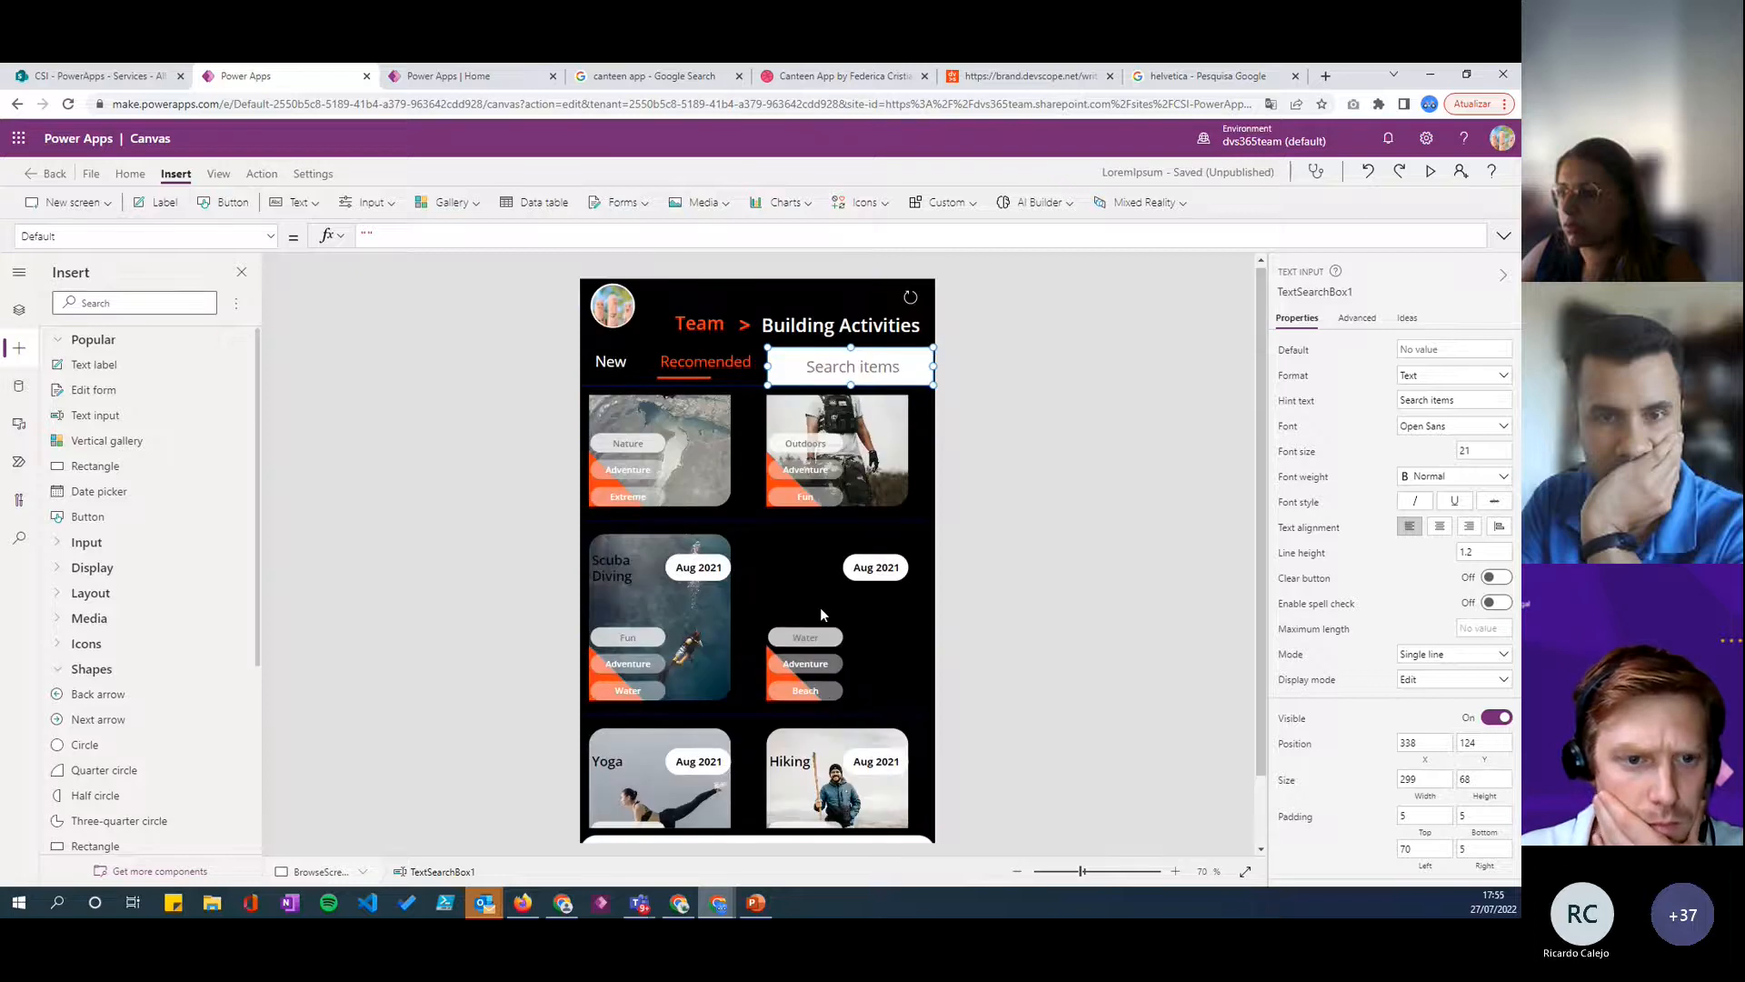
scroll(883, 385, "down", 1)
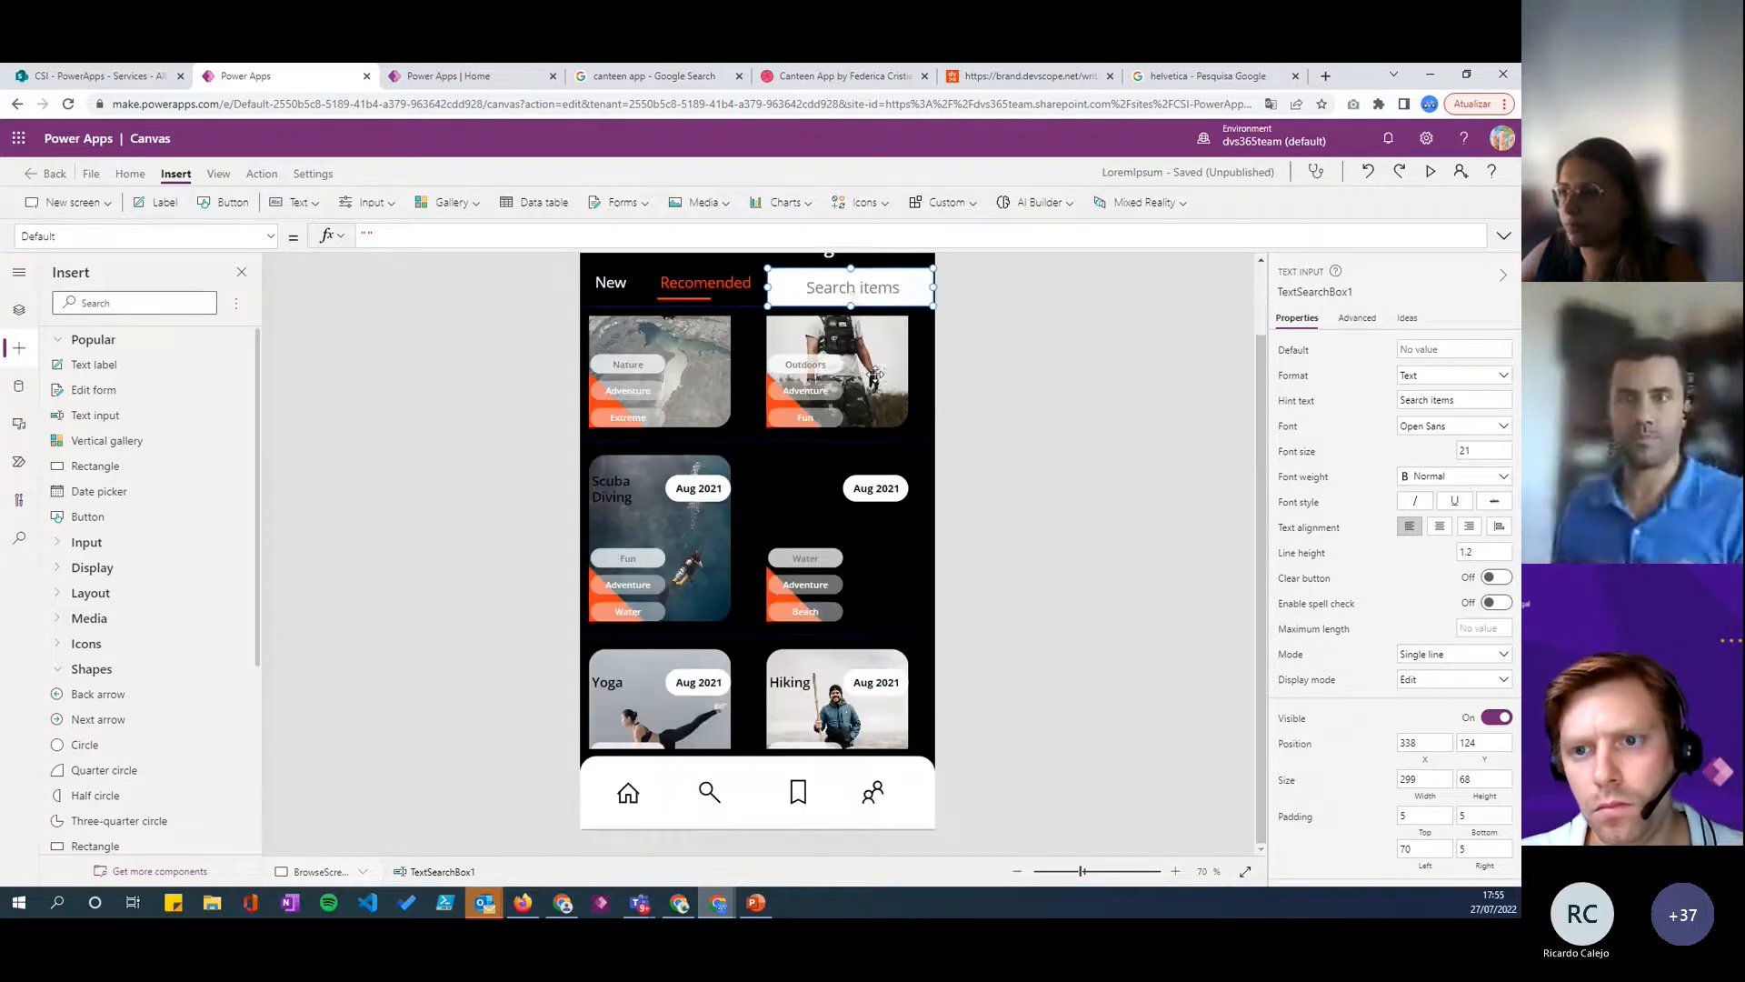
left_click_drag(851, 291, 857, 549)
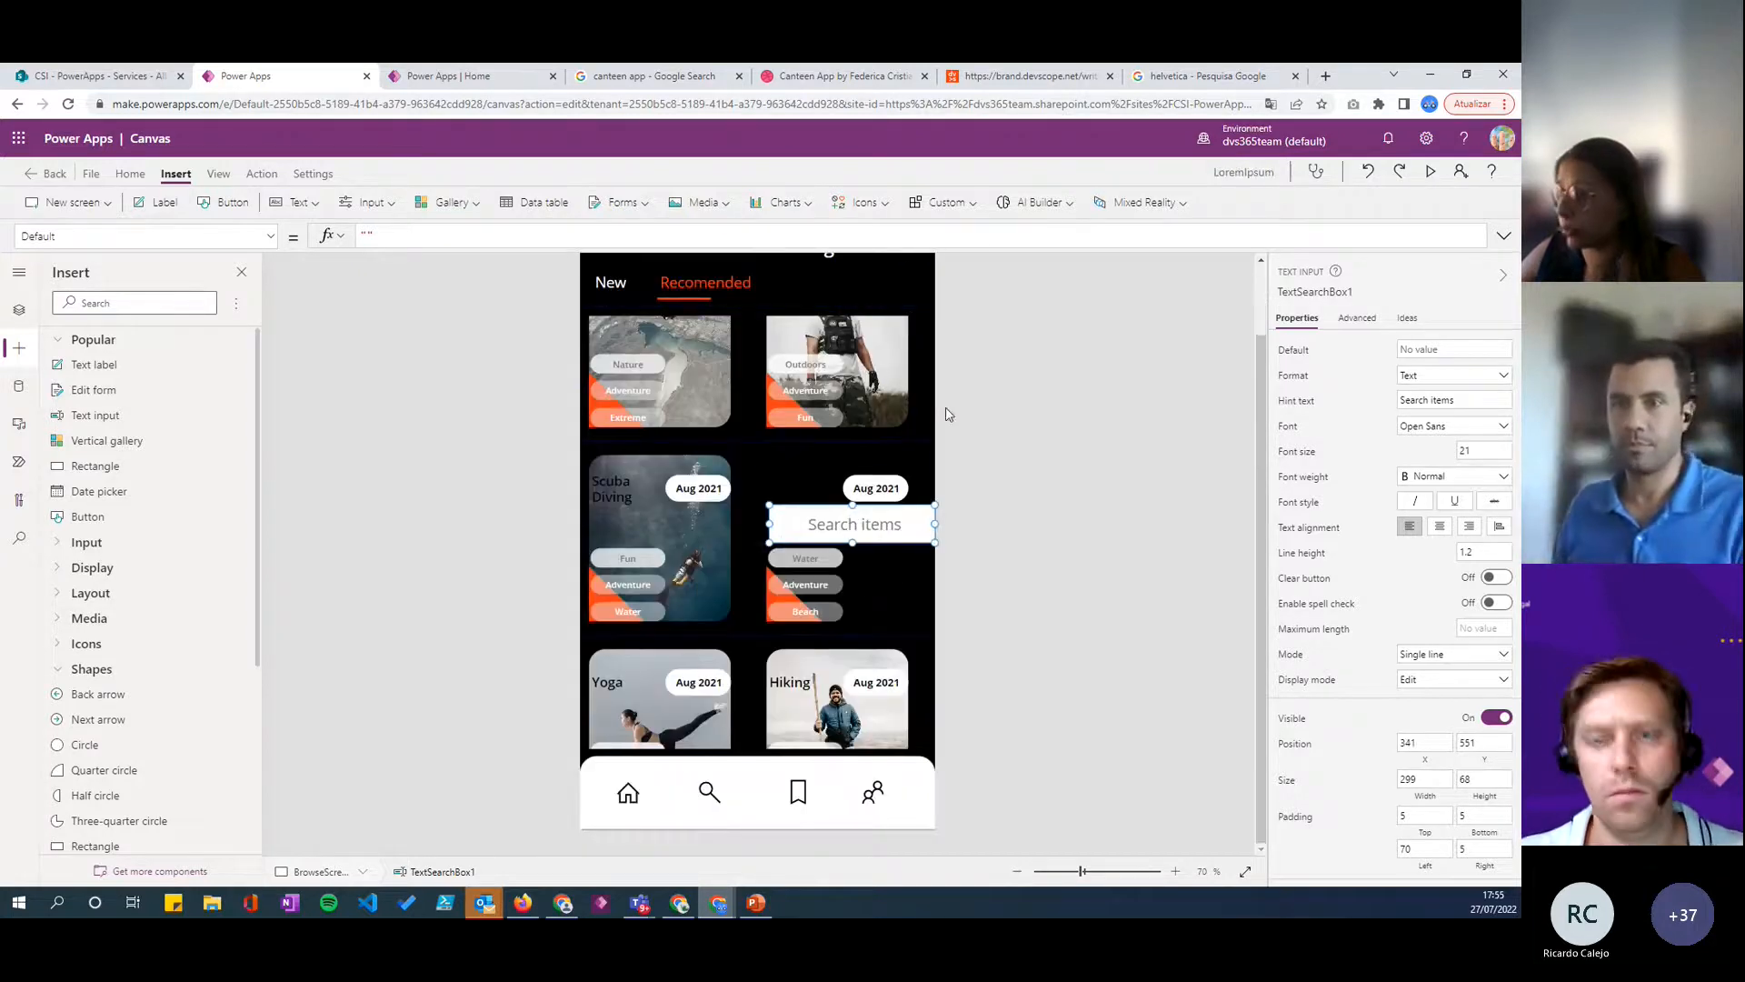
- Bring the search box to the front of the other controls
left_click(716, 800)
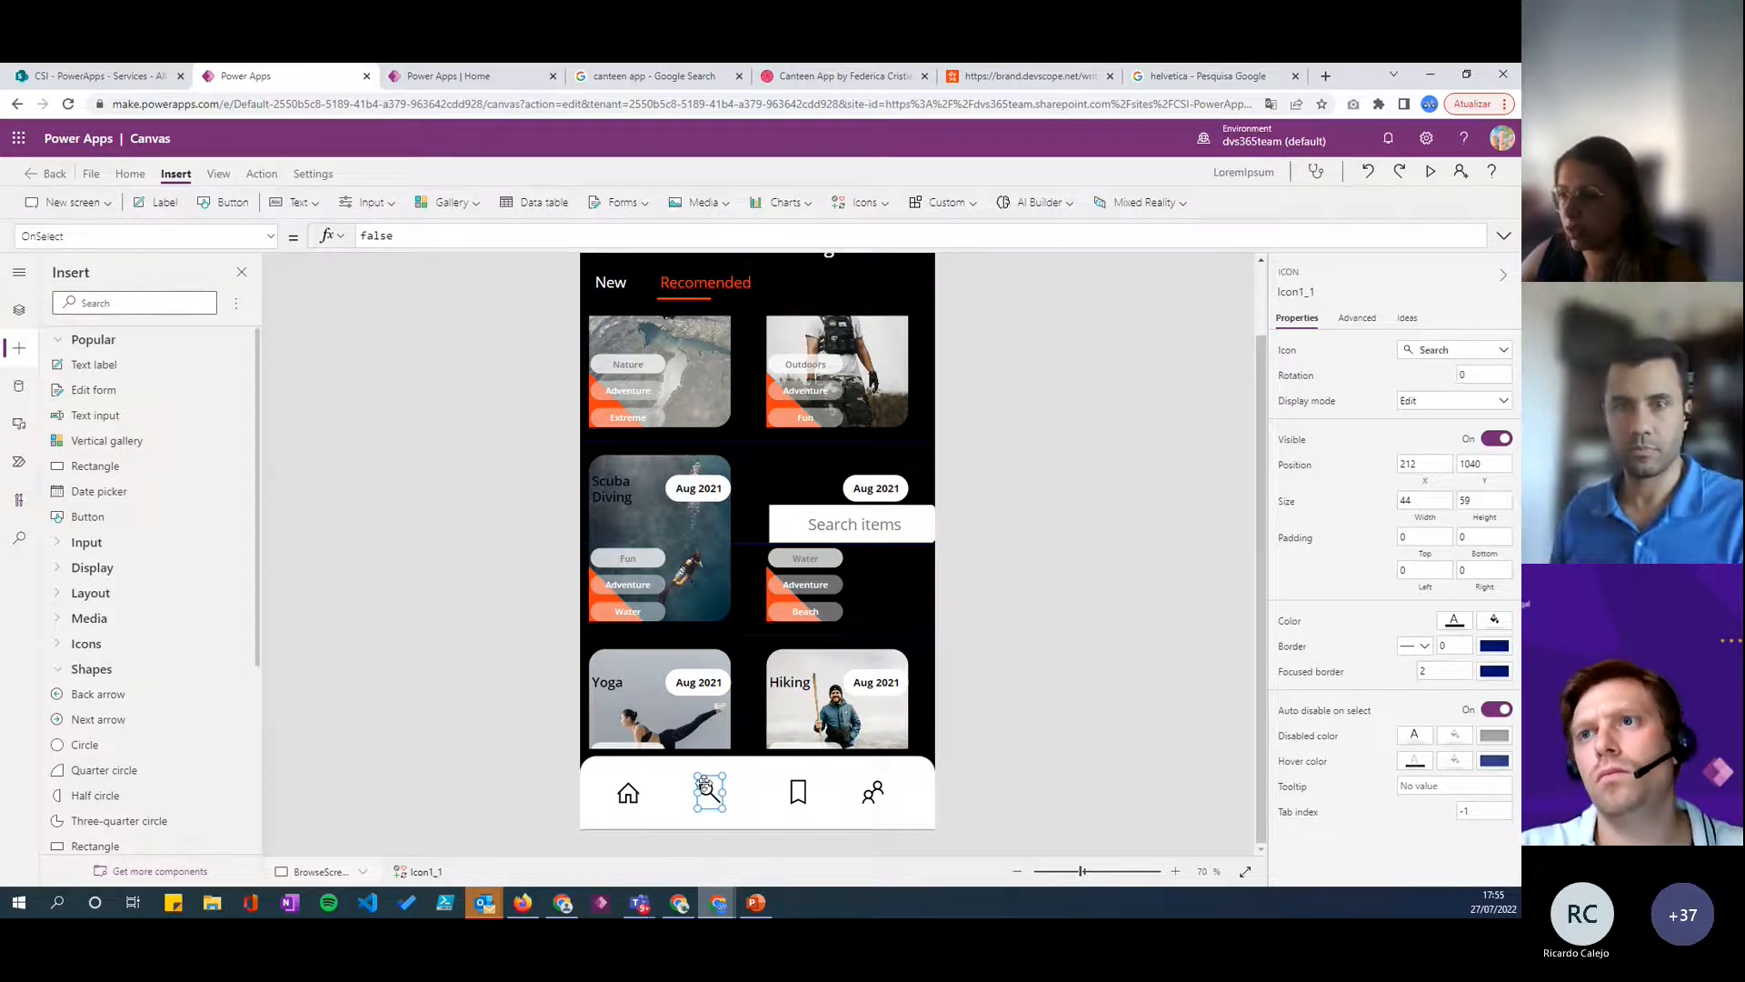
key("alt")
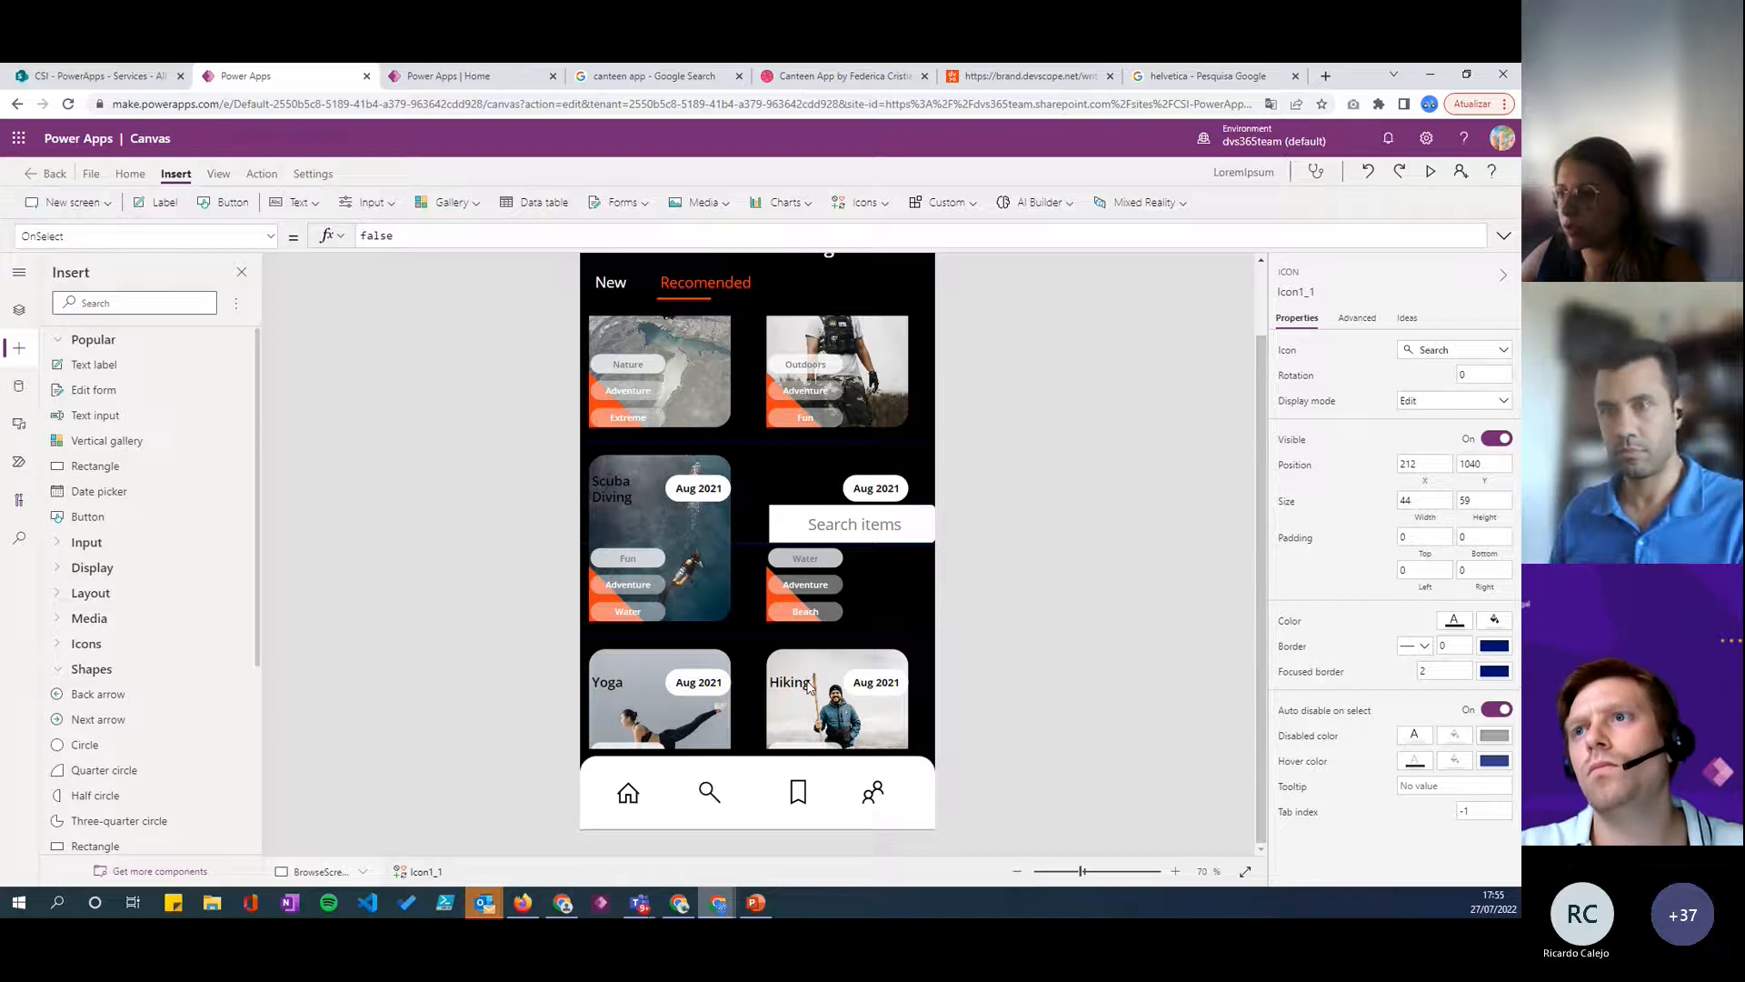
left_click(863, 534)
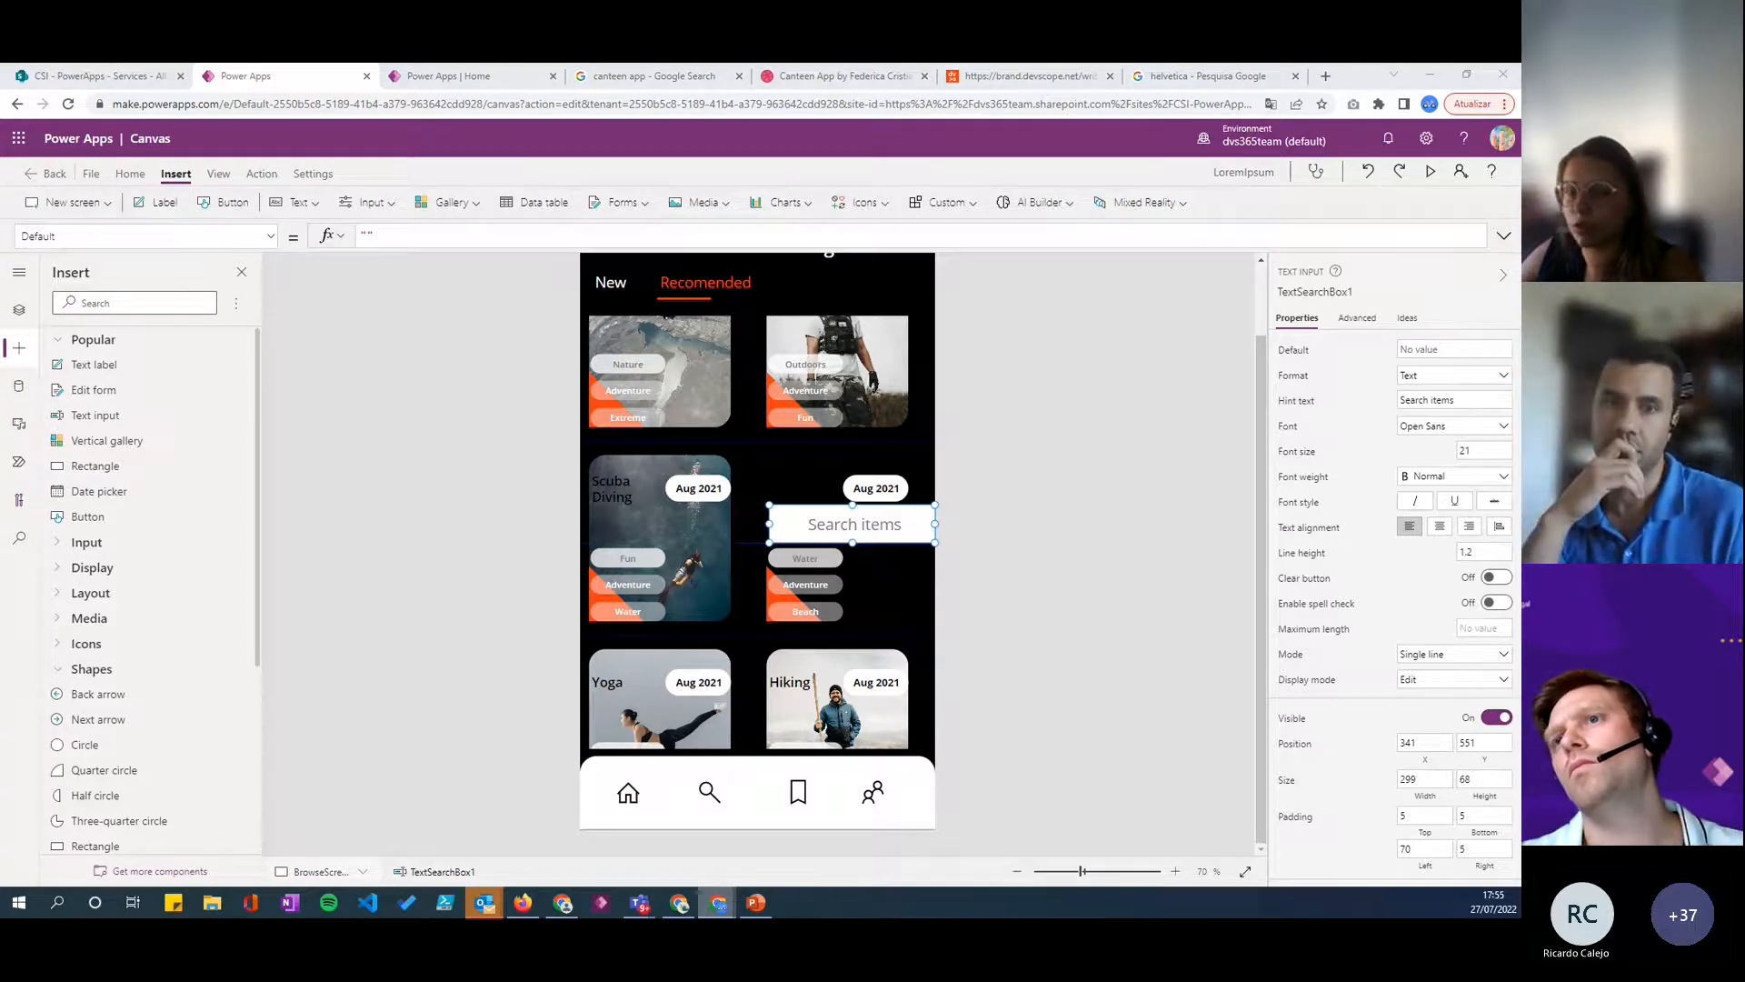
right_click(876, 528)
mouse_move(964, 634)
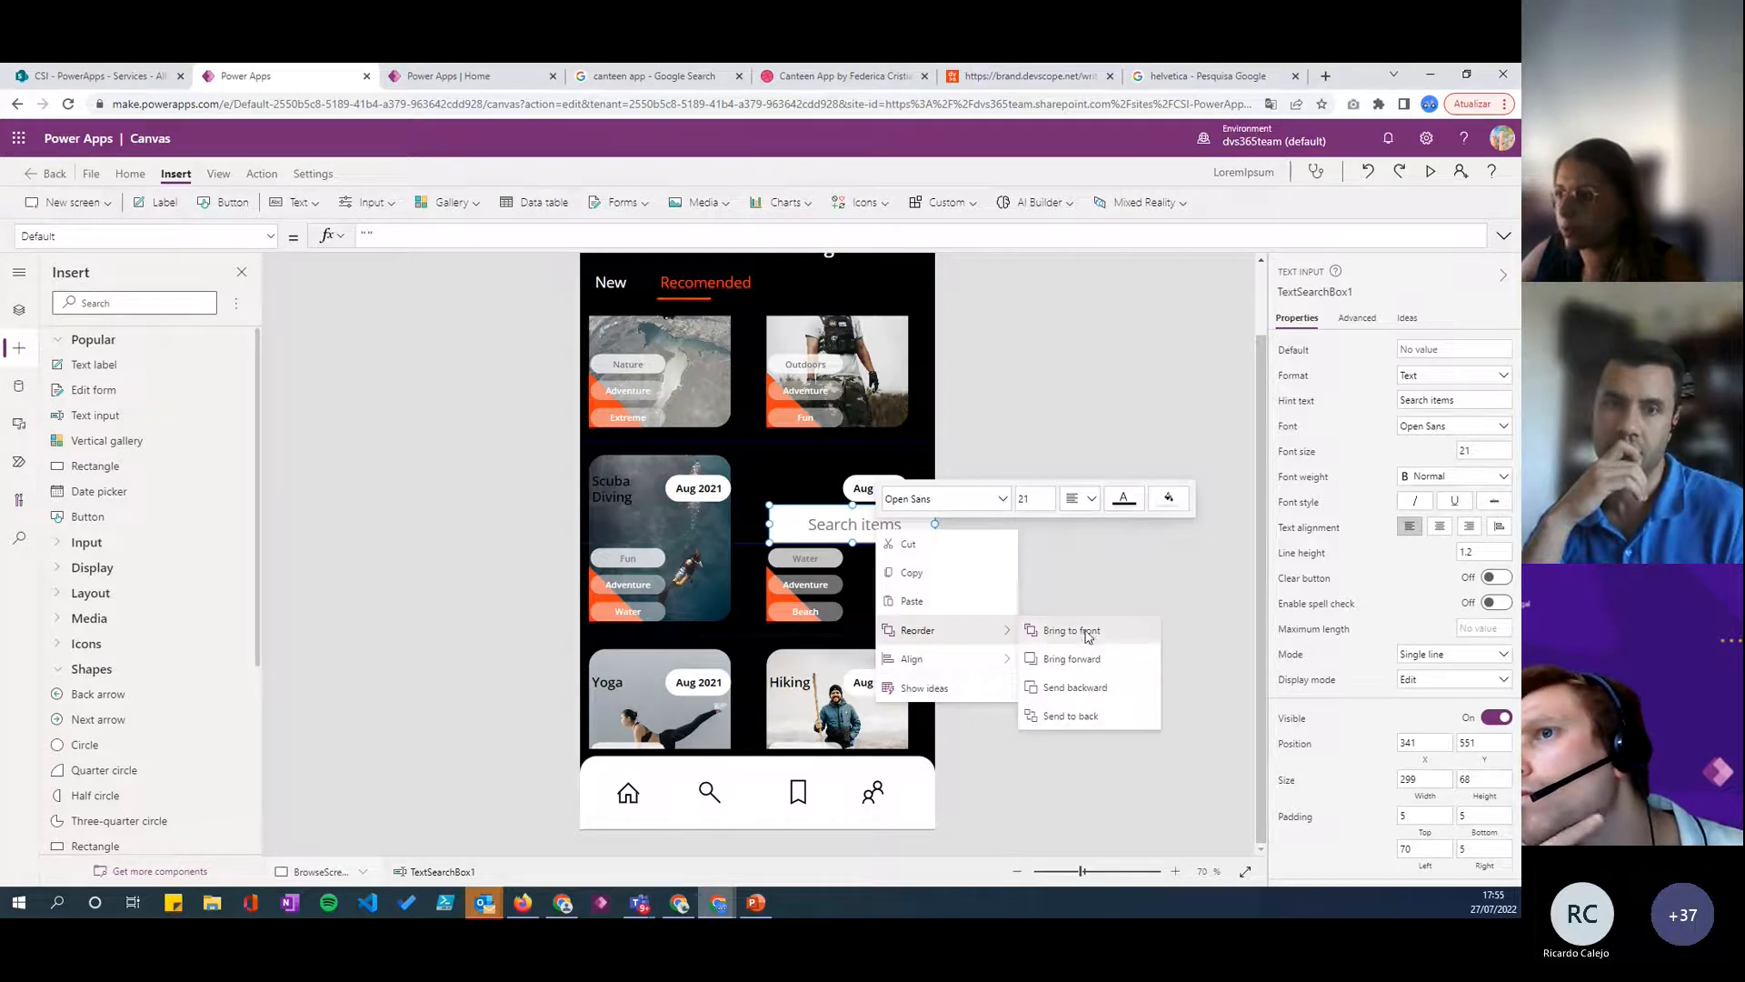
left_click(1089, 634)
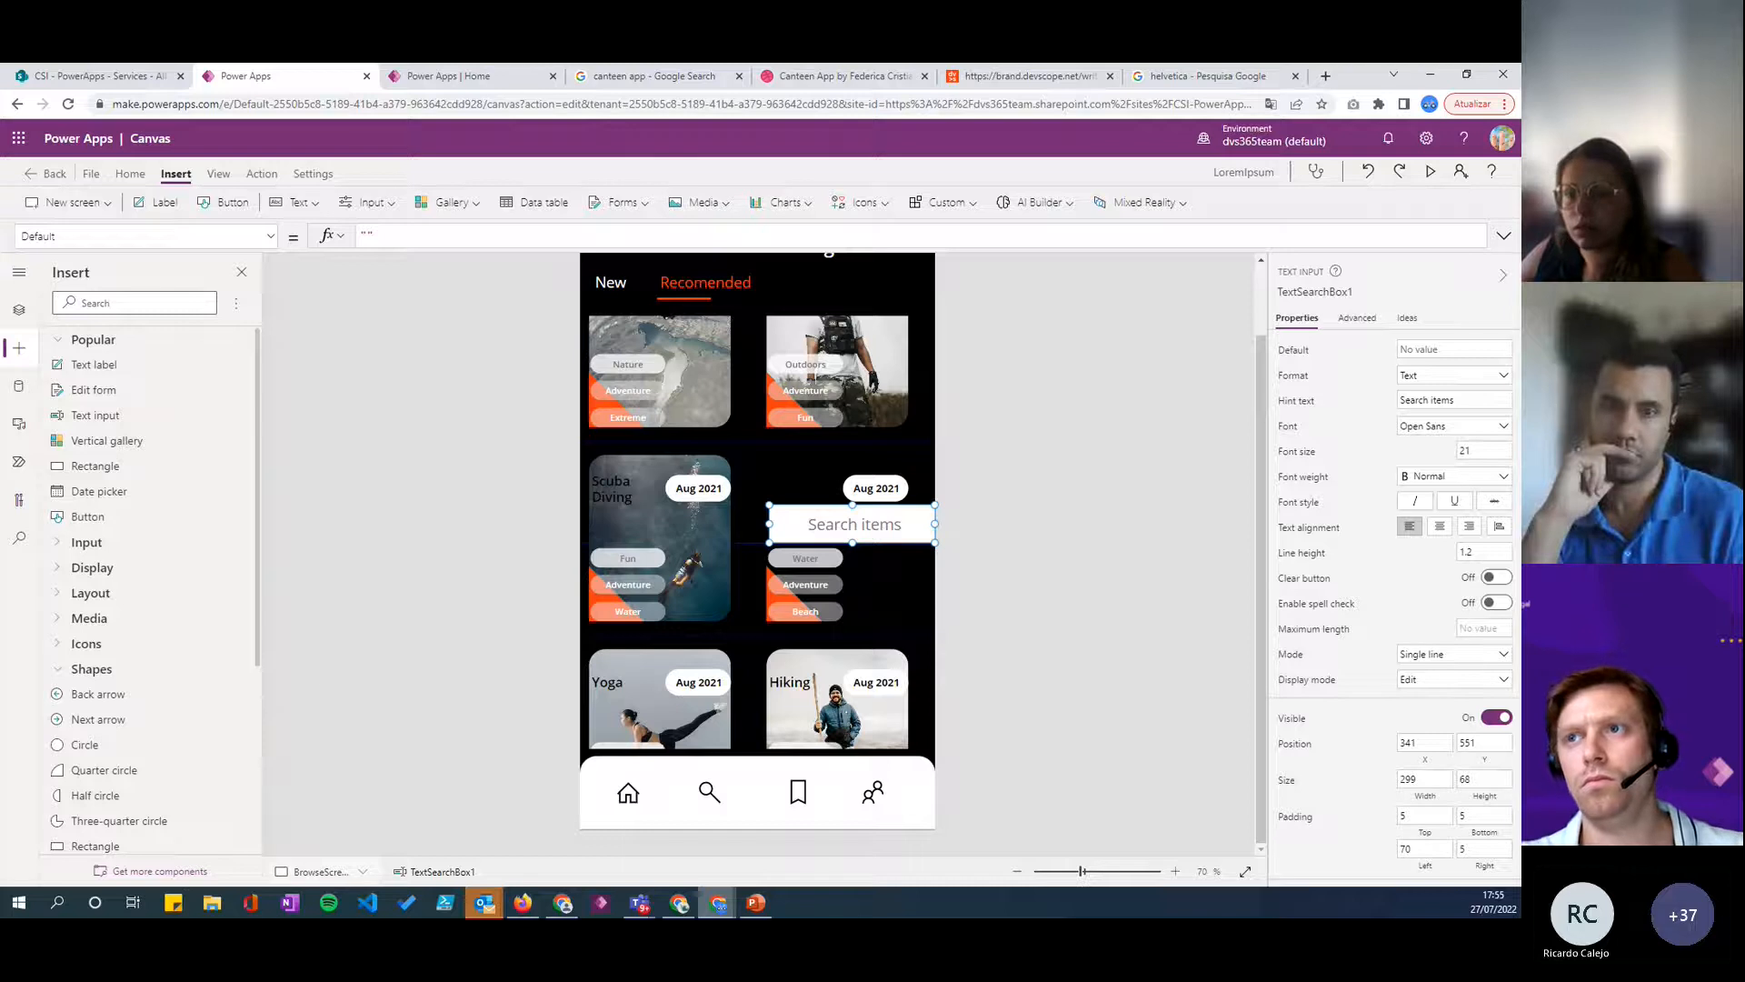
- Move the search box into the bottom bar beside the Search icon, at about X 256, Y 1035, and widen it to about 324
left_click_drag(823, 526, 823, 792)
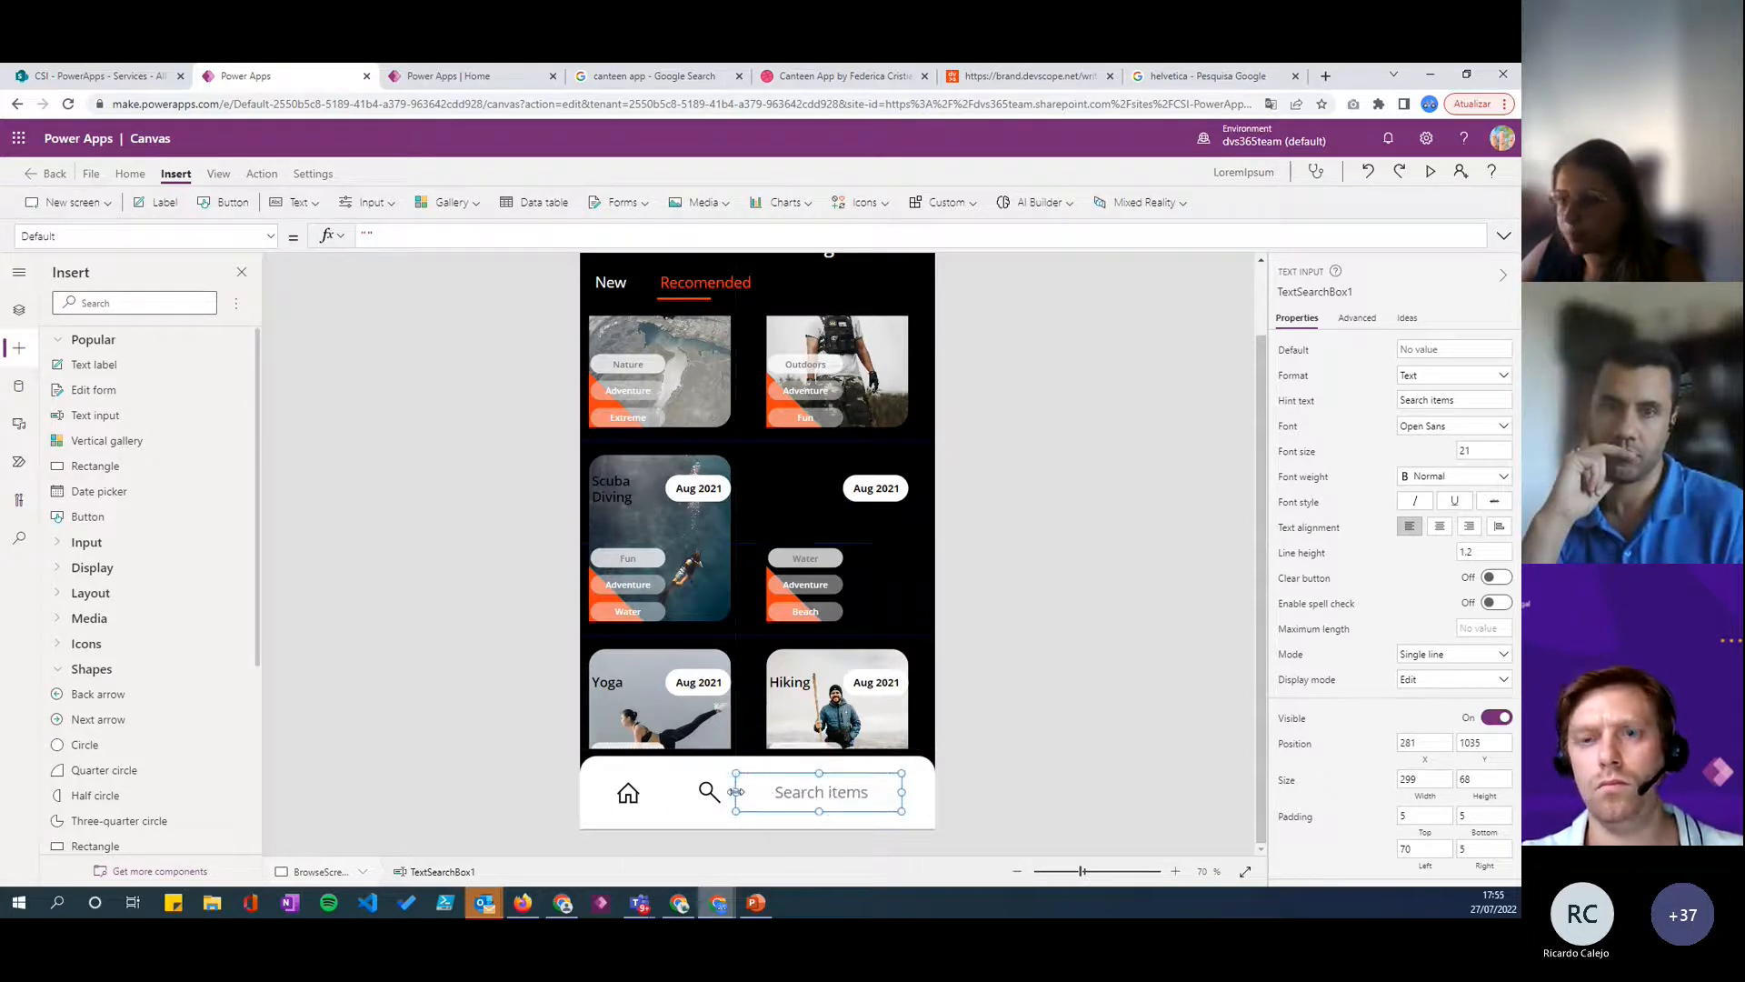
mouse_move(733, 791)
left_mouse_down()
mouse_move(697, 790)
mouse_move(725, 789)
left_mouse_up()
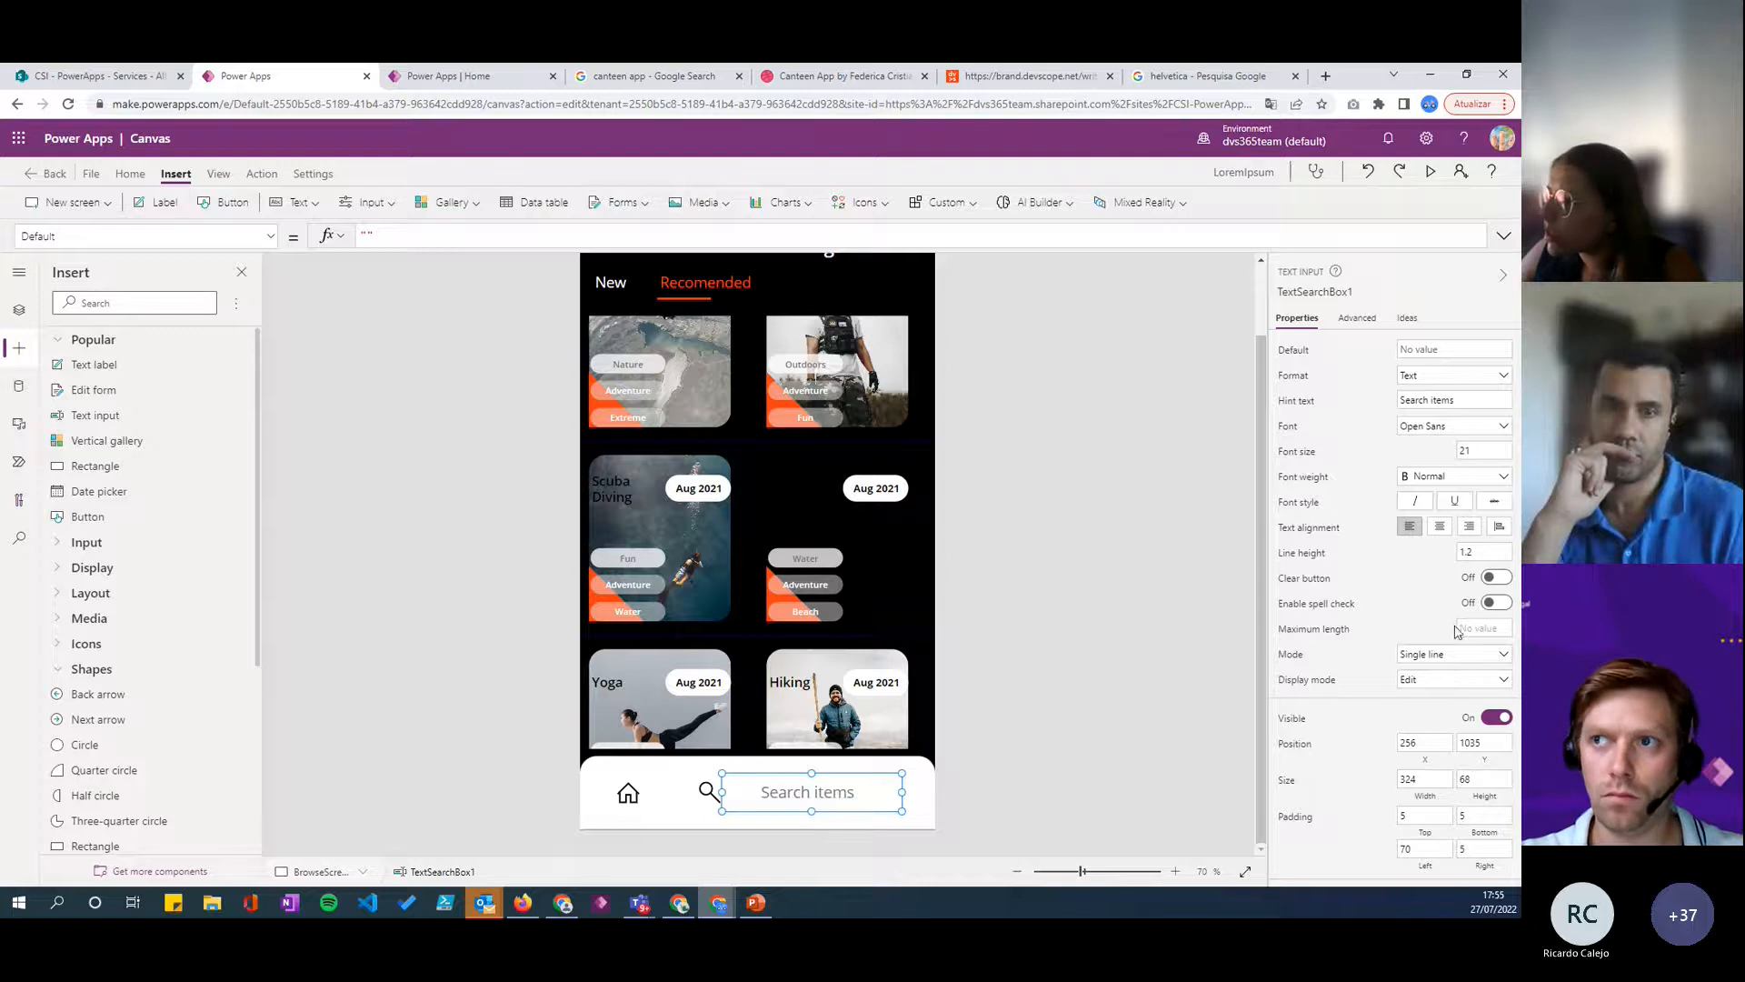
- Set the search box's font size to 15 and center its text
scroll(1450, 657, "down", 2)
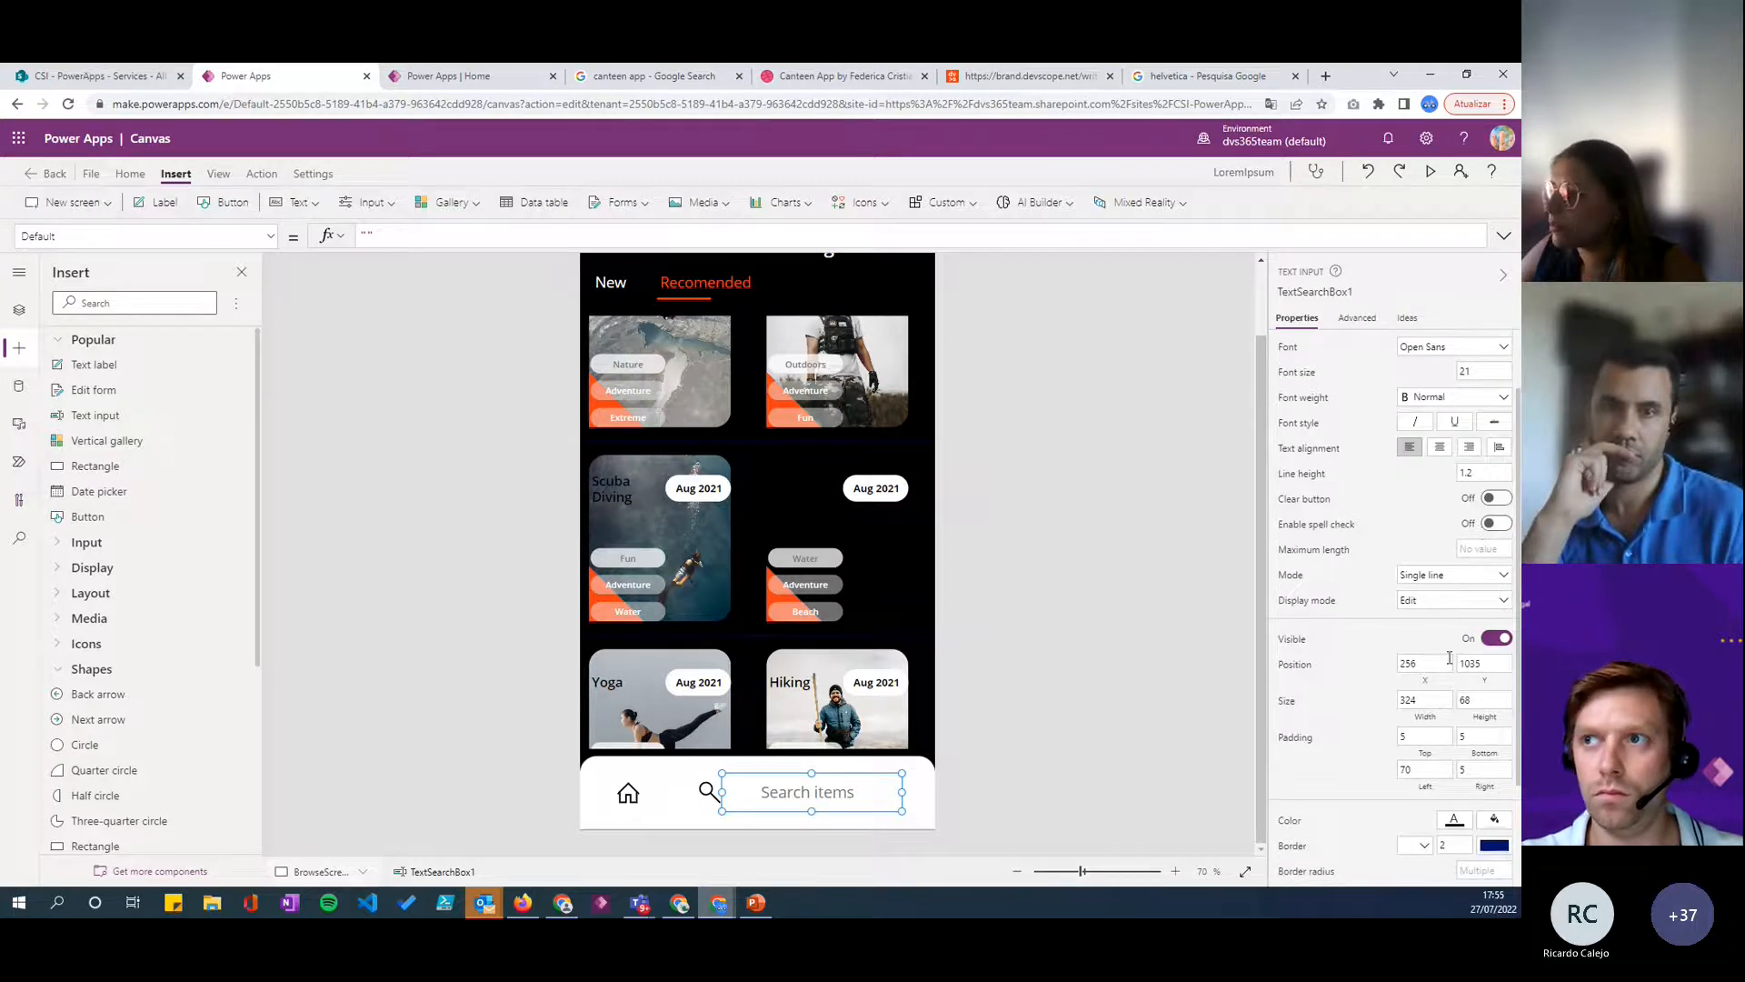
scroll(1453, 823, "down", 2)
scroll(1417, 521, "up", 4)
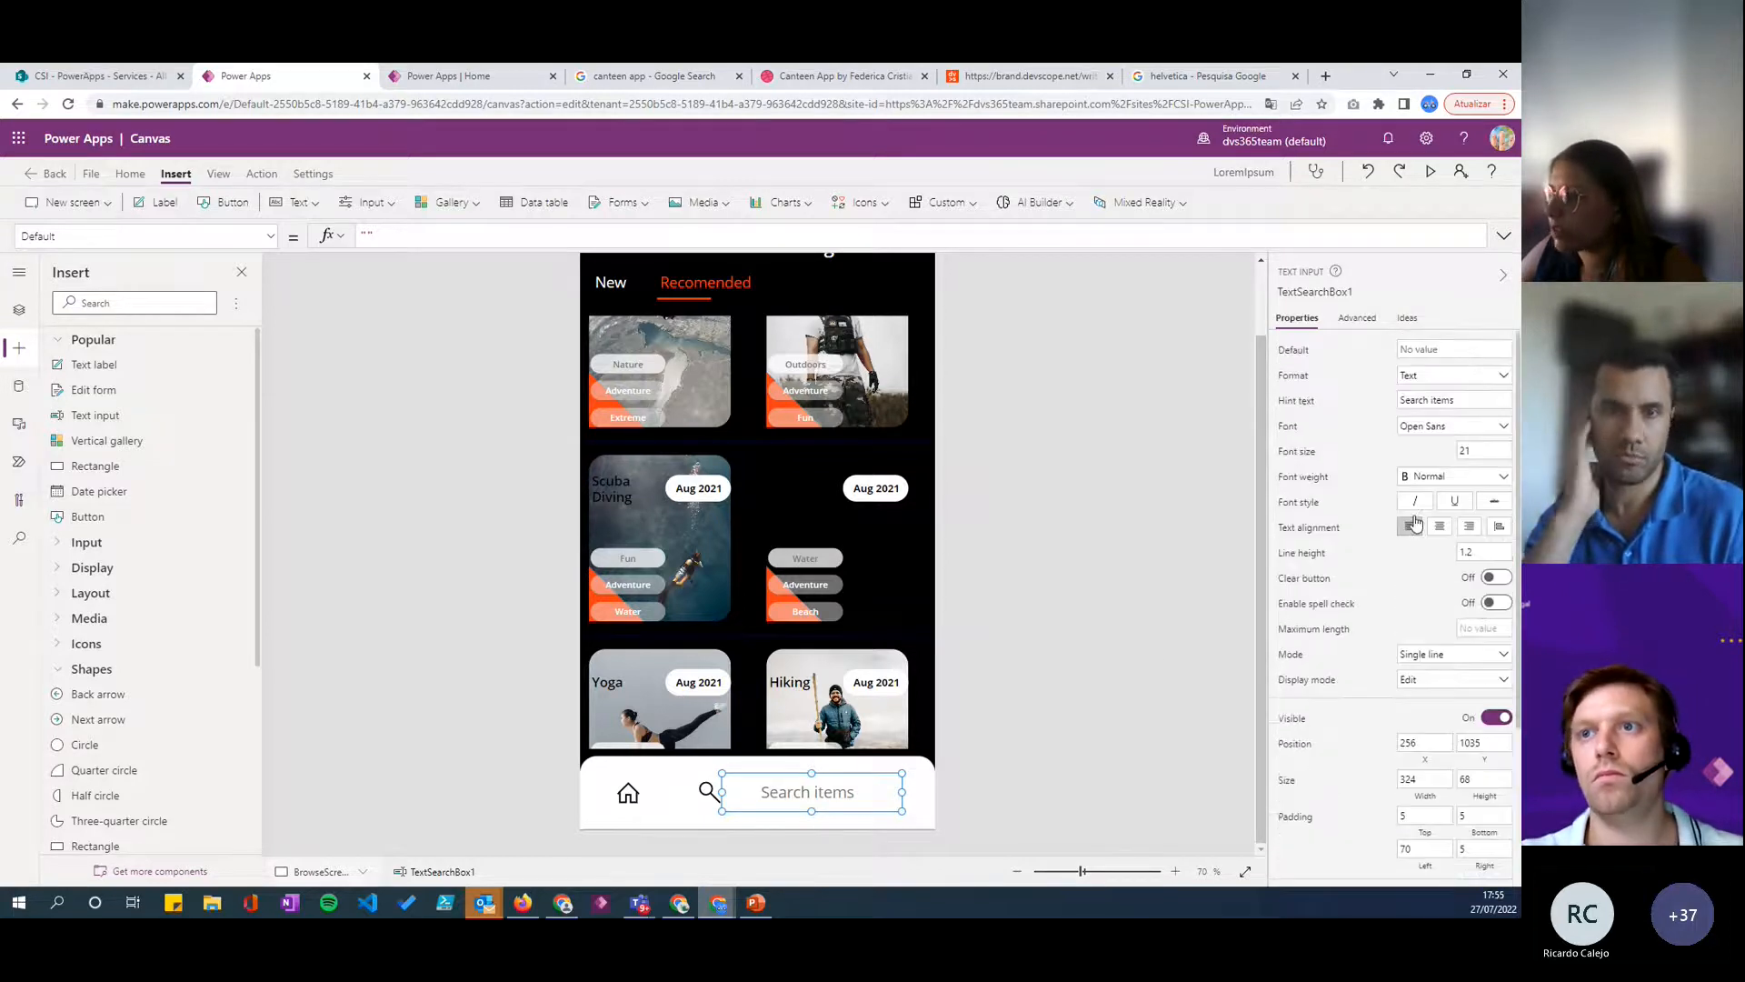
double_click(1474, 450)
type("15")
key("Return")
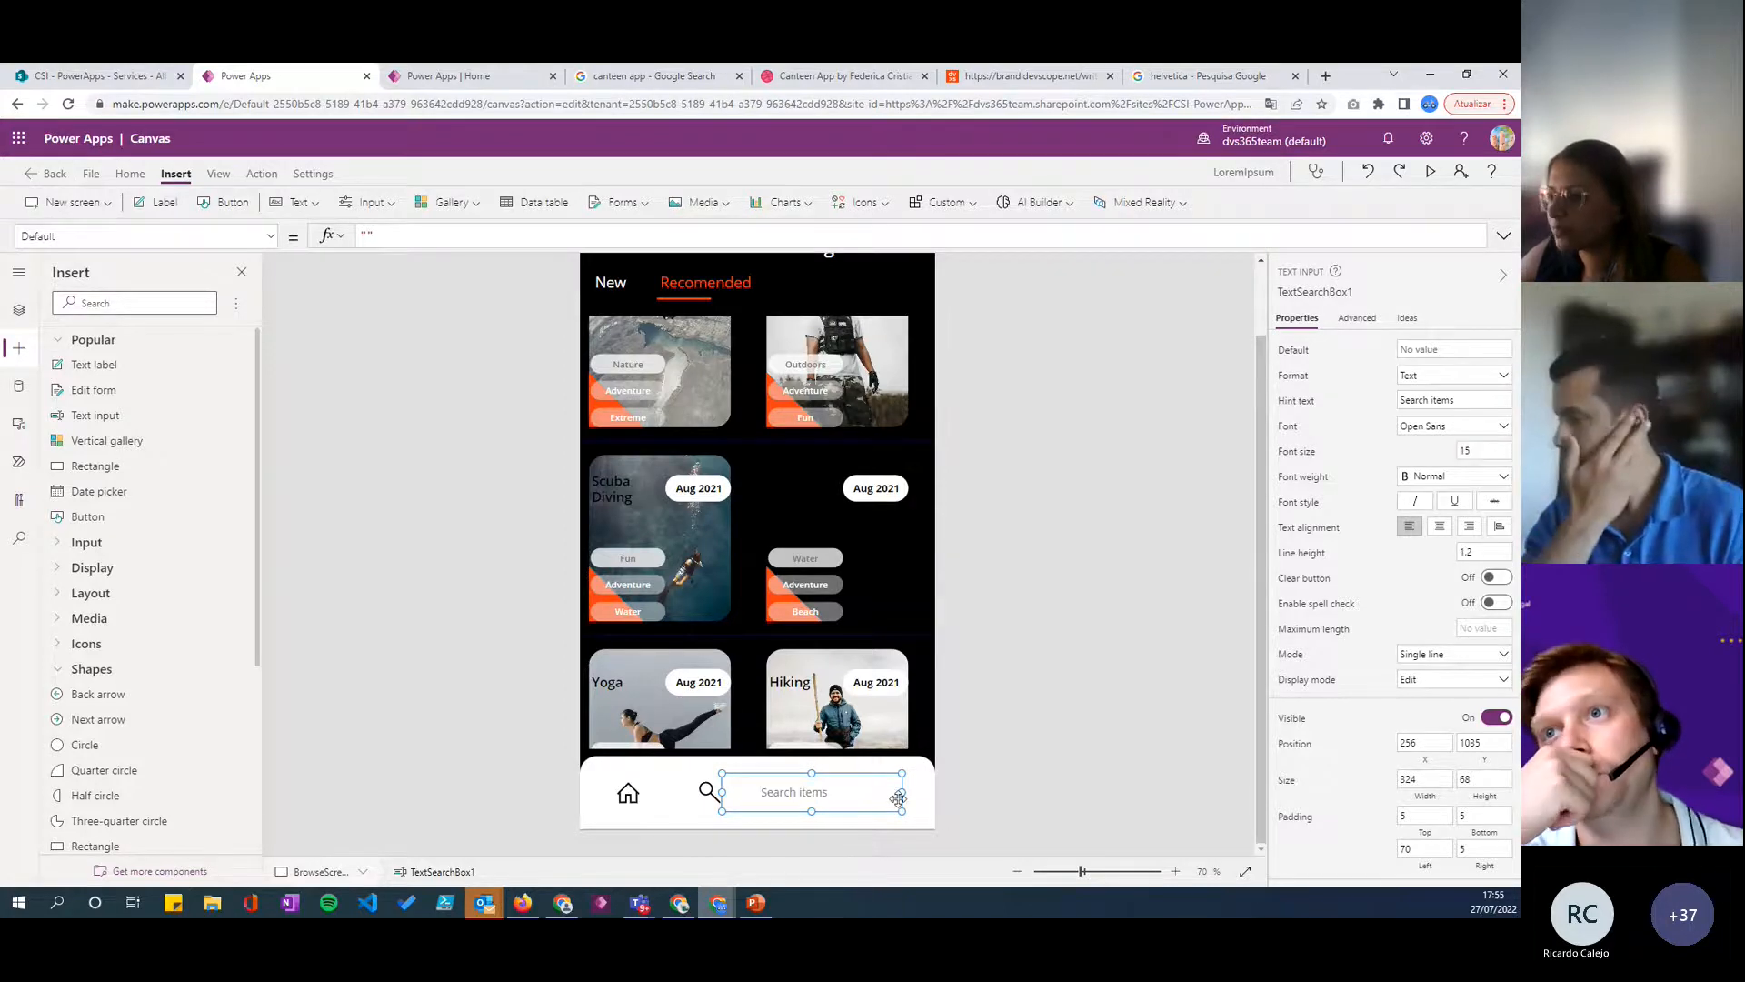
left_click(1439, 527)
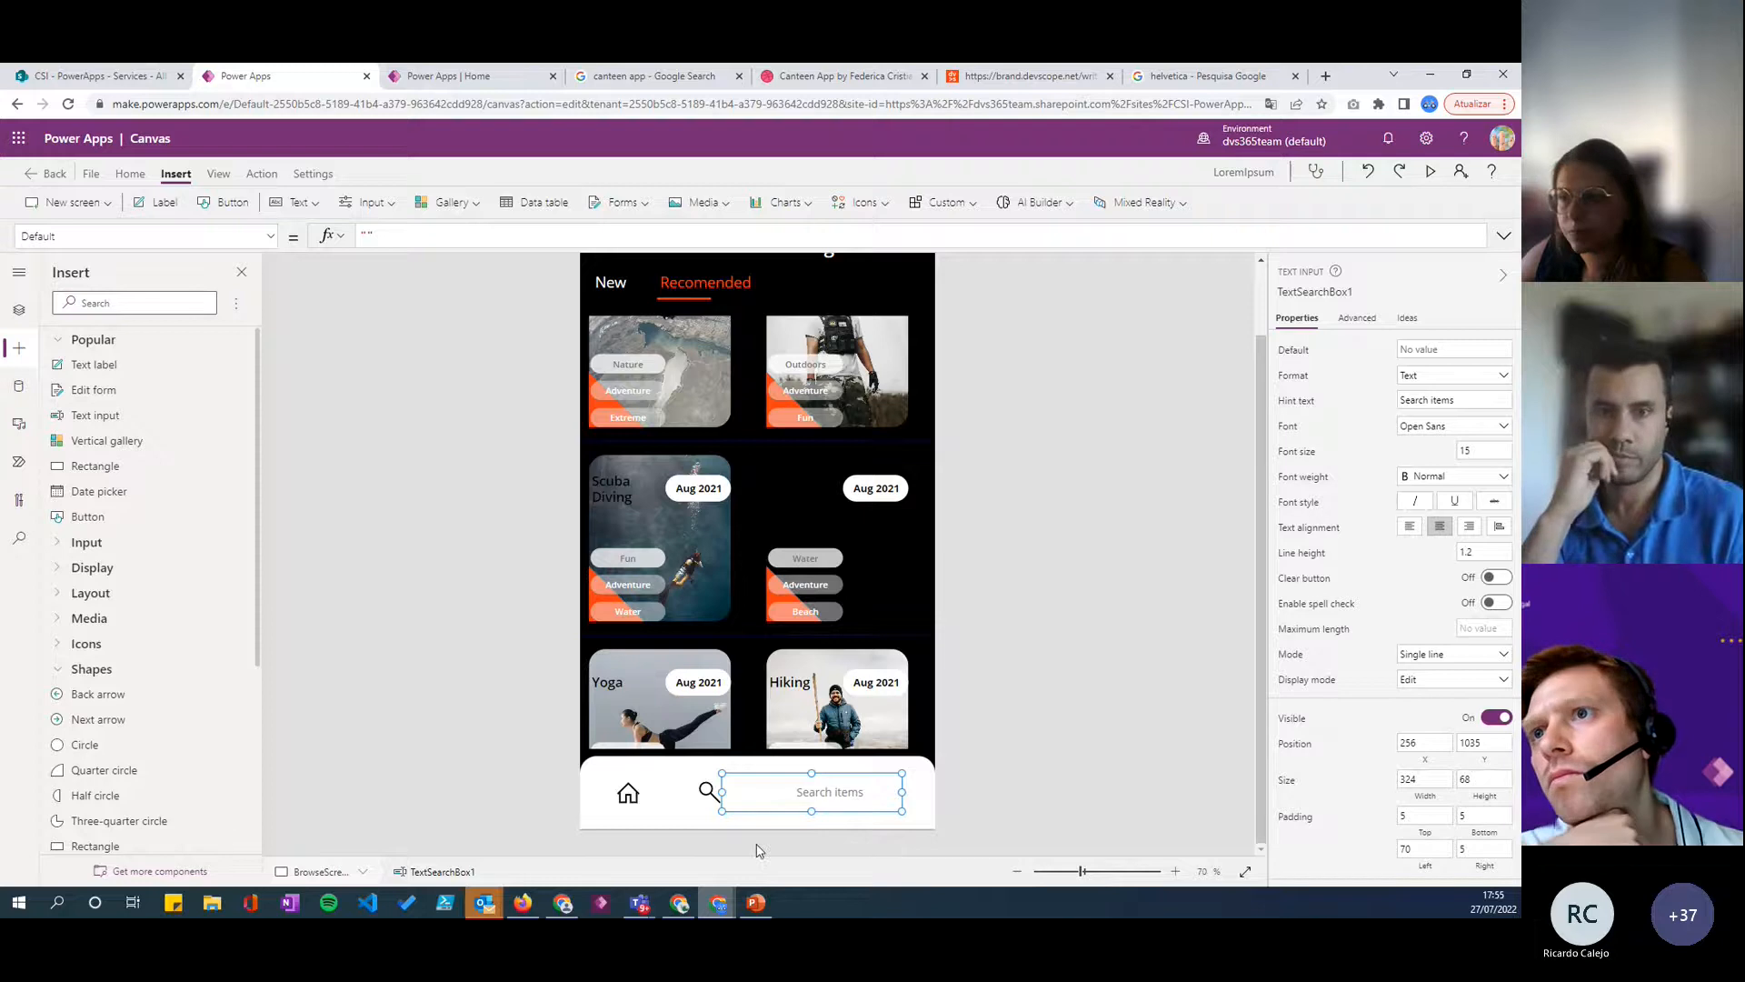
scroll(1423, 536, "down", 3)
scroll(1393, 736, "down", 1)
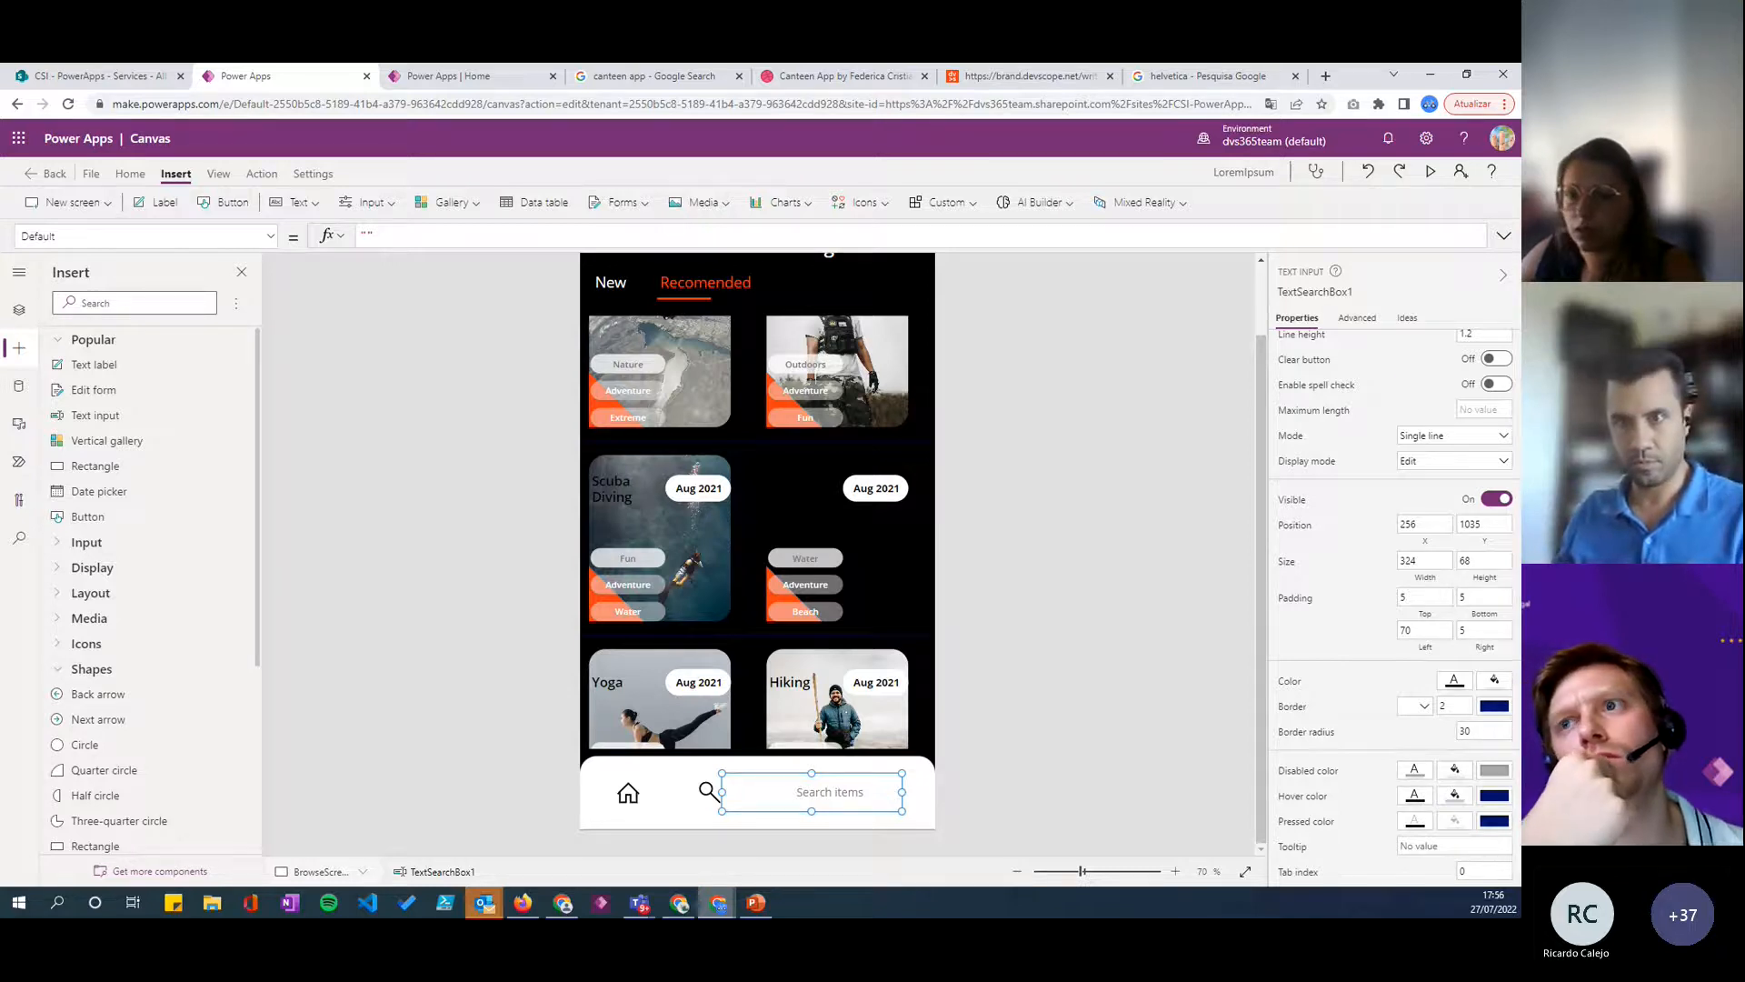
left_click(1455, 772)
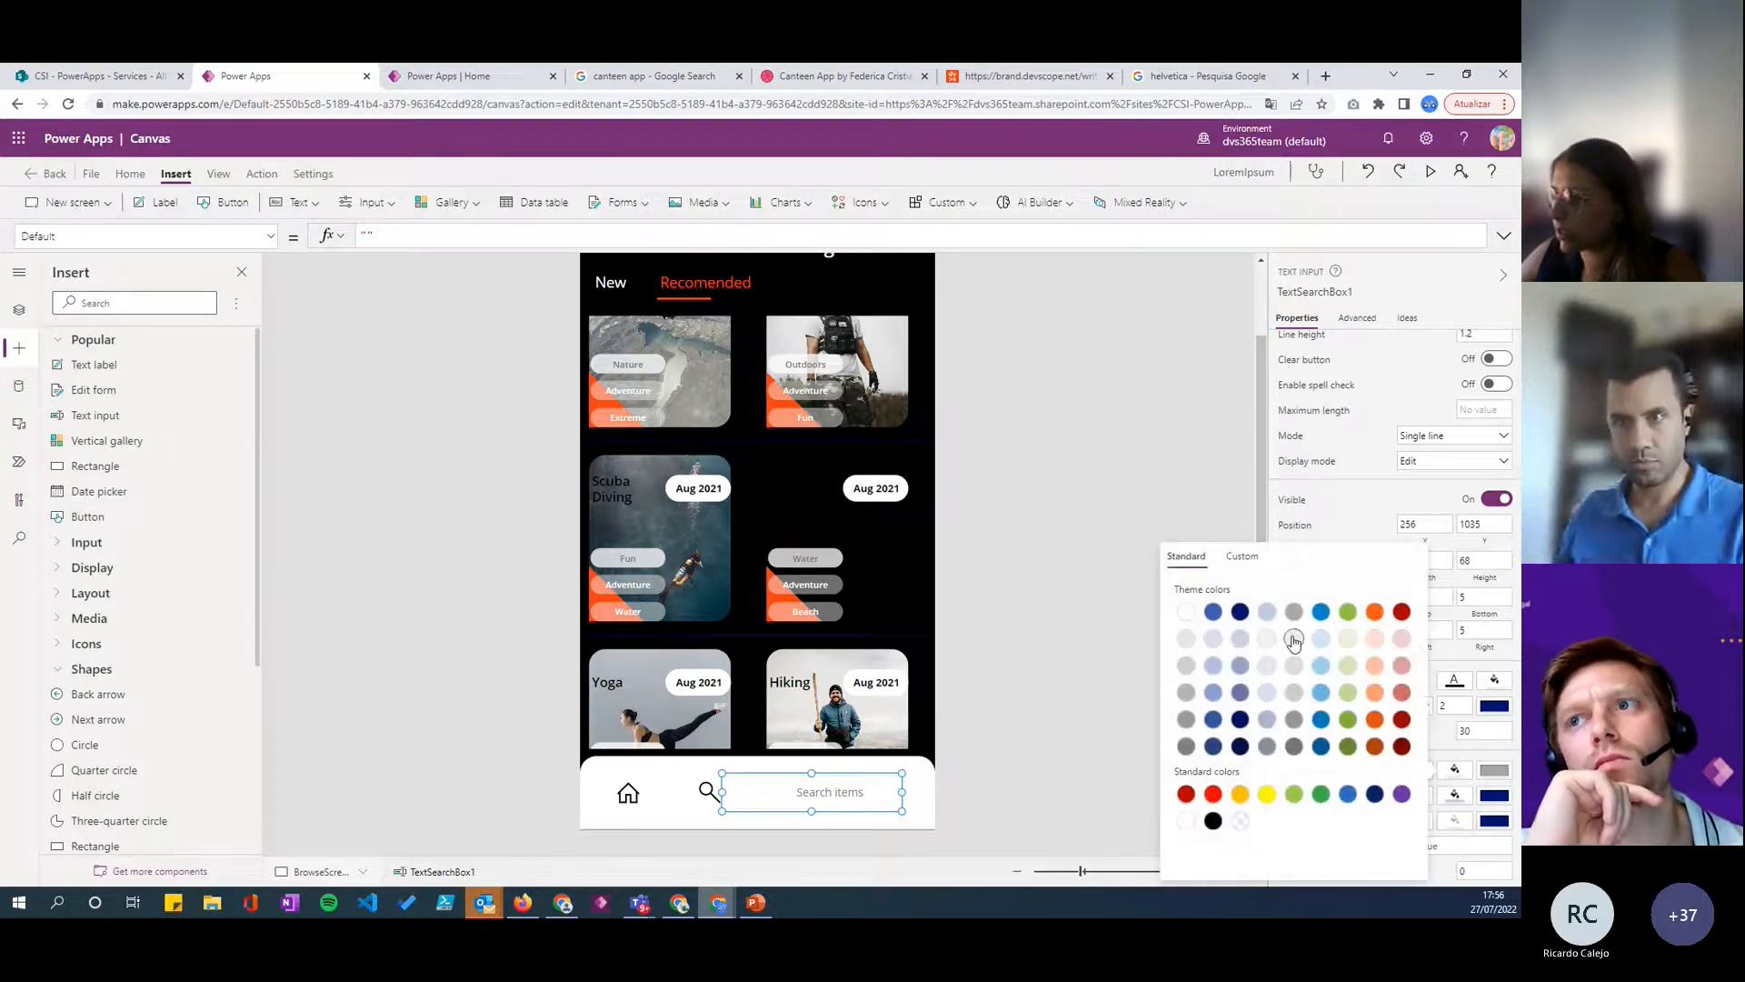
left_click(1484, 769)
left_click(1454, 773)
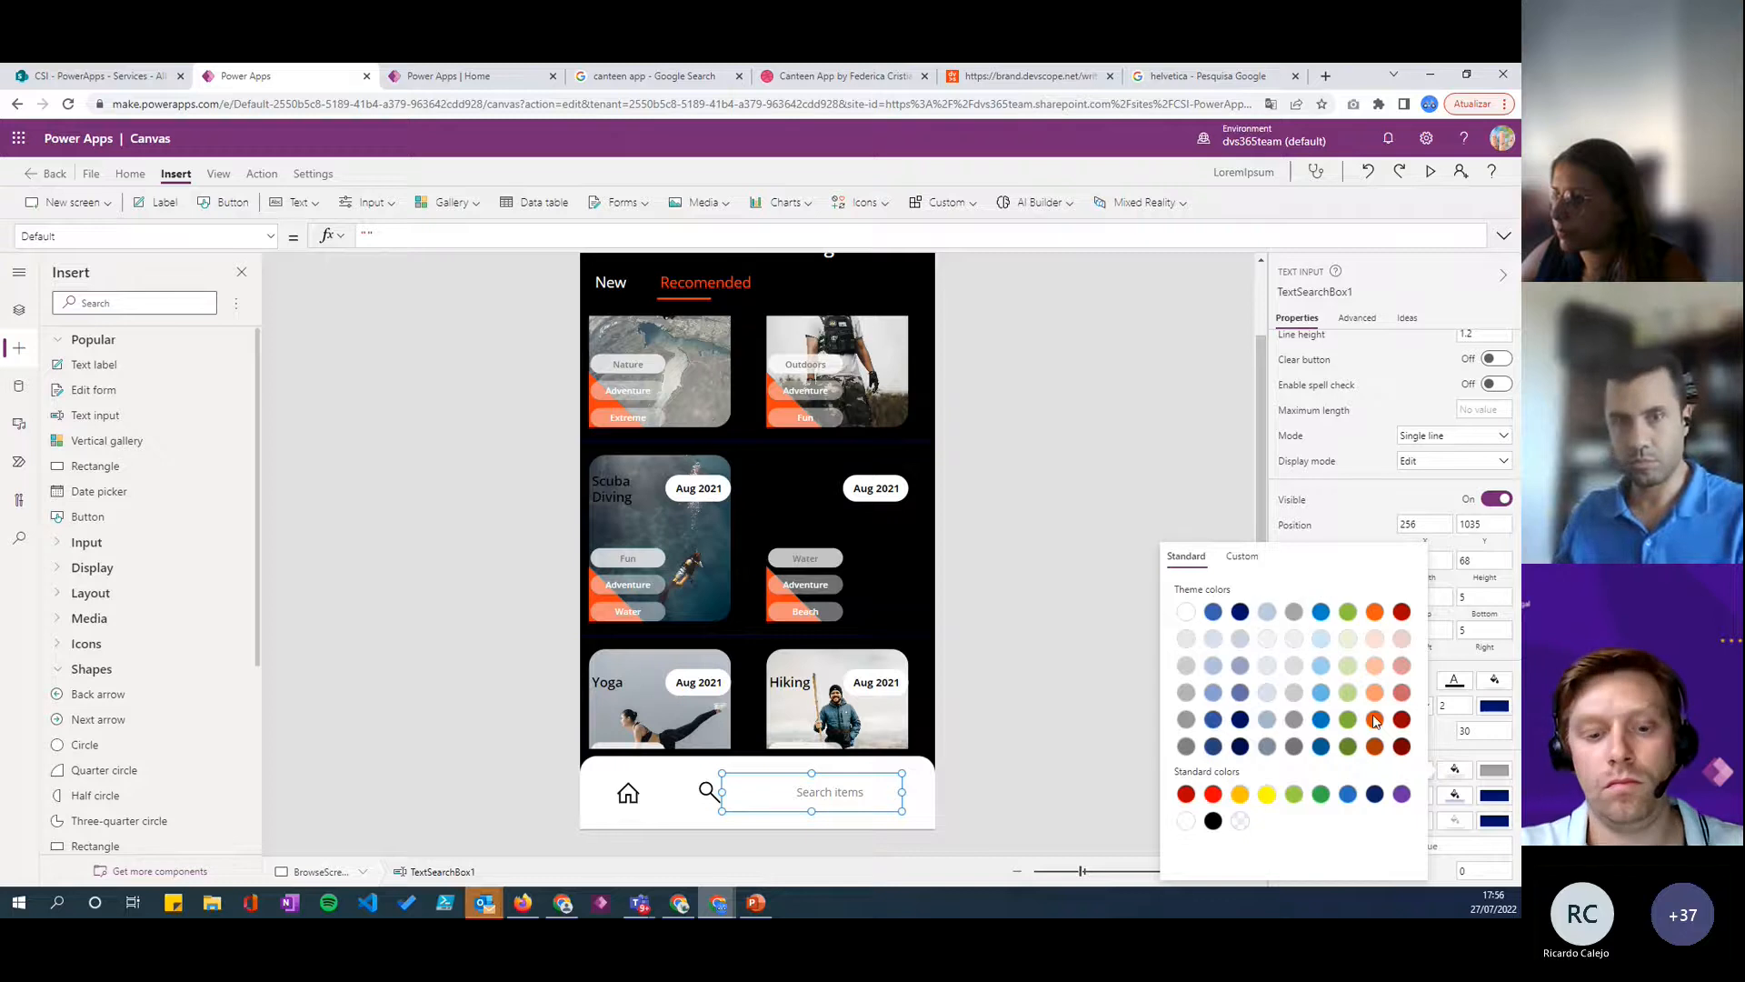
left_click(1454, 771)
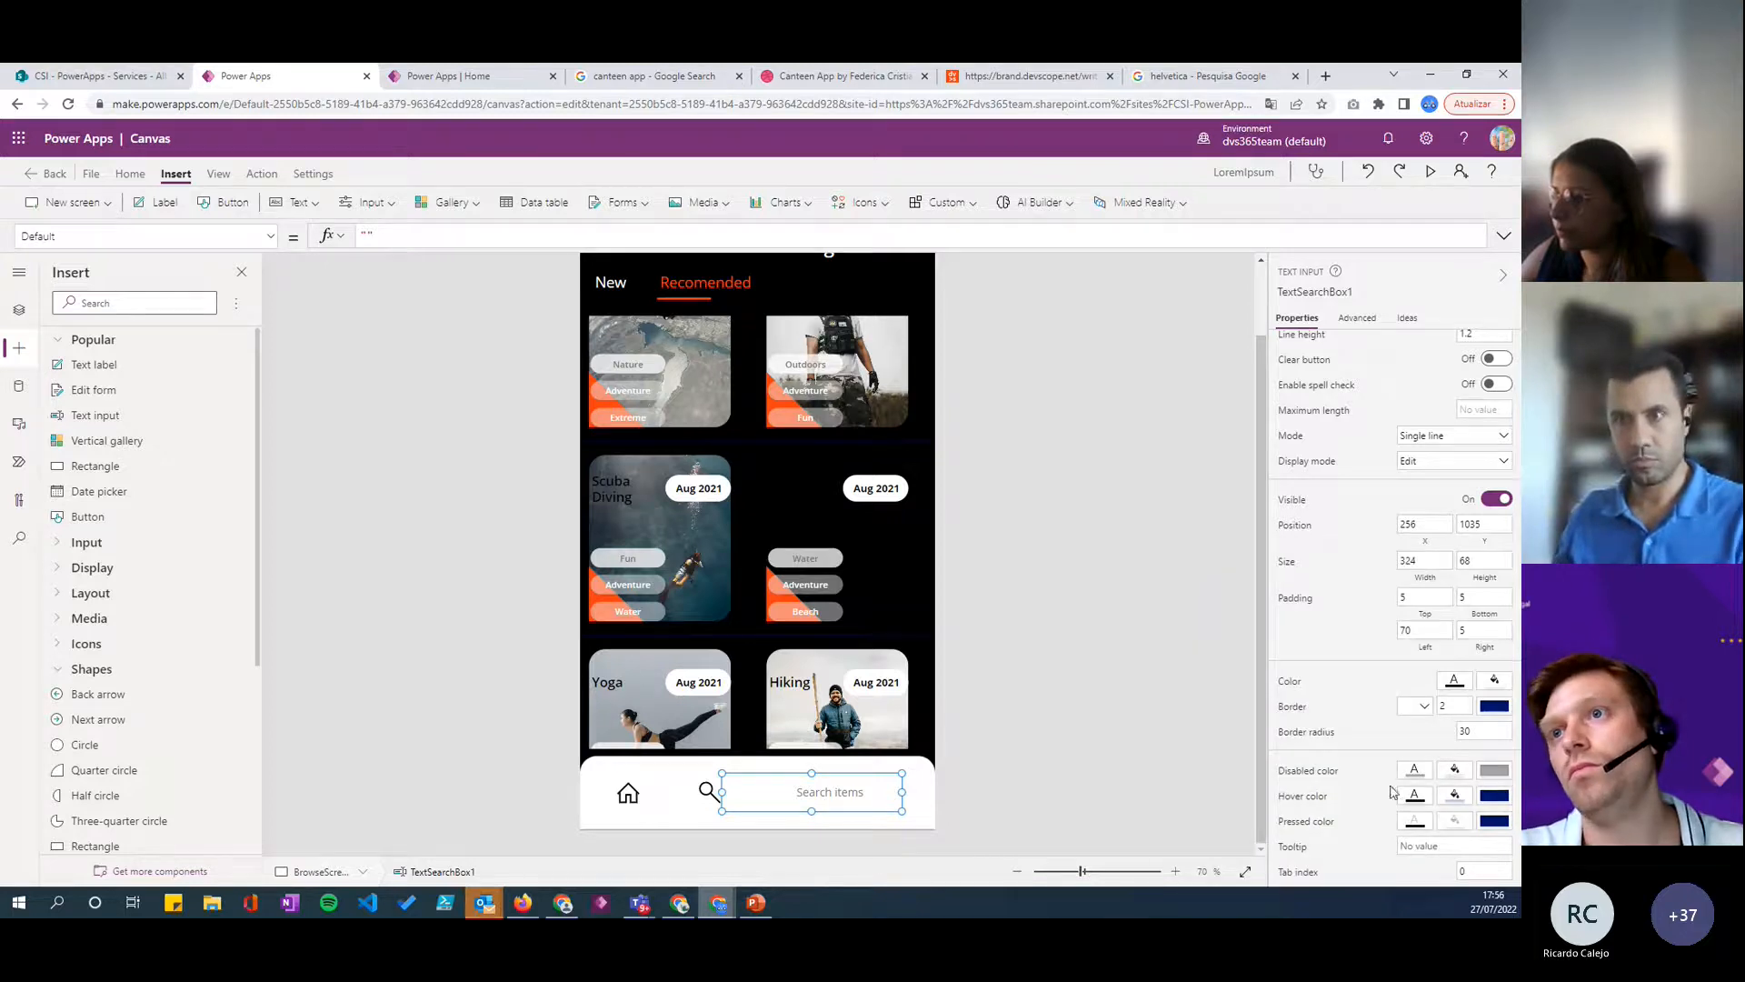
- Fill the search box with a light grey theme color
left_click(1083, 793)
left_click(831, 800)
scroll(1392, 511, "down", 2)
left_click(1475, 693)
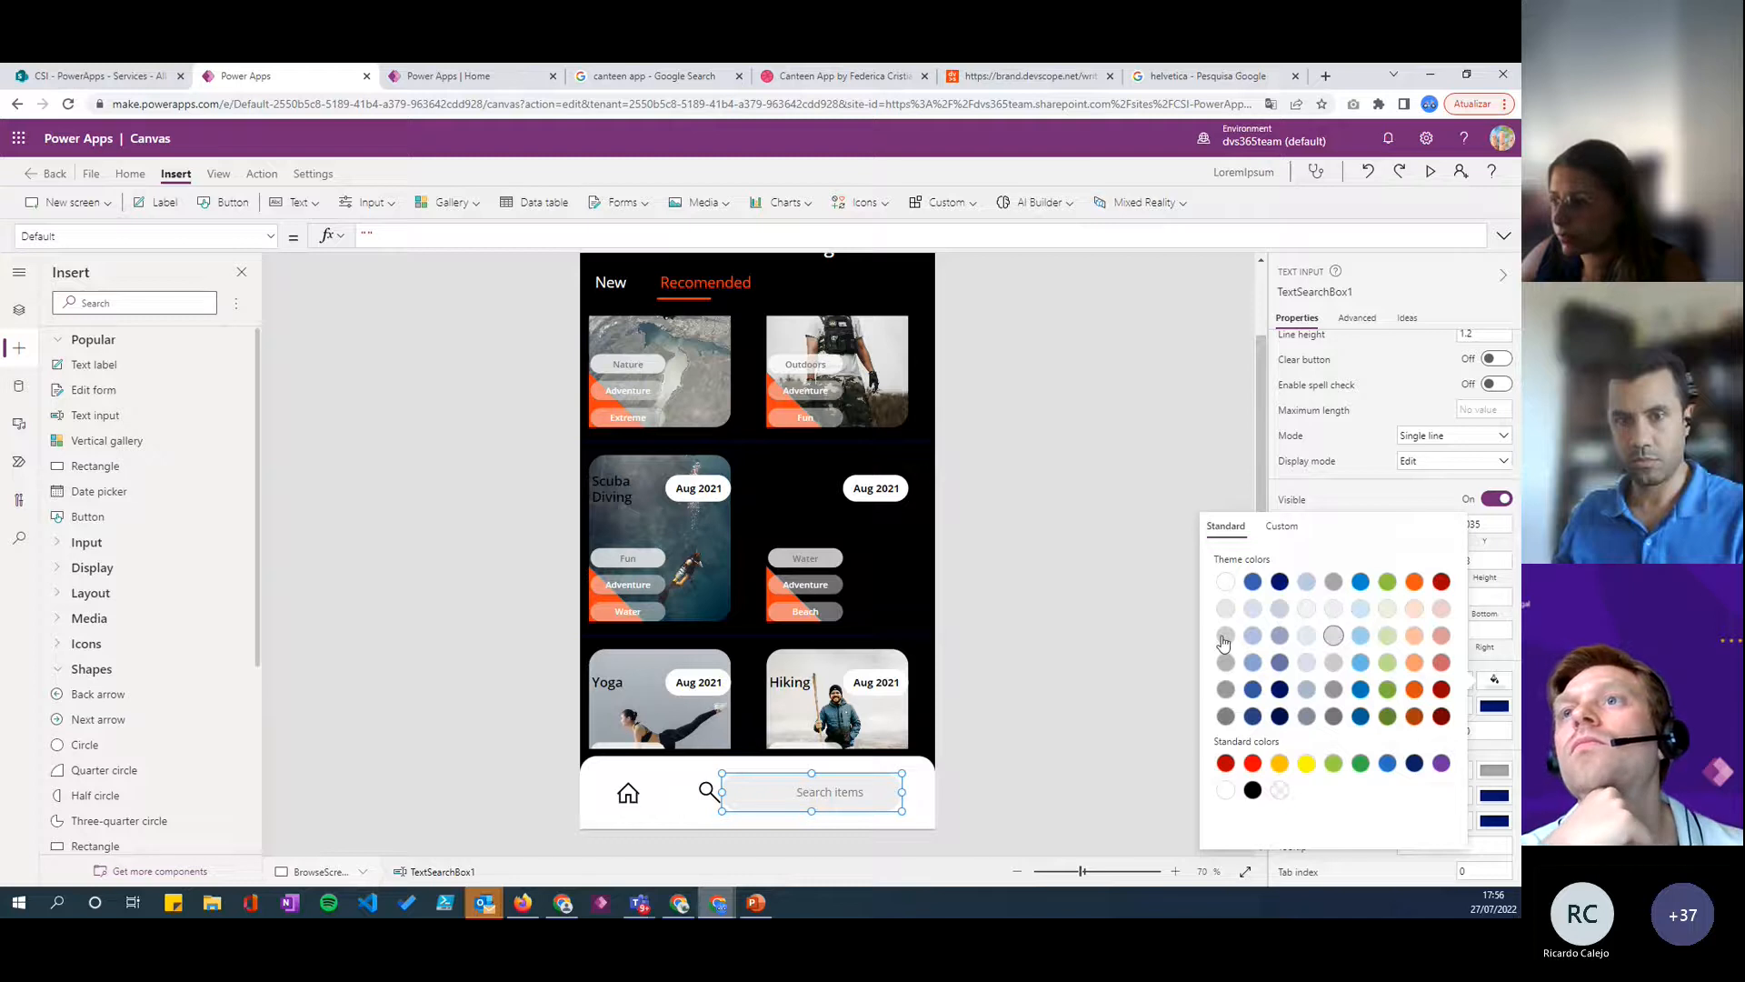
left_click(1401, 505)
left_click(1418, 631)
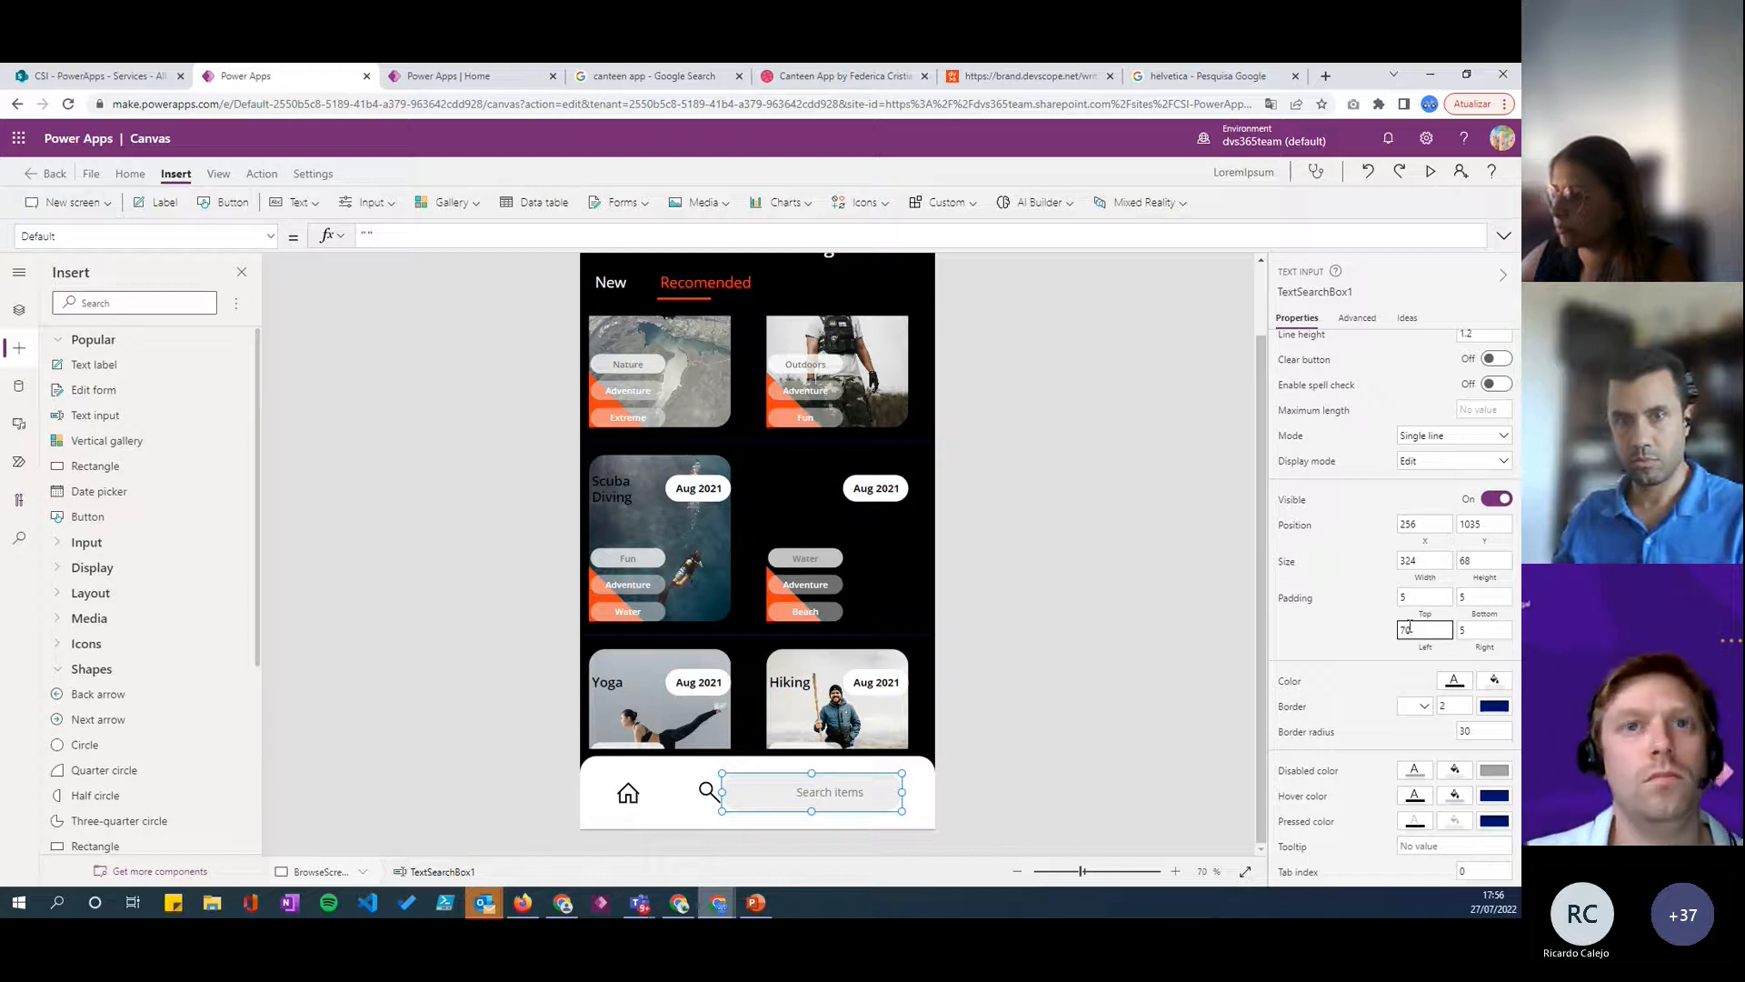
left_click(1307, 642)
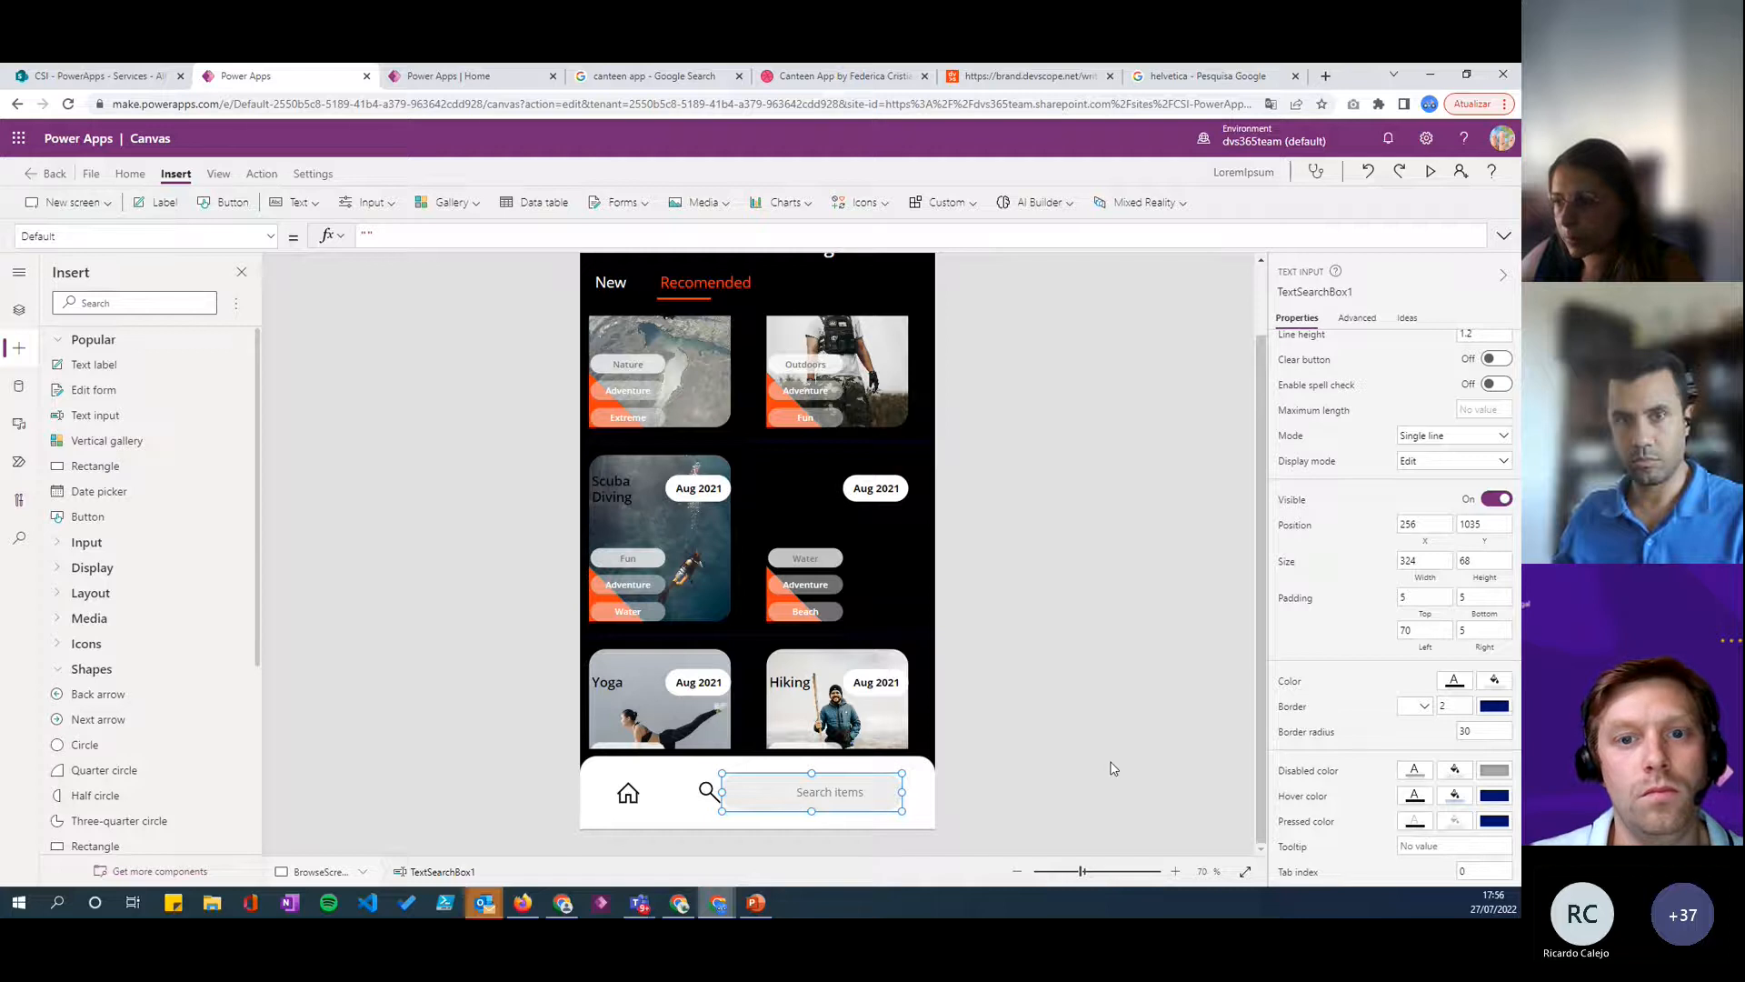
left_click(810, 804)
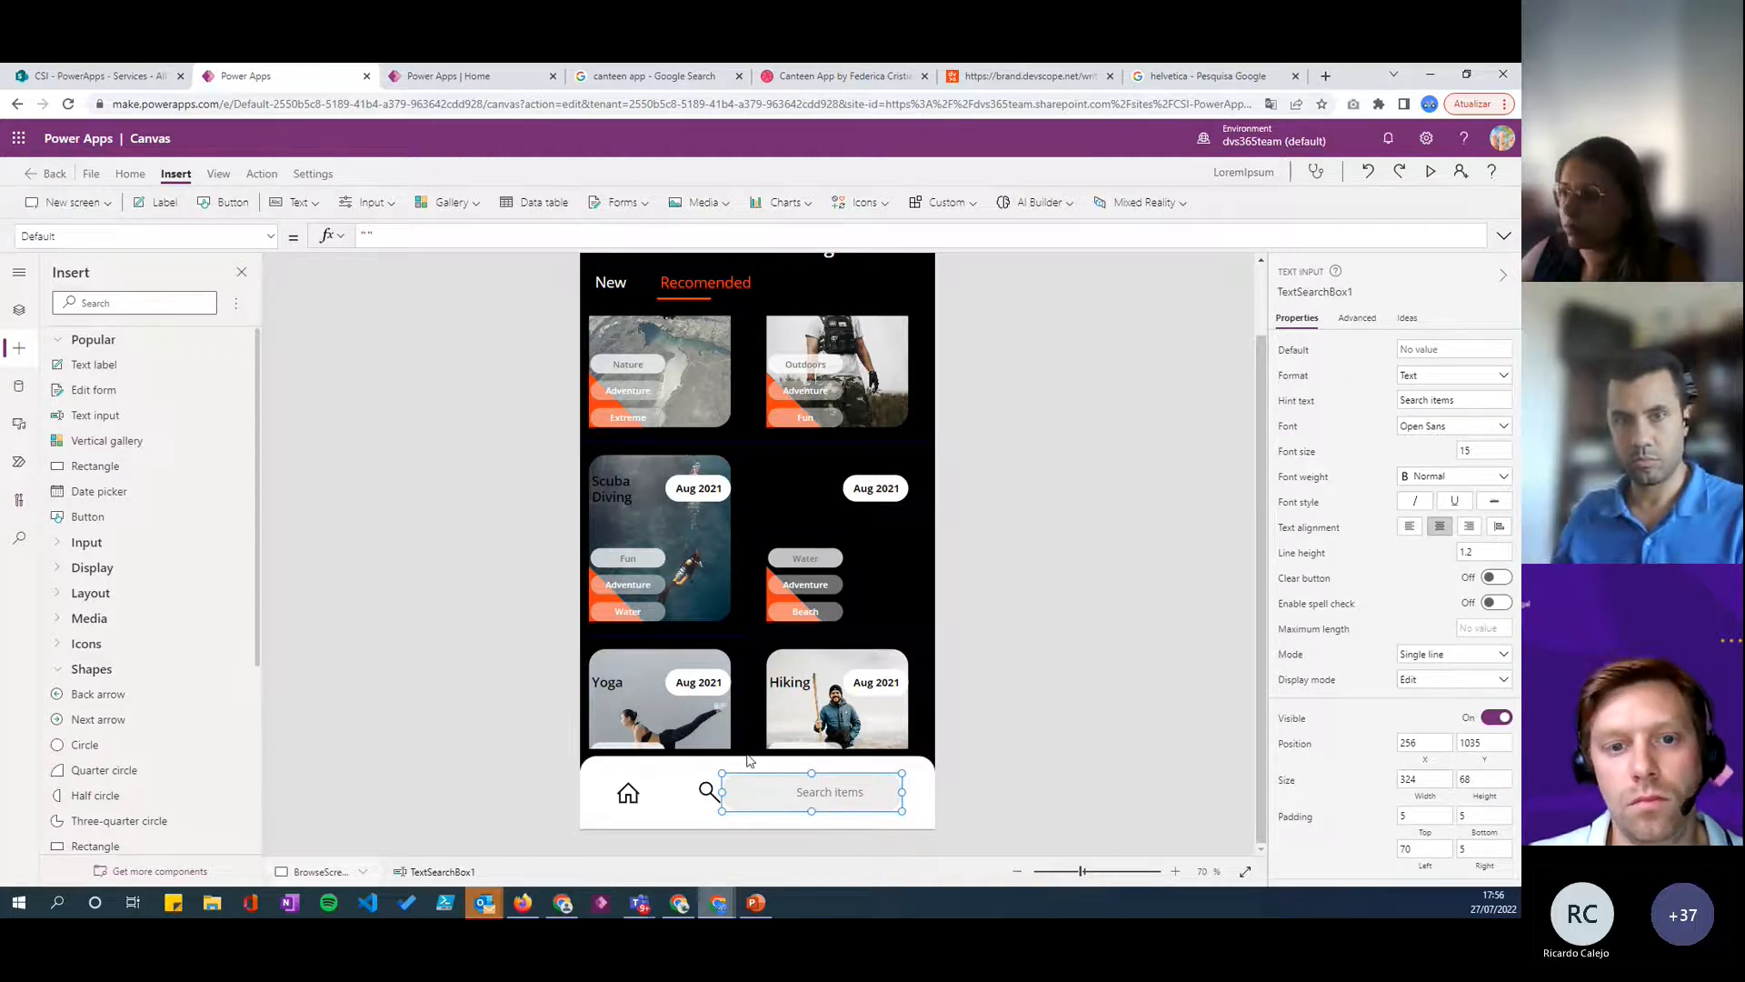
- Set the Search icon's OnSelect formula to Set(varSearch, true)
left_click(708, 791)
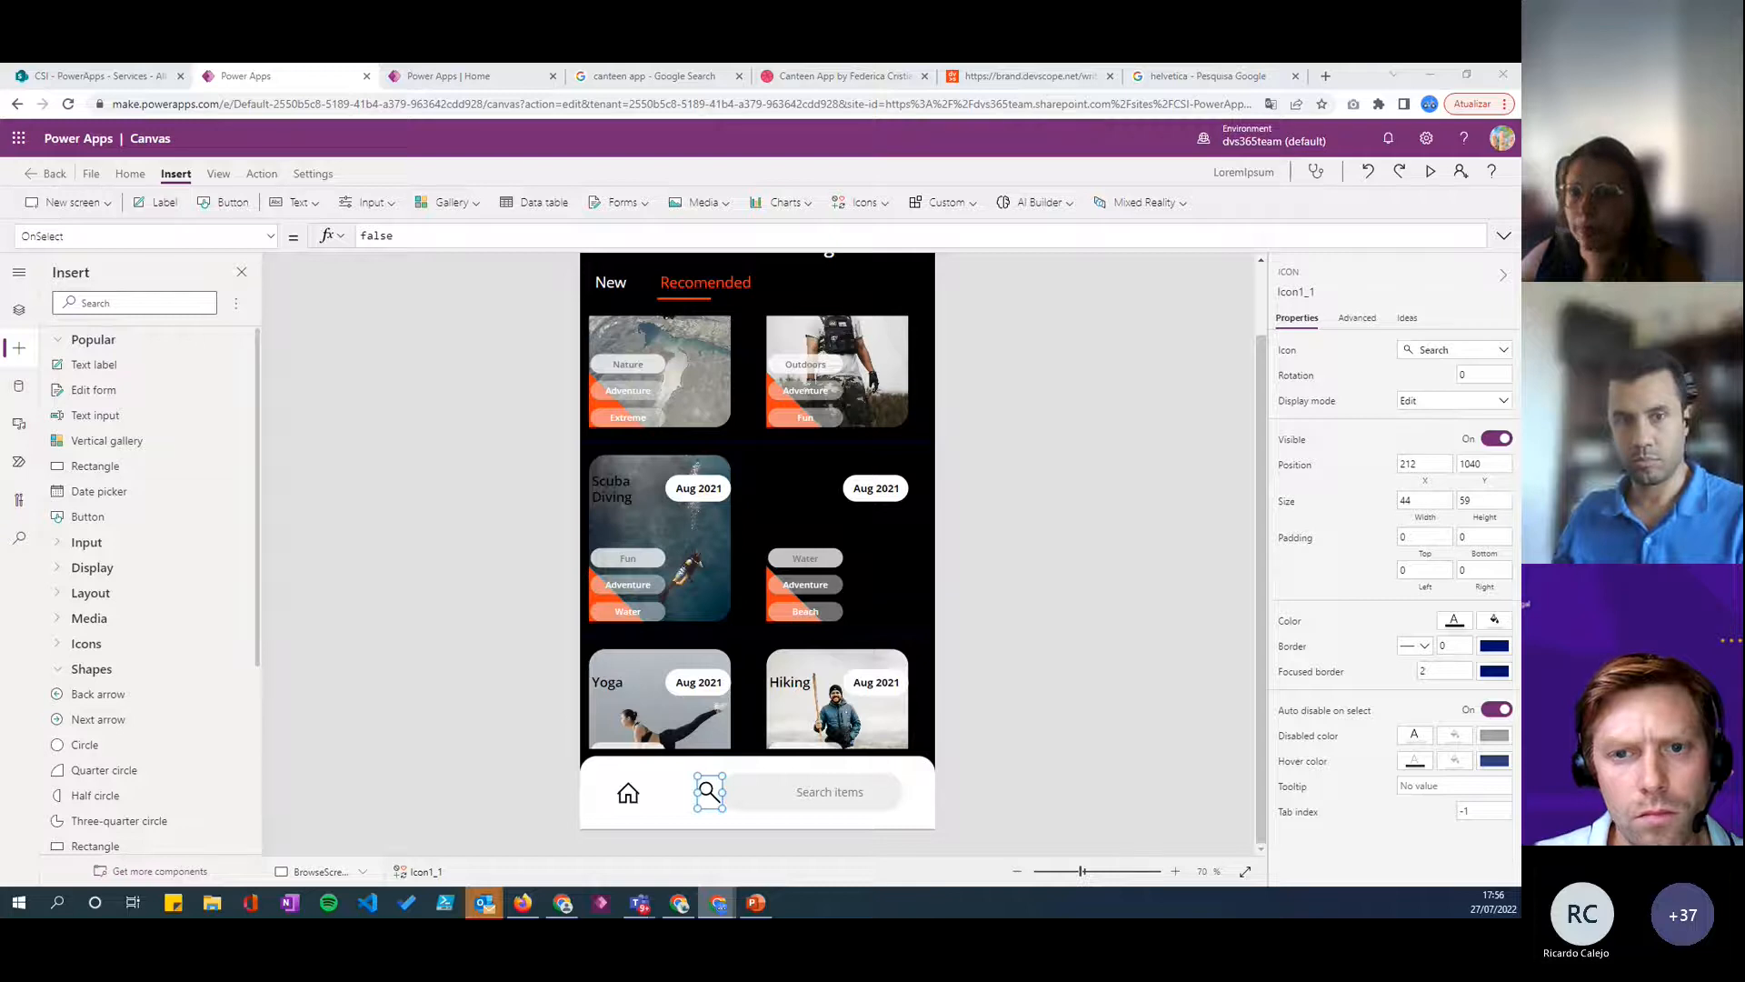
left_click(1360, 317)
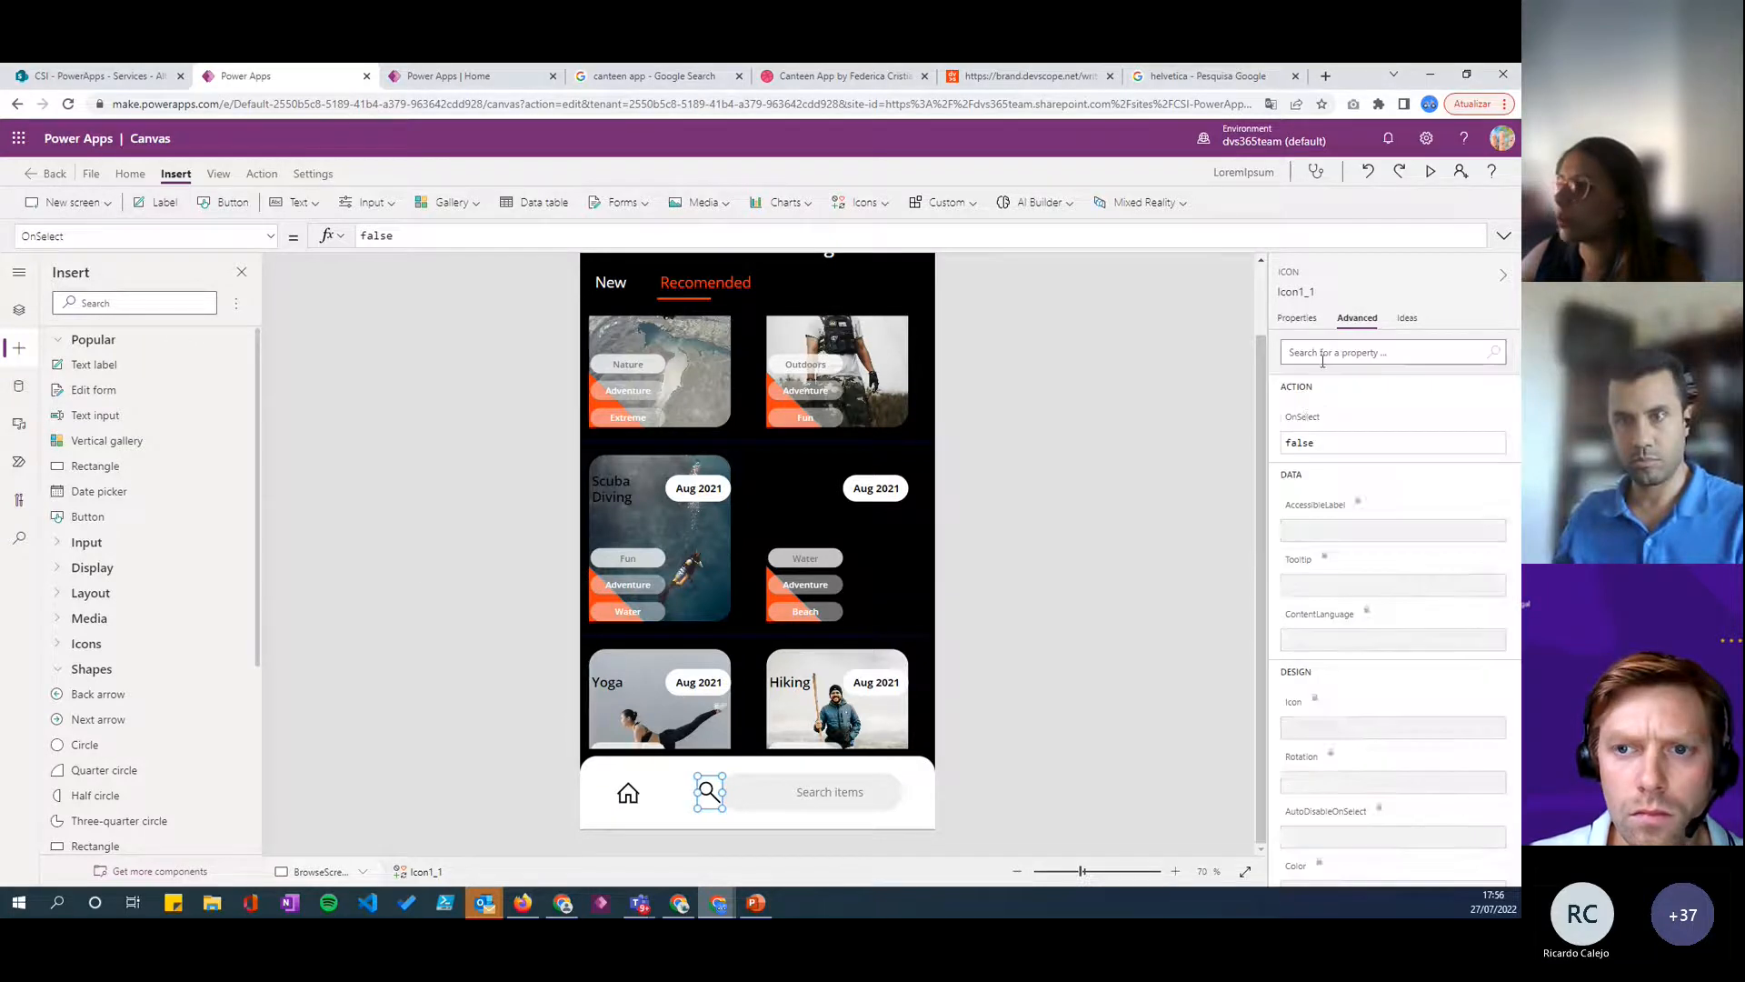
double_click(419, 233)
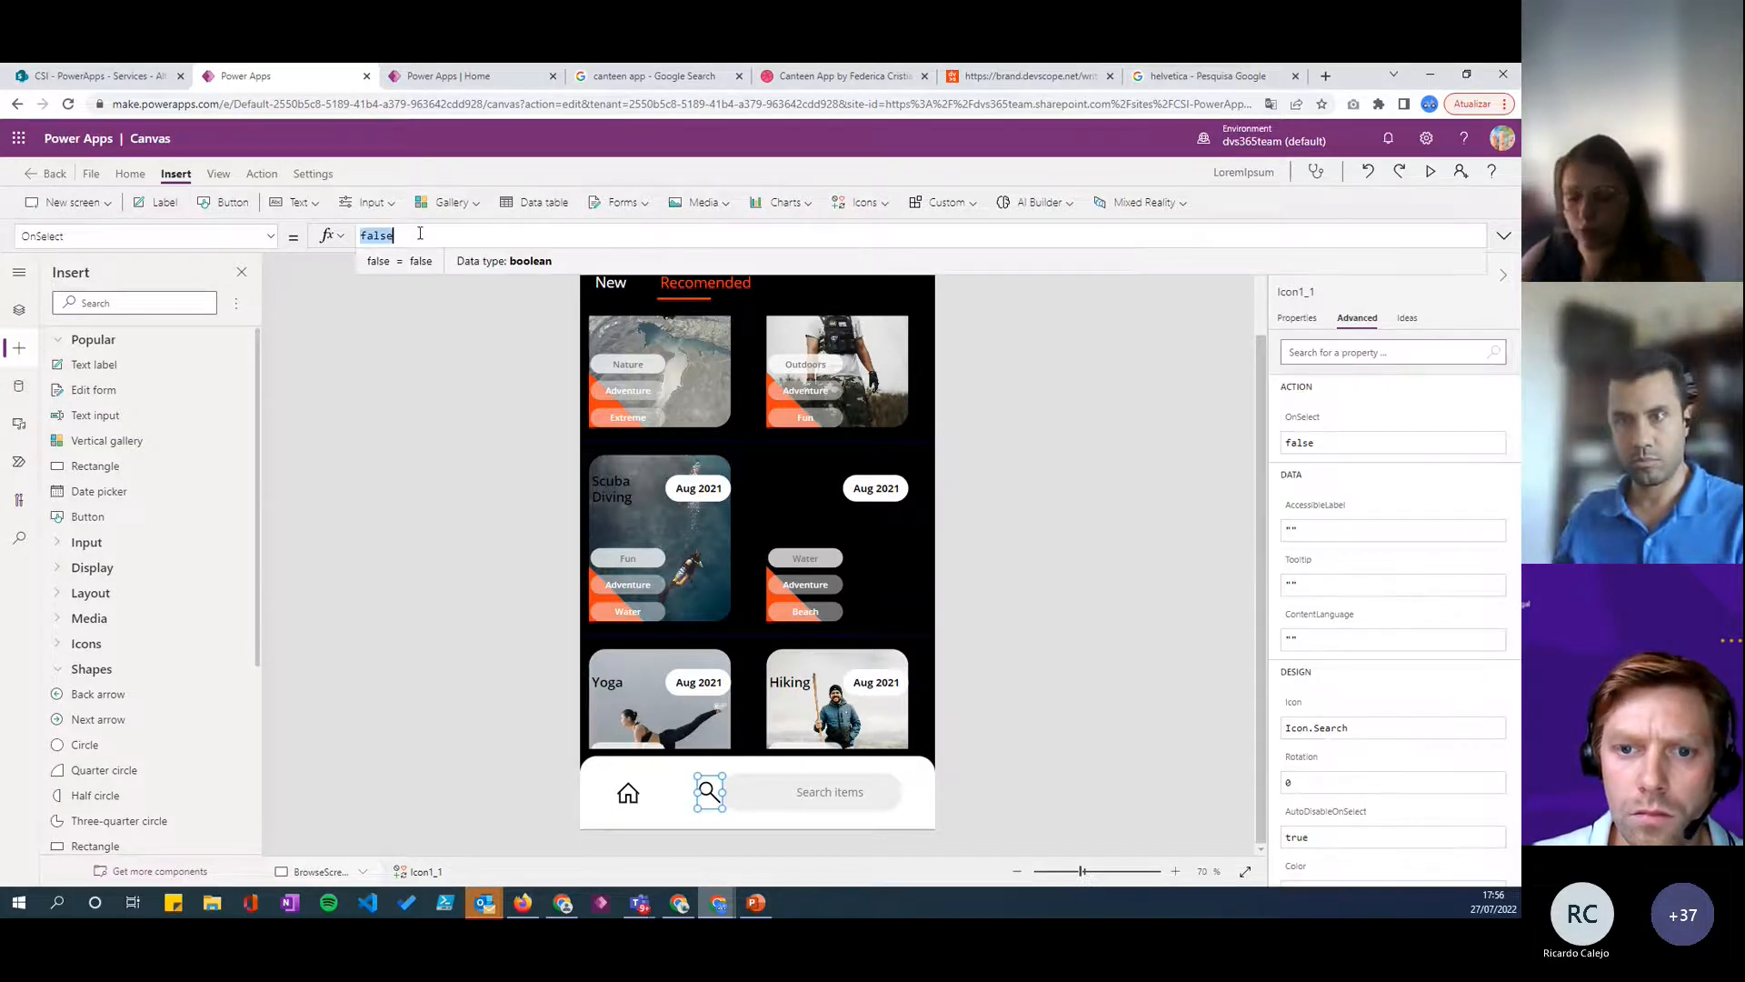
type("Set(")
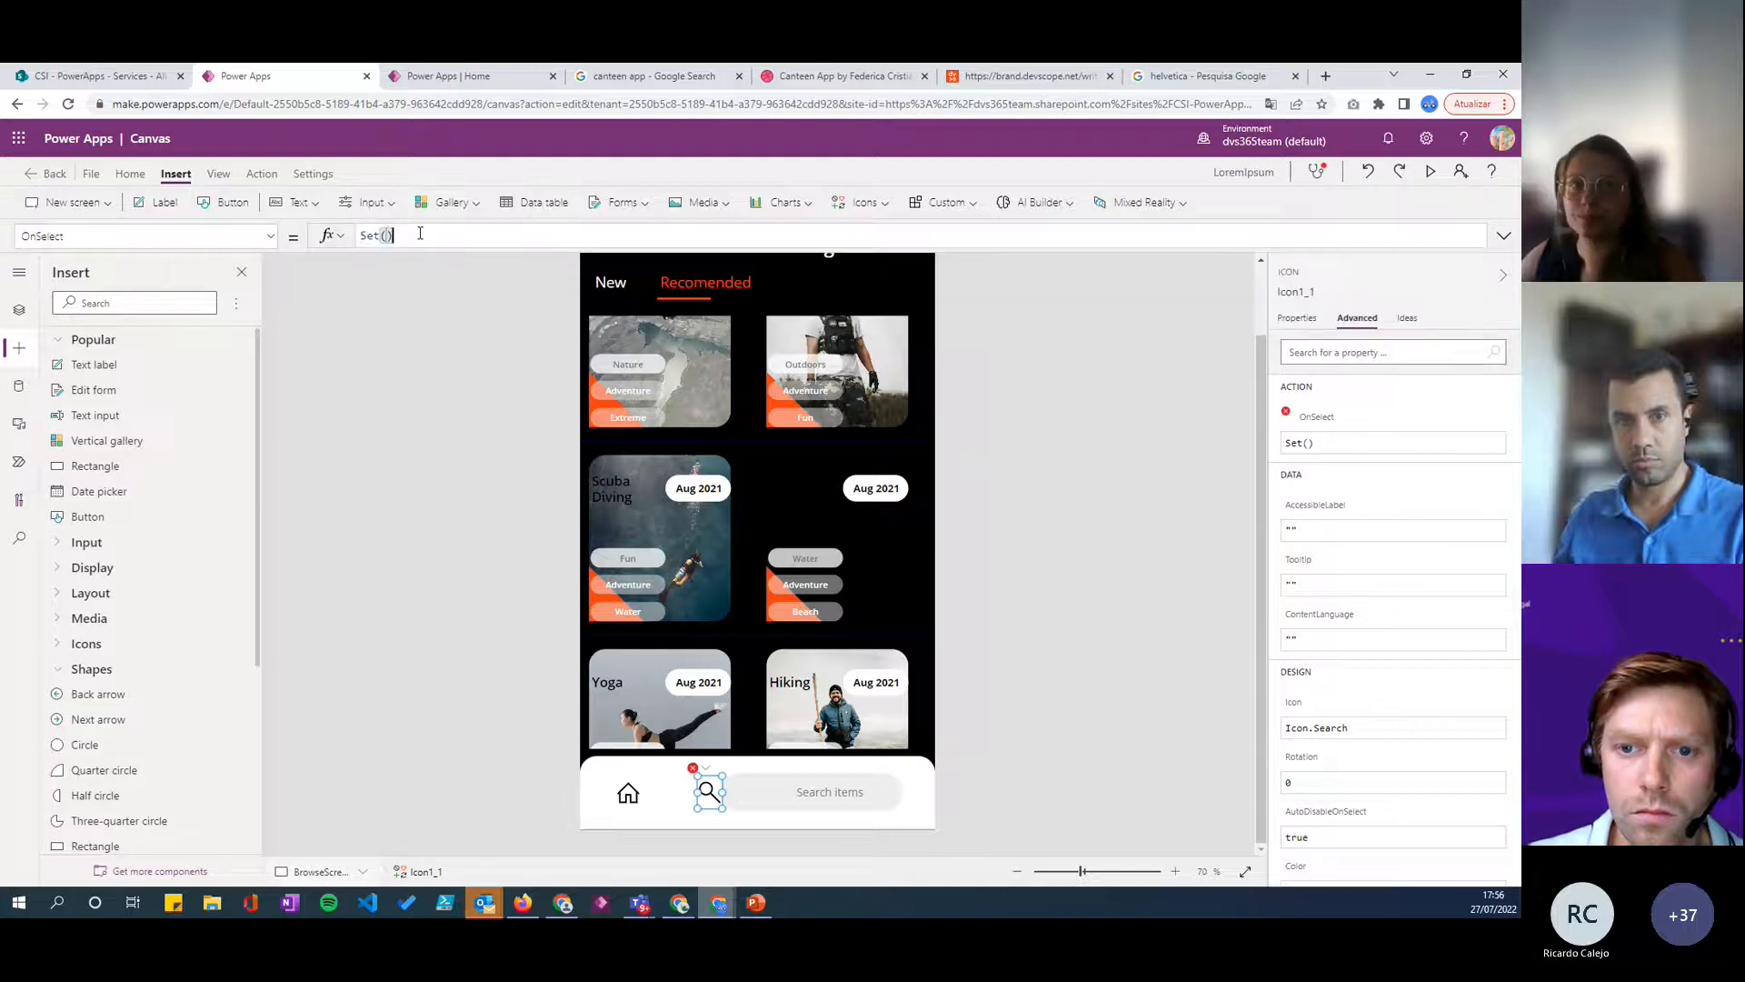
type("varSearch")
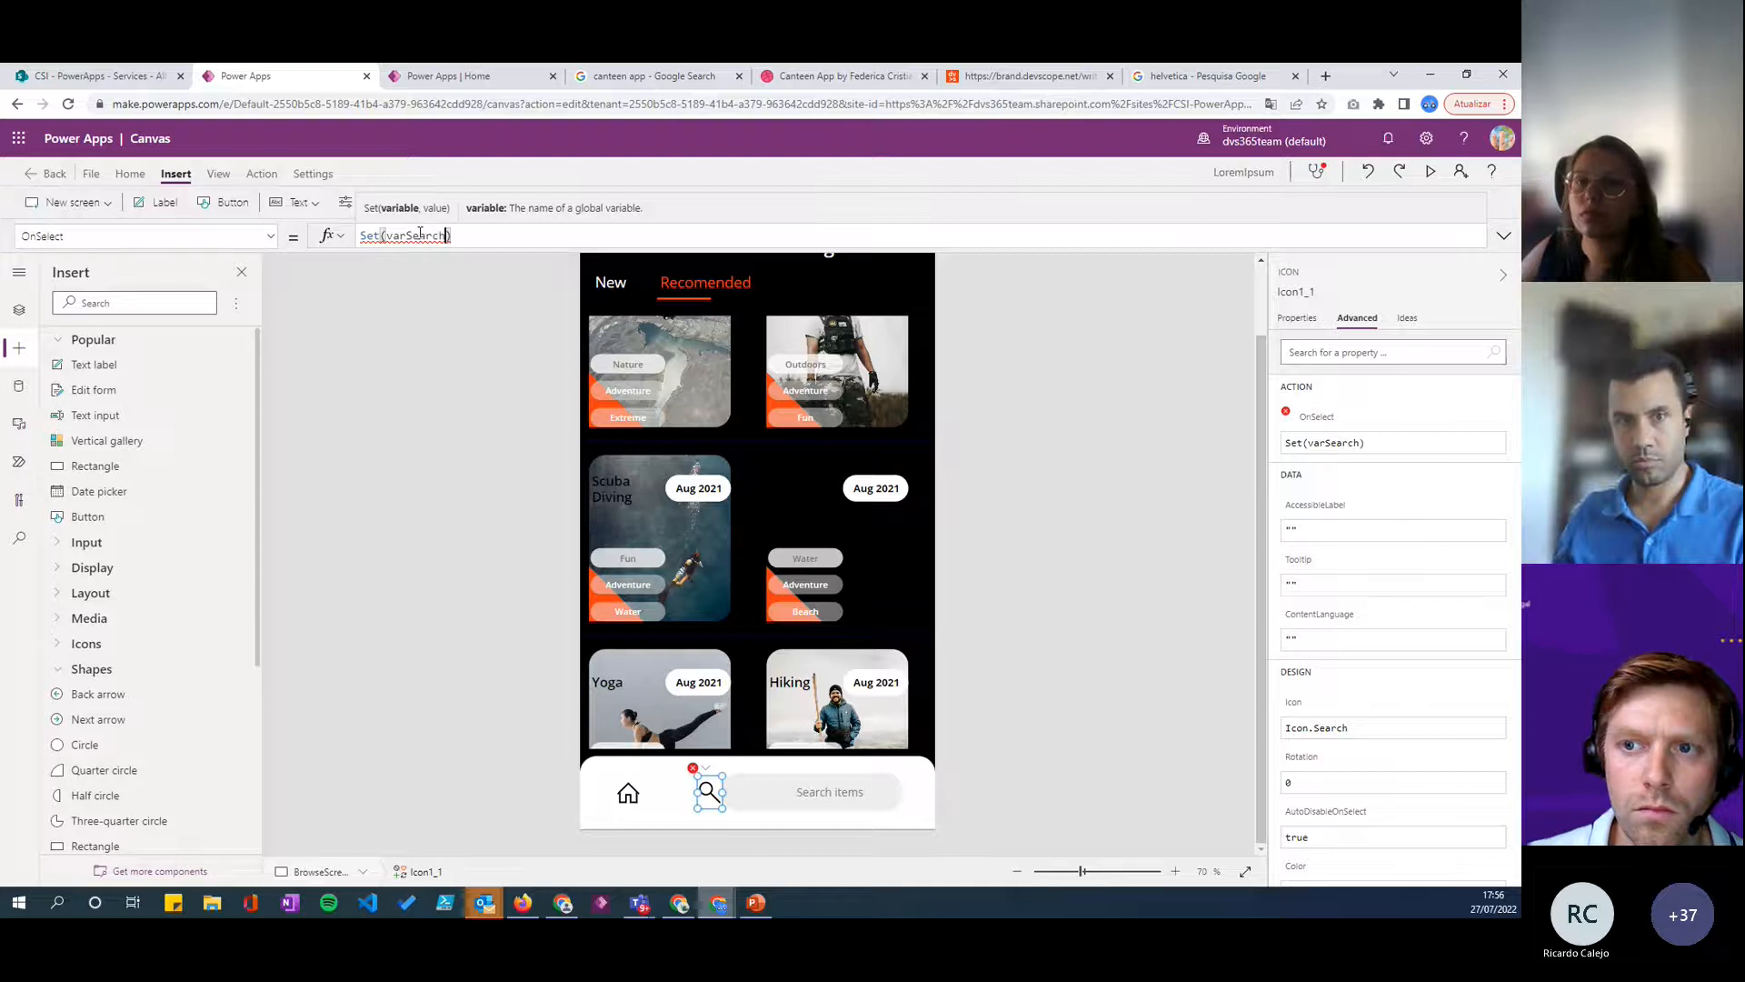
type(": true")
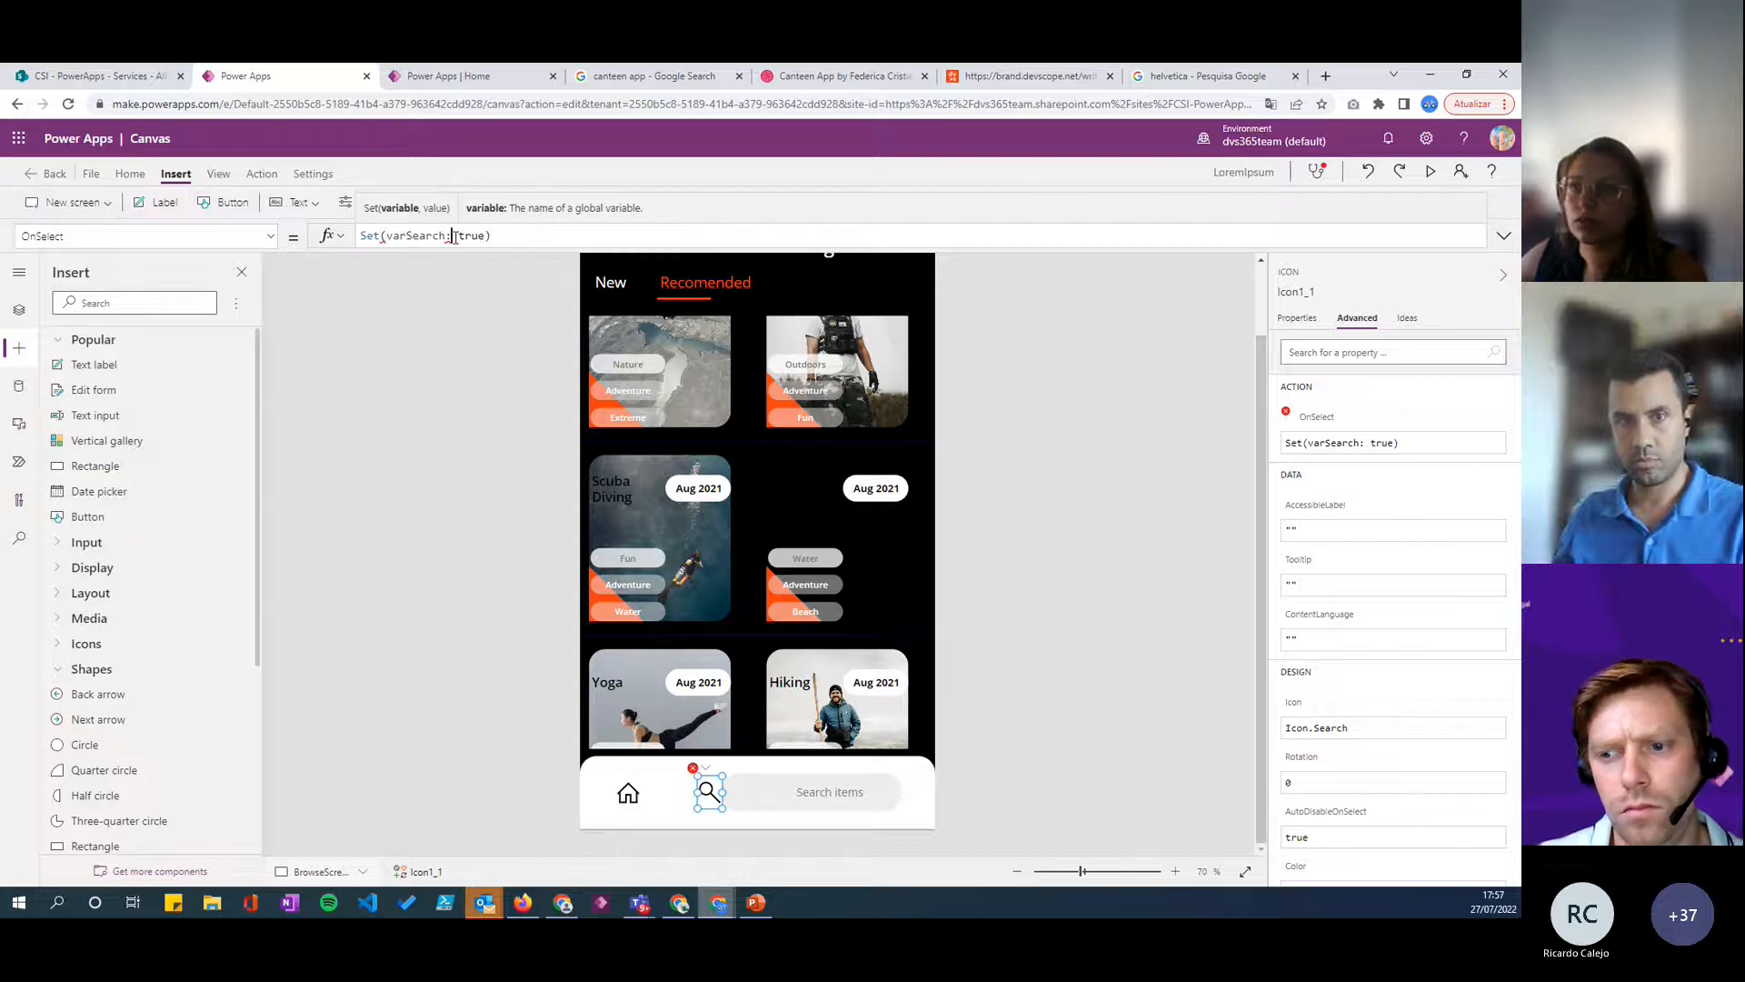
key("BackSpace")
type(",")
- Copy the Search icon's OnSelect formula to the Home icon and change it to Set(varSearch, false)
left_click(521, 235)
key("ctrl+a")
key("ctrl+c")
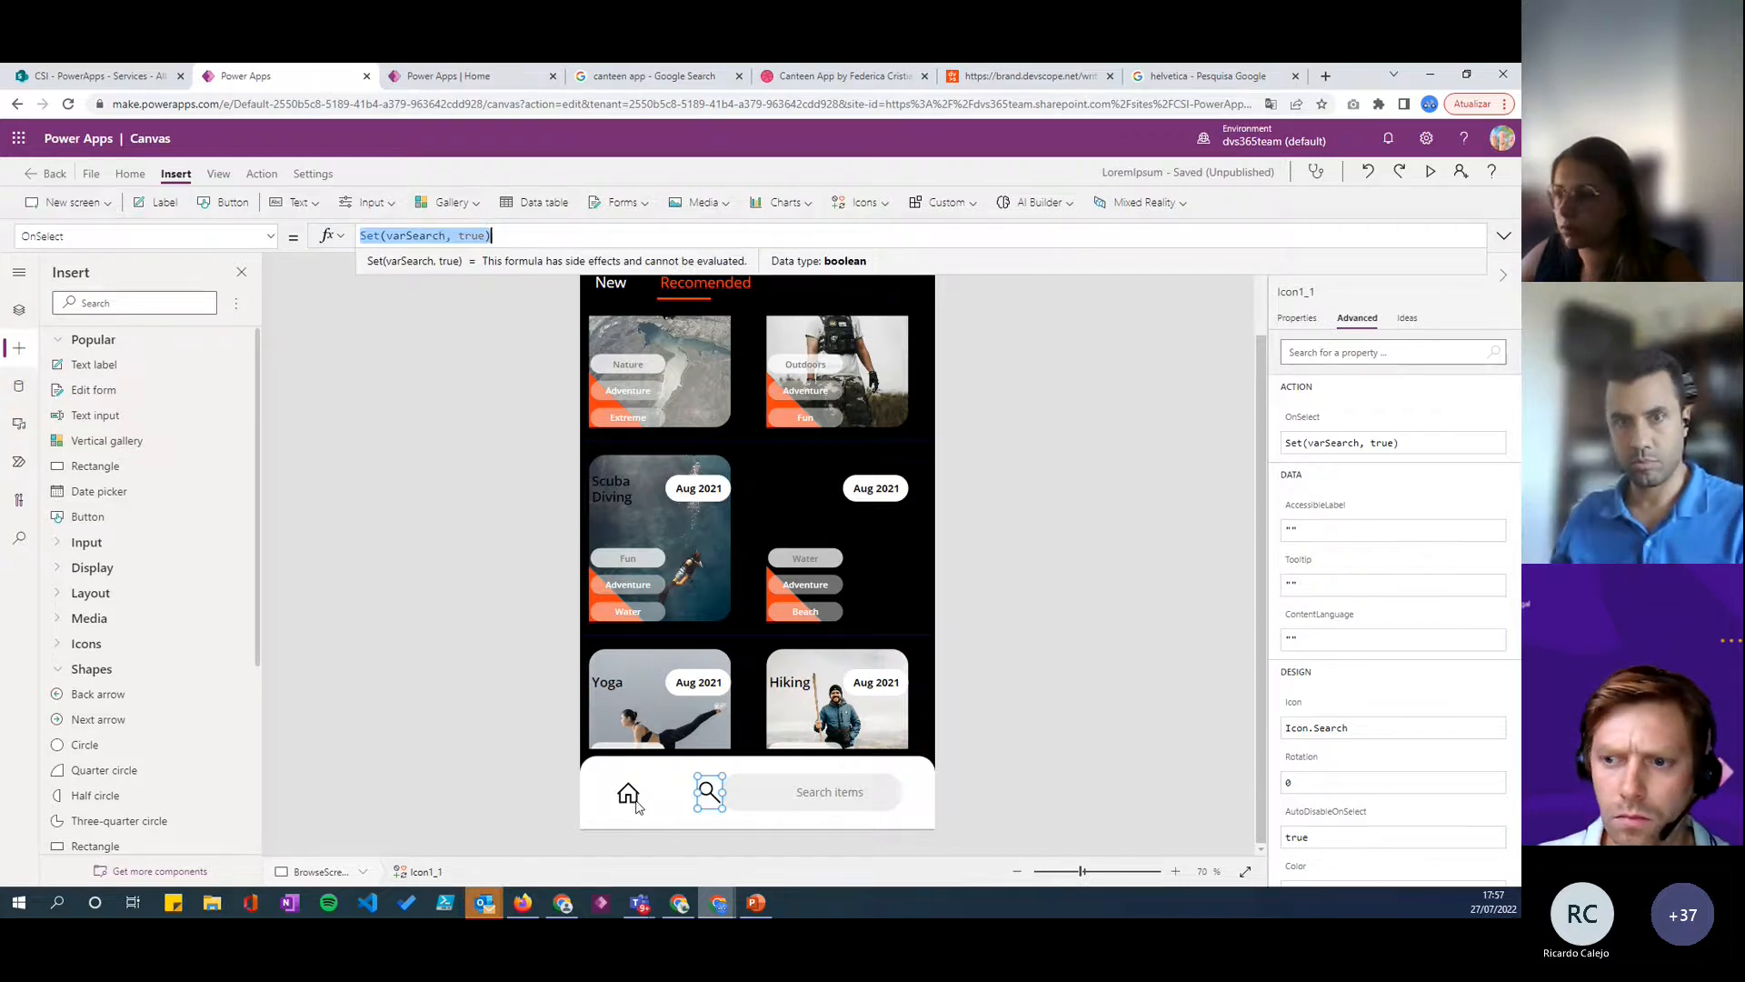
left_click(634, 802)
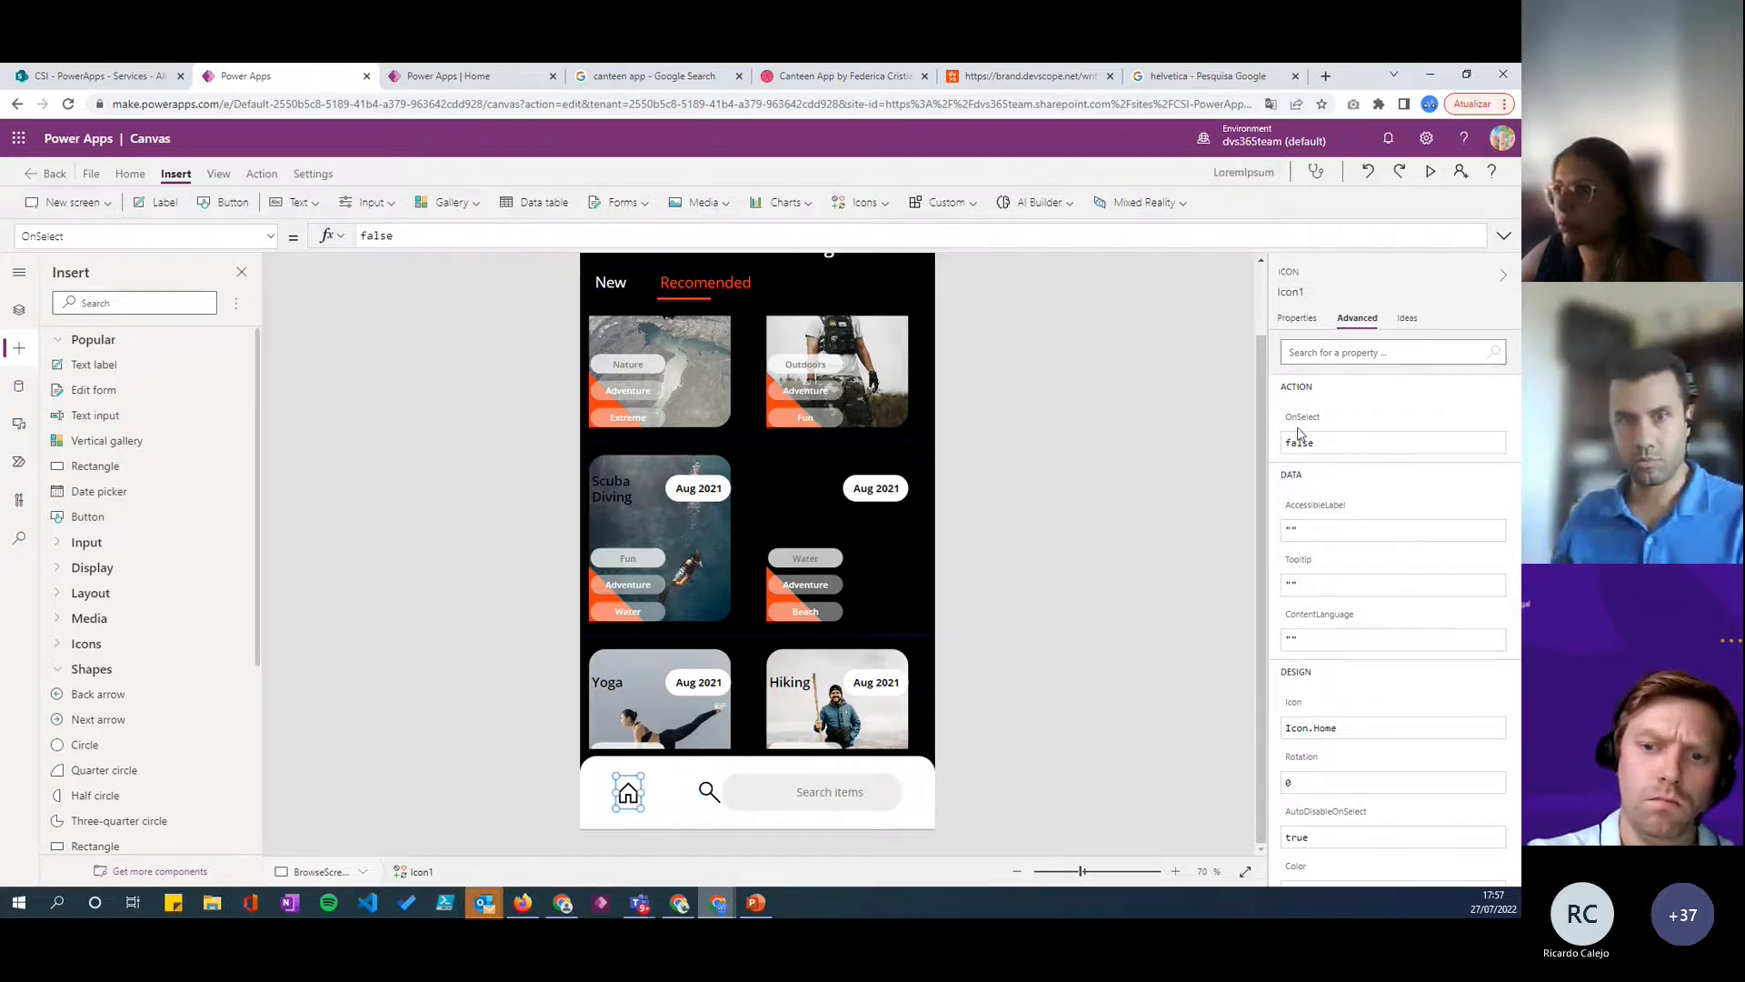
left_click(439, 238)
key("ctrl+a")
key("ctrl+v")
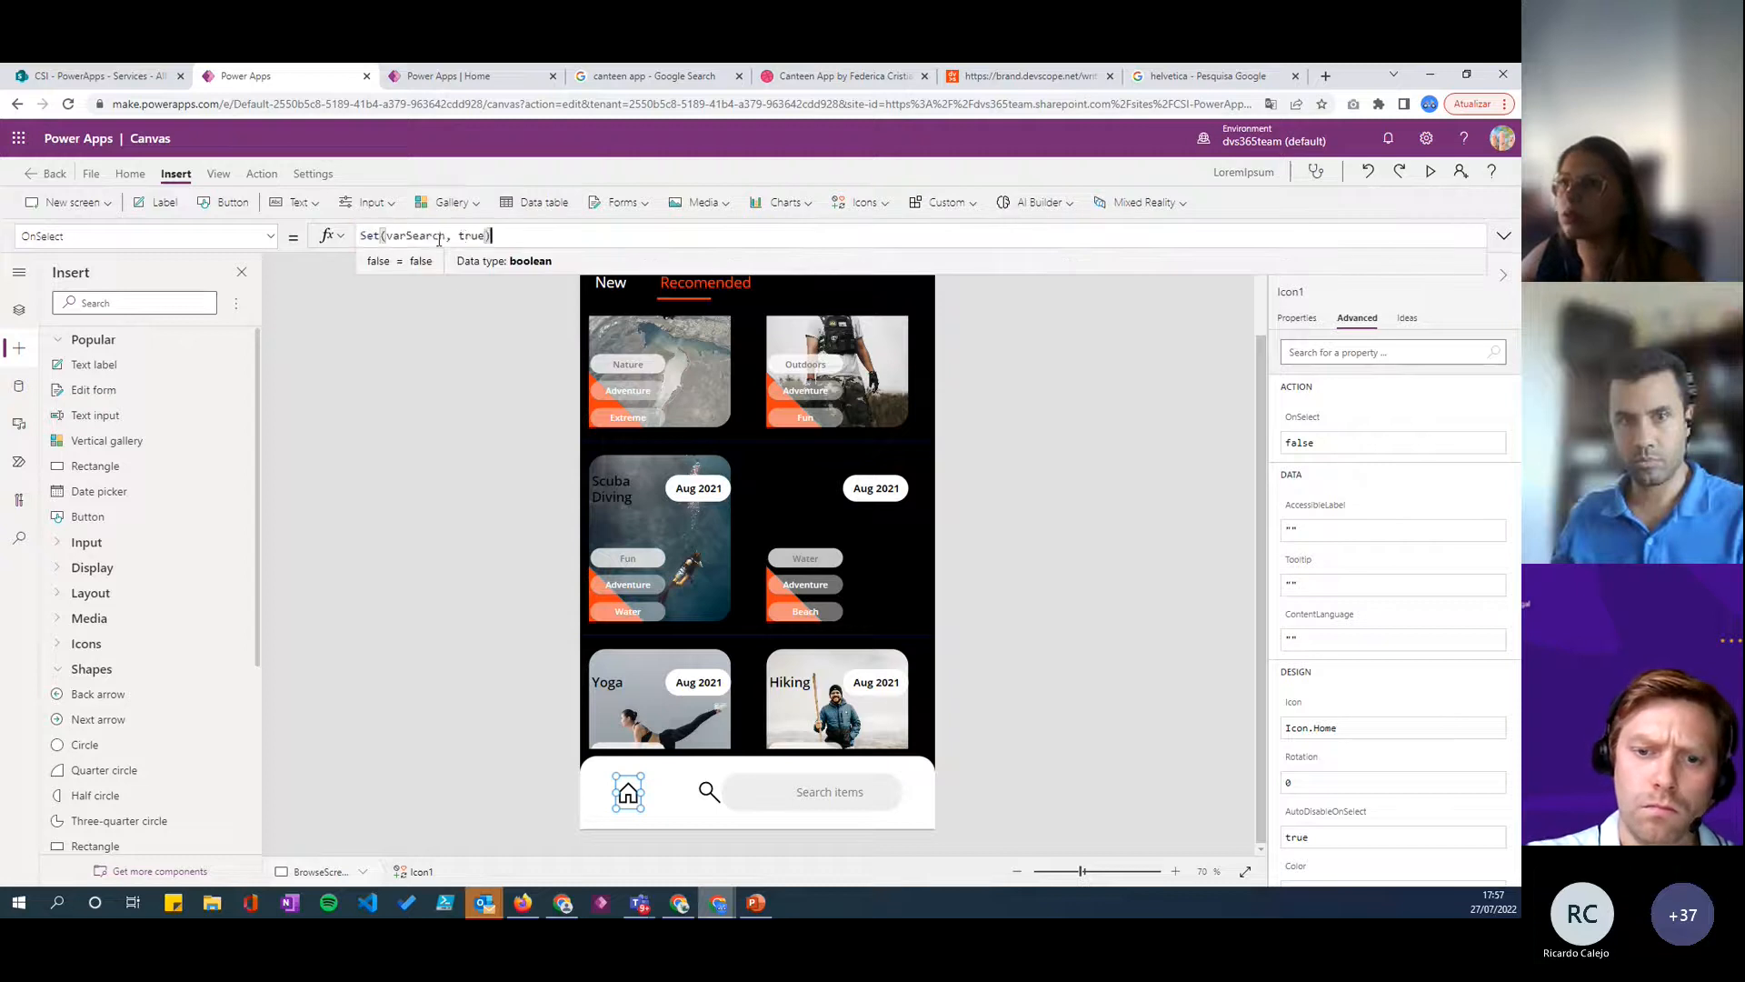
double_click(473, 236)
type("f")
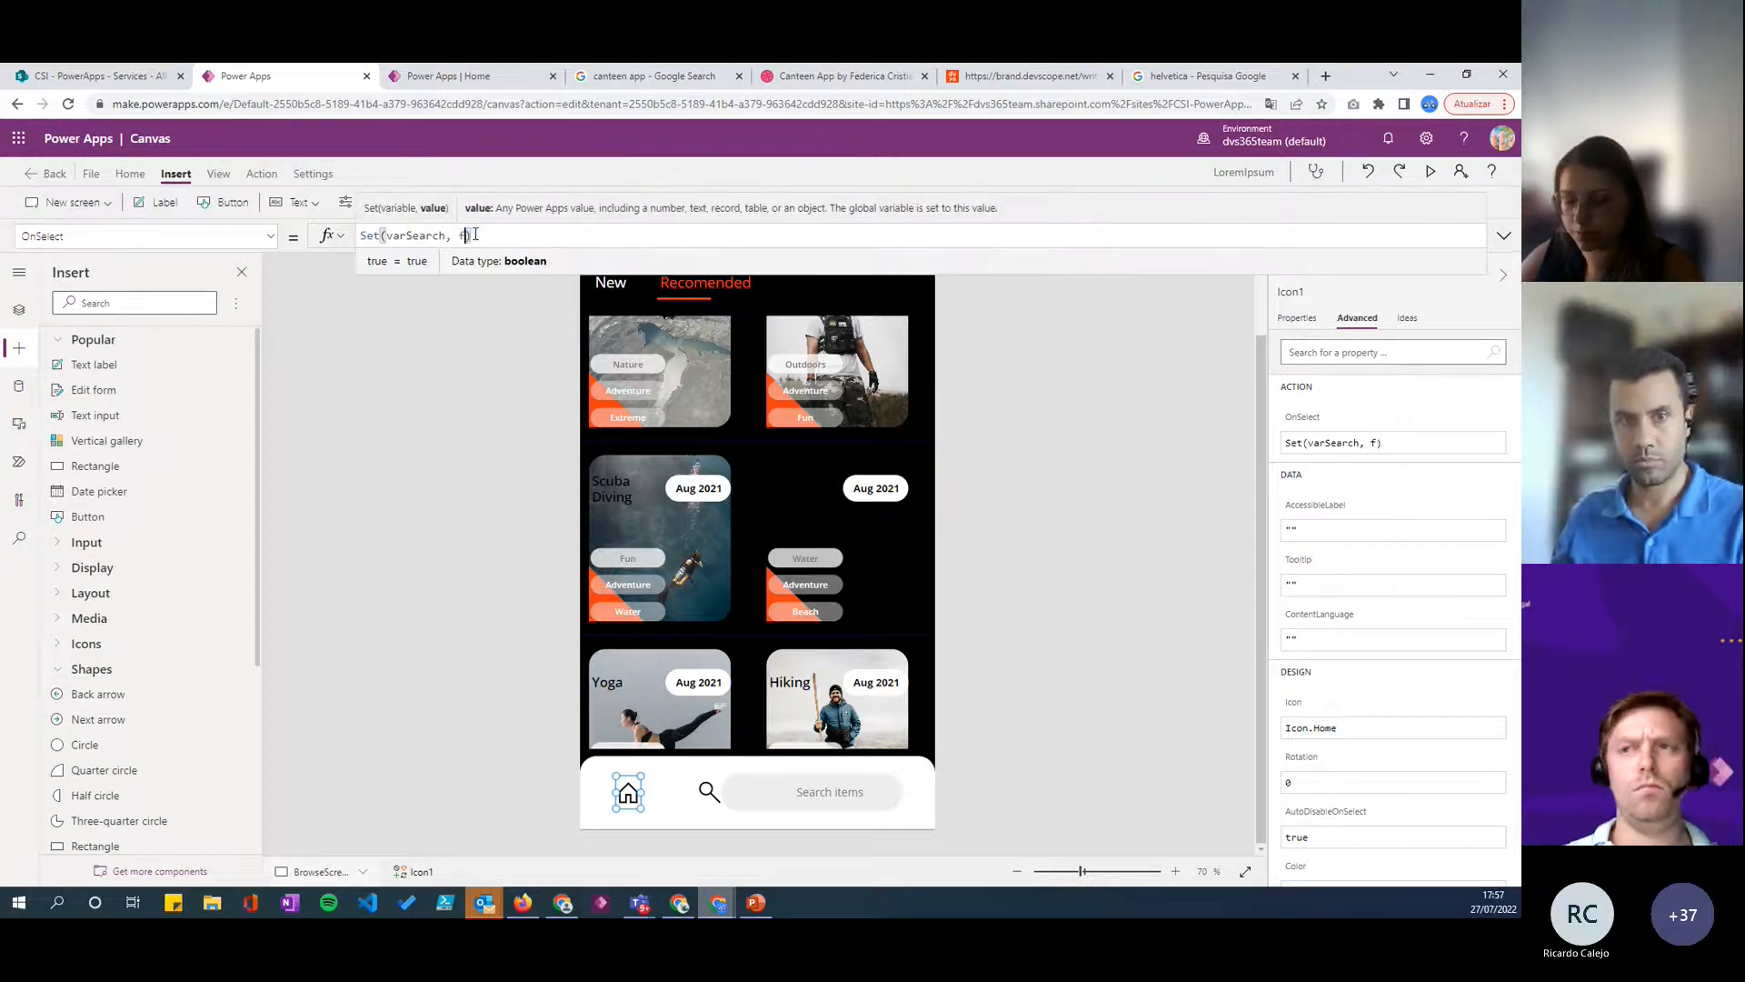
type("alse")
- Set the search box's Visible property to varSearch
left_click(783, 804)
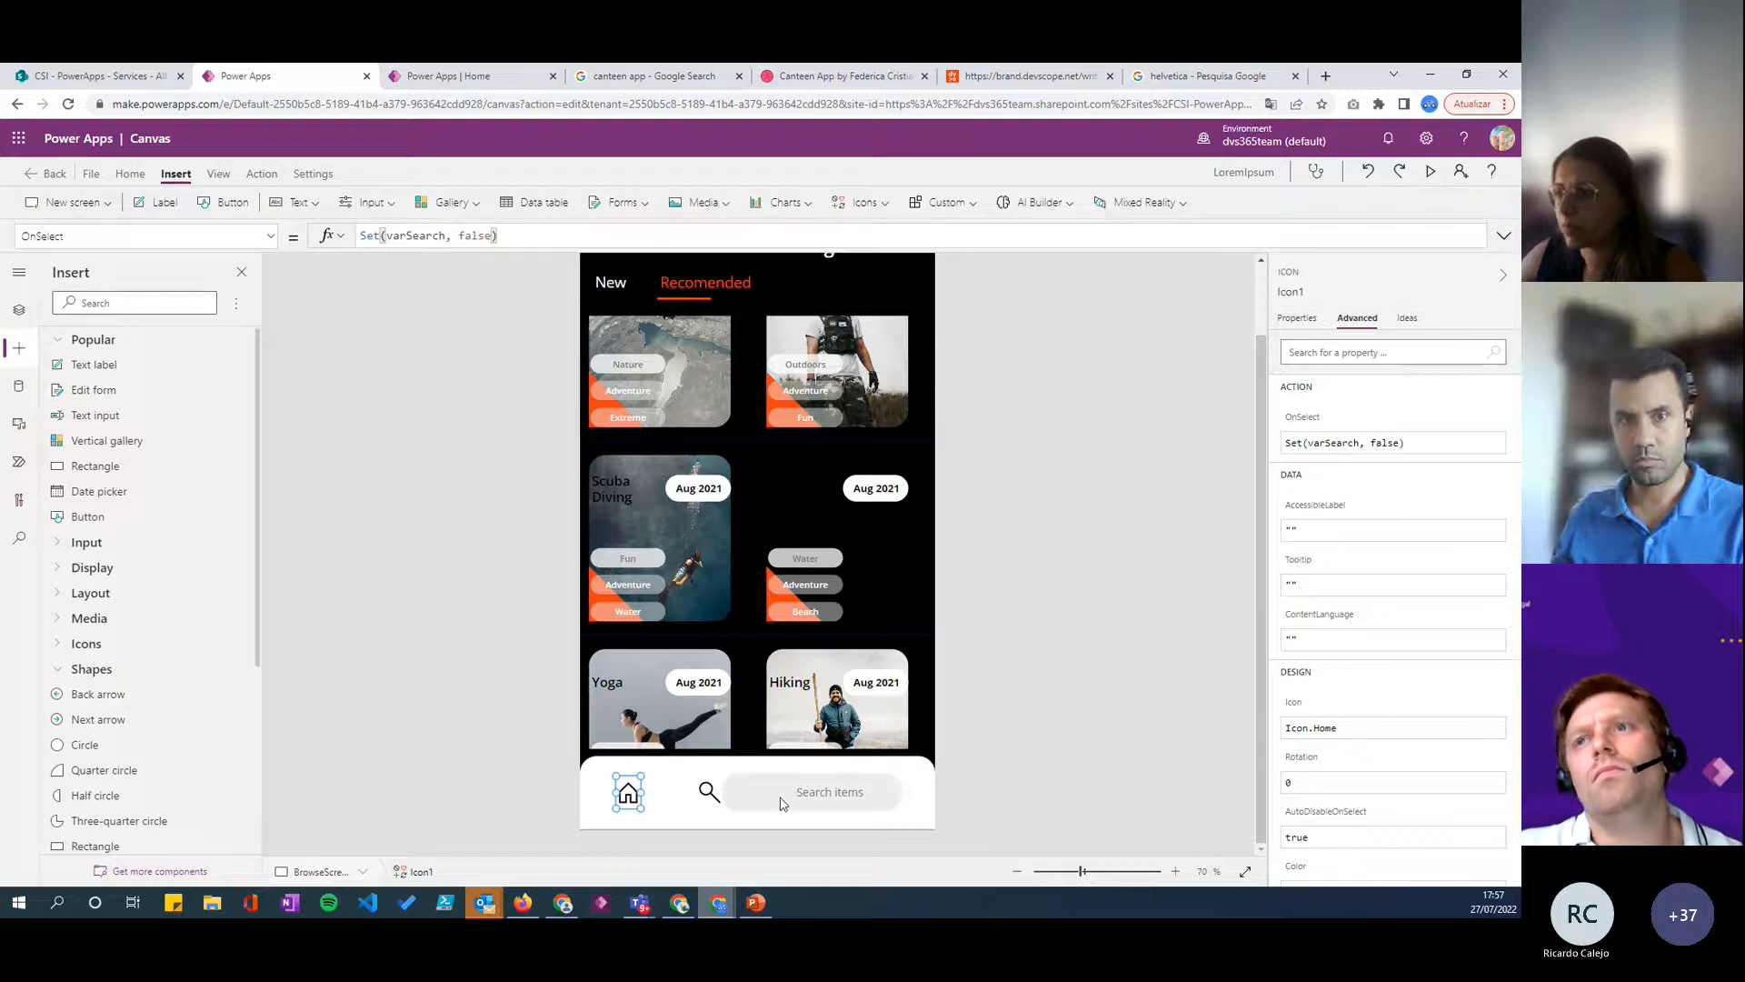
left_click(728, 797)
left_click(1297, 317)
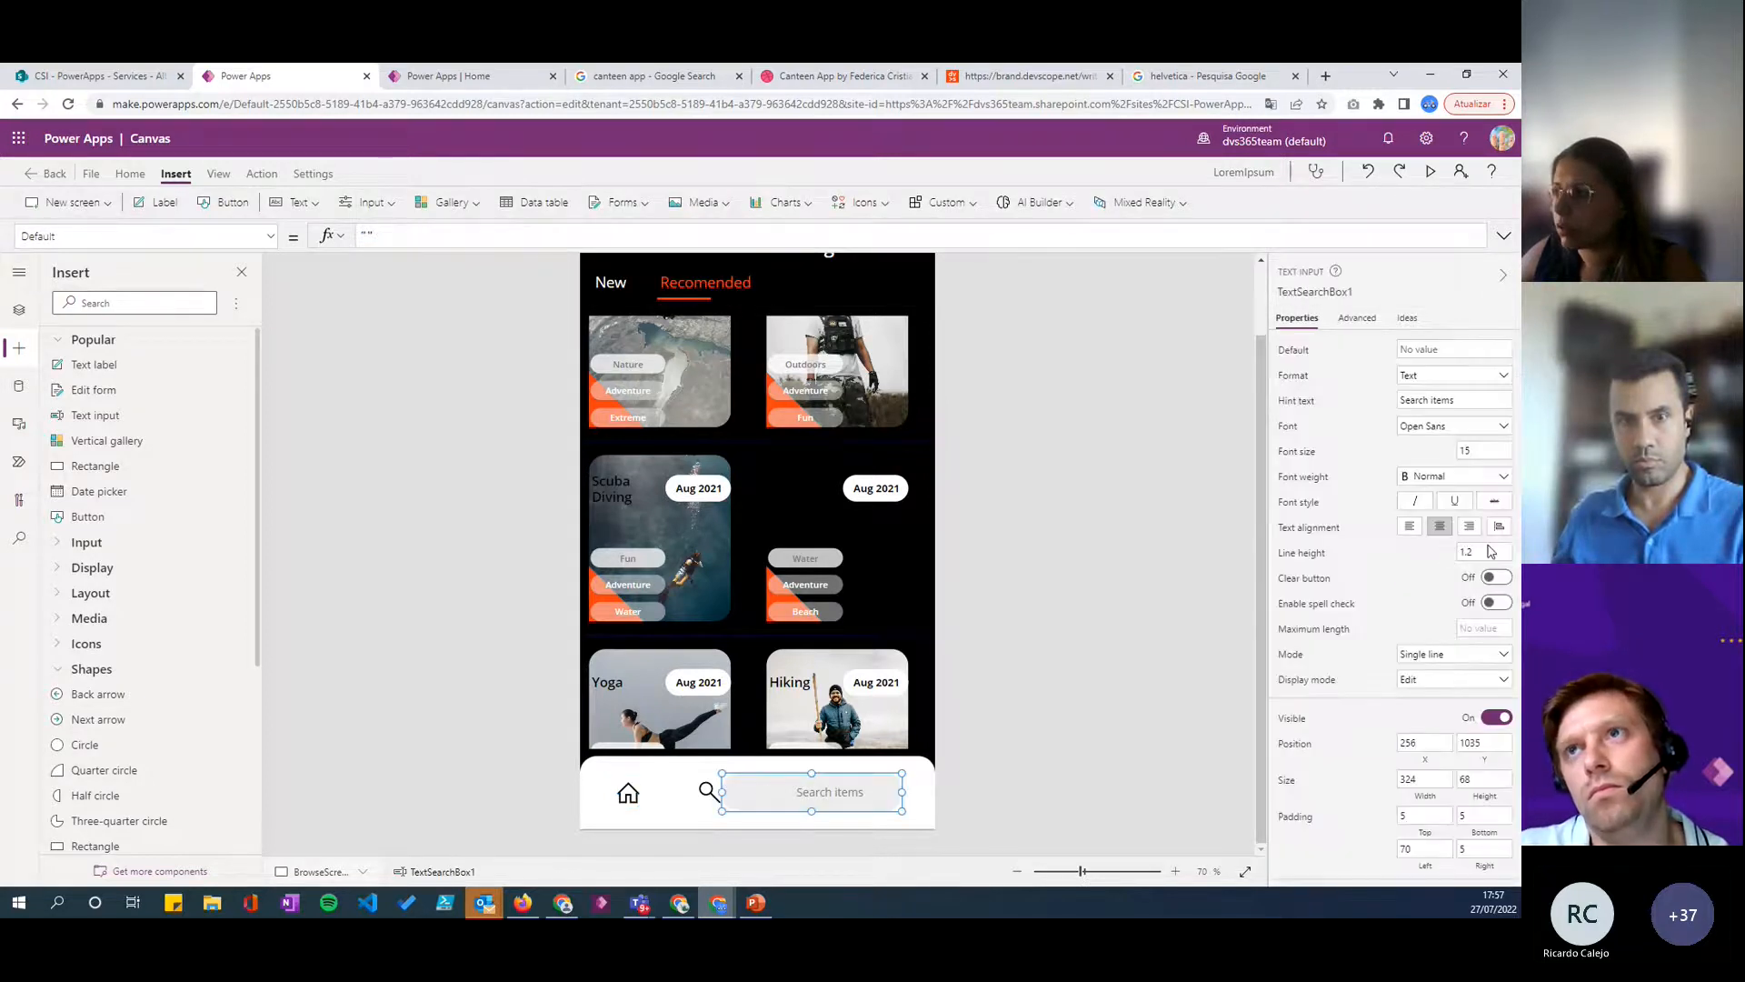
left_click(1293, 725)
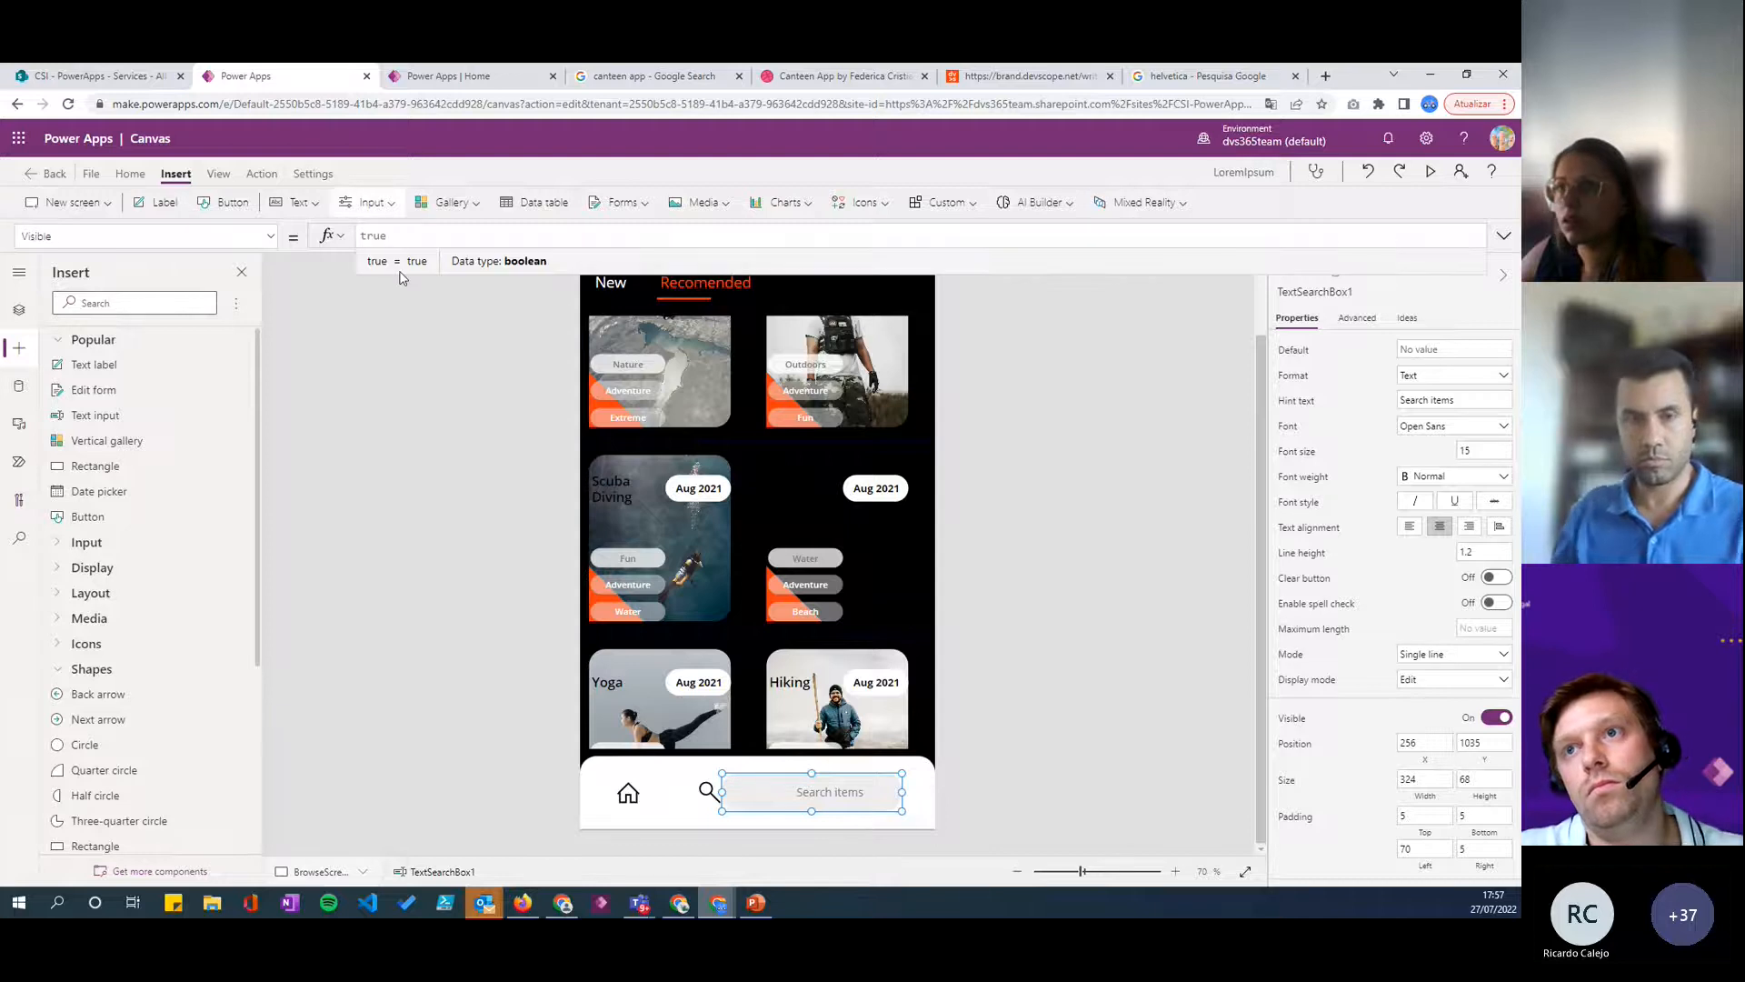
double_click(407, 236)
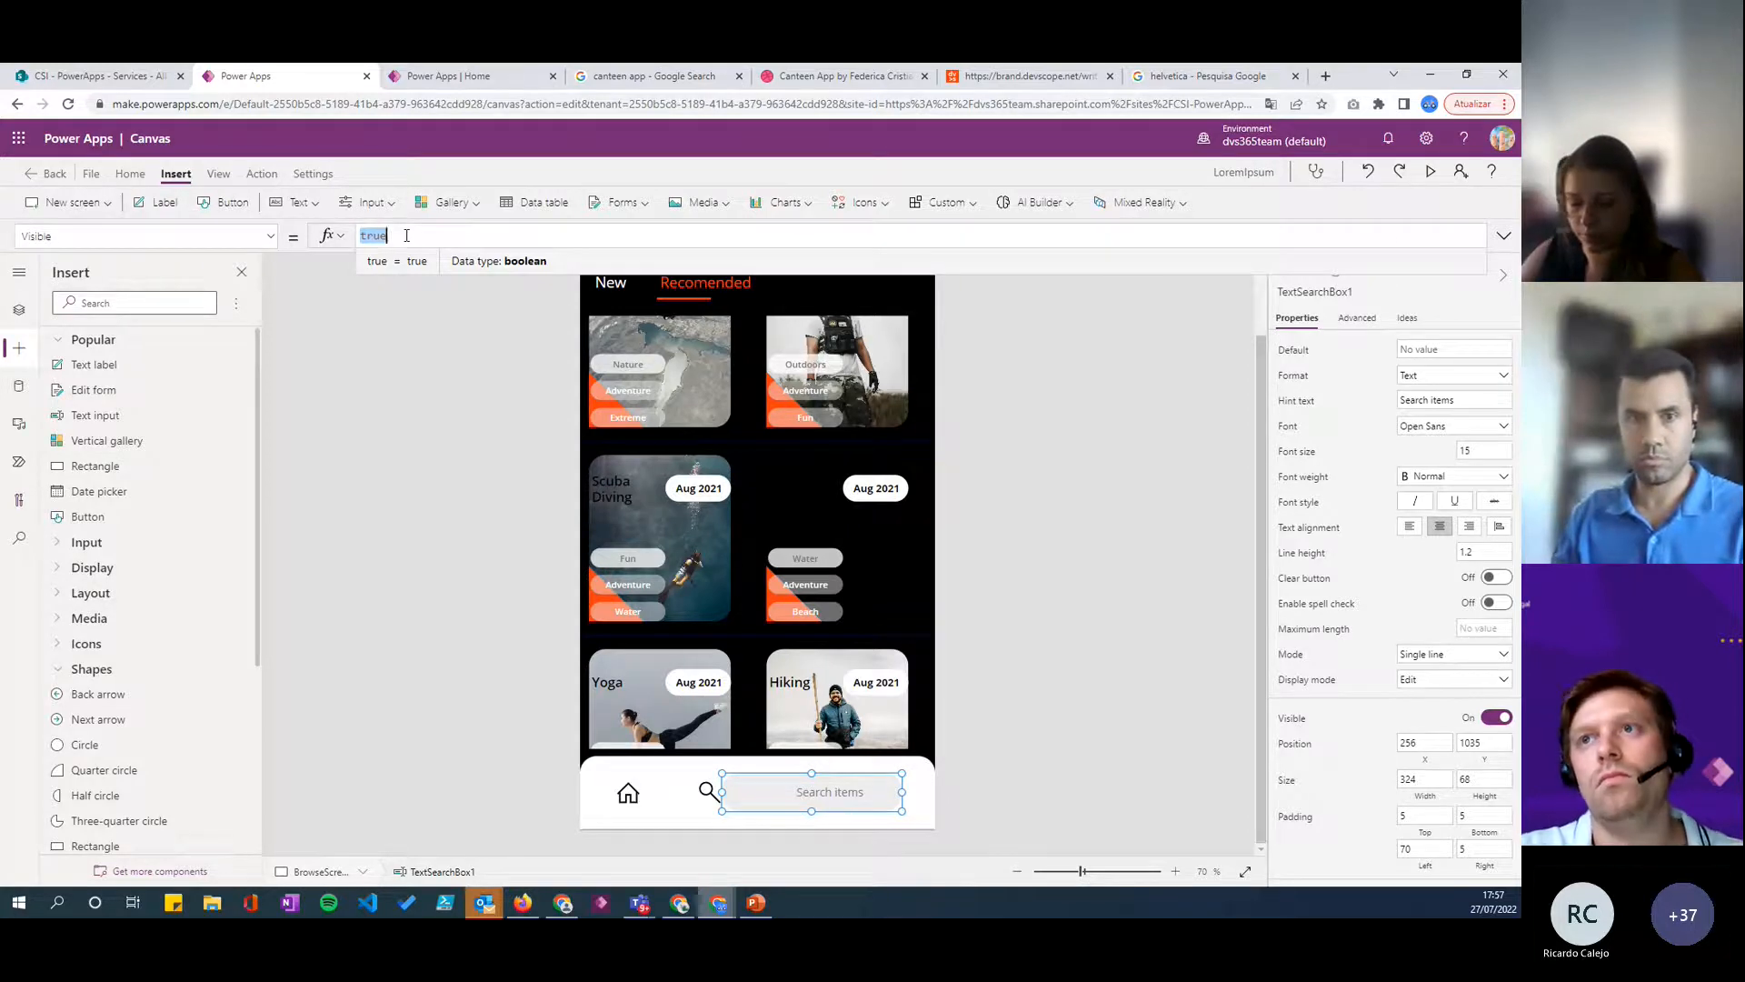
type("varSearch")
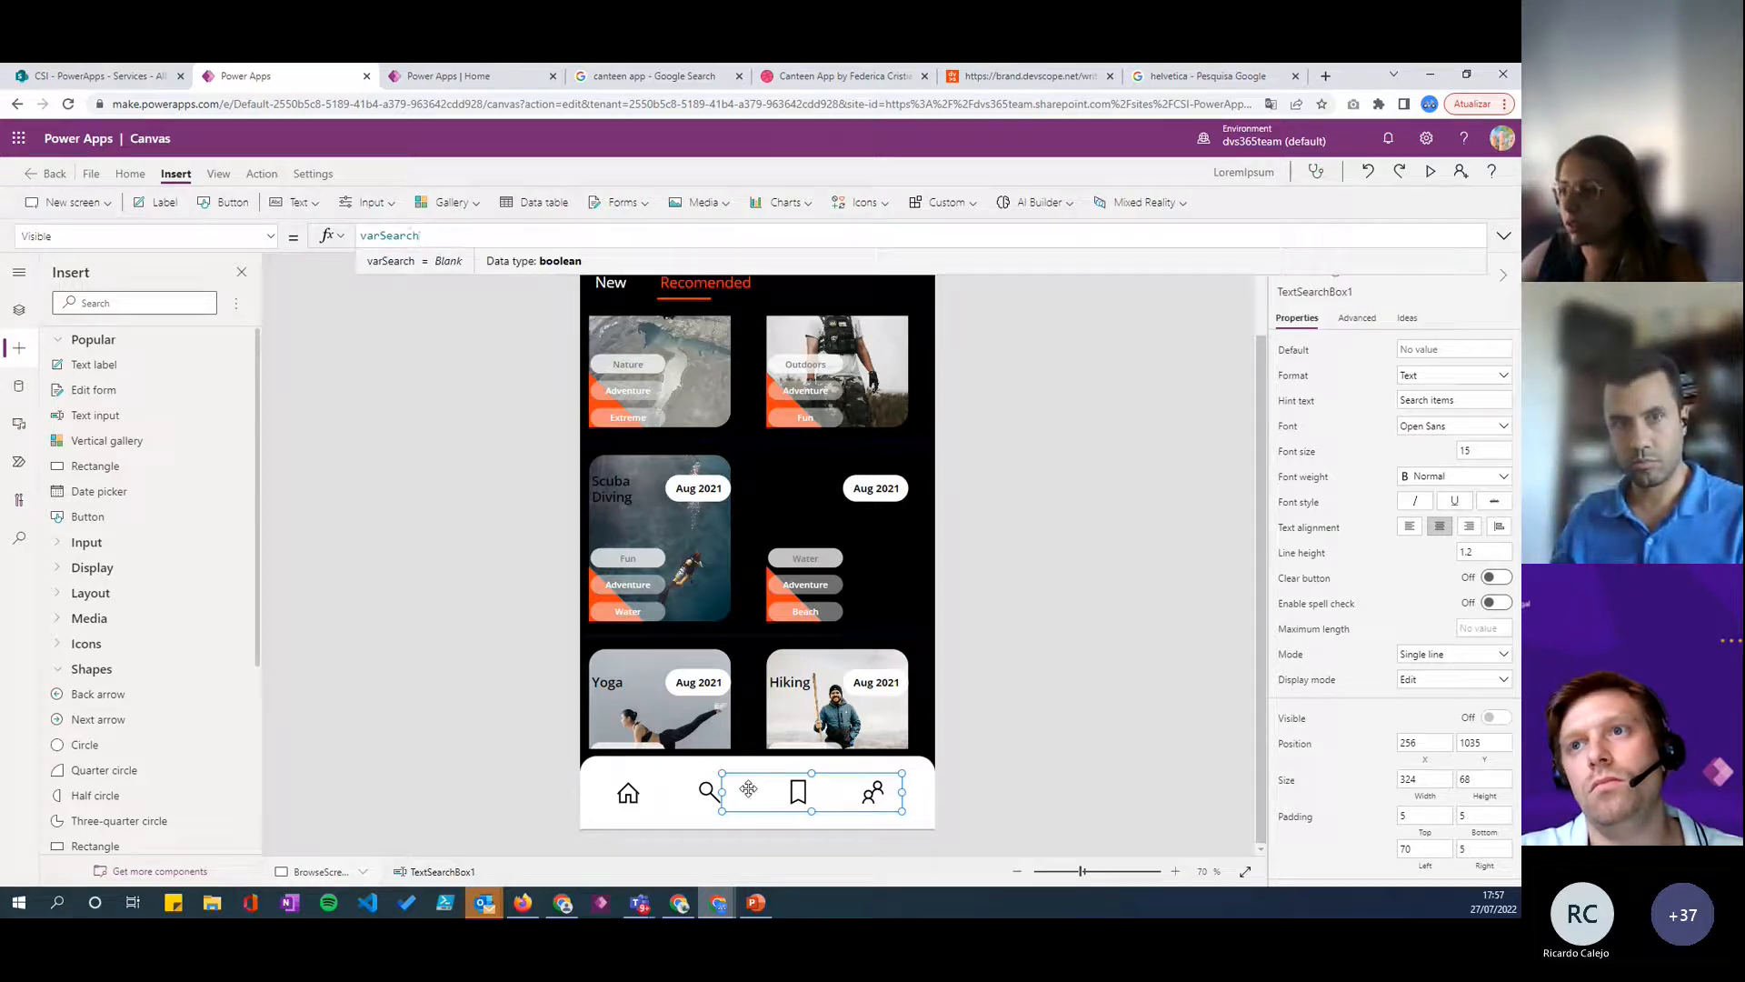
left_click(971, 813)
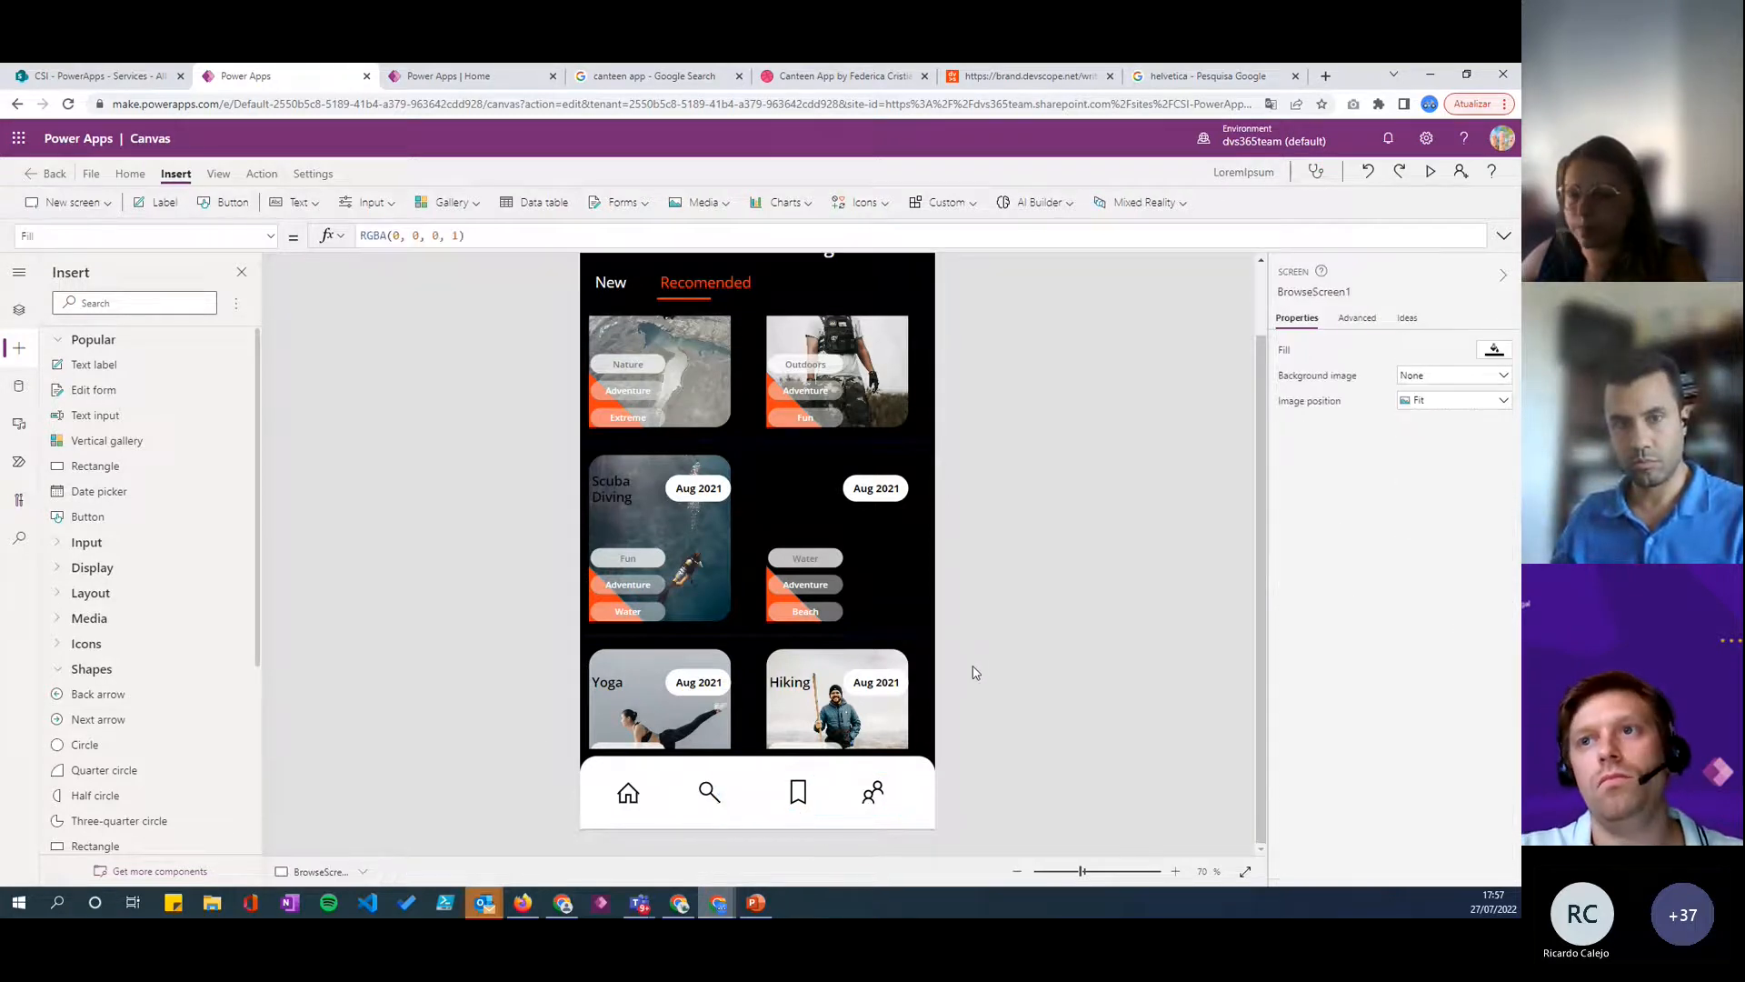
- Preview the app on the New list, toggle the search box with the Search and Home icons, and enter "sss" in it
left_click(681, 824)
left_click(1430, 172)
left_click(600, 256)
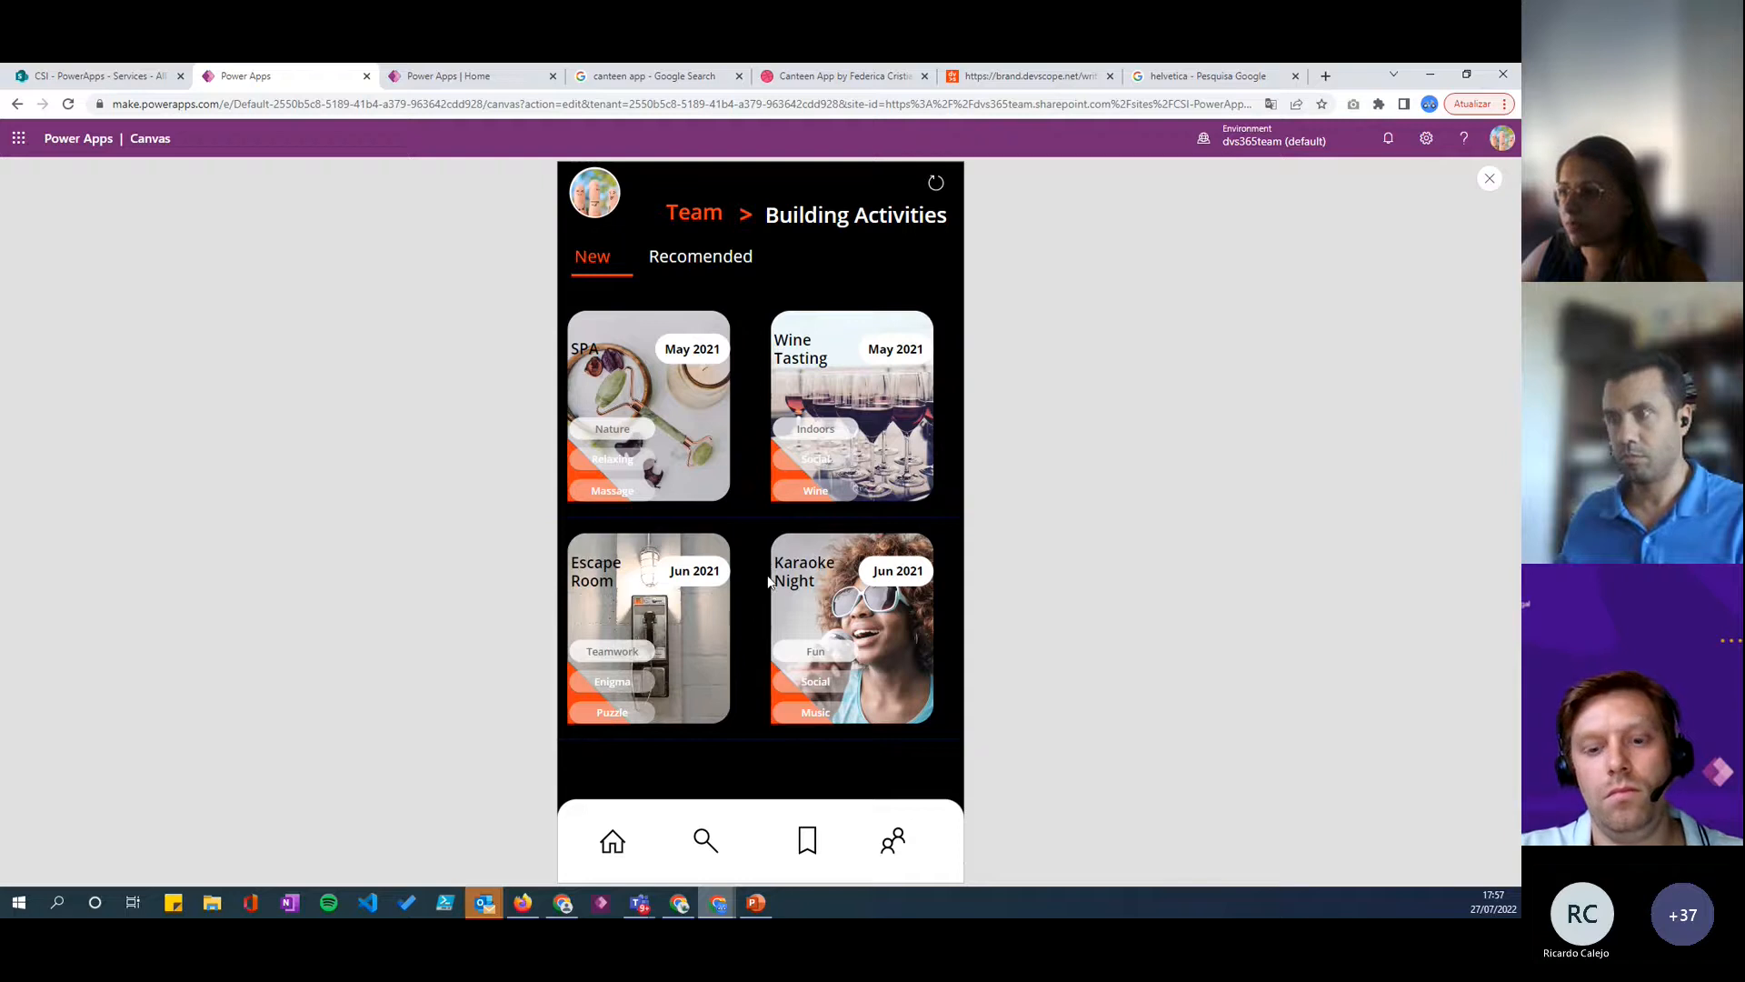
left_click(722, 848)
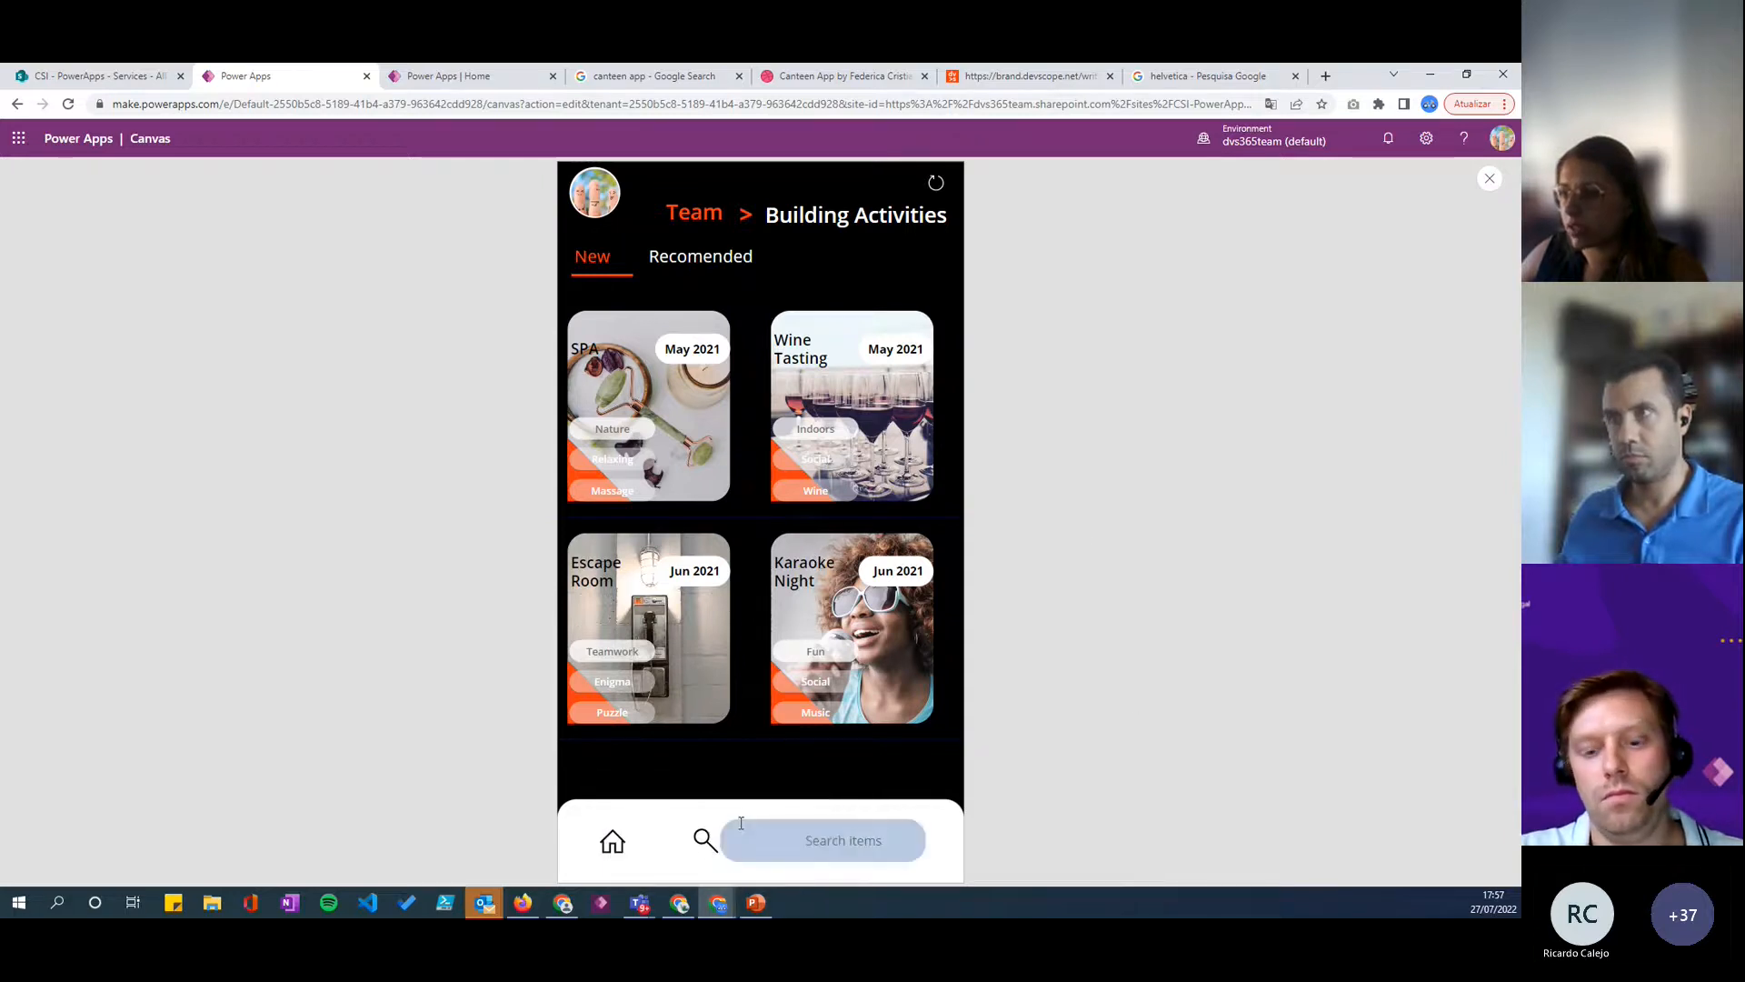
left_click(615, 841)
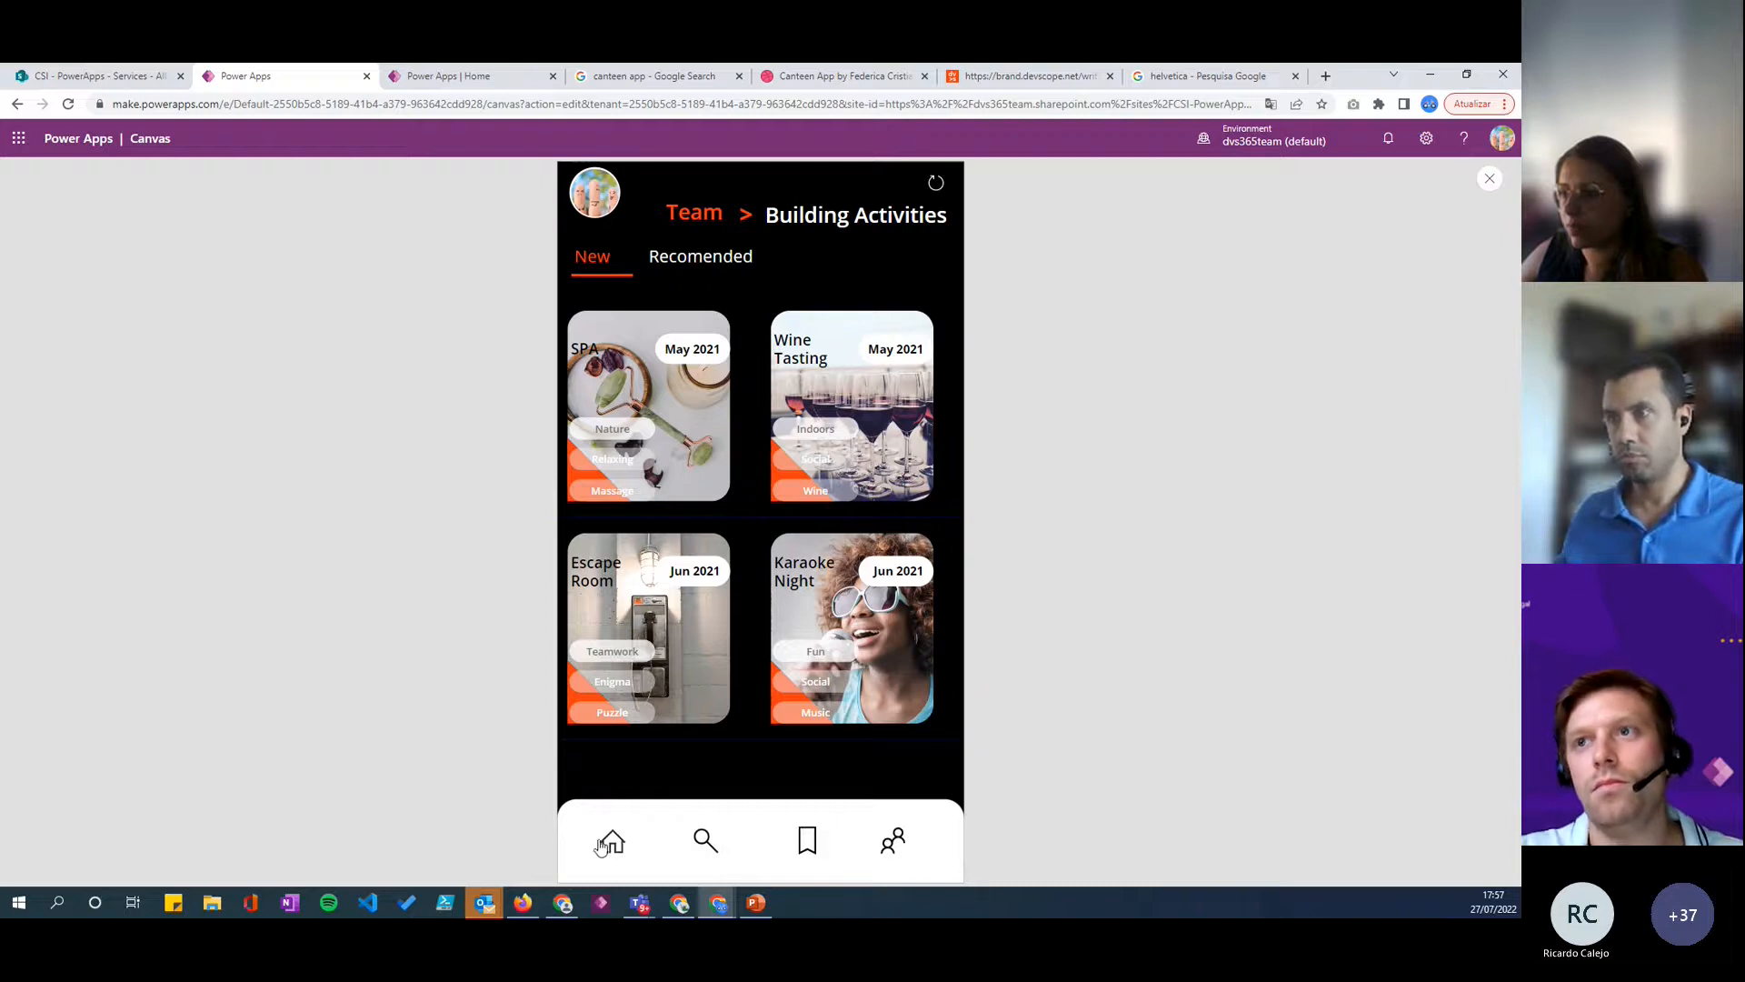
left_click(702, 842)
left_click(822, 844)
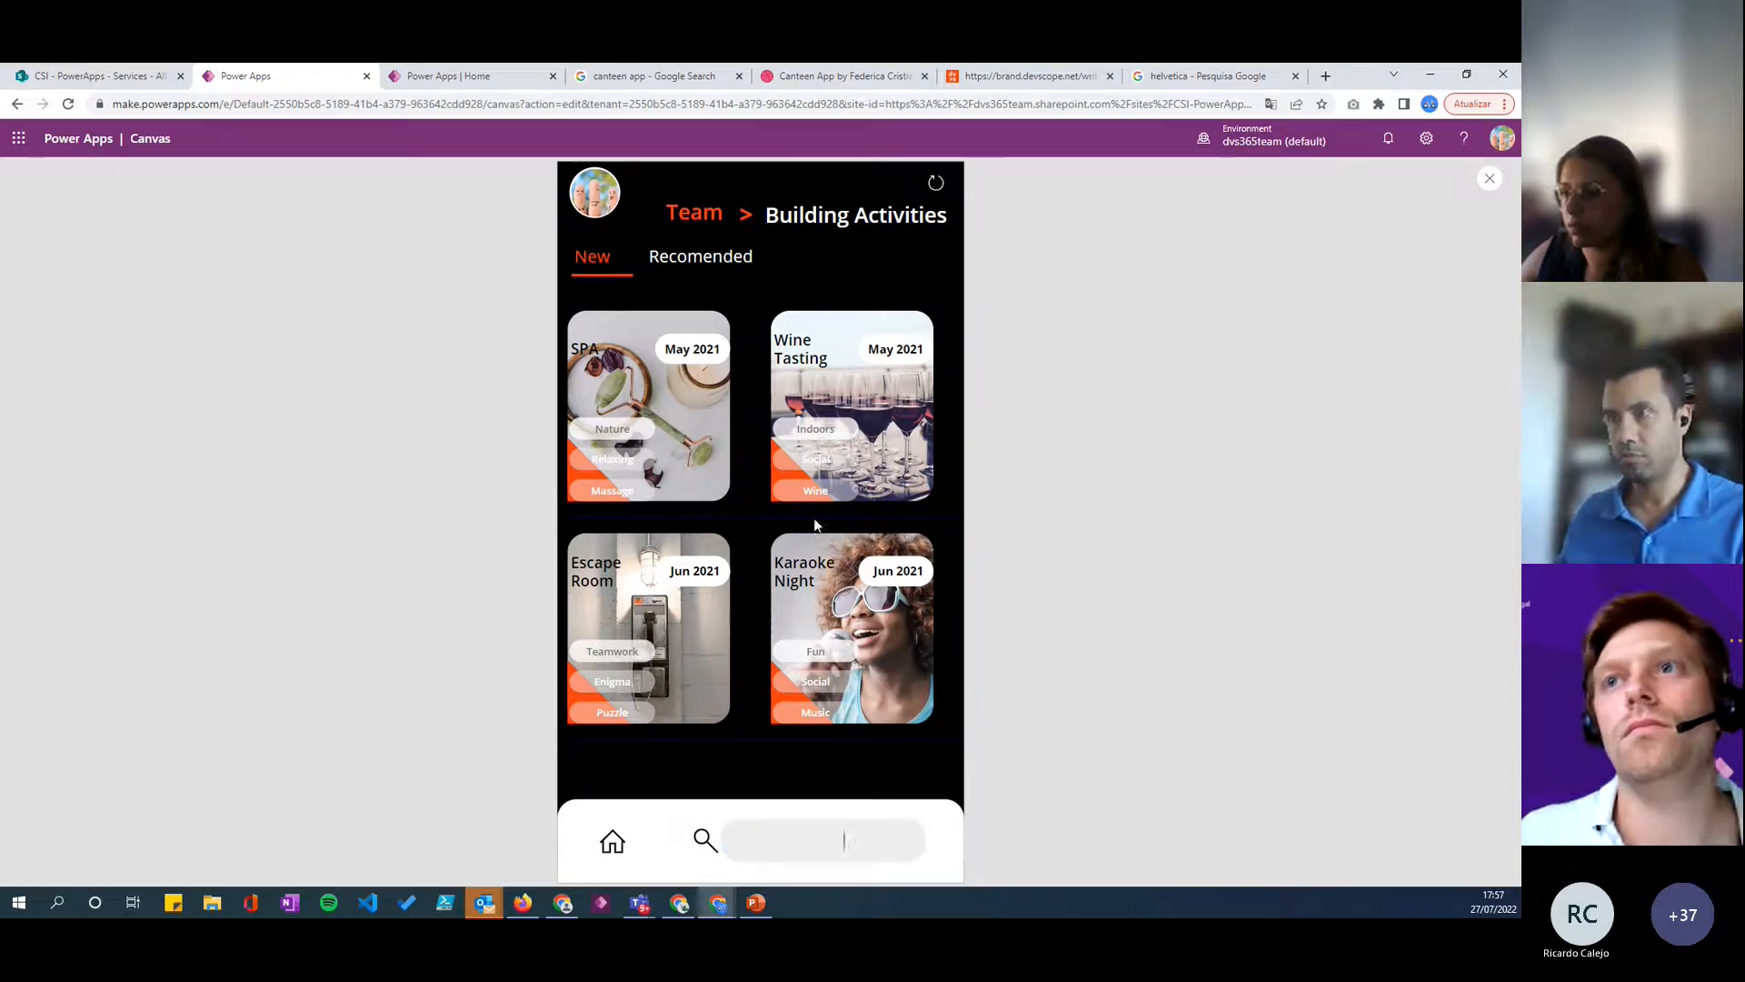
type("sss")
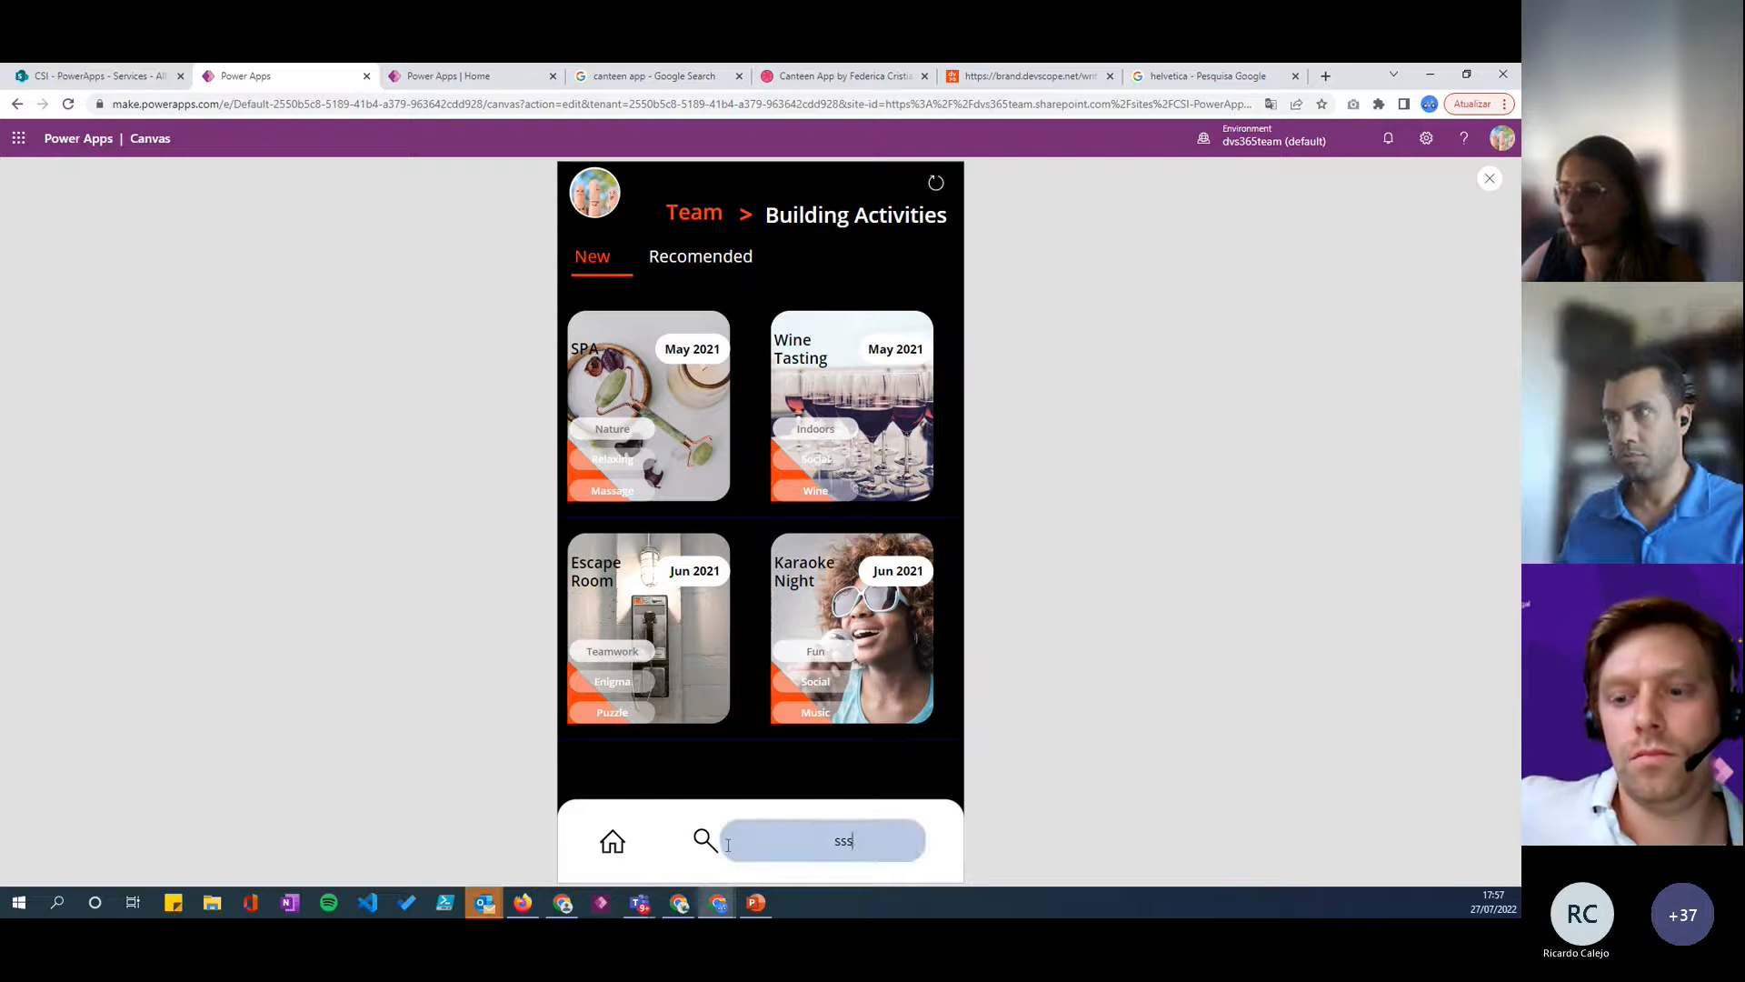
- Hide the search box with the Home icon in the preview and return to editing the app
left_click(609, 844)
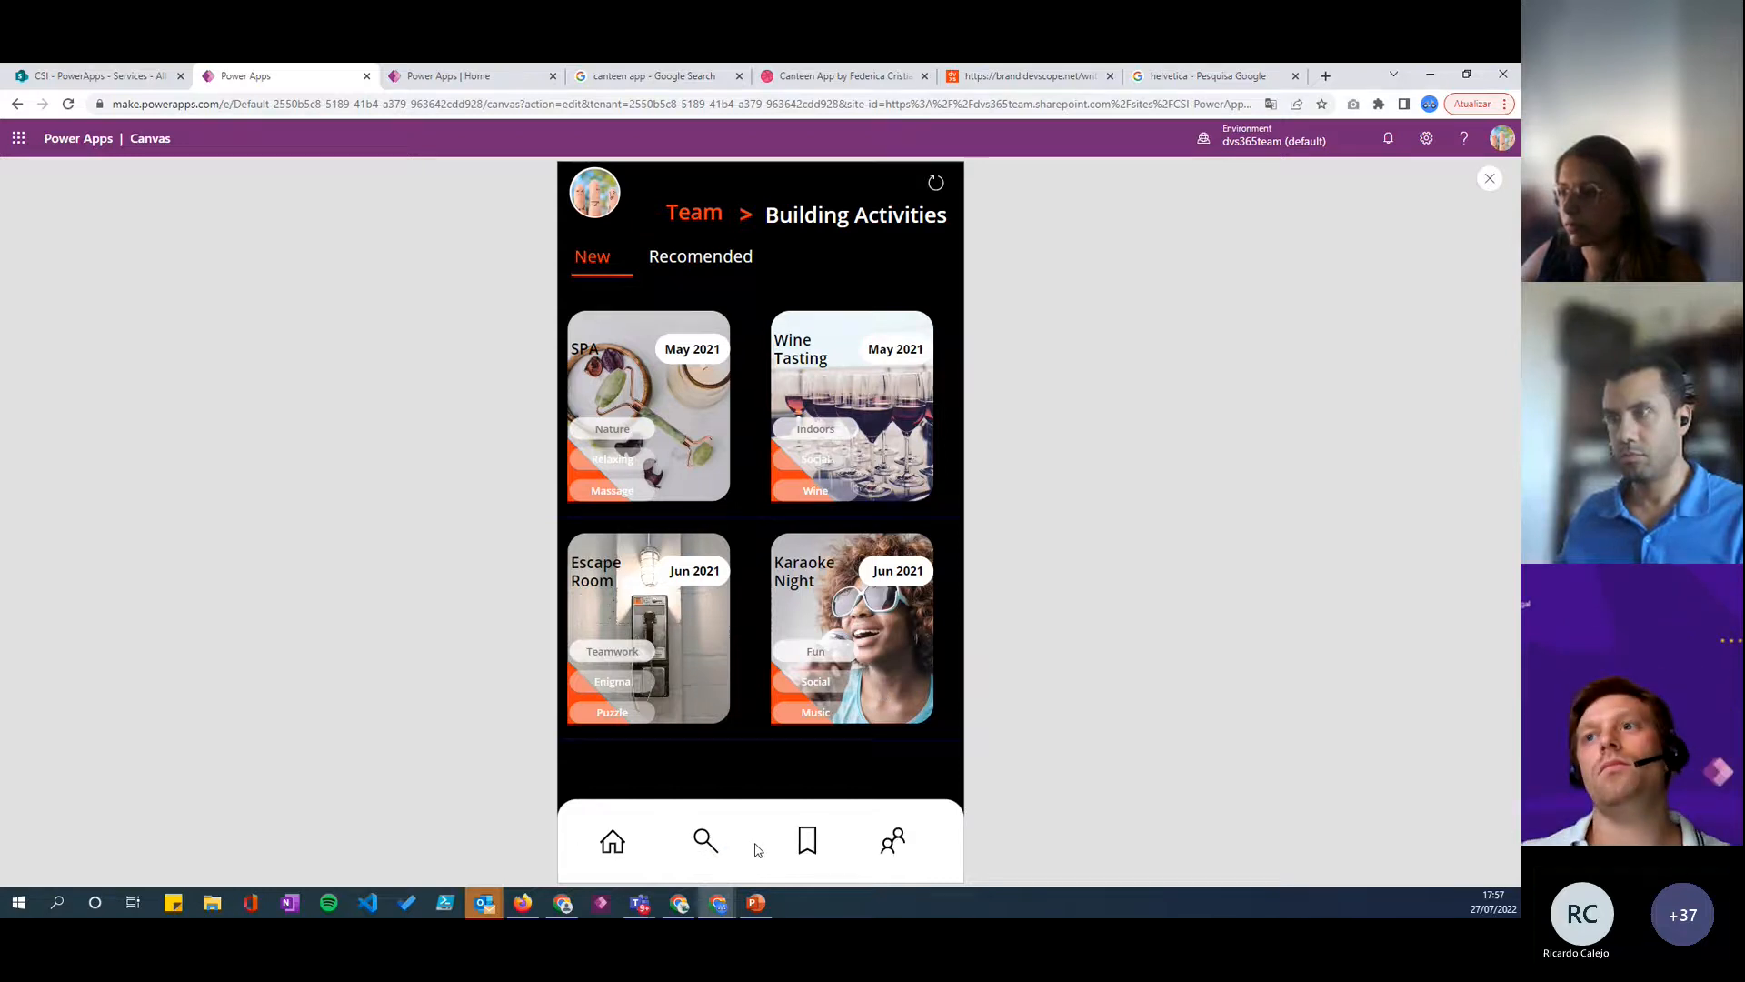
left_click(1490, 178)
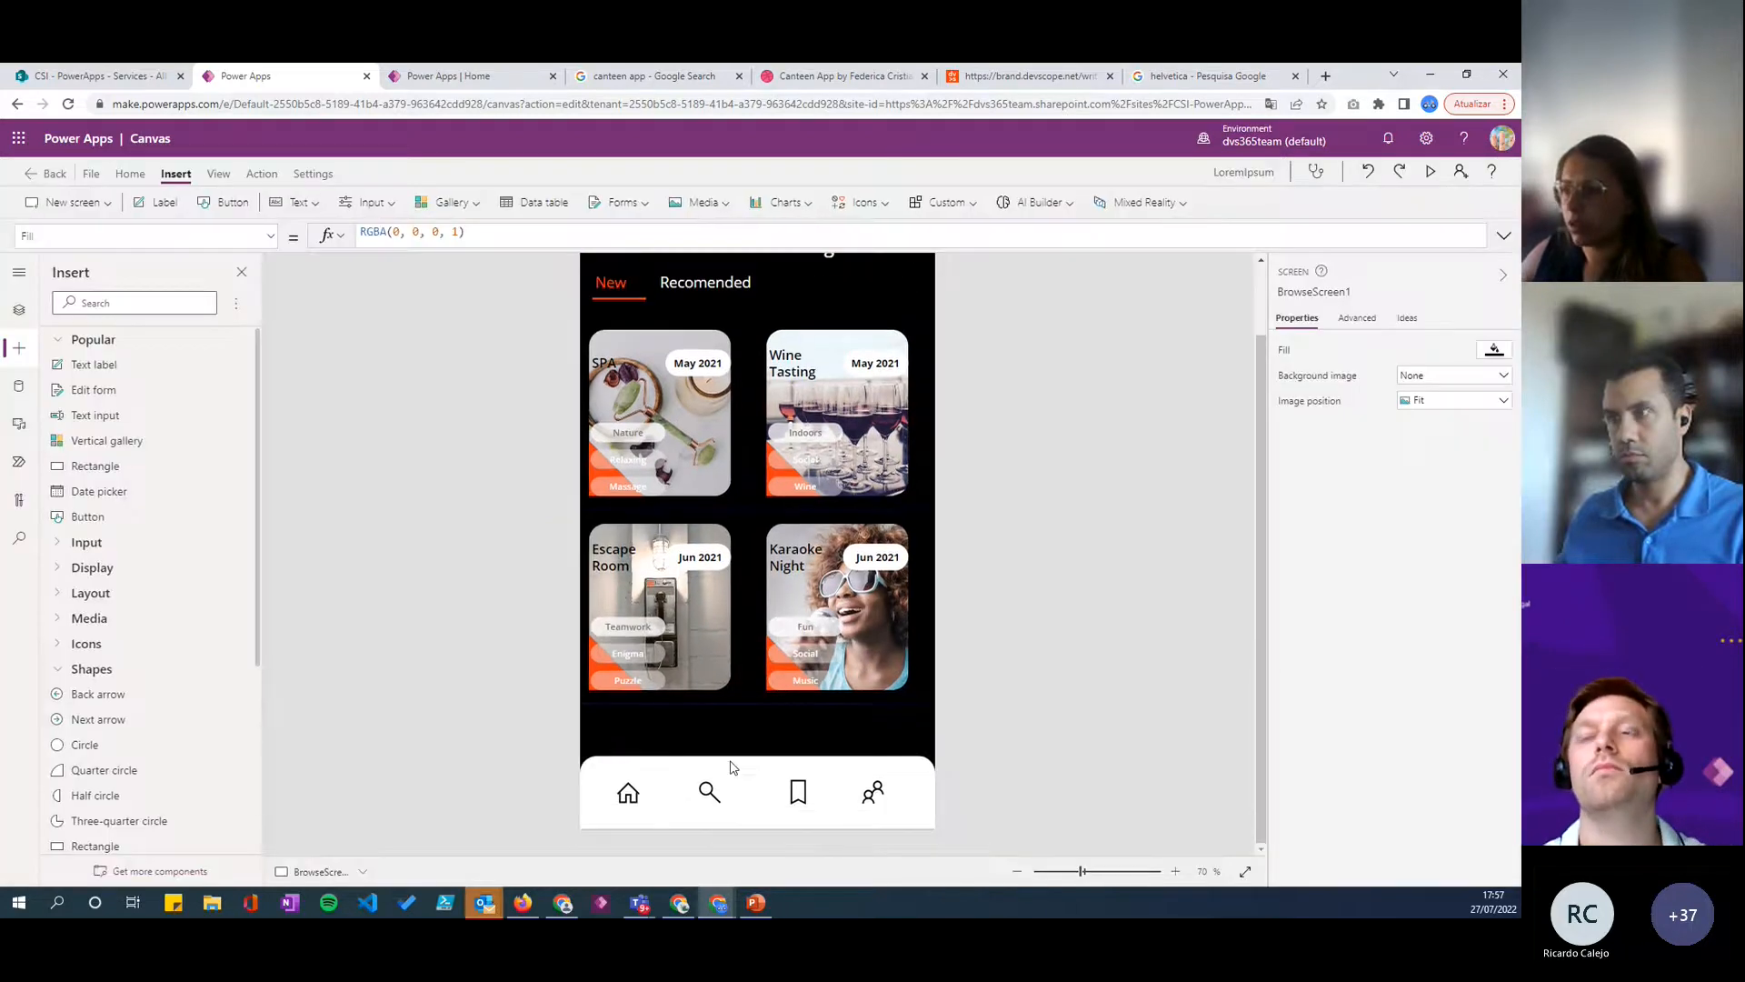
left_click(714, 798)
scroll(956, 517, "up", 2)
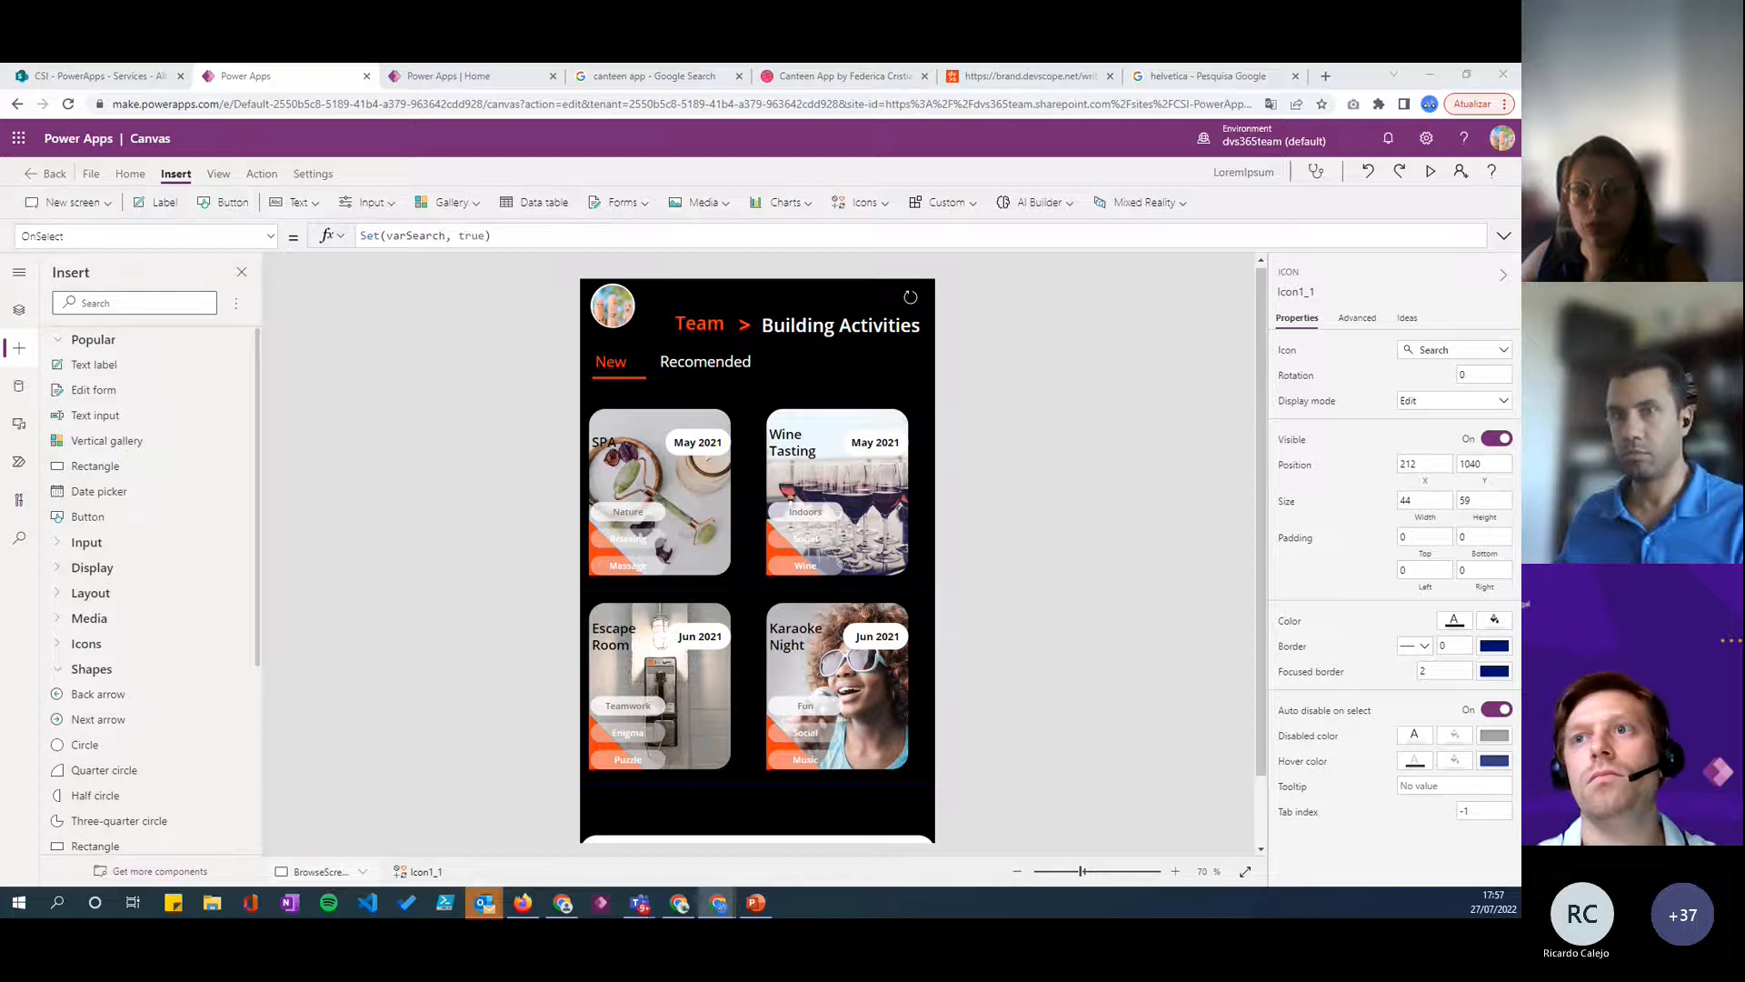
scroll(909, 545, "down", 2)
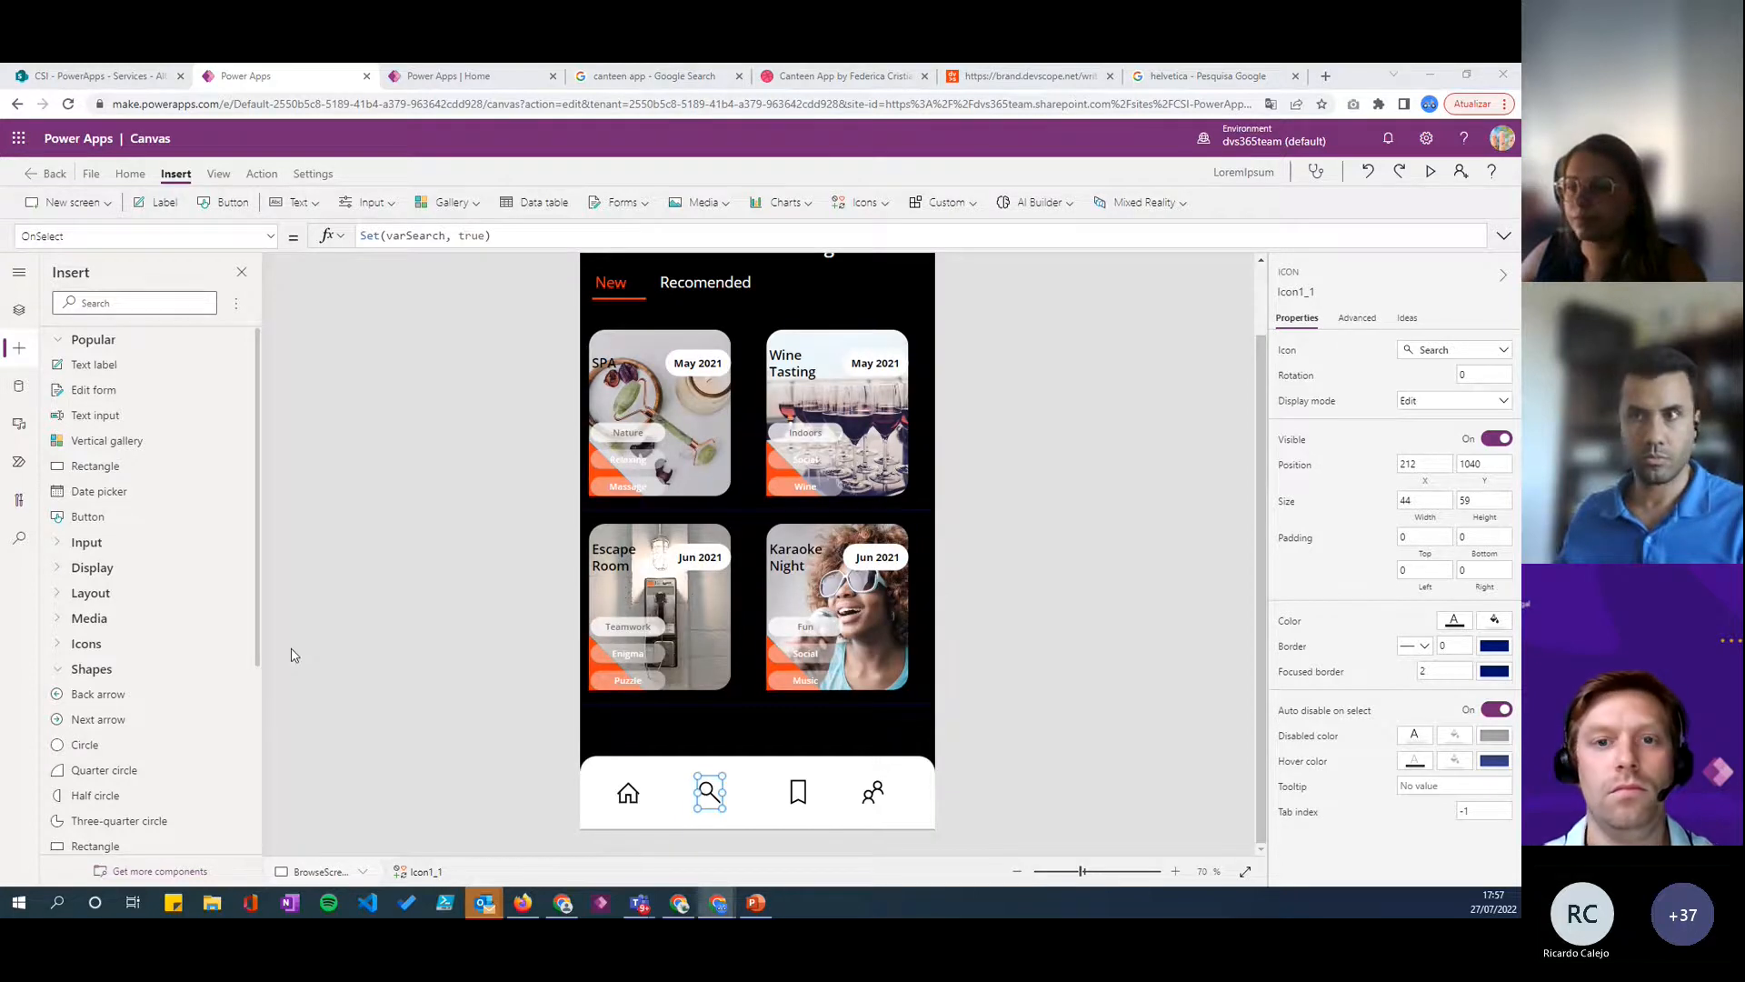
scroll(953, 374, "up", 2)
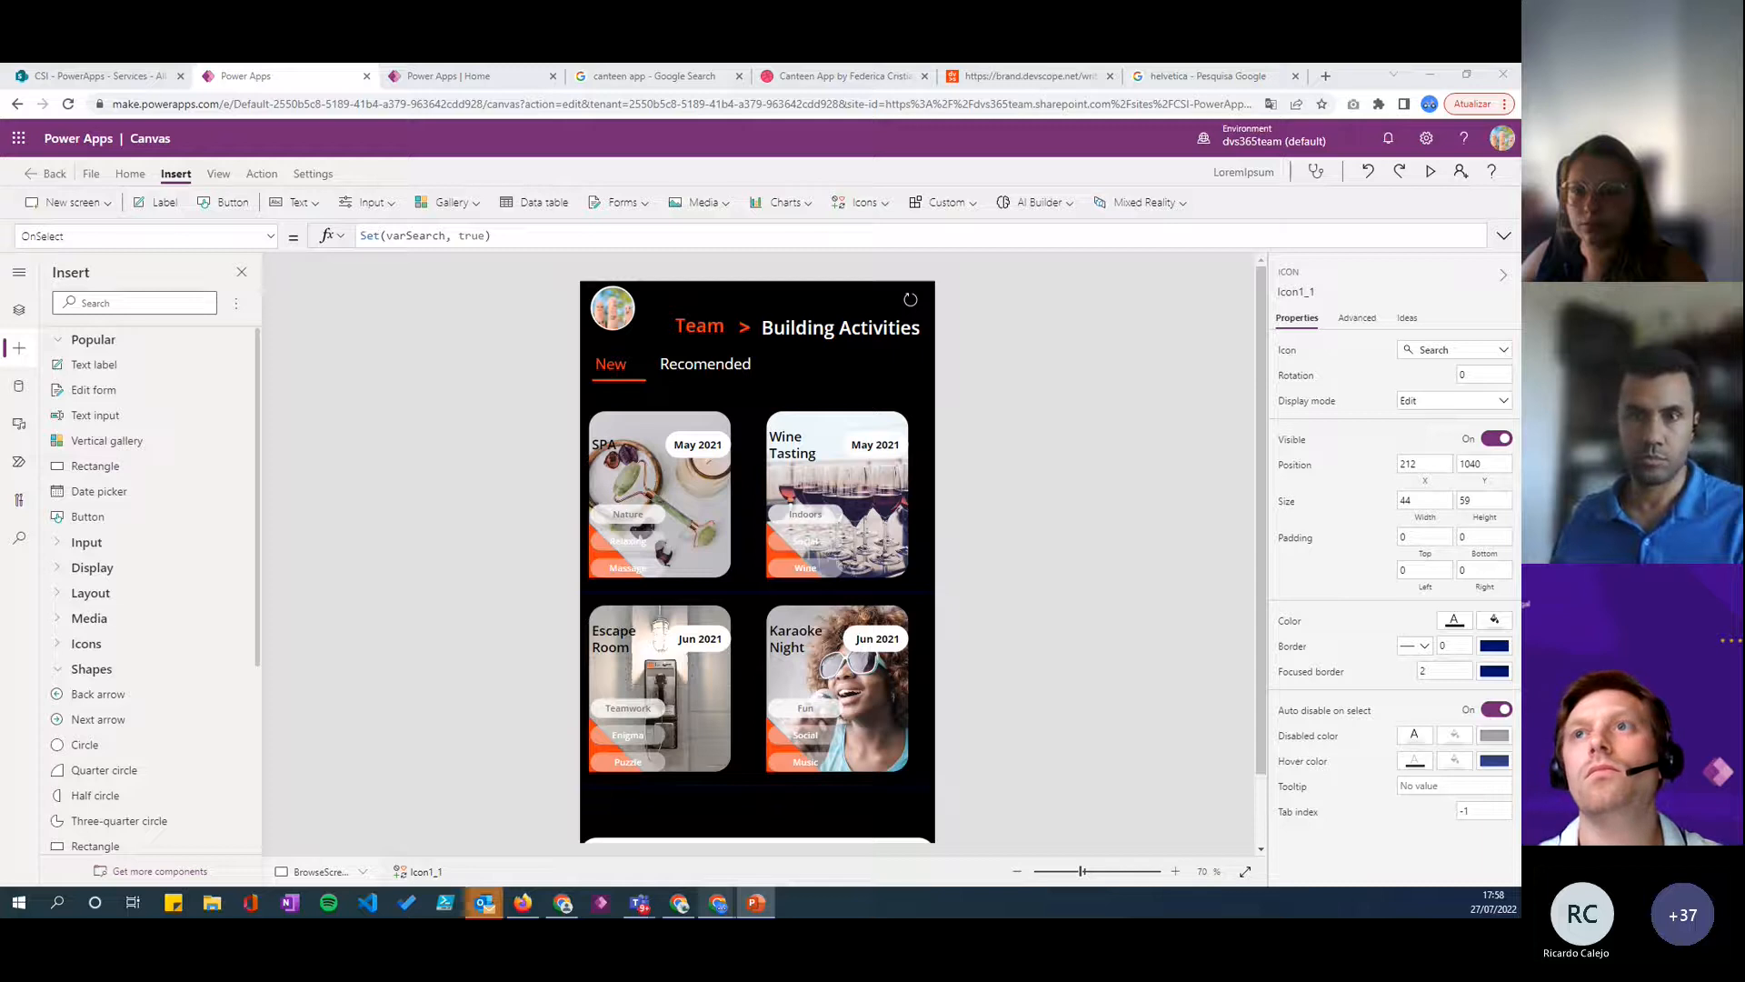
- Switch to the PowerPoint slide show and advance from the Demo slide to "Buttons > Your new best friend"
key("alt+Tab")
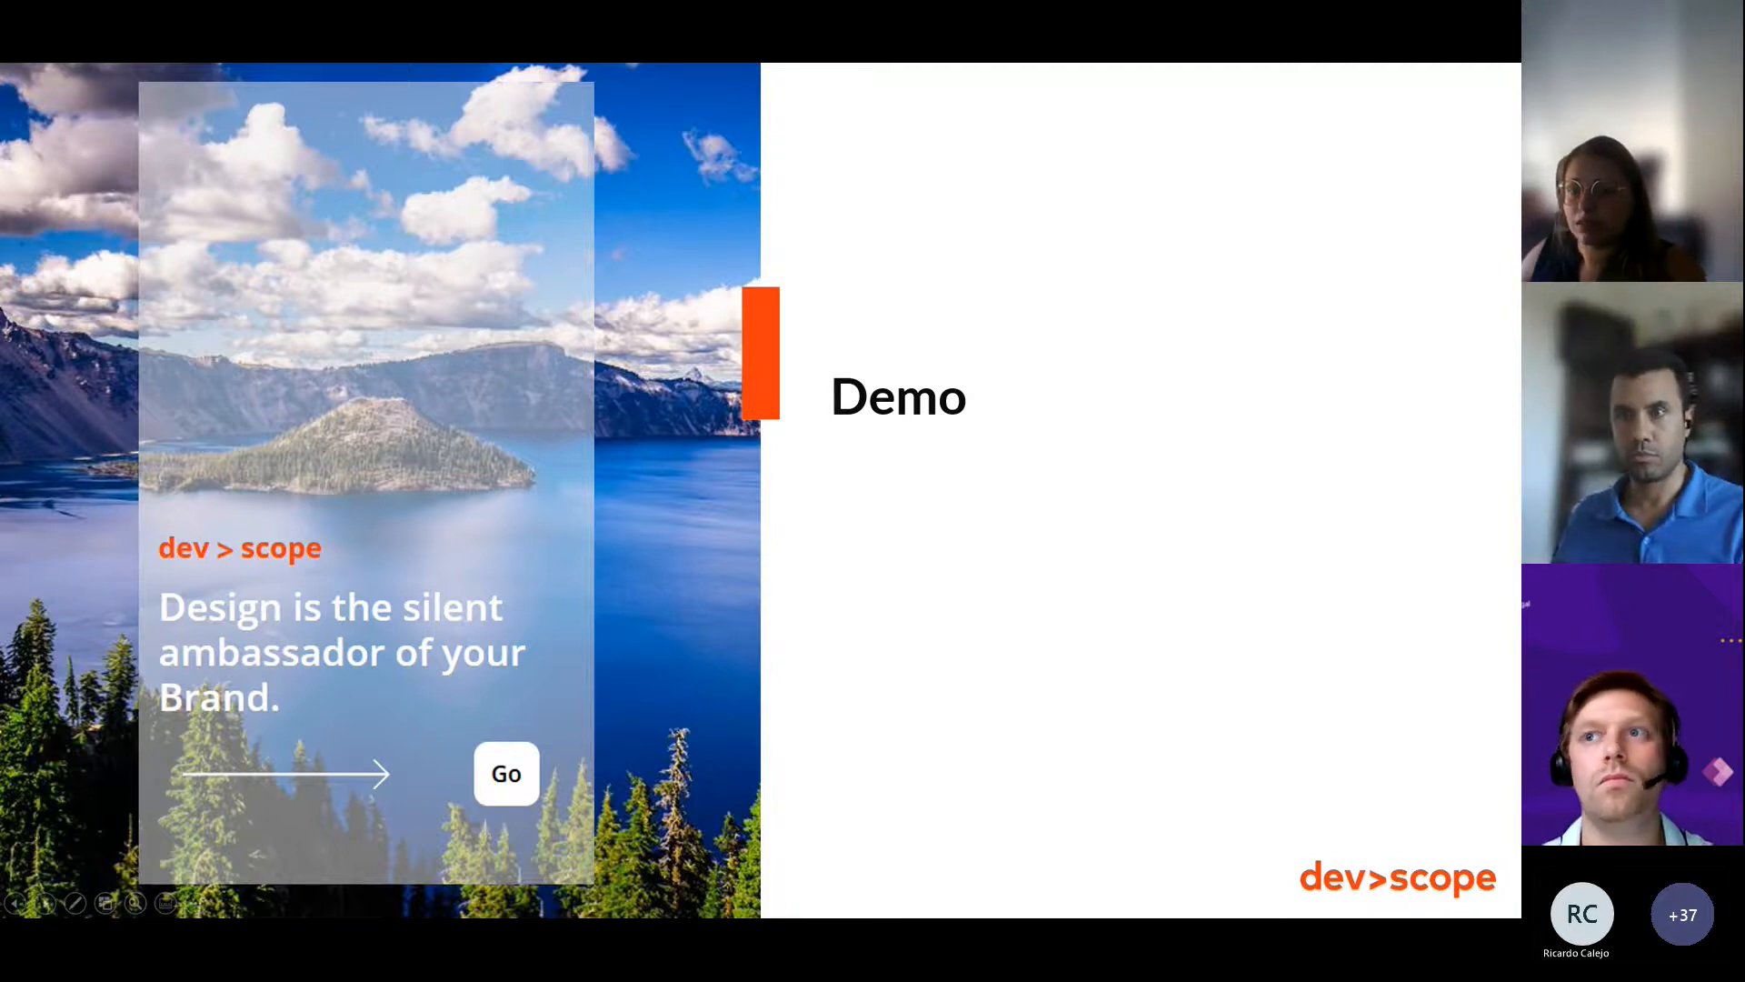
key("Right")
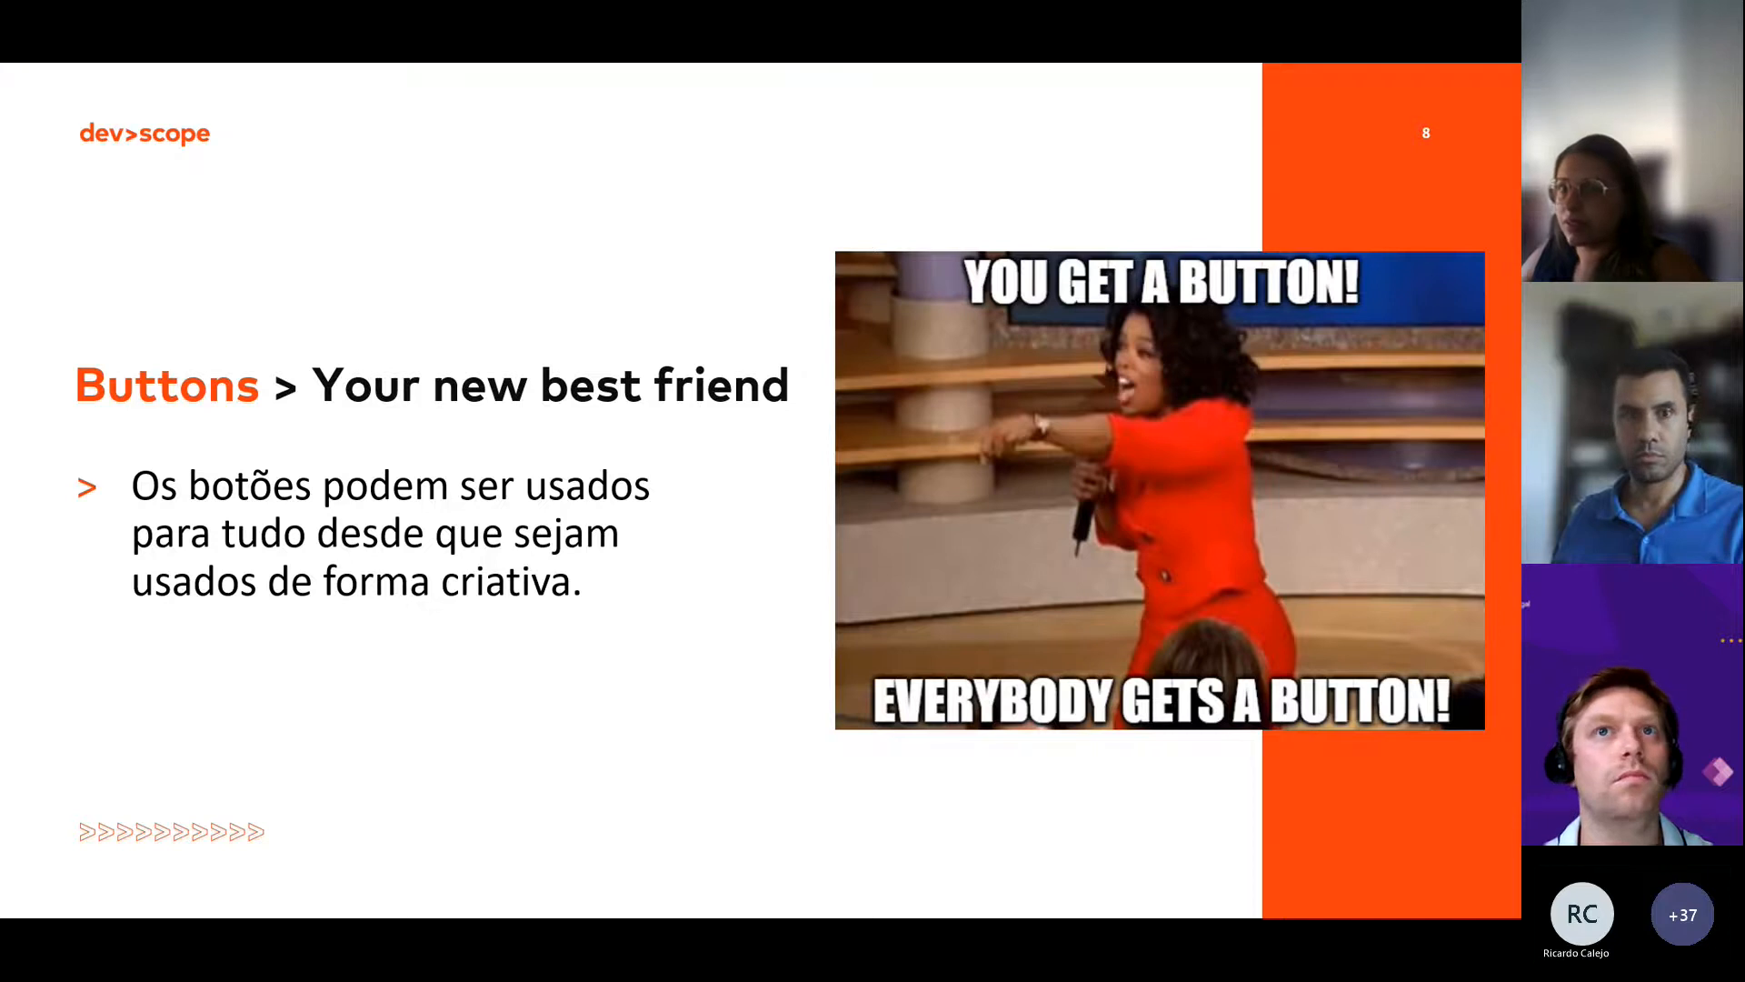